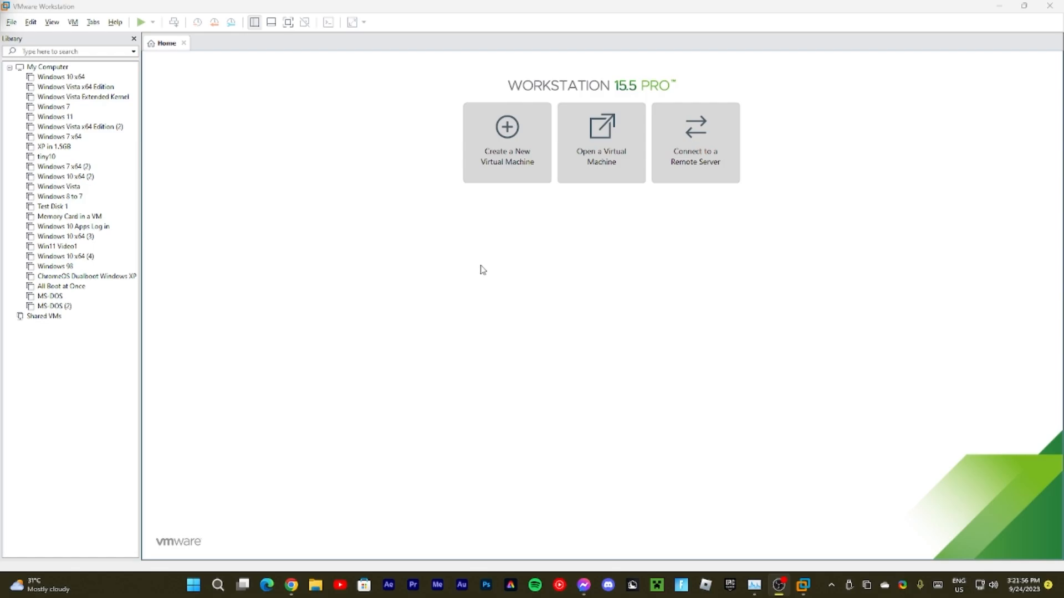
- Start a custom new virtual machine, trying 14.x and 12.x before keeping Workstation 15.x compatibility
{"action": "left_click", "coordinate": [500, 155]}
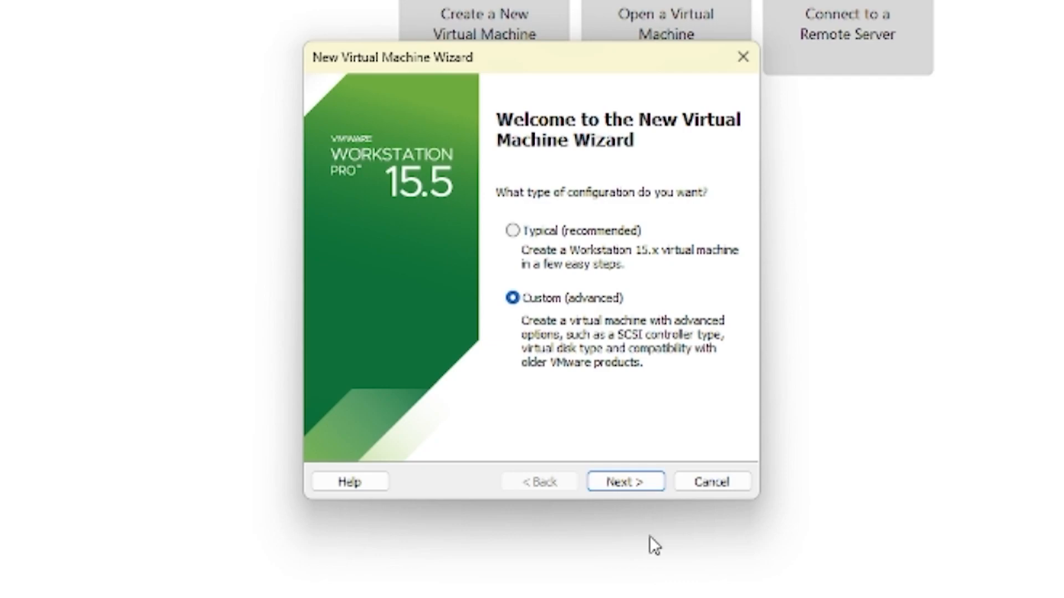
{"action": "left_click", "coordinate": [625, 482]}
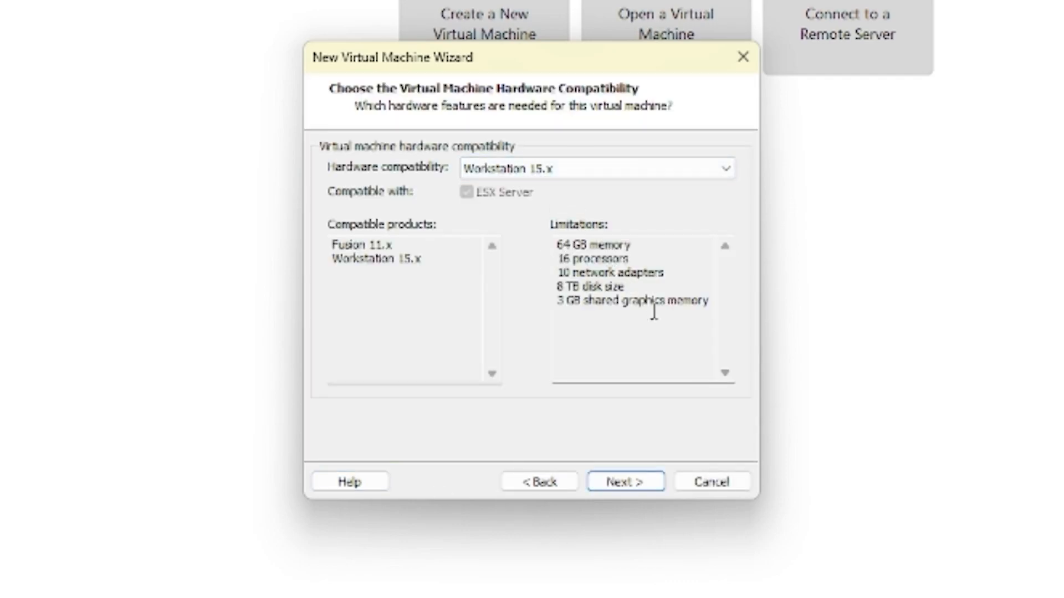
{"action": "left_click", "coordinate": [610, 168]}
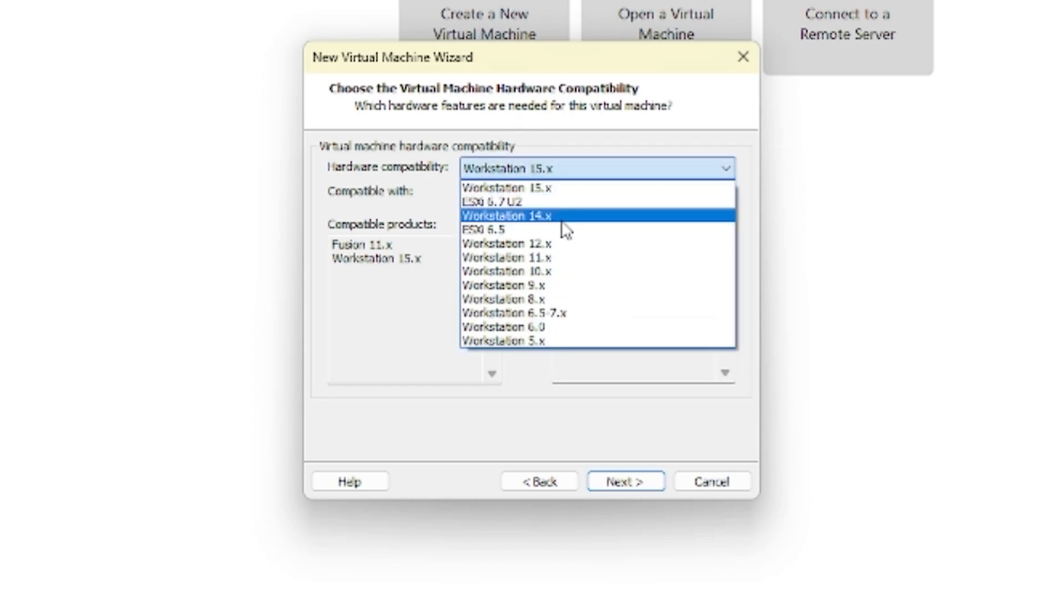
{"action": "left_click", "coordinate": [562, 222]}
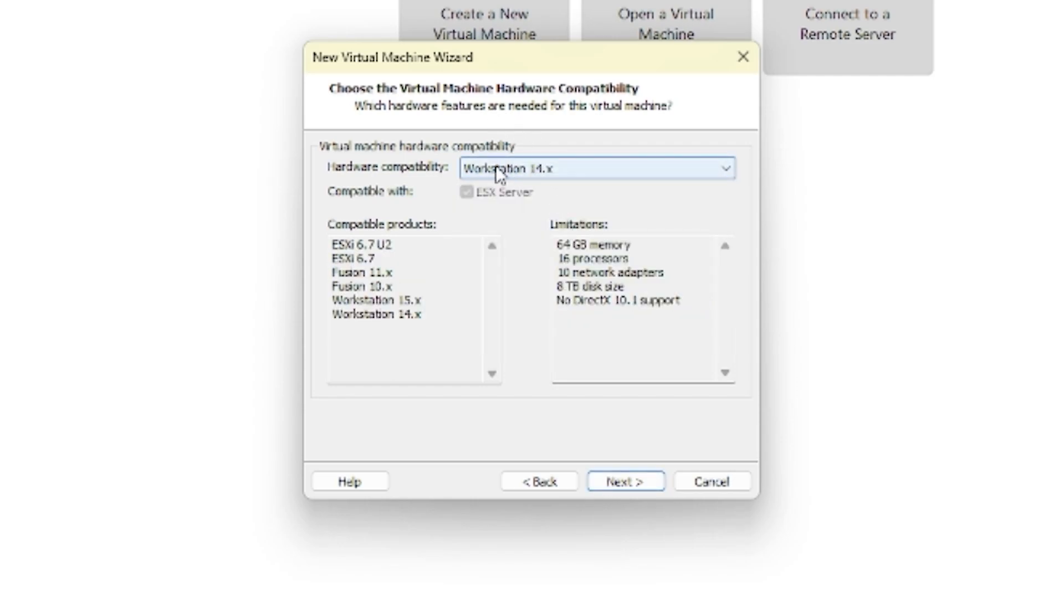
{"action": "left_click", "coordinate": [554, 172]}
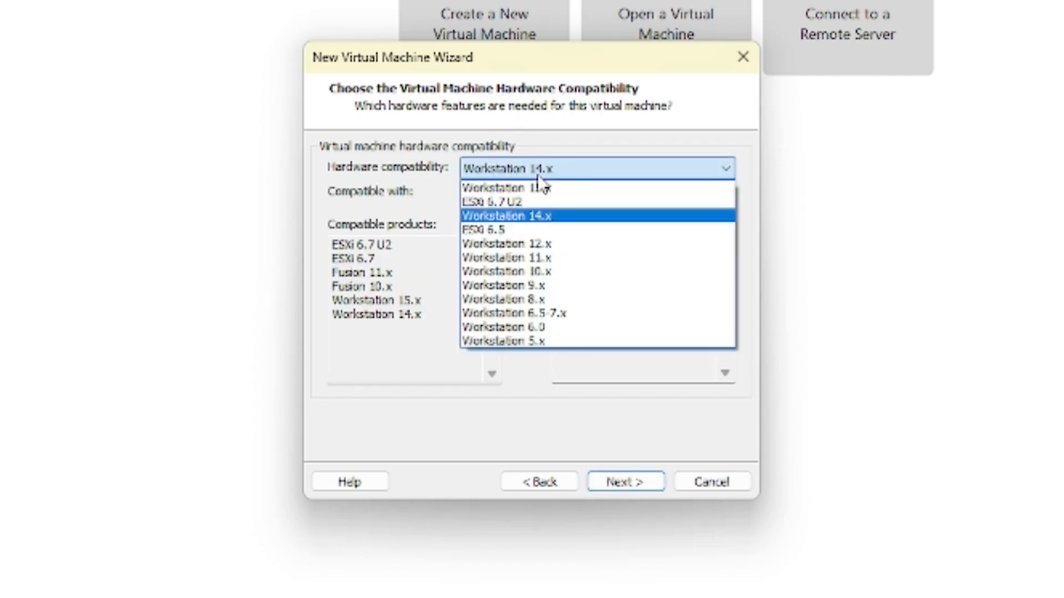
{"action": "left_click", "coordinate": [545, 247]}
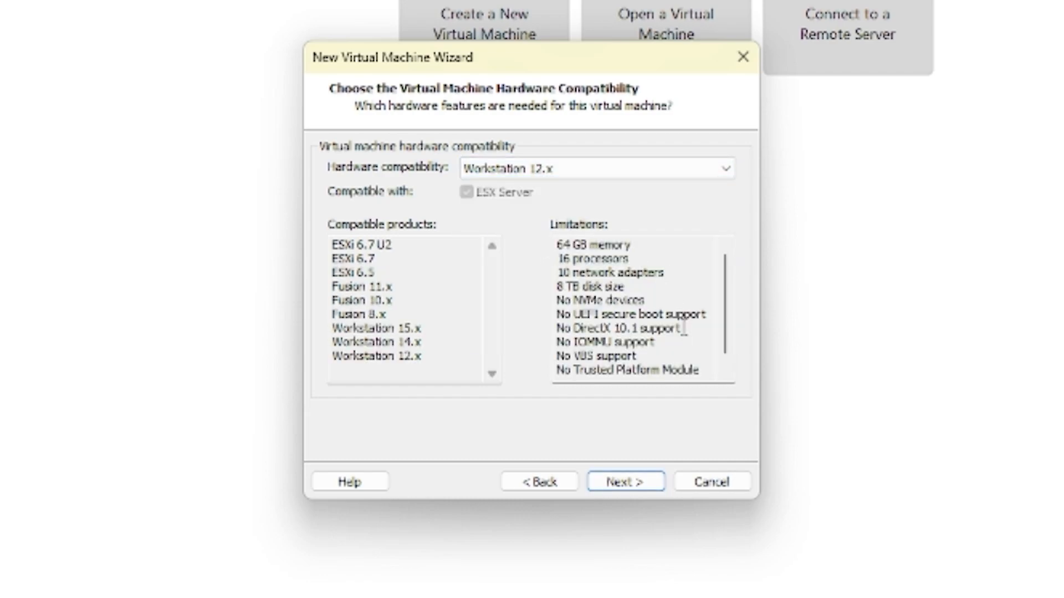
{"action": "left_click", "coordinate": [626, 171]}
{"action": "left_click", "coordinate": [610, 182]}
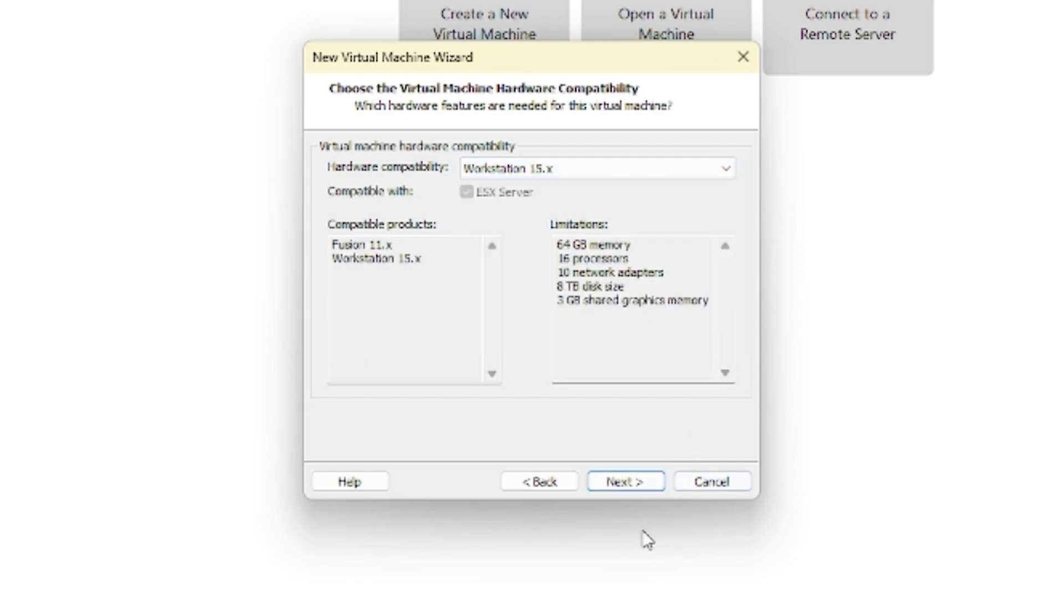
{"action": "left_click", "coordinate": [631, 489]}
- Choose to install the OS later, with Microsoft Windows XP Professional x64 Edition as the guest
{"action": "left_click", "coordinate": [625, 483]}
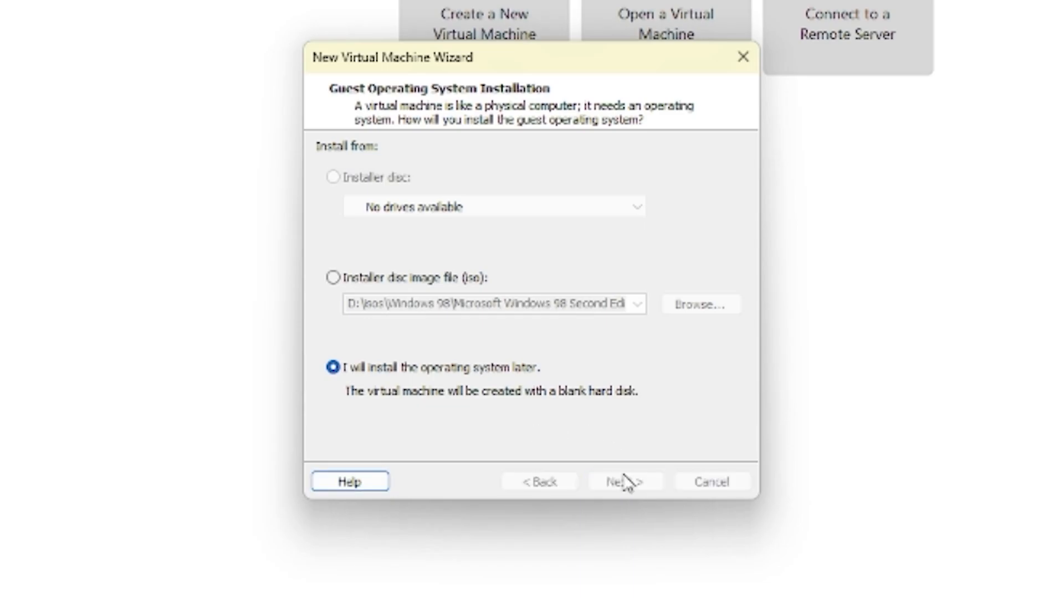
{"action": "left_click", "coordinate": [326, 171]}
{"action": "left_click", "coordinate": [449, 287]}
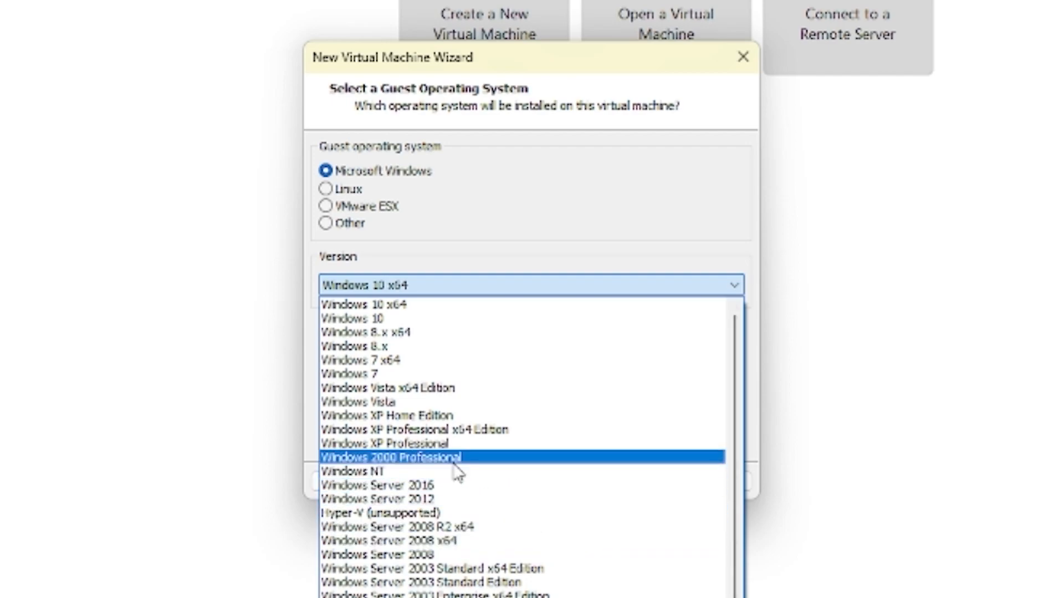
{"action": "left_click", "coordinate": [416, 429]}
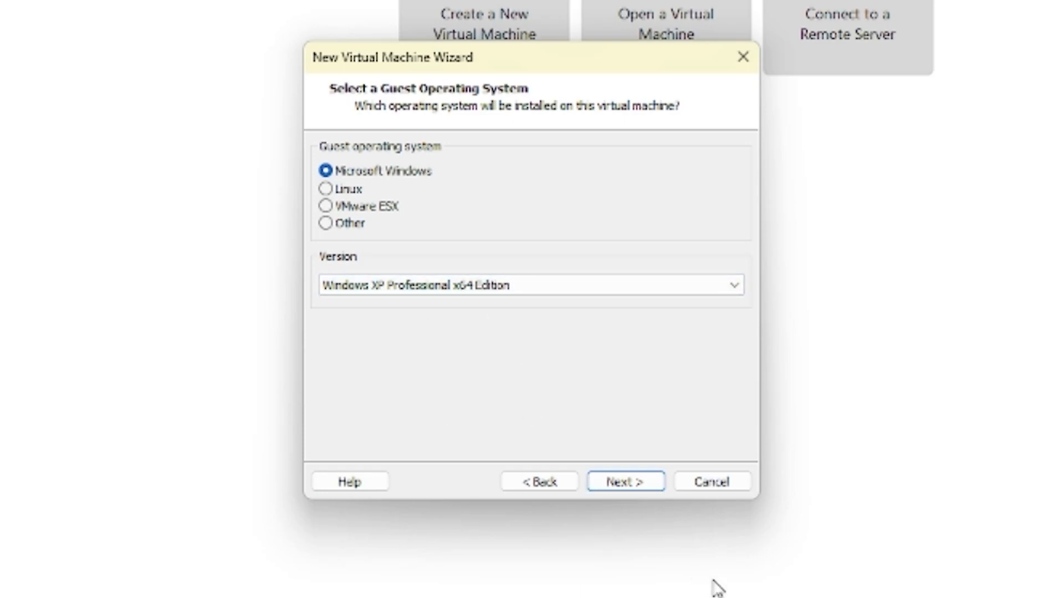
{"action": "left_click", "coordinate": [620, 478]}
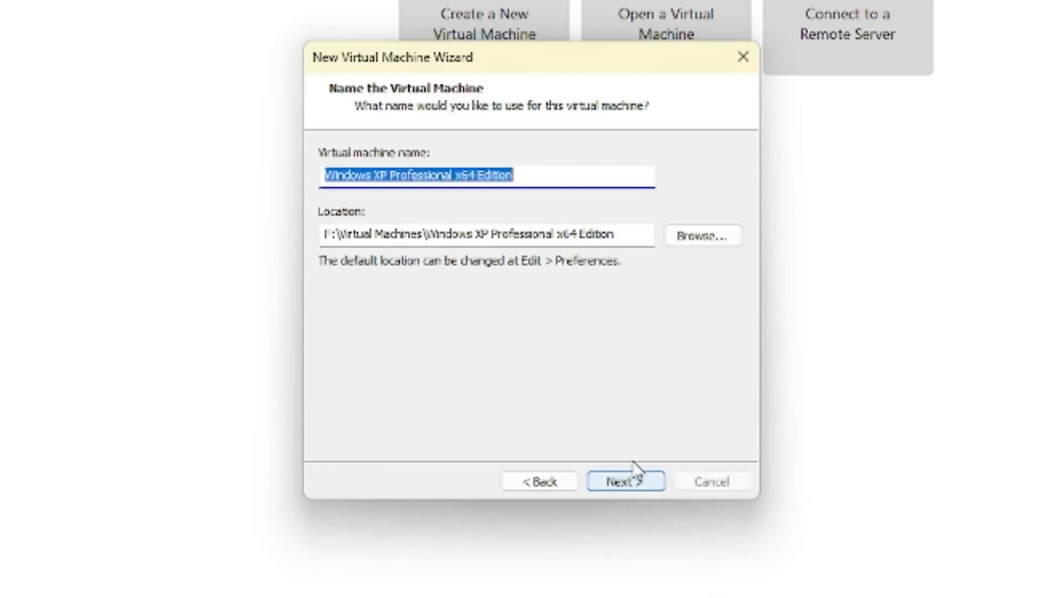
- Name the VM 'Win 1.0 to Win11' and keep one core per processor
{"action": "type", "text": "Wi"}
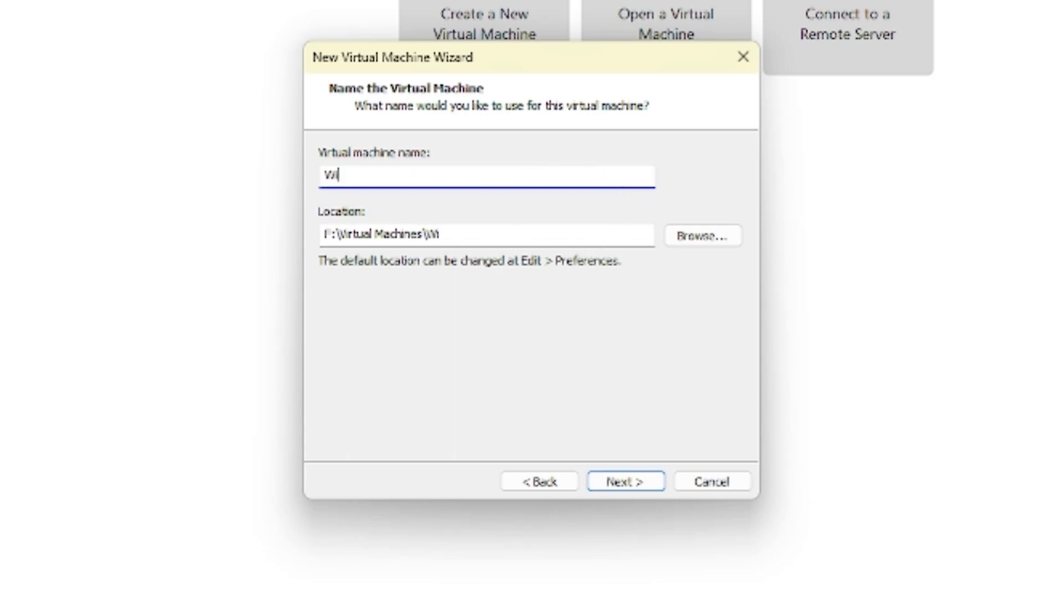
{"action": "type", "text": "n 1.9"}
{"action": "key", "text": "BackSpace"}
{"action": "type", "text": "0 to Win11"}
{"action": "key", "text": "Return"}
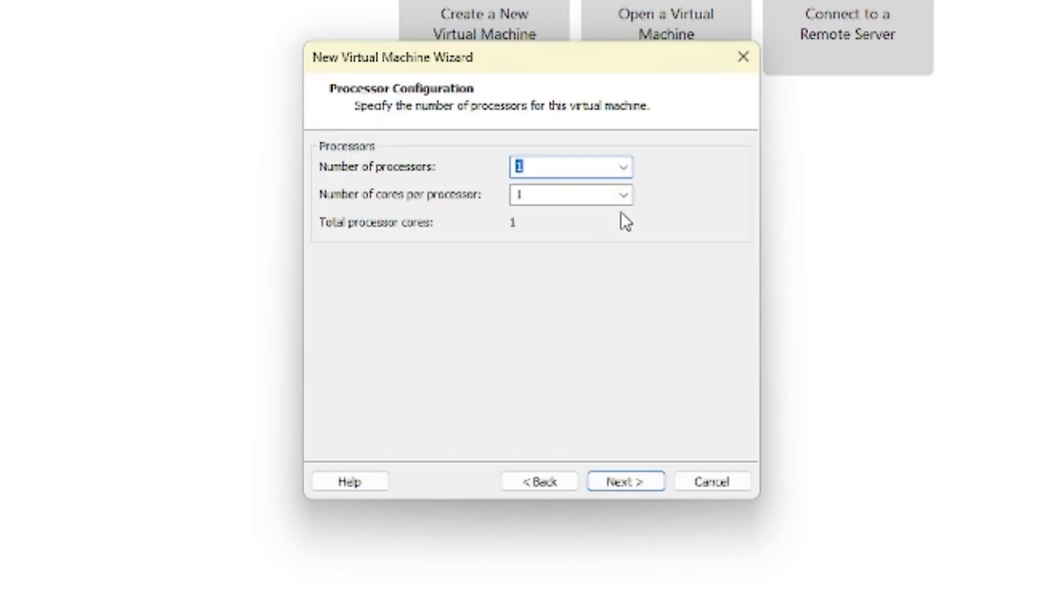
{"action": "left_click", "coordinate": [624, 195]}
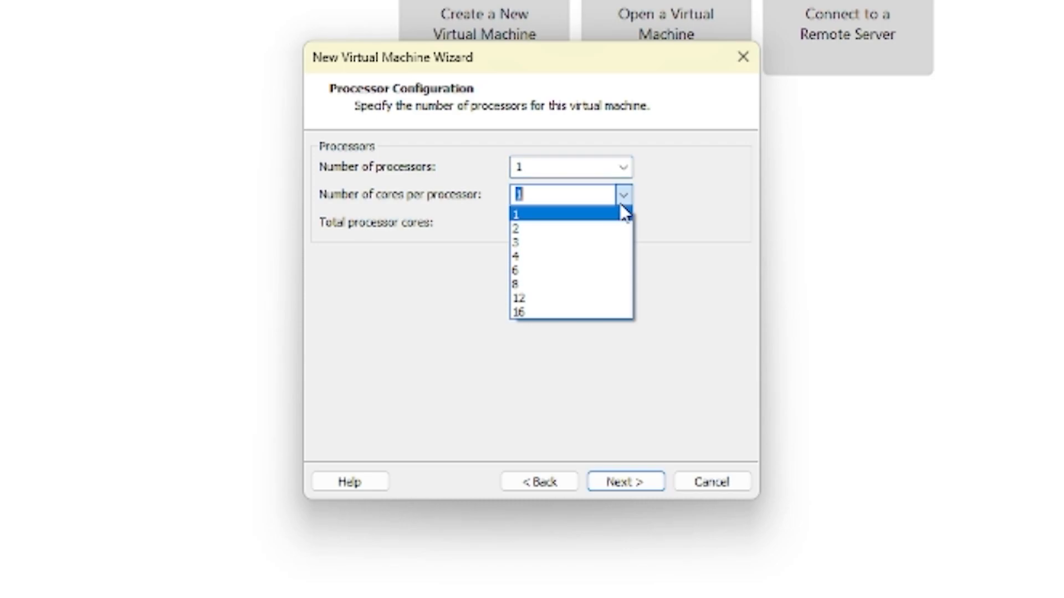
{"action": "left_click", "coordinate": [736, 321]}
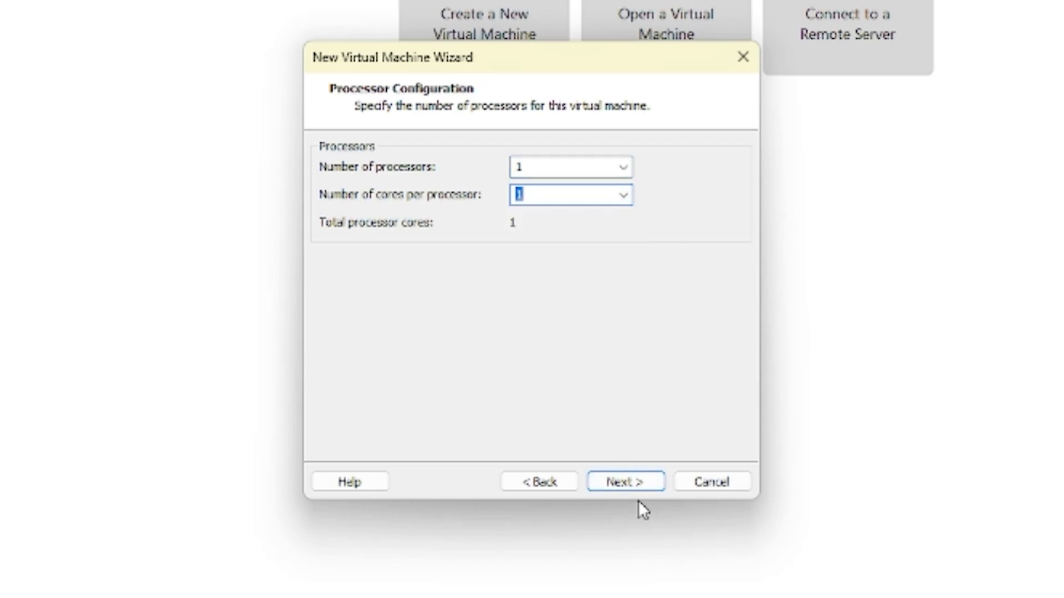
{"action": "left_click", "coordinate": [624, 490]}
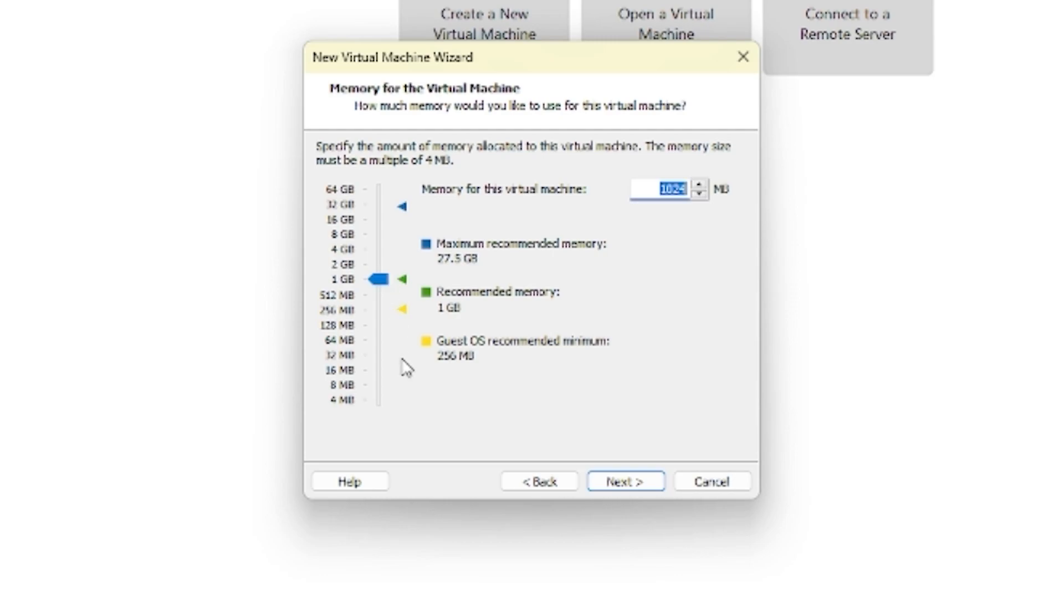
- Set the VM memory to 512 MB and keep NAT networking
{"action": "type", "text": "512"}
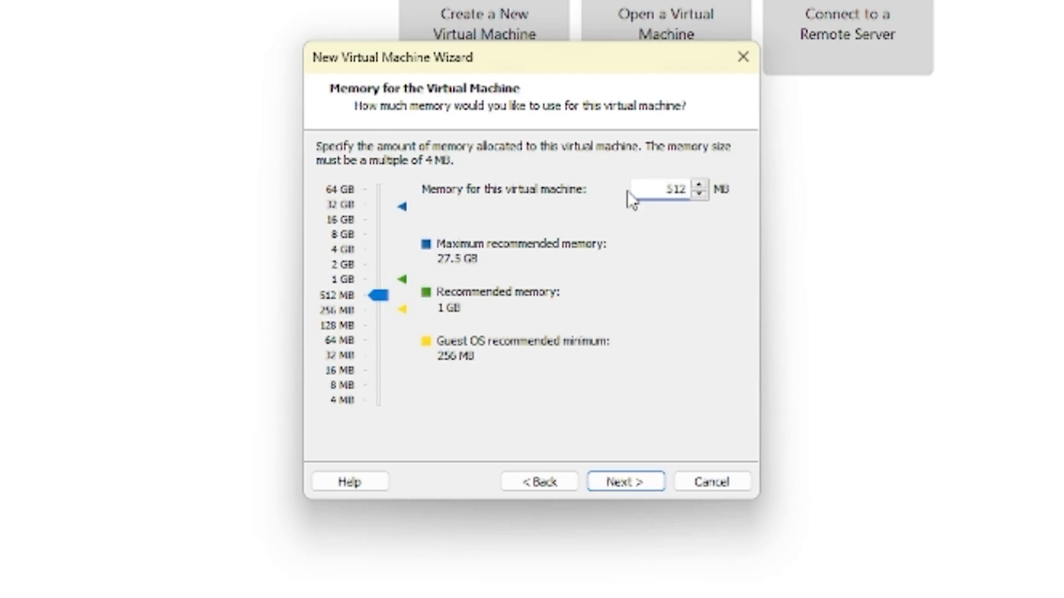
{"action": "double_click", "coordinate": [646, 191]}
{"action": "left_click", "coordinate": [603, 494]}
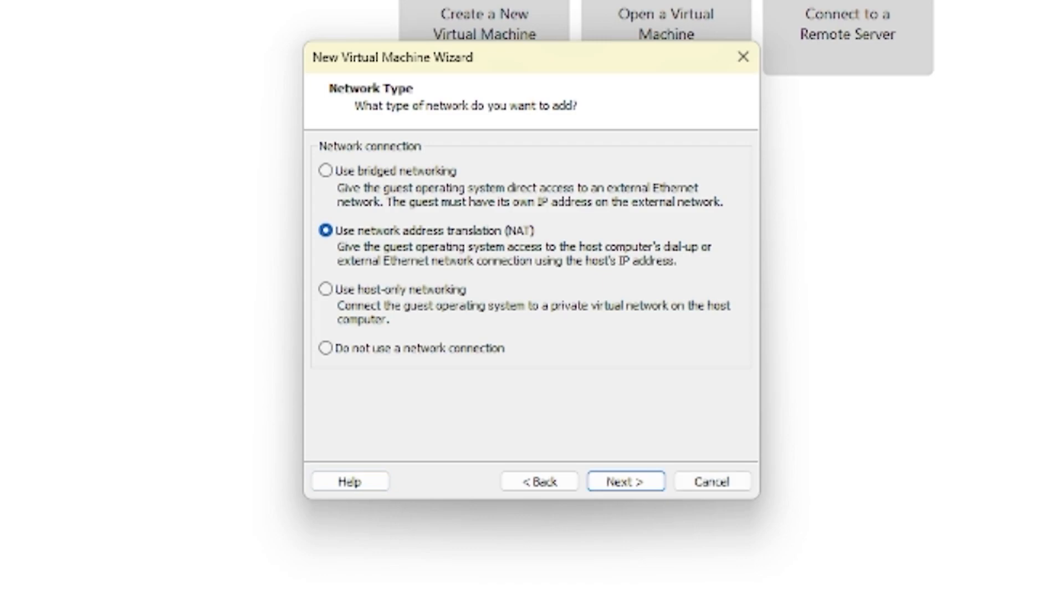
{"action": "left_click", "coordinate": [541, 482]}
{"action": "type", "text": "480"}
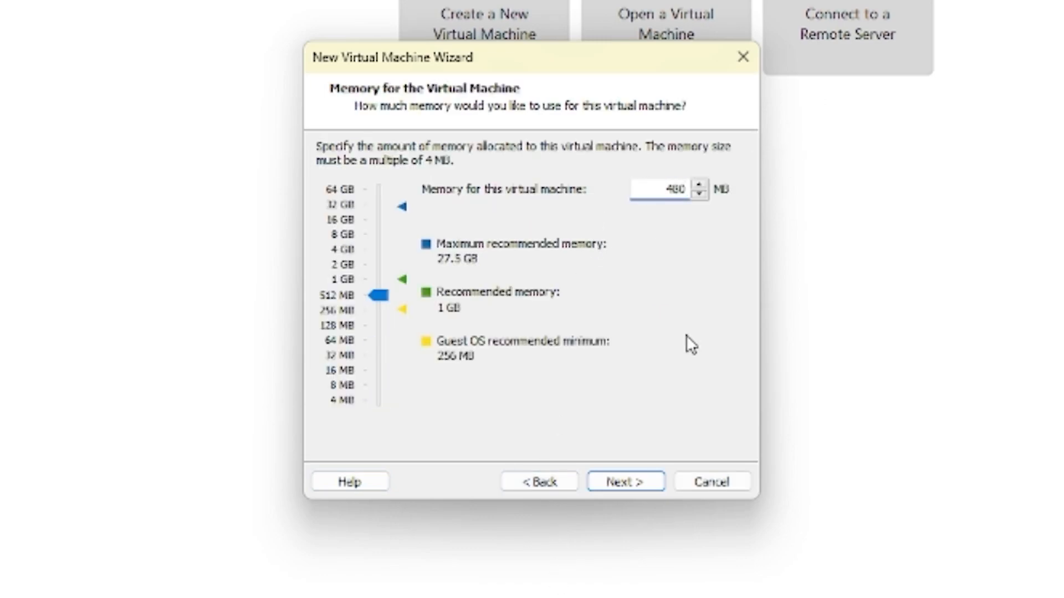
{"action": "left_click_drag", "start_coordinate": [666, 189], "coordinate": [705, 208]}
{"action": "left_click_drag", "start_coordinate": [647, 193], "coordinate": [688, 191]}
{"action": "type", "text": "512"}
{"action": "left_click", "coordinate": [612, 481]}
{"action": "left_click", "coordinate": [611, 481]}
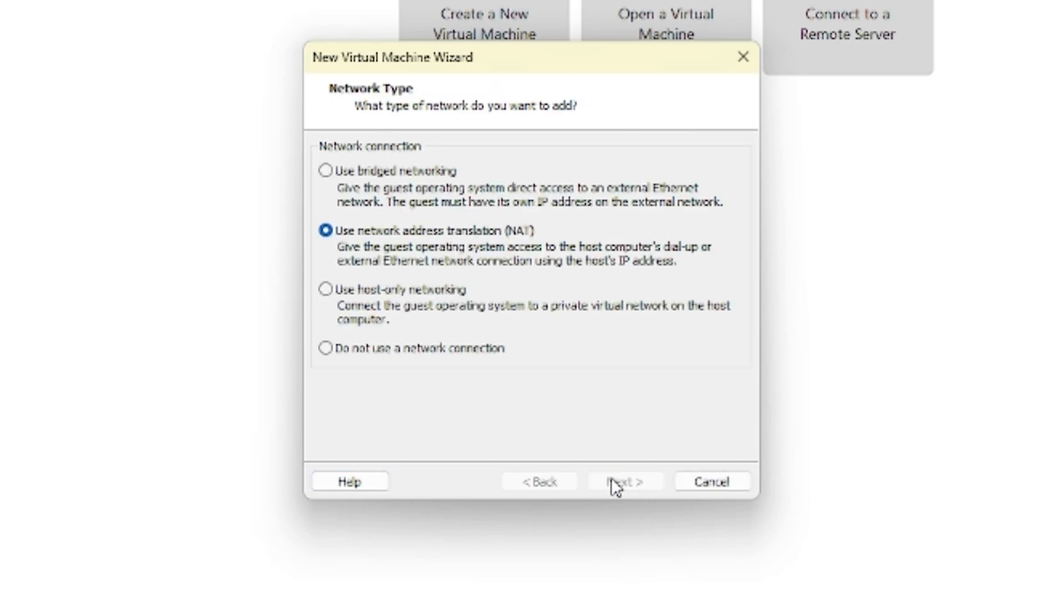
- Use a Paravirtualized SCSI controller and an IDE virtual disk
{"action": "left_click", "coordinate": [385, 268]}
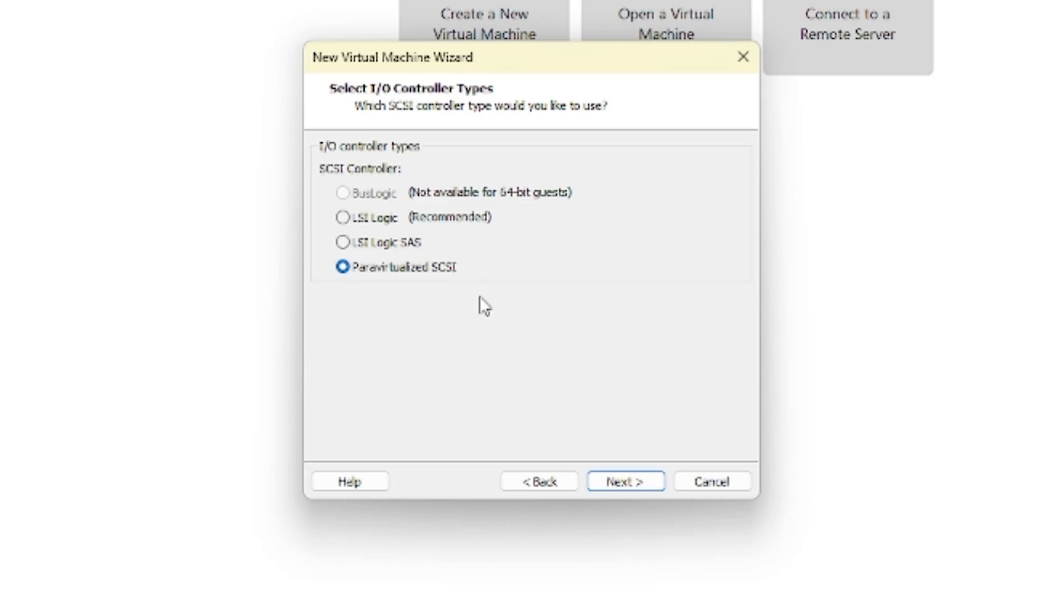
{"action": "left_click", "coordinate": [633, 484]}
{"action": "left_click", "coordinate": [339, 217]}
{"action": "left_click", "coordinate": [353, 172]}
{"action": "left_click", "coordinate": [629, 489]}
{"action": "left_click", "coordinate": [630, 489]}
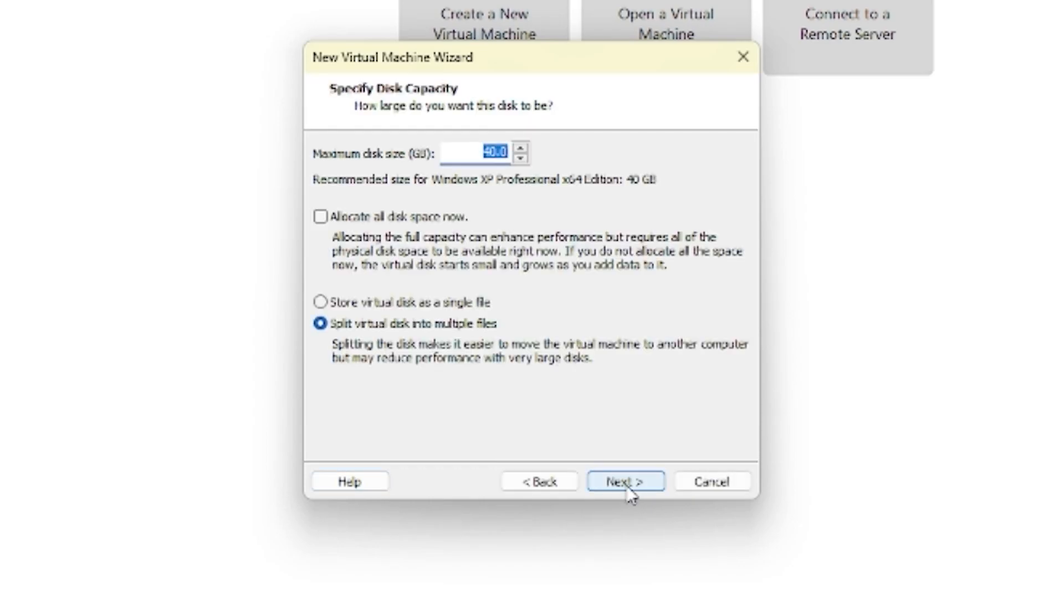
- Make the virtual disk 72 GB stored as a single file, then open hardware customization
{"action": "type", "text": "9"}
{"action": "key", "text": "BackSpace"}
{"action": "key", "text": "BackSpace"}
{"action": "type", "text": "50"}
{"action": "left_click", "coordinate": [377, 303]}
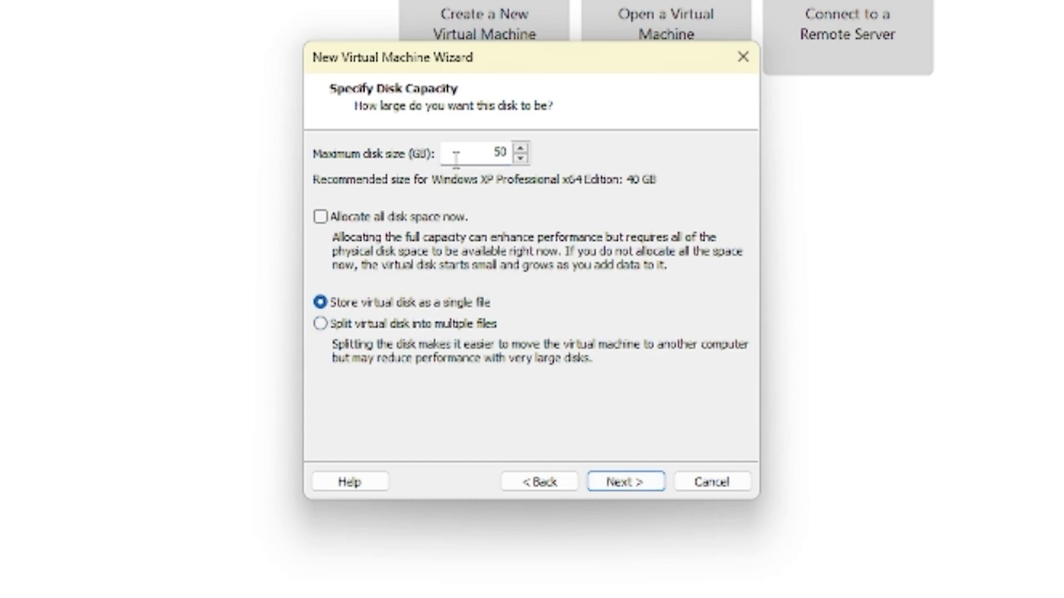
{"action": "double_click", "coordinate": [499, 152]}
{"action": "type", "text": "72"}
{"action": "left_click", "coordinate": [621, 491]}
{"action": "left_click", "coordinate": [619, 489]}
{"action": "left_click", "coordinate": [348, 364]}
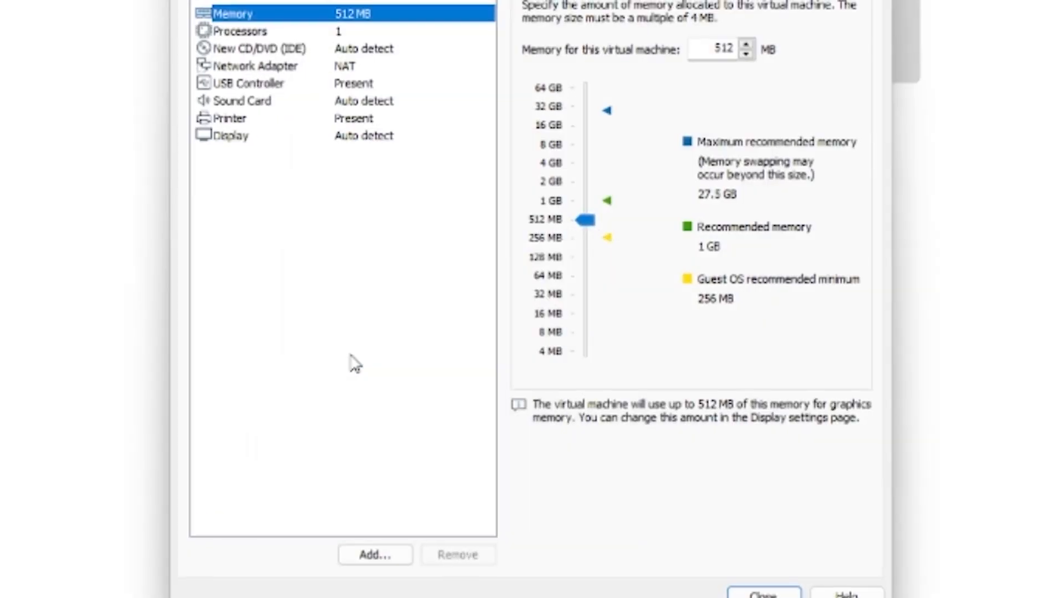
- Add a floppy drive to the VM's hardware
{"action": "left_click", "coordinate": [338, 64]}
{"action": "left_click", "coordinate": [310, 105]}
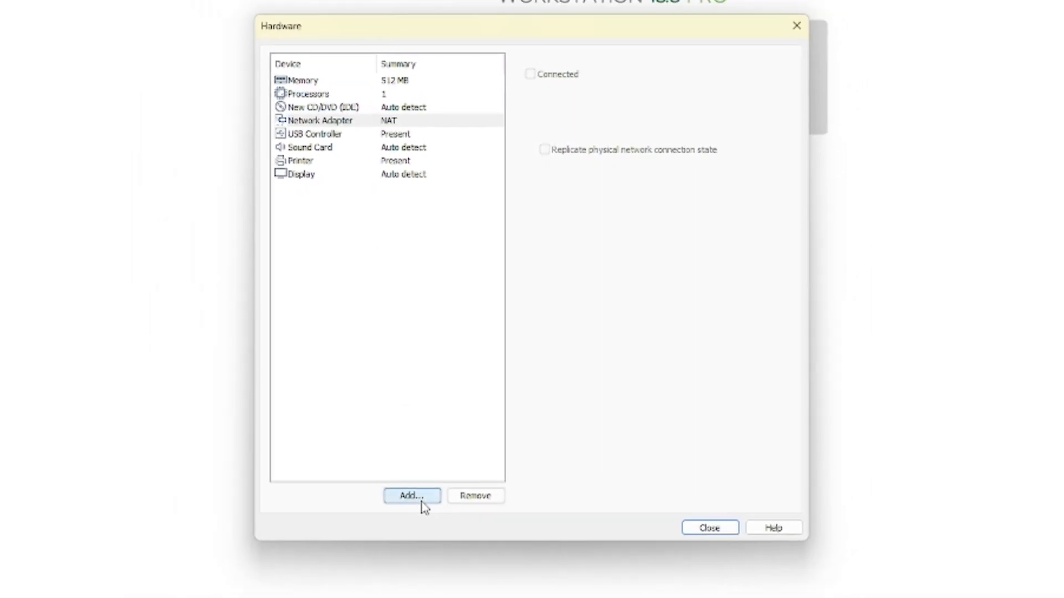
{"action": "left_click", "coordinate": [421, 508]}
{"action": "left_click", "coordinate": [409, 224]}
{"action": "left_click", "coordinate": [410, 219]}
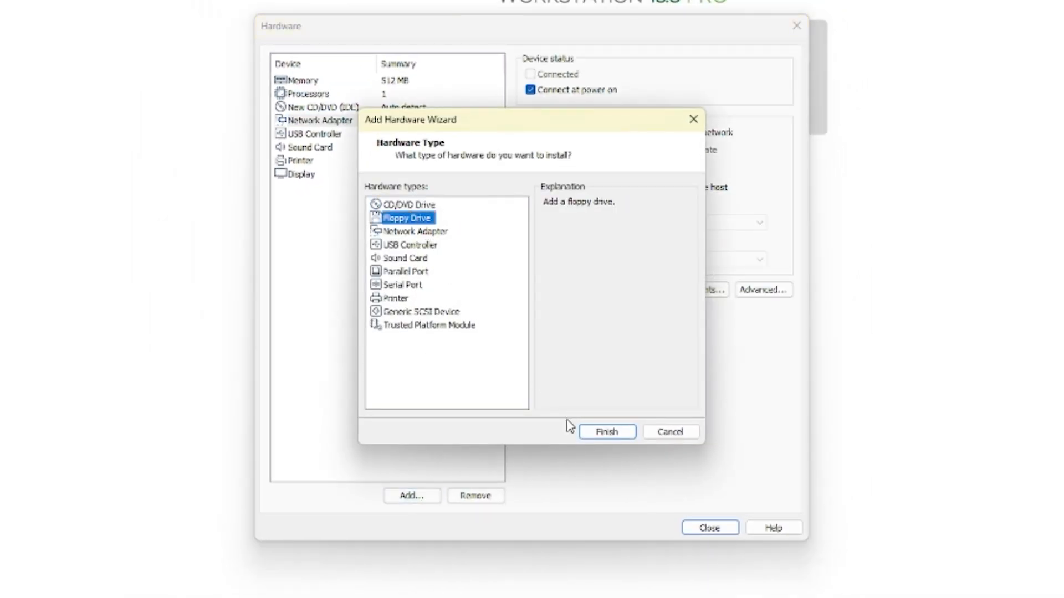
{"action": "left_click", "coordinate": [609, 431]}
- Set the display's graphics memory to 256 MB
{"action": "left_click", "coordinate": [366, 189]}
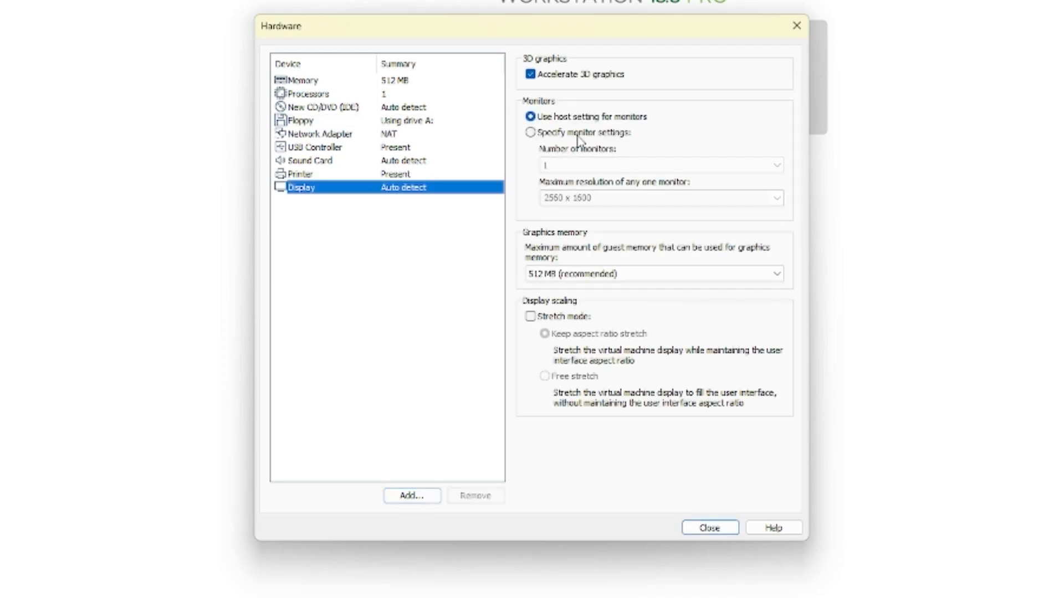
{"action": "left_click", "coordinate": [592, 274]}
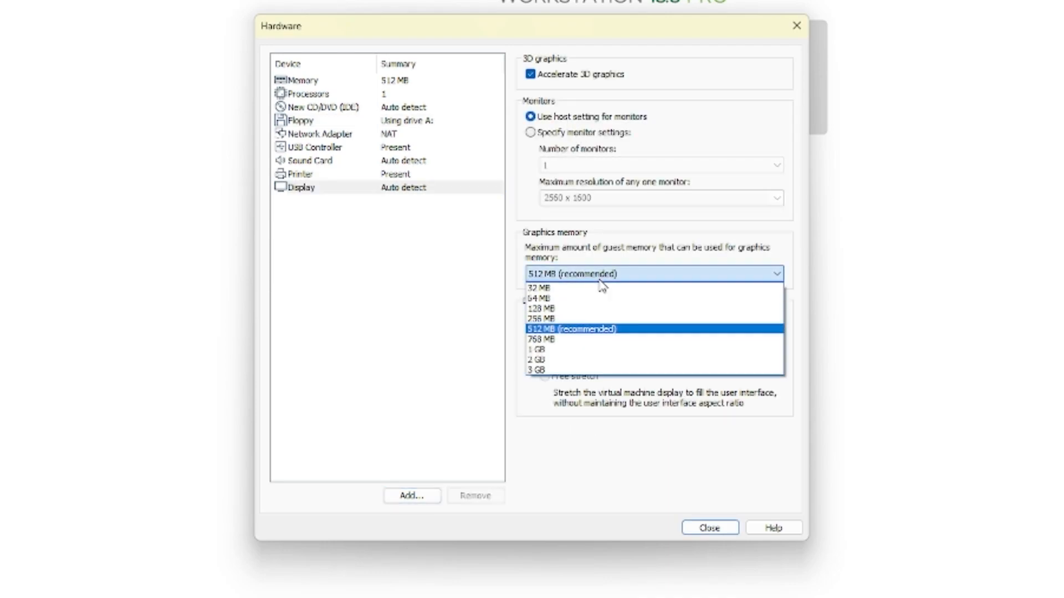
{"action": "left_click", "coordinate": [595, 319]}
{"action": "left_click", "coordinate": [418, 135]}
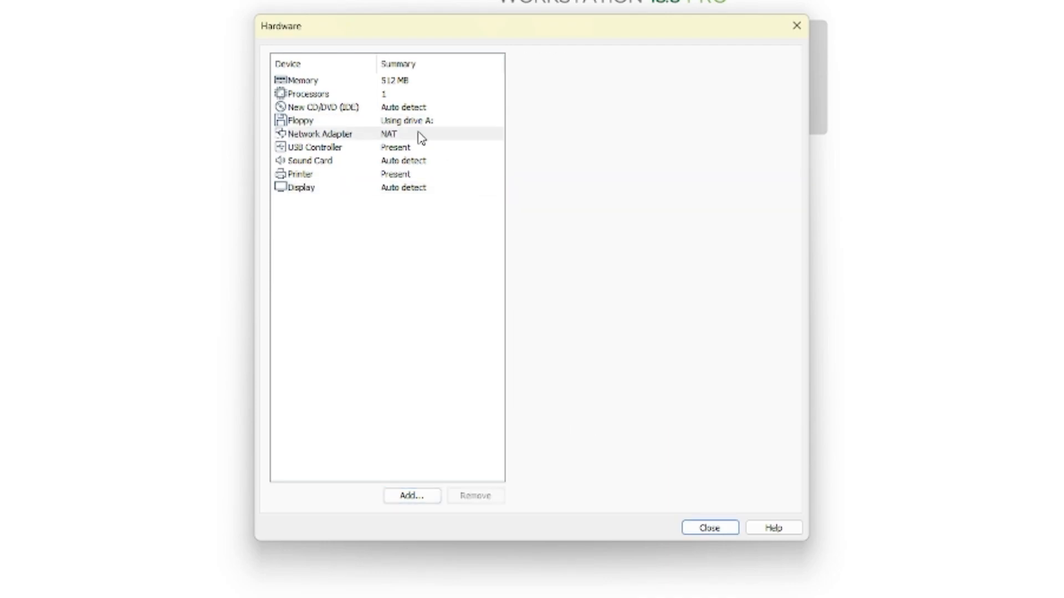
{"action": "left_click", "coordinate": [412, 109]}
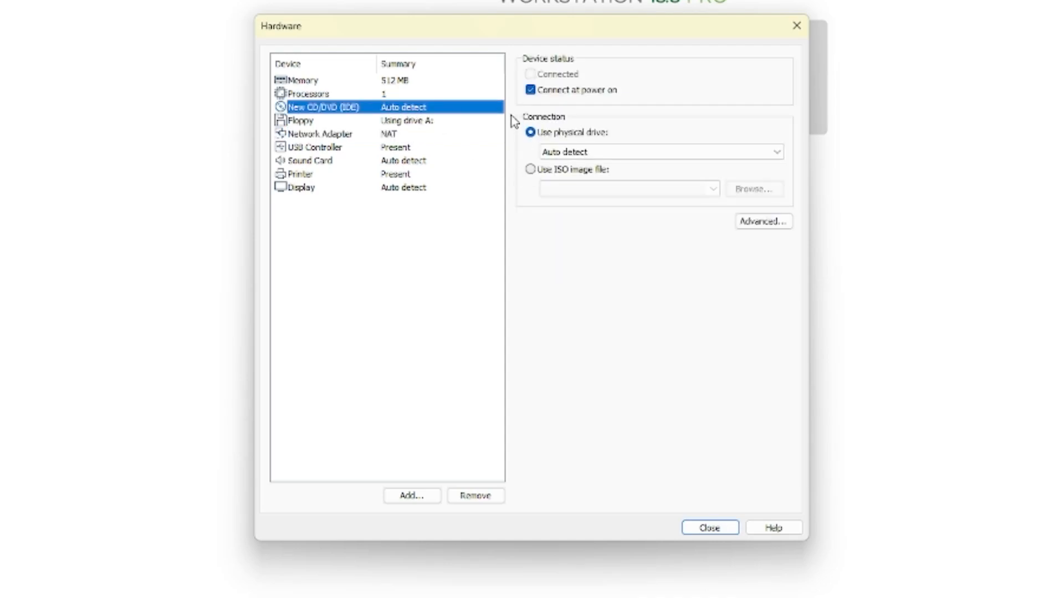
{"action": "left_click", "coordinate": [571, 90]}
{"action": "left_click", "coordinate": [331, 93]}
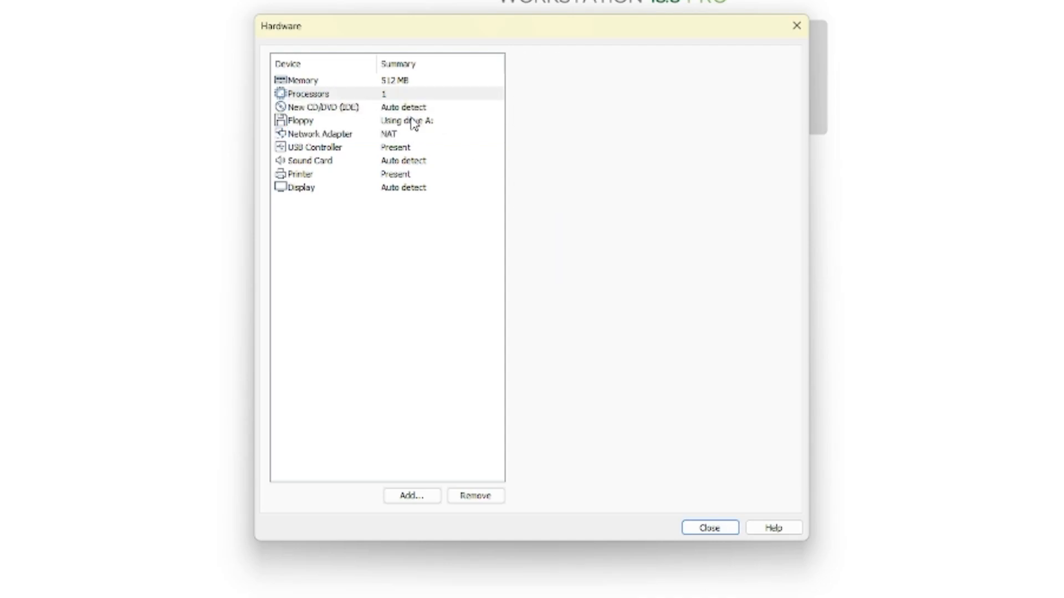
{"action": "left_click", "coordinate": [374, 135]}
{"action": "left_click", "coordinate": [371, 112]}
- Point the floppy drive at D:\isos\MSDOS\...\MS-DOS 6.22\Disk1.img and close customization
{"action": "left_click", "coordinate": [395, 119]}
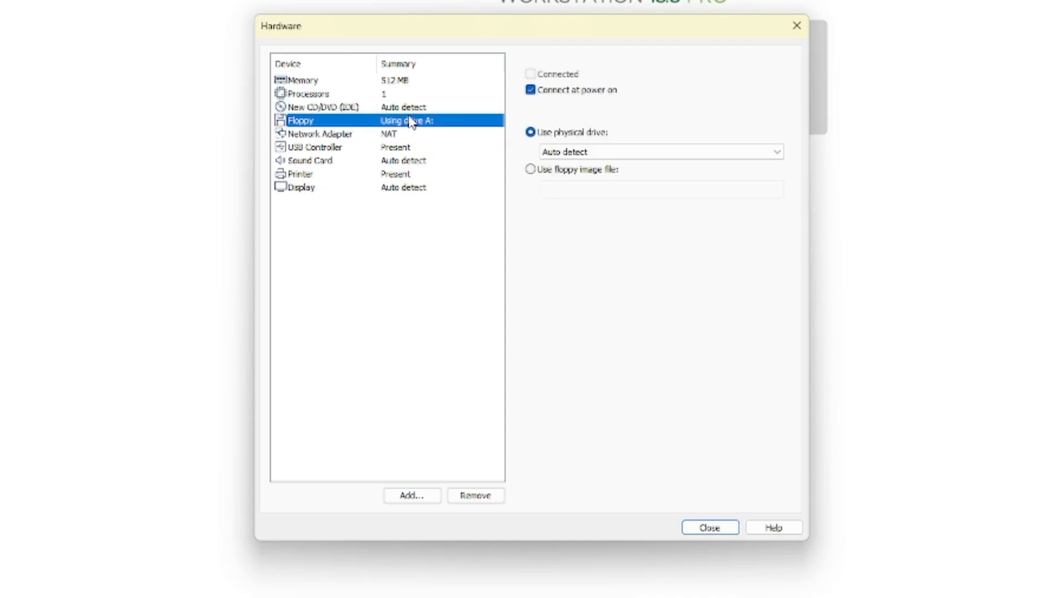
{"action": "left_click", "coordinate": [592, 171]}
{"action": "left_click", "coordinate": [739, 222]}
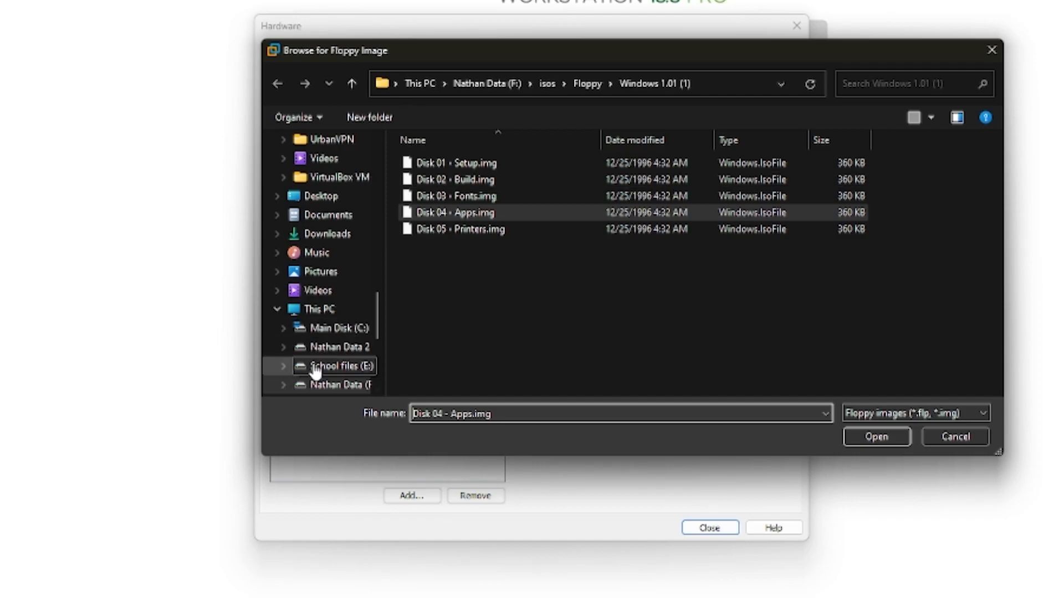
{"action": "left_click", "coordinate": [341, 347]}
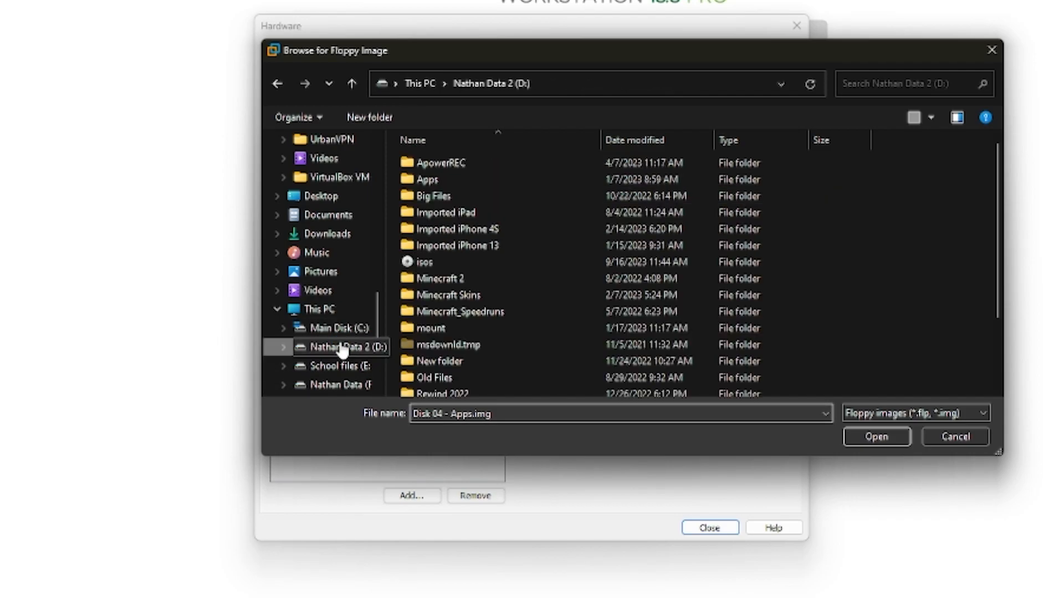
{"action": "double_click", "coordinate": [427, 262]}
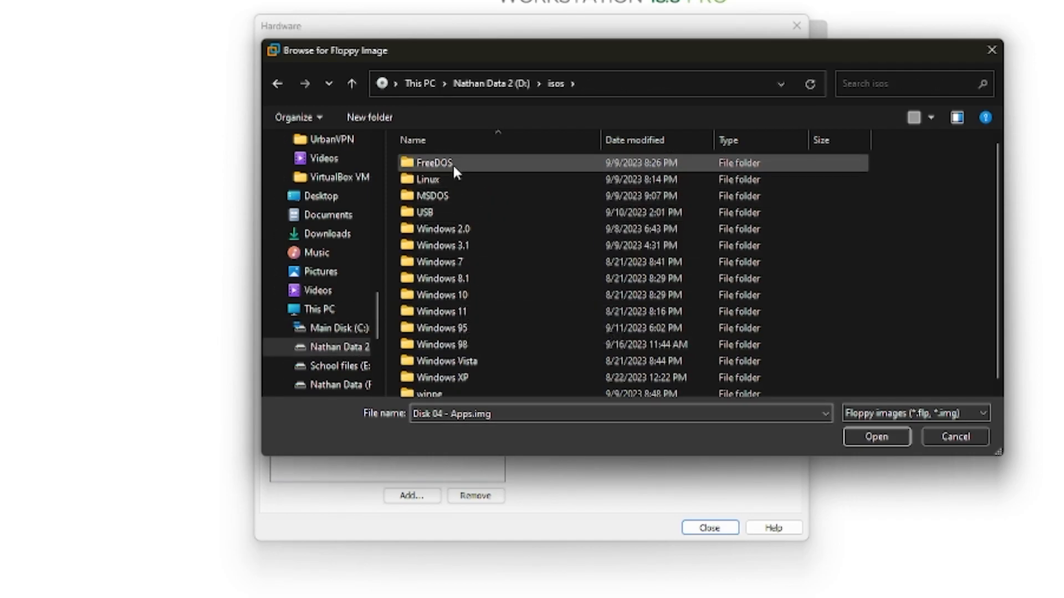
{"action": "double_click", "coordinate": [468, 190]}
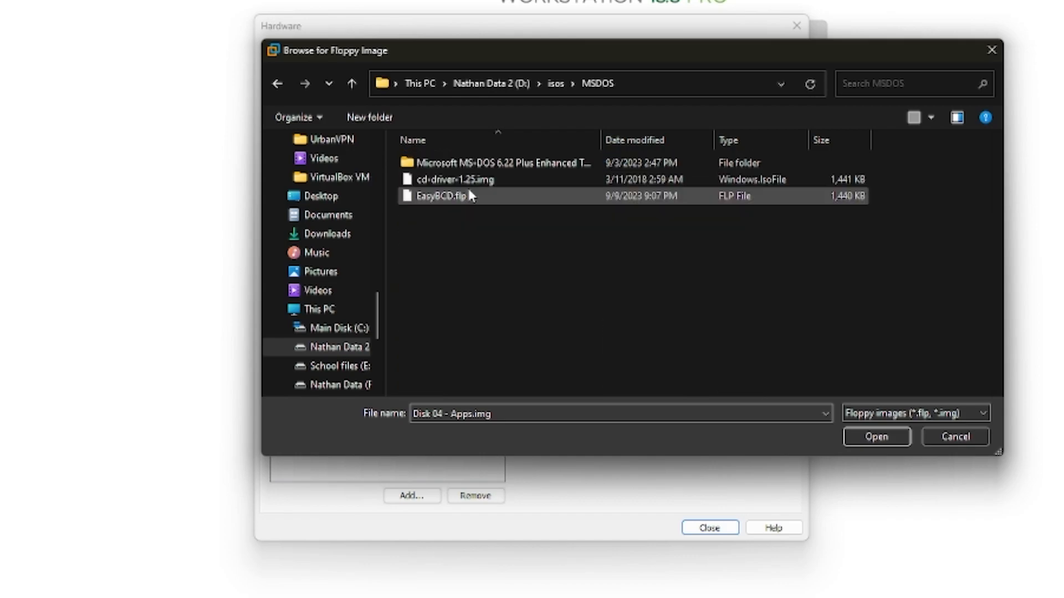
{"action": "double_click", "coordinate": [476, 168]}
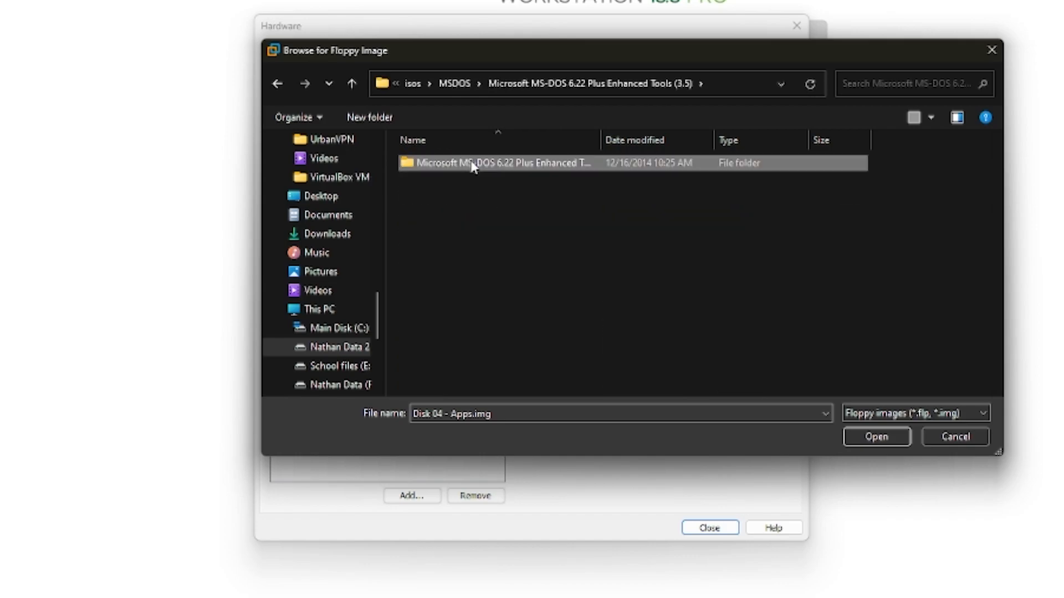
{"action": "double_click", "coordinate": [478, 169]}
{"action": "left_click", "coordinate": [459, 164]}
{"action": "left_click", "coordinate": [847, 437]}
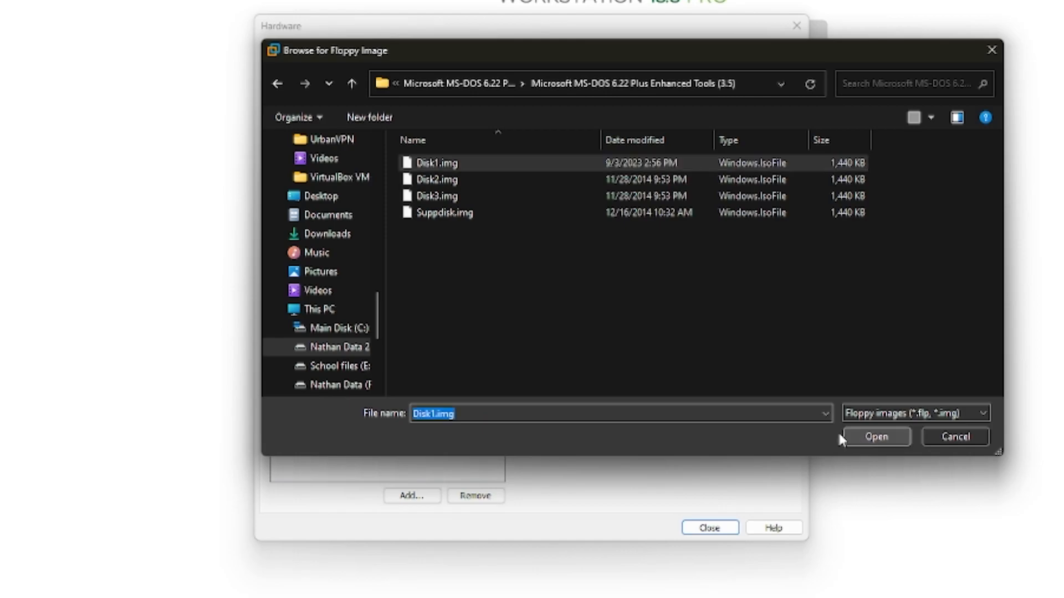
{"action": "left_click", "coordinate": [710, 527]}
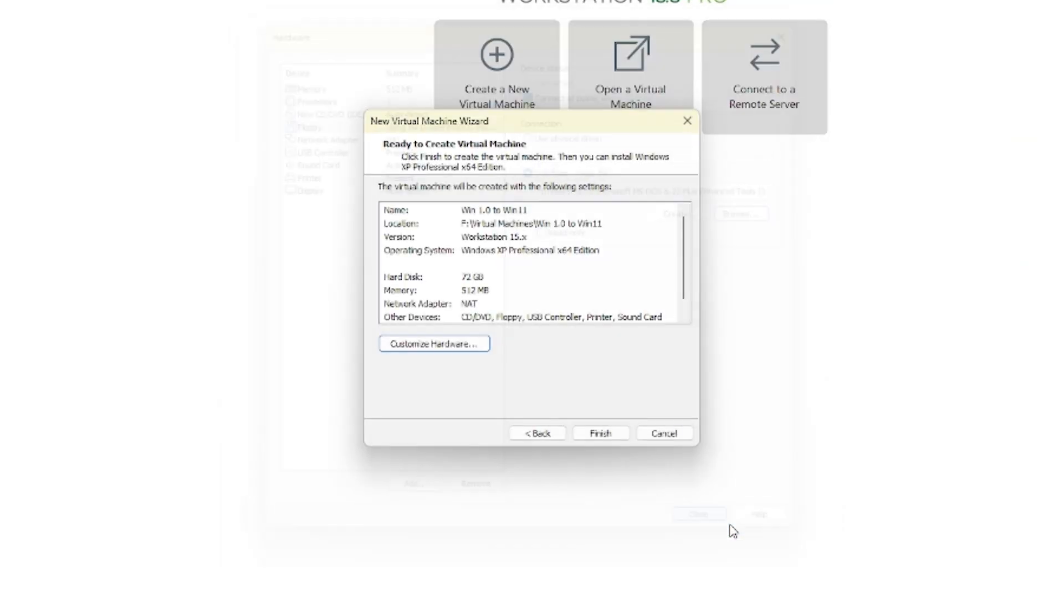
- Create the VM, switch to full screen and power it on
{"action": "left_click", "coordinate": [600, 432]}
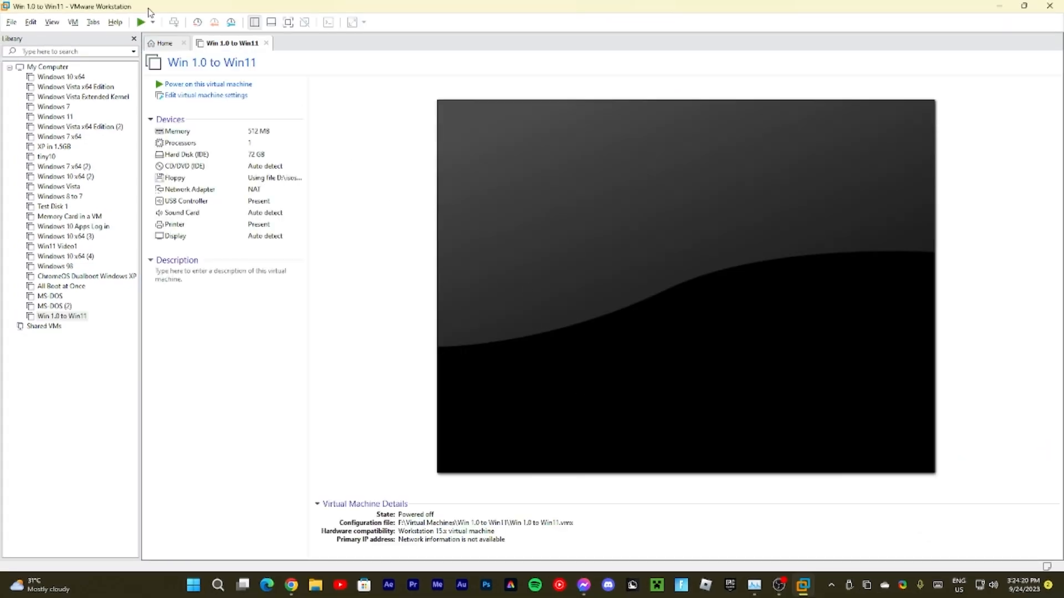
{"action": "key", "text": "ctrl+alt+Return"}
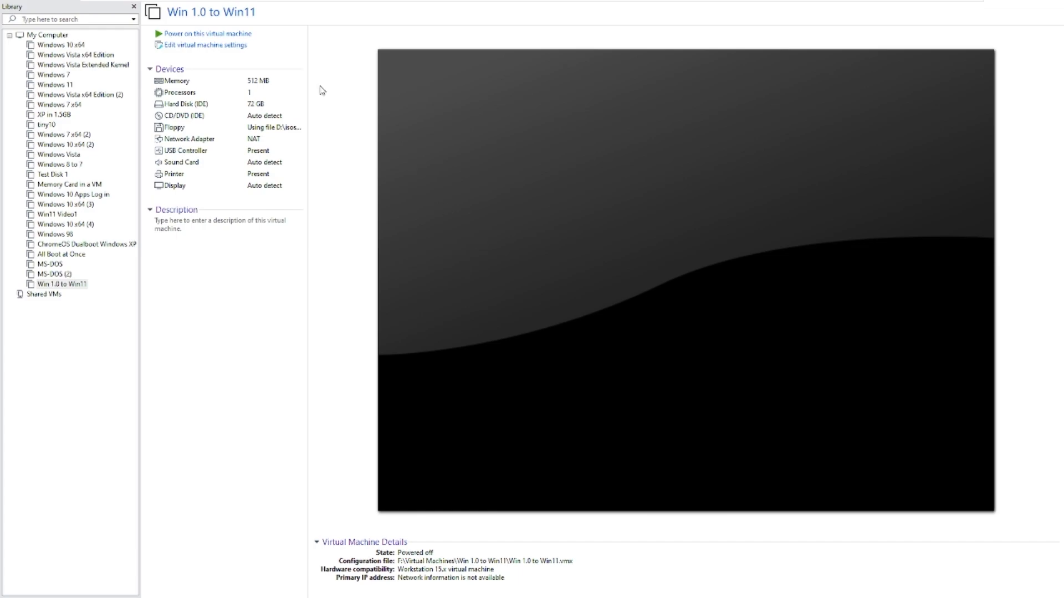
{"action": "left_click", "coordinate": [184, 36]}
- Set the guest display to Keep Aspect Ratio Stretch
{"action": "mouse_move", "coordinate": [284, 3]}
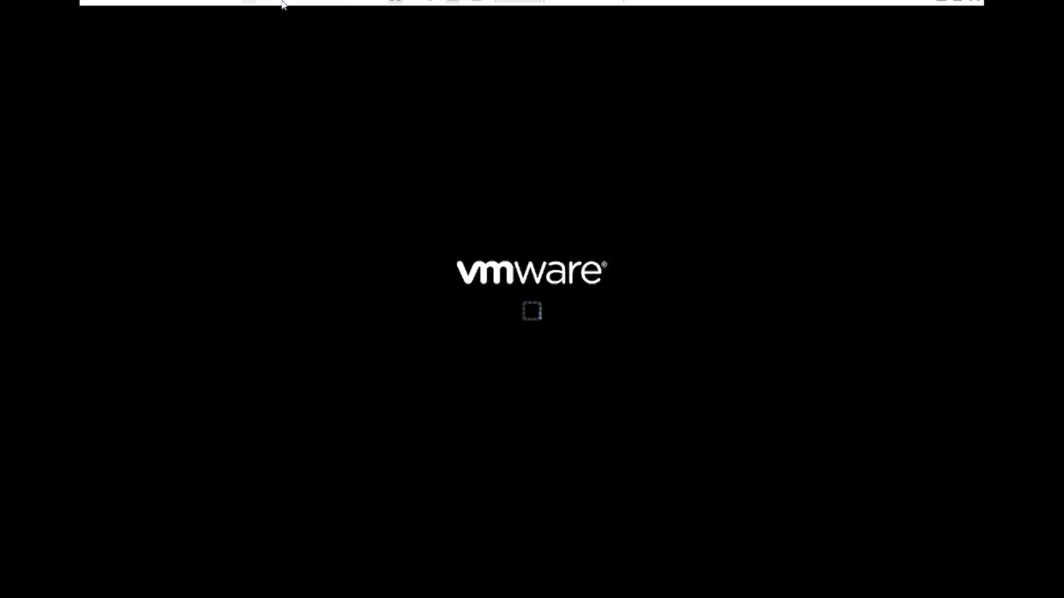
{"action": "left_click", "coordinate": [159, 8]}
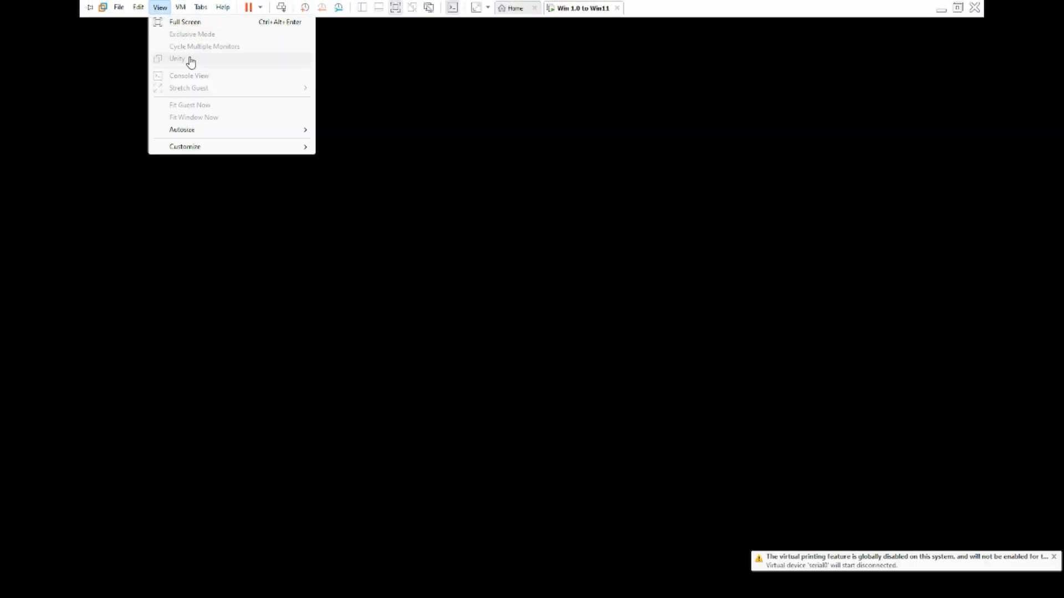
{"action": "mouse_move", "coordinate": [208, 88]}
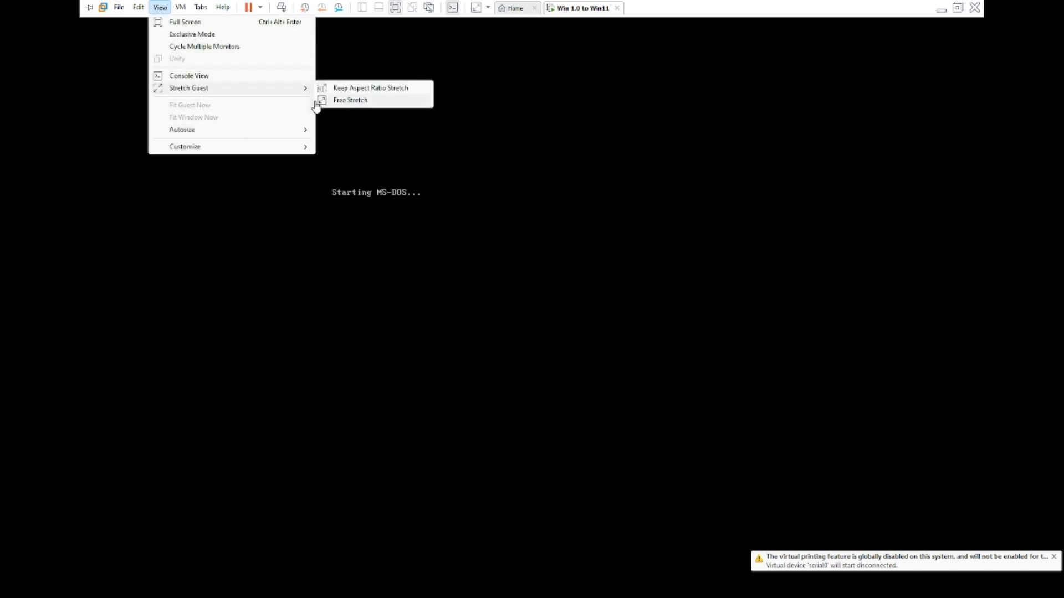
{"action": "left_click", "coordinate": [336, 88]}
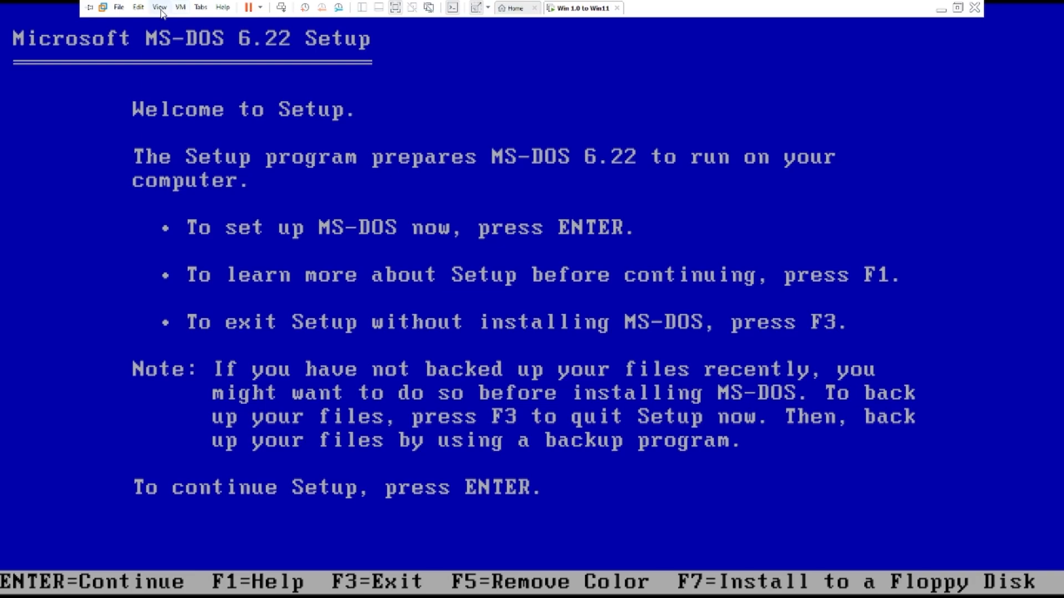
{"action": "left_click", "coordinate": [160, 8]}
{"action": "mouse_move", "coordinate": [206, 96]}
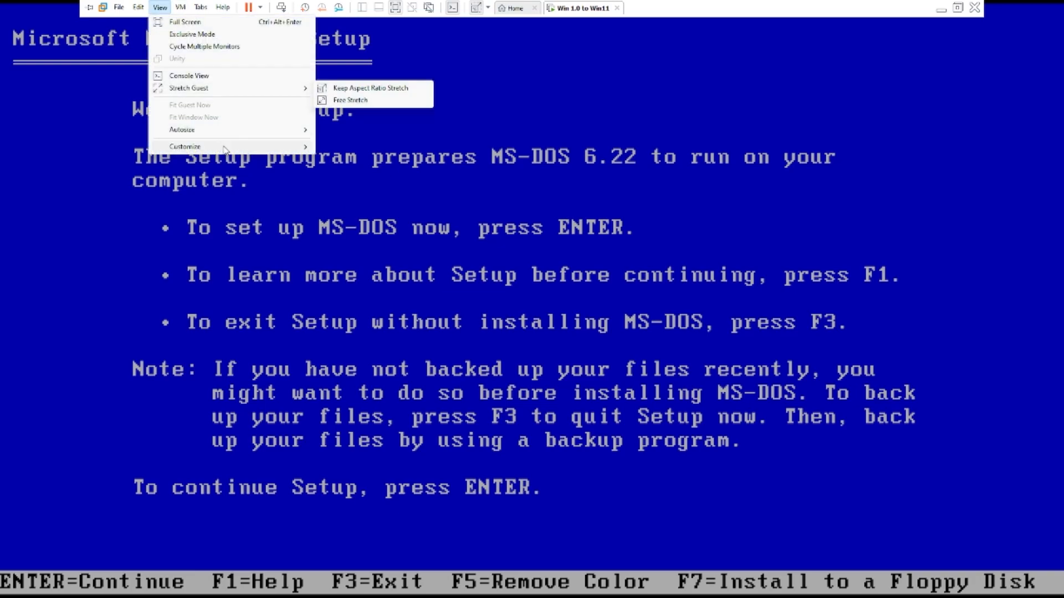
- Start MS-DOS 6.22 Setup and accept configuring the unallocated disk space
{"action": "left_click", "coordinate": [411, 309]}
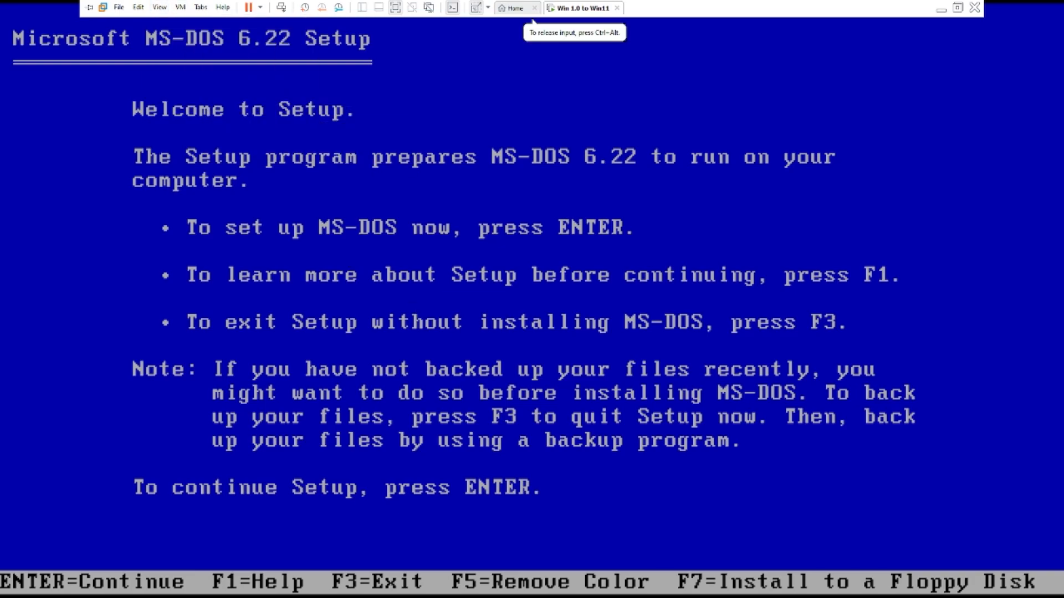
{"action": "key", "text": "Return"}
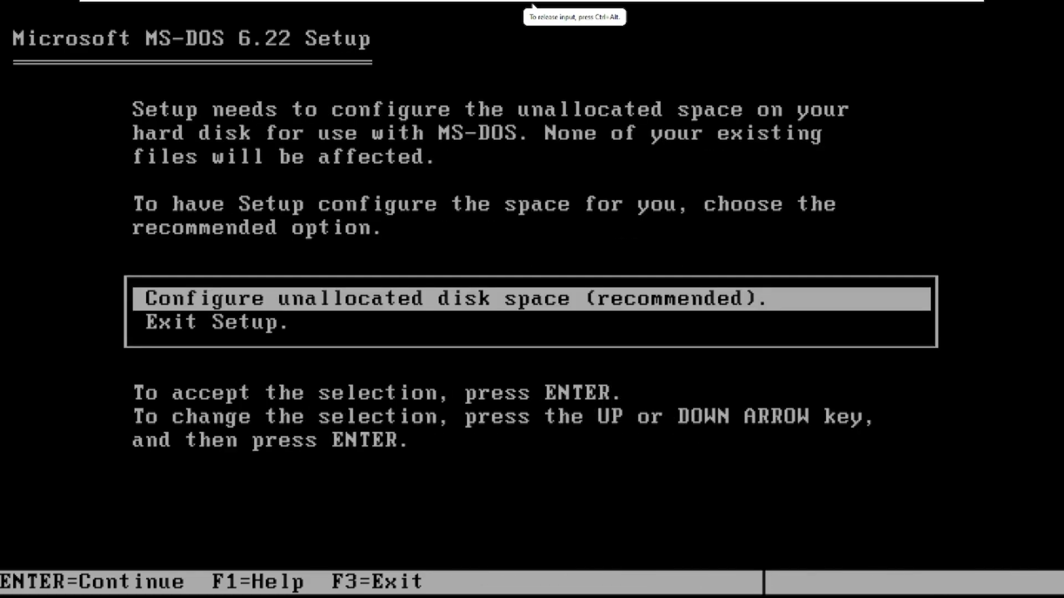
{"action": "key", "text": "Return"}
{"action": "key", "text": "Return"}
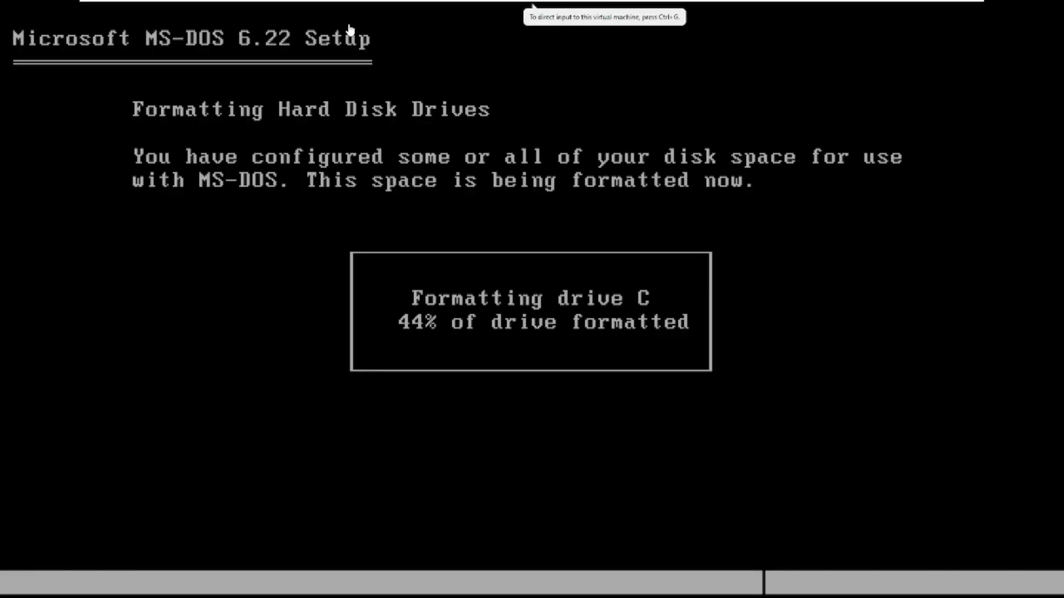
- Switch the guest display to Free Stretch
{"action": "left_click", "coordinate": [160, 7]}
{"action": "mouse_move", "coordinate": [221, 88]}
{"action": "left_click", "coordinate": [364, 100]}
- Continue past formatting and accept C:\DOS as the install directory
{"action": "key", "text": "ctrl+g"}
{"action": "key", "text": "Return"}
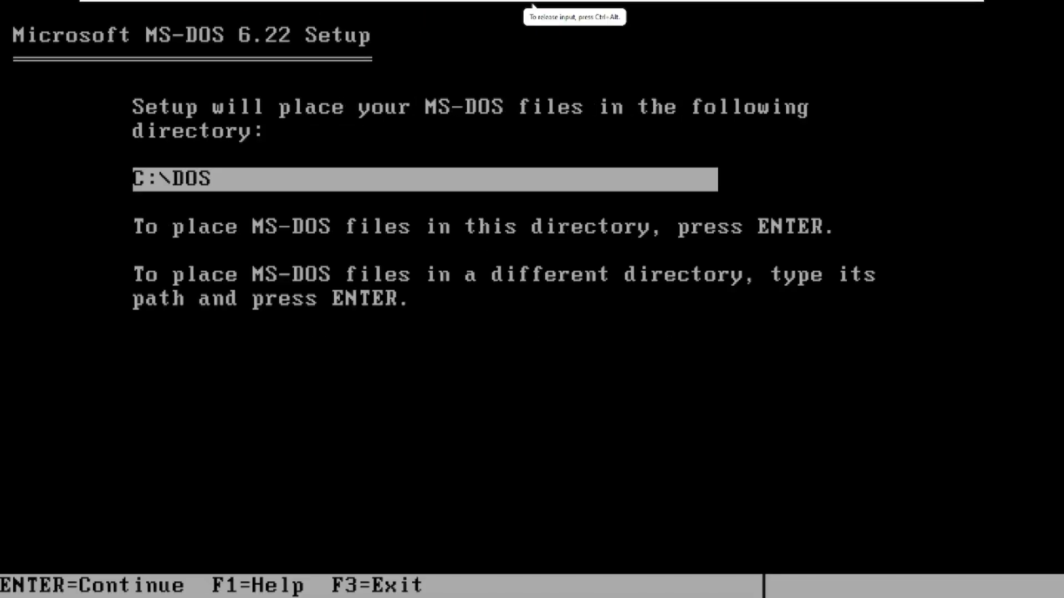
{"action": "key", "text": "Return"}
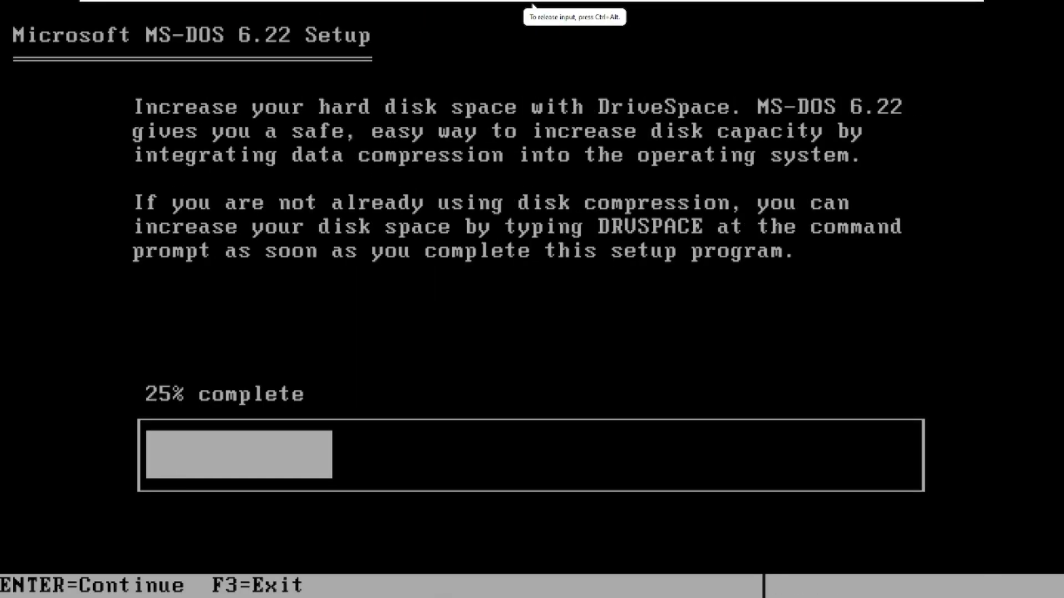
{"action": "key", "text": "ctrl+alt"}
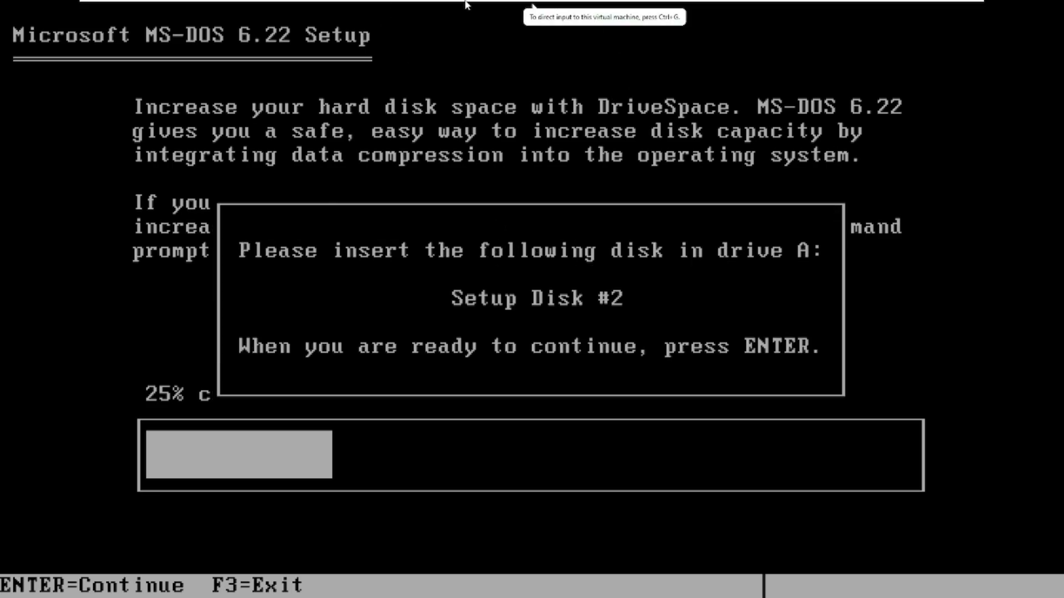
- Leave full screen, swap the floppy image to Disk2.img and continue setup
{"action": "mouse_move", "coordinate": [466, 4]}
{"action": "left_click", "coordinate": [170, 9]}
{"action": "left_click", "coordinate": [185, 22]}
{"action": "mouse_move", "coordinate": [951, 561]}
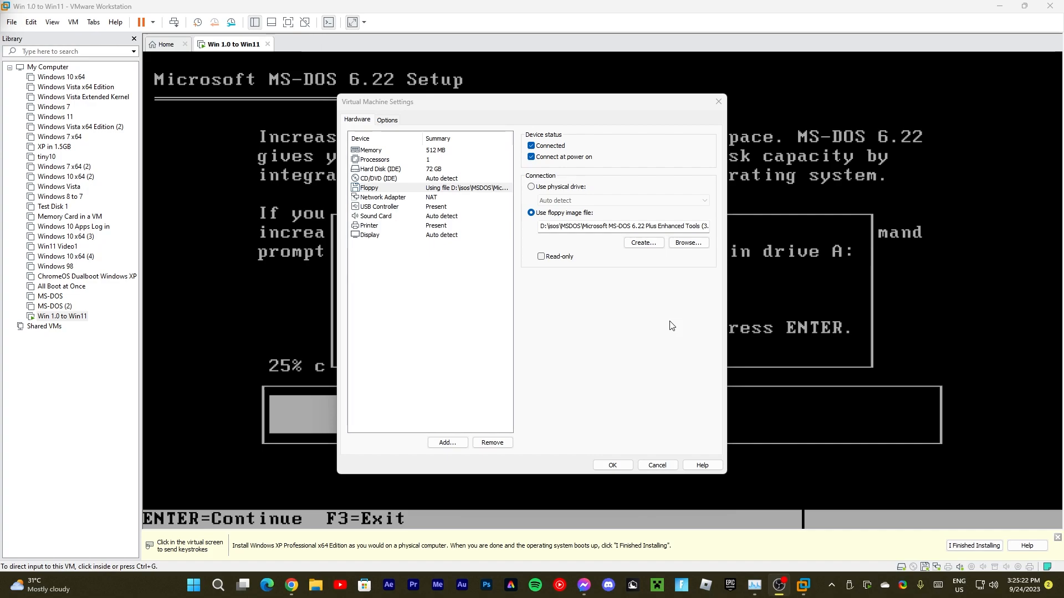
{"action": "left_click", "coordinate": [701, 242]}
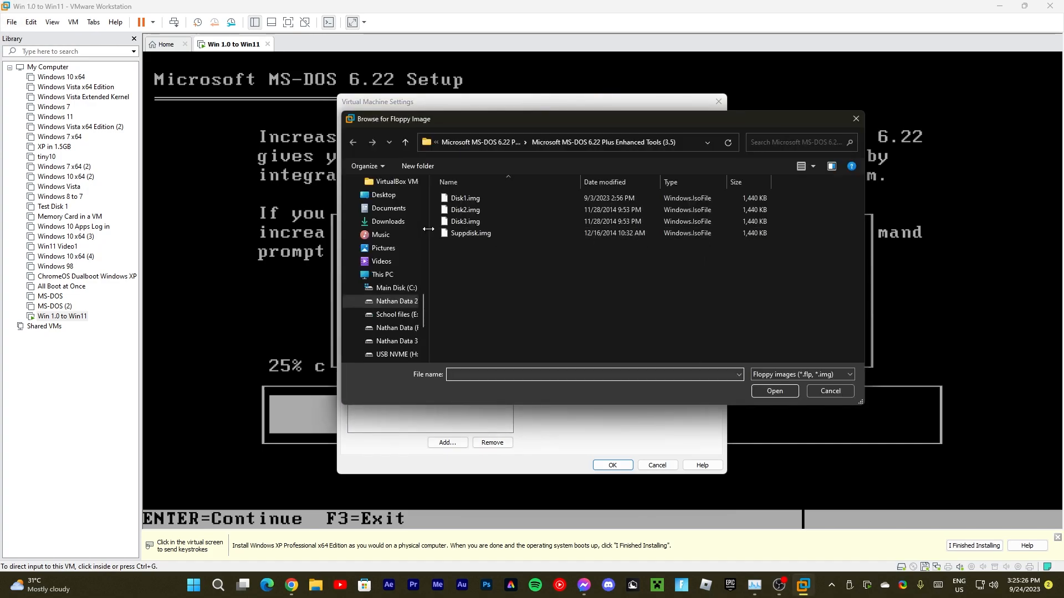
{"action": "left_click", "coordinate": [687, 210]}
{"action": "left_click", "coordinate": [787, 395]}
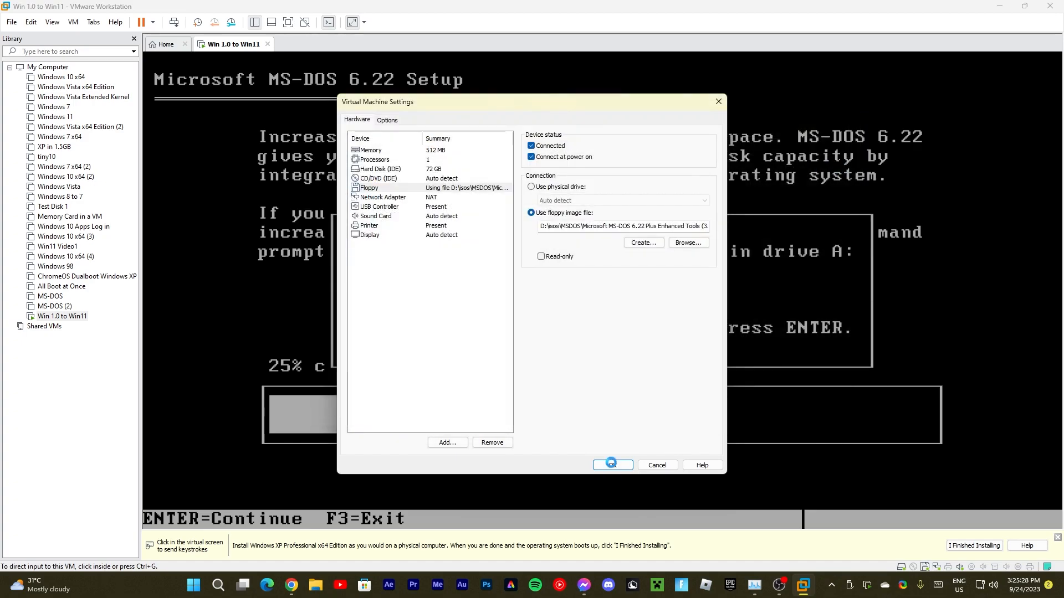
{"action": "left_click", "coordinate": [612, 465]}
{"action": "left_click", "coordinate": [614, 431]}
{"action": "key", "text": "Return"}
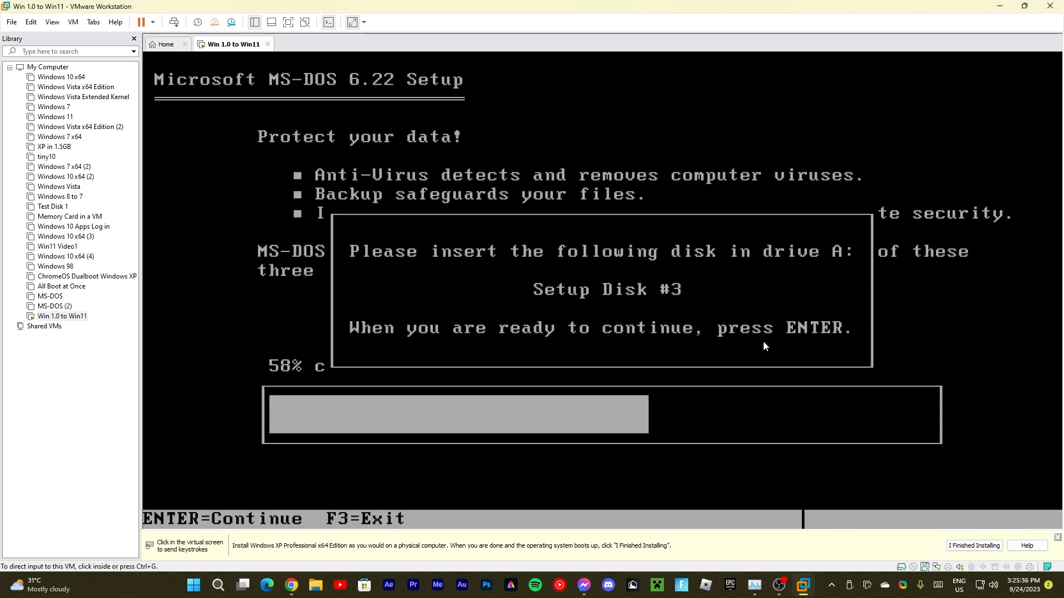
- Swap the floppy image to Disk3.img and continue setup
{"action": "key", "text": "ctrl+d"}
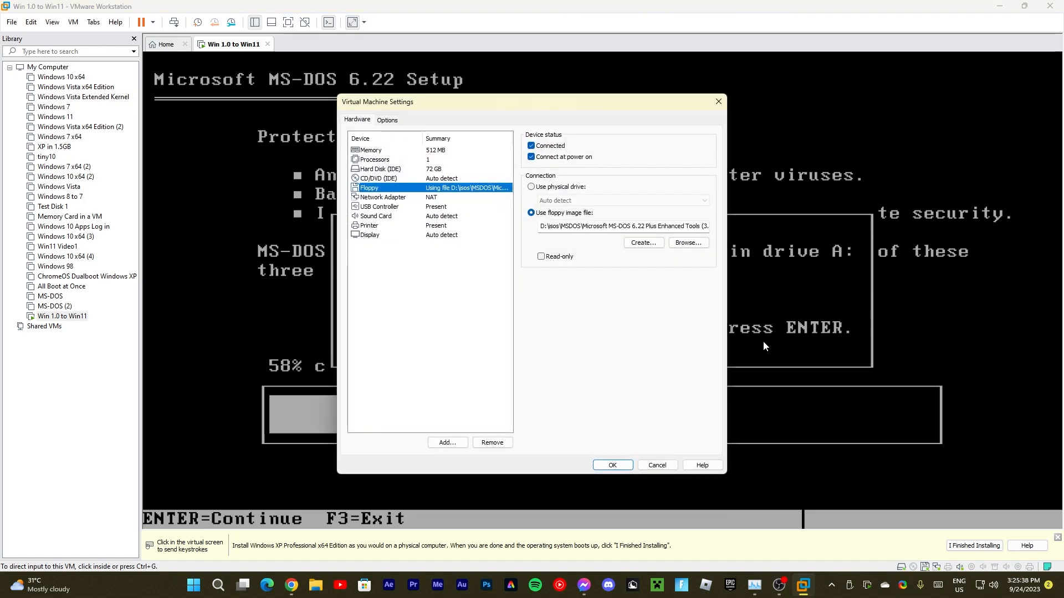
{"action": "left_click", "coordinate": [688, 243]}
{"action": "left_click", "coordinate": [490, 221]}
{"action": "left_click", "coordinate": [755, 393]}
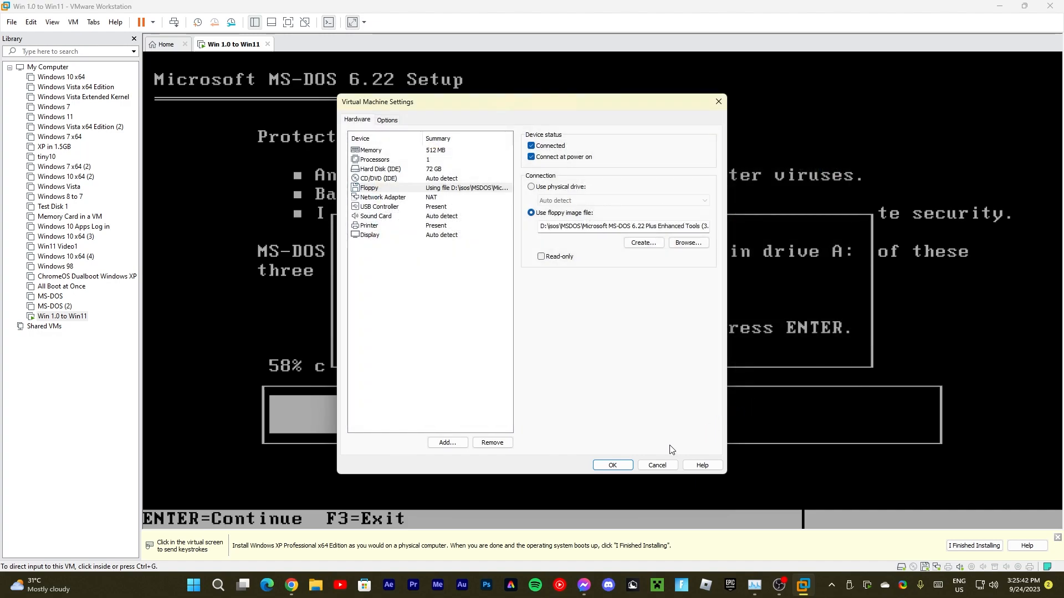
{"action": "left_click", "coordinate": [612, 465]}
{"action": "left_click", "coordinate": [554, 423]}
{"action": "key", "text": "Return"}
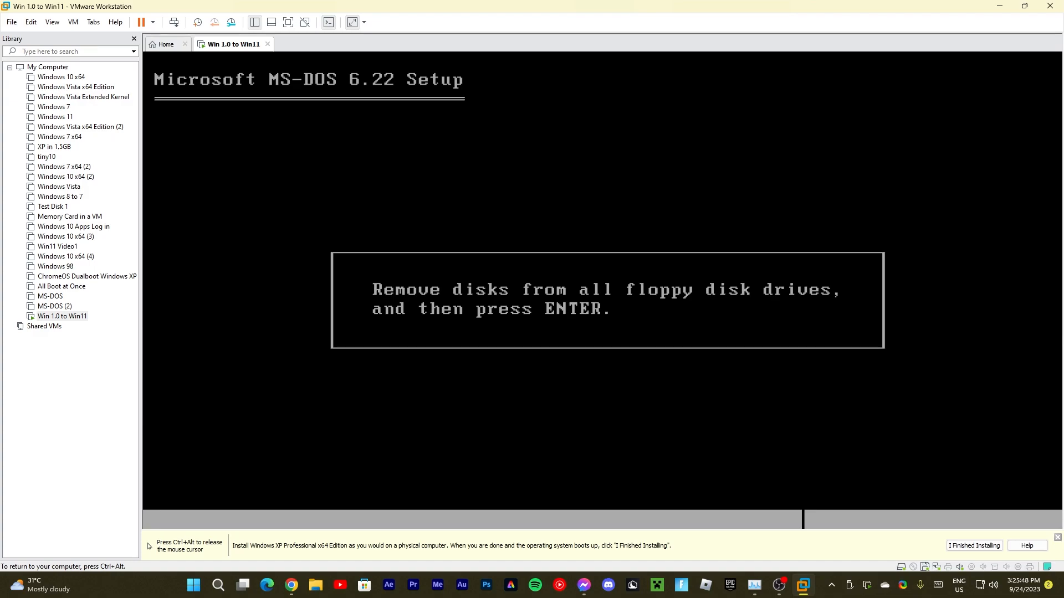
- Finish MS-DOS setup with floppies removed and restart the VM
{"action": "key", "text": "Return"}
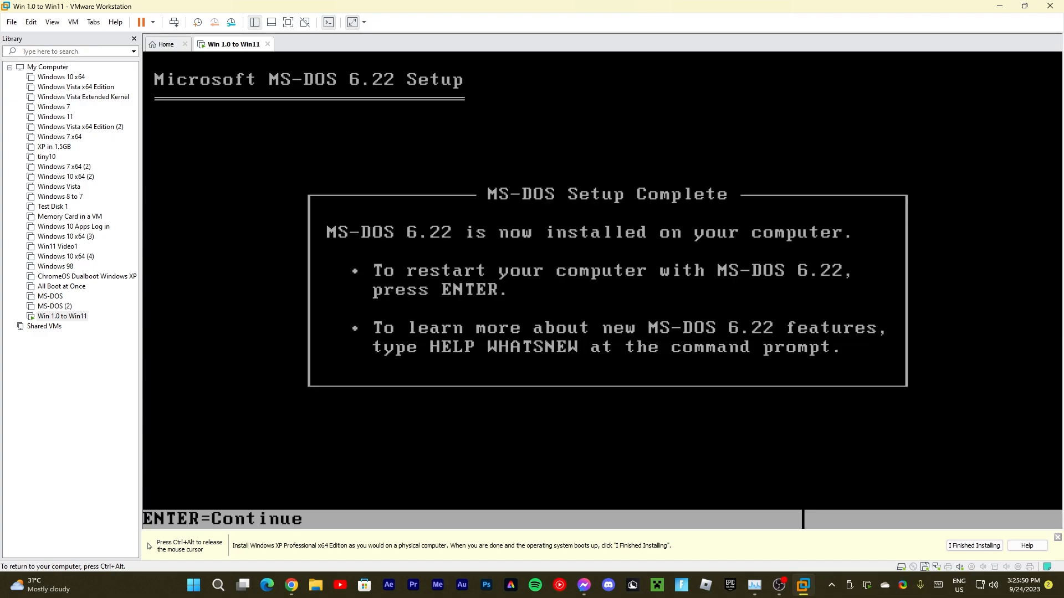
{"action": "key", "text": "Return"}
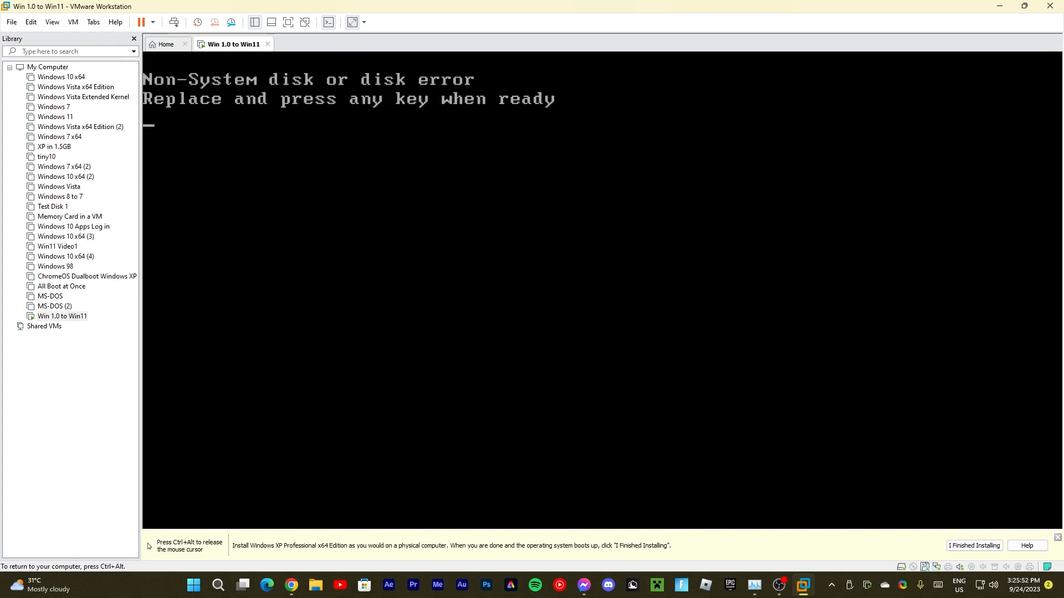
{"action": "key", "text": "Return"}
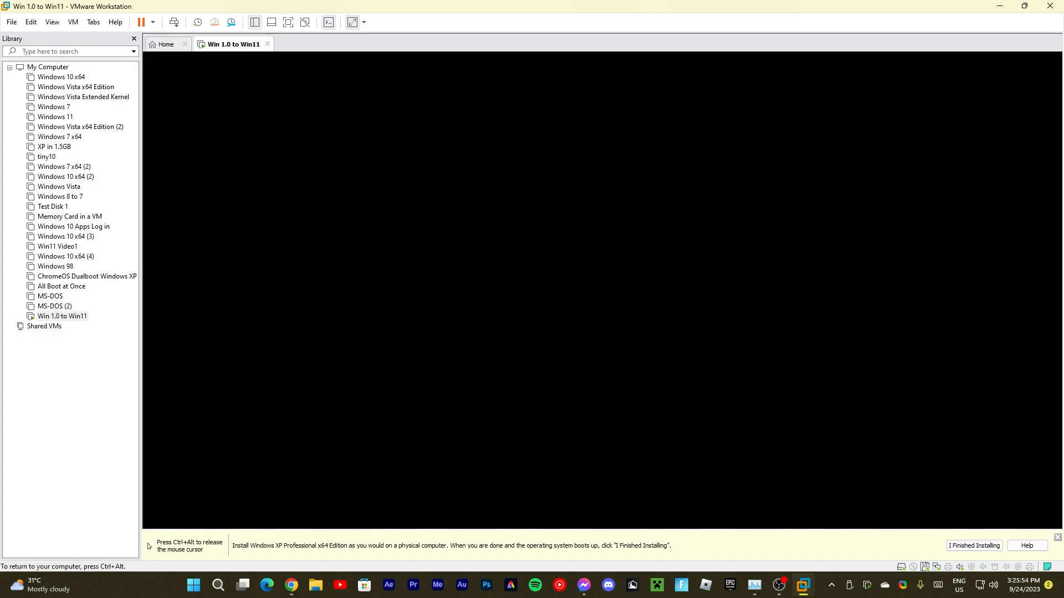
- In PhoenixBIOS Setup, move Hard Drive above Removable Devices in boot order and save
{"action": "key", "text": "F2"}
{"action": "key", "text": "Left"}
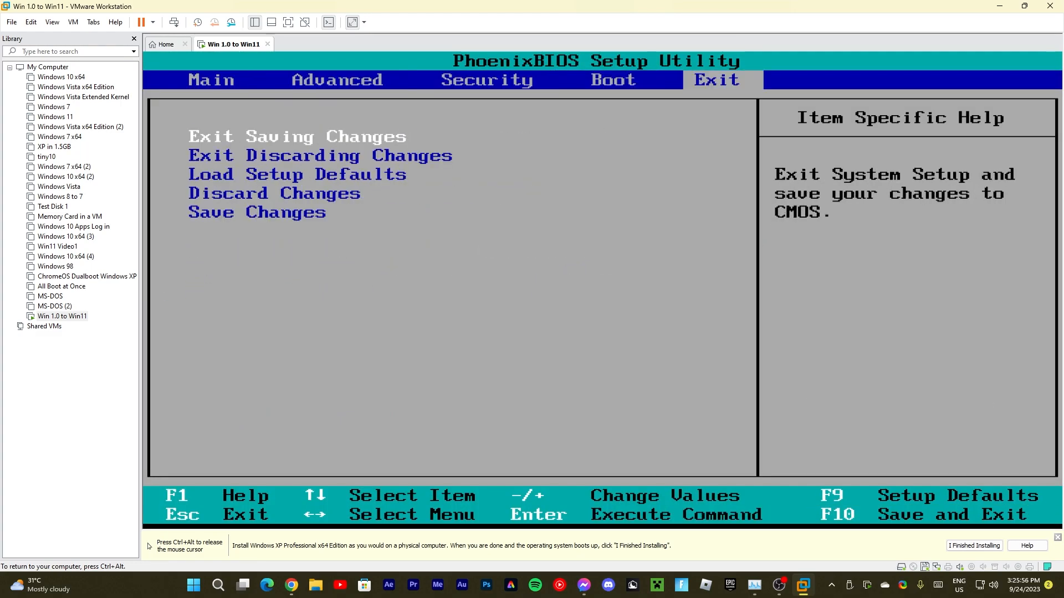
{"action": "key", "text": "Left"}
{"action": "key", "text": "Down"}
{"action": "key", "text": "Down"}
{"action": "key", "text": "Up"}
{"action": "key", "text": "Right"}
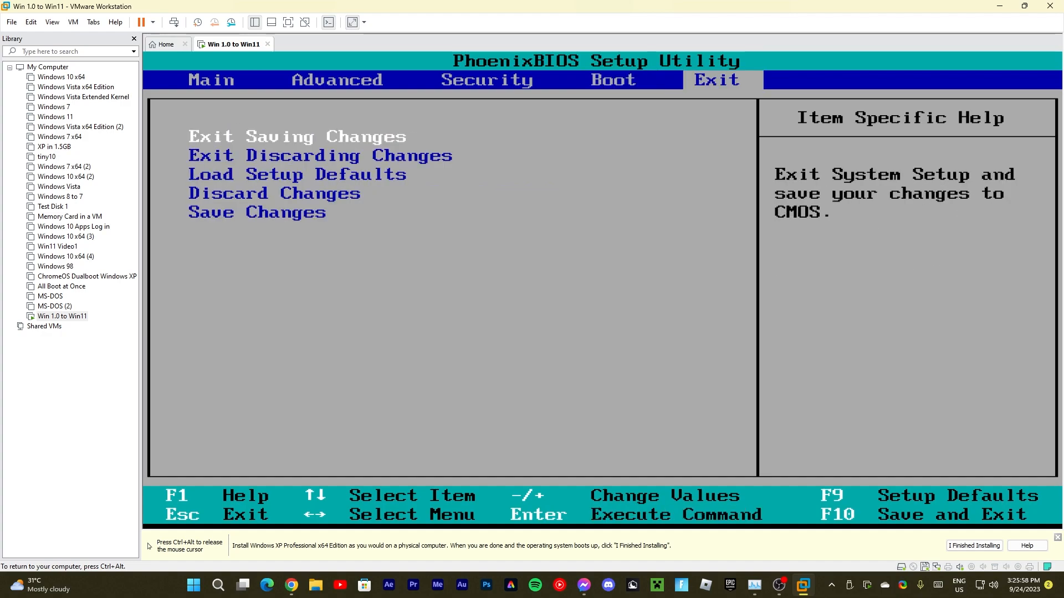
{"action": "key", "text": "Left"}
{"action": "key", "text": "plus"}
{"action": "key", "text": "F10"}
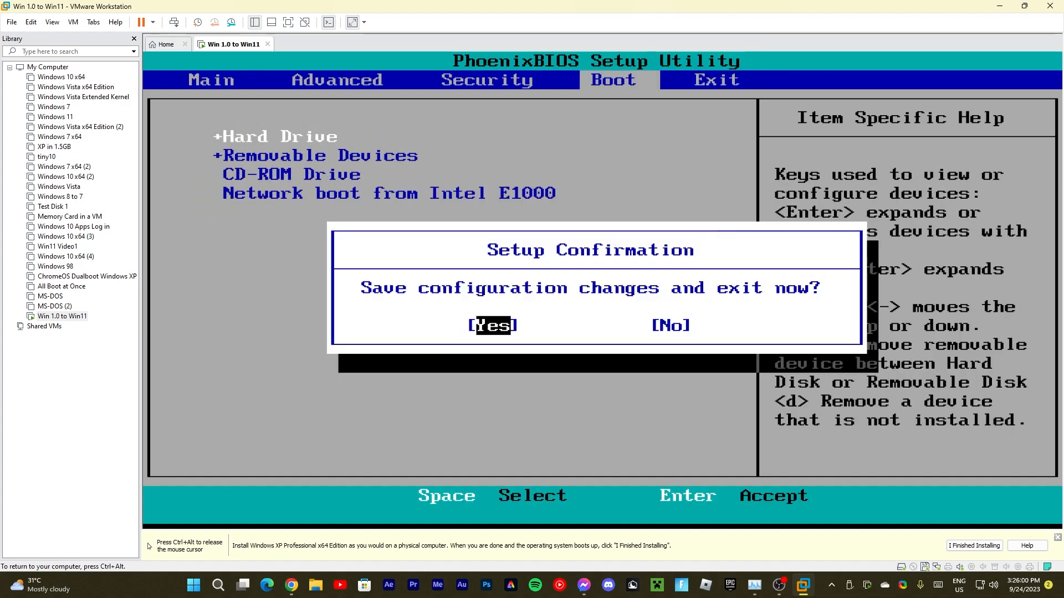
{"action": "key", "text": "Return"}
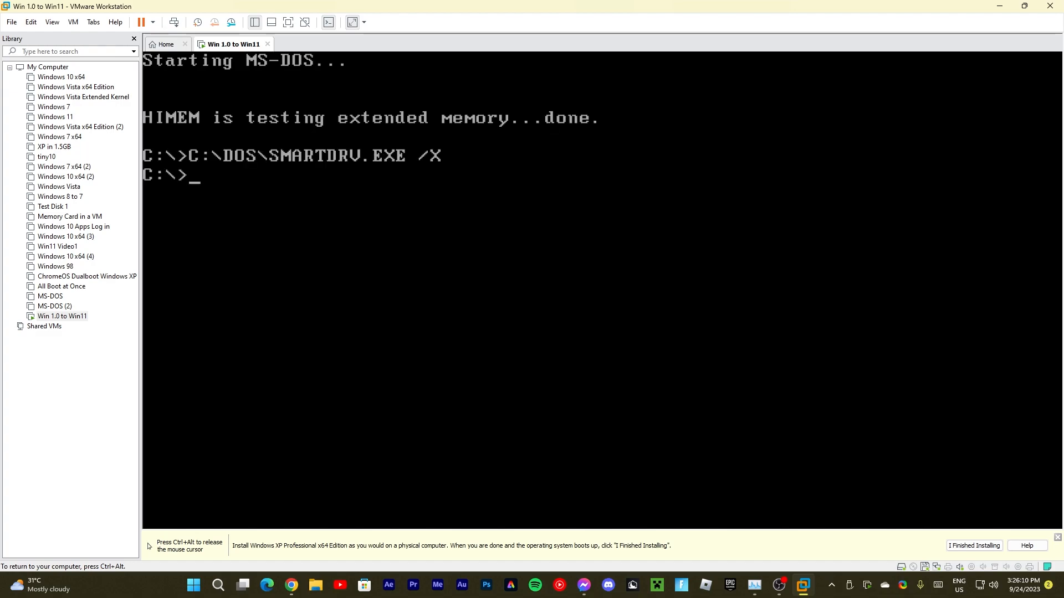
- Run dir at C:\>, showing 2,138,013,696 bytes free
{"action": "type", "text": "dir"}
{"action": "key", "text": "Return"}
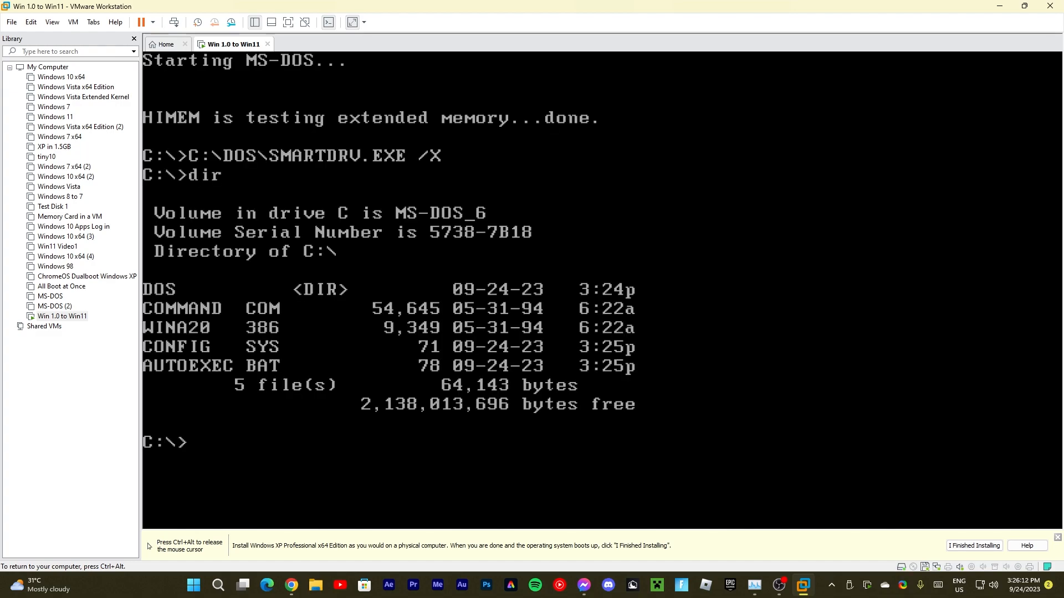
{"action": "key", "text": "ctrl+alt"}
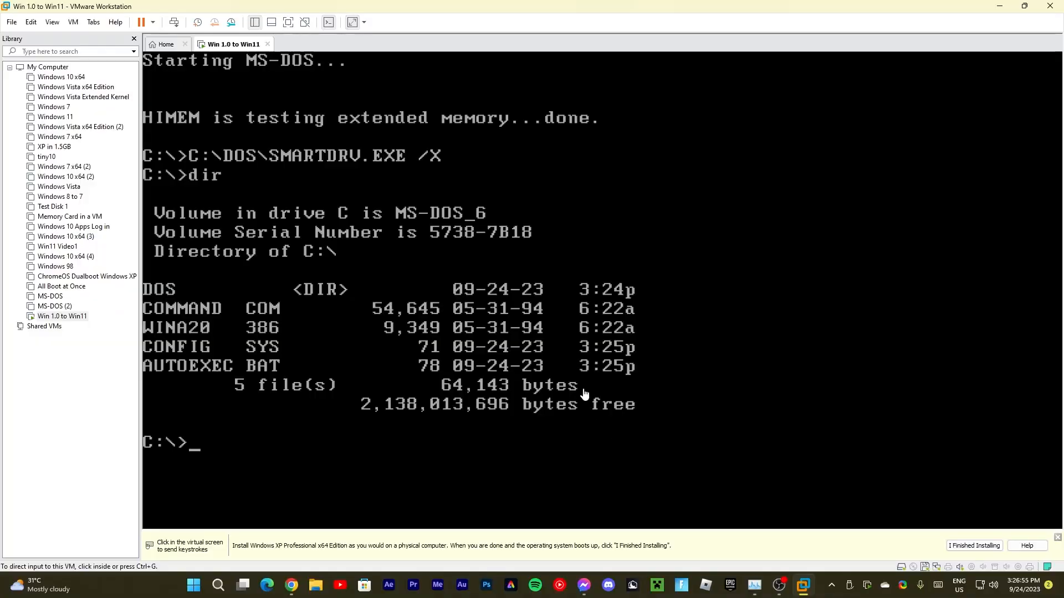
{"action": "left_click", "coordinate": [585, 394]}
- Switch to drive A, run 'setup /?', continue and accept C:\WINDOWS
{"action": "type", "text": "a:"}
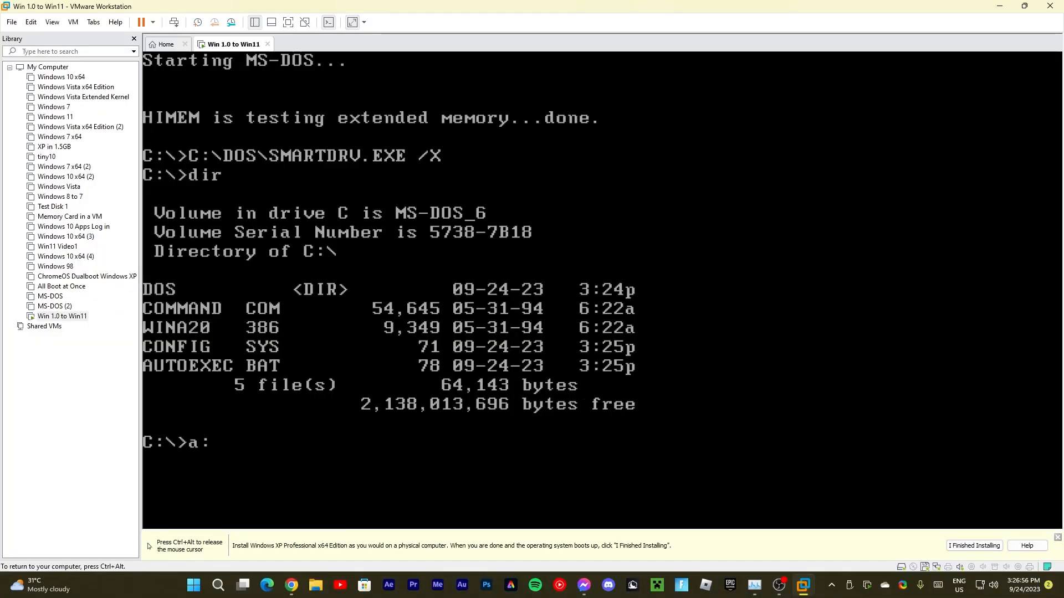
{"action": "key", "text": "Return"}
{"action": "type", "text": "sey"}
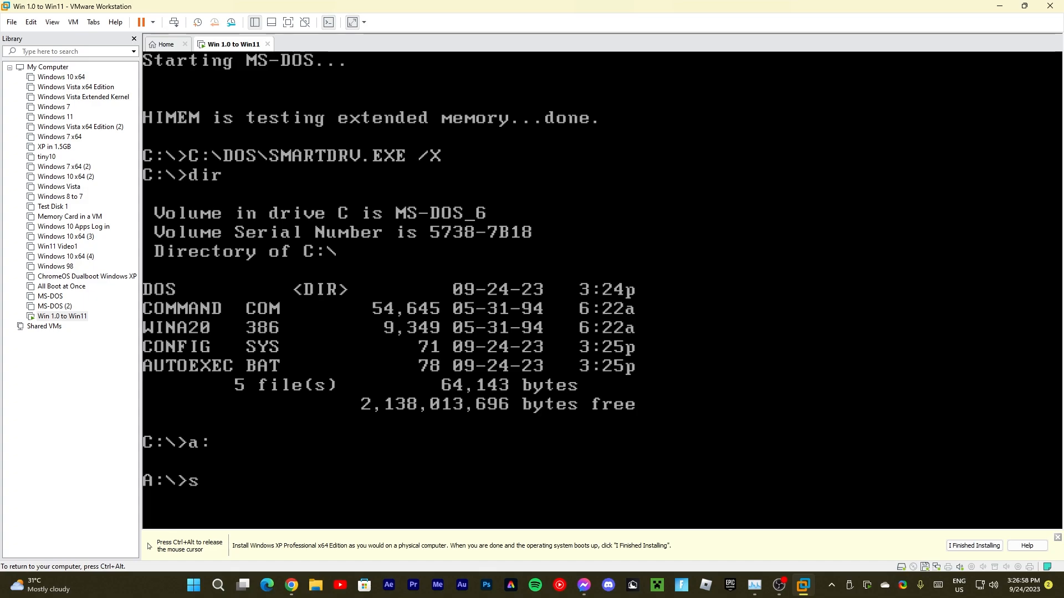
{"action": "key", "text": "BackSpace"}
{"action": "type", "text": "tup /?"}
{"action": "key", "text": "Return"}
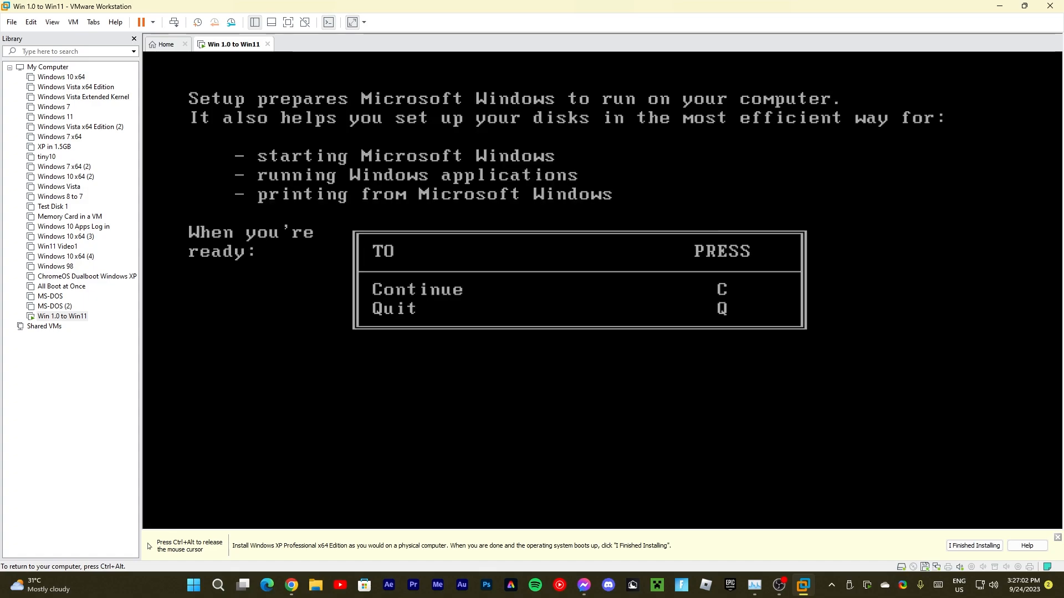
{"action": "key", "text": "c"}
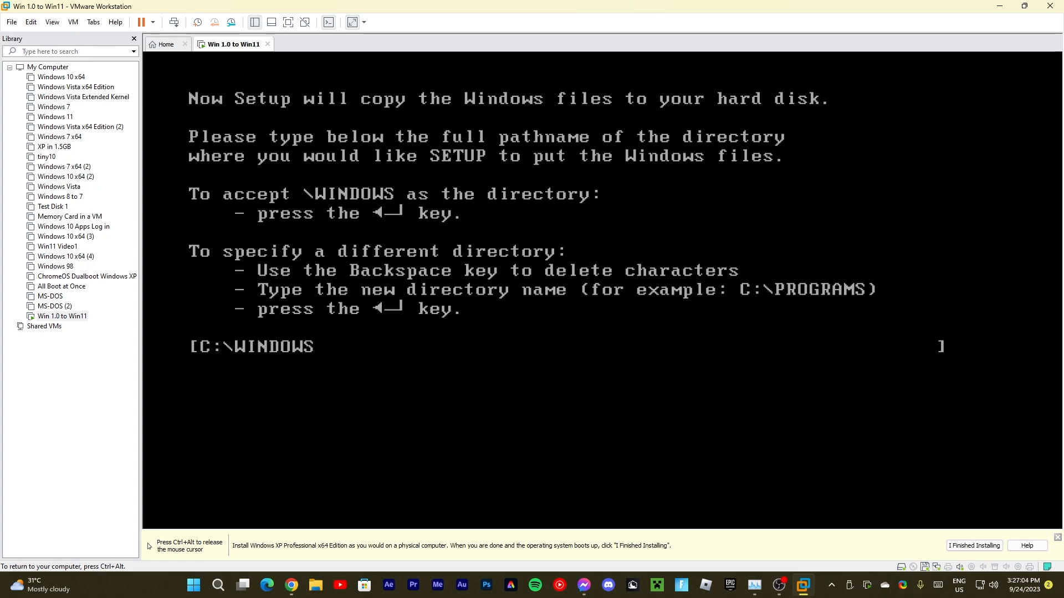
{"action": "key", "text": "Return"}
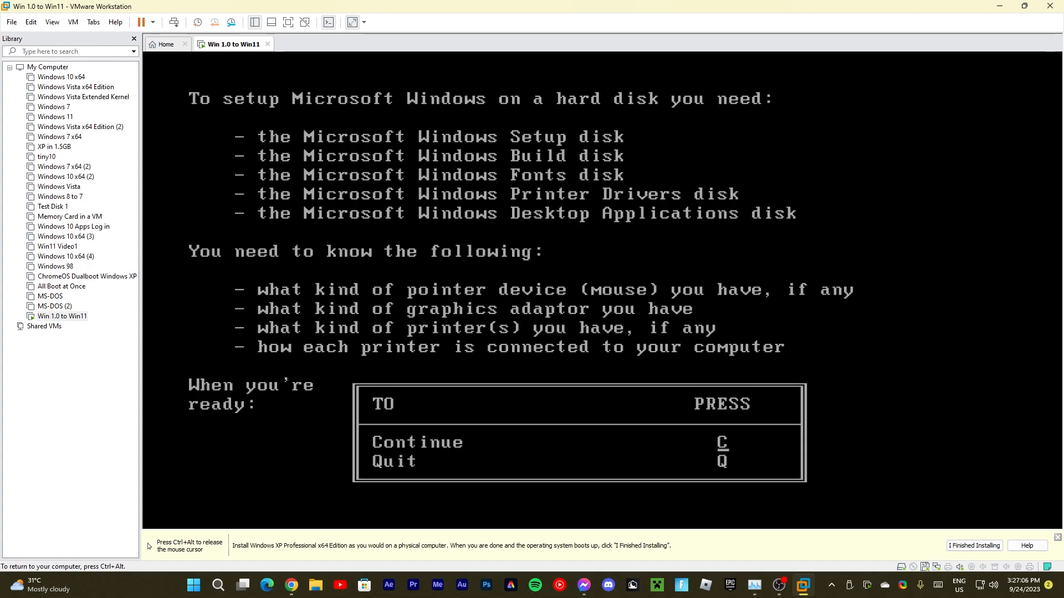
- Relaunch Windows Setup with qsetup, continue and accept C:\WINDOWS again
{"action": "type", "text": "q"}
{"action": "type", "text": "setup"}
{"action": "key", "text": "Return"}
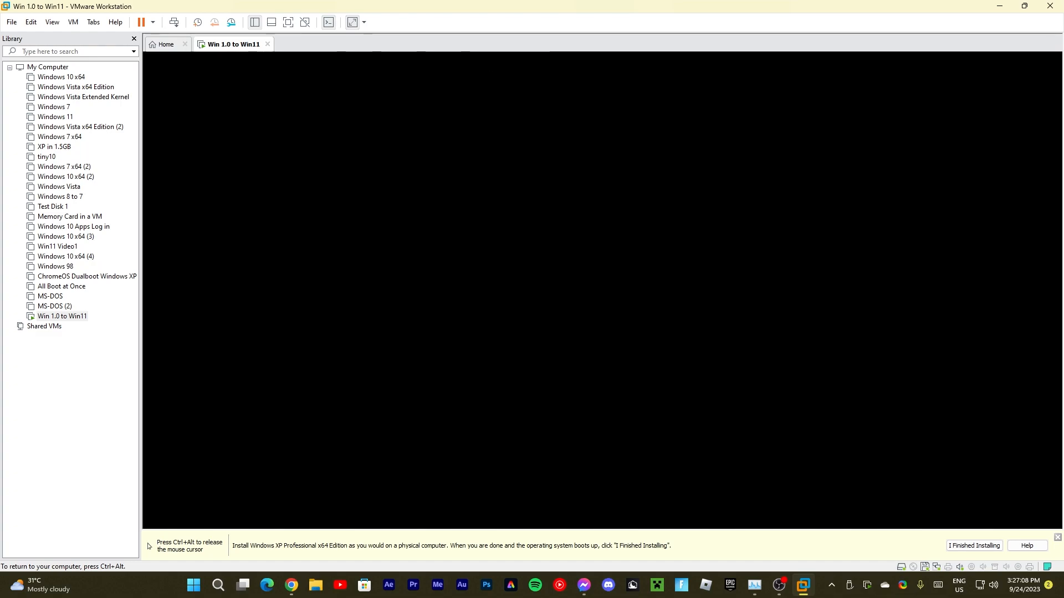
{"action": "key", "text": "c"}
{"action": "key", "text": "Return"}
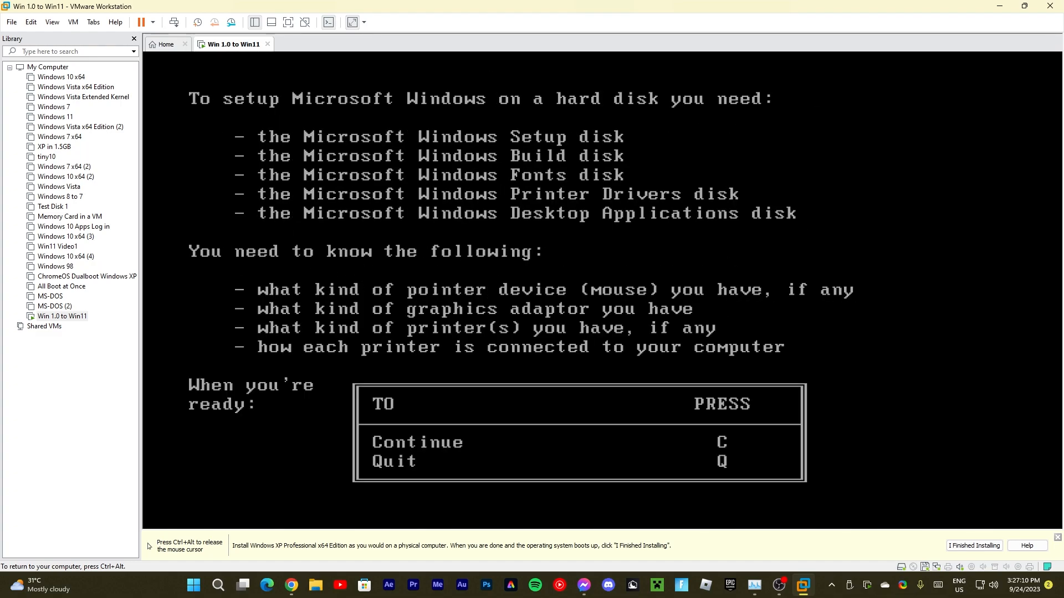
- Accept the United States keyboard, no pointing device and the Color/Graphics Adapter so file copying starts
{"action": "key", "text": "c"}
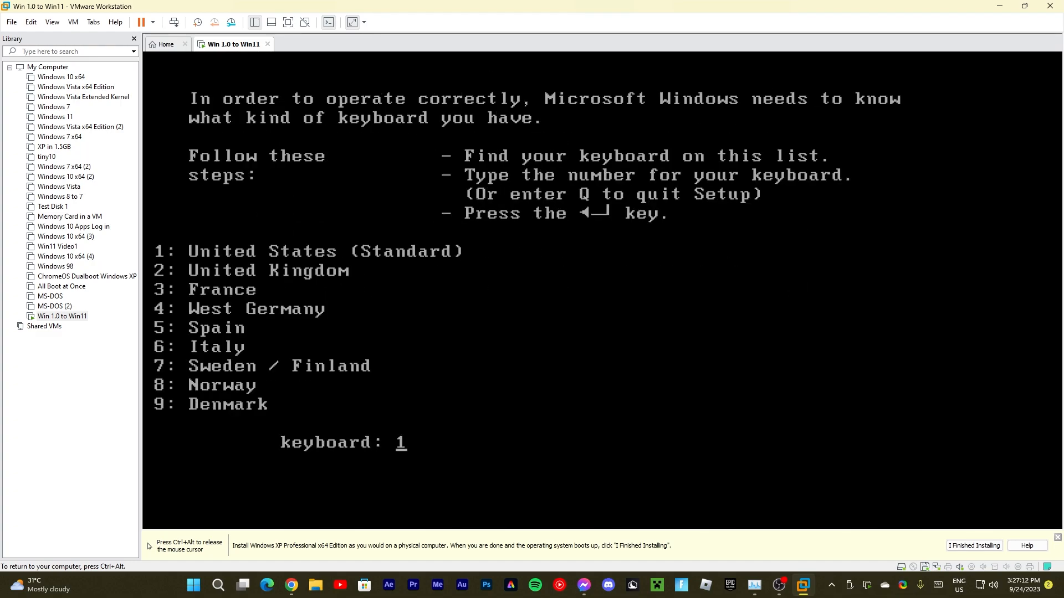
{"action": "key", "text": "Return"}
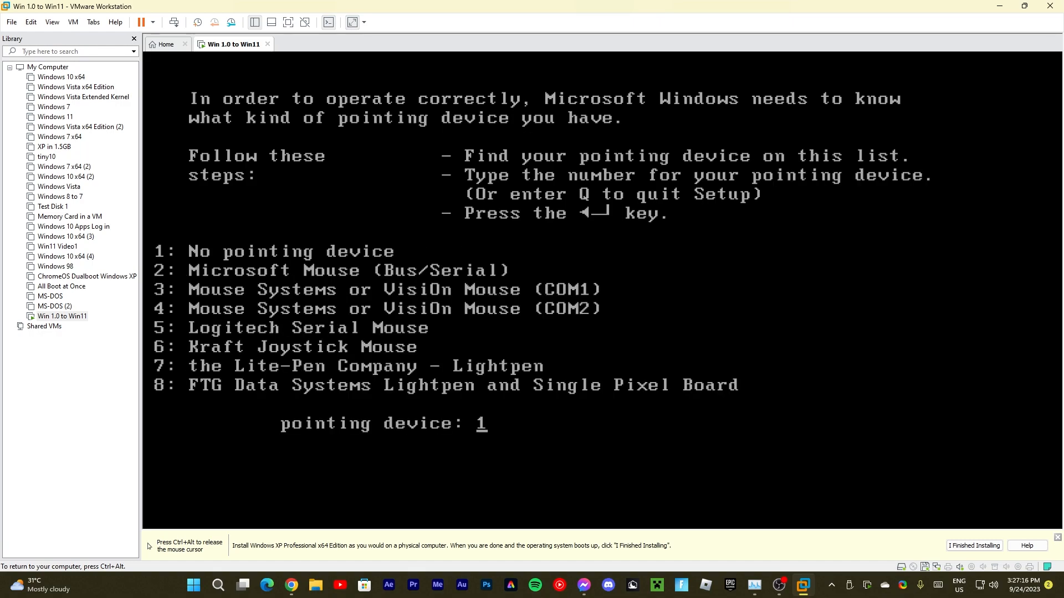
{"action": "key", "text": "Return"}
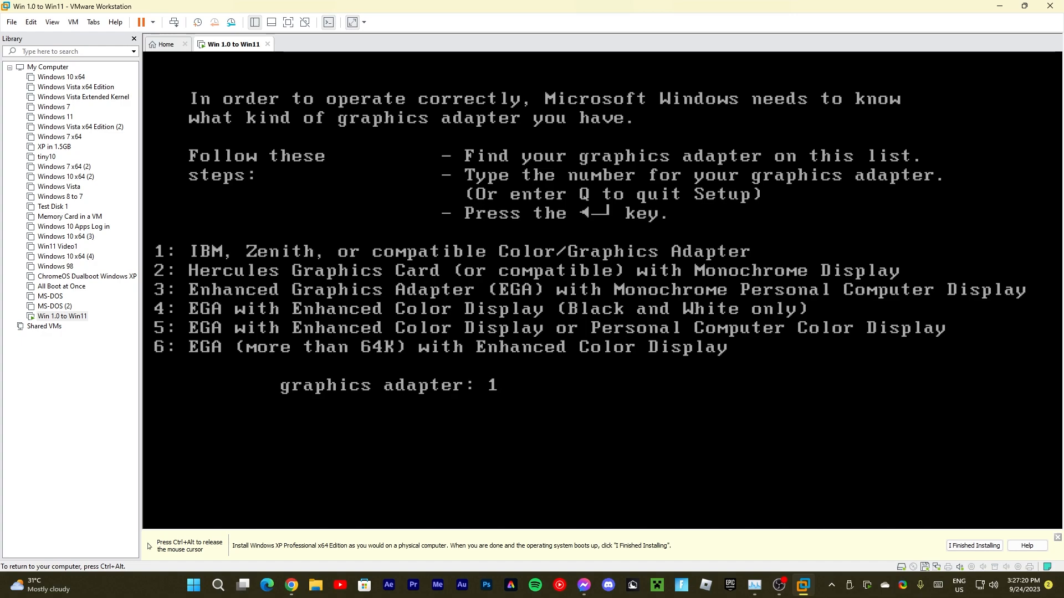
{"action": "key", "text": "ctrl+alt"}
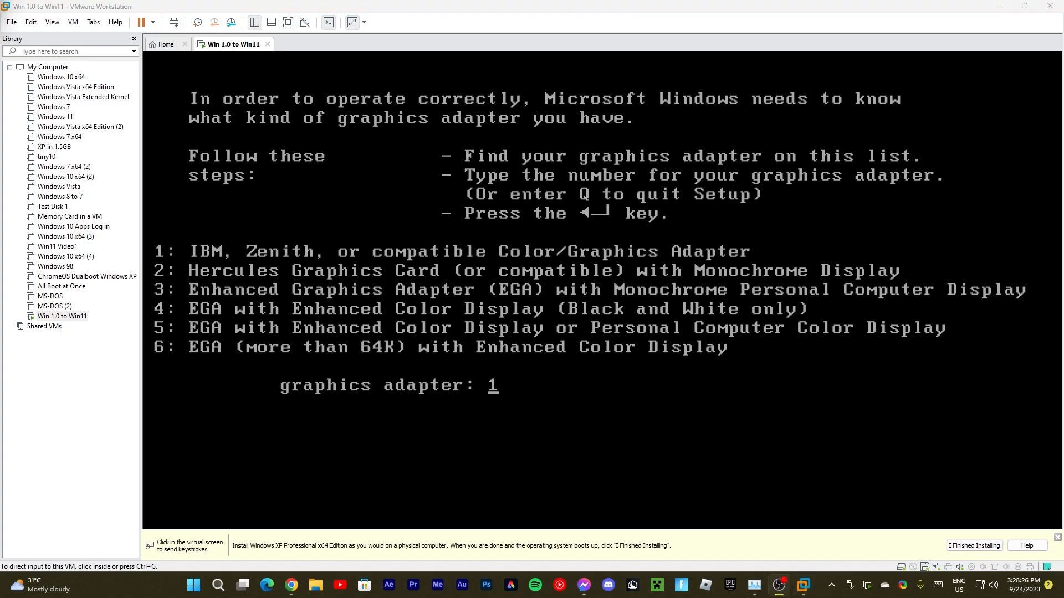
{"action": "left_click", "coordinate": [627, 355]}
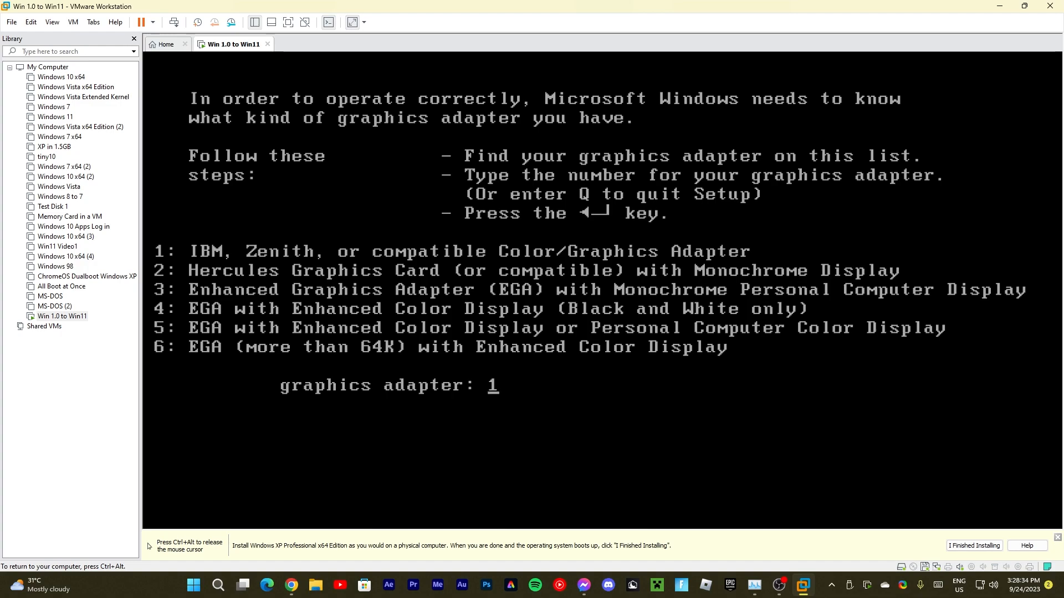
{"action": "key", "text": "ctrl+alt"}
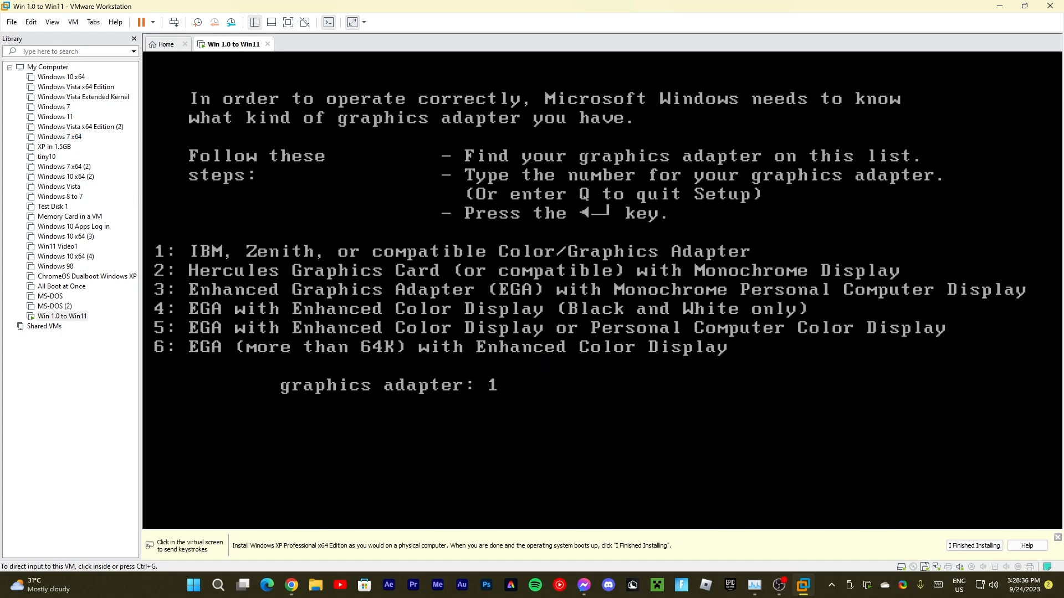
{"action": "left_click", "coordinate": [332, 342]}
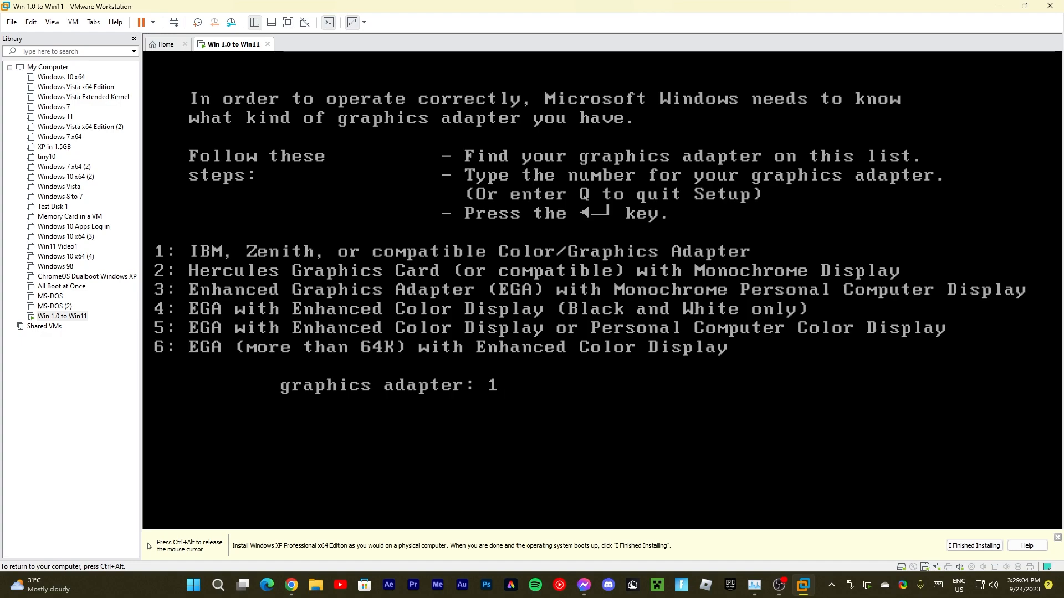
{"action": "key", "text": "Return"}
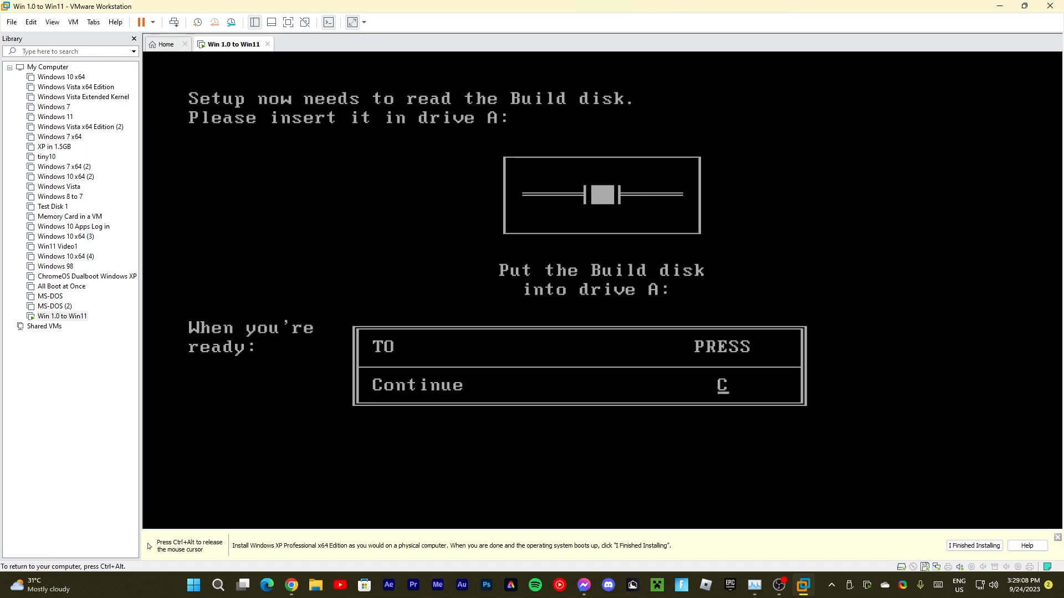
- Load Disk 02 - Build.img into the virtual floppy drive and continue setup
{"action": "key", "text": "ctrl+alt"}
{"action": "left_click", "coordinate": [947, 568]}
{"action": "left_click", "coordinate": [950, 559]}
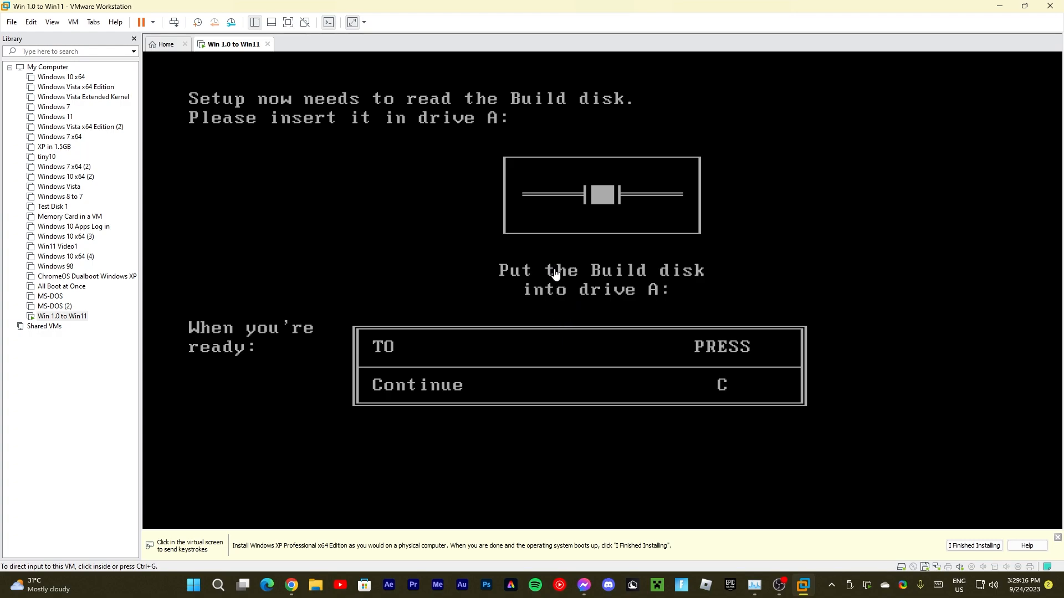
{"action": "left_click", "coordinate": [697, 246]}
{"action": "left_click", "coordinate": [470, 210]}
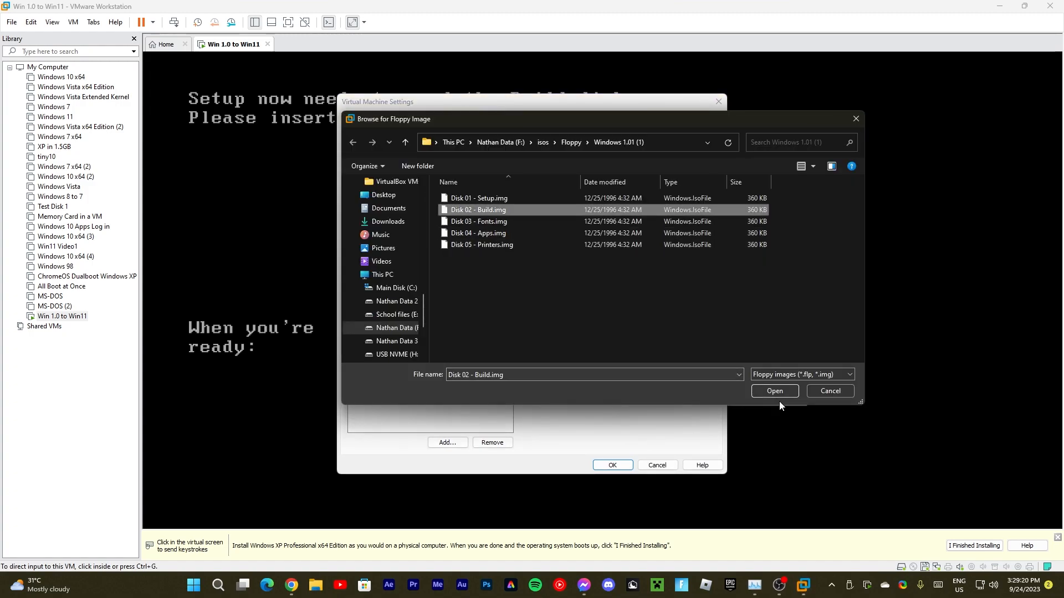
{"action": "left_click", "coordinate": [775, 391]}
{"action": "left_click", "coordinate": [604, 464]}
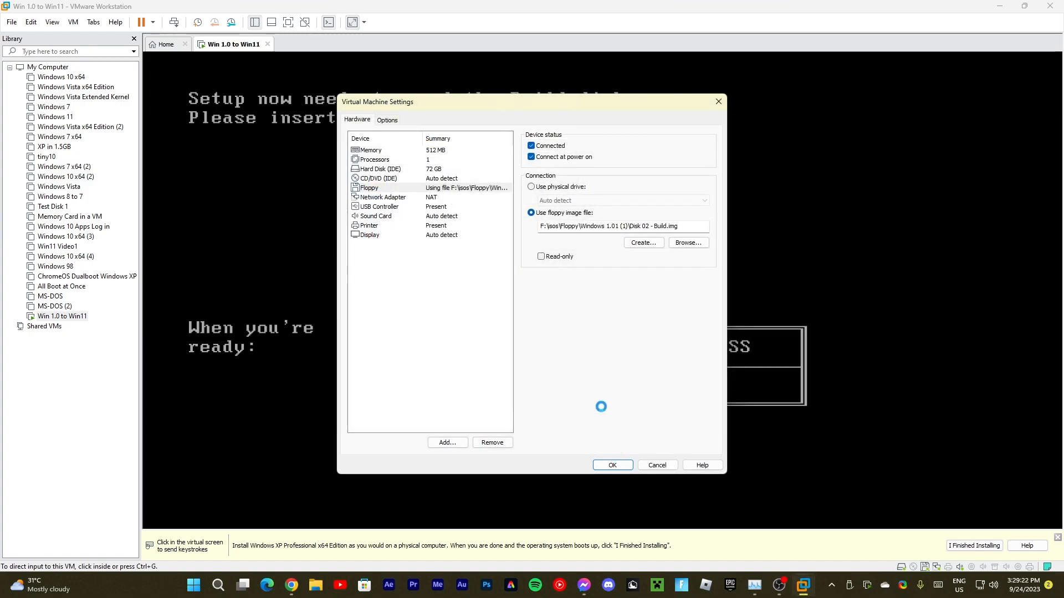
{"action": "key", "text": "c"}
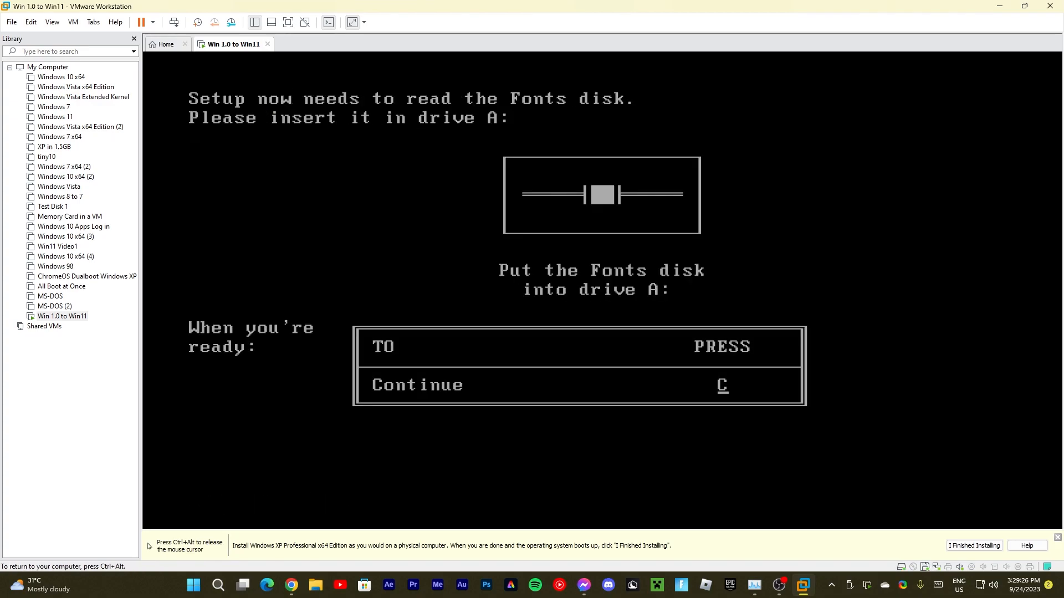
- Swap in Disk 03 - Fonts.img and continue setup
{"action": "key", "text": "ctrl+alt"}
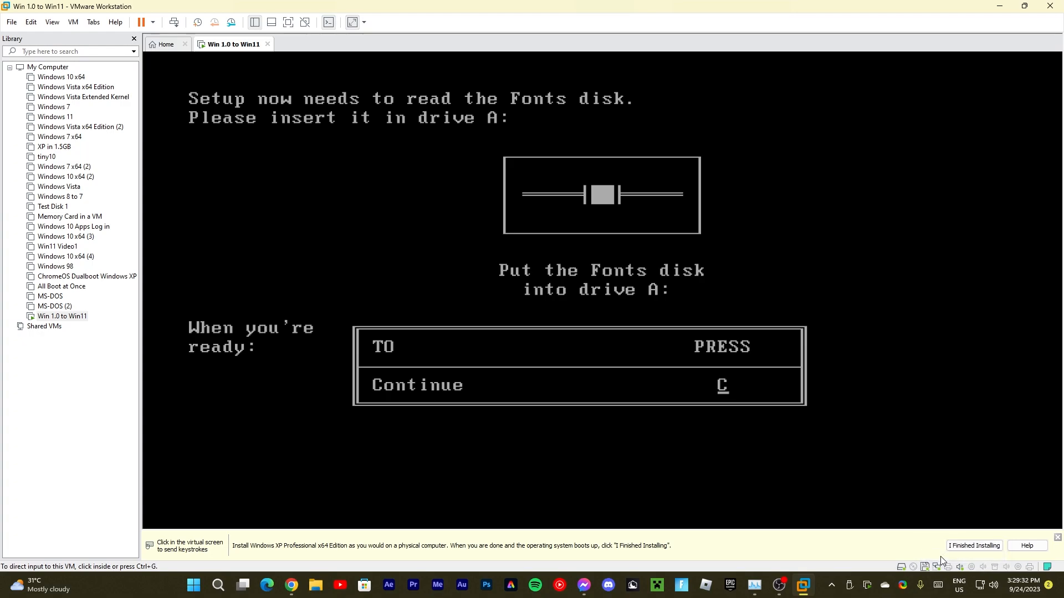
{"action": "left_click", "coordinate": [675, 243]}
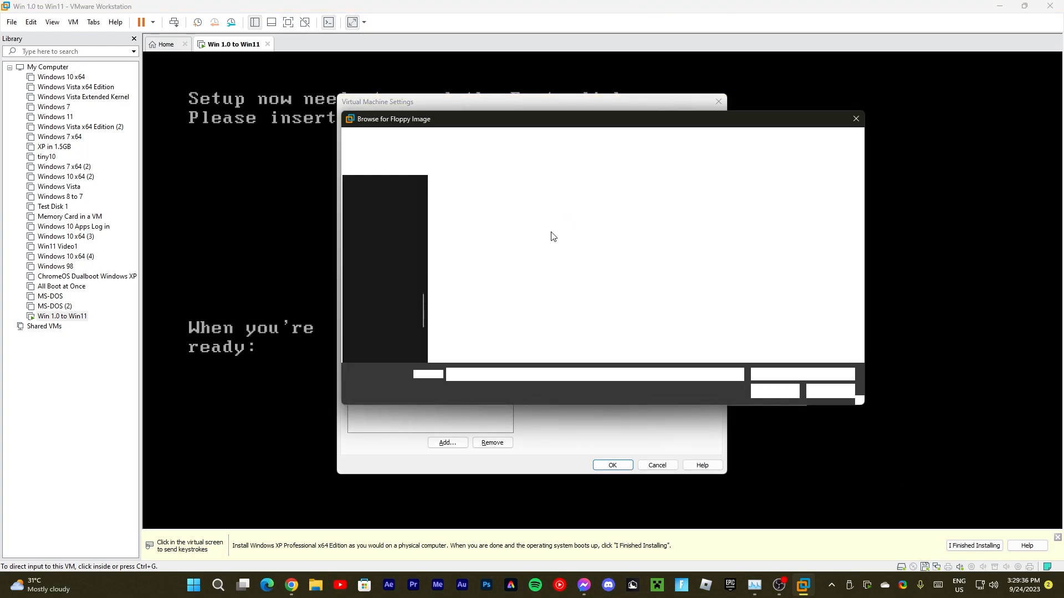
{"action": "double_click", "coordinate": [524, 224]}
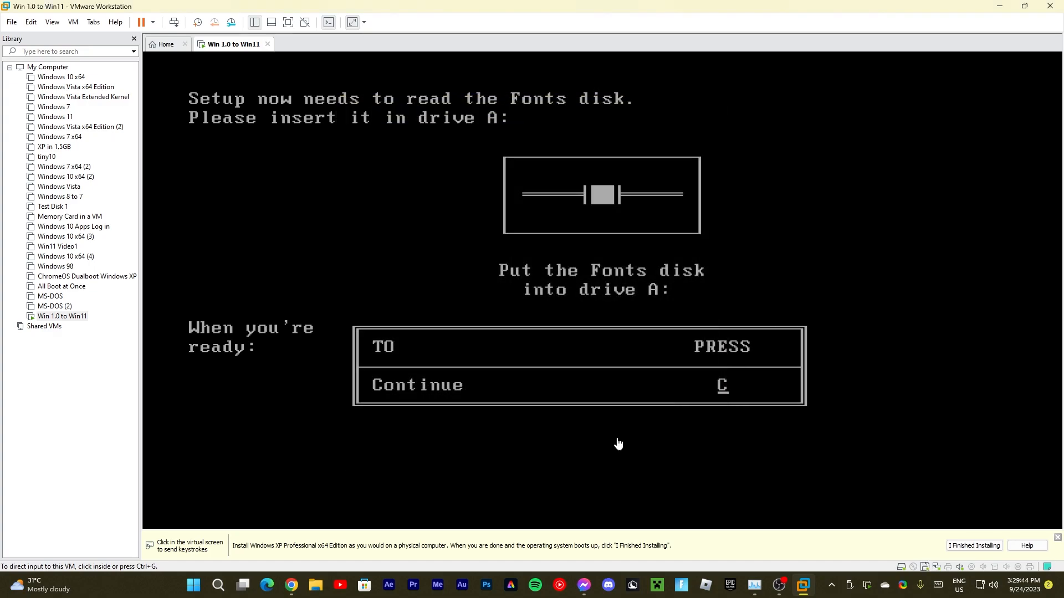
{"action": "key", "text": "c"}
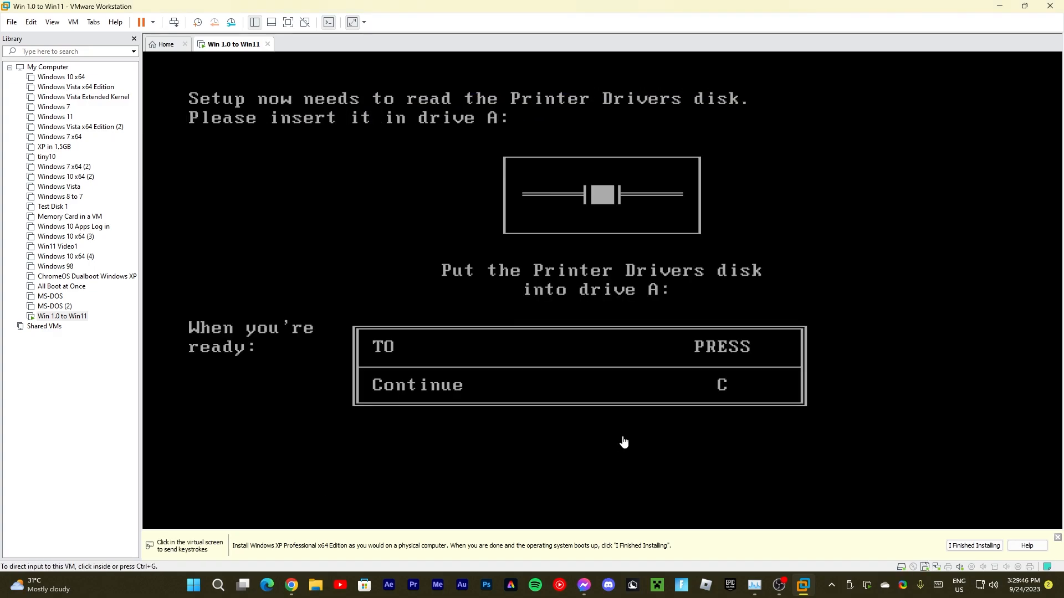
- Load the Printer Drivers disk image, continue, and decline setting up a printer or plotter
{"action": "left_click", "coordinate": [943, 555]}
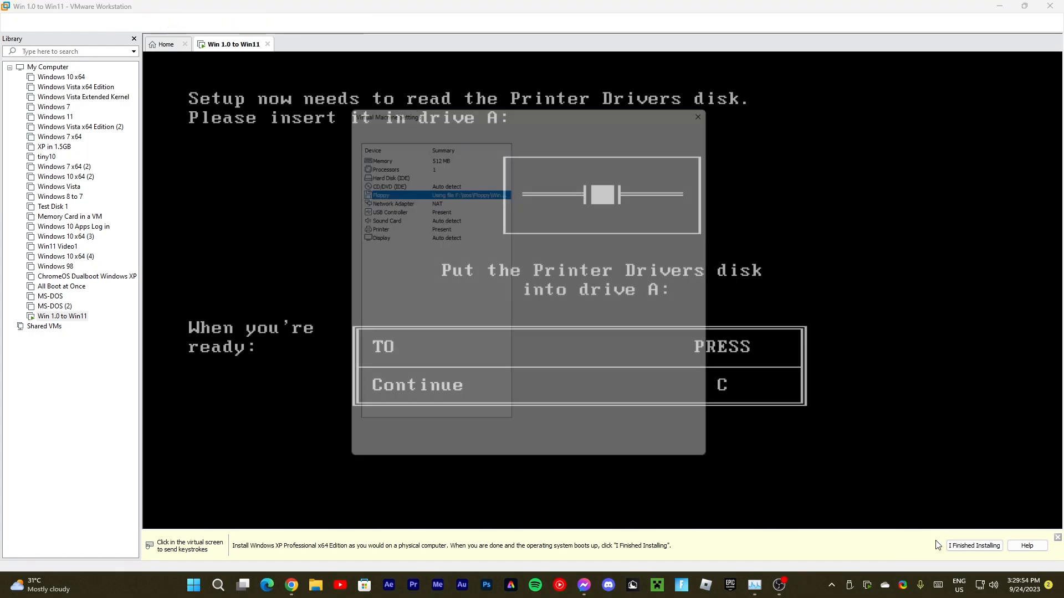
{"action": "left_click", "coordinate": [687, 247]}
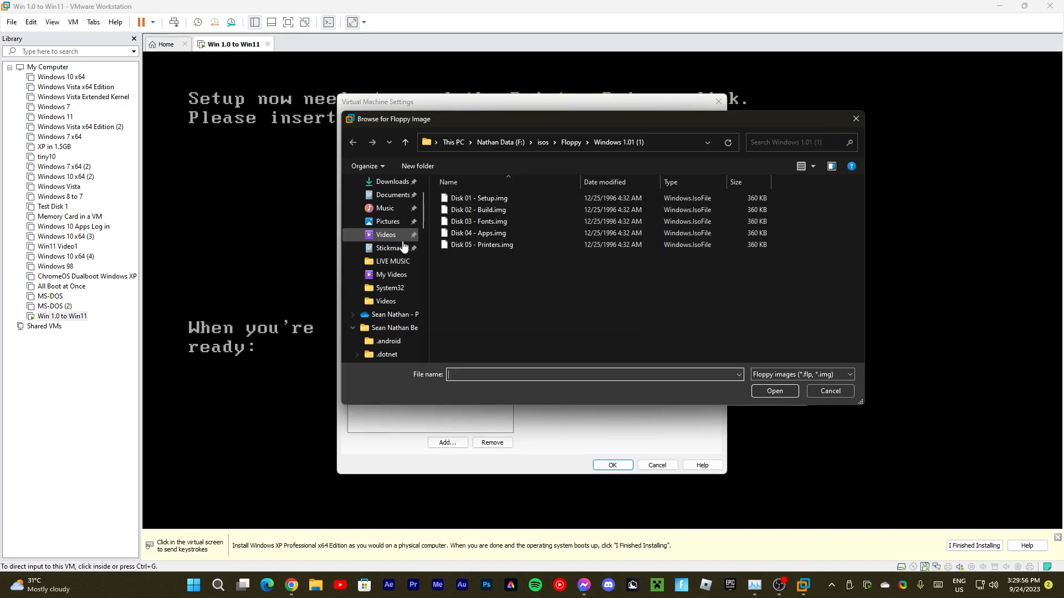
{"action": "left_click", "coordinate": [479, 221]}
{"action": "left_click", "coordinate": [774, 391]}
{"action": "left_click", "coordinate": [613, 471]}
{"action": "left_click", "coordinate": [696, 309]}
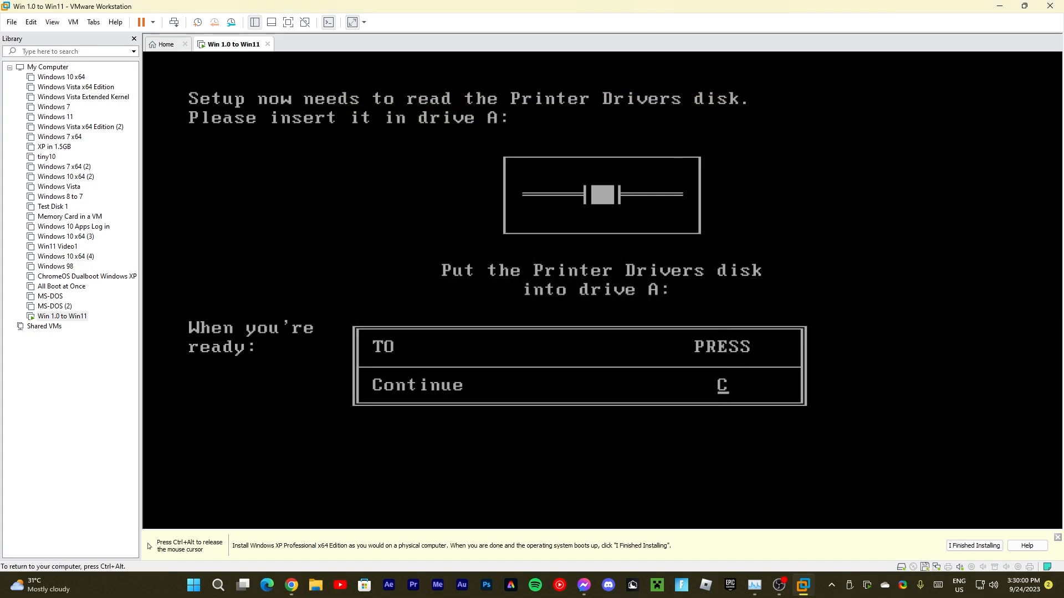
{"action": "key", "text": "c"}
{"action": "key", "text": "n"}
- Load Disk 04 - Apps.img as the Desktop Applications disk and continue setup
{"action": "key", "text": "ctrl+alt"}
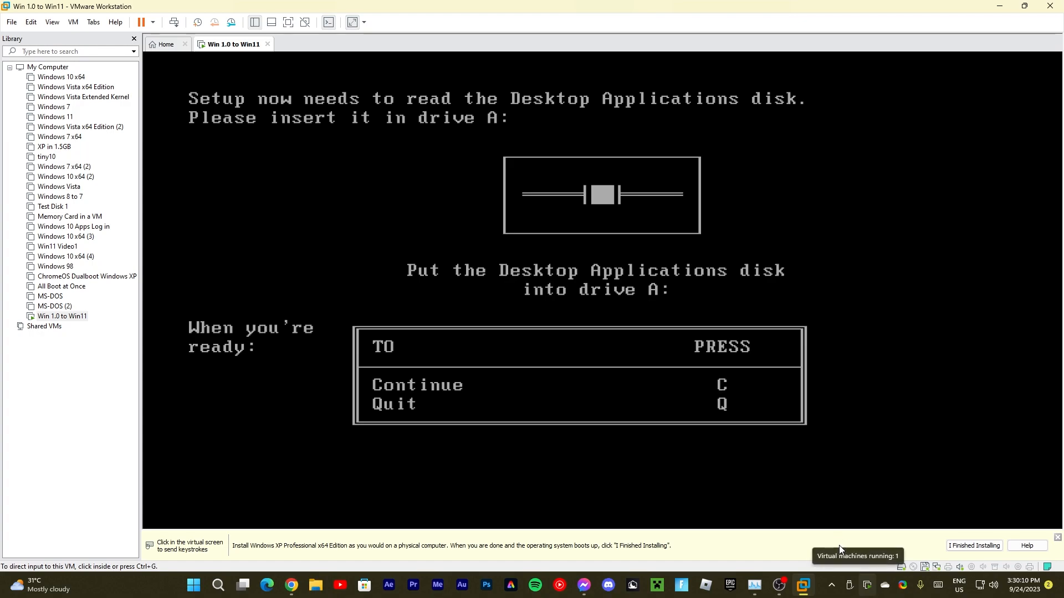
{"action": "key", "text": "ctrl+d"}
{"action": "left_click", "coordinate": [706, 242]}
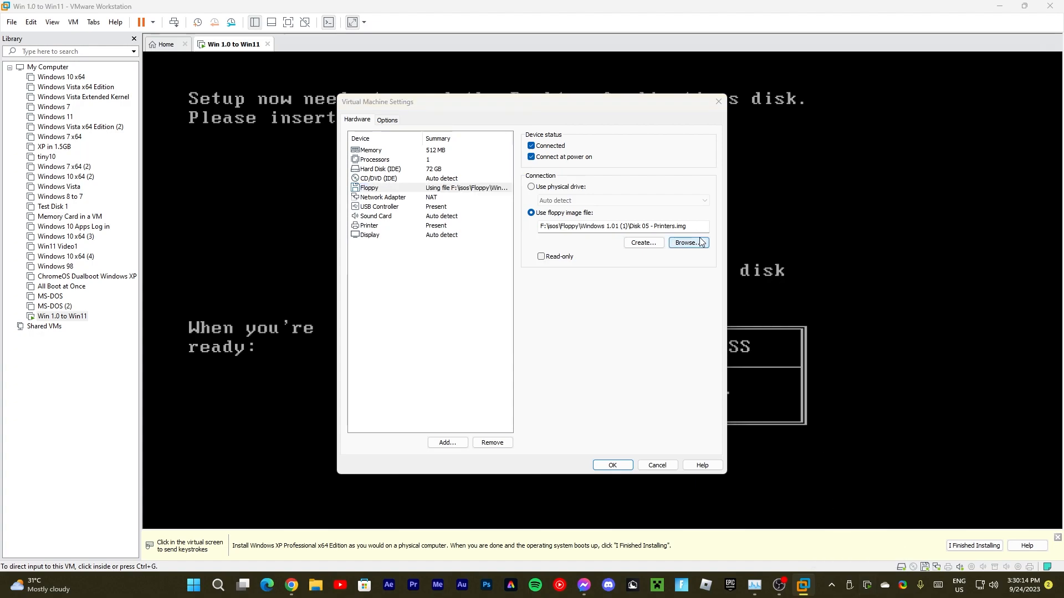
{"action": "left_click", "coordinate": [608, 235]}
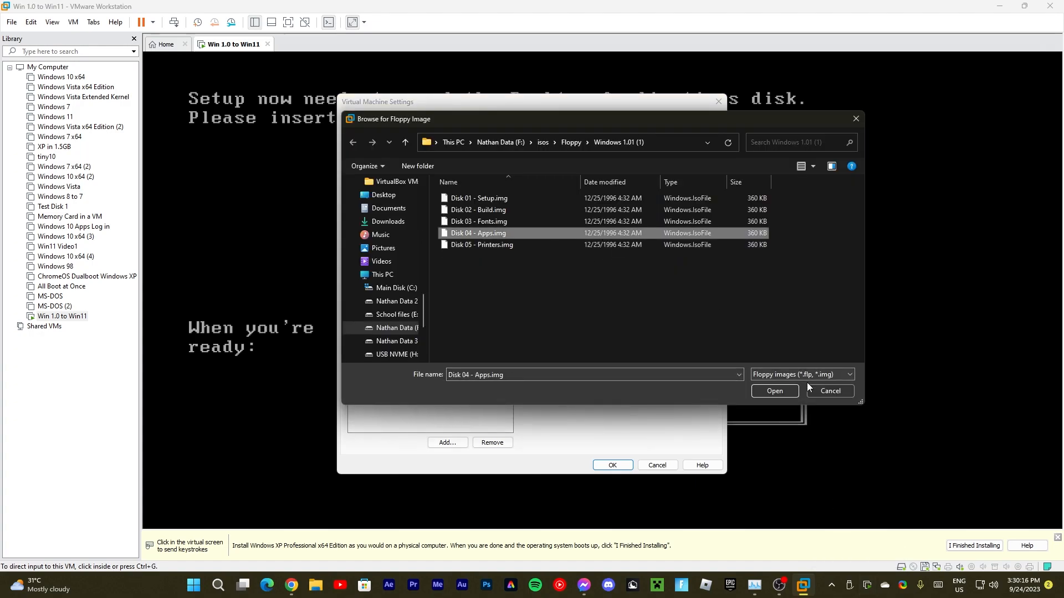
{"action": "left_click", "coordinate": [774, 391]}
{"action": "left_click", "coordinate": [604, 466]}
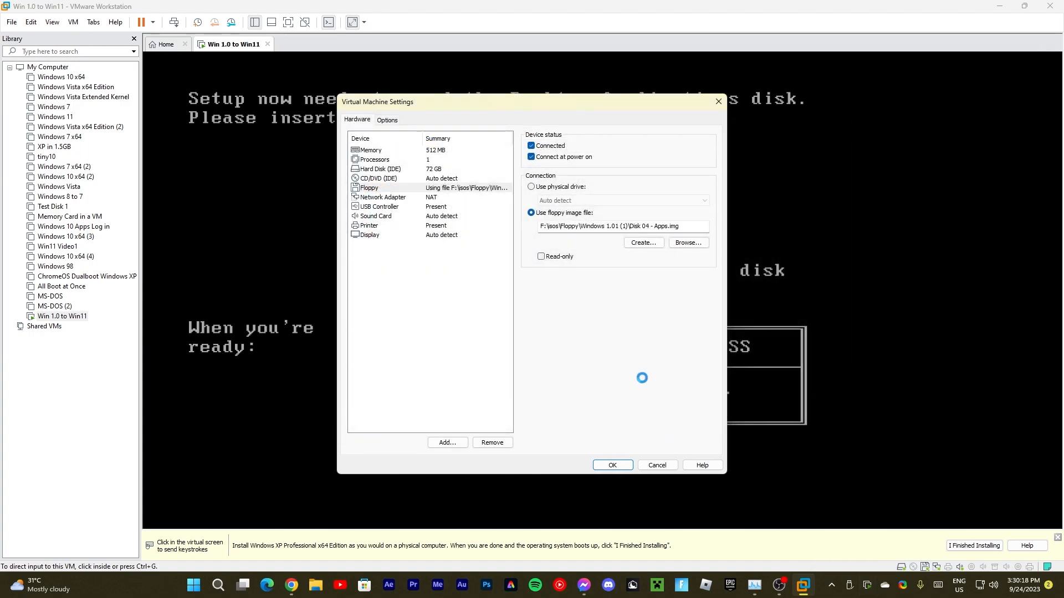
{"action": "left_click", "coordinate": [658, 331]}
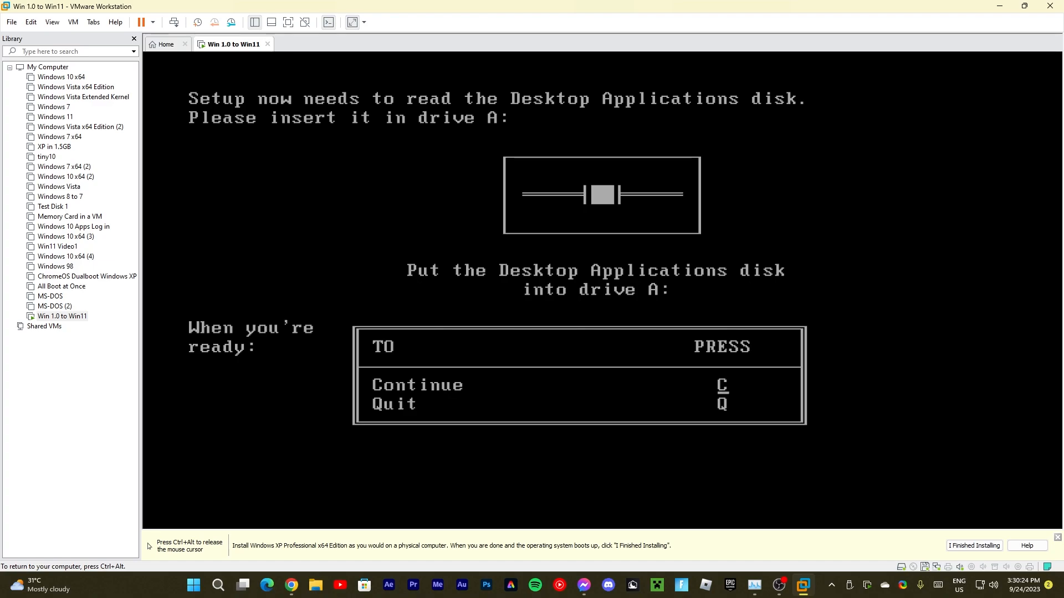
{"action": "key", "text": "c"}
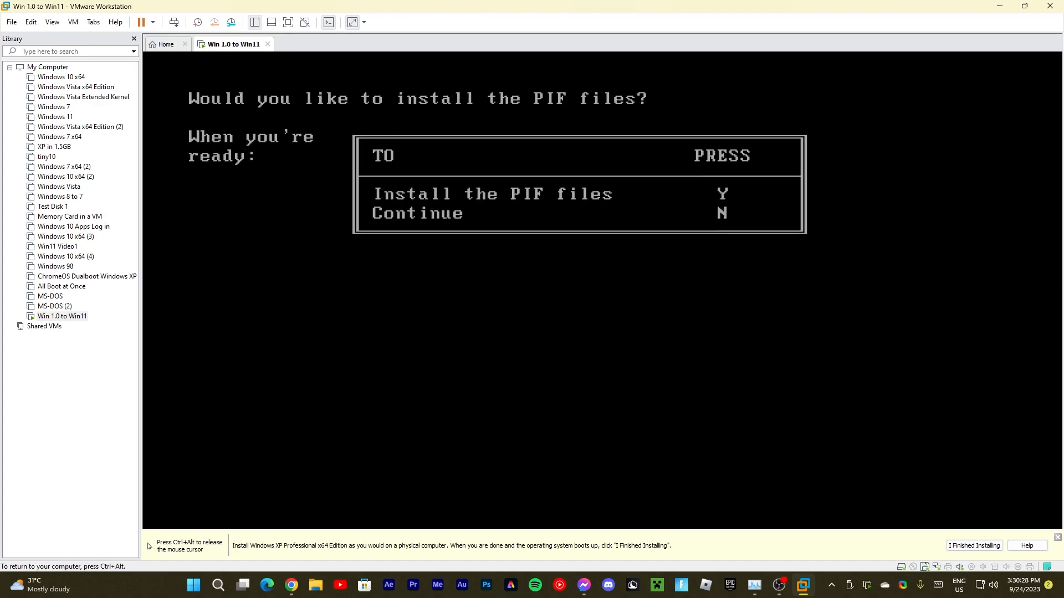
- Decline the PIF files with N and start Windows with win at the C:\WINDOWS> prompt
{"action": "type", "text": "nwin"}
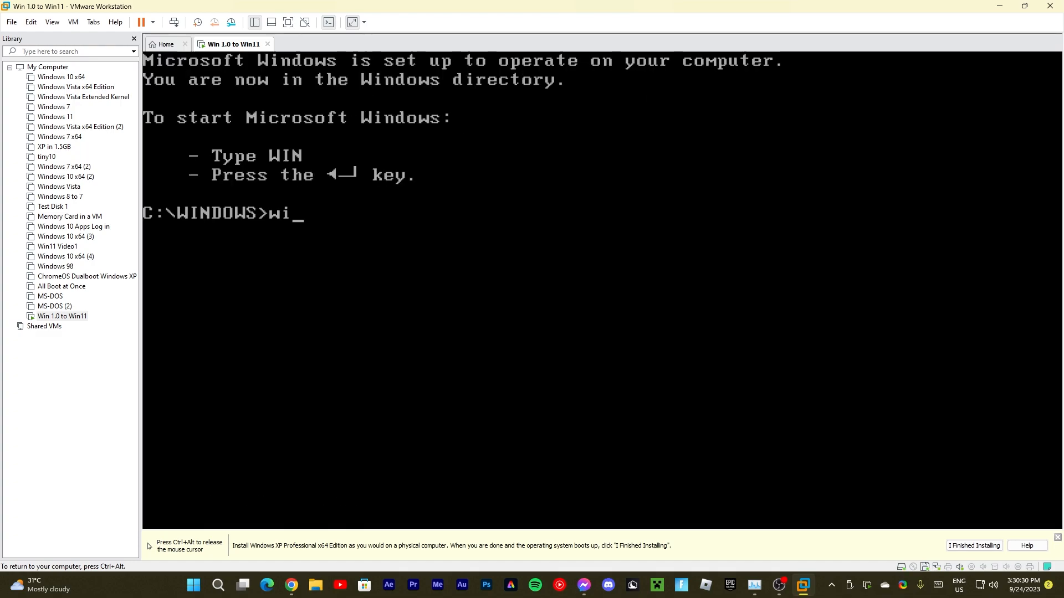
{"action": "key", "text": "BackSpace"}
{"action": "key", "text": "BackSpace"}
{"action": "key", "text": "BackSpace"}
{"action": "type", "text": "win"}
{"action": "key", "text": "Return"}
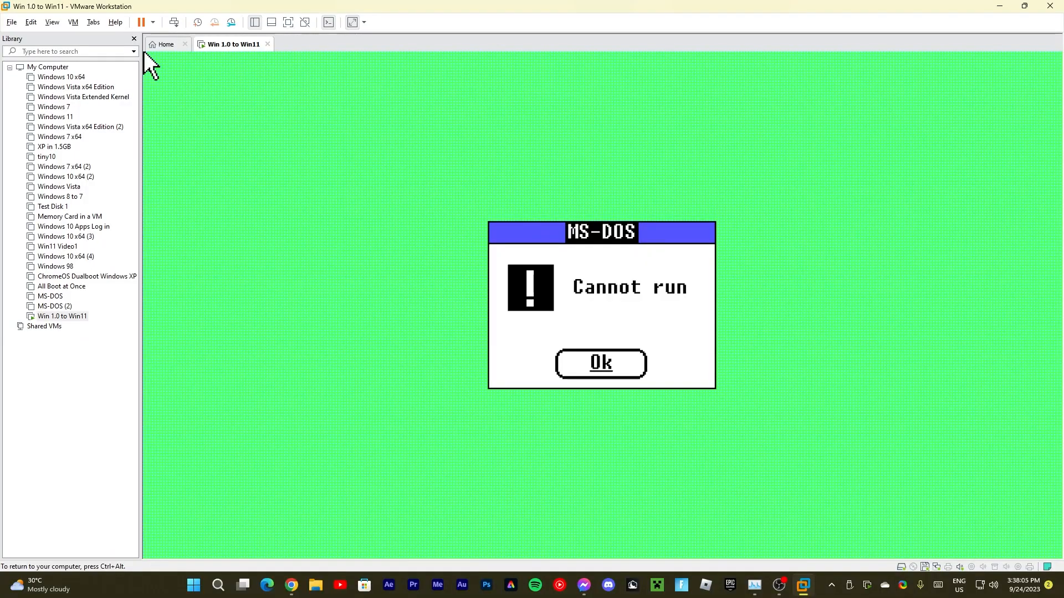
- Dismiss the error, try running COURB.FON and CONTROL.EXE, then reboot with Ctrl+Alt+Delete
{"action": "key", "text": "Return"}
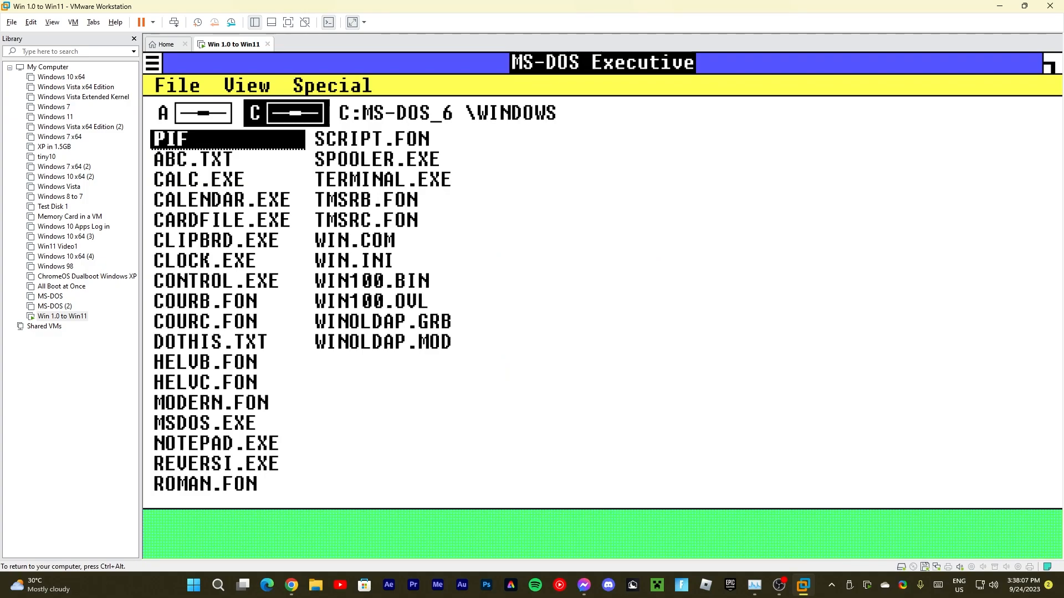
{"action": "key", "text": "Down"}
{"action": "key", "text": "Down"}
{"action": "key", "text": "Down"}
{"action": "key", "text": "Down"}
{"action": "key", "text": "Right"}
{"action": "key", "text": "Up"}
{"action": "key", "text": "Up"}
{"action": "key", "text": "Up"}
{"action": "key", "text": "Up"}
{"action": "key", "text": "Up"}
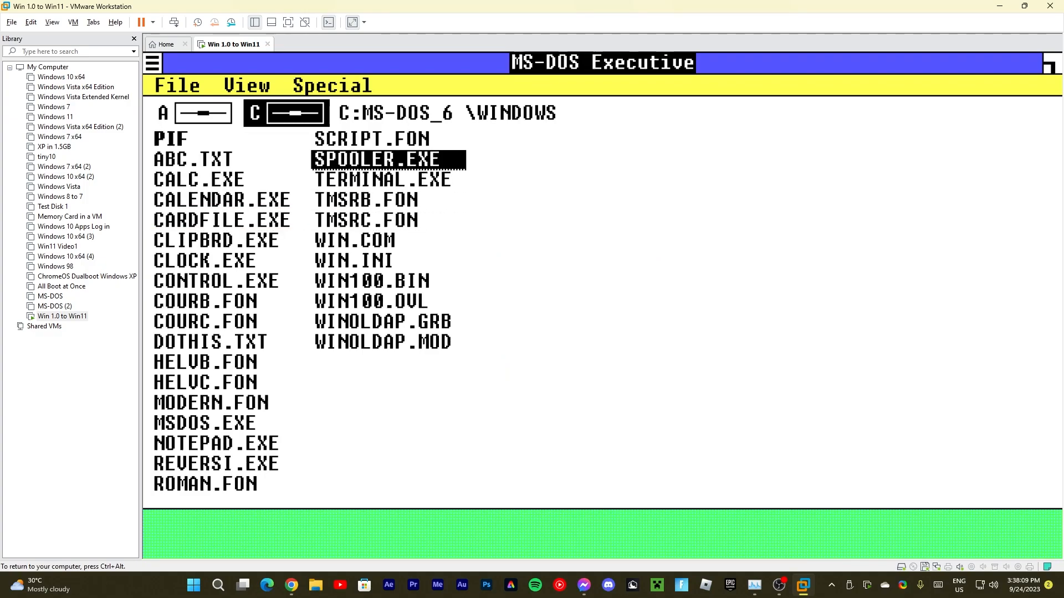
{"action": "key", "text": "Up"}
{"action": "key", "text": "Up"}
{"action": "key", "text": "Up"}
{"action": "key", "text": "Up"}
{"action": "key", "text": "Up"}
{"action": "key", "text": "Up"}
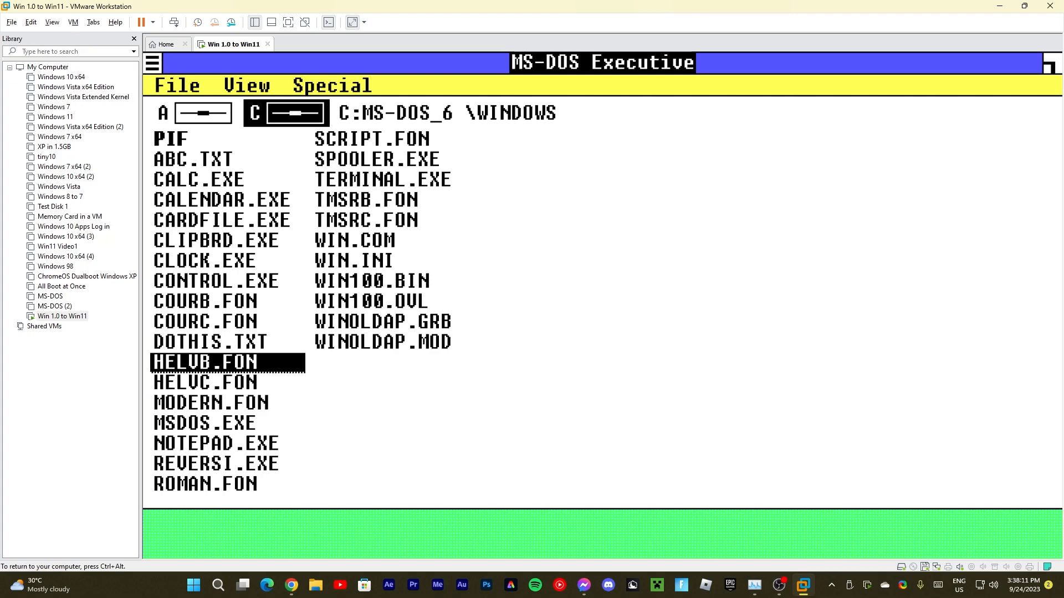
{"action": "key", "text": "Up"}
{"action": "key", "text": "Up"}
{"action": "key", "text": "Up"}
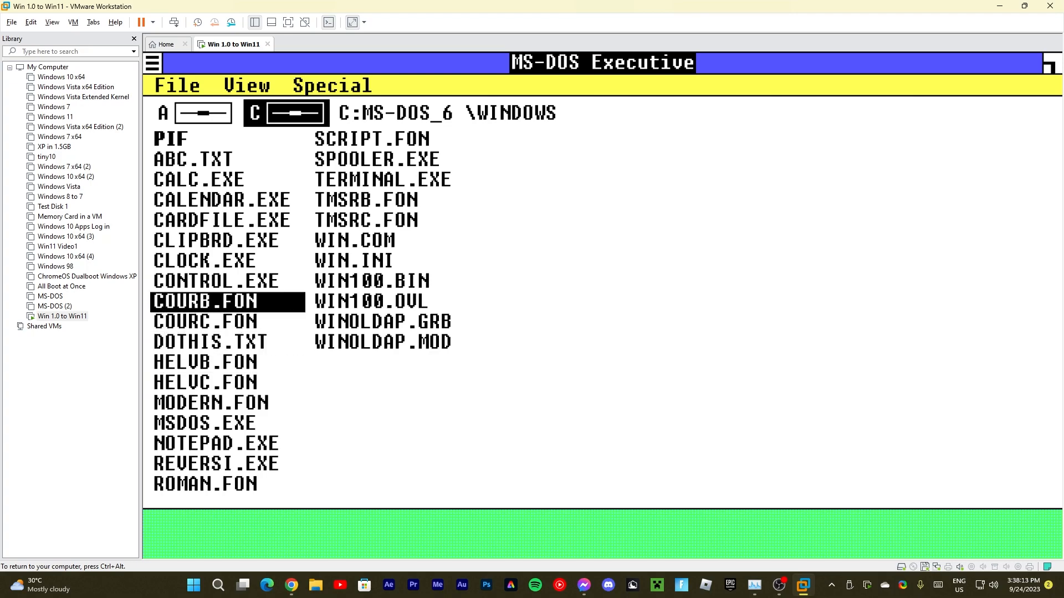
{"action": "key", "text": "Return"}
{"action": "key", "text": "Return"}
{"action": "key", "text": "Up"}
{"action": "key", "text": "Up"}
{"action": "key", "text": "Down"}
{"action": "key", "text": "Return"}
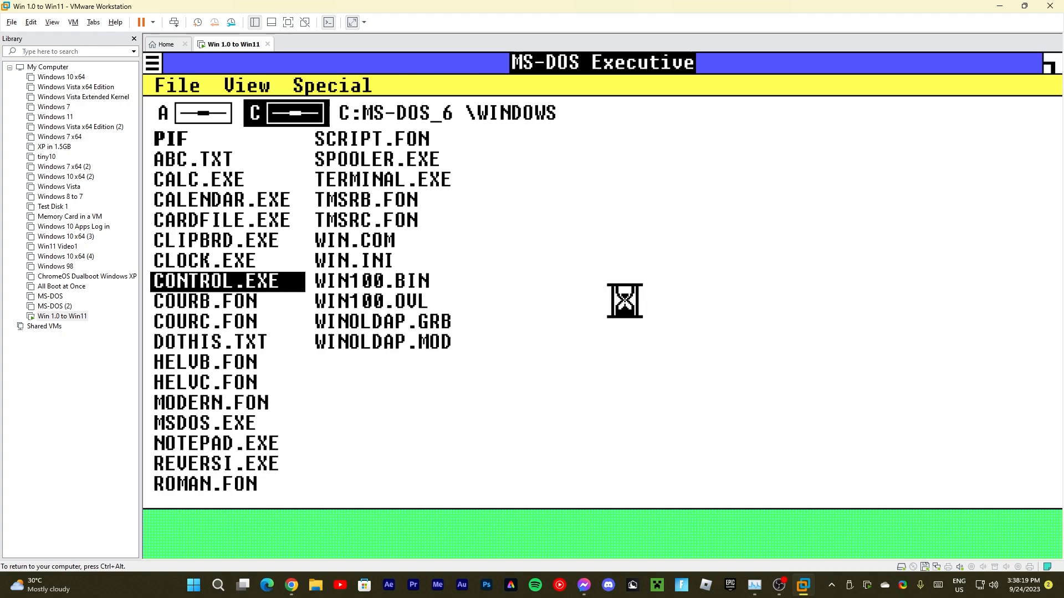
{"action": "key", "text": "ctrl+alt+Delete"}
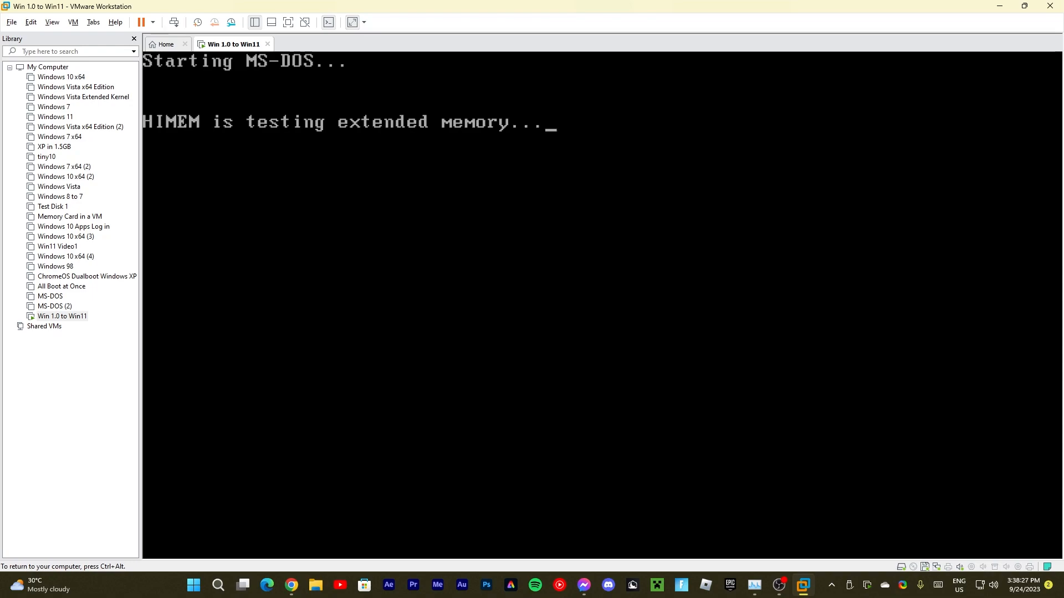
- Load disk1.img from D:\isos\Windows 2.0\Microsoft Windows 2.03 as the VM's floppy image
{"action": "key", "text": "ctrl+alt"}
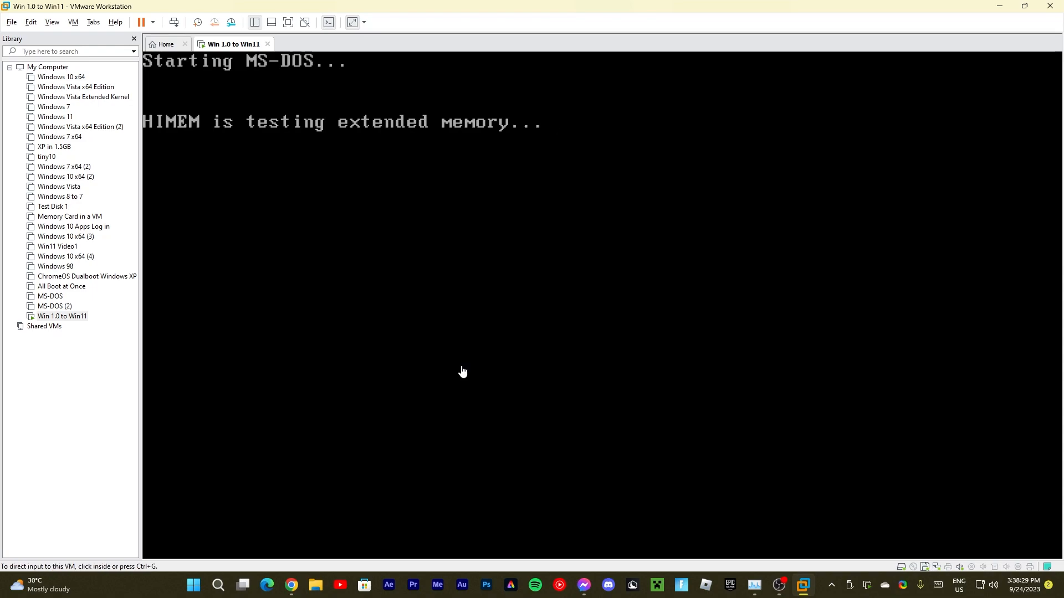
{"action": "left_click", "coordinate": [926, 567]}
{"action": "left_click", "coordinate": [954, 557]}
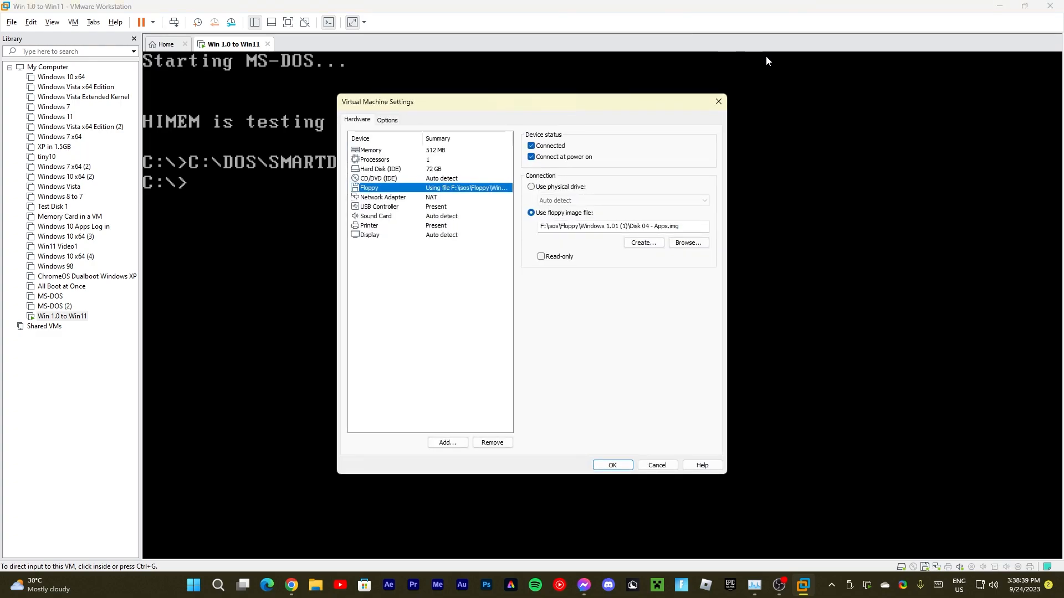
{"action": "left_click", "coordinate": [703, 243]}
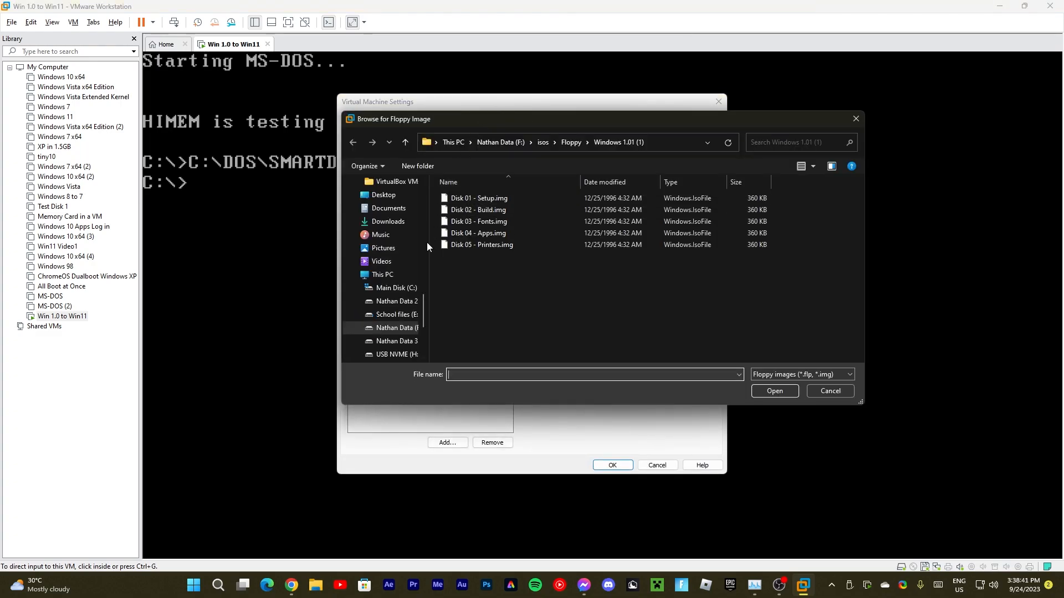
{"action": "left_click", "coordinate": [395, 303]}
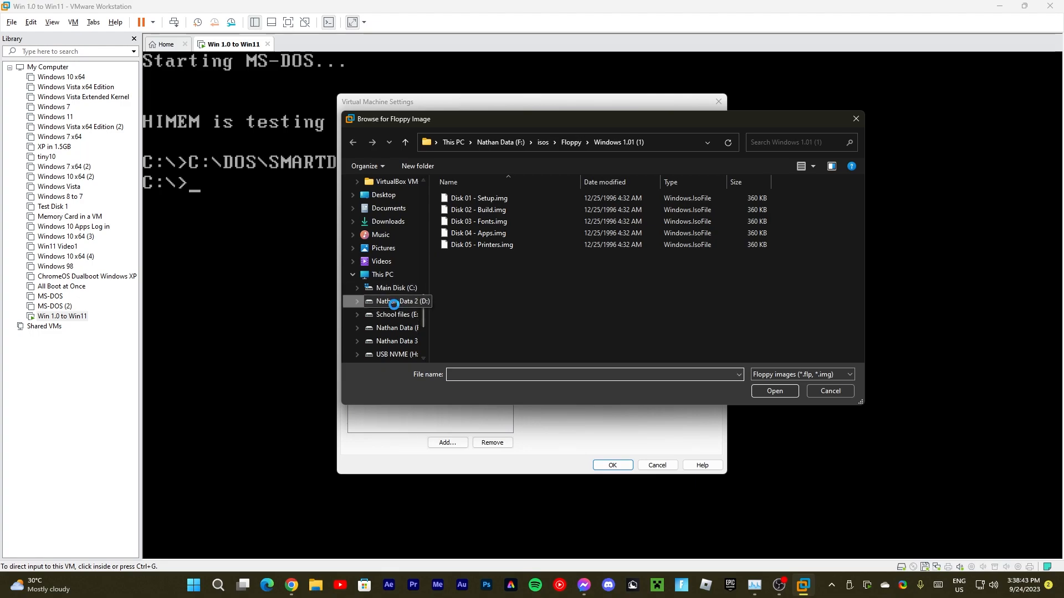
{"action": "double_click", "coordinate": [464, 270]}
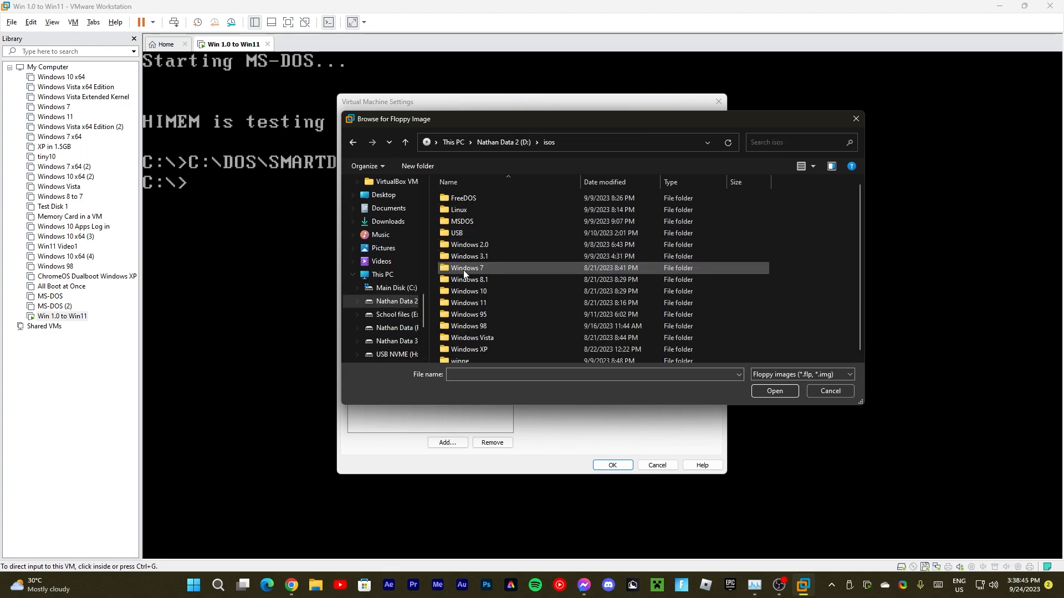
{"action": "double_click", "coordinate": [480, 247]}
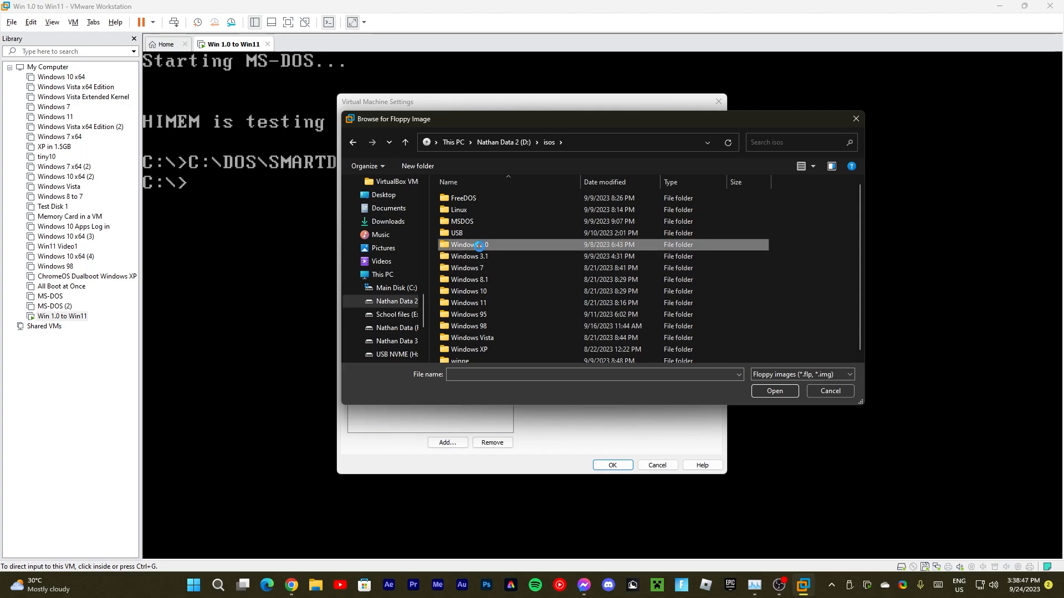
{"action": "double_click", "coordinate": [493, 198]}
{"action": "double_click", "coordinate": [493, 198]}
{"action": "left_click", "coordinate": [499, 210]}
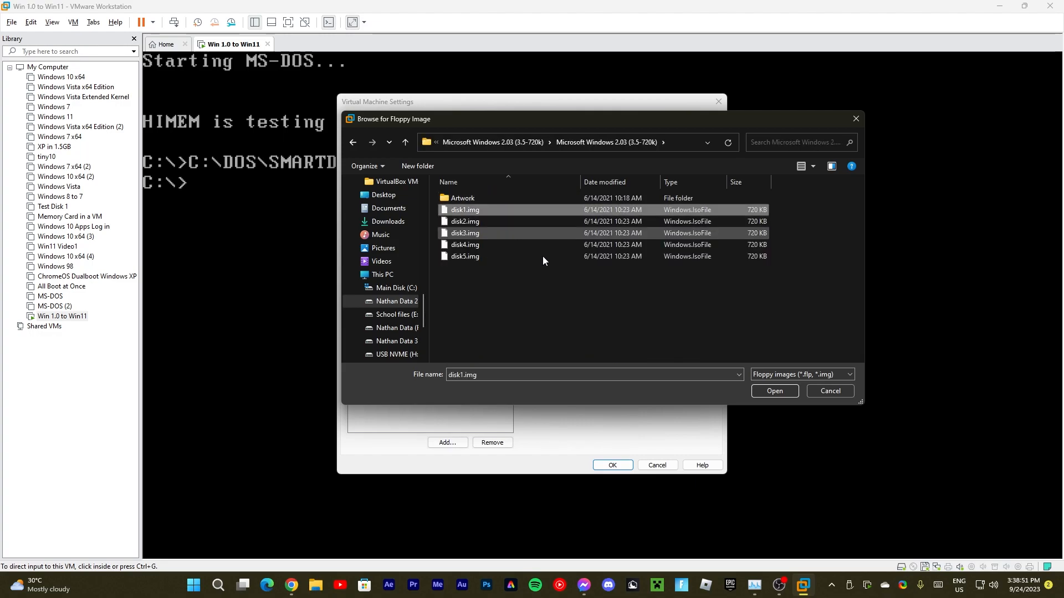
{"action": "left_click", "coordinate": [771, 390]}
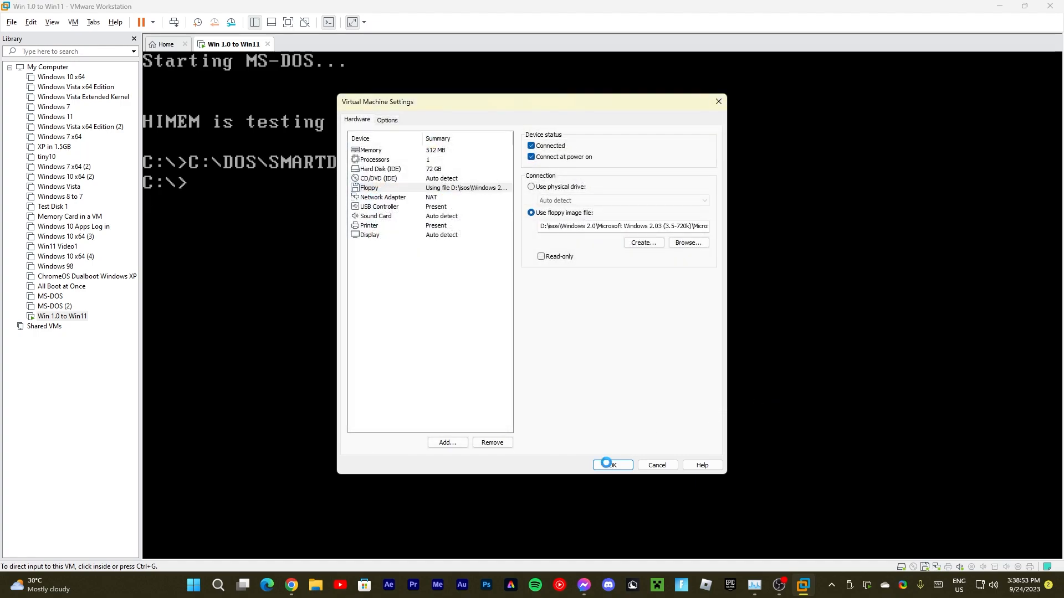
{"action": "left_click", "coordinate": [607, 464]}
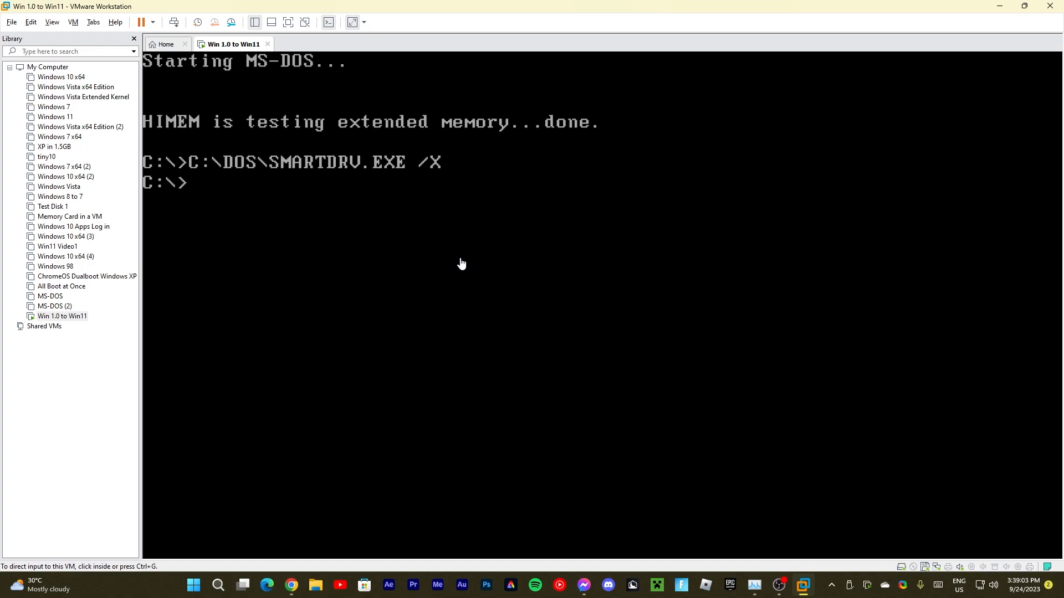
- Switch the DOS prompt to drive A: and run setup
{"action": "left_click", "coordinate": [462, 264]}
{"action": "type", "text": "a:"}
{"action": "key", "text": "Return"}
{"action": "type", "text": "setup"}
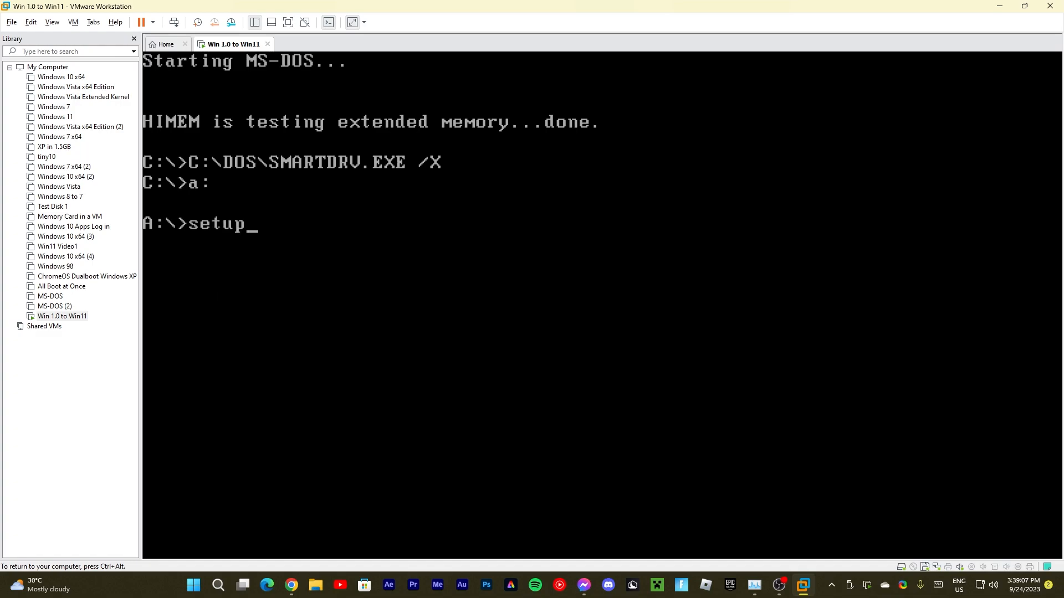
{"action": "key", "text": "Return"}
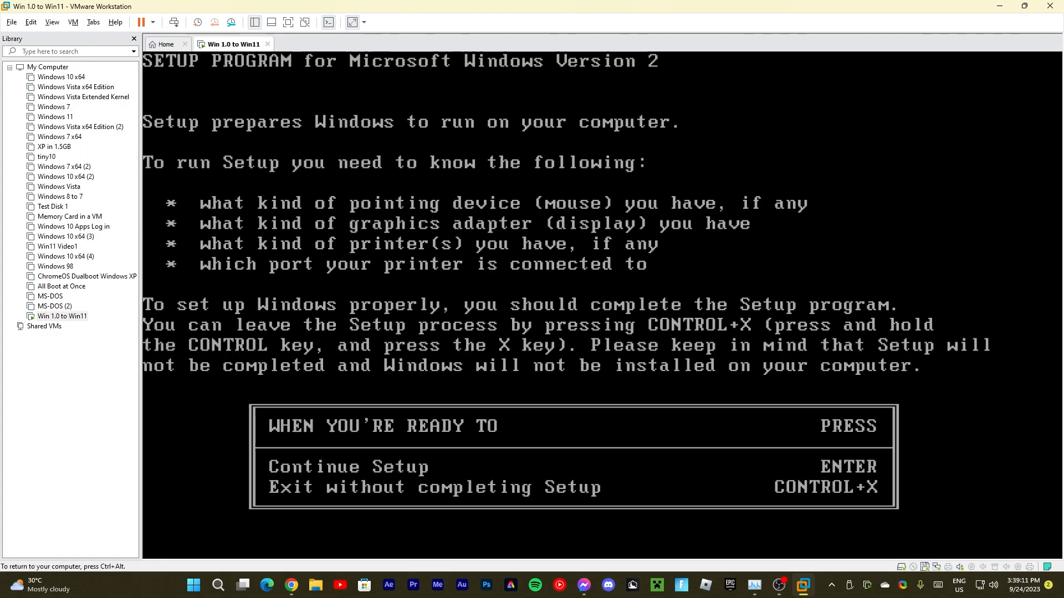
- Accept the intro and C:\WINDOWS, quit with Ctrl+X, then run setup again
{"action": "key", "text": "Return"}
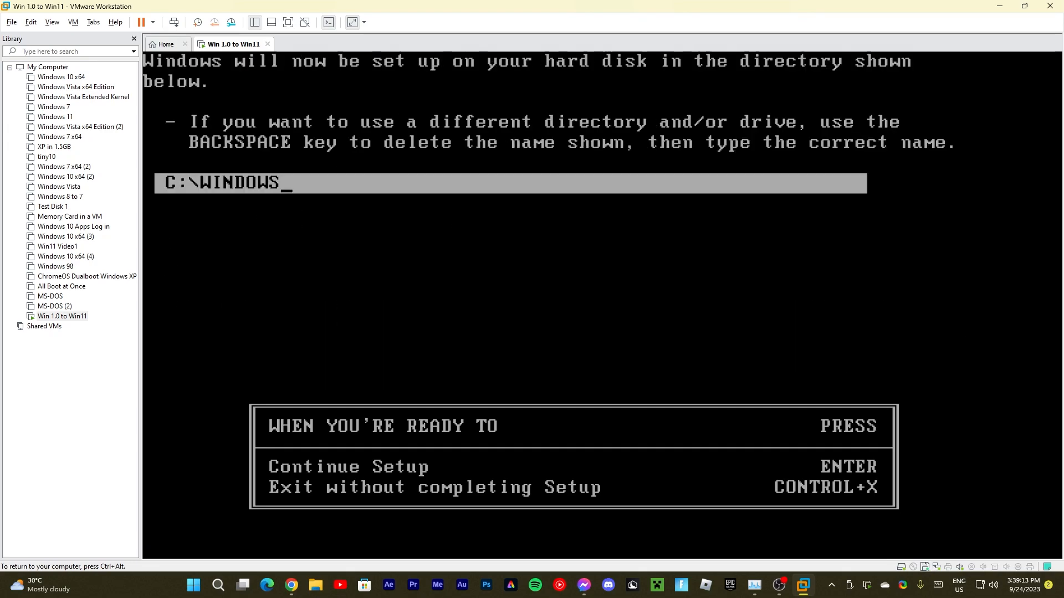
{"action": "key", "text": "Return"}
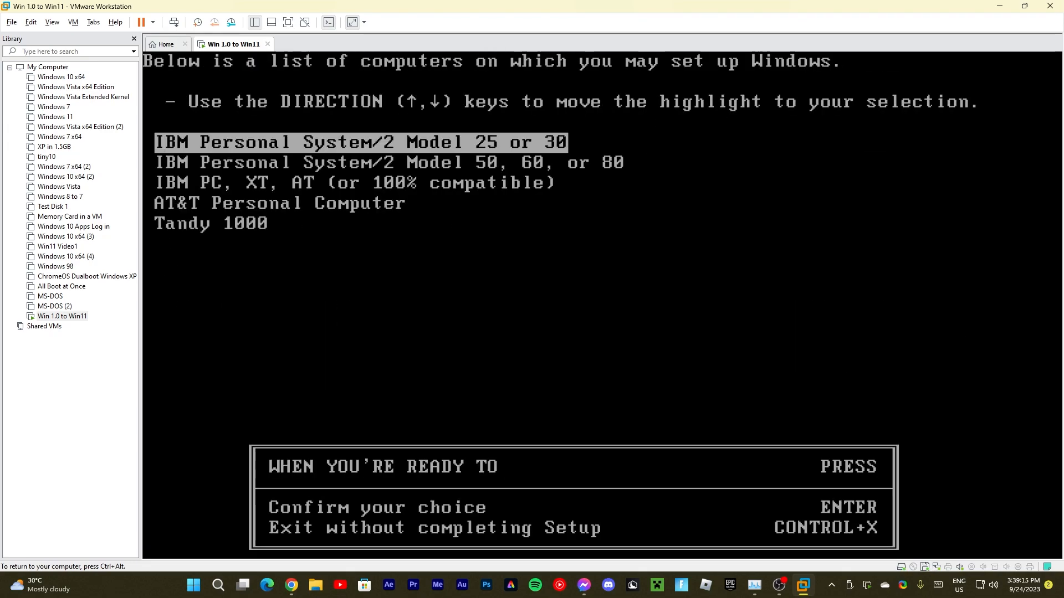
{"action": "key", "text": "Down"}
{"action": "key", "text": "Down"}
{"action": "key", "text": "Up"}
{"action": "key", "text": "Up"}
{"action": "key", "text": "ctrl+x"}
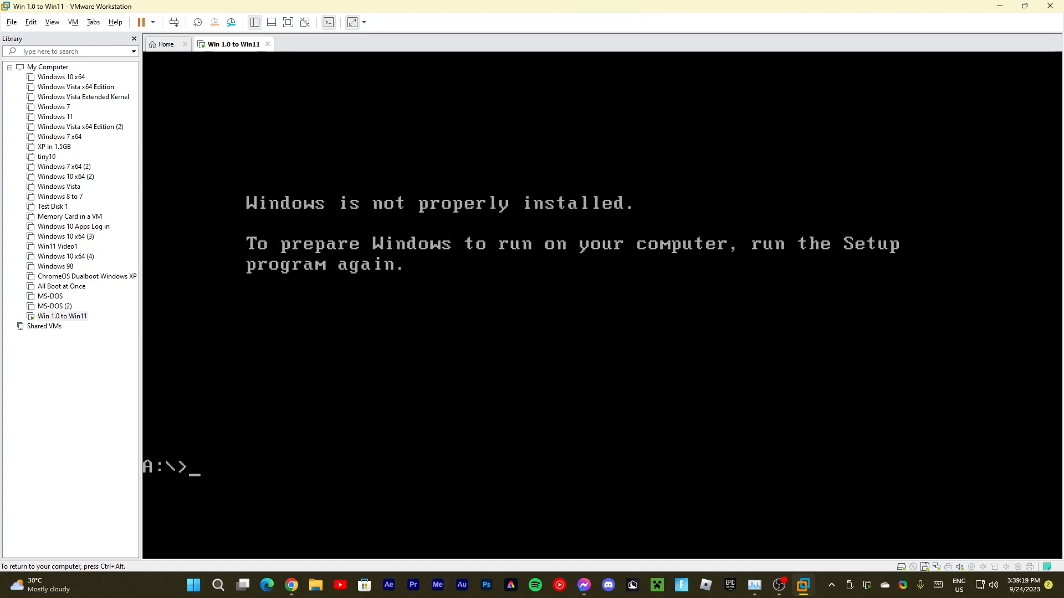
{"action": "type", "text": "setup"}
{"action": "key", "text": "Return"}
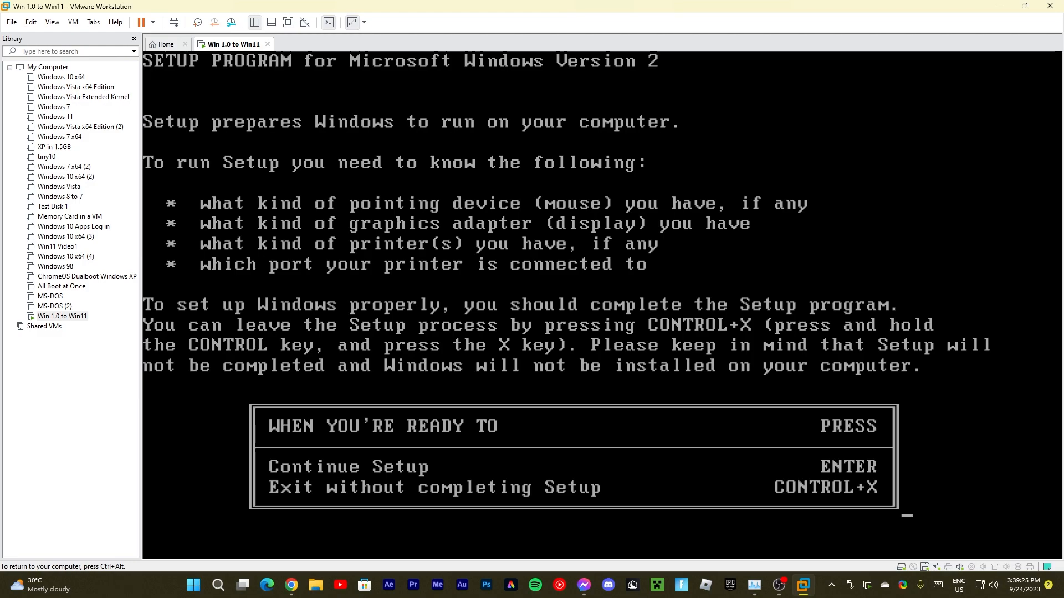
- Accept the intro and C:\WINDOWS, then choose PS/2 Model 25 or 30 as the computer
{"action": "key", "text": "Return"}
{"action": "key", "text": "Return"}
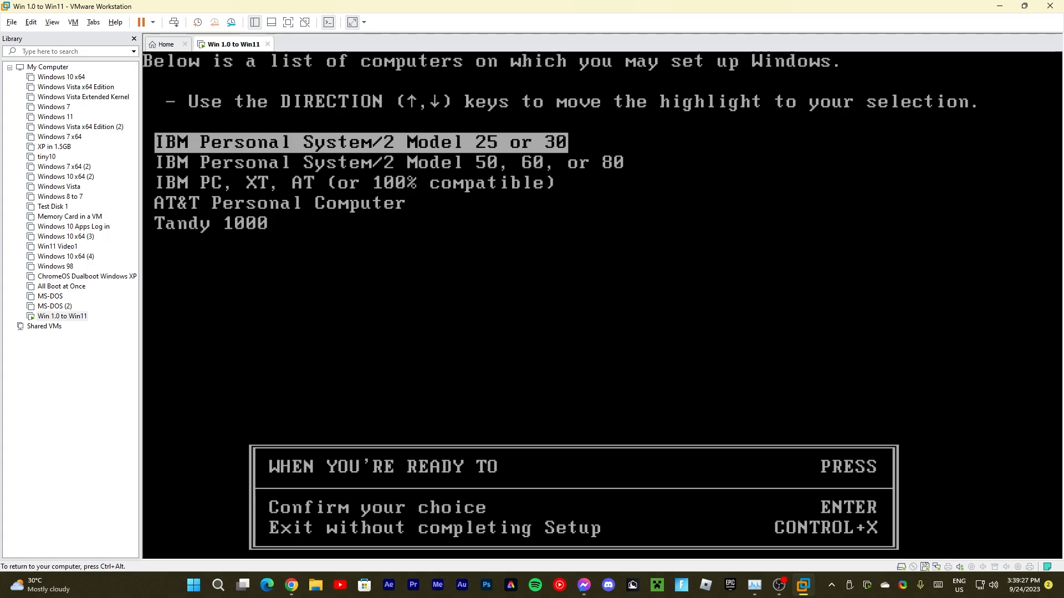
{"action": "key", "text": "Down"}
{"action": "key", "text": "Down"}
{"action": "key", "text": "Up"}
{"action": "key", "text": "Up"}
{"action": "key", "text": "Down"}
{"action": "key", "text": "Down"}
{"action": "key", "text": "Down"}
{"action": "key", "text": "Down"}
- Select VGA as the display adapter
{"action": "key", "text": "Up"}
{"action": "key", "text": "Up"}
{"action": "key", "text": "Up"}
{"action": "key", "text": "Up"}
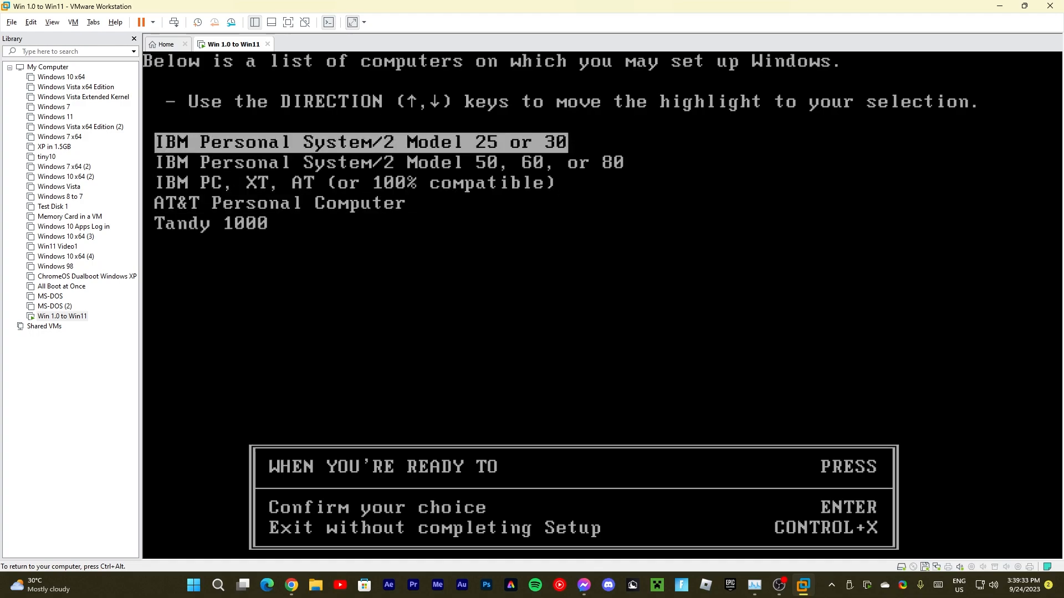
{"action": "key", "text": "Return"}
{"action": "key", "text": "Down"}
{"action": "key", "text": "Down"}
{"action": "key", "text": "Up"}
{"action": "key", "text": "Up"}
{"action": "key", "text": "Down"}
{"action": "key", "text": "Down"}
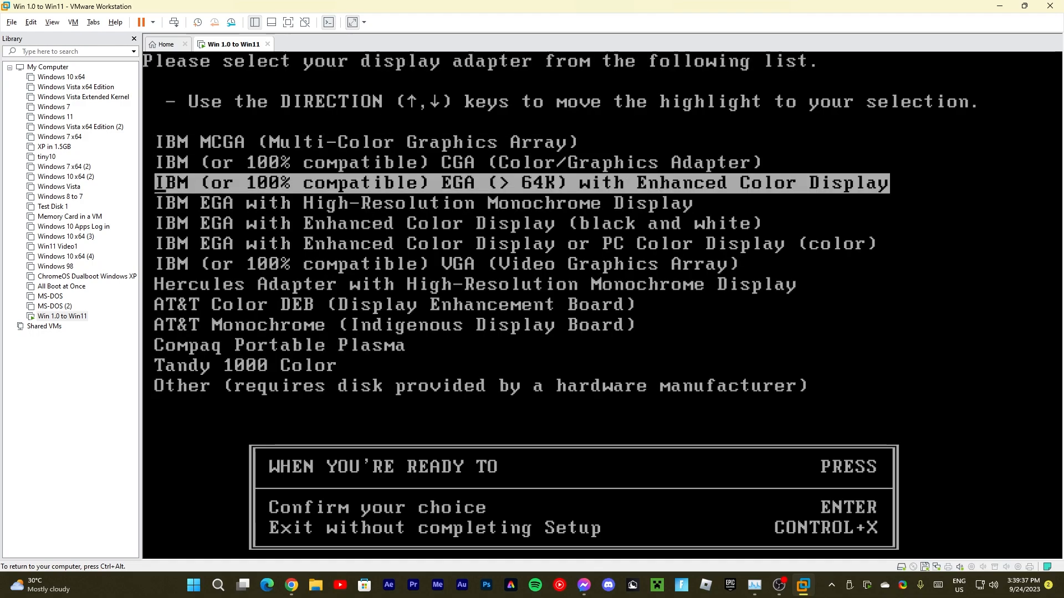
{"action": "key", "text": "Down"}
{"action": "key", "text": "Down"}
{"action": "key", "text": "Down"}
{"action": "key", "text": "Down"}
{"action": "key", "text": "Down"}
{"action": "key", "text": "Down"}
{"action": "key", "text": "Down"}
{"action": "key", "text": "Down"}
{"action": "key", "text": "Down"}
{"action": "key", "text": "Down"}
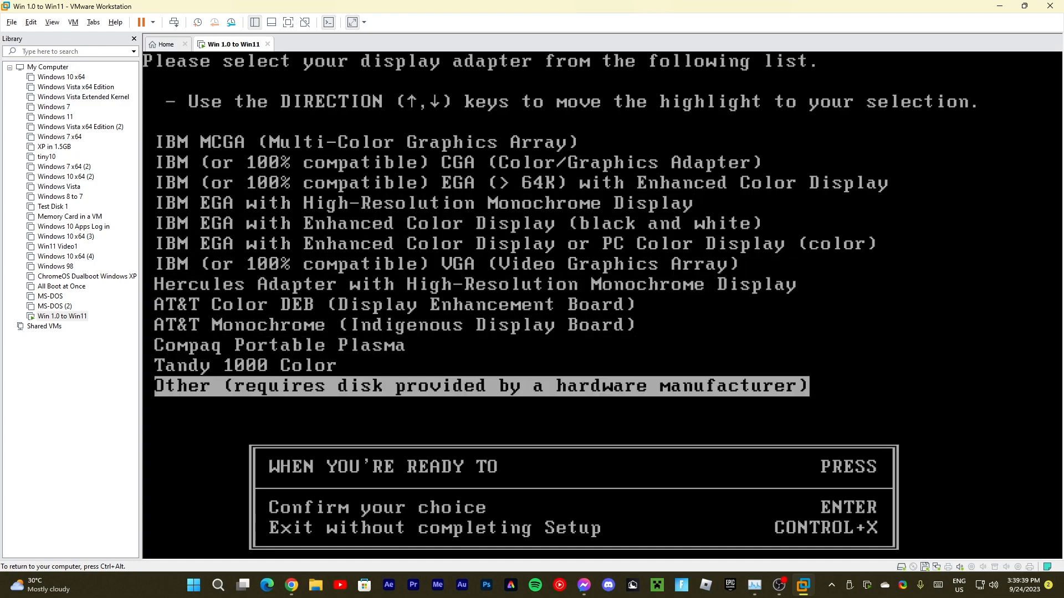
{"action": "key", "text": "Up"}
{"action": "key", "text": "Up"}
{"action": "key", "text": "Up"}
{"action": "key", "text": "Up"}
{"action": "key", "text": "Up"}
{"action": "key", "text": "Up"}
{"action": "key", "text": "Up"}
{"action": "key", "text": "Up"}
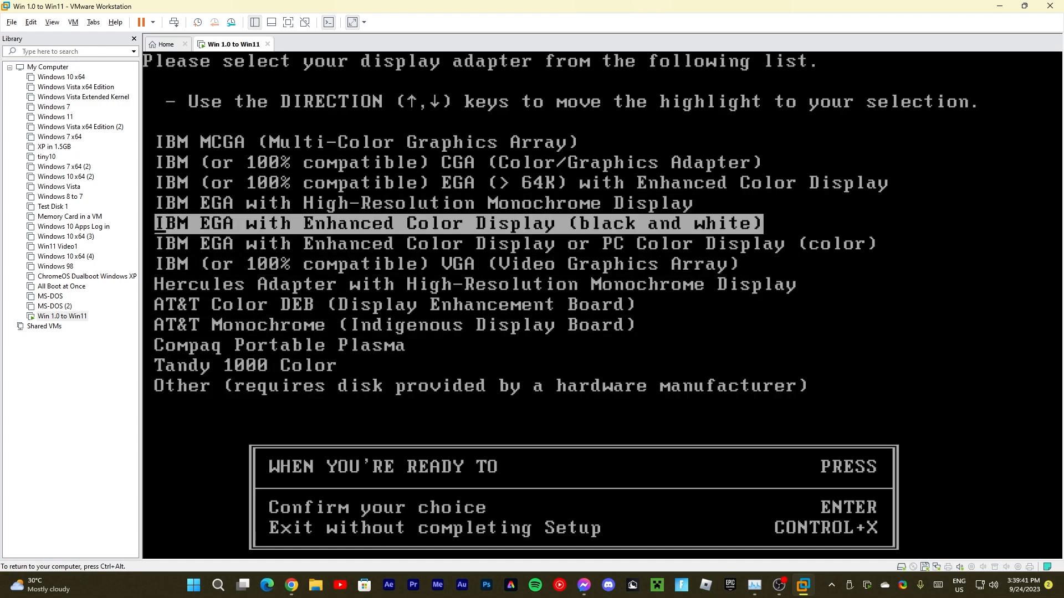
{"action": "key", "text": "Down"}
{"action": "key", "text": "Down"}
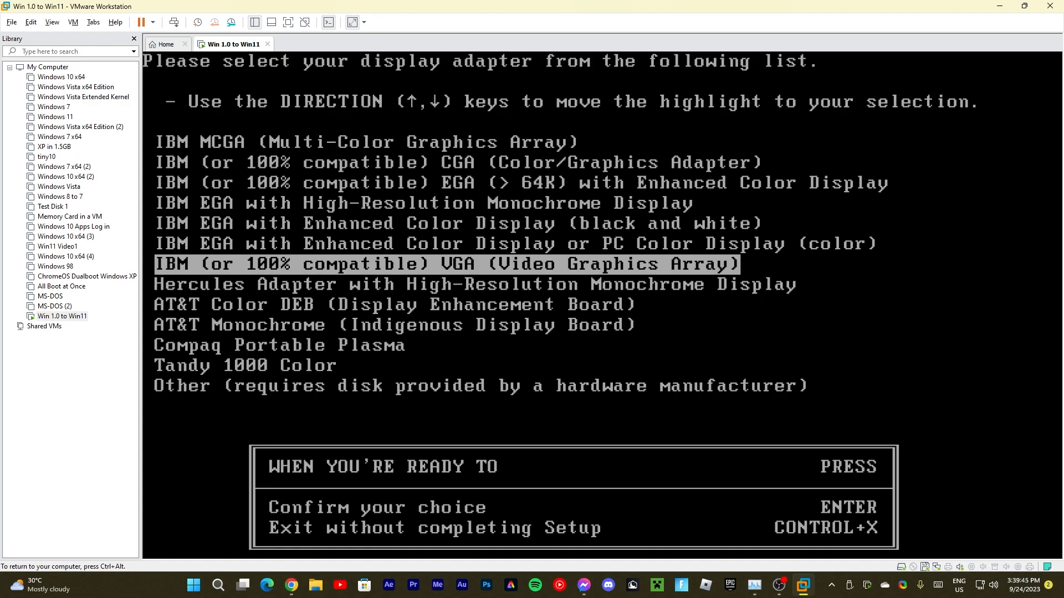
{"action": "key", "text": "Return"}
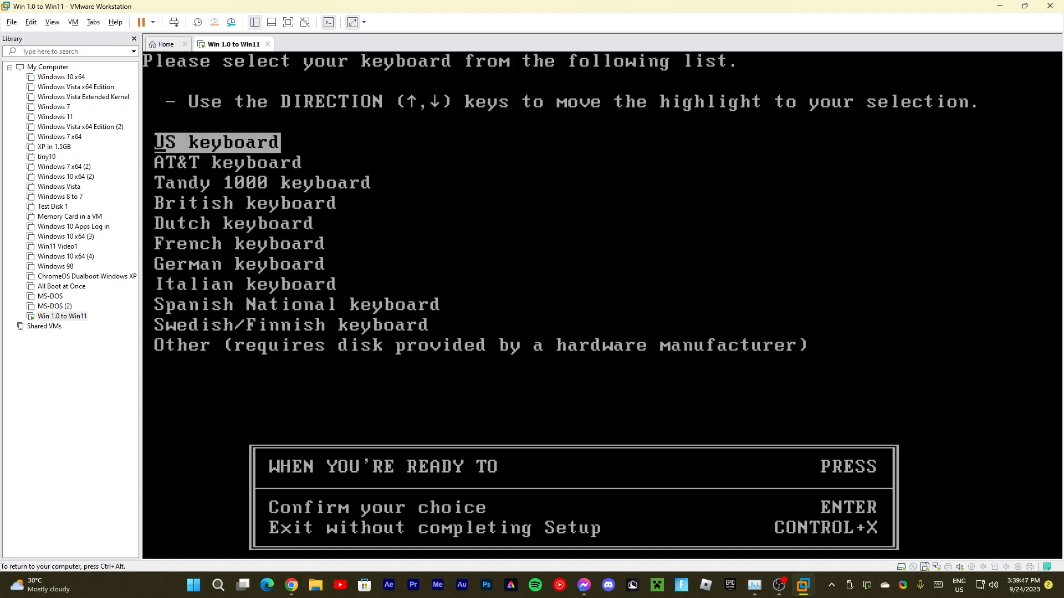
- Confirm US keyboard and PS/2 mouse, then accept the summary at No Change
{"action": "key", "text": "Return"}
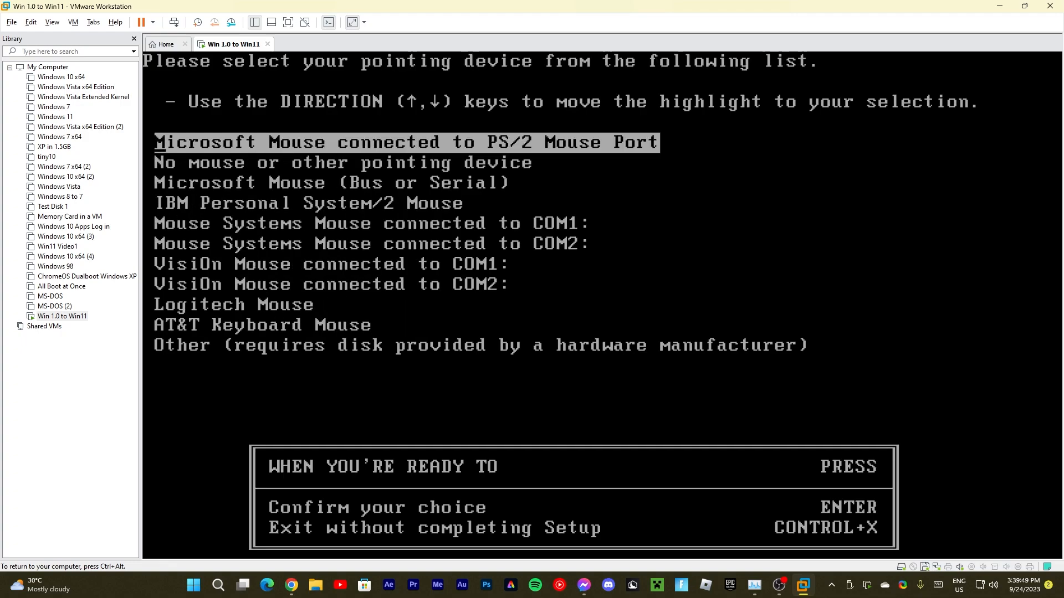
{"action": "key", "text": "Return"}
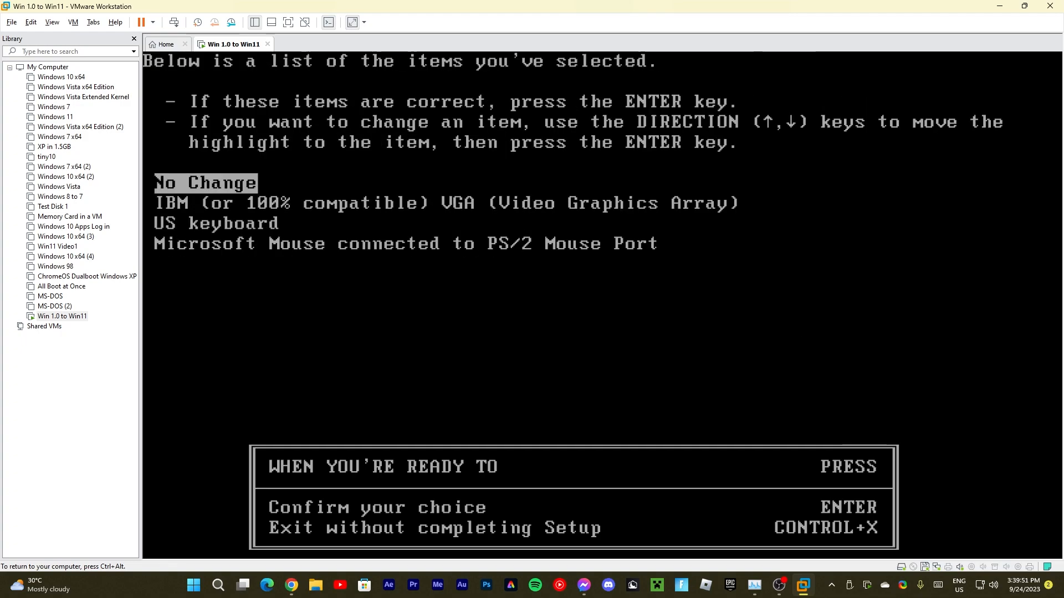
{"action": "key", "text": "Down"}
{"action": "key", "text": "Down"}
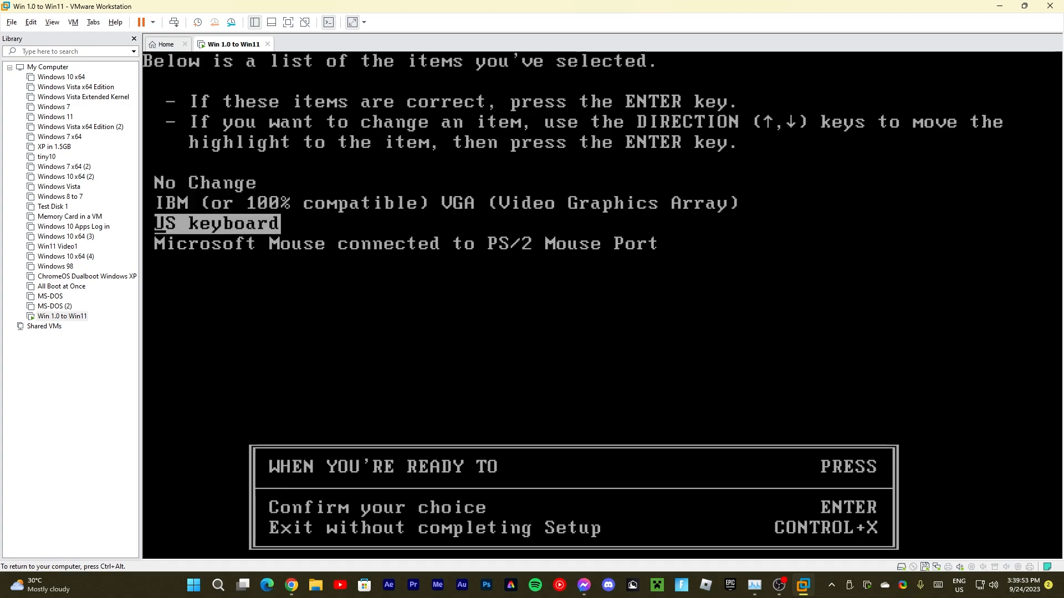
{"action": "key", "text": "Down"}
{"action": "key", "text": "Up"}
{"action": "key", "text": "Up"}
{"action": "key", "text": "Up"}
{"action": "key", "text": "Return"}
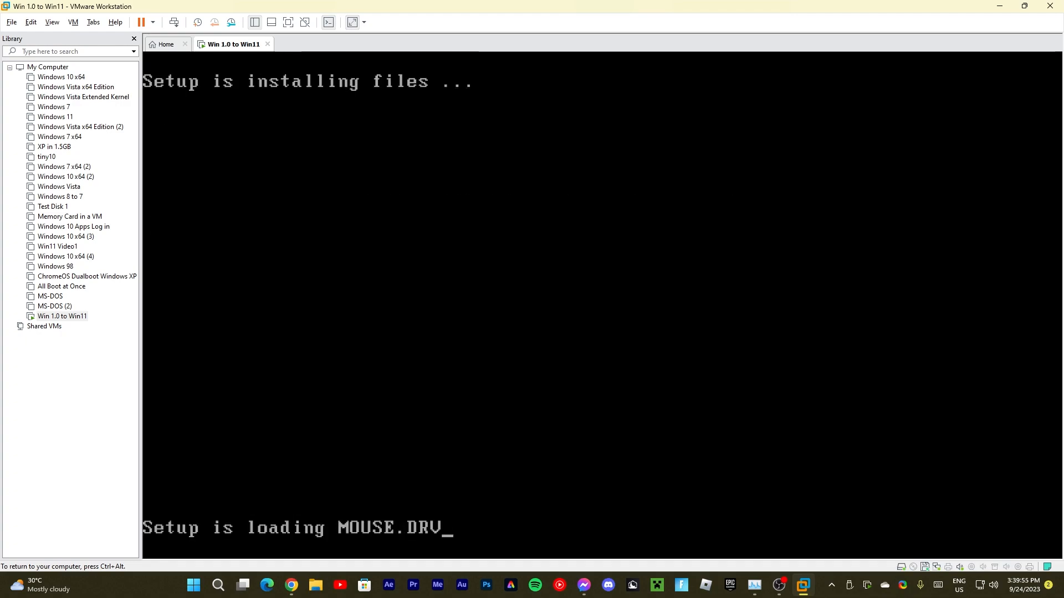
- Set the disk prompt to A: and load disk2.img into the floppy drive, then continue
{"action": "key", "text": "BackSpace"}
{"action": "key", "text": "BackSpace"}
{"action": "type", "text": "A:"}
{"action": "key", "text": "ctrl+alt"}
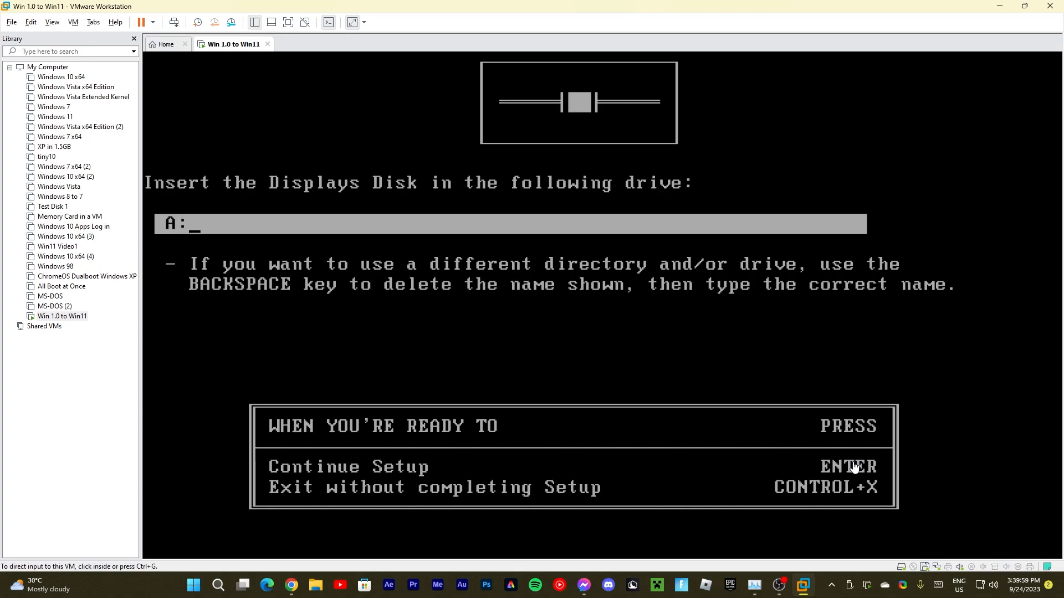
{"action": "left_click", "coordinate": [923, 567]}
{"action": "mouse_move", "coordinate": [754, 586]}
{"action": "key", "text": "ctrl+d"}
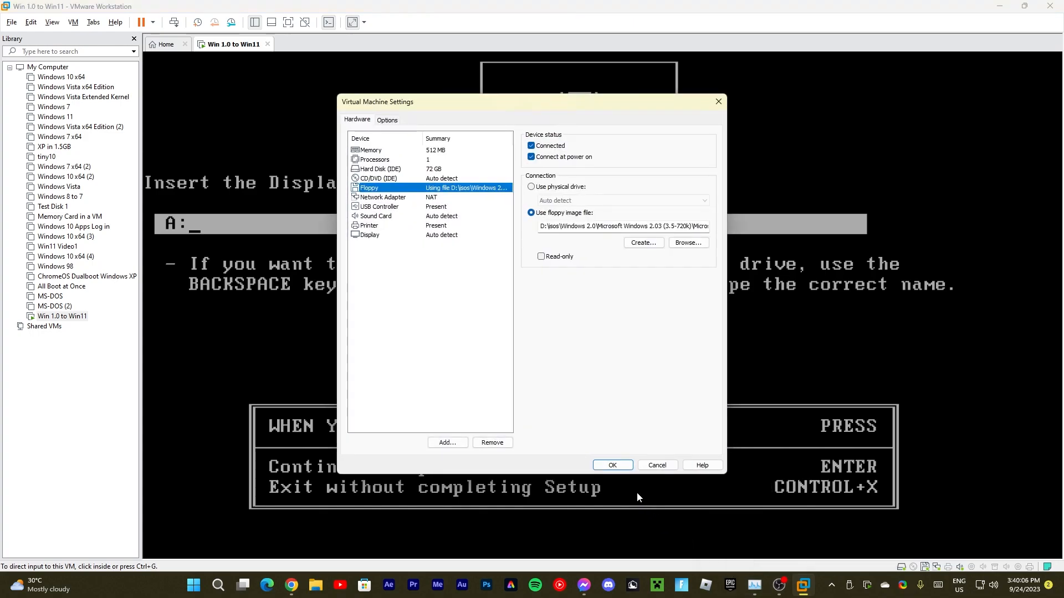
{"action": "left_click", "coordinate": [689, 244]}
{"action": "left_click", "coordinate": [525, 222]}
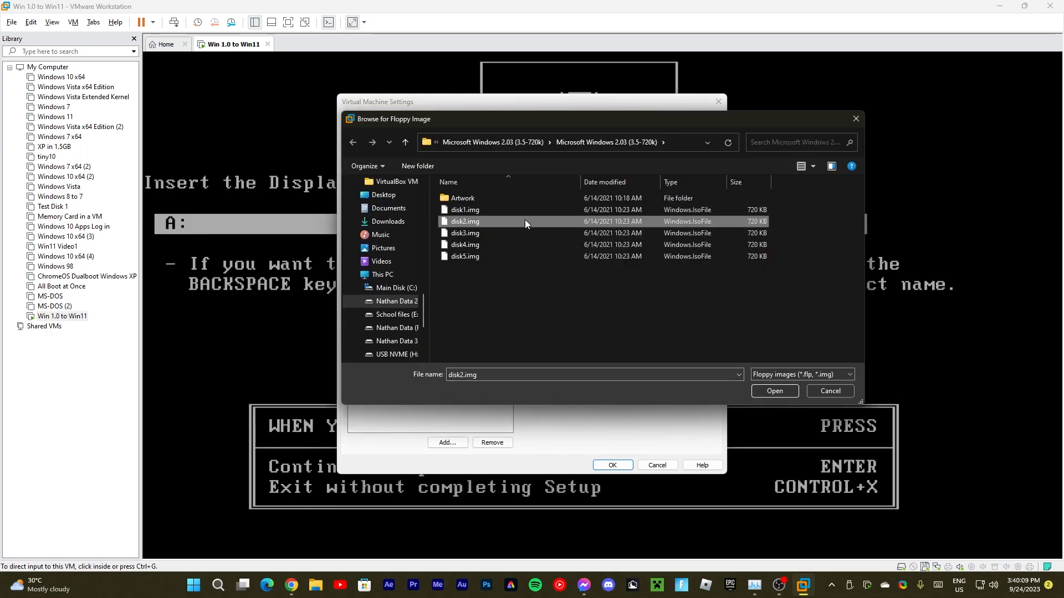
{"action": "left_click", "coordinate": [770, 391]}
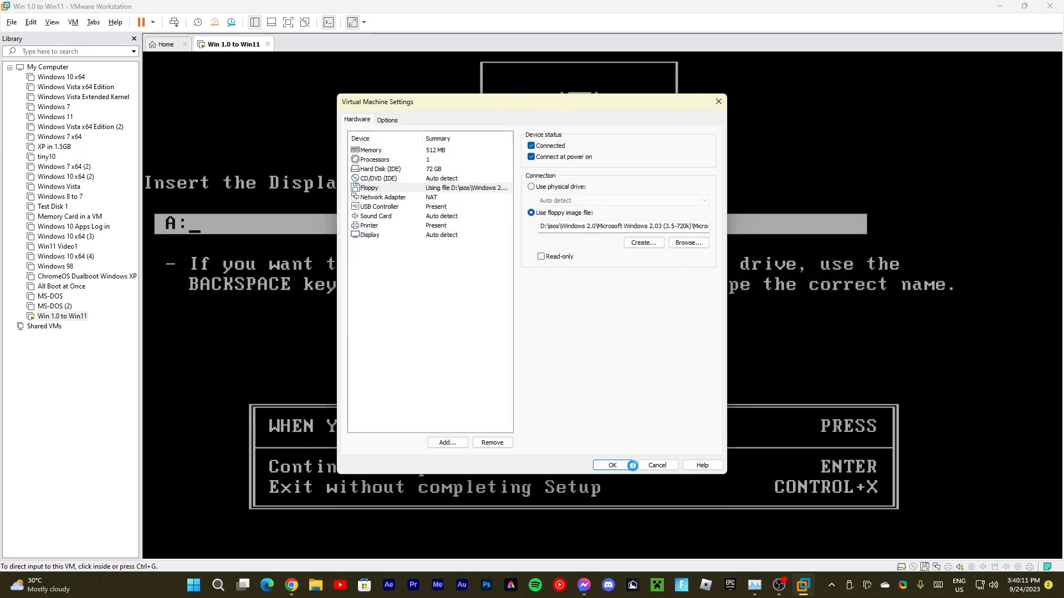
{"action": "left_click", "coordinate": [632, 465]}
{"action": "key", "text": "Return"}
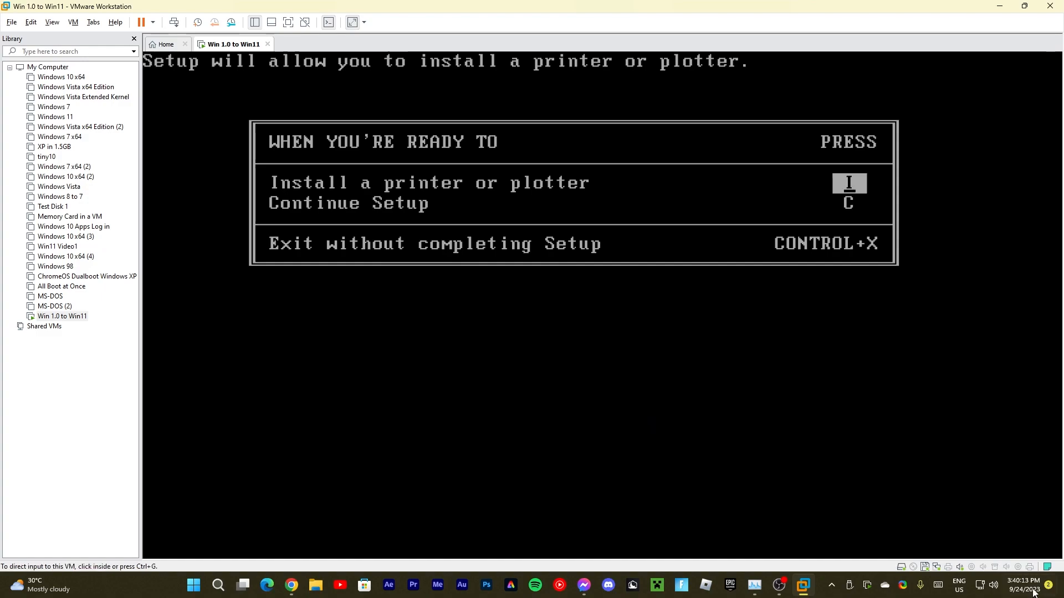
- Load the next floppy image, skip printer installation, and confirm United States as the country
{"action": "double_click", "coordinate": [925, 567]}
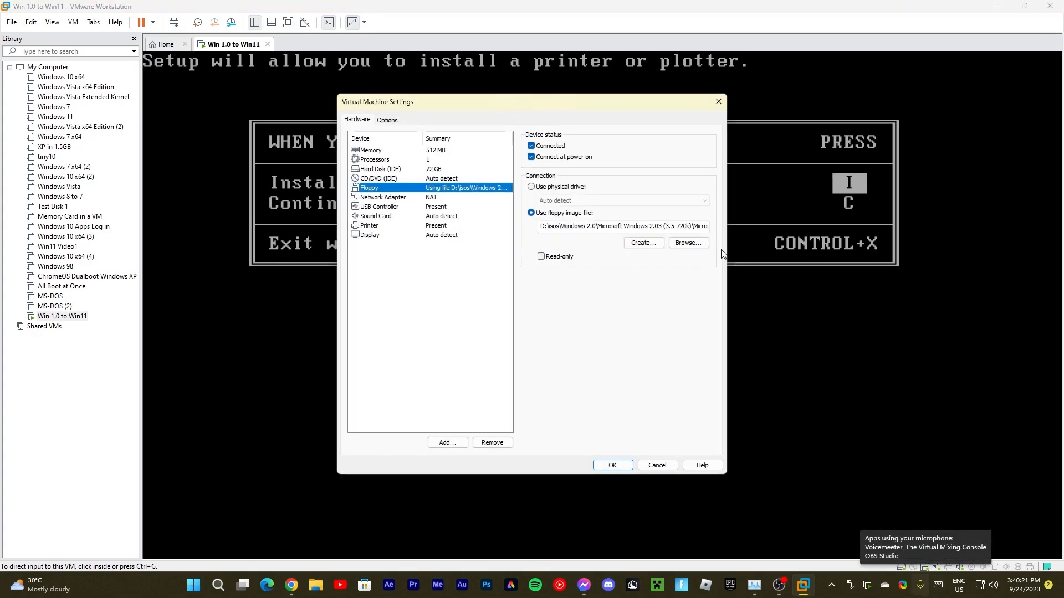
{"action": "left_click", "coordinate": [707, 245]}
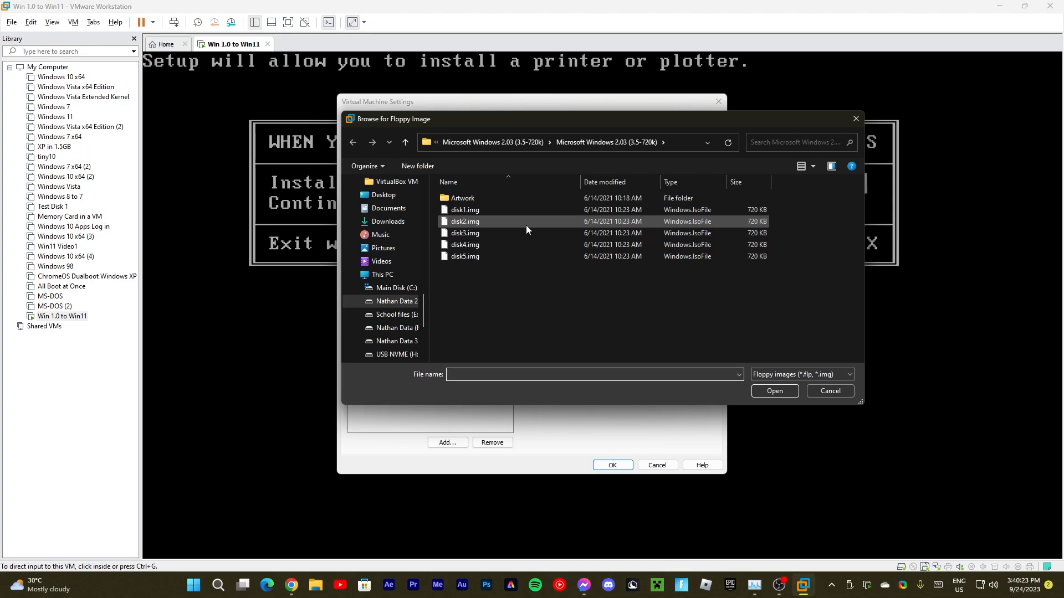
{"action": "left_click", "coordinate": [538, 227]}
{"action": "left_click", "coordinate": [764, 390]}
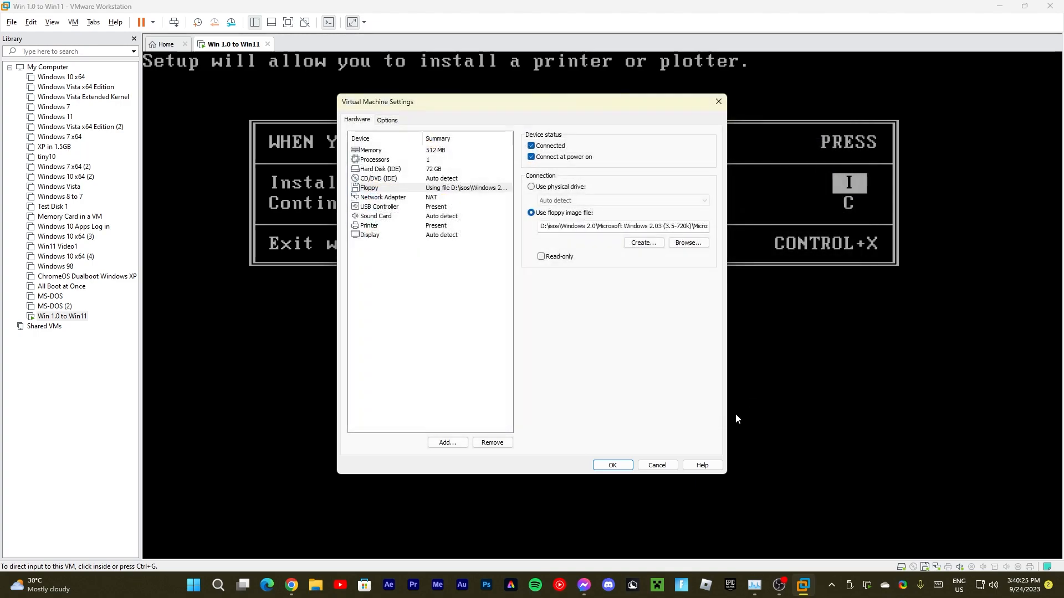
{"action": "left_click", "coordinate": [593, 460]}
{"action": "left_click", "coordinate": [597, 286]}
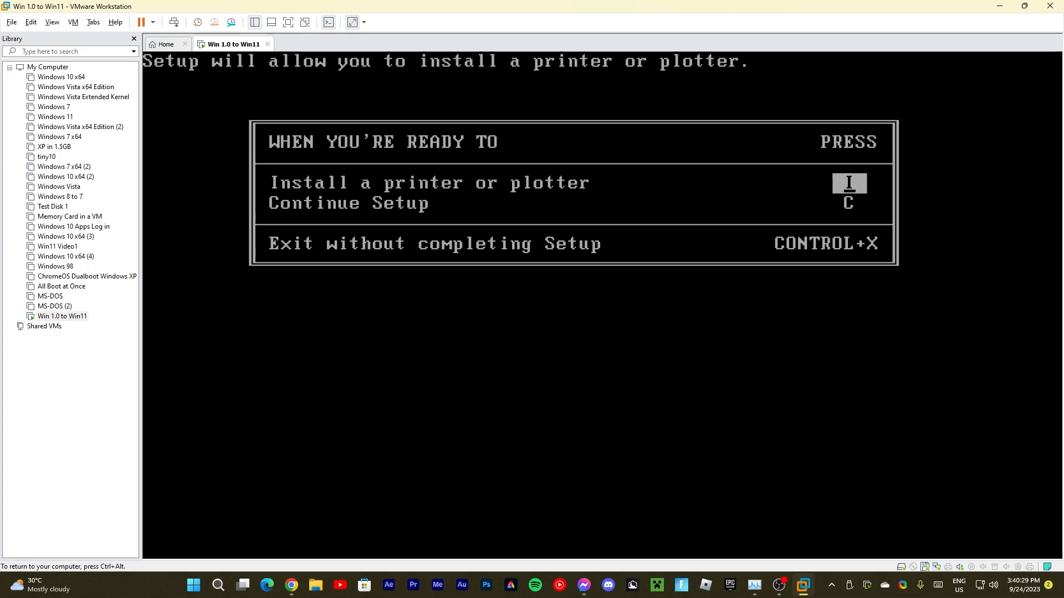
{"action": "key", "text": "c"}
{"action": "key", "text": "Return"}
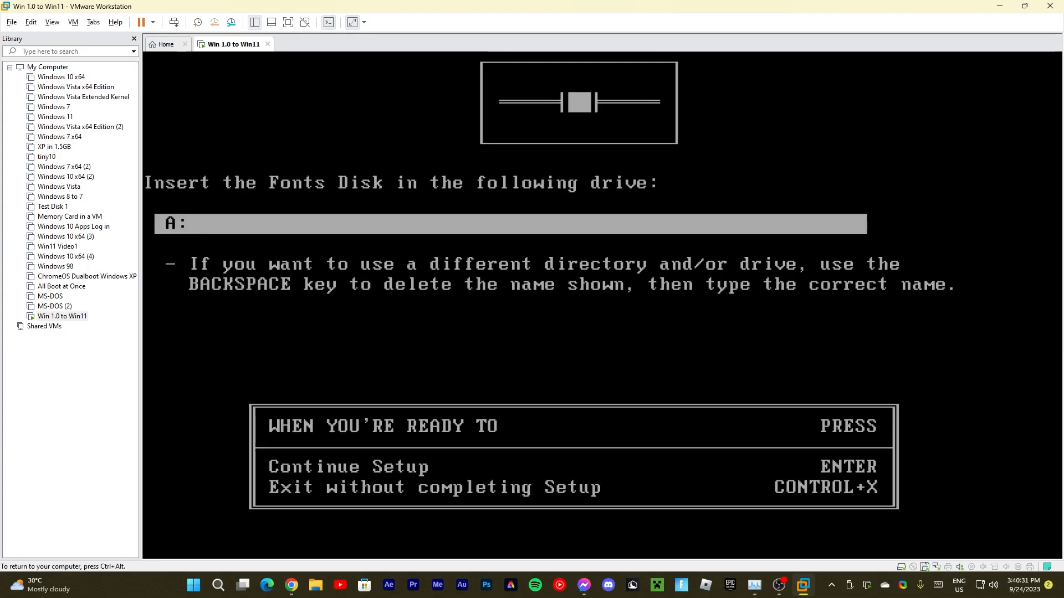
- Edit the disk number in the floppy image path and apply it
{"action": "key", "text": "ctrl+alt"}
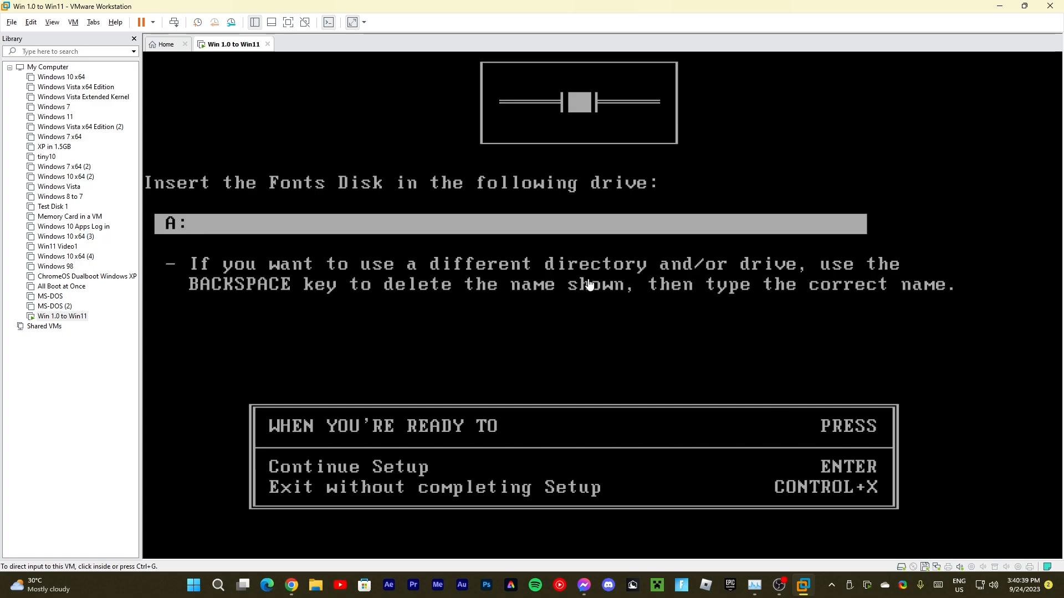
{"action": "key", "text": "ctrl+d"}
{"action": "left_click", "coordinate": [570, 216]}
{"action": "left_click_drag", "start_coordinate": [622, 223], "coordinate": [778, 221]}
{"action": "left_click", "coordinate": [694, 226]}
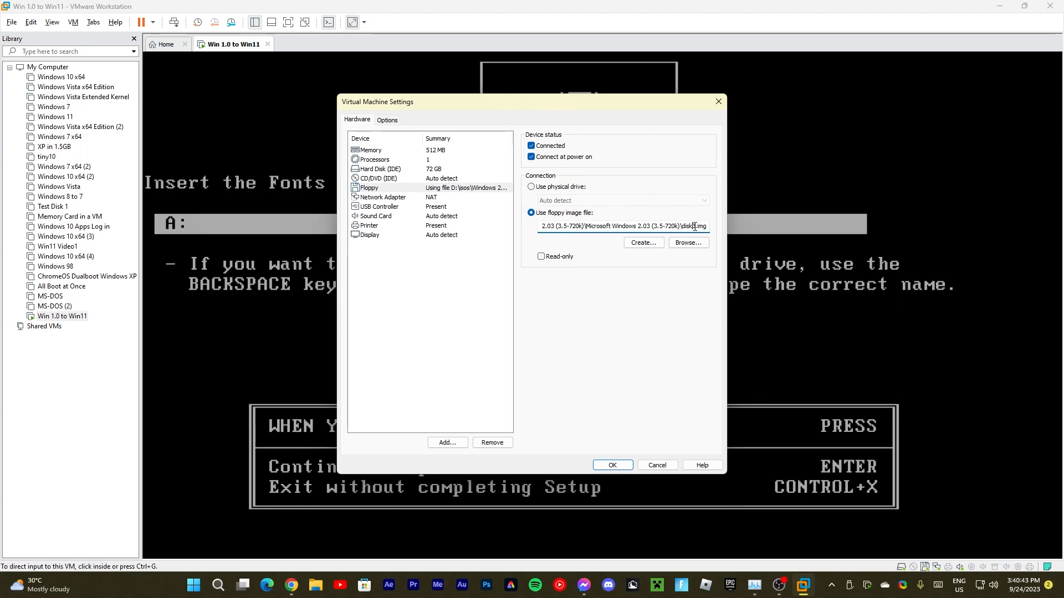
{"action": "key", "text": "BackSpace"}
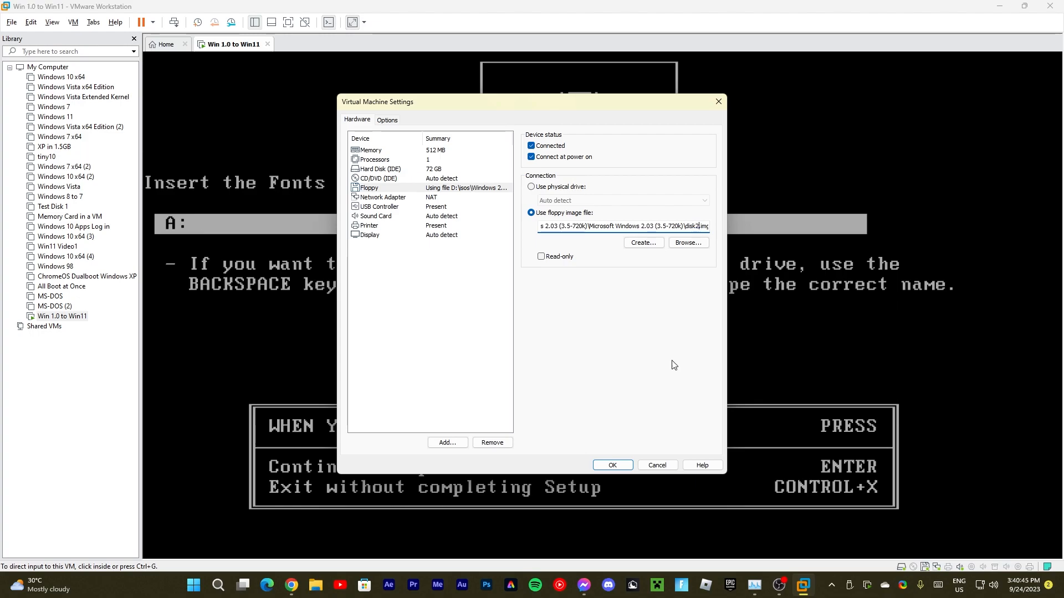
{"action": "left_click", "coordinate": [612, 465]}
{"action": "left_click", "coordinate": [596, 383]}
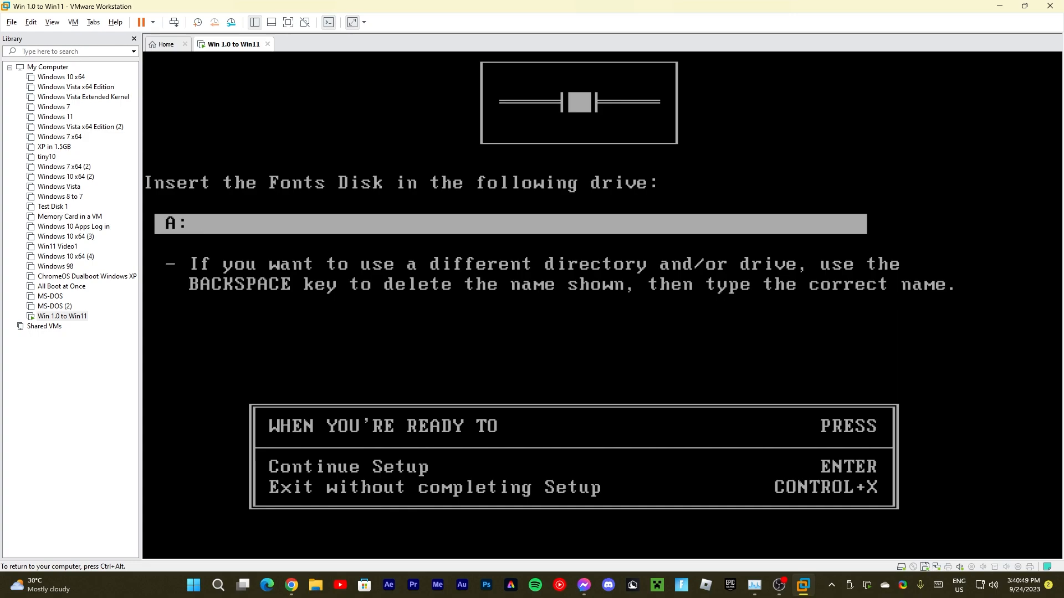
- Load disk4.img into the floppy drive and continue setup
{"action": "key", "text": "ctrl+alt"}
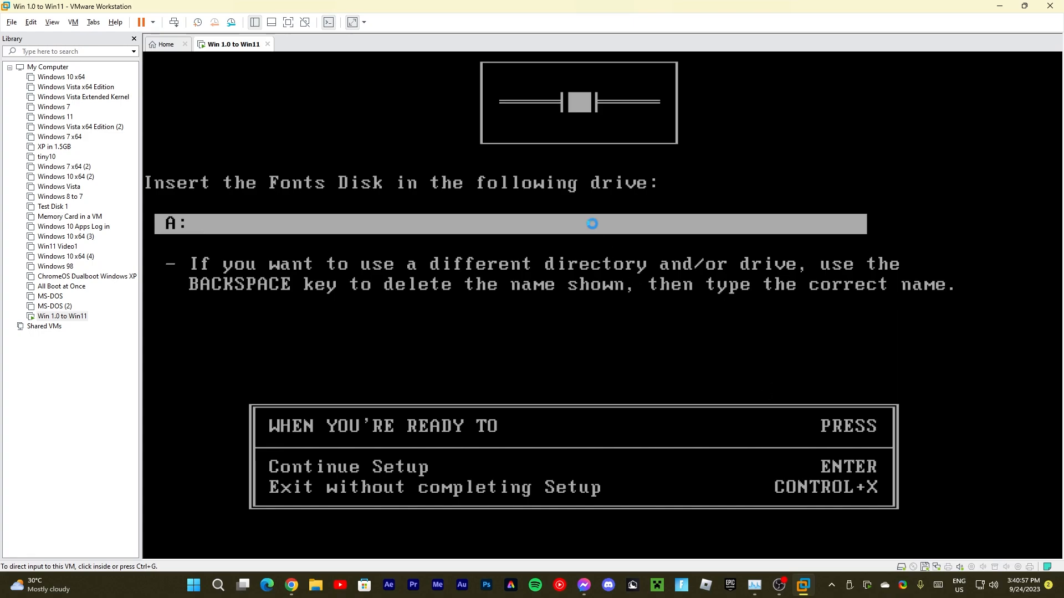
{"action": "key", "text": "ctrl+d"}
{"action": "left_click", "coordinate": [685, 240]}
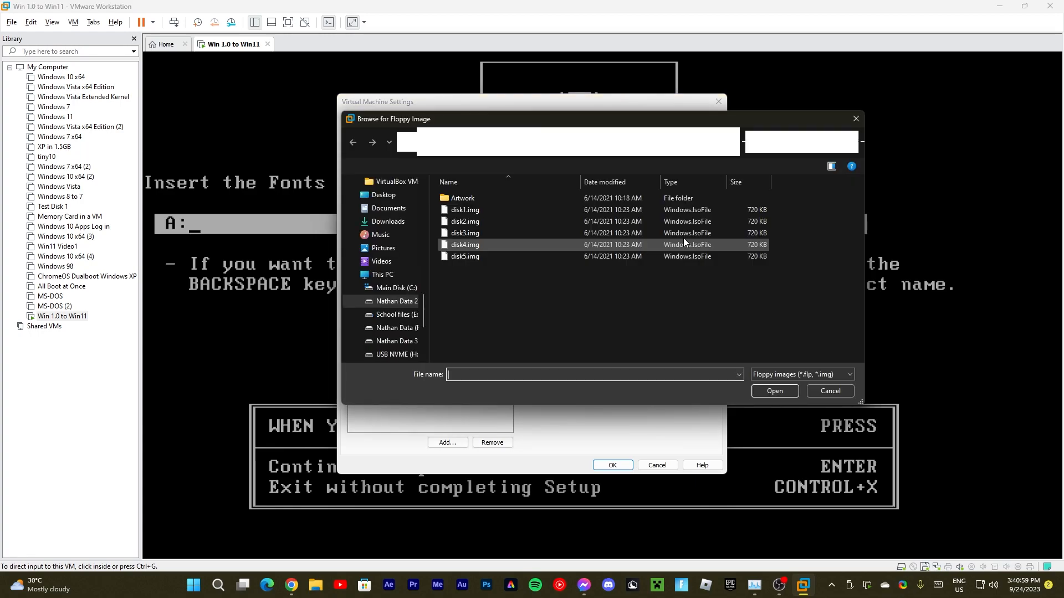
{"action": "left_click", "coordinate": [527, 245]}
{"action": "left_click", "coordinate": [775, 391]}
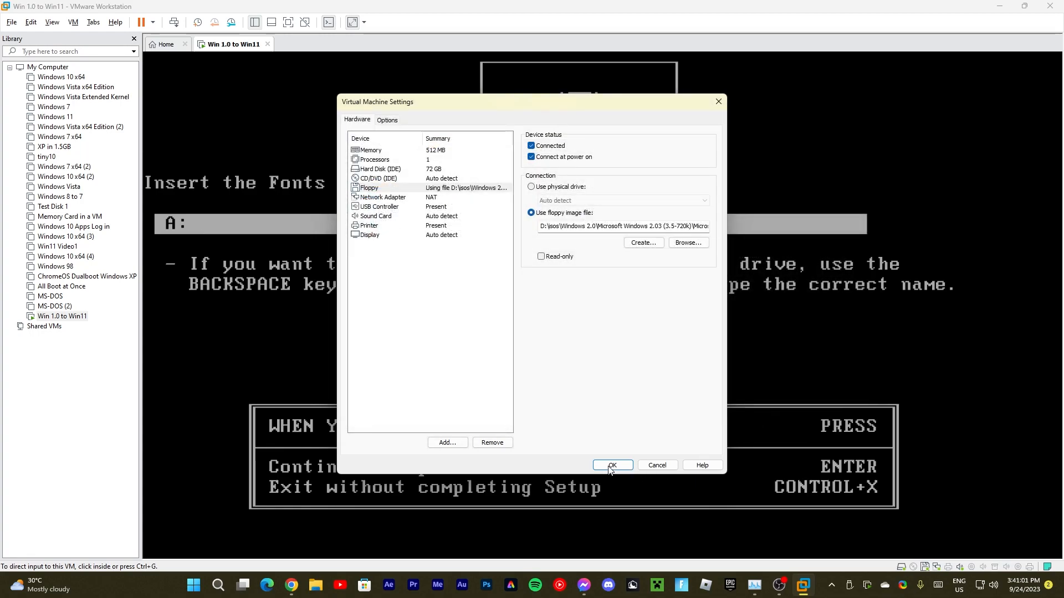
{"action": "left_click", "coordinate": [613, 466]}
{"action": "key", "text": "Return"}
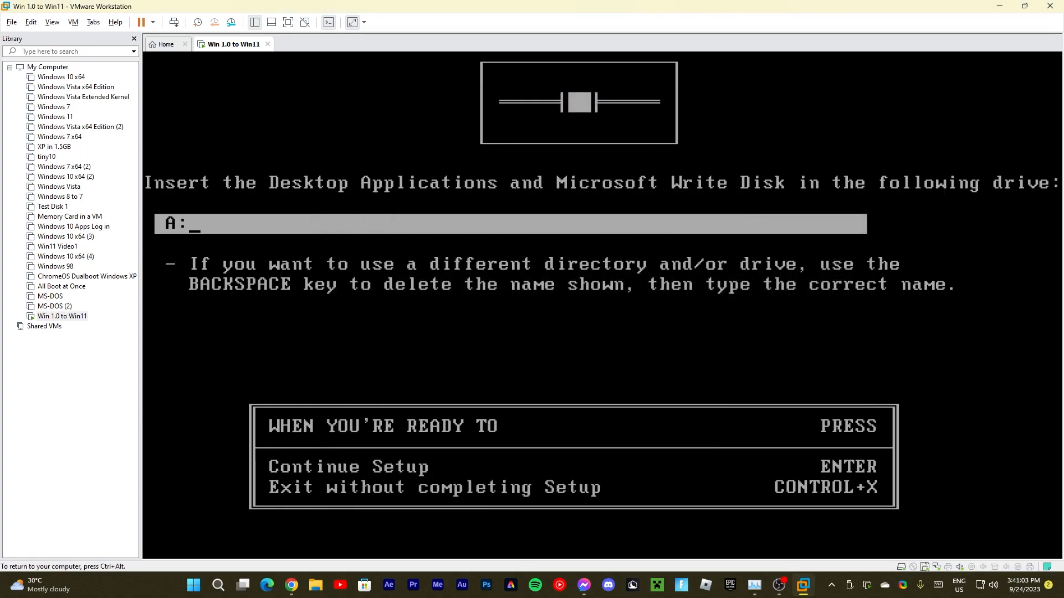
- Load disk5.img as the Desktop Applications and Microsoft Write disk and continue setup
{"action": "key", "text": "ctrl+alt"}
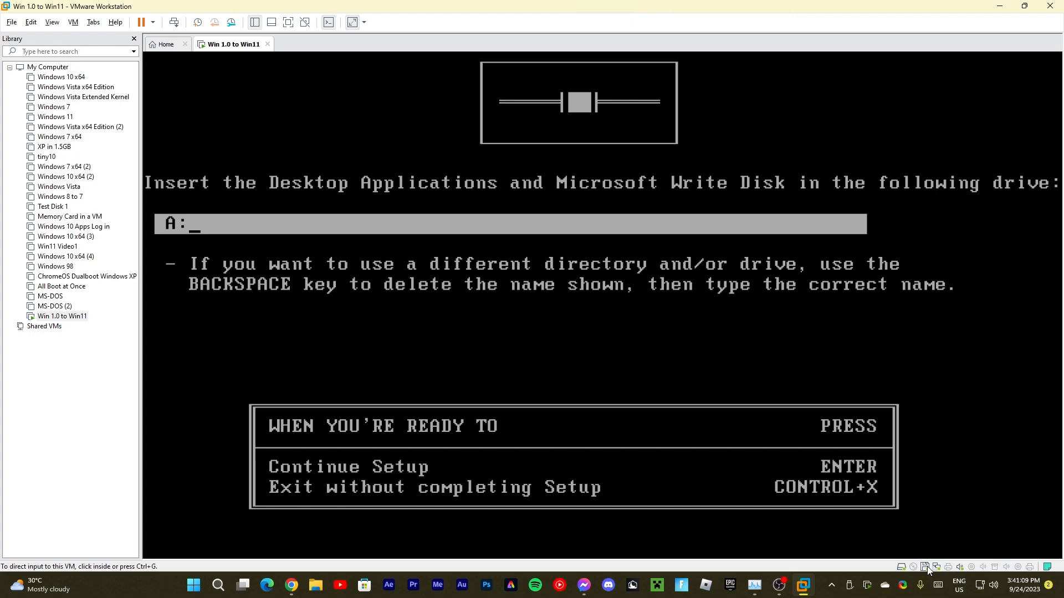
{"action": "key", "text": "ctrl+d"}
{"action": "left_click", "coordinate": [696, 246]}
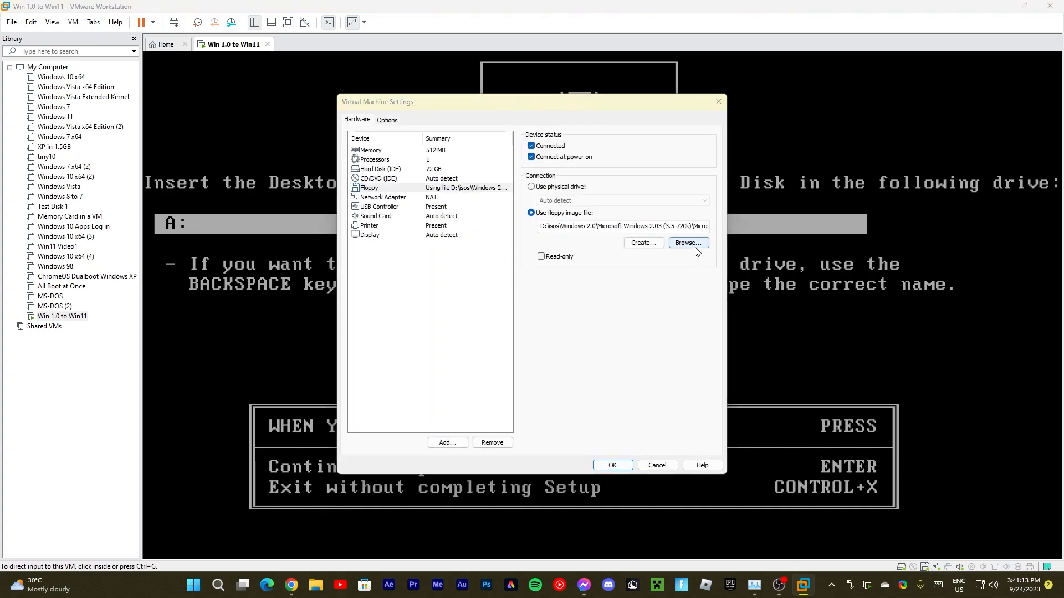
{"action": "left_click", "coordinate": [769, 394]}
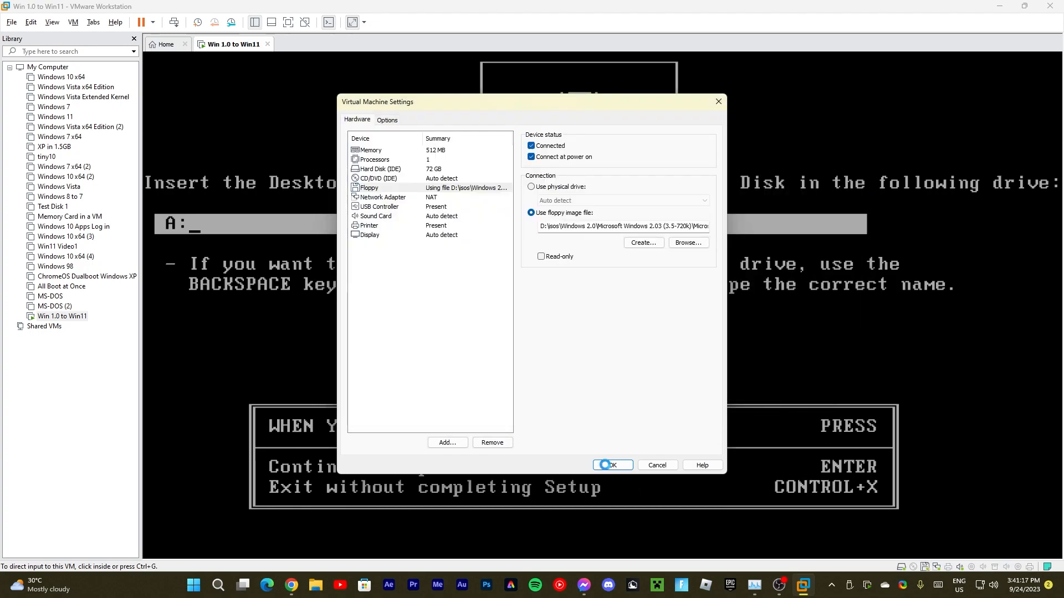
{"action": "left_click", "coordinate": [609, 465]}
{"action": "key", "text": "Return"}
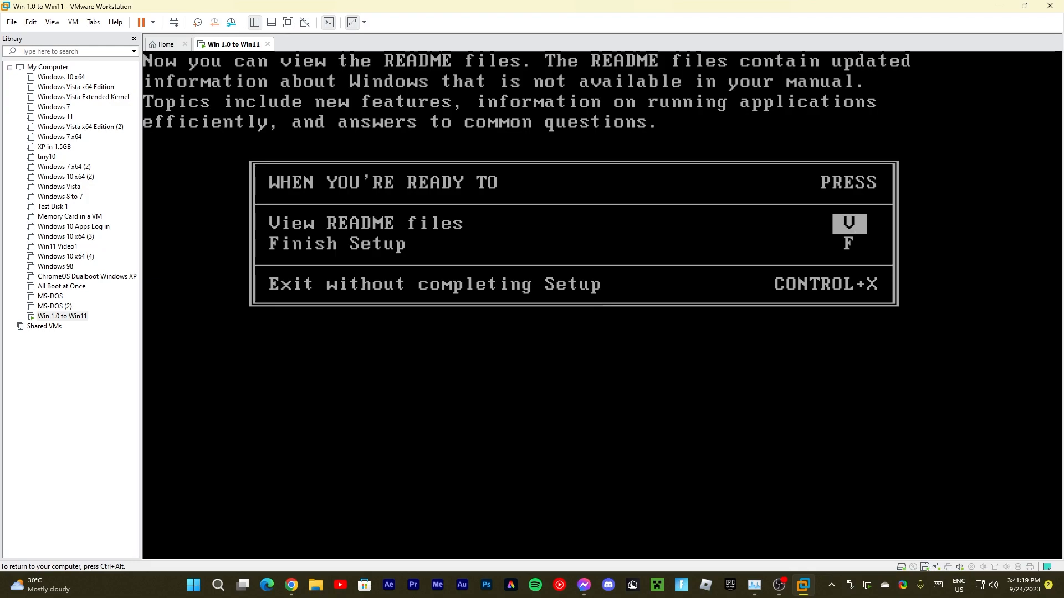
- Start Windows 2.03 with 'win', view ABC.TXT in Notepad, then close Notepad
{"action": "type", "text": "fwin"}
{"action": "key", "text": "Return"}
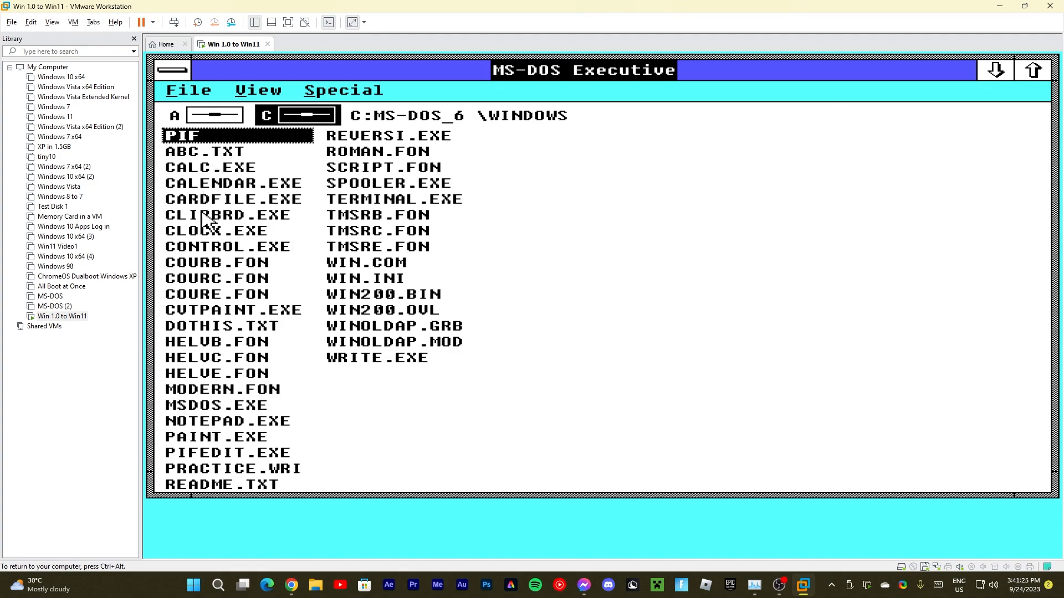
{"action": "double_click", "coordinate": [176, 156]}
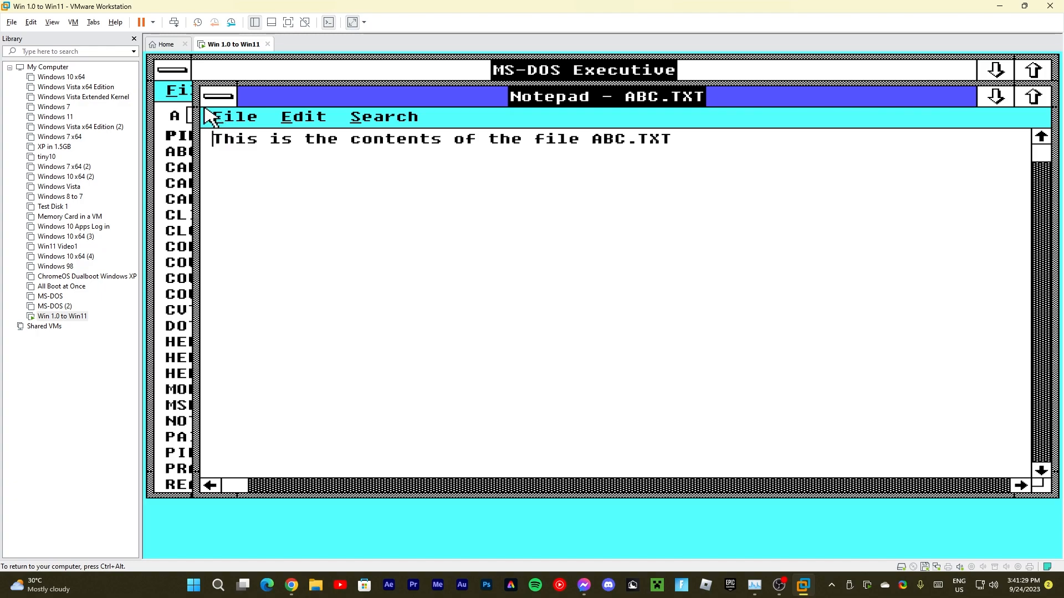
{"action": "left_click", "coordinate": [218, 96]}
{"action": "left_click", "coordinate": [296, 210]}
{"action": "left_click", "coordinate": [309, 214]}
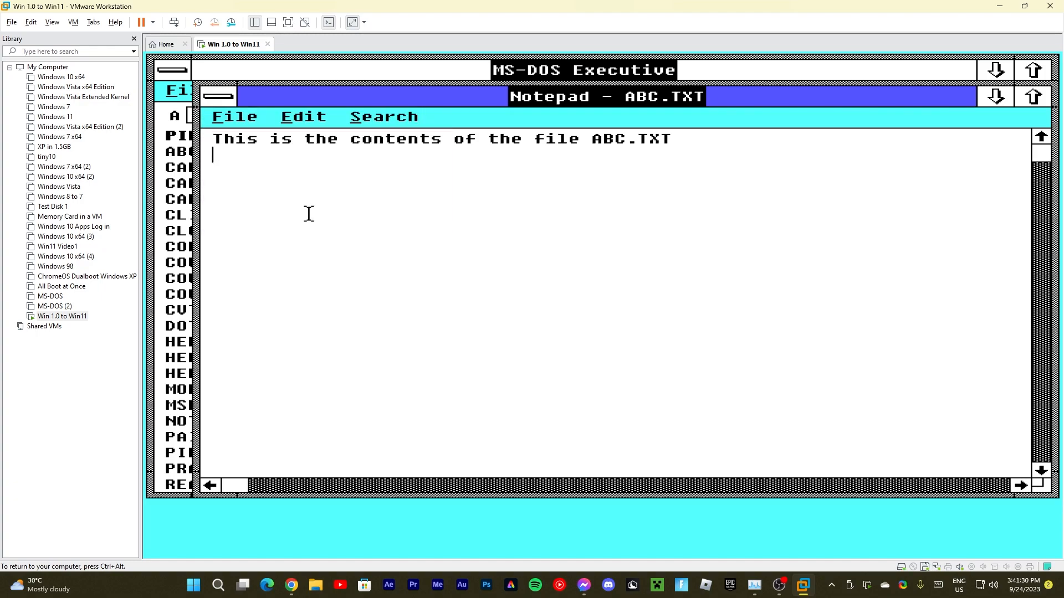
{"action": "left_click", "coordinate": [238, 97]}
{"action": "left_click", "coordinate": [319, 227]}
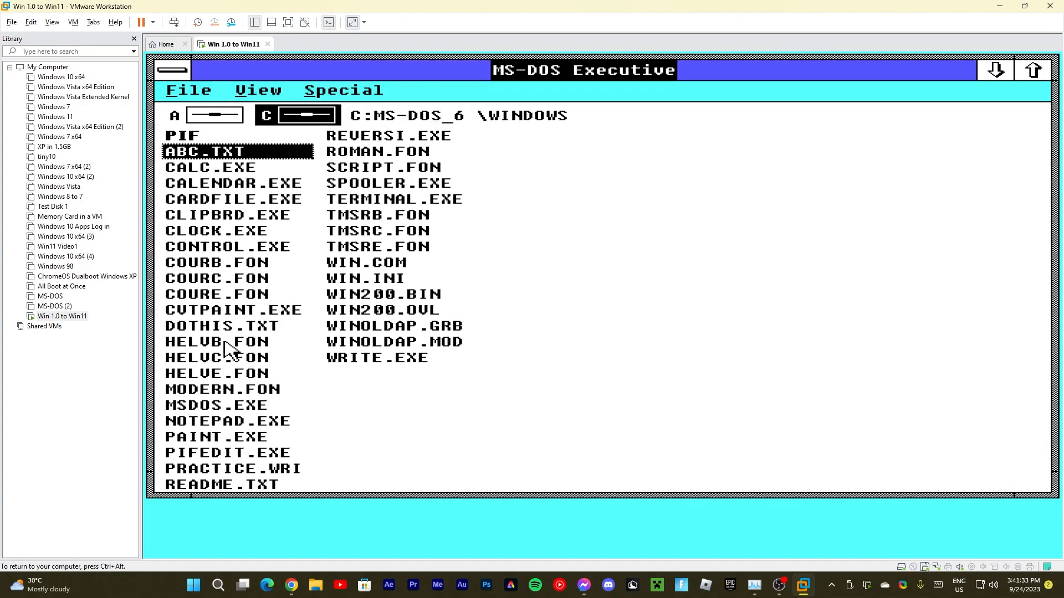
- Browse the Control Panel's printer, port and installation menus, then close it
{"action": "double_click", "coordinate": [259, 247]}
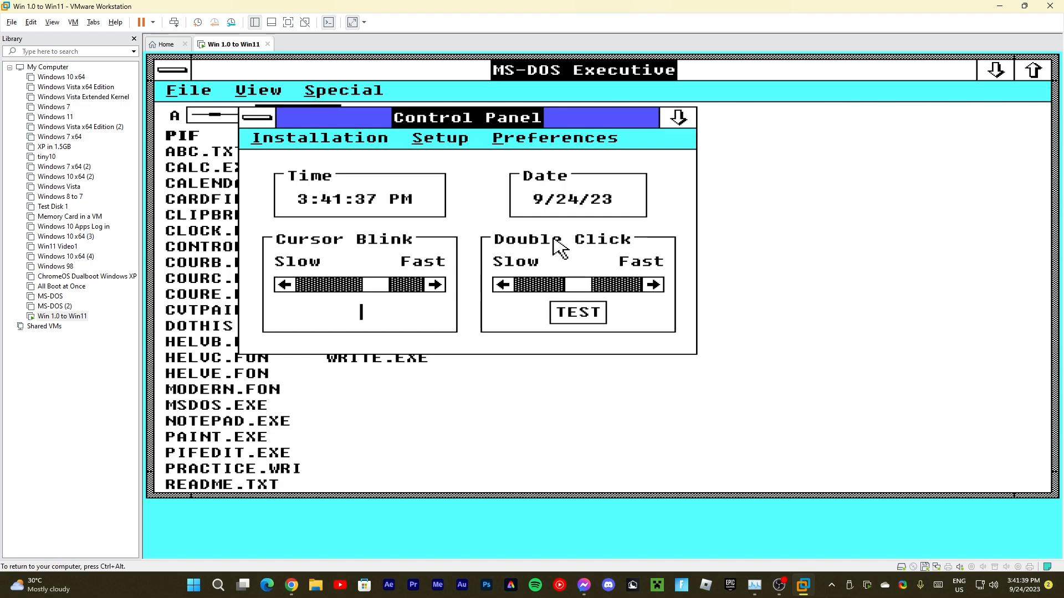
{"action": "left_click", "coordinate": [470, 137]}
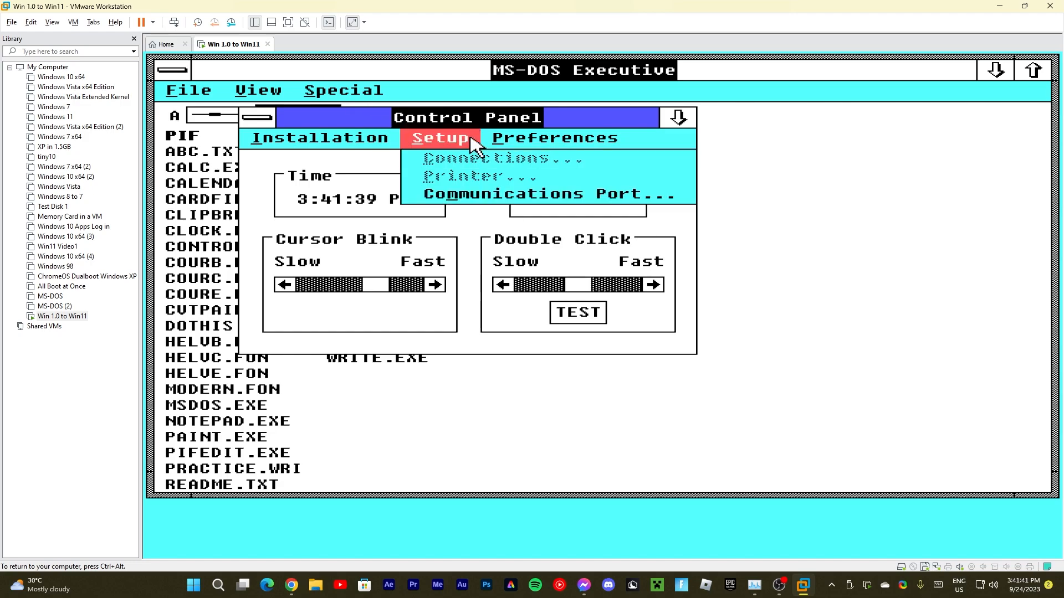
{"action": "left_click_drag", "start_coordinate": [335, 114], "coordinate": [330, 114]}
{"action": "left_click", "coordinate": [328, 137]}
{"action": "key", "text": "Down"}
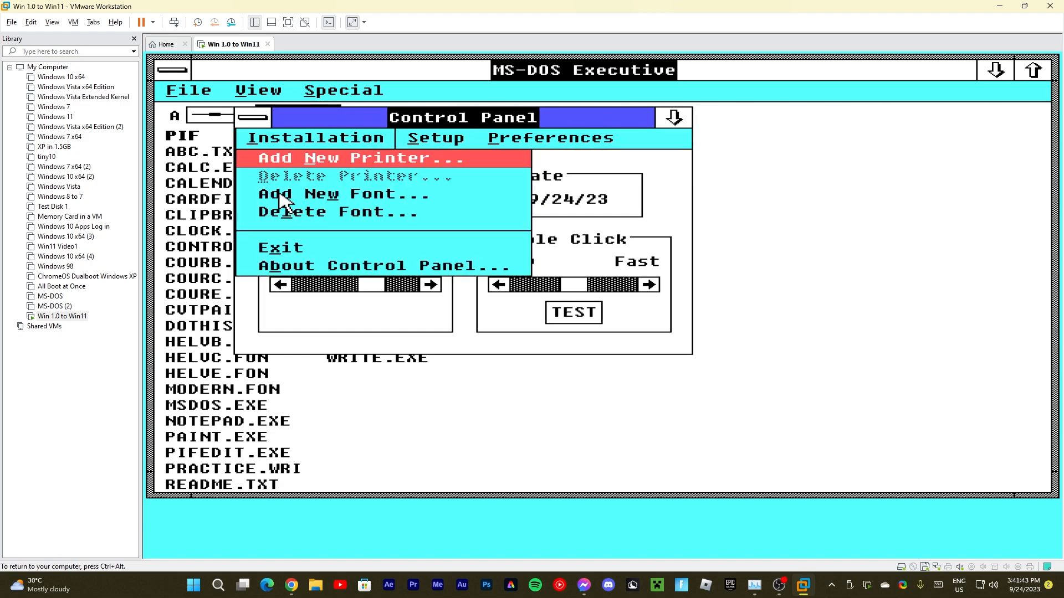
{"action": "key", "text": "Left"}
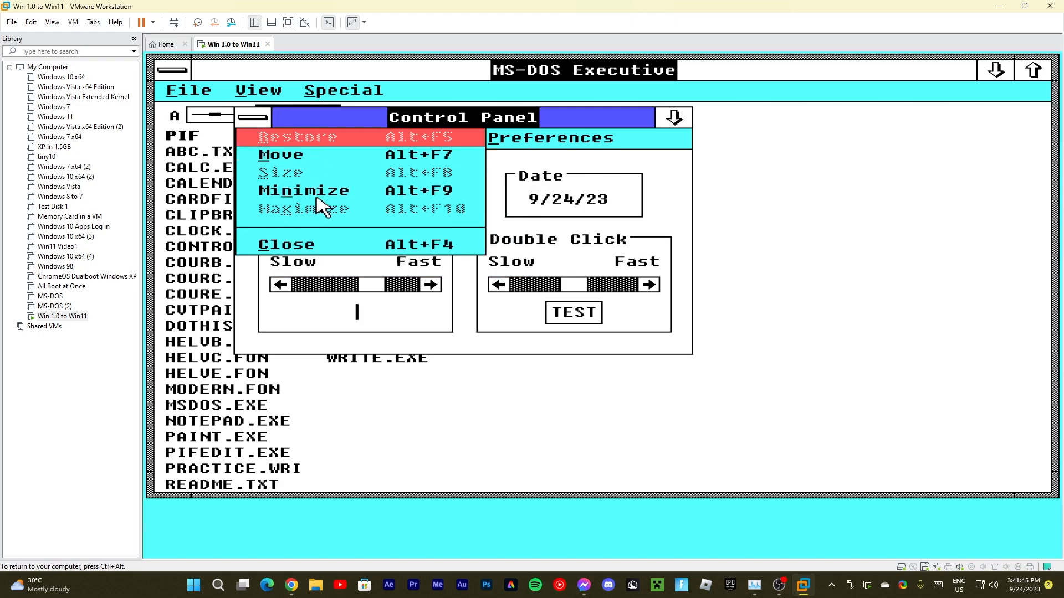
{"action": "left_click", "coordinate": [286, 244]}
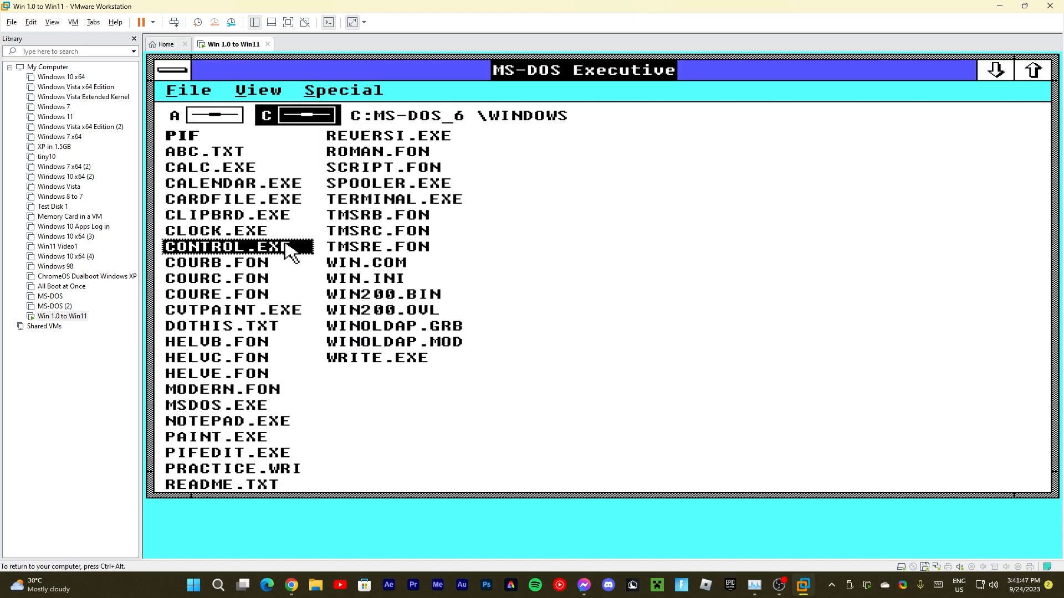
- Launch Calculator, enter 2 then 5154, and clear the display back to 0
{"action": "double_click", "coordinate": [213, 168]}
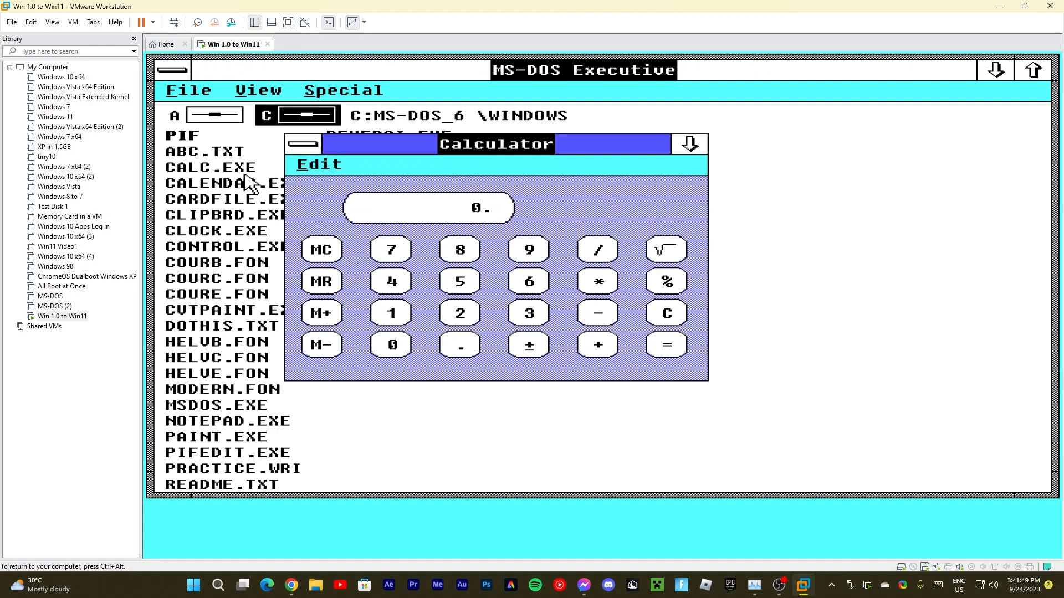
{"action": "left_click", "coordinate": [470, 320]}
{"action": "type", "text": "5154"}
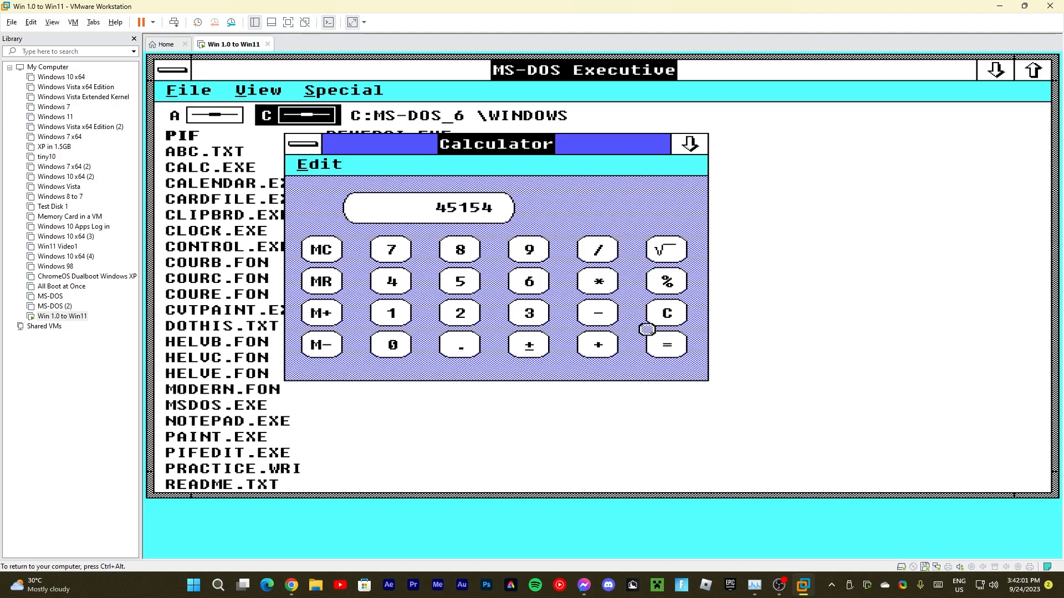
{"action": "left_click", "coordinate": [652, 318]}
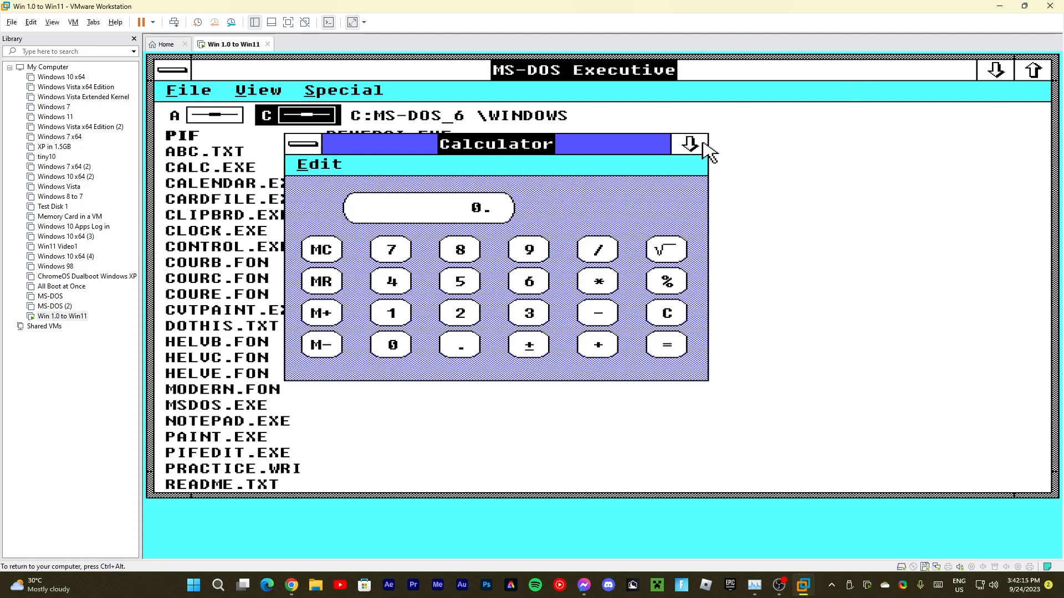
- Close Calculator, reopen Control Panel and cancel the Add New Printer dialog
{"action": "left_click", "coordinate": [291, 147]}
{"action": "left_click", "coordinate": [336, 271]}
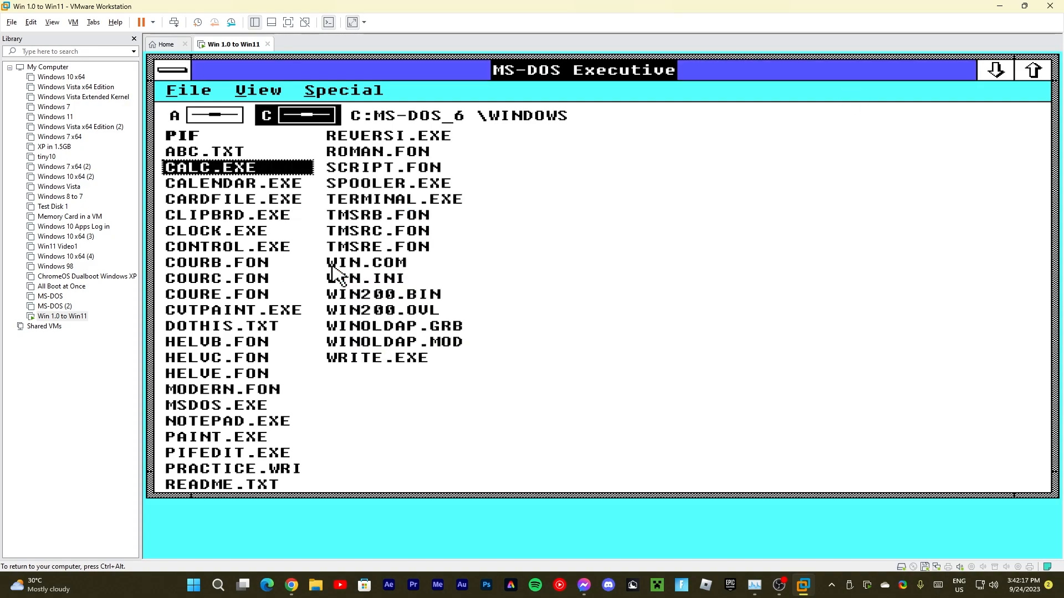
{"action": "double_click", "coordinate": [299, 251]}
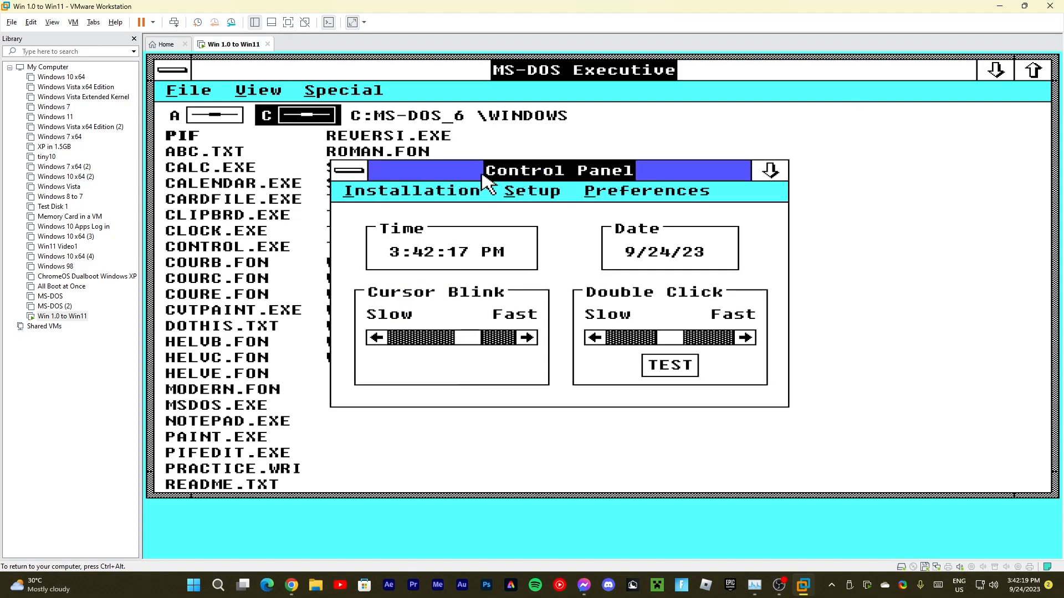
{"action": "left_click", "coordinate": [416, 193]}
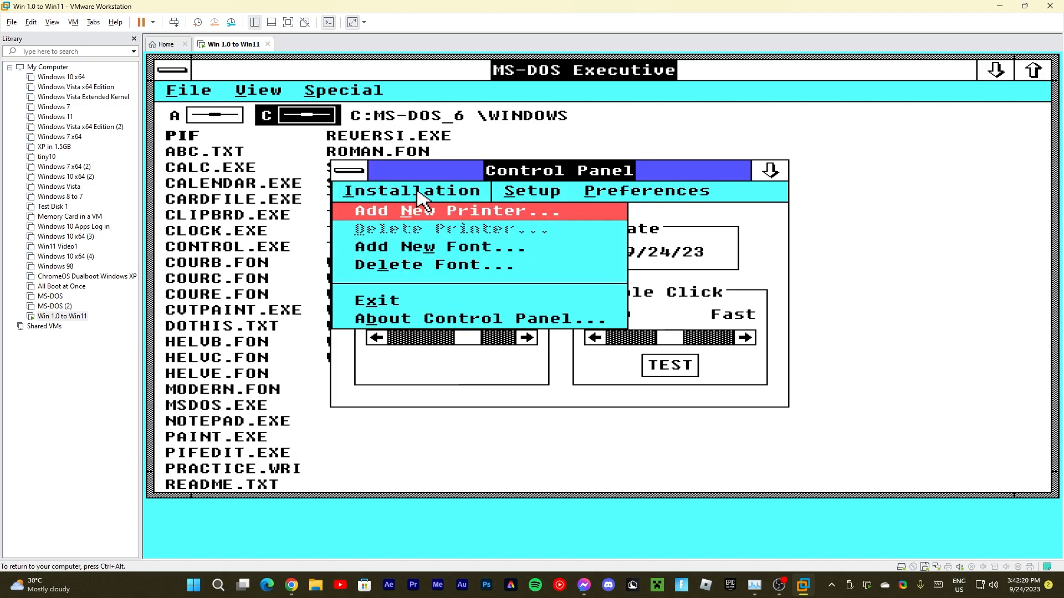
{"action": "left_click", "coordinate": [600, 210]}
{"action": "left_click", "coordinate": [703, 371]}
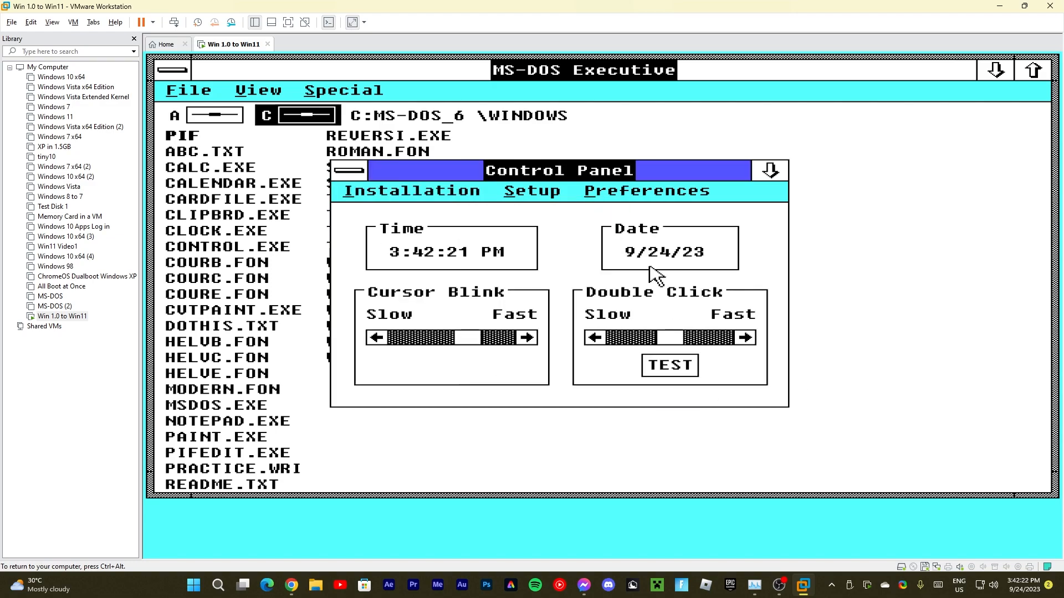
- Review the Screen Colors settings without changes, then launch Reversi
{"action": "left_click", "coordinate": [629, 194]}
{"action": "left_click", "coordinate": [650, 213]}
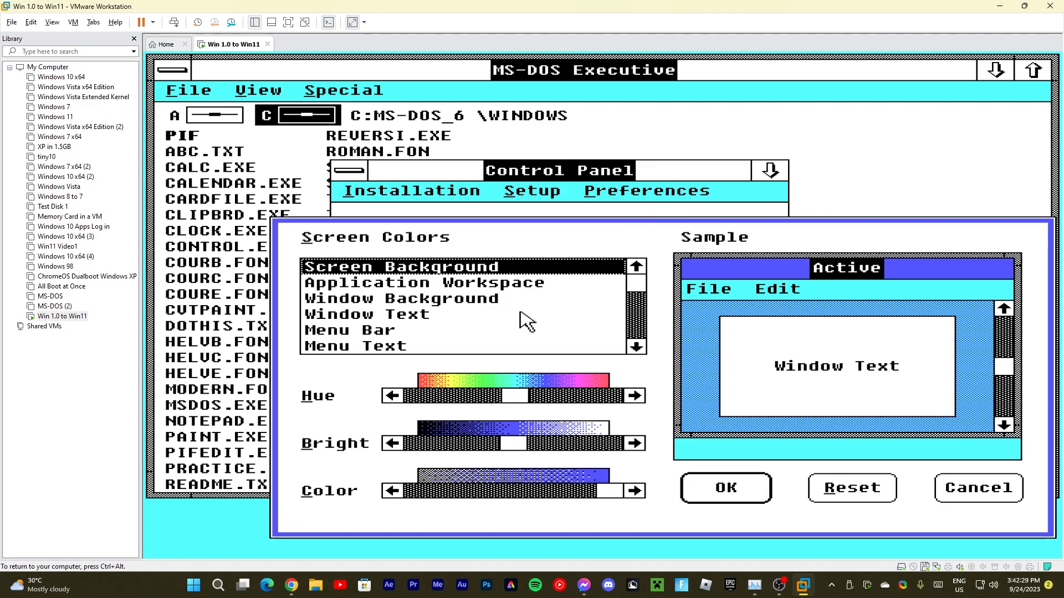
{"action": "left_click", "coordinate": [438, 302]}
{"action": "left_click", "coordinate": [404, 285]}
{"action": "left_click", "coordinate": [386, 269]}
{"action": "left_click", "coordinate": [967, 494]}
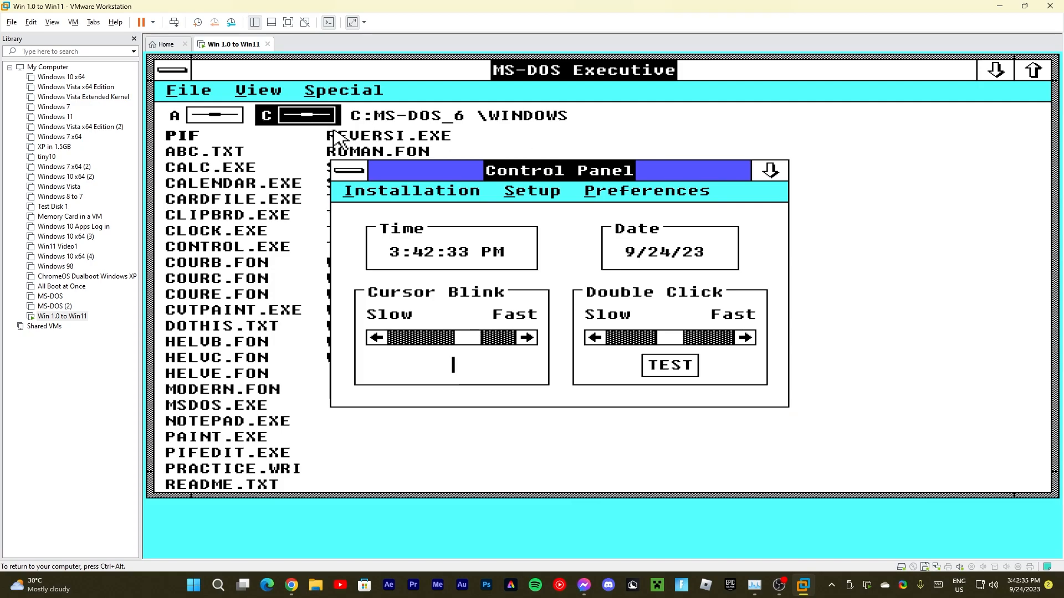
{"action": "double_click", "coordinate": [377, 136]}
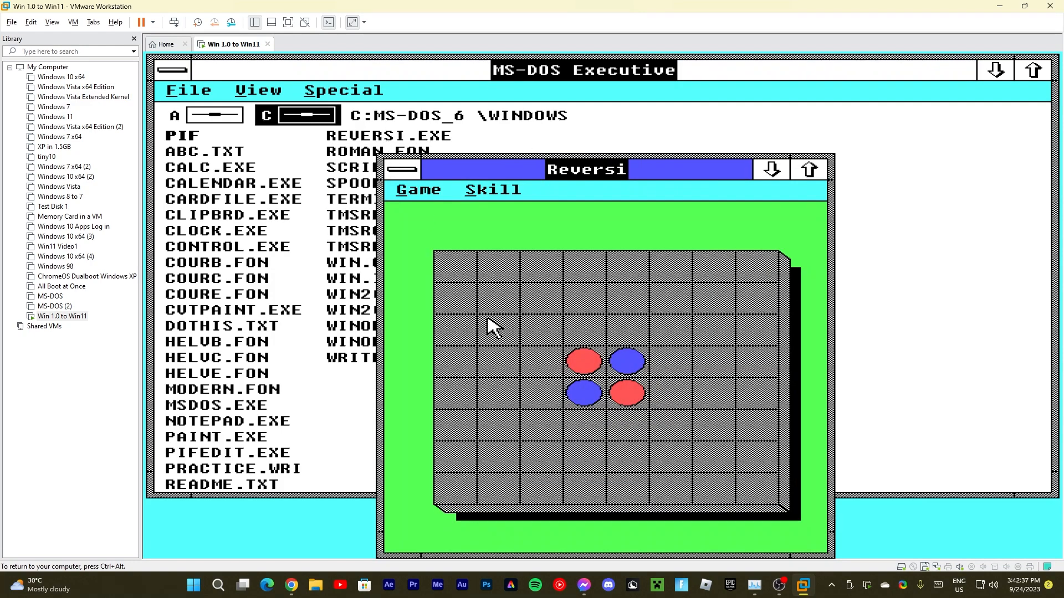
- Play Reversi's opening moves as red after an invalid first placement is rejected
{"action": "left_click", "coordinate": [489, 320]}
{"action": "left_click", "coordinate": [601, 346]}
{"action": "left_click", "coordinate": [577, 424]}
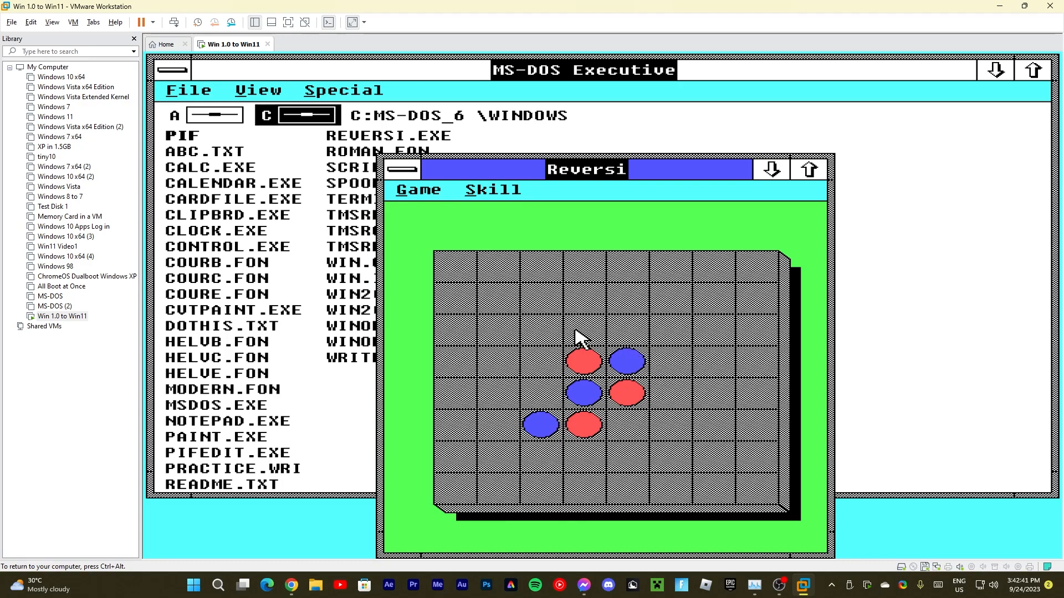
{"action": "left_click", "coordinate": [540, 391]}
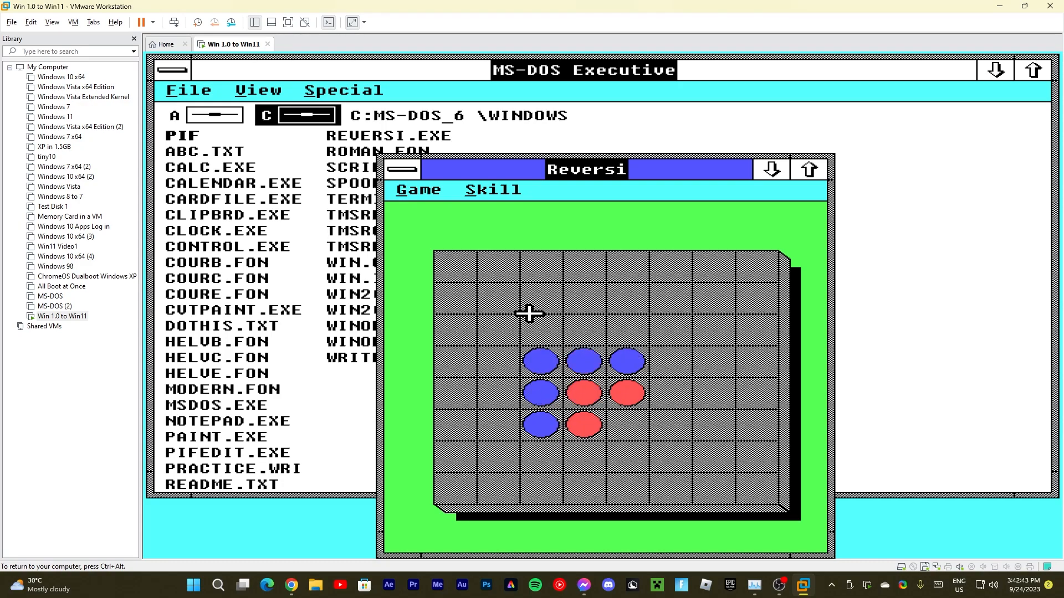
{"action": "left_click", "coordinate": [541, 327]}
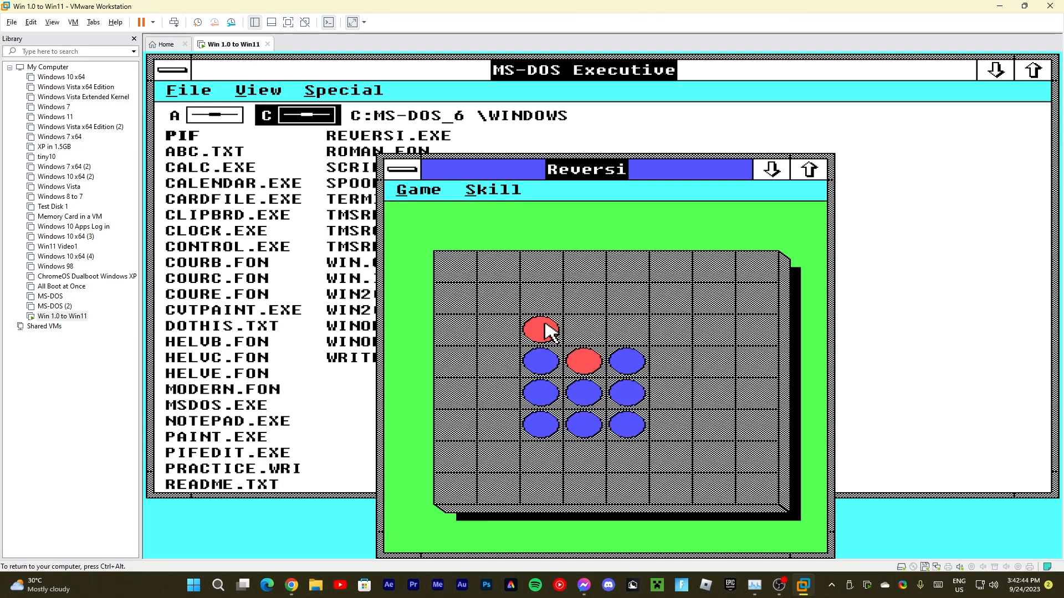
{"action": "left_click", "coordinate": [660, 424]}
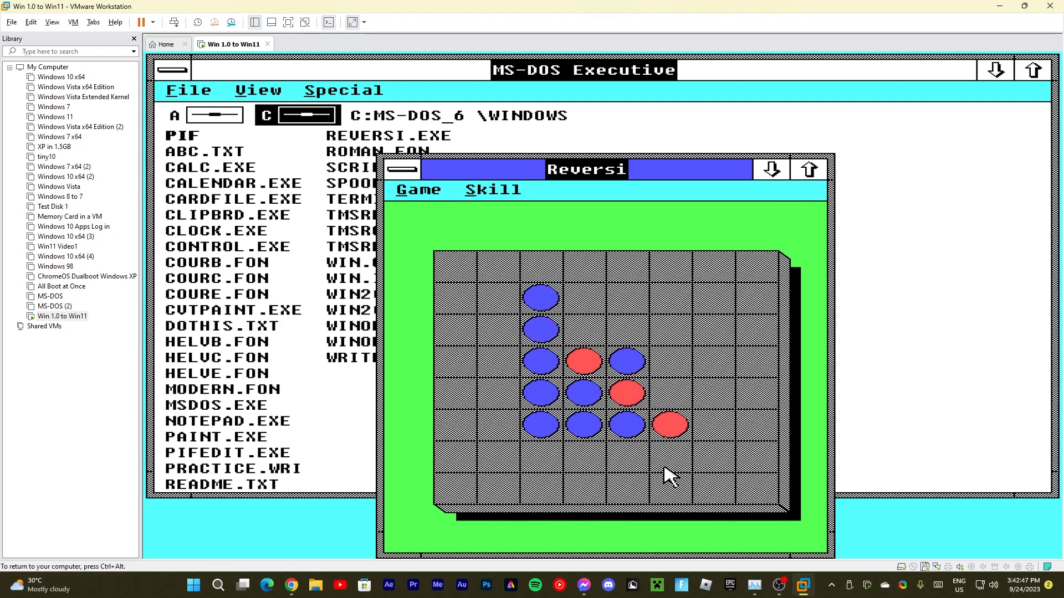
{"action": "left_click", "coordinate": [612, 459]}
{"action": "left_click", "coordinate": [586, 464]}
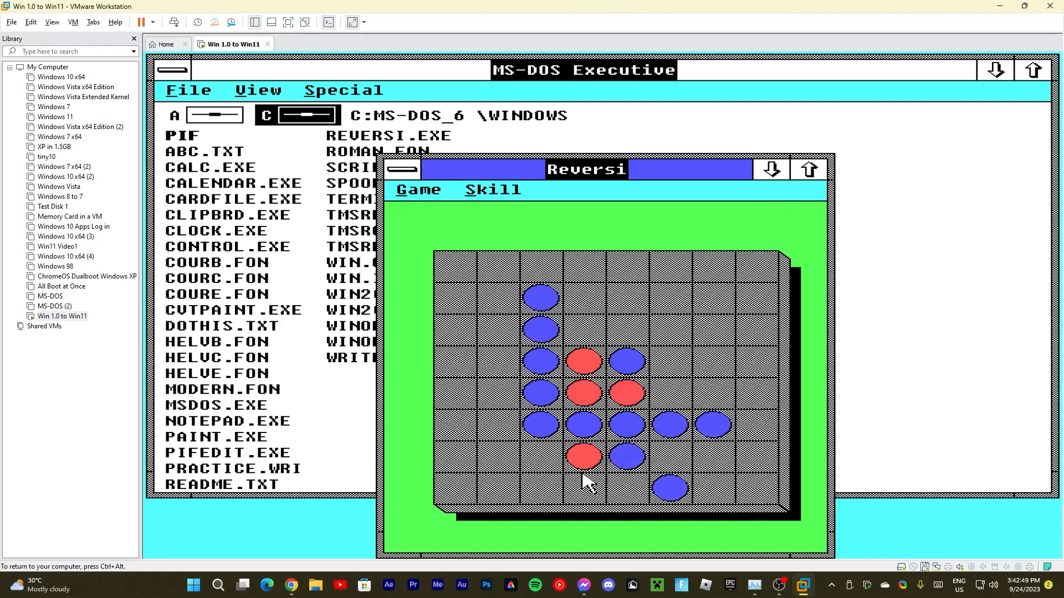
{"action": "left_click", "coordinate": [535, 470]}
{"action": "left_click", "coordinate": [488, 453]}
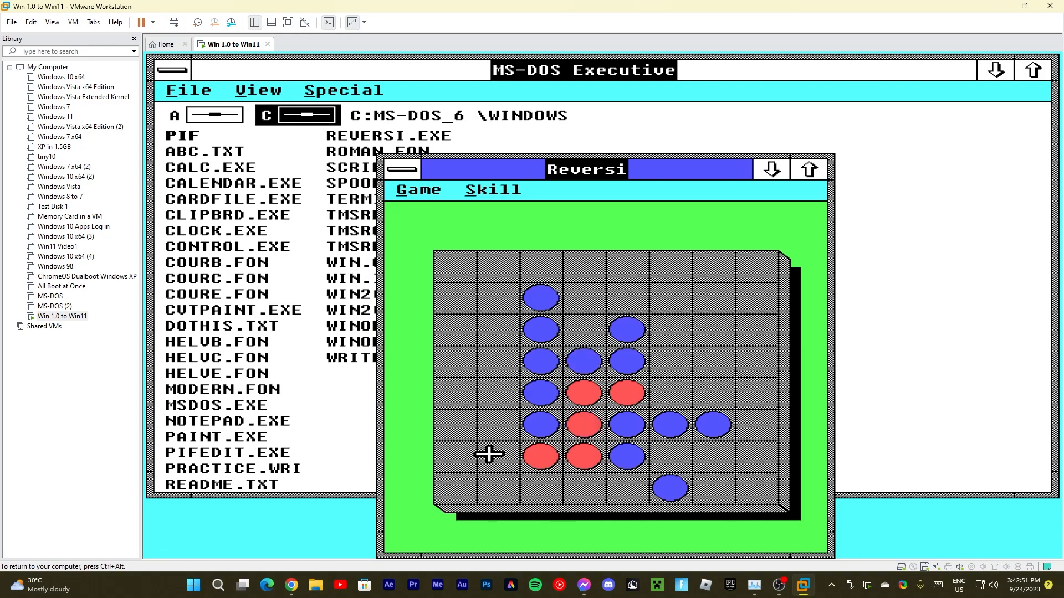
{"action": "left_click", "coordinate": [671, 386]}
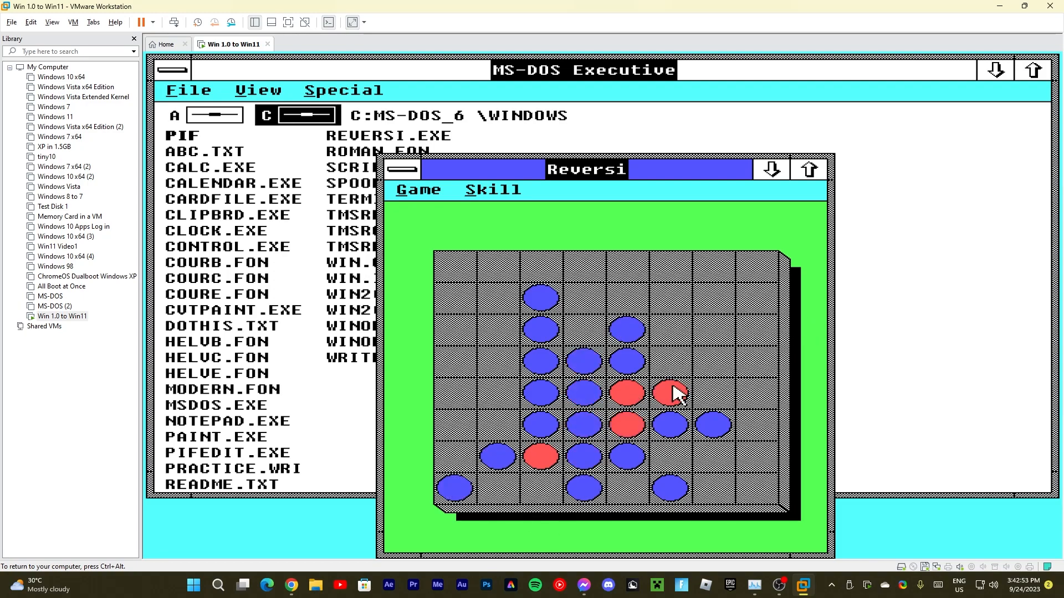
{"action": "left_click", "coordinate": [598, 319]}
{"action": "left_click", "coordinate": [643, 303]}
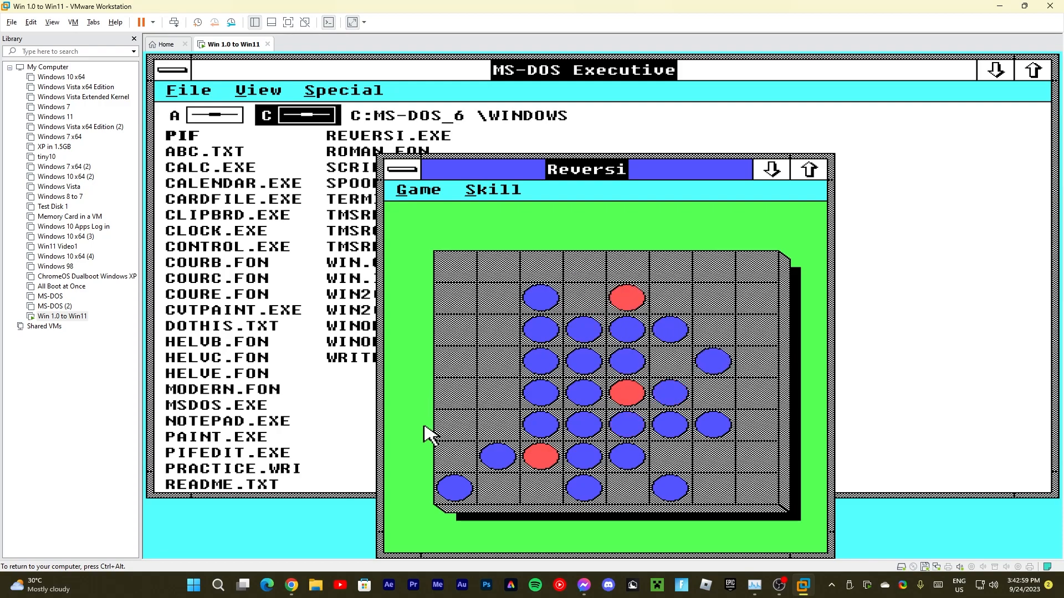
{"action": "left_click", "coordinate": [455, 450]}
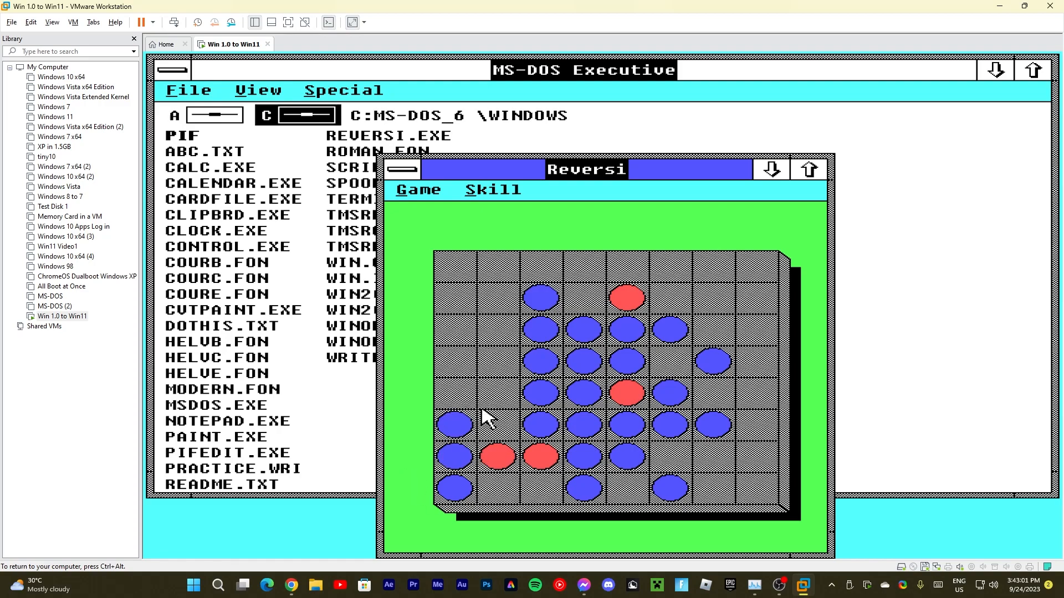
{"action": "left_click", "coordinate": [631, 488]}
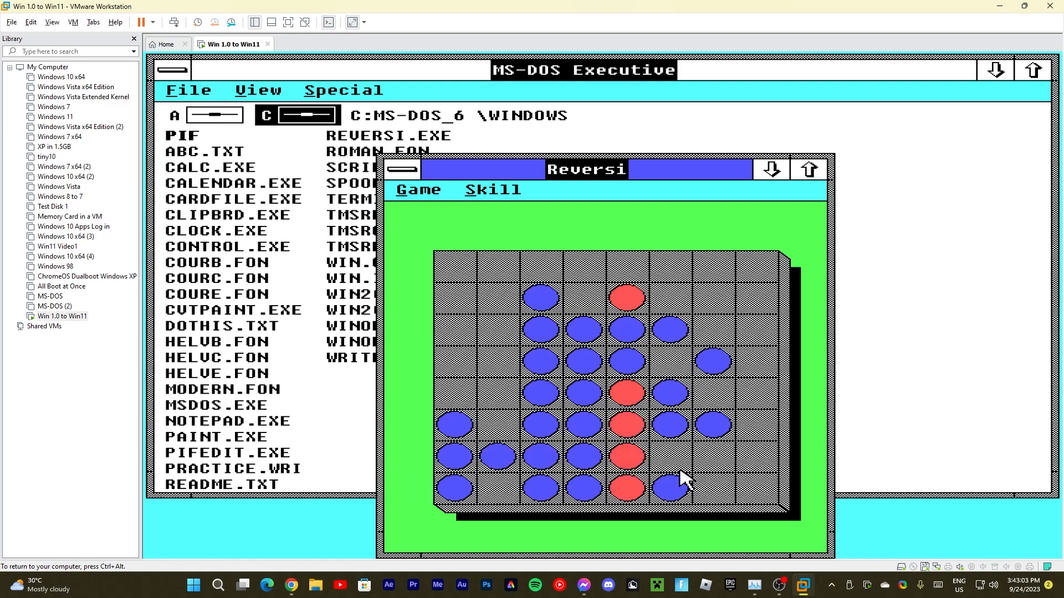
{"action": "left_click", "coordinate": [718, 458]}
{"action": "left_click", "coordinate": [727, 389]}
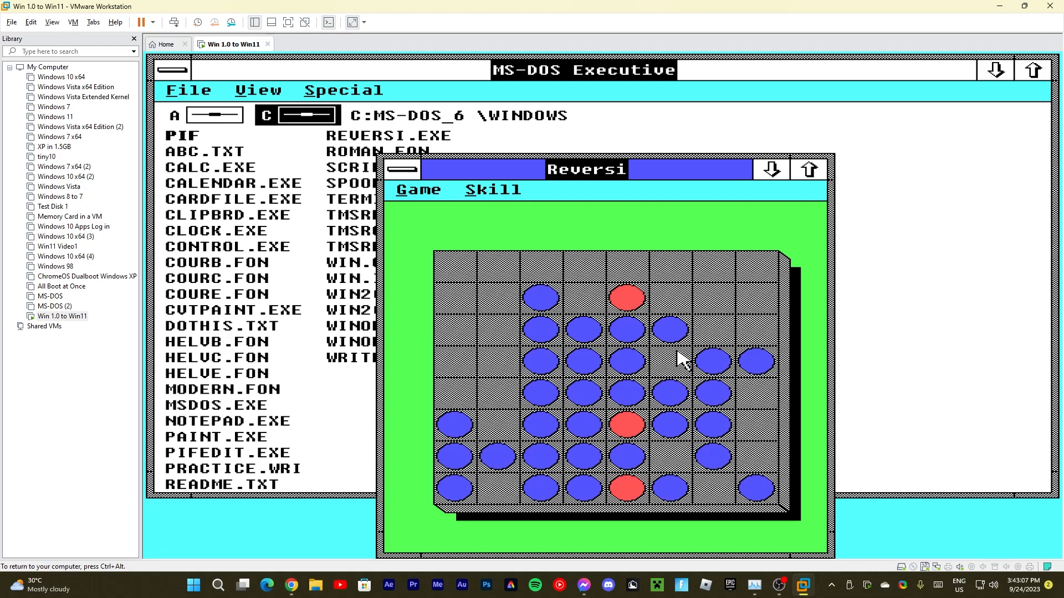
- Fill the remaining squares with red discs until the board is full, losing by 24
{"action": "left_click", "coordinate": [503, 329]}
{"action": "left_click", "coordinate": [493, 412]}
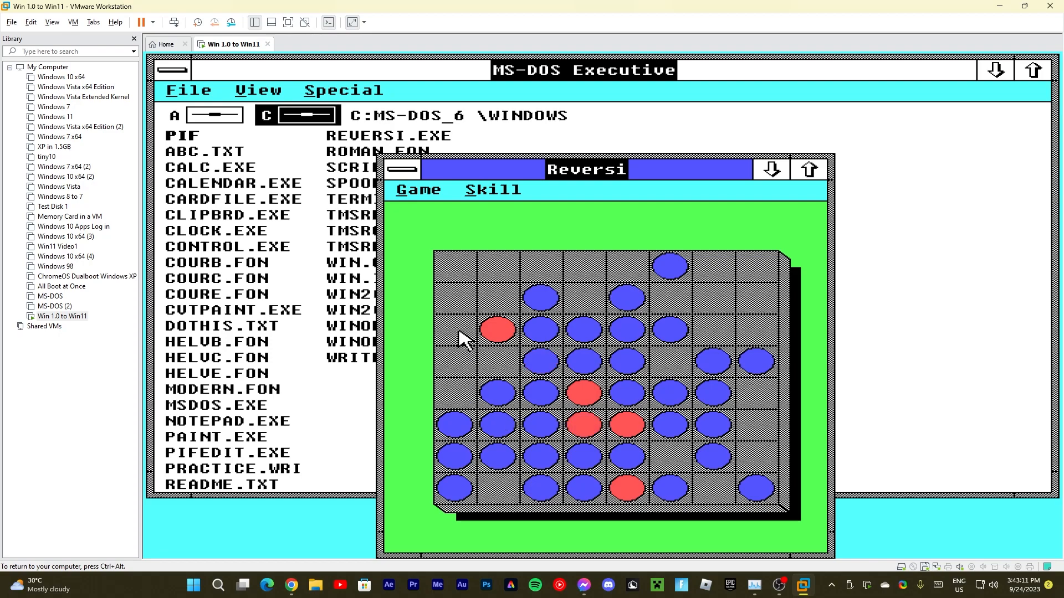
{"action": "left_click", "coordinate": [468, 389]}
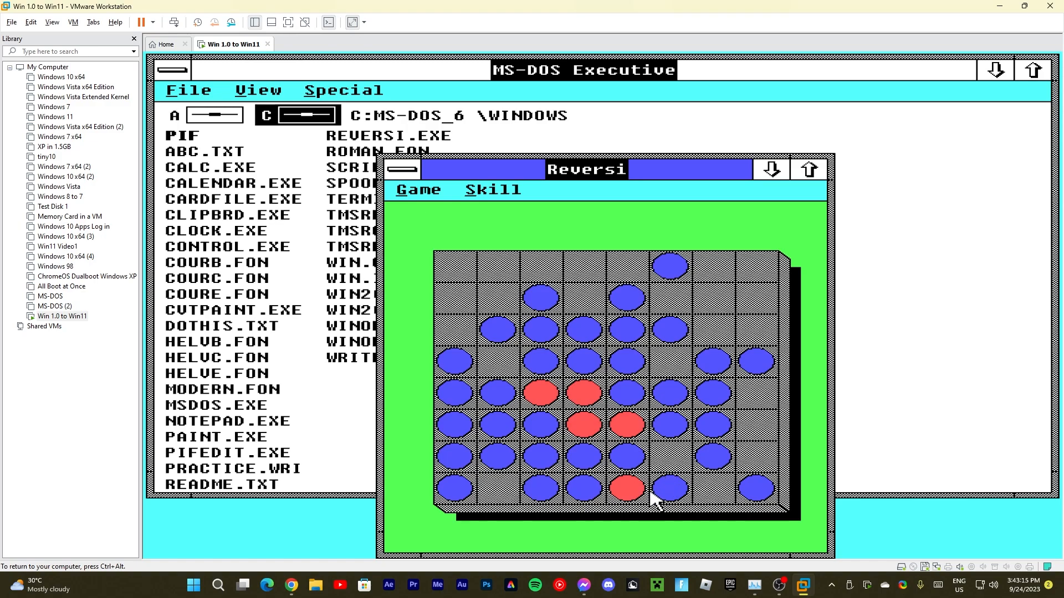
{"action": "left_click", "coordinate": [510, 482]}
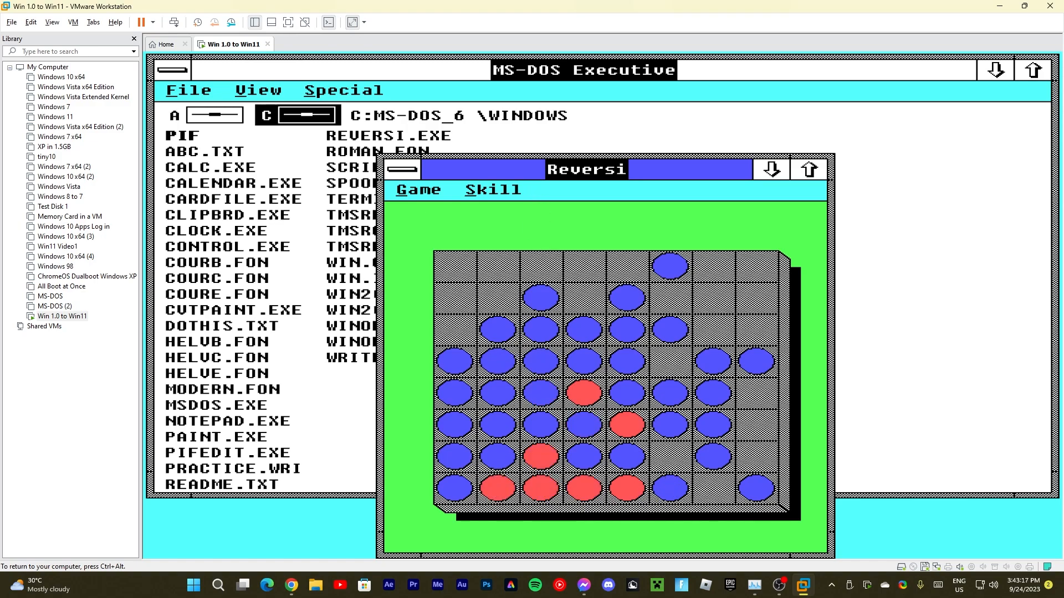
{"action": "left_click", "coordinate": [541, 265]}
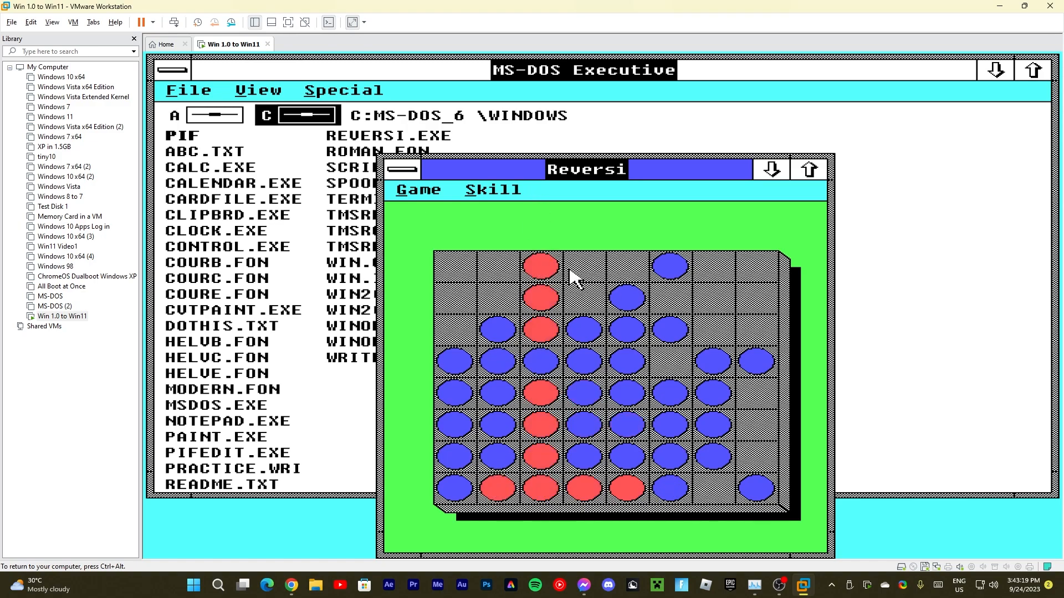
{"action": "left_click", "coordinate": [574, 289]}
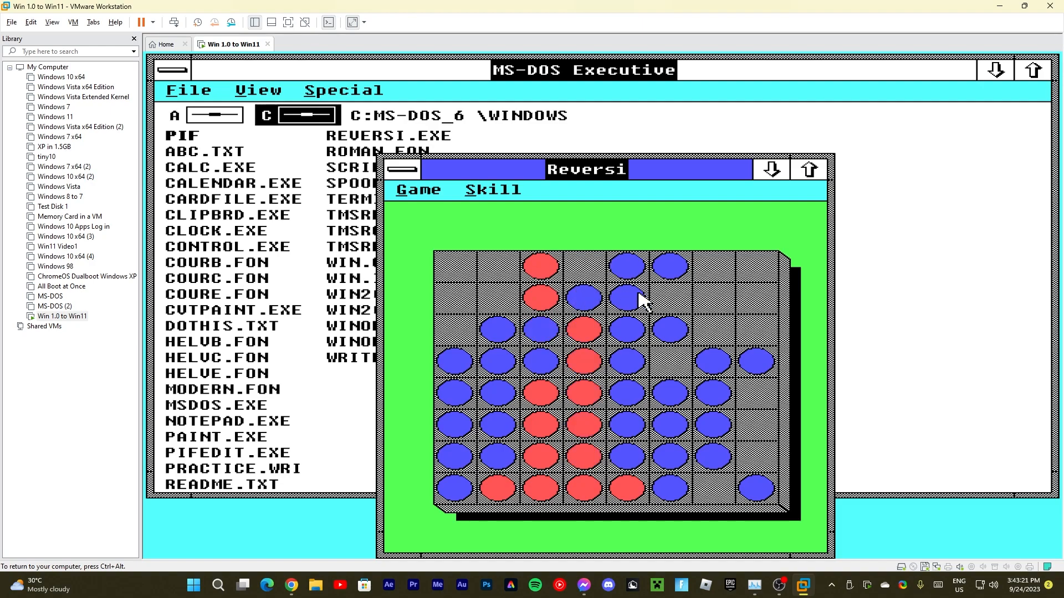
{"action": "left_click", "coordinate": [464, 268]}
{"action": "key", "text": "Return"}
{"action": "left_click", "coordinate": [457, 341]}
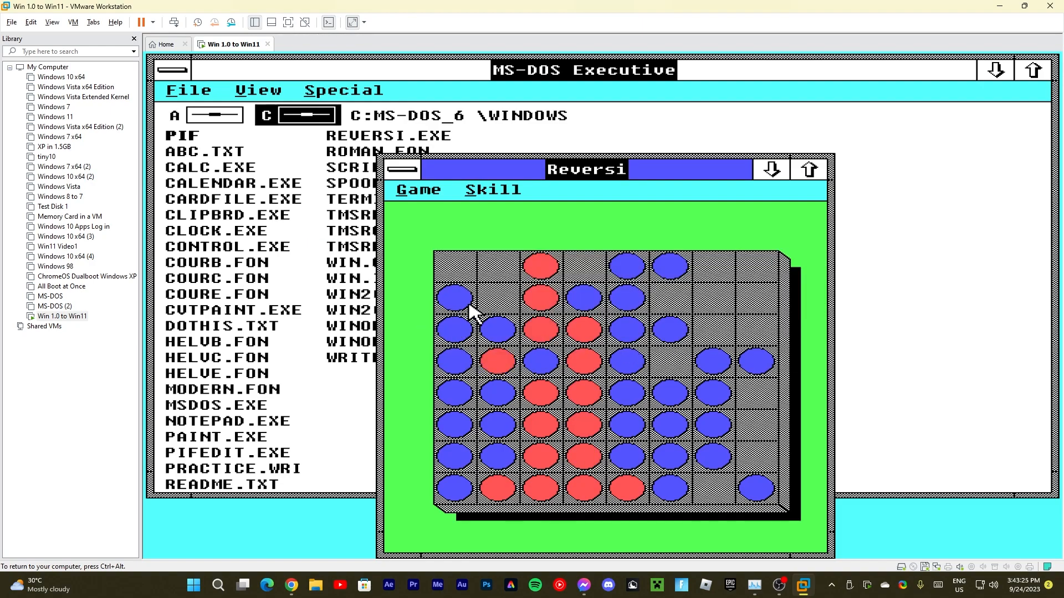
{"action": "left_click", "coordinate": [502, 290]}
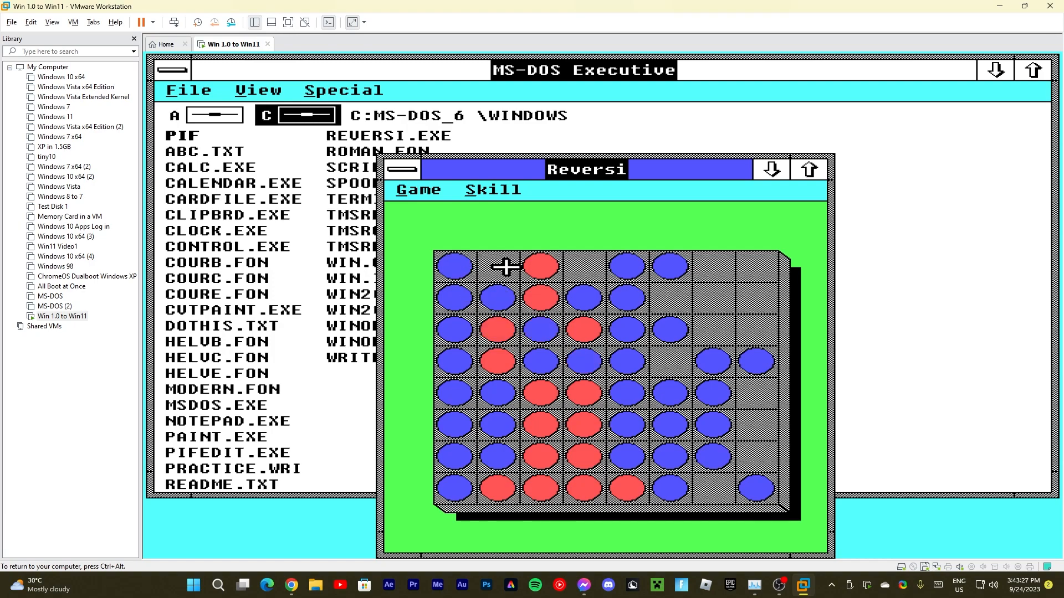
{"action": "left_click", "coordinate": [506, 265]}
{"action": "left_click", "coordinate": [711, 296]}
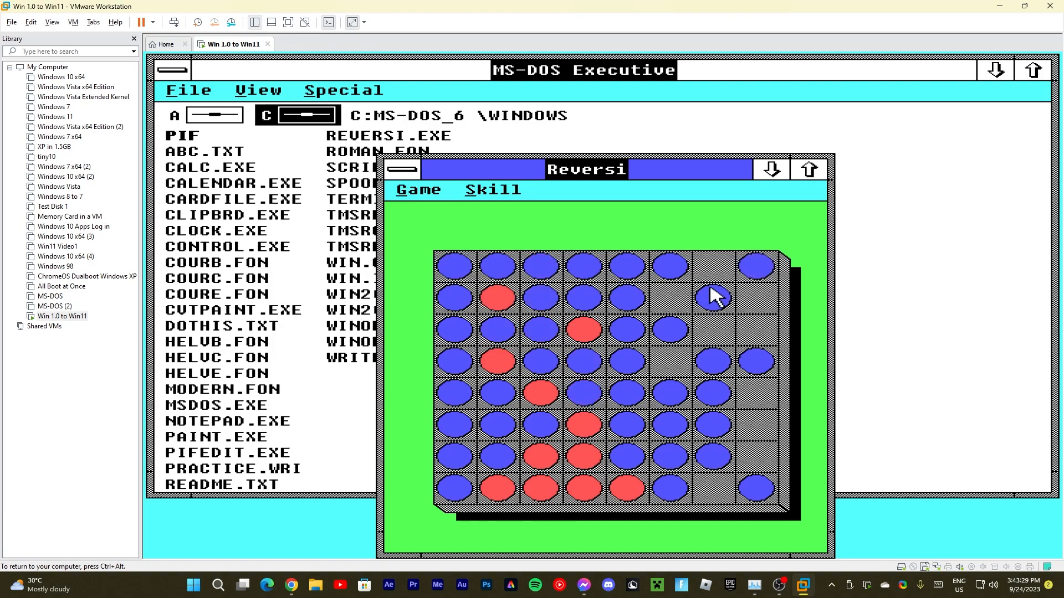
{"action": "left_click", "coordinate": [753, 327]}
{"action": "left_click", "coordinate": [706, 325]}
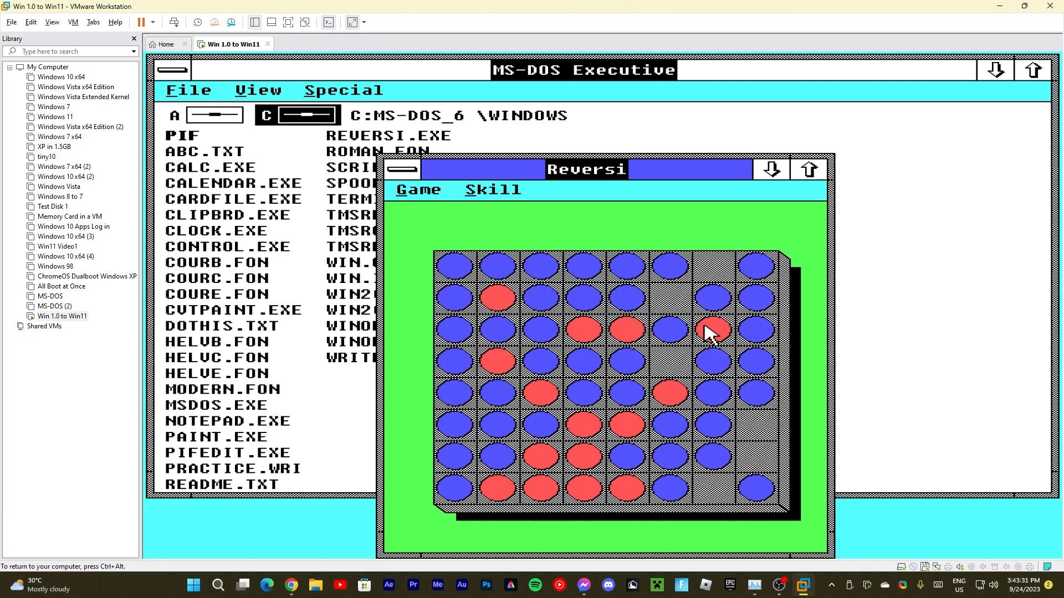
{"action": "left_click", "coordinate": [681, 289]}
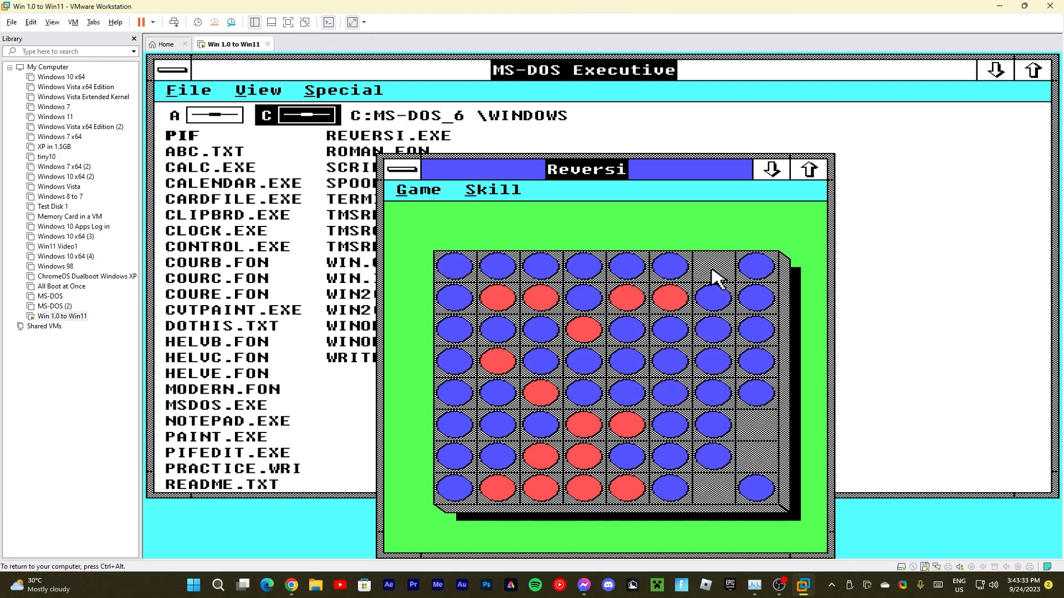
{"action": "left_click", "coordinate": [744, 444]}
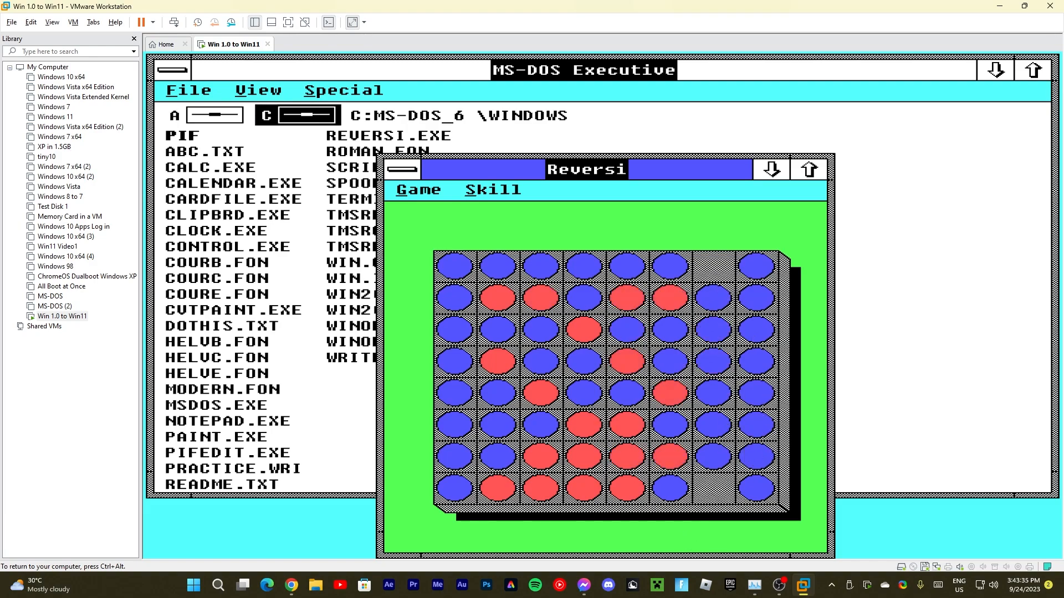
{"action": "left_click", "coordinate": [715, 483]}
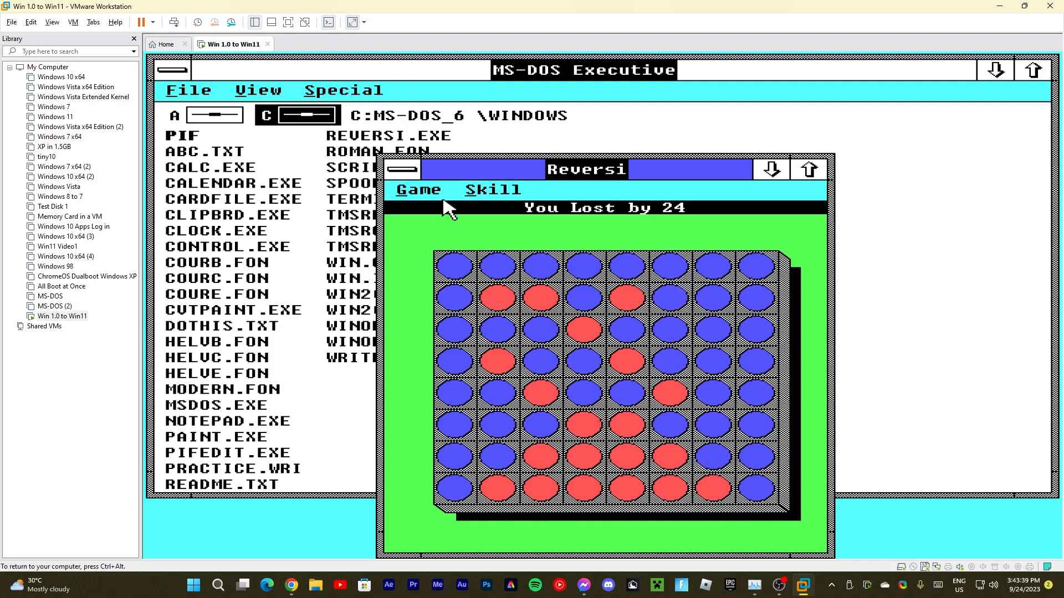
- Close the Reversi game and the second MS-DOS Executive window
{"action": "left_click", "coordinate": [407, 168]}
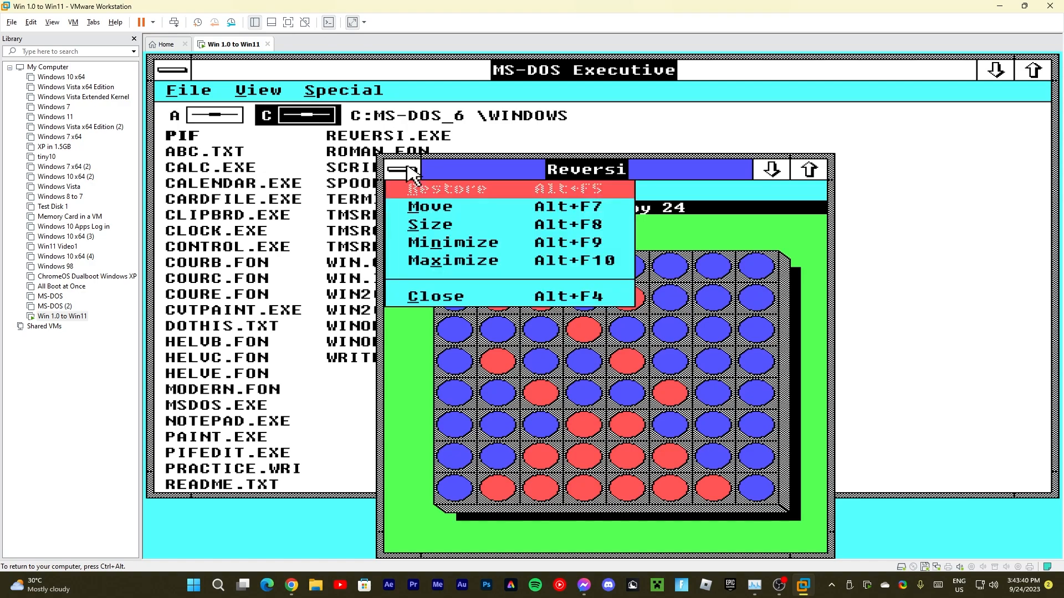
{"action": "left_click", "coordinate": [491, 294]}
{"action": "key", "text": "Down"}
{"action": "key", "text": "Down"}
{"action": "key", "text": "Down"}
{"action": "key", "text": "Down"}
{"action": "key", "text": "Down"}
{"action": "key", "text": "Down"}
{"action": "key", "text": "Down"}
{"action": "key", "text": "Down"}
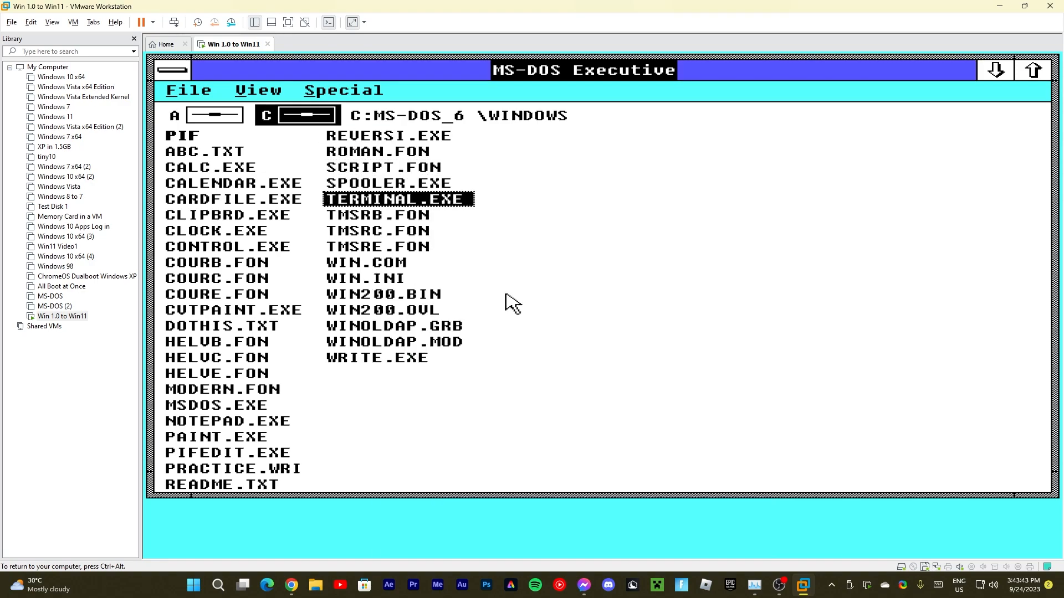
{"action": "key", "text": "Return"}
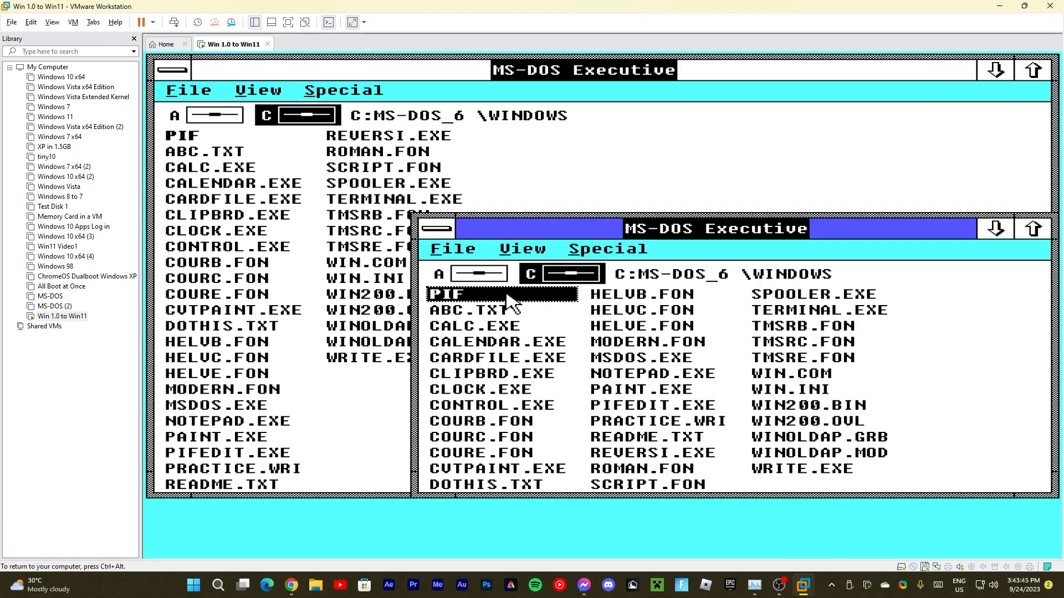
{"action": "left_click", "coordinate": [443, 230]}
{"action": "left_click", "coordinate": [453, 355]}
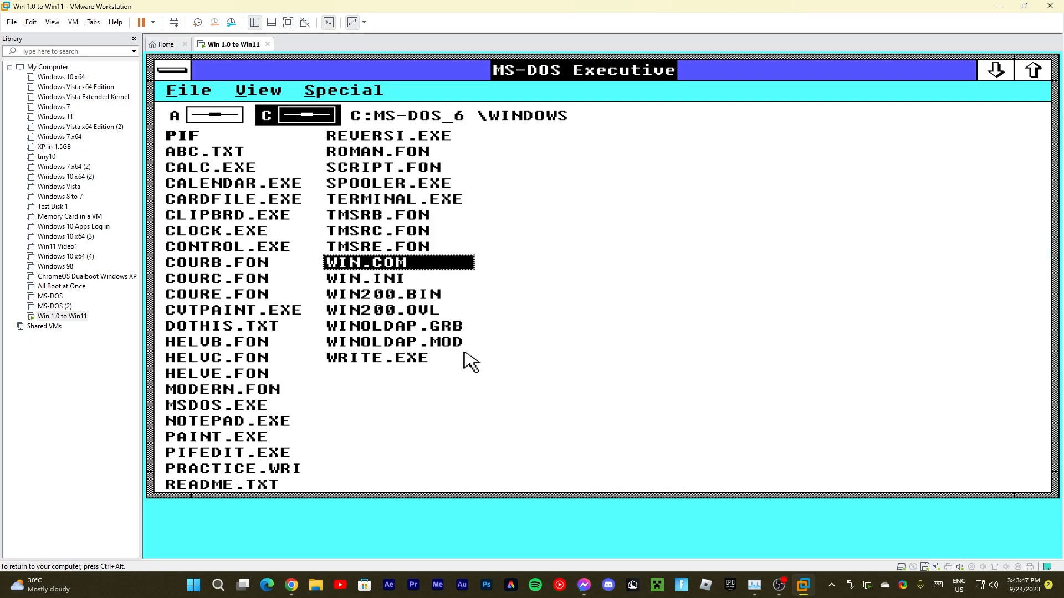
- Select WRITE.EXE in the C:\WINDOWS file list and launch Write
{"action": "key", "text": "Up"}
{"action": "key", "text": "Up"}
{"action": "key", "text": "Up"}
{"action": "key", "text": "Up"}
{"action": "key", "text": "Up"}
{"action": "key", "text": "Up"}
{"action": "key", "text": "Up"}
{"action": "key", "text": "Up"}
{"action": "key", "text": "Up"}
{"action": "key", "text": "Up"}
{"action": "key", "text": "Up"}
{"action": "key", "text": "Up"}
{"action": "key", "text": "Up"}
{"action": "key", "text": "Up"}
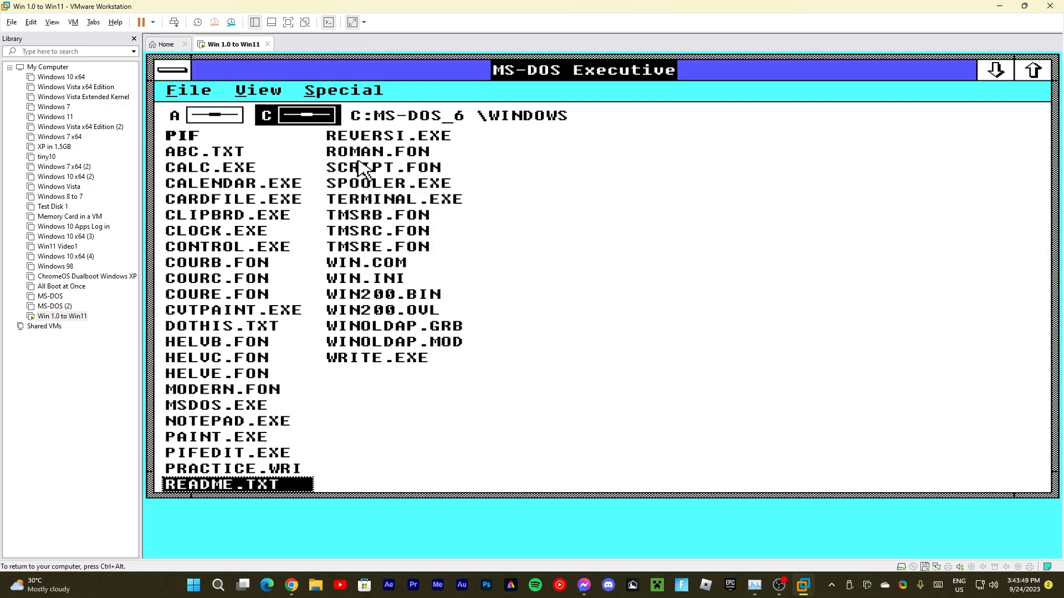
{"action": "key", "text": "Home"}
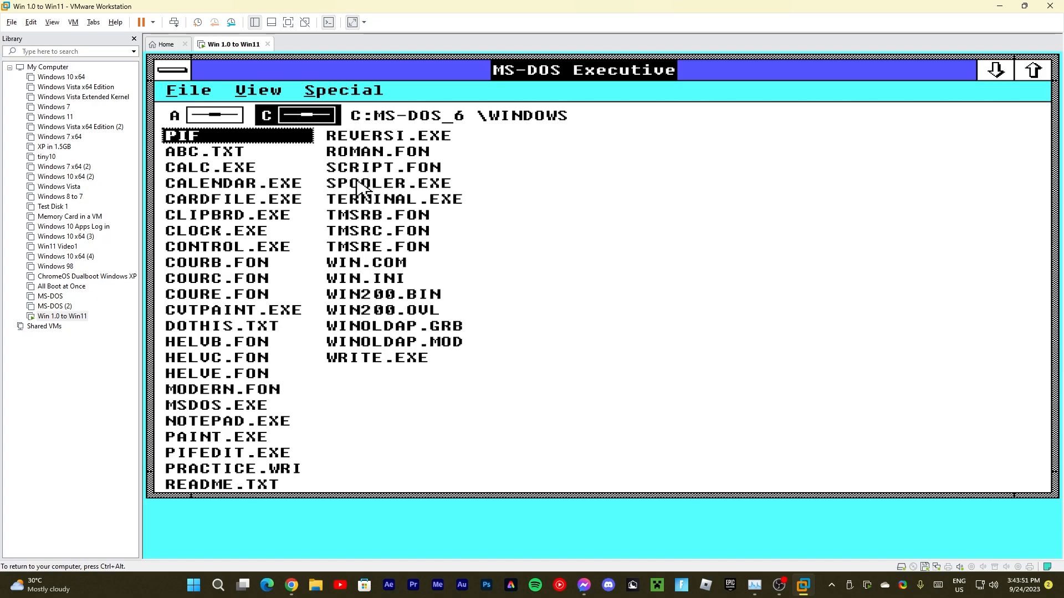
{"action": "key", "text": "Down"}
{"action": "key", "text": "Down"}
{"action": "key", "text": "Down"}
{"action": "key", "text": "Right"}
{"action": "key", "text": "Down"}
{"action": "key", "text": "Down"}
{"action": "key", "text": "Down"}
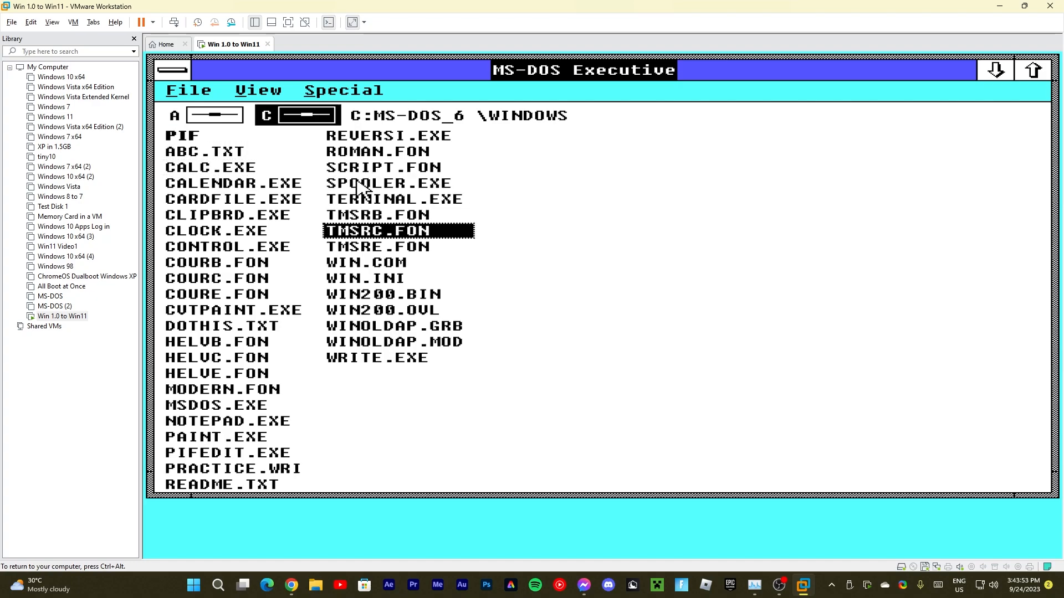
{"action": "key", "text": "Down"}
{"action": "key", "text": "Down"}
{"action": "key", "text": "Down"}
{"action": "key", "text": "Down"}
{"action": "key", "text": "Down"}
{"action": "key", "text": "Down"}
{"action": "key", "text": "Down"}
{"action": "key", "text": "Down"}
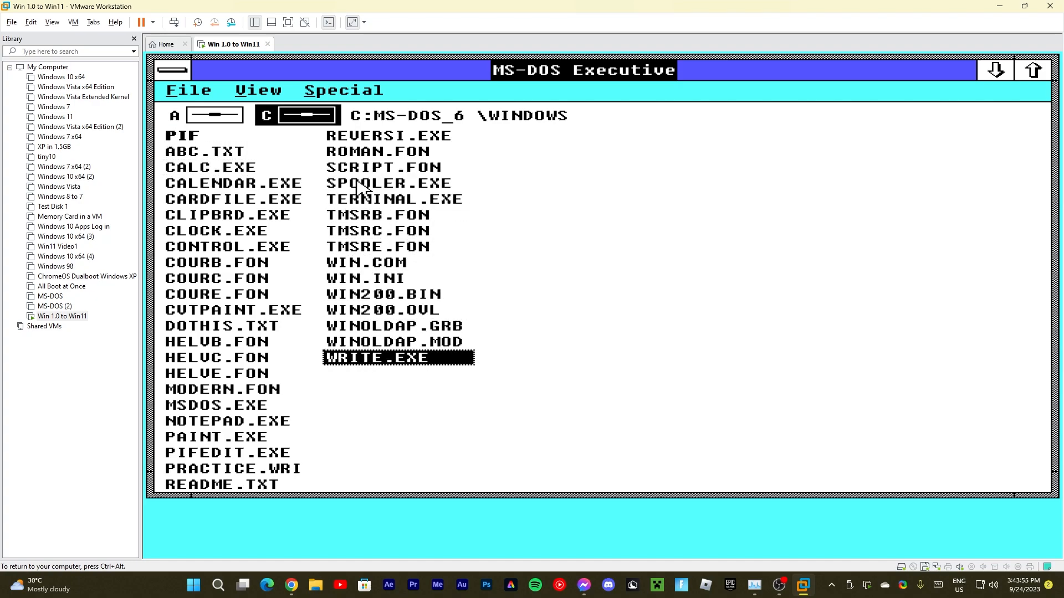
{"action": "key", "text": "Return"}
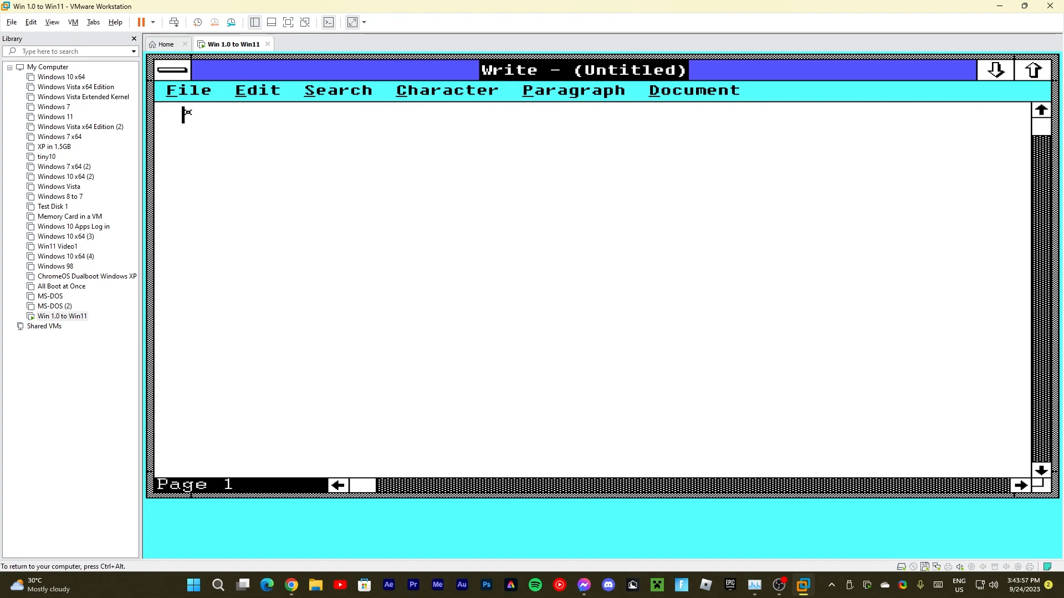
- Type 'Windows 1.0 - DONE' and 'Windows 2.0 - DONE 3:44PM 9/24/23' on two lines
{"action": "type", "text": "Windows 1"}
{"action": "key", "text": "BackSpace"}
{"action": "key", "text": "BackSpace"}
{"action": "key", "text": "BackSpace"}
{"action": "key", "text": "BackSpace"}
{"action": "key", "text": "BackSpace"}
{"action": "type", "text": "indows 1"}
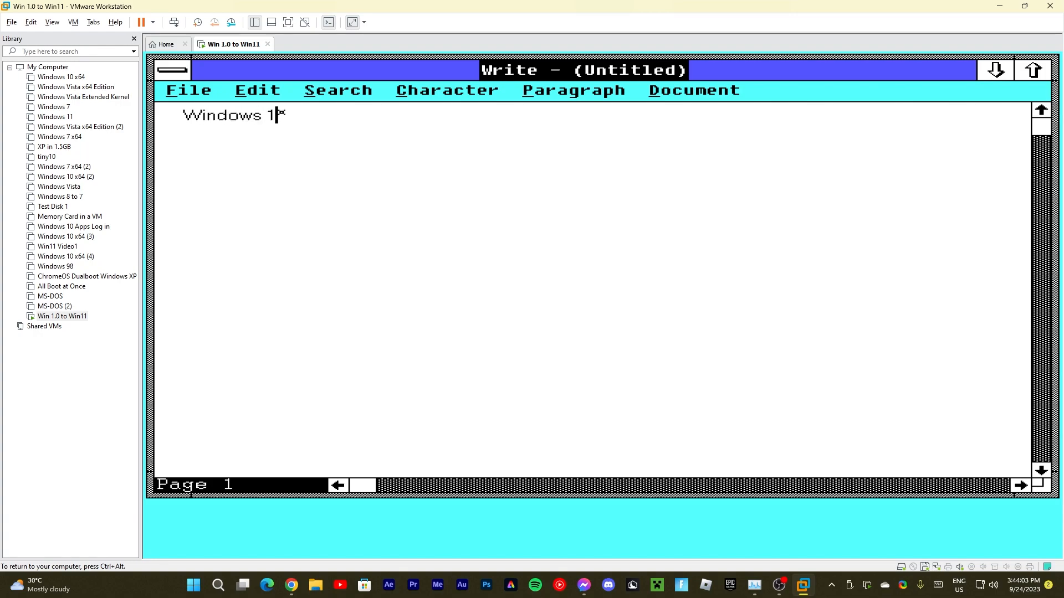
{"action": "type", "text": ".0 - DONE"}
{"action": "key", "text": "Return"}
{"action": "type", "text": "winn"}
{"action": "key", "text": "BackSpace"}
{"action": "key", "text": "BackSpace"}
{"action": "key", "text": "BackSpace"}
{"action": "key", "text": "BackSpace"}
{"action": "type", "text": "Windows 2.0 - DONE 3:44PM 9/24/23"}
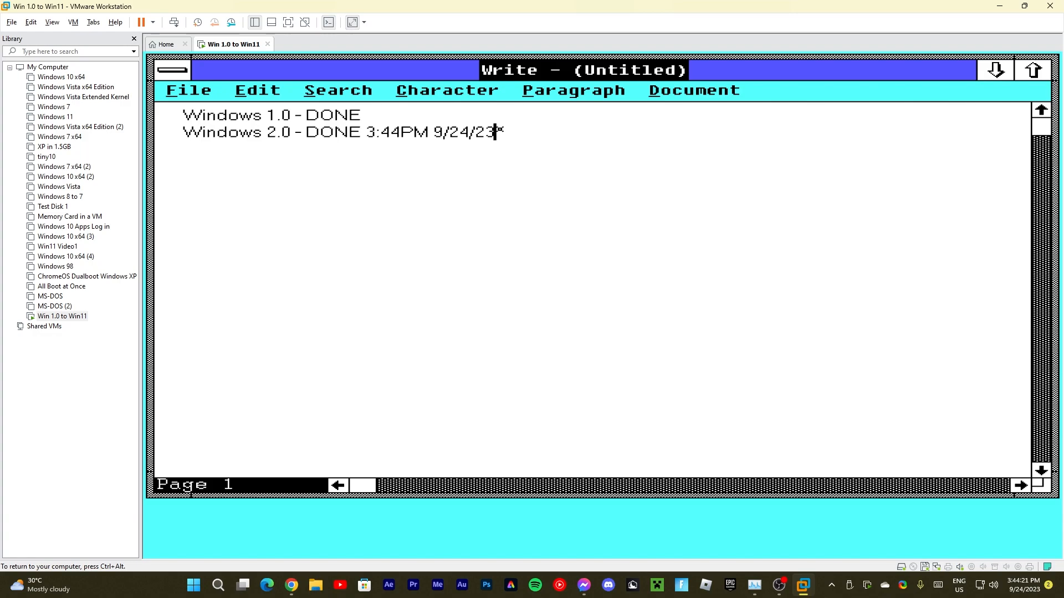
{"action": "left_click", "coordinate": [172, 70]}
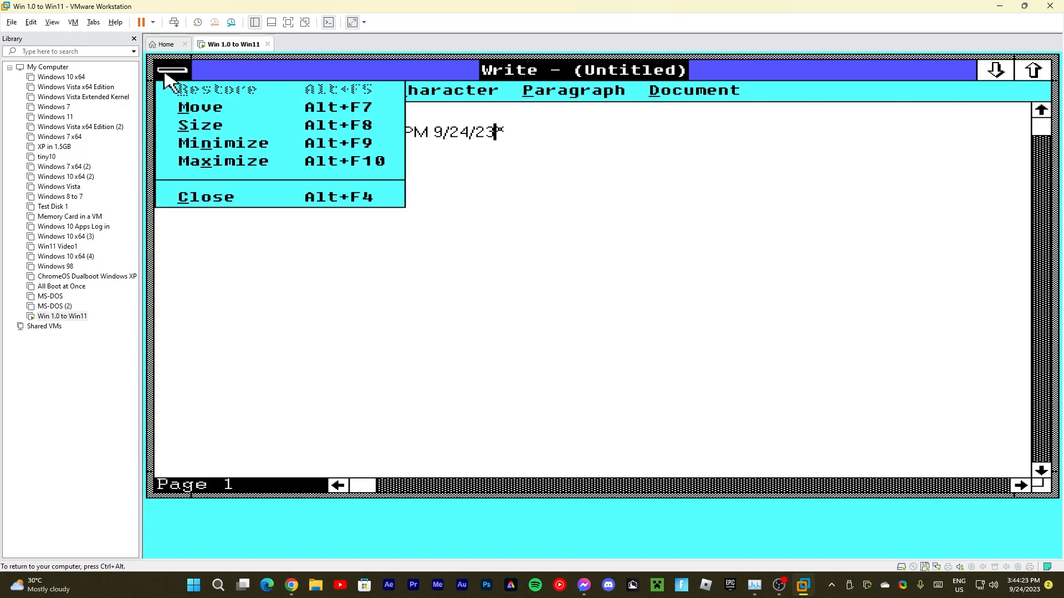
{"action": "left_click", "coordinate": [264, 243]}
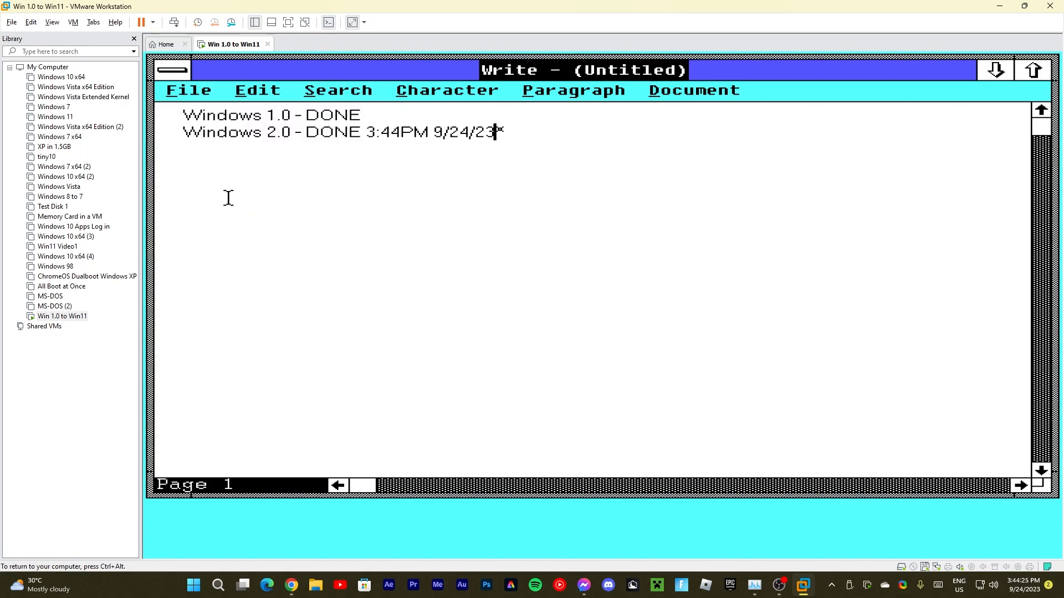
{"action": "left_click", "coordinate": [202, 89]}
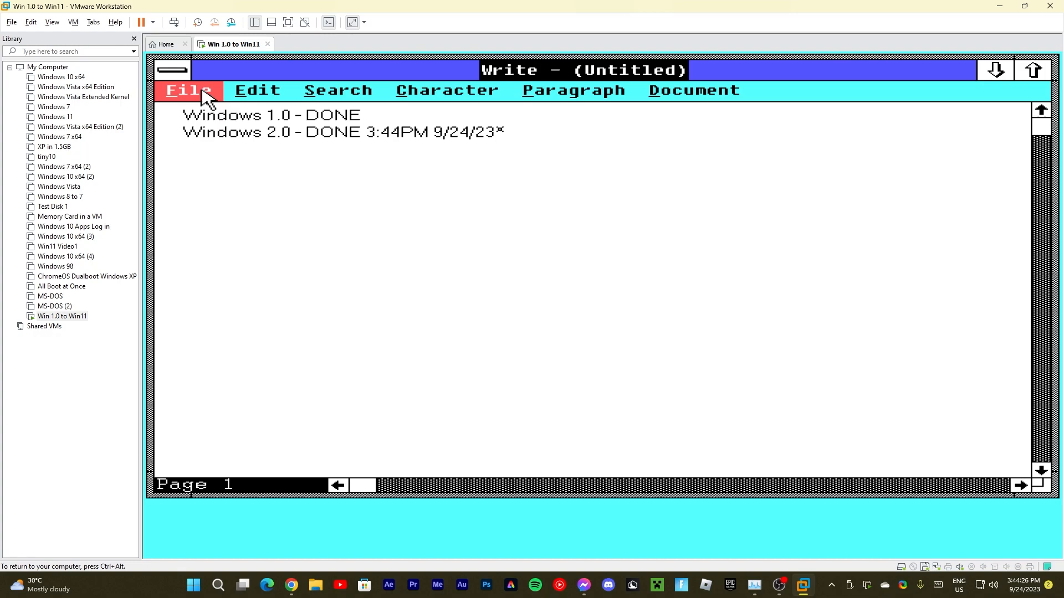
- Close Write, saving the note as a text-only file named 'upgrade'
{"action": "double_click", "coordinate": [174, 72]}
{"action": "left_click", "coordinate": [474, 353]}
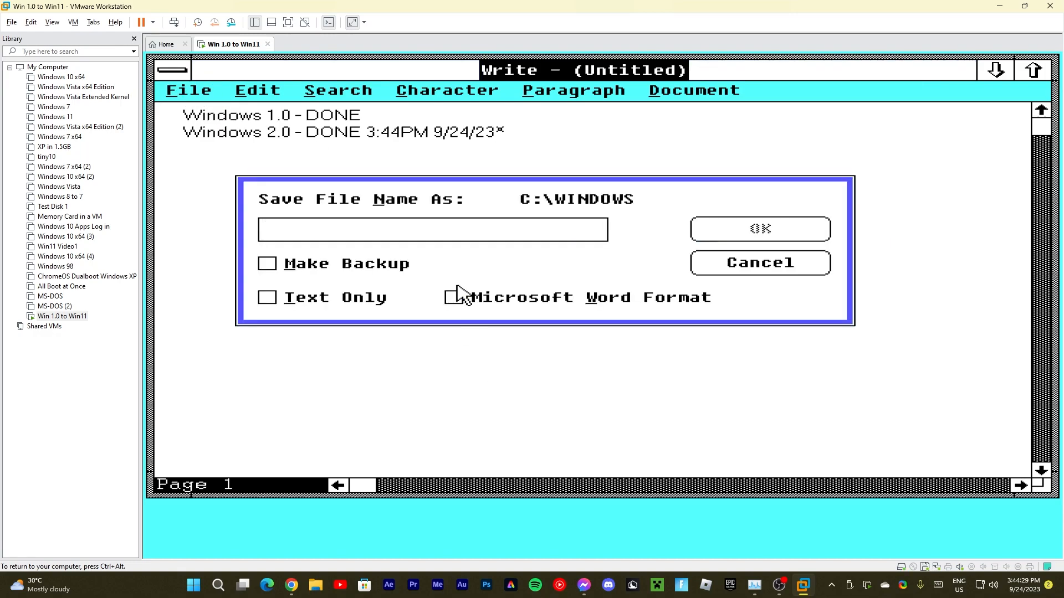
{"action": "left_click", "coordinate": [346, 266]}
{"action": "left_click", "coordinate": [359, 303]}
{"action": "left_click", "coordinate": [365, 231]}
{"action": "type", "text": "upgrade"}
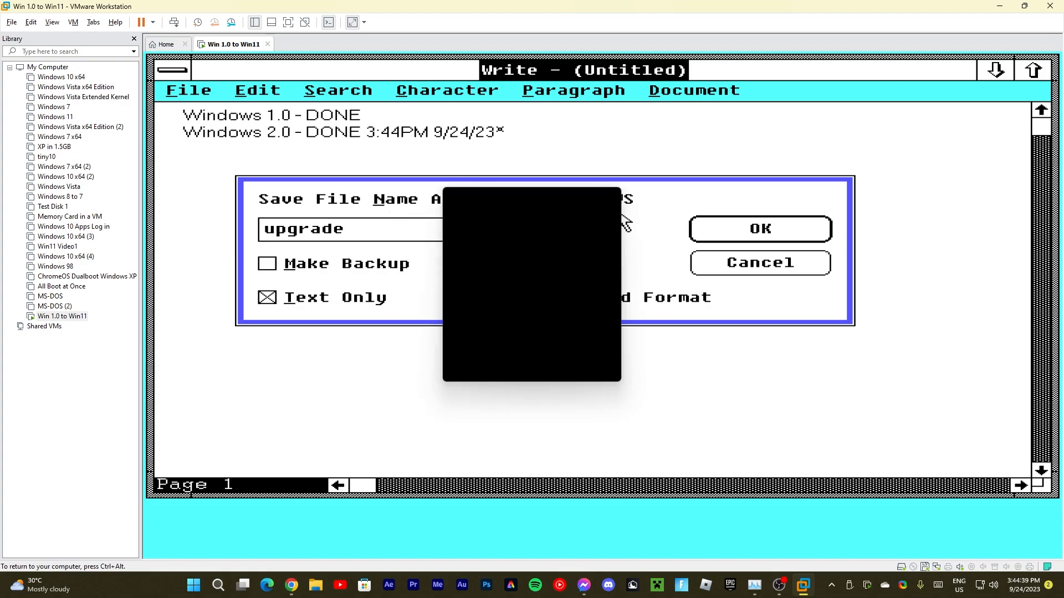
{"action": "key", "text": "ctrl+alt"}
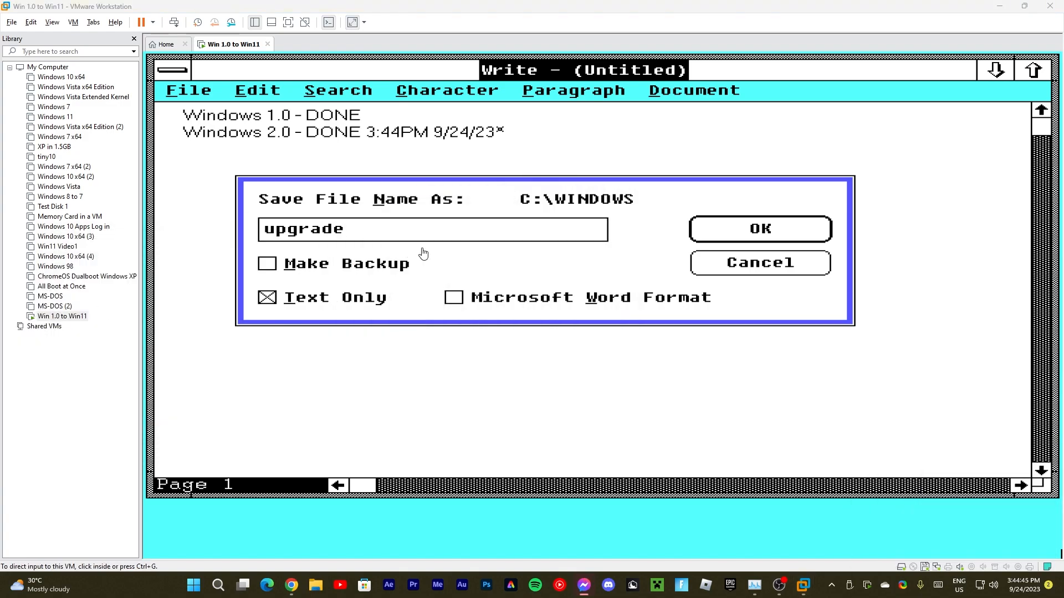
{"action": "left_click", "coordinate": [595, 254]}
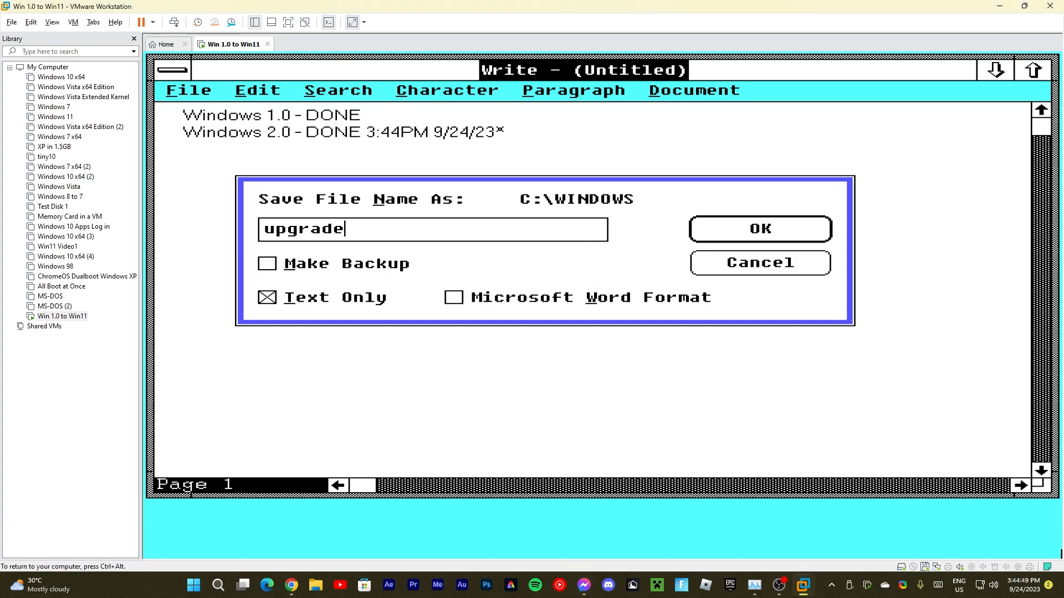
{"action": "key", "text": "ctrl+alt"}
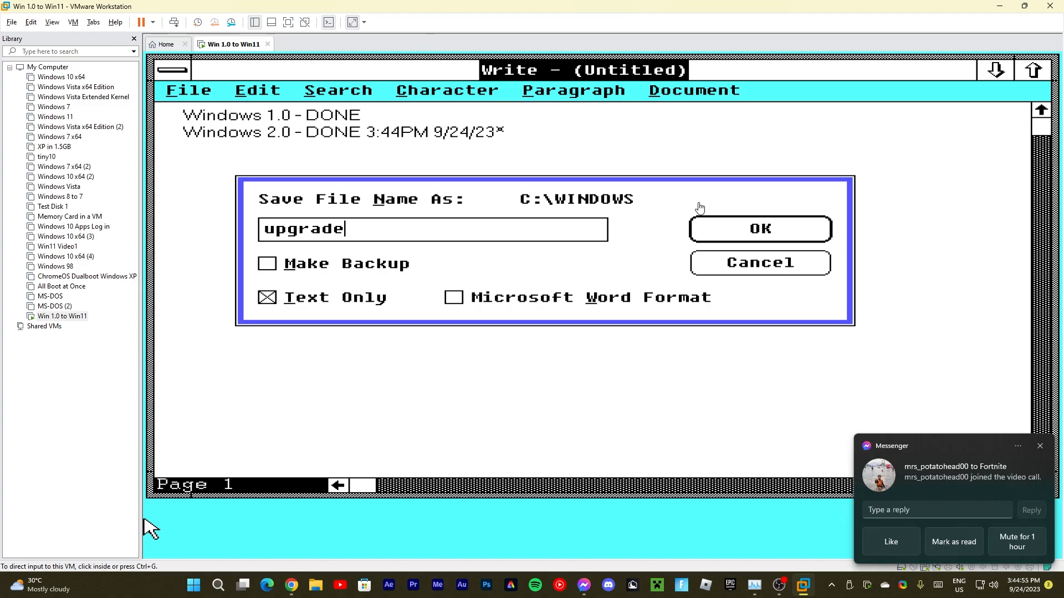
{"action": "left_click", "coordinate": [151, 529]}
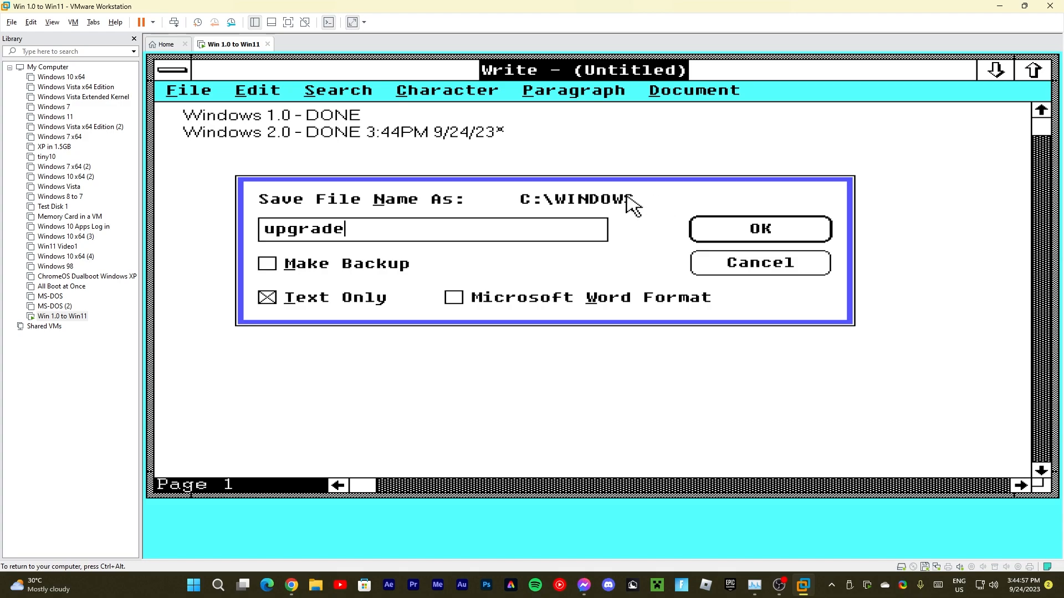
{"action": "left_click", "coordinate": [806, 226]}
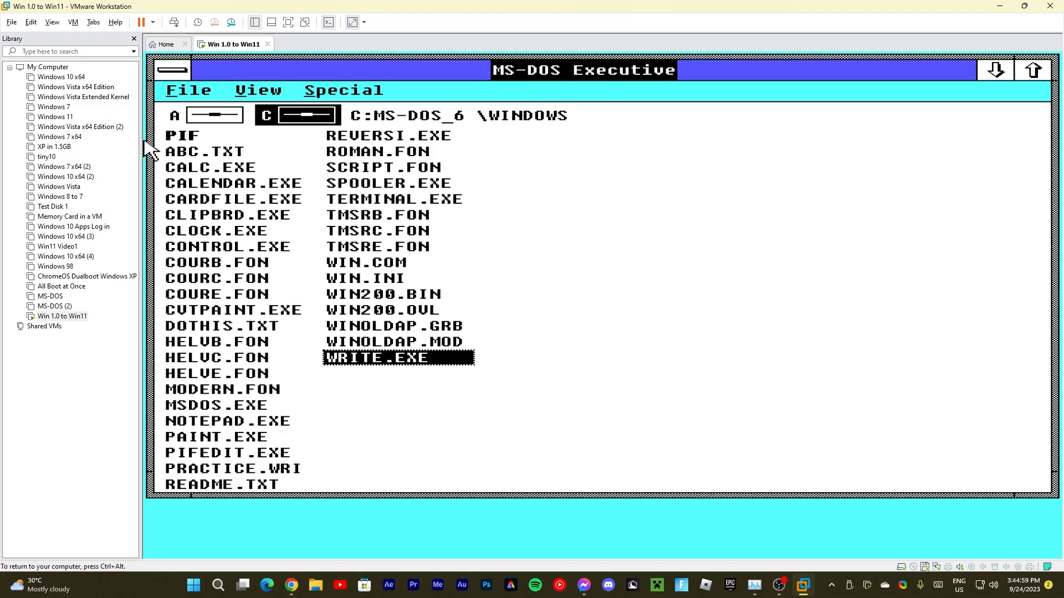
- Close the extra MS-DOS Executive window, leaving one Executive open
{"action": "left_click", "coordinate": [173, 70]}
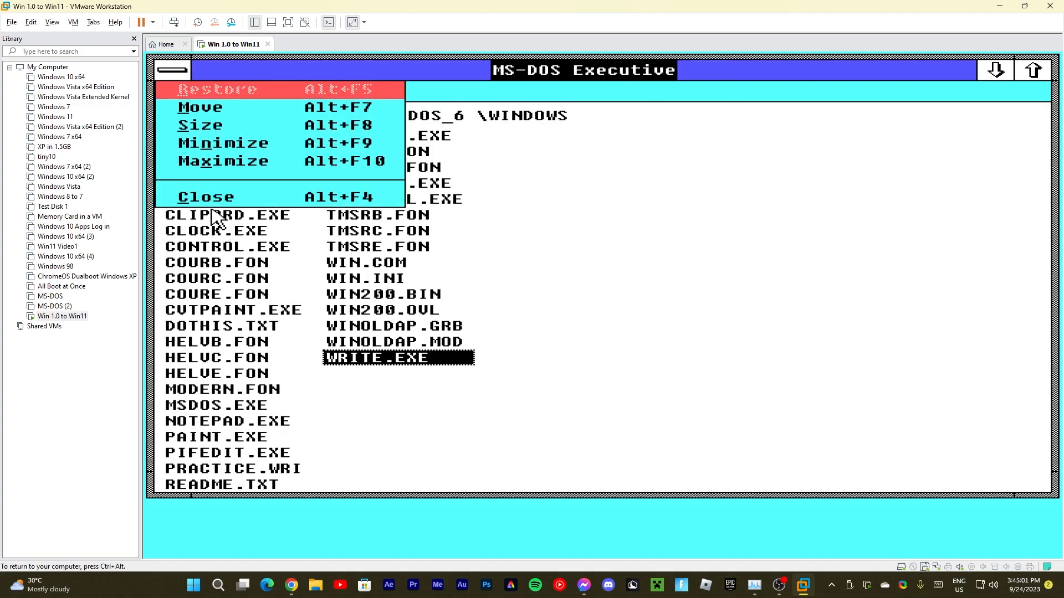
{"action": "left_click", "coordinate": [196, 200]}
{"action": "left_click", "coordinate": [173, 78]}
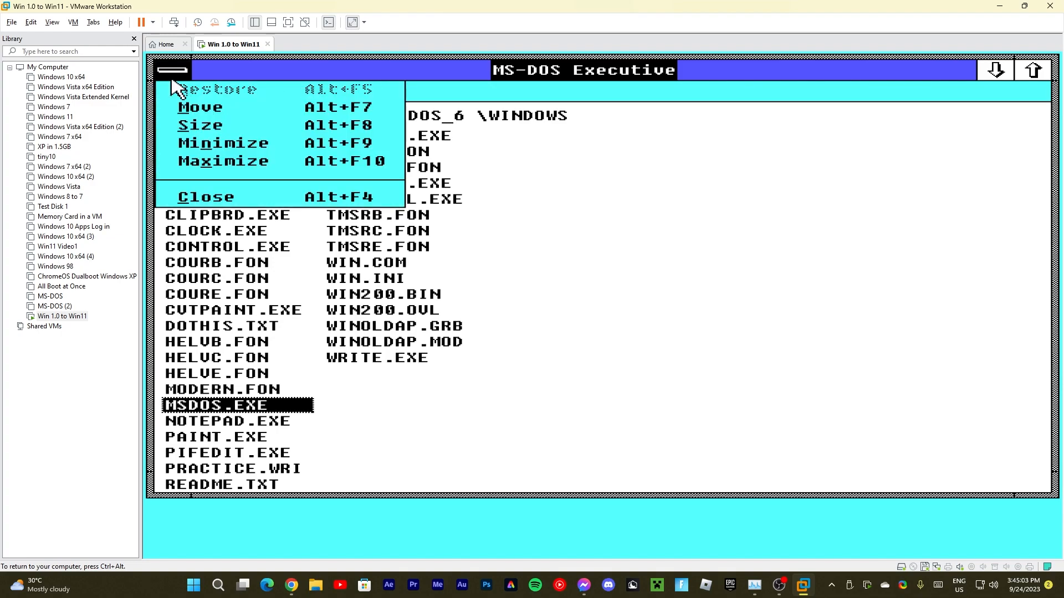
{"action": "left_click", "coordinate": [930, 339]}
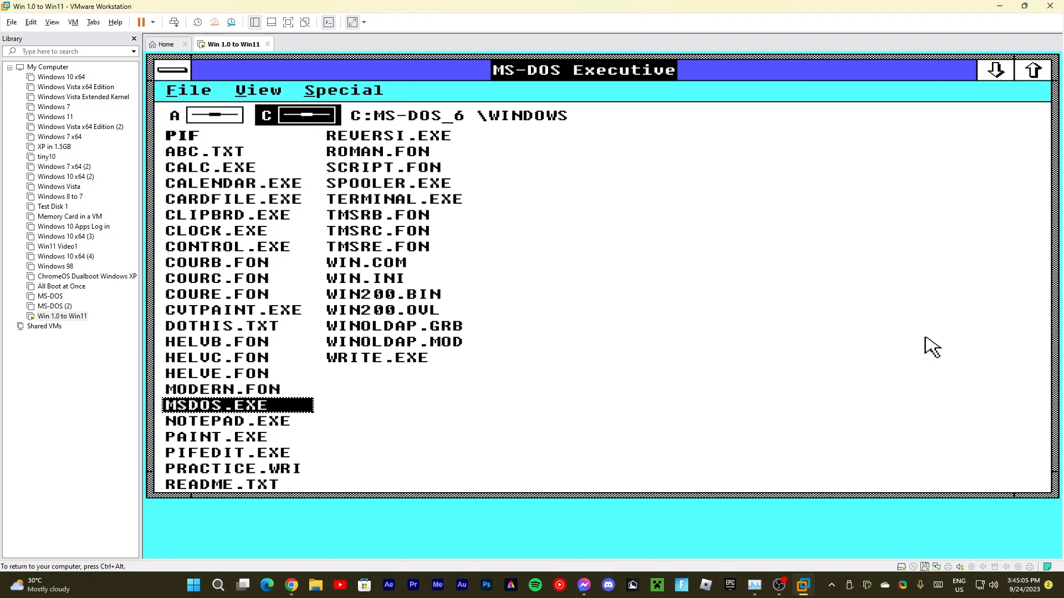
{"action": "key", "text": "ctrl+alt"}
{"action": "left_click", "coordinate": [727, 294]}
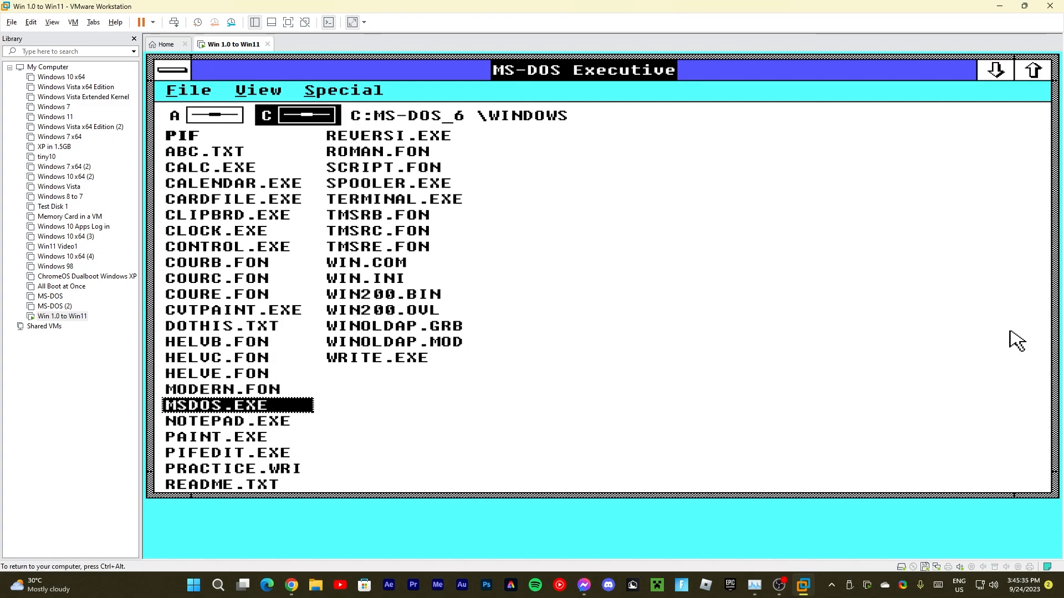
- Launch NOTEPAD.EXE from the file list and type 'Windows 1.0 - DONE Window'
{"action": "key", "text": "Up"}
{"action": "key", "text": "Up"}
{"action": "key", "text": "Up"}
{"action": "key", "text": "Up"}
{"action": "key", "text": "Up"}
{"action": "key", "text": "Down"}
{"action": "key", "text": "Down"}
{"action": "key", "text": "Down"}
{"action": "key", "text": "Down"}
{"action": "key", "text": "Down"}
{"action": "key", "text": "Up"}
{"action": "key", "text": "Down"}
{"action": "key", "text": "Down"}
{"action": "key", "text": "Down"}
{"action": "key", "text": "Down"}
{"action": "key", "text": "Down"}
{"action": "key", "text": "Down"}
{"action": "key", "text": "Down"}
{"action": "key", "text": "Down"}
{"action": "key", "text": "Down"}
{"action": "key", "text": "Down"}
{"action": "key", "text": "Down"}
{"action": "key", "text": "Up"}
{"action": "key", "text": "Up"}
{"action": "key", "text": "Up"}
{"action": "key", "text": "Up"}
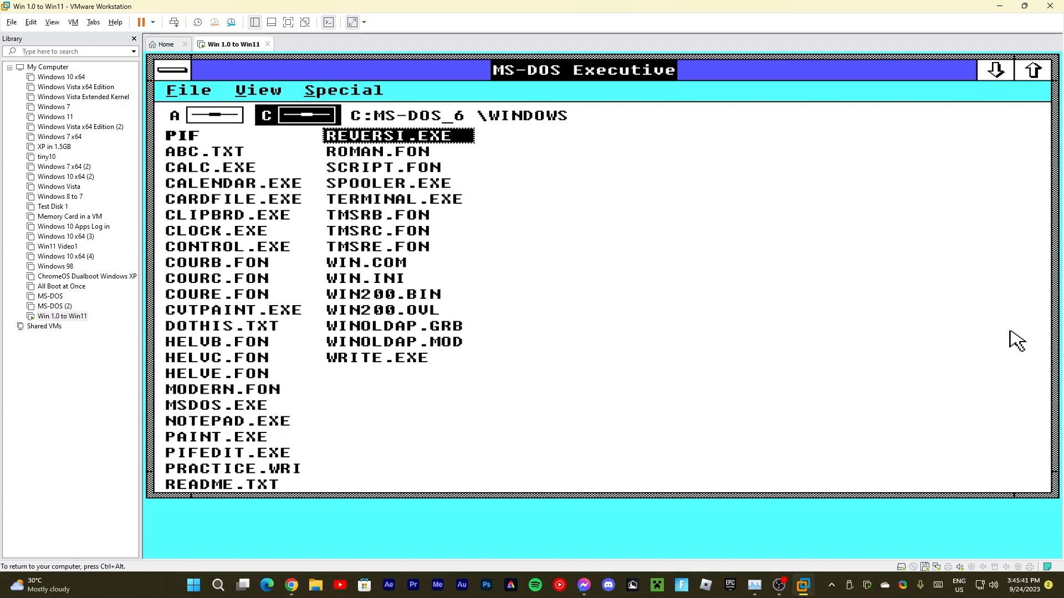
{"action": "key", "text": "Down"}
{"action": "key", "text": "Down"}
{"action": "key", "text": "Down"}
{"action": "key", "text": "Down"}
{"action": "key", "text": "Down"}
{"action": "key", "text": "Down"}
{"action": "key", "text": "Down"}
{"action": "key", "text": "Down"}
{"action": "key", "text": "Down"}
{"action": "key", "text": "Down"}
{"action": "key", "text": "Down"}
{"action": "key", "text": "Down"}
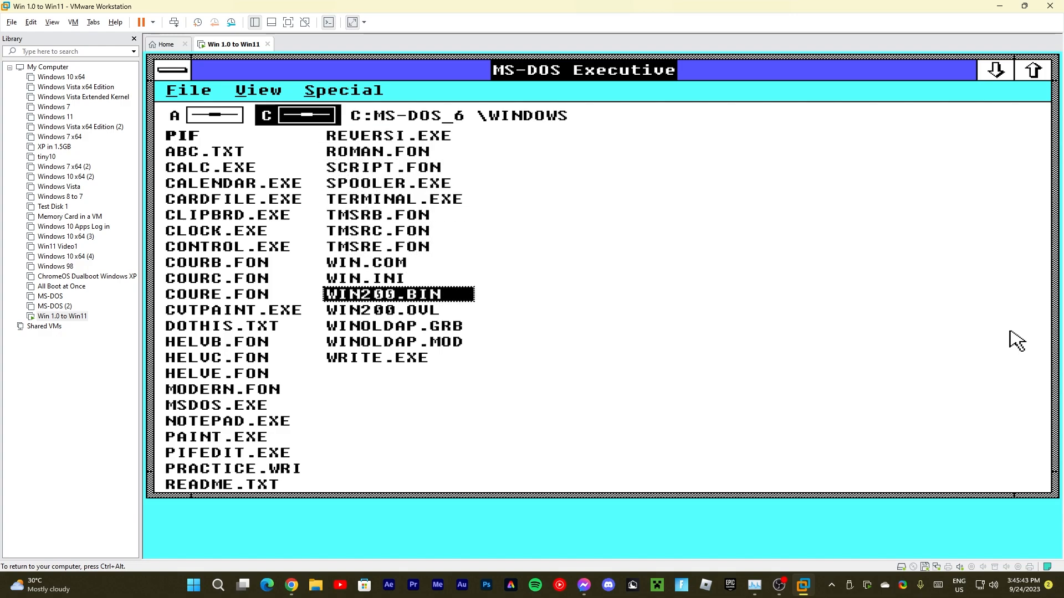
{"action": "key", "text": "Up"}
{"action": "key", "text": "Up"}
{"action": "key", "text": "Up"}
{"action": "key", "text": "Up"}
{"action": "key", "text": "Down"}
{"action": "key", "text": "Left"}
{"action": "key", "text": "Down"}
{"action": "key", "text": "Down"}
{"action": "key", "text": "Down"}
{"action": "key", "text": "Down"}
{"action": "key", "text": "Down"}
{"action": "key", "text": "Down"}
{"action": "key", "text": "Down"}
{"action": "key", "text": "Down"}
{"action": "key", "text": "Down"}
{"action": "key", "text": "Up"}
{"action": "key", "text": "Down"}
{"action": "key", "text": "Return"}
{"action": "type", "text": "Wi"}
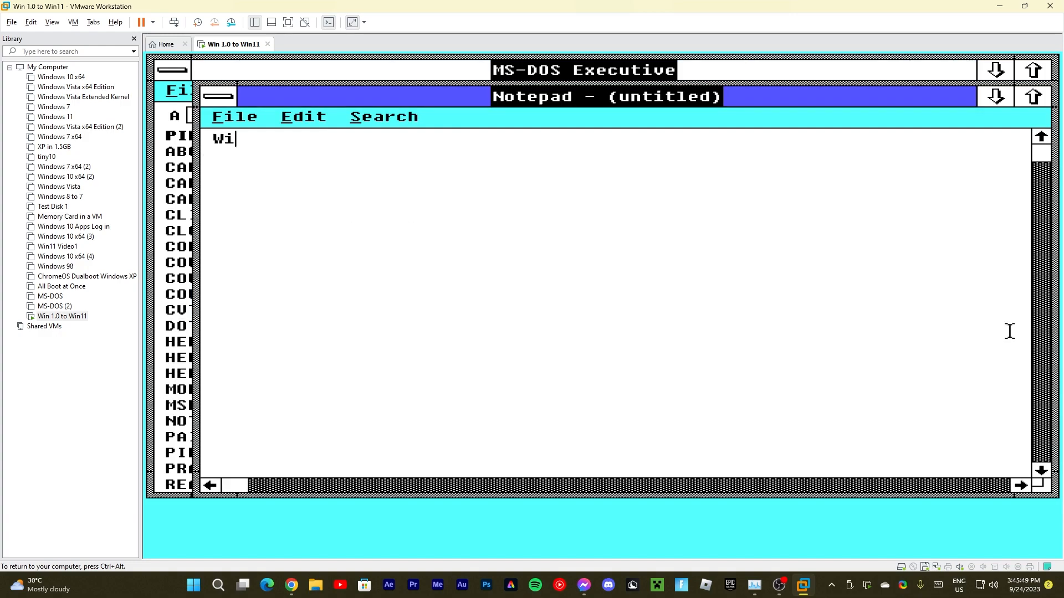
{"action": "type", "text": "ndows 1.0 "}
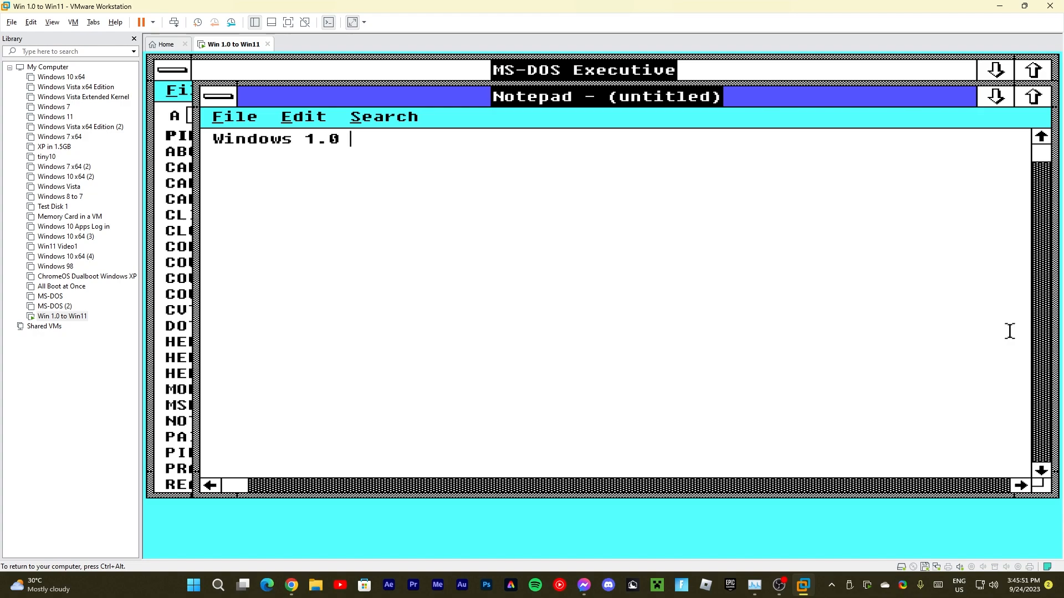
{"action": "type", "text": "- DONE "}
{"action": "type", "text": "Window"}
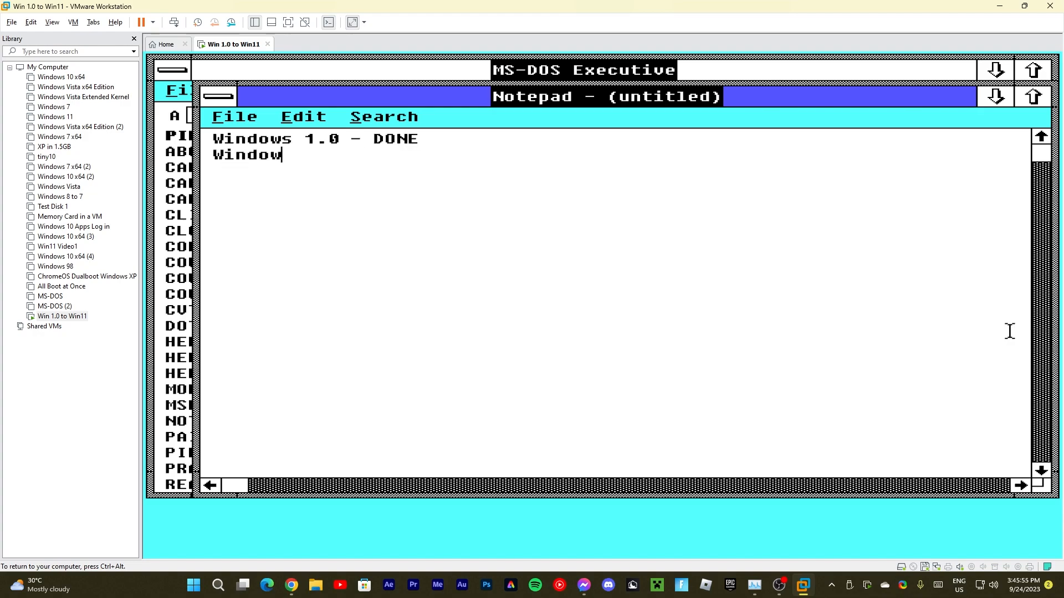
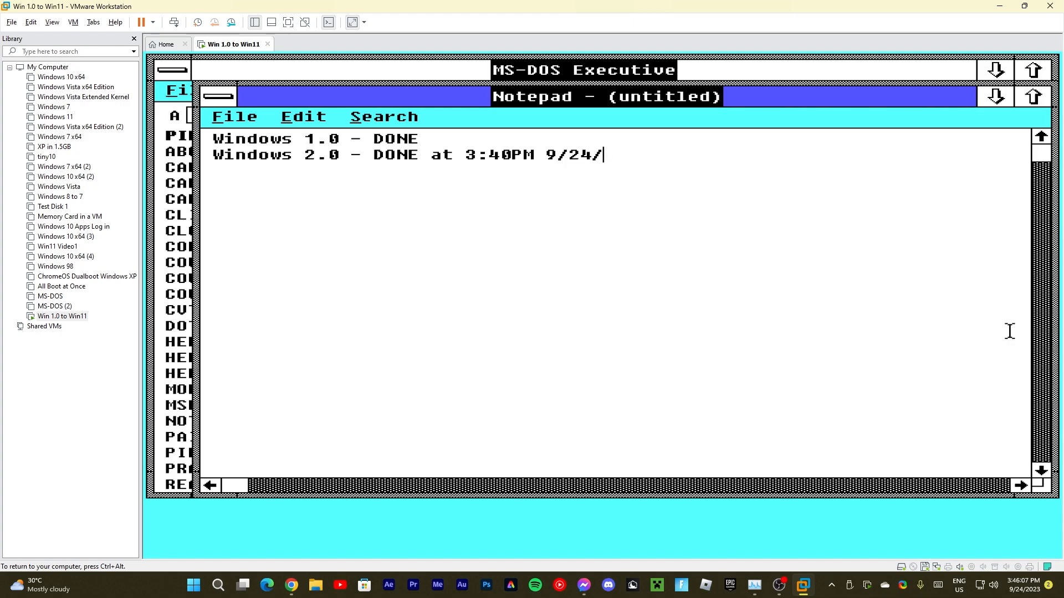
- Save the Notepad note as upgrade.txt
{"action": "key", "text": "alt"}
{"action": "key", "text": "Down"}
{"action": "key", "text": "Down"}
{"action": "key", "text": "Down"}
{"action": "key", "text": "Return"}
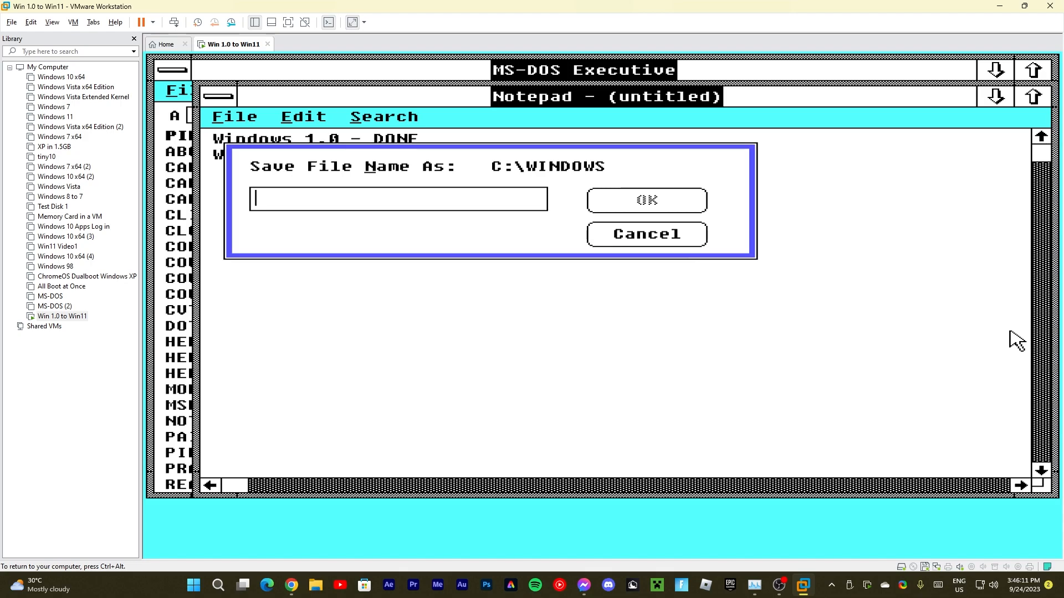
{"action": "type", "text": "upgrade.txt"}
{"action": "key", "text": "Return"}
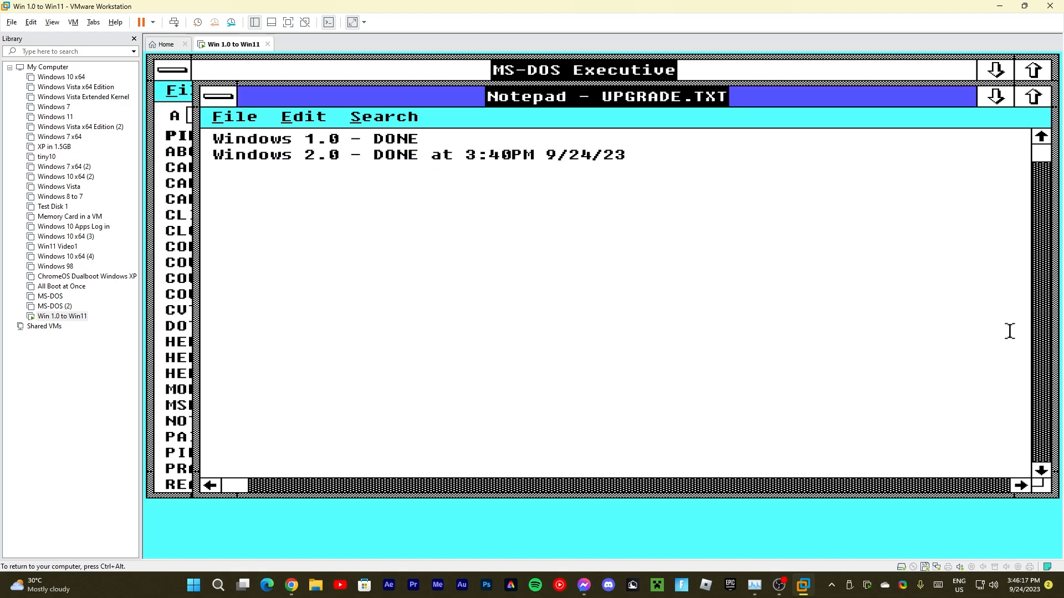
- Close Notepad from its Control menu to return to the MS-DOS Executive
{"action": "left_click", "coordinate": [220, 97]}
{"action": "left_click", "coordinate": [308, 252]}
{"action": "left_click", "coordinate": [225, 97]}
{"action": "left_click", "coordinate": [284, 235]}
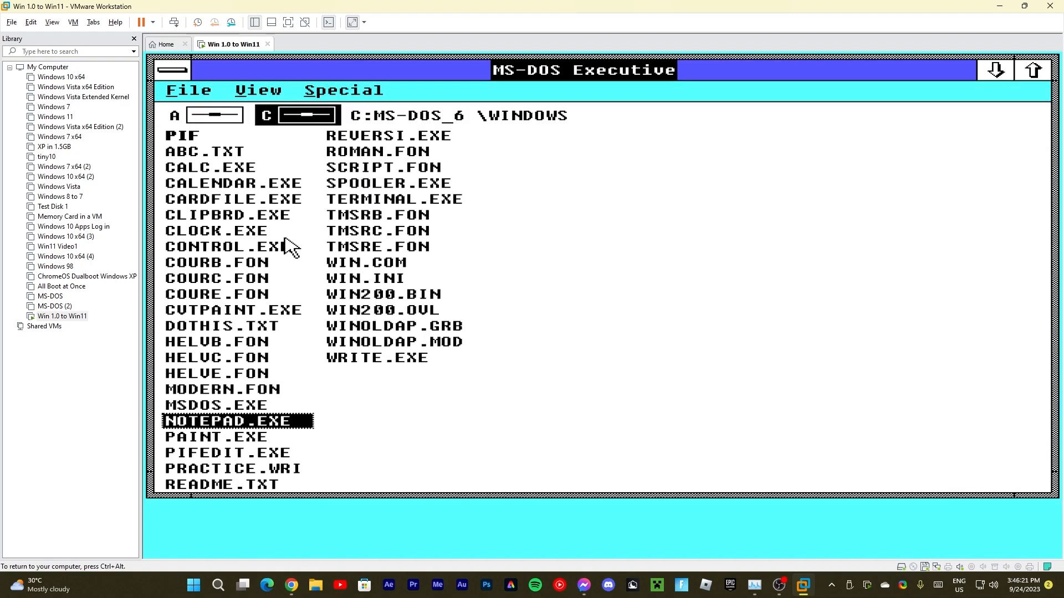
- Refresh the drive C listing so the new upgrade files show up
{"action": "key", "text": "End"}
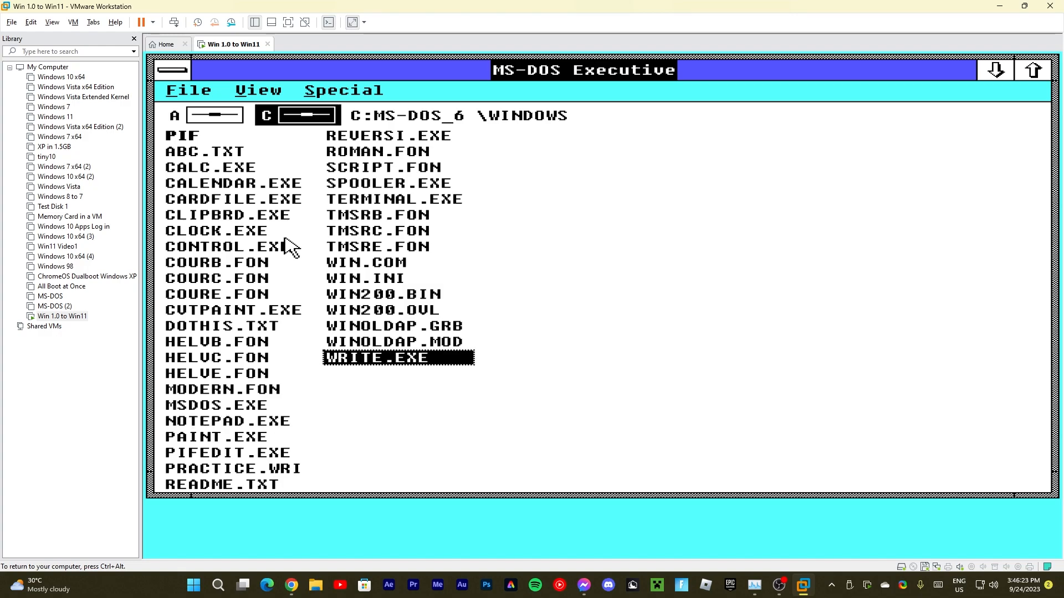
{"action": "key", "text": "Up"}
{"action": "key", "text": "Up"}
{"action": "key", "text": "Up"}
{"action": "key", "text": "Up"}
{"action": "key", "text": "Up"}
{"action": "key", "text": "Up"}
{"action": "key", "text": "Up"}
{"action": "key", "text": "Up"}
{"action": "key", "text": "Up"}
{"action": "key", "text": "Up"}
{"action": "key", "text": "Up"}
{"action": "key", "text": "Up"}
{"action": "key", "text": "Up"}
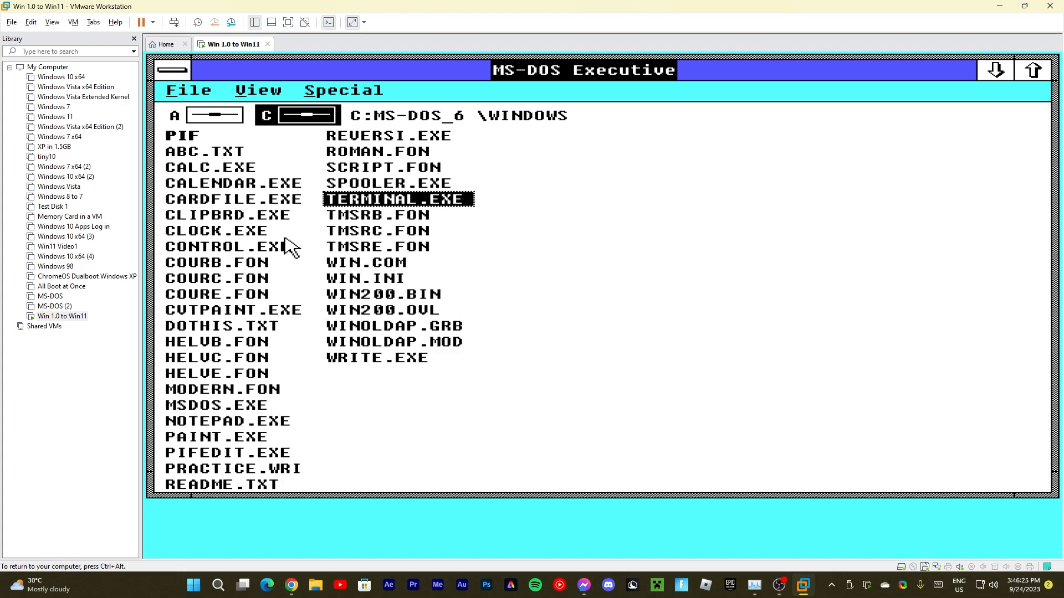
{"action": "key", "text": "Up"}
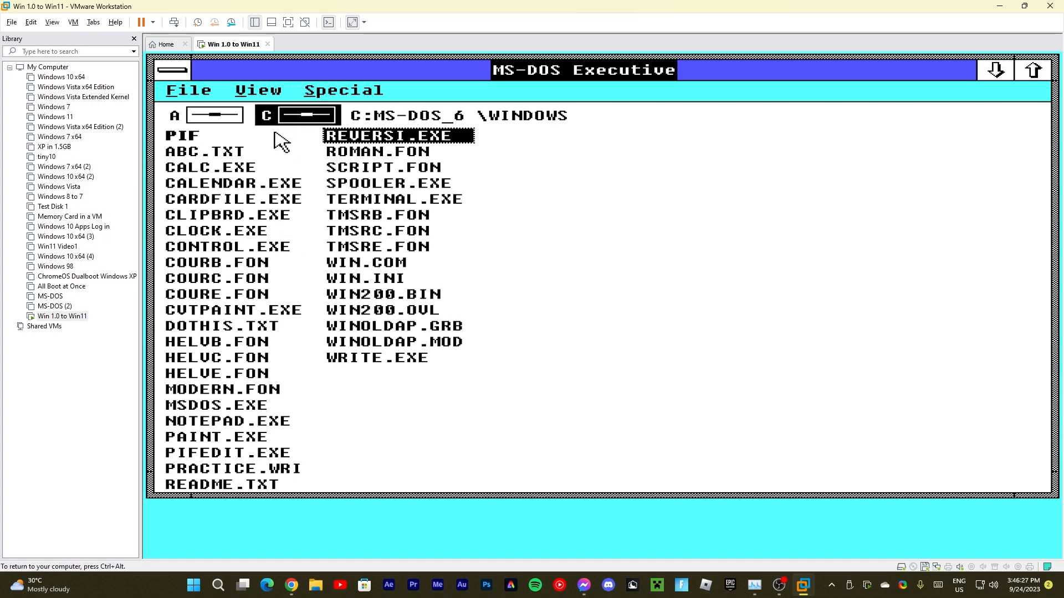
{"action": "left_click", "coordinate": [265, 119]}
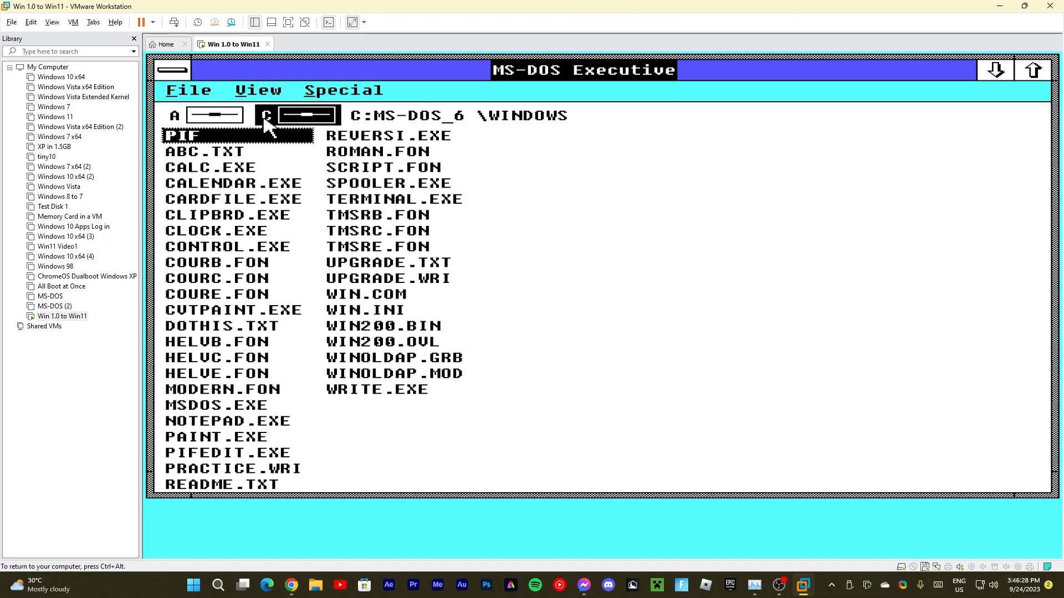
- Open UPGRADE.WRI in Write, dismiss the conversion prompt, then close Write
{"action": "left_click", "coordinate": [404, 289]}
{"action": "left_click", "coordinate": [386, 275]}
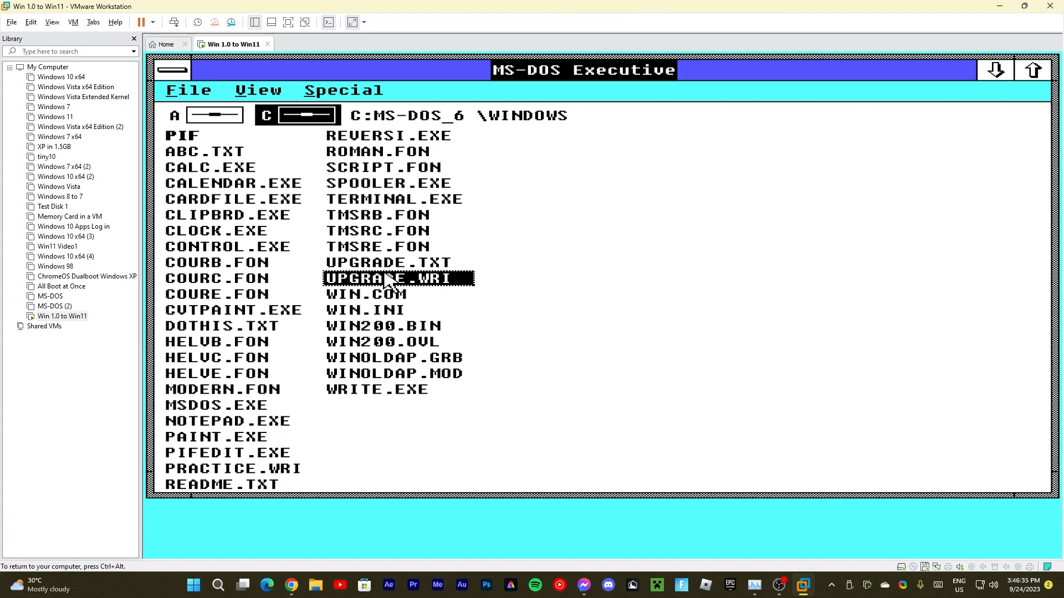
{"action": "double_click", "coordinate": [386, 278]}
{"action": "key", "text": "Escape"}
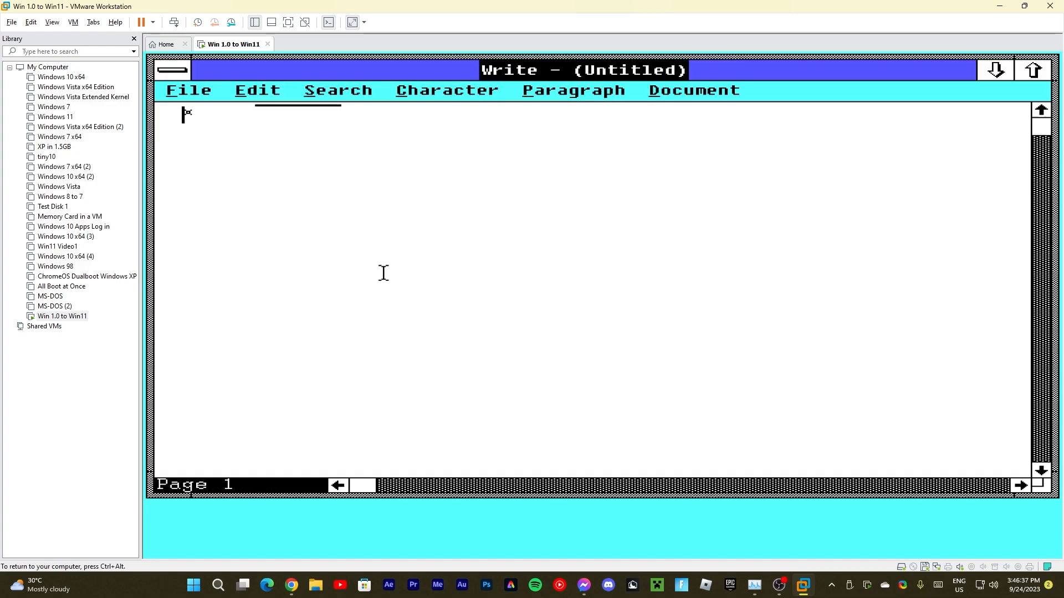
{"action": "left_click", "coordinate": [158, 67]}
{"action": "left_click", "coordinate": [238, 203]}
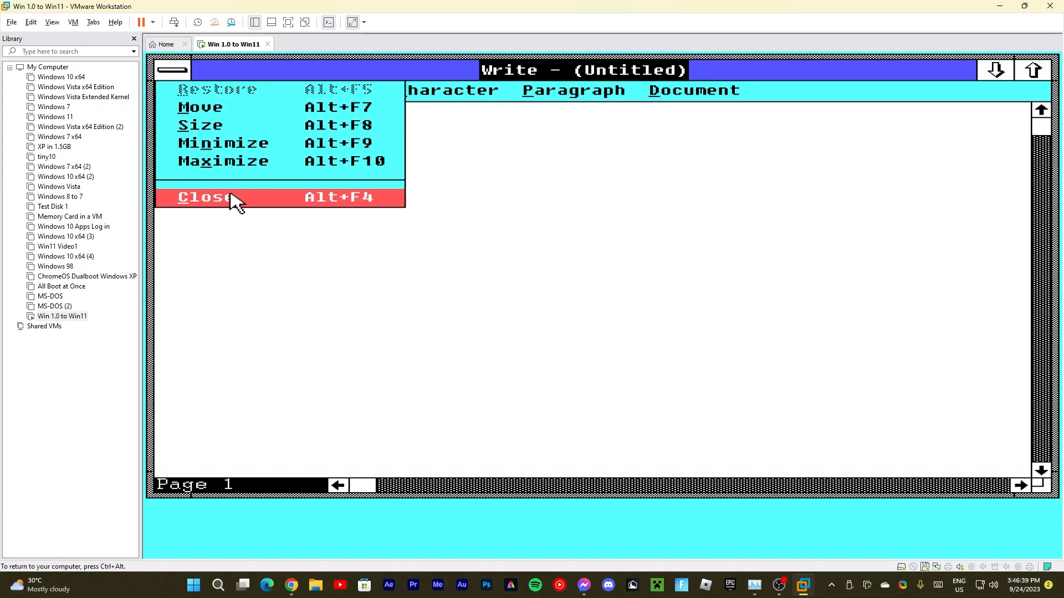
{"action": "left_click", "coordinate": [381, 253]}
- Select UPGRADE.WRI, UPGRADE.TXT, then PIF in the file listing
{"action": "left_click", "coordinate": [427, 277]}
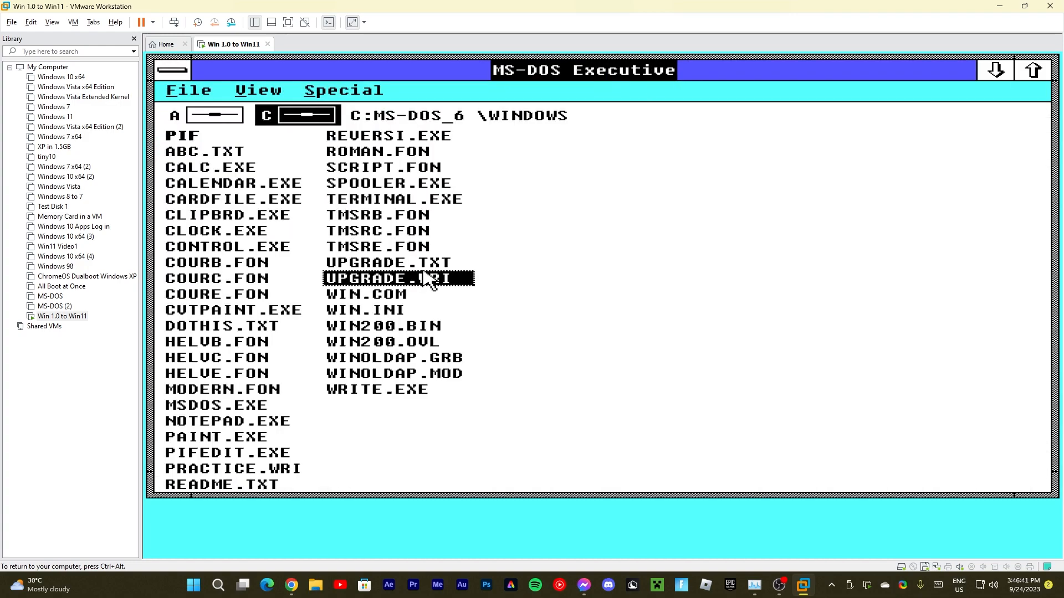
{"action": "left_click", "coordinate": [396, 263]}
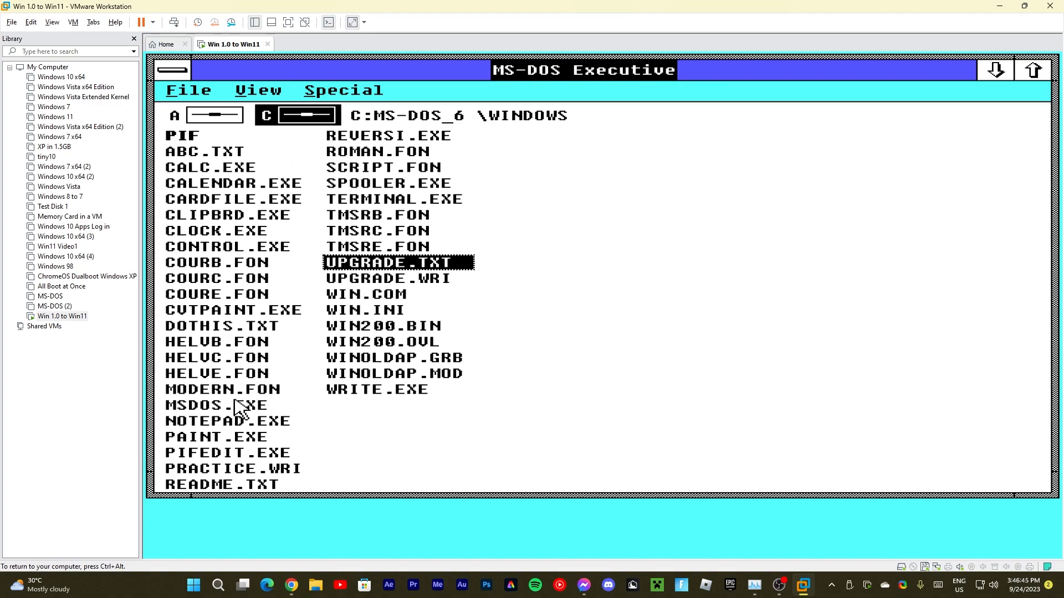
{"action": "left_click", "coordinate": [242, 136]}
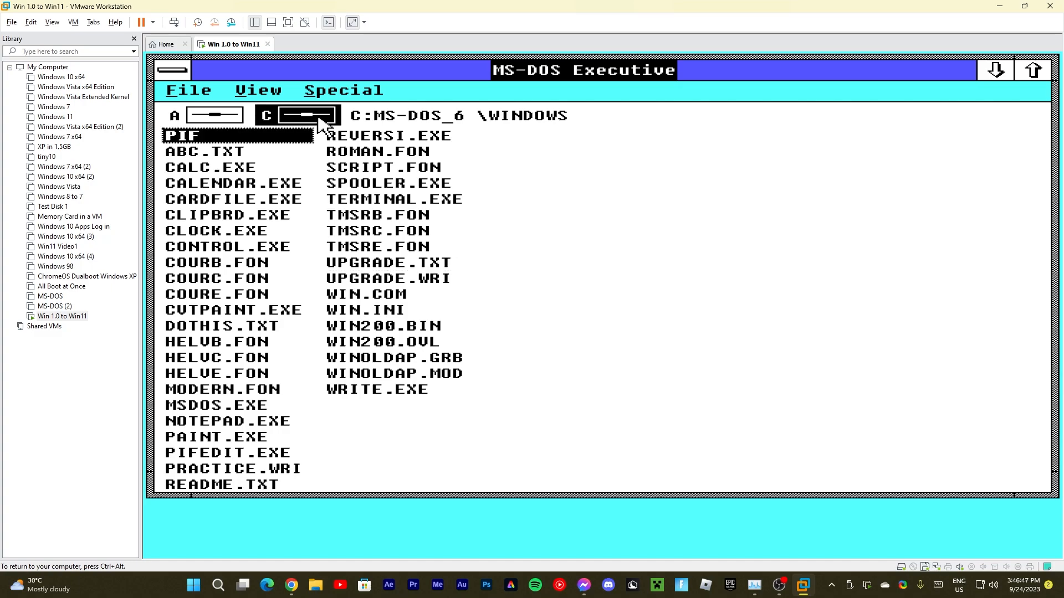
- At the root of drive C, try running COMMAND.COM and dismiss the not-enough-memory alert
{"action": "left_click", "coordinate": [394, 117]}
{"action": "left_click", "coordinate": [378, 118]}
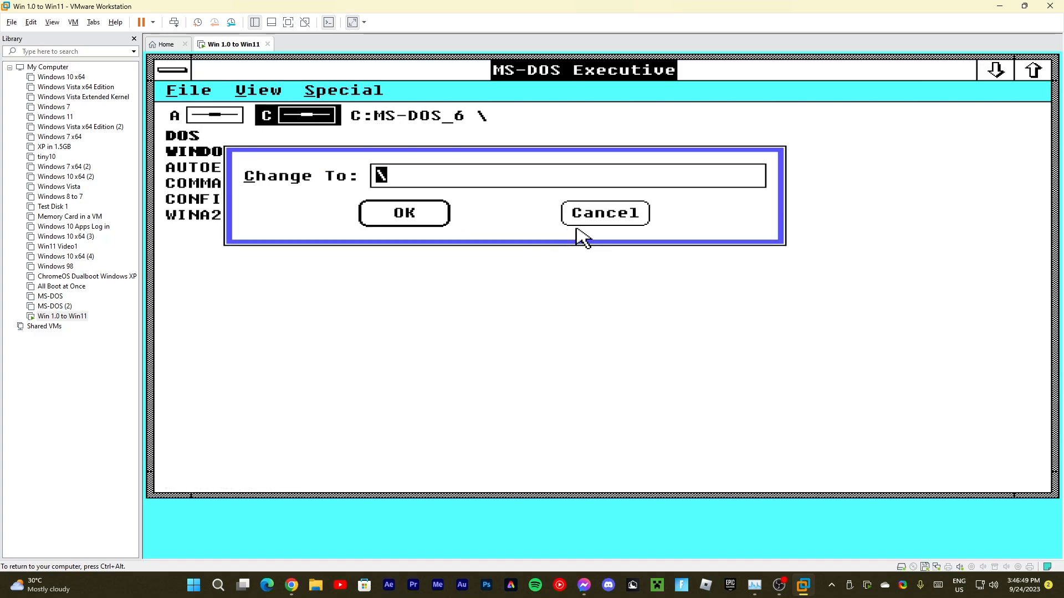
{"action": "left_click", "coordinate": [557, 219]}
{"action": "double_click", "coordinate": [256, 183]}
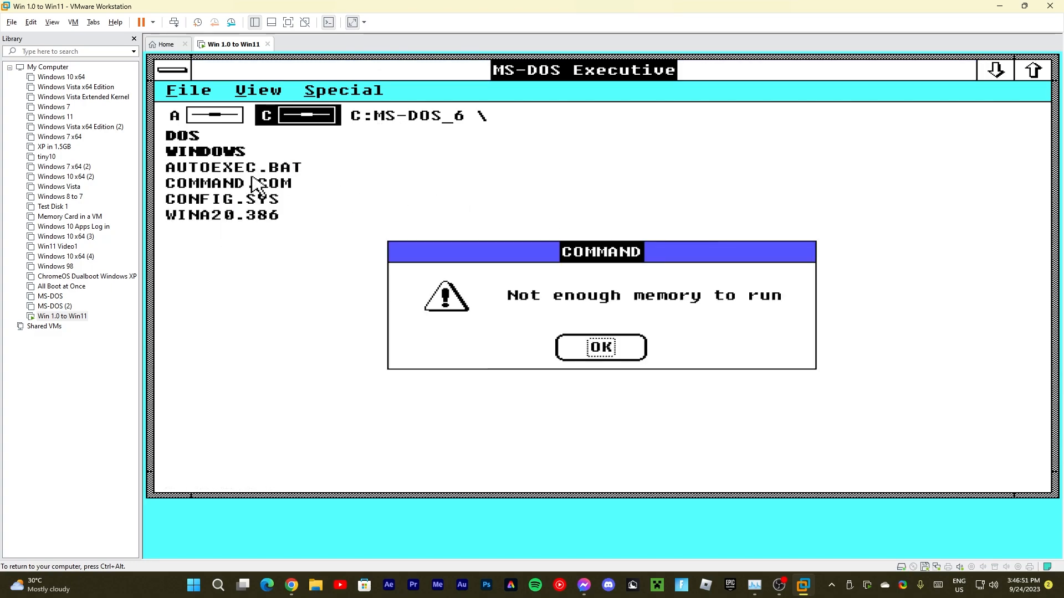
{"action": "left_click", "coordinate": [605, 346]}
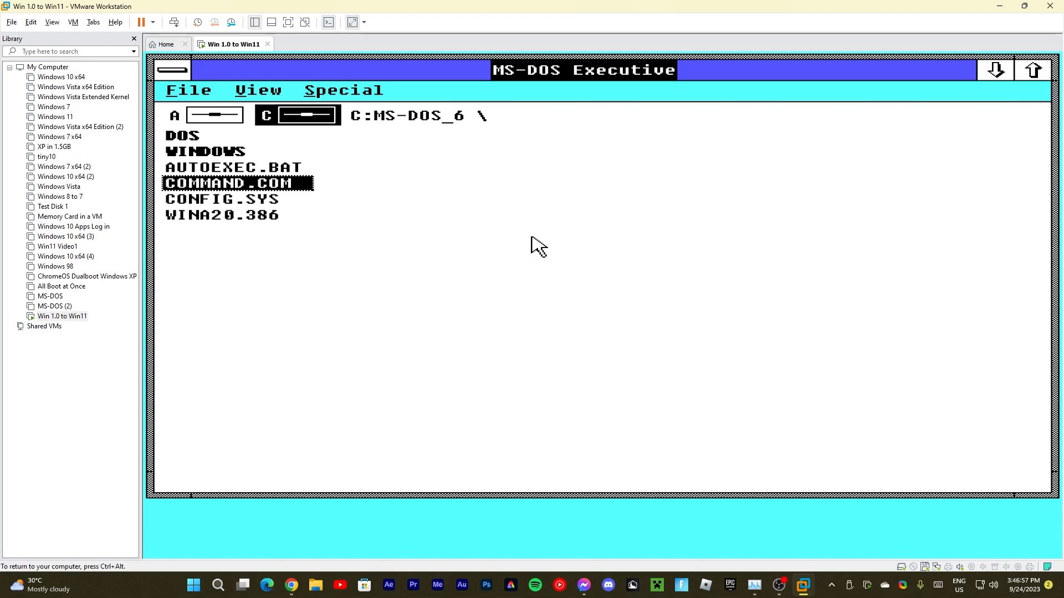
{"action": "key", "text": "alt"}
{"action": "key", "text": "Down"}
- Reopen the WINDOWS directory and delete UPGRADE.WRI via the File menu
{"action": "key", "text": "Down"}
{"action": "key", "text": "Down"}
{"action": "key", "text": "Down"}
{"action": "key", "text": "Down"}
{"action": "key", "text": "Down"}
{"action": "key", "text": "Up"}
{"action": "key", "text": "Up"}
{"action": "key", "text": "Escape"}
{"action": "double_click", "coordinate": [194, 156]}
{"action": "key", "text": "Right"}
{"action": "key", "text": "Down"}
{"action": "key", "text": "Down"}
{"action": "key", "text": "Down"}
{"action": "key", "text": "Down"}
{"action": "key", "text": "Down"}
{"action": "key", "text": "Down"}
{"action": "key", "text": "Down"}
{"action": "key", "text": "Down"}
{"action": "key", "text": "Down"}
{"action": "key", "text": "alt+f"}
{"action": "key", "text": "Down"}
{"action": "key", "text": "Down"}
{"action": "key", "text": "Down"}
{"action": "key", "text": "Down"}
{"action": "key", "text": "Return"}
{"action": "key", "text": "Return"}
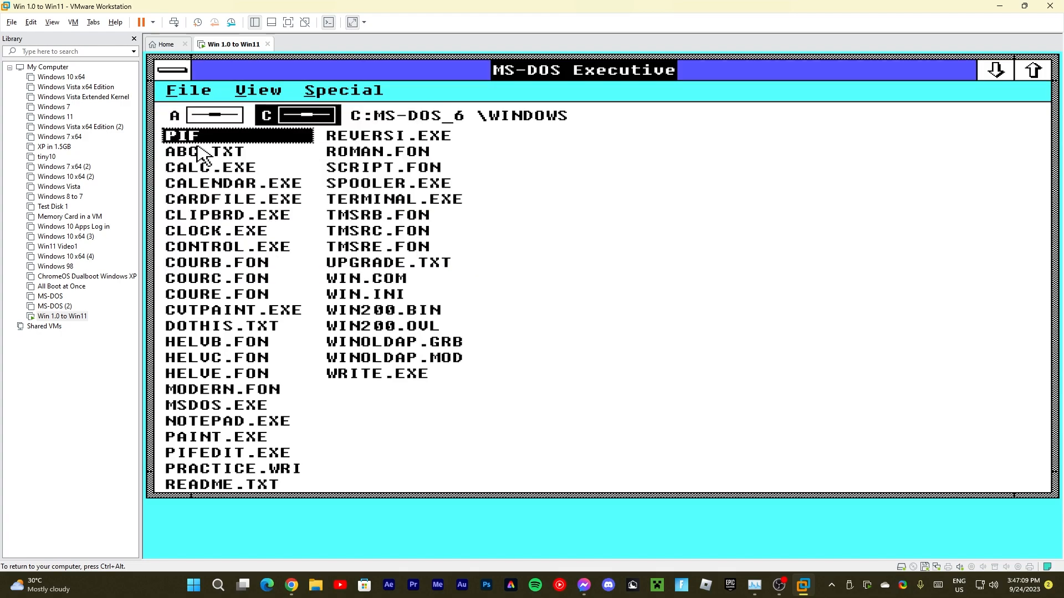
- Move UPGRADE.TXT to the root of C by copying it there and deleting the original
{"action": "left_click", "coordinate": [187, 98]}
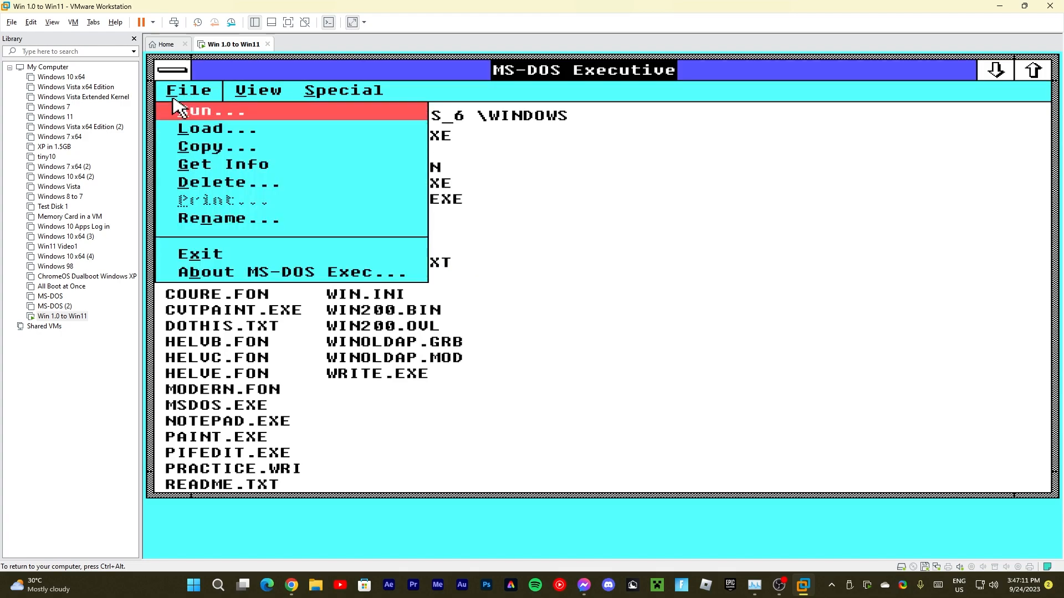
{"action": "left_click", "coordinate": [972, 449]}
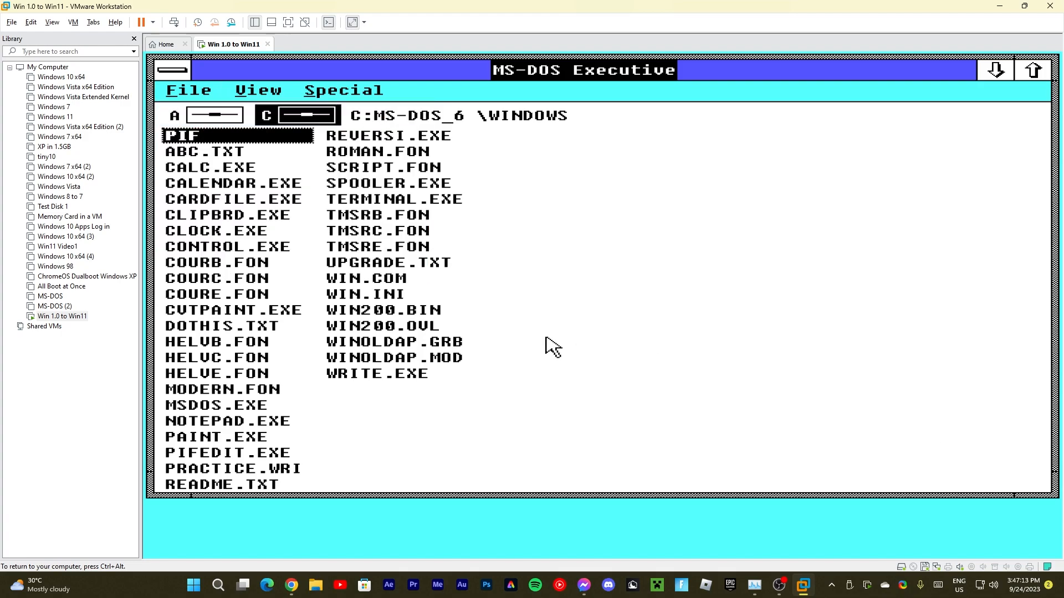
{"action": "left_click", "coordinate": [351, 266]}
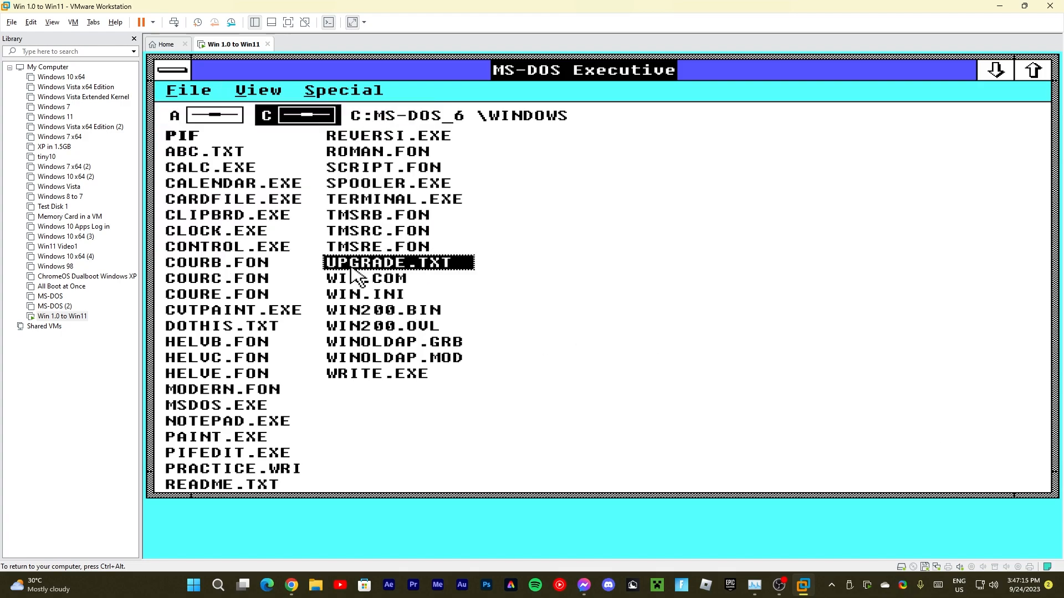
{"action": "left_click", "coordinate": [186, 92]}
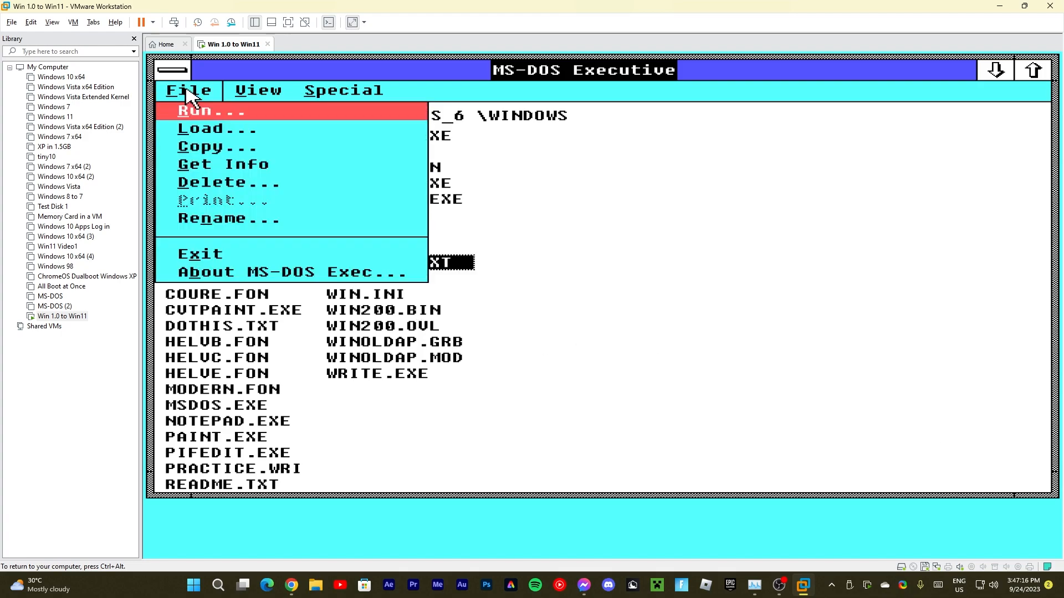
{"action": "left_click", "coordinate": [285, 150]}
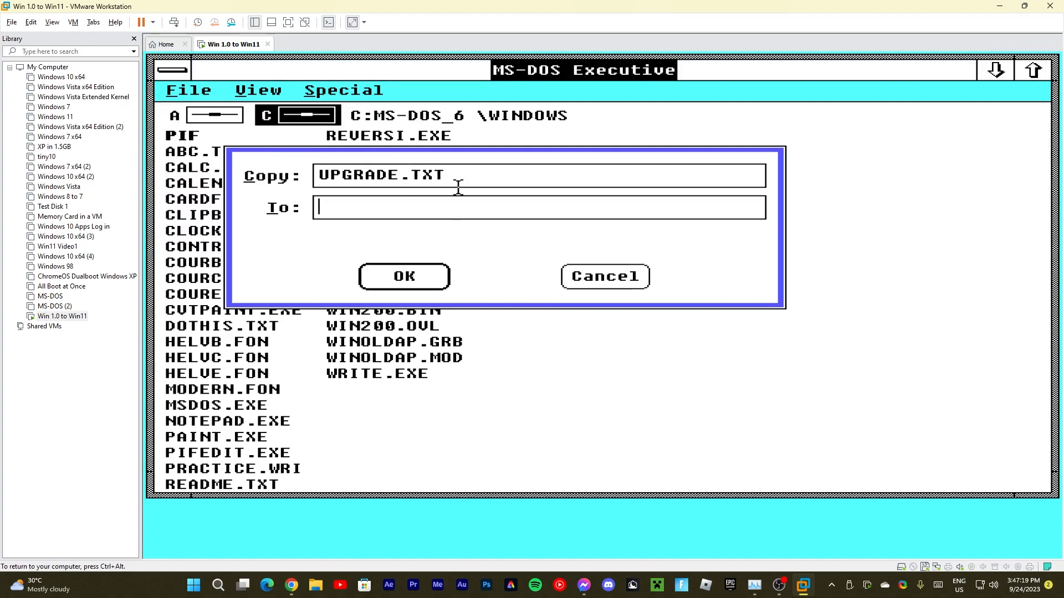
{"action": "key", "text": "Return"}
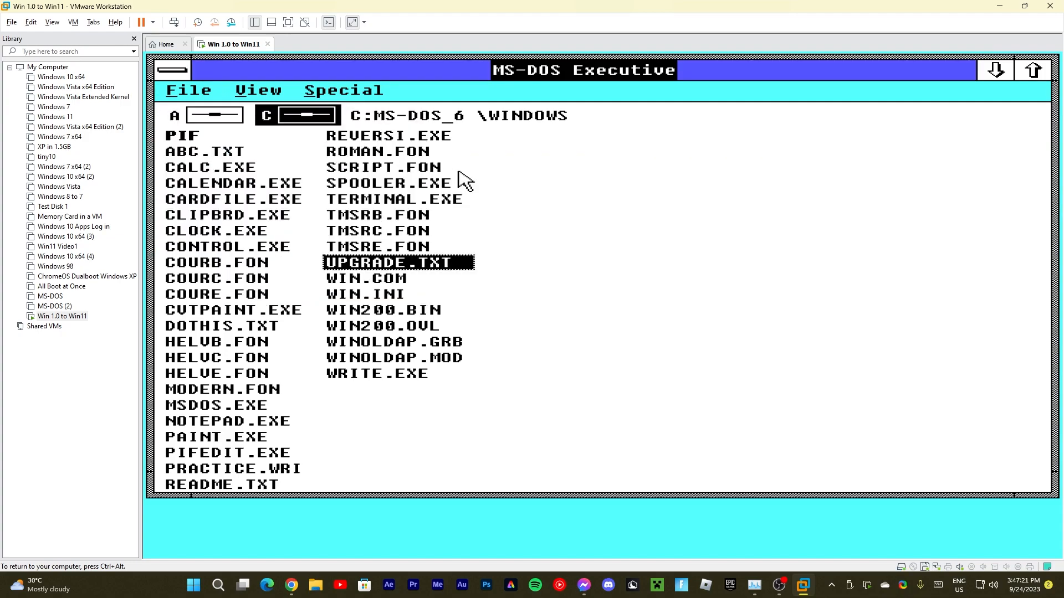
{"action": "left_click", "coordinate": [181, 91]}
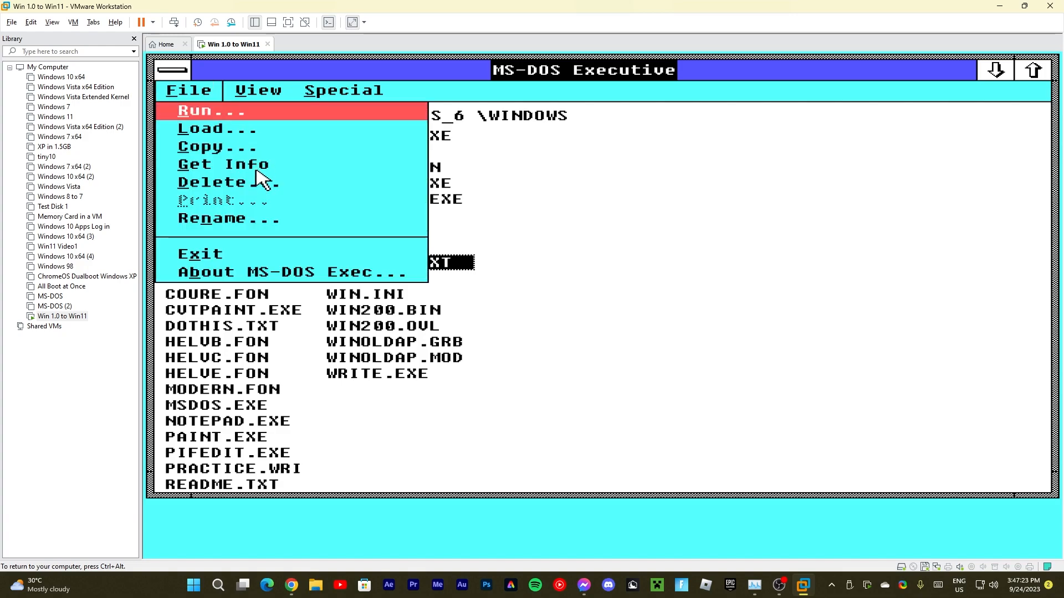
{"action": "left_click", "coordinate": [248, 185]}
{"action": "left_click", "coordinate": [395, 245]}
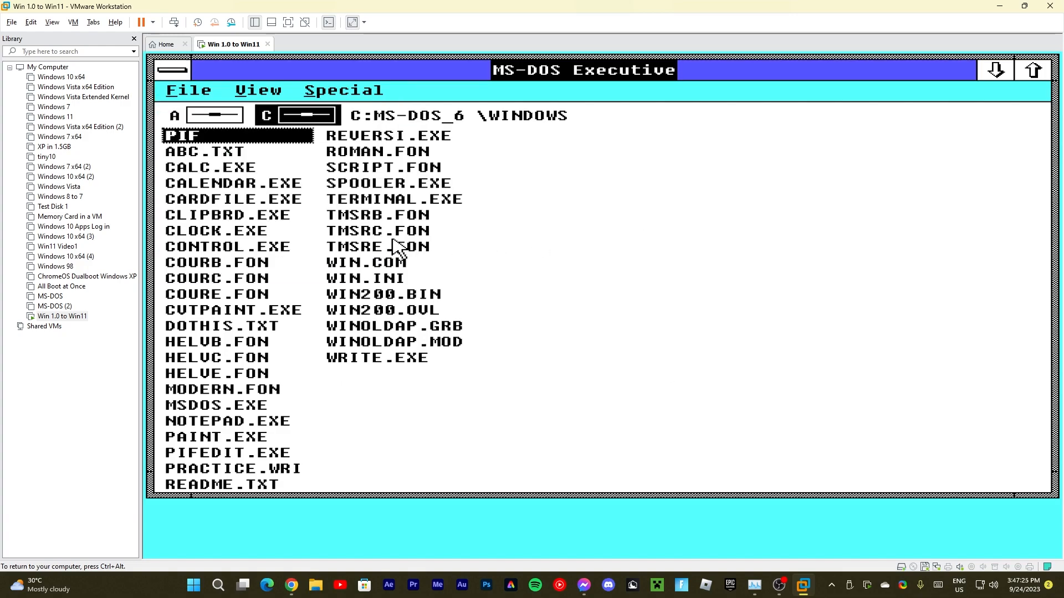
- Return to the WINDOWS directory and select CLOCK.EXE in the file list
{"action": "left_click", "coordinate": [481, 116]}
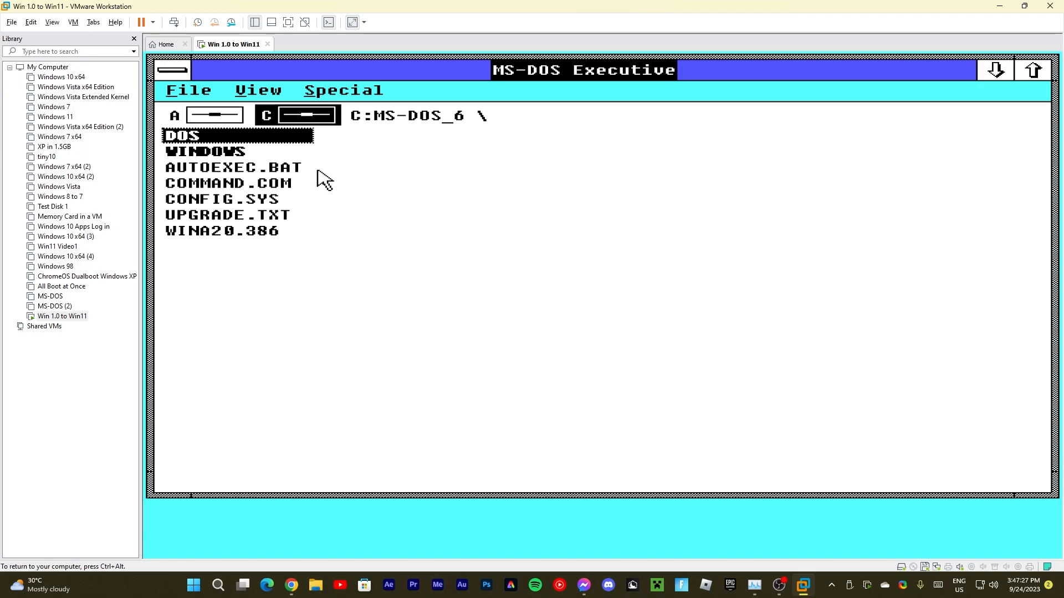
{"action": "left_click", "coordinate": [199, 151]}
{"action": "double_click", "coordinate": [200, 151]}
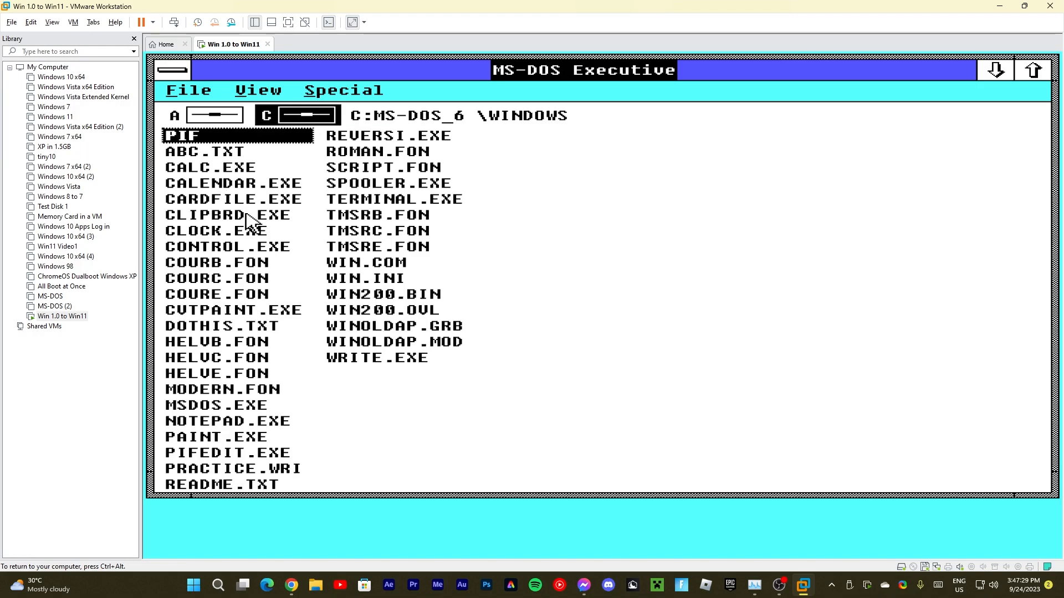
{"action": "key", "text": "Down"}
{"action": "key", "text": "Down"}
{"action": "key", "text": "Down"}
{"action": "key", "text": "Down"}
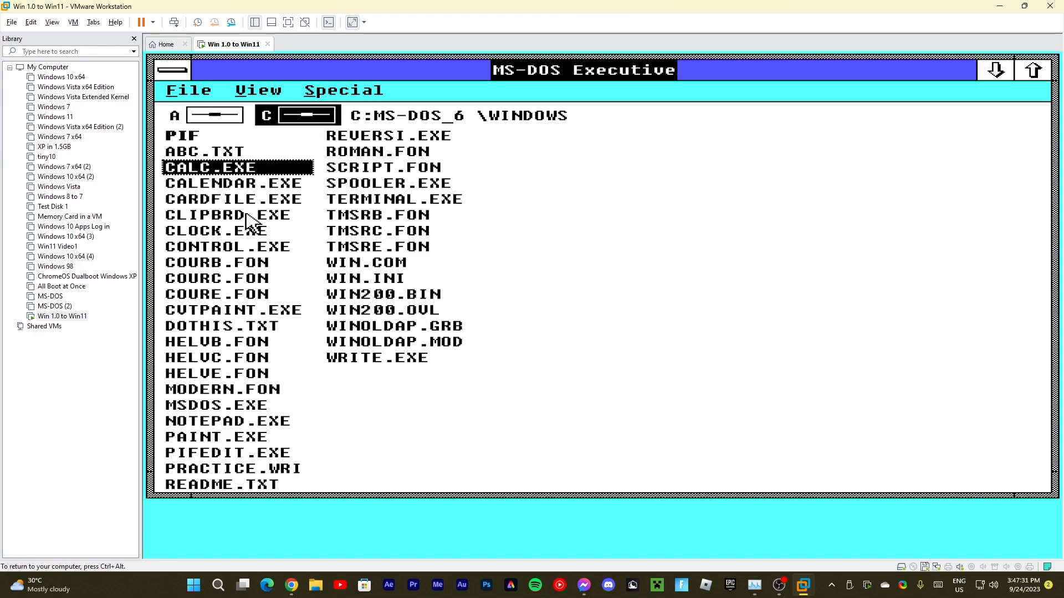
{"action": "key", "text": "Up"}
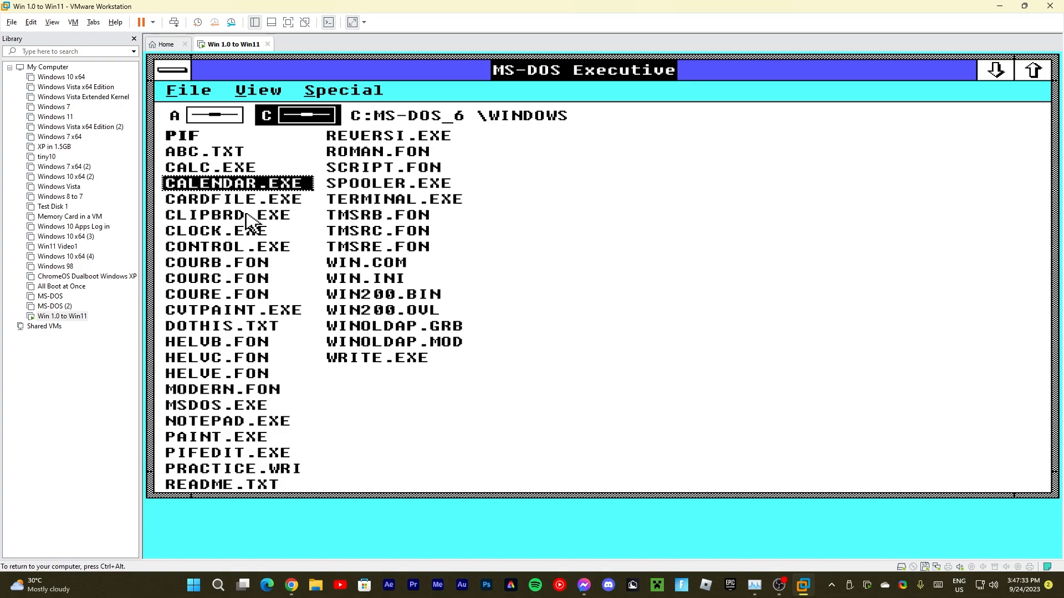
{"action": "left_click", "coordinate": [247, 219]}
{"action": "key", "text": "Right"}
{"action": "key", "text": "Left"}
{"action": "key", "text": "Down"}
{"action": "key", "text": "Down"}
{"action": "key", "text": "Up"}
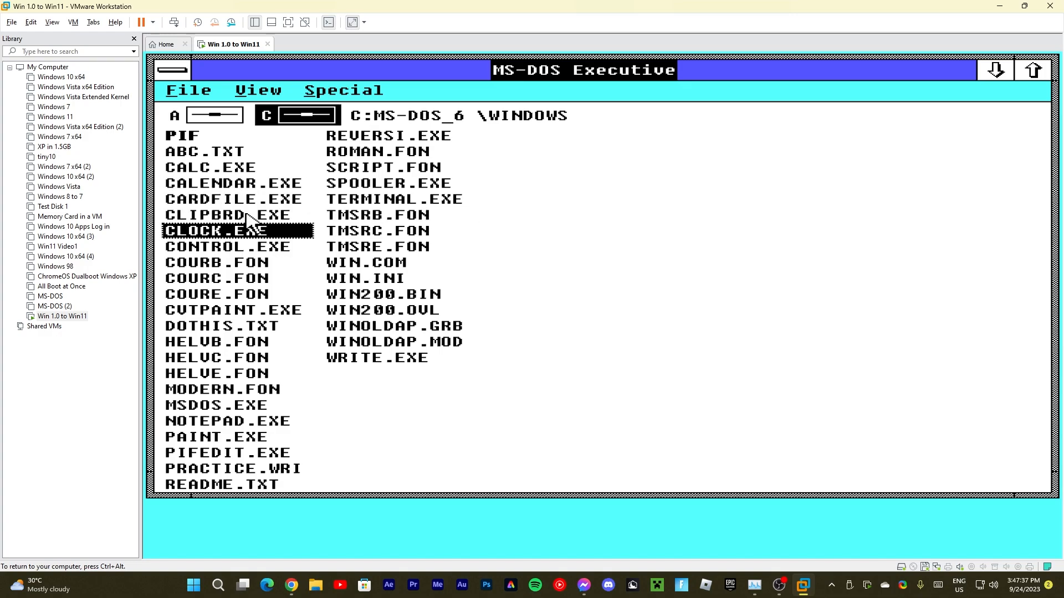
- Run Clock, move its window lower down the screen, then close it
{"action": "key", "text": "Return"}
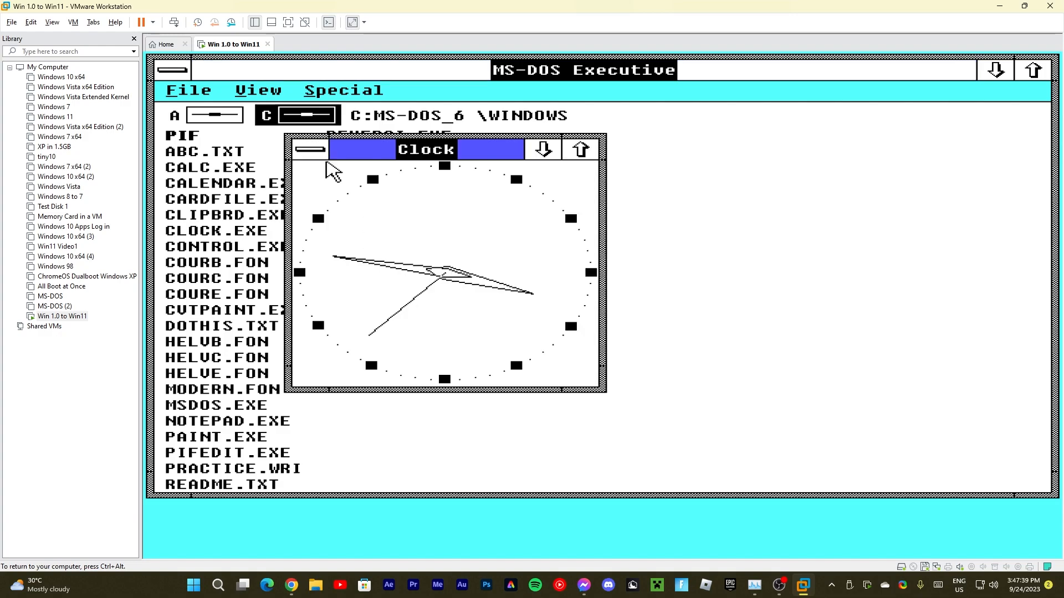
{"action": "left_click_drag", "start_coordinate": [374, 144], "coordinate": [284, 438]}
{"action": "left_click", "coordinate": [239, 439]}
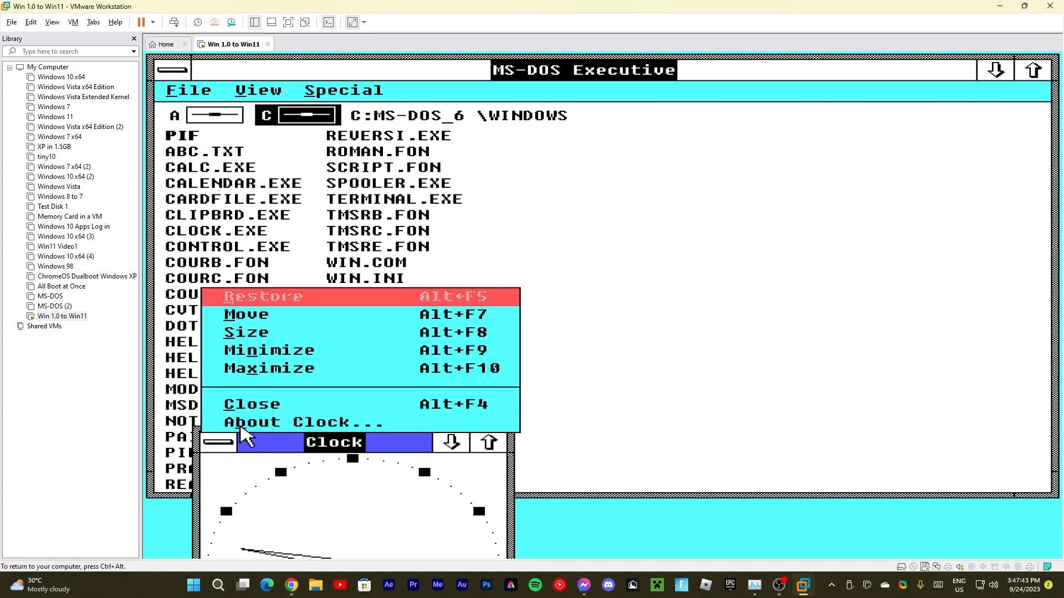
{"action": "left_click", "coordinate": [250, 406]}
- Launch Control Panel from CONTROL.EXE and open its Preferences screen colour settings
{"action": "left_click", "coordinate": [253, 249]}
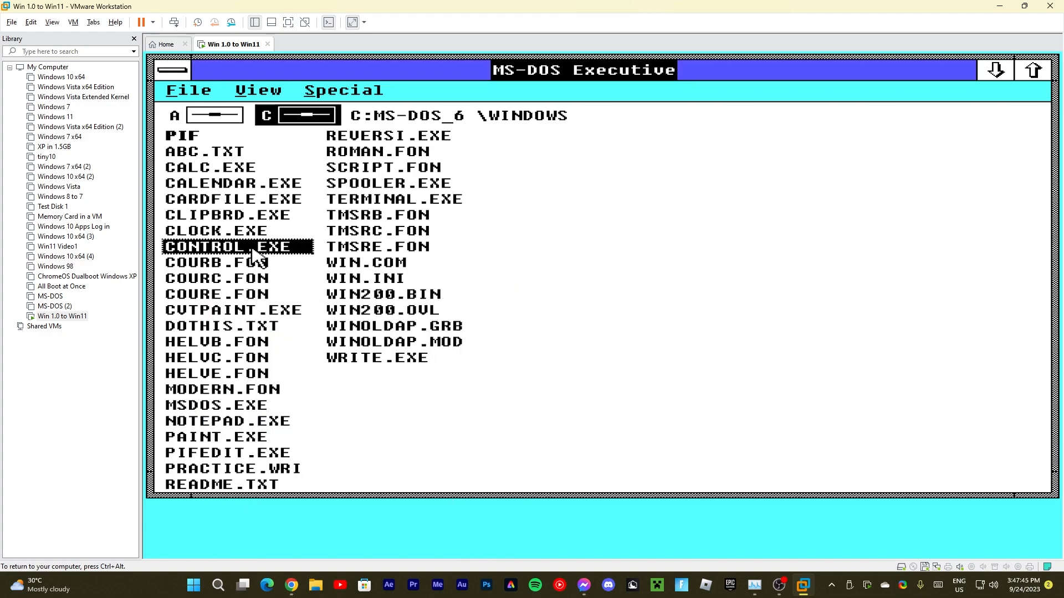
{"action": "double_click", "coordinate": [253, 248]}
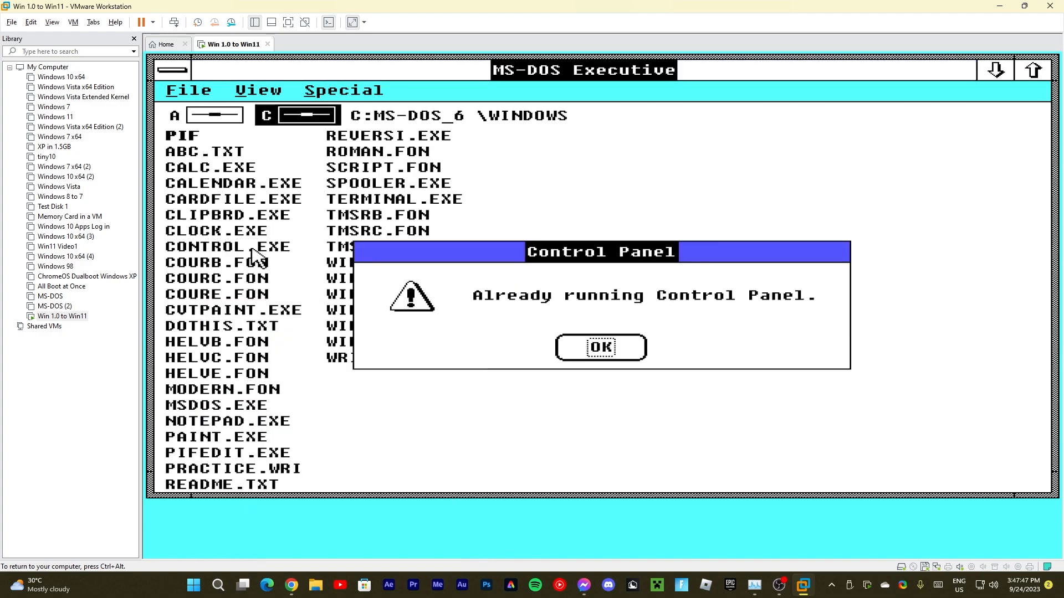
{"action": "left_click", "coordinate": [629, 347]}
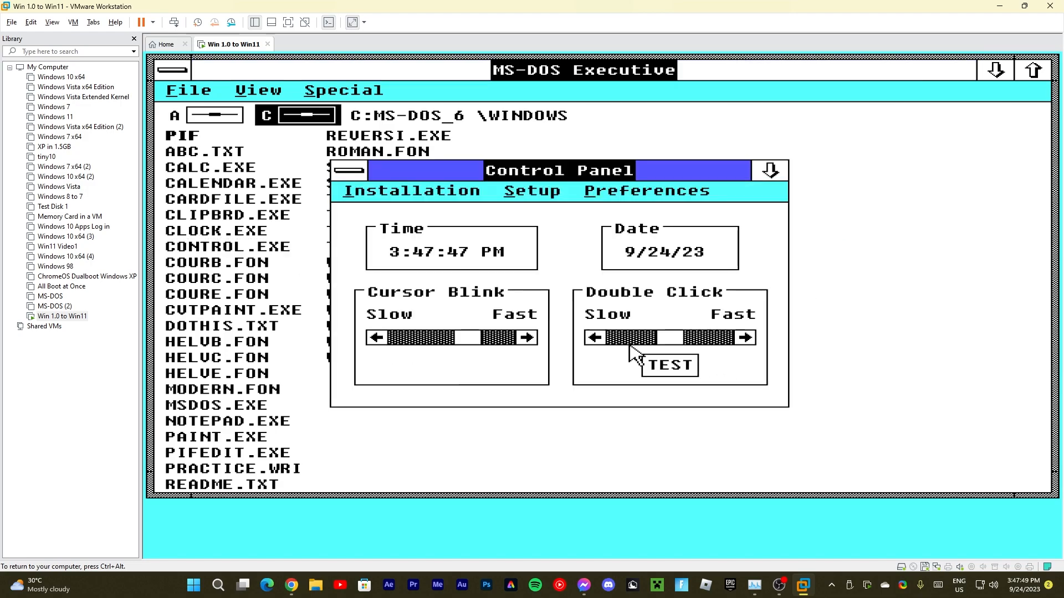
{"action": "left_click", "coordinate": [652, 190]}
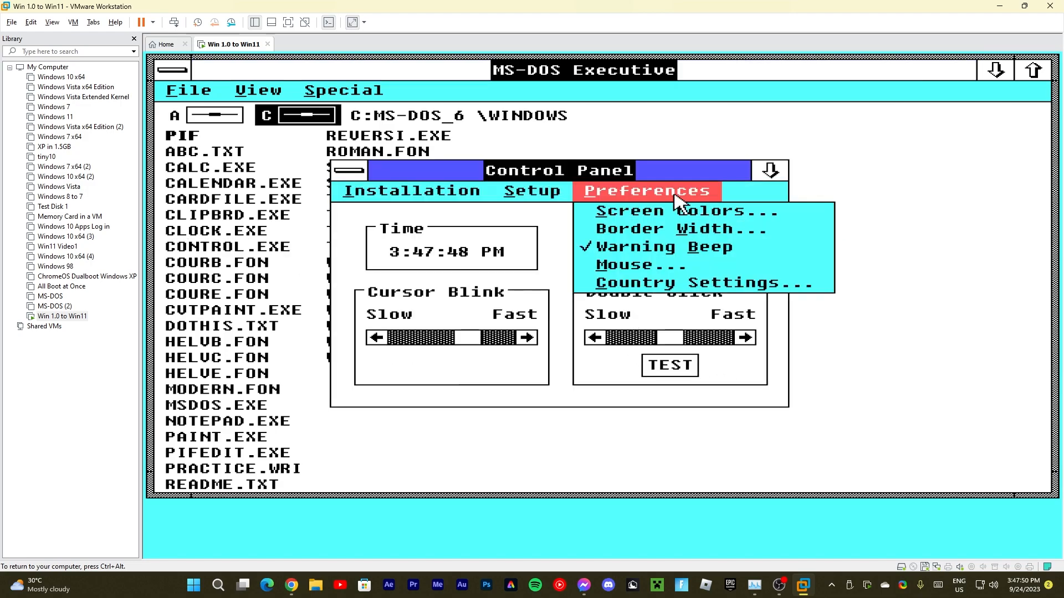
{"action": "left_click", "coordinate": [721, 215]}
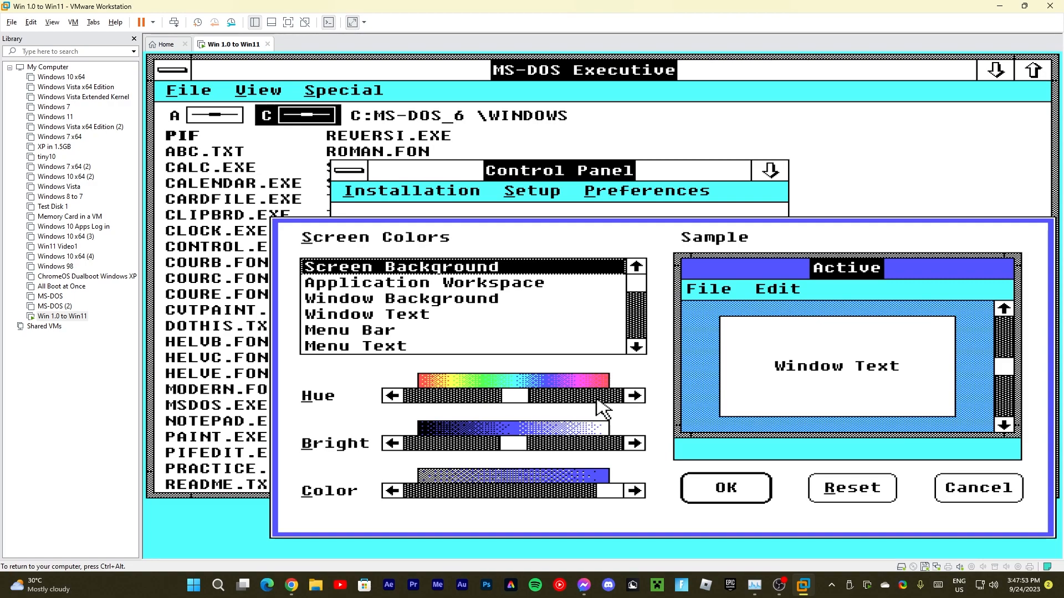
- Experiment with the screen background's hue, brightness and colour sliders
{"action": "left_click_drag", "start_coordinate": [516, 396], "coordinate": [440, 408]}
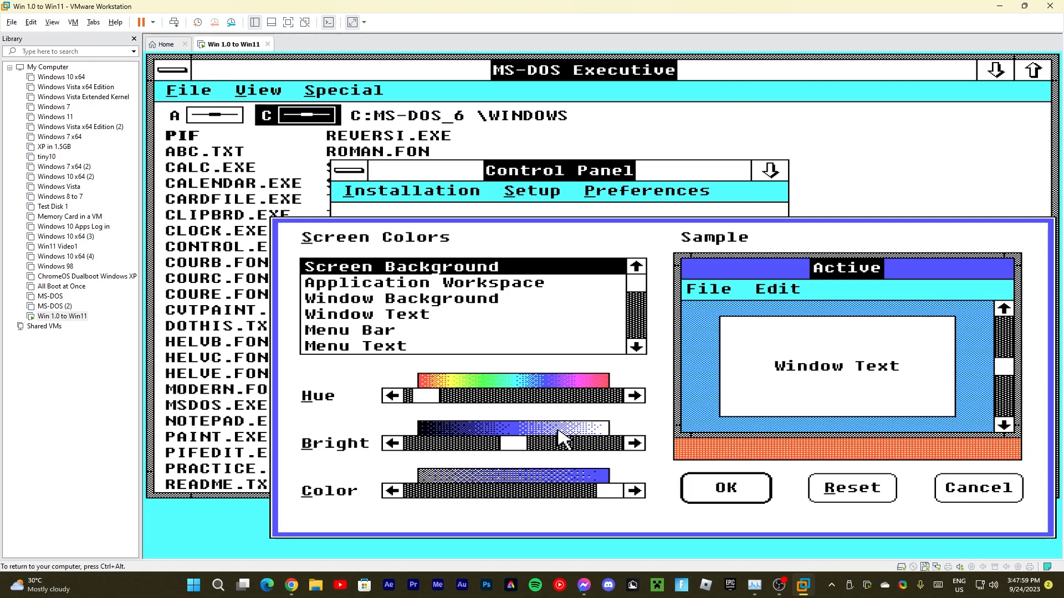
{"action": "left_click_drag", "start_coordinate": [502, 447], "coordinate": [570, 441]}
{"action": "left_click", "coordinate": [532, 450]}
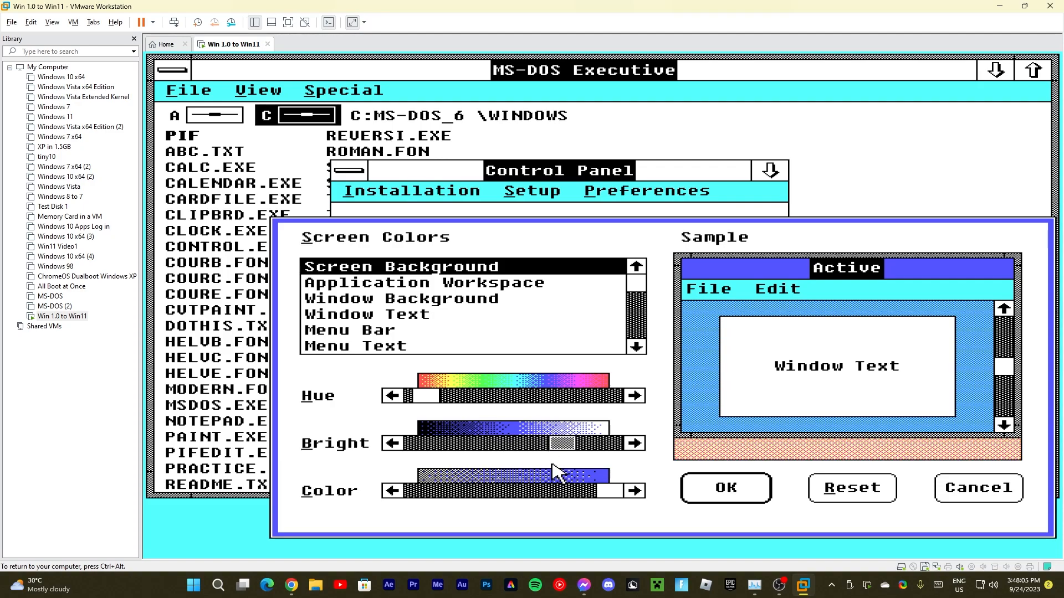
{"action": "left_click_drag", "start_coordinate": [562, 444], "coordinate": [477, 443]}
{"action": "left_click_drag", "start_coordinate": [606, 487], "coordinate": [651, 525]}
- Shift the Window Text hue and raise its colour saturation fully
{"action": "left_click", "coordinate": [355, 285]}
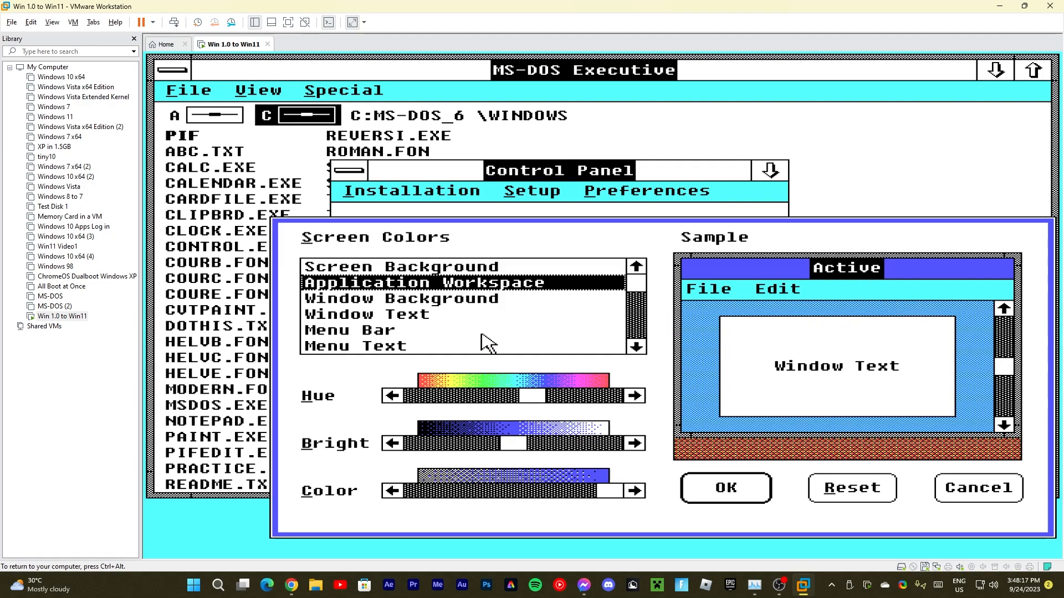
{"action": "left_click", "coordinate": [424, 317]}
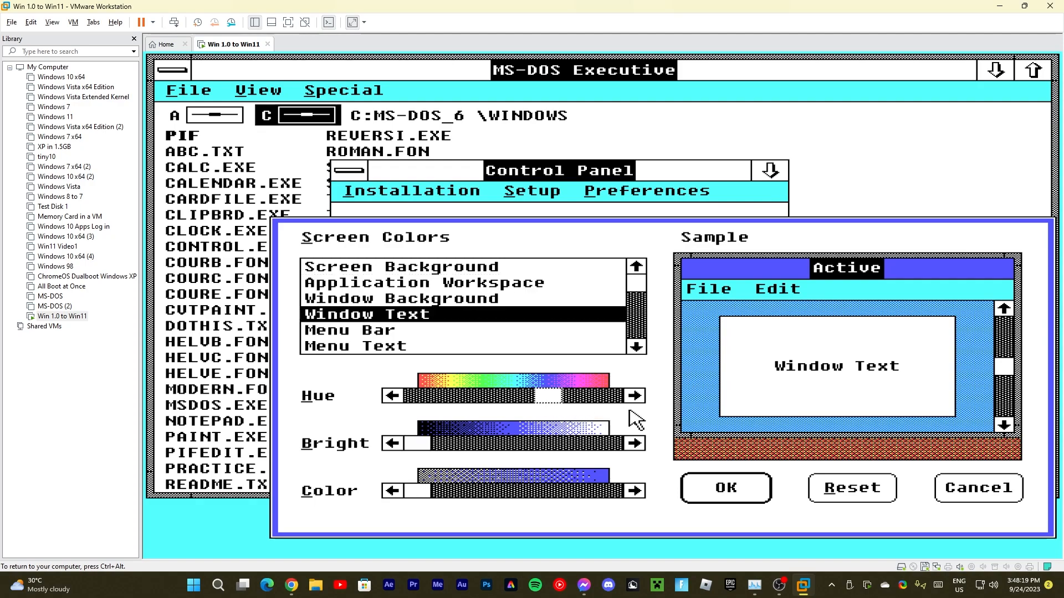
{"action": "left_click_drag", "start_coordinate": [541, 395], "coordinate": [495, 395]}
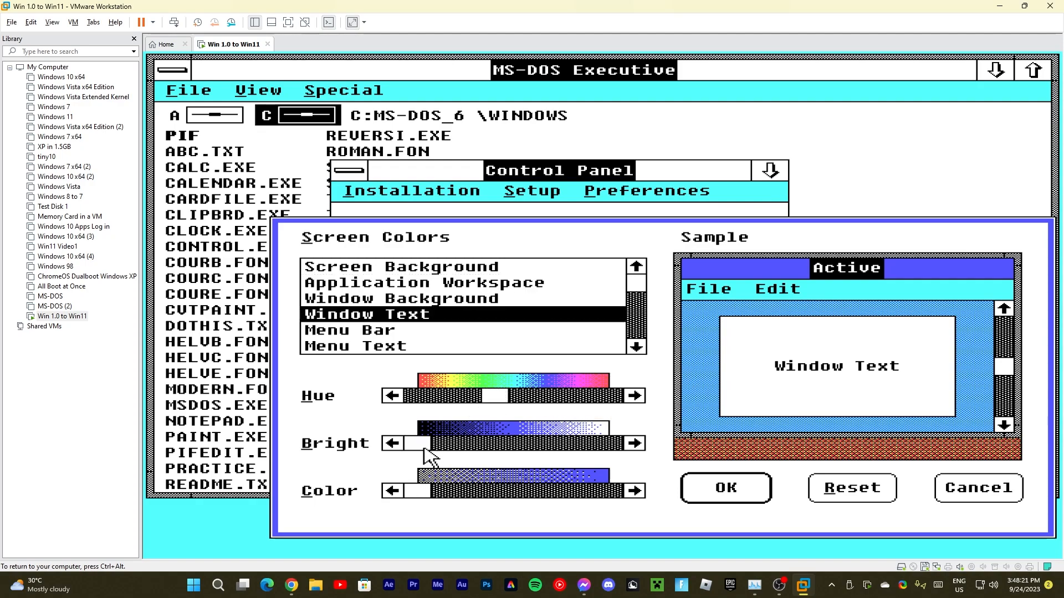
{"action": "left_click_drag", "start_coordinate": [421, 491], "coordinate": [653, 505]}
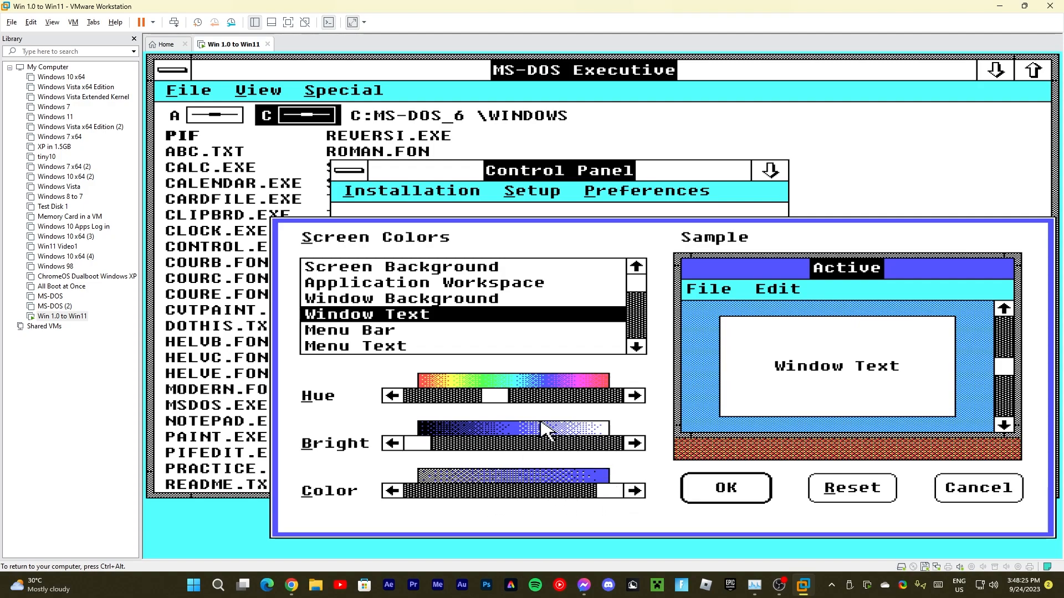
- Turn the Application Workspace magenta
{"action": "left_click", "coordinate": [382, 346]}
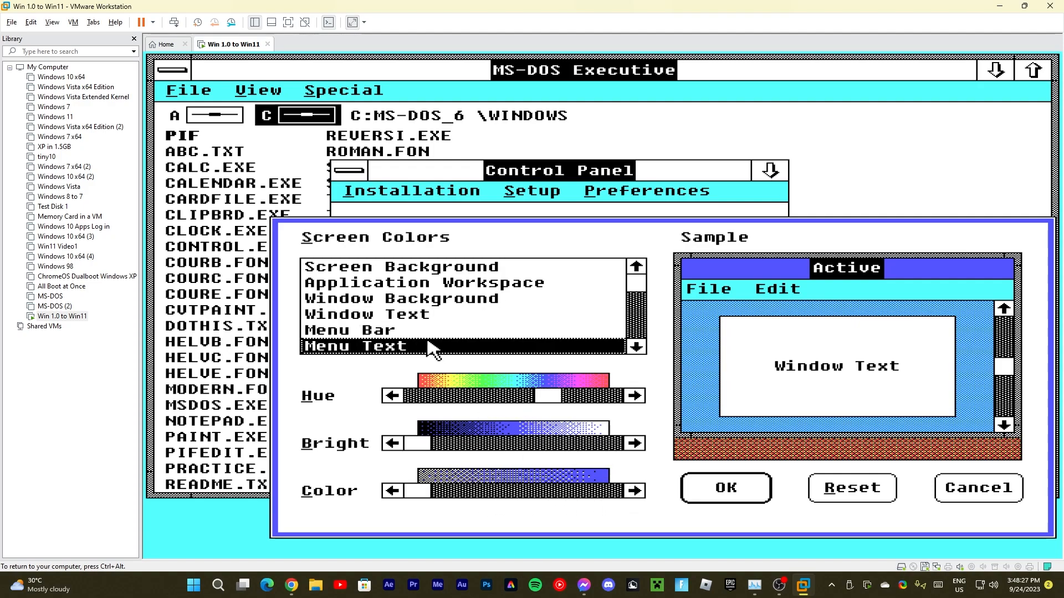
{"action": "left_click_drag", "start_coordinate": [394, 301], "coordinate": [386, 287]}
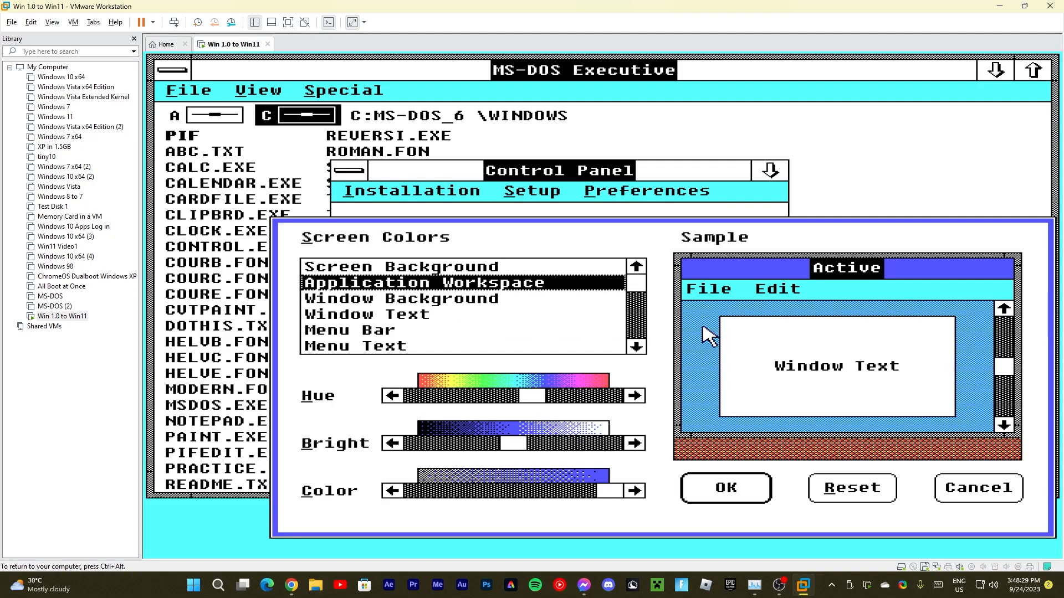
{"action": "left_click_drag", "start_coordinate": [529, 395], "coordinate": [495, 400]}
- Set the Window Background to cyan using its hue, brightness and colour sliders
{"action": "left_click", "coordinate": [429, 300]}
{"action": "mouse_move", "coordinate": [607, 442]}
{"action": "left_mouse_down"}
{"action": "mouse_move", "coordinate": [491, 430]}
{"action": "mouse_move", "coordinate": [560, 462]}
{"action": "mouse_move", "coordinate": [643, 464]}
{"action": "mouse_move", "coordinate": [600, 437]}
{"action": "left_mouse_up"}
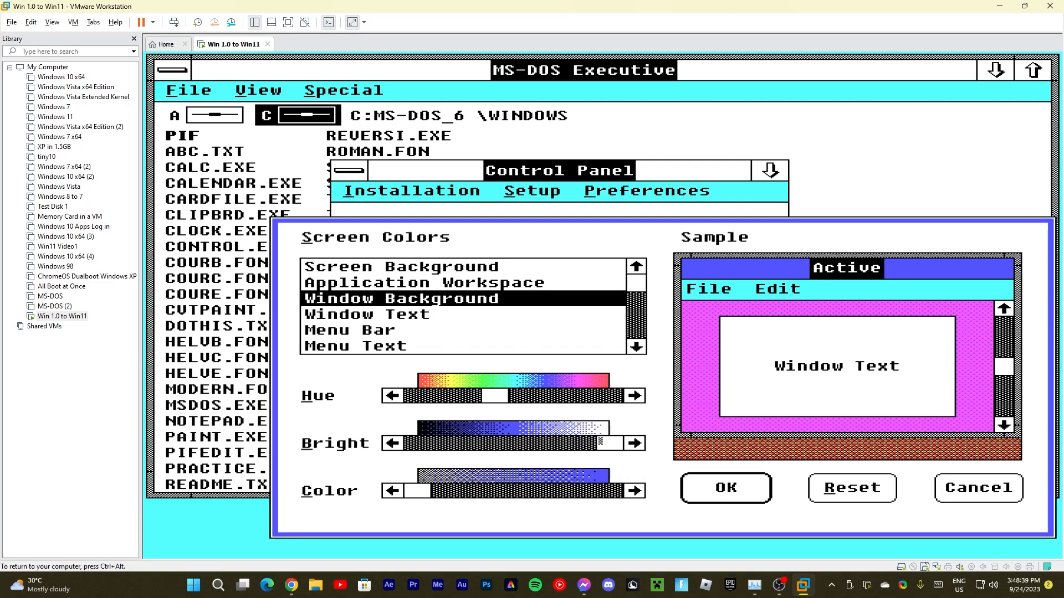
{"action": "left_click_drag", "start_coordinate": [497, 404], "coordinate": [527, 411]}
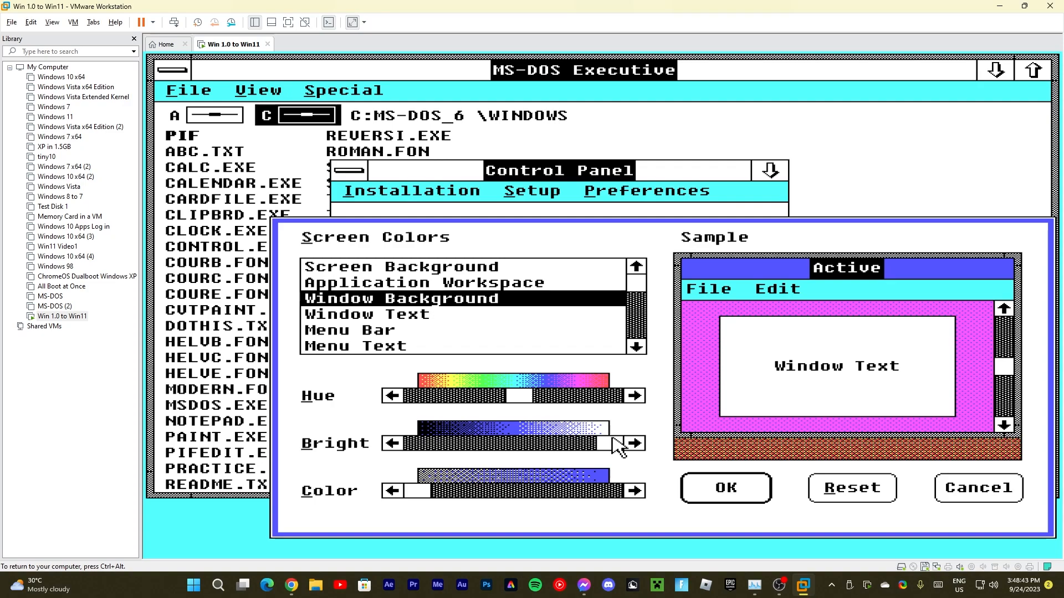
{"action": "left_click_drag", "start_coordinate": [394, 443], "coordinate": [393, 443]}
{"action": "left_click", "coordinate": [394, 443]}
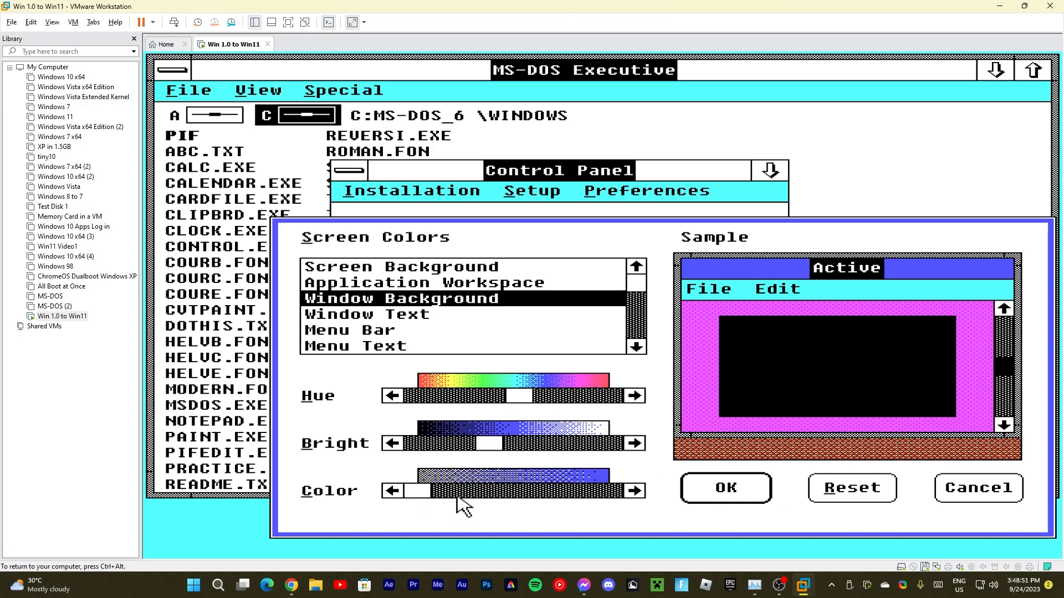
{"action": "left_click", "coordinate": [479, 491]}
{"action": "left_click", "coordinate": [501, 489]}
{"action": "left_click", "coordinate": [532, 488]}
{"action": "left_click", "coordinate": [546, 488]}
{"action": "left_click", "coordinate": [560, 488]}
{"action": "left_click", "coordinate": [609, 491]}
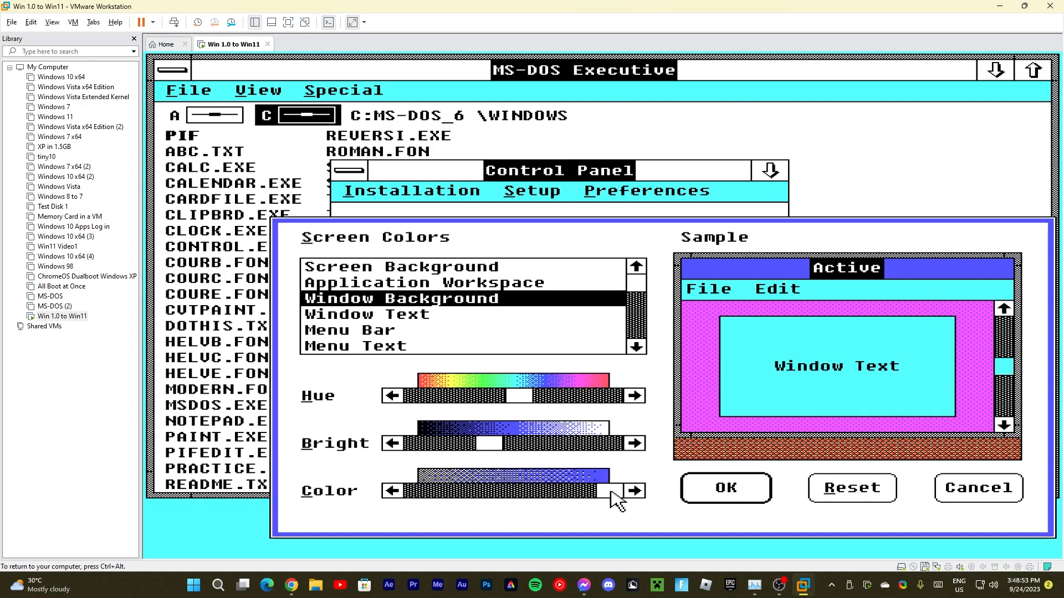
- Tweak the Window Text brightness and shift the Menu Bar's colour toward yellow
{"action": "left_click", "coordinate": [410, 316]}
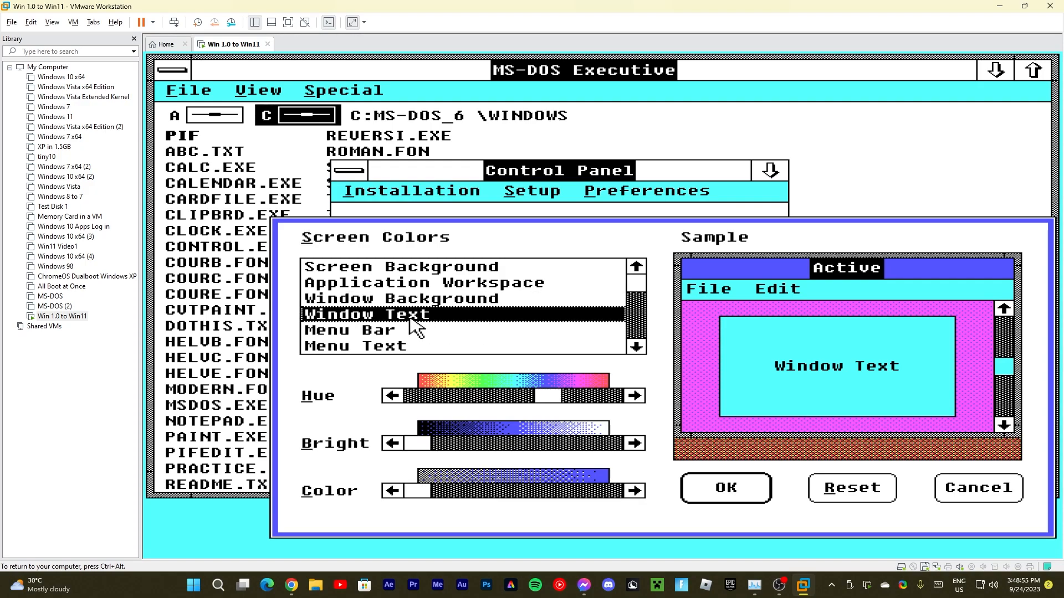
{"action": "left_click_drag", "start_coordinate": [427, 441], "coordinate": [486, 439]}
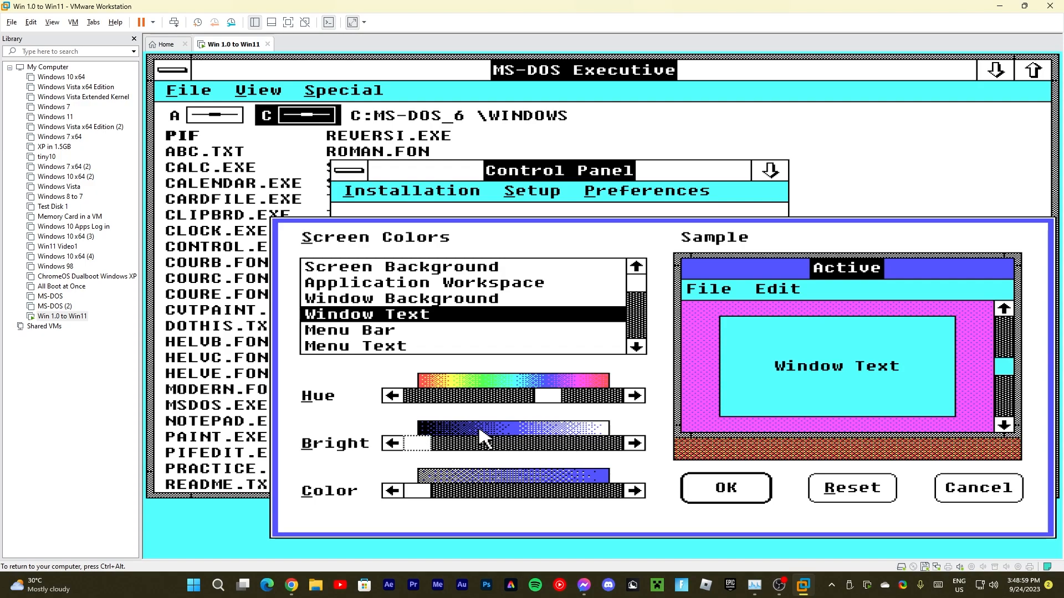
{"action": "left_click", "coordinate": [377, 347]}
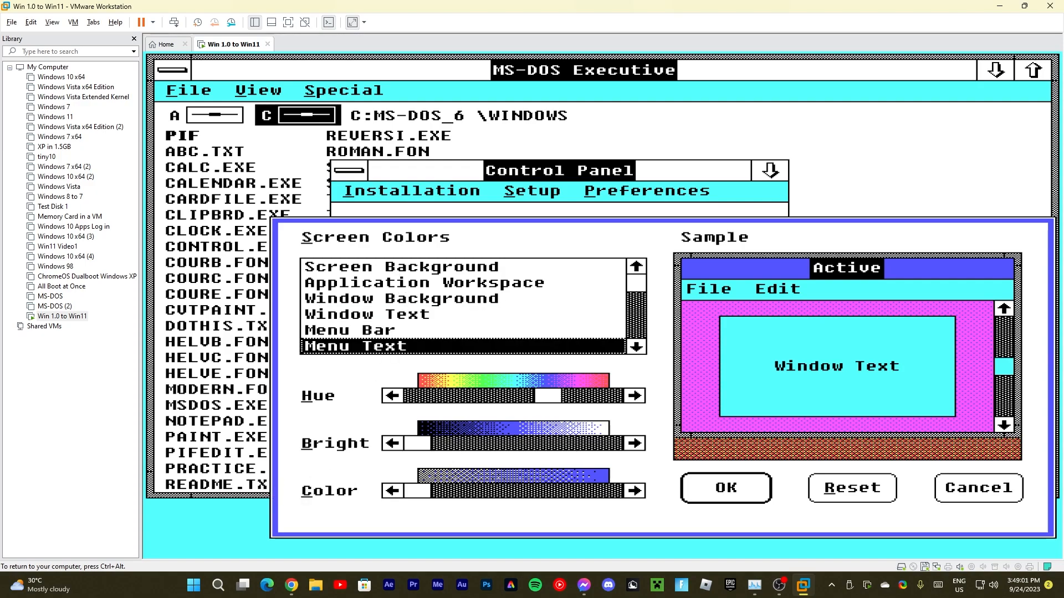
{"action": "left_click", "coordinate": [385, 333]}
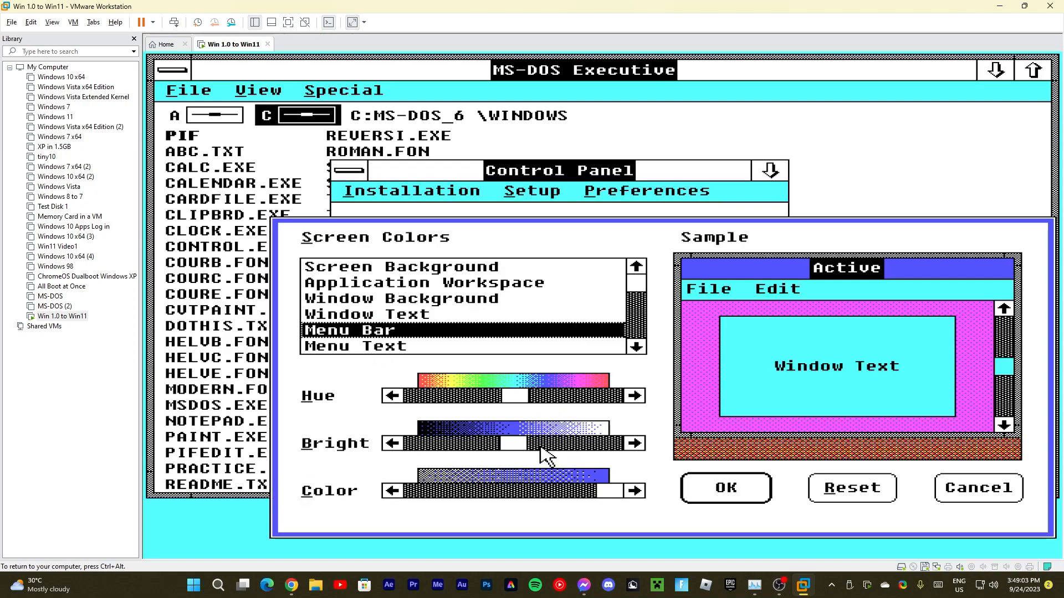
{"action": "left_click", "coordinate": [625, 491]}
{"action": "left_click_drag", "start_coordinate": [523, 400], "coordinate": [455, 400]}
- Finish the yellow Menu Bar, check Menu and Title Bar Text, and apply the scheme
{"action": "left_click", "coordinate": [366, 347]}
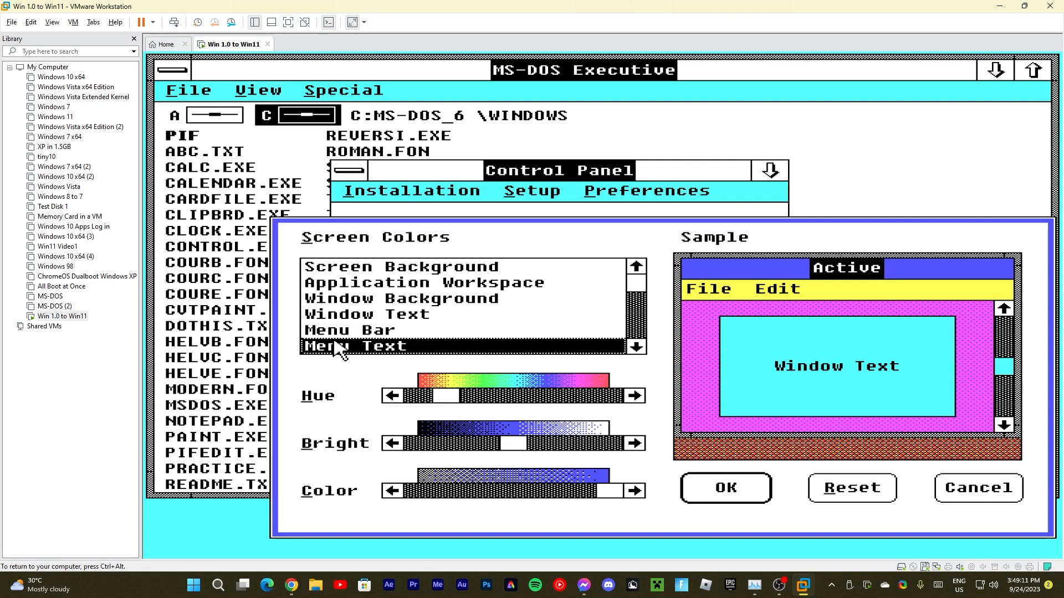
{"action": "left_click", "coordinate": [617, 335]}
{"action": "left_click", "coordinate": [639, 344]}
{"action": "left_click", "coordinate": [641, 344]}
{"action": "left_click", "coordinate": [641, 344]}
{"action": "left_click", "coordinate": [401, 301]}
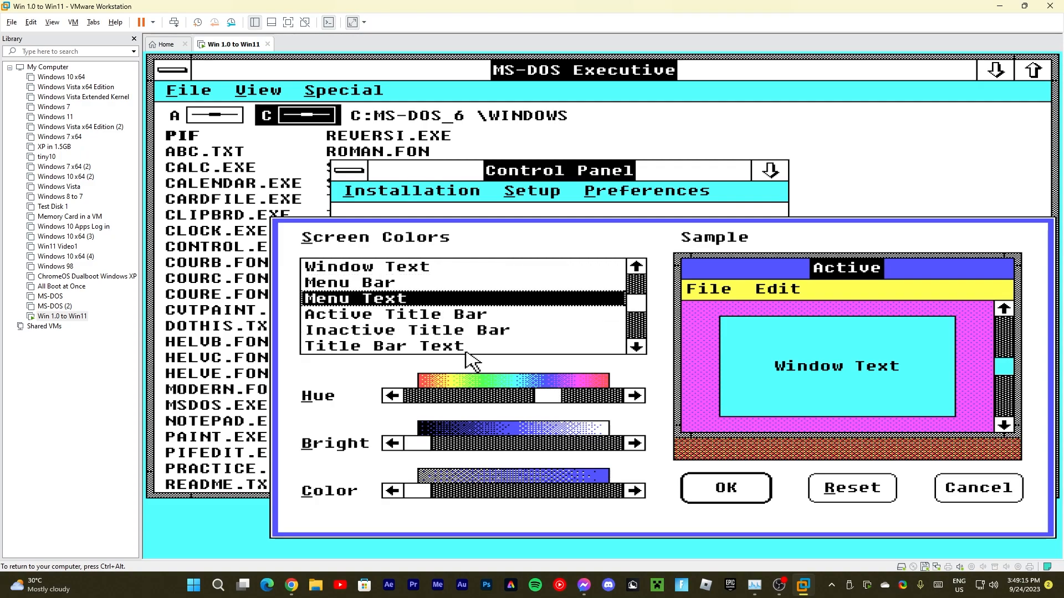
{"action": "left_click", "coordinate": [409, 348]}
{"action": "left_click", "coordinate": [736, 495]}
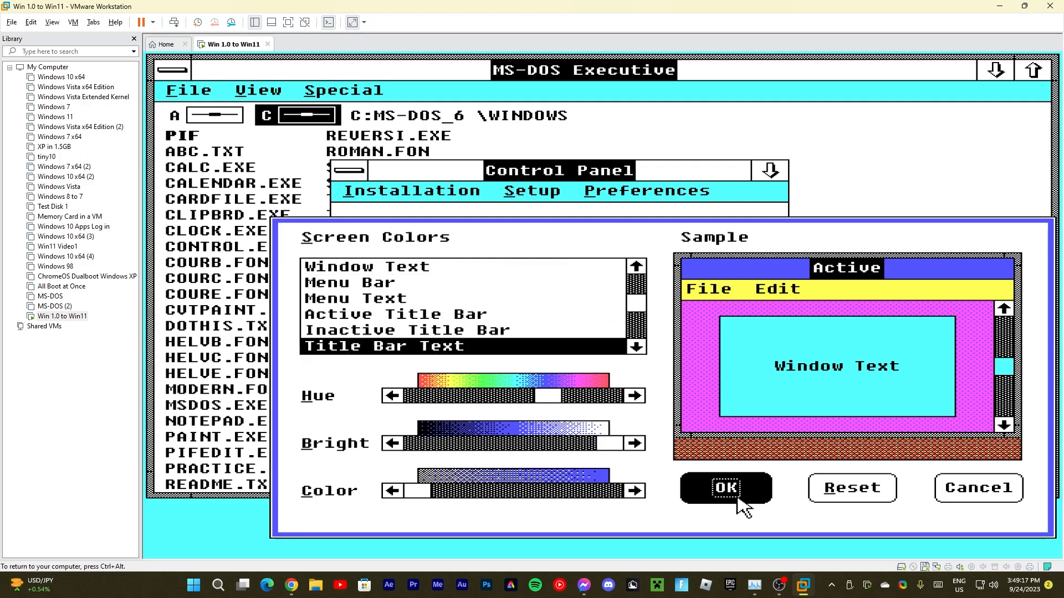
{"action": "left_click", "coordinate": [467, 154]}
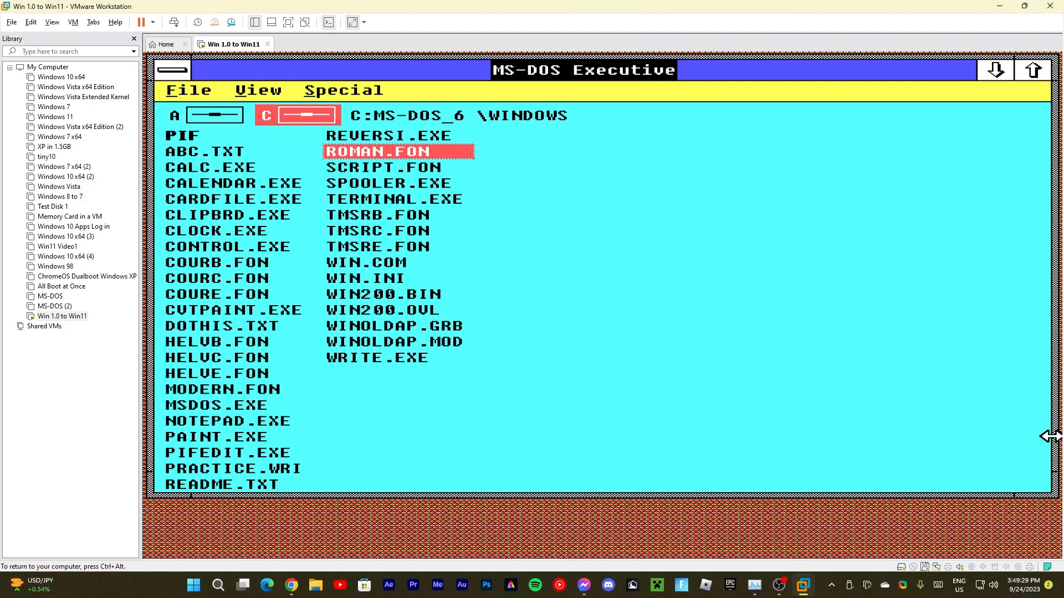
{"action": "key", "text": "ctrl+alt"}
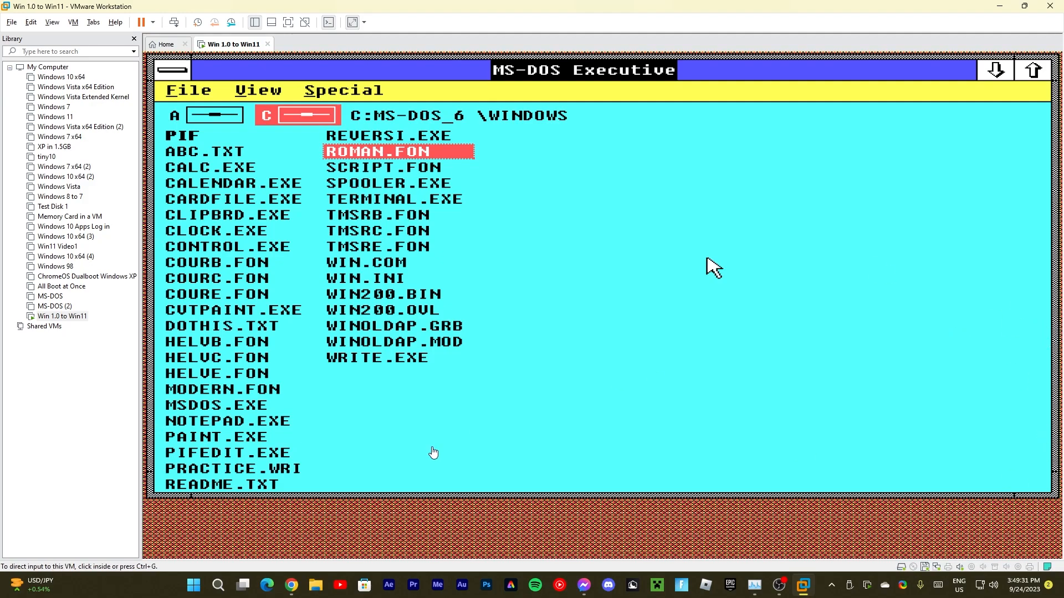
{"action": "left_click", "coordinate": [294, 583]}
{"action": "left_click", "coordinate": [292, 585]}
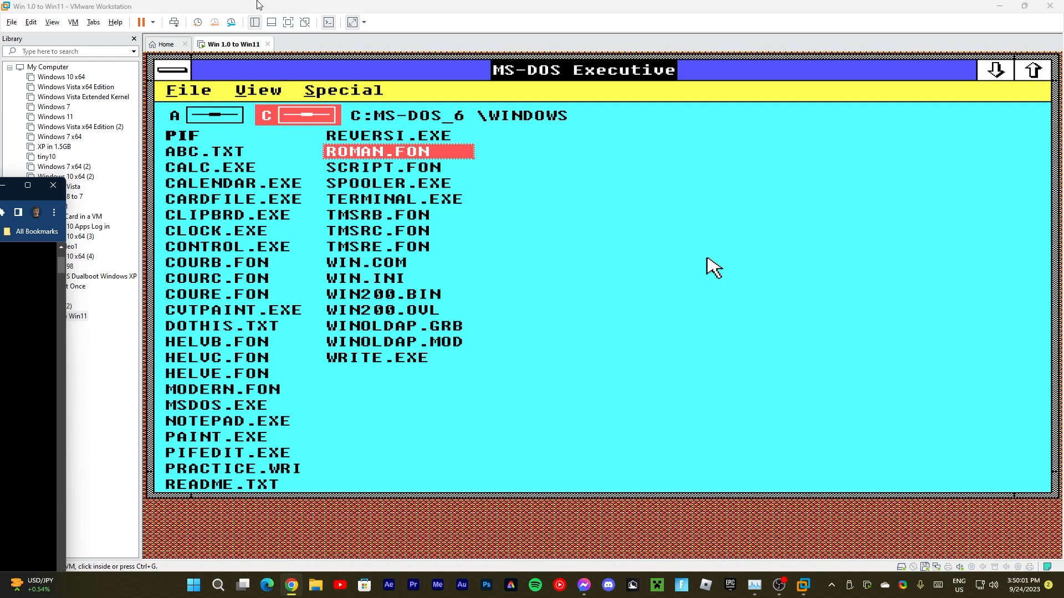
{"action": "left_click", "coordinate": [4, 185]}
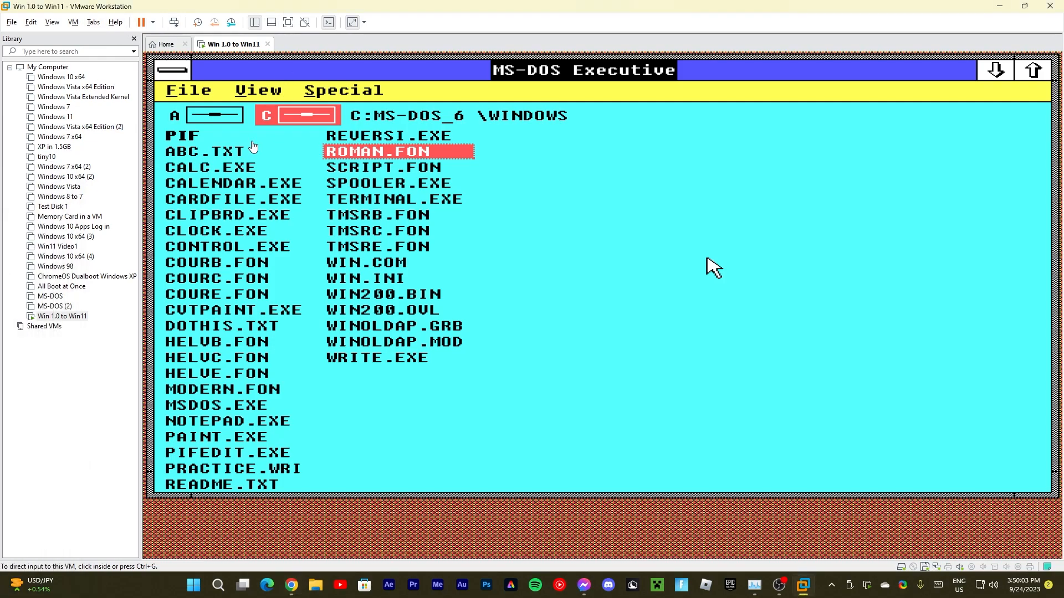
- Open the VM's floppy drive settings from the Removable Devices menu
{"action": "left_click", "coordinate": [73, 22]}
{"action": "mouse_move", "coordinate": [122, 49]}
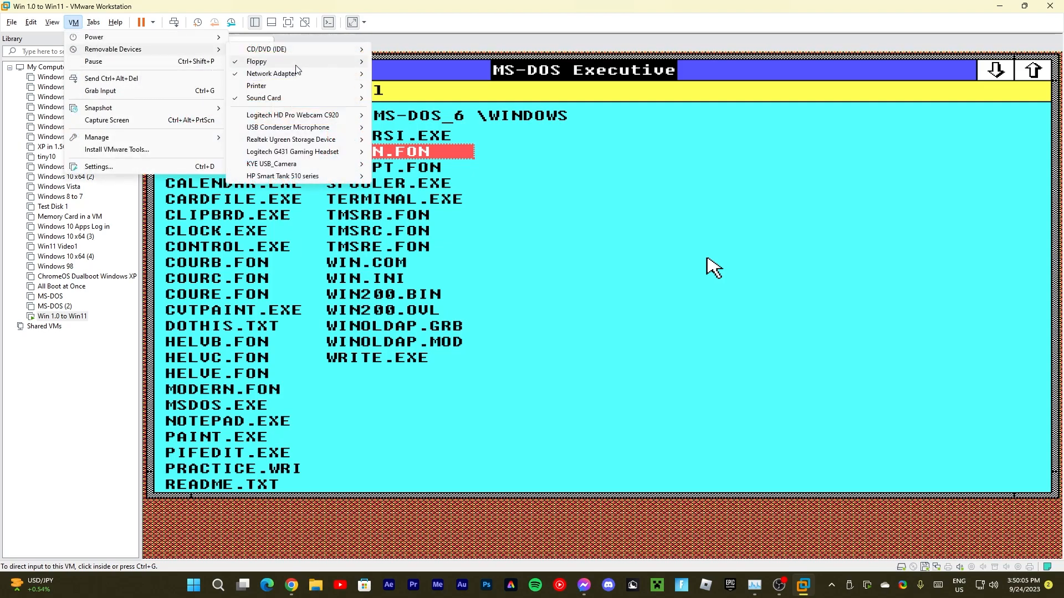
{"action": "mouse_move", "coordinate": [288, 49]}
{"action": "mouse_move", "coordinate": [358, 61]}
{"action": "left_click", "coordinate": [405, 74]}
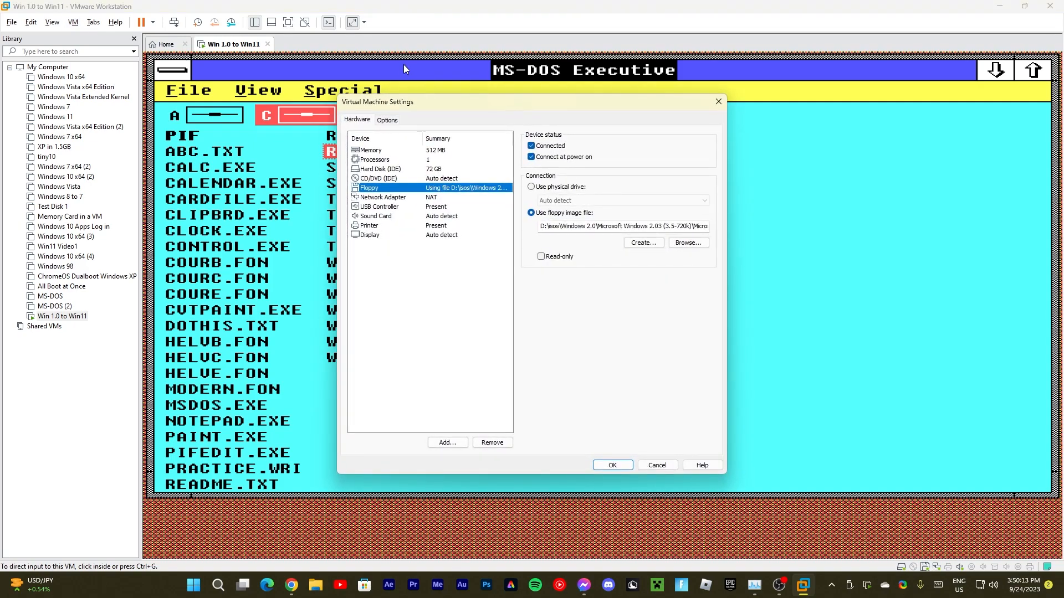
- Browse to Disk01.img in the Windows 3.1 folder and apply it as the floppy image
{"action": "left_click", "coordinate": [687, 242]}
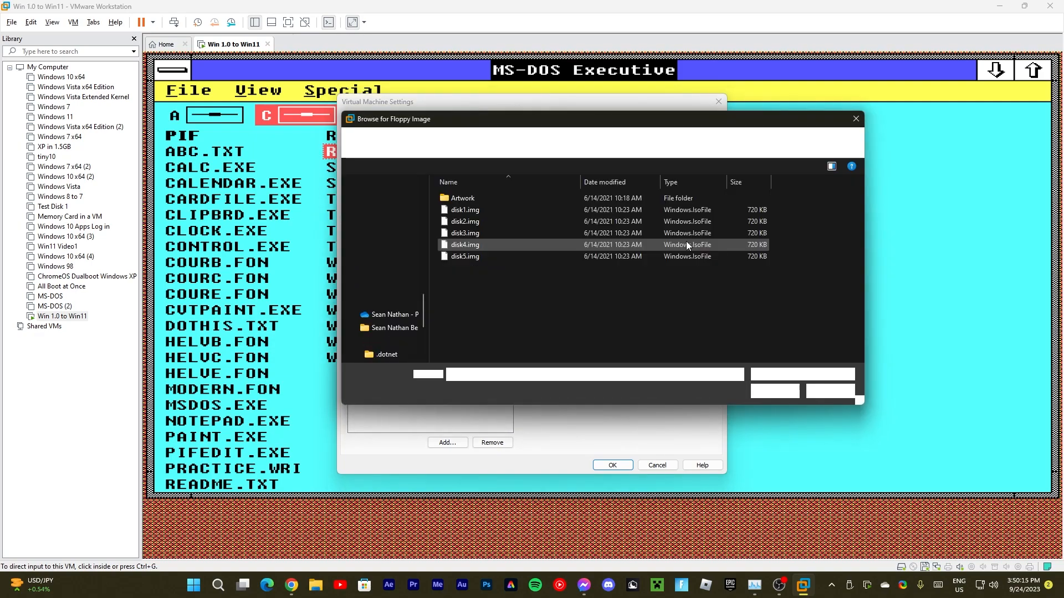
{"action": "left_click", "coordinate": [527, 144]}
{"action": "left_click", "coordinate": [481, 139]}
{"action": "left_click", "coordinate": [536, 142]}
{"action": "left_click", "coordinate": [523, 217]}
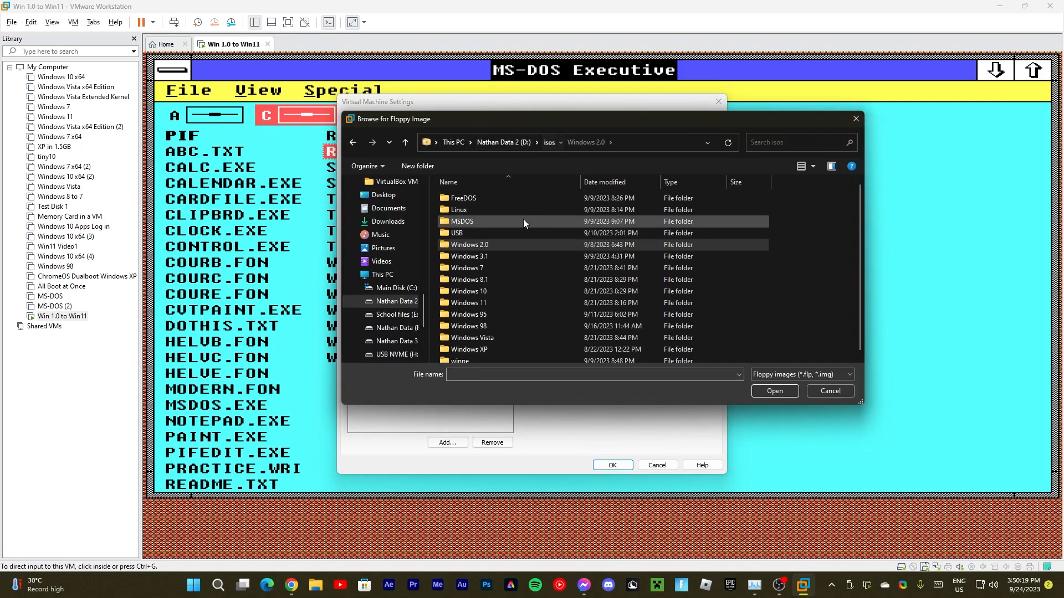
{"action": "double_click", "coordinate": [494, 258]}
{"action": "double_click", "coordinate": [485, 198]}
{"action": "double_click", "coordinate": [487, 201]}
{"action": "left_click", "coordinate": [489, 199]}
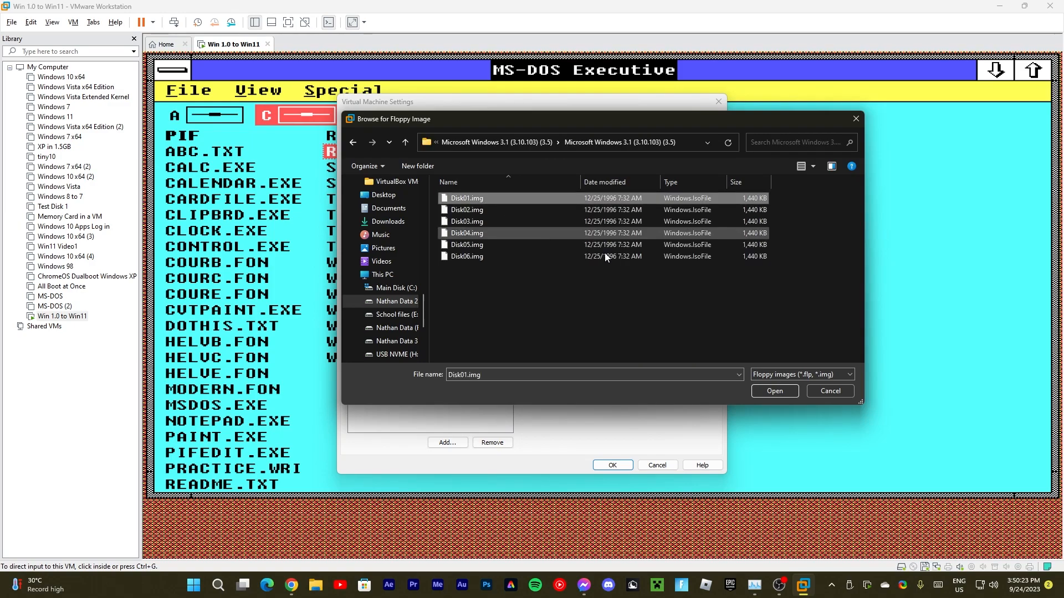
{"action": "left_click", "coordinate": [774, 391]}
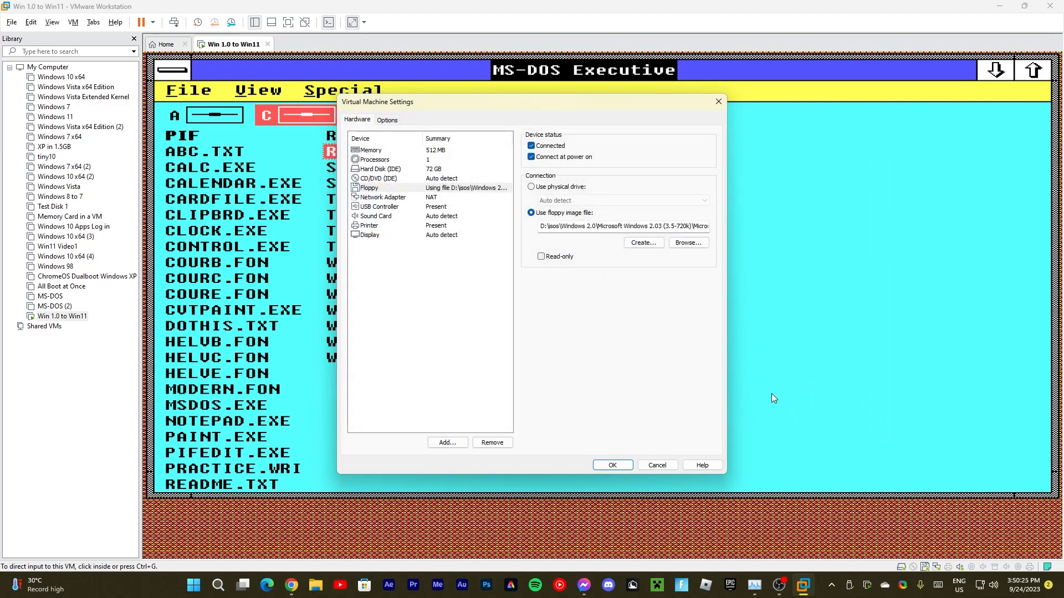
{"action": "left_click", "coordinate": [629, 465]}
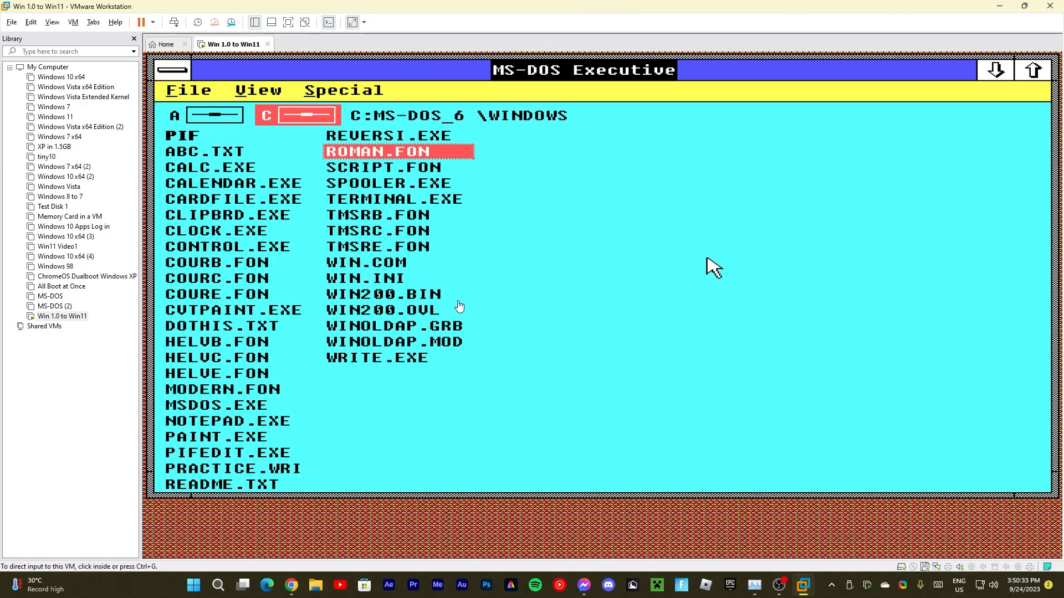
- List drive A's files and run SETUP.EXE twice, dismissing the newer-version-required error each time
{"action": "left_click", "coordinate": [713, 268]}
{"action": "left_click", "coordinate": [237, 117]}
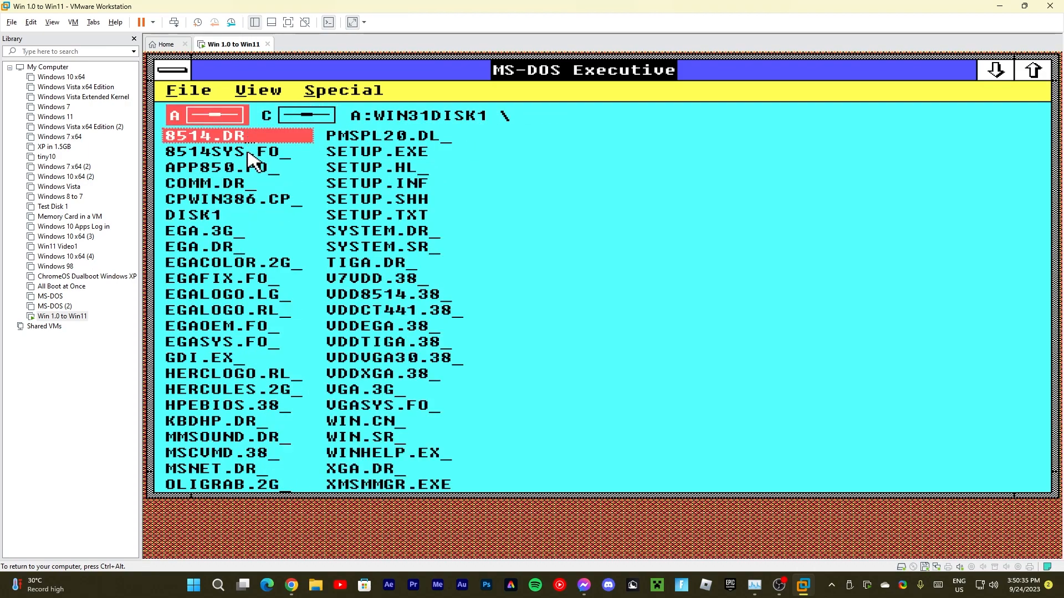
{"action": "left_click", "coordinate": [261, 309]}
{"action": "key", "text": "s"}
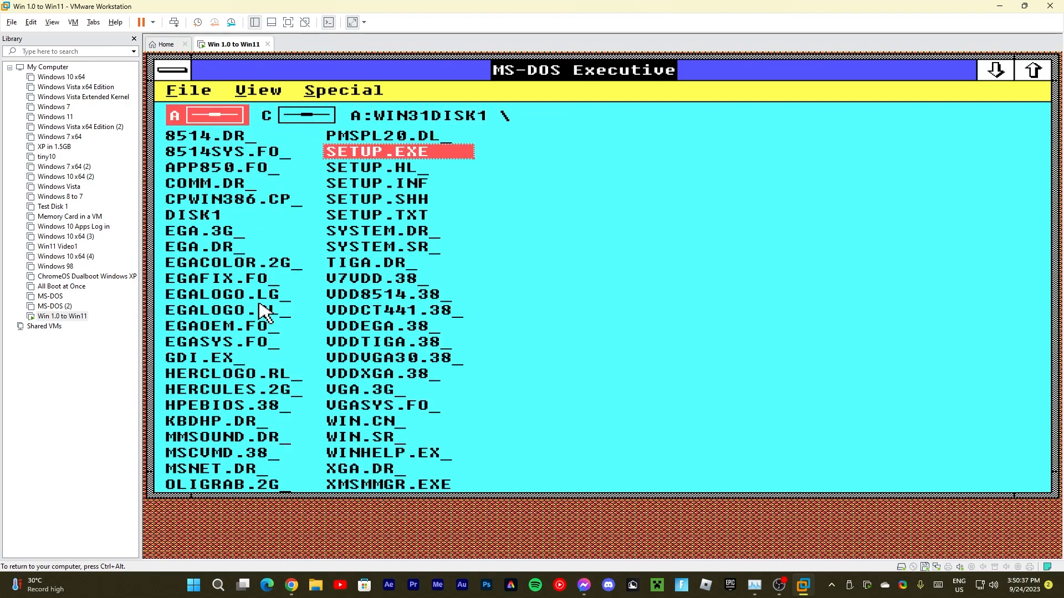
{"action": "key", "text": "Return"}
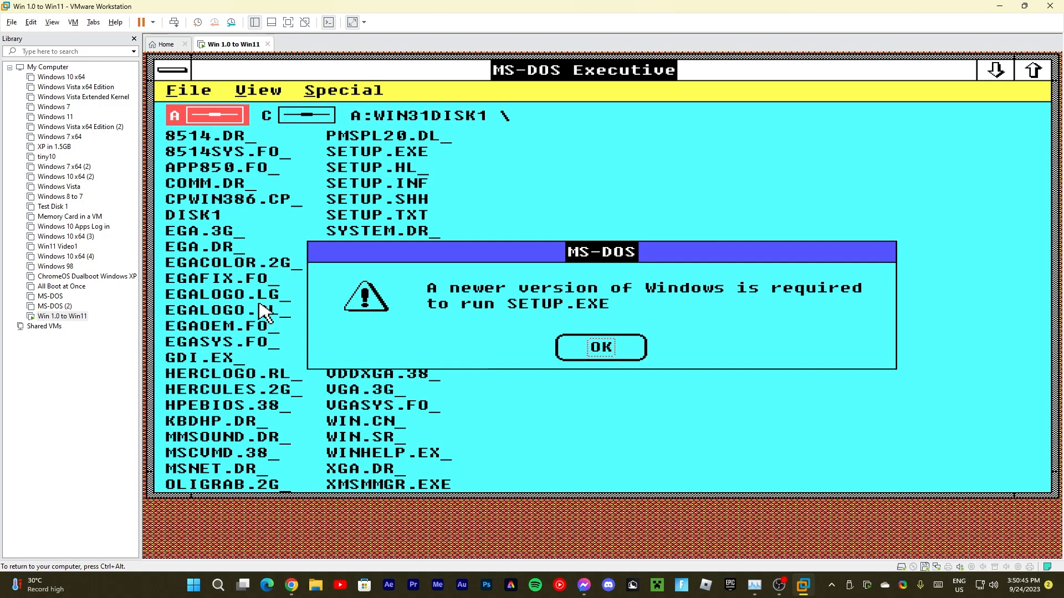
{"action": "key", "text": "Return"}
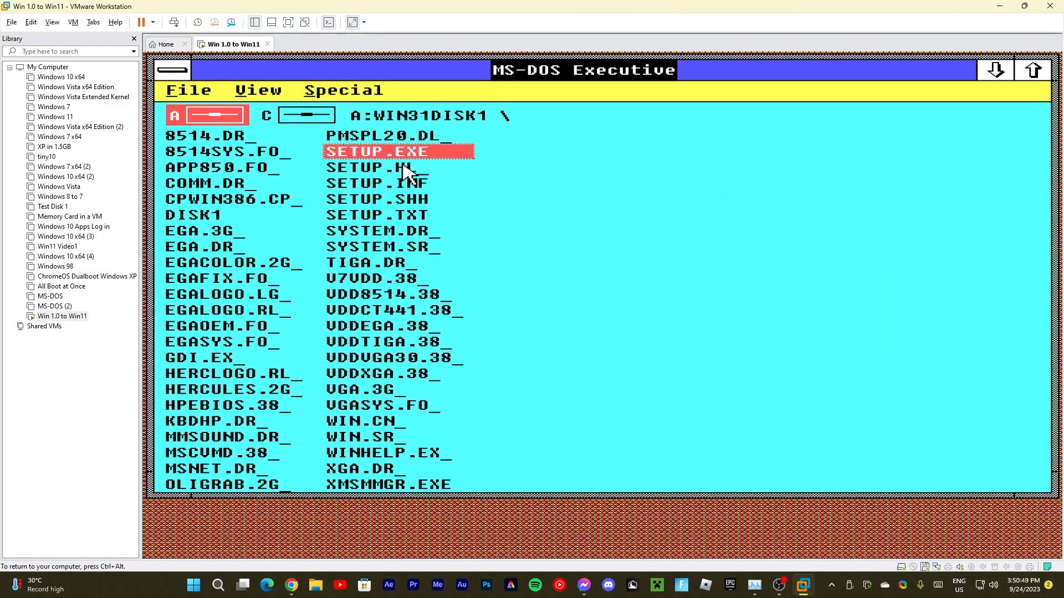
{"action": "key", "text": "Return"}
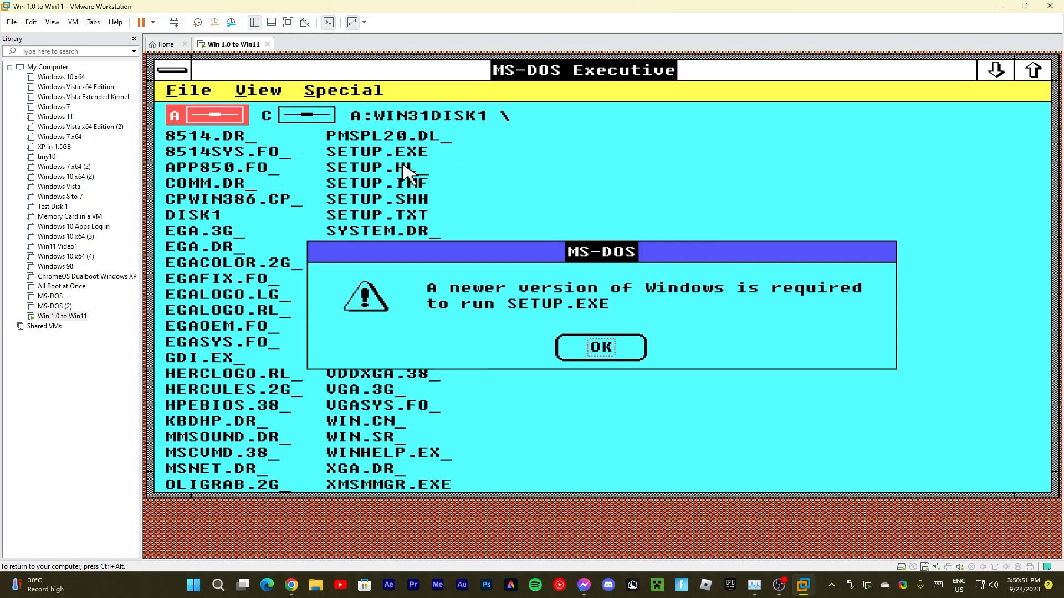
{"action": "key", "text": "Return"}
- Exit Windows from the File menu to the C:\WINDOWS> DOS prompt
{"action": "key", "text": "alt"}
{"action": "key", "text": "f"}
{"action": "key", "text": "Down"}
{"action": "key", "text": "Down"}
{"action": "key", "text": "Down"}
{"action": "key", "text": "Down"}
{"action": "key", "text": "Down"}
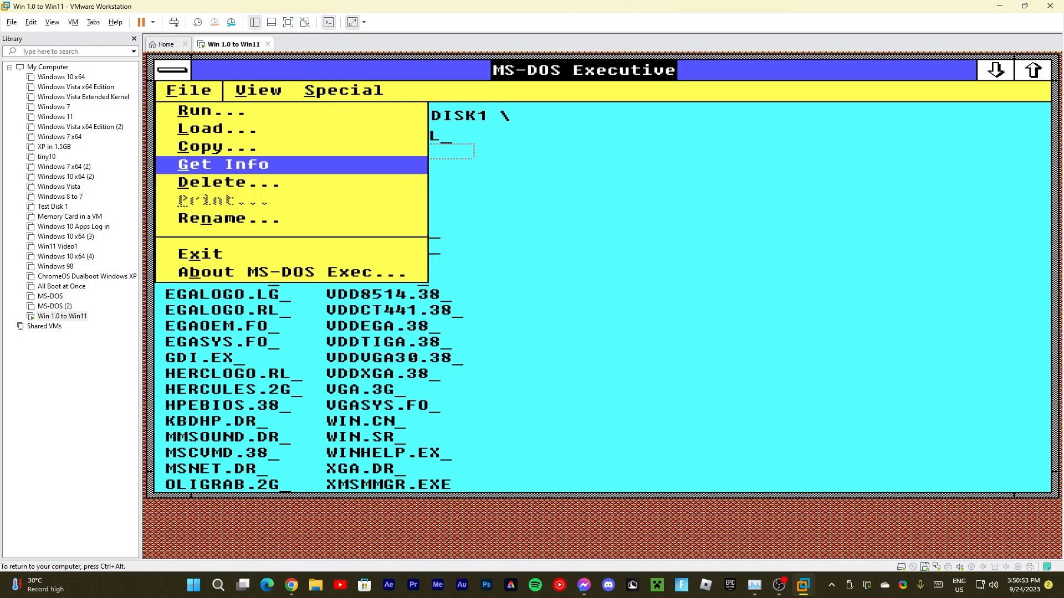
{"action": "key", "text": "Down"}
{"action": "key", "text": "Return"}
- End the Windows session and switch the DOS prompt to drive A:
{"action": "key", "text": "Return"}
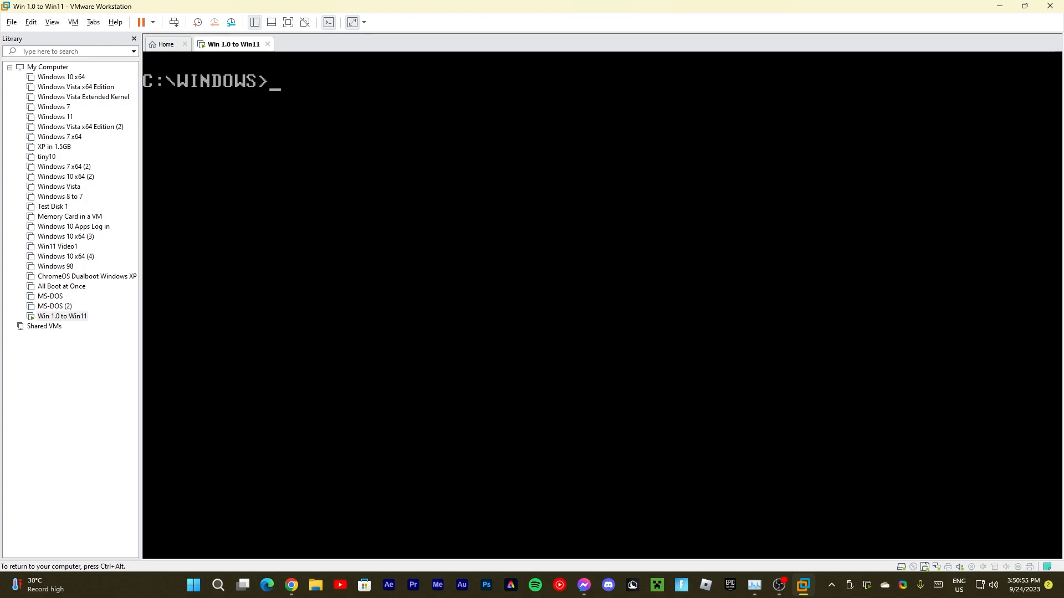
{"action": "type", "text": "a:"}
{"action": "key", "text": "Return"}
{"action": "type", "text": "se"}
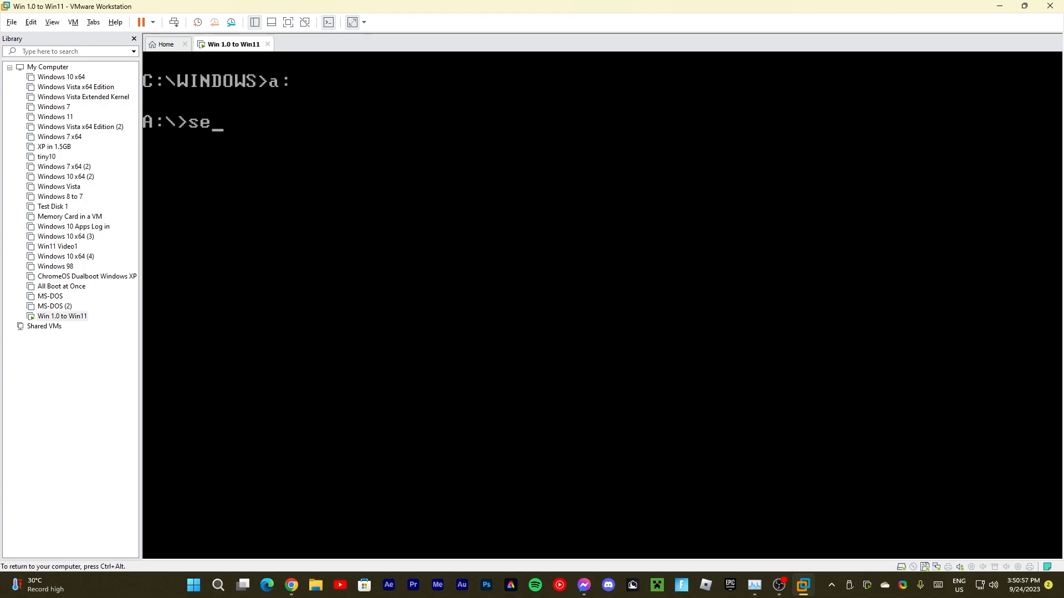
{"action": "type", "text": "typ"}
{"action": "key", "text": "Return"}
- Run setup with Express Setup, then quit with F3 when it refuses to upgrade Windows 2.X
{"action": "type", "text": "setup"}
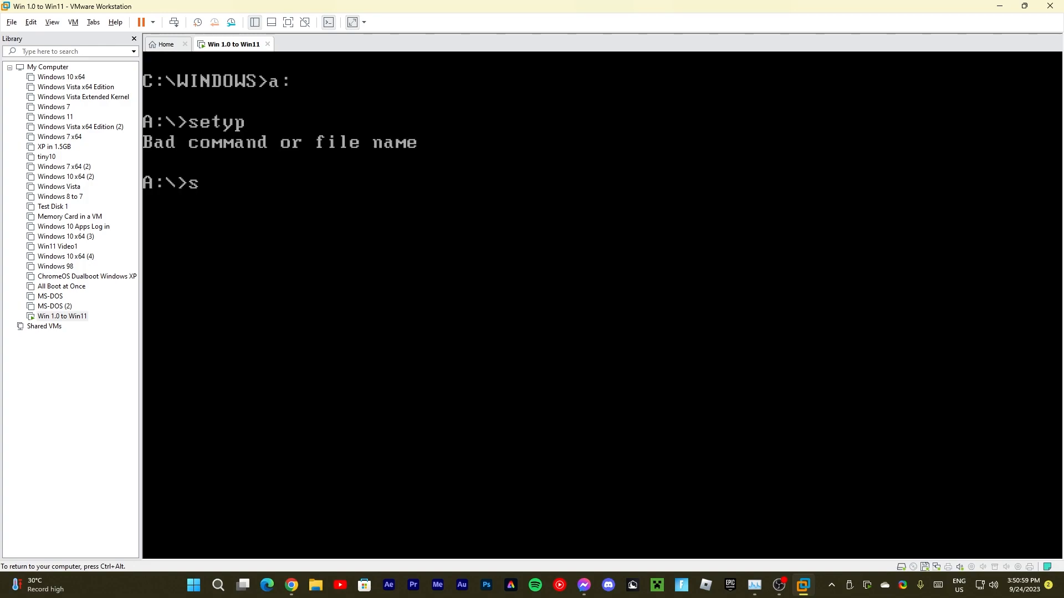
{"action": "key", "text": "Return"}
{"action": "key", "text": "Return"}
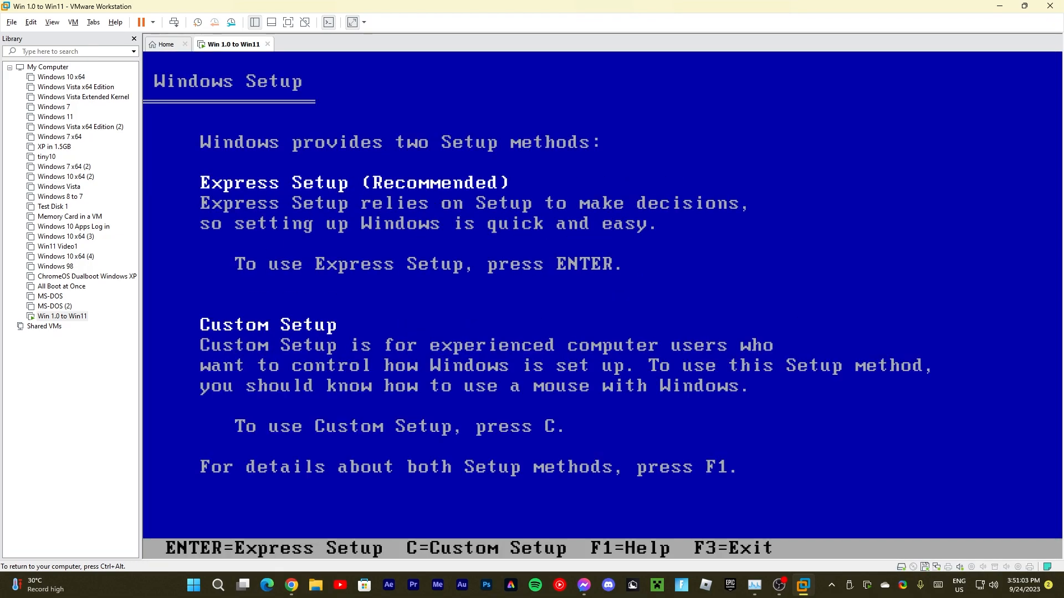
{"action": "key", "text": "Return"}
{"action": "key", "text": "Return"}
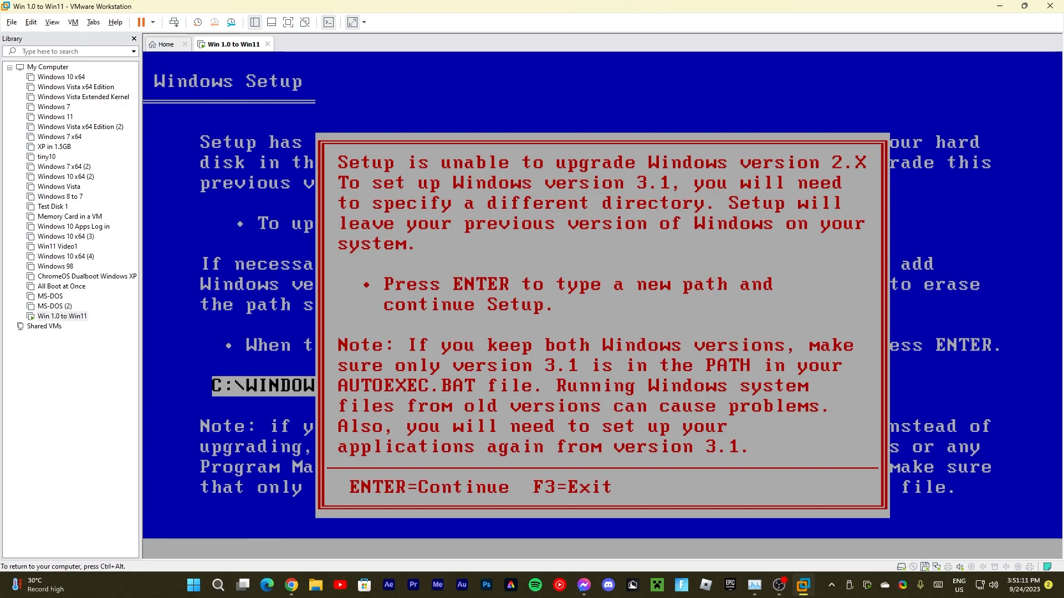
{"action": "key", "text": "F3"}
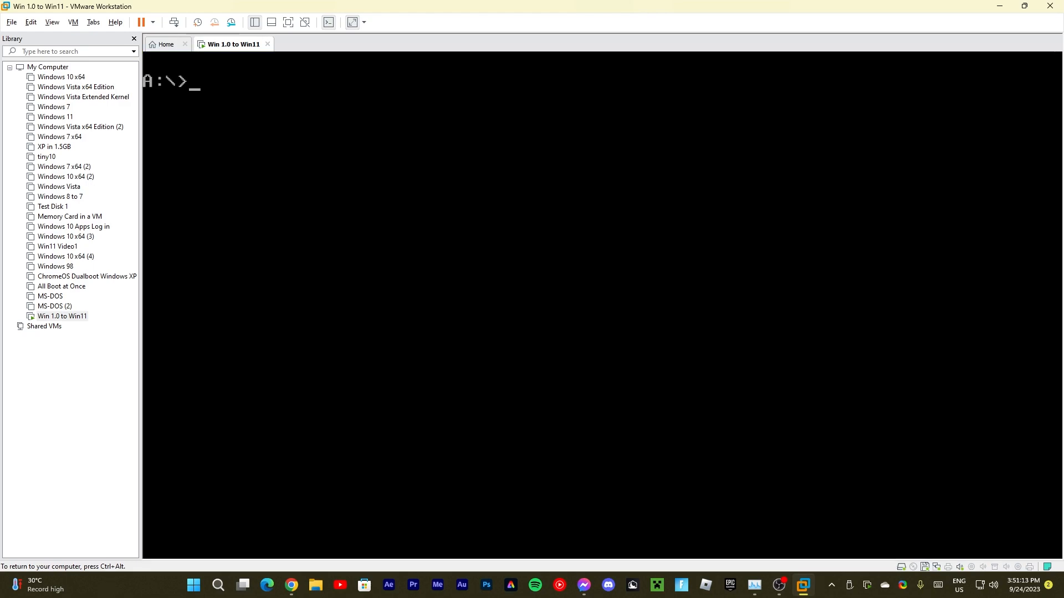
{"action": "key", "text": "ctrl+alt"}
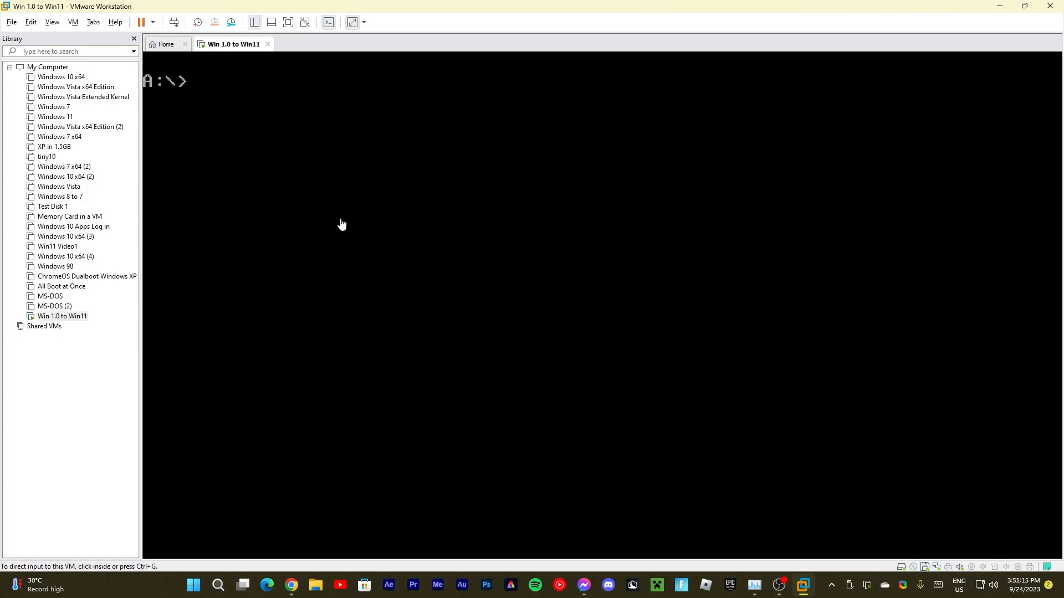
- Bring up Chrome and scroll the page offering Microsoft Windows 3.0 (5.25 1.2MB).7z
{"action": "left_click", "coordinate": [291, 585]}
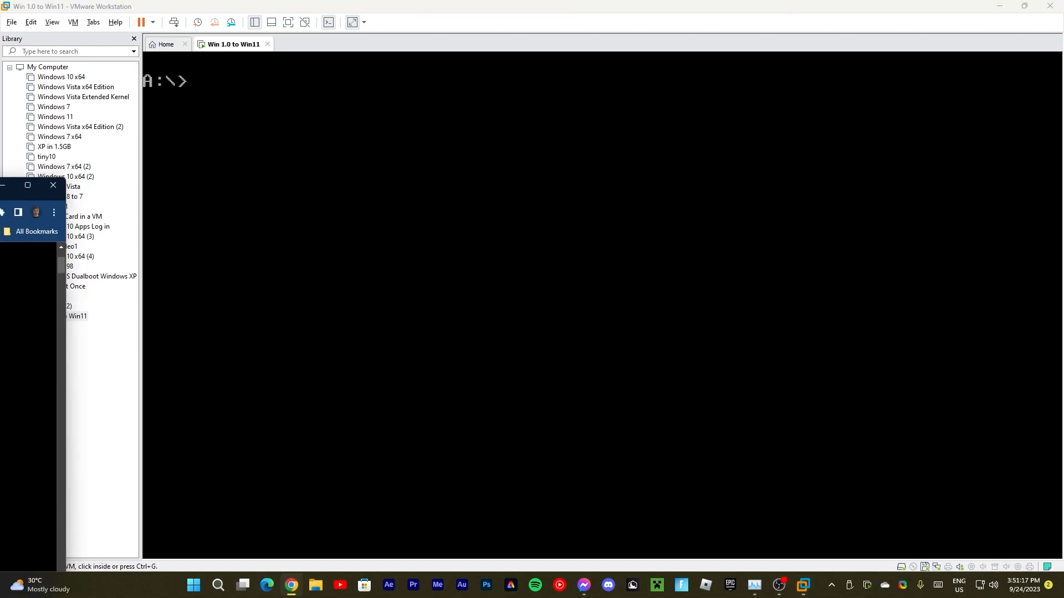
{"action": "scroll", "coordinate": [28, 407], "scroll_direction": "down", "scroll_amount": 14}
{"action": "scroll", "coordinate": [28, 407], "scroll_direction": "up", "scroll_amount": 8}
{"action": "scroll", "coordinate": [28, 408], "scroll_direction": "down", "scroll_amount": 15}
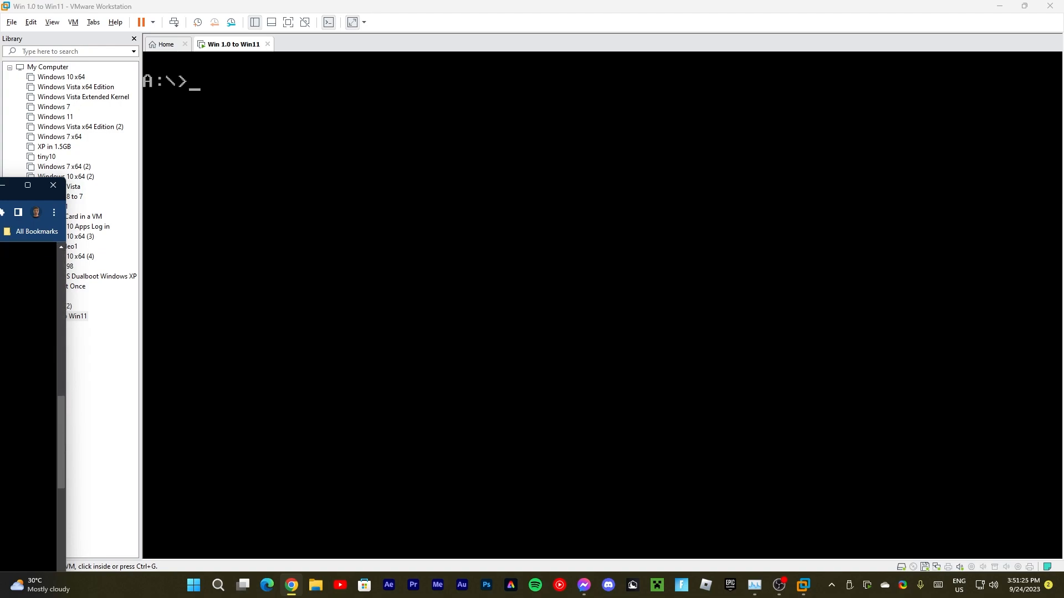
{"action": "scroll", "coordinate": [28, 407], "scroll_direction": "down", "scroll_amount": 3}
{"action": "scroll", "coordinate": [28, 407], "scroll_direction": "down", "scroll_amount": 12}
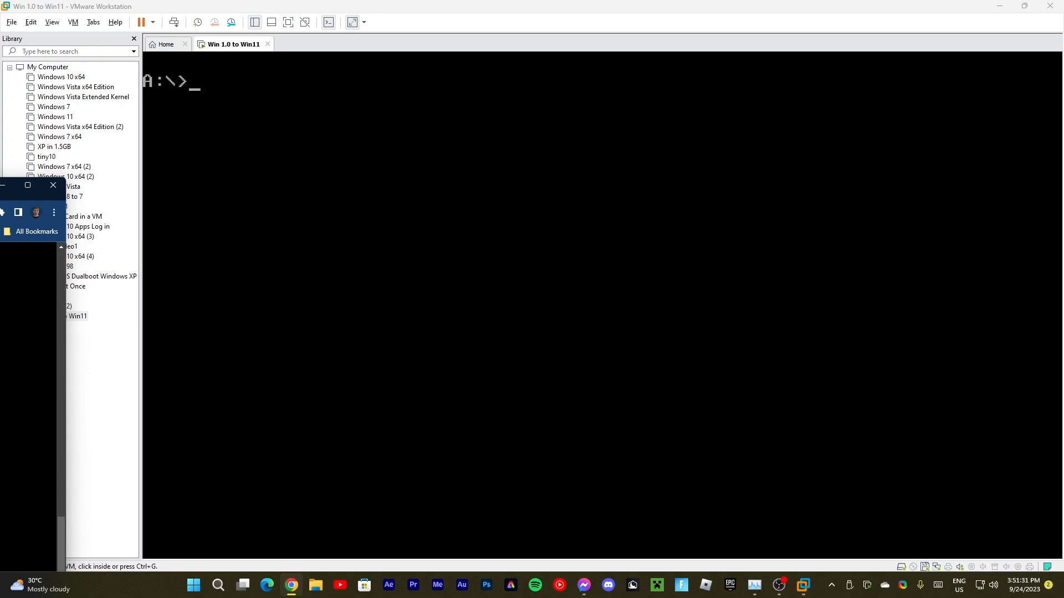
{"action": "scroll", "coordinate": [28, 407], "scroll_direction": "up", "scroll_amount": 12}
{"action": "scroll", "coordinate": [27, 407], "scroll_direction": "down", "scroll_amount": 3}
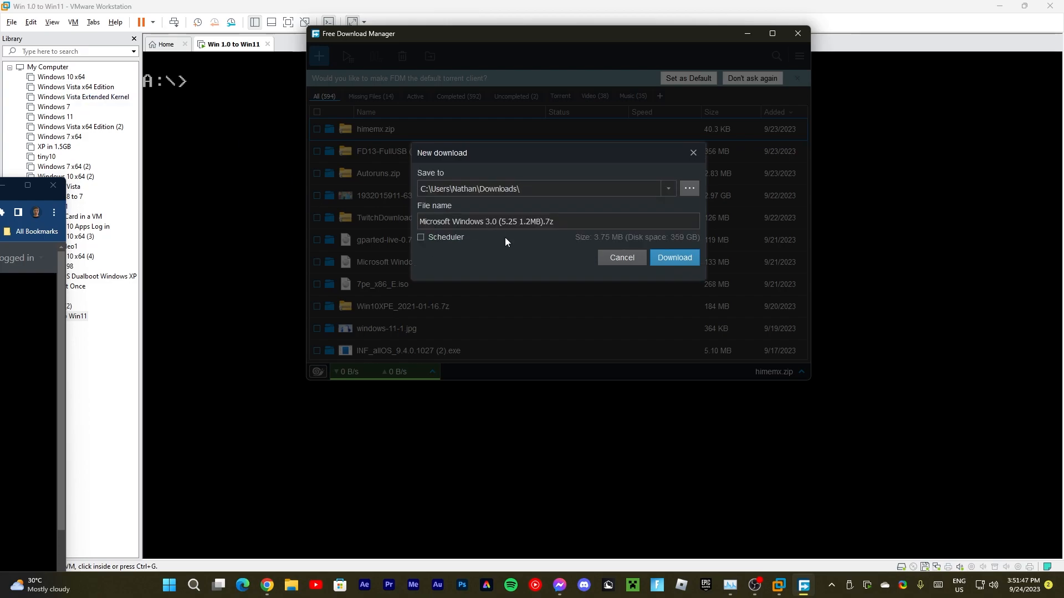
- Download Microsoft Windows 3.0 (5.25 1.2MB).7z and show it in its folder
{"action": "left_click", "coordinate": [684, 259]}
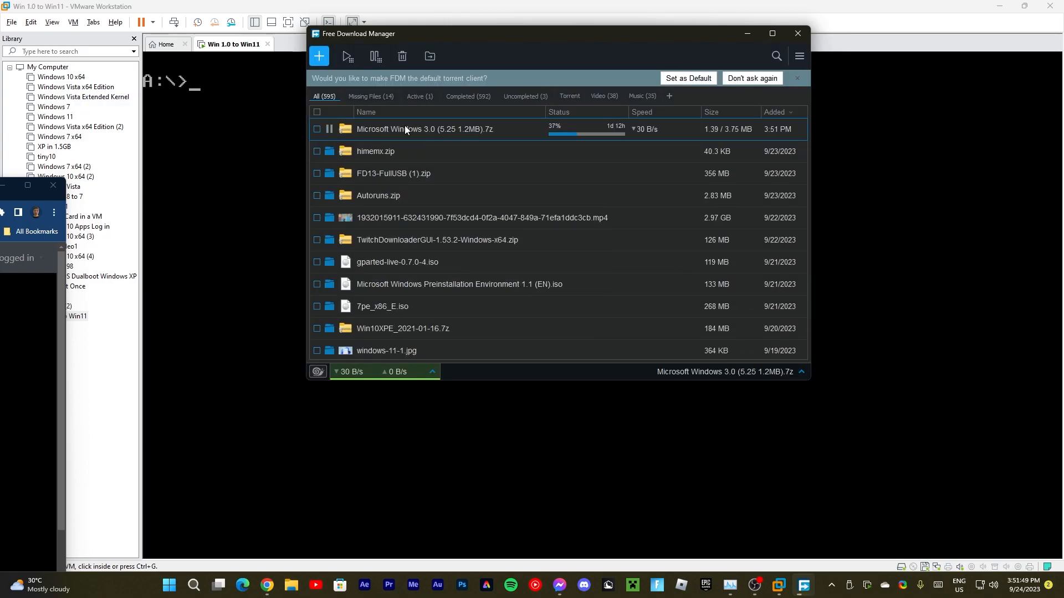
{"action": "left_click", "coordinate": [8, 185]}
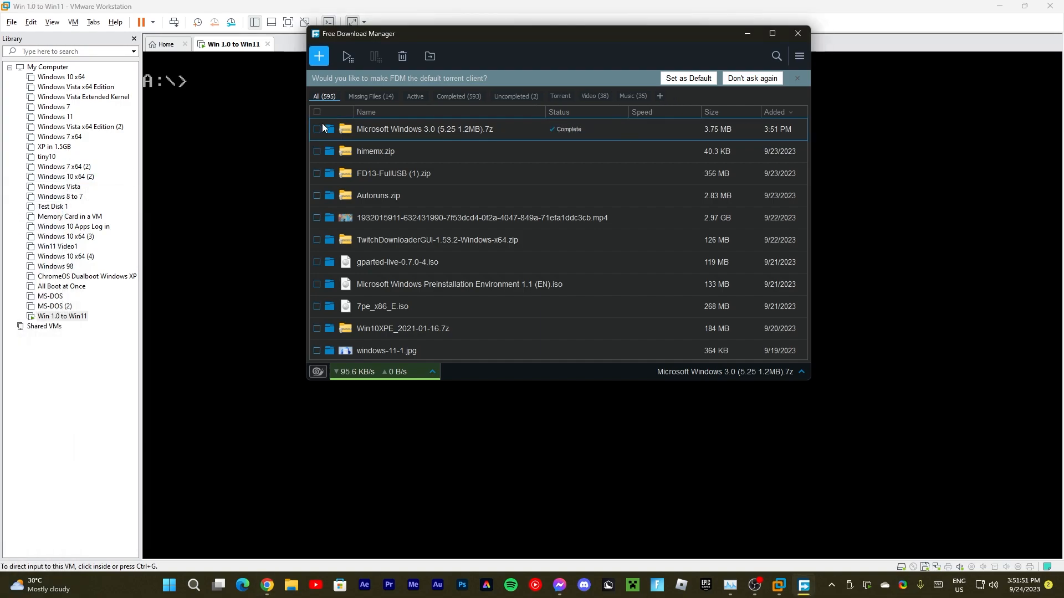
{"action": "left_click", "coordinate": [332, 131]}
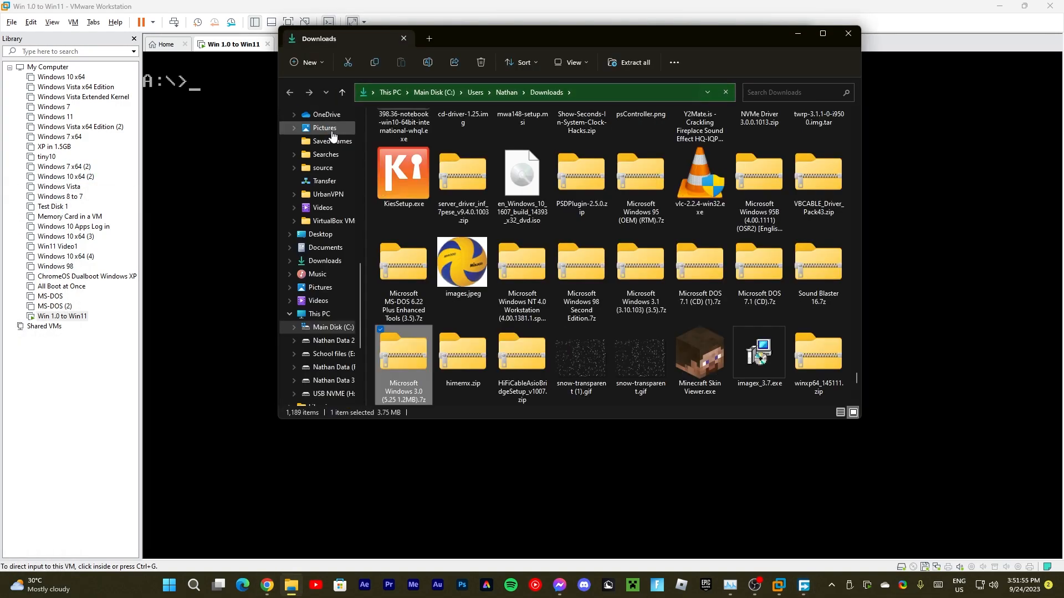
- Close the Downloads window and bring up a fresh File Explorer window
{"action": "left_click", "coordinate": [331, 340]}
{"action": "left_click", "coordinate": [848, 33]}
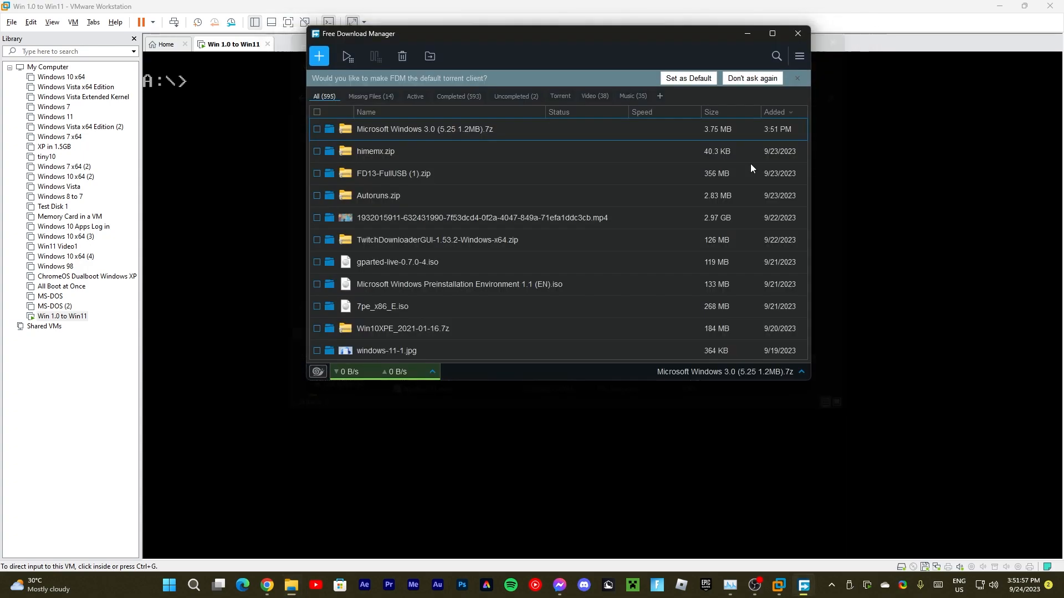
{"action": "left_click", "coordinate": [295, 580]}
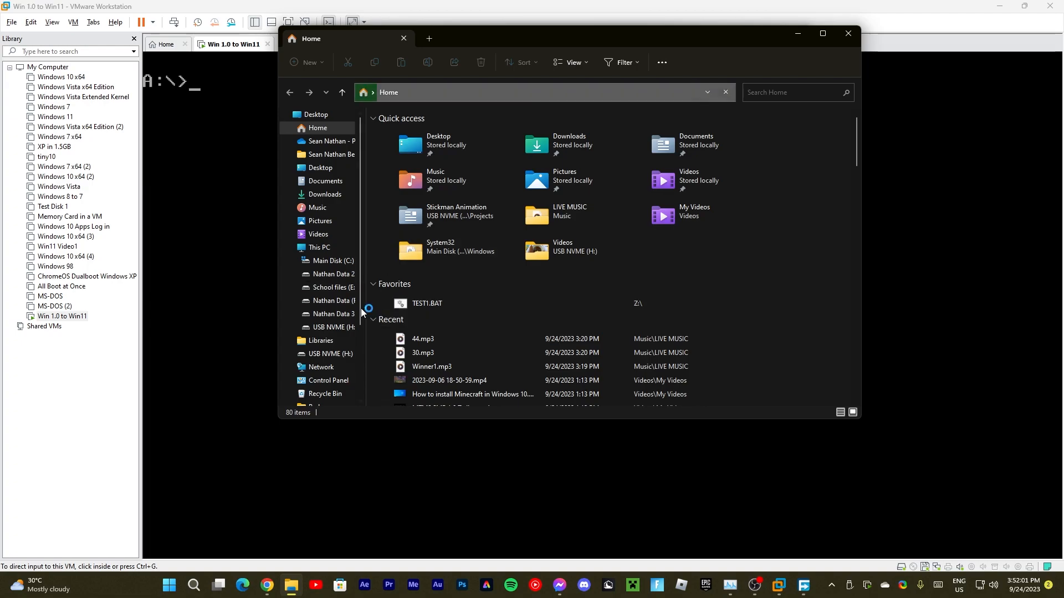
- Create a 'Windows 3.0' folder in D:\isos and open it
{"action": "left_click", "coordinate": [340, 275]}
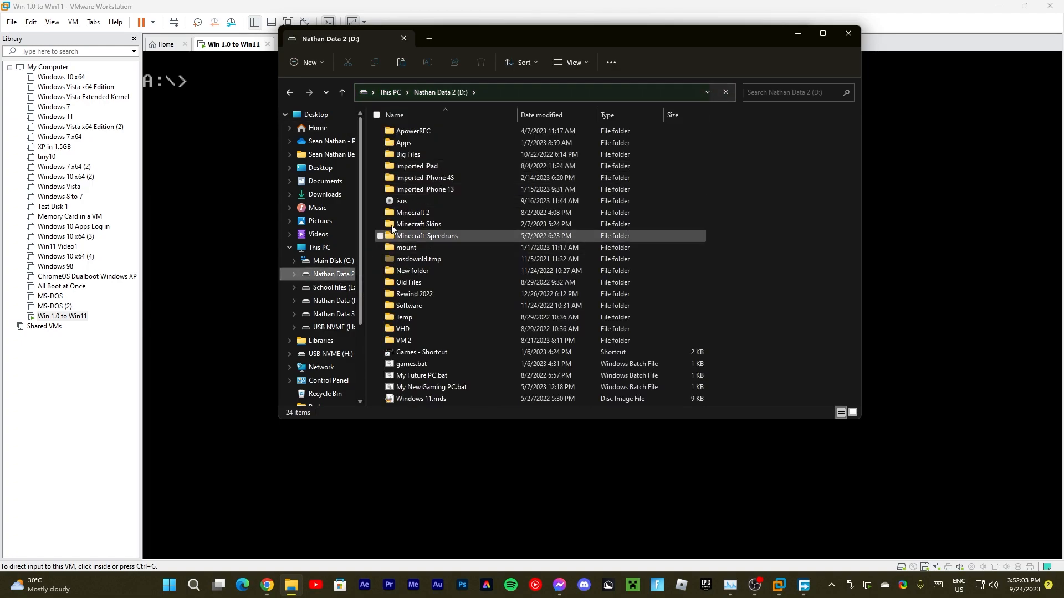
{"action": "double_click", "coordinate": [407, 201]}
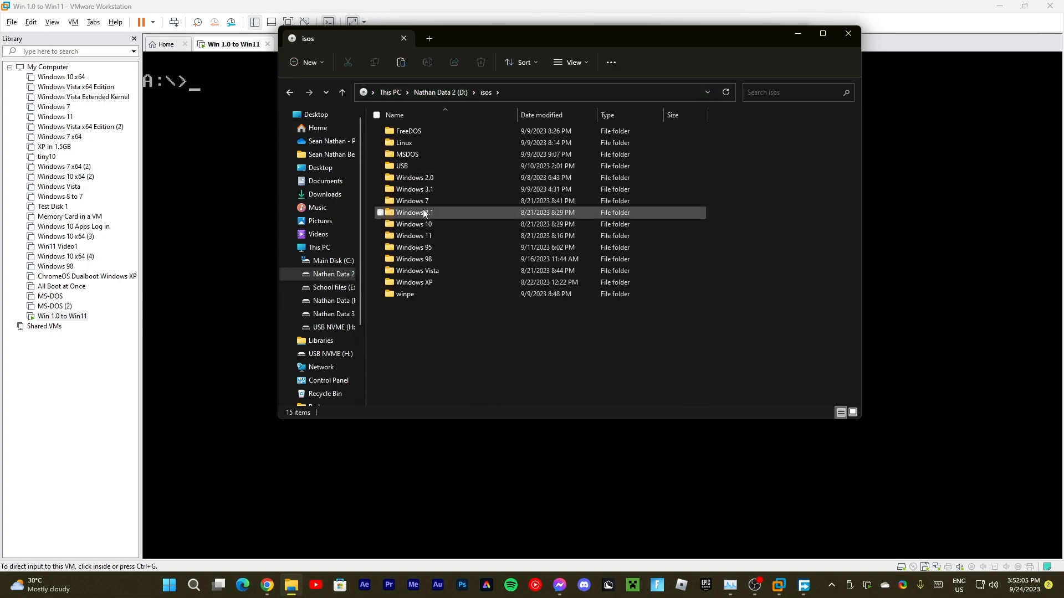
{"action": "left_click", "coordinate": [306, 62]}
{"action": "left_click", "coordinate": [337, 88]}
{"action": "type", "text": "WIndows "}
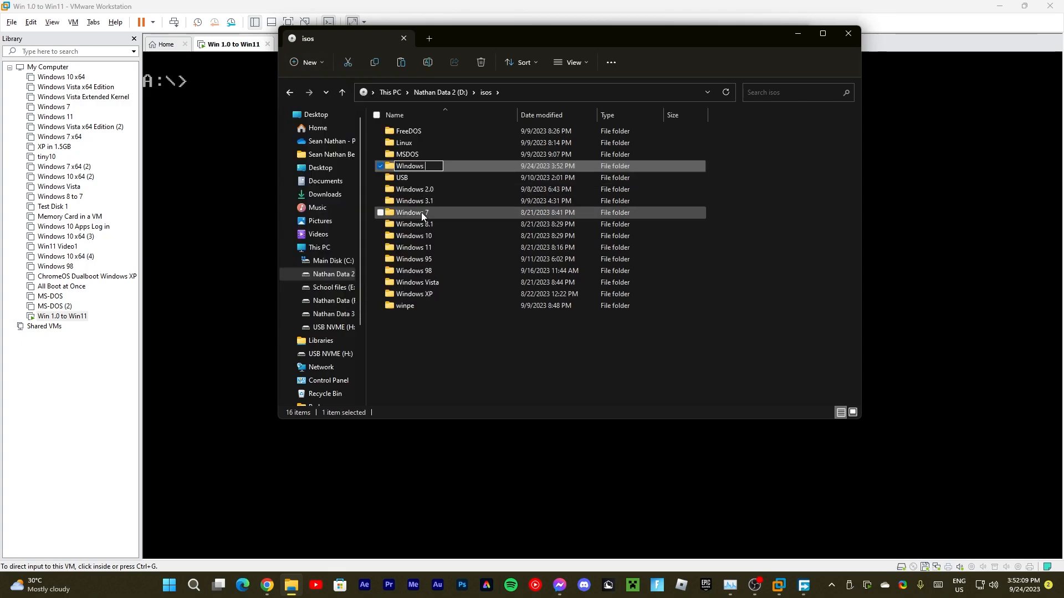
{"action": "type", "text": "4"}
{"action": "type", "text": ".0"}
{"action": "key", "text": "Return"}
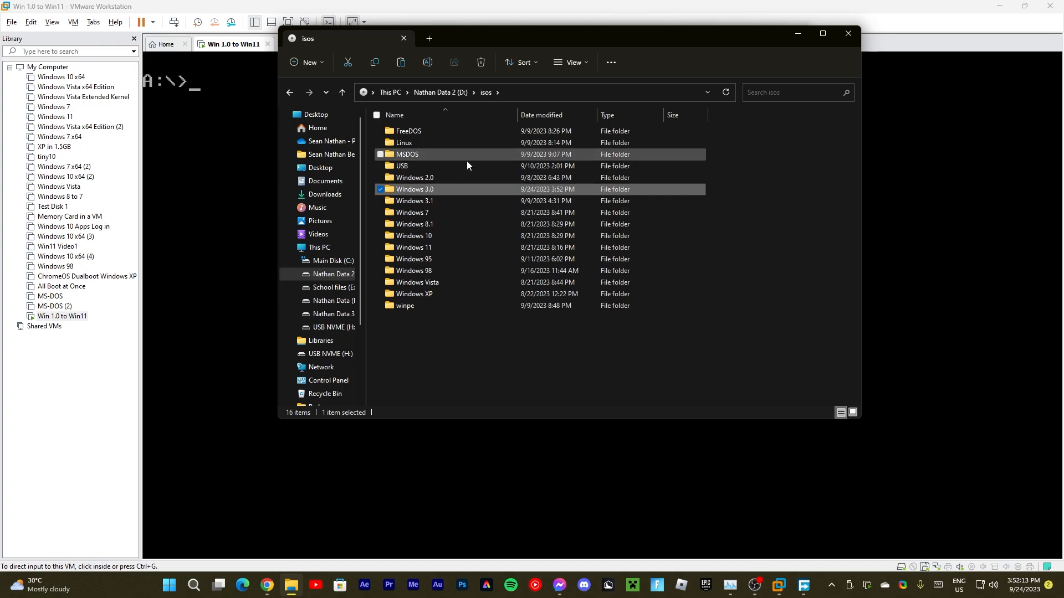
{"action": "double_click", "coordinate": [451, 188]}
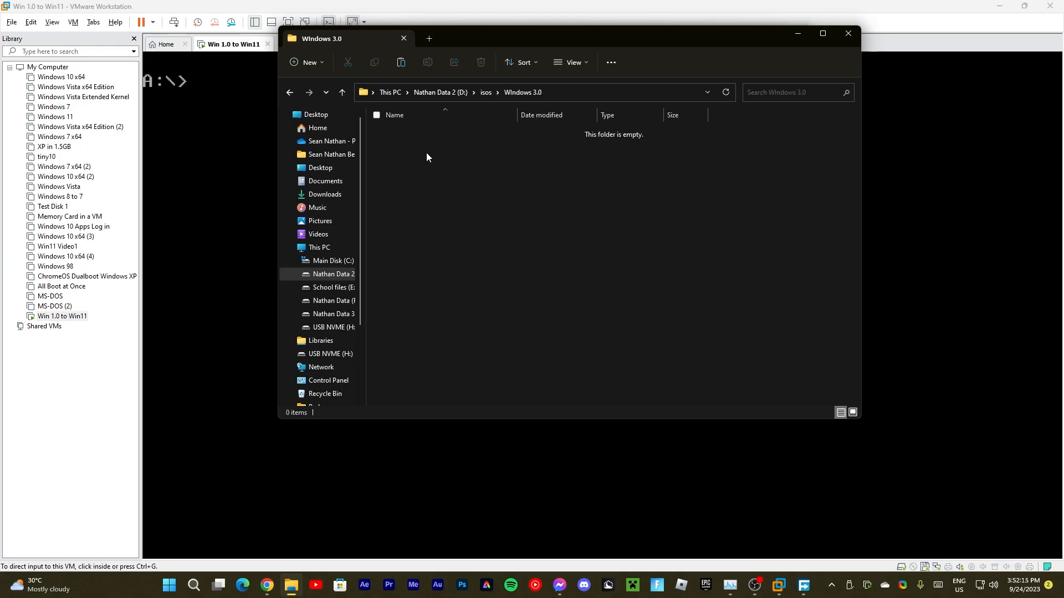
- Paste the Windows 3.0 .7z archive, extract it into the folder, and delete the archive
{"action": "key", "text": "ctrl+v"}
{"action": "right_click", "coordinate": [418, 130]}
{"action": "left_click", "coordinate": [617, 62]}
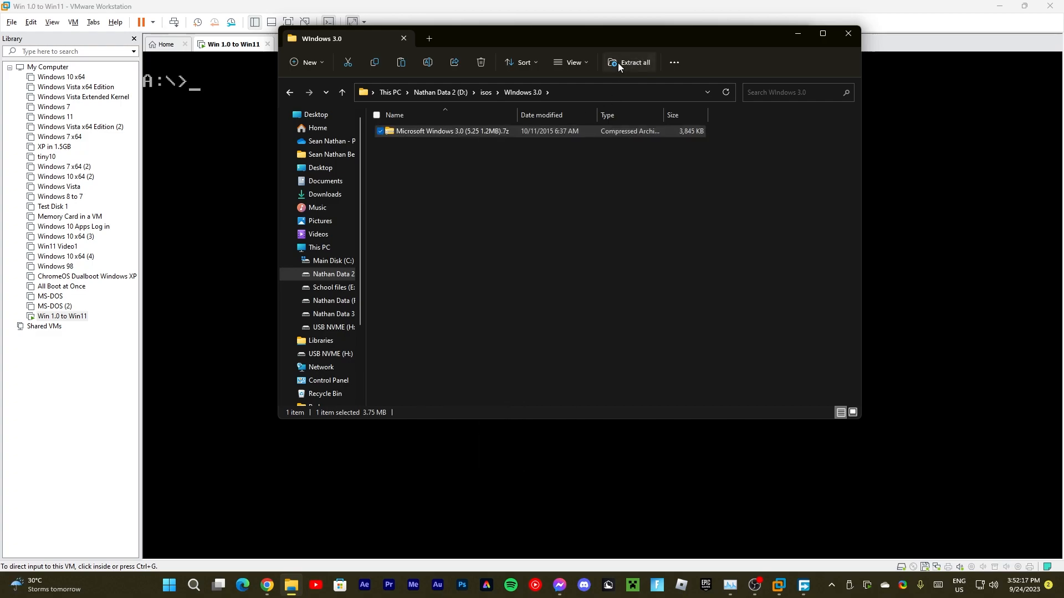
{"action": "left_click", "coordinate": [617, 62]}
{"action": "left_click", "coordinate": [631, 398]}
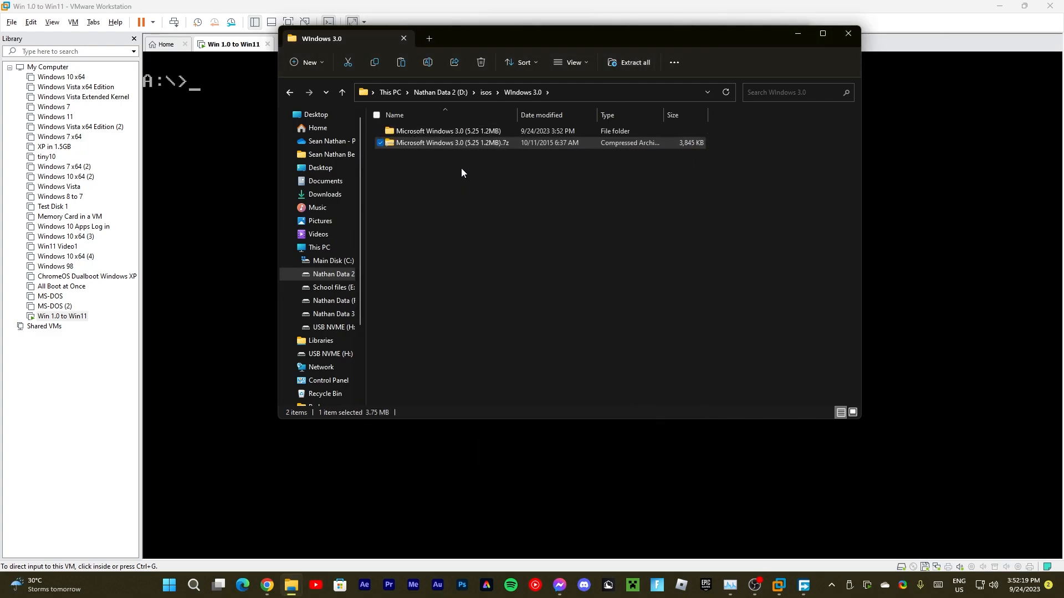
{"action": "right_click", "coordinate": [446, 141]}
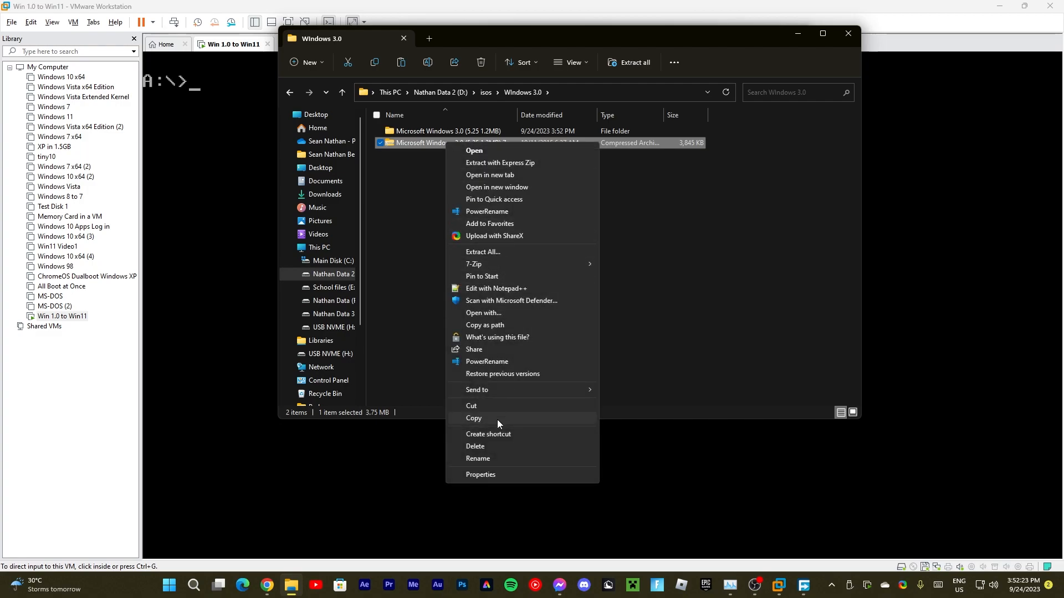
{"action": "left_click", "coordinate": [497, 447]}
{"action": "left_click", "coordinate": [443, 132]}
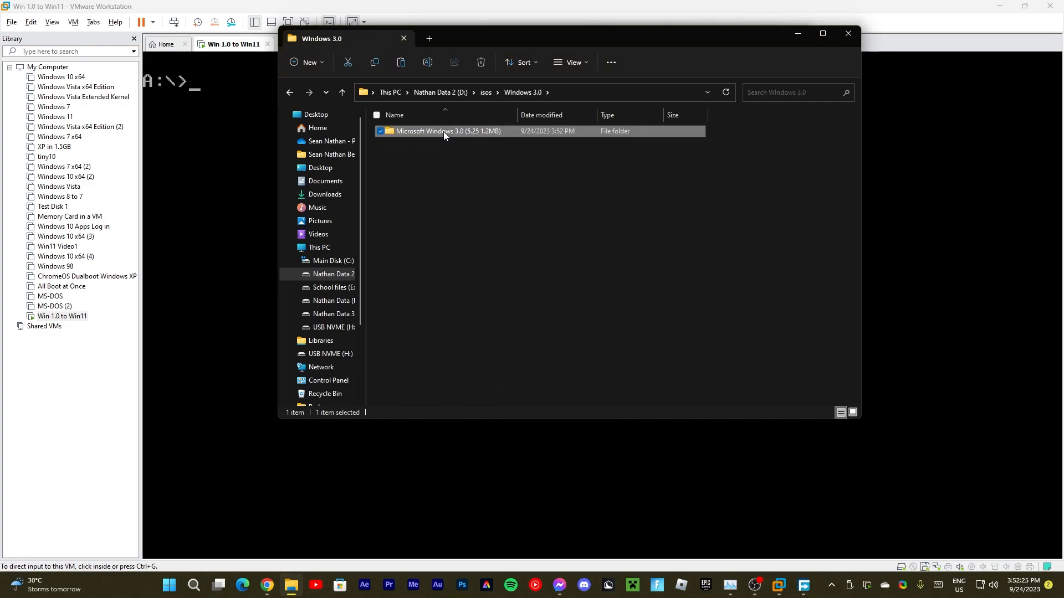
- Open the extracted folder with the DISK01–DISK05.IMG images, then minimize File Explorer and Free Download Manager
{"action": "right_click", "coordinate": [443, 132]}
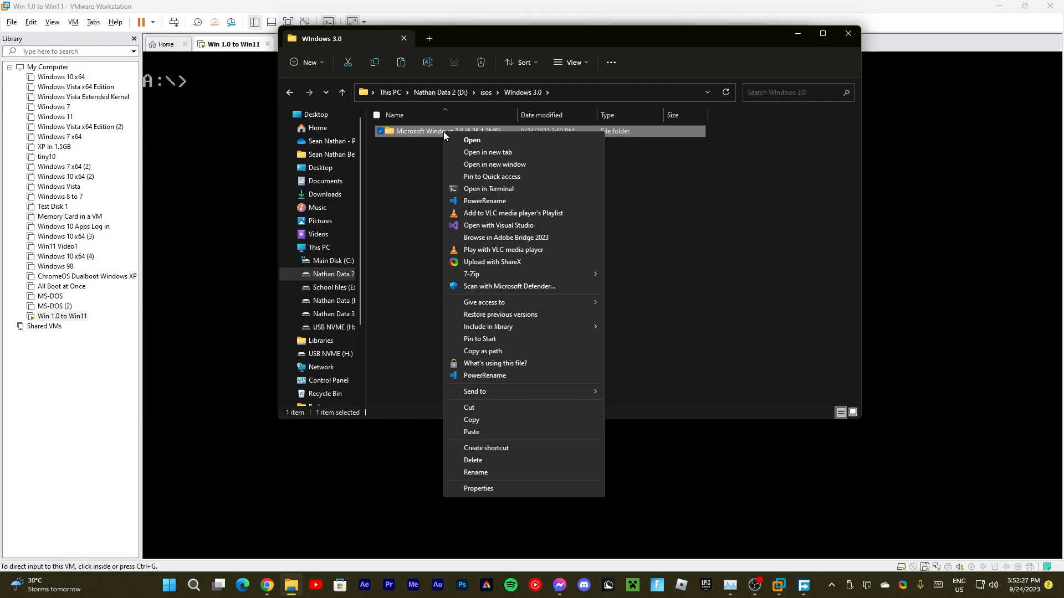
{"action": "left_click", "coordinate": [421, 131]}
{"action": "double_click", "coordinate": [406, 131]}
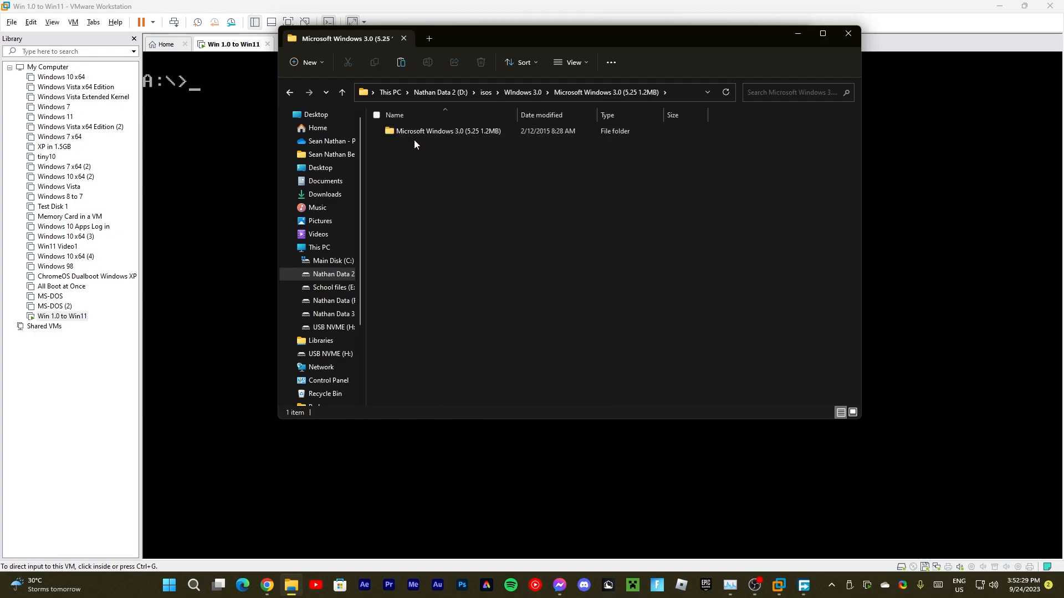
{"action": "double_click", "coordinate": [407, 132]}
{"action": "key", "text": "ctrl+a"}
{"action": "left_click", "coordinate": [431, 131], "text": "ctrl"}
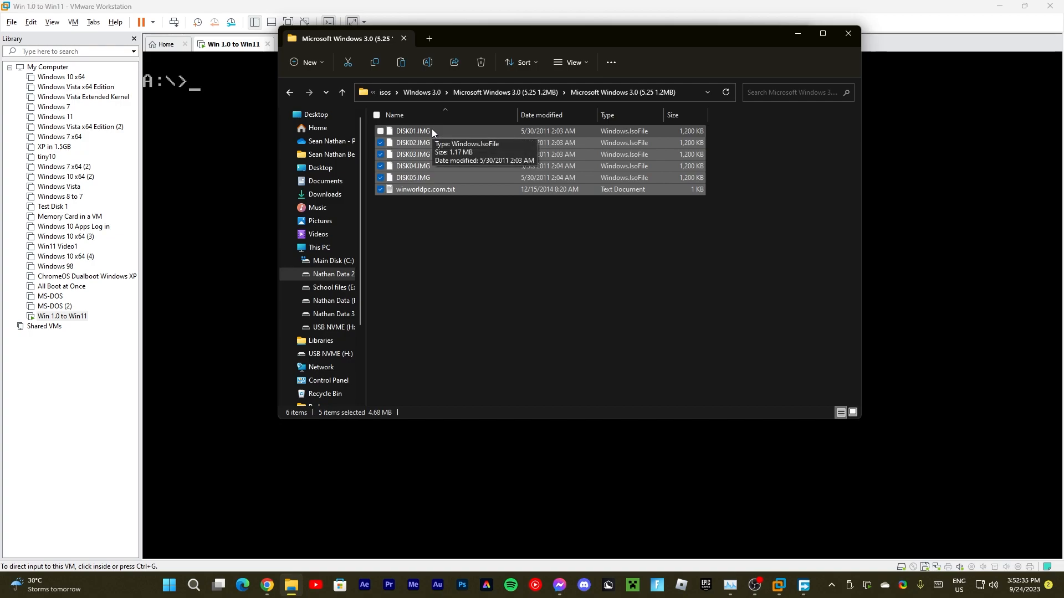
{"action": "left_click", "coordinate": [797, 33]}
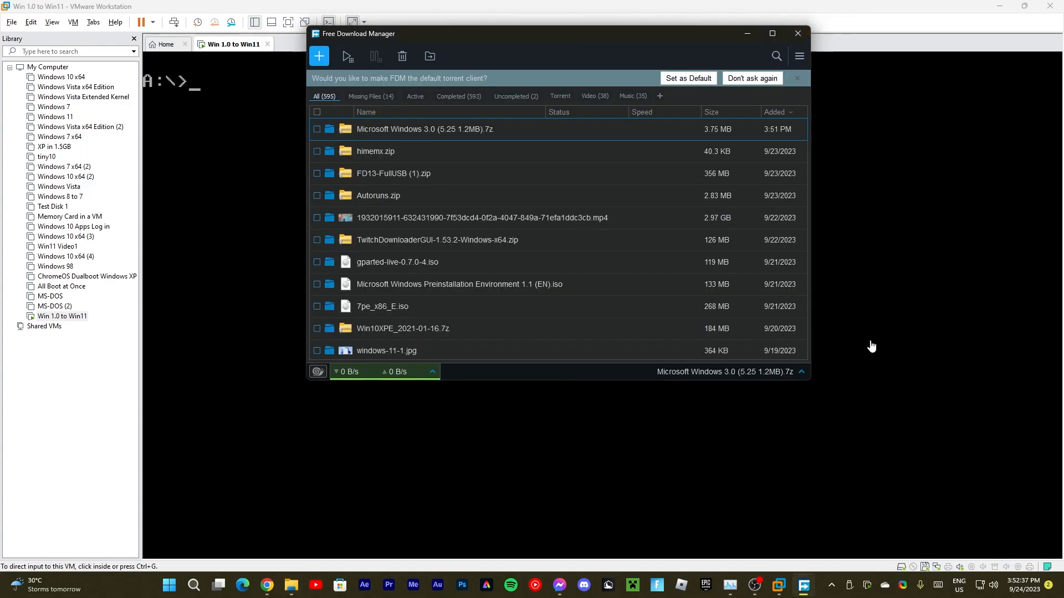
{"action": "left_click", "coordinate": [748, 32]}
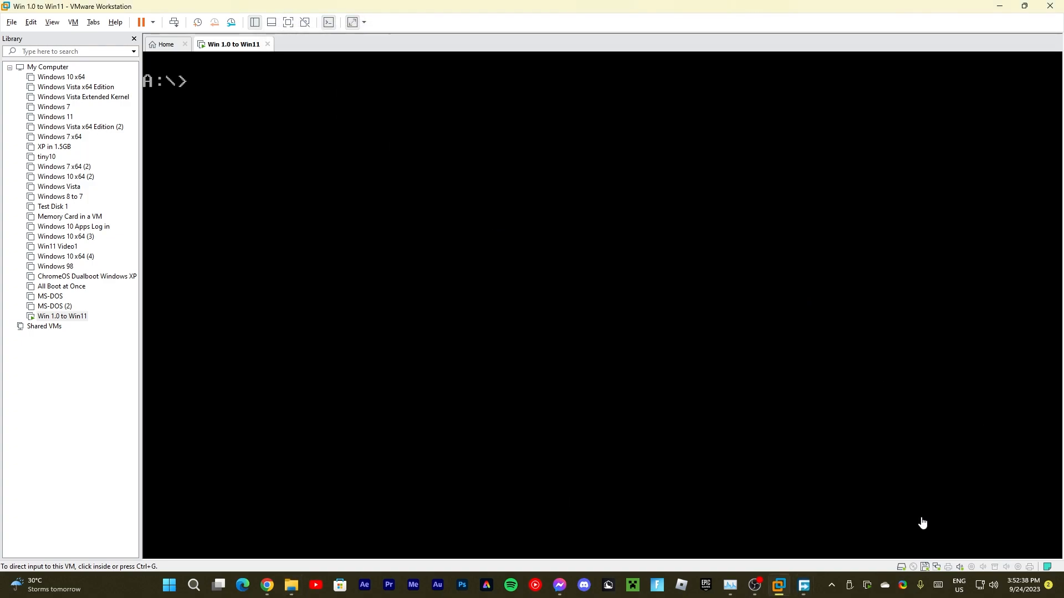
- Set the VM floppy image to DISK01.IMG from the D:\isos Windows 3.0 (5.25 1.2MB) folder
{"action": "left_click", "coordinate": [930, 549]}
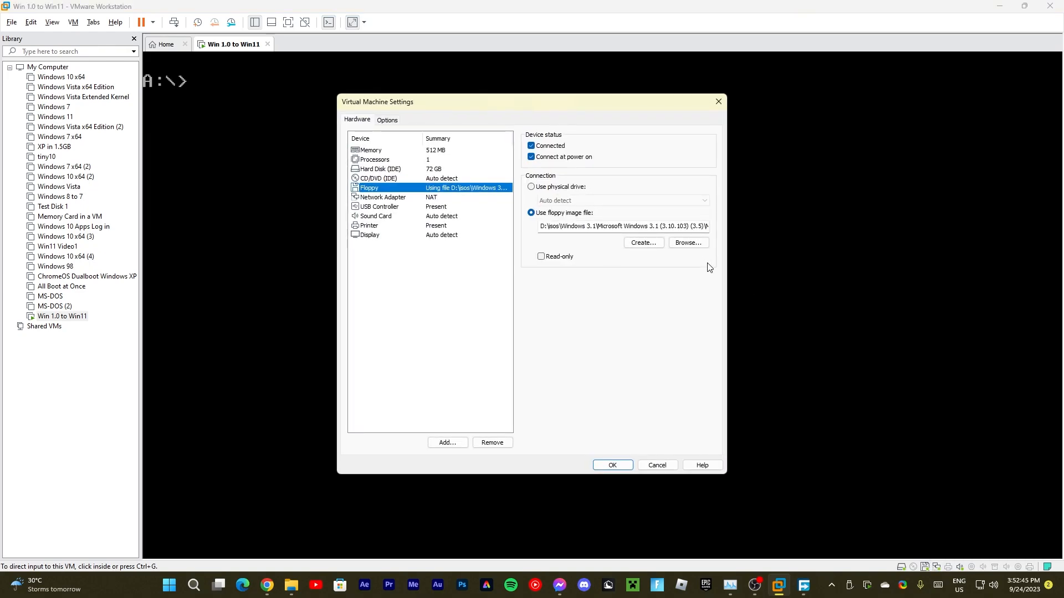
{"action": "left_click", "coordinate": [688, 243]}
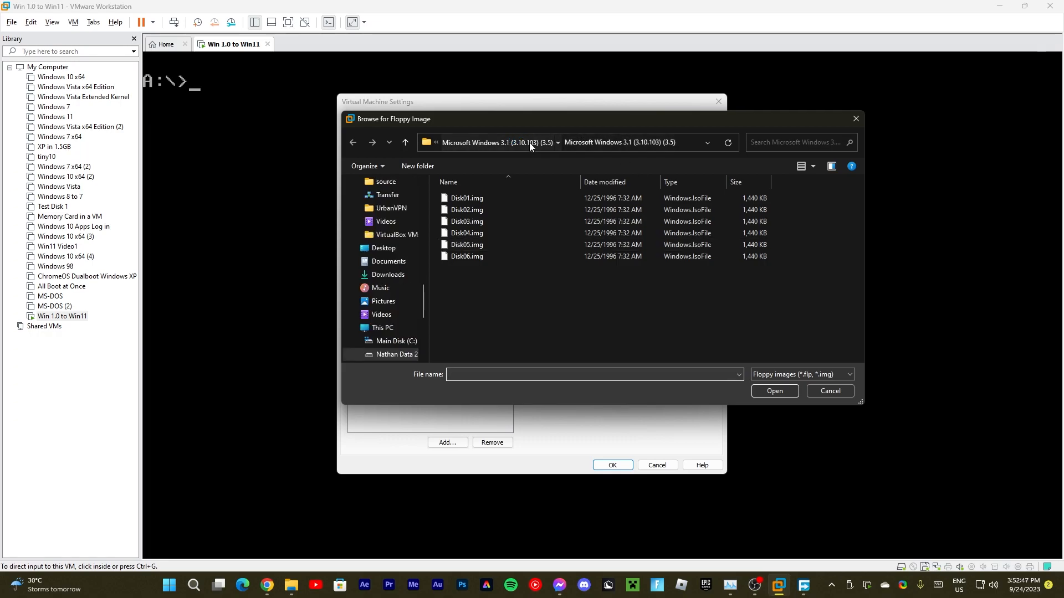
{"action": "left_click", "coordinate": [529, 143]}
{"action": "left_click", "coordinate": [625, 144]}
{"action": "type", "text": "0"}
{"action": "key", "text": "Return"}
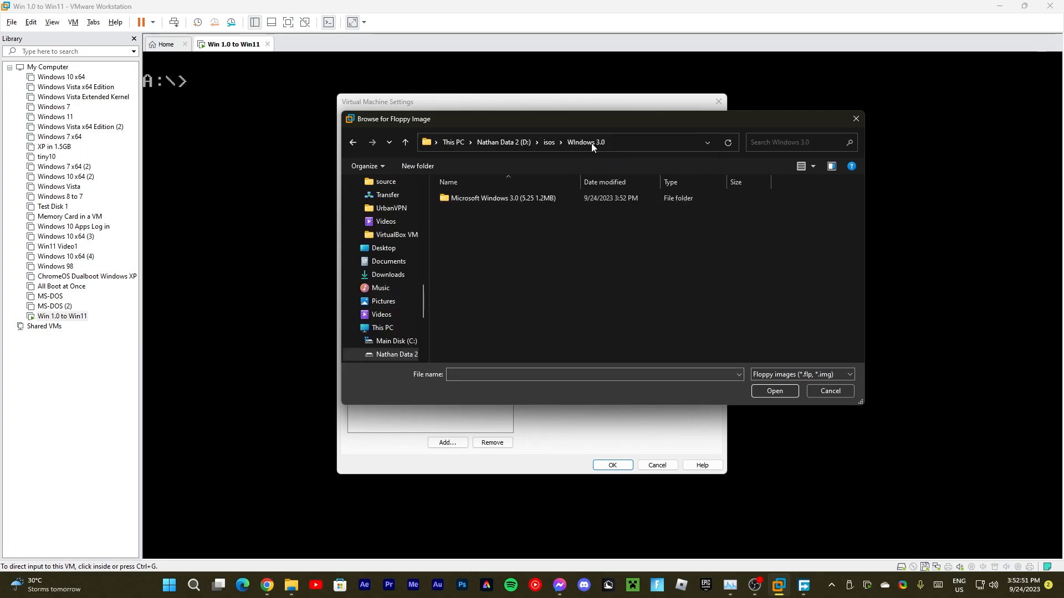
{"action": "double_click", "coordinate": [510, 197]}
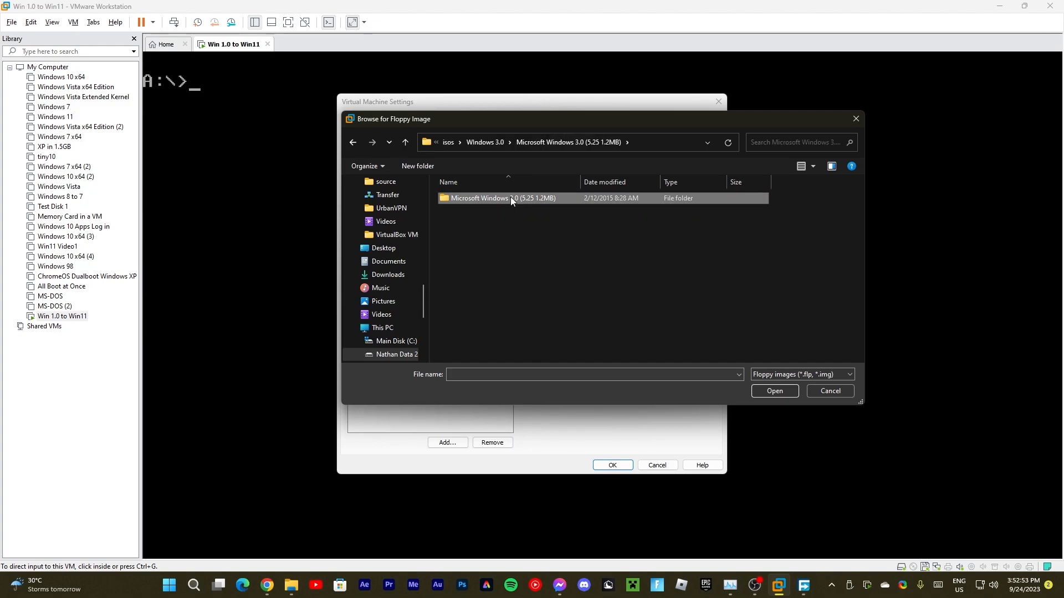
{"action": "left_click", "coordinate": [493, 202]}
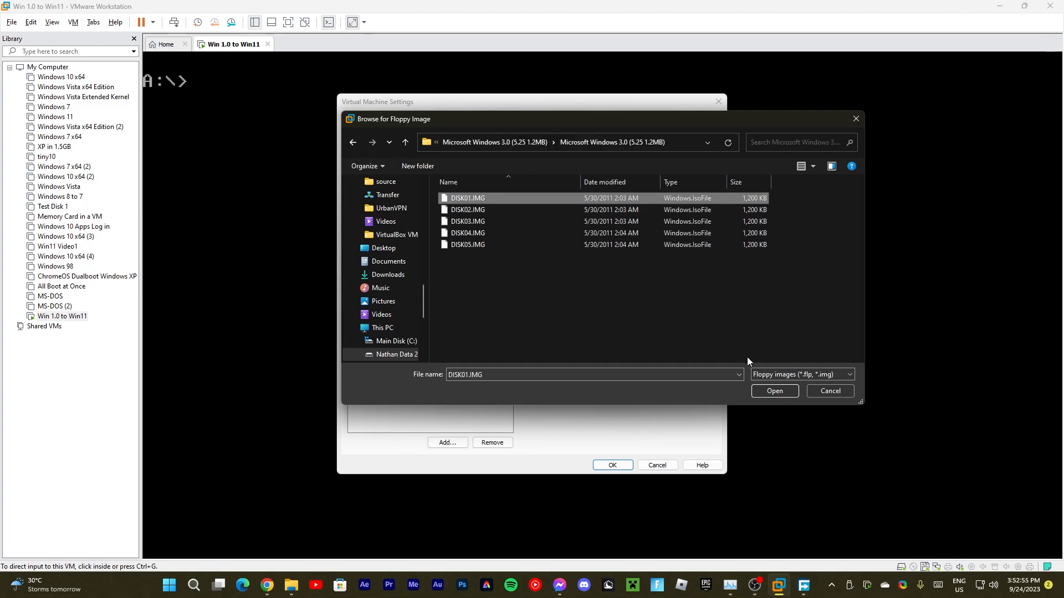
{"action": "left_click", "coordinate": [768, 387]}
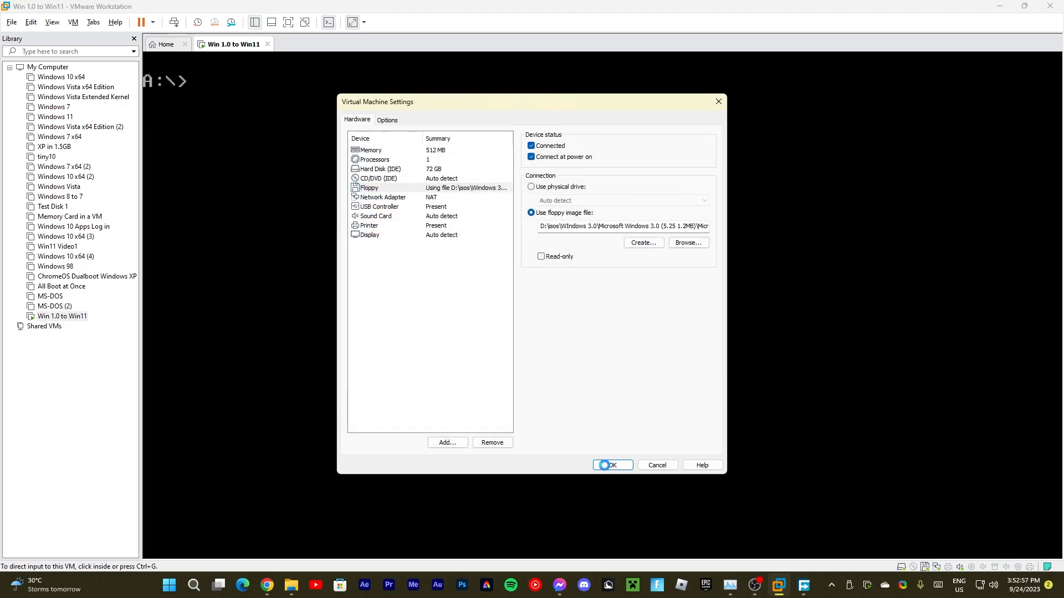
{"action": "left_click", "coordinate": [606, 465]}
{"action": "left_click", "coordinate": [576, 425]}
- Switch the guest to drive C: and start the old Windows with win
{"action": "type", "text": "secd wind"}
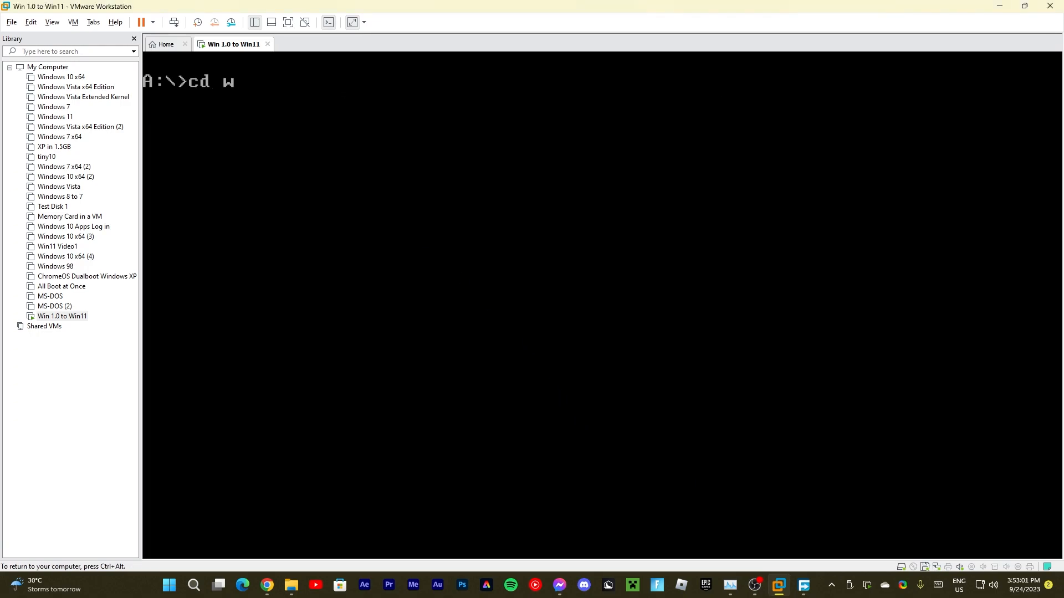
{"action": "key", "text": "BackSpace"}
{"action": "key", "text": "BackSpace"}
{"action": "key", "text": "BackSpace"}
{"action": "key", "text": "BackSpace"}
{"action": "type", "text": "wi"}
{"action": "key", "text": "BackSpace"}
{"action": "key", "text": "BackSpace"}
{"action": "type", "text": "c:"}
{"action": "key", "text": "Return"}
{"action": "type", "text": "c:"}
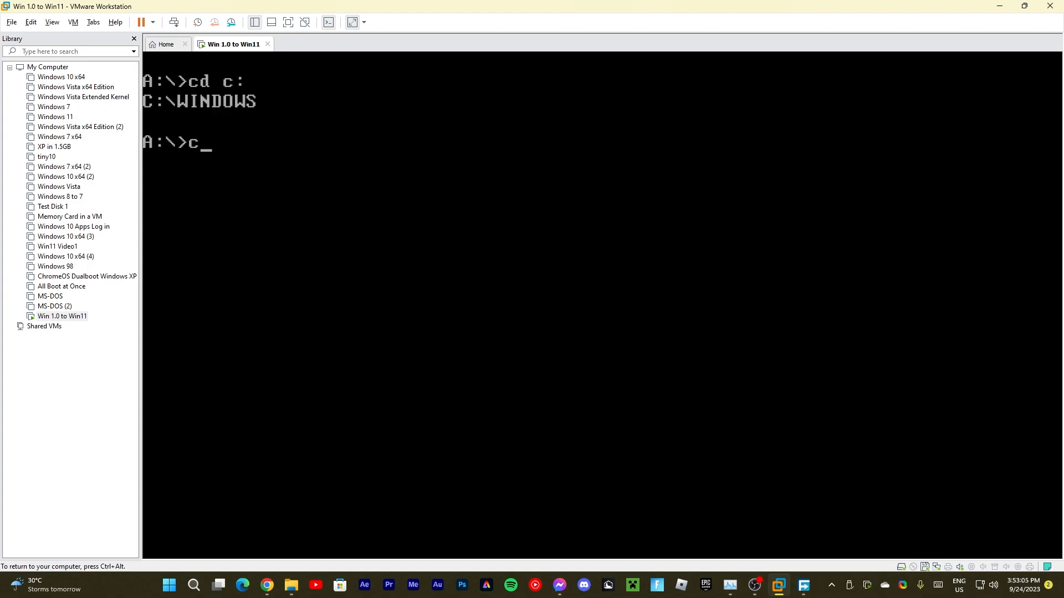
{"action": "key", "text": "Return"}
{"action": "type", "text": "win"}
{"action": "key", "text": "Return"}
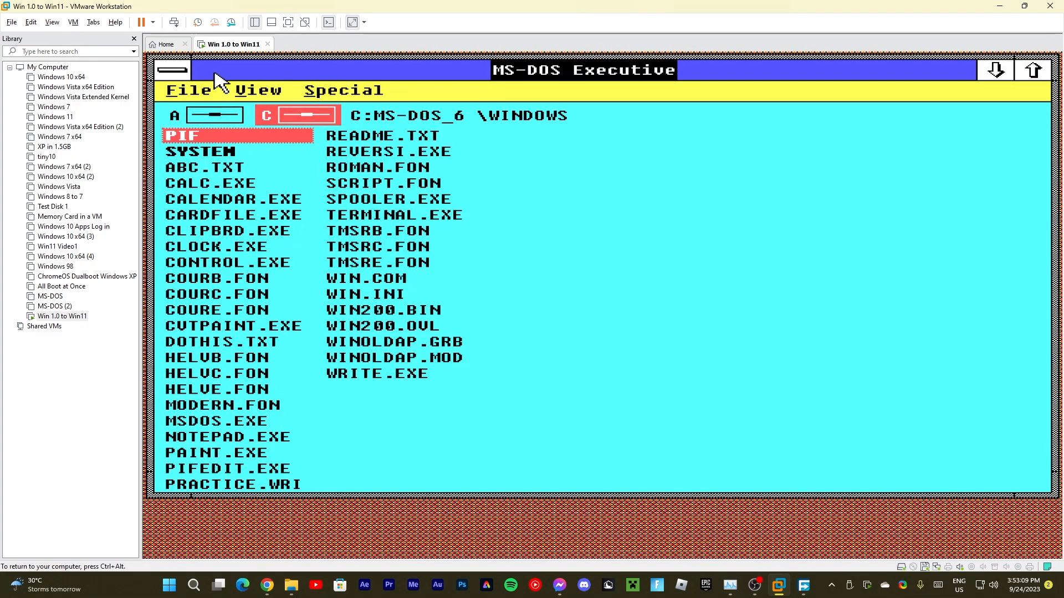
- Run SETUP.EXE from drive A in MS-DOS Executive and dismiss the newer-Windows-required error
{"action": "left_click", "coordinate": [210, 111]}
{"action": "left_click", "coordinate": [369, 214]}
{"action": "key", "text": "s"}
{"action": "key", "text": "Return"}
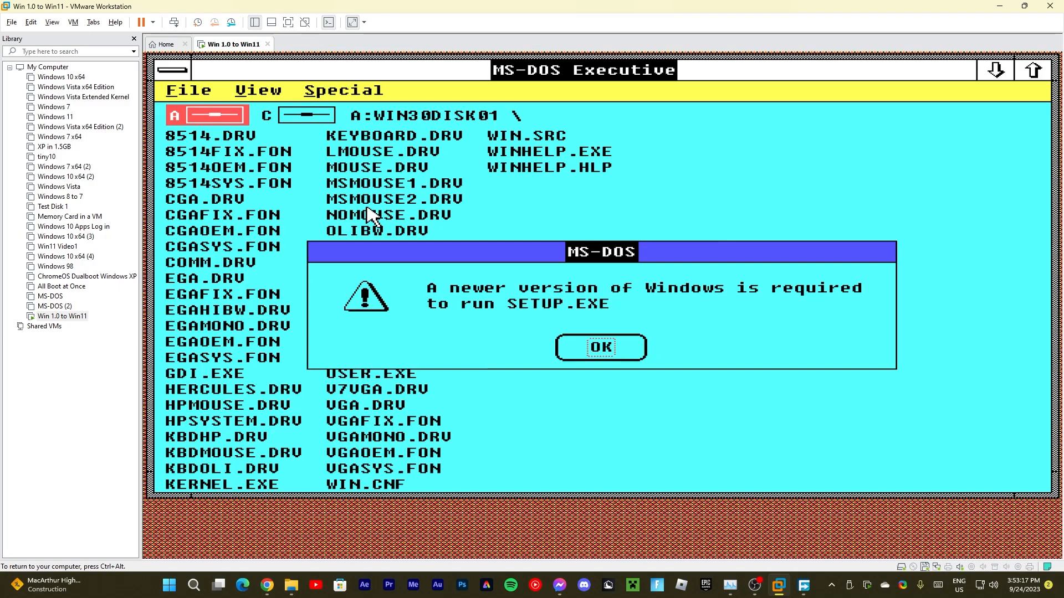
{"action": "key", "text": "Return"}
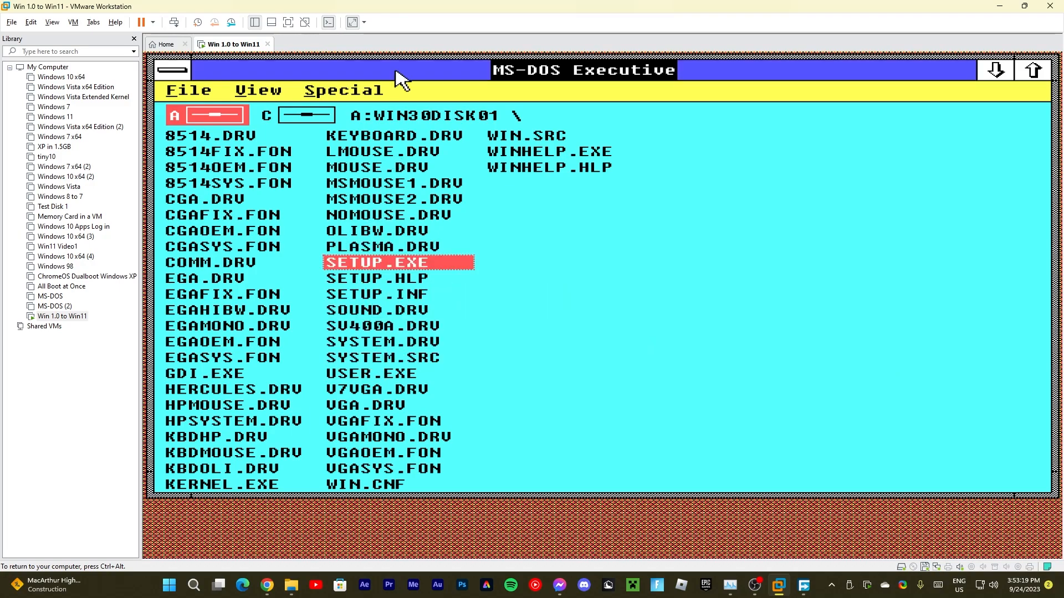
- Exit Windows through File > Exit, confirm End Session, and release input from the VM
{"action": "left_click", "coordinate": [304, 138]}
{"action": "left_click", "coordinate": [307, 114]}
{"action": "key", "text": "Down"}
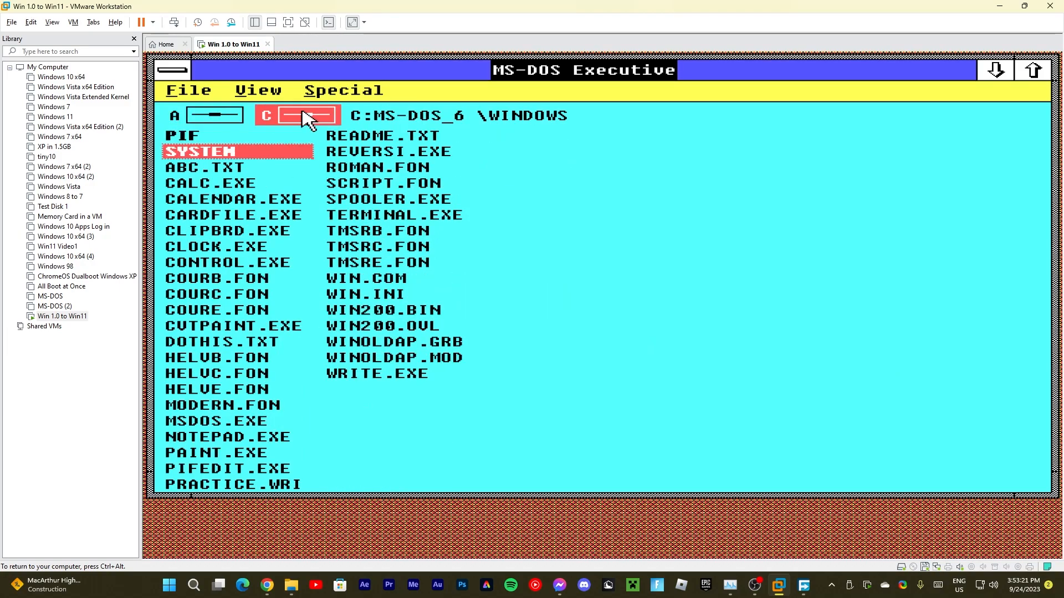
{"action": "left_click", "coordinate": [340, 203]}
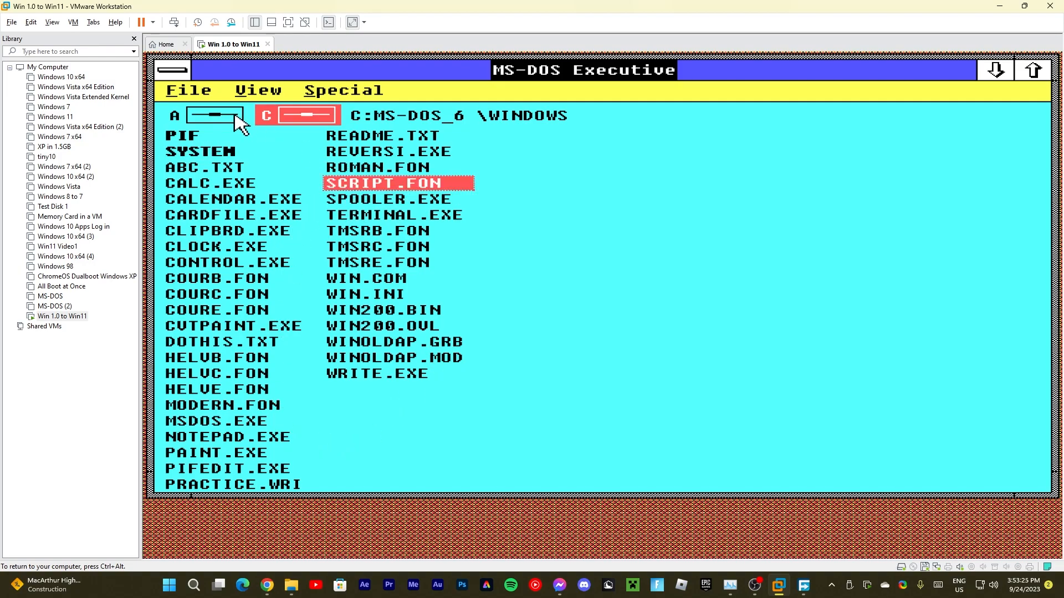
{"action": "left_click", "coordinate": [194, 93]}
{"action": "left_click", "coordinate": [314, 267]}
{"action": "left_click", "coordinate": [198, 91]}
{"action": "left_click", "coordinate": [185, 260]}
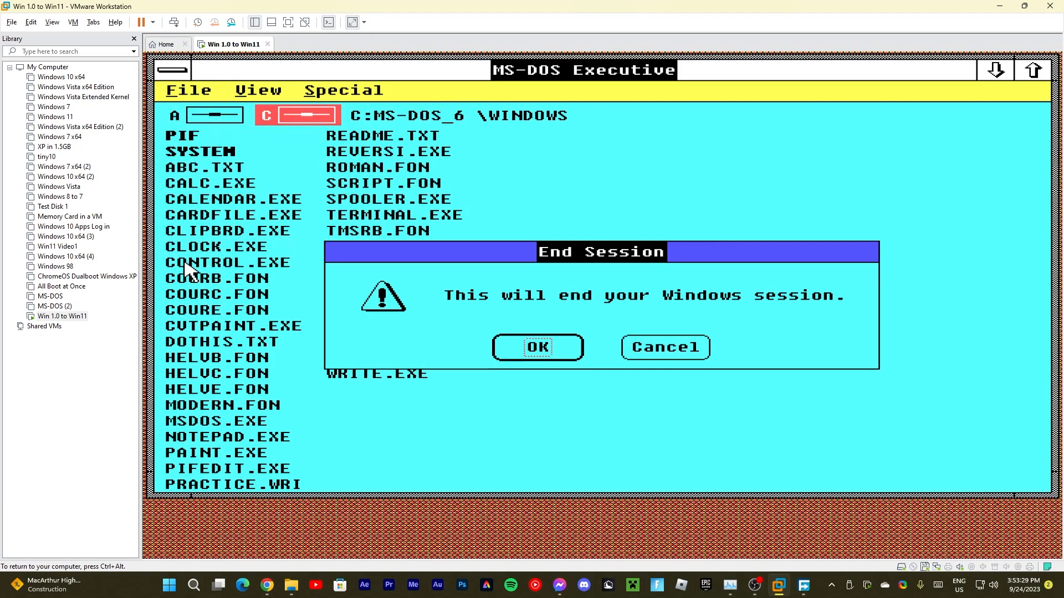
{"action": "left_click", "coordinate": [518, 341]}
{"action": "key", "text": "ctrl+alt"}
{"action": "left_click", "coordinate": [267, 582]}
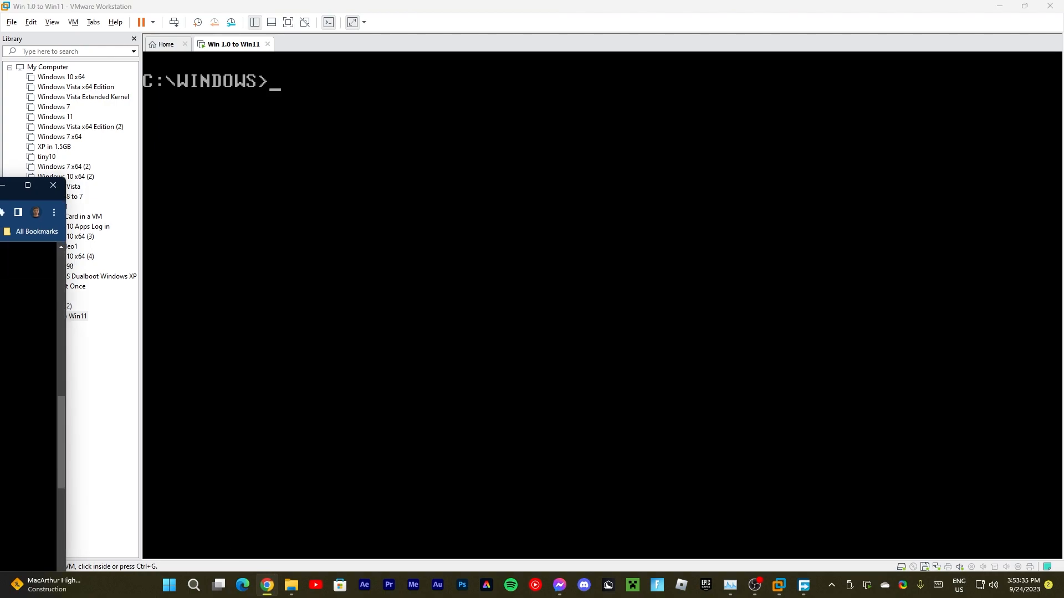
- Switch the guest to drive A: and run setup, retyping after the mistyped 'setyp'
{"action": "scroll", "coordinate": [28, 407], "scroll_direction": "up", "scroll_amount": 8}
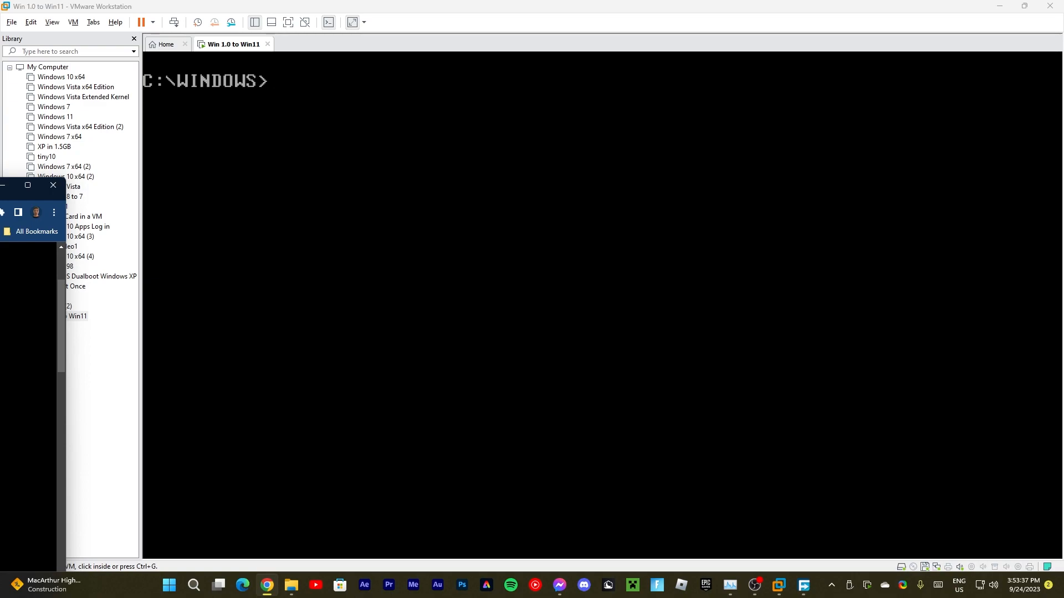
{"action": "scroll", "coordinate": [28, 408], "scroll_direction": "down", "scroll_amount": 10}
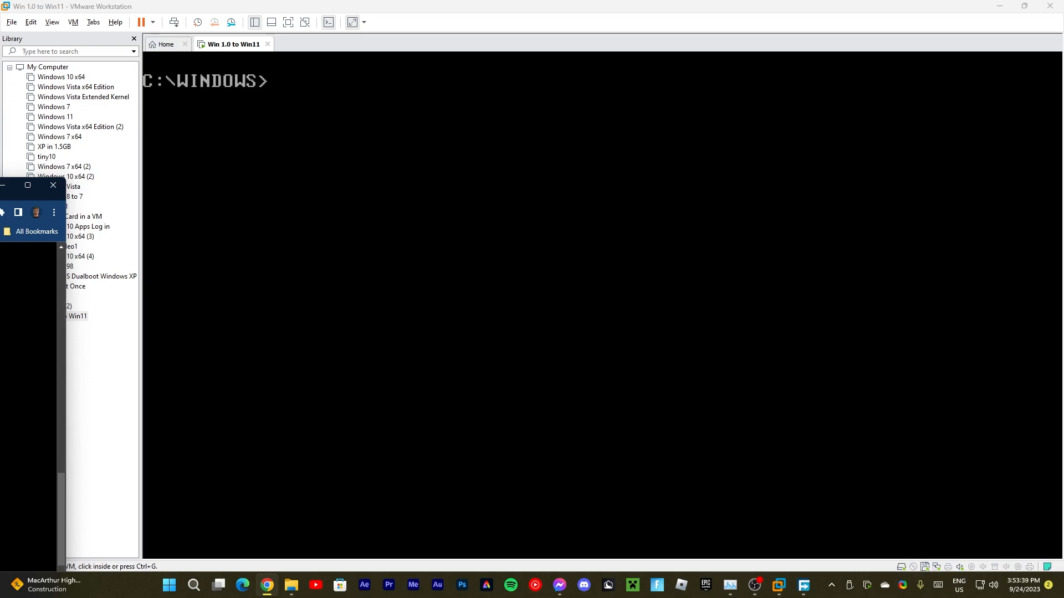
{"action": "left_click", "coordinate": [144, 295]}
{"action": "type", "text": "a:"}
{"action": "key", "text": "Return"}
{"action": "type", "text": "sety"}
{"action": "key", "text": "BackSpace"}
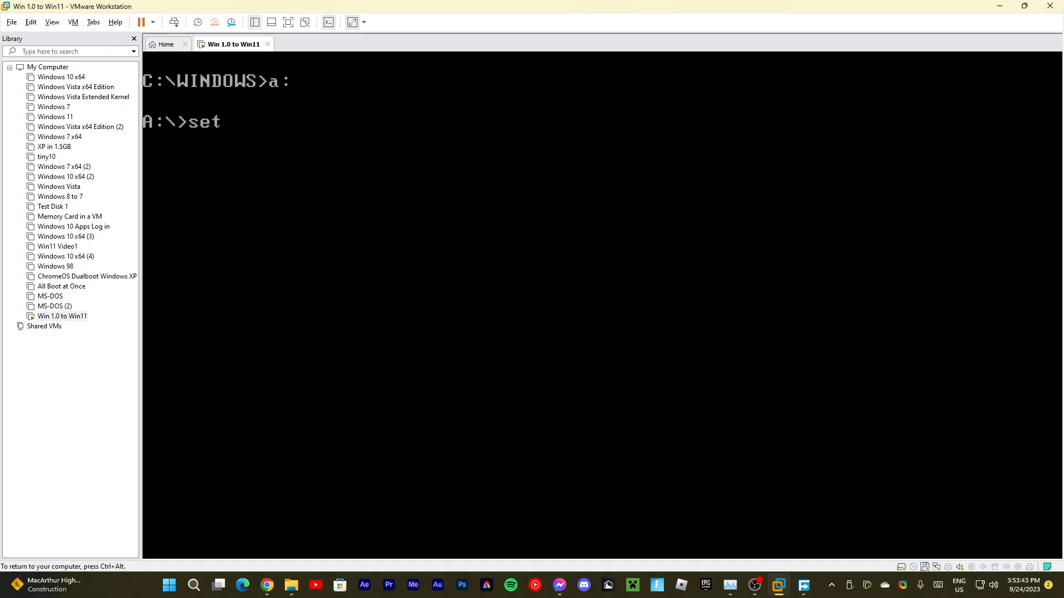
{"action": "type", "text": "yp"}
{"action": "key", "text": "Return"}
{"action": "type", "text": "setup"}
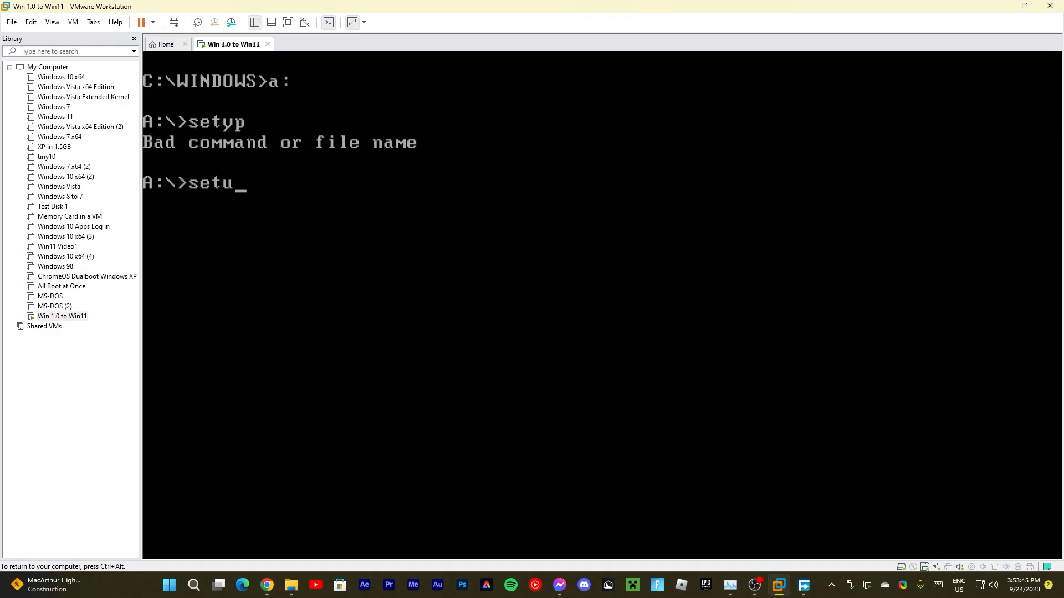
{"action": "key", "text": "Return"}
{"action": "key", "text": "Return"}
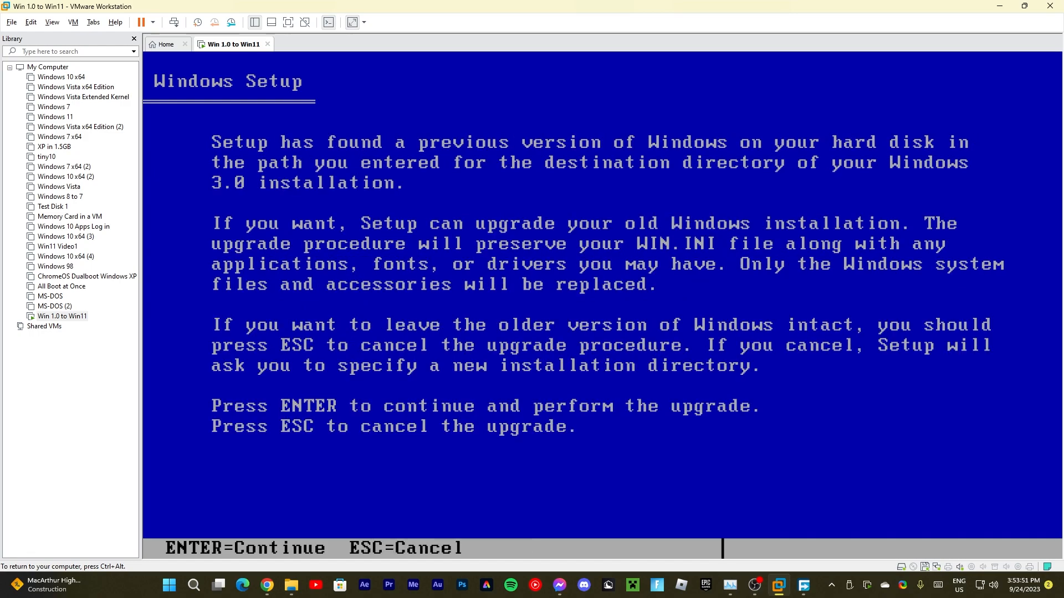
- Accept the upgrade, keeping MS-DOS or PC-DOS System as computer and VGA display
{"action": "key", "text": "Return"}
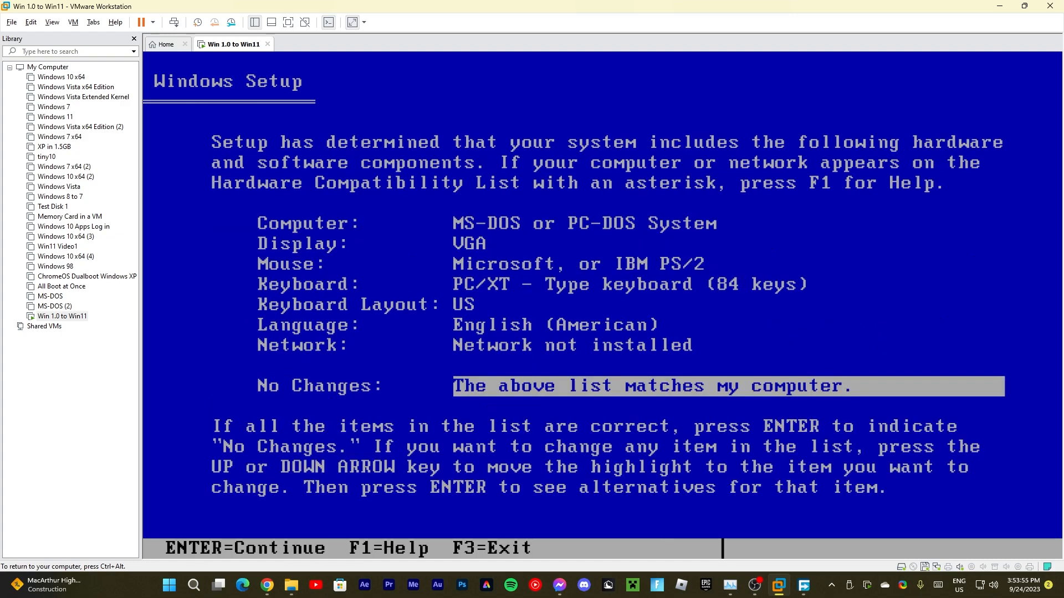
{"action": "key", "text": "Up"}
{"action": "key", "text": "Up"}
{"action": "key", "text": "Up"}
{"action": "key", "text": "Up"}
{"action": "key", "text": "Up"}
{"action": "key", "text": "Up"}
{"action": "key", "text": "Up"}
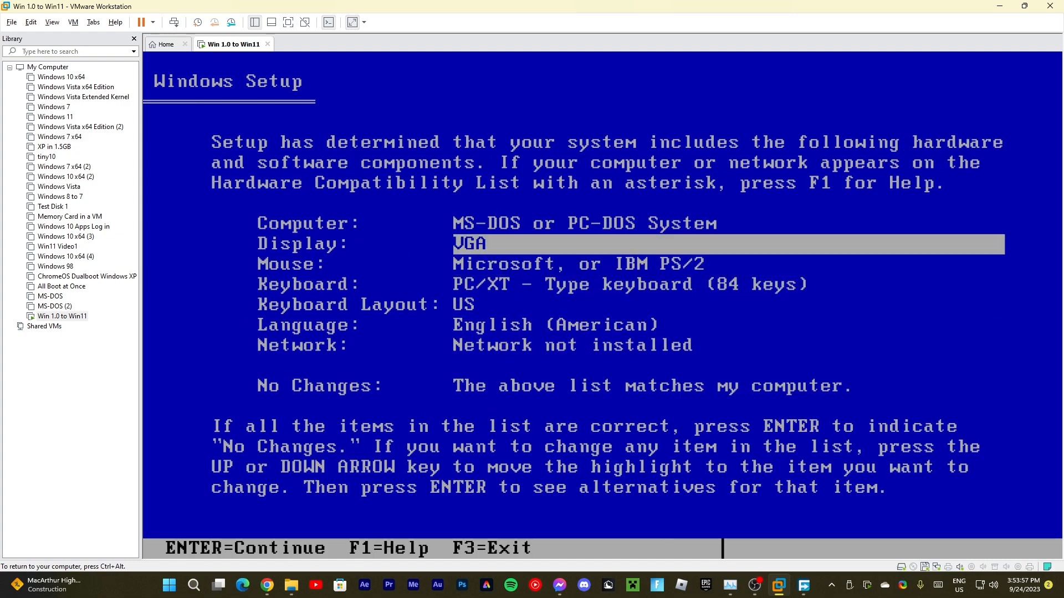
{"action": "key", "text": "Return"}
{"action": "key", "text": "Down"}
{"action": "key", "text": "Down"}
{"action": "key", "text": "Down"}
{"action": "key", "text": "Down"}
{"action": "key", "text": "Down"}
{"action": "key", "text": "Down"}
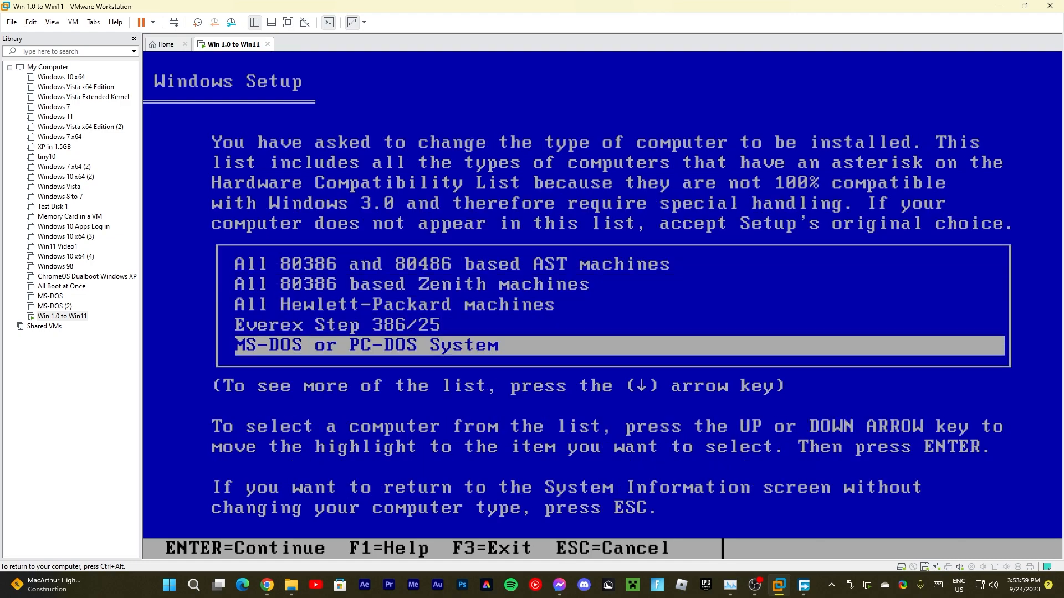
{"action": "key", "text": "Up"}
{"action": "key", "text": "Up"}
{"action": "key", "text": "Return"}
{"action": "key", "text": "Up"}
{"action": "key", "text": "Up"}
{"action": "key", "text": "Up"}
{"action": "key", "text": "Up"}
{"action": "key", "text": "Up"}
{"action": "key", "text": "Up"}
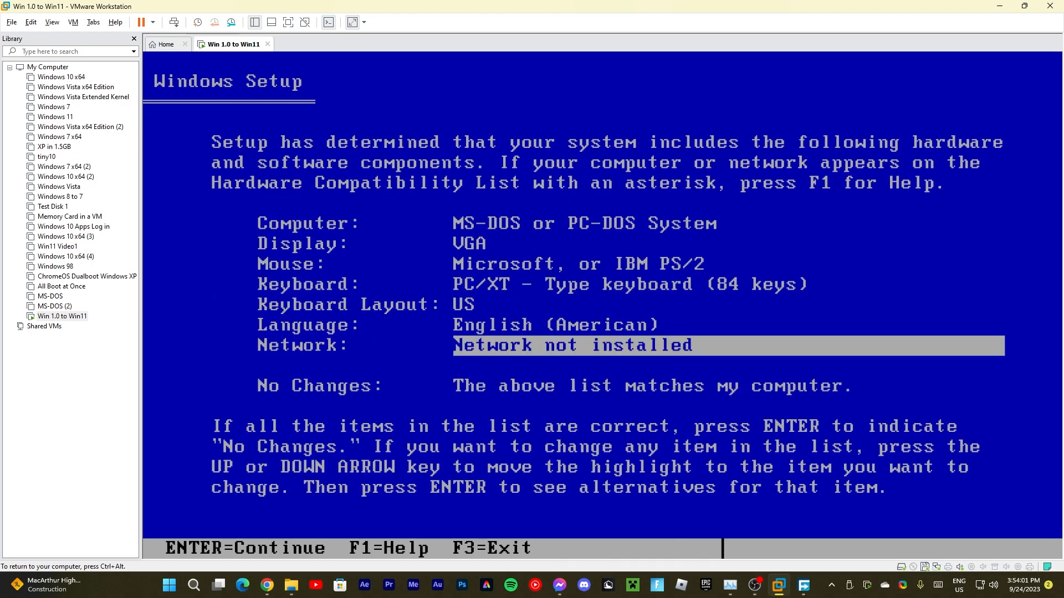
{"action": "key", "text": "Return"}
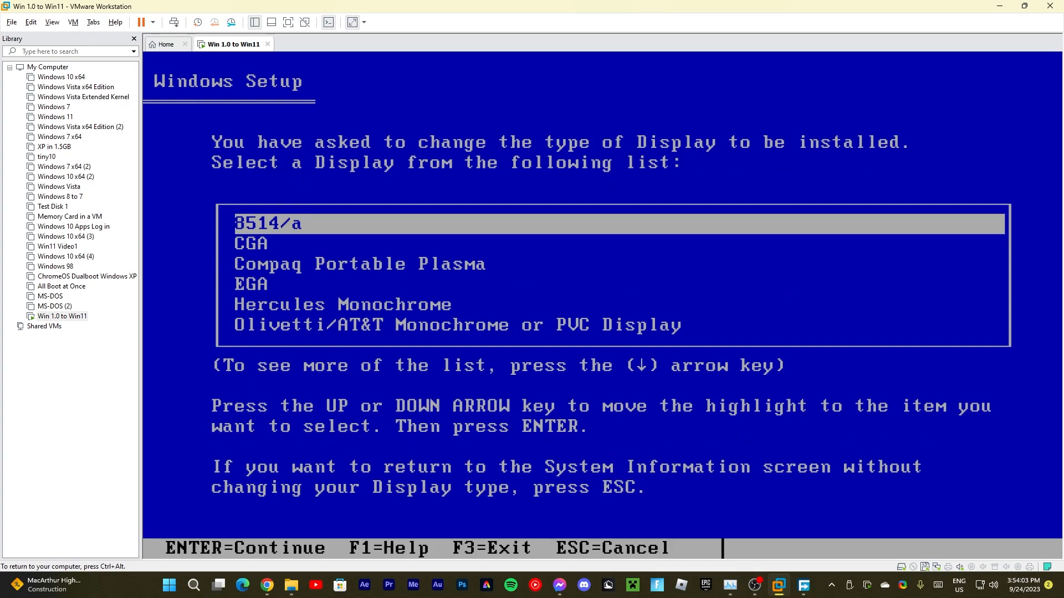
{"action": "key", "text": "Escape"}
- Keep the PC/XT 84-key keyboard and default language, then accept the hardware list to start copying
{"action": "key", "text": "Up"}
{"action": "key", "text": "Up"}
{"action": "key", "text": "Up"}
{"action": "key", "text": "Up"}
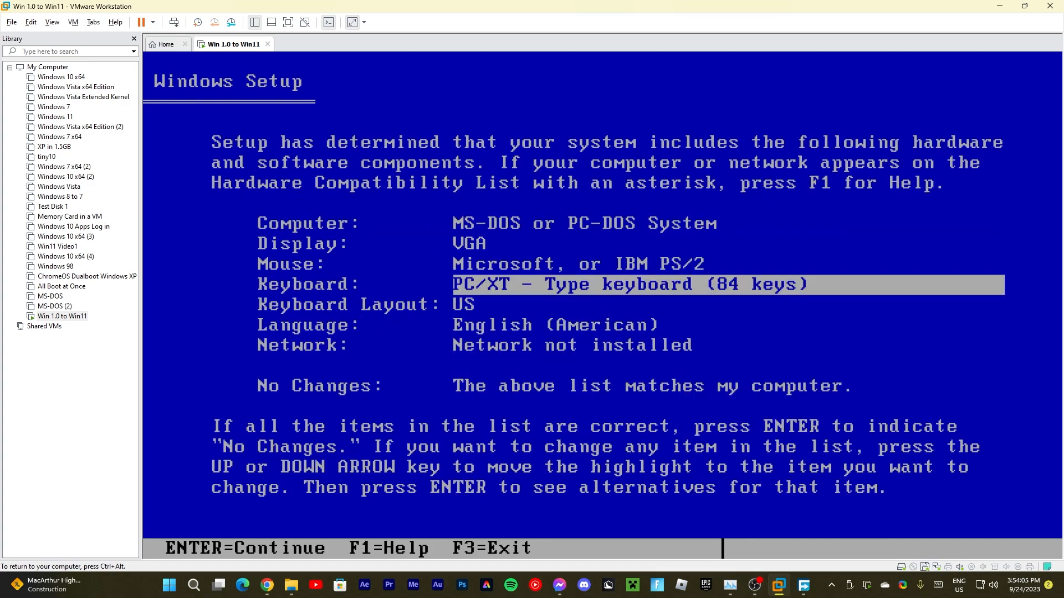
{"action": "key", "text": "Return"}
{"action": "key", "text": "Down"}
{"action": "key", "text": "Down"}
{"action": "key", "text": "Down"}
{"action": "key", "text": "Down"}
{"action": "key", "text": "Down"}
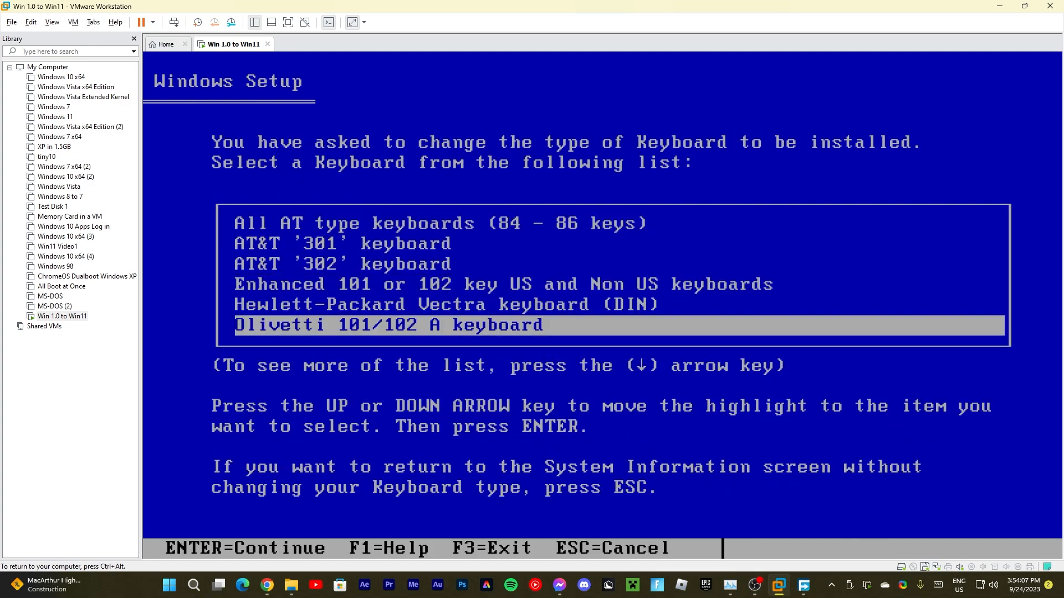
{"action": "key", "text": "Down"}
{"action": "key", "text": "Down"}
{"action": "key", "text": "Down"}
{"action": "key", "text": "Down"}
{"action": "key", "text": "Down"}
{"action": "key", "text": "Down"}
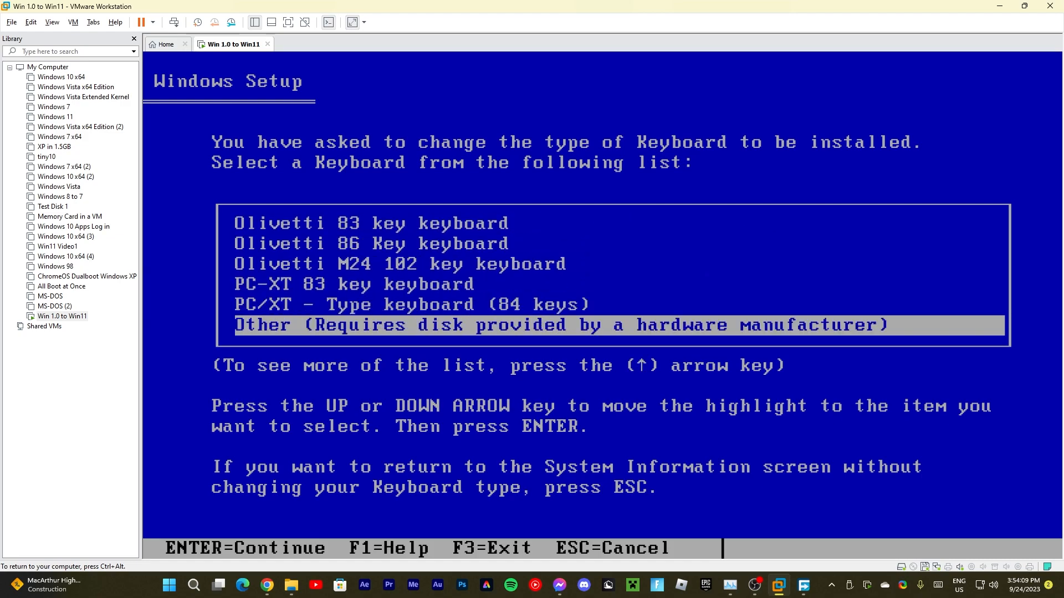
{"action": "key", "text": "Up"}
{"action": "key", "text": "Return"}
{"action": "key", "text": "Up"}
{"action": "key", "text": "Up"}
{"action": "key", "text": "Up"}
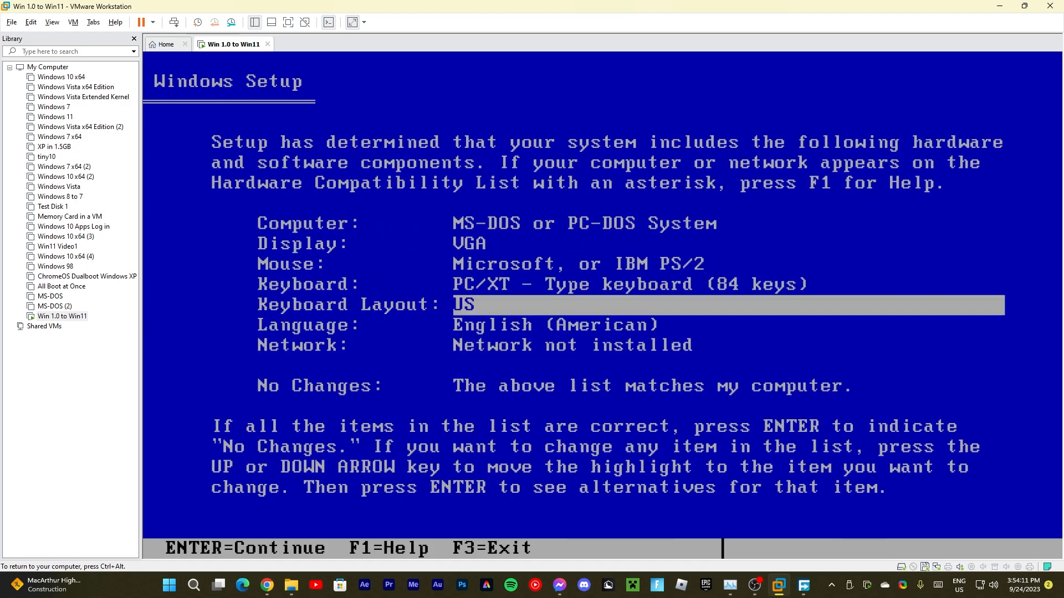
{"action": "key", "text": "Down"}
{"action": "key", "text": "Return"}
{"action": "key", "text": "Escape"}
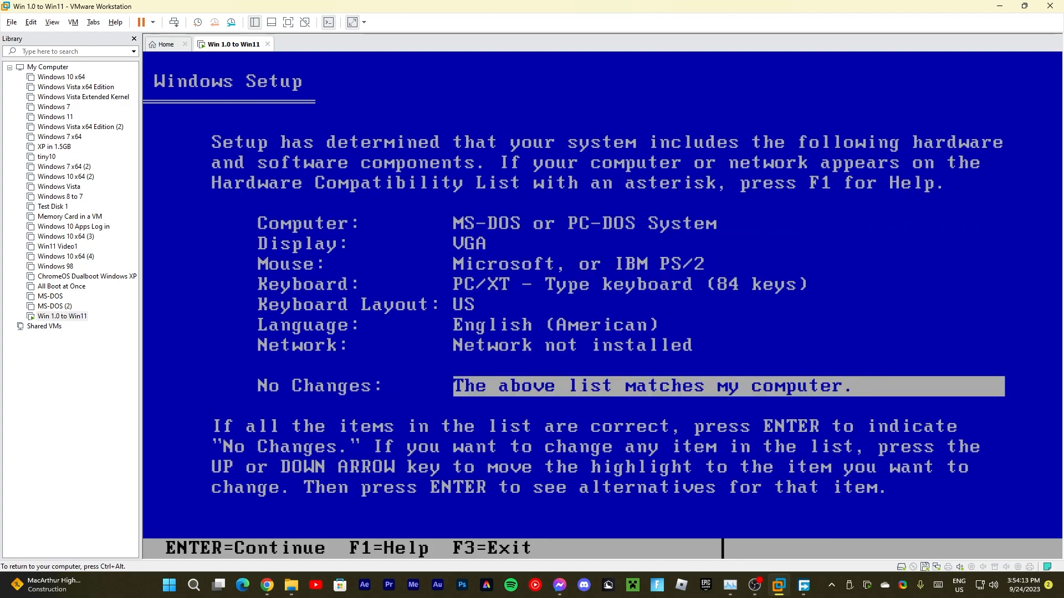
{"action": "key", "text": "Return"}
{"action": "key", "text": "ctrl+alt"}
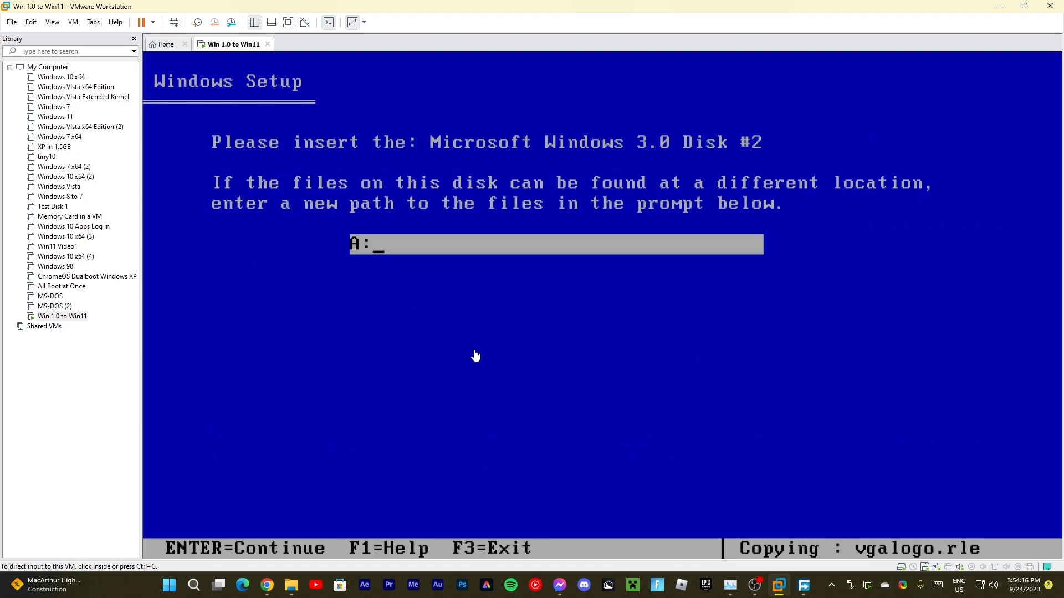
- Swap the VM floppy image to DISK02.IMG and continue Setup past the Disk #2 prompt
{"action": "left_click", "coordinate": [923, 571]}
{"action": "left_click", "coordinate": [939, 565]}
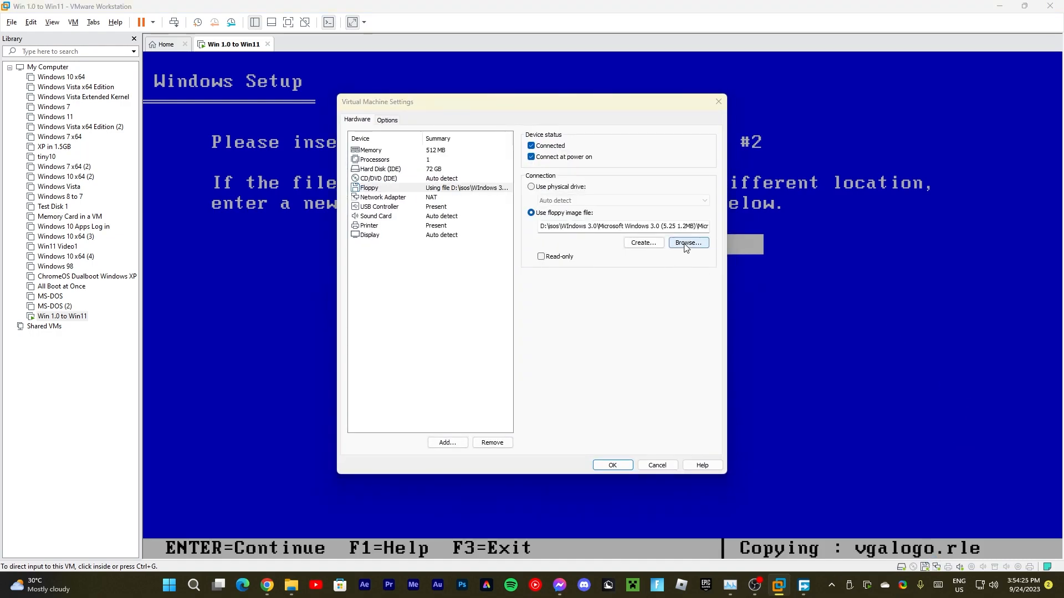
{"action": "left_click", "coordinate": [687, 243]}
{"action": "left_click", "coordinate": [537, 209]}
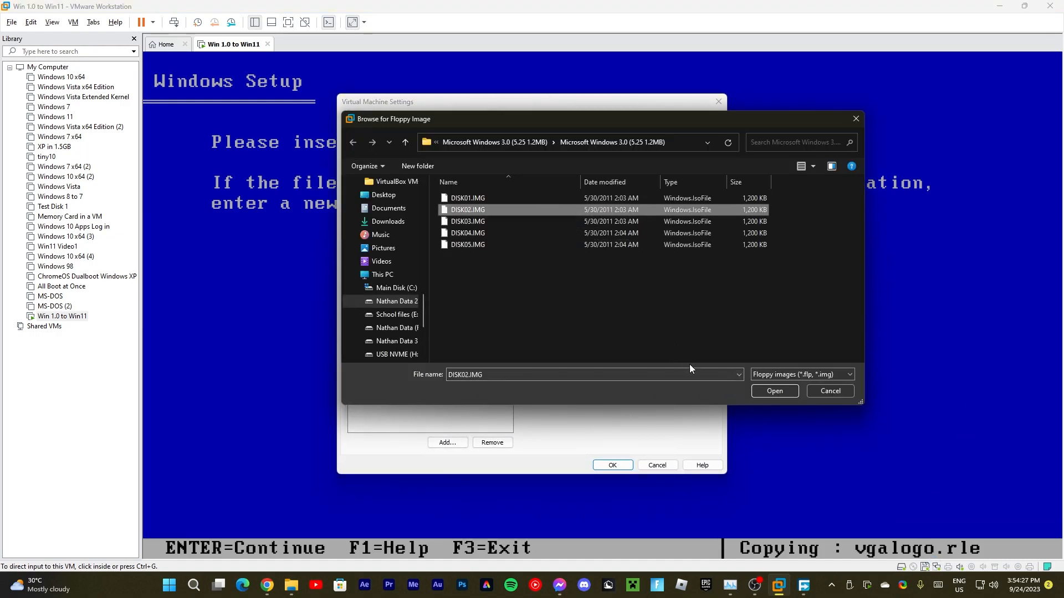
{"action": "left_click", "coordinate": [773, 392]}
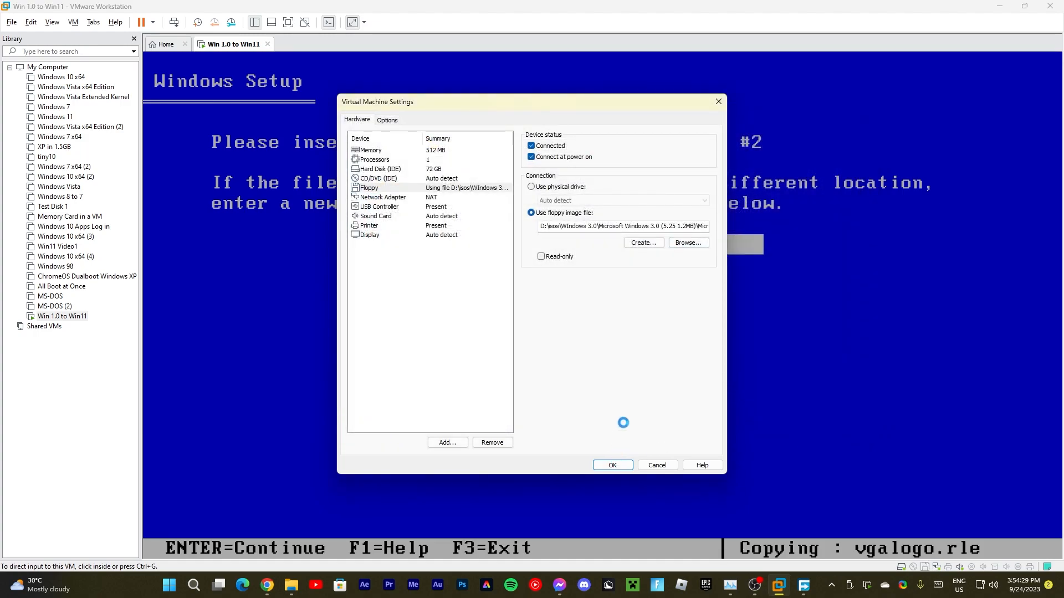
{"action": "left_click", "coordinate": [613, 465]}
{"action": "left_click", "coordinate": [610, 313]}
{"action": "key", "text": "Return"}
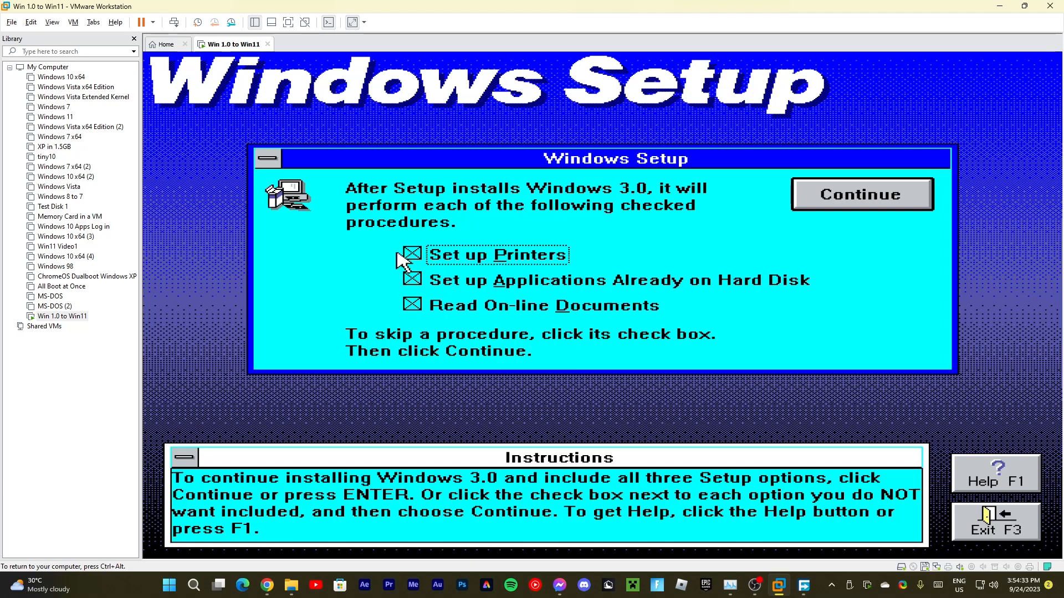
- Skip printer setup, then load DISK03.IMG into the VM's floppy and confirm Disk #3 is inserted
{"action": "left_click", "coordinate": [413, 254]}
{"action": "left_click", "coordinate": [822, 208]}
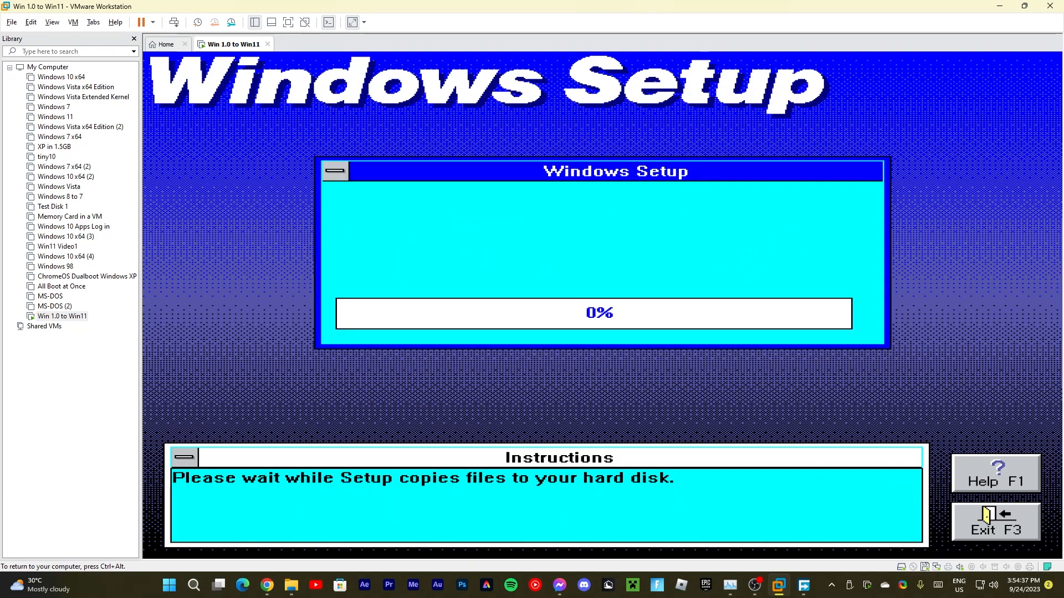
{"action": "key", "text": "ctrl+alt"}
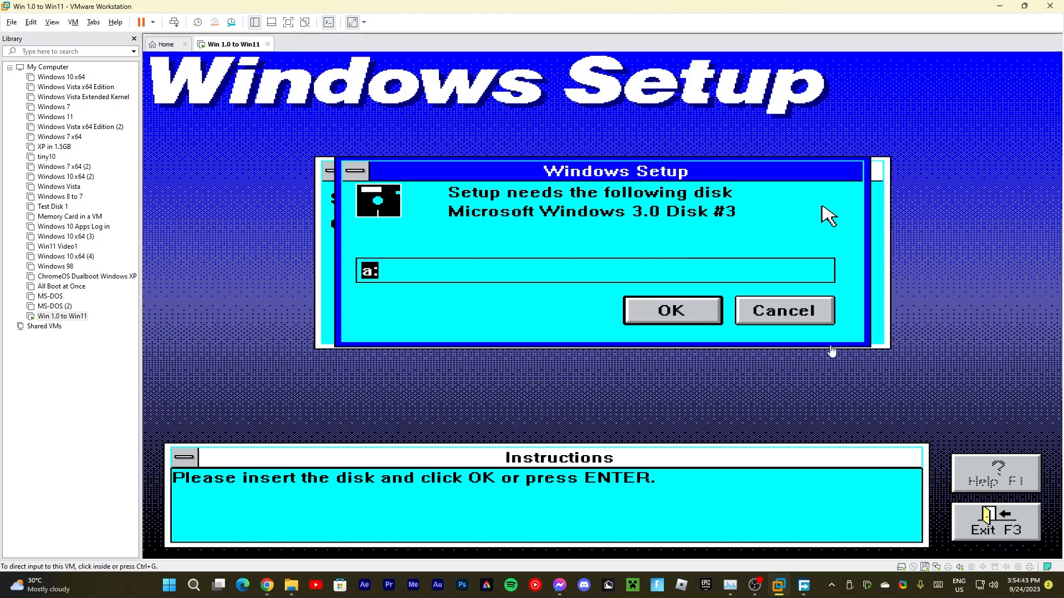
{"action": "key", "text": "ctrl+d"}
{"action": "left_click", "coordinate": [689, 244]}
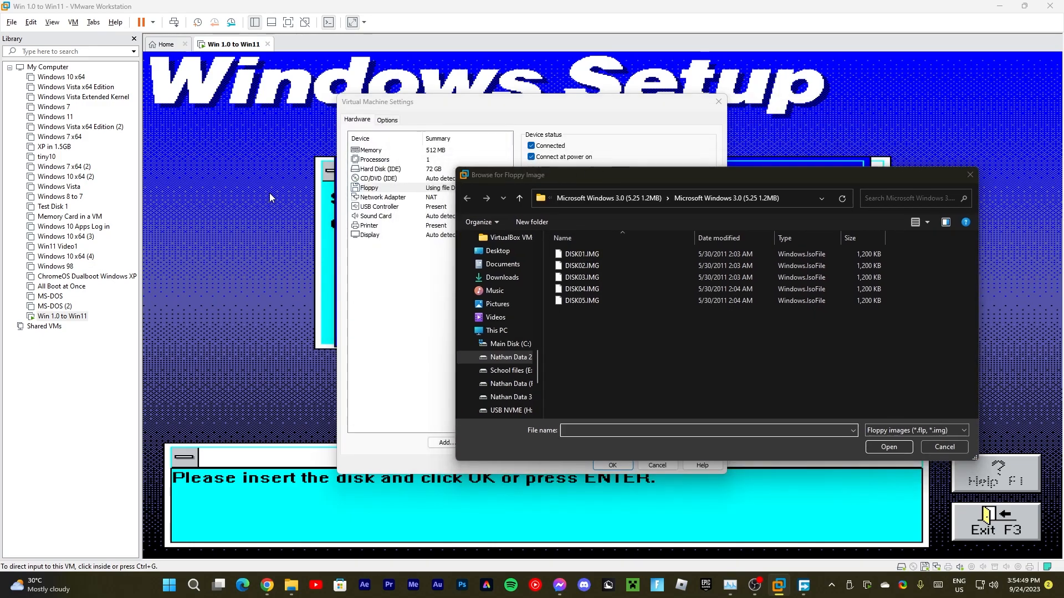
{"action": "left_click", "coordinate": [603, 277]}
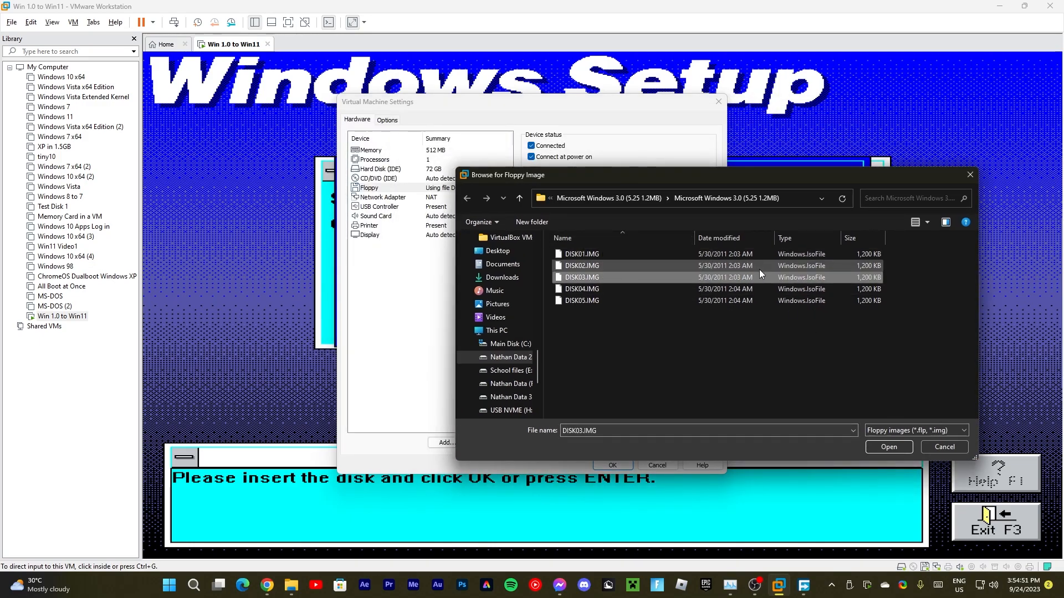
{"action": "left_click", "coordinate": [888, 447]}
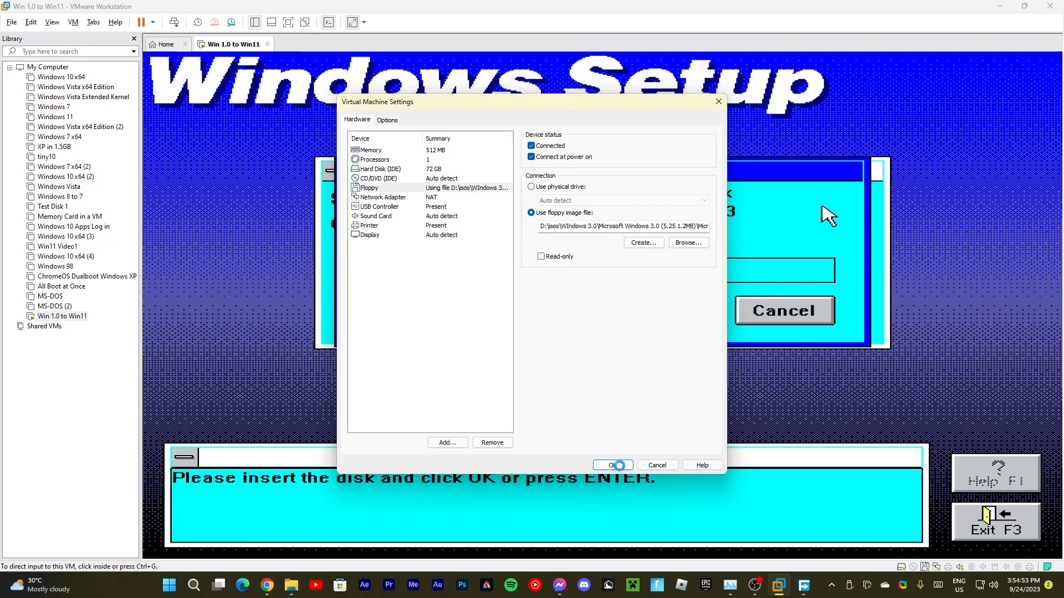
{"action": "left_click", "coordinate": [612, 465]}
{"action": "left_click", "coordinate": [710, 310]}
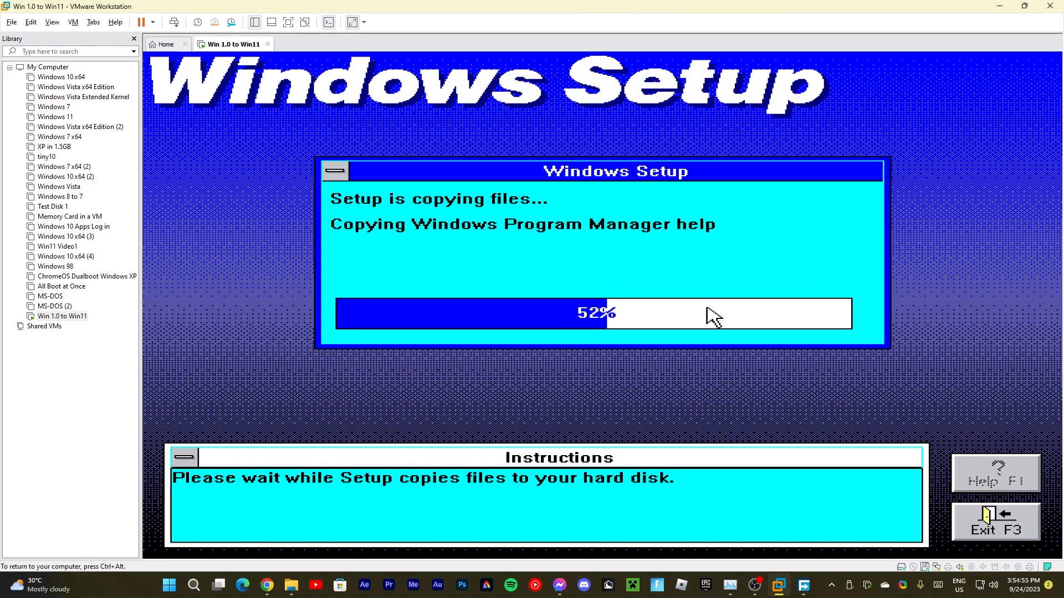
- Swap the floppy image to DISK04.IMG and confirm Setup's disk prompt
{"action": "key", "text": "ctrl+alt"}
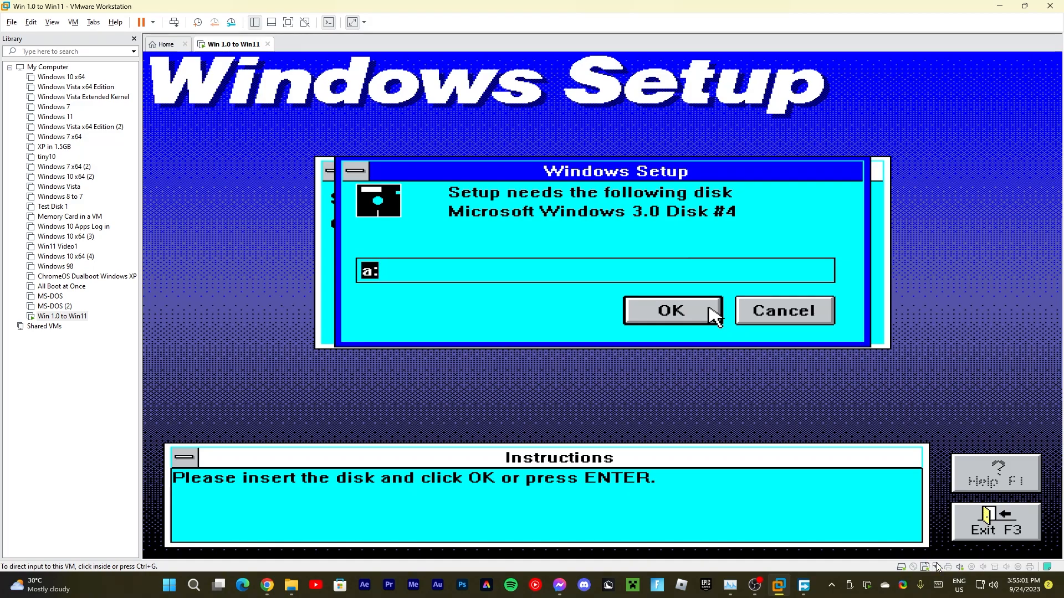
{"action": "key", "text": "ctrl+d"}
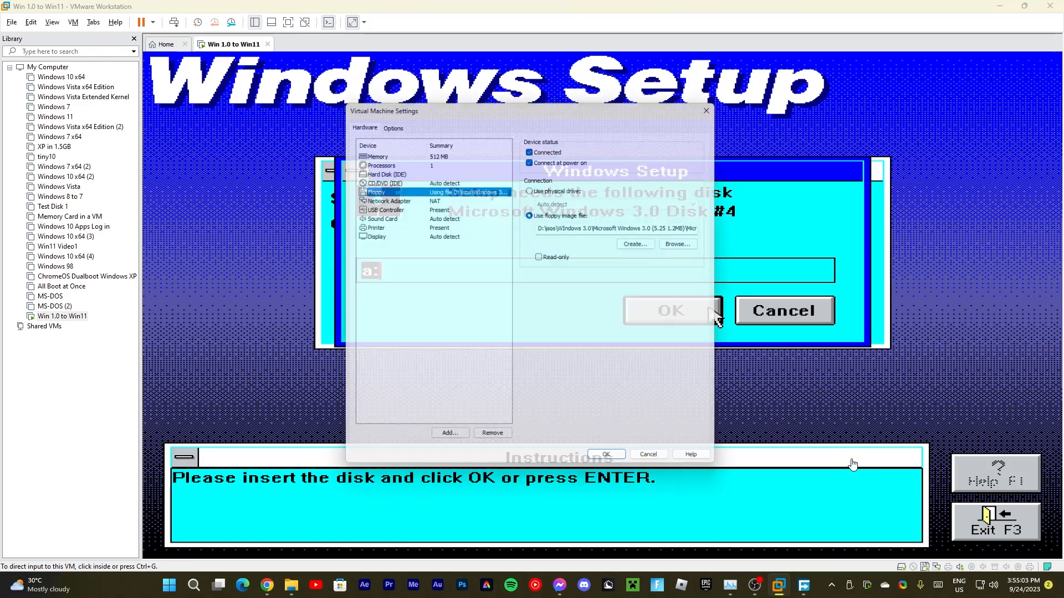
{"action": "left_click", "coordinate": [682, 243]}
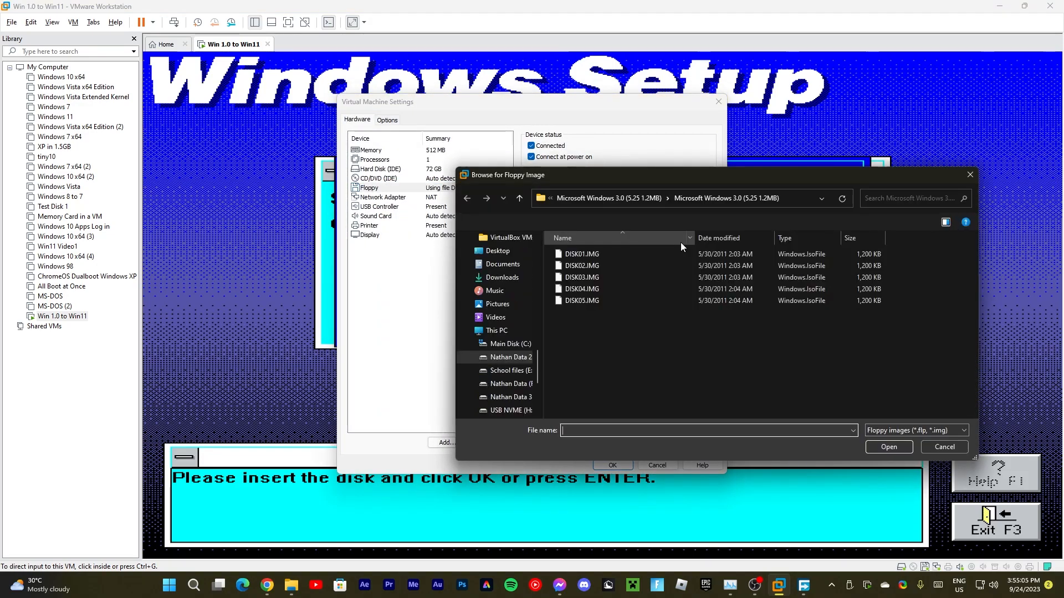
{"action": "left_click", "coordinate": [615, 280]}
{"action": "left_click", "coordinate": [616, 288]}
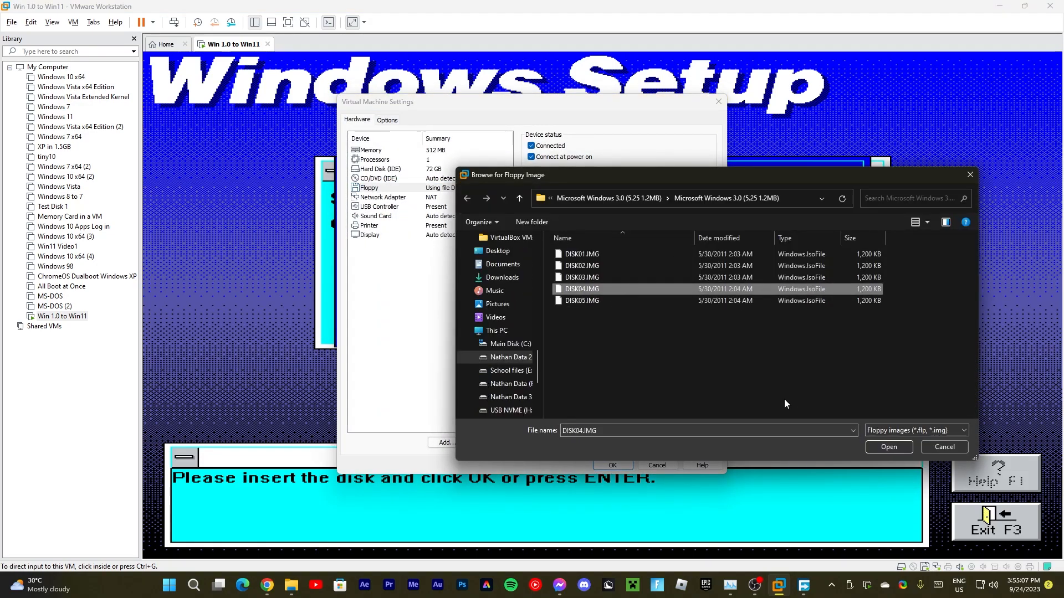
{"action": "left_click", "coordinate": [889, 446]}
{"action": "left_click", "coordinate": [612, 465]}
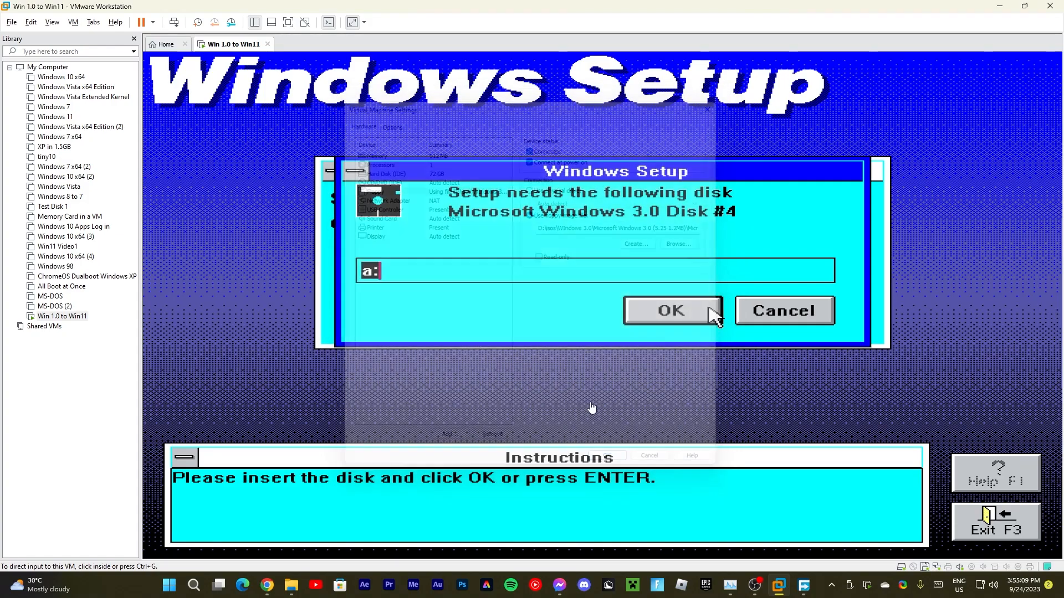
{"action": "left_click", "coordinate": [713, 314]}
{"action": "left_click", "coordinate": [715, 314]}
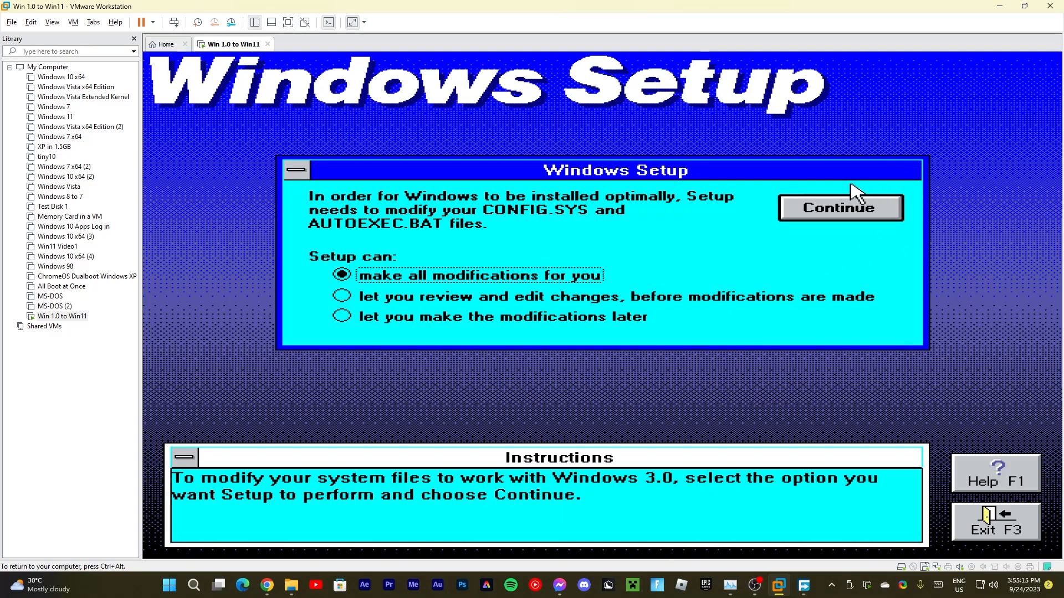
- Let Setup update the system files and add all applications found on all drives
{"action": "left_click", "coordinate": [839, 209]}
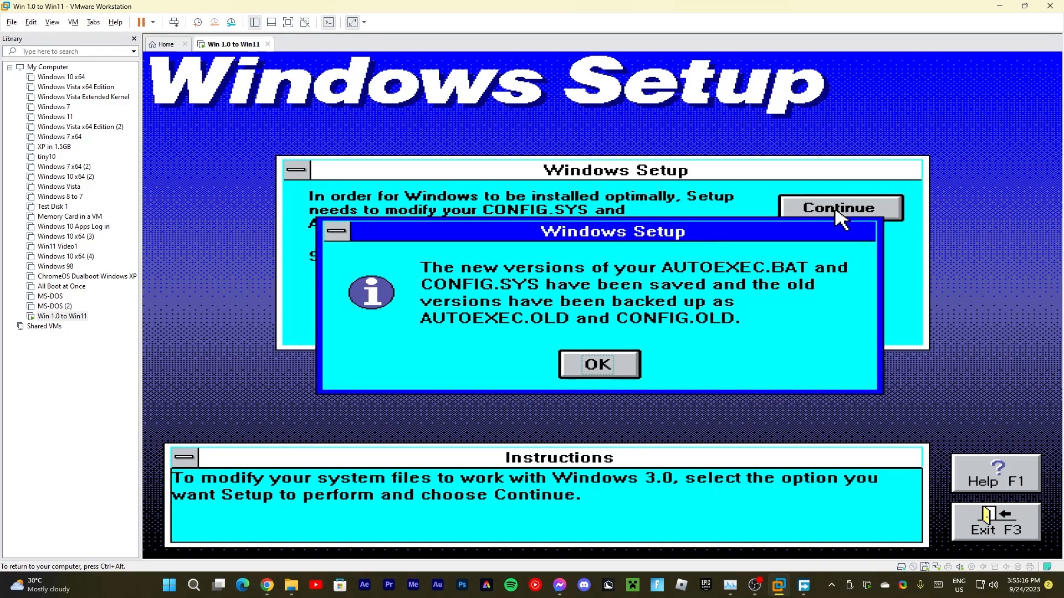
{"action": "left_click", "coordinate": [598, 365]}
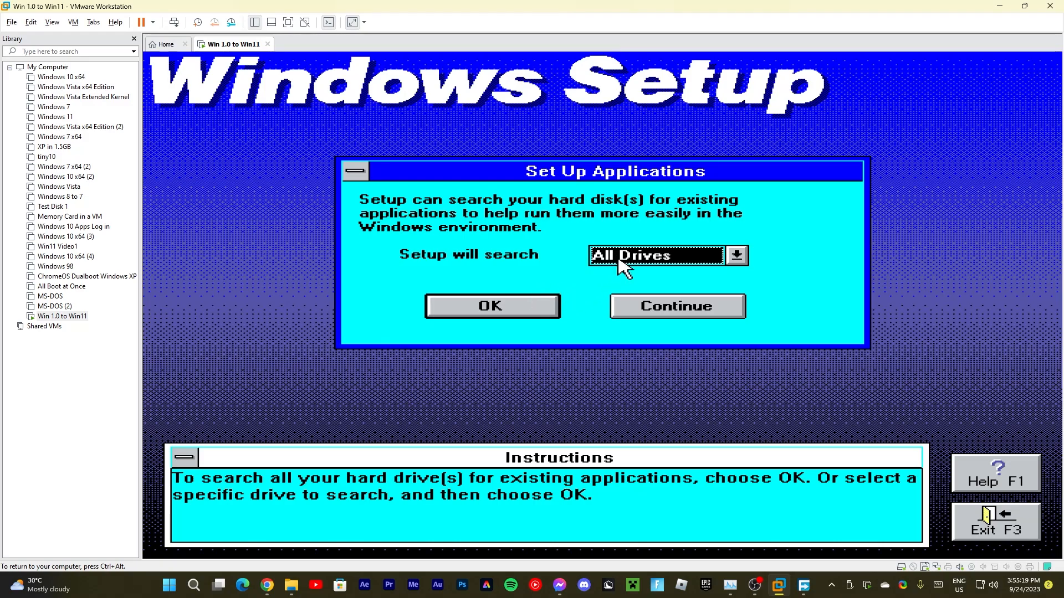
{"action": "left_click", "coordinate": [514, 304]}
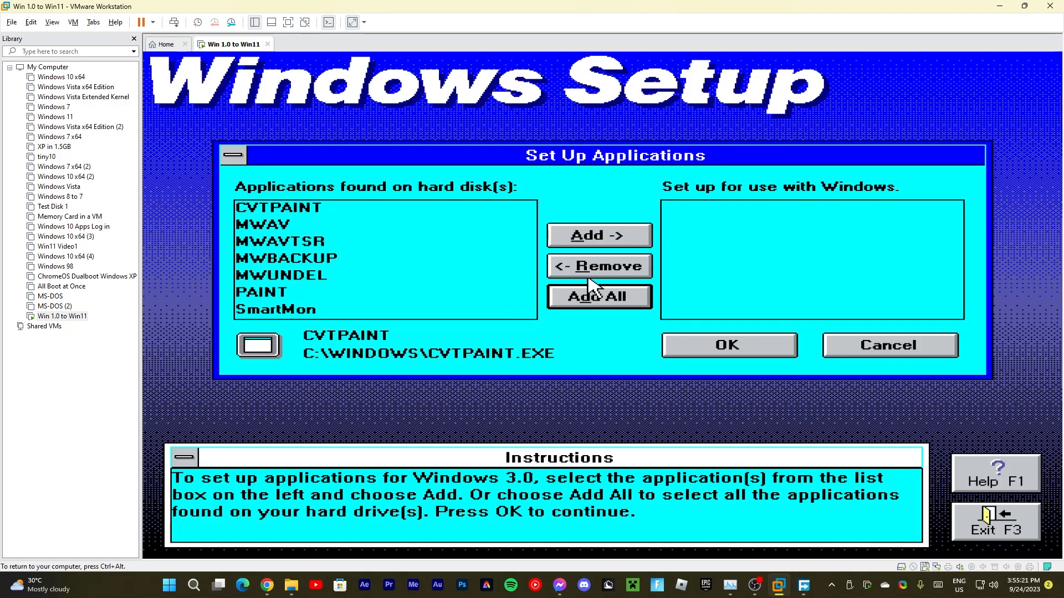
{"action": "left_click", "coordinate": [619, 296]}
{"action": "left_click", "coordinate": [755, 344]}
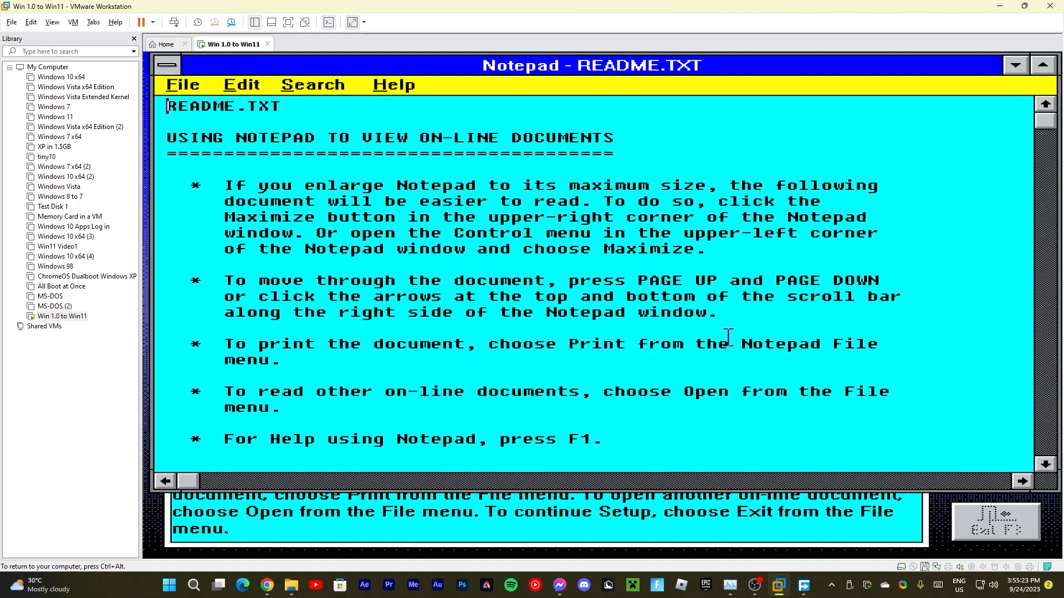
- Close the README document and restart into Windows 3.0
{"action": "left_click", "coordinate": [167, 65]}
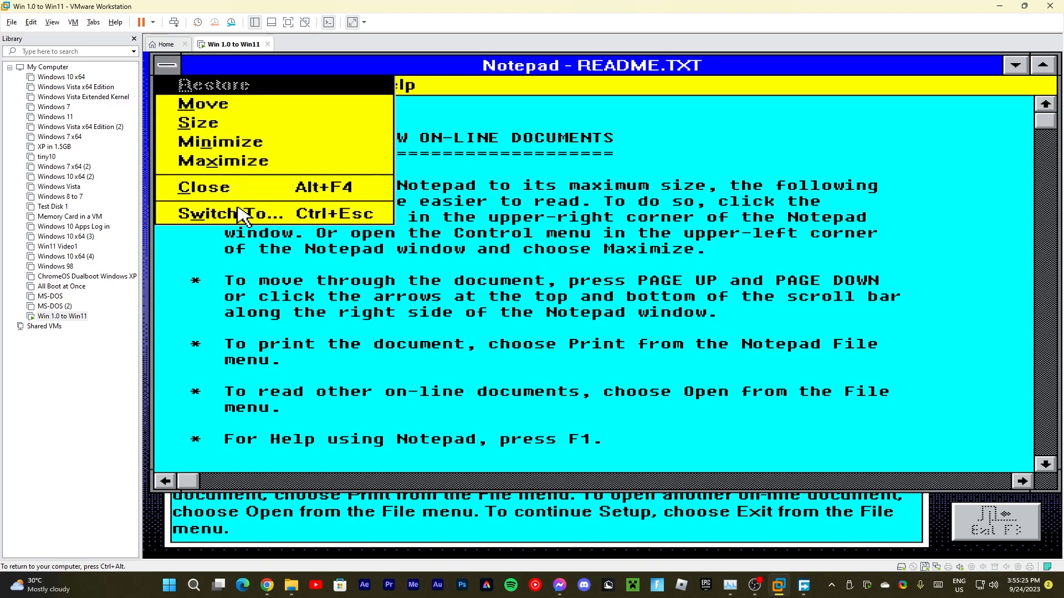
{"action": "left_click", "coordinate": [205, 195]}
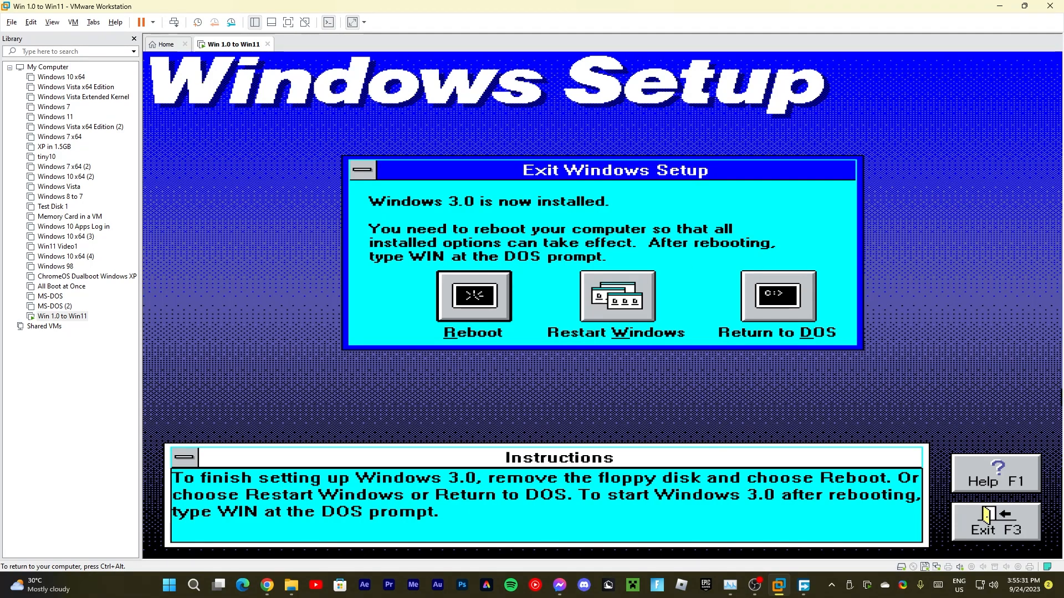
{"action": "left_click", "coordinate": [533, 331]}
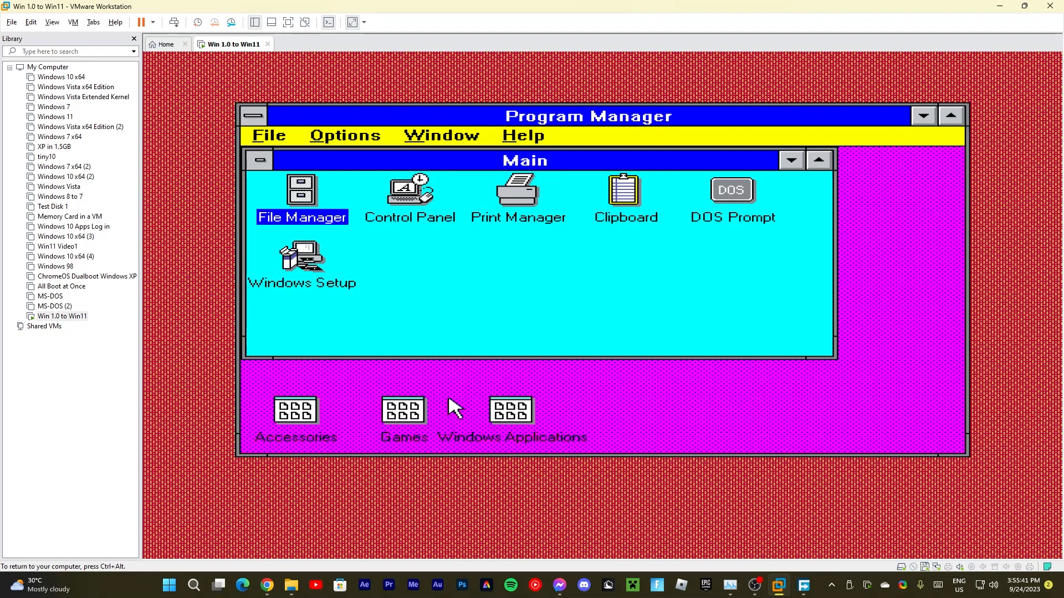
{"action": "double_click", "coordinate": [403, 214]}
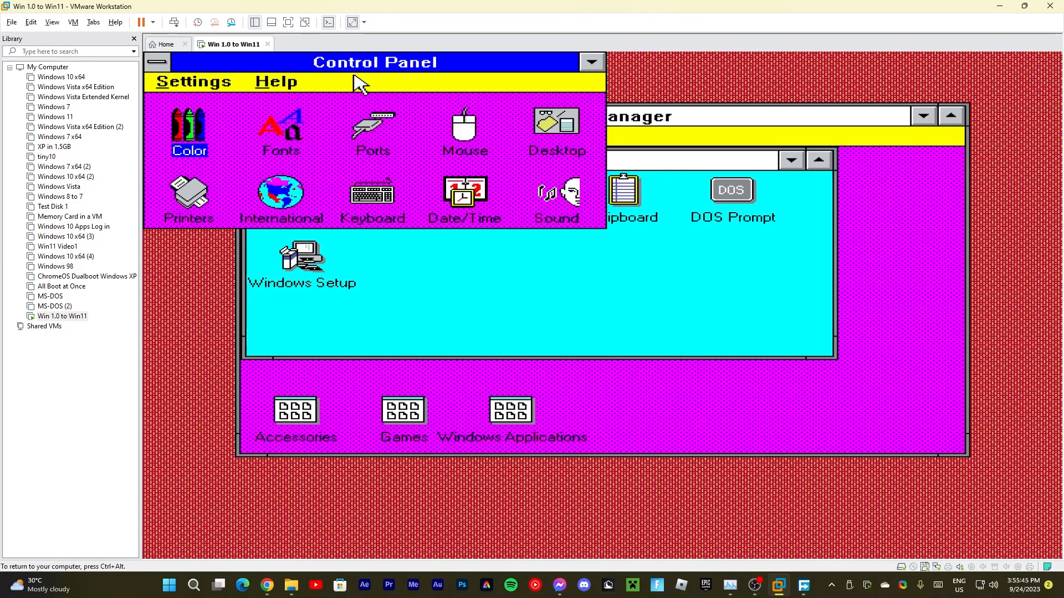
{"action": "left_click_drag", "start_coordinate": [439, 64], "coordinate": [662, 192]}
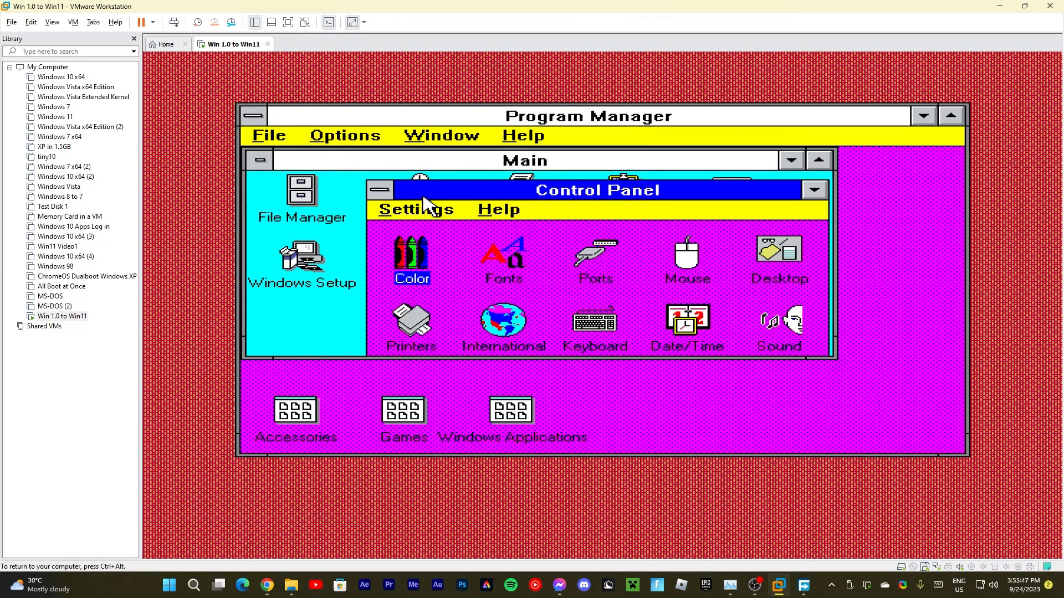
{"action": "left_click", "coordinate": [419, 209]}
{"action": "left_click", "coordinate": [441, 216]}
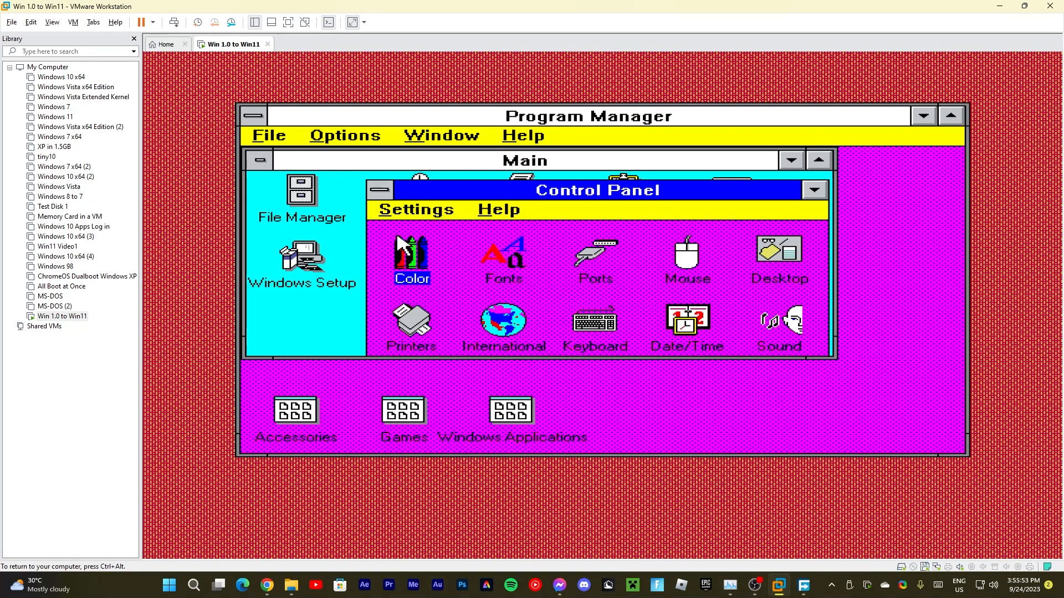
{"action": "left_click", "coordinate": [379, 190]}
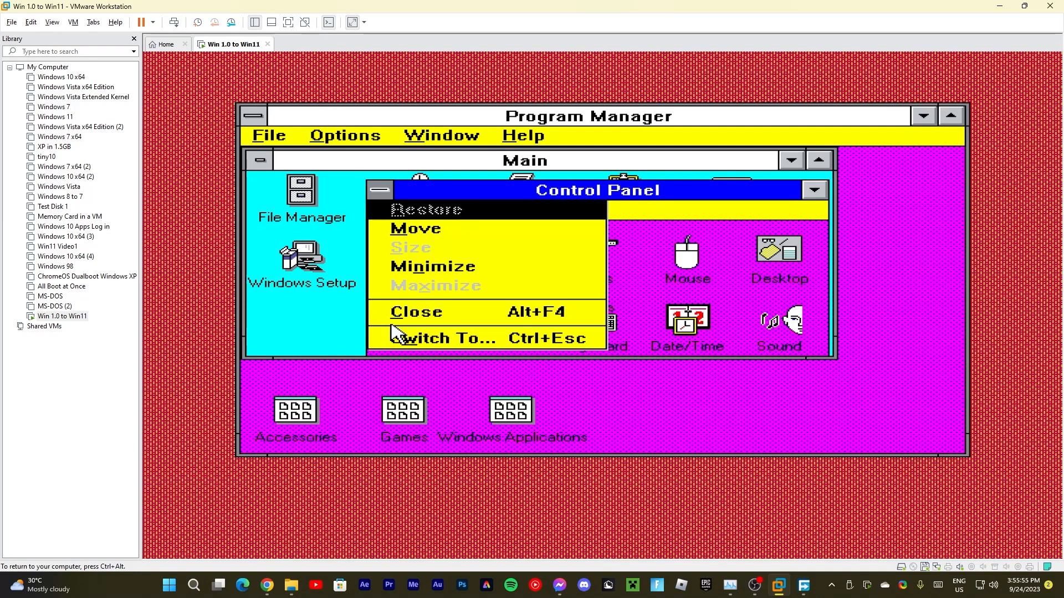
{"action": "left_click", "coordinate": [429, 316]}
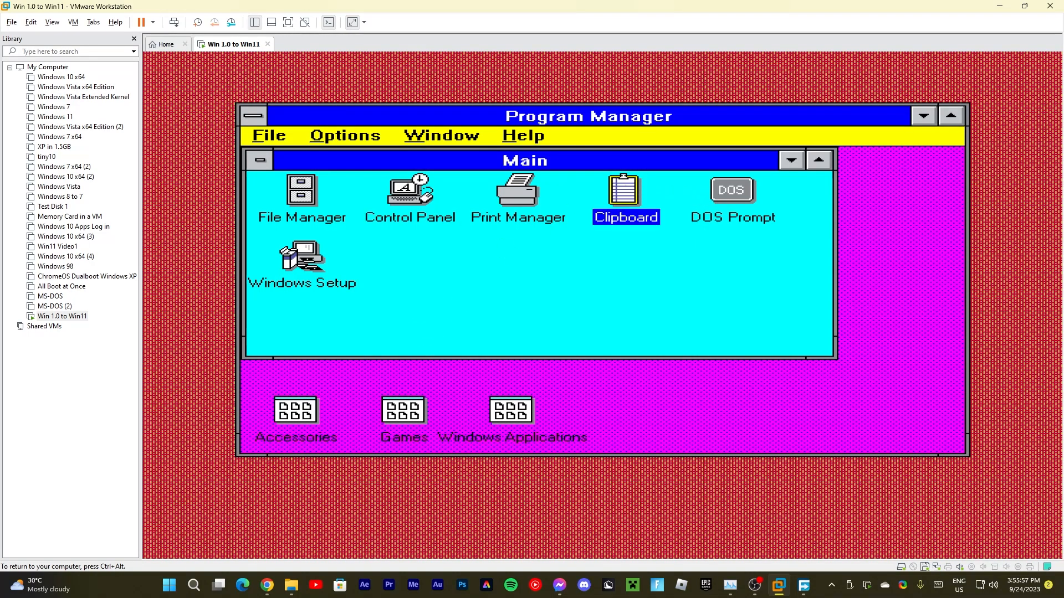
{"action": "double_click", "coordinate": [624, 193]}
{"action": "left_click", "coordinate": [195, 88]}
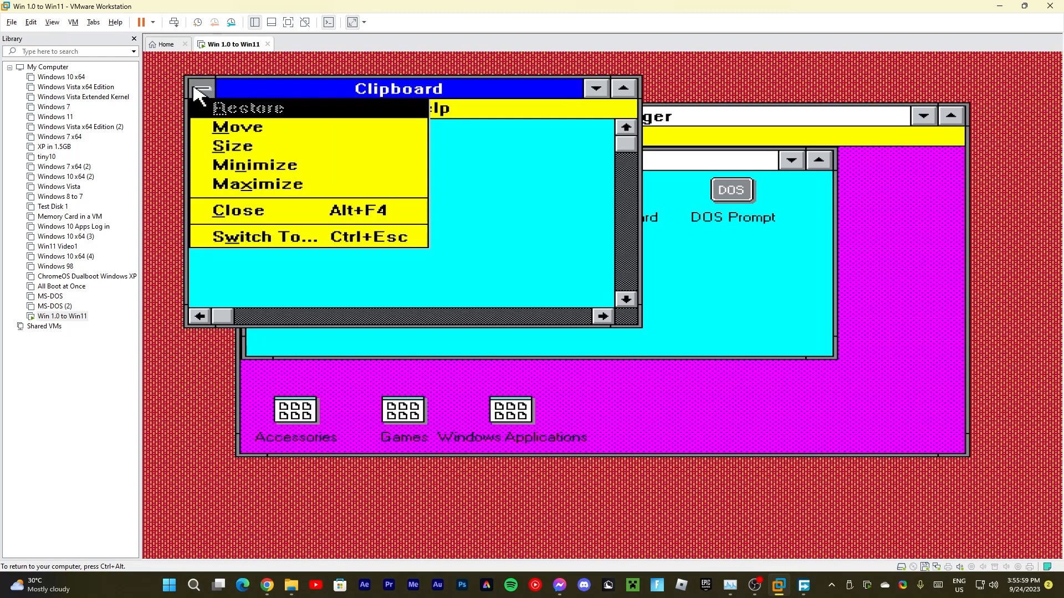
{"action": "left_click", "coordinate": [296, 216]}
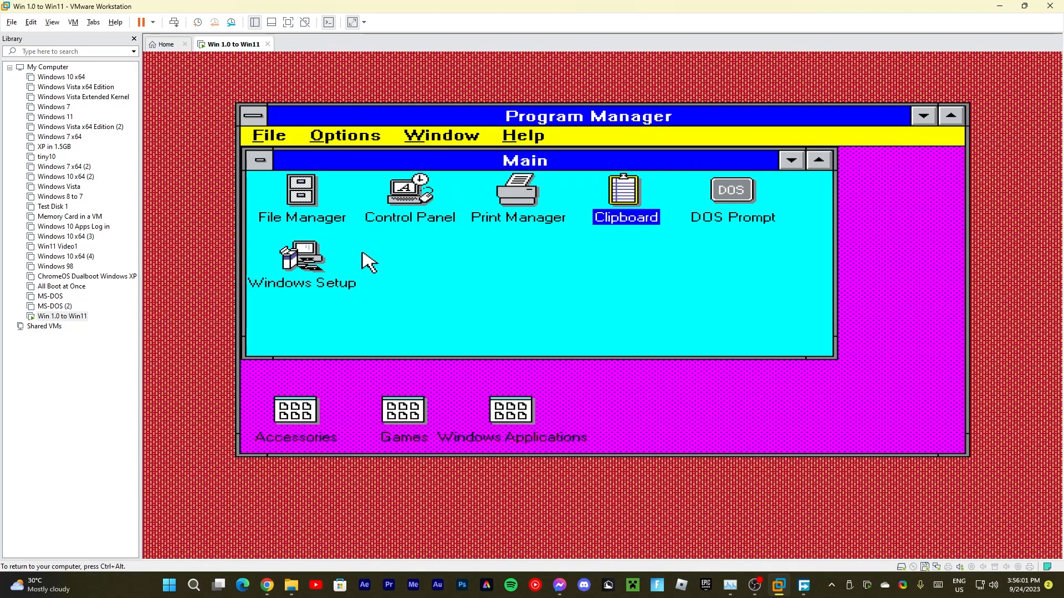
{"action": "double_click", "coordinate": [320, 263]}
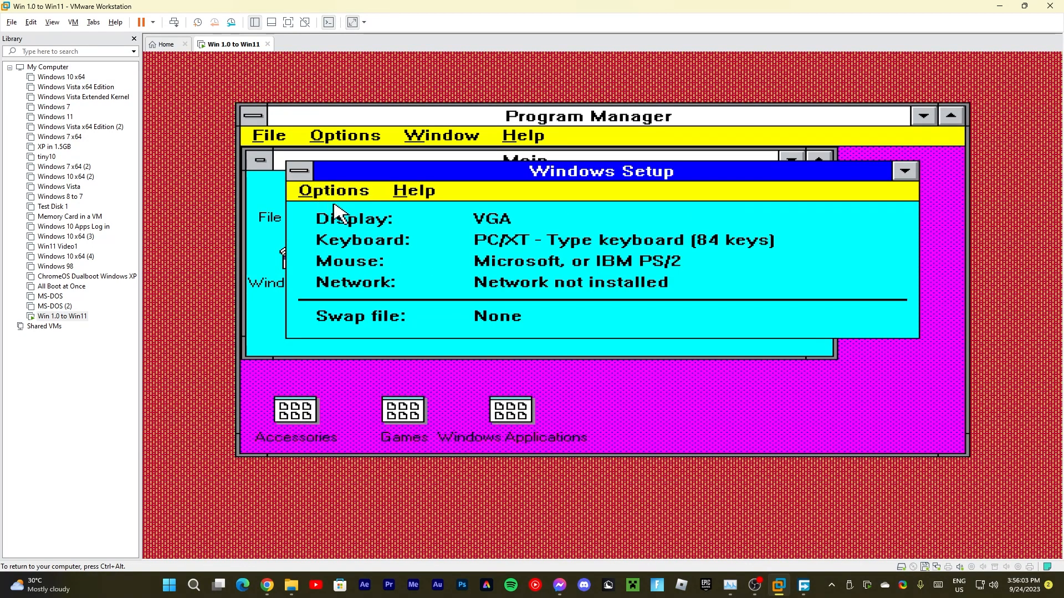
{"action": "left_click", "coordinate": [296, 172]}
{"action": "left_click", "coordinate": [396, 293]}
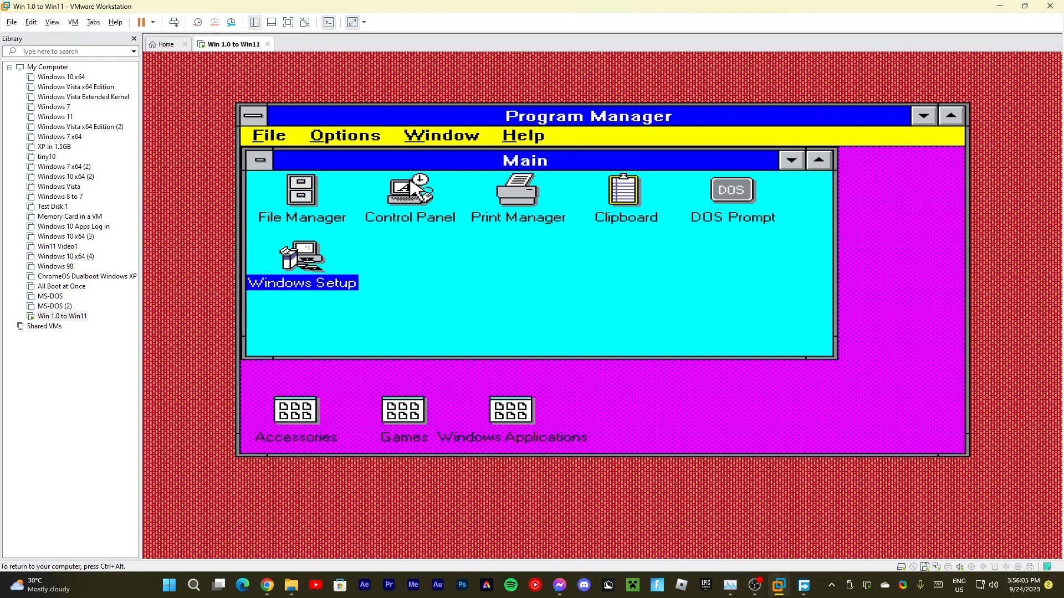
{"action": "left_click", "coordinate": [260, 160]}
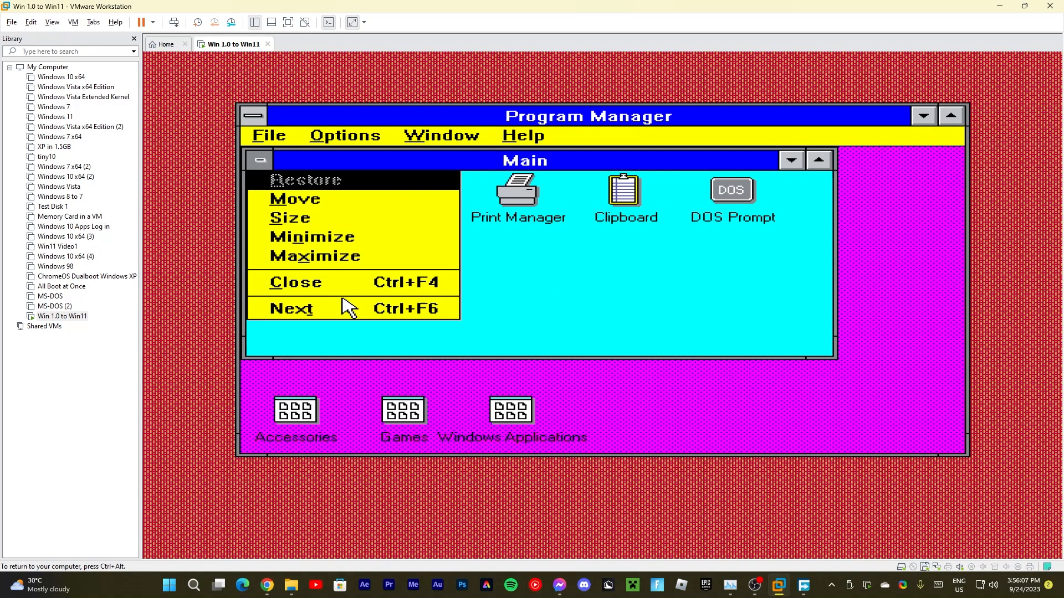
{"action": "left_click", "coordinate": [299, 308]}
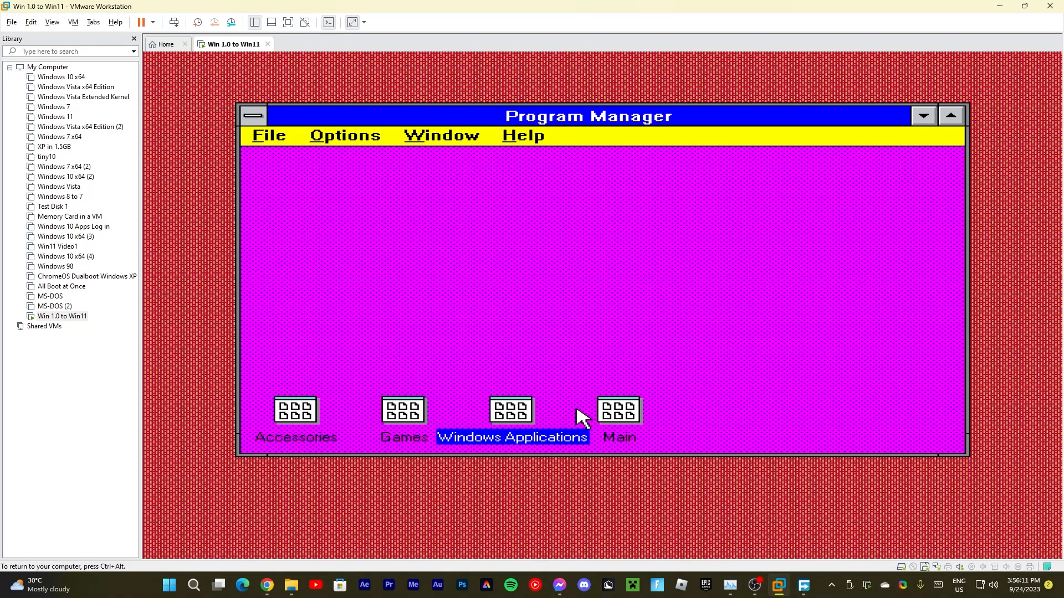
{"action": "double_click", "coordinate": [614, 419]}
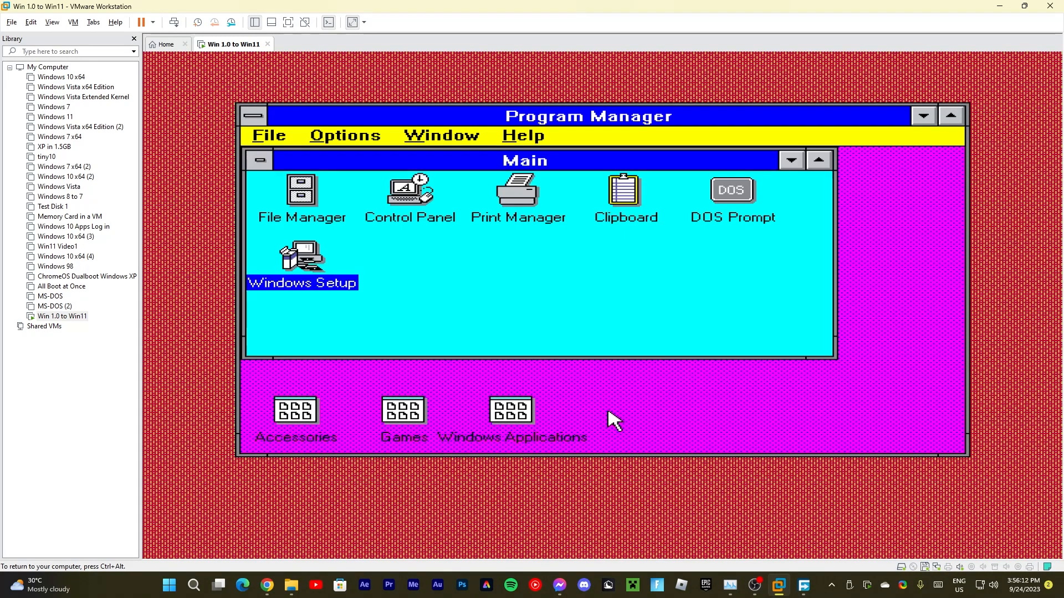
{"action": "double_click", "coordinate": [515, 411]}
- Launch Paint, scribble pencil and brush strokes, and view the About Paint box
{"action": "double_click", "coordinate": [334, 217]}
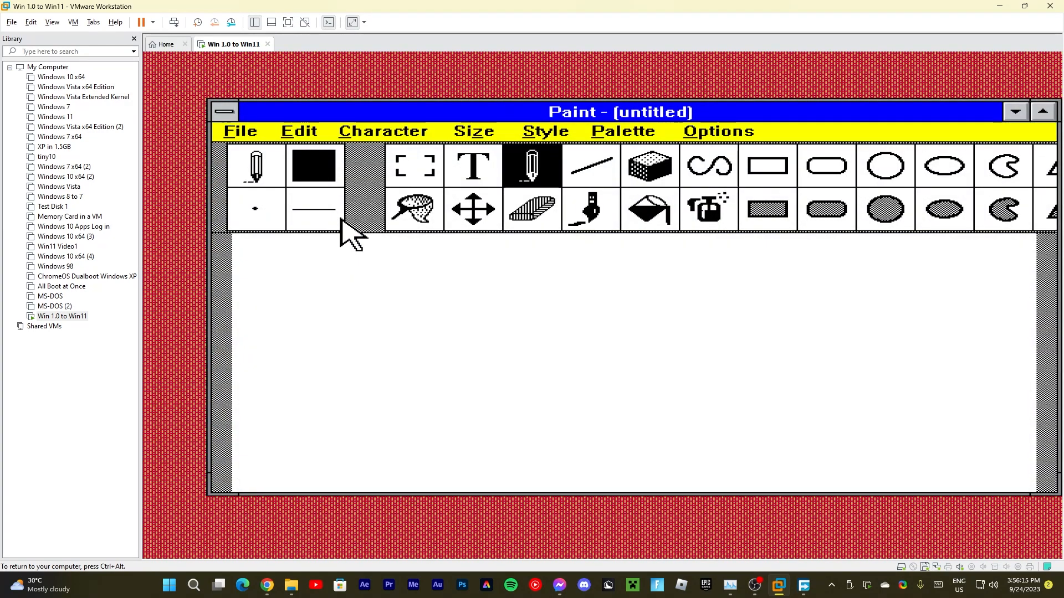
{"action": "left_click_drag", "start_coordinate": [484, 438], "coordinate": [548, 234]}
{"action": "left_click", "coordinate": [253, 137]}
{"action": "left_click", "coordinate": [248, 287]}
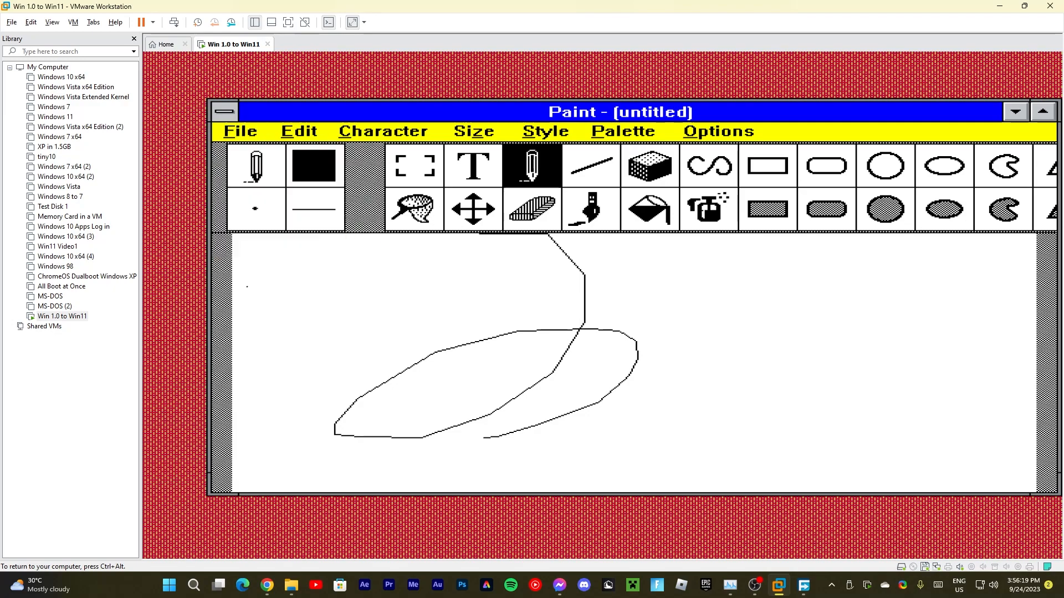
{"action": "left_click", "coordinate": [238, 138]}
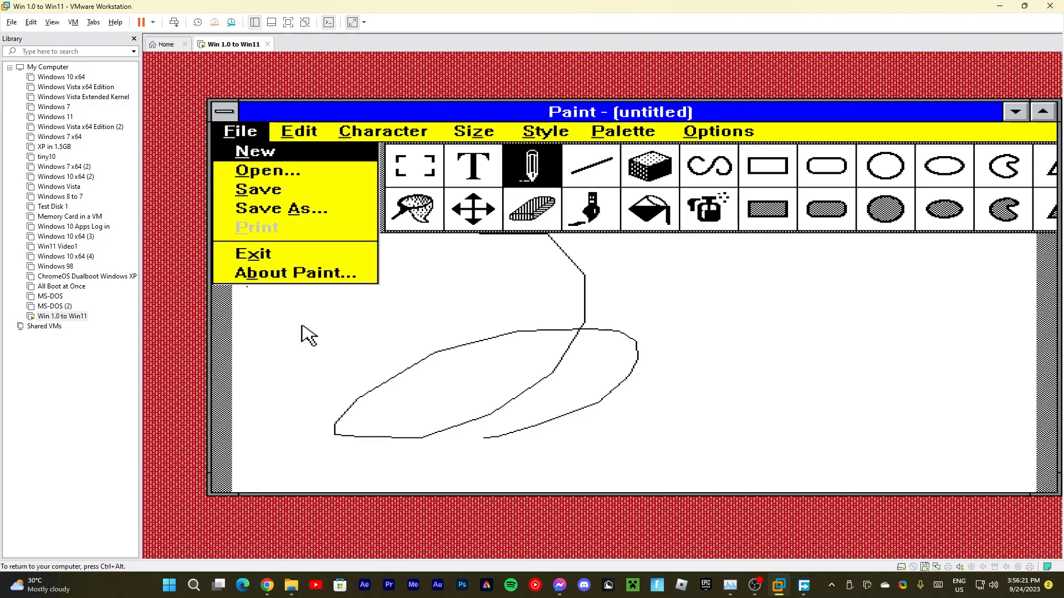
{"action": "left_click", "coordinate": [272, 272]}
{"action": "left_click", "coordinate": [672, 349]}
{"action": "left_click_drag", "start_coordinate": [636, 345], "coordinate": [763, 411]}
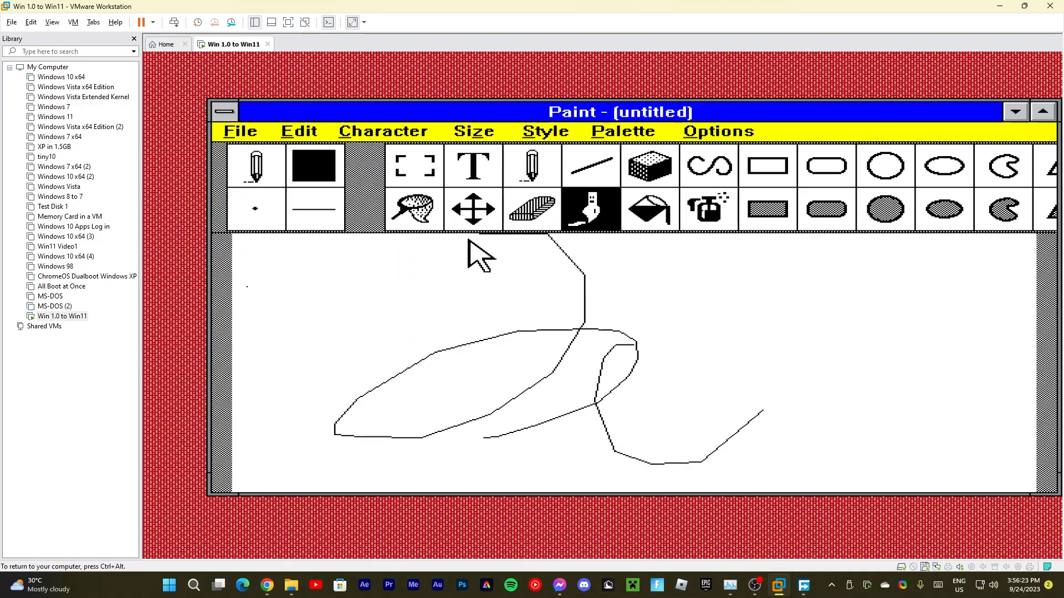
{"action": "mouse_move", "coordinate": [552, 302]}
{"action": "left_mouse_down"}
{"action": "mouse_move", "coordinate": [387, 378]}
{"action": "mouse_move", "coordinate": [978, 339]}
{"action": "left_mouse_up"}
- Reposition the Paint window, then choose File > New and discard the drawing unsaved
{"action": "left_click_drag", "start_coordinate": [765, 115], "coordinate": [546, 135]}
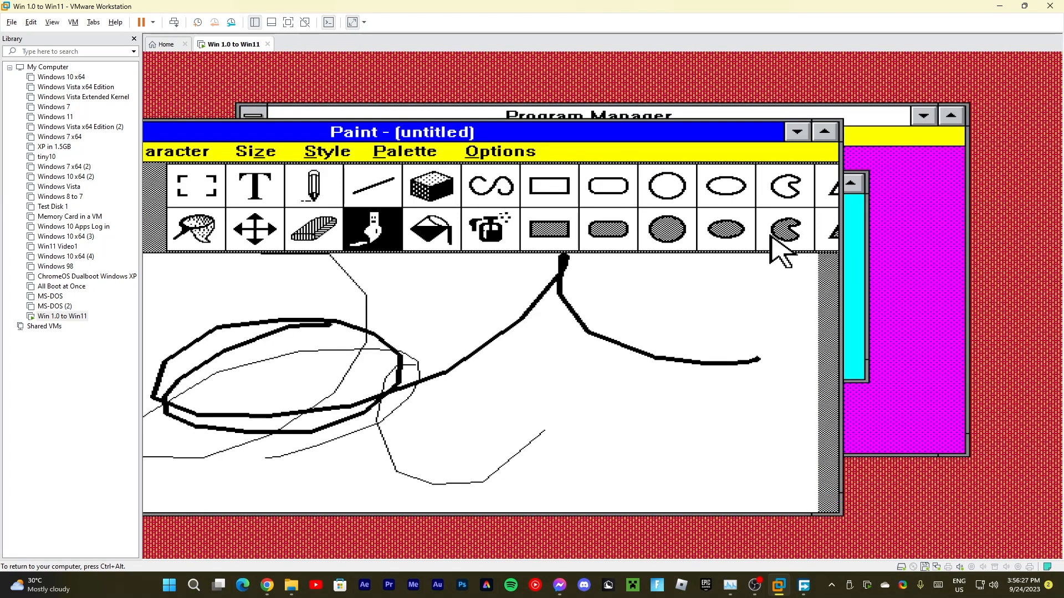
{"action": "left_click_drag", "start_coordinate": [512, 136], "coordinate": [675, 149]}
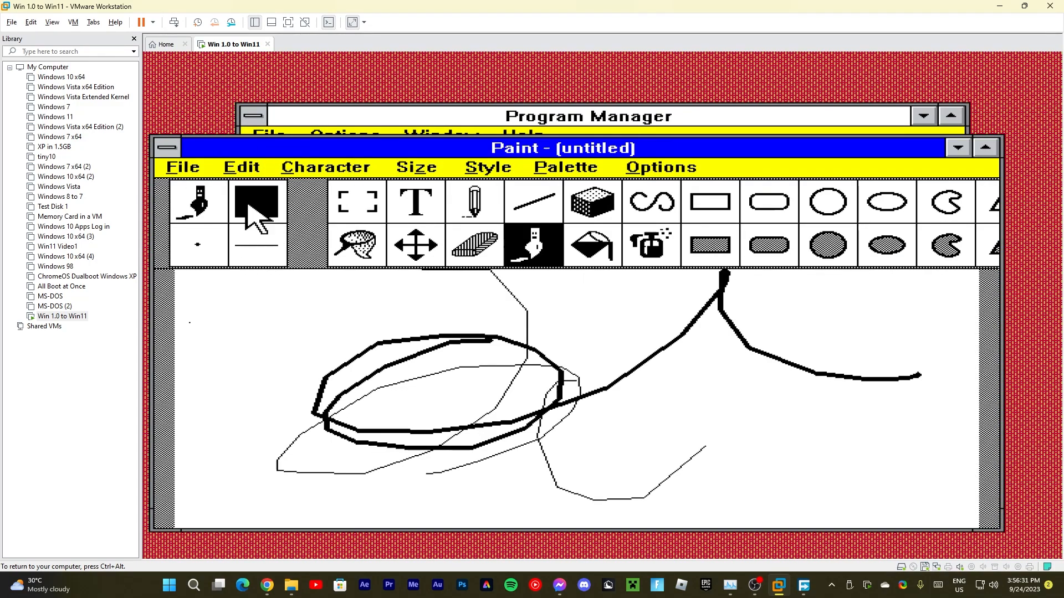
{"action": "left_click", "coordinate": [176, 172]}
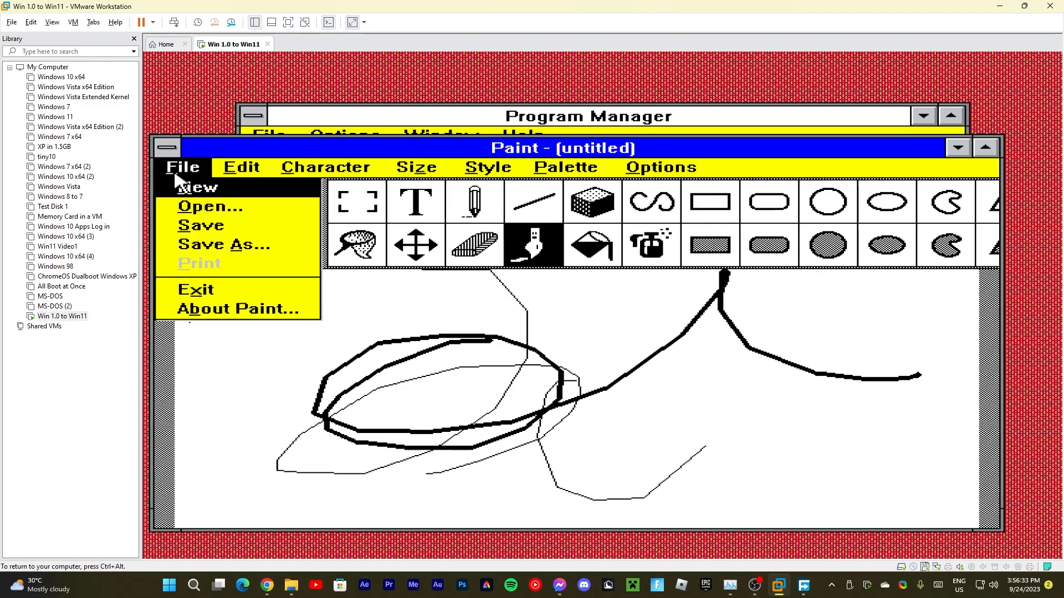
{"action": "left_click", "coordinate": [175, 180]}
{"action": "key", "text": "n"}
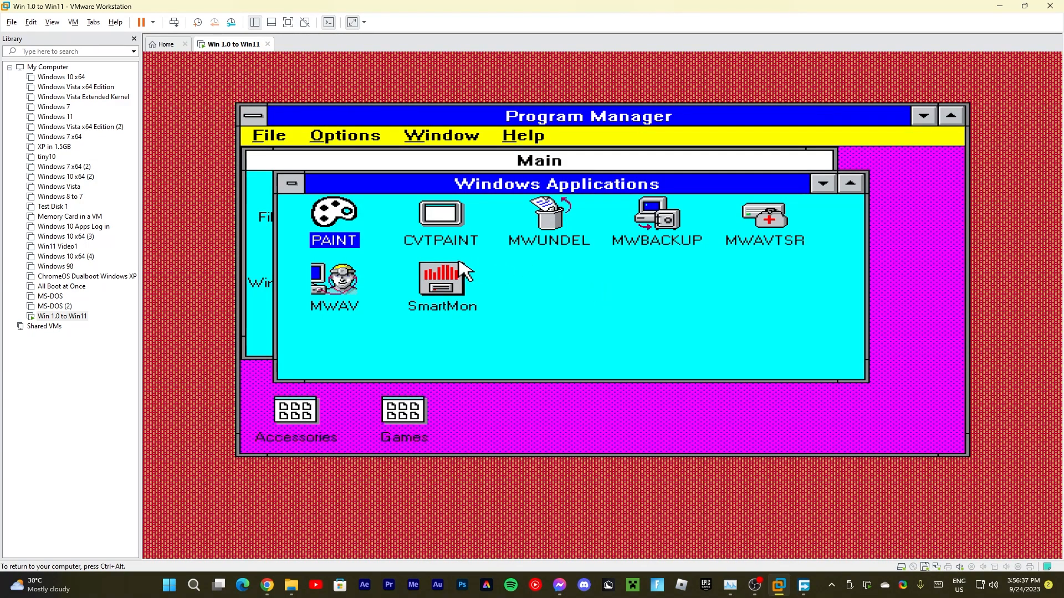
- Try launching CVTPAINT, MWBACKUP and MWAV, dismissing their errors
{"action": "double_click", "coordinate": [464, 223]}
{"action": "left_click", "coordinate": [585, 191]}
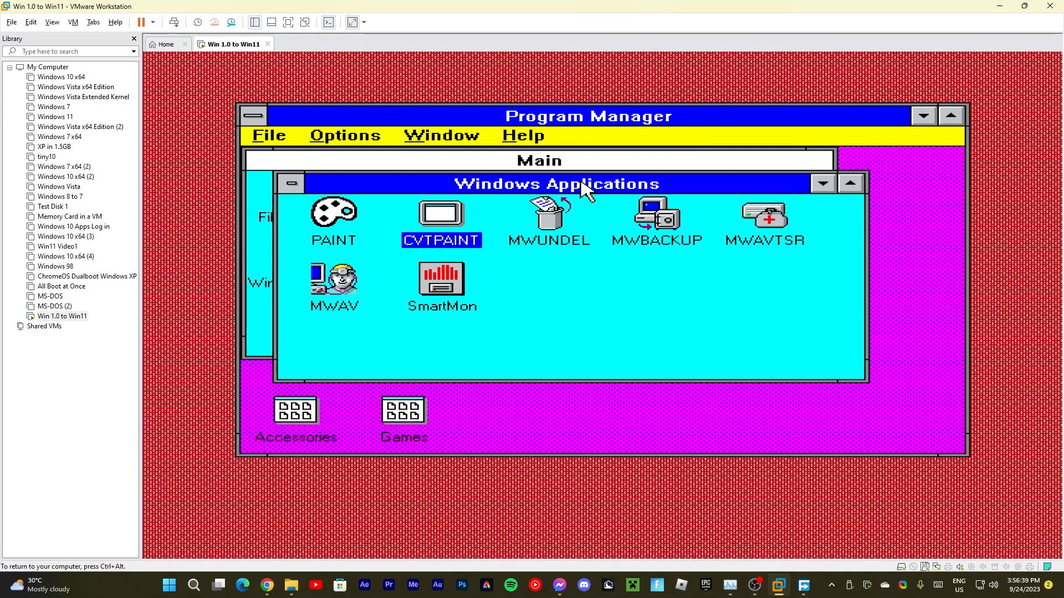
{"action": "double_click", "coordinate": [676, 222]}
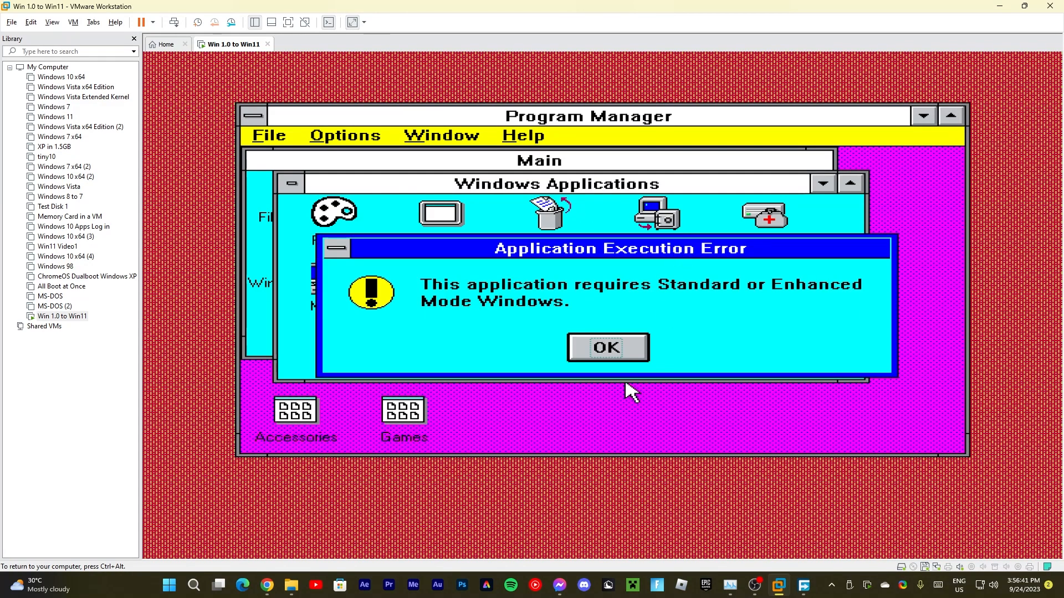
{"action": "left_click", "coordinate": [625, 359]}
{"action": "left_click", "coordinate": [336, 304]}
{"action": "double_click", "coordinate": [336, 302]}
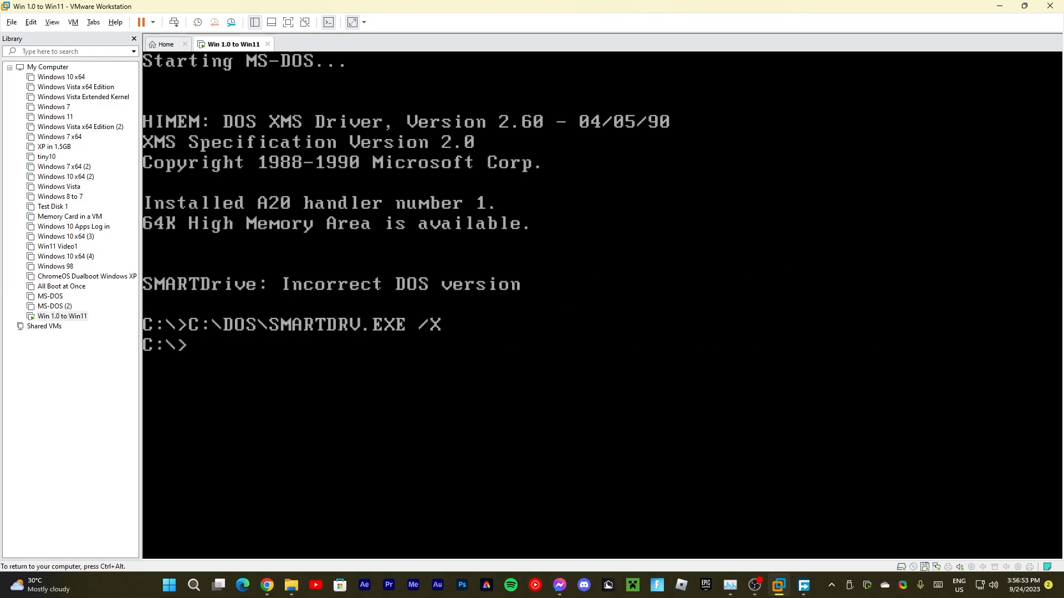
- At the DOS prompt, change to the WINDOWS folder and run win
{"action": "type", "text": "windows"}
{"action": "key", "text": "Return"}
{"action": "type", "text": "win"}
{"action": "key", "text": "Return"}
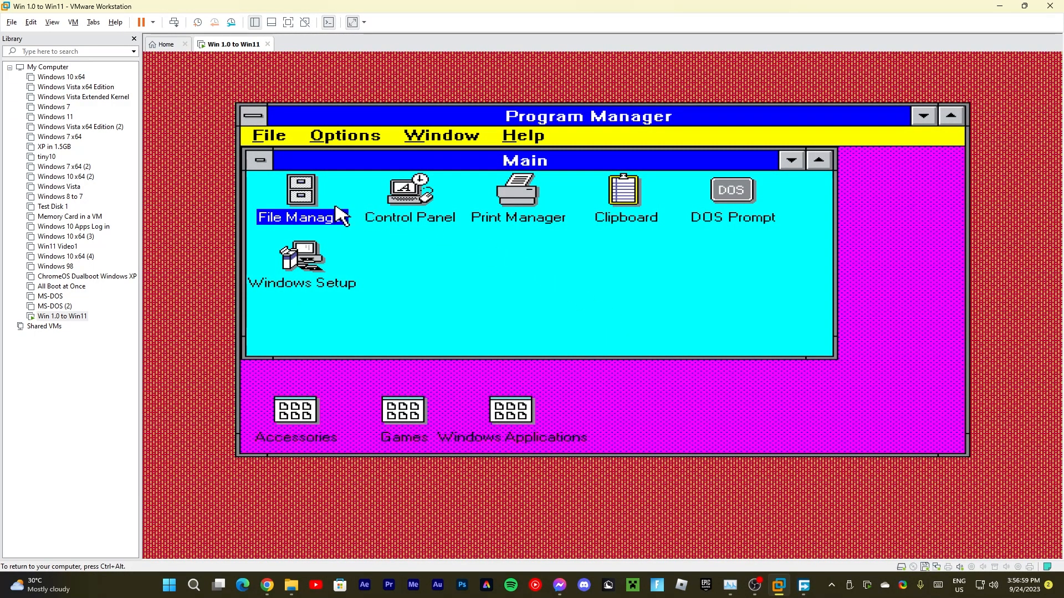
- Open Accessories, launch Clock, move it toward the centre, then close it
{"action": "double_click", "coordinate": [295, 411]}
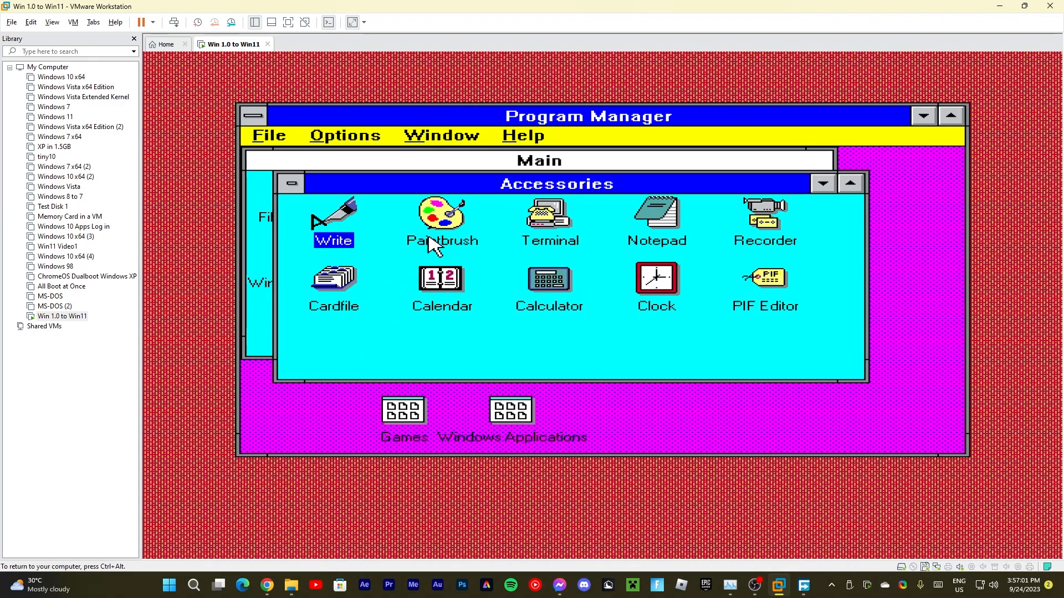
{"action": "double_click", "coordinate": [654, 277]}
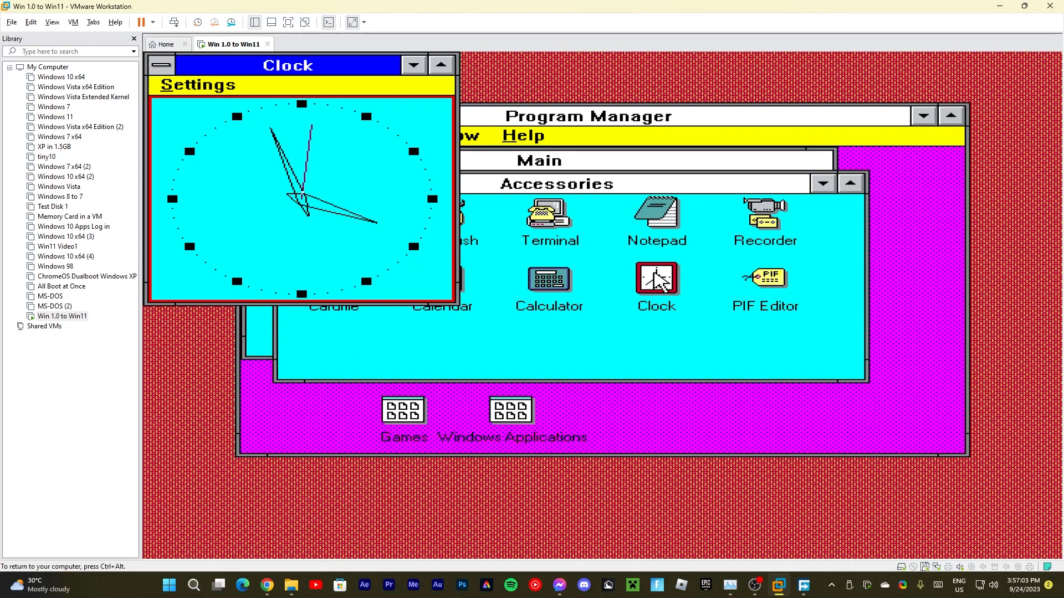
{"action": "left_click_drag", "start_coordinate": [281, 74], "coordinate": [342, 370]}
{"action": "left_click", "coordinate": [309, 164]}
{"action": "left_click", "coordinate": [413, 171]}
{"action": "left_click", "coordinate": [173, 353]}
{"action": "left_click", "coordinate": [308, 483]}
- Compute the square root of 6 in Calculator, then close it
{"action": "double_click", "coordinate": [548, 277]}
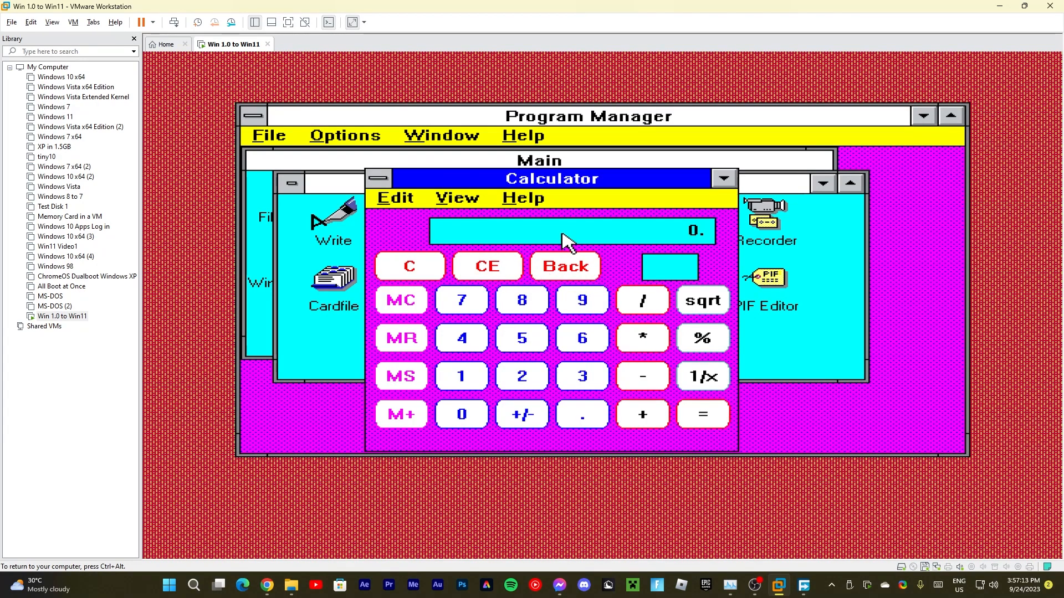
{"action": "left_click", "coordinate": [606, 327]}
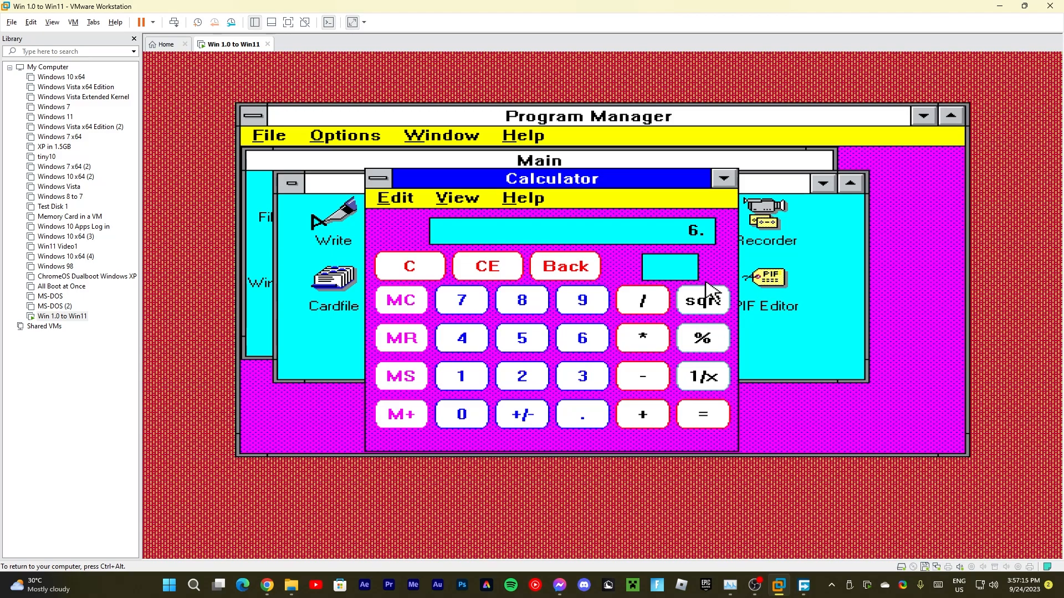
{"action": "left_click", "coordinate": [701, 301]}
{"action": "left_click", "coordinate": [380, 178]}
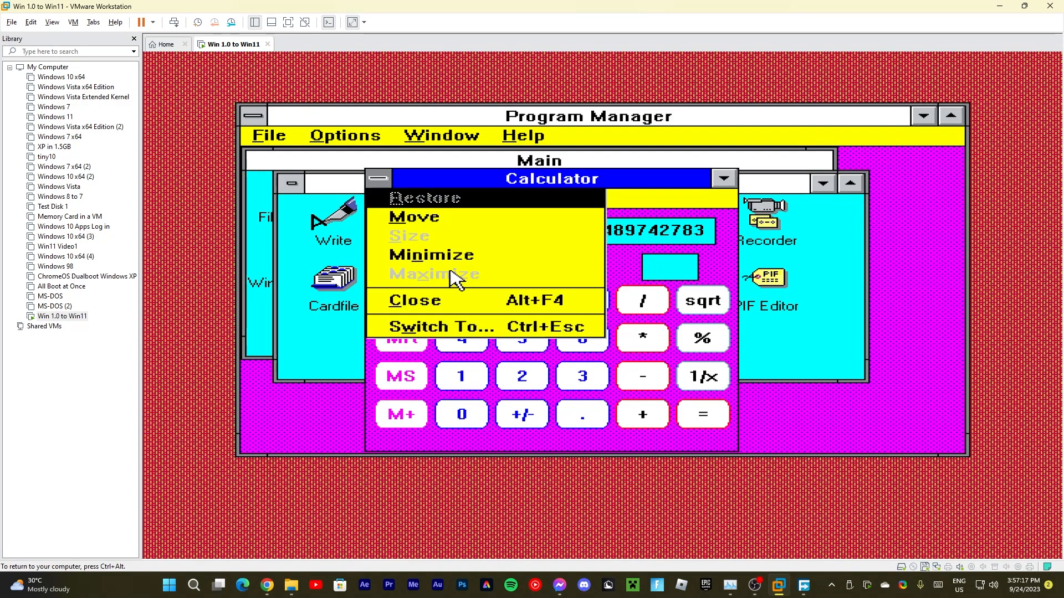
{"action": "left_click", "coordinate": [471, 299]}
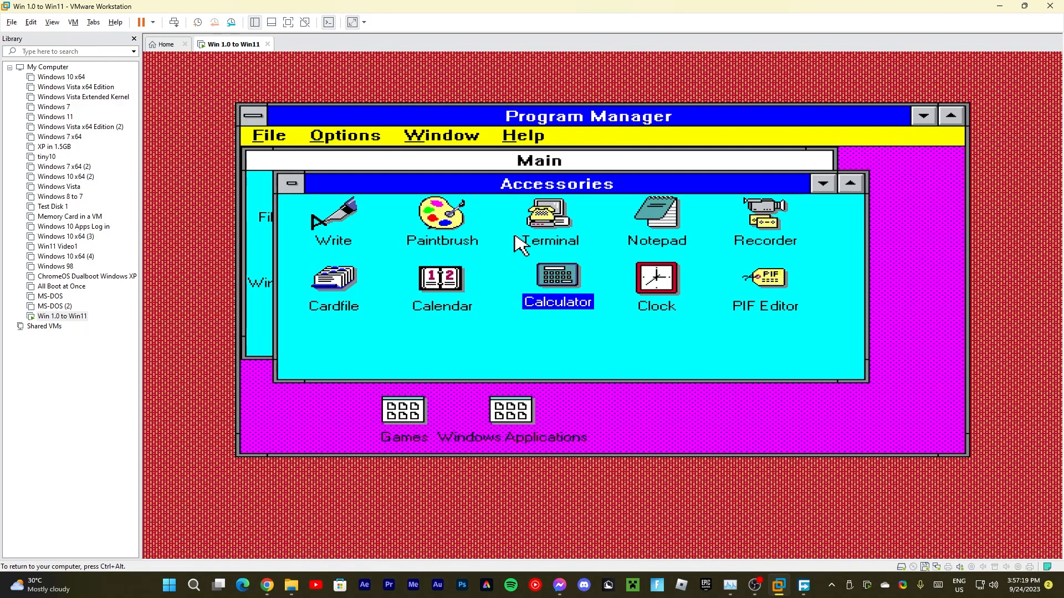
- Launch Recorder and close it through its Control menu
{"action": "double_click", "coordinate": [798, 233]}
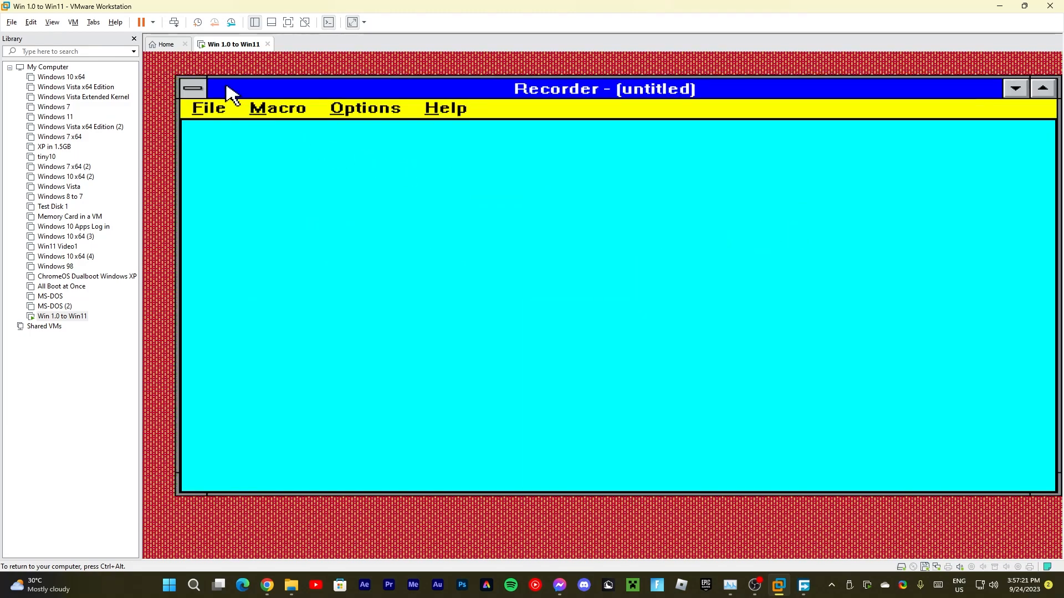
{"action": "left_click", "coordinate": [193, 89]}
{"action": "left_click", "coordinate": [291, 215]}
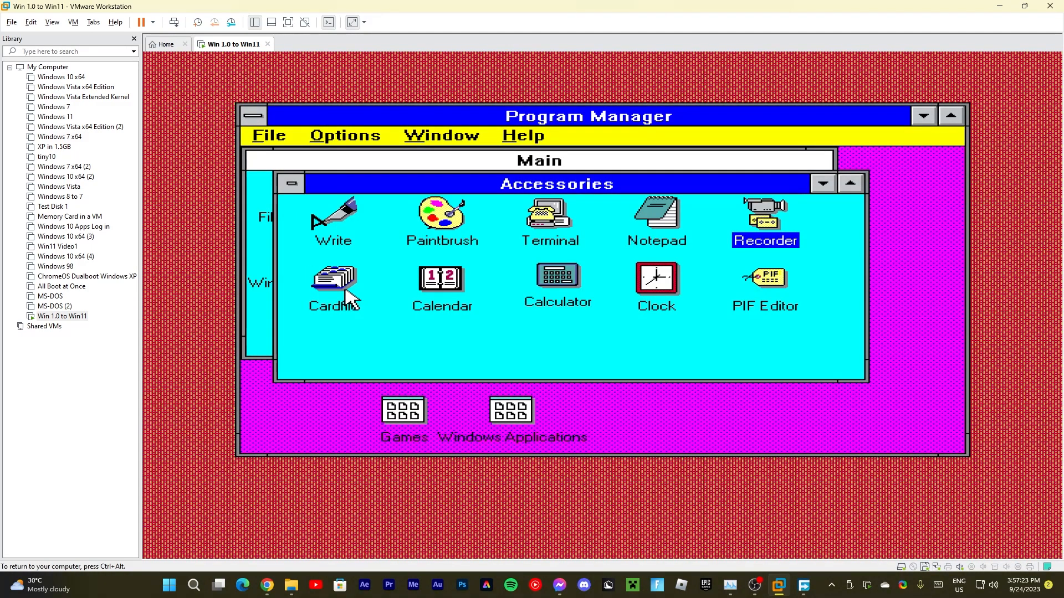
- Minimize Accessories to an icon and launch File Manager from the Main group
{"action": "left_click", "coordinate": [291, 184]}
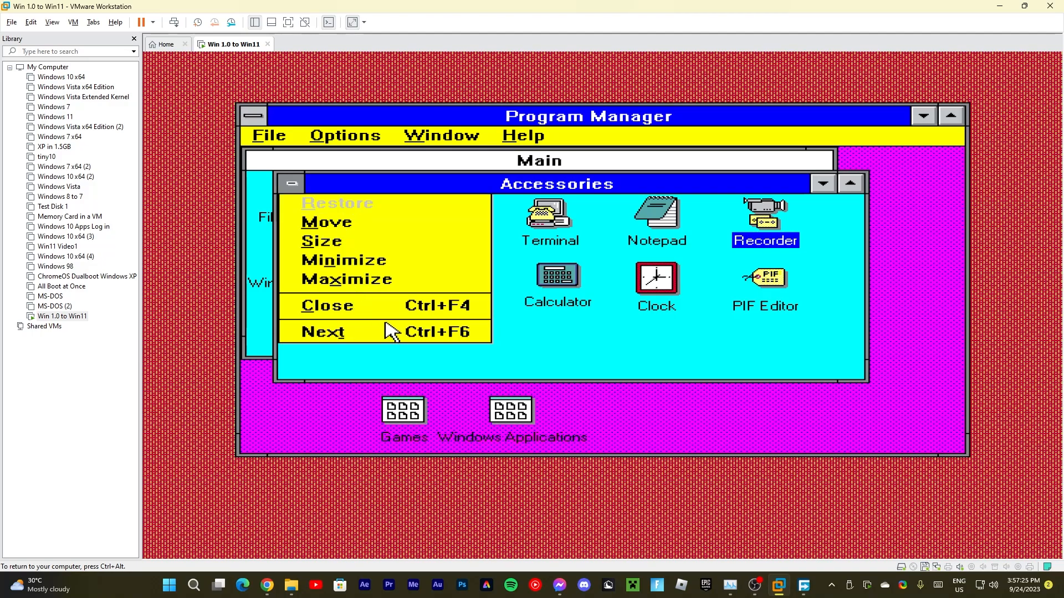
{"action": "left_click", "coordinate": [355, 258]}
{"action": "left_click", "coordinate": [261, 165]}
{"action": "left_click", "coordinate": [560, 275]}
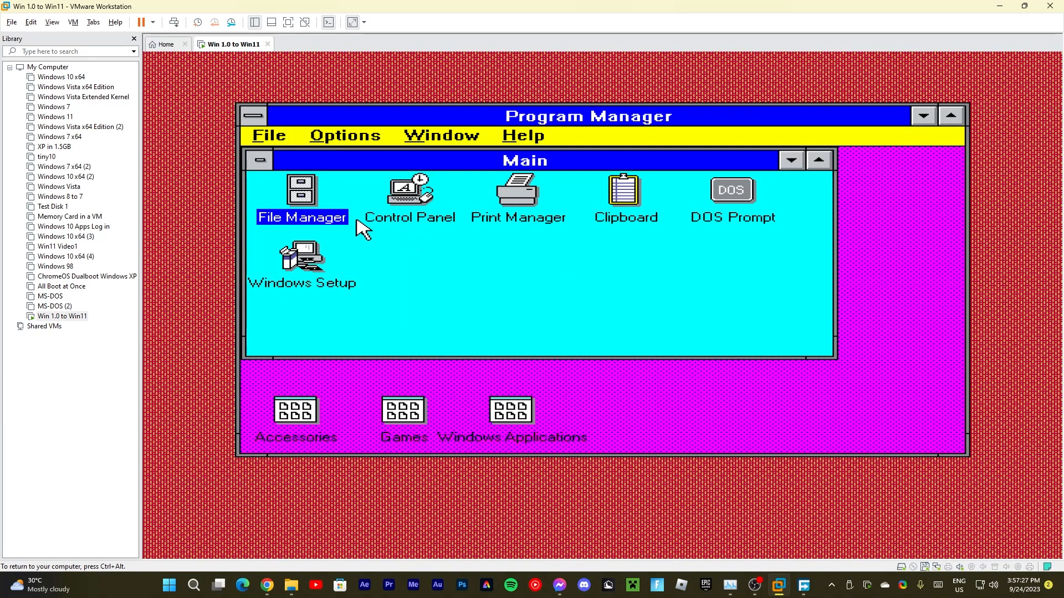
{"action": "double_click", "coordinate": [324, 218]}
- List the WINDOWS folder, run PAINT.EXE past its compatibility warning, then close Paint
{"action": "double_click", "coordinate": [268, 212]}
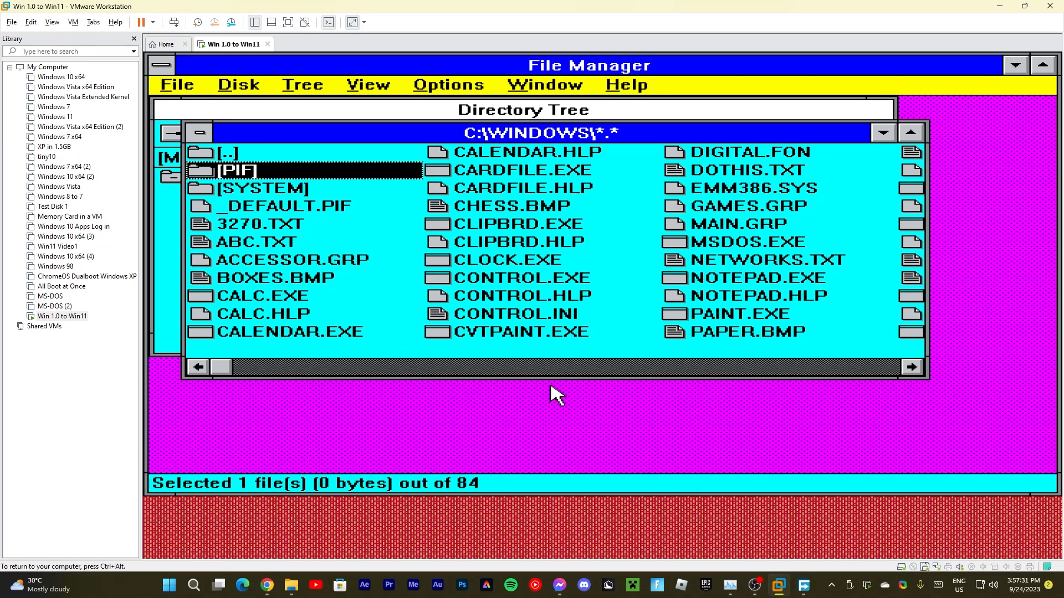
{"action": "left_click", "coordinate": [449, 279]}
{"action": "key", "text": "Right"}
{"action": "key", "text": "Right"}
{"action": "key", "text": "Up"}
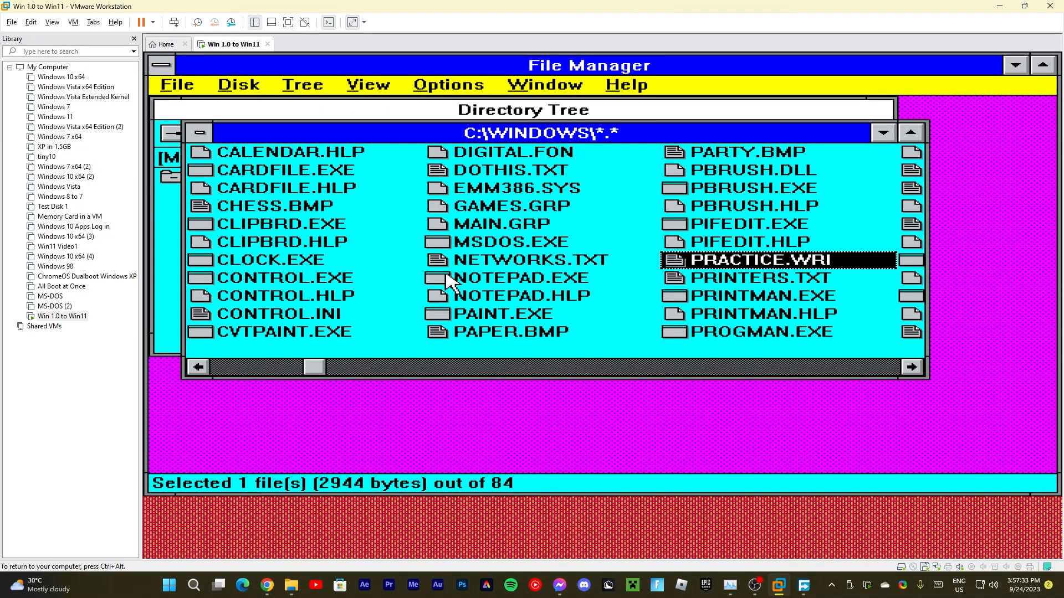
{"action": "key", "text": "Left"}
{"action": "key", "text": "Left"}
{"action": "key", "text": "Left"}
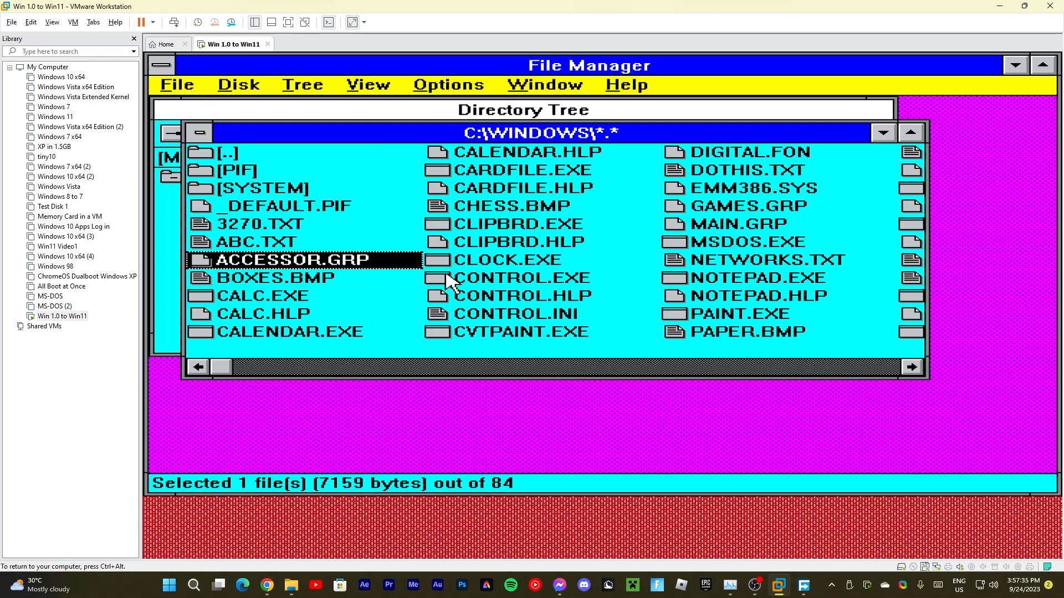
{"action": "key", "text": "Down"}
{"action": "key", "text": "Down"}
{"action": "key", "text": "Down"}
{"action": "key", "text": "Right"}
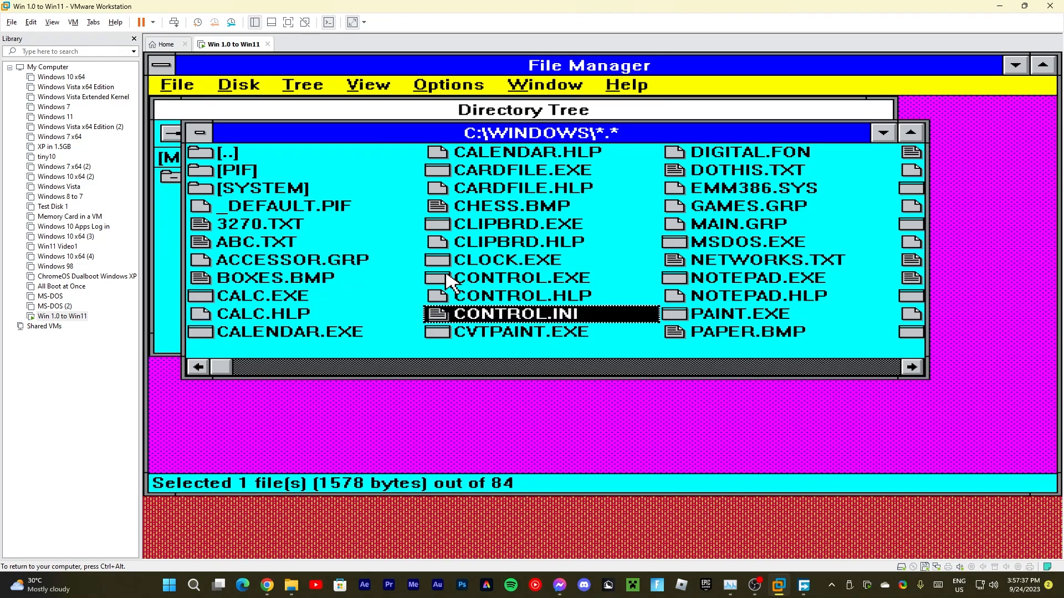
{"action": "key", "text": "Right"}
{"action": "key", "text": "Return"}
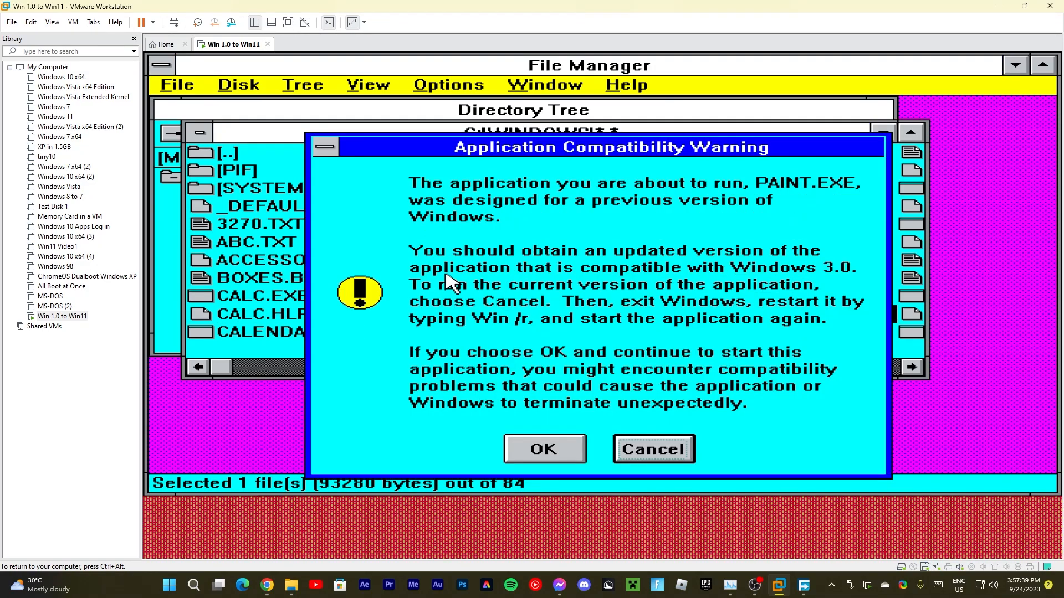
{"action": "key", "text": "Return"}
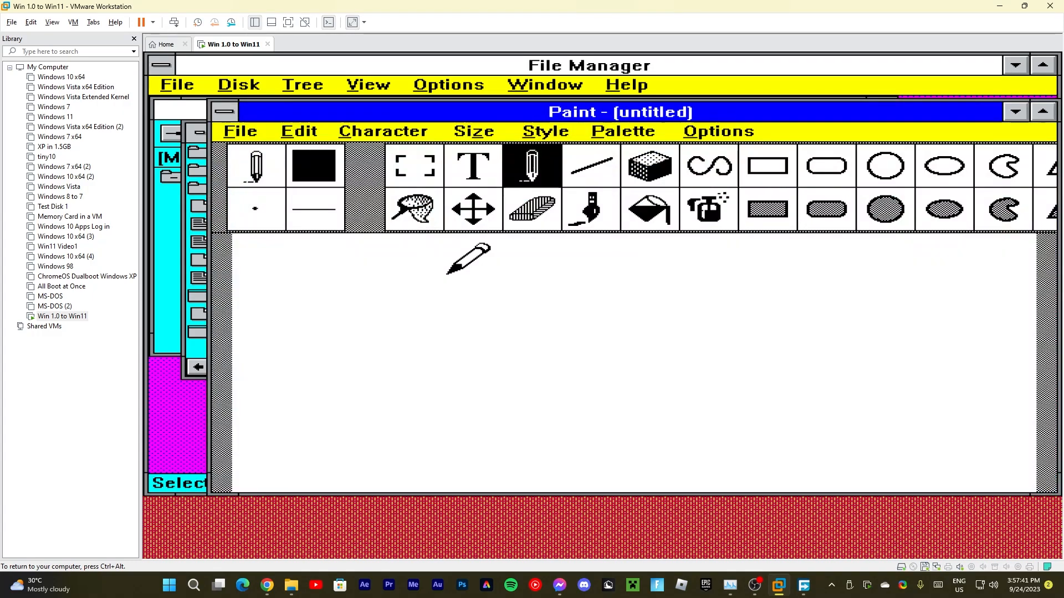
{"action": "left_click", "coordinate": [232, 116]}
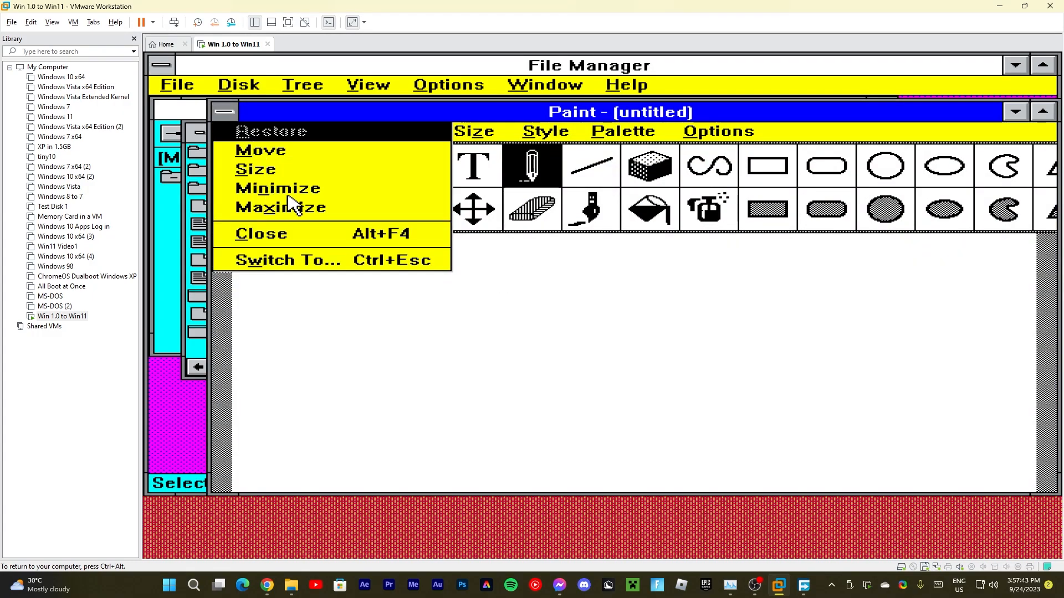
{"action": "left_click", "coordinate": [316, 235]}
- Open CHESS.BMP from the file list in Paintbrush, then close Paintbrush
{"action": "key", "text": "Up"}
{"action": "key", "text": "Up"}
{"action": "key", "text": "Up"}
{"action": "key", "text": "Up"}
{"action": "key", "text": "Up"}
{"action": "key", "text": "Up"}
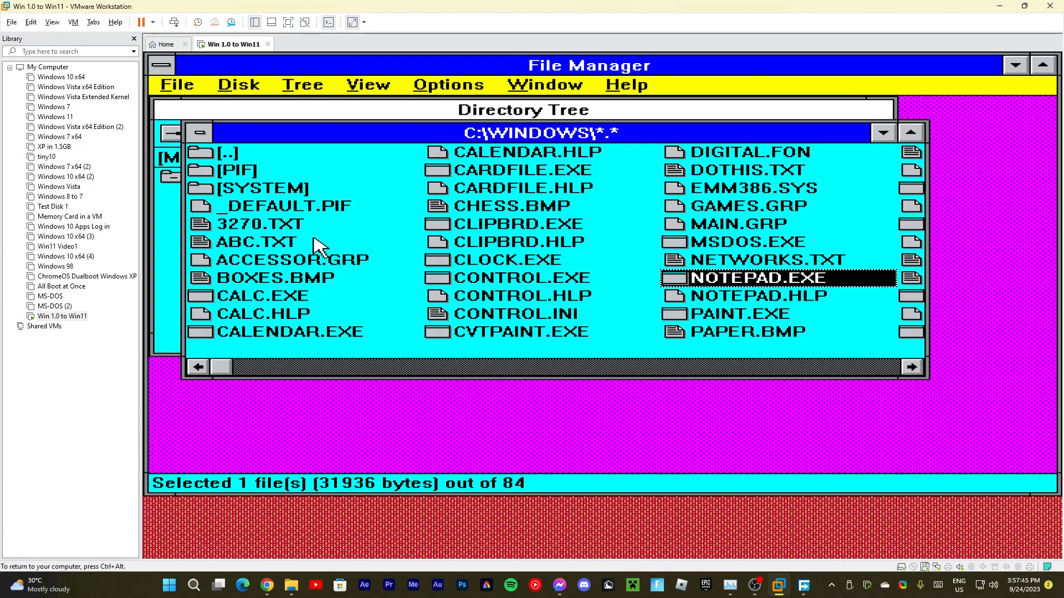
{"action": "key", "text": "Down"}
{"action": "key", "text": "Down"}
{"action": "key", "text": "Left"}
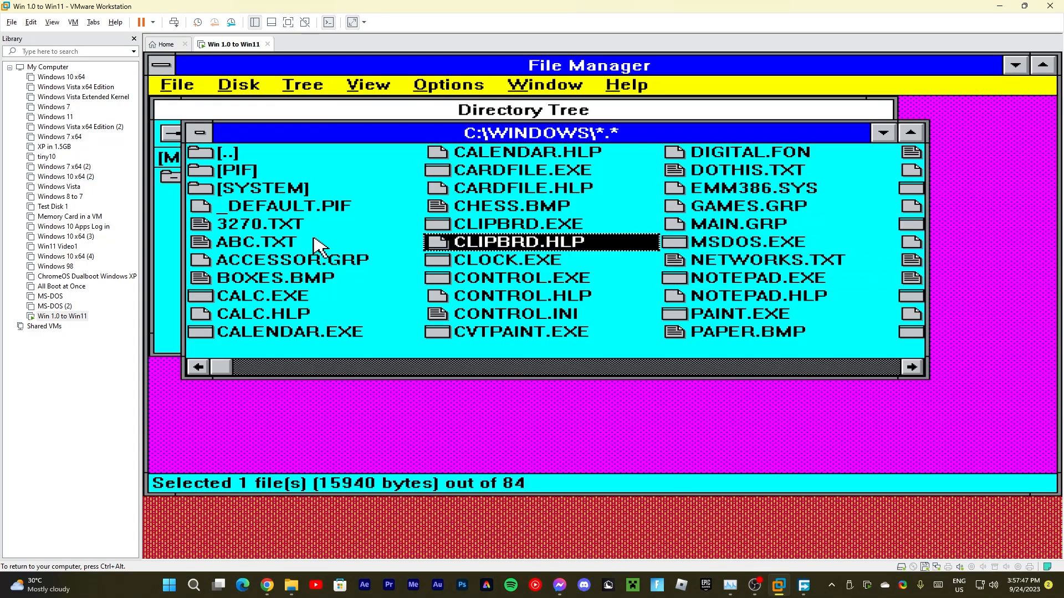
{"action": "key", "text": "Down"}
{"action": "key", "text": "Left"}
{"action": "key", "text": "Up"}
{"action": "key", "text": "Right"}
{"action": "key", "text": "Up"}
{"action": "key", "text": "Up"}
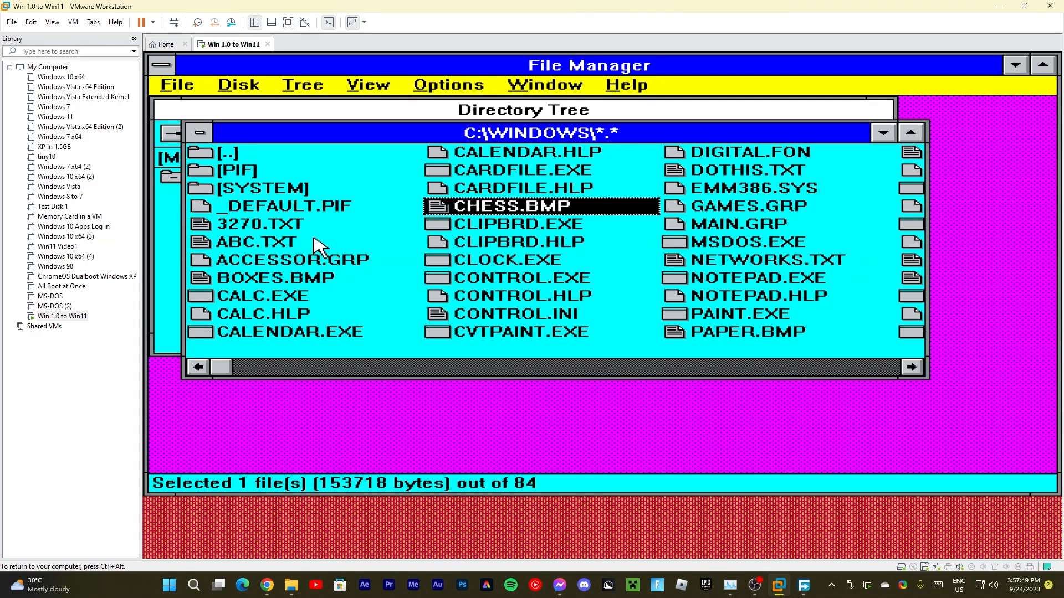
{"action": "key", "text": "Return"}
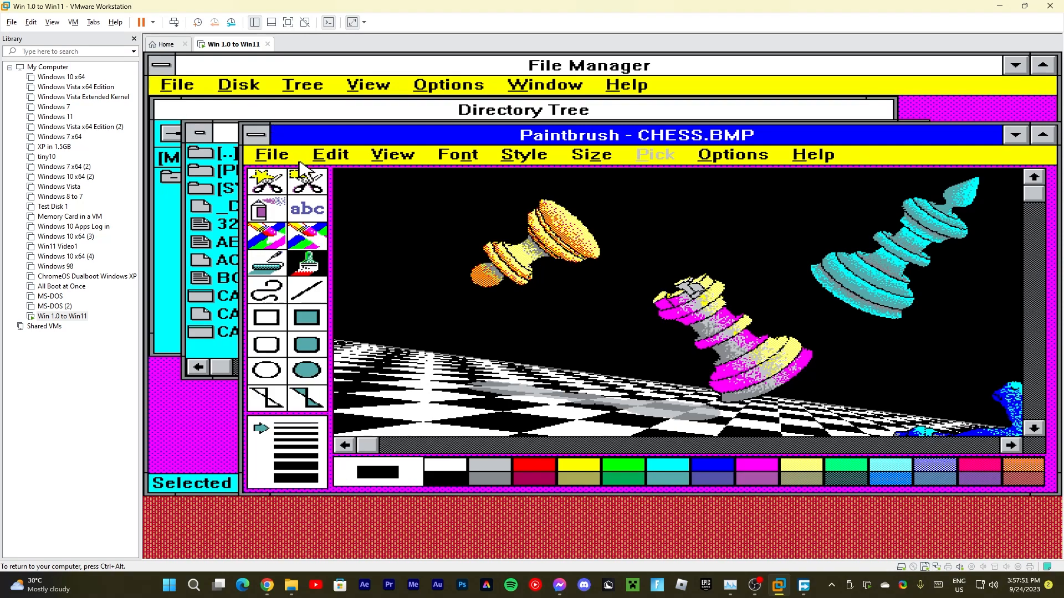
{"action": "left_click", "coordinate": [252, 132]}
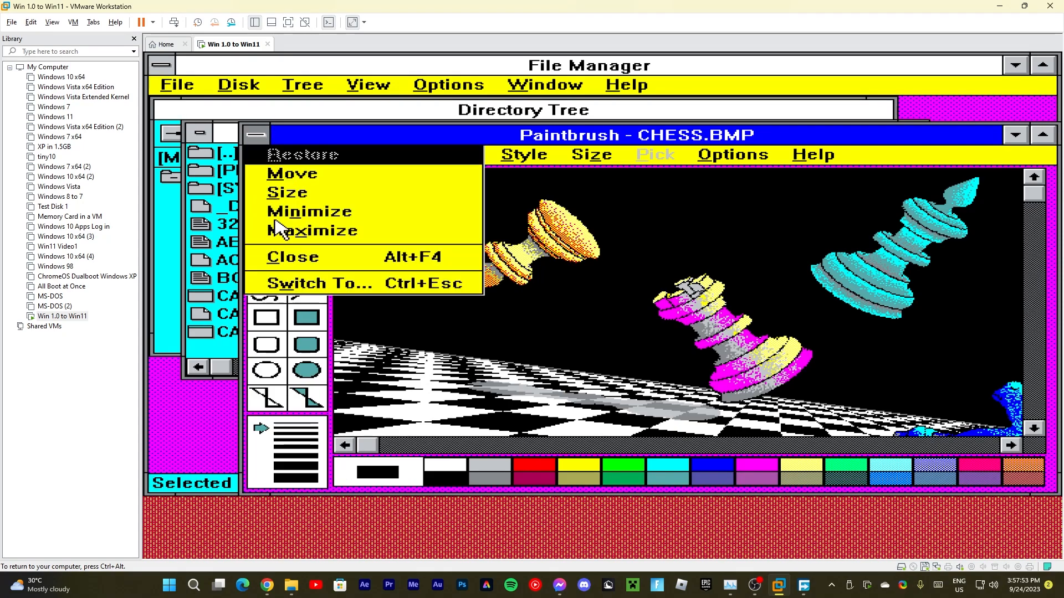
{"action": "left_click", "coordinate": [313, 267]}
- Browse the file columns past RAMDRIVE.SYS and WIN.COM, then run REVERSI.EXE
{"action": "key", "text": "Right"}
{"action": "key", "text": "Right"}
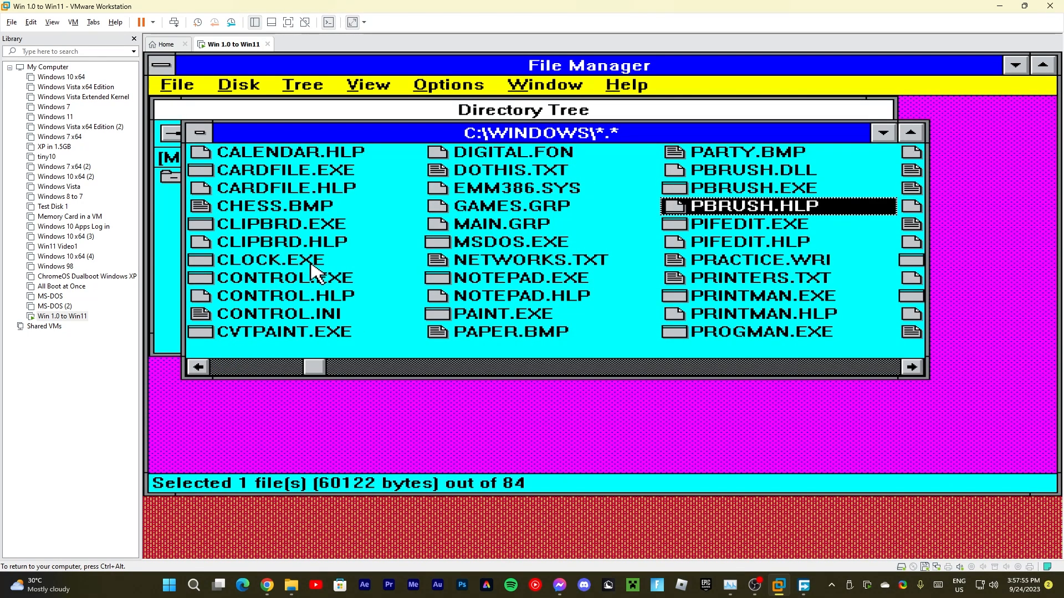
{"action": "key", "text": "Right"}
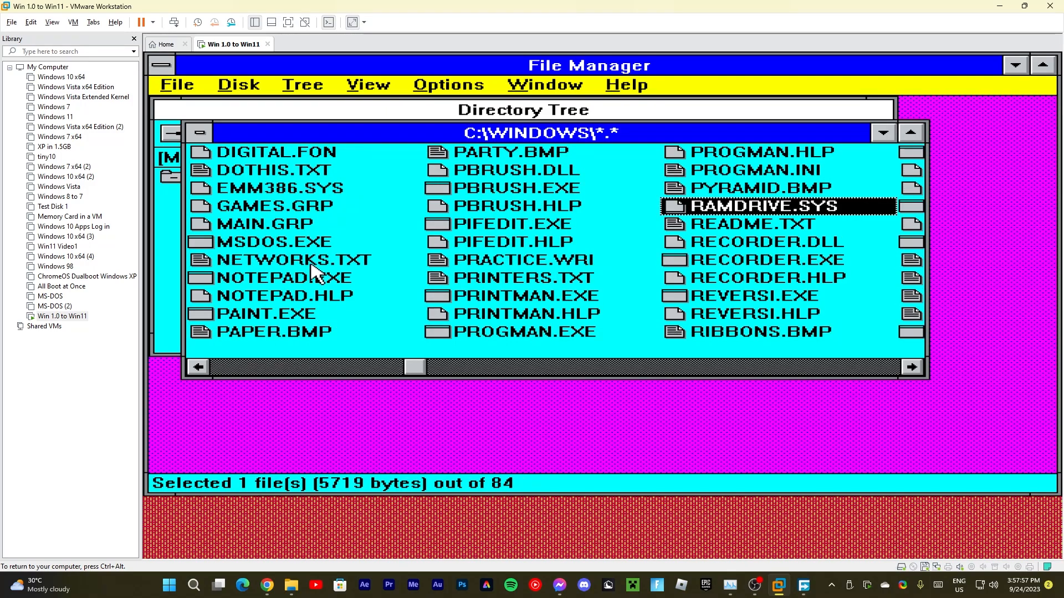
{"action": "key", "text": "Right"}
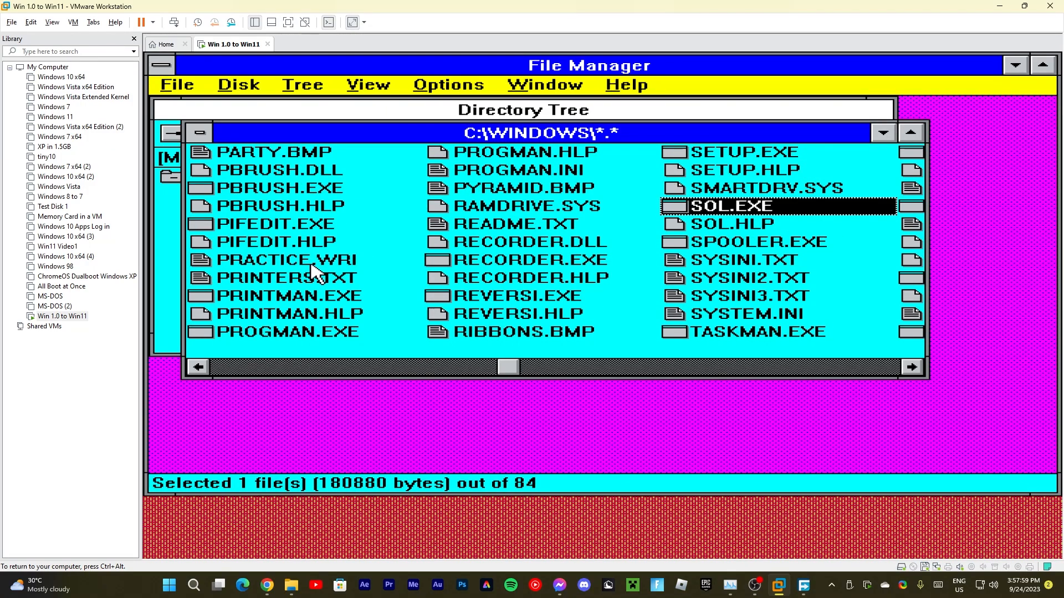
{"action": "key", "text": "Right"}
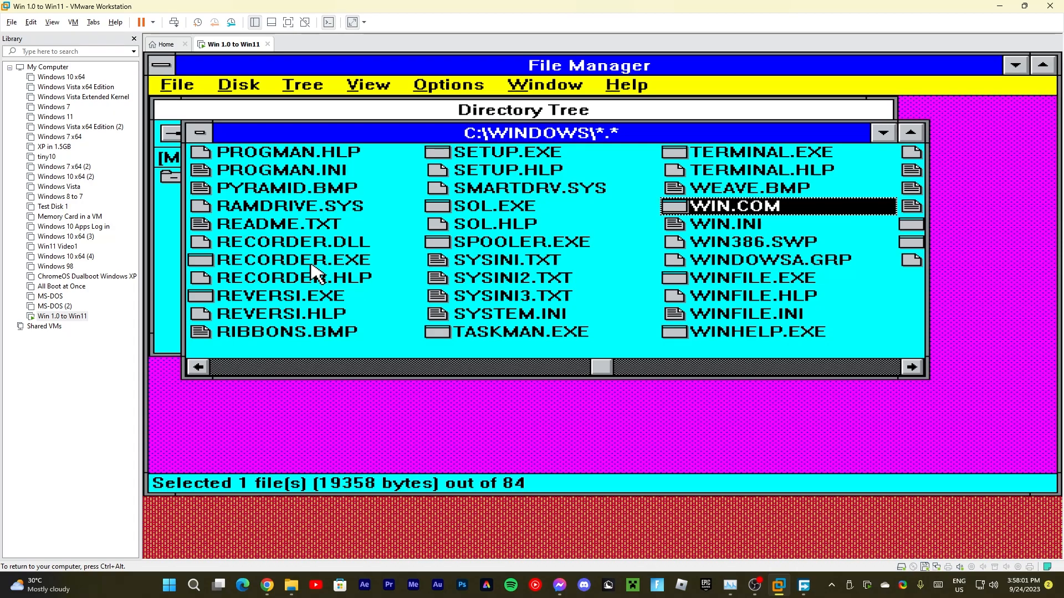
{"action": "key", "text": "Left"}
{"action": "key", "text": "Left"}
{"action": "key", "text": "Down"}
{"action": "key", "text": "Down"}
{"action": "key", "text": "Down"}
{"action": "key", "text": "Down"}
{"action": "key", "text": "Down"}
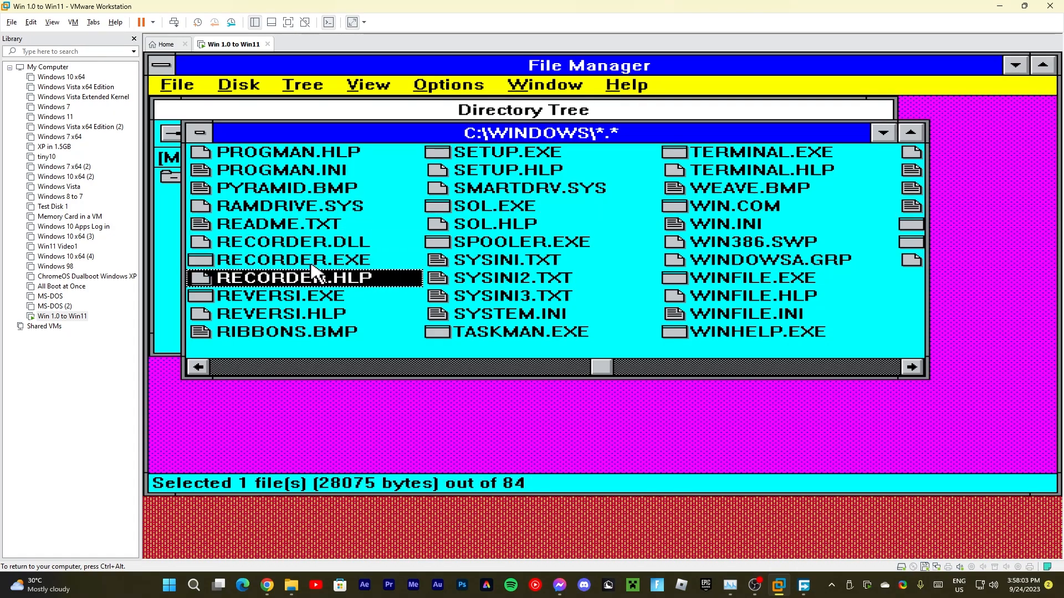
{"action": "key", "text": "Return"}
- Try a Reversi move, dismiss the invalid-move message, and close Reversi
{"action": "left_click", "coordinate": [399, 275]}
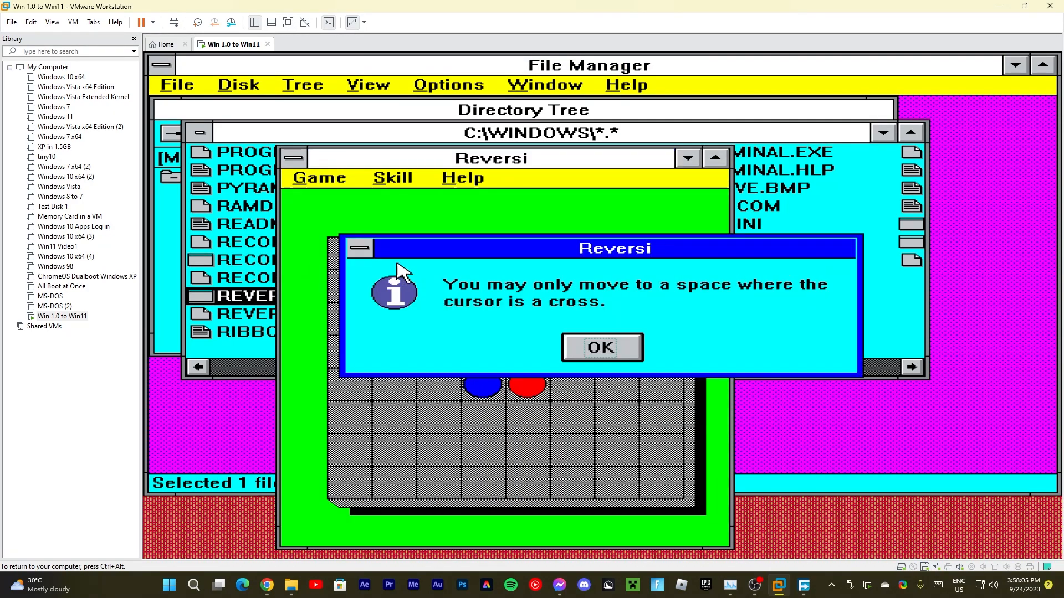
{"action": "left_click", "coordinate": [602, 345]}
{"action": "left_click", "coordinate": [293, 159]}
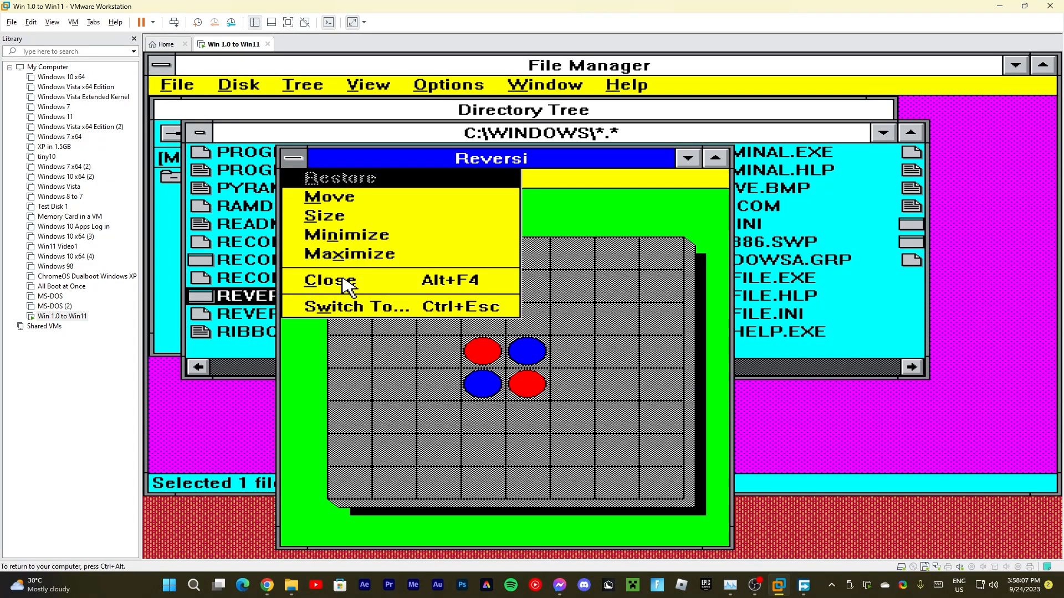
{"action": "left_click", "coordinate": [320, 282]}
- Launch PRINTMAN.EXE and PIFEDIT.EXE from the list, then close PIF Editor
{"action": "key", "text": "Left"}
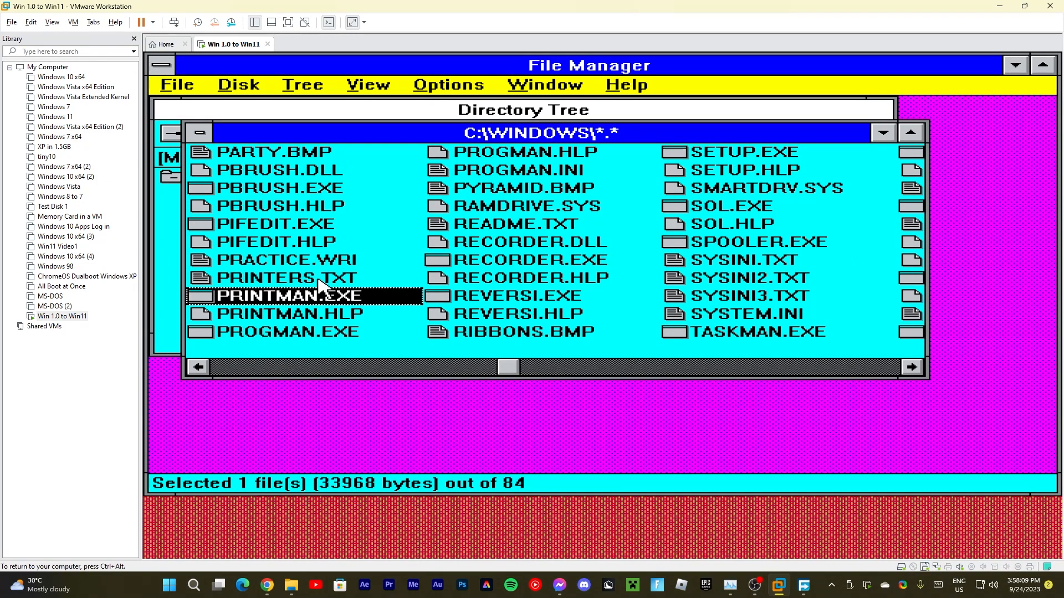
{"action": "key", "text": "Return"}
{"action": "key", "text": "Return"}
{"action": "key", "text": "Up"}
{"action": "key", "text": "Up"}
{"action": "key", "text": "Up"}
{"action": "key", "text": "Up"}
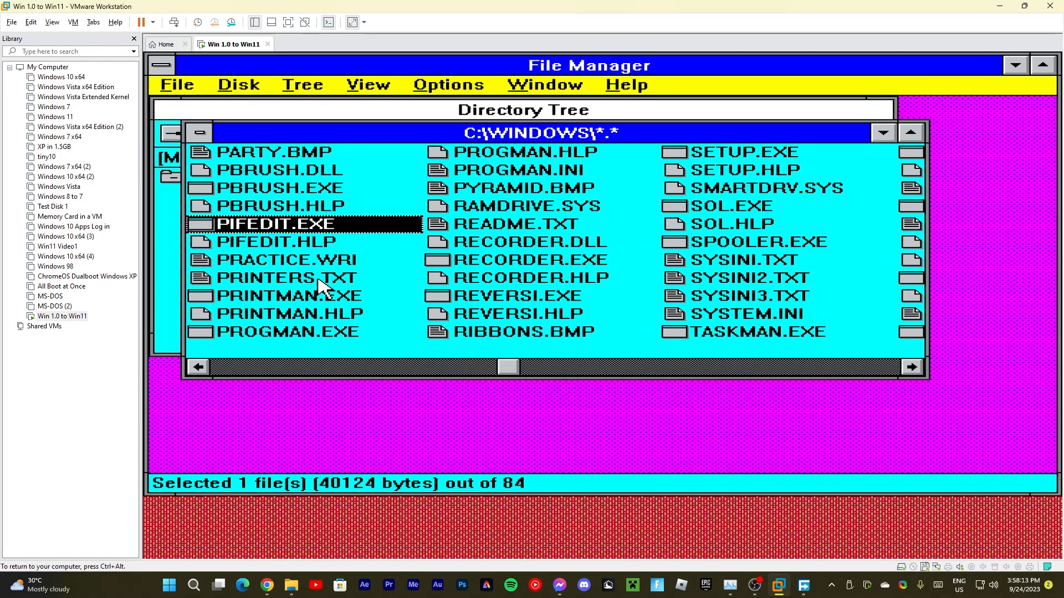
{"action": "key", "text": "Return"}
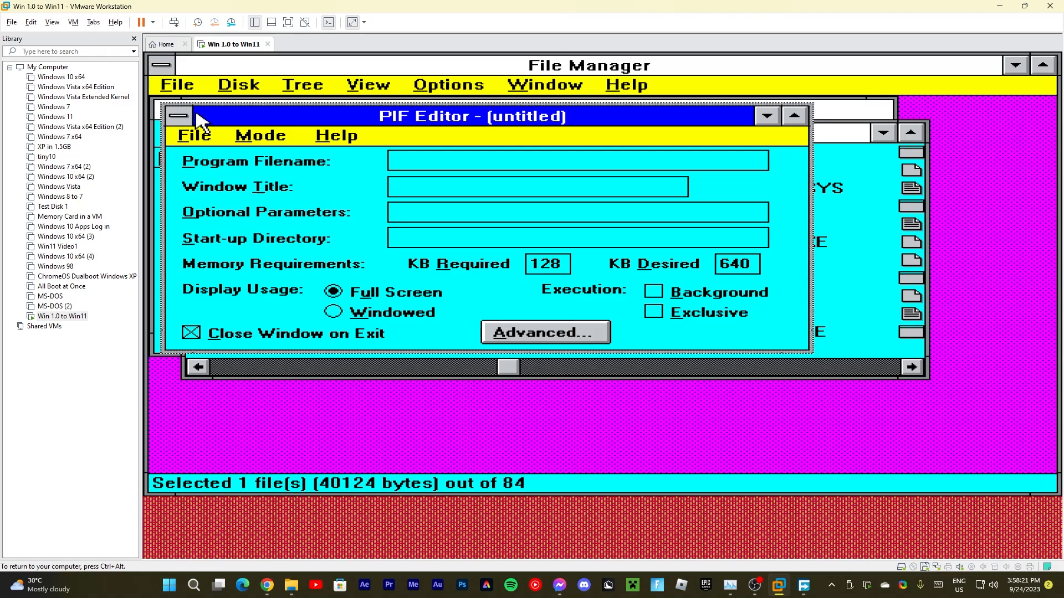
{"action": "left_click", "coordinate": [180, 117]}
{"action": "left_click", "coordinate": [250, 237]}
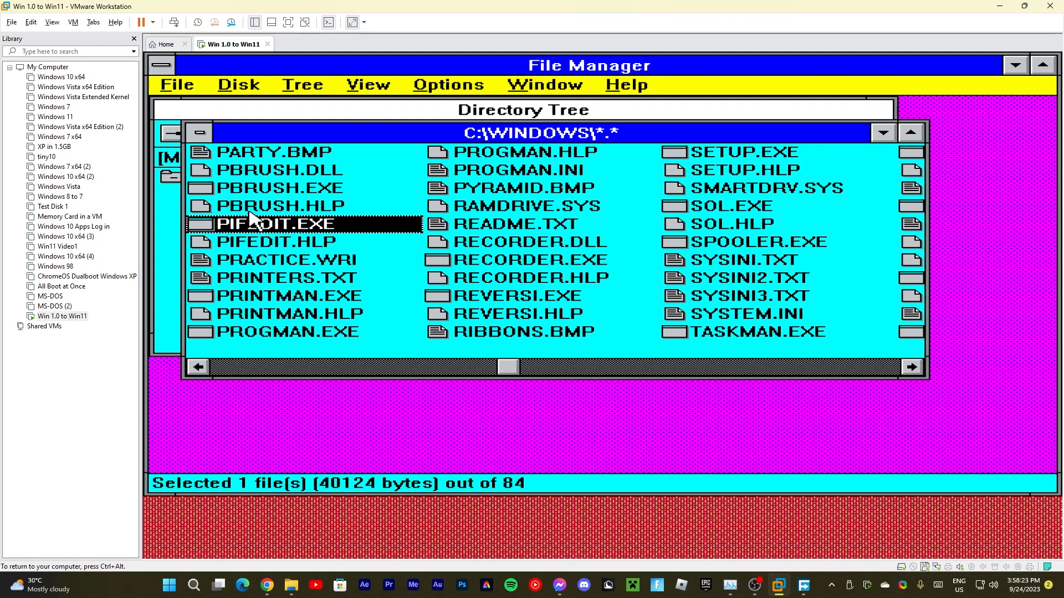
- Run MSDOS.EXE and close MS-DOS Executive, then move the selection to CLOCK.EXE
{"action": "key", "text": "Left"}
{"action": "key", "text": "Down"}
{"action": "key", "text": "Down"}
{"action": "key", "text": "Down"}
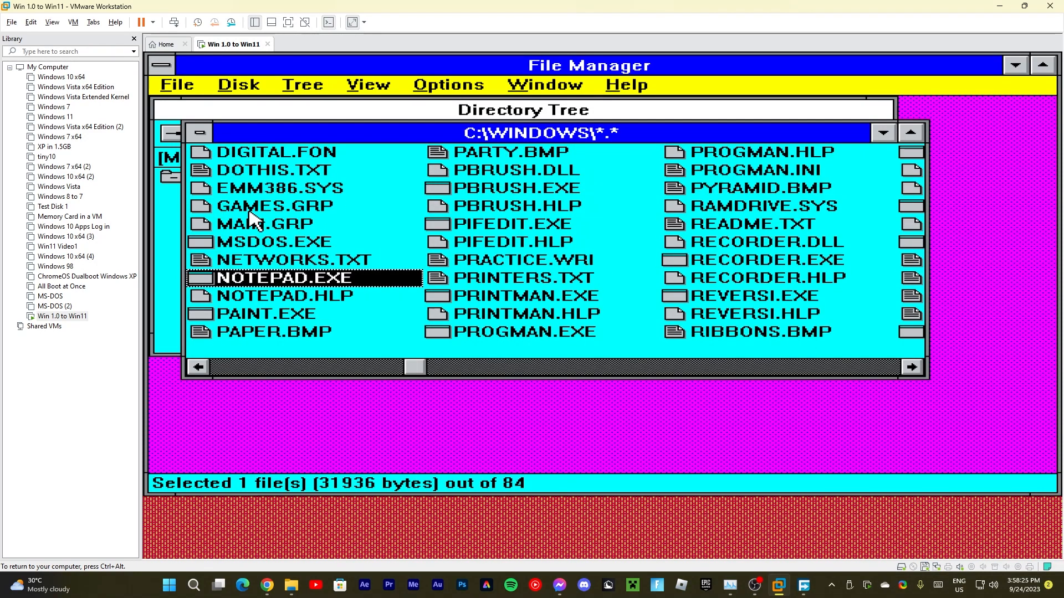
{"action": "key", "text": "Up"}
{"action": "key", "text": "Up"}
{"action": "key", "text": "Return"}
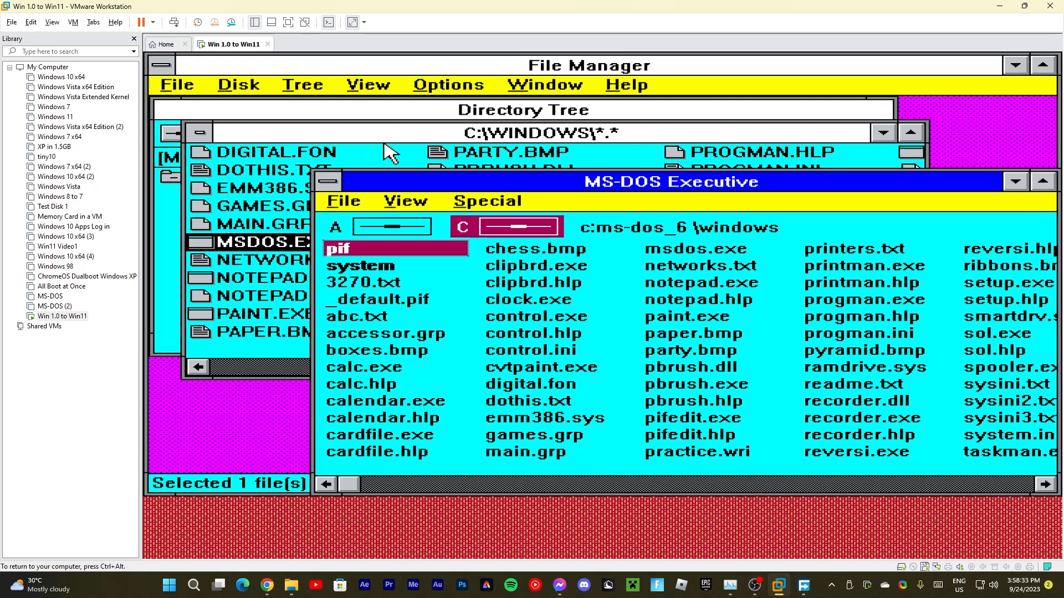
{"action": "left_click", "coordinate": [333, 182]}
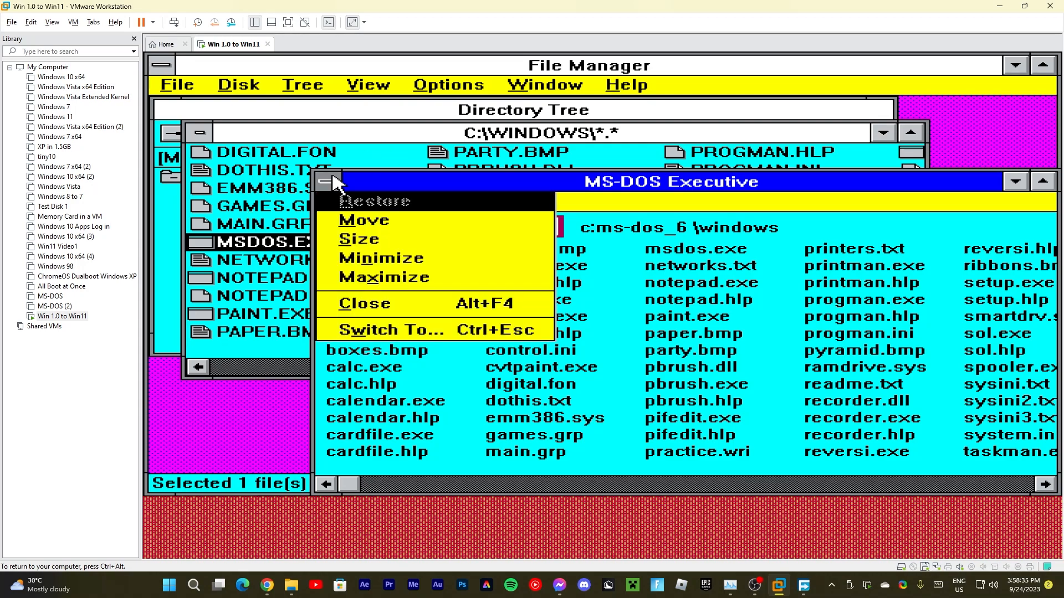
{"action": "left_click", "coordinate": [360, 304]}
{"action": "key", "text": "Left"}
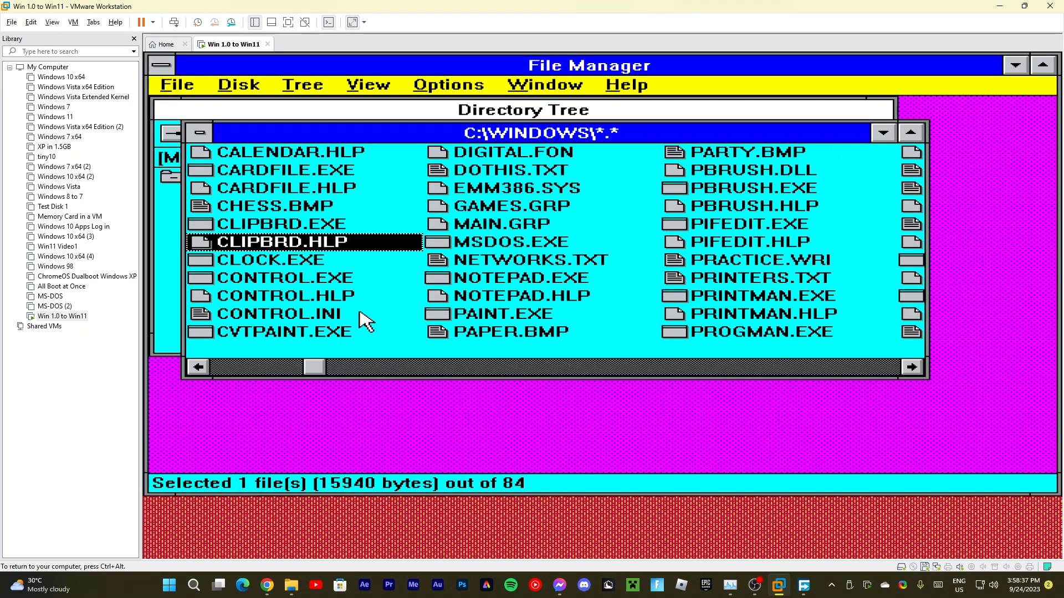
{"action": "key", "text": "Down"}
{"action": "key", "text": "Down"}
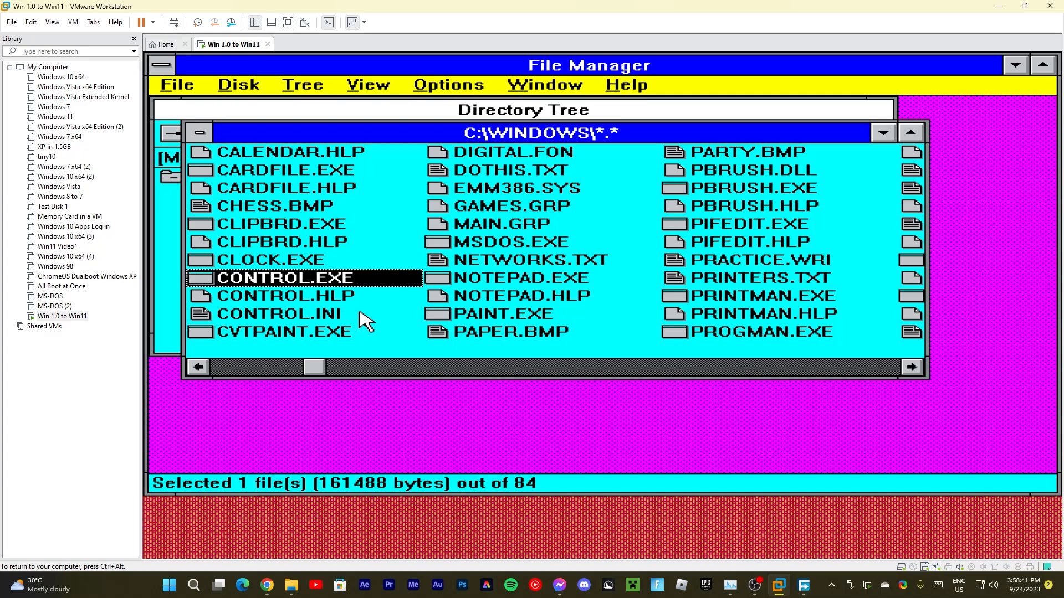
{"action": "key", "text": "Up"}
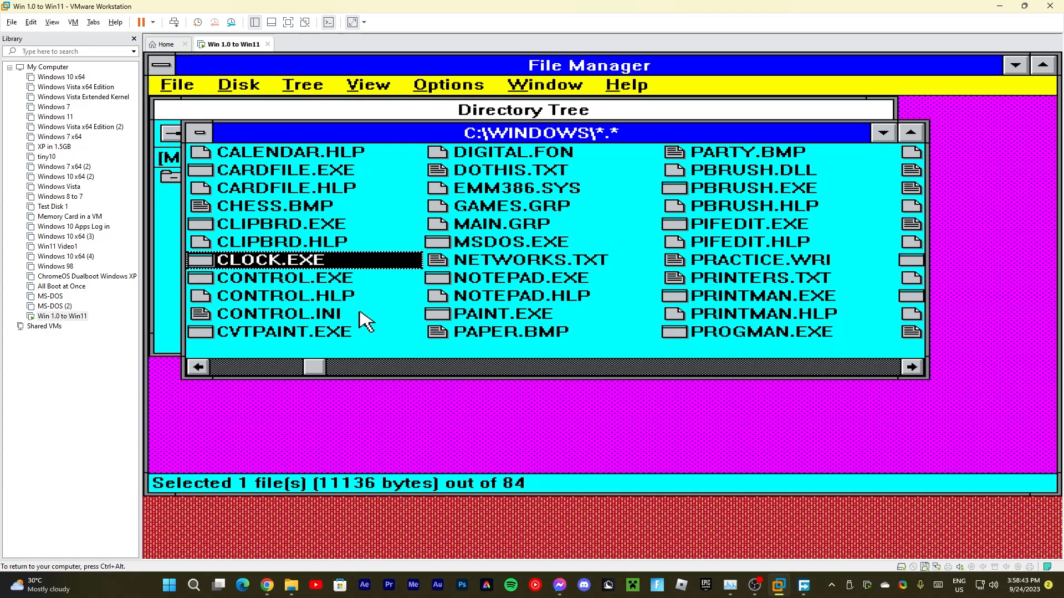
- Close the WINDOWS file listing and open the C:\ root file list
{"action": "left_click", "coordinate": [199, 133]}
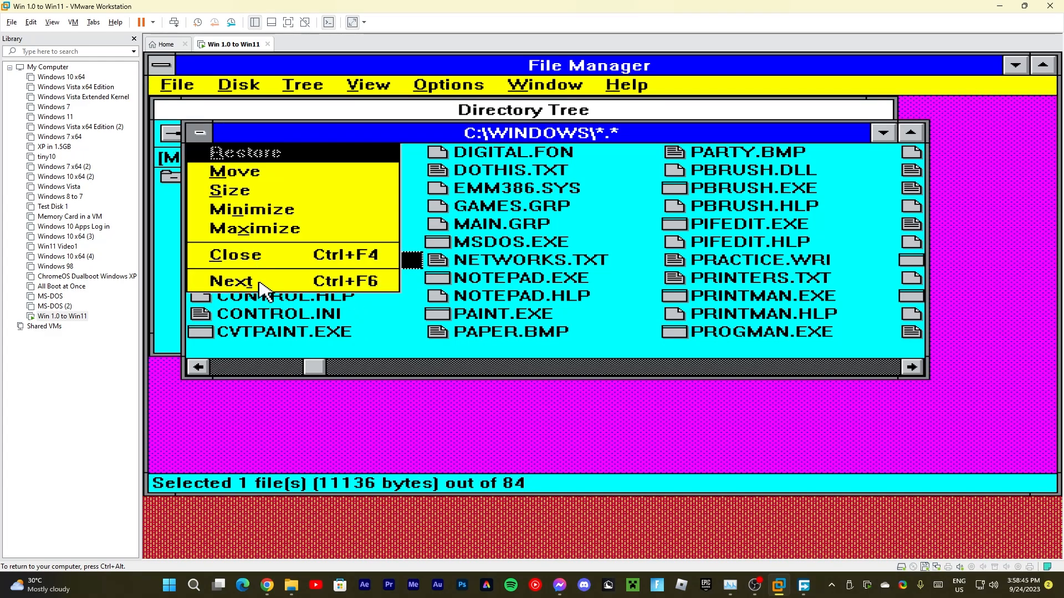
{"action": "left_click", "coordinate": [235, 255]}
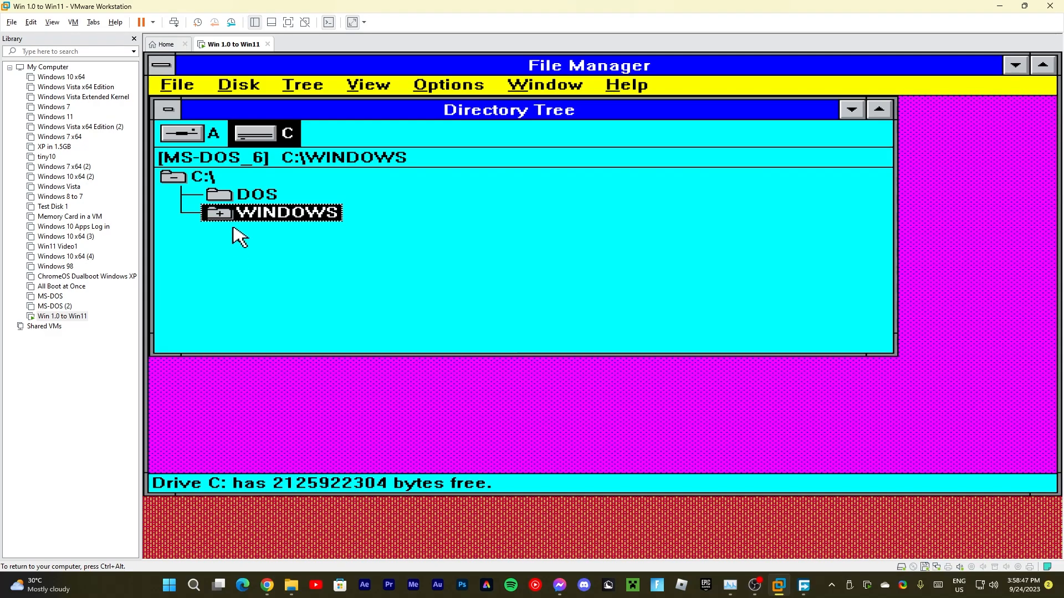
{"action": "double_click", "coordinate": [173, 176]}
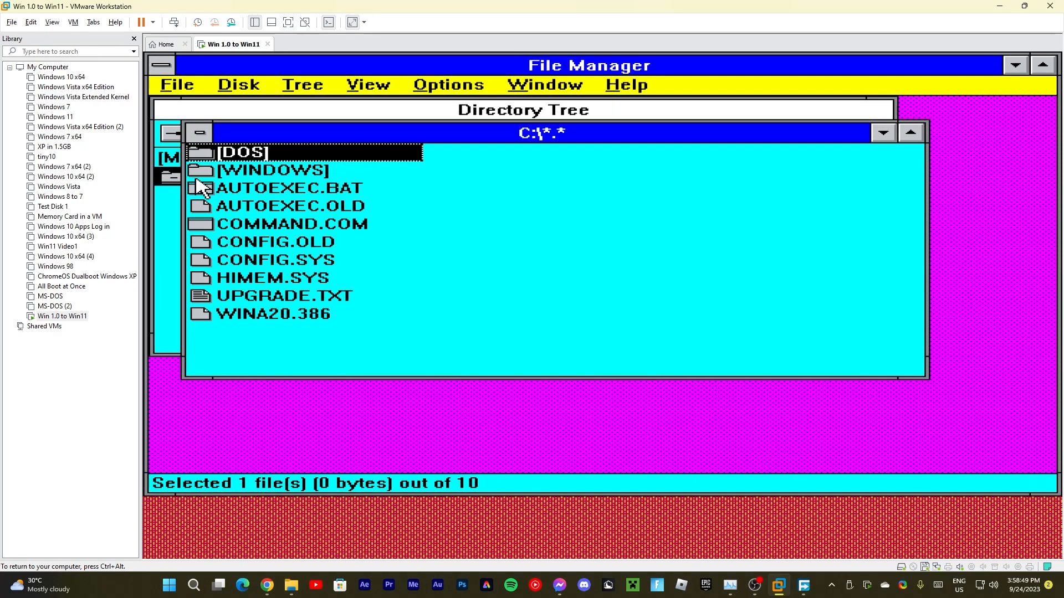
- Try COMMAND.COM, dismiss the insufficient-memory error, and exit File Manager
{"action": "double_click", "coordinate": [267, 226]}
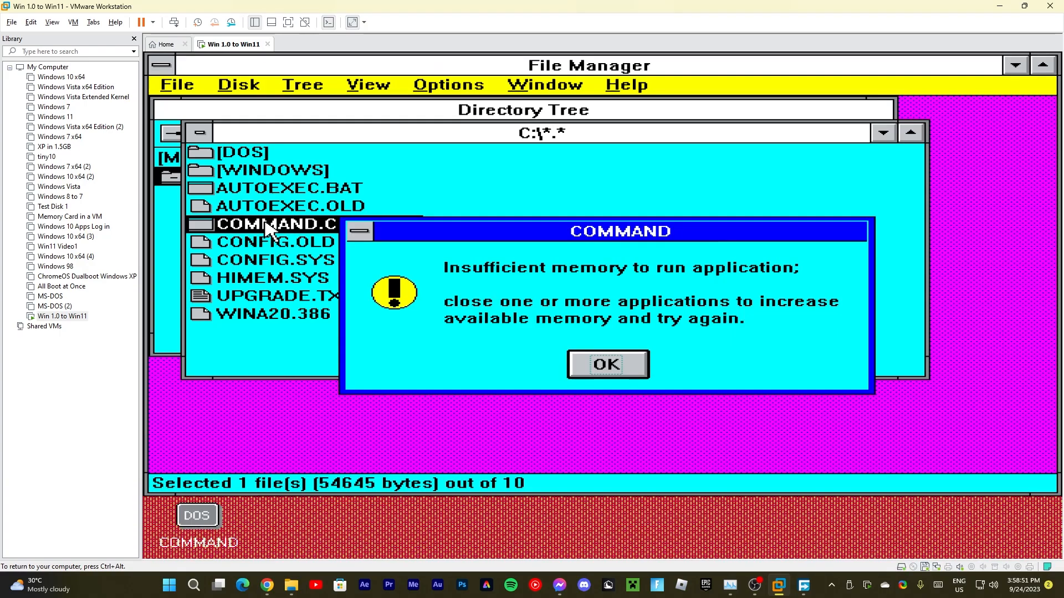
{"action": "left_click", "coordinate": [607, 363]}
{"action": "key", "text": "alt+F4"}
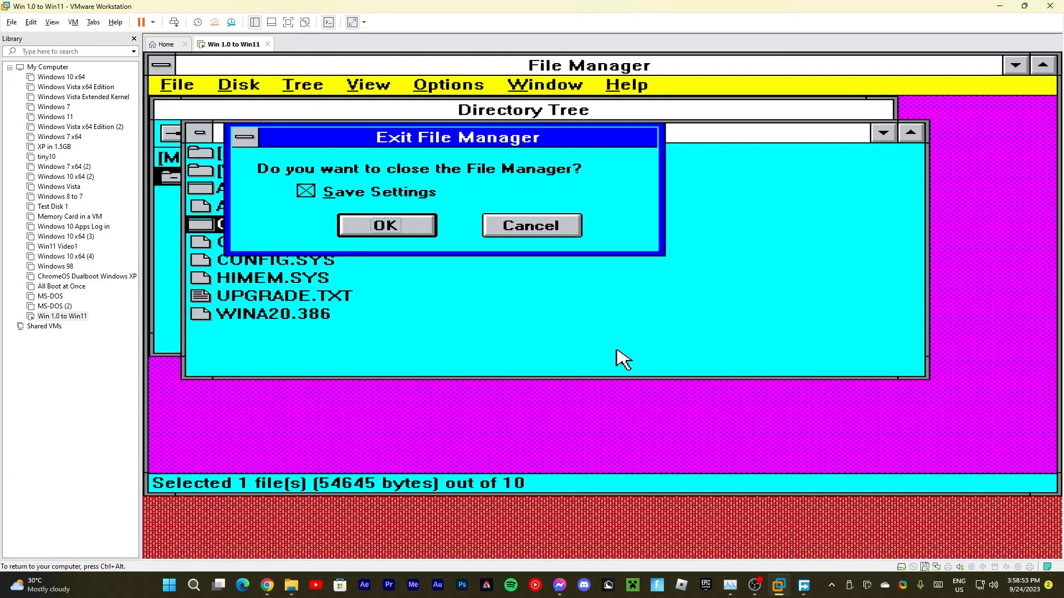
{"action": "key", "text": "Return"}
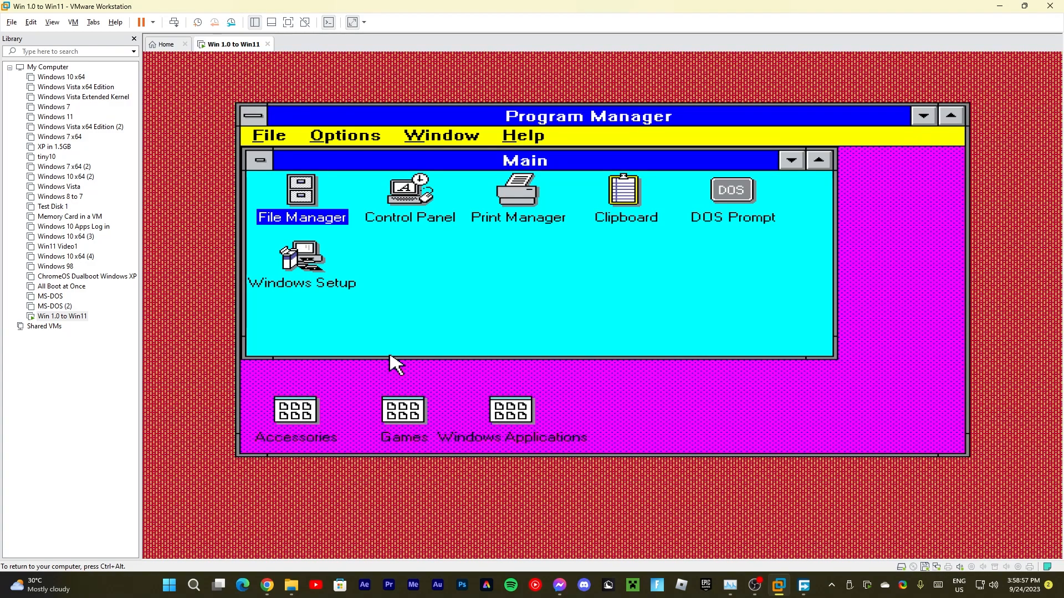
- Move the Main group and Print Manager icon, check About Program Manager, and reposition Program Manager
{"action": "left_click_drag", "start_coordinate": [432, 165], "coordinate": [439, 241]}
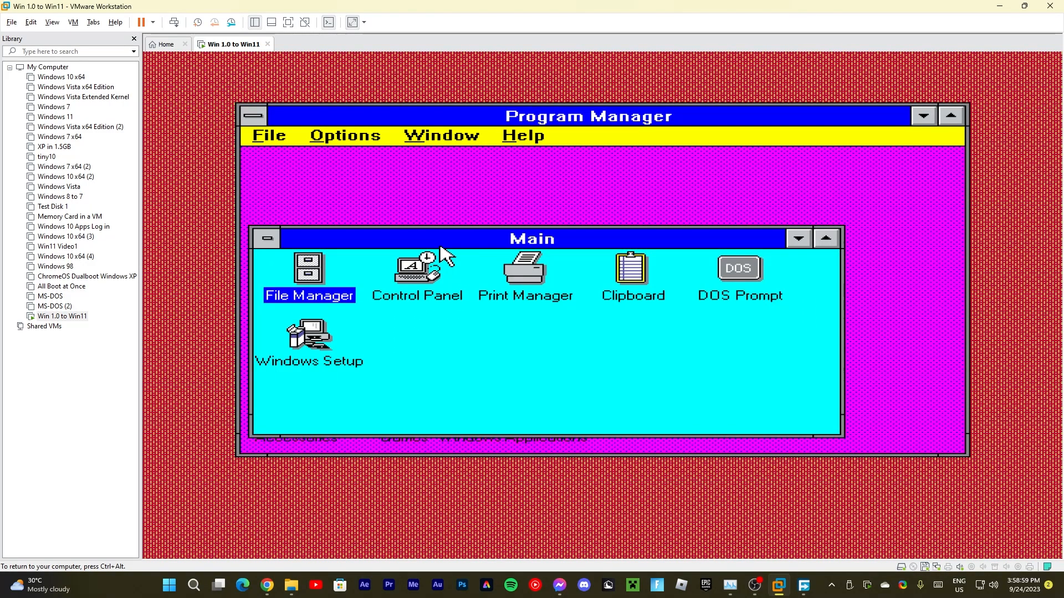
{"action": "left_click_drag", "start_coordinate": [501, 258], "coordinate": [545, 283]}
{"action": "left_click", "coordinate": [506, 136]}
{"action": "left_click", "coordinate": [590, 294]}
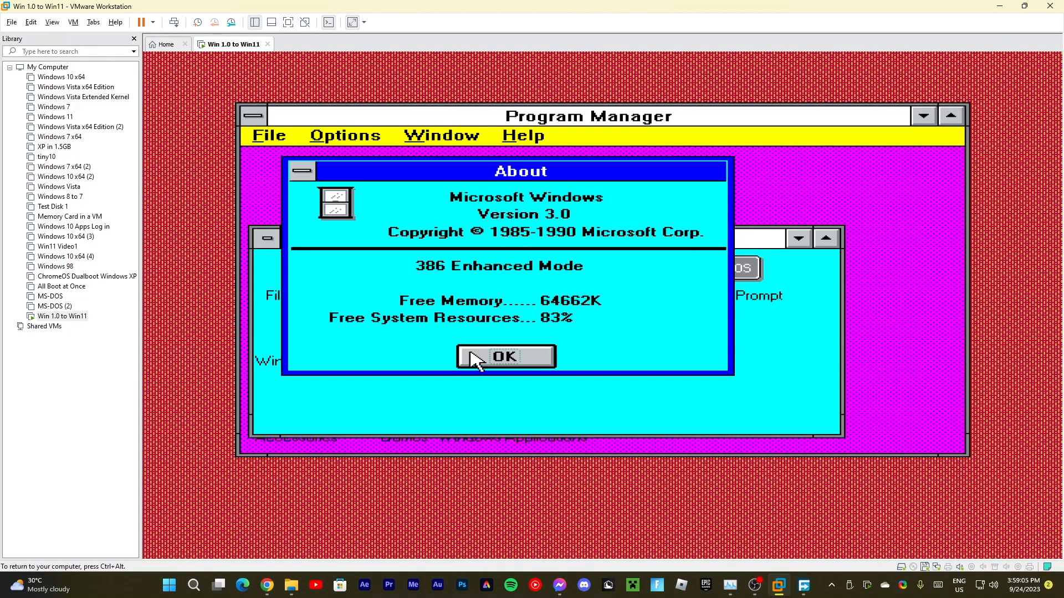
{"action": "left_click", "coordinate": [518, 348]}
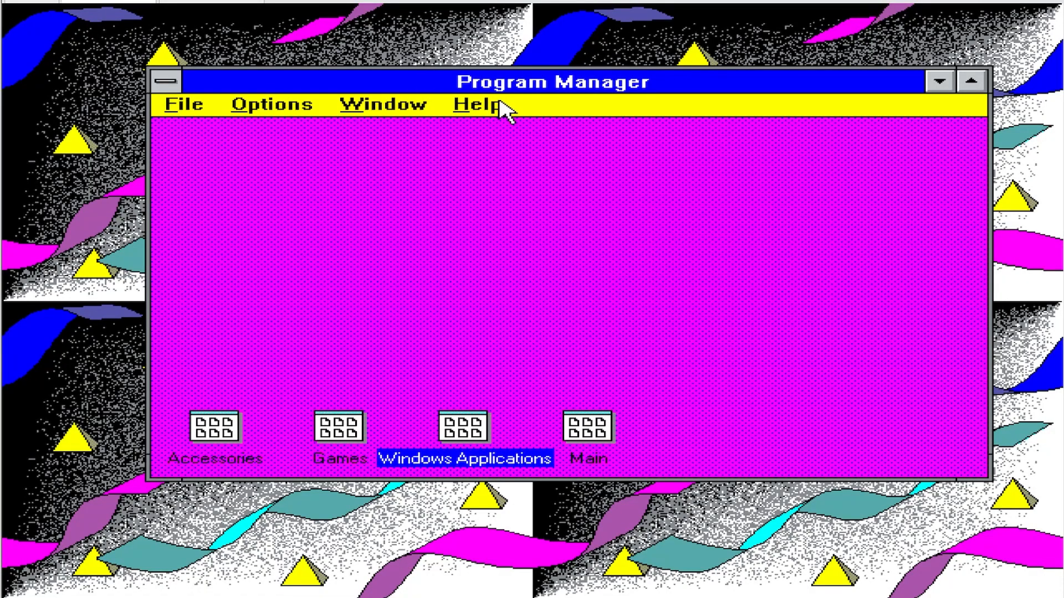
{"action": "left_click_drag", "start_coordinate": [579, 82], "coordinate": [488, 39]}
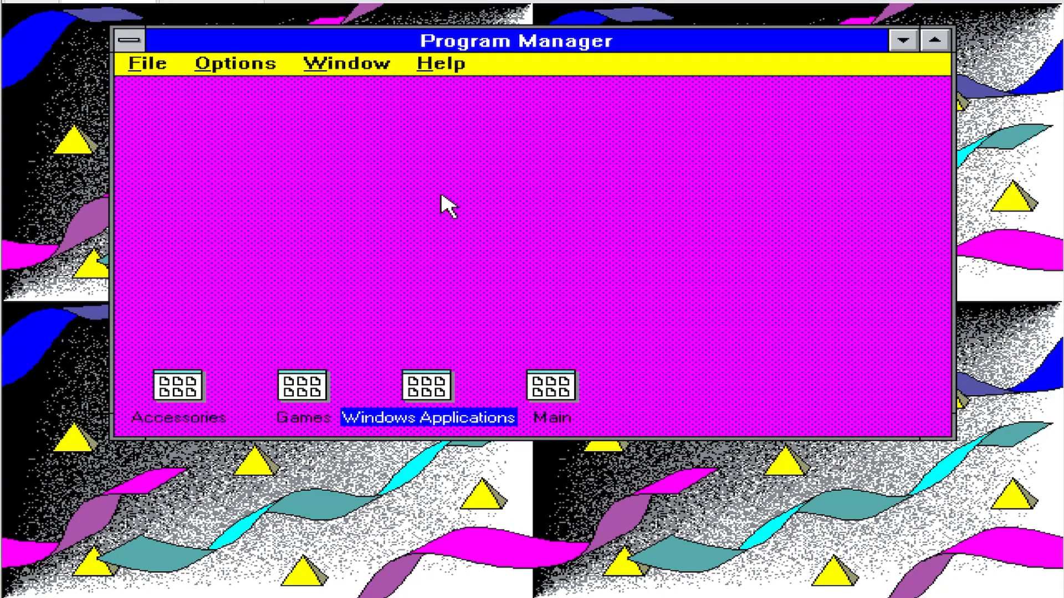
- Open and close the Windows Applications and Accessories program groups
{"action": "double_click", "coordinate": [410, 385]}
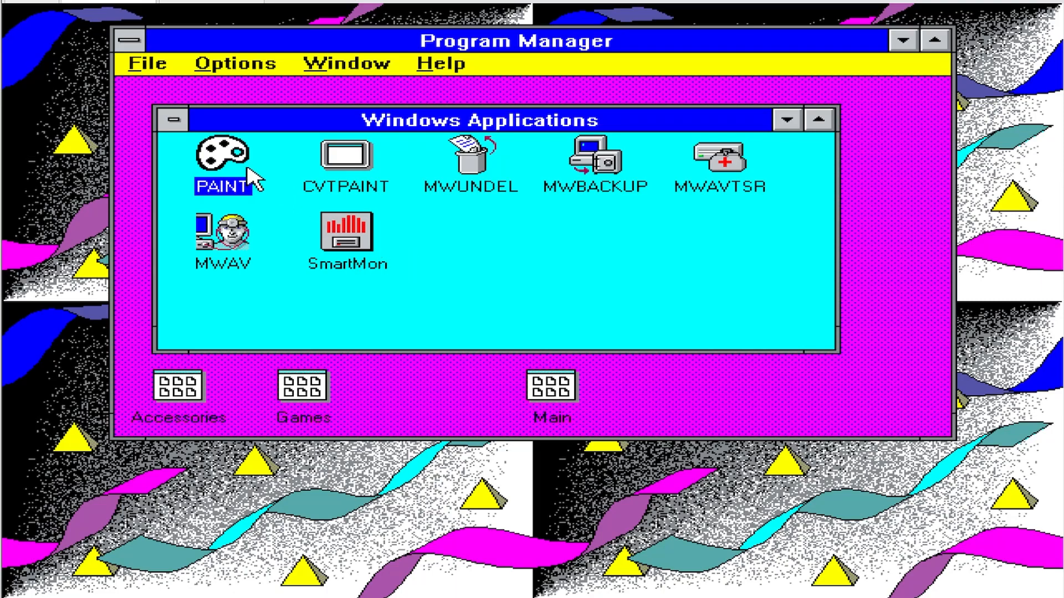
{"action": "left_click", "coordinate": [179, 129]}
{"action": "left_click", "coordinate": [278, 271]}
{"action": "double_click", "coordinate": [186, 374]}
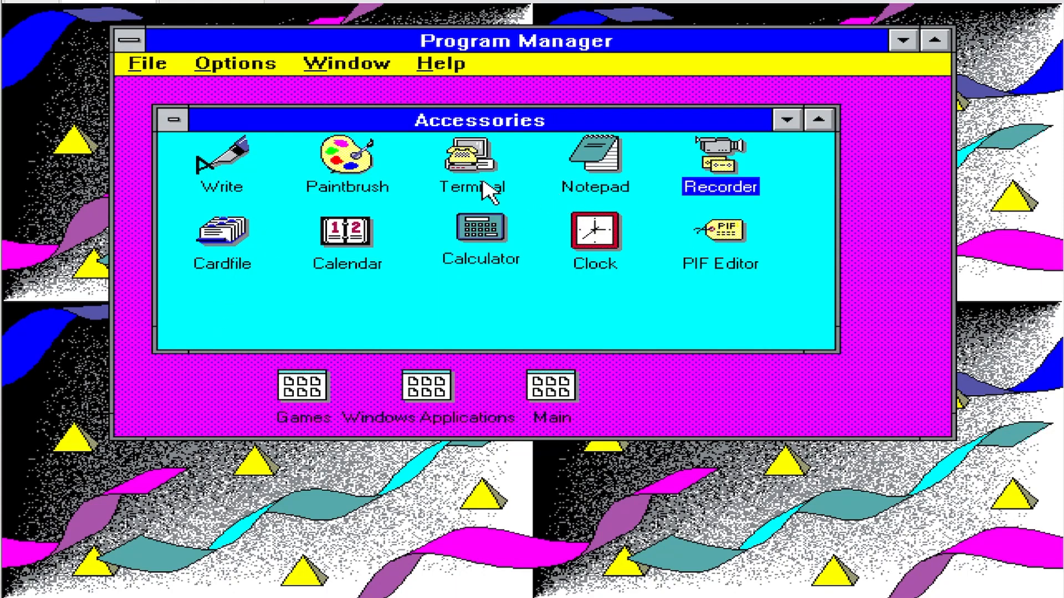
{"action": "left_click", "coordinate": [174, 123]}
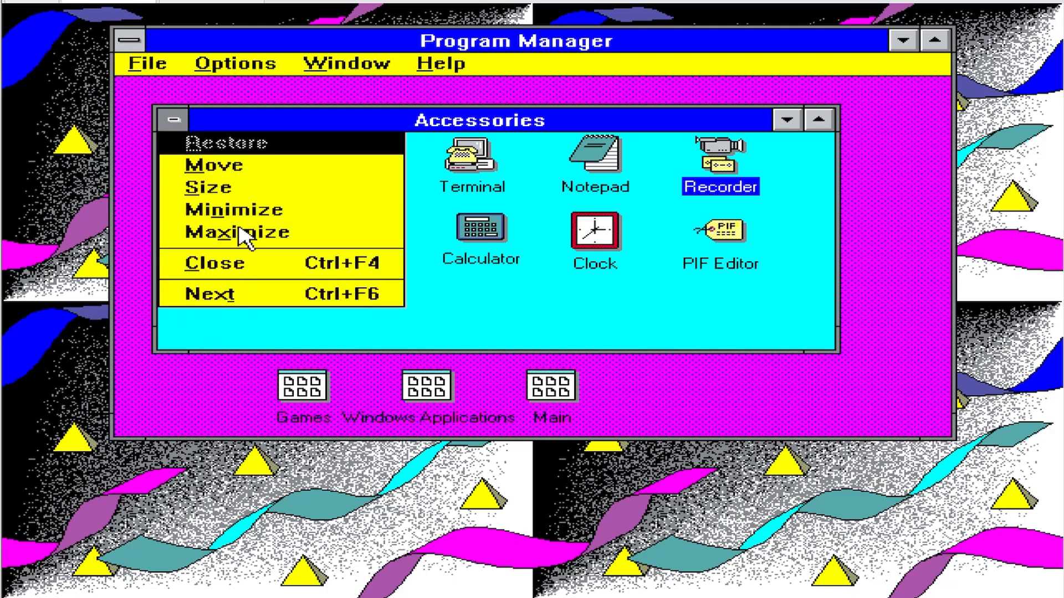
{"action": "left_click", "coordinate": [308, 269]}
- From the Main group, launch Windows Setup, review its Options, then close it
{"action": "left_click", "coordinate": [573, 413]}
{"action": "left_click", "coordinate": [572, 413]}
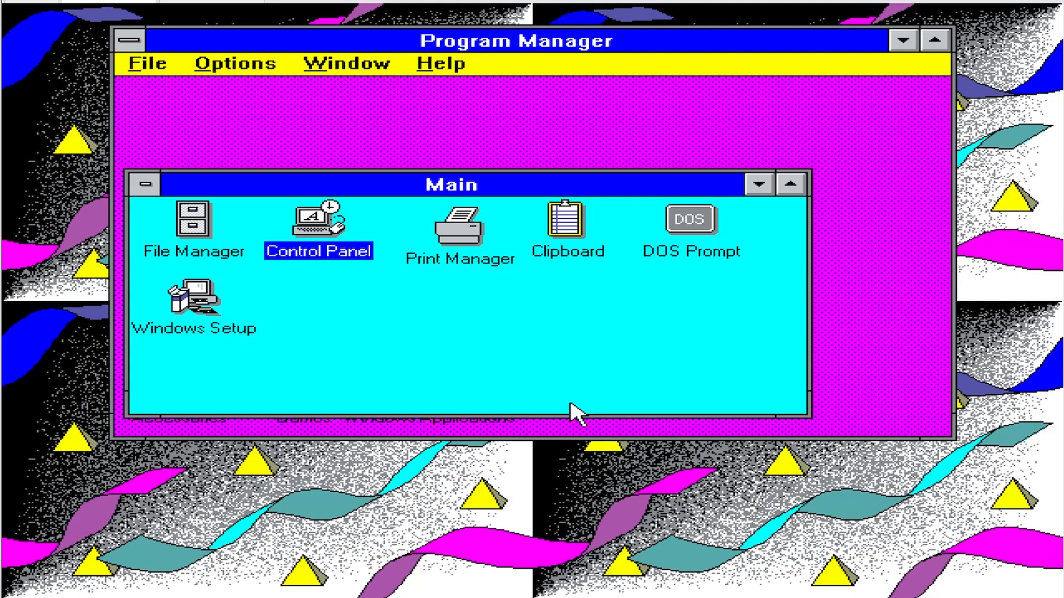
{"action": "double_click", "coordinate": [194, 307]}
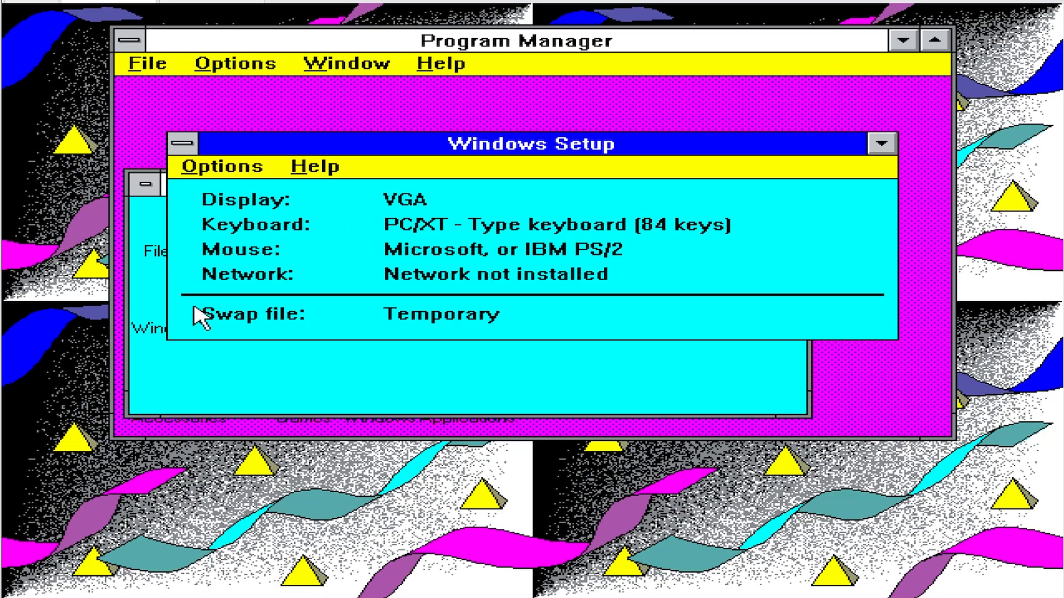
{"action": "left_click", "coordinate": [227, 168]}
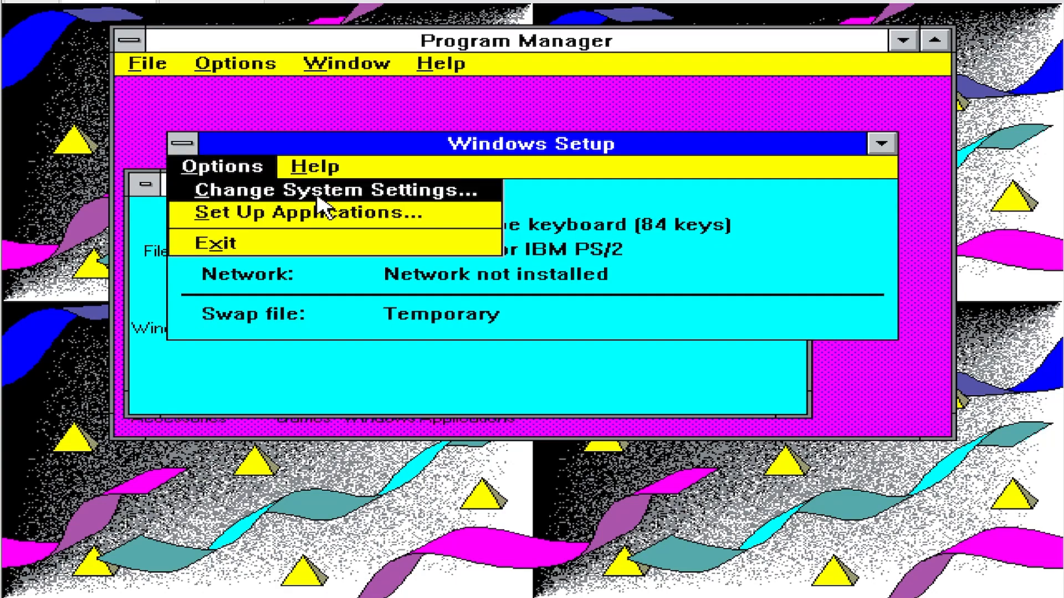
{"action": "left_click", "coordinate": [183, 143]}
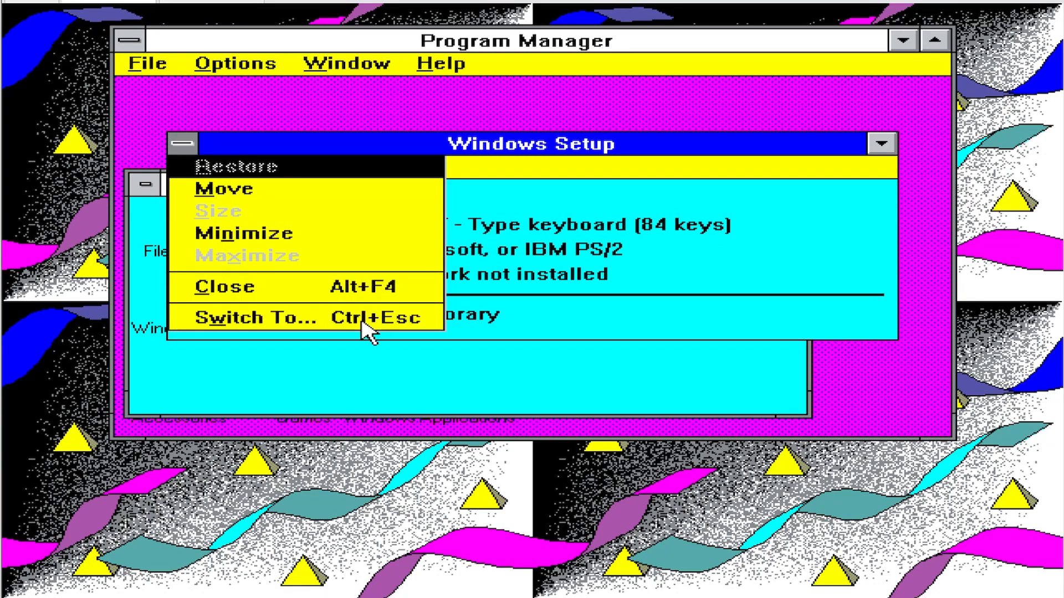
{"action": "left_click", "coordinate": [239, 294]}
- List floppy drive A:\ in File Manager and run SETUP.EXE, dismissing the newer-Windows error
{"action": "double_click", "coordinate": [188, 222]}
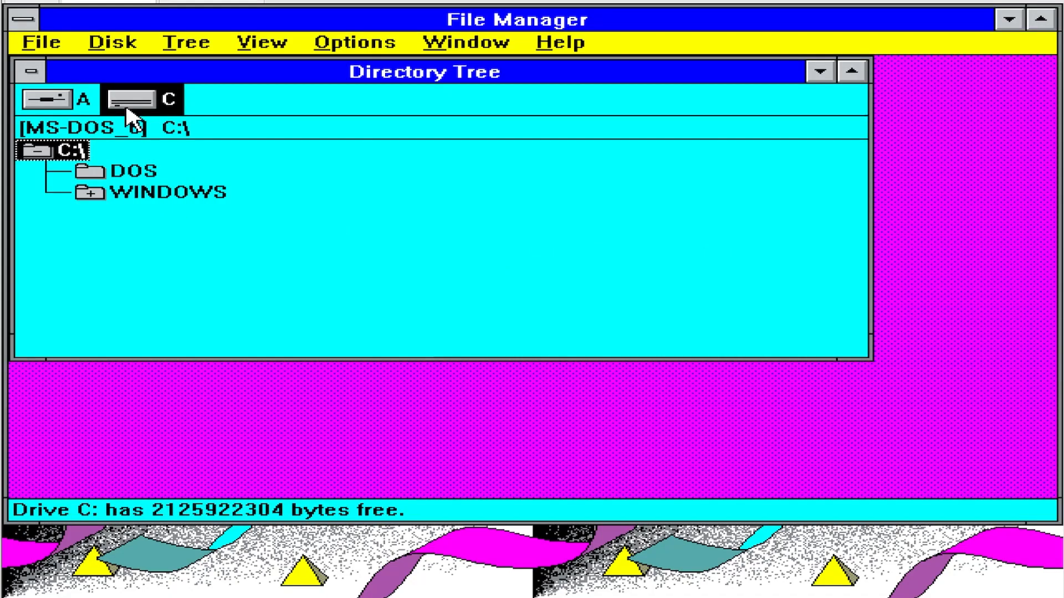
{"action": "left_click", "coordinate": [51, 100]}
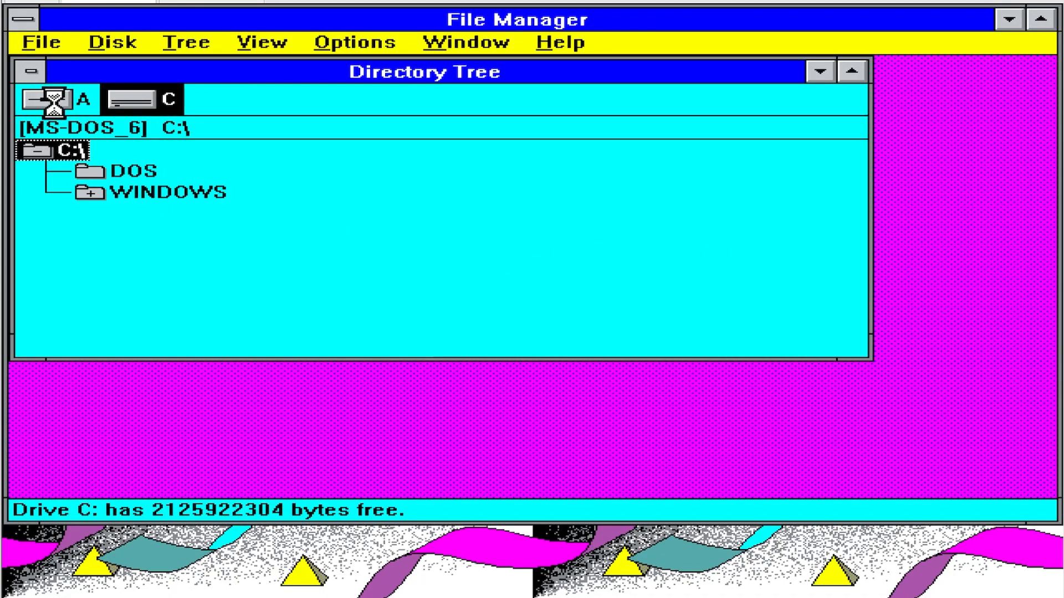
{"action": "double_click", "coordinate": [62, 154]}
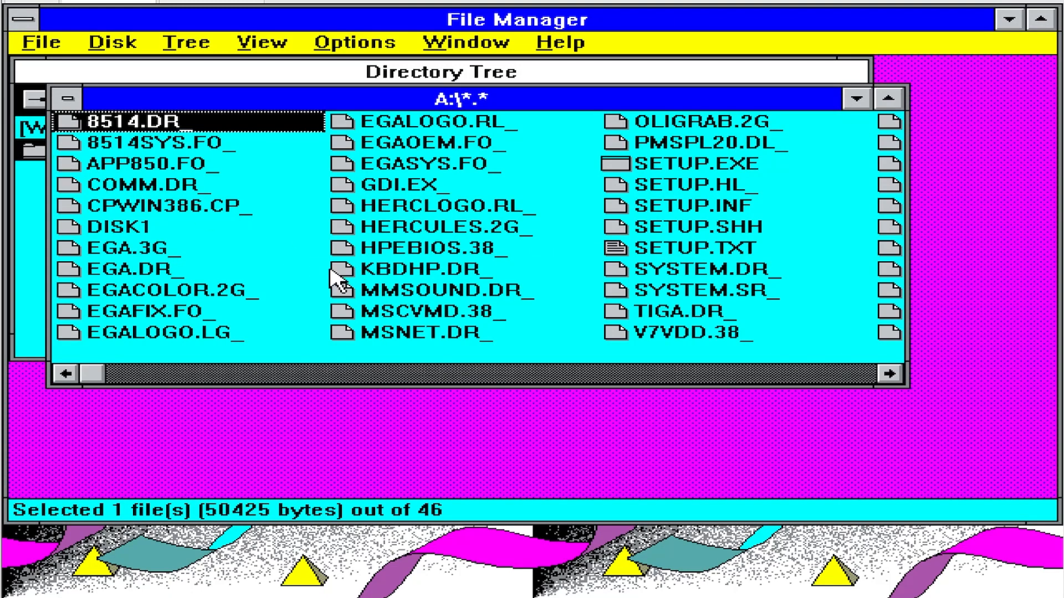
{"action": "left_click", "coordinate": [369, 289]}
{"action": "key", "text": "s"}
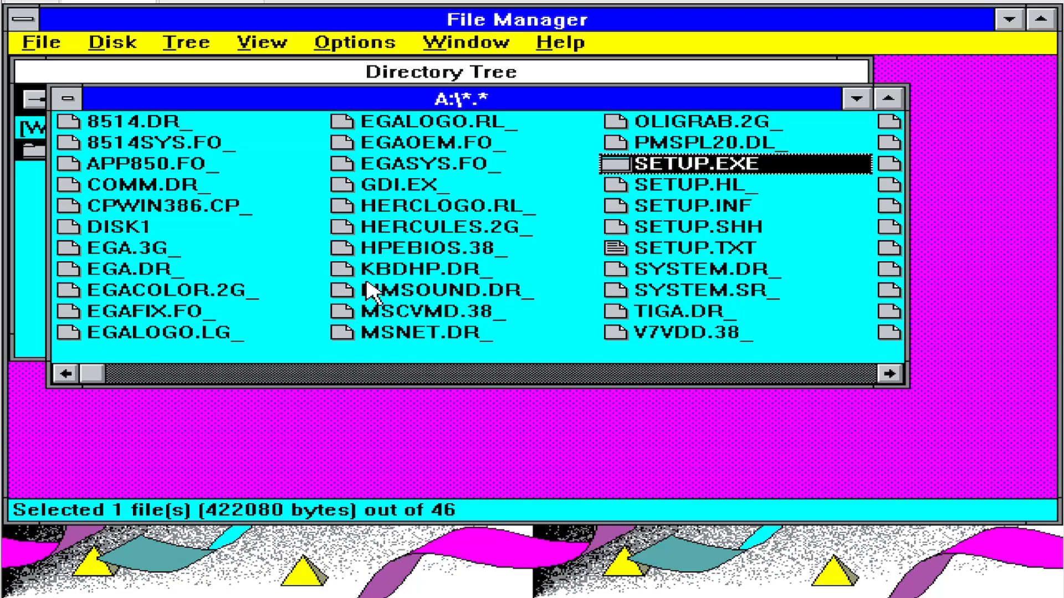
{"action": "key", "text": "Return"}
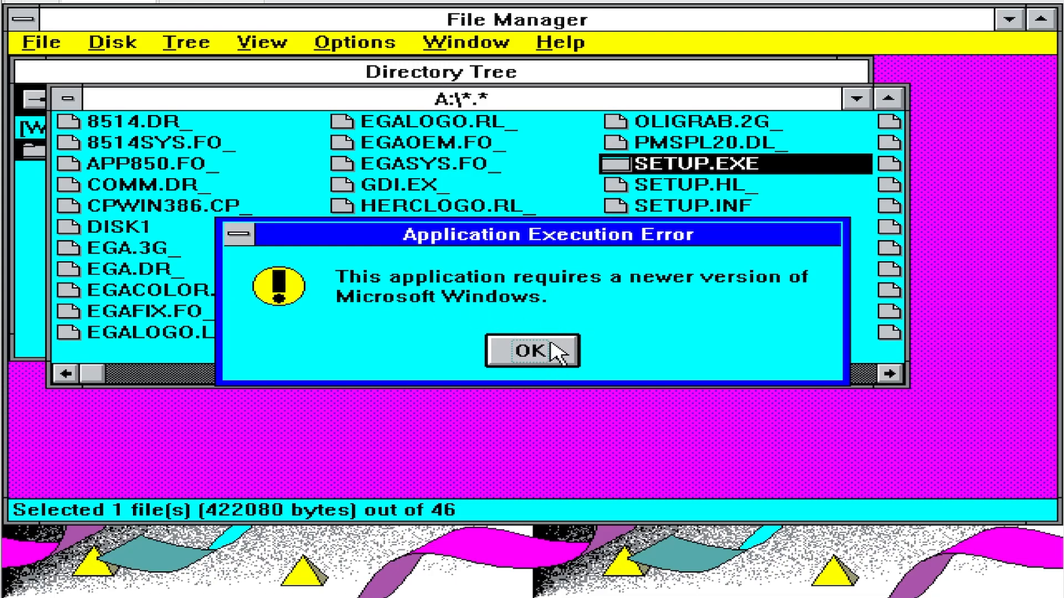
{"action": "left_click", "coordinate": [522, 362]}
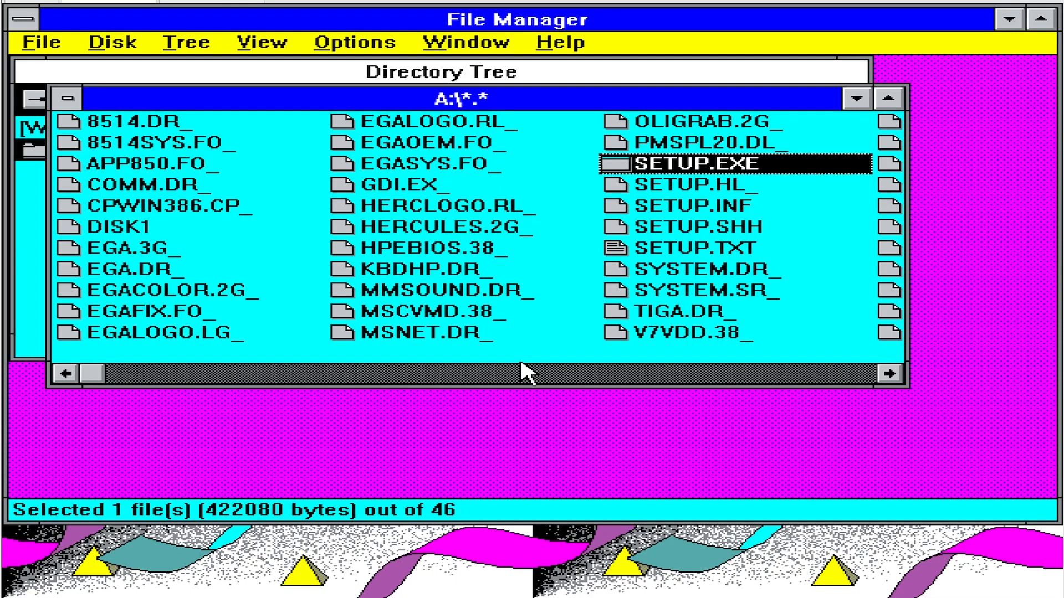
{"action": "left_click", "coordinate": [67, 99]}
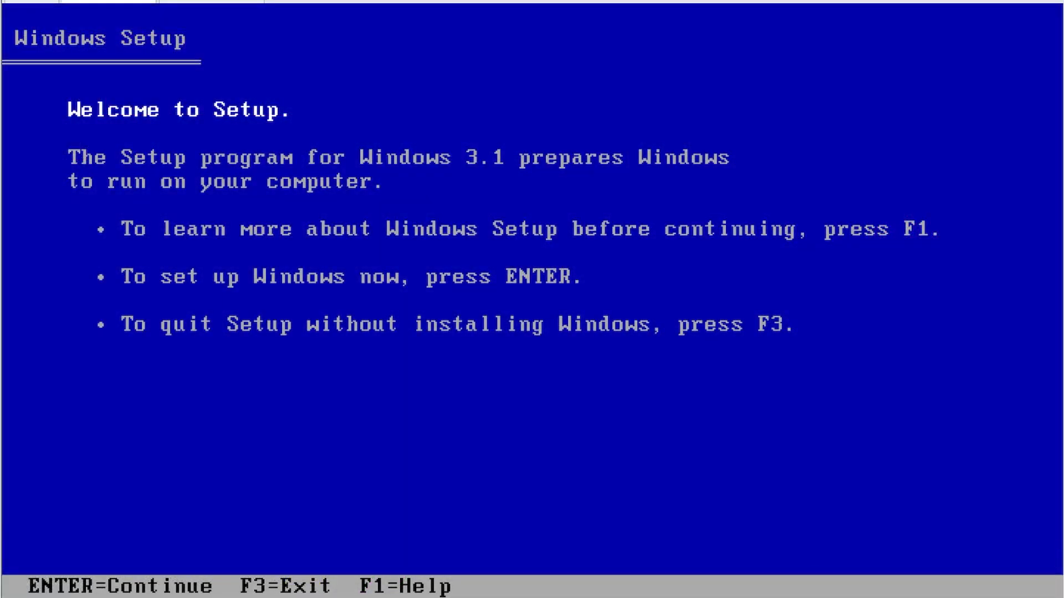
- Choose Express Setup and confirm upgrading the existing Windows in C:\WINDOWS
{"action": "key", "text": "Return"}
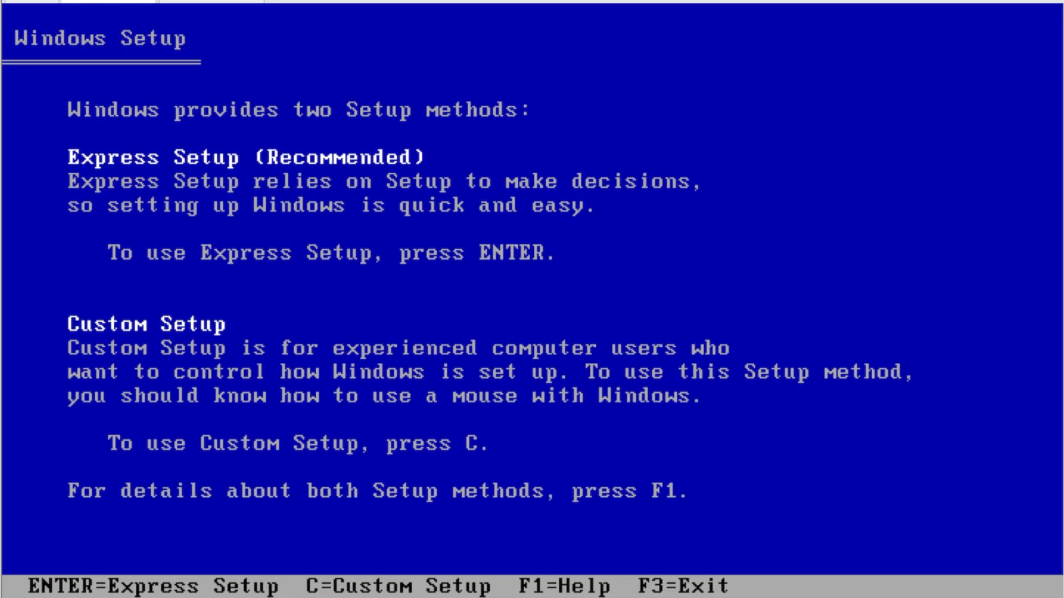
{"action": "key", "text": "Return"}
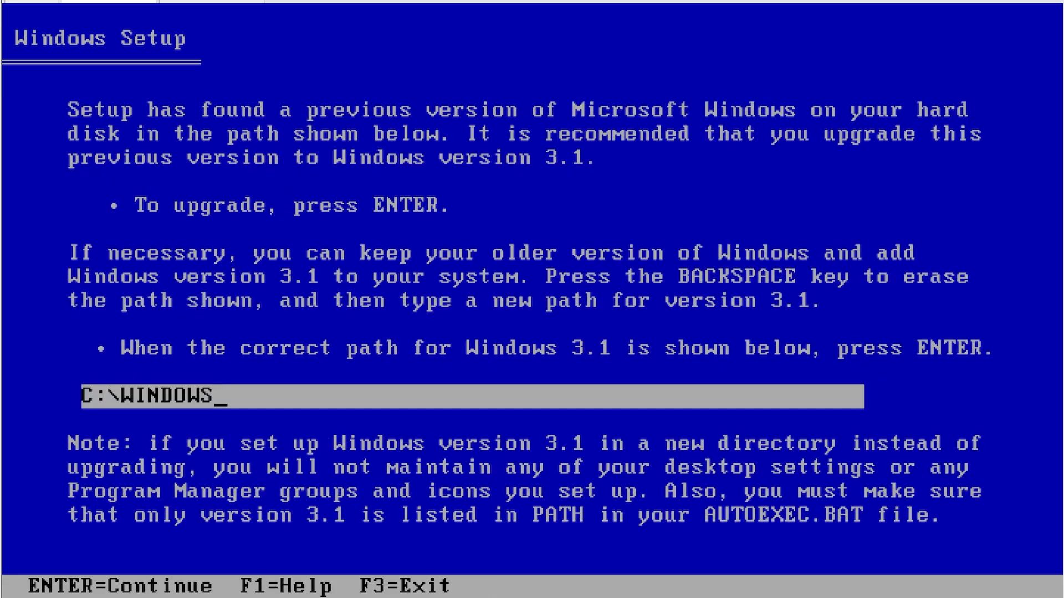
{"action": "key", "text": "Return"}
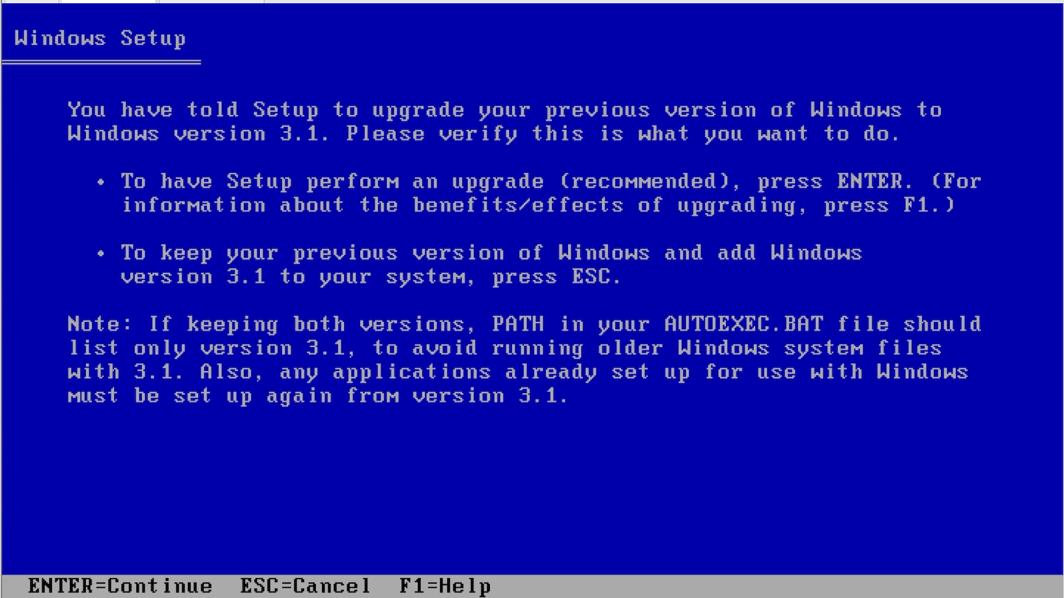
{"action": "key", "text": "Return"}
- Review the Display type list, keep VGA, and accept the detected hardware with no changes
{"action": "key", "text": "Up"}
{"action": "key", "text": "Up"}
{"action": "key", "text": "Up"}
{"action": "key", "text": "Up"}
{"action": "key", "text": "Up"}
{"action": "key", "text": "Up"}
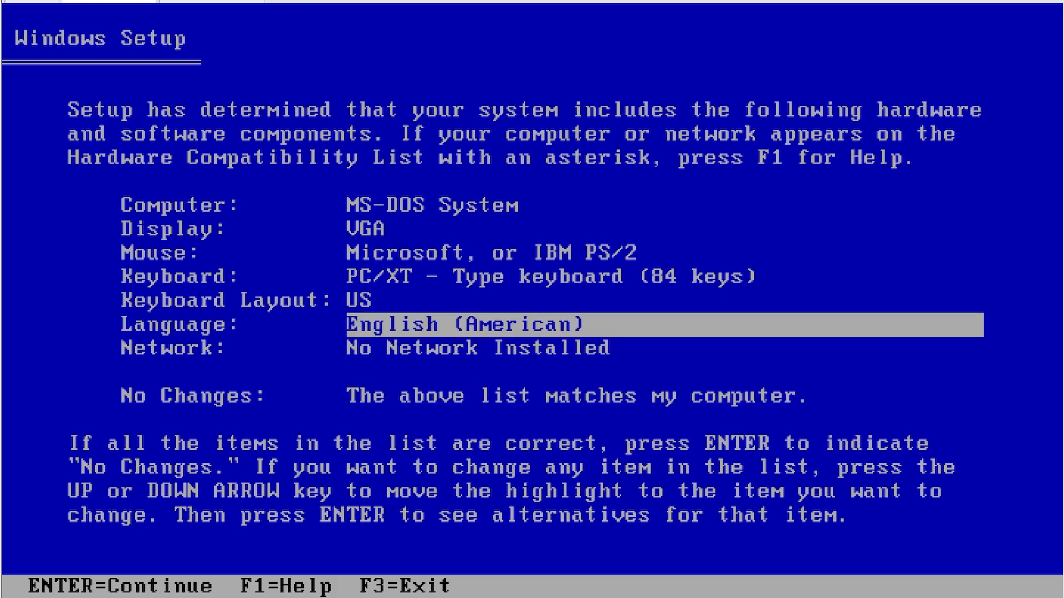
{"action": "key", "text": "Return"}
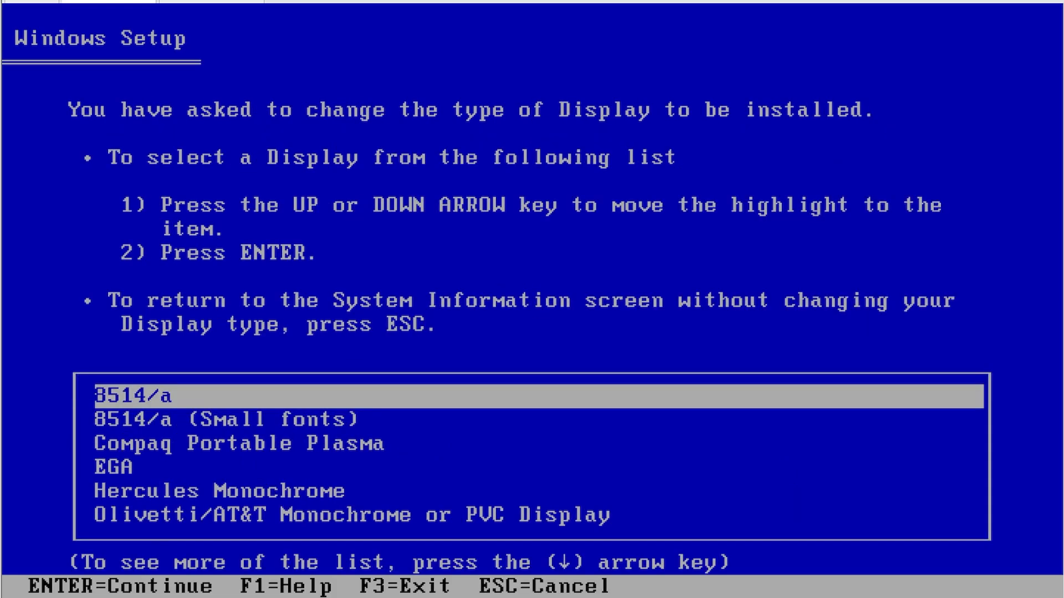
{"action": "key", "text": "Down"}
{"action": "key", "text": "Down"}
{"action": "key", "text": "Escape"}
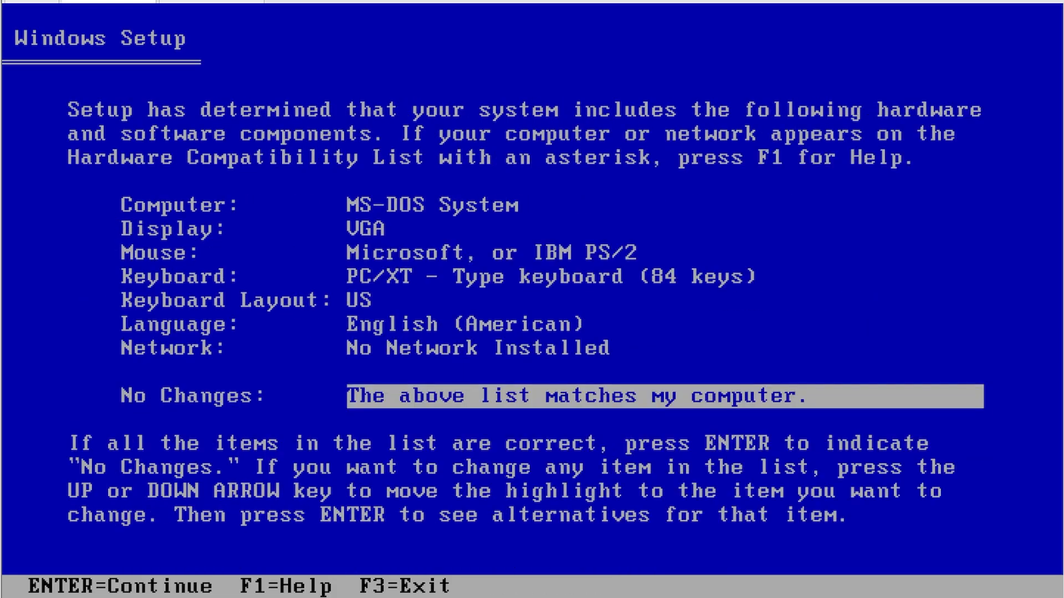
{"action": "key", "text": "Return"}
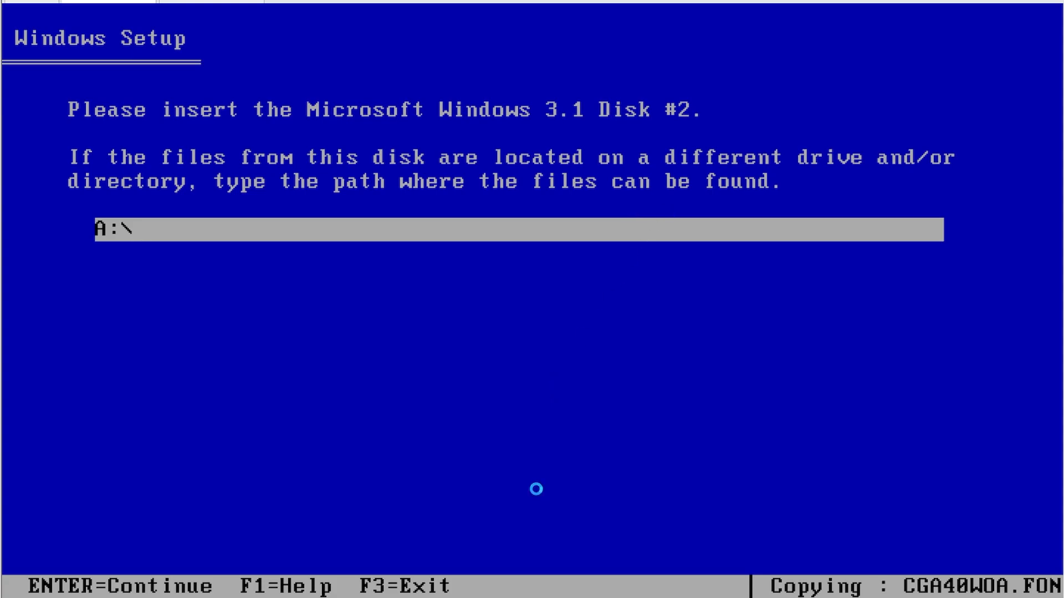
- Continue after Disk #2, register the user's name, and accept the default optional setup tasks
{"action": "key", "text": "Return"}
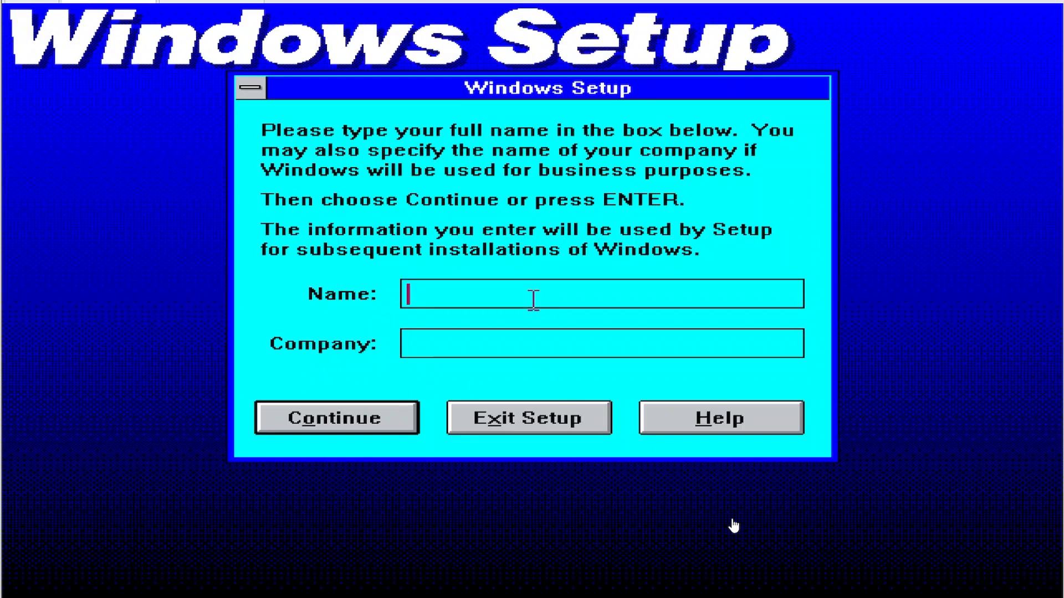
{"action": "type", "text": "Nathan"}
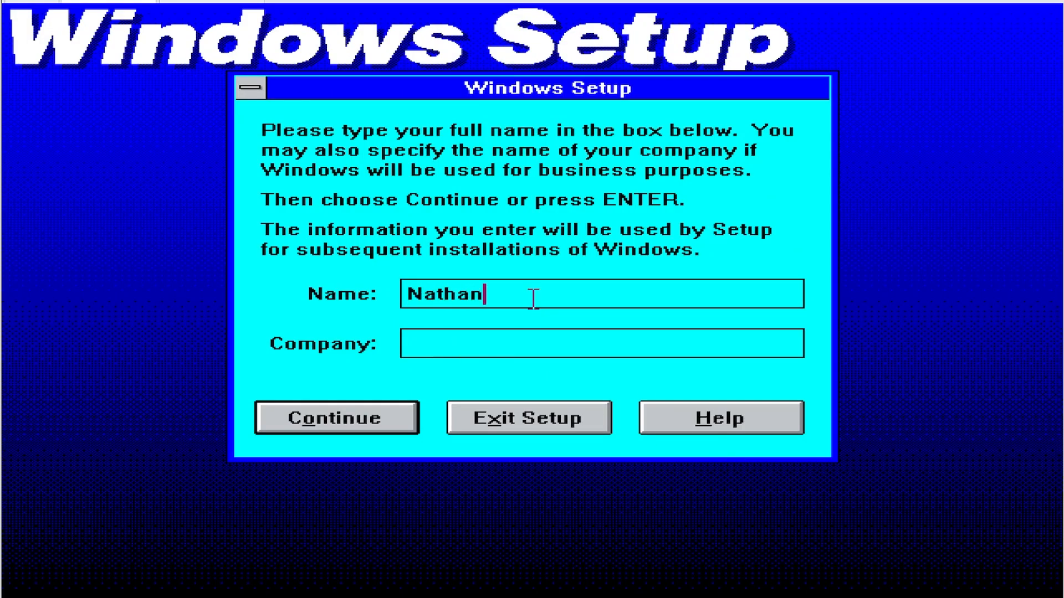
{"action": "key", "text": "Tab"}
{"action": "left_click", "coordinate": [411, 415]}
{"action": "left_click", "coordinate": [190, 344]}
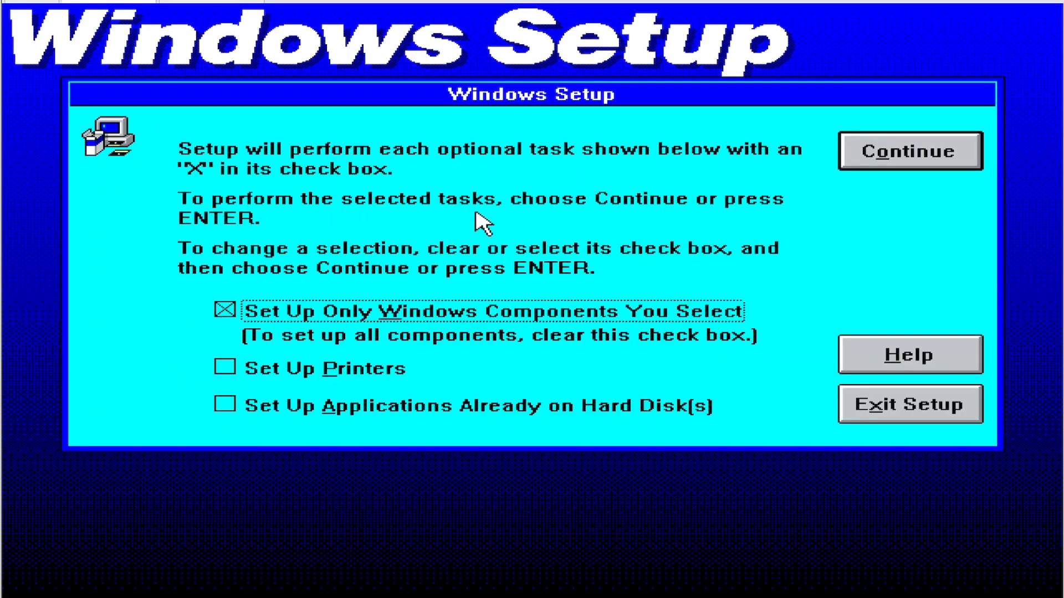
{"action": "left_click", "coordinate": [951, 152]}
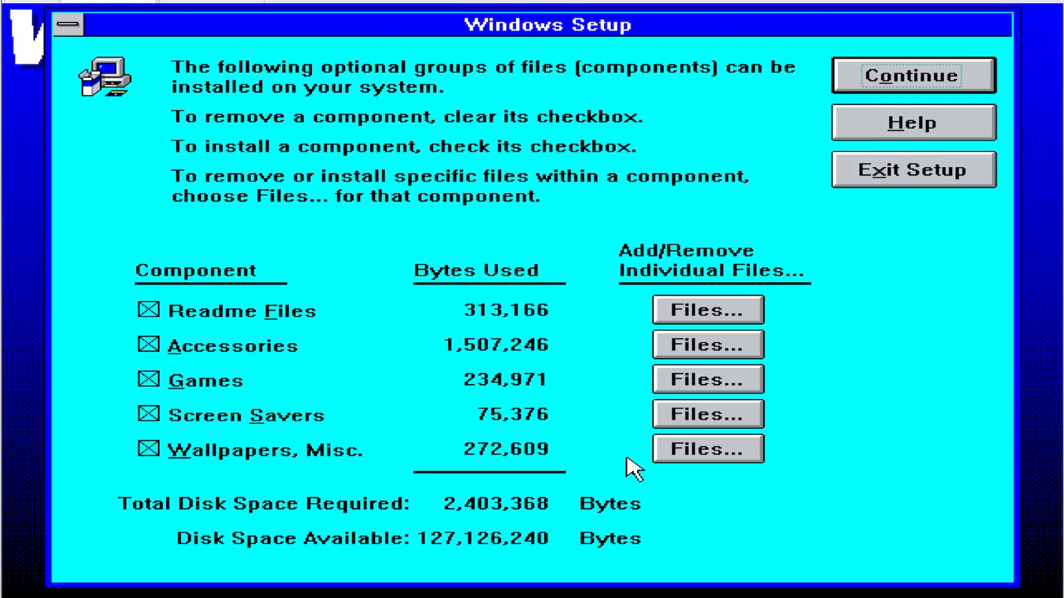
- Inspect the Accessories, Readme, Games, Screen Savers and Wallpapers file lists, keeping all, then continue
{"action": "left_click", "coordinate": [708, 345]}
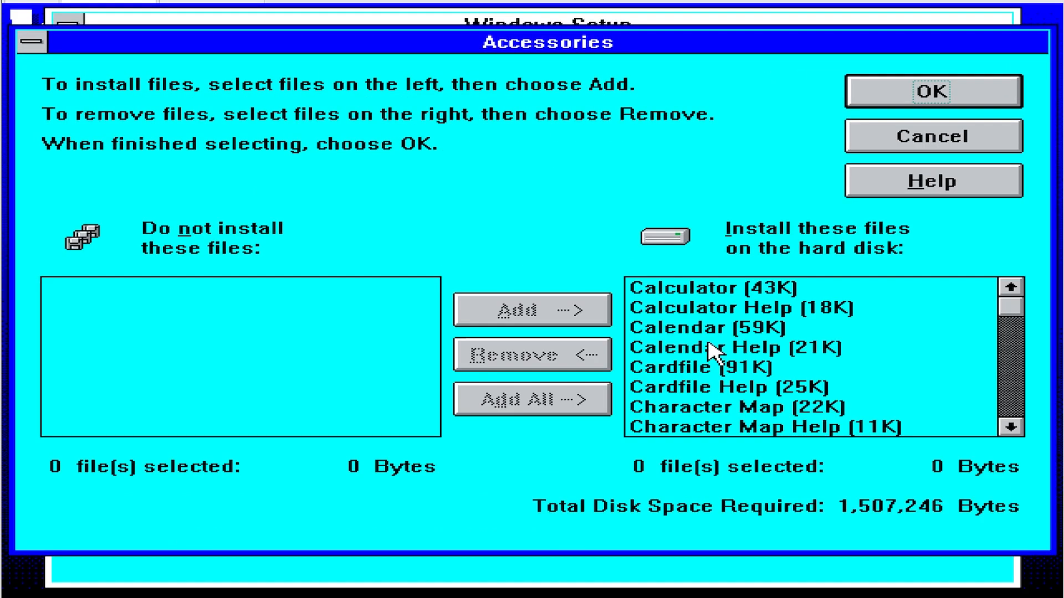
{"action": "left_click", "coordinate": [913, 134]}
{"action": "left_click", "coordinate": [698, 316]}
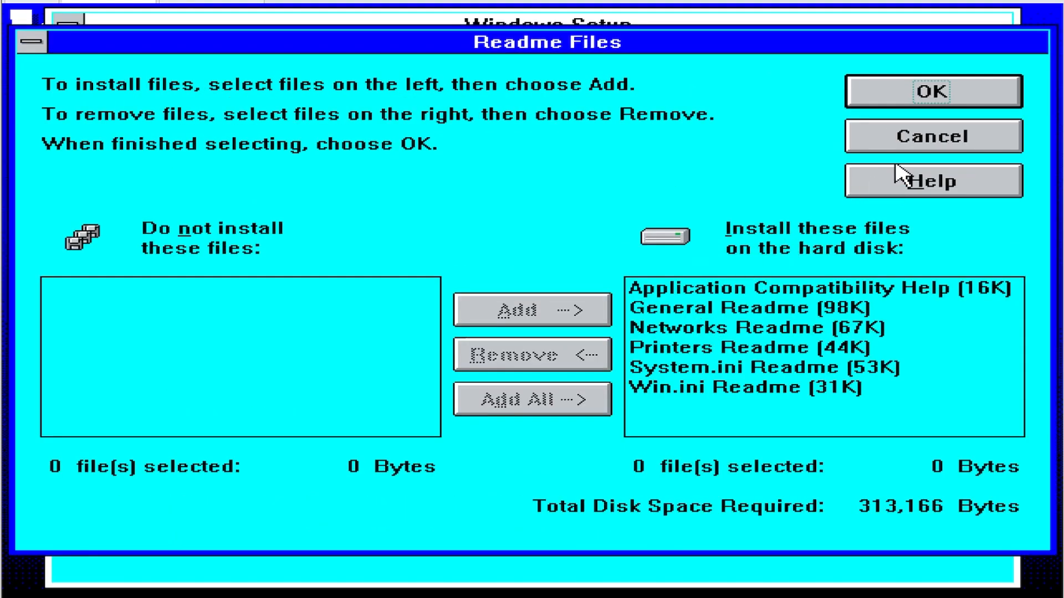
{"action": "left_click", "coordinate": [909, 145]}
{"action": "left_click", "coordinate": [715, 388]}
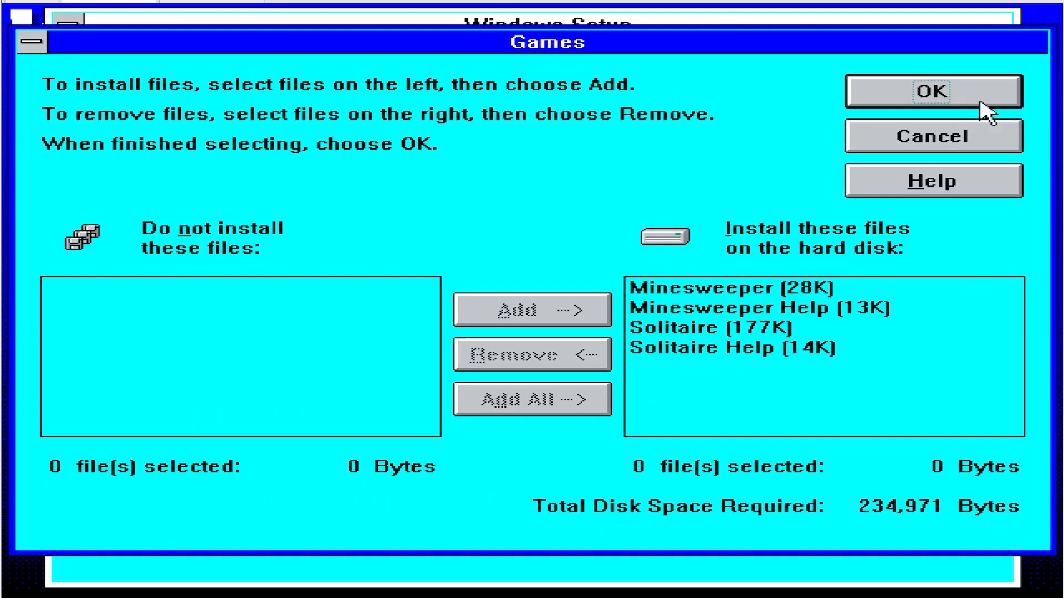
{"action": "left_click", "coordinate": [1004, 148]}
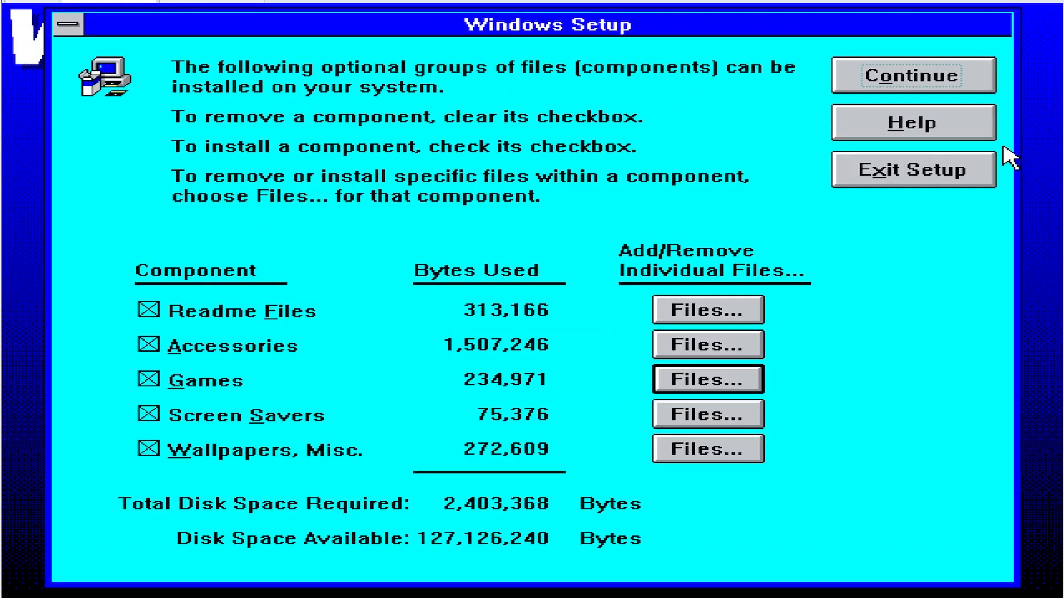
{"action": "left_click", "coordinate": [726, 412]}
{"action": "left_click", "coordinate": [904, 145]}
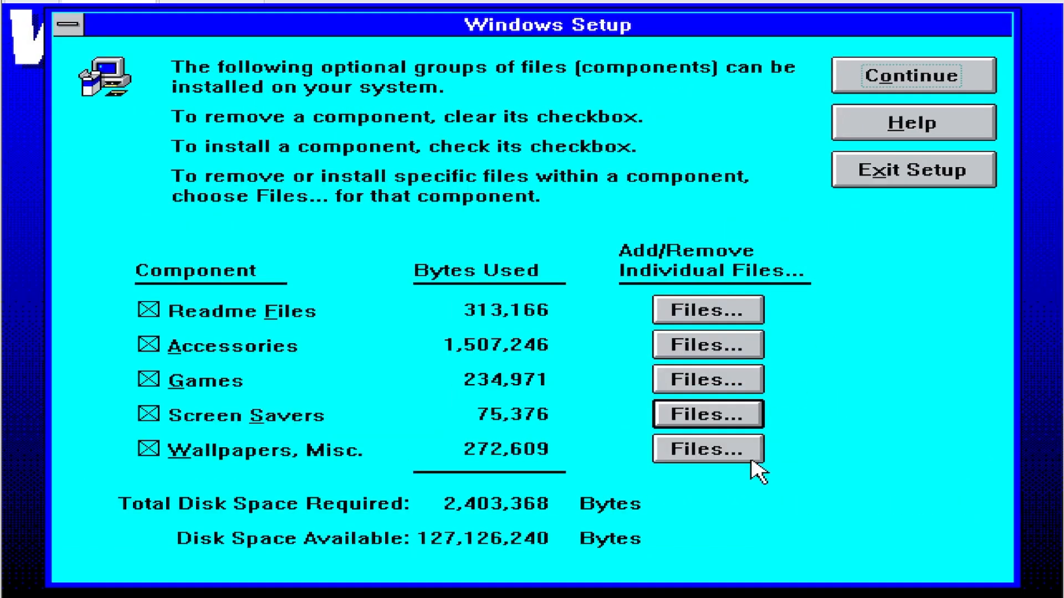
{"action": "left_click", "coordinate": [751, 457]}
{"action": "left_click", "coordinate": [911, 133]}
{"action": "left_click", "coordinate": [952, 70]}
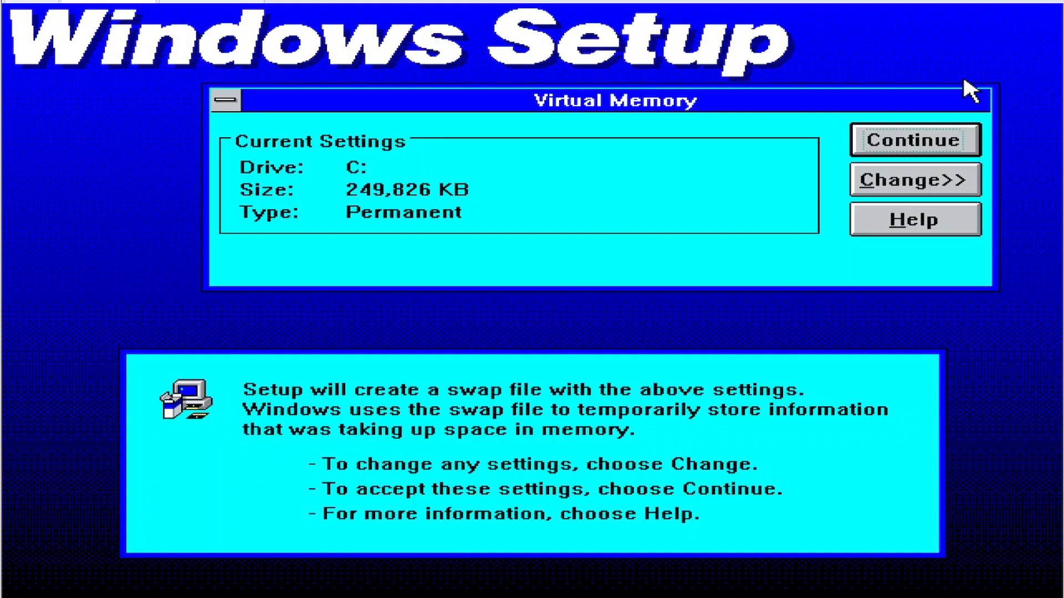
- Accept the 249,826 KB permanent swap file and supply disks 3 through 6 from A:\
{"action": "left_click", "coordinate": [867, 147]}
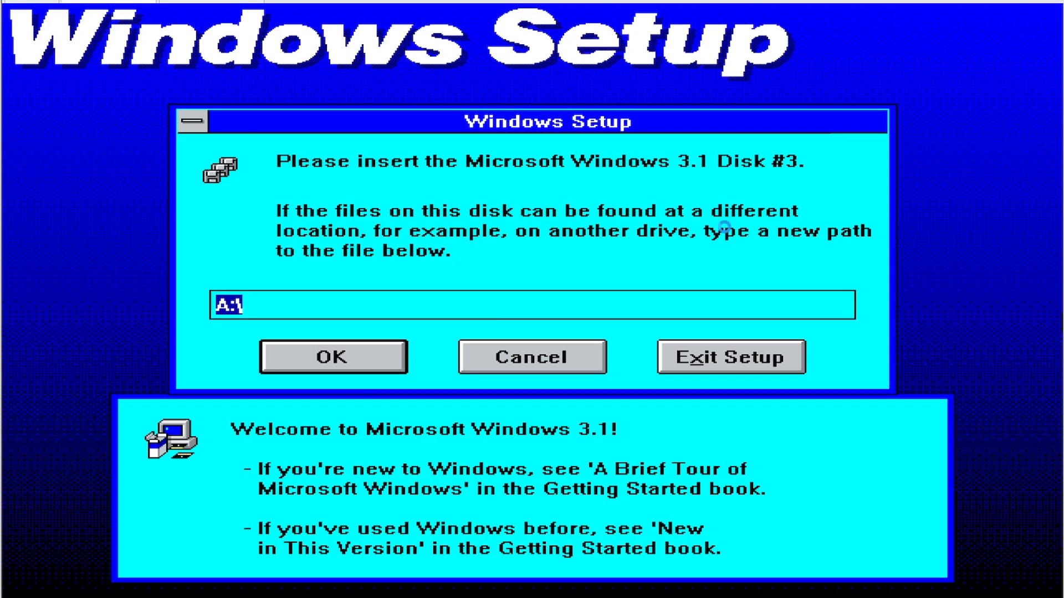
{"action": "key", "text": "Return"}
{"action": "key", "text": "Return"}
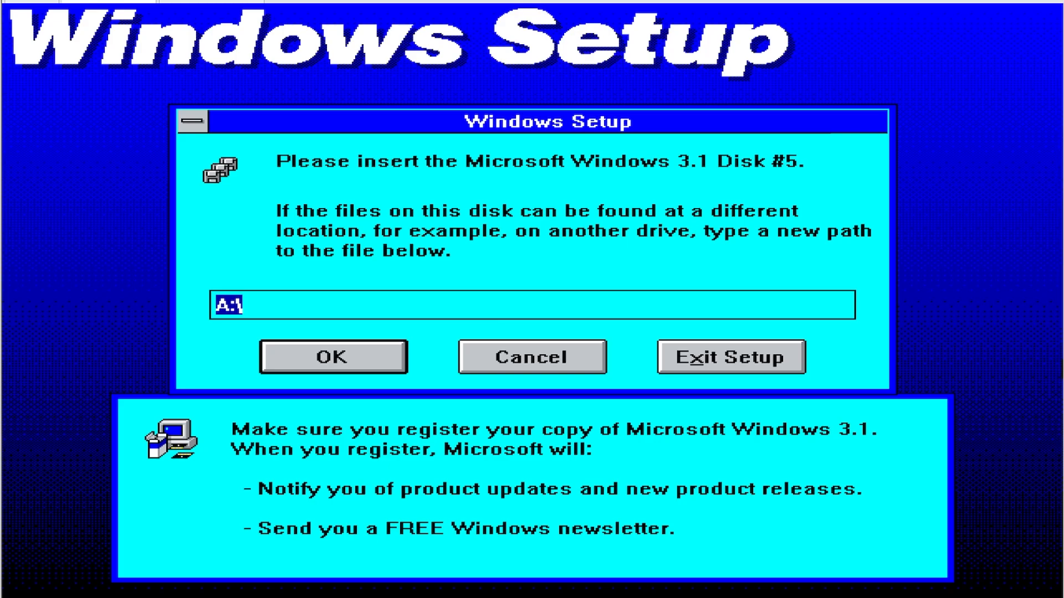
{"action": "key", "text": "Return"}
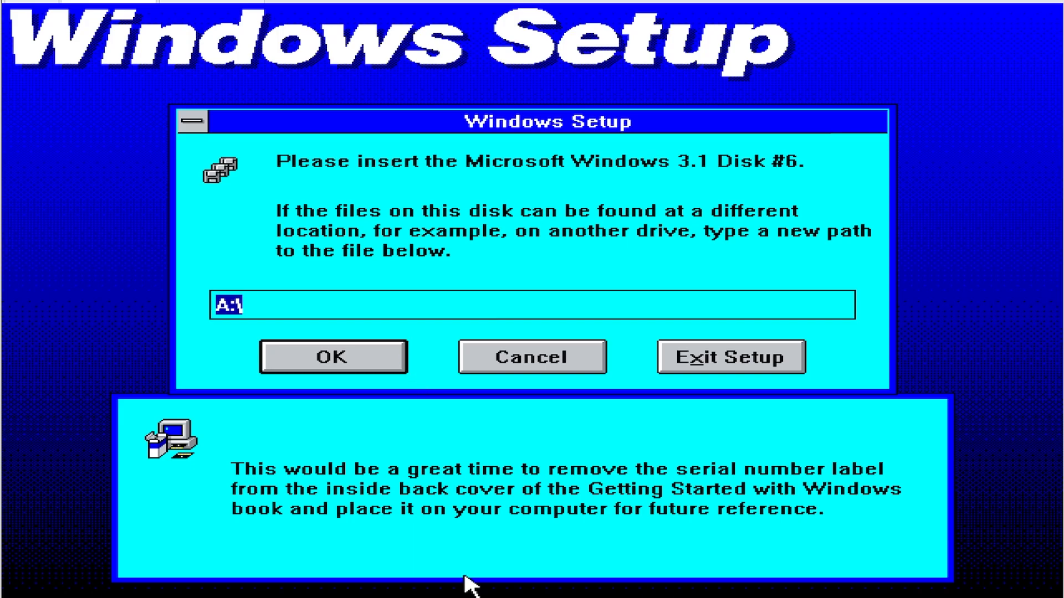
{"action": "left_click", "coordinate": [278, 369]}
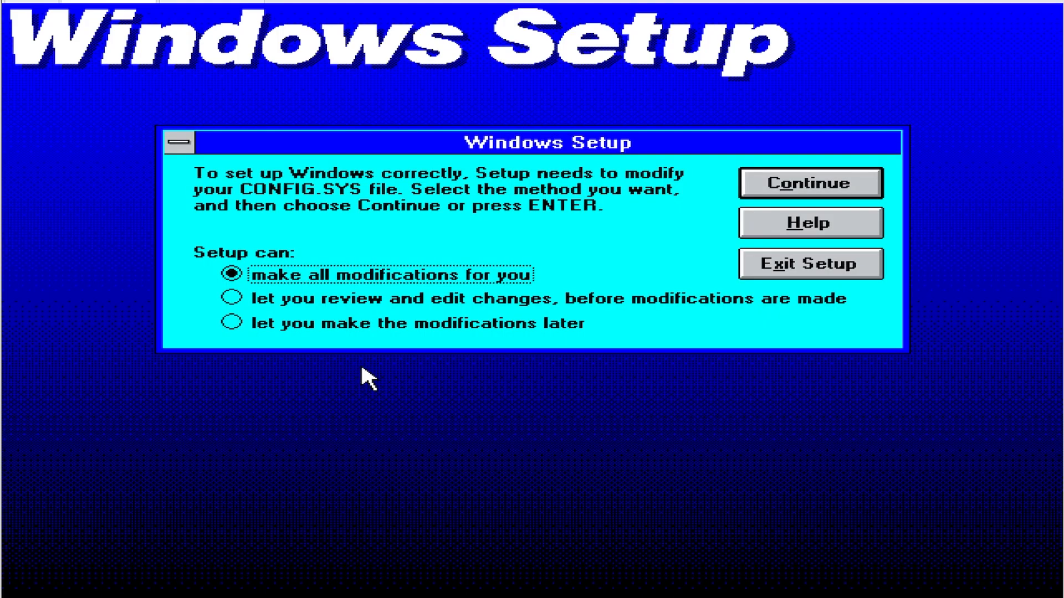
- Let Setup make all CONFIG.SYS modifications and return to MS-DOS
{"action": "left_click", "coordinate": [804, 188]}
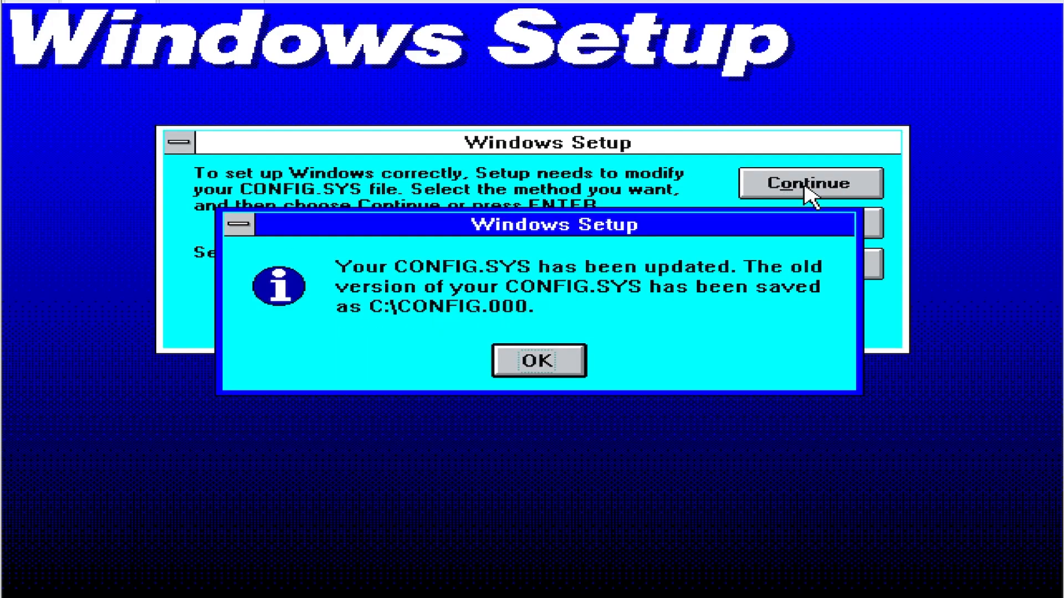
{"action": "left_click", "coordinate": [532, 349]}
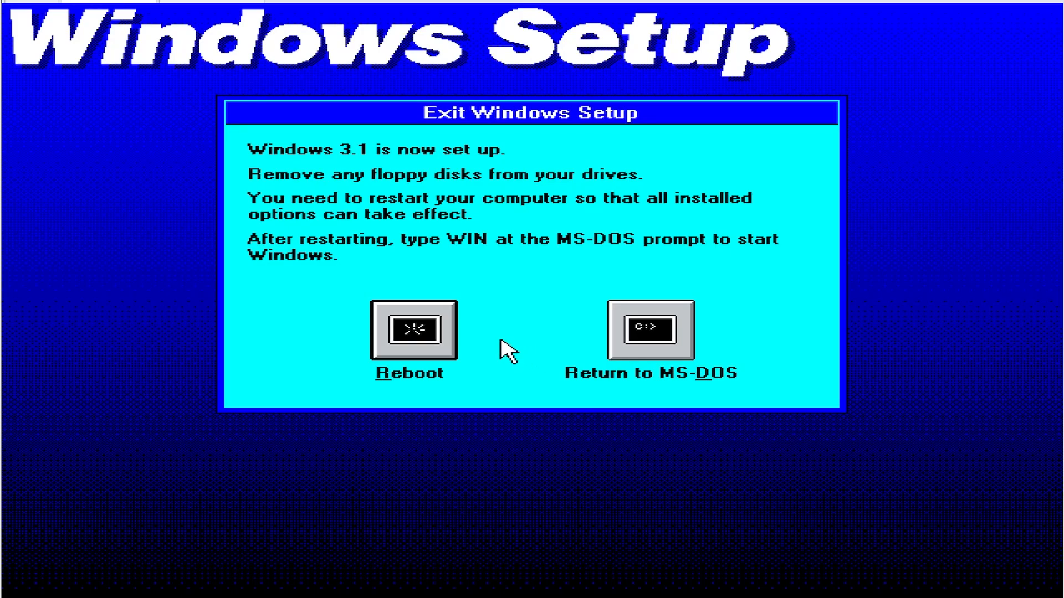
{"action": "left_click", "coordinate": [656, 335]}
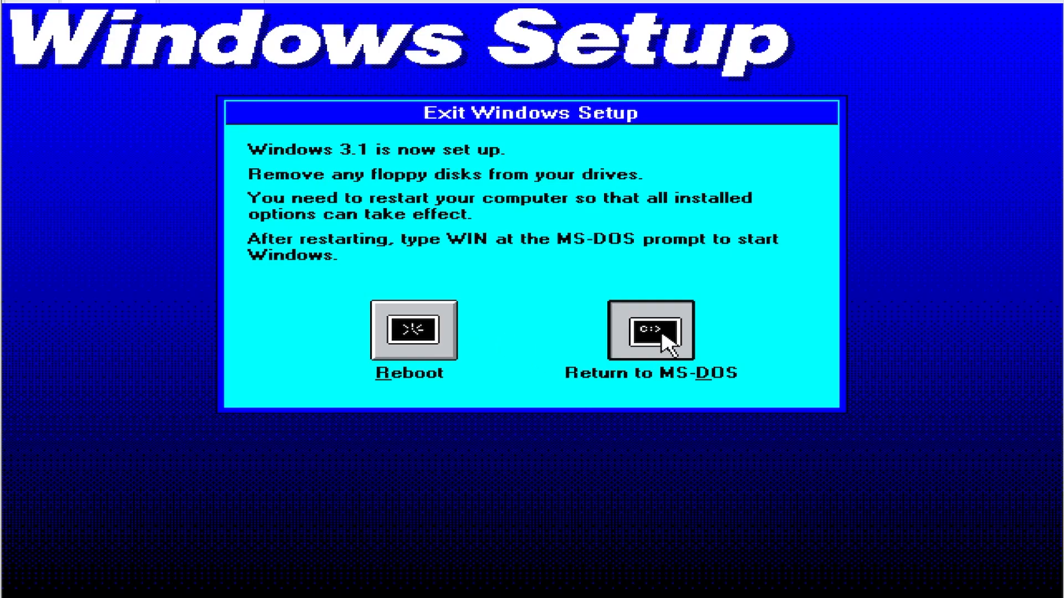
- Start Windows with 'win' and reposition the StartUp group and Program Manager windows
{"action": "type", "text": "win"}
{"action": "key", "text": "Return"}
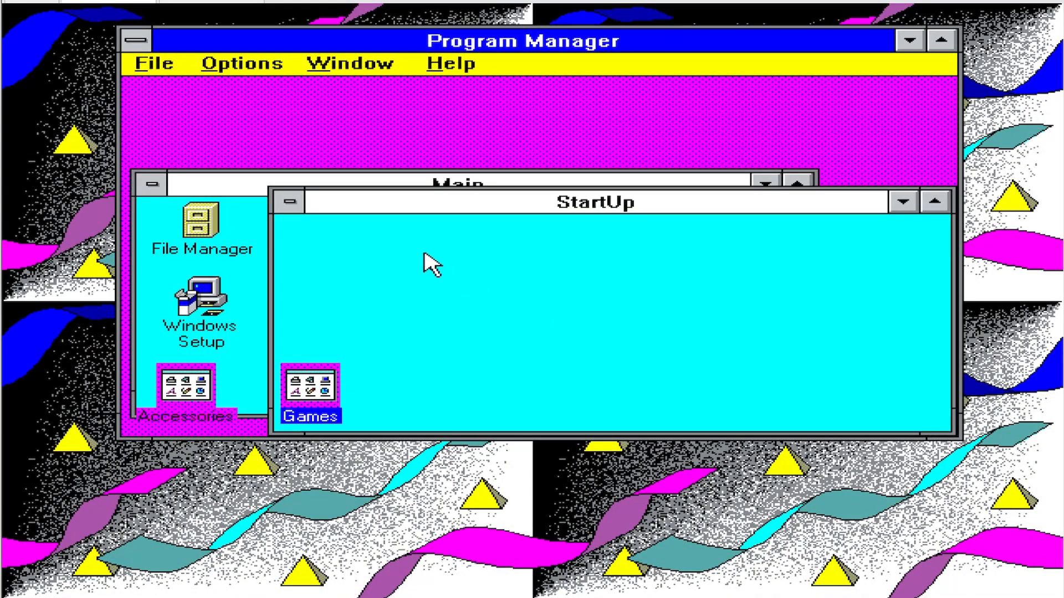
{"action": "left_click_drag", "start_coordinate": [373, 209], "coordinate": [276, 85]}
{"action": "left_click_drag", "start_coordinate": [342, 86], "coordinate": [399, 133]}
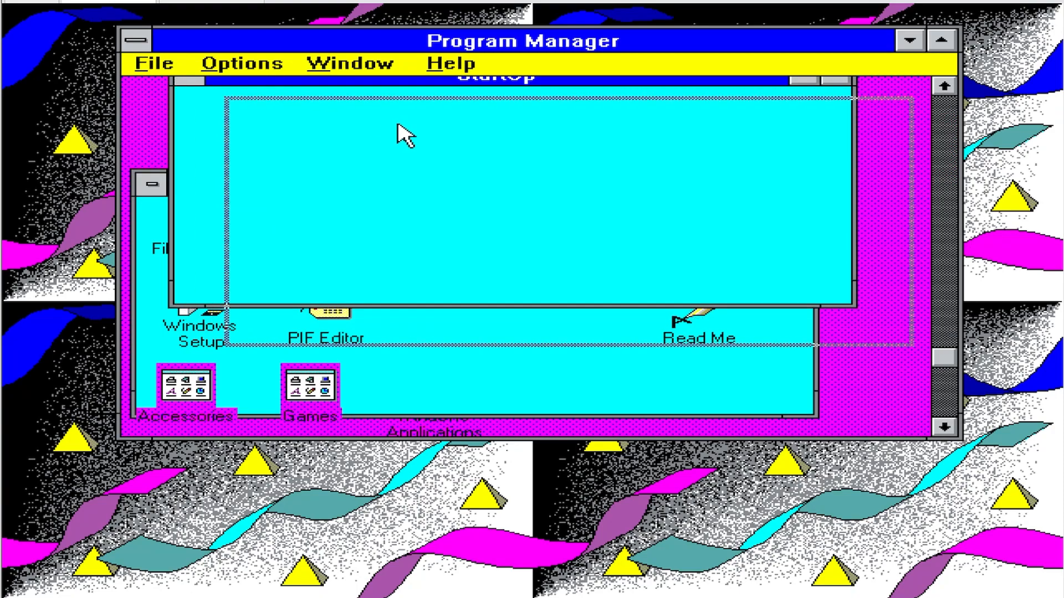
{"action": "left_click_drag", "start_coordinate": [284, 37], "coordinate": [337, 59]}
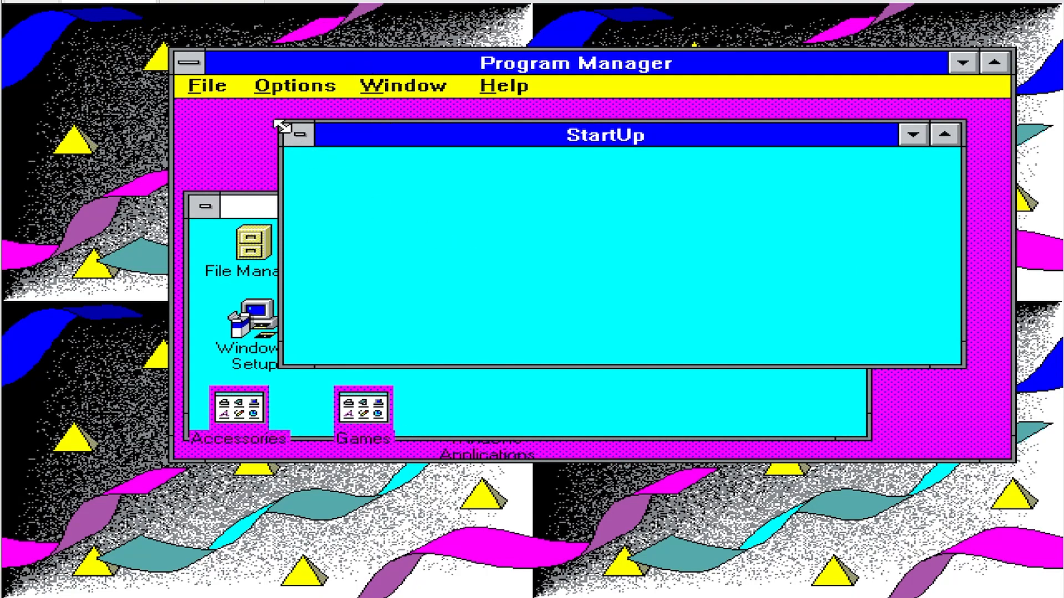
- Minimize StartUp, move the Main group, and try MS-DOS Prompt, dismissing its execution error
{"action": "left_click", "coordinate": [299, 134]}
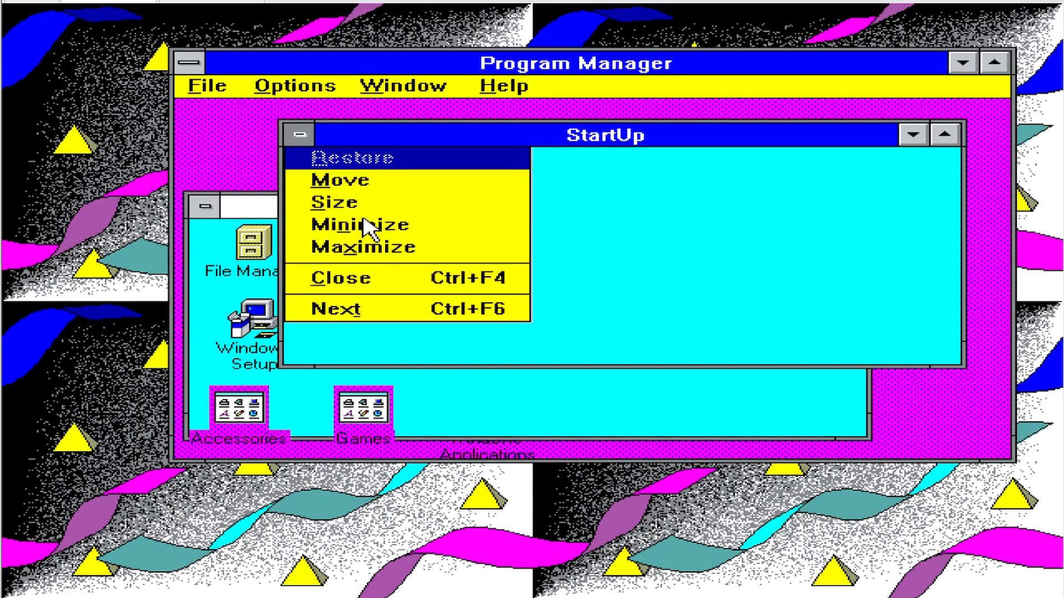
{"action": "left_click", "coordinate": [433, 280]}
{"action": "left_click_drag", "start_coordinate": [408, 210], "coordinate": [501, 179]}
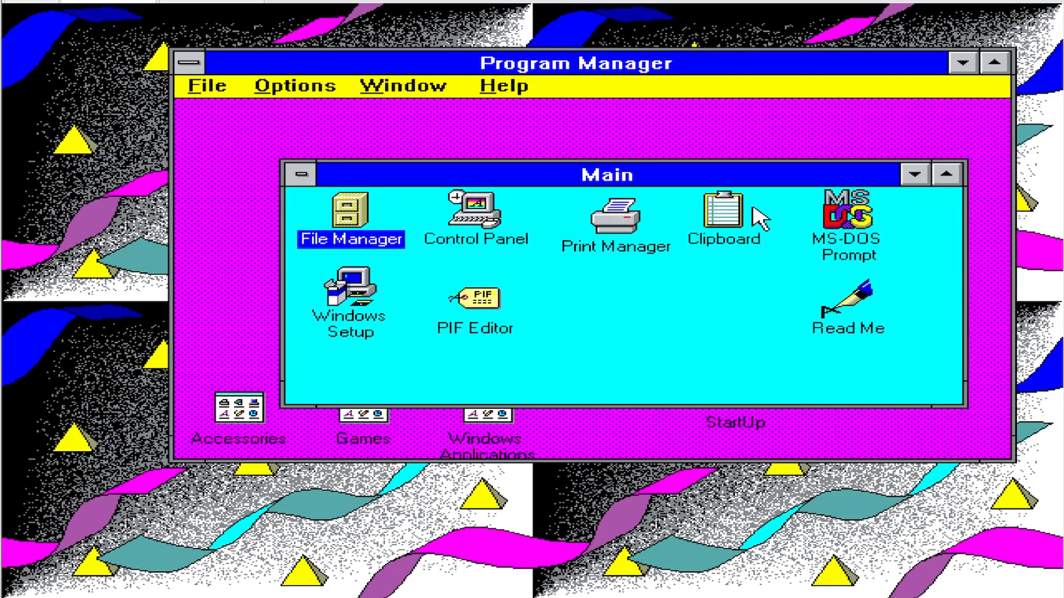
{"action": "double_click", "coordinate": [845, 216]}
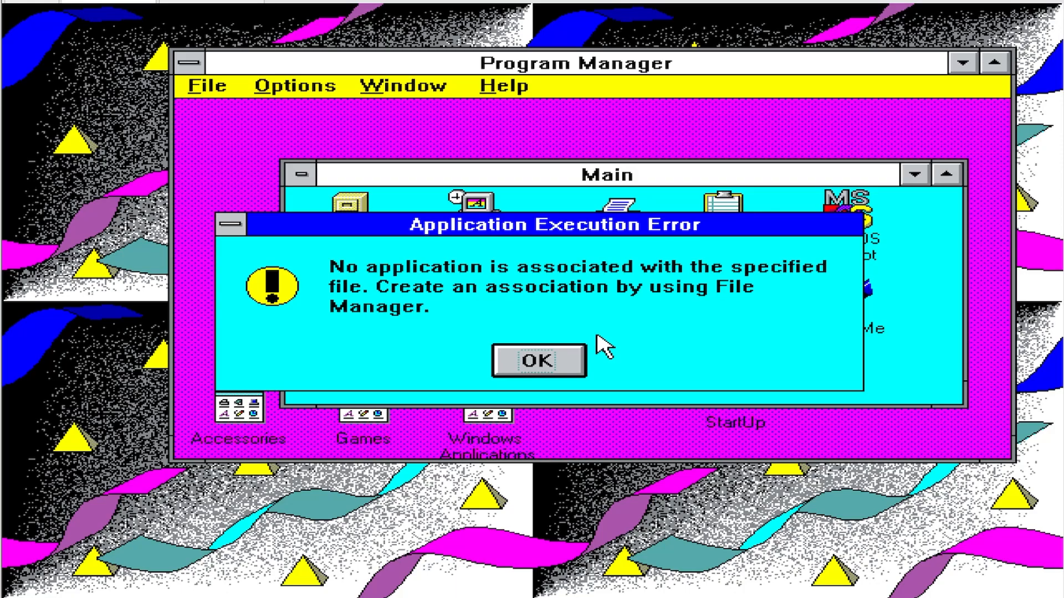
{"action": "left_click", "coordinate": [540, 359]}
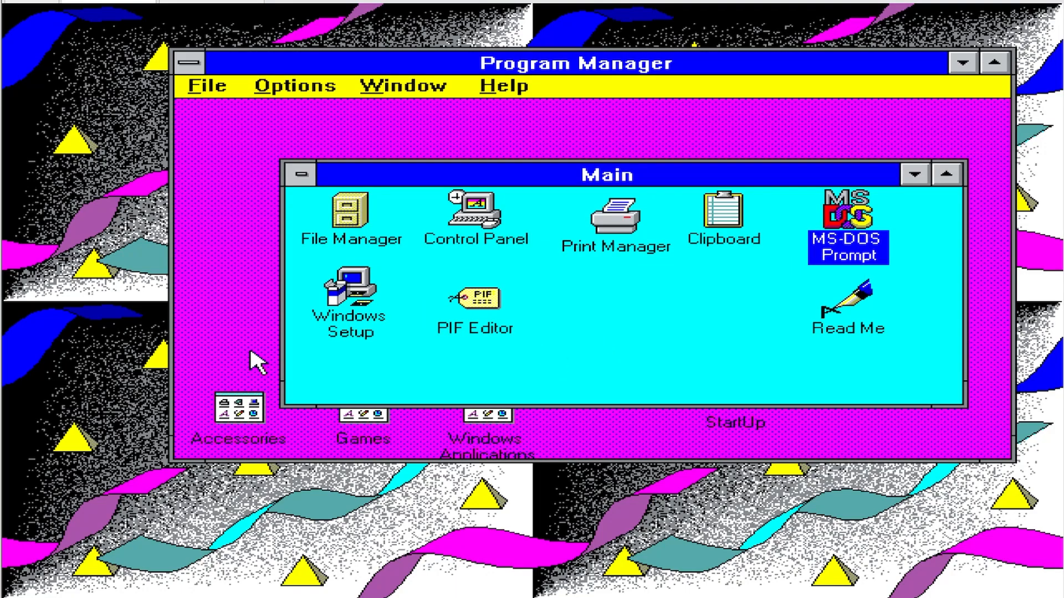
- Run the old PAINT program, draw a freehand line, and exit without saving
{"action": "double_click", "coordinate": [499, 434]}
{"action": "double_click", "coordinate": [290, 172]}
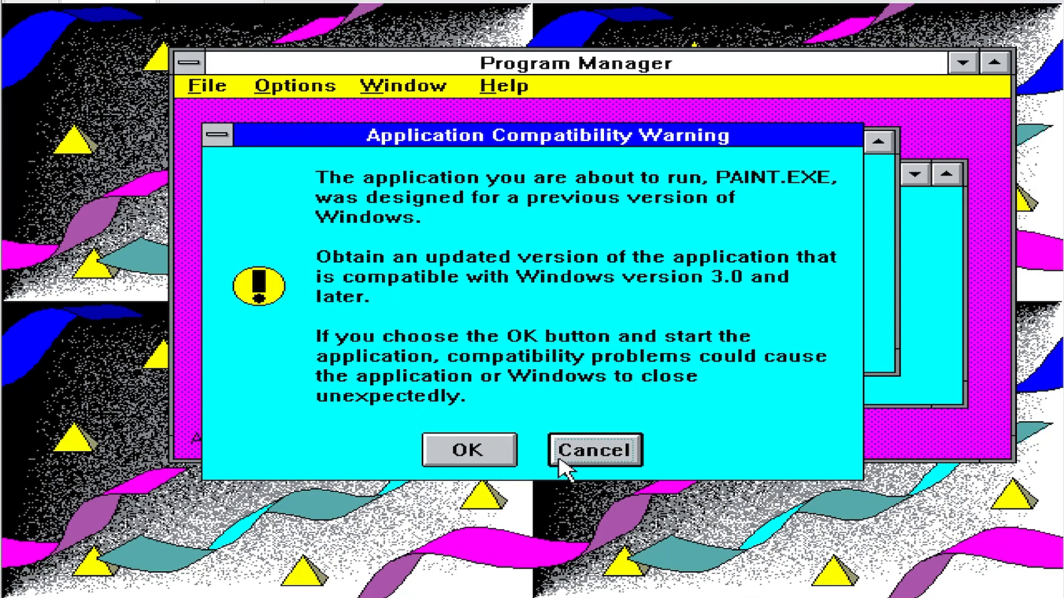
{"action": "left_click", "coordinate": [483, 450]}
{"action": "mouse_move", "coordinate": [376, 301]}
{"action": "left_mouse_down"}
{"action": "mouse_move", "coordinate": [539, 404]}
{"action": "mouse_move", "coordinate": [280, 270]}
{"action": "left_mouse_up"}
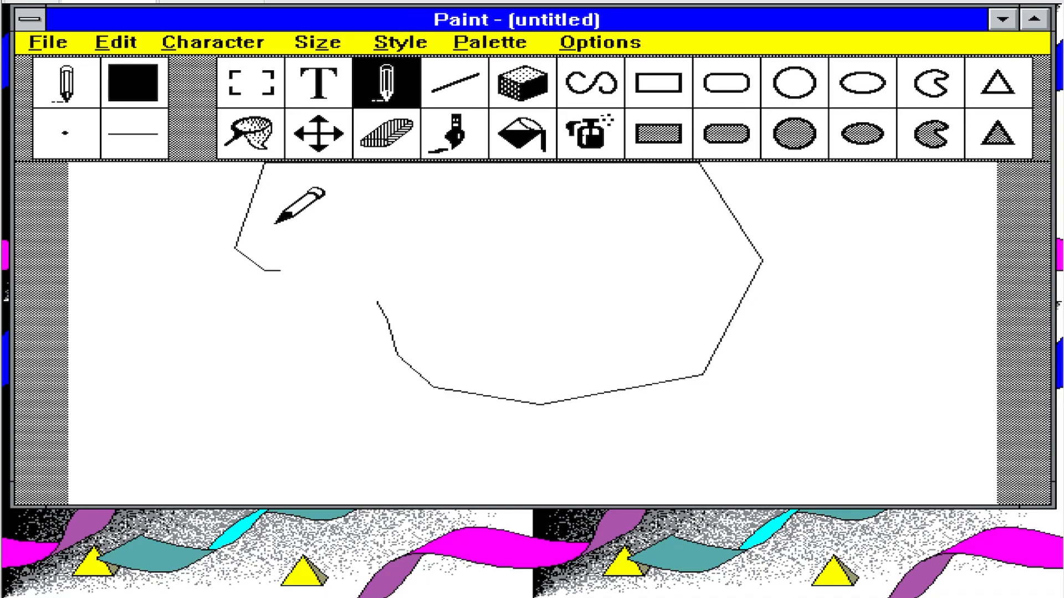
{"action": "left_click", "coordinate": [33, 41]}
{"action": "left_click", "coordinate": [171, 188]}
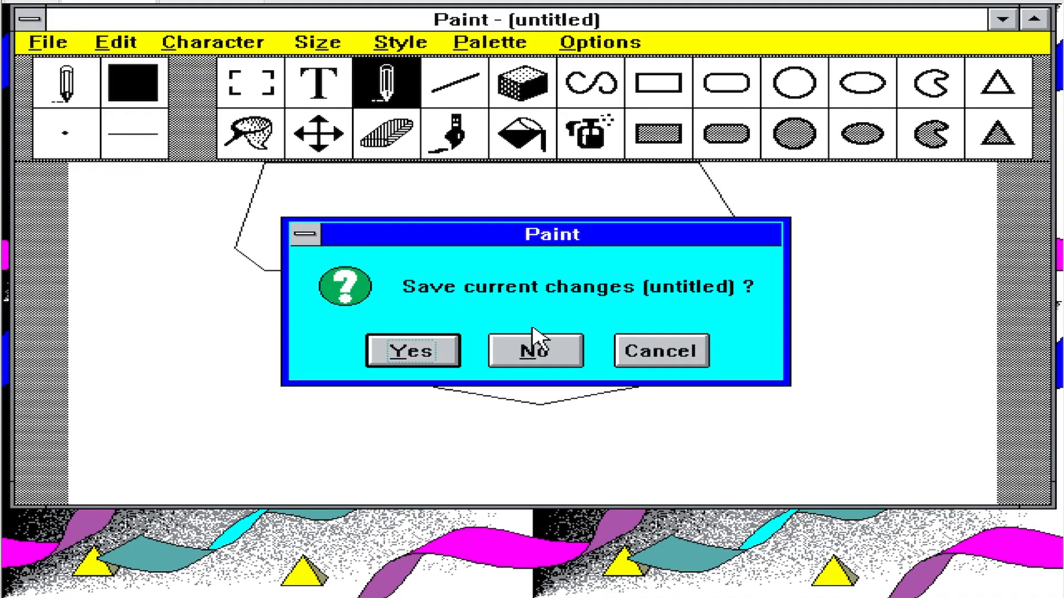
{"action": "left_click", "coordinate": [536, 343]}
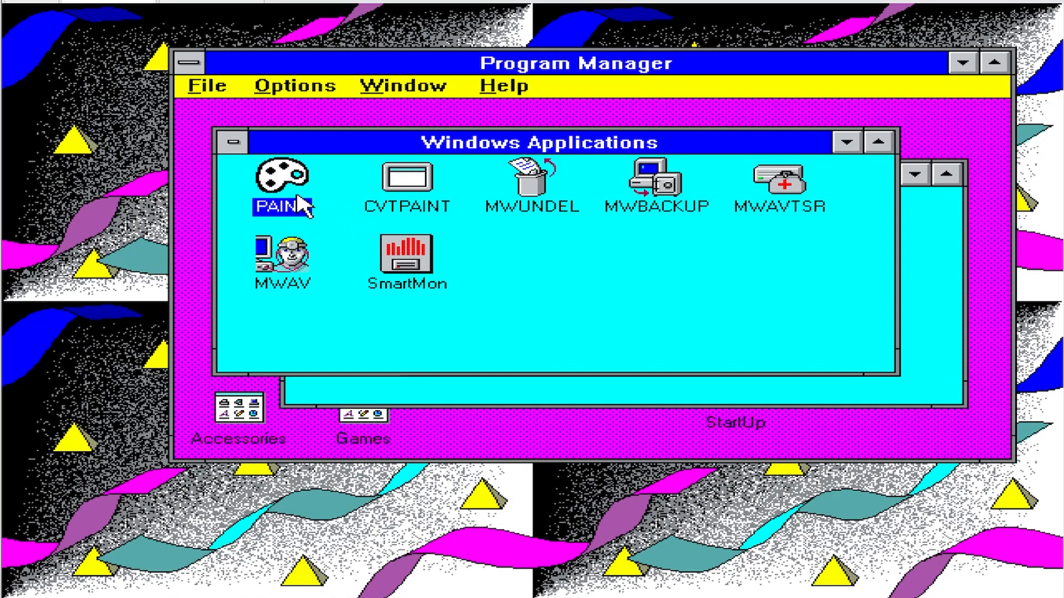
- Launch and cancel CVTPAINT, then minimize the Windows Applications group
{"action": "double_click", "coordinate": [415, 188]}
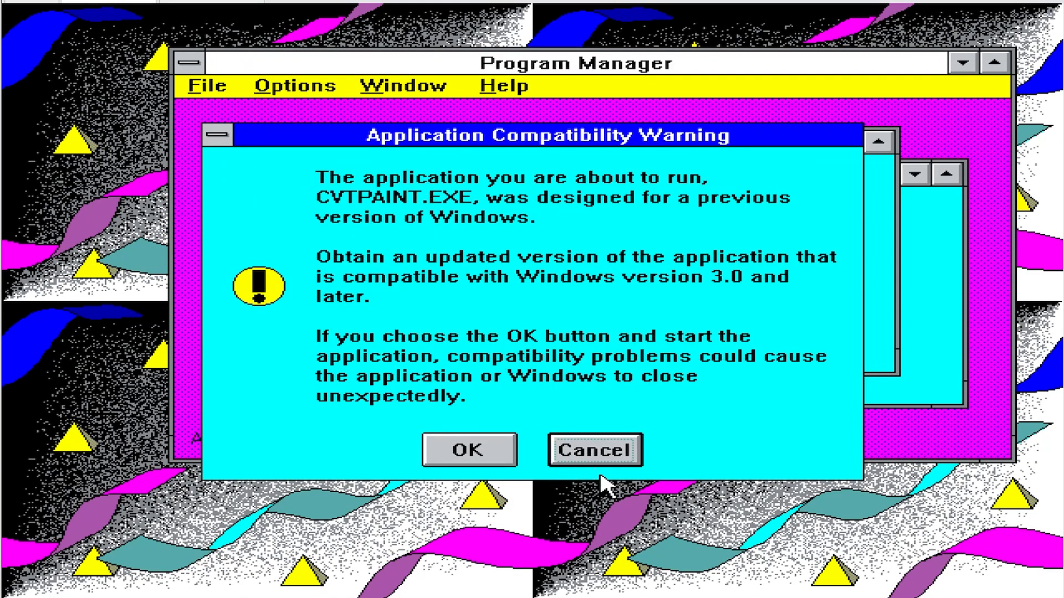
{"action": "left_click", "coordinate": [509, 443]}
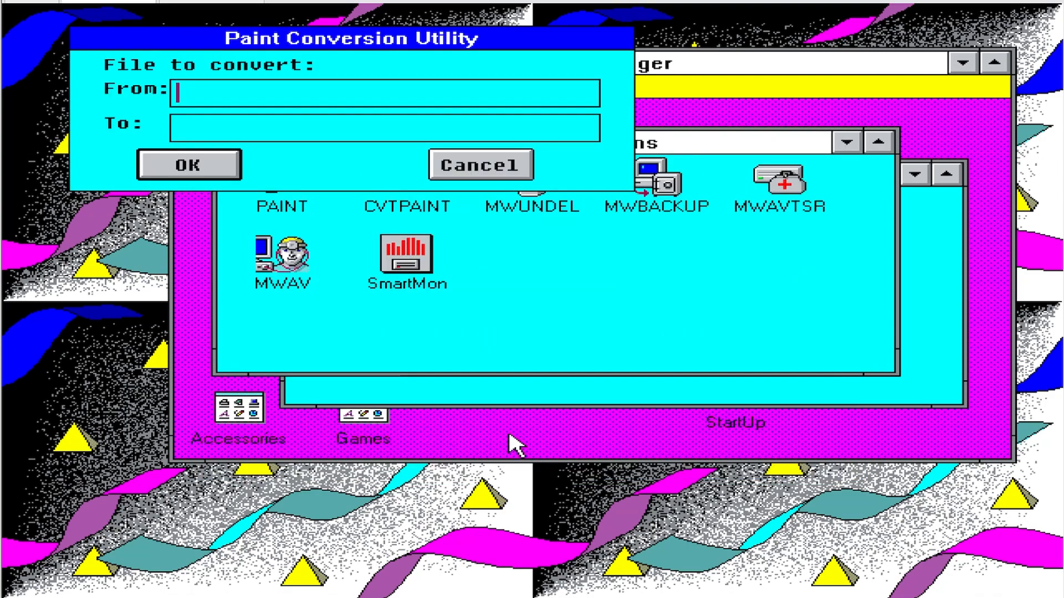
{"action": "left_click", "coordinate": [487, 163]}
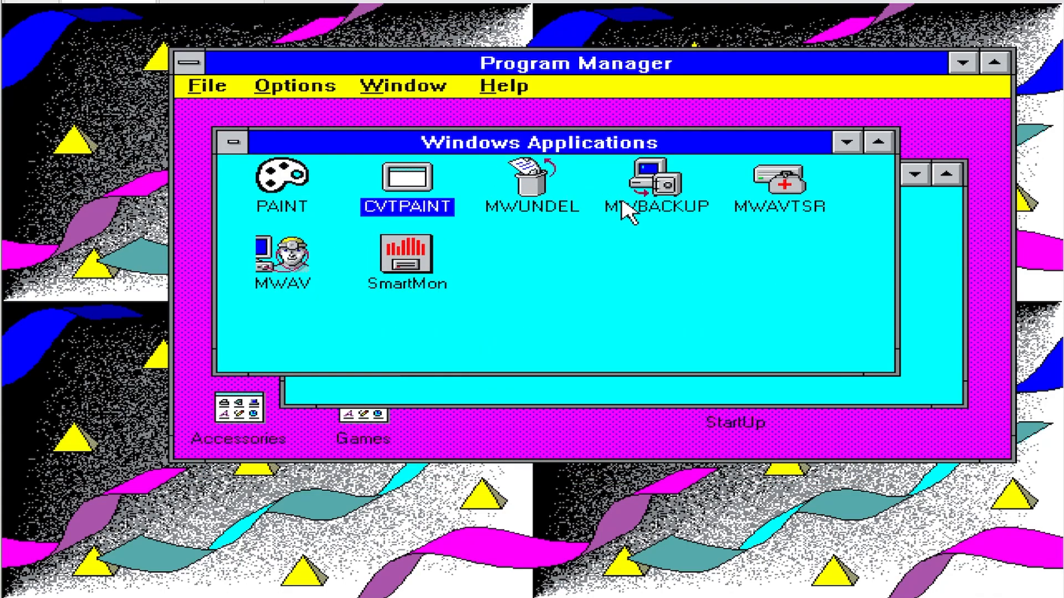
{"action": "left_click", "coordinate": [246, 145]}
{"action": "left_click", "coordinate": [370, 285]}
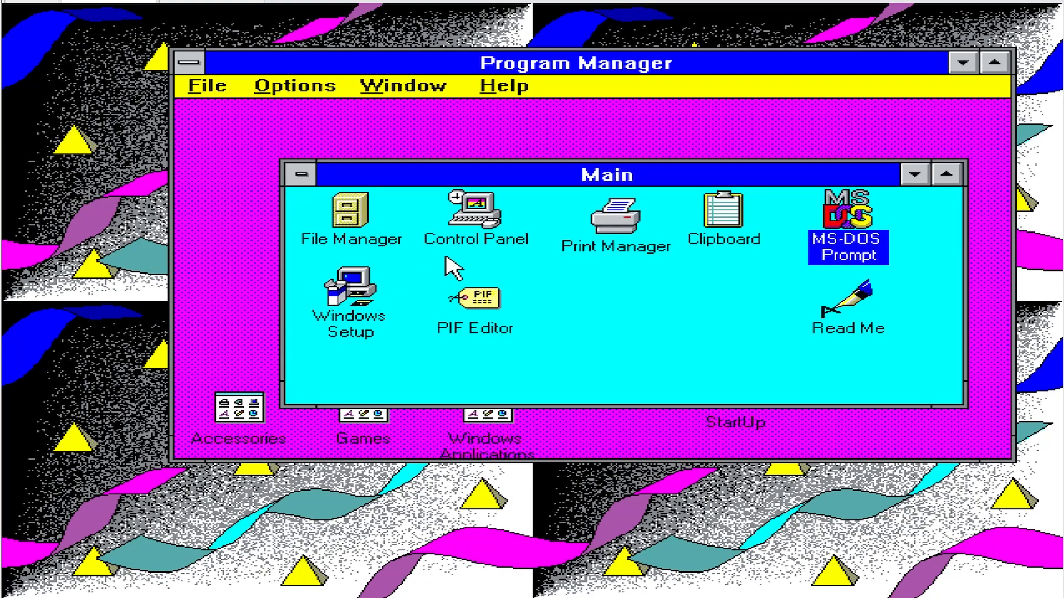
- Launch Notepad from Accessories and browse C:\ text files in the Open dialog, then cancel
{"action": "double_click", "coordinate": [212, 426]}
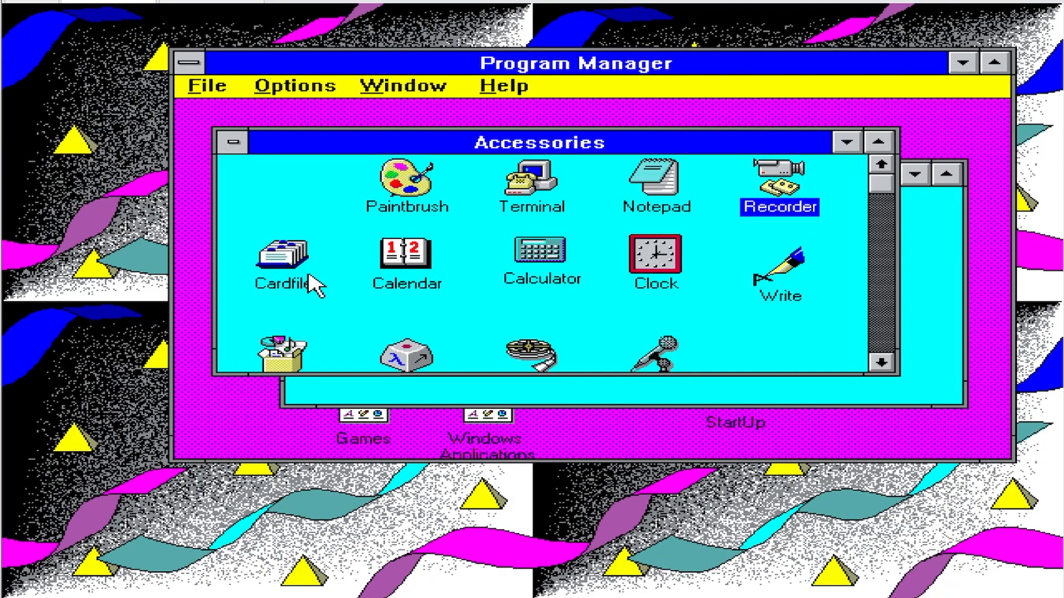
{"action": "left_click_drag", "start_coordinate": [662, 184], "coordinate": [677, 219]}
{"action": "double_click", "coordinate": [677, 219]}
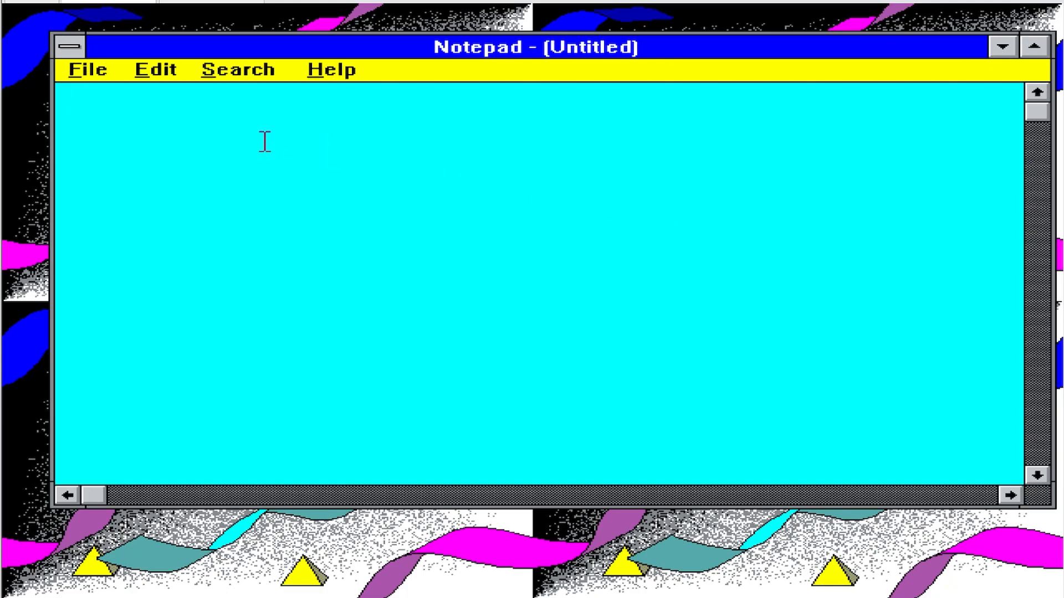
{"action": "left_click", "coordinate": [84, 71]}
{"action": "left_click", "coordinate": [118, 115]}
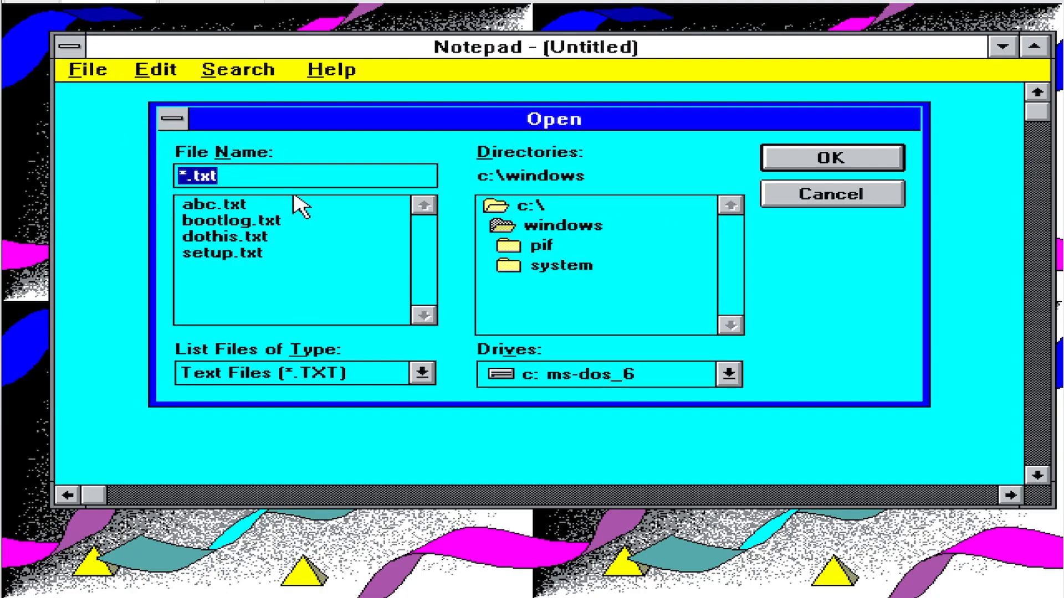
{"action": "left_click", "coordinate": [490, 226]}
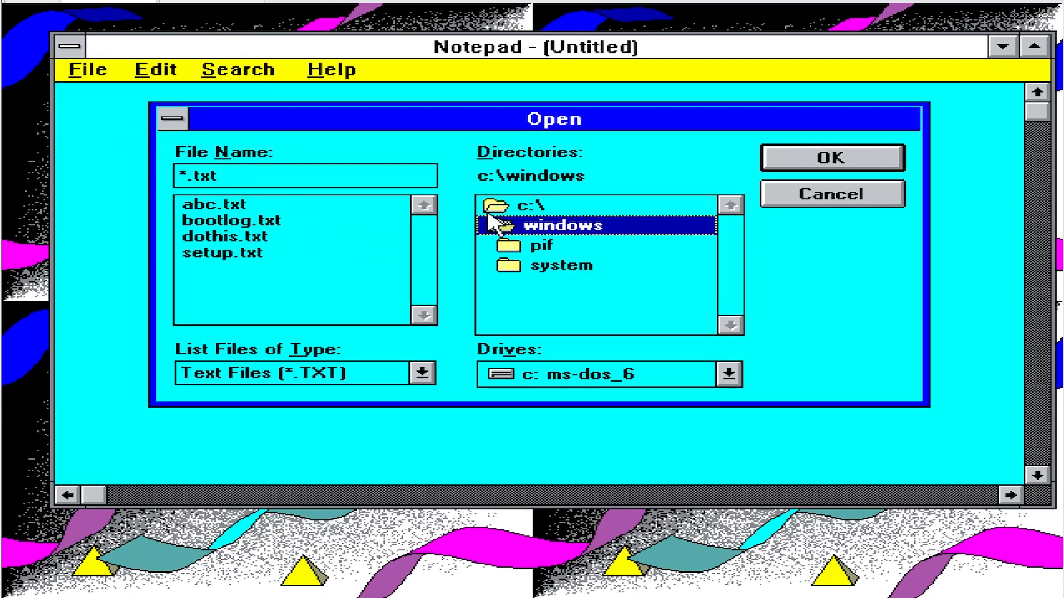
{"action": "double_click", "coordinate": [496, 206]}
{"action": "left_click", "coordinate": [319, 225]}
{"action": "left_click", "coordinate": [781, 164]}
{"action": "left_click", "coordinate": [205, 207]}
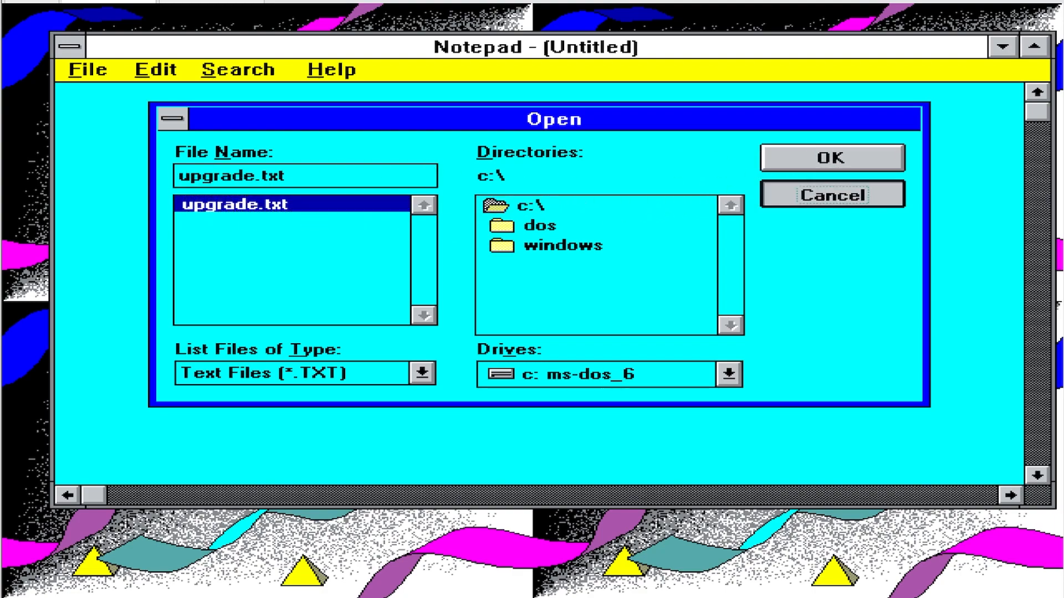
{"action": "left_click", "coordinate": [819, 191]}
- Open C:\UPGRADE.TXT and start typing the new 'Windows 3.1' line at the end
{"action": "left_click", "coordinate": [72, 71]}
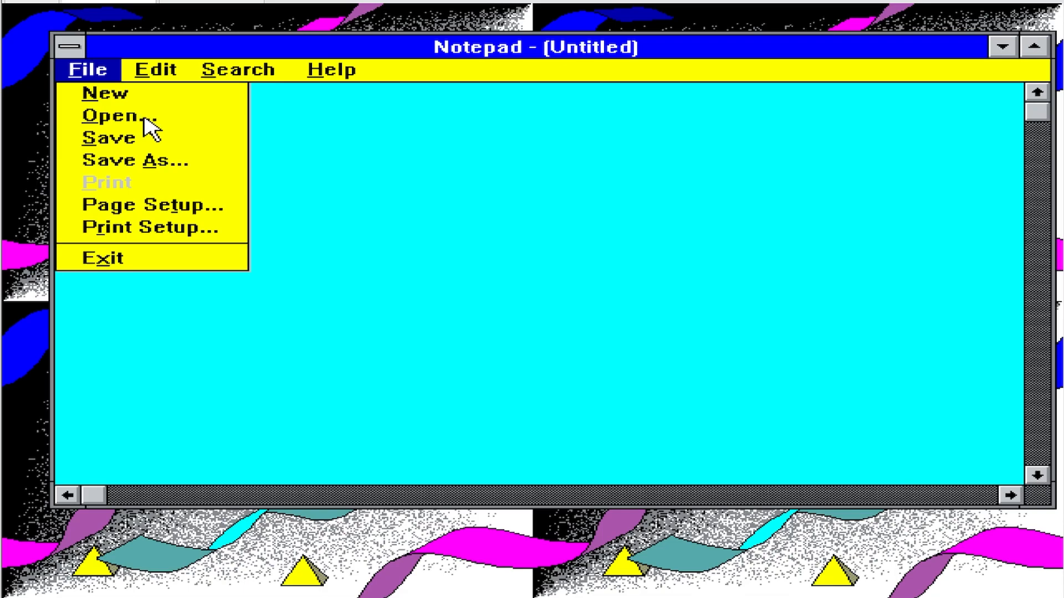
{"action": "left_click", "coordinate": [145, 121]}
{"action": "left_click", "coordinate": [233, 204]}
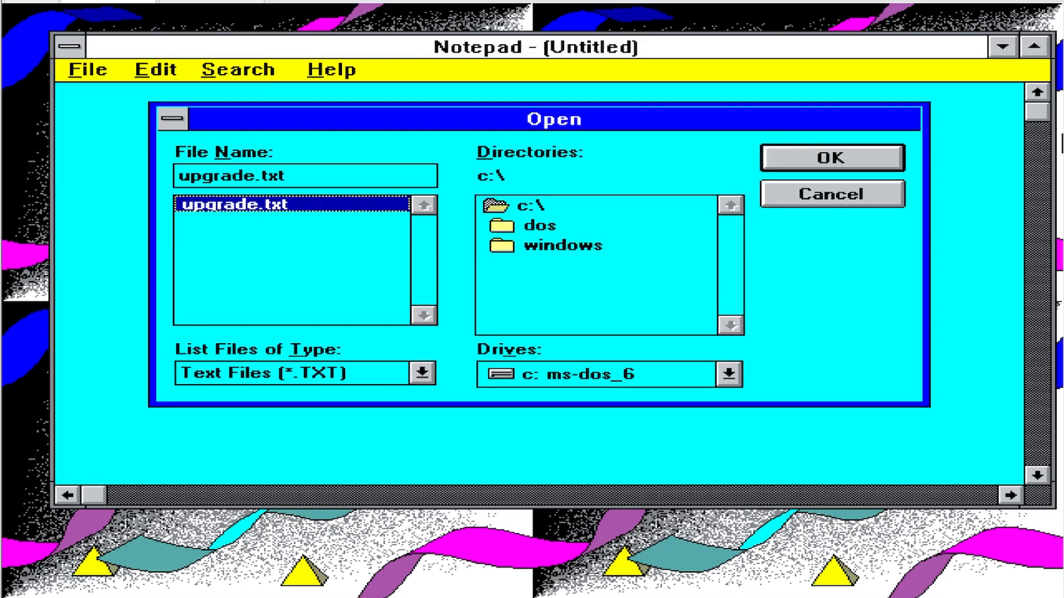
{"action": "left_click", "coordinate": [834, 161]}
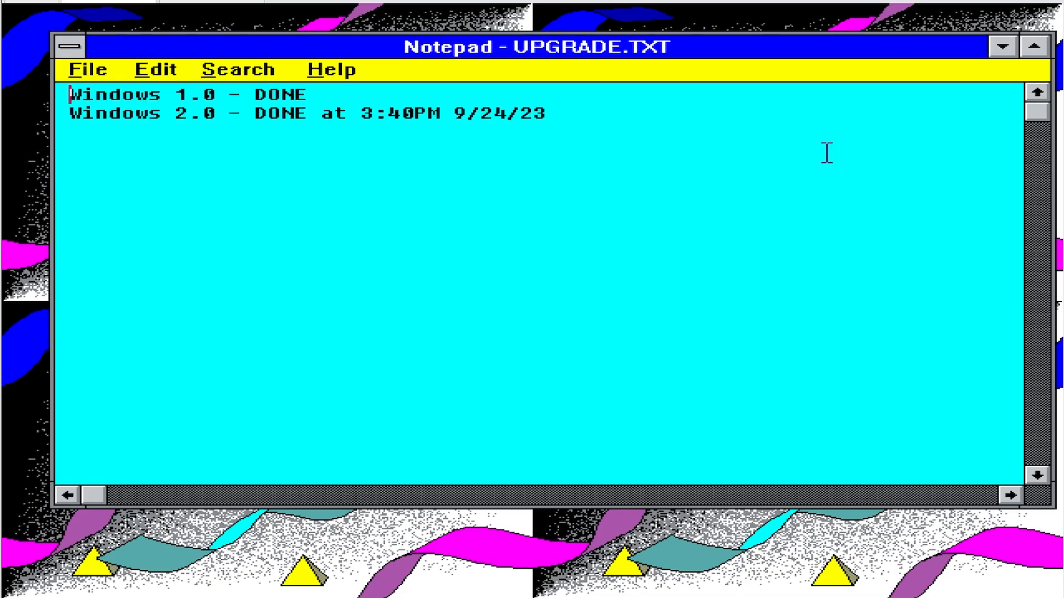
{"action": "left_click", "coordinate": [648, 122]}
{"action": "type", "text": "Windp"}
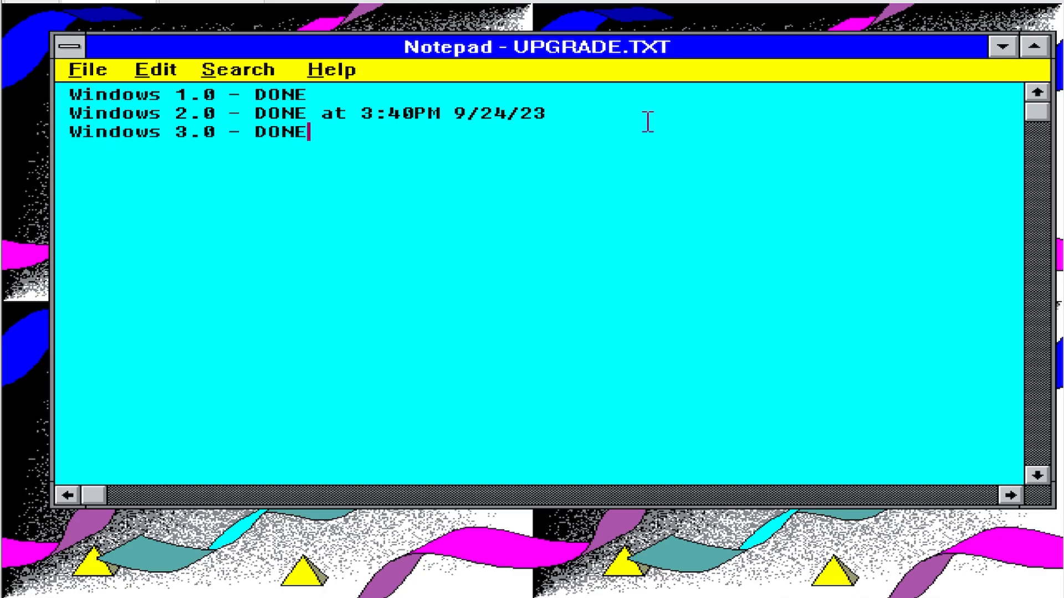
{"action": "type", "text": "t 3:51PM 9/24/2"}
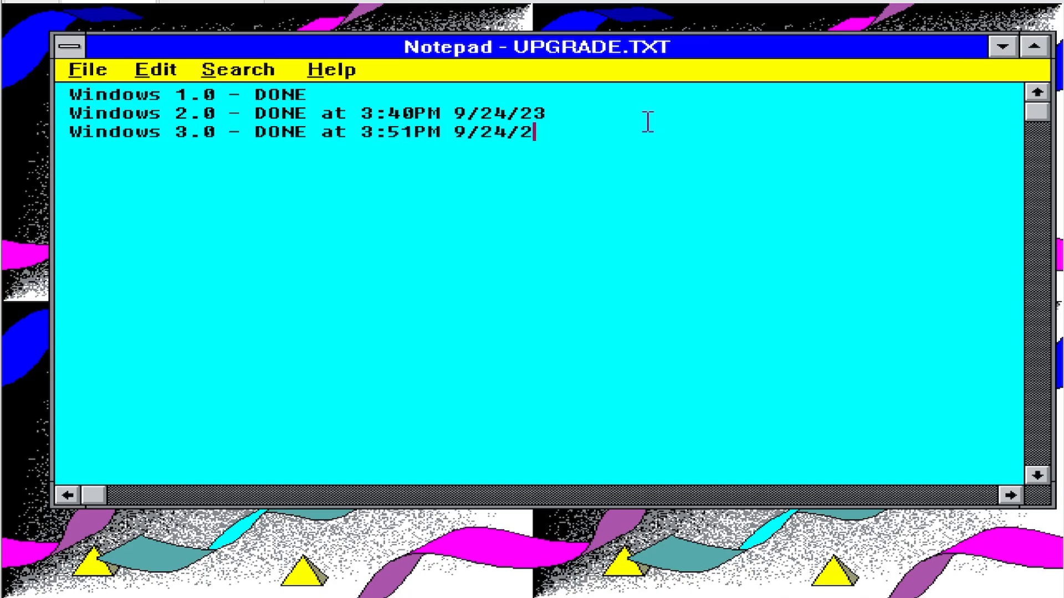
{"action": "type", "text": "indows 3.1 - DONE at 4:58PM 9/25/23"}
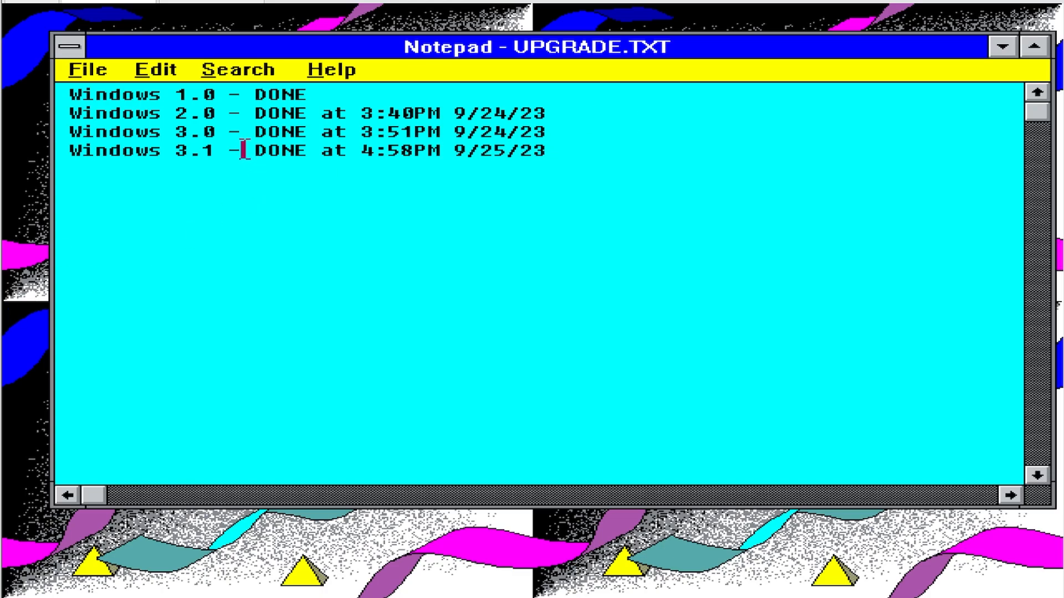
- Close the upgrade log and exit Notepad
{"action": "left_click", "coordinate": [81, 44]}
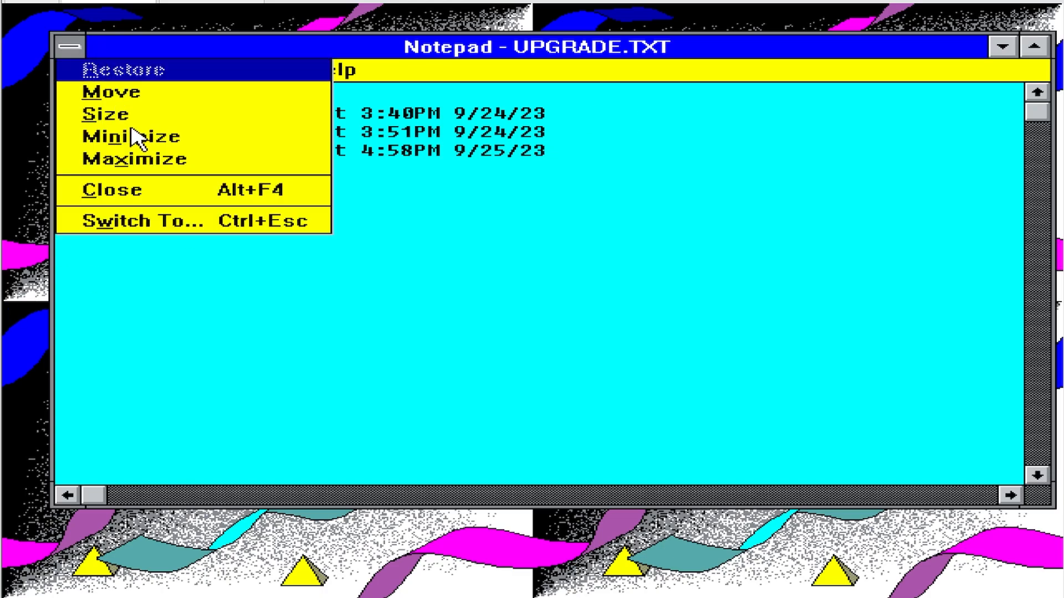
{"action": "left_click", "coordinate": [112, 48]}
{"action": "left_click", "coordinate": [81, 75]}
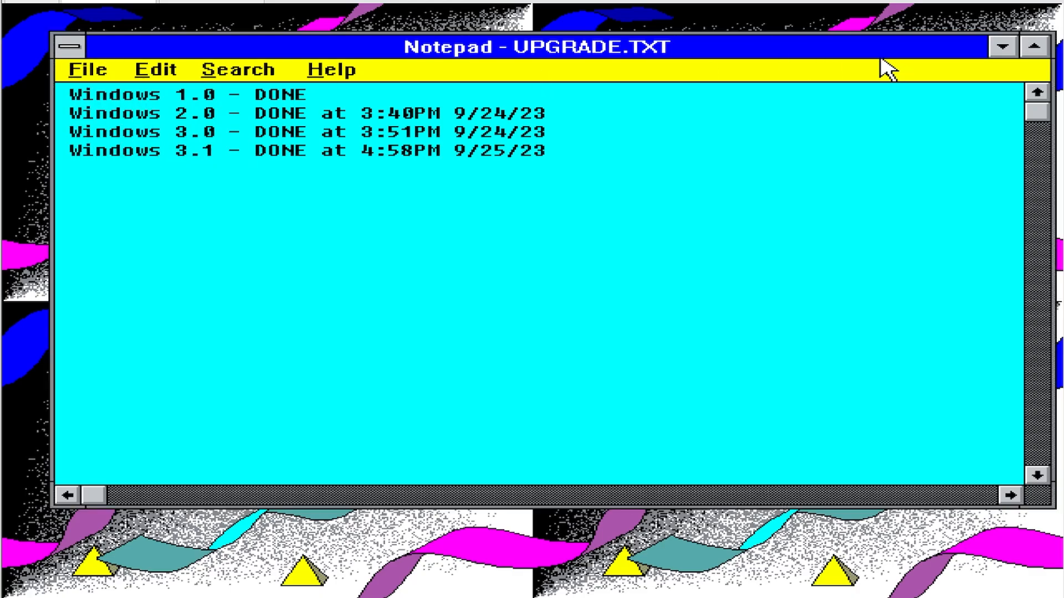
{"action": "key", "text": "alt+F4"}
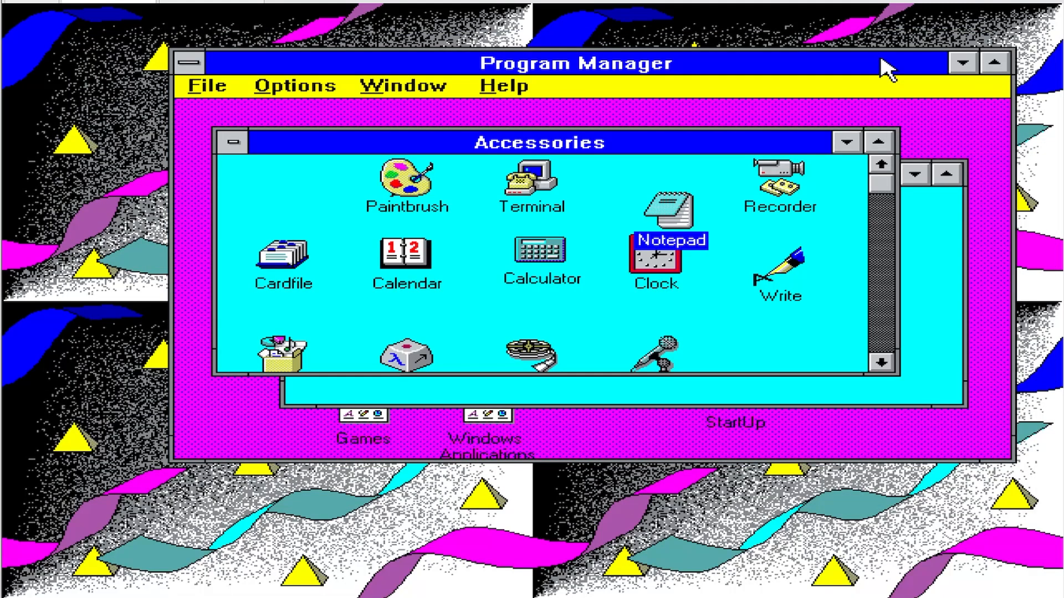
- Launch Terminal, accept no serial port, and close it
{"action": "left_click", "coordinate": [531, 232]}
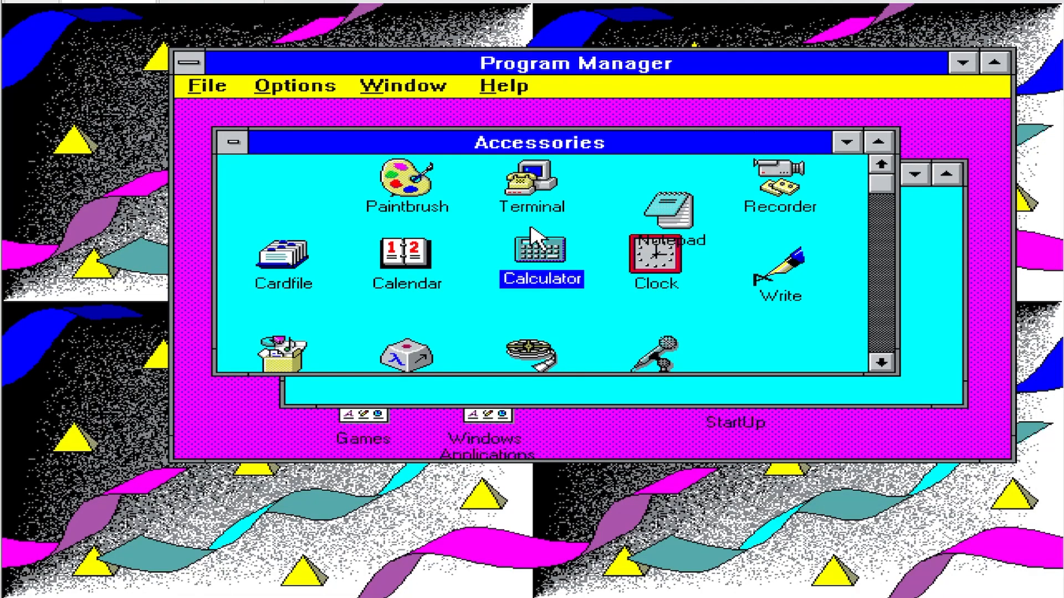
{"action": "double_click", "coordinate": [505, 176]}
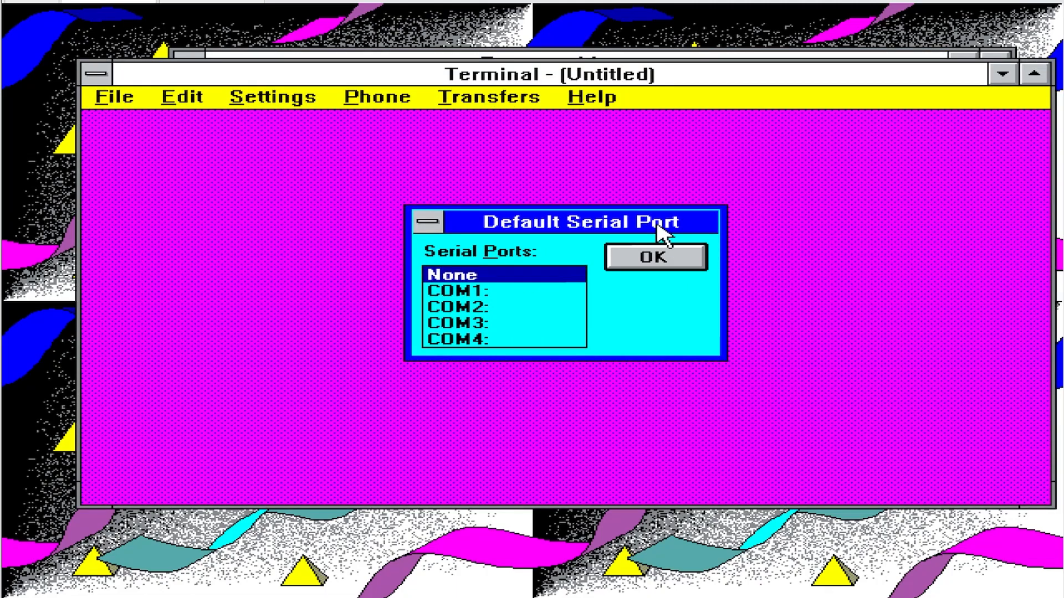
{"action": "left_click", "coordinate": [693, 250]}
{"action": "key", "text": "alt+F4"}
- Run Calculator, view About Calculator, close it, then minimize the Accessories group
{"action": "left_click", "coordinate": [565, 269]}
{"action": "double_click", "coordinate": [539, 261]}
{"action": "left_click_drag", "start_coordinate": [417, 157], "coordinate": [424, 158]}
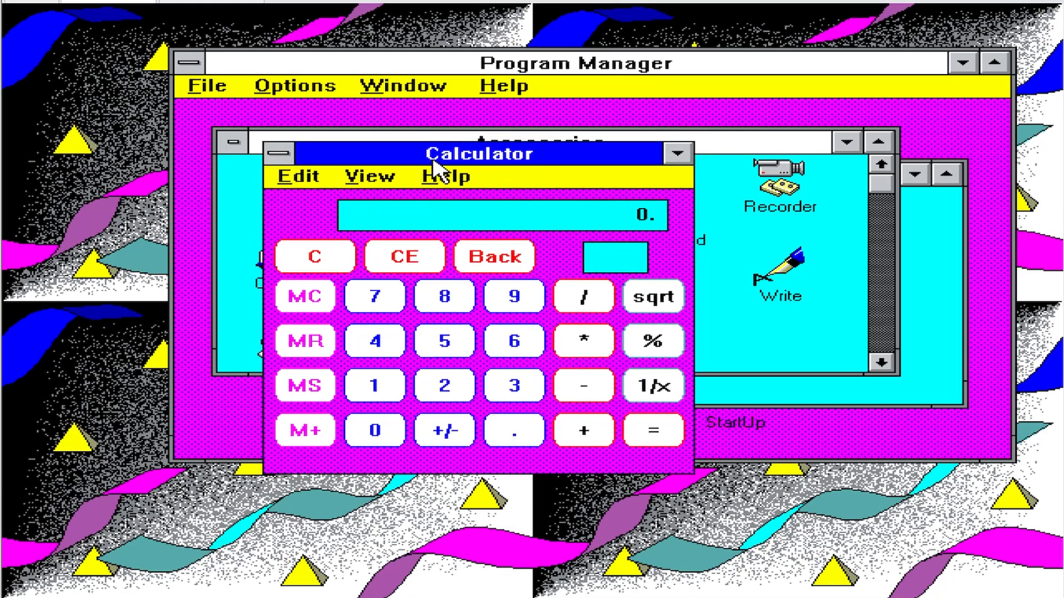
{"action": "left_click", "coordinate": [446, 176]}
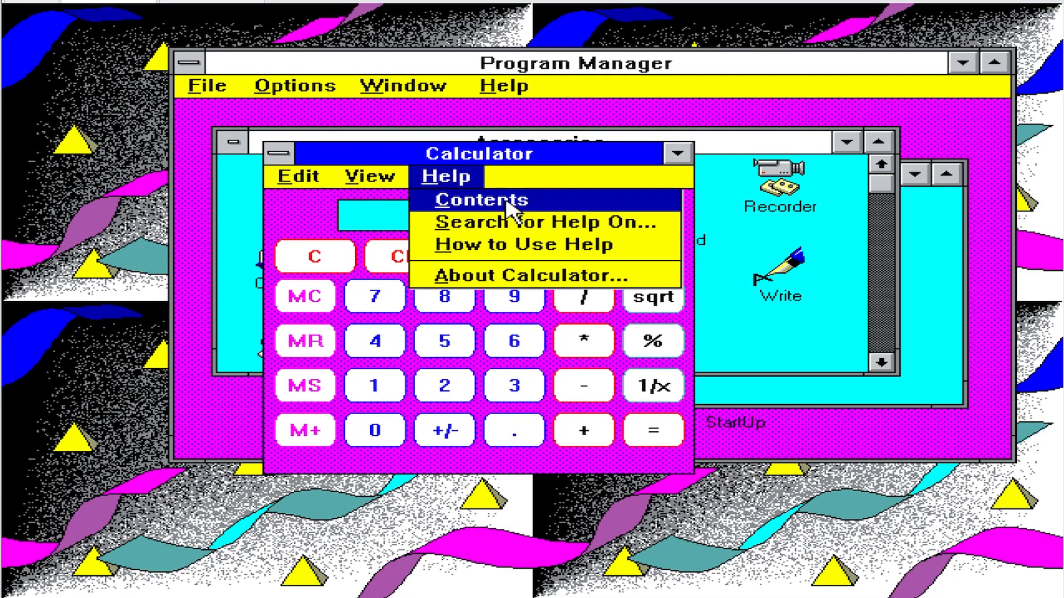
{"action": "left_click", "coordinate": [612, 275]}
{"action": "left_click", "coordinate": [869, 256]}
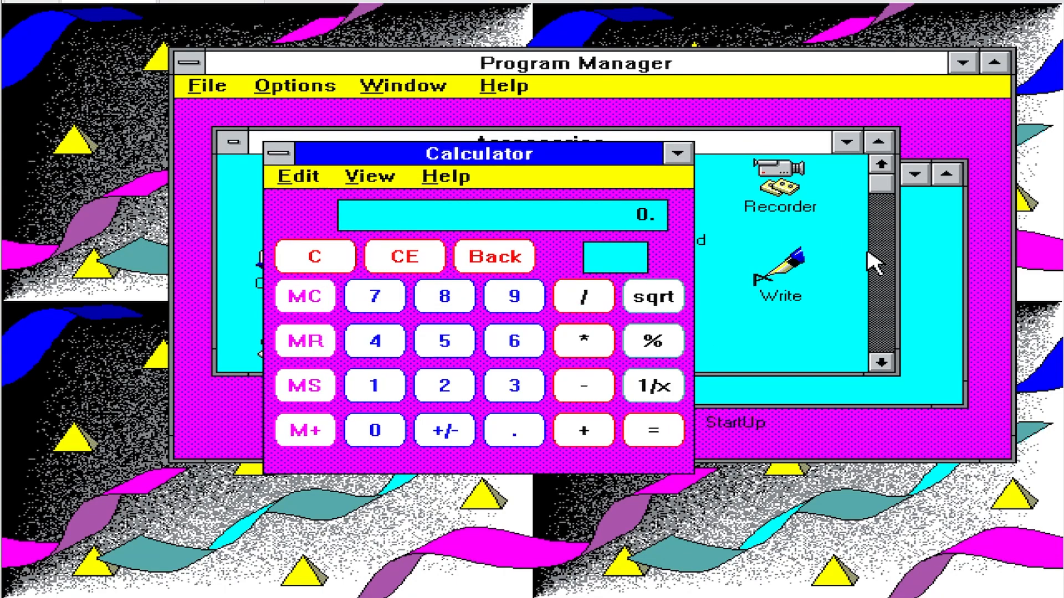
{"action": "key", "text": "alt+F4"}
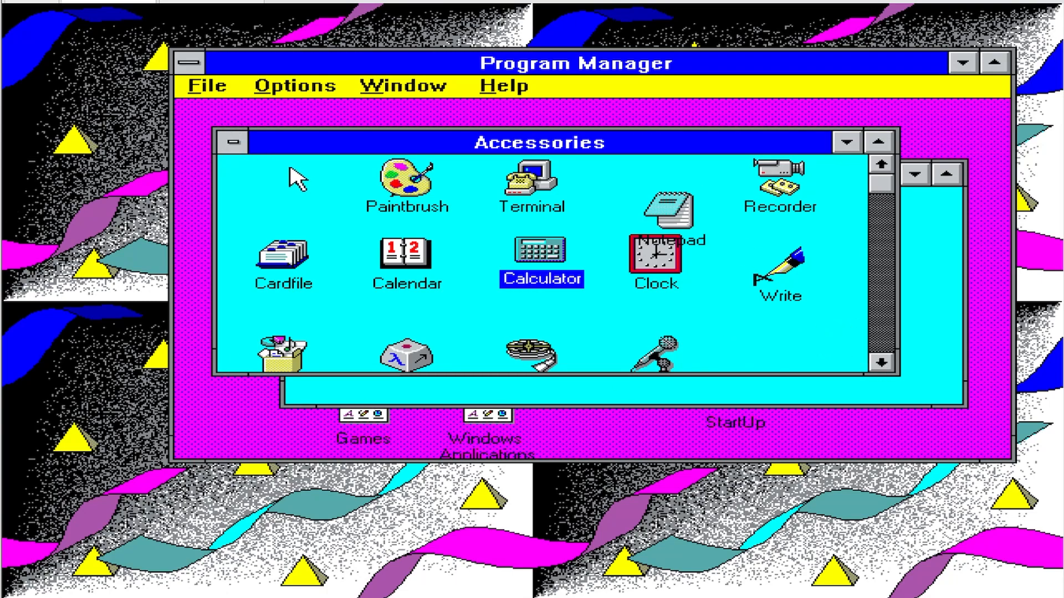
{"action": "left_click", "coordinate": [232, 142]}
{"action": "left_click", "coordinate": [360, 284]}
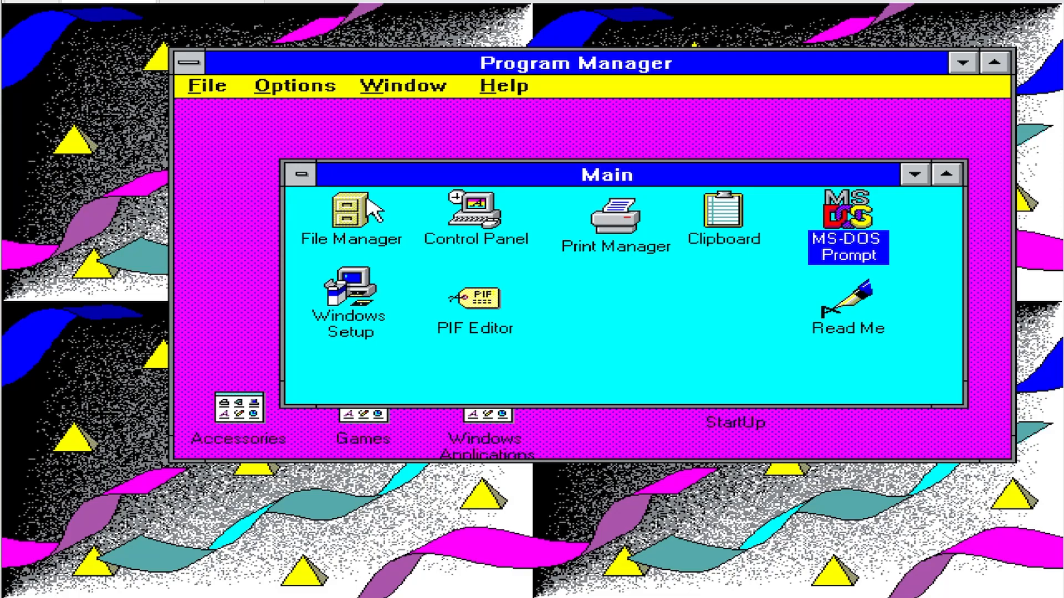
- Open File Manager, then launch Character Map from CHARMAP.EXE and close it
{"action": "double_click", "coordinate": [366, 221]}
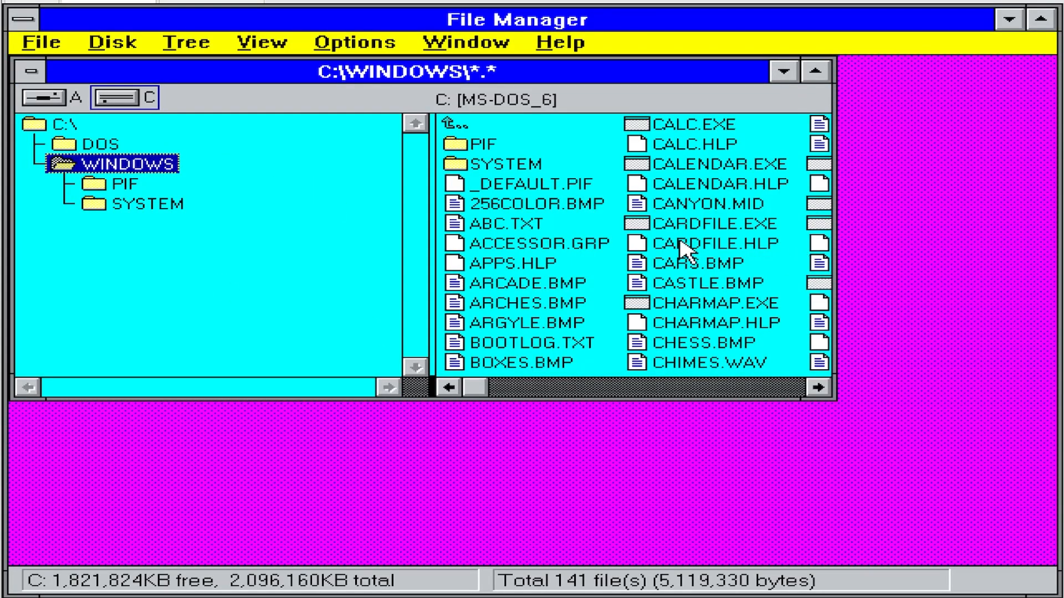
{"action": "left_click", "coordinate": [664, 244]}
{"action": "key", "text": "Down"}
{"action": "key", "text": "Down"}
{"action": "key", "text": "Down"}
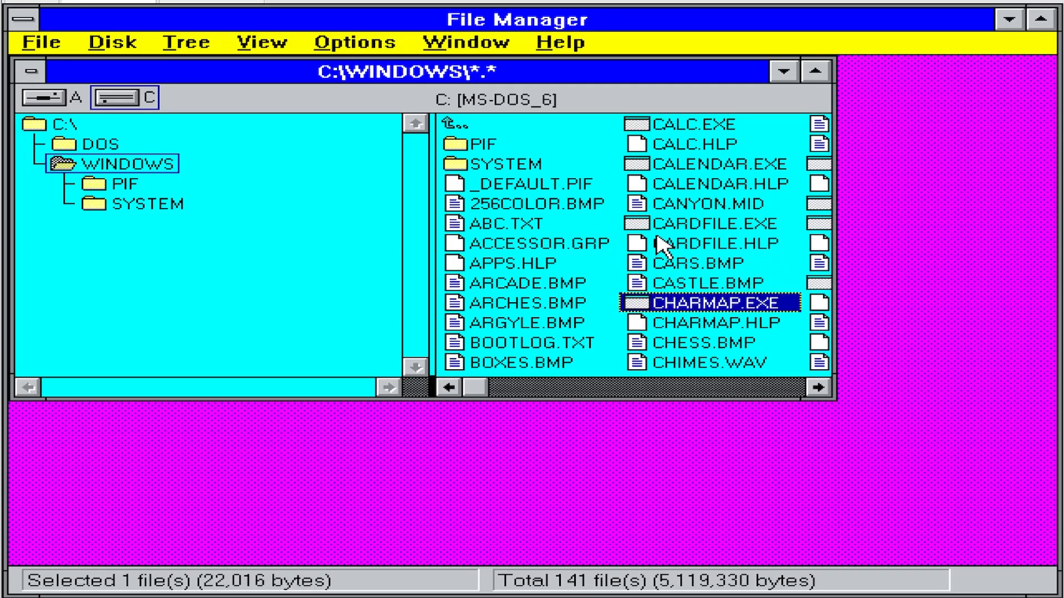
{"action": "key", "text": "Return"}
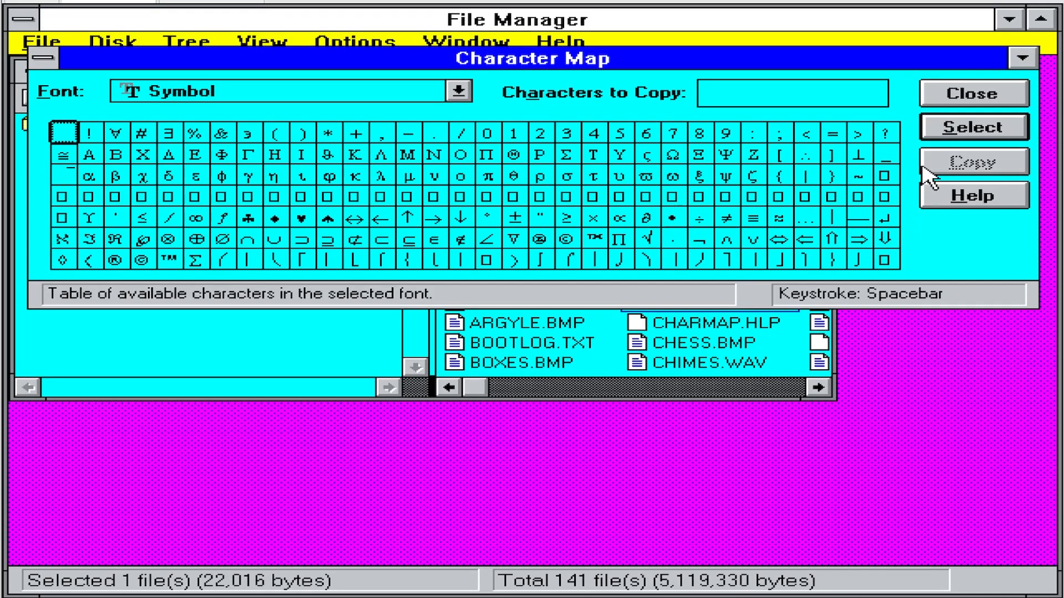
{"action": "left_click", "coordinate": [970, 94]}
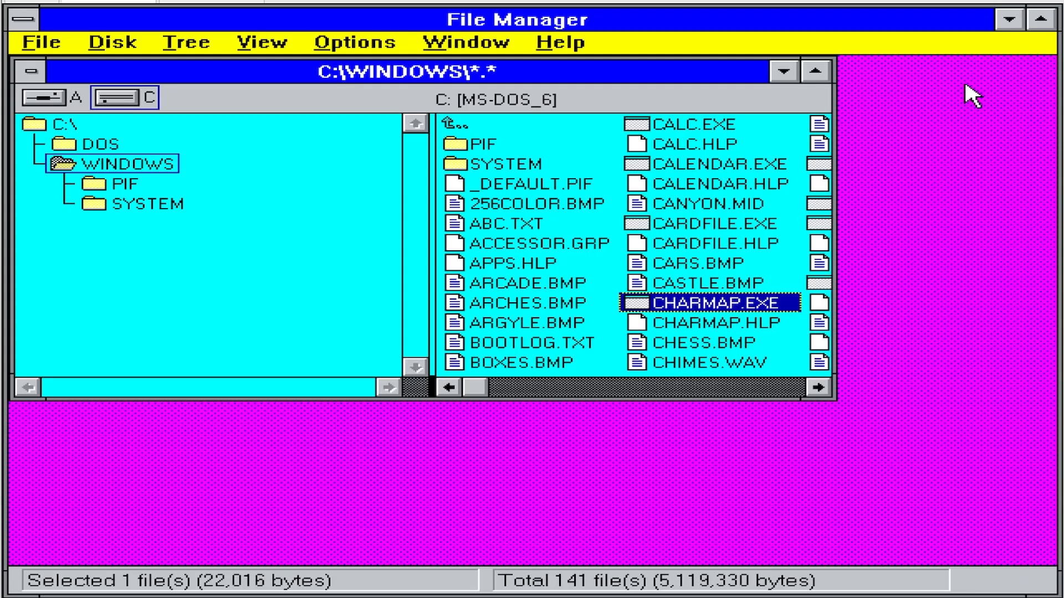
- Run Clipboard Viewer from CLIPBRD.EXE, view its About box, and close it
{"action": "key", "text": "Right"}
{"action": "key", "text": "Up"}
{"action": "key", "text": "Up"}
{"action": "key", "text": "Up"}
{"action": "key", "text": "Up"}
{"action": "key", "text": "Up"}
{"action": "key", "text": "Up"}
{"action": "key", "text": "Up"}
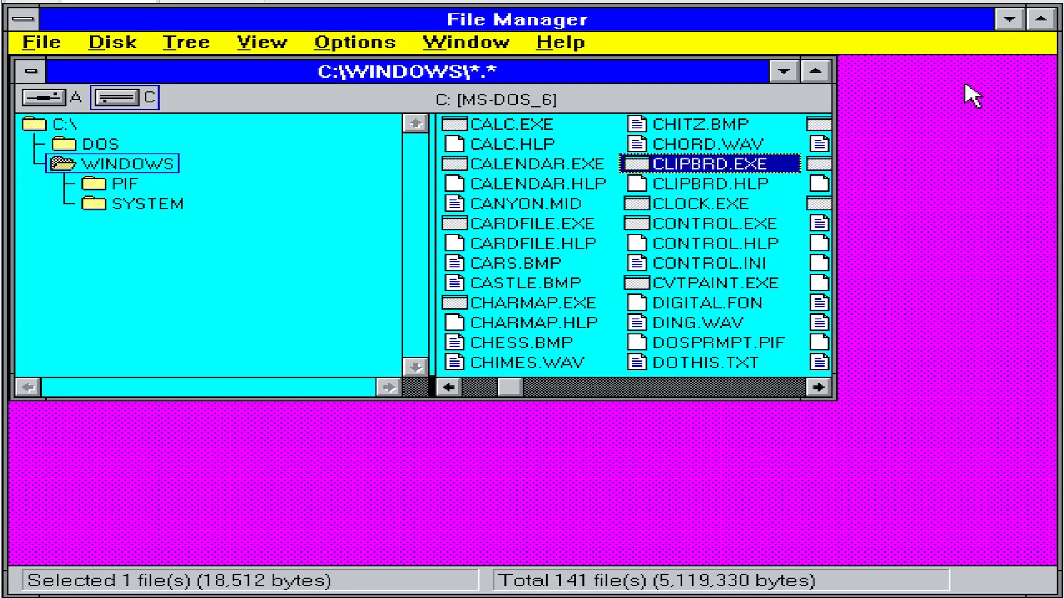
{"action": "key", "text": "Return"}
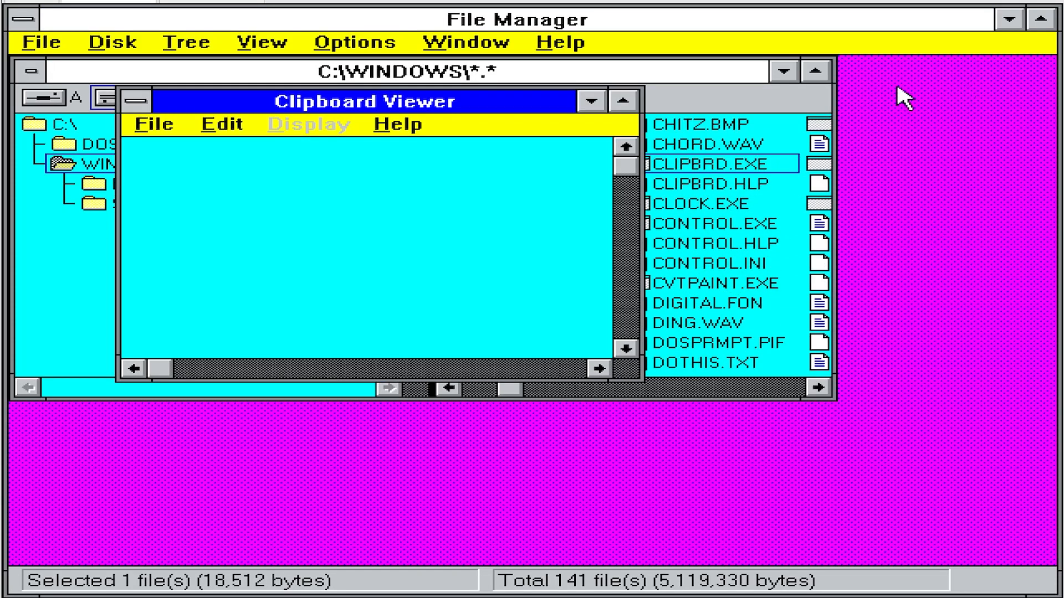
{"action": "left_click", "coordinate": [399, 129]}
{"action": "left_click", "coordinate": [481, 217]}
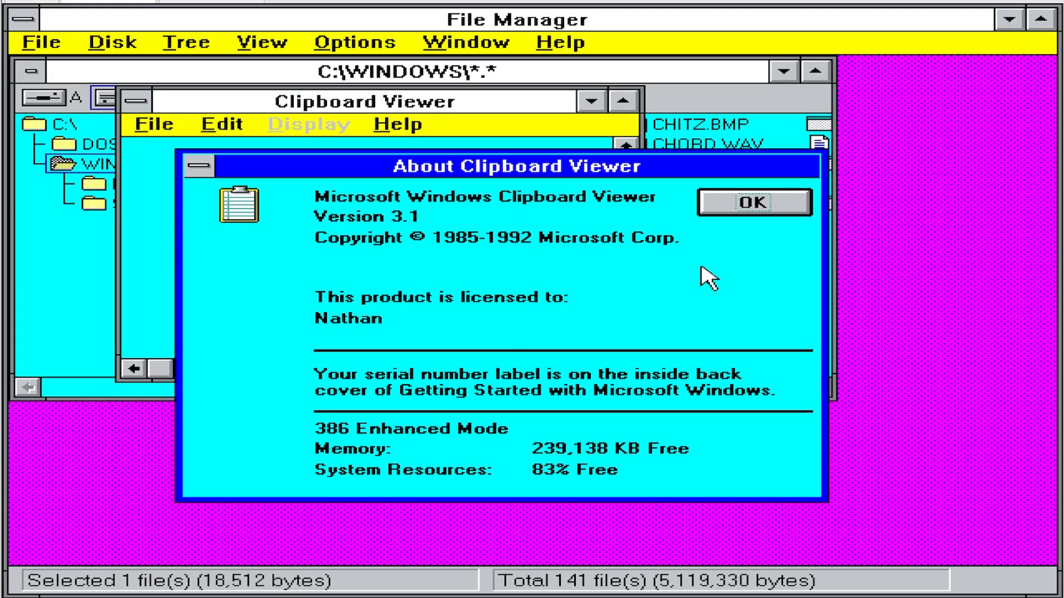
{"action": "key", "text": "Return"}
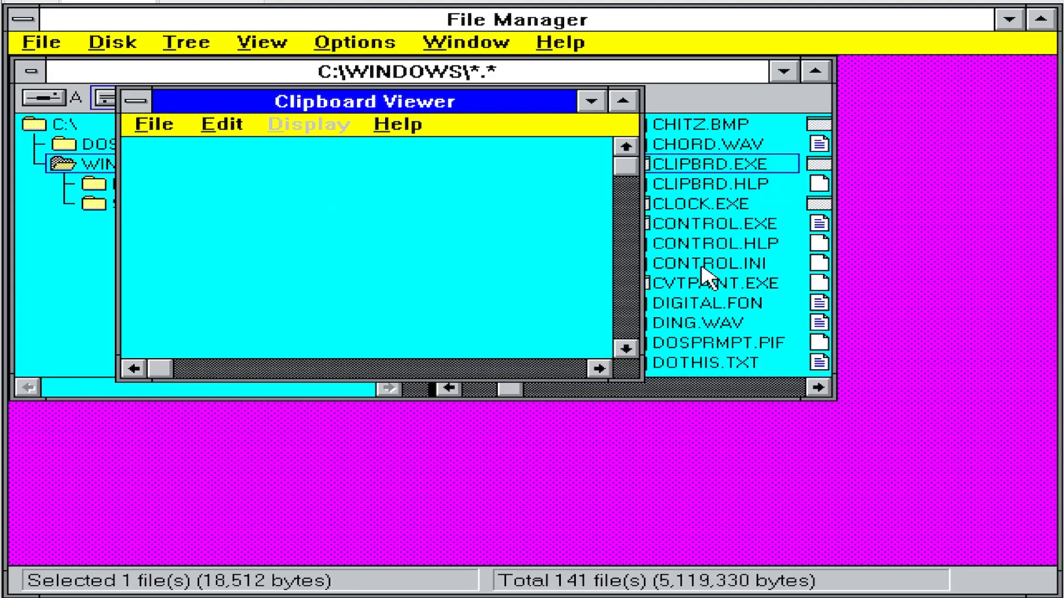
{"action": "key", "text": "alt+F4"}
- Run CLOCK.EXE, switch to analog and back to digital, toggle the title bar, then close it
{"action": "key", "text": "Down"}
{"action": "key", "text": "Down"}
{"action": "key", "text": "Down"}
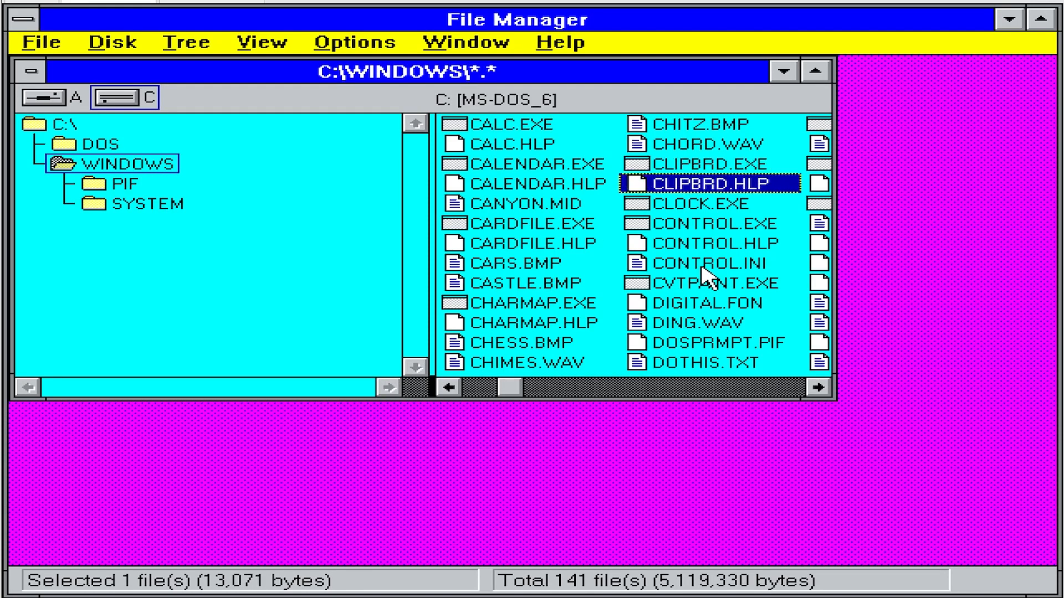
{"action": "key", "text": "Up"}
{"action": "key", "text": "Return"}
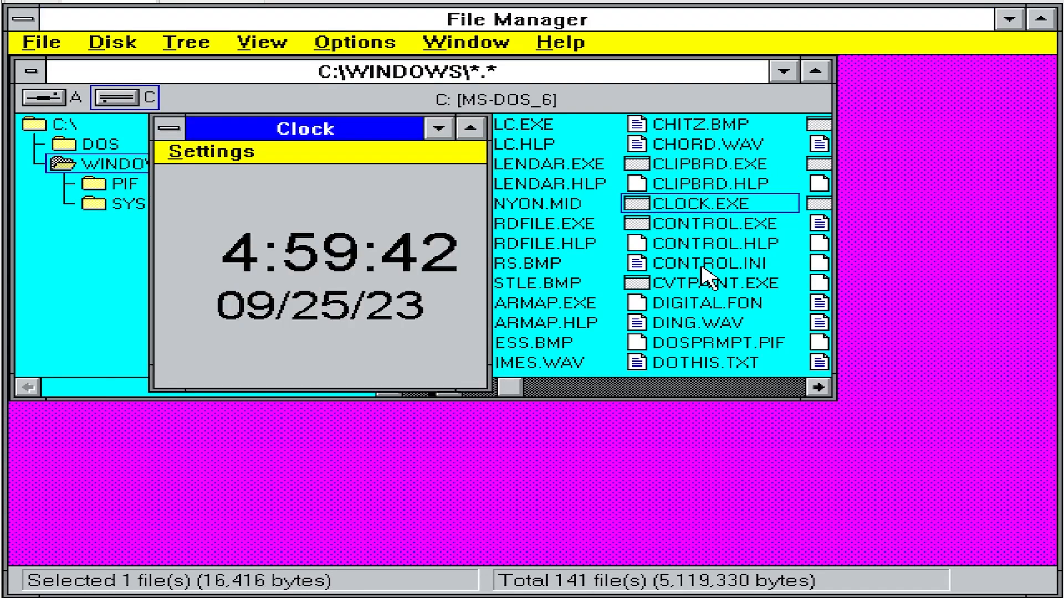
{"action": "left_click", "coordinate": [251, 159]}
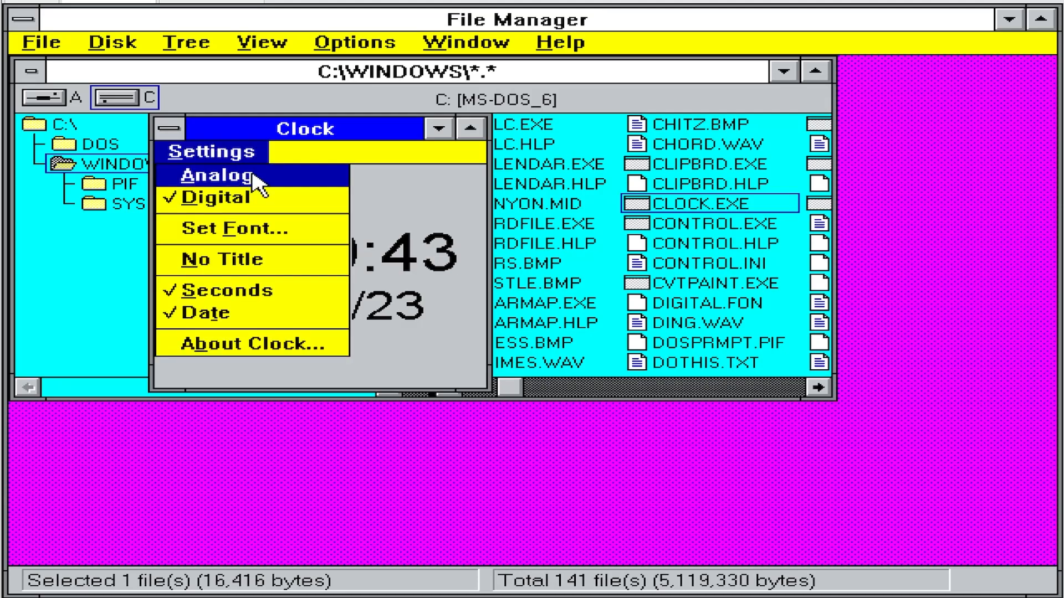
{"action": "left_click", "coordinate": [218, 178]}
{"action": "left_click", "coordinate": [248, 158]}
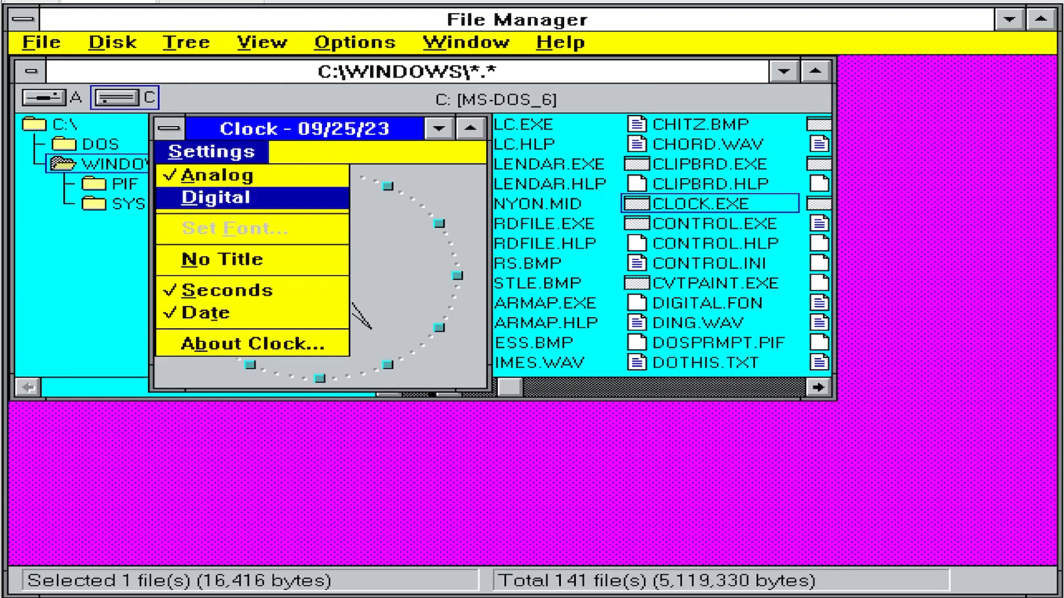
{"action": "left_click", "coordinate": [194, 199]}
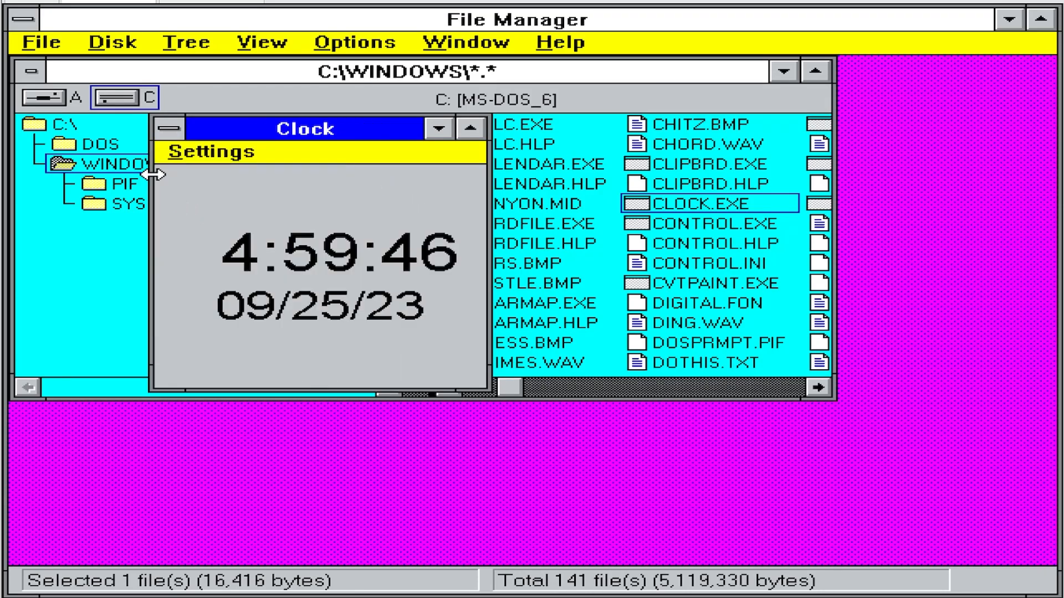
{"action": "left_click", "coordinate": [191, 157]}
{"action": "left_click", "coordinate": [222, 259]}
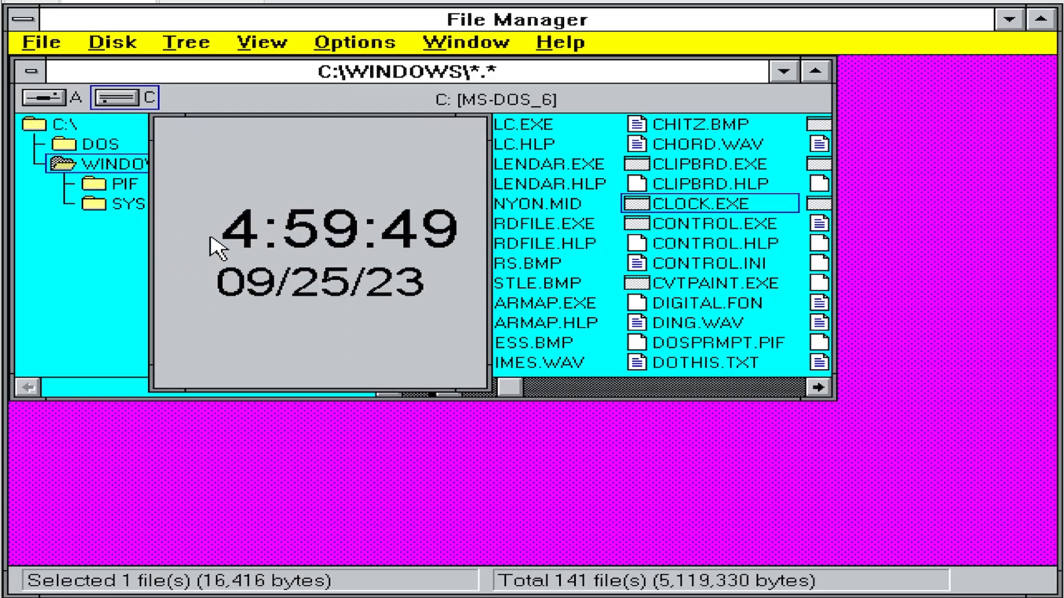
{"action": "double_click", "coordinate": [217, 191]}
{"action": "left_click", "coordinate": [178, 132]}
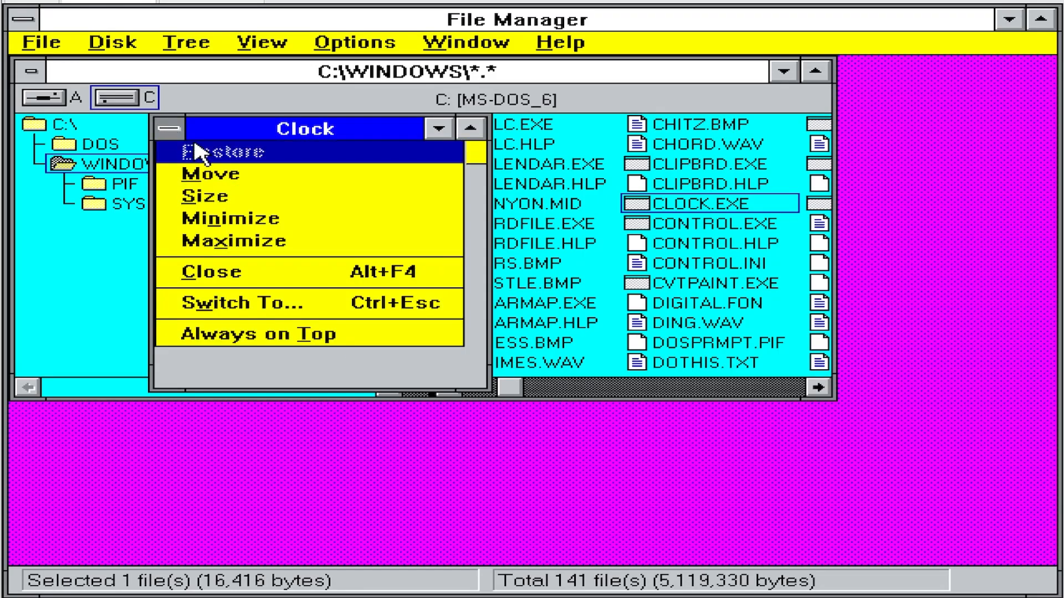
{"action": "left_click", "coordinate": [185, 280]}
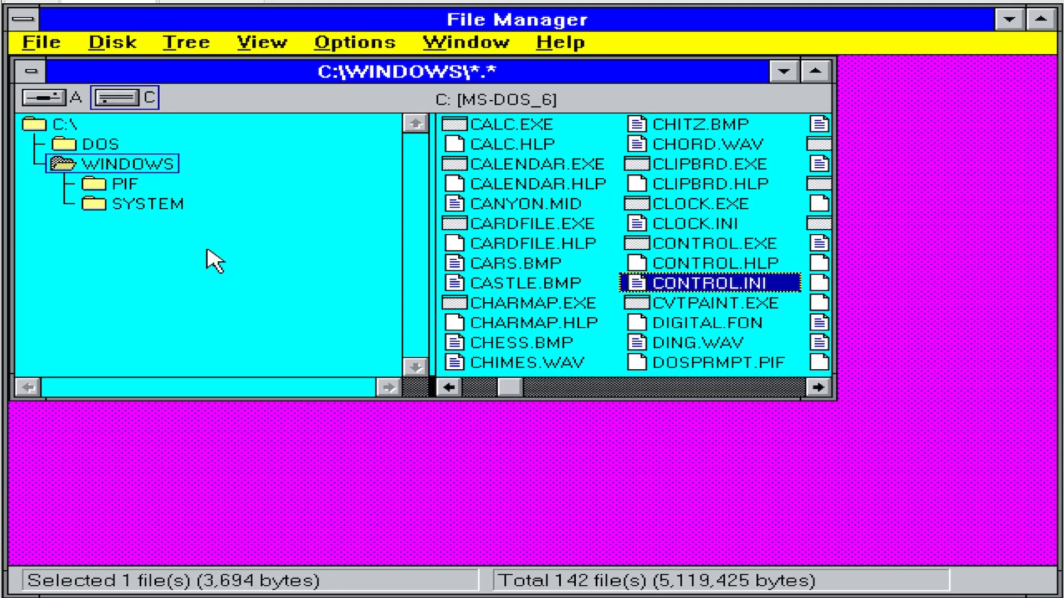
- Launch Media Player from MPLAYER.EXE and dismiss the MCI driver error that closes it
{"action": "key", "text": "Down"}
{"action": "key", "text": "Right"}
{"action": "key", "text": "Up"}
{"action": "key", "text": "Up"}
{"action": "key", "text": "Up"}
{"action": "key", "text": "Up"}
{"action": "key", "text": "Up"}
{"action": "key", "text": "Up"}
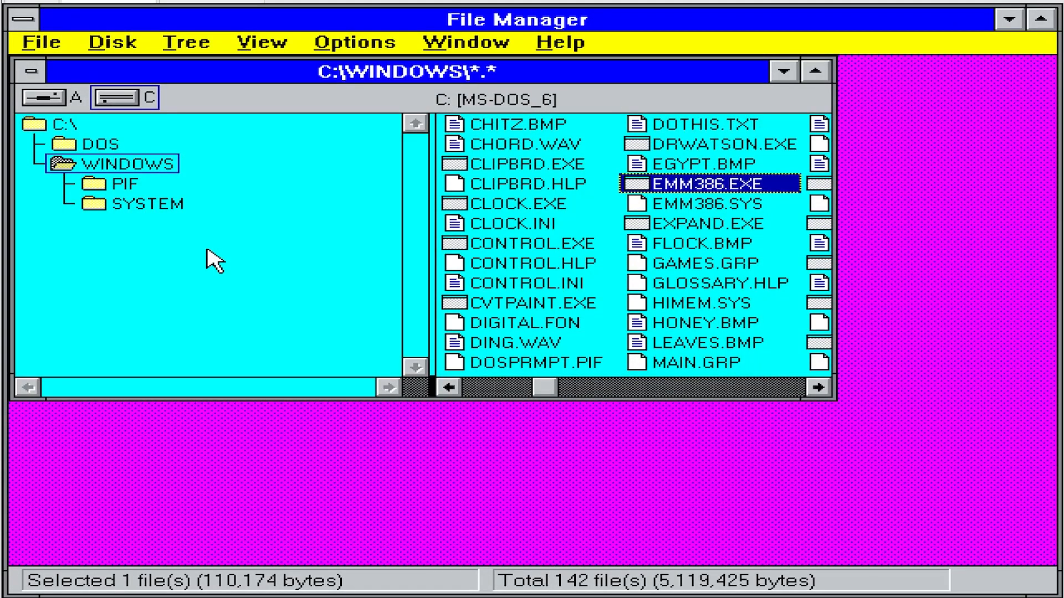
{"action": "key", "text": "Up"}
{"action": "key", "text": "Up"}
{"action": "key", "text": "Down"}
{"action": "key", "text": "Down"}
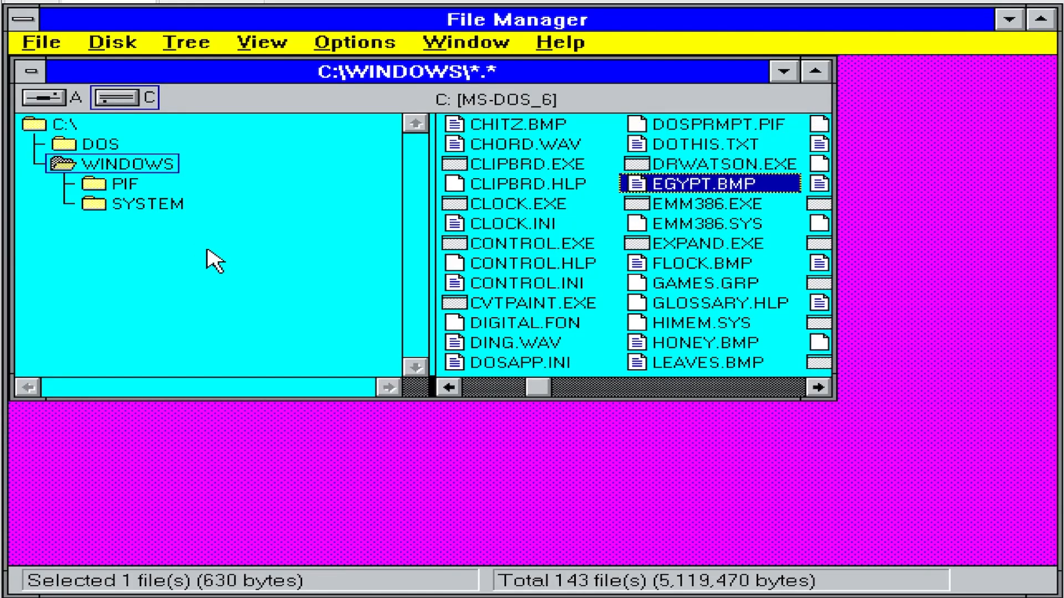
{"action": "key", "text": "Right"}
{"action": "key", "text": "Return"}
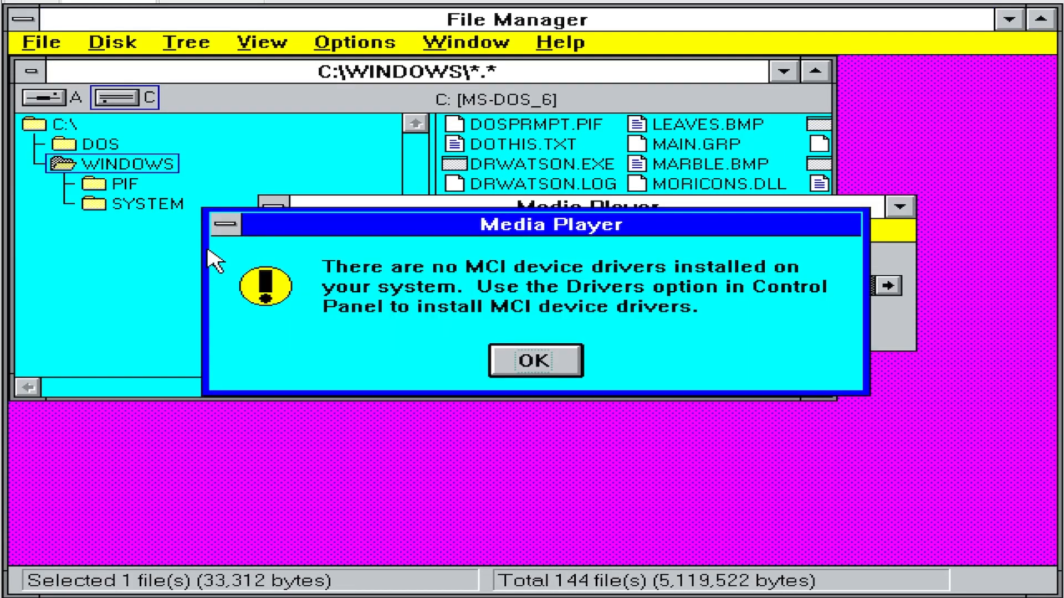
{"action": "key", "text": "Return"}
- Run MSD.EXE diagnostics, quit it with Esc, then launch MSDOS.EXE
{"action": "key", "text": "Down"}
{"action": "key", "text": "Down"}
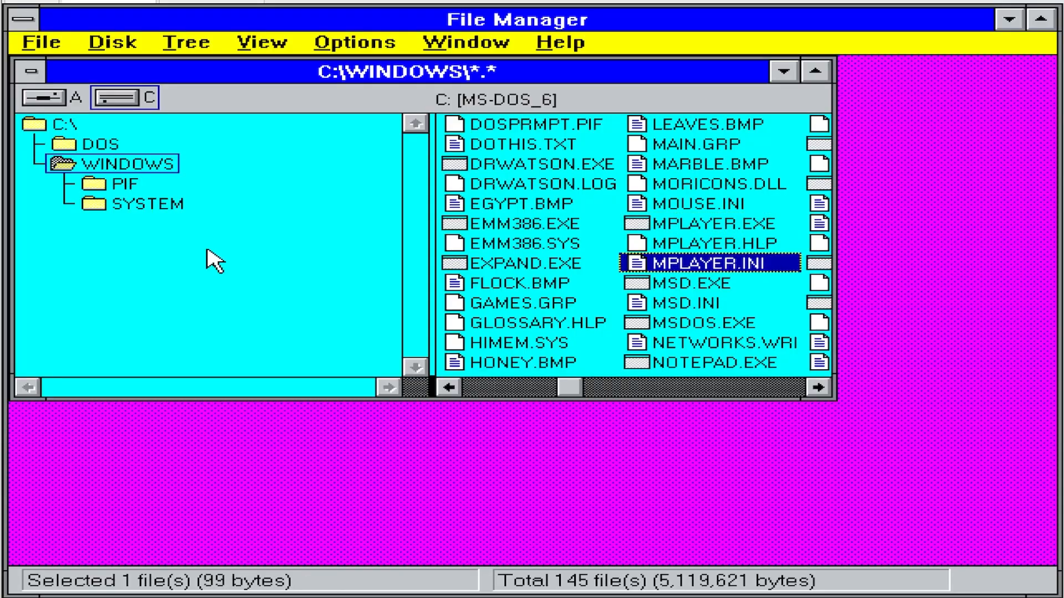
{"action": "key", "text": "Down"}
{"action": "key", "text": "Return"}
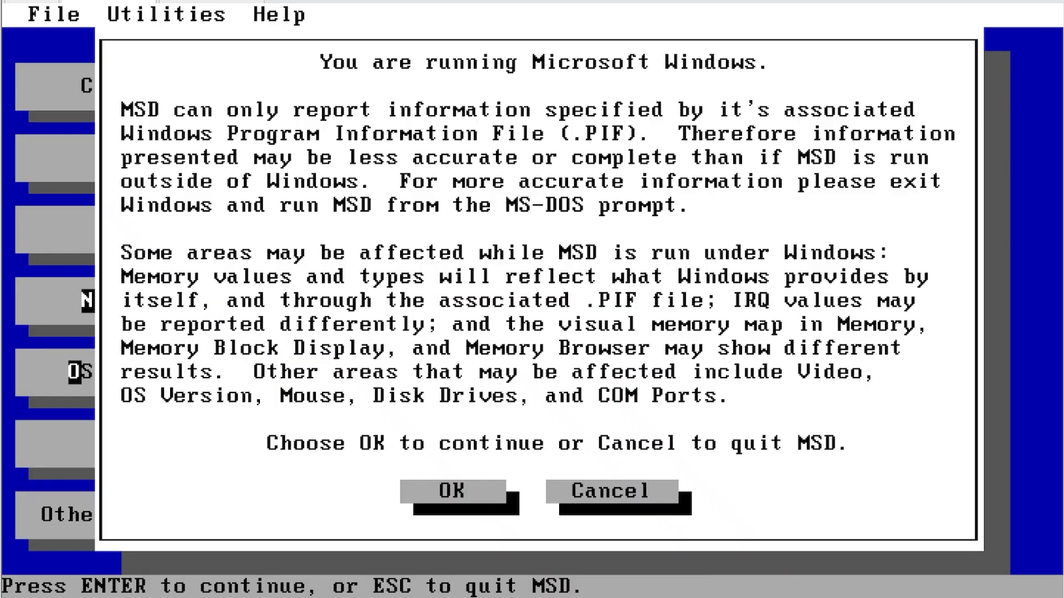
{"action": "key", "text": "Escape"}
{"action": "key", "text": "Down"}
{"action": "key", "text": "Down"}
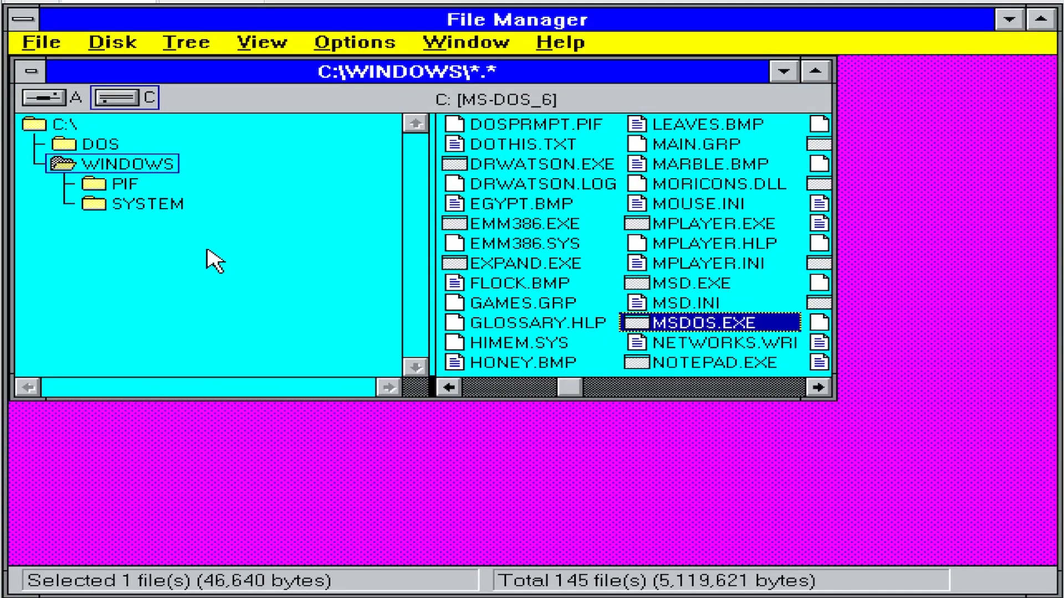
{"action": "key", "text": "Return"}
- View MS-DOS Executive's About information, then close MS-DOS Executive
{"action": "key", "text": "alt"}
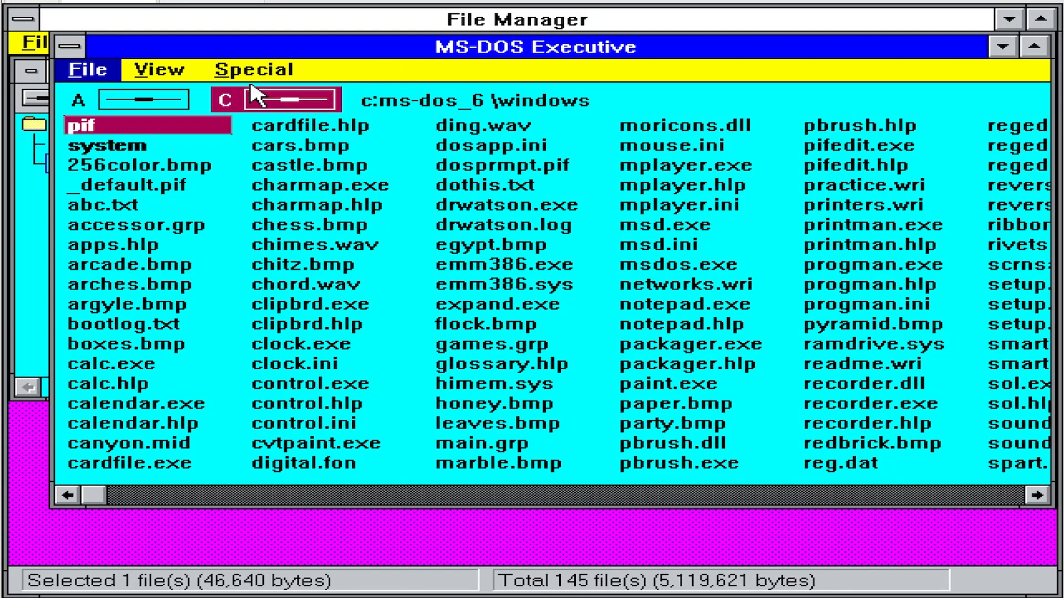
{"action": "left_click", "coordinate": [87, 77]}
{"action": "left_click", "coordinate": [203, 280]}
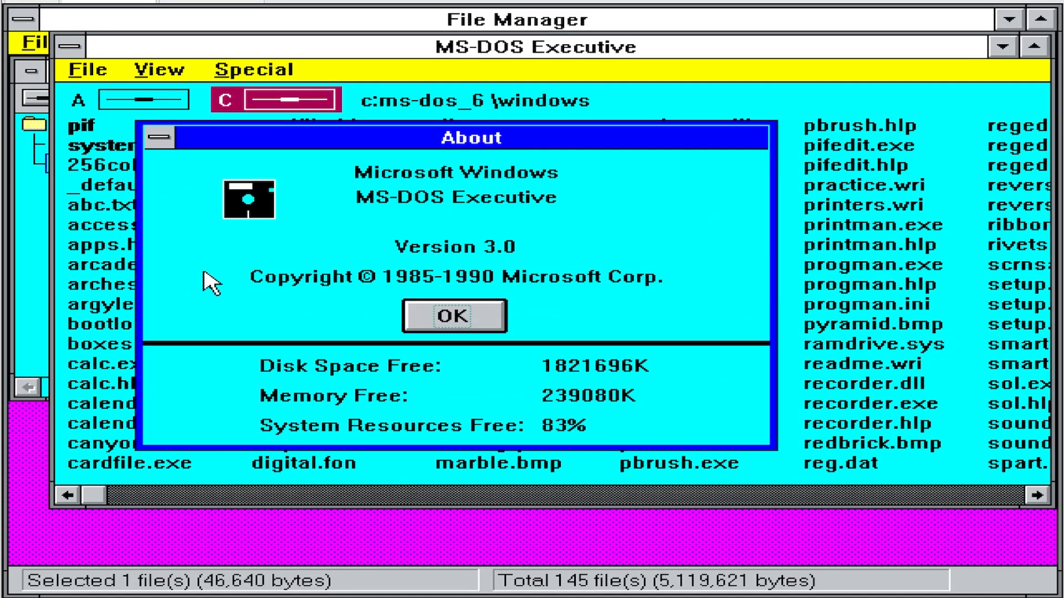
{"action": "left_click", "coordinate": [424, 316]}
{"action": "key", "text": "alt+f"}
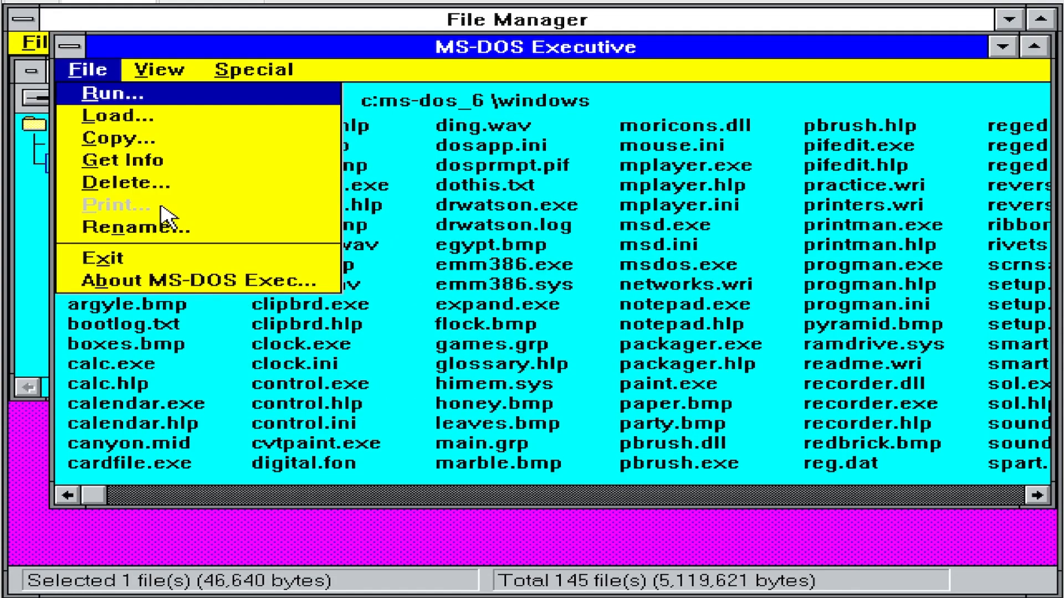
{"action": "left_click", "coordinate": [140, 261]}
- Launch Notepad, open Help's 'How to Use Help', then close Help and exit Notepad
{"action": "key", "text": "Down"}
{"action": "key", "text": "Down"}
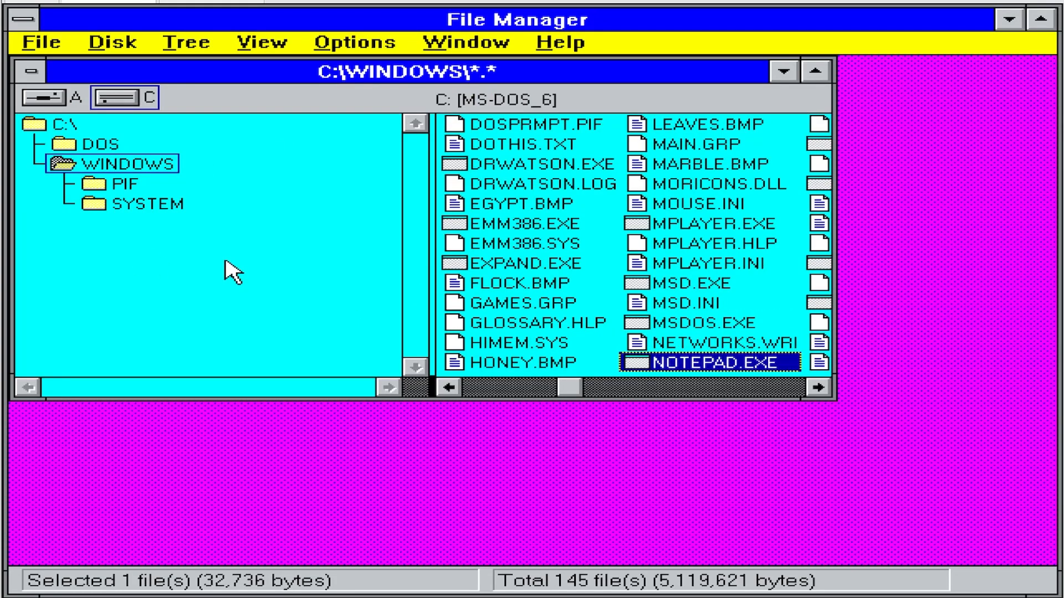
{"action": "key", "text": "Return"}
{"action": "left_click", "coordinate": [357, 100]}
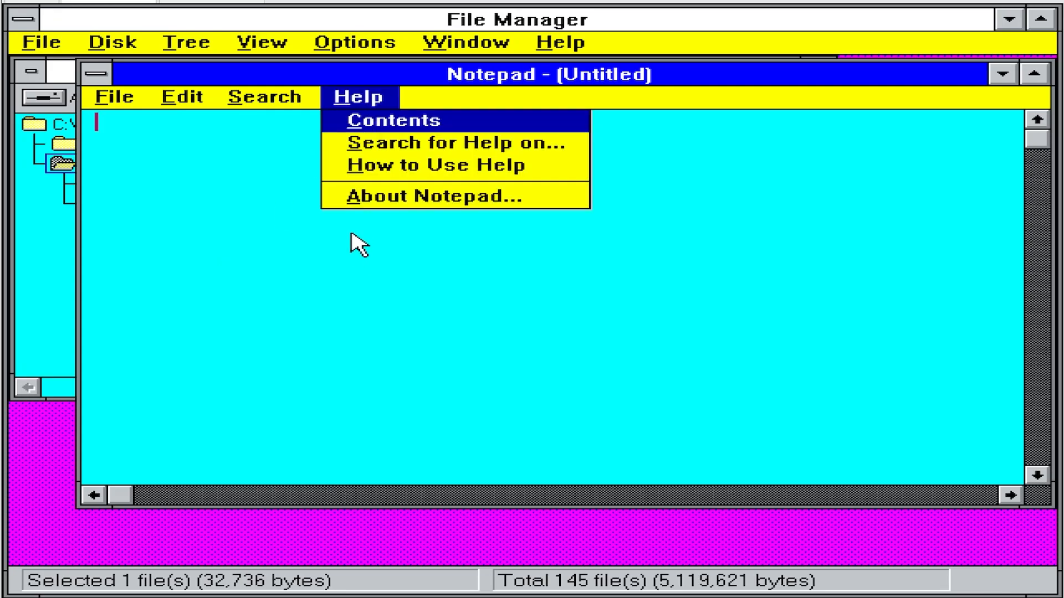
{"action": "left_click", "coordinate": [361, 168]}
{"action": "left_click", "coordinate": [376, 22]}
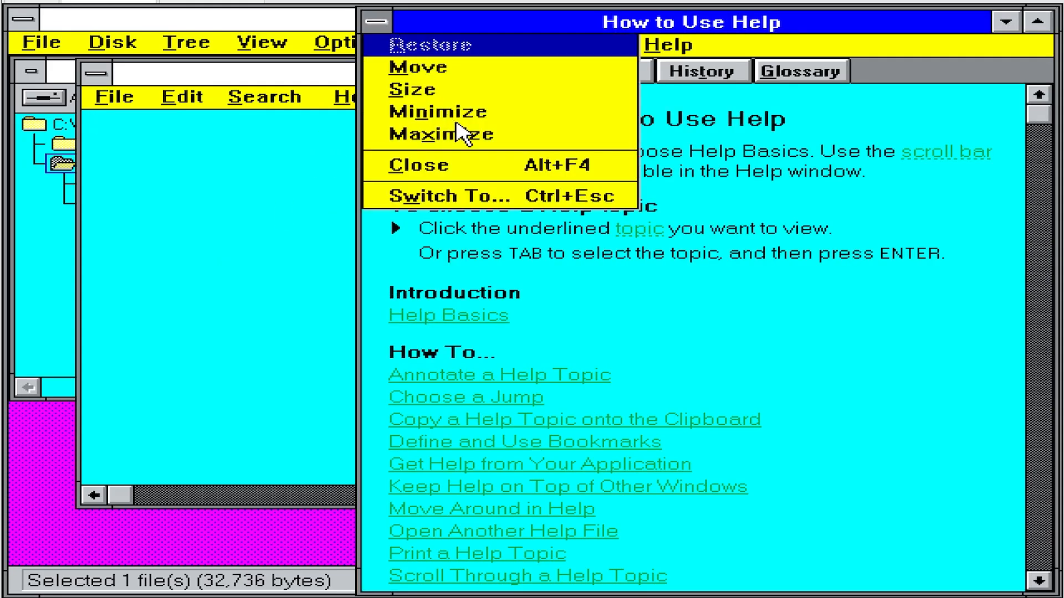
{"action": "left_click", "coordinate": [493, 169]}
{"action": "key", "text": "alt"}
{"action": "key", "text": "Down"}
{"action": "key", "text": "Down"}
{"action": "key", "text": "Down"}
{"action": "key", "text": "Down"}
{"action": "key", "text": "Down"}
{"action": "key", "text": "Down"}
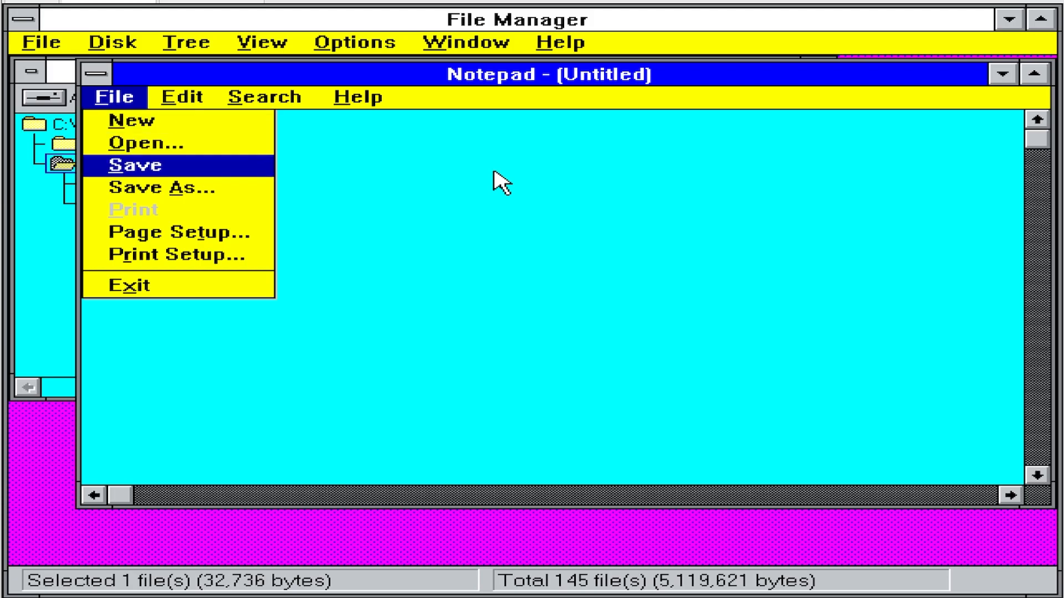
{"action": "key", "text": "Down"}
{"action": "key", "text": "Return"}
- Launch PIF Editor from PIFEDIT.EXE and close it again
{"action": "key", "text": "Right"}
{"action": "key", "text": "Up"}
{"action": "key", "text": "Up"}
{"action": "key", "text": "Up"}
{"action": "key", "text": "Up"}
{"action": "key", "text": "Up"}
{"action": "key", "text": "Down"}
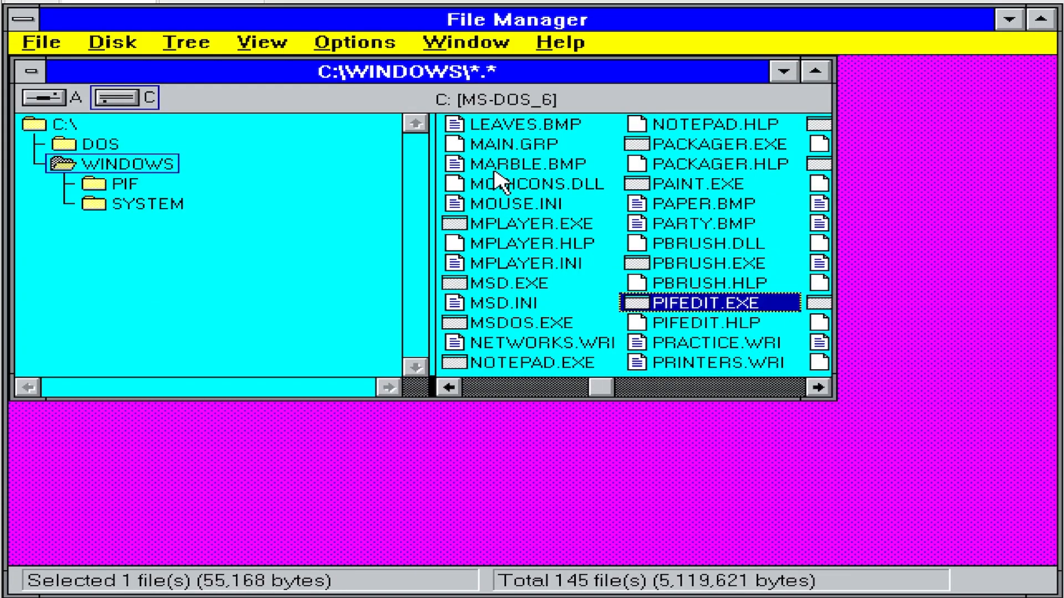
{"action": "key", "text": "Return"}
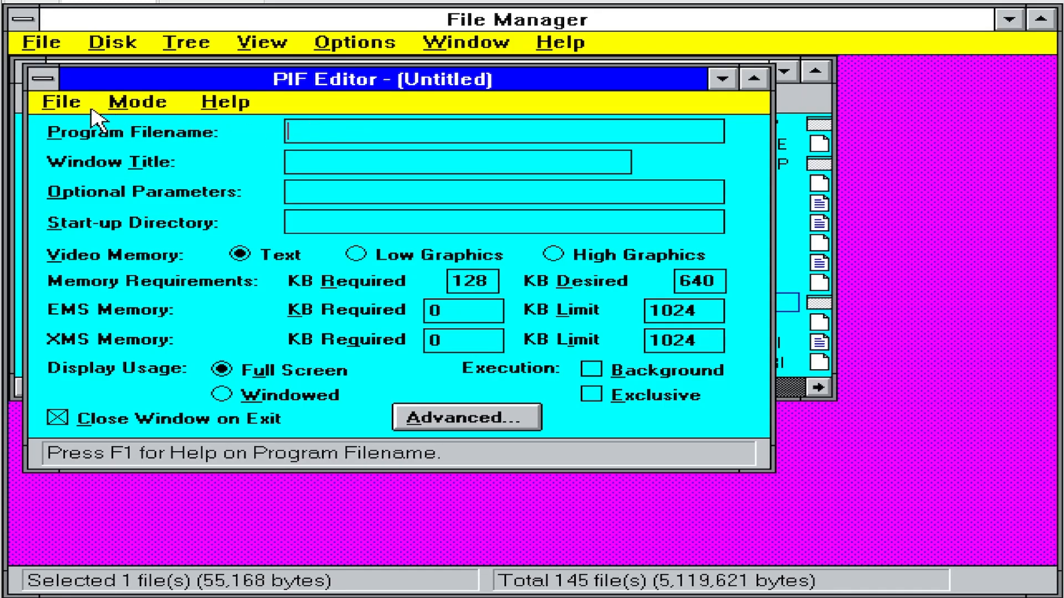
{"action": "left_click", "coordinate": [61, 102]}
{"action": "left_click", "coordinate": [42, 80]}
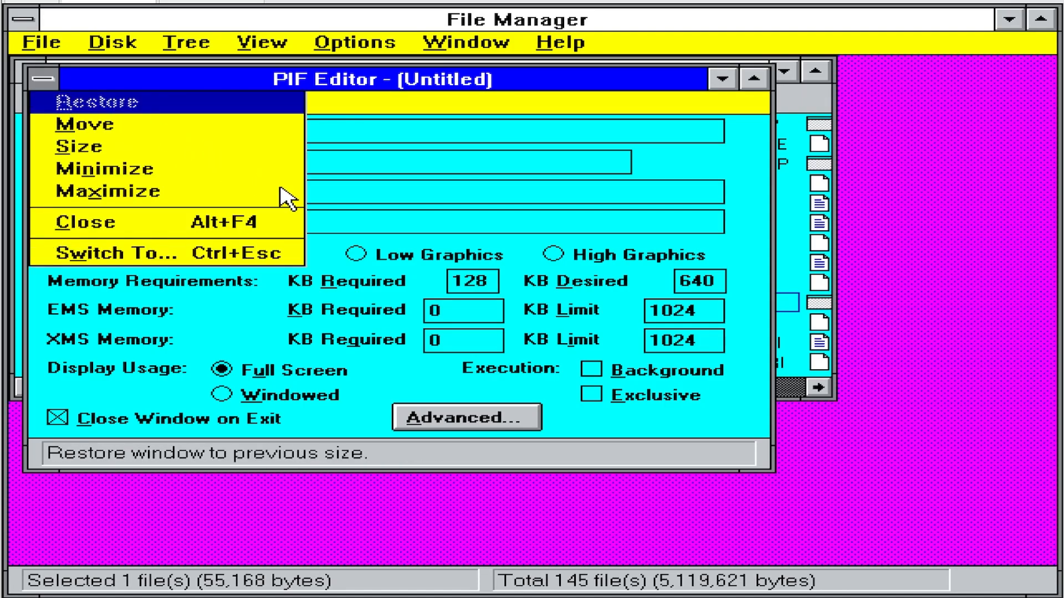
{"action": "left_click", "coordinate": [186, 239]}
{"action": "key", "text": "Right"}
{"action": "key", "text": "Up"}
{"action": "key", "text": "Up"}
{"action": "key", "text": "Up"}
{"action": "key", "text": "Up"}
{"action": "key", "text": "Up"}
{"action": "key", "text": "Up"}
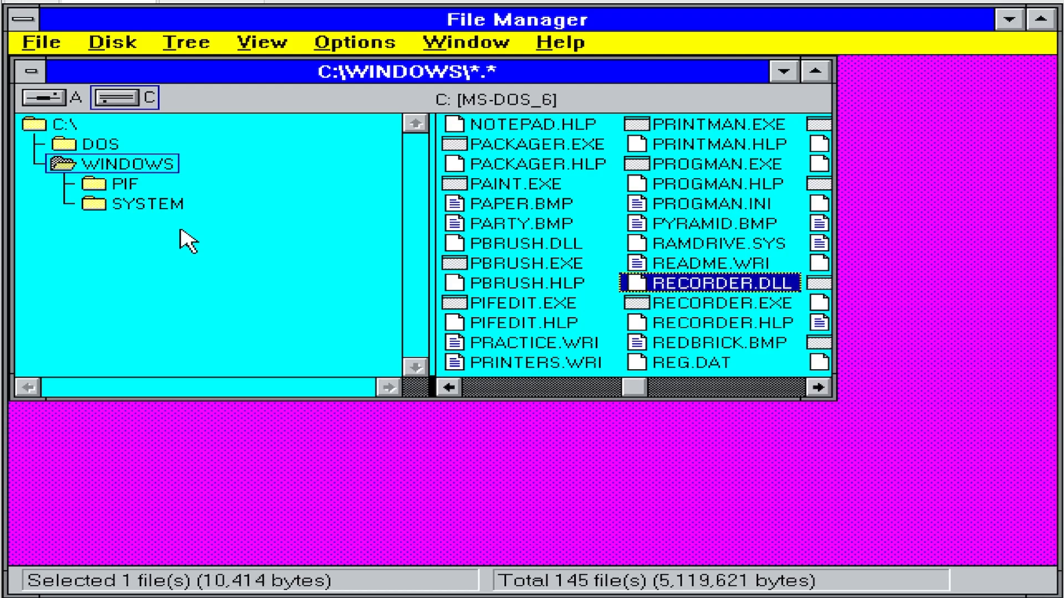
- Run PROGMAN.EXE, close Program Manager to end the Windows session, then restart Windows
{"action": "key", "text": "Up"}
{"action": "key", "text": "Return"}
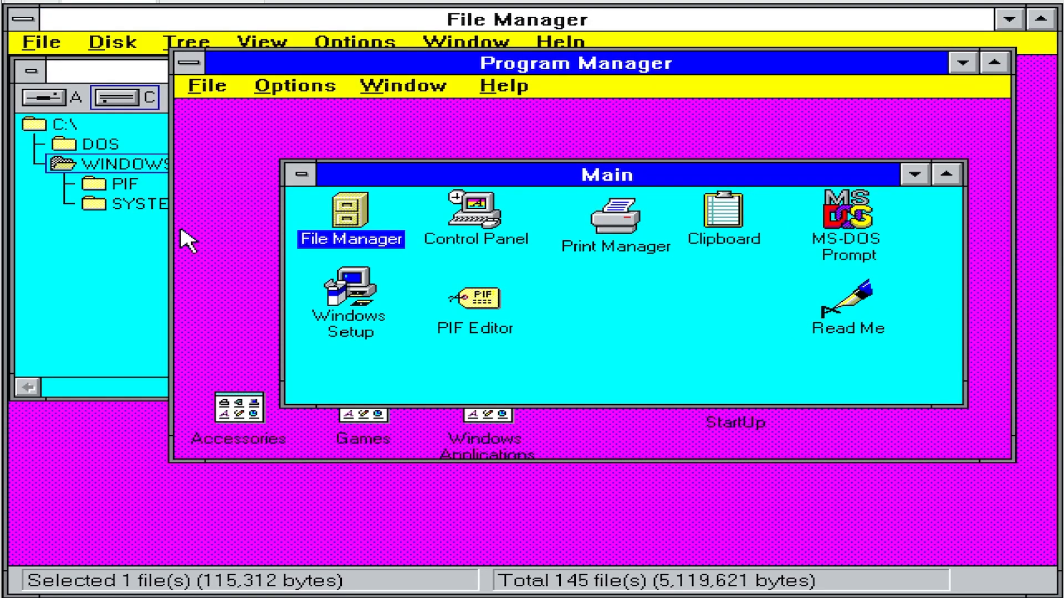
{"action": "left_click", "coordinate": [188, 62]}
{"action": "left_click", "coordinate": [224, 205]}
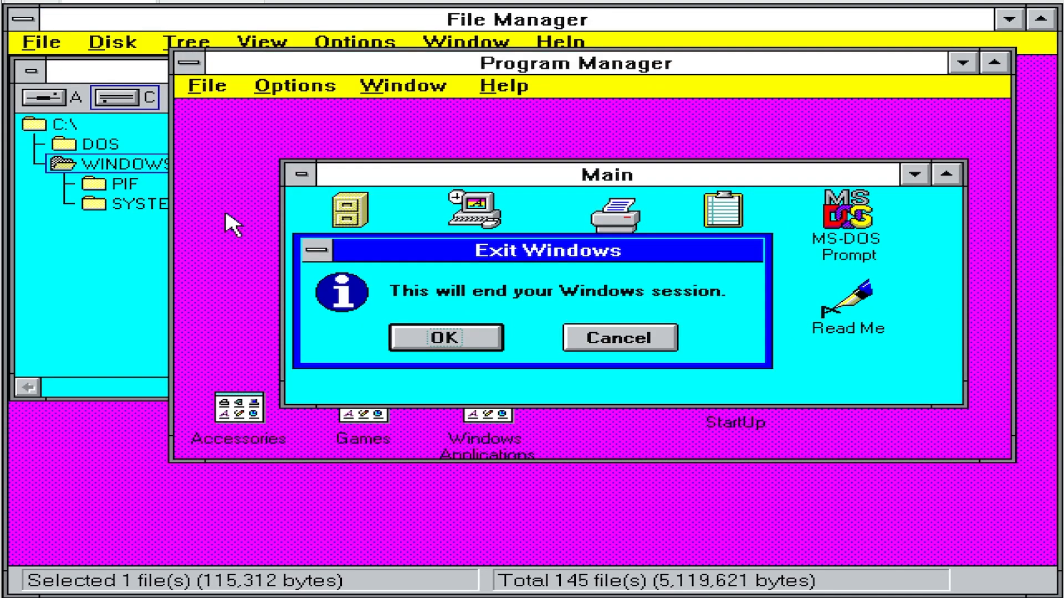
{"action": "left_click", "coordinate": [477, 338]}
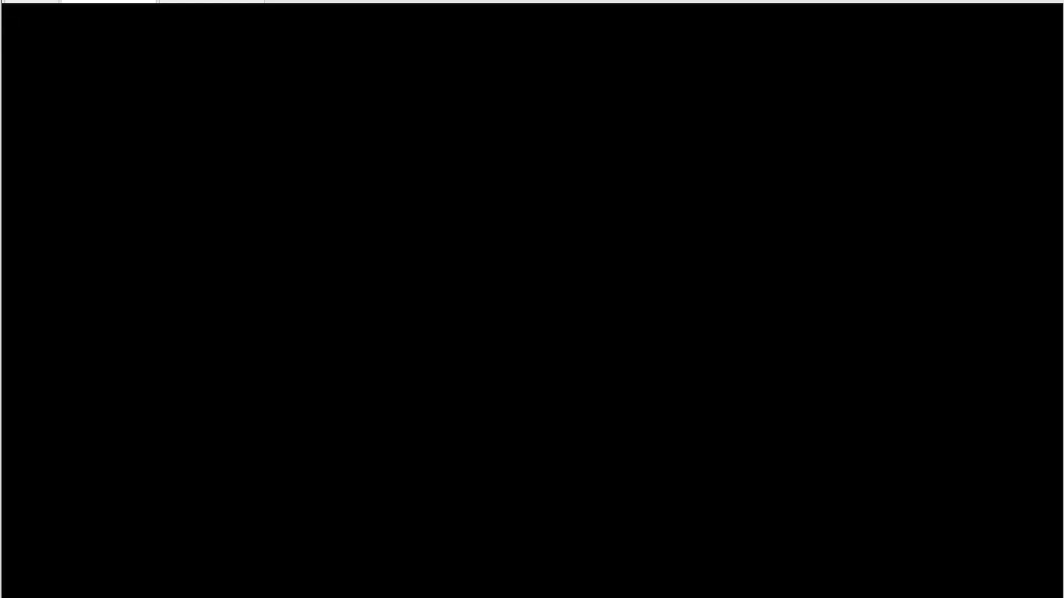
{"action": "key", "text": "Return"}
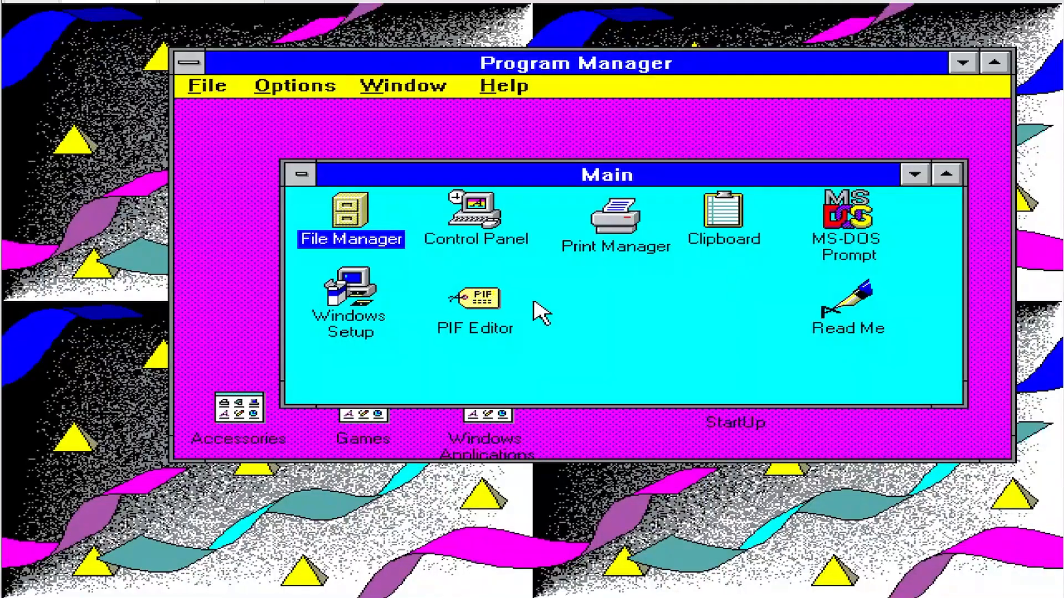
- Reopen File Manager and browse the WINDOWS and PIF folders
{"action": "double_click", "coordinate": [339, 213]}
{"action": "key", "text": "Down"}
{"action": "key", "text": "Up"}
{"action": "left_click", "coordinate": [720, 284]}
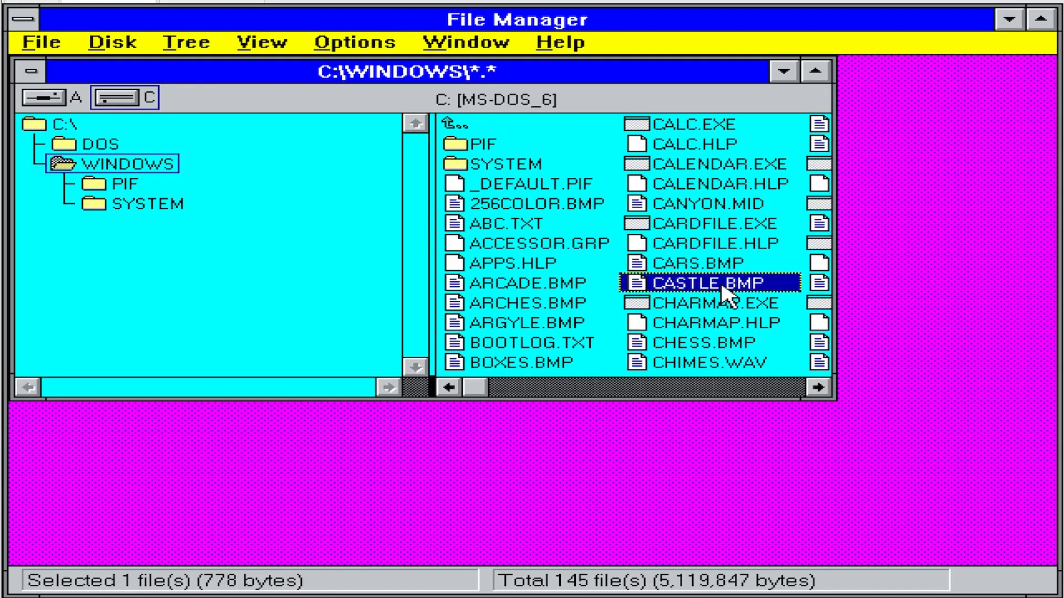
{"action": "left_click", "coordinate": [77, 177]}
{"action": "double_click", "coordinate": [69, 165]}
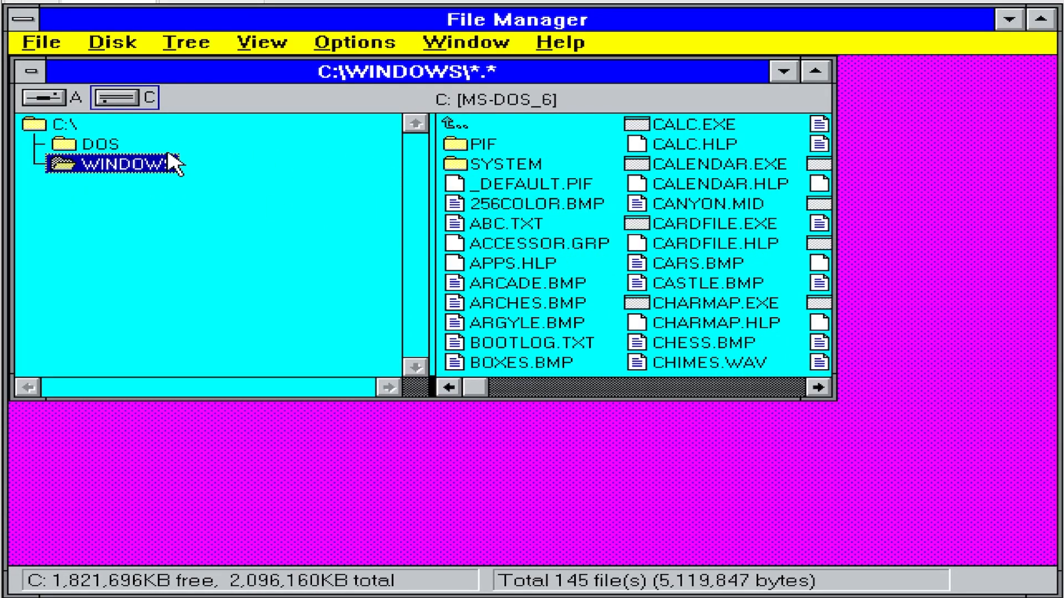
{"action": "left_click", "coordinate": [472, 244]}
- Launch Recorder from RECORDER.EXE and close it
{"action": "key", "text": "Right"}
{"action": "key", "text": "Right"}
{"action": "key", "text": "Right"}
{"action": "key", "text": "Right"}
{"action": "key", "text": "Right"}
{"action": "key", "text": "Right"}
{"action": "key", "text": "Right"}
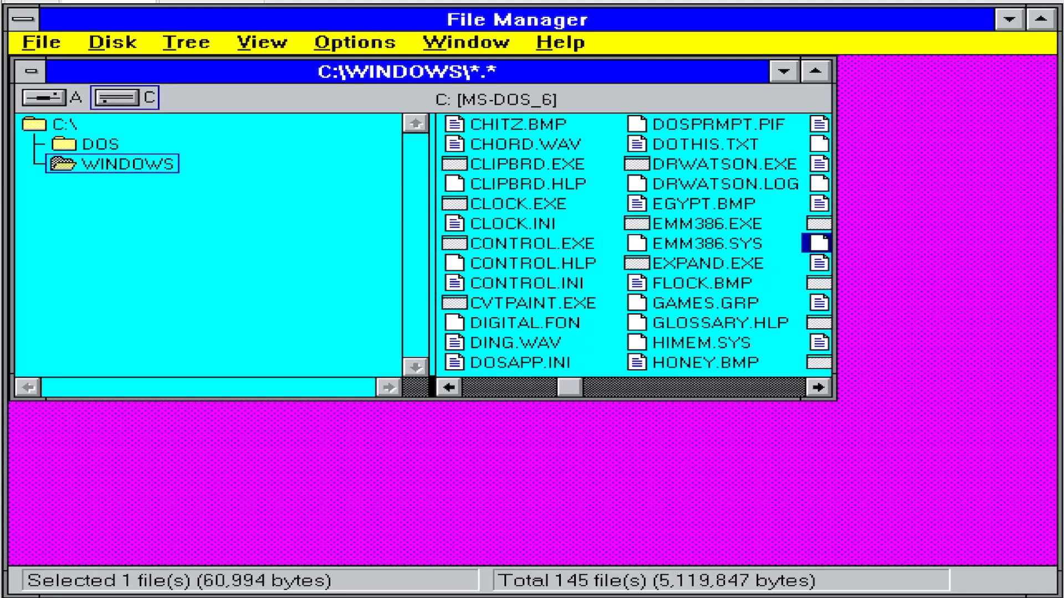
{"action": "key", "text": "Left"}
{"action": "key", "text": "Left"}
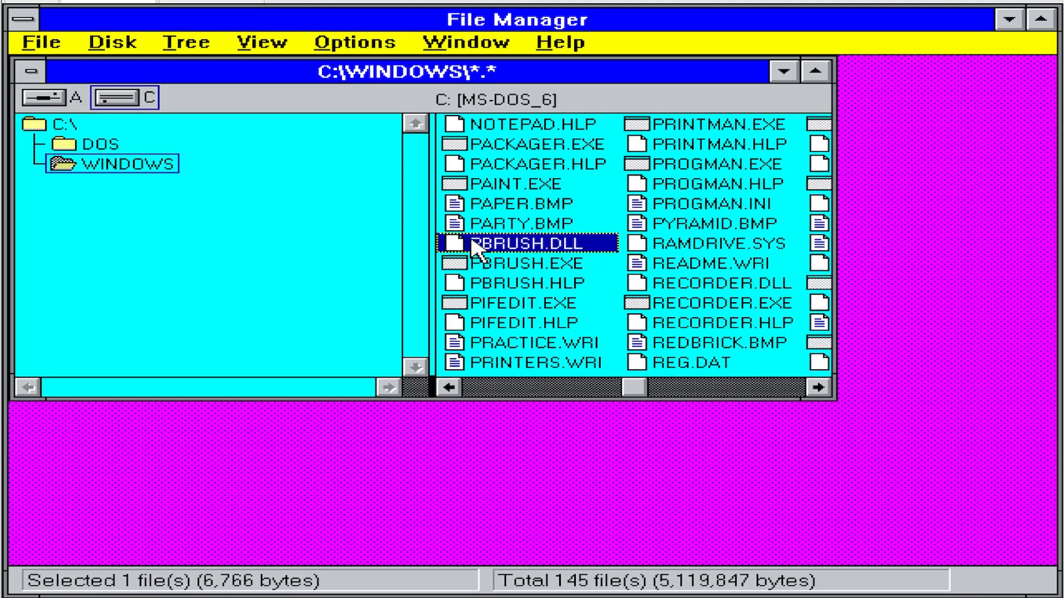
{"action": "key", "text": "Right"}
{"action": "key", "text": "Down"}
{"action": "key", "text": "Down"}
{"action": "key", "text": "Down"}
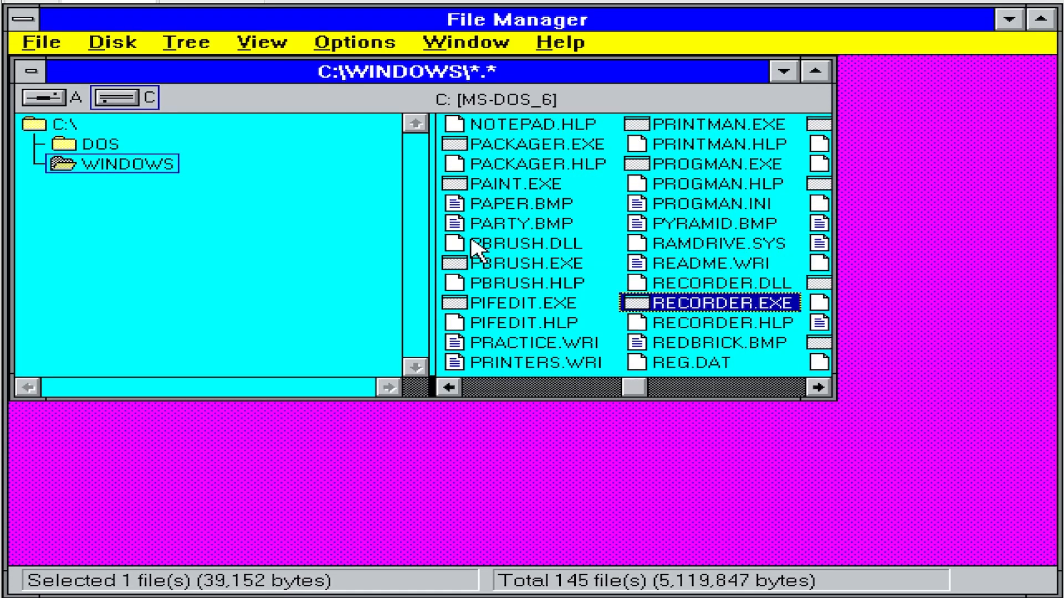
{"action": "key", "text": "Return"}
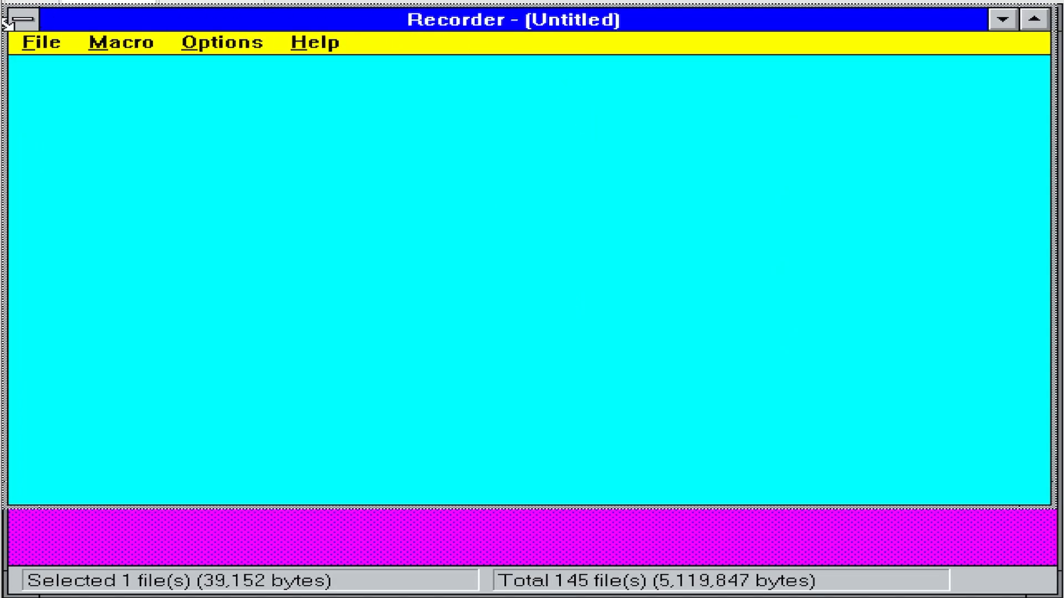
{"action": "left_click", "coordinate": [23, 18]}
{"action": "left_click", "coordinate": [179, 173]}
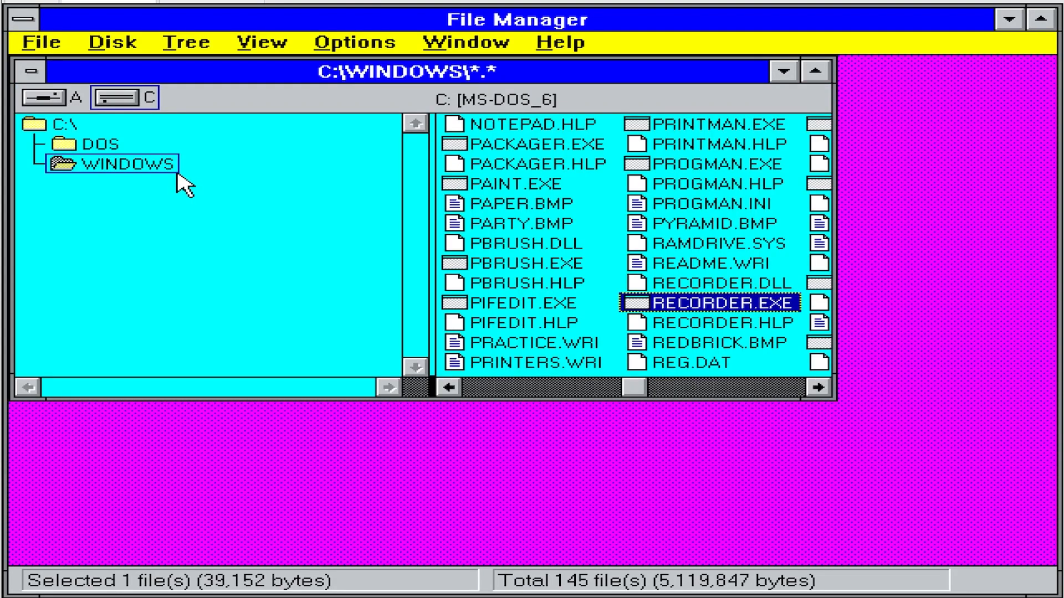
- Launch the Registration Info Editor from REGEDIT.EXE and close it
{"action": "key", "text": "Right"}
{"action": "key", "text": "Up"}
{"action": "key", "text": "Up"}
{"action": "key", "text": "Up"}
{"action": "key", "text": "Up"}
{"action": "key", "text": "Up"}
{"action": "key", "text": "Up"}
{"action": "key", "text": "Up"}
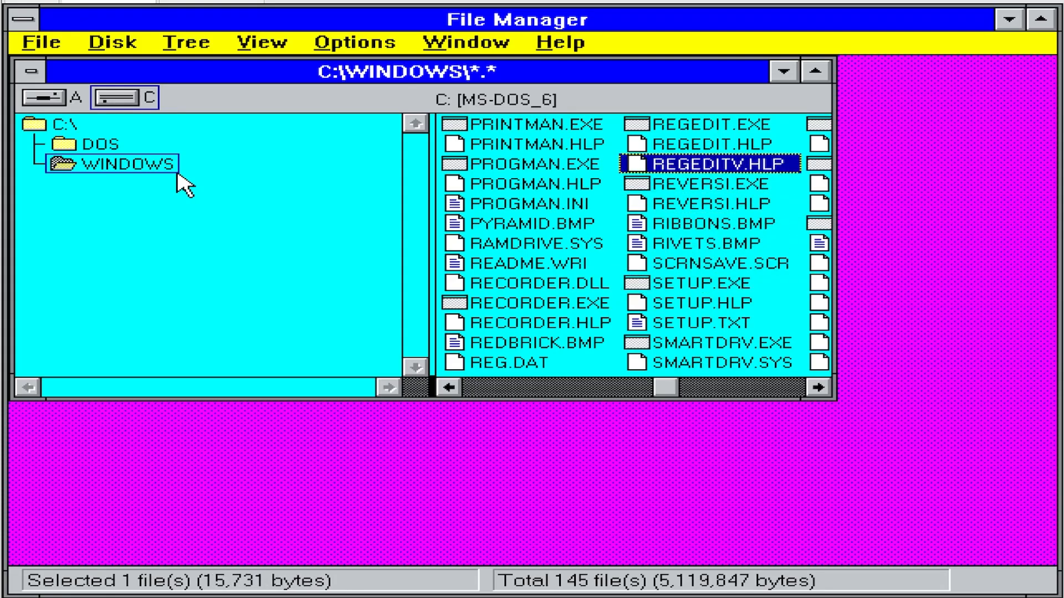
{"action": "key", "text": "Up"}
{"action": "key", "text": "Up"}
{"action": "key", "text": "Return"}
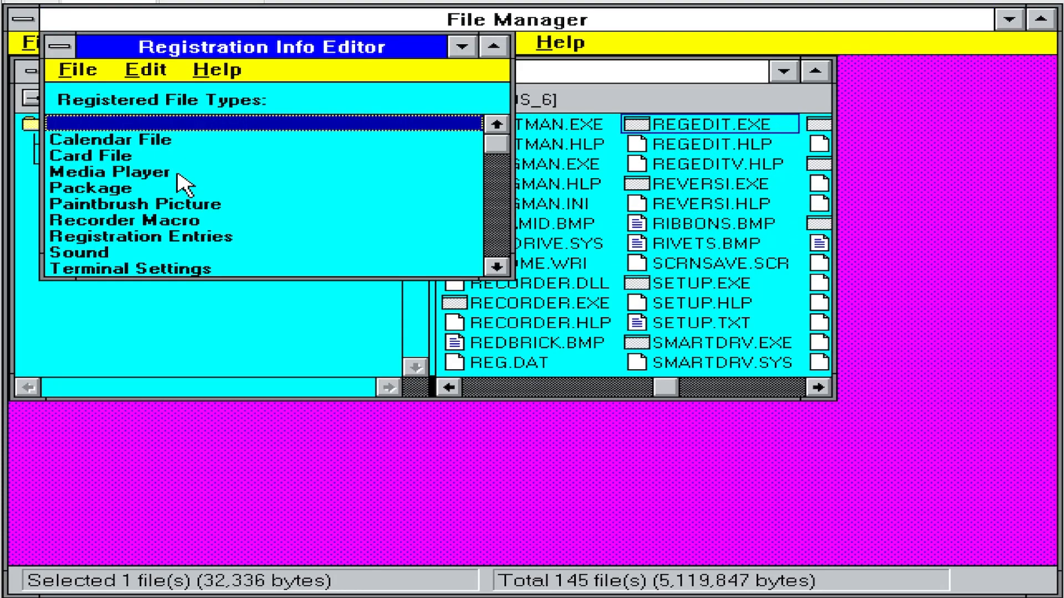
{"action": "left_click", "coordinate": [71, 66]}
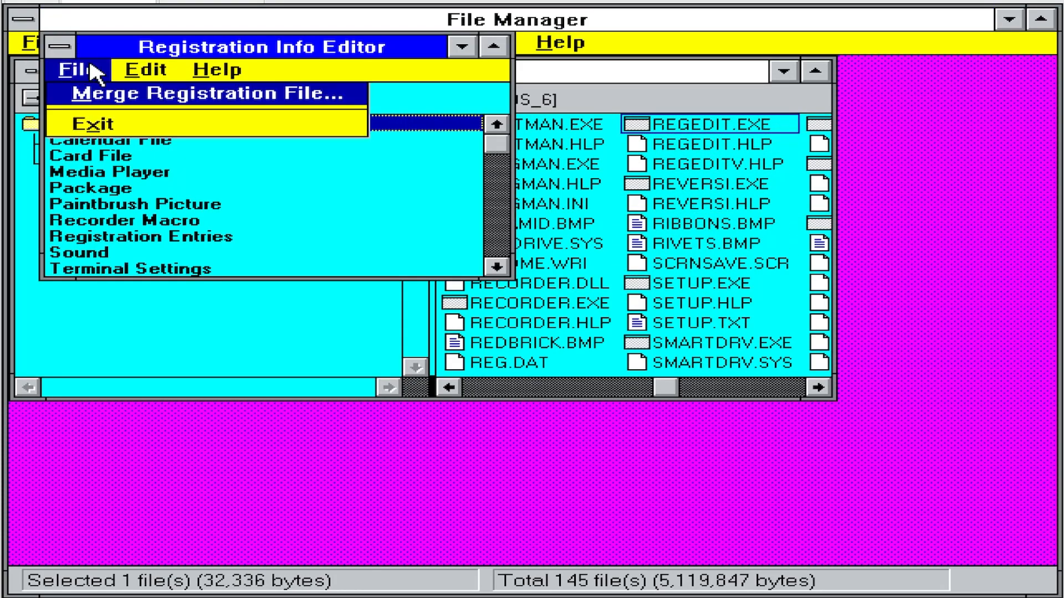
{"action": "left_click", "coordinate": [61, 69]}
{"action": "left_click", "coordinate": [59, 47]}
{"action": "left_click", "coordinate": [197, 194]}
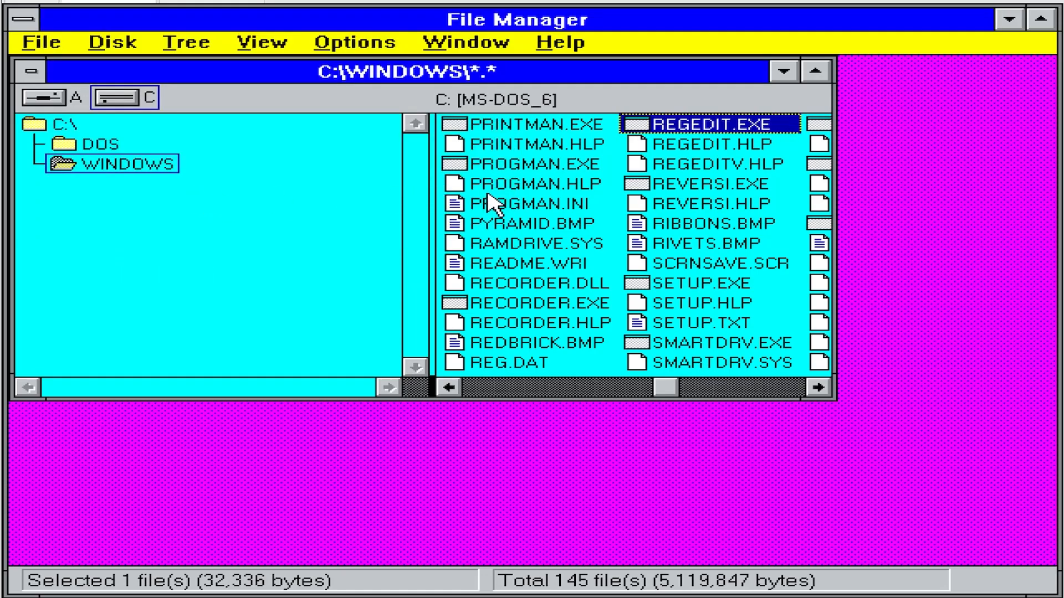
- Start Reversi and place a red piece beside the centre pieces after one invalid move
{"action": "key", "text": "Down"}
{"action": "key", "text": "Down"}
{"action": "key", "text": "Down"}
{"action": "key", "text": "Return"}
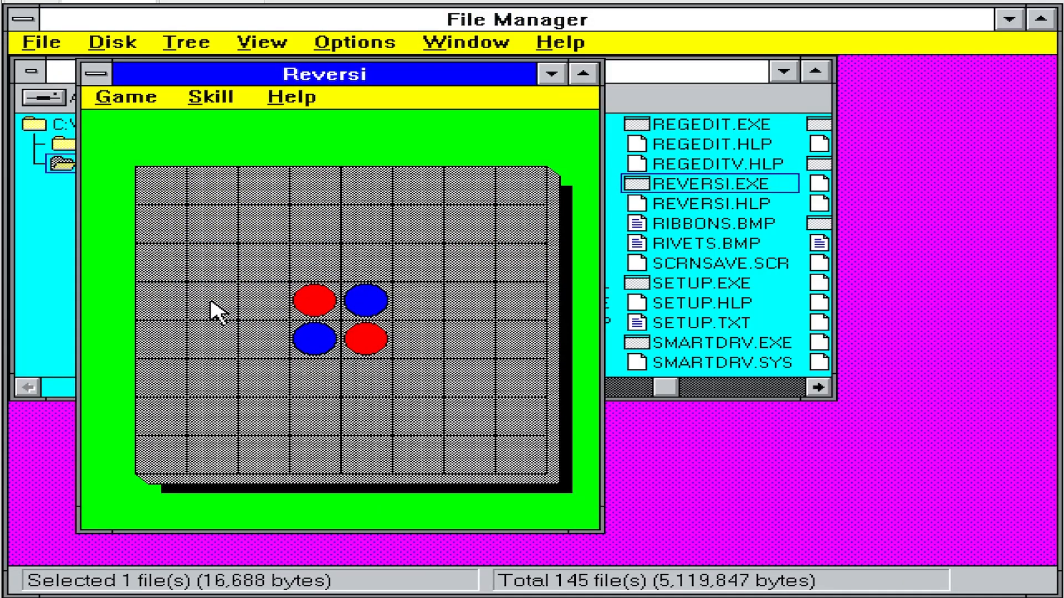
{"action": "left_click", "coordinate": [274, 397]}
{"action": "left_click", "coordinate": [531, 357]}
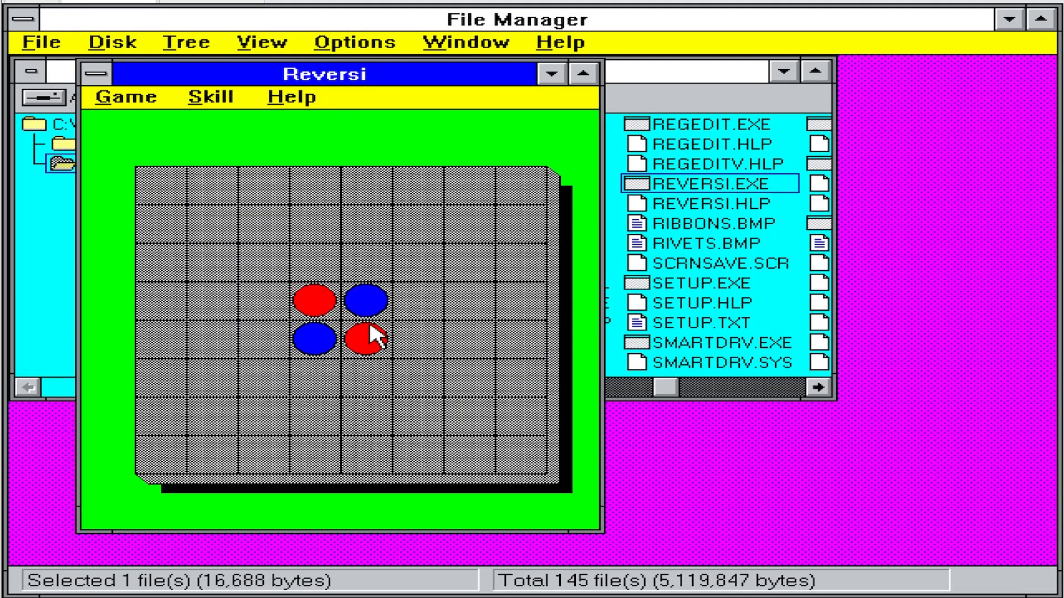
{"action": "left_click", "coordinate": [250, 330]}
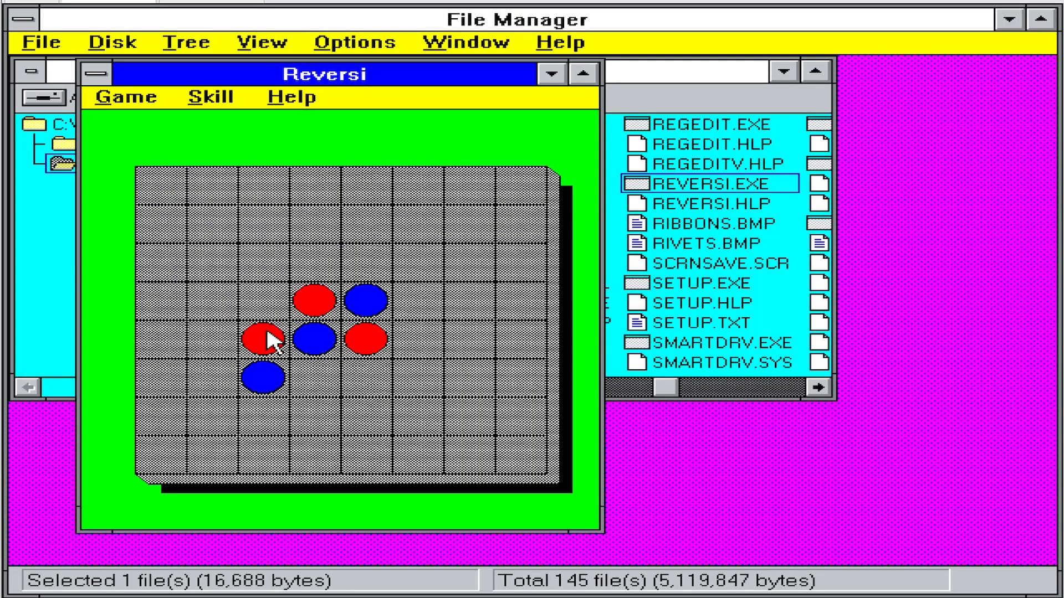
- View Help > About Reversi, then exit the game via Game > Exit
{"action": "key", "text": "alt"}
{"action": "key", "text": "Right"}
{"action": "key", "text": "Right"}
{"action": "key", "text": "Down"}
{"action": "key", "text": "Down"}
{"action": "key", "text": "Down"}
{"action": "key", "text": "Down"}
{"action": "key", "text": "Down"}
{"action": "key", "text": "Down"}
{"action": "key", "text": "Down"}
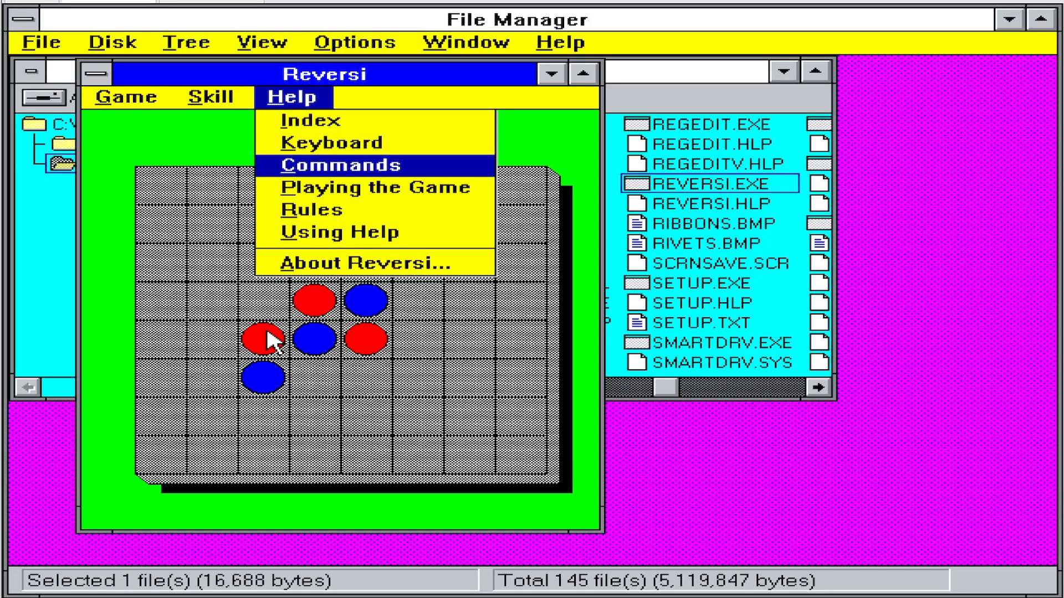
{"action": "key", "text": "Down"}
{"action": "key", "text": "Up"}
{"action": "key", "text": "Return"}
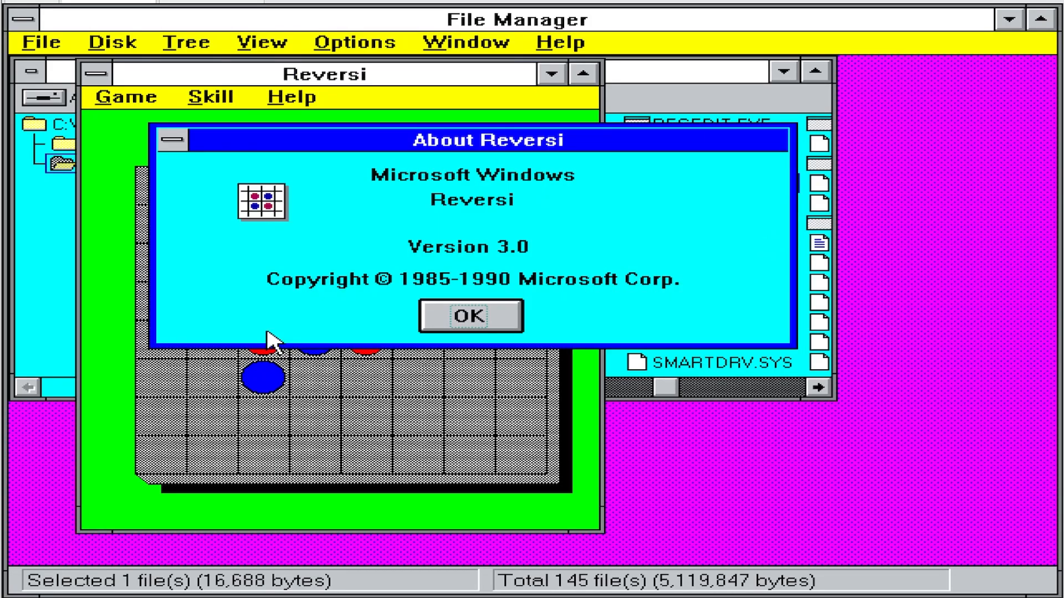
{"action": "key", "text": "Return"}
{"action": "key", "text": "alt"}
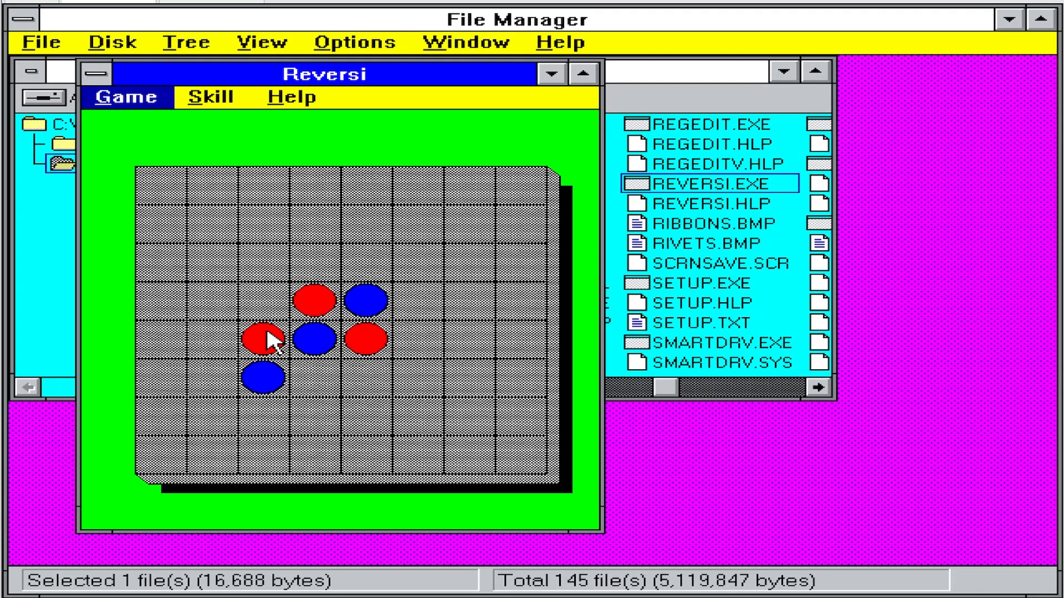
{"action": "key", "text": "Down"}
{"action": "key", "text": "Up"}
{"action": "key", "text": "Return"}
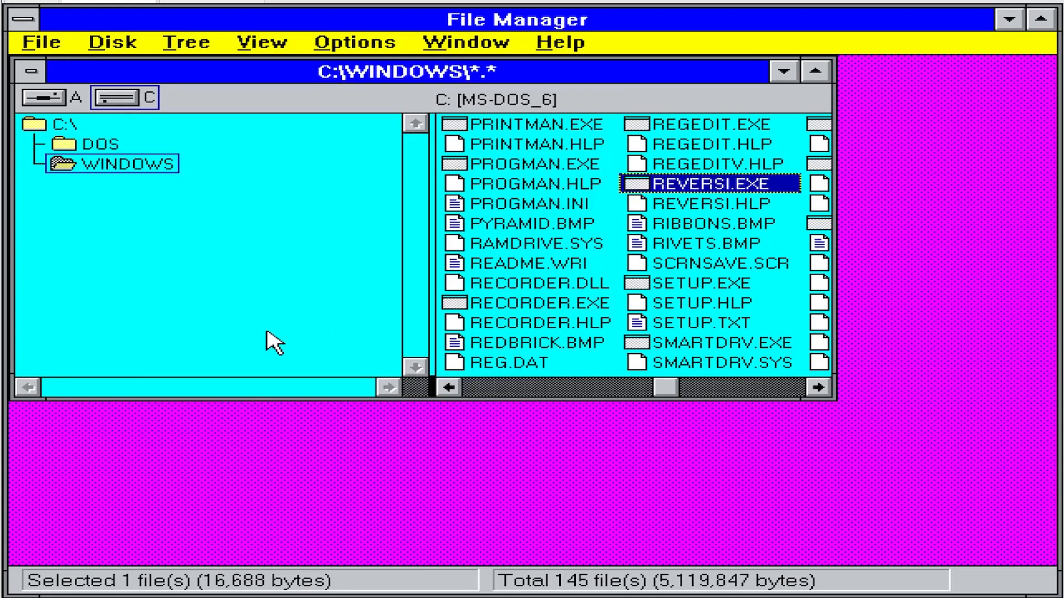
- Bring up the Task List from TASKMAN.EXE and dismiss it
{"action": "key", "text": "Right"}
{"action": "key", "text": "Right"}
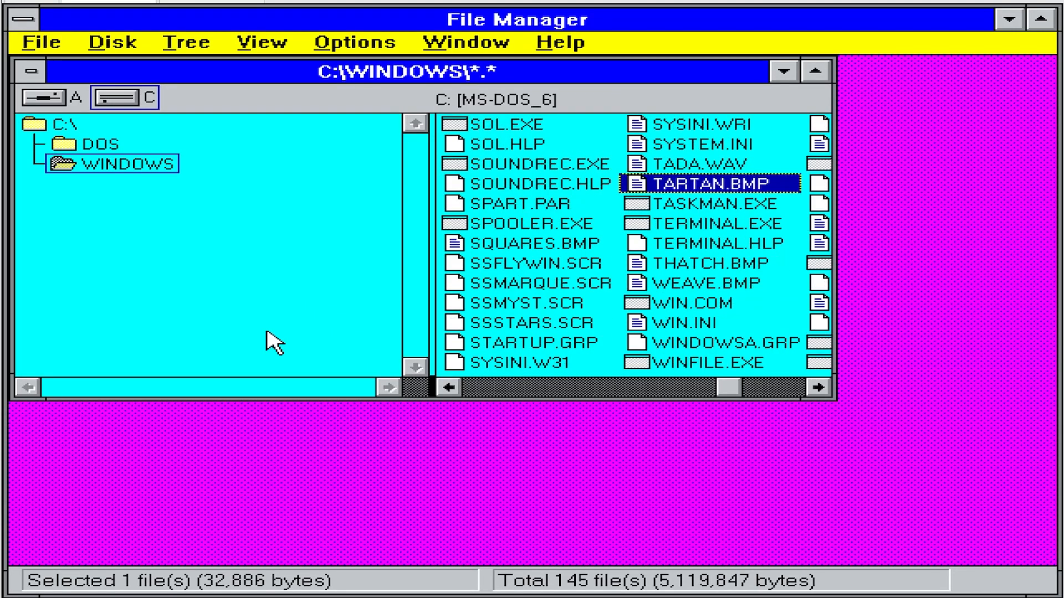
{"action": "key", "text": "Down"}
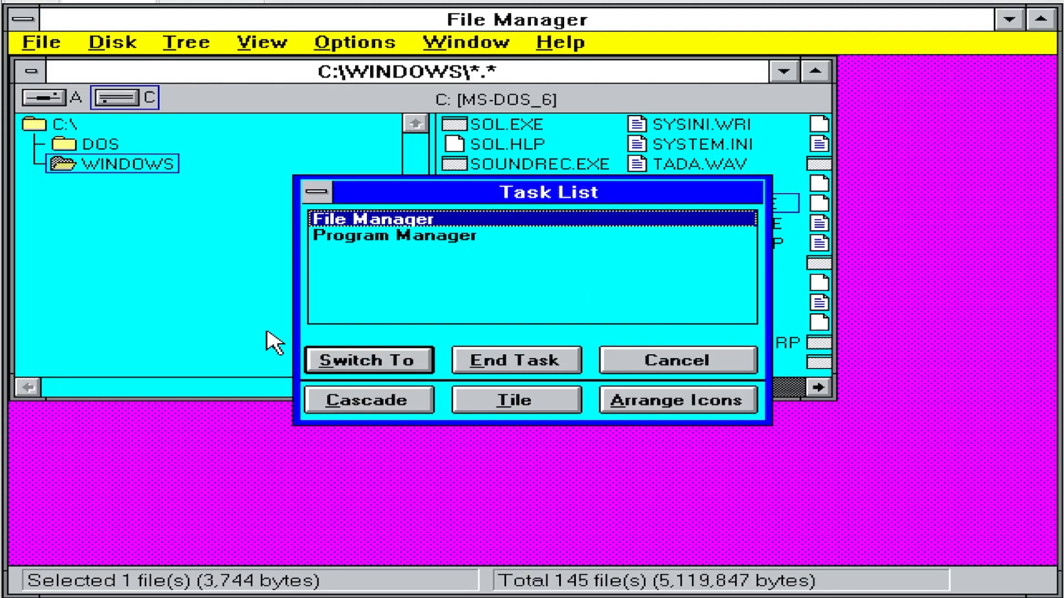
{"action": "key", "text": "Return"}
{"action": "key", "text": "Down"}
{"action": "key", "text": "Down"}
{"action": "key", "text": "Down"}
{"action": "key", "text": "Down"}
{"action": "key", "text": "Down"}
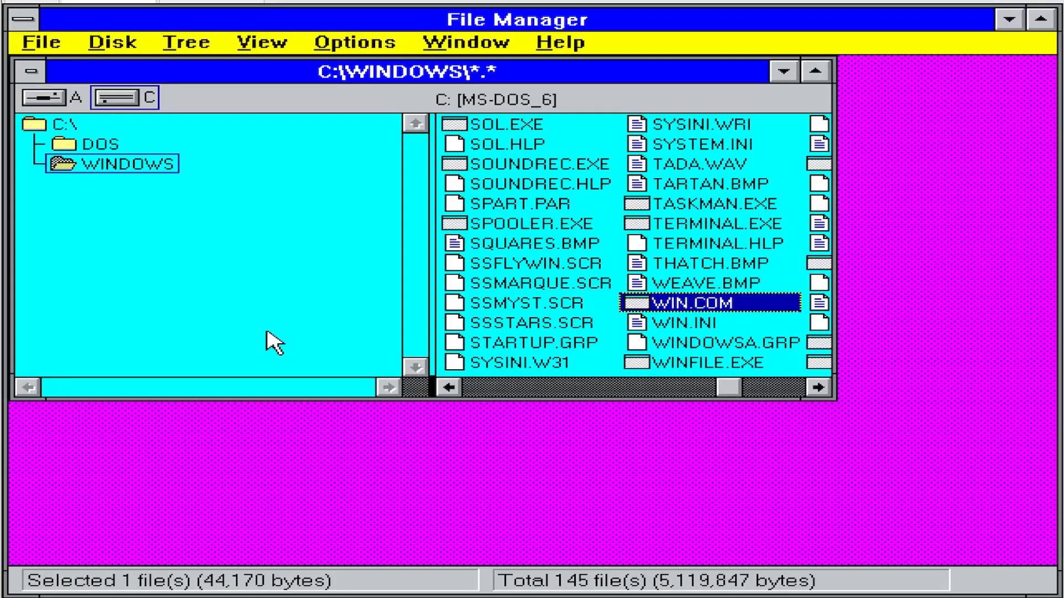
{"action": "key", "text": "Down"}
{"action": "key", "text": "Down"}
{"action": "key", "text": "Down"}
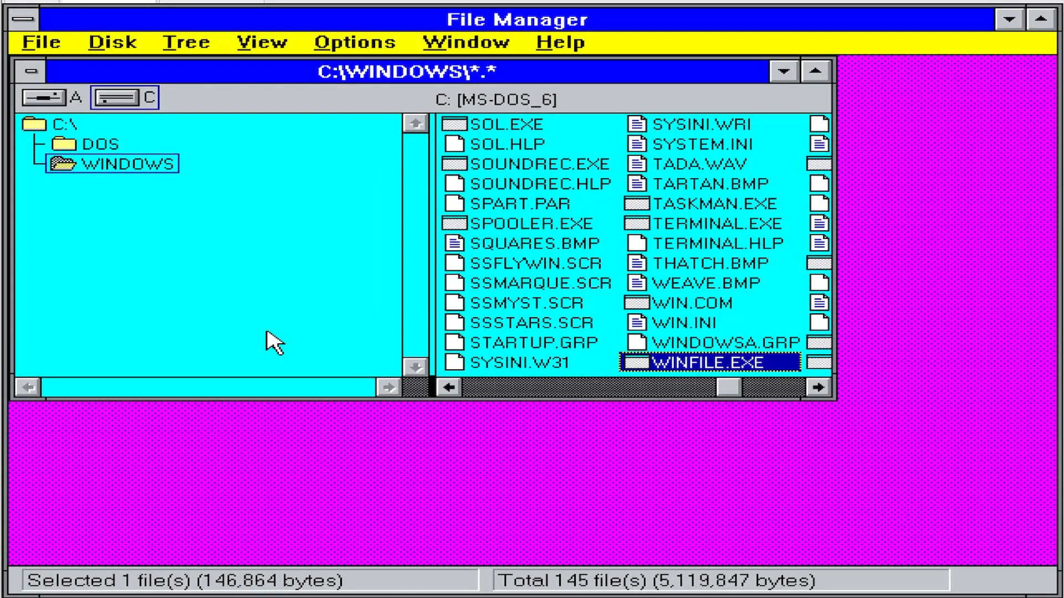
- Launch Minesweeper from WINMINE.EXE and quit it from the Game menu
{"action": "key", "text": "End"}
{"action": "key", "text": "Up"}
{"action": "key", "text": "Up"}
{"action": "key", "text": "Up"}
{"action": "key", "text": "Up"}
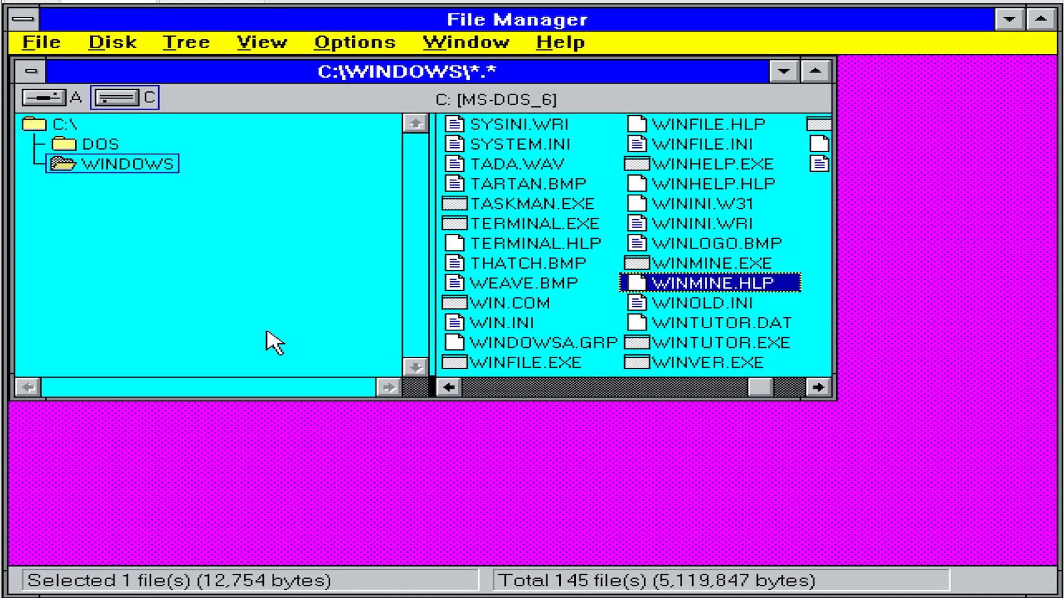
{"action": "key", "text": "Up"}
{"action": "key", "text": "Return"}
{"action": "key", "text": "alt"}
{"action": "key", "text": "Down"}
{"action": "key", "text": "Down"}
{"action": "key", "text": "Down"}
{"action": "key", "text": "Down"}
{"action": "key", "text": "Down"}
{"action": "key", "text": "Down"}
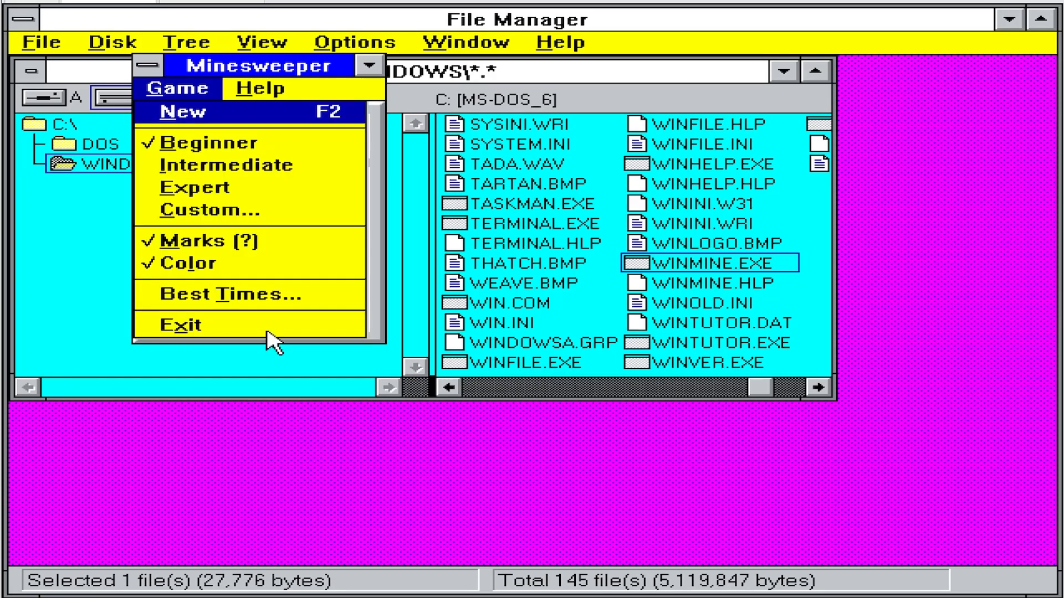
{"action": "key", "text": "Down"}
{"action": "key", "text": "Down"}
{"action": "key", "text": "Down"}
{"action": "key", "text": "Return"}
- Run WINVER.EXE to show the Windows version box, then close it
{"action": "key", "text": "Down"}
{"action": "key", "text": "Down"}
{"action": "key", "text": "Down"}
{"action": "key", "text": "Down"}
{"action": "key", "text": "Down"}
{"action": "key", "text": "Return"}
{"action": "key", "text": "Return"}
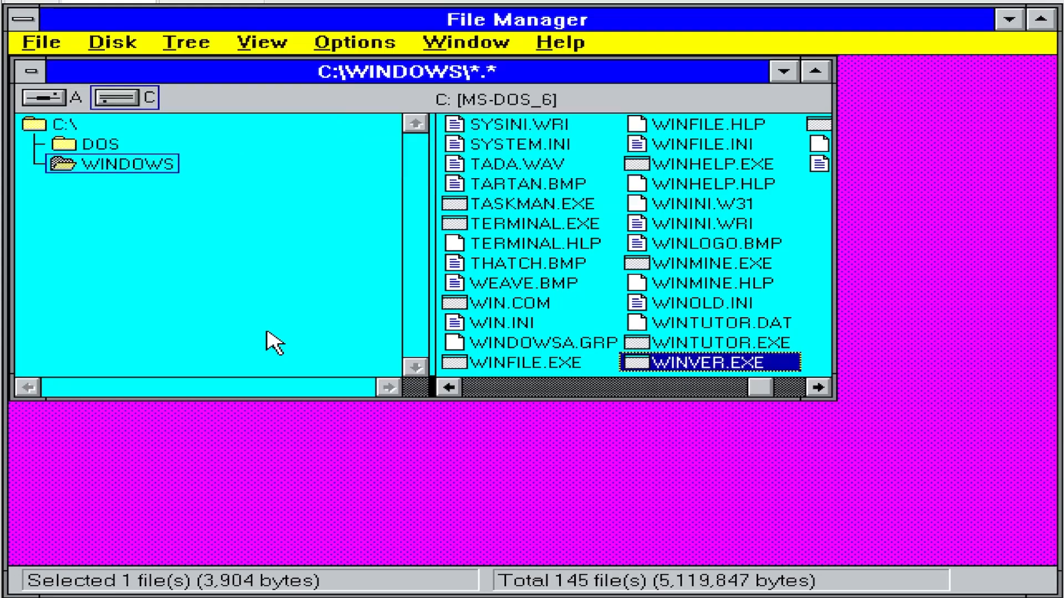
{"action": "key", "text": "Down"}
{"action": "key", "text": "Down"}
{"action": "key", "text": "Down"}
{"action": "key", "text": "Up"}
{"action": "key", "text": "Up"}
- Launch Write and quit it, then close File Manager
{"action": "key", "text": "Return"}
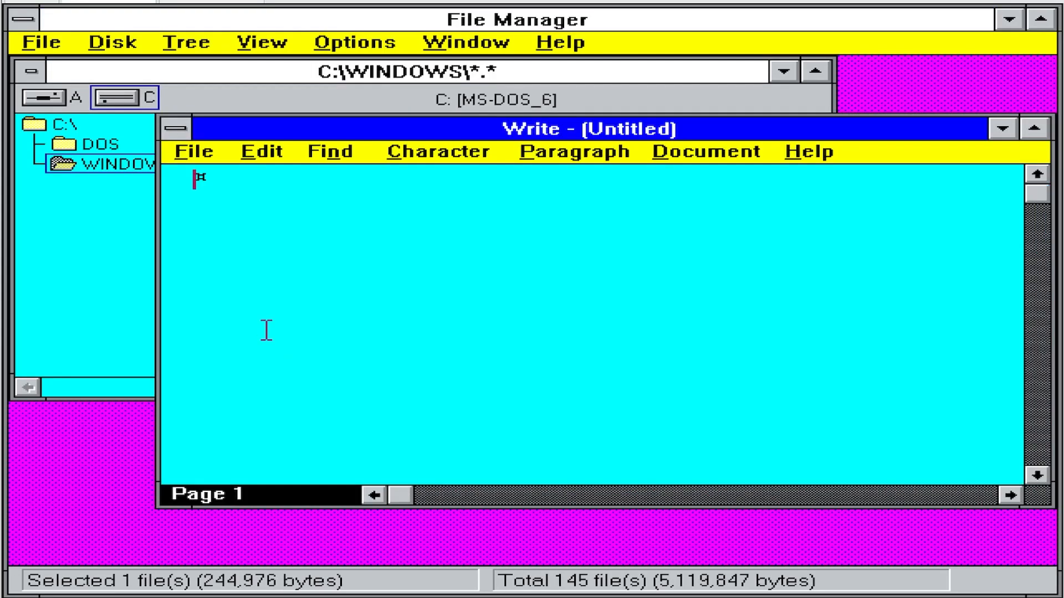
{"action": "key", "text": "alt+f"}
{"action": "key", "text": "Down"}
{"action": "key", "text": "Down"}
{"action": "key", "text": "Down"}
{"action": "key", "text": "Down"}
{"action": "key", "text": "Down"}
{"action": "key", "text": "Down"}
{"action": "key", "text": "Down"}
{"action": "key", "text": "Return"}
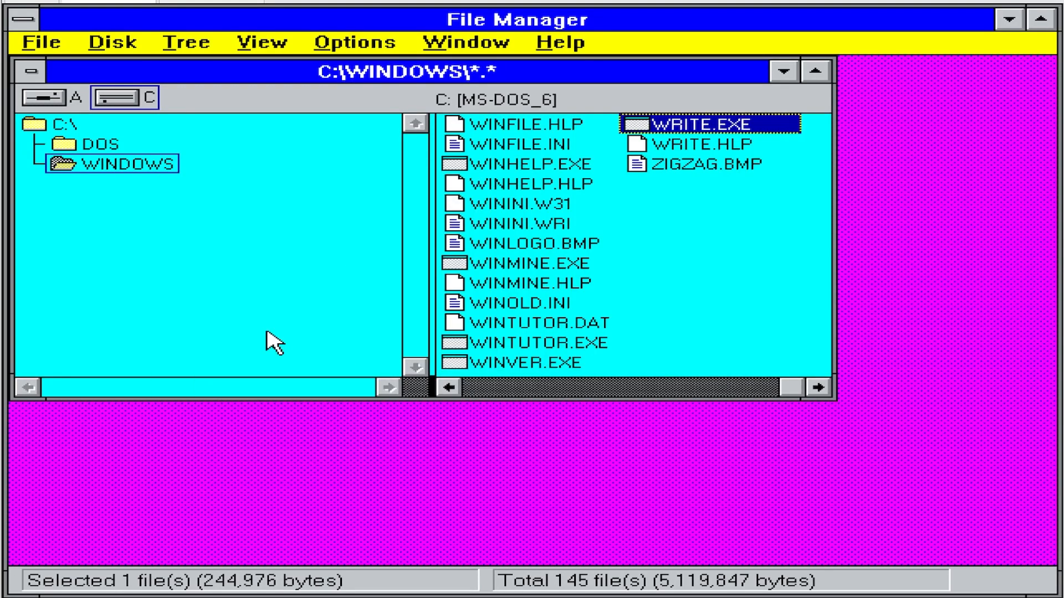
{"action": "key", "text": "alt+F4"}
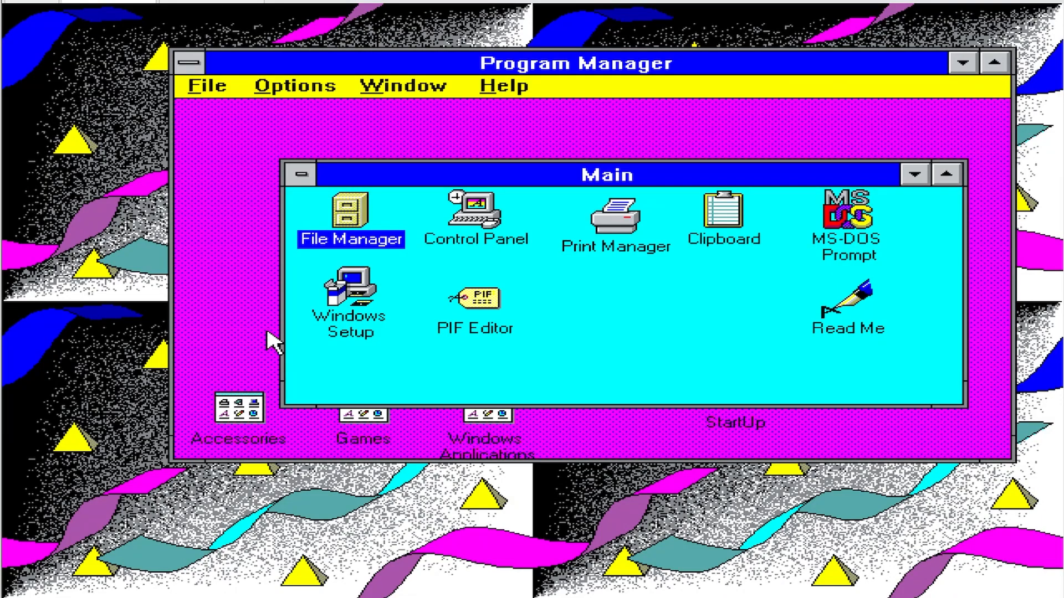
- Try MS-DOS Prompt, dismiss its execution error, and shift the Main group window left
{"action": "double_click", "coordinate": [856, 265]}
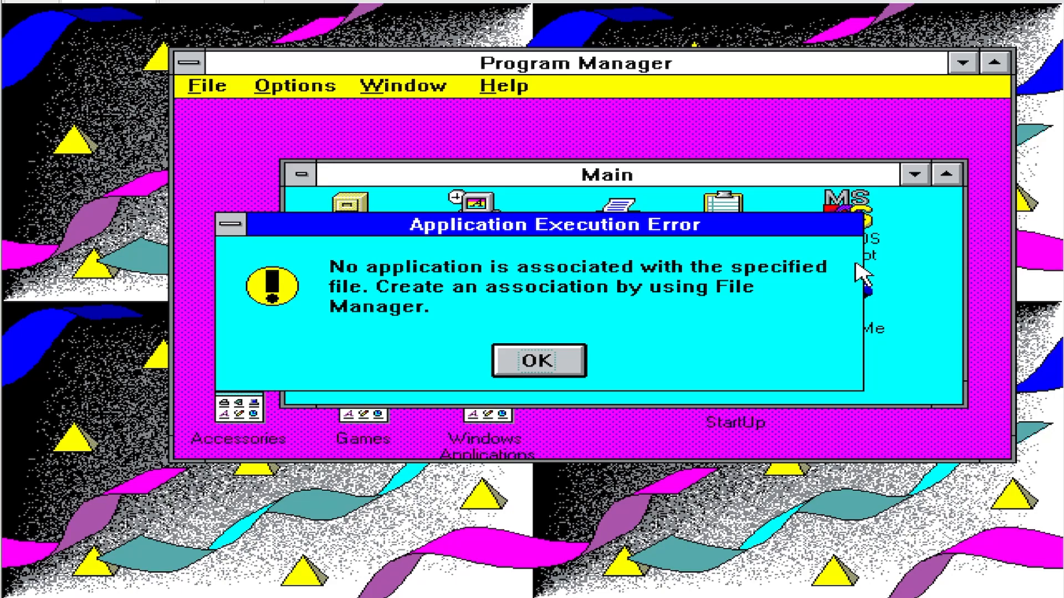
{"action": "left_click", "coordinate": [556, 368]}
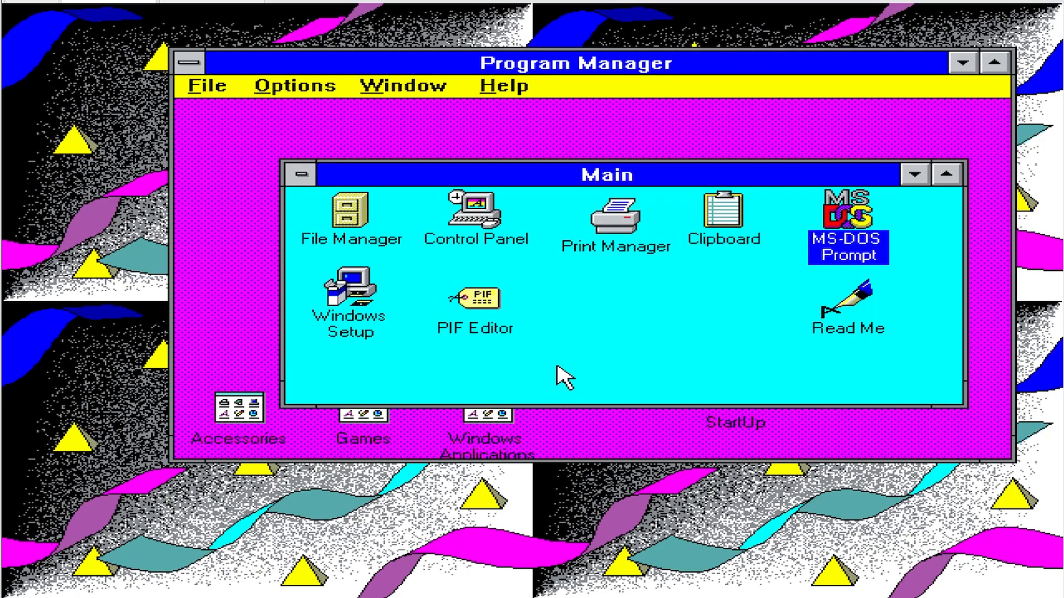
{"action": "left_click_drag", "start_coordinate": [461, 185], "coordinate": [419, 181]}
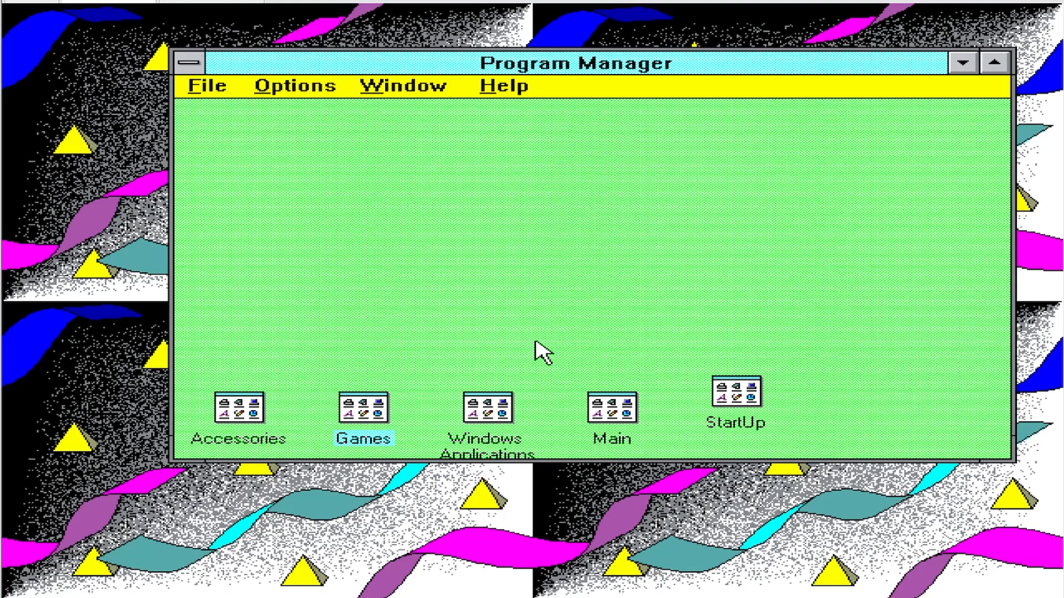
- Reopen the Main group and File Manager, then open and cancel the directory window's control menu
{"action": "double_click", "coordinate": [601, 396]}
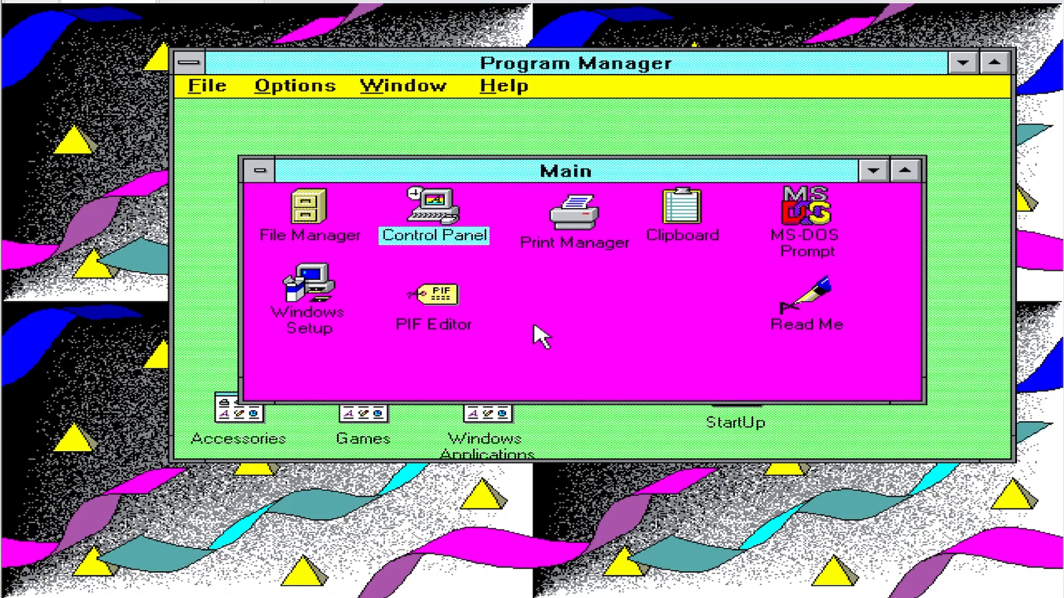
{"action": "double_click", "coordinate": [313, 214]}
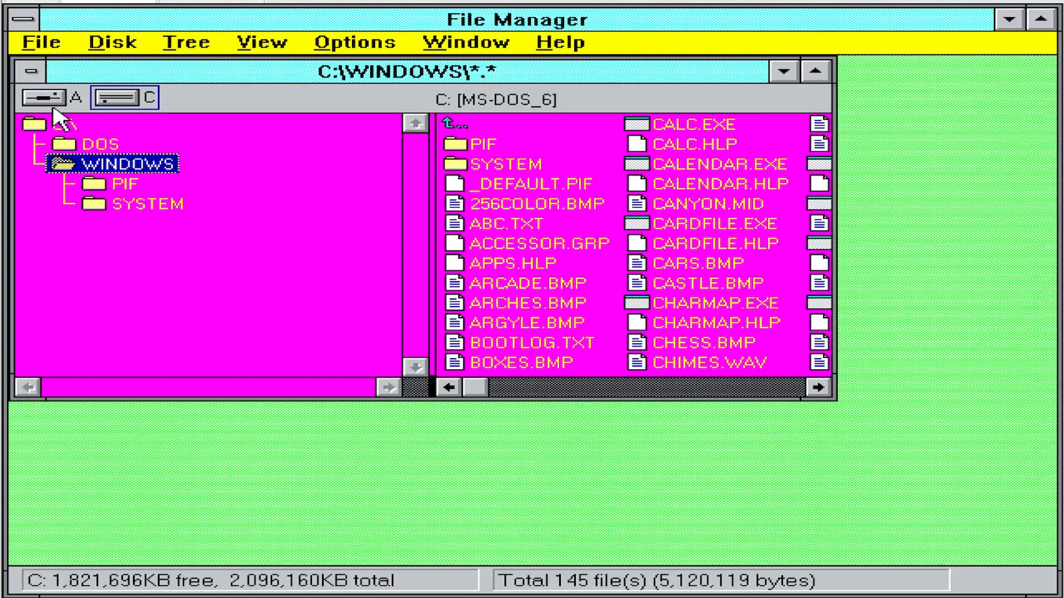
{"action": "left_click", "coordinate": [40, 74]}
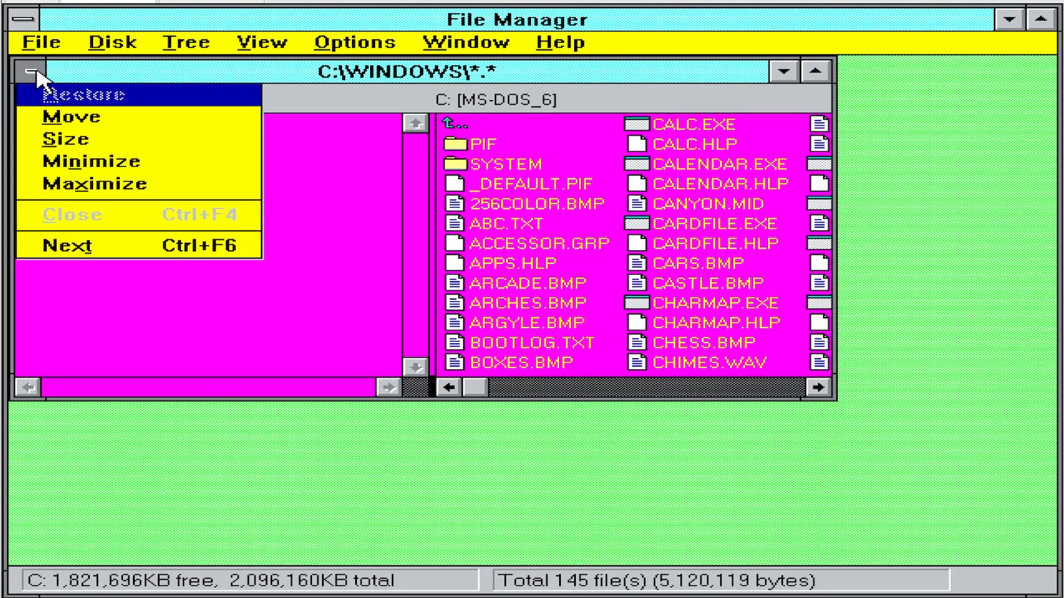
{"action": "key", "text": "Escape"}
{"action": "key", "text": "alt"}
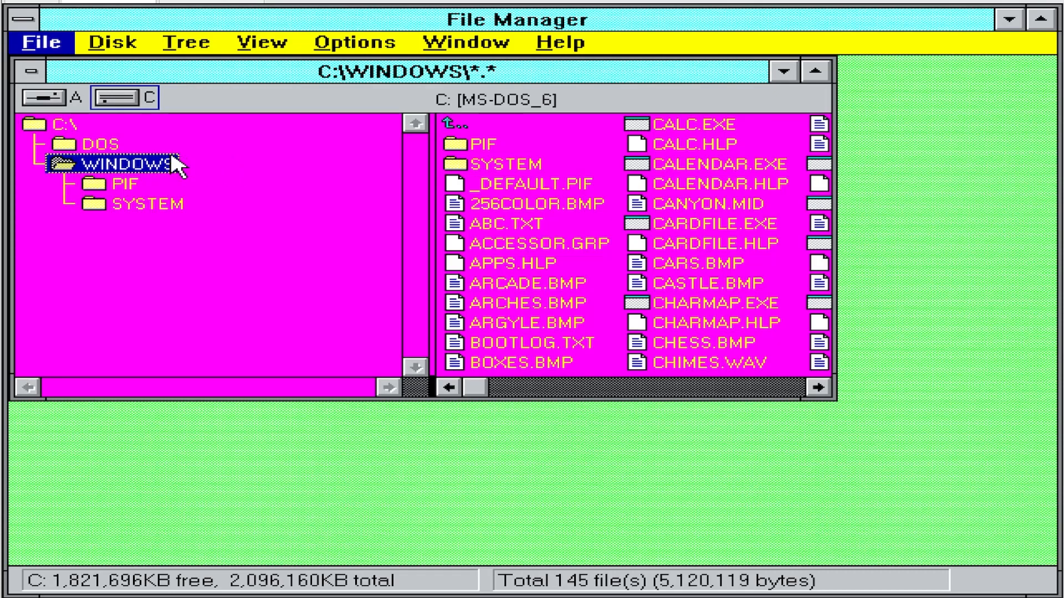
{"action": "key", "text": "Escape"}
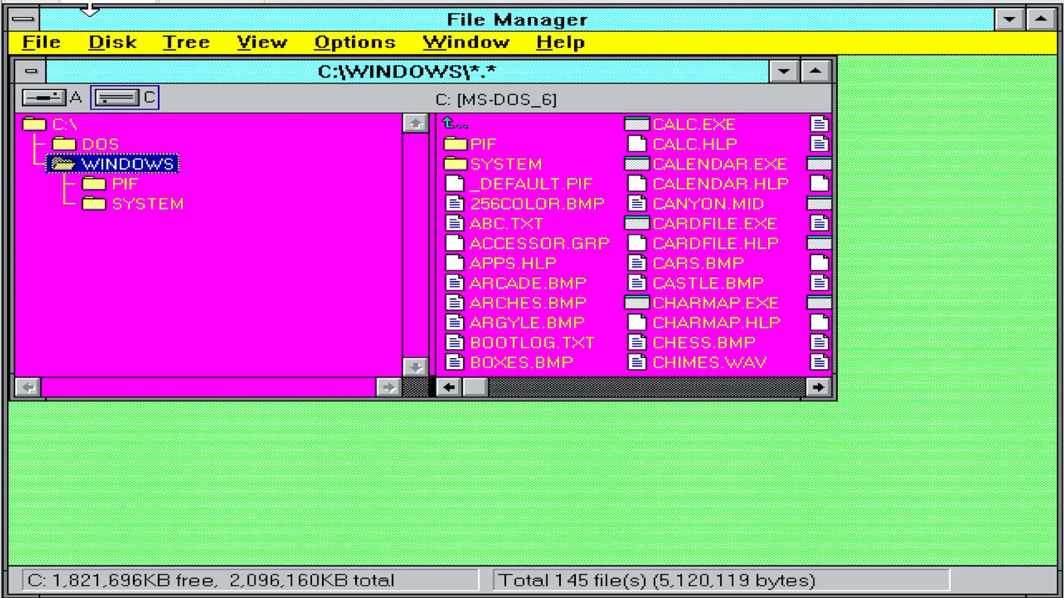
- Run INSTALL.EXE from floppy drive A to install the CD-ROM driver into C:\CDROM
{"action": "left_click", "coordinate": [38, 80]}
{"action": "left_click", "coordinate": [101, 65]}
{"action": "left_click", "coordinate": [49, 97]}
{"action": "double_click", "coordinate": [515, 206]}
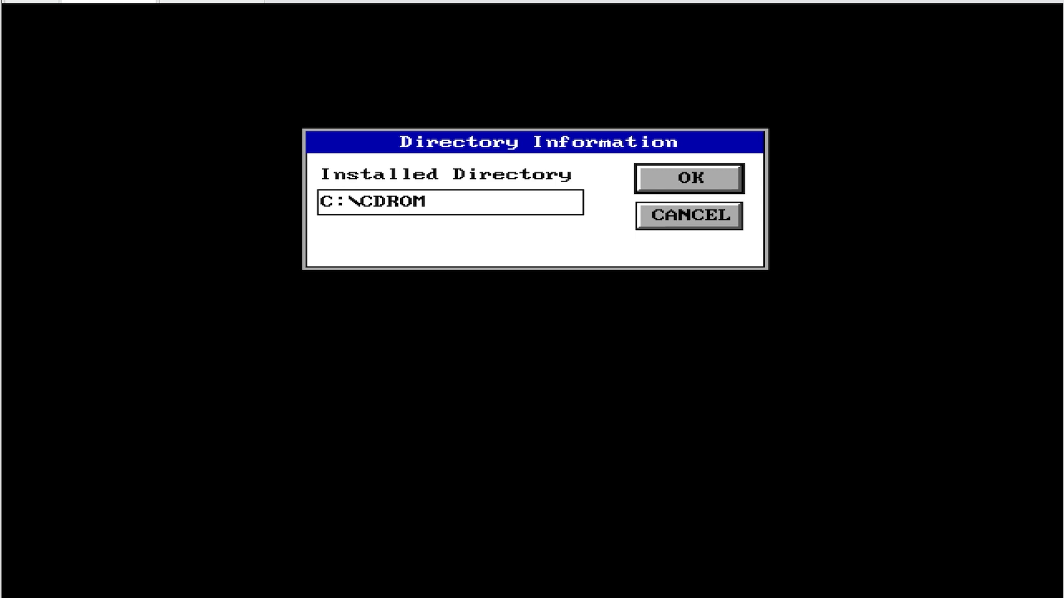
{"action": "key", "text": "Return"}
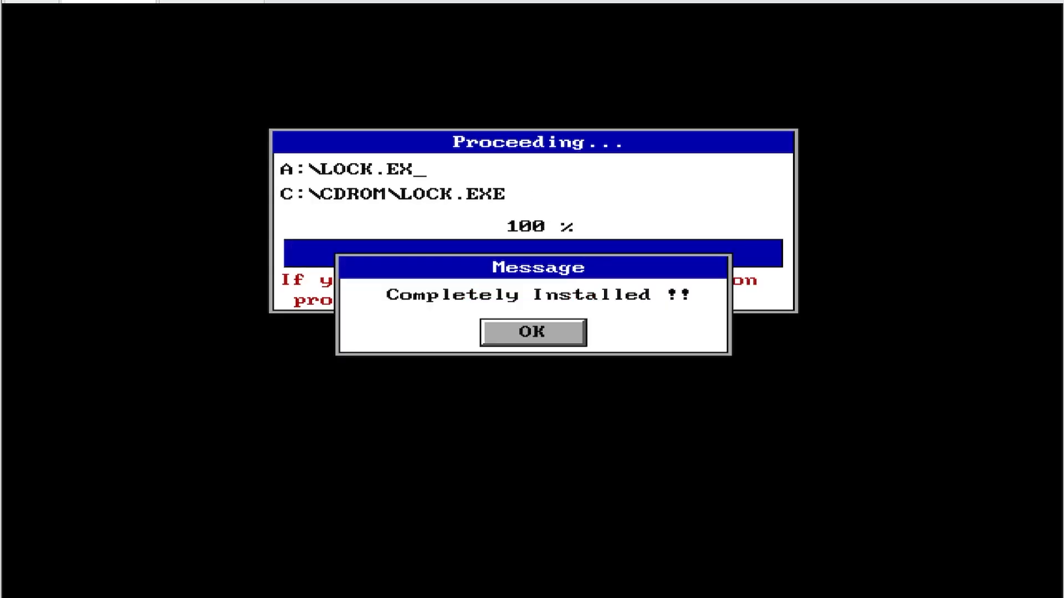
{"action": "key", "text": "Return"}
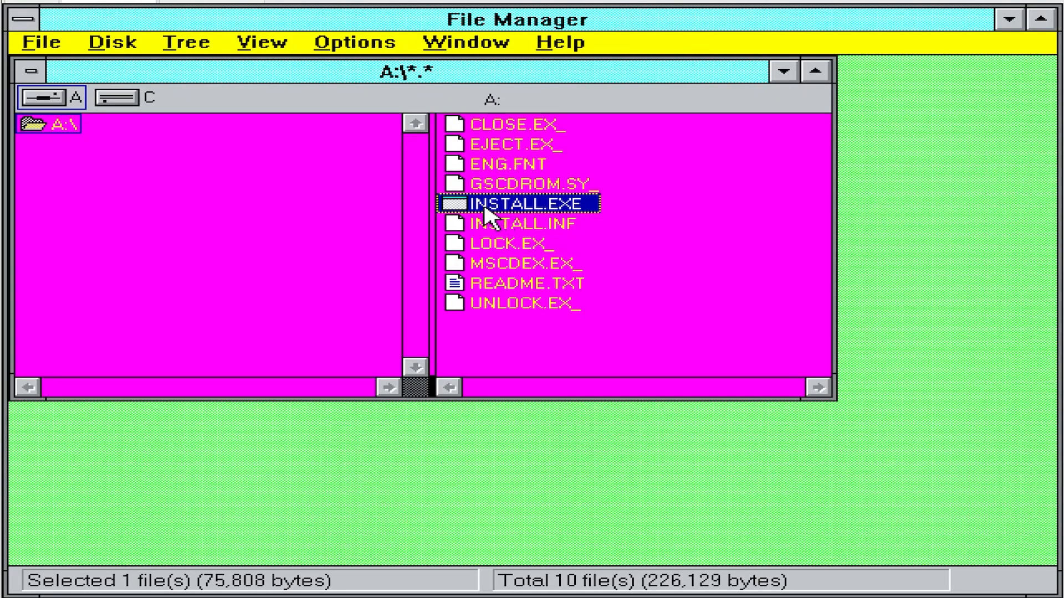
- Reopen File Manager and launch SETUP.EXE from CD-ROM drive D
{"action": "left_click", "coordinate": [33, 49]}
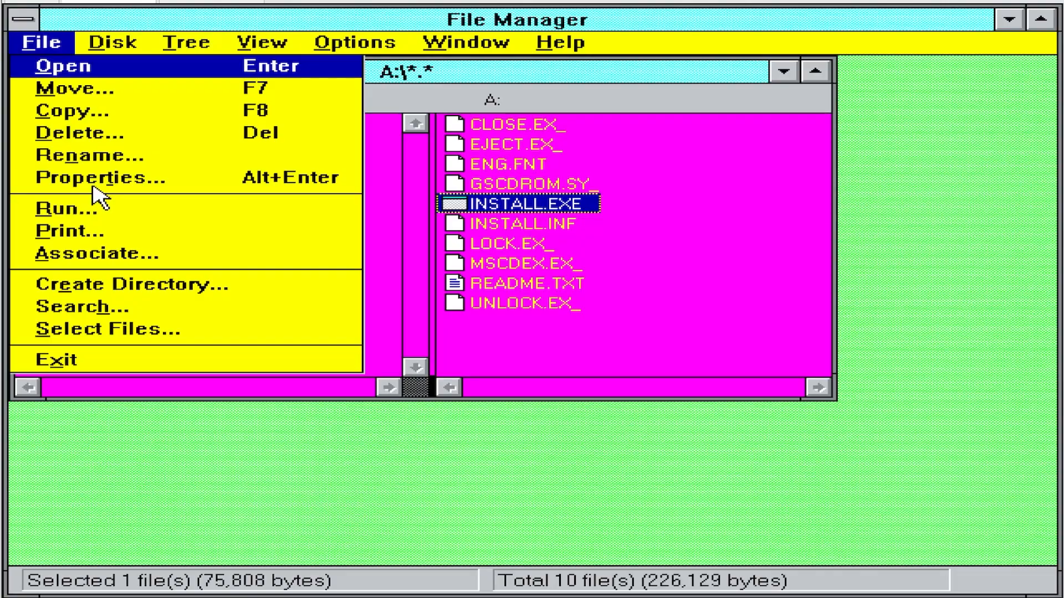
{"action": "left_click", "coordinate": [141, 210]}
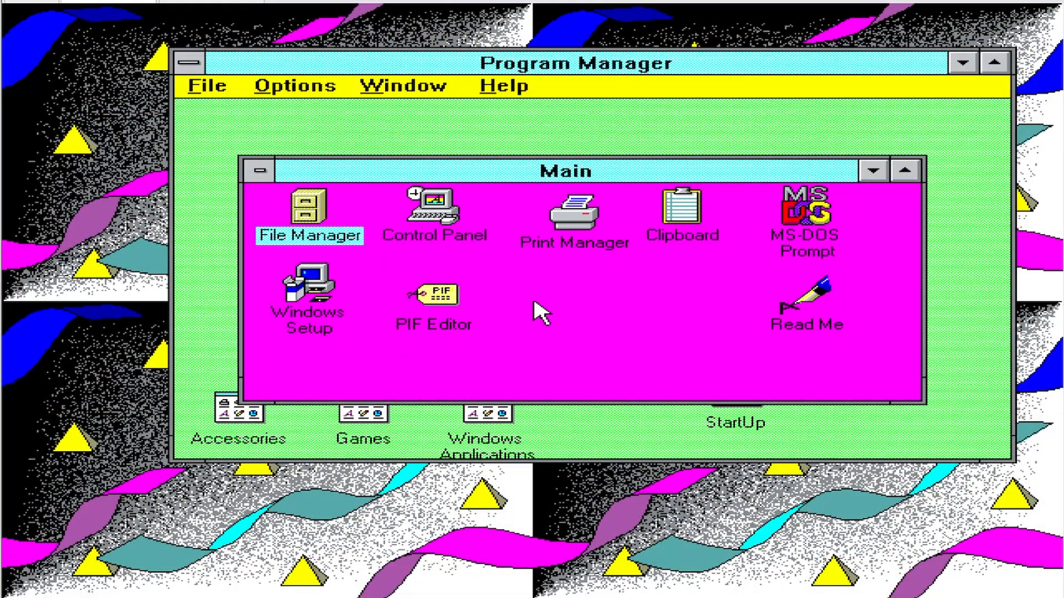
{"action": "double_click", "coordinate": [311, 221]}
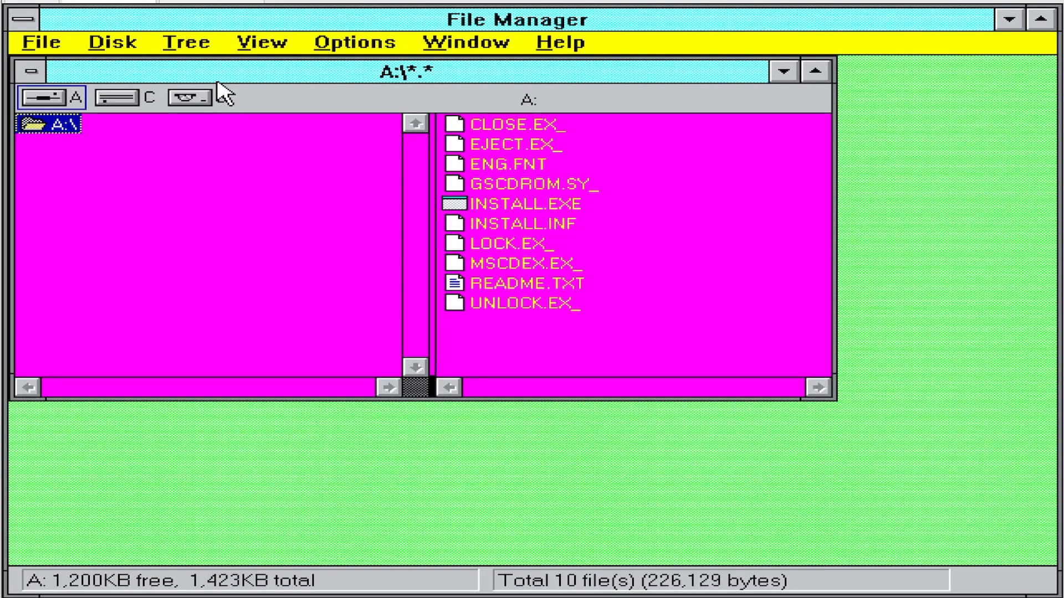
{"action": "left_click", "coordinate": [224, 98]}
{"action": "left_click", "coordinate": [518, 363]}
{"action": "double_click", "coordinate": [518, 362]}
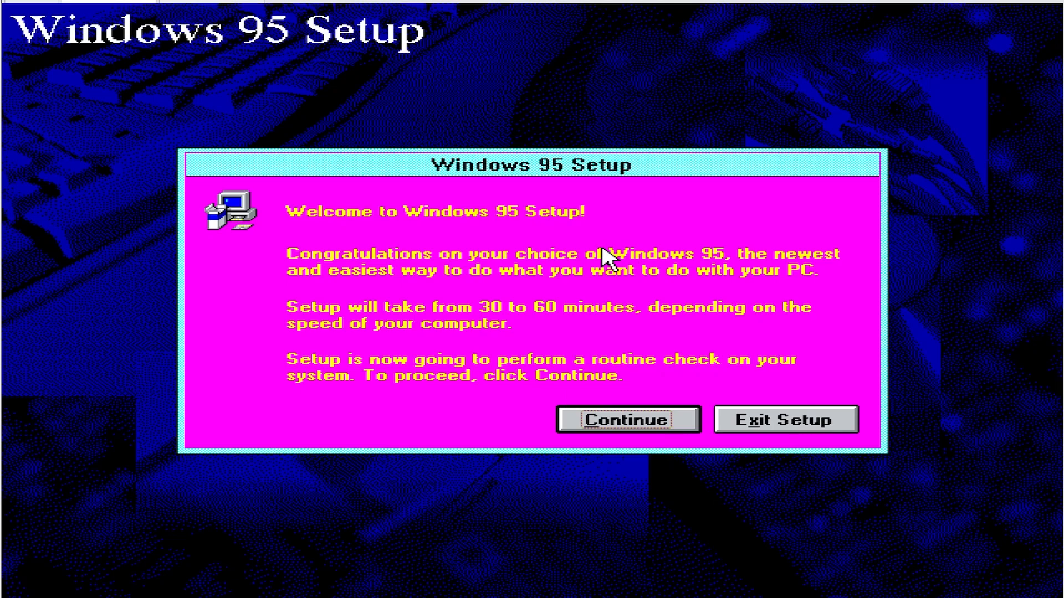
- Accept the licence and default folder, and save the existing system files
{"action": "left_click", "coordinate": [603, 431]}
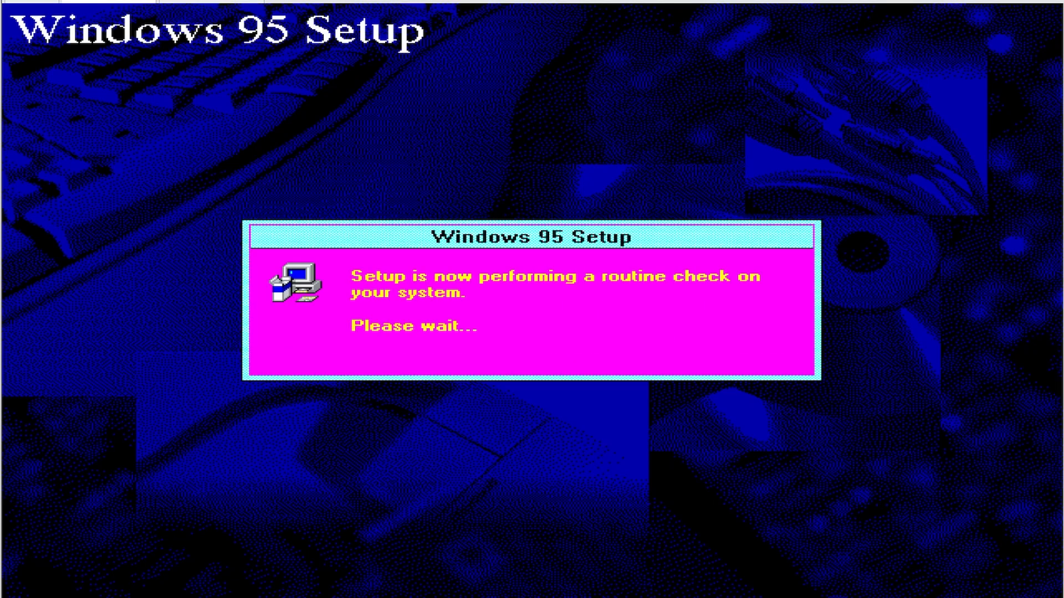
{"action": "left_click", "coordinate": [722, 466]}
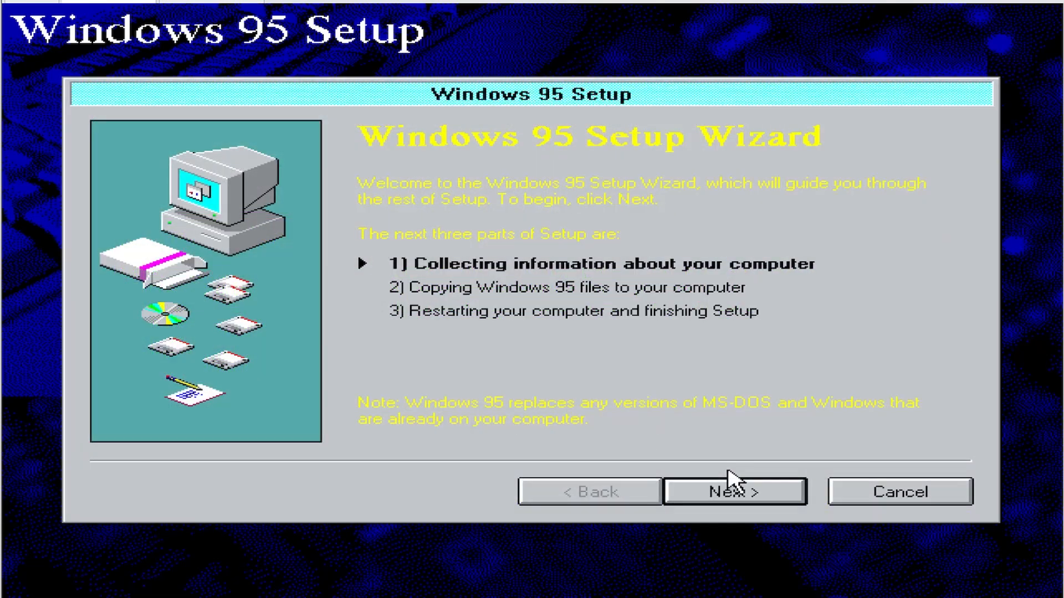
{"action": "left_click", "coordinate": [742, 490]}
{"action": "left_click", "coordinate": [753, 492]}
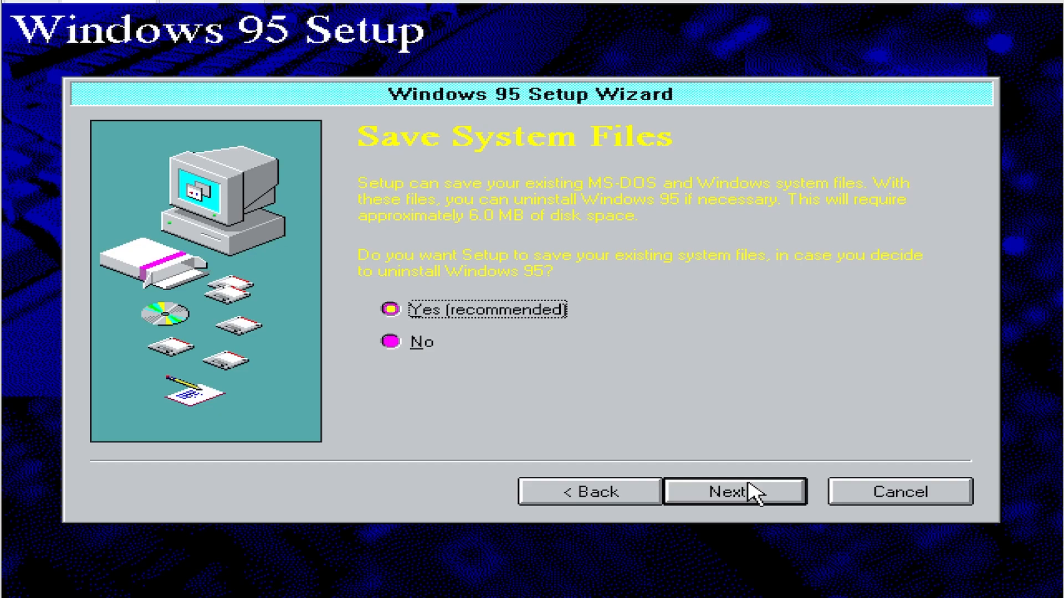
{"action": "left_click", "coordinate": [753, 492]}
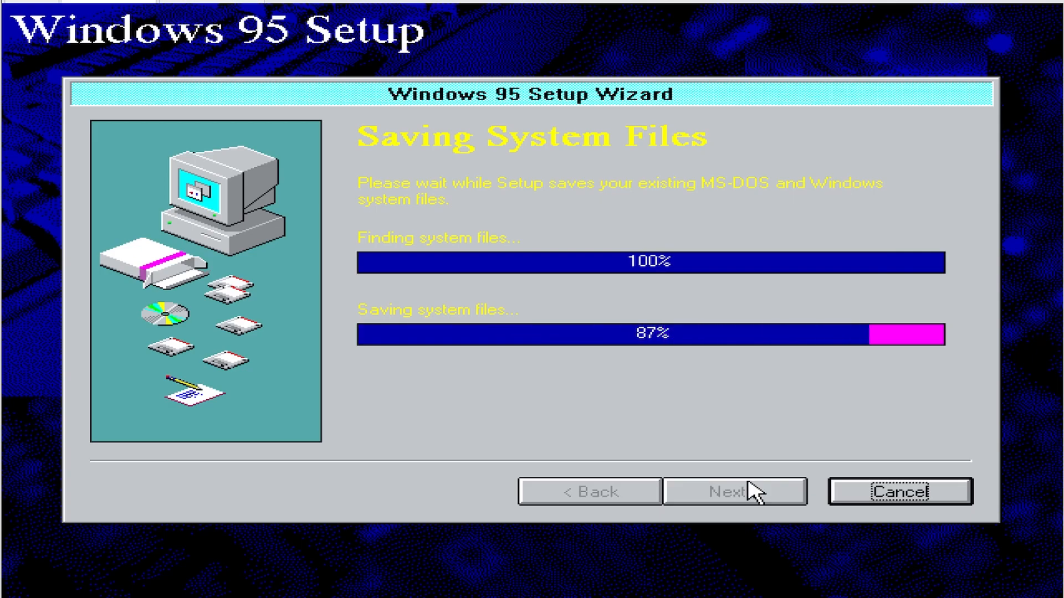
- Choose the Custom setup type and continue past User Information and Product Identification
{"action": "left_click", "coordinate": [502, 387]}
{"action": "left_click", "coordinate": [738, 487]}
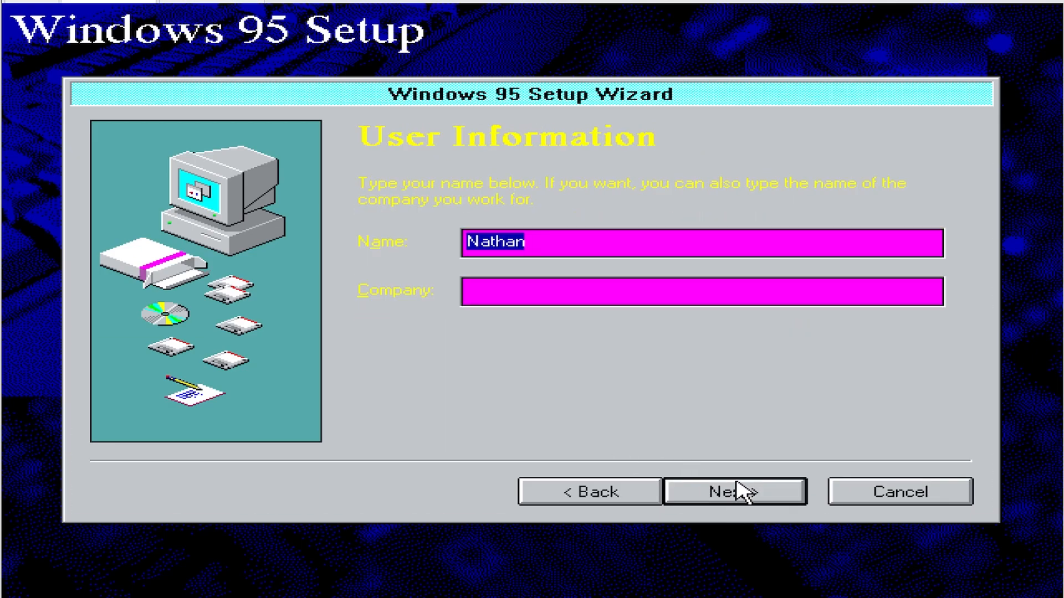
{"action": "left_click", "coordinate": [743, 492]}
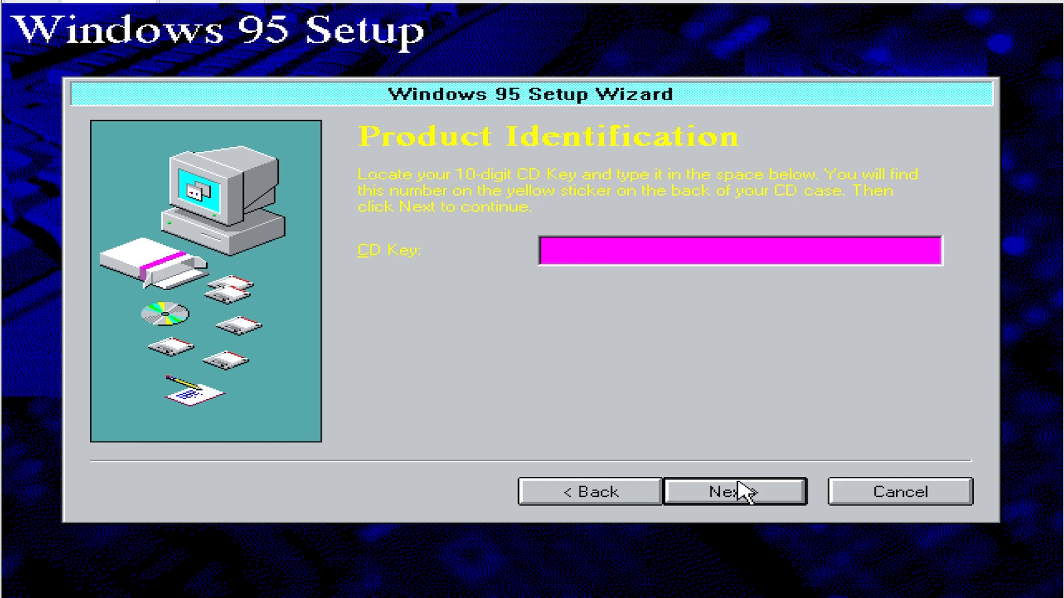
{"action": "left_click", "coordinate": [742, 492]}
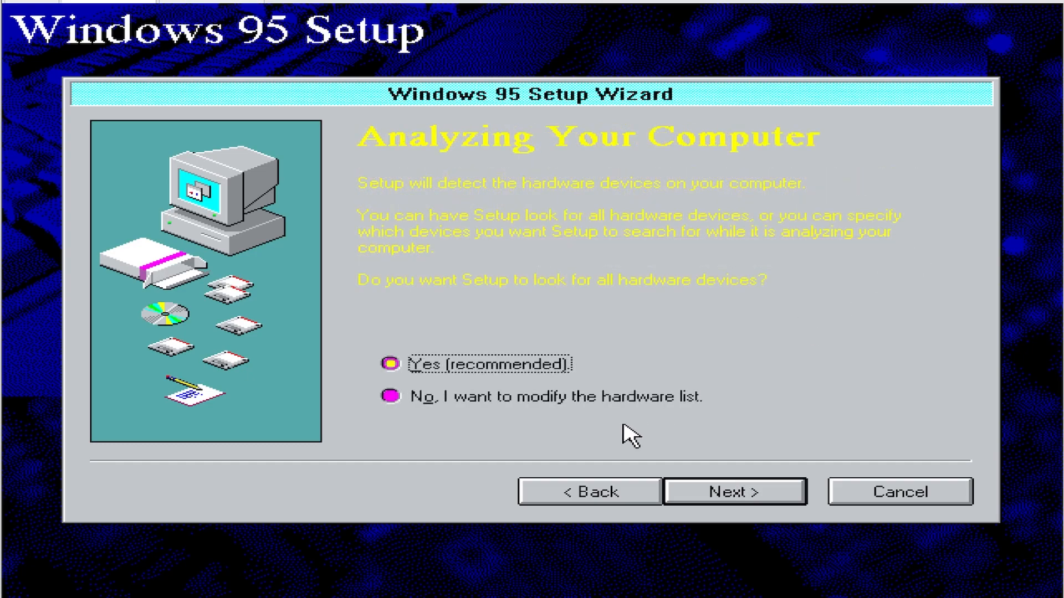
- Choose to modify the hardware list, review Display and Keyboard entries unchanged, and start detection
{"action": "left_click", "coordinate": [469, 397]}
{"action": "left_click", "coordinate": [693, 482]}
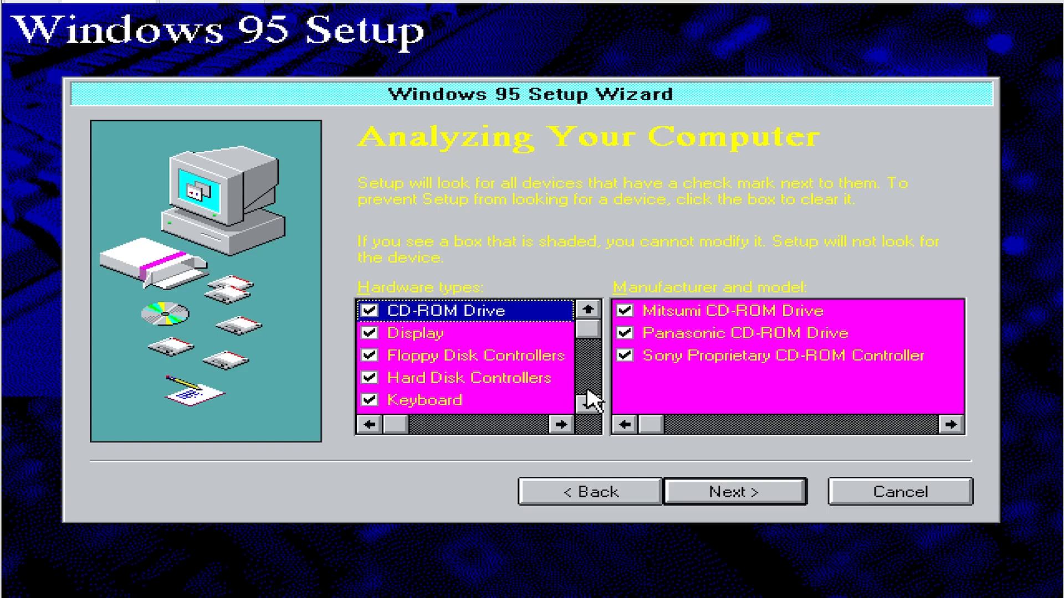
{"action": "left_click", "coordinate": [405, 336]}
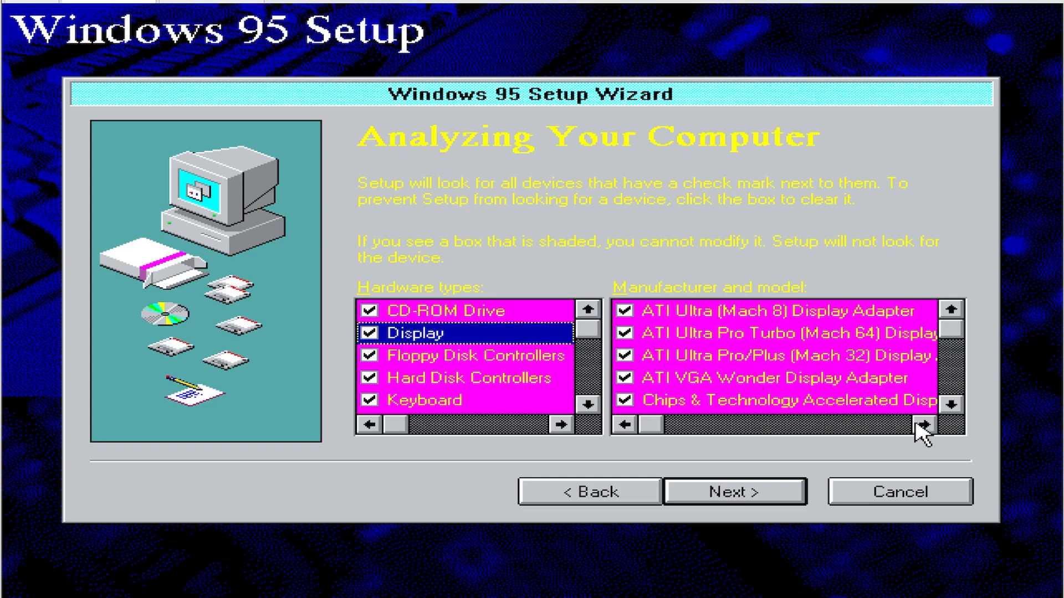
{"action": "left_click", "coordinate": [934, 401]}
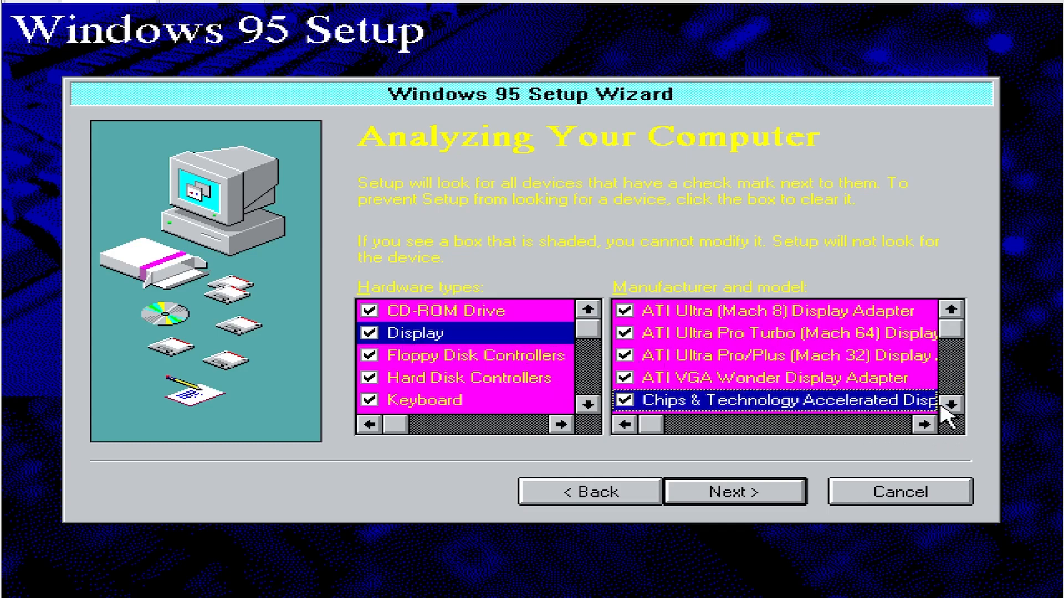
{"action": "scroll", "coordinate": [947, 407], "scroll_direction": "down", "scroll_amount": 13}
{"action": "scroll", "coordinate": [949, 410], "scroll_direction": "down", "scroll_amount": 4}
{"action": "left_click", "coordinate": [474, 400]}
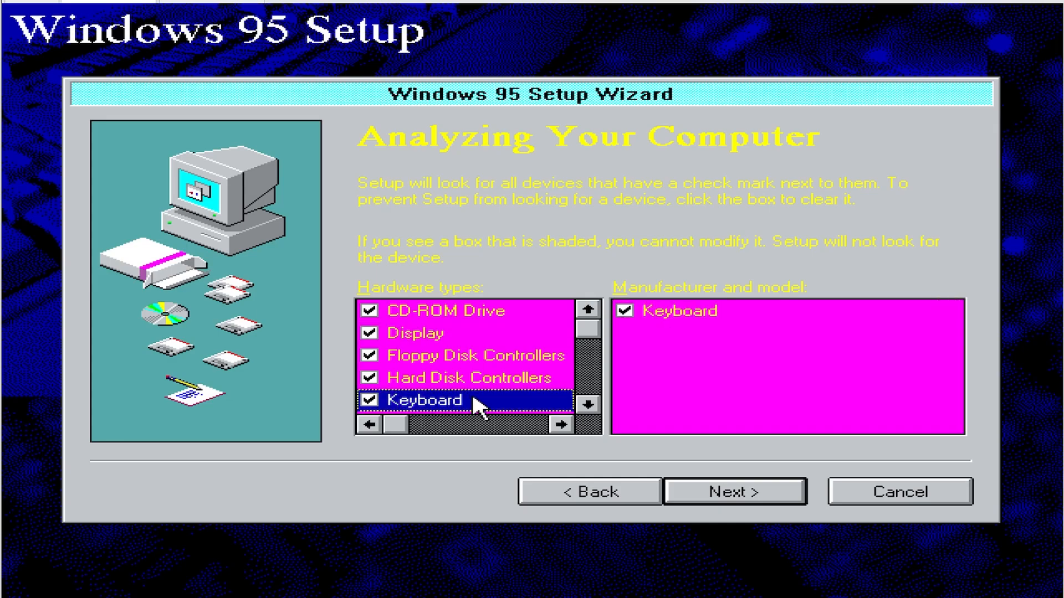
{"action": "scroll", "coordinate": [586, 404], "scroll_direction": "down", "scroll_amount": 6}
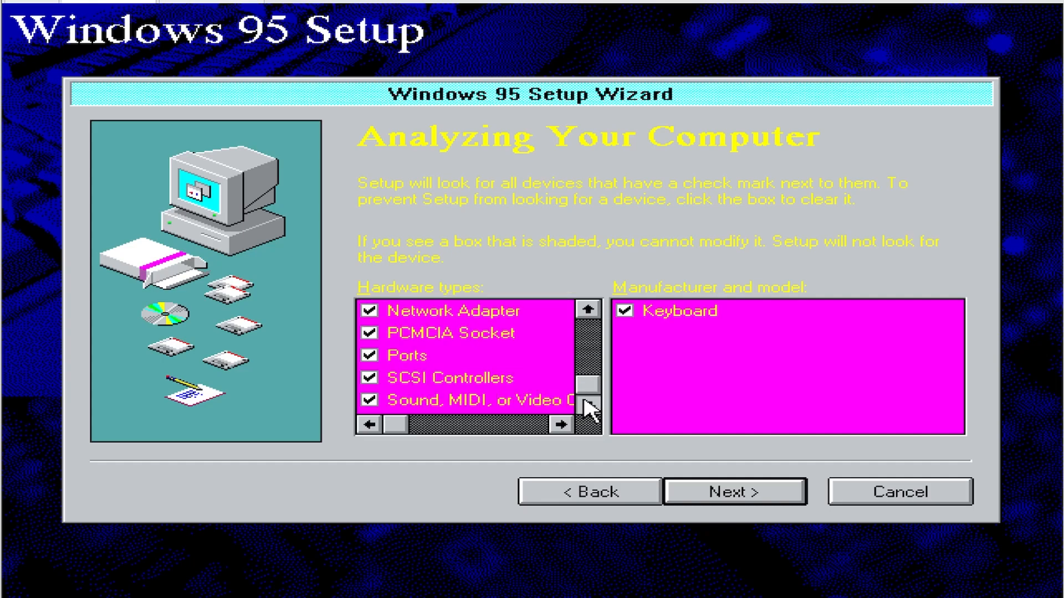
{"action": "left_click", "coordinate": [773, 489]}
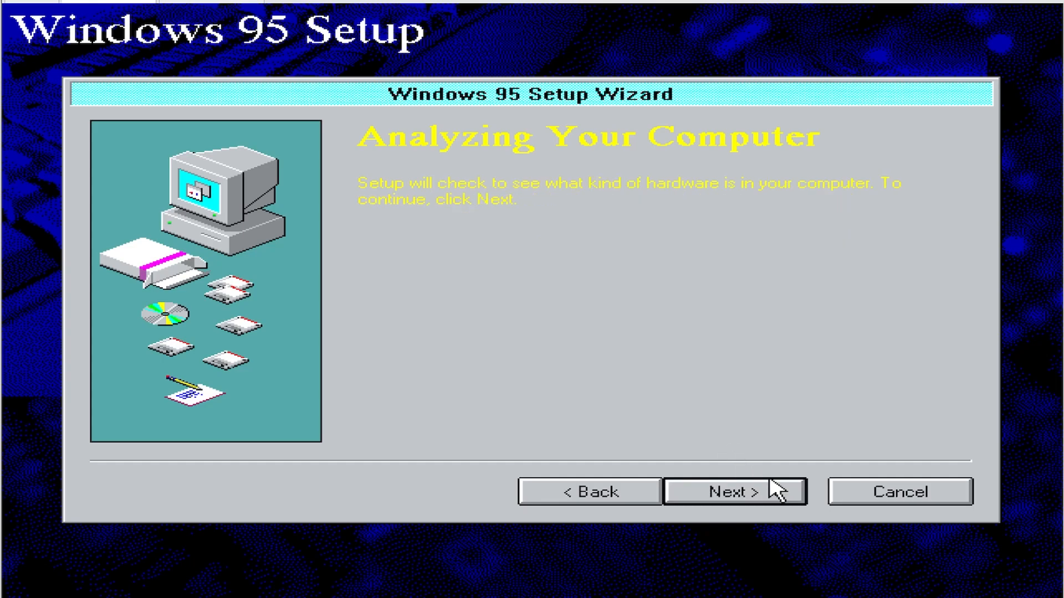
{"action": "left_click", "coordinate": [774, 489]}
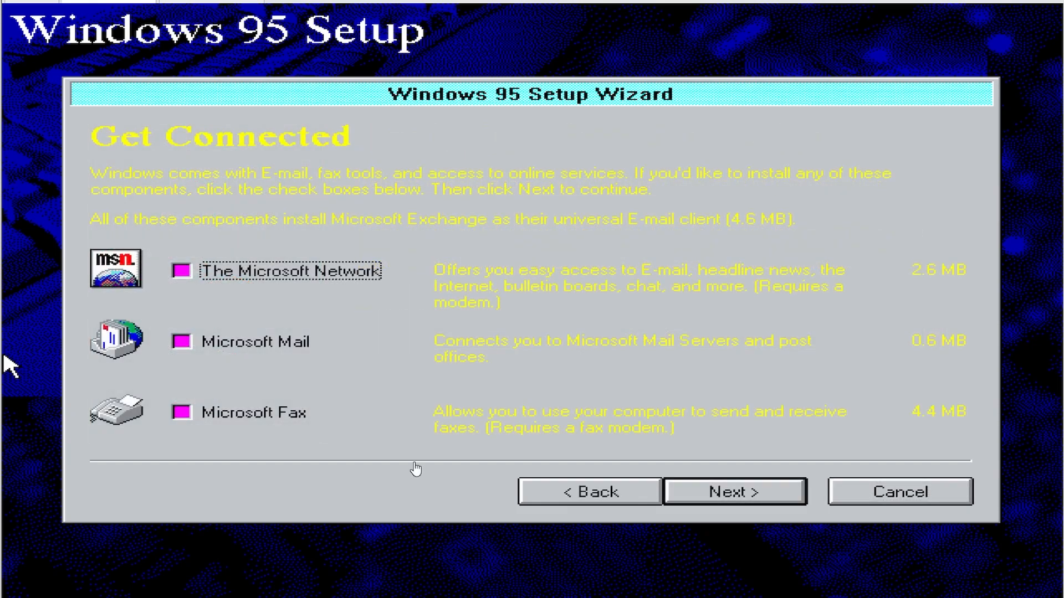
- Tick The Microsoft Network, Microsoft Mail and Microsoft Fax, then continue to Select Components
{"action": "left_click", "coordinate": [219, 273]}
{"action": "left_click", "coordinate": [238, 354]}
{"action": "left_click", "coordinate": [264, 412]}
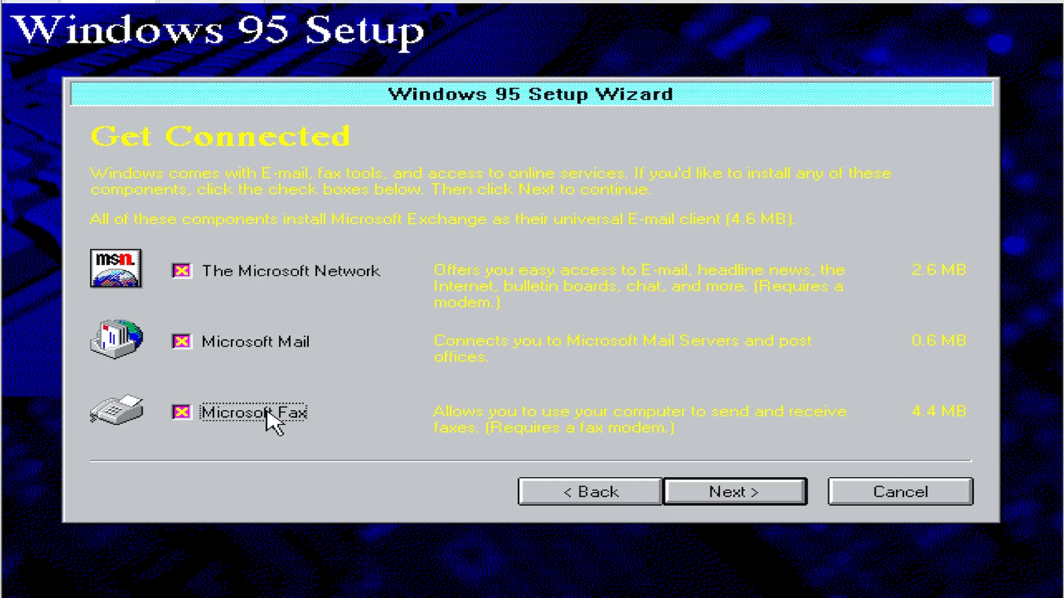
{"action": "left_click", "coordinate": [734, 491]}
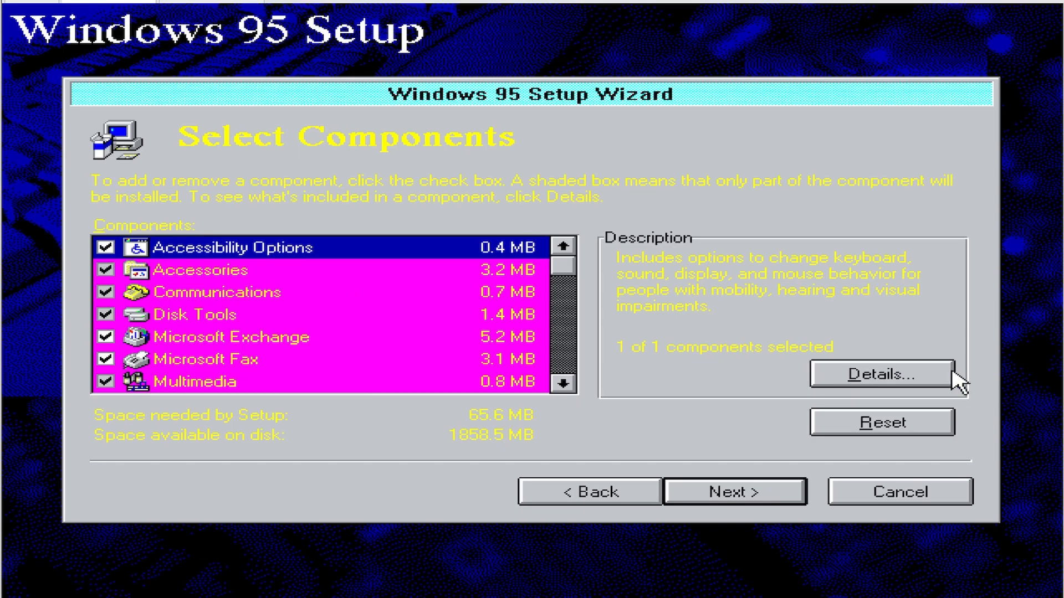
- In Accessories details, tick Briefcase, Character Map, Desktop Wallpaper, Mouse Pointers, Games, Net Watcher and Online User's Guide
{"action": "left_click", "coordinate": [915, 375]}
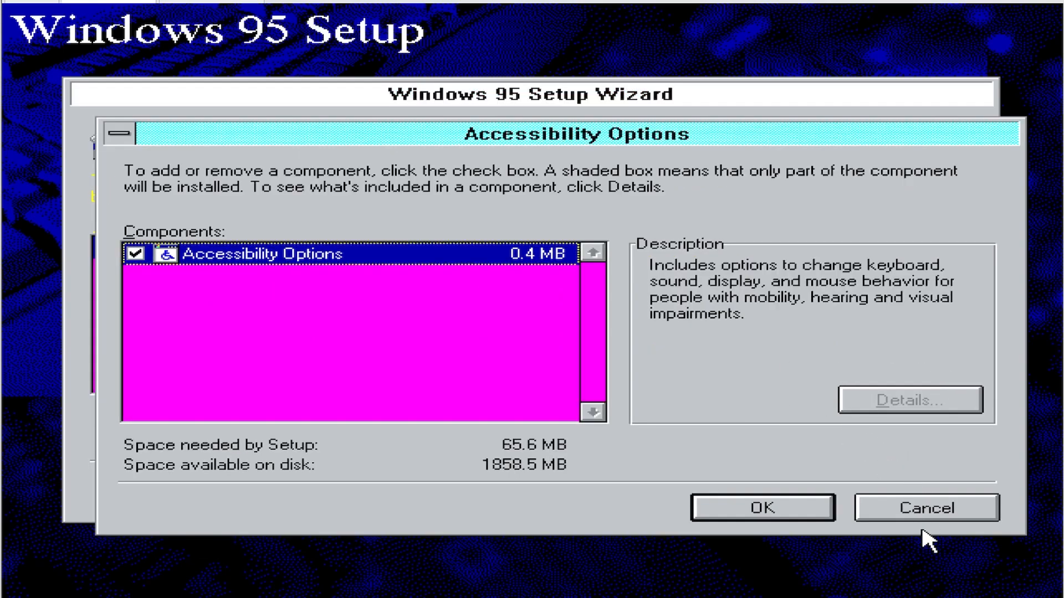
{"action": "left_click", "coordinate": [920, 512]}
{"action": "left_click", "coordinate": [234, 271]}
{"action": "left_click", "coordinate": [848, 376]}
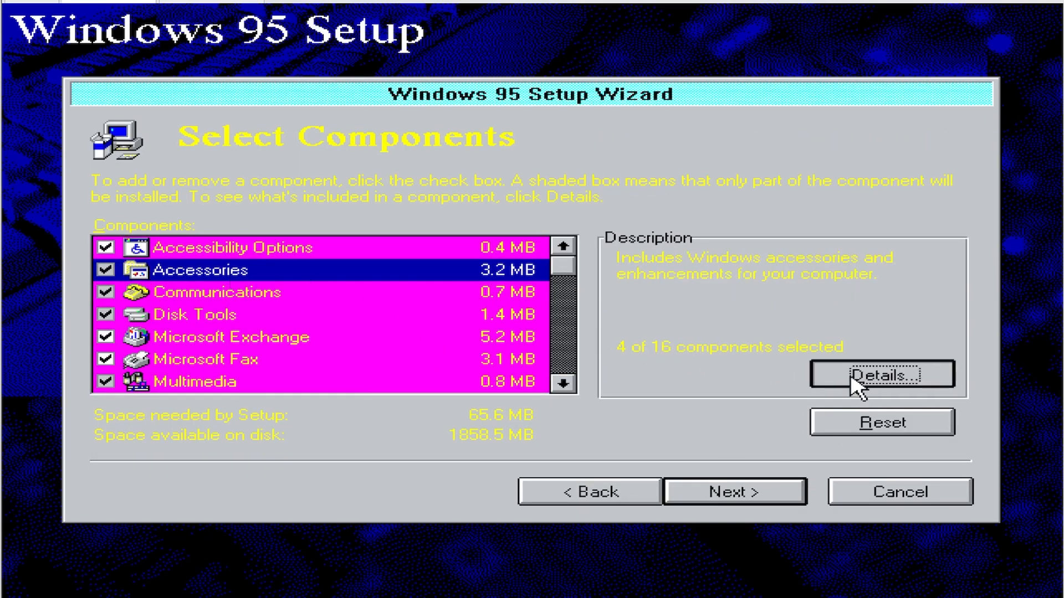
{"action": "left_click", "coordinate": [134, 257]}
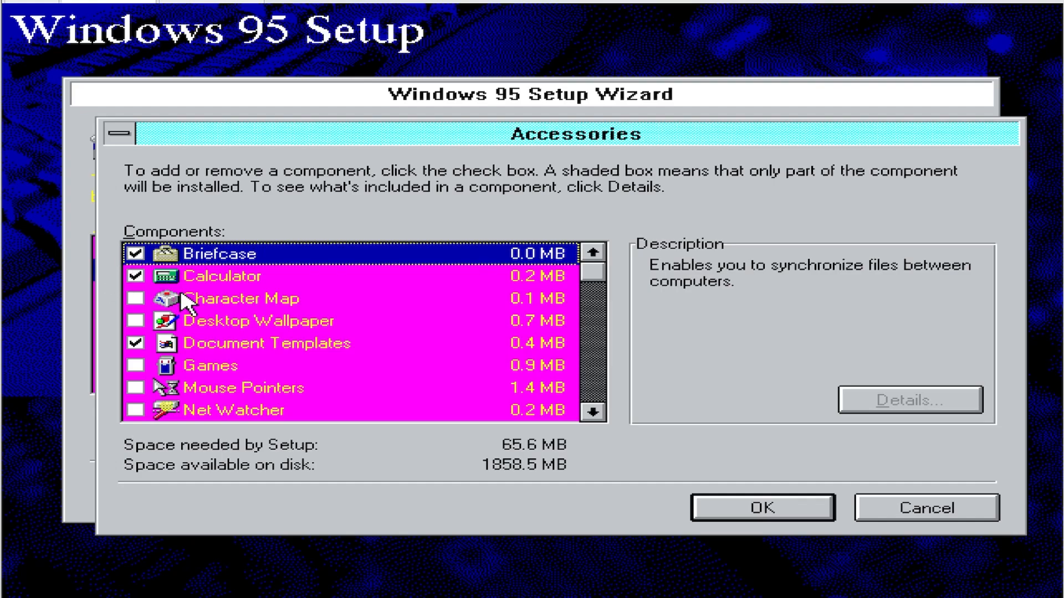
{"action": "left_click", "coordinate": [143, 300]}
{"action": "left_click", "coordinate": [144, 299]}
{"action": "left_click", "coordinate": [146, 299]}
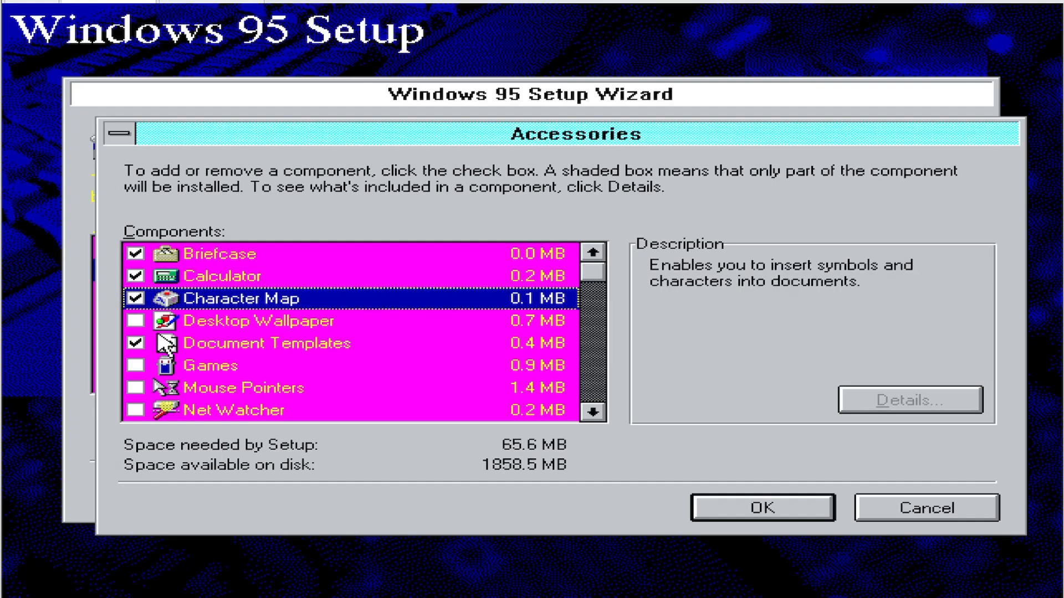
{"action": "left_click", "coordinate": [142, 323]}
{"action": "left_click", "coordinate": [139, 388]}
{"action": "left_click", "coordinate": [136, 365]}
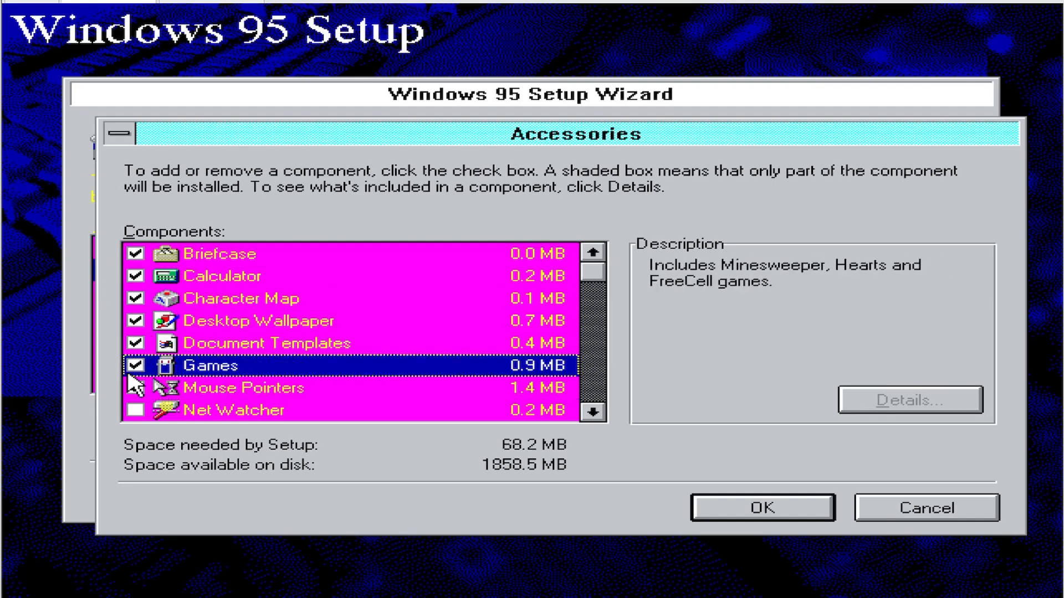
{"action": "left_click", "coordinate": [137, 387]}
{"action": "left_click", "coordinate": [141, 403]}
{"action": "left_click", "coordinate": [133, 391]}
{"action": "key", "text": "Down"}
{"action": "key", "text": "Down"}
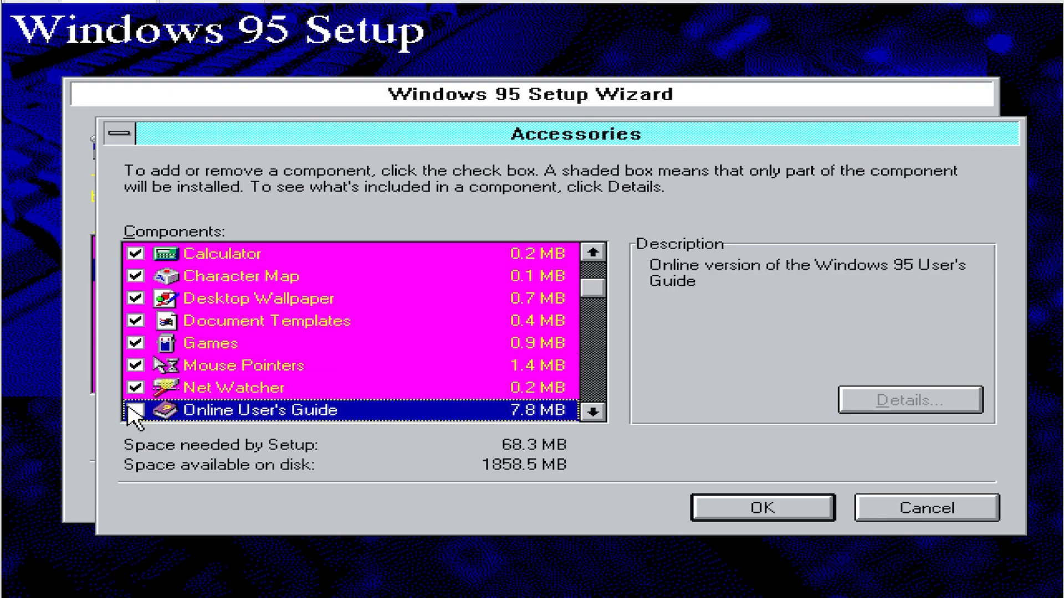
{"action": "left_click", "coordinate": [132, 410]}
{"action": "key", "text": "Down"}
- Include Quick View and add the Additional Screen Savers
{"action": "key", "text": "Down"}
{"action": "left_click", "coordinate": [131, 410]}
{"action": "key", "text": "Down"}
{"action": "key", "text": "alt+d"}
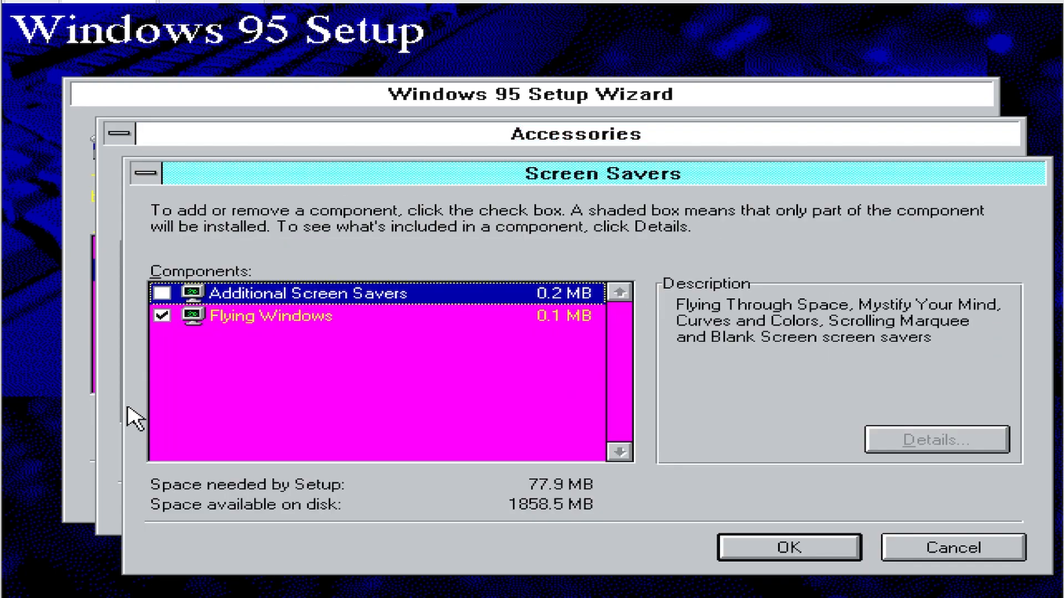
{"action": "left_click", "coordinate": [162, 295]}
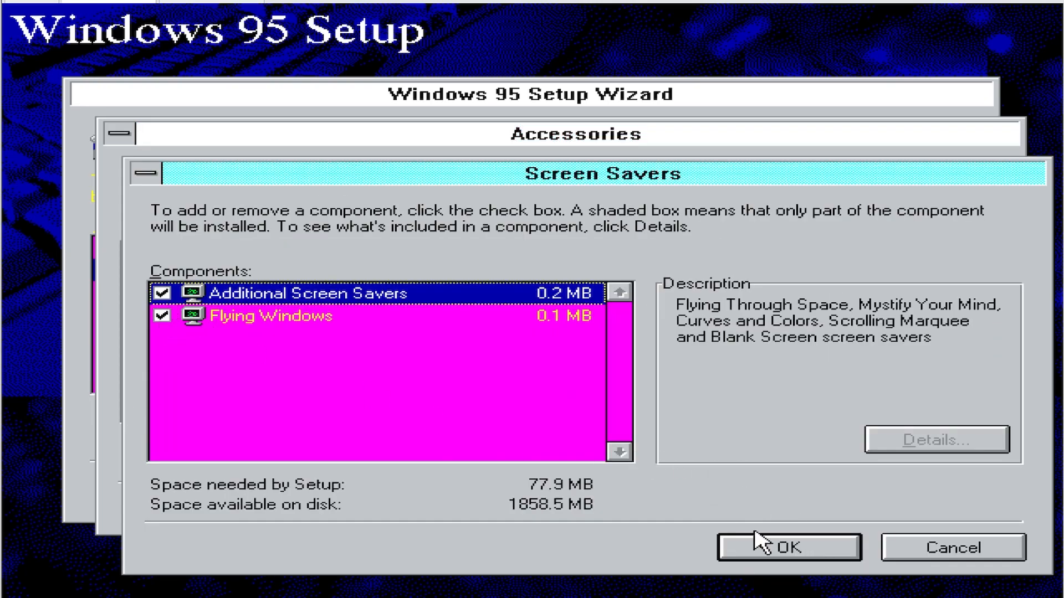
{"action": "left_click", "coordinate": [778, 549]}
- Tick System Resource Meter, System Monitor and Windows 95 Tour, then confirm the accessories
{"action": "key", "text": "Down"}
{"action": "key", "text": "Down"}
{"action": "key", "text": "Down"}
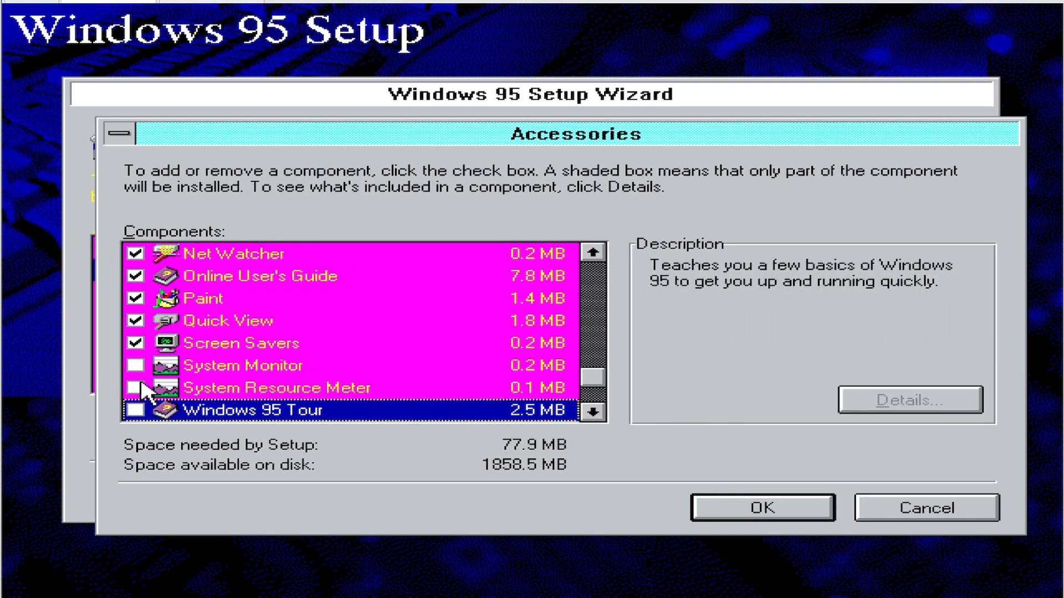
{"action": "left_click", "coordinate": [135, 387]}
{"action": "left_click", "coordinate": [135, 365]}
{"action": "left_click", "coordinate": [135, 410]}
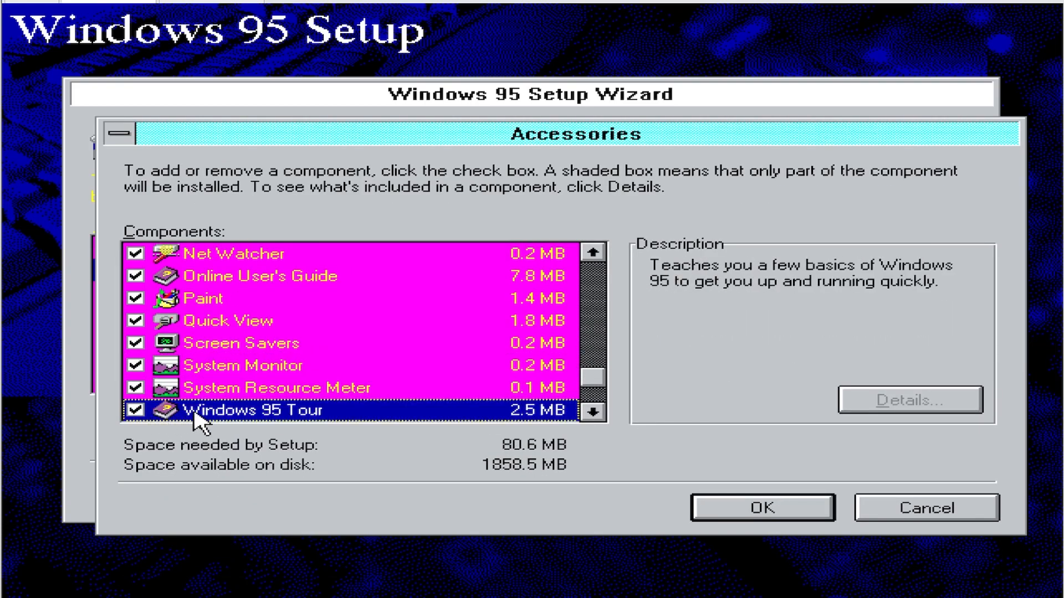
{"action": "key", "text": "Down"}
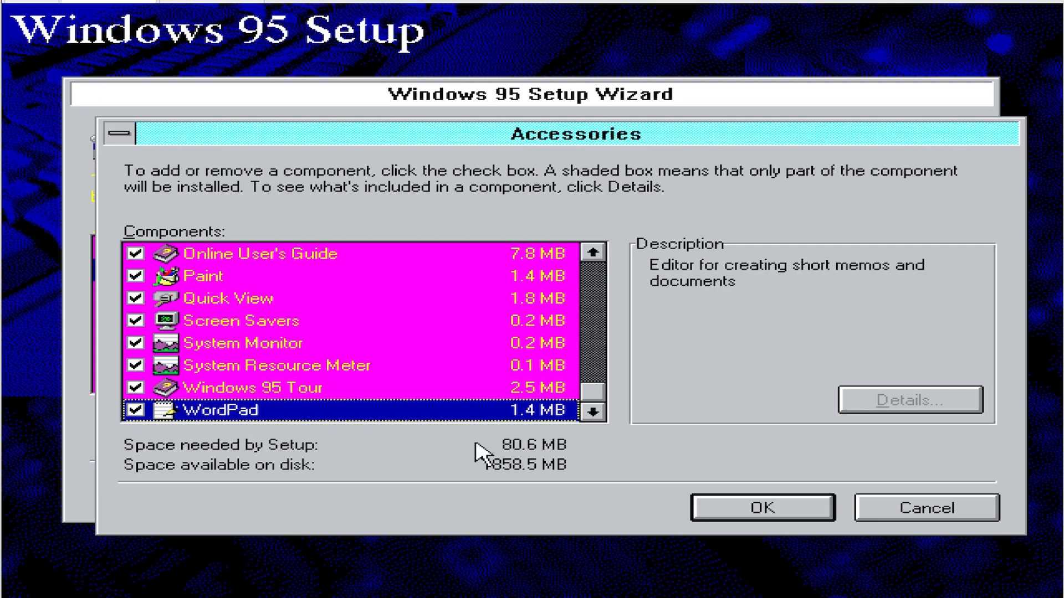
{"action": "left_click", "coordinate": [742, 502]}
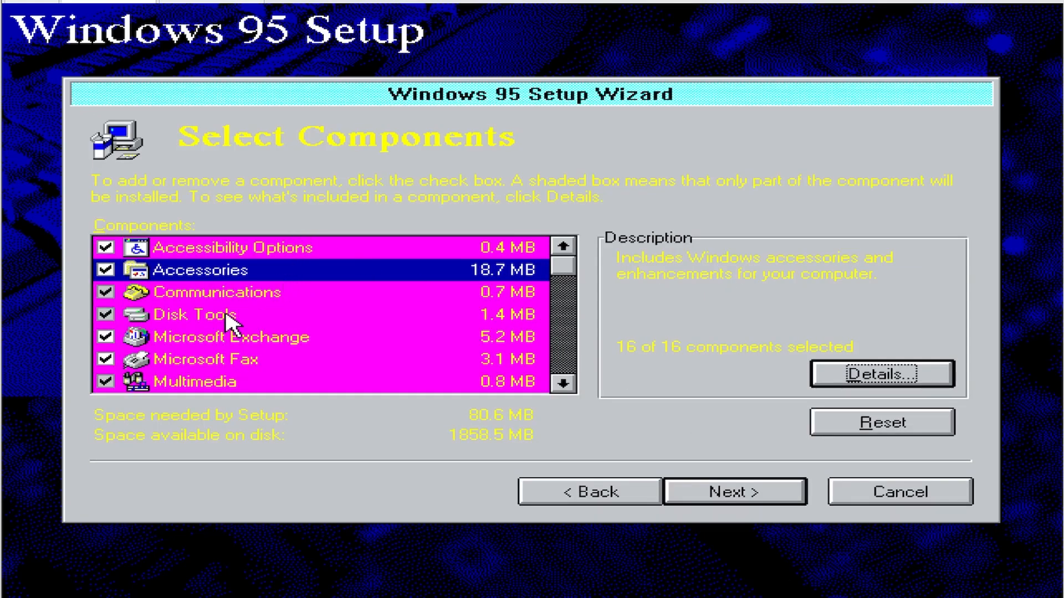
- Add Backup from Disk Tools and Direct Cable Connection with Dial-Up Networking from Communications
{"action": "double_click", "coordinate": [191, 313]}
{"action": "left_click", "coordinate": [135, 254]}
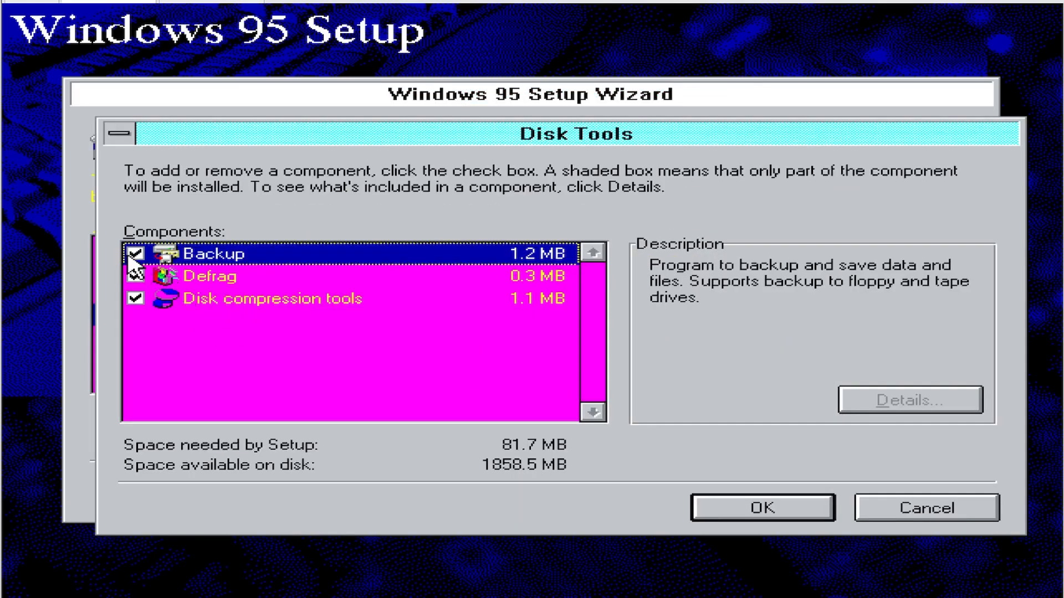
{"action": "left_click", "coordinate": [754, 504]}
{"action": "double_click", "coordinate": [129, 297]}
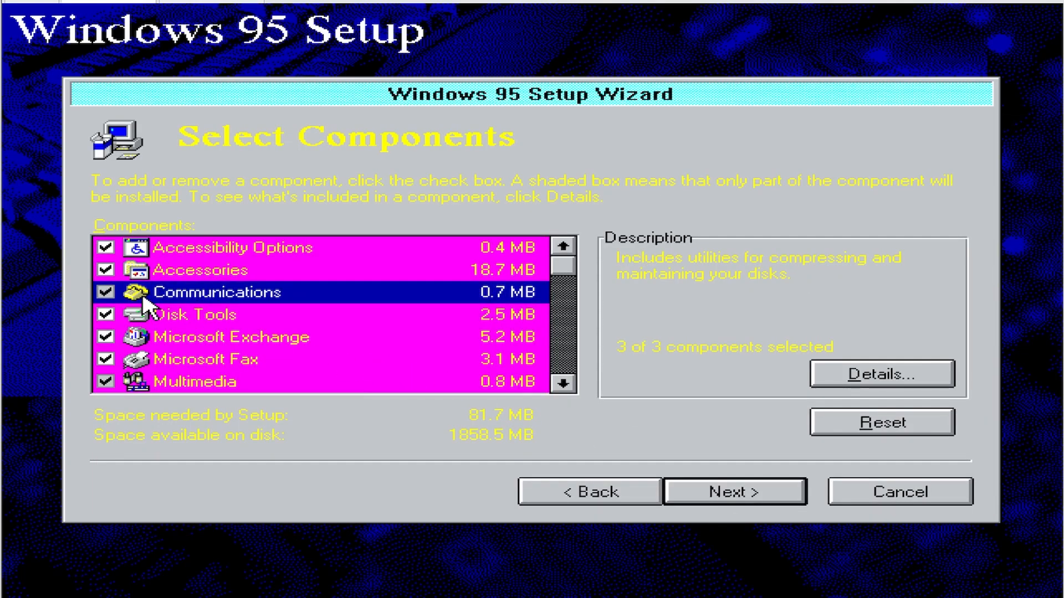
{"action": "left_click", "coordinate": [136, 277]}
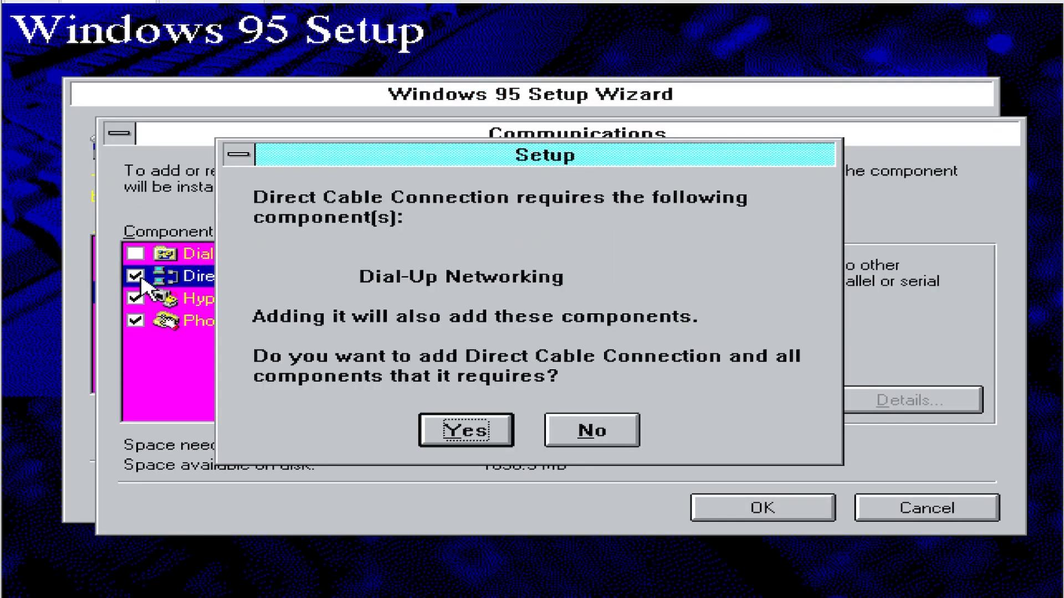
{"action": "left_click", "coordinate": [476, 438]}
{"action": "left_click", "coordinate": [732, 507]}
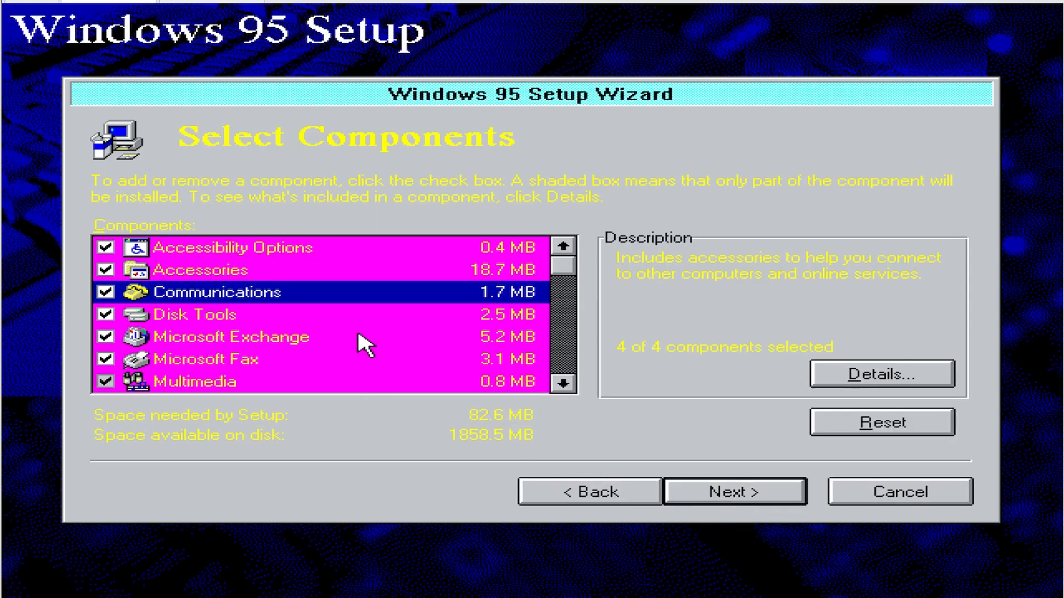
- In Multimedia details, include Sample Sounds, Sound Recorder and Volume Control
{"action": "key", "text": "Down"}
{"action": "key", "text": "Down"}
{"action": "key", "text": "Down"}
{"action": "key", "text": "Down"}
{"action": "key", "text": "Down"}
{"action": "key", "text": "Up"}
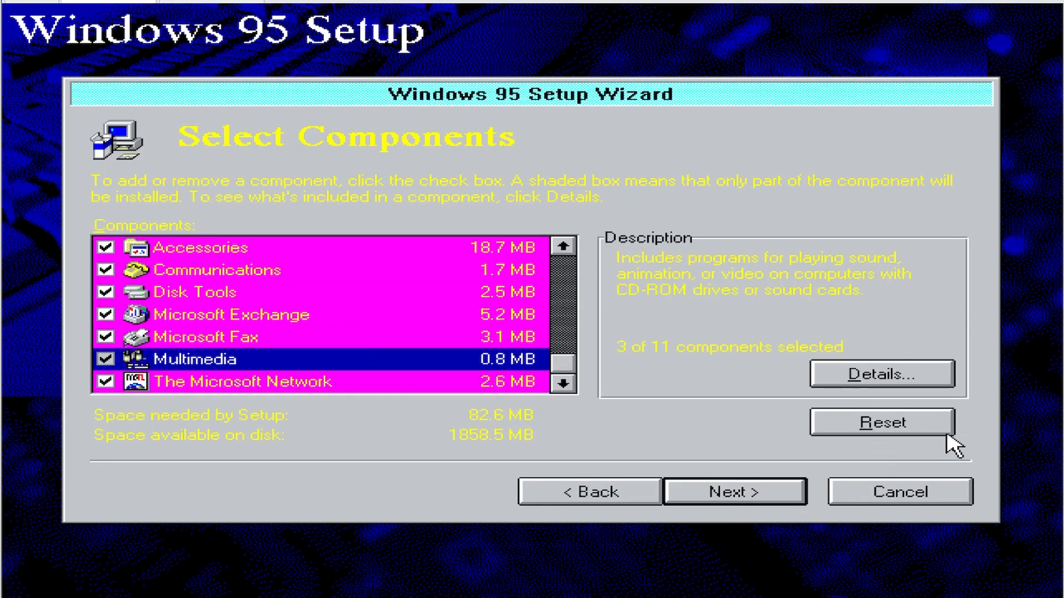
{"action": "left_click", "coordinate": [881, 374]}
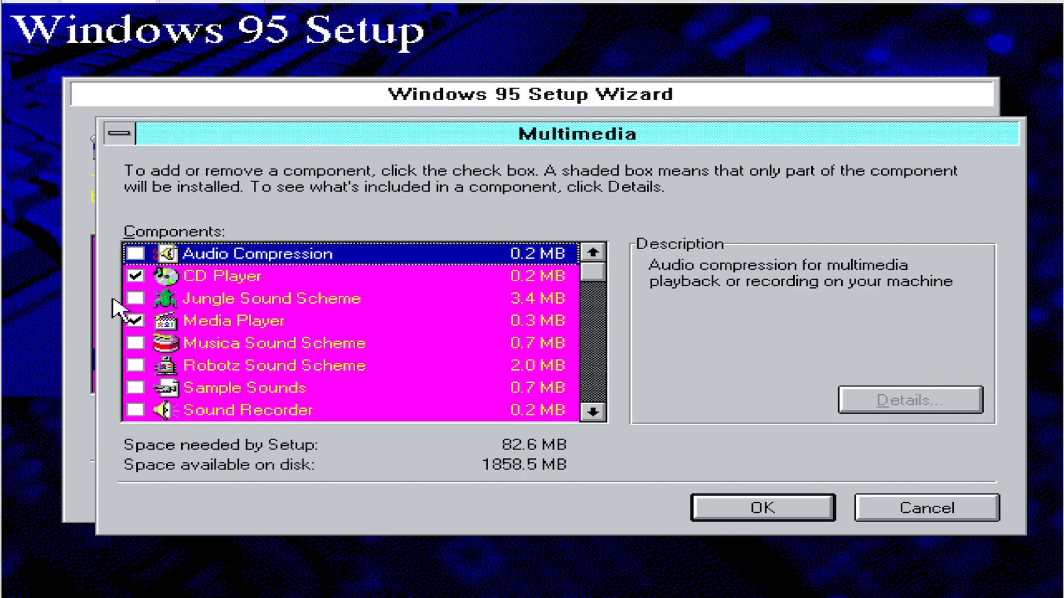
{"action": "left_click", "coordinate": [135, 388]}
{"action": "left_click", "coordinate": [146, 410]}
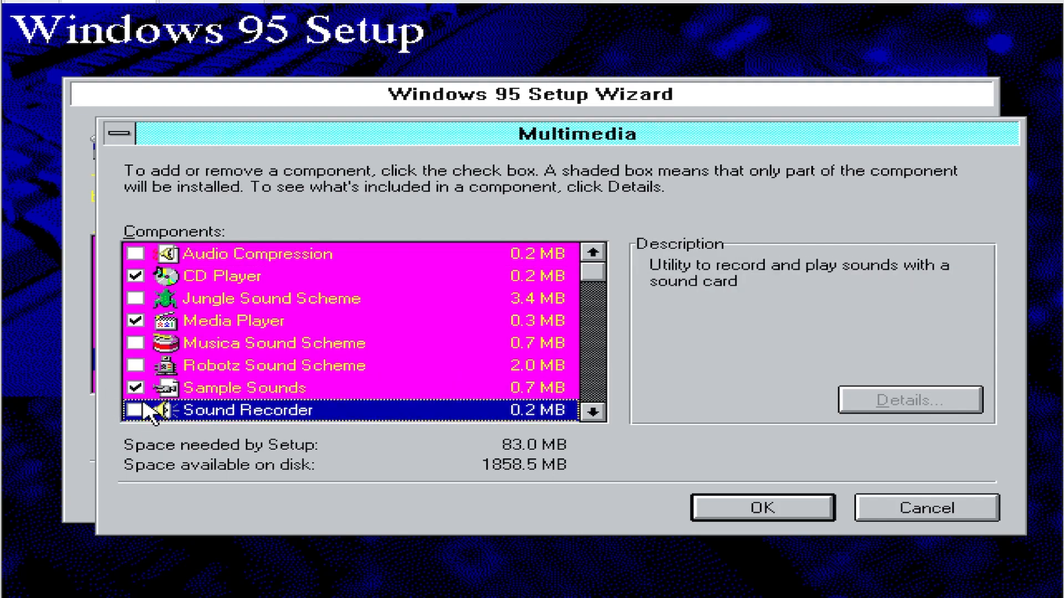
{"action": "key", "text": "Down"}
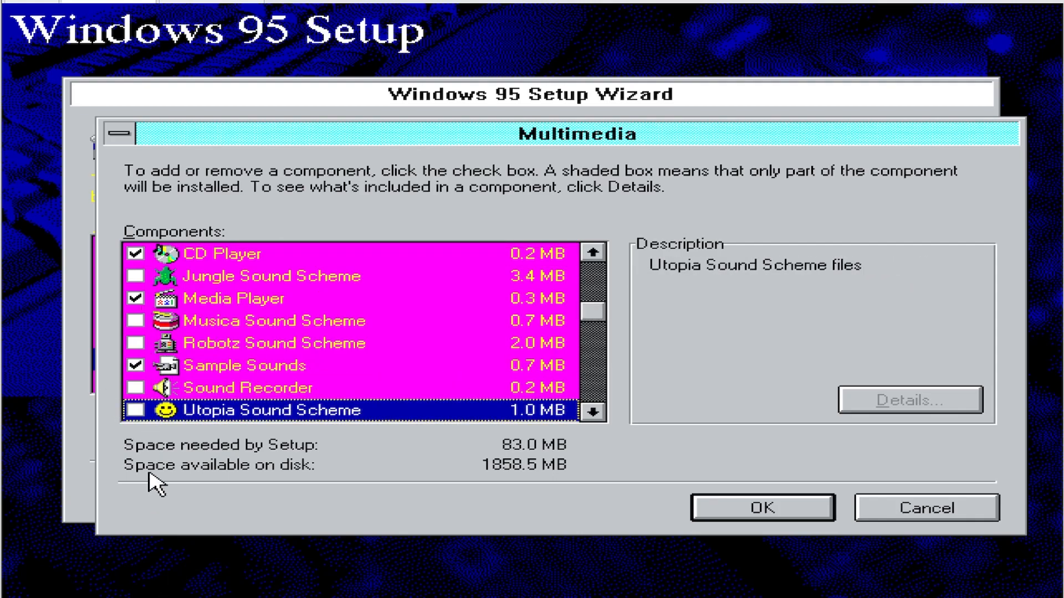
{"action": "left_click", "coordinate": [138, 387]}
{"action": "key", "text": "Down"}
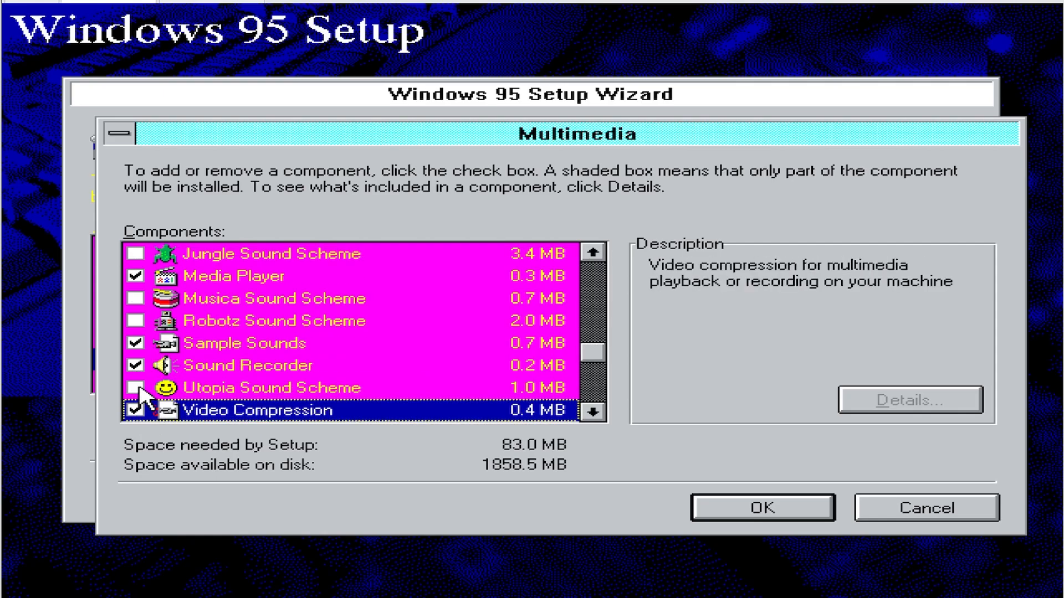
{"action": "key", "text": "Down"}
{"action": "left_click", "coordinate": [136, 410]}
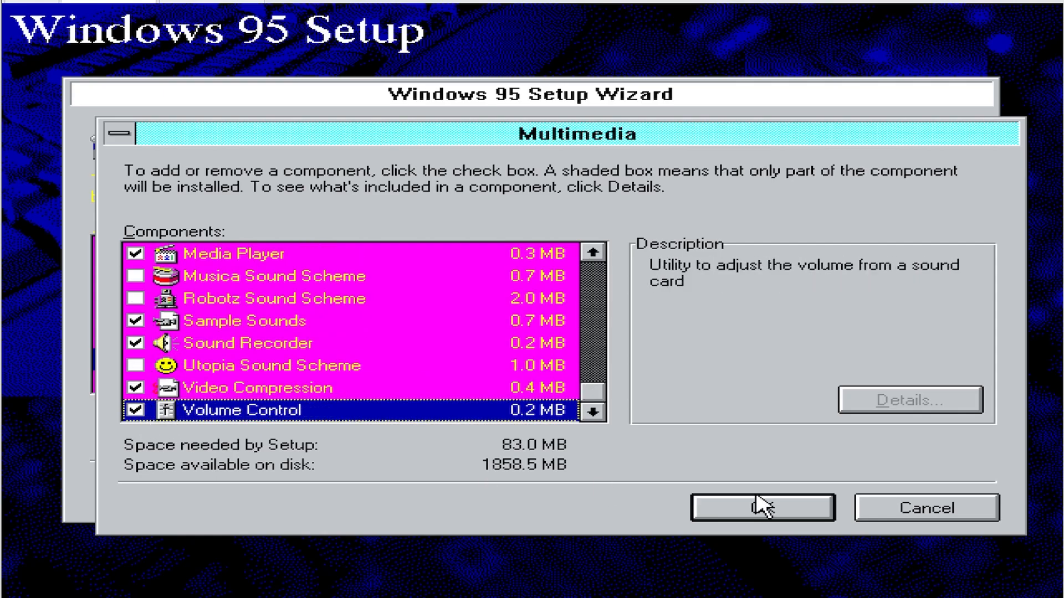
{"action": "left_click", "coordinate": [763, 507]}
- Recheck the Accessories selection, then advance to the Identification page at 83.0 MB
{"action": "left_click", "coordinate": [288, 292]}
{"action": "key", "text": "Down"}
{"action": "key", "text": "Down"}
{"action": "key", "text": "Up"}
{"action": "key", "text": "Up"}
{"action": "key", "text": "Up"}
{"action": "key", "text": "Up"}
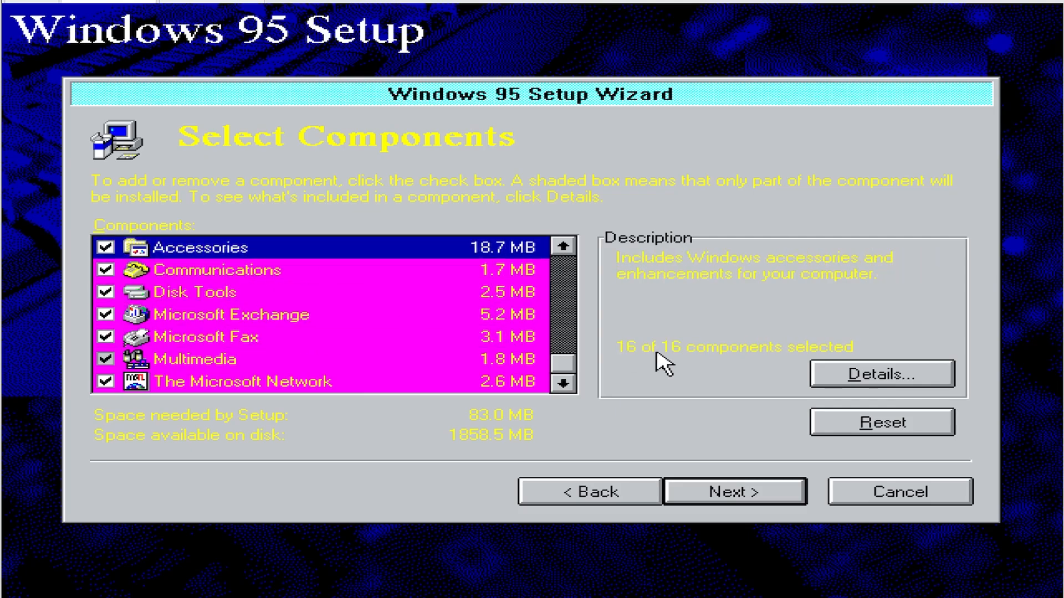
{"action": "left_click", "coordinate": [872, 382]}
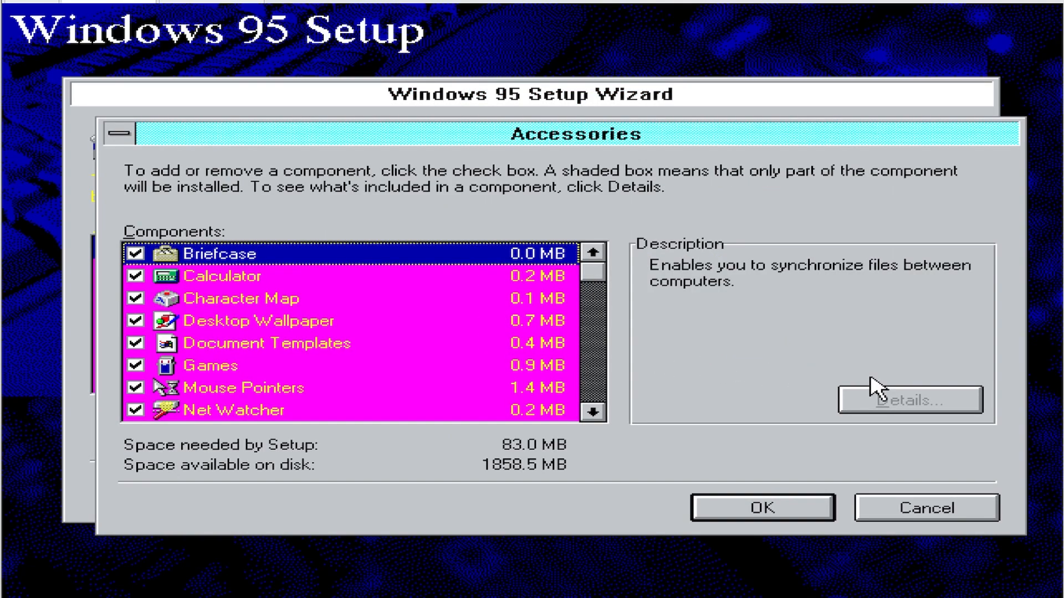
{"action": "left_click", "coordinate": [724, 501]}
{"action": "left_click", "coordinate": [724, 498]}
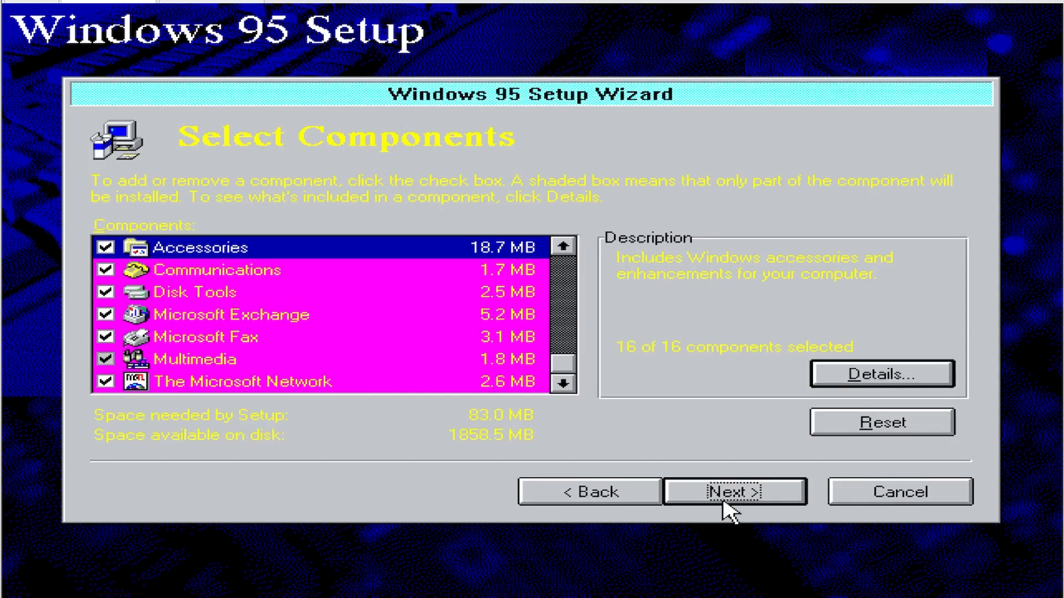
{"action": "left_click", "coordinate": [723, 501]}
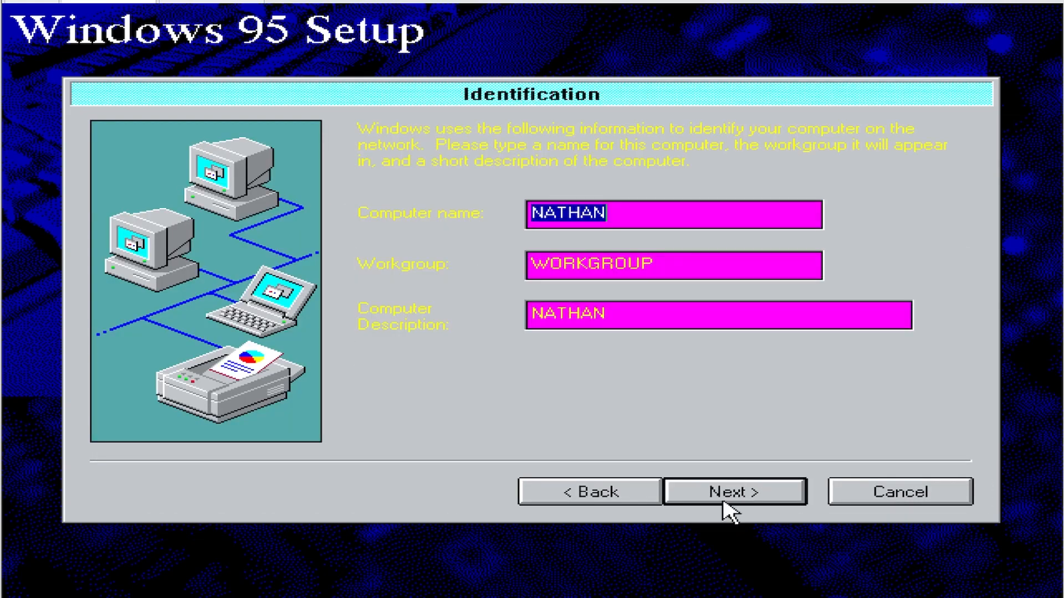
- Step through the network and Identification pages to the Computer Settings review
{"action": "left_click", "coordinate": [651, 498]}
{"action": "left_click", "coordinate": [723, 498]}
{"action": "left_click", "coordinate": [725, 500]}
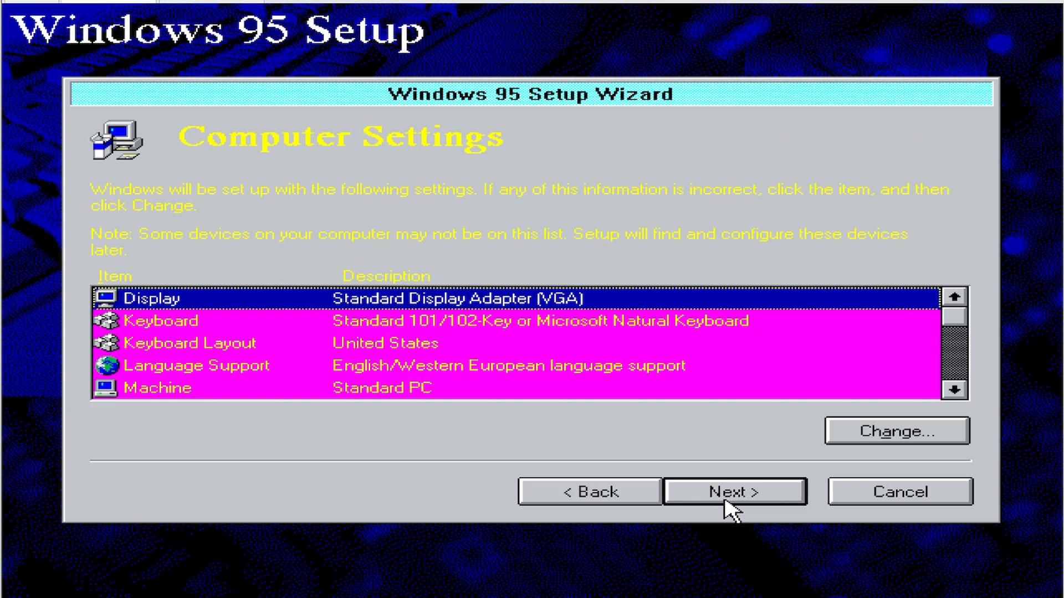
- Accept the computer settings, decline a startup disk, and continue to Start Copying Files
{"action": "left_click", "coordinate": [577, 365]}
{"action": "key", "text": "Down"}
{"action": "key", "text": "Down"}
{"action": "key", "text": "Down"}
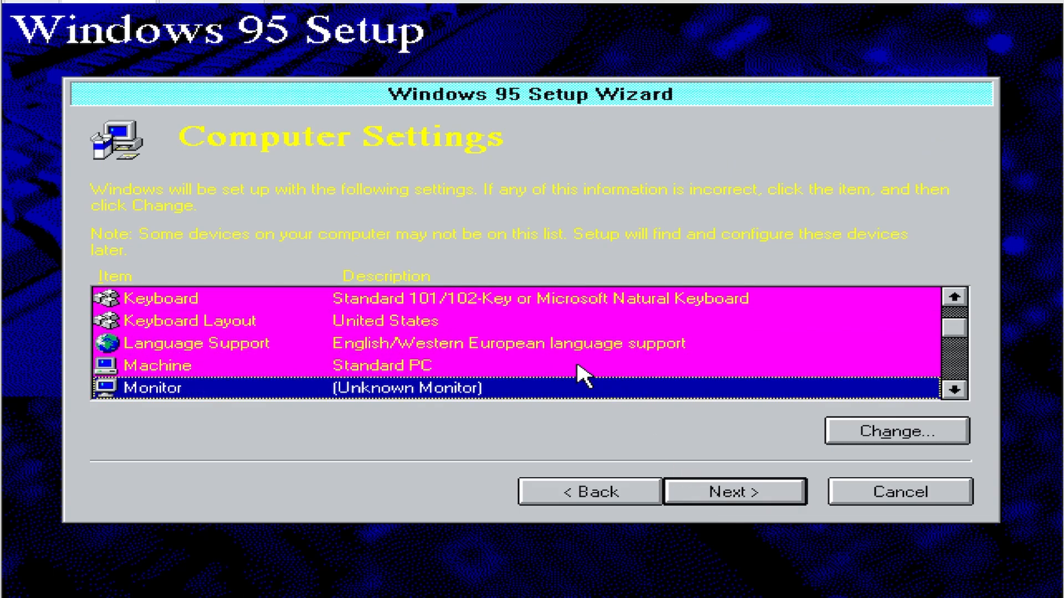
{"action": "key", "text": "Down"}
{"action": "key", "text": "Down"}
{"action": "key", "text": "Down"}
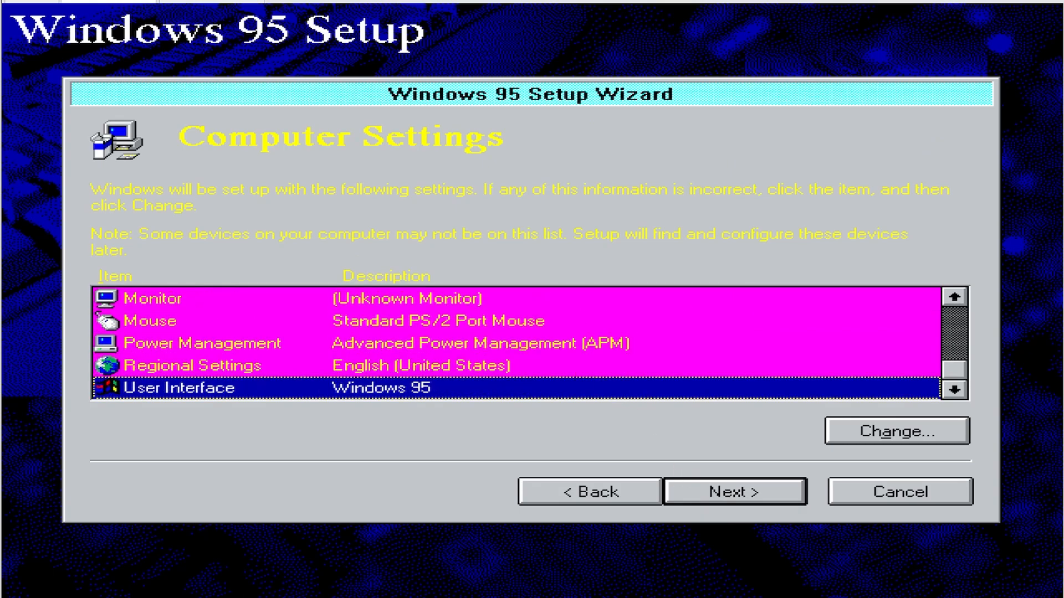
{"action": "key", "text": "Up"}
{"action": "key", "text": "Up"}
{"action": "key", "text": "Up"}
{"action": "key", "text": "Up"}
{"action": "key", "text": "Up"}
{"action": "key", "text": "Up"}
{"action": "key", "text": "Up"}
{"action": "key", "text": "Up"}
{"action": "key", "text": "Up"}
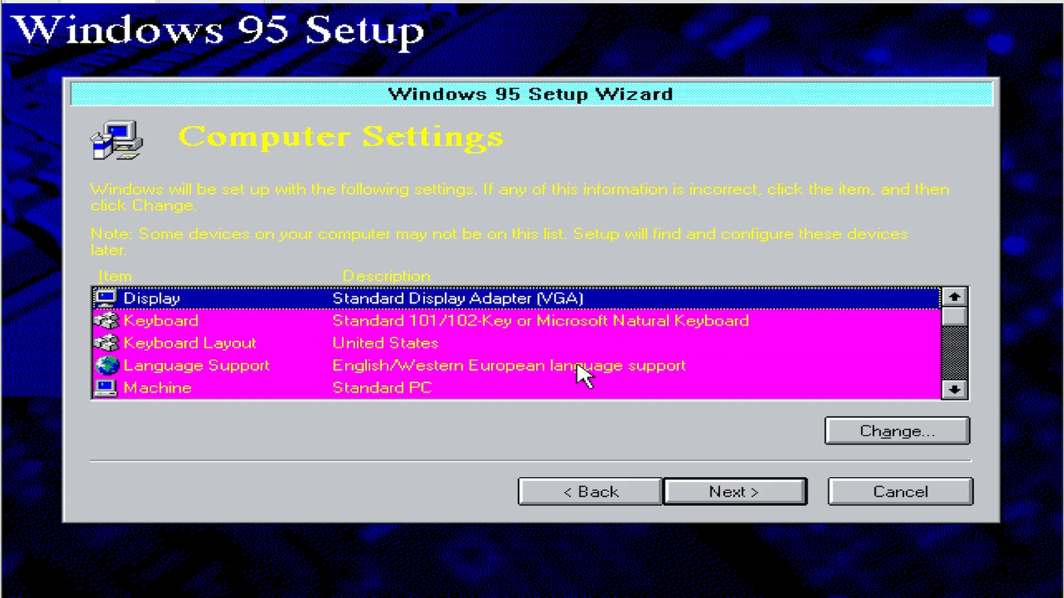
{"action": "left_click", "coordinate": [714, 490]}
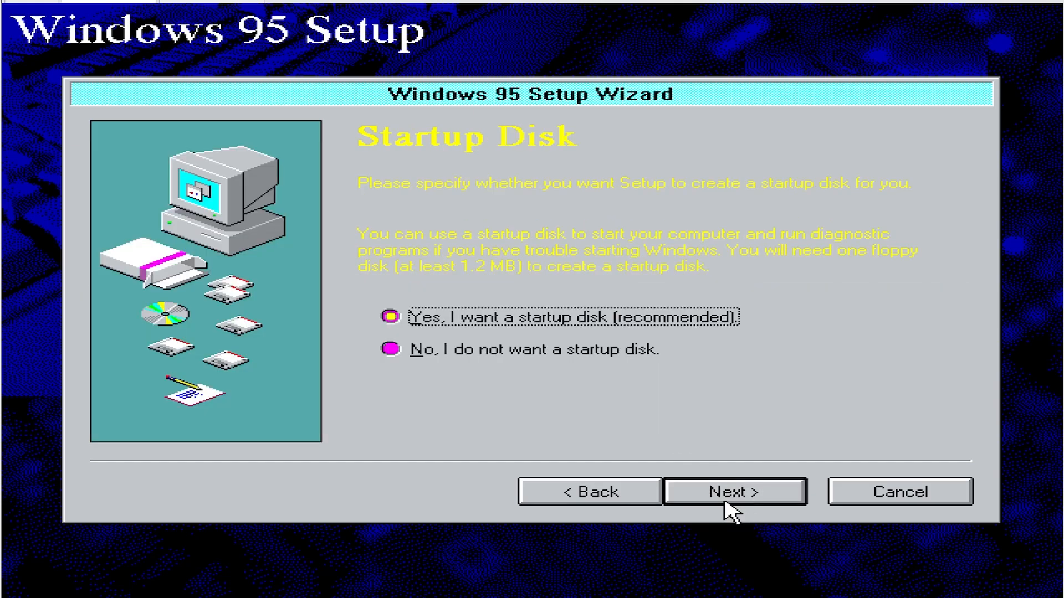
{"action": "left_click", "coordinate": [583, 358]}
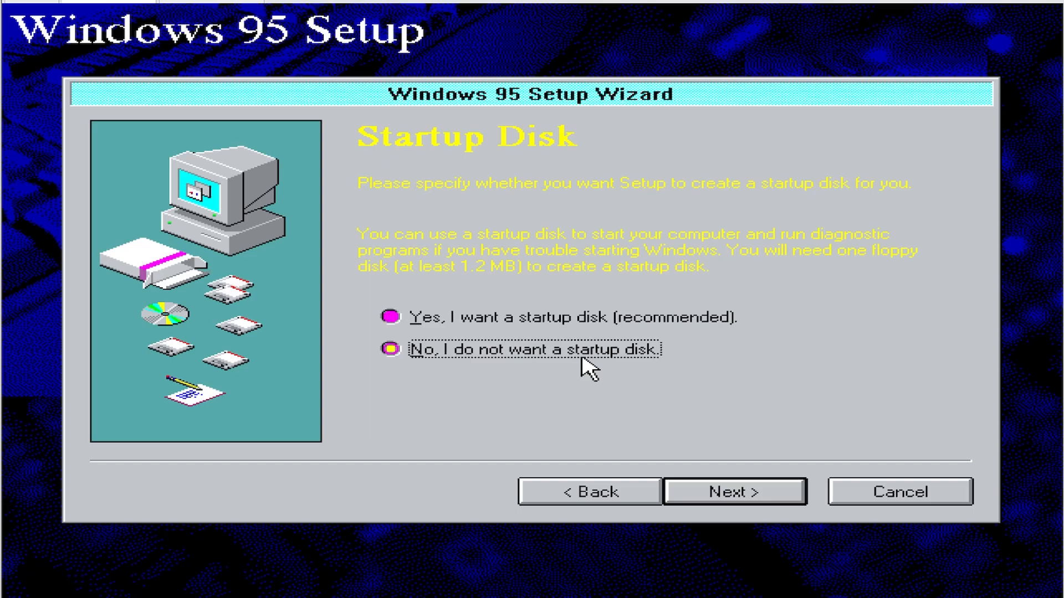
{"action": "left_click", "coordinate": [786, 491]}
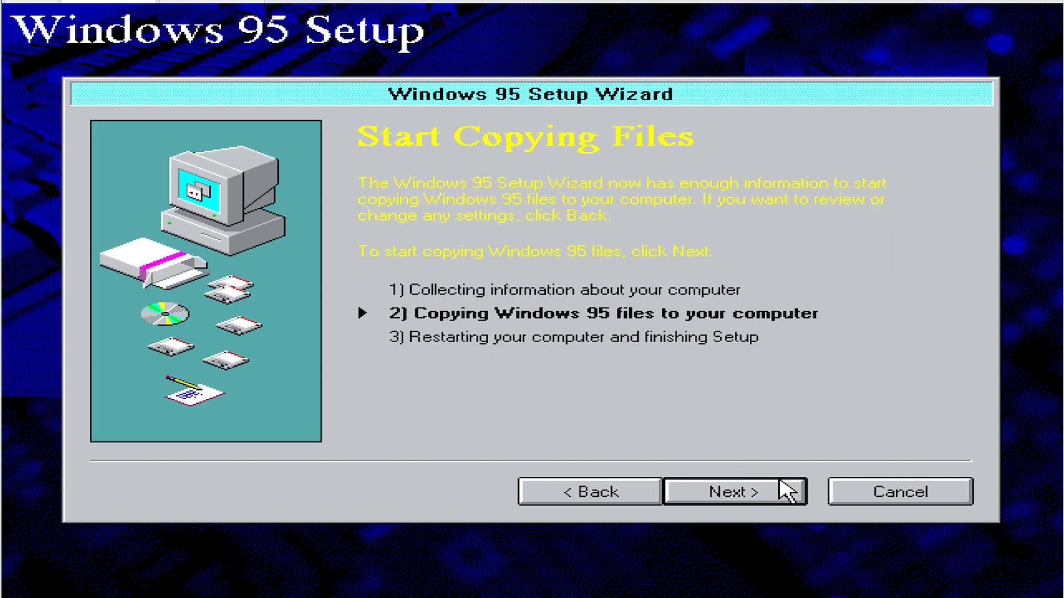
- Copy the Windows 95 files, close the Welcome screen and Tasks window, and open drive C
{"action": "left_click", "coordinate": [786, 490]}
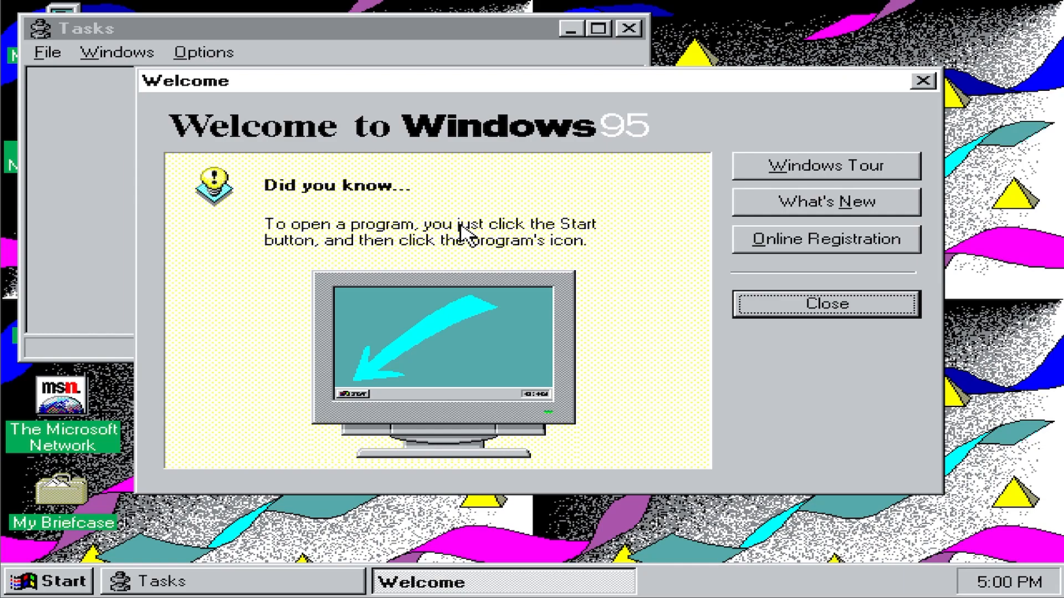
{"action": "left_click", "coordinate": [876, 304]}
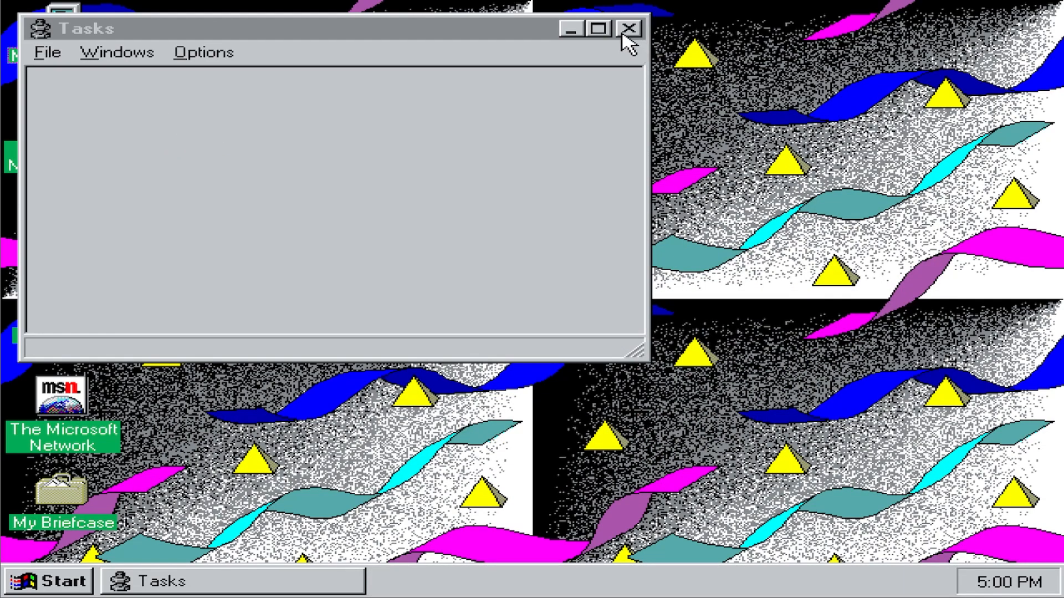
{"action": "left_click", "coordinate": [628, 29]}
{"action": "double_click", "coordinate": [67, 33]}
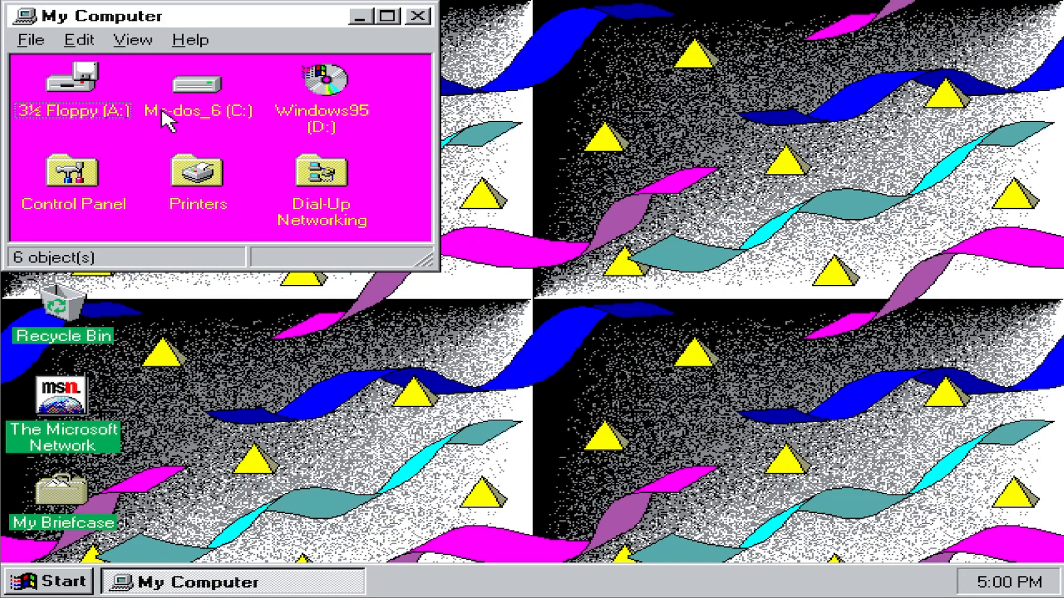
{"action": "double_click", "coordinate": [198, 83]}
- Add 'Windows 95 - DONE at 5PM 9/26/23' to the Upgrade file, save and close Notepad
{"action": "left_click", "coordinate": [281, 328]}
{"action": "left_click", "coordinate": [294, 340]}
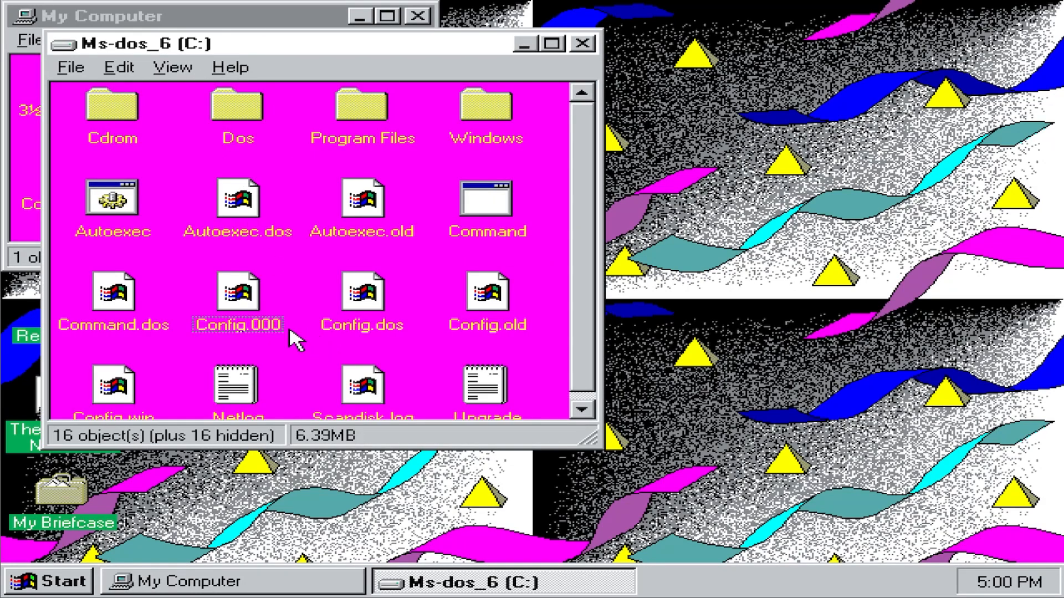
{"action": "key", "text": "Down"}
{"action": "key", "text": "Right"}
{"action": "key", "text": "Right"}
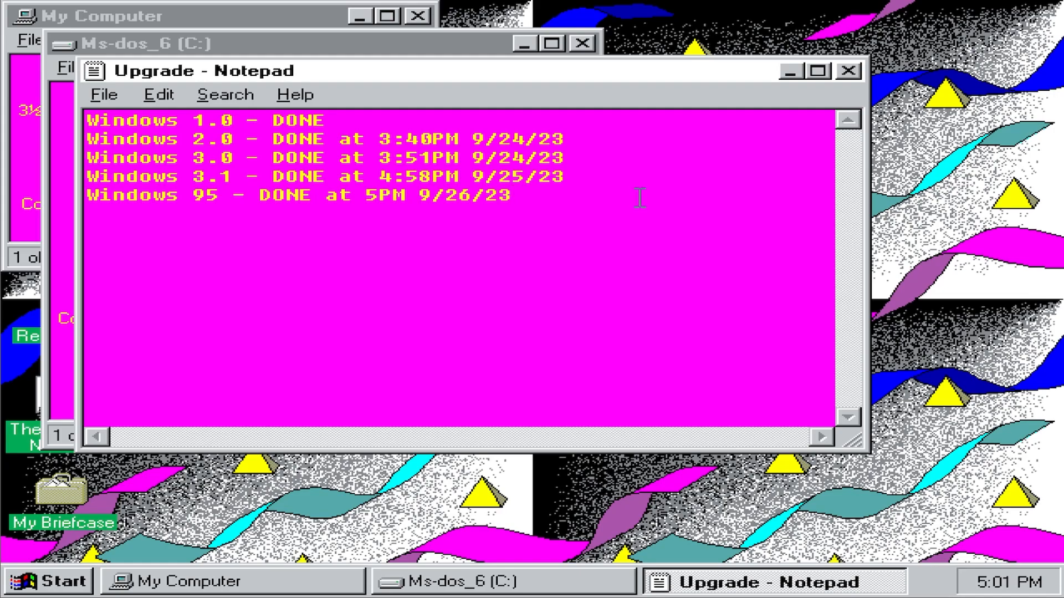
{"action": "left_click", "coordinate": [103, 95]}
{"action": "left_click", "coordinate": [166, 164]}
{"action": "key", "text": "alt+F4"}
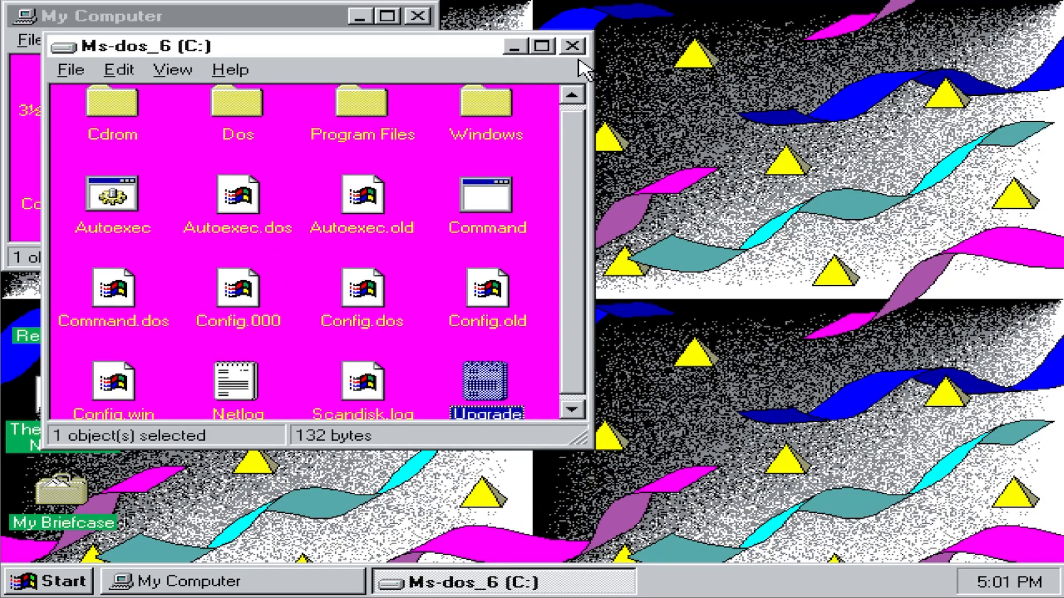
- Close the C: and My Computer windows, then run winver to confirm Windows 95
{"action": "left_click", "coordinate": [552, 45]}
{"action": "left_click", "coordinate": [579, 46]}
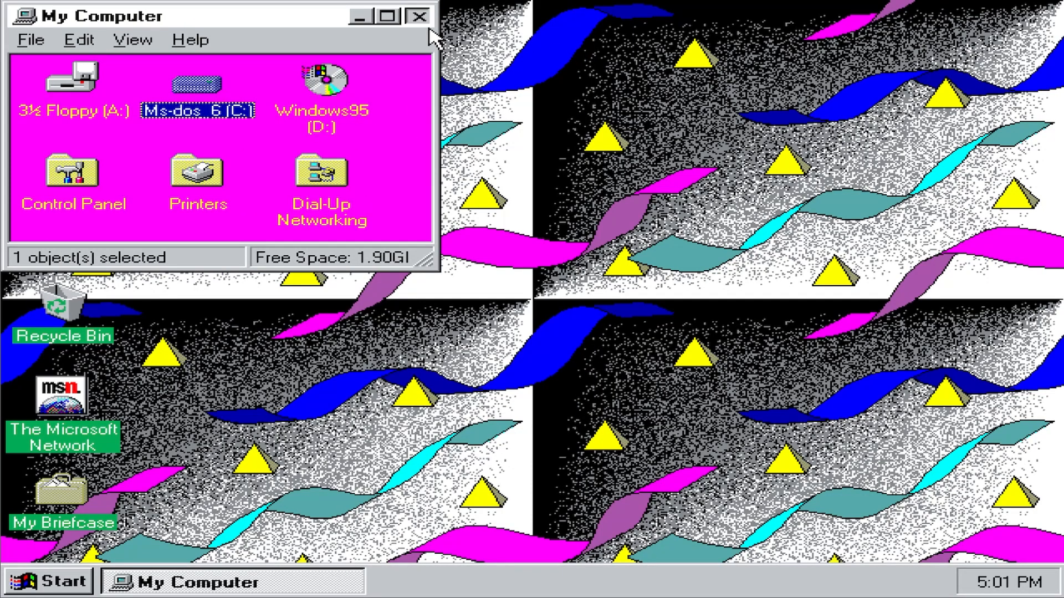
{"action": "left_click", "coordinate": [417, 16]}
{"action": "key", "text": "super+r"}
{"action": "type", "text": "win"}
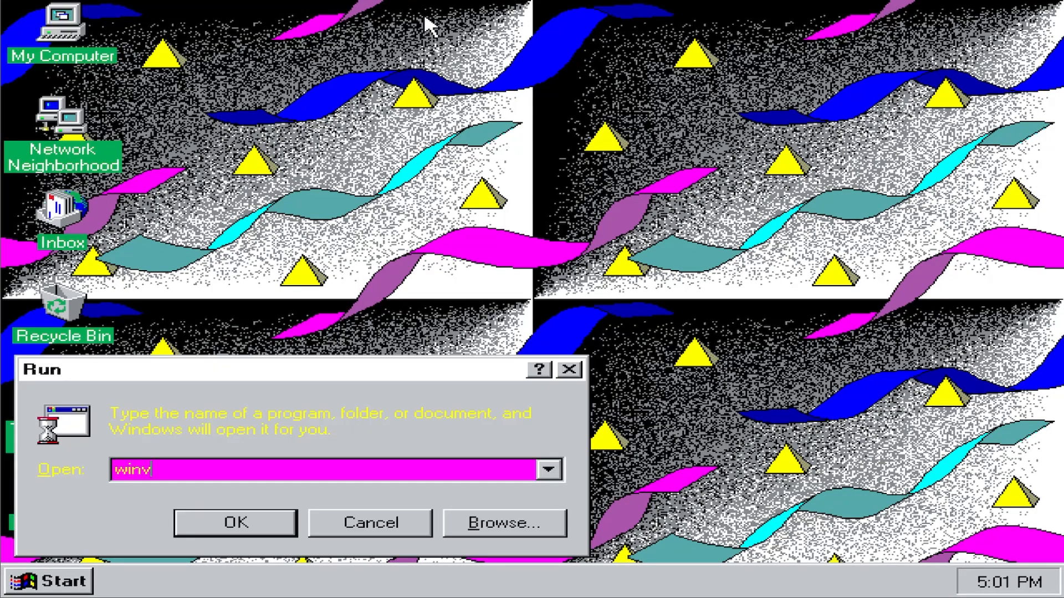
{"action": "type", "text": "ver"}
{"action": "key", "text": "Return"}
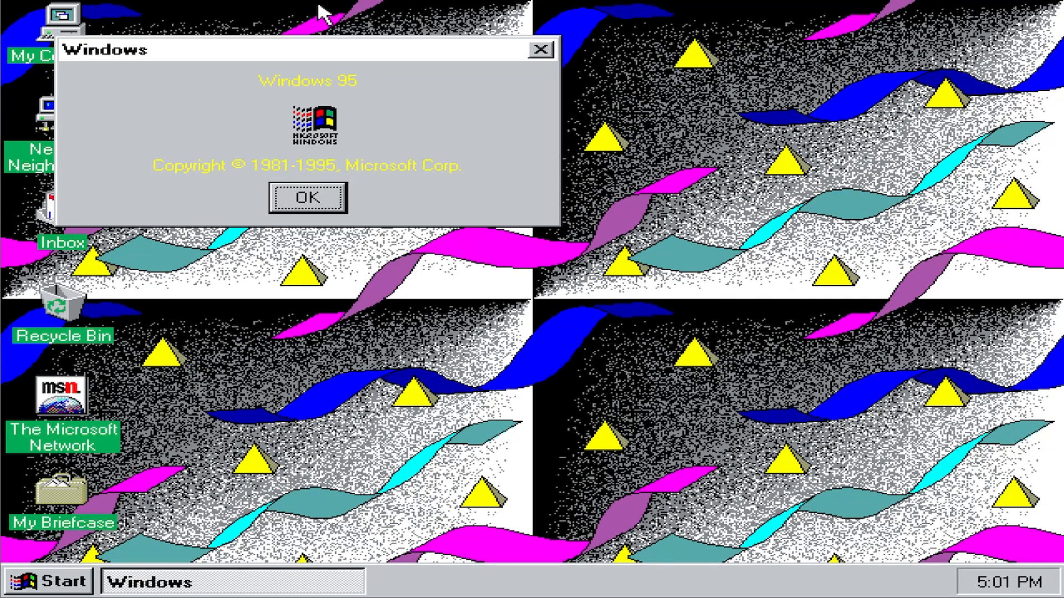
{"action": "left_click", "coordinate": [308, 198]}
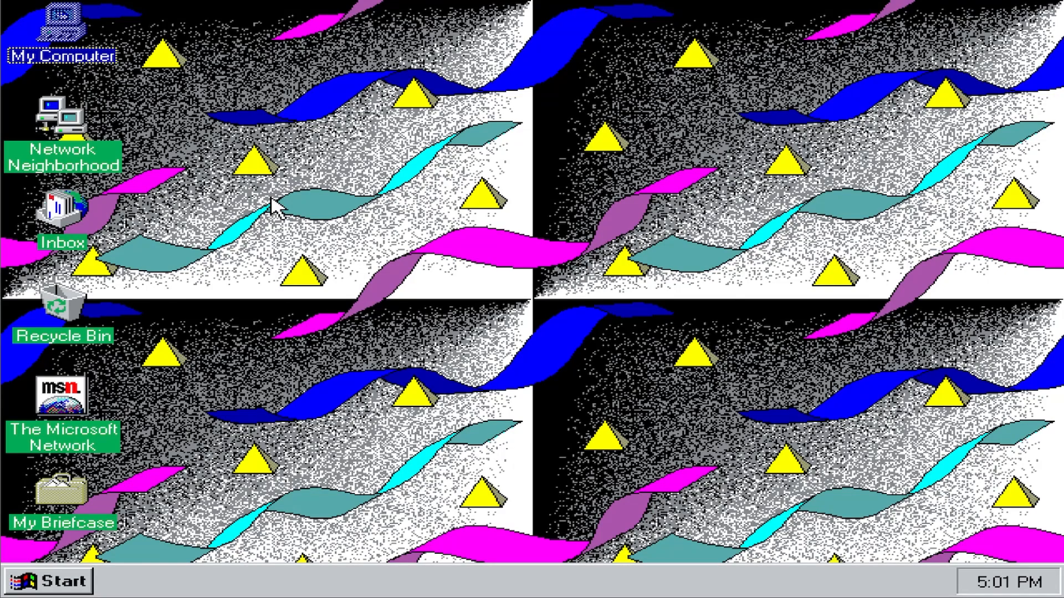
- Open Display Properties from the desktop, try Stone, then apply the Scales pattern
{"action": "right_click", "coordinate": [270, 197]}
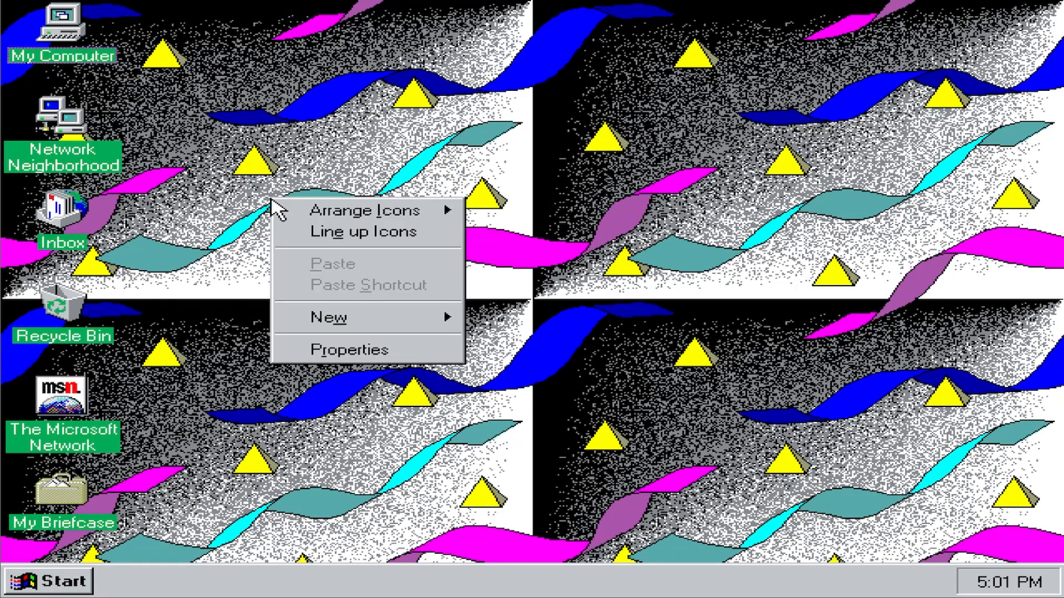
{"action": "left_click", "coordinate": [452, 351]}
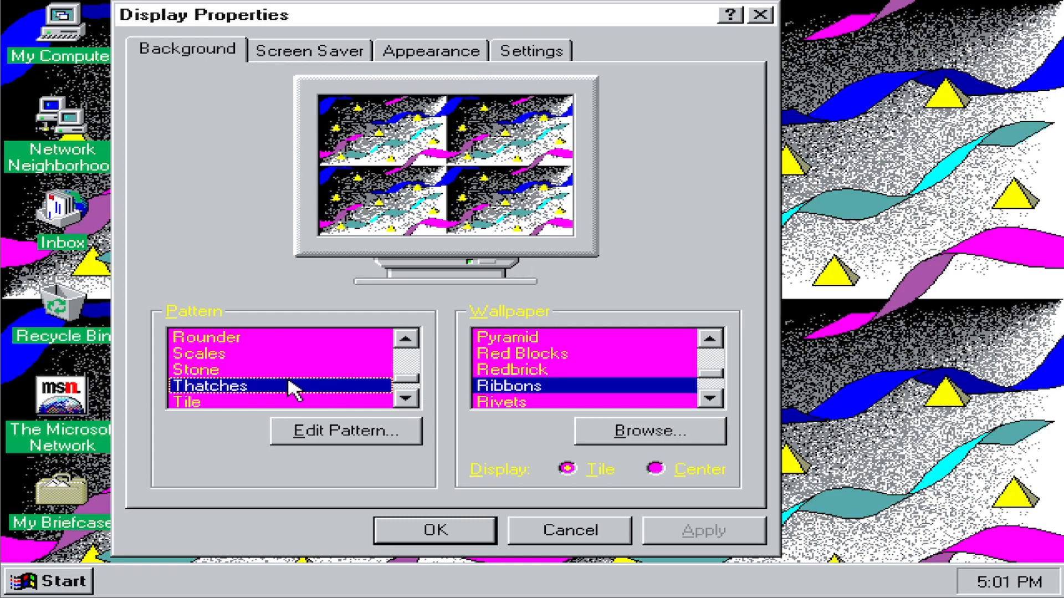
{"action": "left_click", "coordinate": [235, 370]}
{"action": "left_click", "coordinate": [205, 355]}
{"action": "left_click", "coordinate": [689, 532]}
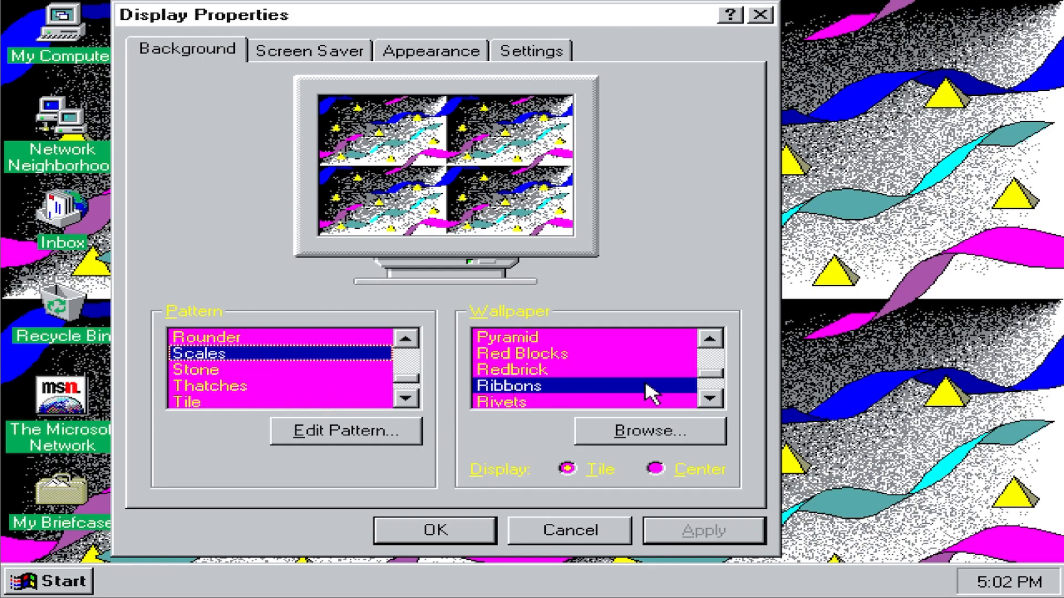
- Preview the Pinstripe, Marble and Metal Links wallpapers
{"action": "left_click", "coordinate": [710, 338]}
{"action": "left_click", "coordinate": [710, 338]}
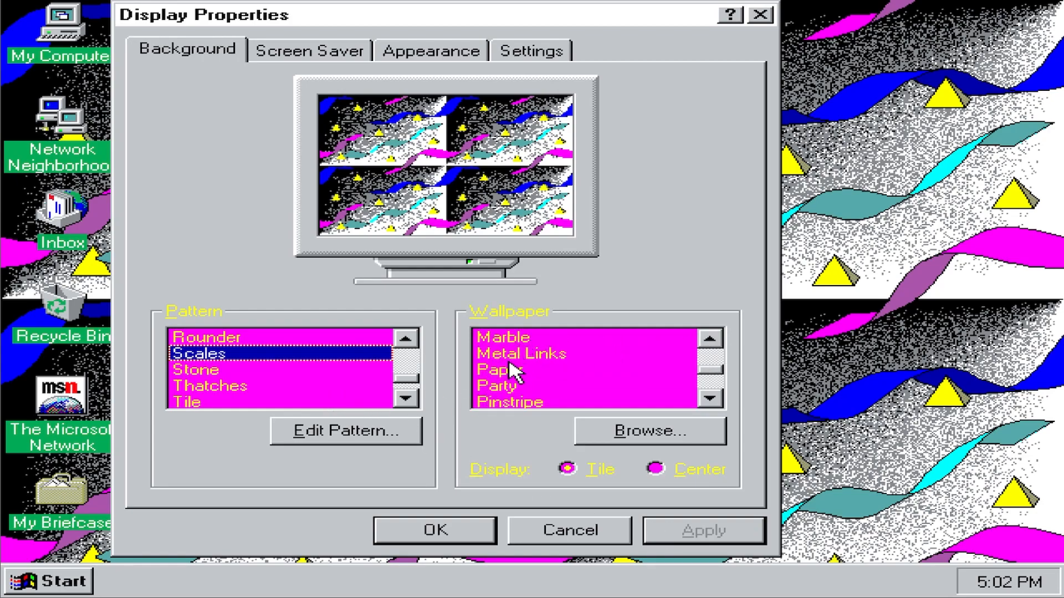
{"action": "left_click", "coordinate": [496, 408]}
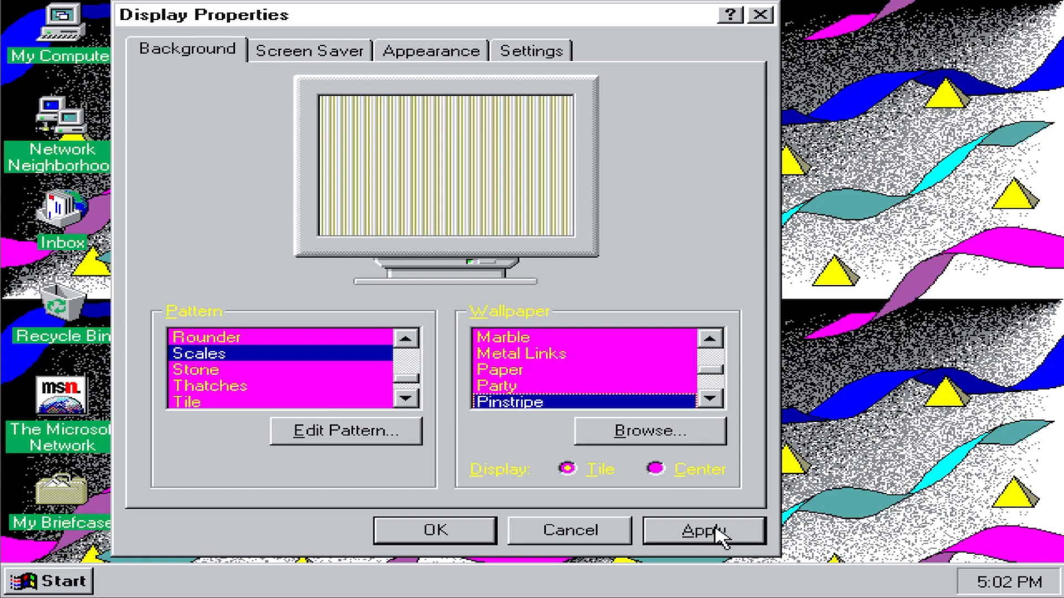
{"action": "left_click", "coordinate": [570, 336]}
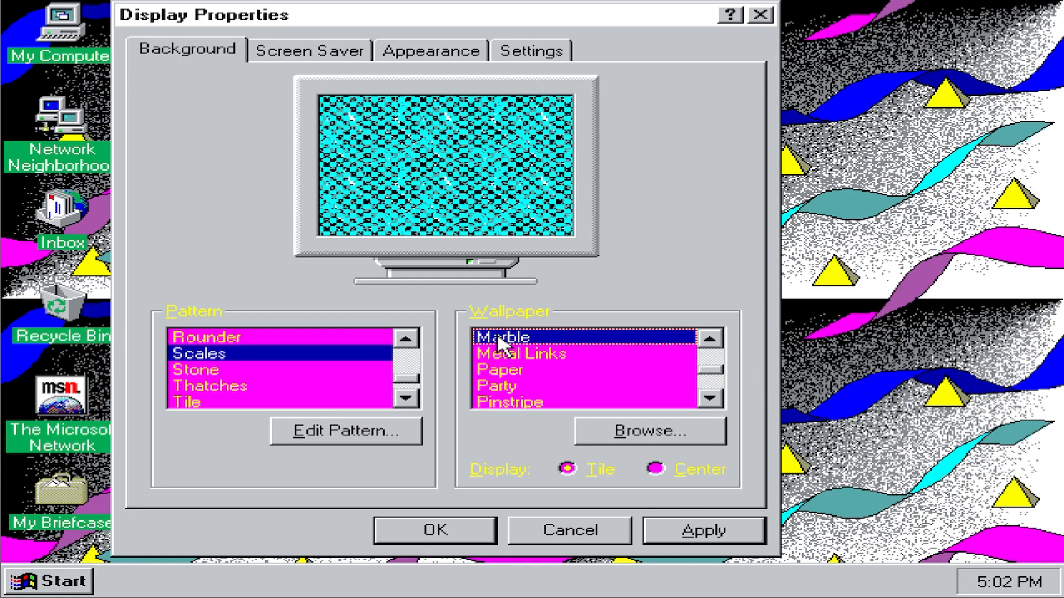
{"action": "left_click", "coordinate": [554, 356]}
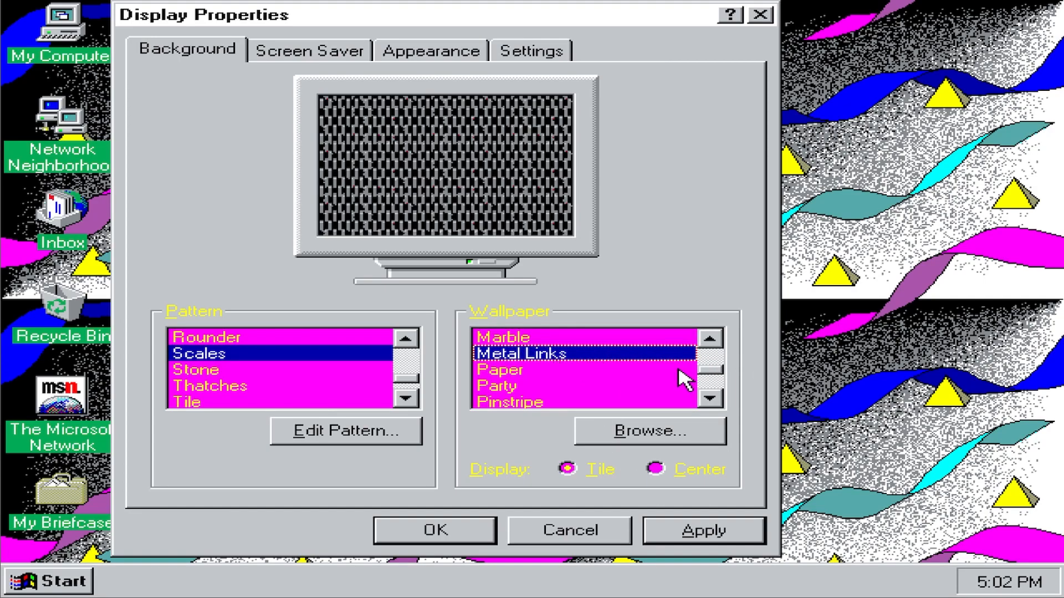
- Scroll the wallpaper list, preview Thatch and Tartan, and apply Straw Mat
{"action": "left_click", "coordinate": [710, 398]}
{"action": "left_click", "coordinate": [710, 397]}
{"action": "left_click", "coordinate": [710, 398]}
{"action": "left_click", "coordinate": [710, 398]}
{"action": "double_click", "coordinate": [709, 398]}
{"action": "double_click", "coordinate": [709, 397]}
{"action": "double_click", "coordinate": [710, 398]}
{"action": "left_click", "coordinate": [710, 398]}
{"action": "left_click", "coordinate": [709, 398]}
{"action": "left_click", "coordinate": [521, 402]}
{"action": "left_click", "coordinate": [506, 386]}
{"action": "left_click", "coordinate": [505, 370]}
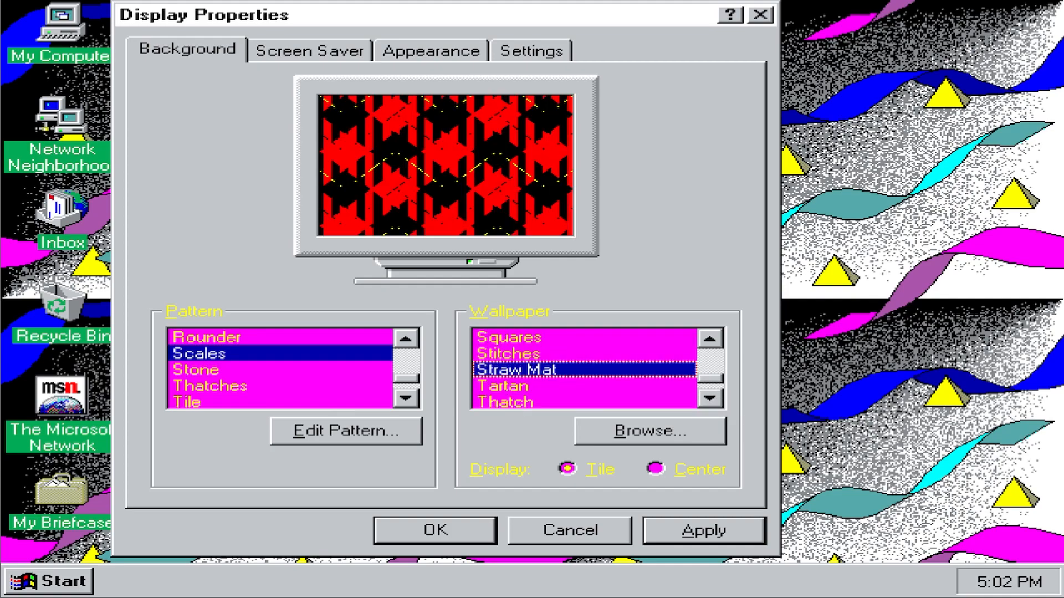
{"action": "left_click", "coordinate": [737, 531]}
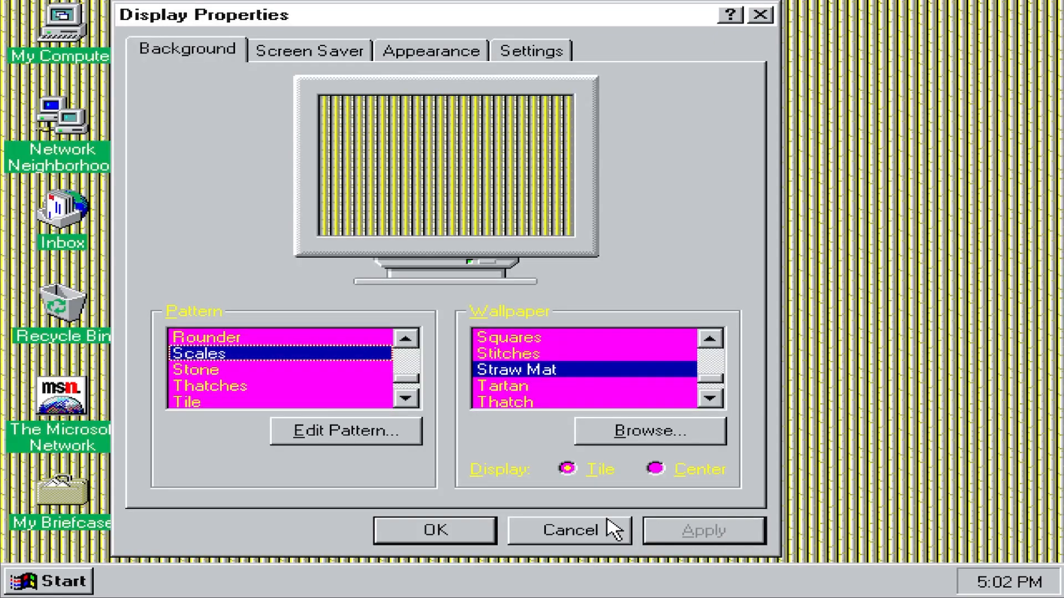
- Browse more wallpapers: Tartan, 256COLOR, Arcade, Boxes, Chess, Forest and Houndstooth
{"action": "left_click", "coordinate": [693, 383]}
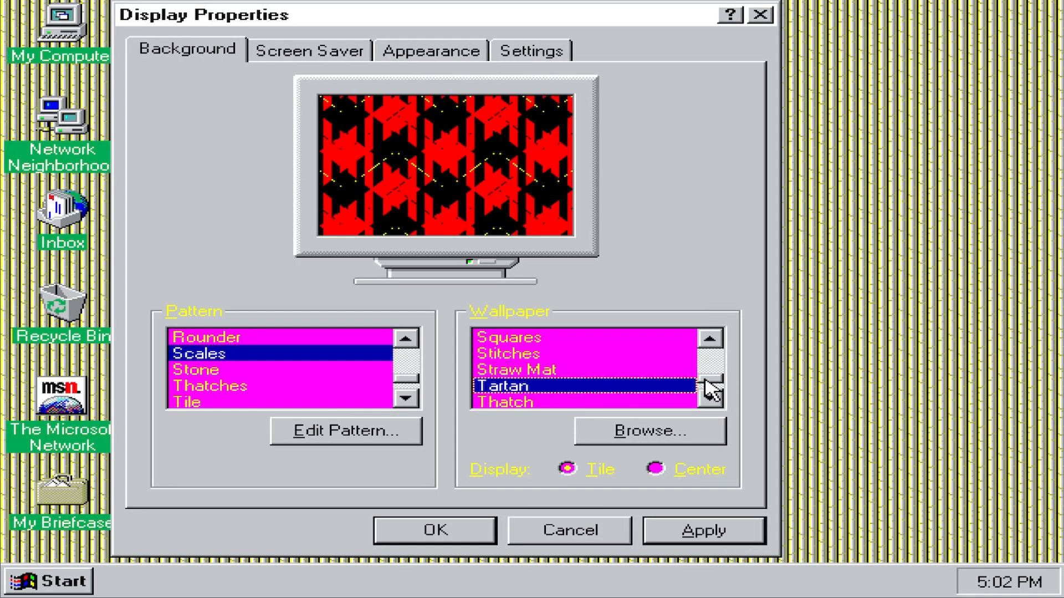
{"action": "left_click_drag", "start_coordinate": [705, 379], "coordinate": [704, 353]}
{"action": "left_click", "coordinate": [540, 353]}
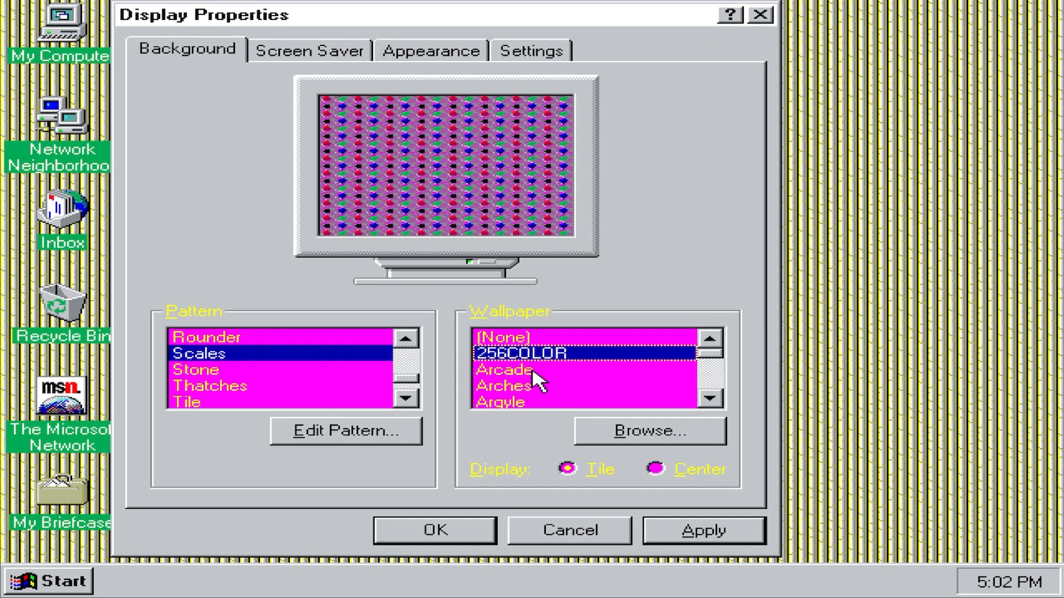
{"action": "left_click", "coordinate": [533, 371]}
{"action": "key", "text": "Down"}
{"action": "key", "text": "Down"}
{"action": "key", "text": "Down"}
{"action": "key", "text": "Down"}
{"action": "key", "text": "Down"}
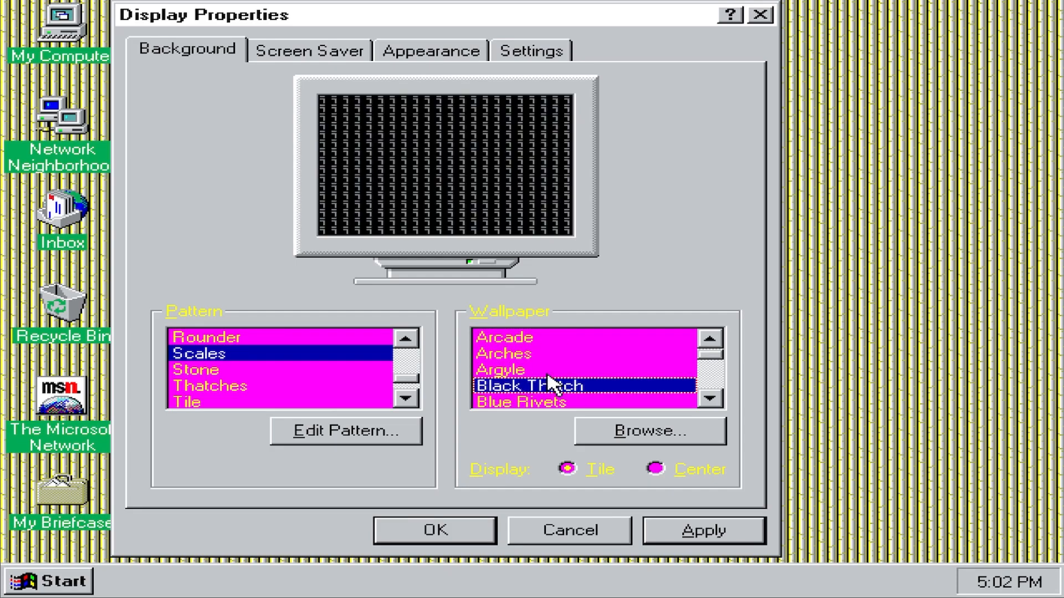
{"action": "key", "text": "Up"}
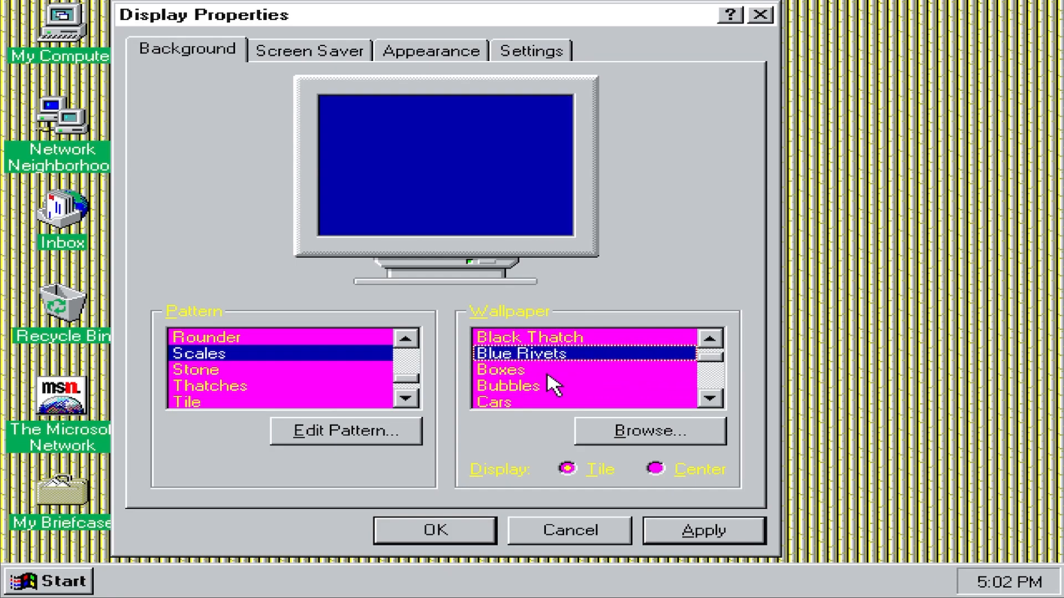
{"action": "key", "text": "Down"}
{"action": "key", "text": "Down"}
{"action": "key", "text": "Down"}
{"action": "key", "text": "Down"}
{"action": "key", "text": "Down"}
{"action": "key", "text": "Down"}
{"action": "key", "text": "Down"}
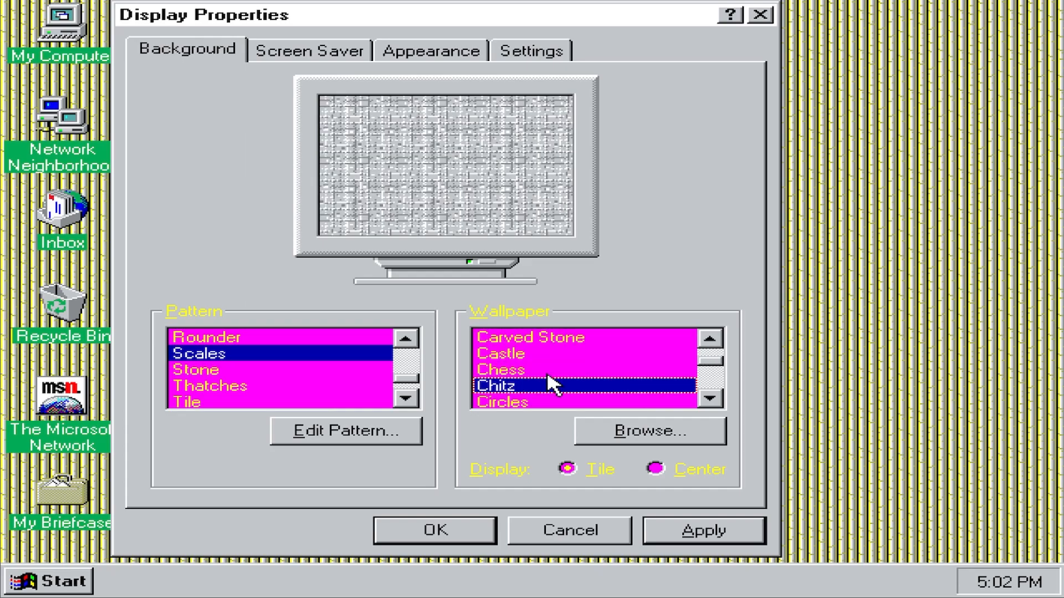
{"action": "key", "text": "Up"}
{"action": "key", "text": "Down"}
{"action": "key", "text": "Down"}
{"action": "key", "text": "Down"}
{"action": "key", "text": "Down"}
{"action": "key", "text": "Down"}
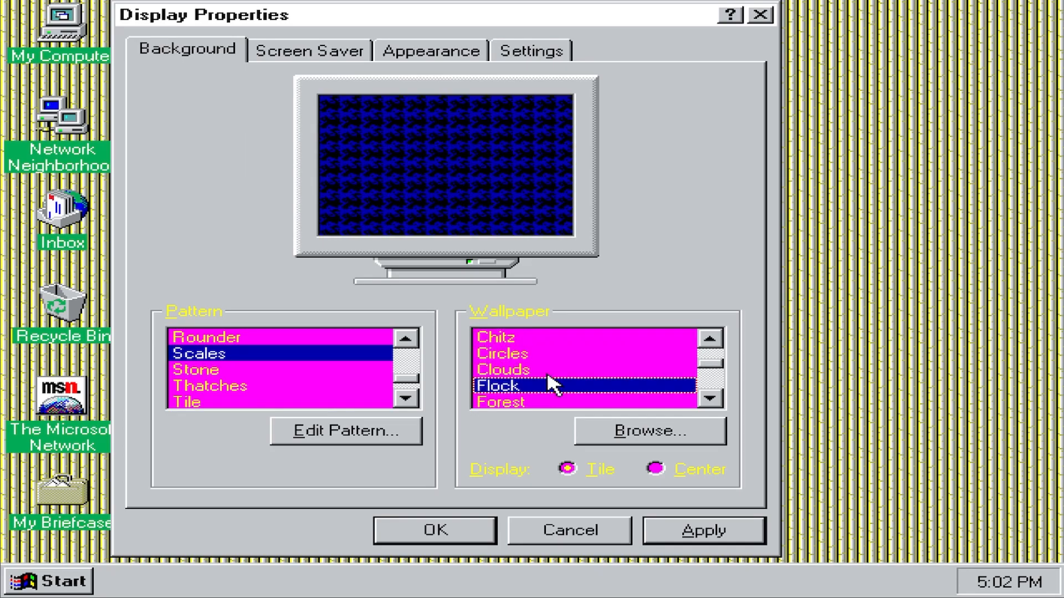
{"action": "key", "text": "Down"}
{"action": "key", "text": "Down"}
{"action": "key", "text": "Down"}
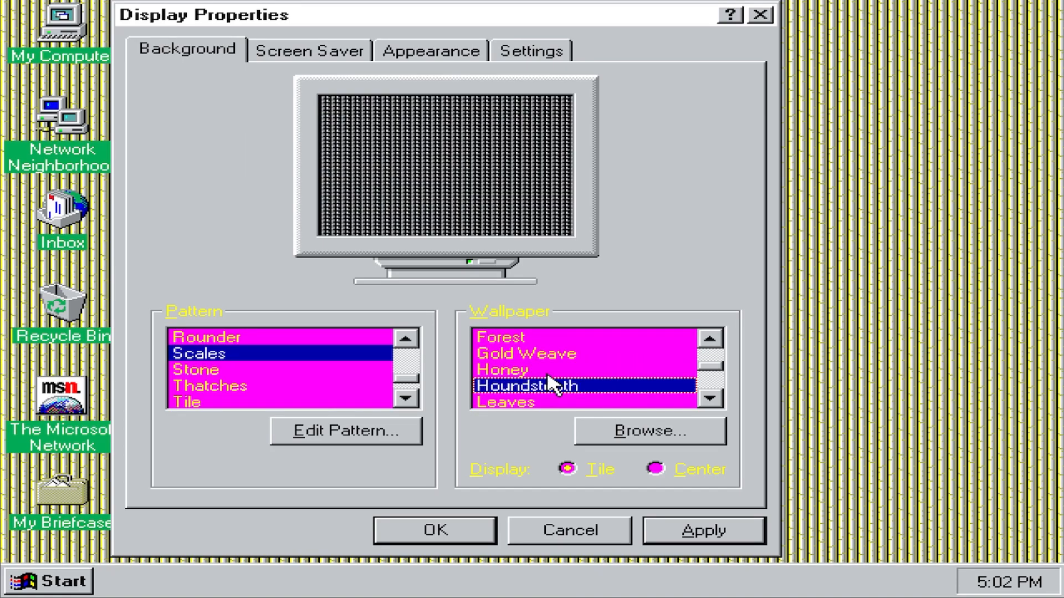
- Settle on the Party wallpaper, apply it, and confirm with OK
{"action": "key", "text": "Down"}
{"action": "key", "text": "Up"}
{"action": "key", "text": "Down"}
{"action": "key", "text": "Down"}
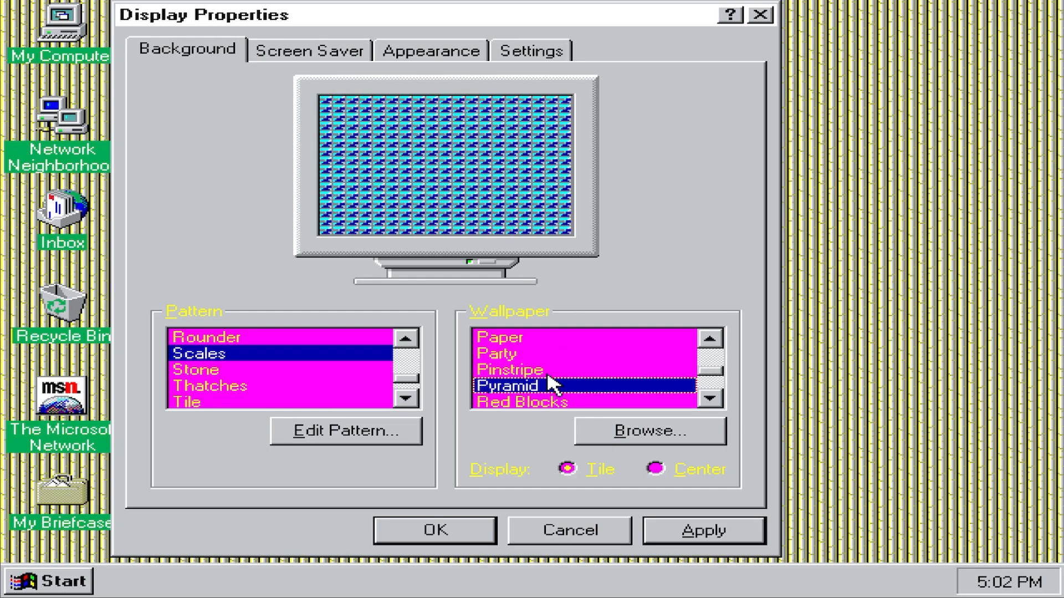
{"action": "key", "text": "Up"}
{"action": "key", "text": "Up"}
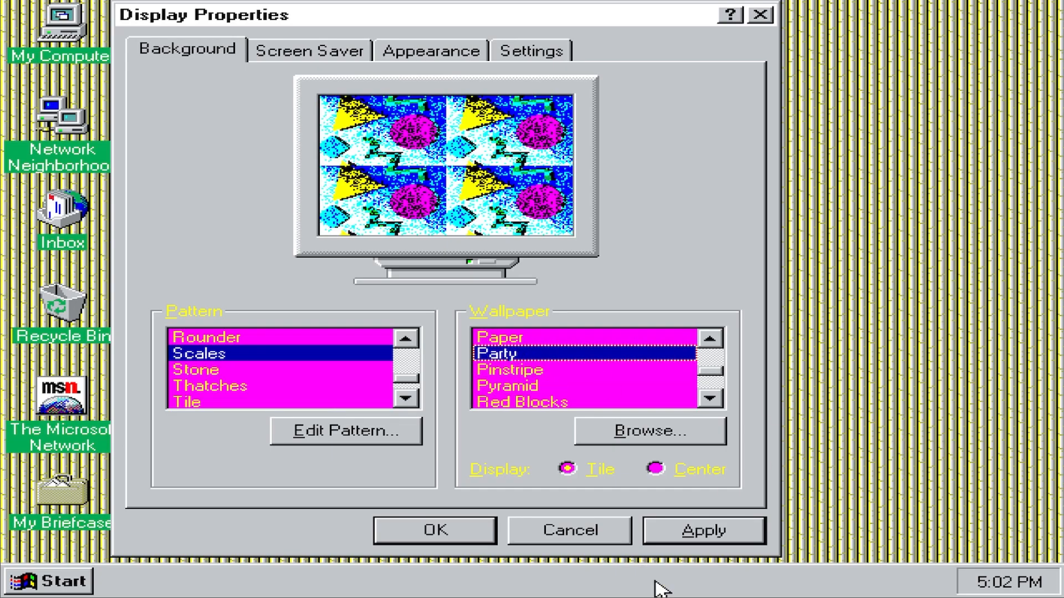
{"action": "left_click", "coordinate": [716, 532]}
{"action": "left_click", "coordinate": [395, 529]}
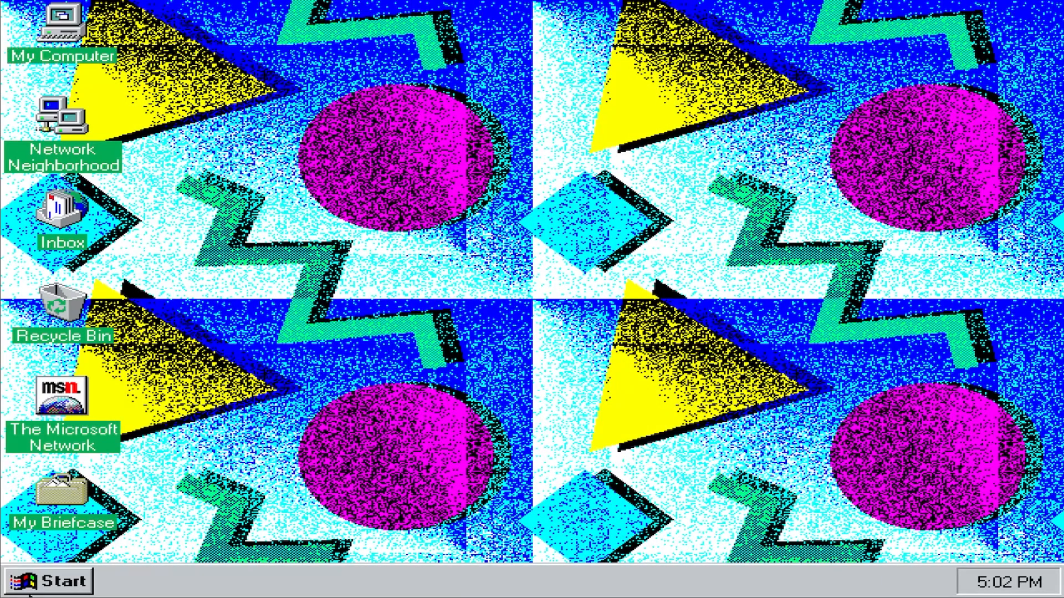
- Launch Calculator from Accessories, view its About box, then close it
{"action": "left_click", "coordinate": [66, 582]}
{"action": "mouse_move", "coordinate": [264, 298]}
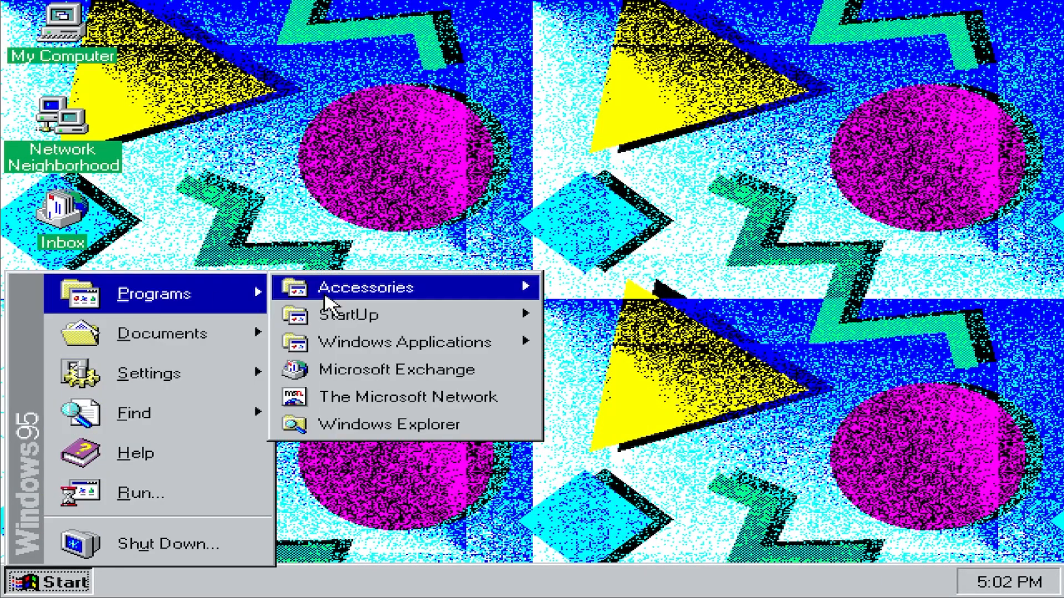
{"action": "mouse_move", "coordinate": [397, 298]}
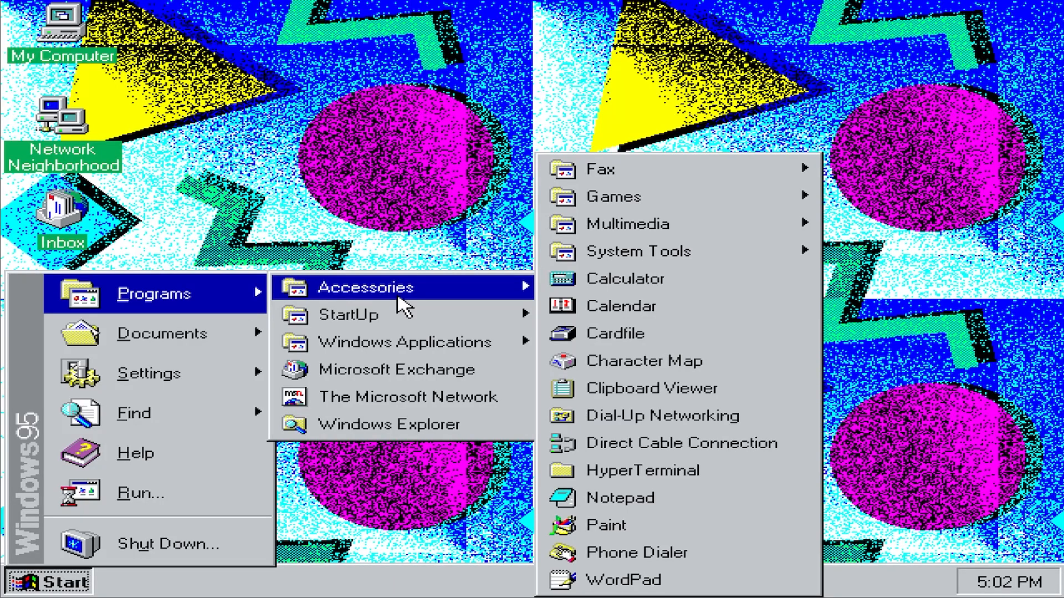
{"action": "left_click", "coordinate": [729, 289]}
{"action": "left_click", "coordinate": [305, 150]}
{"action": "left_click", "coordinate": [303, 213]}
{"action": "key", "text": "Return"}
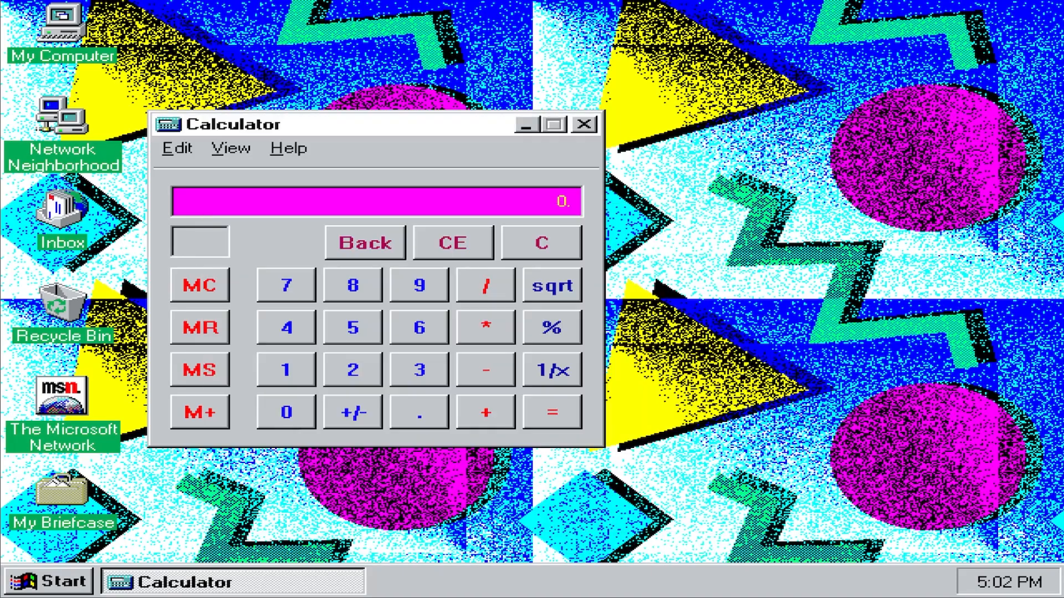
{"action": "key", "text": "alt+F4"}
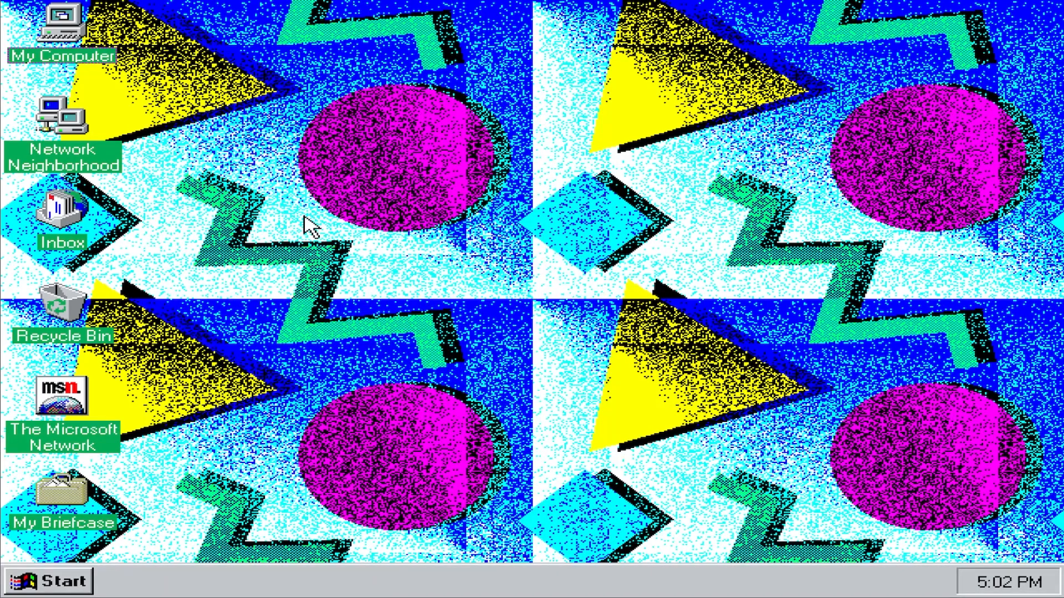
- Bring up Start > Programs > Accessories > Games to list the games
{"action": "key", "text": "ctrl+Escape"}
{"action": "key", "text": "Down"}
{"action": "key", "text": "Right"}
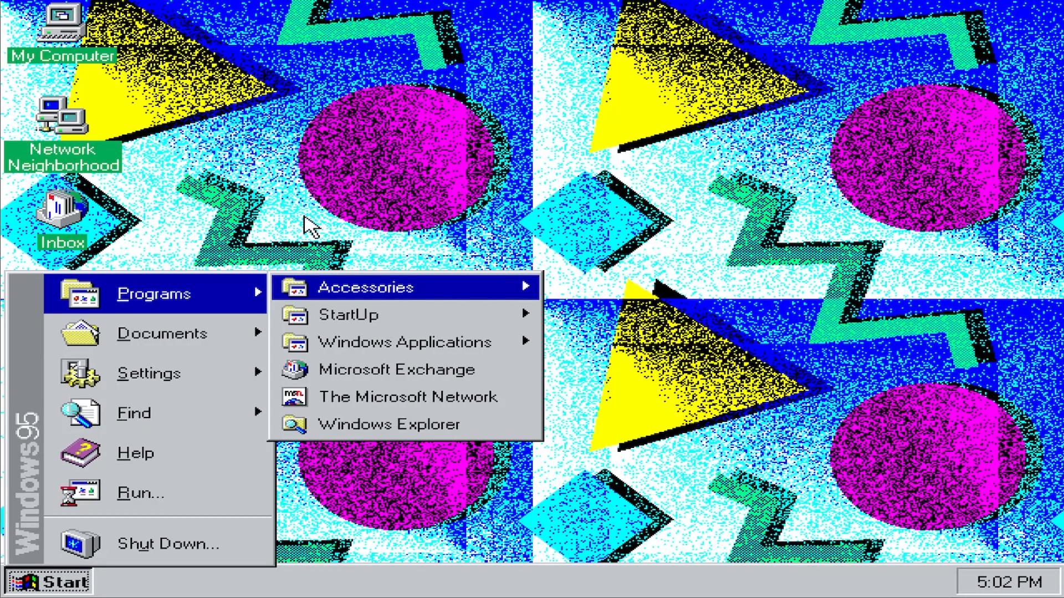
{"action": "key", "text": "Right"}
{"action": "key", "text": "Down"}
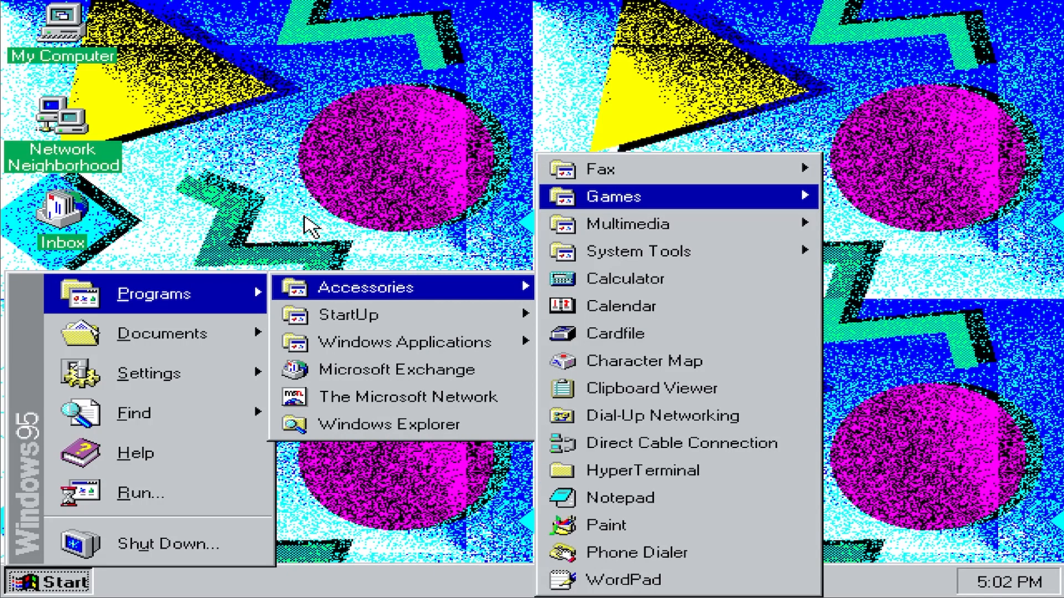
{"action": "mouse_move", "coordinate": [683, 262]}
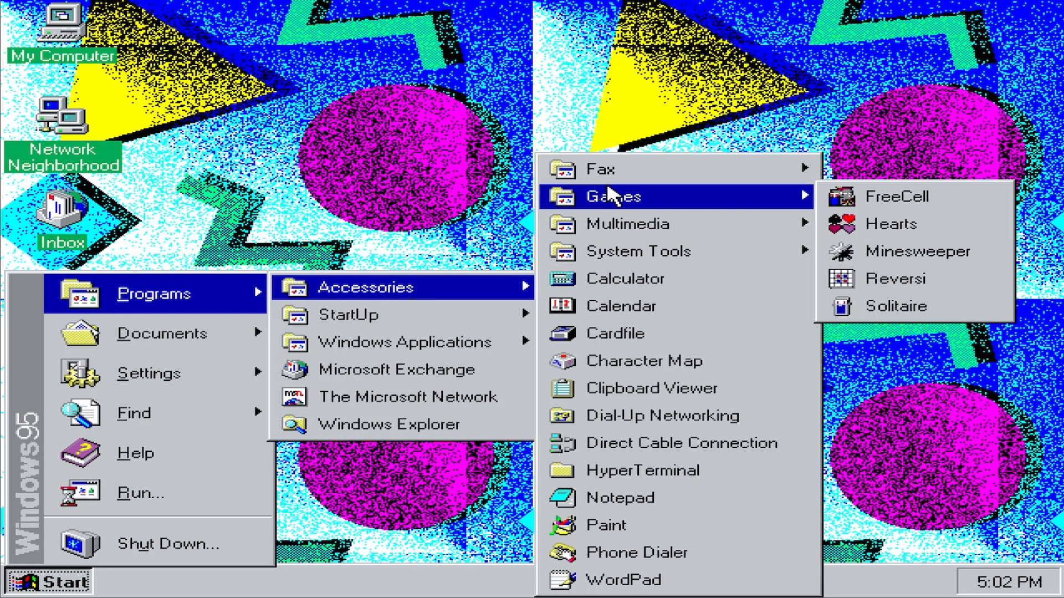
{"action": "mouse_move", "coordinate": [641, 179]}
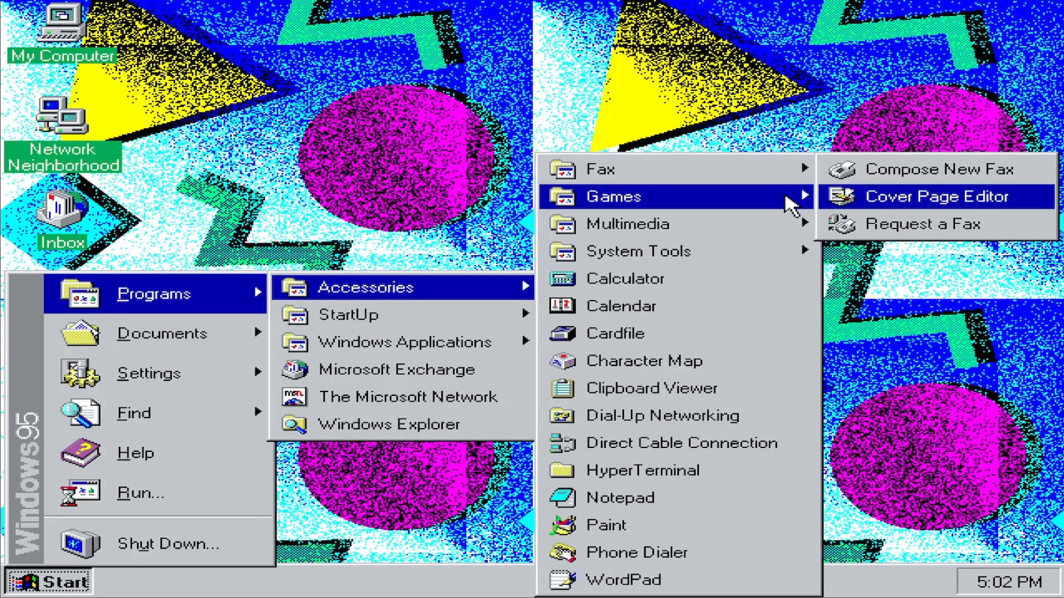
- Launch Reversi, view its About box (version 3.0), place one disc, and close it
{"action": "mouse_move", "coordinate": [704, 204]}
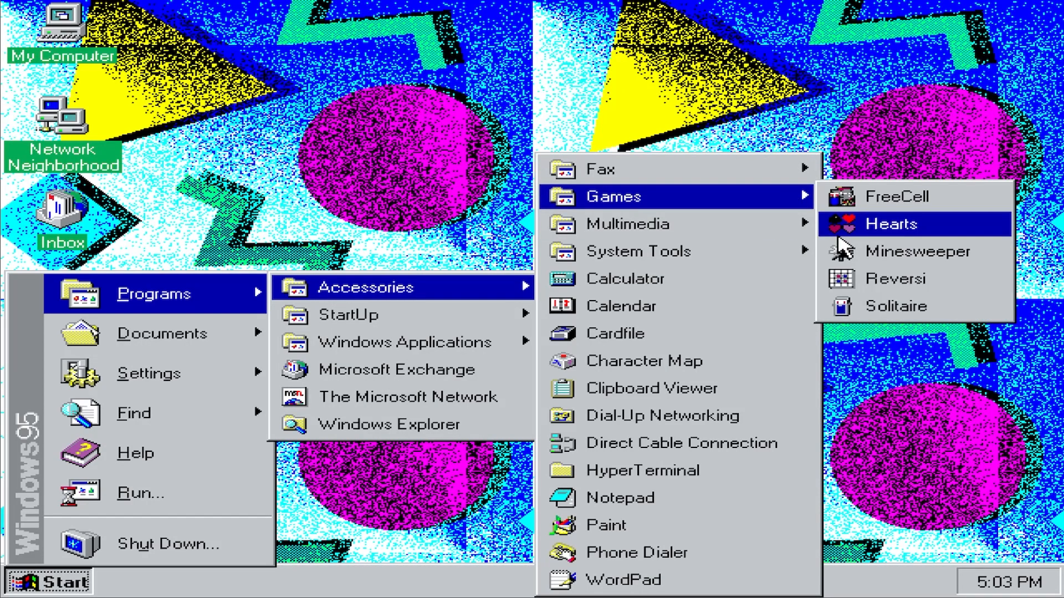
{"action": "left_click", "coordinate": [838, 277]}
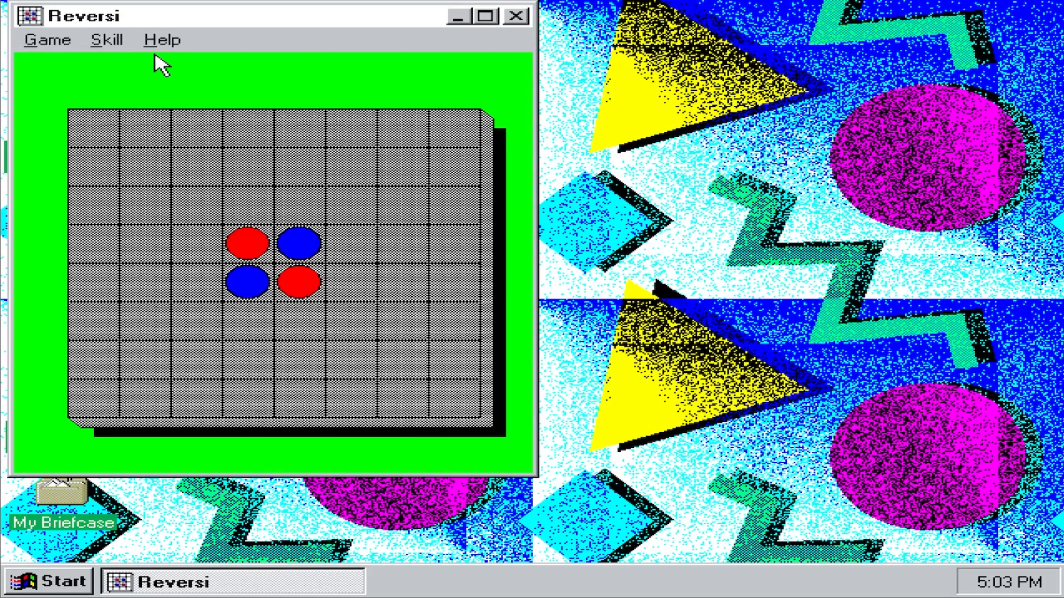
{"action": "left_click", "coordinate": [162, 39]}
{"action": "left_click", "coordinate": [339, 203]}
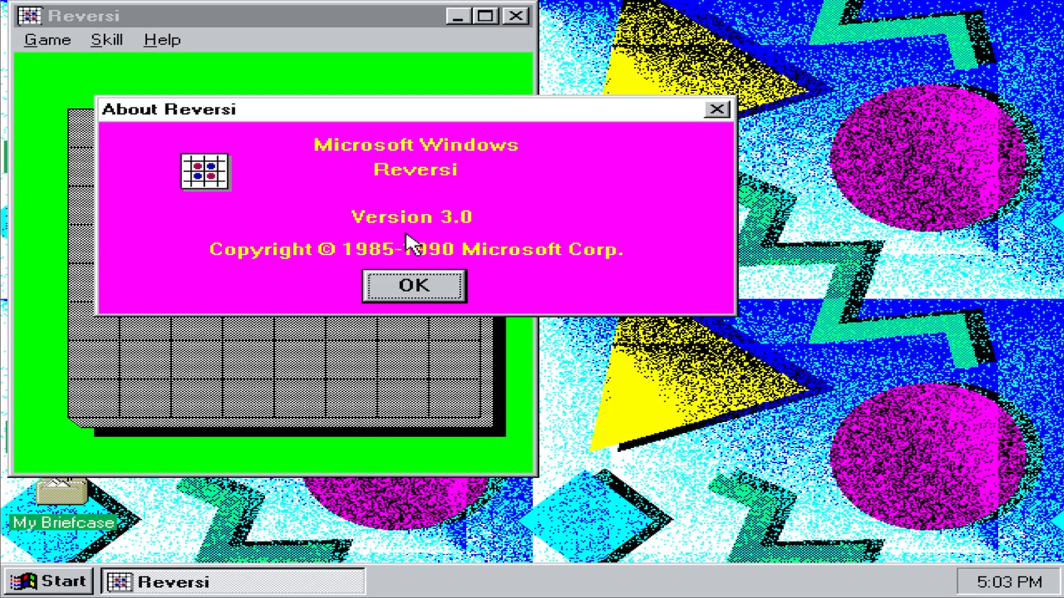
{"action": "left_click", "coordinate": [400, 285]}
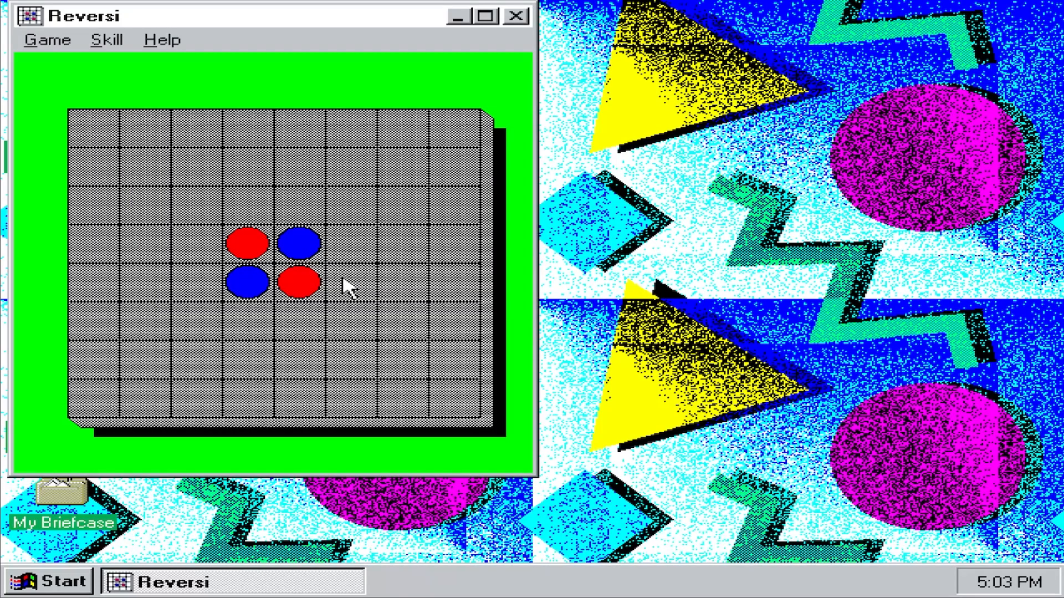
{"action": "left_click", "coordinate": [240, 329]}
{"action": "left_click", "coordinate": [517, 17]}
- Bring the Start > Programs > Accessories menu back up
{"action": "key", "text": "super"}
{"action": "mouse_move", "coordinate": [271, 319]}
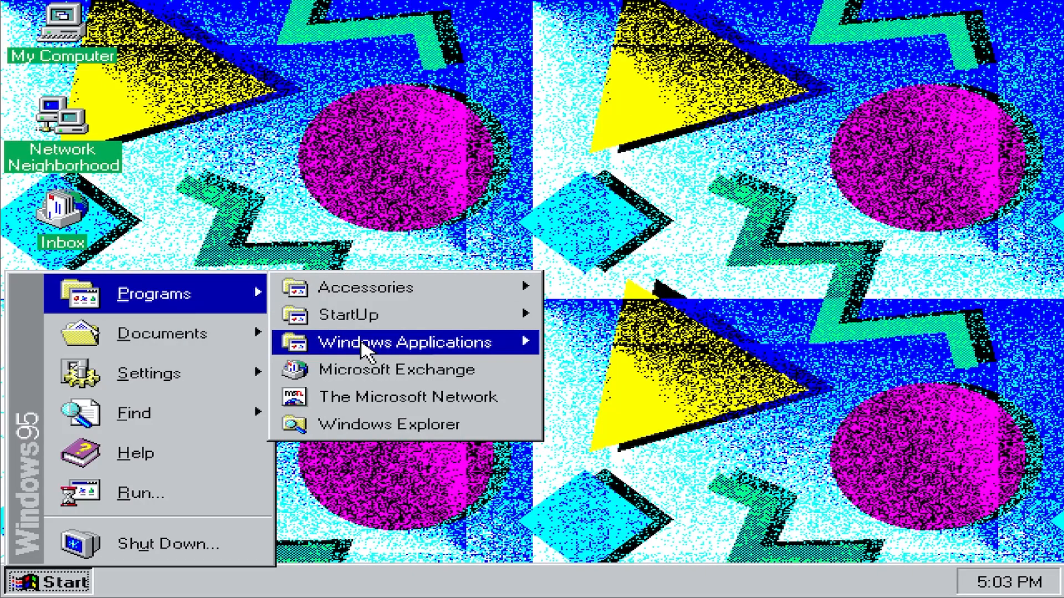
{"action": "mouse_move", "coordinate": [362, 344]}
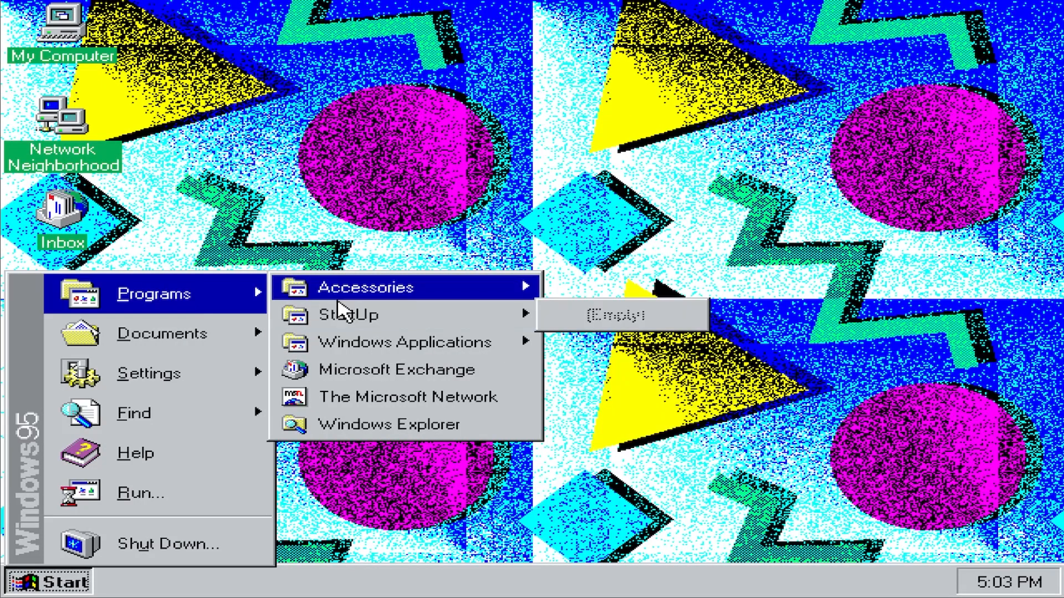
{"action": "mouse_move", "coordinate": [369, 293]}
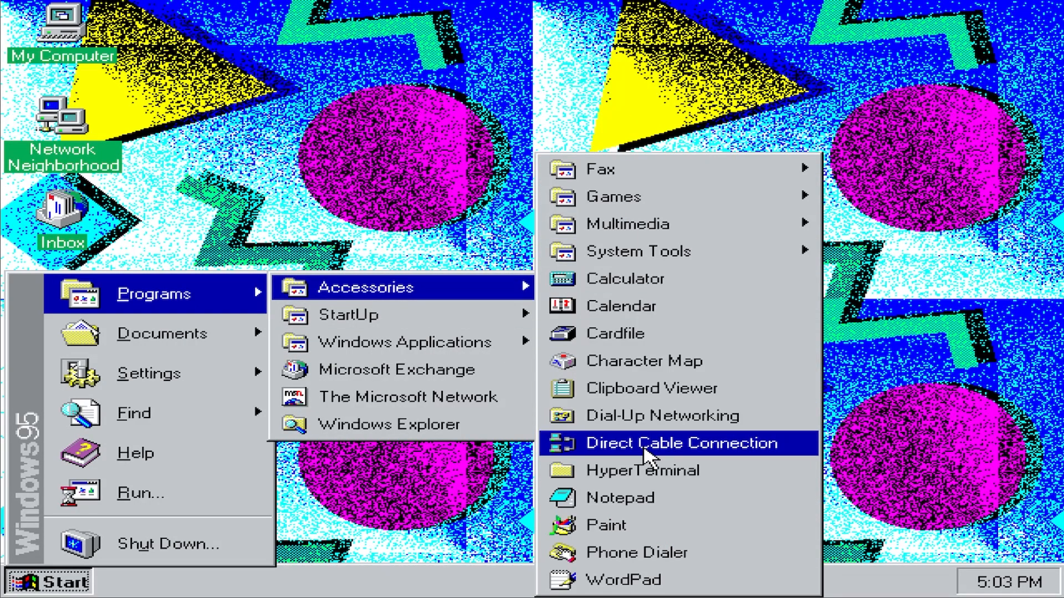
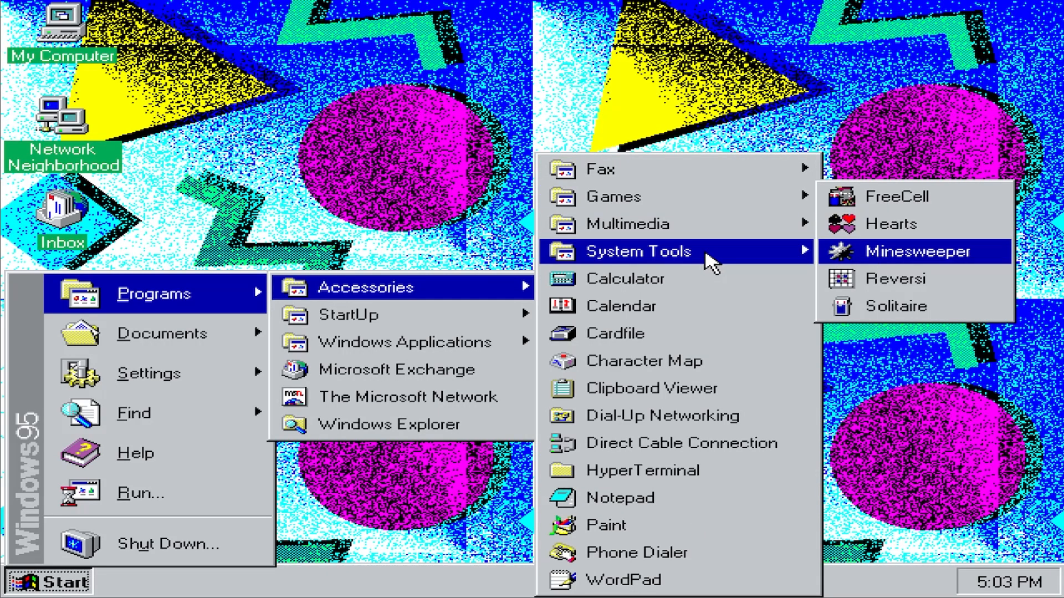
- Try running CVTPAINT from Start > Programs > Windows Applications and dismiss its cannot-run error
{"action": "mouse_move", "coordinate": [589, 237]}
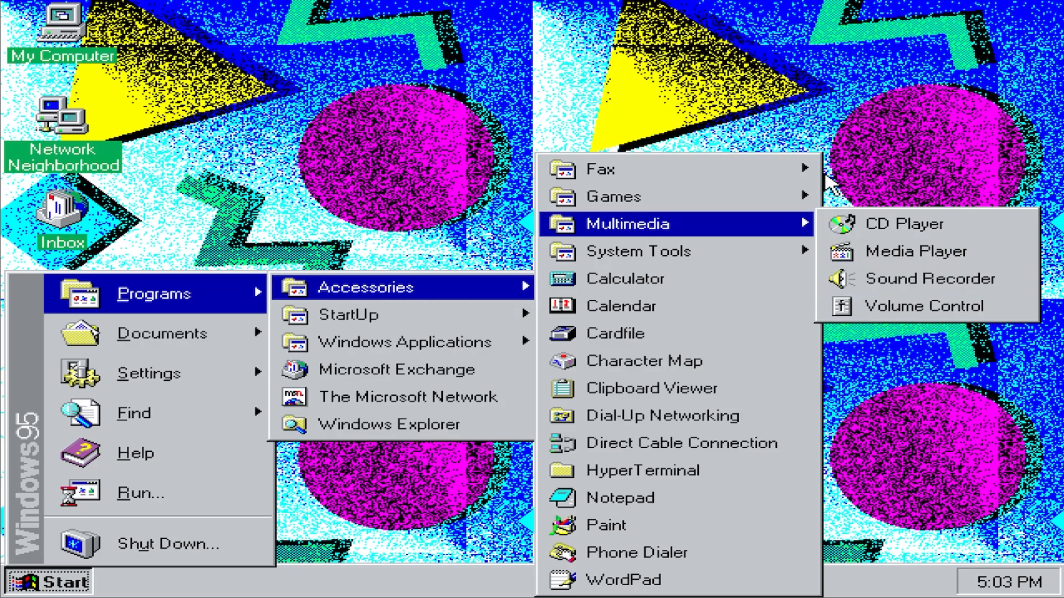
{"action": "mouse_move", "coordinate": [373, 321]}
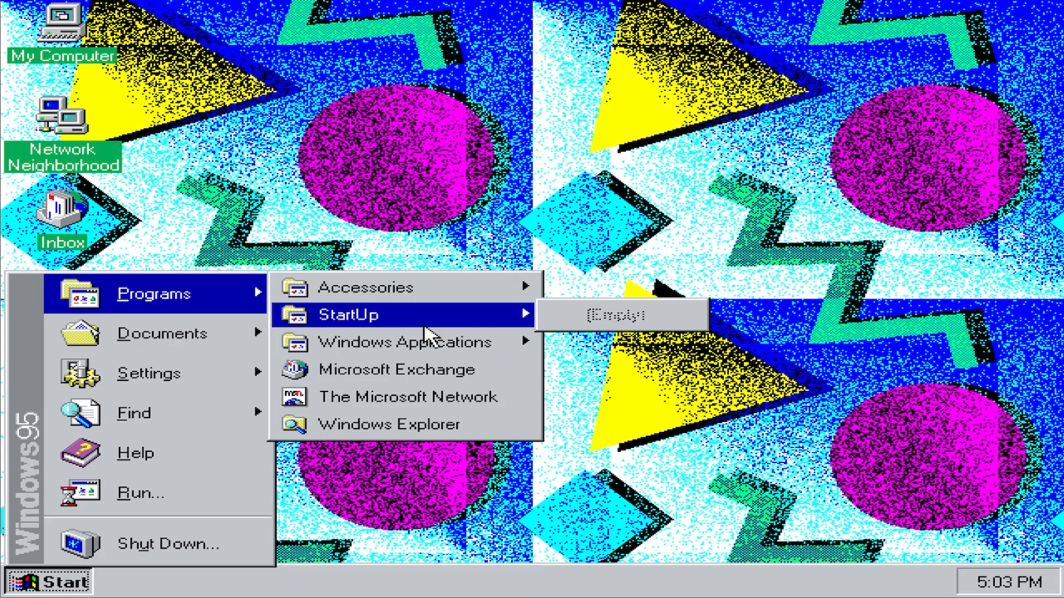
{"action": "mouse_move", "coordinate": [460, 339]}
{"action": "left_click", "coordinate": [546, 340]}
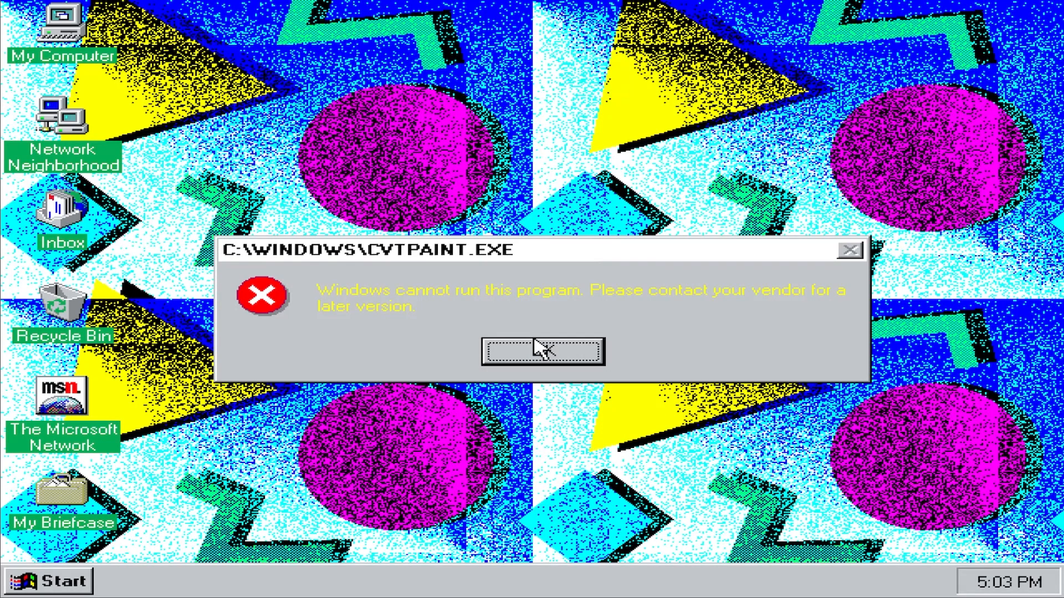
{"action": "left_click", "coordinate": [560, 360]}
- Try running PAINT from the same menu and dismiss its cannot-run error
{"action": "key", "text": "ctrl+Escape"}
{"action": "mouse_move", "coordinate": [205, 293]}
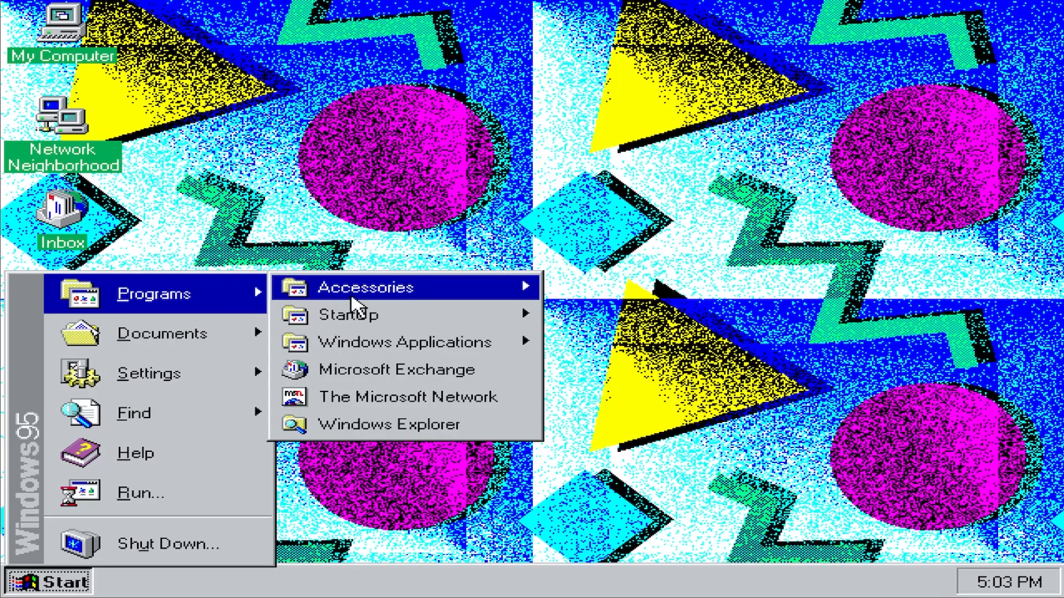
{"action": "mouse_move", "coordinate": [487, 340]}
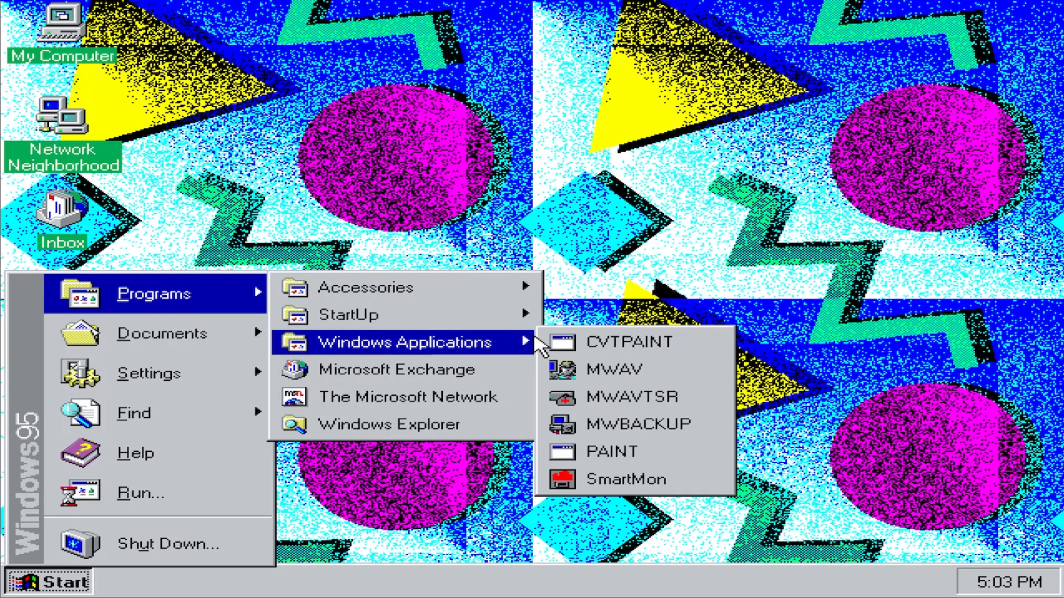
{"action": "left_click", "coordinate": [631, 451]}
{"action": "left_click", "coordinate": [514, 358]}
- Open an Explorer window on My Computer with Win+E
{"action": "key", "text": "ctrl+Escape"}
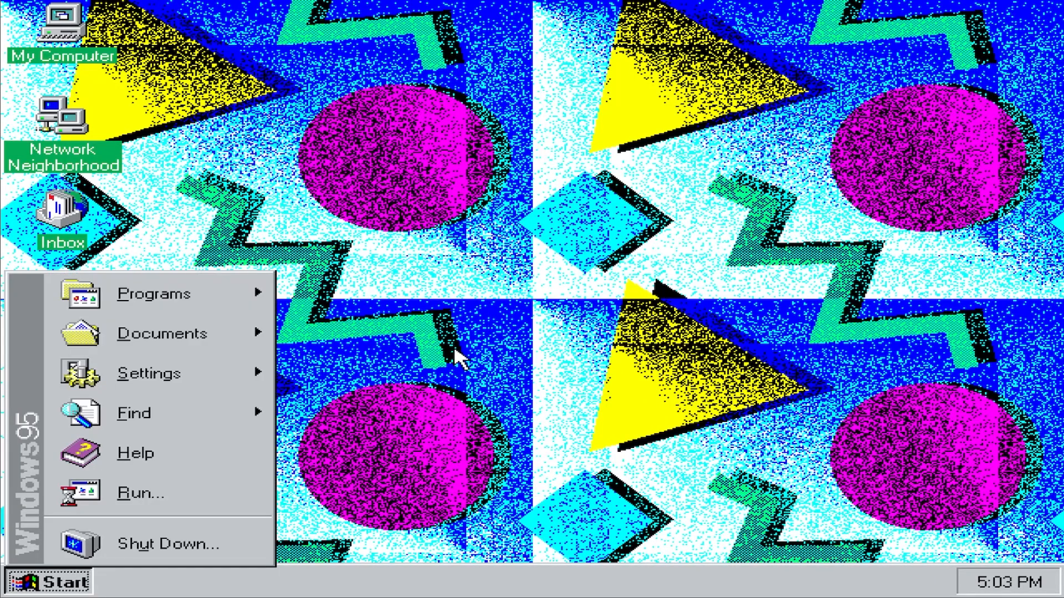
{"action": "mouse_move", "coordinate": [219, 394]}
{"action": "key", "text": "super+e"}
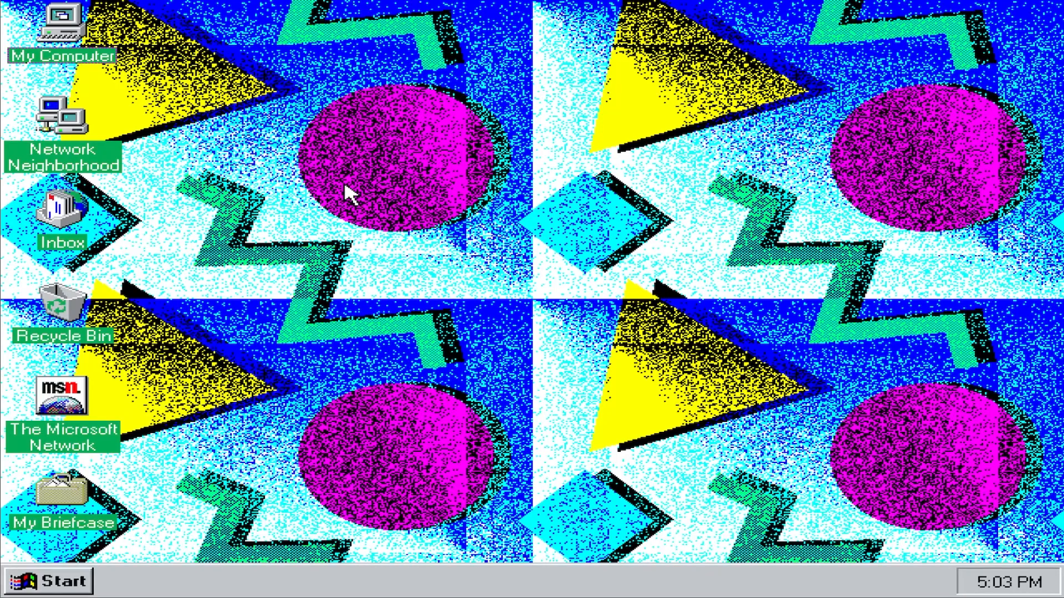
- Open drive C: in a maximized Explorer window and go into the Windows folder
{"action": "double_click", "coordinate": [439, 145]}
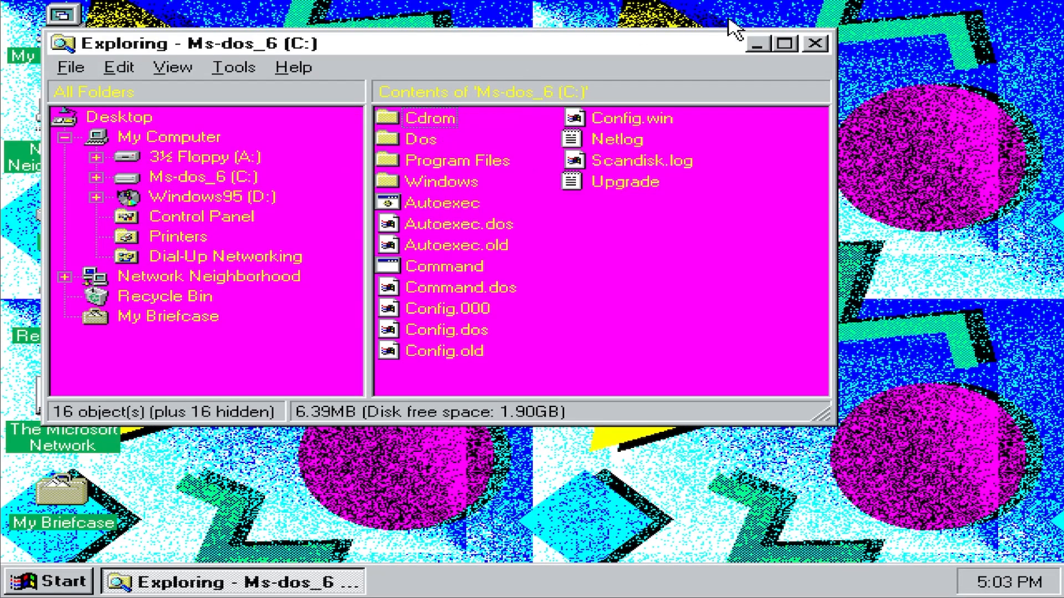
{"action": "left_click", "coordinate": [792, 41]}
{"action": "double_click", "coordinate": [363, 148]}
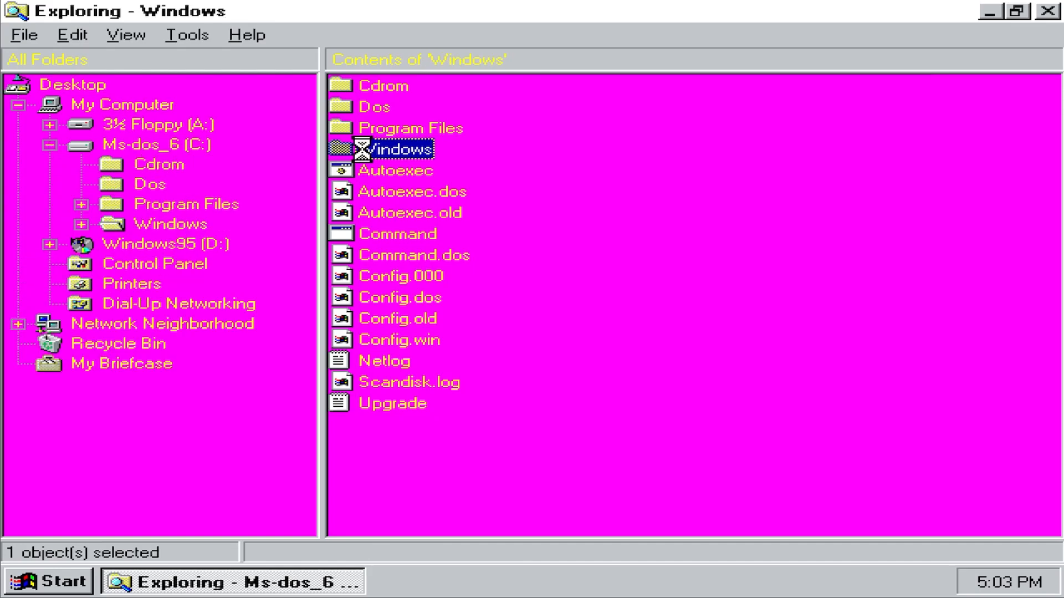
- Run the Command program and dismiss its conventional-memory error
{"action": "key", "text": "Right"}
{"action": "key", "text": "Right"}
{"action": "key", "text": "Down"}
{"action": "key", "text": "Down"}
{"action": "key", "text": "Up"}
{"action": "key", "text": "Return"}
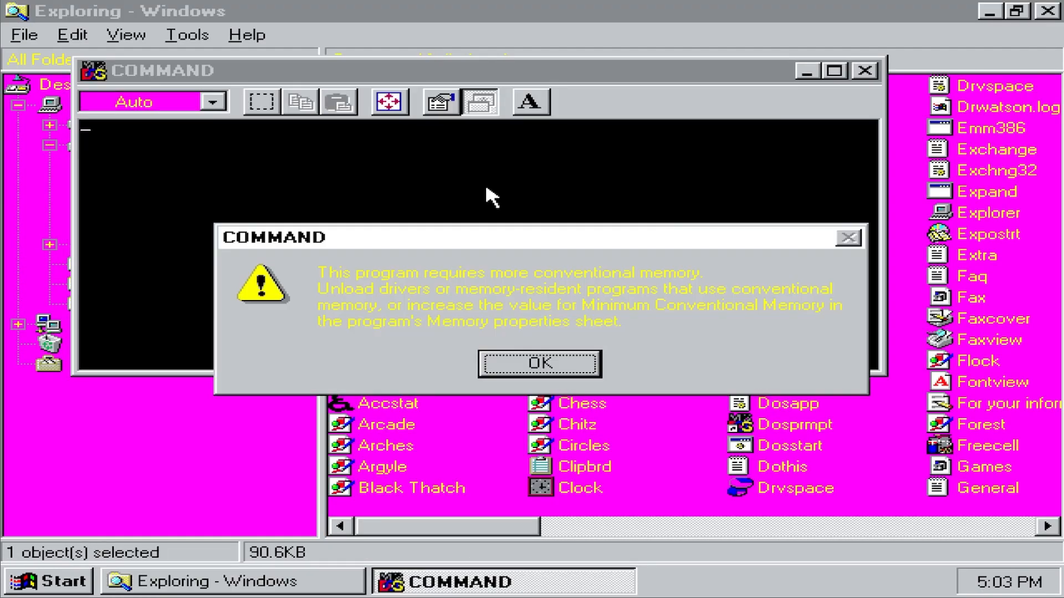
{"action": "left_click", "coordinate": [486, 370]}
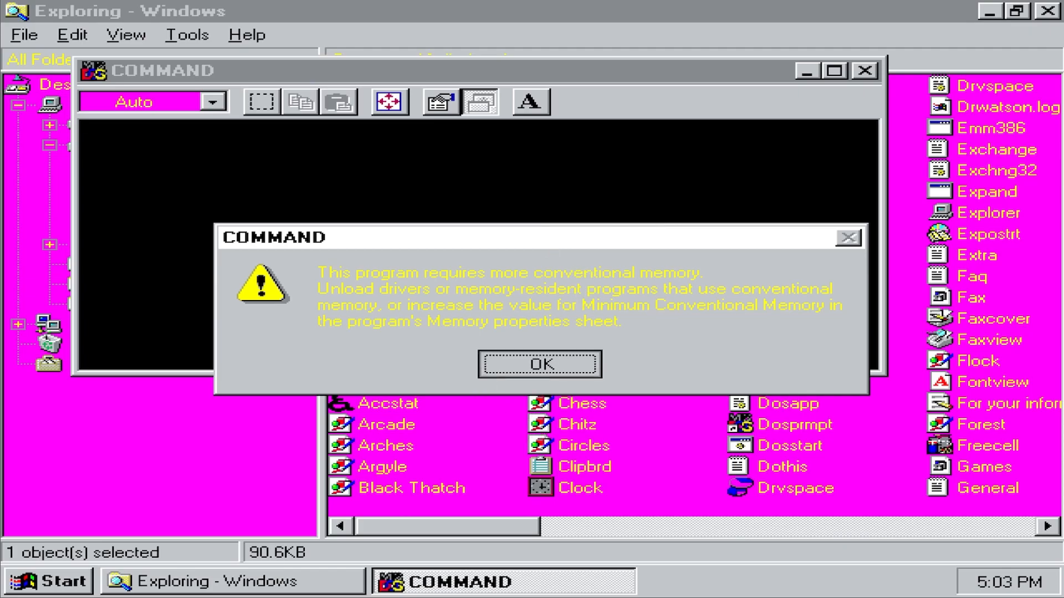
- Run Command again from the Windows folder and dismiss the same conventional-memory error
{"action": "key", "text": "super"}
{"action": "mouse_move", "coordinate": [155, 294]}
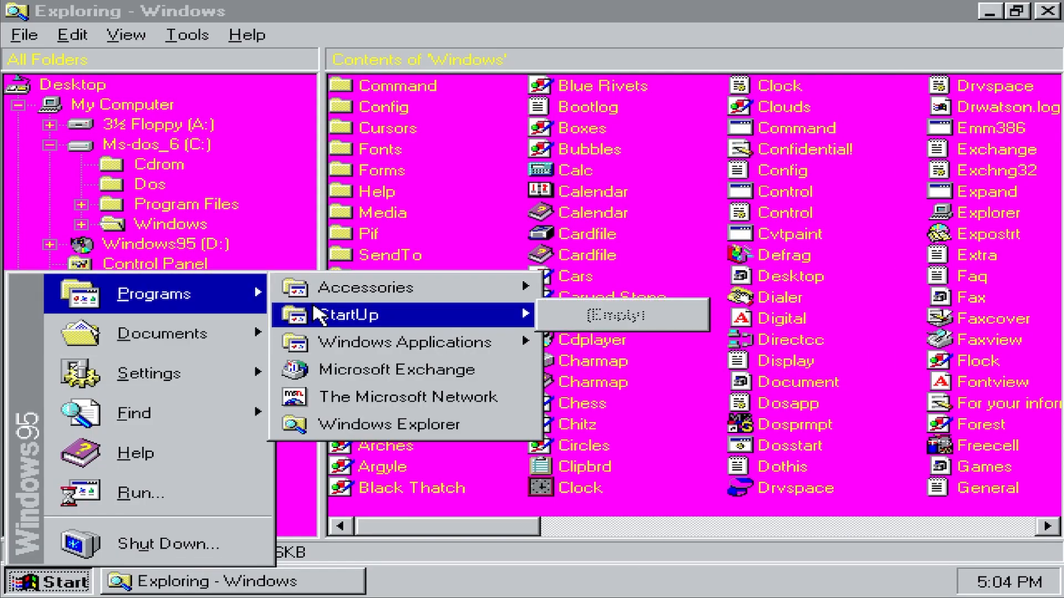
{"action": "mouse_move", "coordinate": [332, 288]}
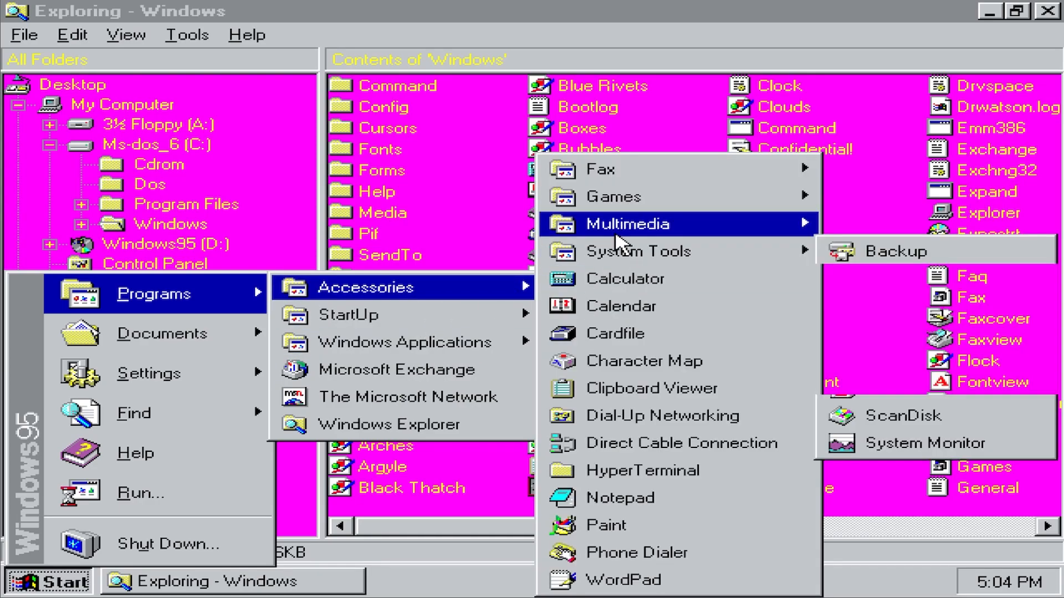
{"action": "left_click", "coordinate": [616, 106]}
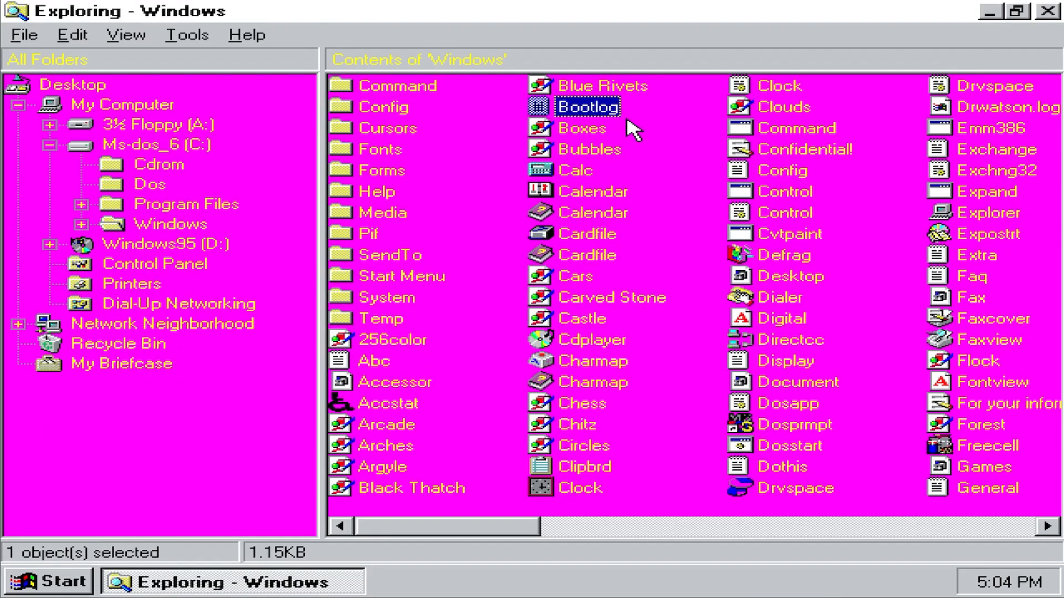
{"action": "left_click", "coordinate": [773, 107]}
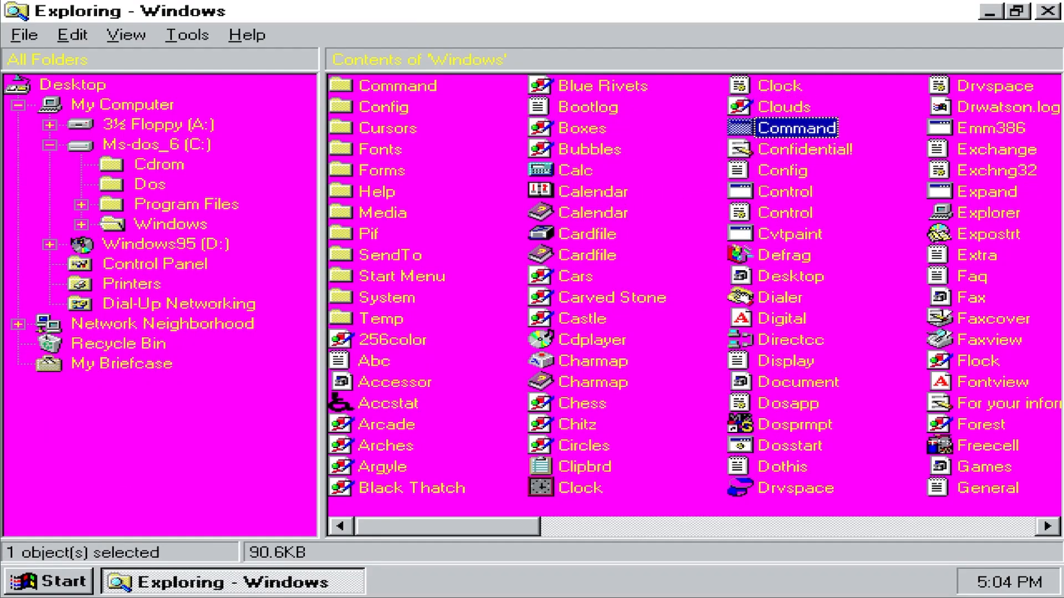
{"action": "double_click", "coordinate": [828, 128]}
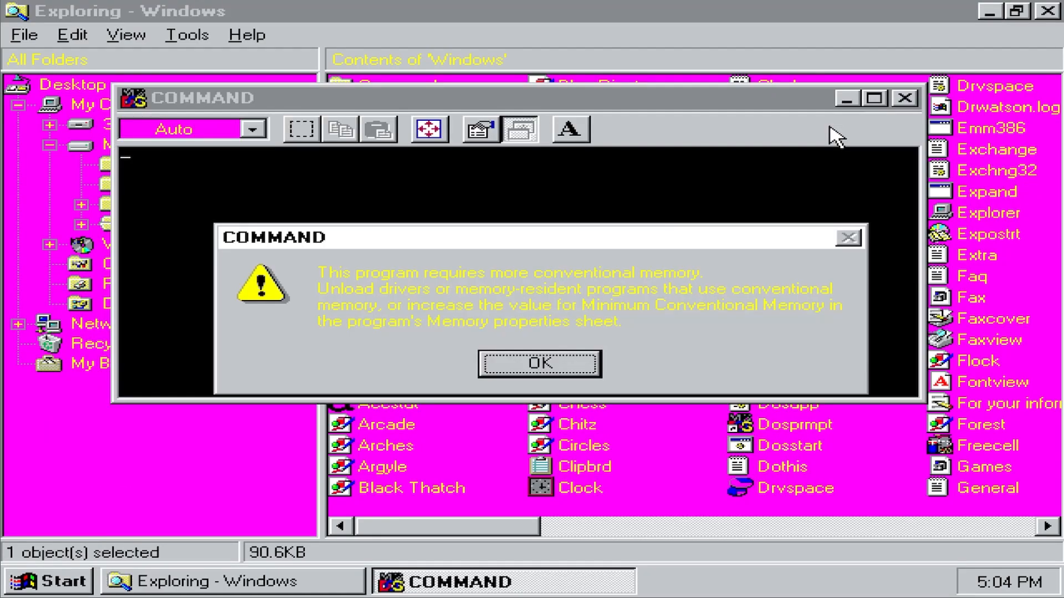
{"action": "left_click", "coordinate": [538, 363]}
- Launch Calculator, then open the Abc text file and check its properties
{"action": "double_click", "coordinate": [546, 173]}
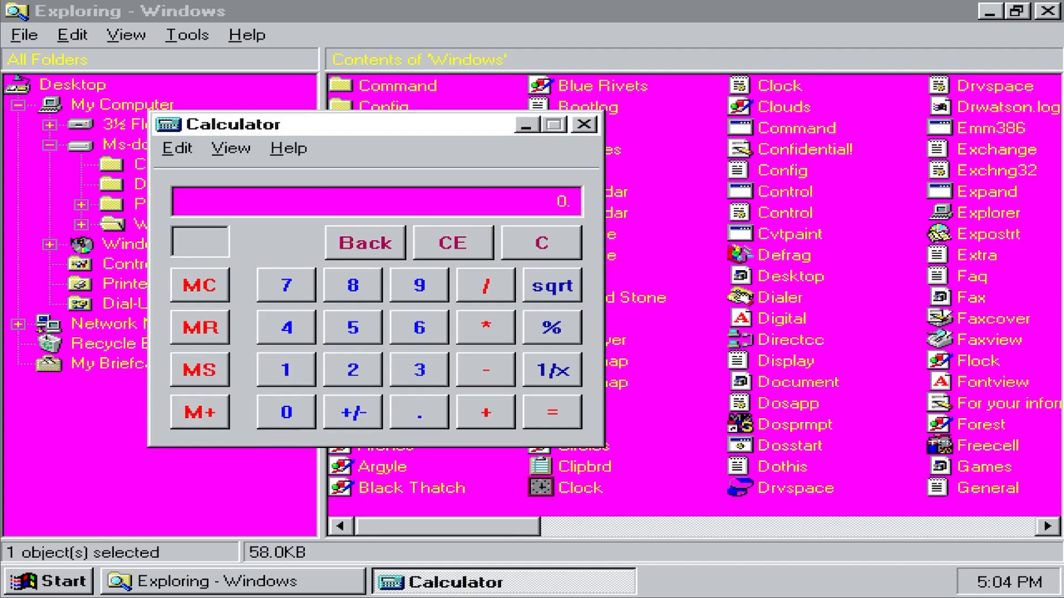
{"action": "left_click", "coordinate": [588, 107]}
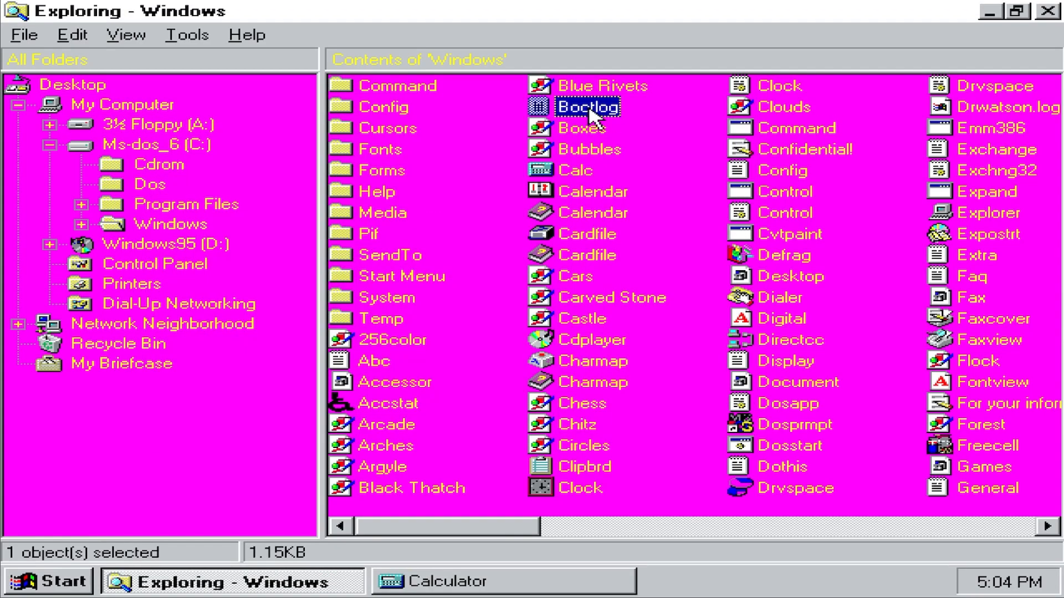
{"action": "double_click", "coordinate": [370, 360]}
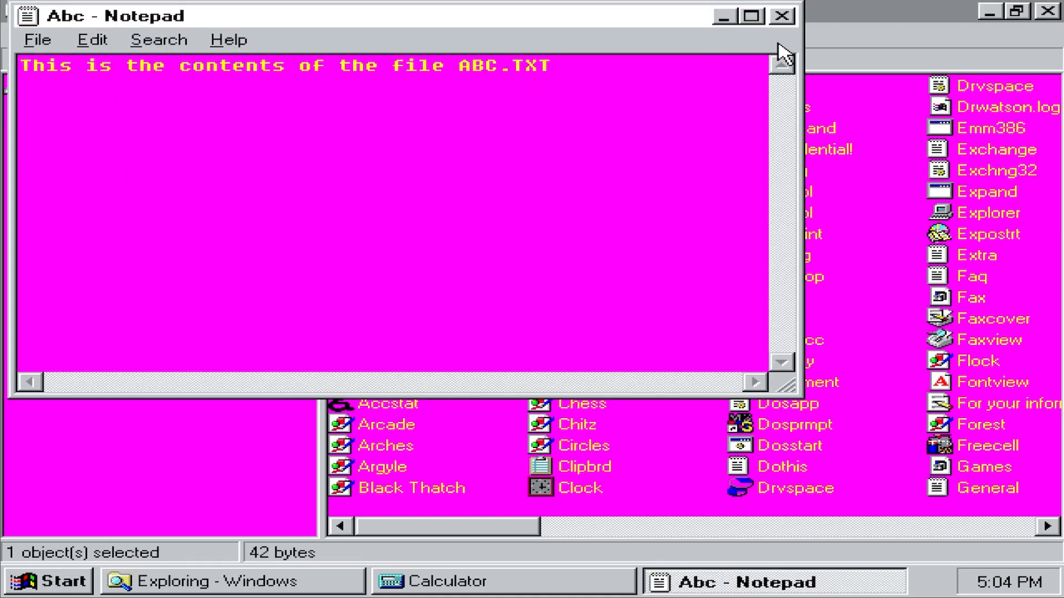
{"action": "left_click", "coordinate": [781, 16]}
{"action": "key", "text": "alt+Return"}
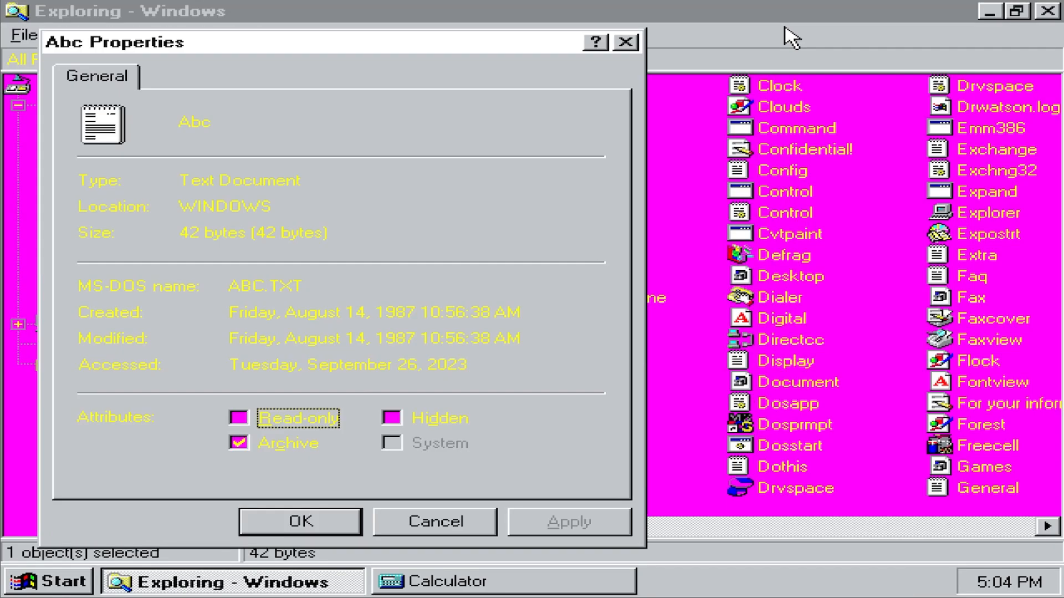
{"action": "left_click", "coordinate": [625, 42]}
- Launch Character Map from the Charmap file and close it
{"action": "key", "text": "Up"}
{"action": "key", "text": "Down"}
{"action": "key", "text": "Right"}
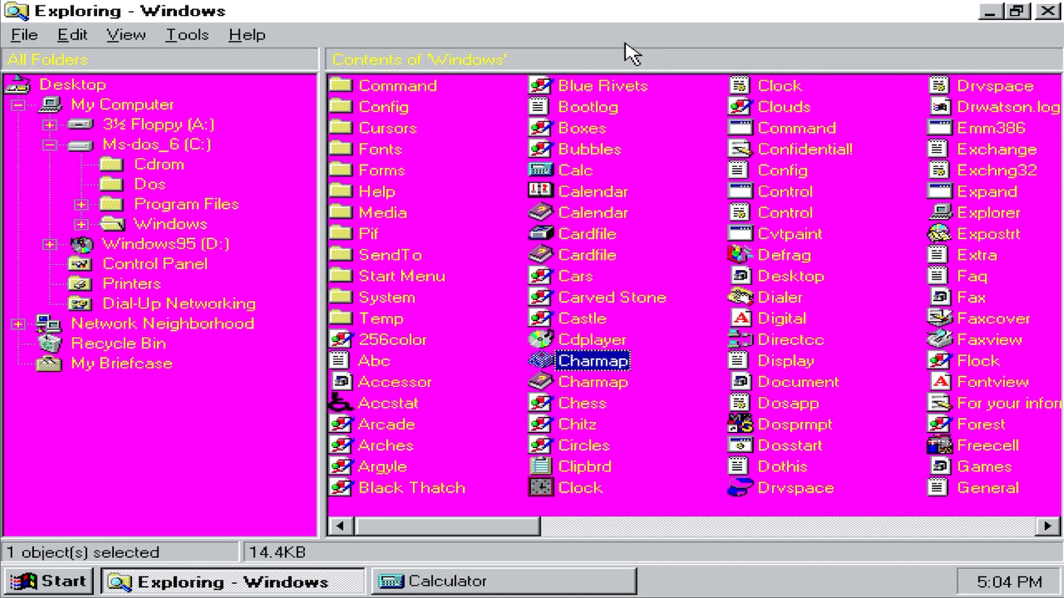
{"action": "key", "text": "Return"}
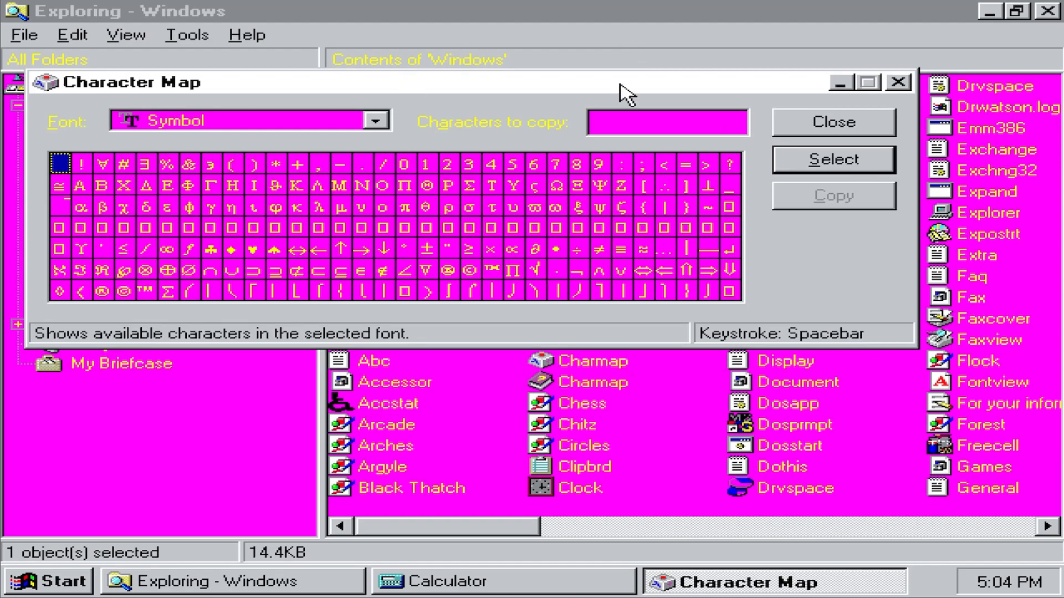
{"action": "left_click", "coordinate": [899, 83]}
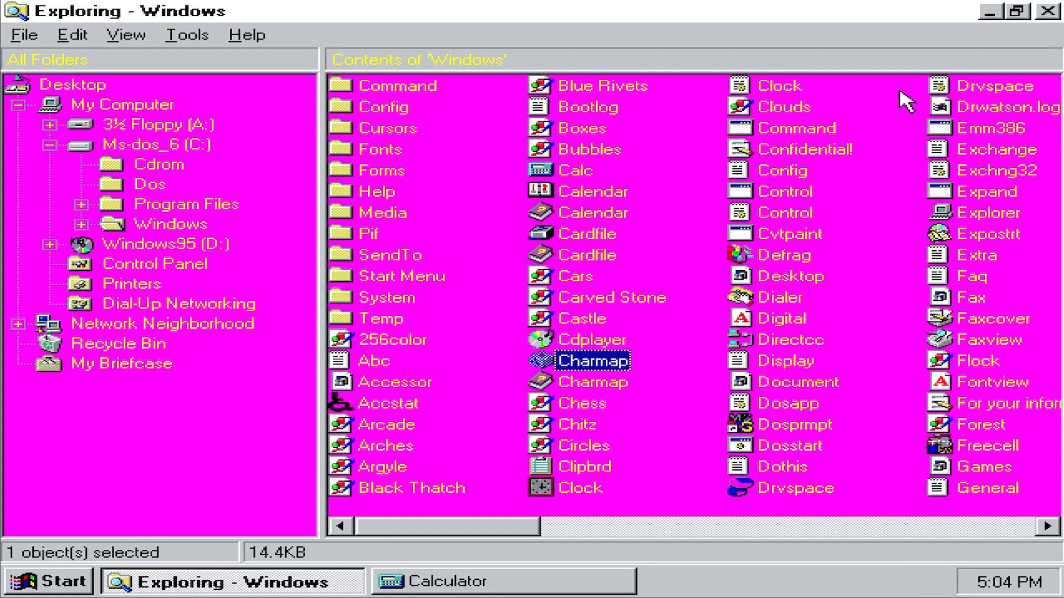
- Select Dosprmpt and start the MS-DOS prompt
{"action": "key", "text": "Down"}
{"action": "key", "text": "Down"}
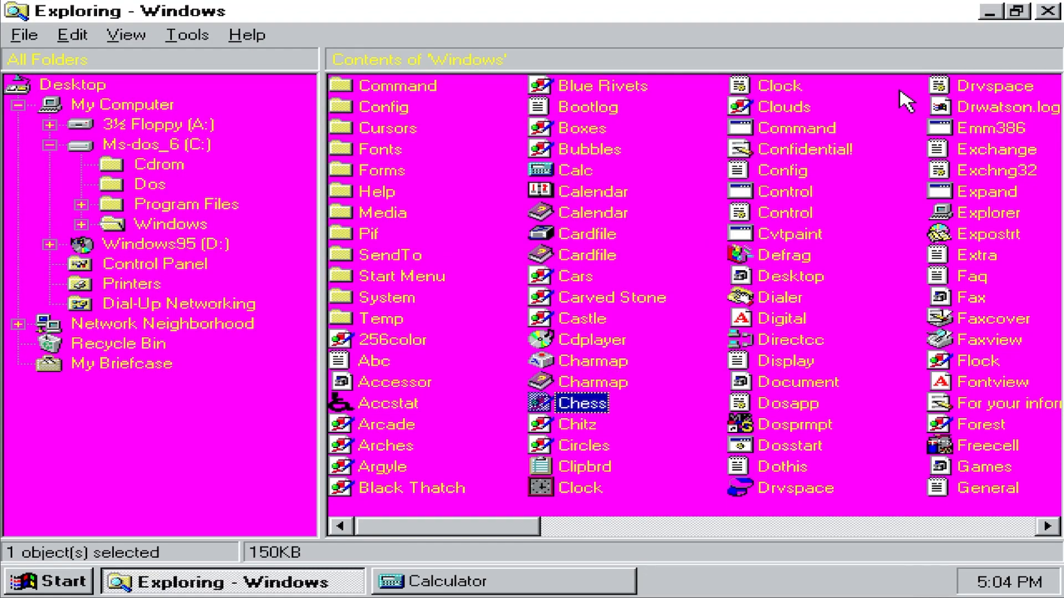
{"action": "key", "text": "Right"}
{"action": "key", "text": "Down"}
{"action": "key", "text": "Return"}
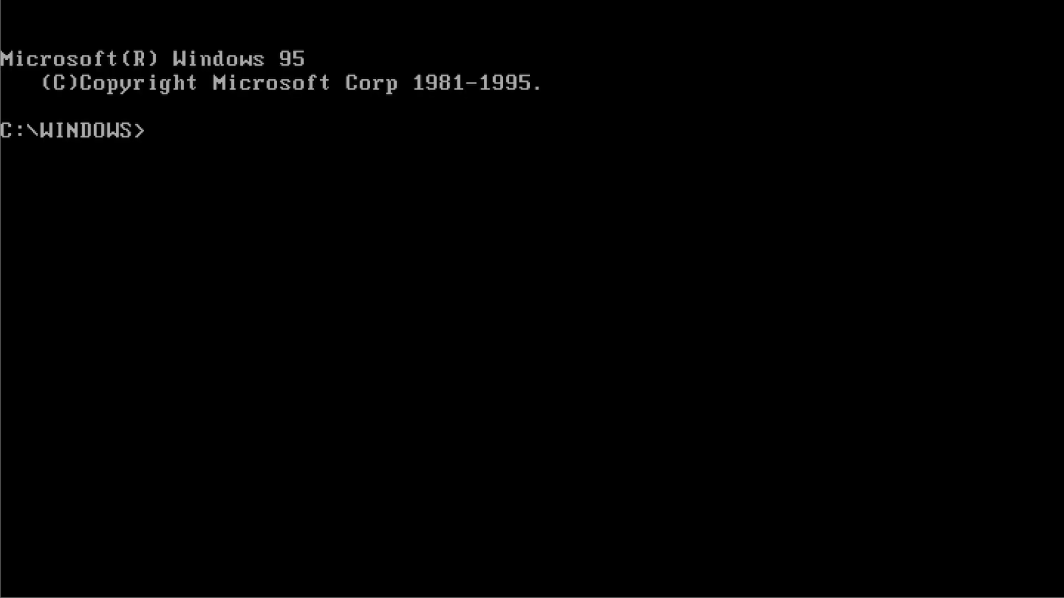
- Exit the DOS prompt back to Windows, correcting a mistyped 'exirt' to 'exit'
{"action": "type", "text": "exirt"}
{"action": "key", "text": "Return"}
{"action": "type", "text": "exit"}
{"action": "key", "text": "Return"}
- Review Dosprmpt's properties, including its Program settings, then close them
{"action": "key", "text": "alt+Return"}
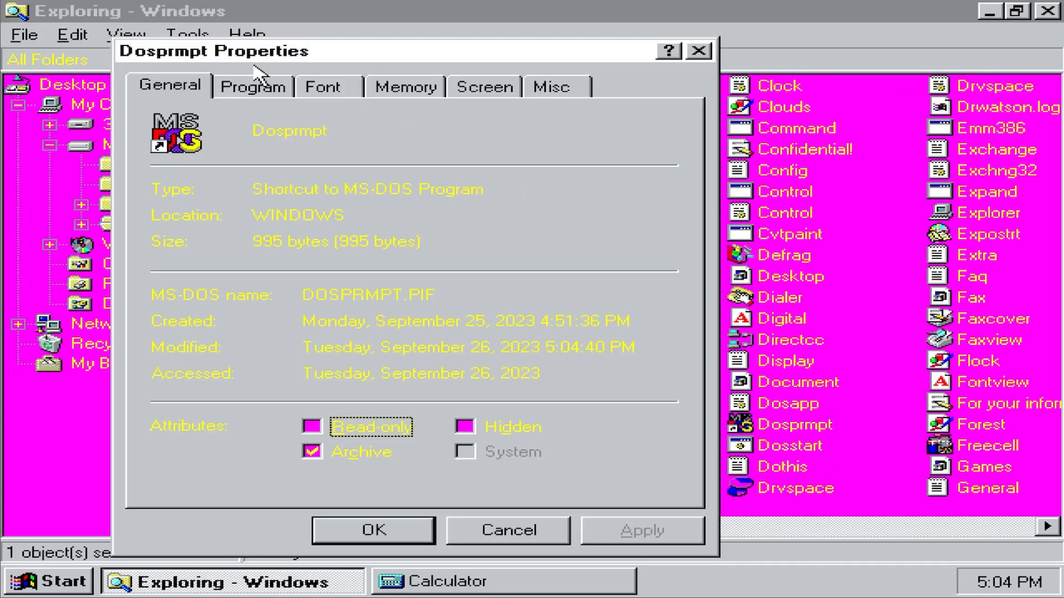
{"action": "left_click", "coordinate": [251, 88]}
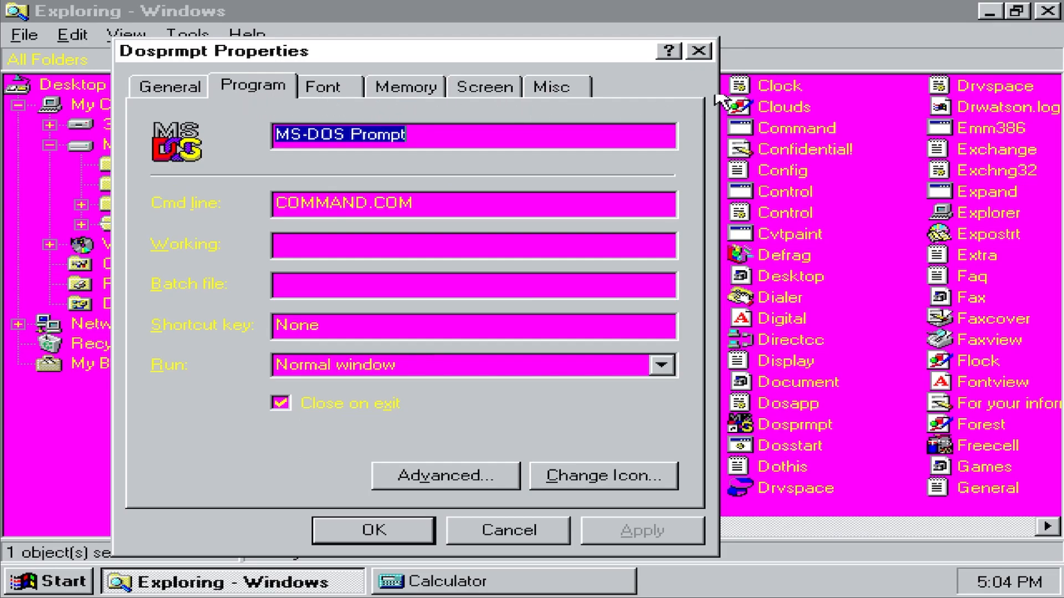
{"action": "left_click", "coordinate": [701, 49]}
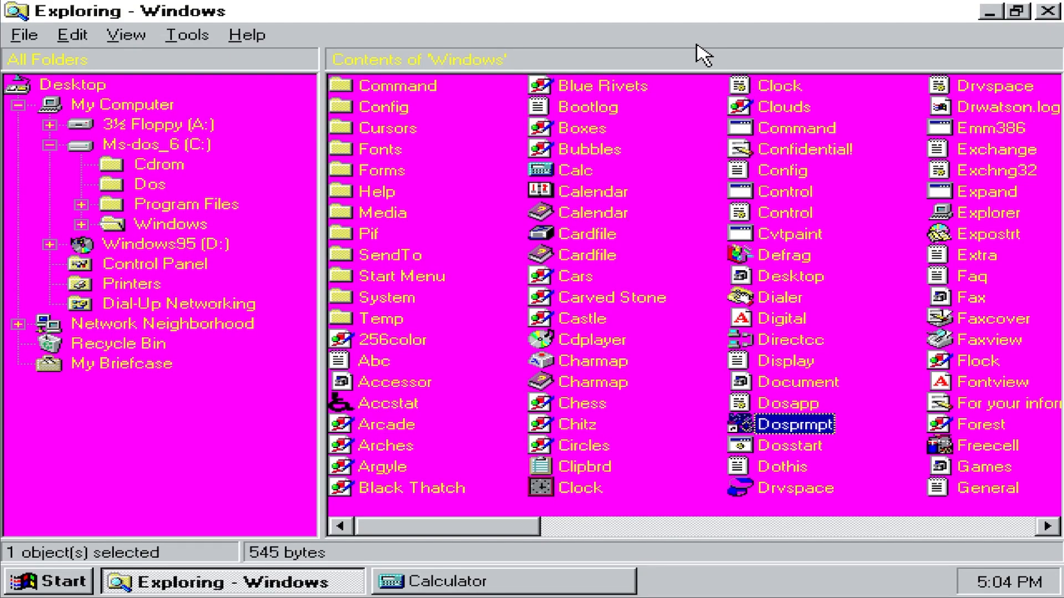
- Open the Games folder from the Windows folder and close it again
{"action": "key", "text": "Down"}
{"action": "key", "text": "Right"}
{"action": "key", "text": "Up"}
{"action": "key", "text": "Up"}
{"action": "key", "text": "Up"}
{"action": "key", "text": "Up"}
{"action": "key", "text": "Up"}
{"action": "key", "text": "Up"}
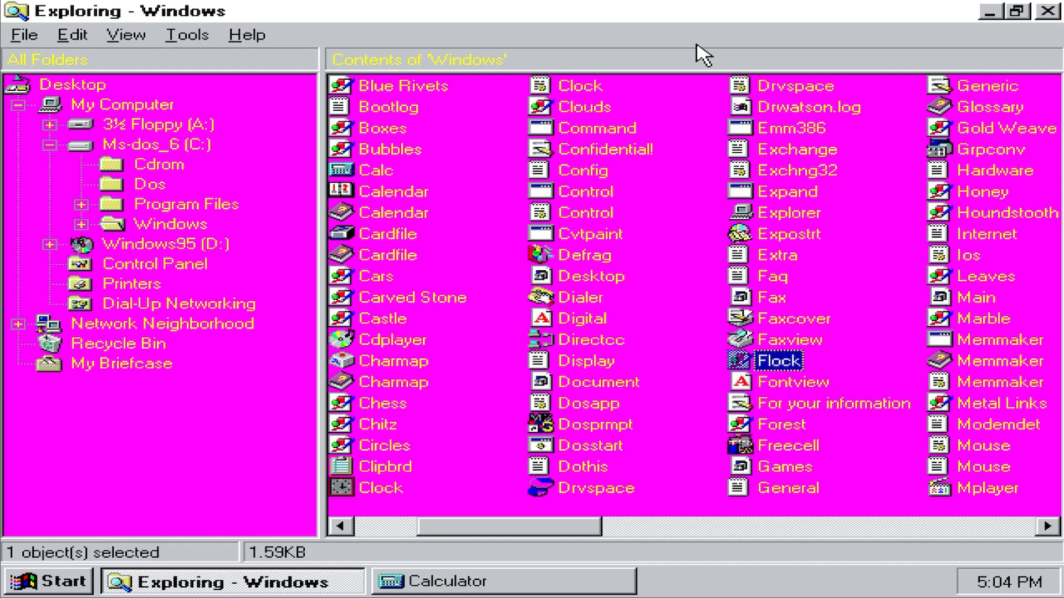
{"action": "key", "text": "Down"}
{"action": "key", "text": "Down"}
{"action": "key", "text": "Down"}
{"action": "key", "text": "Down"}
{"action": "key", "text": "Down"}
{"action": "key", "text": "Down"}
{"action": "key", "text": "Down"}
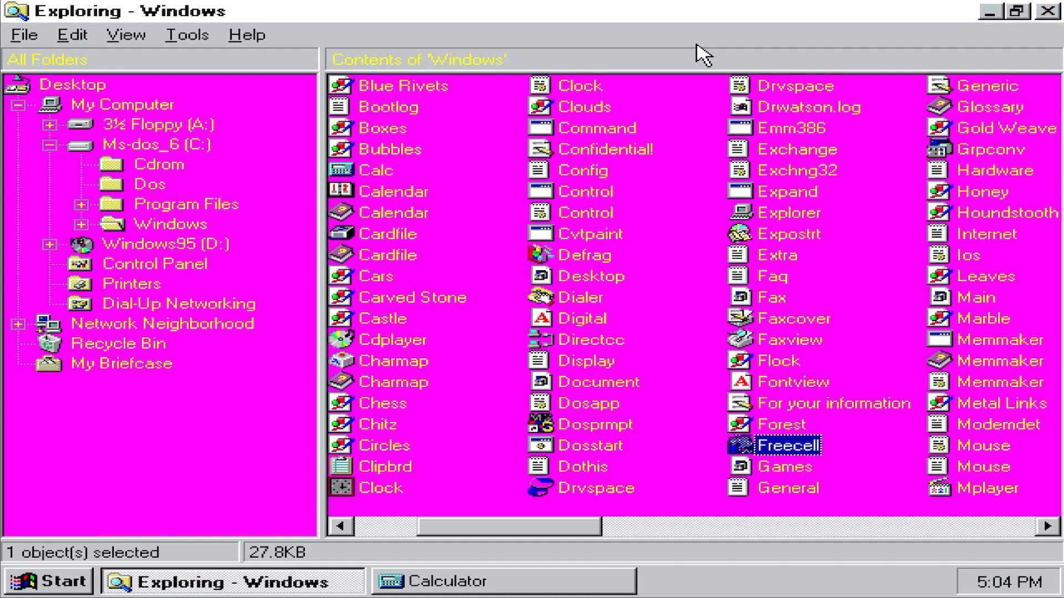
{"action": "key", "text": "Return"}
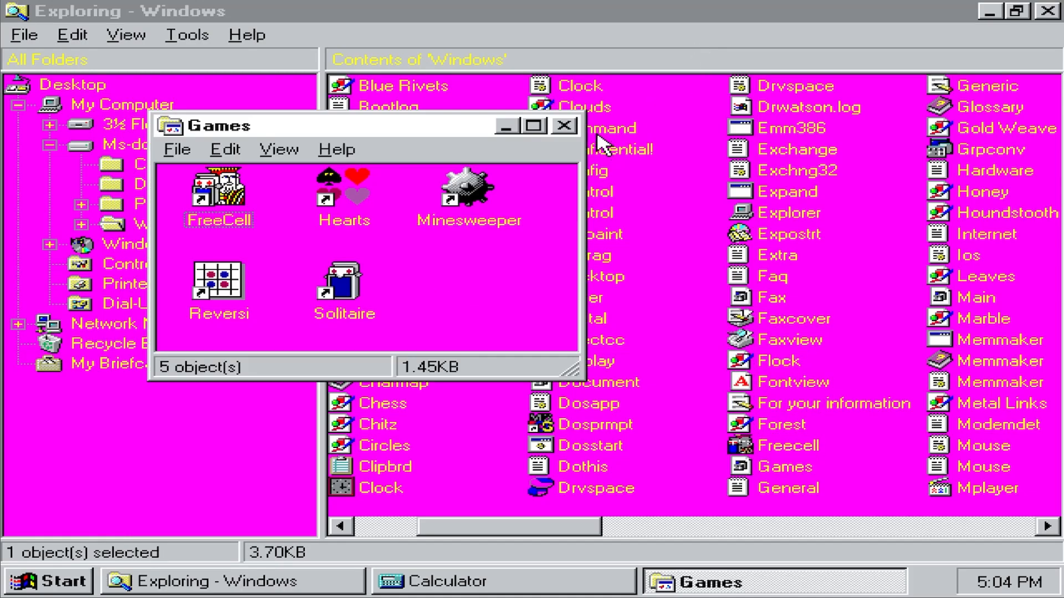
{"action": "left_click", "coordinate": [560, 127]}
- Select the Msdos program in the Windows folder listing
{"action": "key", "text": "Right"}
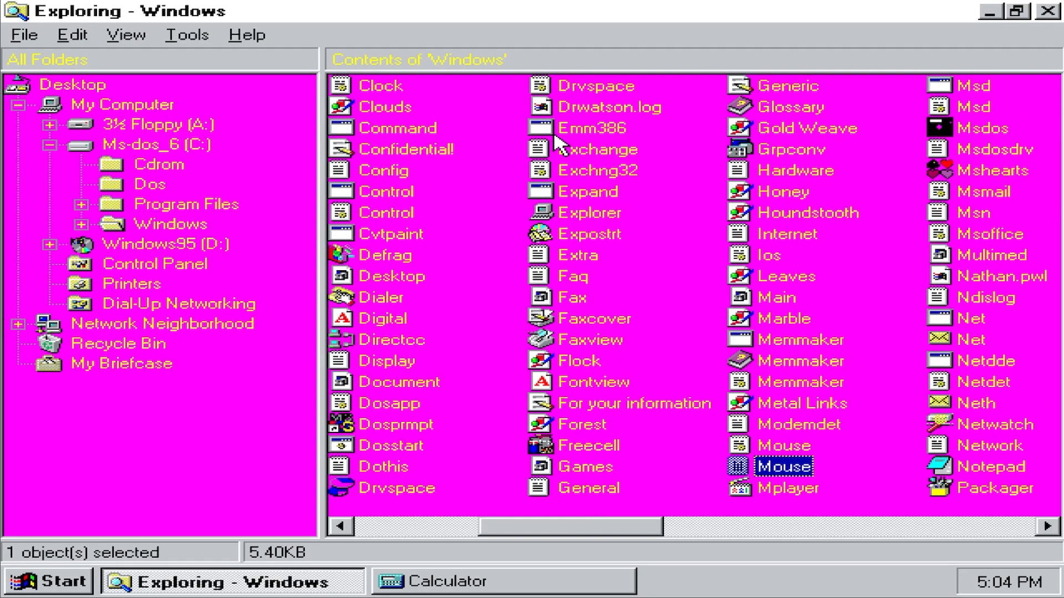
{"action": "key", "text": "Up"}
{"action": "key", "text": "Up"}
{"action": "key", "text": "Up"}
{"action": "key", "text": "Up"}
{"action": "key", "text": "Up"}
{"action": "key", "text": "Up"}
{"action": "key", "text": "Up"}
{"action": "key", "text": "Up"}
{"action": "key", "text": "Up"}
{"action": "key", "text": "Up"}
{"action": "key", "text": "Up"}
{"action": "key", "text": "Up"}
{"action": "key", "text": "Up"}
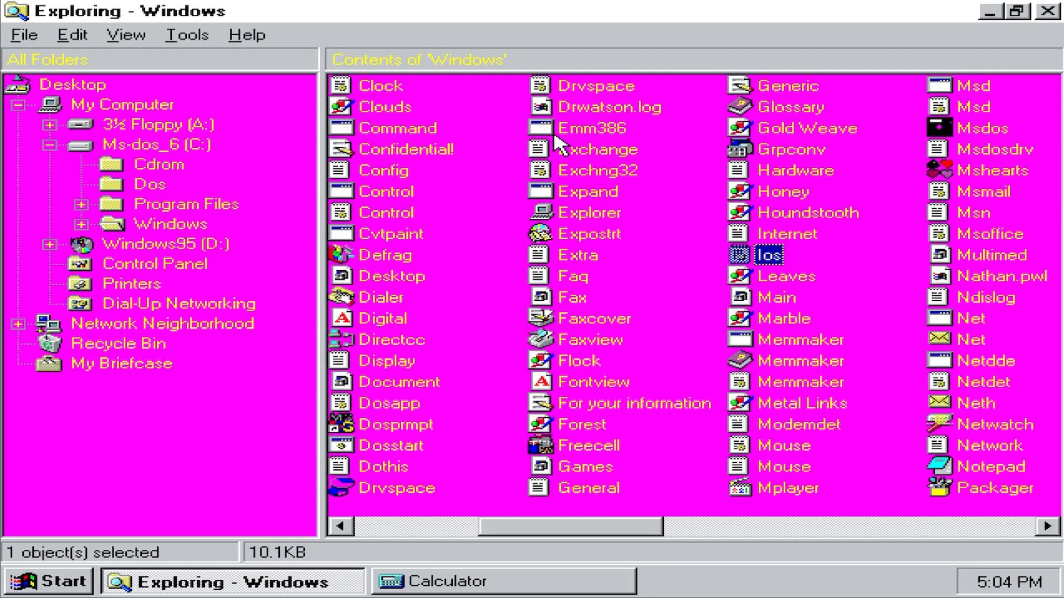
{"action": "key", "text": "Up"}
{"action": "key", "text": "Up"}
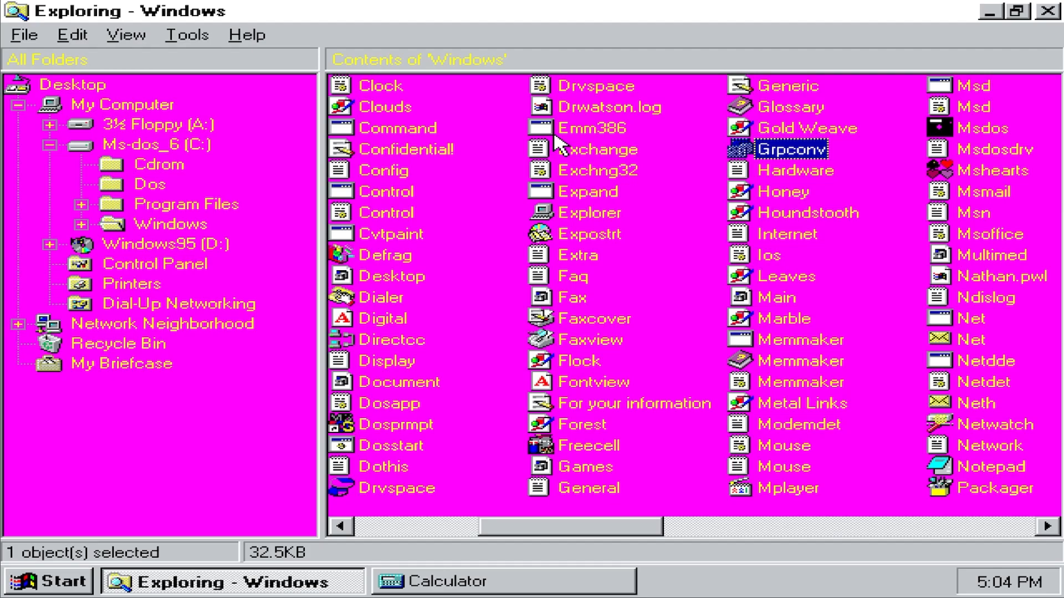
{"action": "key", "text": "Right"}
{"action": "key", "text": "Up"}
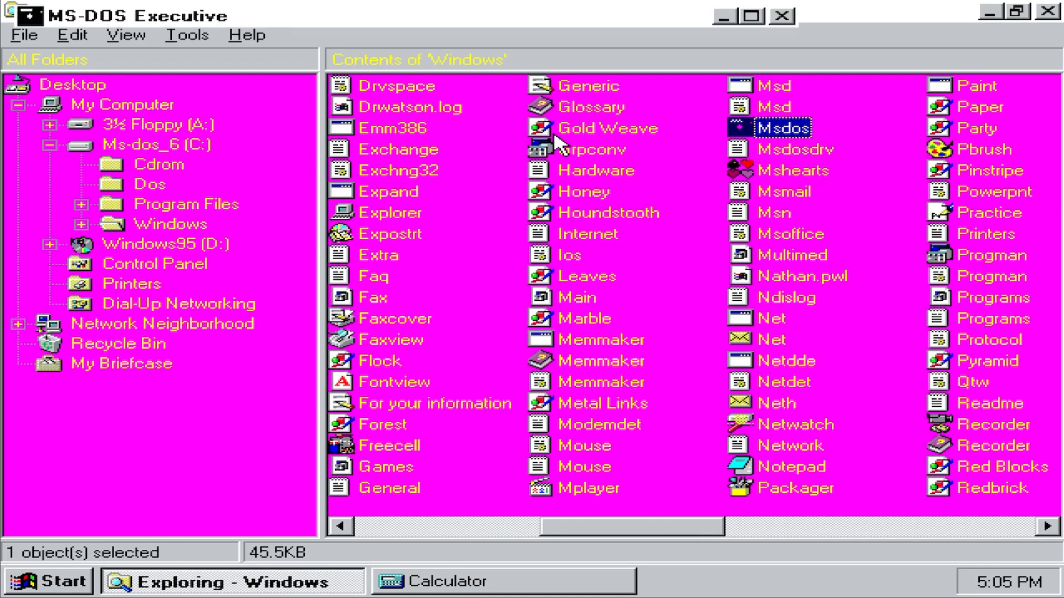
- Launch MS-DOS Executive, try drive A, end the hung task, and dismiss the read error
{"action": "key", "text": "Return"}
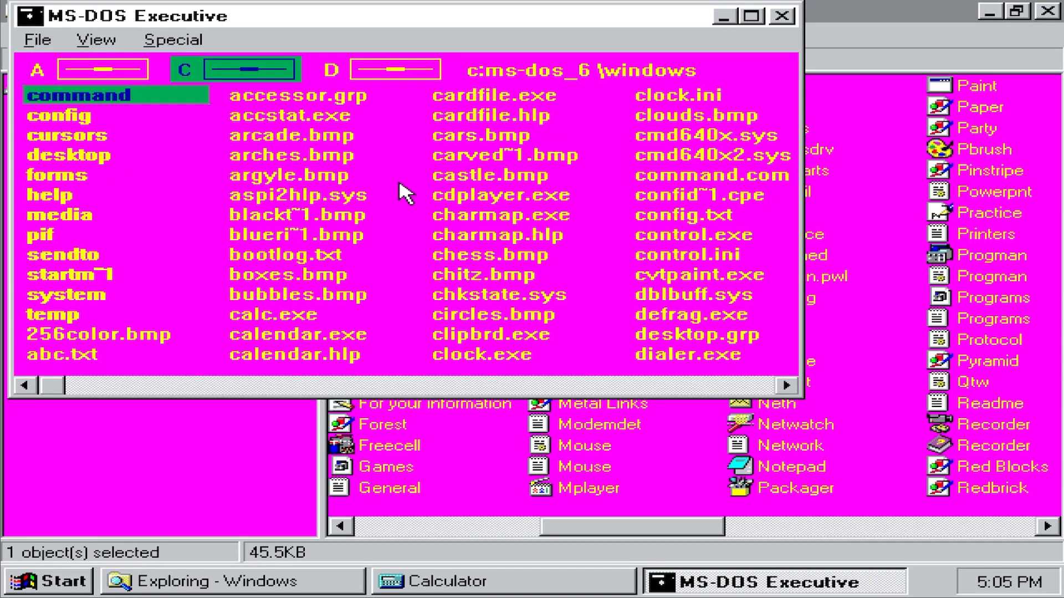
{"action": "left_click", "coordinate": [39, 65]}
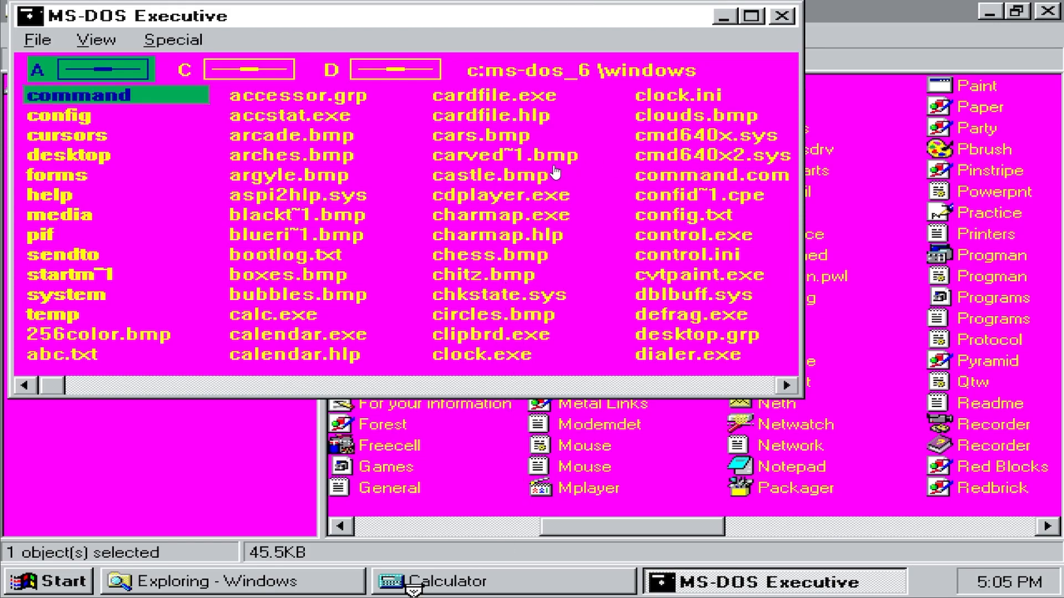
{"action": "key", "text": "ctrl+alt+Delete"}
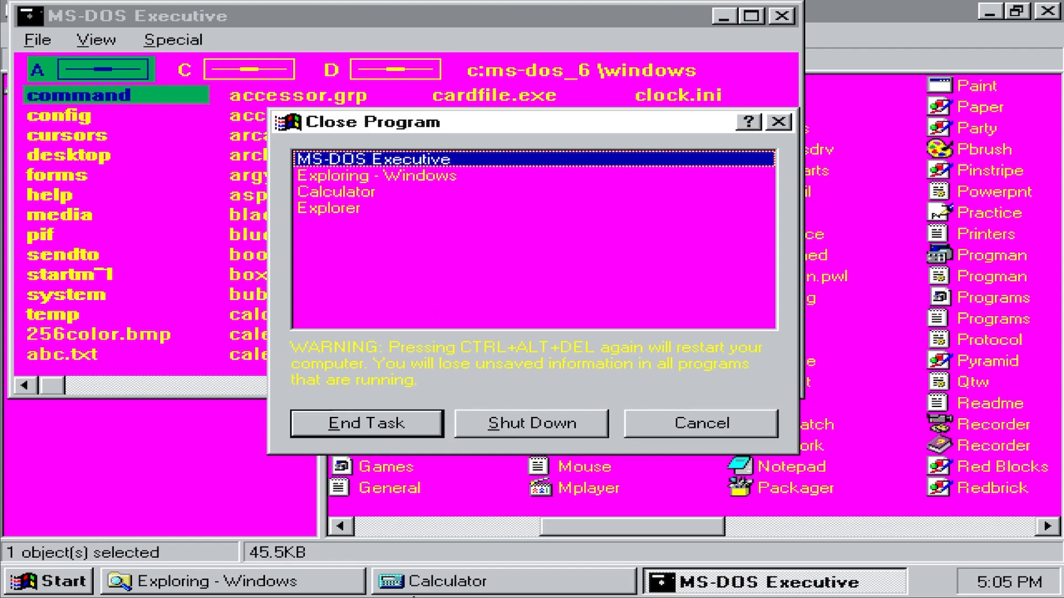
{"action": "left_click", "coordinate": [339, 421]}
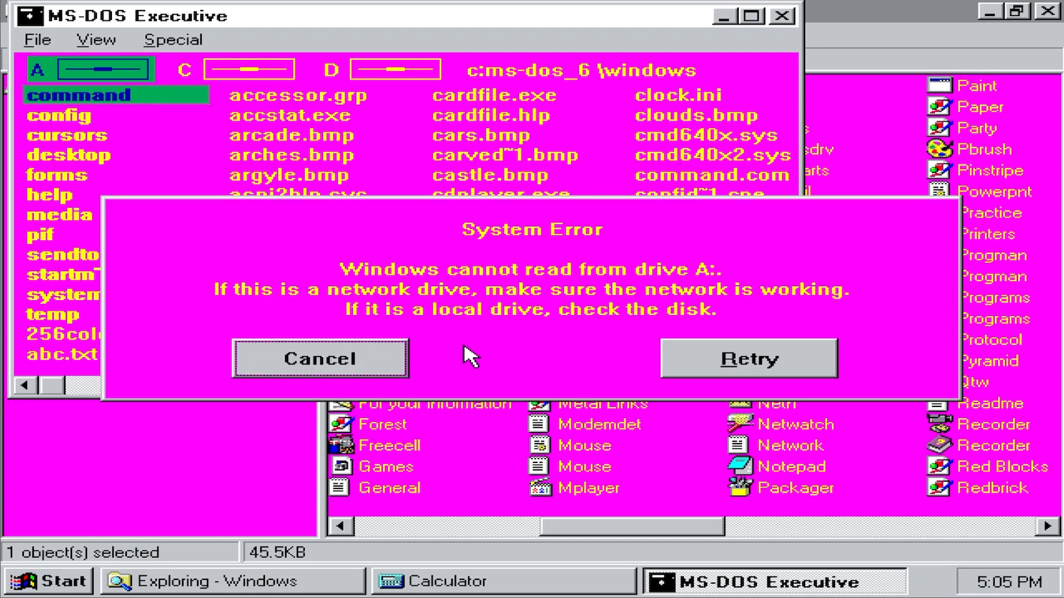
{"action": "left_click", "coordinate": [365, 363]}
- Reopen MS-DOS Executive, view File > About, then close the program
{"action": "key", "text": "Return"}
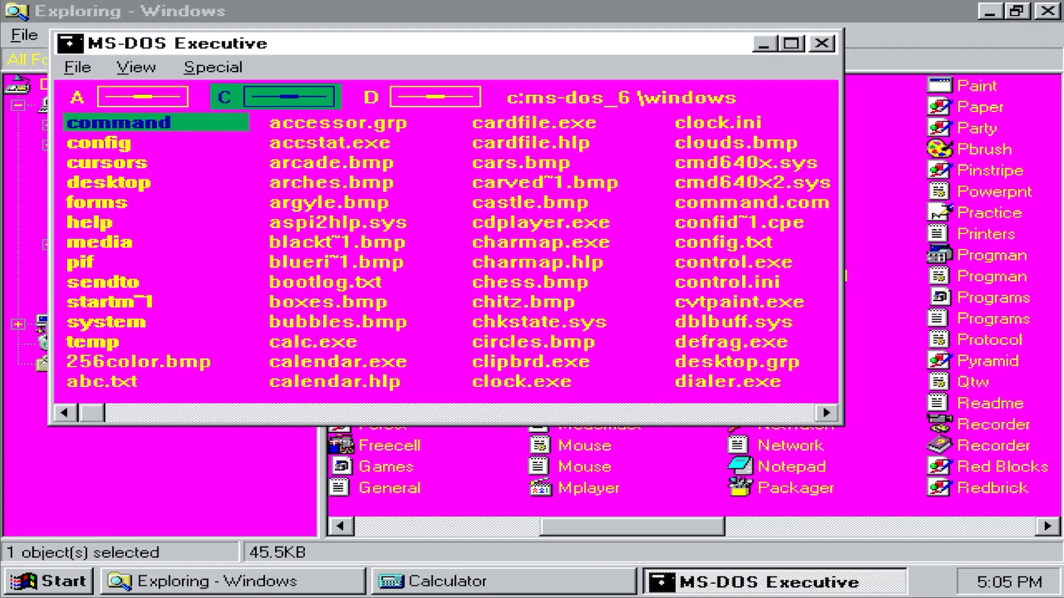
{"action": "left_click", "coordinate": [80, 66]}
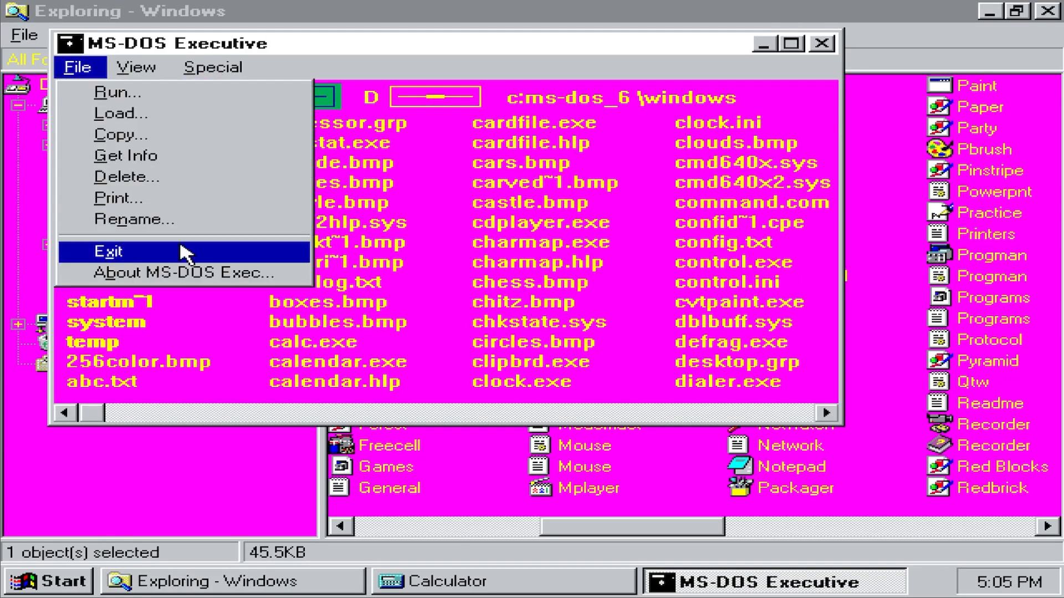
{"action": "left_click", "coordinate": [203, 277]}
{"action": "left_click", "coordinate": [454, 403]}
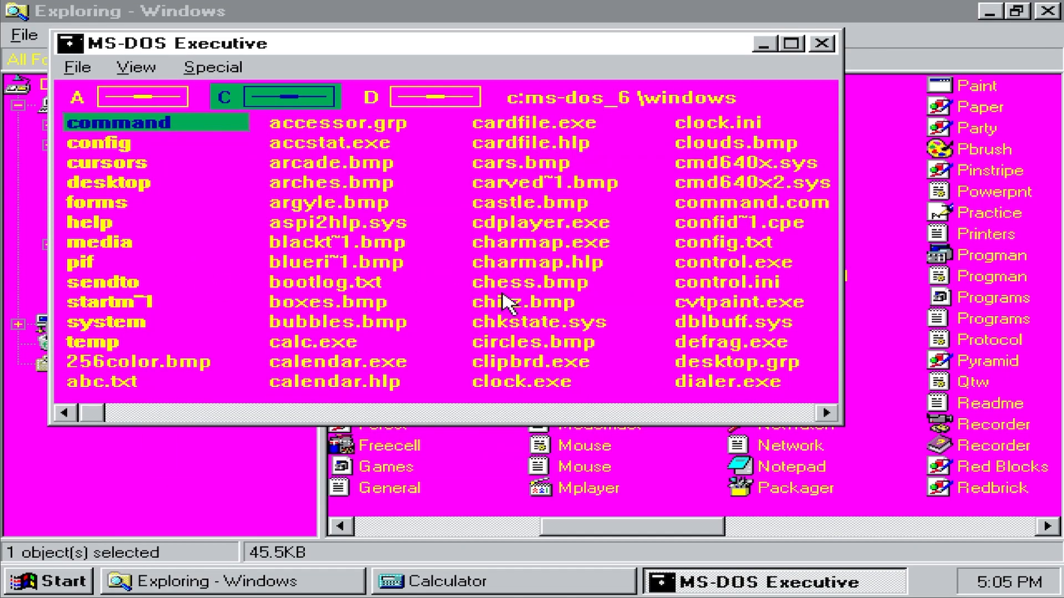
{"action": "left_click", "coordinate": [822, 43]}
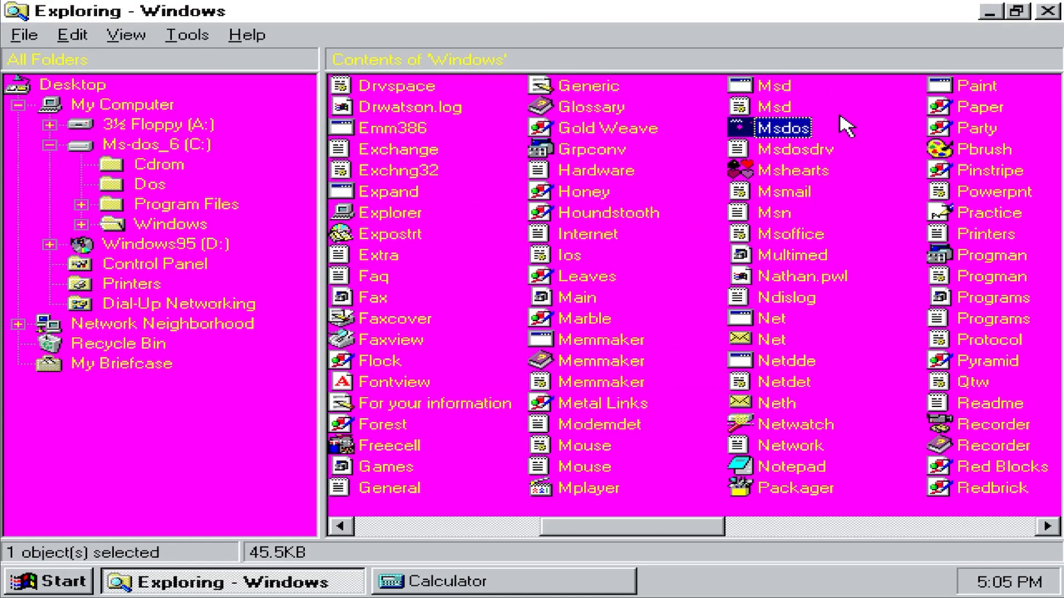
- Open Progman.ini in Notepad, enlarge the window to read it, then close it
{"action": "key", "text": "Down"}
{"action": "key", "text": "Down"}
{"action": "key", "text": "Down"}
{"action": "key", "text": "Down"}
{"action": "key", "text": "Down"}
{"action": "key", "text": "Down"}
{"action": "key", "text": "Down"}
{"action": "key", "text": "Down"}
{"action": "key", "text": "Down"}
{"action": "key", "text": "Down"}
{"action": "key", "text": "Down"}
{"action": "key", "text": "Down"}
{"action": "key", "text": "Down"}
{"action": "key", "text": "Down"}
{"action": "key", "text": "Down"}
{"action": "key", "text": "Down"}
{"action": "key", "text": "Down"}
{"action": "key", "text": "Right"}
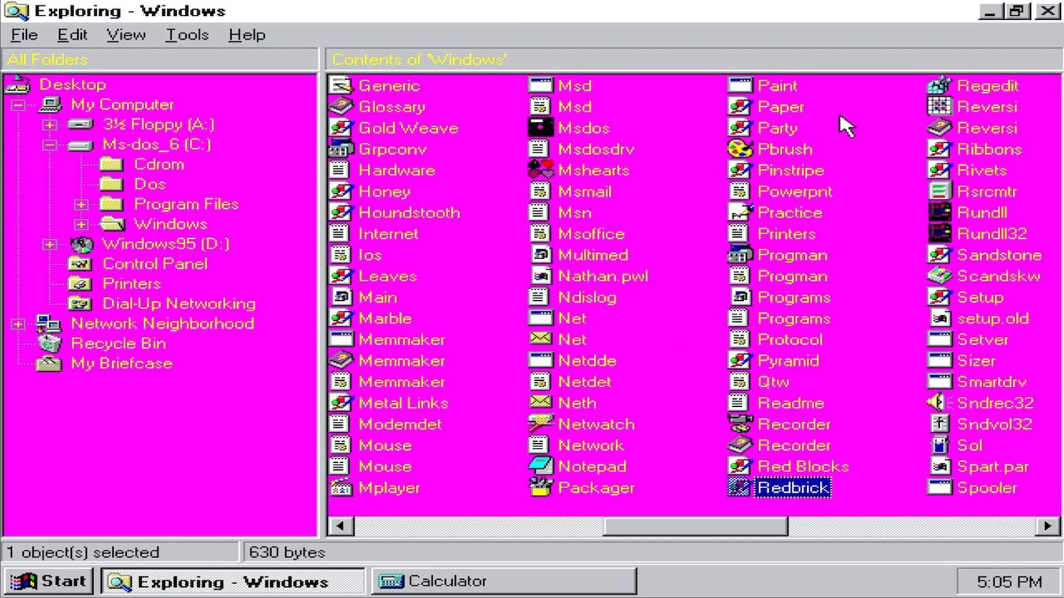
{"action": "key", "text": "Up"}
{"action": "key", "text": "Up"}
{"action": "key", "text": "Up"}
{"action": "key", "text": "Up"}
{"action": "key", "text": "Up"}
{"action": "key", "text": "Up"}
{"action": "key", "text": "Up"}
{"action": "key", "text": "Up"}
{"action": "key", "text": "Up"}
{"action": "key", "text": "Up"}
{"action": "key", "text": "Return"}
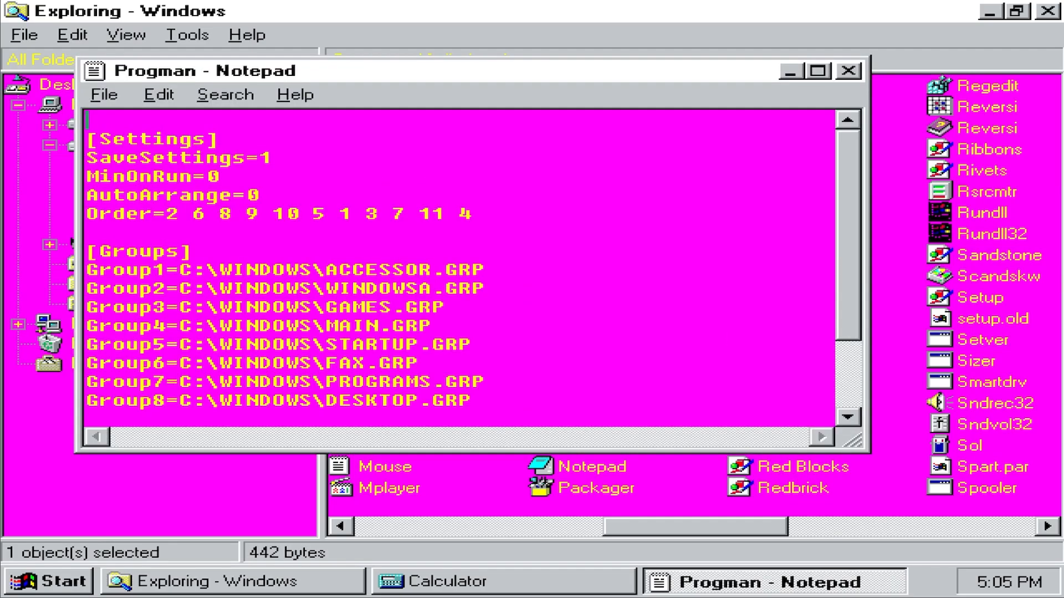
{"action": "left_click_drag", "start_coordinate": [867, 59], "coordinate": [885, 45]}
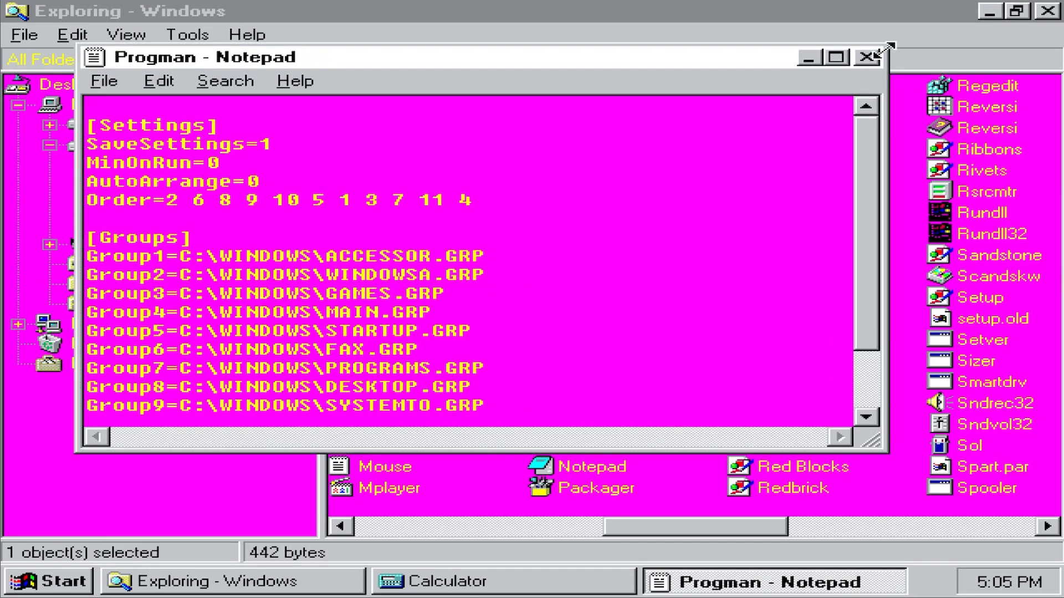
{"action": "left_click", "coordinate": [866, 57]}
- Launch Program Manager, check Help > About Program Manager, and close it
{"action": "key", "text": "Return"}
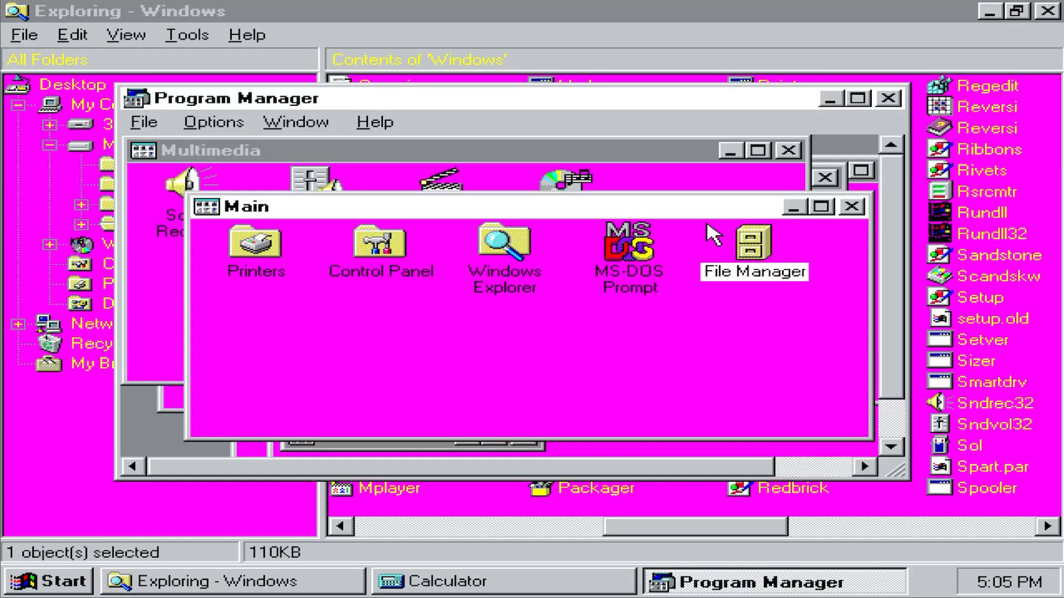
{"action": "left_click", "coordinate": [373, 122]}
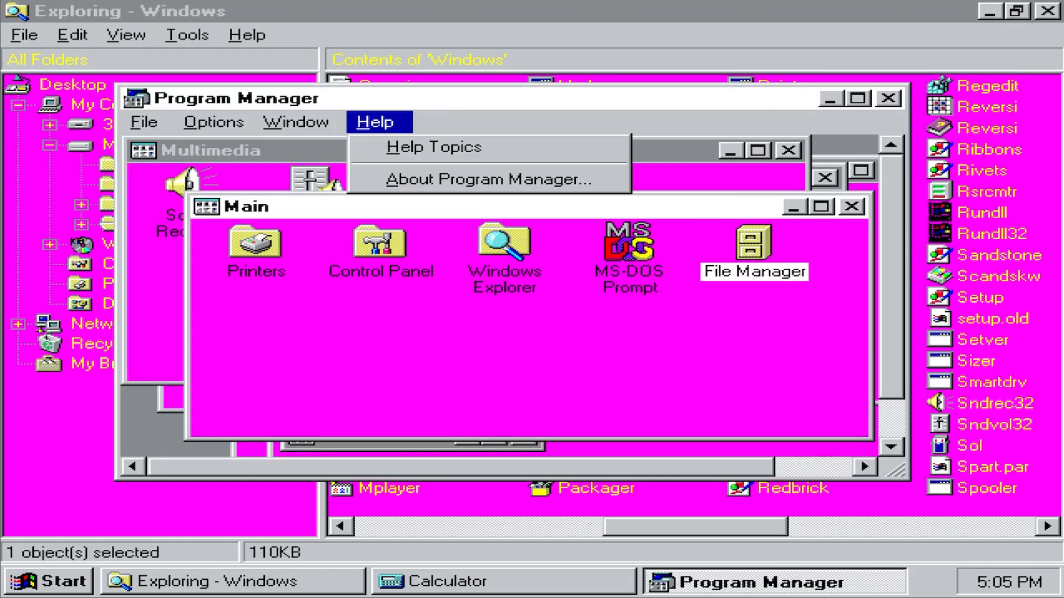
{"action": "left_click", "coordinate": [396, 185]}
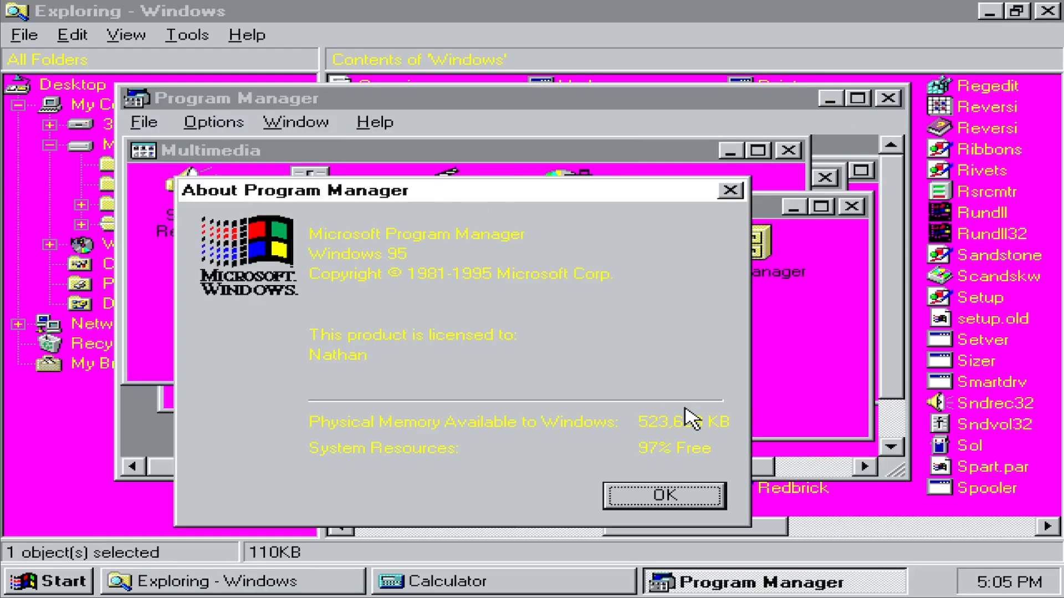
{"action": "left_click", "coordinate": [676, 497]}
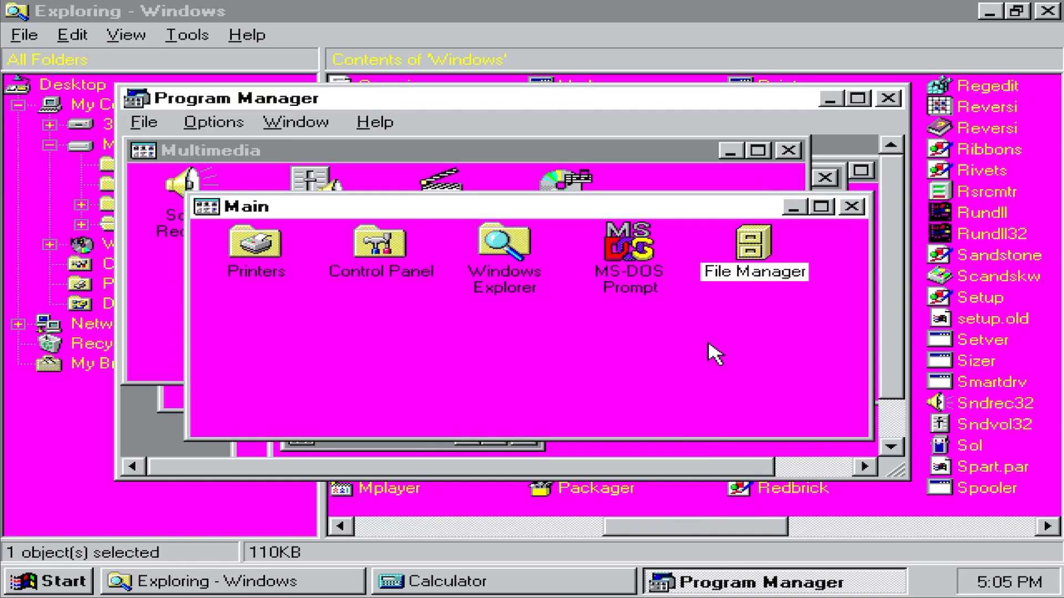
{"action": "left_click", "coordinate": [888, 98]}
- Arrow through the Windows folder listing to Winpopup and open it
{"action": "key", "text": "s"}
{"action": "key", "text": "Up"}
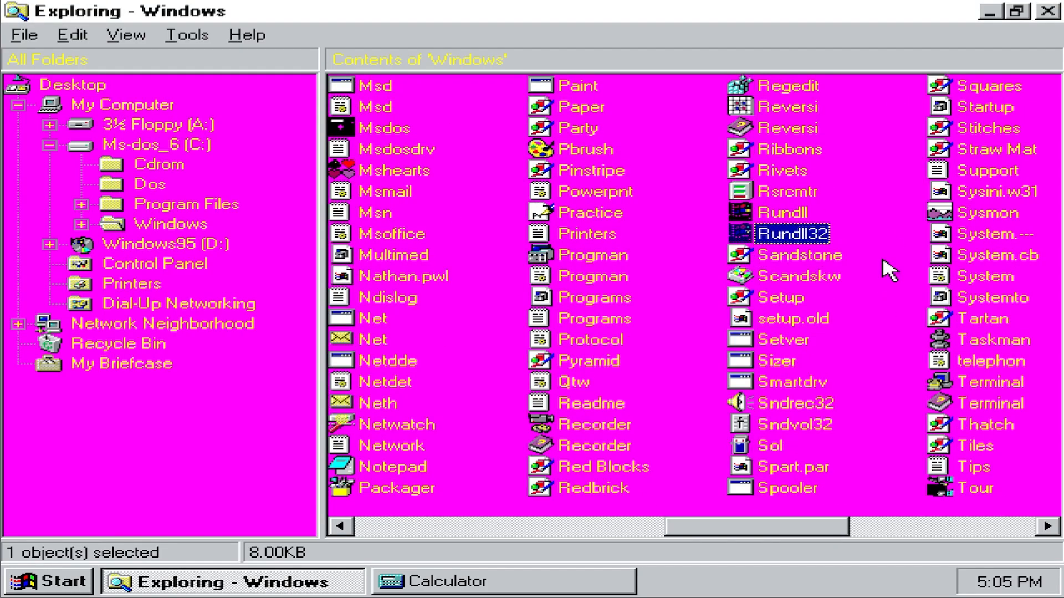
{"action": "key", "text": "Down"}
{"action": "key", "text": "Down"}
{"action": "key", "text": "Down"}
{"action": "key", "text": "Down"}
{"action": "key", "text": "Down"}
{"action": "key", "text": "Down"}
{"action": "key", "text": "Down"}
{"action": "key", "text": "Down"}
{"action": "key", "text": "Down"}
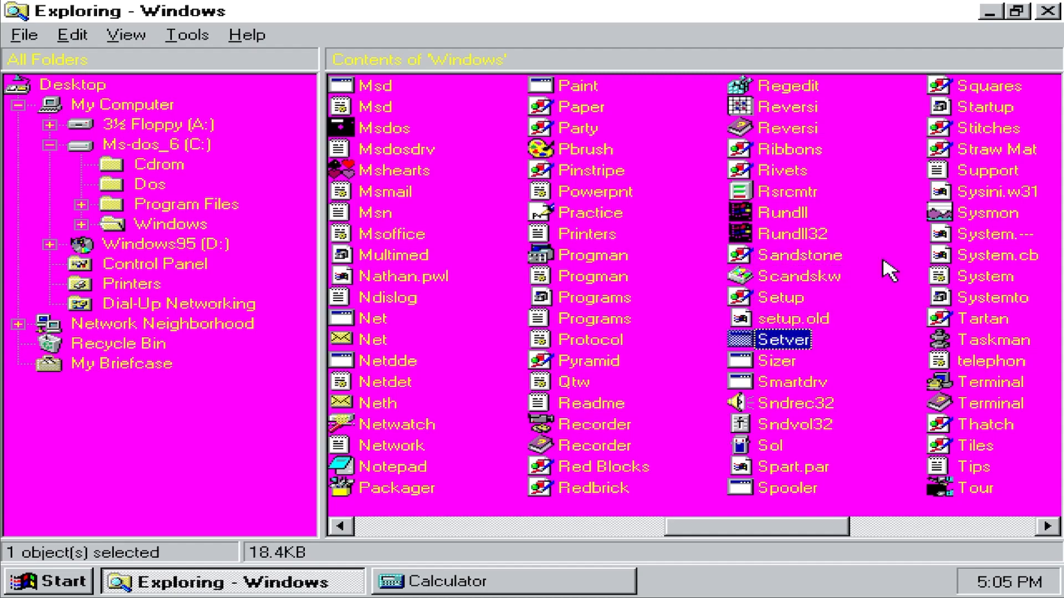
{"action": "key", "text": "Right"}
{"action": "key", "text": "Up"}
{"action": "key", "text": "Up"}
{"action": "key", "text": "Up"}
{"action": "key", "text": "Up"}
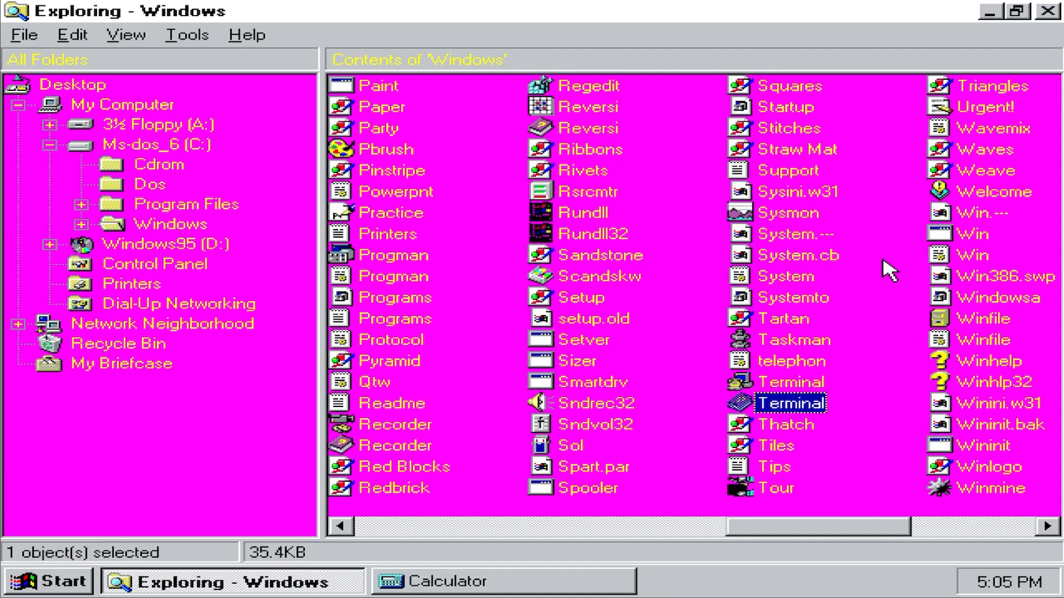
{"action": "key", "text": "Right"}
{"action": "key", "text": "Up"}
{"action": "key", "text": "Up"}
{"action": "key", "text": "Up"}
{"action": "key", "text": "Up"}
{"action": "key", "text": "Right"}
{"action": "key", "text": "Up"}
{"action": "key", "text": "Up"}
{"action": "key", "text": "Up"}
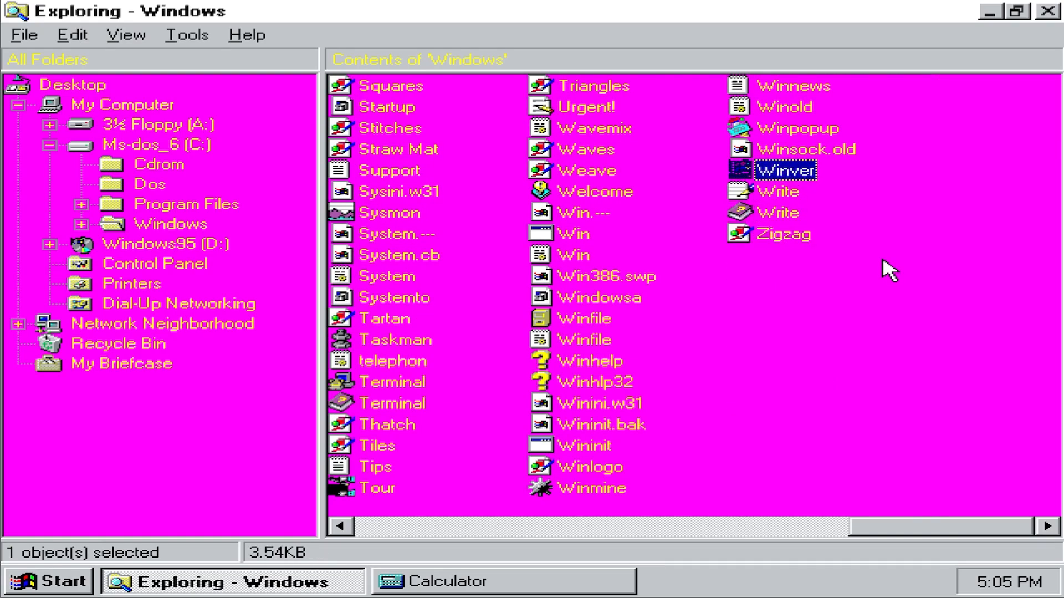
{"action": "key", "text": "Up"}
{"action": "key", "text": "Up"}
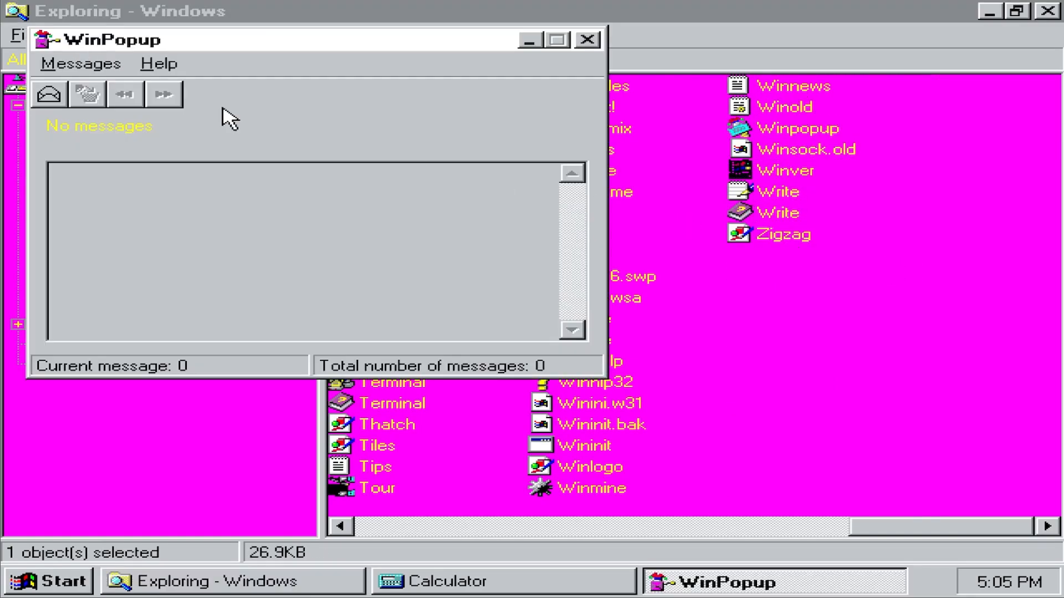
- View Help > About WinPopup, then close WinPopup and confirm with OK
{"action": "left_click", "coordinate": [176, 64]}
{"action": "left_click", "coordinate": [201, 123]}
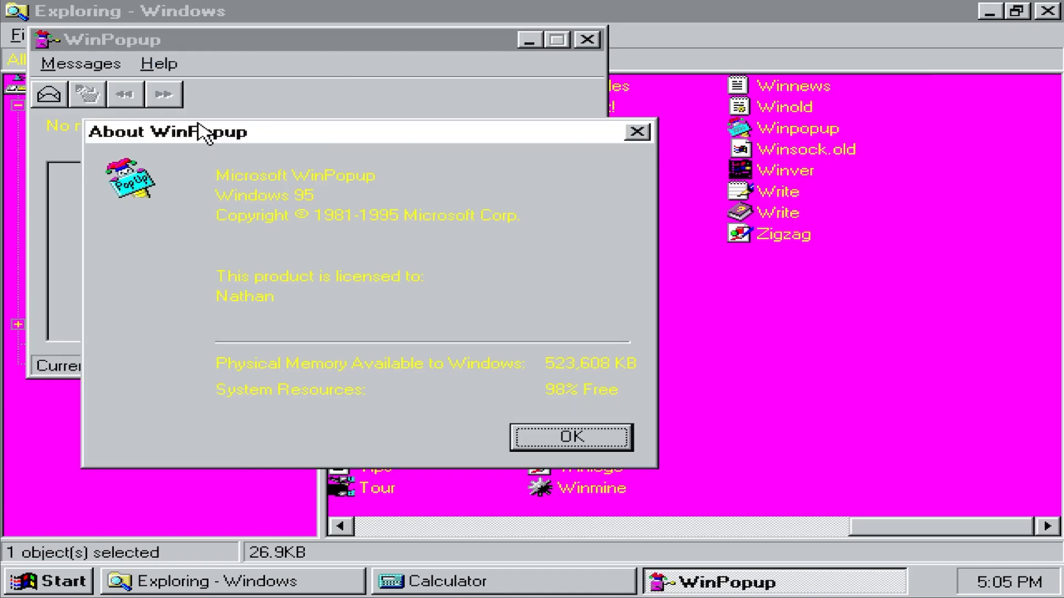
{"action": "left_click", "coordinate": [602, 433]}
{"action": "left_click", "coordinate": [595, 39]}
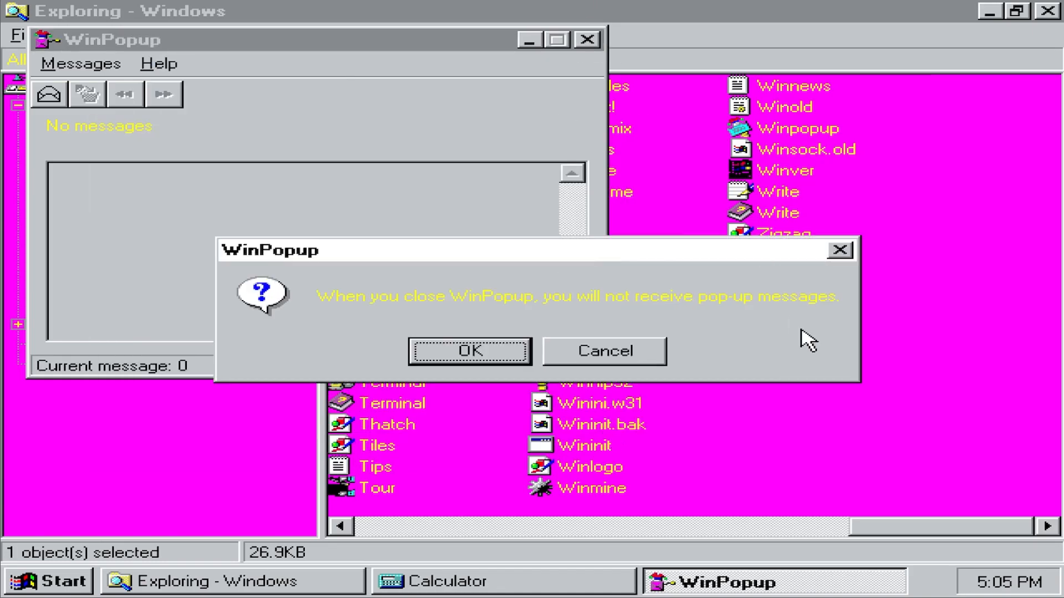
{"action": "left_click", "coordinate": [501, 347]}
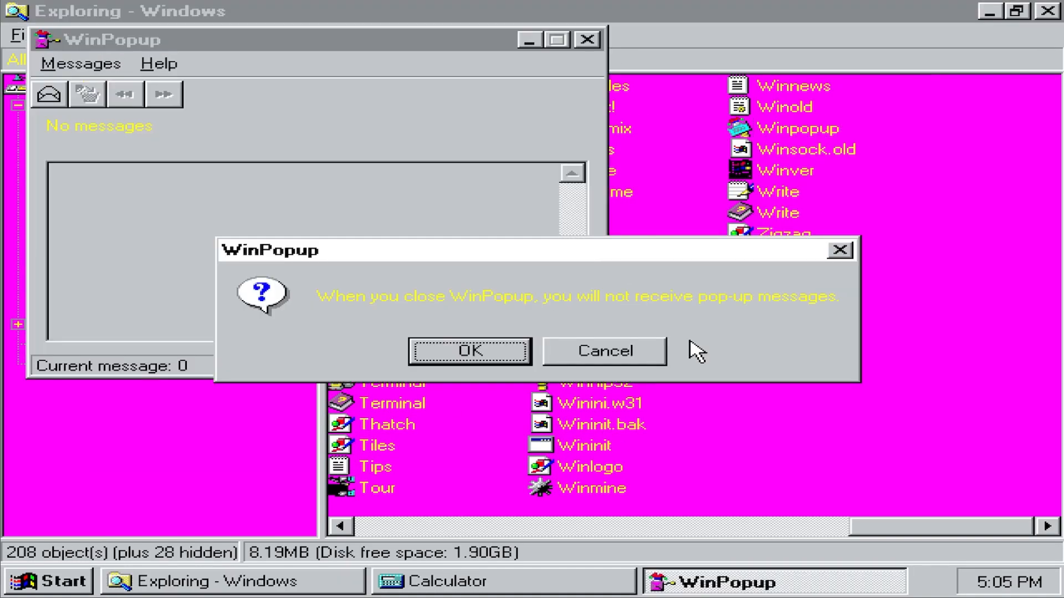
{"action": "left_click", "coordinate": [521, 341]}
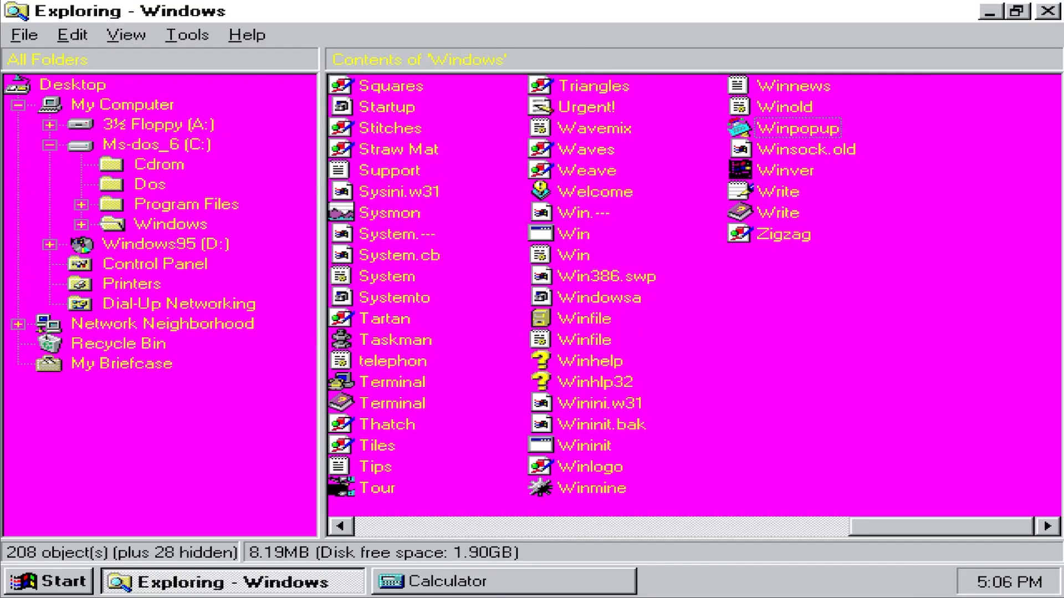
{"action": "key", "text": "Home"}
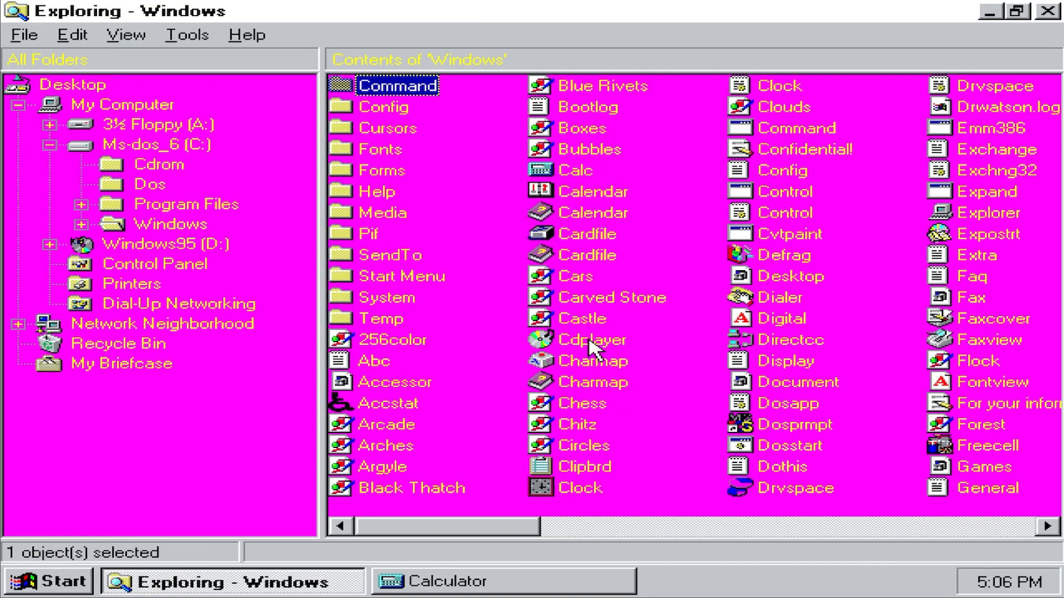
{"action": "left_click", "coordinate": [583, 368]}
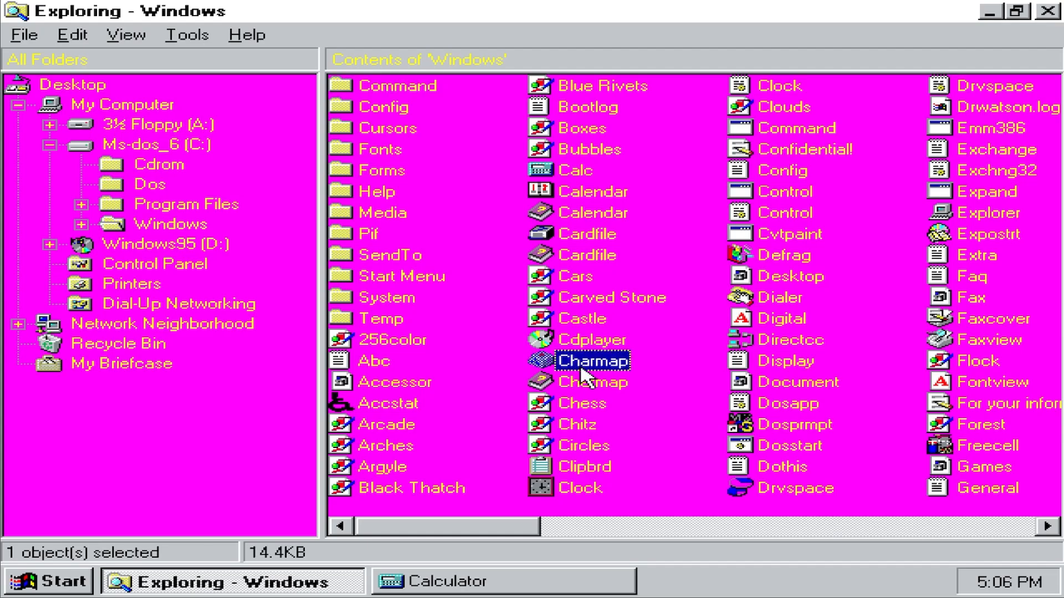
{"action": "key", "text": "Up"}
{"action": "key", "text": "Up"}
{"action": "key", "text": "Up"}
{"action": "key", "text": "Up"}
{"action": "key", "text": "Up"}
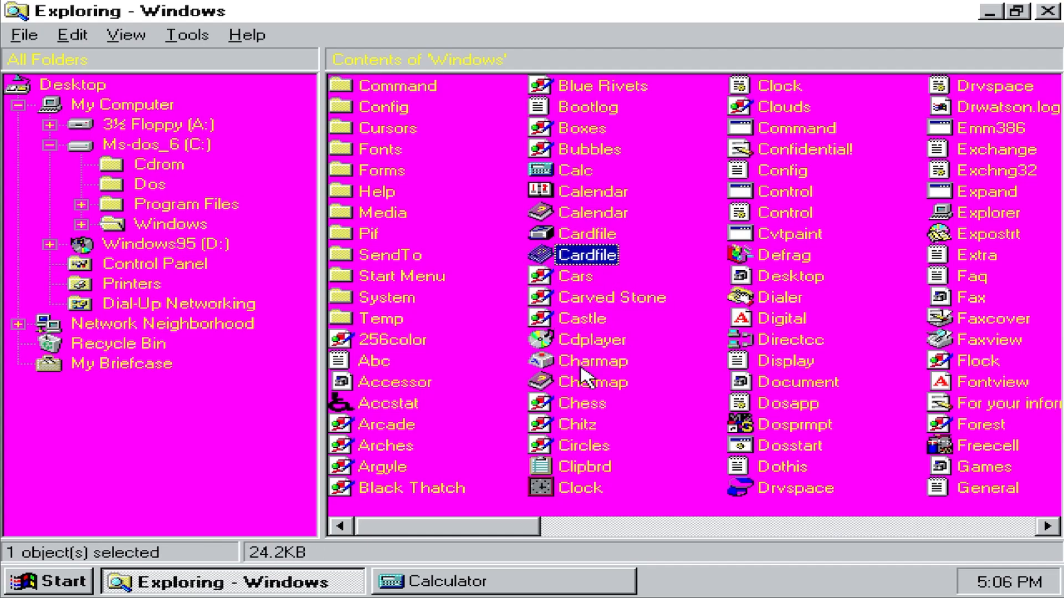
{"action": "key", "text": "Down"}
{"action": "key", "text": "Down"}
{"action": "key", "text": "Down"}
{"action": "key", "text": "Down"}
{"action": "key", "text": "Down"}
{"action": "key", "text": "Down"}
{"action": "key", "text": "Down"}
{"action": "key", "text": "Down"}
{"action": "key", "text": "Down"}
{"action": "key", "text": "Down"}
{"action": "key", "text": "Down"}
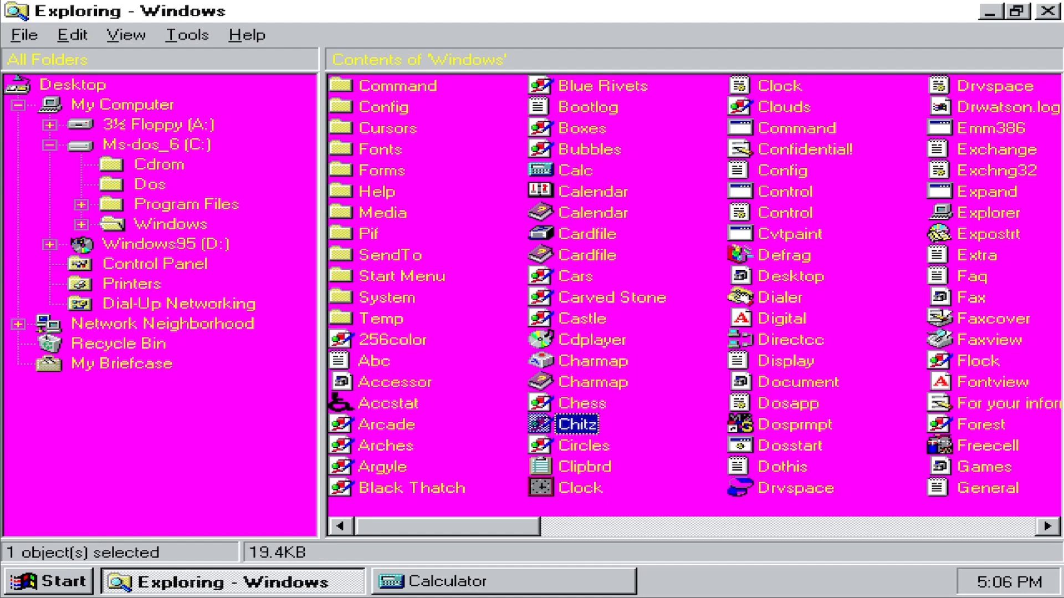
{"action": "key", "text": "Up"}
{"action": "key", "text": "Return"}
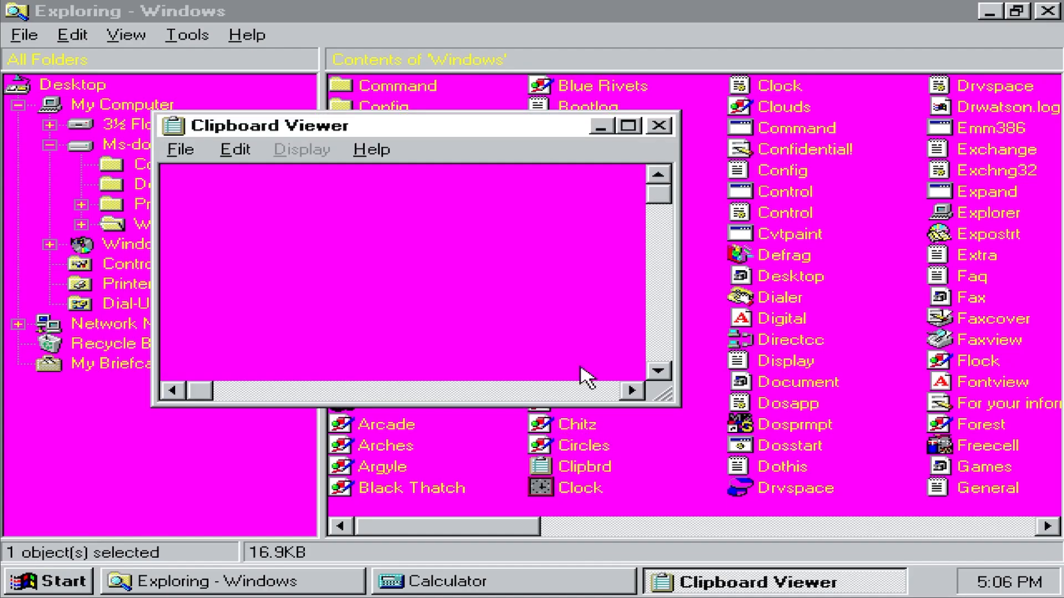
{"action": "key", "text": "alt"}
{"action": "key", "text": "Right"}
{"action": "key", "text": "Right"}
{"action": "key", "text": "Right"}
{"action": "key", "text": "Down"}
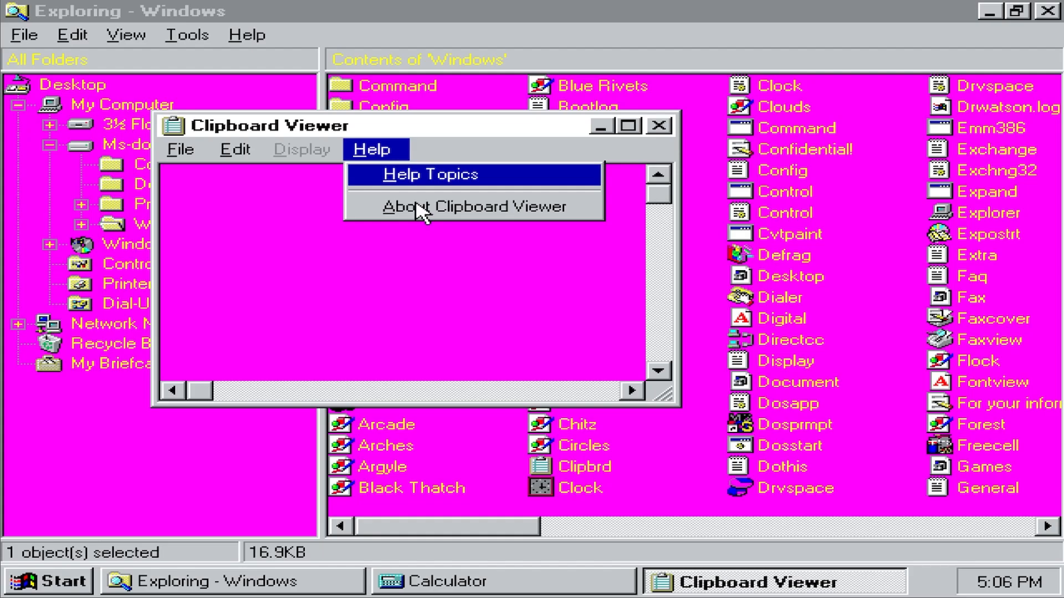
{"action": "key", "text": "Down"}
{"action": "key", "text": "Return"}
{"action": "key", "text": "Return"}
{"action": "key", "text": "alt+F4"}
{"action": "key", "text": "Down"}
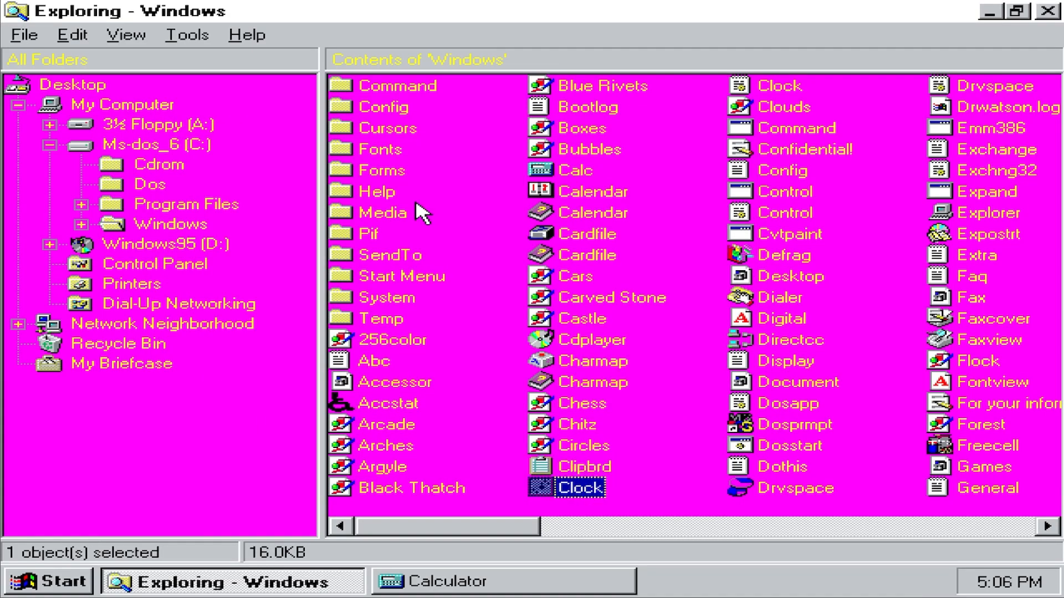
{"action": "key", "text": "Return"}
{"action": "key", "text": "alt"}
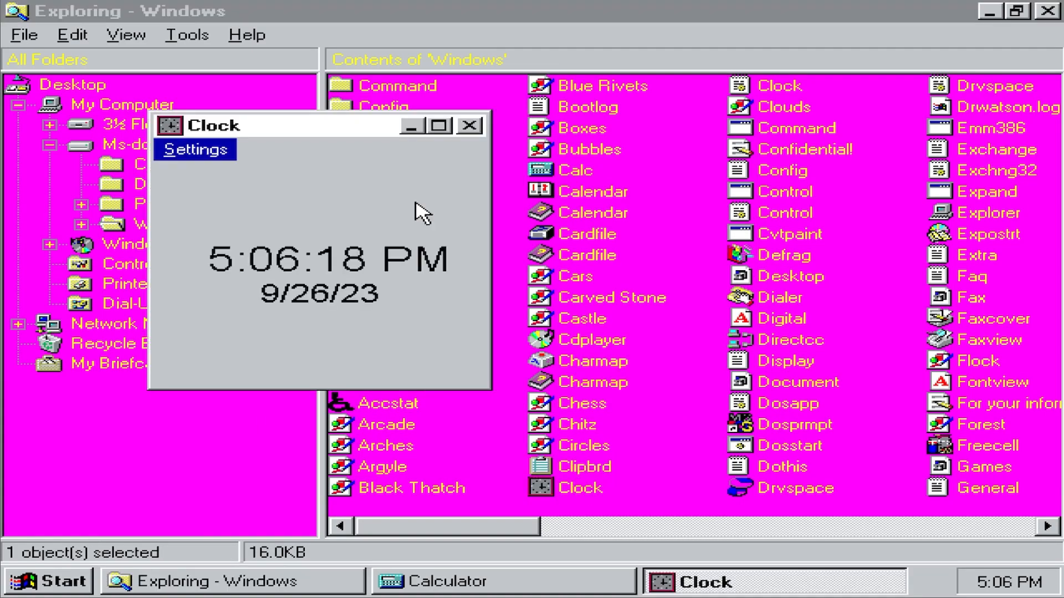
{"action": "left_click", "coordinate": [187, 154]}
{"action": "key", "text": "Down"}
{"action": "key", "text": "Return"}
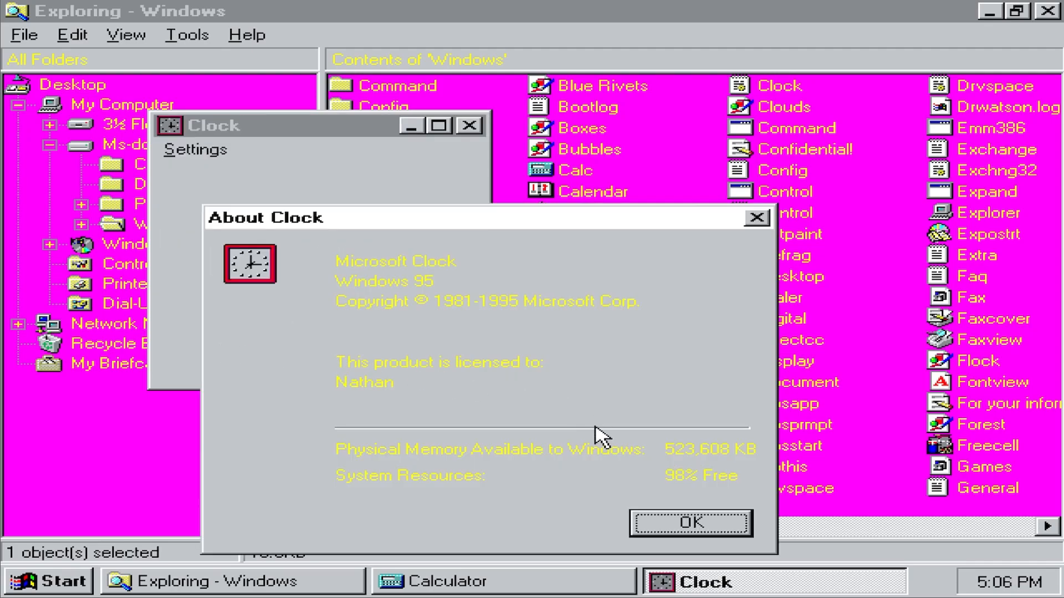
{"action": "left_click", "coordinate": [677, 533]}
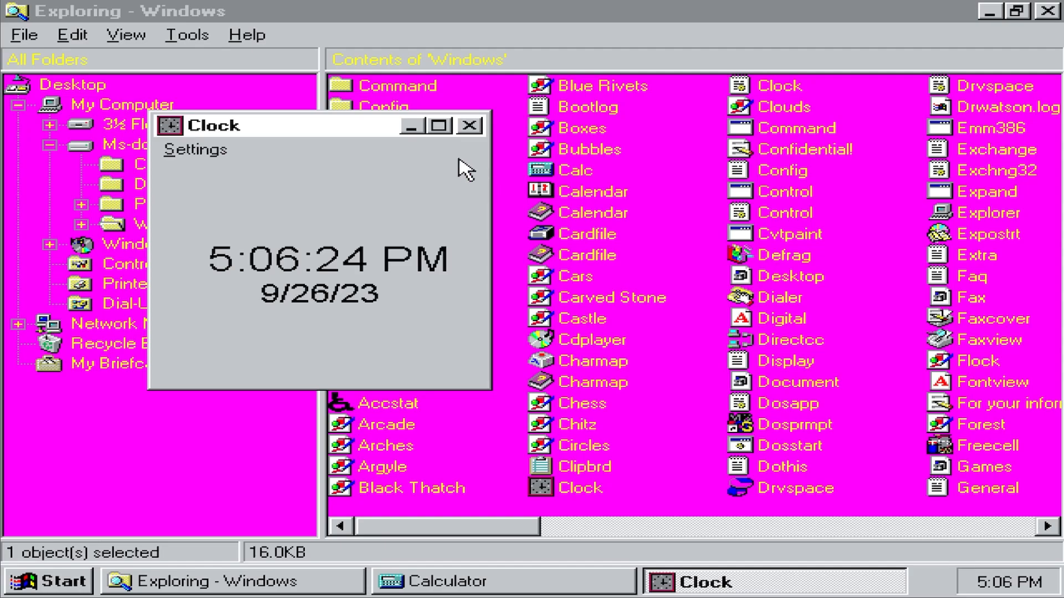
{"action": "left_click", "coordinate": [470, 126]}
- Close the Explorer window and Calculator, and open Display Properties from the desktop
{"action": "left_click", "coordinate": [1047, 11]}
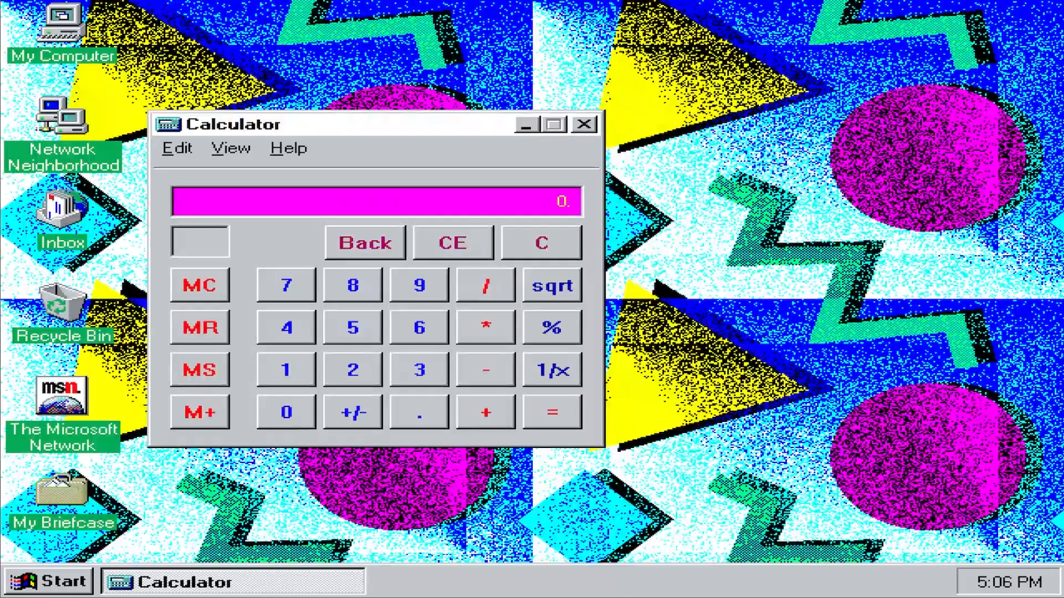
{"action": "left_click", "coordinate": [583, 125]}
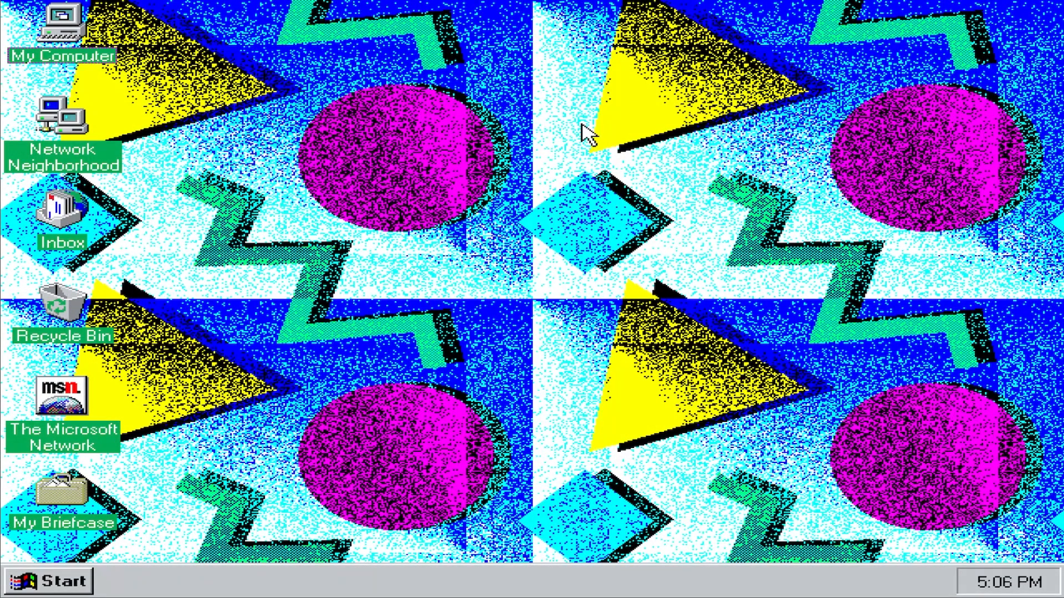
{"action": "right_click", "coordinate": [582, 131]}
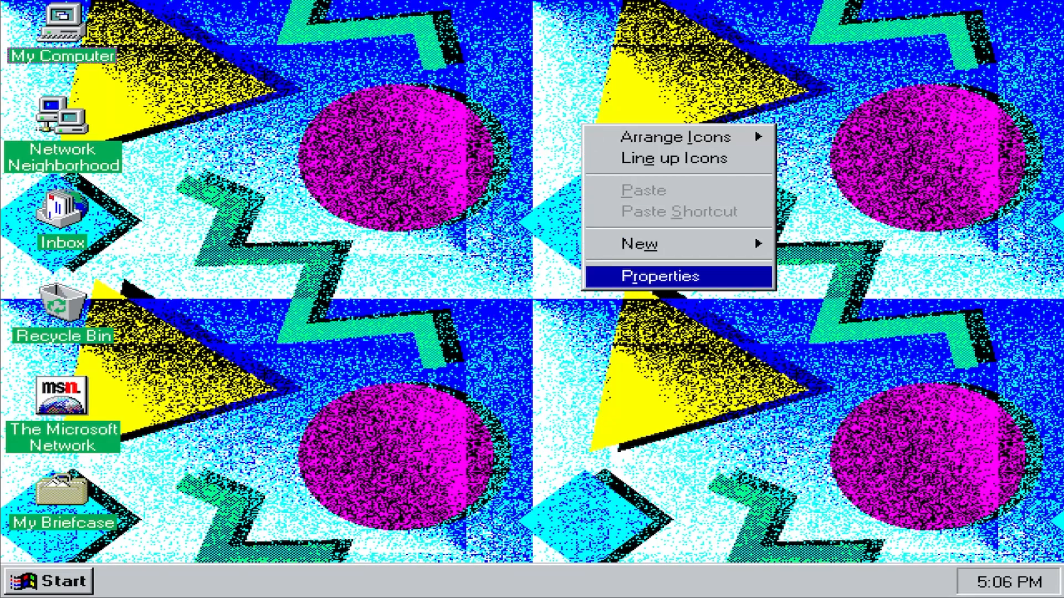
{"action": "left_click", "coordinate": [710, 277]}
- Check the Settings page, then set and apply an olive desktop colour
{"action": "left_click", "coordinate": [402, 47]}
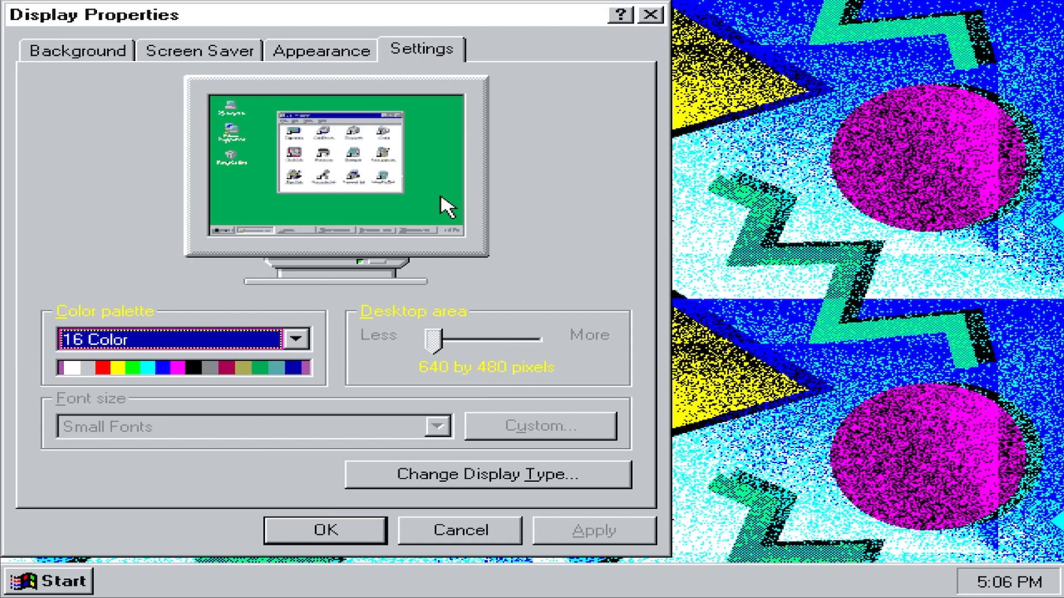
{"action": "left_click", "coordinate": [374, 45]}
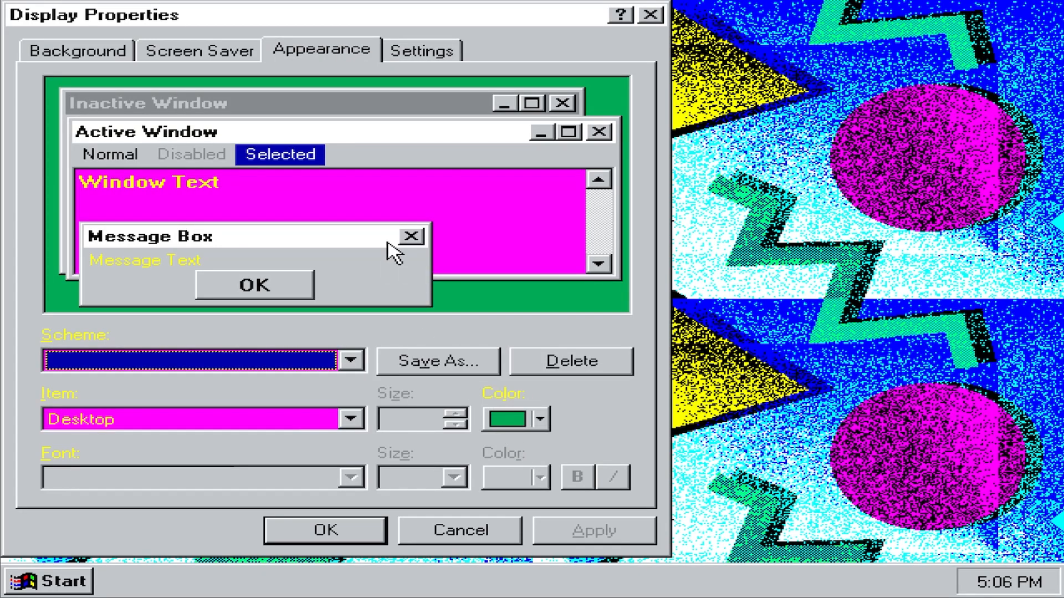
{"action": "left_click", "coordinate": [540, 418]}
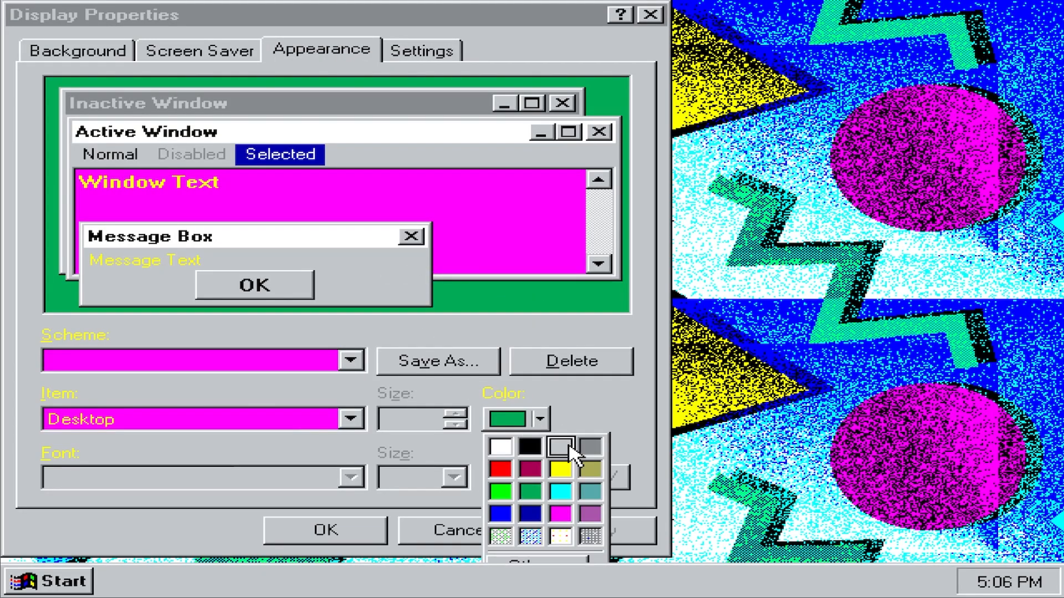
{"action": "left_click", "coordinate": [590, 468]}
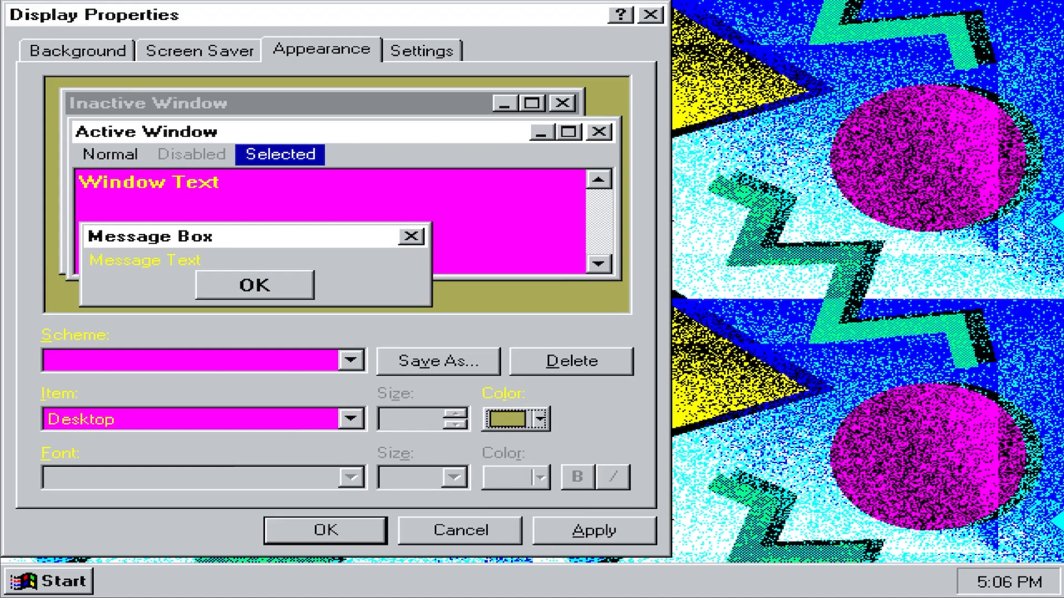
{"action": "left_click", "coordinate": [643, 540]}
- Make the window background cyan, window text dark blue, and message box text dark green
{"action": "left_click", "coordinate": [310, 165]}
{"action": "left_click", "coordinate": [407, 186]}
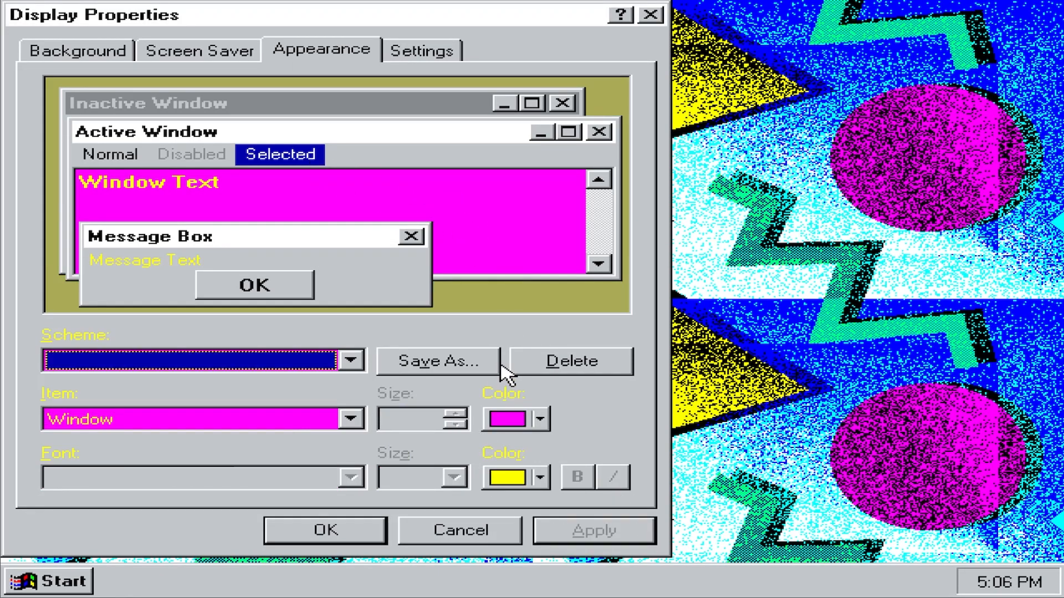
{"action": "left_click", "coordinate": [506, 419]}
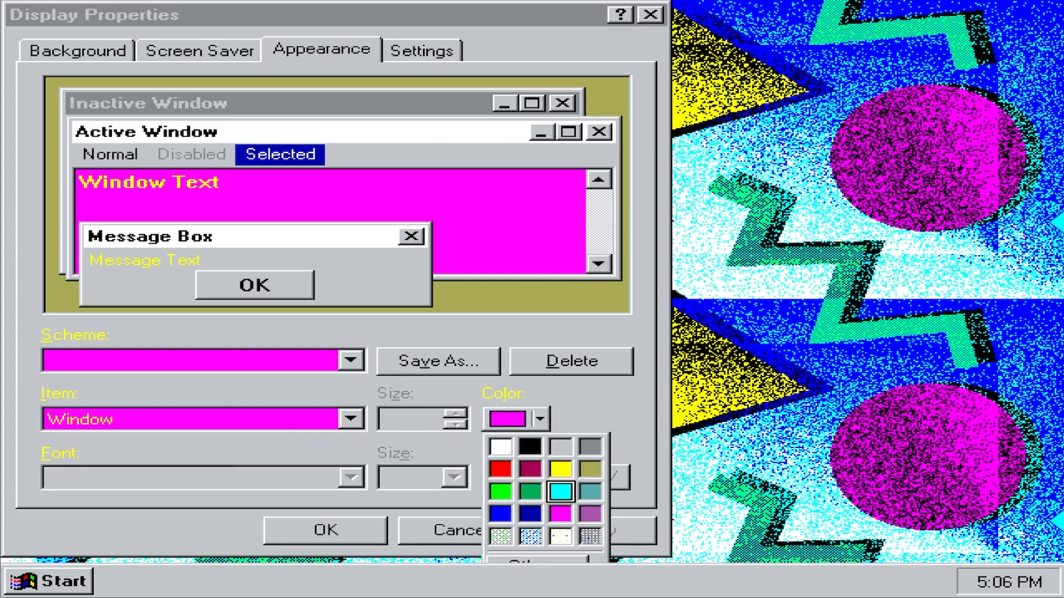
{"action": "left_click", "coordinate": [557, 495]}
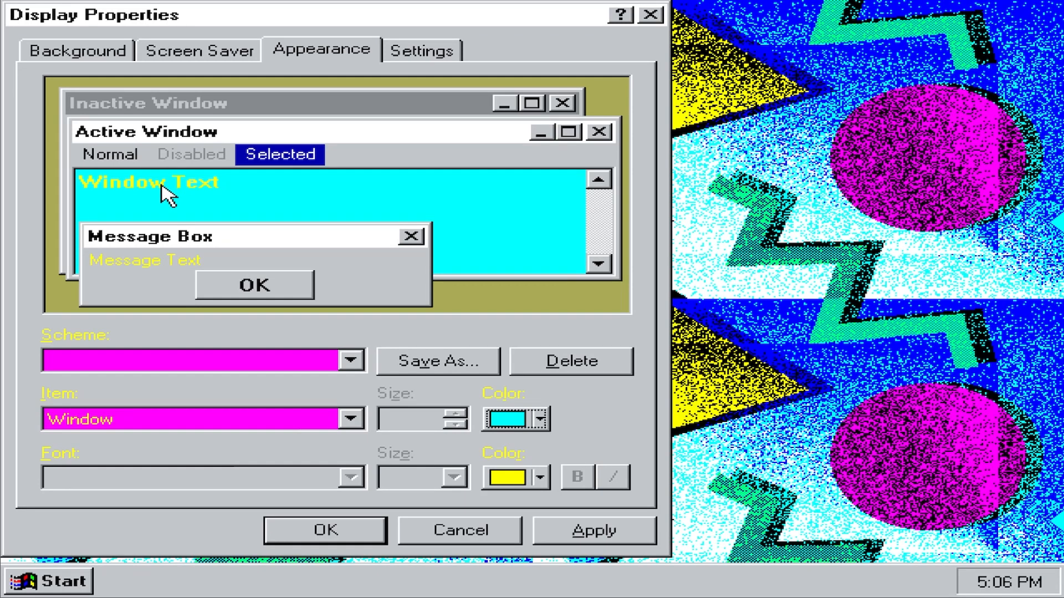
{"action": "left_click", "coordinate": [508, 476]}
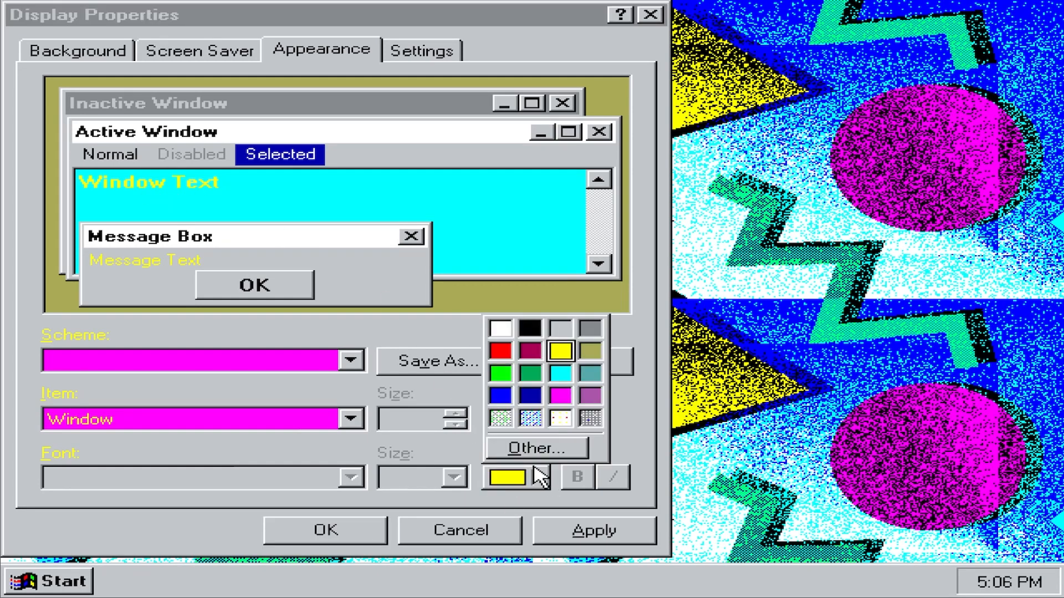
{"action": "left_click", "coordinate": [530, 395]}
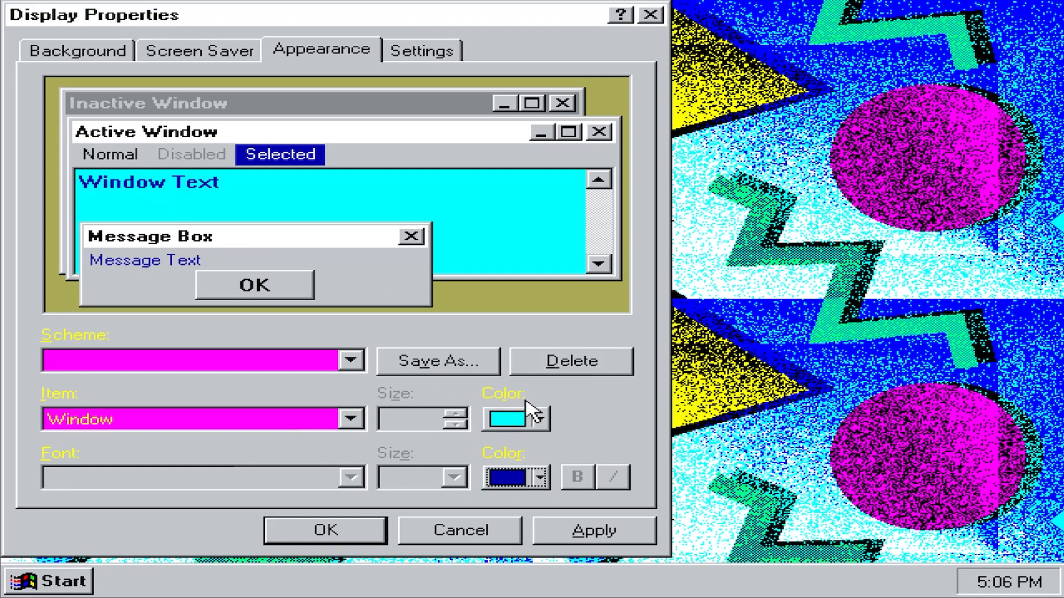
{"action": "left_click", "coordinate": [291, 256]}
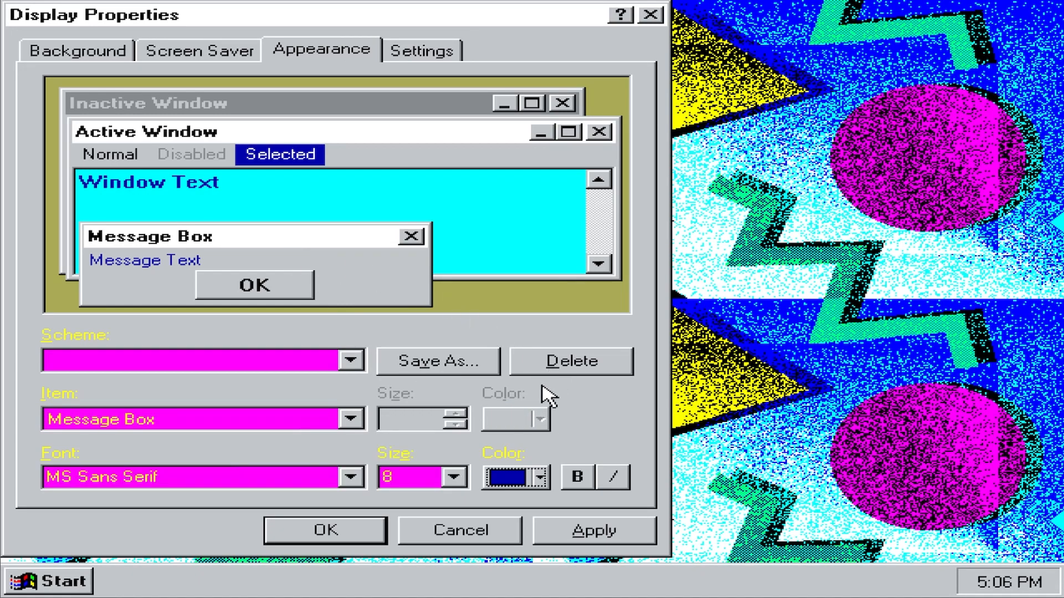
{"action": "left_click", "coordinate": [538, 478]}
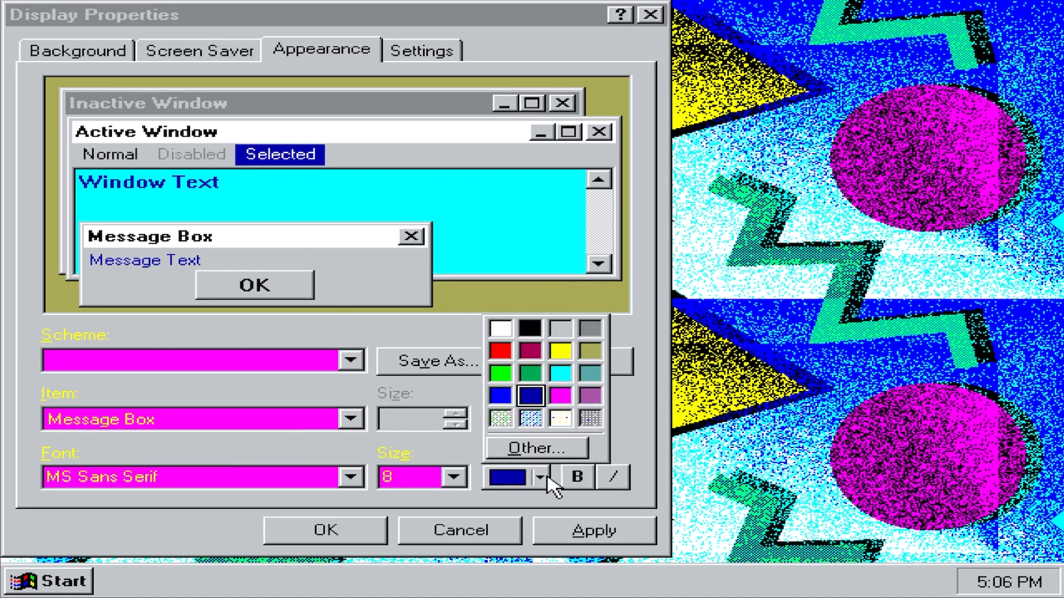
{"action": "left_click", "coordinate": [529, 372]}
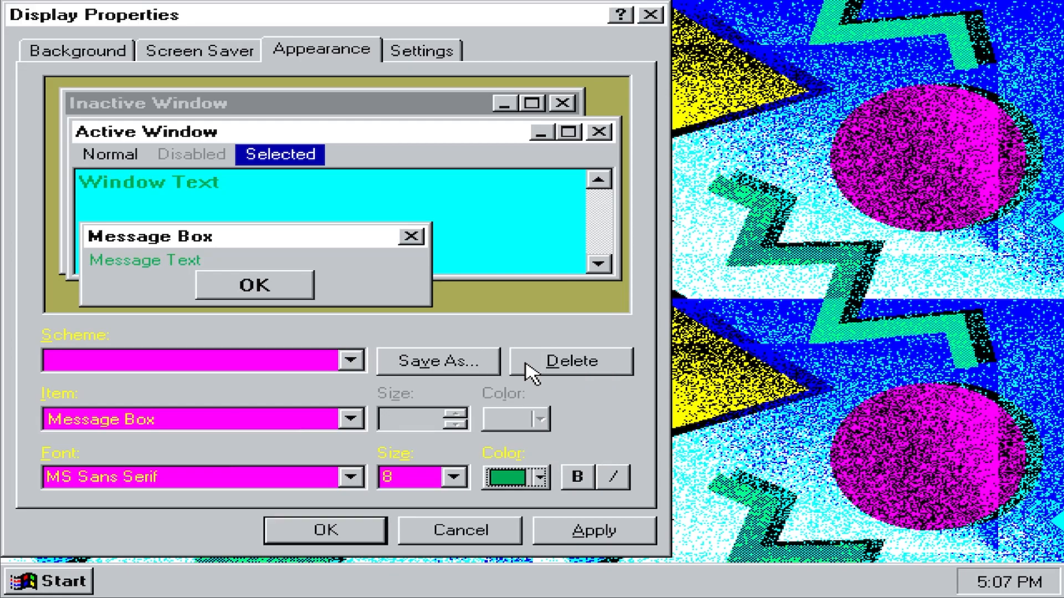
- Make the active title bar teal and the inactive title bar red
{"action": "left_click", "coordinate": [440, 139]}
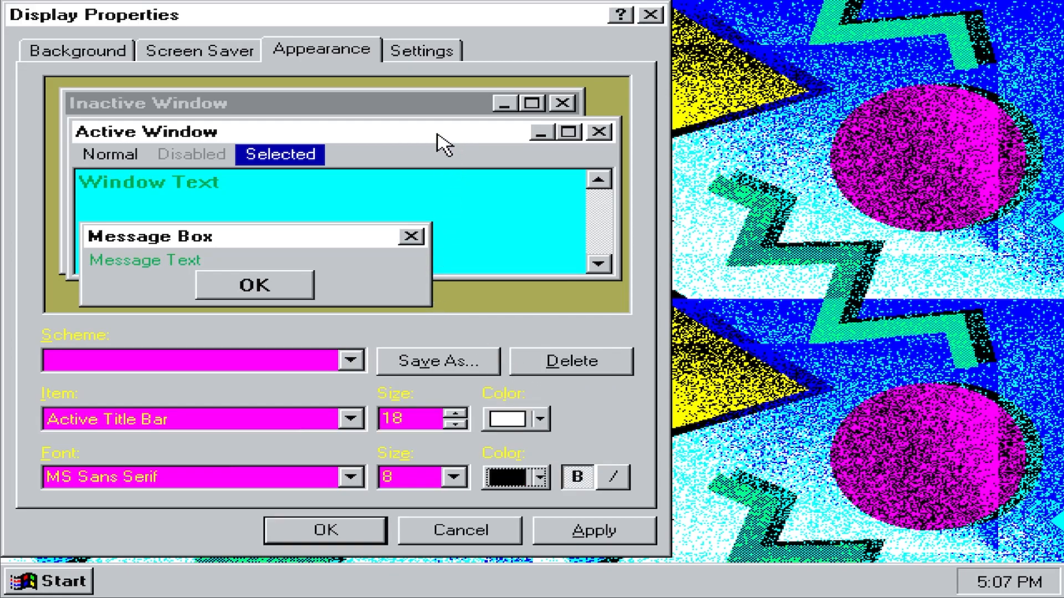
{"action": "left_click", "coordinate": [521, 419]}
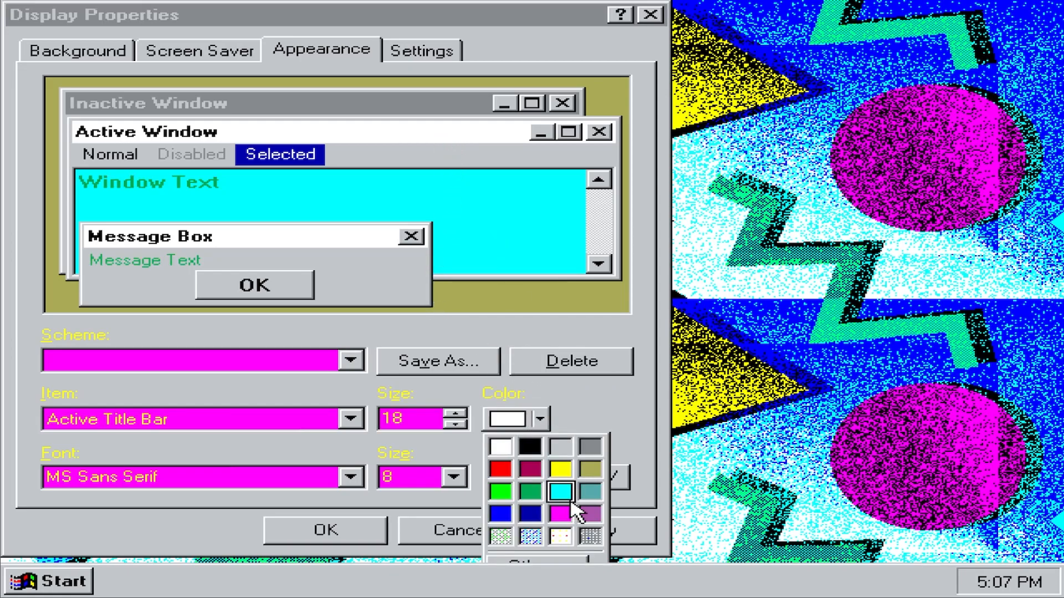
{"action": "left_click", "coordinate": [583, 499]}
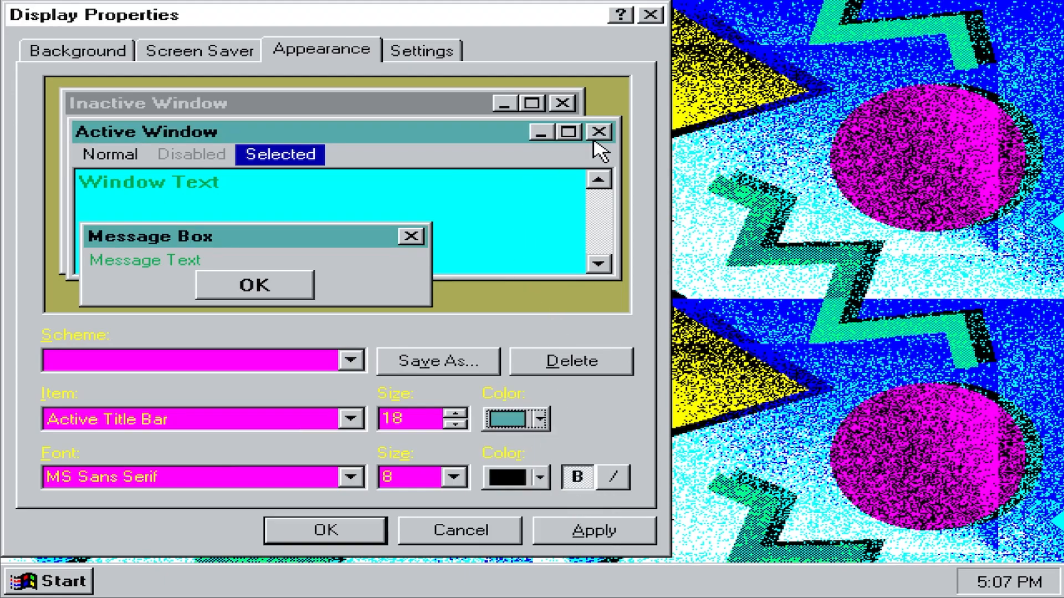
{"action": "left_click", "coordinate": [445, 109]}
{"action": "left_click", "coordinate": [493, 426]}
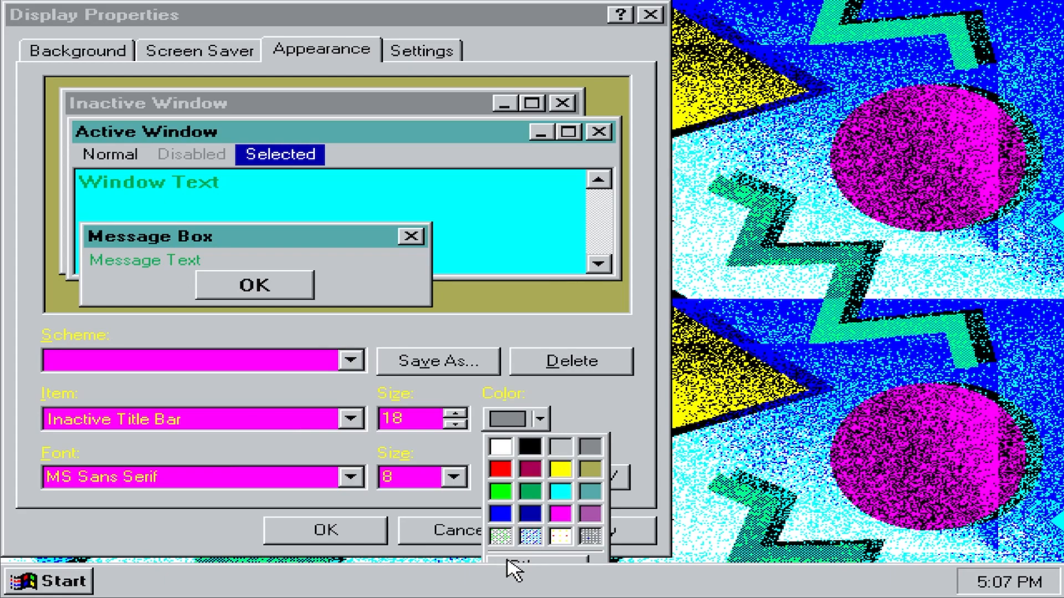
{"action": "left_click", "coordinate": [525, 546]}
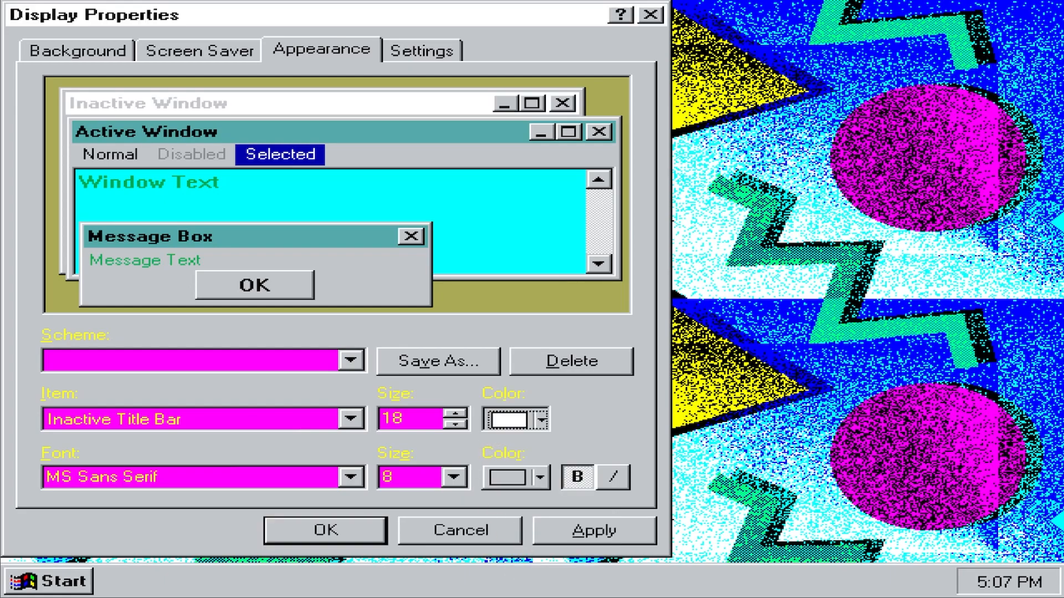
{"action": "left_click", "coordinate": [491, 426]}
{"action": "left_click", "coordinate": [500, 469]}
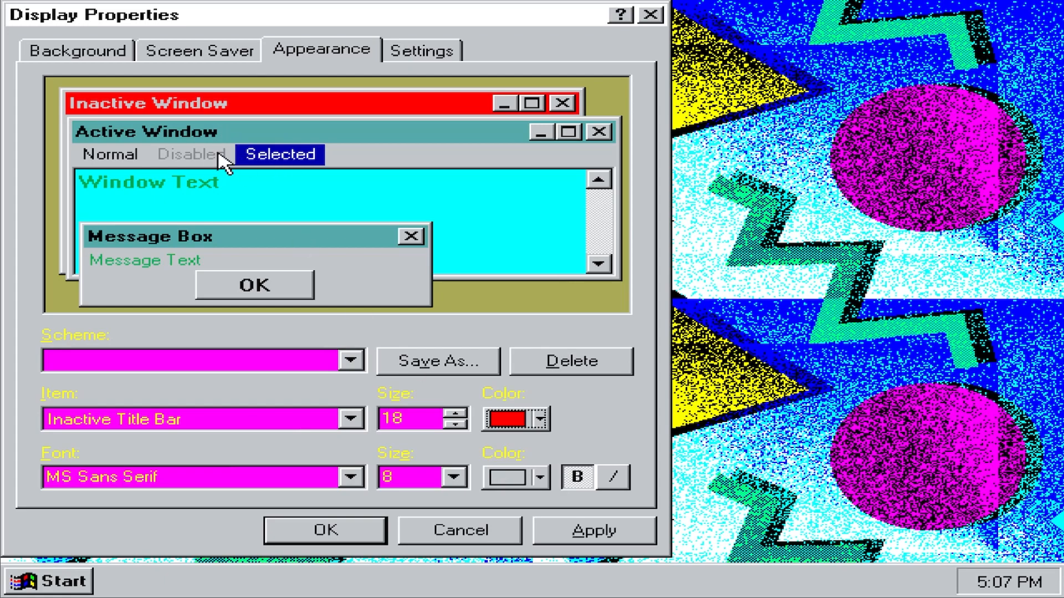
- Make selected items maroon, select the Menu element, and apply the scheme
{"action": "left_click", "coordinate": [246, 157]}
{"action": "left_click", "coordinate": [516, 419]}
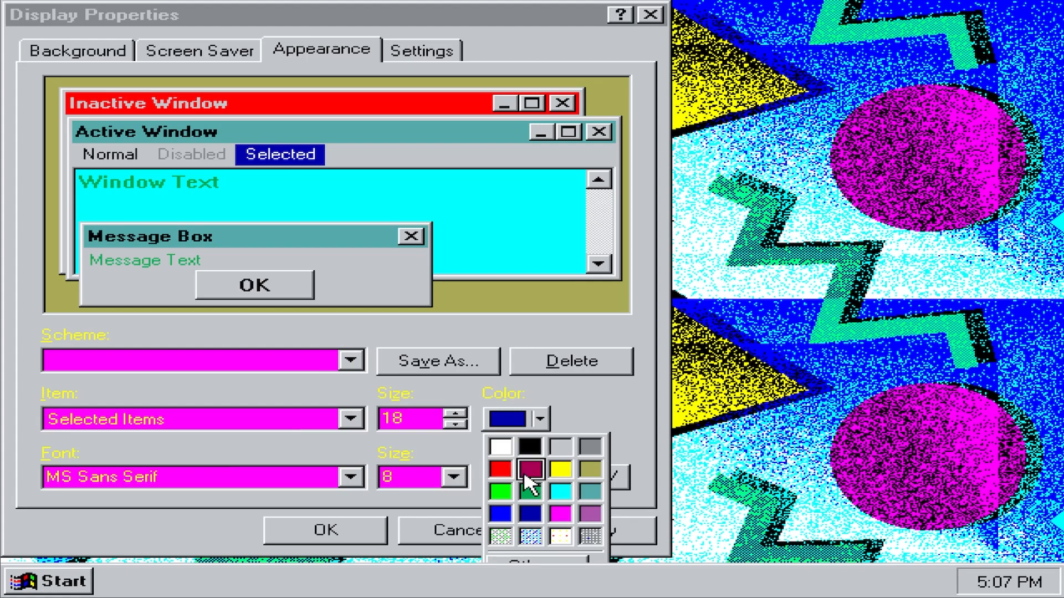
{"action": "left_click", "coordinate": [530, 469]}
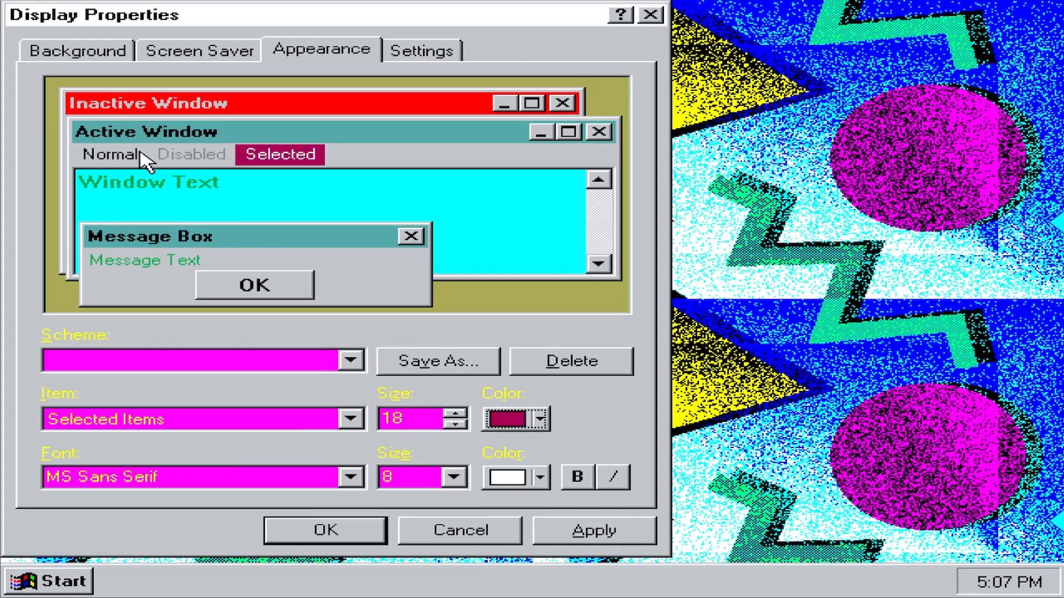
{"action": "left_click", "coordinate": [187, 161]}
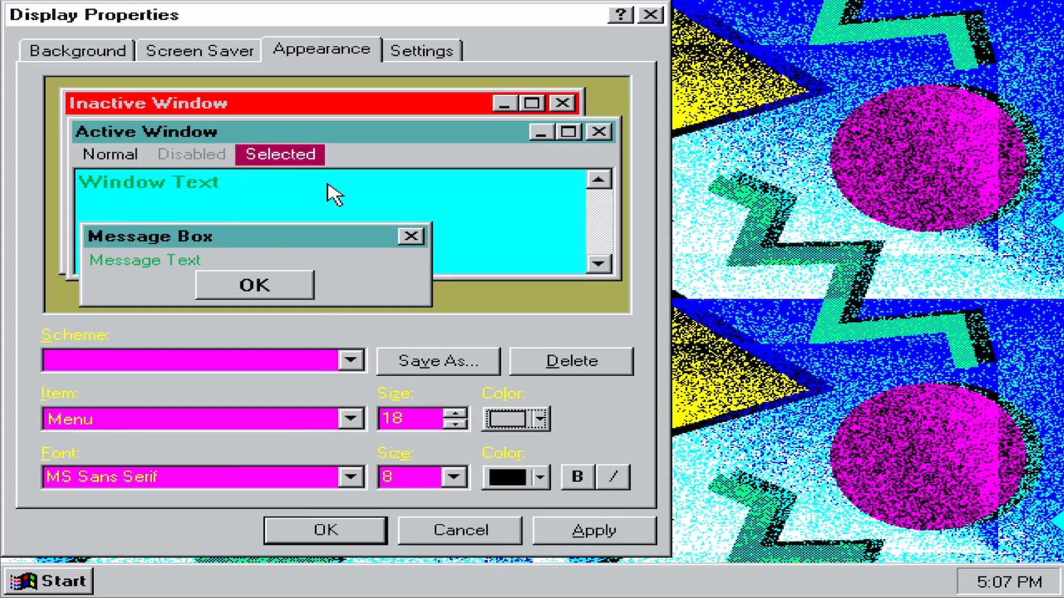
{"action": "left_click", "coordinate": [586, 529]}
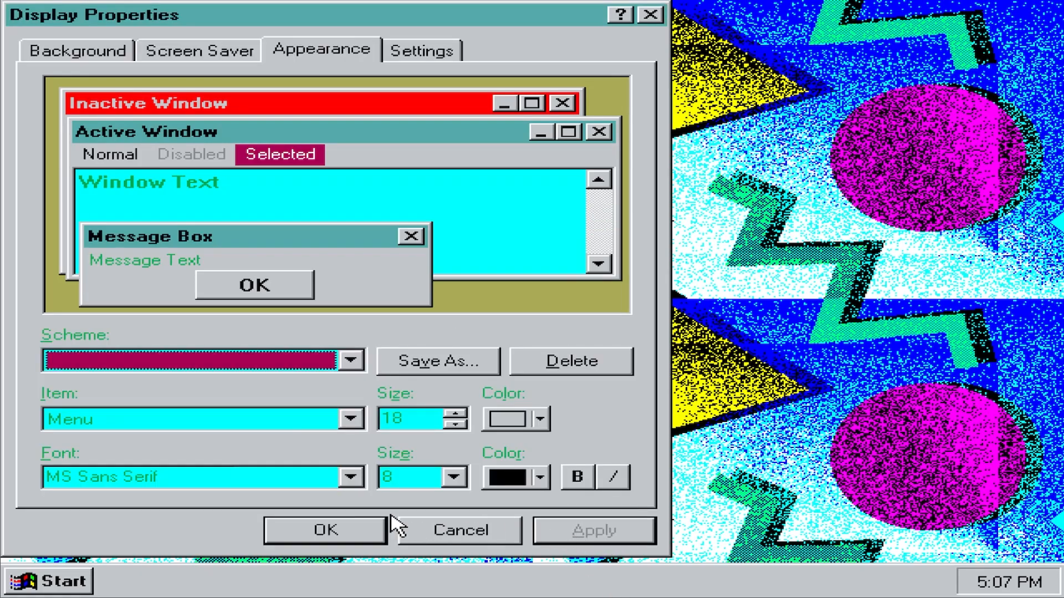
{"action": "left_click", "coordinate": [355, 532]}
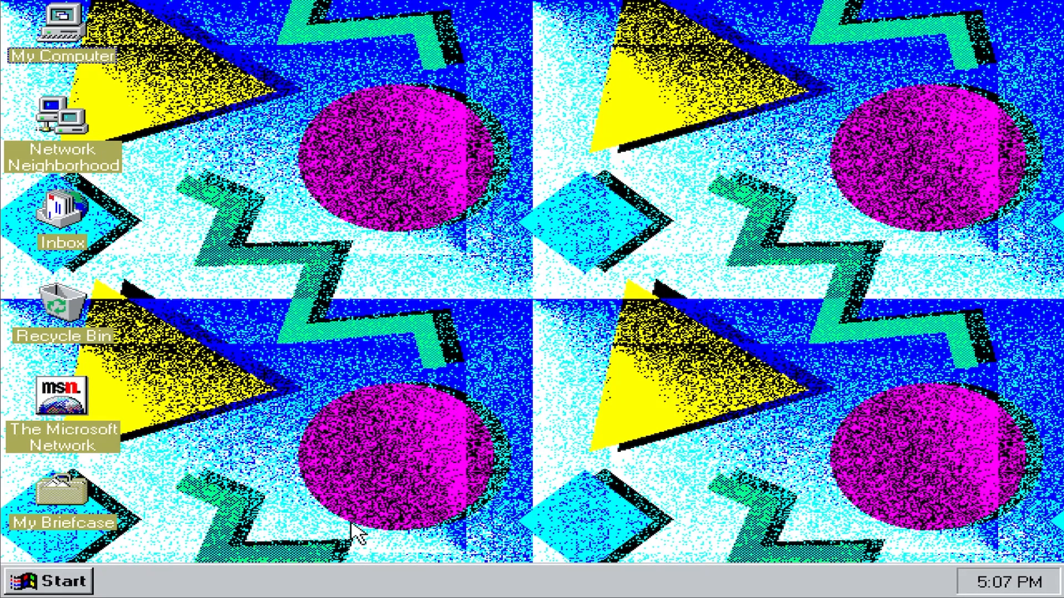
- Bring up the desktop shortcut menu at several spots, then dismiss it and clear the icon selection
{"action": "right_click", "coordinate": [399, 309]}
{"action": "right_click", "coordinate": [200, 240]}
{"action": "right_click", "coordinate": [200, 241]}
{"action": "right_click", "coordinate": [134, 163]}
{"action": "left_click", "coordinate": [85, 61]}
{"action": "left_click", "coordinate": [178, 89]}
- Bring up the Shut Down dialog from the Start menu and with Alt+F4, cancelling it each time
{"action": "key", "text": "ctrl+Escape"}
{"action": "key", "text": "Down"}
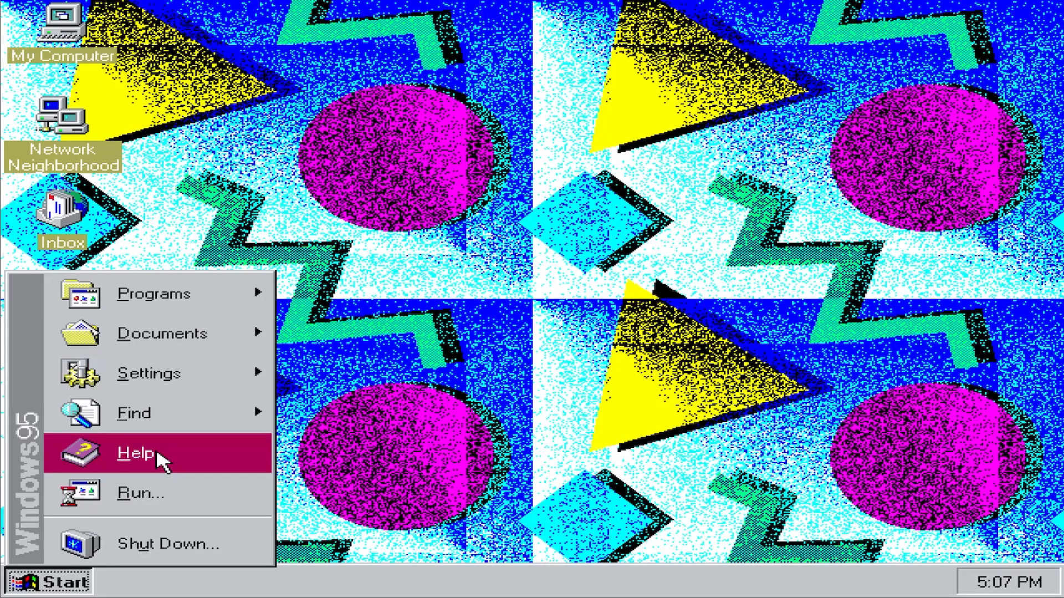
{"action": "left_click", "coordinate": [243, 538]}
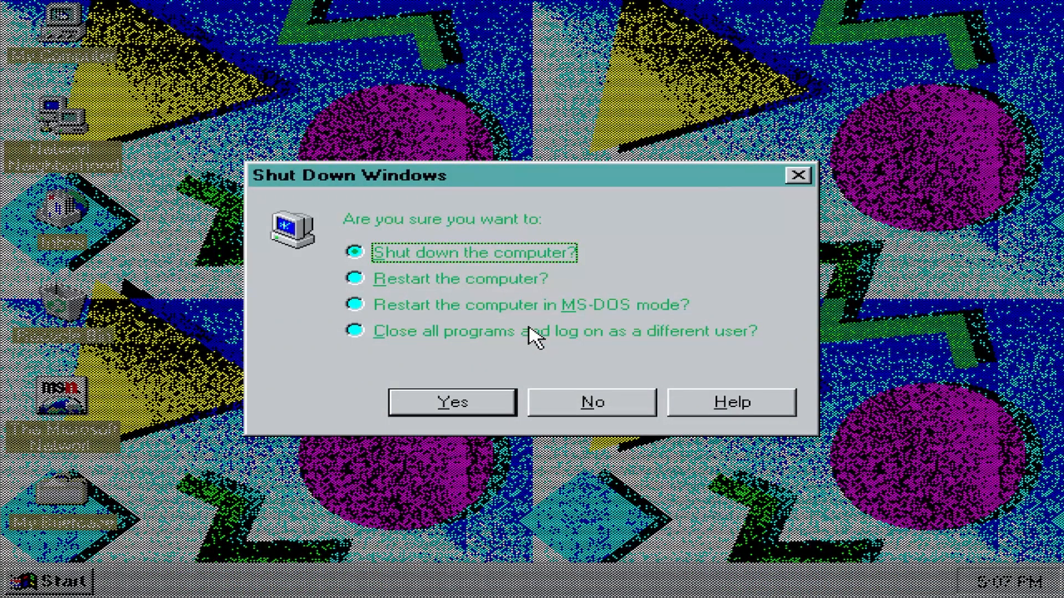
{"action": "key", "text": "Escape"}
{"action": "key", "text": "alt+F4"}
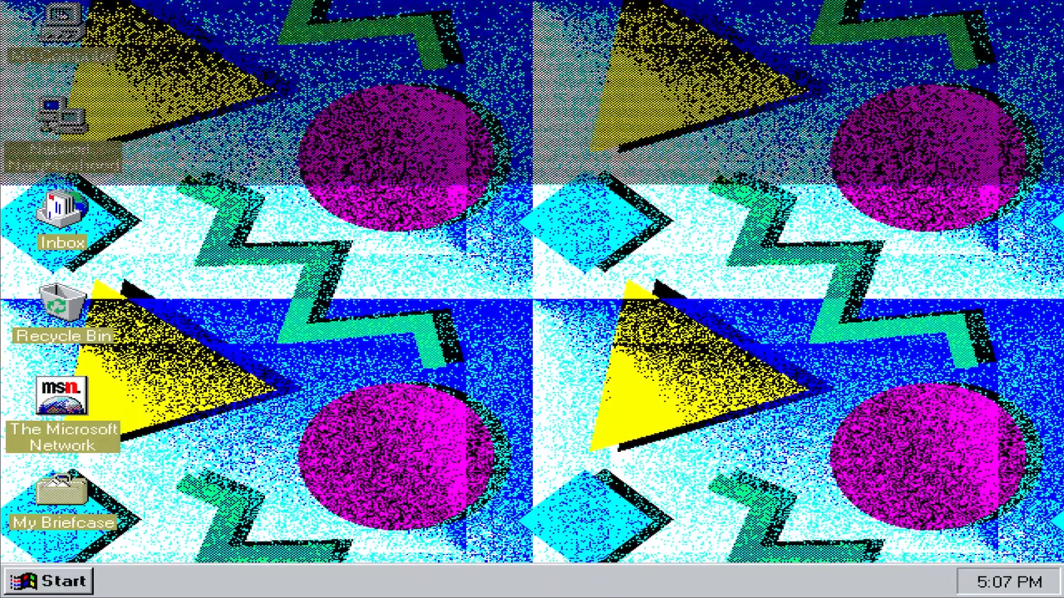
{"action": "key", "text": "Escape"}
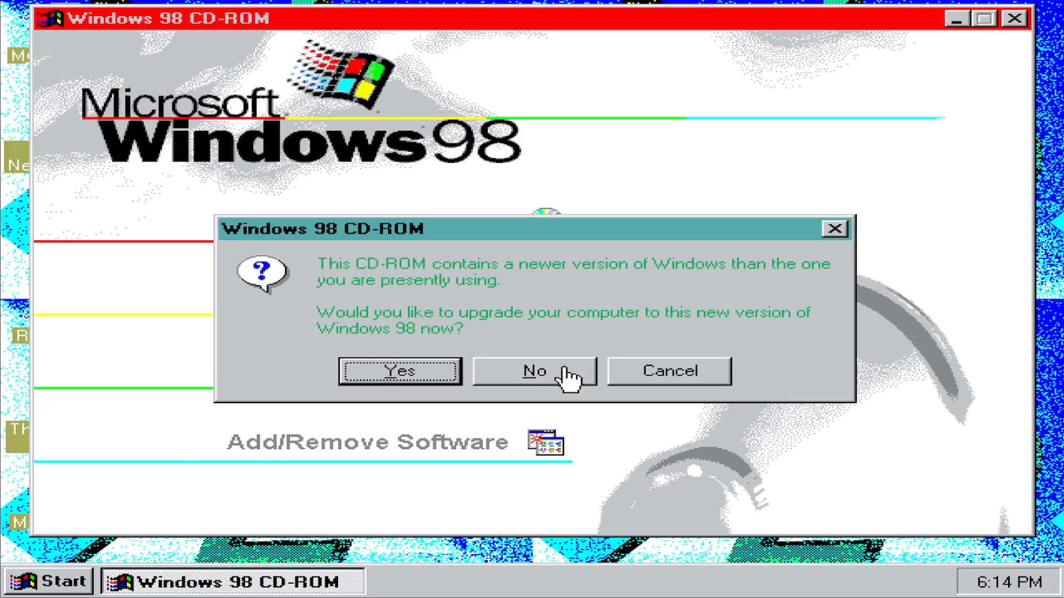
- Accept the upgrade offer, continue past the Setup welcome, and accept the license agreement
{"action": "left_click", "coordinate": [401, 371]}
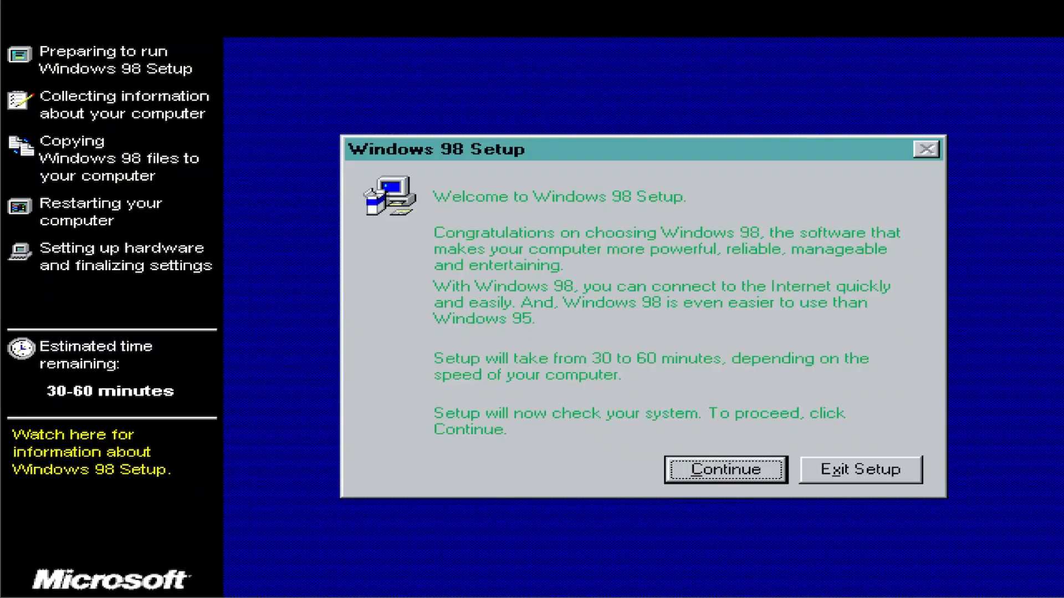
{"action": "left_click", "coordinate": [728, 480]}
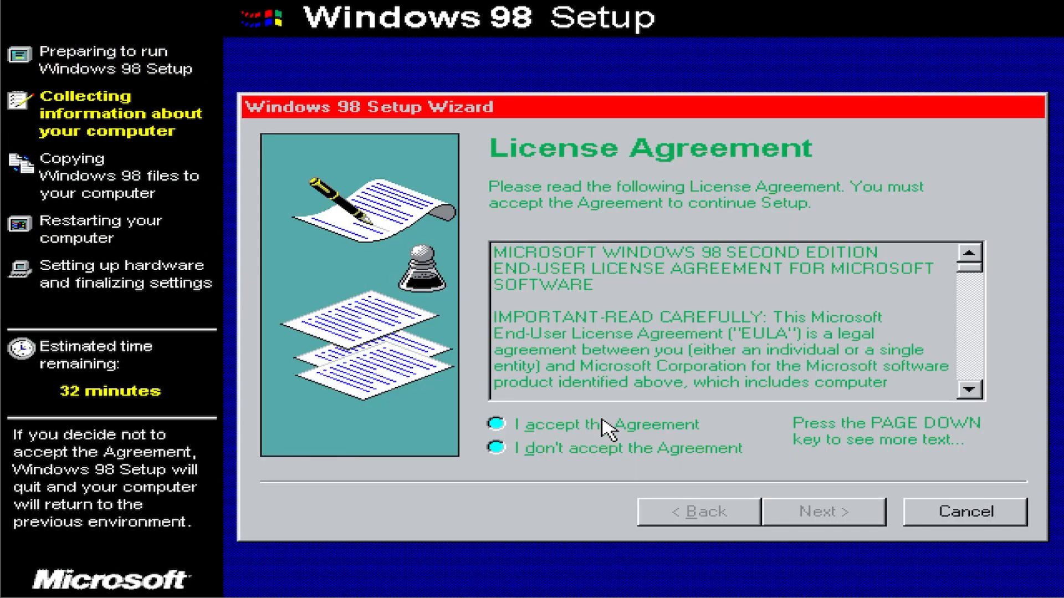
{"action": "left_click", "coordinate": [606, 426]}
{"action": "left_click", "coordinate": [809, 505]}
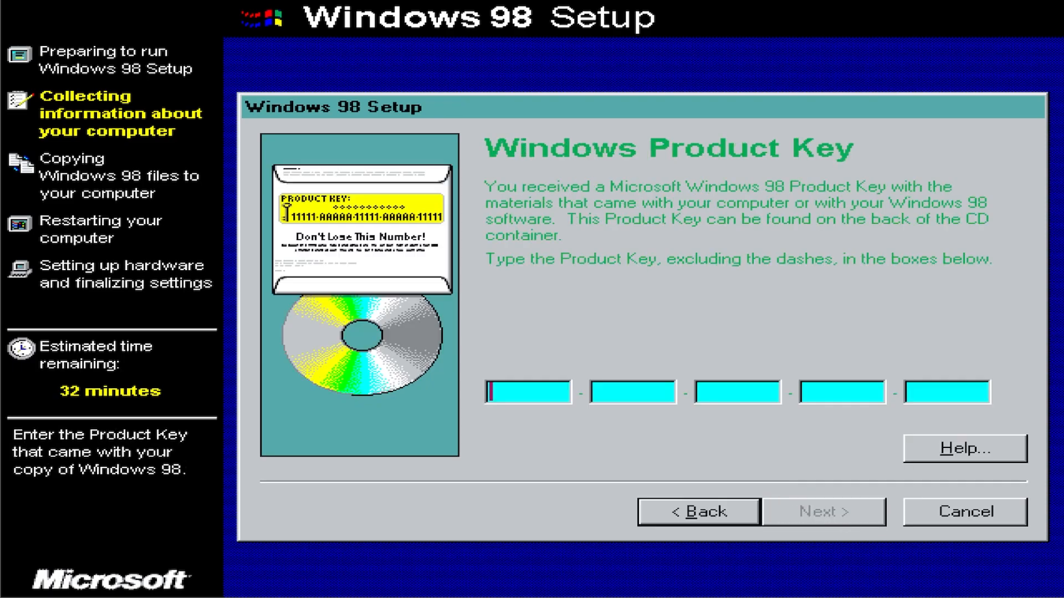
- Check the product key help, keep saving existing system files, and confirm United States as location
{"action": "left_click", "coordinate": [908, 448]}
{"action": "left_click", "coordinate": [631, 459]}
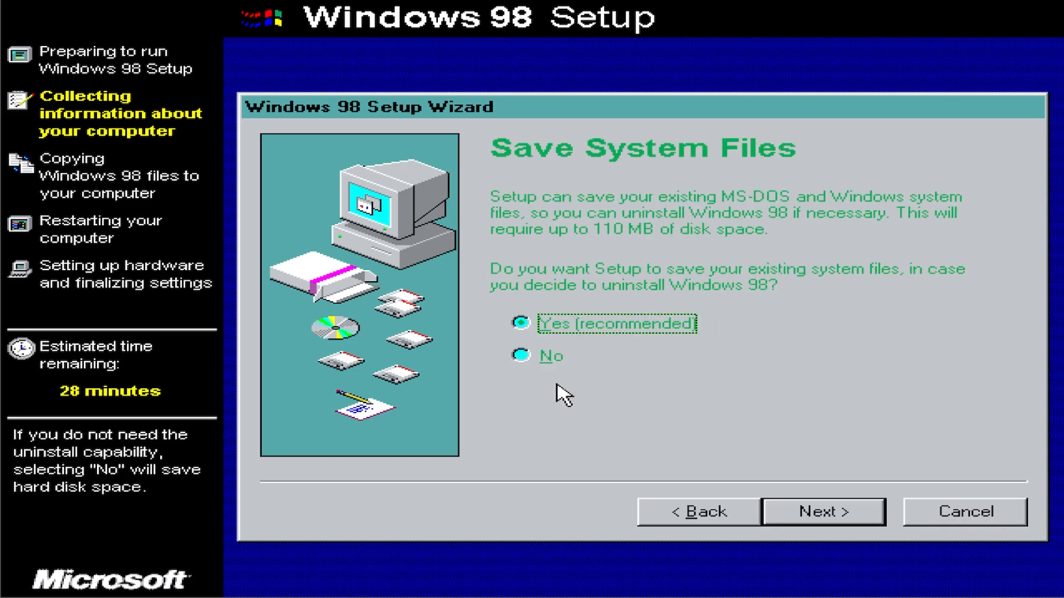
{"action": "left_click", "coordinate": [813, 513]}
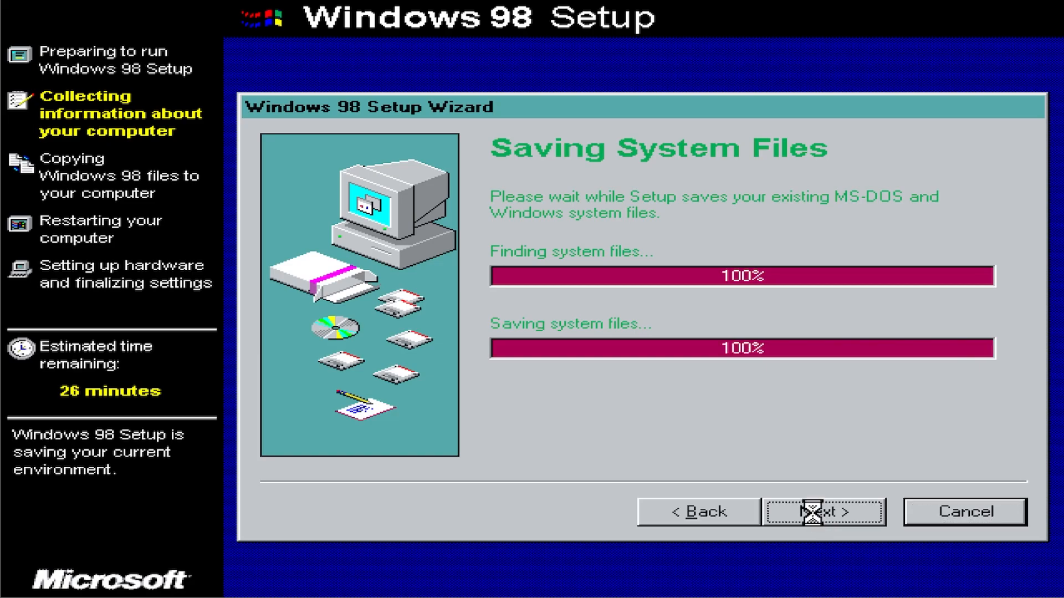
{"action": "left_click", "coordinate": [814, 515]}
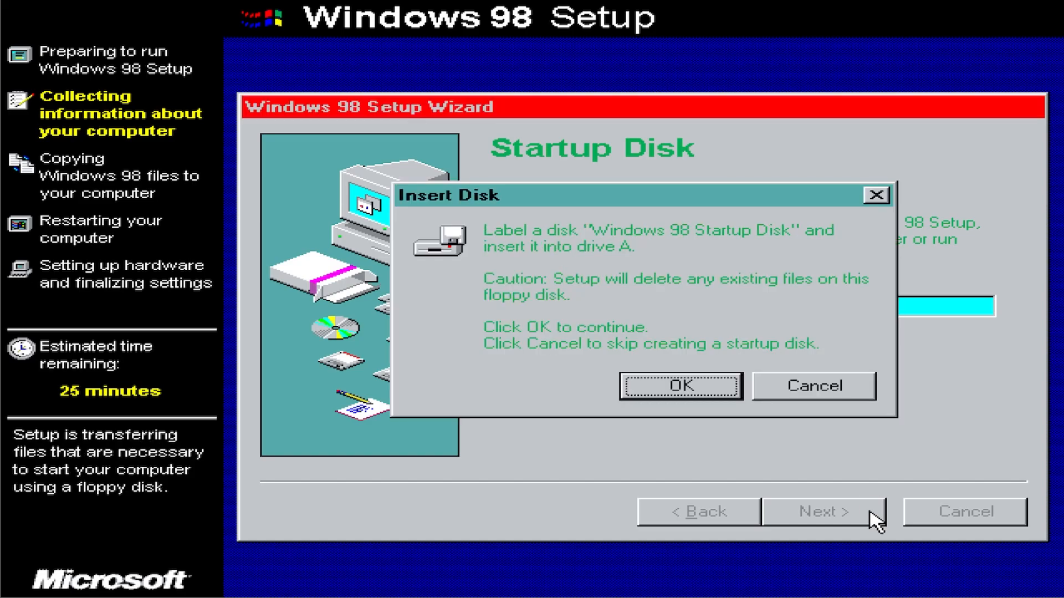
- Skip the startup disk, close the CD-ROM window, dismiss the notice, and start copying files
{"action": "left_click", "coordinate": [791, 397]}
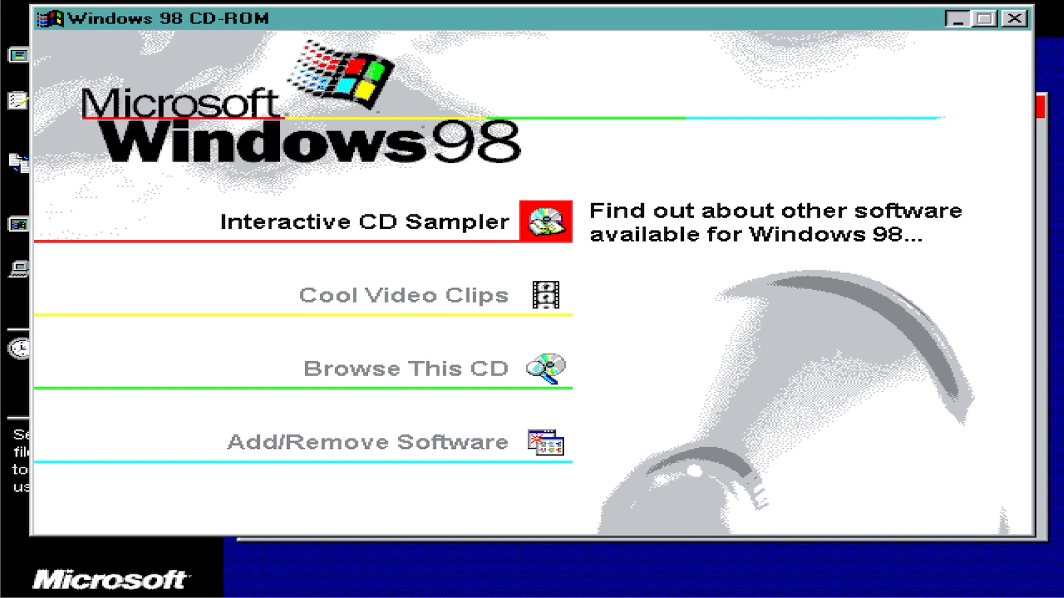
{"action": "left_click", "coordinate": [955, 19]}
{"action": "left_click", "coordinate": [571, 360]}
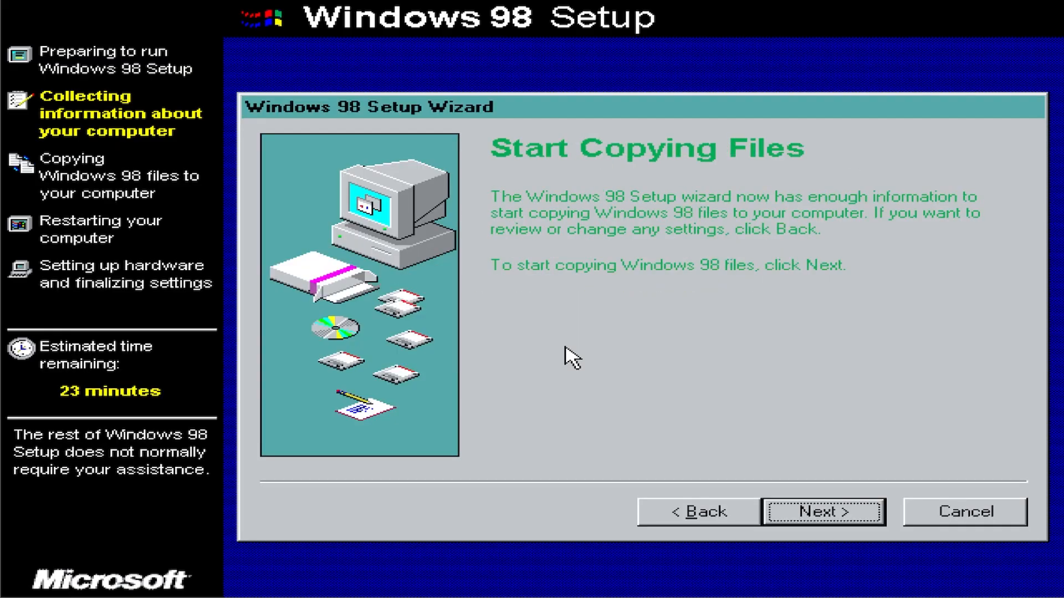
{"action": "left_click", "coordinate": [862, 513]}
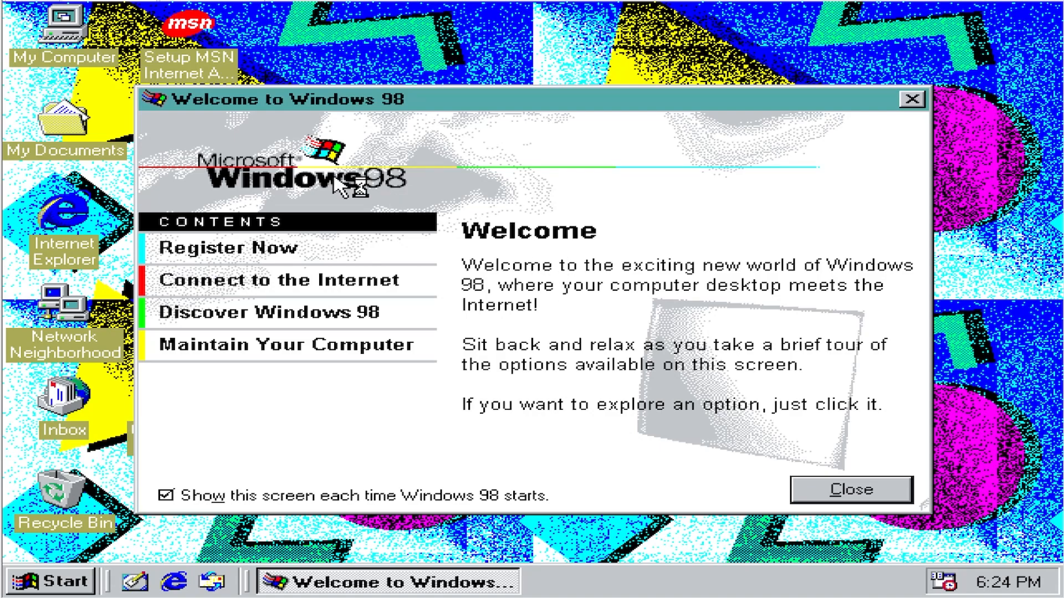
- Open the Connect to the Internet topic and drag the Welcome window down and left
{"action": "mouse_move", "coordinate": [427, 254]}
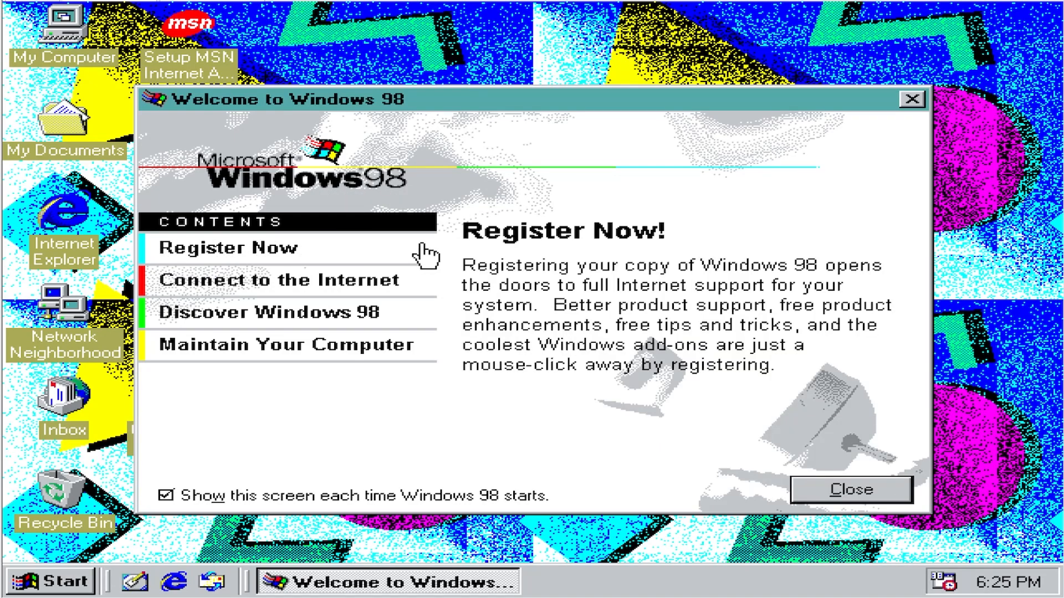
{"action": "left_click", "coordinate": [442, 287]}
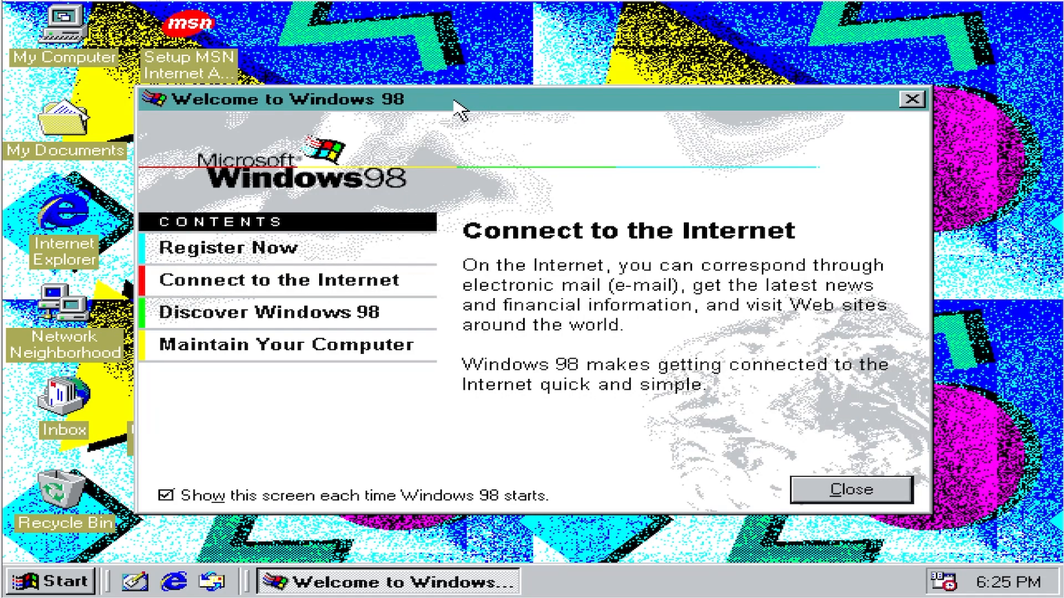
{"action": "left_click_drag", "start_coordinate": [458, 106], "coordinate": [311, 163]}
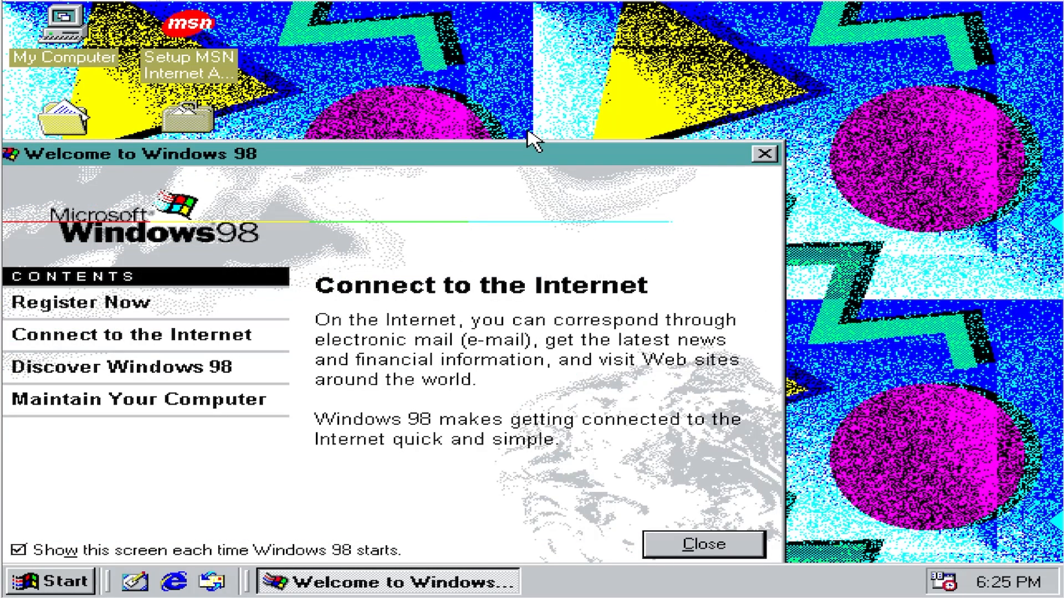
- Close the Welcome to Windows 98 window, then browse Start > Programs and close the menu
{"action": "key", "text": "alt+F4"}
{"action": "key", "text": "super"}
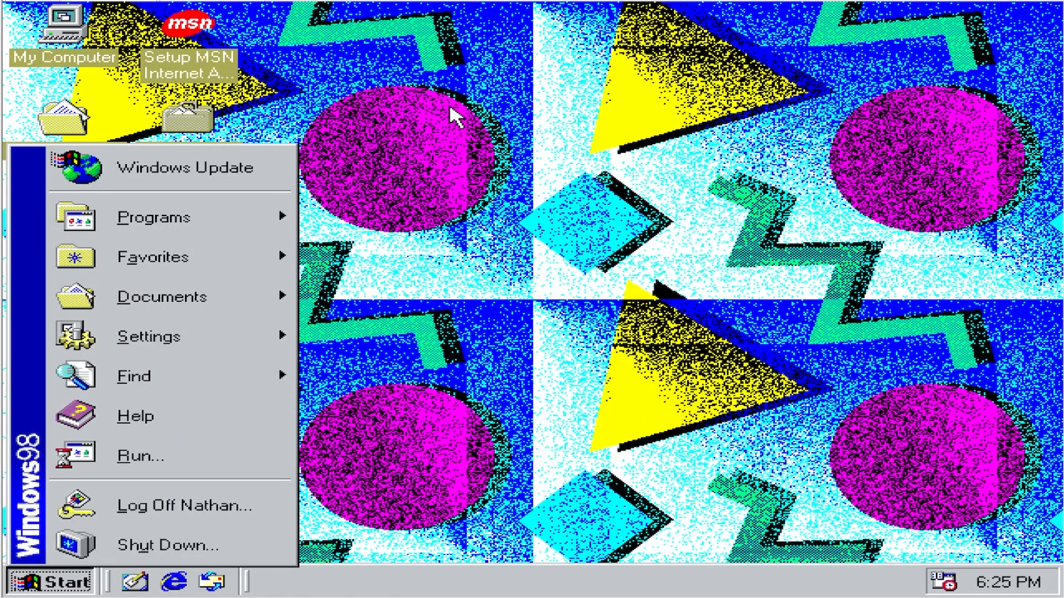
{"action": "key", "text": "Down"}
{"action": "key", "text": "Down"}
{"action": "key", "text": "Down"}
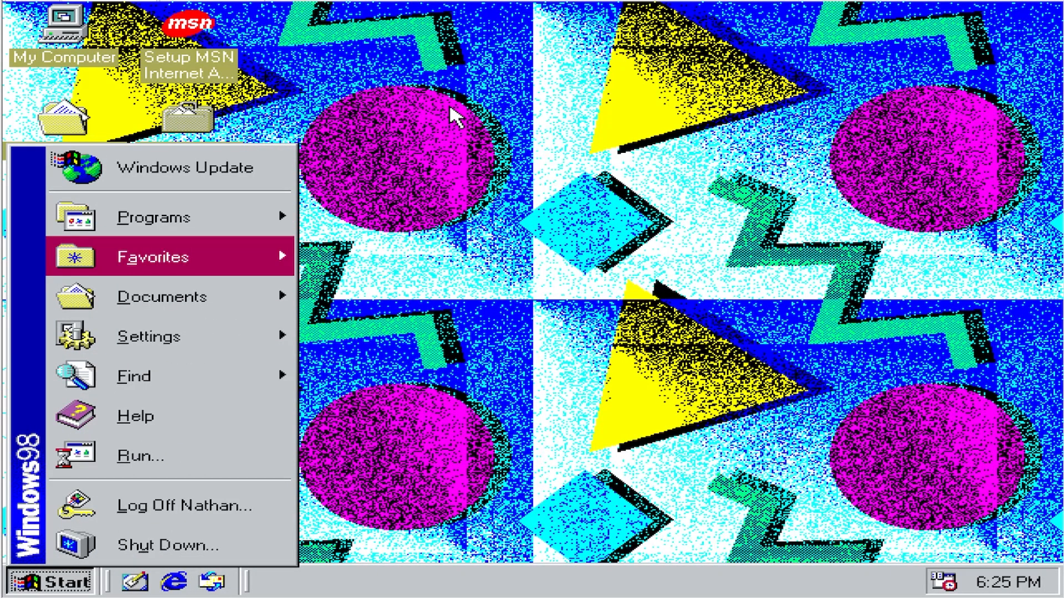
{"action": "key", "text": "Up"}
{"action": "key", "text": "Right"}
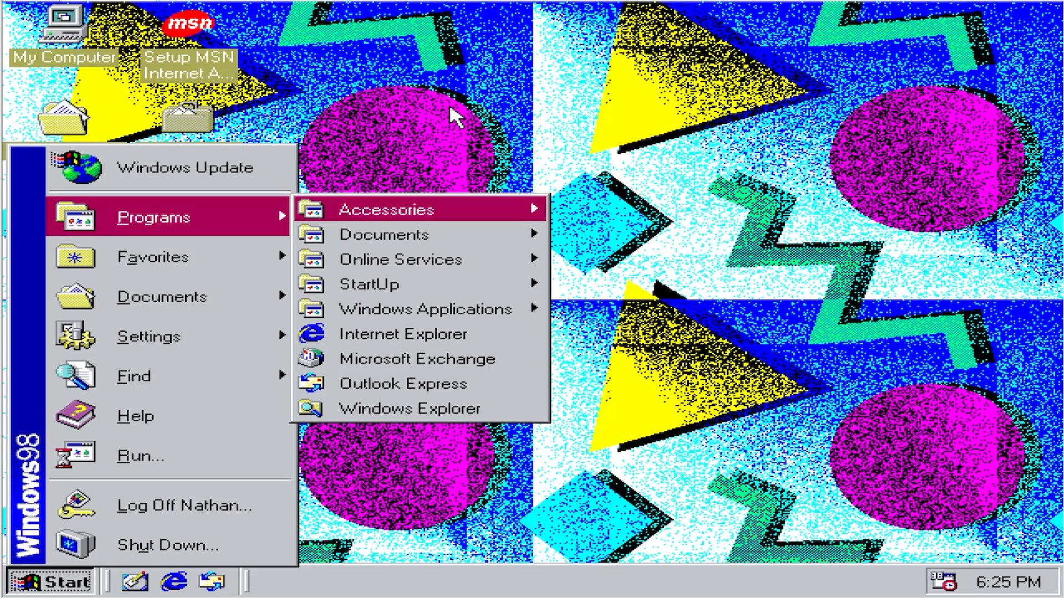
{"action": "key", "text": "Escape"}
{"action": "key", "text": "Escape"}
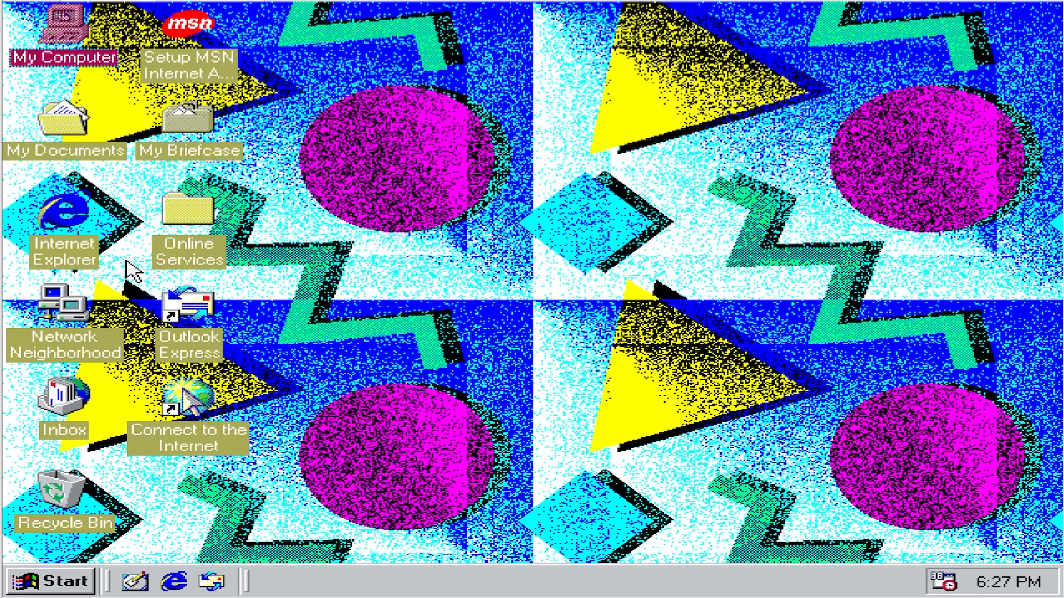
- Open Explorer on the C: drive and launch Paint from Start > Programs > Accessories
{"action": "key", "text": "super+e"}
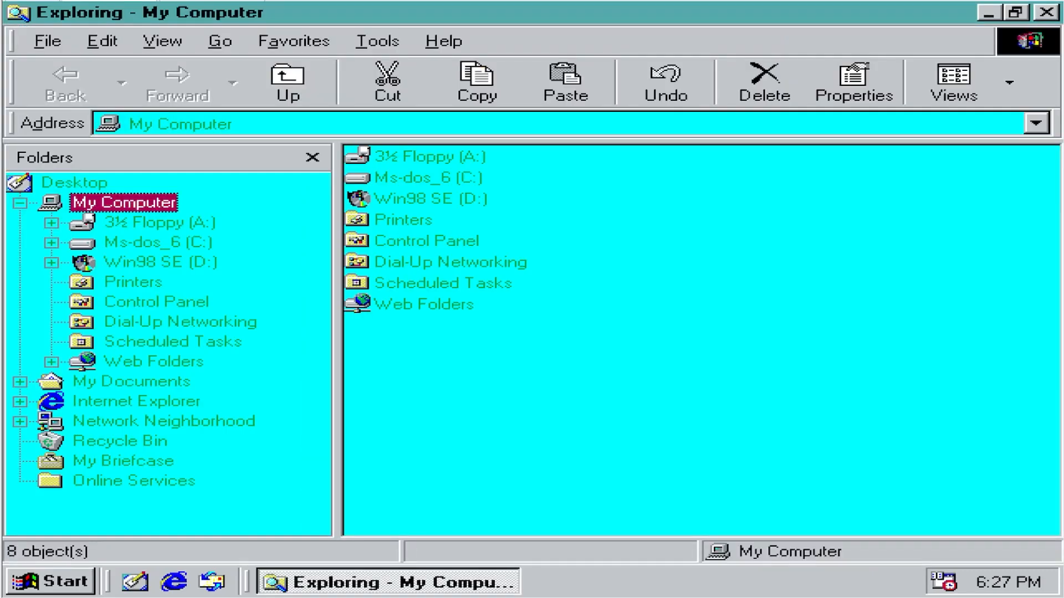
{"action": "double_click", "coordinate": [369, 180]}
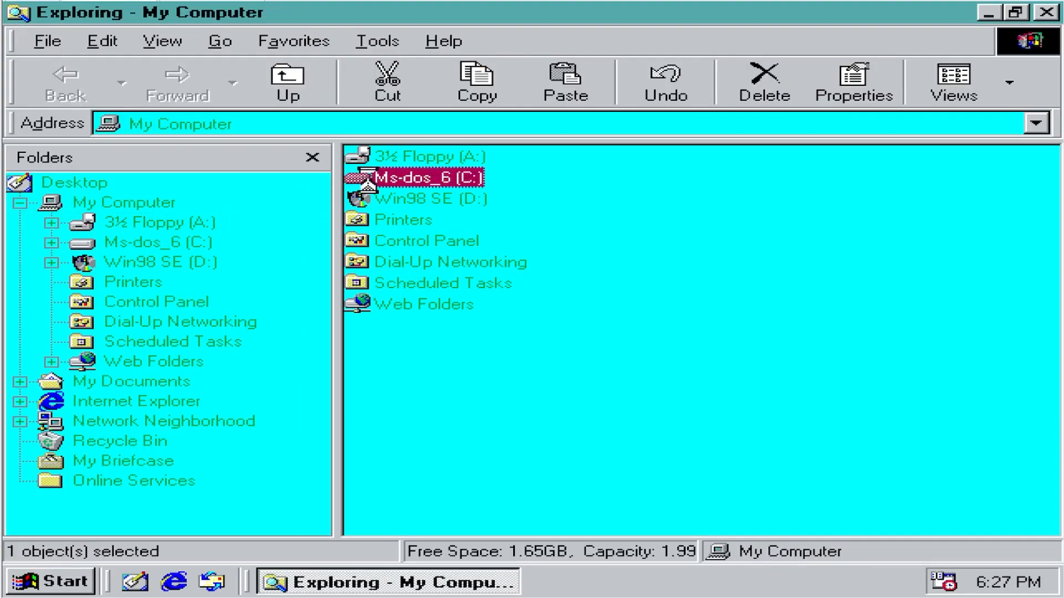
{"action": "key", "text": "super"}
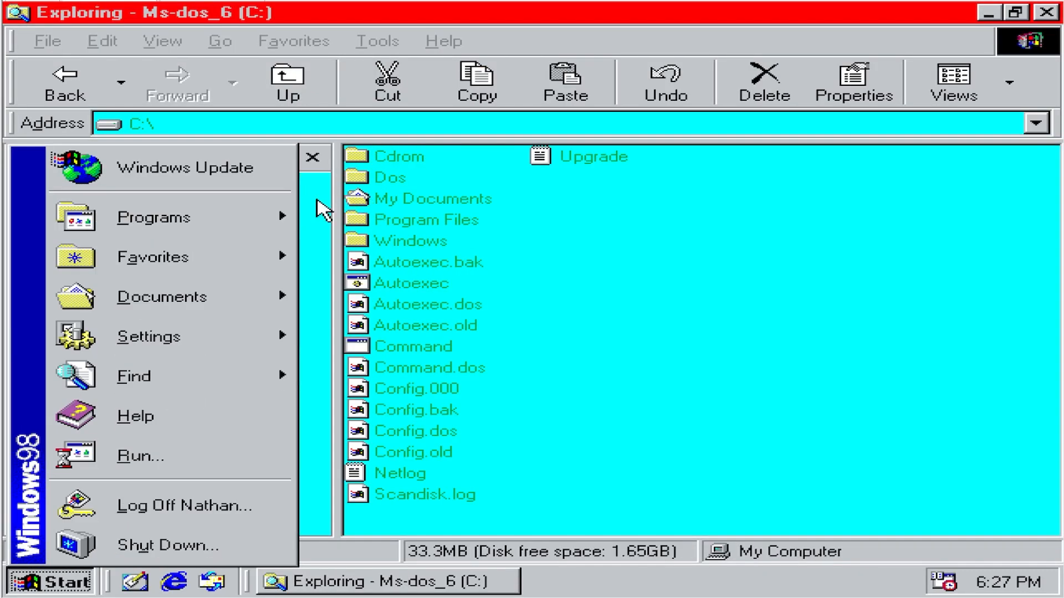
{"action": "key", "text": "Down"}
{"action": "key", "text": "Down"}
{"action": "key", "text": "Right"}
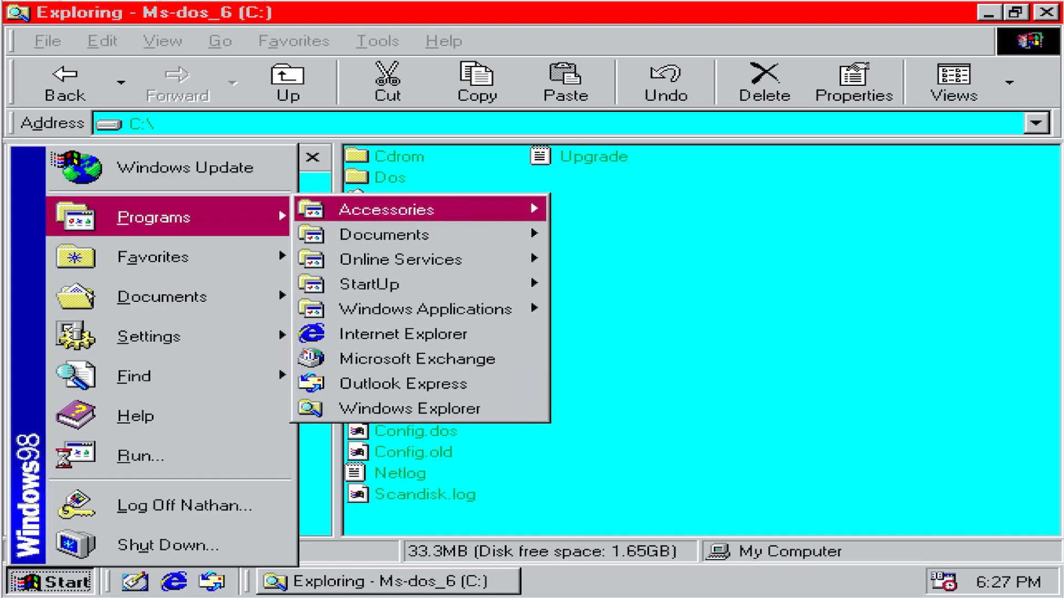
{"action": "key", "text": "Right"}
{"action": "key", "text": "Down"}
{"action": "key", "text": "Down"}
{"action": "key", "text": "Down"}
{"action": "key", "text": "Down"}
{"action": "key", "text": "Down"}
{"action": "key", "text": "Down"}
{"action": "key", "text": "Down"}
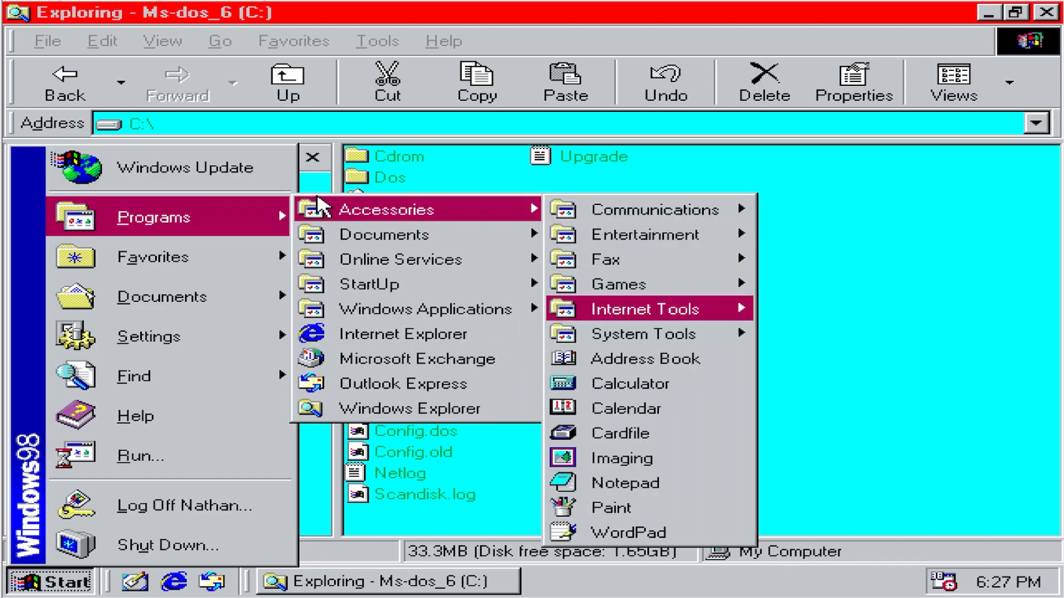
{"action": "key", "text": "Down"}
{"action": "key", "text": "Up"}
{"action": "key", "text": "Up"}
{"action": "key", "text": "Up"}
{"action": "key", "text": "Down"}
{"action": "key", "text": "Down"}
{"action": "key", "text": "Down"}
{"action": "key", "text": "Down"}
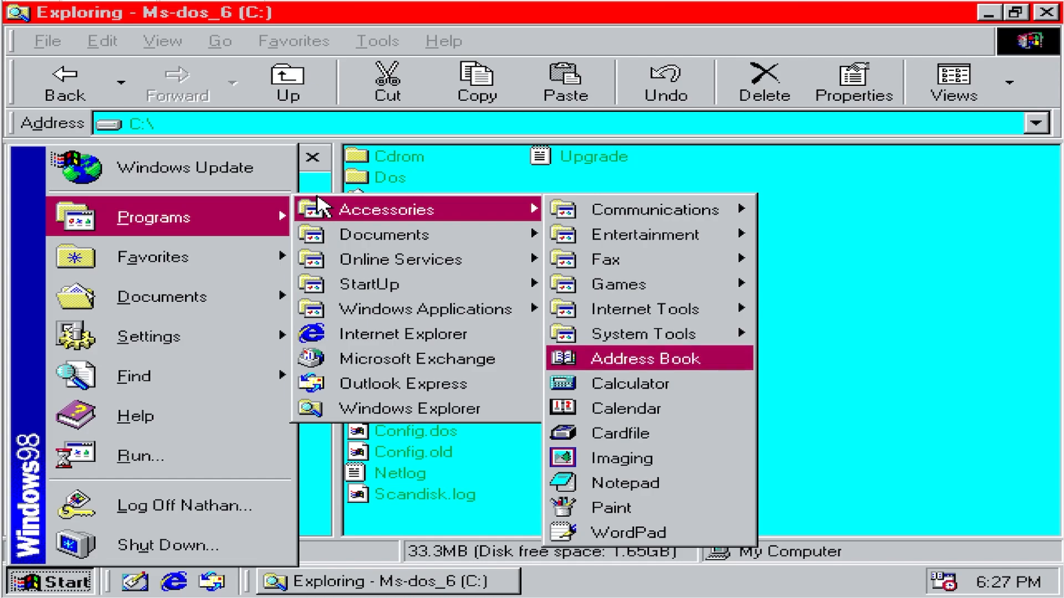
{"action": "key", "text": "Up"}
{"action": "key", "text": "Up"}
{"action": "key", "text": "Up"}
{"action": "key", "text": "Up"}
{"action": "key", "text": "Up"}
{"action": "key", "text": "Up"}
{"action": "key", "text": "Up"}
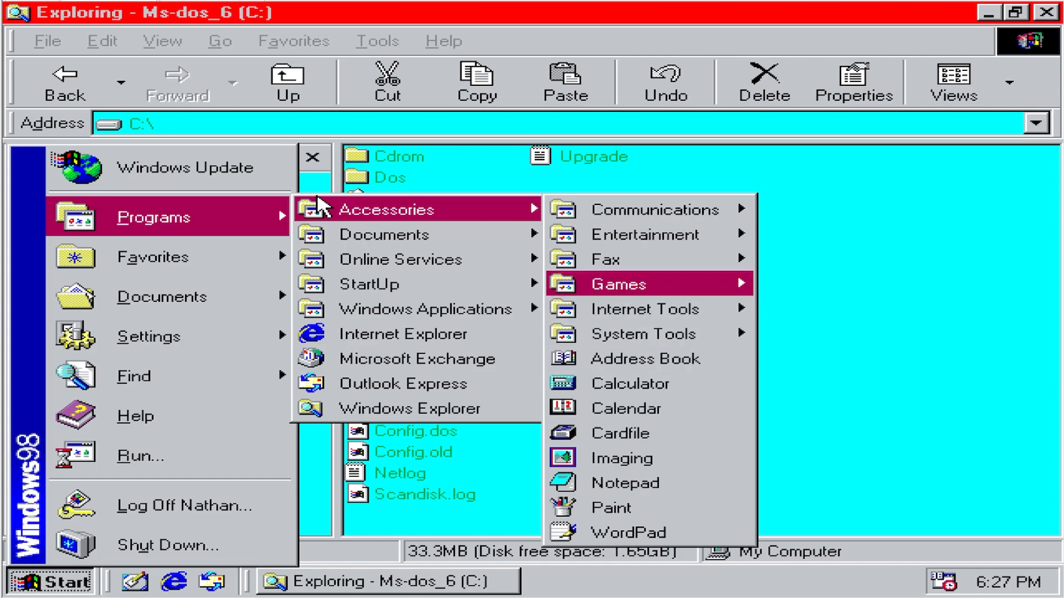
{"action": "key", "text": "Down"}
{"action": "key", "text": "Down"}
{"action": "key", "text": "Down"}
{"action": "key", "text": "Down"}
{"action": "key", "text": "Down"}
{"action": "key", "text": "Down"}
{"action": "key", "text": "Down"}
{"action": "key", "text": "Down"}
{"action": "key", "text": "Down"}
{"action": "key", "text": "Down"}
{"action": "key", "text": "Down"}
{"action": "key", "text": "Up"}
{"action": "key", "text": "Return"}
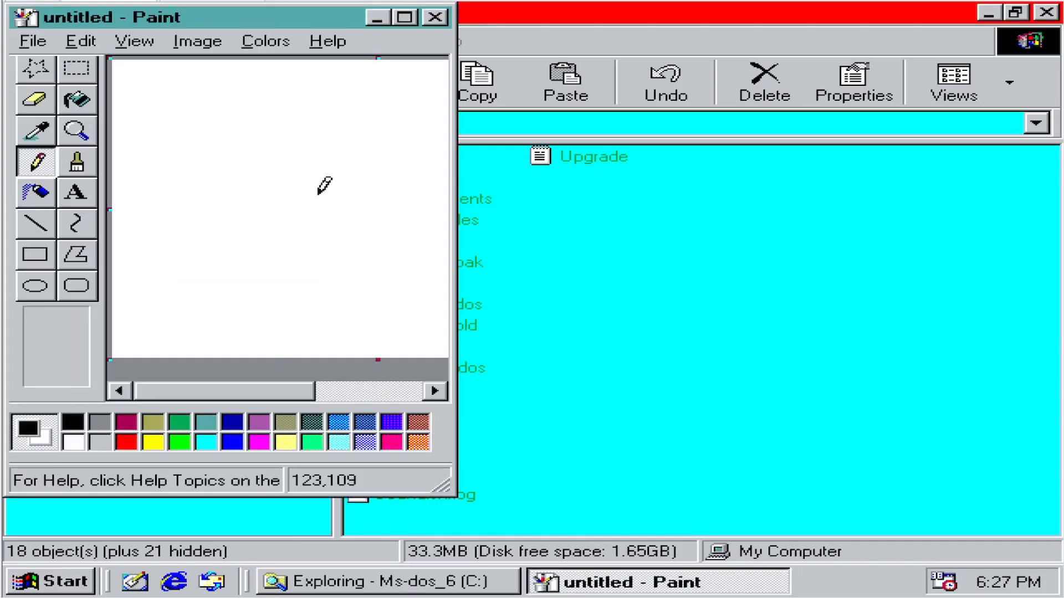
- Close Paint and browse the Accessories and Entertainment groups without launching anything
{"action": "key", "text": "alt+F4"}
{"action": "key", "text": "ctrl+Escape"}
{"action": "key", "text": "Down"}
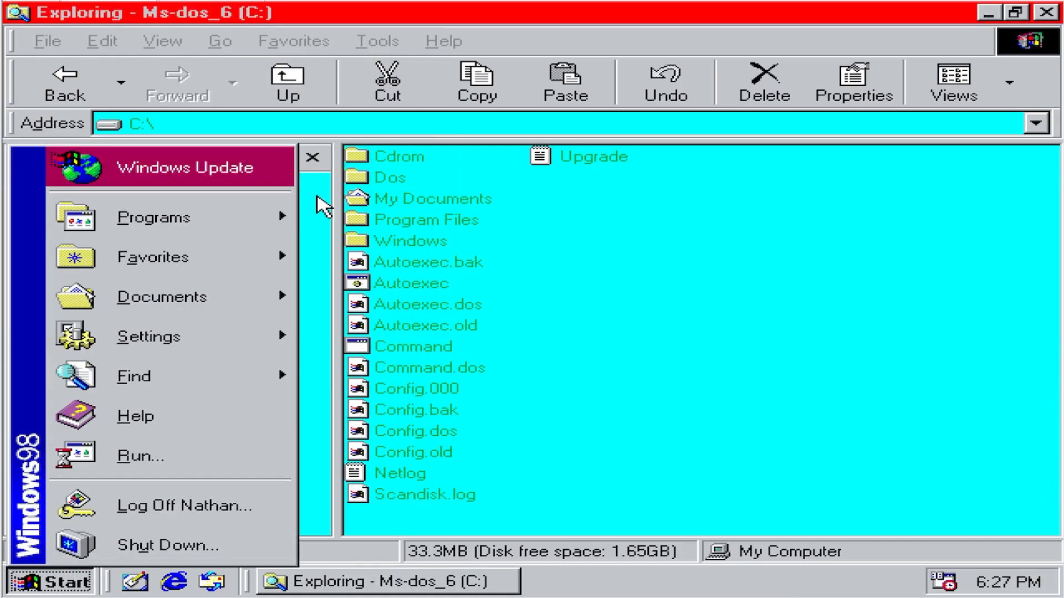
{"action": "key", "text": "Down"}
{"action": "key", "text": "Right"}
{"action": "key", "text": "Right"}
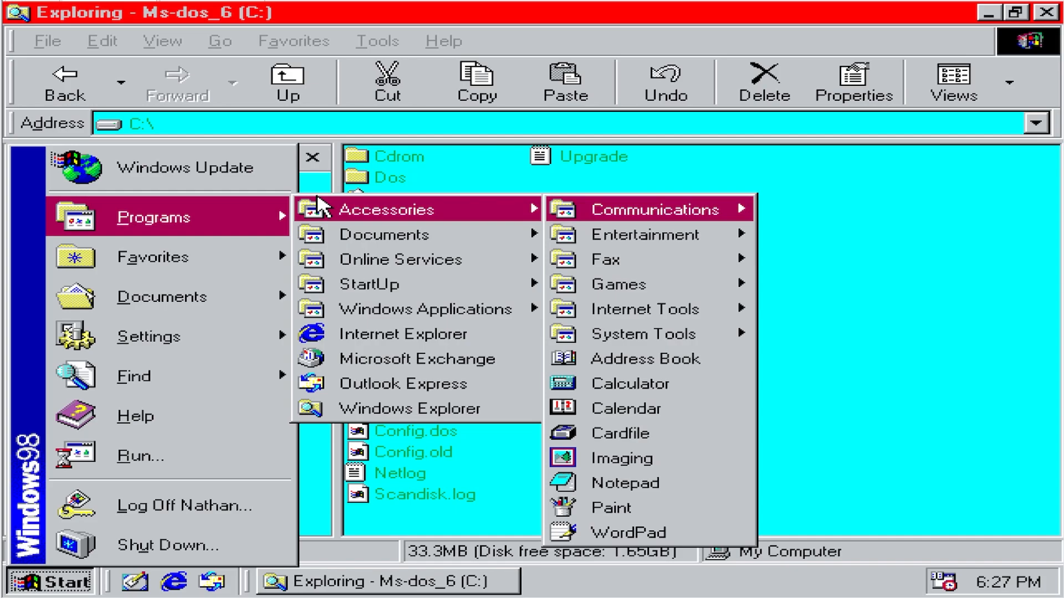
{"action": "key", "text": "Down"}
{"action": "key", "text": "Down"}
{"action": "key", "text": "Down"}
{"action": "key", "text": "Down"}
{"action": "key", "text": "Down"}
{"action": "key", "text": "Down"}
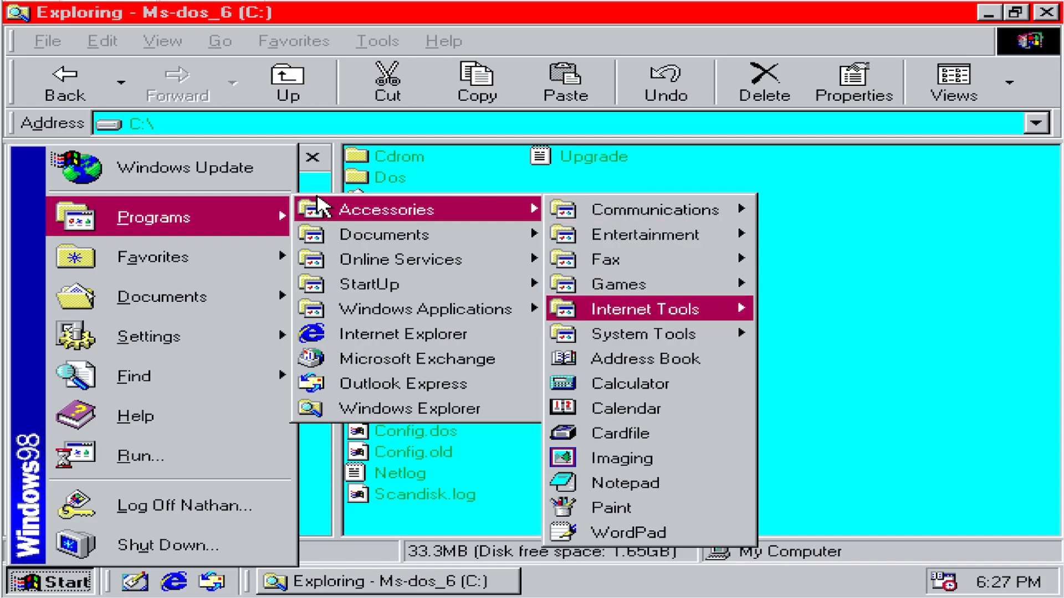
{"action": "key", "text": "Down"}
{"action": "key", "text": "Down"}
{"action": "key", "text": "Down"}
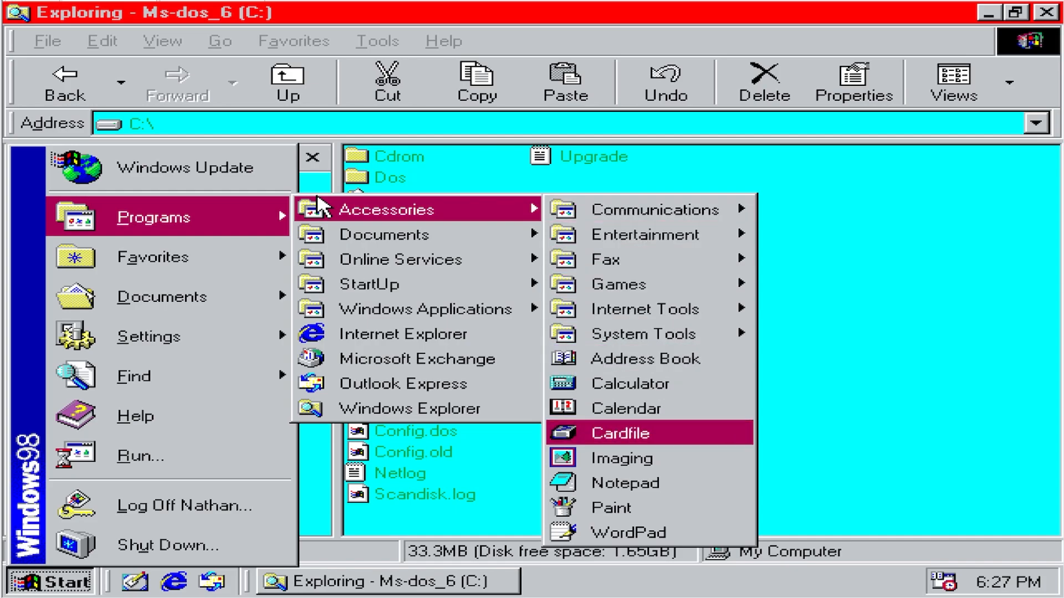
{"action": "key", "text": "Down"}
{"action": "key", "text": "Down"}
{"action": "key", "text": "Down"}
{"action": "key", "text": "Up"}
{"action": "key", "text": "Up"}
{"action": "key", "text": "Up"}
{"action": "key", "text": "Up"}
{"action": "key", "text": "Up"}
{"action": "key", "text": "Up"}
{"action": "key", "text": "Up"}
{"action": "key", "text": "Up"}
{"action": "key", "text": "Up"}
{"action": "key", "text": "Up"}
{"action": "key", "text": "Up"}
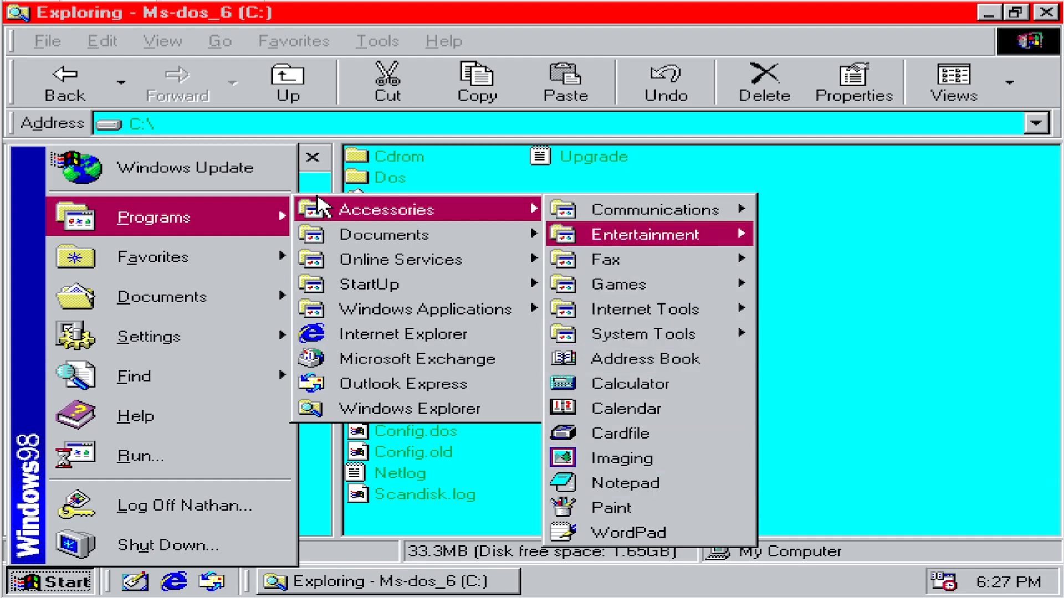
{"action": "key", "text": "Right"}
{"action": "key", "text": "Down"}
{"action": "key", "text": "Down"}
{"action": "key", "text": "Down"}
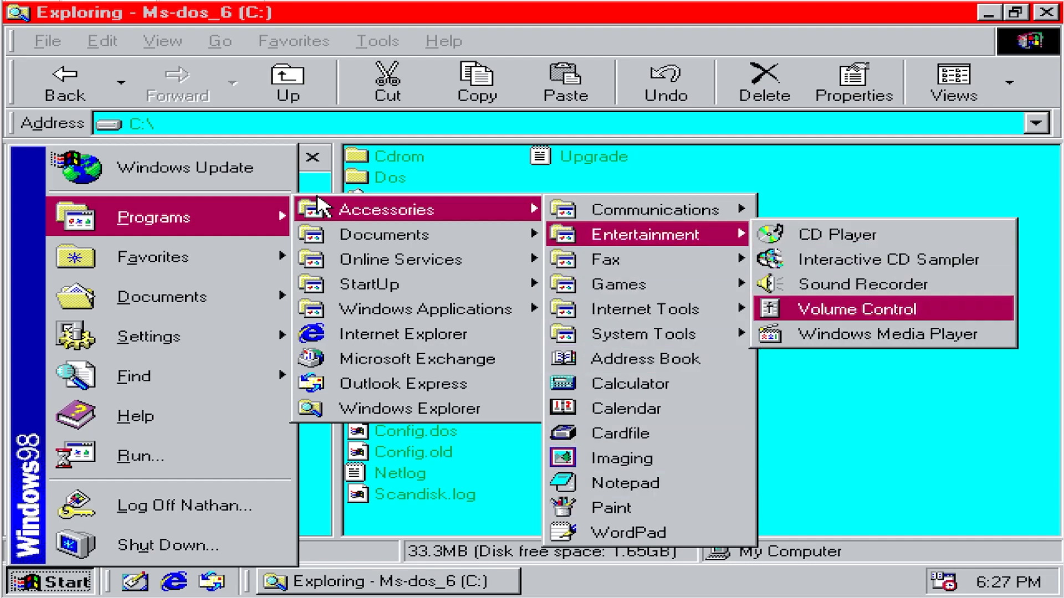
{"action": "key", "text": "alt"}
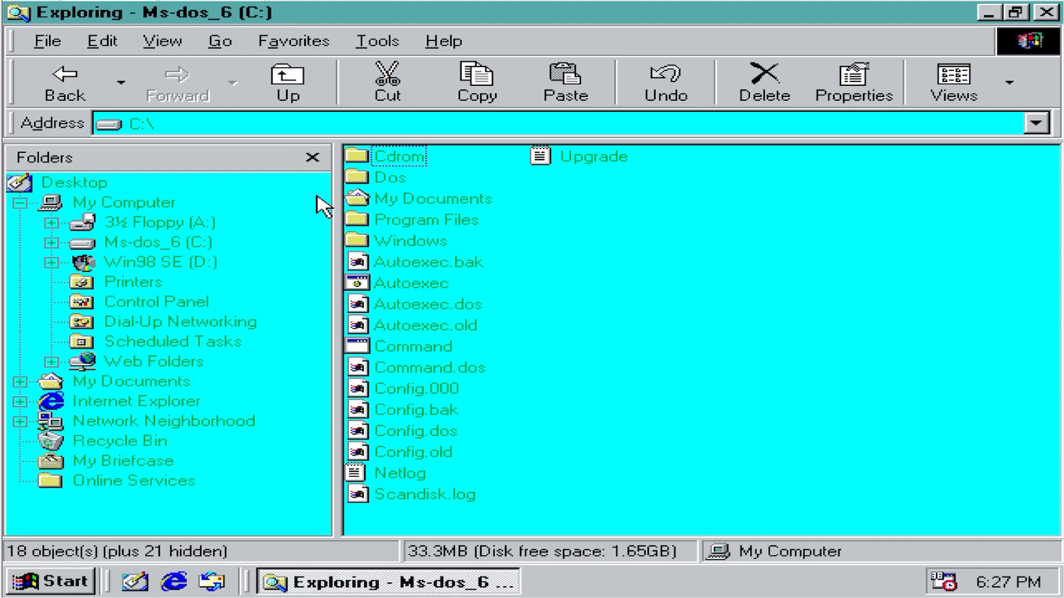
- Browse the Accessories > System Tools group in the Start menu
{"action": "key", "text": "ctrl+Escape"}
{"action": "key", "text": "Down"}
{"action": "key", "text": "Down"}
{"action": "key", "text": "Right"}
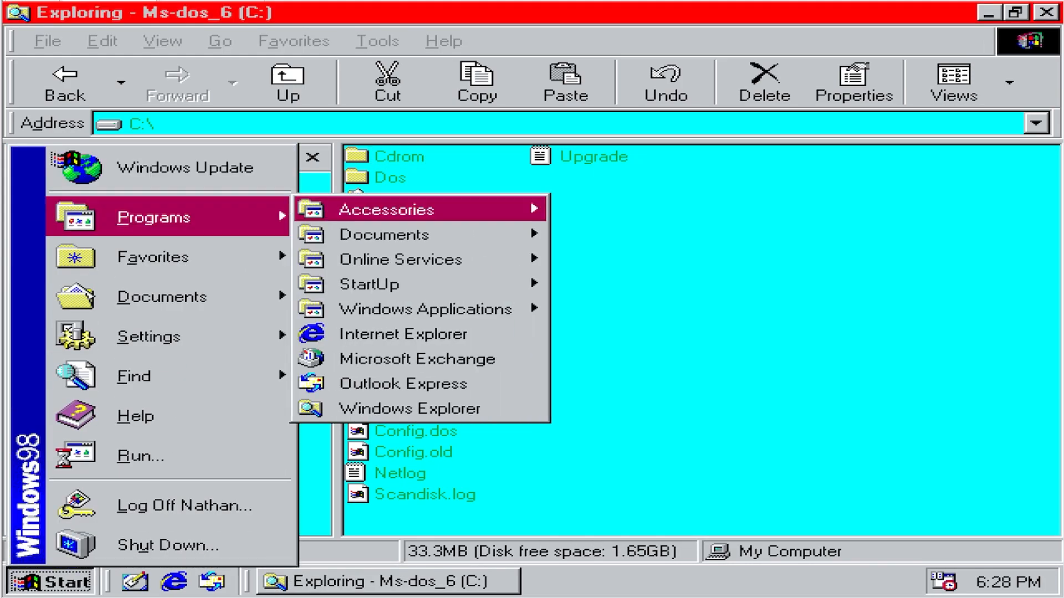
{"action": "key", "text": "Right"}
{"action": "key", "text": "Down"}
{"action": "key", "text": "Down"}
{"action": "key", "text": "Down"}
{"action": "key", "text": "Down"}
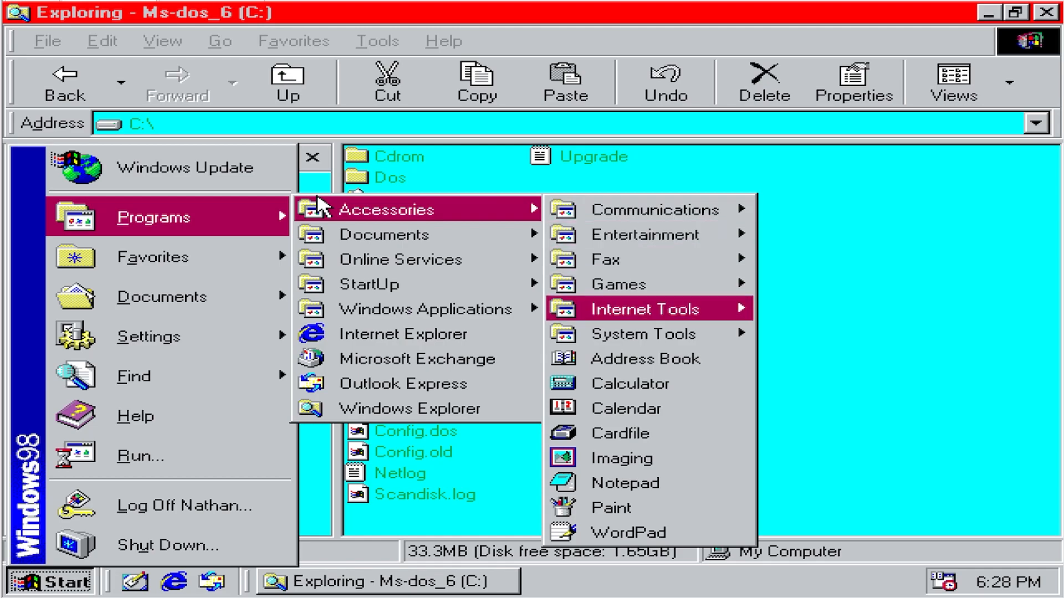
{"action": "key", "text": "Right"}
{"action": "key", "text": "Down"}
{"action": "key", "text": "Down"}
{"action": "key", "text": "Down"}
{"action": "key", "text": "Down"}
{"action": "key", "text": "Down"}
{"action": "key", "text": "Down"}
{"action": "key", "text": "Down"}
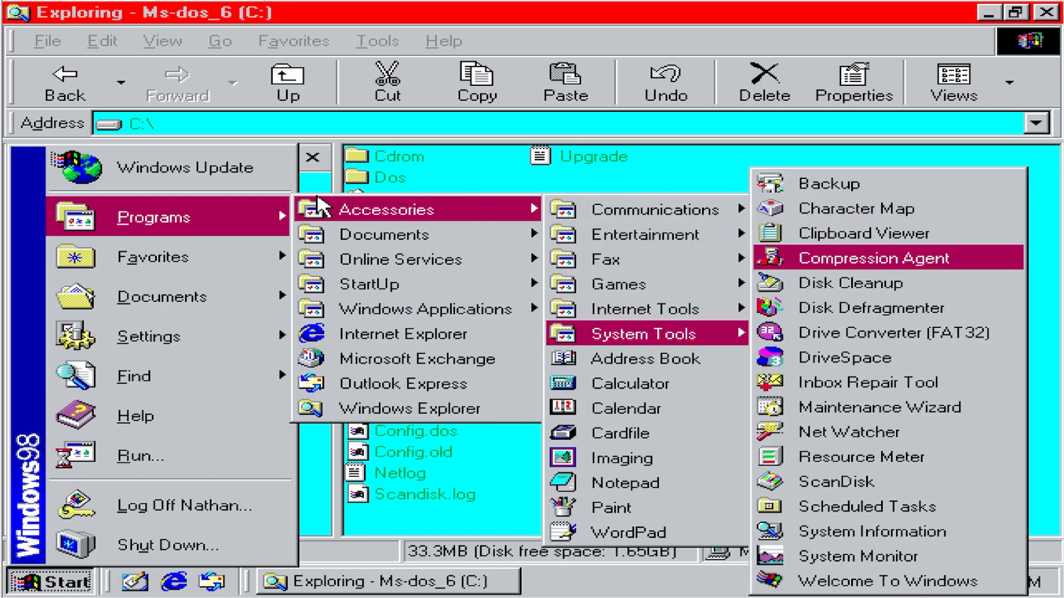
{"action": "key", "text": "Down"}
{"action": "key", "text": "Down"}
{"action": "key", "text": "Up"}
{"action": "key", "text": "Down"}
{"action": "key", "text": "Down"}
{"action": "key", "text": "Down"}
{"action": "key", "text": "Down"}
{"action": "key", "text": "Down"}
{"action": "key", "text": "Up"}
{"action": "key", "text": "Up"}
{"action": "key", "text": "Down"}
{"action": "key", "text": "Down"}
{"action": "key", "text": "Down"}
{"action": "key", "text": "Left"}
- Launch Reversi from Accessories > Games
{"action": "key", "text": "Up"}
{"action": "key", "text": "Up"}
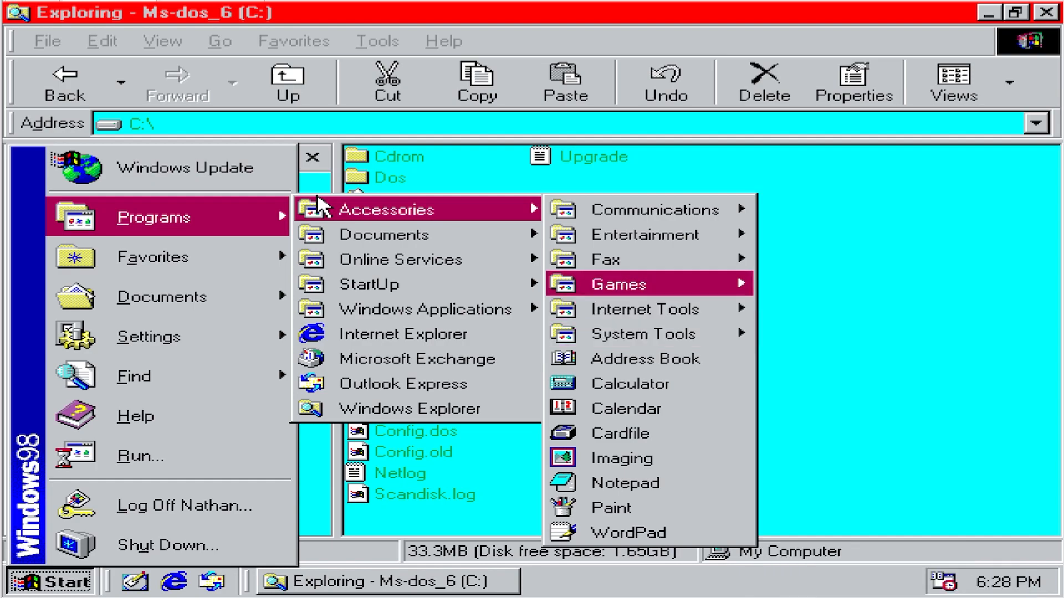
{"action": "key", "text": "Right"}
{"action": "key", "text": "Down"}
{"action": "key", "text": "Down"}
{"action": "key", "text": "Down"}
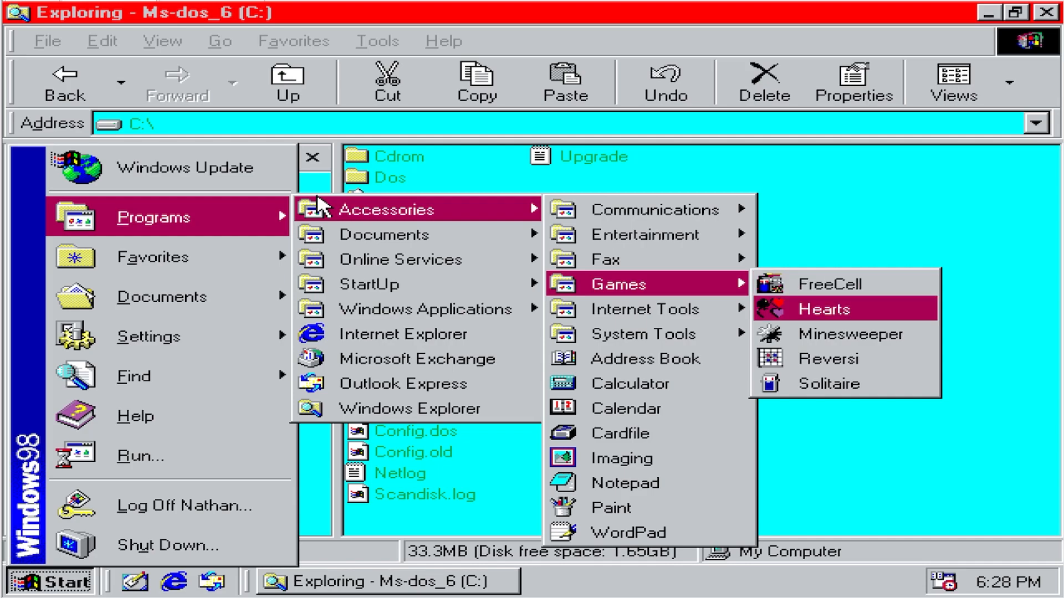
{"action": "key", "text": "Return"}
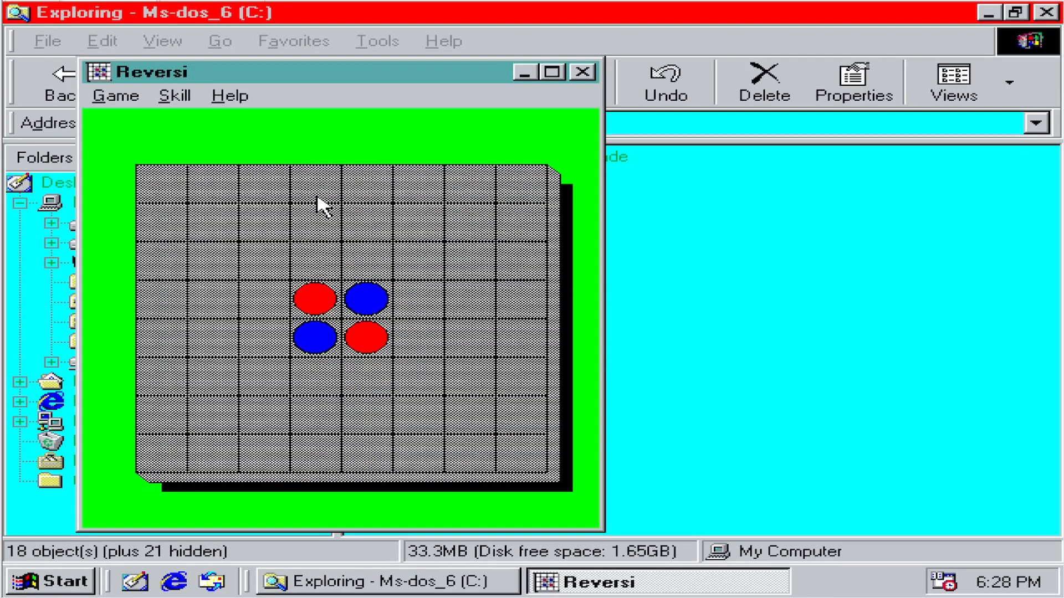
- Place a red piece on the Reversi board after one invalid try, then close the game
{"action": "left_click", "coordinate": [309, 248]}
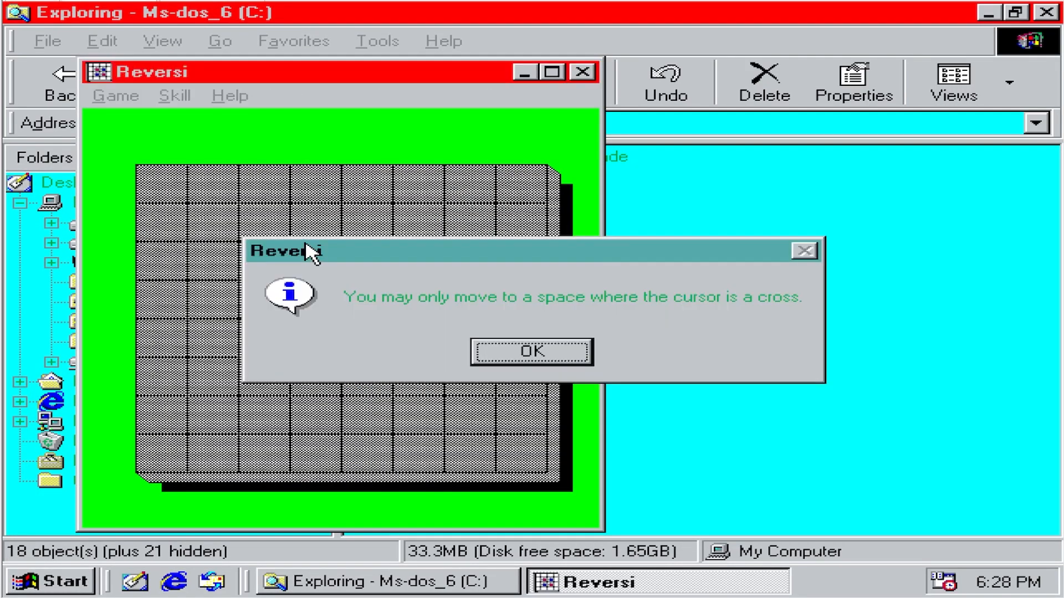
{"action": "key", "text": "Return"}
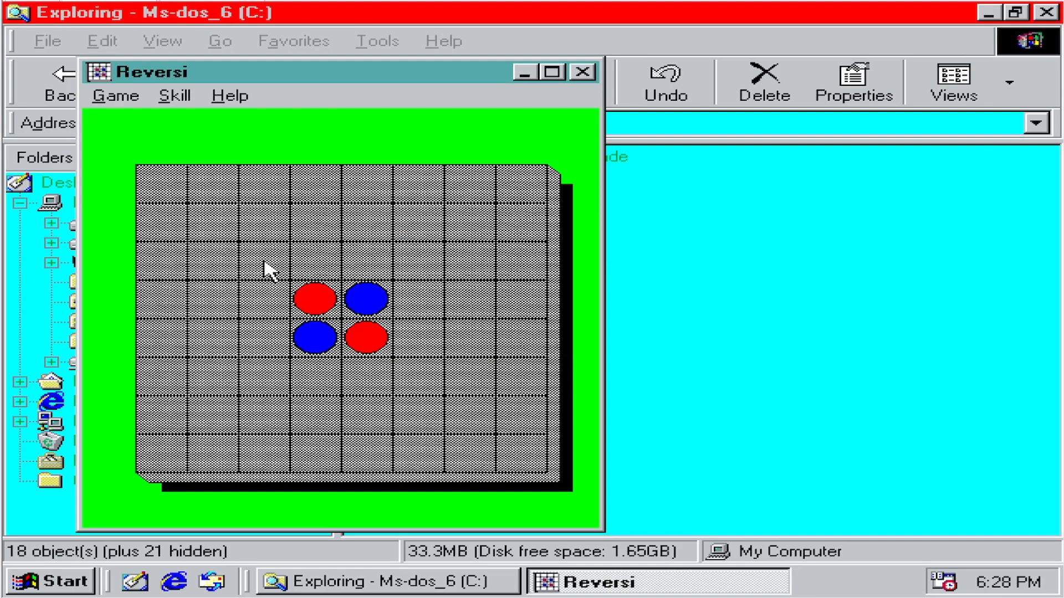
{"action": "left_click", "coordinate": [264, 339]}
{"action": "key", "text": "alt+F4"}
- Launch CVTPAINT from Programs > Windows Applications and dismiss its cannot-run error
{"action": "key", "text": "super"}
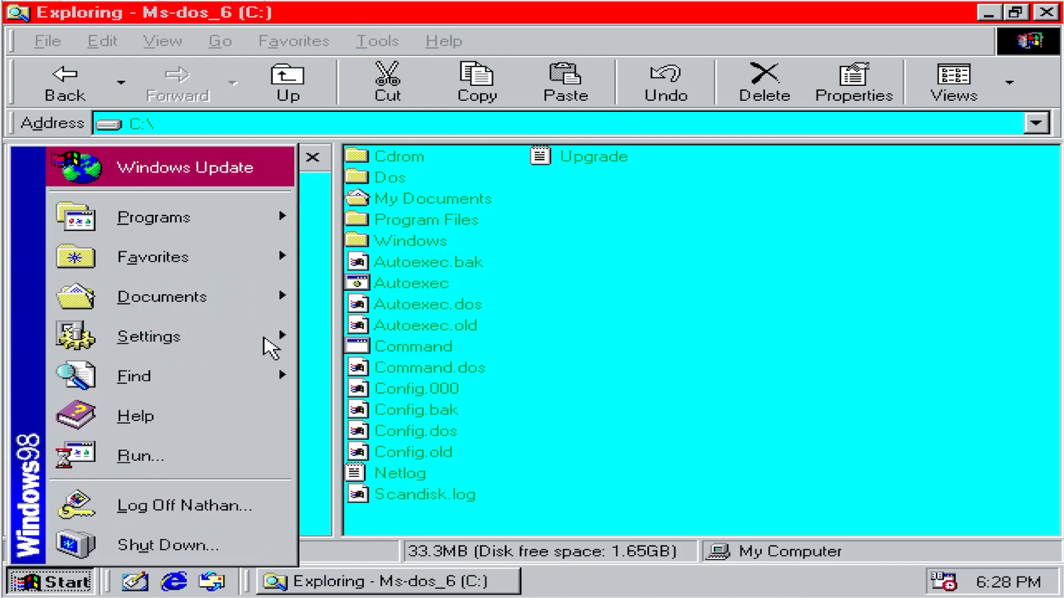
{"action": "key", "text": "Up"}
{"action": "key", "text": "Down"}
{"action": "key", "text": "Up"}
{"action": "key", "text": "Down"}
{"action": "key", "text": "Down"}
{"action": "key", "text": "Right"}
{"action": "key", "text": "Down"}
{"action": "key", "text": "Right"}
{"action": "key", "text": "Left"}
{"action": "key", "text": "Down"}
{"action": "key", "text": "Down"}
{"action": "key", "text": "Down"}
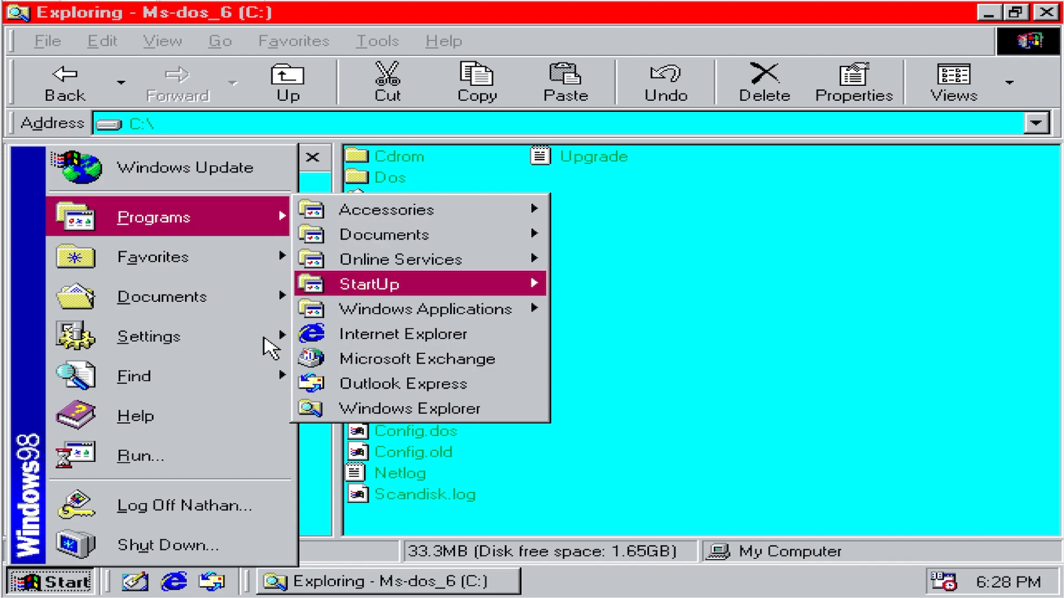
{"action": "key", "text": "Right"}
{"action": "key", "text": "Return"}
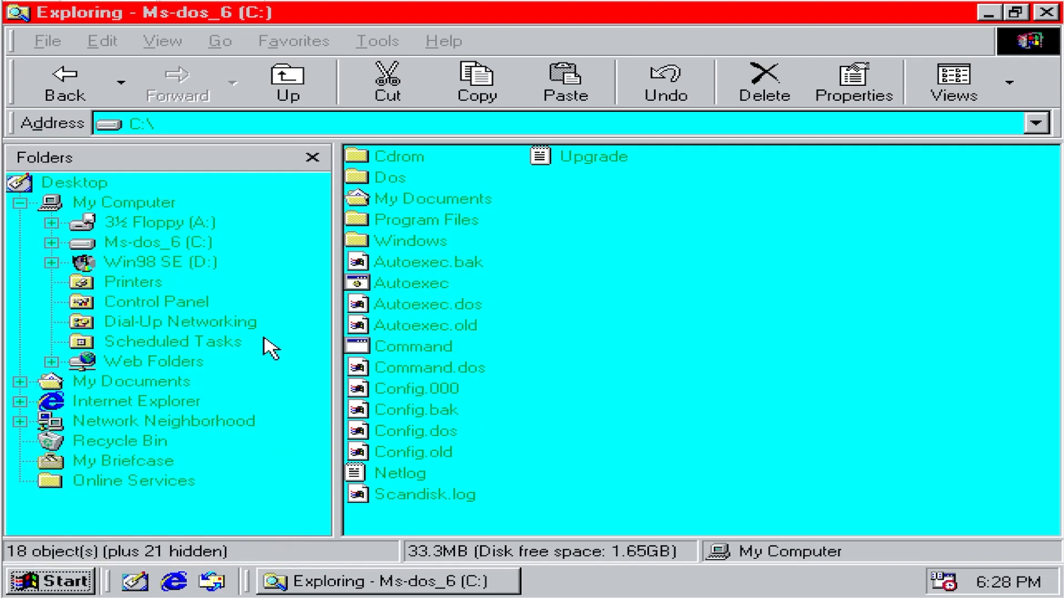
{"action": "key", "text": "Return"}
- Launch the old PAINT program from Windows Applications and dismiss its cannot-run error
{"action": "key", "text": "super"}
{"action": "key", "text": "Down"}
{"action": "key", "text": "Down"}
{"action": "key", "text": "Right"}
{"action": "key", "text": "Down"}
{"action": "key", "text": "Down"}
{"action": "key", "text": "Down"}
{"action": "key", "text": "Down"}
{"action": "key", "text": "Down"}
{"action": "key", "text": "Up"}
{"action": "key", "text": "Right"}
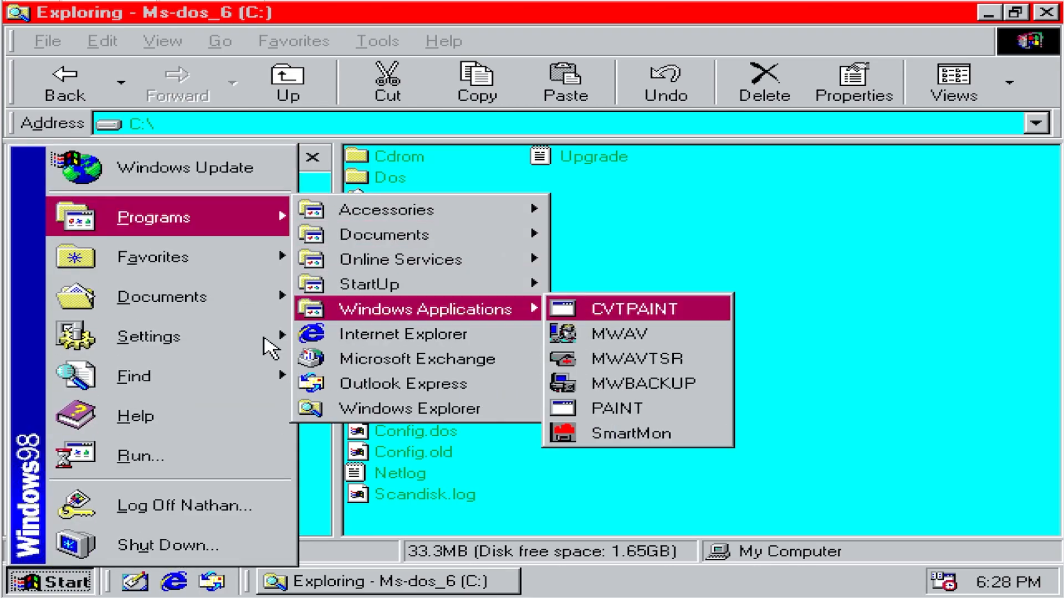
{"action": "key", "text": "Down"}
{"action": "key", "text": "Down"}
{"action": "key", "text": "Down"}
{"action": "key", "text": "Down"}
{"action": "key", "text": "Down"}
{"action": "key", "text": "Down"}
{"action": "key", "text": "Up"}
{"action": "key", "text": "Up"}
{"action": "key", "text": "Return"}
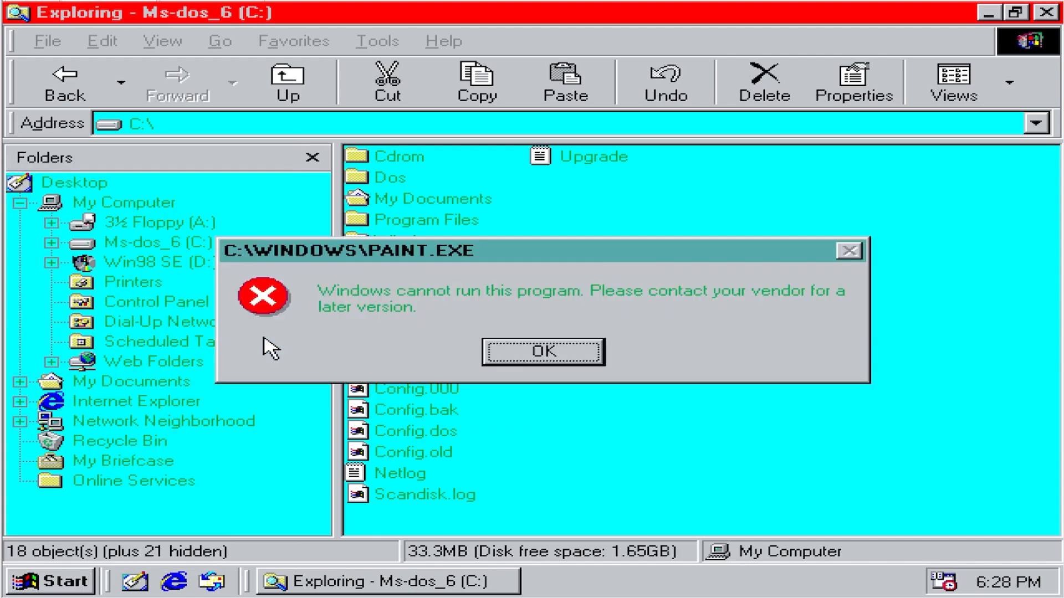
{"action": "key", "text": "Return"}
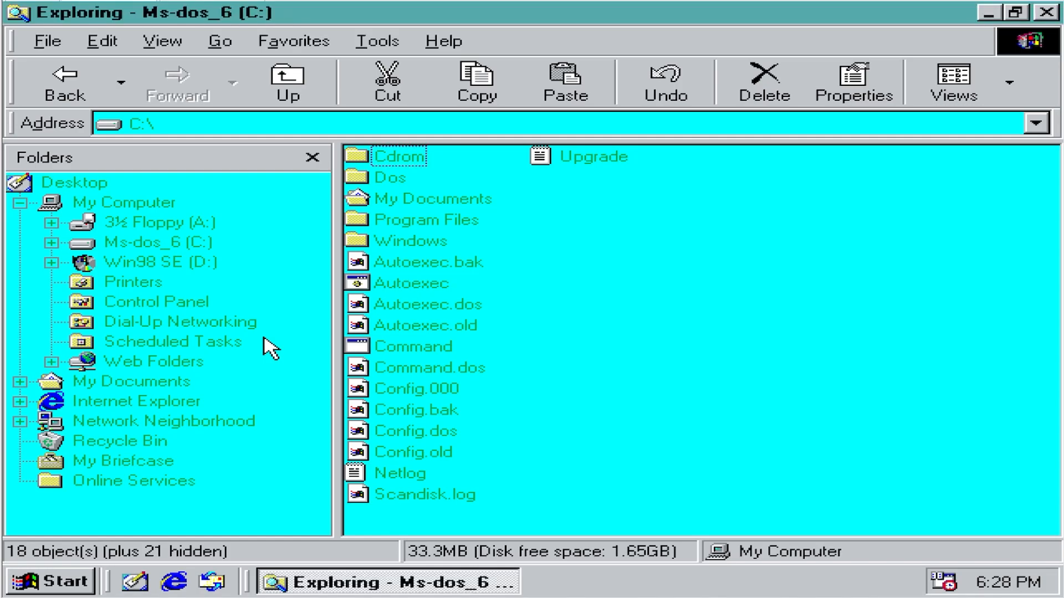
- Open Upgrade.txt in Notepad and add the line 'Windoww 09 - DONE at 6:28PM 9/27/23' below Windows 95
{"action": "key", "text": "u"}
{"action": "key", "text": "Left"}
{"action": "key", "text": "Right"}
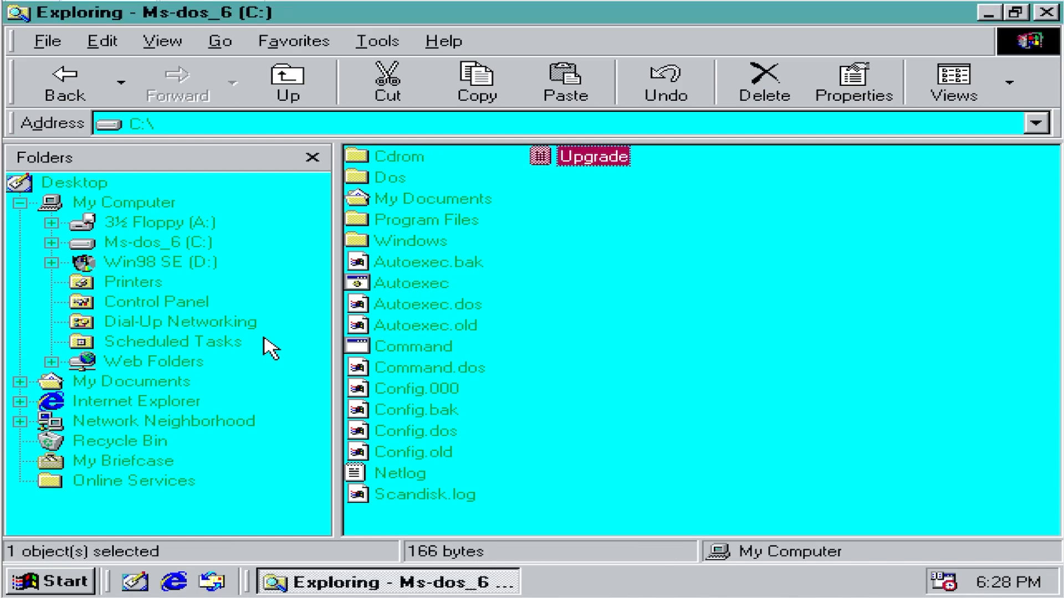
{"action": "key", "text": "Return"}
{"action": "key", "text": "Down"}
{"action": "key", "text": "Down"}
{"action": "key", "text": "Down"}
{"action": "key", "text": "Down"}
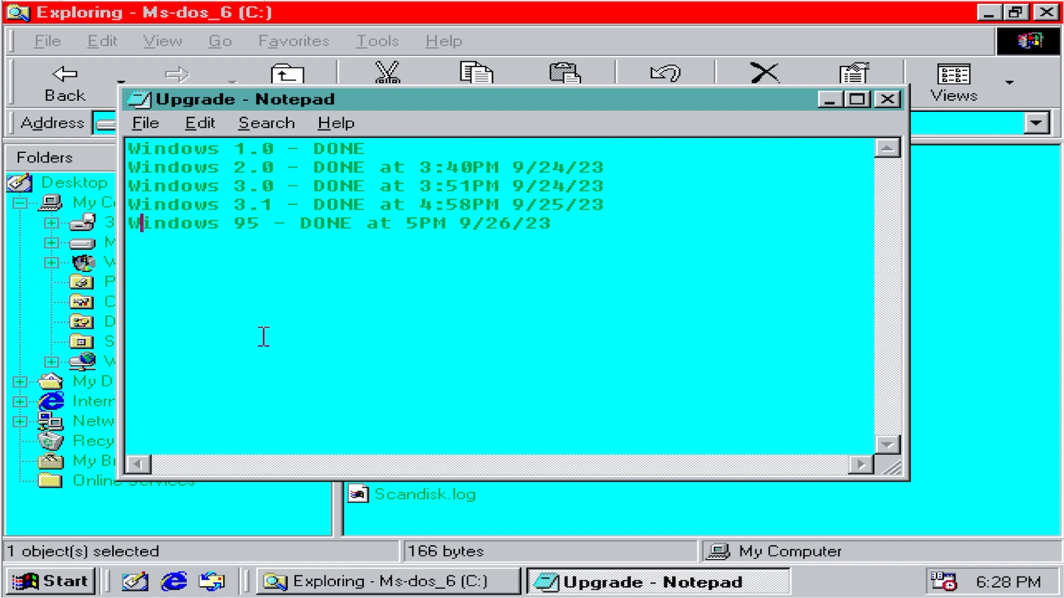
{"action": "key", "text": "End"}
{"action": "key", "text": "Return"}
{"action": "type", "text": "Windoww "}
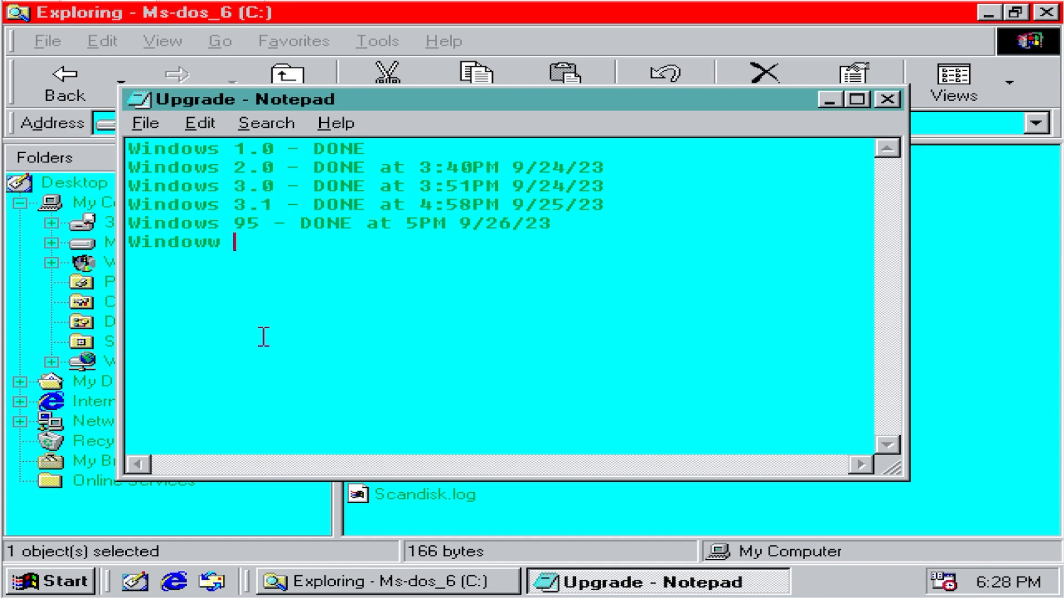
{"action": "type", "text": "09 - DONE at 6:28"}
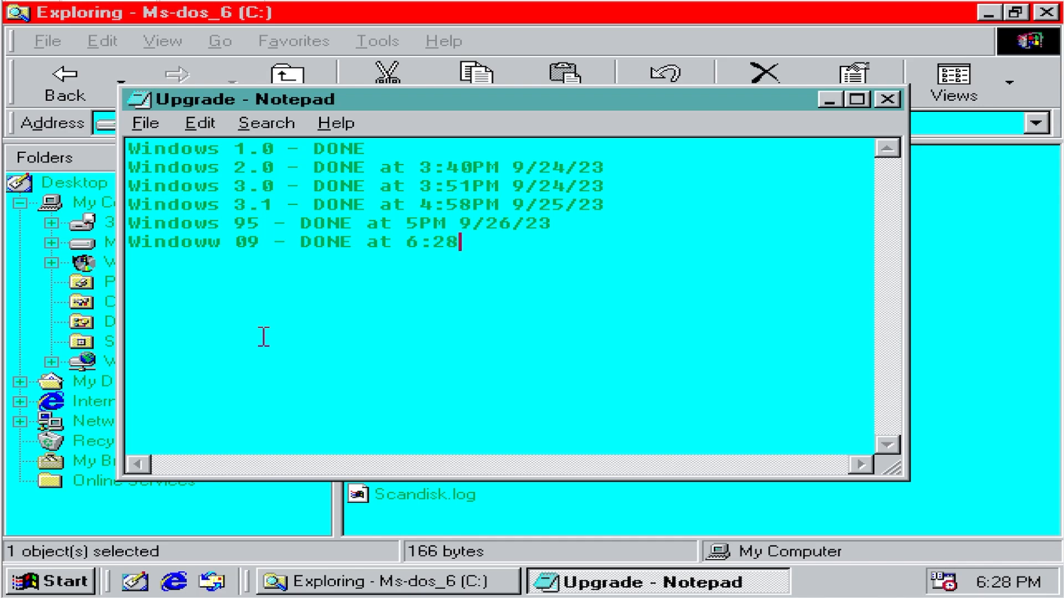
{"action": "type", "text": "PM 9/27/23"}
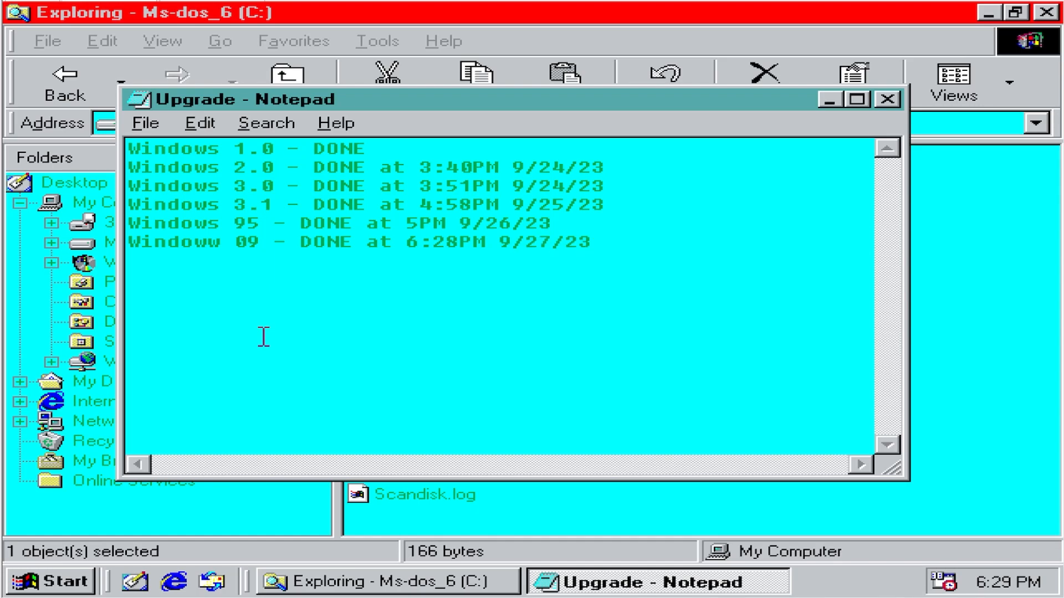
- Save the Upgrade file, close Notepad, and select the Dos folder in C:\
{"action": "key", "text": "alt"}
{"action": "key", "text": "f"}
{"action": "key", "text": "Down"}
{"action": "key", "text": "Down"}
{"action": "key", "text": "Return"}
{"action": "key", "text": "alt+F4"}
{"action": "key", "text": "Home"}
{"action": "key", "text": "Down"}
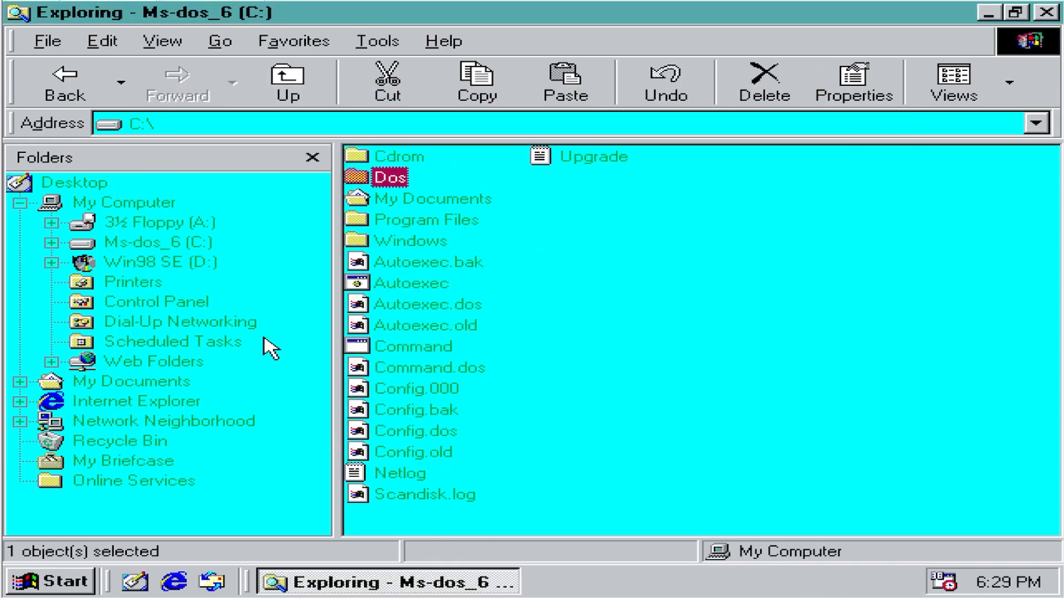
- Open the C:\DOS folder and launch QBasic
{"action": "key", "text": "Return"}
{"action": "key", "text": "Right"}
{"action": "key", "text": "Down"}
{"action": "key", "text": "Down"}
{"action": "key", "text": "Down"}
{"action": "key", "text": "Down"}
{"action": "key", "text": "Down"}
{"action": "key", "text": "Down"}
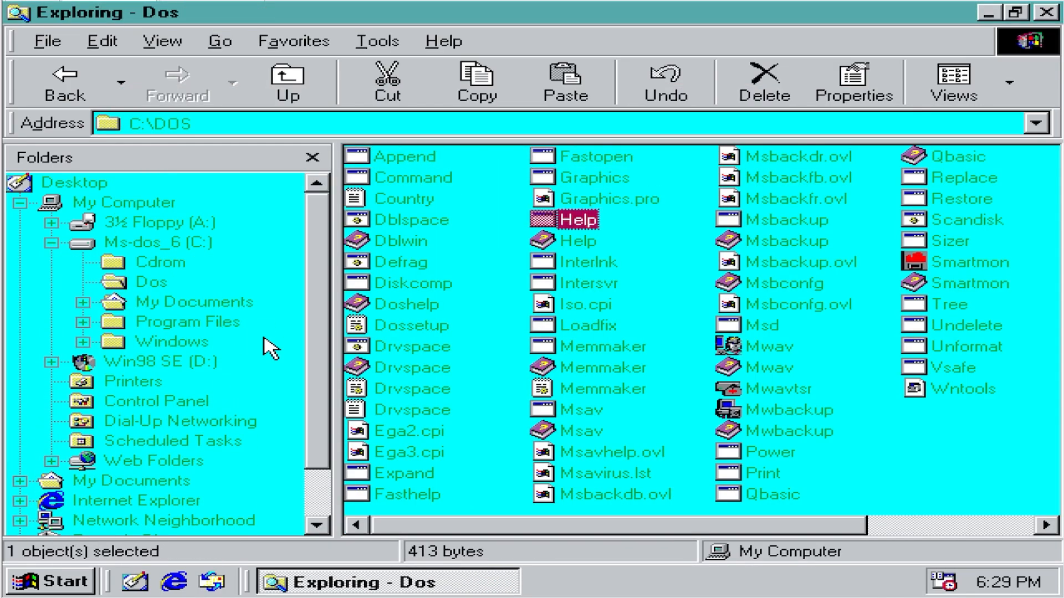
{"action": "key", "text": "Down"}
{"action": "key", "text": "Down"}
{"action": "key", "text": "Down"}
{"action": "key", "text": "Down"}
{"action": "key", "text": "Down"}
{"action": "key", "text": "Down"}
{"action": "key", "text": "Down"}
{"action": "key", "text": "Down"}
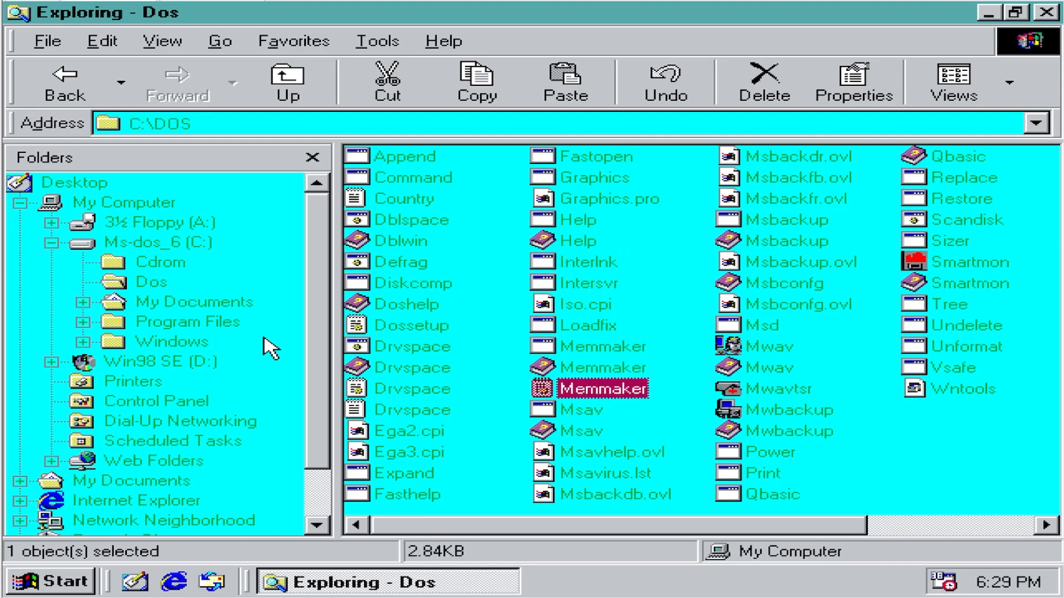
{"action": "key", "text": "Right"}
{"action": "key", "text": "Down"}
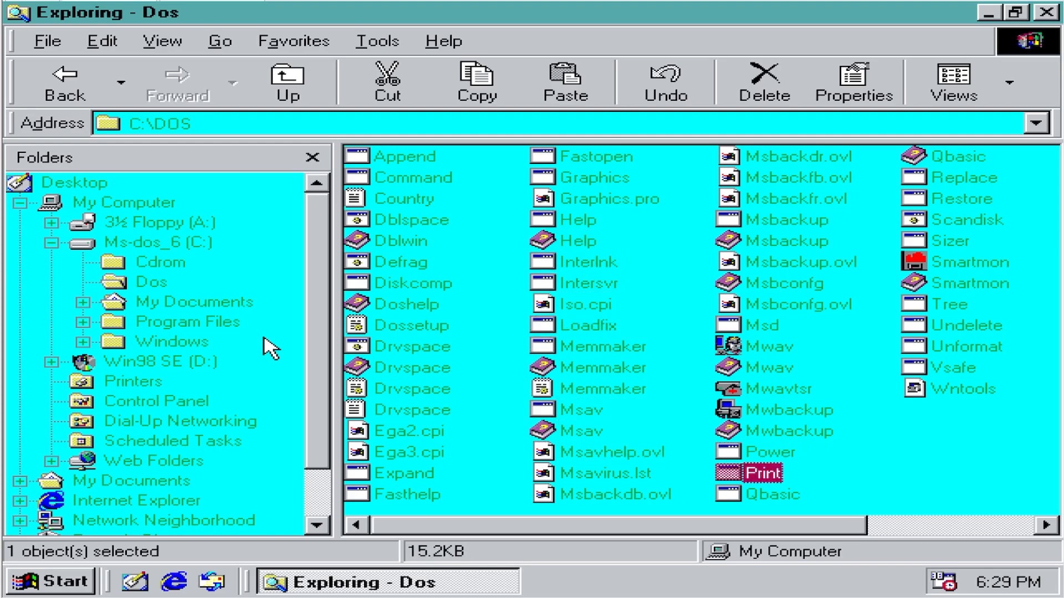
{"action": "key", "text": "Down"}
{"action": "key", "text": "Return"}
{"action": "key", "text": "Return"}
- Dismiss the QBasic welcome screen and exit through the File menu back to Explorer
{"action": "key", "text": "Escape"}
{"action": "key", "text": "alt"}
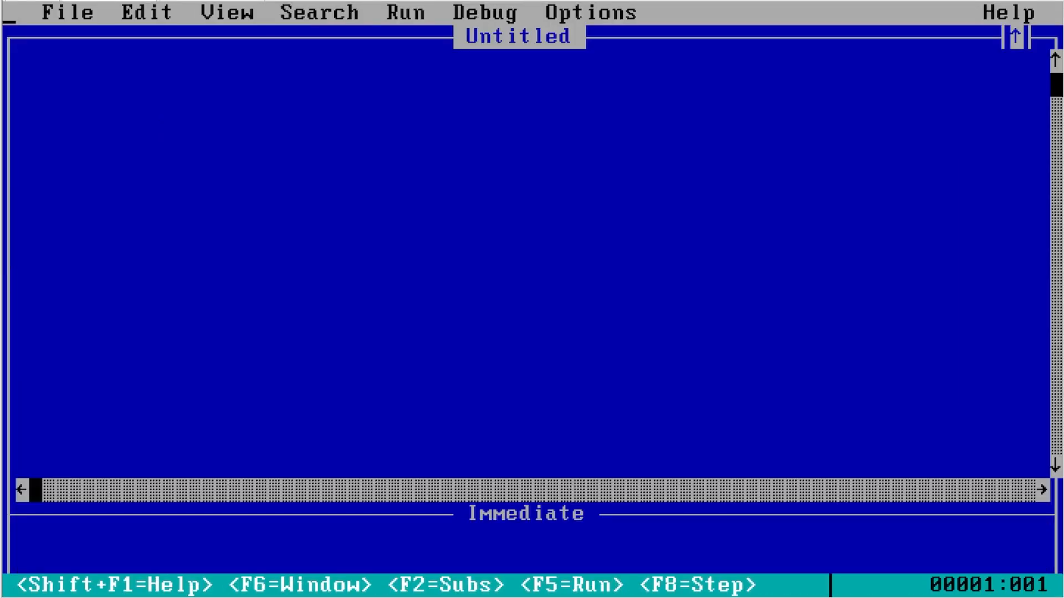
{"action": "key", "text": "h"}
{"action": "key", "text": "Down"}
{"action": "key", "text": "Escape"}
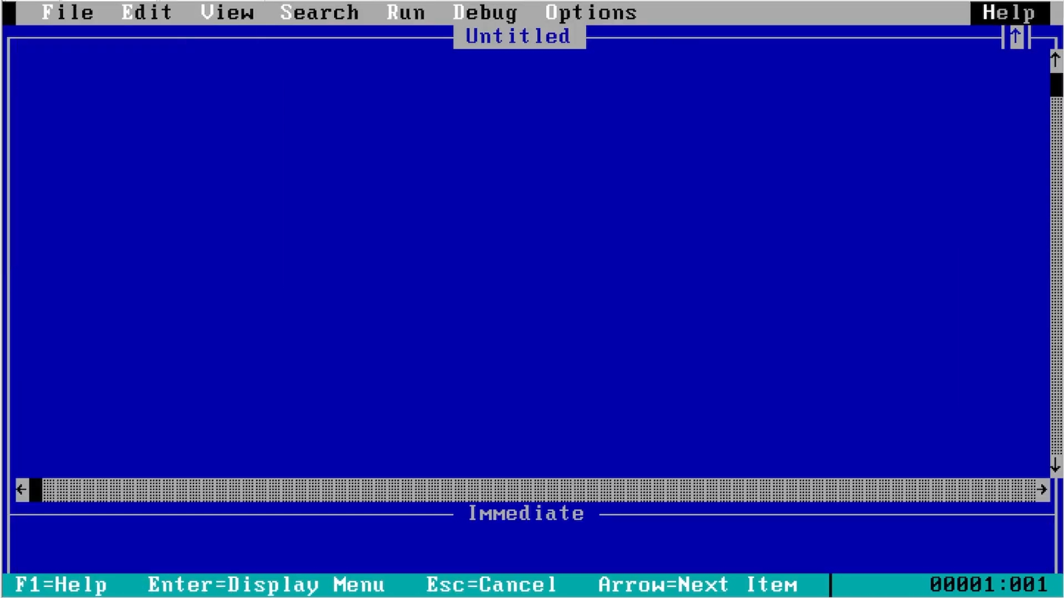
{"action": "key", "text": "Right"}
{"action": "key", "text": "Return"}
{"action": "key", "text": "Down"}
{"action": "key", "text": "Down"}
{"action": "key", "text": "Down"}
{"action": "key", "text": "Down"}
{"action": "key", "text": "Down"}
{"action": "key", "text": "Return"}
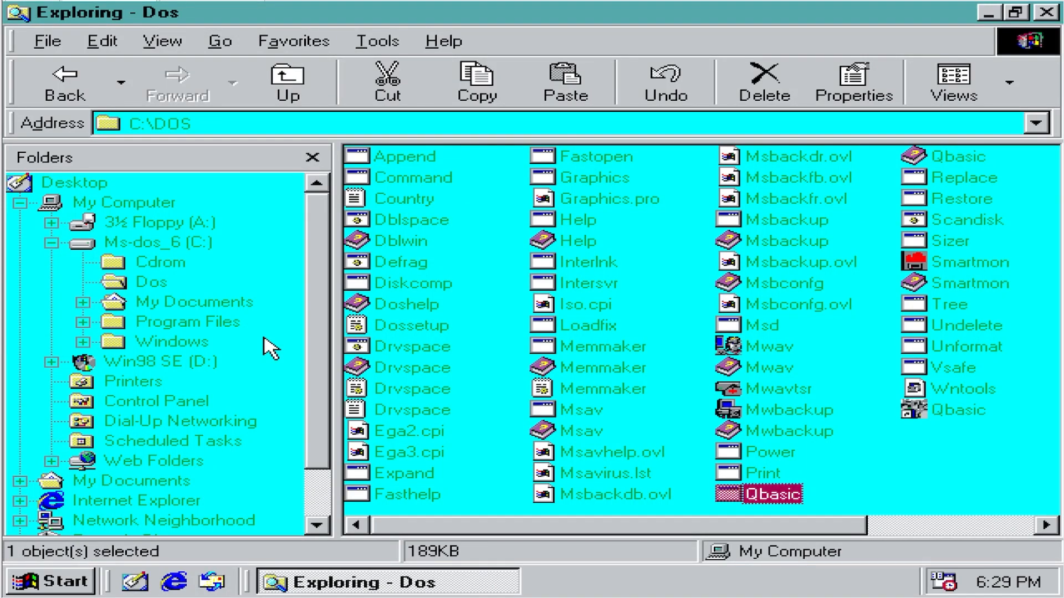
- Go up to drive C:, open the Windows folder and reveal its files with Show Files
{"action": "key", "text": "BackSpace"}
{"action": "key", "text": "m"}
{"action": "key", "text": "w"}
{"action": "key", "text": "Return"}
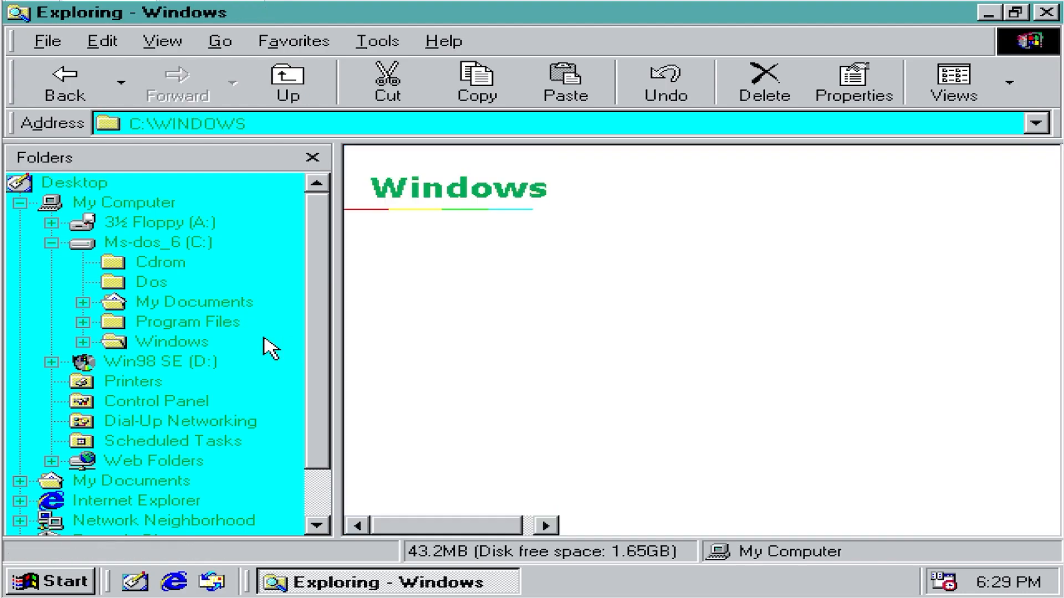
{"action": "key", "text": "Tab"}
{"action": "key", "text": "Return"}
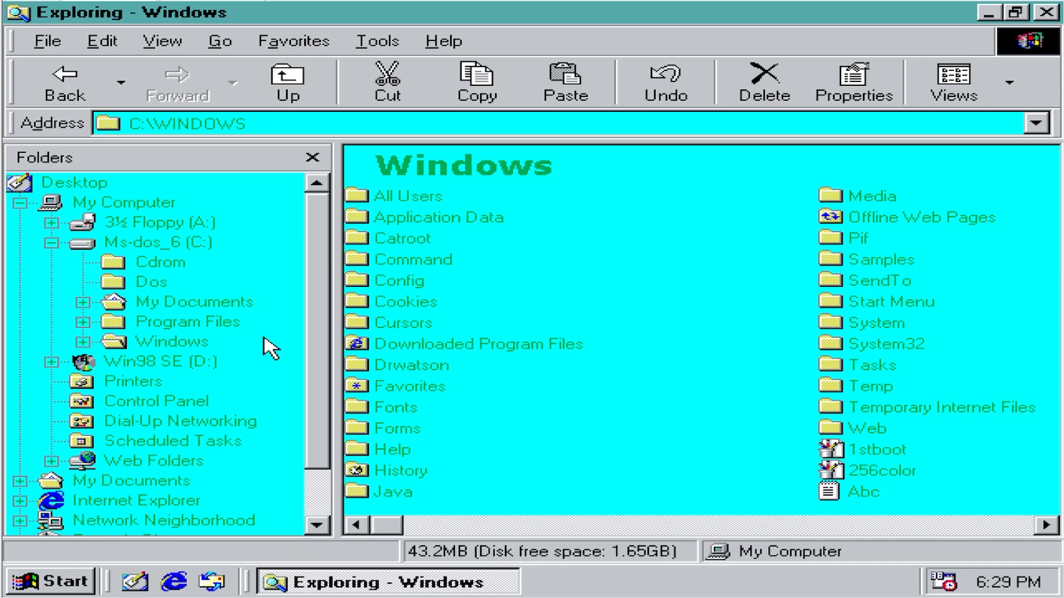
- Browse the Windows files past Abc, Clipbrd and Charmap, then run Dosprmpt and leave it with exit
{"action": "left_click", "coordinate": [380, 189]}
{"action": "key", "text": "Right"}
{"action": "key", "text": "Right"}
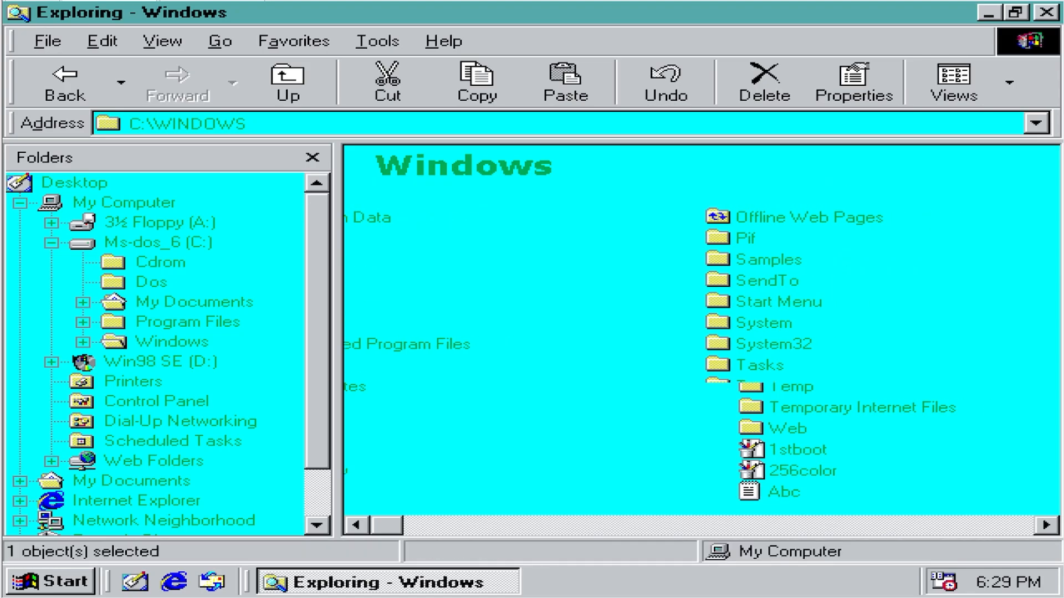
{"action": "key", "text": "Down"}
{"action": "key", "text": "Down"}
{"action": "key", "text": "Down"}
{"action": "key", "text": "Down"}
{"action": "key", "text": "Down"}
{"action": "key", "text": "Down"}
{"action": "key", "text": "Down"}
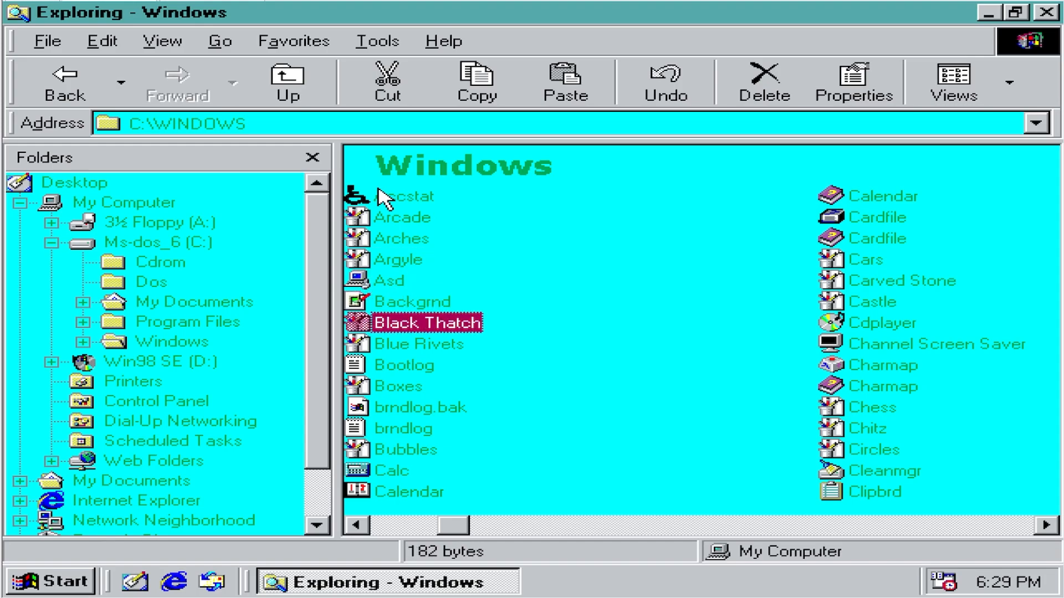
{"action": "key", "text": "Left"}
{"action": "key", "text": "Down"}
{"action": "key", "text": "Down"}
{"action": "key", "text": "Down"}
{"action": "key", "text": "Down"}
{"action": "key", "text": "Down"}
{"action": "key", "text": "Down"}
{"action": "key", "text": "Down"}
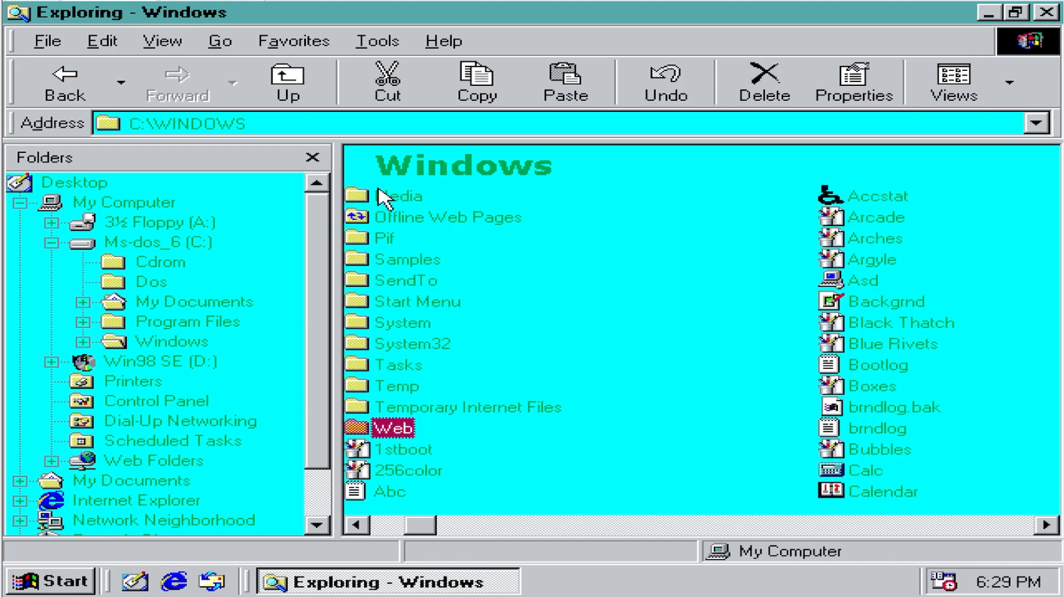
{"action": "key", "text": "Right"}
{"action": "key", "text": "Right"}
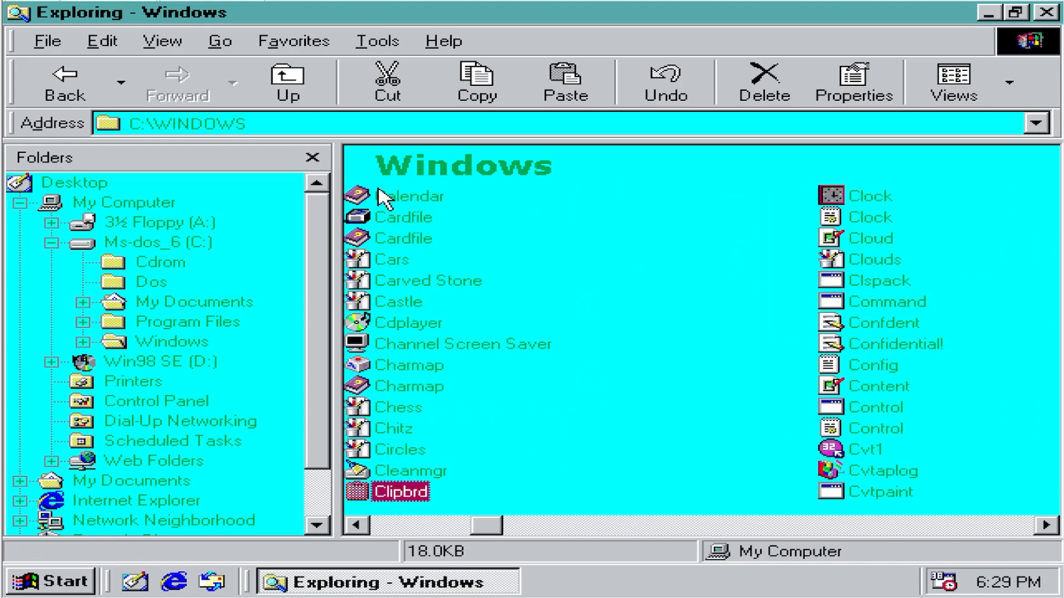
{"action": "key", "text": "Up"}
{"action": "key", "text": "Up"}
{"action": "key", "text": "Up"}
{"action": "key", "text": "Up"}
{"action": "key", "text": "Up"}
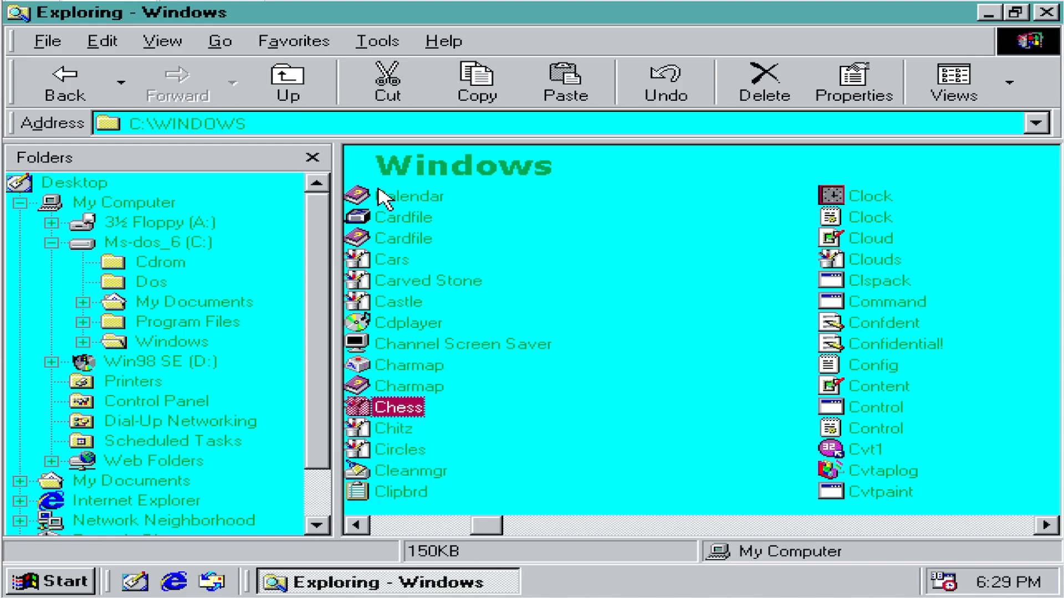
{"action": "key", "text": "Right"}
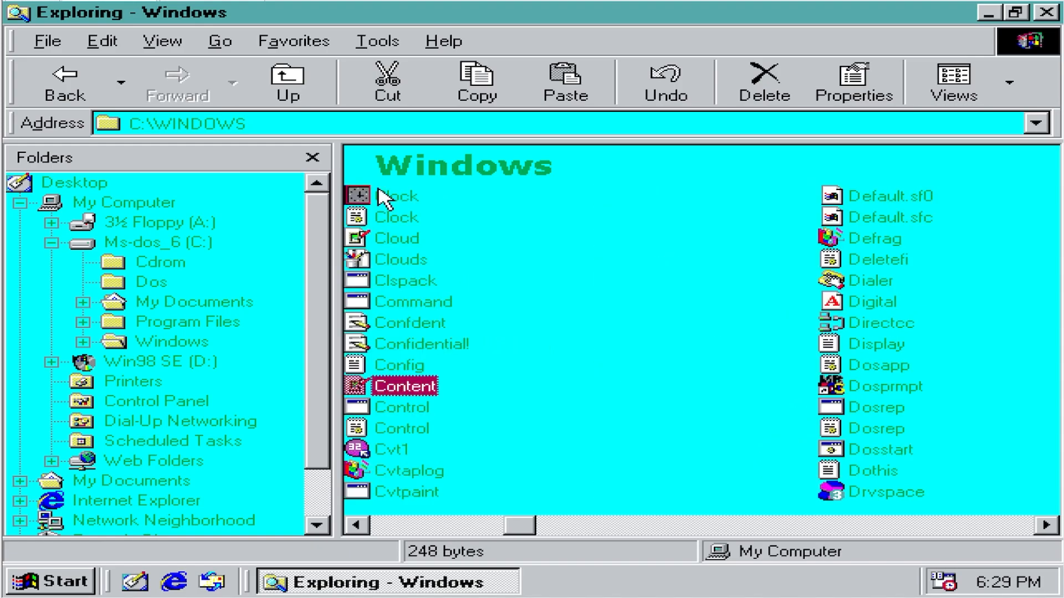
{"action": "key", "text": "Right"}
{"action": "key", "text": "Return"}
{"action": "type", "text": "exit"}
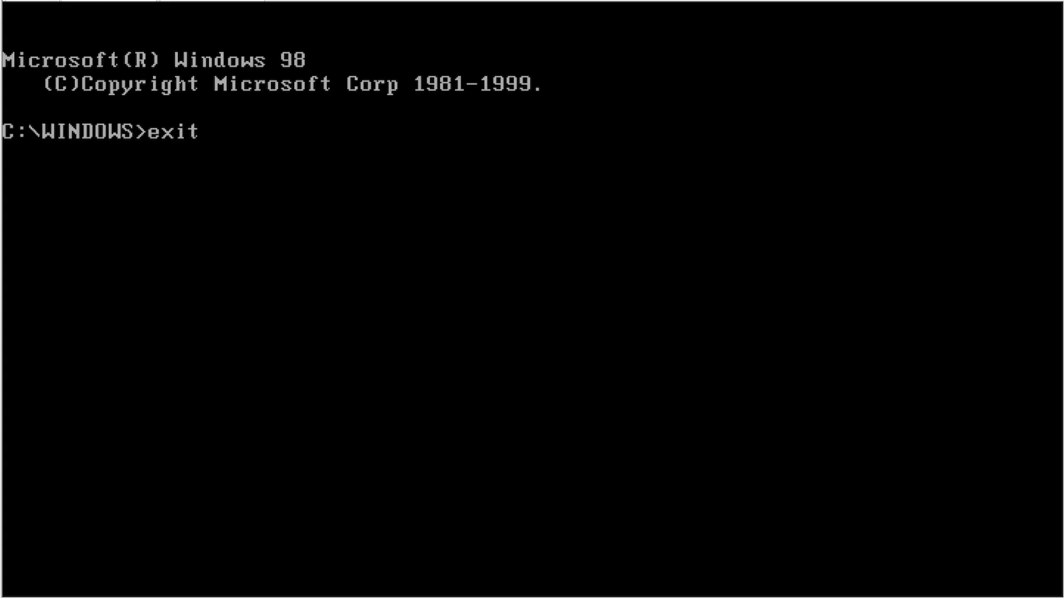
{"action": "key", "text": "Return"}
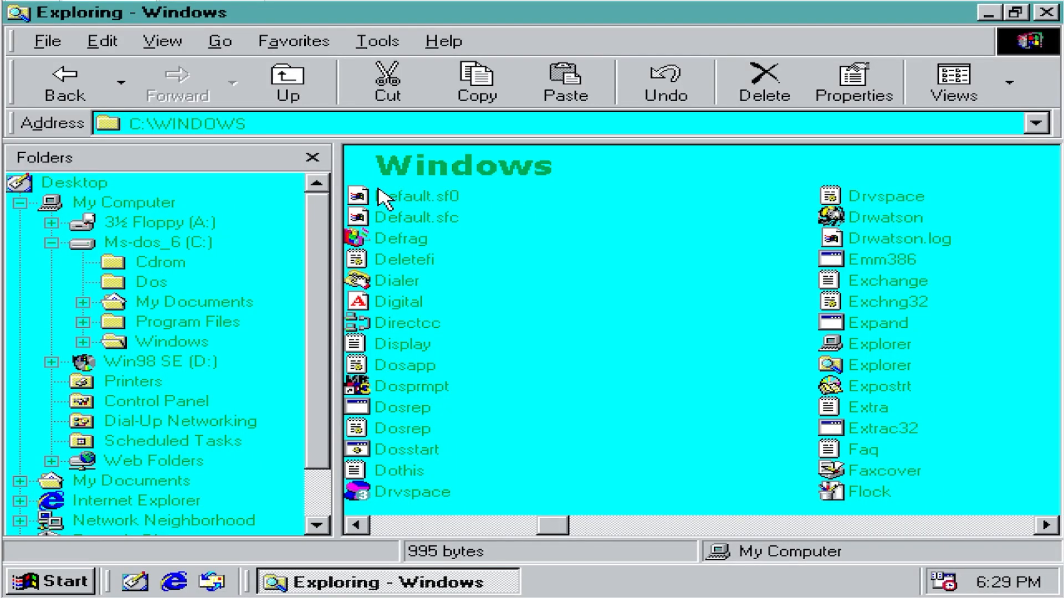
- Browse from Default.sf0 down to the MS-DOS Mode for Games shortcut and launch it
{"action": "left_click", "coordinate": [385, 197]}
{"action": "key", "text": "Right"}
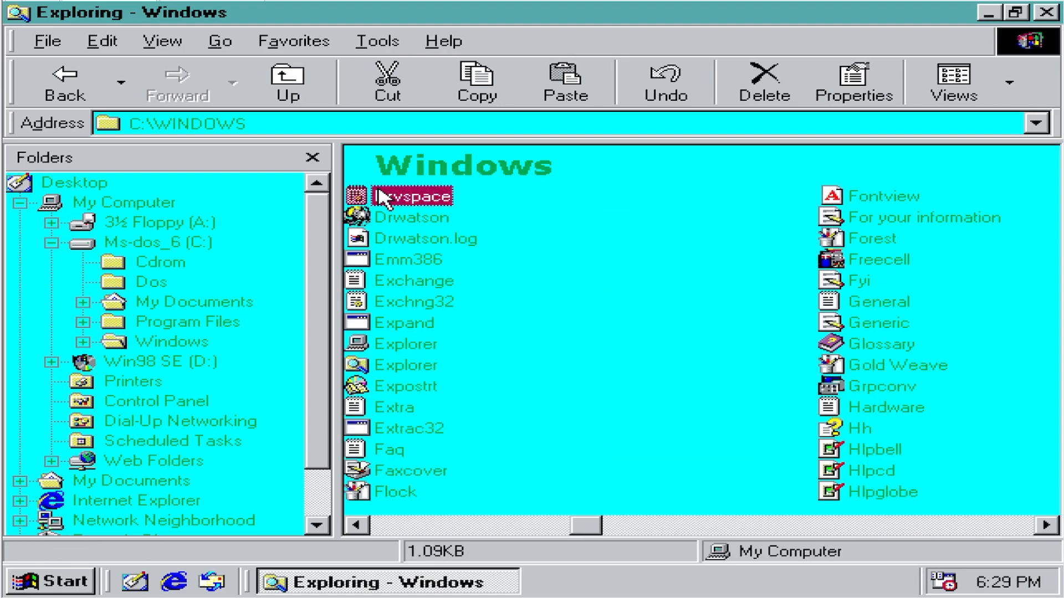
{"action": "key", "text": "Down"}
{"action": "key", "text": "Down"}
{"action": "key", "text": "Down"}
{"action": "key", "text": "Down"}
{"action": "key", "text": "Right"}
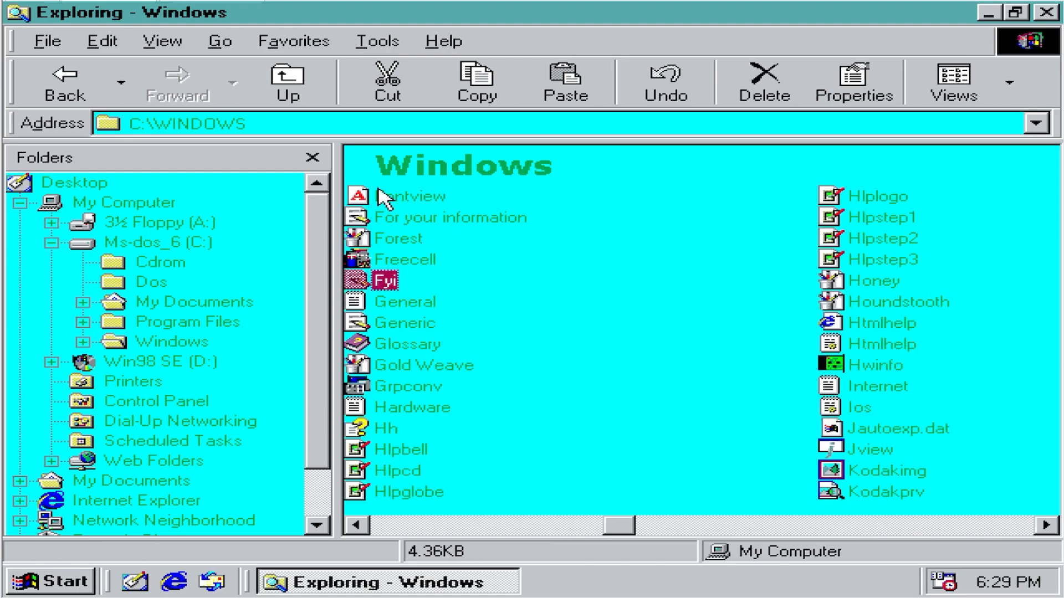
{"action": "key", "text": "Down"}
{"action": "key", "text": "Down"}
{"action": "key", "text": "Down"}
{"action": "key", "text": "Down"}
{"action": "key", "text": "Down"}
{"action": "key", "text": "Right"}
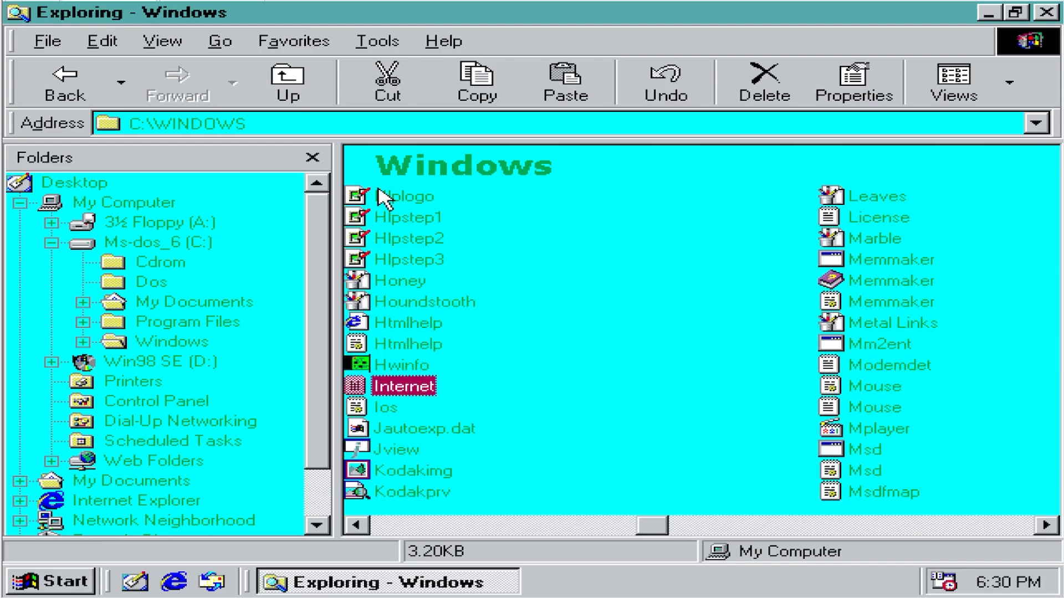
{"action": "key", "text": "Down"}
{"action": "key", "text": "Right"}
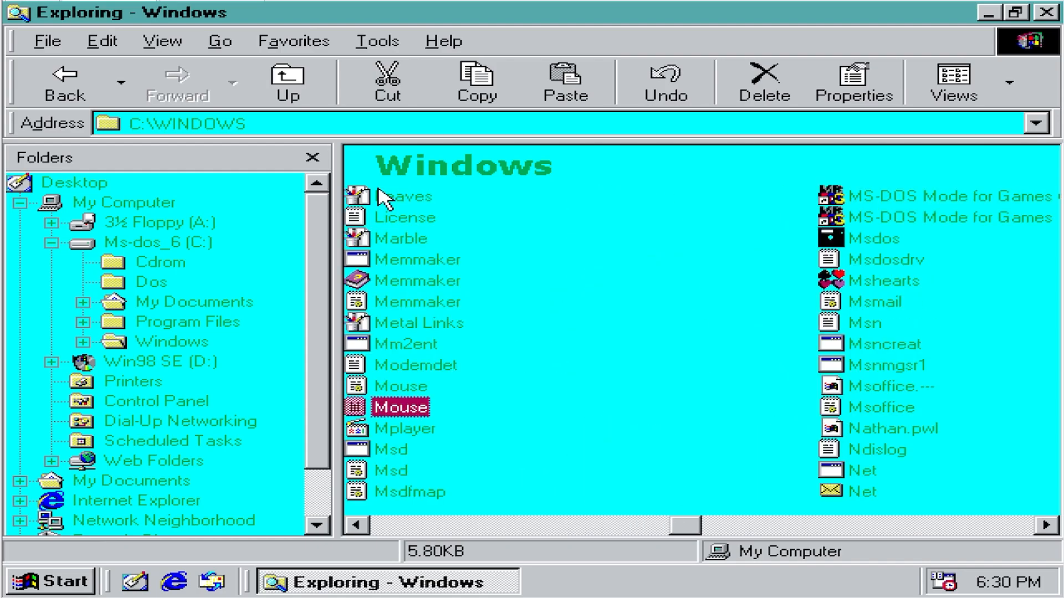
{"action": "key", "text": "Right"}
{"action": "key", "text": "Down"}
{"action": "key", "text": "Up"}
{"action": "key", "text": "Up"}
{"action": "key", "text": "Up"}
{"action": "key", "text": "Up"}
{"action": "key", "text": "Up"}
{"action": "key", "text": "Up"}
{"action": "key", "text": "Up"}
{"action": "key", "text": "Up"}
{"action": "key", "text": "Up"}
{"action": "key", "text": "Up"}
{"action": "key", "text": "Up"}
{"action": "key", "text": "Return"}
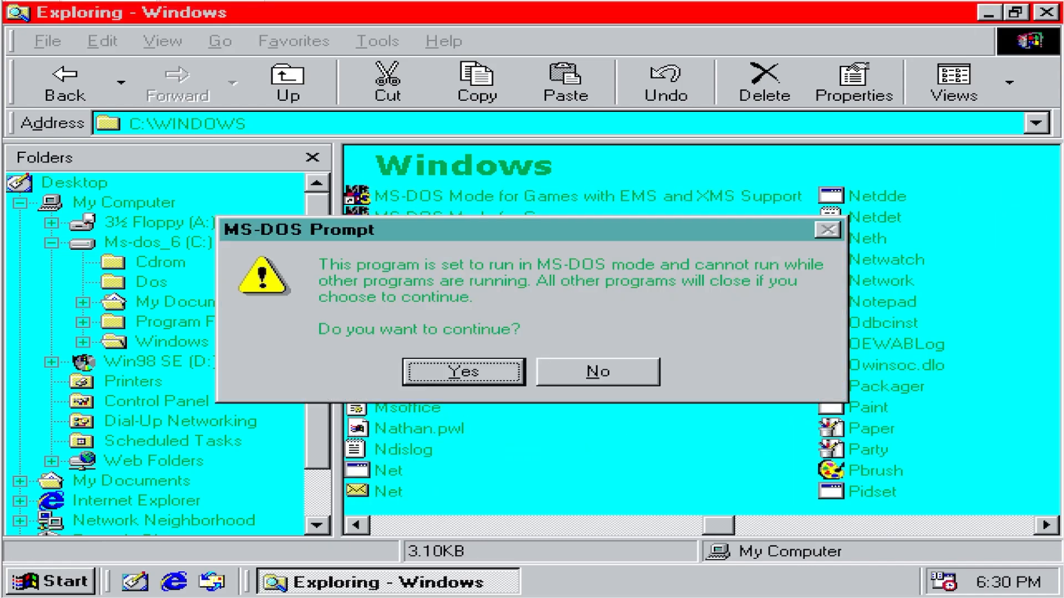
- Confirm the restart into MS-DOS mode, then type exit to reboot back into Windows 98
{"action": "key", "text": "Return"}
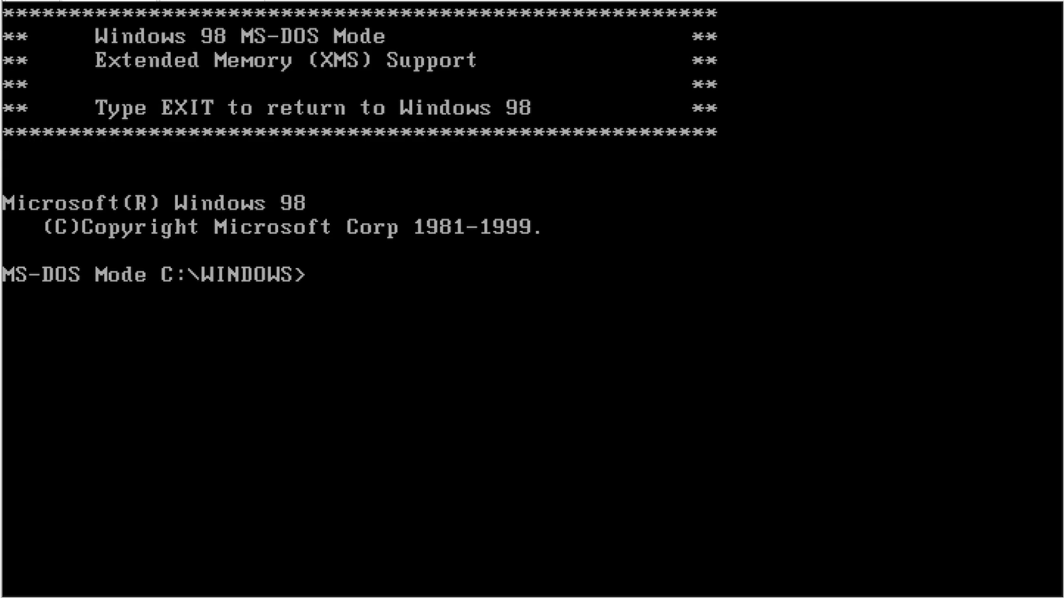
{"action": "type", "text": "exit"}
{"action": "key", "text": "Return"}
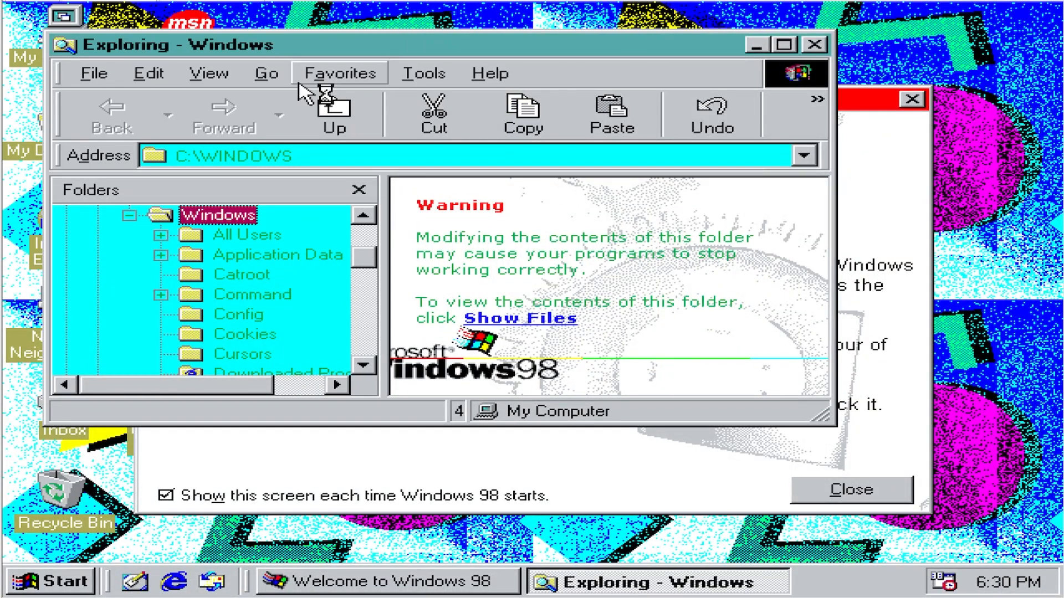
- Maximize the Explorer window and reveal the Windows folder's file list
{"action": "double_click", "coordinate": [292, 53]}
{"action": "key", "text": "Tab"}
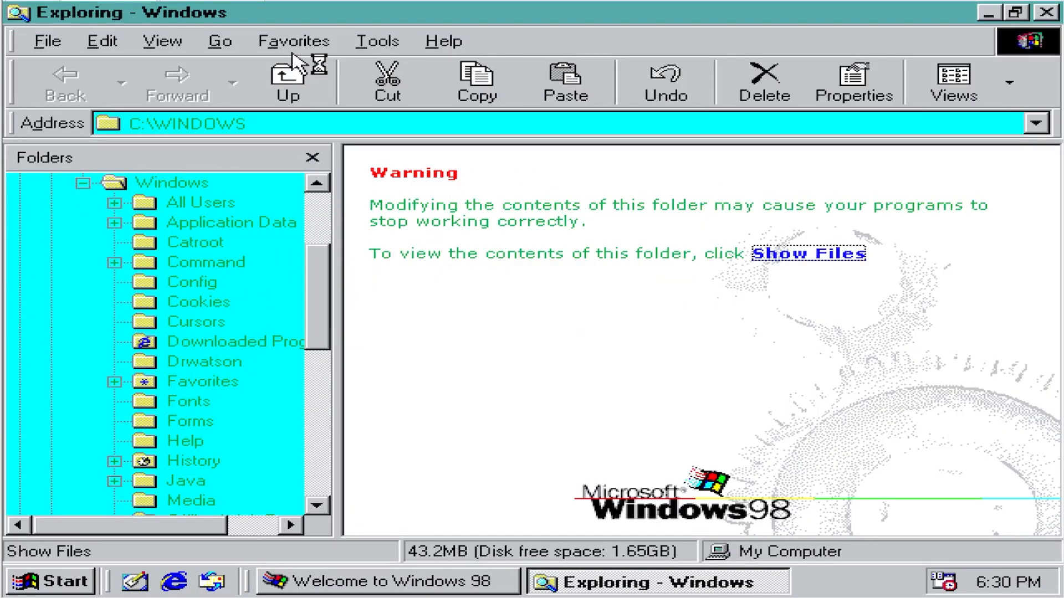
{"action": "key", "text": "Return"}
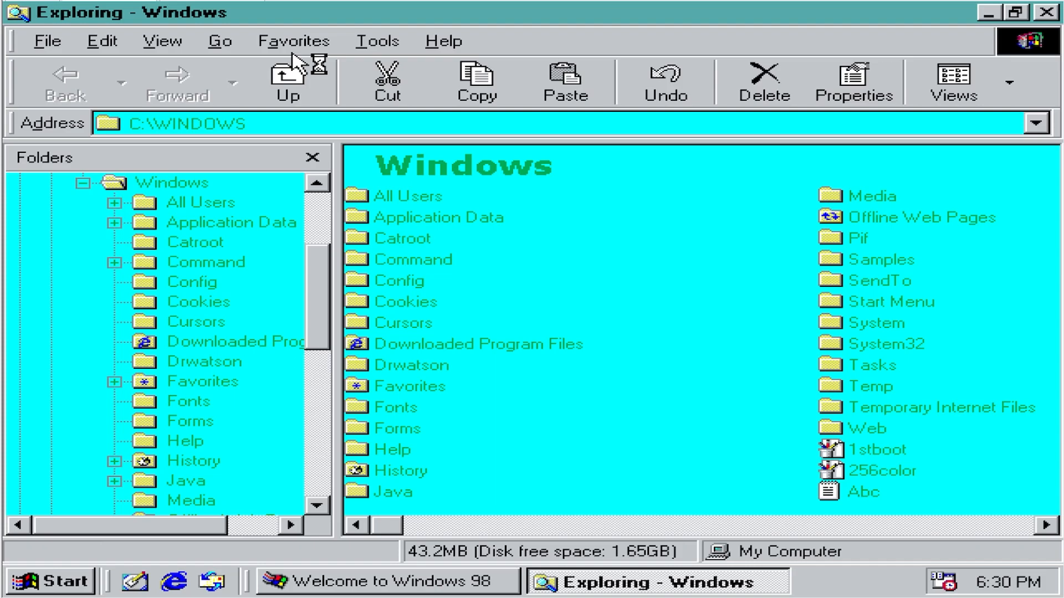
- Browse the Windows files to the Msdos program and launch MS-DOS Executive
{"action": "left_click", "coordinate": [405, 196]}
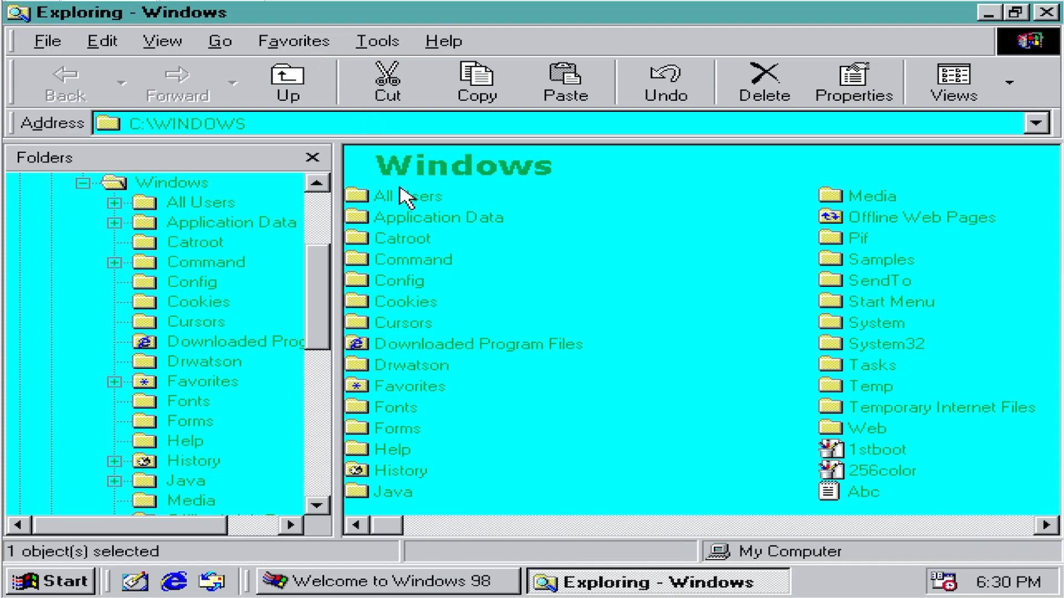
{"action": "key", "text": "Right"}
{"action": "key", "text": "Right"}
{"action": "key", "text": "Right"}
{"action": "key", "text": "Right"}
{"action": "key", "text": "Right"}
{"action": "key", "text": "Right"}
{"action": "key", "text": "Right"}
{"action": "key", "text": "Right"}
{"action": "key", "text": "Right"}
{"action": "key", "text": "Right"}
{"action": "key", "text": "Right"}
{"action": "key", "text": "Right"}
{"action": "key", "text": "Right"}
{"action": "key", "text": "Right"}
{"action": "key", "text": "Right"}
{"action": "key", "text": "Right"}
{"action": "key", "text": "Right"}
{"action": "key", "text": "Right"}
{"action": "key", "text": "Right"}
{"action": "key", "text": "Right"}
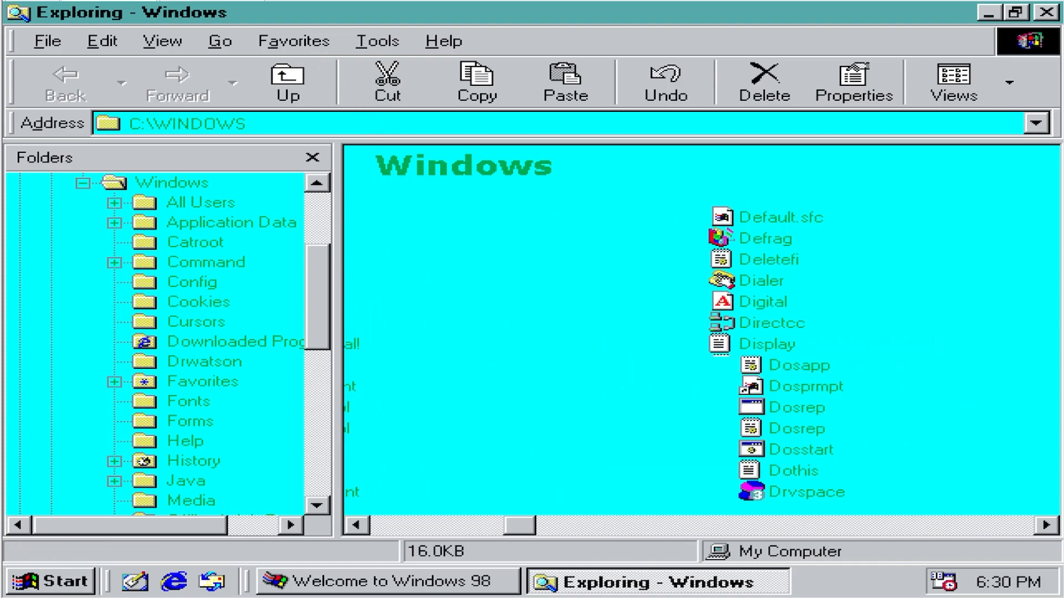
{"action": "key", "text": "Right"}
{"action": "key", "text": "Right"}
{"action": "key", "text": "Right"}
{"action": "key", "text": "Right"}
{"action": "key", "text": "Right"}
{"action": "key", "text": "Right"}
{"action": "key", "text": "Right"}
{"action": "key", "text": "Right"}
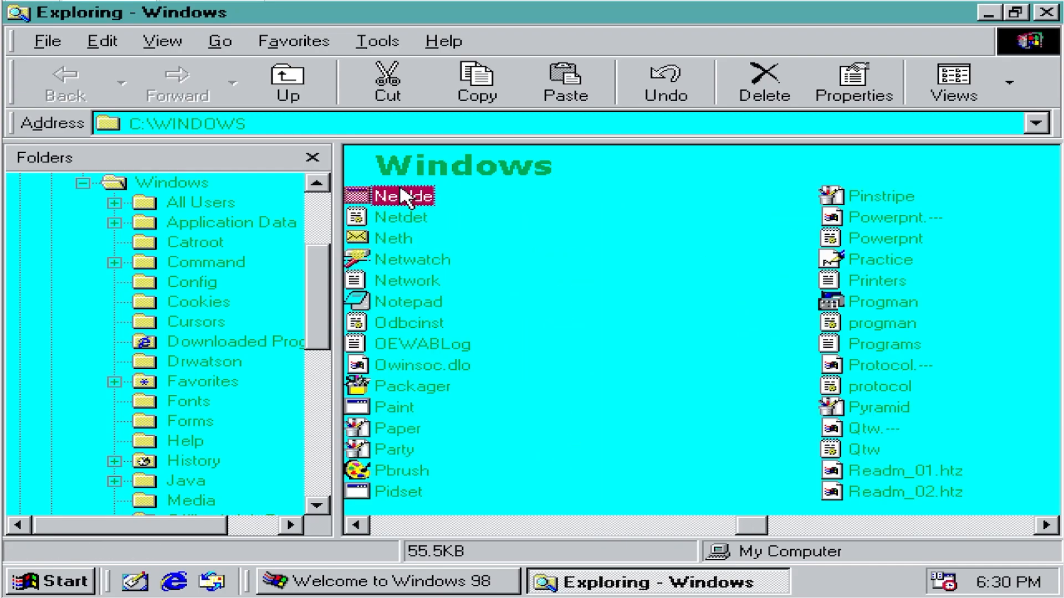
{"action": "key", "text": "Left"}
{"action": "key", "text": "Down"}
{"action": "key", "text": "Down"}
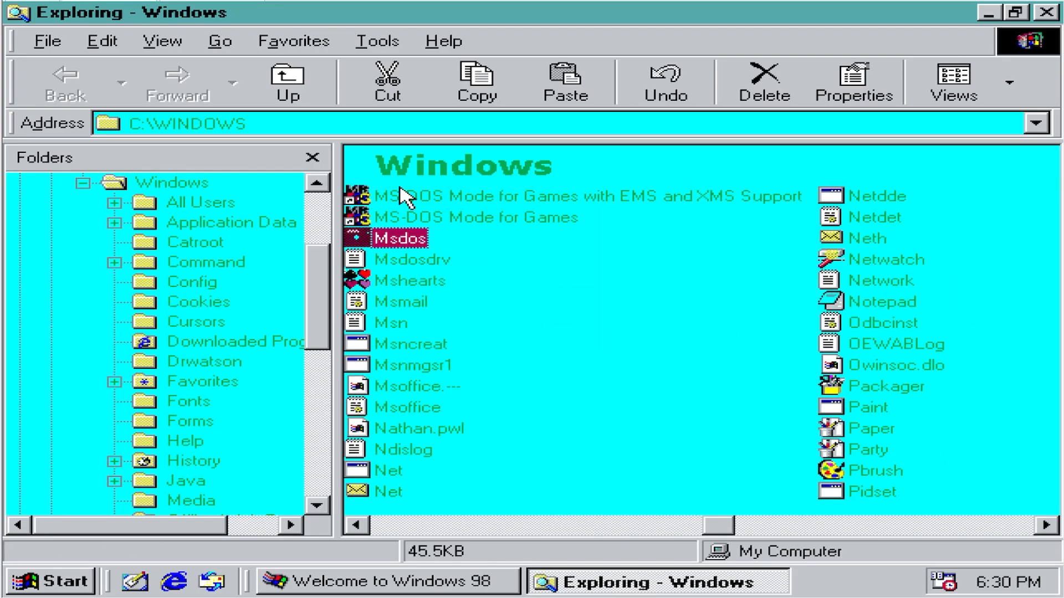
{"action": "key", "text": "Return"}
- Open MS-DOS Executive's File menu of commands
{"action": "key", "text": "alt"}
{"action": "key", "text": "Down"}
{"action": "key", "text": "Escape"}
{"action": "key", "text": "Down"}
{"action": "key", "text": "Down"}
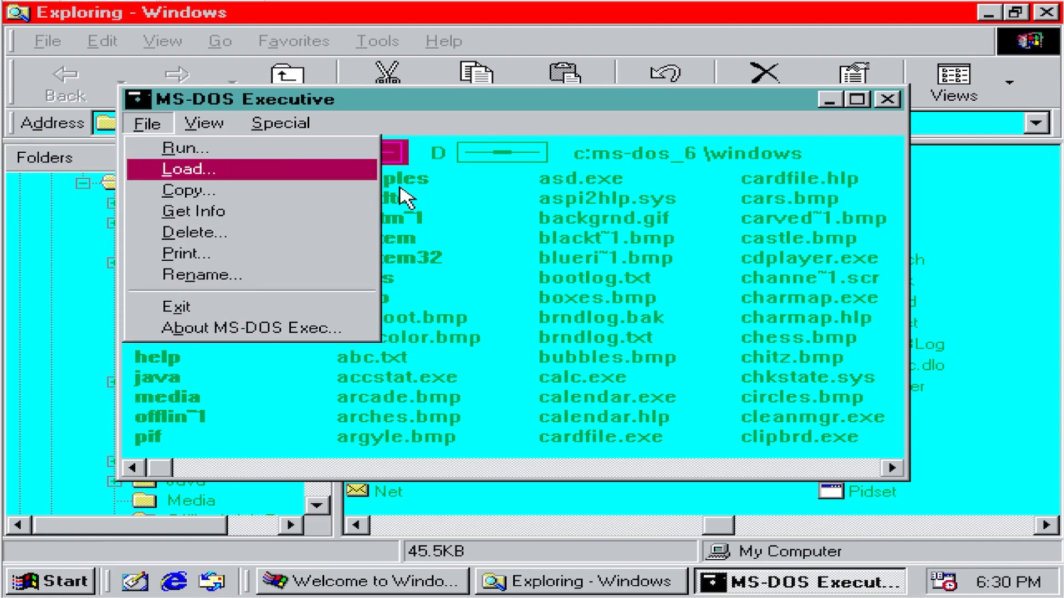
{"action": "key", "text": "Down"}
{"action": "key", "text": "Down"}
{"action": "key", "text": "Down"}
{"action": "key", "text": "Down"}
{"action": "key", "text": "Down"}
{"action": "key", "text": "Down"}
{"action": "key", "text": "Down"}
{"action": "key", "text": "Return"}
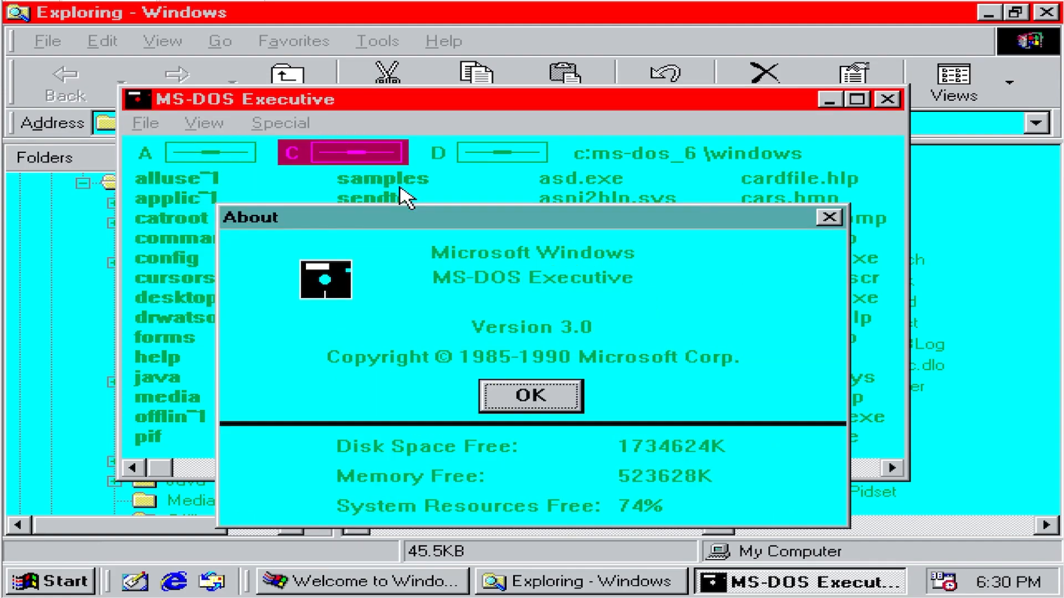
{"action": "key", "text": "Return"}
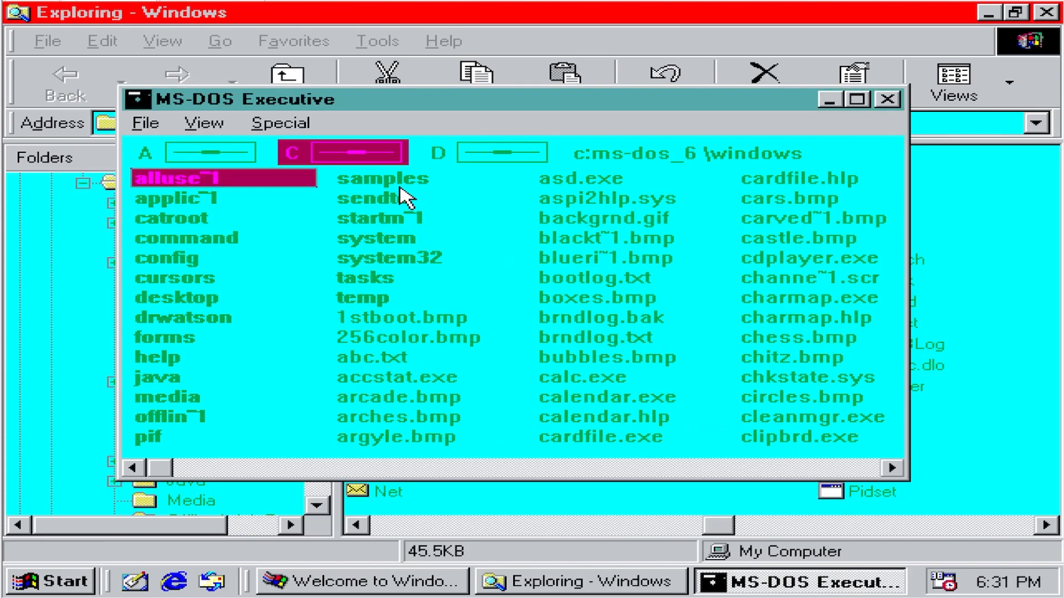
{"action": "key", "text": "alt+F4"}
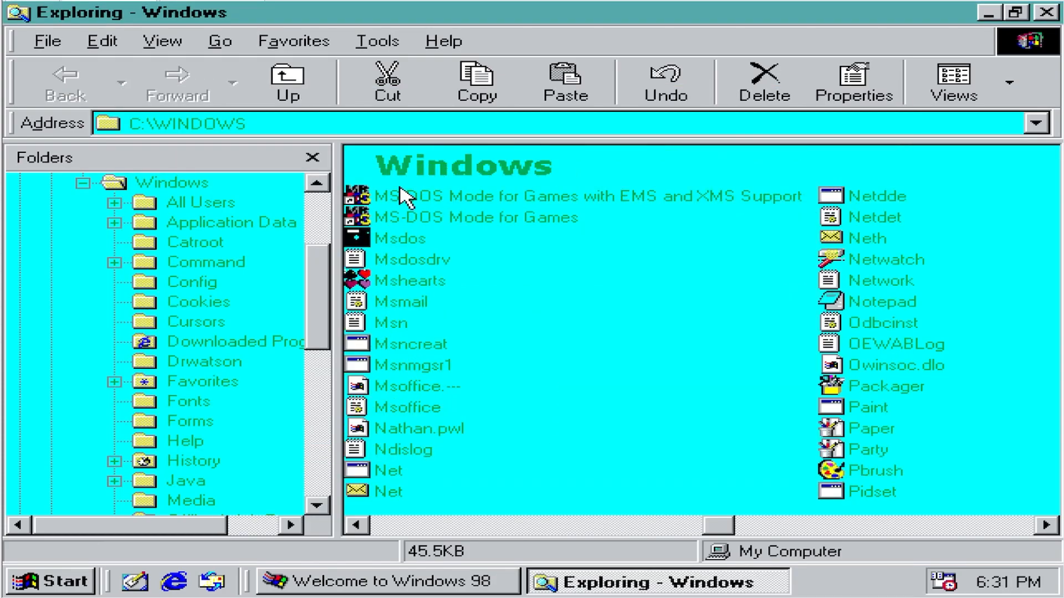
{"action": "left_click", "coordinate": [400, 189]}
{"action": "key", "text": "Right"}
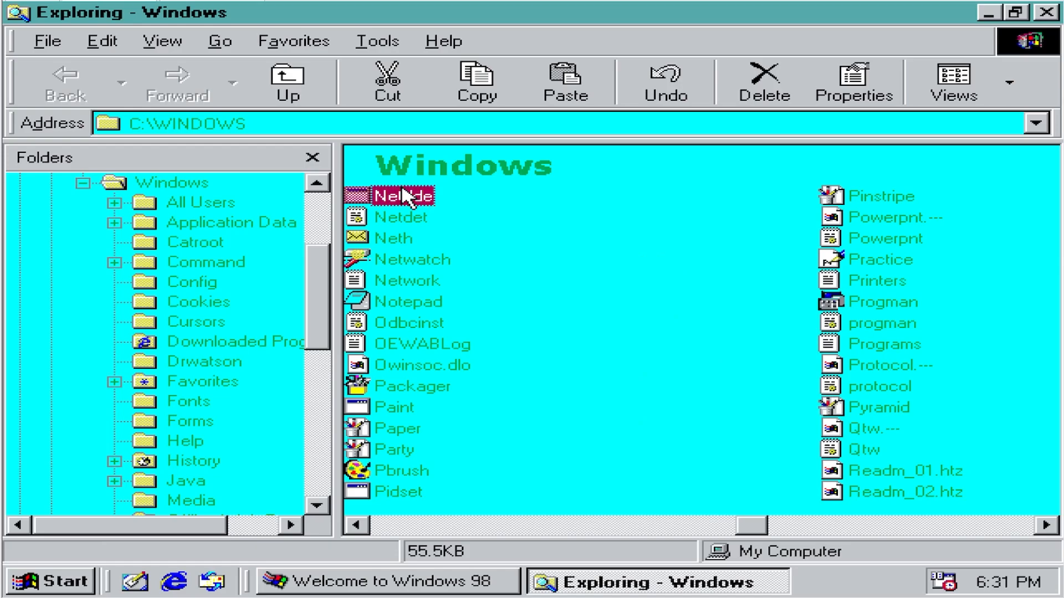
{"action": "key", "text": "Right"}
{"action": "key", "text": "Down"}
{"action": "key", "text": "Down"}
{"action": "key", "text": "Down"}
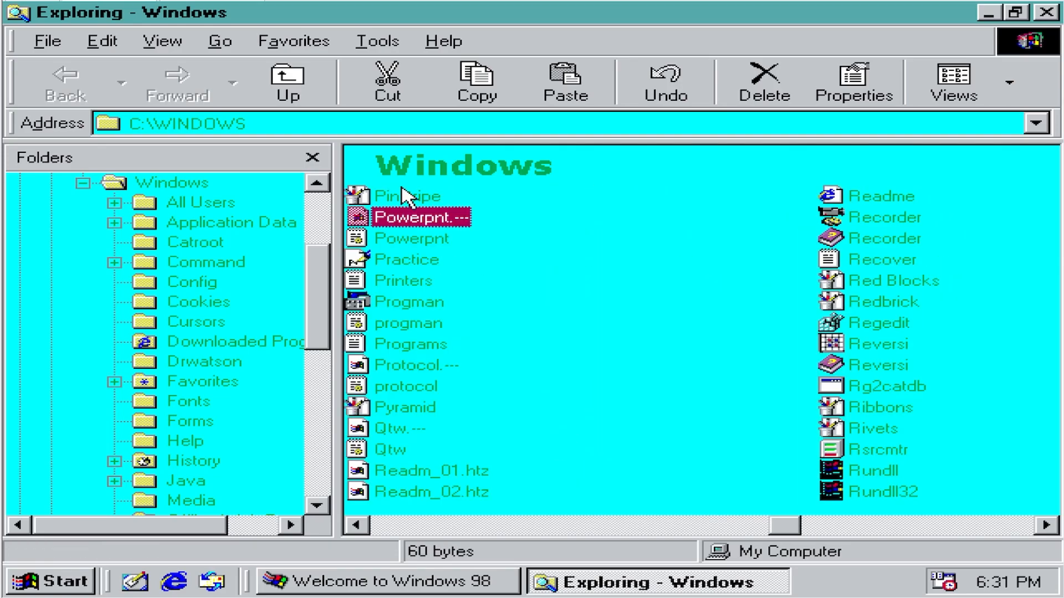
{"action": "key", "text": "Down"}
{"action": "key", "text": "Down"}
{"action": "key", "text": "Return"}
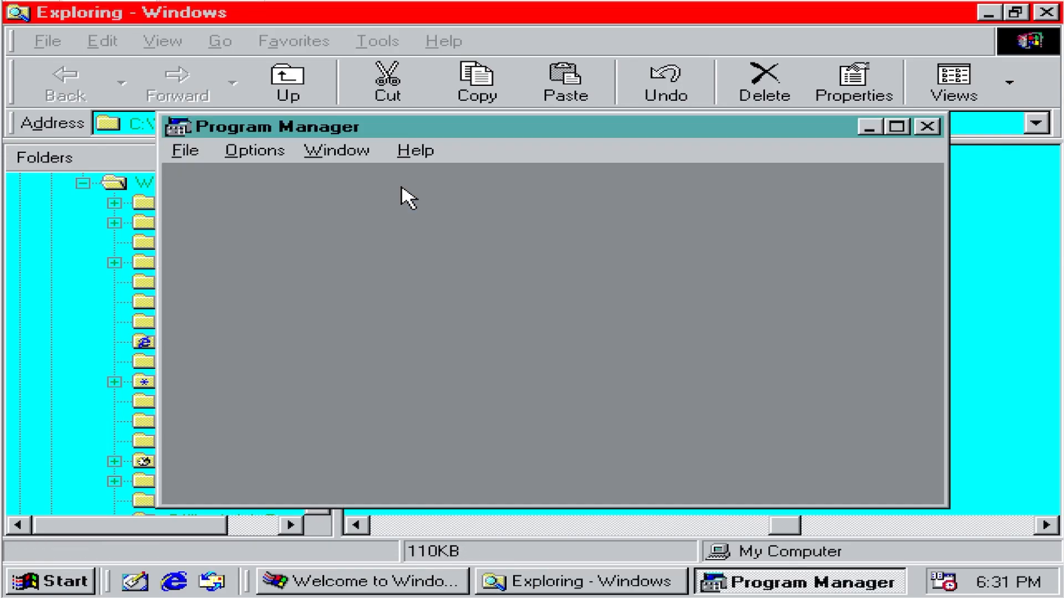
{"action": "left_click", "coordinate": [413, 154]}
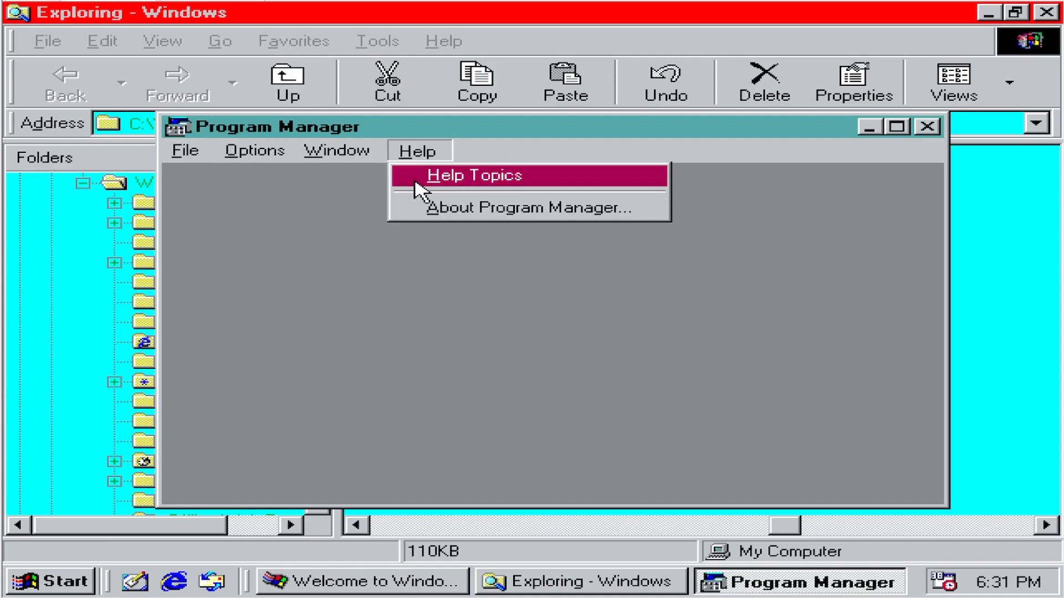
{"action": "left_click", "coordinate": [431, 208]}
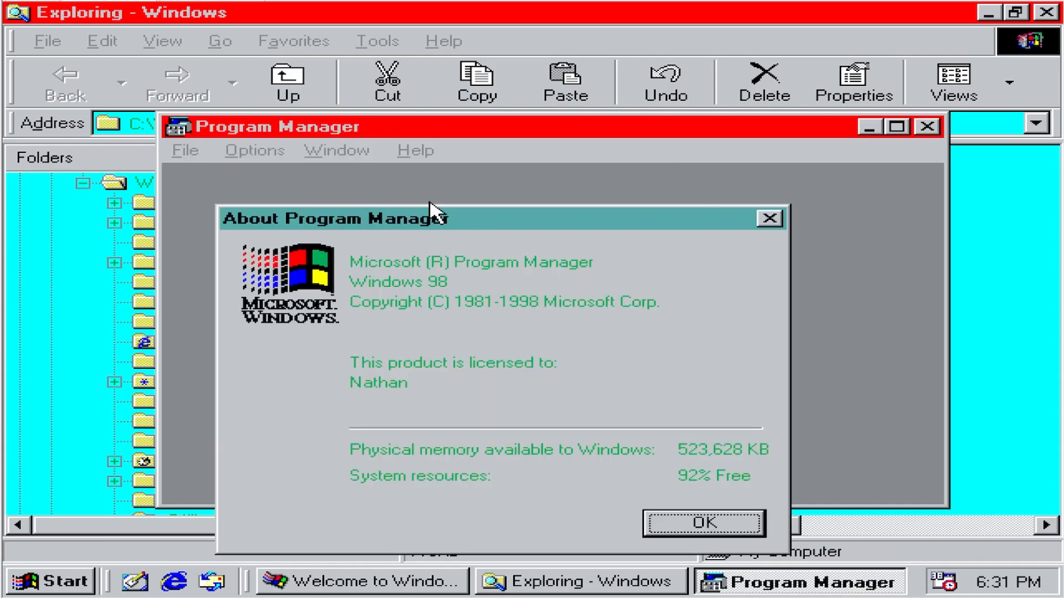
{"action": "key", "text": "Return"}
{"action": "key", "text": "alt+F4"}
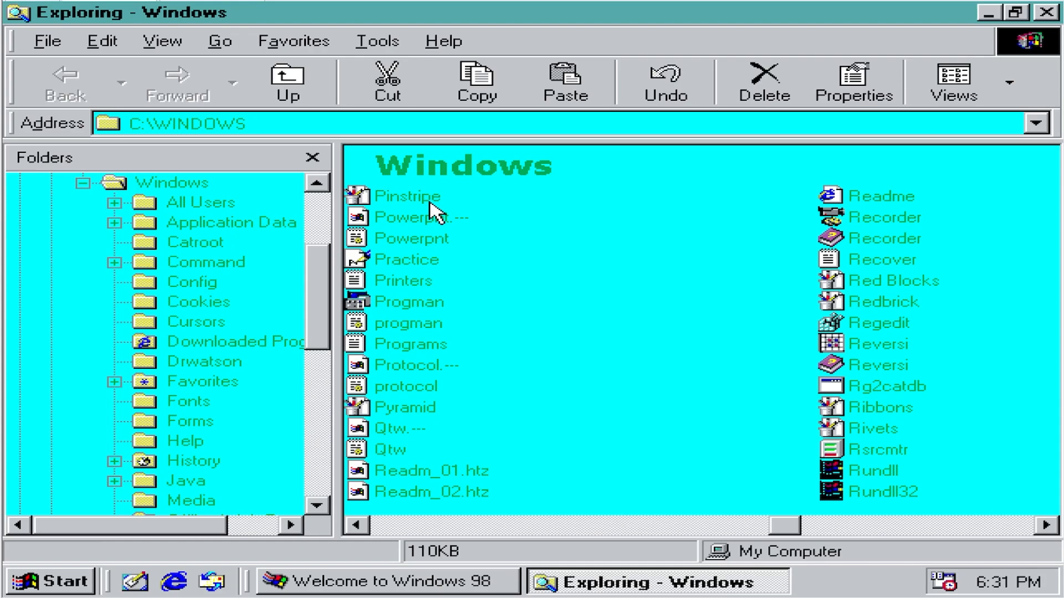
- Select Regedit in the Windows folder, launch the Registry Editor and close it again
{"action": "key", "text": "Right"}
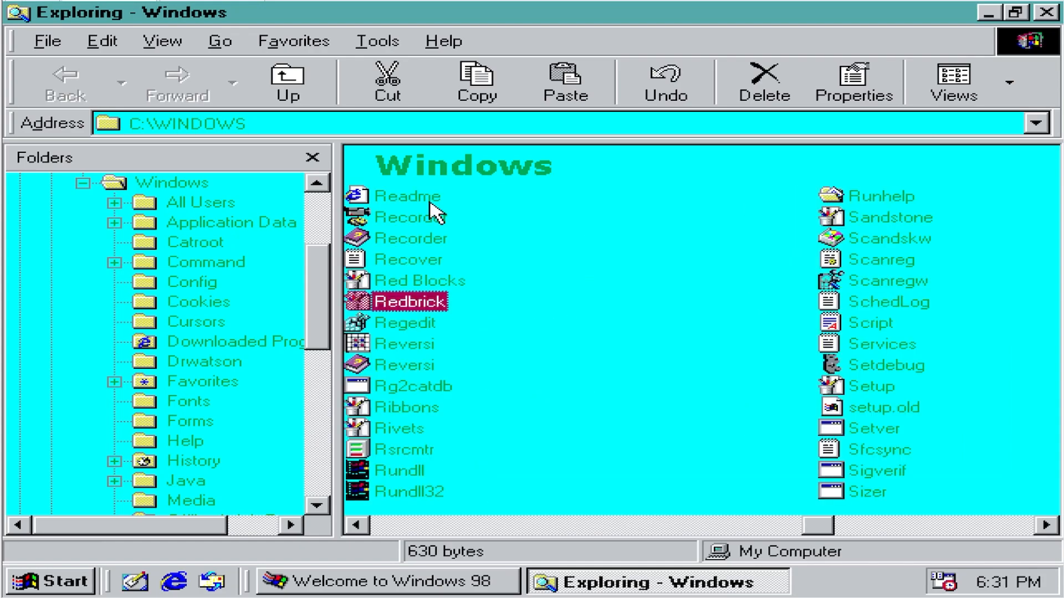
{"action": "key", "text": "Down"}
{"action": "key", "text": "Return"}
{"action": "key", "text": "alt+F4"}
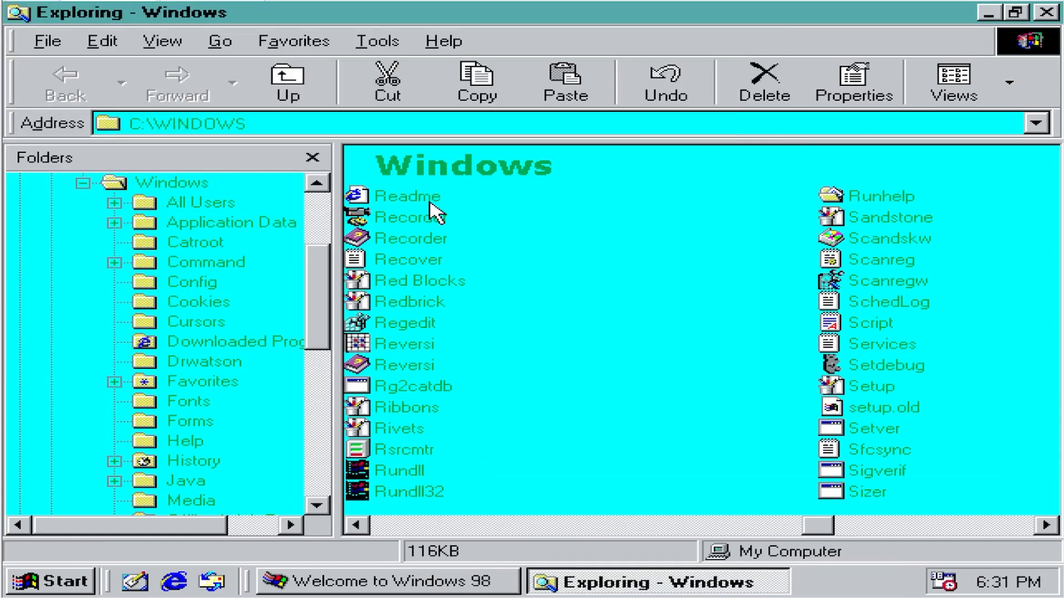
- Step through the files from Script to those starting with W, then close the Windows folder window
{"action": "key", "text": "Tab"}
{"action": "key", "text": "Tab"}
{"action": "key", "text": "Tab"}
{"action": "key", "text": "Tab"}
{"action": "key", "text": "Tab"}
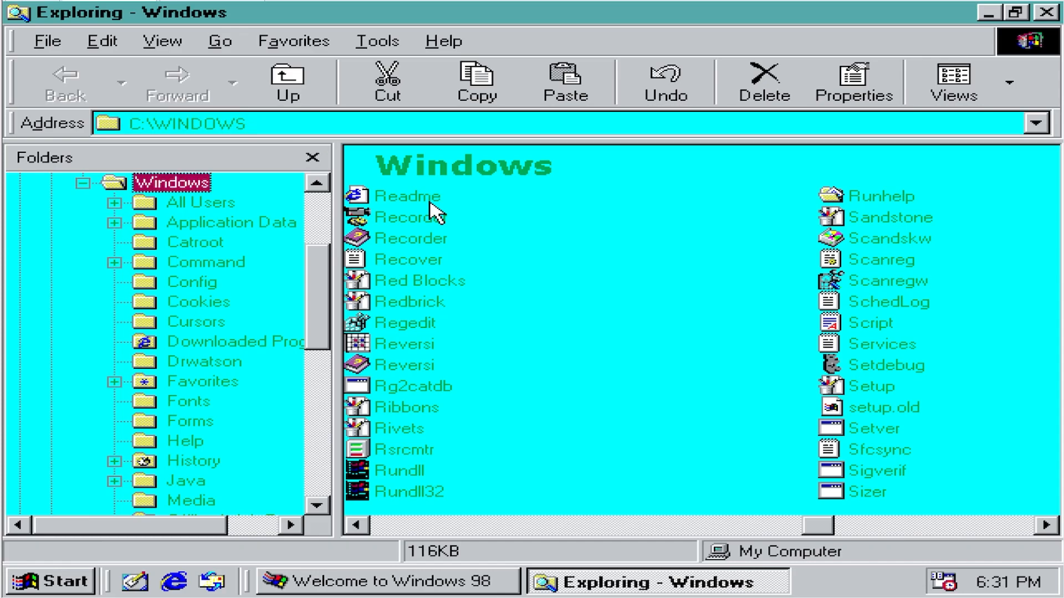
{"action": "key", "text": "Right"}
{"action": "key", "text": "Right"}
{"action": "key", "text": "Right"}
{"action": "key", "text": "Right"}
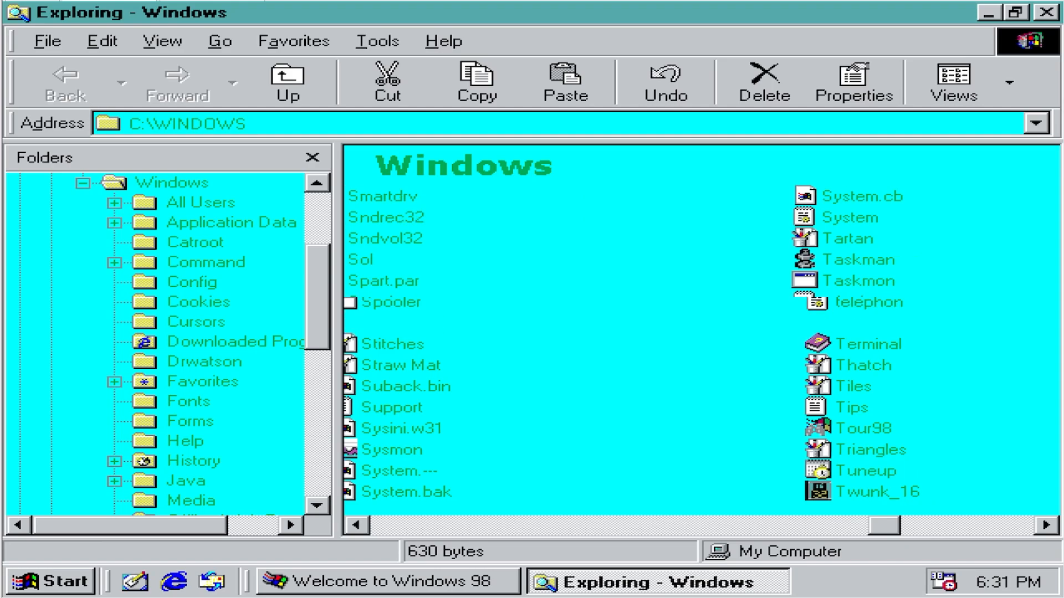
{"action": "key", "text": "Right"}
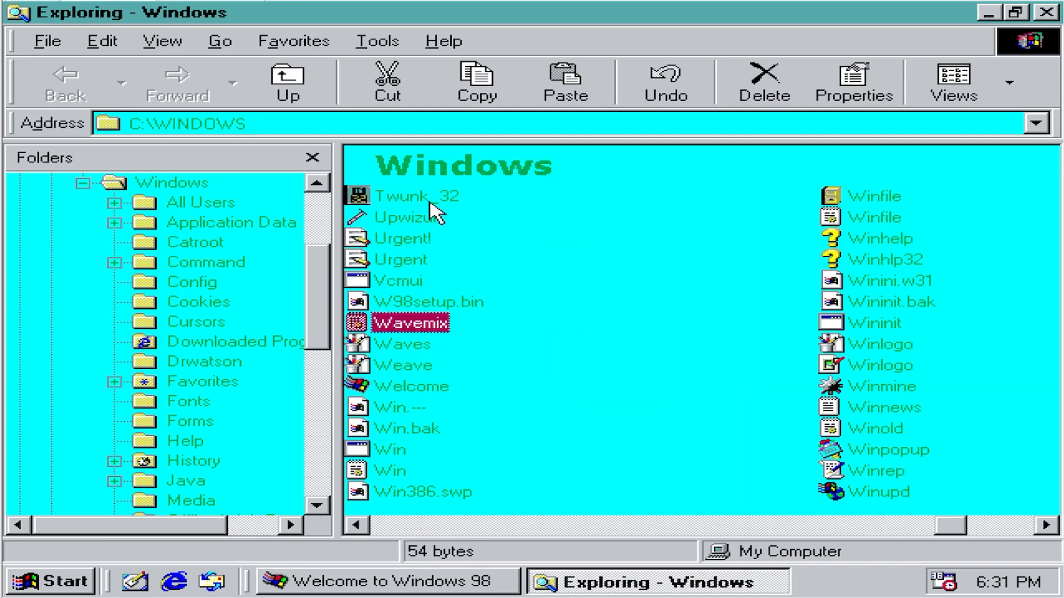
{"action": "key", "text": "Right"}
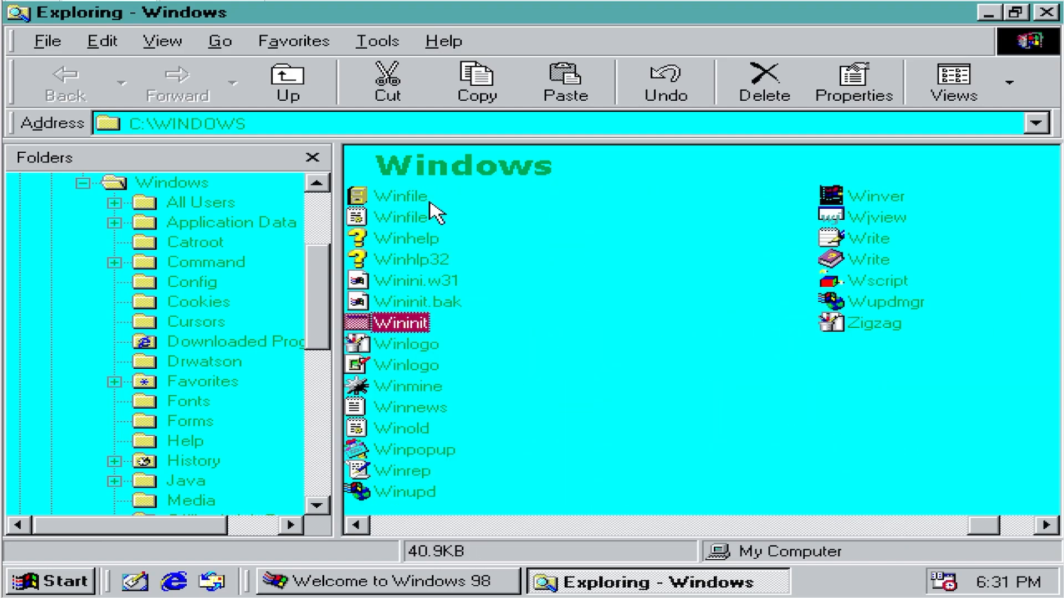
{"action": "key", "text": "alt+F4"}
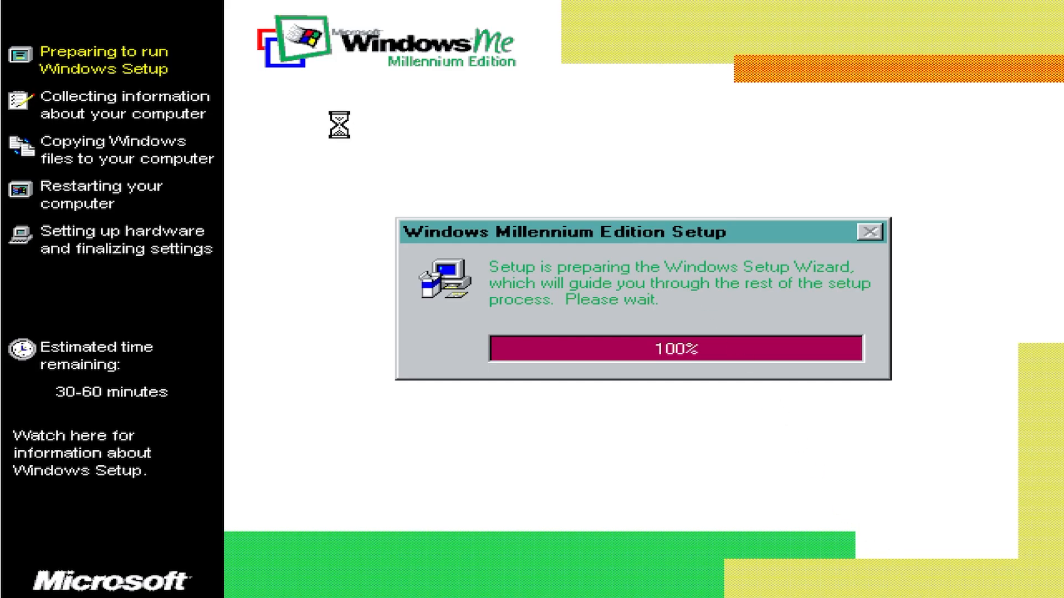
- Ask to quit Windows Me Setup and bring its quit confirmation into focus
{"action": "key", "text": "ctrl+Escape"}
{"action": "left_click", "coordinate": [407, 177]}
- Confirm quitting setup, close the Windows Me CD-ROM menu and open Explorer with Win+E
{"action": "key", "text": "y"}
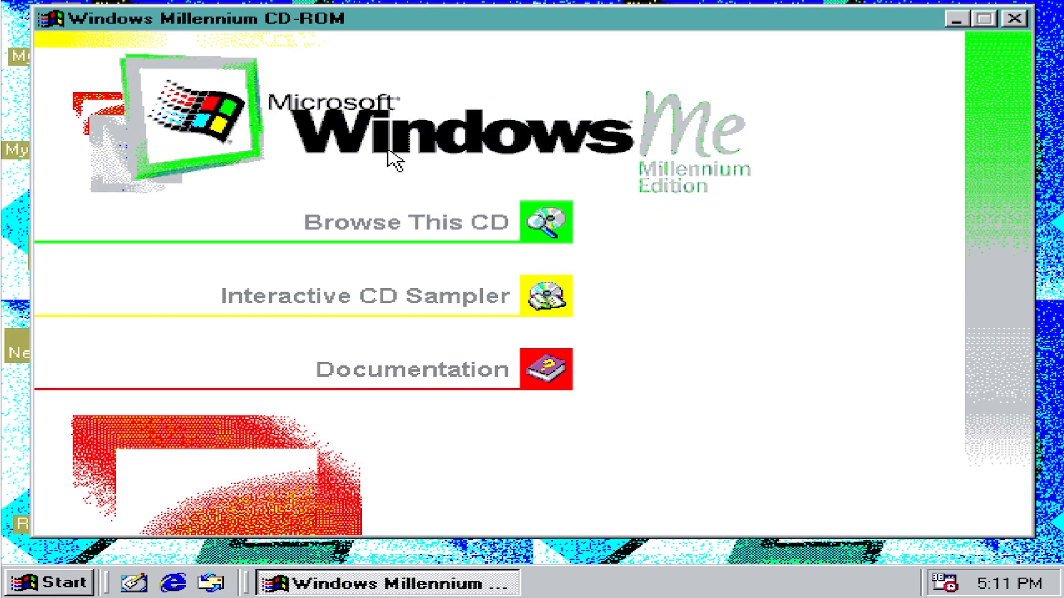
{"action": "key", "text": "alt+F4"}
{"action": "key", "text": "super"}
{"action": "key", "text": "super+e"}
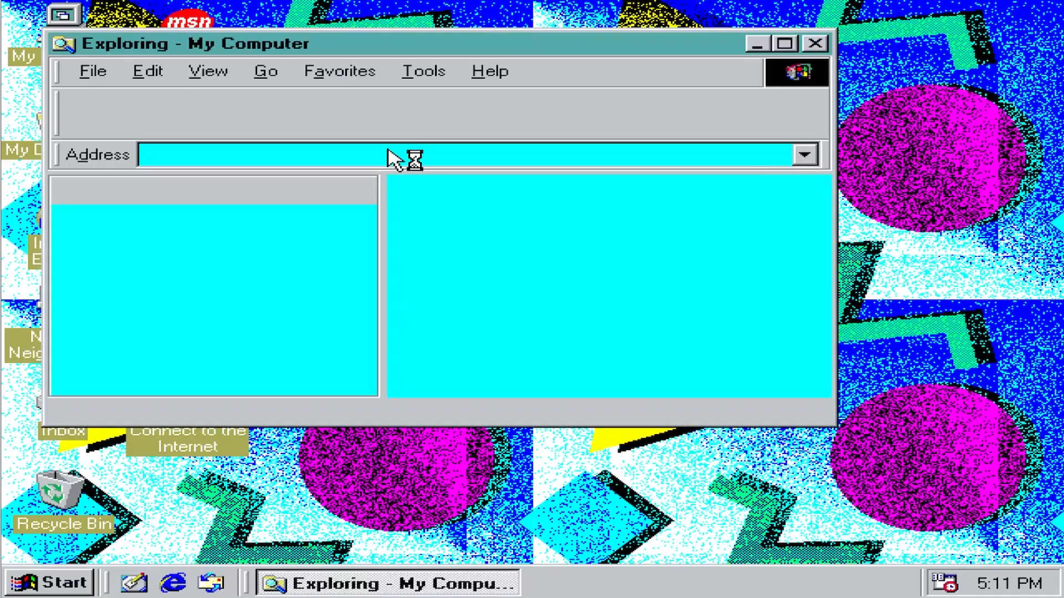
{"action": "key", "text": "super"}
{"action": "key", "text": "Escape"}
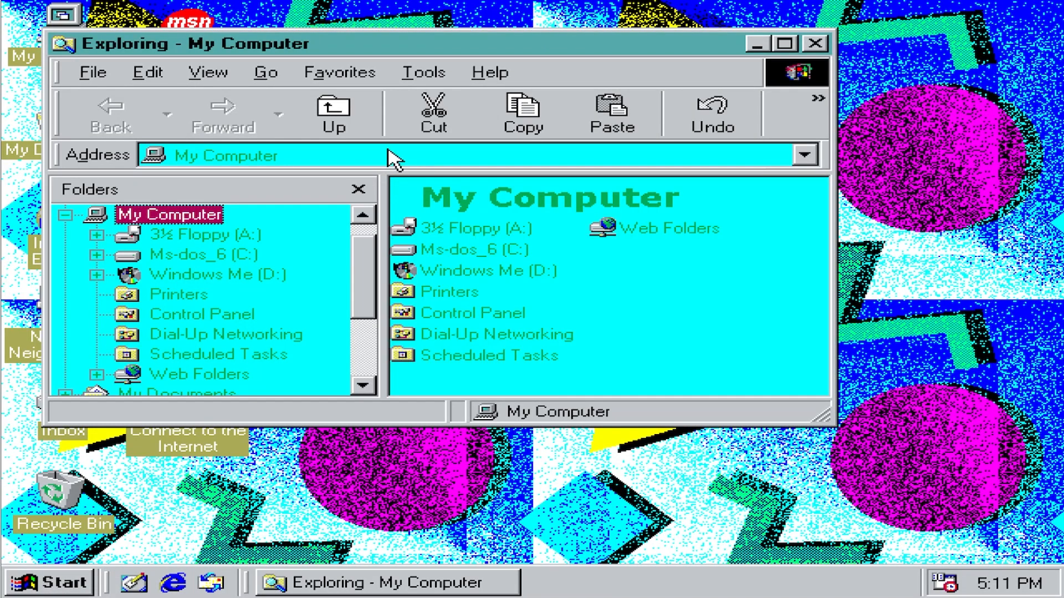
- Browse to the root of Windows Me (D:), select setup and run it
{"action": "key", "text": "Down"}
{"action": "key", "text": "Down"}
{"action": "key", "text": "Down"}
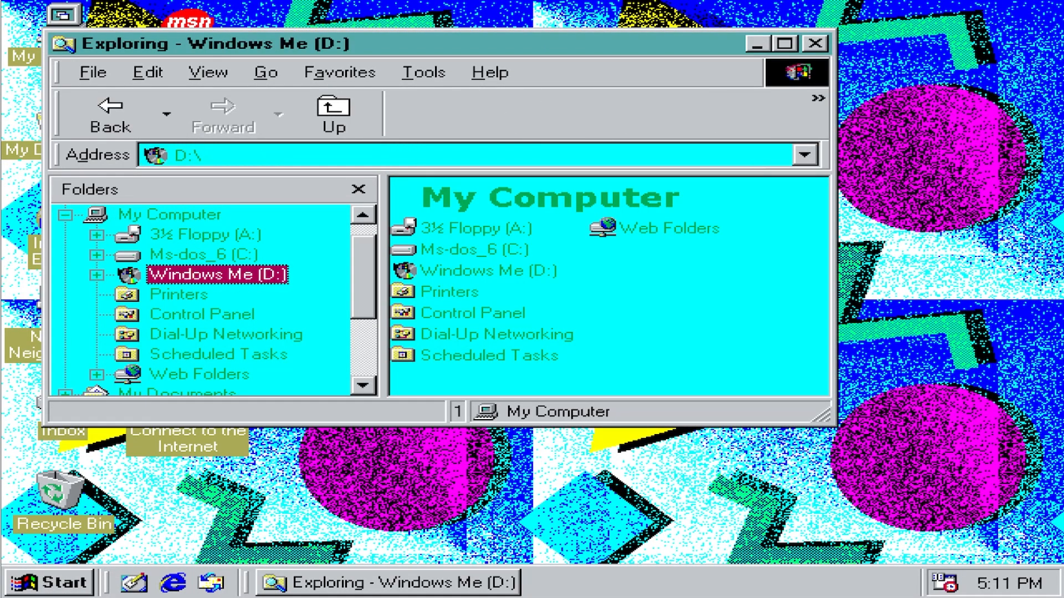
{"action": "key", "text": "Right"}
{"action": "key", "text": "Down"}
{"action": "key", "text": "Right"}
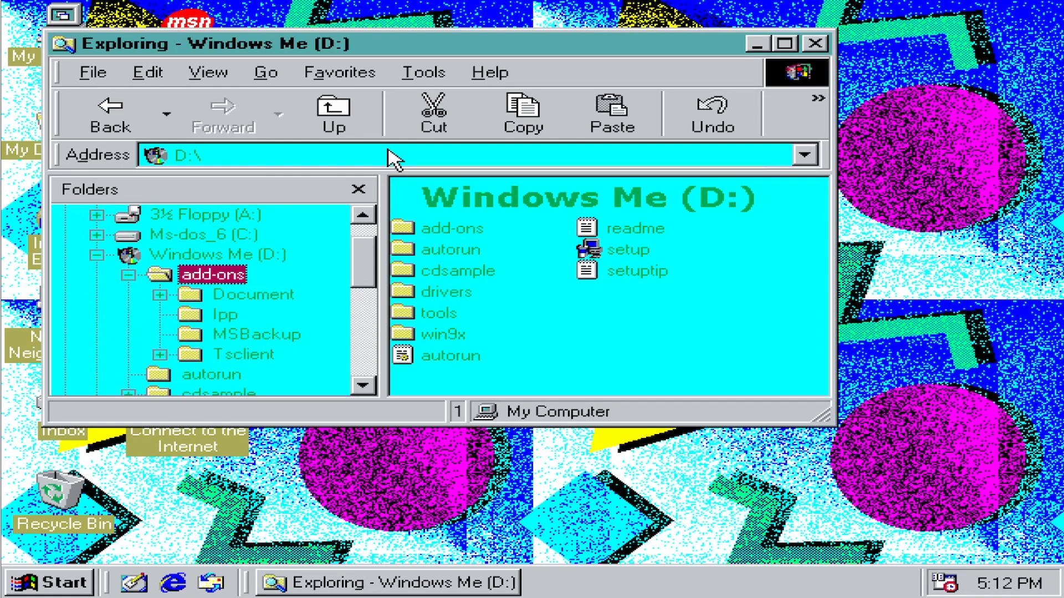
{"action": "key", "text": "Up"}
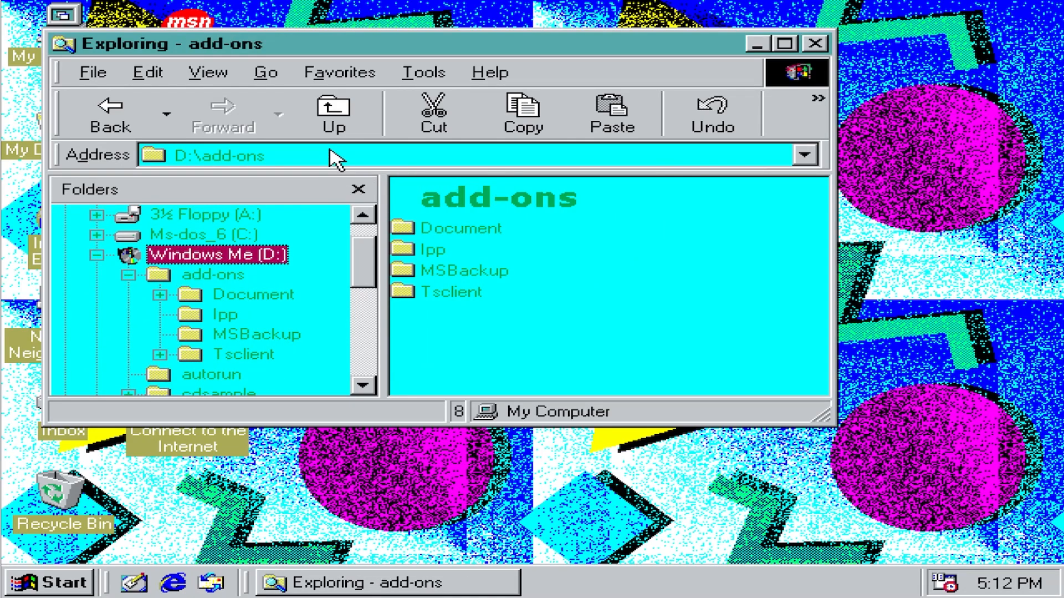
{"action": "key", "text": "Tab"}
{"action": "key", "text": "Right"}
{"action": "key", "text": "Down"}
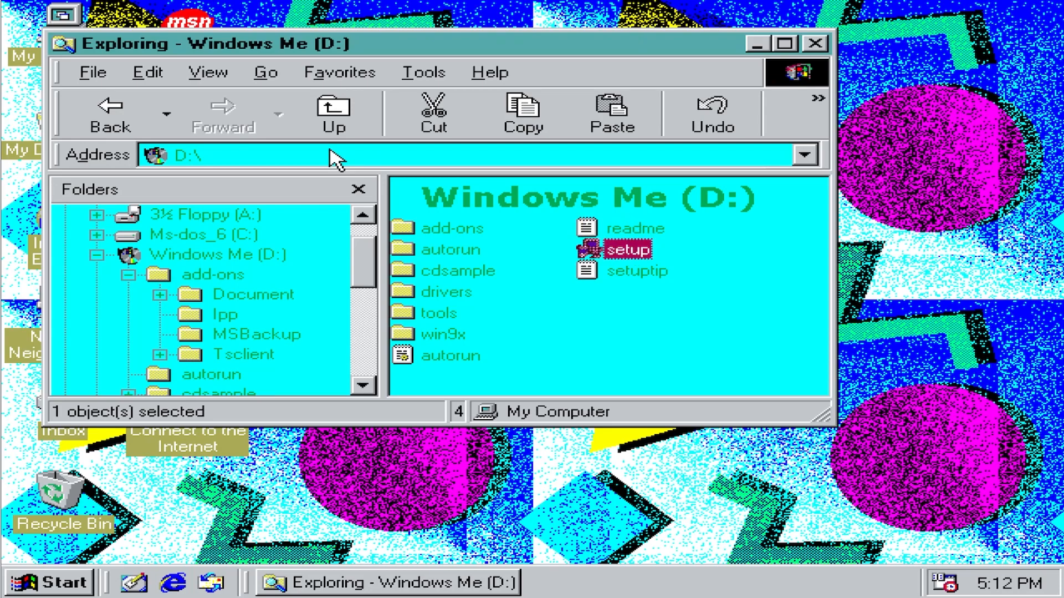
{"action": "key", "text": "Return"}
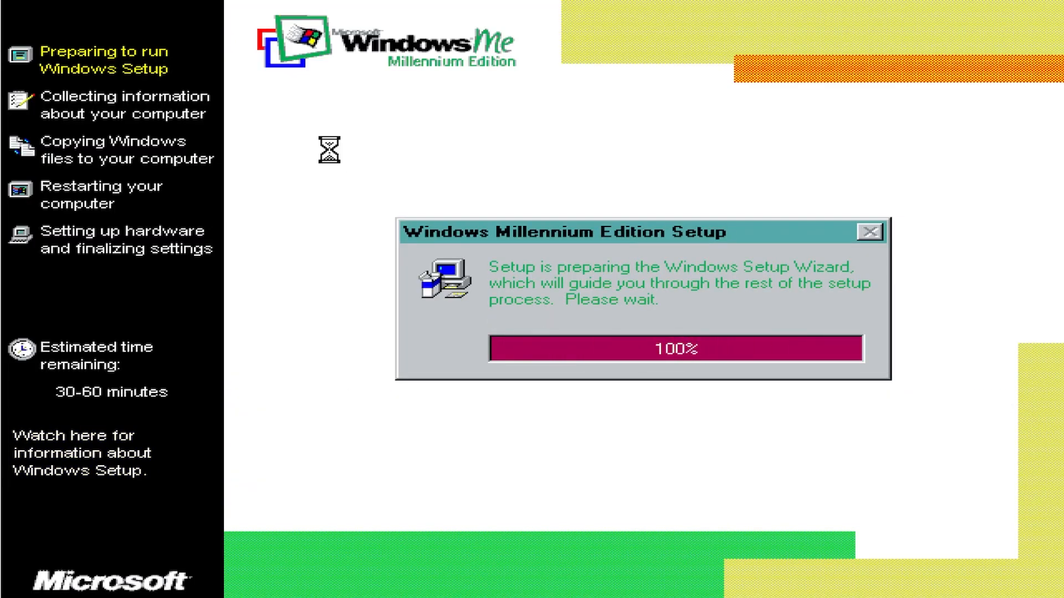
- Pass the welcome page, accept the license agreement and continue to the product key page
{"action": "key", "text": "Return"}
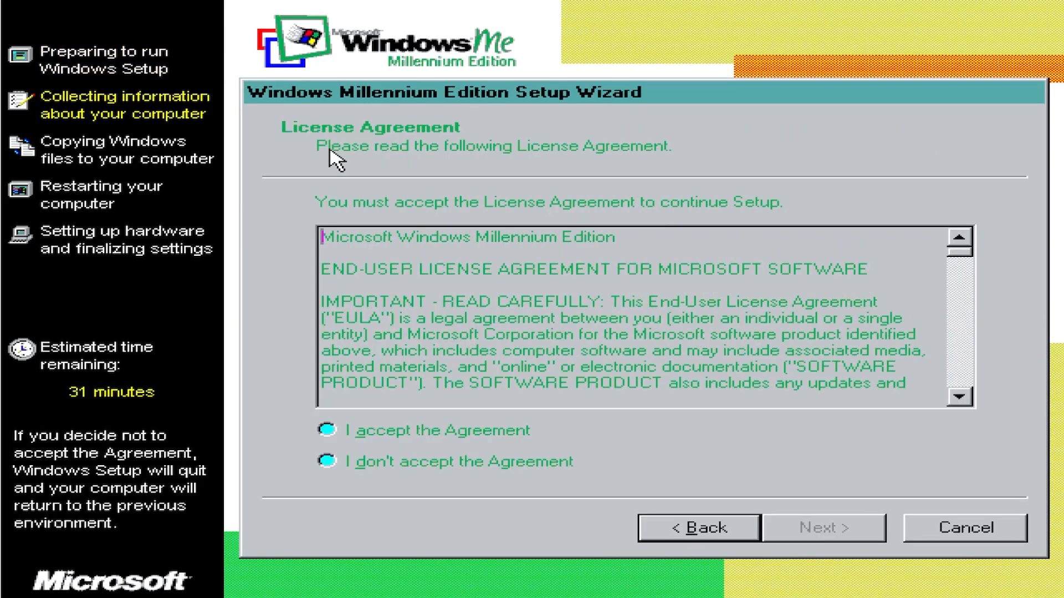
{"action": "key", "text": "alt+a"}
{"action": "key", "text": "Tab"}
{"action": "key", "text": "Return"}
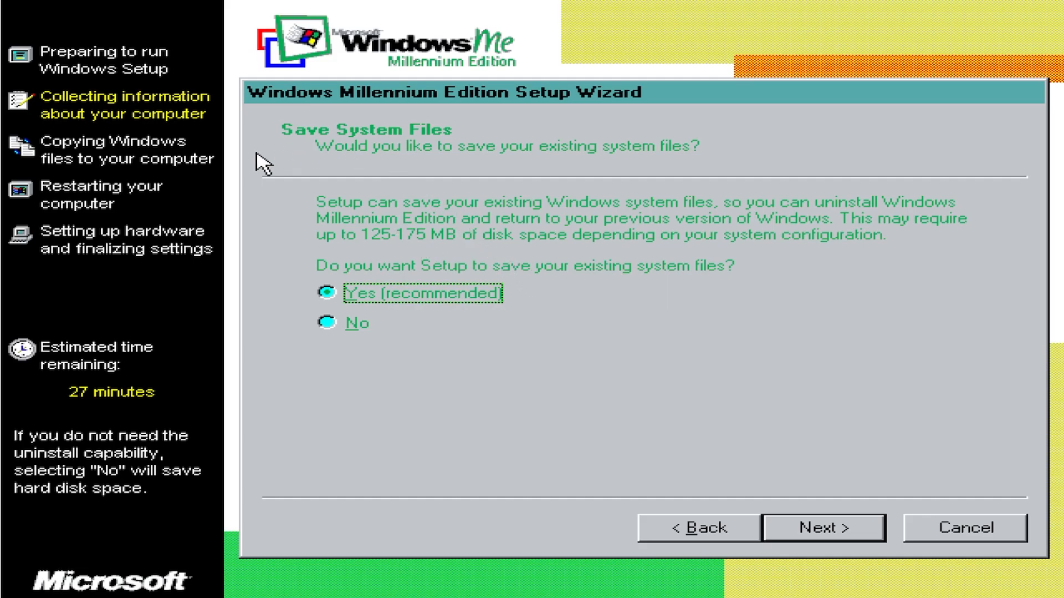
- Keep Yes (recommended) to save the existing system files and continue setup
{"action": "key", "text": "Return"}
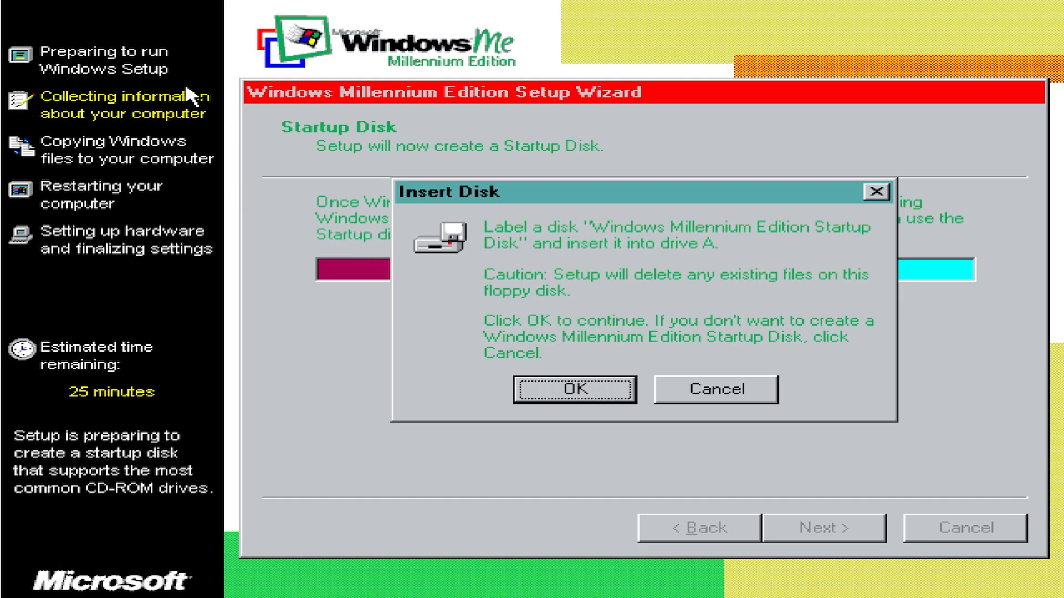
- Decline the startup disk and move the setup progress box up and left while installing
{"action": "key", "text": "Tab"}
{"action": "key", "text": "Return"}
{"action": "key", "text": "Return"}
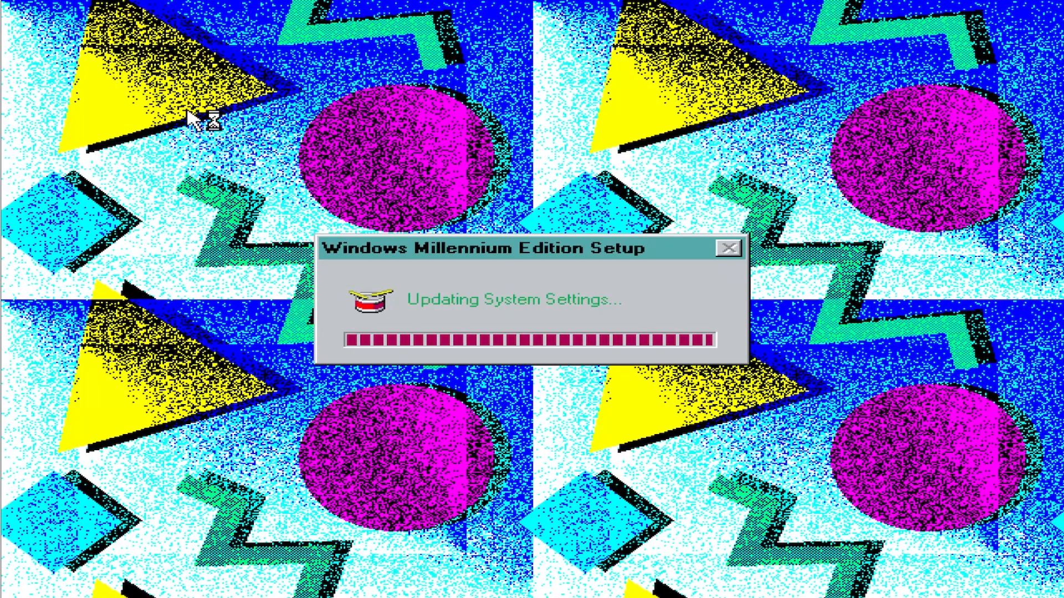
{"action": "left_click_drag", "start_coordinate": [352, 249], "coordinate": [303, 210]}
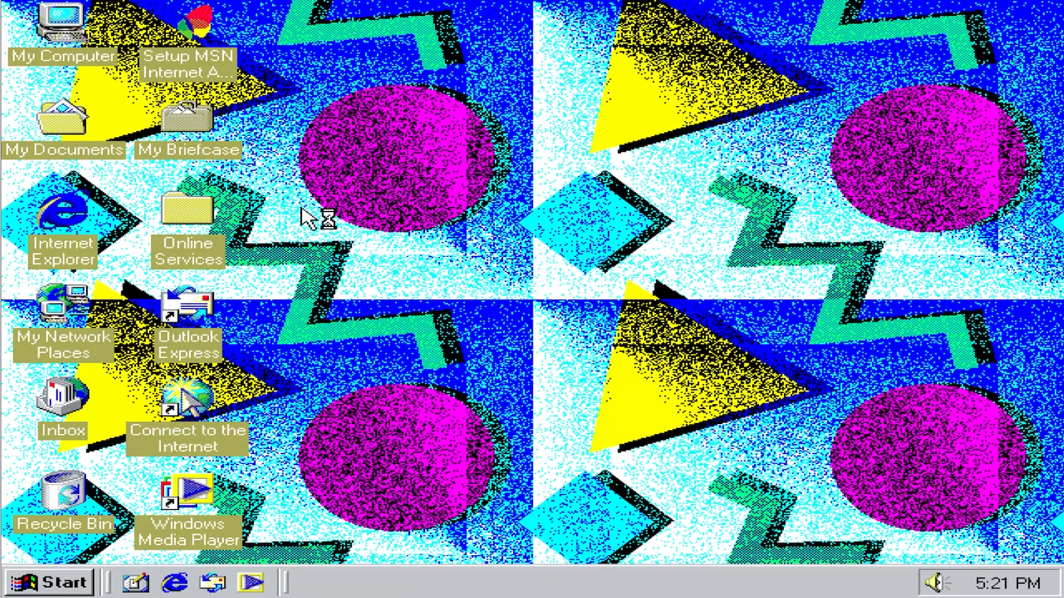
- Close My Computer and open its System Properties on the Device Manager list
{"action": "key", "text": "super"}
{"action": "key", "text": "super"}
{"action": "key", "text": "super"}
{"action": "key", "text": "super"}
{"action": "key", "text": "super"}
{"action": "key", "text": "super"}
{"action": "key", "text": "super+e"}
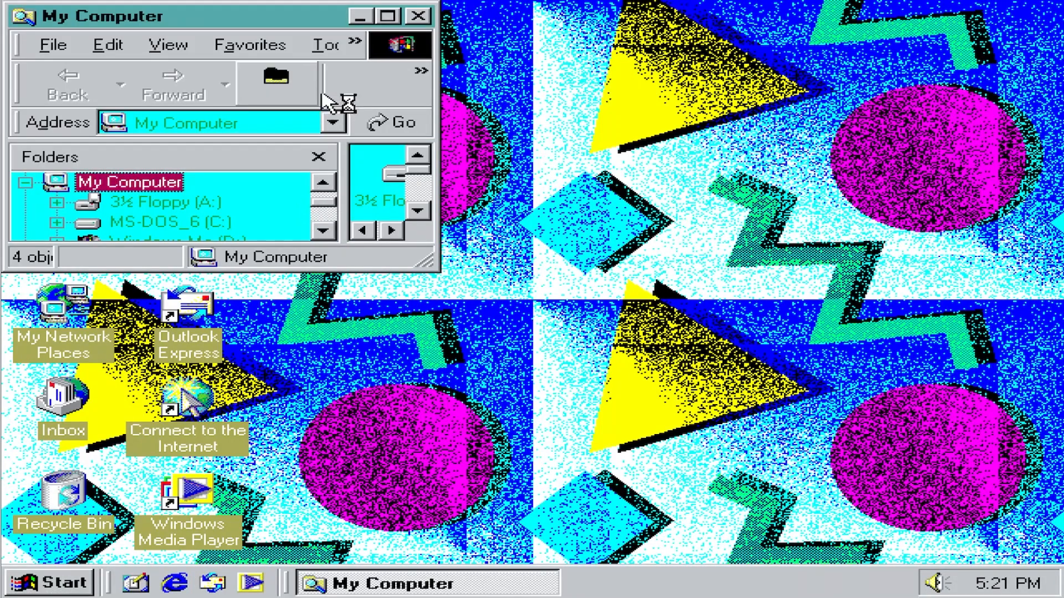
{"action": "left_click", "coordinate": [418, 16]}
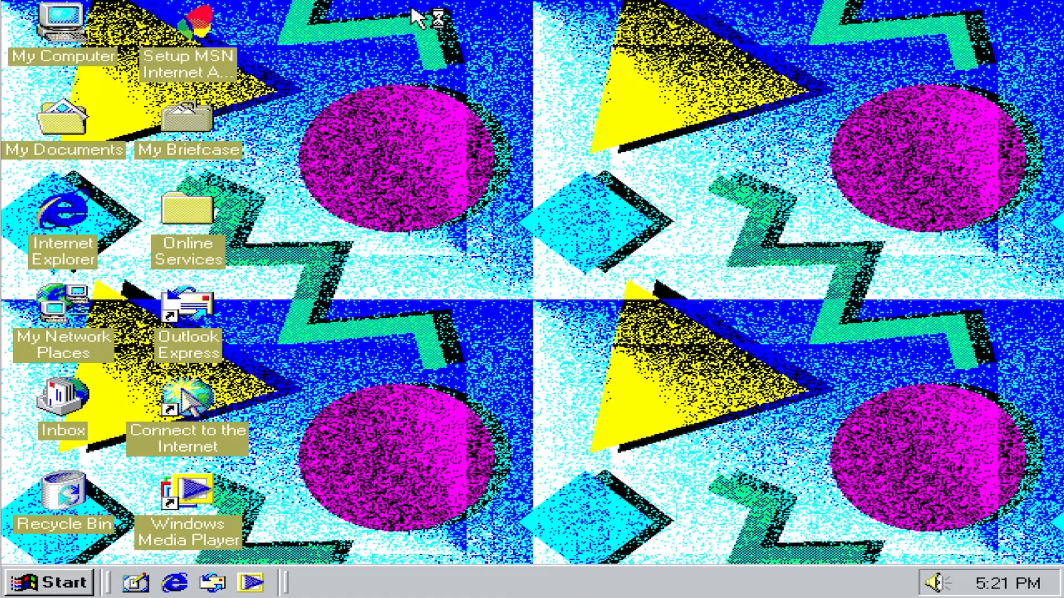
{"action": "right_click", "coordinate": [63, 50]}
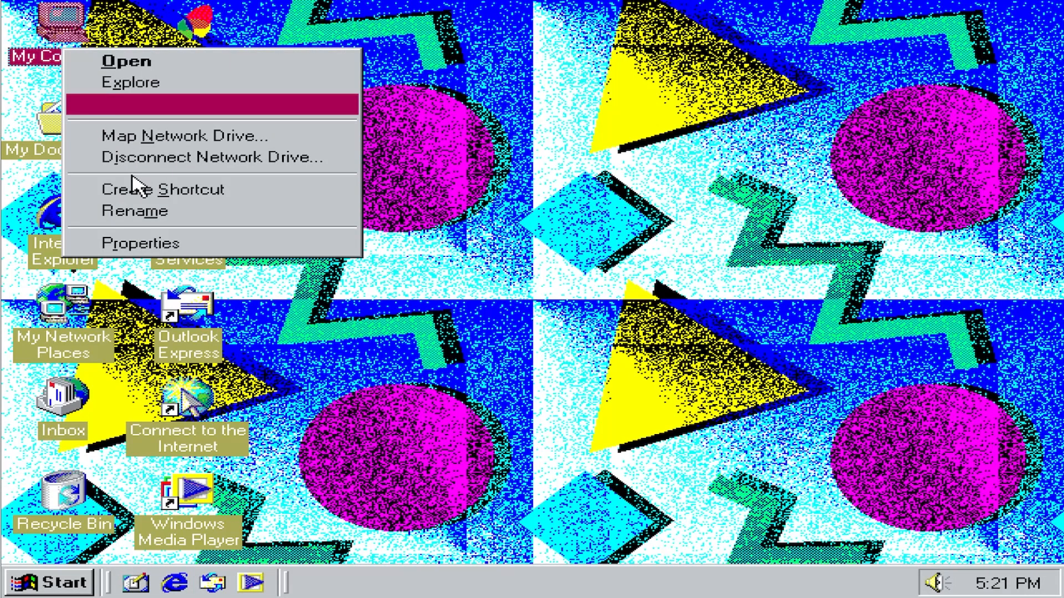
{"action": "left_click", "coordinate": [138, 243]}
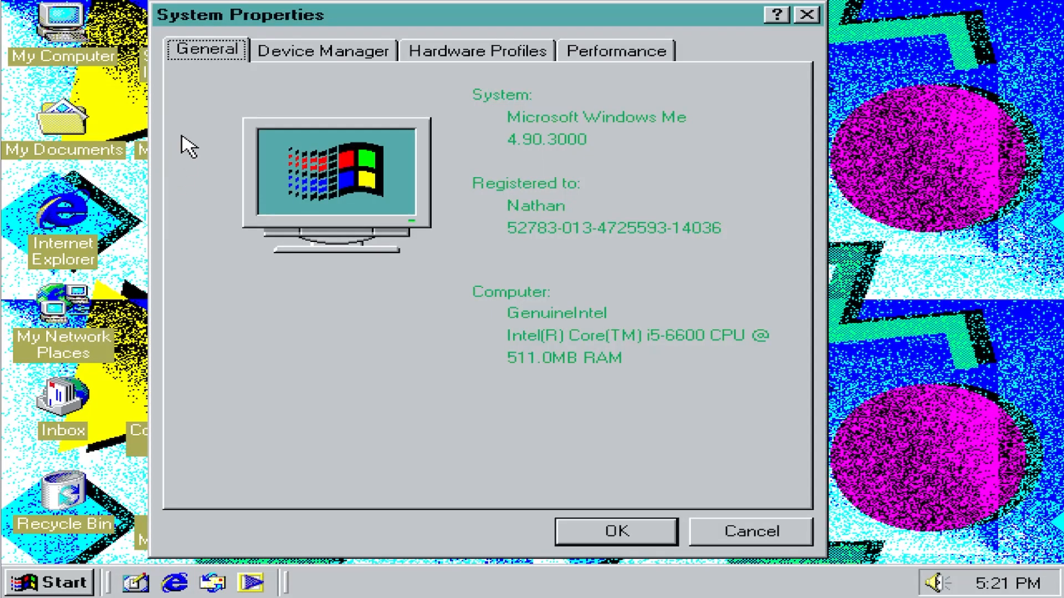
{"action": "left_click", "coordinate": [269, 48]}
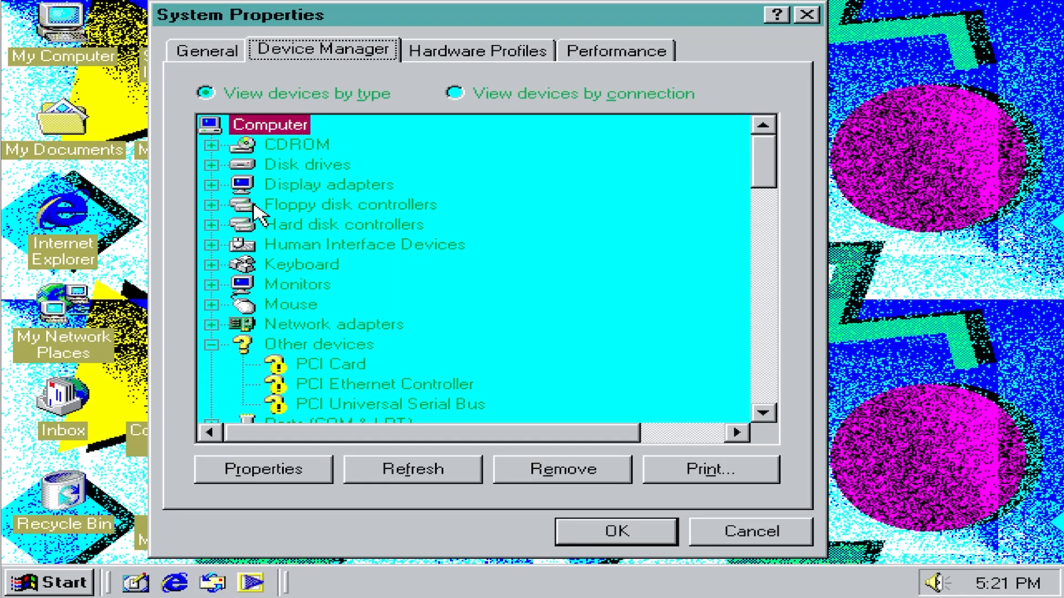
- Select the Mouse category, open its properties and close them again
{"action": "left_click", "coordinate": [271, 264]}
{"action": "key", "text": "Down"}
{"action": "key", "text": "Down"}
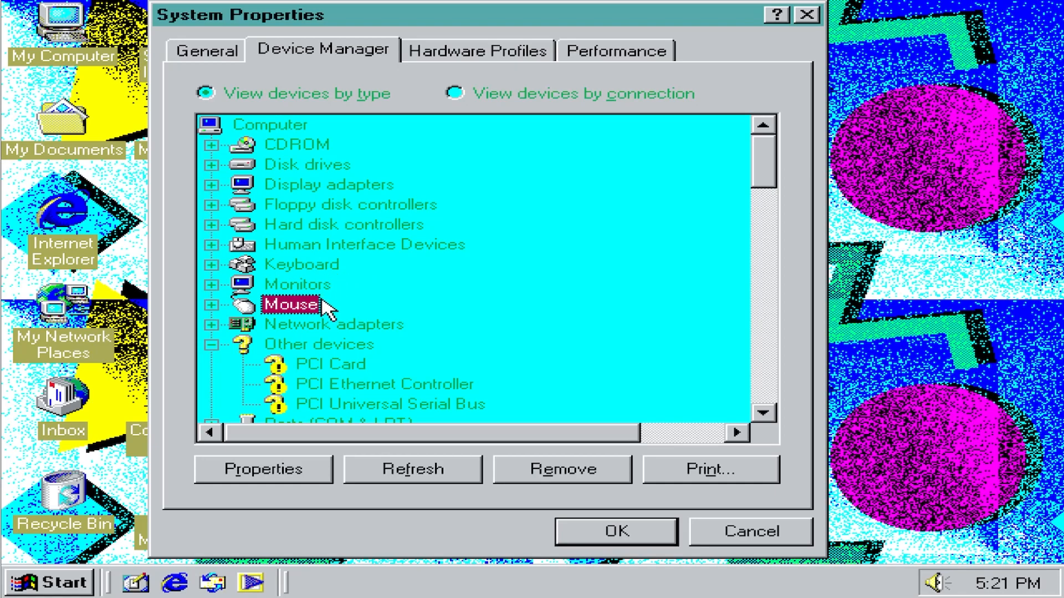
{"action": "key", "text": "Tab"}
{"action": "key", "text": "Return"}
{"action": "key", "text": "Escape"}
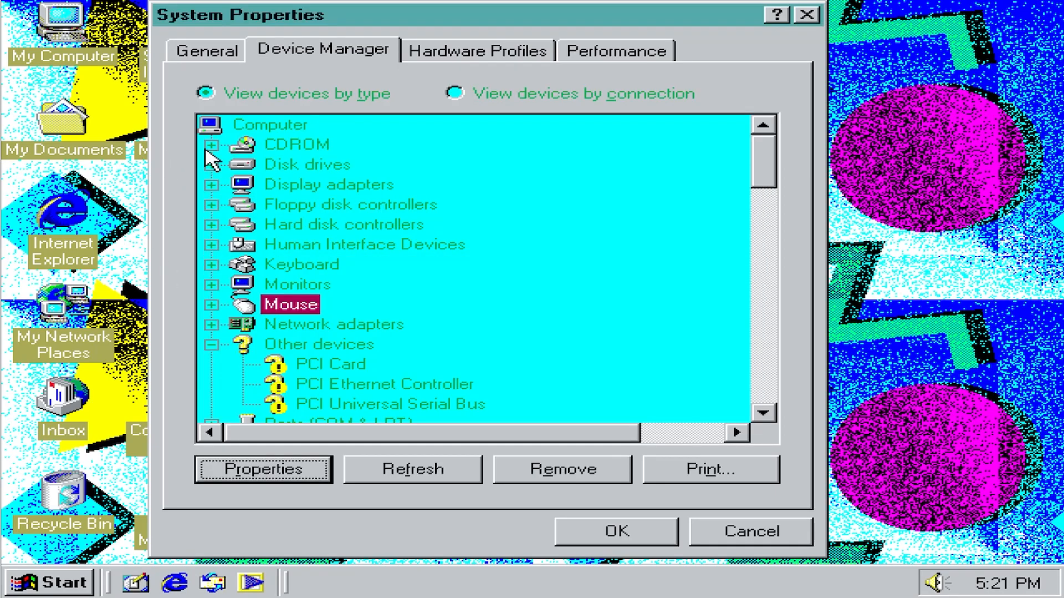
{"action": "key", "text": "Tab"}
{"action": "key", "text": "Tab"}
{"action": "key", "text": "Tab"}
{"action": "key", "text": "Tab"}
{"action": "key", "text": "shift+Tab"}
{"action": "key", "text": "shift+Tab"}
{"action": "key", "text": "shift+Tab"}
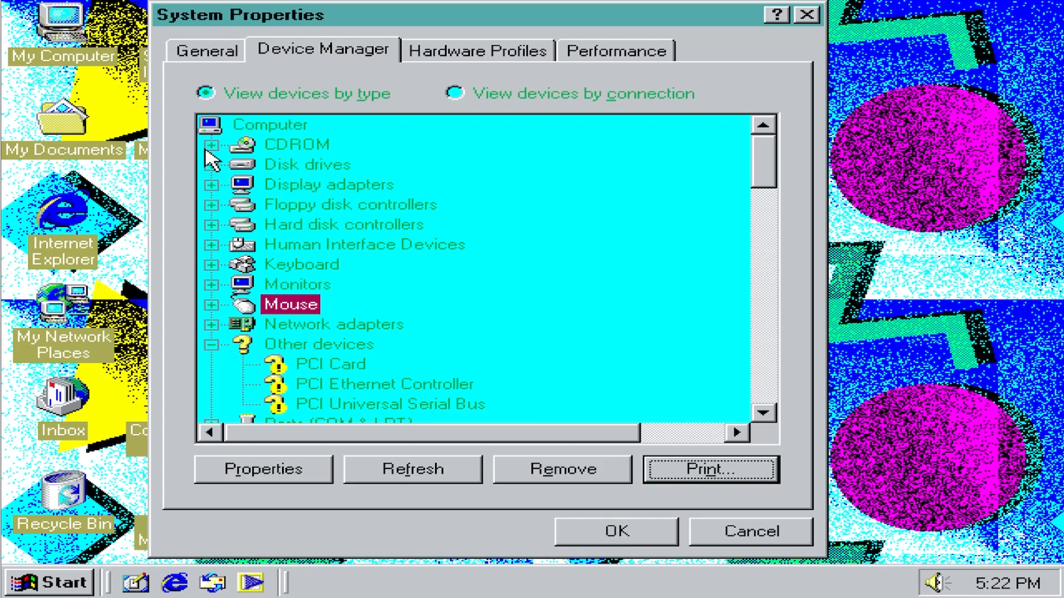
{"action": "key", "text": "shift+Tab"}
{"action": "key", "text": "shift+Tab"}
- Expand Mouse, select the first HID-compliant mouse and ask to remove it
{"action": "key", "text": "Right"}
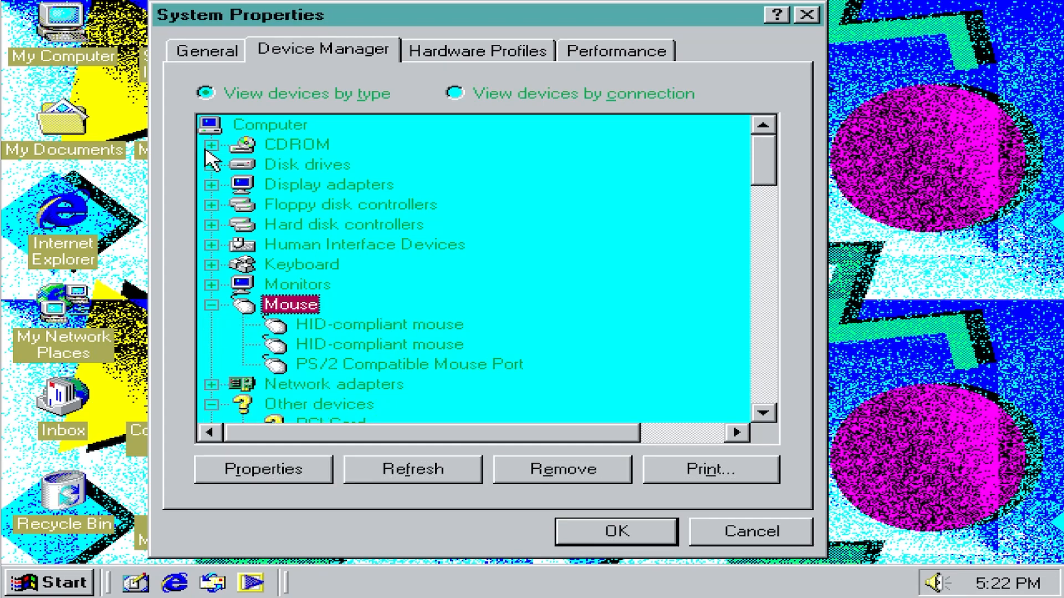
{"action": "key", "text": "Down"}
{"action": "key", "text": "Down"}
{"action": "key", "text": "Down"}
{"action": "key", "text": "Up"}
{"action": "key", "text": "Up"}
{"action": "key", "text": "Tab"}
{"action": "key", "text": "Tab"}
{"action": "key", "text": "Tab"}
{"action": "key", "text": "Return"}
{"action": "key", "text": "Return"}
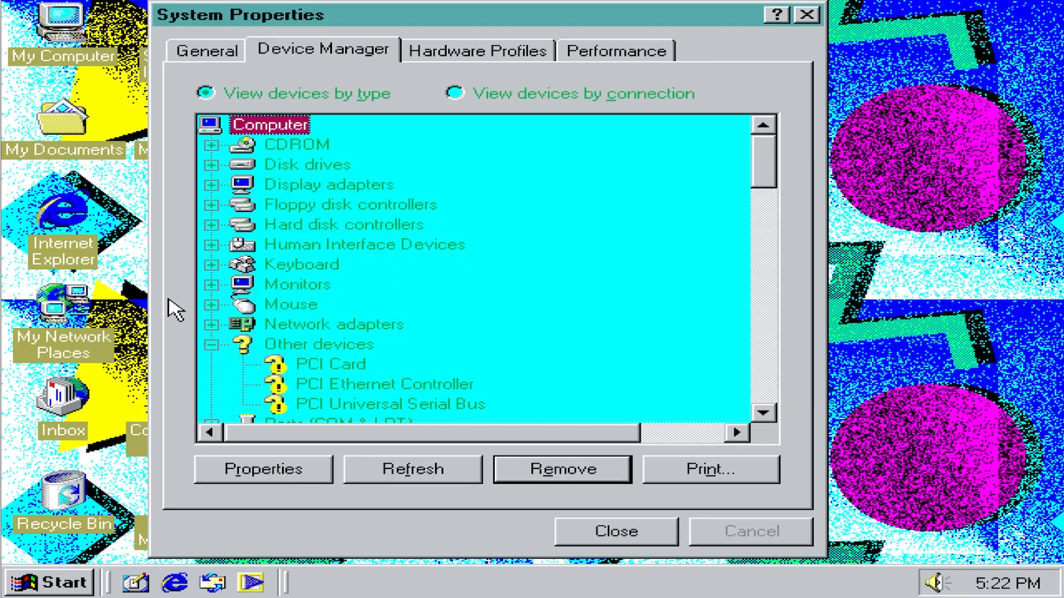
{"action": "key", "text": "Tab"}
{"action": "key", "text": "Tab"}
{"action": "key", "text": "Tab"}
{"action": "key", "text": "Tab"}
{"action": "key", "text": "Tab"}
{"action": "key", "text": "shift+Tab"}
{"action": "key", "text": "shift+Tab"}
{"action": "key", "text": "shift+Tab"}
{"action": "key", "text": "shift+Tab"}
{"action": "key", "text": "shift+Tab"}
{"action": "key", "text": "shift+Tab"}
{"action": "key", "text": "shift+Tab"}
{"action": "key", "text": "Tab"}
{"action": "key", "text": "Tab"}
- Expand Network adapters to see Dial-Up Adapter, reselect the HID-compliant mouse, and close System Properties
{"action": "key", "text": "Down"}
{"action": "key", "text": "Down"}
{"action": "key", "text": "Down"}
{"action": "key", "text": "Down"}
{"action": "key", "text": "Down"}
{"action": "key", "text": "Down"}
{"action": "key", "text": "Down"}
{"action": "key", "text": "Down"}
{"action": "key", "text": "Down"}
{"action": "key", "text": "Down"}
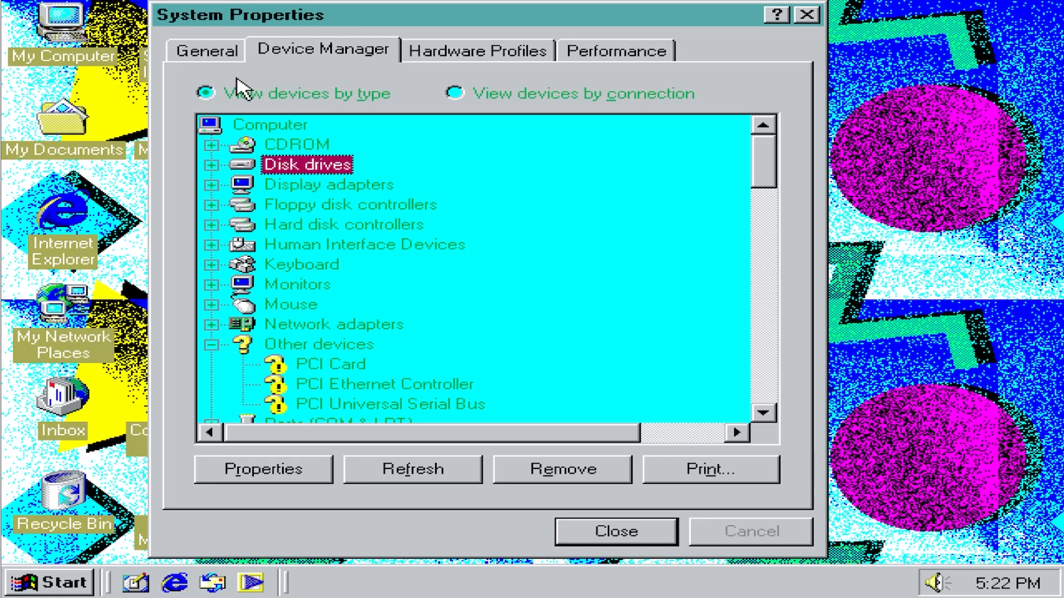
{"action": "key", "text": "Right"}
{"action": "key", "text": "Up"}
{"action": "key", "text": "Right"}
{"action": "key", "text": "Down"}
{"action": "key", "text": "Escape"}
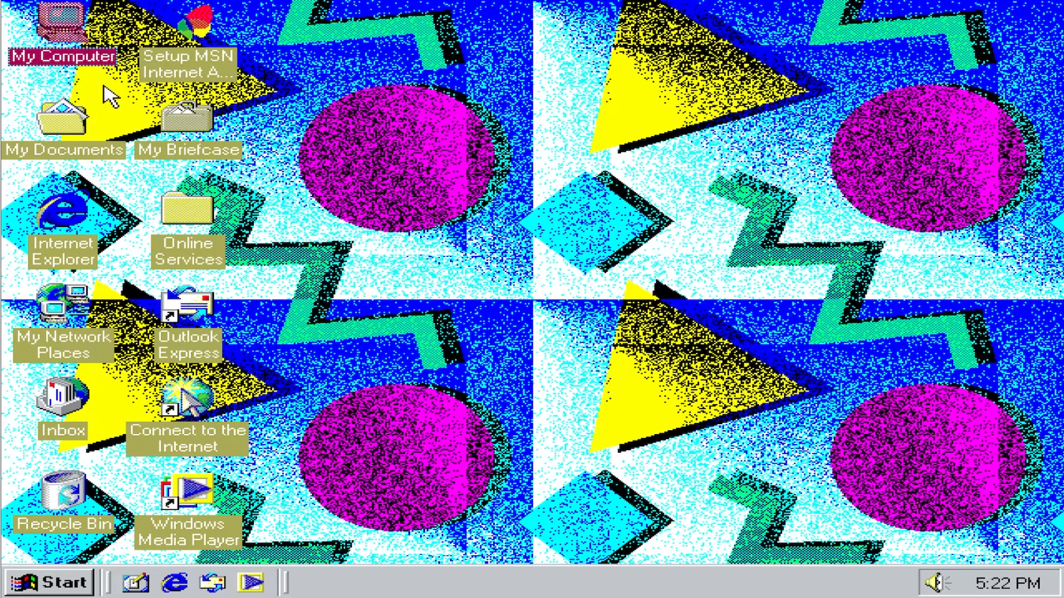
{"action": "key", "text": "super"}
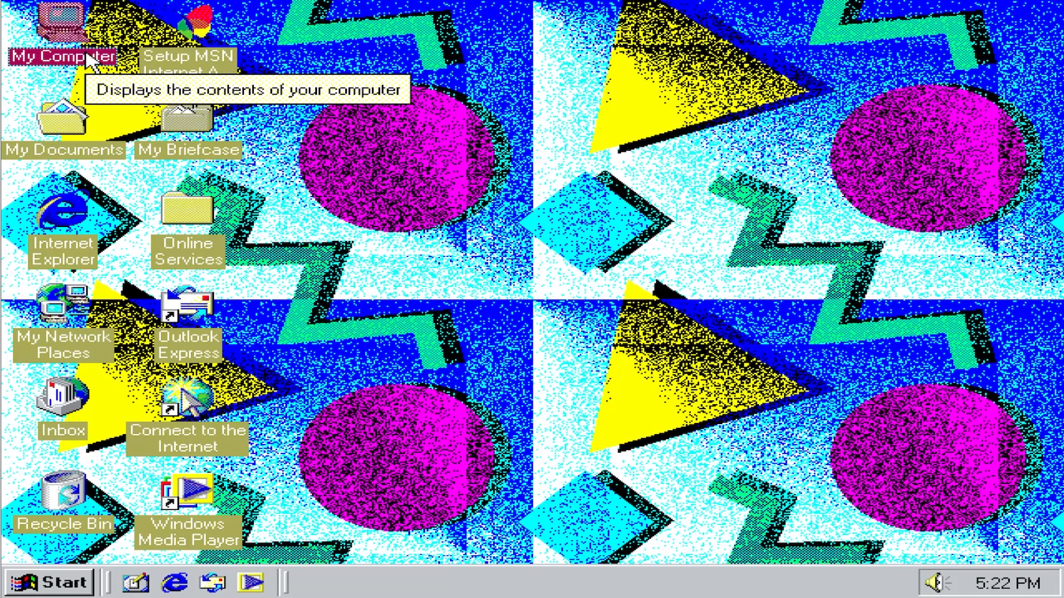
{"action": "key", "text": "super+r"}
{"action": "key", "text": "Return"}
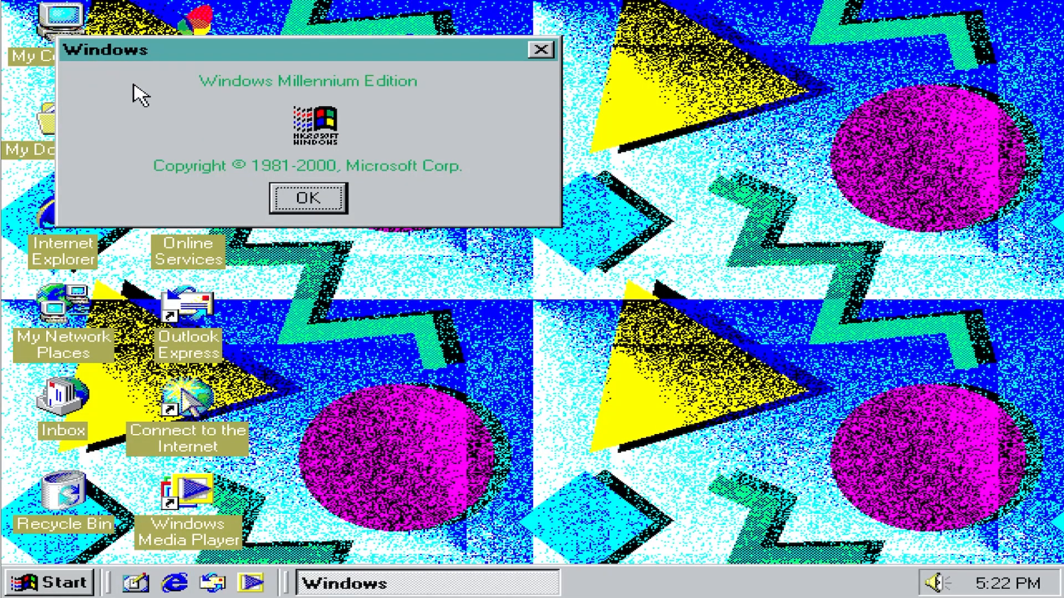
{"action": "left_click", "coordinate": [288, 197]}
{"action": "key", "text": "Return"}
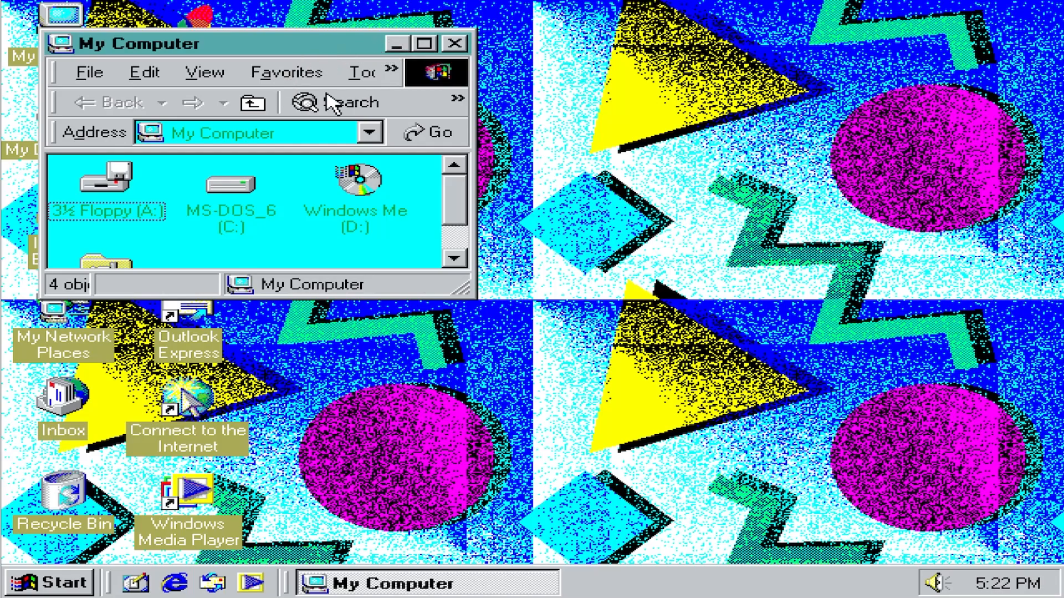
{"action": "key", "text": "super"}
{"action": "key", "text": "super"}
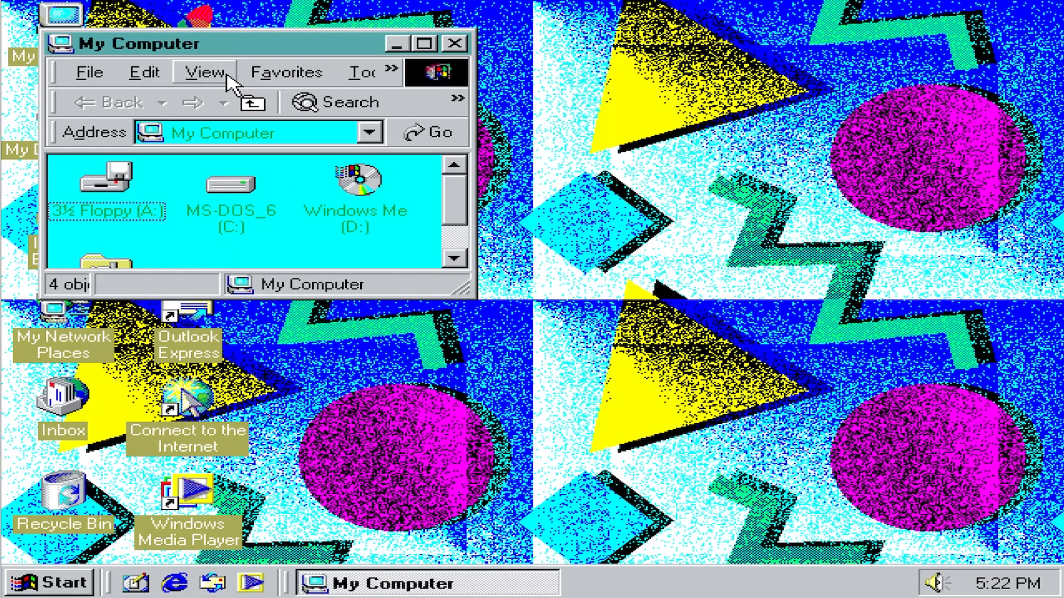
{"action": "key", "text": "Tab"}
{"action": "key", "text": "Tab"}
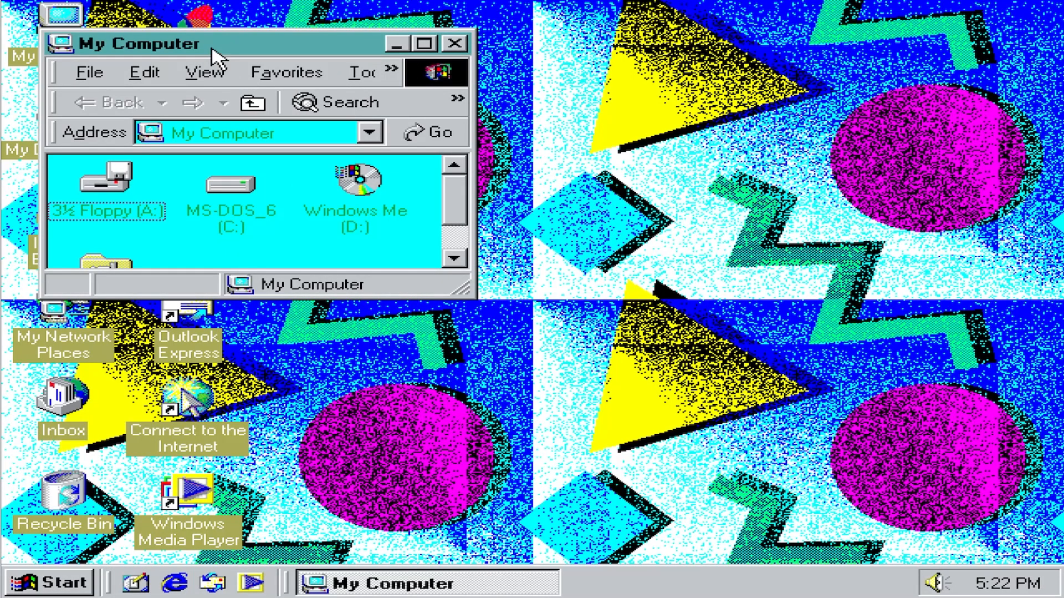
{"action": "key", "text": "Right"}
{"action": "key", "text": "Return"}
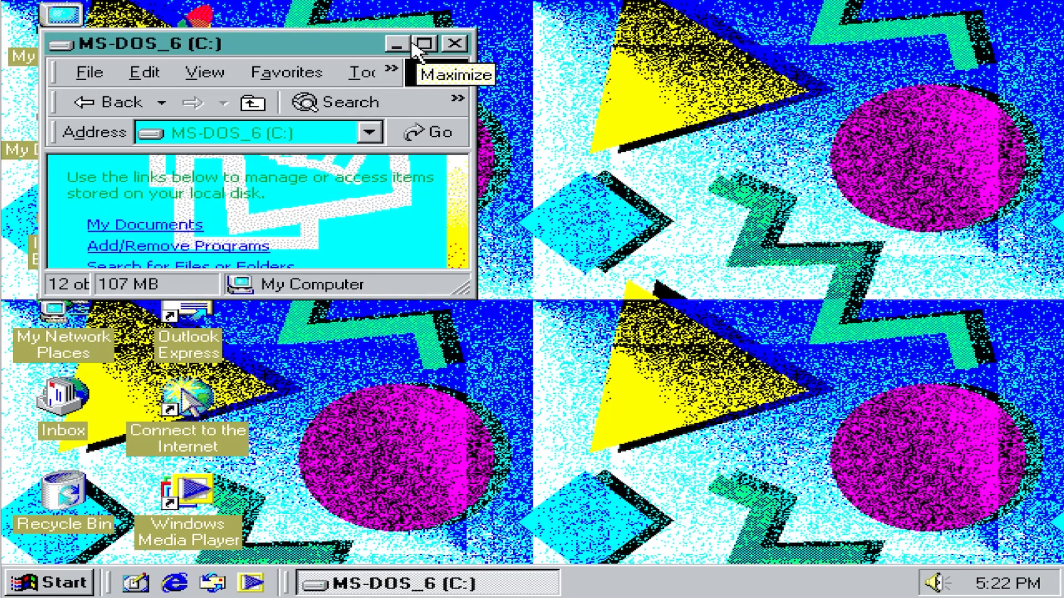
{"action": "key", "text": "alt"}
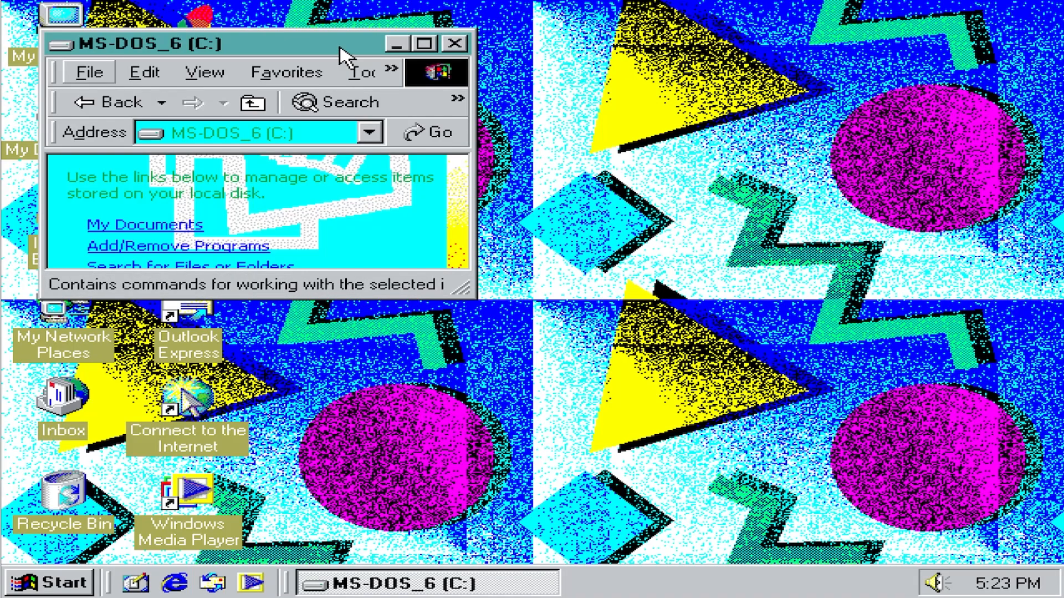
{"action": "key", "text": "Escape"}
{"action": "key", "text": "shift+F10"}
{"action": "key", "text": "Escape"}
{"action": "key", "text": "alt"}
{"action": "key", "text": "Right"}
{"action": "key", "text": "Right"}
{"action": "key", "text": "Escape"}
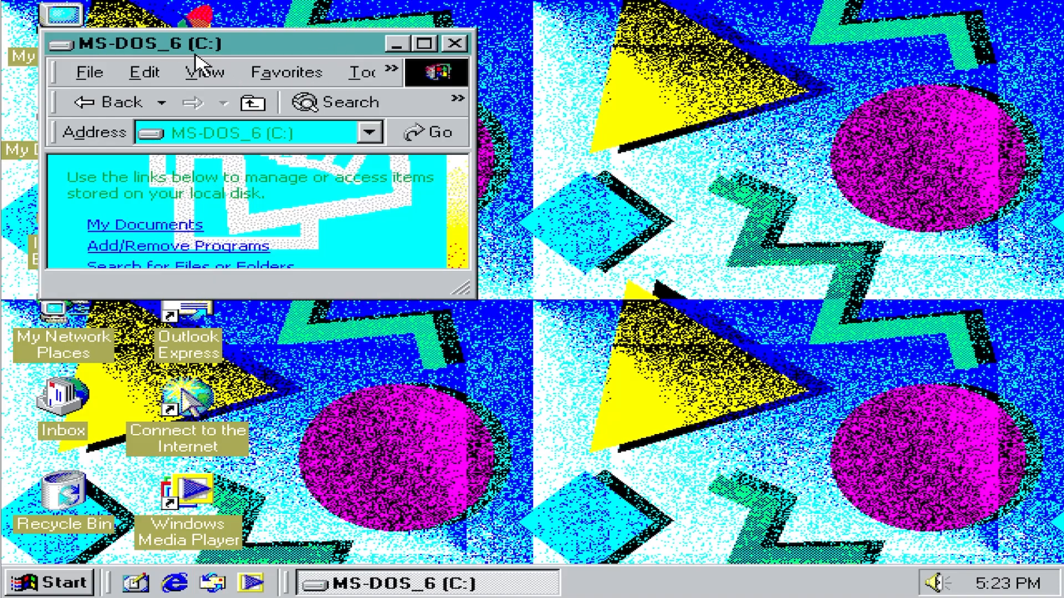
{"action": "left_click", "coordinate": [464, 46]}
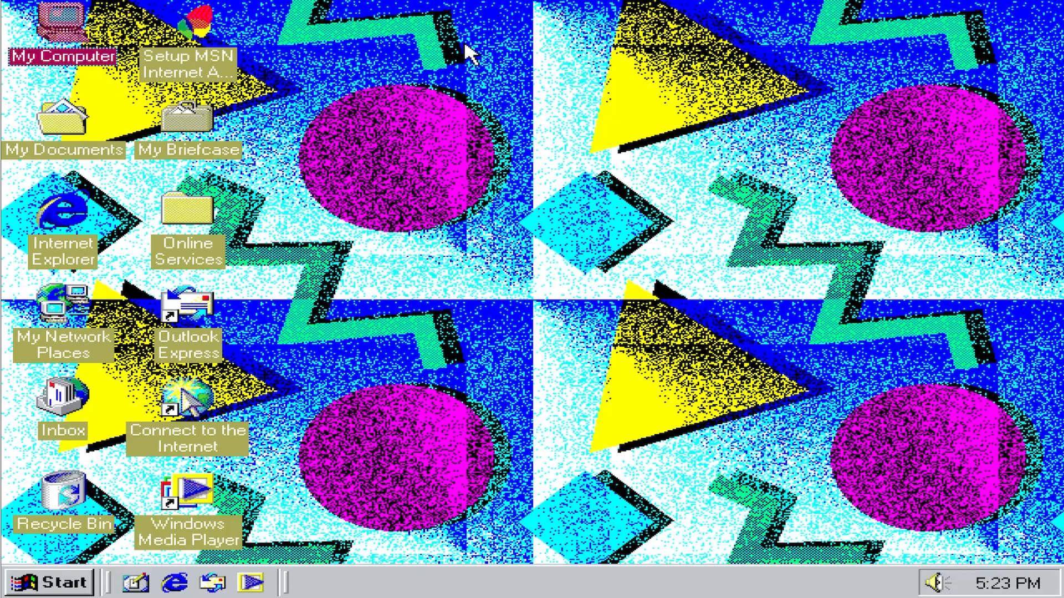
- Open and close My Computer, then view and dismiss System Properties
{"action": "key", "text": "Return"}
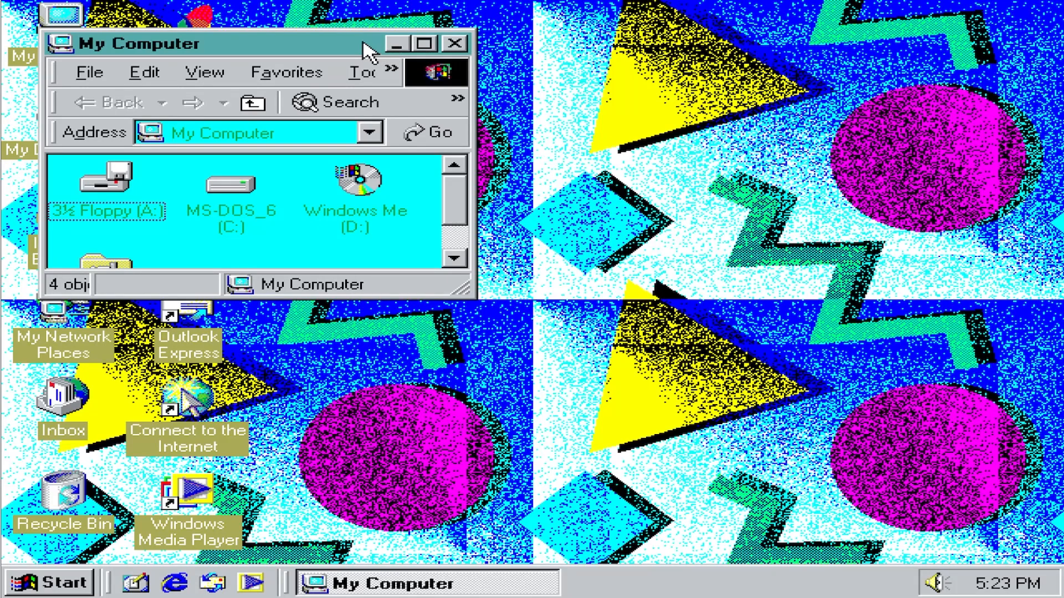
{"action": "left_click", "coordinate": [466, 46]}
{"action": "key", "text": "alt+Return"}
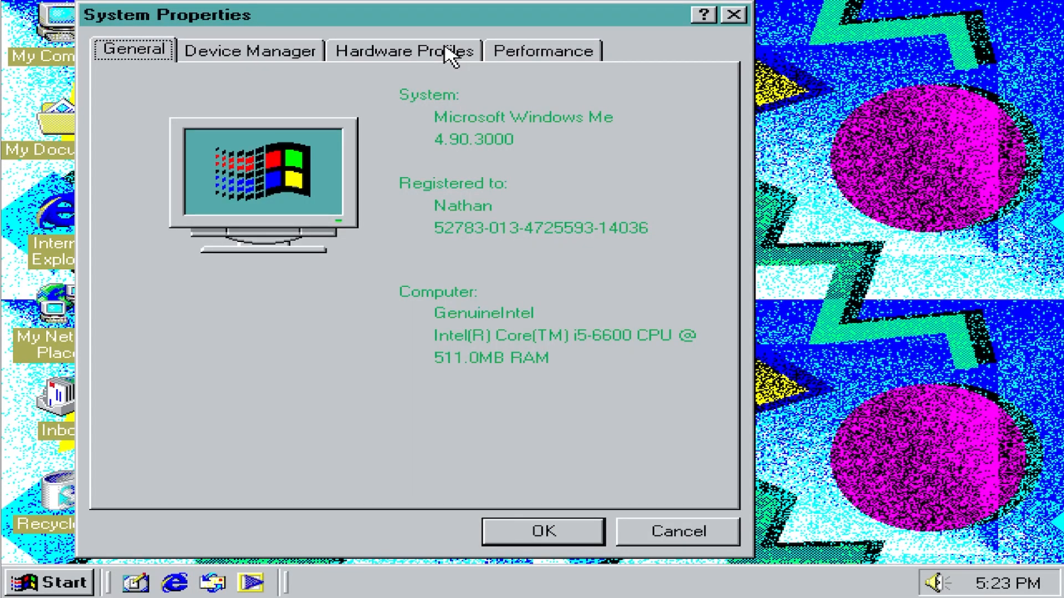
{"action": "key", "text": "Escape"}
- Reopen My Computer and browse its File, Edit, View and Tools menus by keyboard
{"action": "key", "text": "Return"}
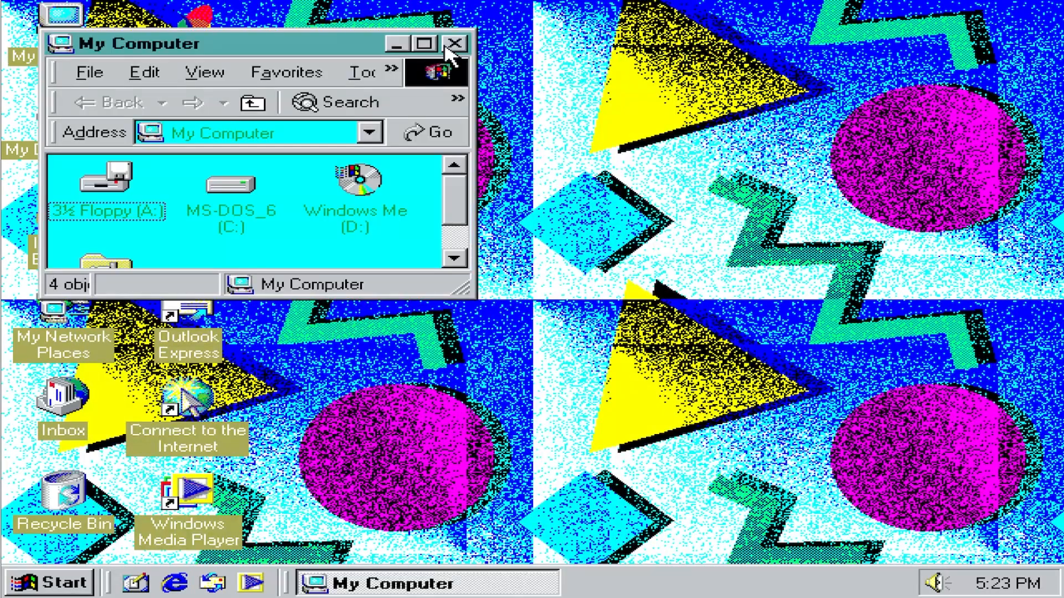
{"action": "key", "text": "alt"}
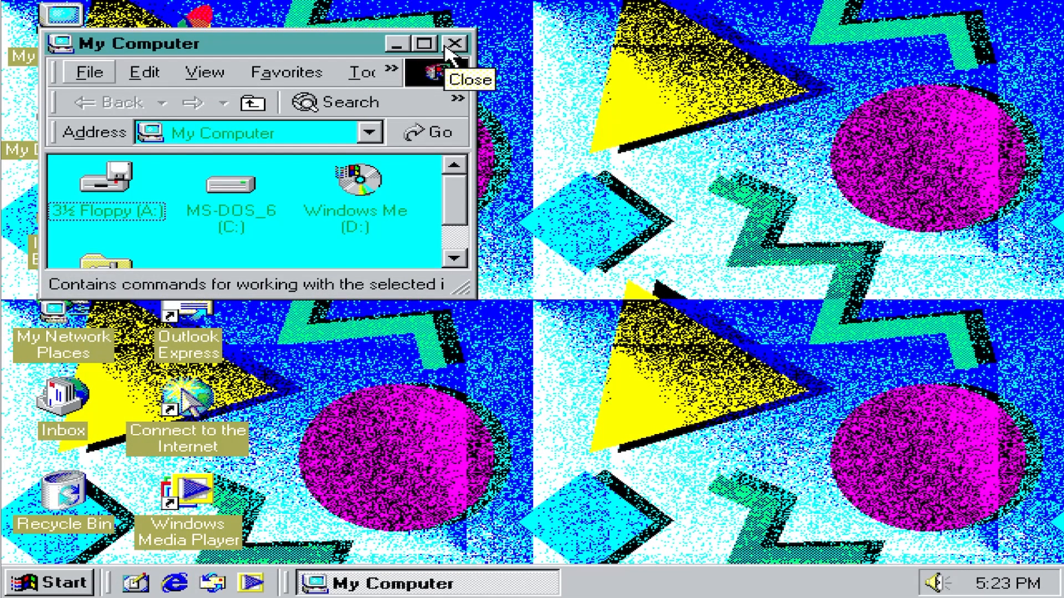
{"action": "key", "text": "Down"}
{"action": "key", "text": "Up"}
{"action": "key", "text": "Right"}
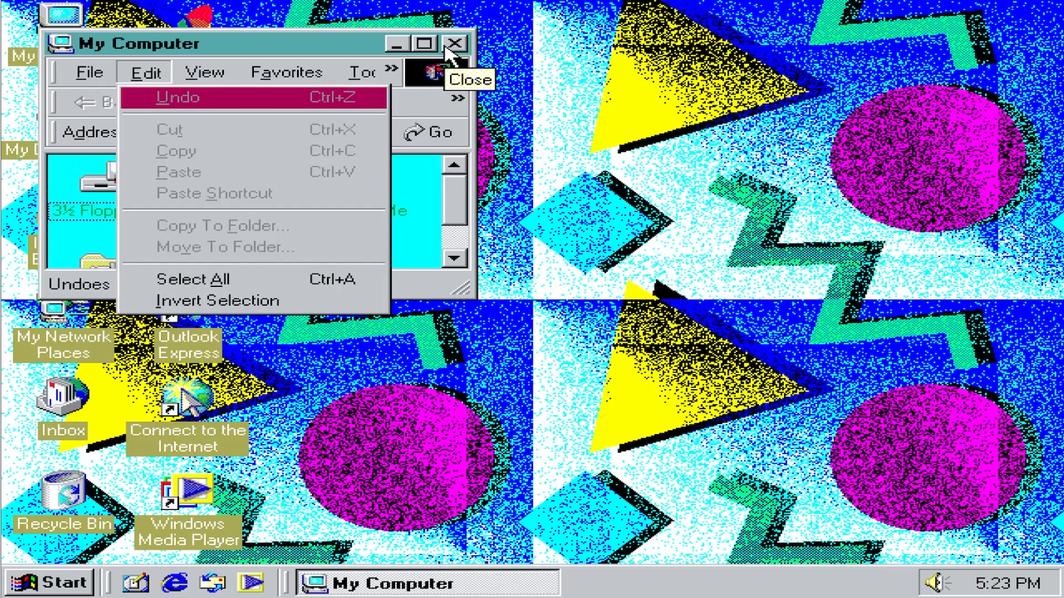
{"action": "key", "text": "Right"}
{"action": "key", "text": "Right"}
{"action": "key", "text": "Left"}
{"action": "key", "text": "Right"}
{"action": "key", "text": "Right"}
{"action": "key", "text": "Right"}
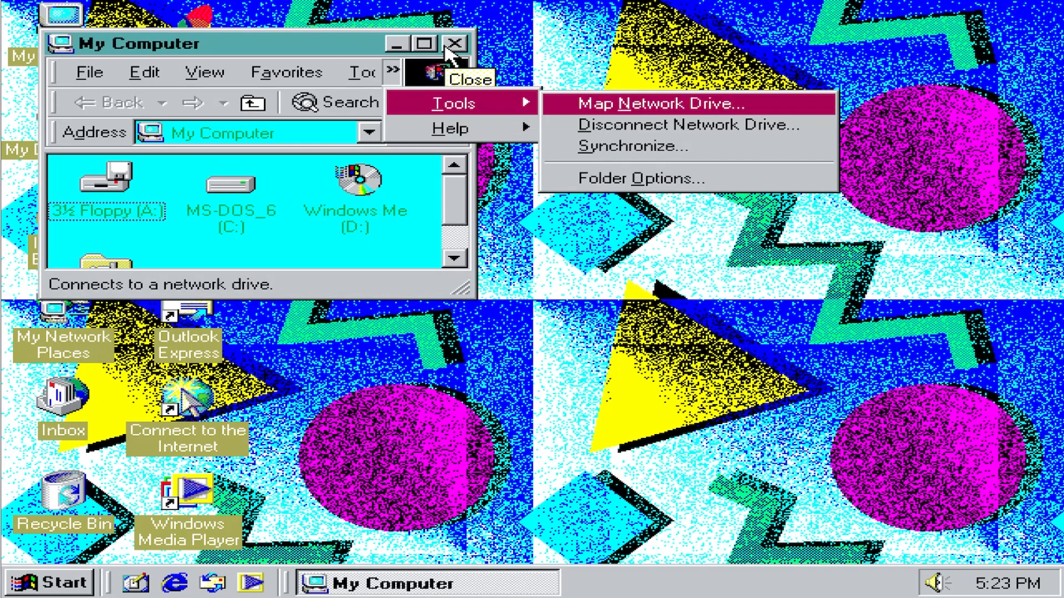
{"action": "key", "text": "Down"}
{"action": "key", "text": "Down"}
{"action": "key", "text": "Down"}
{"action": "key", "text": "Escape"}
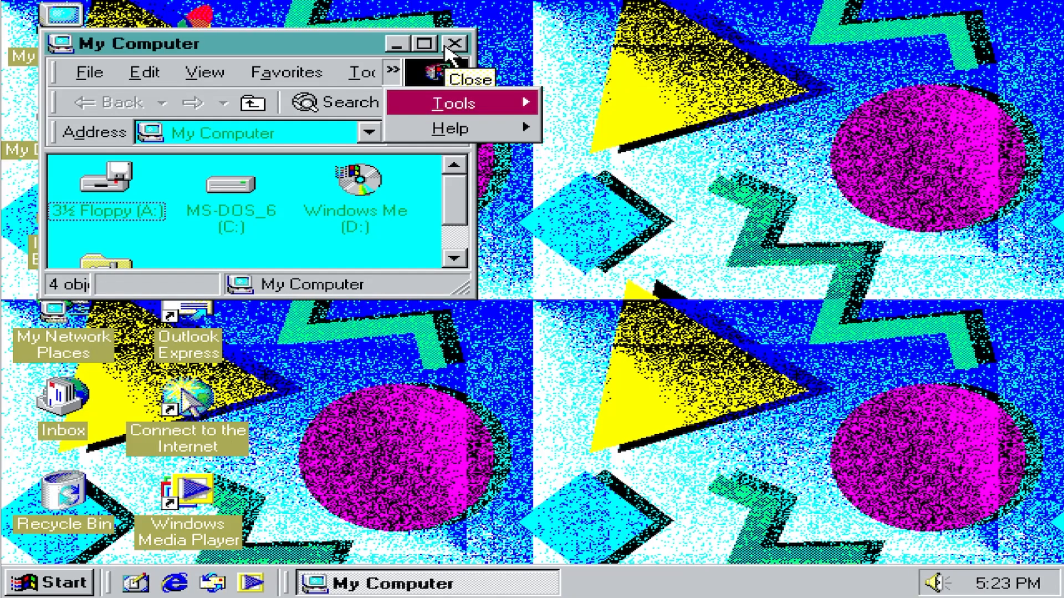
{"action": "key", "text": "Escape"}
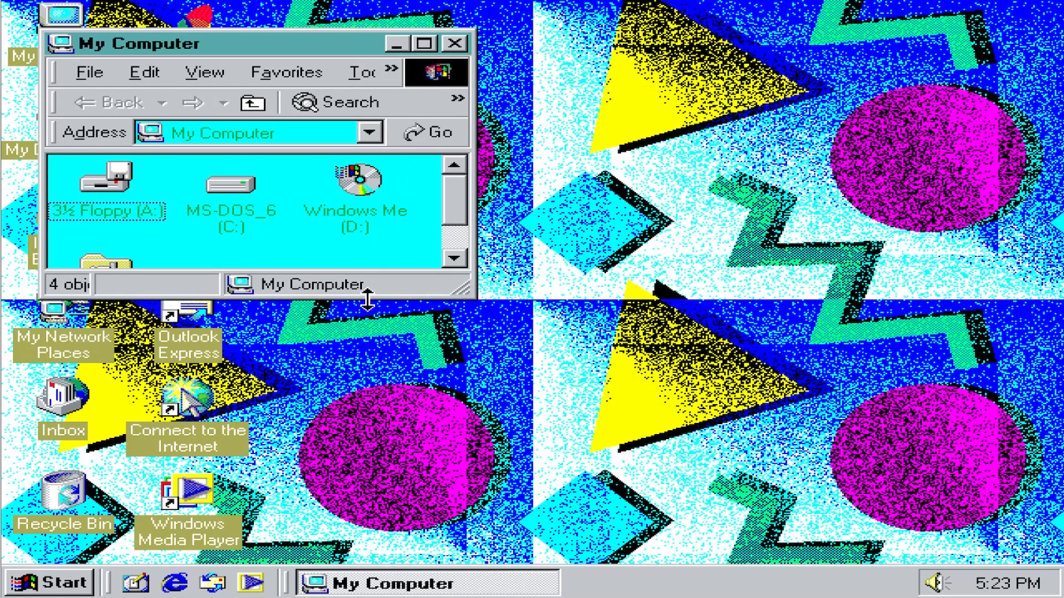
- Dismiss the Start menu, check the address suggestions, and close My Computer
{"action": "key", "text": "super"}
{"action": "key", "text": "super"}
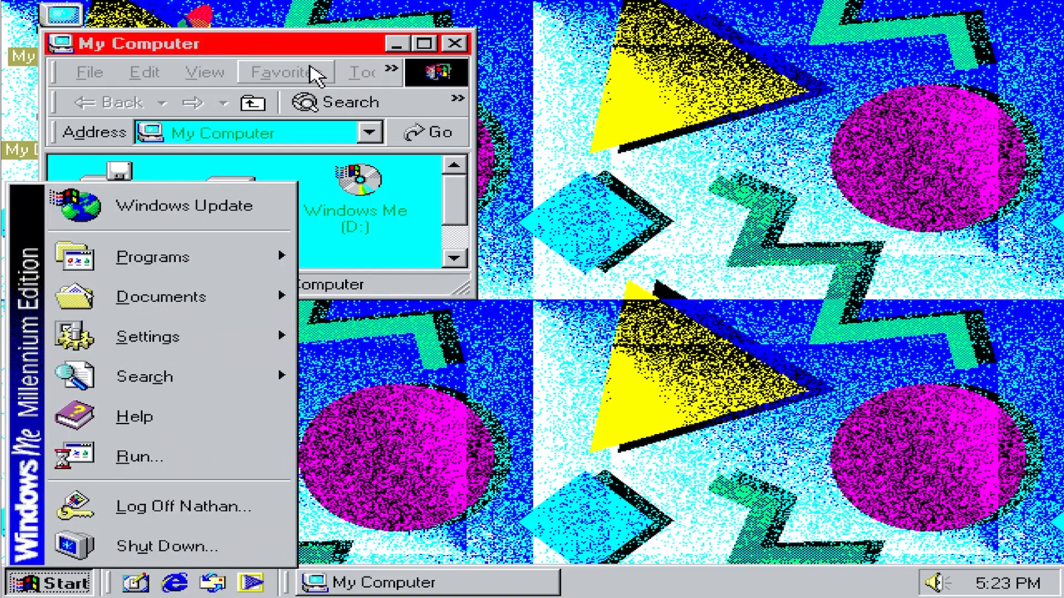
{"action": "key", "text": "Tab"}
{"action": "key", "text": "Down"}
{"action": "key", "text": "Down"}
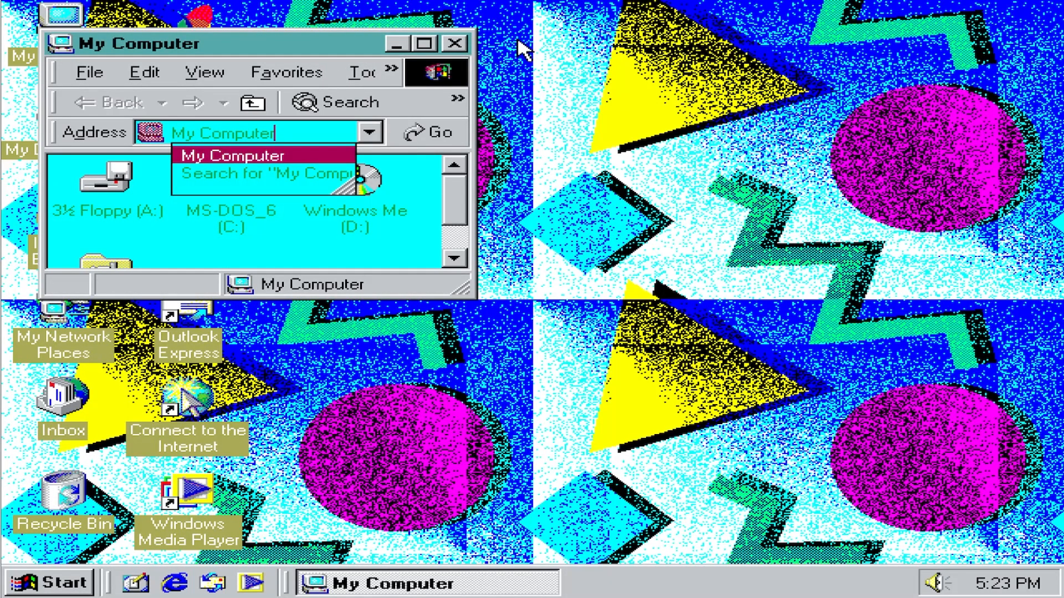
{"action": "left_click", "coordinate": [453, 45]}
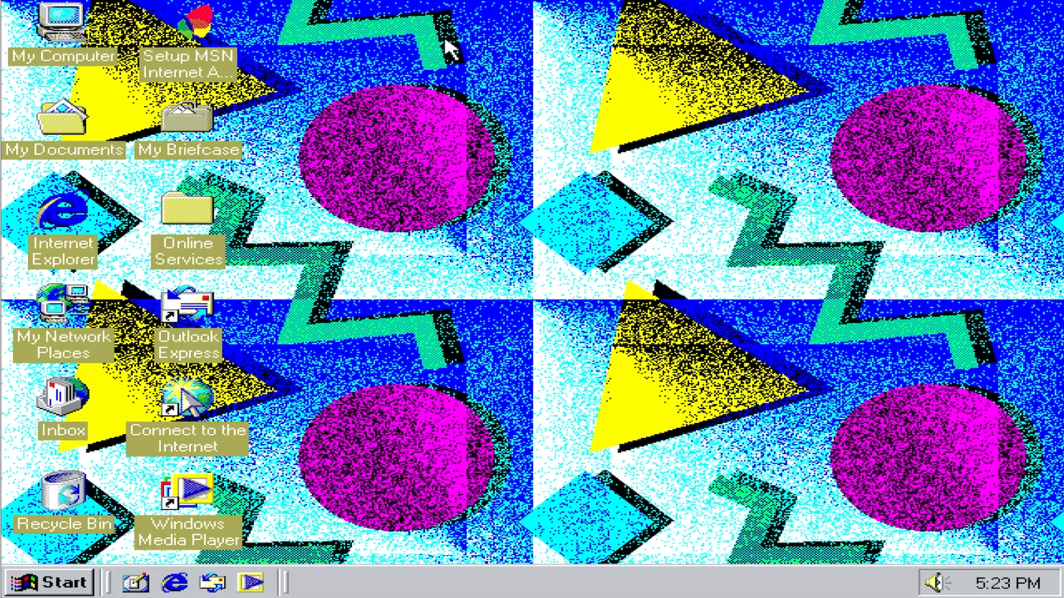
- Choose Restart from the Start menu's Shut Down dialog and confirm
{"action": "key", "text": "super"}
{"action": "key", "text": "Down"}
{"action": "key", "text": "Down"}
{"action": "key", "text": "Down"}
{"action": "key", "text": "Down"}
{"action": "key", "text": "Down"}
{"action": "key", "text": "Down"}
{"action": "key", "text": "Down"}
{"action": "key", "text": "Down"}
{"action": "key", "text": "Down"}
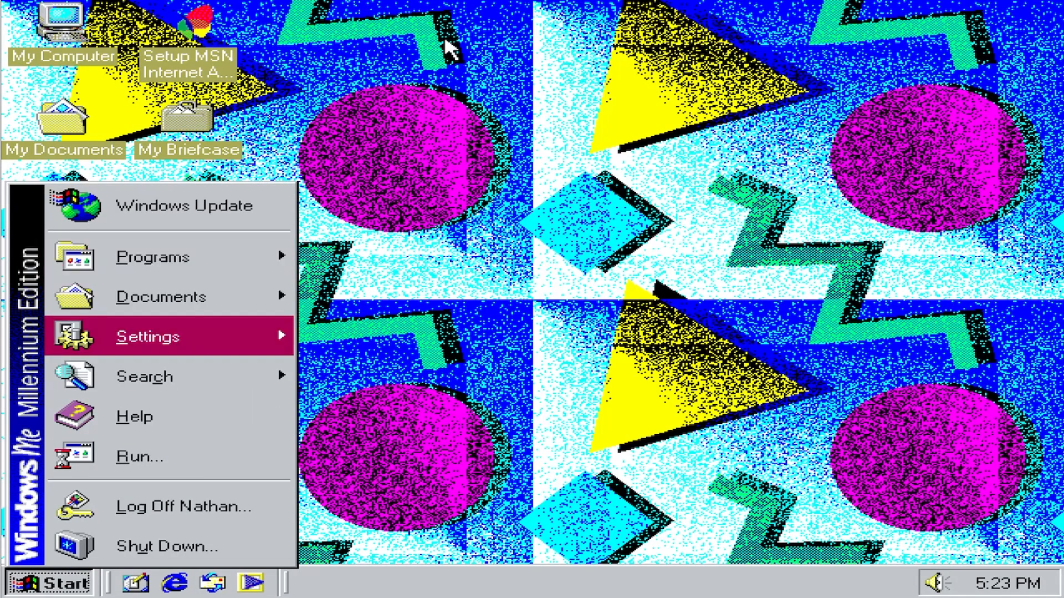
{"action": "key", "text": "Return"}
{"action": "key", "text": "Down"}
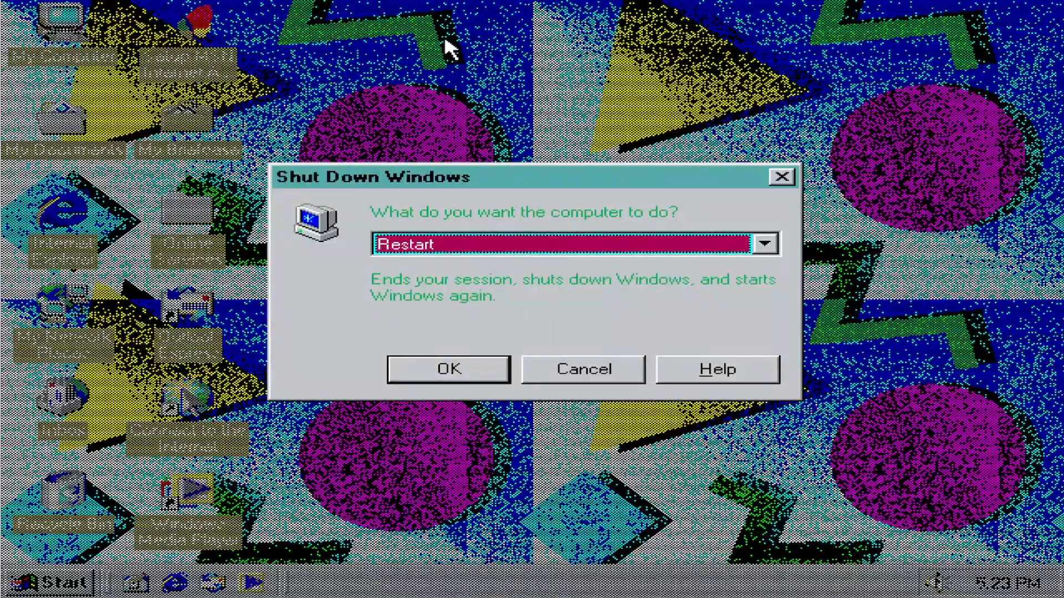
{"action": "key", "text": "Return"}
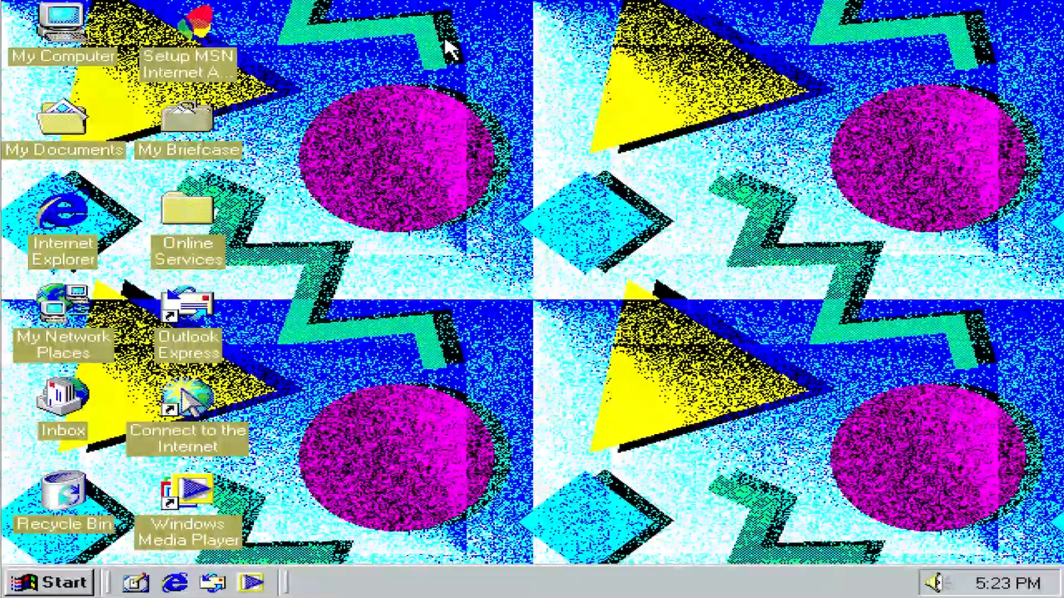
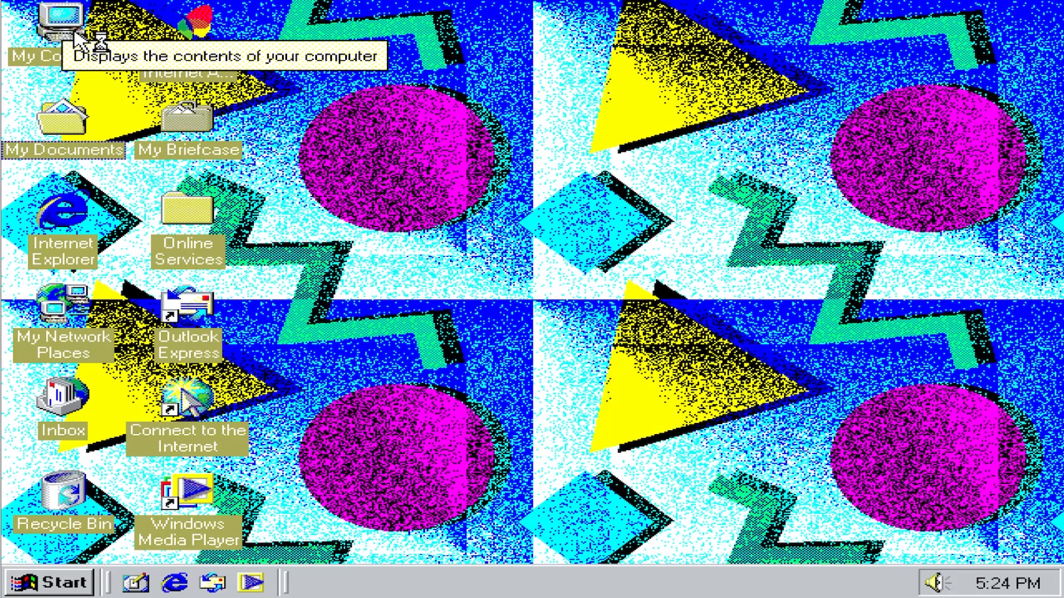
- Open and close the guest's Start menu a few times
{"action": "key", "text": "super"}
{"action": "key", "text": "Escape"}
{"action": "key", "text": "super"}
{"action": "key", "text": "Escape"}
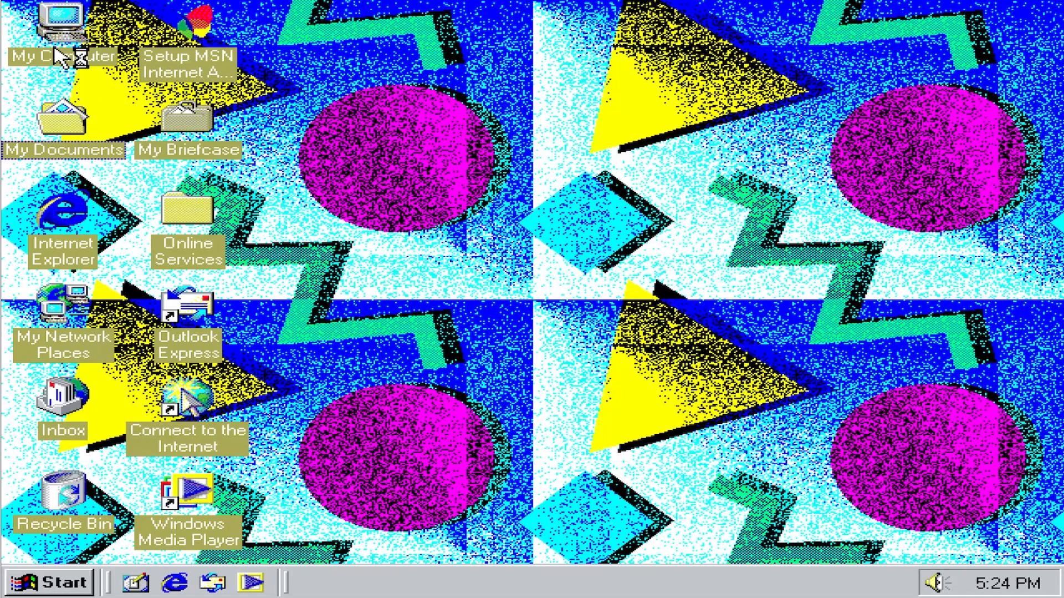
{"action": "key", "text": "super"}
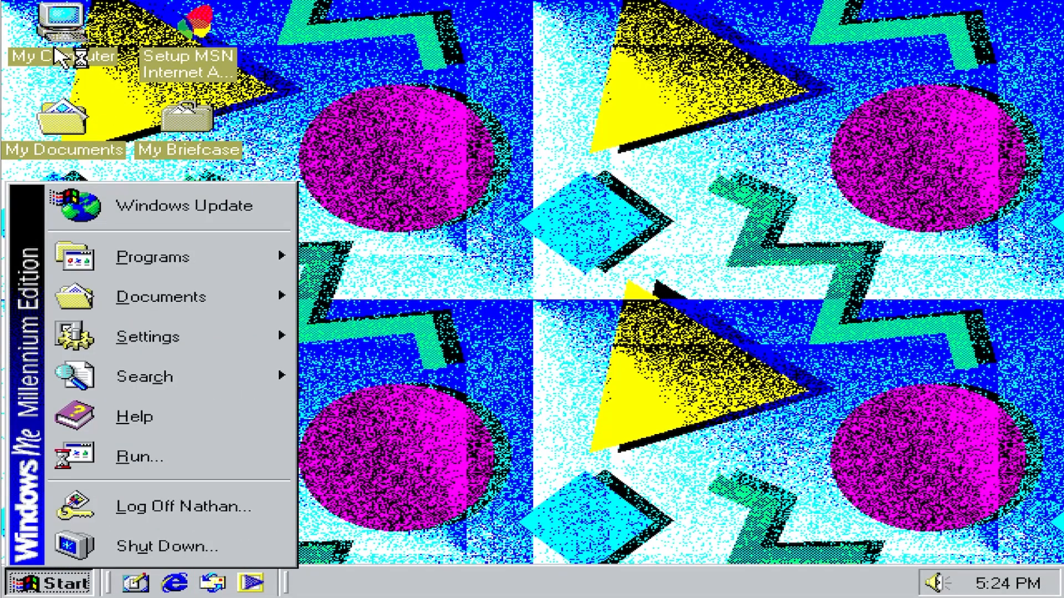
{"action": "key", "text": "Escape"}
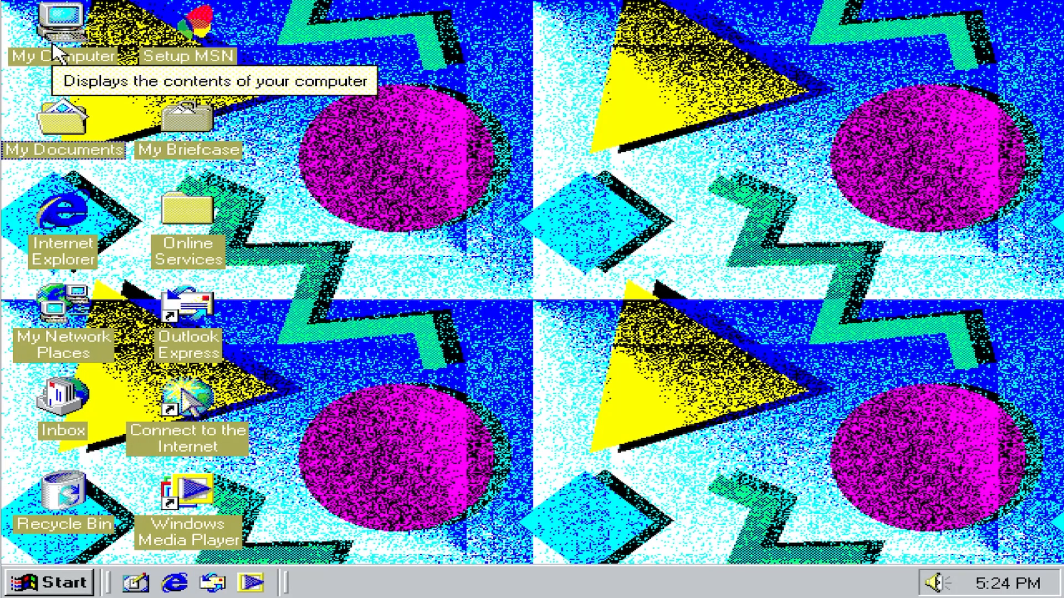
- From My Computer, open drive MS-DOS_6 (C:), show its contents and enter the WINDOWS folder
{"action": "double_click", "coordinate": [54, 46]}
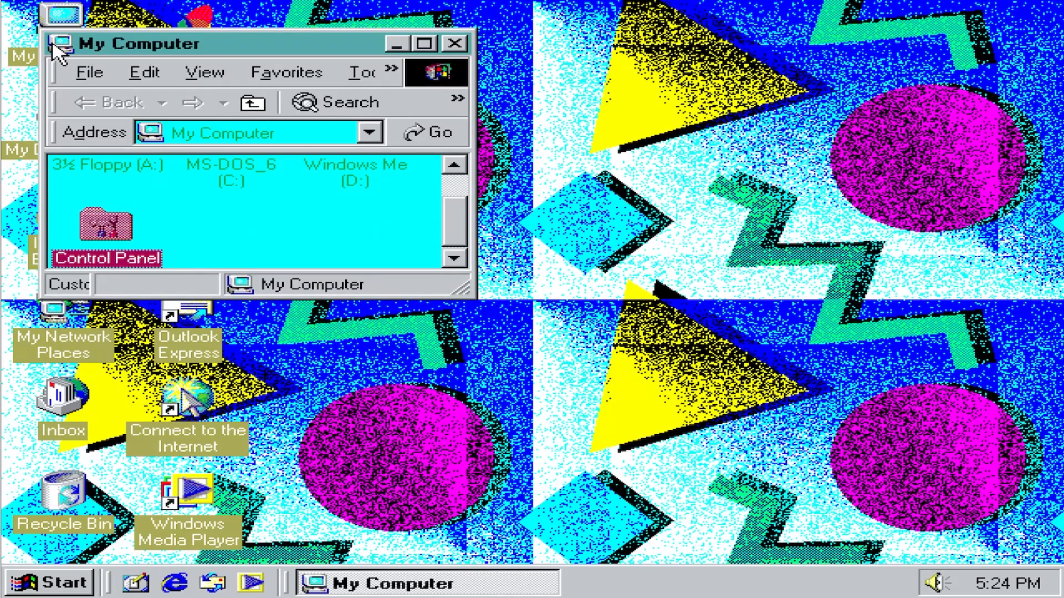
{"action": "key", "text": "Return"}
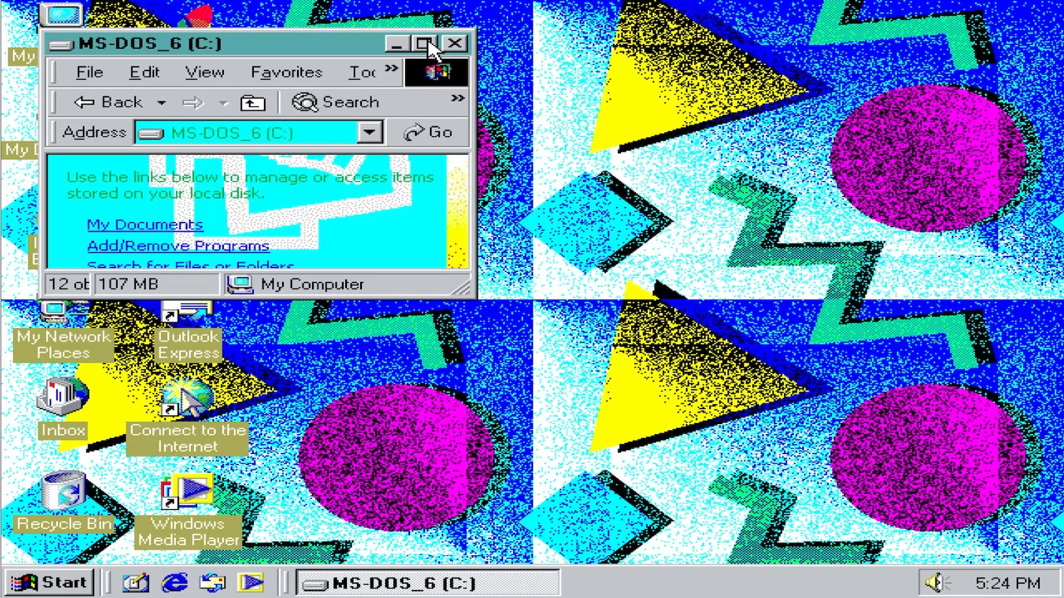
{"action": "key", "text": "super"}
{"action": "key", "text": "super"}
{"action": "key", "text": "super"}
{"action": "key", "text": "super"}
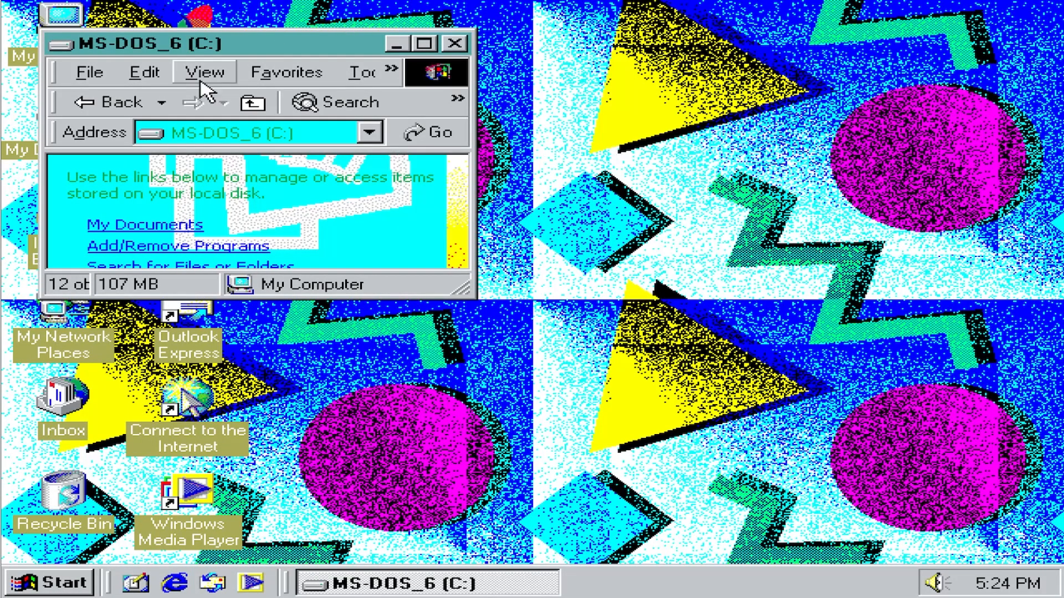
{"action": "key", "text": "Tab"}
{"action": "key", "text": "Tab"}
{"action": "key", "text": "Tab"}
{"action": "key", "text": "Tab"}
{"action": "key", "text": "Tab"}
{"action": "key", "text": "Tab"}
{"action": "key", "text": "Tab"}
{"action": "key", "text": "Tab"}
{"action": "key", "text": "Tab"}
{"action": "key", "text": "Return"}
{"action": "key", "text": "Down"}
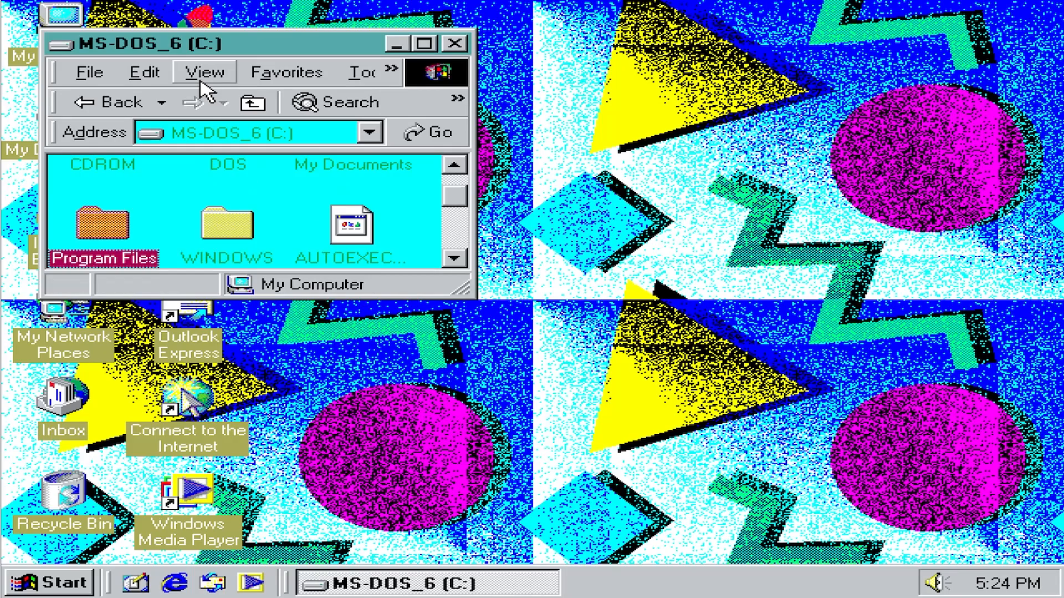
{"action": "key", "text": "Right"}
{"action": "key", "text": "Return"}
- Step through the subfolders and items inside the WINDOWS folder
{"action": "key", "text": "Tab"}
{"action": "key", "text": "Return"}
{"action": "key", "text": "Down"}
{"action": "key", "text": "Right"}
{"action": "key", "text": "Right"}
{"action": "key", "text": "Down"}
{"action": "key", "text": "Down"}
{"action": "key", "text": "Left"}
{"action": "key", "text": "Down"}
{"action": "key", "text": "Down"}
{"action": "key", "text": "Down"}
{"action": "key", "text": "Down"}
{"action": "key", "text": "Down"}
{"action": "key", "text": "Down"}
{"action": "key", "text": "Down"}
{"action": "key", "text": "Down"}
{"action": "key", "text": "Down"}
{"action": "key", "text": "Down"}
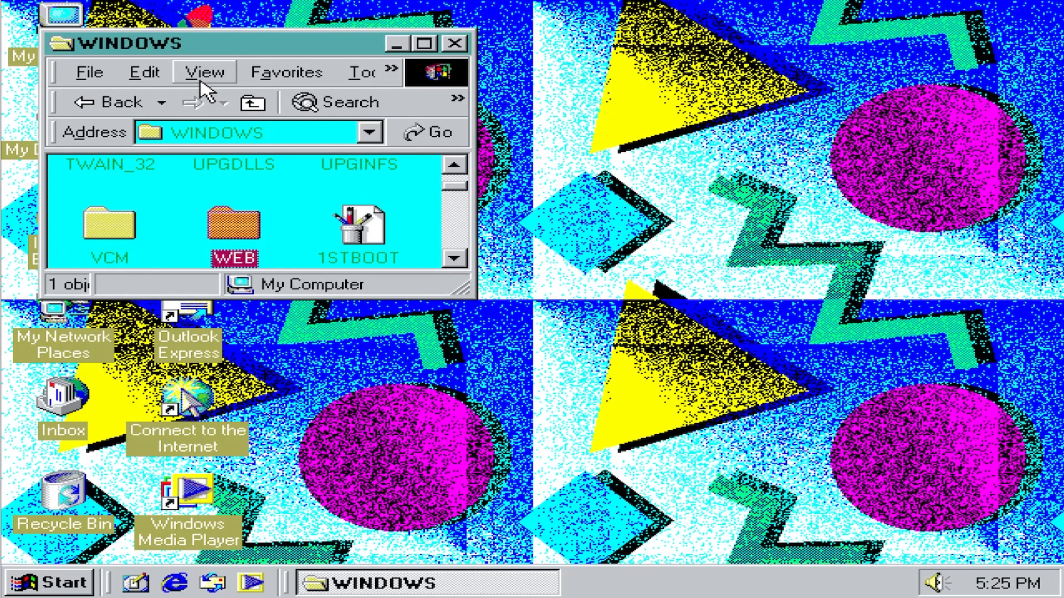
{"action": "key", "text": "Down"}
{"action": "key", "text": "Down"}
{"action": "key", "text": "Up"}
{"action": "key", "text": "Up"}
{"action": "key", "text": "Down"}
{"action": "key", "text": "Up"}
{"action": "key", "text": "Down"}
{"action": "key", "text": "super"}
{"action": "key", "text": "Down"}
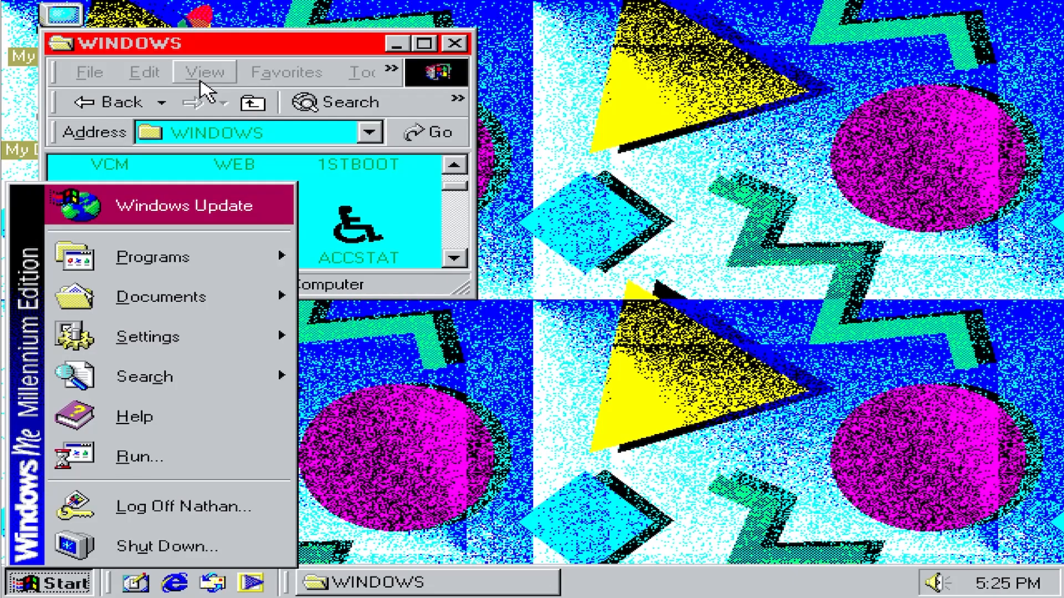
{"action": "key", "text": "Down"}
{"action": "key", "text": "Right"}
{"action": "key", "text": "Down"}
{"action": "key", "text": "Up"}
{"action": "key", "text": "Down"}
{"action": "key", "text": "Up"}
{"action": "key", "text": "Right"}
{"action": "key", "text": "Down"}
{"action": "key", "text": "Down"}
{"action": "key", "text": "Down"}
{"action": "key", "text": "Down"}
{"action": "key", "text": "Down"}
{"action": "key", "text": "Up"}
{"action": "key", "text": "Up"}
{"action": "key", "text": "Left"}
{"action": "key", "text": "Right"}
{"action": "key", "text": "Right"}
{"action": "key", "text": "Down"}
{"action": "key", "text": "Down"}
{"action": "key", "text": "Down"}
{"action": "key", "text": "Up"}
{"action": "key", "text": "Up"}
{"action": "key", "text": "Up"}
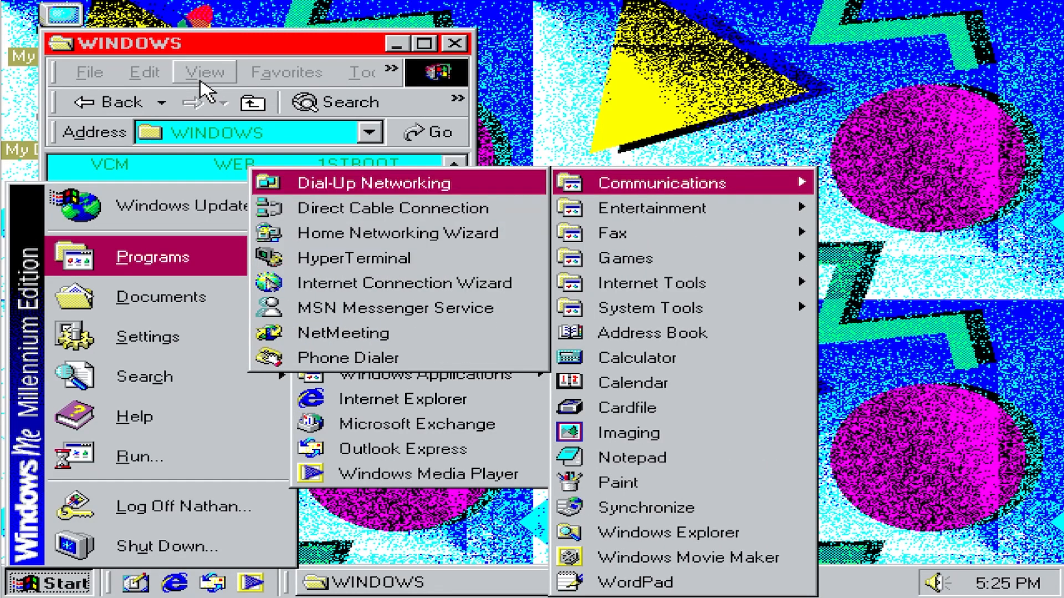
{"action": "key", "text": "Left"}
{"action": "key", "text": "Down"}
{"action": "key", "text": "Left"}
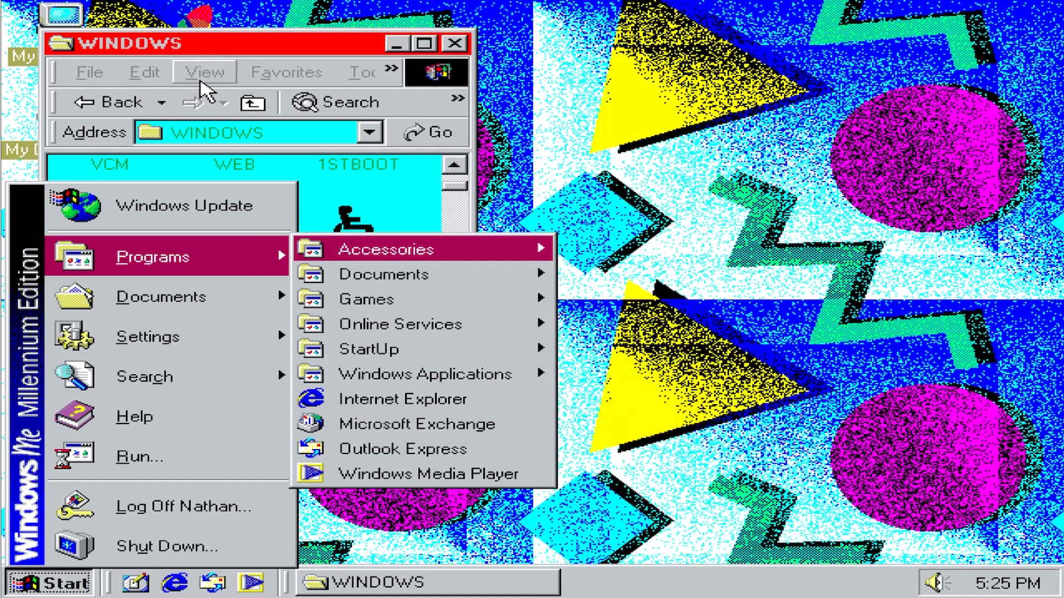
{"action": "key", "text": "Right"}
{"action": "key", "text": "Down"}
{"action": "key", "text": "Down"}
{"action": "key", "text": "Down"}
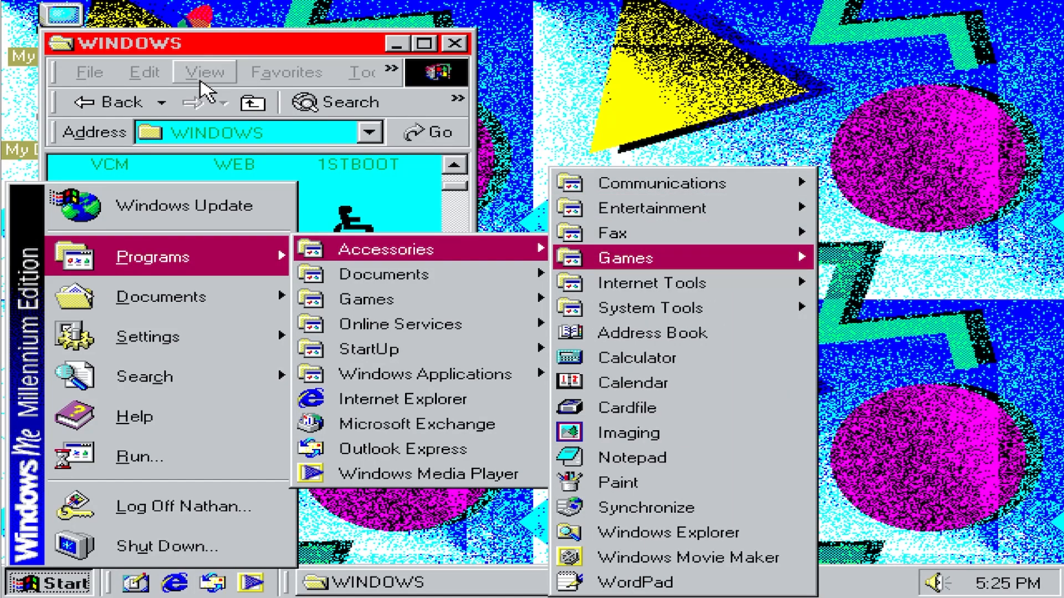
{"action": "key", "text": "Right"}
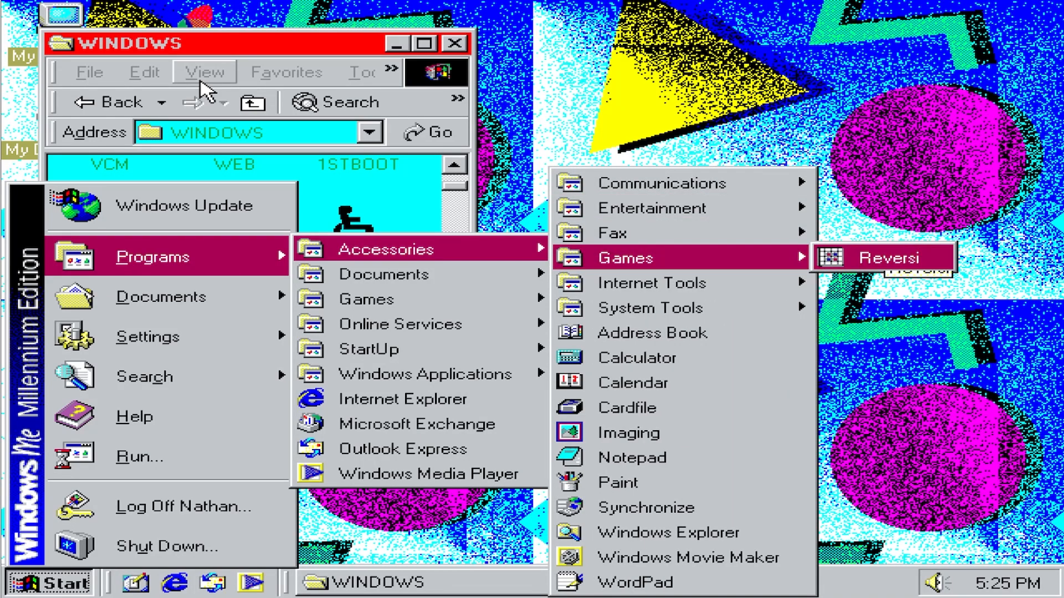
{"action": "key", "text": "Return"}
{"action": "key", "text": "alt+F4"}
{"action": "key", "text": "ctrl+Escape"}
{"action": "key", "text": "Up"}
{"action": "key", "text": "Up"}
{"action": "key", "text": "Up"}
{"action": "key", "text": "Up"}
{"action": "key", "text": "Up"}
{"action": "key", "text": "Up"}
{"action": "key", "text": "Up"}
{"action": "key", "text": "Up"}
{"action": "key", "text": "Right"}
{"action": "key", "text": "Right"}
{"action": "key", "text": "Down"}
{"action": "key", "text": "Down"}
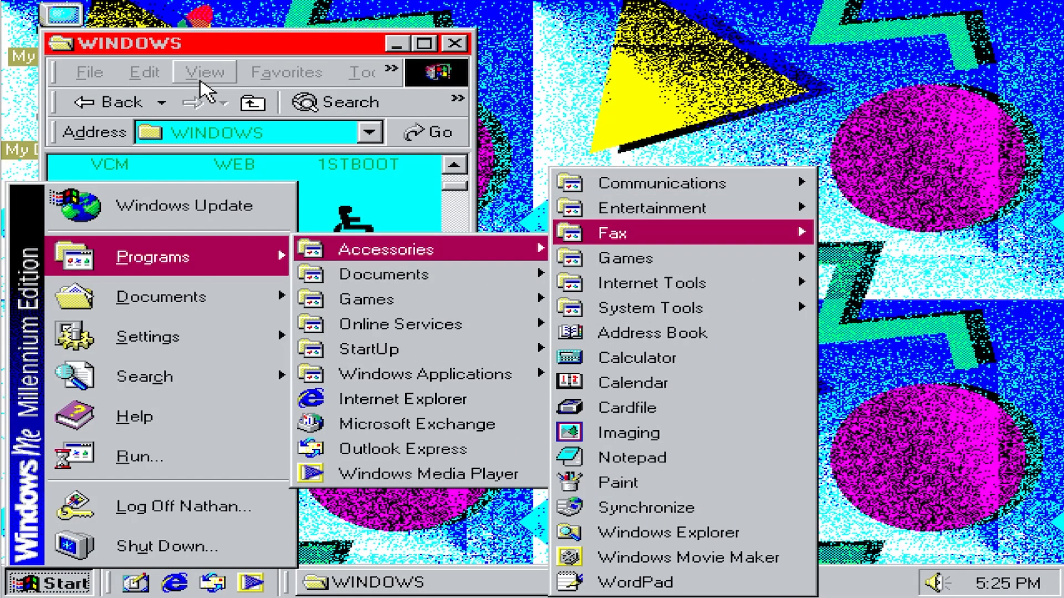
{"action": "key", "text": "Left"}
{"action": "key", "text": "Down"}
{"action": "key", "text": "Down"}
{"action": "key", "text": "Down"}
{"action": "key", "text": "Down"}
{"action": "key", "text": "Down"}
{"action": "key", "text": "Right"}
{"action": "key", "text": "Return"}
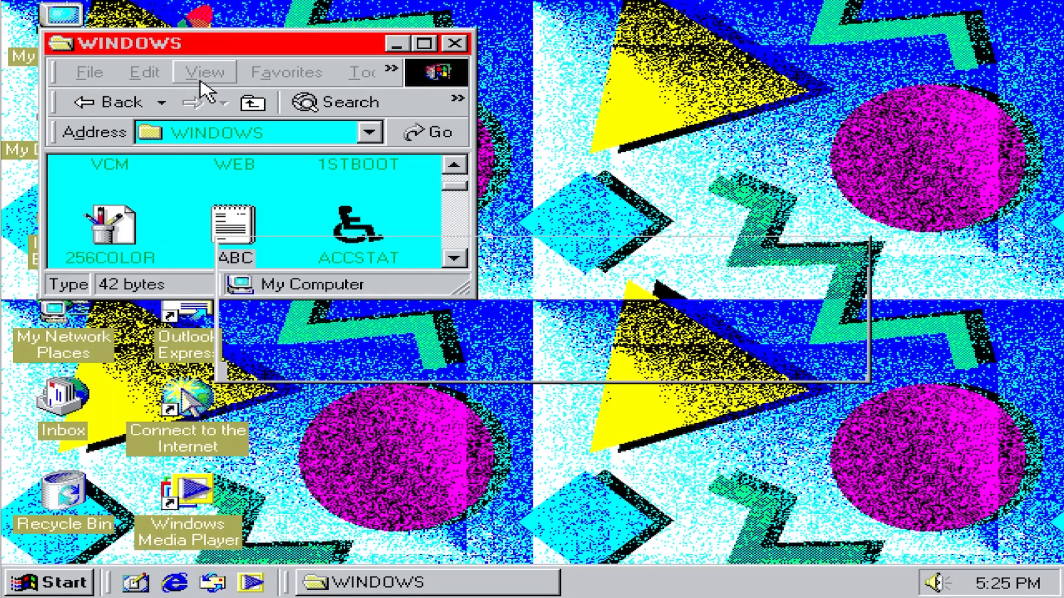
- Dismiss the cannot-run error and launch the CARDFILE program from the WINDOWS folder
{"action": "key", "text": "Return"}
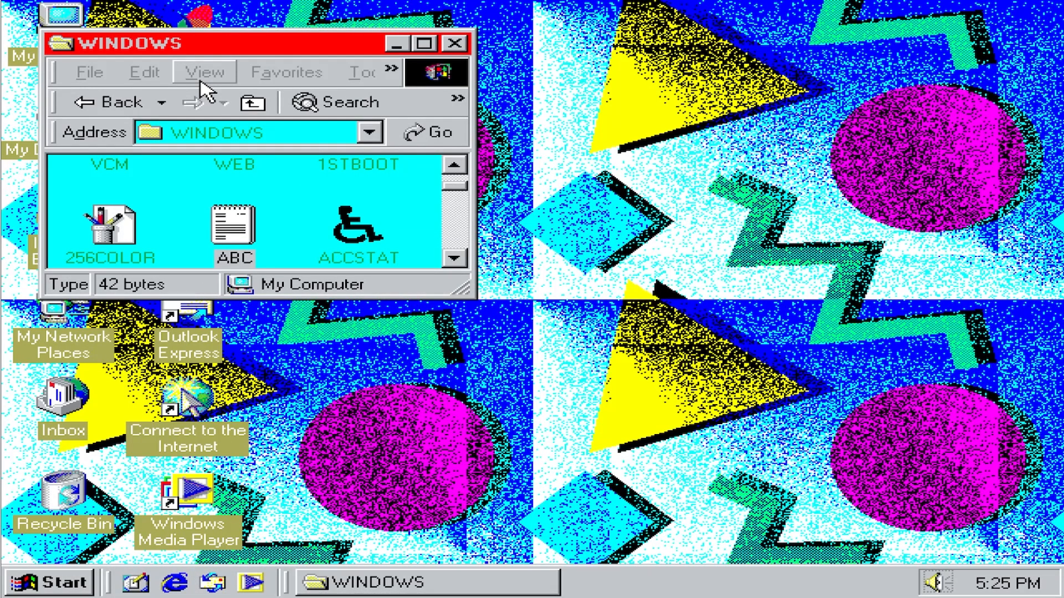
{"action": "key", "text": "Down"}
{"action": "key", "text": "Down"}
{"action": "key", "text": "Down"}
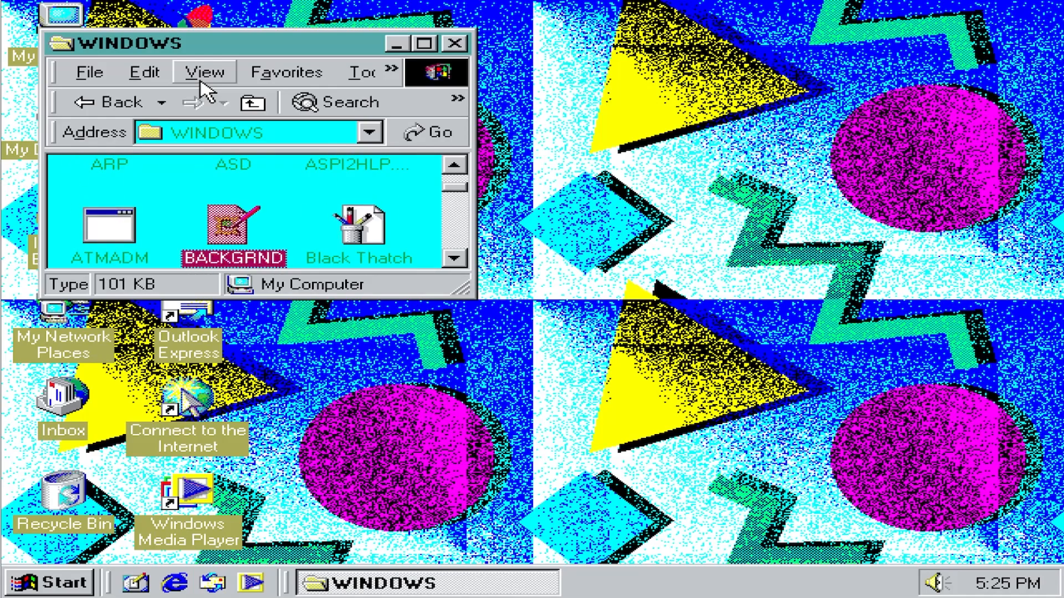
{"action": "key", "text": "Up"}
{"action": "key", "text": "Down"}
{"action": "key", "text": "Down"}
{"action": "key", "text": "Down"}
{"action": "key", "text": "Down"}
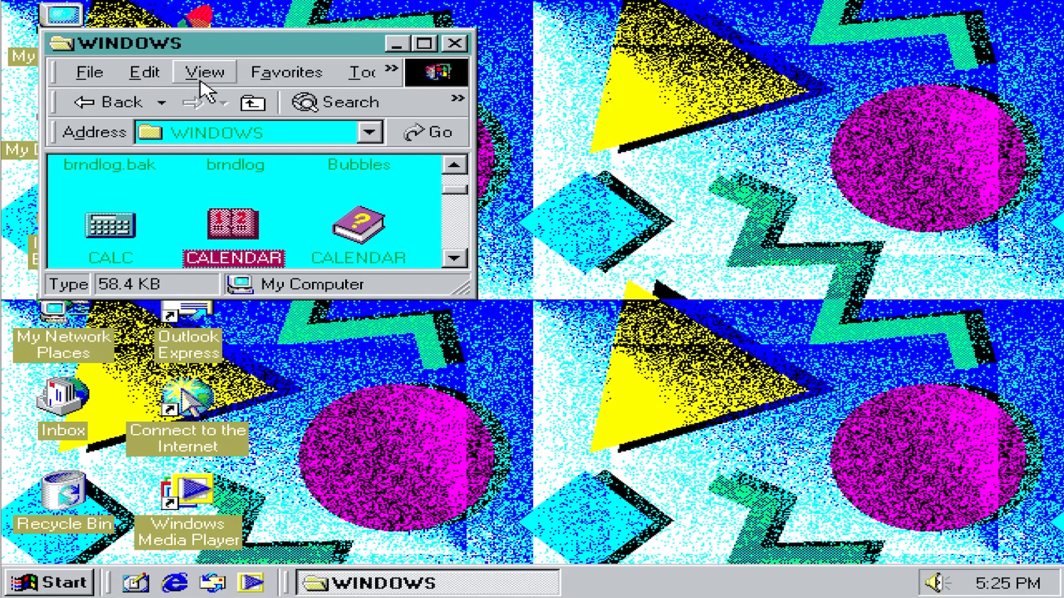
{"action": "key", "text": "Down"}
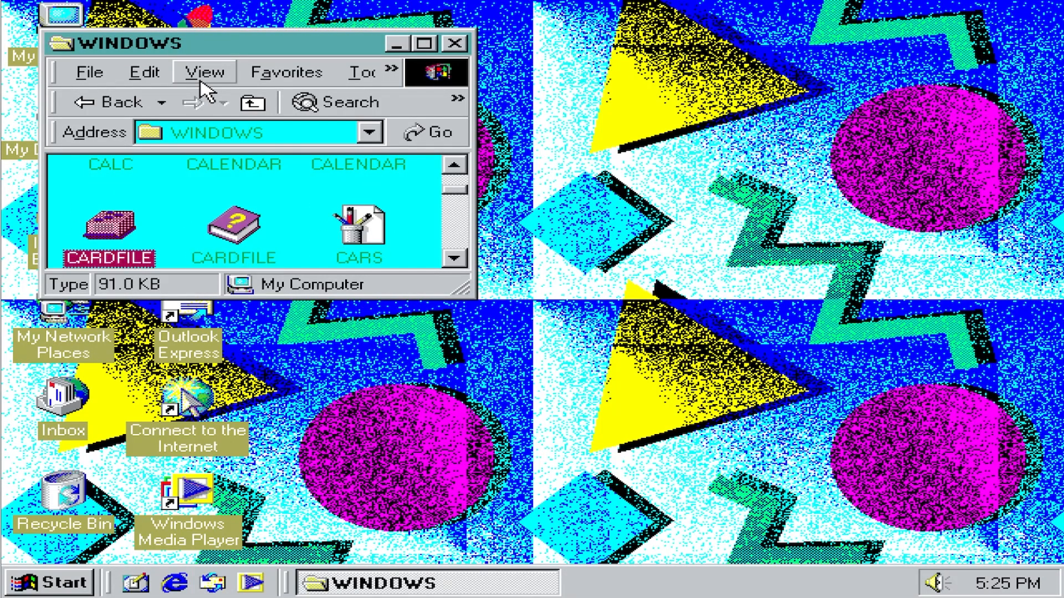
{"action": "key", "text": "Left"}
{"action": "key", "text": "Return"}
- Bring Cardfile forward, view its About Cardfile information, then close Cardfile
{"action": "key", "text": "super"}
{"action": "key", "text": "Escape"}
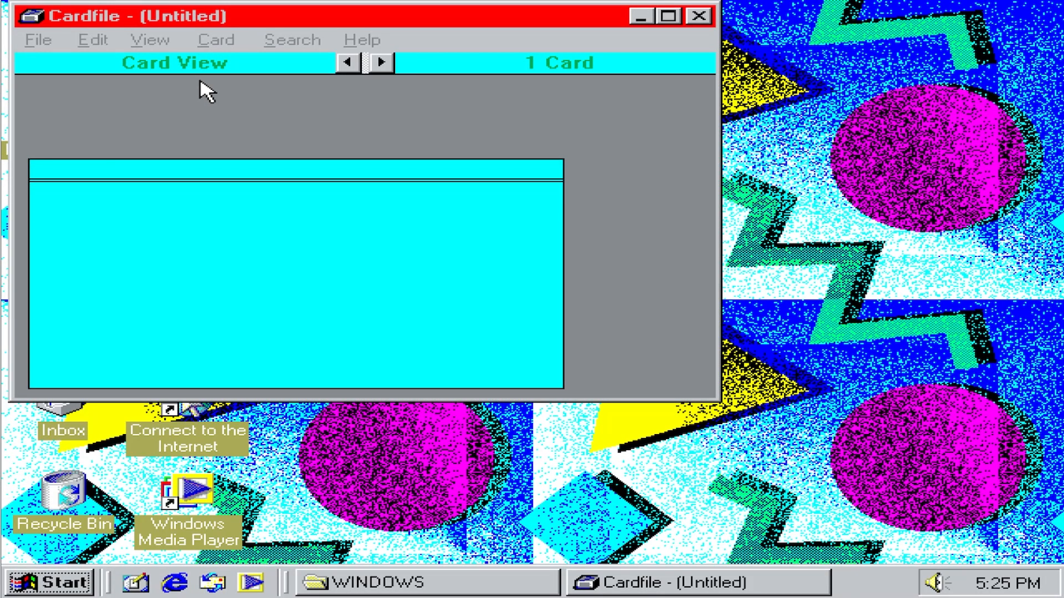
{"action": "key", "text": "alt+Tab"}
{"action": "key", "text": "super"}
{"action": "key", "text": "Escape"}
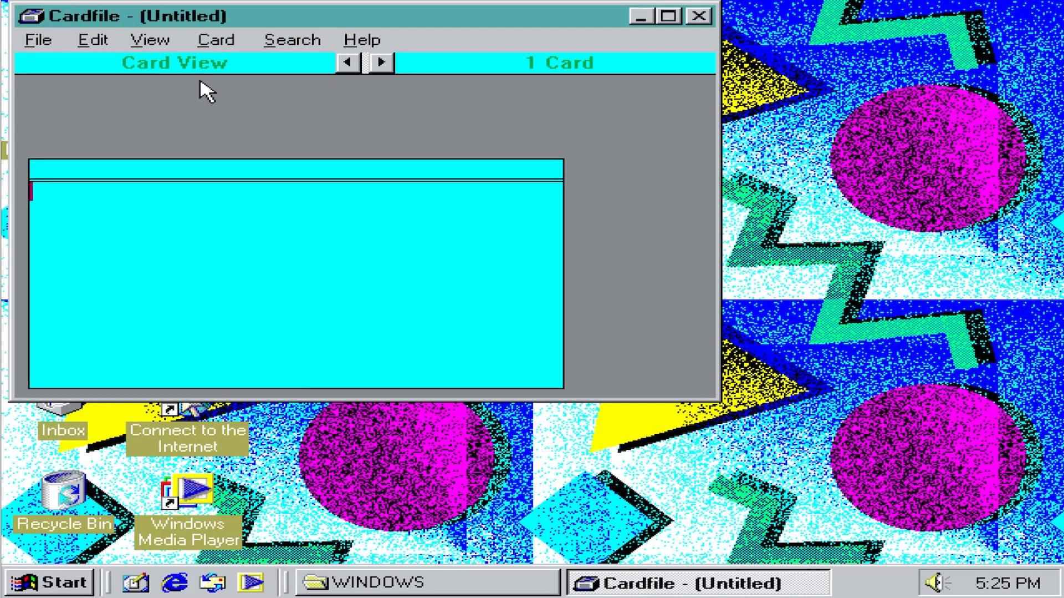
{"action": "key", "text": "alt"}
{"action": "key", "text": "alt"}
{"action": "key", "text": "alt"}
{"action": "key", "text": "Right"}
{"action": "key", "text": "Right"}
{"action": "key", "text": "Right"}
{"action": "key", "text": "Right"}
{"action": "key", "text": "Right"}
{"action": "key", "text": "Return"}
{"action": "key", "text": "Down"}
{"action": "key", "text": "Down"}
{"action": "key", "text": "Down"}
{"action": "key", "text": "Return"}
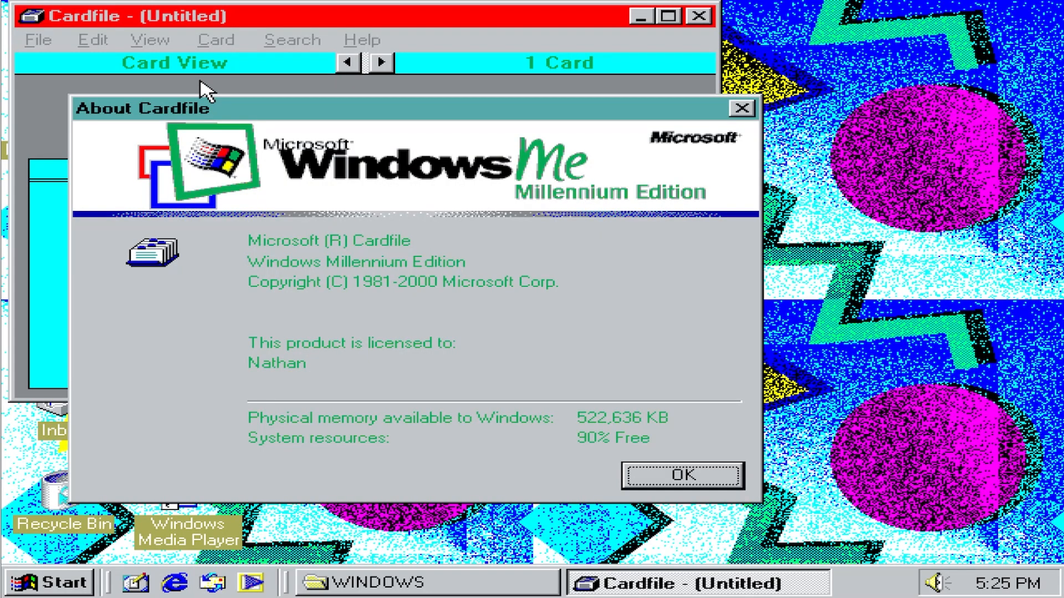
{"action": "key", "text": "Return"}
{"action": "key", "text": "alt+F4"}
- Try CDPLAYER, then launch and close the Clock program
{"action": "key", "text": "Down"}
{"action": "key", "text": "Down"}
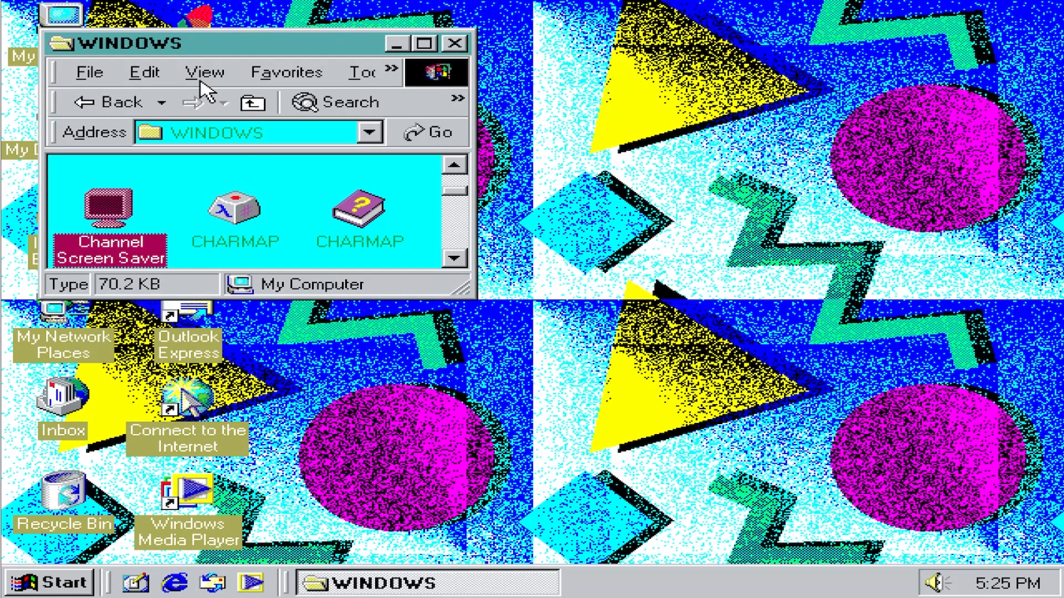
{"action": "key", "text": "Up"}
{"action": "key", "text": "Right"}
{"action": "key", "text": "Right"}
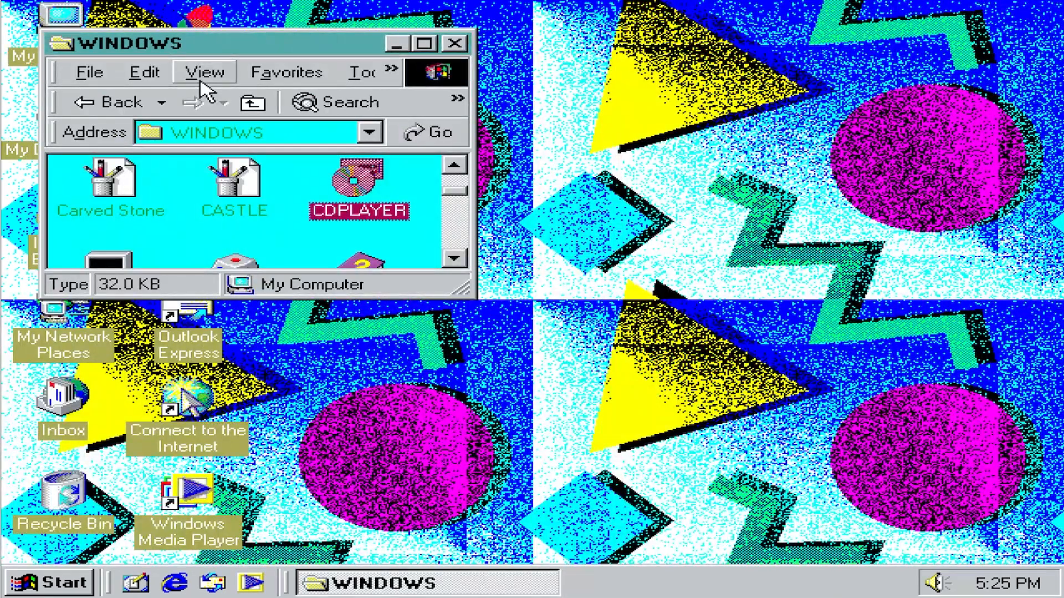
{"action": "key", "text": "Down"}
{"action": "key", "text": "Down"}
{"action": "key", "text": "Down"}
{"action": "key", "text": "Down"}
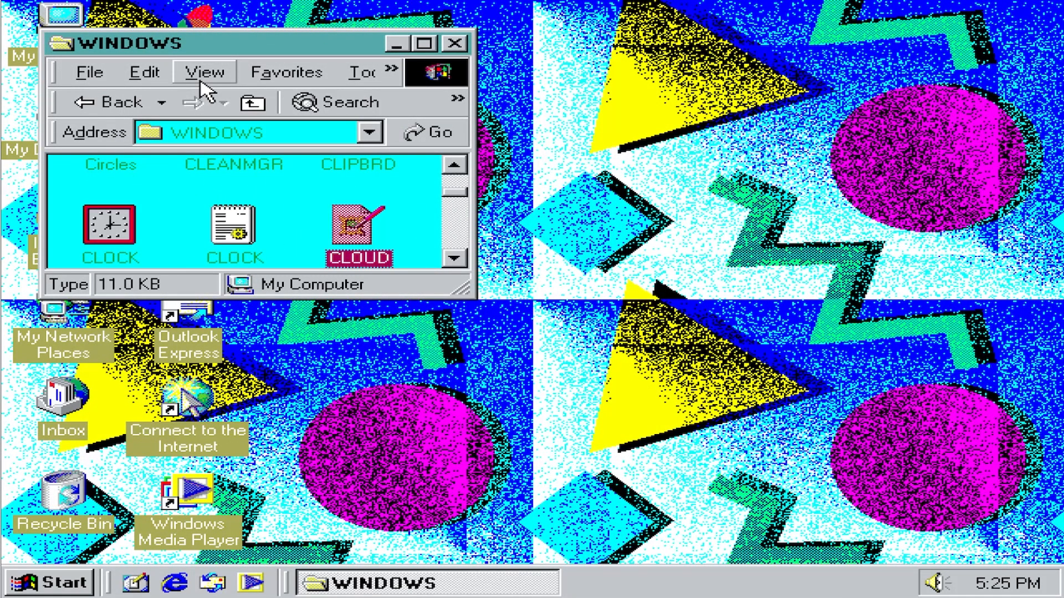
{"action": "key", "text": "Left"}
{"action": "key", "text": "Left"}
{"action": "key", "text": "Return"}
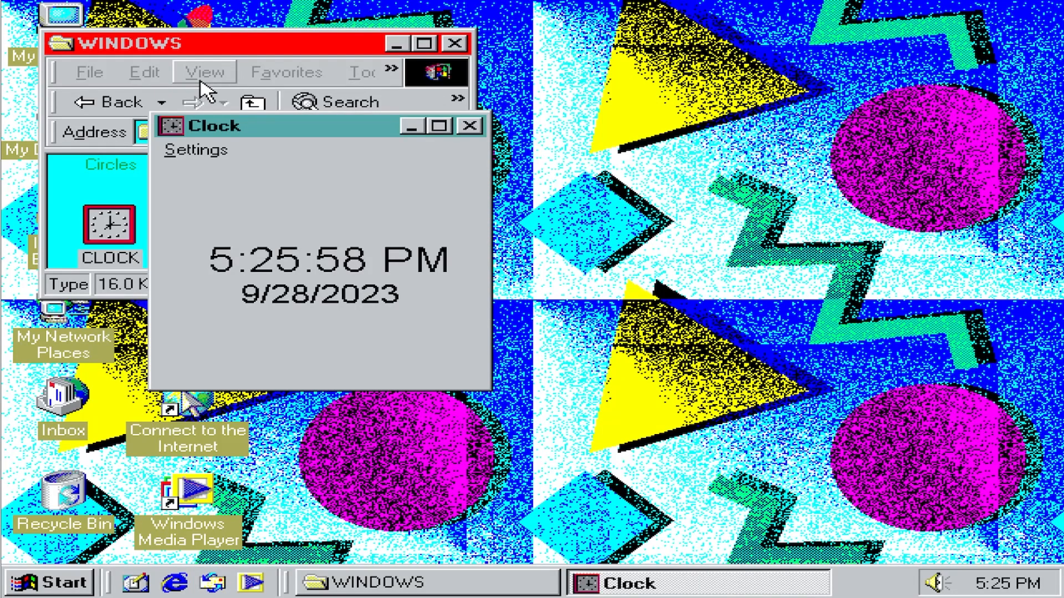
{"action": "key", "text": "alt+F4"}
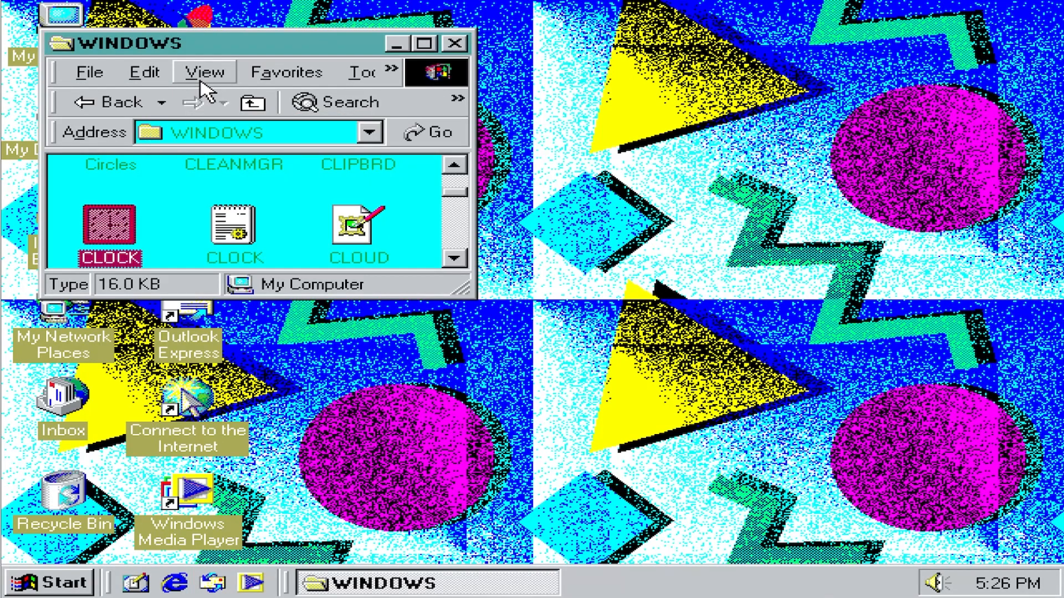
- Run COMMAND, close its memory warning, then select CONTROL to open Control Panel
{"action": "key", "text": "Down"}
{"action": "key", "text": "Down"}
{"action": "key", "text": "Right"}
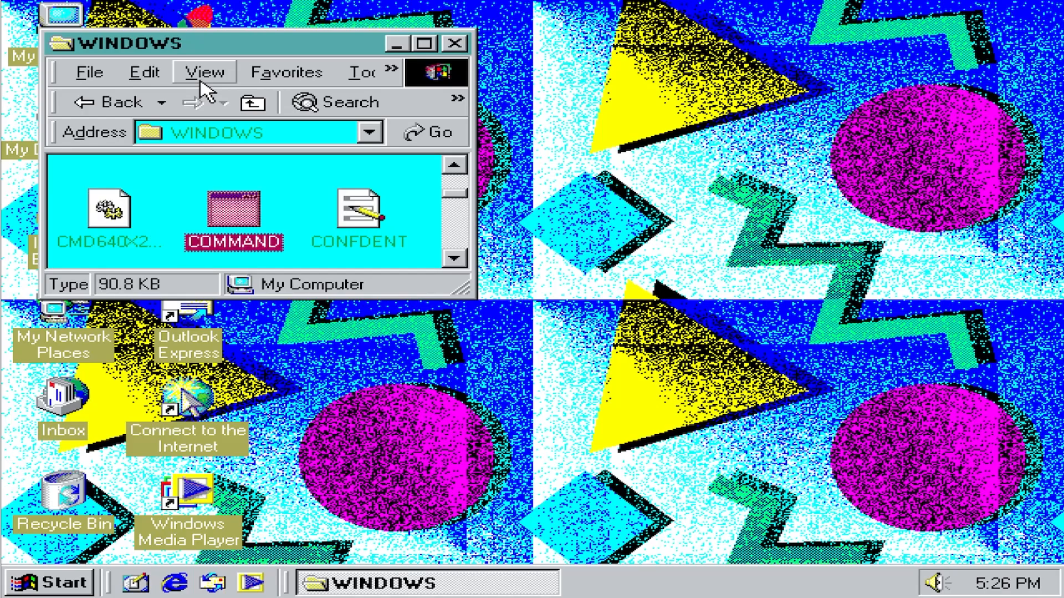
{"action": "key", "text": "Return"}
{"action": "key", "text": "Return"}
{"action": "key", "text": "Down"}
{"action": "key", "text": "Down"}
{"action": "key", "text": "Right"}
{"action": "key", "text": "Down"}
{"action": "key", "text": "Up"}
{"action": "key", "text": "Left"}
{"action": "key", "text": "Left"}
{"action": "key", "text": "Return"}
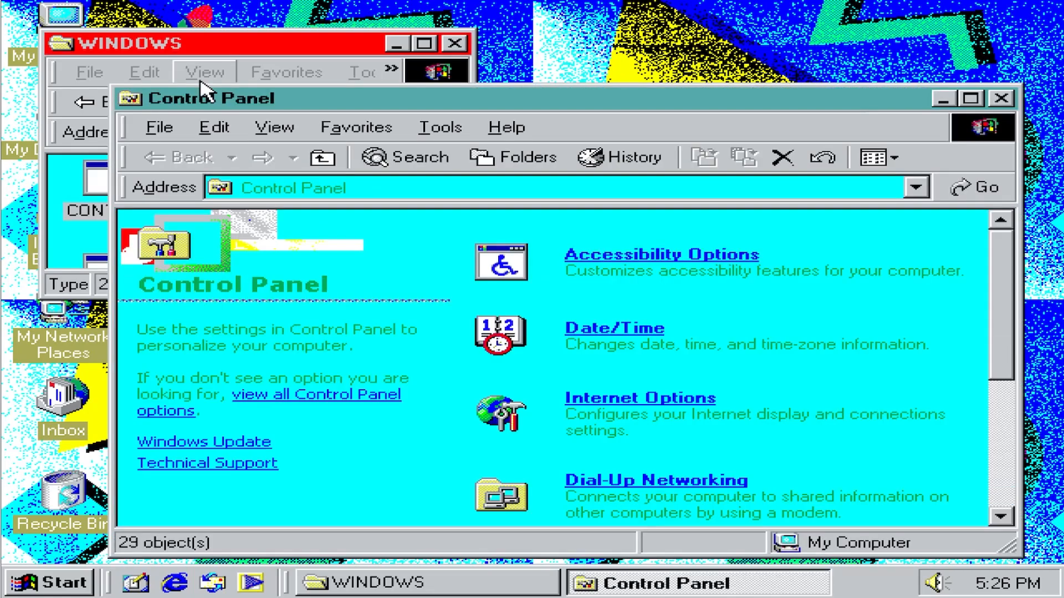
- Close Control Panel, try CVTPAINT, and open then close Direct Cable Connection
{"action": "key", "text": "alt+F4"}
{"action": "key", "text": "Down"}
{"action": "key", "text": "Return"}
{"action": "key", "text": "Return"}
{"action": "key", "text": "Down"}
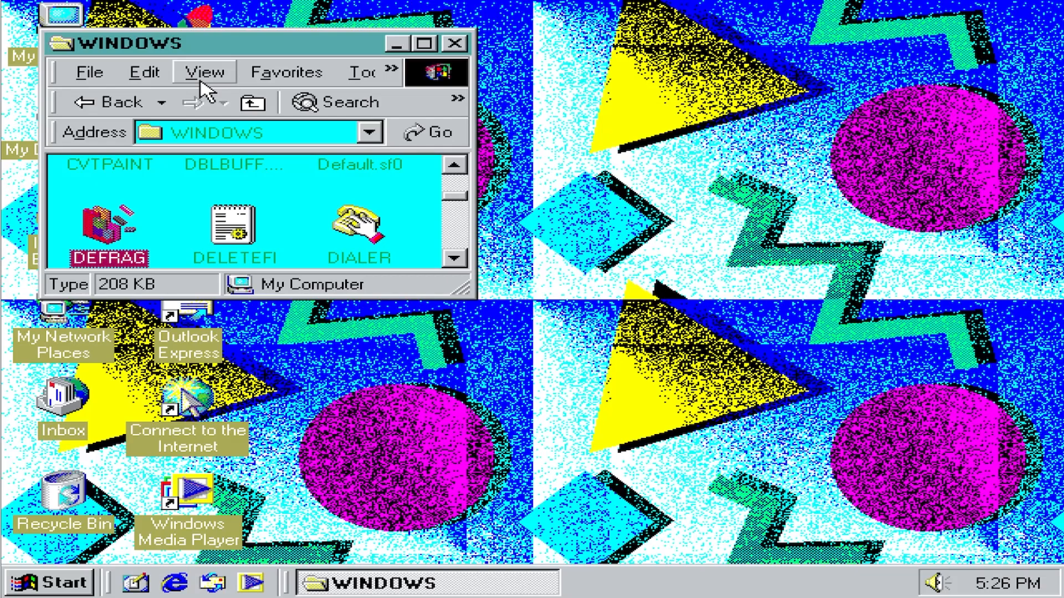
{"action": "key", "text": "Right"}
{"action": "key", "text": "Down"}
{"action": "key", "text": "Return"}
{"action": "key", "text": "Escape"}
- Launch DOSPRMPT full screen and type exit to return to Windows
{"action": "key", "text": "Down"}
{"action": "key", "text": "Right"}
{"action": "key", "text": "Return"}
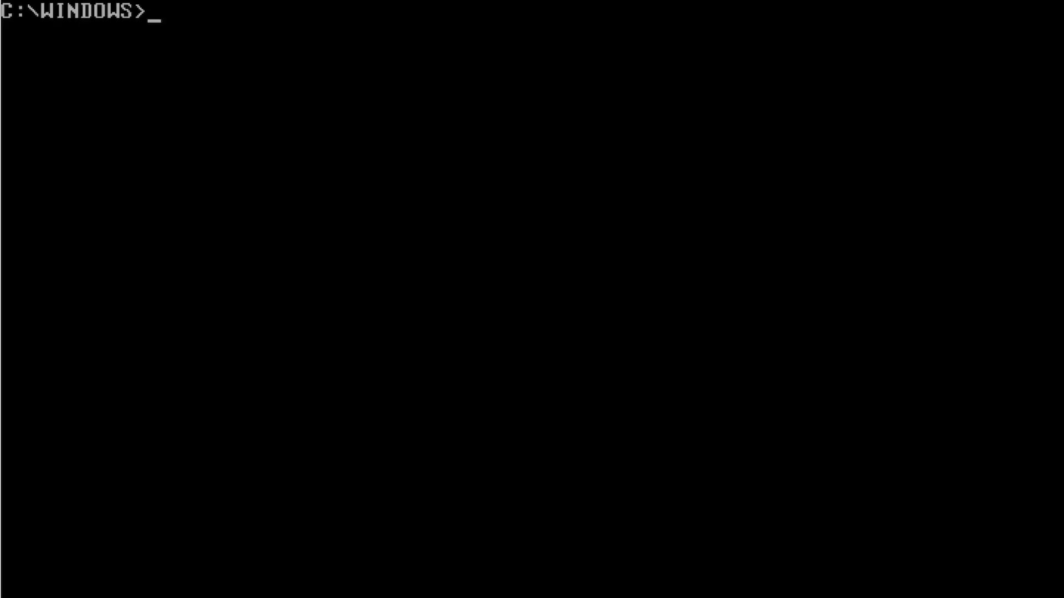
{"action": "type", "text": "exit"}
{"action": "key", "text": "Return"}
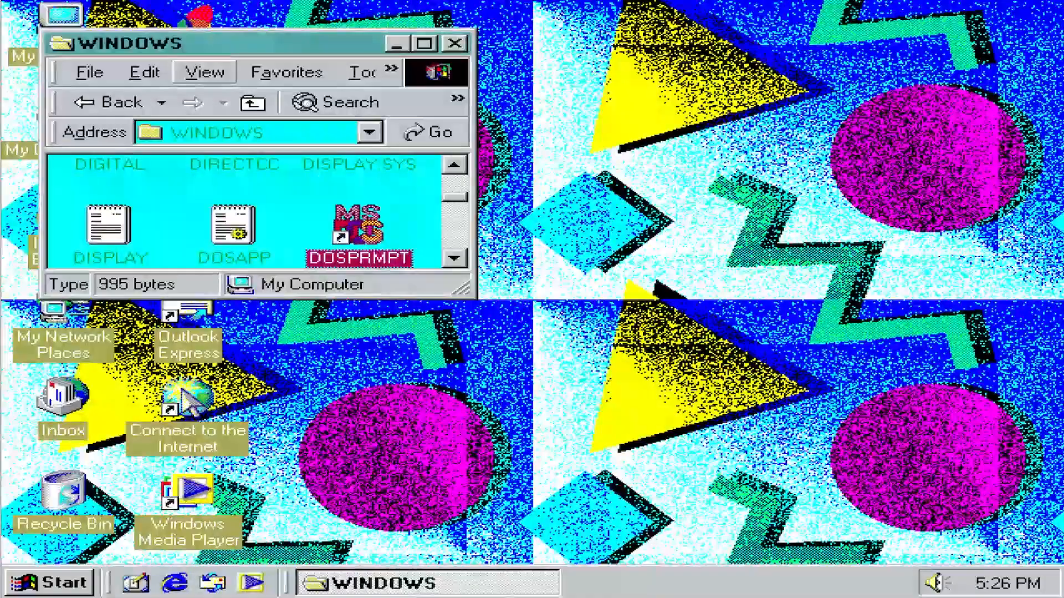
- Run DOSSTART, dismiss the program-terminated message and close its window
{"action": "key", "text": "Down"}
{"action": "key", "text": "Down"}
{"action": "key", "text": "Up"}
{"action": "key", "text": "Left"}
{"action": "key", "text": "Left"}
{"action": "key", "text": "Return"}
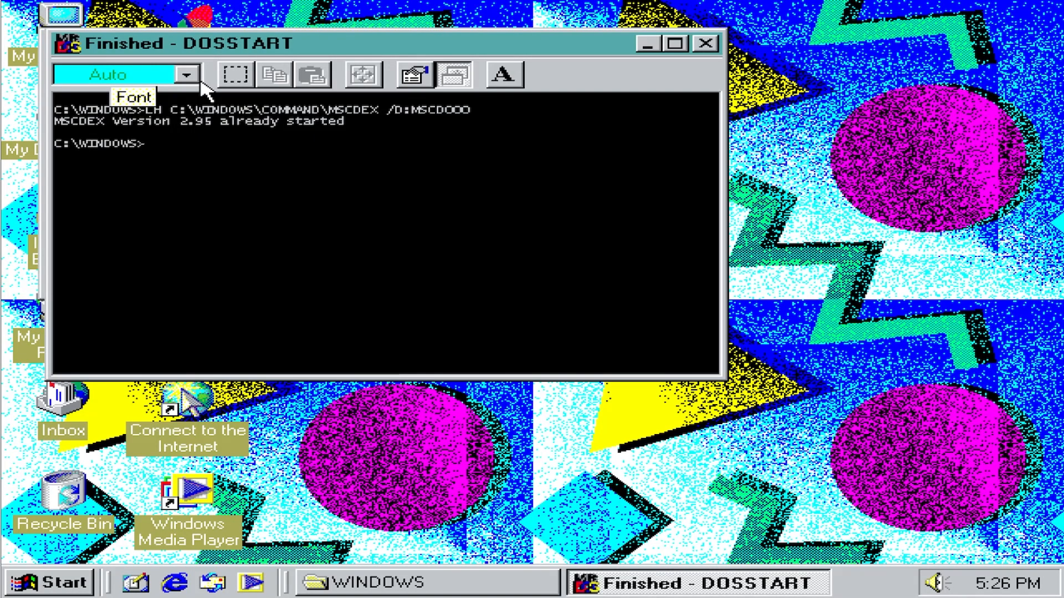
{"action": "key", "text": "super"}
{"action": "key", "text": "u"}
{"action": "key", "text": "Escape"}
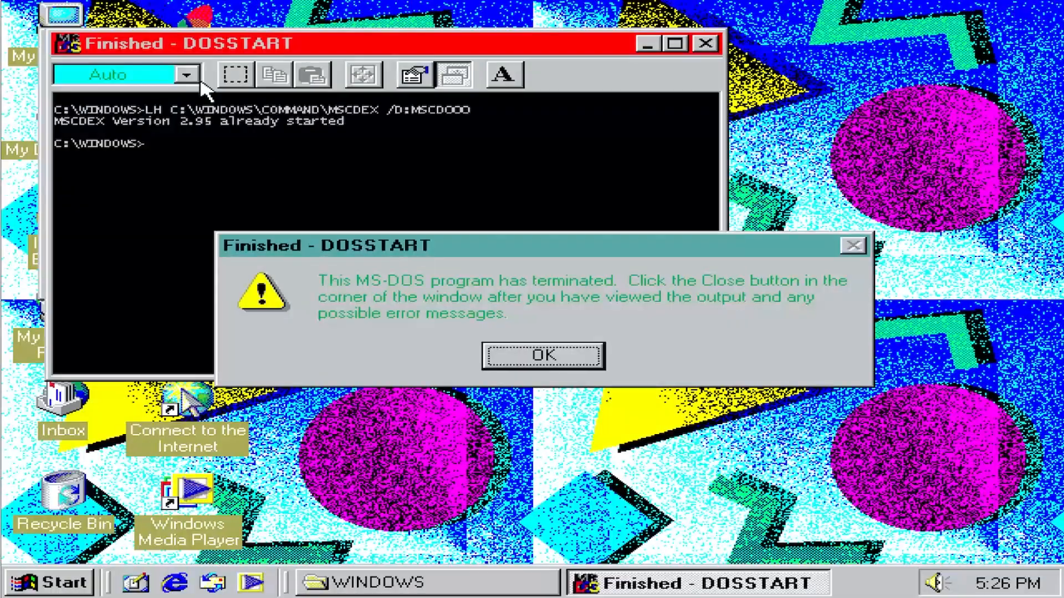
{"action": "key", "text": "Return"}
{"action": "key", "text": "alt+F4"}
- Try DVDPLAY and Exit To Dos, dismissing the colour error and real-mode warning
{"action": "key", "text": "Down"}
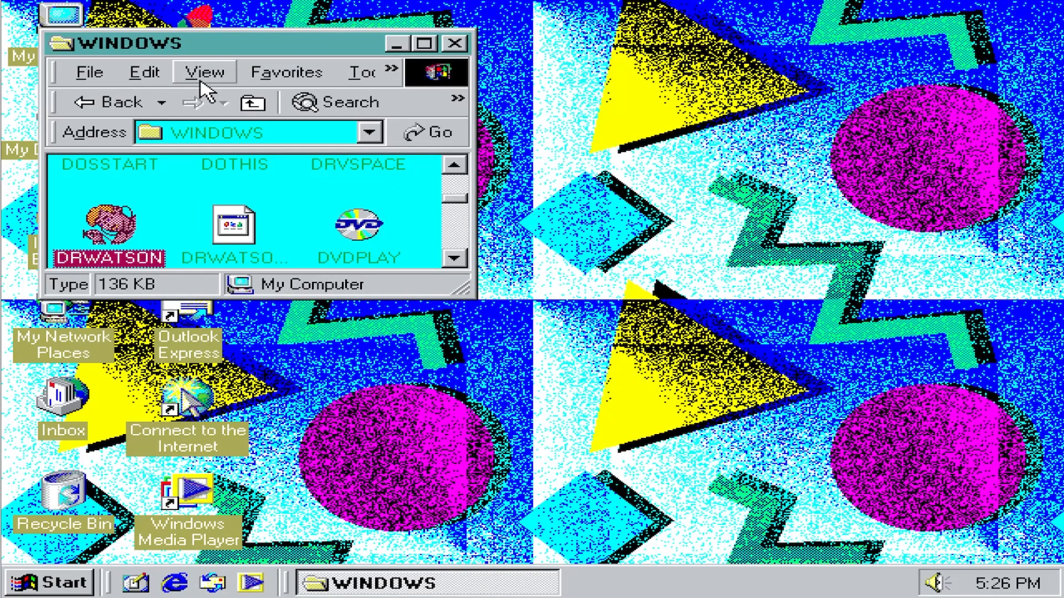
{"action": "key", "text": "Right"}
{"action": "key", "text": "Right"}
{"action": "key", "text": "Return"}
{"action": "key", "text": "Return"}
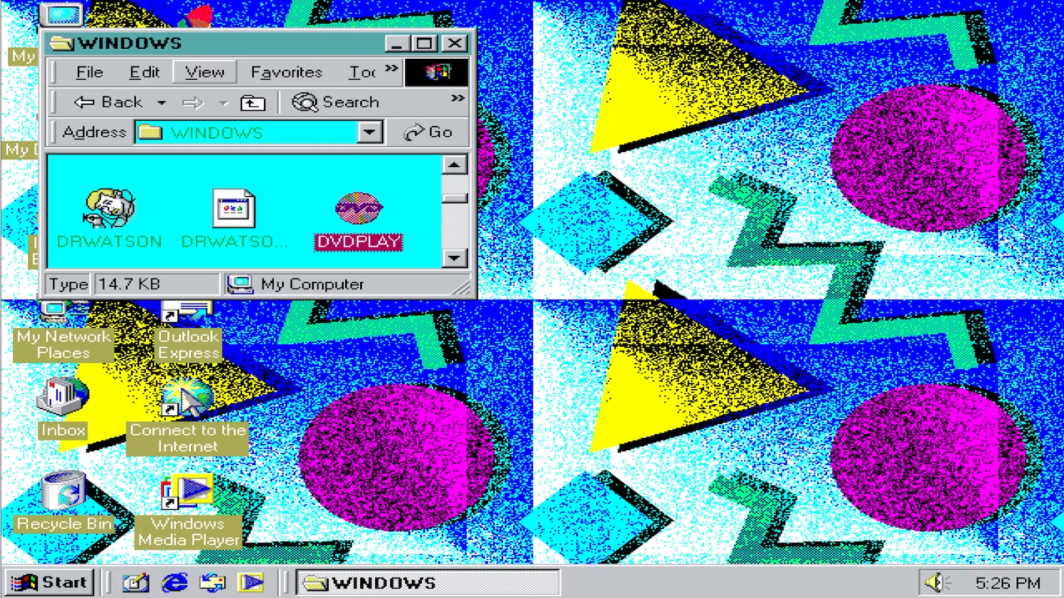
{"action": "key", "text": "Down"}
{"action": "key", "text": "Down"}
{"action": "key", "text": "Up"}
{"action": "key", "text": "Down"}
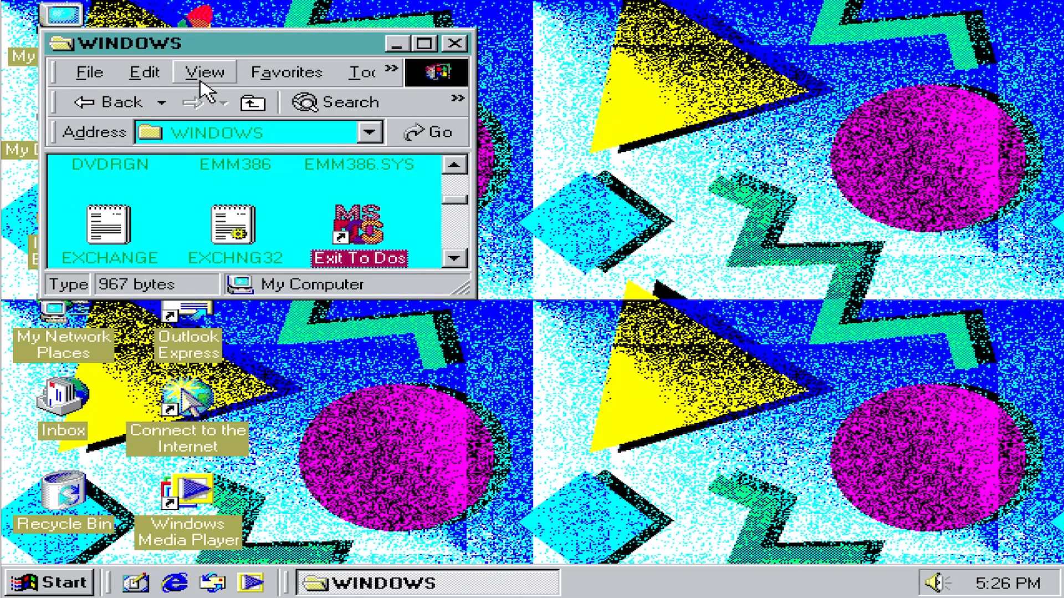
{"action": "key", "text": "Return"}
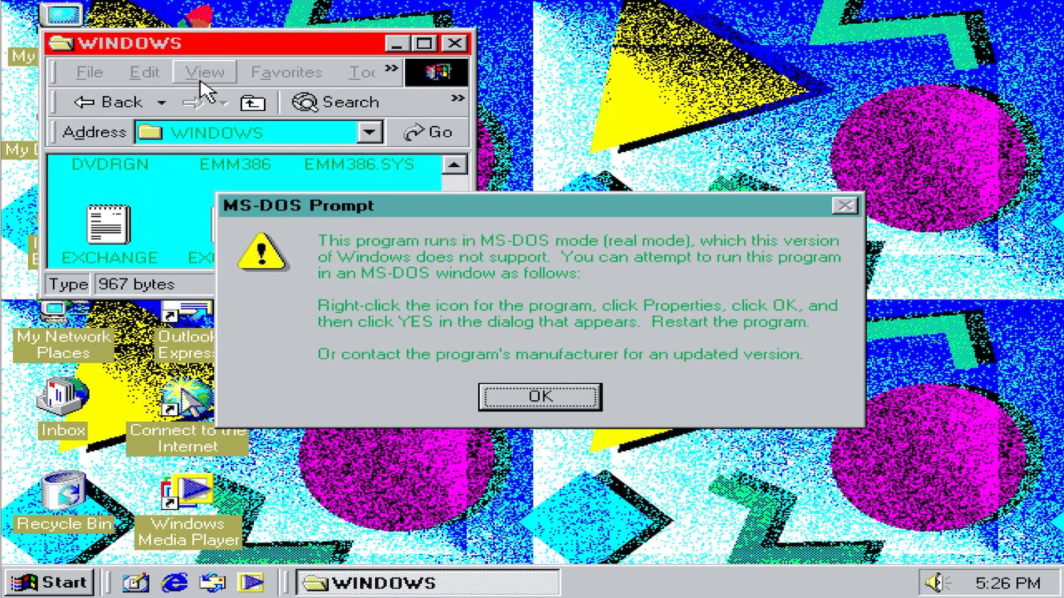
{"action": "key", "text": "Return"}
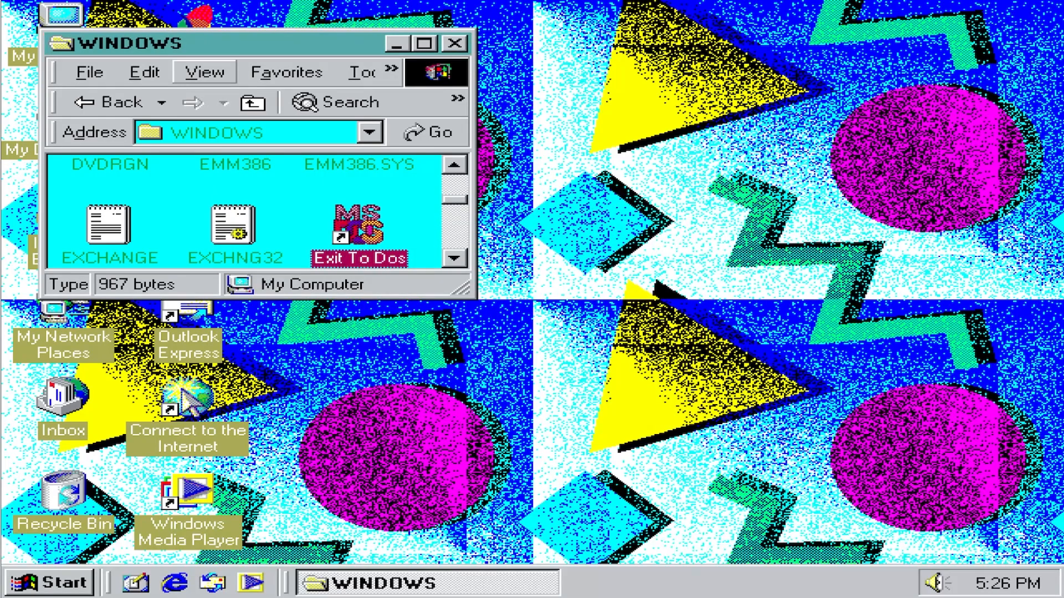
- Launch EXPLORER into My Documents and close the old WINDOWS folder window
{"action": "key", "text": "Down"}
{"action": "key", "text": "Left"}
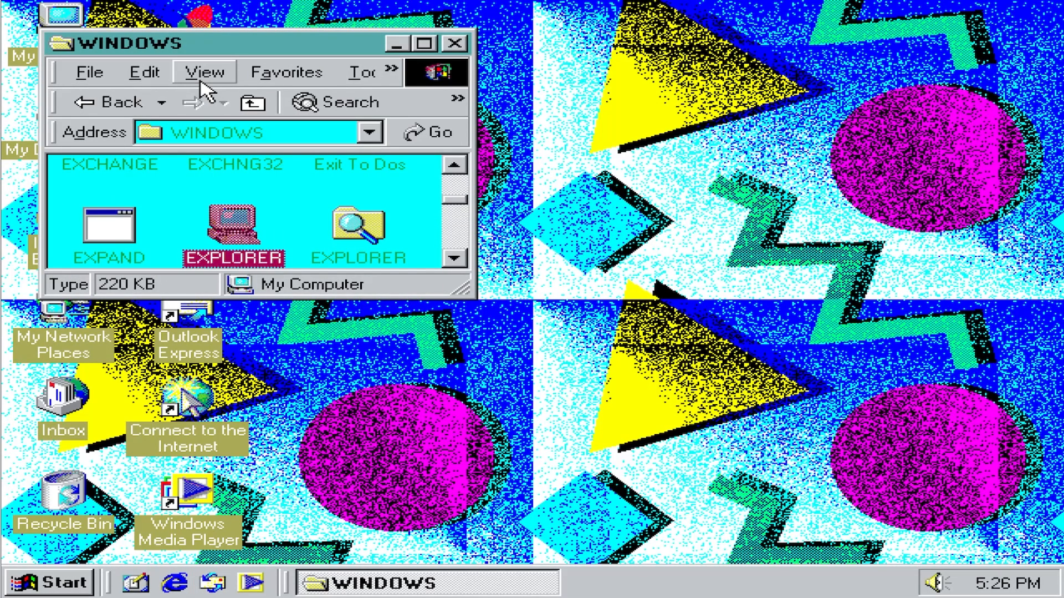
{"action": "key", "text": "Return"}
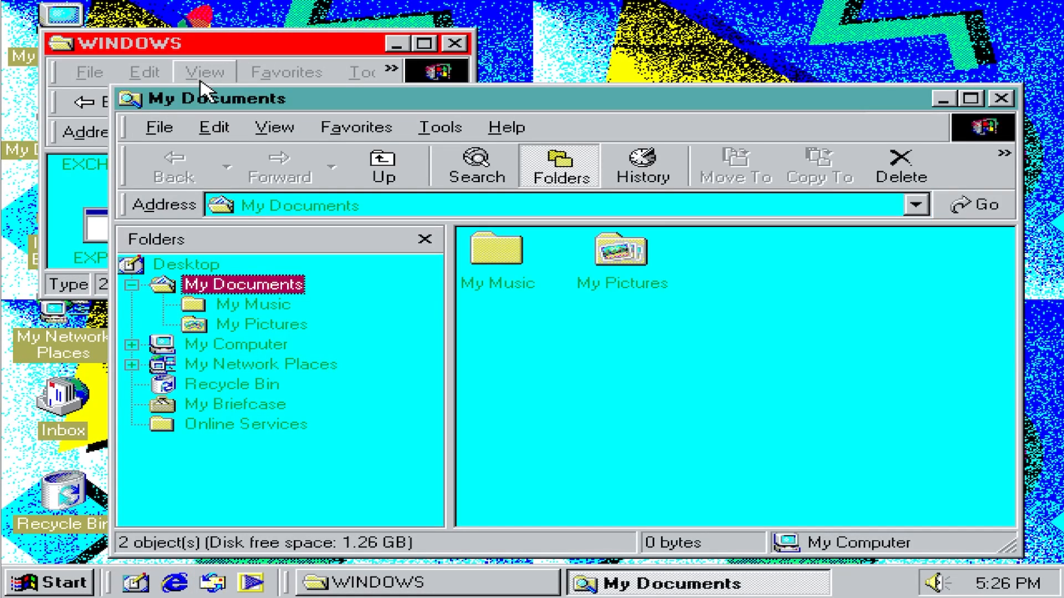
{"action": "key", "text": "alt"}
{"action": "key", "text": "alt"}
{"action": "key", "text": "alt+Tab"}
{"action": "key", "text": "alt+F4"}
{"action": "key", "text": "Down"}
{"action": "key", "text": "Down"}
{"action": "key", "text": "Down"}
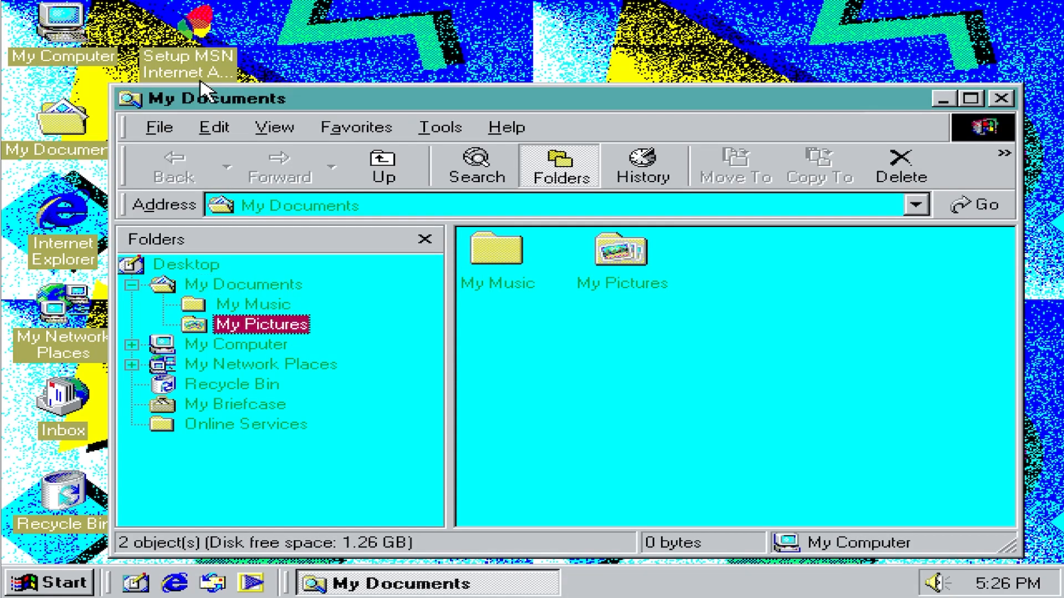
- In the Explorer tree, go through My Computer and MS-DOS_6 (C:) into the WINDOWS folder
{"action": "key", "text": "Right"}
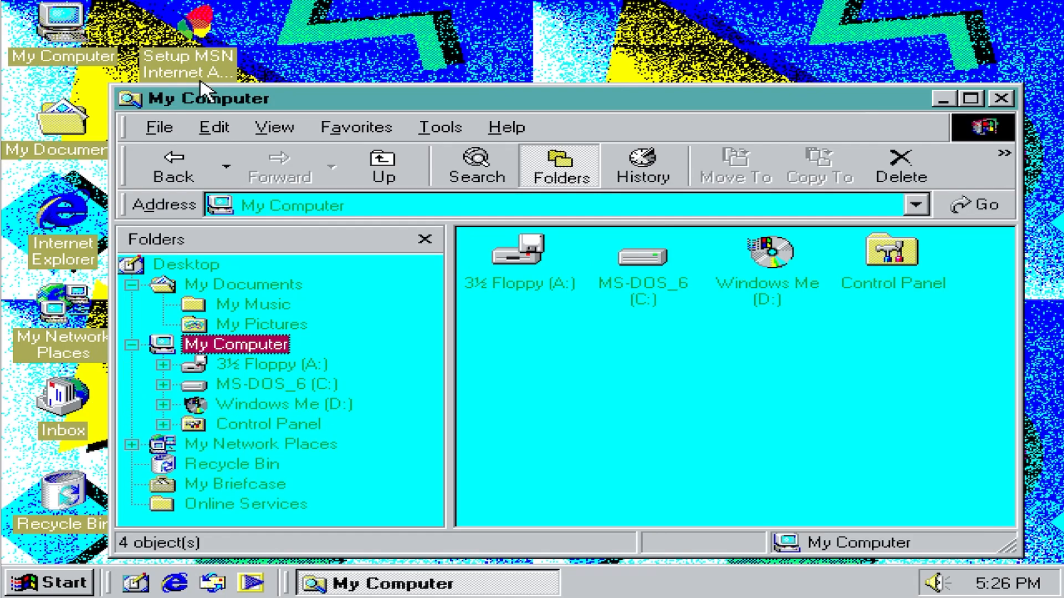
{"action": "key", "text": "Tab"}
{"action": "key", "text": "Right"}
{"action": "key", "text": "Return"}
{"action": "key", "text": "w"}
{"action": "key", "text": "Return"}
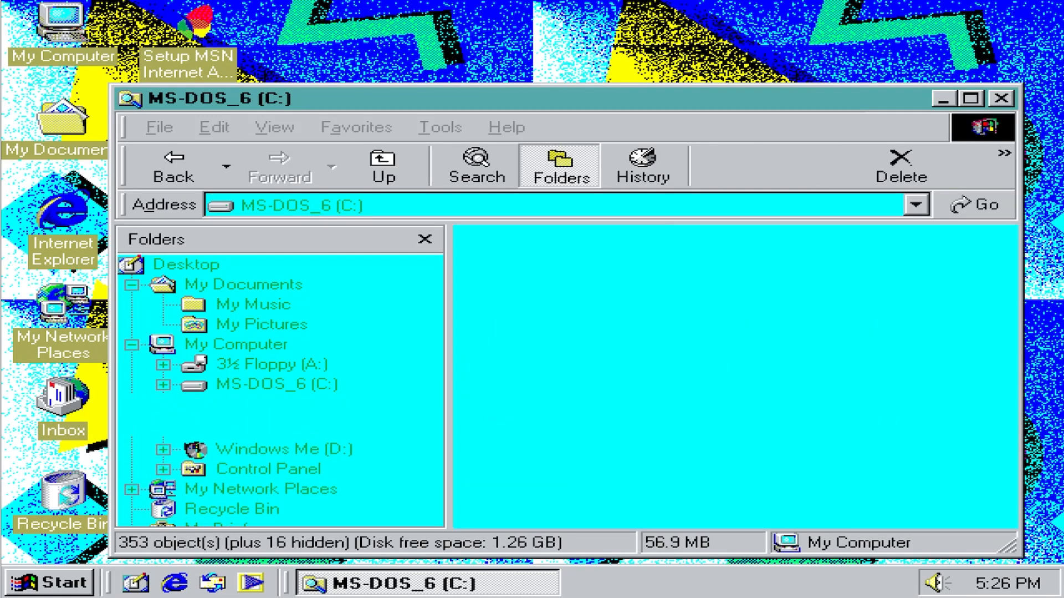
- Browse the WINDOWS files from the subfolders and bitmaps through FAQ, GENERAL and GRPCONV
{"action": "key", "text": "Right"}
{"action": "key", "text": "Down"}
{"action": "key", "text": "Down"}
{"action": "key", "text": "Down"}
{"action": "key", "text": "Down"}
{"action": "key", "text": "Down"}
{"action": "key", "text": "Down"}
{"action": "key", "text": "Down"}
{"action": "key", "text": "Down"}
{"action": "key", "text": "Down"}
{"action": "key", "text": "Down"}
{"action": "key", "text": "Down"}
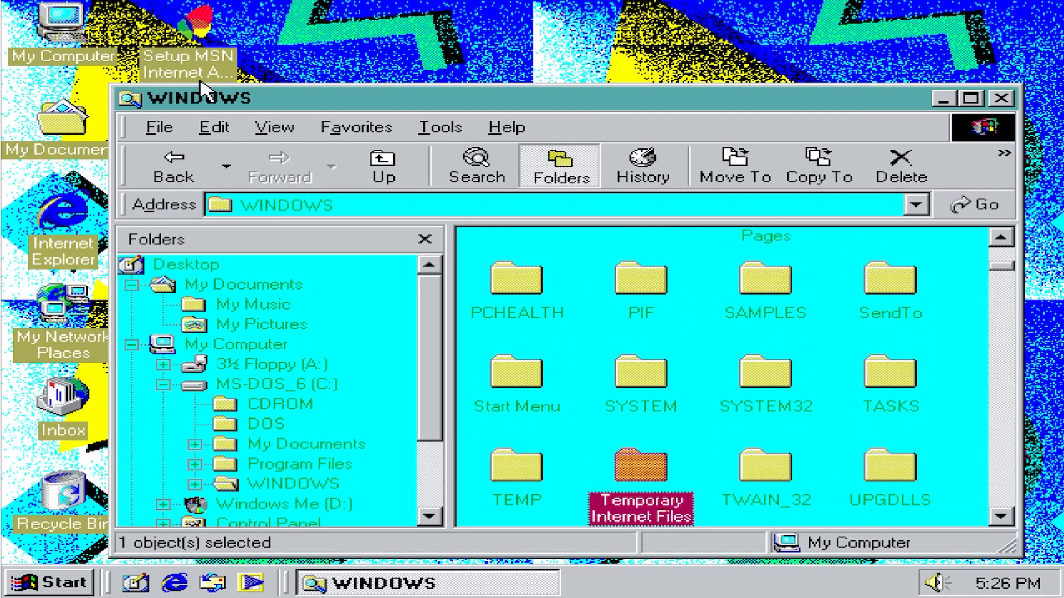
{"action": "key", "text": "Down"}
{"action": "key", "text": "Down"}
{"action": "key", "text": "Down"}
{"action": "key", "text": "Down"}
{"action": "key", "text": "Down"}
{"action": "key", "text": "Down"}
{"action": "key", "text": "Down"}
{"action": "key", "text": "Down"}
{"action": "key", "text": "Down"}
{"action": "key", "text": "Down"}
{"action": "key", "text": "Down"}
{"action": "key", "text": "Down"}
{"action": "key", "text": "Down"}
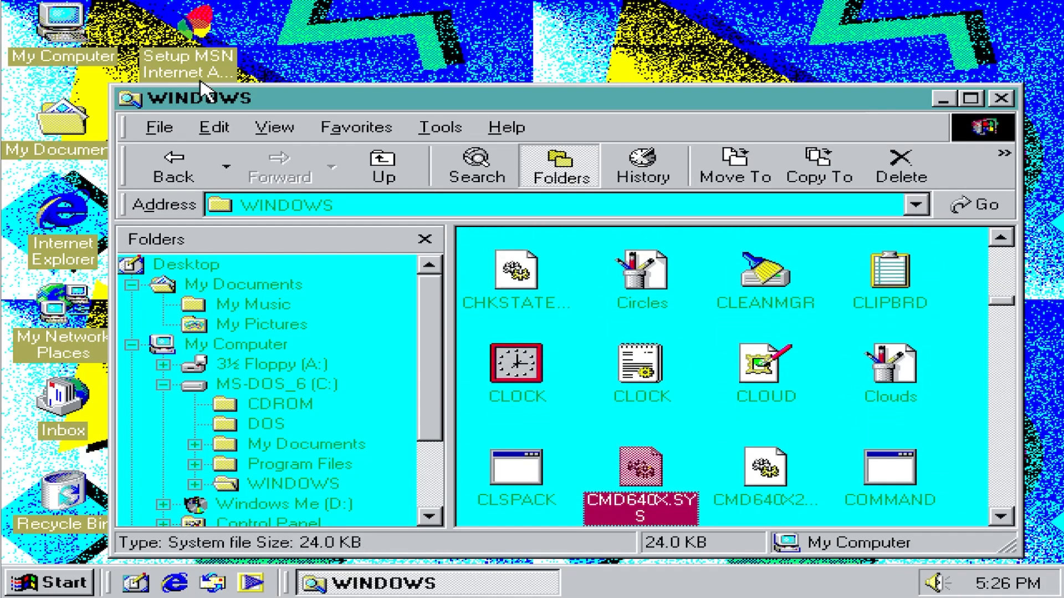
{"action": "key", "text": "Down"}
{"action": "key", "text": "Down"}
{"action": "key", "text": "Down"}
{"action": "key", "text": "Down"}
{"action": "key", "text": "Down"}
{"action": "key", "text": "Down"}
{"action": "key", "text": "Down"}
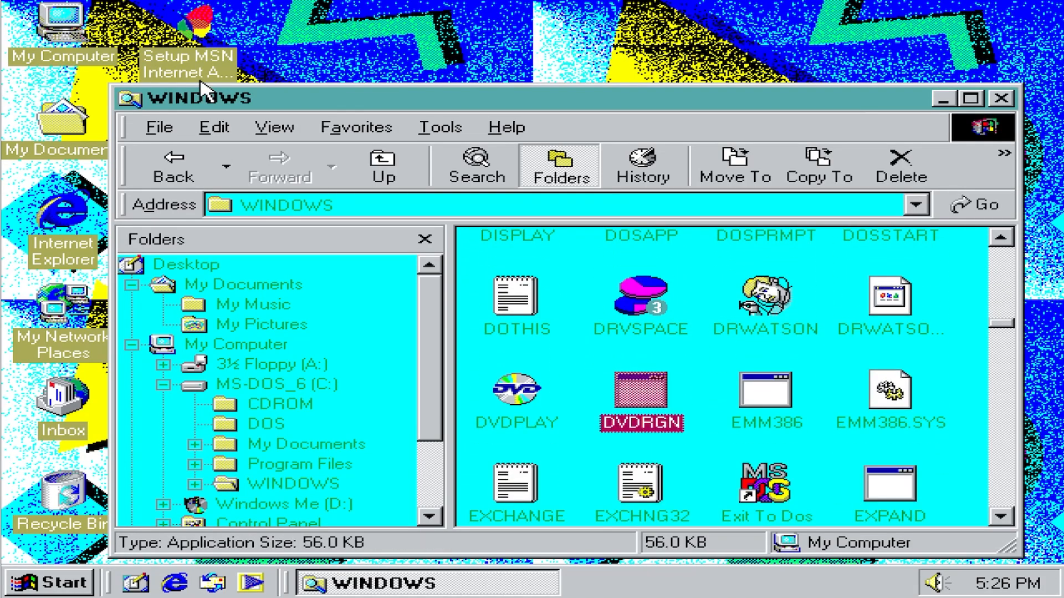
{"action": "key", "text": "Up"}
{"action": "key", "text": "Down"}
{"action": "key", "text": "Down"}
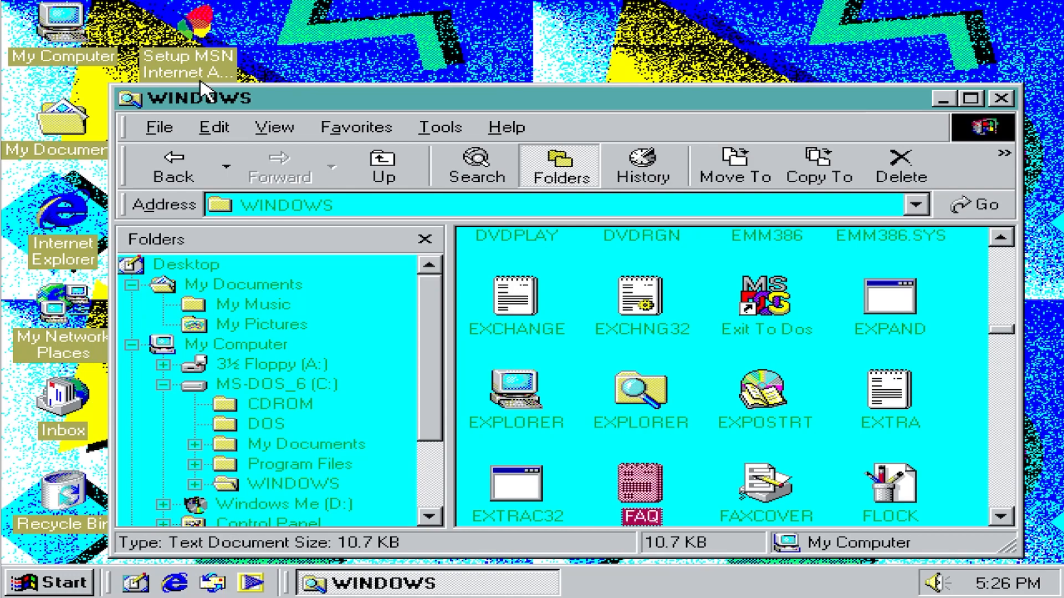
{"action": "key", "text": "Right"}
{"action": "key", "text": "Down"}
{"action": "key", "text": "Right"}
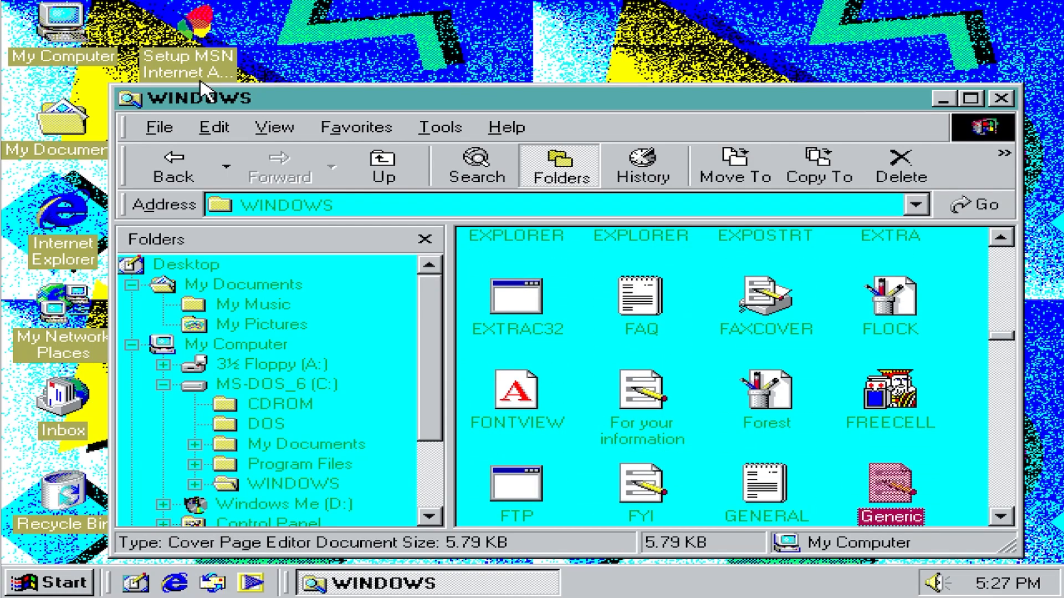
{"action": "key", "text": "Down"}
{"action": "key", "text": "Down"}
{"action": "key", "text": "Up"}
{"action": "key", "text": "Up"}
{"action": "key", "text": "Left"}
{"action": "key", "text": "Down"}
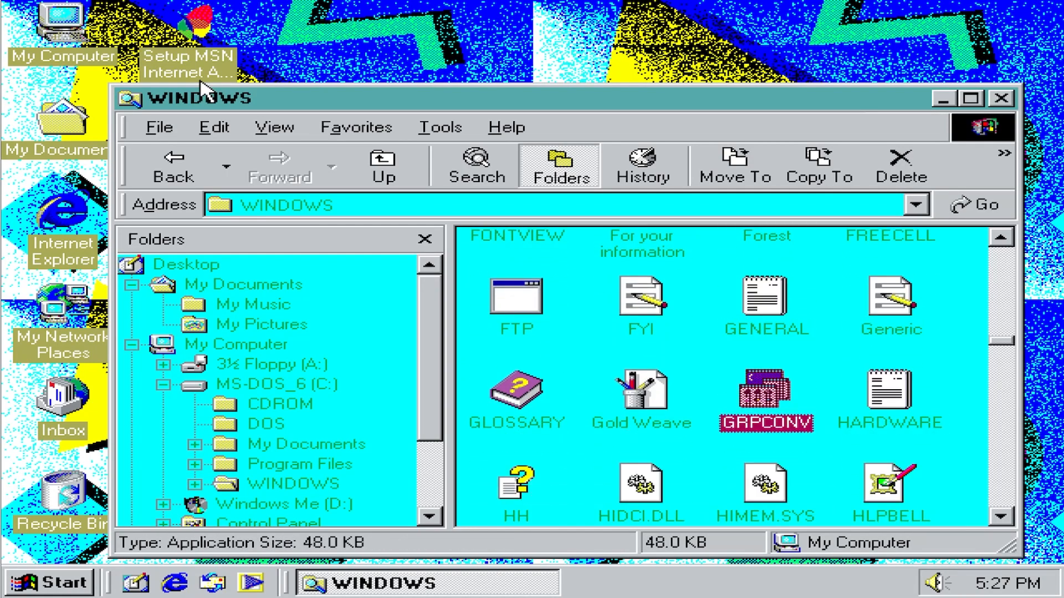
{"action": "key", "text": "Down"}
{"action": "key", "text": "Down"}
{"action": "key", "text": "Down"}
{"action": "key", "text": "Down"}
{"action": "key", "text": "Down"}
{"action": "key", "text": "Down"}
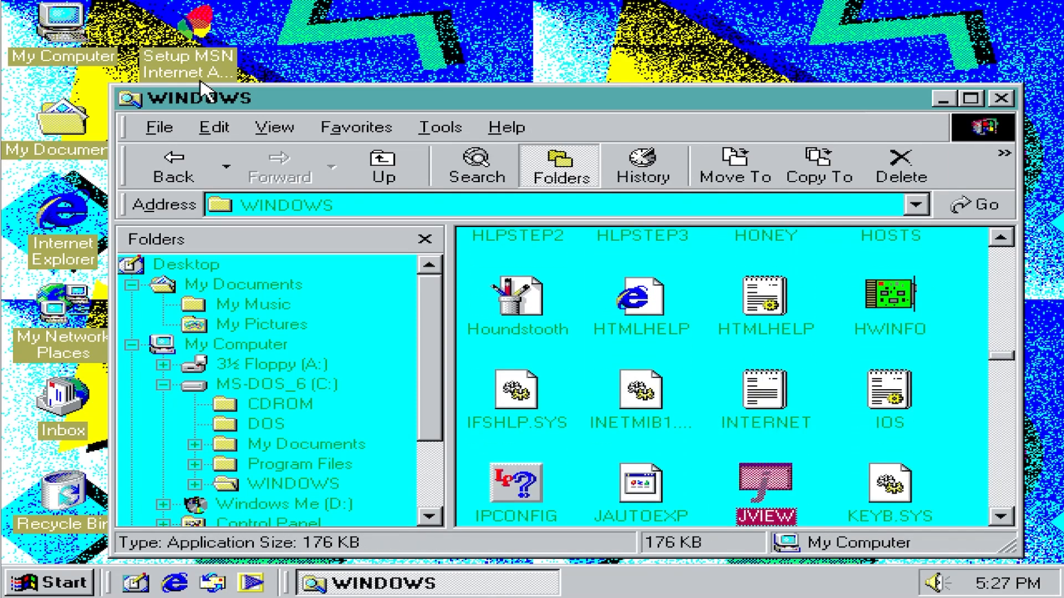
- Continue browsing from HTMLHELP and HWINFO through the K files to MSD and MSDOSDRV
{"action": "key", "text": "Up"}
{"action": "key", "text": "Up"}
{"action": "key", "text": "Right"}
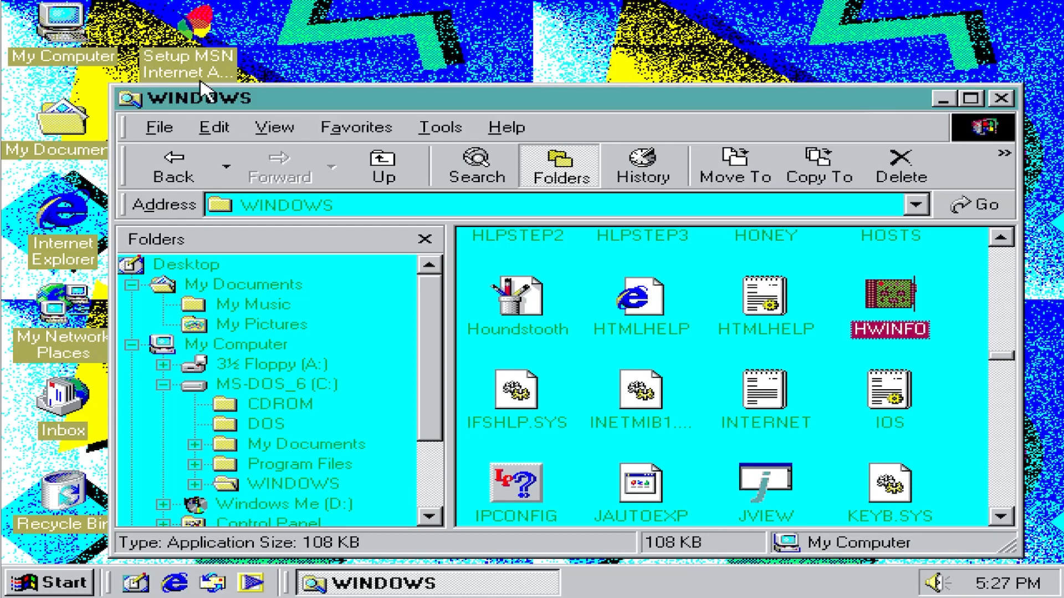
{"action": "key", "text": "Down"}
{"action": "key", "text": "Down"}
{"action": "key", "text": "Left"}
{"action": "key", "text": "Down"}
{"action": "key", "text": "Left"}
{"action": "key", "text": "Left"}
{"action": "key", "text": "Up"}
{"action": "key", "text": "Down"}
{"action": "key", "text": "Down"}
{"action": "key", "text": "Down"}
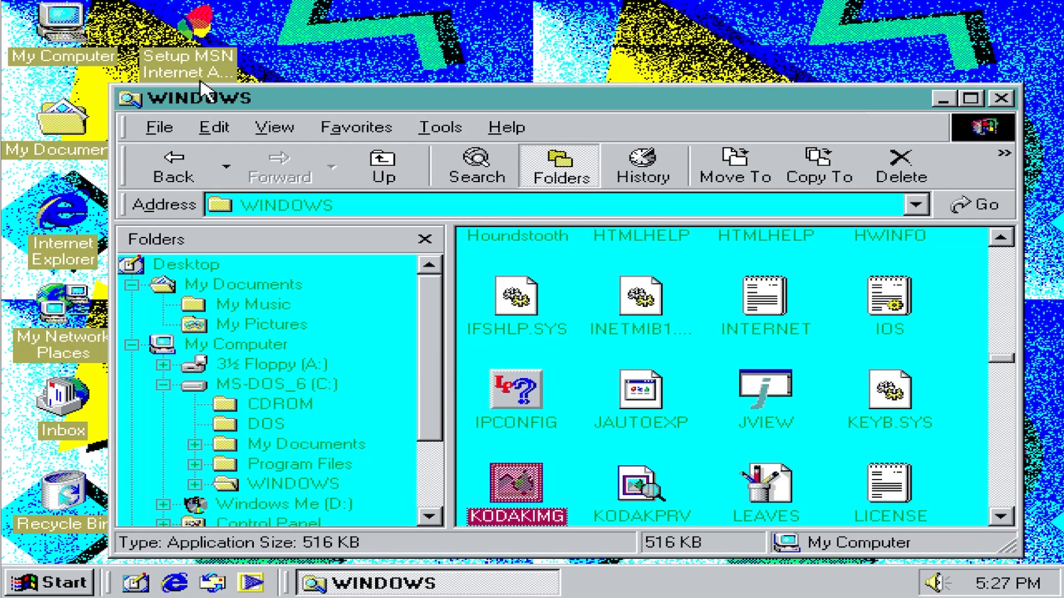
{"action": "key", "text": "Right"}
{"action": "key", "text": "Down"}
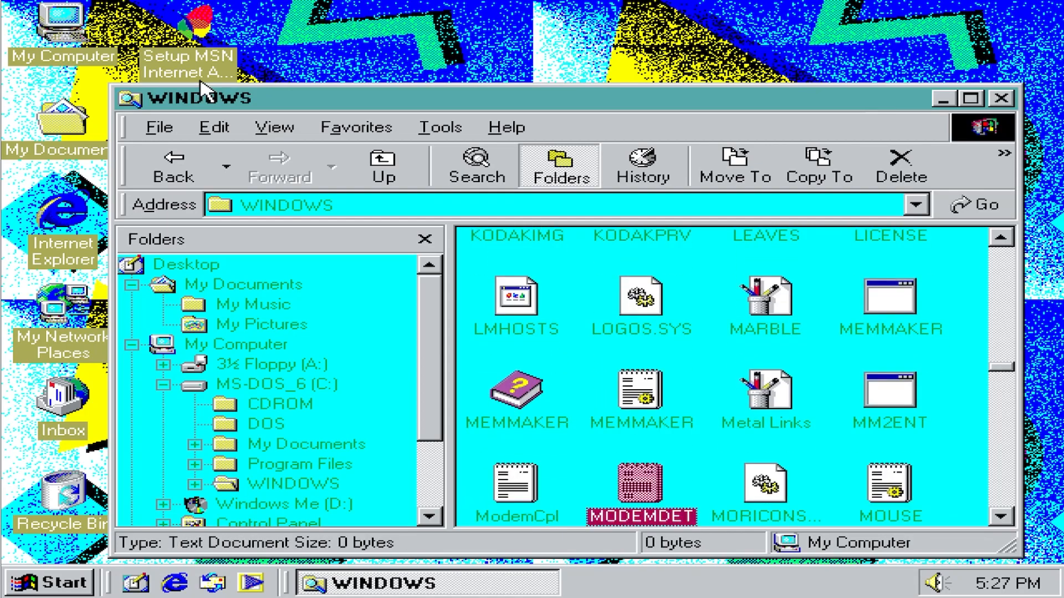
{"action": "key", "text": "Right"}
{"action": "key", "text": "Down"}
{"action": "key", "text": "Down"}
{"action": "key", "text": "Down"}
{"action": "key", "text": "Up"}
{"action": "key", "text": "Up"}
{"action": "key", "text": "Down"}
- Launch MS-DOS Executive, view its About information, then close it
{"action": "key", "text": "Down"}
{"action": "key", "text": "Left"}
{"action": "key", "text": "Up"}
{"action": "key", "text": "Return"}
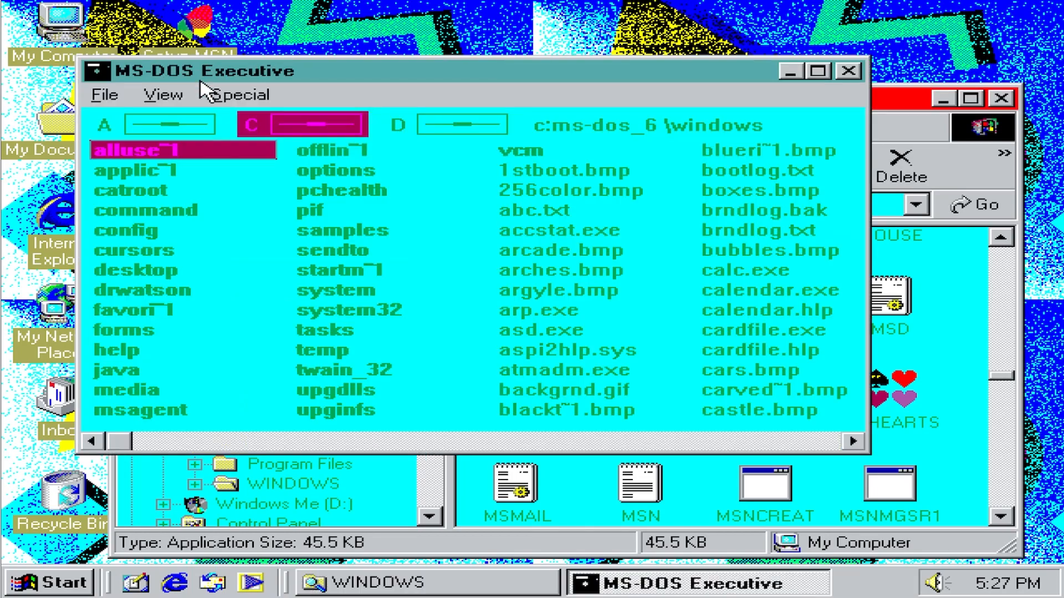
{"action": "key", "text": "alt"}
{"action": "key", "text": "Down"}
{"action": "key", "text": "Down"}
{"action": "key", "text": "Down"}
{"action": "key", "text": "Down"}
{"action": "key", "text": "Down"}
{"action": "key", "text": "Down"}
{"action": "key", "text": "Down"}
{"action": "key", "text": "Down"}
{"action": "key", "text": "Down"}
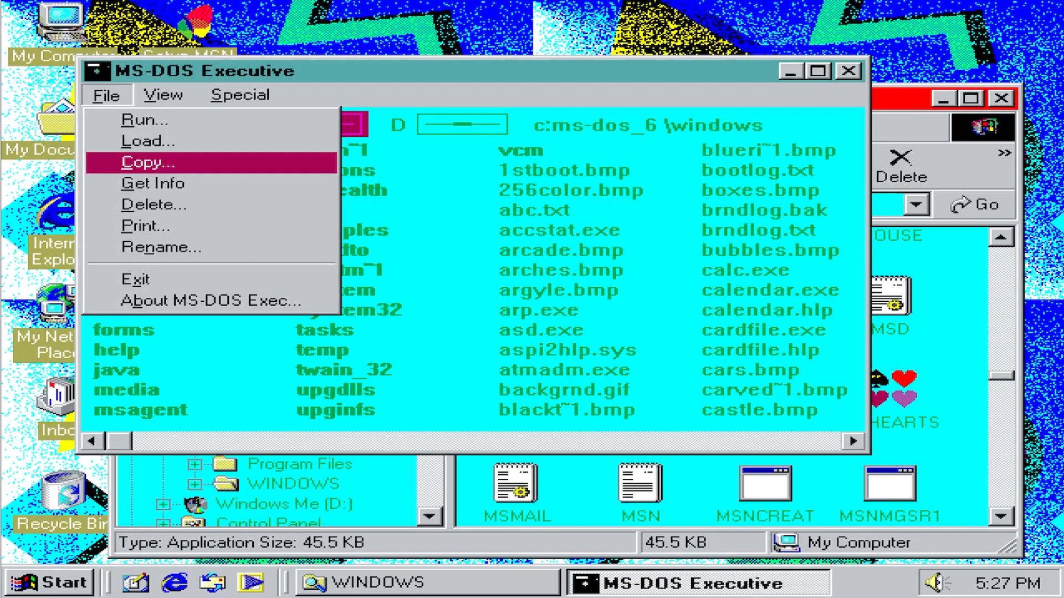
{"action": "key", "text": "Return"}
{"action": "key", "text": "Return"}
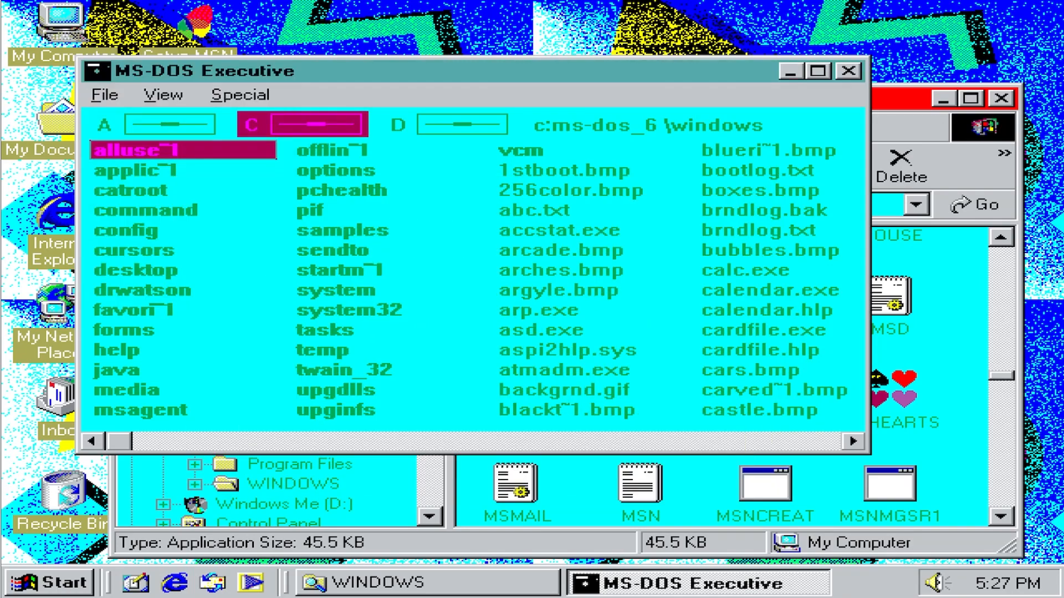
{"action": "key", "text": "alt+F4"}
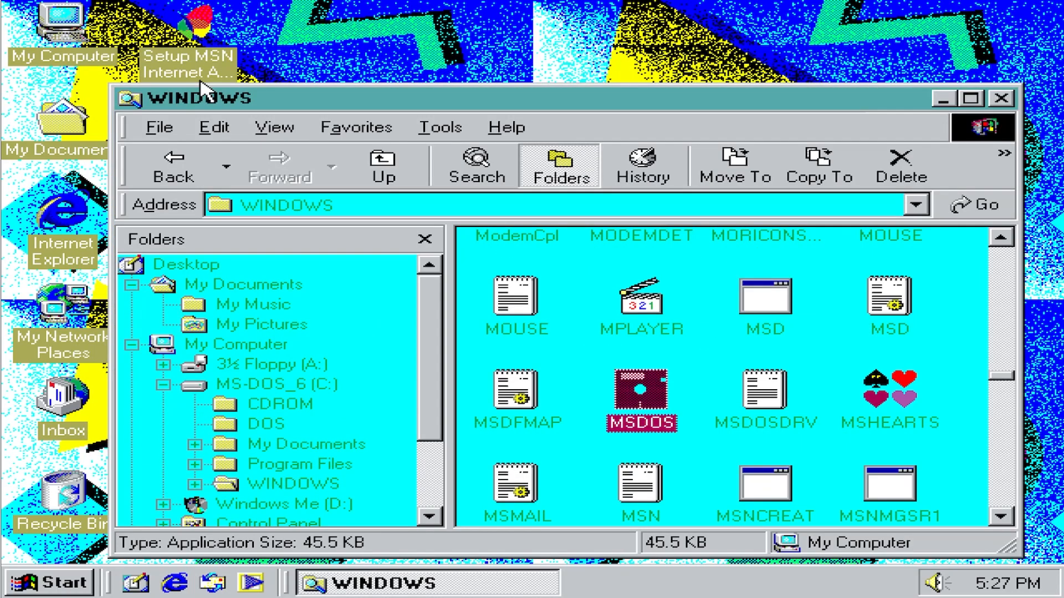
- Browse the WINDOWS folder files from MSN down to PBRUSH
{"action": "key", "text": "Down"}
{"action": "key", "text": "Down"}
{"action": "key", "text": "Down"}
{"action": "key", "text": "Down"}
{"action": "key", "text": "Right"}
{"action": "key", "text": "Down"}
{"action": "key", "text": "Down"}
{"action": "key", "text": "Down"}
{"action": "key", "text": "Down"}
{"action": "key", "text": "Left"}
{"action": "key", "text": "Left"}
{"action": "key", "text": "Down"}
{"action": "key", "text": "Right"}
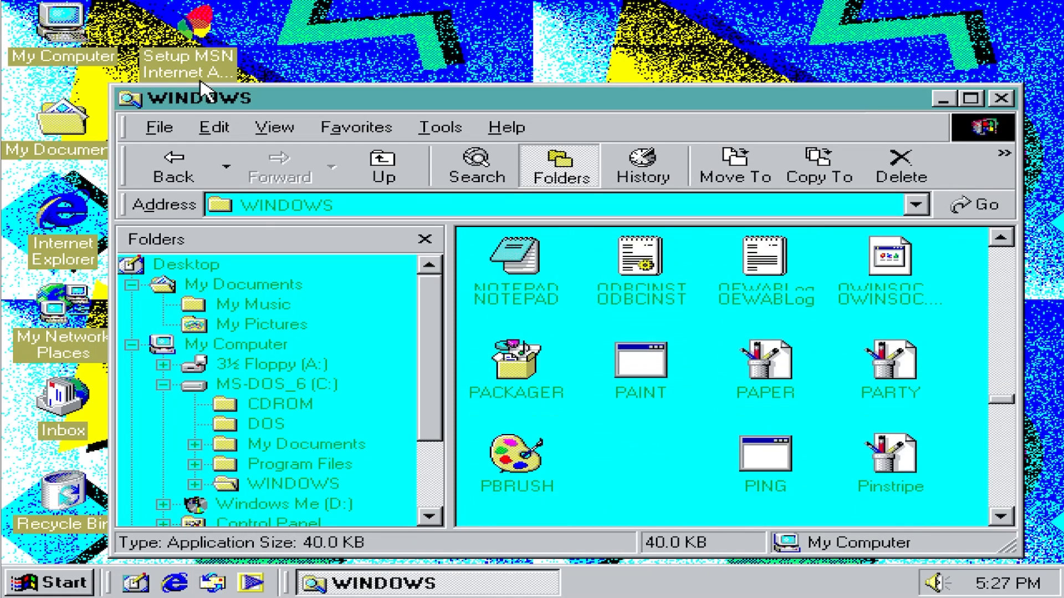
{"action": "key", "text": "Down"}
{"action": "key", "text": "Left"}
{"action": "key", "text": "Up"}
- Launch Paint from PBRUSH, view the About Paint box, then close Paint
{"action": "key", "text": "Return"}
{"action": "key", "text": "alt"}
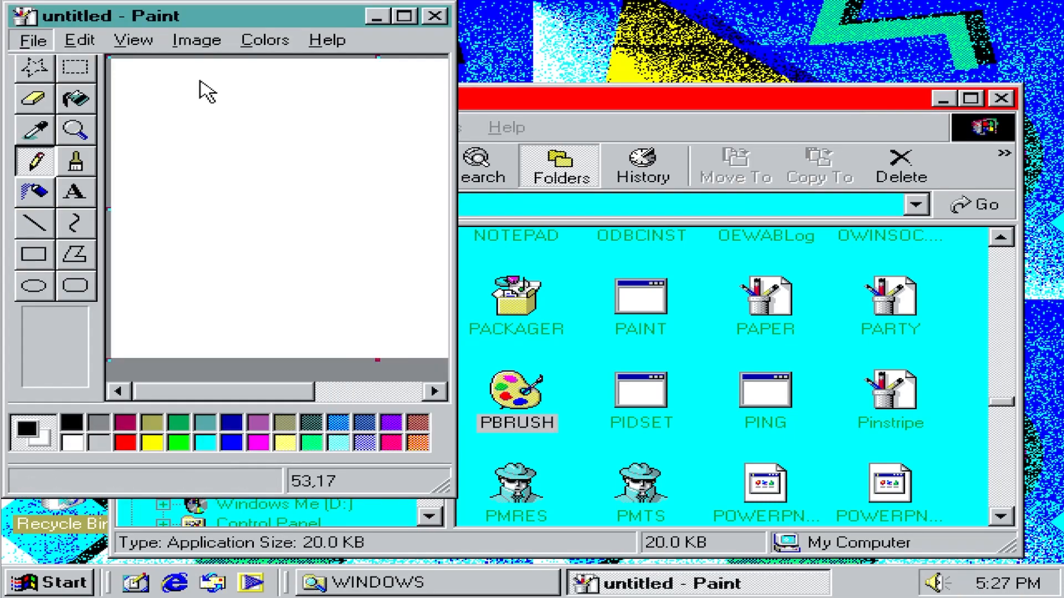
{"action": "key", "text": "Down"}
{"action": "key", "text": "Right"}
{"action": "key", "text": "Right"}
{"action": "key", "text": "Right"}
{"action": "key", "text": "Right"}
{"action": "key", "text": "Right"}
{"action": "key", "text": "Down"}
{"action": "key", "text": "Return"}
{"action": "key", "text": "alt+space"}
{"action": "key", "text": "Escape"}
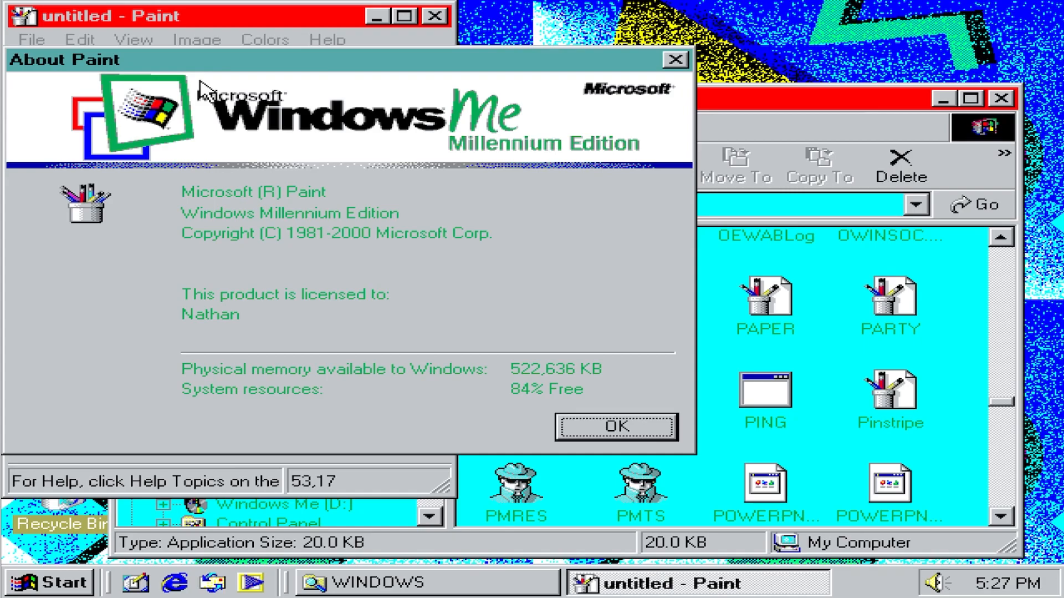
{"action": "key", "text": "Return"}
{"action": "key", "text": "alt+F4"}
{"action": "key", "text": "Down"}
- Open Program Manager from PROGMAN, cancel a new program group, and close it
{"action": "key", "text": "Down"}
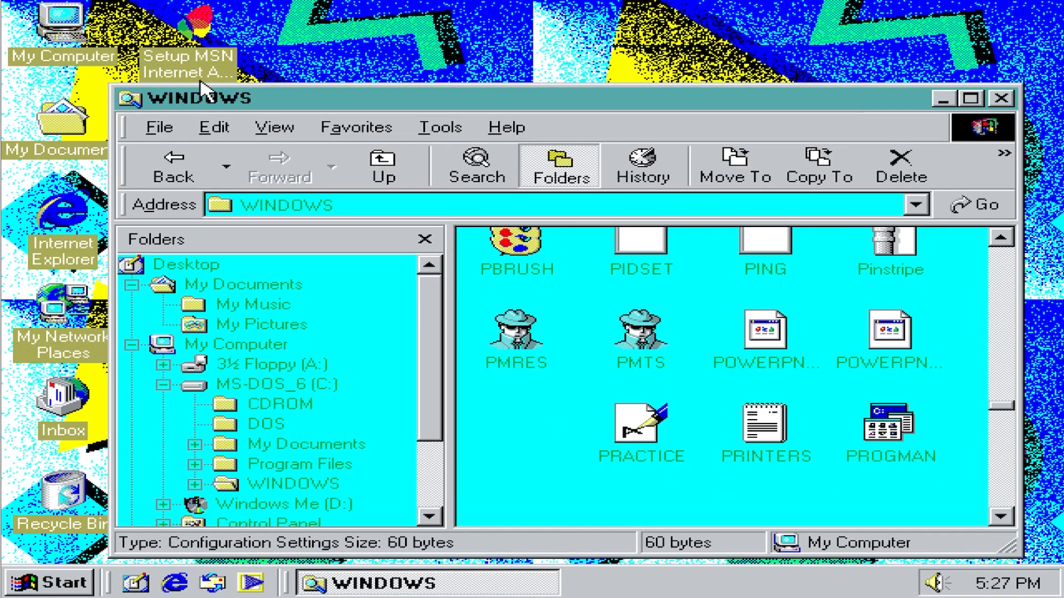
{"action": "key", "text": "Down"}
{"action": "key", "text": "Right"}
{"action": "key", "text": "Right"}
{"action": "key", "text": "Right"}
{"action": "key", "text": "Up"}
{"action": "key", "text": "Return"}
{"action": "key", "text": "alt"}
{"action": "key", "text": "Down"}
{"action": "key", "text": "Down"}
{"action": "key", "text": "Up"}
{"action": "key", "text": "Return"}
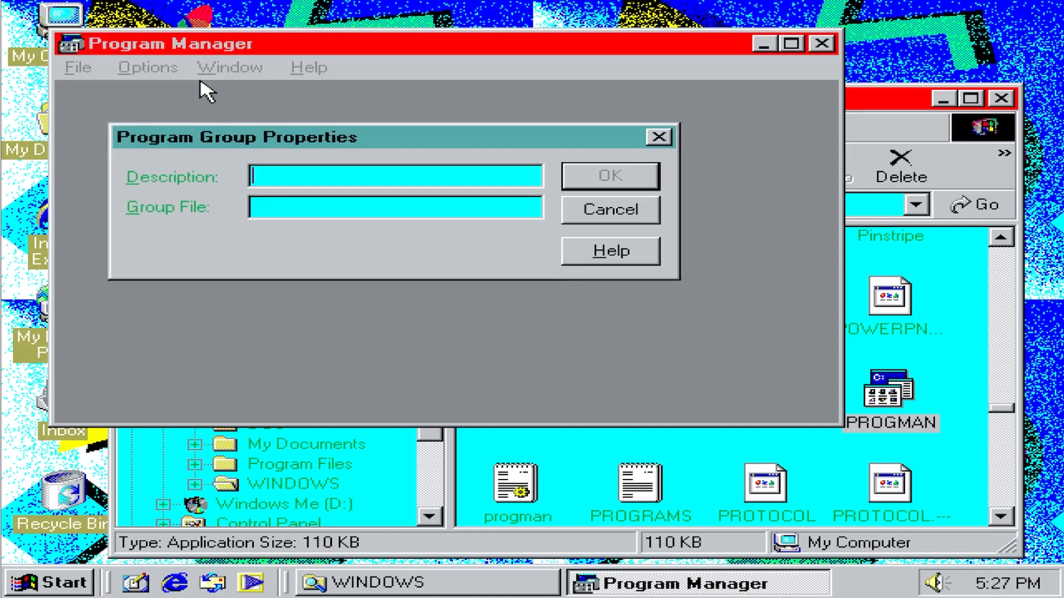
{"action": "key", "text": "Escape"}
{"action": "key", "text": "alt+F4"}
- Browse the remaining R through W files to the end, stopping on WJVIEW
{"action": "key", "text": "Down"}
{"action": "key", "text": "Down"}
{"action": "key", "text": "Down"}
{"action": "key", "text": "Down"}
{"action": "key", "text": "Down"}
{"action": "key", "text": "Down"}
{"action": "key", "text": "Up"}
{"action": "key", "text": "Up"}
{"action": "key", "text": "Down"}
{"action": "key", "text": "Down"}
{"action": "key", "text": "Down"}
{"action": "key", "text": "Down"}
{"action": "key", "text": "Down"}
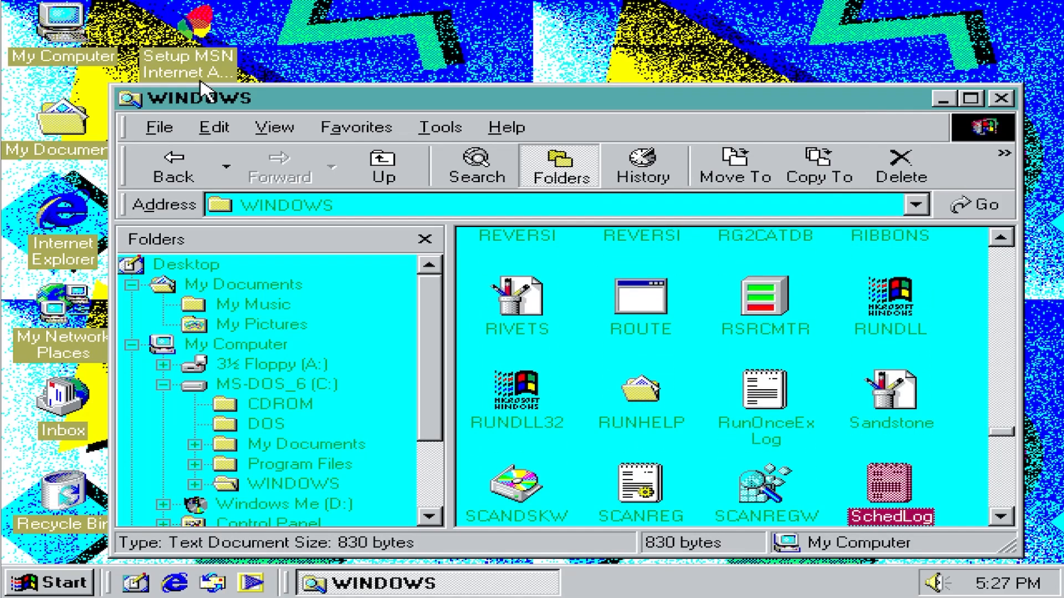
{"action": "key", "text": "Down"}
{"action": "key", "text": "Down"}
{"action": "key", "text": "Down"}
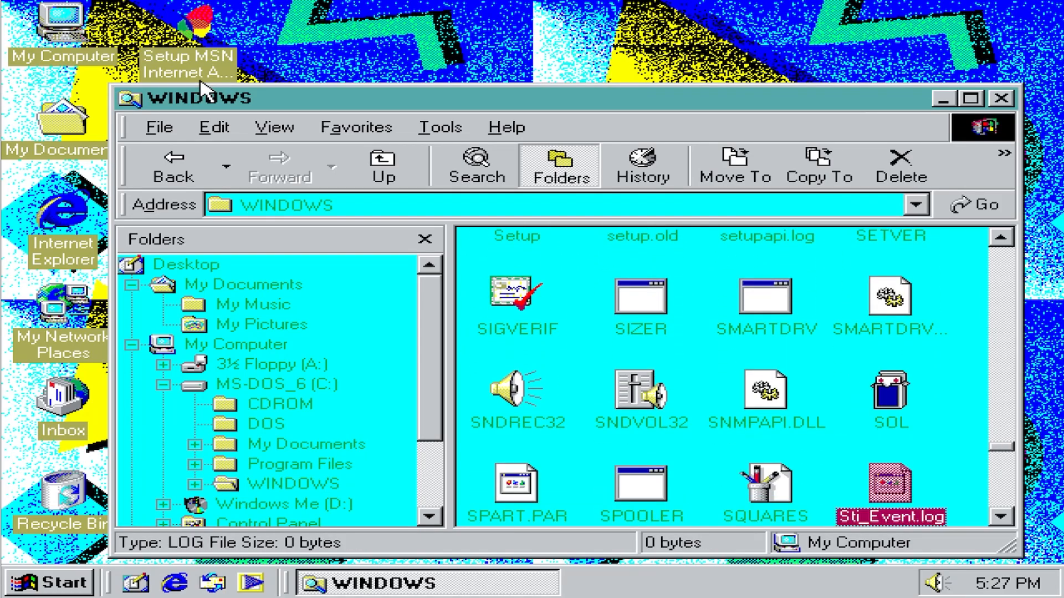
{"action": "key", "text": "Down"}
{"action": "key", "text": "Down"}
{"action": "key", "text": "Down"}
{"action": "key", "text": "Down"}
{"action": "key", "text": "Down"}
{"action": "key", "text": "Down"}
{"action": "key", "text": "Down"}
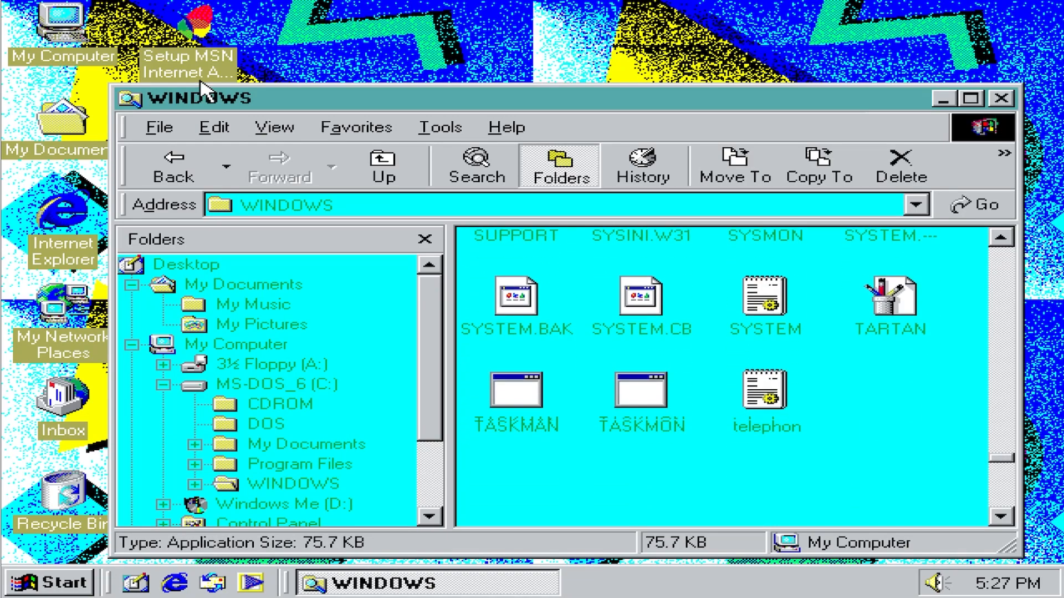
{"action": "key", "text": "Down"}
{"action": "key", "text": "Down"}
{"action": "key", "text": "Down"}
{"action": "key", "text": "Down"}
{"action": "key", "text": "Down"}
{"action": "key", "text": "Down"}
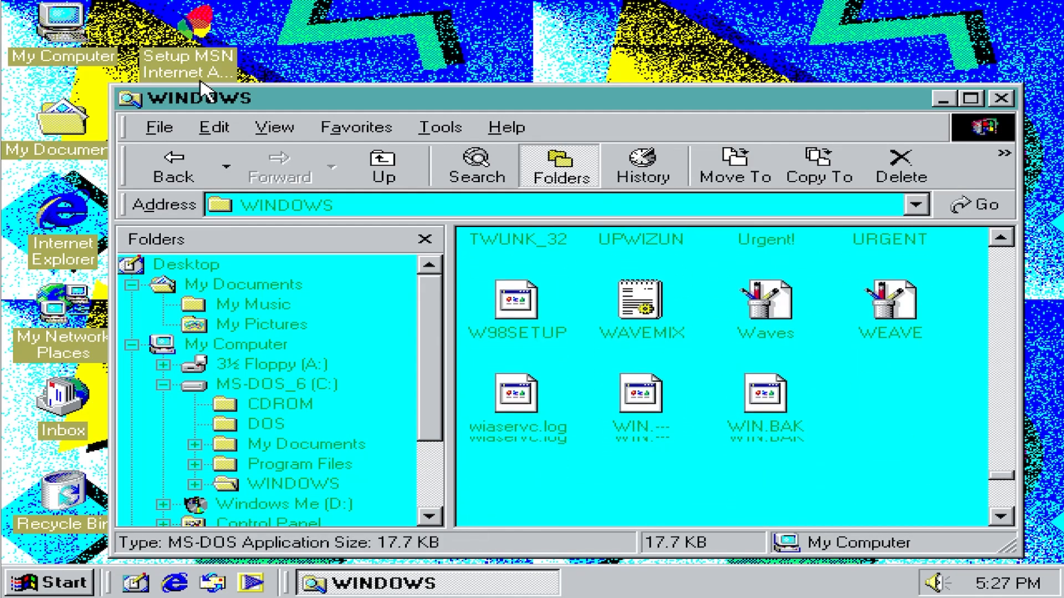
{"action": "key", "text": "Down"}
{"action": "key", "text": "Down"}
{"action": "key", "text": "Down"}
{"action": "key", "text": "Down"}
{"action": "key", "text": "Down"}
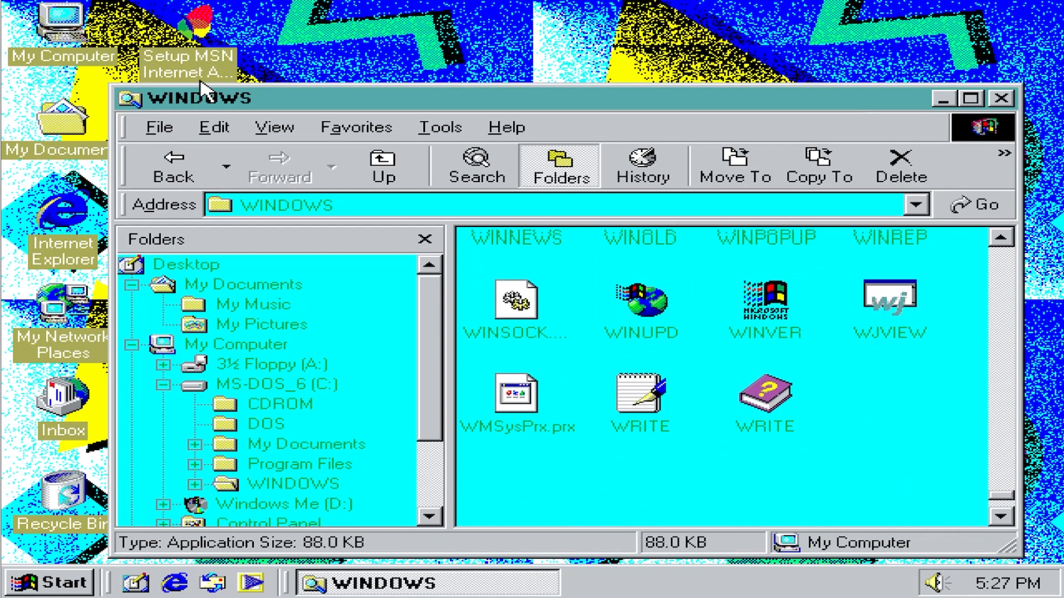
{"action": "key", "text": "Up"}
{"action": "key", "text": "Up"}
- Close the WINDOWS folder and try running 'welcome', dismissing the cannot-find error
{"action": "key", "text": "alt+F4"}
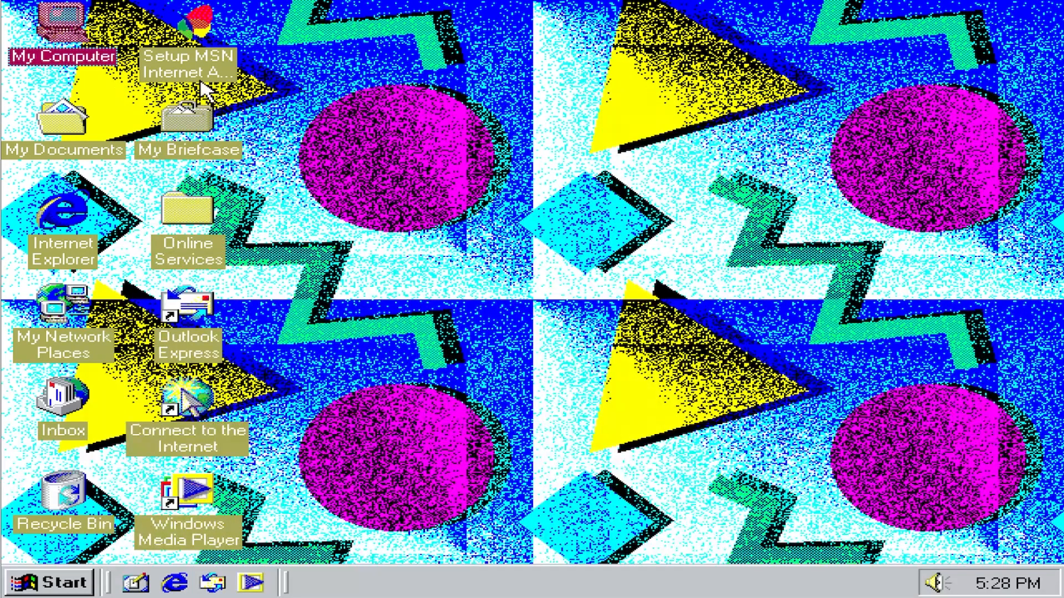
{"action": "key", "text": "super+r"}
{"action": "key", "text": "BackSpace"}
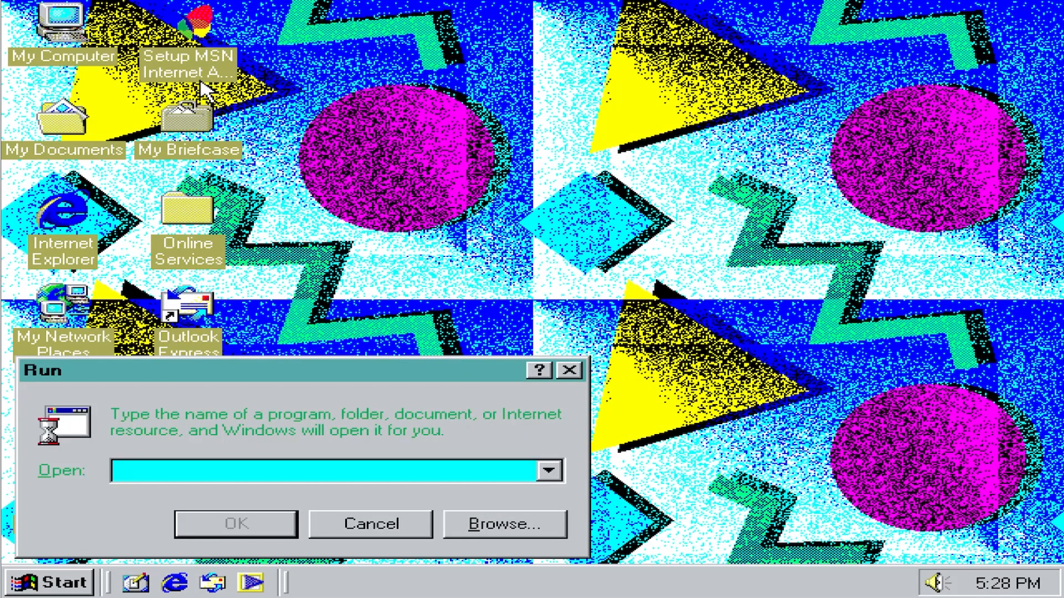
{"action": "type", "text": "welcome"}
{"action": "key", "text": "Return"}
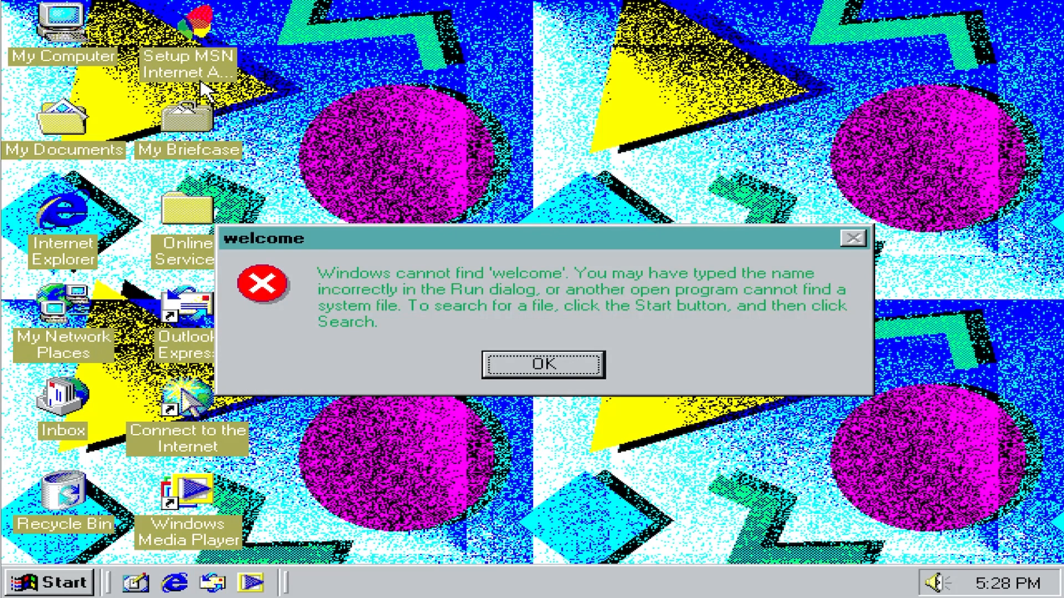
{"action": "key", "text": "Return"}
{"action": "key", "text": "Escape"}
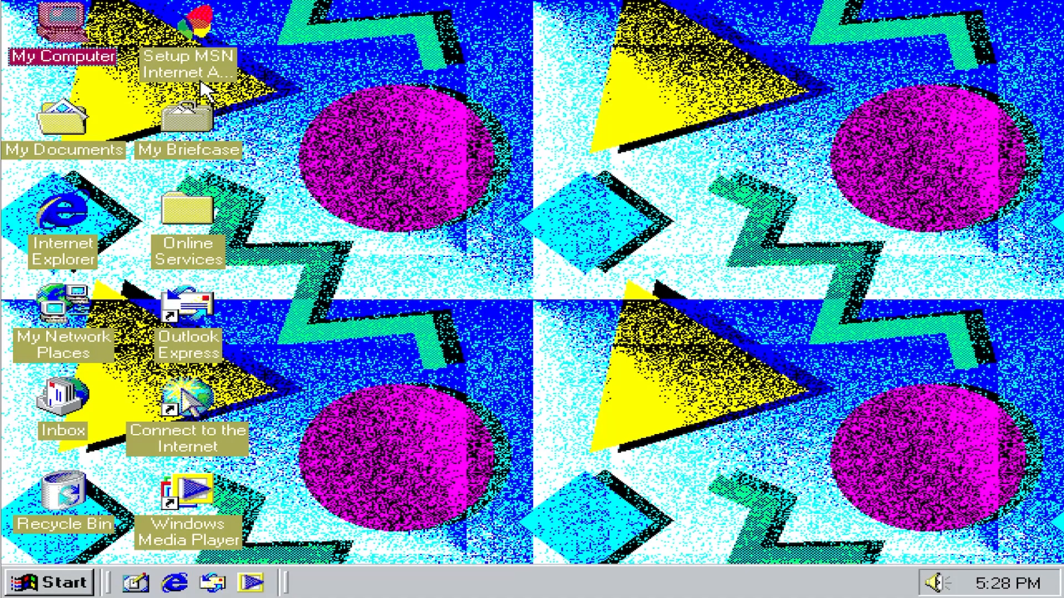
- Open and close My Computer, then open My Documents from the Start menu's Documents list
{"action": "key", "text": "Return"}
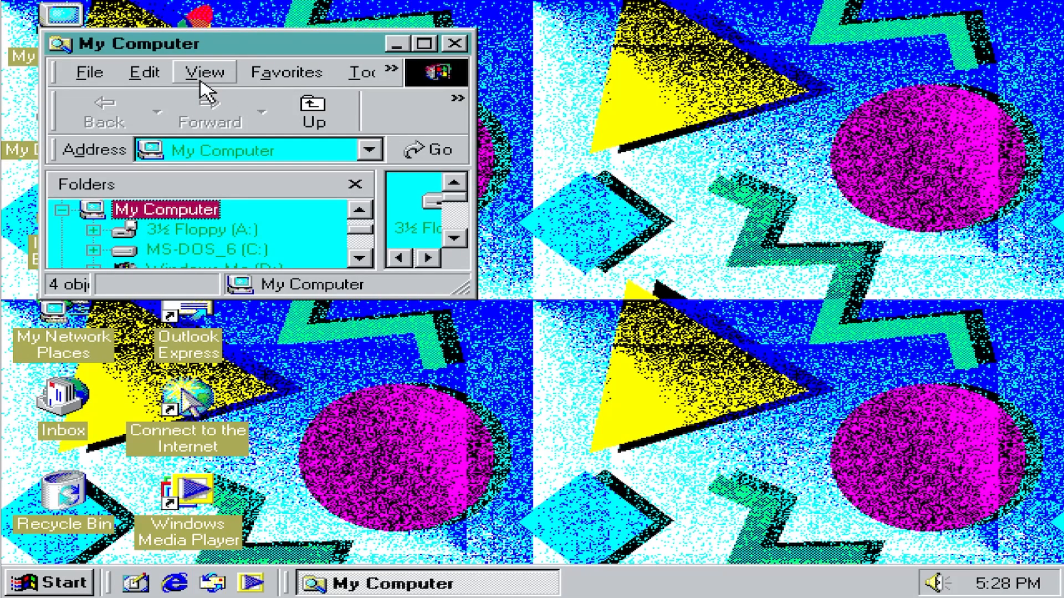
{"action": "key", "text": "alt+F4"}
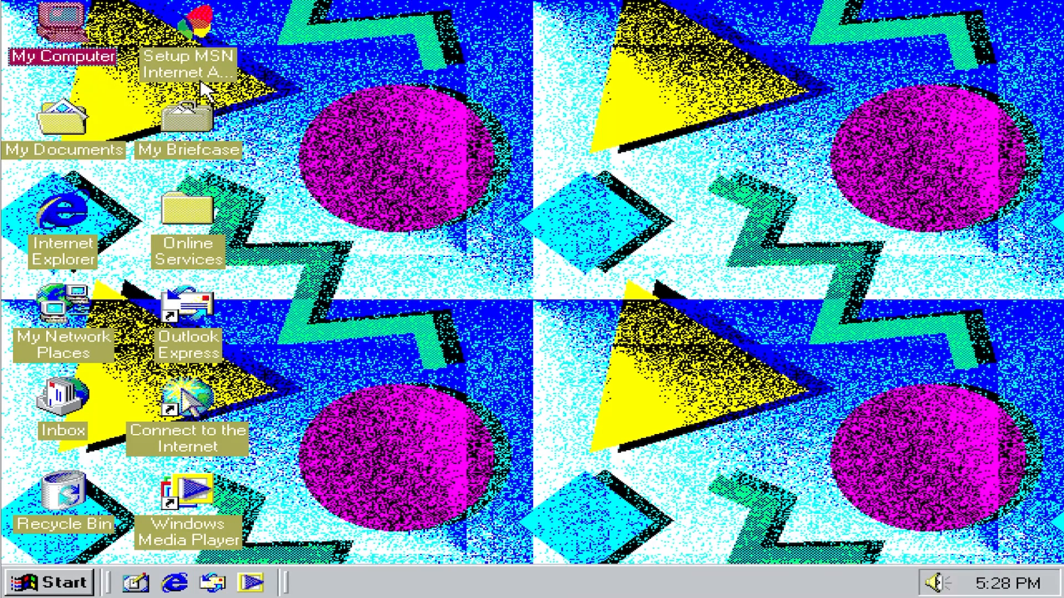
{"action": "key", "text": "super"}
{"action": "key", "text": "Down"}
{"action": "key", "text": "Down"}
{"action": "key", "text": "Right"}
{"action": "key", "text": "Down"}
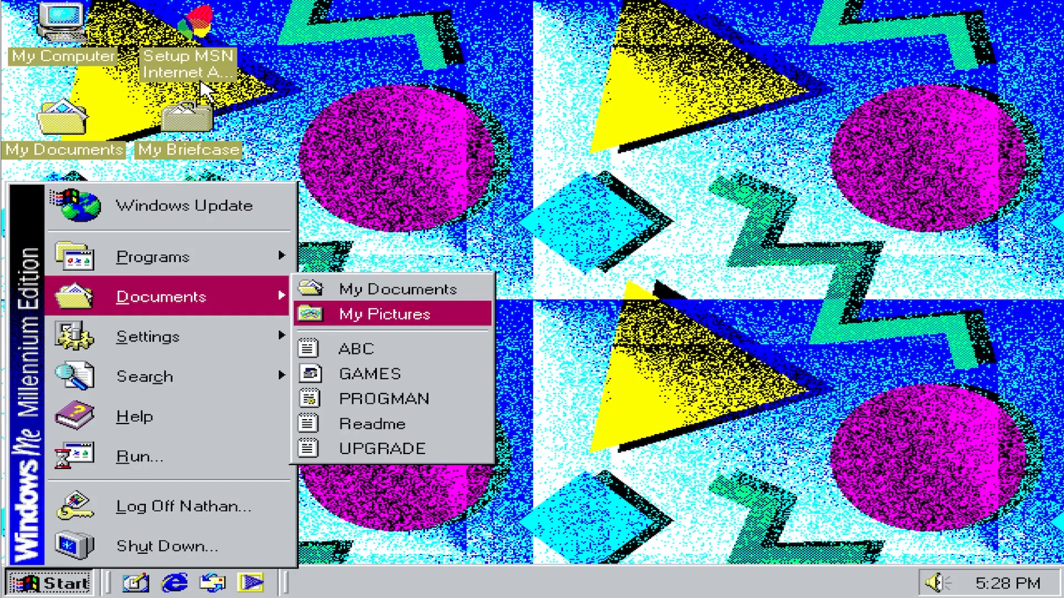
{"action": "key", "text": "Up"}
{"action": "key", "text": "Return"}
{"action": "key", "text": "super"}
{"action": "key", "text": "Escape"}
- Go from My Documents through My Computer and MS-DOS_6 (C:) into the WINDOWS folder
{"action": "key", "text": "Tab"}
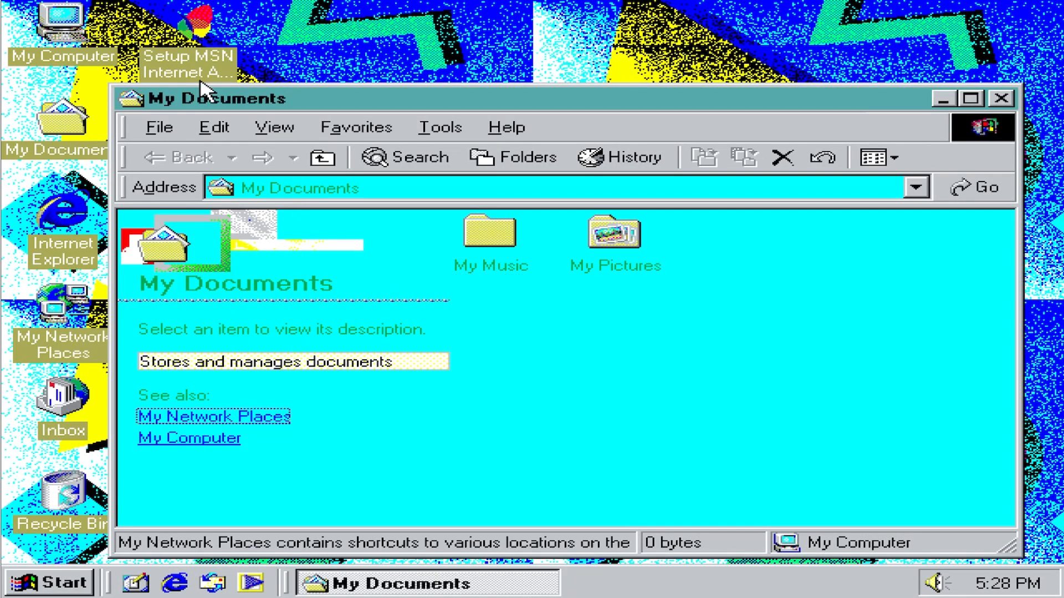
{"action": "key", "text": "Tab"}
{"action": "key", "text": "Return"}
{"action": "key", "text": "Right"}
{"action": "key", "text": "Return"}
{"action": "key", "text": "Down"}
{"action": "key", "text": "Return"}
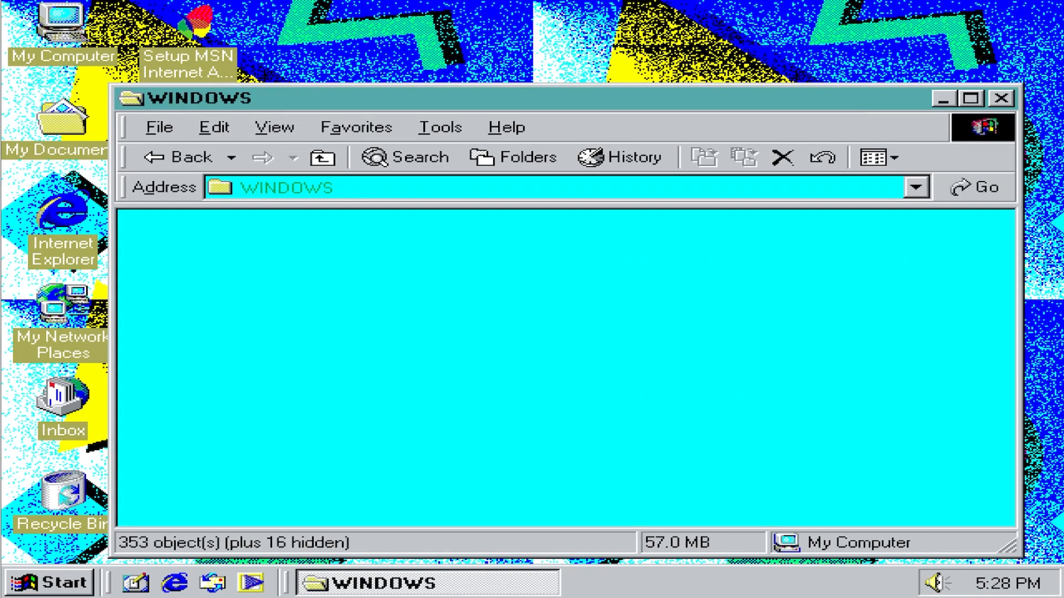
- Browse the WINDOWS folder, briefly opening the COMMAND and Desktop folders
{"action": "key", "text": "Down"}
{"action": "key", "text": "Down"}
{"action": "key", "text": "Down"}
{"action": "key", "text": "Down"}
{"action": "key", "text": "Down"}
{"action": "key", "text": "Down"}
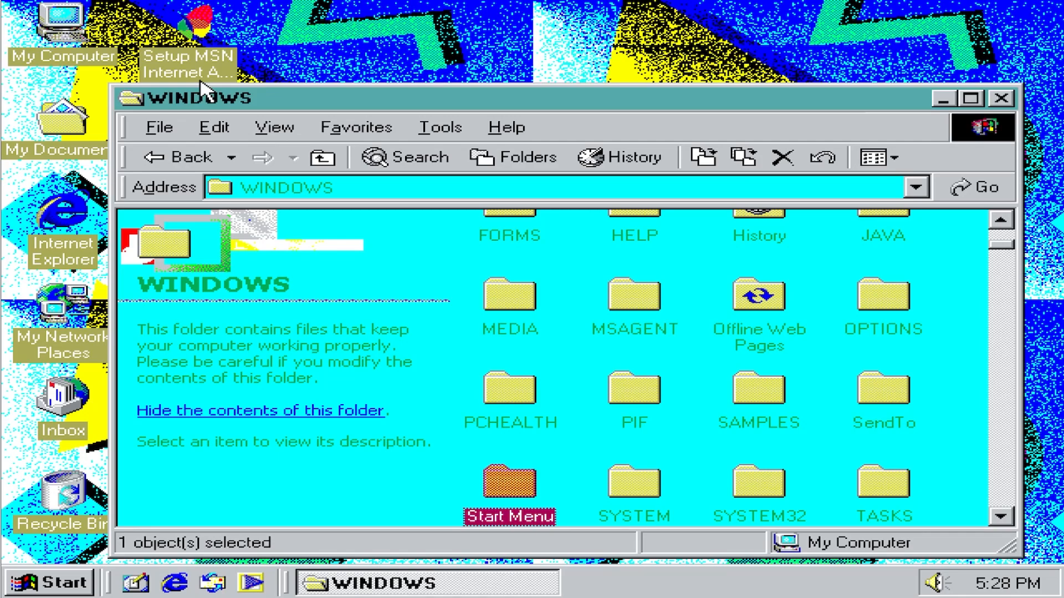
{"action": "key", "text": "Down"}
{"action": "key", "text": "Down"}
{"action": "key", "text": "Down"}
{"action": "key", "text": "Up"}
{"action": "key", "text": "Up"}
{"action": "key", "text": "Up"}
{"action": "key", "text": "Up"}
{"action": "key", "text": "Up"}
{"action": "key", "text": "Up"}
{"action": "key", "text": "Up"}
{"action": "key", "text": "Up"}
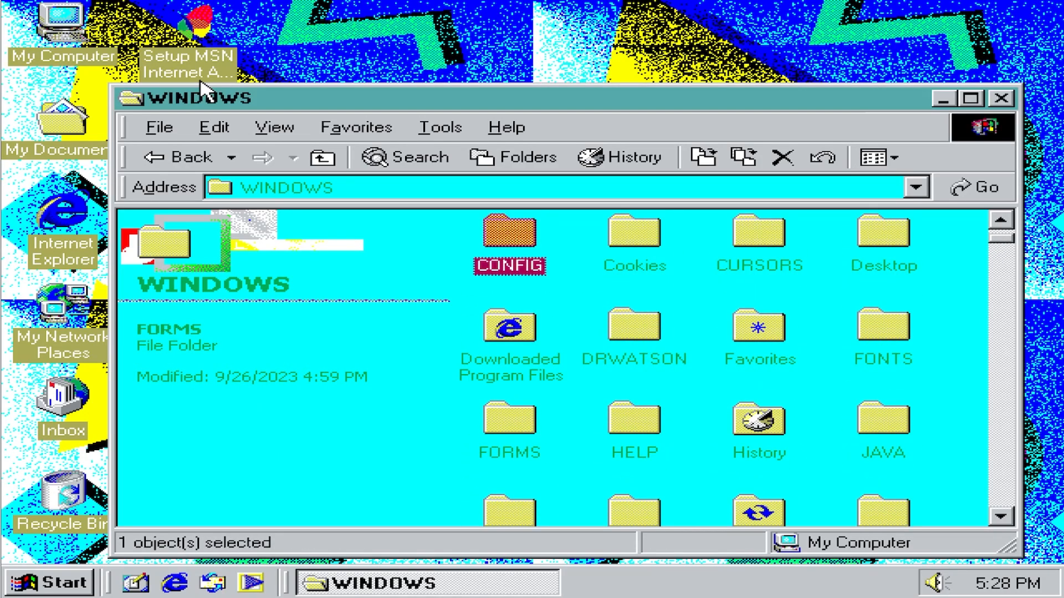
{"action": "key", "text": "Up"}
{"action": "key", "text": "Right"}
{"action": "key", "text": "Right"}
{"action": "key", "text": "Right"}
{"action": "key", "text": "Return"}
{"action": "key", "text": "BackSpace"}
{"action": "key", "text": "Down"}
{"action": "key", "text": "Return"}
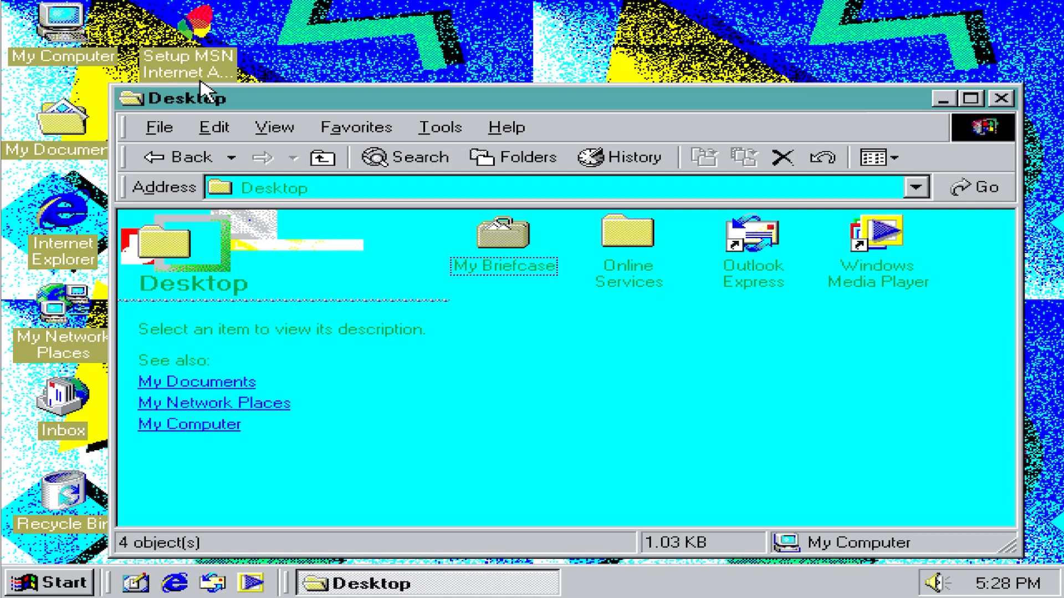
{"action": "key", "text": "BackSpace"}
{"action": "key", "text": "Down"}
{"action": "key", "text": "Down"}
{"action": "key", "text": "Down"}
{"action": "key", "text": "Down"}
{"action": "key", "text": "Down"}
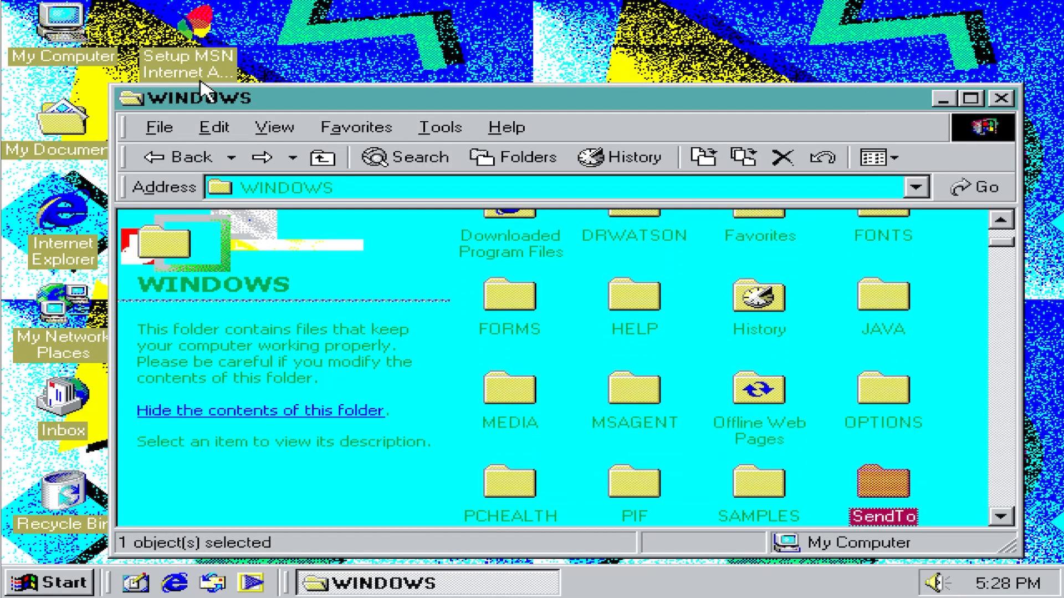
{"action": "key", "text": "Down"}
- Go up to the MS-DOS_6 (C:) drive and reopen the WINDOWS folder
{"action": "key", "text": "BackSpace"}
{"action": "key", "text": "Up"}
{"action": "key", "text": "Right"}
{"action": "key", "text": "Left"}
{"action": "key", "text": "Down"}
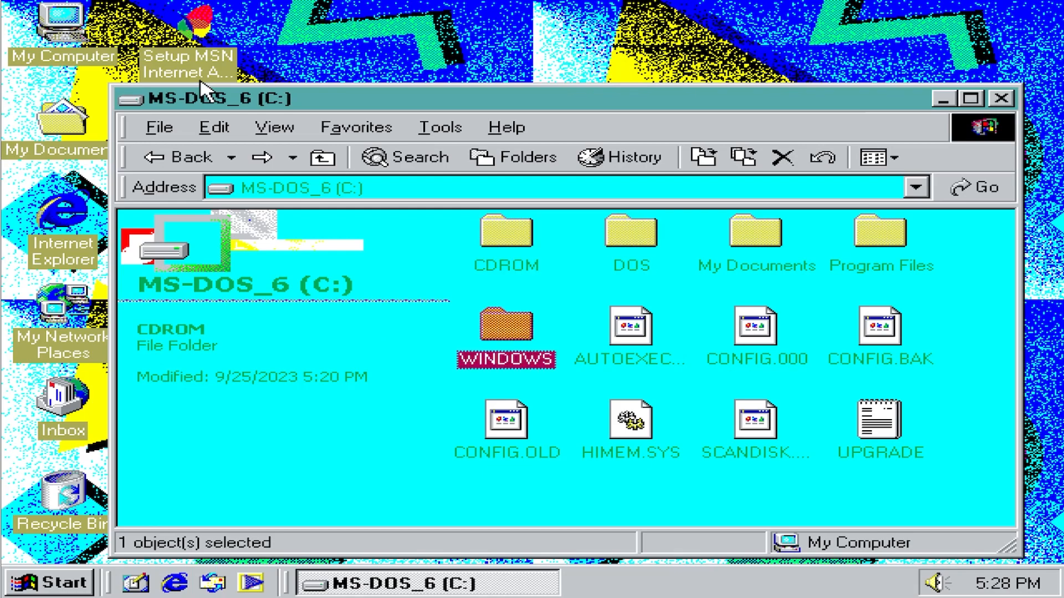
{"action": "key", "text": "Return"}
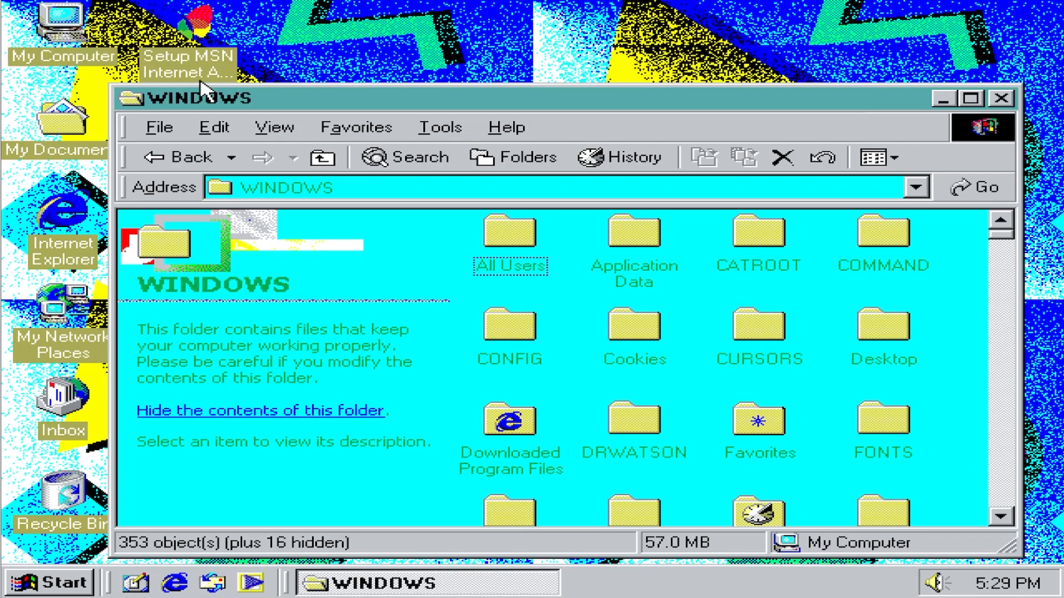
{"action": "key", "text": "super+r"}
{"action": "key", "text": "super+e"}
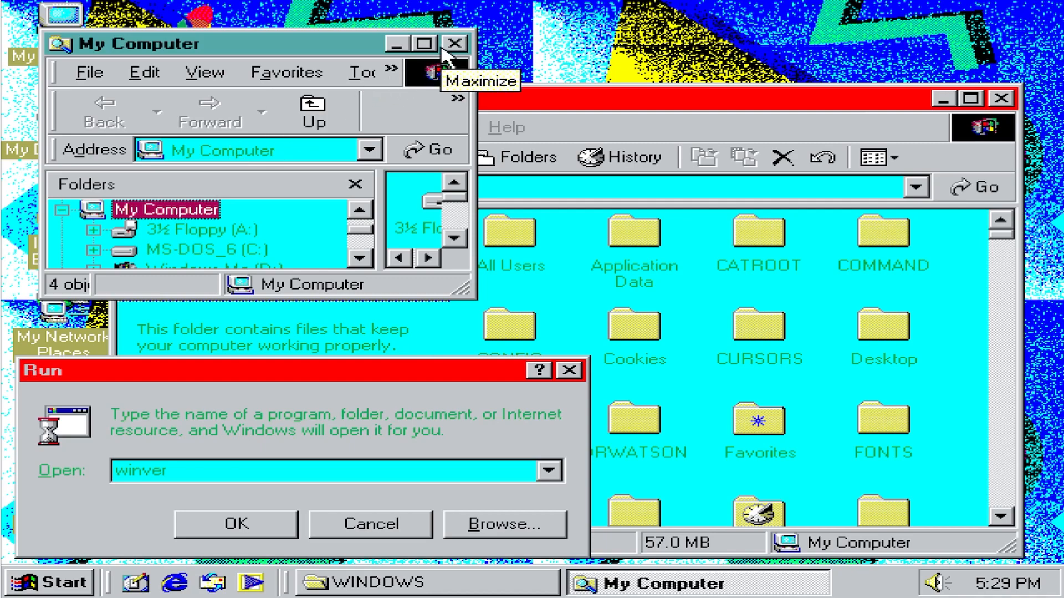
{"action": "key", "text": "alt+F4"}
{"action": "type", "text": "tour9"}
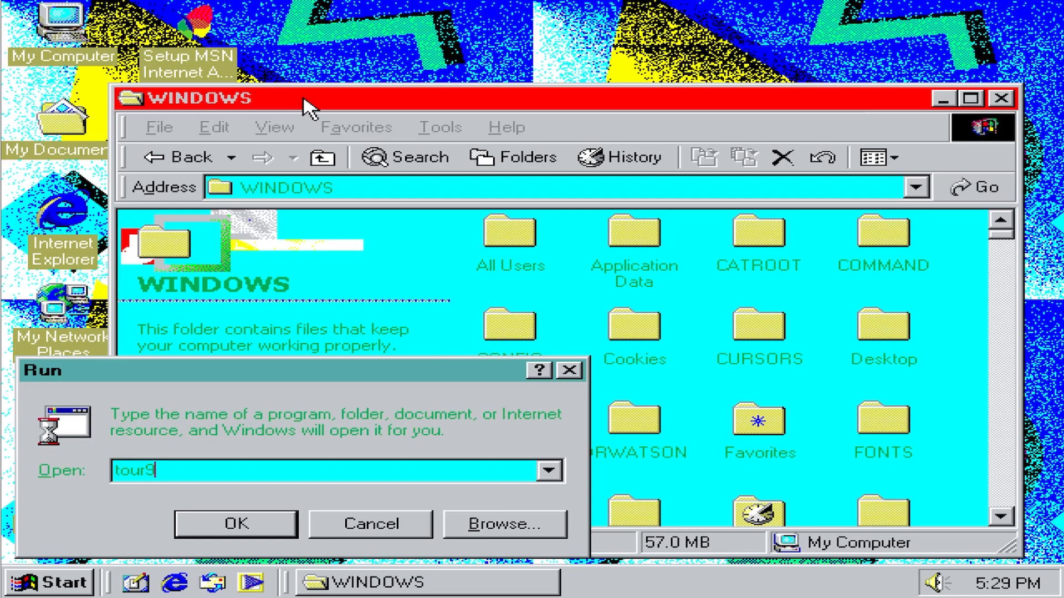
{"action": "key", "text": "Return"}
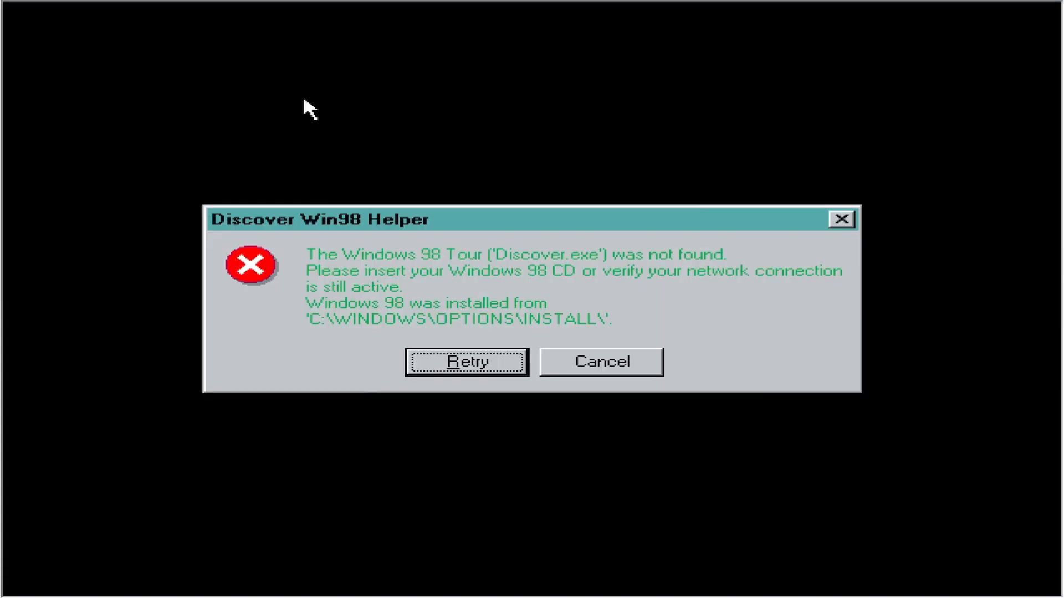
{"action": "key", "text": "Tab"}
{"action": "key", "text": "Return"}
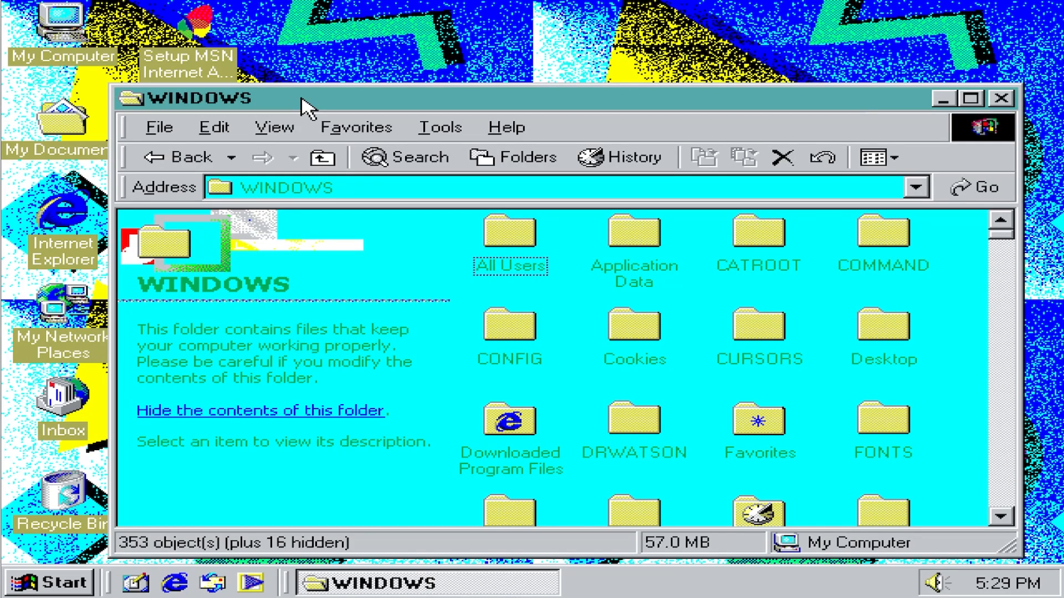
- Close the WINDOWS folder and check the shortcut menus for My Computer and Start
{"action": "key", "text": "alt+F4"}
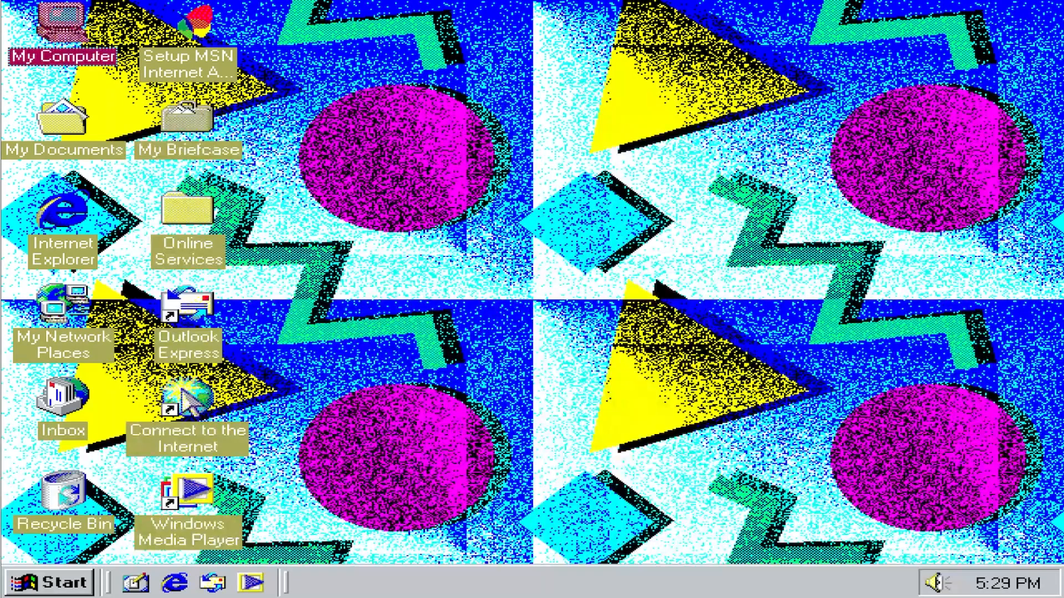
{"action": "key", "text": "Tab"}
{"action": "key", "text": "super"}
{"action": "key", "text": "super"}
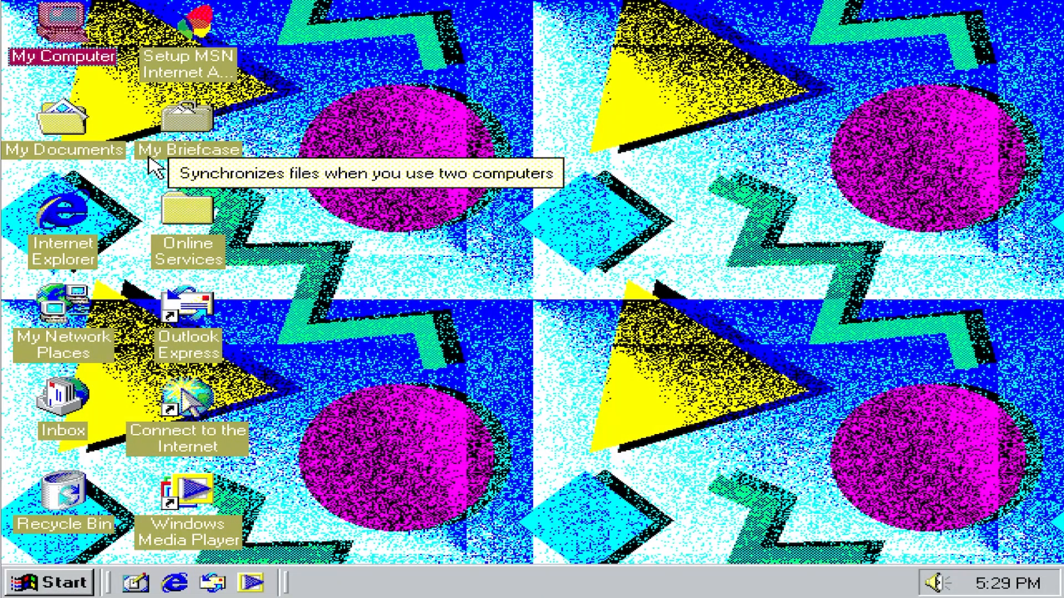
{"action": "key", "text": "shift+F10"}
{"action": "key", "text": "Escape"}
{"action": "key", "text": "super"}
{"action": "key", "text": "Escape"}
{"action": "key", "text": "shift+F10"}
{"action": "key", "text": "Escape"}
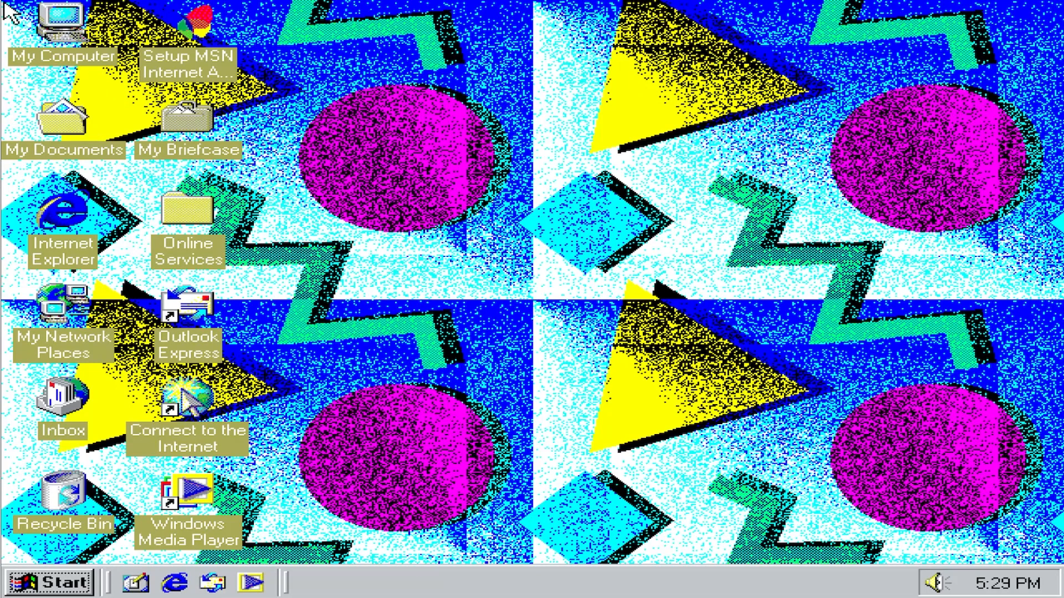
- Recheck the Start and My Computer shortcut menus, dismissing each one
{"action": "key", "text": "super"}
{"action": "key", "text": "Escape"}
{"action": "key", "text": "shift+F10"}
{"action": "key", "text": "Escape"}
{"action": "key", "text": "shift+F10"}
{"action": "key", "text": "Escape"}
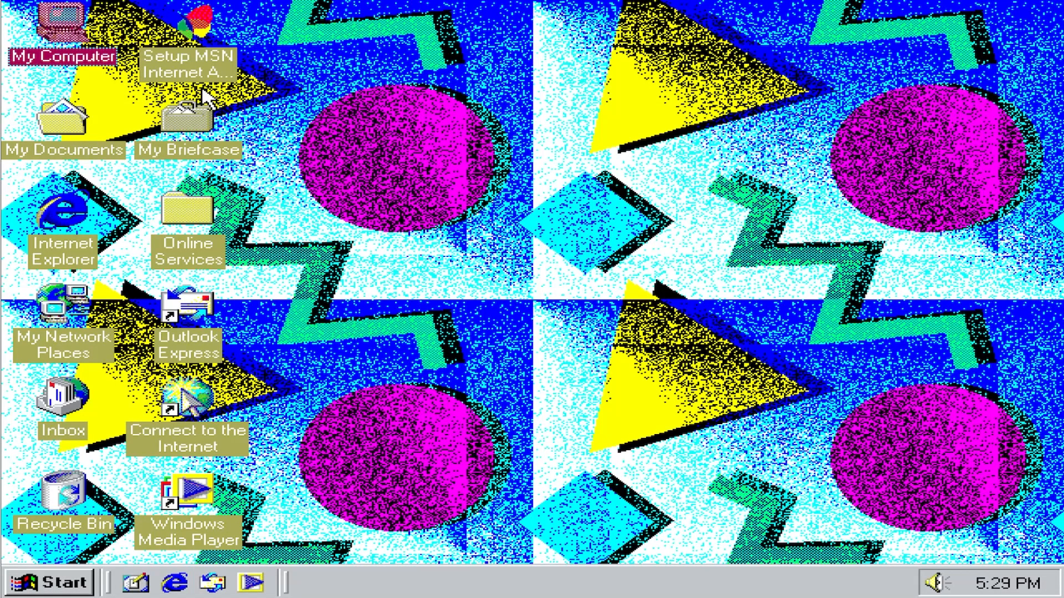
{"action": "key", "text": "Down"}
{"action": "key", "text": "Tab"}
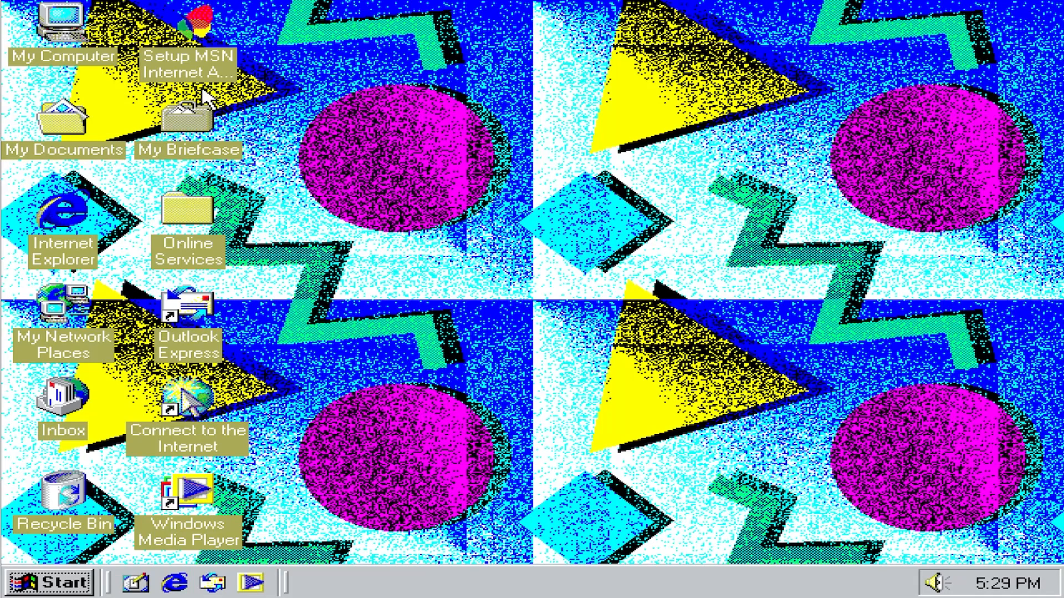
{"action": "key", "text": "shift+F10"}
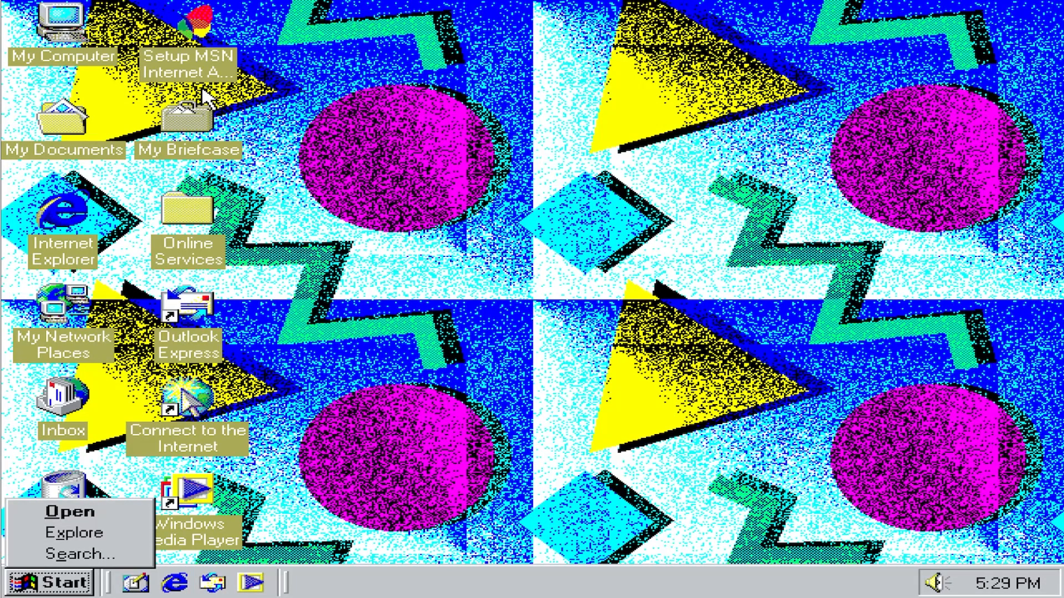
{"action": "key", "text": "Escape"}
{"action": "key", "text": "Tab"}
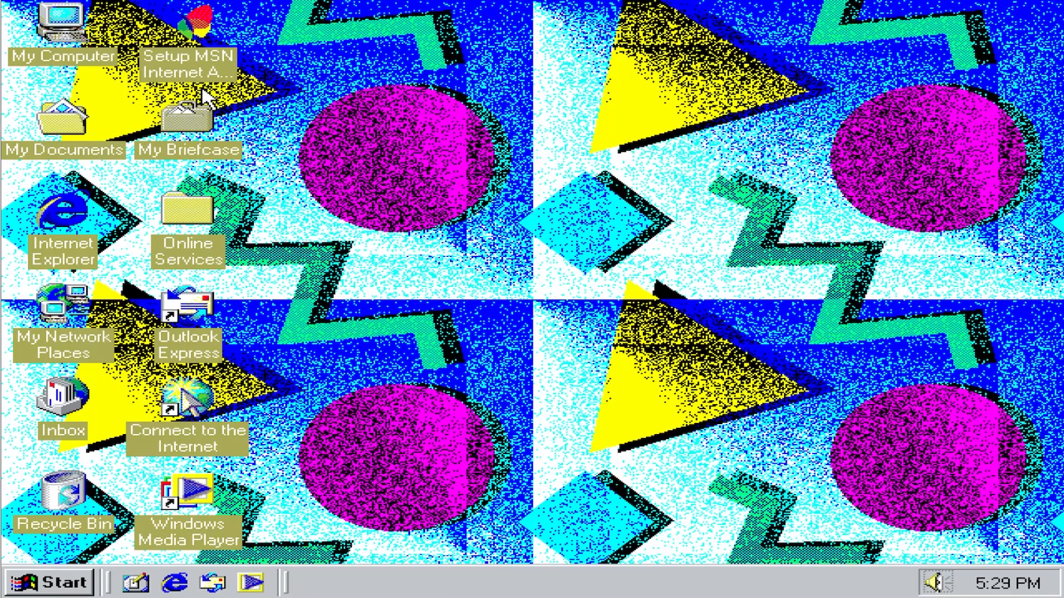
- Try the volume icon's shortcut options and What's This? help, dismissing each
{"action": "right_click", "coordinate": [936, 583]}
{"action": "key", "text": "Escape"}
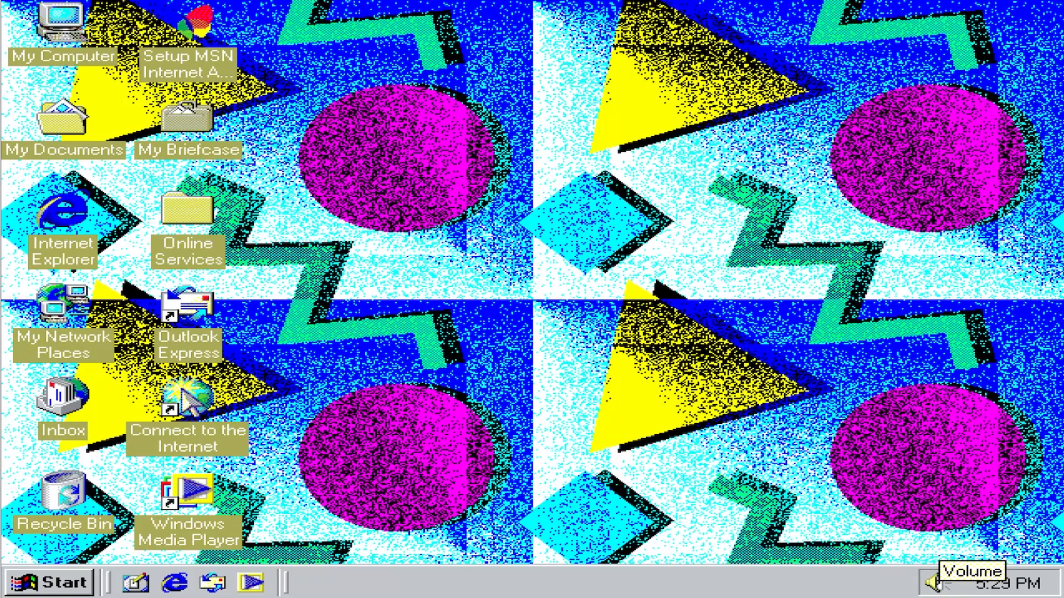
{"action": "right_click", "coordinate": [940, 586]}
{"action": "key", "text": "Escape"}
{"action": "right_click", "coordinate": [940, 586]}
{"action": "key", "text": "Escape"}
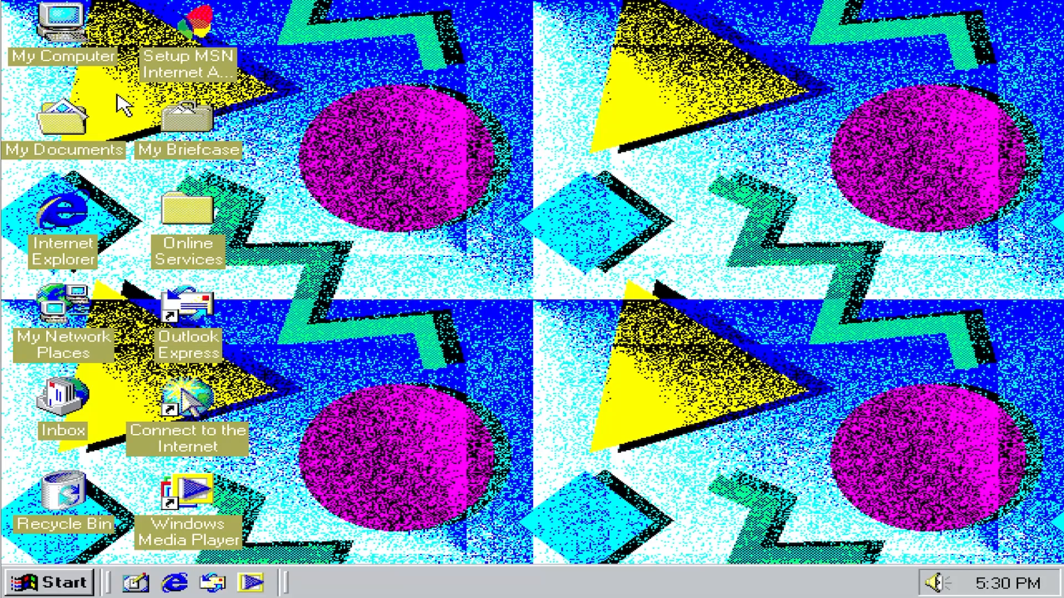
- Use What's This? on the desktop to read and close the power icon help text
{"action": "right_click", "coordinate": [109, 72]}
{"action": "key", "text": "Escape"}
{"action": "right_click", "coordinate": [109, 72]}
{"action": "key", "text": "Escape"}
{"action": "right_click", "coordinate": [117, 98]}
{"action": "left_click", "coordinate": [121, 100]}
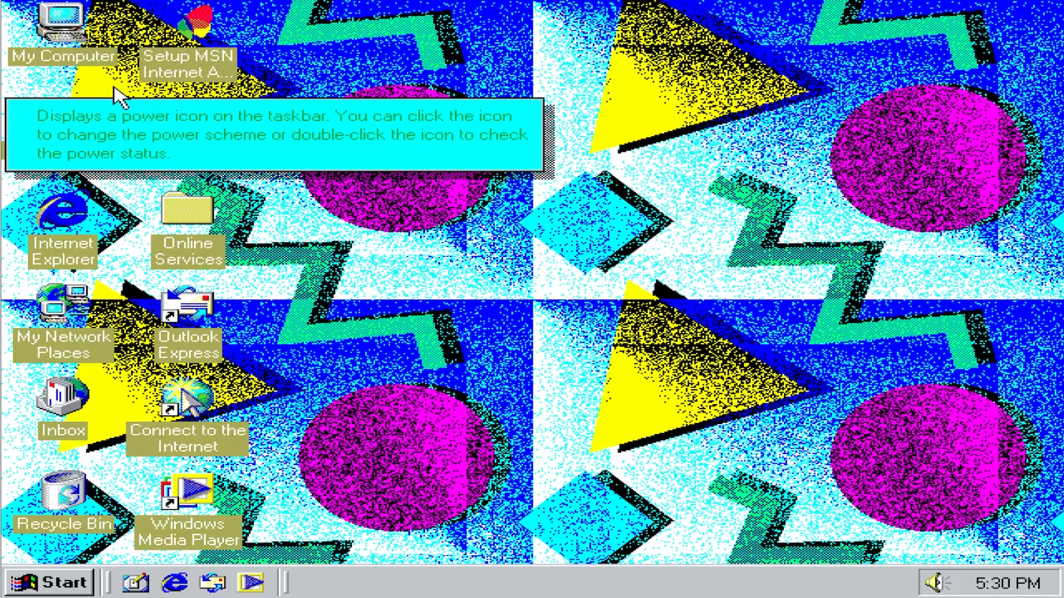
{"action": "left_click", "coordinate": [121, 100]}
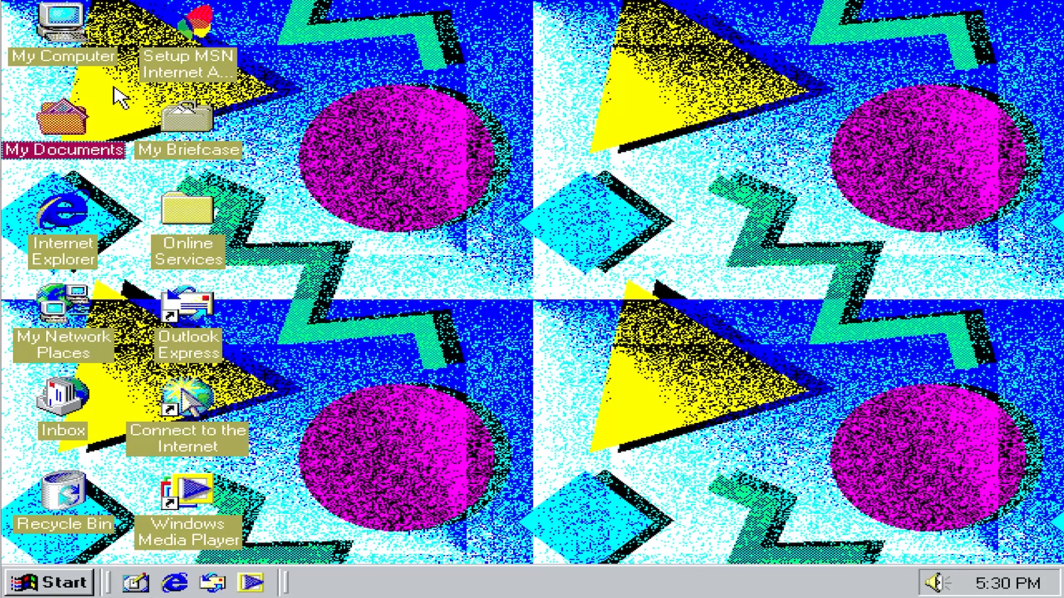
- Check My Documents' shortcut options, then bring up the Start menu
{"action": "key", "text": "shift+F10"}
{"action": "key", "text": "Escape"}
{"action": "key", "text": "Up"}
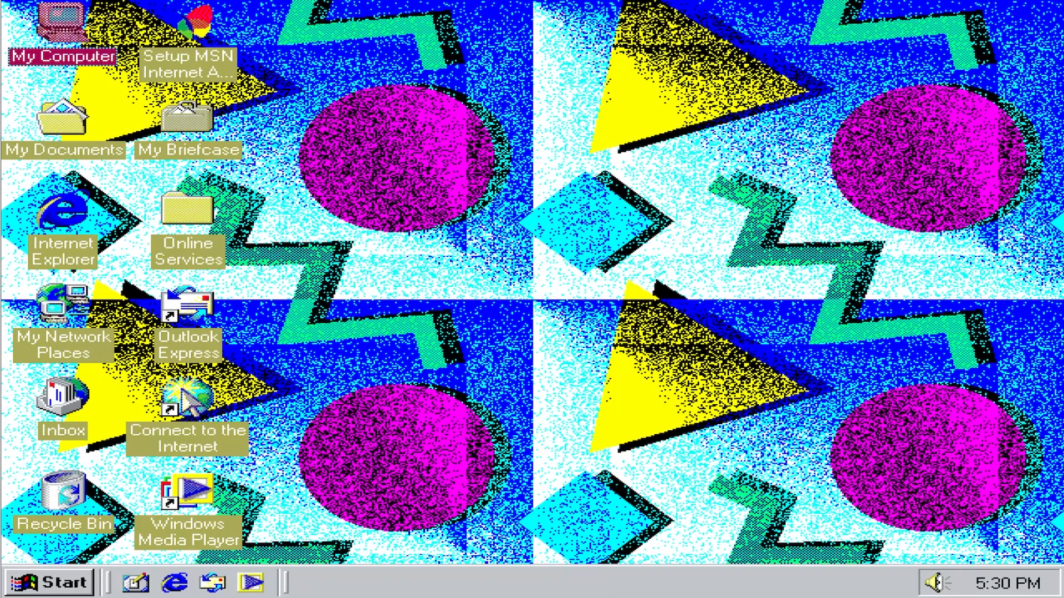
{"action": "key", "text": "Right"}
{"action": "key", "text": "ctrl+Escape"}
- Open Control Panel from Start > Settings and switch to view all Control Panel options
{"action": "key", "text": "Down"}
{"action": "key", "text": "Down"}
{"action": "key", "text": "Down"}
{"action": "key", "text": "Right"}
{"action": "key", "text": "Return"}
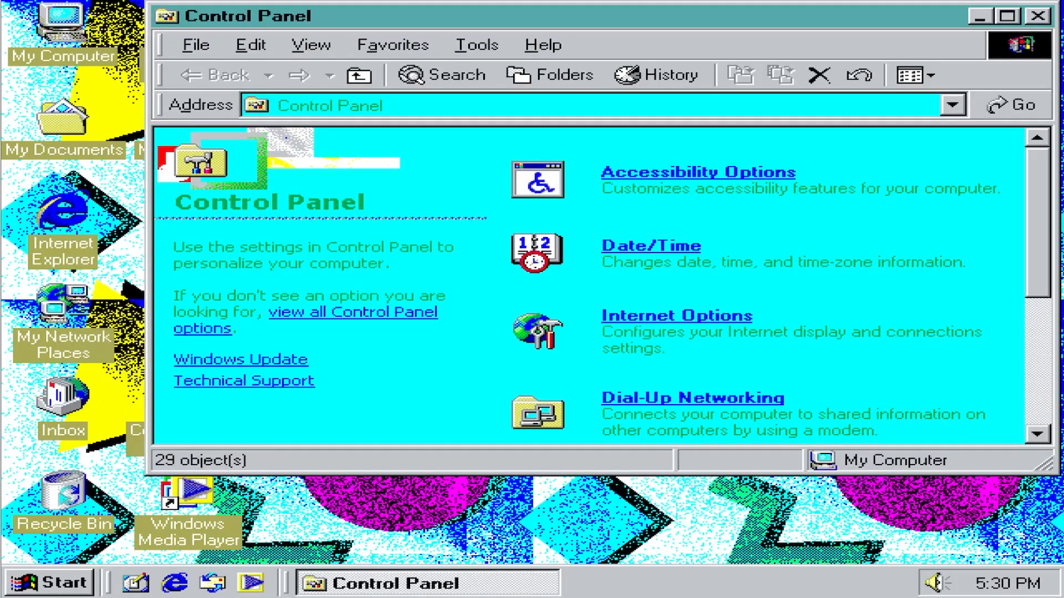
{"action": "key", "text": "Tab"}
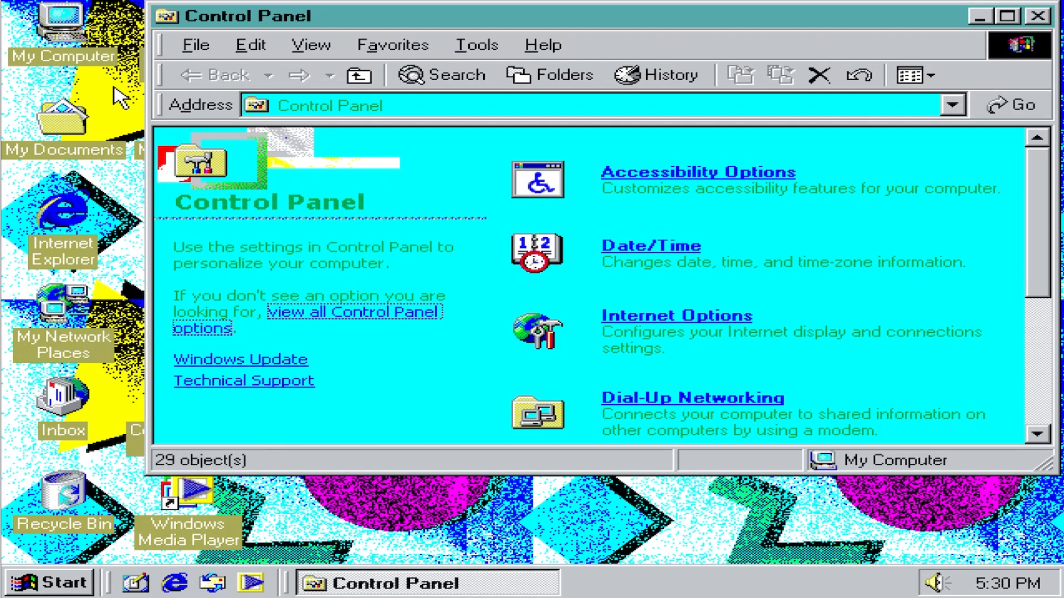
{"action": "key", "text": "Tab"}
{"action": "key", "text": "Tab"}
{"action": "key", "text": "Tab"}
{"action": "key", "text": "Tab"}
{"action": "key", "text": "Tab"}
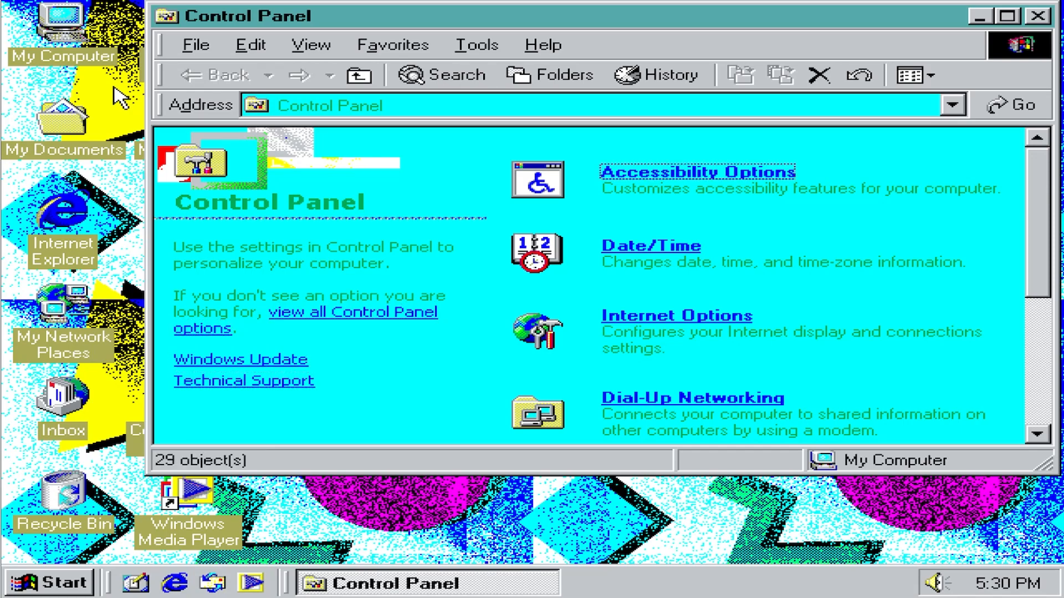
{"action": "key", "text": "shift+Tab"}
{"action": "key", "text": "shift+Tab"}
{"action": "key", "text": "shift+Tab"}
{"action": "key", "text": "shift+Tab"}
{"action": "key", "text": "shift+Tab"}
{"action": "key", "text": "Return"}
- Browse the Control Panel icons, briefly opening and closing ODBC Data Sources
{"action": "key", "text": "Down"}
{"action": "key", "text": "Right"}
{"action": "key", "text": "Right"}
{"action": "key", "text": "Down"}
{"action": "key", "text": "Down"}
{"action": "key", "text": "Down"}
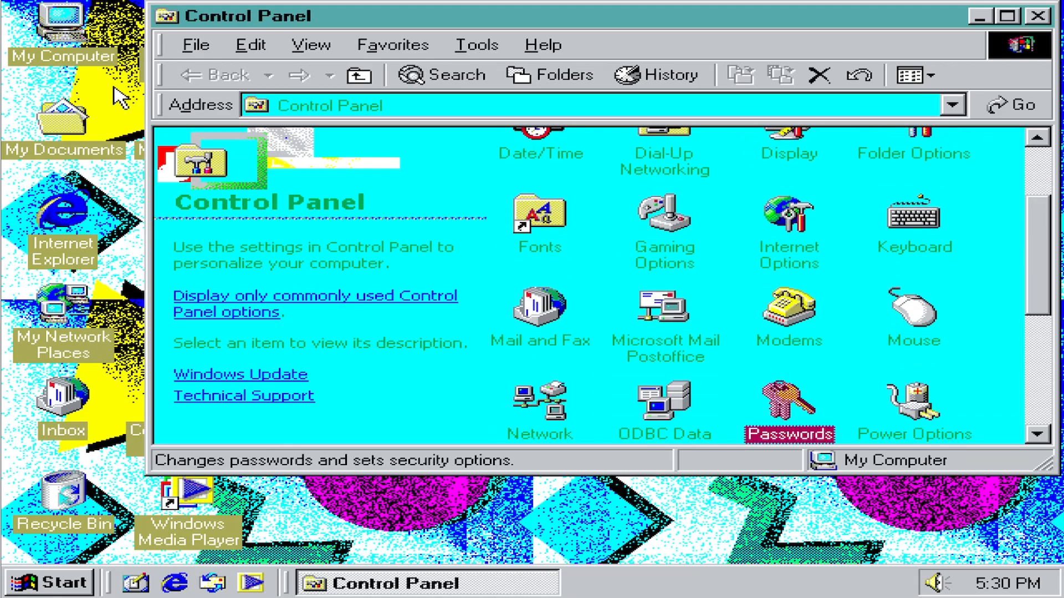
{"action": "key", "text": "Down"}
{"action": "key", "text": "Up"}
{"action": "key", "text": "Down"}
{"action": "key", "text": "Down"}
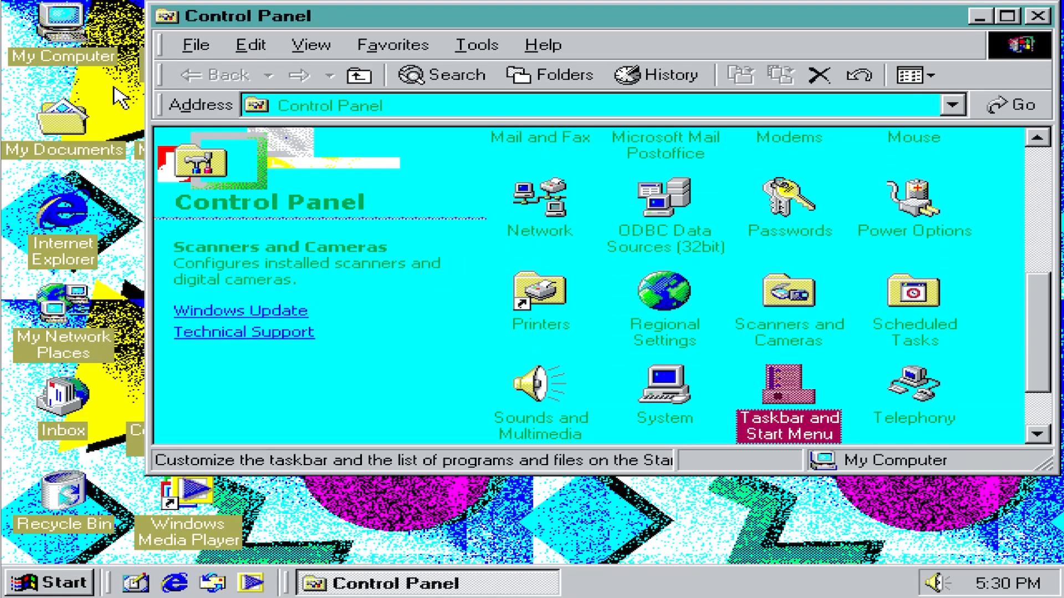
{"action": "key", "text": "Up"}
{"action": "key", "text": "Up"}
{"action": "key", "text": "Left"}
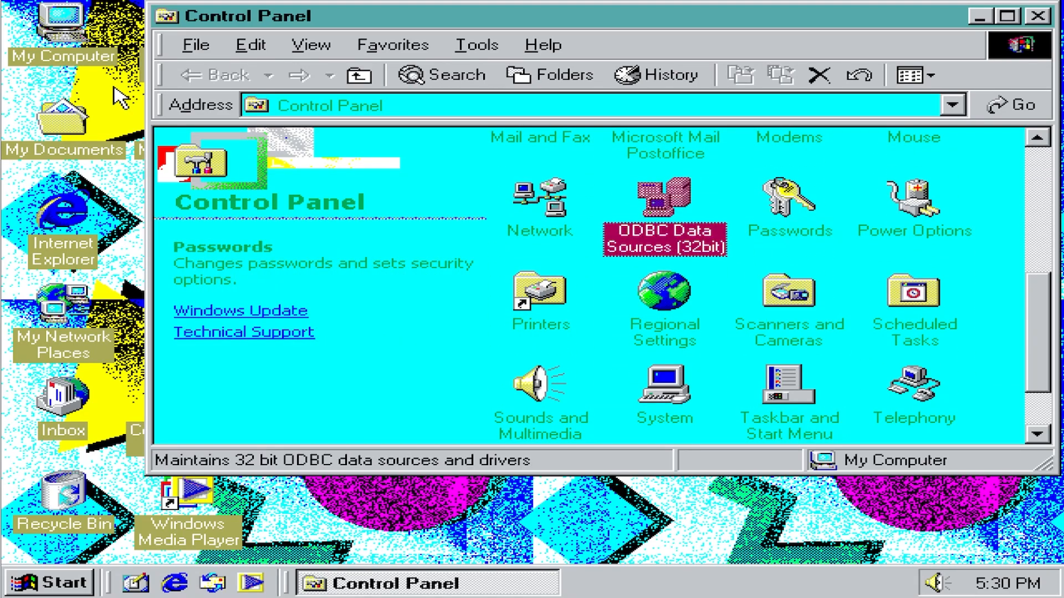
{"action": "key", "text": "Return"}
{"action": "key", "text": "Escape"}
{"action": "key", "text": "Down"}
{"action": "key", "text": "Down"}
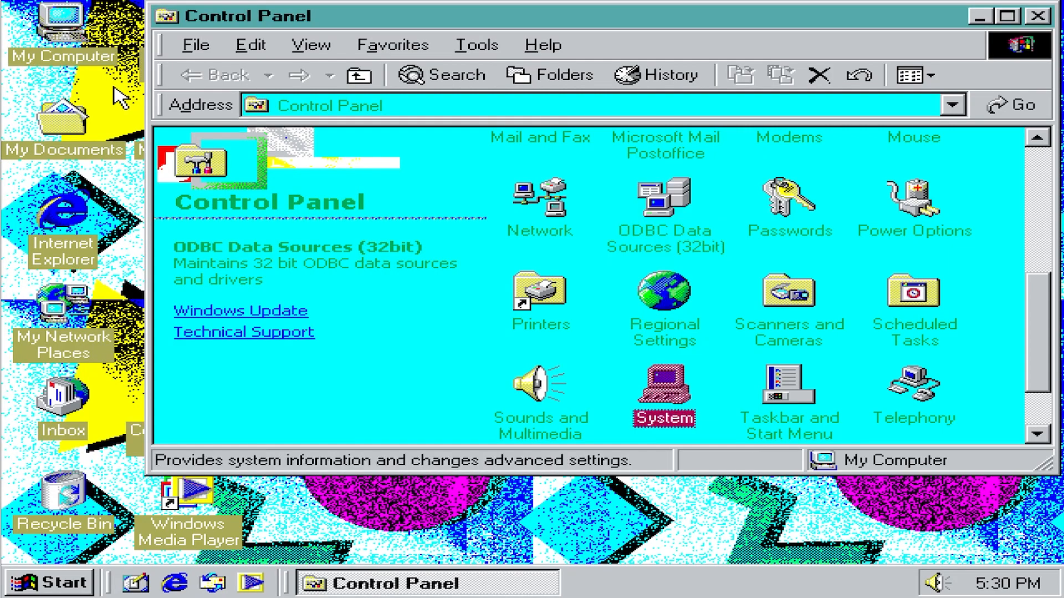
{"action": "key", "text": "Down"}
{"action": "key", "text": "Up"}
{"action": "key", "text": "Up"}
{"action": "key", "text": "Up"}
{"action": "key", "text": "Up"}
{"action": "key", "text": "Up"}
{"action": "key", "text": "Up"}
{"action": "key", "text": "Up"}
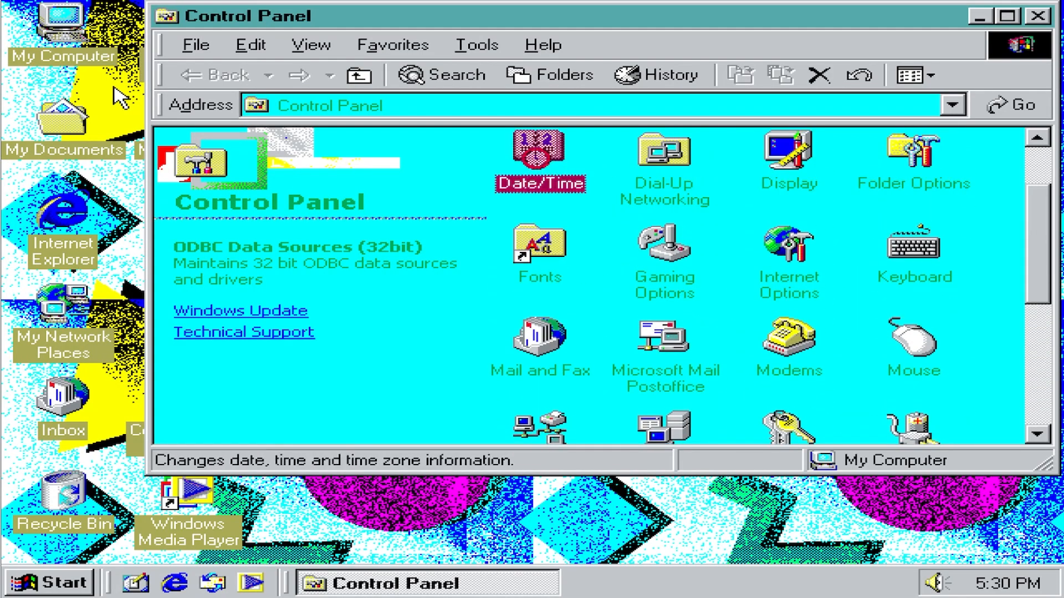
- Open Display settings and preview wallpapers from Pinstripe down to Windows98
{"action": "key", "text": "Down"}
{"action": "key", "text": "Right"}
{"action": "key", "text": "Right"}
{"action": "key", "text": "Return"}
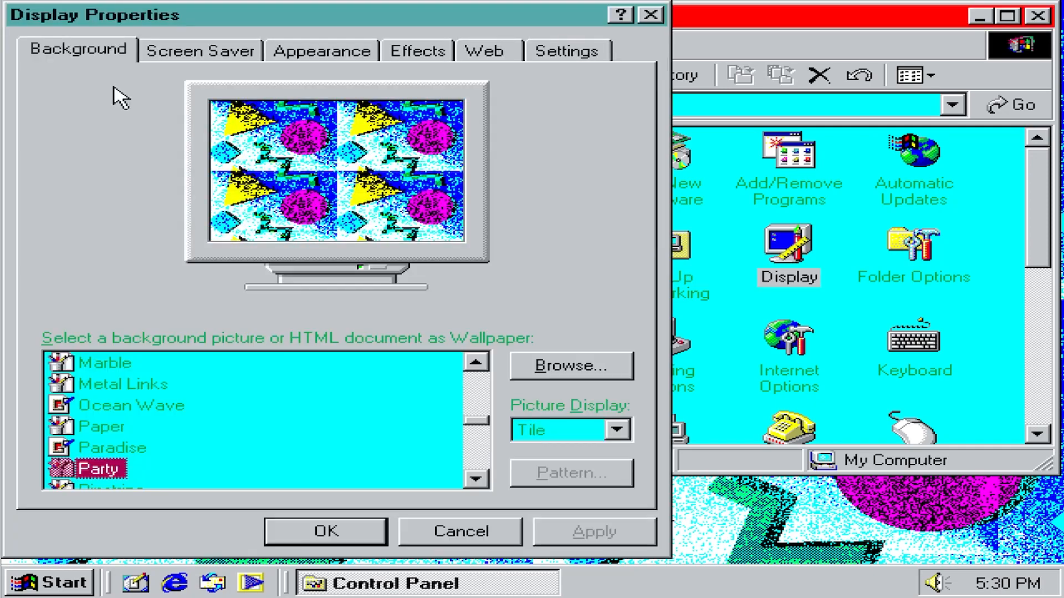
{"action": "key", "text": "Down"}
{"action": "key", "text": "Up"}
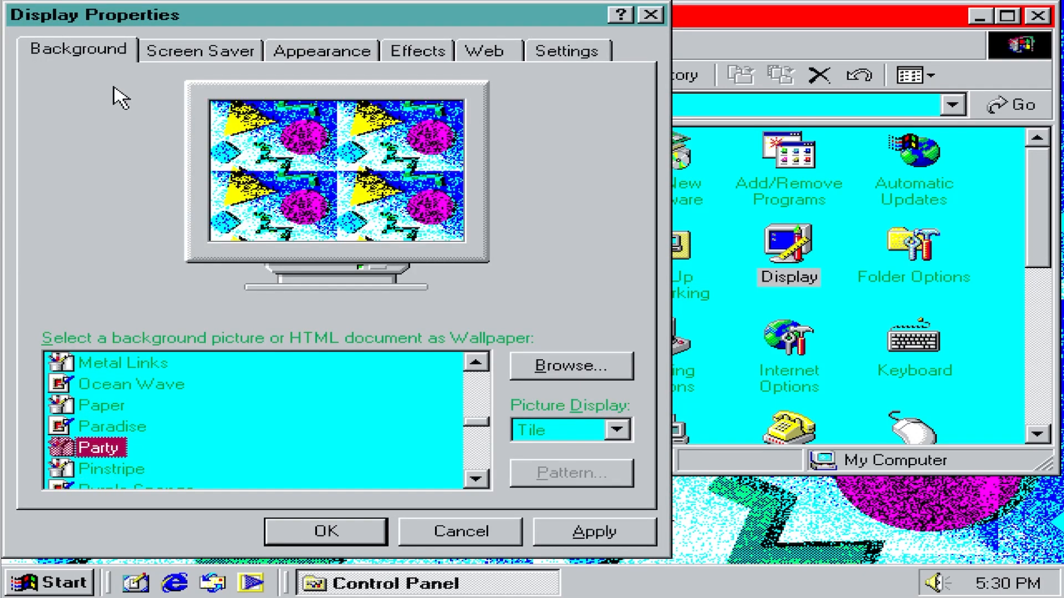
{"action": "key", "text": "Down"}
{"action": "key", "text": "Down"}
{"action": "key", "text": "Down"}
{"action": "key", "text": "Down"}
{"action": "key", "text": "Down"}
{"action": "key", "text": "Down"}
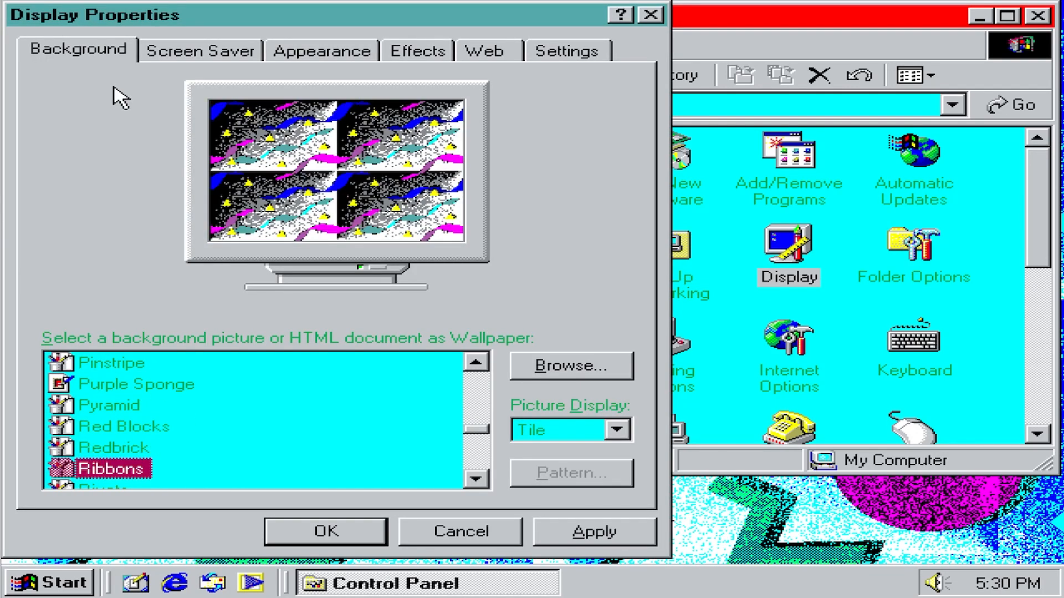
{"action": "key", "text": "Down"}
{"action": "key", "text": "Down"}
{"action": "key", "text": "Down"}
{"action": "key", "text": "Down"}
{"action": "key", "text": "Down"}
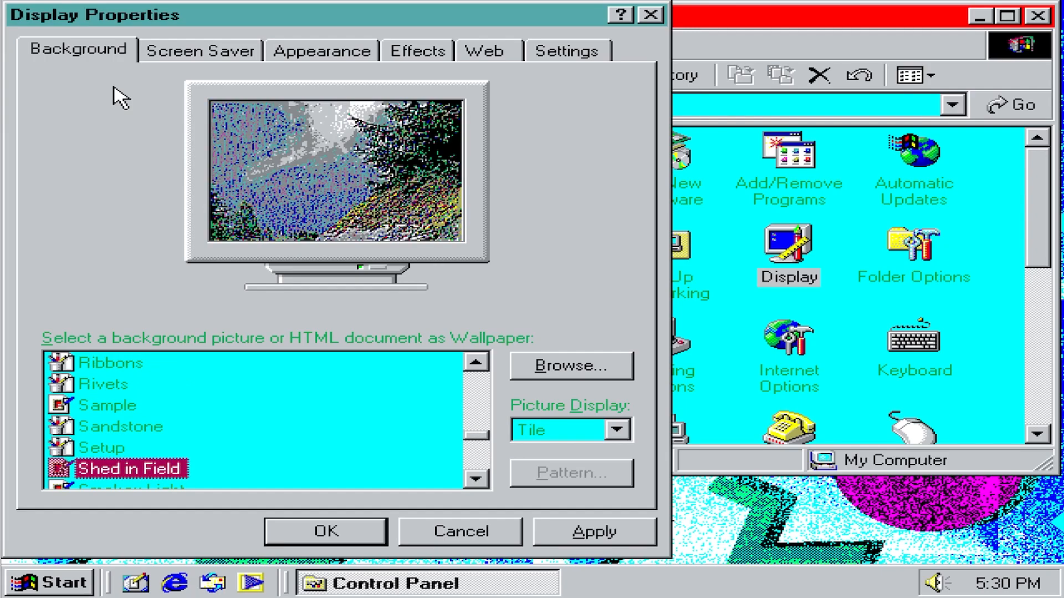
{"action": "key", "text": "Up"}
{"action": "key", "text": "Up"}
{"action": "key", "text": "Down"}
{"action": "key", "text": "Down"}
{"action": "key", "text": "Down"}
{"action": "key", "text": "Down"}
{"action": "key", "text": "Down"}
{"action": "key", "text": "Down"}
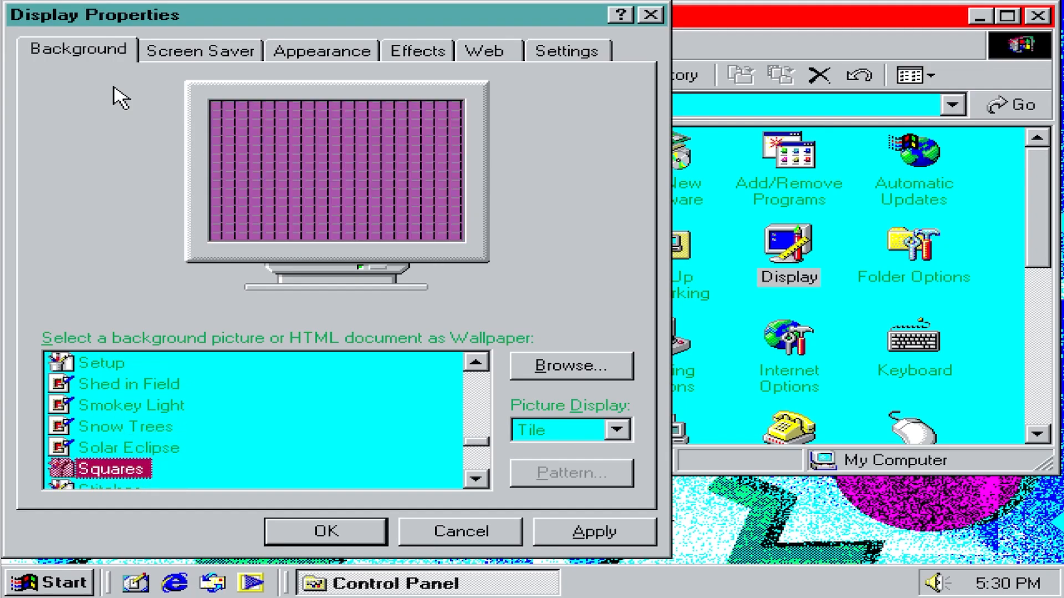
{"action": "key", "text": "Down"}
{"action": "key", "text": "Down"}
{"action": "key", "text": "Down"}
{"action": "key", "text": "Down"}
{"action": "key", "text": "Down"}
{"action": "key", "text": "Down"}
{"action": "key", "text": "Down"}
{"action": "key", "text": "Down"}
{"action": "key", "text": "Down"}
{"action": "key", "text": "Down"}
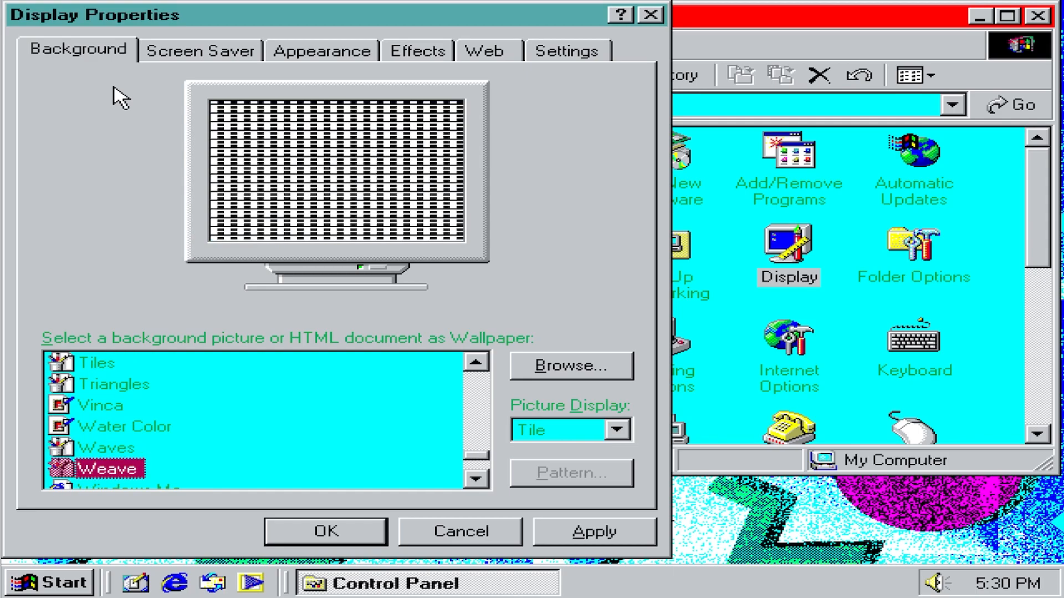
{"action": "key", "text": "Down"}
{"action": "key", "text": "Down"}
{"action": "key", "text": "Down"}
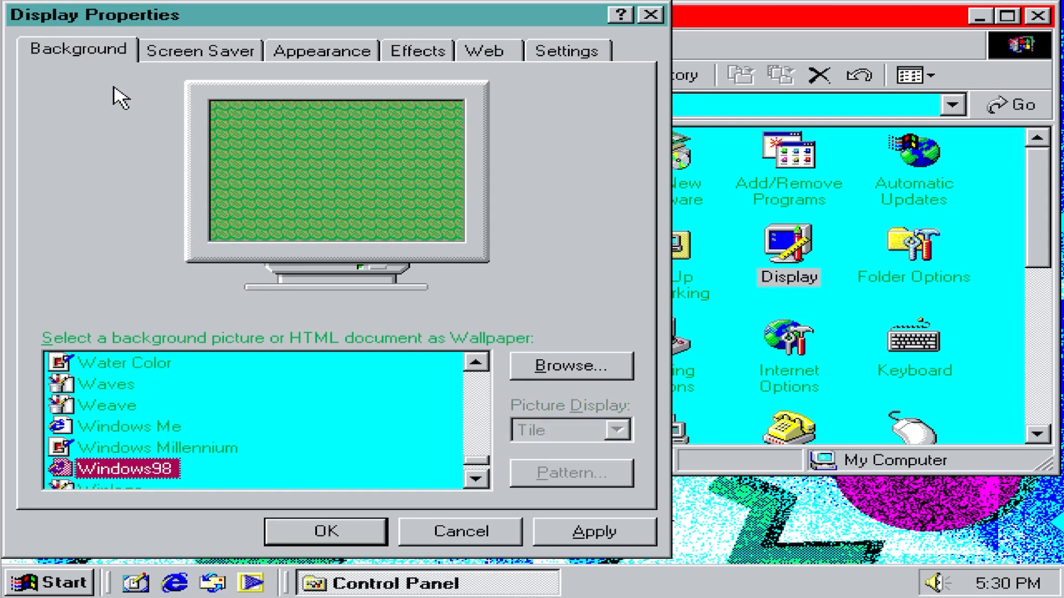
{"action": "key", "text": "Down"}
{"action": "key", "text": "Down"}
{"action": "key", "text": "Up"}
{"action": "key", "text": "Up"}
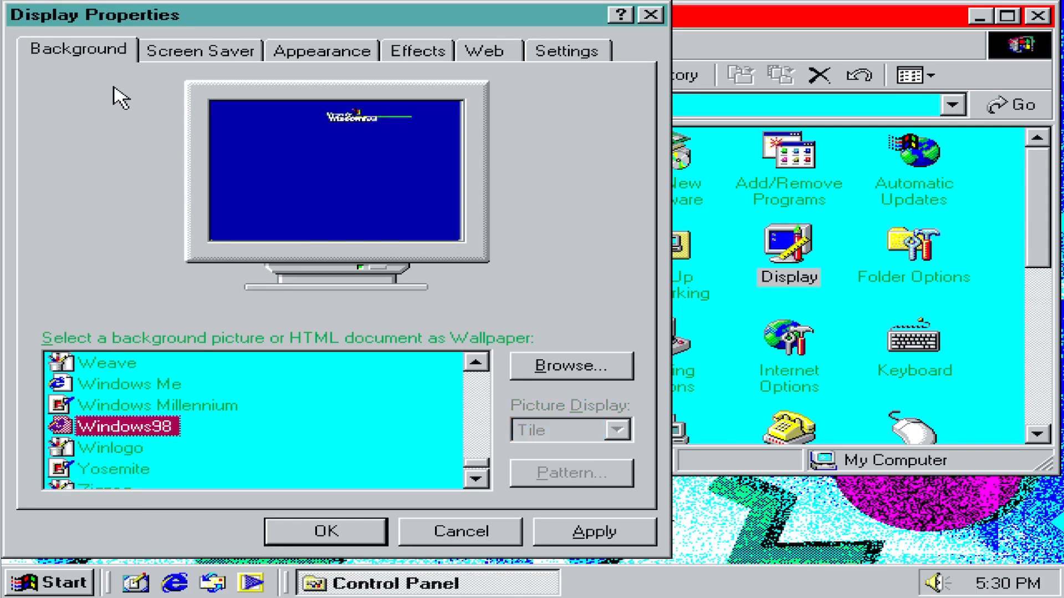
- Apply the Windows98 wallpaper, which prompts for Active Desktop
{"action": "key", "text": "alt+space"}
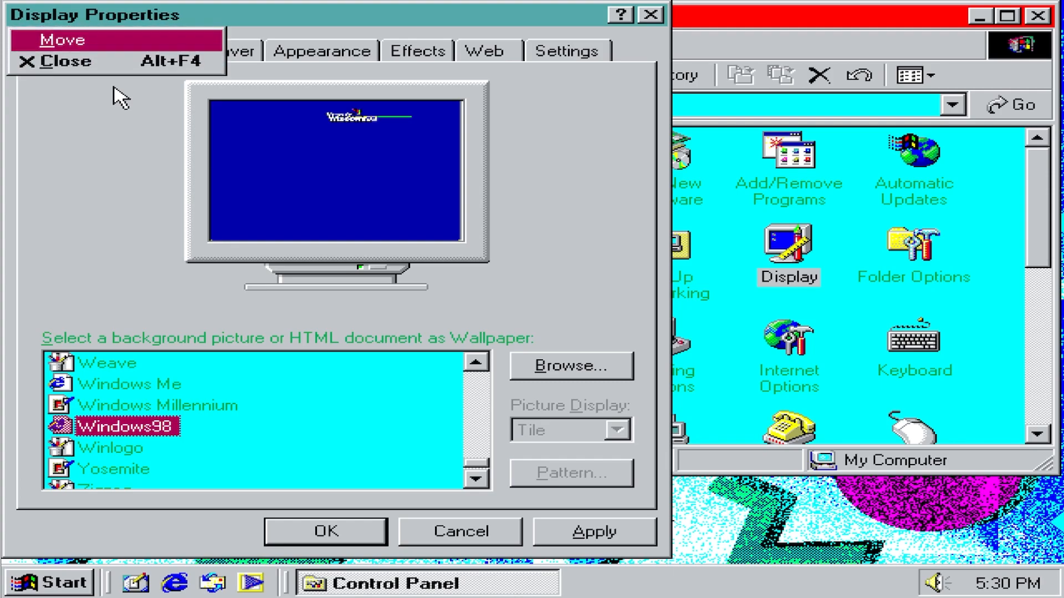
{"action": "key", "text": "Escape"}
{"action": "key", "text": "Down"}
{"action": "key", "text": "Up"}
{"action": "key", "text": "Tab"}
{"action": "key", "text": "Tab"}
{"action": "key", "text": "Tab"}
{"action": "key", "text": "Tab"}
{"action": "key", "text": "Return"}
{"action": "key", "text": "Return"}
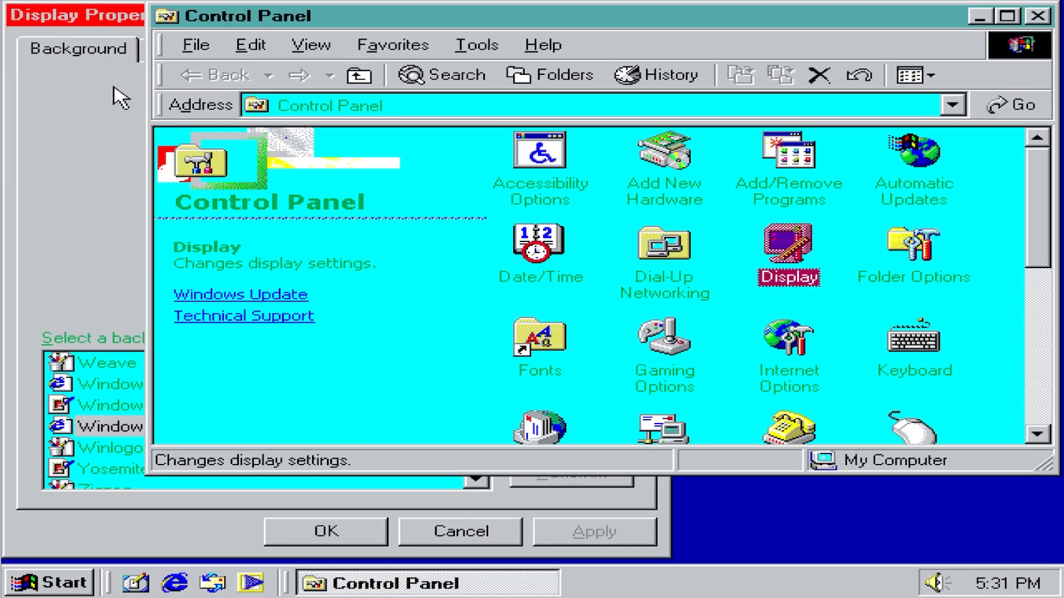
- Browse more wallpapers, from Winlogo and Zigzag back up through Sample, Ribbons and Red Blocks
{"action": "key", "text": "Down"}
{"action": "key", "text": "Down"}
{"action": "key", "text": "Up"}
{"action": "key", "text": "Up"}
{"action": "key", "text": "Up"}
{"action": "key", "text": "Up"}
{"action": "key", "text": "Down"}
{"action": "key", "text": "Down"}
{"action": "key", "text": "Down"}
{"action": "key", "text": "Down"}
{"action": "key", "text": "Down"}
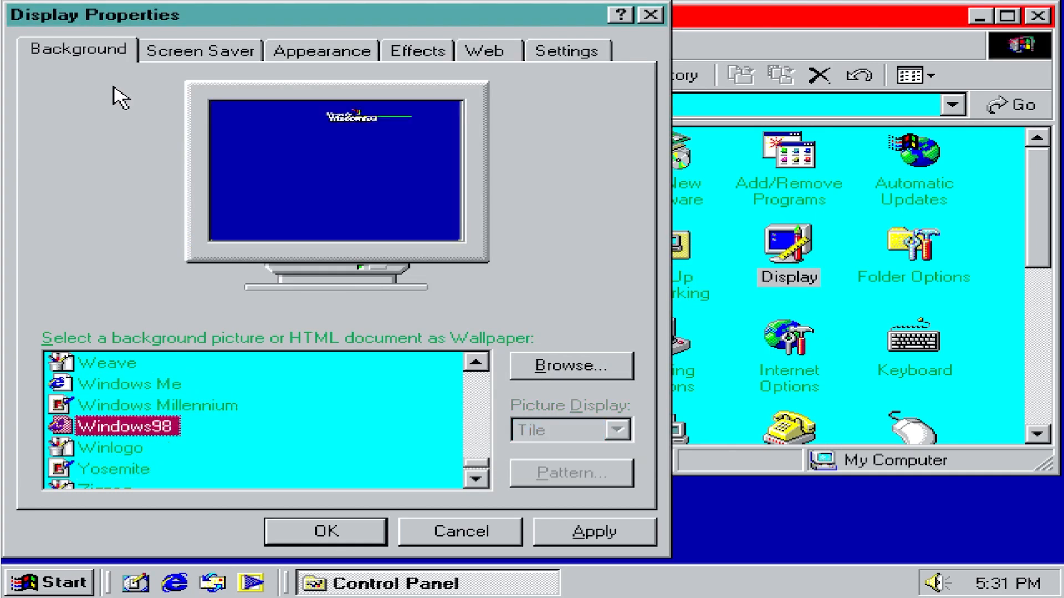
{"action": "key", "text": "Up"}
{"action": "key", "text": "Up"}
{"action": "key", "text": "Up"}
{"action": "key", "text": "Up"}
{"action": "key", "text": "Up"}
{"action": "key", "text": "Up"}
{"action": "key", "text": "Up"}
{"action": "key", "text": "Up"}
{"action": "key", "text": "Up"}
{"action": "key", "text": "Up"}
{"action": "key", "text": "Up"}
{"action": "key", "text": "Up"}
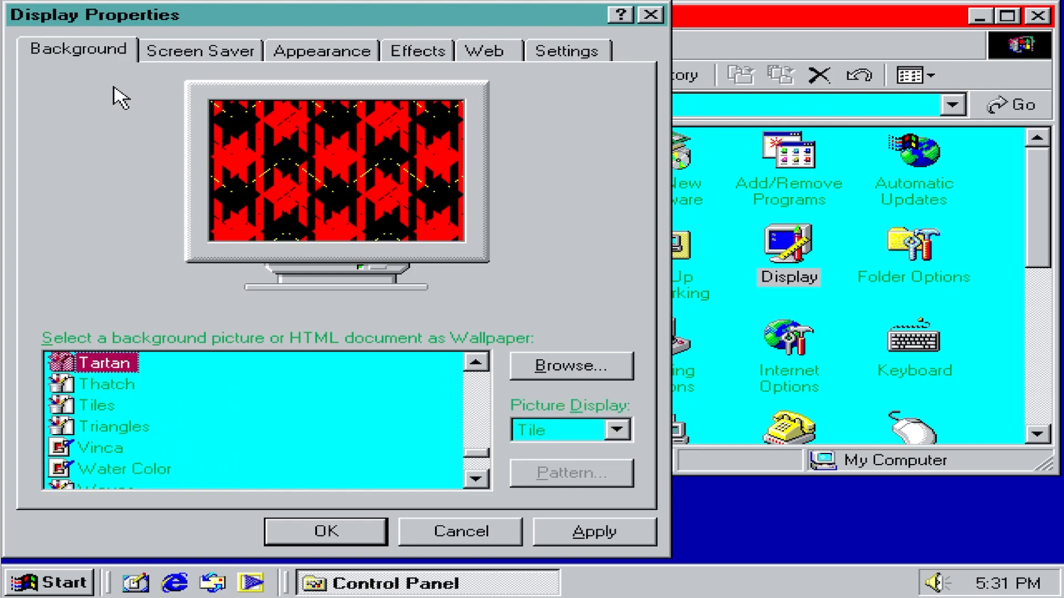
{"action": "key", "text": "Up"}
{"action": "key", "text": "Up"}
{"action": "key", "text": "Up"}
{"action": "key", "text": "Up"}
{"action": "key", "text": "Up"}
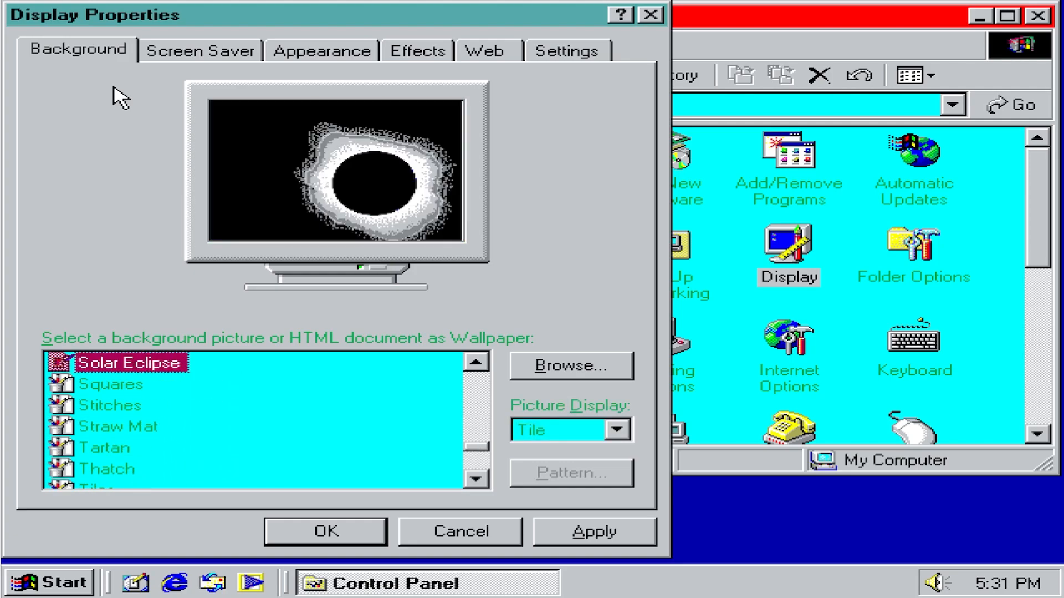
{"action": "key", "text": "Up"}
{"action": "key", "text": "Up"}
{"action": "key", "text": "Up"}
{"action": "key", "text": "Up"}
{"action": "key", "text": "Down"}
{"action": "key", "text": "Up"}
{"action": "key", "text": "Up"}
{"action": "key", "text": "Up"}
{"action": "key", "text": "Up"}
{"action": "key", "text": "Up"}
{"action": "key", "text": "Down"}
{"action": "key", "text": "Down"}
{"action": "key", "text": "Down"}
{"action": "key", "text": "Up"}
{"action": "key", "text": "Up"}
{"action": "key", "text": "Up"}
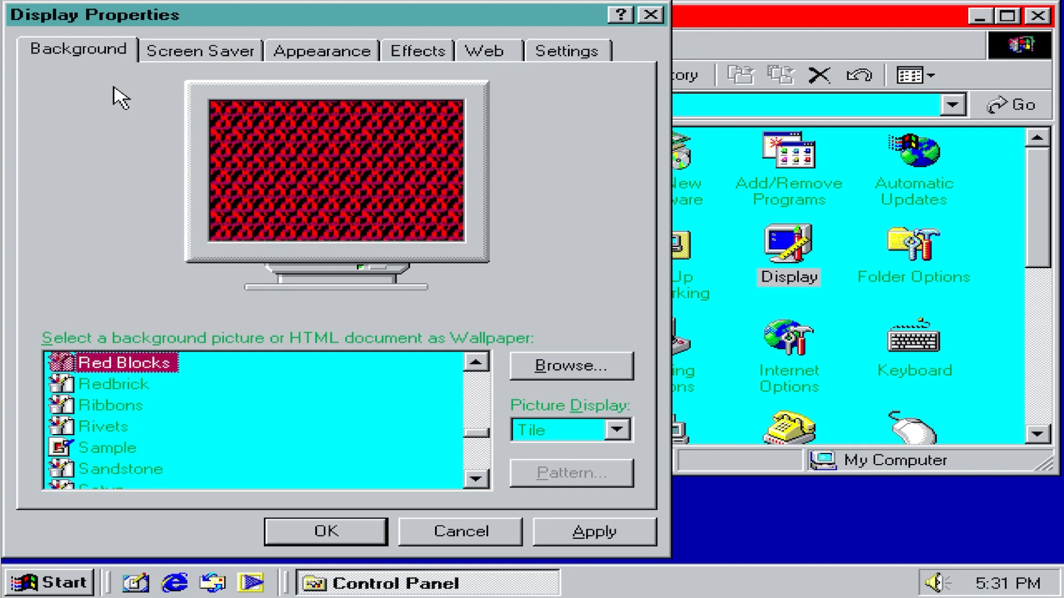
{"action": "key", "text": "Up"}
{"action": "key", "text": "Down"}
{"action": "key", "text": "Down"}
{"action": "key", "text": "Down"}
{"action": "key", "text": "Down"}
{"action": "key", "text": "Down"}
{"action": "key", "text": "Down"}
{"action": "key", "text": "Down"}
{"action": "key", "text": "Down"}
{"action": "key", "text": "Down"}
{"action": "key", "text": "Down"}
{"action": "key", "text": "Down"}
{"action": "key", "text": "Down"}
{"action": "key", "text": "Down"}
{"action": "key", "text": "Down"}
{"action": "key", "text": "Down"}
{"action": "key", "text": "Down"}
{"action": "key", "text": "Down"}
{"action": "key", "text": "Down"}
{"action": "key", "text": "Down"}
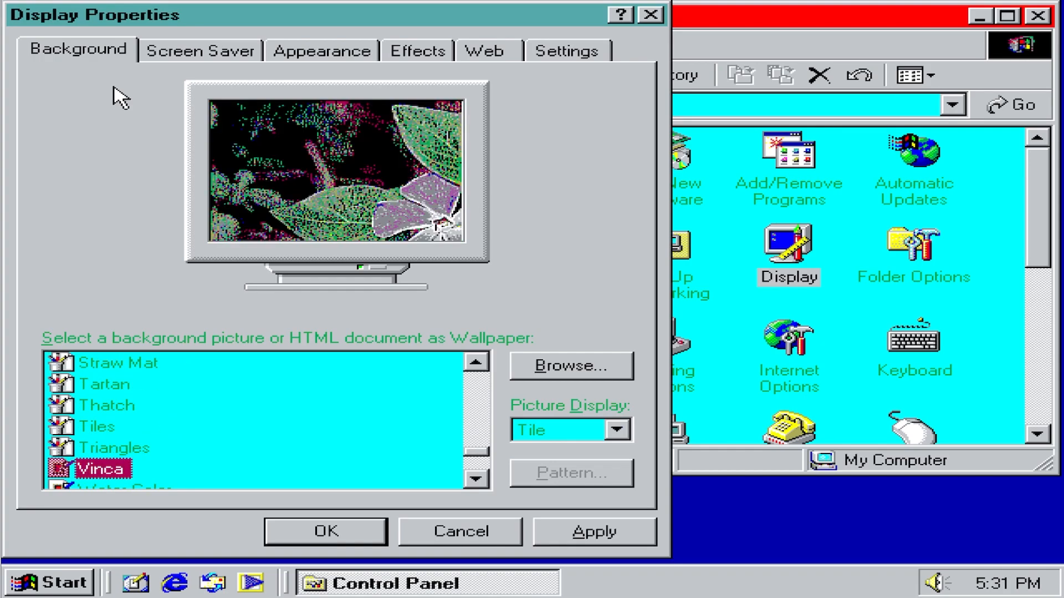
- Apply the Vinca wallpaper and close Display settings
{"action": "key", "text": "Tab"}
{"action": "key", "text": "Tab"}
{"action": "key", "text": "Tab"}
{"action": "key", "text": "Tab"}
{"action": "key", "text": "Tab"}
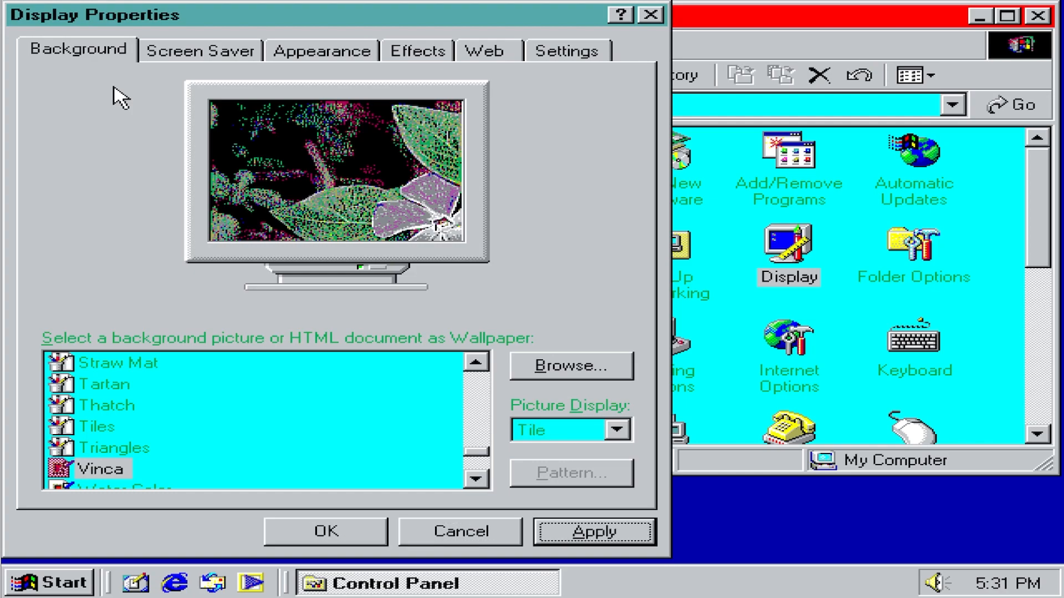
{"action": "key", "text": "Return"}
{"action": "key", "text": "Tab"}
{"action": "key", "text": "Tab"}
{"action": "key", "text": "Return"}
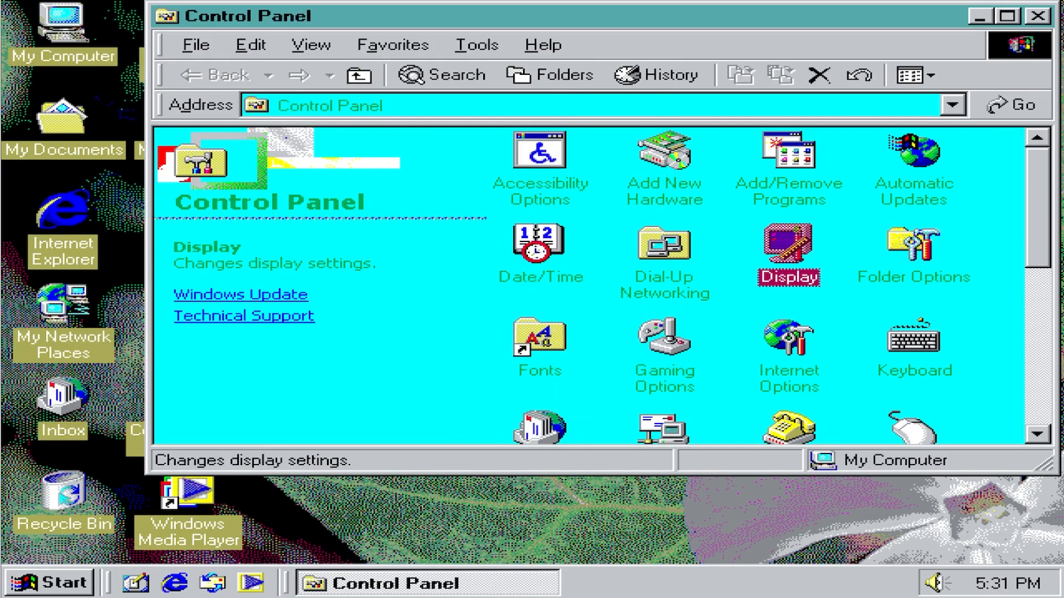
- Reopen Display settings, set the Vinca wallpaper to Stretch, apply, and close Control Panel
{"action": "key", "text": "Return"}
{"action": "key", "text": "Tab"}
{"action": "key", "text": "Tab"}
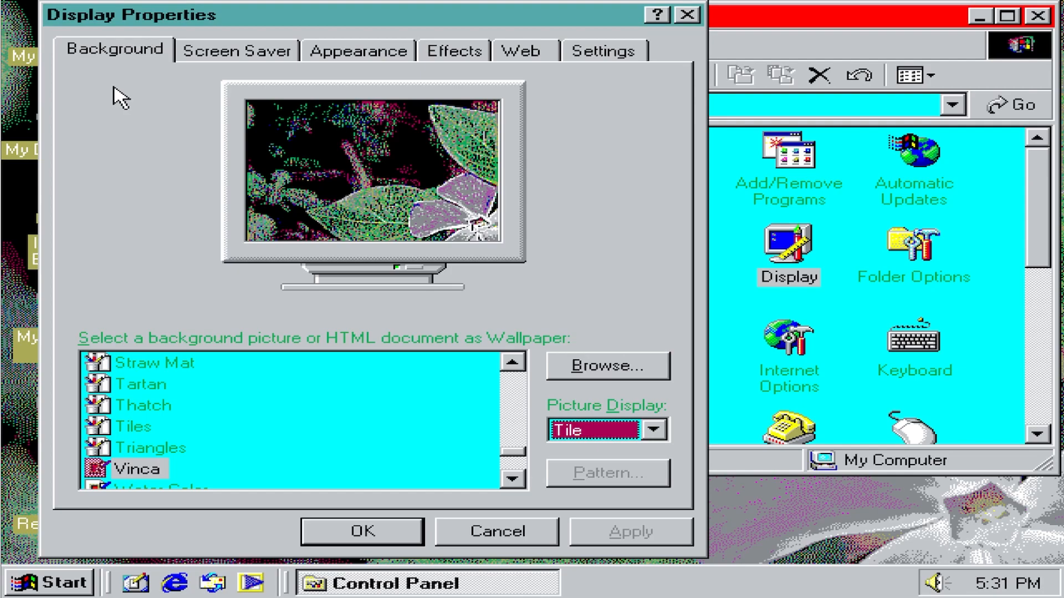
{"action": "key", "text": "Down"}
{"action": "key", "text": "Tab"}
{"action": "key", "text": "Tab"}
{"action": "key", "text": "Tab"}
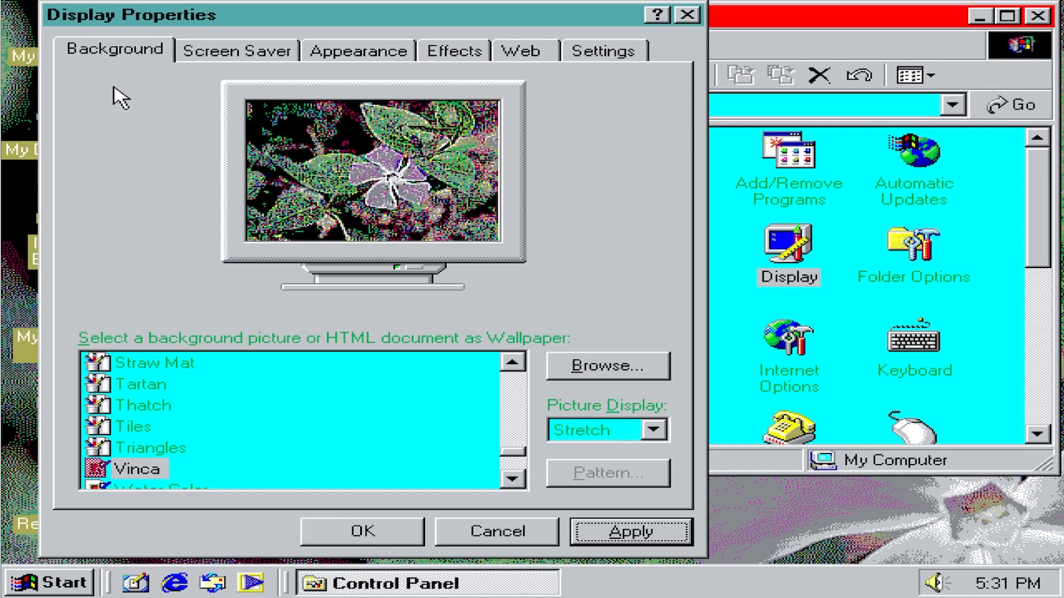
{"action": "key", "text": "Return"}
{"action": "key", "text": "Return"}
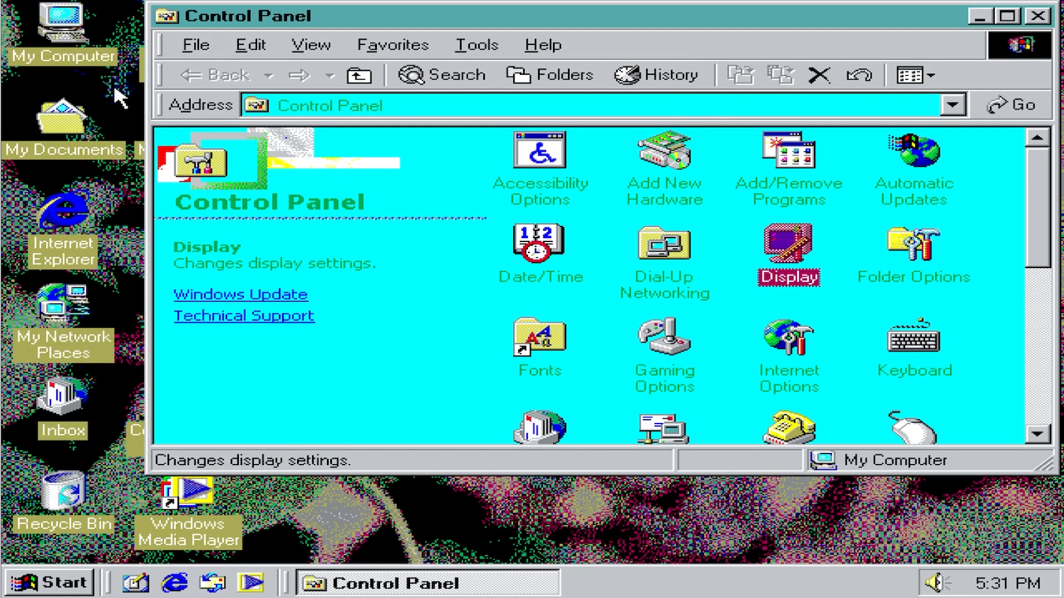
{"action": "key", "text": "alt+F4"}
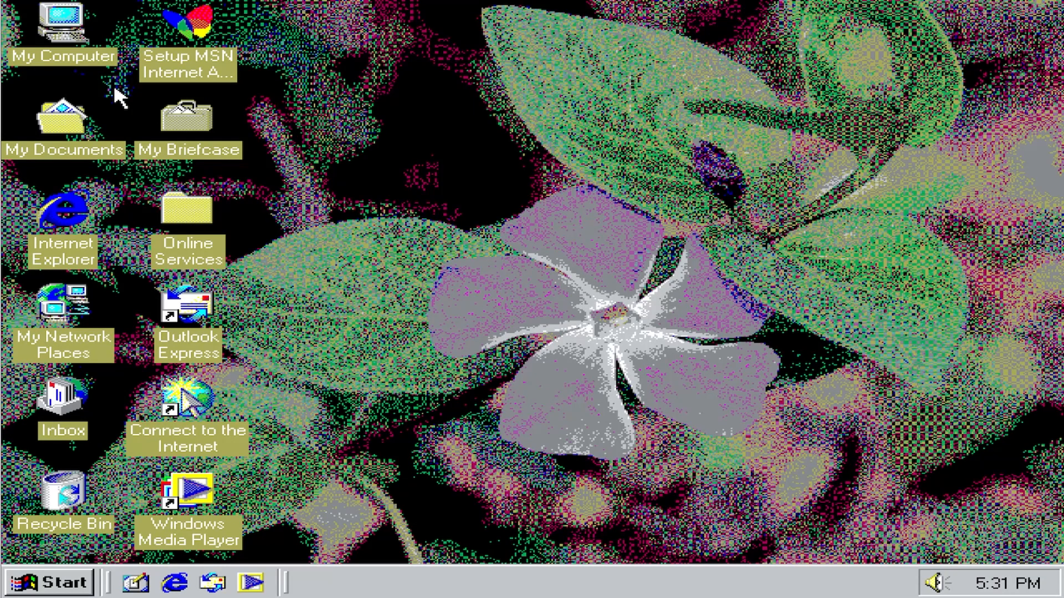
- Open Control Panel from Start > Settings
{"action": "key", "text": "ctrl+Escape"}
{"action": "key", "text": "Down"}
{"action": "key", "text": "Down"}
{"action": "key", "text": "Down"}
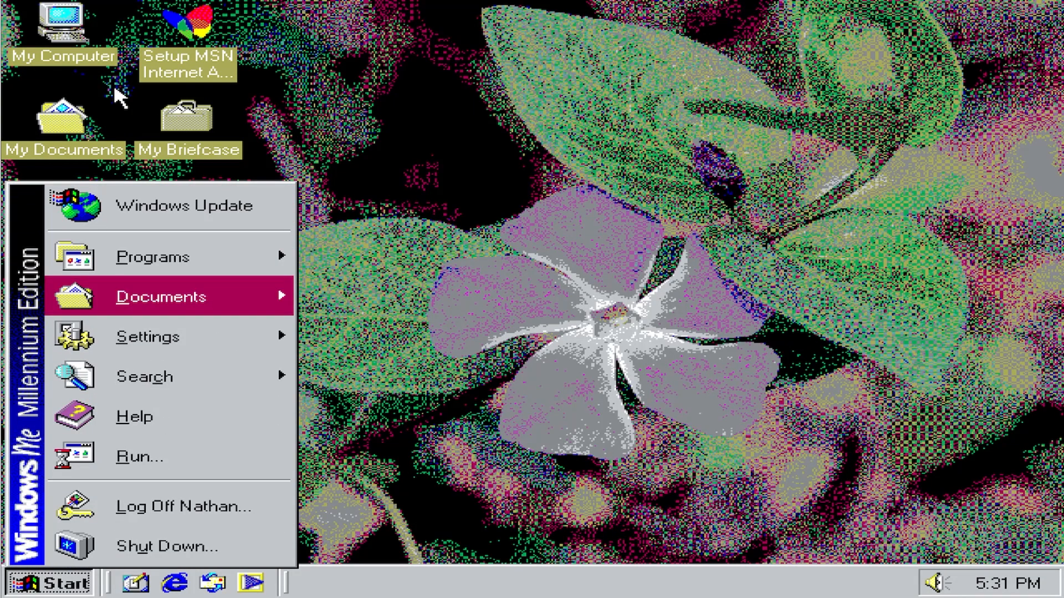
{"action": "key", "text": "Down"}
{"action": "key", "text": "Right"}
{"action": "key", "text": "Return"}
- Look at System Properties, then close it
{"action": "key", "text": "Down"}
{"action": "key", "text": "Down"}
{"action": "key", "text": "Down"}
{"action": "key", "text": "Down"}
{"action": "key", "text": "Down"}
{"action": "key", "text": "Down"}
{"action": "key", "text": "Down"}
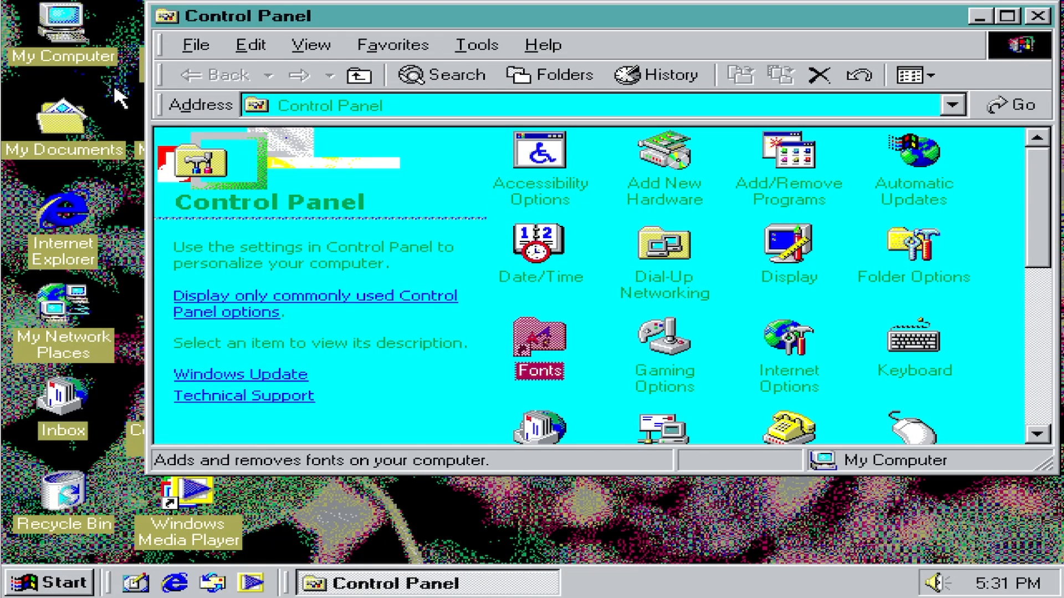
{"action": "key", "text": "Down"}
{"action": "key", "text": "Up"}
{"action": "key", "text": "Up"}
{"action": "key", "text": "Right"}
{"action": "key", "text": "Down"}
{"action": "key", "text": "Return"}
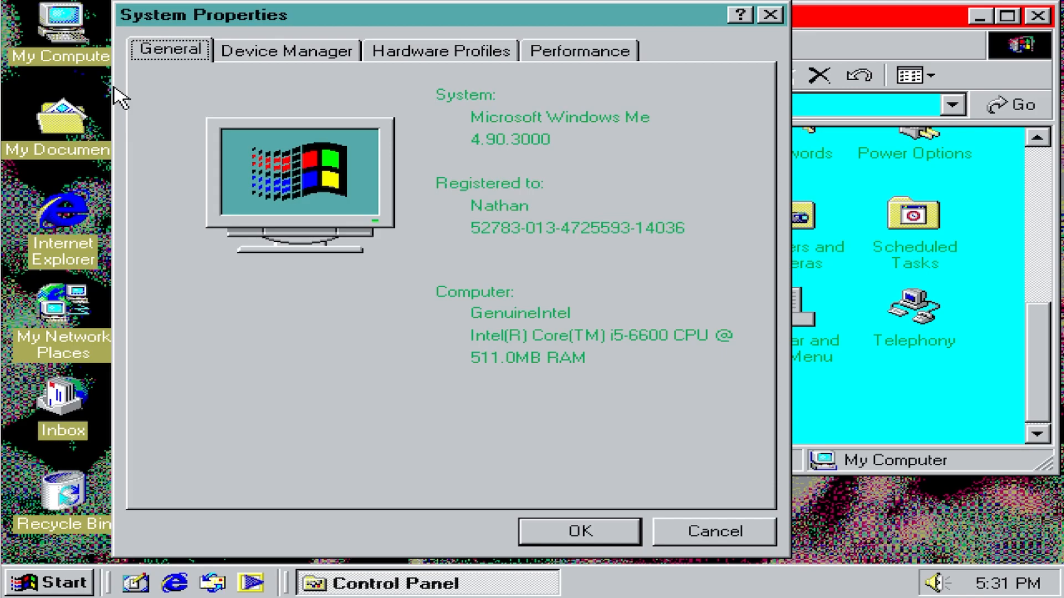
{"action": "key", "text": "Escape"}
- Check Display's Appearance and Settings tabs, close Control Panel, and select Install Windows XP
{"action": "key", "text": "Up"}
{"action": "key", "text": "Up"}
{"action": "key", "text": "Up"}
{"action": "key", "text": "Up"}
{"action": "key", "text": "Up"}
{"action": "key", "text": "Up"}
{"action": "key", "text": "Down"}
{"action": "key", "text": "Right"}
{"action": "key", "text": "Return"}
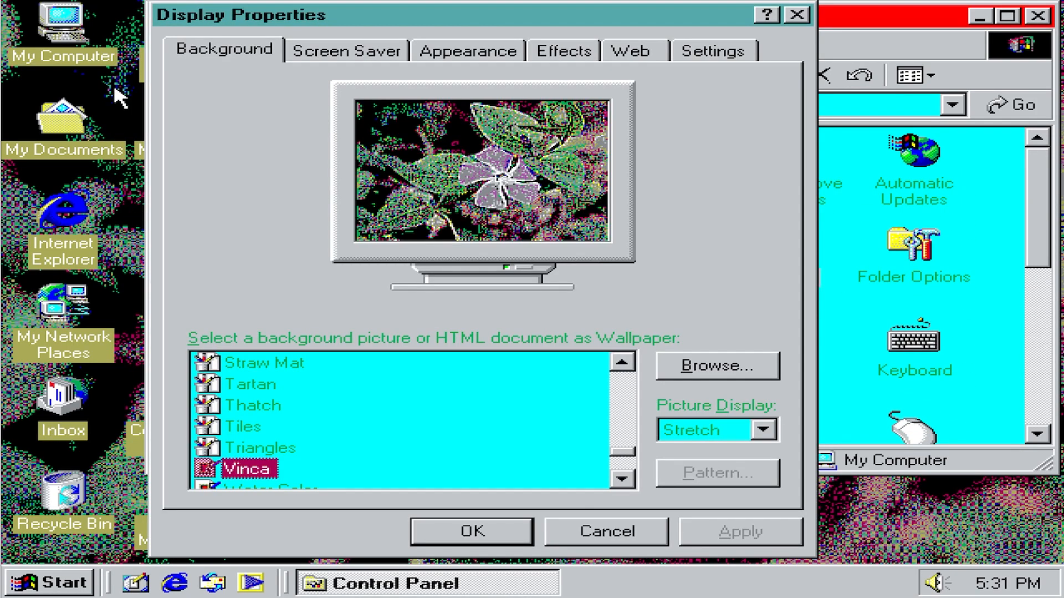
{"action": "key", "text": "Tab"}
{"action": "key", "text": "Tab"}
{"action": "key", "text": "Tab"}
{"action": "key", "text": "Tab"}
{"action": "key", "text": "Tab"}
{"action": "key", "text": "Right"}
{"action": "key", "text": "Right"}
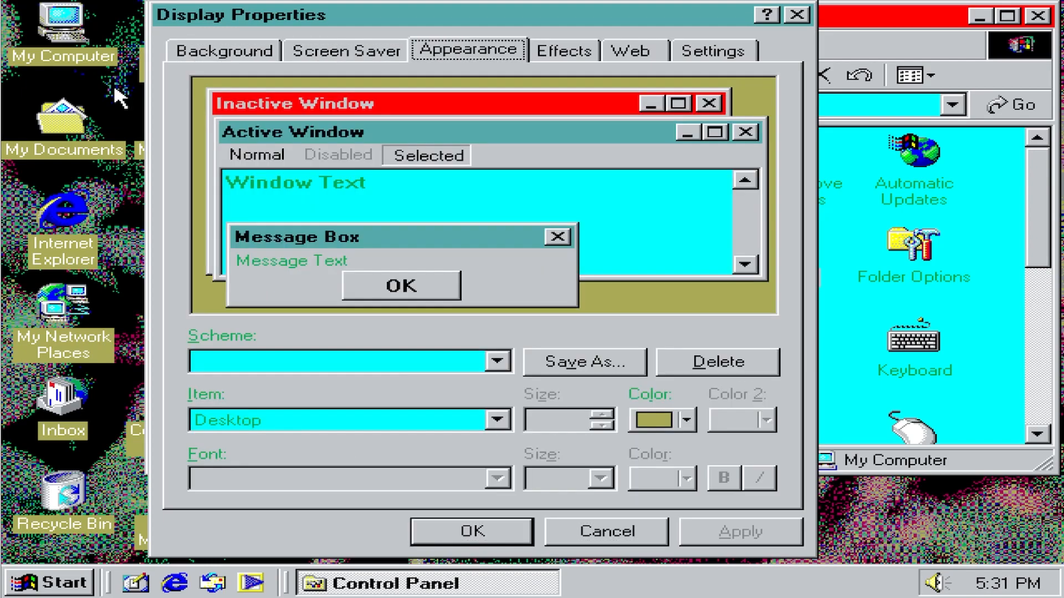
{"action": "key", "text": "Right"}
{"action": "key", "text": "Right"}
{"action": "key", "text": "Right"}
{"action": "key", "text": "Escape"}
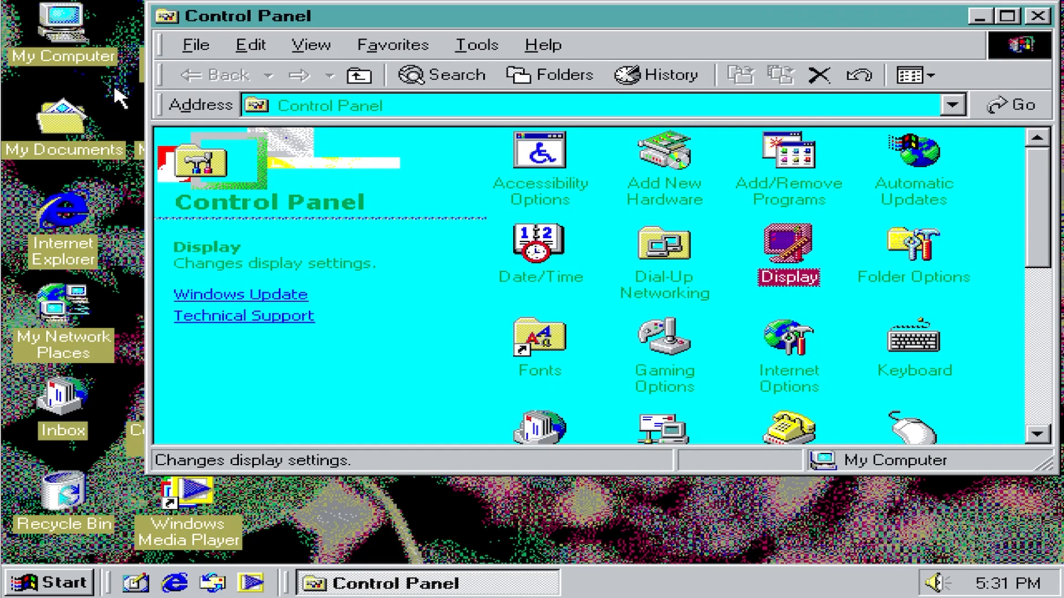
{"action": "key", "text": "alt+F4"}
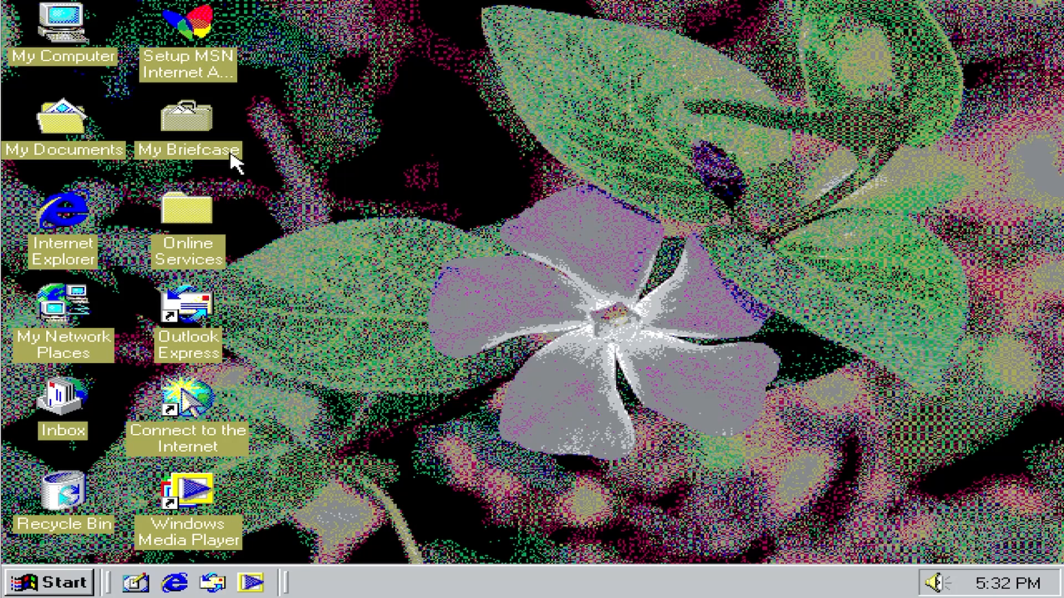
{"action": "key", "text": "Down"}
{"action": "key", "text": "Up"}
- Start Windows XP installation and accept the licence agreement to reach the Product Key page
{"action": "key", "text": "Return"}
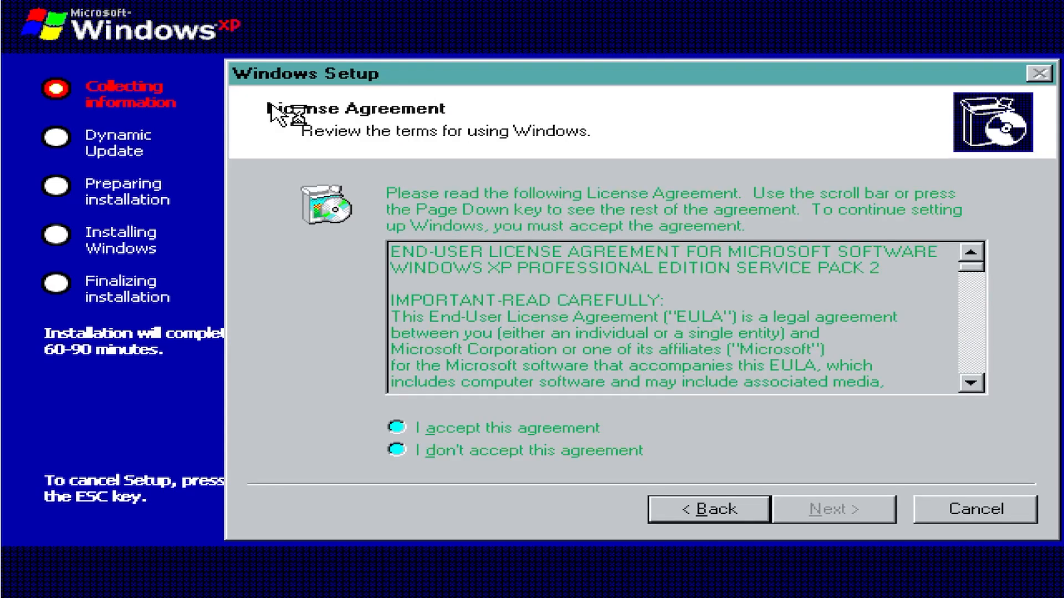
{"action": "key", "text": "alt+a"}
{"action": "key", "text": "alt+n"}
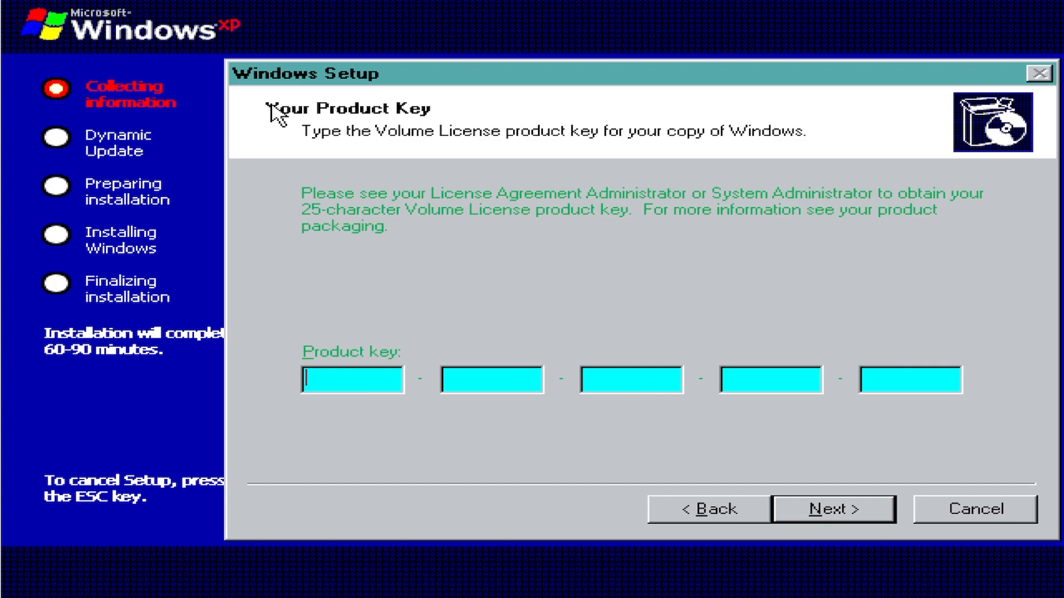
- Open My Computer over Setup and select the WinXP_SP2 (D:) drive
{"action": "key", "text": "shift+F10"}
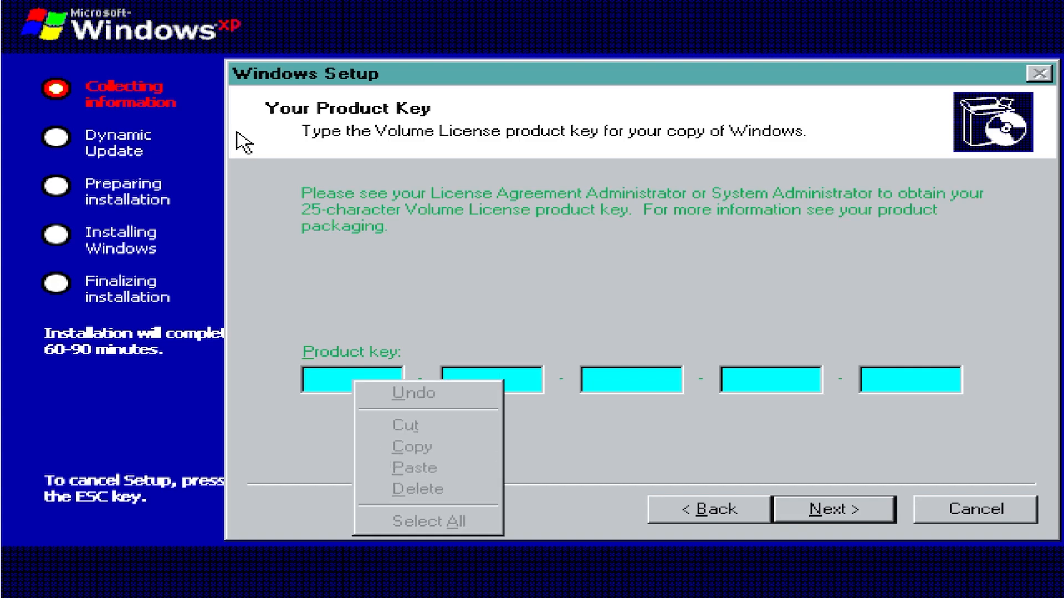
{"action": "key", "text": "alt+Tab"}
{"action": "key", "text": "alt+Tab"}
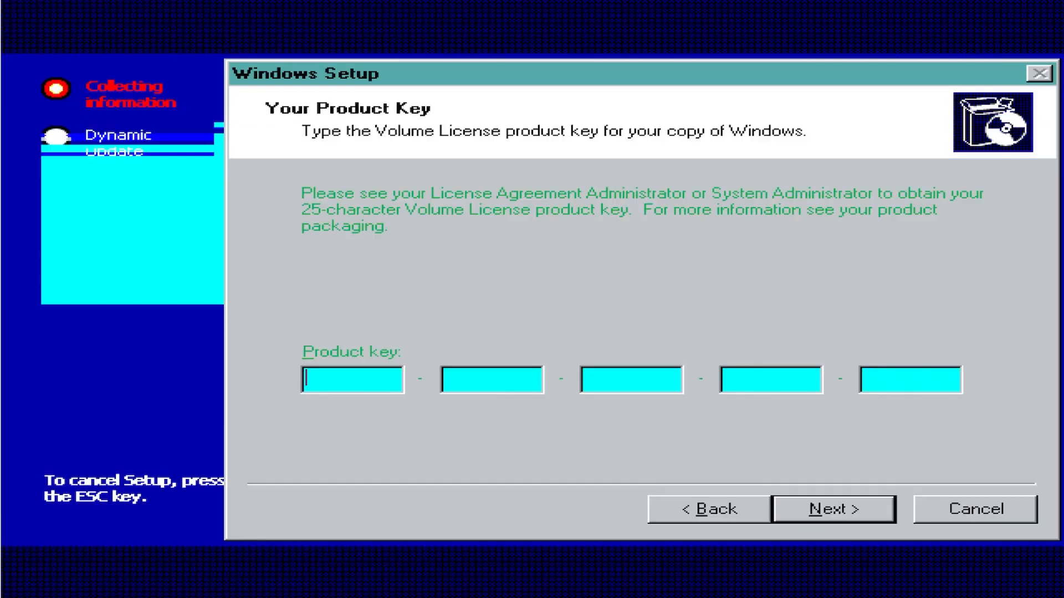
{"action": "key", "text": "super+e"}
{"action": "key", "text": "Down"}
{"action": "key", "text": "Down"}
{"action": "key", "text": "Down"}
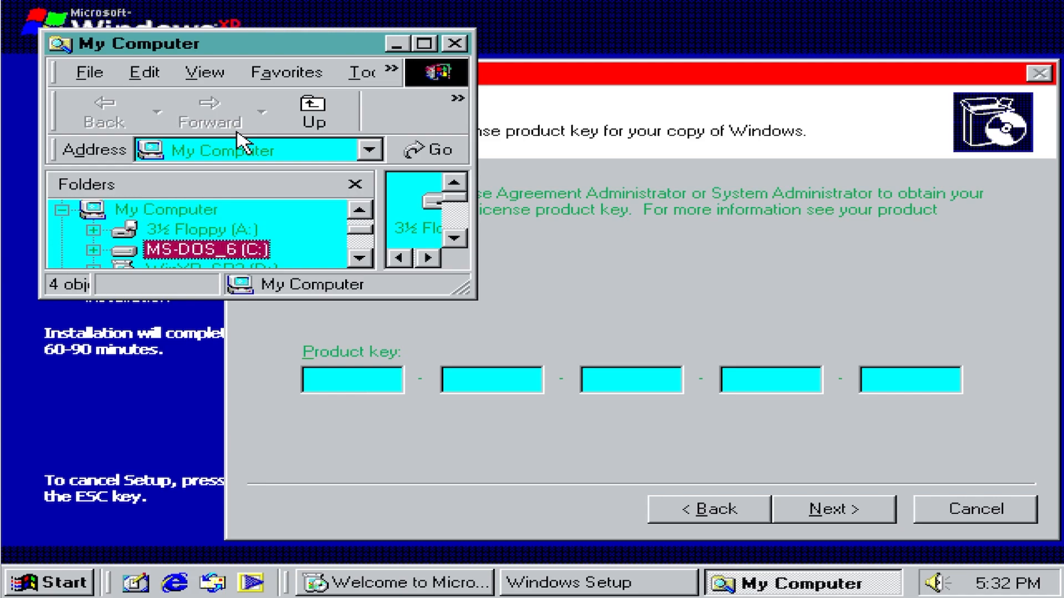
- Close the disc's Explorer window and browse the Start menu to open My Documents
{"action": "key", "text": "Right"}
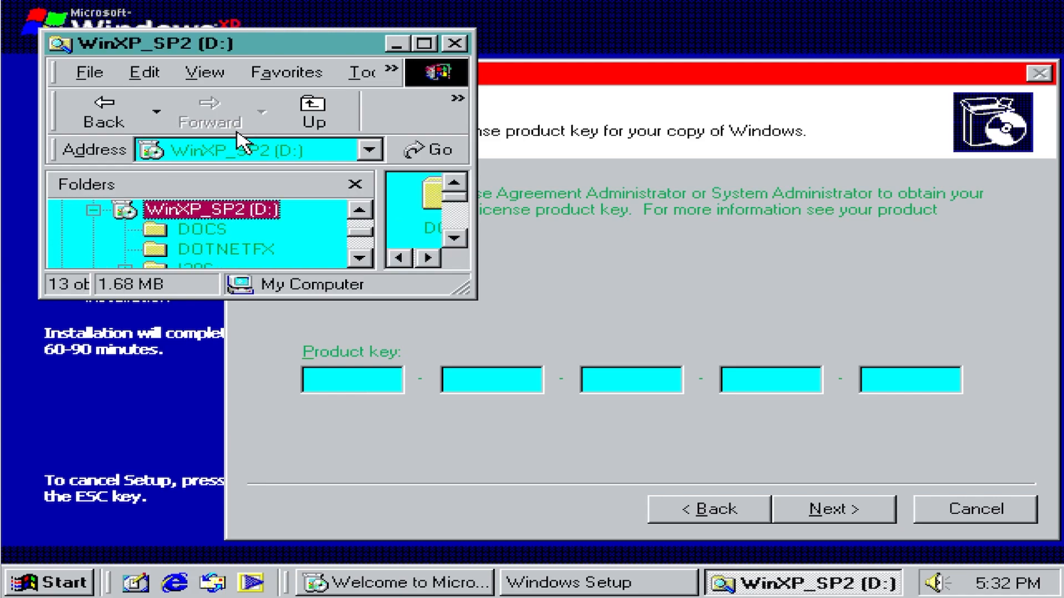
{"action": "key", "text": "Tab"}
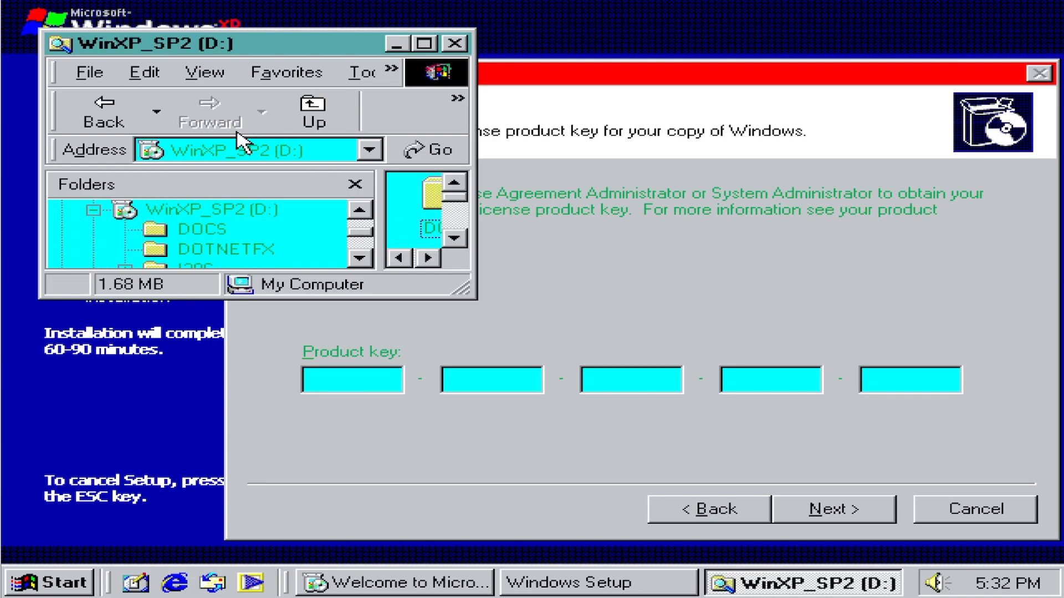
{"action": "key", "text": "alt+F4"}
{"action": "key", "text": "ctrl+Escape"}
{"action": "key", "text": "Down"}
{"action": "key", "text": "Down"}
{"action": "key", "text": "Right"}
{"action": "key", "text": "Down"}
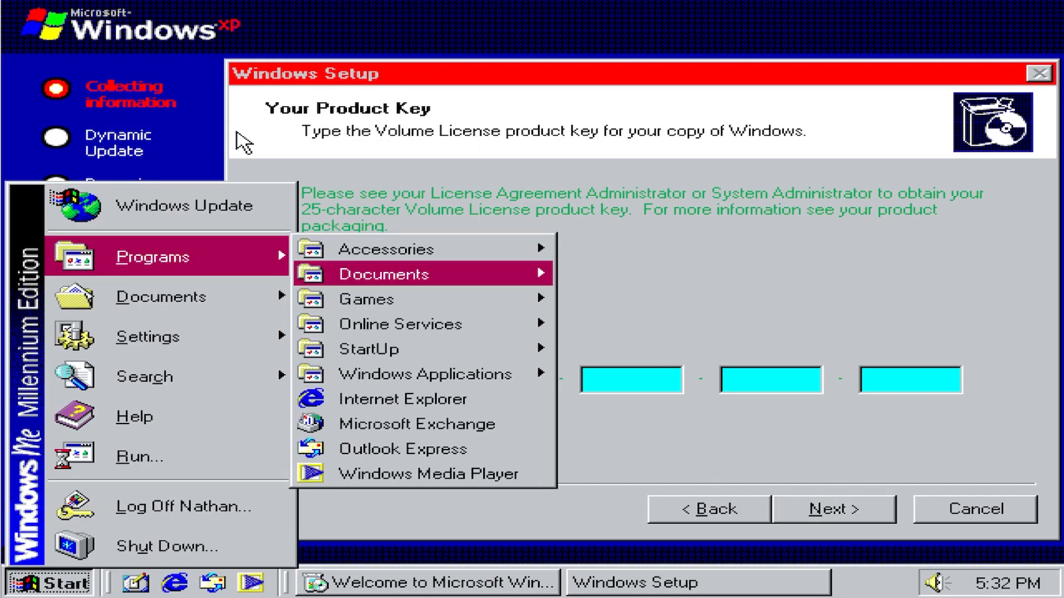
{"action": "key", "text": "Up"}
{"action": "key", "text": "Down"}
{"action": "key", "text": "Left"}
{"action": "key", "text": "Right"}
{"action": "key", "text": "Down"}
{"action": "key", "text": "Left"}
{"action": "key", "text": "Down"}
{"action": "key", "text": "Right"}
{"action": "key", "text": "Return"}
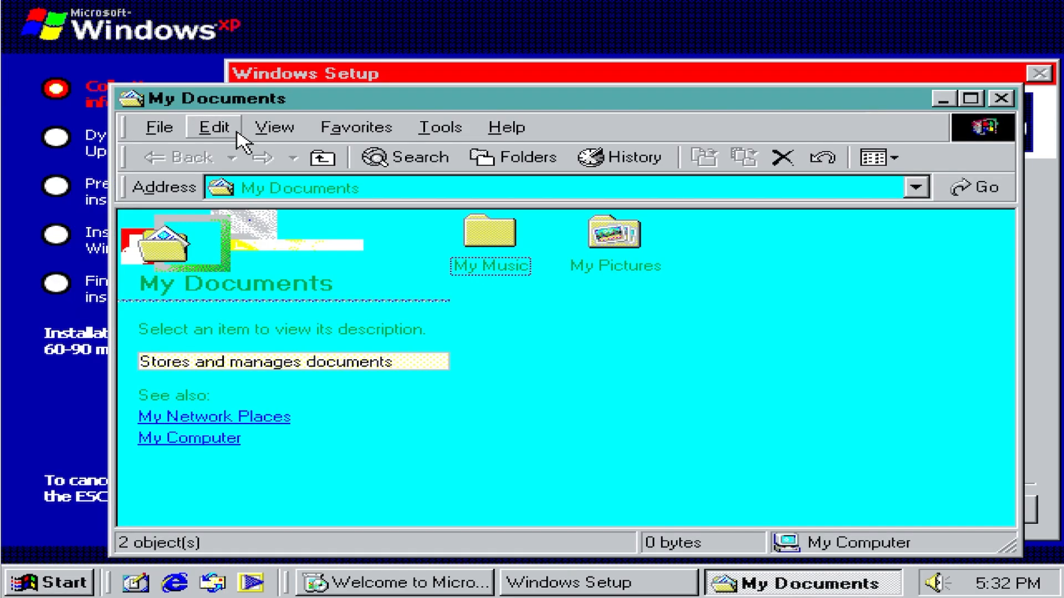
- Check My Documents' file menu and My Network Places, then open My Computer
{"action": "key", "text": "alt"}
{"action": "key", "text": "Down"}
{"action": "key", "text": "Down"}
{"action": "key", "text": "Escape"}
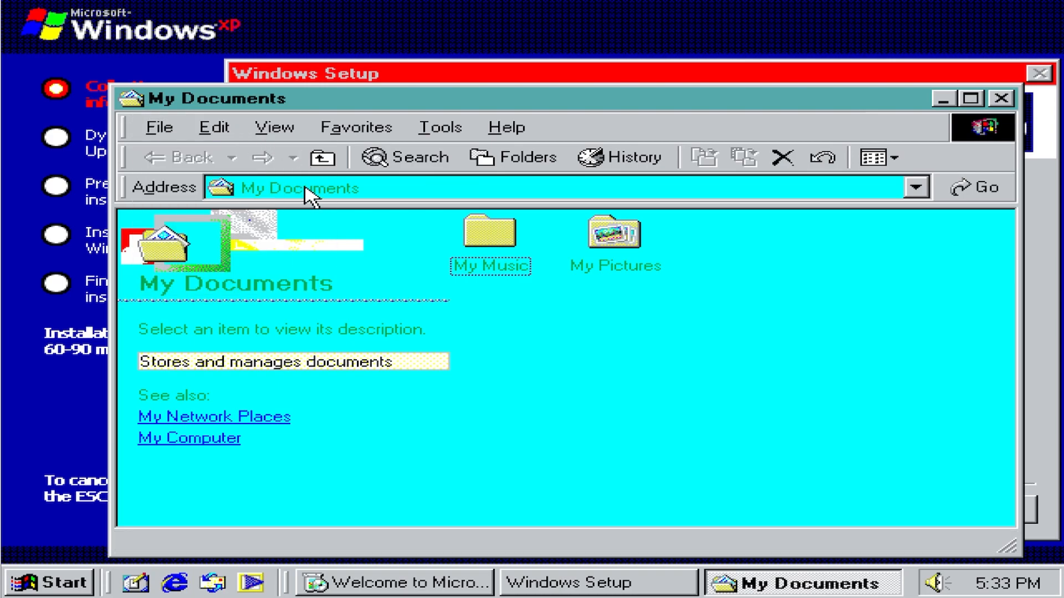
{"action": "key", "text": "Tab"}
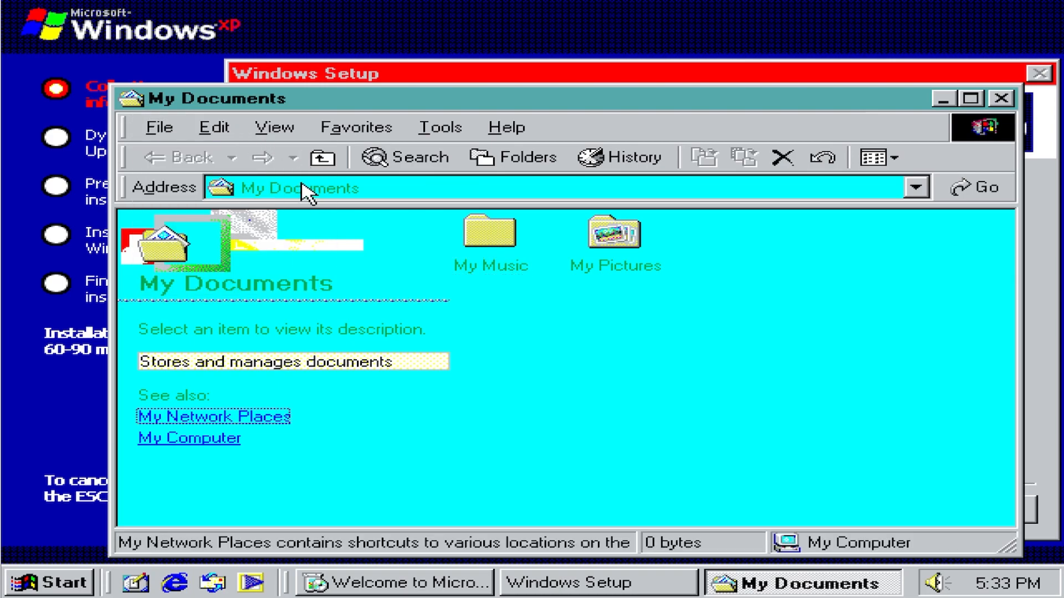
{"action": "key", "text": "Return"}
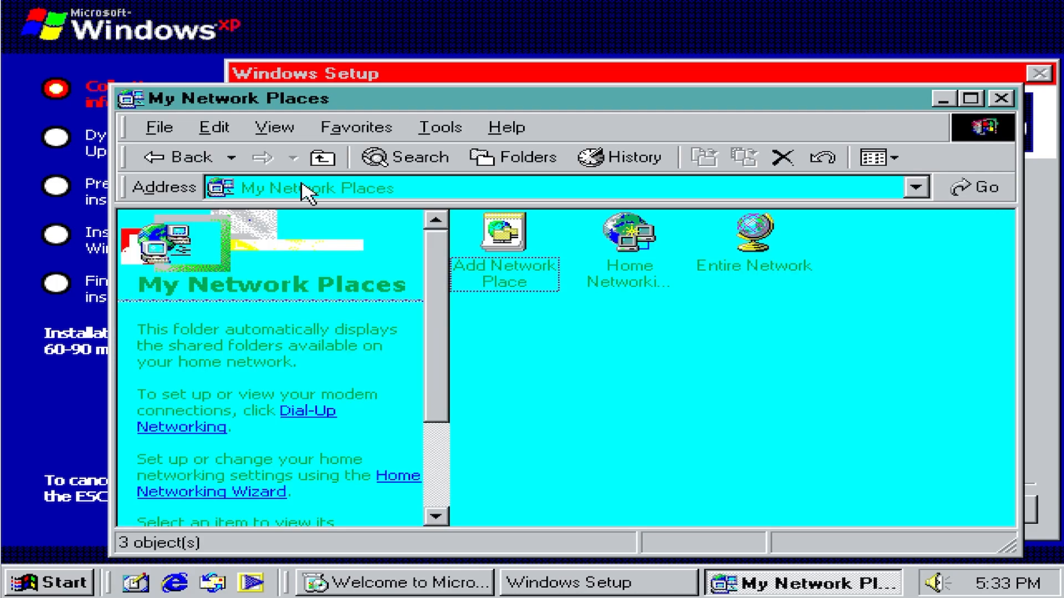
{"action": "key", "text": "BackSpace"}
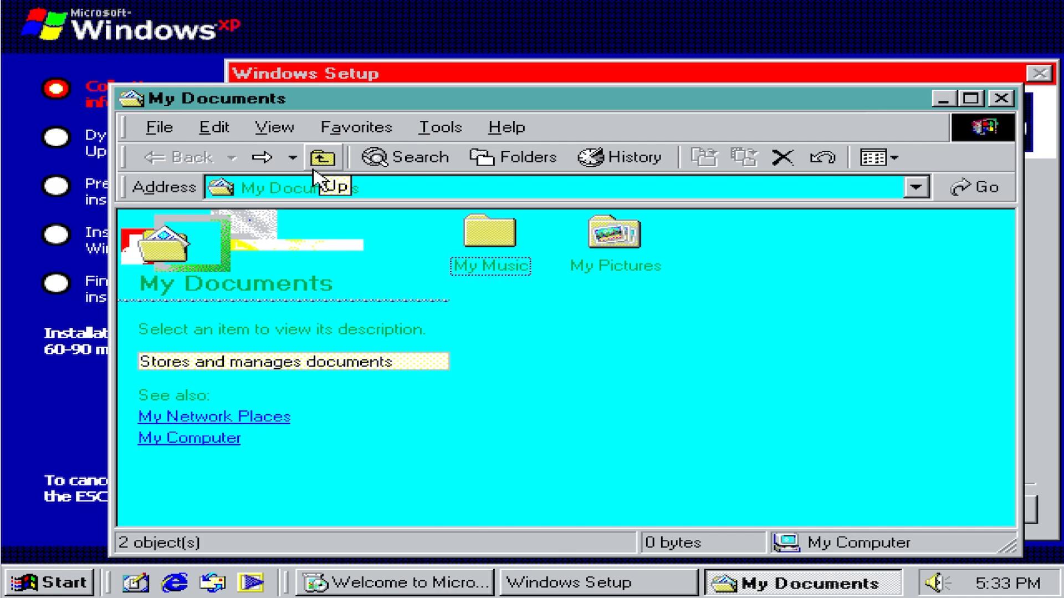
{"action": "key", "text": "alt+f"}
{"action": "key", "text": "Escape"}
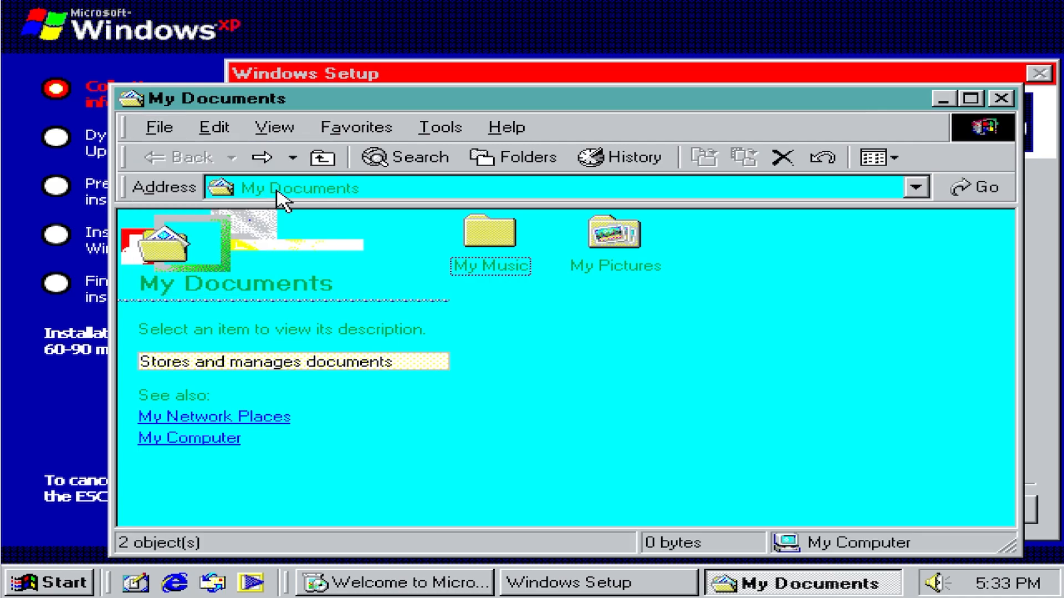
{"action": "key", "text": "alt"}
{"action": "key", "text": "Escape"}
{"action": "key", "text": "Tab"}
{"action": "key", "text": "Tab"}
{"action": "key", "text": "Return"}
- Launch the WinXP_SP2 (D:) disc's welcome screen, then exit it
{"action": "key", "text": "Right"}
{"action": "key", "text": "Right"}
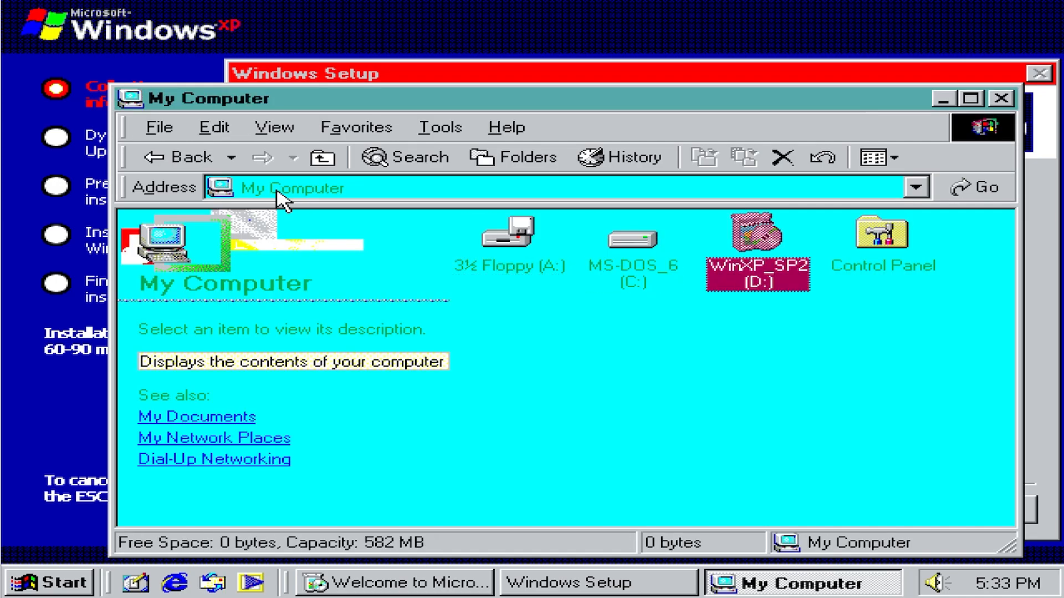
{"action": "key", "text": "Return"}
{"action": "key", "text": "Up"}
{"action": "key", "text": "Down"}
{"action": "key", "text": "Up"}
{"action": "key", "text": "Return"}
- Return to My Computer and view the WinXP_SP2 (D:) drive's properties
{"action": "key", "text": "alt+Return"}
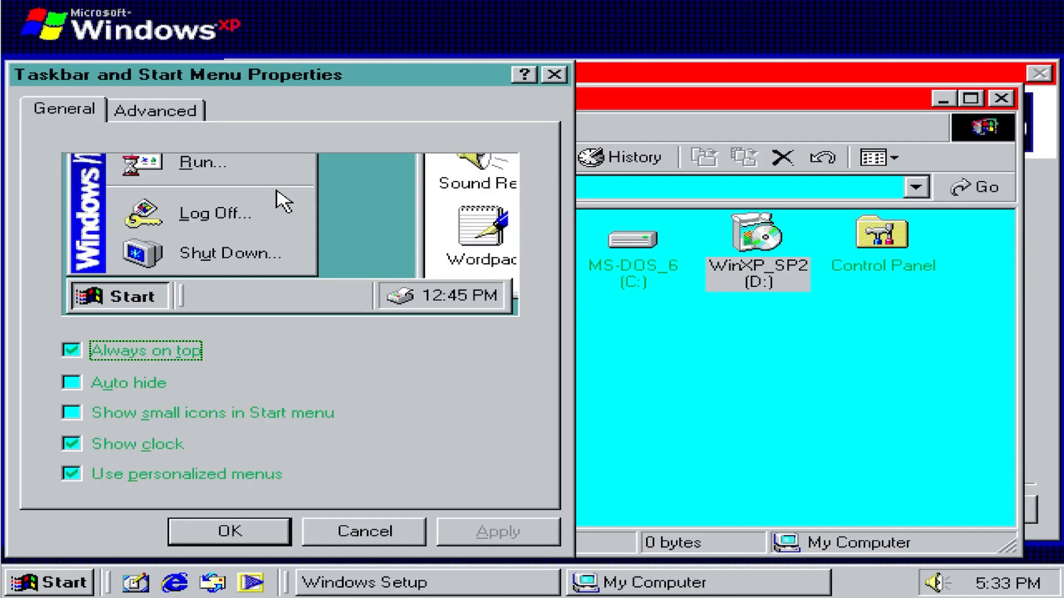
{"action": "key", "text": "Escape"}
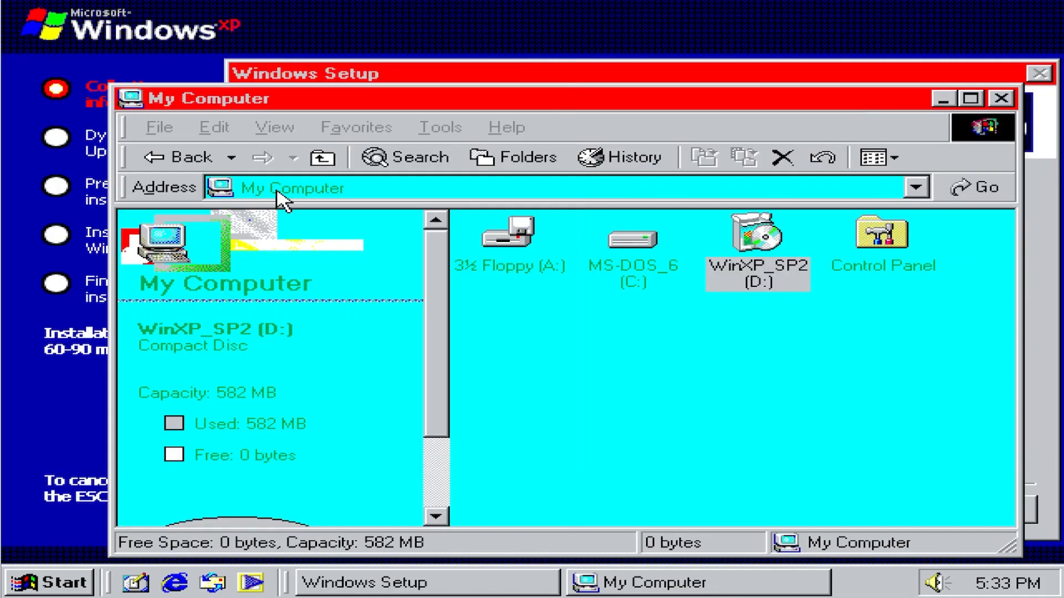
{"action": "key", "text": "Tab"}
{"action": "key", "text": "alt+Tab"}
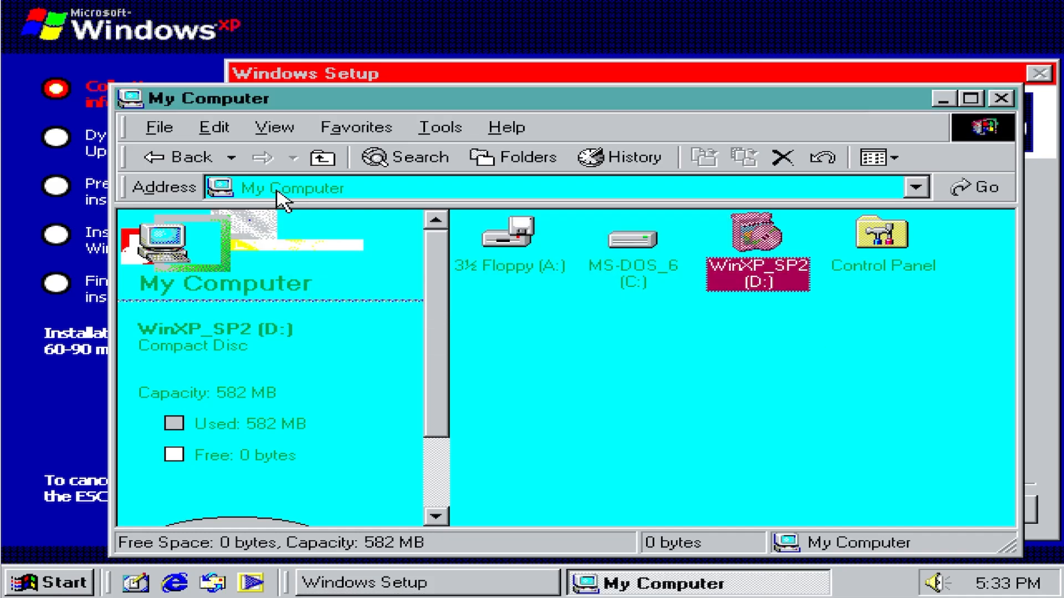
{"action": "key", "text": "alt+Return"}
{"action": "key", "text": "Escape"}
- Explore the WinXP_SP2 (D:) disc with the folder tree and select DOCS
{"action": "key", "text": "shift+F10"}
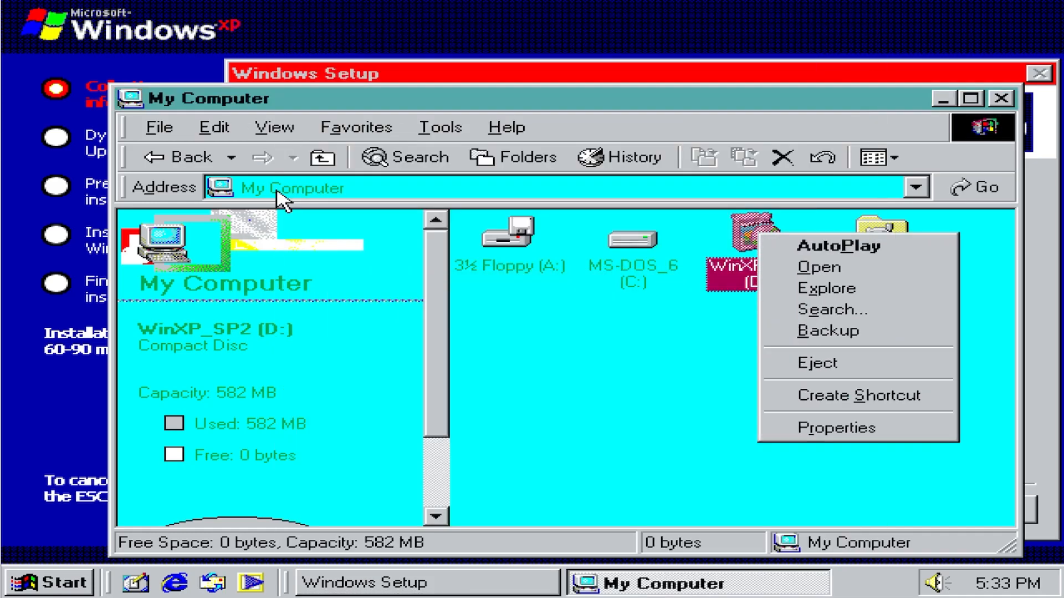
{"action": "key", "text": "Down"}
{"action": "key", "text": "Down"}
{"action": "key", "text": "Down"}
{"action": "key", "text": "Return"}
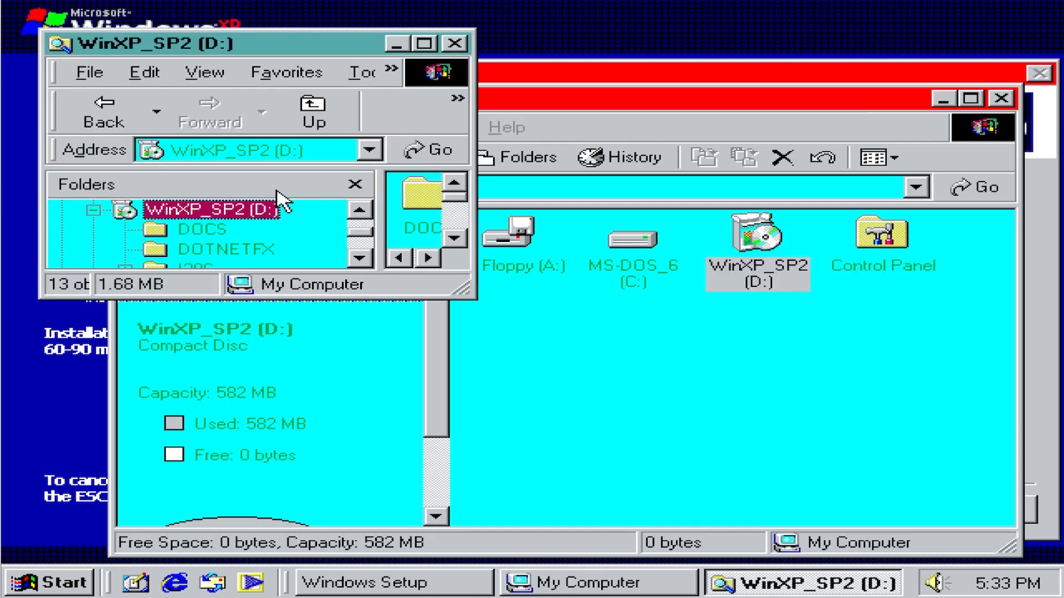
{"action": "key", "text": "Down"}
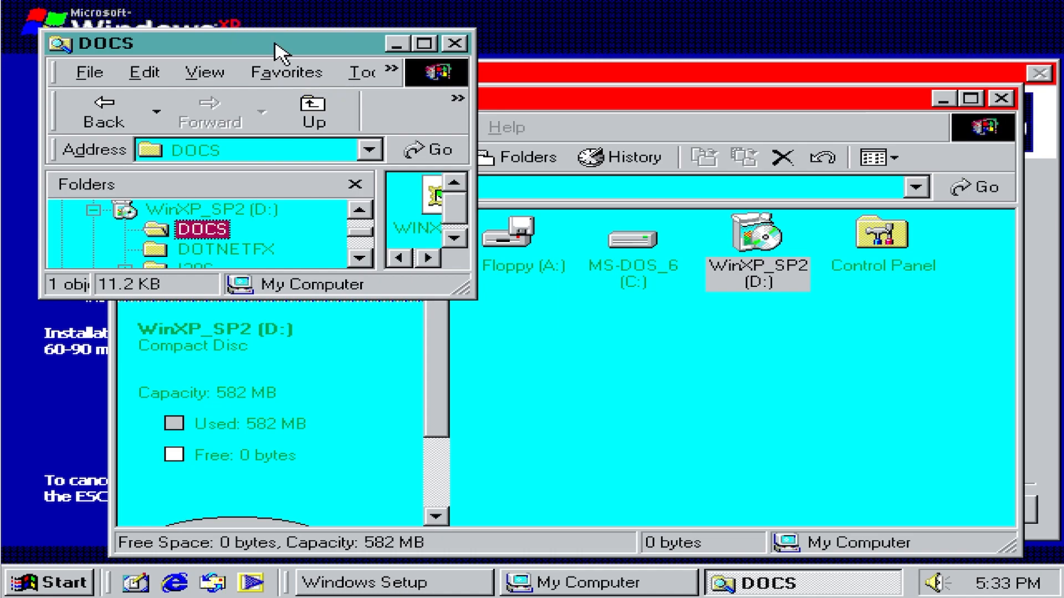
{"action": "key", "text": "alt+F4"}
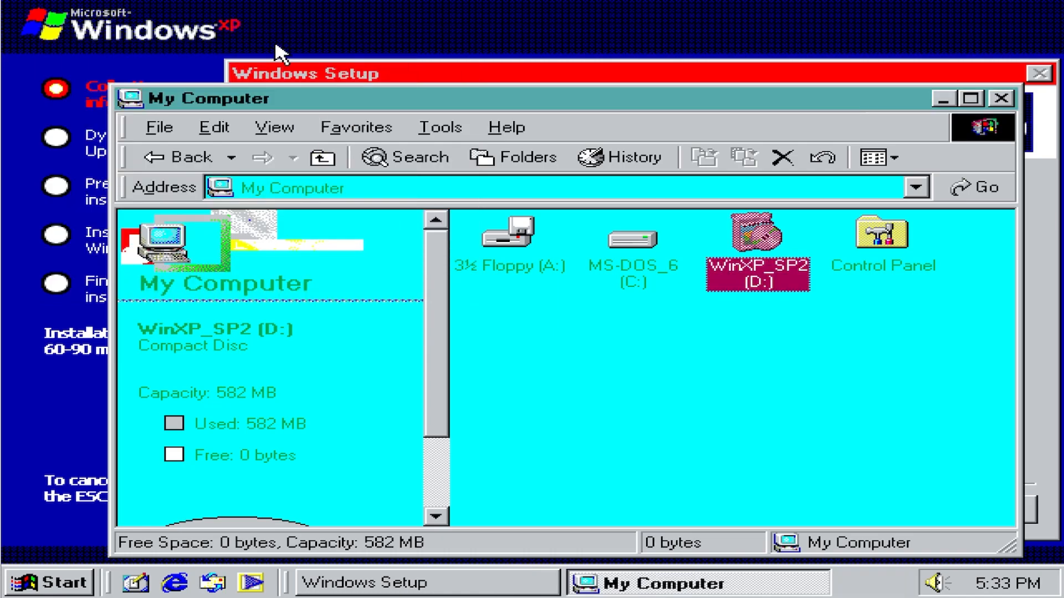
{"action": "key", "text": "shift+F10"}
{"action": "key", "text": "Down"}
{"action": "key", "text": "Down"}
{"action": "key", "text": "Down"}
{"action": "key", "text": "Down"}
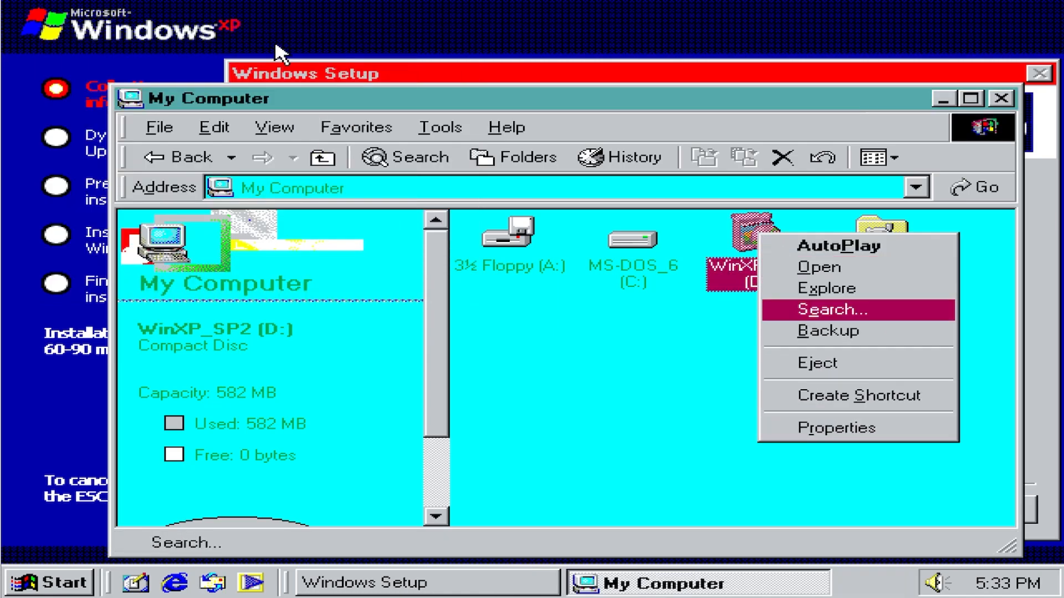
{"action": "key", "text": "Up"}
{"action": "key", "text": "Return"}
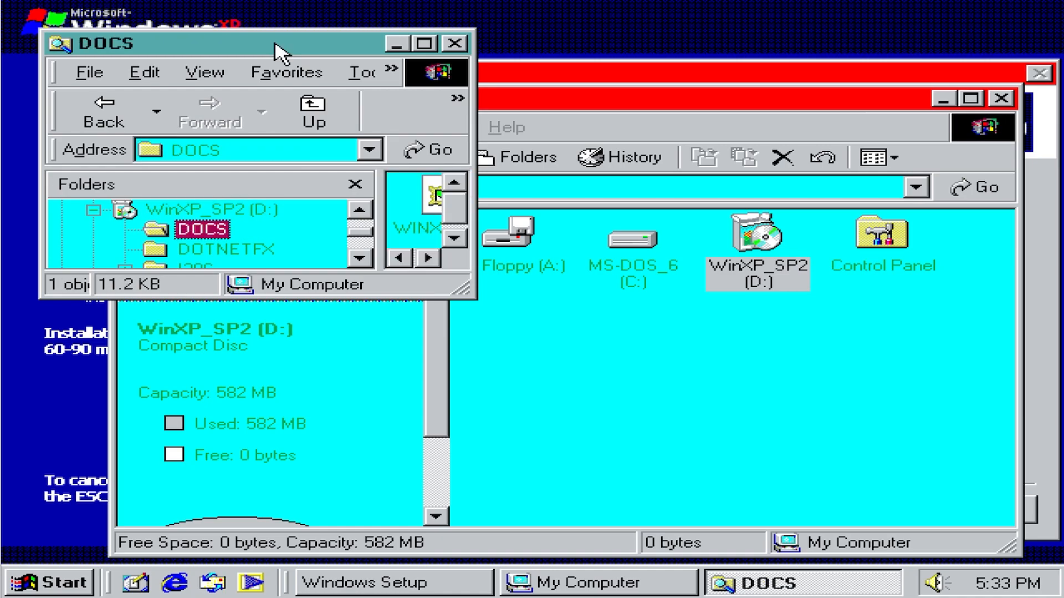
{"action": "key", "text": "alt+F4"}
- Run dosprompt from Start > Run, fixing the misspelled 'dospromt' after the cannot-find error
{"action": "key", "text": "ctrl+Escape"}
{"action": "type", "text": "rdospo"}
{"action": "key", "text": "BackSpace"}
{"action": "type", "text": "romt"}
{"action": "key", "text": "Return"}
{"action": "key", "text": "Return"}
{"action": "key", "text": "End"}
{"action": "key", "text": "BackSpace"}
{"action": "key", "text": "BackSpace"}
{"action": "type", "text": "mpt"}
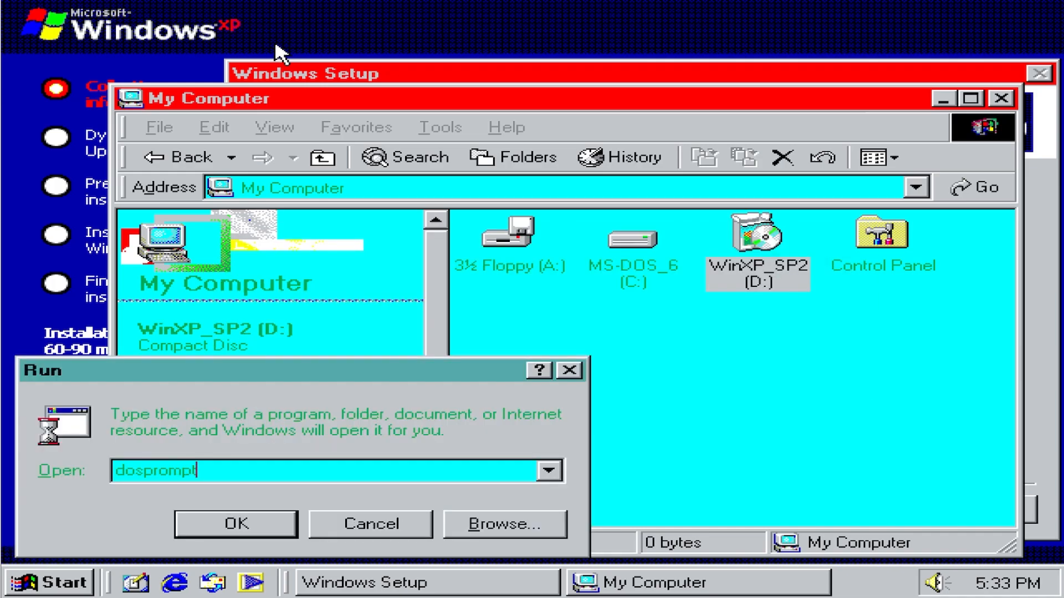
{"action": "key", "text": "Return"}
{"action": "key", "text": "Return"}
- Try the dos command, then run command to open a DOS window
{"action": "type", "text": "dos"}
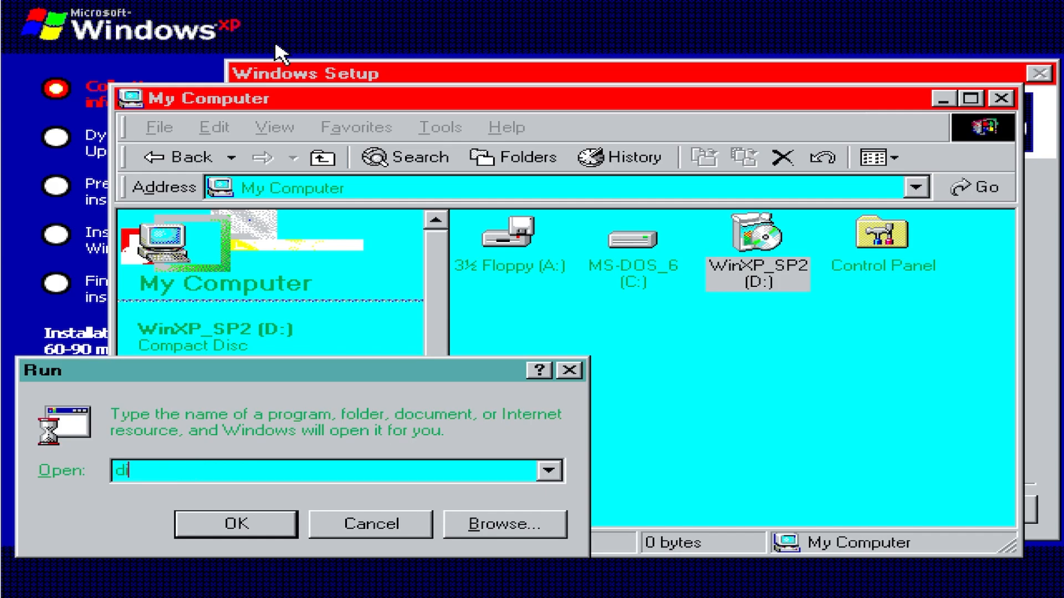
{"action": "key", "text": "Return"}
{"action": "key", "text": "Return"}
{"action": "type", "text": "command"}
{"action": "key", "text": "Return"}
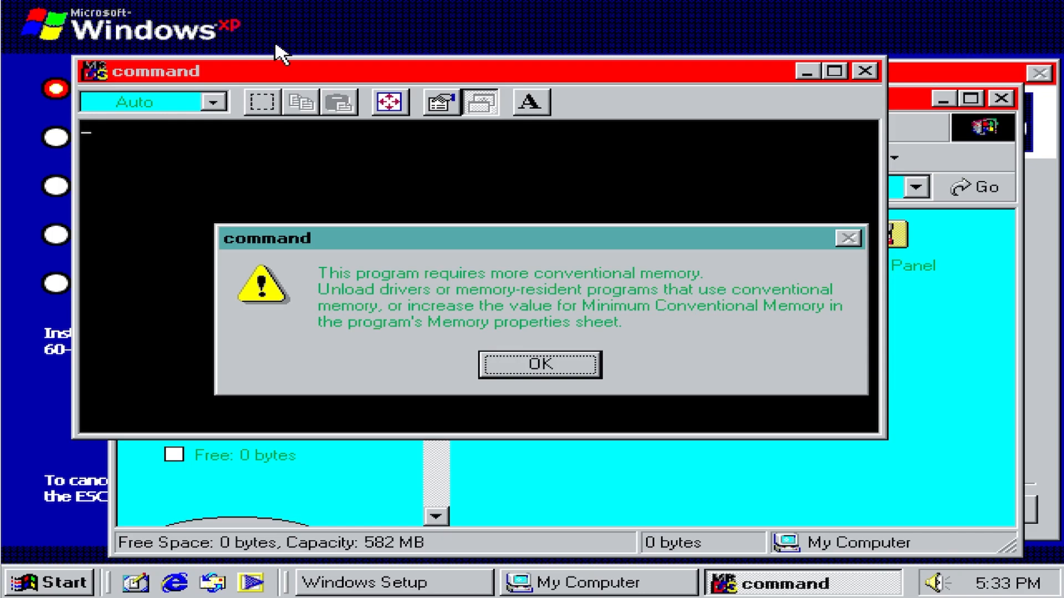
{"action": "key", "text": "Return"}
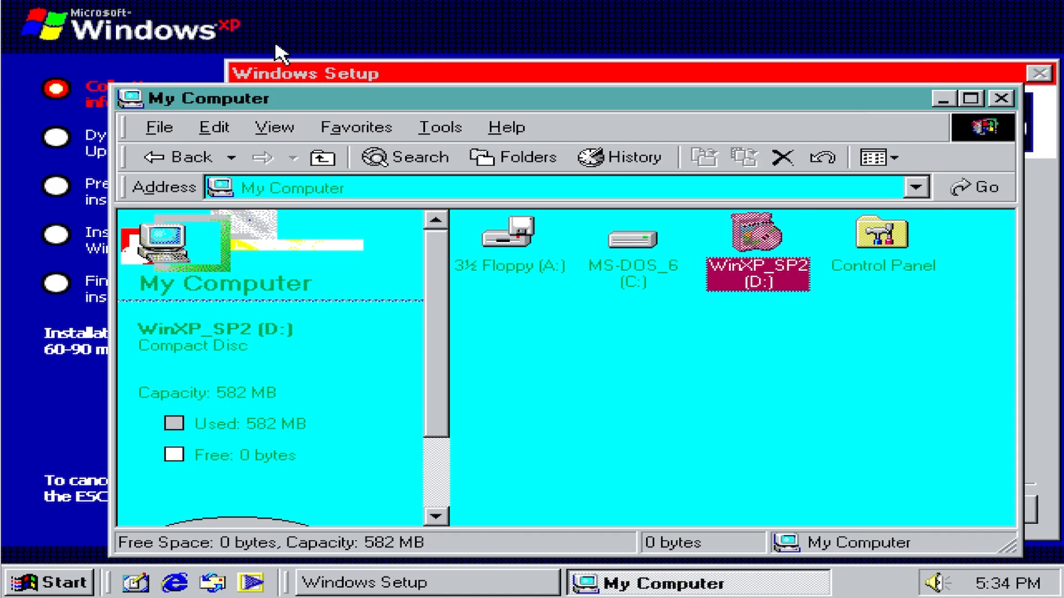
- Open C:\WINDOWS and launch the full-screen DOS prompt program
{"action": "key", "text": "Left"}
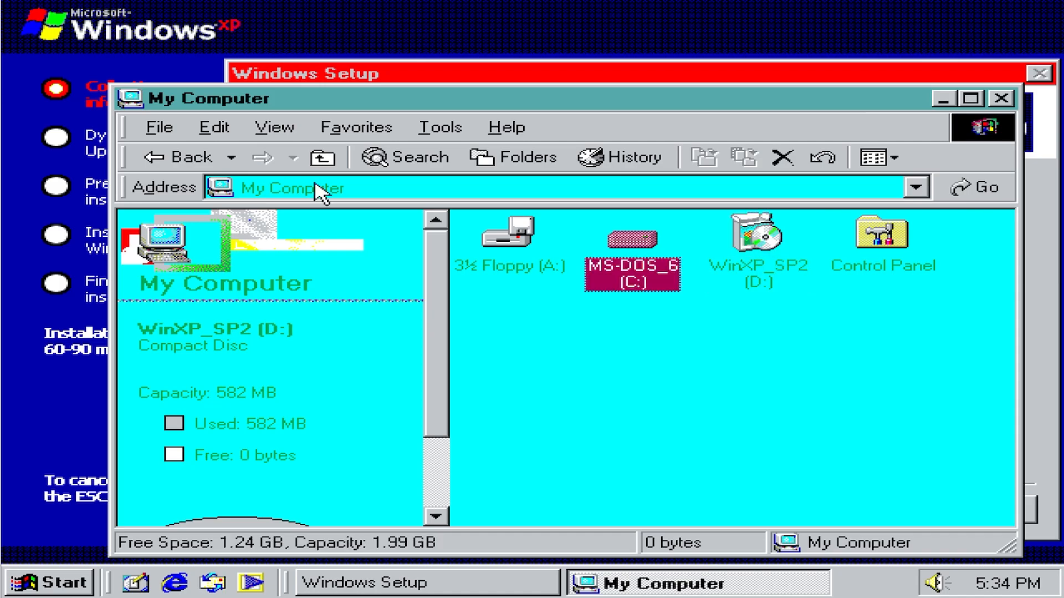
{"action": "key", "text": "Return"}
{"action": "key", "text": "Down"}
{"action": "key", "text": "Return"}
{"action": "key", "text": "Down"}
{"action": "key", "text": "d"}
{"action": "key", "text": "d"}
{"action": "key", "text": "d"}
{"action": "key", "text": "d"}
{"action": "key", "text": "Down"}
{"action": "key", "text": "Down"}
{"action": "key", "text": "Down"}
{"action": "key", "text": "Down"}
{"action": "key", "text": "Down"}
{"action": "key", "text": "Down"}
{"action": "key", "text": "Down"}
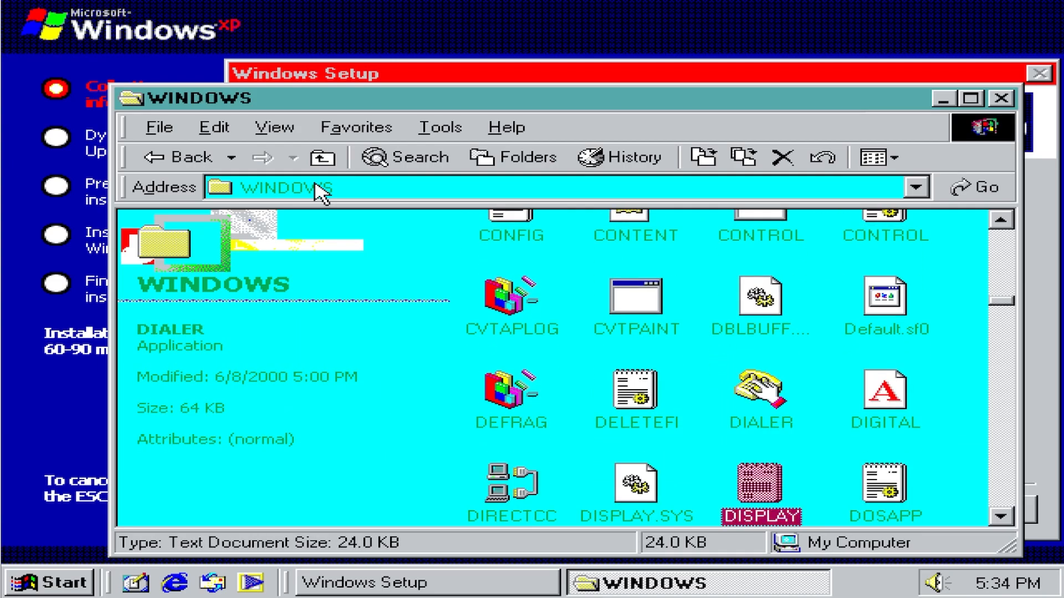
{"action": "key", "text": "Up"}
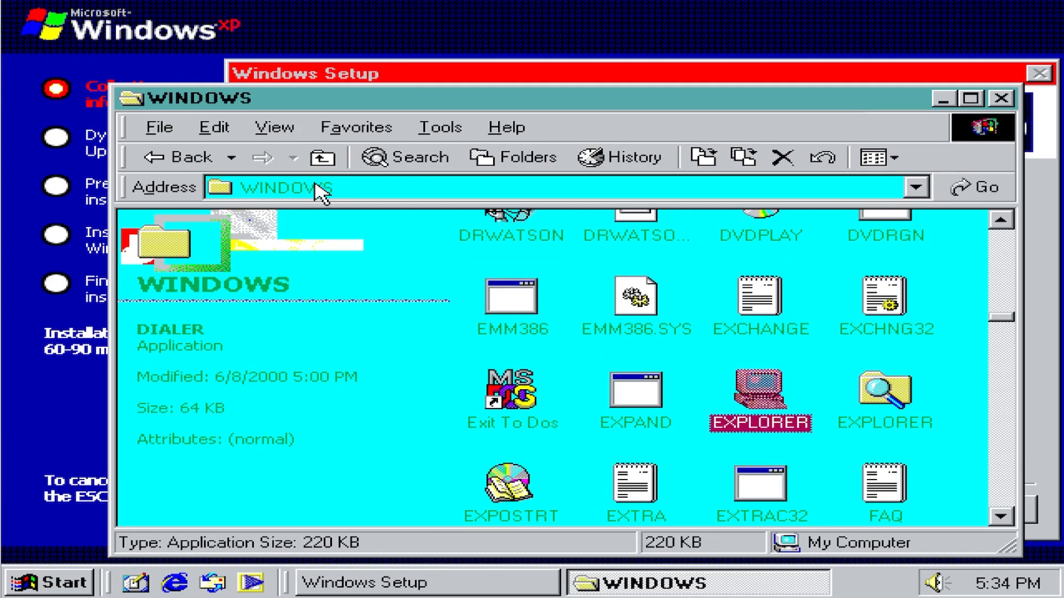
{"action": "key", "text": "Left"}
{"action": "key", "text": "Left"}
{"action": "key", "text": "Return"}
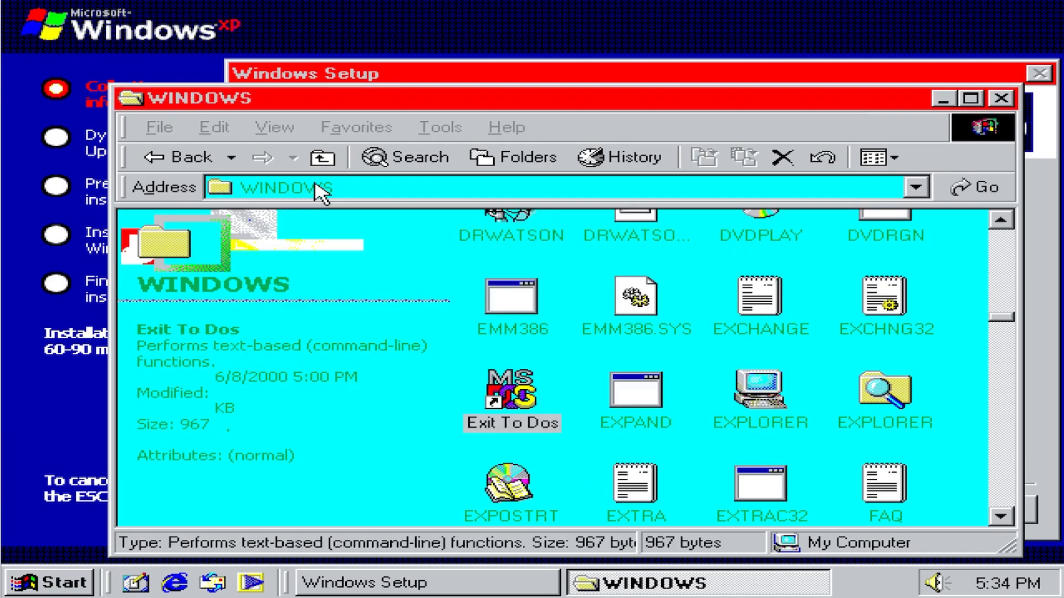
{"action": "key", "text": "Return"}
{"action": "key", "text": "Up"}
{"action": "key", "text": "Up"}
{"action": "key", "text": "Up"}
{"action": "key", "text": "Up"}
{"action": "key", "text": "Return"}
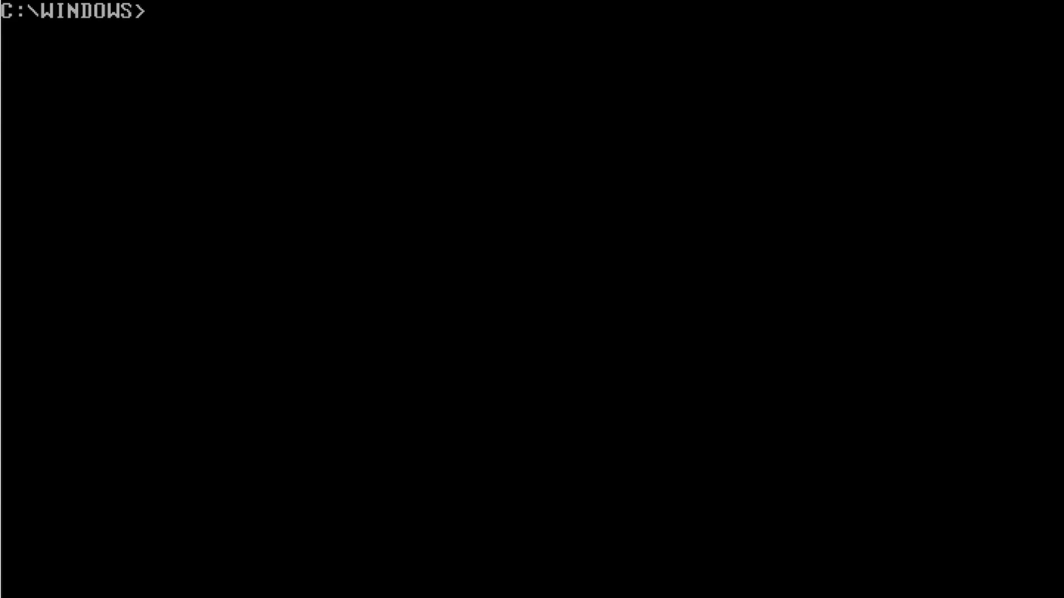
- At the DOS prompt, enter cd .., d: and dir to list the disc, then try cd key.txt
{"action": "type", "text": "cd .."}
{"action": "key", "text": "Return"}
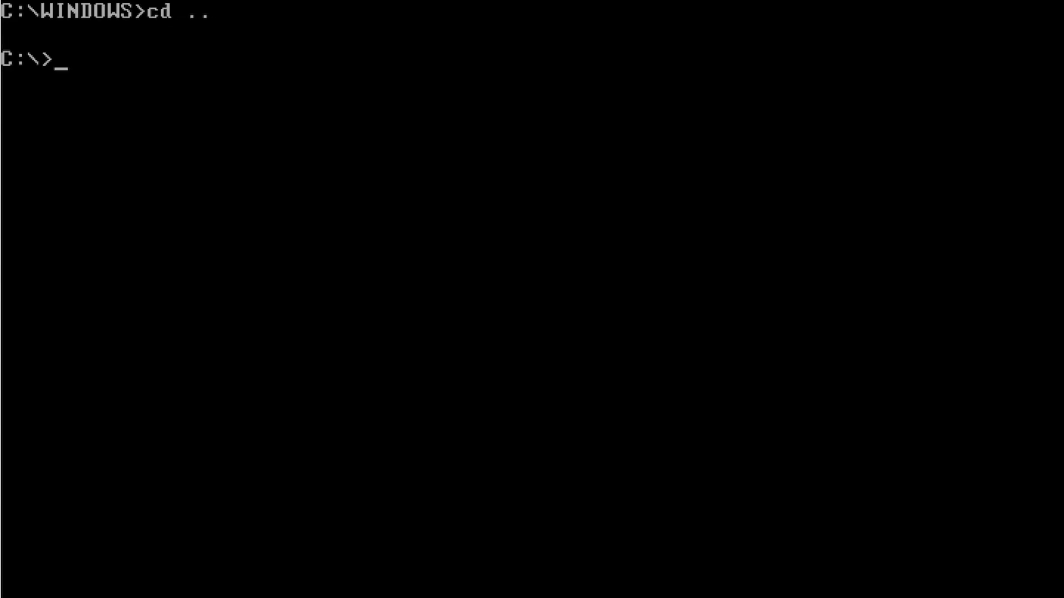
{"action": "type", "text": "d:"}
{"action": "key", "text": "Return"}
{"action": "type", "text": "di"}
{"action": "key", "text": "BackSpace"}
{"action": "key", "text": "BackSpace"}
{"action": "type", "text": "dir"}
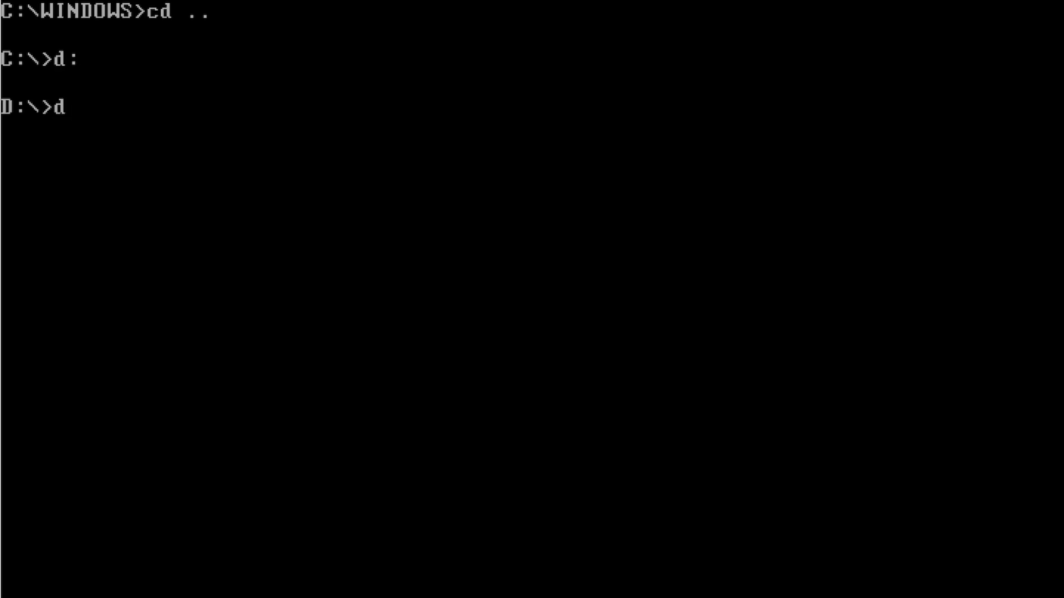
{"action": "key", "text": "Return"}
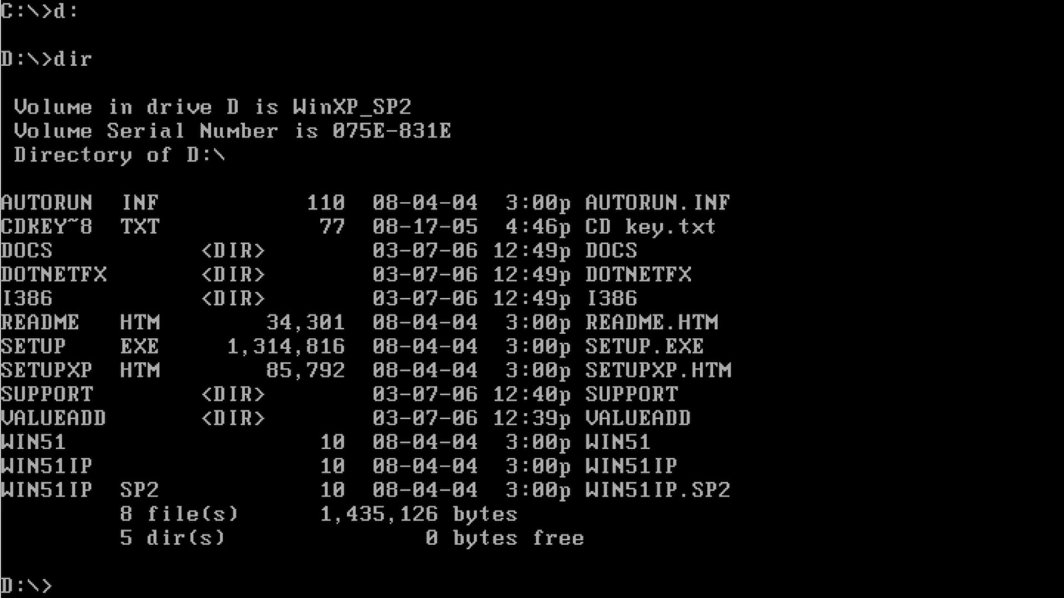
{"action": "type", "text": "cd key.txt"}
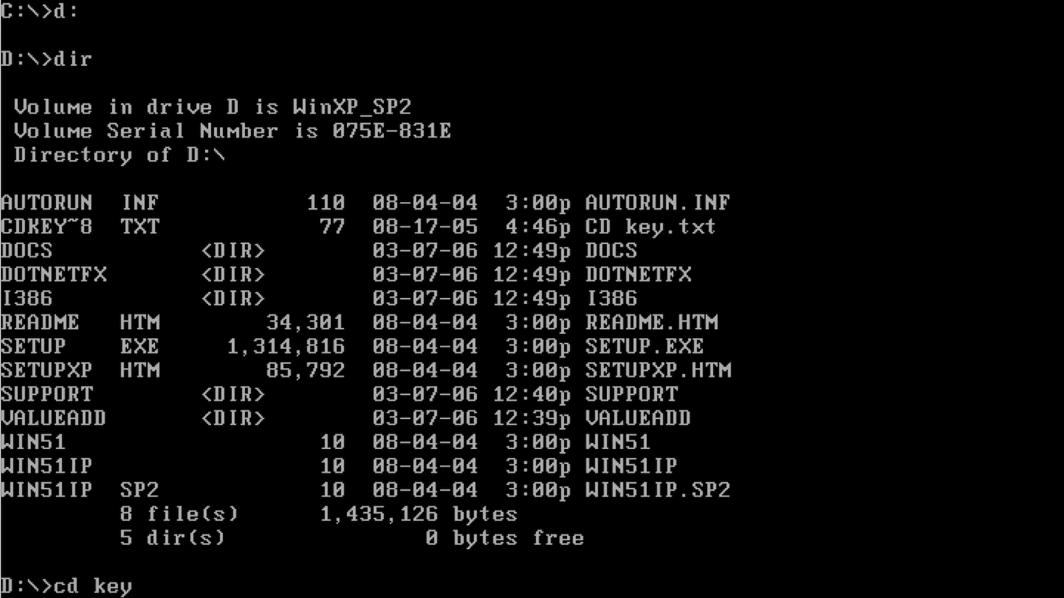
{"action": "key", "text": "Return"}
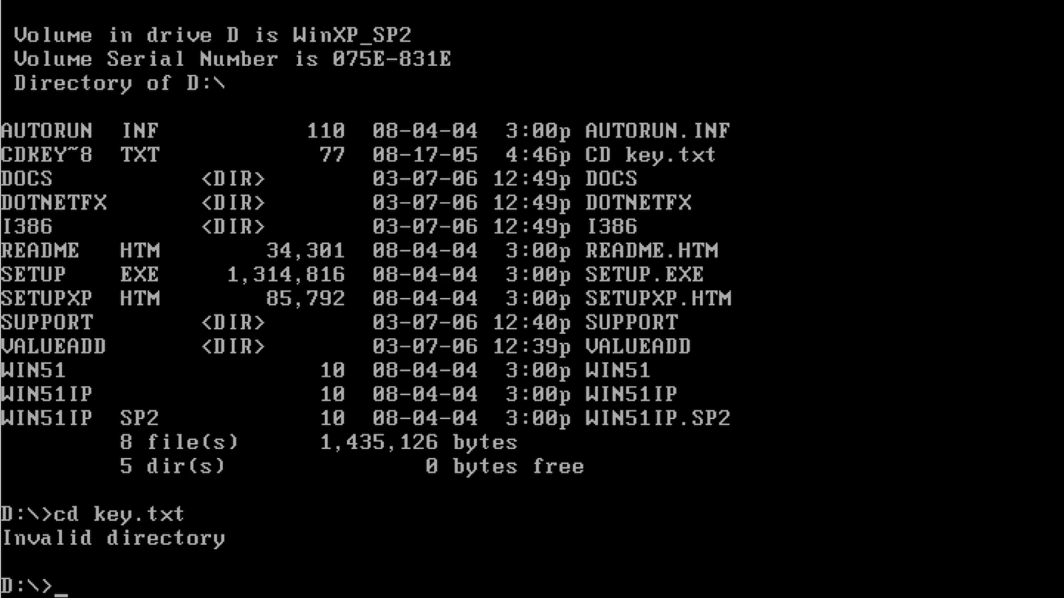
- Return to the WINDOWS folder and open NDISLOG in Notepad
{"action": "type", "text": "e"}
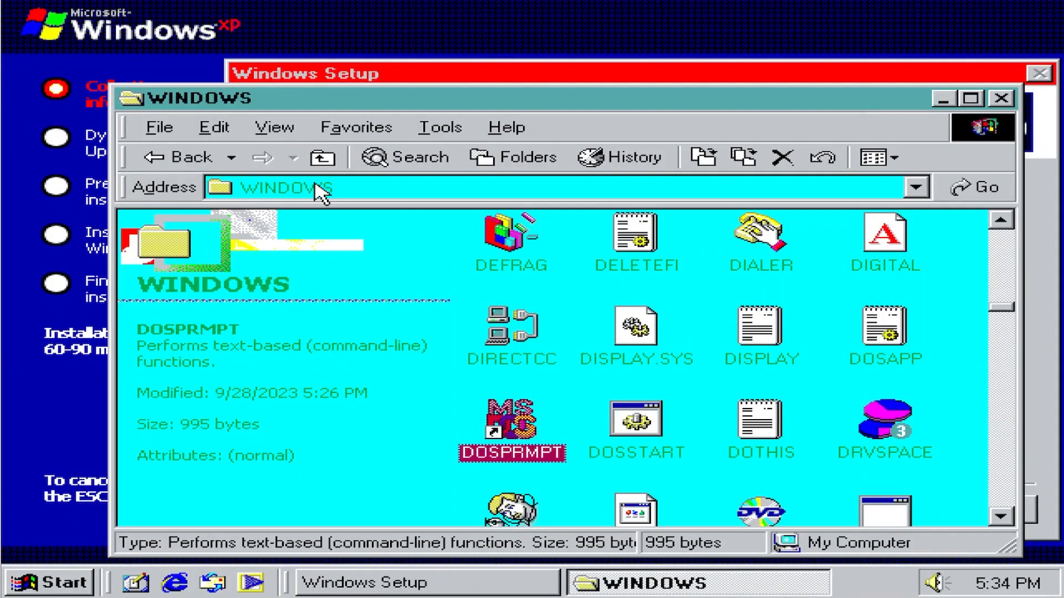
{"action": "key", "text": "Down"}
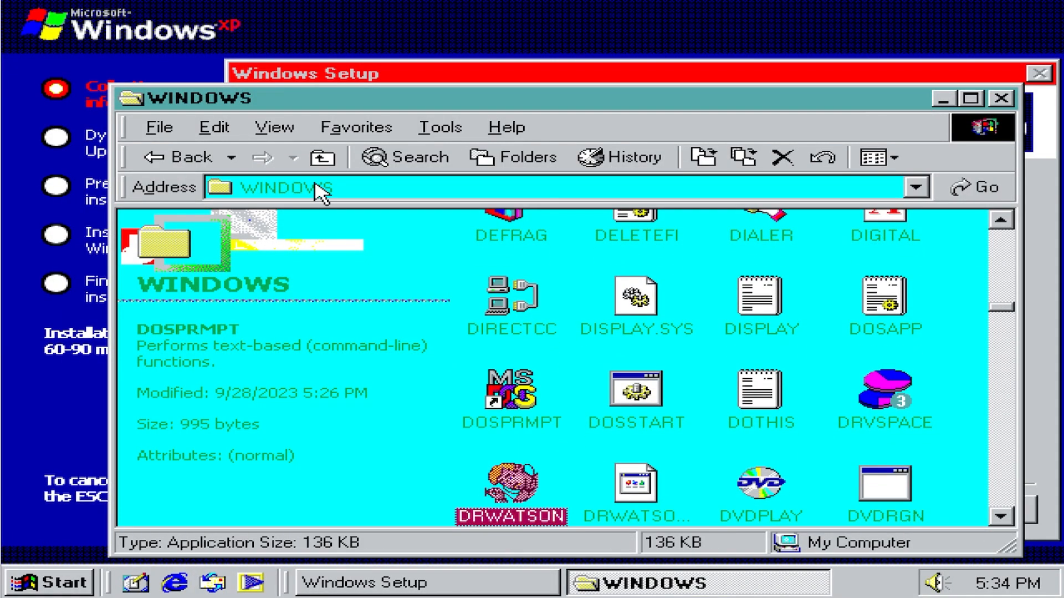
{"action": "key", "text": "n"}
{"action": "key", "text": "n"}
{"action": "key", "text": "n"}
{"action": "key", "text": "n"}
{"action": "key", "text": "n"}
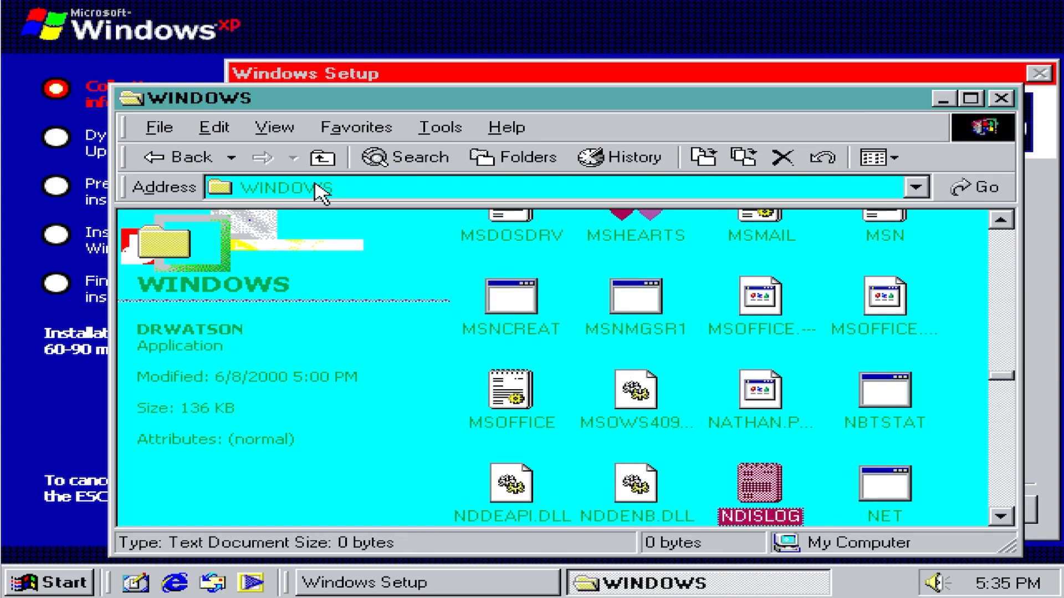
{"action": "key", "text": "n"}
{"action": "key", "text": "n"}
{"action": "key", "text": "Right"}
{"action": "key", "text": "Right"}
{"action": "key", "text": "Up"}
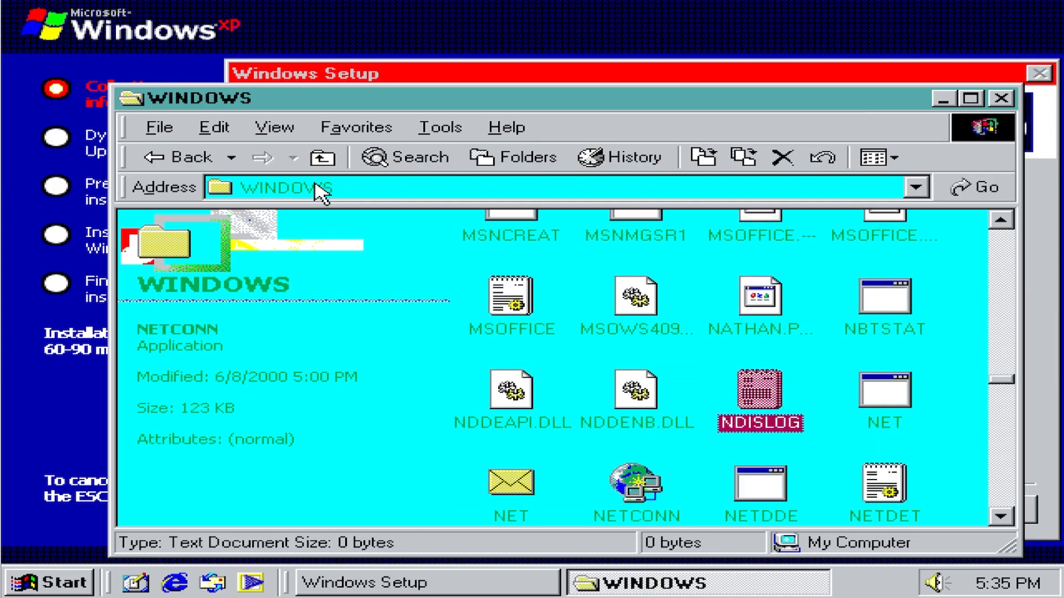
{"action": "key", "text": "Return"}
- Bring up Notepad's File > Open dialog
{"action": "key", "text": "alt+f"}
{"action": "key", "text": "Down"}
{"action": "key", "text": "Return"}
{"action": "key", "text": "Tab"}
{"action": "key", "text": "Tab"}
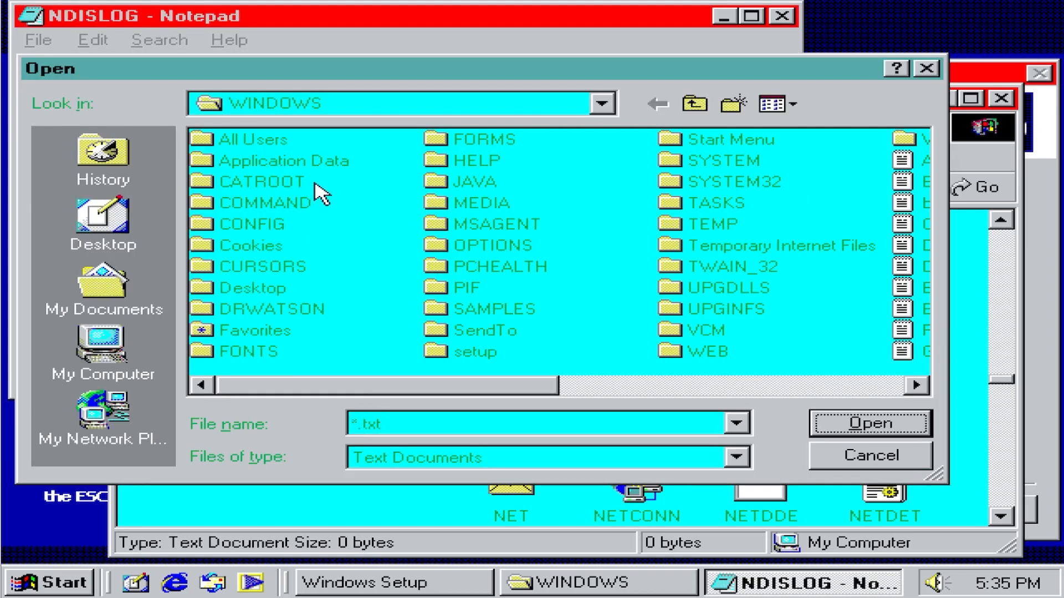
- Browse the Open dialog to the D: disc and open the CD key text file
{"action": "key", "text": "Tab"}
{"action": "key", "text": "shift+Tab"}
{"action": "key", "text": "shift+Tab"}
{"action": "key", "text": "shift+Tab"}
{"action": "key", "text": "shift+Tab"}
{"action": "key", "text": "shift+Tab"}
{"action": "key", "text": "Down"}
{"action": "key", "text": "Down"}
{"action": "key", "text": "Down"}
{"action": "key", "text": "Return"}
{"action": "key", "text": "Down"}
{"action": "key", "text": "Tab"}
{"action": "key", "text": "Down"}
{"action": "key", "text": "Down"}
{"action": "key", "text": "Return"}
{"action": "key", "text": "Down"}
{"action": "key", "text": "Down"}
{"action": "key", "text": "Down"}
{"action": "key", "text": "Down"}
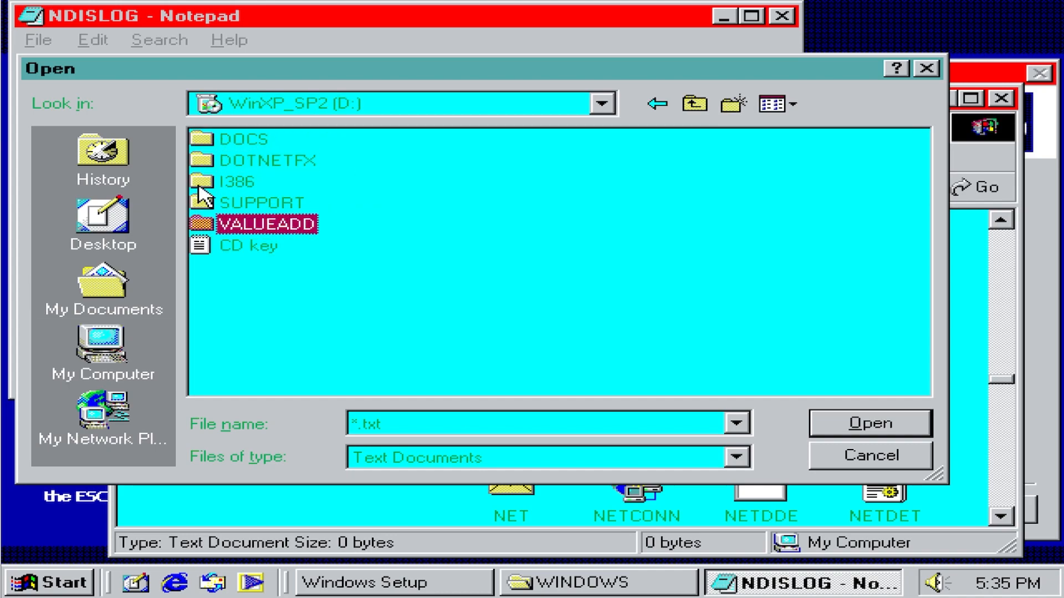
{"action": "key", "text": "Down"}
{"action": "key", "text": "Return"}
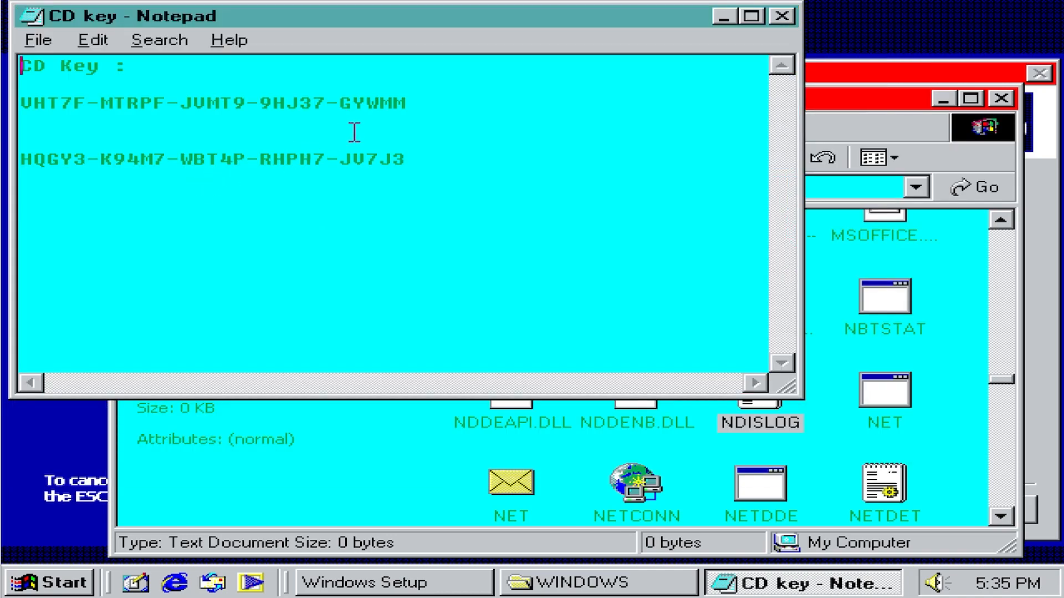
- Select the first product key line and switch between Setup and the CD key file
{"action": "key", "text": "super+d"}
{"action": "key", "text": "alt+Tab"}
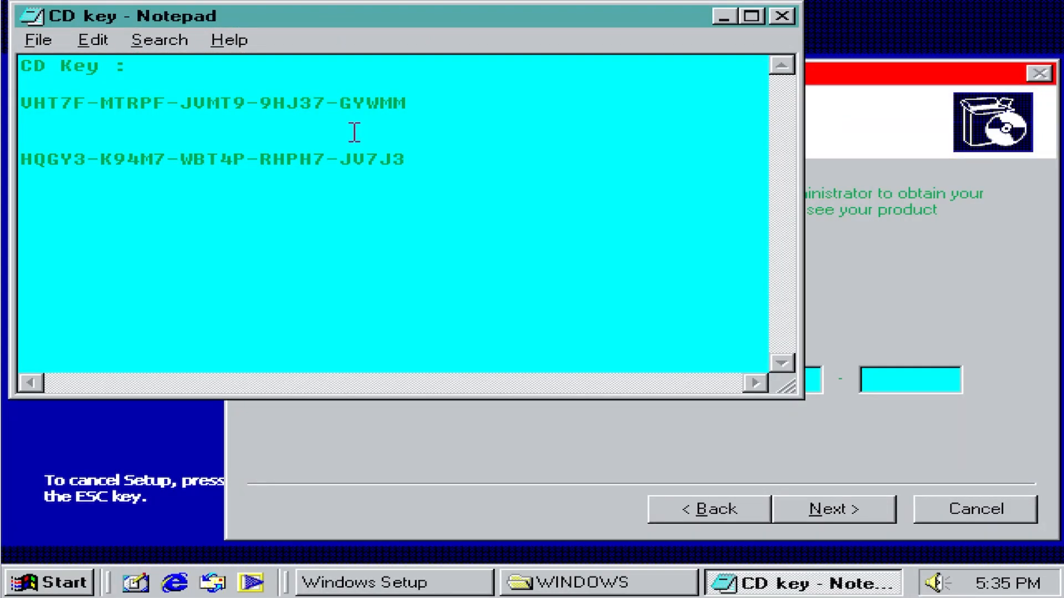
{"action": "key", "text": "Down"}
{"action": "key", "text": "Down"}
{"action": "key", "text": "shift+End"}
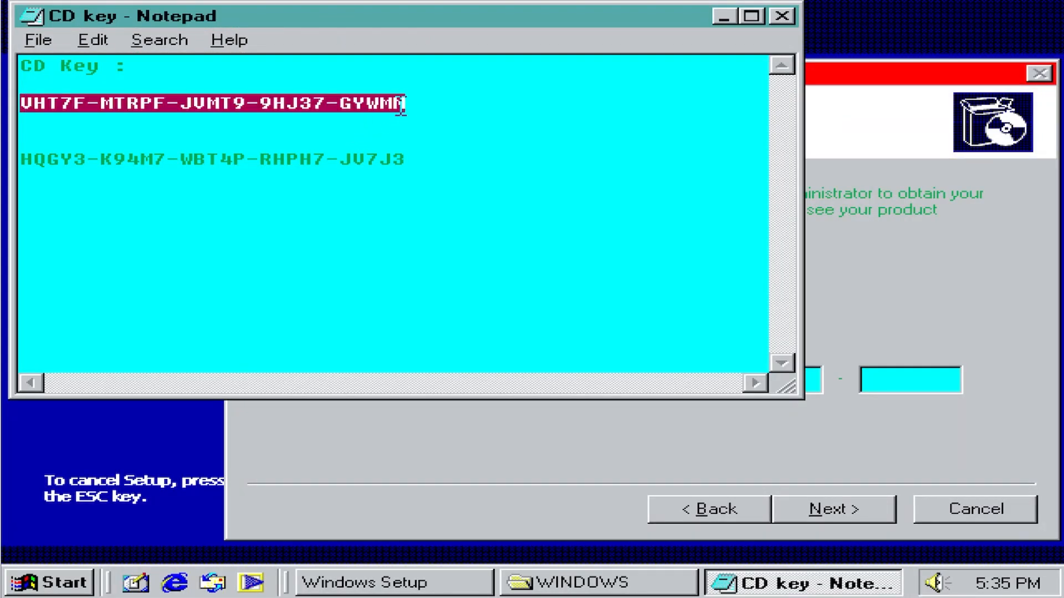
{"action": "key", "text": "alt+Tab"}
{"action": "key", "text": "alt+Tab"}
{"action": "key", "text": "alt+Tab"}
{"action": "key", "text": "alt+Tab"}
{"action": "key", "text": "alt+Tab"}
{"action": "key", "text": "alt+Tab"}
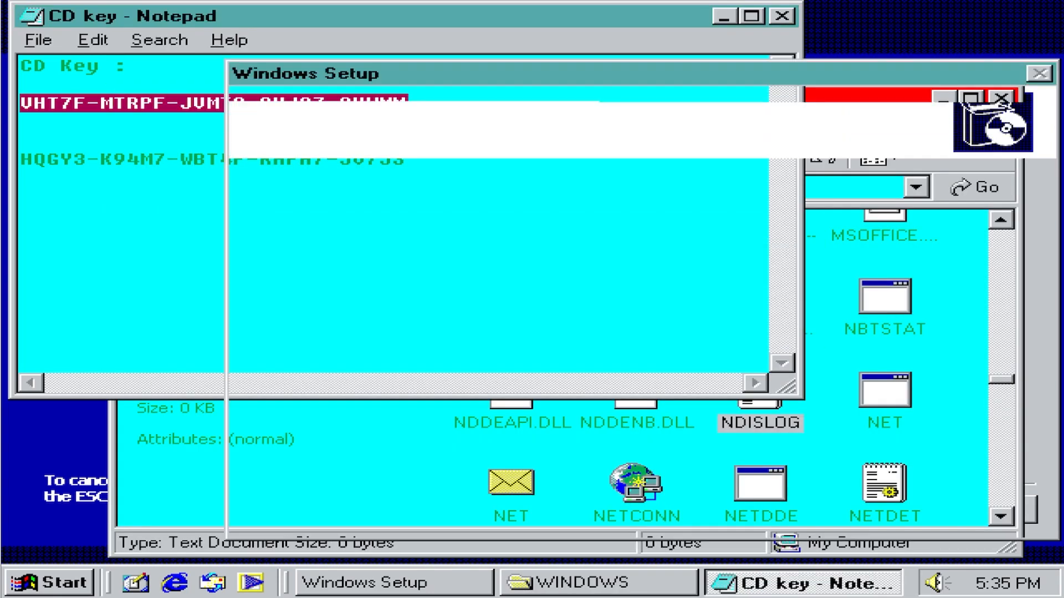
{"action": "key", "text": "alt+Tab"}
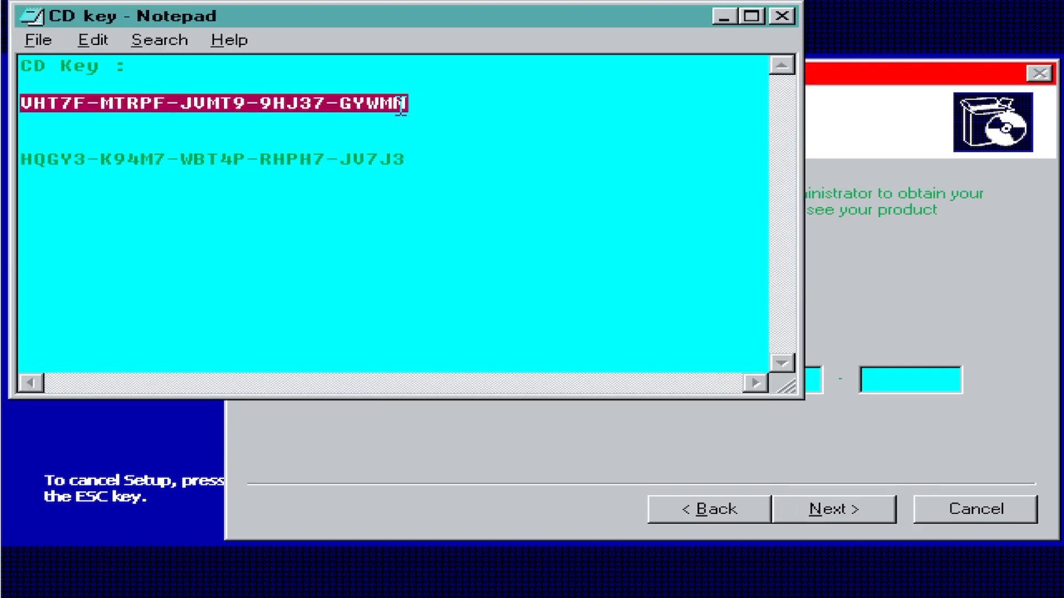
- Continue typing the product-key groups, checking each against the Notepad note and fixing typos
{"action": "key", "text": "alt+Tab"}
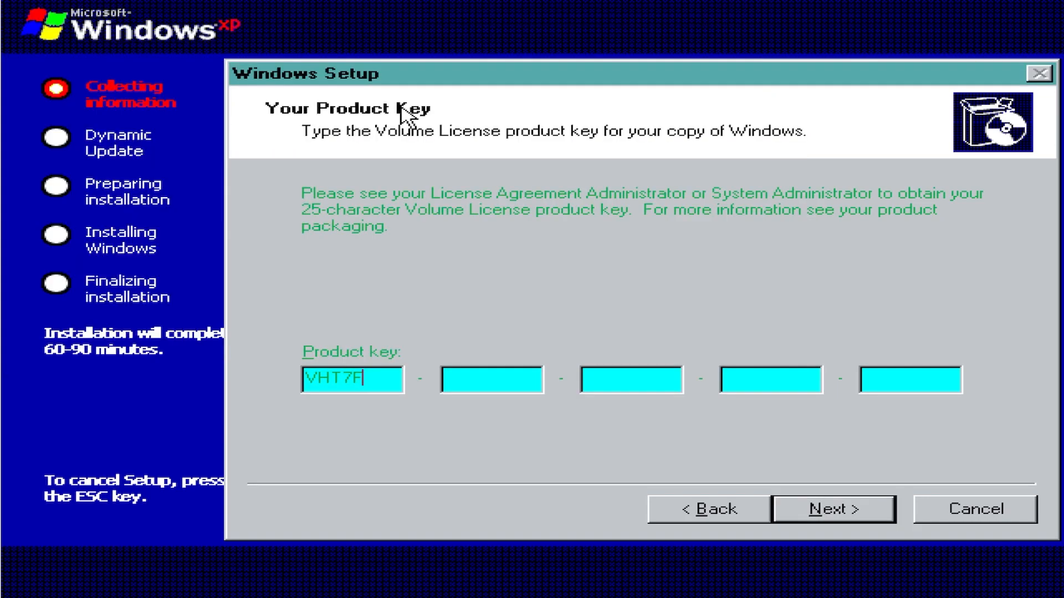
{"action": "key", "text": "alt+Tab"}
{"action": "key", "text": "alt+Tab"}
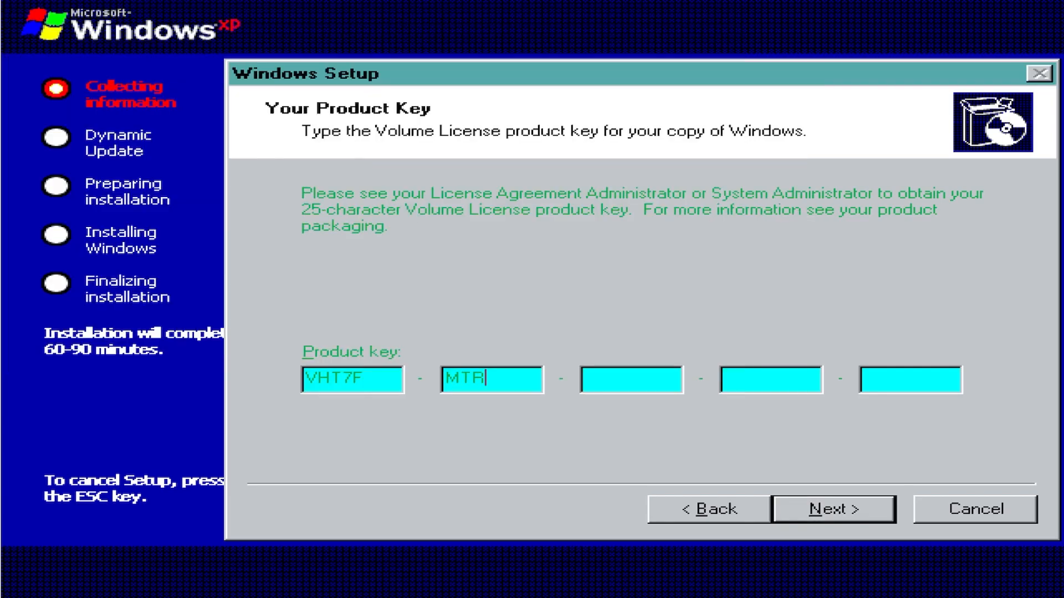
{"action": "key", "text": "alt+Tab"}
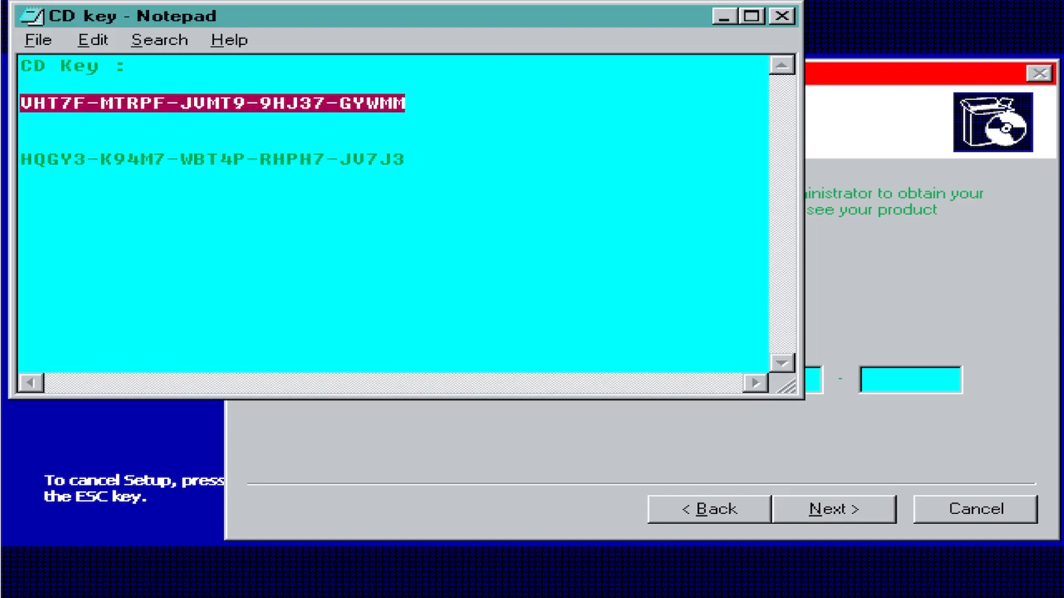
{"action": "key", "text": "alt+Tab"}
{"action": "key", "text": "alt+Tab"}
{"action": "key", "text": "alt+Tab"}
{"action": "key", "text": "alt+Tab"}
{"action": "key", "text": "alt+Tab"}
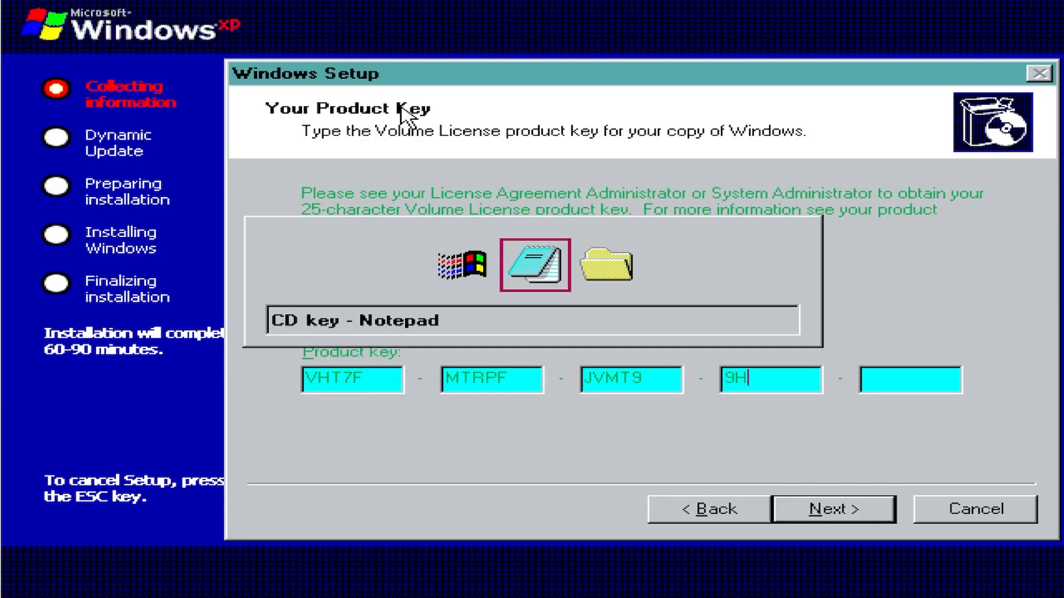
{"action": "key", "text": "alt+Tab"}
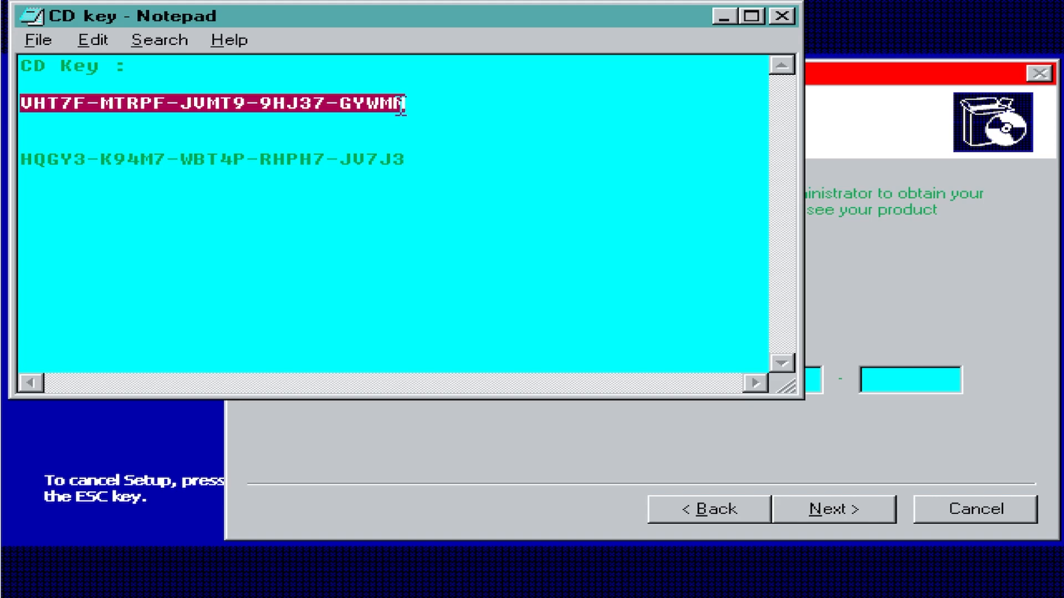
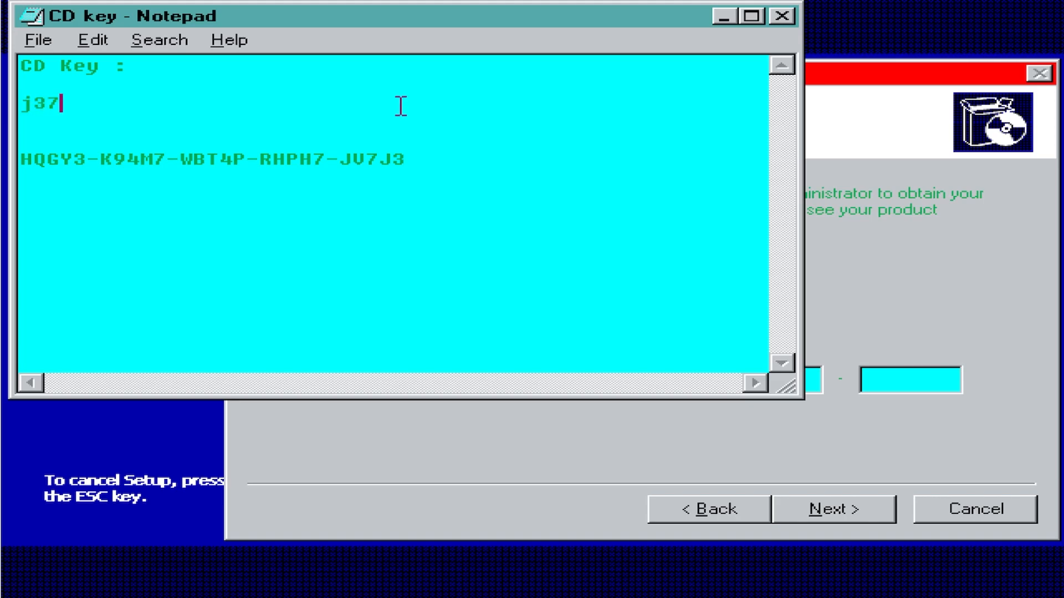
{"action": "key", "text": "ctrl+z"}
- Type the last product-key characters from the note and submit the completed key
{"action": "key", "text": "alt+Tab"}
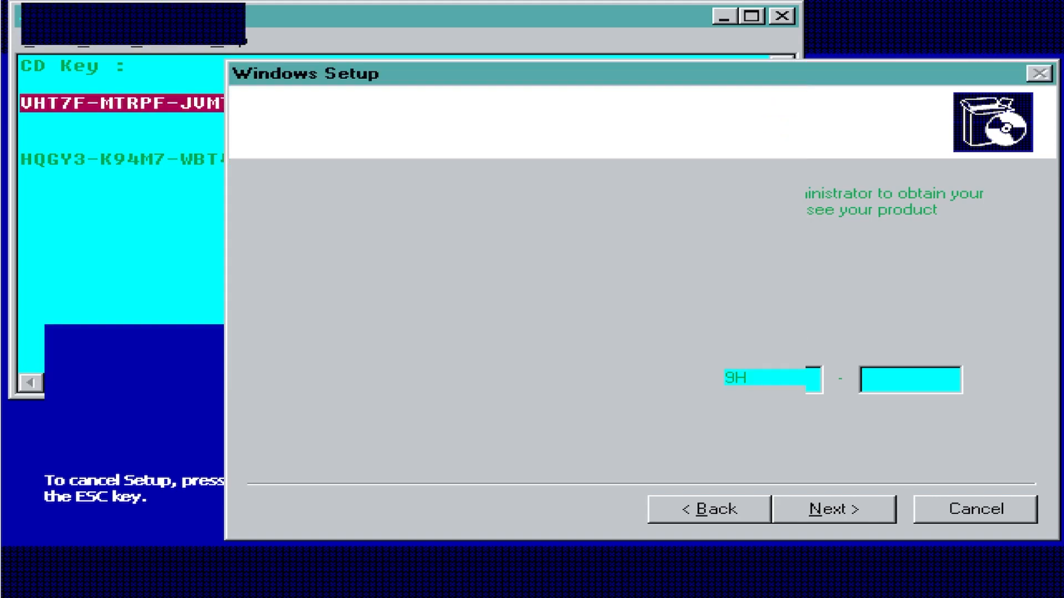
{"action": "key", "text": "alt+Tab"}
{"action": "key", "text": "alt+Tab"}
{"action": "key", "text": "alt+Tab"}
{"action": "key", "text": "alt+Tab"}
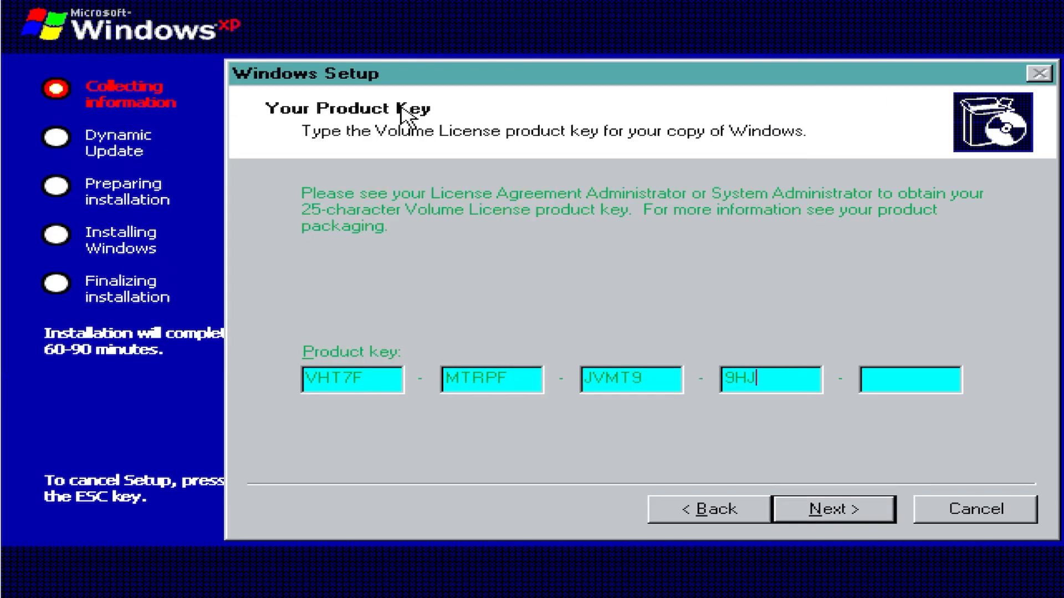
{"action": "key", "text": "alt+Tab"}
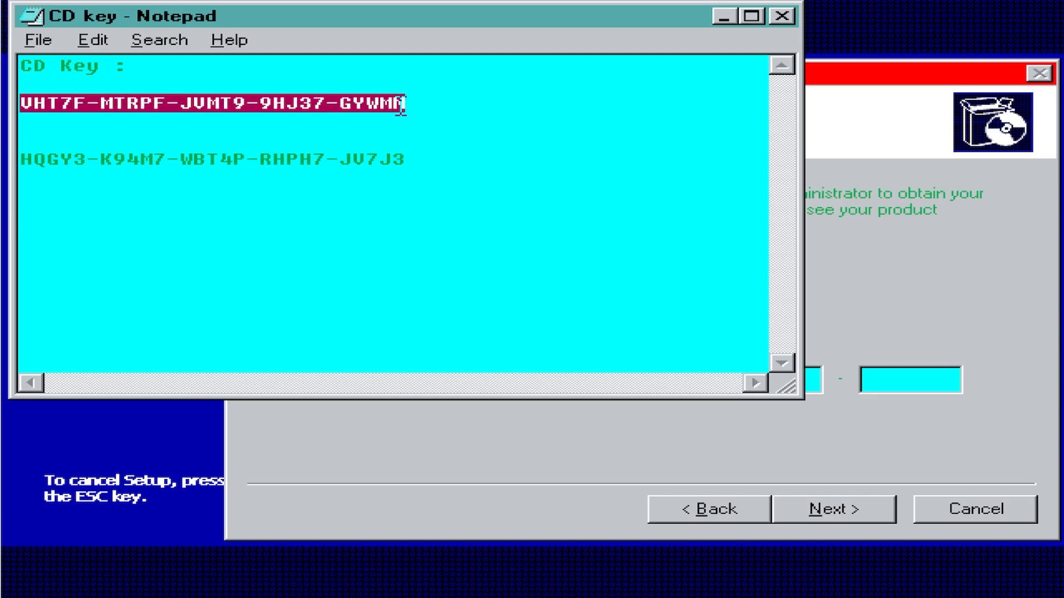
{"action": "key", "text": "ctrl+z"}
{"action": "key", "text": "alt+Tab"}
{"action": "key", "text": "alt+Tab"}
{"action": "left_click", "coordinate": [400, 105]}
{"action": "key", "text": "alt+Tab"}
{"action": "key", "text": "alt+Tab"}
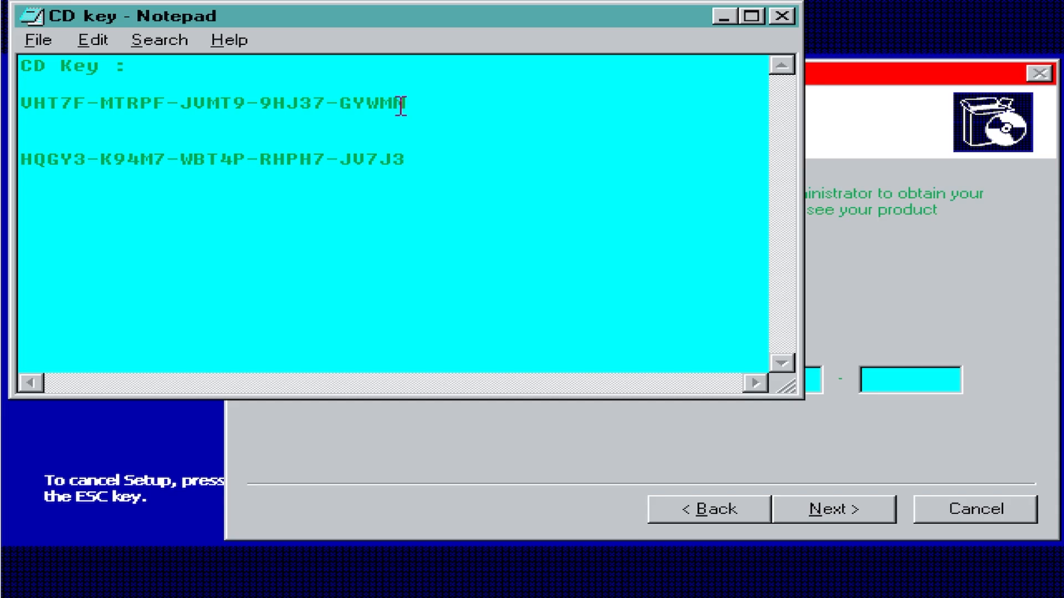
{"action": "key", "text": "alt+Tab"}
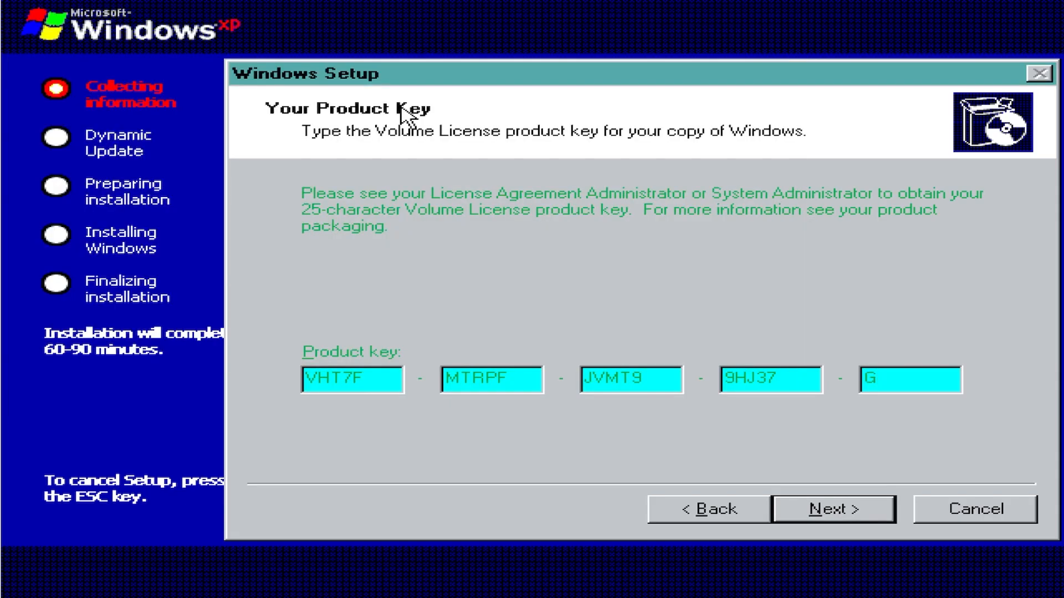
{"action": "key", "text": "alt+Tab"}
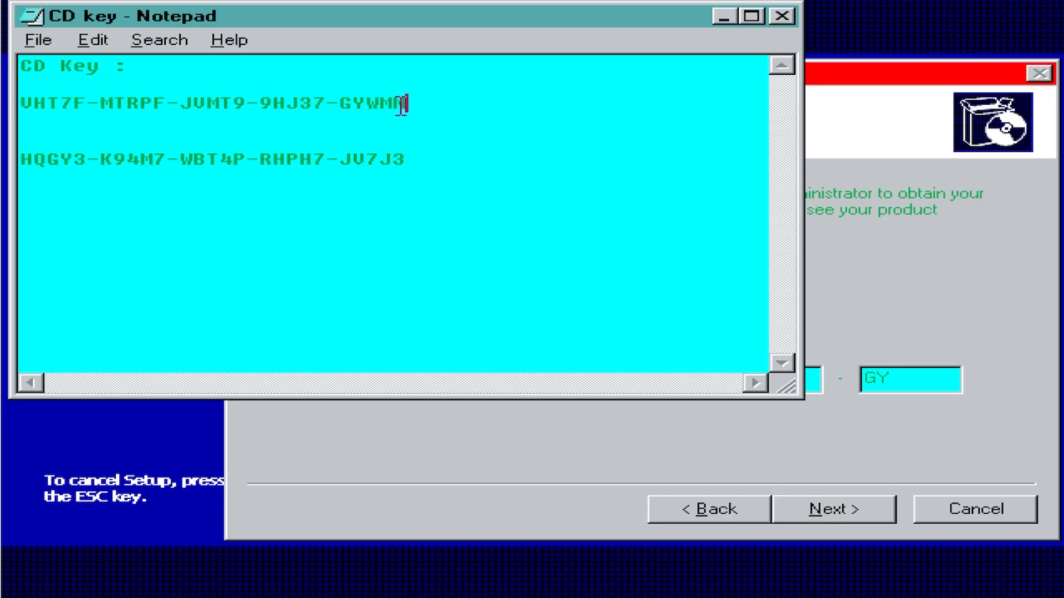
{"action": "key", "text": "alt+Tab"}
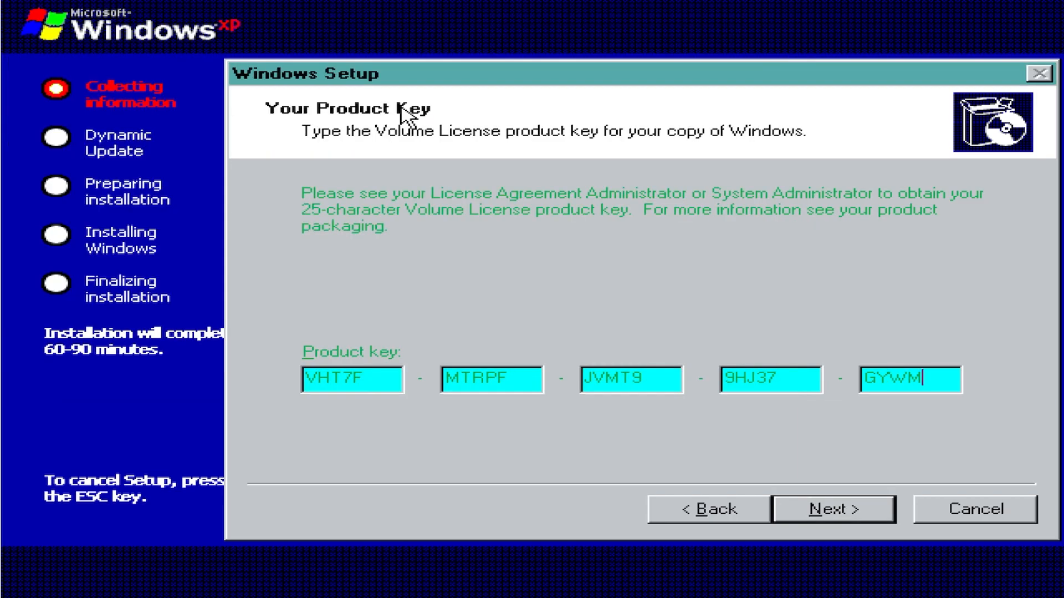
{"action": "key", "text": "Return"}
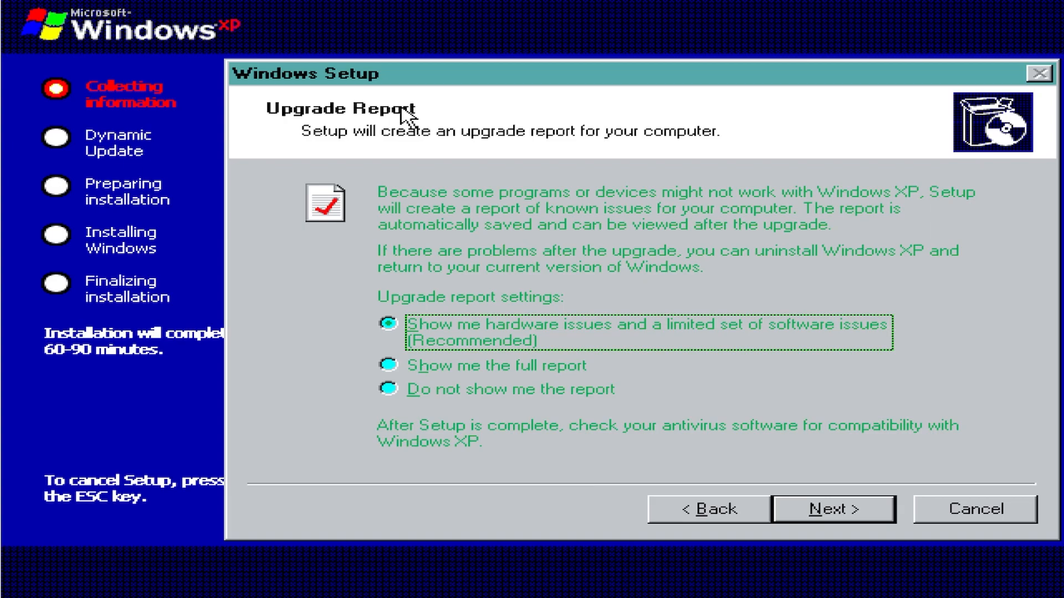
- Keep the recommended 'Show me hardware issues' upgrade report option and proceed
{"action": "key", "text": "Down"}
{"action": "key", "text": "Up"}
{"action": "key", "text": "Down"}
{"action": "key", "text": "Up"}
{"action": "key", "text": "Tab"}
{"action": "key", "text": "Tab"}
{"action": "key", "text": "Return"}
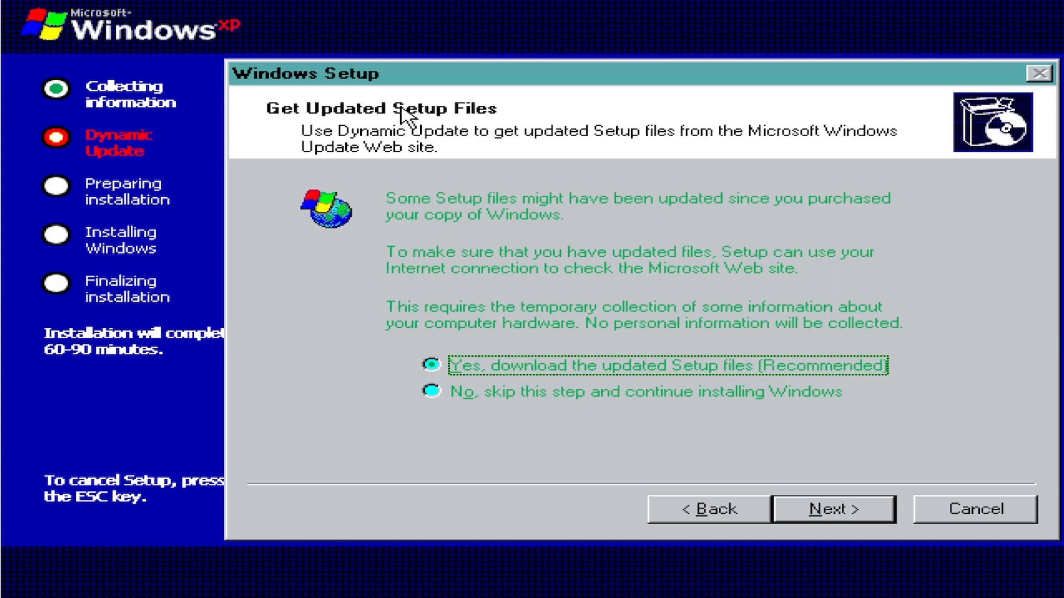
- Skip downloading updated setup files and continue the upgrade past the Upgrade Report warning
{"action": "key", "text": "Down"}
{"action": "key", "text": "Return"}
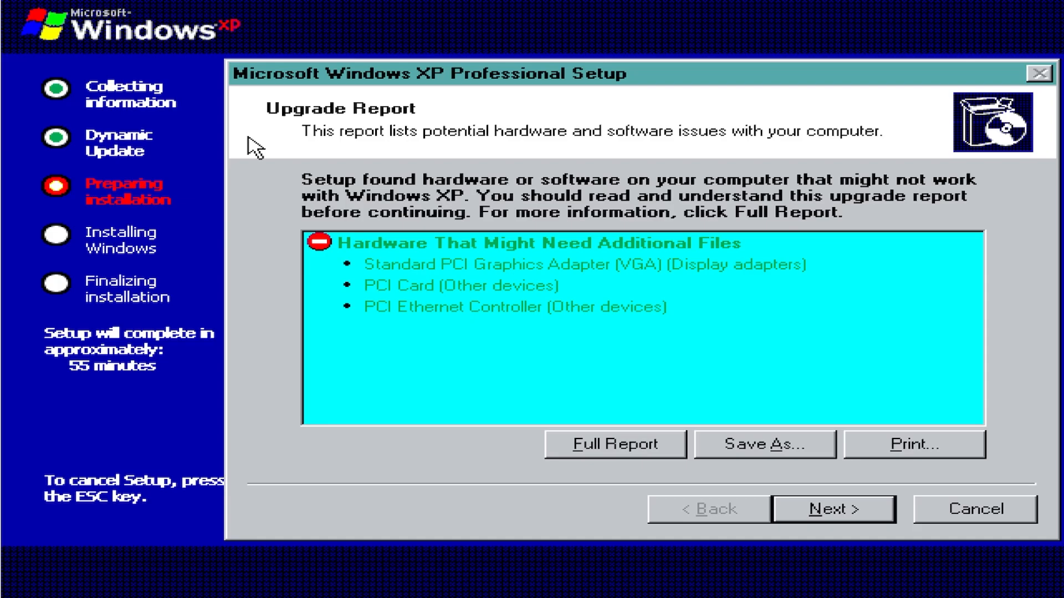
{"action": "key", "text": "Tab"}
{"action": "key", "text": "Tab"}
{"action": "key", "text": "Tab"}
{"action": "key", "text": "Tab"}
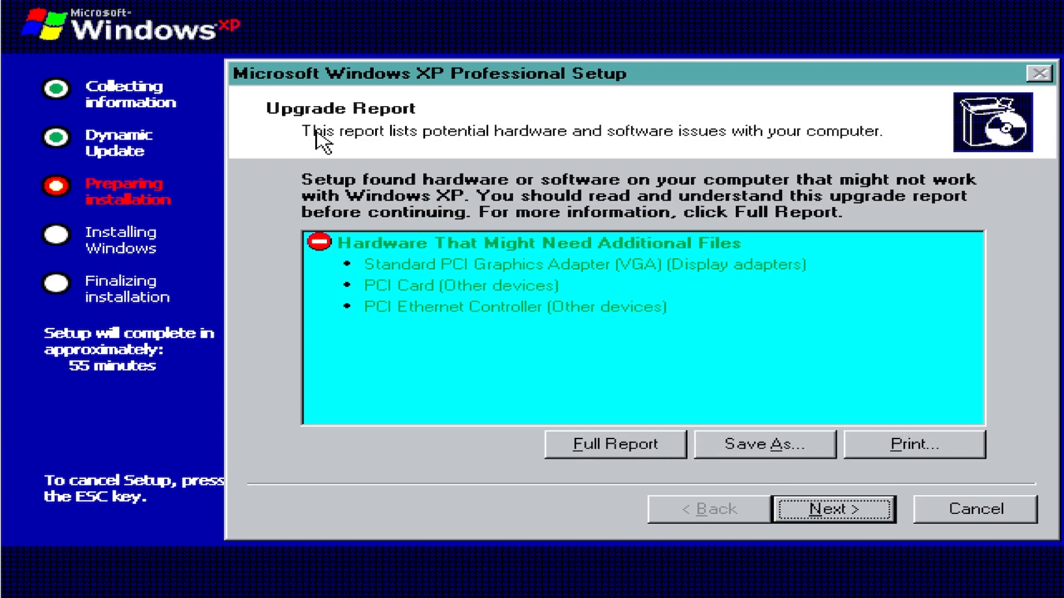
{"action": "key", "text": "Return"}
{"action": "key", "text": "Tab"}
{"action": "key", "text": "Return"}
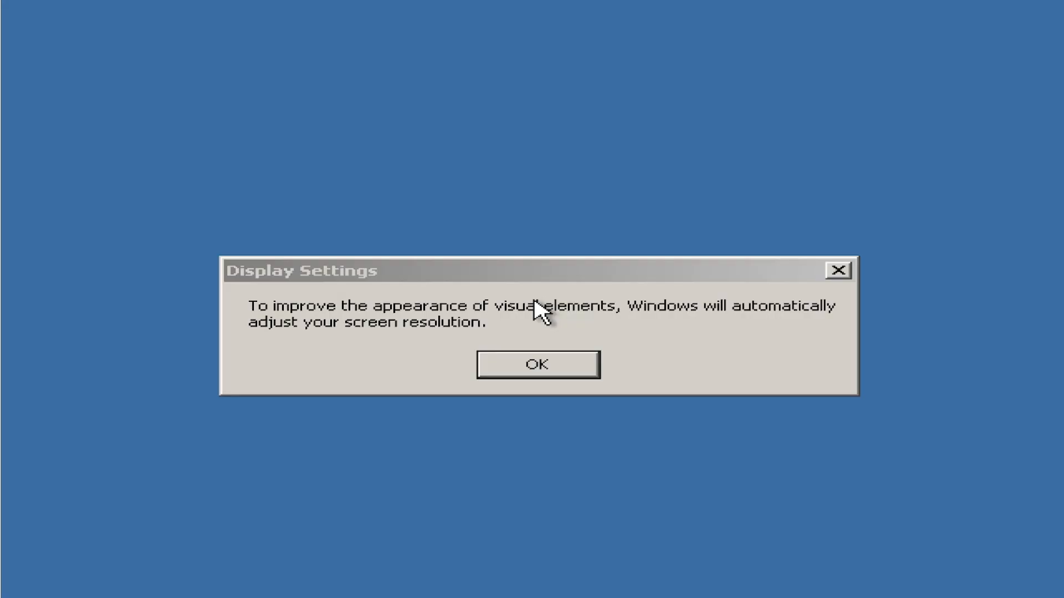
- Accept the automatic resolution and monitor settings, then choose 'Not right now' for Automatic Updates
{"action": "left_click", "coordinate": [570, 368]}
{"action": "left_click", "coordinate": [335, 148]}
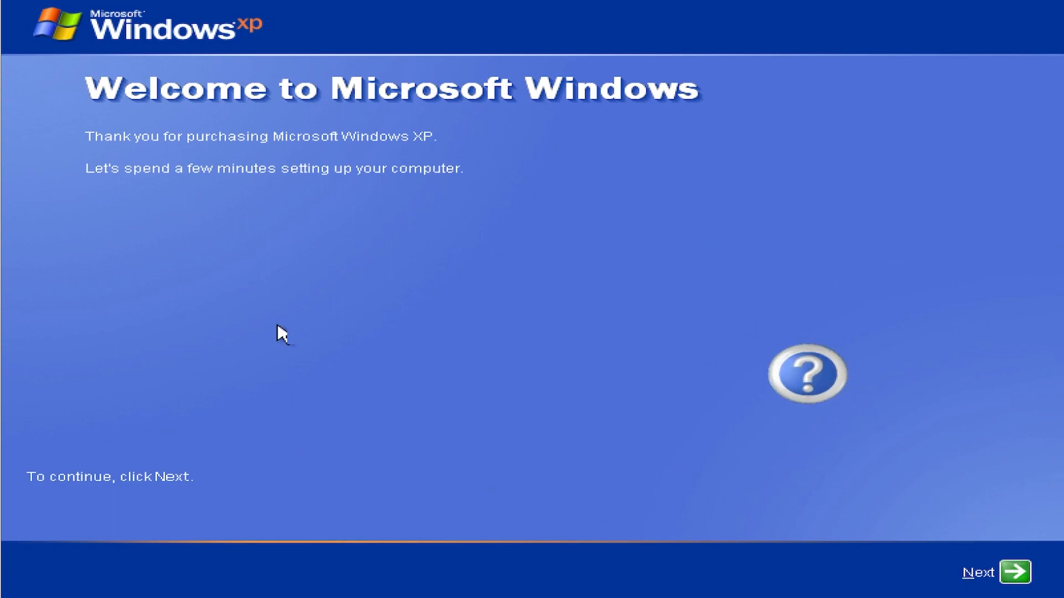
{"action": "left_click", "coordinate": [1019, 576]}
{"action": "left_click", "coordinate": [238, 327]}
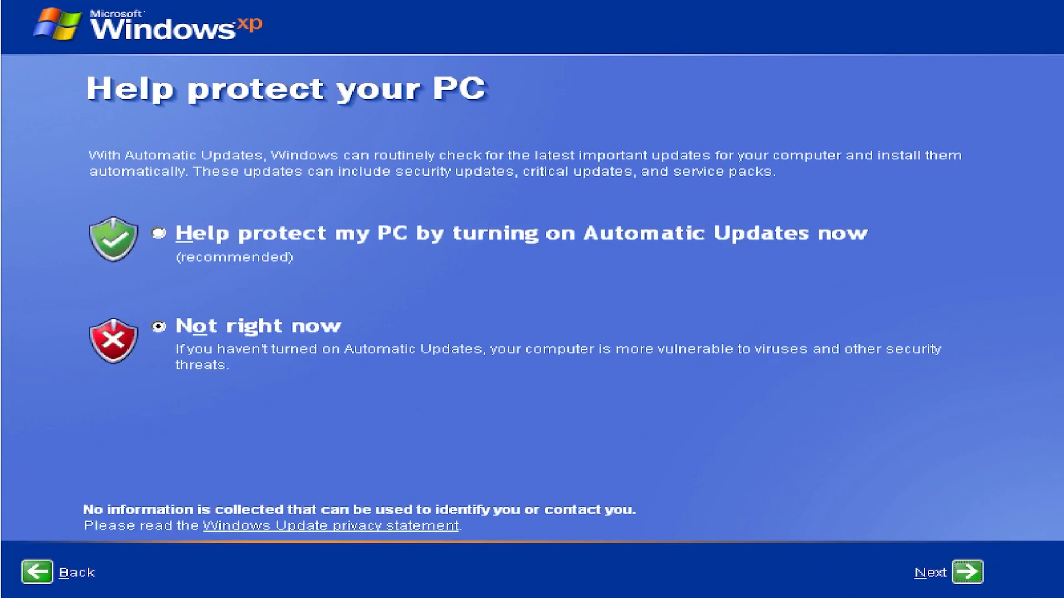
{"action": "left_click", "coordinate": [954, 575]}
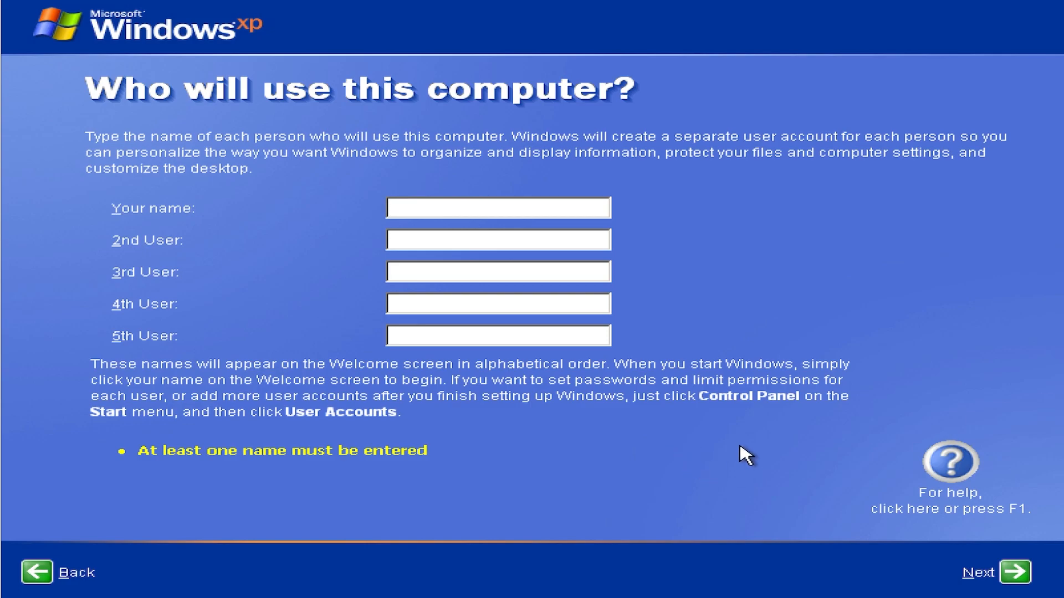
- Replace the rejected first name with the user's hyphenated full name, then finish welcome setup
{"action": "type", "text": "Nathan"}
{"action": "left_click", "coordinate": [1017, 575]}
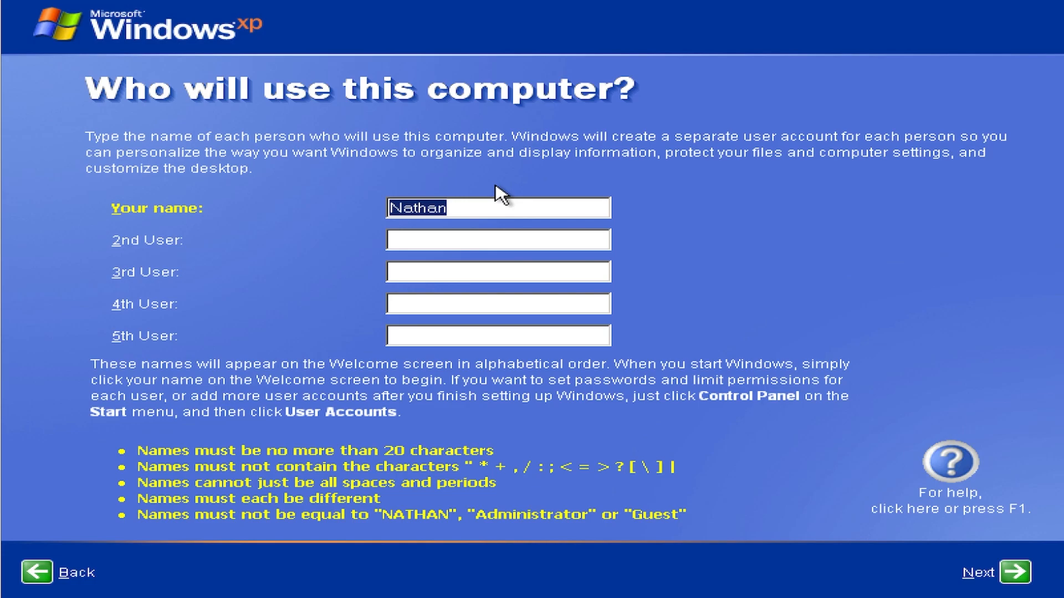
{"action": "key", "text": "BackSpace"}
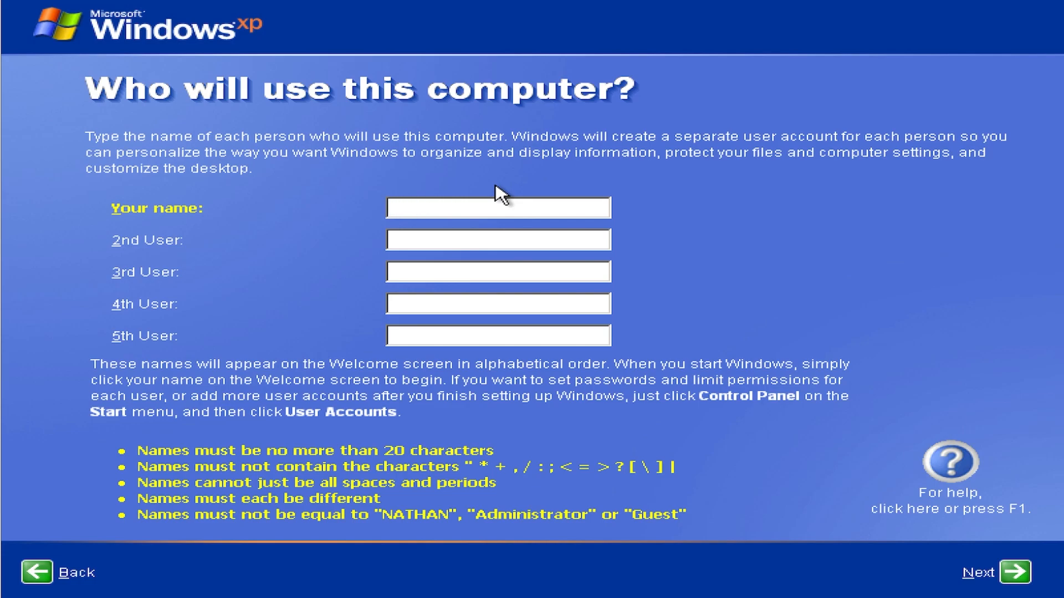
{"action": "type", "text": "AdminS"}
{"action": "double_click", "coordinate": [458, 208]}
{"action": "type", "text": "SEANNATHAN"}
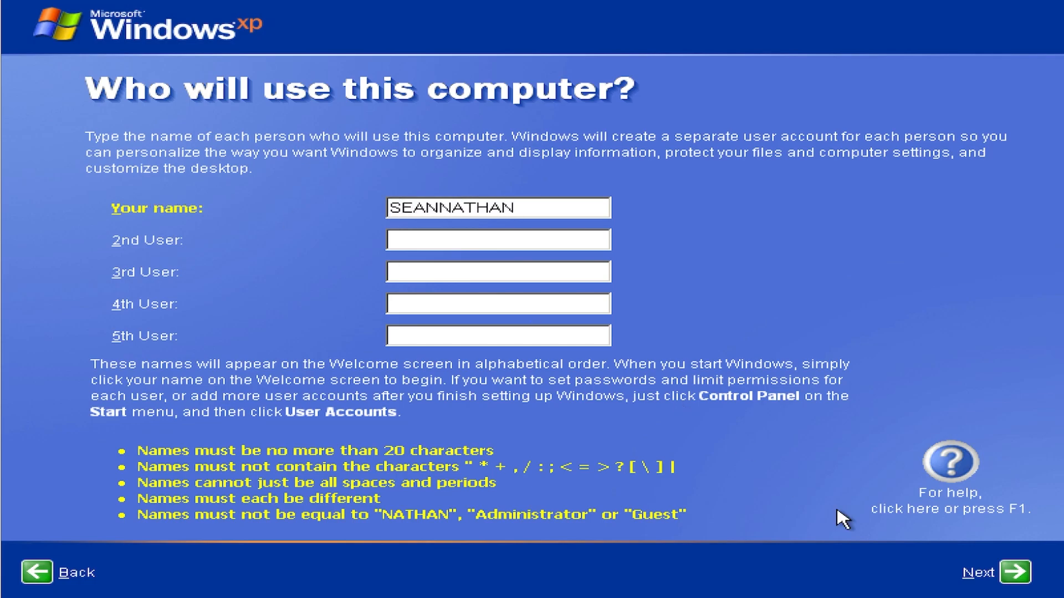
{"action": "left_click", "coordinate": [439, 207]}
{"action": "type", "text": "-"}
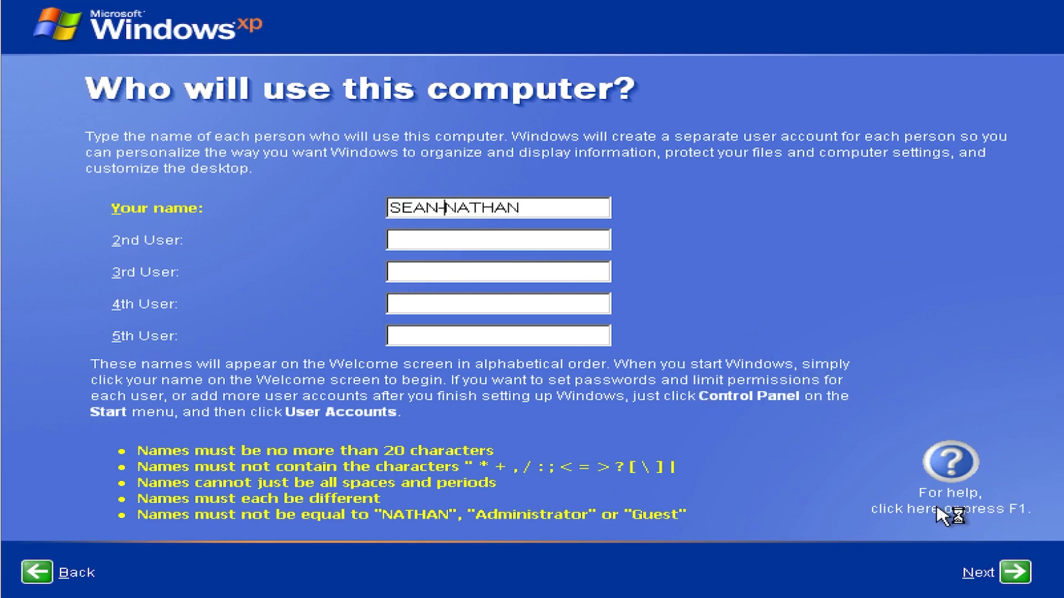
{"action": "left_click", "coordinate": [1013, 573]}
{"action": "left_click", "coordinate": [1011, 577]}
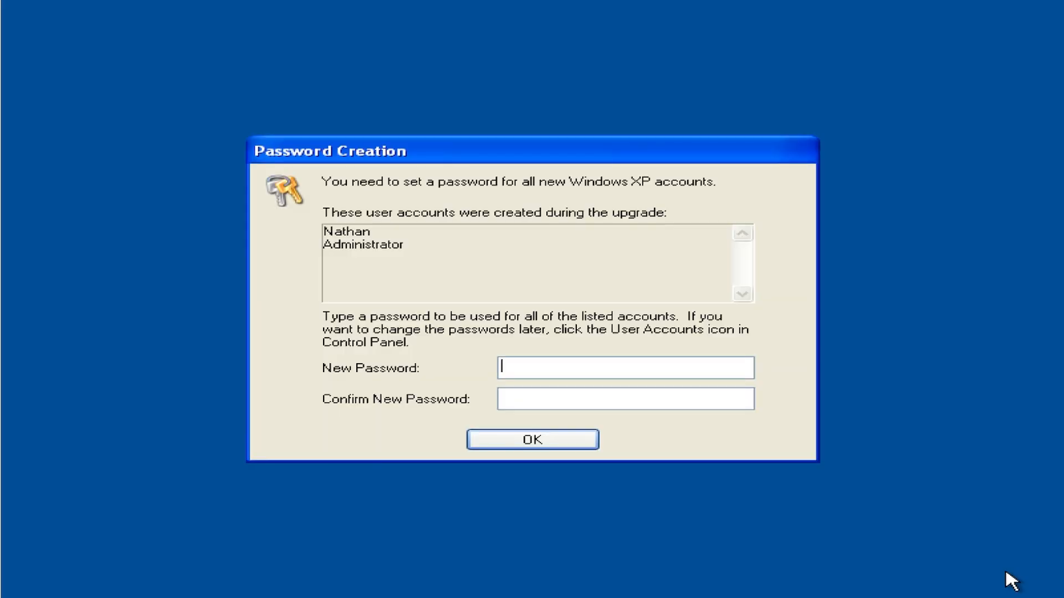
- Leave the accounts passwordless, log on to Windows, and accept the NetWare logon with no preferred server
{"action": "left_click", "coordinate": [548, 443]}
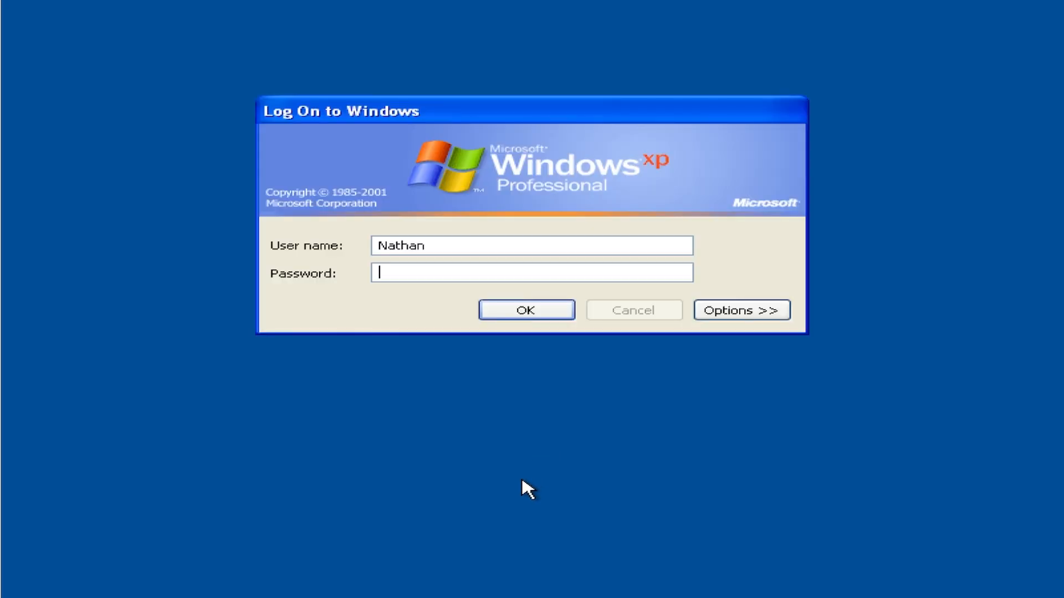
{"action": "left_click", "coordinate": [504, 310]}
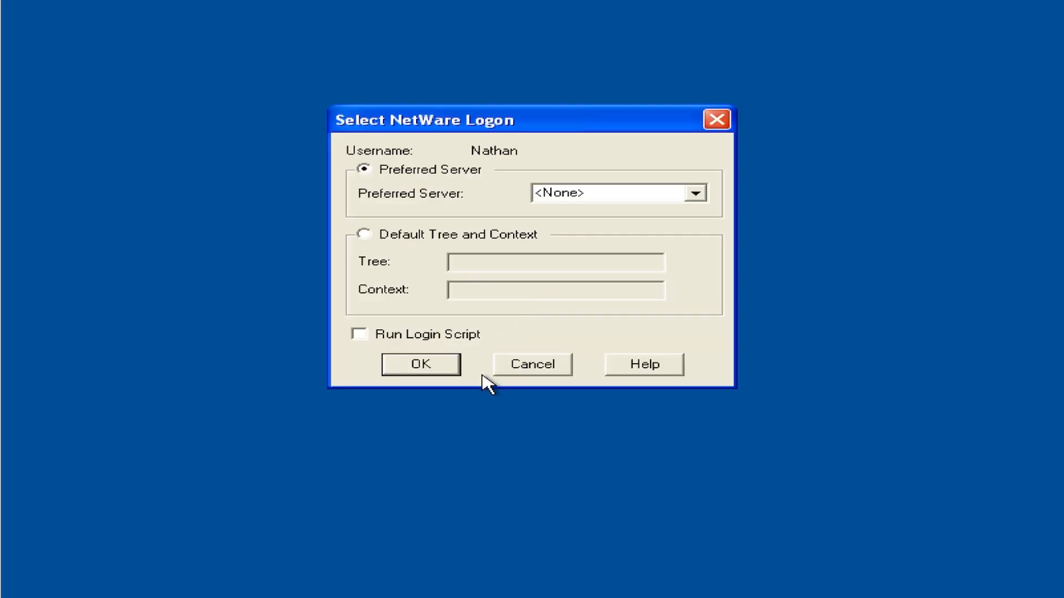
{"action": "left_click", "coordinate": [446, 370]}
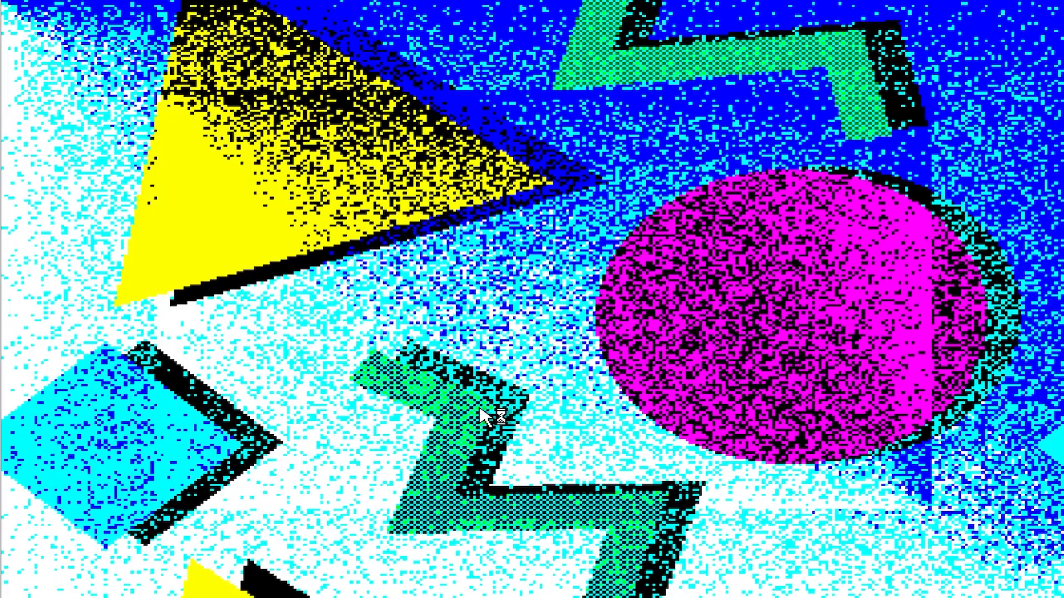
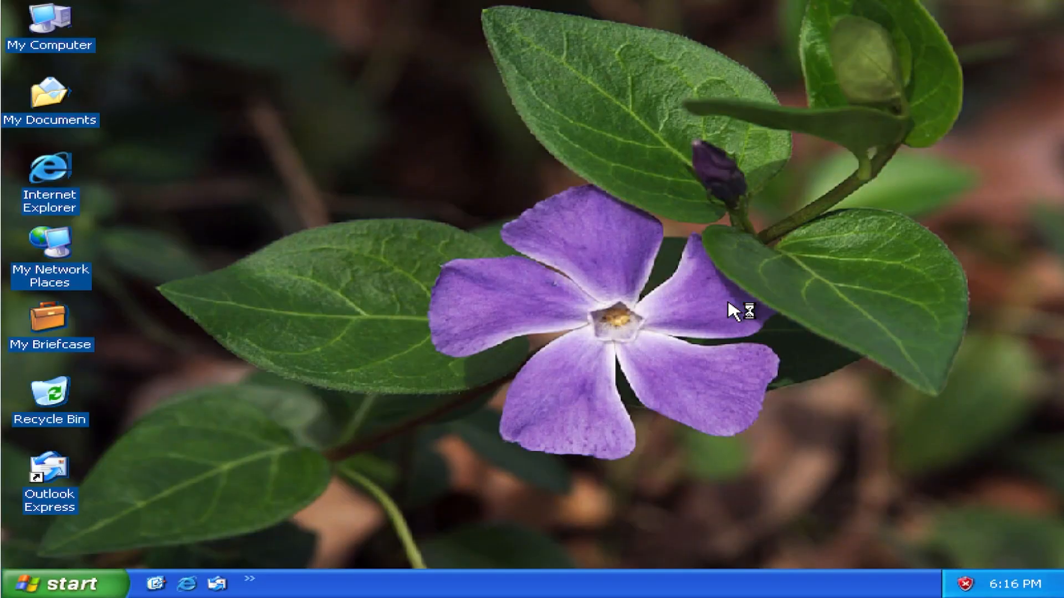
- Open and dismiss the desktop menu and the Start menu on the XP guest
{"action": "right_click", "coordinate": [404, 291]}
{"action": "left_click", "coordinate": [351, 208]}
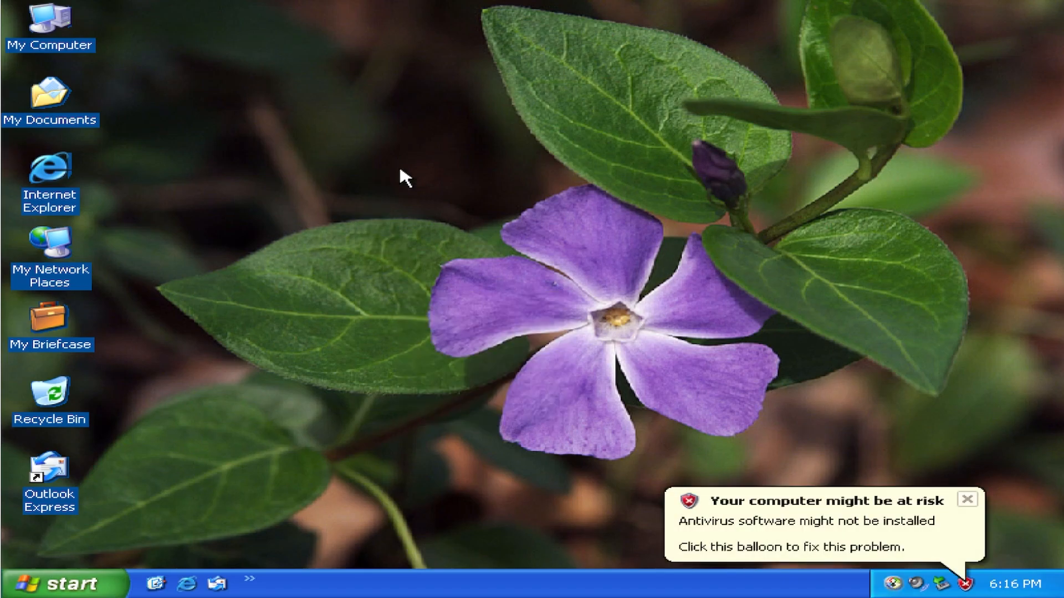
{"action": "left_click", "coordinate": [86, 578]}
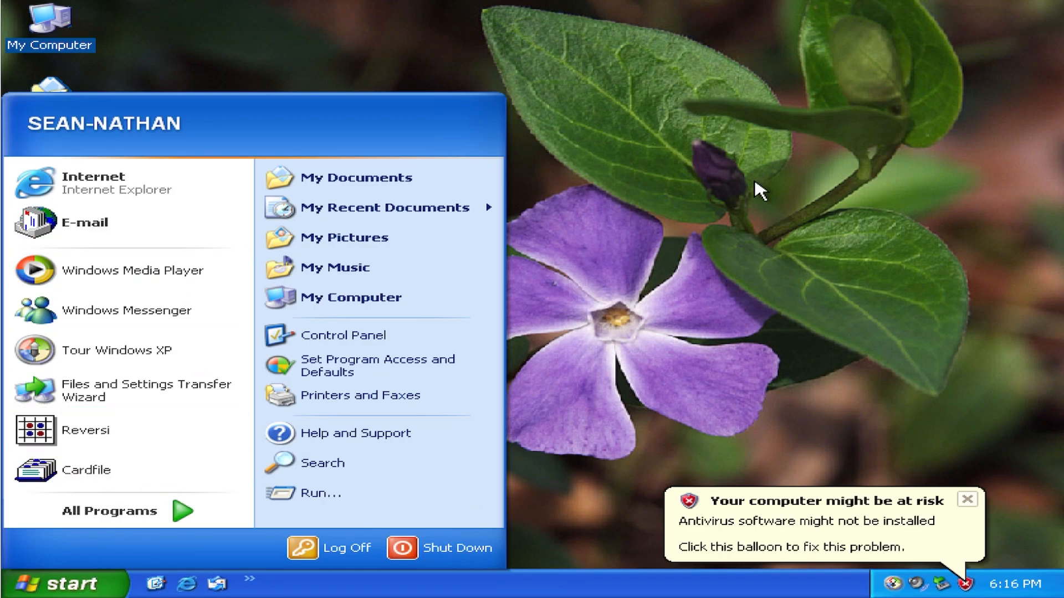
{"action": "left_click", "coordinate": [171, 416]}
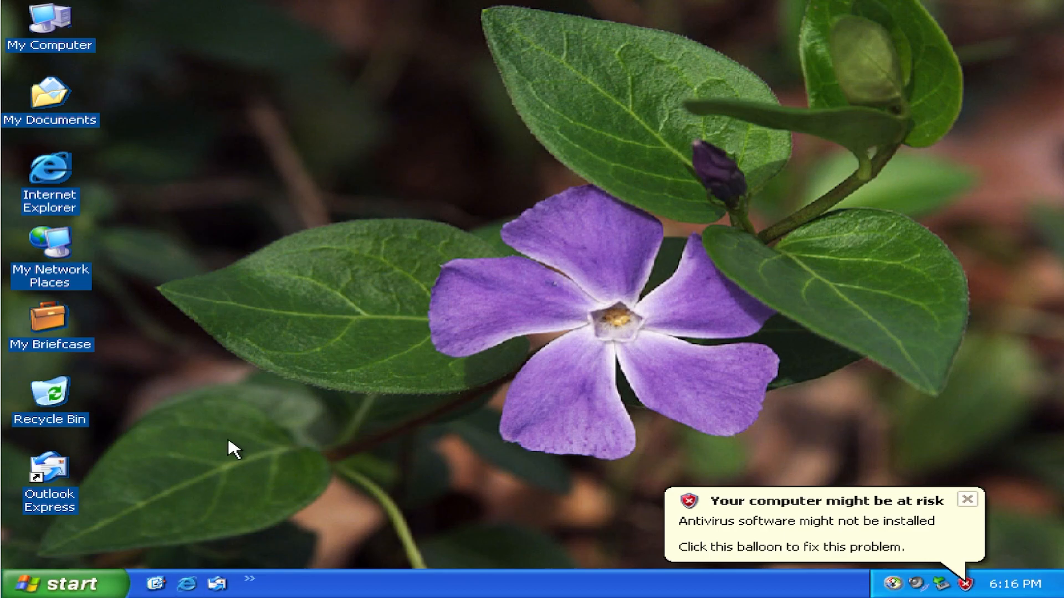
{"action": "left_click", "coordinate": [107, 579]}
- Set the XP guest's screen resolution to 1920x1080 in Display Properties and keep it
{"action": "right_click", "coordinate": [755, 86]}
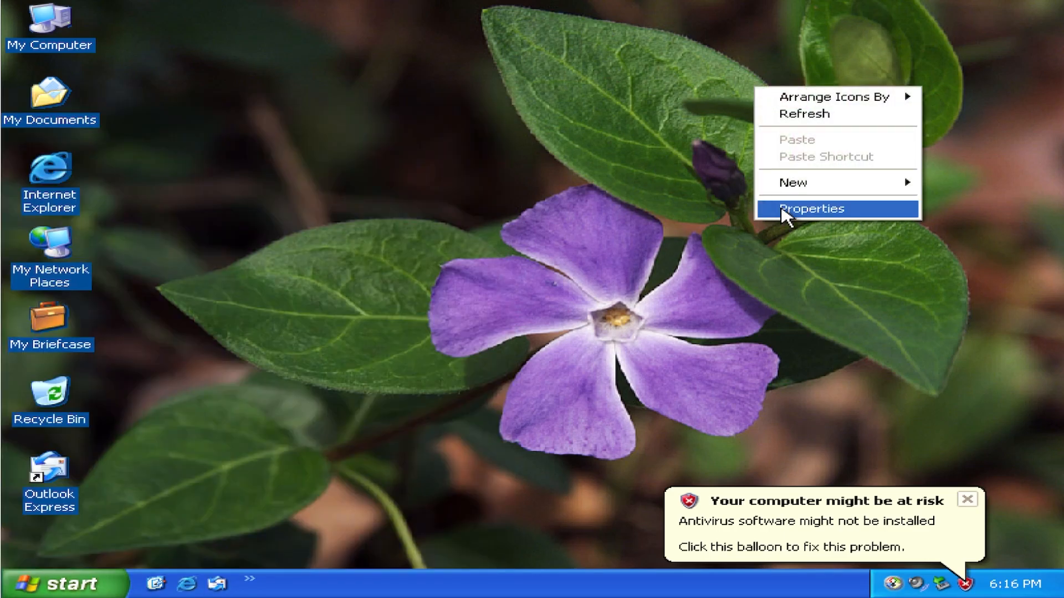
{"action": "left_click", "coordinate": [781, 206]}
{"action": "left_click", "coordinate": [408, 82]}
{"action": "left_click_drag", "start_coordinate": [130, 359], "coordinate": [199, 368]}
{"action": "left_click", "coordinate": [504, 462]}
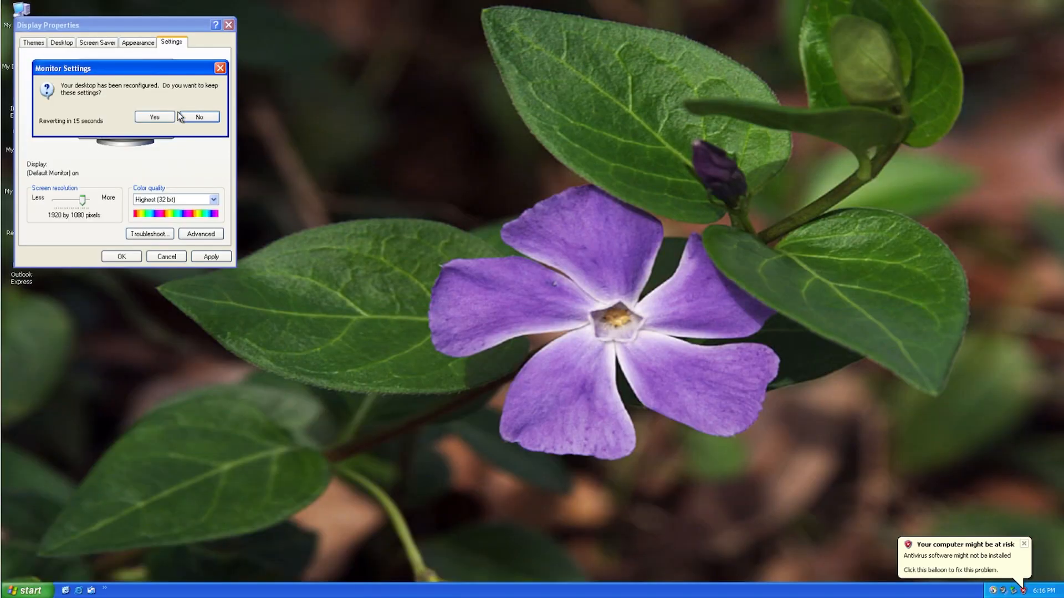
{"action": "left_click", "coordinate": [151, 118]}
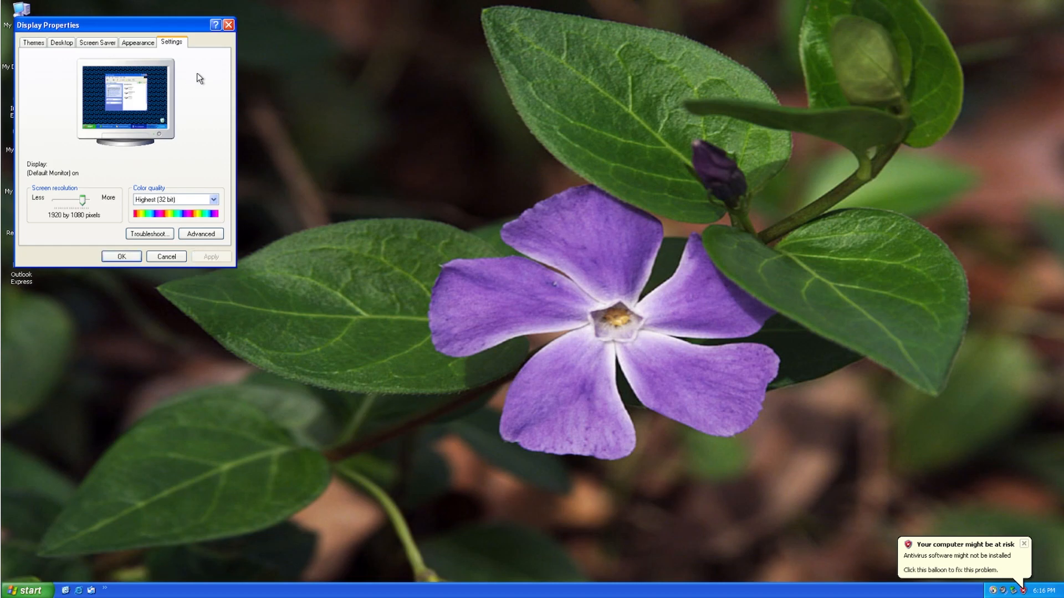
{"action": "left_click_drag", "start_coordinate": [632, 257], "coordinate": [642, 285]}
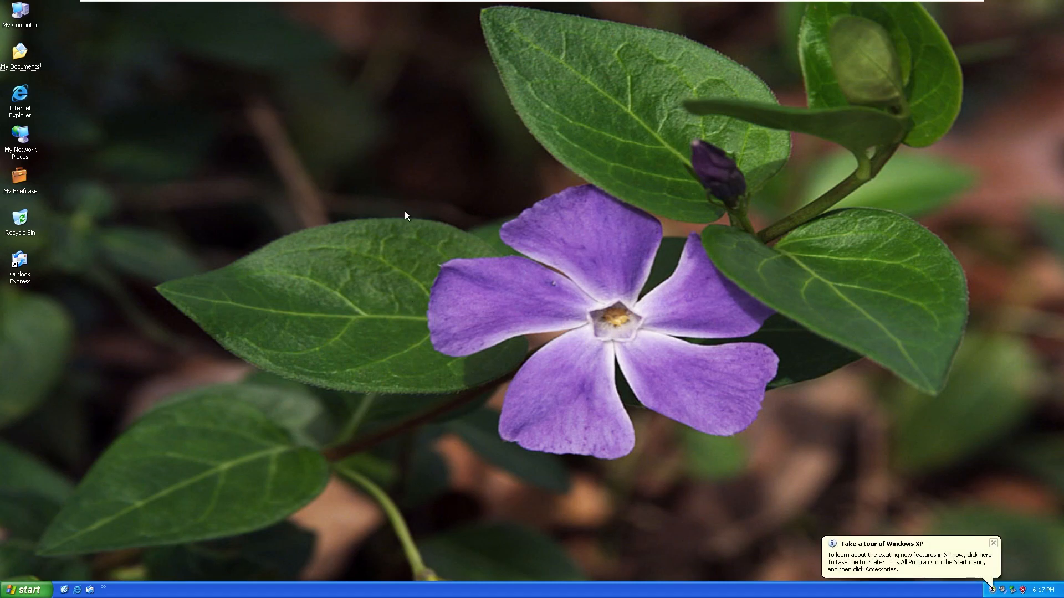
- Open and close the Start menu several times
{"action": "key", "text": "super"}
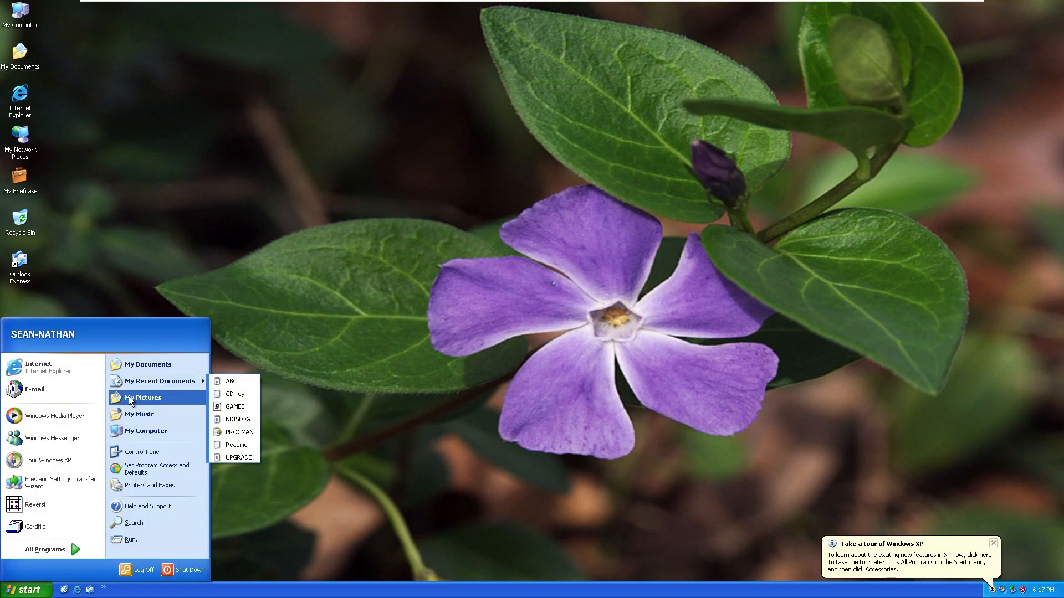
{"action": "left_click", "coordinate": [55, 393]}
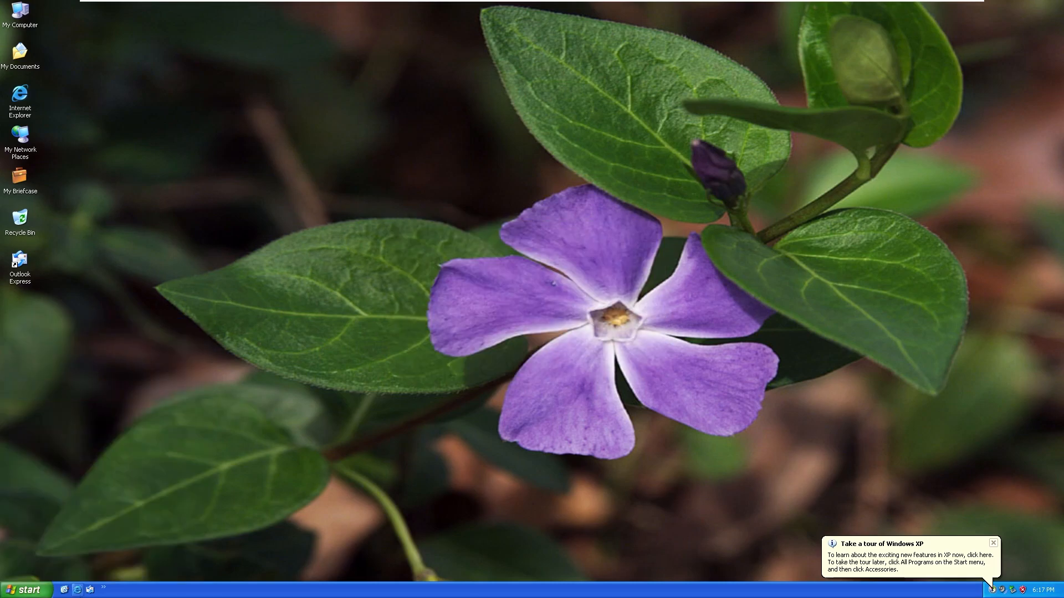
{"action": "left_click", "coordinate": [40, 588]}
{"action": "left_click", "coordinate": [34, 389]}
{"action": "left_click", "coordinate": [28, 590]}
{"action": "left_click", "coordinate": [45, 387]}
{"action": "left_click", "coordinate": [28, 589]}
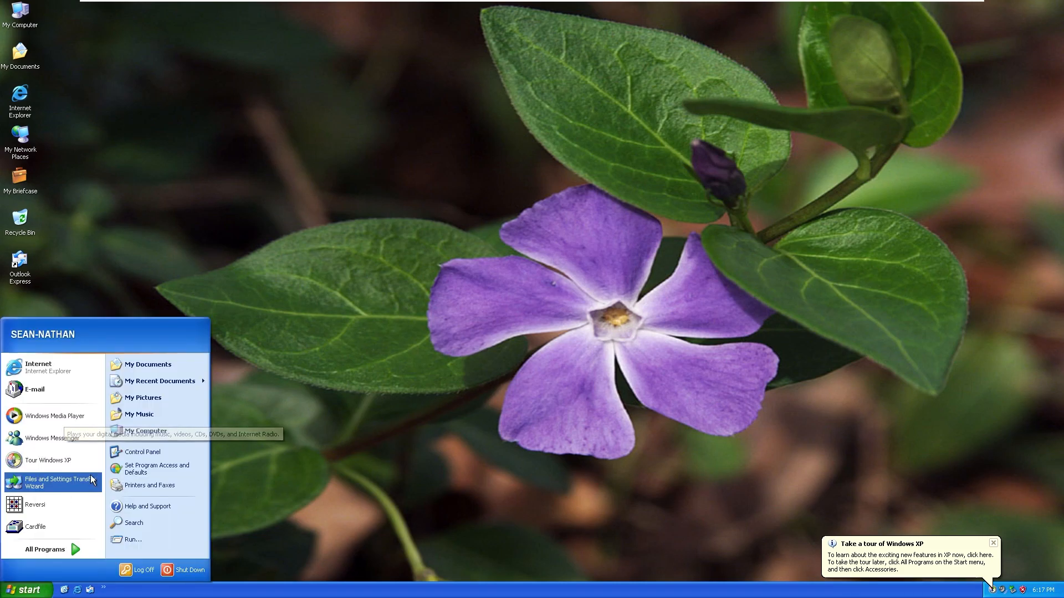
- Launch Reversi, reposition its window and view its version information
{"action": "left_click", "coordinate": [83, 510]}
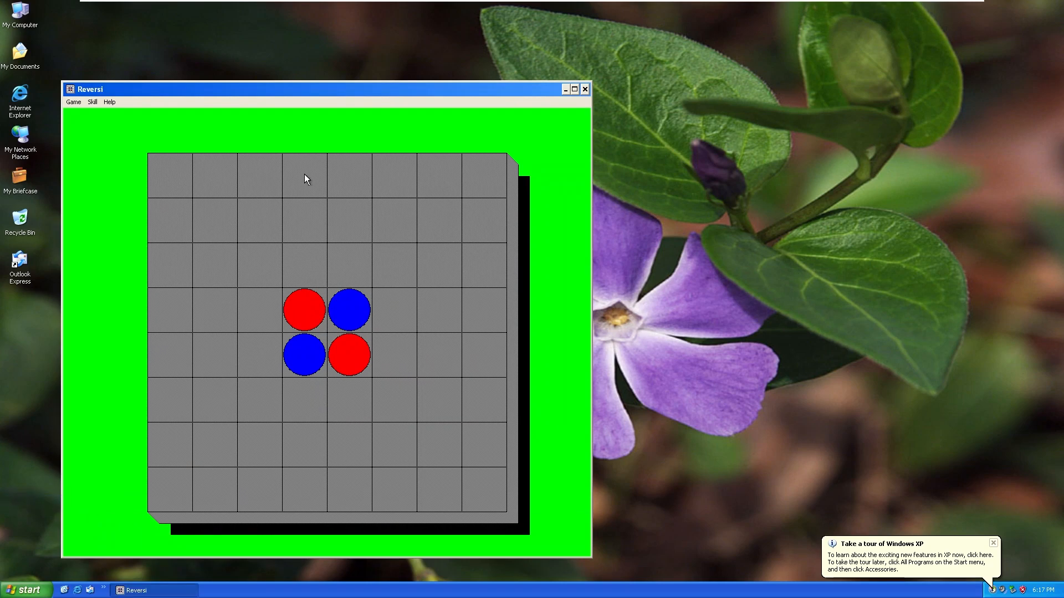
{"action": "left_click_drag", "start_coordinate": [188, 92], "coordinate": [477, 57]}
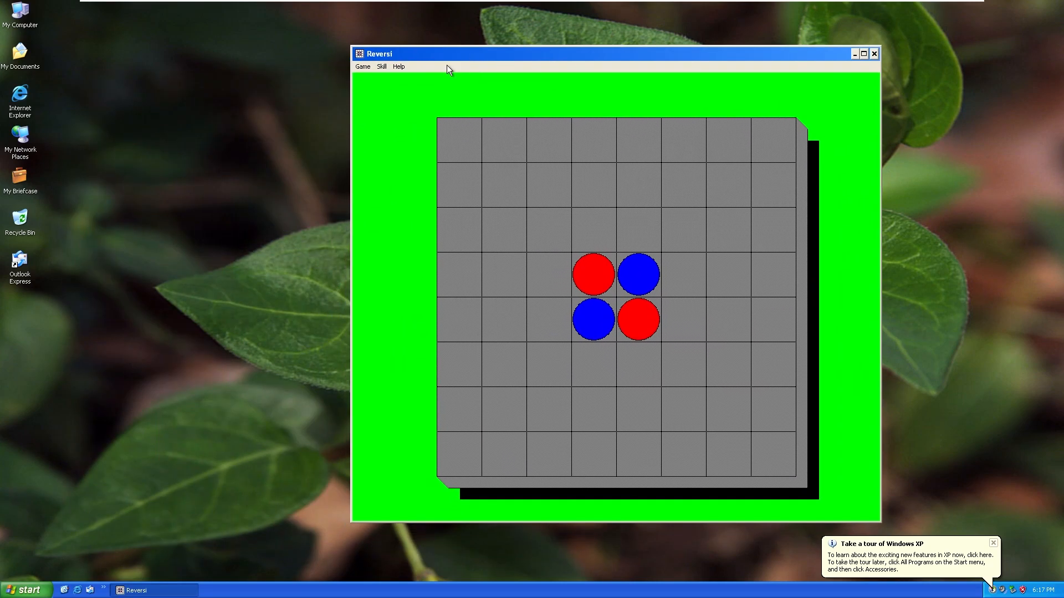
{"action": "left_click", "coordinate": [394, 67]}
{"action": "left_click", "coordinate": [452, 139]}
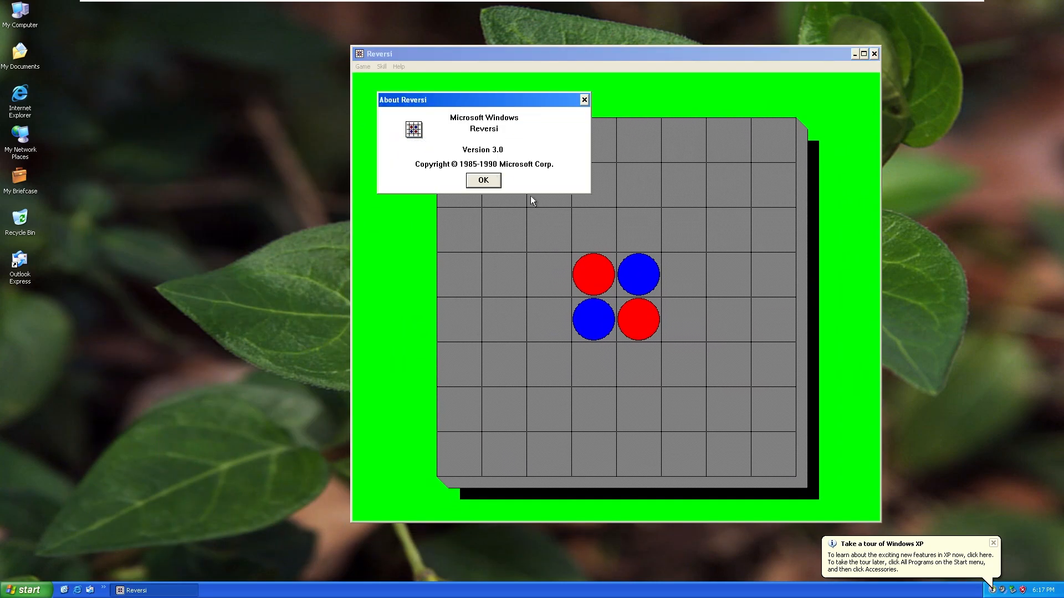
{"action": "left_click", "coordinate": [489, 182]}
{"action": "left_click_drag", "start_coordinate": [509, 53], "coordinate": [459, 12]}
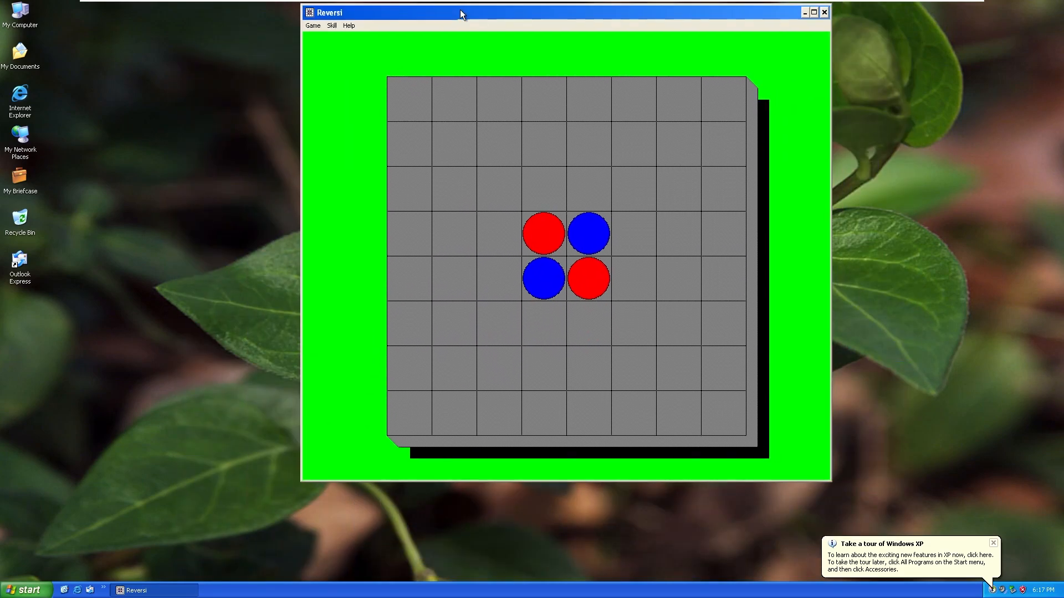
- Try a couple of Reversi moves, maximize and restore the window, then quit the game
{"action": "left_click", "coordinate": [531, 312]}
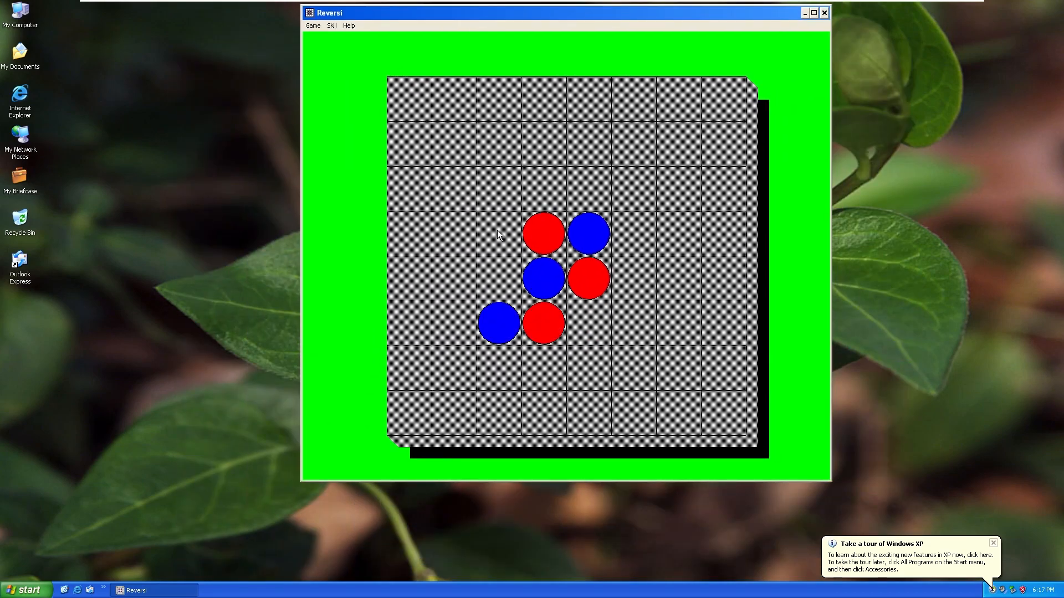
{"action": "left_click", "coordinate": [557, 187]}
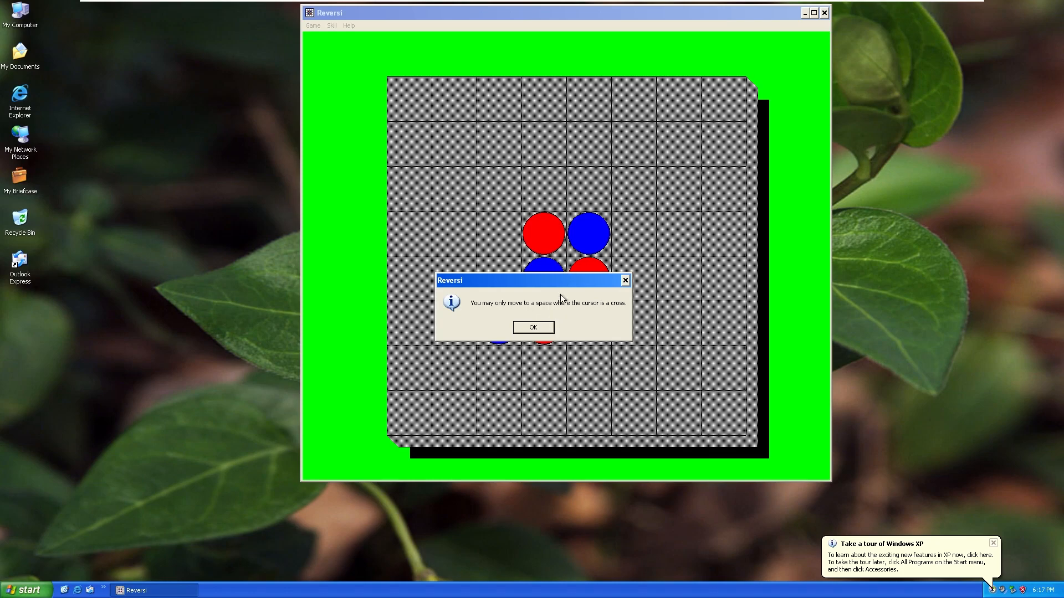
{"action": "left_click", "coordinate": [534, 326]}
{"action": "left_click", "coordinate": [814, 13]}
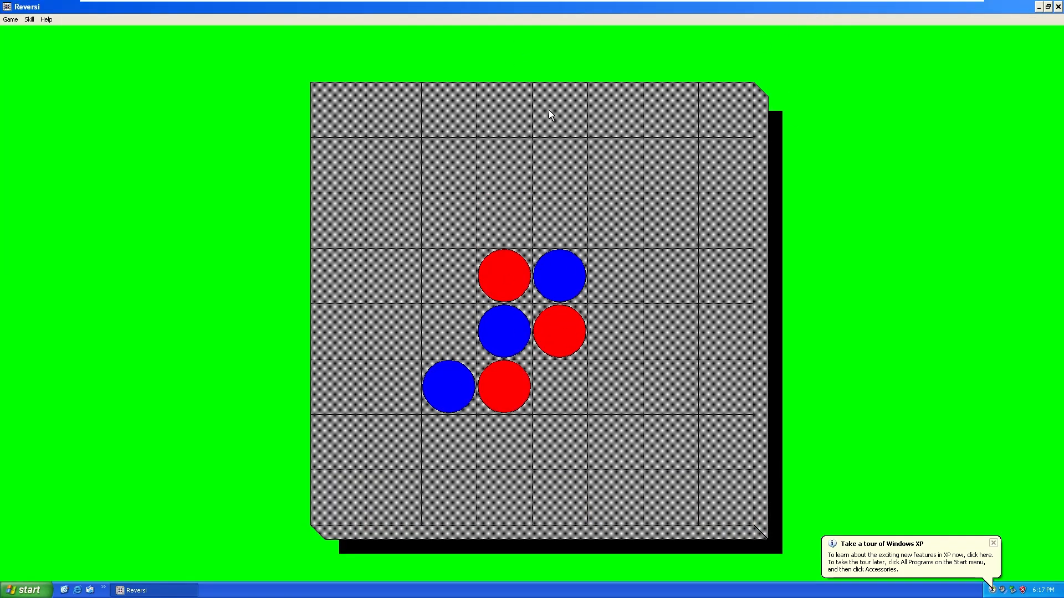
{"action": "double_click", "coordinate": [639, 7]}
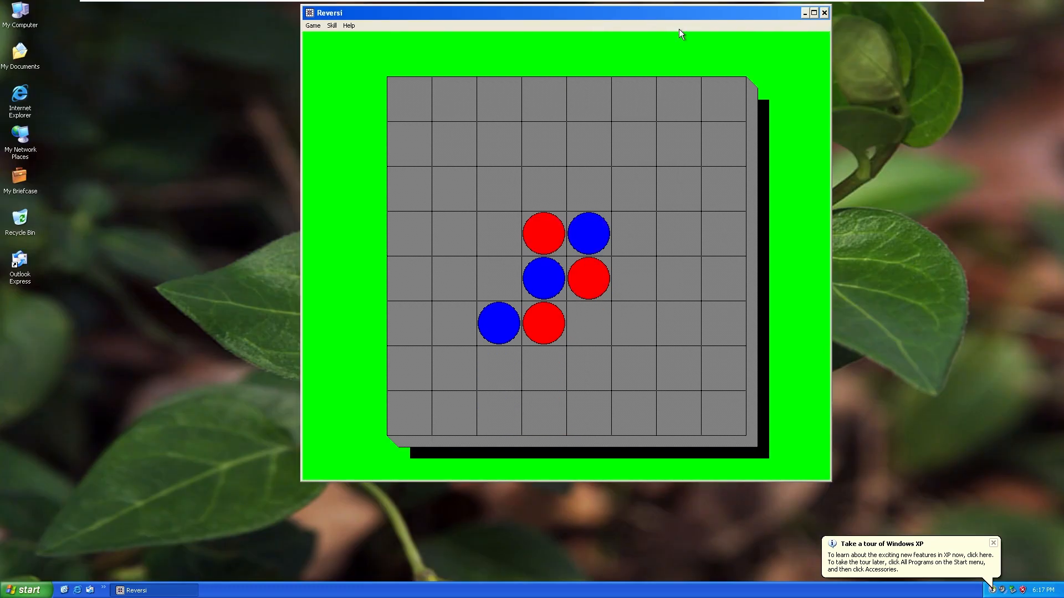
{"action": "left_click", "coordinate": [813, 12]}
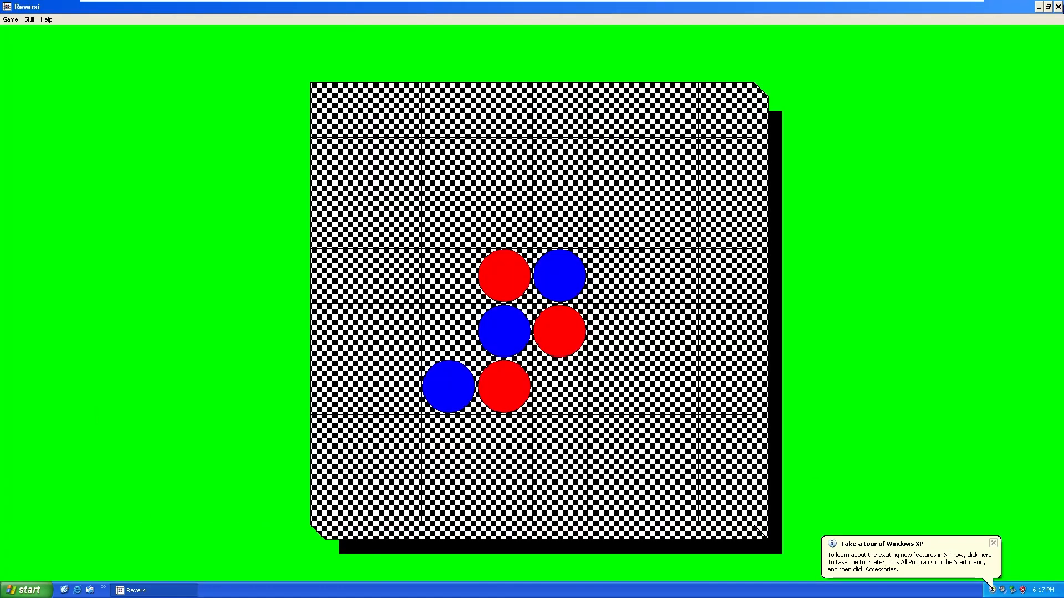
{"action": "left_click", "coordinate": [1048, 7]}
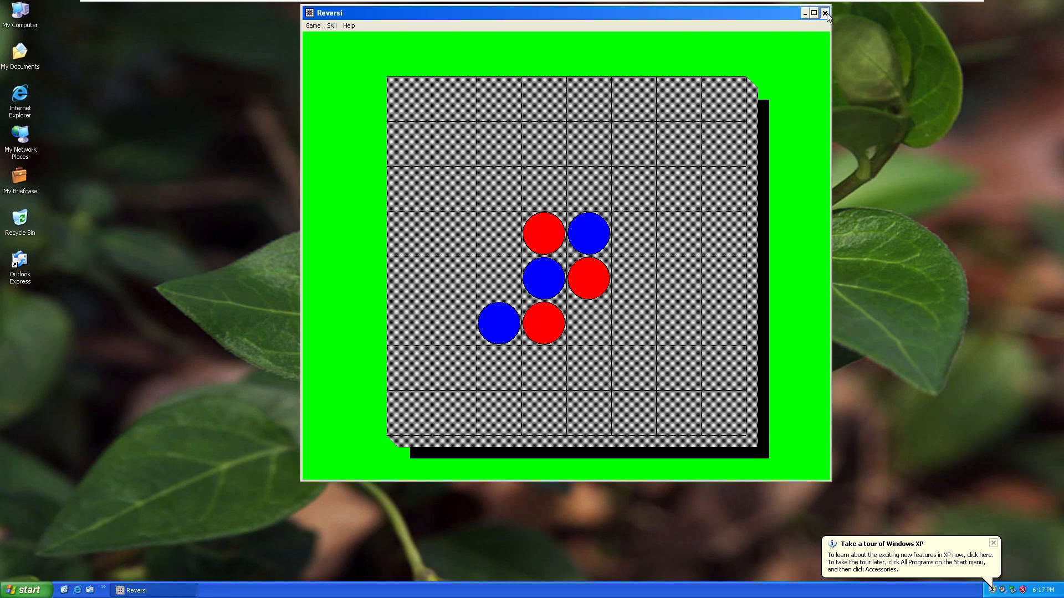
{"action": "left_click", "coordinate": [825, 13]}
- Launch Cardfile, dismiss the not-enough-memory error from its About box, and close it
{"action": "left_click", "coordinate": [25, 590]}
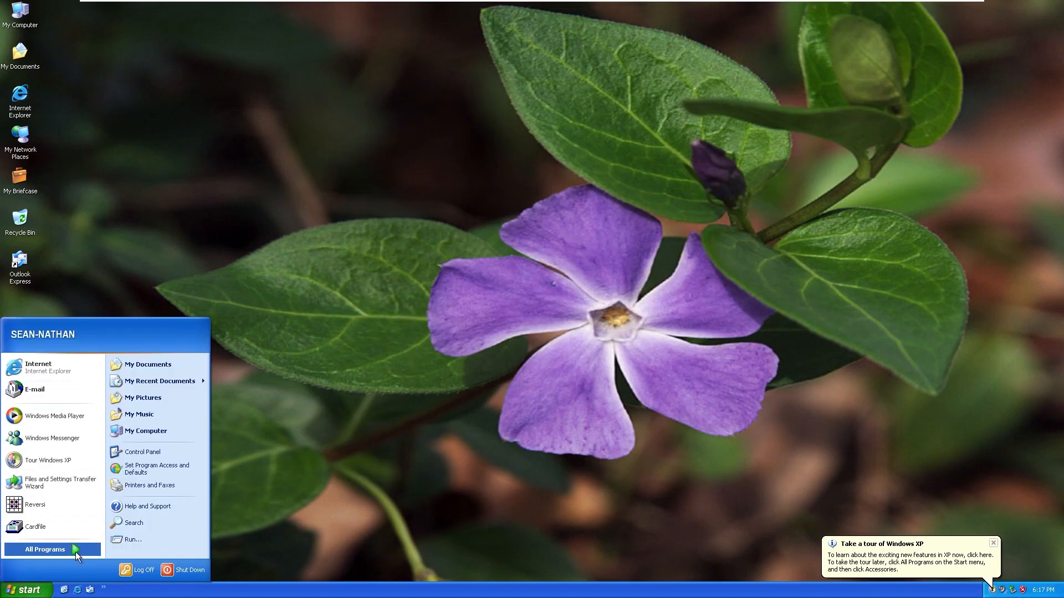
{"action": "left_click", "coordinate": [73, 529]}
{"action": "left_click", "coordinate": [178, 118]}
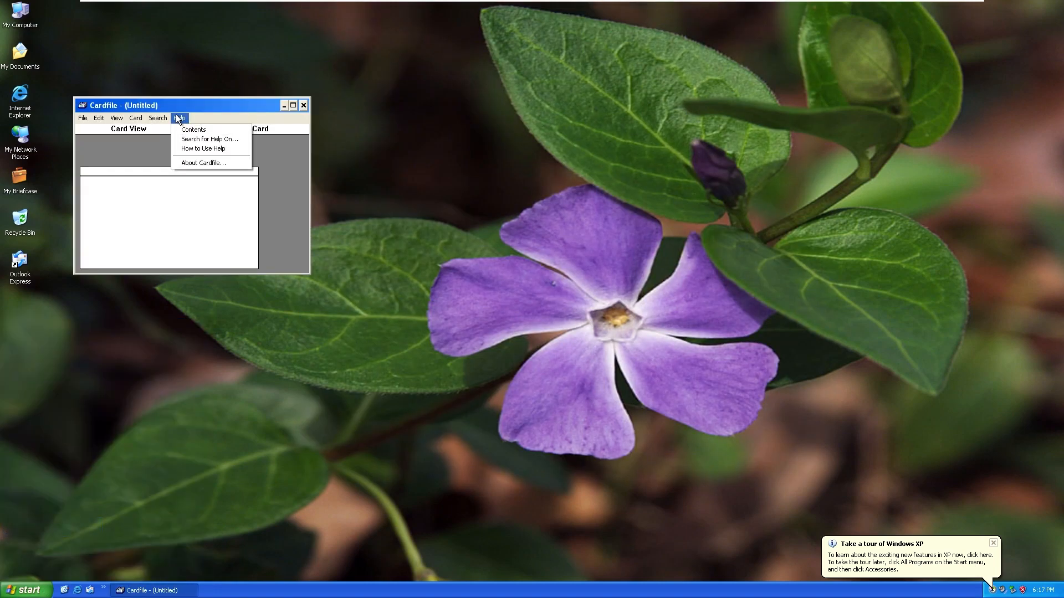
{"action": "left_click", "coordinate": [198, 163]}
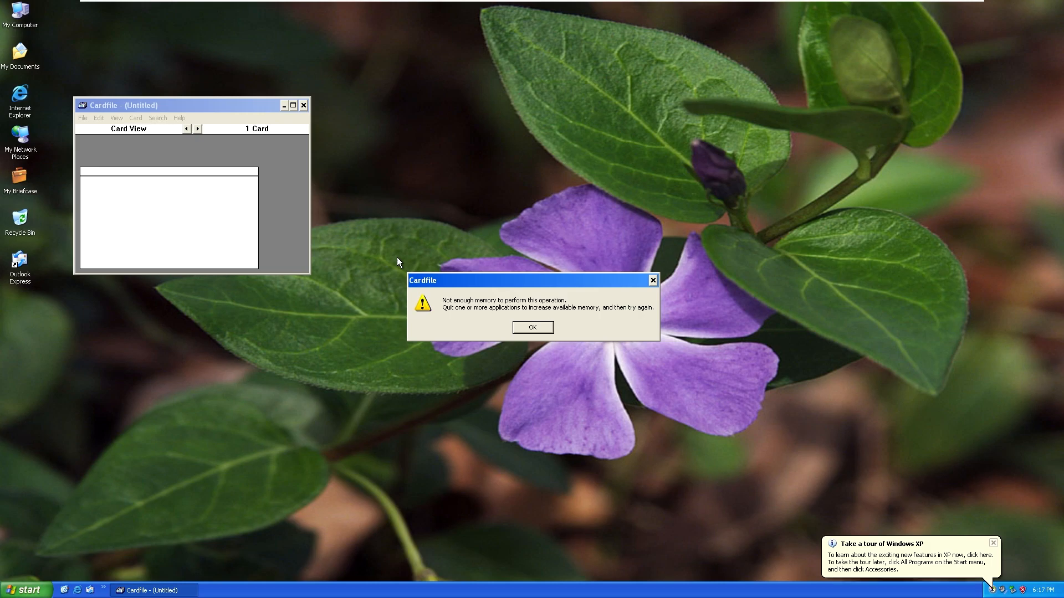
{"action": "left_click", "coordinate": [532, 328]}
{"action": "left_click", "coordinate": [304, 104]}
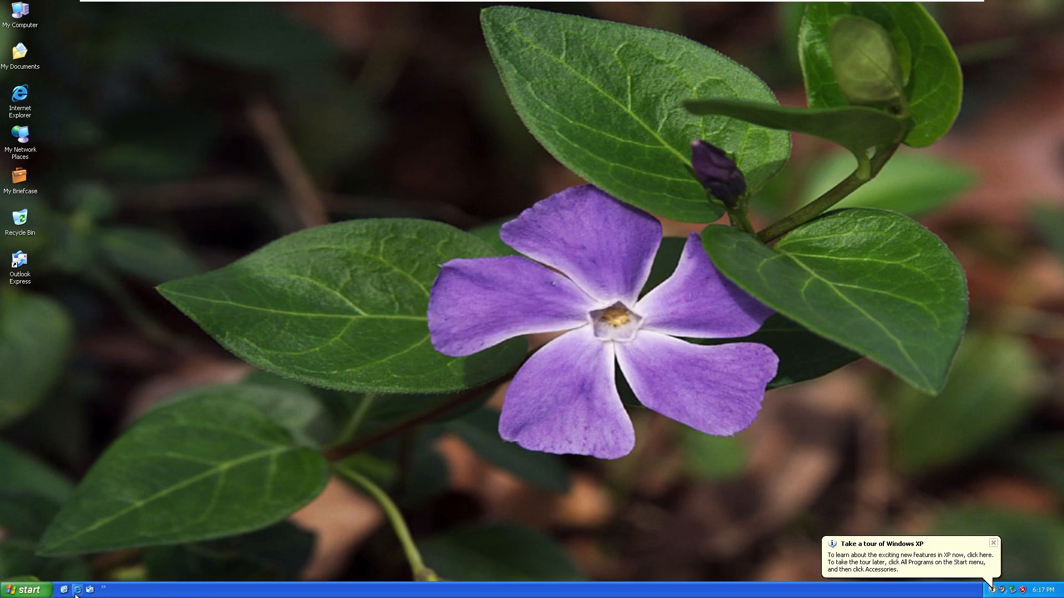
- Run CVTPAINT from Windows Applications, accept its compatibility warning and cancel the Paint Conversion Utility
{"action": "left_click", "coordinate": [33, 589]}
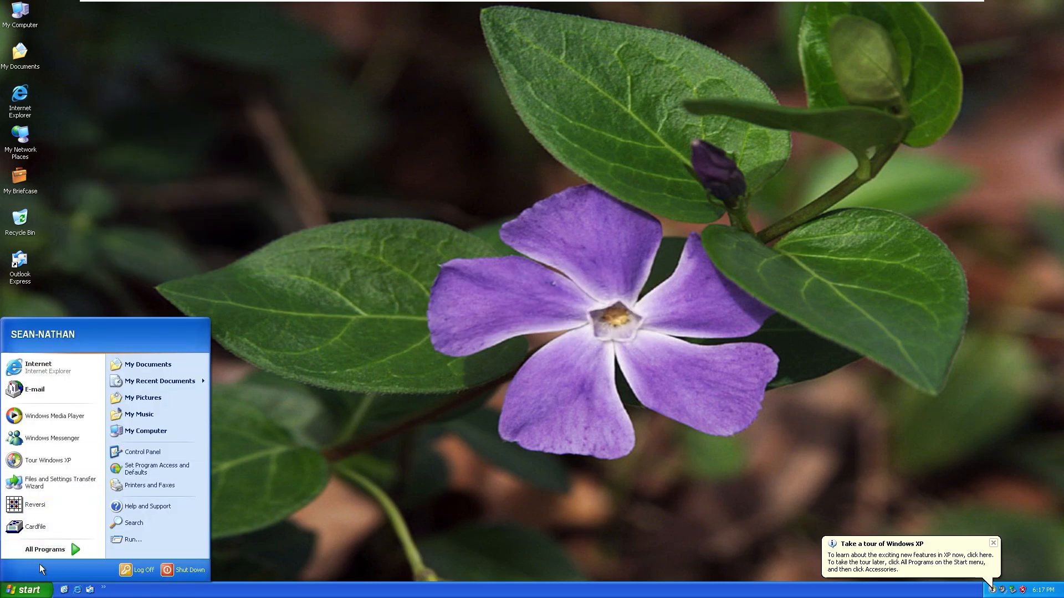
{"action": "left_click", "coordinate": [46, 549]}
{"action": "mouse_move", "coordinate": [134, 411]}
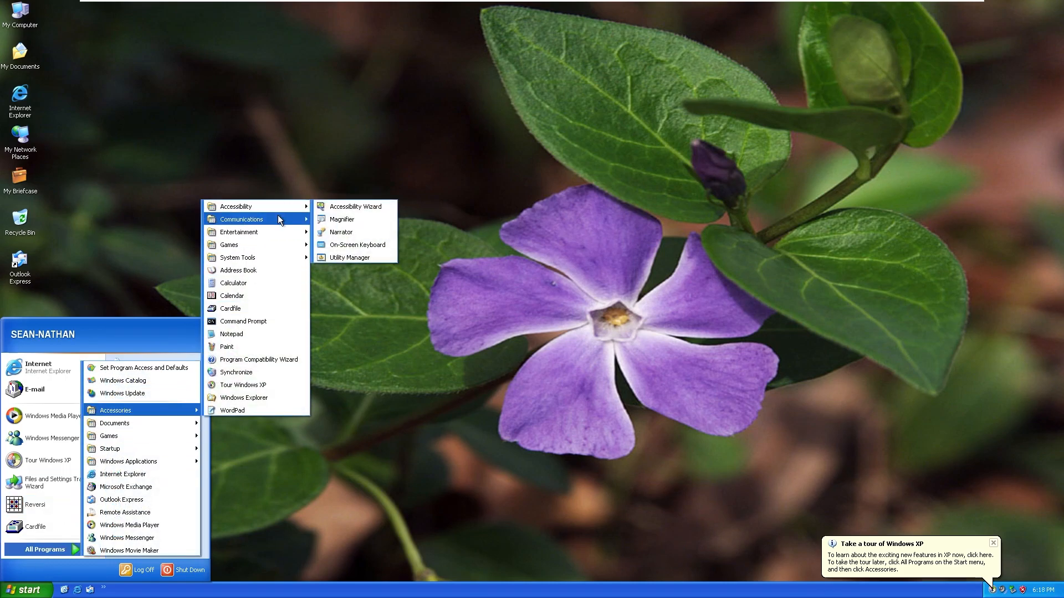
{"action": "mouse_move", "coordinate": [296, 235]}
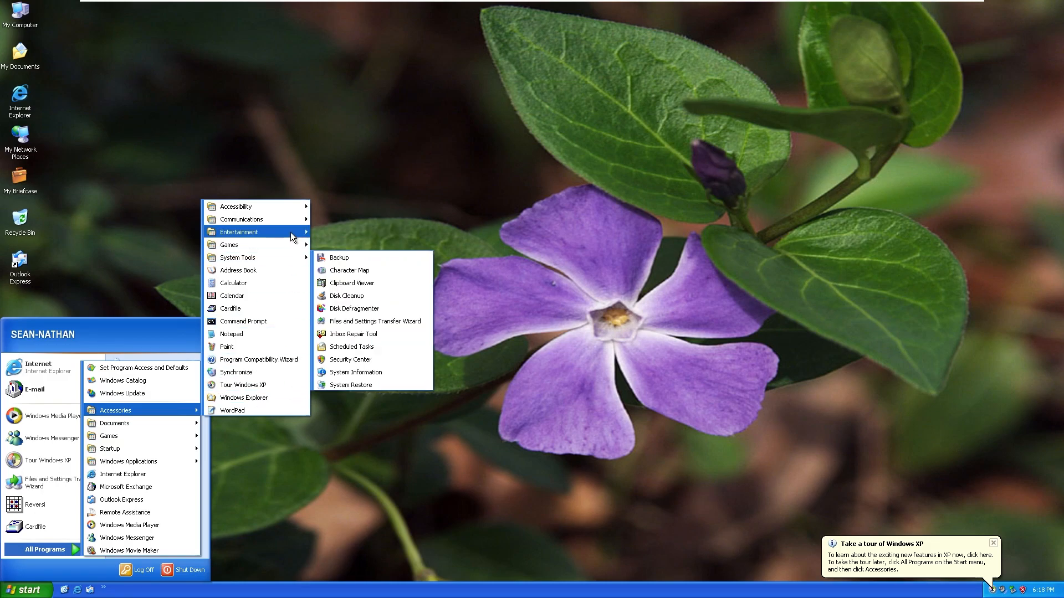
{"action": "mouse_move", "coordinate": [158, 440]}
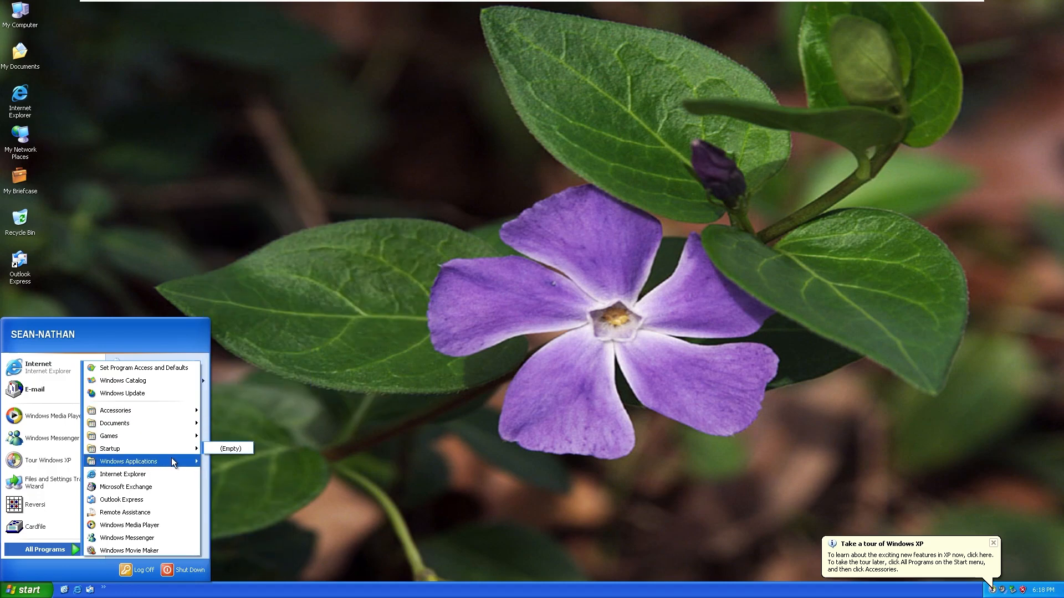
{"action": "mouse_move", "coordinate": [172, 460]}
{"action": "left_click", "coordinate": [227, 461]}
{"action": "left_click", "coordinate": [510, 336]}
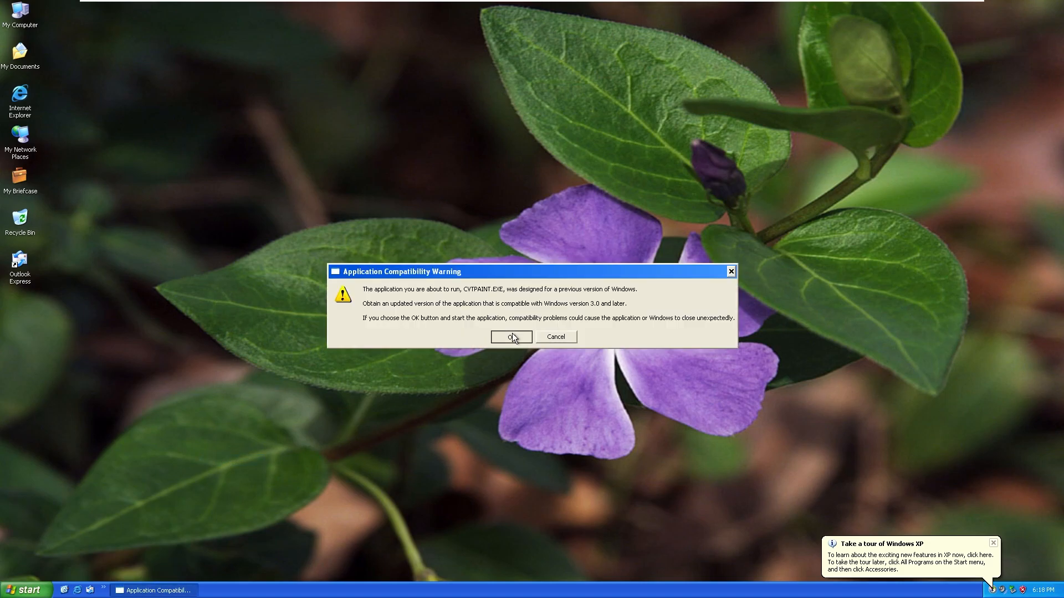
{"action": "left_click_drag", "start_coordinate": [125, 32], "coordinate": [514, 169]}
{"action": "left_click", "coordinate": [556, 228]}
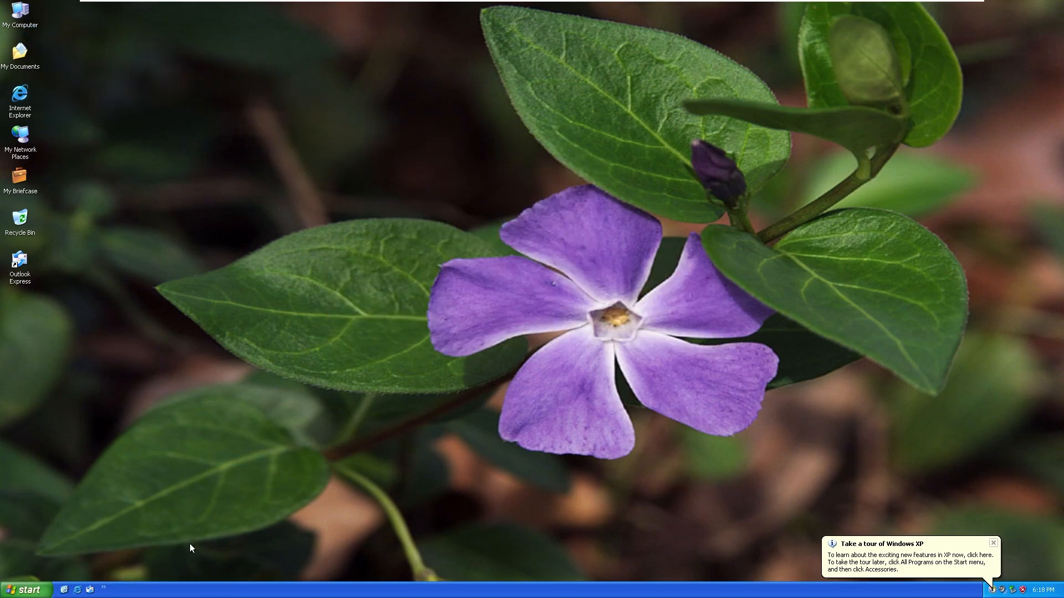
- Run the old PAINT application, accept its compatibility warning and close the Paint message
{"action": "left_click", "coordinate": [28, 592]}
{"action": "mouse_move", "coordinate": [85, 551]}
{"action": "mouse_move", "coordinate": [152, 455]}
{"action": "left_click", "coordinate": [230, 510]}
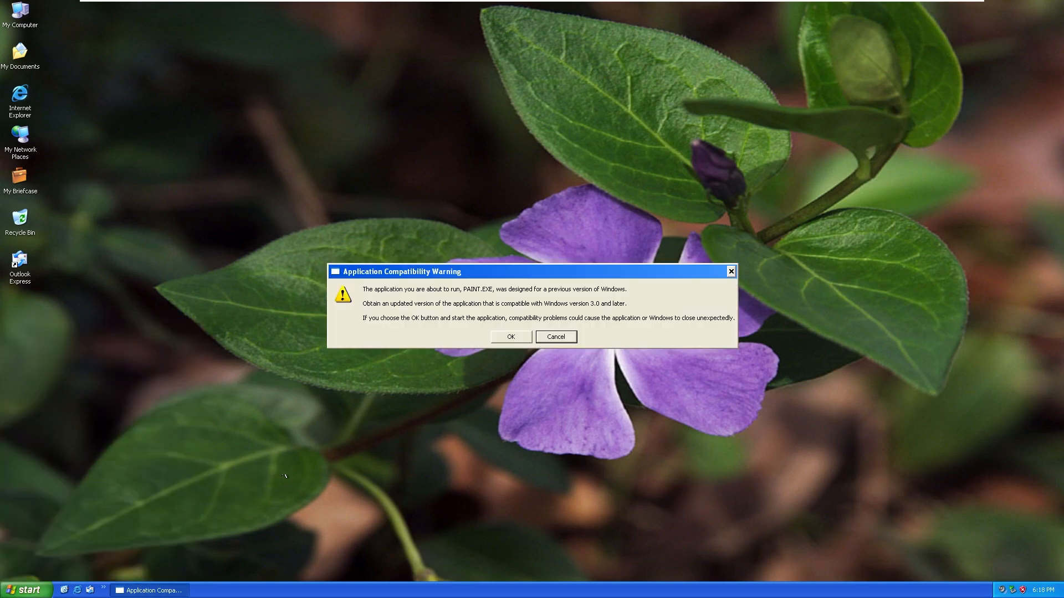
{"action": "left_click", "coordinate": [514, 338]}
{"action": "left_click", "coordinate": [532, 324]}
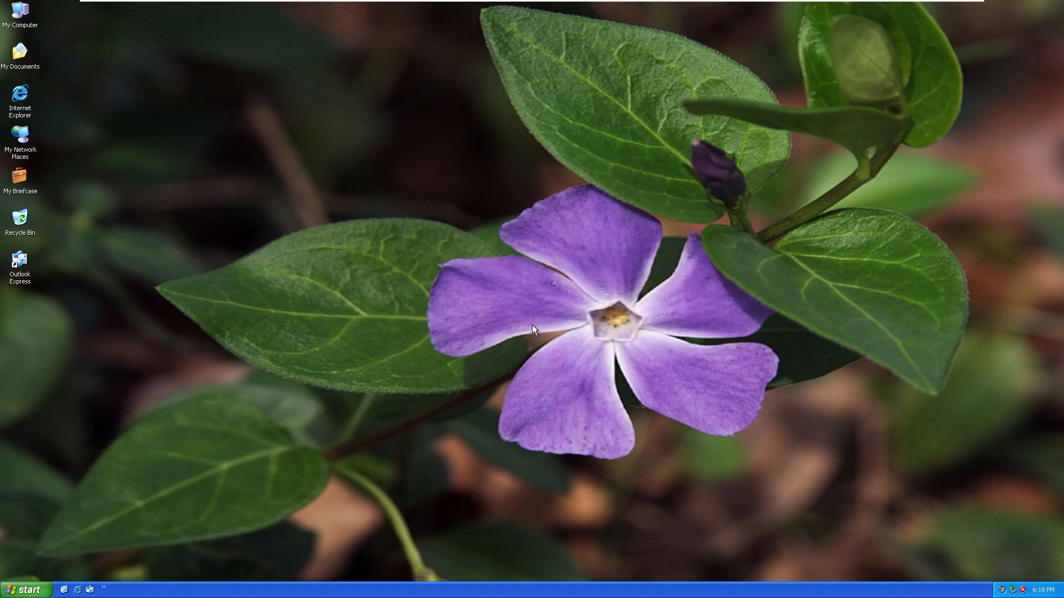
- Open My Computer and browse into C:\WINDOWS
{"action": "key", "text": "super"}
{"action": "key", "text": "super+e"}
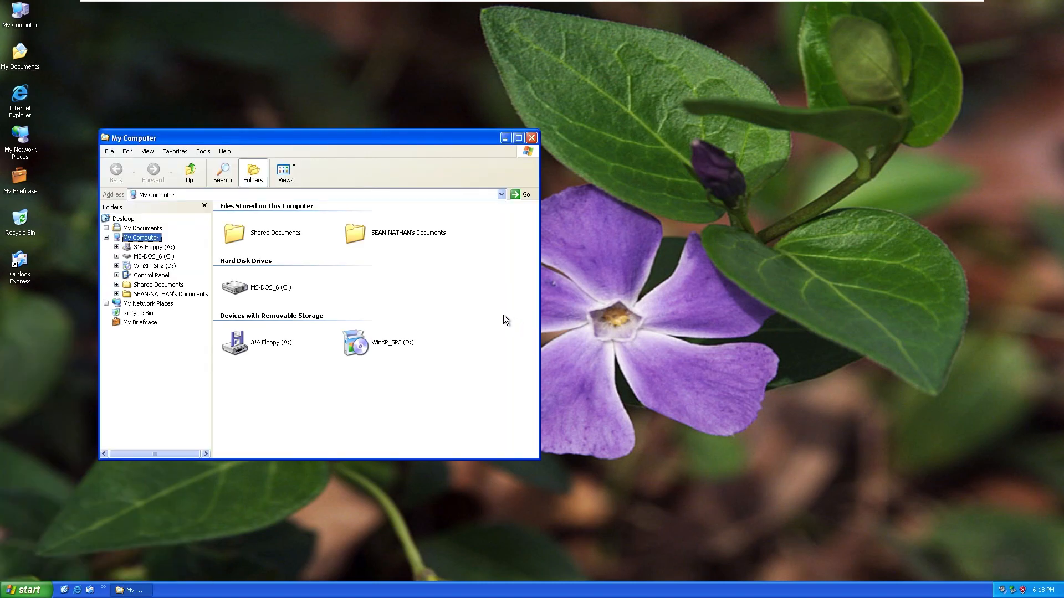
{"action": "double_click", "coordinate": [256, 291]}
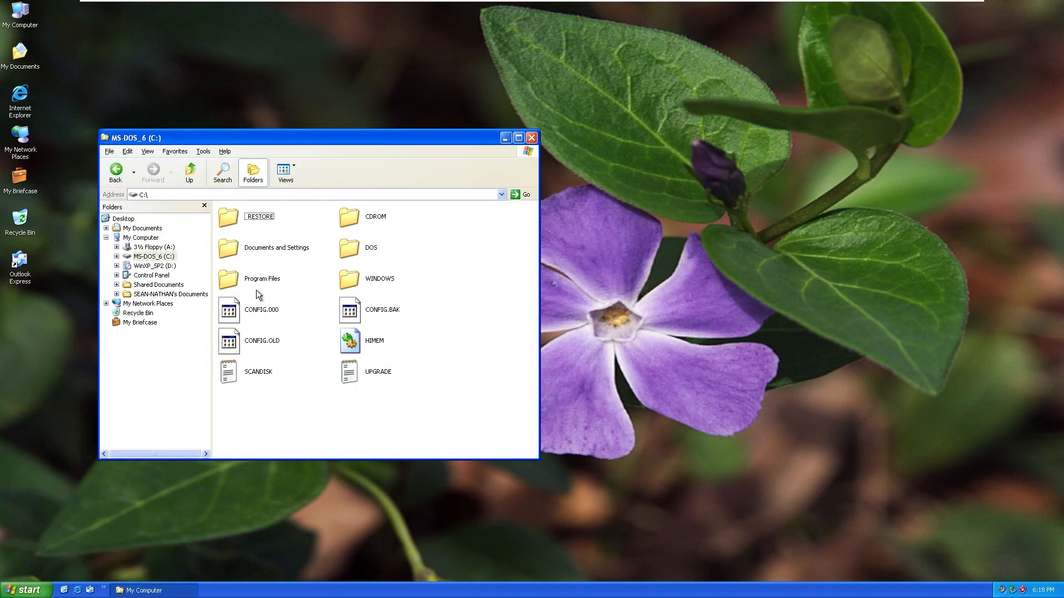
{"action": "double_click", "coordinate": [345, 279]}
- Run the DOSPRMPT shortcut full-screen and leave it with 'exit'
{"action": "scroll", "coordinate": [410, 305], "scroll_direction": "down", "scroll_amount": 10}
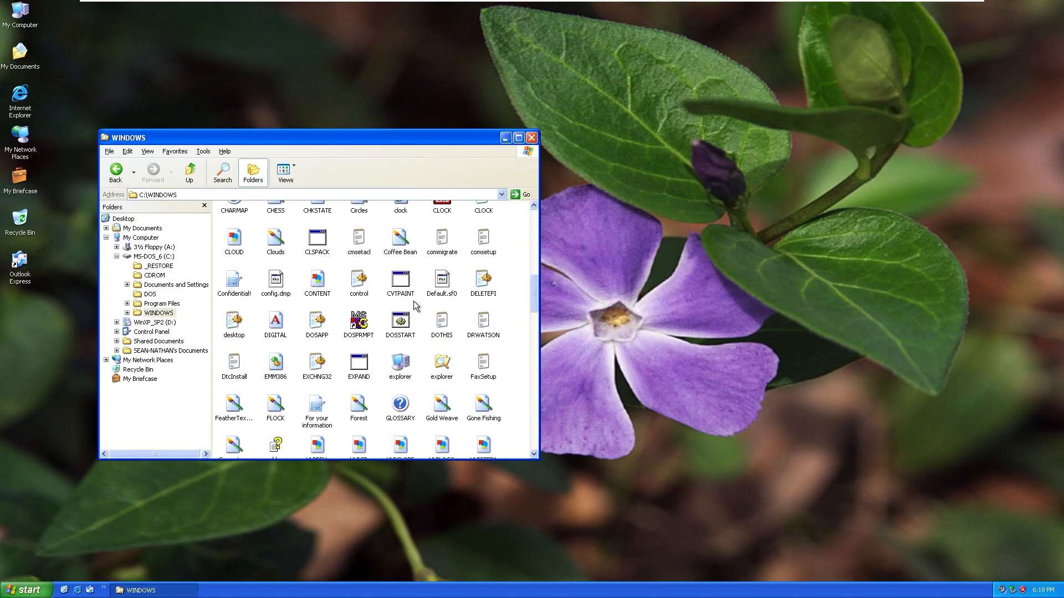
{"action": "left_click", "coordinate": [357, 331]}
{"action": "double_click", "coordinate": [356, 331]}
{"action": "type", "text": "exit"}
{"action": "key", "text": "Return"}
- Browse the folder's files, then run the legacy CLOCK program and close it
{"action": "scroll", "coordinate": [358, 331], "scroll_direction": "up", "scroll_amount": 10}
{"action": "scroll", "coordinate": [376, 331], "scroll_direction": "down", "scroll_amount": 3}
{"action": "scroll", "coordinate": [375, 327], "scroll_direction": "down", "scroll_amount": 5}
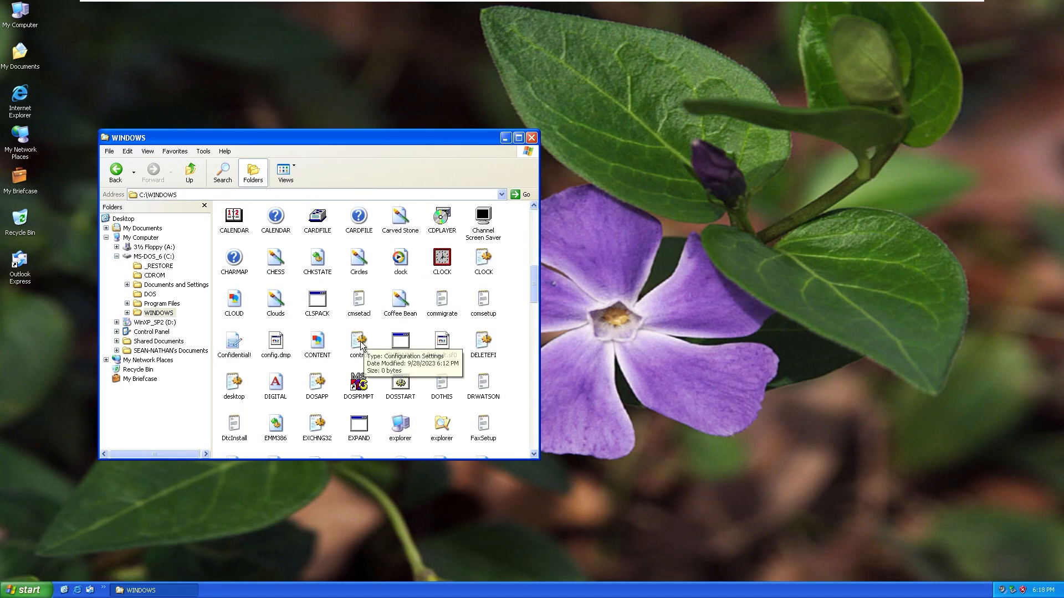
{"action": "left_click", "coordinate": [391, 300]}
{"action": "key", "text": "Right"}
{"action": "key", "text": "Right"}
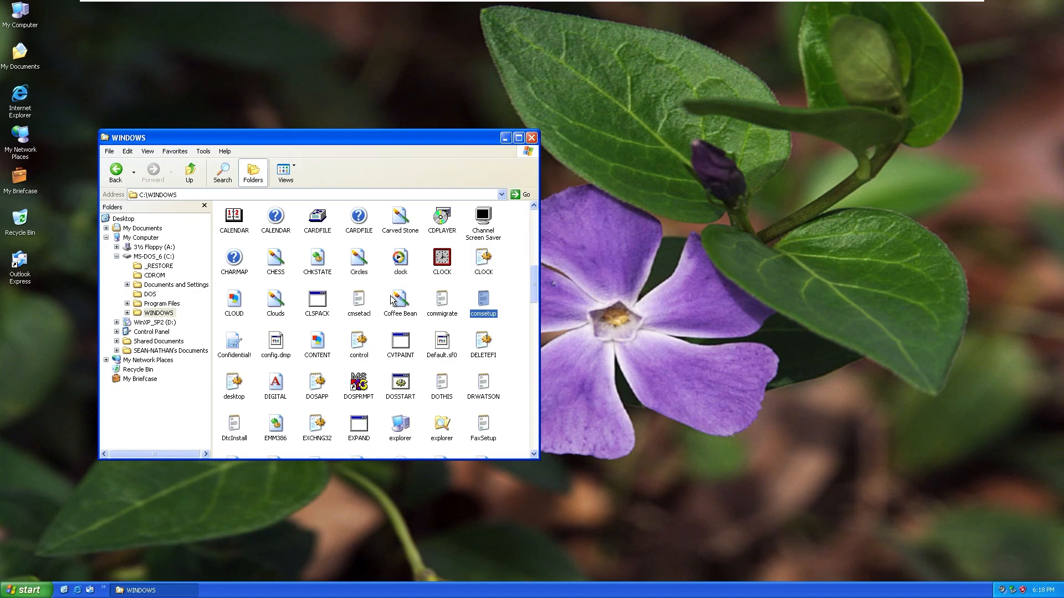
{"action": "left_click", "coordinate": [444, 272]}
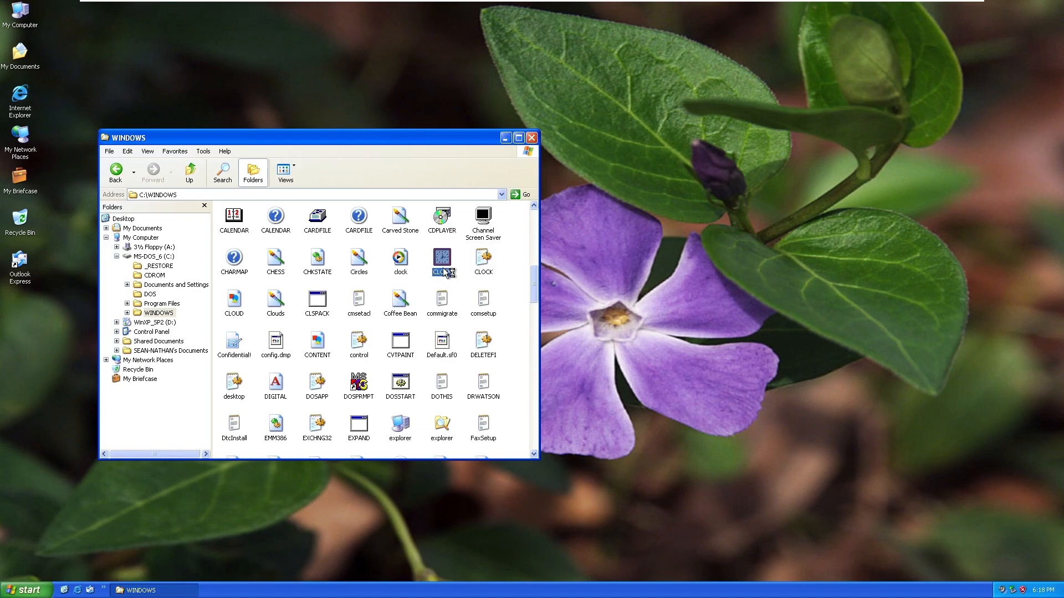
{"action": "double_click", "coordinate": [444, 272]}
{"action": "left_click_drag", "start_coordinate": [150, 64], "coordinate": [589, 234]}
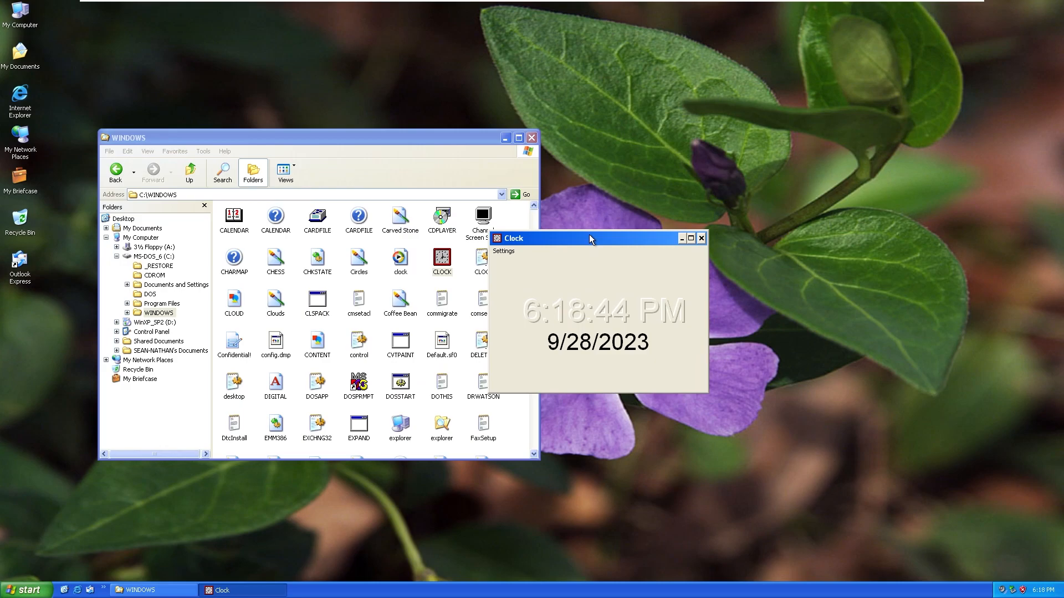
{"action": "left_click", "coordinate": [702, 238]}
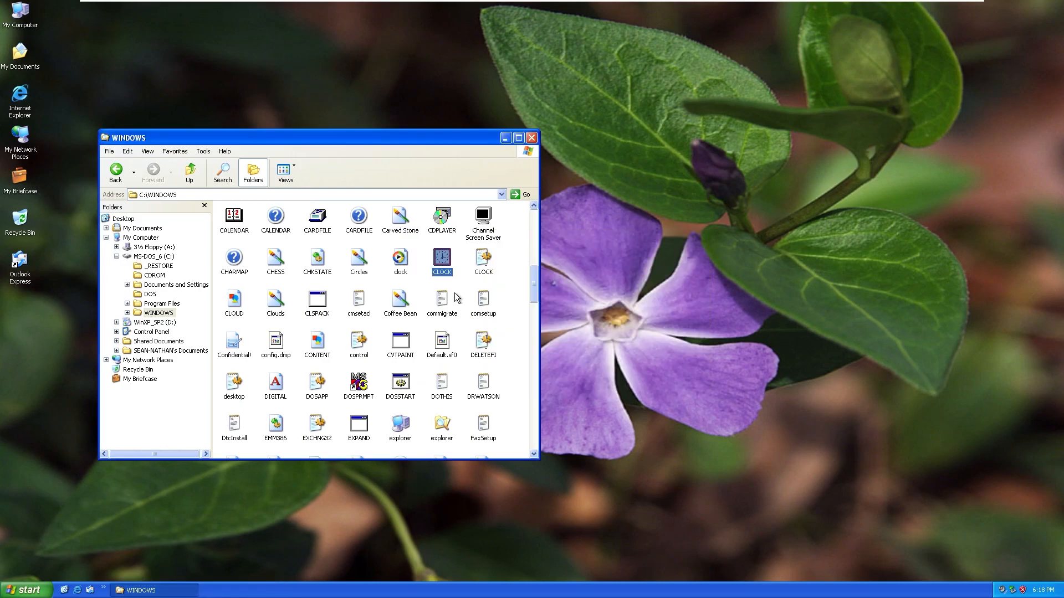
- Check the DOSPRMPT shortcut's target path in its Properties, then relaunch the DOS prompt
{"action": "right_click", "coordinate": [361, 388]}
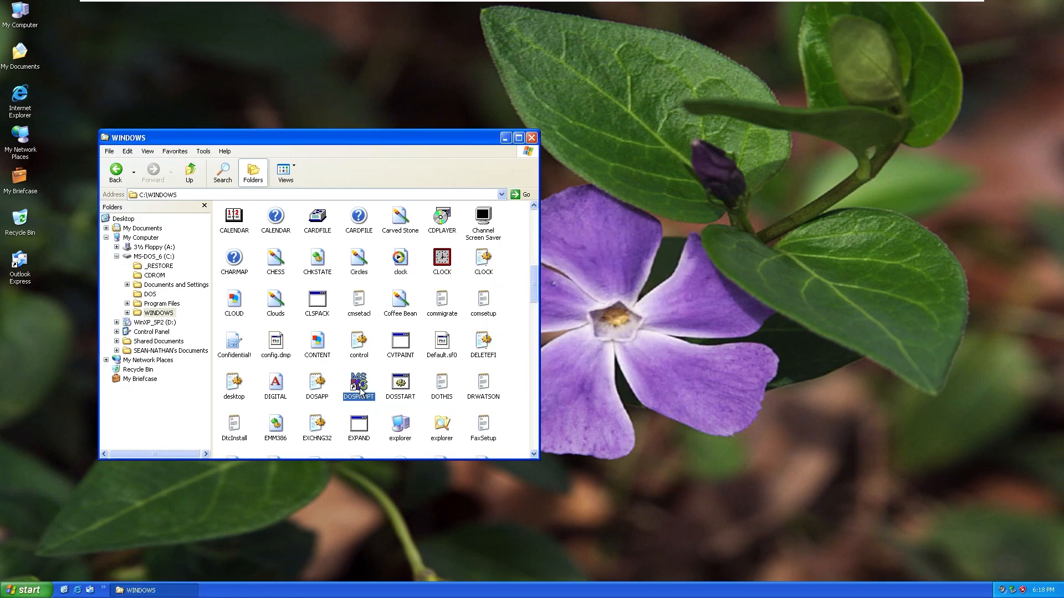
{"action": "left_click", "coordinate": [395, 500]}
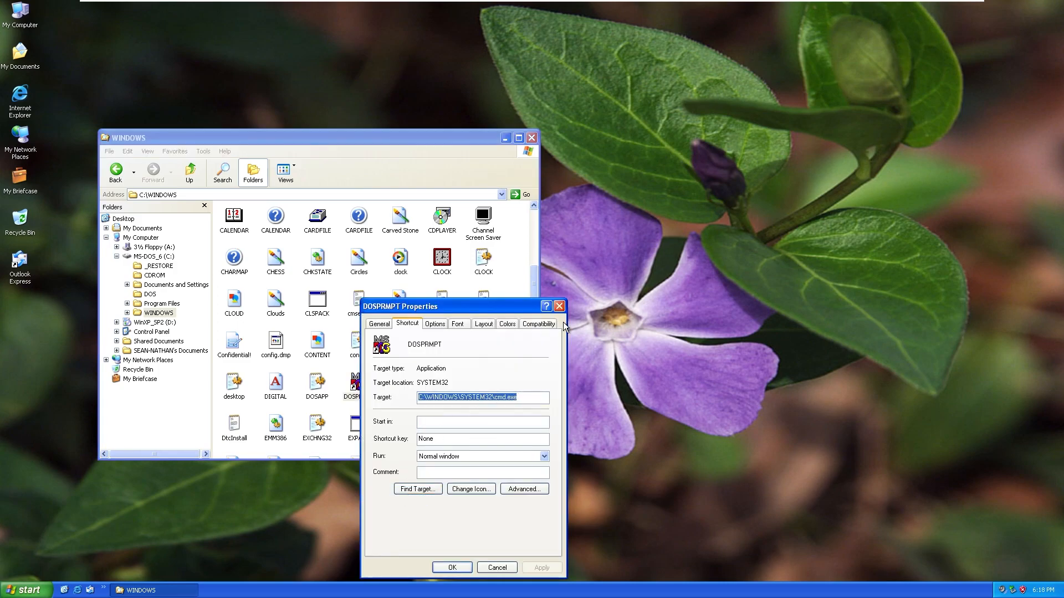
{"action": "left_click_drag", "start_coordinate": [518, 397], "coordinate": [408, 400]}
{"action": "left_click", "coordinate": [559, 306]}
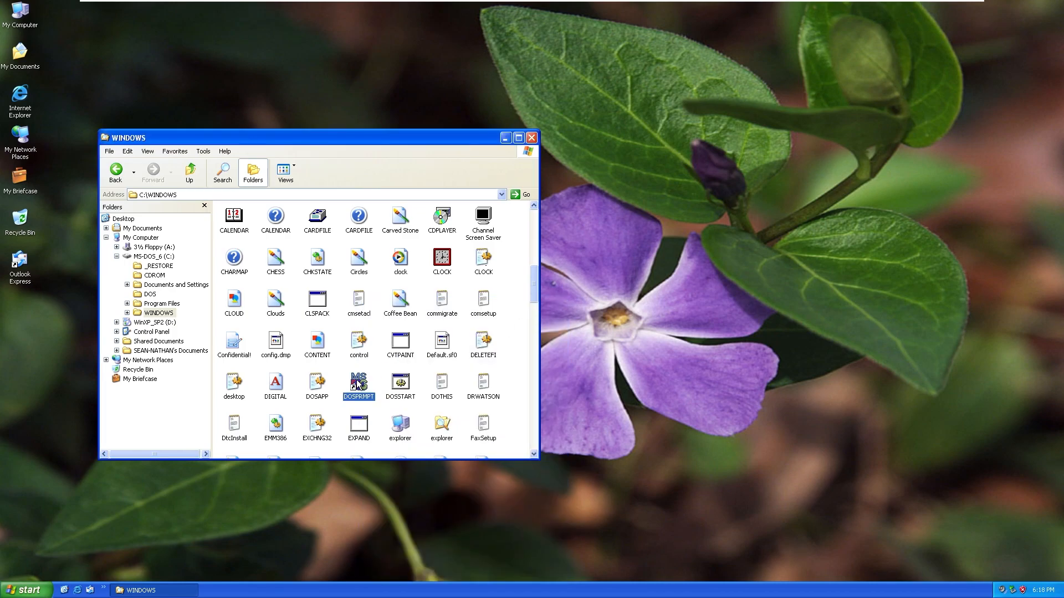
{"action": "double_click", "coordinate": [358, 383]}
- In the DOS prompt, run 'cd ..' then 'cd windows', and type 'exit'
{"action": "type", "text": "cd .."}
{"action": "key", "text": "Return"}
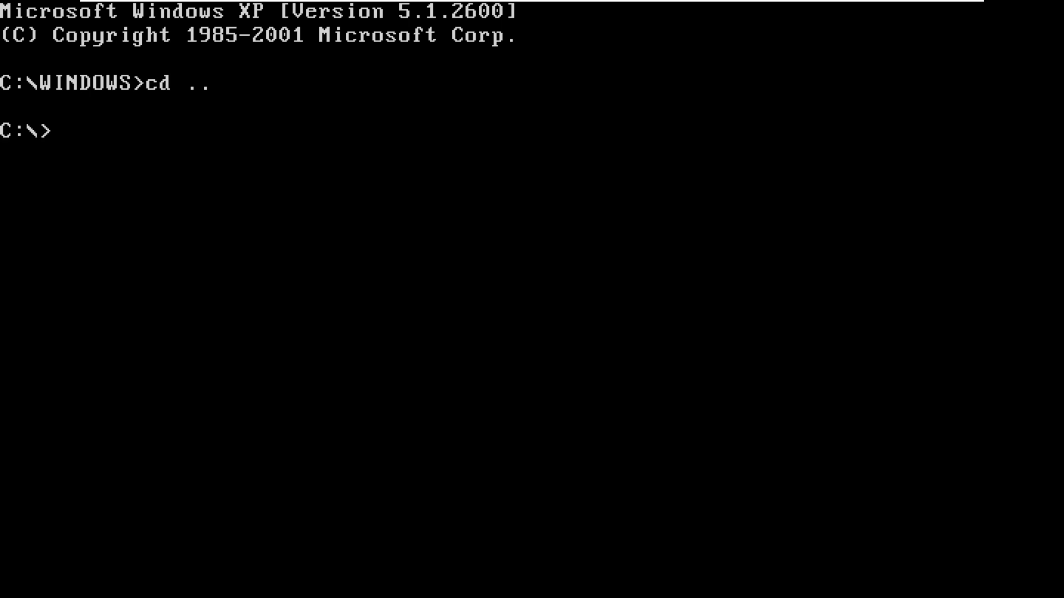
{"action": "key", "text": "alt+Tab"}
{"action": "key", "text": "alt+Tab"}
{"action": "type", "text": "cd windows"}
{"action": "key", "text": "Return"}
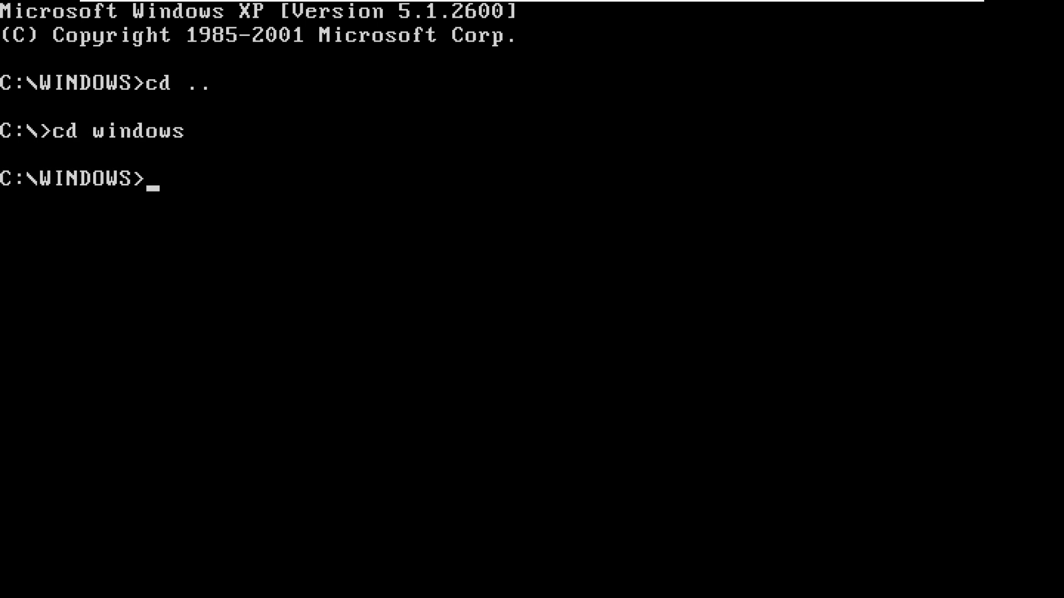
{"action": "type", "text": "exit"}
{"action": "key", "text": "Return"}
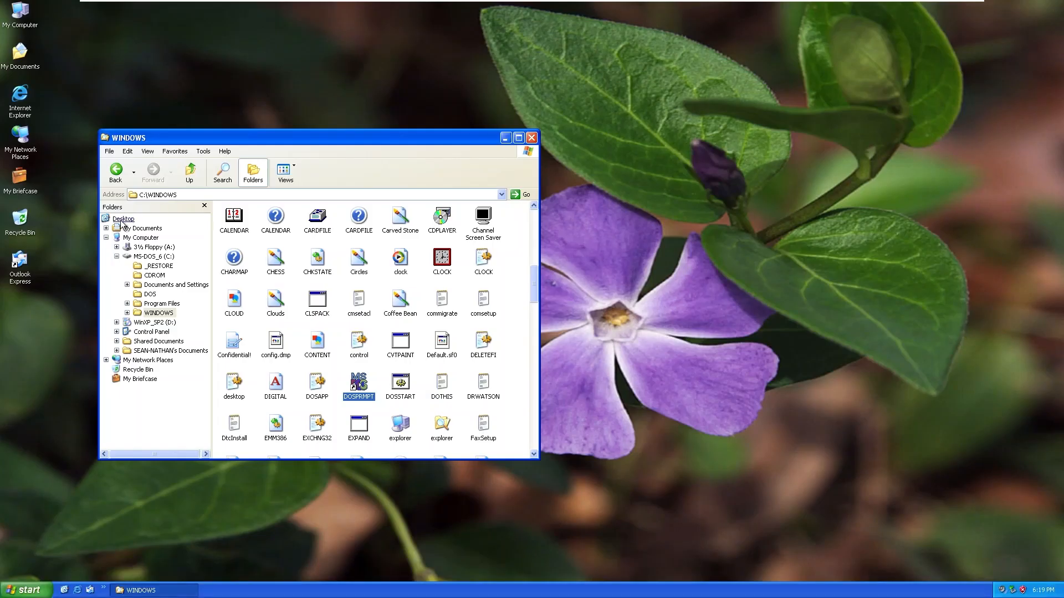
{"action": "scroll", "coordinate": [393, 338], "scroll_direction": "up", "scroll_amount": 3}
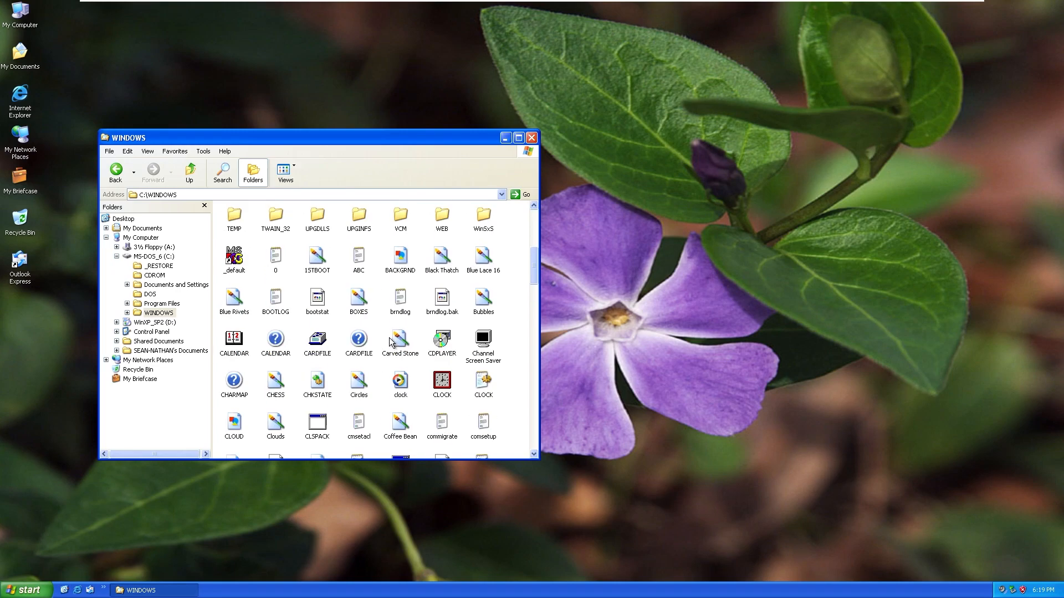
{"action": "double_click", "coordinate": [228, 261]}
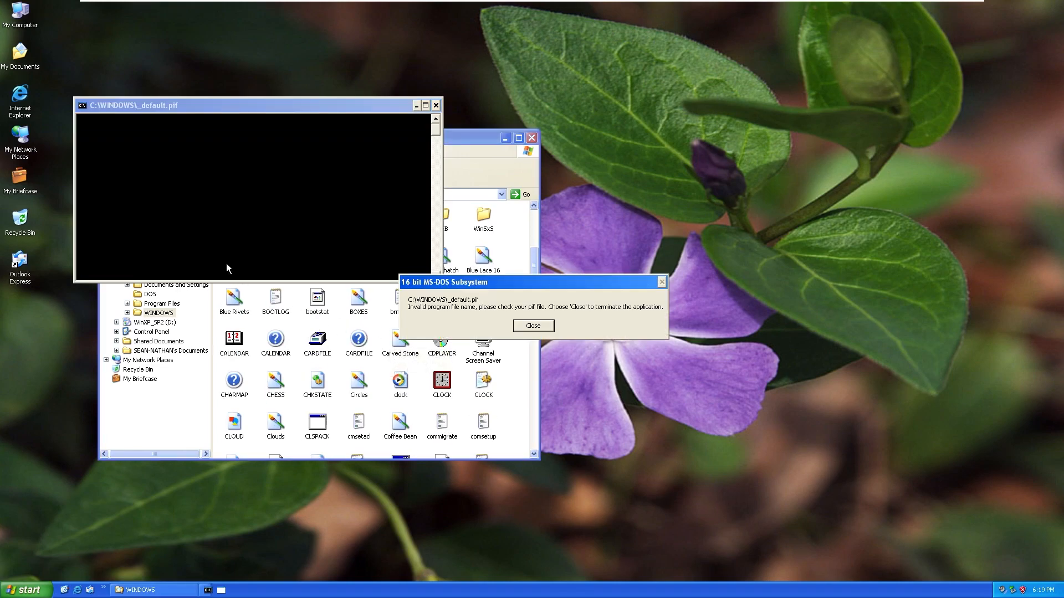
{"action": "left_click", "coordinate": [534, 327]}
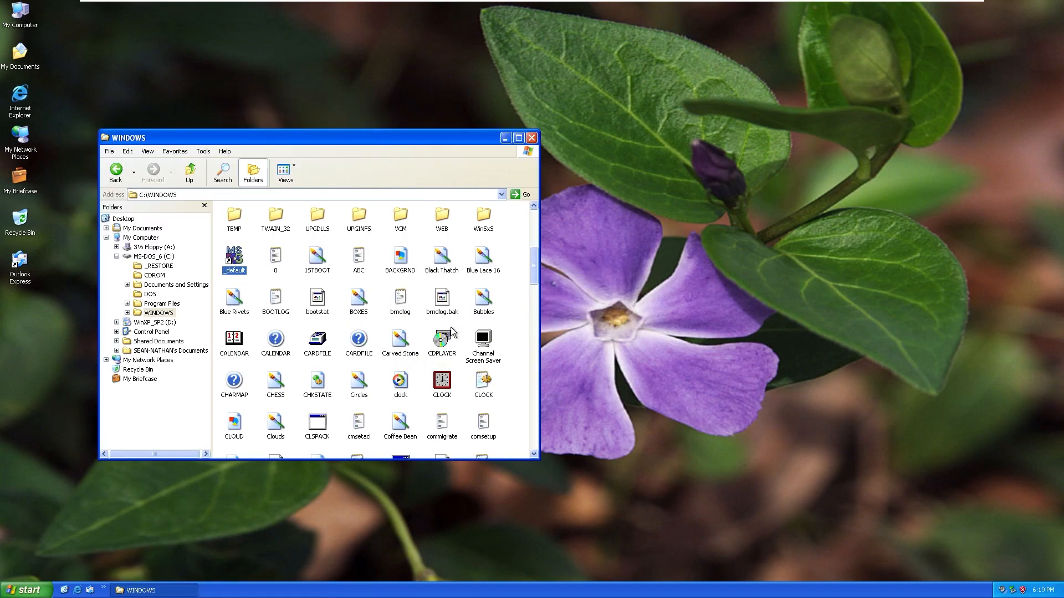
{"action": "double_click", "coordinate": [440, 336]}
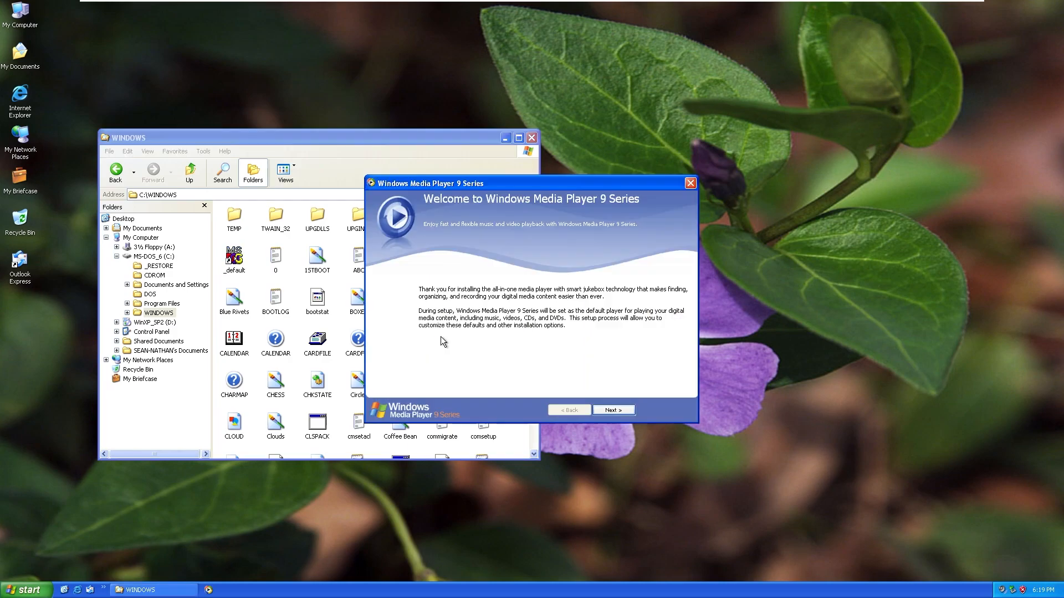
{"action": "left_click", "coordinate": [690, 184]}
{"action": "scroll", "coordinate": [483, 353], "scroll_direction": "down", "scroll_amount": 10}
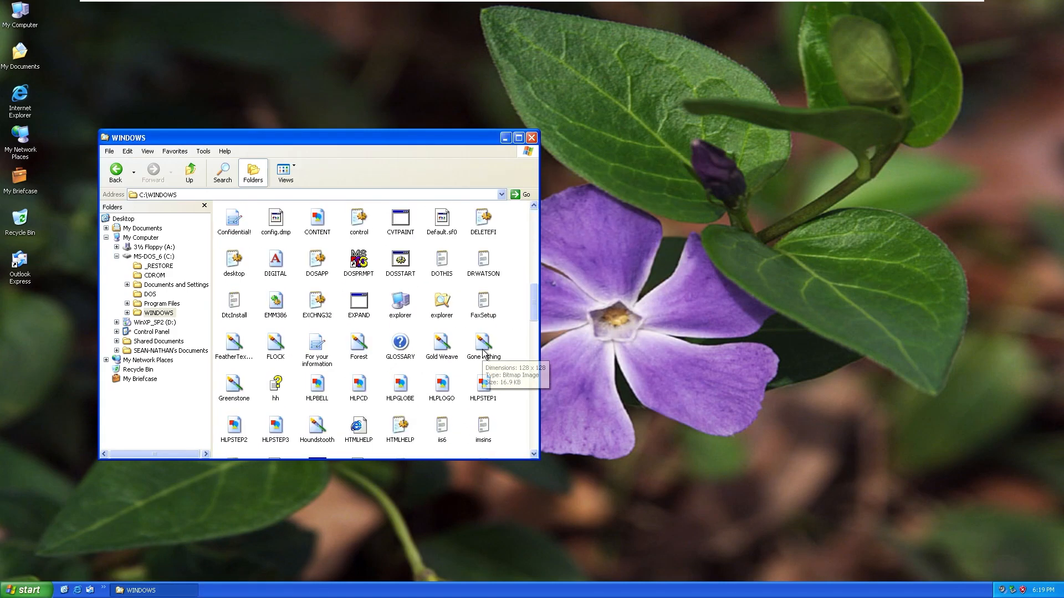
{"action": "scroll", "coordinate": [483, 353], "scroll_direction": "down", "scroll_amount": 5}
- Open MS-DOS Executive, launch regedit.exe from its file list, then close Registry Editor
{"action": "double_click", "coordinate": [483, 353]}
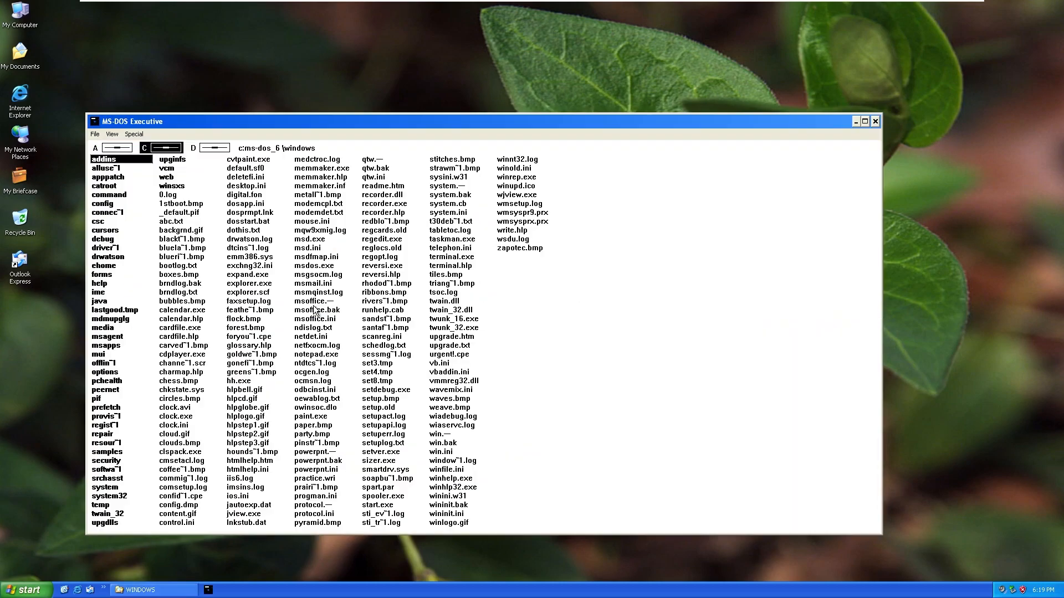
{"action": "left_click_drag", "start_coordinate": [181, 123], "coordinate": [314, 117]}
{"action": "left_click", "coordinate": [585, 233]}
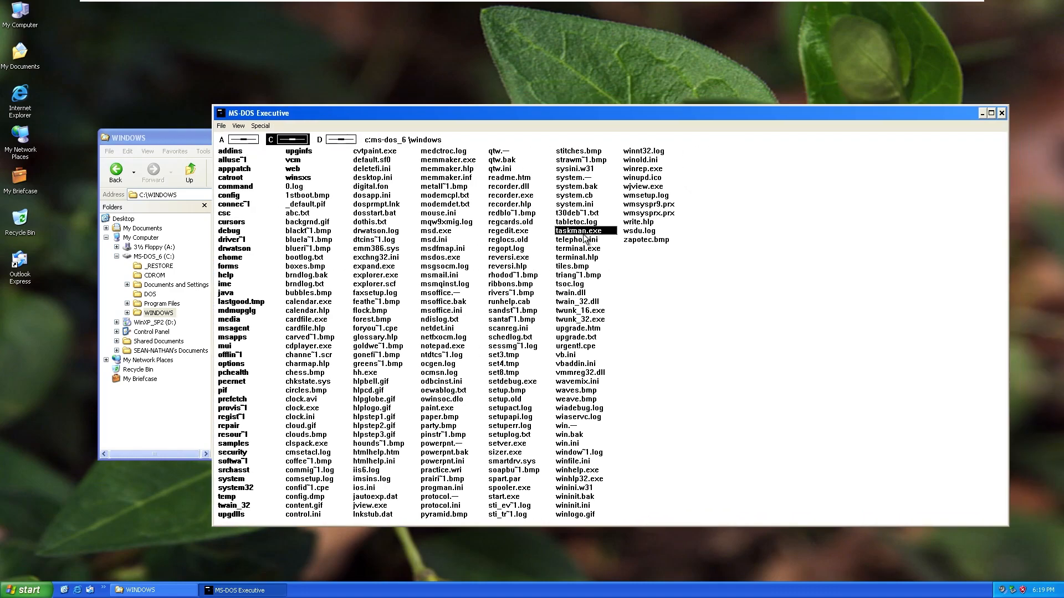
{"action": "double_click", "coordinate": [523, 230]}
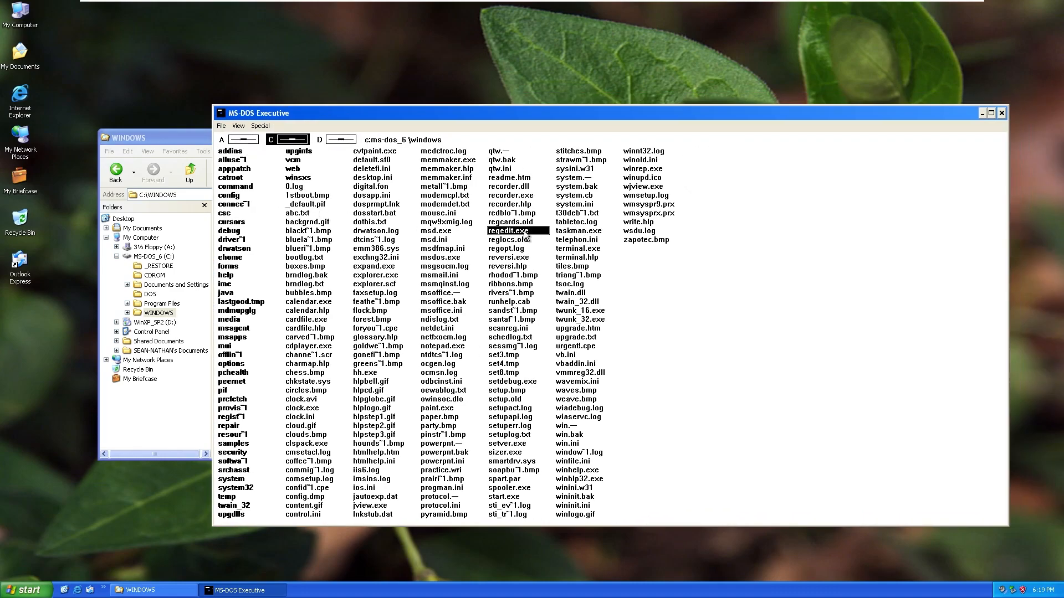
{"action": "left_click", "coordinate": [888, 137]}
- Reposition the MS-DOS Executive window and open its File menu
{"action": "left_click_drag", "start_coordinate": [838, 115], "coordinate": [765, 92]}
{"action": "right_click", "coordinate": [762, 92]}
{"action": "left_click", "coordinate": [643, 88]}
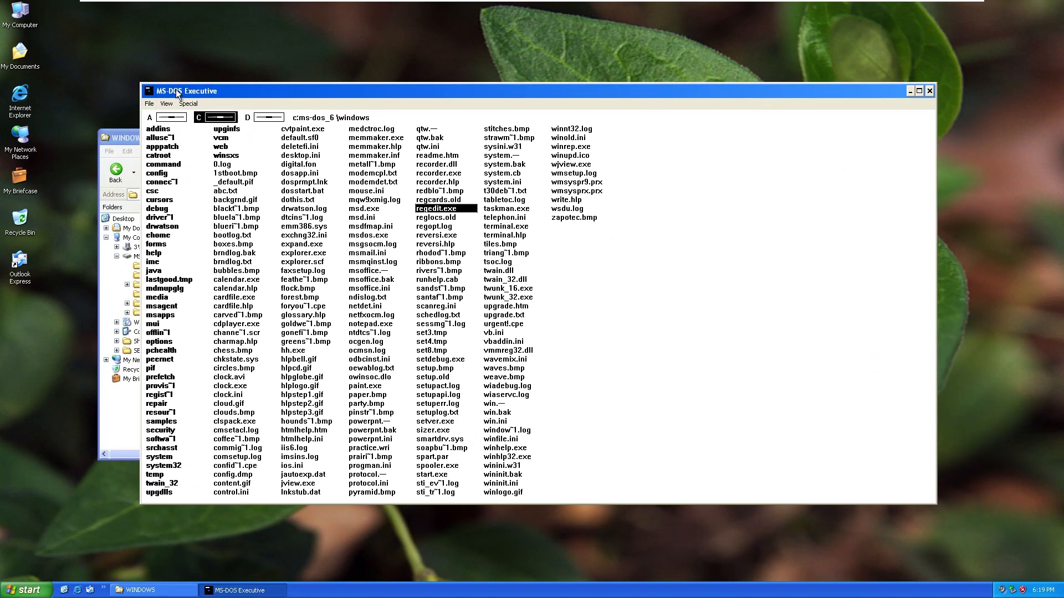
{"action": "left_click", "coordinate": [150, 103]}
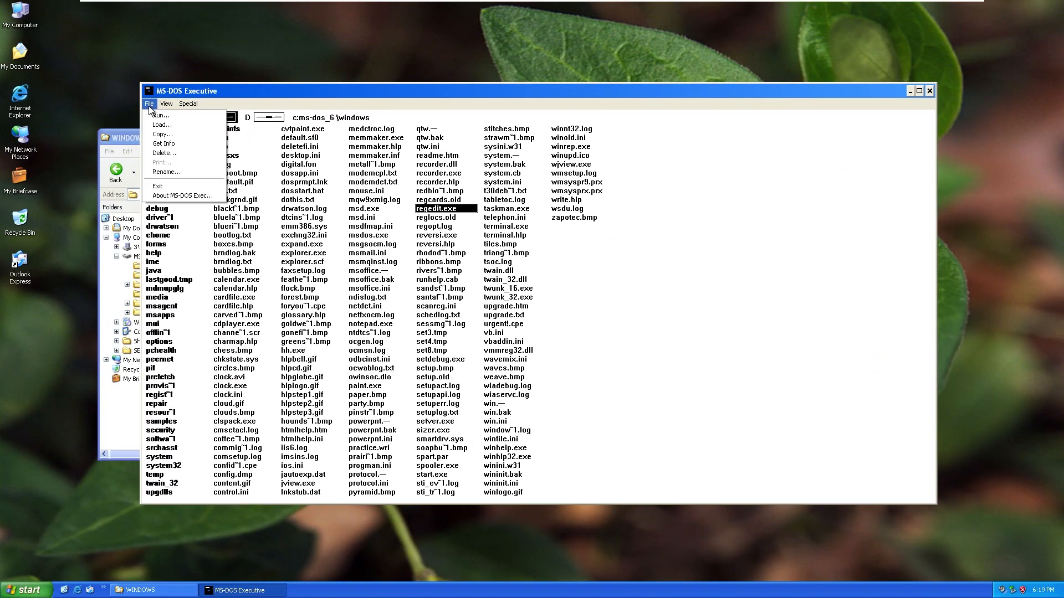
{"action": "left_click_drag", "start_coordinate": [318, 90], "coordinate": [297, 90]}
{"action": "left_click", "coordinate": [907, 92]}
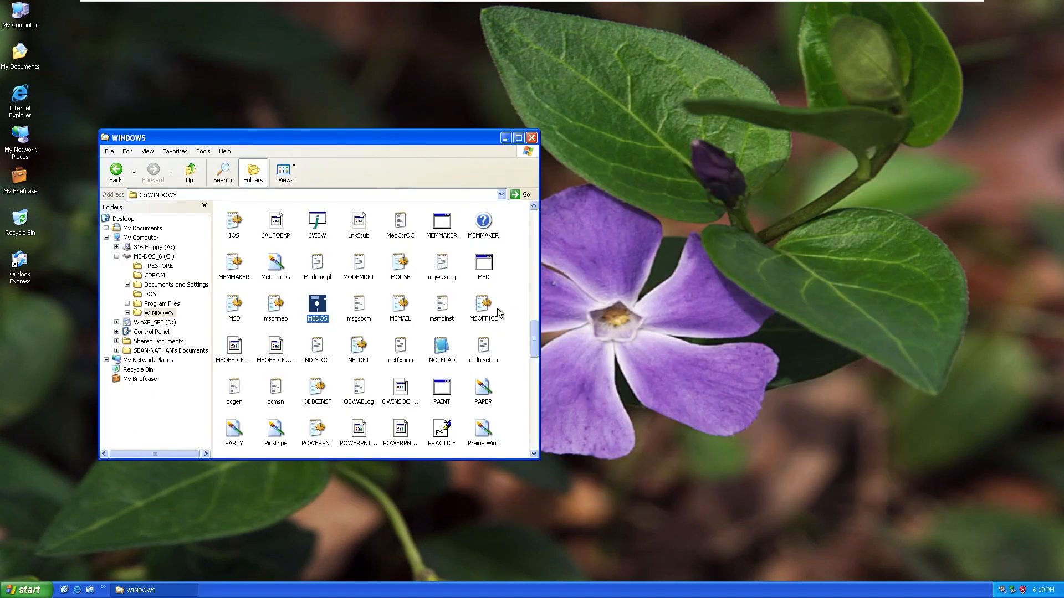
{"action": "double_click", "coordinate": [451, 388]}
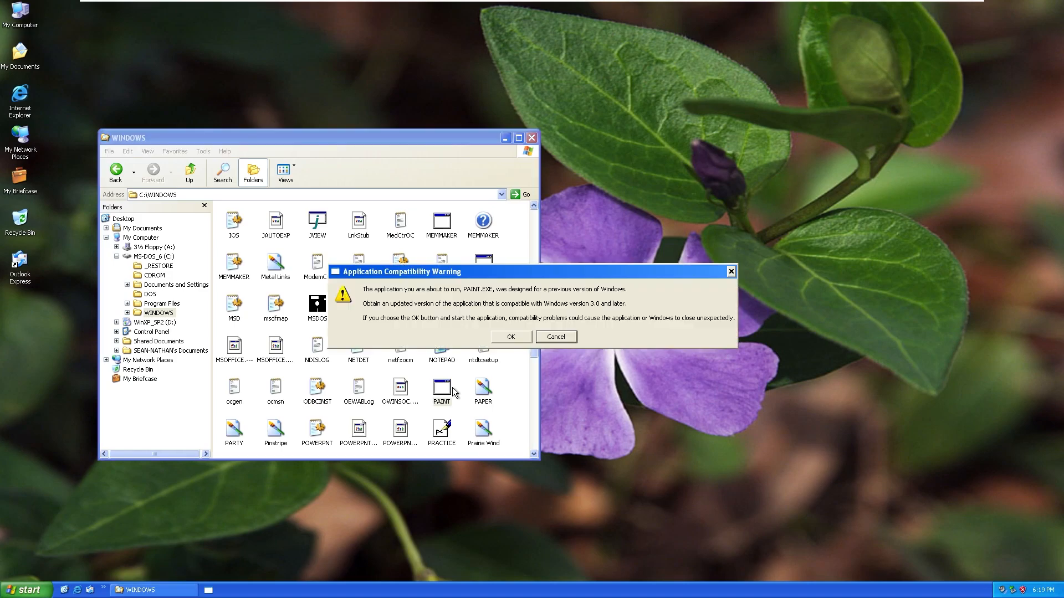
{"action": "left_click", "coordinate": [529, 338]}
{"action": "left_click", "coordinate": [531, 332]}
{"action": "scroll", "coordinate": [468, 355], "scroll_direction": "down", "scroll_amount": 3}
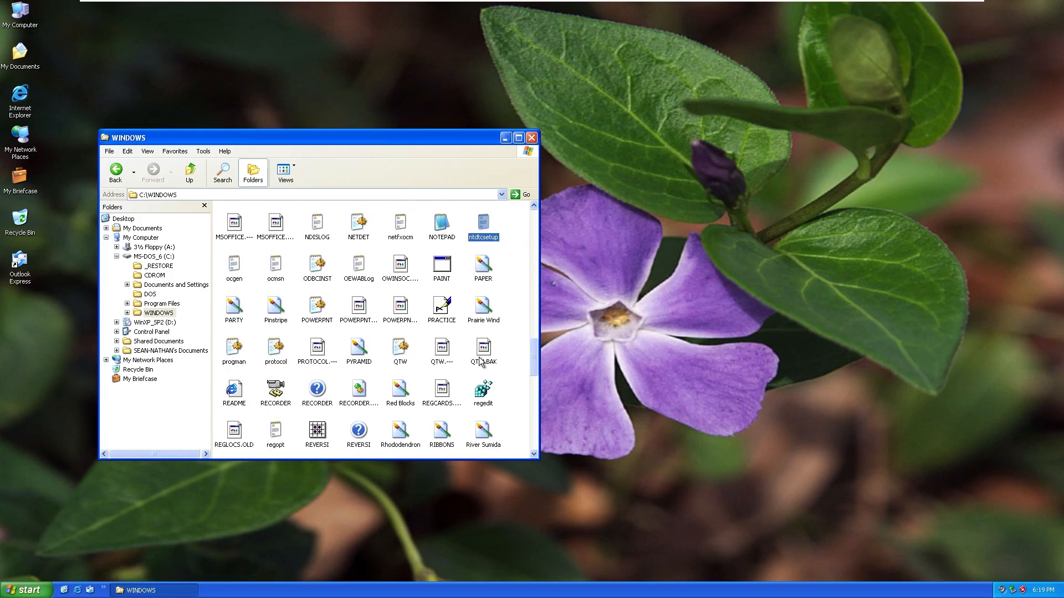
{"action": "scroll", "coordinate": [275, 341], "scroll_direction": "down", "scroll_amount": 10}
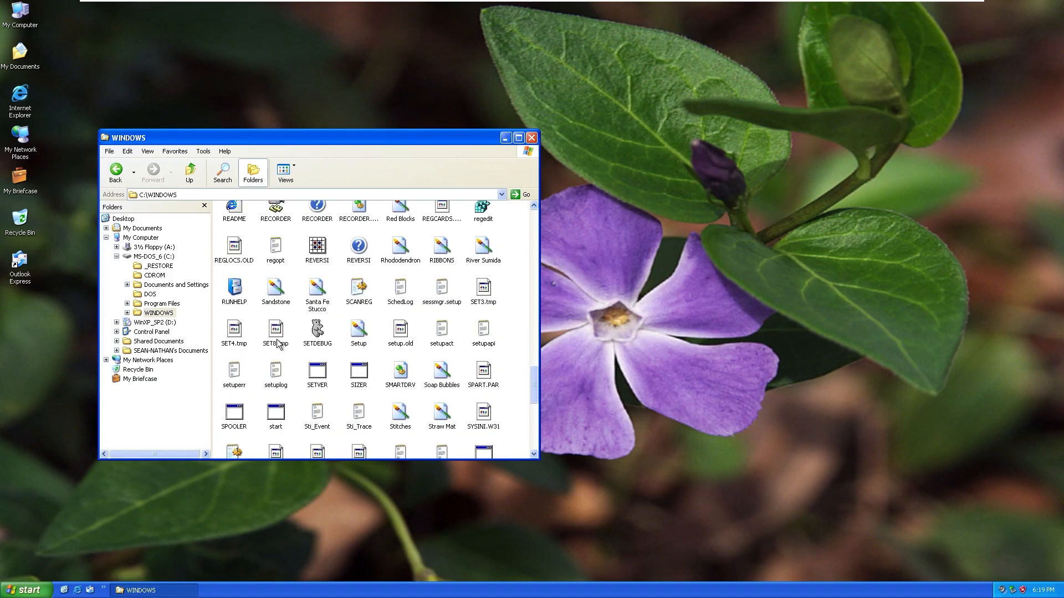
{"action": "left_click", "coordinate": [319, 230]}
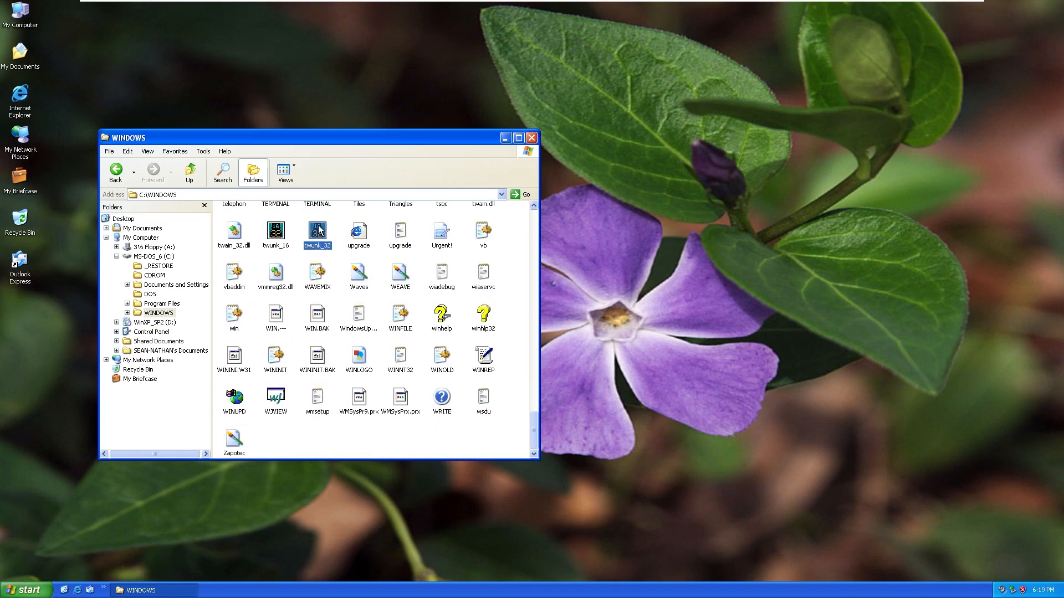
{"action": "left_click", "coordinate": [395, 363]}
{"action": "scroll", "coordinate": [395, 363], "scroll_direction": "up", "scroll_amount": 5}
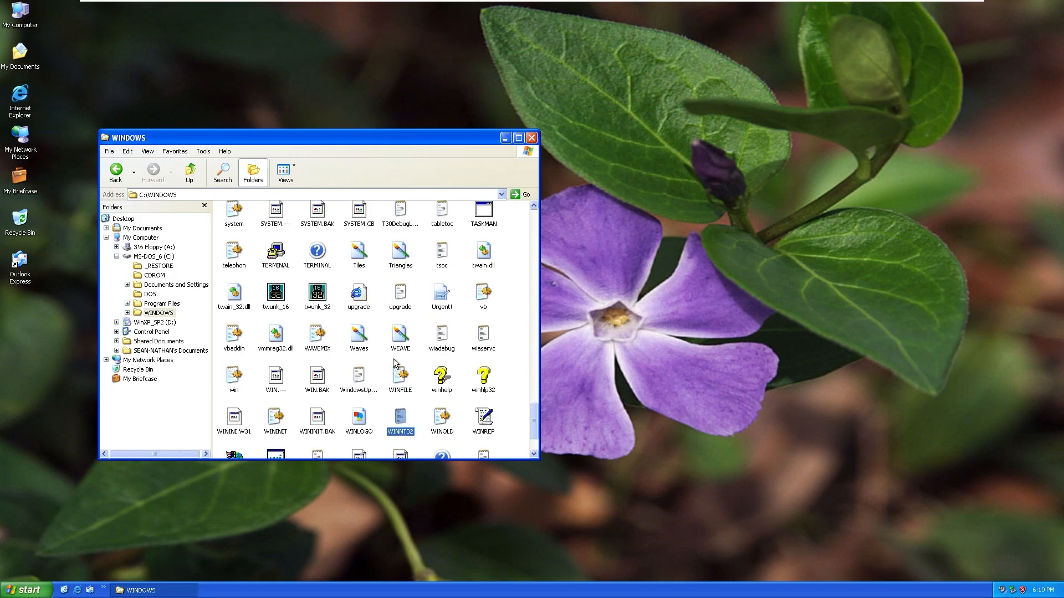
{"action": "scroll", "coordinate": [395, 363], "scroll_direction": "up", "scroll_amount": 15}
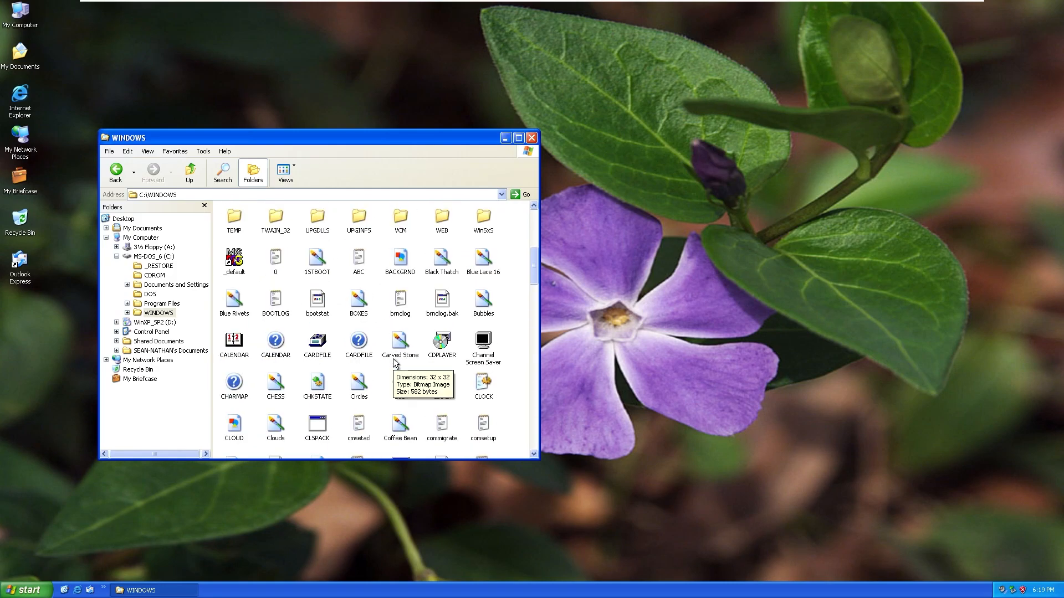
{"action": "scroll", "coordinate": [430, 381], "scroll_direction": "down", "scroll_amount": 3}
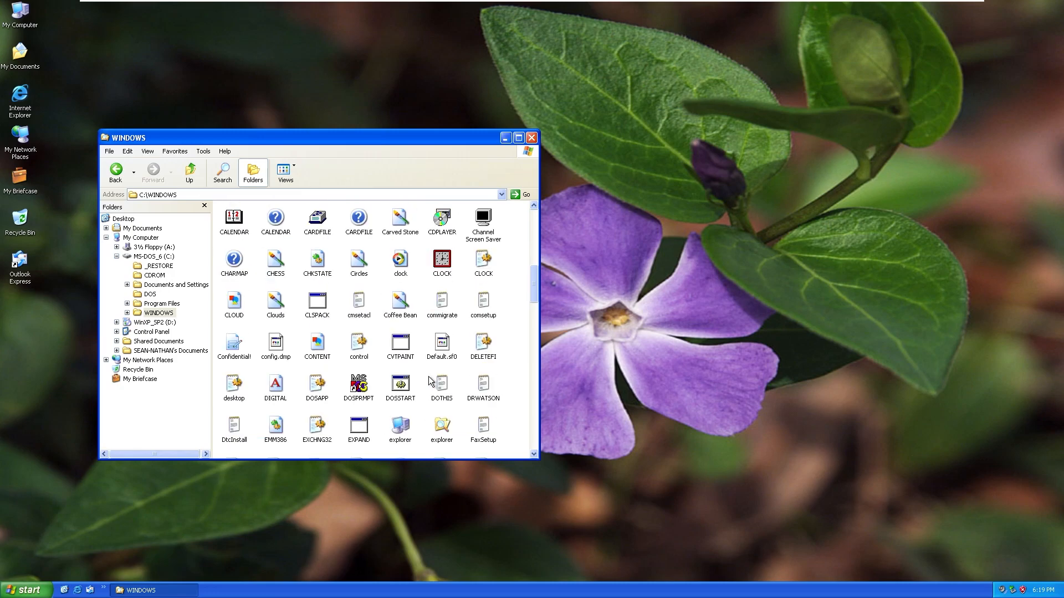
{"action": "left_click", "coordinate": [25, 590]}
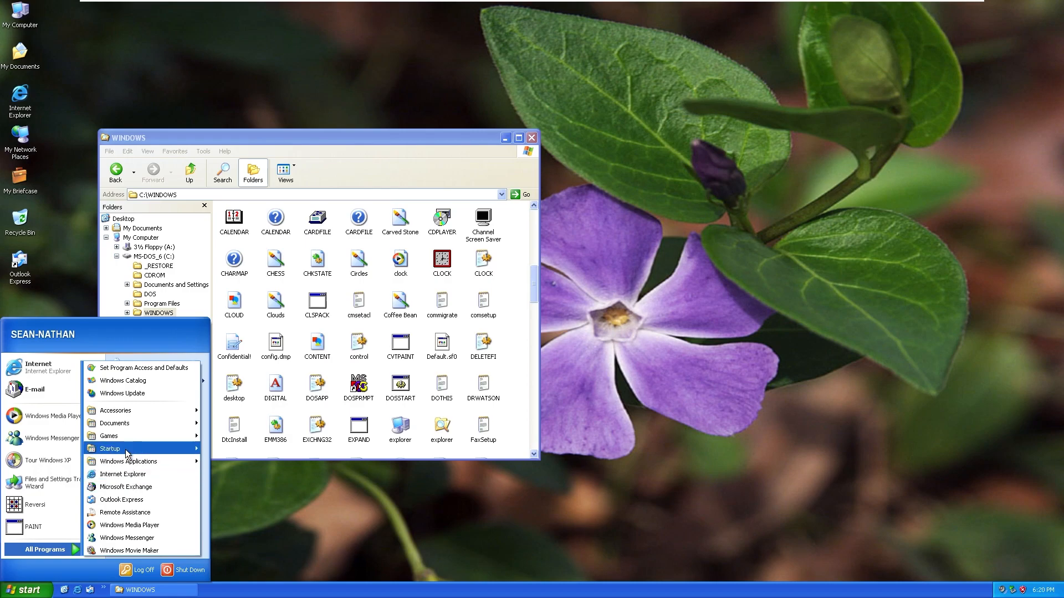
{"action": "left_click", "coordinate": [136, 490]}
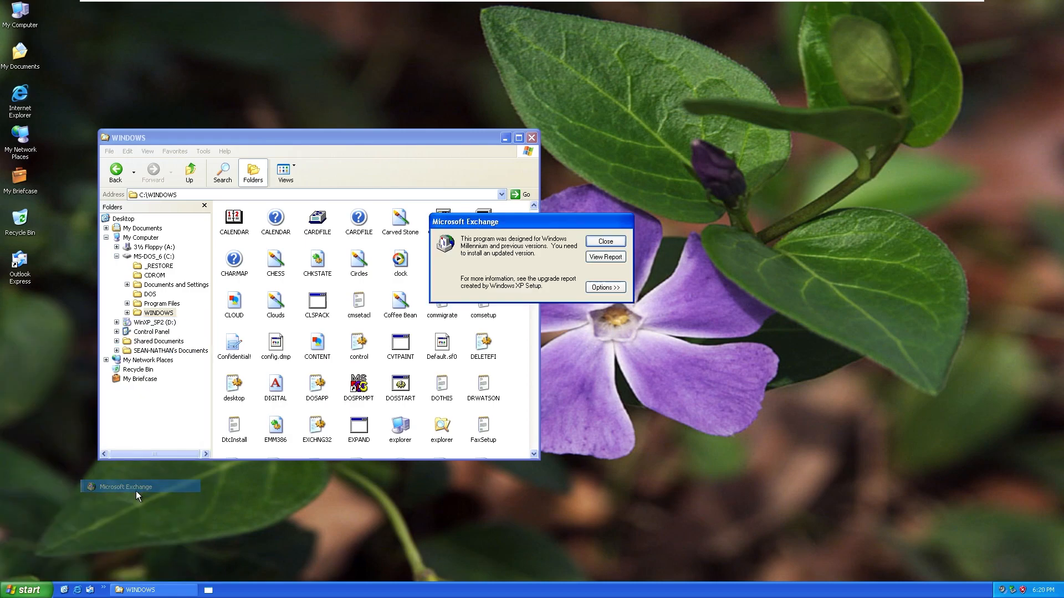
{"action": "left_click", "coordinate": [602, 243]}
{"action": "left_click", "coordinate": [36, 587]}
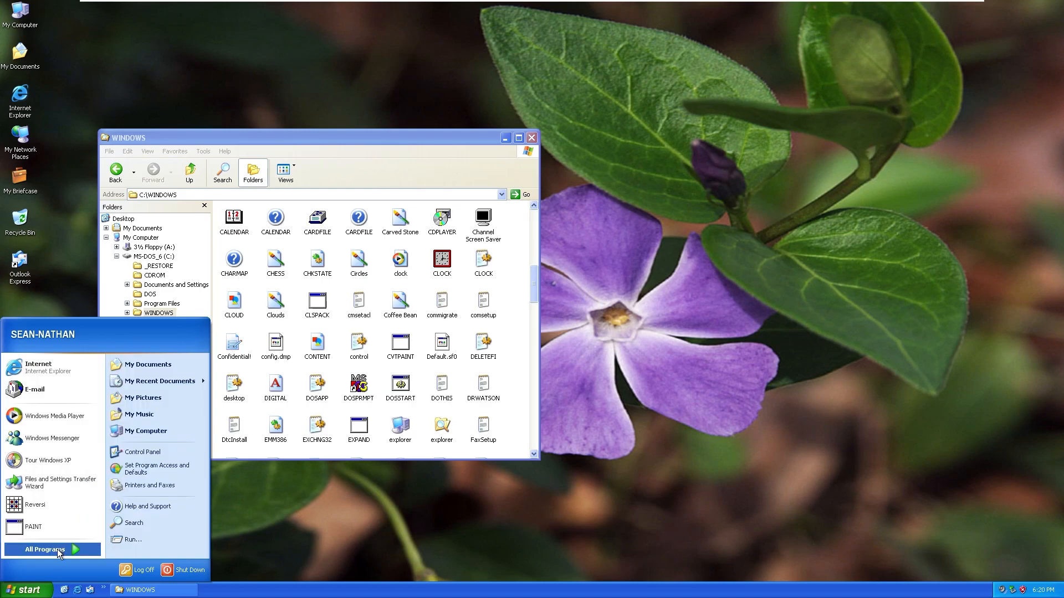
{"action": "left_click", "coordinate": [59, 548]}
{"action": "mouse_move", "coordinate": [131, 417]}
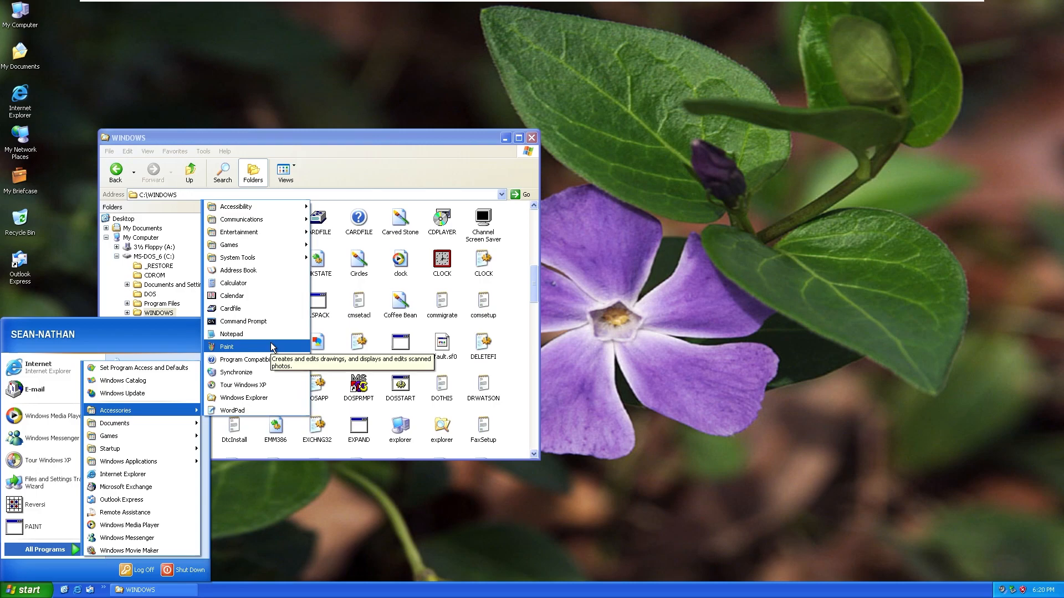
{"action": "mouse_move", "coordinate": [297, 209]}
{"action": "left_click", "coordinate": [495, 281]}
{"action": "scroll", "coordinate": [481, 327], "scroll_direction": "up", "scroll_amount": 5}
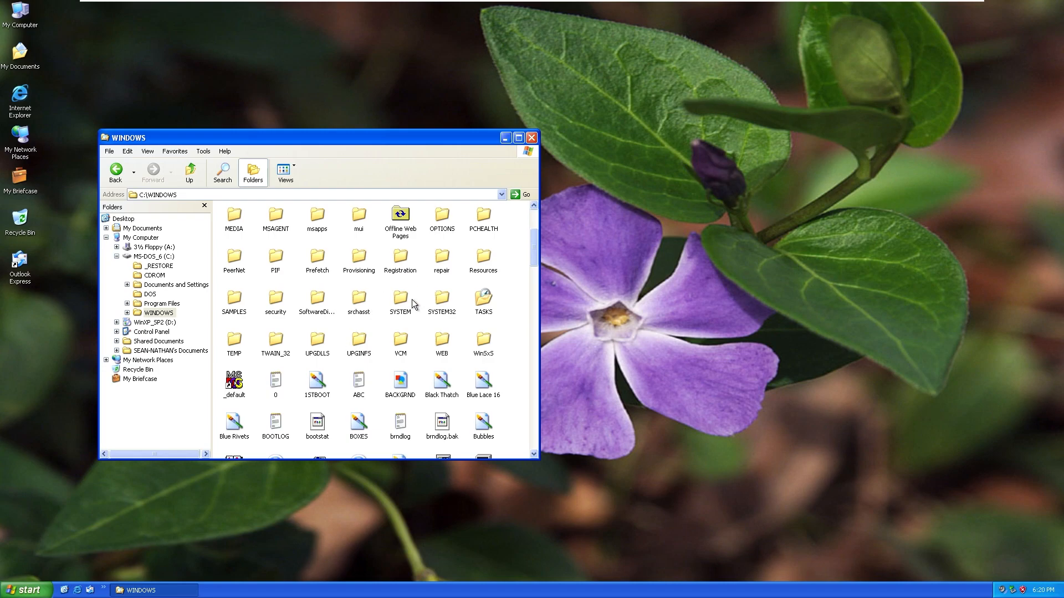
- Open SYSTEM32 maximized, run winmine and close Minesweeper, then return to WINDOWS
{"action": "double_click", "coordinate": [432, 301]}
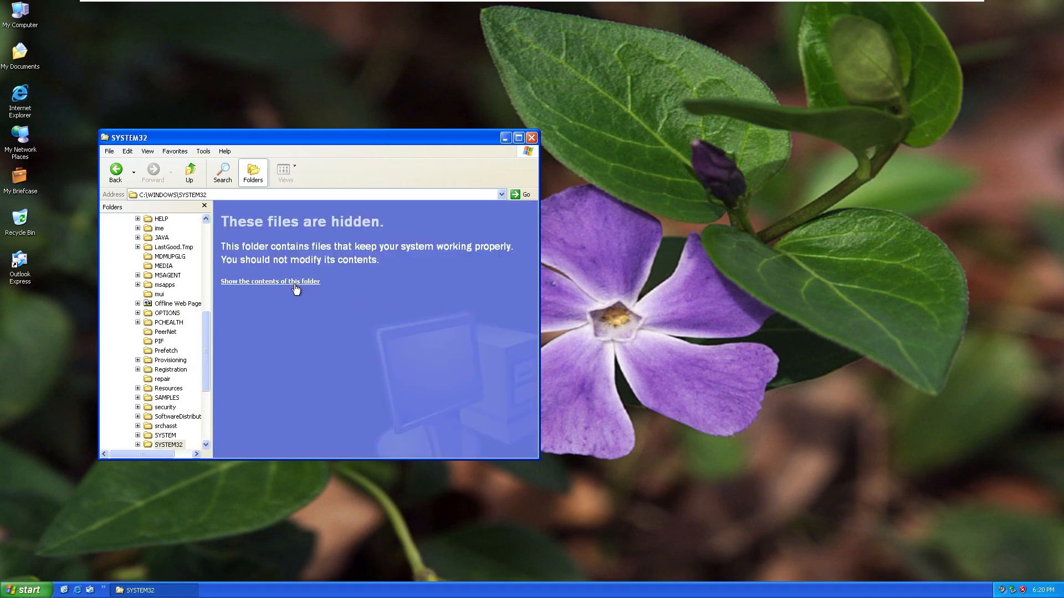
{"action": "left_click", "coordinate": [285, 286]}
{"action": "left_click", "coordinate": [516, 138]}
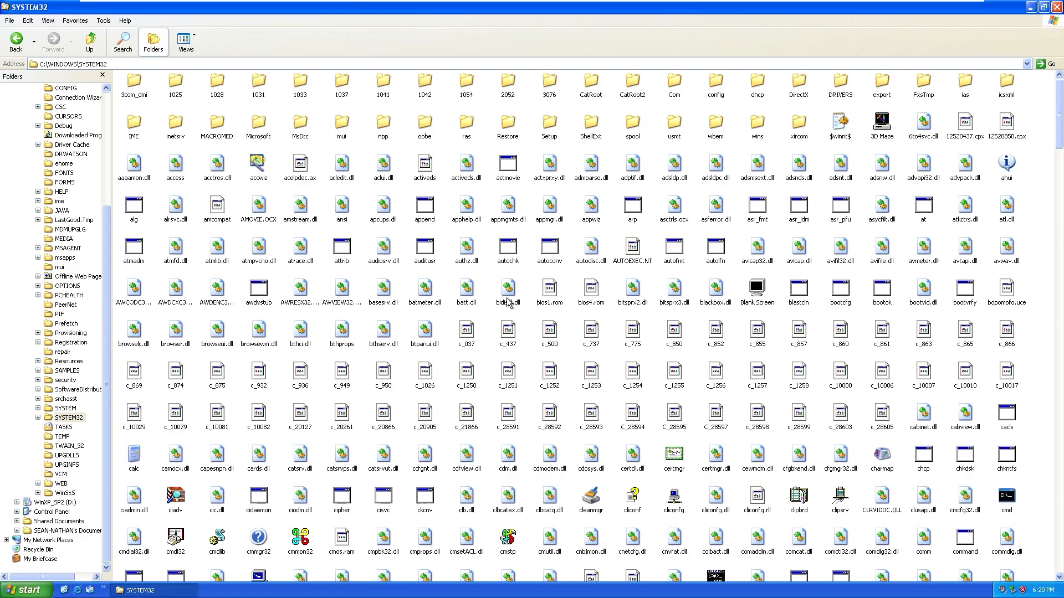
{"action": "scroll", "coordinate": [734, 388], "scroll_direction": "down", "scroll_amount": 20}
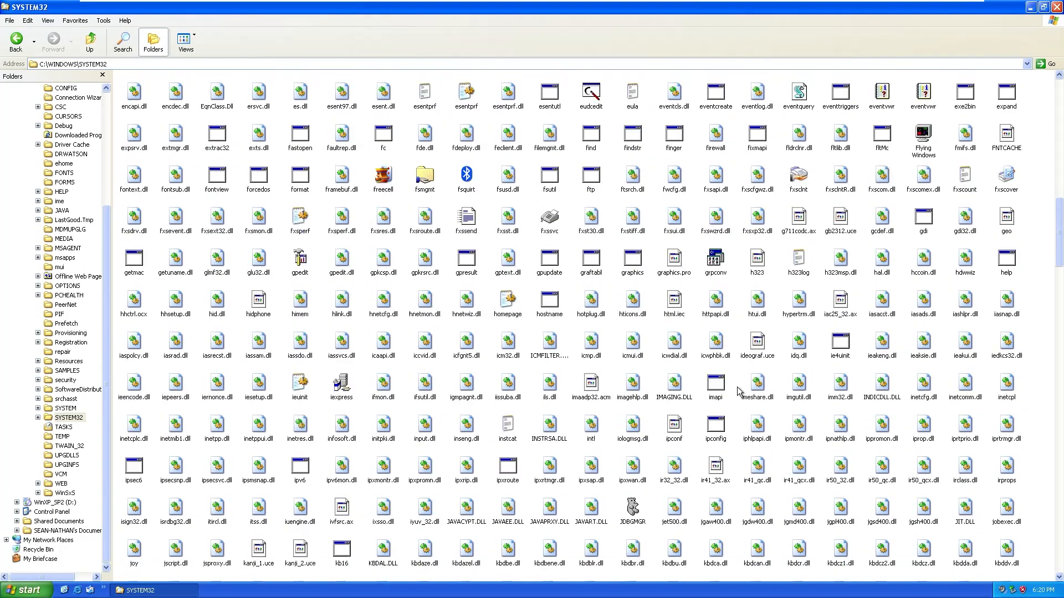
{"action": "scroll", "coordinate": [739, 392], "scroll_direction": "down", "scroll_amount": 20}
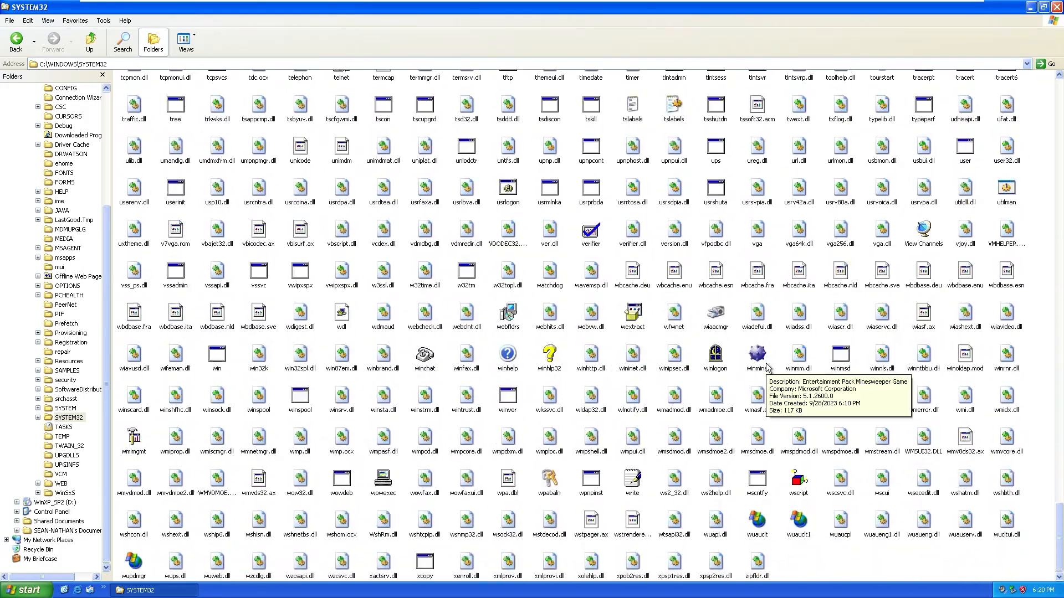
{"action": "left_click", "coordinate": [723, 362]}
{"action": "double_click", "coordinate": [757, 354]}
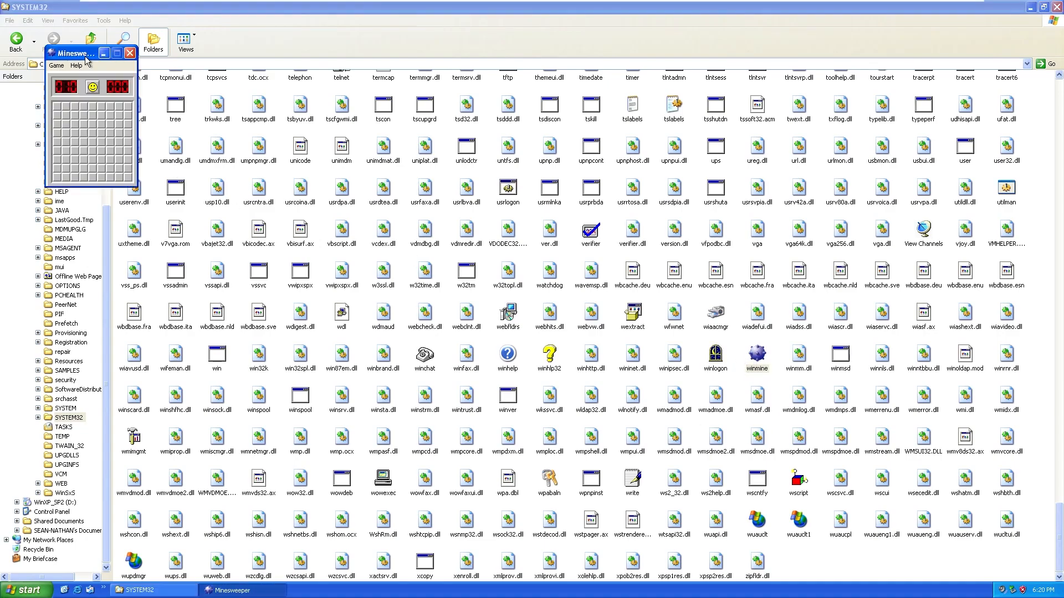
{"action": "left_click", "coordinate": [129, 54]}
{"action": "key", "text": "BackSpace"}
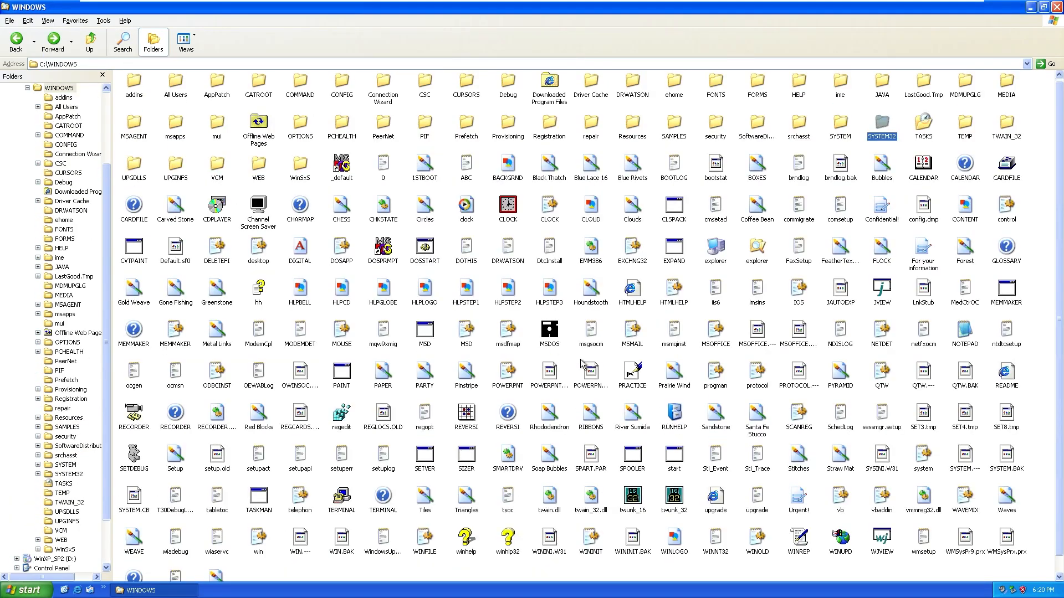
- Try running 'tour98' from Run, dismiss the cannot-find error and close the box
{"action": "scroll", "coordinate": [582, 363], "scroll_direction": "down", "scroll_amount": 1}
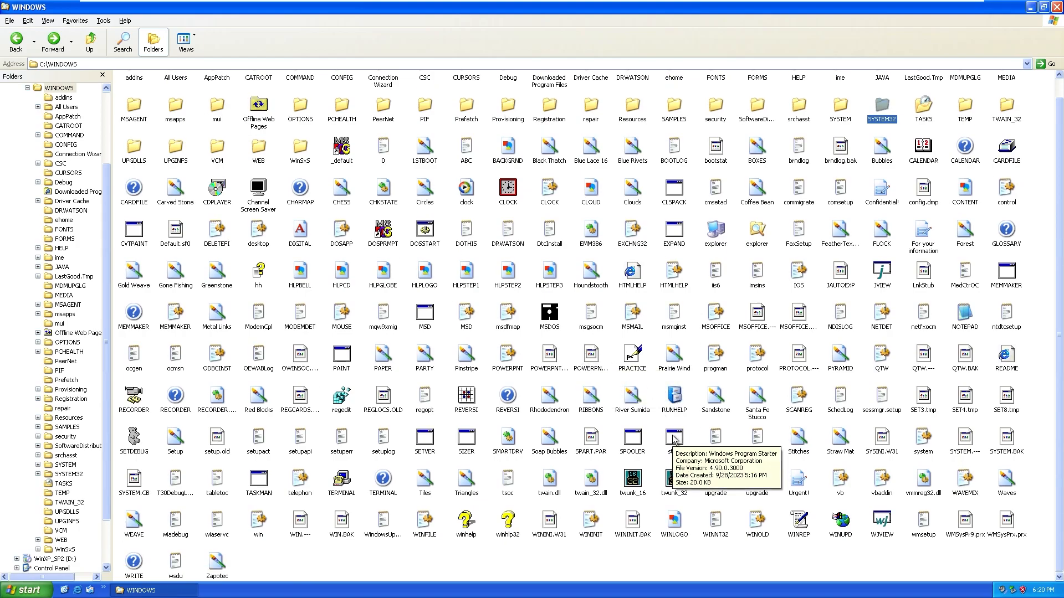
{"action": "scroll", "coordinate": [674, 439], "scroll_direction": "up", "scroll_amount": 1}
{"action": "key", "text": "super+r"}
{"action": "type", "text": "tour98"}
{"action": "key", "text": "Return"}
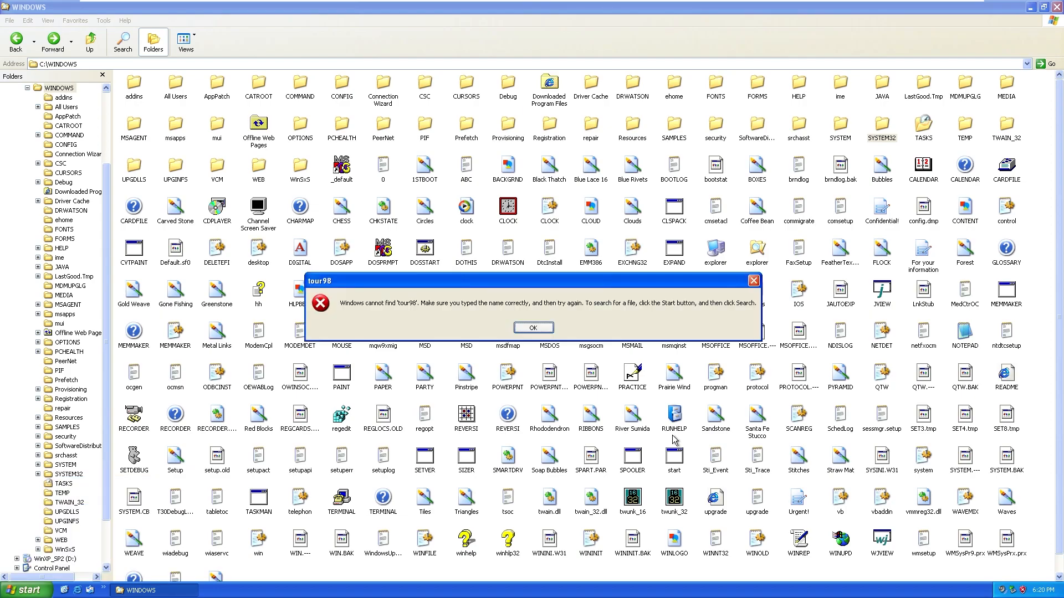
{"action": "key", "text": "Return"}
{"action": "key", "text": "Escape"}
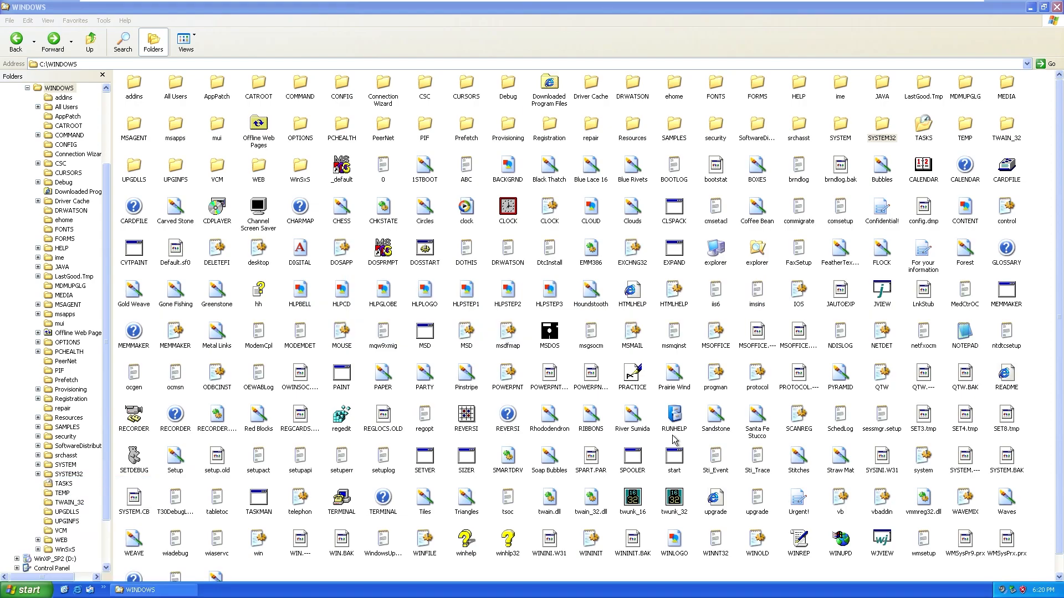
{"action": "left_click", "coordinate": [438, 259]}
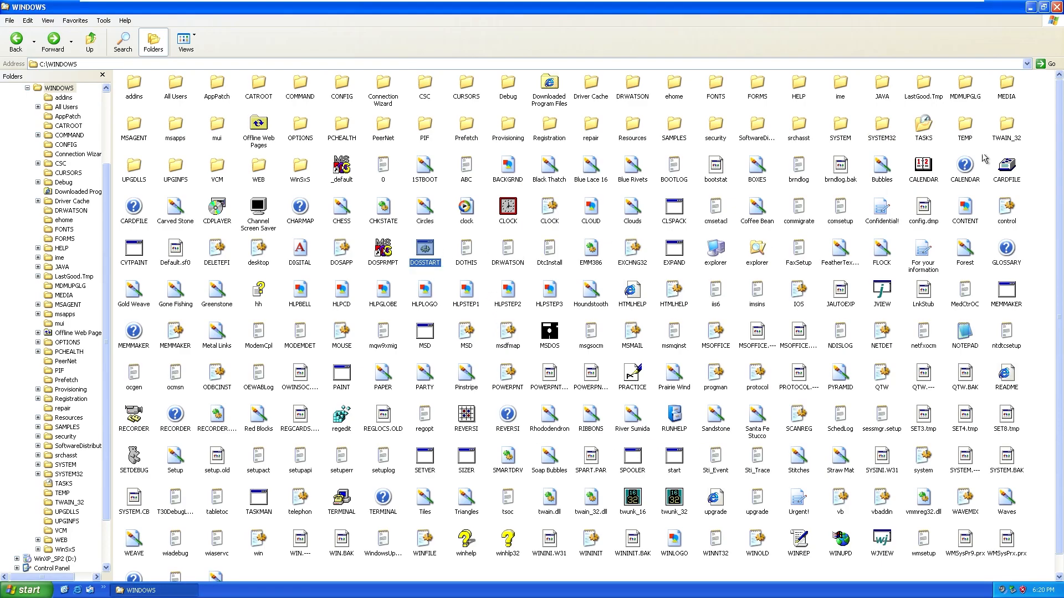
- Open the legacy Calendar, browse its Help and File Open options, then close it
{"action": "double_click", "coordinate": [938, 168]}
{"action": "left_click", "coordinate": [195, 103]}
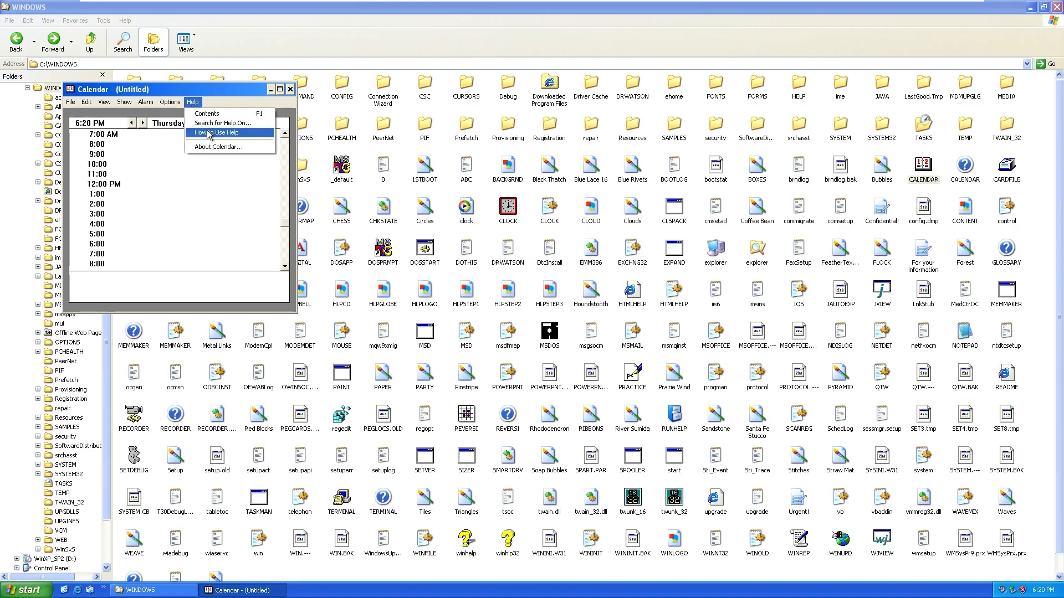
{"action": "left_click", "coordinate": [212, 148]}
{"action": "left_click_drag", "start_coordinate": [198, 83], "coordinate": [288, 70]}
{"action": "left_click", "coordinate": [72, 89]}
{"action": "mouse_move", "coordinate": [87, 90]}
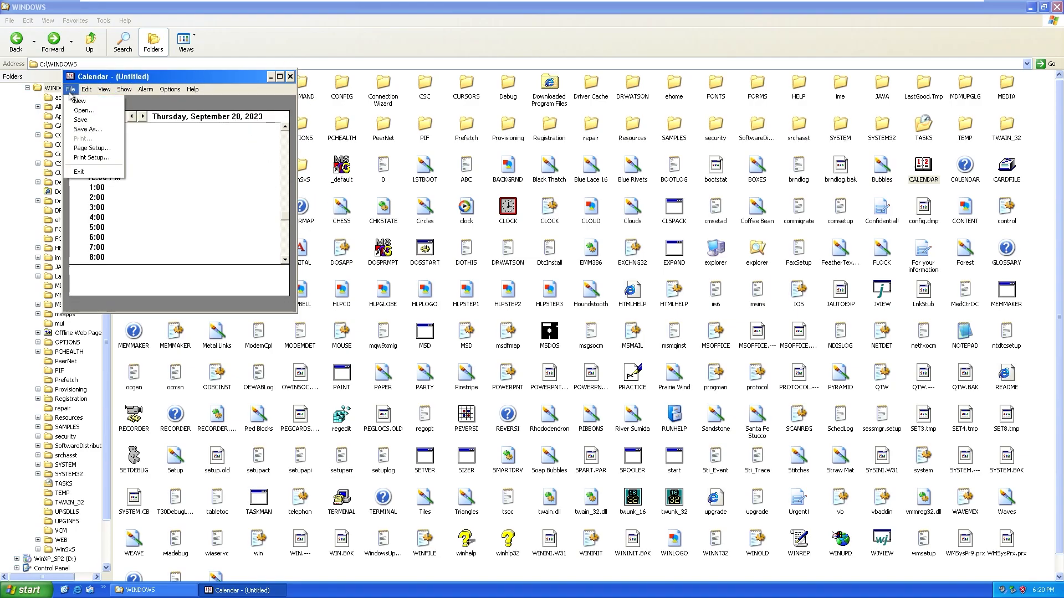
{"action": "left_click", "coordinate": [83, 110]}
{"action": "left_click", "coordinate": [310, 126]}
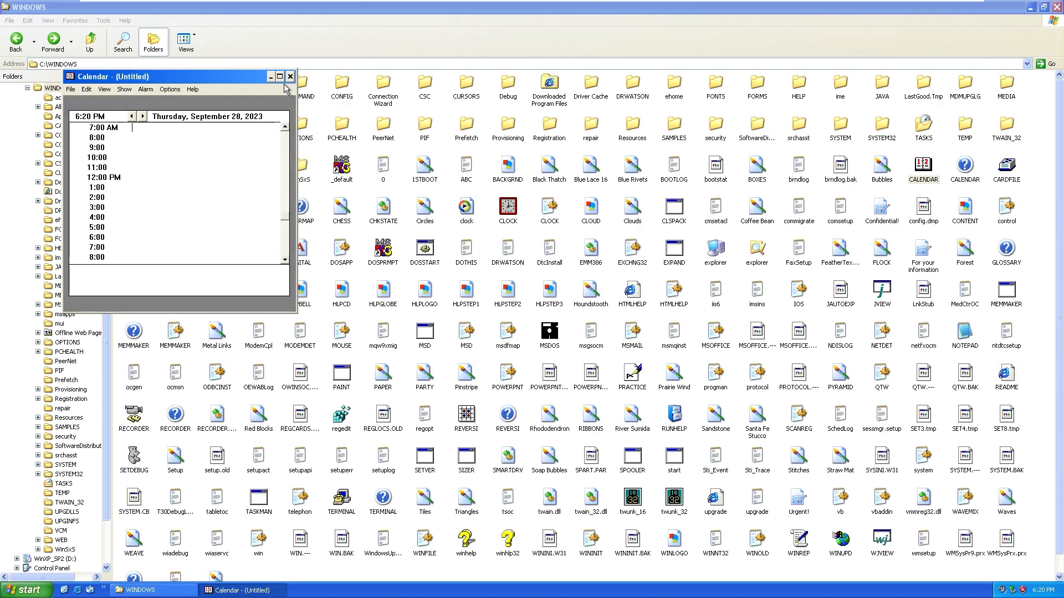
{"action": "left_click", "coordinate": [290, 77]}
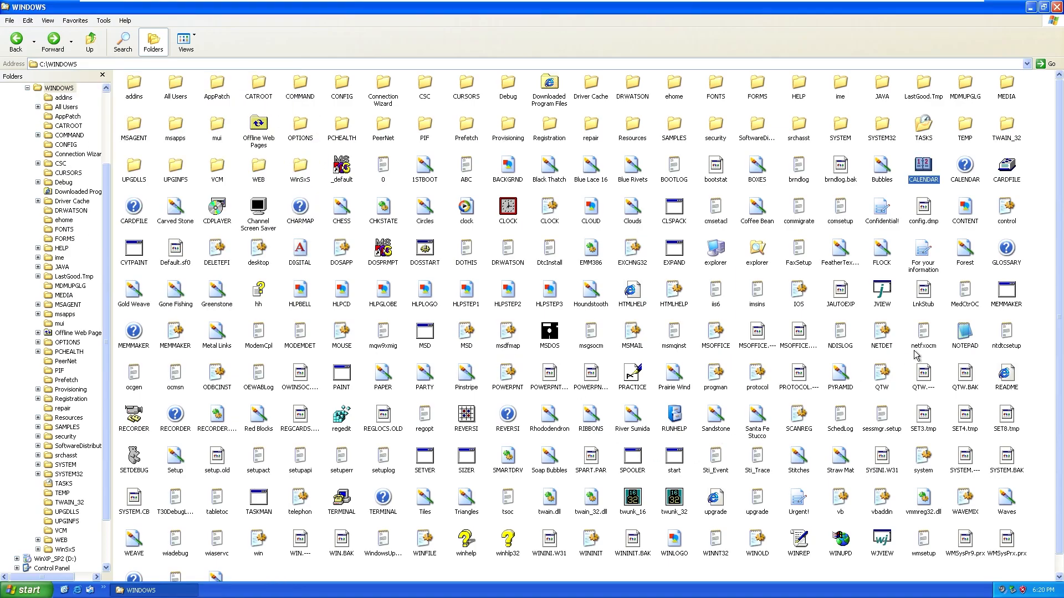
- Open UPGRADE in Notepad, change the XP date from 0/28/23 to 9/28/23, and close it
{"action": "double_click", "coordinate": [965, 332]}
{"action": "left_click", "coordinate": [83, 118]}
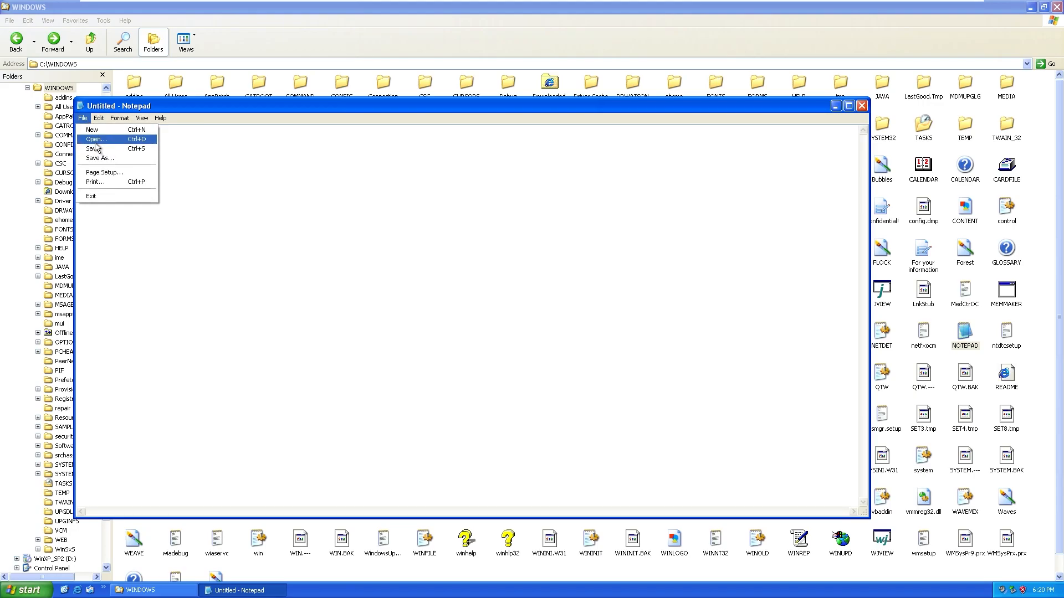
{"action": "left_click", "coordinate": [95, 139]}
{"action": "left_click", "coordinate": [161, 222]}
{"action": "left_click", "coordinate": [361, 329]}
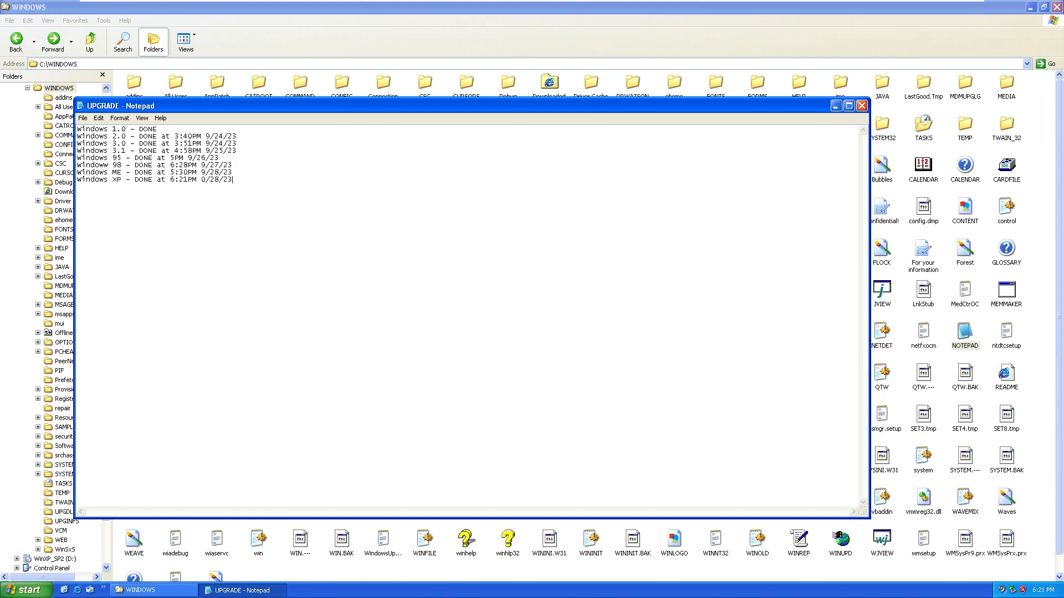
{"action": "key", "text": "BackSpace"}
{"action": "type", "text": "9"}
{"action": "key", "text": "alt+F4"}
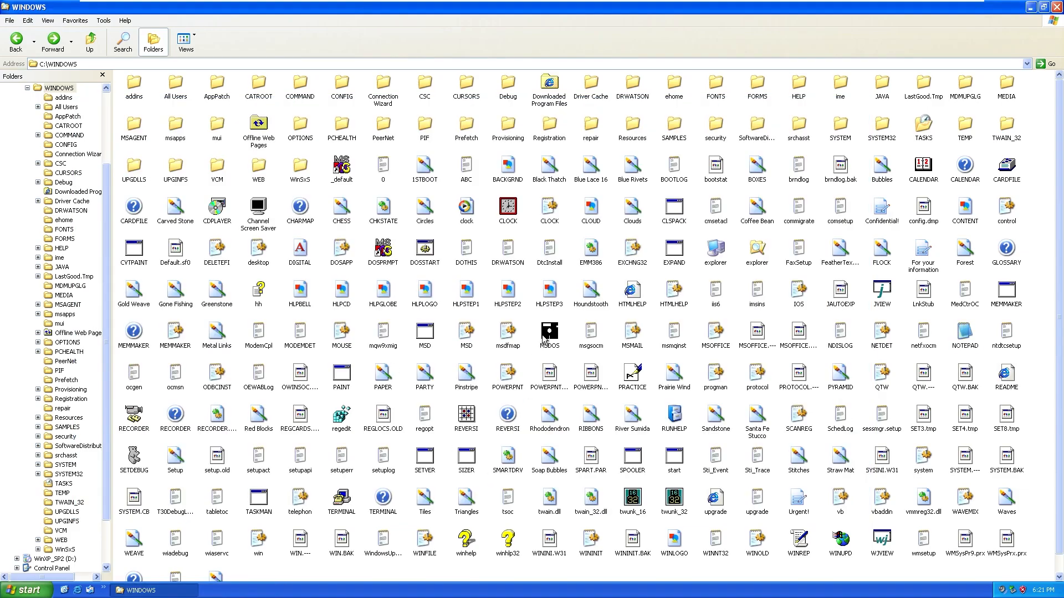
- Launch MSD, exit it from its File menu, and go up to the C: drive
{"action": "double_click", "coordinate": [417, 331]}
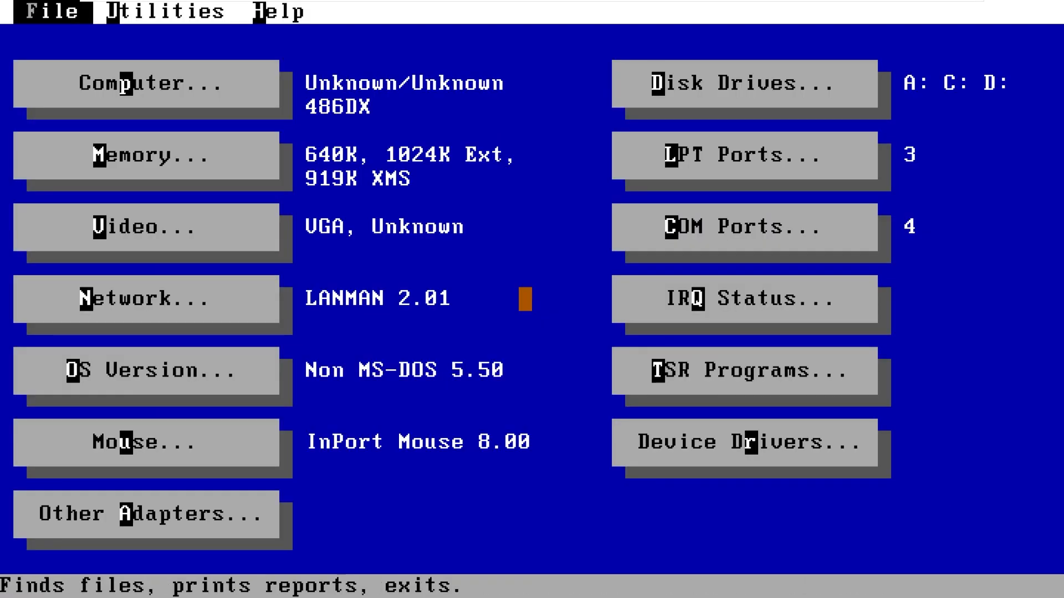
{"action": "key", "text": "Down"}
{"action": "key", "text": "Down"}
{"action": "key", "text": "Up"}
{"action": "key", "text": "Up"}
{"action": "key", "text": "Return"}
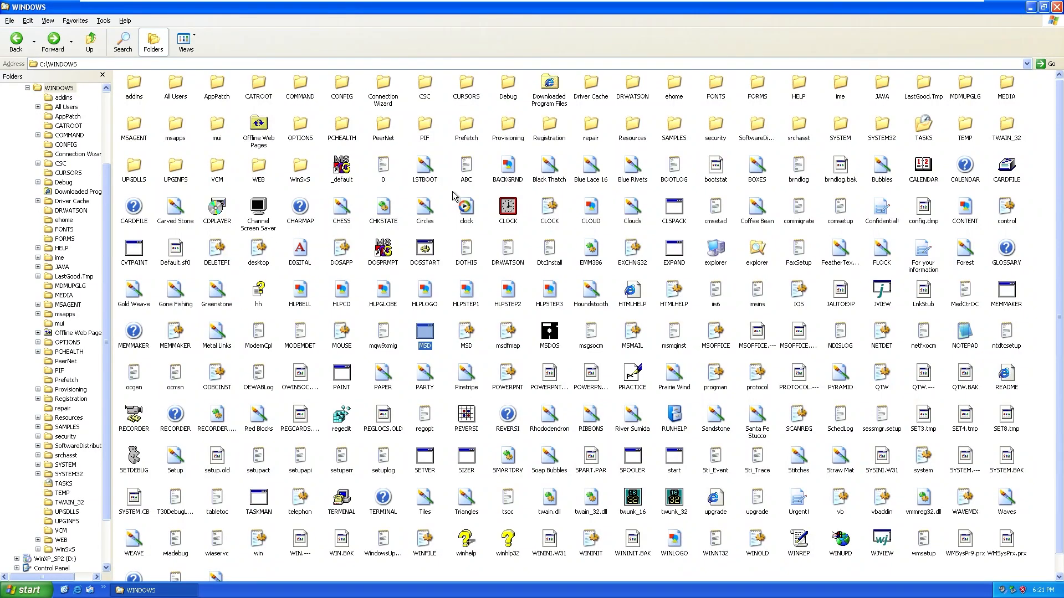
{"action": "key", "text": "BackSpace"}
- Launch QBASIC from C:\DOS and start typing in its parameters field
{"action": "double_click", "coordinate": [513, 86]}
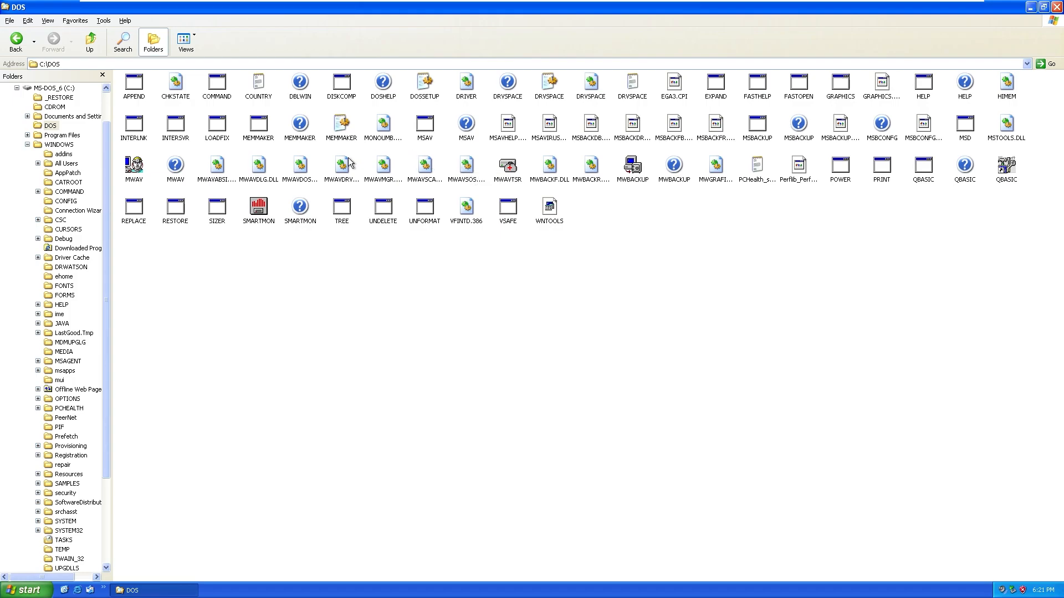
{"action": "double_click", "coordinate": [926, 163]}
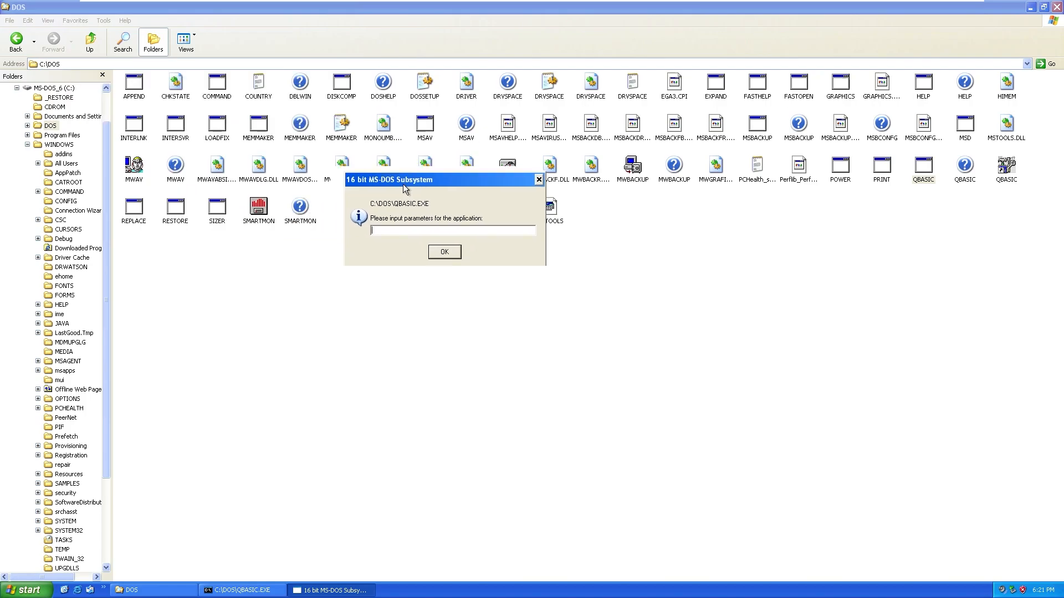
{"action": "left_click", "coordinate": [16, 40]}
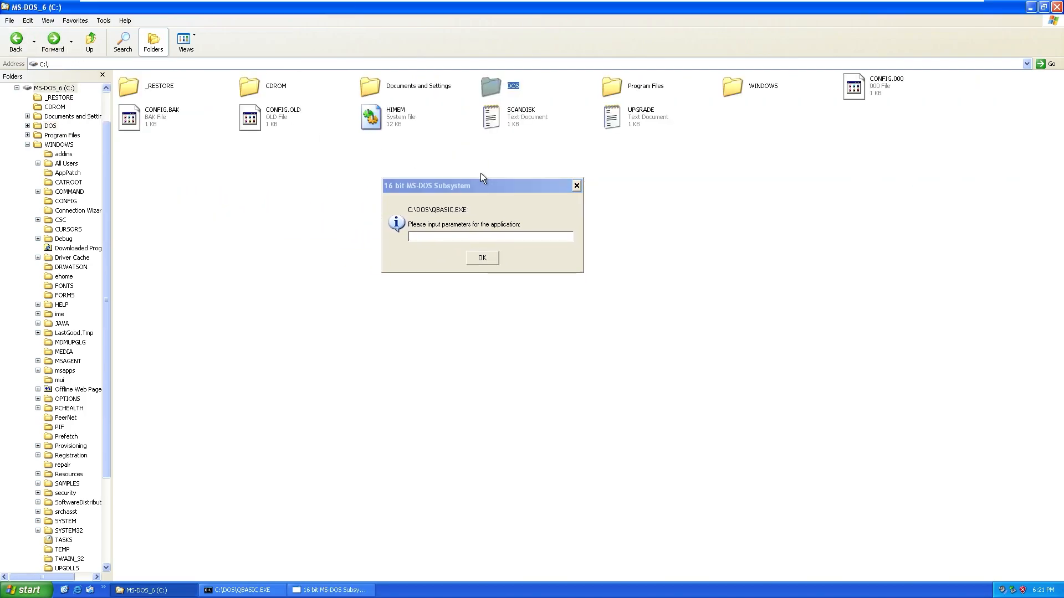
{"action": "left_click", "coordinate": [493, 236]}
{"action": "type", "text": "d.exe"}
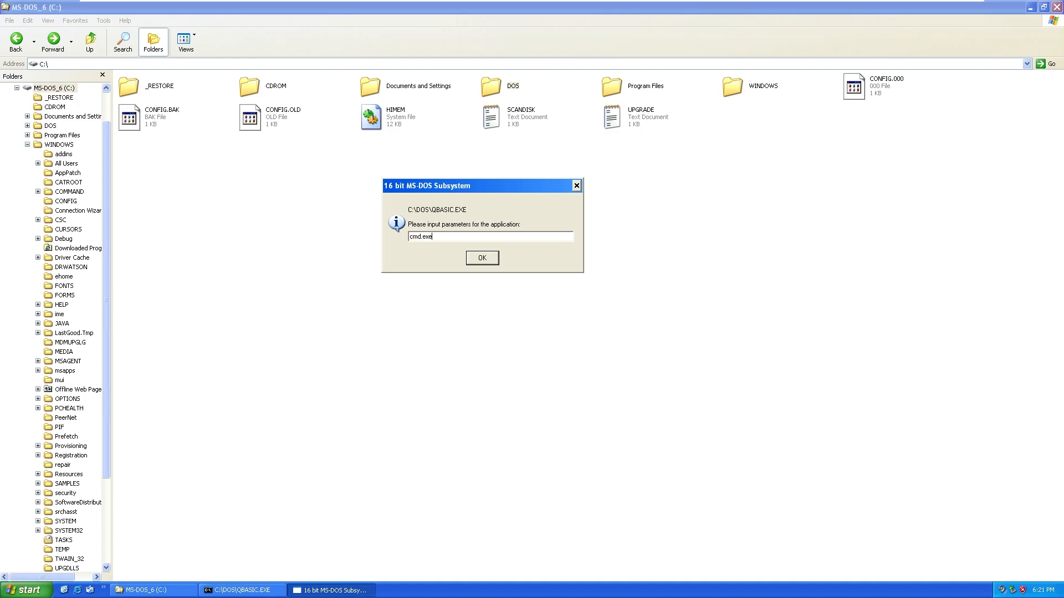
- Start QuickBASIC with cmd.exe as its parameter and collapse the WINDOWS branch to reveal C:\DOS
{"action": "key", "text": "Return"}
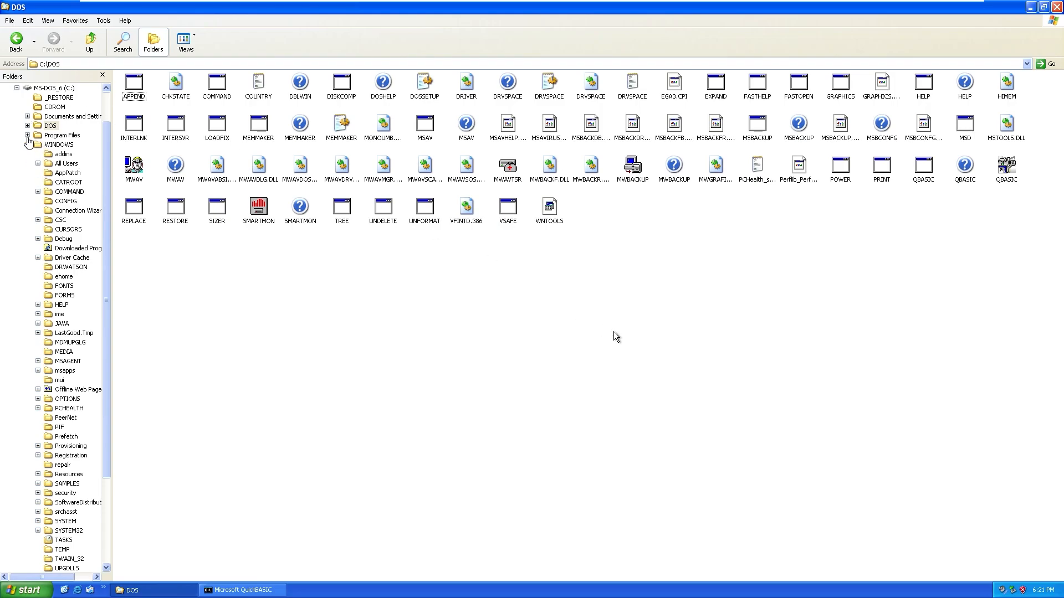
{"action": "left_click", "coordinate": [27, 144]}
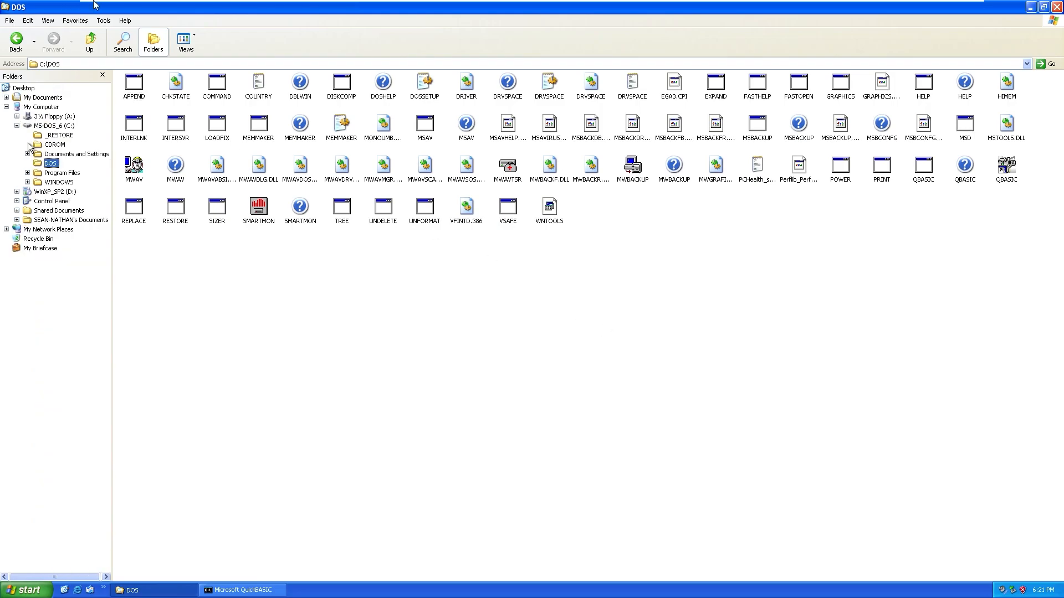
{"action": "mouse_move", "coordinate": [96, 3]}
- Relaunch QBASIC, starting one session with empty parameters while a new parameters prompt waits
{"action": "double_click", "coordinate": [925, 178]}
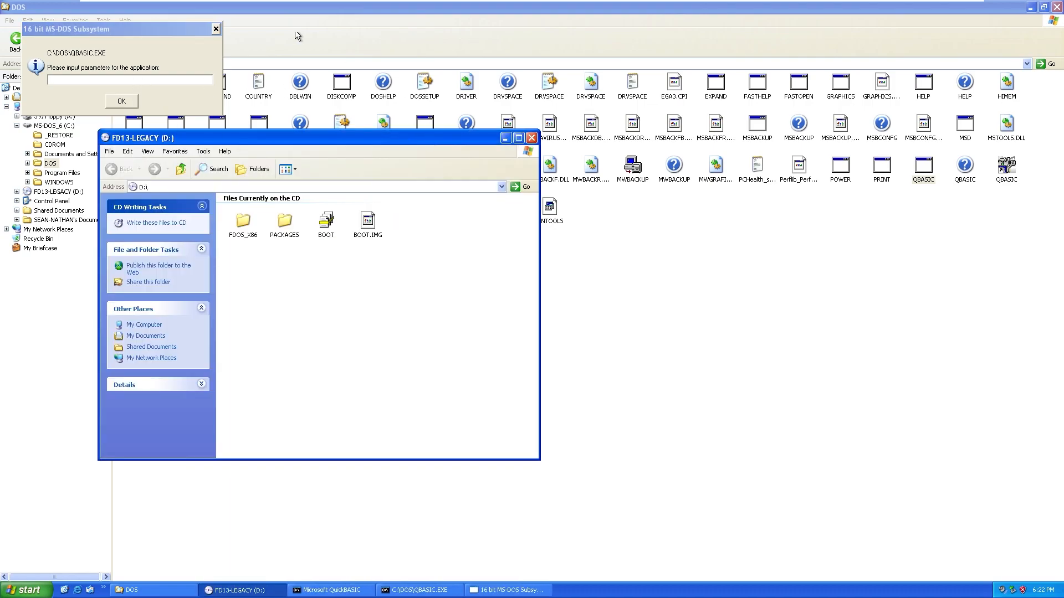
{"action": "left_click", "coordinate": [216, 28]}
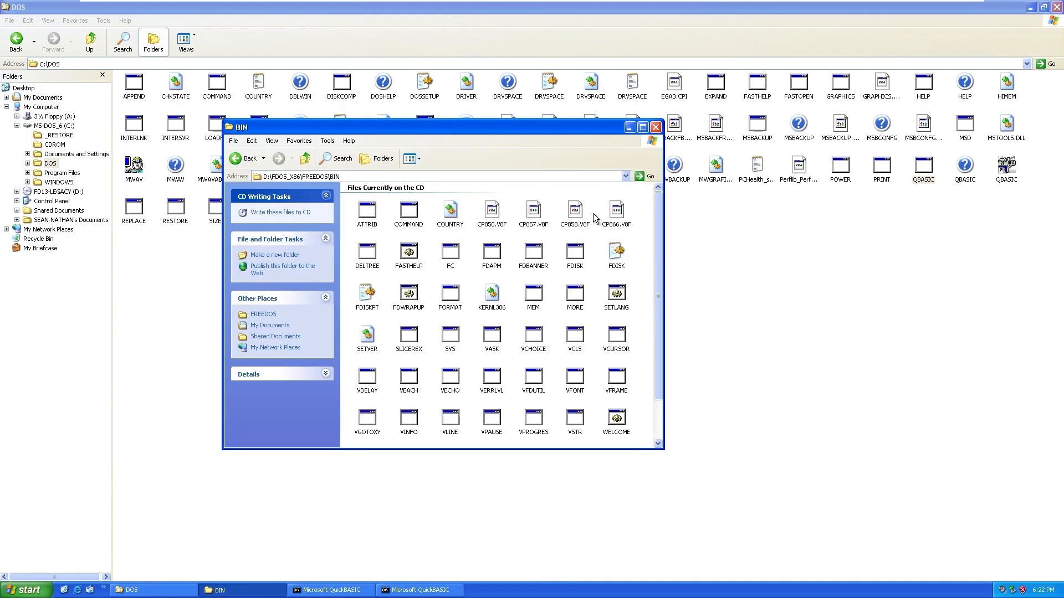
{"action": "left_click", "coordinate": [656, 127]}
{"action": "double_click", "coordinate": [1001, 167]}
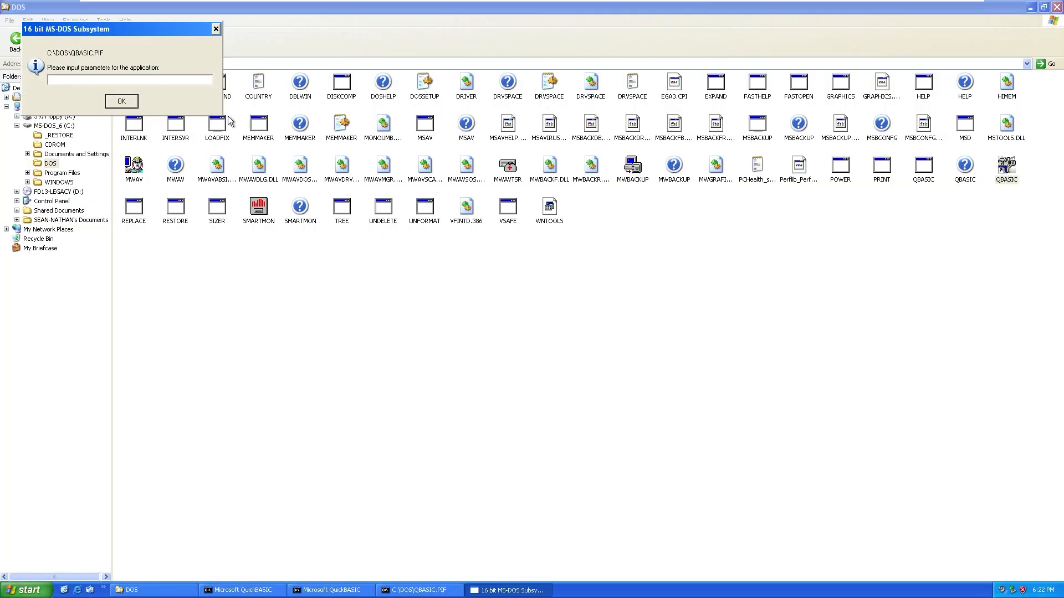
{"action": "left_click", "coordinate": [128, 104]}
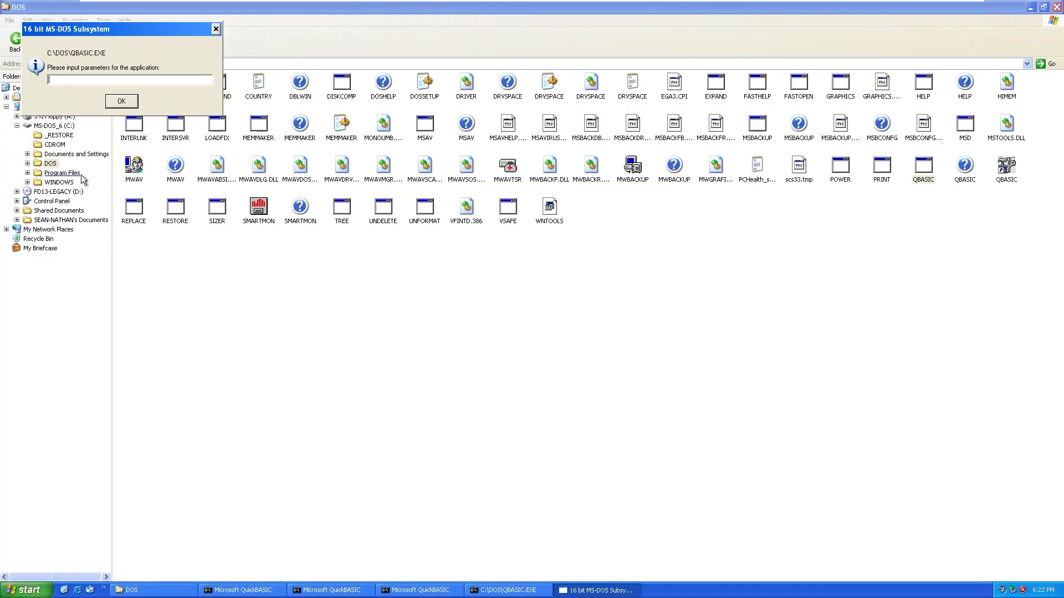
{"action": "left_click", "coordinate": [58, 182]}
{"action": "left_click_drag", "start_coordinate": [71, 33], "coordinate": [331, 94]}
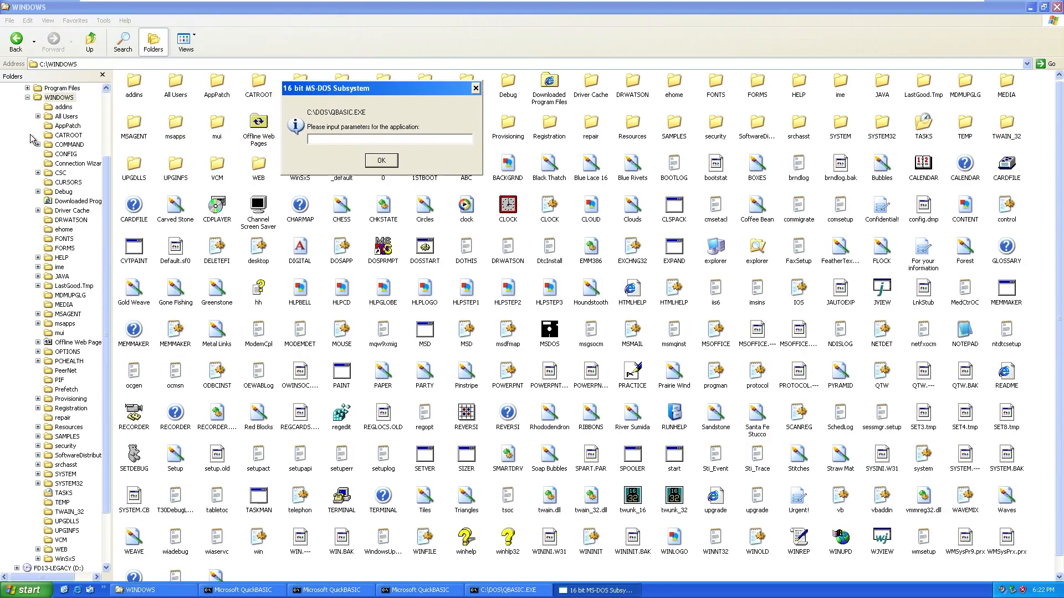
{"action": "left_click", "coordinate": [27, 98]}
- Browse the FD13-LEGACY (D:) CD to FDOS_X86\FREEDOS\BIN and select its address-bar path
{"action": "left_click", "coordinate": [58, 192]}
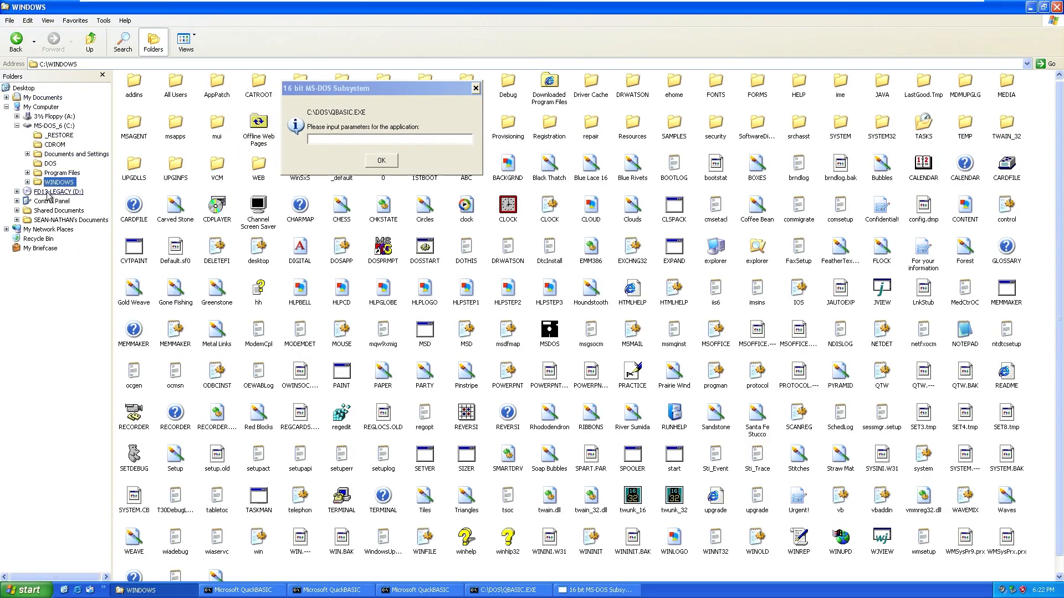
{"action": "double_click", "coordinate": [143, 103]}
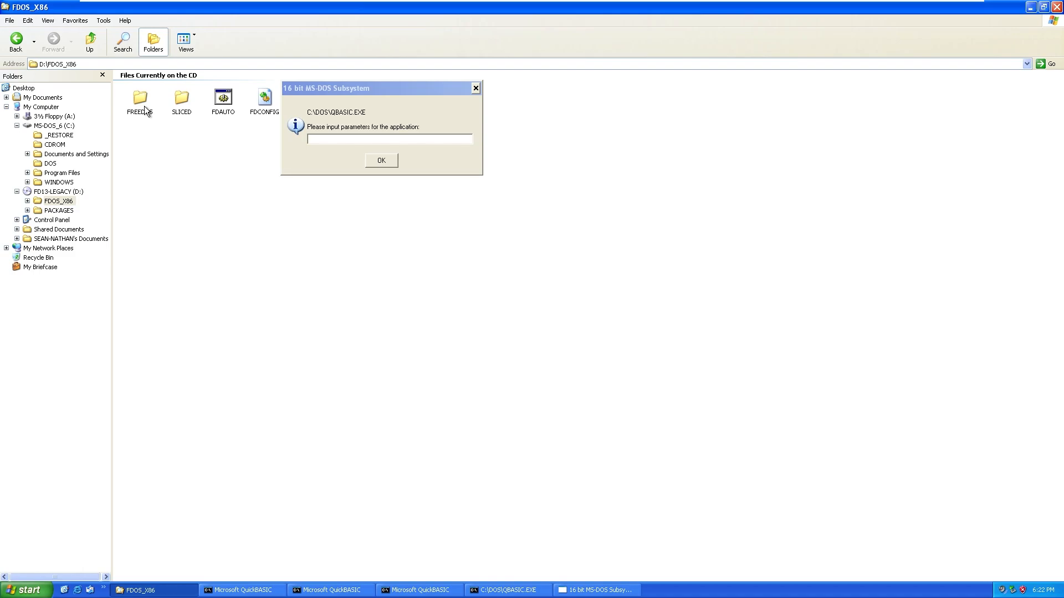
{"action": "left_click_drag", "start_coordinate": [353, 95], "coordinate": [478, 110]}
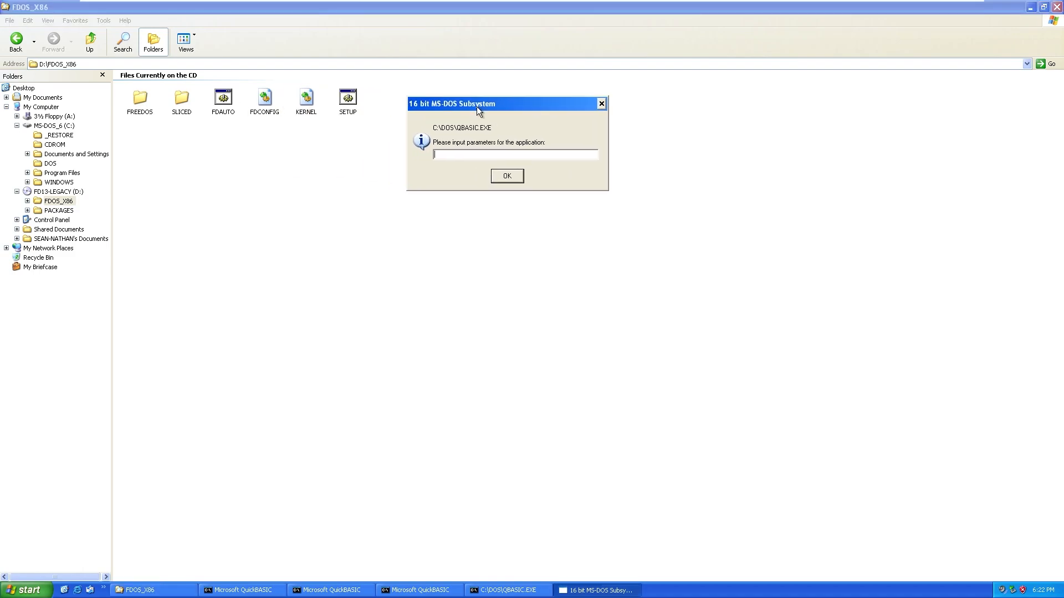
{"action": "double_click", "coordinate": [152, 96]}
{"action": "double_click", "coordinate": [141, 98]}
{"action": "left_click", "coordinate": [186, 96]}
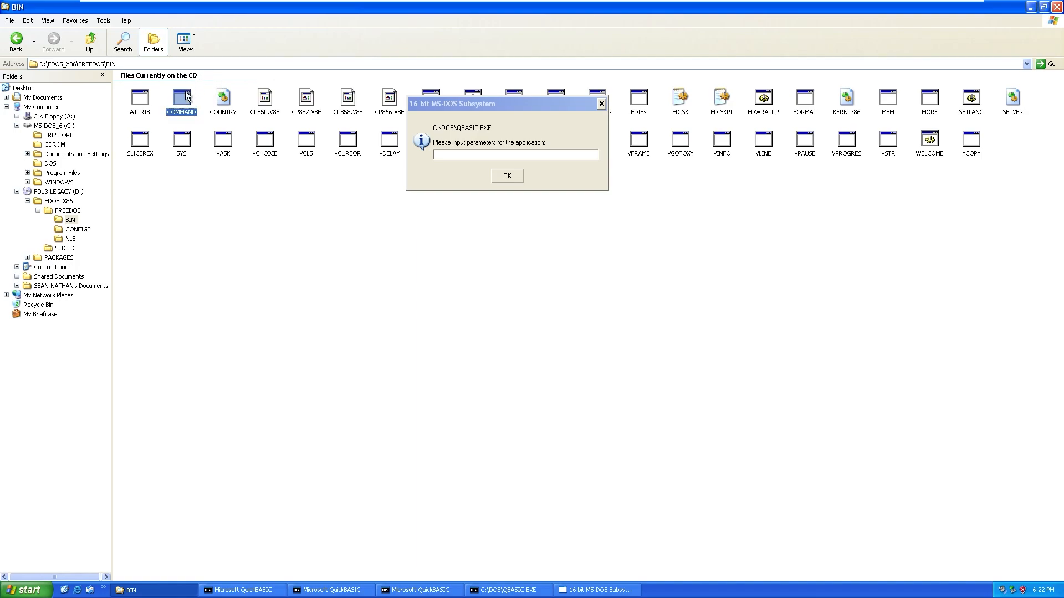
{"action": "right_click", "coordinate": [185, 91]}
{"action": "left_click", "coordinate": [177, 105]}
{"action": "right_click", "coordinate": [175, 99]}
{"action": "left_click", "coordinate": [158, 64]}
{"action": "key", "text": "ctrl+c"}
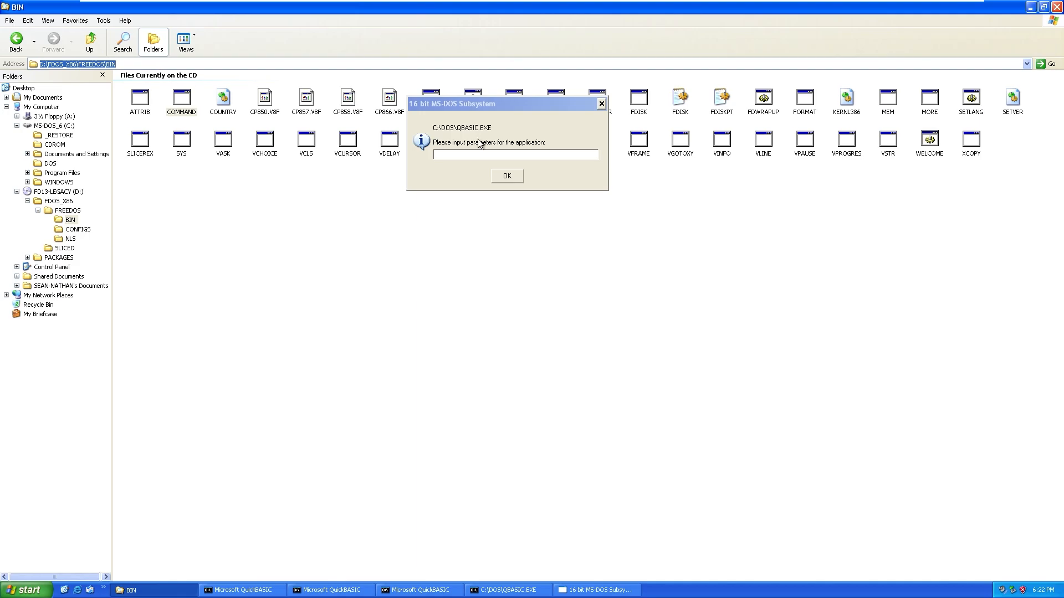
- Enter the copied BIN path plus \C as QBASIC's parameter to launch FreeDOS COMMAND
{"action": "left_click", "coordinate": [540, 149]}
{"action": "key", "text": "ctrl+v"}
{"action": "type", "text": "\\C"}
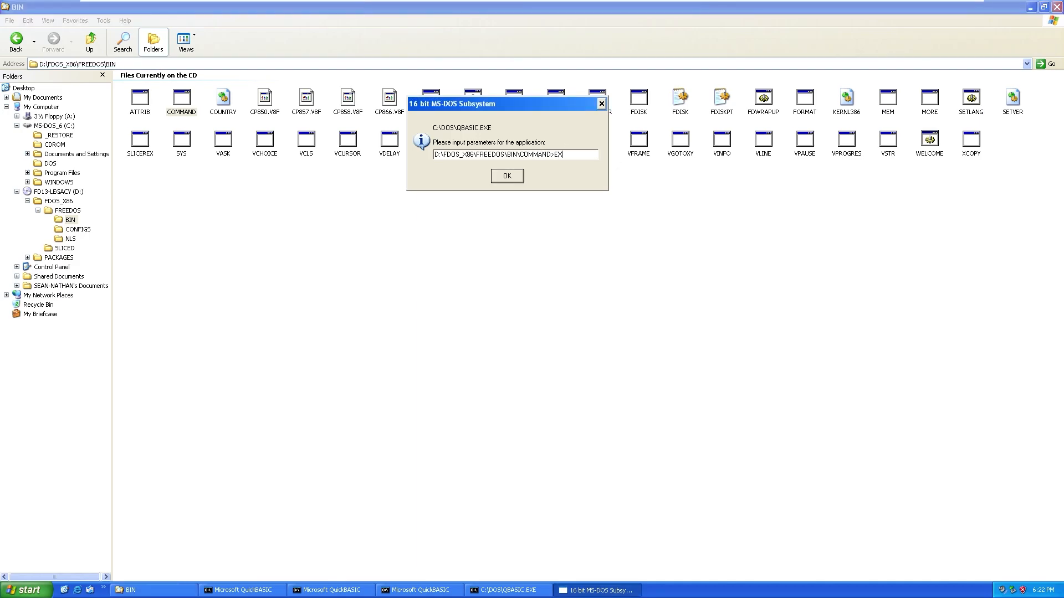
{"action": "key", "text": "Return"}
- Run COMMAND directly from the CD, then close the consoles and force-end the stuck one
{"action": "left_click", "coordinate": [185, 99]}
{"action": "double_click", "coordinate": [186, 98]}
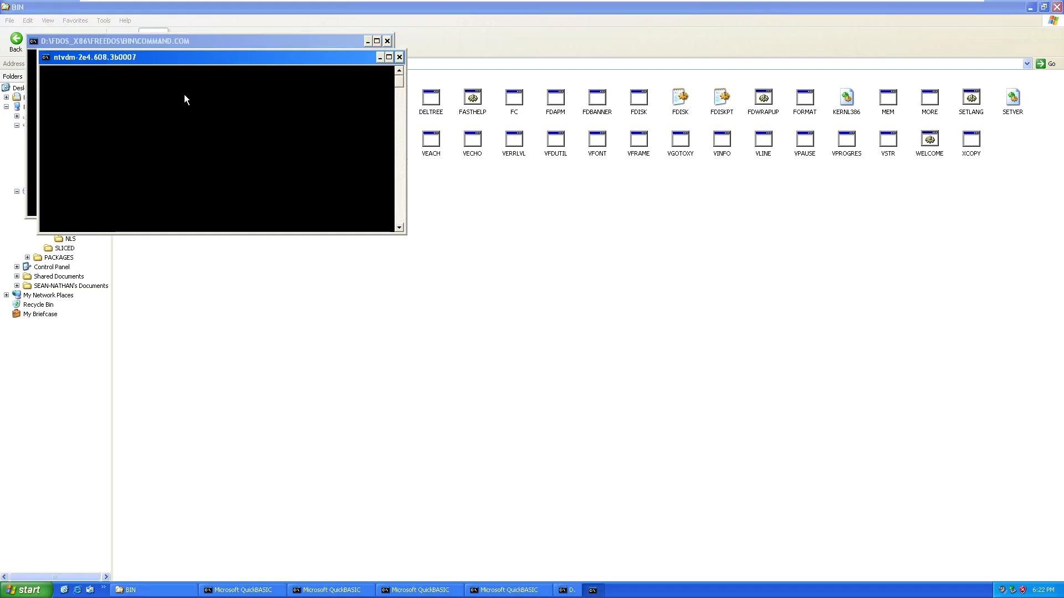
{"action": "left_click", "coordinate": [399, 57]}
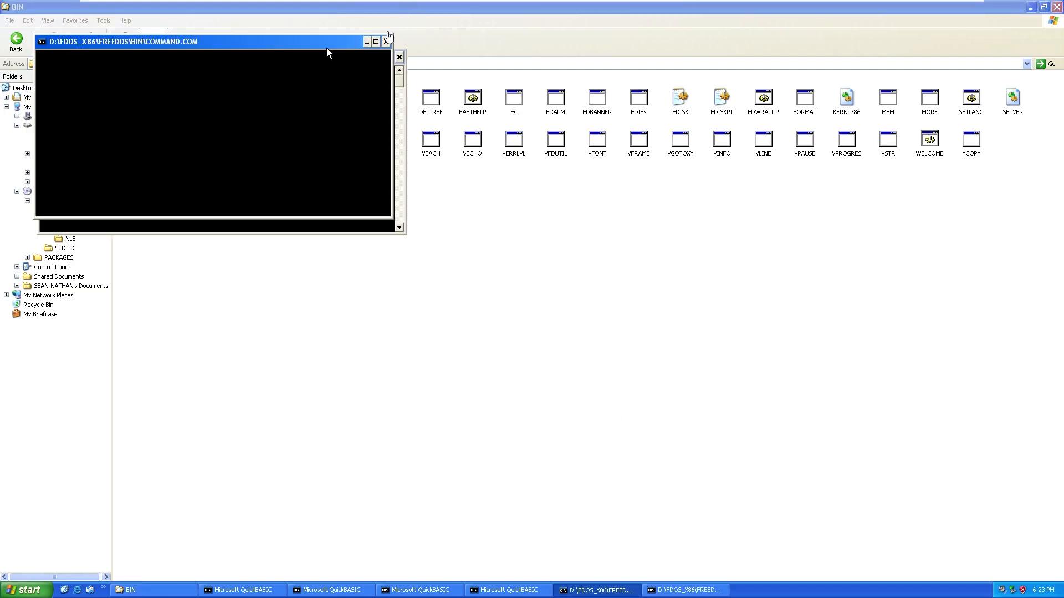
{"action": "left_click", "coordinate": [552, 344]}
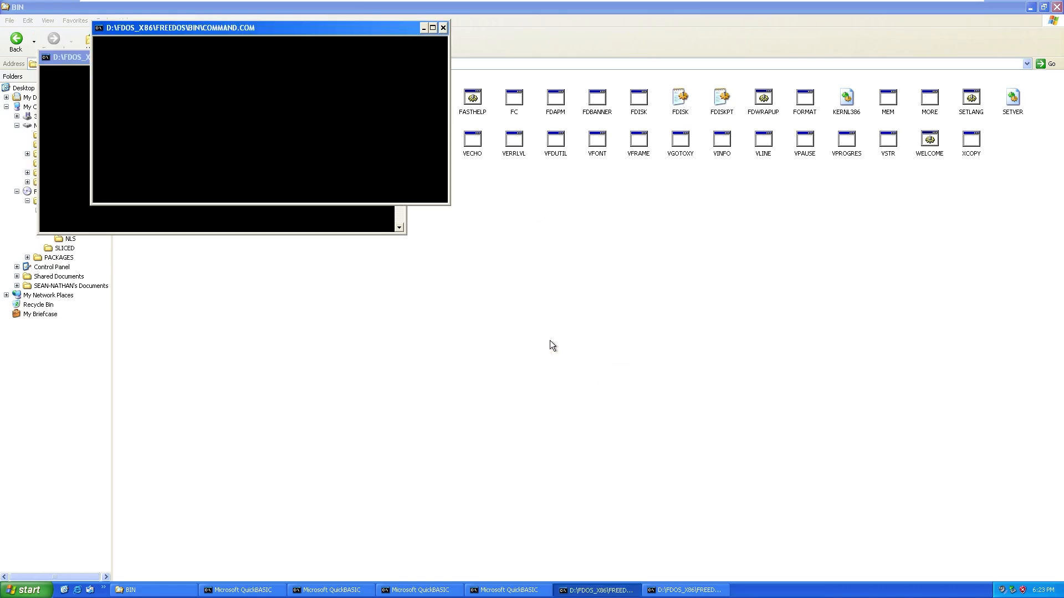
{"action": "left_click", "coordinate": [443, 27]}
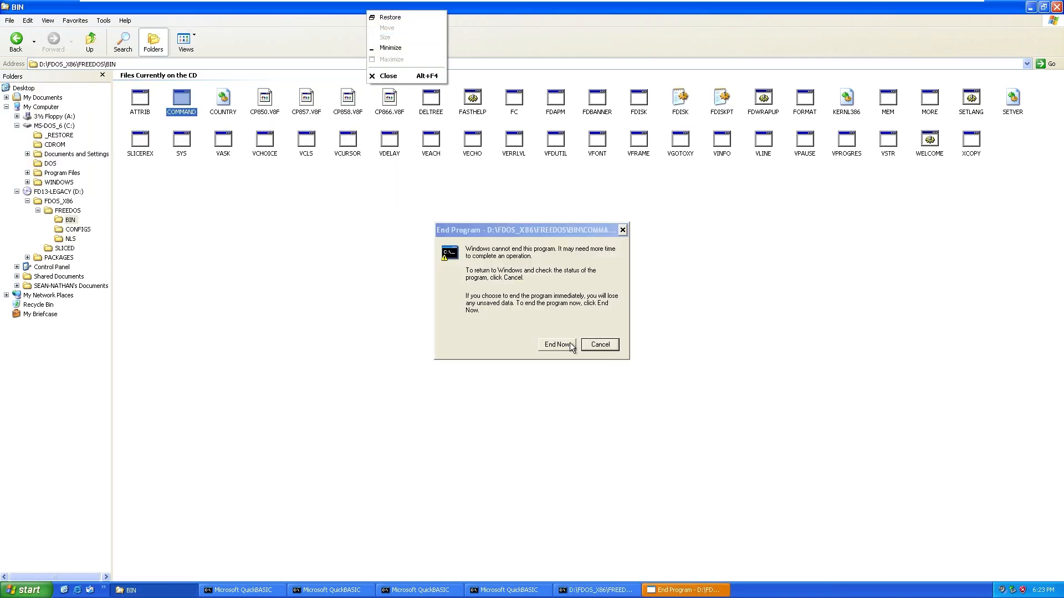
{"action": "left_click", "coordinate": [560, 347]}
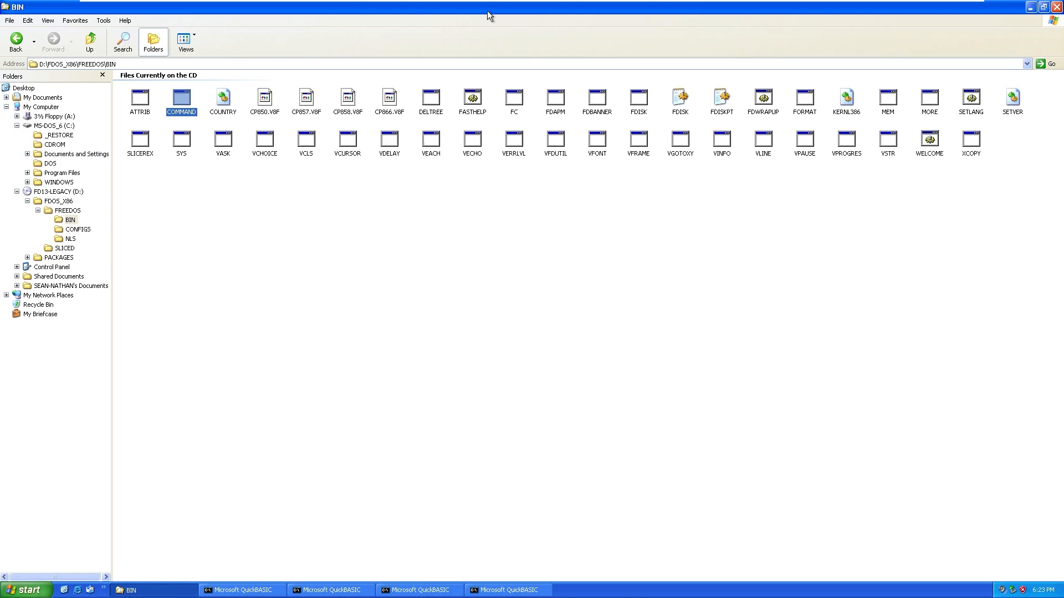
- Browse the C: drive and the CD, ending in the C:\CDROM folder
{"action": "left_click", "coordinate": [75, 126]}
{"action": "mouse_move", "coordinate": [608, 110]}
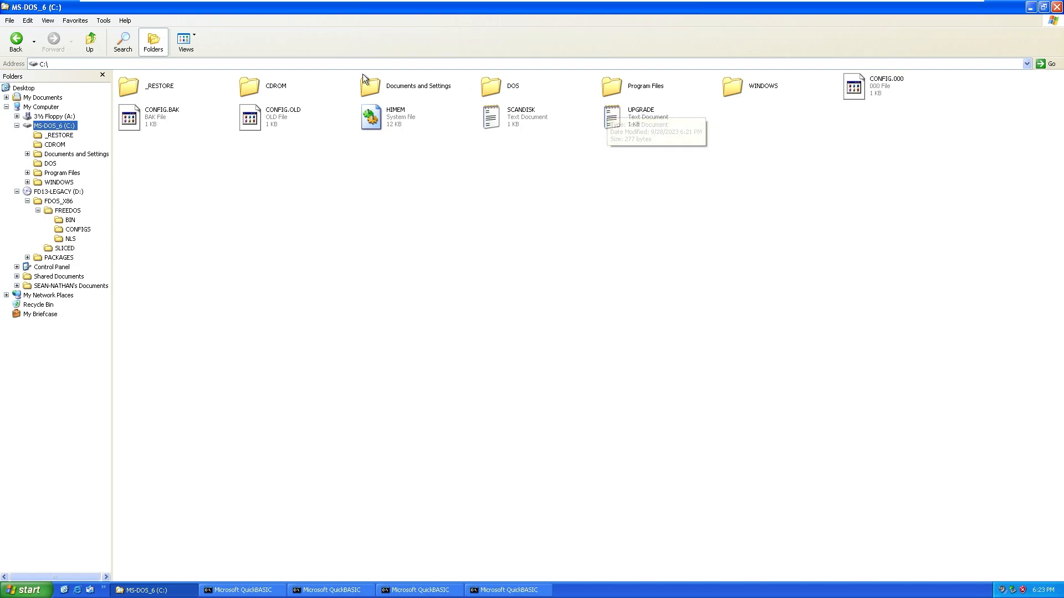
{"action": "double_click", "coordinate": [284, 87]}
{"action": "mouse_move", "coordinate": [158, 91]}
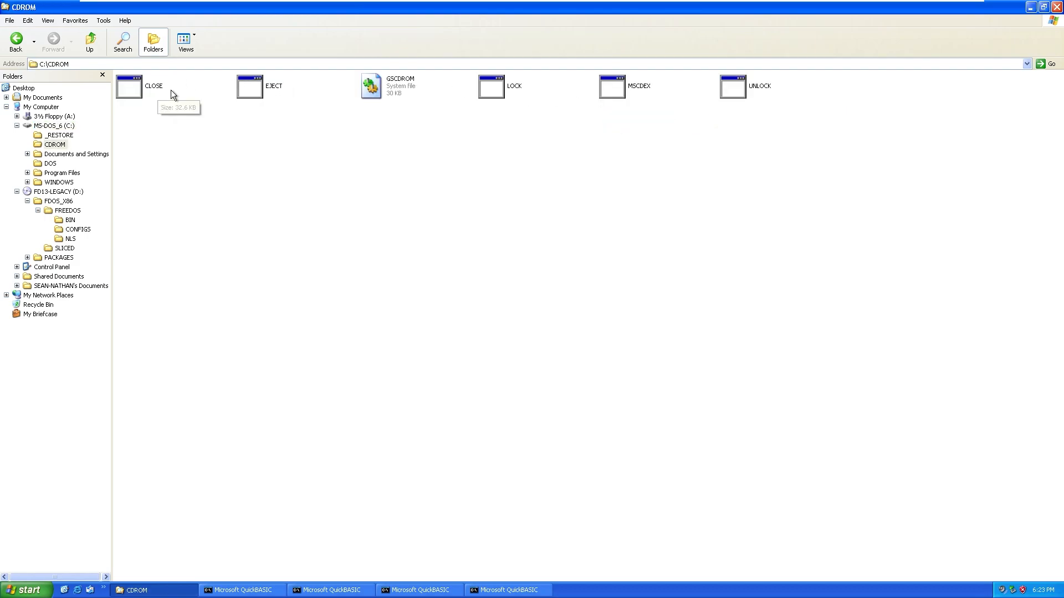
{"action": "left_click", "coordinate": [261, 91]}
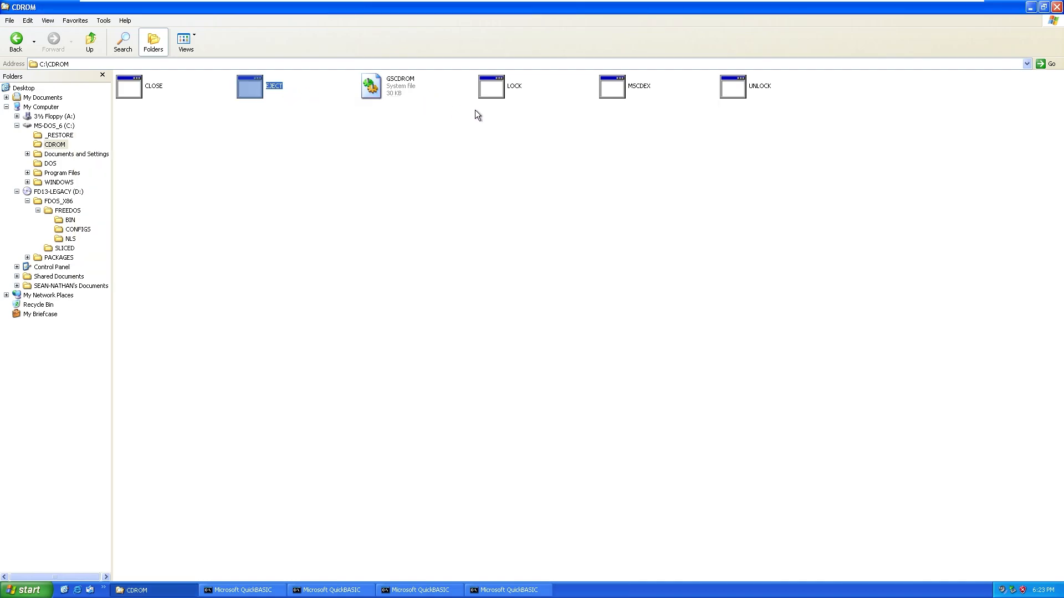
{"action": "left_click", "coordinate": [58, 201]}
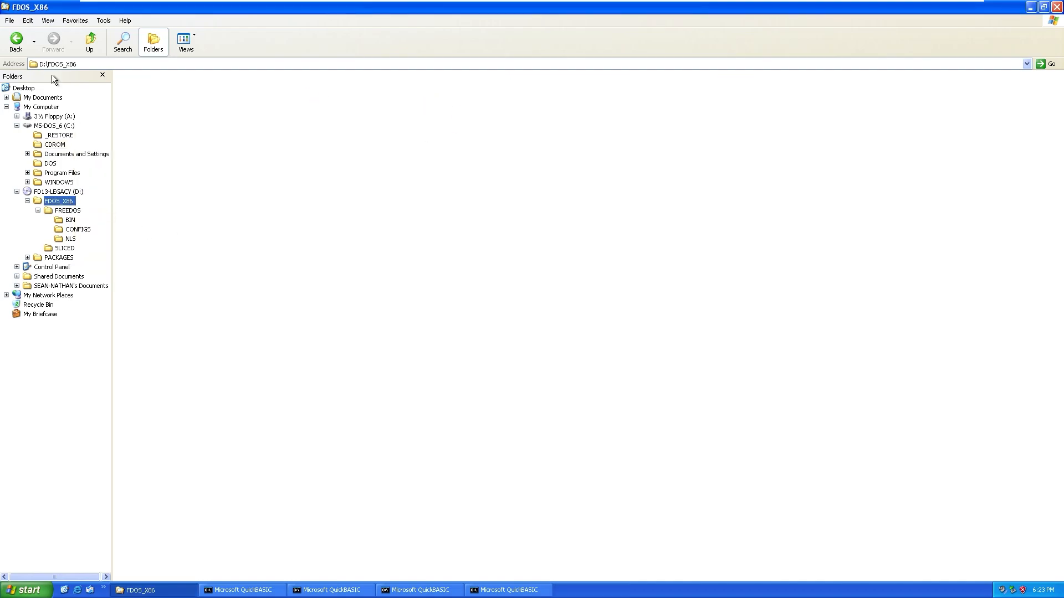
{"action": "left_click", "coordinate": [53, 191]}
{"action": "left_click", "coordinate": [17, 40]}
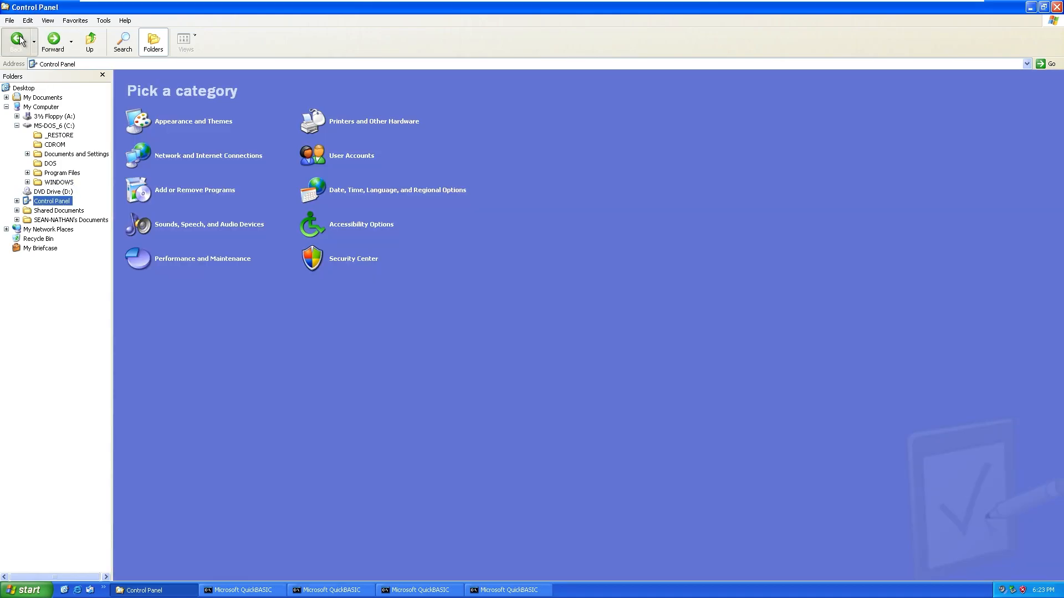
{"action": "left_click", "coordinate": [55, 136]}
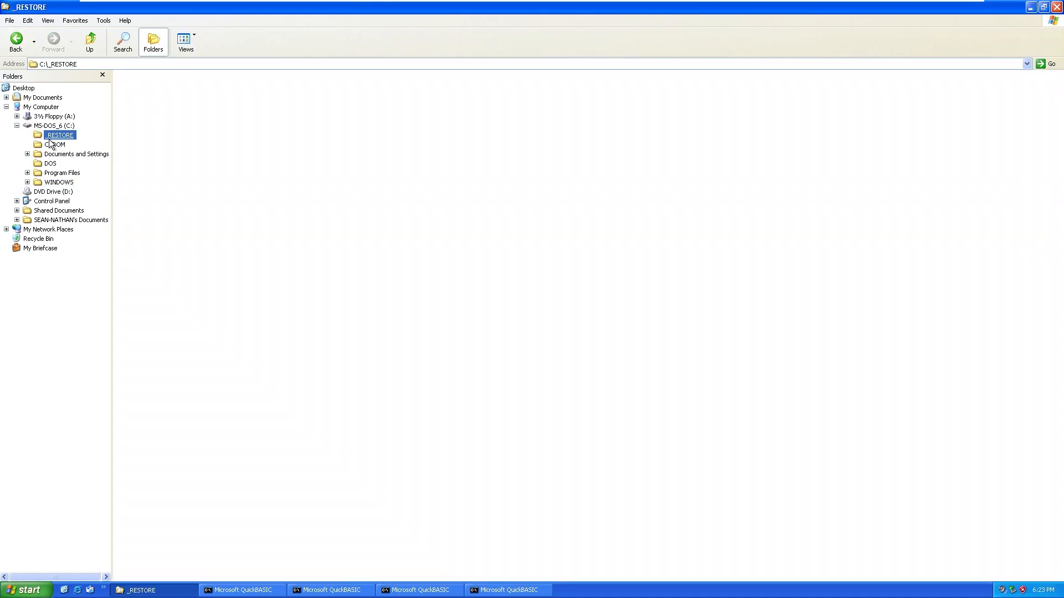
{"action": "left_click", "coordinate": [56, 145]}
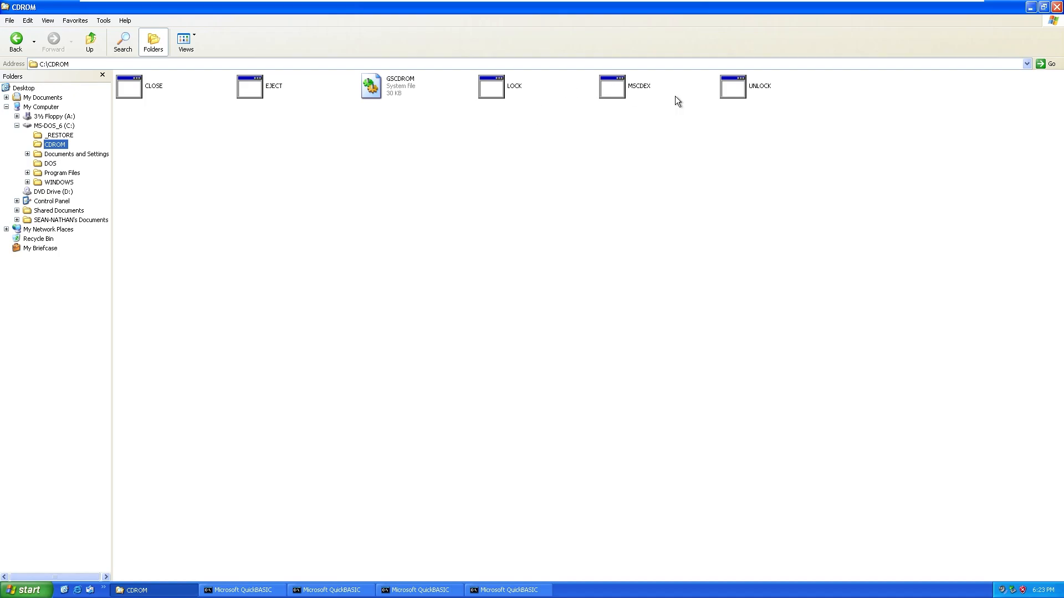
- Try running UNLOCK and CLOSE from C:\CDROM, dismissing the 16-bit error, then close the window
{"action": "double_click", "coordinate": [732, 87]}
{"action": "left_click", "coordinate": [510, 330]}
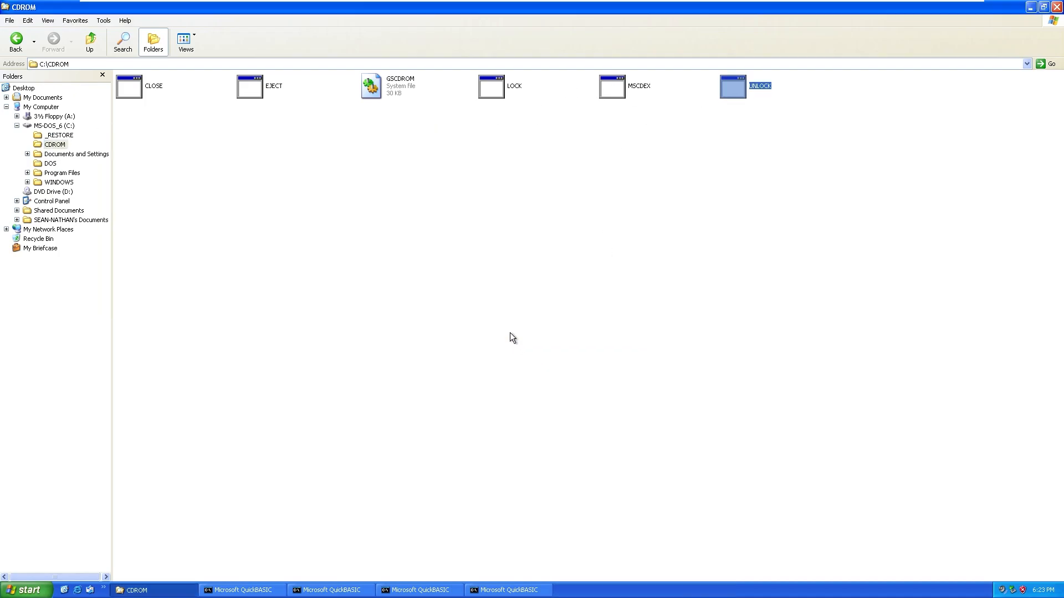
{"action": "double_click", "coordinate": [128, 86]}
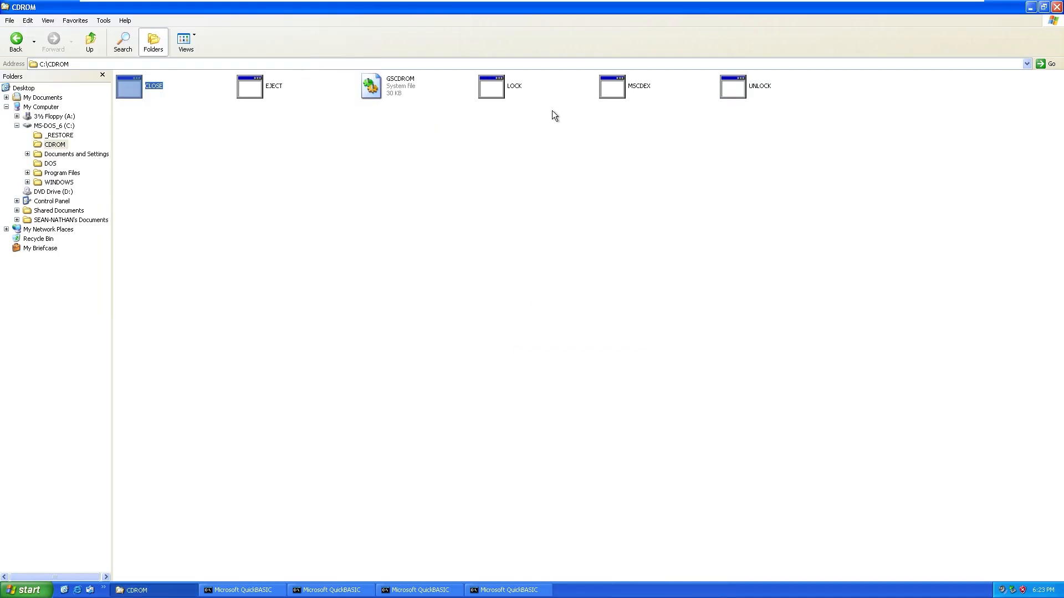
{"action": "left_click", "coordinate": [1056, 8]}
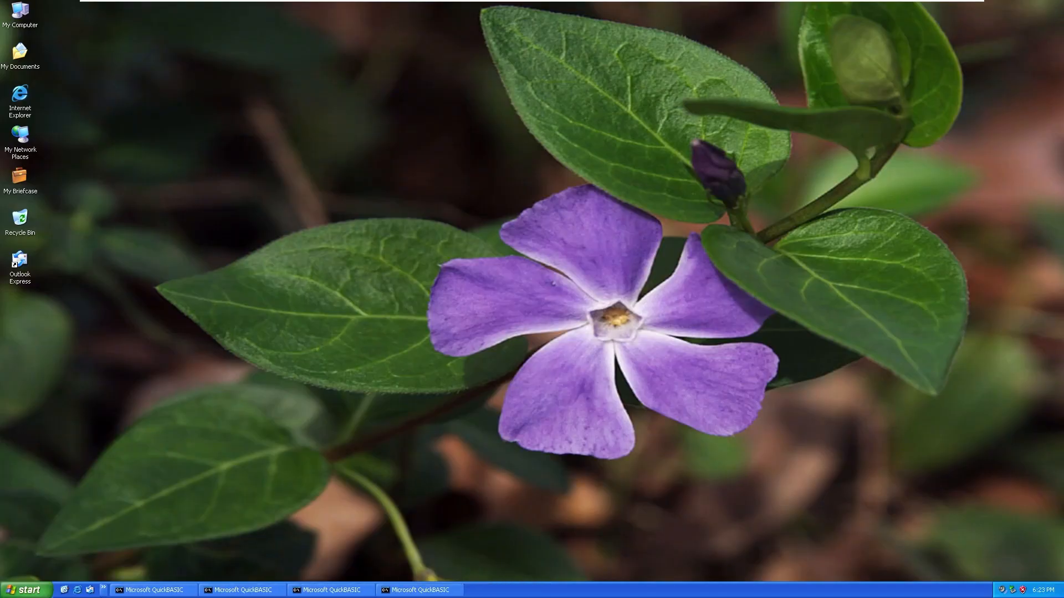
{"action": "left_click", "coordinate": [43, 590]}
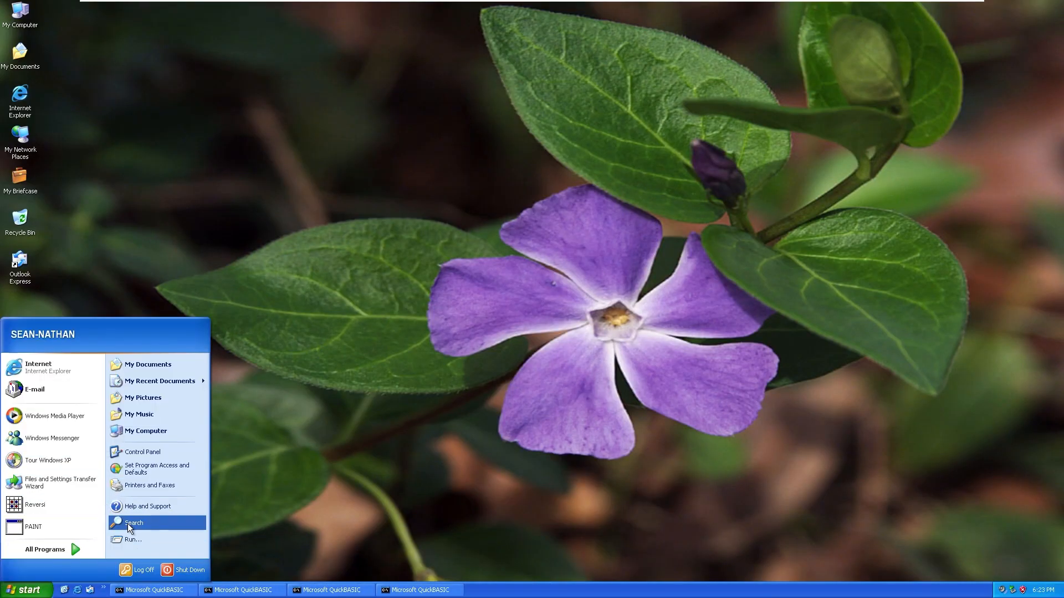
{"action": "left_click", "coordinate": [77, 551]}
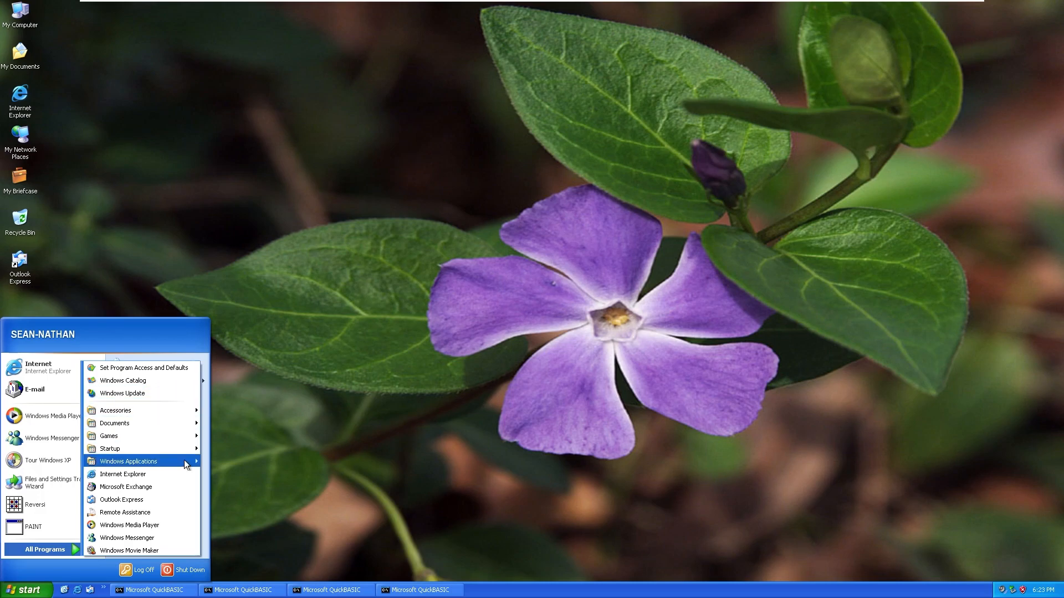
{"action": "left_click", "coordinate": [264, 237]}
{"action": "left_click_drag", "start_coordinate": [158, 131], "coordinate": [92, 36]}
{"action": "right_click", "coordinate": [222, 148]}
{"action": "left_click", "coordinate": [265, 216]}
{"action": "left_click", "coordinate": [145, 39]}
{"action": "left_click_drag", "start_coordinate": [153, 24], "coordinate": [666, 191]}
{"action": "left_click", "coordinate": [609, 347]}
{"action": "left_click", "coordinate": [610, 363]}
{"action": "left_click", "coordinate": [610, 350]}
{"action": "left_click", "coordinate": [611, 358]}
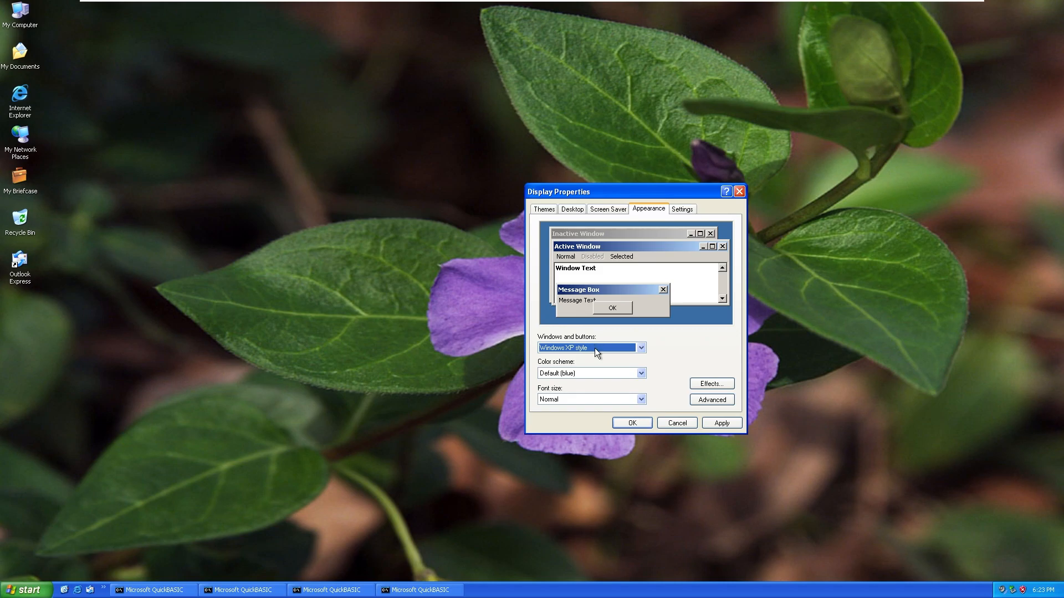
{"action": "left_click", "coordinate": [675, 418]}
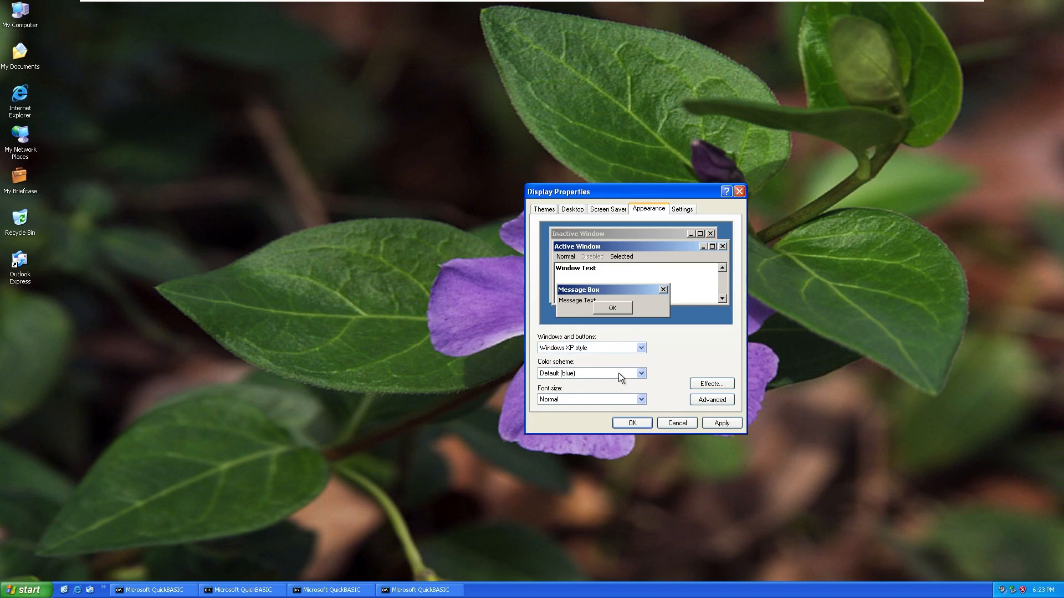
{"action": "left_click", "coordinate": [739, 191]}
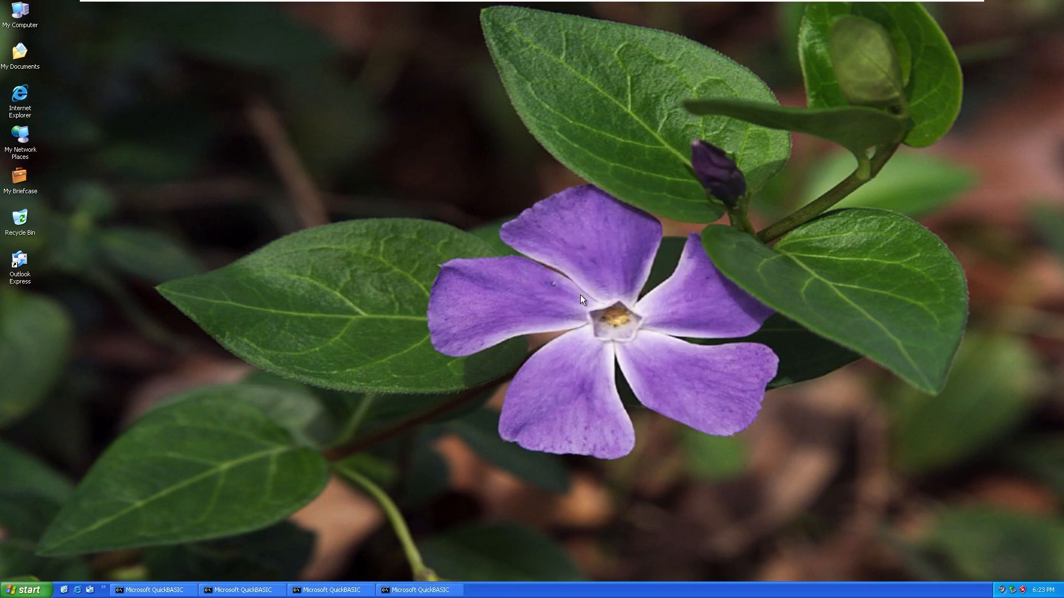
- Run 'net stop theme' from the Run box to stop the Themes service
{"action": "key", "text": "super"}
{"action": "key", "text": "super"}
{"action": "key", "text": "super"}
{"action": "key", "text": "super"}
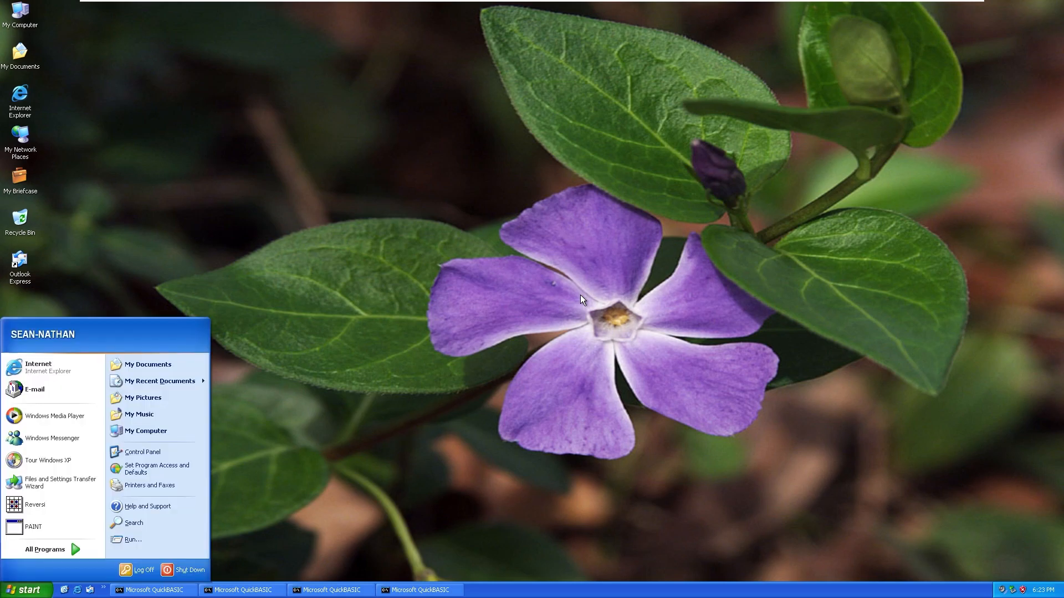
{"action": "key", "text": "super"}
{"action": "key", "text": "super"}
{"action": "key", "text": "super+r"}
{"action": "type", "text": "stop"}
{"action": "key", "text": "Return"}
{"action": "key", "text": "Return"}
{"action": "key", "text": "BackSpace"}
{"action": "type", "text": "net "}
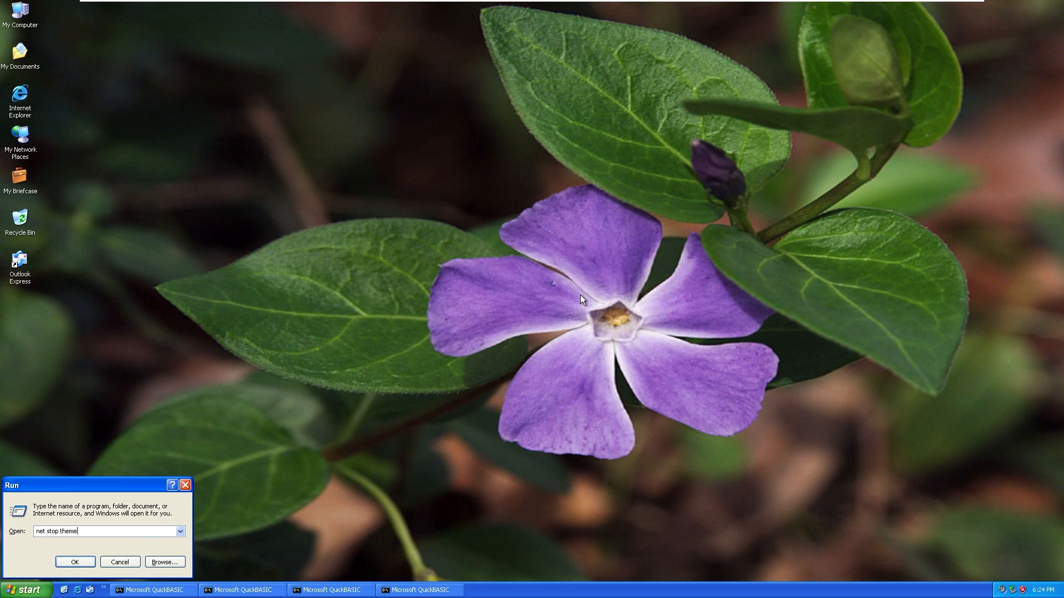
{"action": "type", "text": "stop theme"}
{"action": "key", "text": "Return"}
{"action": "key", "text": "super"}
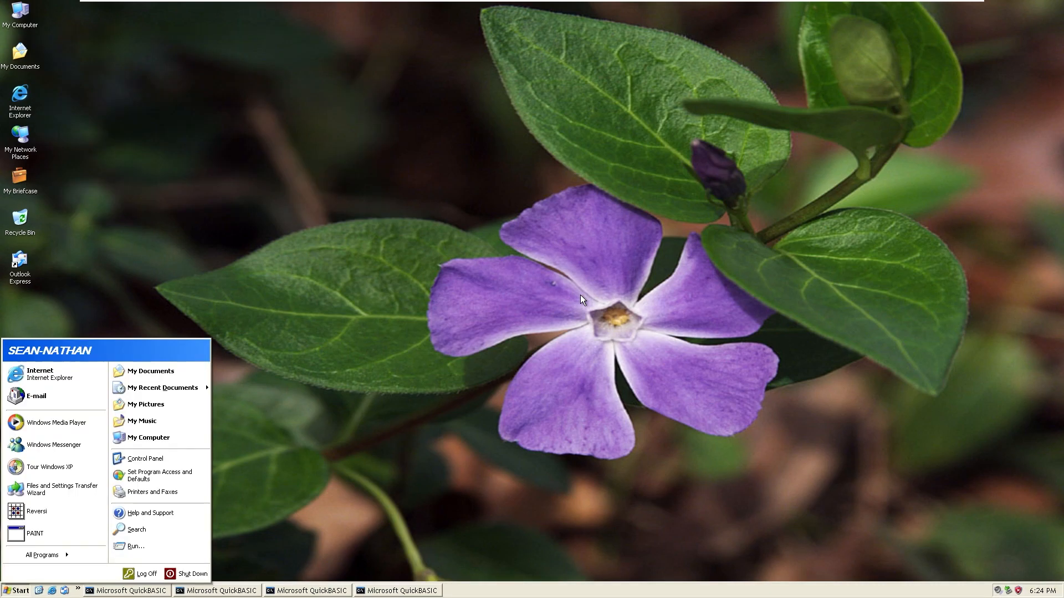
{"action": "key", "text": "super+e"}
{"action": "left_click_drag", "start_coordinate": [403, 133], "coordinate": [580, 100]}
{"action": "right_click", "coordinate": [580, 100]}
{"action": "left_click", "coordinate": [709, 104]}
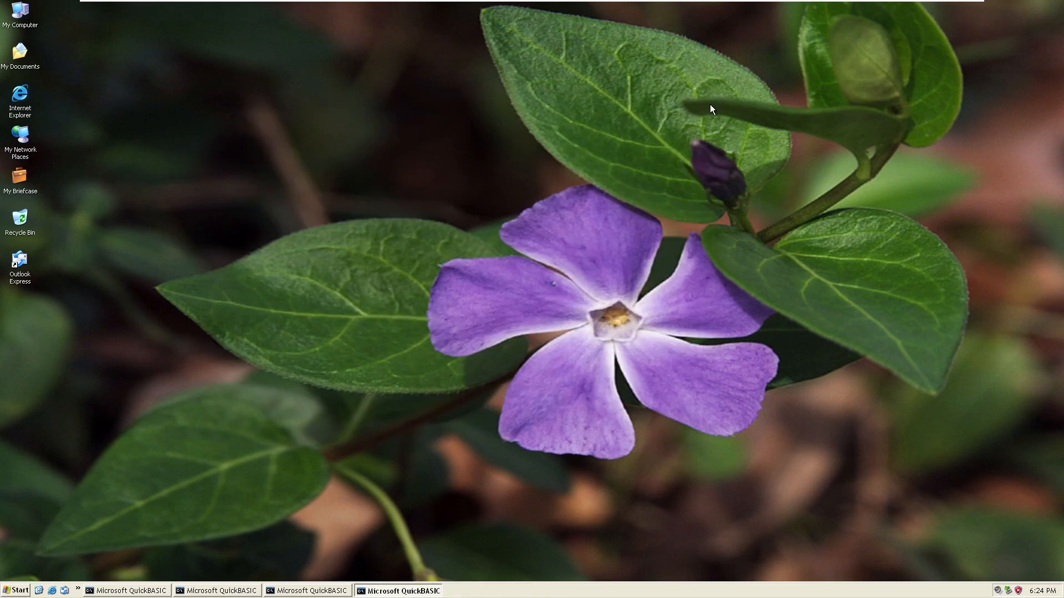
{"action": "right_click", "coordinate": [710, 104]}
{"action": "left_click", "coordinate": [720, 172]}
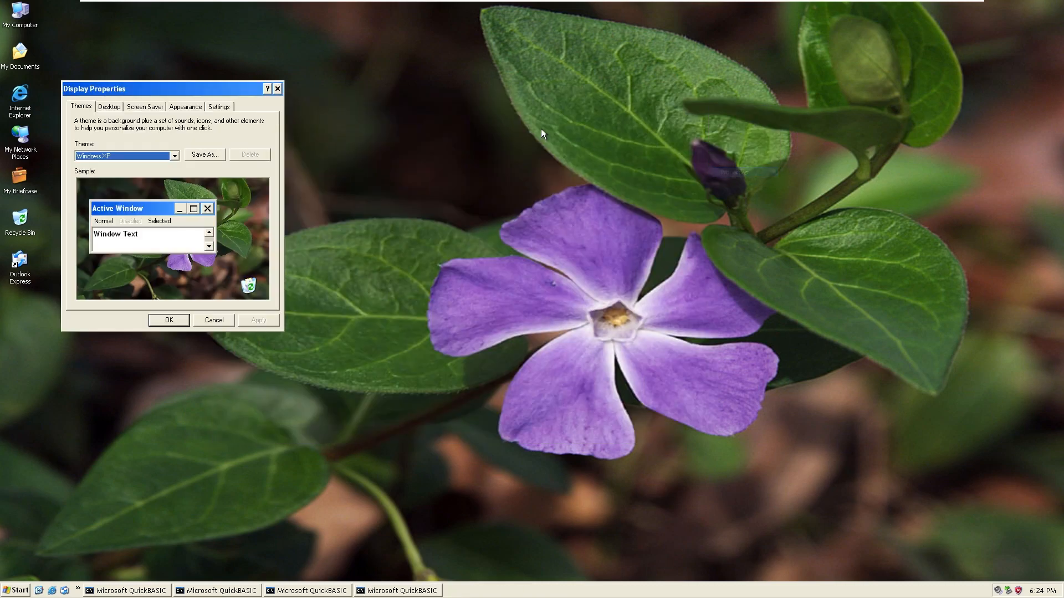
{"action": "left_click_drag", "start_coordinate": [173, 90], "coordinate": [554, 122]}
{"action": "left_click", "coordinate": [552, 139]}
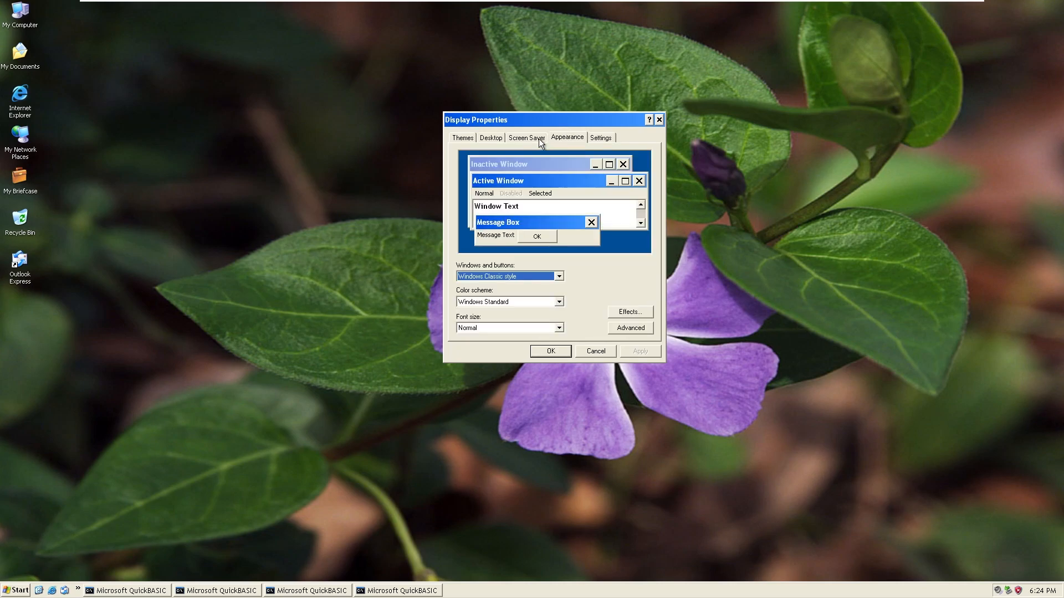
{"action": "left_click", "coordinate": [517, 273]}
{"action": "left_click", "coordinate": [523, 274]}
{"action": "left_click", "coordinate": [551, 302]}
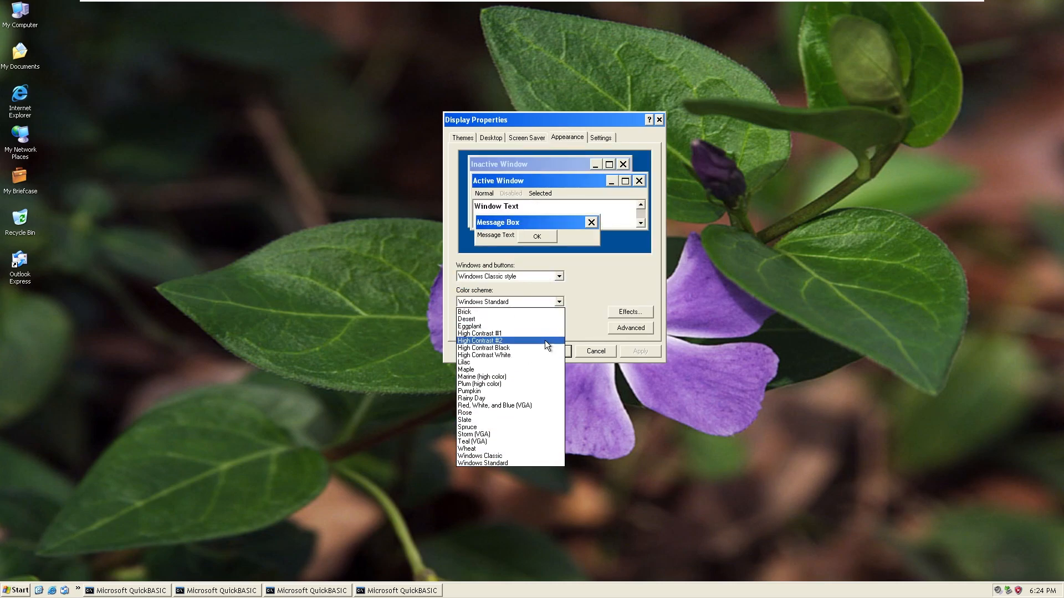
{"action": "left_click", "coordinate": [530, 455]}
{"action": "left_click", "coordinate": [523, 303]}
{"action": "left_click", "coordinate": [482, 434]}
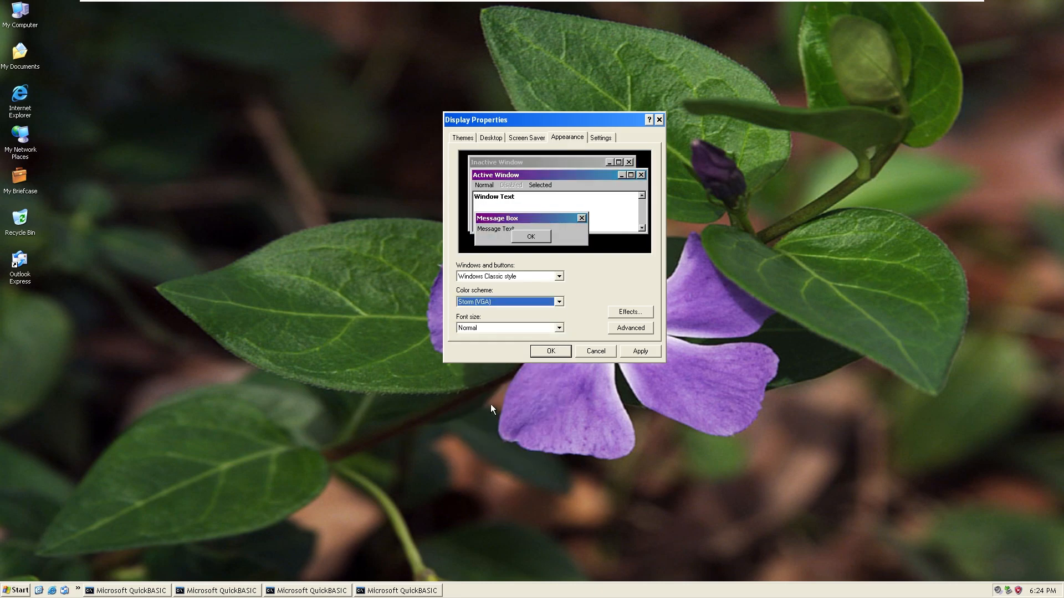
{"action": "left_click", "coordinate": [549, 301]}
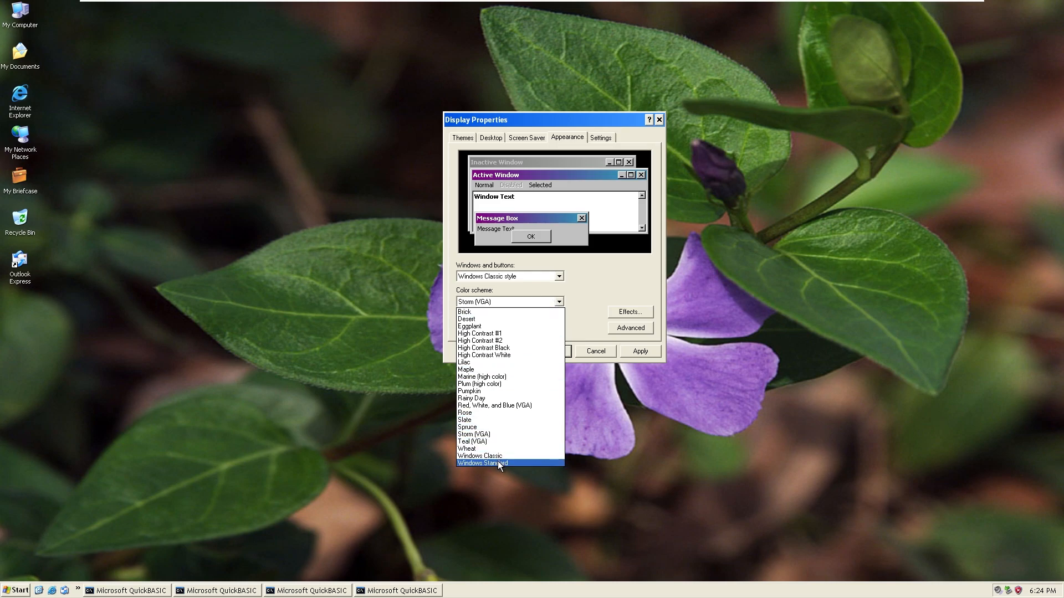
{"action": "left_click", "coordinate": [498, 461]}
{"action": "left_click", "coordinate": [506, 324]}
{"action": "left_click", "coordinate": [506, 324]}
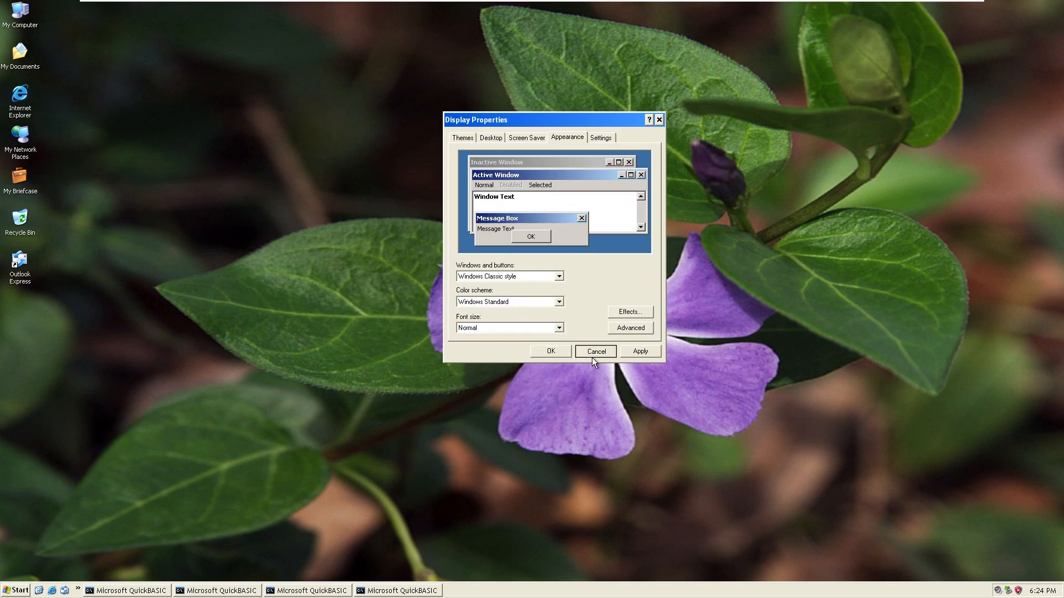
{"action": "left_click", "coordinate": [593, 354]}
{"action": "key", "text": "super"}
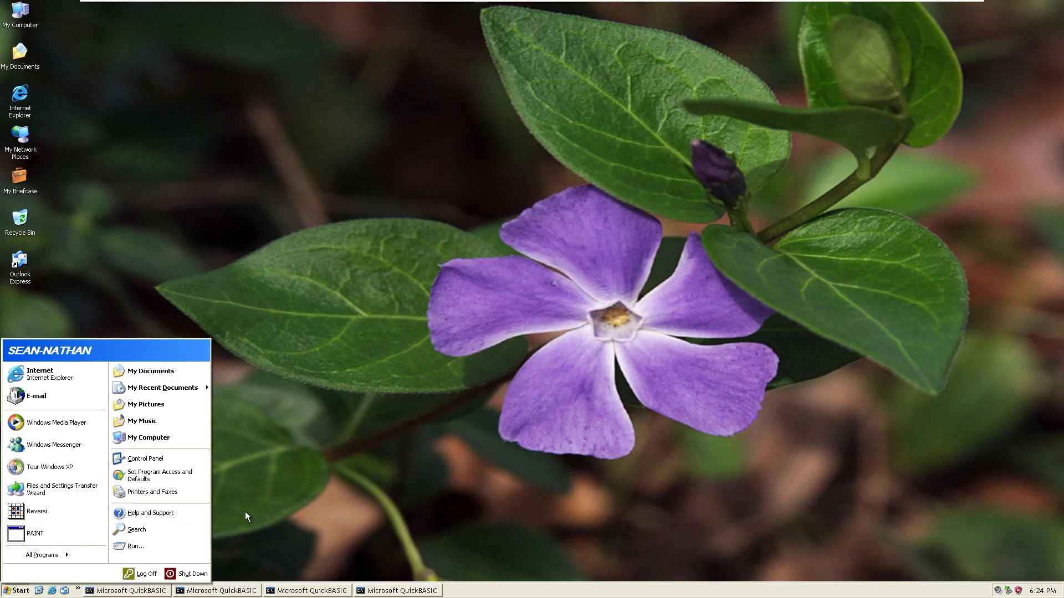
{"action": "left_click", "coordinate": [186, 574]}
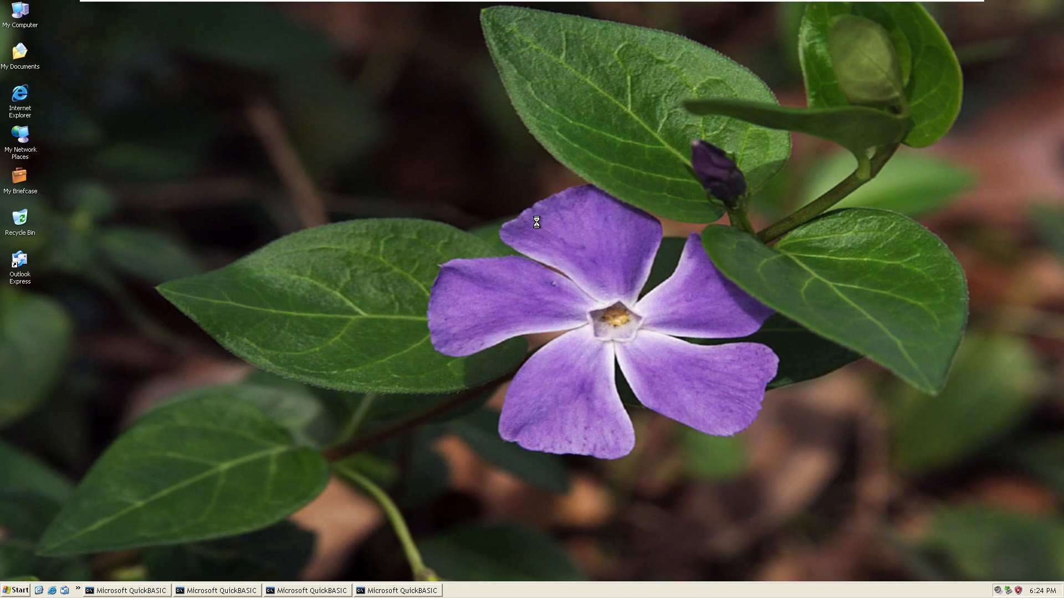
{"action": "left_click", "coordinate": [572, 279]}
{"action": "key", "text": "super"}
{"action": "left_click", "coordinate": [140, 571]}
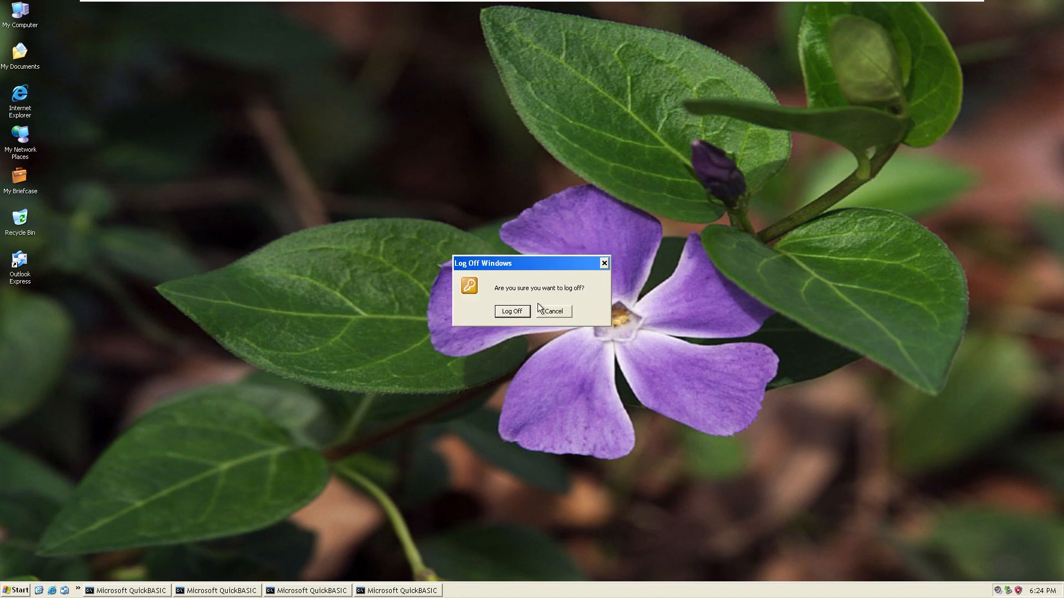
- Confirm logging off and force-end the first two unresponsive QuickBASIC programs
{"action": "left_click", "coordinate": [524, 311]}
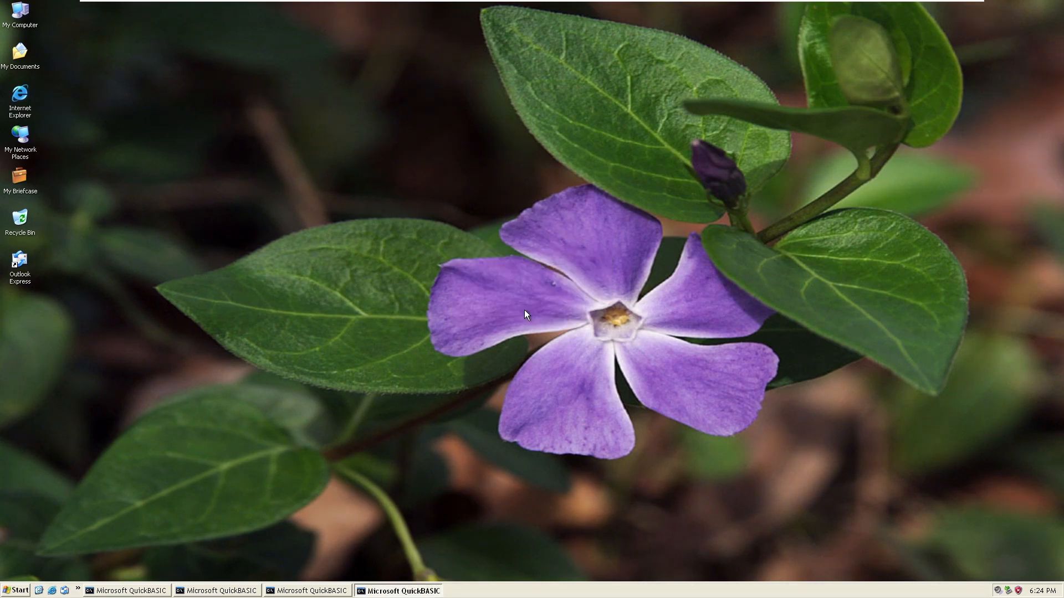
{"action": "left_click", "coordinate": [557, 344]}
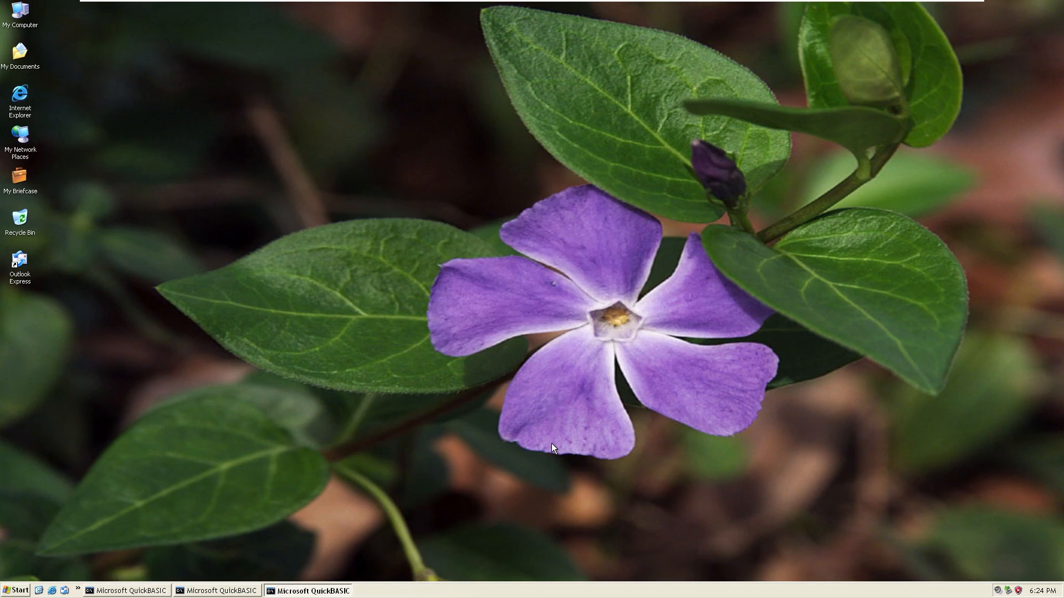
{"action": "left_click", "coordinate": [295, 593]}
{"action": "key", "text": "alt"}
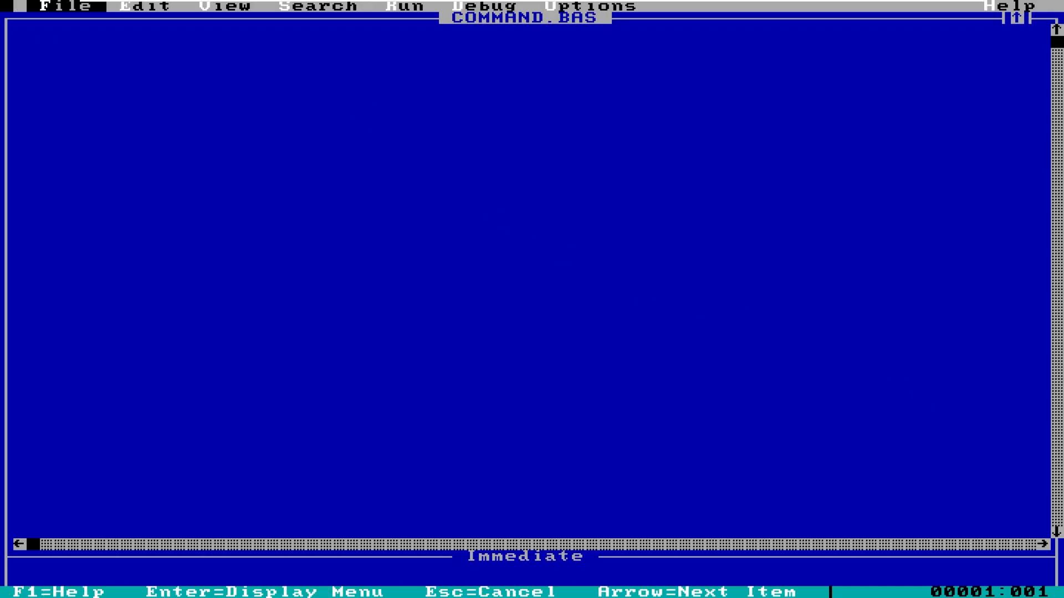
{"action": "key", "text": "Return"}
{"action": "key", "text": "Down"}
{"action": "key", "text": "Down"}
{"action": "key", "text": "Down"}
{"action": "key", "text": "Down"}
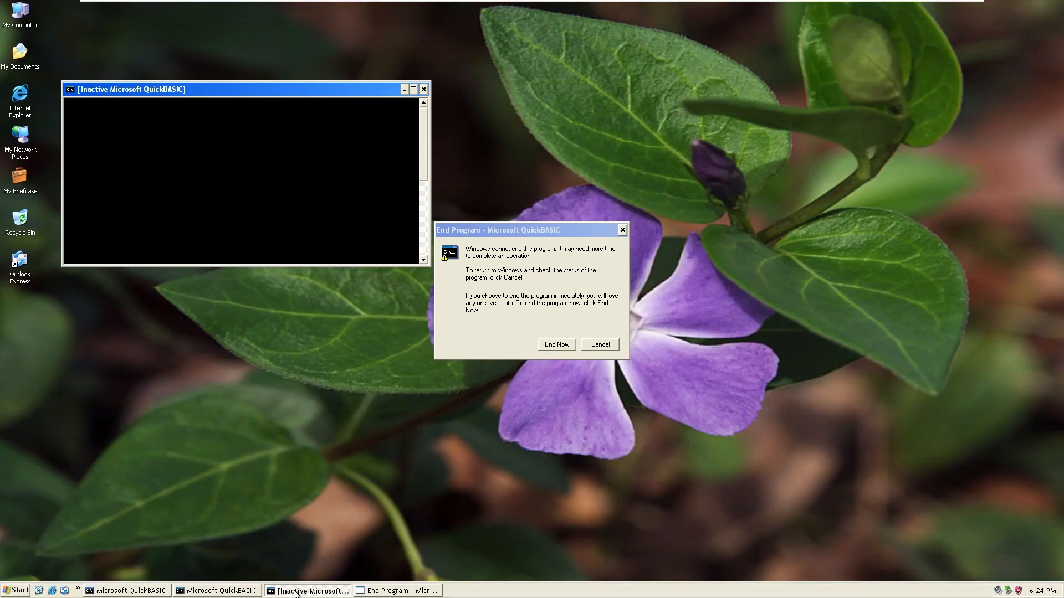
{"action": "left_click", "coordinate": [551, 347]}
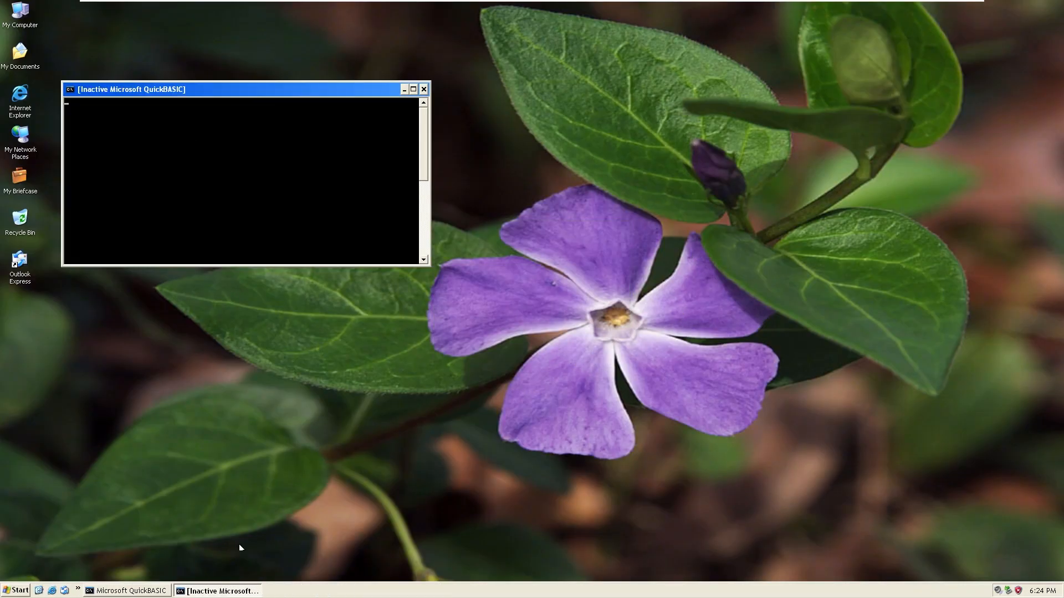
- Exit the full-screen QBasic through File > Exit and force-end the last stuck program
{"action": "left_click", "coordinate": [156, 593]}
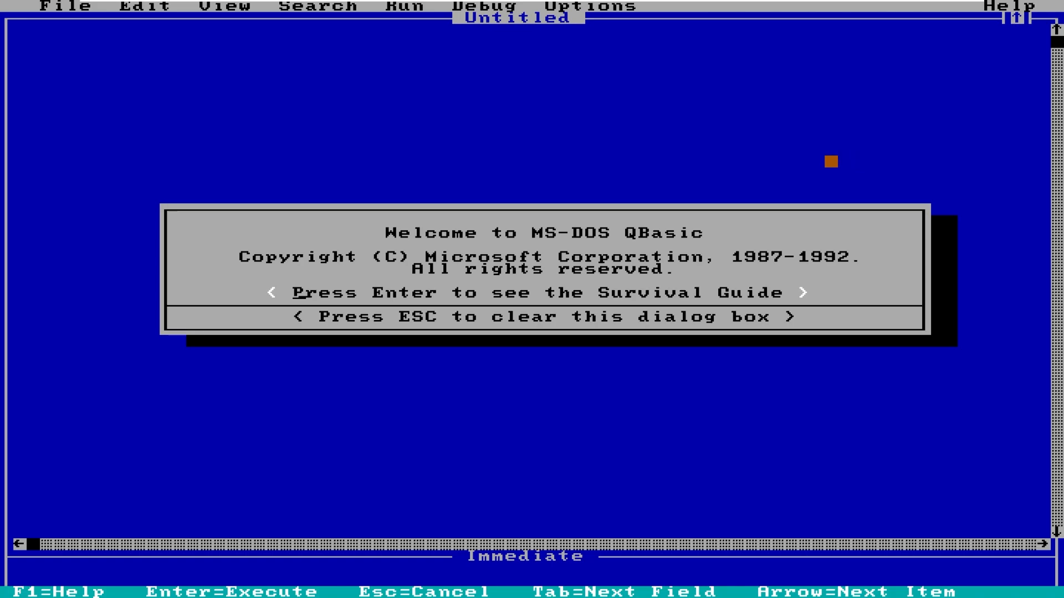
{"action": "key", "text": "Return"}
{"action": "key", "text": "alt"}
{"action": "key", "text": "Return"}
{"action": "key", "text": "Down"}
{"action": "key", "text": "Down"}
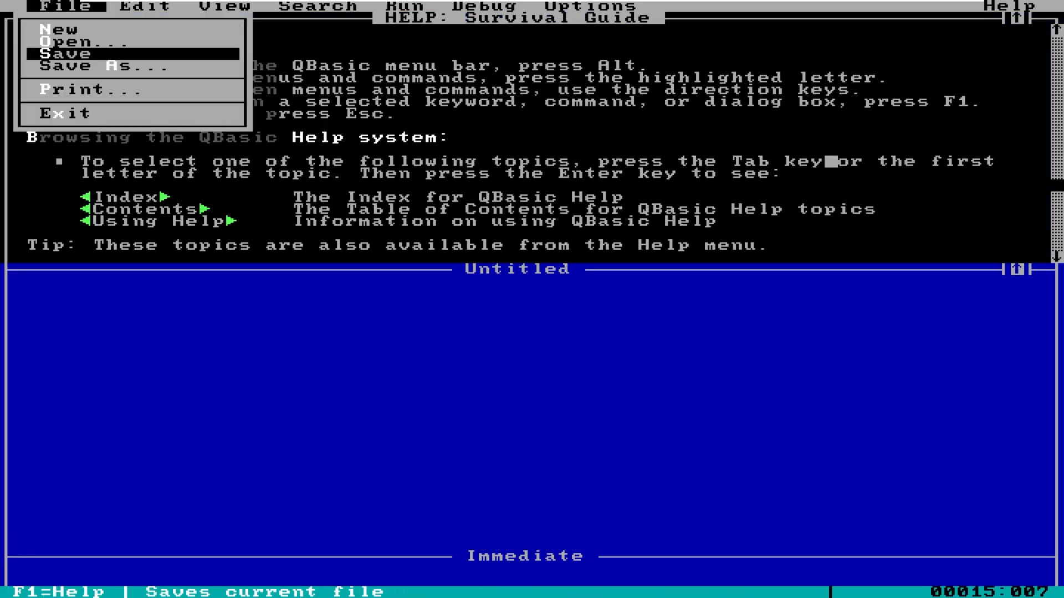
{"action": "key", "text": "Escape"}
{"action": "key", "text": "Escape"}
{"action": "key", "text": "Return"}
{"action": "key", "text": "alt"}
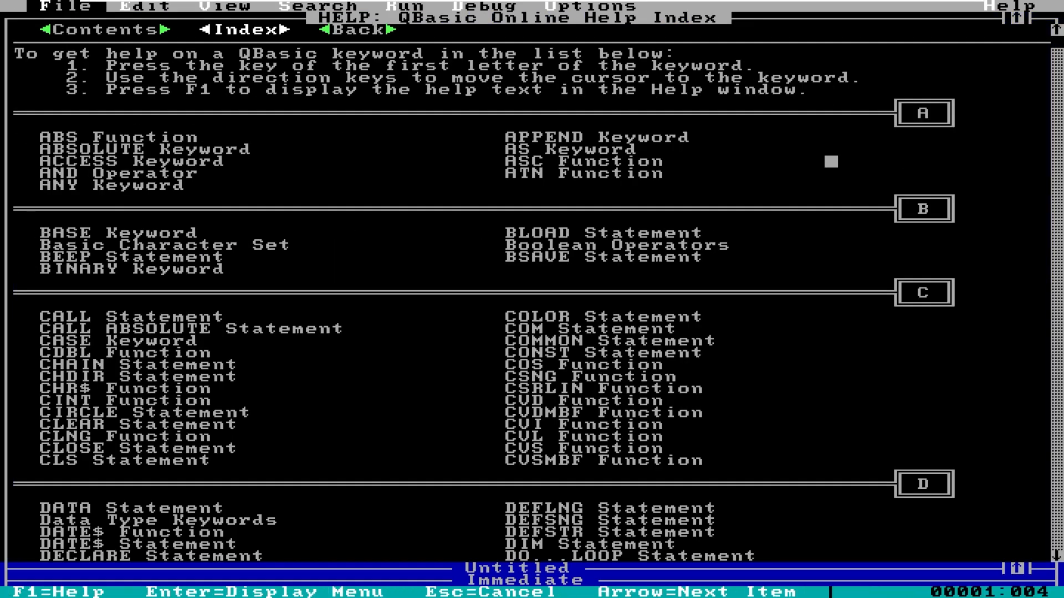
{"action": "key", "text": "Down"}
{"action": "key", "text": "Down"}
{"action": "key", "text": "Down"}
{"action": "key", "text": "Down"}
{"action": "key", "text": "Down"}
{"action": "key", "text": "Down"}
{"action": "key", "text": "Return"}
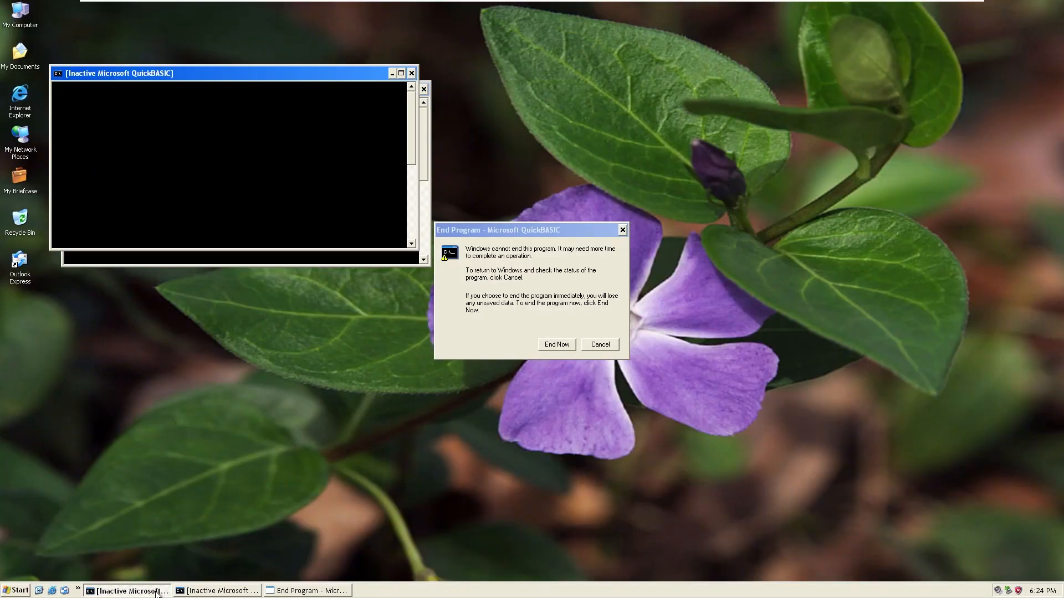
{"action": "left_click", "coordinate": [569, 345]}
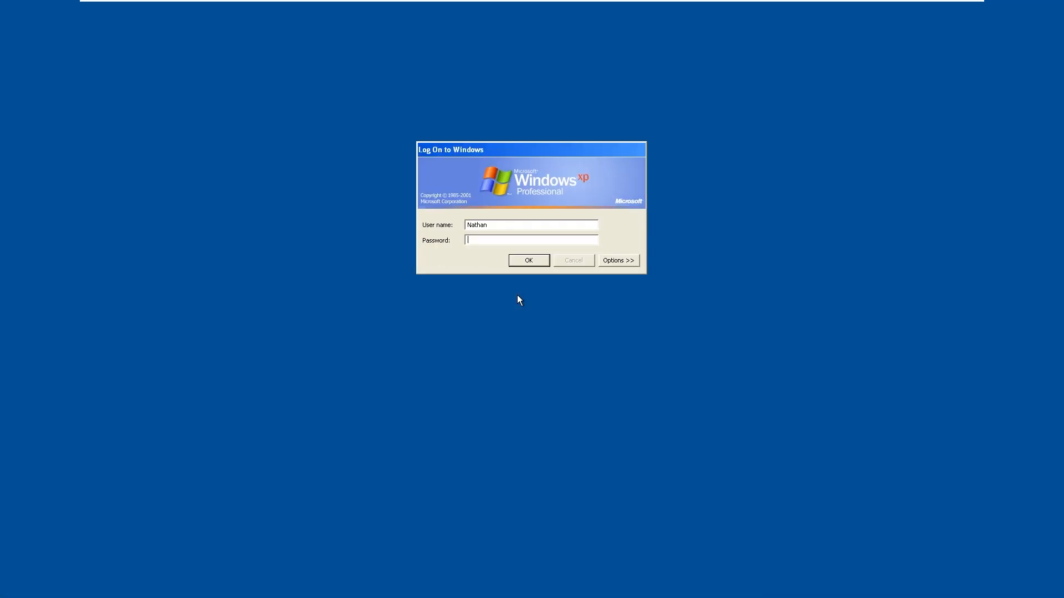
- Try logging on with a different user name, then dismiss the failed logon message
{"action": "left_click", "coordinate": [603, 259]}
{"action": "left_click", "coordinate": [603, 259]}
{"action": "left_click", "coordinate": [603, 259]}
{"action": "left_click", "coordinate": [604, 259]}
{"action": "left_click", "coordinate": [610, 259]}
{"action": "left_click", "coordinate": [609, 258]}
{"action": "key", "text": "Tab"}
{"action": "type", "text": "Admin"}
{"action": "key", "text": "BackSpace"}
{"action": "key", "text": "BackSpace"}
{"action": "key", "text": "BackSpace"}
{"action": "key", "text": "BackSpace"}
{"action": "key", "text": "Return"}
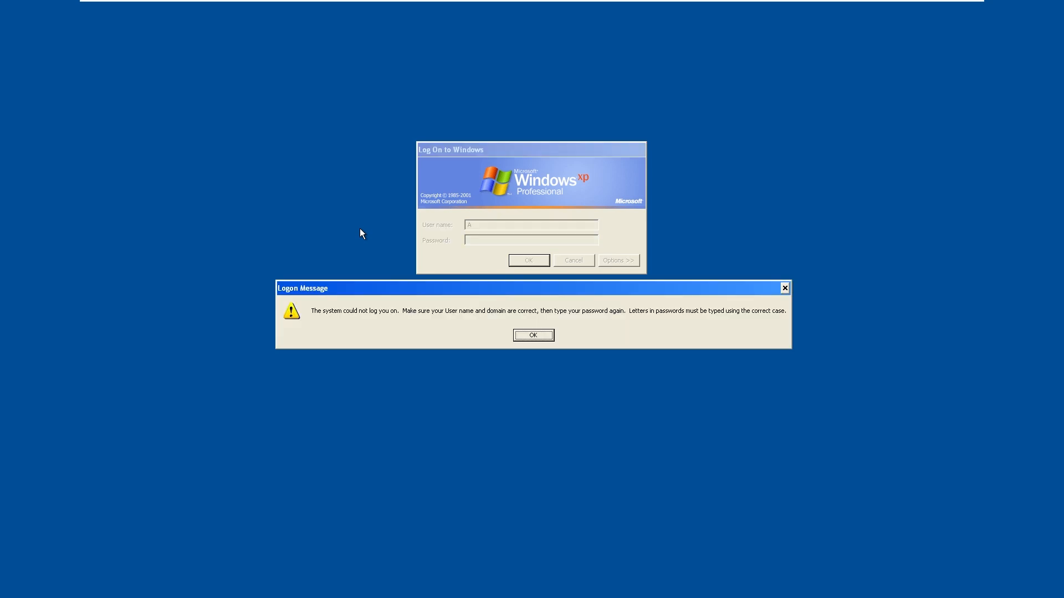
{"action": "key", "text": "Return"}
- Restart the XP guest from the logon screen's Shut Down options
{"action": "left_click", "coordinate": [571, 261]}
{"action": "left_click", "coordinate": [592, 235]}
{"action": "left_click", "coordinate": [518, 250]}
{"action": "left_click", "coordinate": [572, 275]}
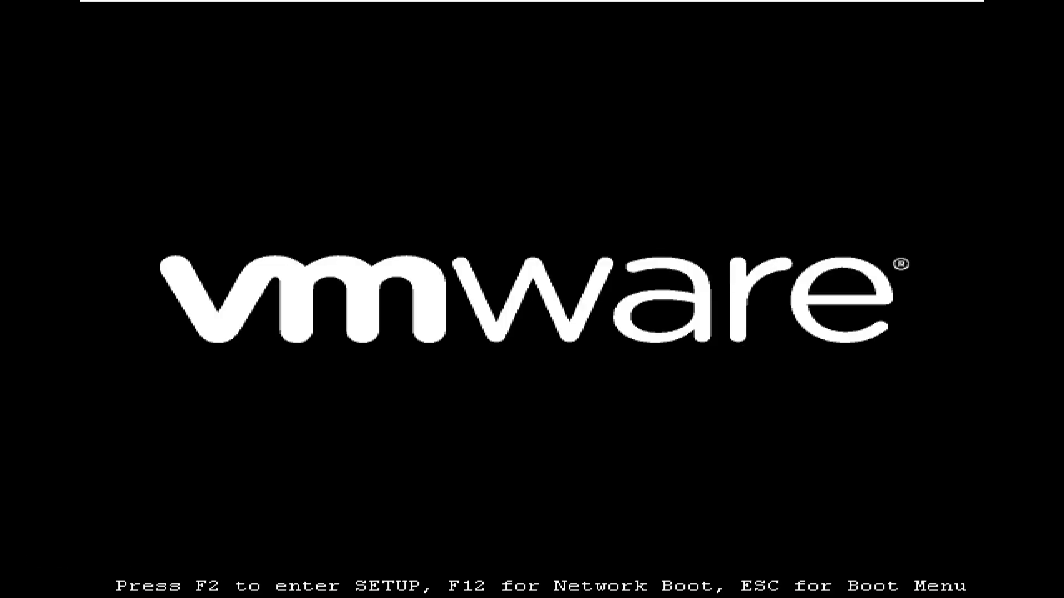
- Boot the XP guest into Safe Mode from the F8 menu and log on
{"action": "key", "text": "F8"}
{"action": "key", "text": "Up"}
{"action": "key", "text": "Up"}
{"action": "key", "text": "Up"}
{"action": "key", "text": "Up"}
{"action": "key", "text": "Up"}
{"action": "key", "text": "Up"}
{"action": "key", "text": "Up"}
{"action": "key", "text": "Up"}
{"action": "key", "text": "Up"}
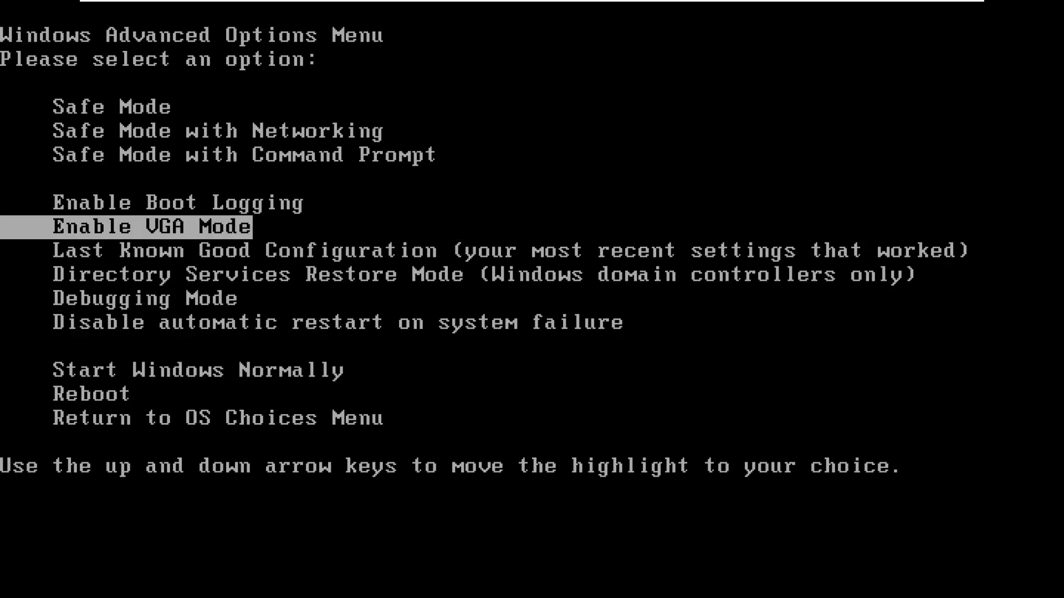
{"action": "key", "text": "Return"}
{"action": "key", "text": "Return"}
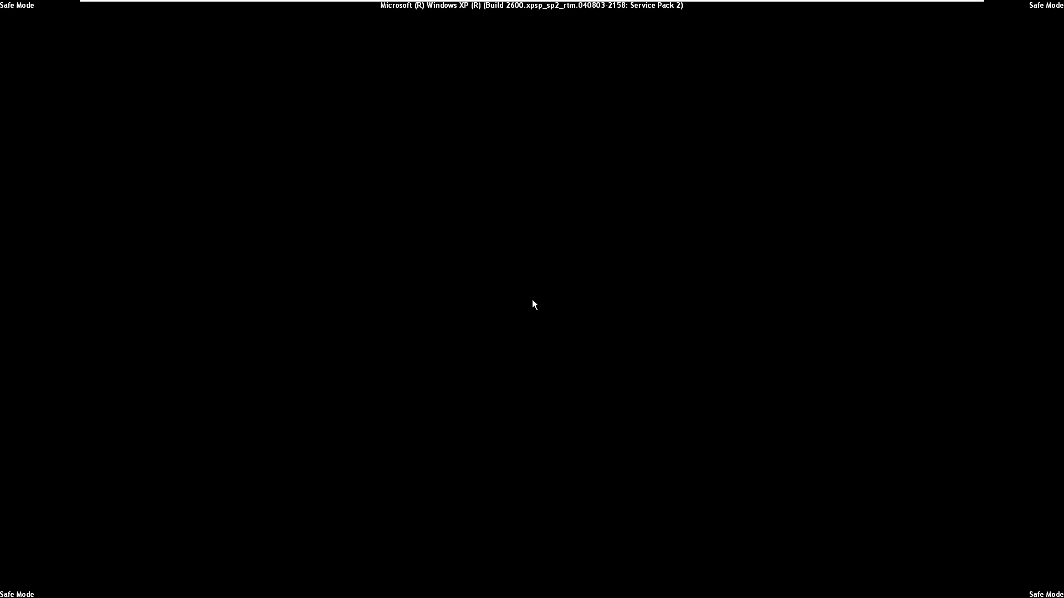
{"action": "left_click", "coordinate": [538, 259]}
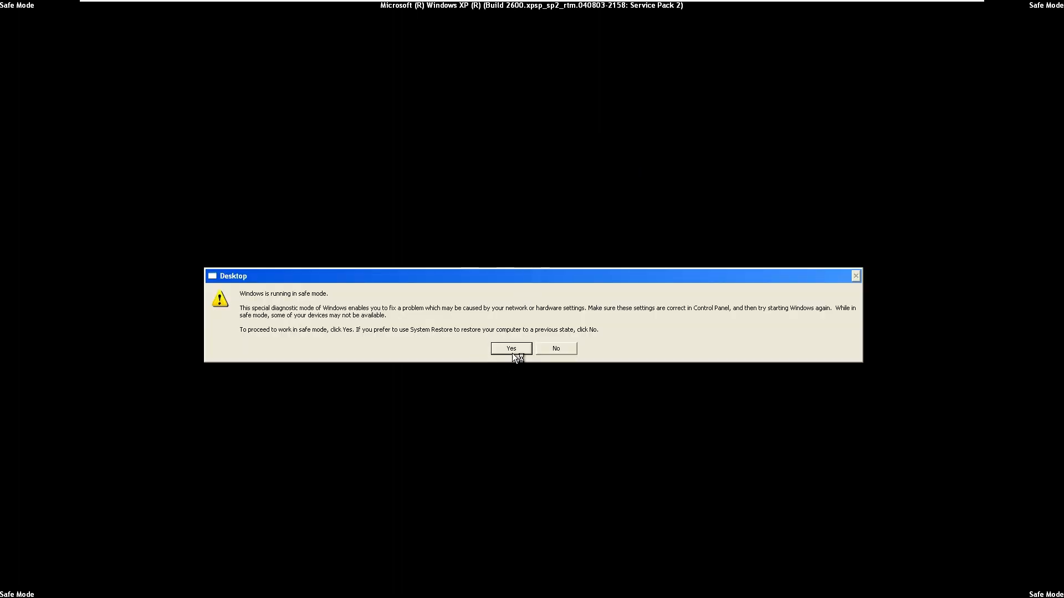
{"action": "left_click", "coordinate": [512, 350]}
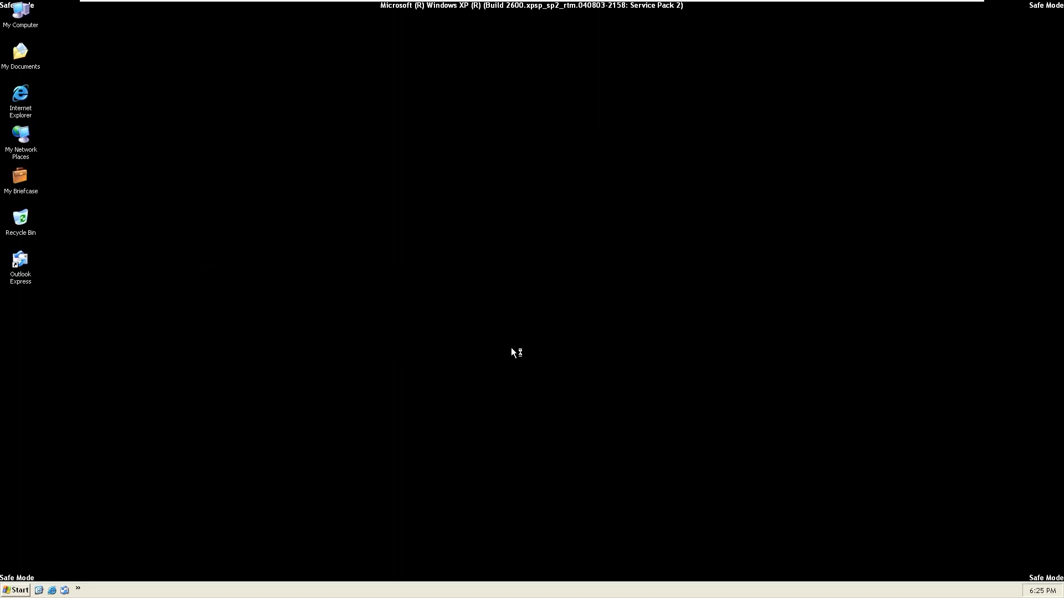
- Check the drives in My Computer, then close it
{"action": "left_click_drag", "start_coordinate": [234, 43], "coordinate": [457, 115]}
{"action": "right_click", "coordinate": [678, 152]}
{"action": "left_click", "coordinate": [640, 149]}
{"action": "left_click", "coordinate": [705, 110]}
{"action": "left_click", "coordinate": [19, 590]}
{"action": "left_click", "coordinate": [435, 259]}
{"action": "key", "text": "super+e"}
{"action": "key", "text": "super"}
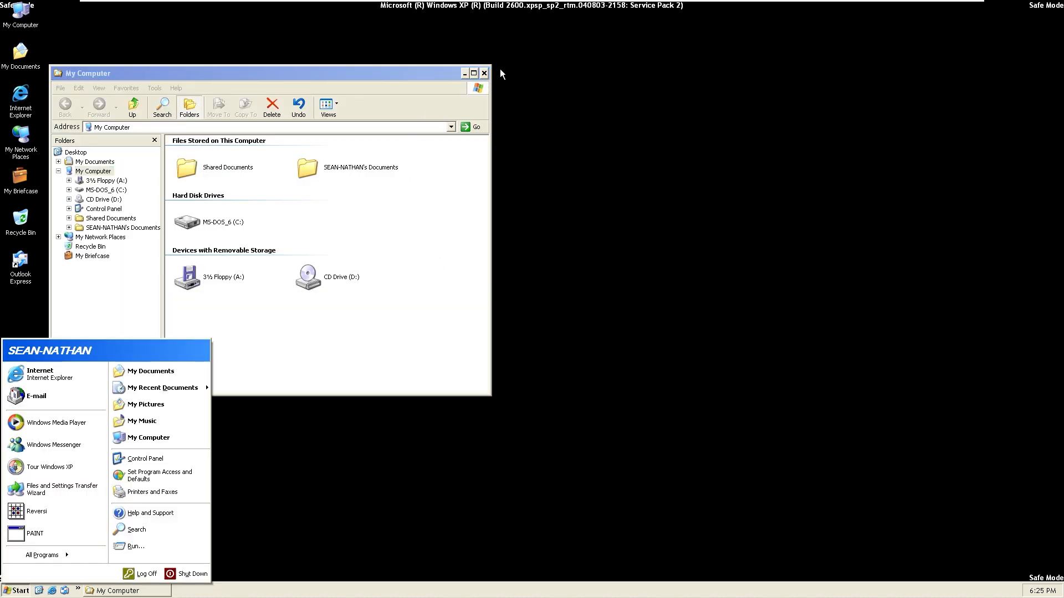
{"action": "left_click", "coordinate": [487, 75]}
- Review the screen resolution and colour settings in Display Properties
{"action": "right_click", "coordinate": [524, 188]}
{"action": "left_click", "coordinate": [522, 266]}
{"action": "right_click", "coordinate": [534, 257]}
{"action": "left_click", "coordinate": [559, 326]}
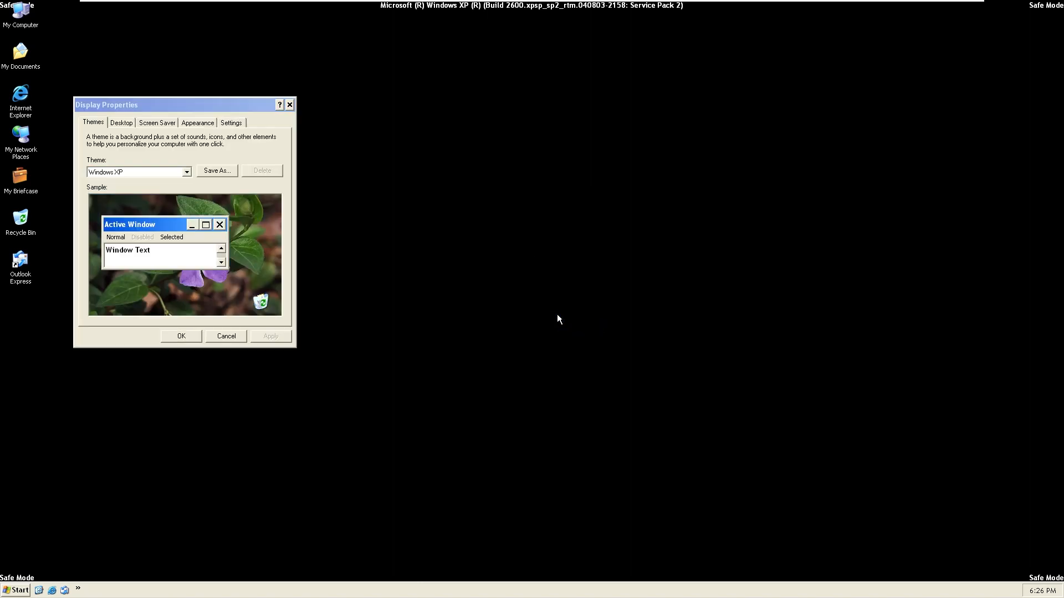
{"action": "left_click", "coordinate": [234, 123]}
{"action": "left_click", "coordinate": [290, 105]}
- Shut down the XP guest from the Start menu's Shut Down dialog
{"action": "left_click", "coordinate": [15, 590]}
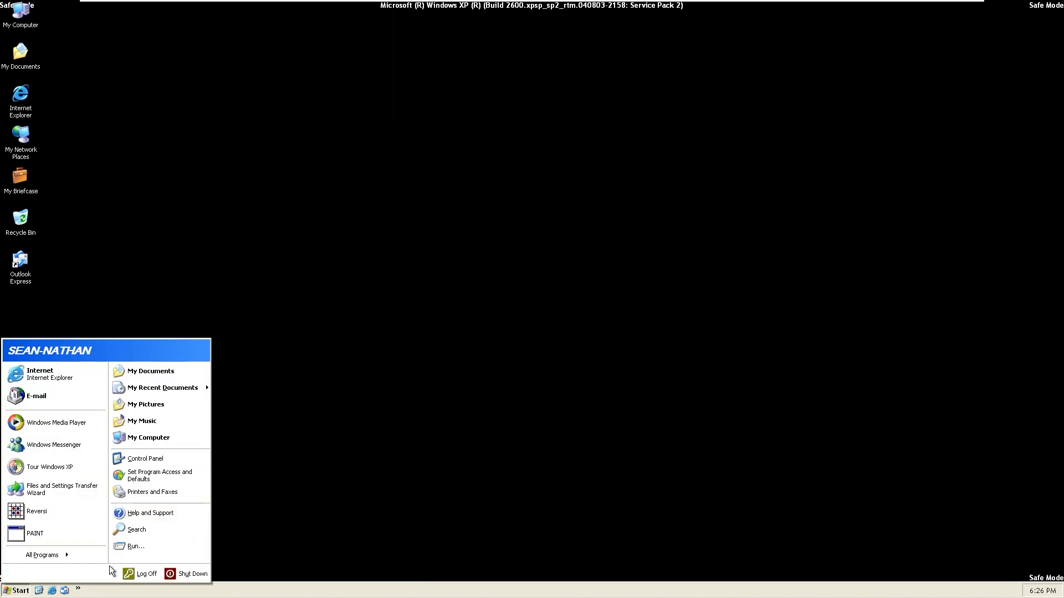
{"action": "left_click", "coordinate": [189, 574]}
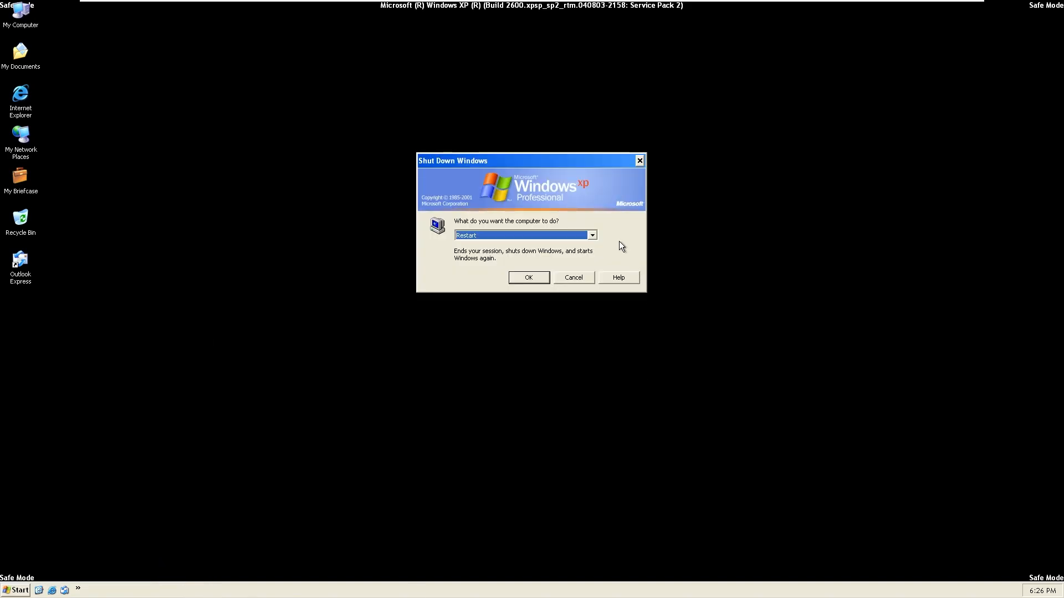
{"action": "left_click", "coordinate": [524, 233]}
{"action": "left_click", "coordinate": [516, 245]}
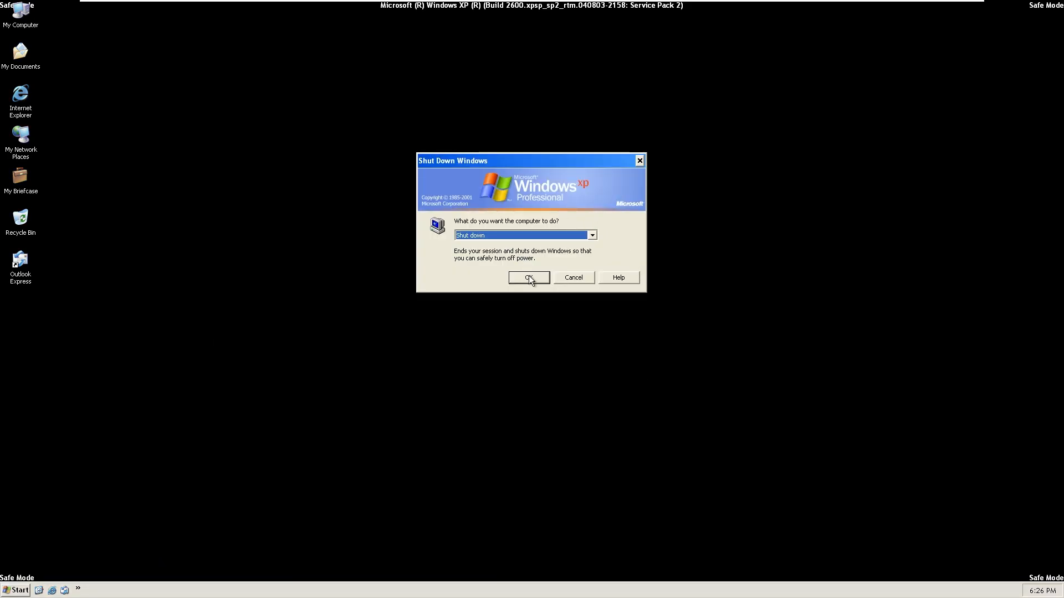
{"action": "left_click", "coordinate": [528, 277]}
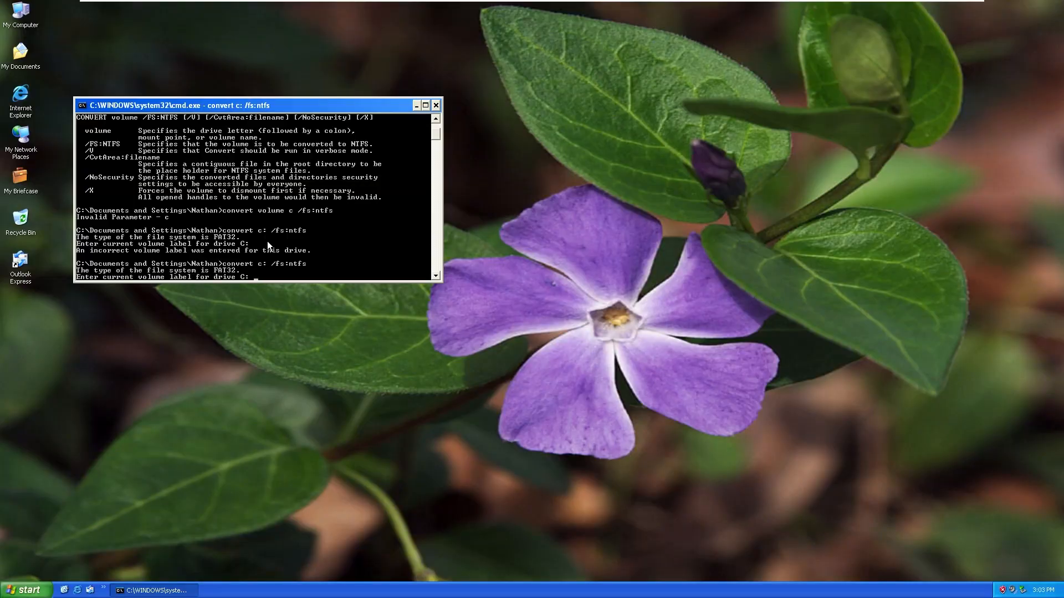
{"action": "right_click", "coordinate": [277, 204]}
- Convert C: to NTFS by entering volume label MS-DOS_6 and answering y to every prompt
{"action": "left_click", "coordinate": [292, 231]}
{"action": "key", "text": "Return"}
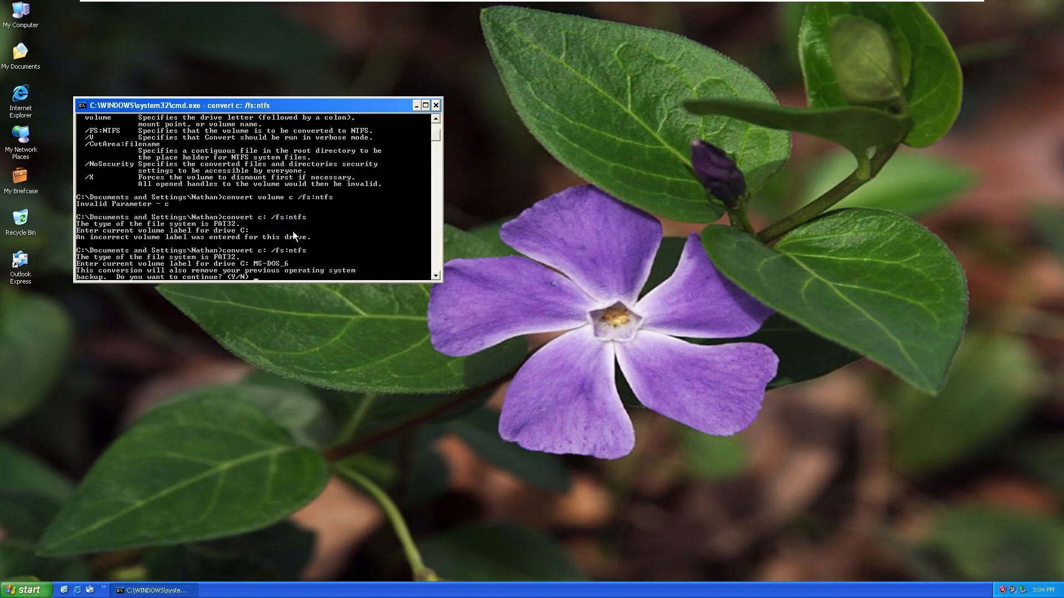
{"action": "type", "text": "y"}
{"action": "key", "text": "Return"}
{"action": "type", "text": "y"}
{"action": "key", "text": "Return"}
{"action": "type", "text": "y"}
{"action": "key", "text": "Return"}
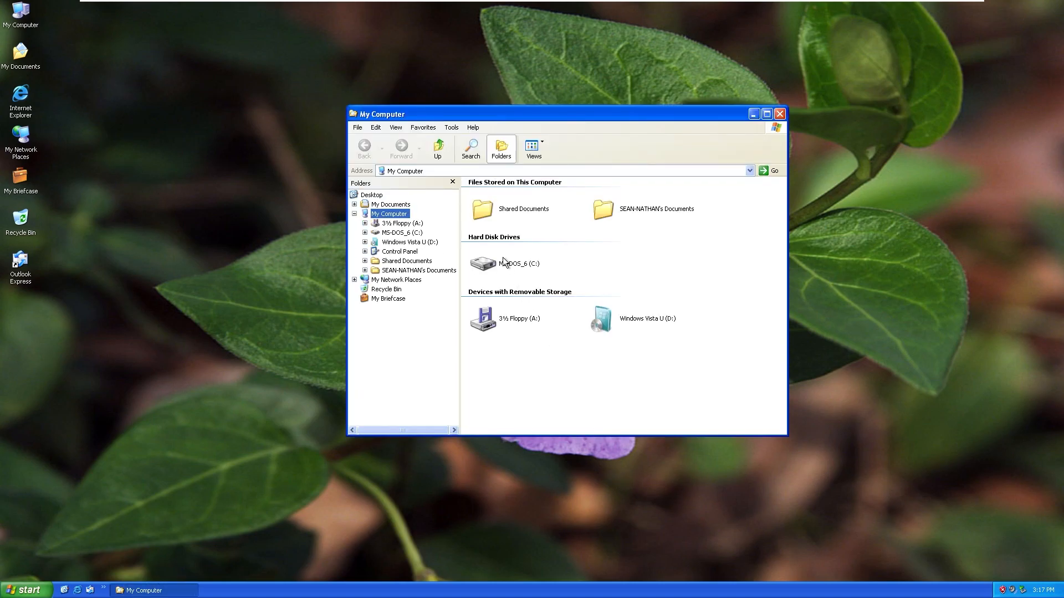
- Close My Computer and review the hardware details in System Properties (sysdm.cpl)
{"action": "left_click", "coordinate": [781, 113]}
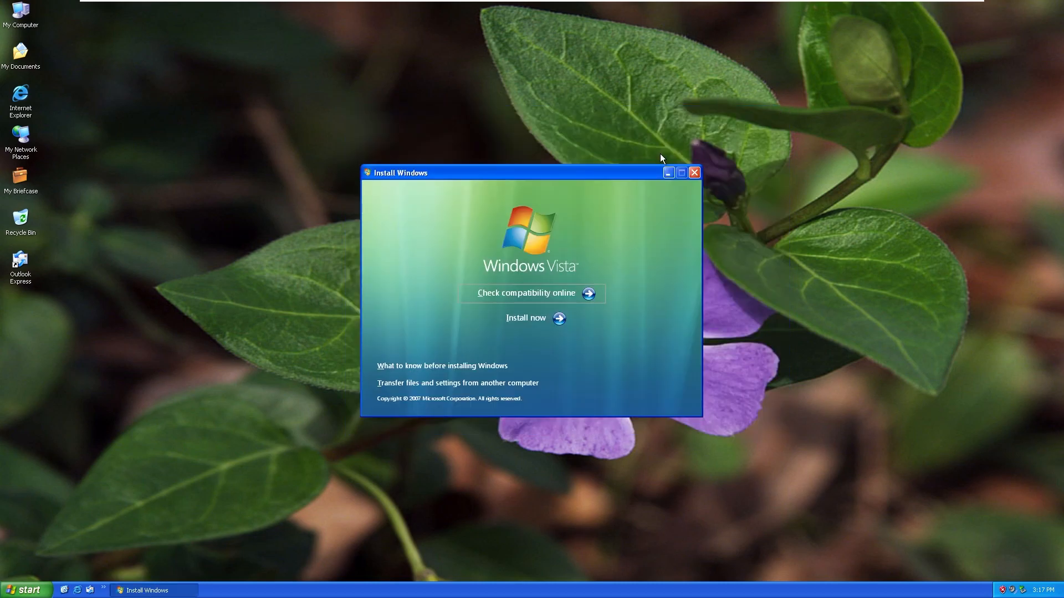
{"action": "key", "text": "super+r"}
{"action": "type", "text": "sysdm.cpl"}
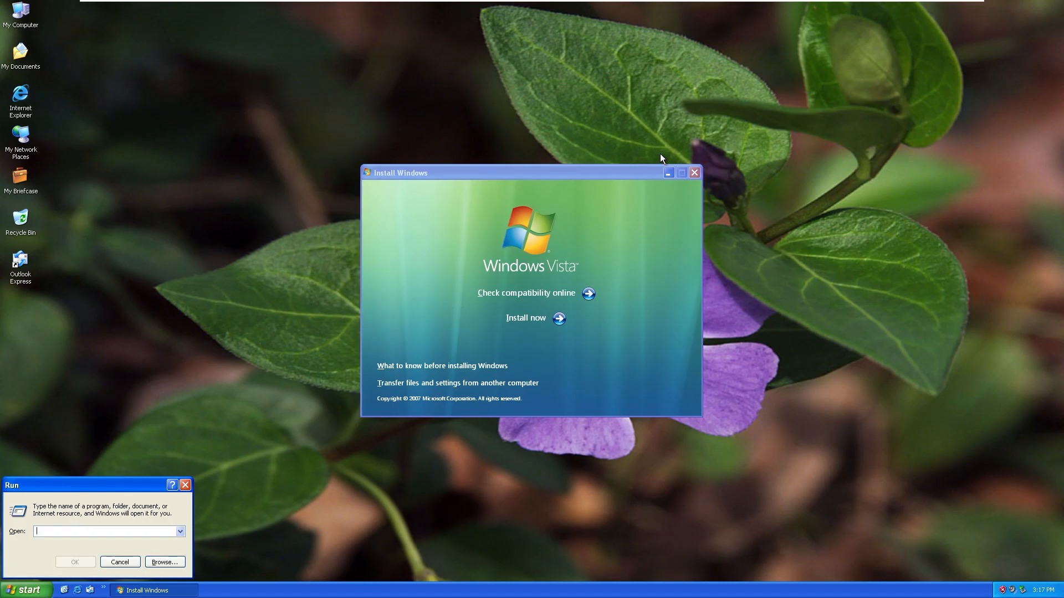
{"action": "key", "text": "Return"}
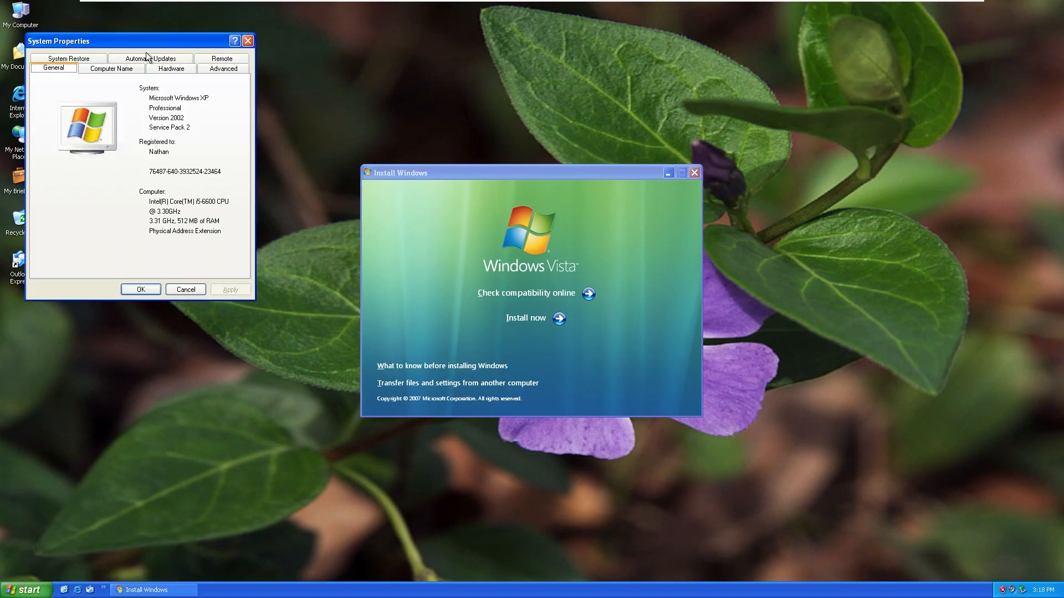
{"action": "left_click_drag", "start_coordinate": [156, 45], "coordinate": [386, 142]}
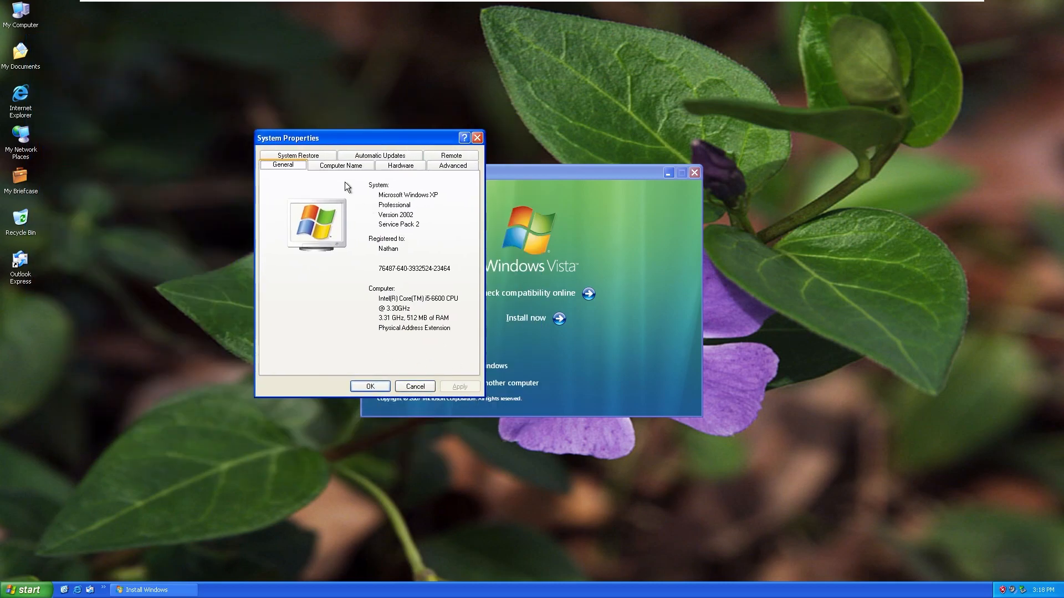
{"action": "left_click", "coordinate": [403, 165]}
{"action": "left_click", "coordinate": [477, 137]}
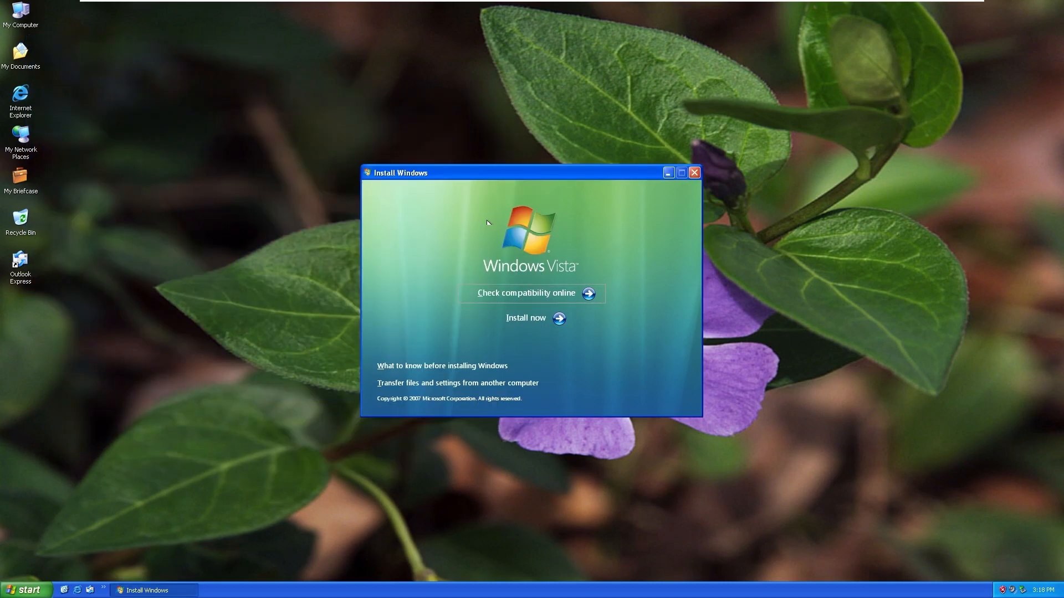
- Read the install notes, try the online compatibility check, then begin installing Windows Vista
{"action": "left_click", "coordinate": [453, 366]}
{"action": "left_click_drag", "start_coordinate": [610, 159], "coordinate": [613, 120]}
{"action": "left_click", "coordinate": [602, 129]}
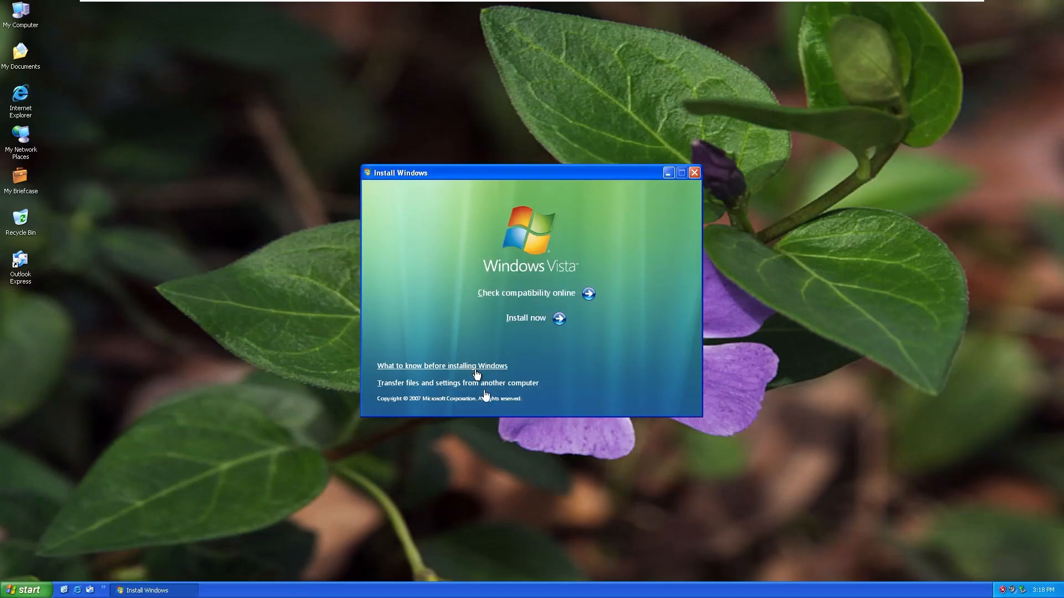
{"action": "left_click", "coordinate": [587, 294]}
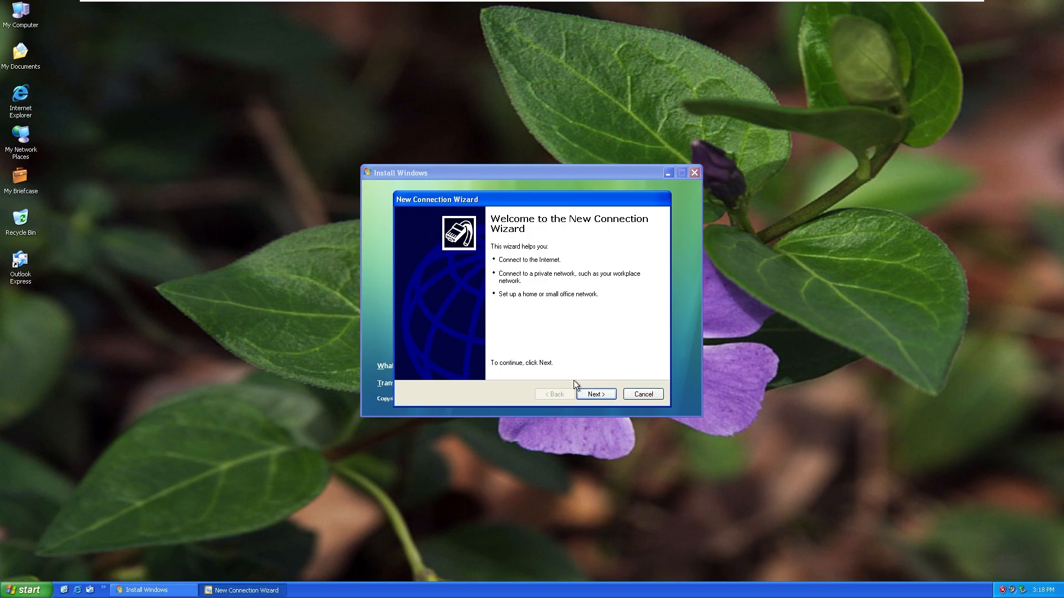
{"action": "left_click", "coordinate": [642, 395]}
{"action": "left_click", "coordinate": [575, 292]}
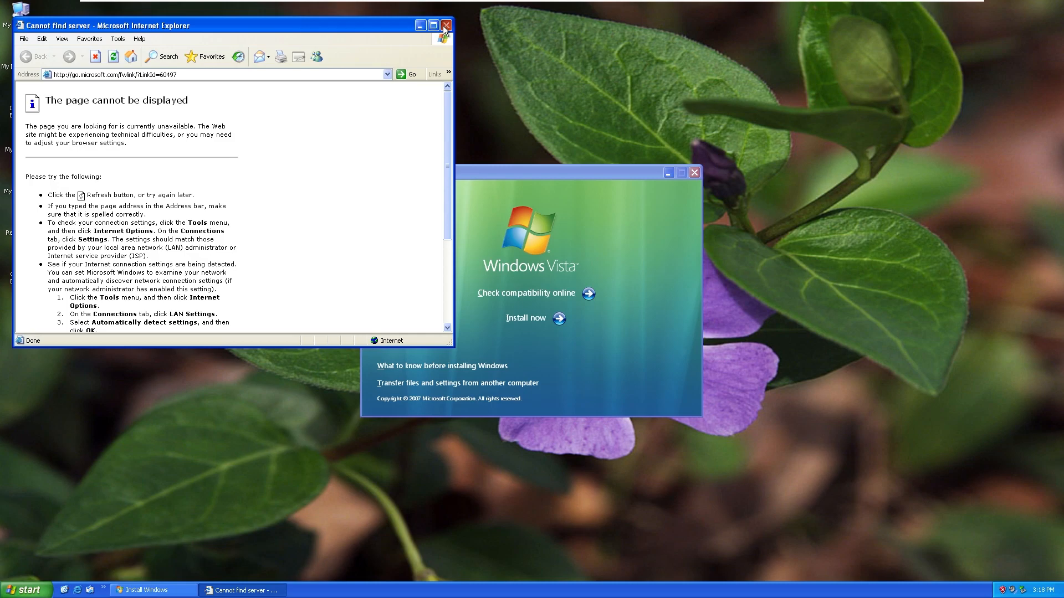
{"action": "left_click", "coordinate": [445, 26]}
{"action": "left_click", "coordinate": [552, 317]}
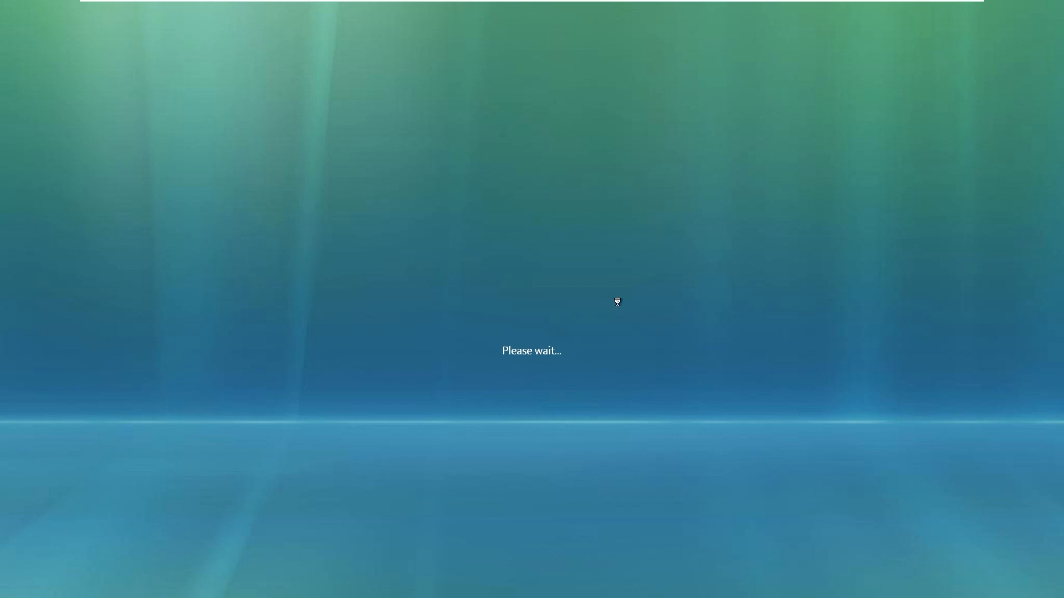
- Skip the latest updates, accept the Vista license terms, and choose the in-place Upgrade
{"action": "left_click", "coordinate": [462, 292]}
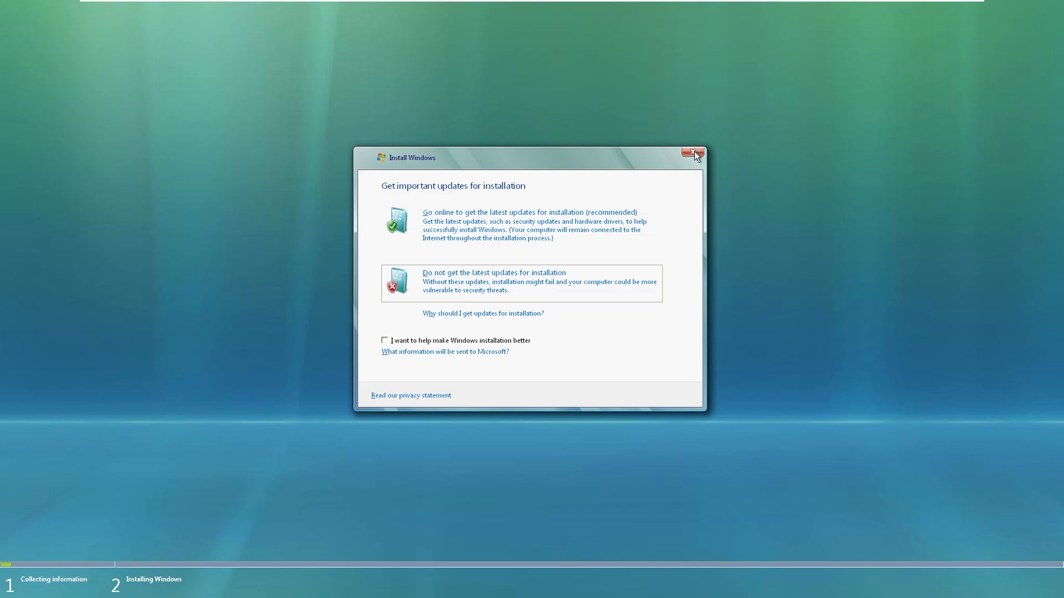
{"action": "left_click", "coordinate": [366, 159]}
{"action": "left_click", "coordinate": [453, 285]}
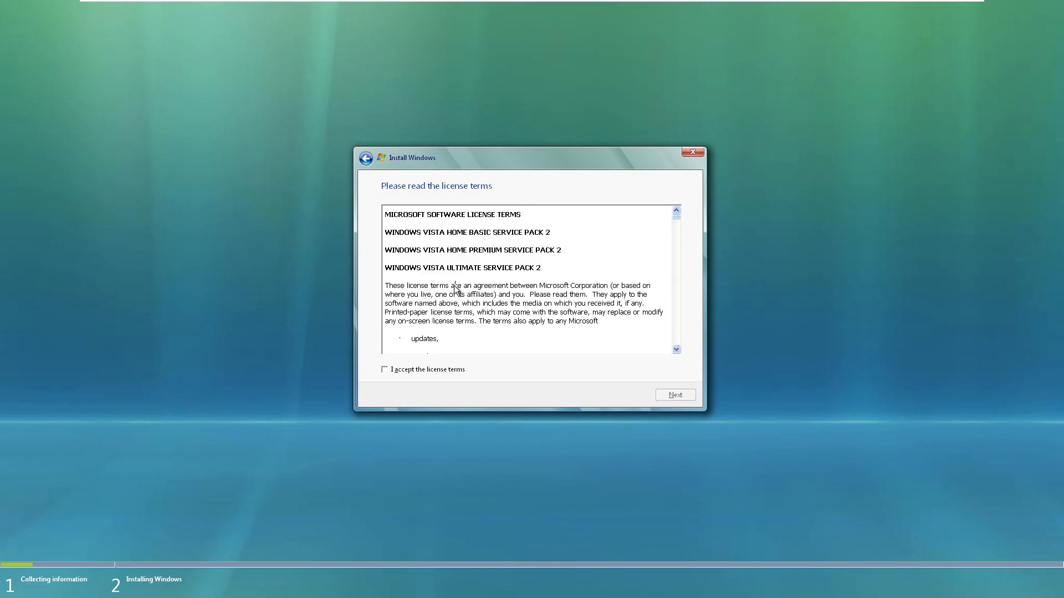
{"action": "scroll", "coordinate": [520, 239], "scroll_direction": "down", "scroll_amount": 1}
{"action": "scroll", "coordinate": [520, 240], "scroll_direction": "up", "scroll_amount": 1}
{"action": "left_click", "coordinate": [422, 374]}
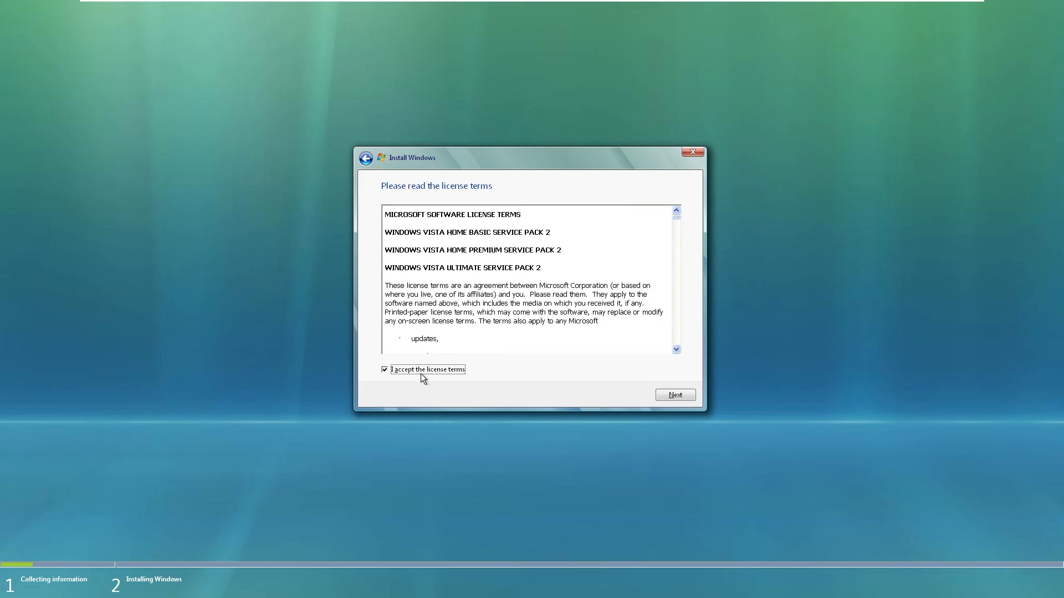
{"action": "left_click", "coordinate": [681, 395]}
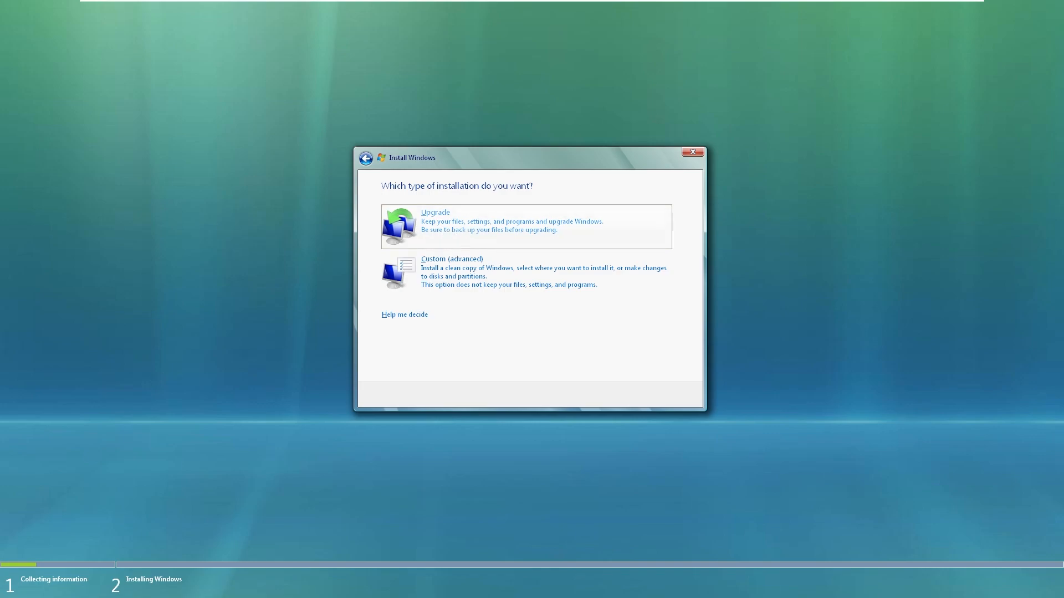
{"action": "left_click", "coordinate": [454, 220]}
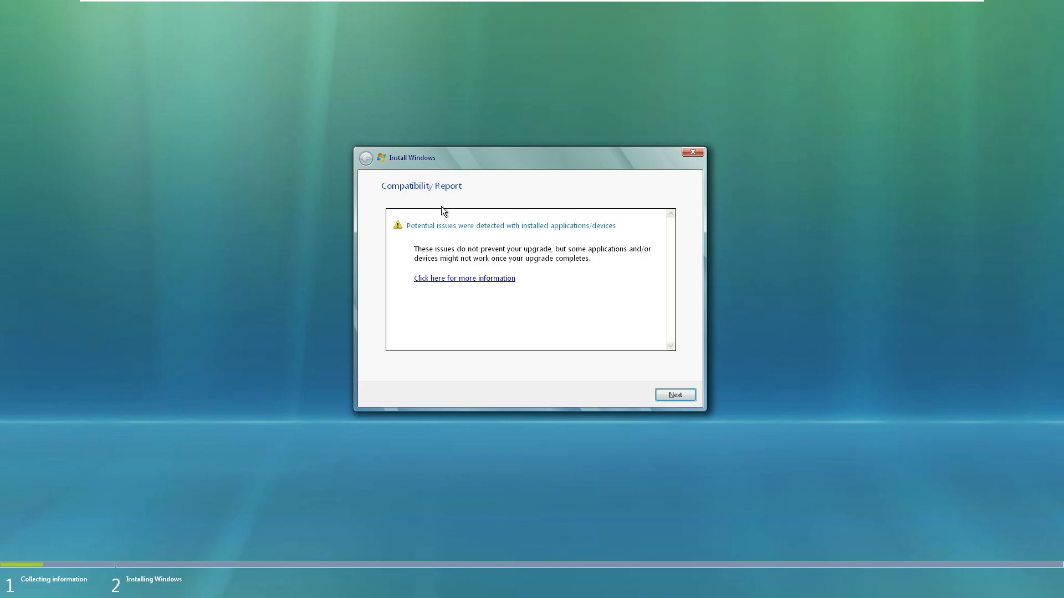
- Read the compatibility report, expand its flagged items such as Creative AudioPCI, and continue
{"action": "left_click_drag", "start_coordinate": [456, 226], "coordinate": [517, 247]}
{"action": "left_click", "coordinate": [504, 244]}
{"action": "left_click_drag", "start_coordinate": [415, 259], "coordinate": [610, 282]}
{"action": "left_click", "coordinate": [587, 257]}
{"action": "left_click", "coordinate": [440, 277]}
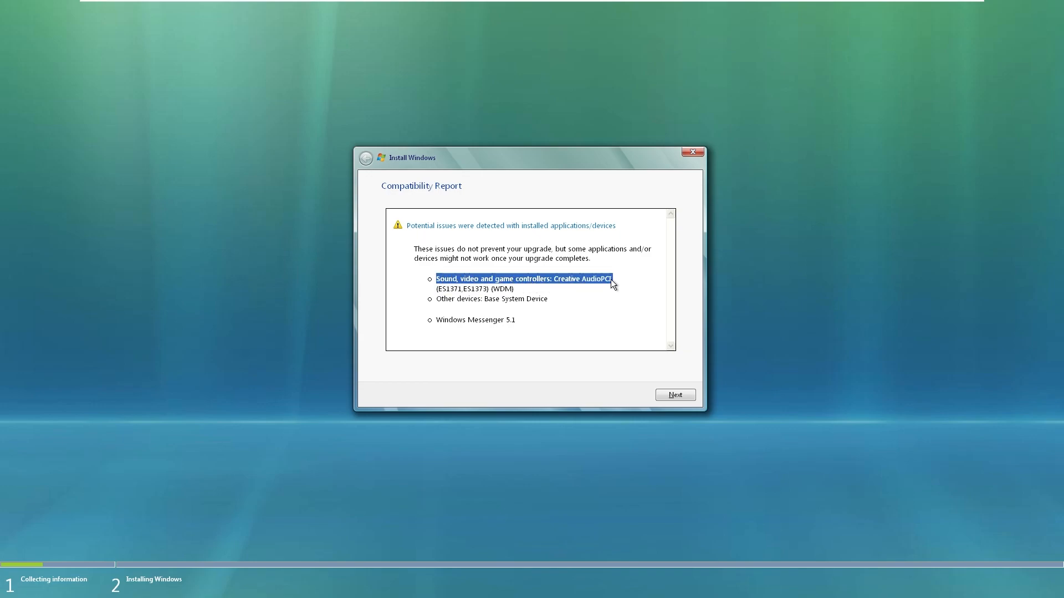
{"action": "left_click_drag", "start_coordinate": [528, 284], "coordinate": [437, 280]}
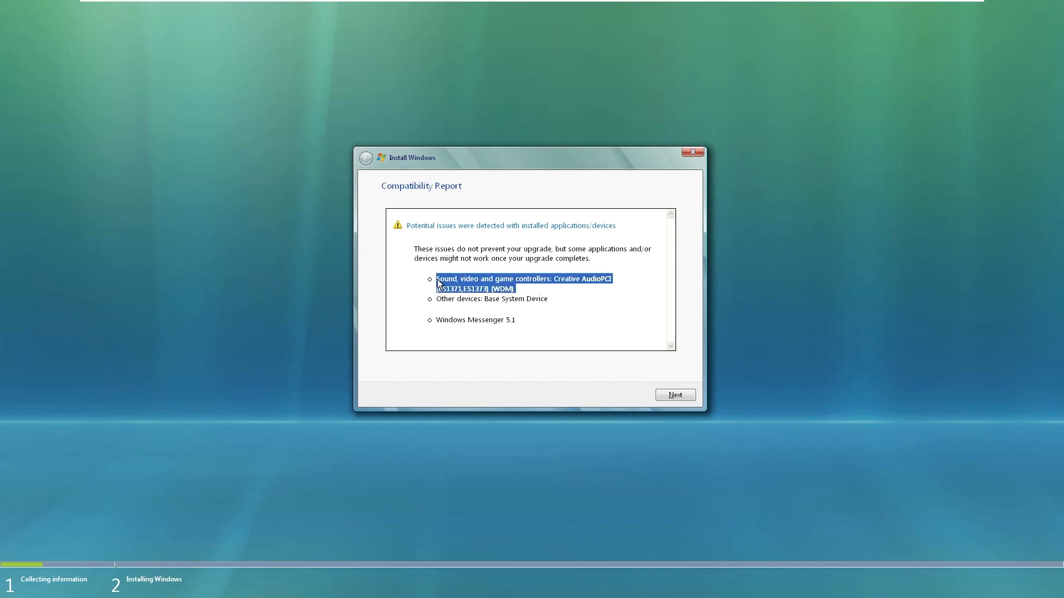
{"action": "left_click", "coordinate": [567, 309]}
{"action": "left_click_drag", "start_coordinate": [532, 298], "coordinate": [473, 283]}
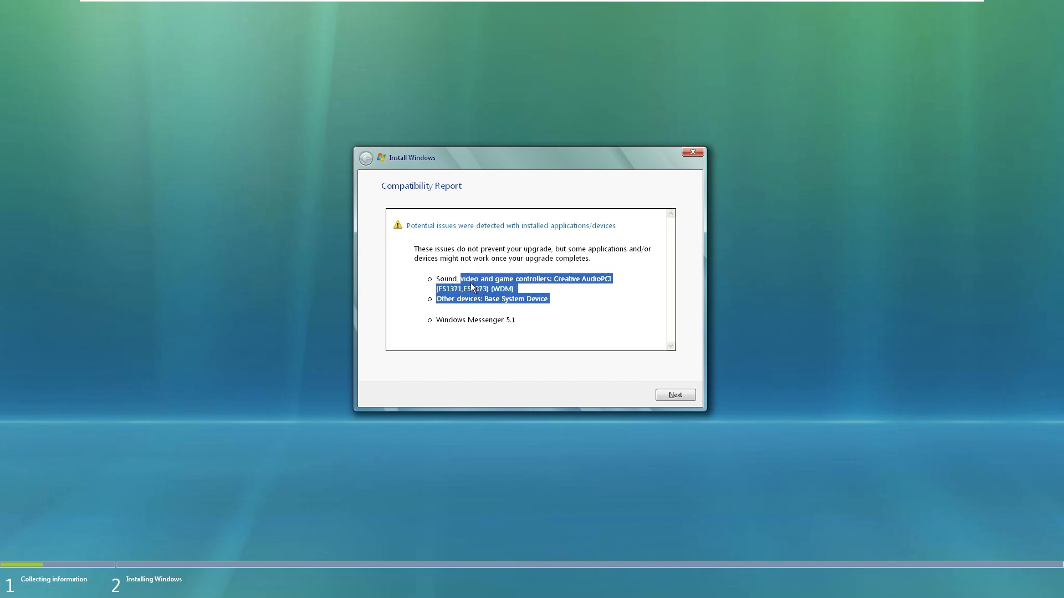
{"action": "left_click", "coordinate": [501, 317]}
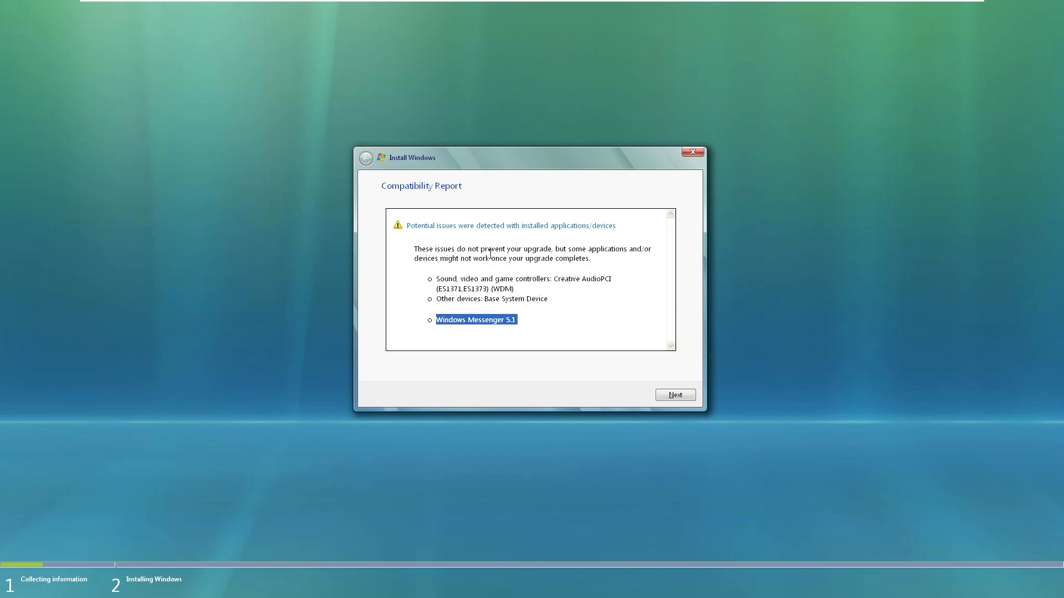
{"action": "left_click", "coordinate": [675, 396]}
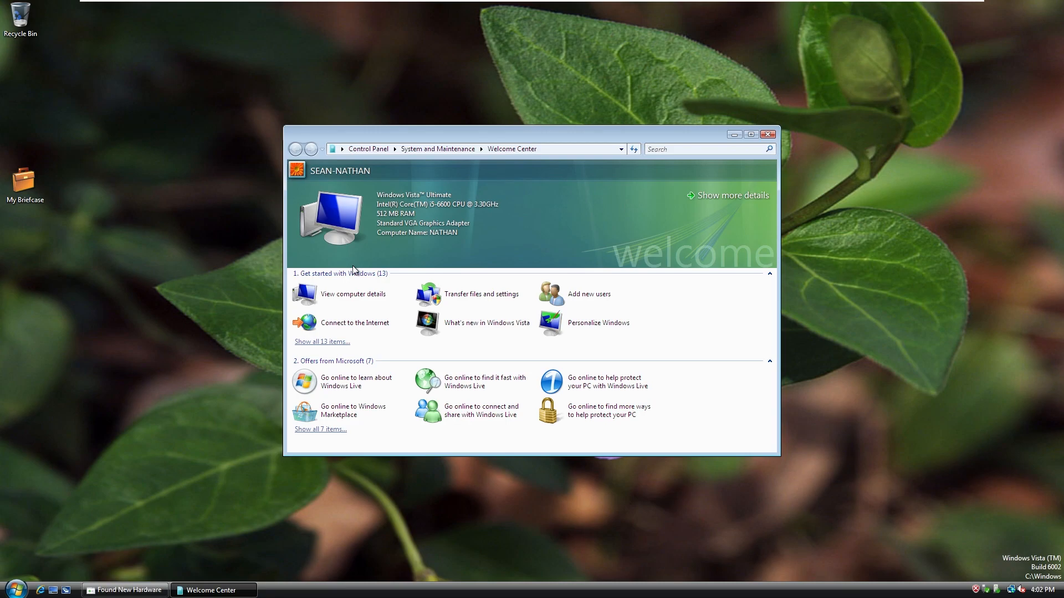
- Close the Welcome Center and postpone drivers for the audio controller and Base System Device
{"action": "left_click_drag", "start_coordinate": [564, 135], "coordinate": [526, 99]}
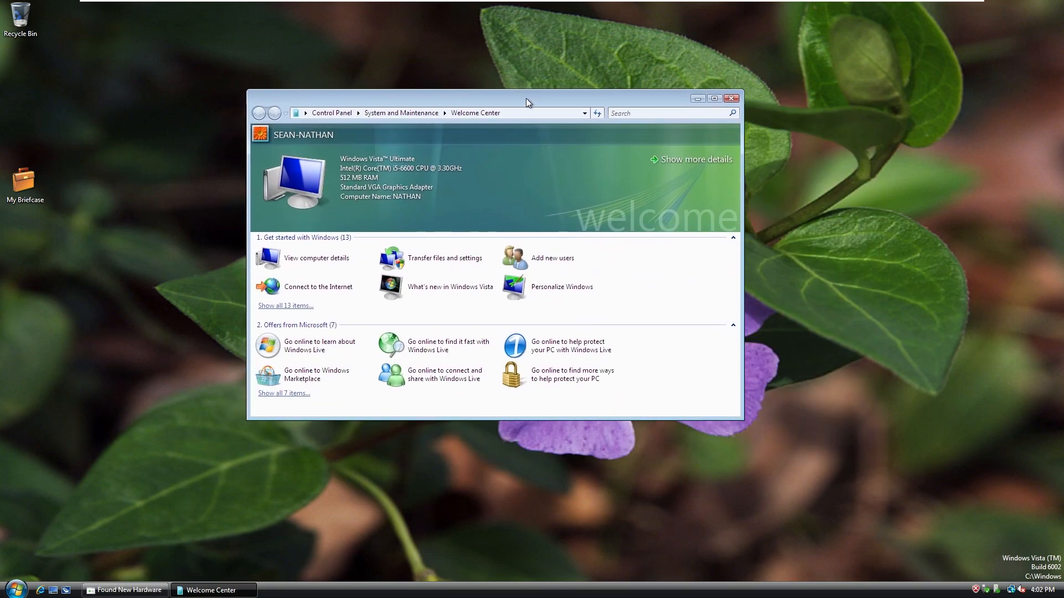
{"action": "left_click_drag", "start_coordinate": [526, 98], "coordinate": [566, 119]}
{"action": "left_click", "coordinate": [771, 118]}
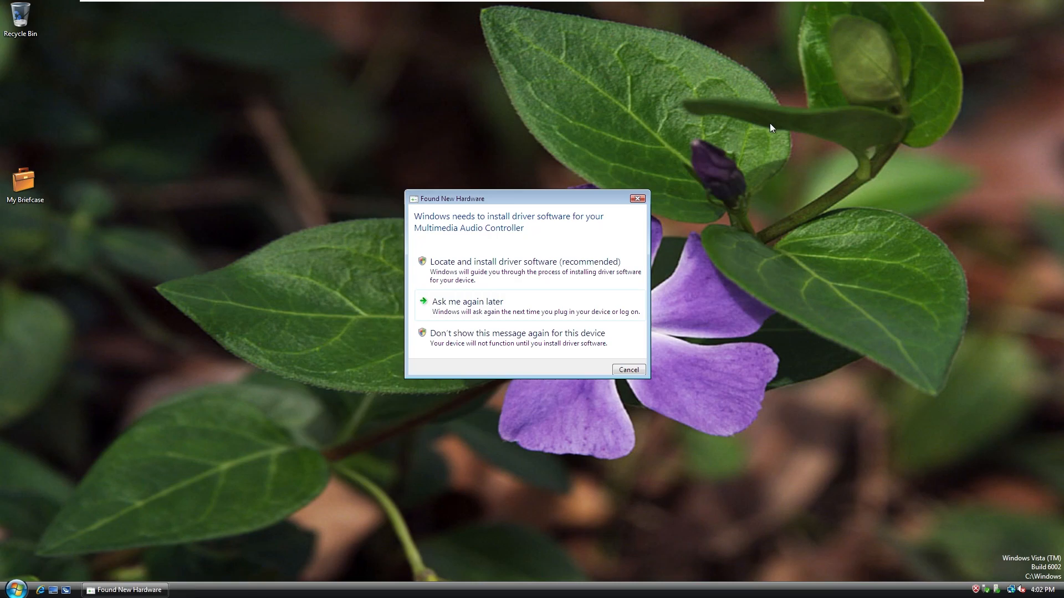
{"action": "left_click", "coordinate": [491, 310]}
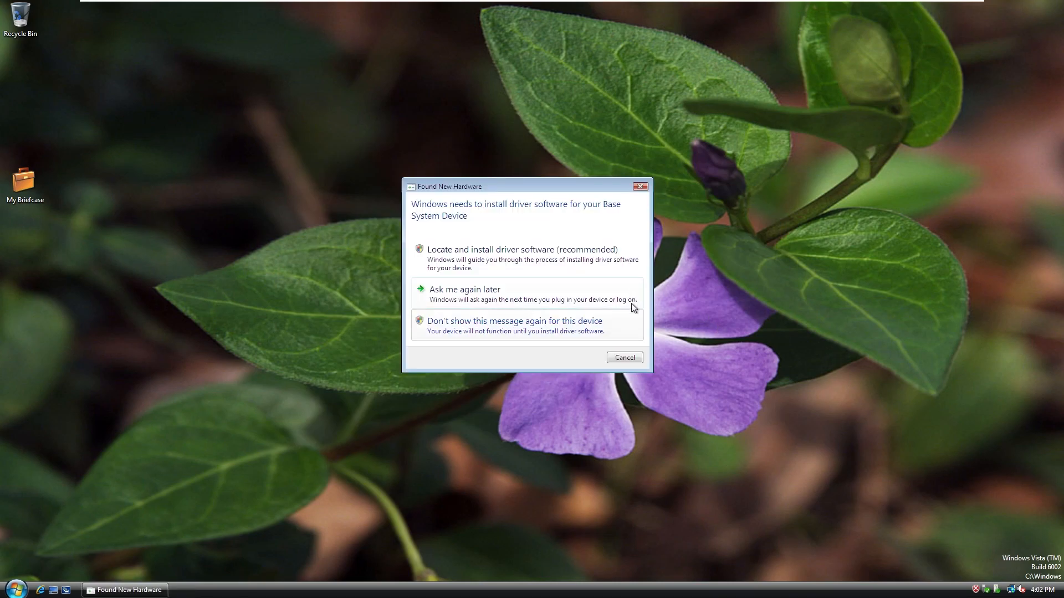
{"action": "left_click", "coordinate": [588, 297]}
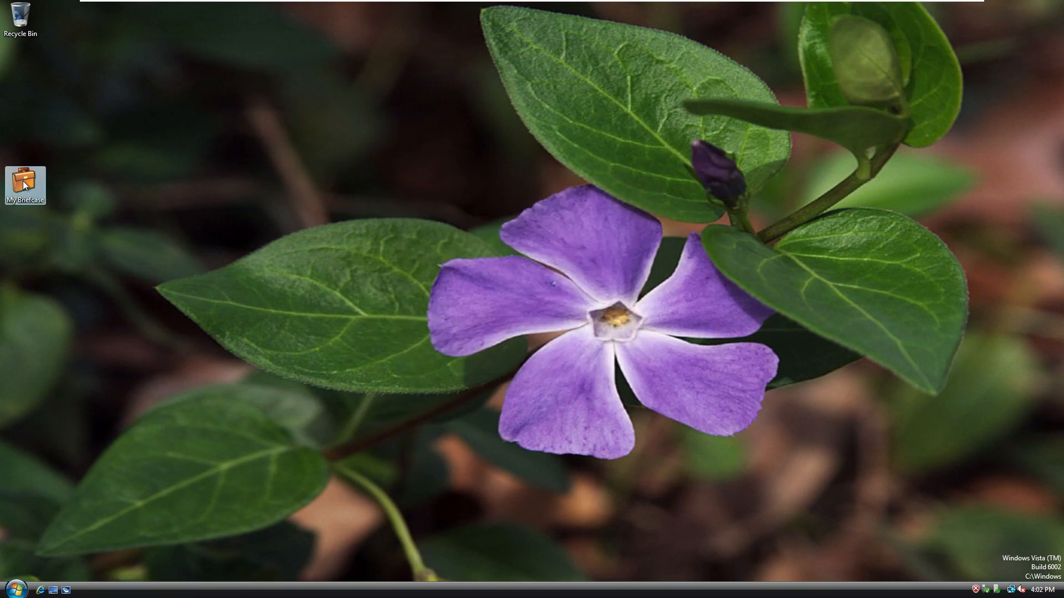
- Try opening My Briefcase and dragging it to the Recycle Bin, dismissing both errors
{"action": "left_click_drag", "start_coordinate": [25, 185], "coordinate": [25, 74]}
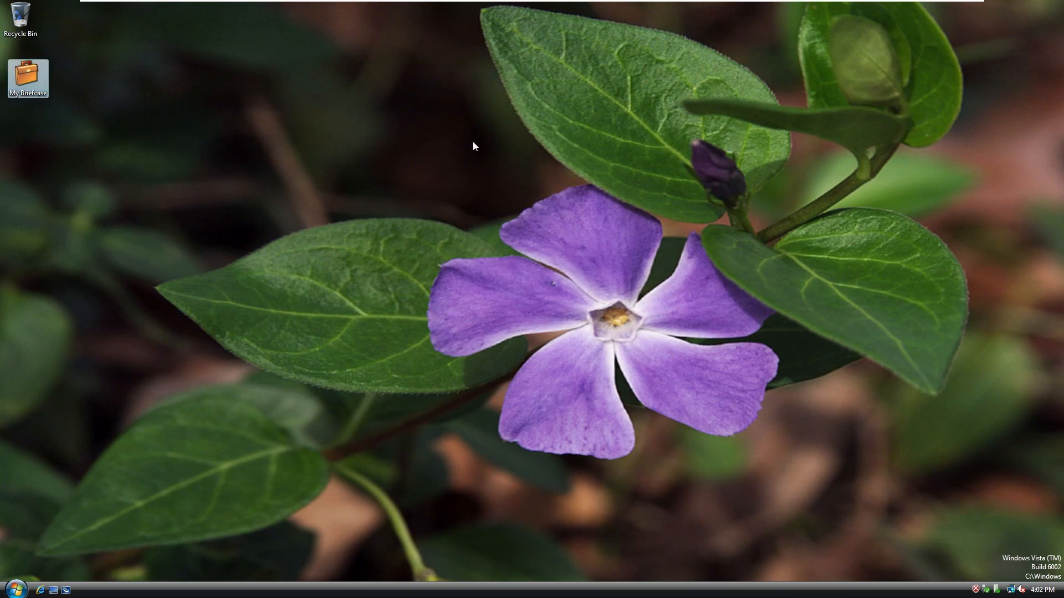
{"action": "double_click", "coordinate": [25, 81]}
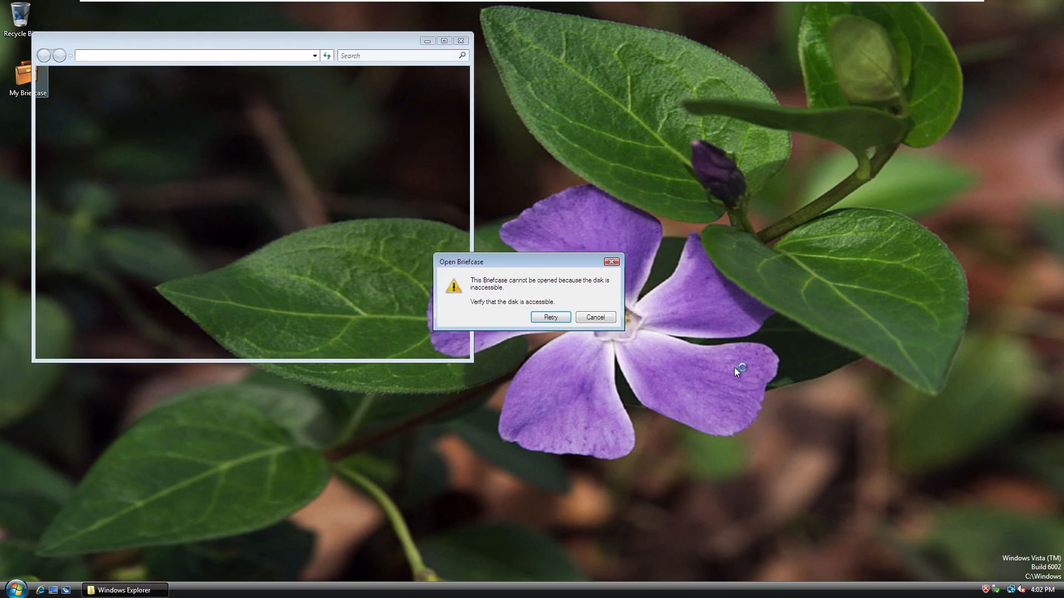
{"action": "left_click", "coordinate": [597, 317]}
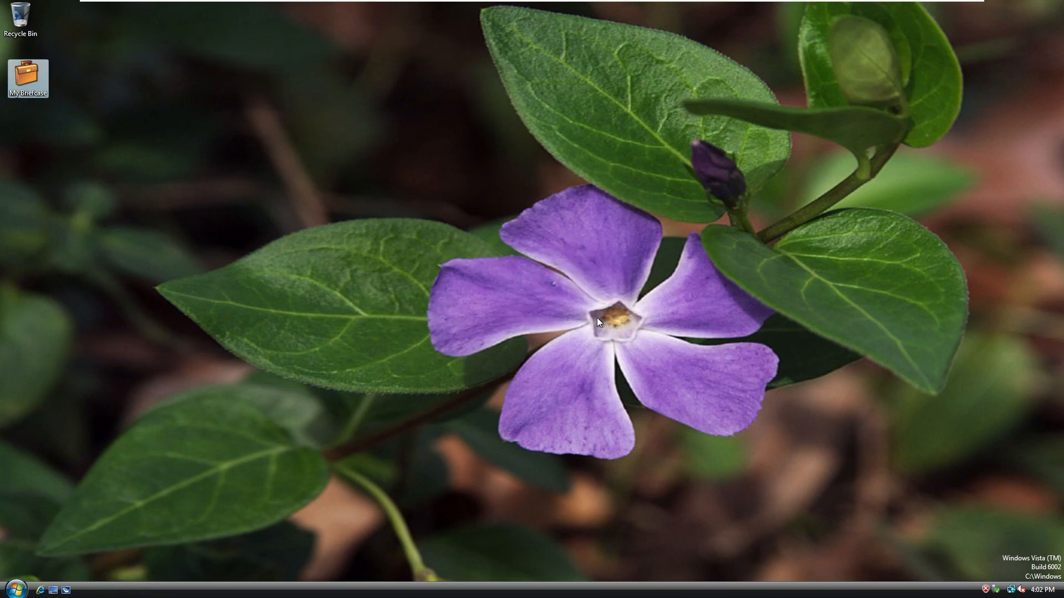
{"action": "right_click", "coordinate": [30, 83]}
{"action": "left_click_drag", "start_coordinate": [24, 64], "coordinate": [57, 39]}
{"action": "left_click", "coordinate": [631, 341]}
- Review My Briefcase's Previous Versions, Security and General properties, then close them
{"action": "right_click", "coordinate": [21, 65]}
{"action": "left_click", "coordinate": [92, 216]}
{"action": "right_click", "coordinate": [32, 75]}
{"action": "left_click", "coordinate": [93, 220]}
{"action": "left_click", "coordinate": [122, 100]}
{"action": "left_click", "coordinate": [82, 100]}
{"action": "left_click", "coordinate": [54, 99]}
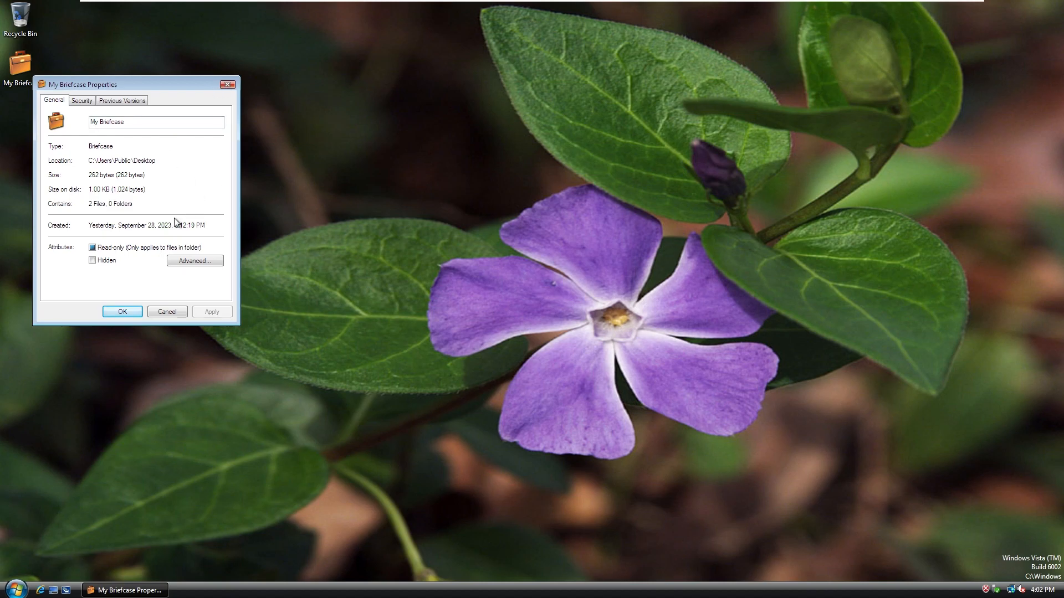
{"action": "left_click", "coordinate": [227, 83]}
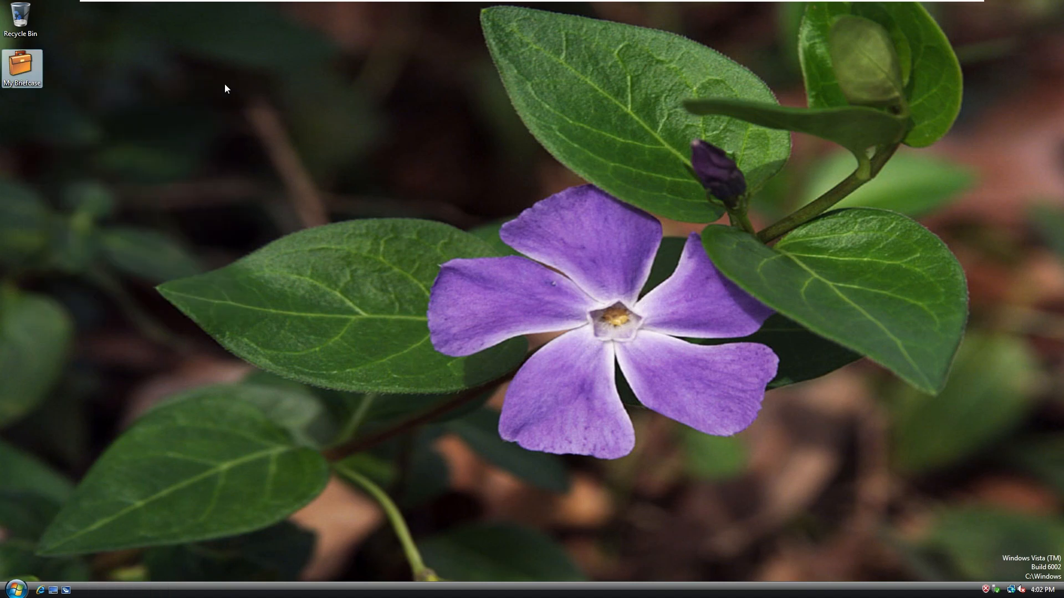
- Launch the e-mail program, then run legacy CVTPAINT despite its compatibility warning and close it
{"action": "left_click", "coordinate": [15, 589]}
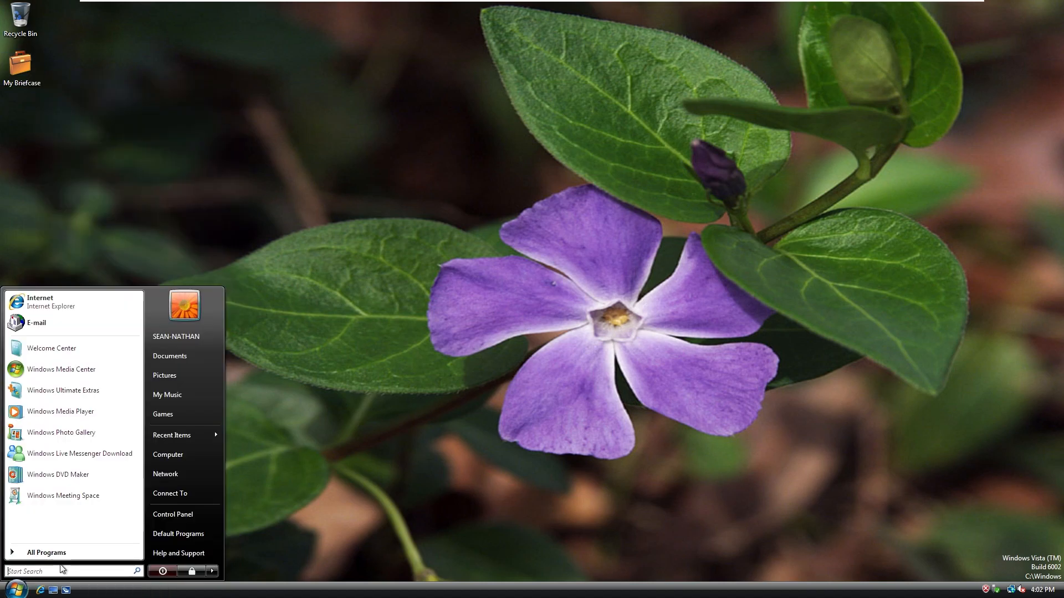
{"action": "left_click", "coordinate": [68, 315]}
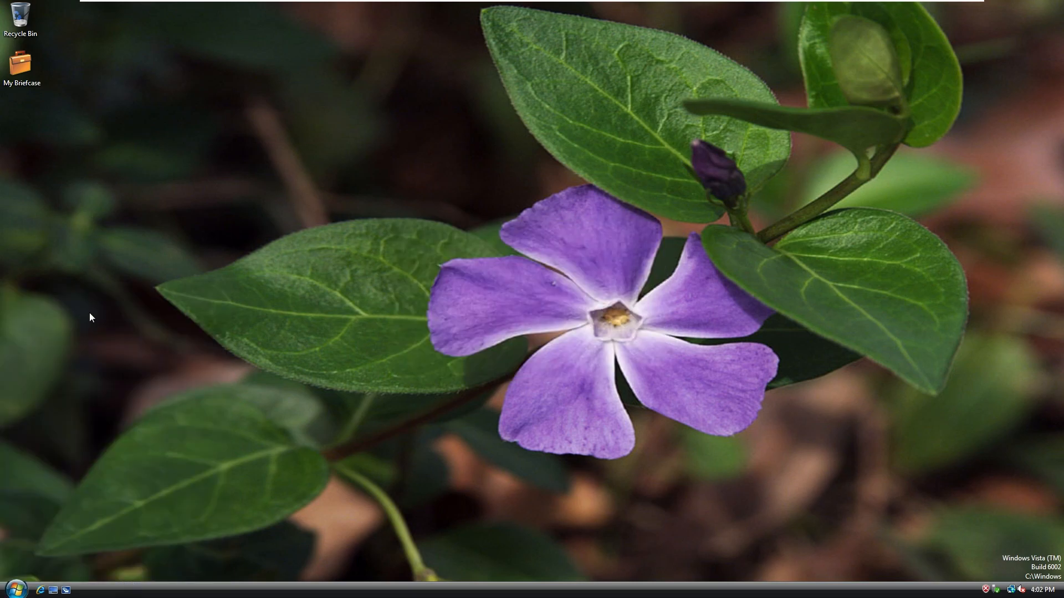
{"action": "left_click", "coordinate": [16, 589]}
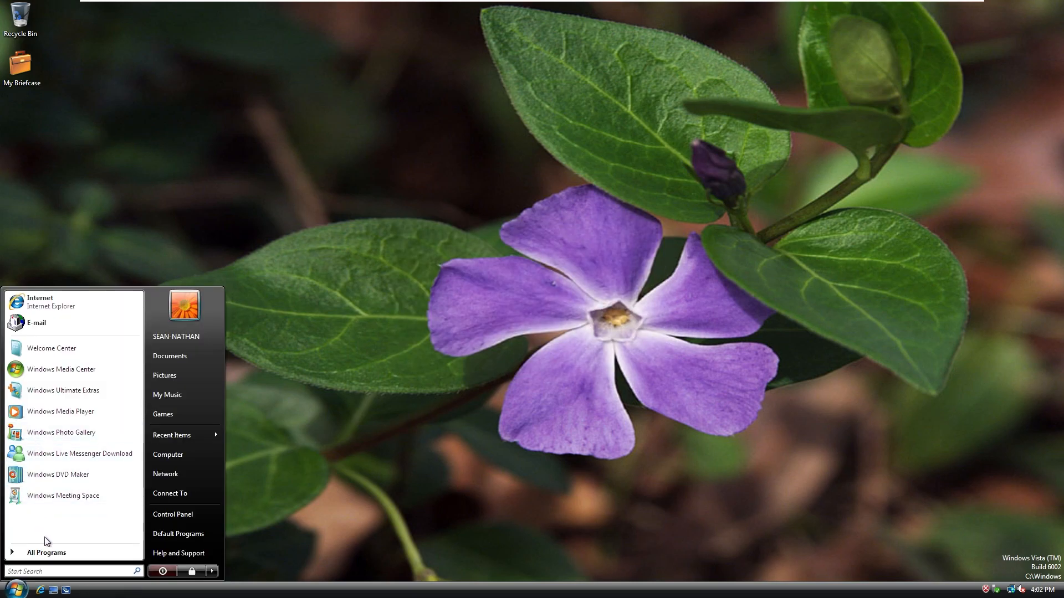
{"action": "left_click", "coordinate": [54, 552]}
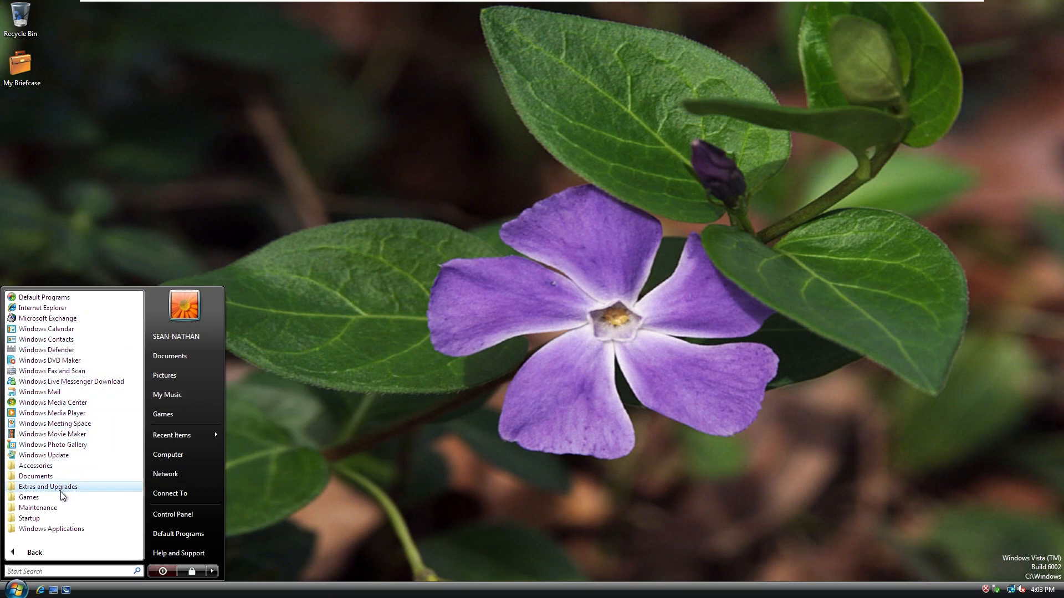
{"action": "left_click", "coordinate": [68, 528]}
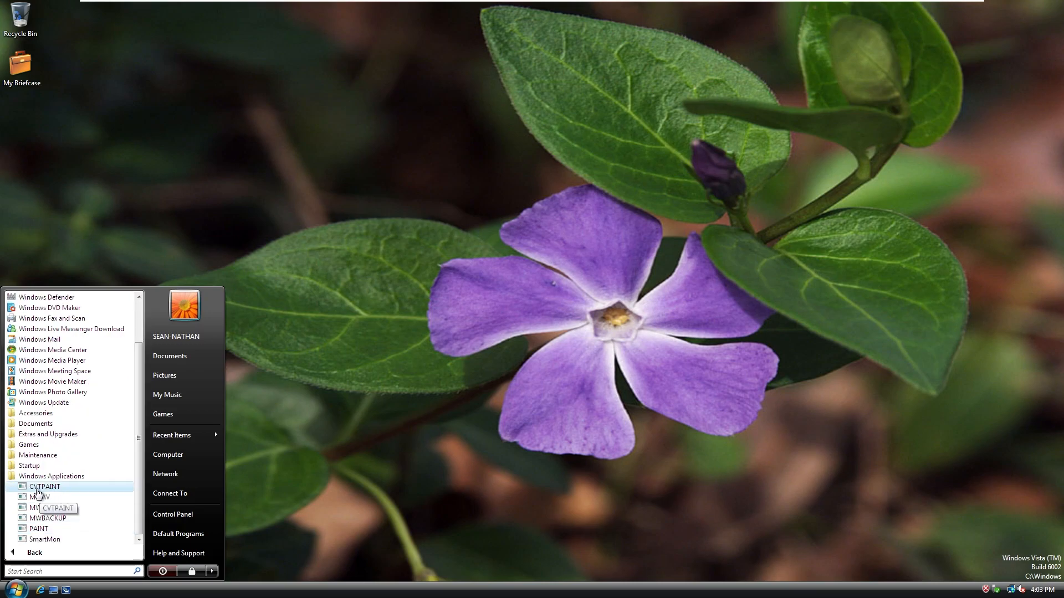
{"action": "left_click", "coordinate": [37, 491]}
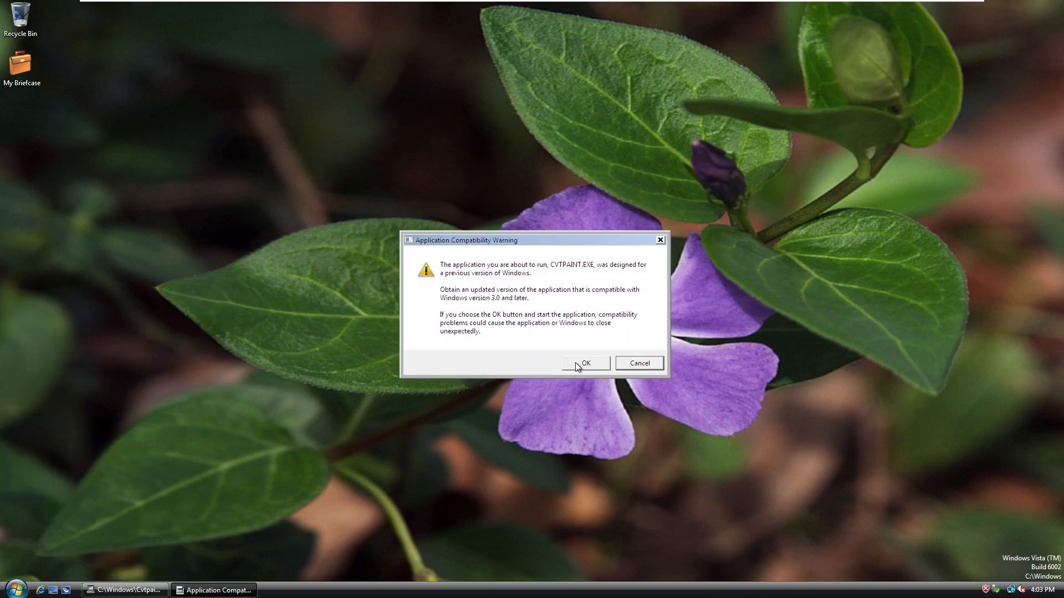
{"action": "left_click", "coordinate": [576, 362]}
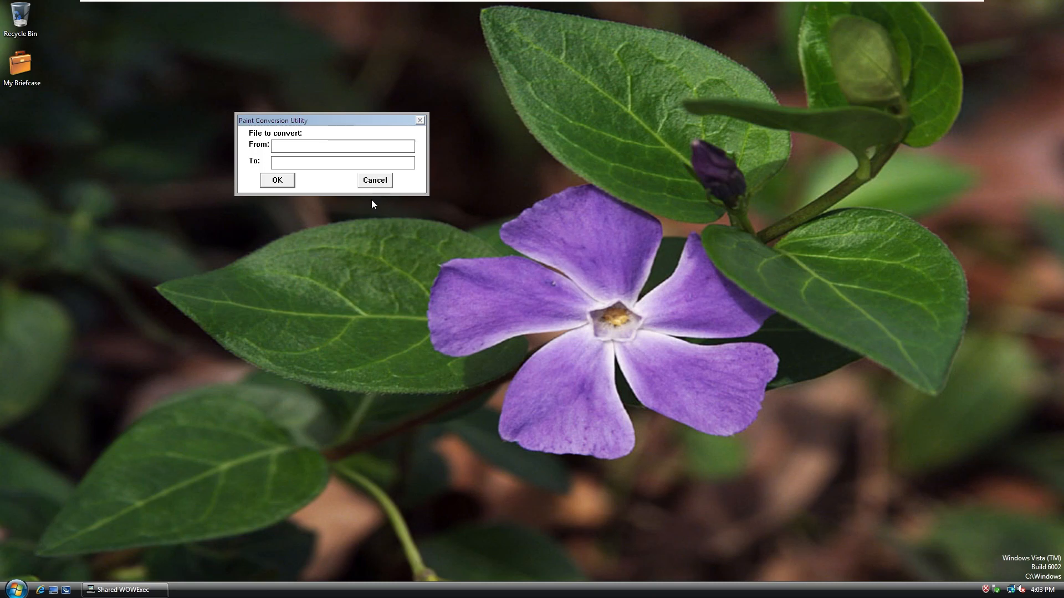
{"action": "left_click", "coordinate": [365, 184]}
- Run the legacy PAINT program, accepting its compatibility warning and dismissing the not-enough-memory error
{"action": "left_click", "coordinate": [22, 589]}
{"action": "left_click", "coordinate": [34, 552]}
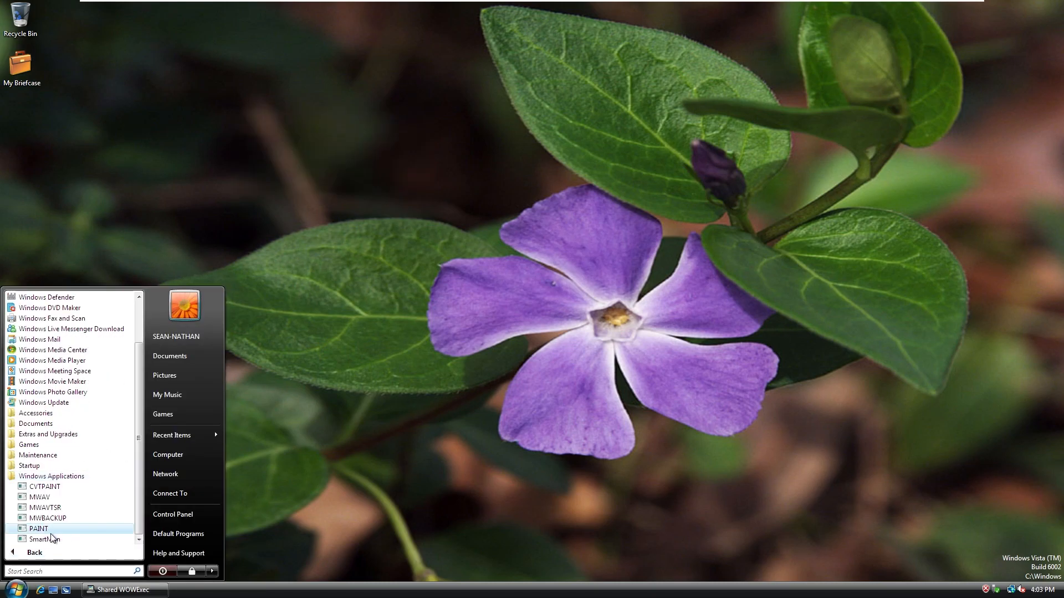
{"action": "left_click", "coordinate": [51, 530]}
{"action": "left_click", "coordinate": [571, 367]}
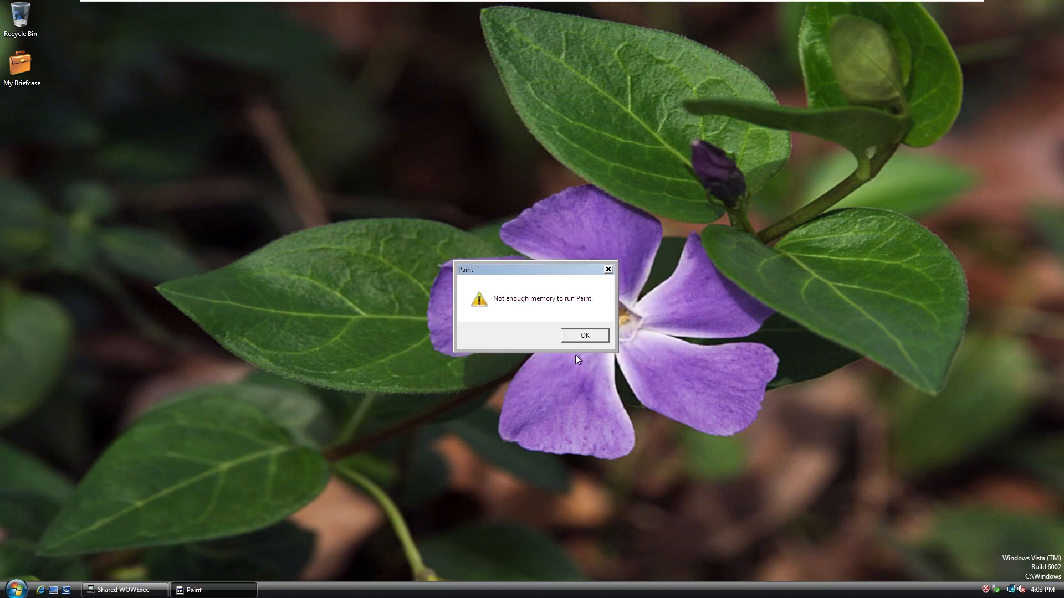
{"action": "left_click", "coordinate": [586, 335]}
- Run the MWAV anti-virus, view its About box, attempt a scan of drive A:, then close it
{"action": "left_click", "coordinate": [25, 587]}
{"action": "left_click", "coordinate": [46, 552]}
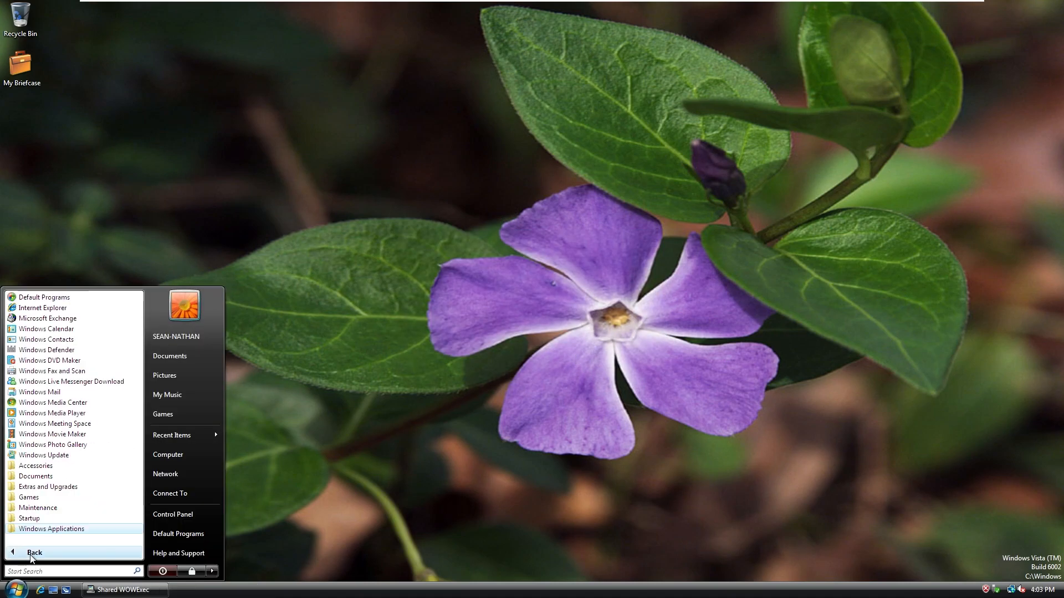
{"action": "left_click", "coordinate": [51, 531]}
{"action": "left_click", "coordinate": [49, 499]}
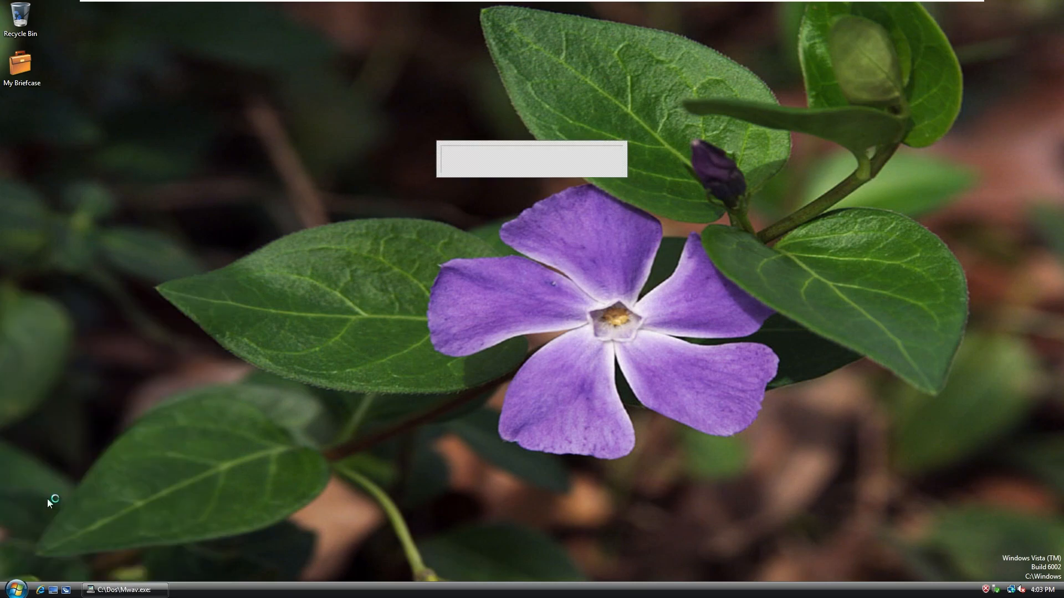
{"action": "left_click", "coordinate": [457, 131]}
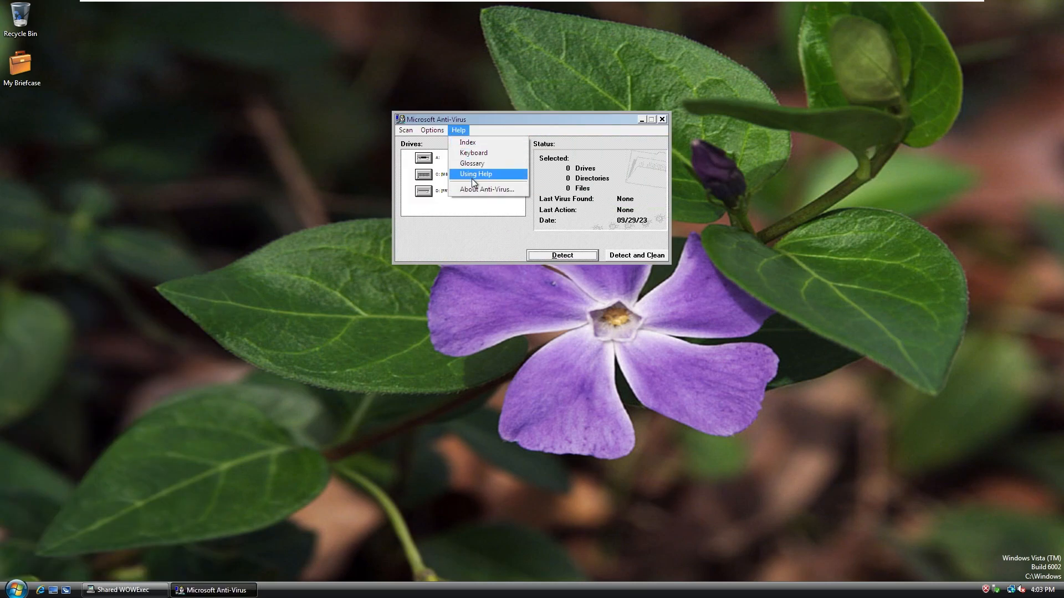
{"action": "left_click", "coordinate": [480, 192]}
{"action": "left_click", "coordinate": [609, 205]}
{"action": "left_click_drag", "start_coordinate": [483, 120], "coordinate": [509, 191]}
{"action": "left_click", "coordinate": [441, 202]}
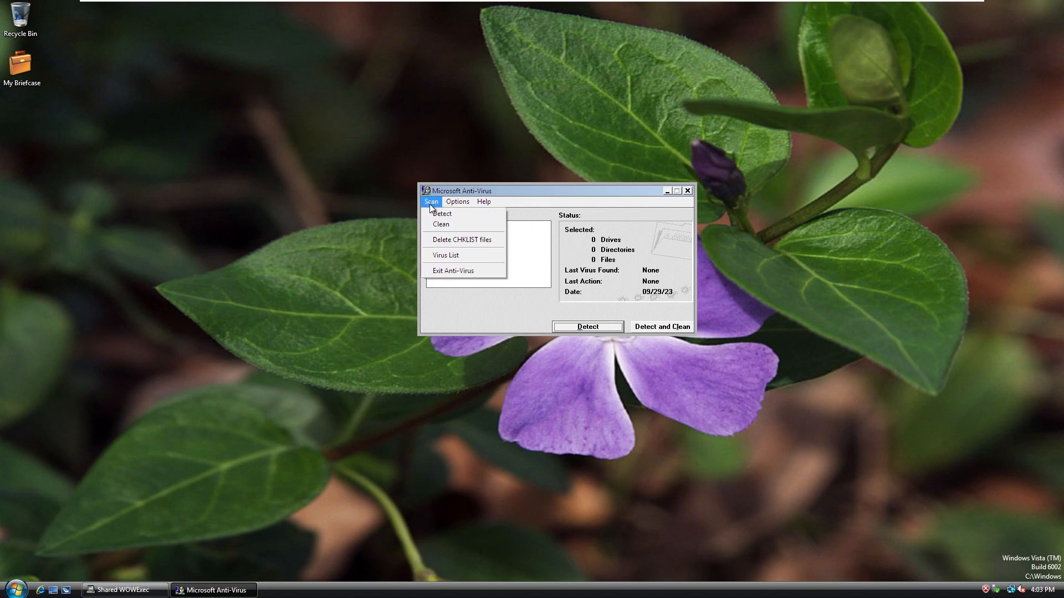
{"action": "left_click", "coordinate": [443, 215]}
{"action": "left_click", "coordinate": [668, 245]}
{"action": "left_click", "coordinate": [483, 228]}
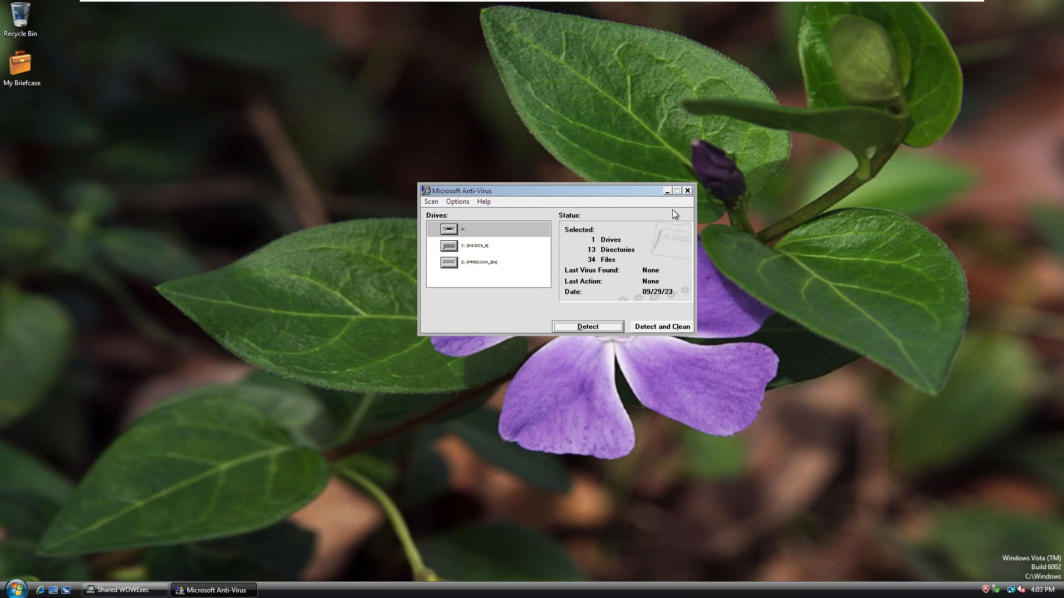
{"action": "left_click", "coordinate": [687, 190]}
- Expand the Games folder in All Programs
{"action": "left_click", "coordinate": [16, 589]}
{"action": "left_click", "coordinate": [33, 552]}
{"action": "left_click", "coordinate": [40, 501]}
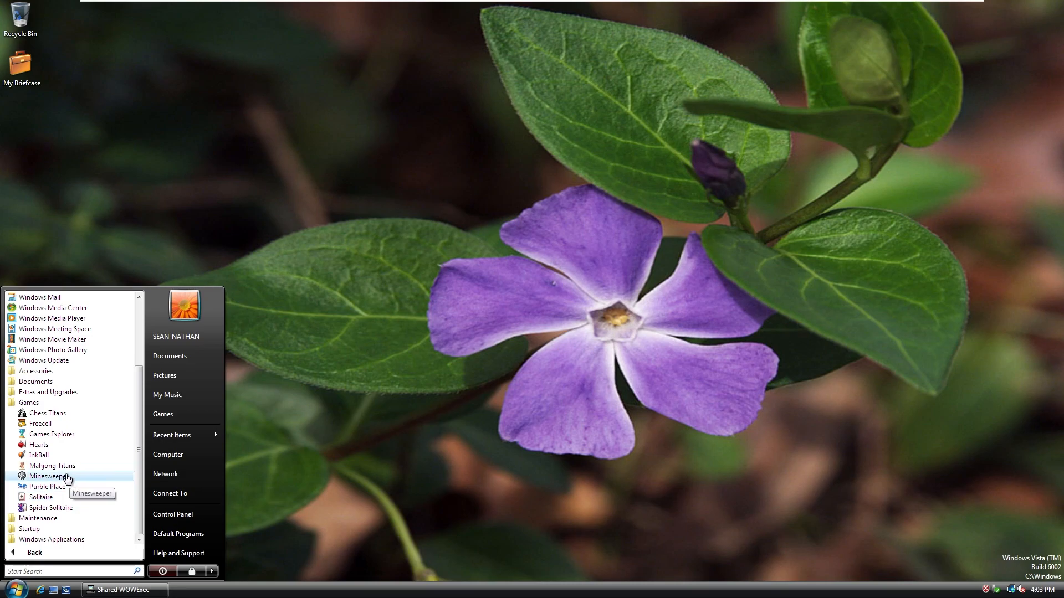
- Launch Minesweeper, dismiss the rendering warning, start a 9x9 game, and close it
{"action": "left_click", "coordinate": [65, 477]}
{"action": "left_click", "coordinate": [598, 325]}
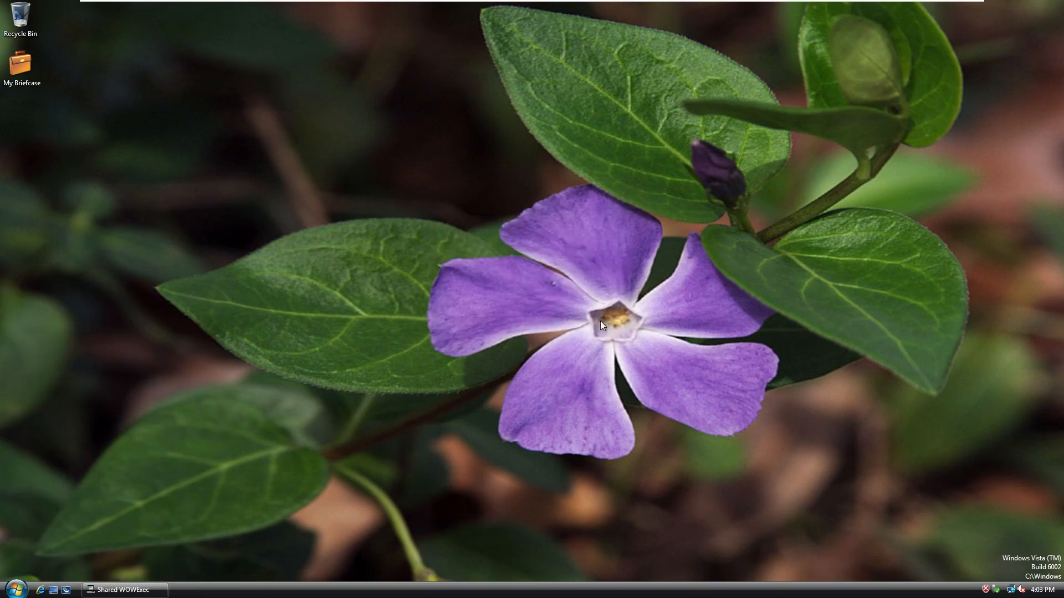
{"action": "left_click", "coordinate": [299, 60]}
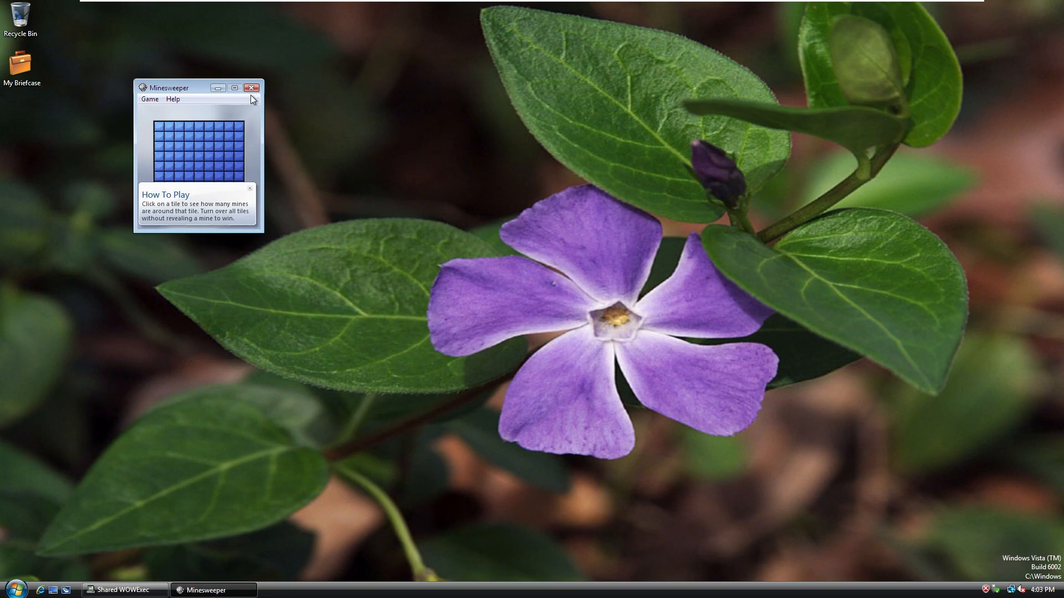
{"action": "left_click", "coordinate": [252, 88]}
- Launch the legacy Calendar from Accessories in All Programs
{"action": "left_click", "coordinate": [16, 589]}
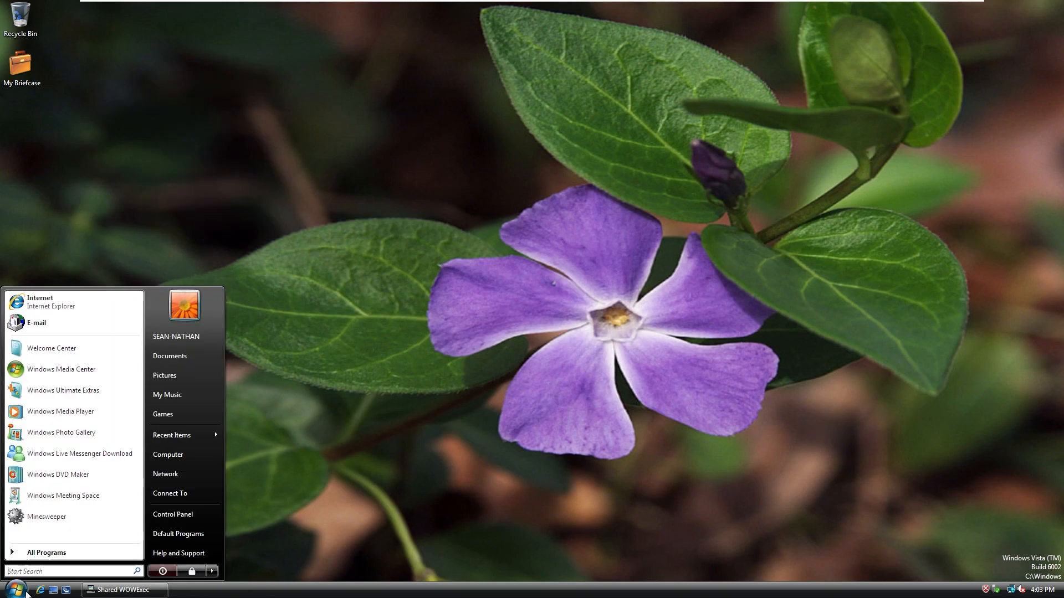
{"action": "left_click", "coordinate": [35, 552]}
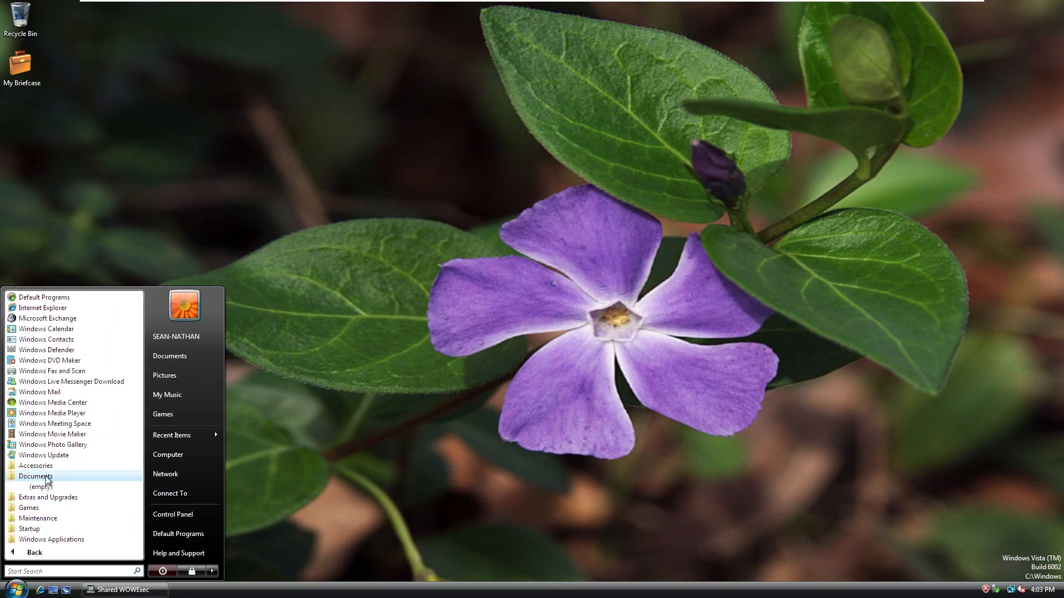
{"action": "left_click", "coordinate": [62, 475]}
{"action": "right_click", "coordinate": [62, 475]}
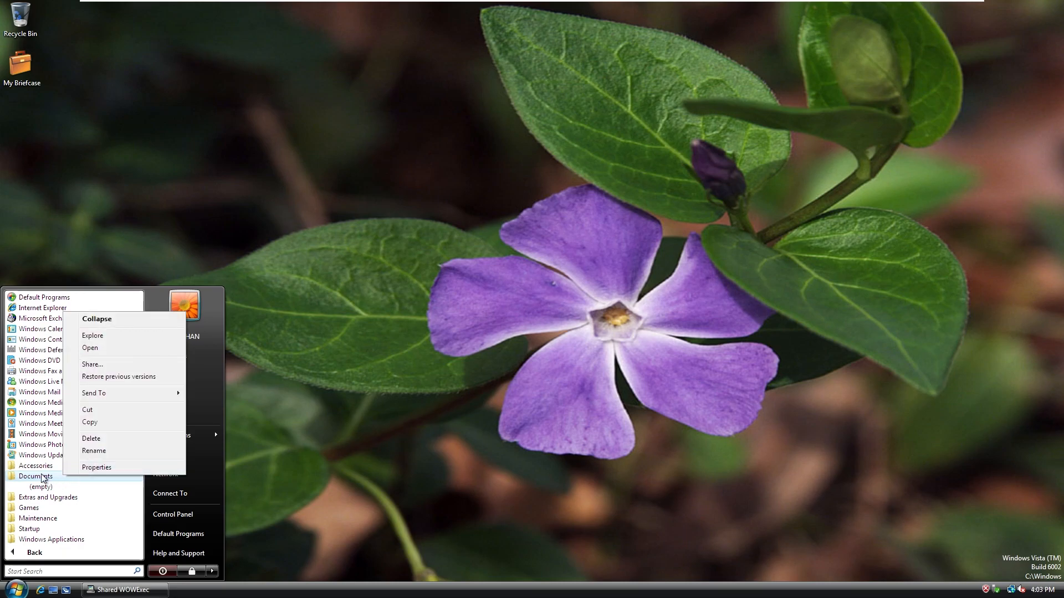
{"action": "left_click", "coordinate": [40, 477]}
{"action": "left_click", "coordinate": [35, 467]}
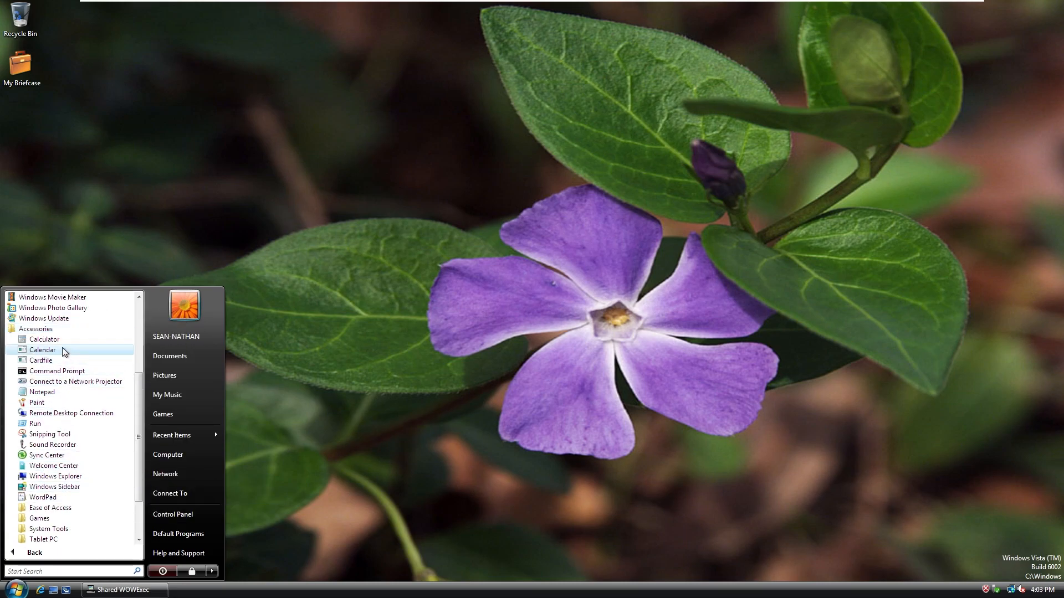
{"action": "left_click", "coordinate": [44, 349]}
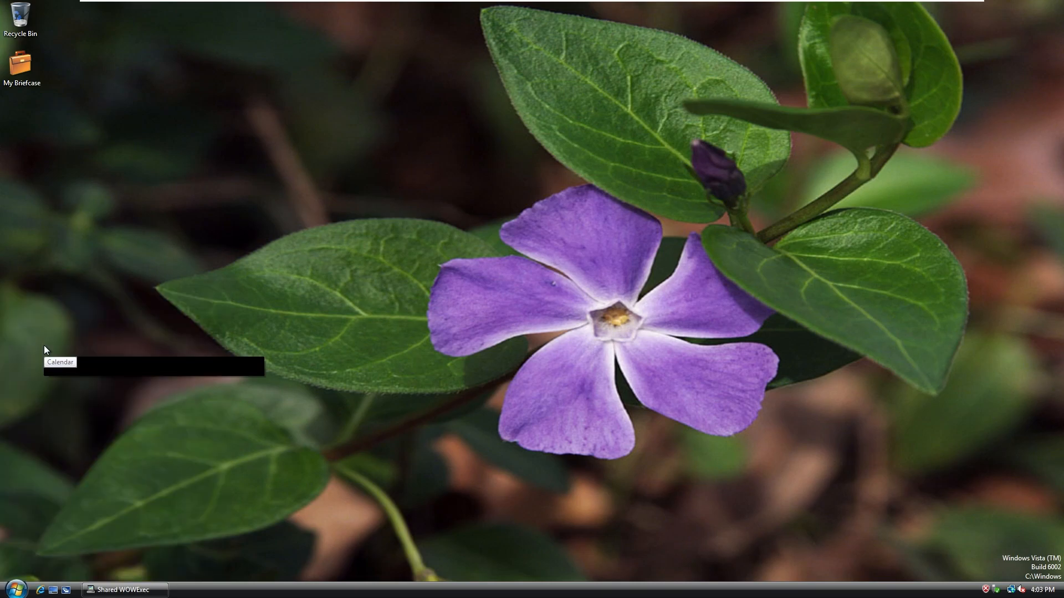
- Try Calendar's Help and File menus, cancel the Open dialog, and close Calendar
{"action": "left_click_drag", "start_coordinate": [91, 23], "coordinate": [393, 191]}
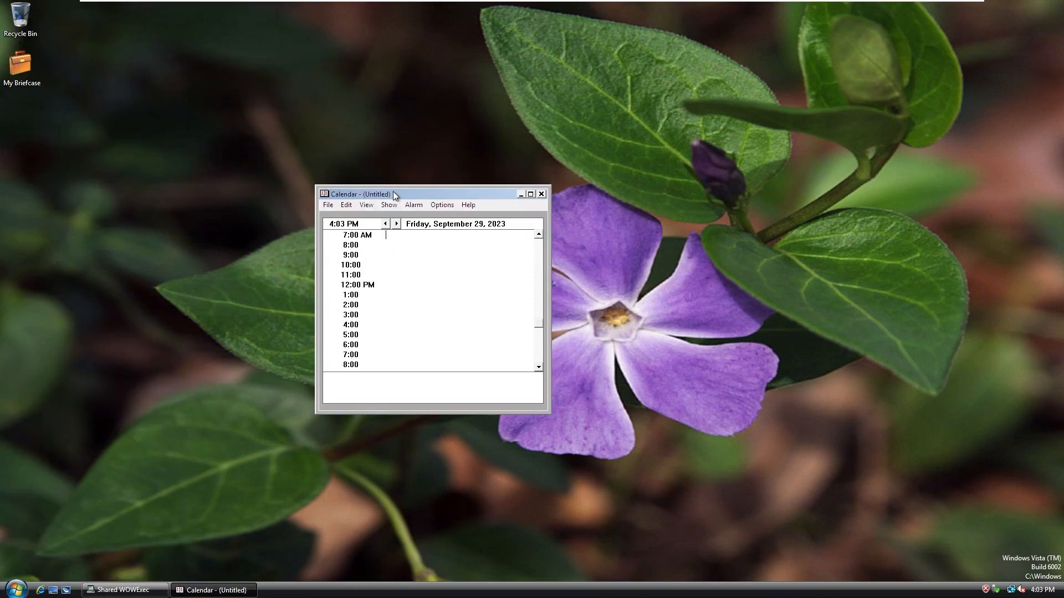
{"action": "left_click", "coordinate": [467, 204]}
{"action": "left_click", "coordinate": [482, 253]}
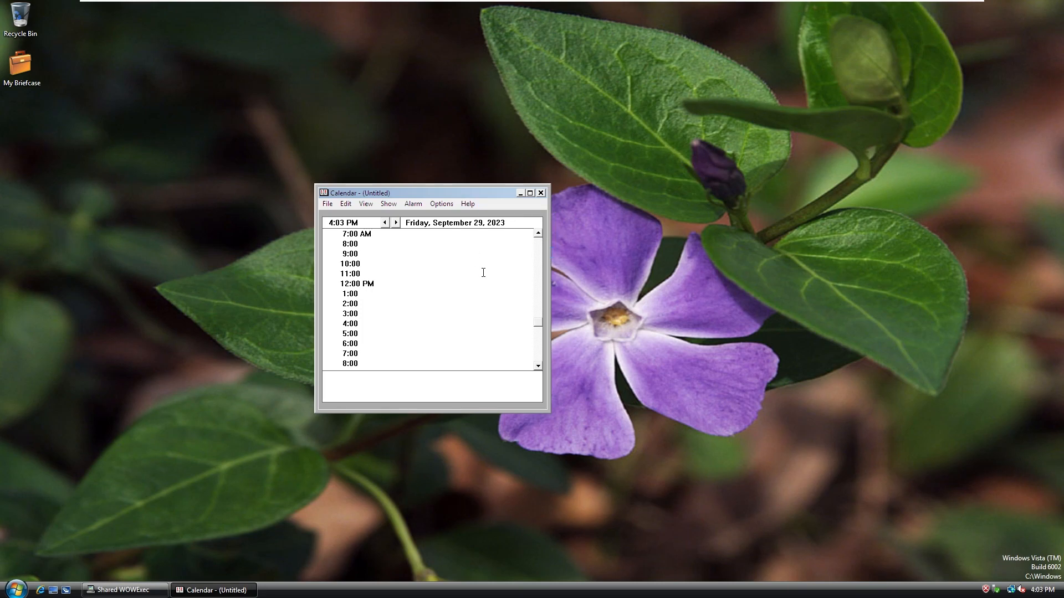
{"action": "left_click", "coordinate": [467, 204]}
{"action": "mouse_move", "coordinate": [327, 204]}
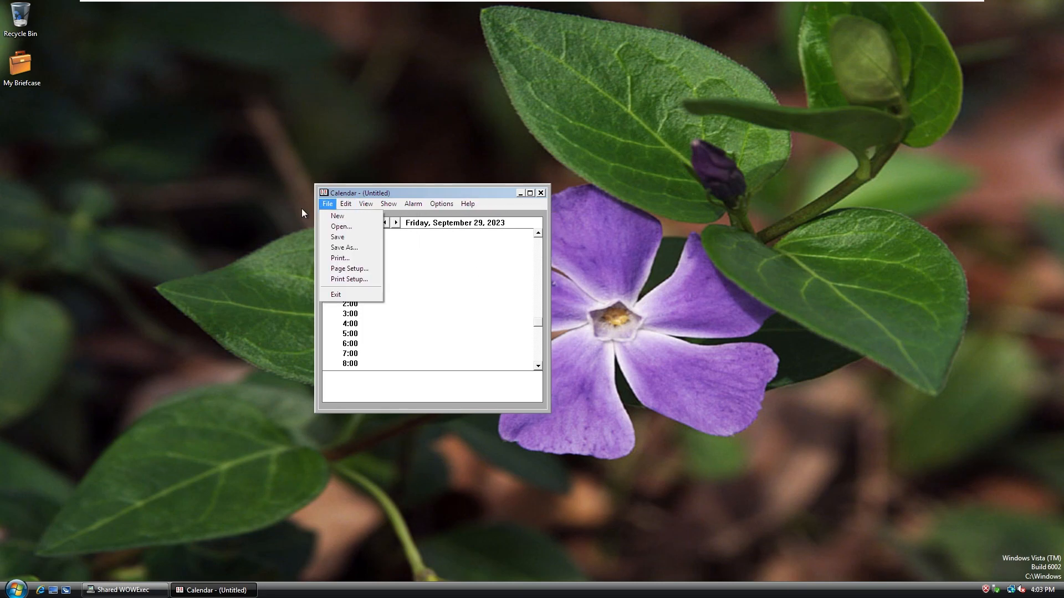
{"action": "left_click", "coordinate": [350, 227]}
{"action": "left_click", "coordinate": [557, 276]}
{"action": "left_click", "coordinate": [540, 193]}
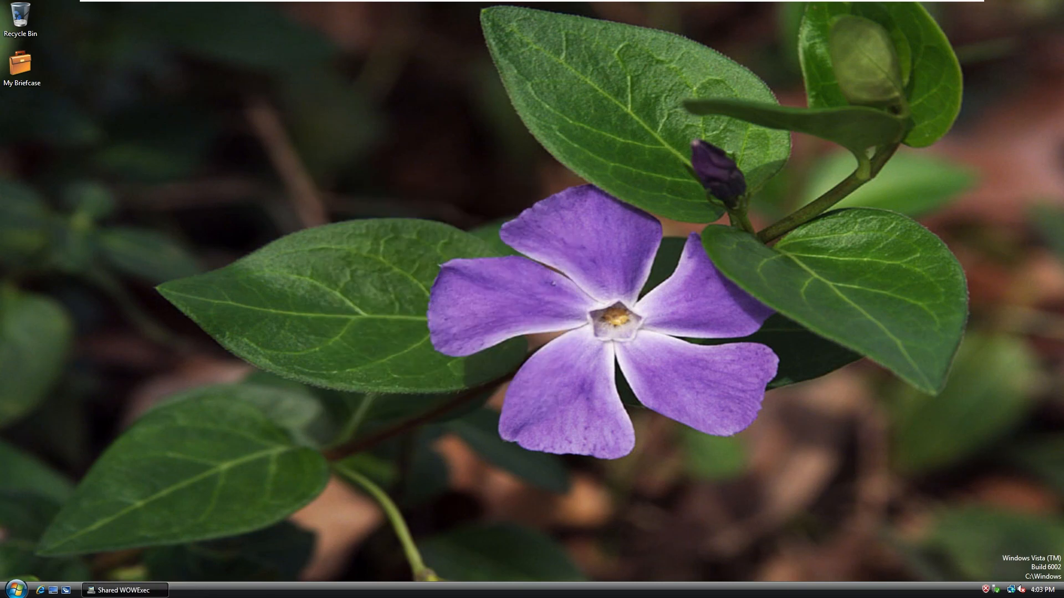
- Launch Cardfile from Accessories, dismiss its not-enough-memory error on About, and close it
{"action": "left_click", "coordinate": [16, 589]}
{"action": "left_click", "coordinate": [44, 553]}
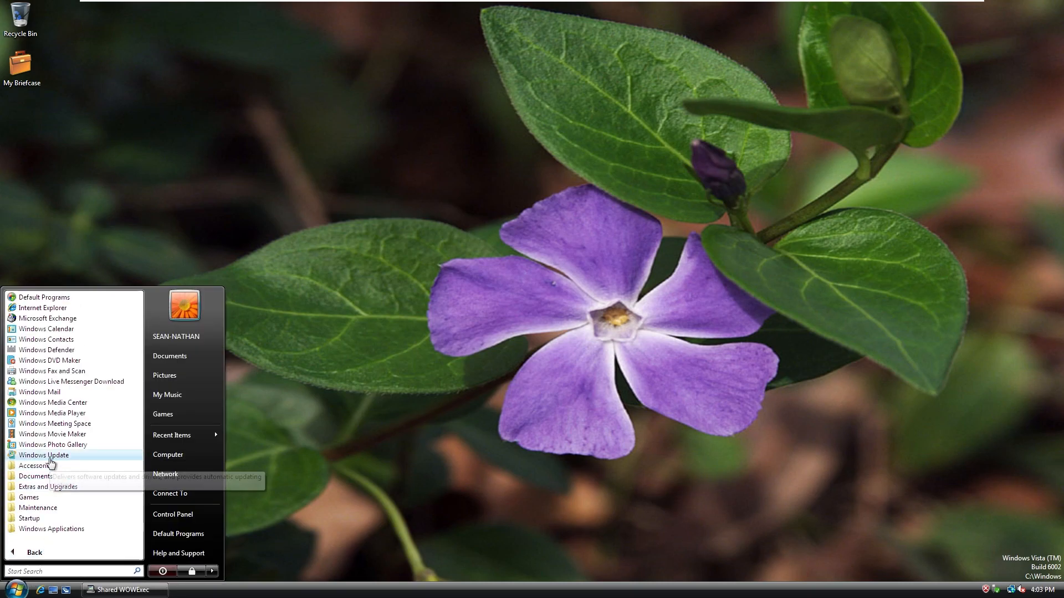
{"action": "left_click", "coordinate": [45, 467]}
{"action": "left_click", "coordinate": [40, 360]}
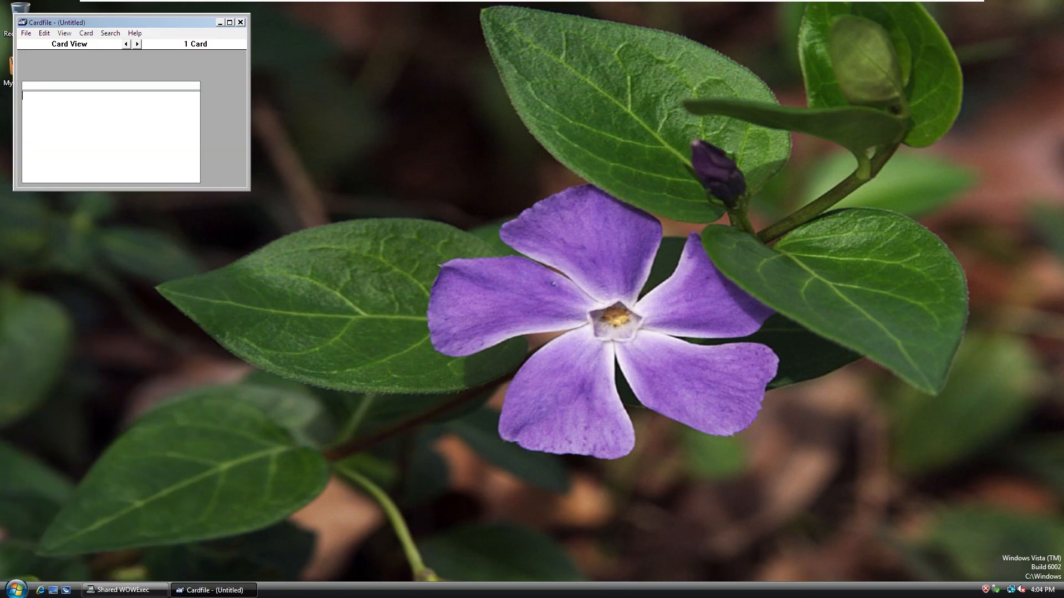
{"action": "left_click_drag", "start_coordinate": [82, 20], "coordinate": [379, 122]}
{"action": "left_click", "coordinate": [430, 134]}
{"action": "left_click", "coordinate": [442, 181]}
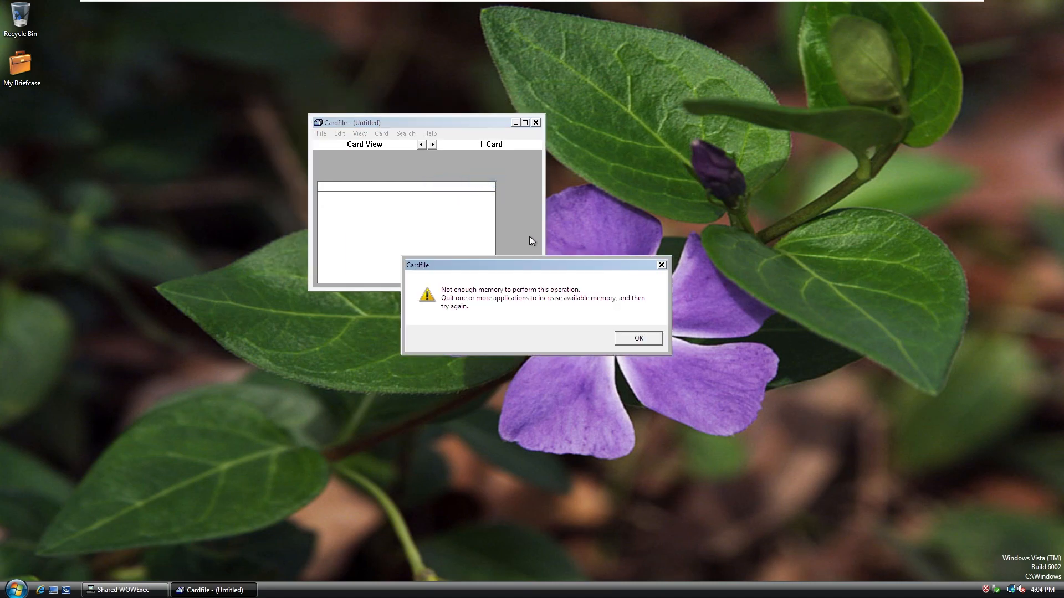
{"action": "left_click", "coordinate": [637, 339]}
{"action": "left_click", "coordinate": [536, 123]}
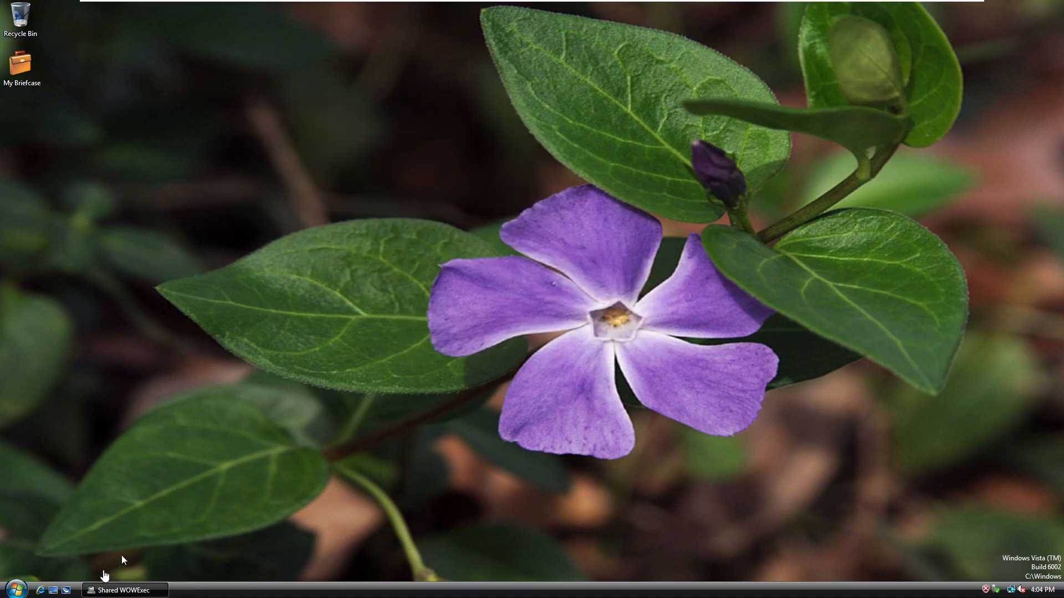
{"action": "left_click", "coordinate": [15, 589]}
{"action": "left_click", "coordinate": [25, 553]}
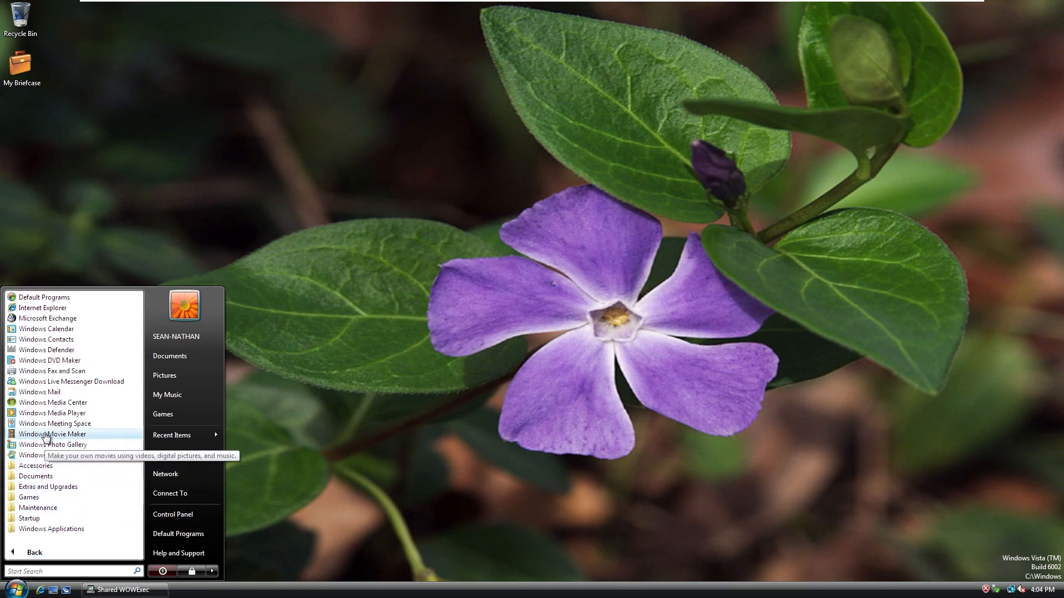
- Open and close Internet Explorer, then browse the files on the MS-DOS_6 (C:) drive
{"action": "left_click", "coordinate": [43, 308]}
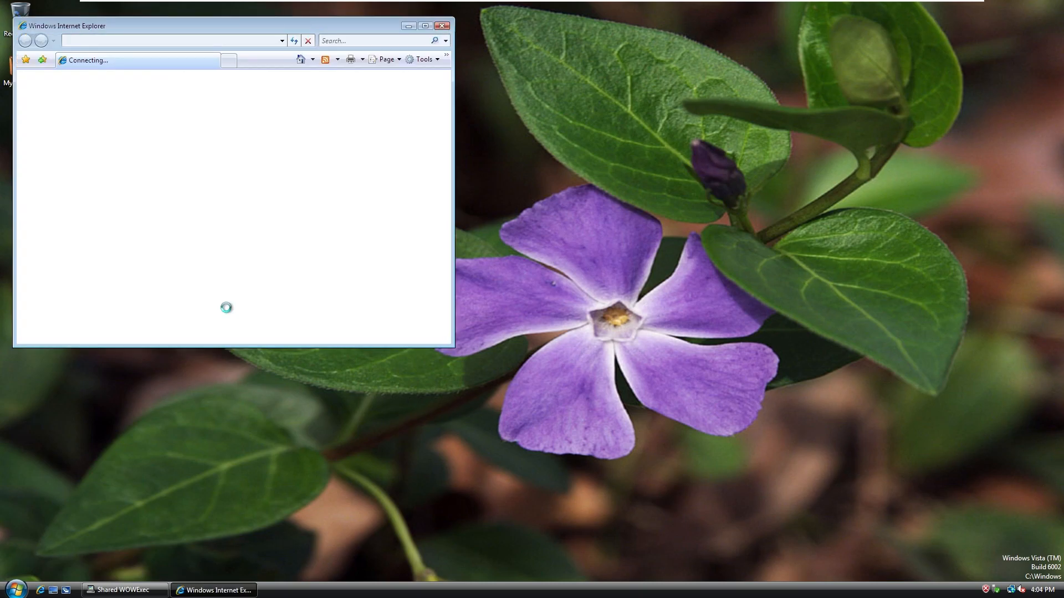
{"action": "left_click", "coordinate": [442, 26]}
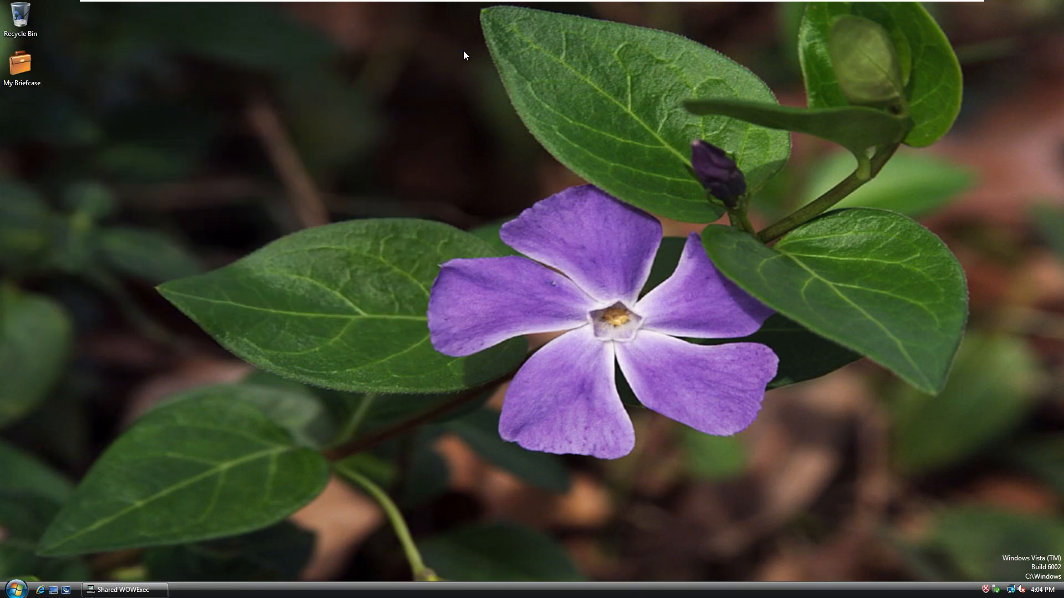
{"action": "key", "text": "super+e"}
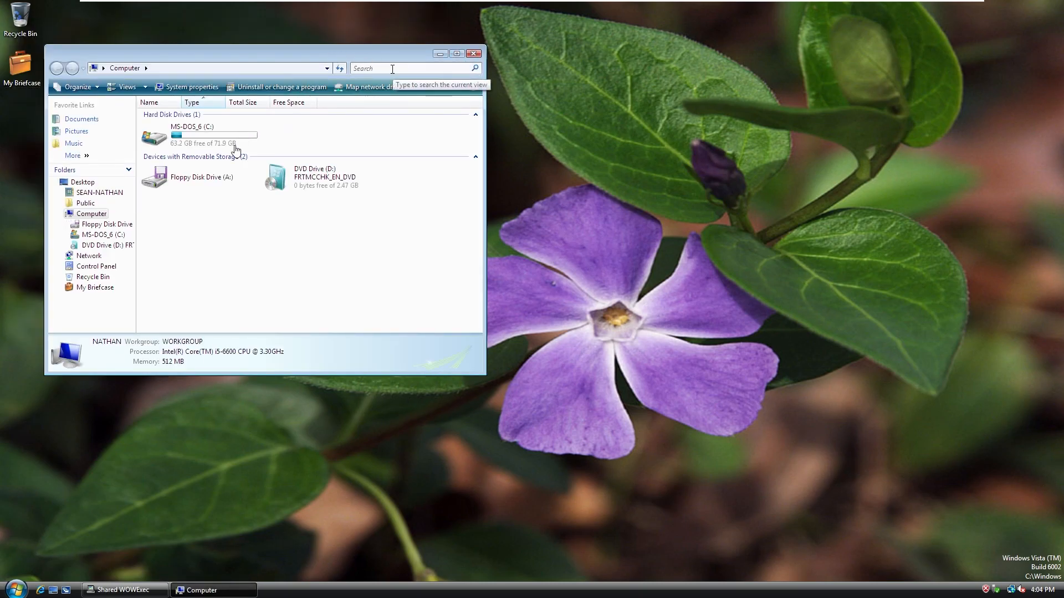
{"action": "double_click", "coordinate": [211, 133]}
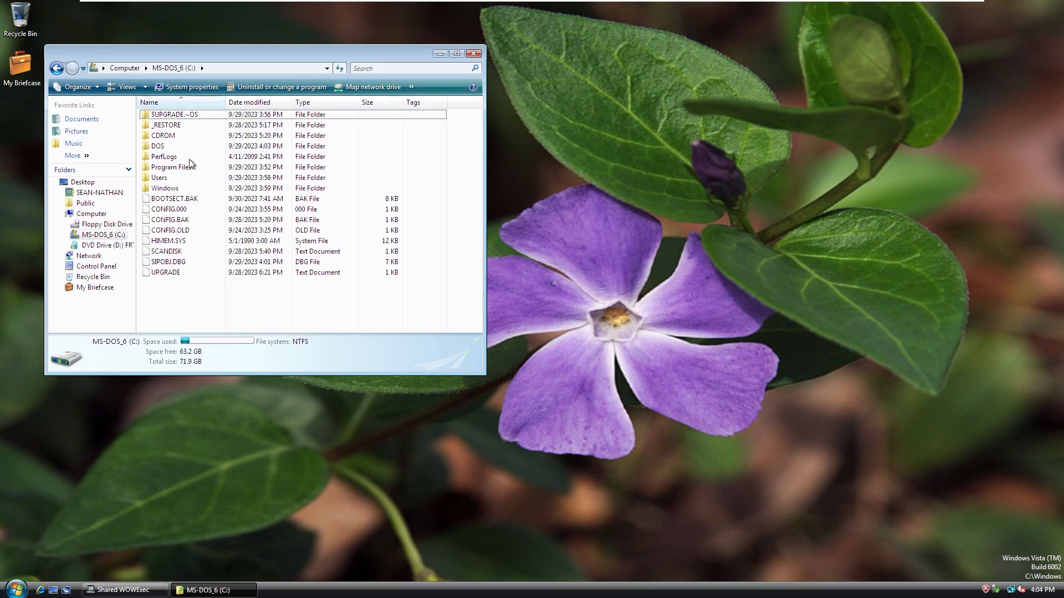
{"action": "left_click_drag", "start_coordinate": [266, 299], "coordinate": [158, 109]}
{"action": "left_click", "coordinate": [187, 268]}
{"action": "left_click", "coordinate": [188, 242]}
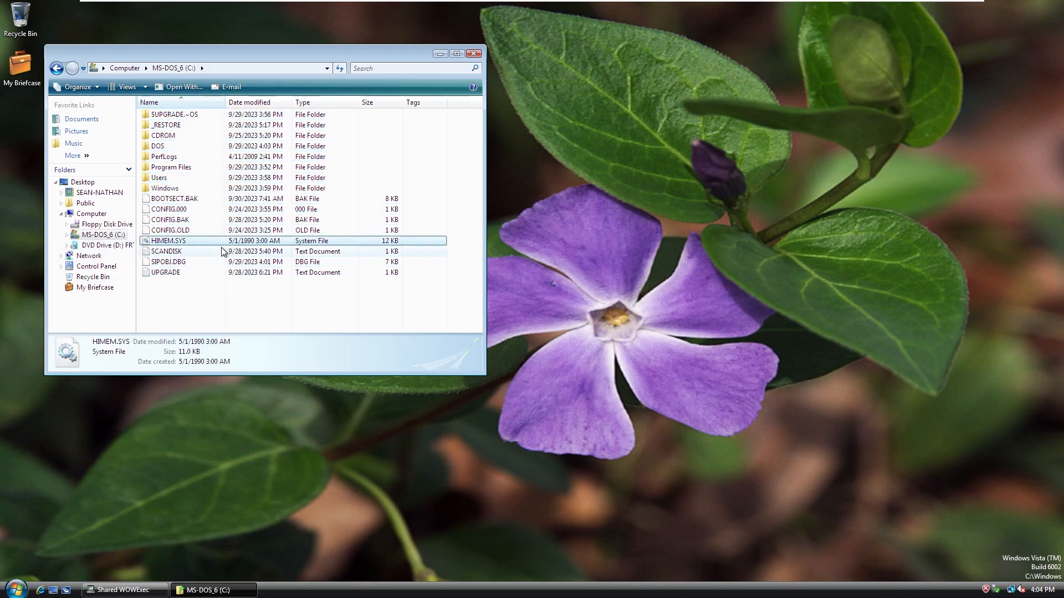
- Read the SCANDISK log in Notepad, close it, and open the UPGRADE log
{"action": "double_click", "coordinate": [200, 252]}
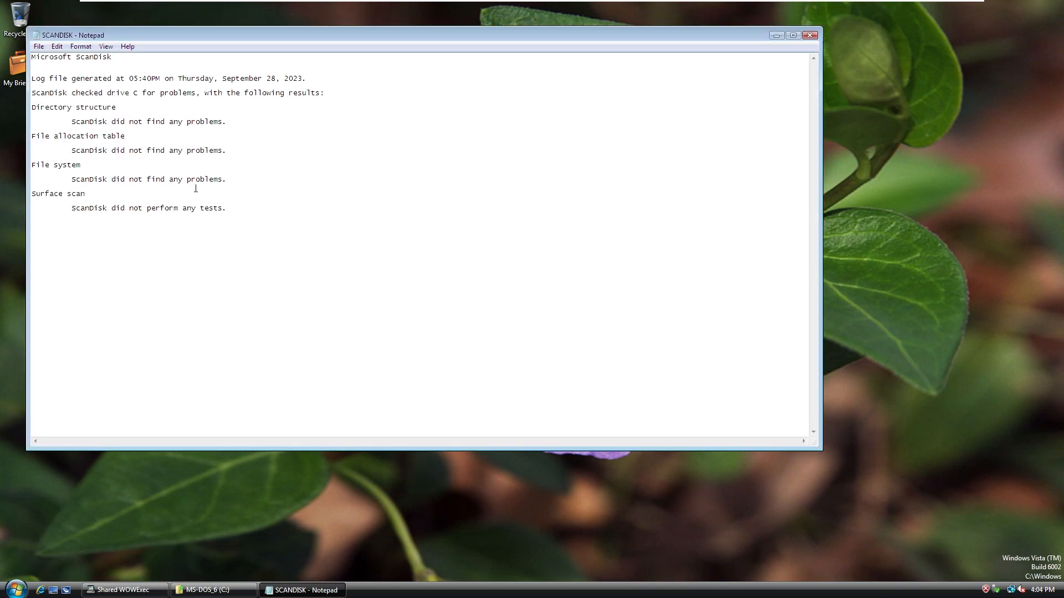
{"action": "left_click_drag", "start_coordinate": [199, 222], "coordinate": [31, 172]}
{"action": "left_click", "coordinate": [811, 34]}
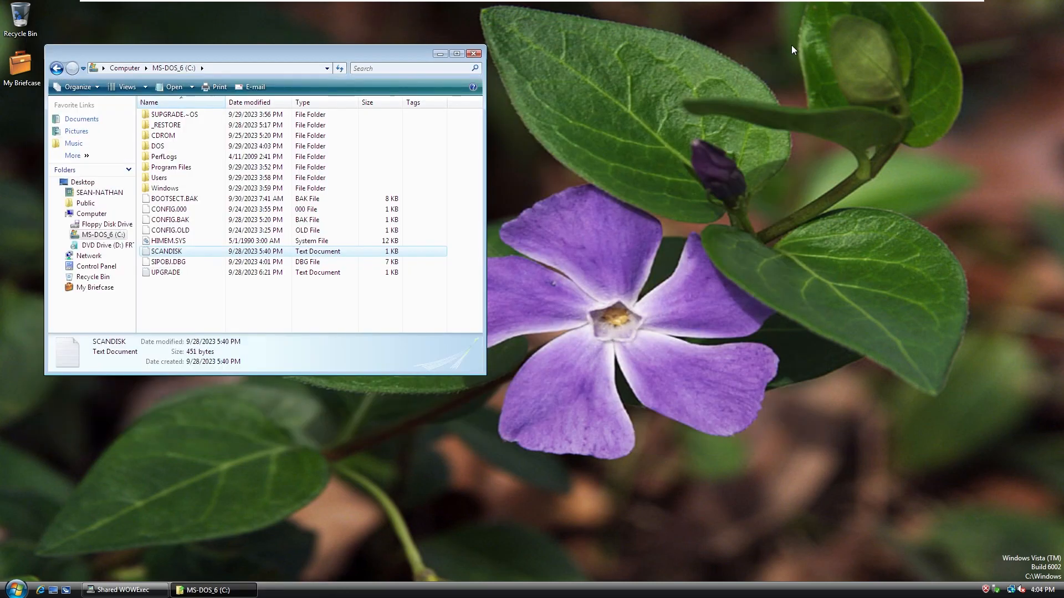
{"action": "double_click", "coordinate": [191, 271]}
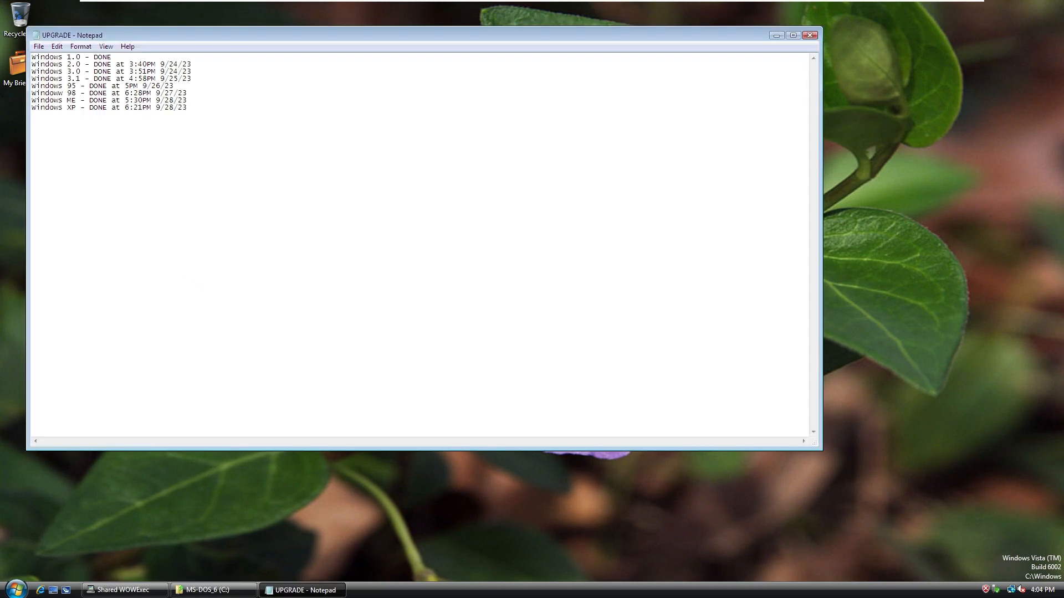
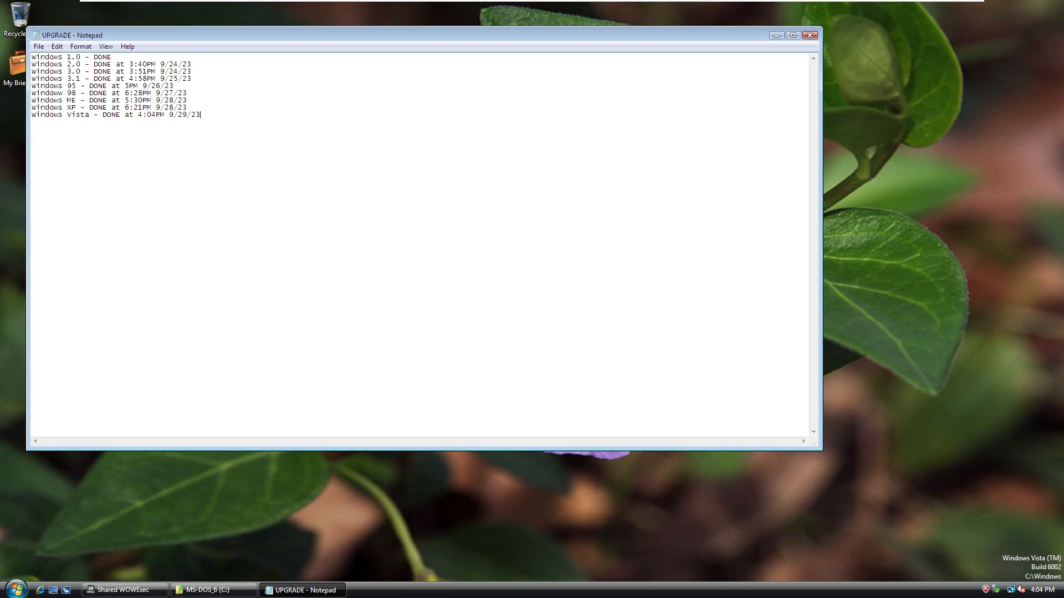
- After the C:\ write error, save the upgrade log as UPGRADE on the Desktop and close Notepad
{"action": "key", "text": "ctrl+s"}
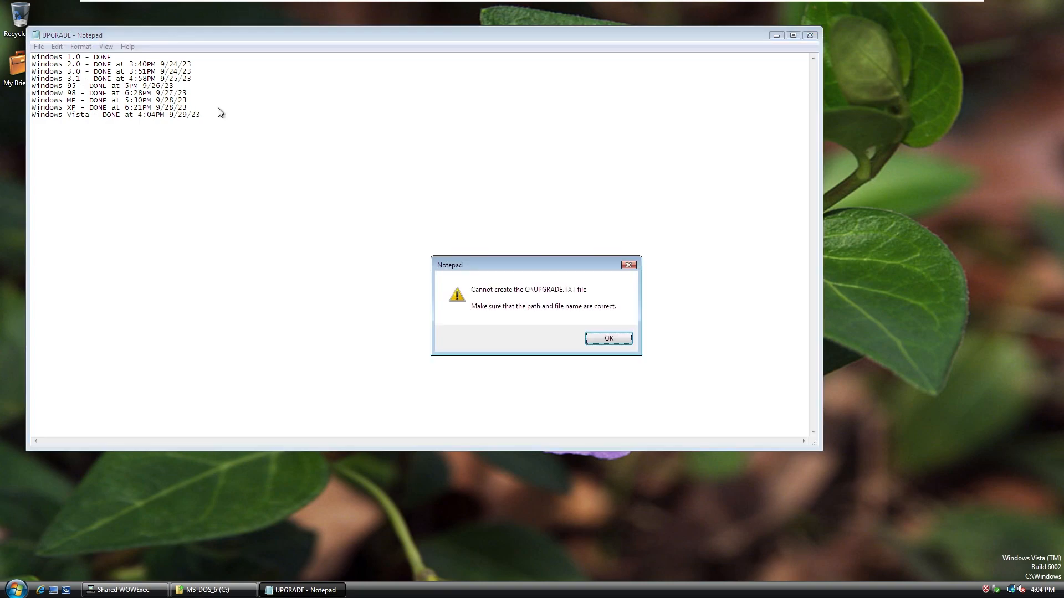
{"action": "left_click", "coordinate": [608, 339]}
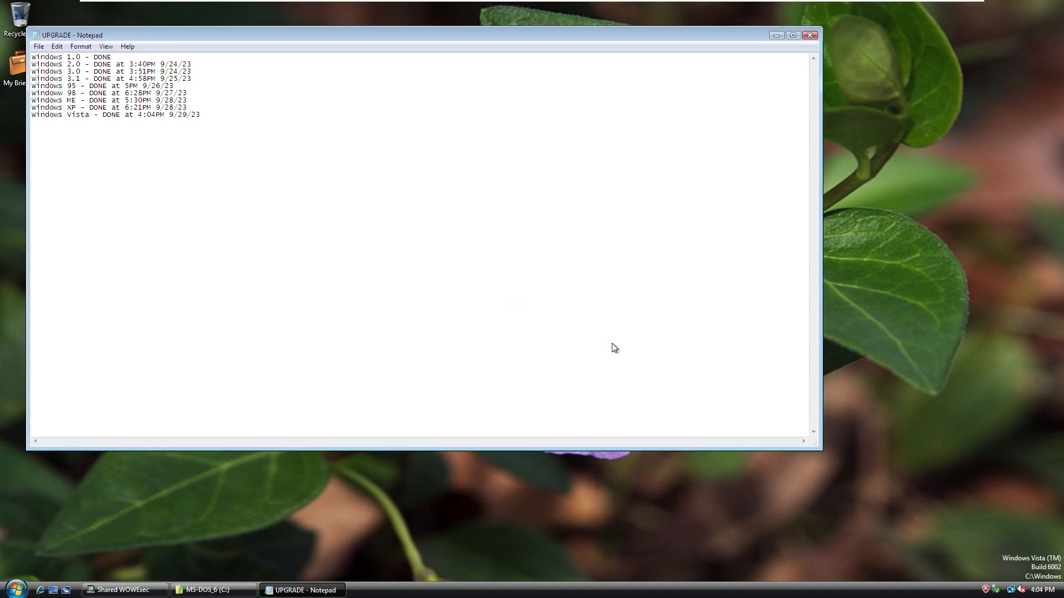
{"action": "left_click_drag", "start_coordinate": [191, 148], "coordinate": [214, 303]}
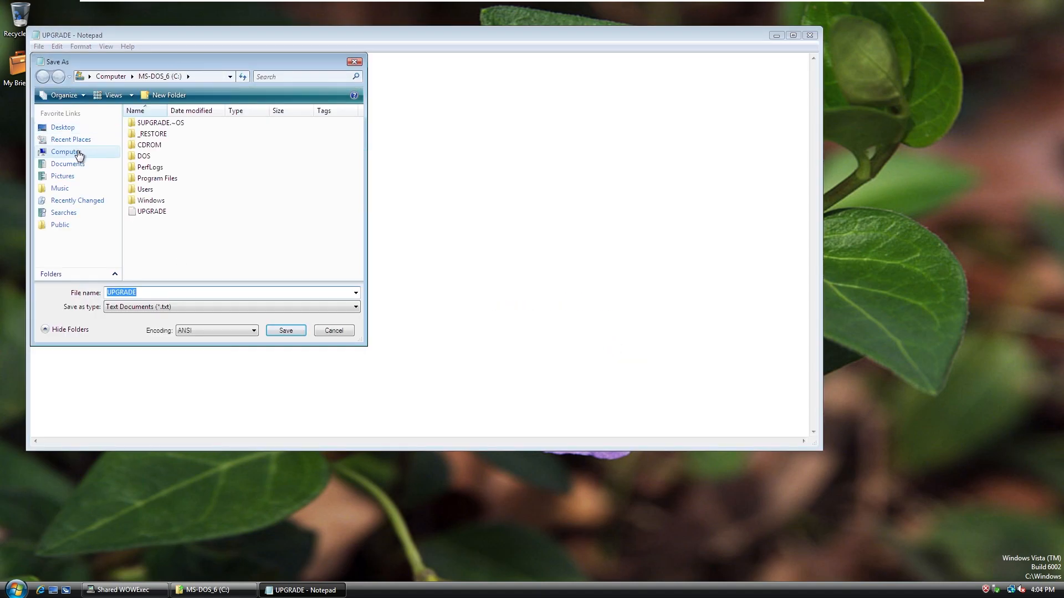
{"action": "left_click", "coordinate": [80, 153]}
{"action": "left_click", "coordinate": [62, 127]}
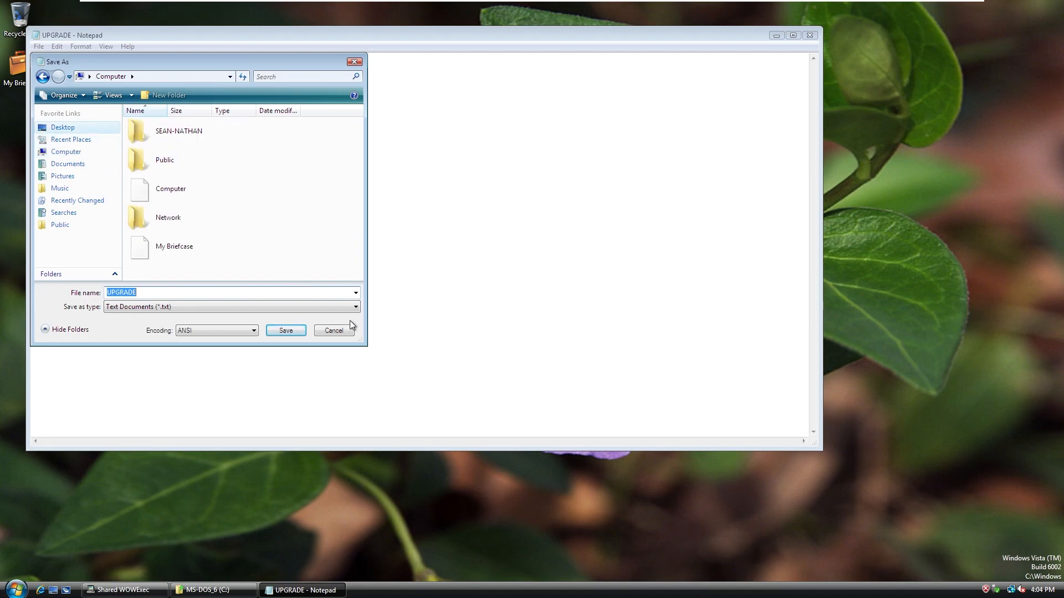
{"action": "left_click", "coordinate": [77, 153]}
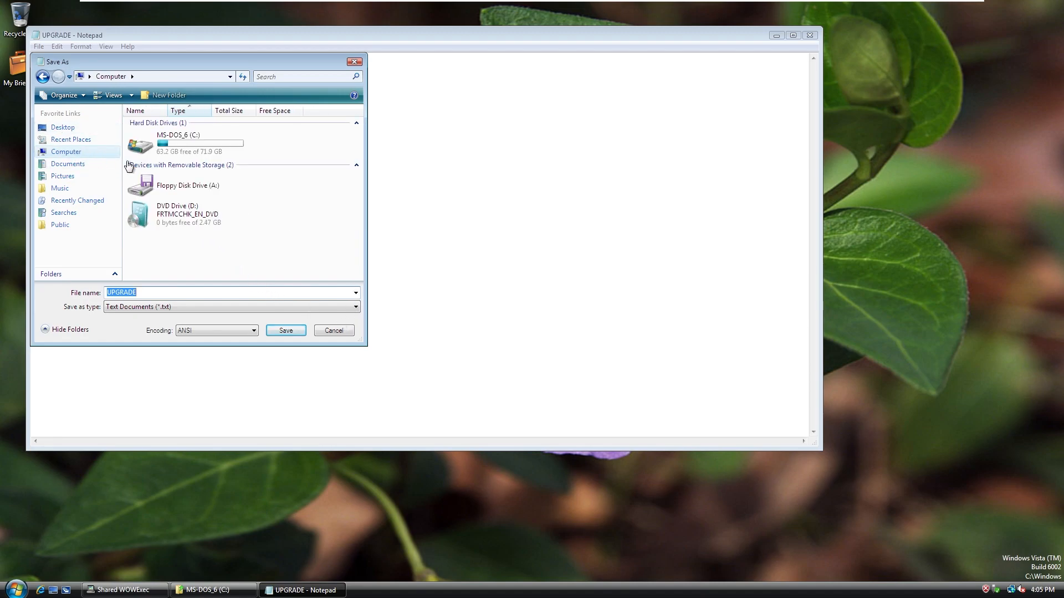
{"action": "left_click", "coordinate": [96, 129]}
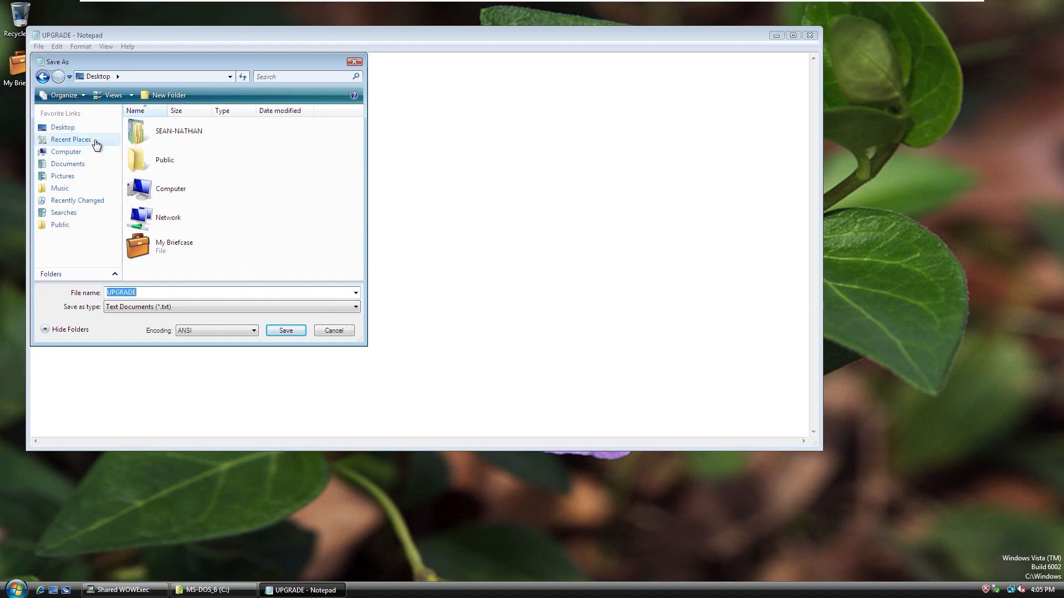
{"action": "left_click", "coordinate": [84, 151]}
{"action": "left_click", "coordinate": [61, 127]}
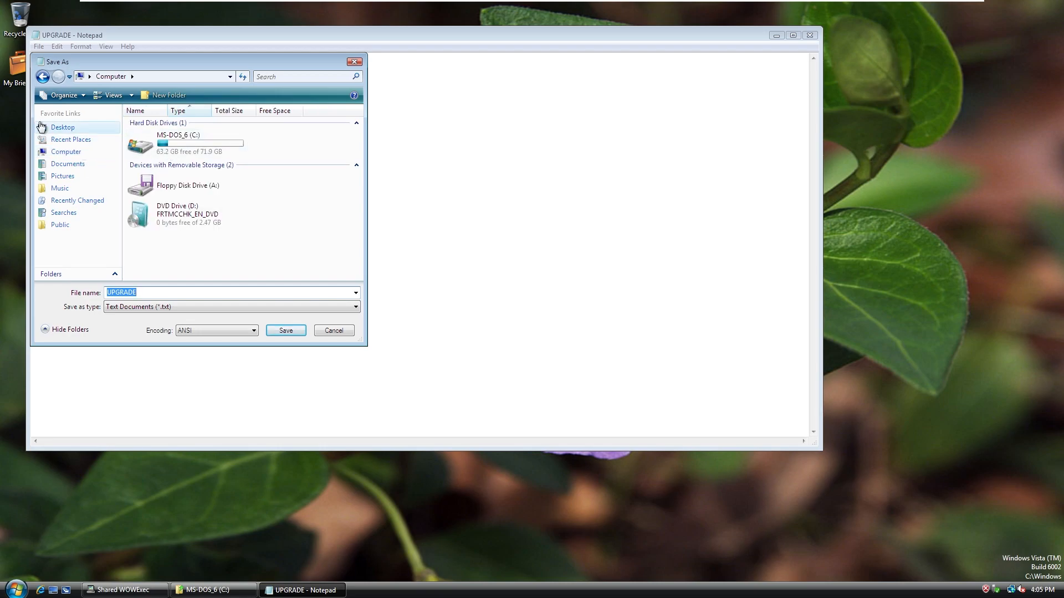
{"action": "left_click", "coordinate": [286, 330]}
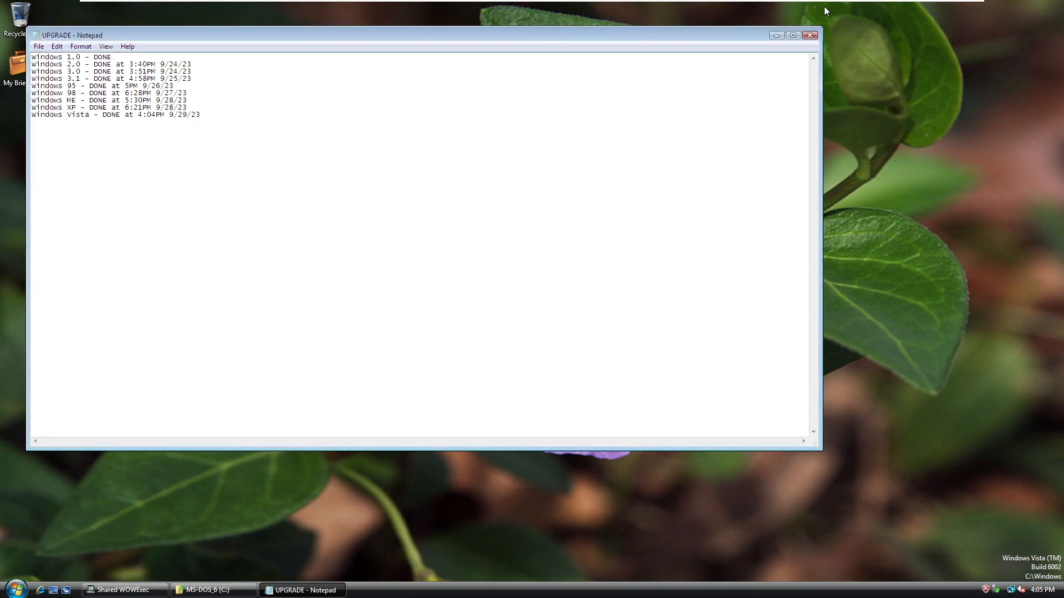
{"action": "left_click", "coordinate": [810, 35]}
- Create a desktop shortcut to the UPGRADE file
{"action": "left_click_drag", "start_coordinate": [20, 127], "coordinate": [226, 300]}
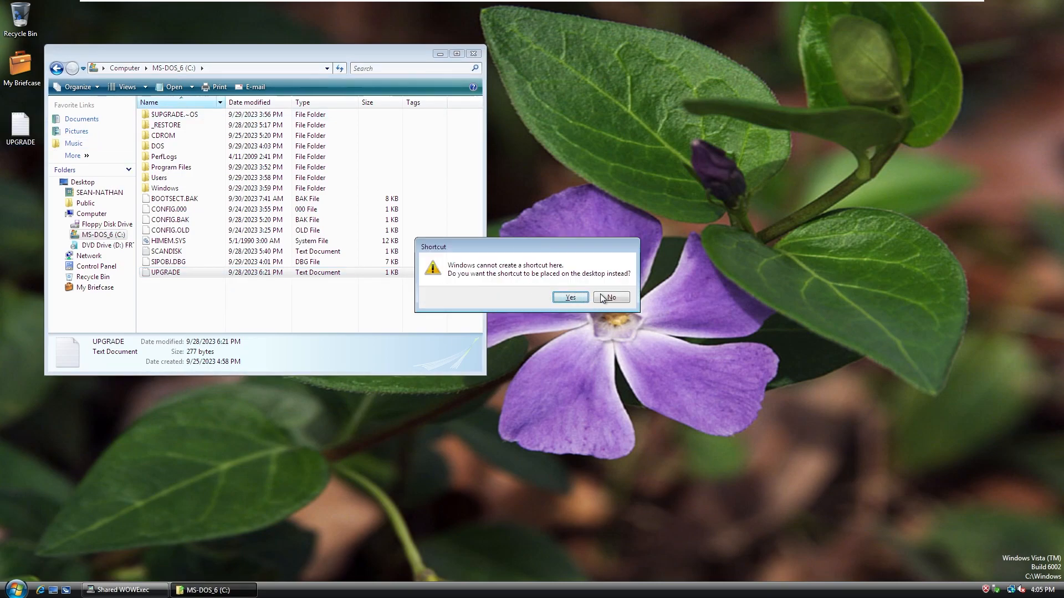
{"action": "left_click", "coordinate": [571, 297]}
{"action": "right_click", "coordinate": [27, 121]}
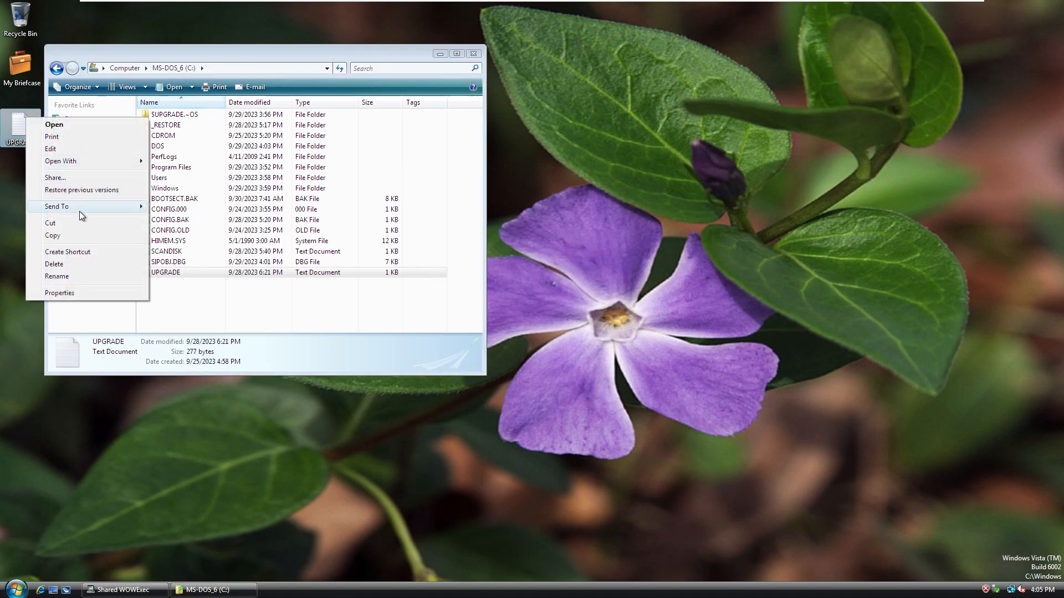
{"action": "mouse_move", "coordinate": [110, 206]}
{"action": "left_click", "coordinate": [183, 223]}
- Move the UPGRADE shortcut into the C: root, approving the administrator prompts
{"action": "left_click_drag", "start_coordinate": [20, 186], "coordinate": [288, 310]}
{"action": "left_click", "coordinate": [520, 336]}
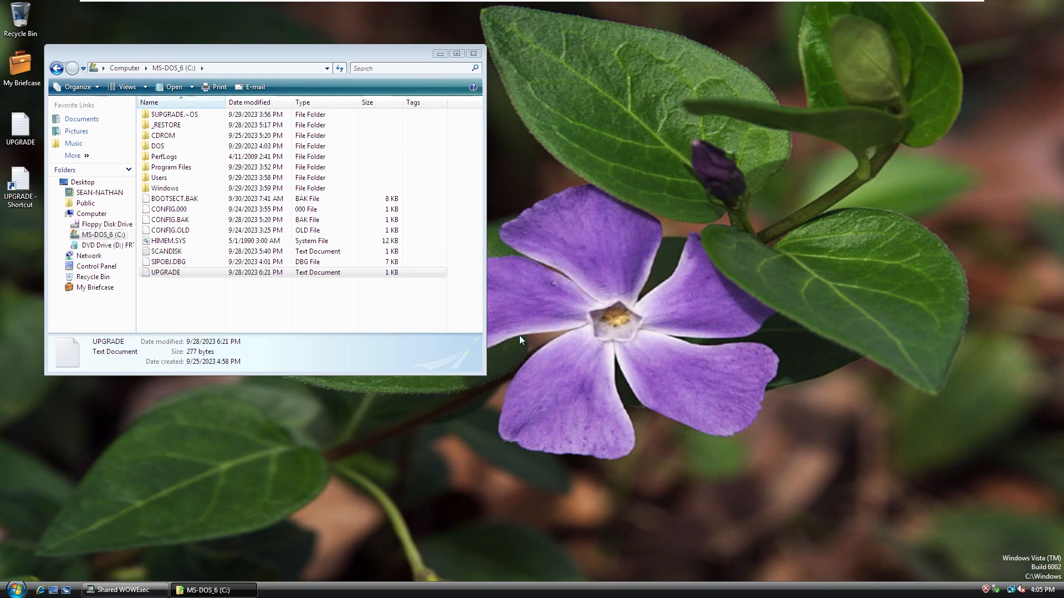
{"action": "left_click", "coordinate": [570, 311]}
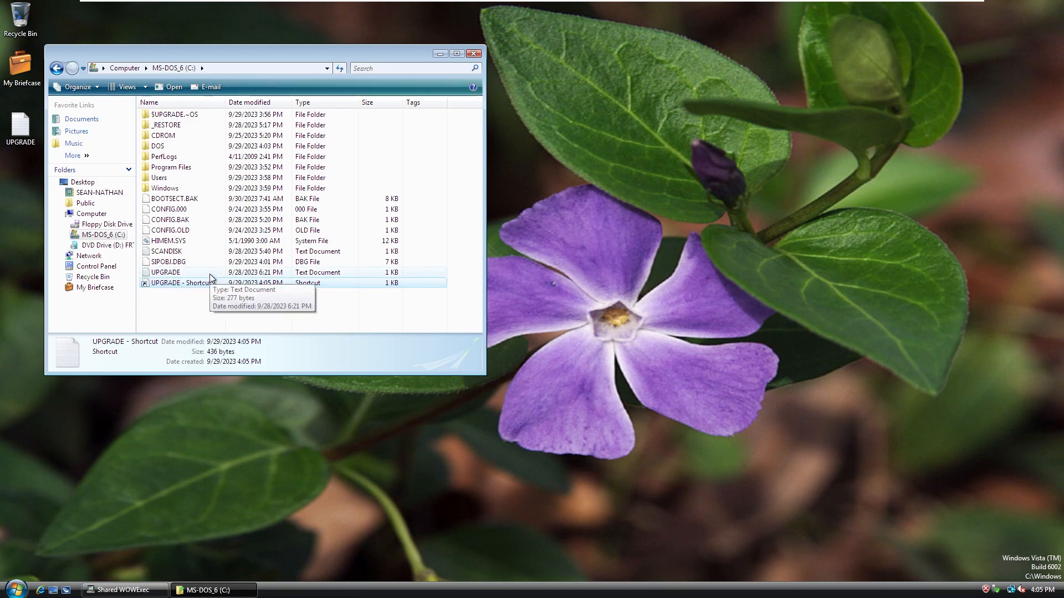
- Open the Windows folder on drive C and look through its contents
{"action": "left_click", "coordinate": [191, 241]}
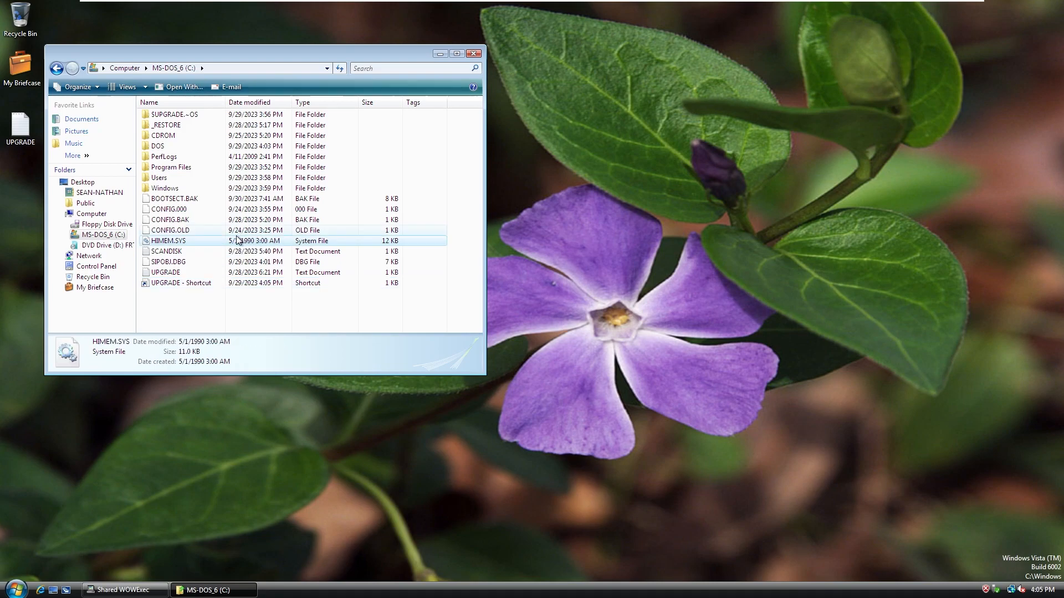
{"action": "double_click", "coordinate": [163, 188]}
{"action": "scroll", "coordinate": [165, 193], "scroll_direction": "down", "scroll_amount": 20}
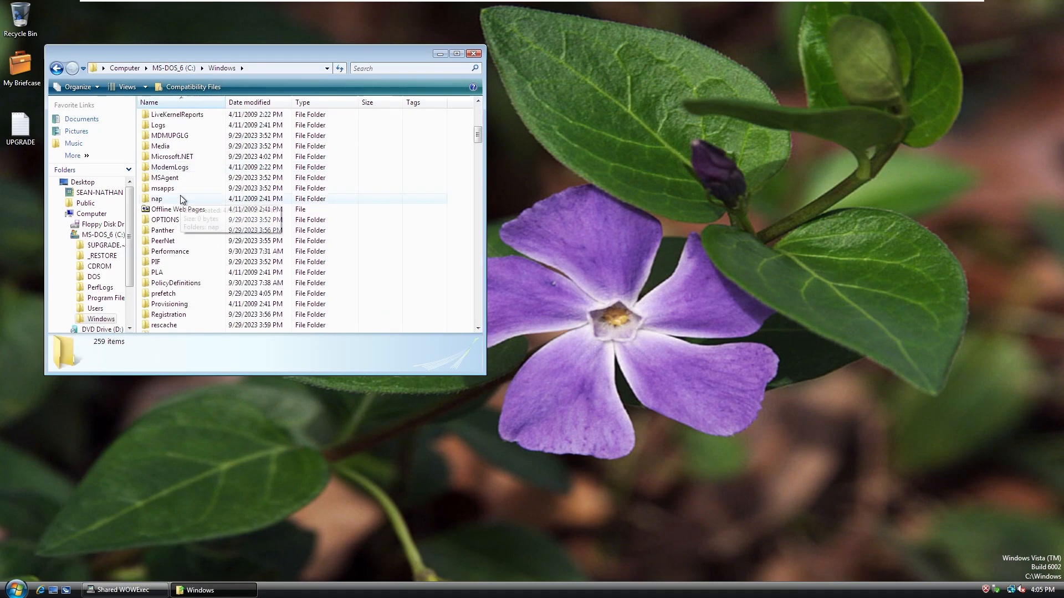
{"action": "scroll", "coordinate": [166, 202], "scroll_direction": "up", "scroll_amount": 3}
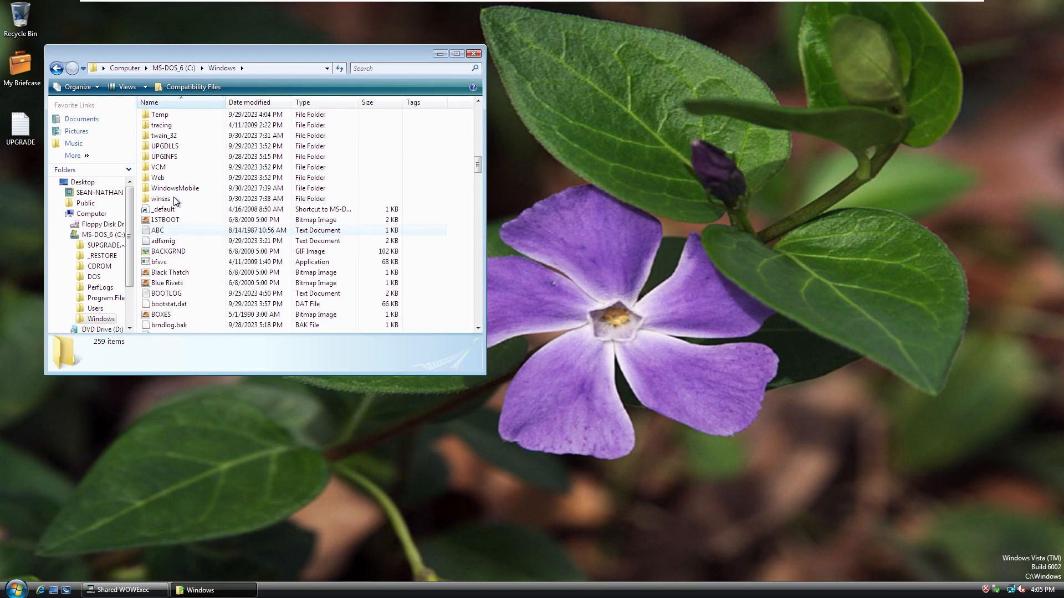
- Maximize Explorer, show the compatibility files, and read win.ini before returning to C:\Windows
{"action": "left_click", "coordinate": [456, 53]}
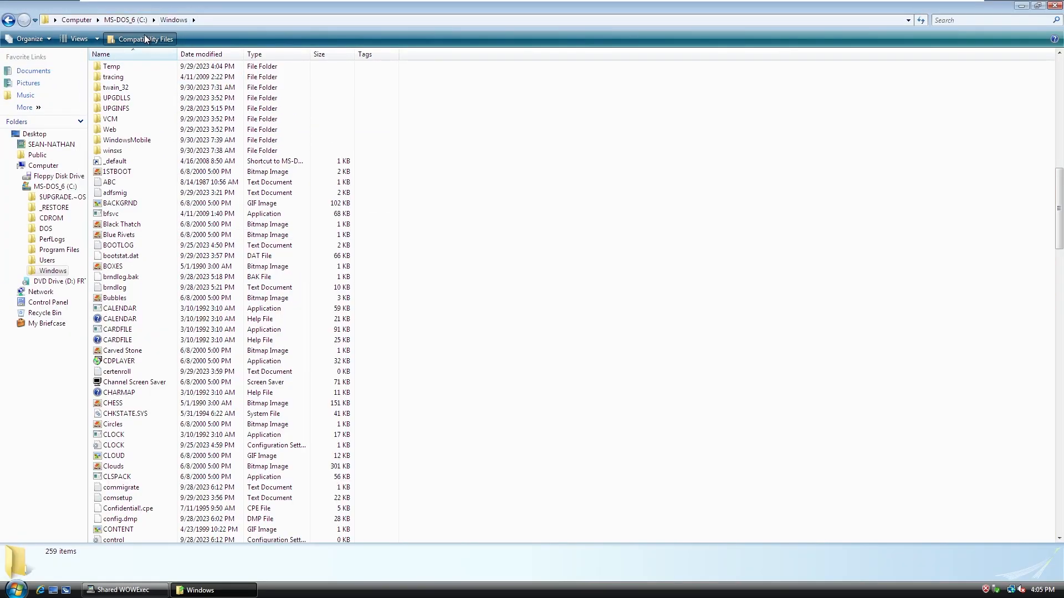
{"action": "left_click", "coordinate": [145, 37]}
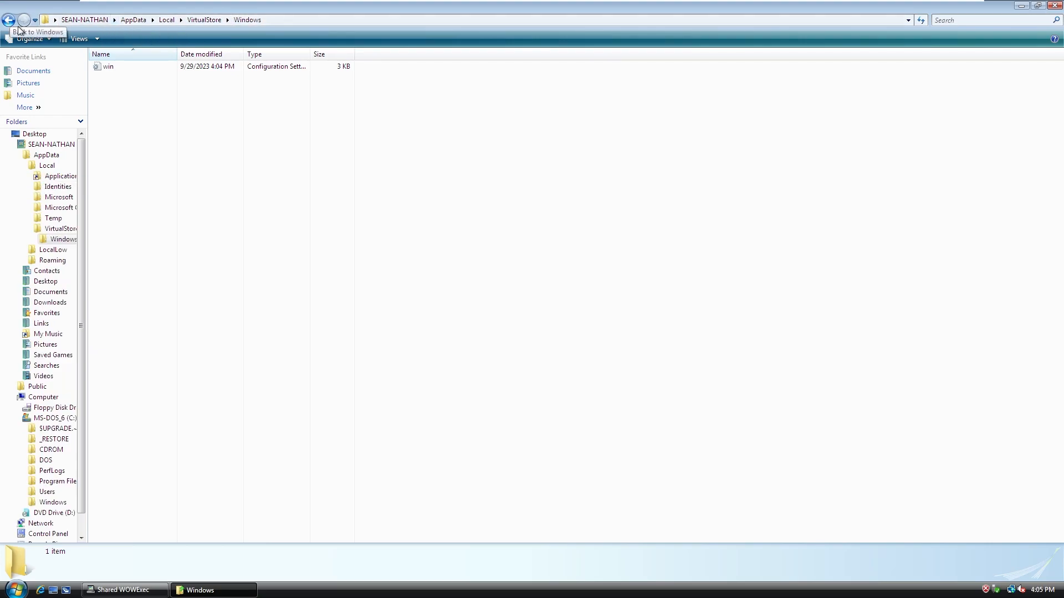
{"action": "double_click", "coordinate": [109, 66]}
{"action": "scroll", "coordinate": [194, 170], "scroll_direction": "down", "scroll_amount": 9}
{"action": "scroll", "coordinate": [274, 147], "scroll_direction": "up", "scroll_amount": 9}
{"action": "left_click", "coordinate": [809, 36]}
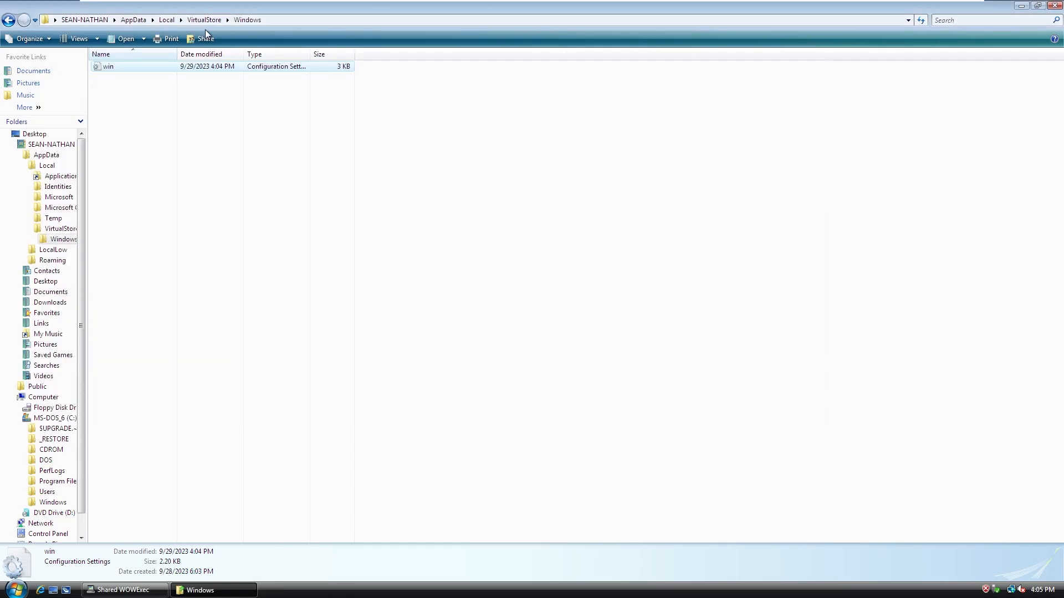
{"action": "left_click", "coordinate": [8, 20]}
- Try the _default MS-DOS shortcut, dismiss its invalid-program error, and view the 1STBOOT bitmap
{"action": "scroll", "coordinate": [467, 261], "scroll_direction": "down", "scroll_amount": 15}
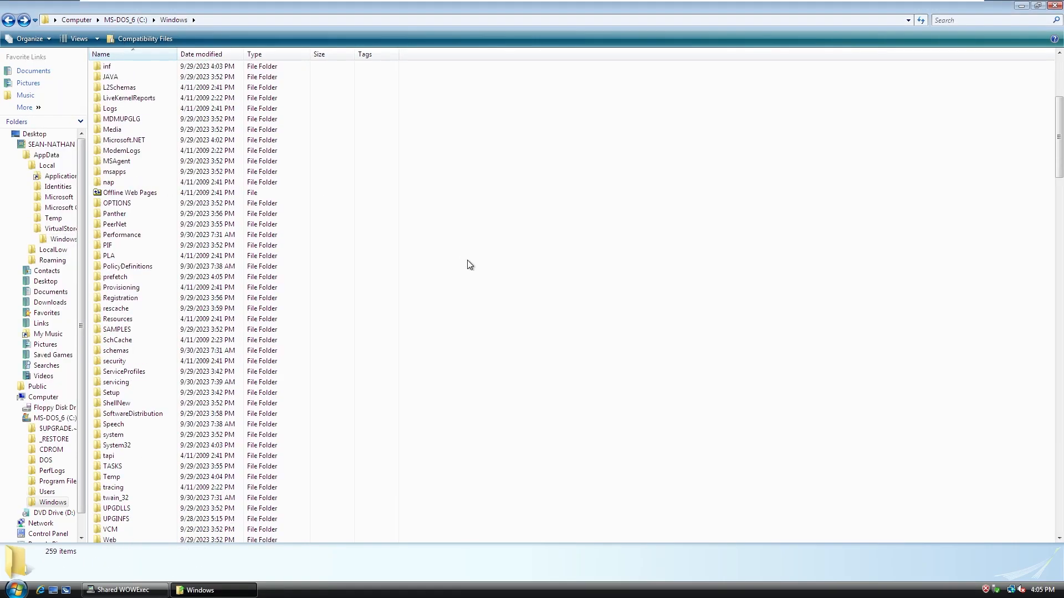
{"action": "scroll", "coordinate": [464, 265], "scroll_direction": "down", "scroll_amount": 4}
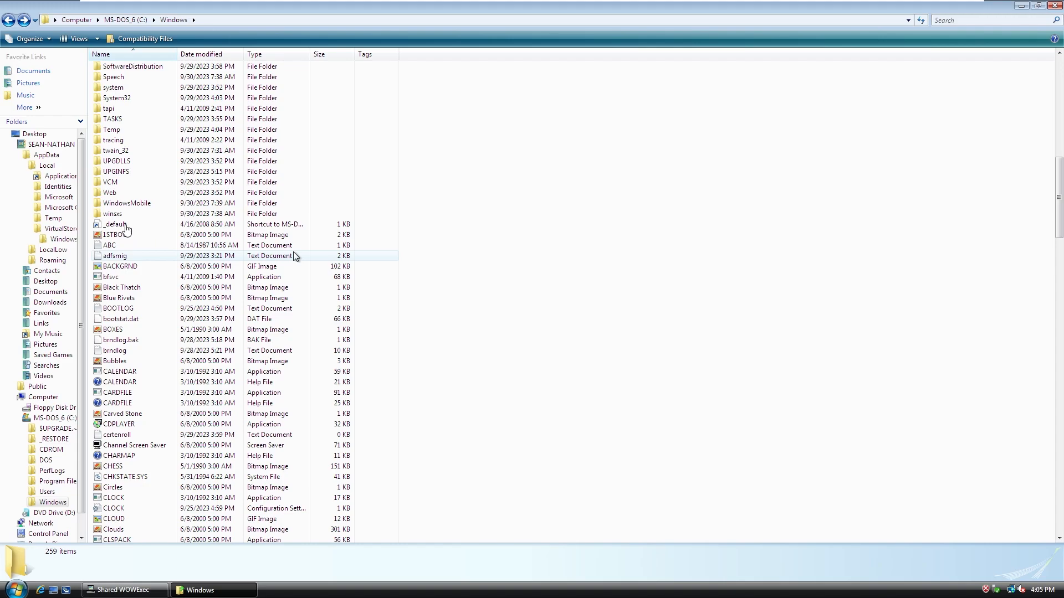
{"action": "double_click", "coordinate": [128, 225]}
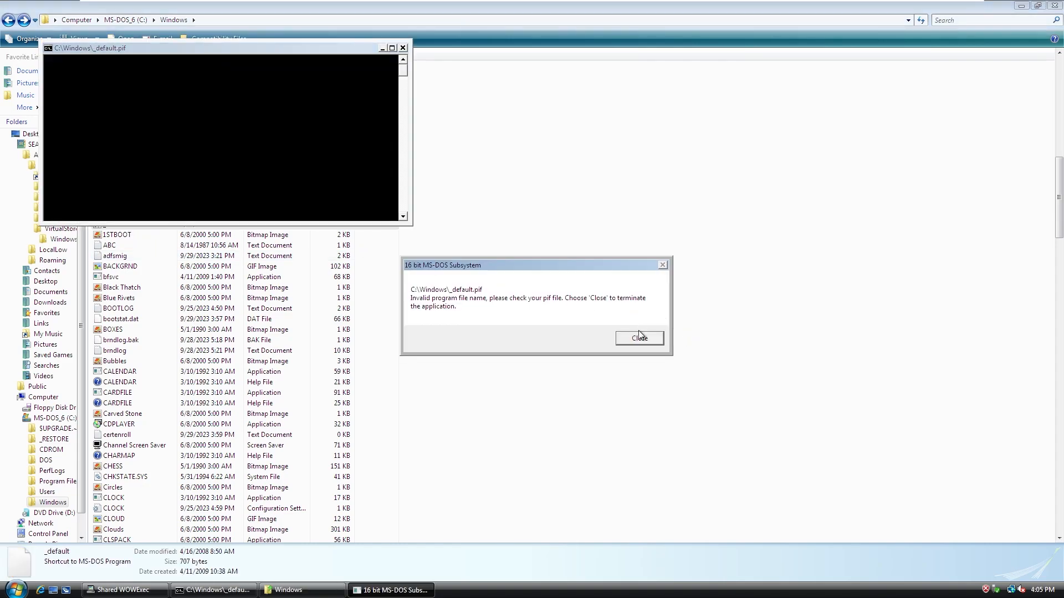
{"action": "left_click", "coordinate": [640, 339]}
{"action": "double_click", "coordinate": [145, 238]}
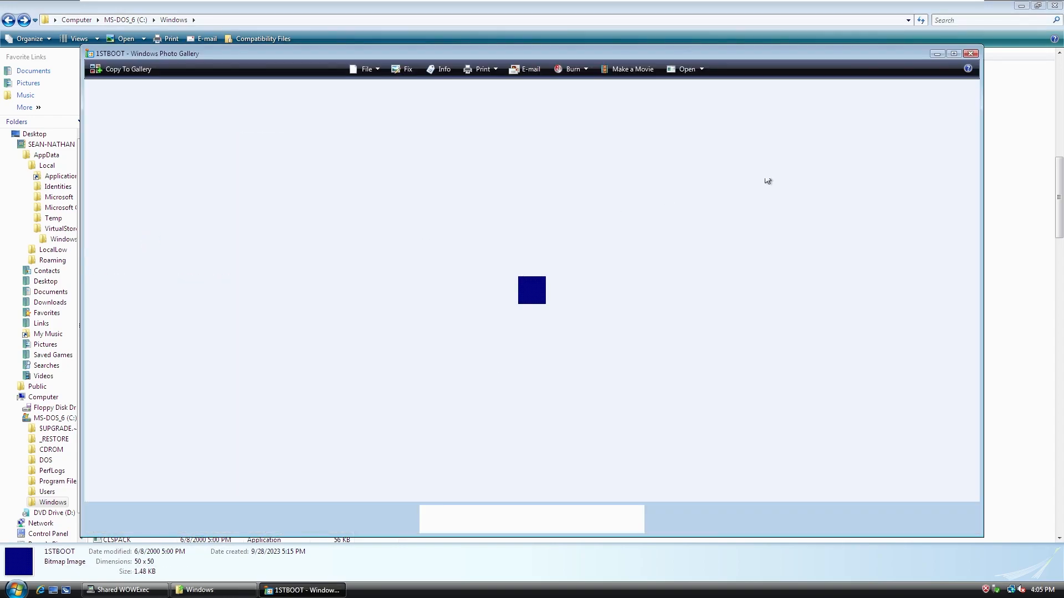
{"action": "left_click", "coordinate": [968, 53]}
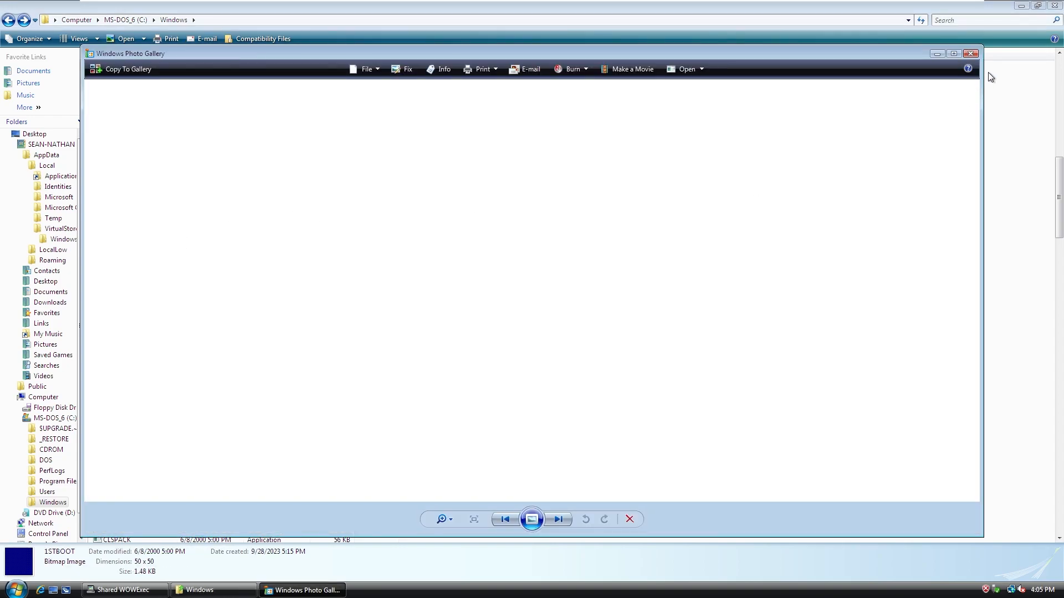
- Minimize and restore the Windows folder, then select the Blue Rivets and BOXES bitmaps
{"action": "left_click", "coordinate": [1021, 7]}
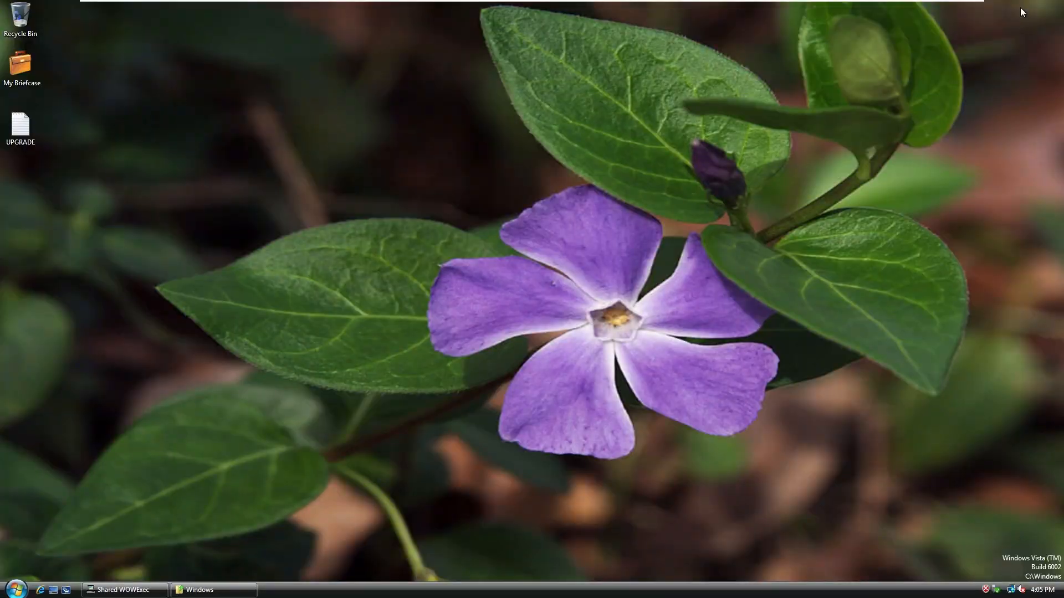
{"action": "left_click", "coordinate": [205, 590]}
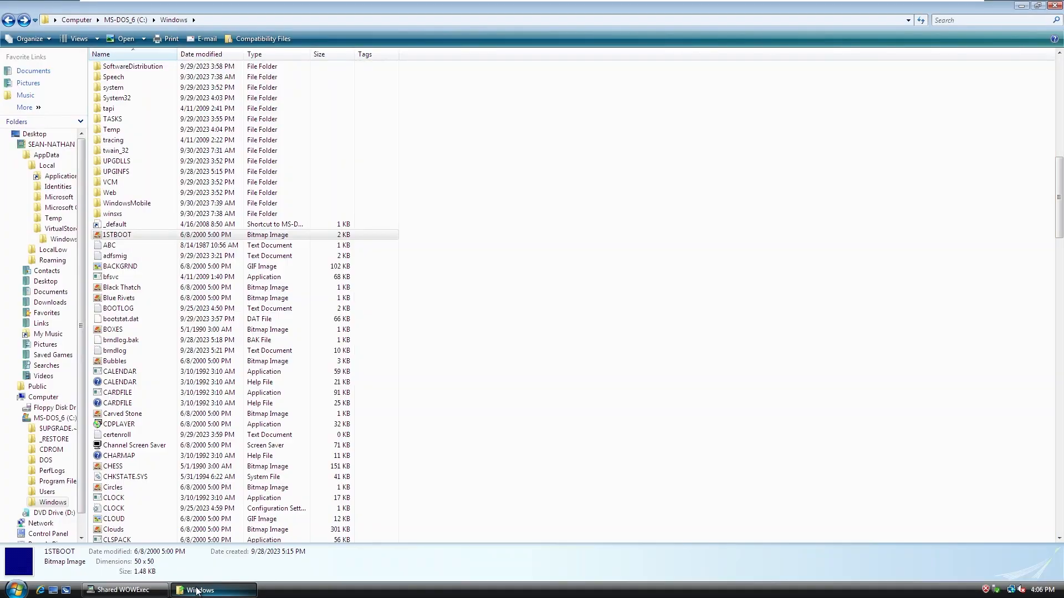
{"action": "left_click", "coordinate": [131, 299]}
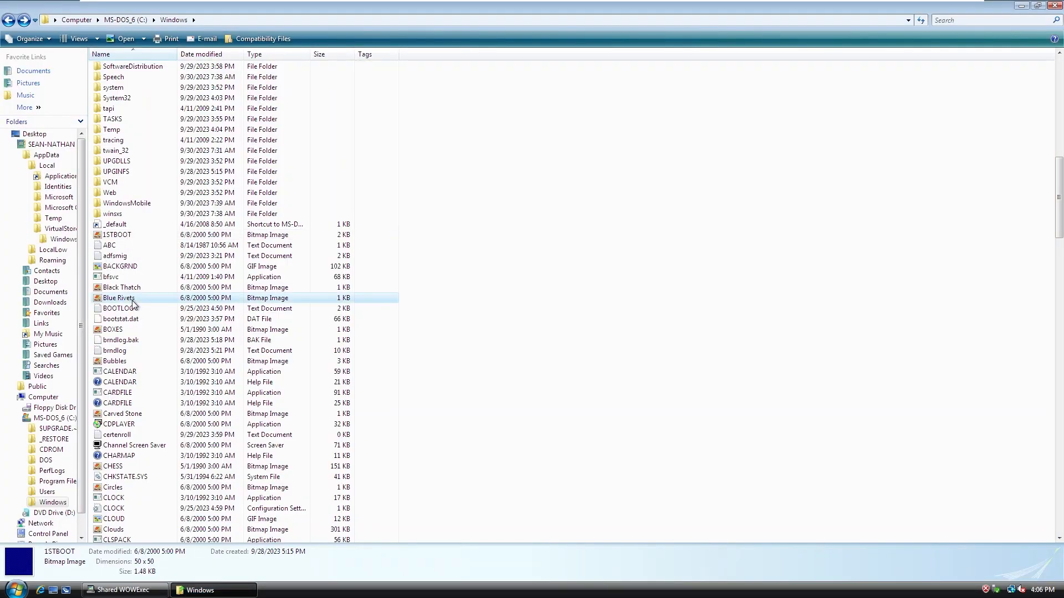
{"action": "left_click", "coordinate": [139, 331]}
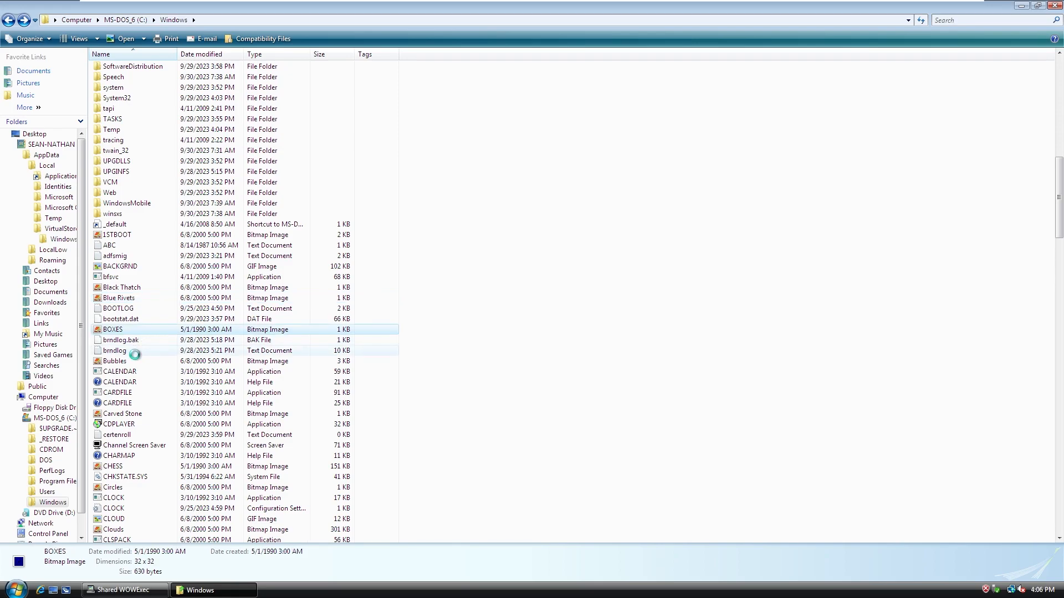
- Open the CALENDAR help file and close it, then launch CD Player and close Media Player setup
{"action": "left_click", "coordinate": [124, 383]}
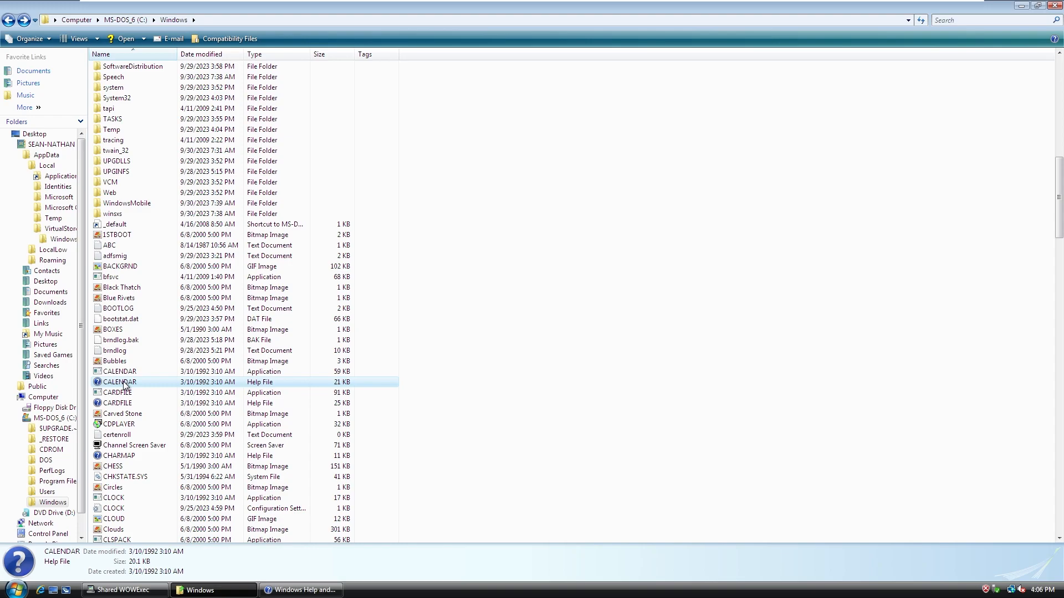
{"action": "left_click", "coordinate": [593, 302]}
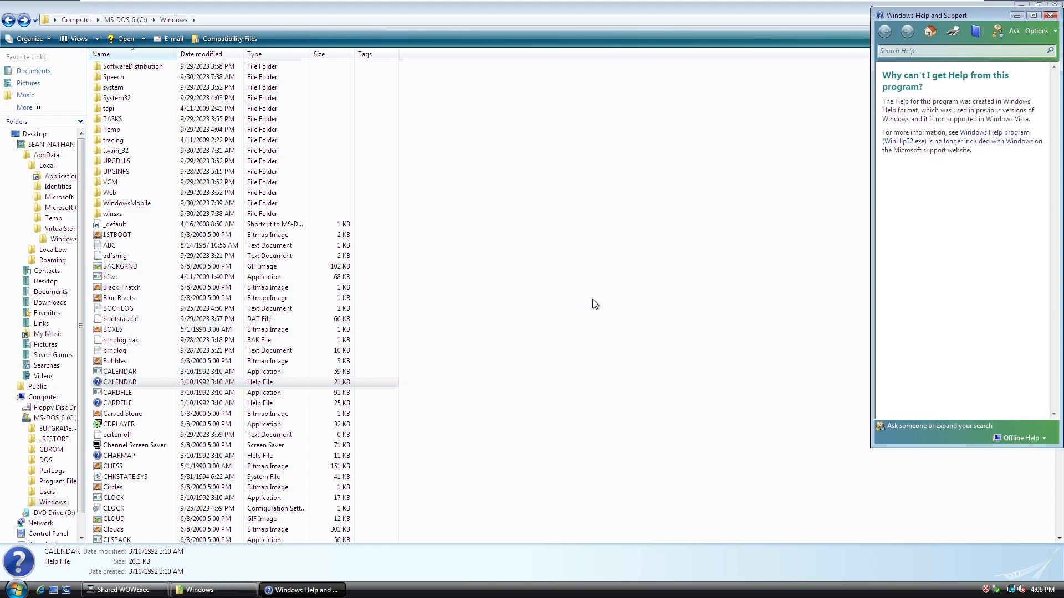
{"action": "left_click", "coordinate": [1050, 15]}
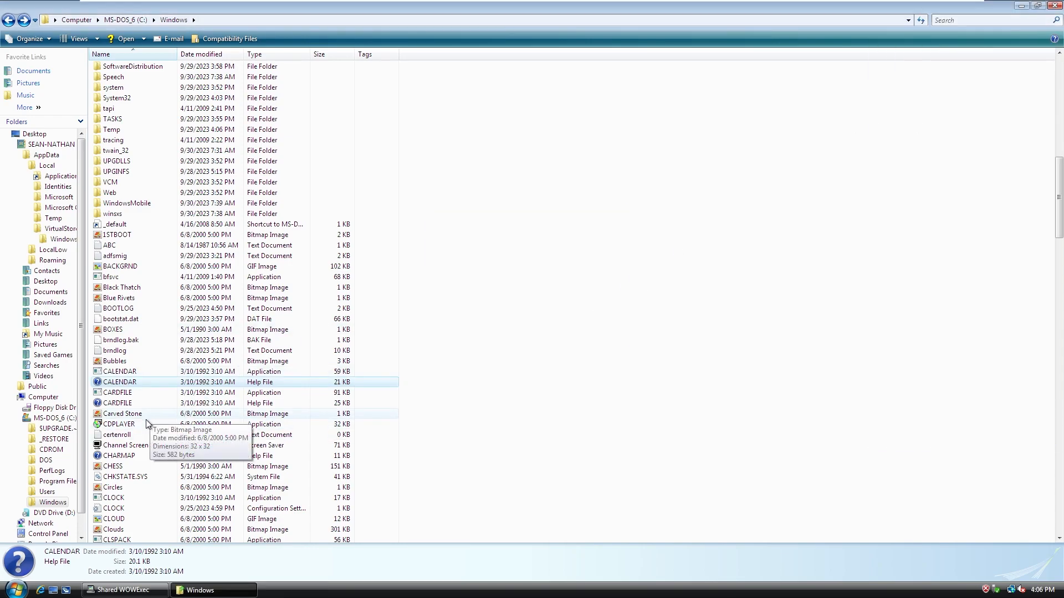
{"action": "double_click", "coordinate": [129, 425]}
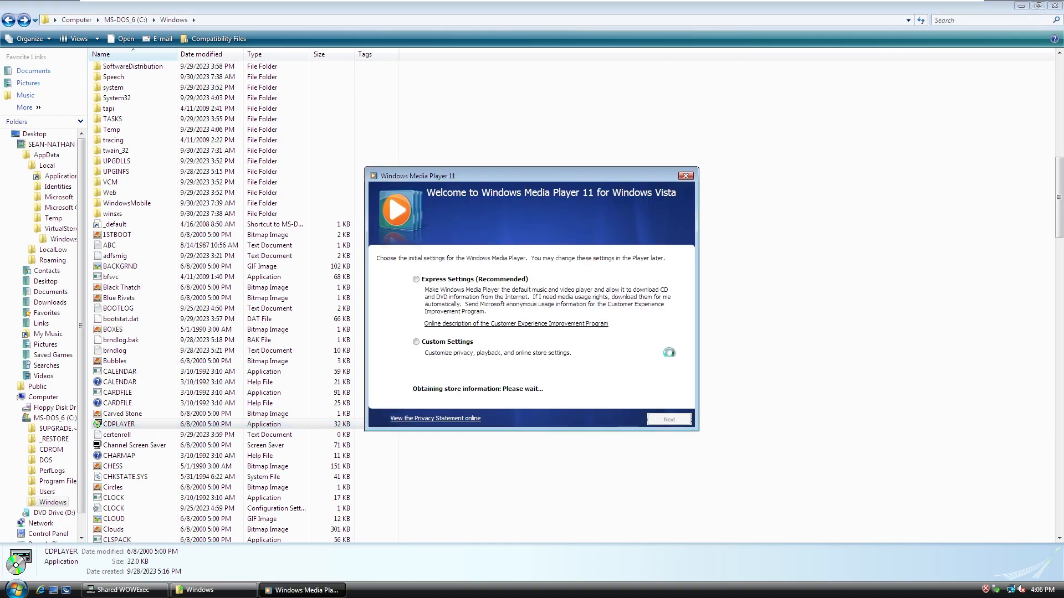
{"action": "left_click", "coordinate": [685, 176]}
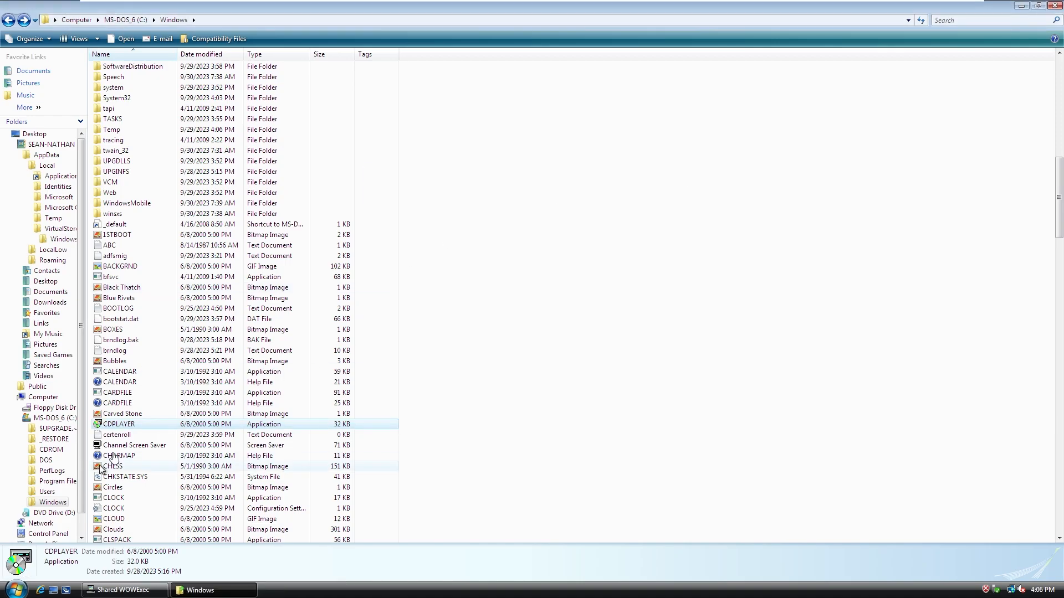
- Run the Channel Screen Saver, dismiss it, and select the CHESS bitmap
{"action": "double_click", "coordinate": [113, 445]}
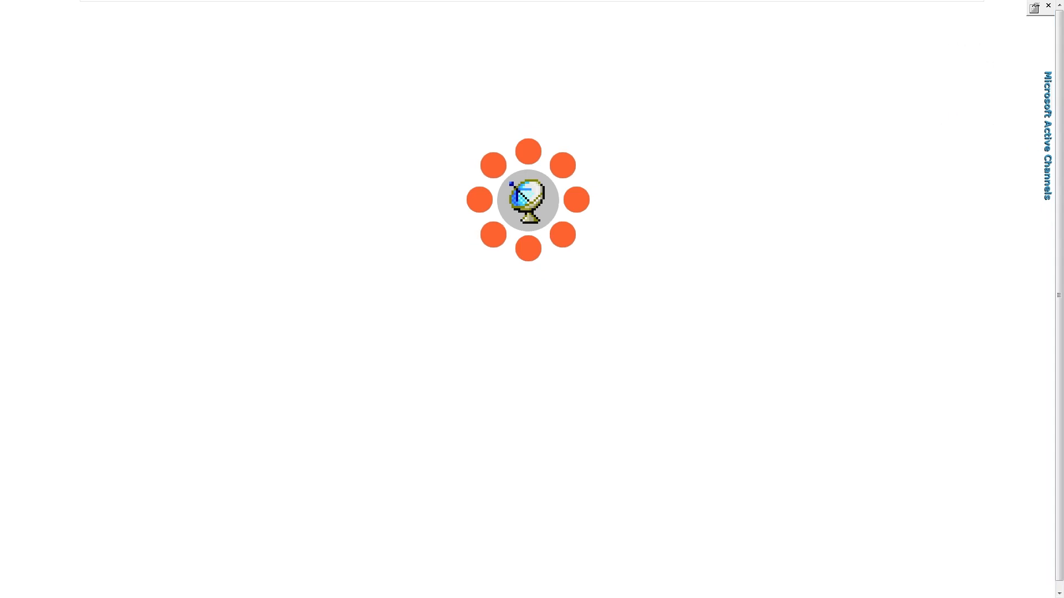
{"action": "left_click", "coordinate": [1047, 6]}
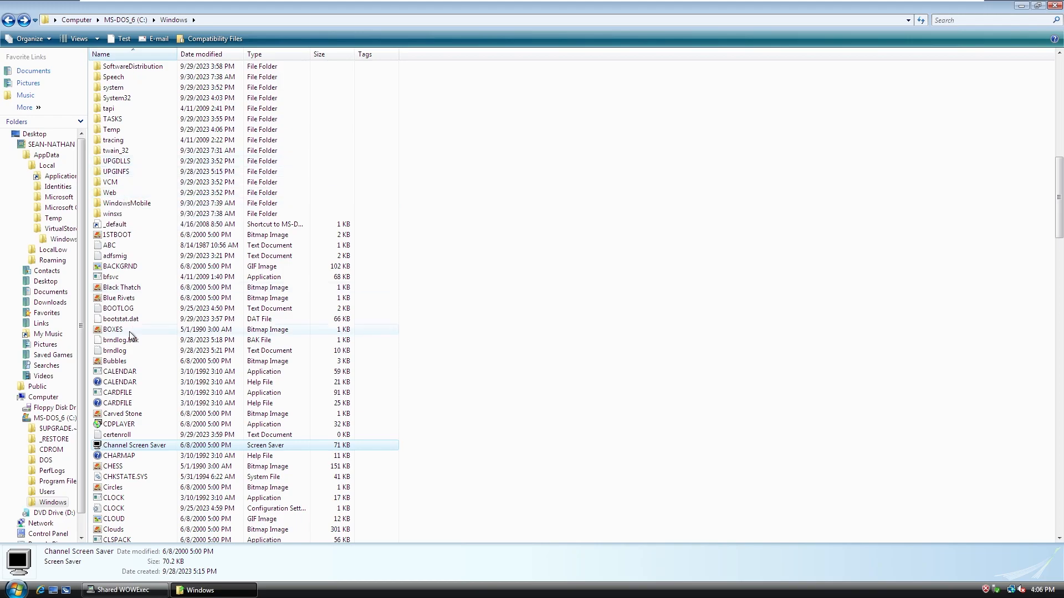
{"action": "left_click", "coordinate": [127, 468]}
{"action": "scroll", "coordinate": [128, 468], "scroll_direction": "down", "scroll_amount": 2}
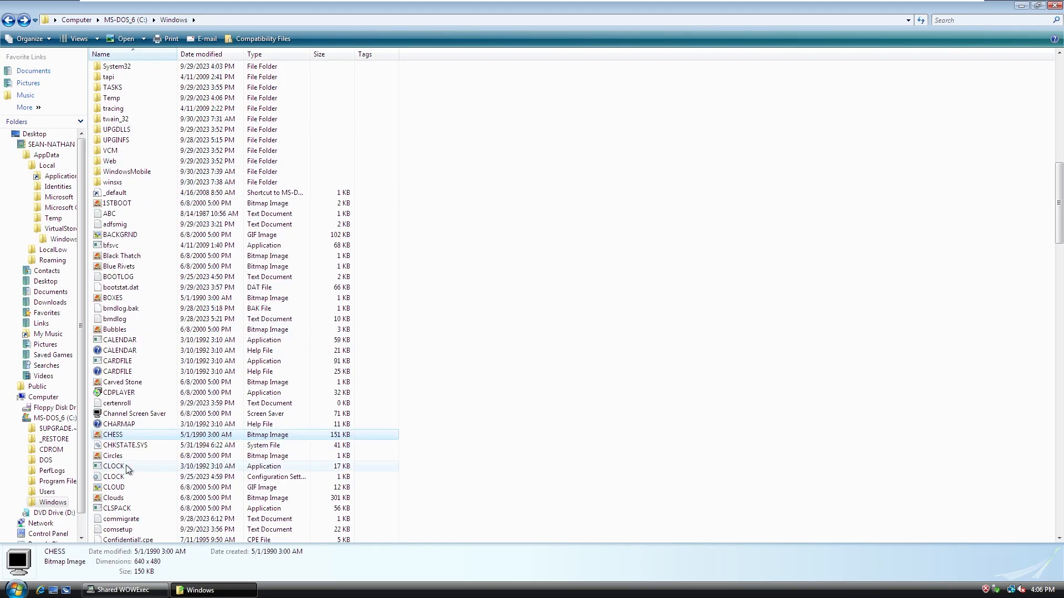
- Launch Clock, view its About information, switch it to analog, then close it
{"action": "double_click", "coordinate": [123, 435]}
{"action": "left_click_drag", "start_coordinate": [100, 59], "coordinate": [422, 182]}
{"action": "left_click", "coordinate": [388, 193]}
{"action": "left_click", "coordinate": [398, 289]}
{"action": "left_click", "coordinate": [391, 193]}
{"action": "left_click", "coordinate": [409, 289]}
{"action": "left_click", "coordinate": [390, 193]}
{"action": "left_click", "coordinate": [399, 206]}
{"action": "left_click", "coordinate": [392, 192]}
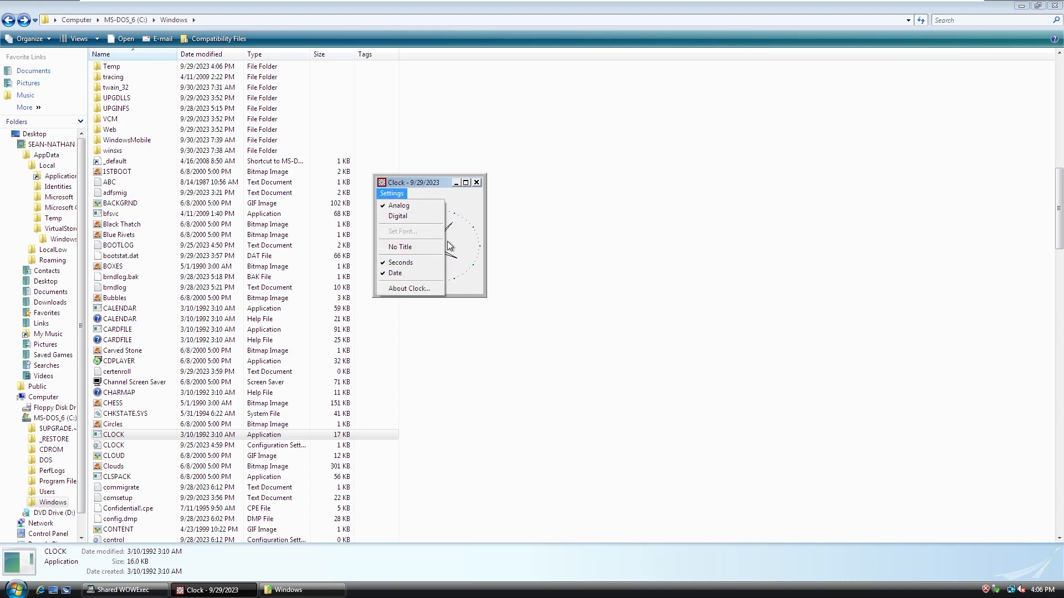
{"action": "left_click", "coordinate": [476, 182]}
- Try CLSPACK, dismiss its usage message, and cancel the outdated CVTPAINT program
{"action": "double_click", "coordinate": [125, 476]}
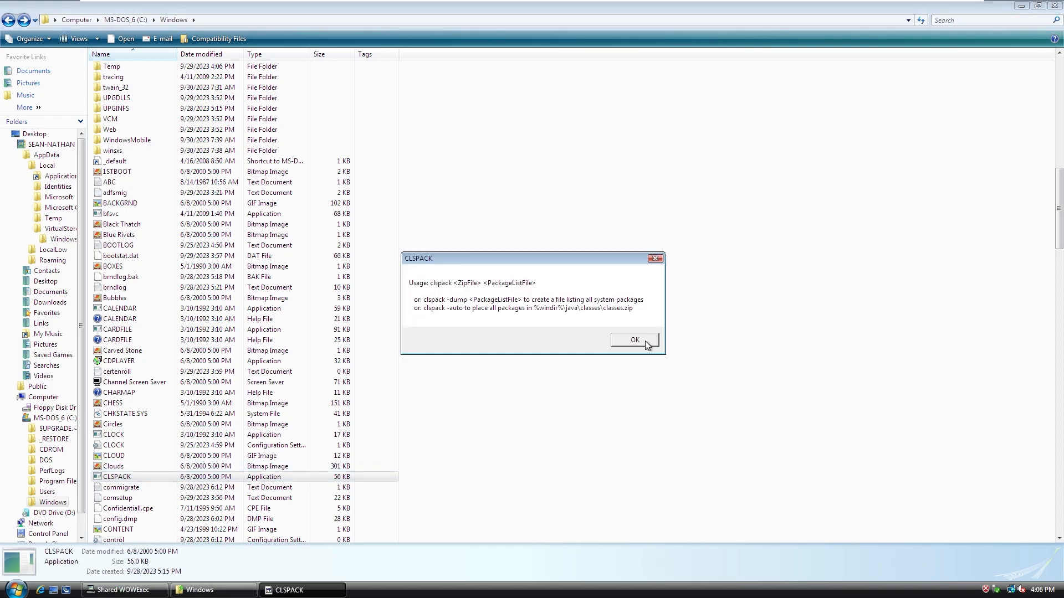
{"action": "left_click", "coordinate": [645, 340]}
{"action": "scroll", "coordinate": [167, 376], "scroll_direction": "down", "scroll_amount": 5}
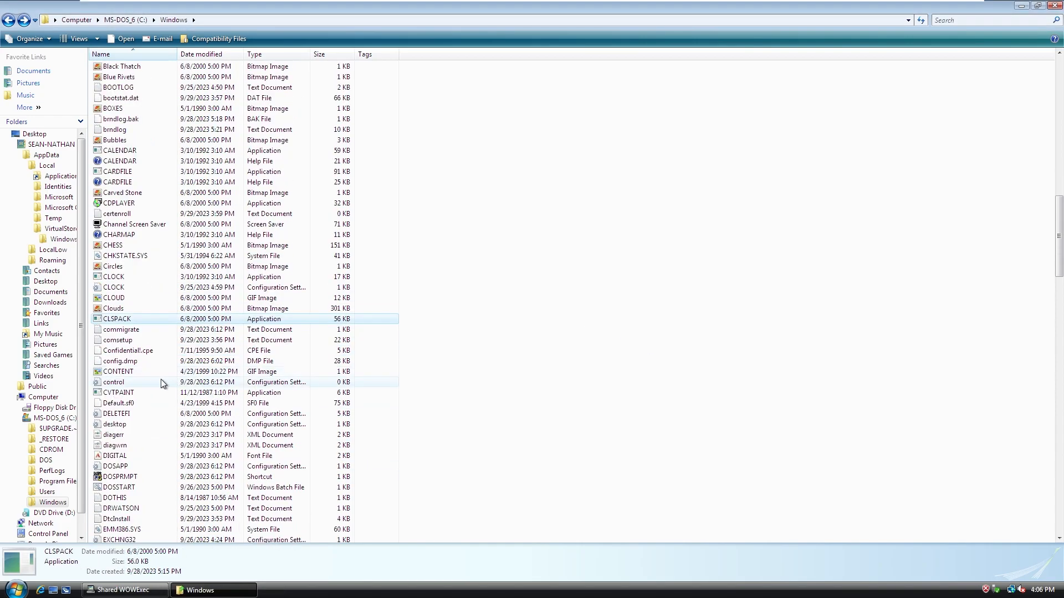
{"action": "double_click", "coordinate": [153, 392]}
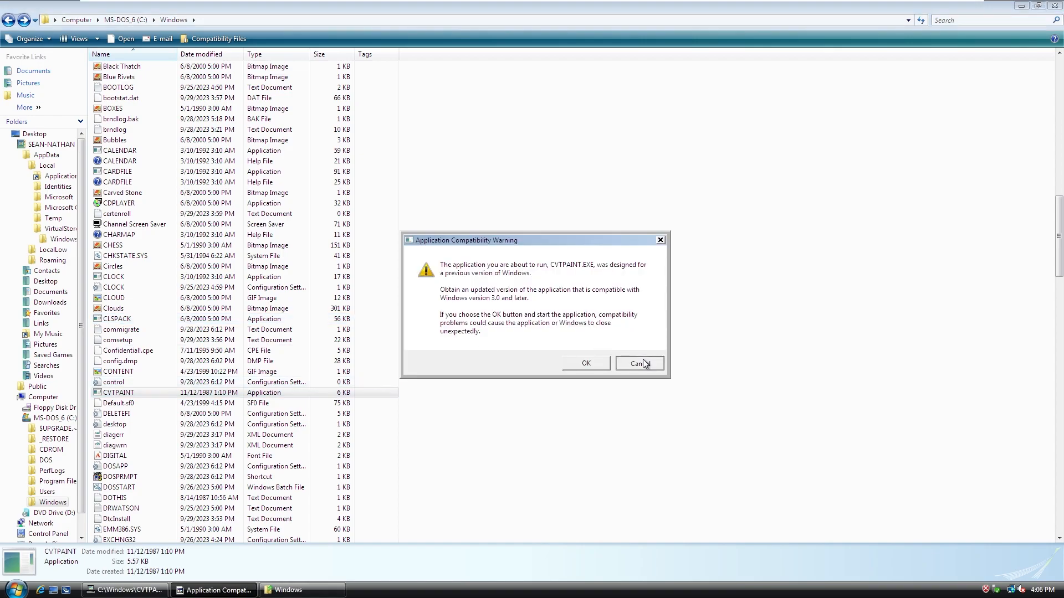
{"action": "left_click", "coordinate": [642, 360]}
- Open the DOS prompt and leave it with exit, then launch JVIEW
{"action": "double_click", "coordinate": [132, 478]}
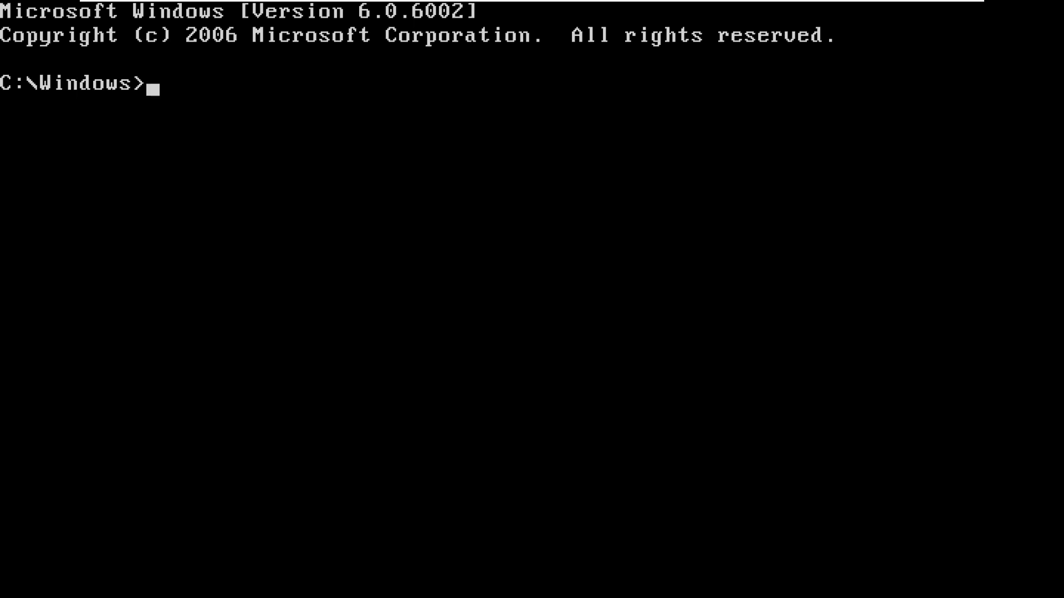
{"action": "type", "text": "exit"}
{"action": "key", "text": "Return"}
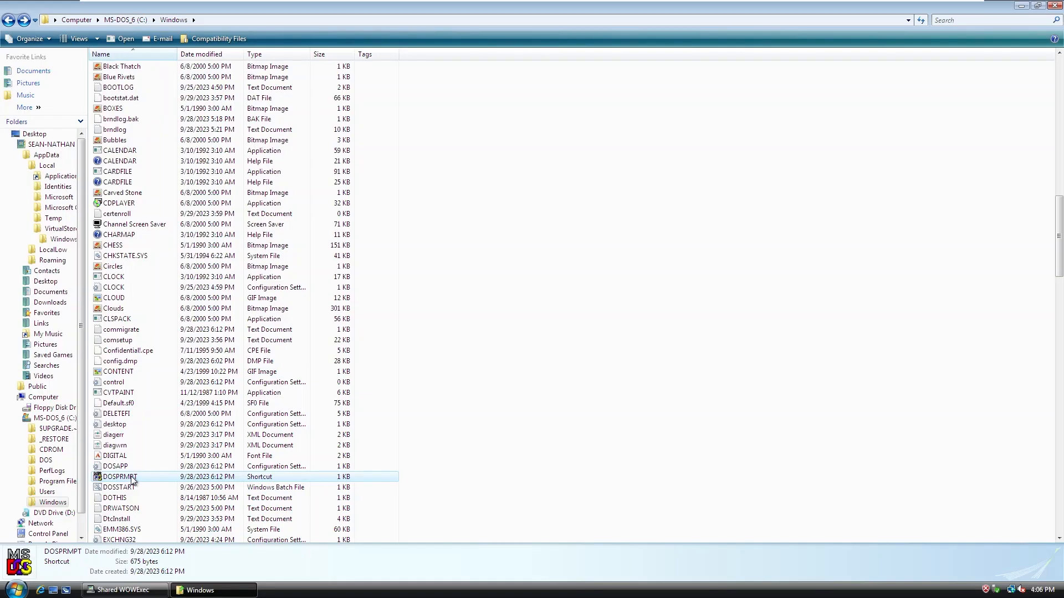
{"action": "scroll", "coordinate": [379, 216], "scroll_direction": "down", "scroll_amount": 4}
{"action": "left_click", "coordinate": [132, 361]}
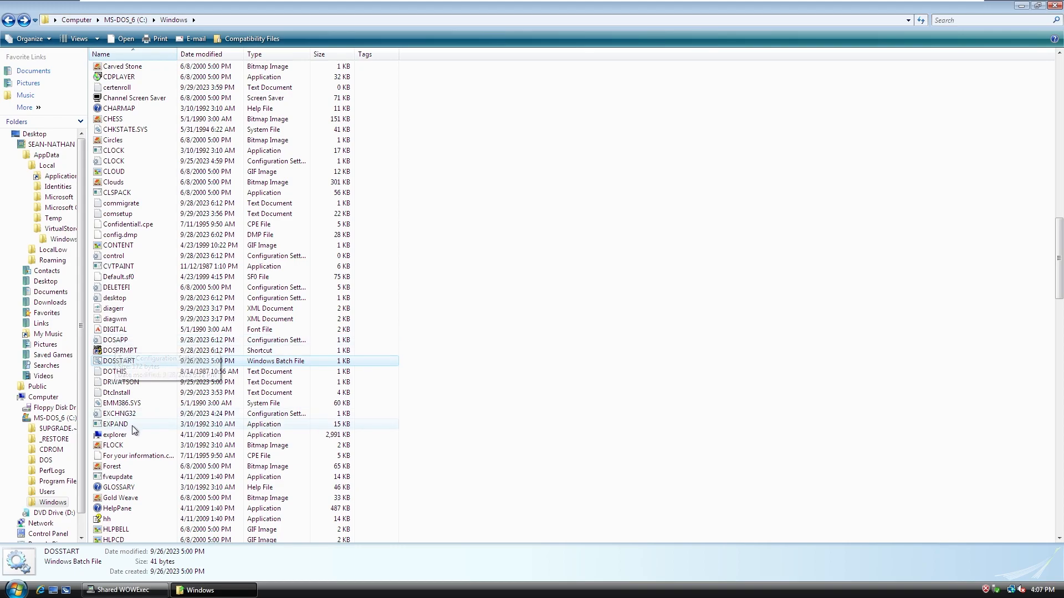
{"action": "scroll", "coordinate": [122, 431], "scroll_direction": "down", "scroll_amount": 2}
{"action": "scroll", "coordinate": [123, 435], "scroll_direction": "down", "scroll_amount": 6}
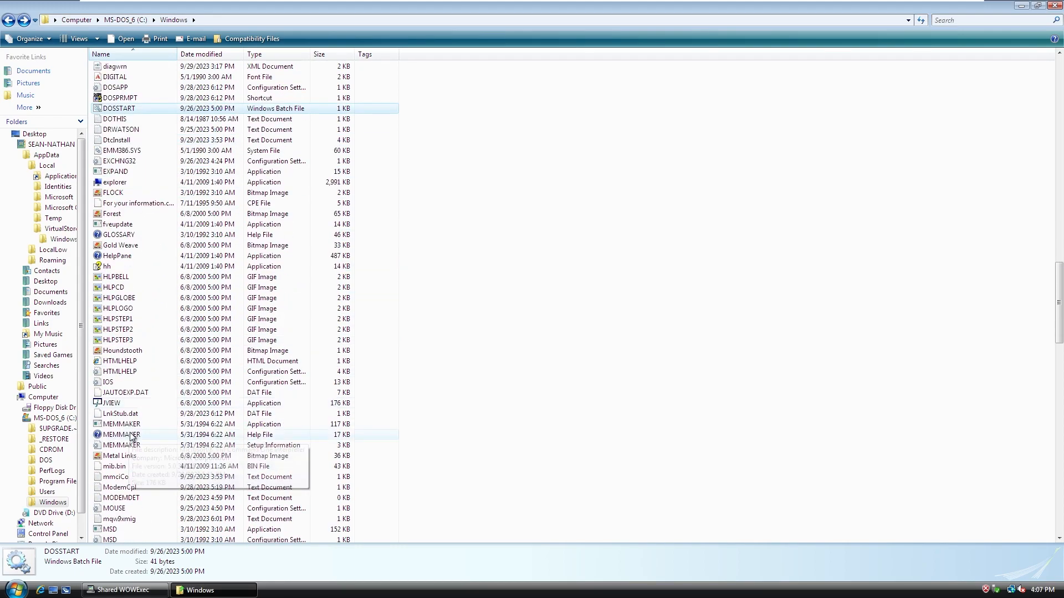
{"action": "double_click", "coordinate": [123, 403]}
{"action": "scroll", "coordinate": [190, 332], "scroll_direction": "down", "scroll_amount": 4}
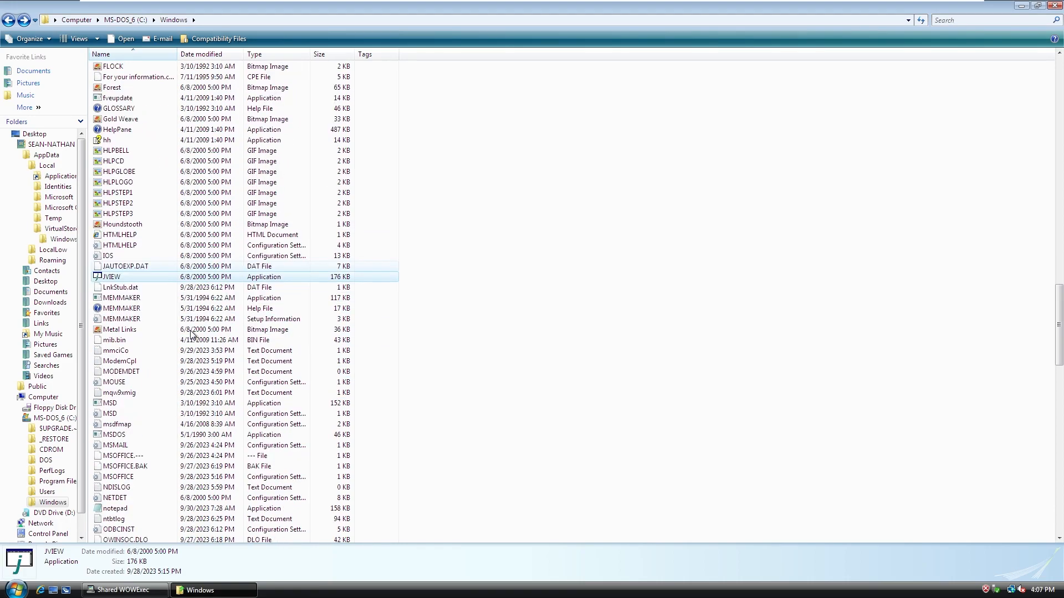
{"action": "scroll", "coordinate": [188, 339], "scroll_direction": "down", "scroll_amount": 1}
- Run MSD, exit it through Alt > File > Exit, then launch MS-DOS Executive
{"action": "double_click", "coordinate": [145, 374]}
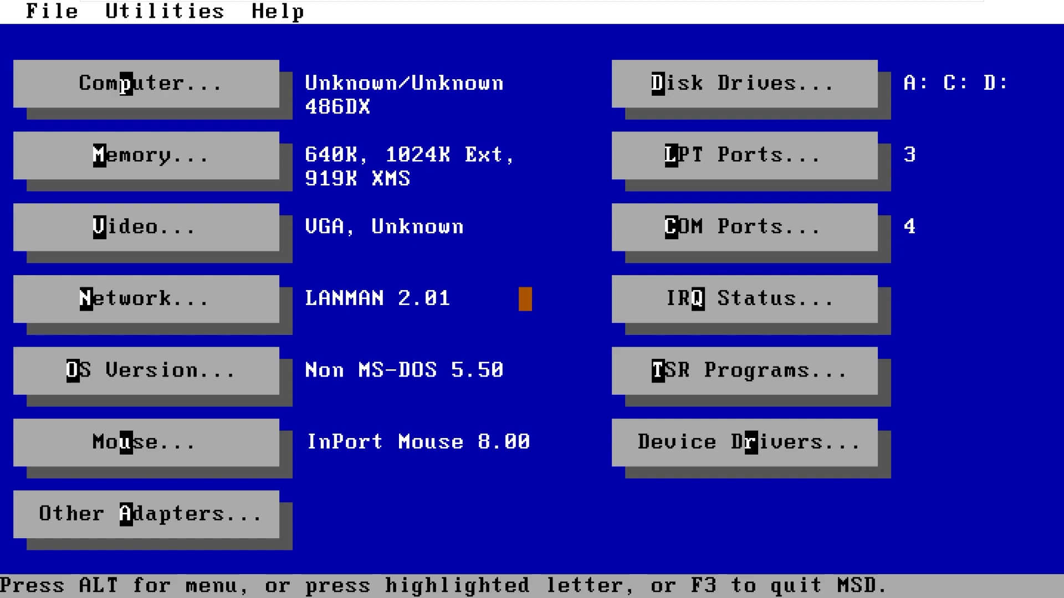
{"action": "key", "text": "alt"}
{"action": "key", "text": "Return"}
{"action": "key", "text": "Down"}
{"action": "key", "text": "Down"}
{"action": "key", "text": "Down"}
{"action": "key", "text": "Down"}
{"action": "key", "text": "Down"}
{"action": "key", "text": "Down"}
{"action": "key", "text": "Return"}
{"action": "scroll", "coordinate": [380, 150], "scroll_direction": "down", "scroll_amount": 1}
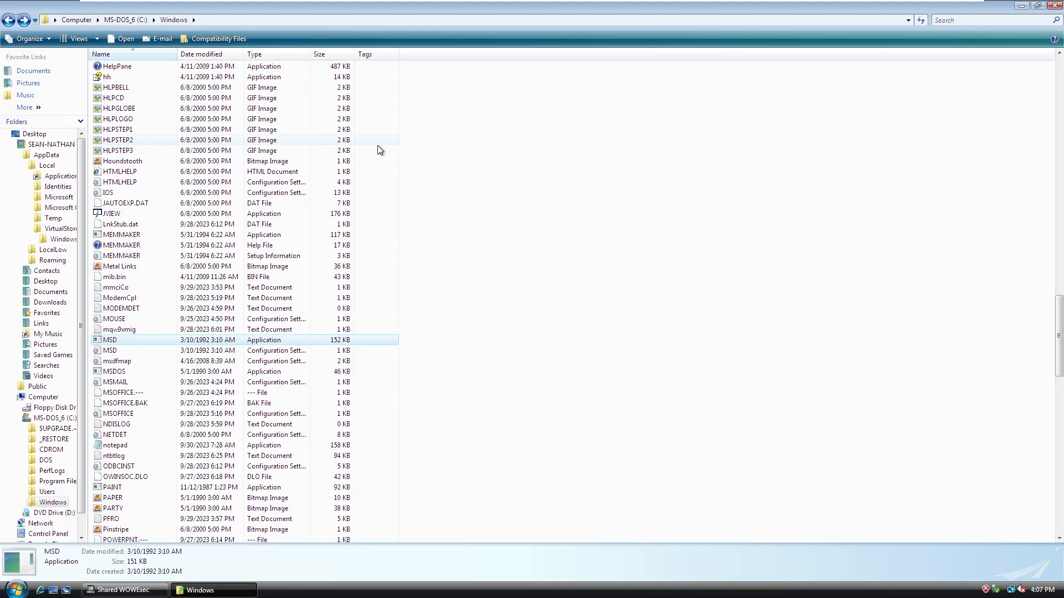
{"action": "double_click", "coordinate": [115, 372]}
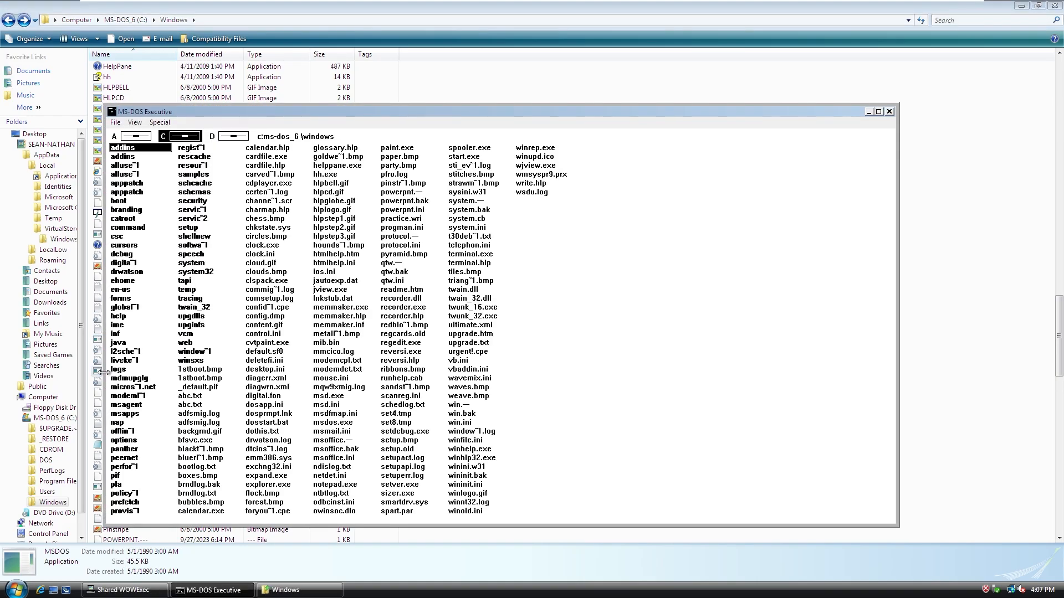
- Run cmd.exe from MS-DOS Executive's File > Run, then close the console
{"action": "mouse_move", "coordinate": [181, 111]}
{"action": "left_mouse_down"}
{"action": "mouse_move", "coordinate": [310, 44]}
{"action": "mouse_move", "coordinate": [388, 265]}
{"action": "mouse_move", "coordinate": [294, 134]}
{"action": "mouse_move", "coordinate": [247, 123]}
{"action": "mouse_move", "coordinate": [242, 96]}
{"action": "left_mouse_up"}
{"action": "left_click", "coordinate": [181, 107]}
{"action": "left_click", "coordinate": [190, 119]}
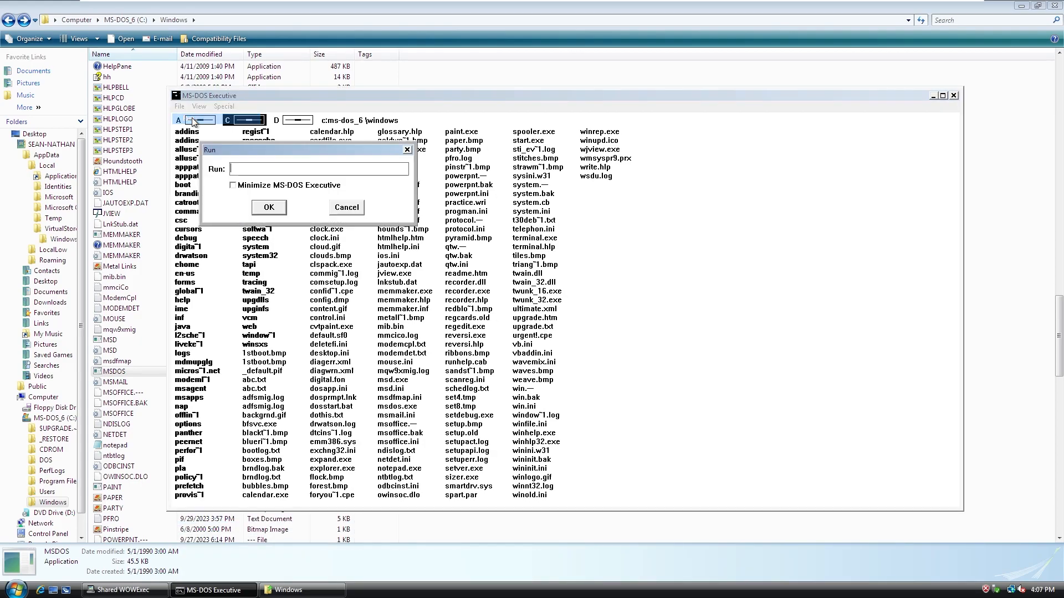
{"action": "type", "text": "cmd.exe"}
{"action": "key", "text": "Return"}
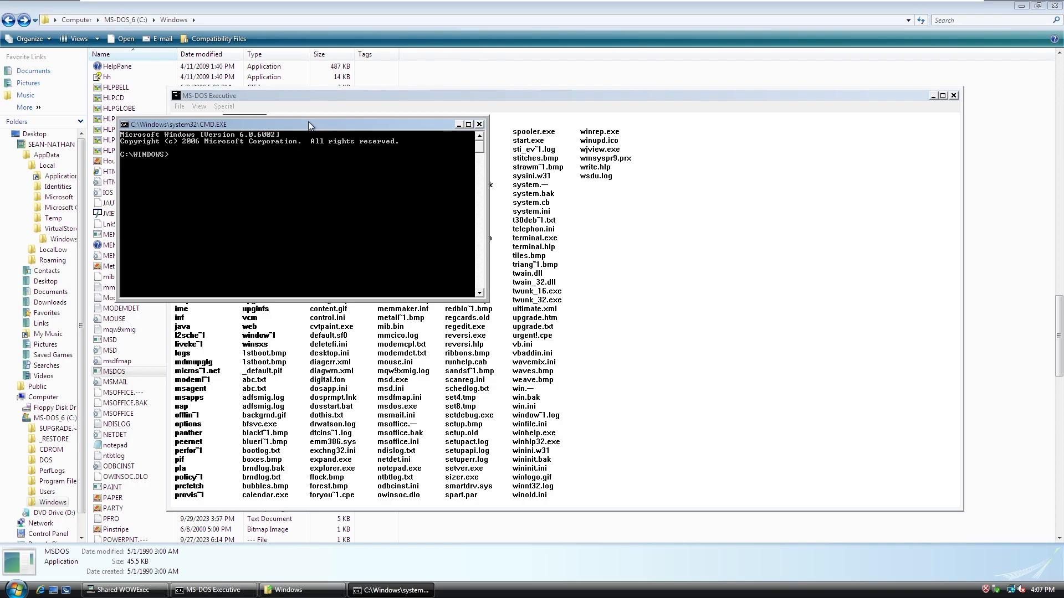
{"action": "mouse_move", "coordinate": [309, 124]}
{"action": "left_mouse_down"}
{"action": "mouse_move", "coordinate": [441, 253]}
{"action": "mouse_move", "coordinate": [339, 135]}
{"action": "mouse_move", "coordinate": [478, 173]}
{"action": "mouse_move", "coordinate": [241, 161]}
{"action": "mouse_move", "coordinate": [500, 174]}
{"action": "left_mouse_up"}
{"action": "left_click", "coordinate": [557, 155]}
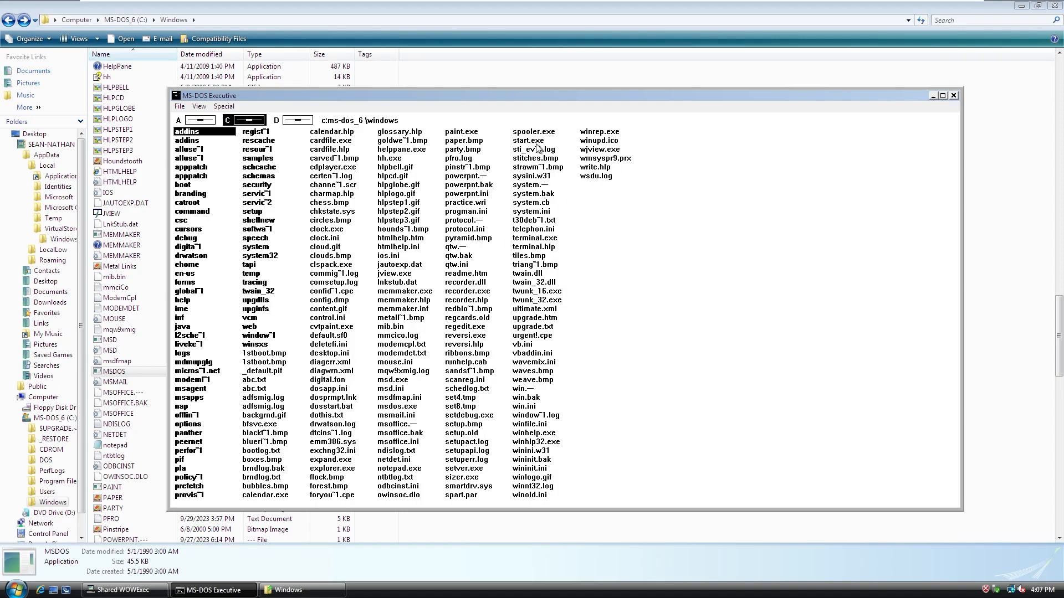
- Open the command folder in the MS-DOS Executive listing
{"action": "left_click", "coordinate": [535, 142]}
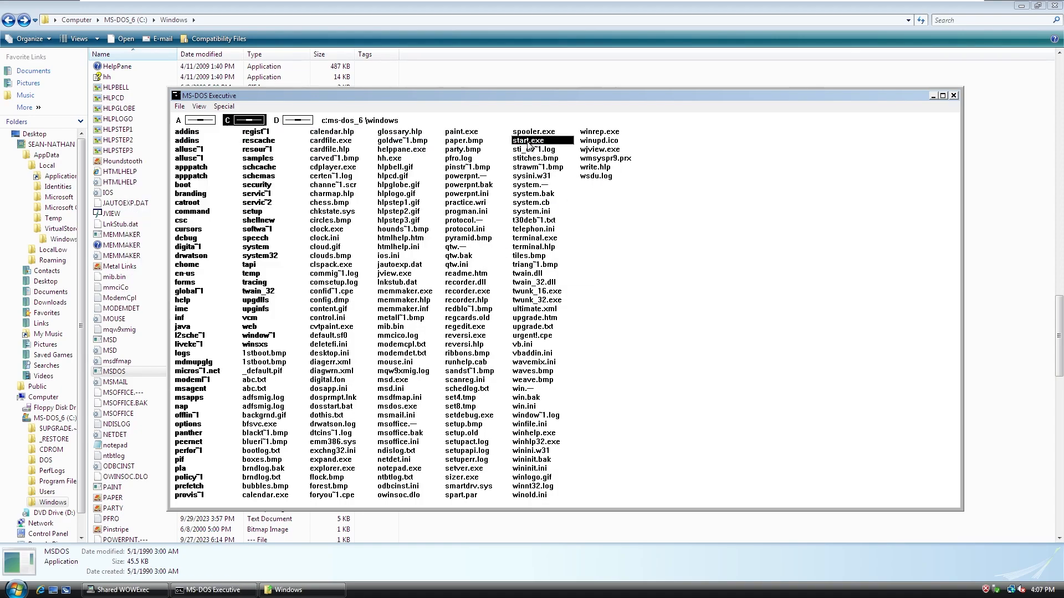
{"action": "left_click", "coordinate": [191, 213]}
{"action": "double_click", "coordinate": [190, 212]}
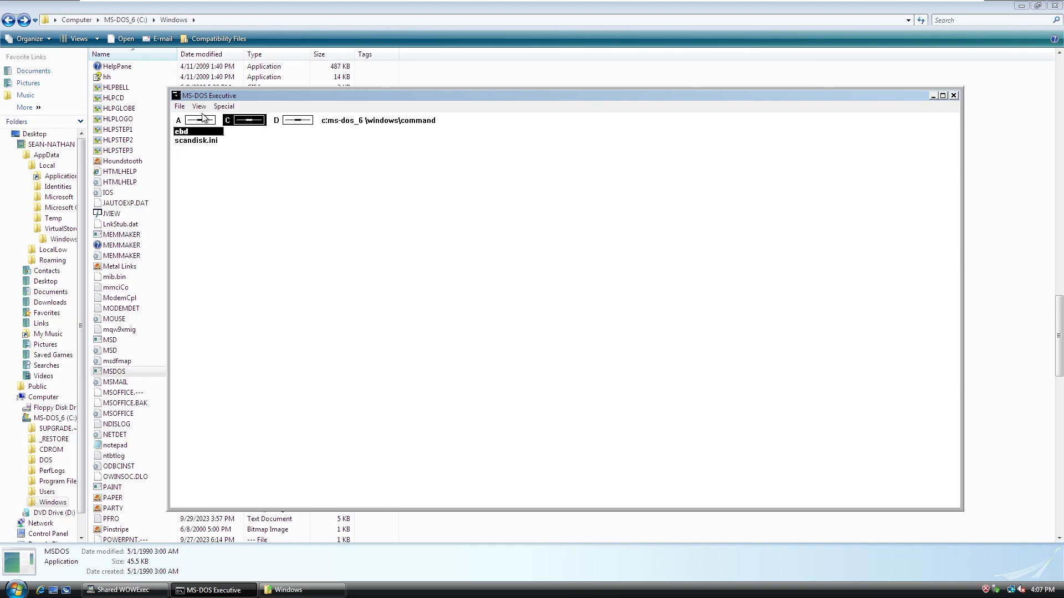
- Close MS-DOS Executive and launch REVERSI from the Windows folder
{"action": "left_click", "coordinate": [953, 95]}
{"action": "scroll", "coordinate": [149, 460], "scroll_direction": "down", "scroll_amount": 1}
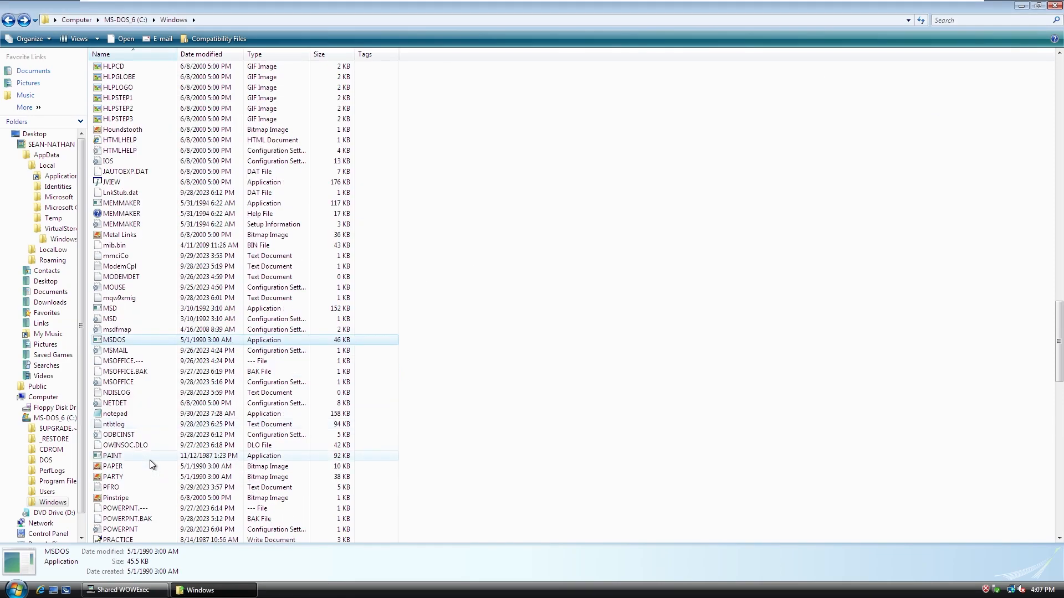
{"action": "scroll", "coordinate": [141, 451], "scroll_direction": "down", "scroll_amount": 2}
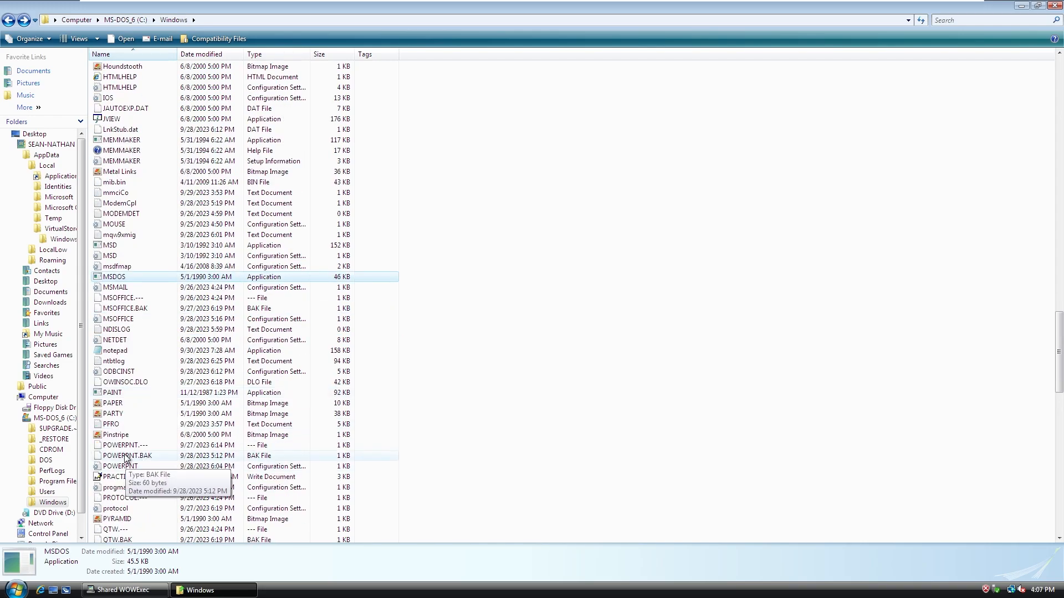
{"action": "scroll", "coordinate": [145, 475], "scroll_direction": "down", "scroll_amount": 1}
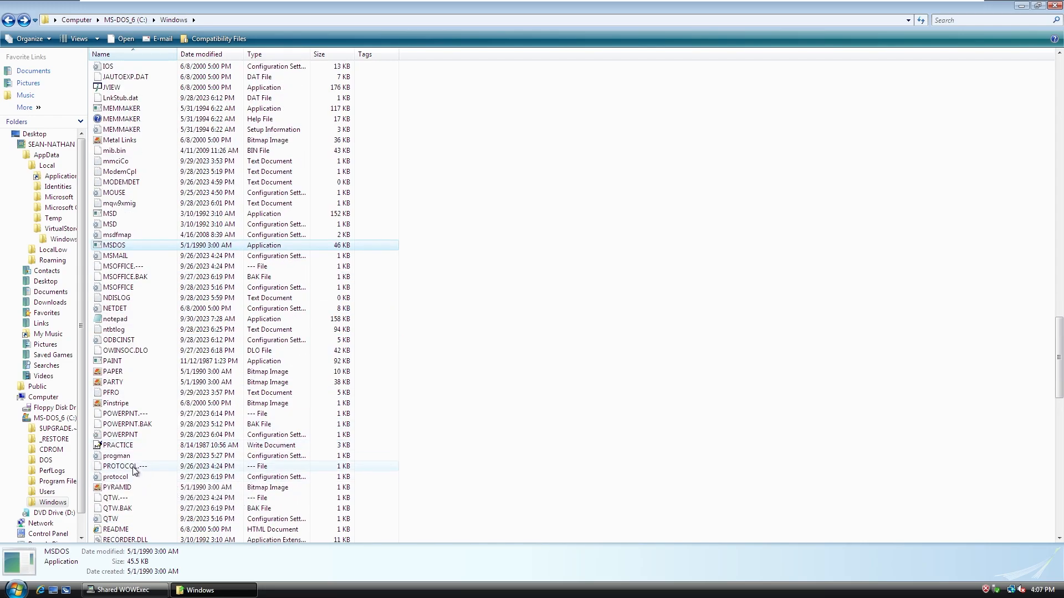
{"action": "scroll", "coordinate": [155, 482], "scroll_direction": "down", "scroll_amount": 3}
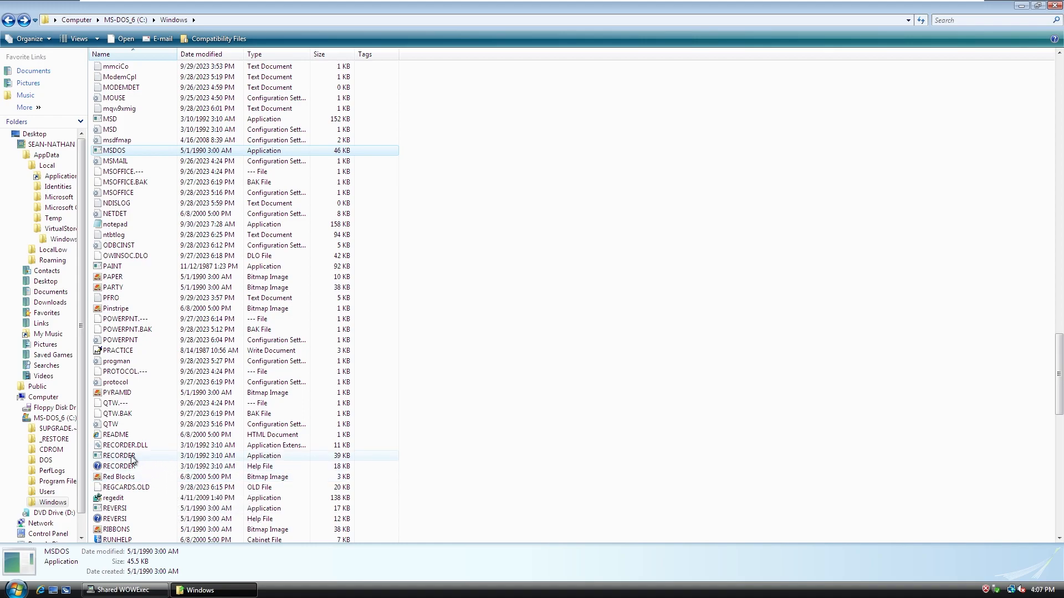
{"action": "scroll", "coordinate": [132, 457], "scroll_direction": "down", "scroll_amount": 3}
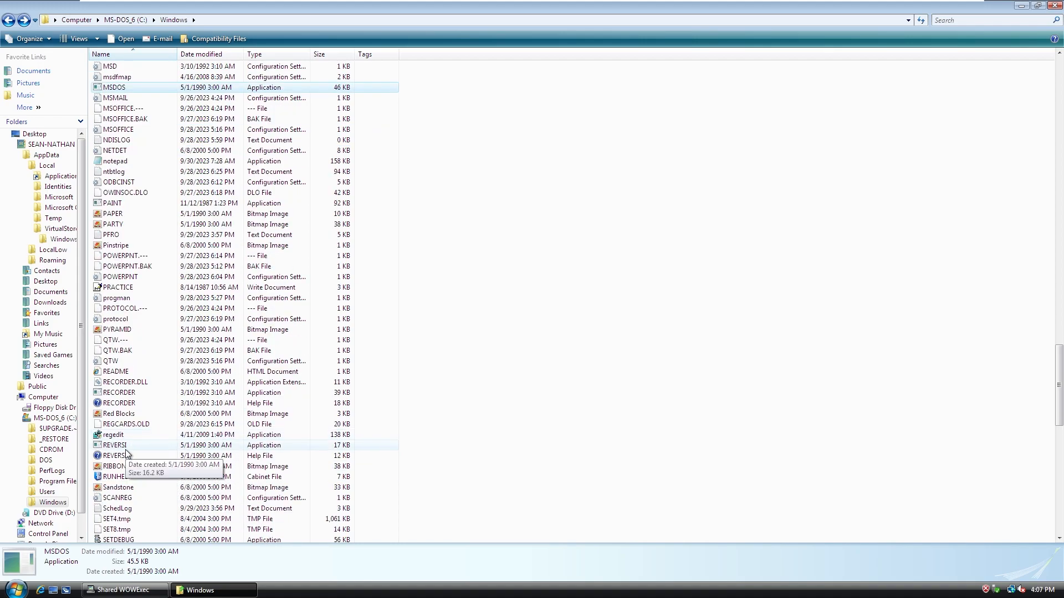
{"action": "double_click", "coordinate": [131, 416]}
- Bring up Reversi via Start > All Programs > Games
{"action": "left_click_drag", "start_coordinate": [292, 132], "coordinate": [367, 27]}
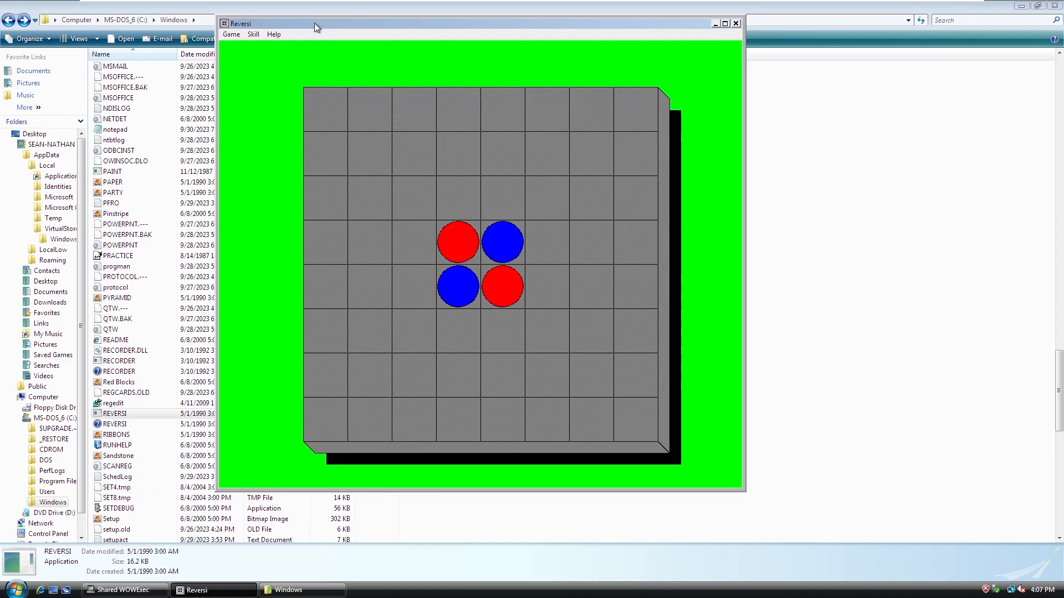
{"action": "left_click", "coordinate": [1, 597]}
{"action": "left_click", "coordinate": [32, 553]}
{"action": "left_click", "coordinate": [30, 498]}
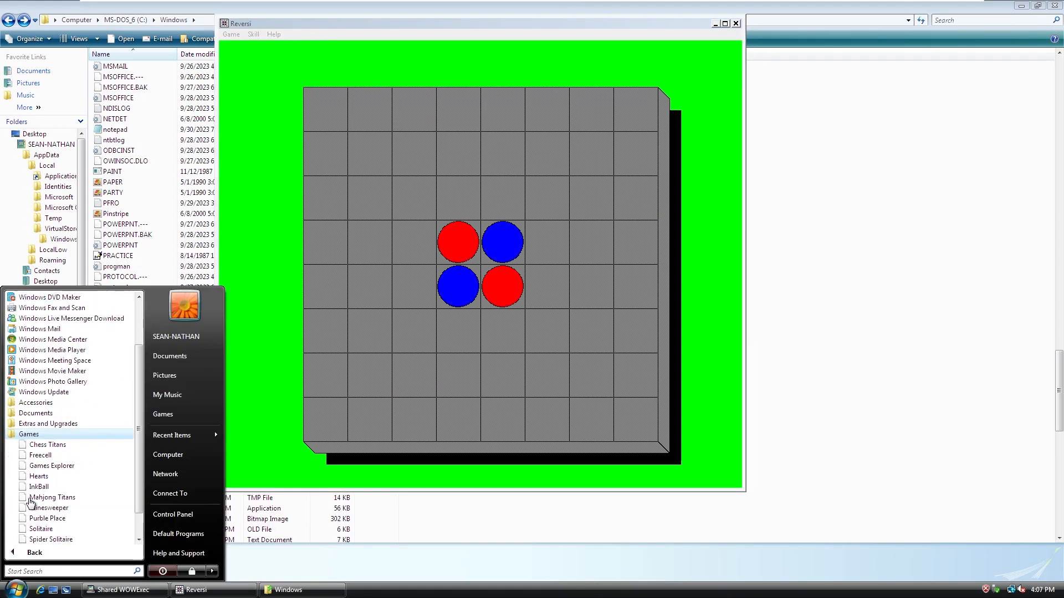
{"action": "scroll", "coordinate": [84, 497], "scroll_direction": "down", "scroll_amount": 1}
{"action": "left_click", "coordinate": [25, 403]}
{"action": "left_click", "coordinate": [35, 476]}
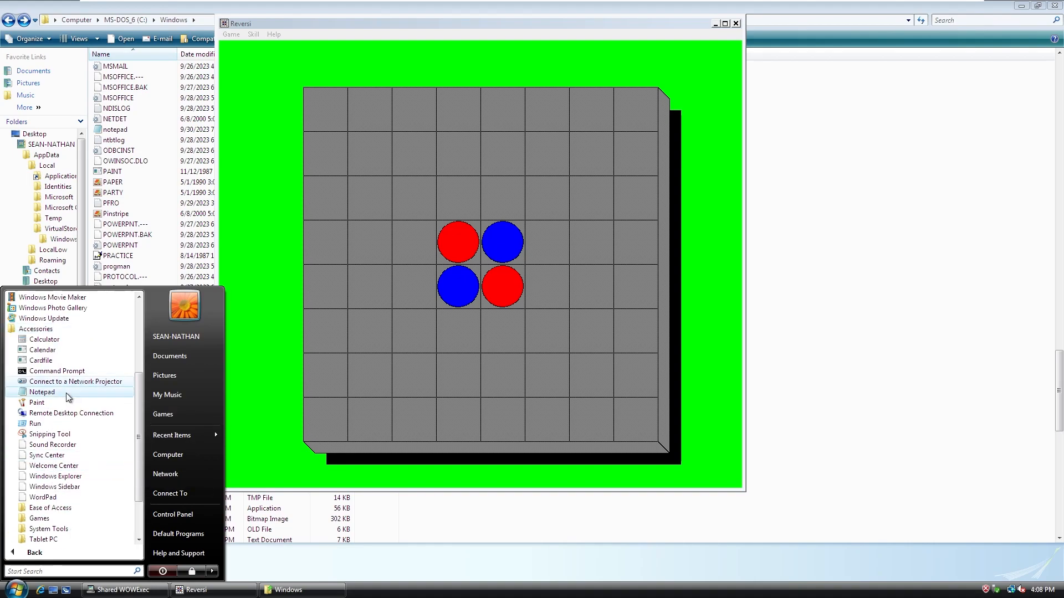
{"action": "left_click", "coordinate": [45, 508]}
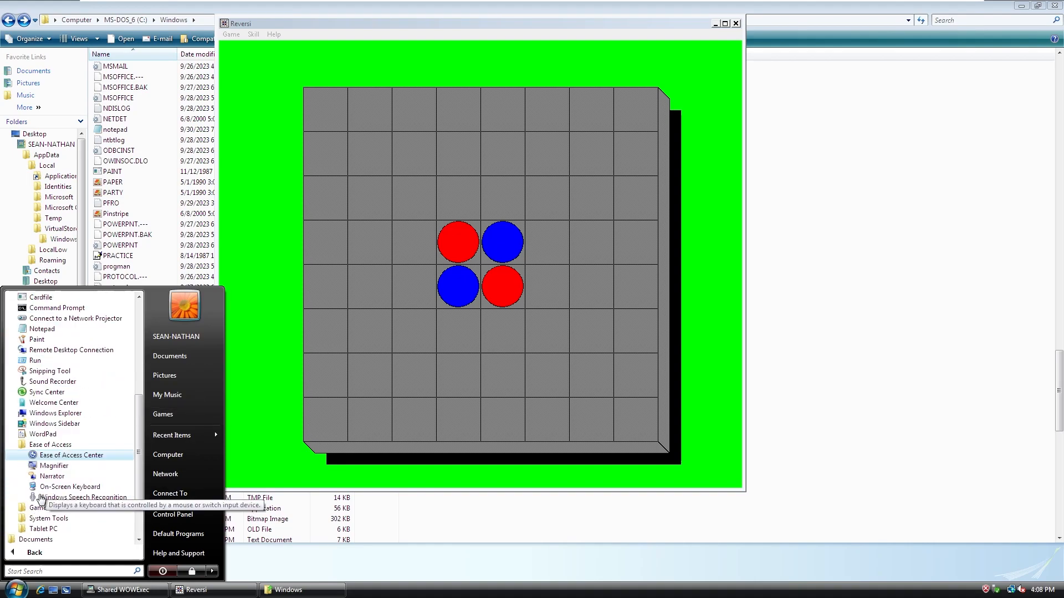
{"action": "left_click", "coordinate": [36, 507]}
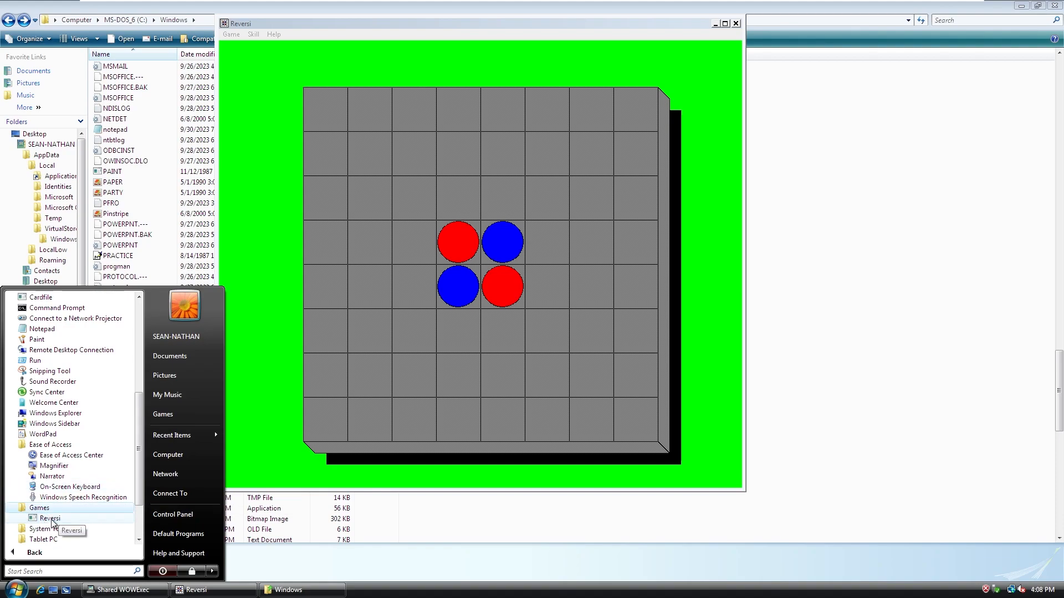
{"action": "left_click", "coordinate": [26, 587]}
- After an illegal-move warning, place a red disc at column 3, row 5
{"action": "left_click", "coordinate": [450, 224]}
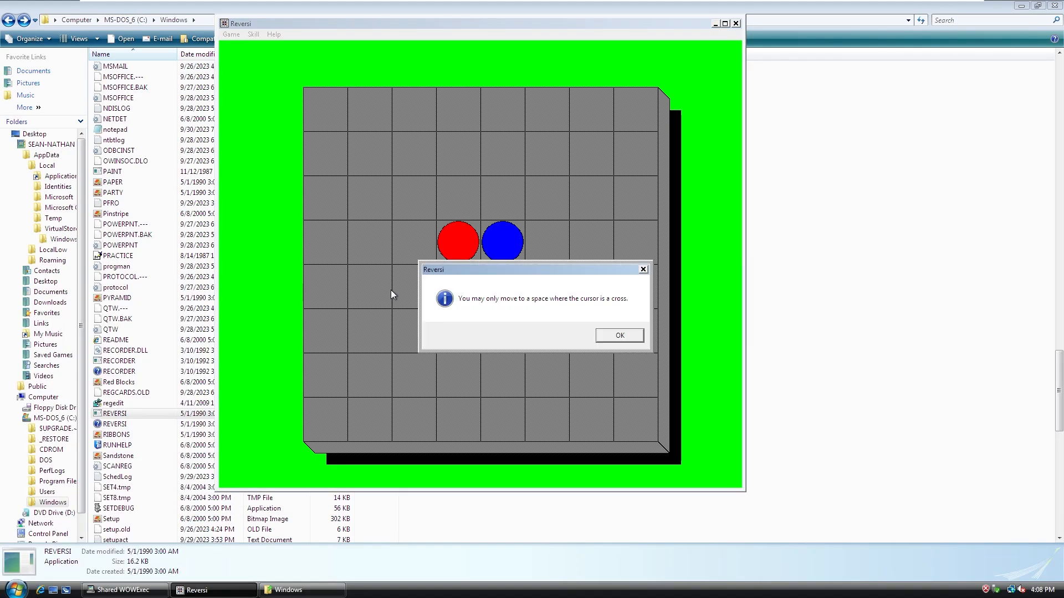
{"action": "left_click", "coordinate": [613, 337]}
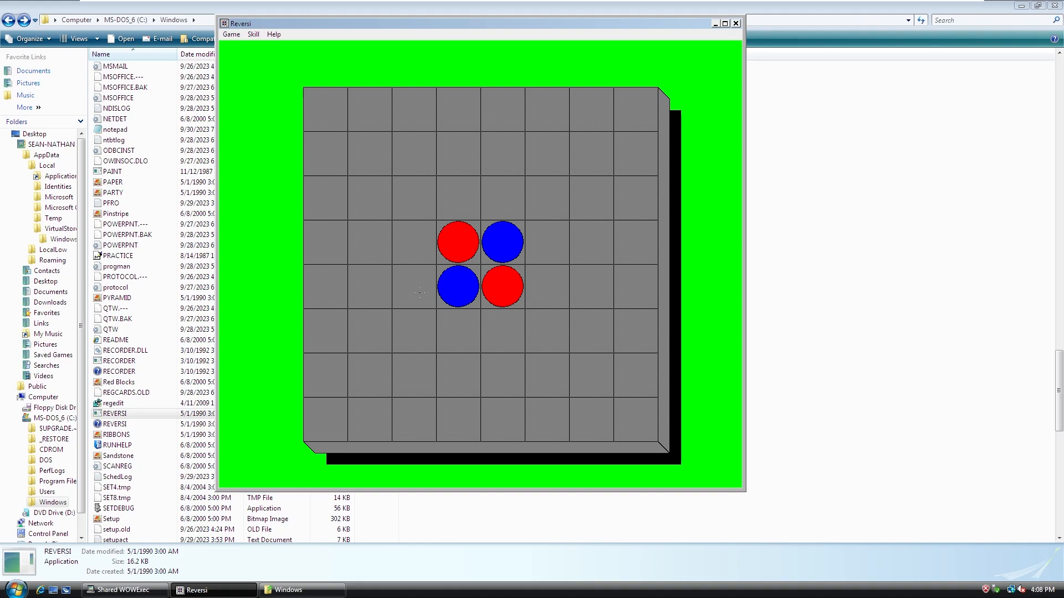
{"action": "left_click", "coordinate": [420, 292]}
- View Help > About Reversi, dismiss it, and close the game
{"action": "left_click", "coordinate": [273, 34]}
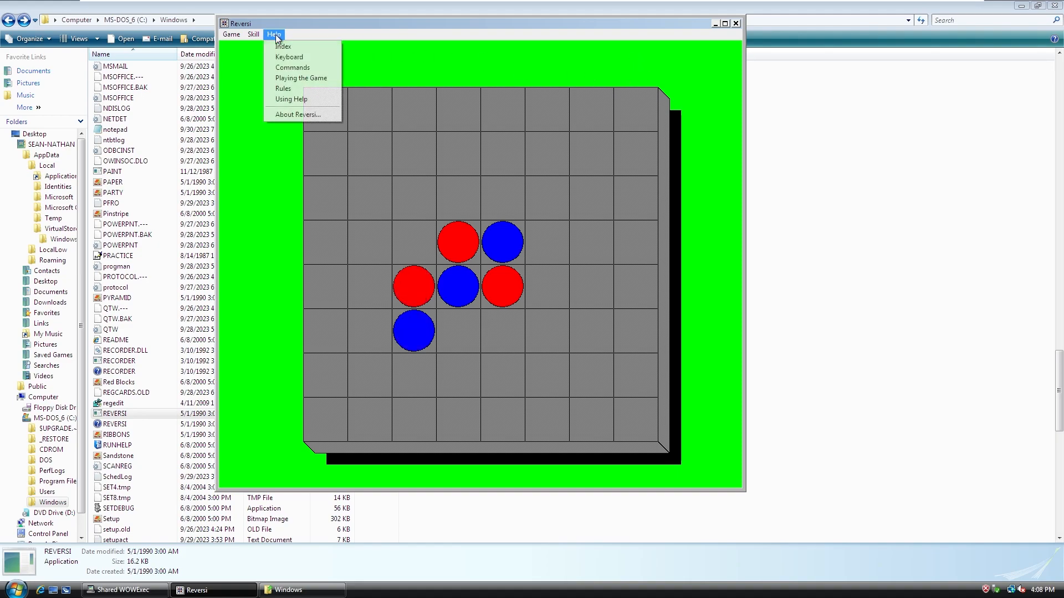
{"action": "left_click", "coordinate": [293, 113]}
{"action": "left_click", "coordinate": [352, 148]}
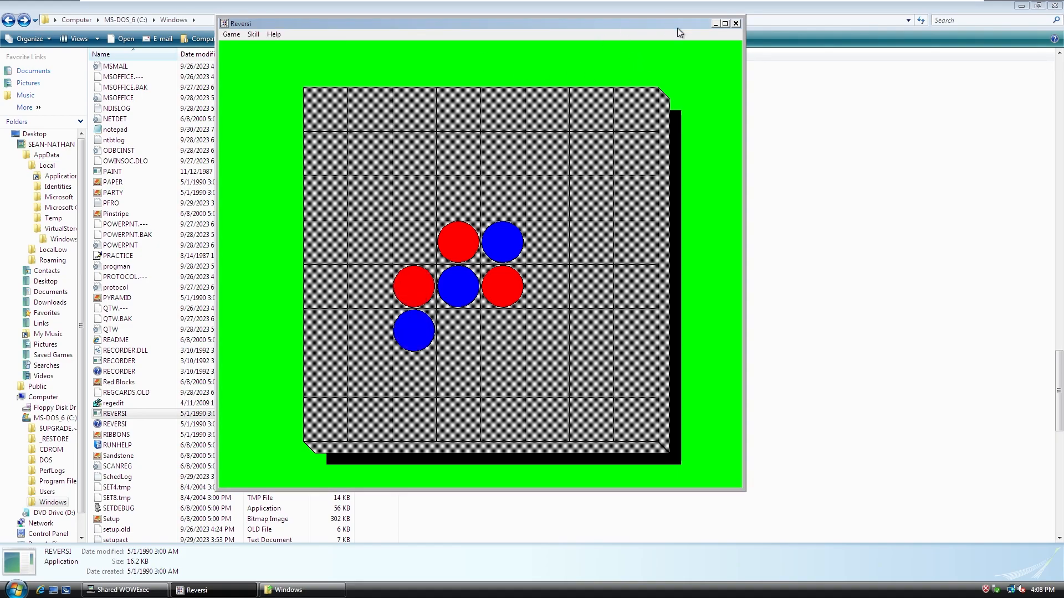
{"action": "left_click", "coordinate": [737, 23]}
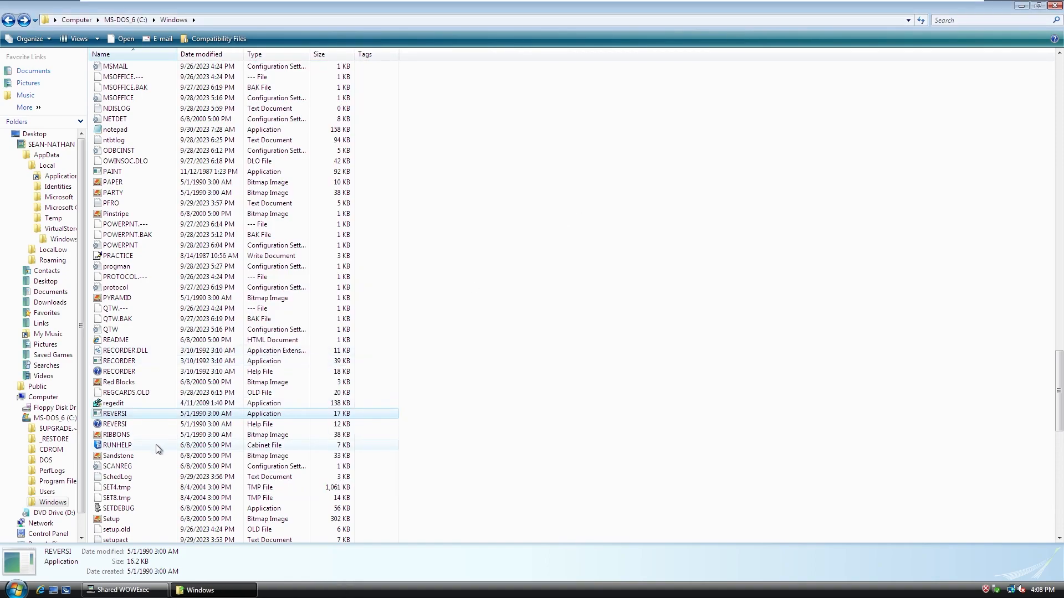
- Scroll down the Windows folder and preview the WINUPD icon file, then close the viewer
{"action": "scroll", "coordinate": [156, 446], "scroll_direction": "down", "scroll_amount": 4}
{"action": "scroll", "coordinate": [117, 396], "scroll_direction": "down", "scroll_amount": 3}
{"action": "left_click", "coordinate": [111, 403]}
{"action": "scroll", "coordinate": [125, 443], "scroll_direction": "down", "scroll_amount": 6}
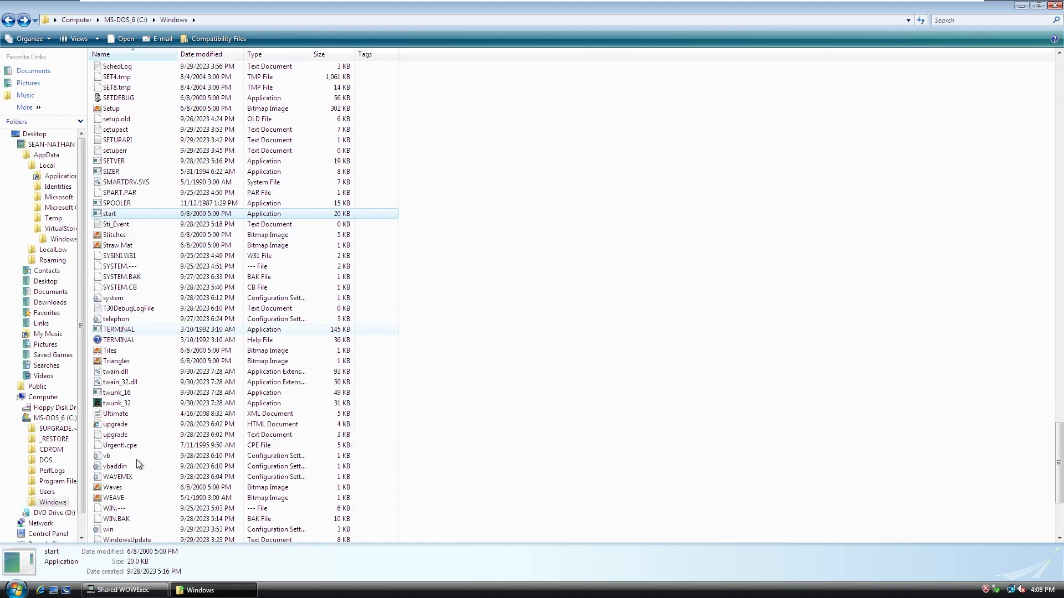
{"action": "scroll", "coordinate": [119, 462], "scroll_direction": "down", "scroll_amount": 3}
{"action": "scroll", "coordinate": [119, 464], "scroll_direction": "down", "scroll_amount": 3}
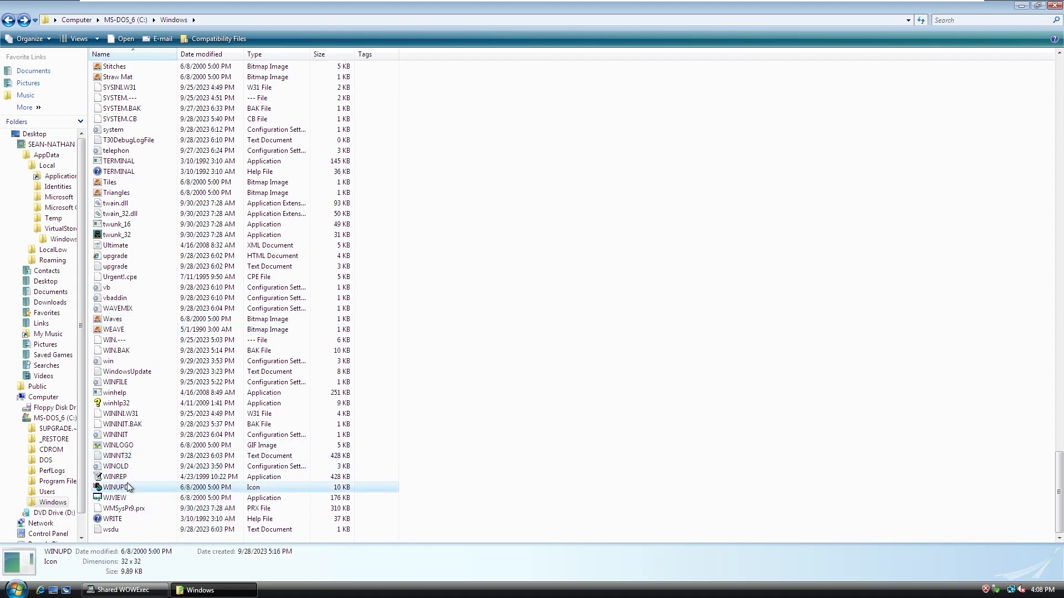
{"action": "double_click", "coordinate": [127, 484]}
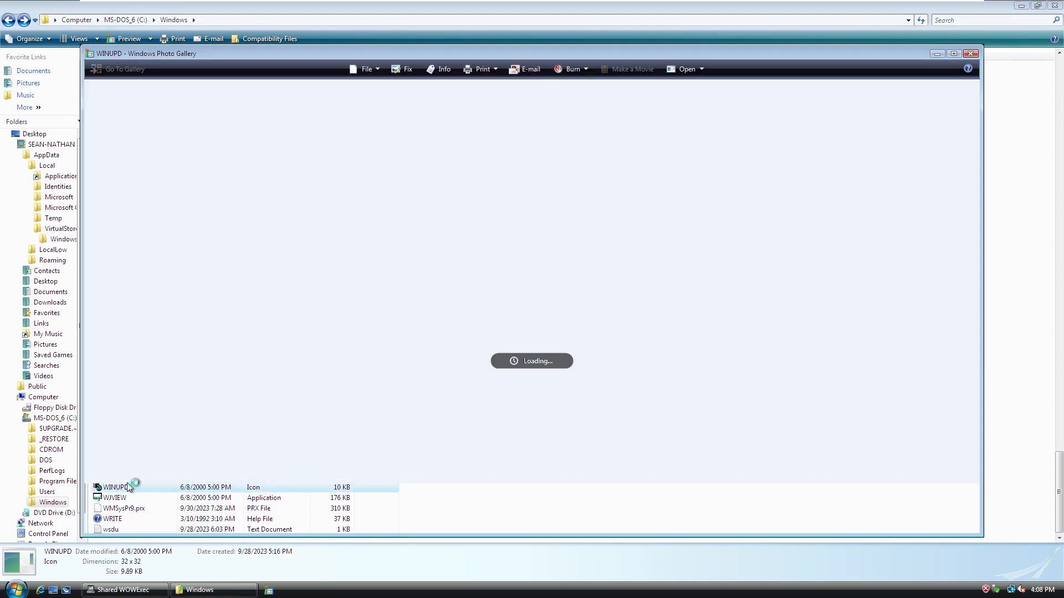
{"action": "left_click", "coordinate": [966, 55]}
- Sort the files by Date modified and reverse the order
{"action": "scroll", "coordinate": [365, 202], "scroll_direction": "up", "scroll_amount": 8}
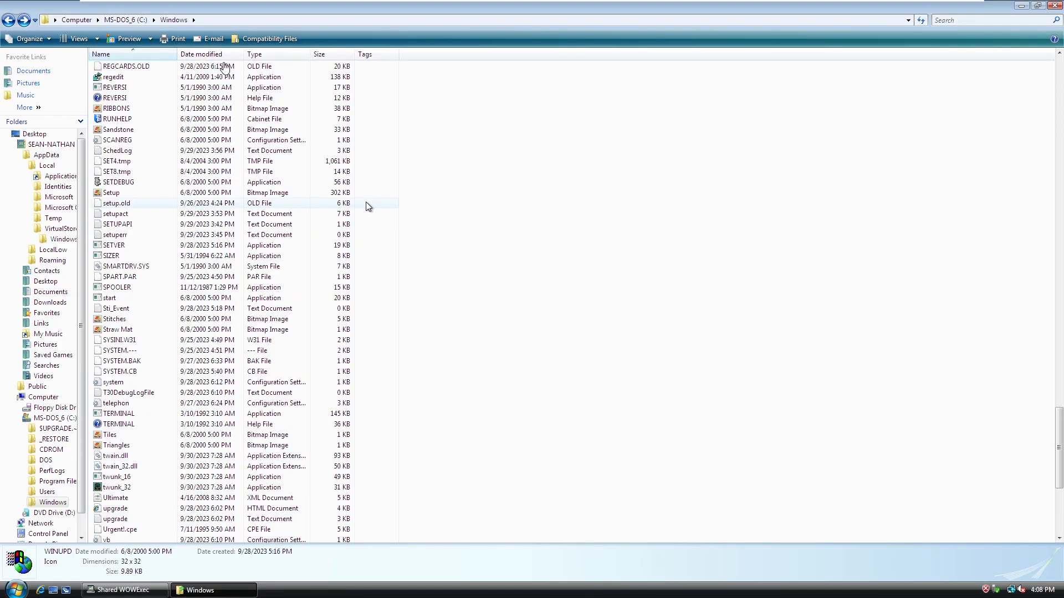
{"action": "left_click", "coordinate": [204, 55]}
{"action": "scroll", "coordinate": [297, 183], "scroll_direction": "up", "scroll_amount": 20}
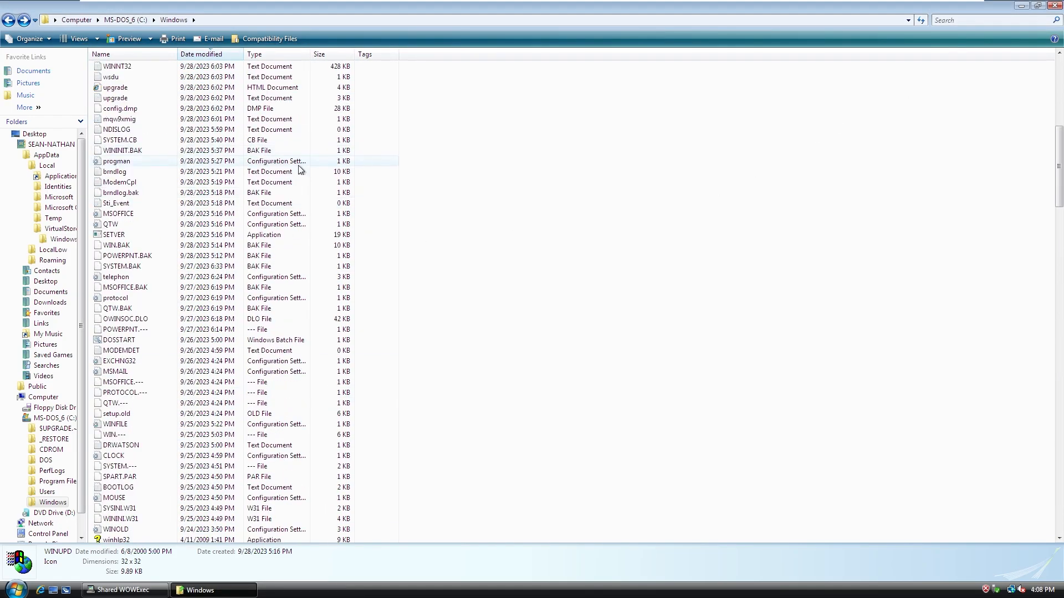
{"action": "left_click", "coordinate": [204, 55]}
{"action": "scroll", "coordinate": [216, 127], "scroll_direction": "down", "scroll_amount": 15}
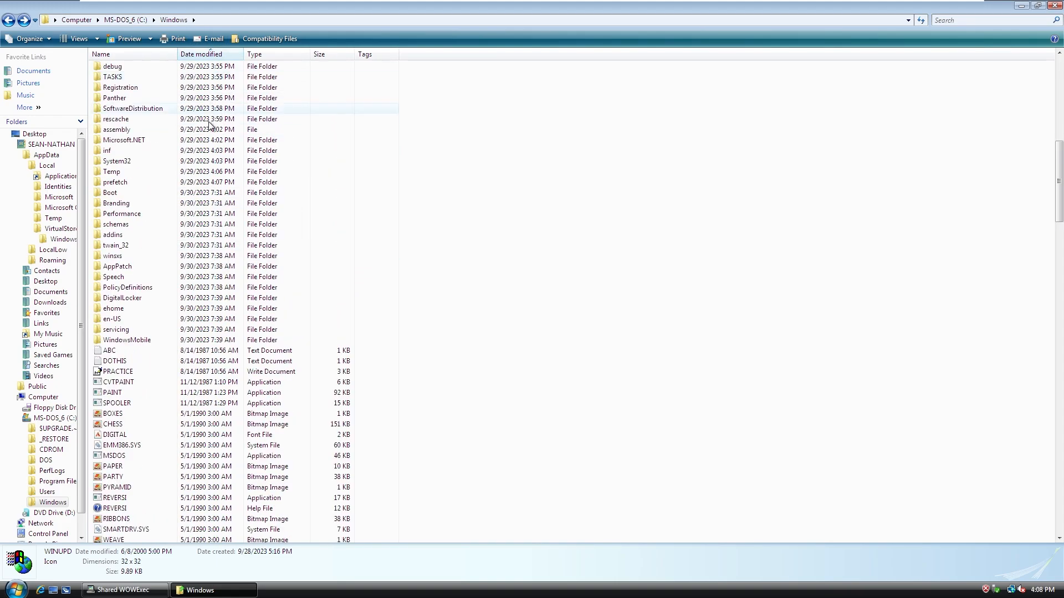
{"action": "scroll", "coordinate": [216, 131], "scroll_direction": "up", "scroll_amount": 9}
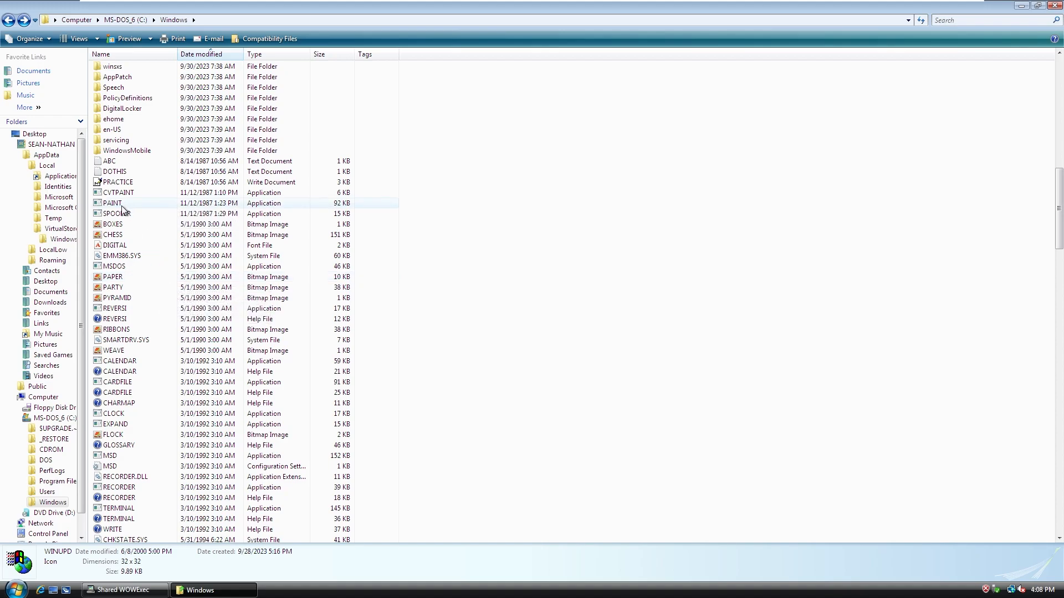
- Open and close the PRACTICE document, then select EMM386.SYS and MSDOS
{"action": "double_click", "coordinate": [107, 182]}
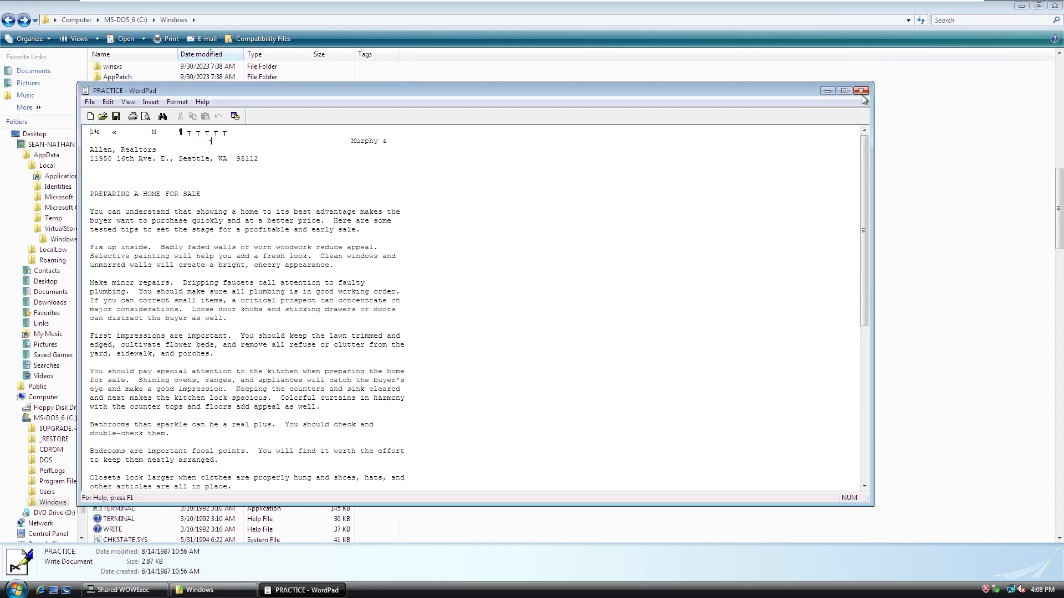
{"action": "left_click", "coordinate": [861, 92]}
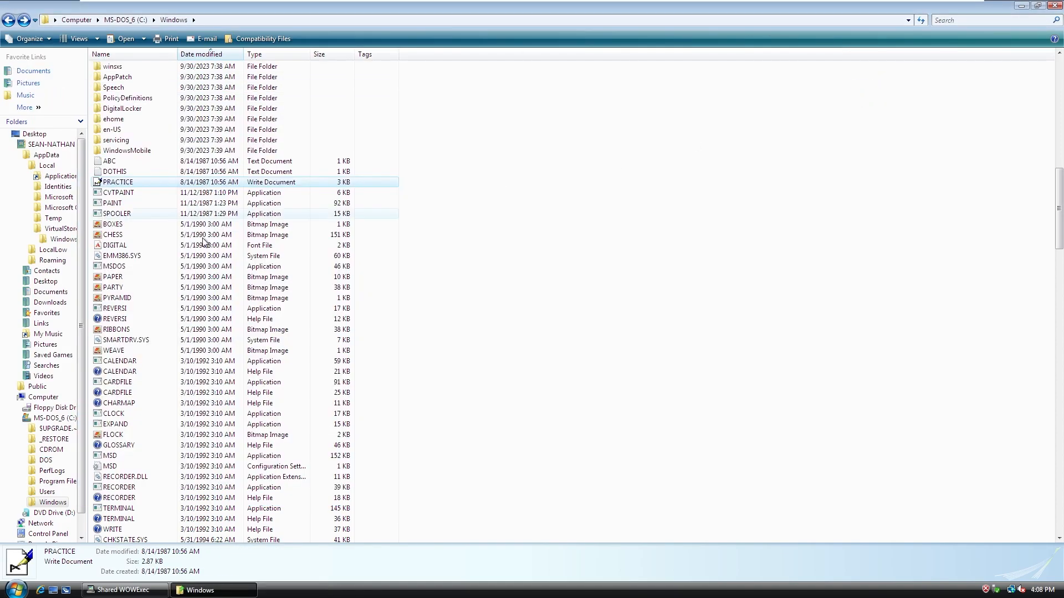
{"action": "left_click", "coordinate": [150, 255]}
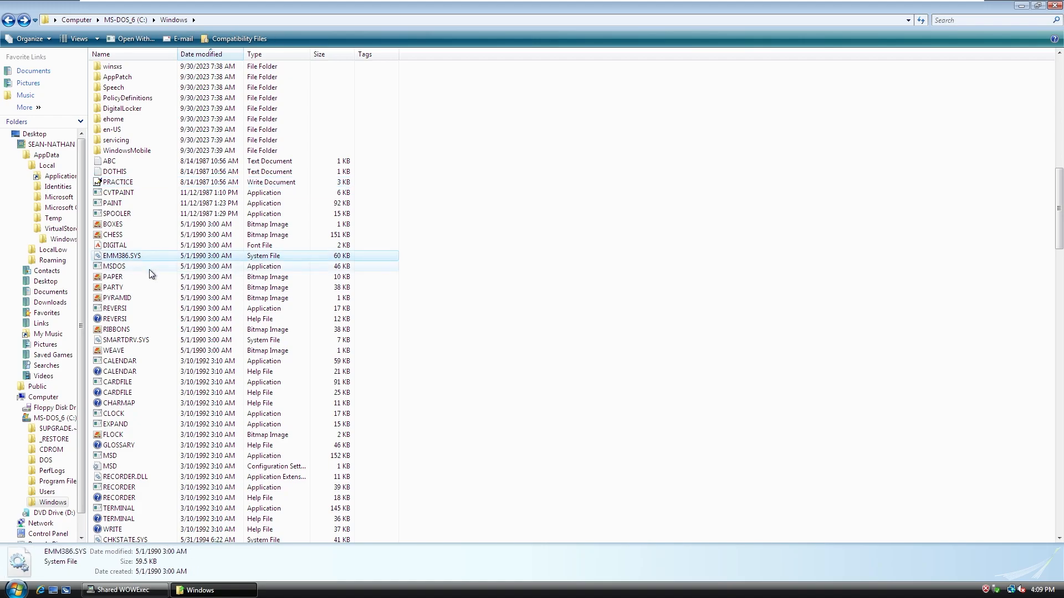
{"action": "left_click", "coordinate": [152, 268]}
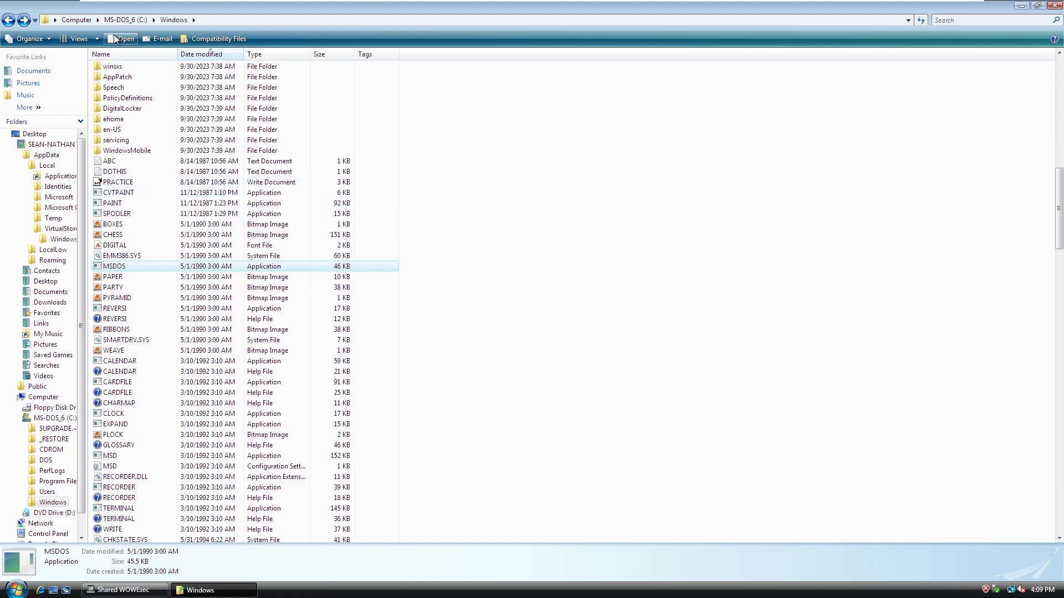
- Re-sort by Name, Date modified, then Name again, and go up to MS-DOS_6 (C:)
{"action": "left_click", "coordinate": [111, 58]}
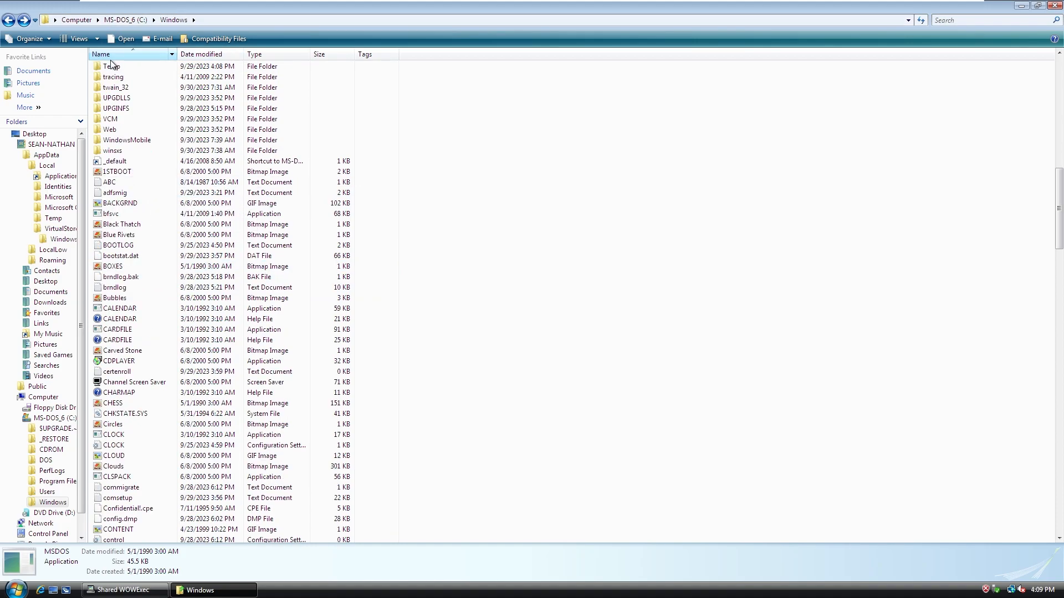
{"action": "scroll", "coordinate": [153, 211], "scroll_direction": "up", "scroll_amount": 4}
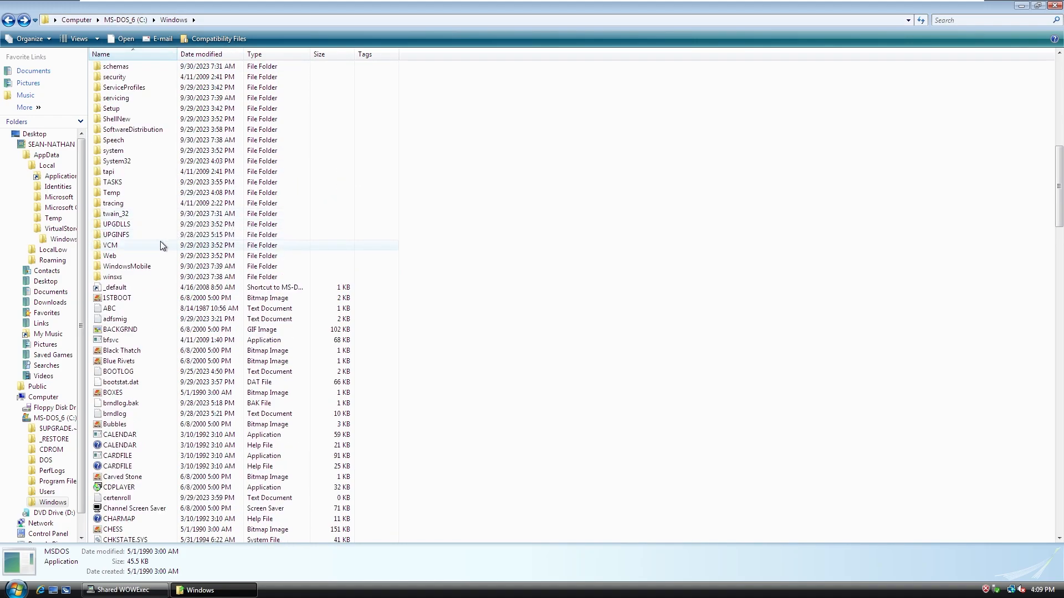
{"action": "scroll", "coordinate": [166, 235], "scroll_direction": "up", "scroll_amount": 10}
{"action": "left_click", "coordinate": [208, 53]}
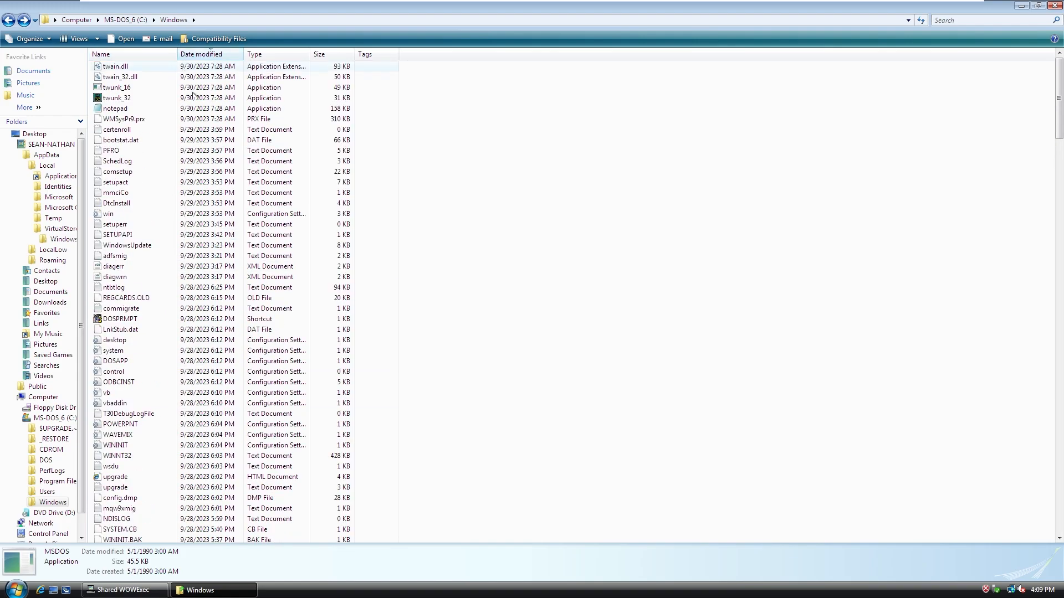
{"action": "scroll", "coordinate": [273, 244], "scroll_direction": "down", "scroll_amount": 20}
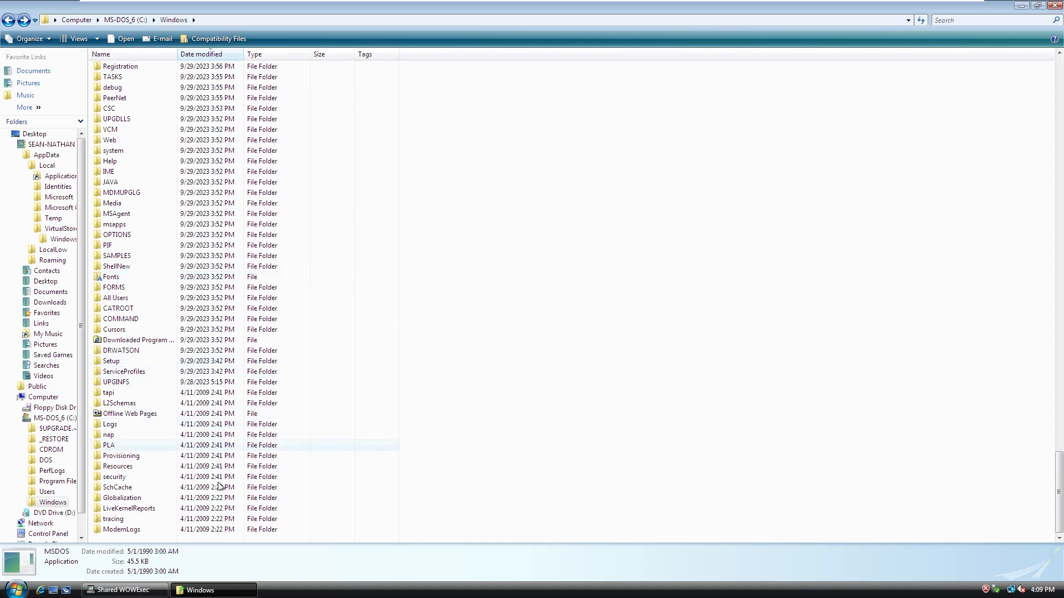
{"action": "left_click", "coordinate": [111, 53]}
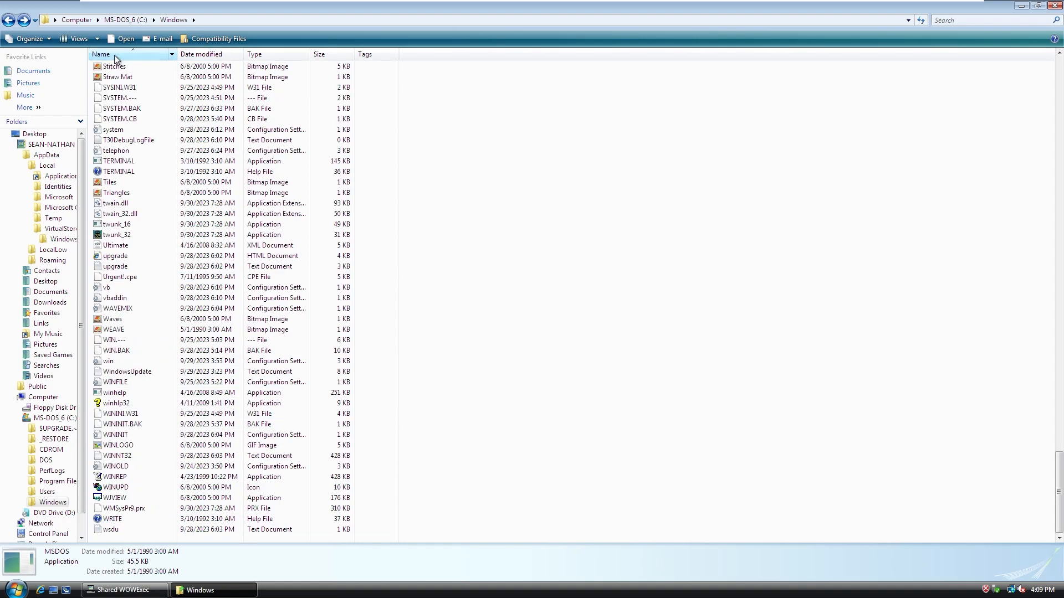
{"action": "left_click", "coordinate": [119, 20]}
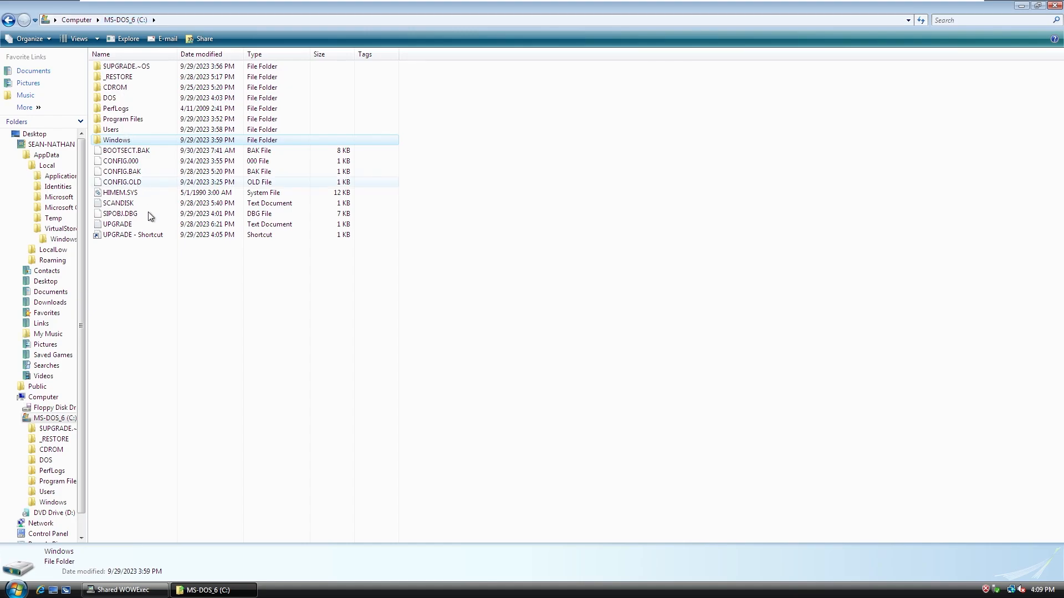
- Go from the CDROM folder back to C:\DOS and run COMMAND
{"action": "left_click", "coordinate": [118, 87]}
{"action": "double_click", "coordinate": [118, 88]}
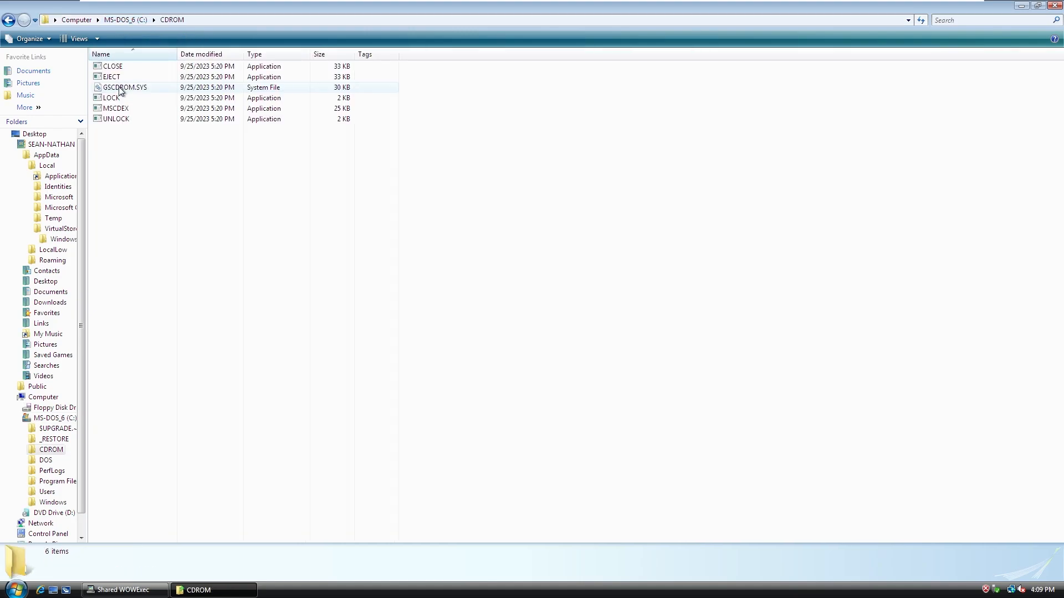
{"action": "left_click", "coordinate": [126, 19]}
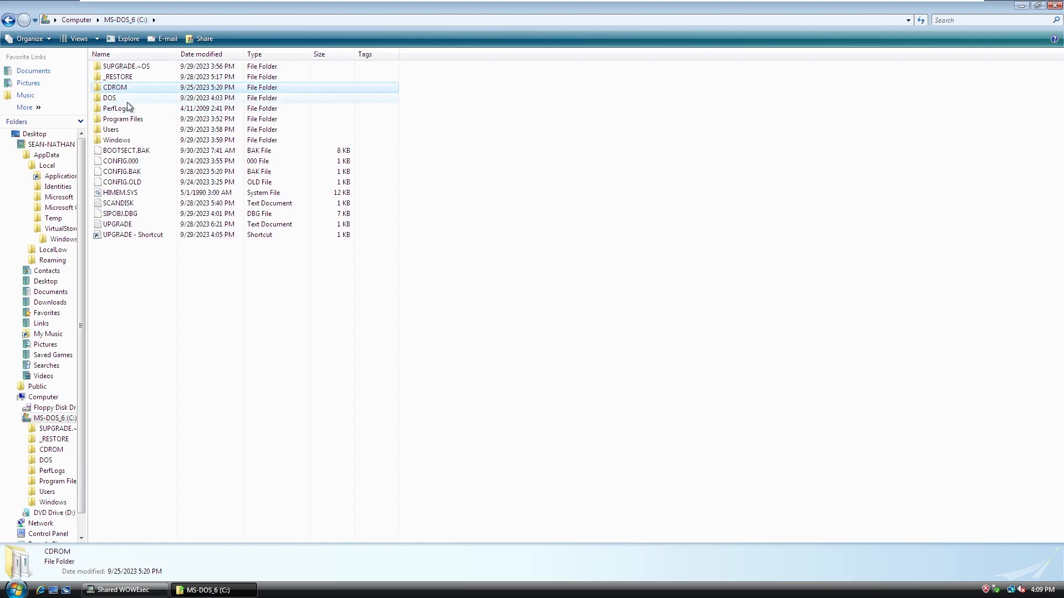
{"action": "double_click", "coordinate": [127, 100]}
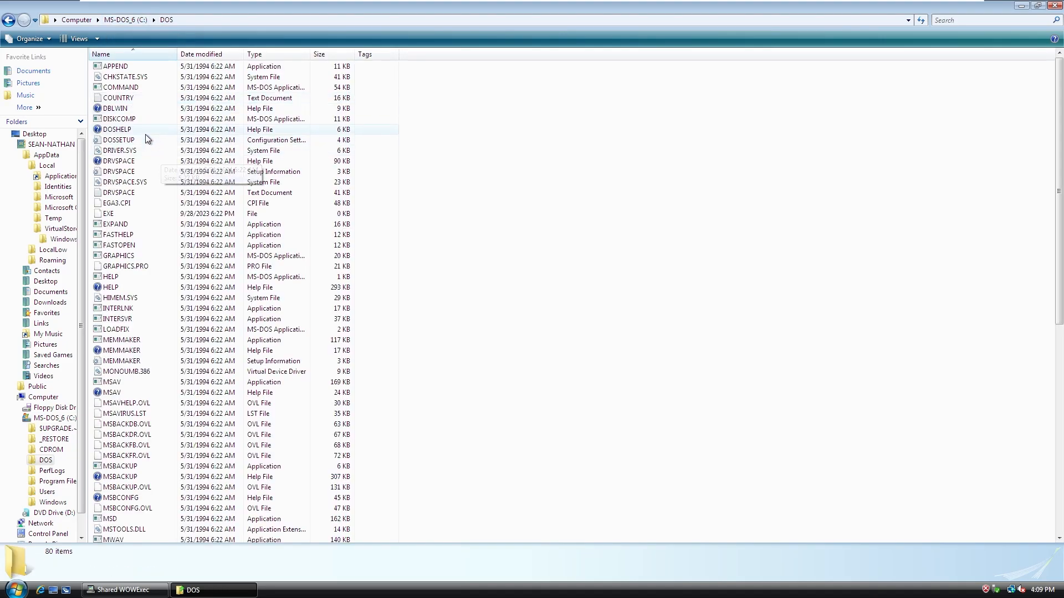
{"action": "double_click", "coordinate": [128, 88]}
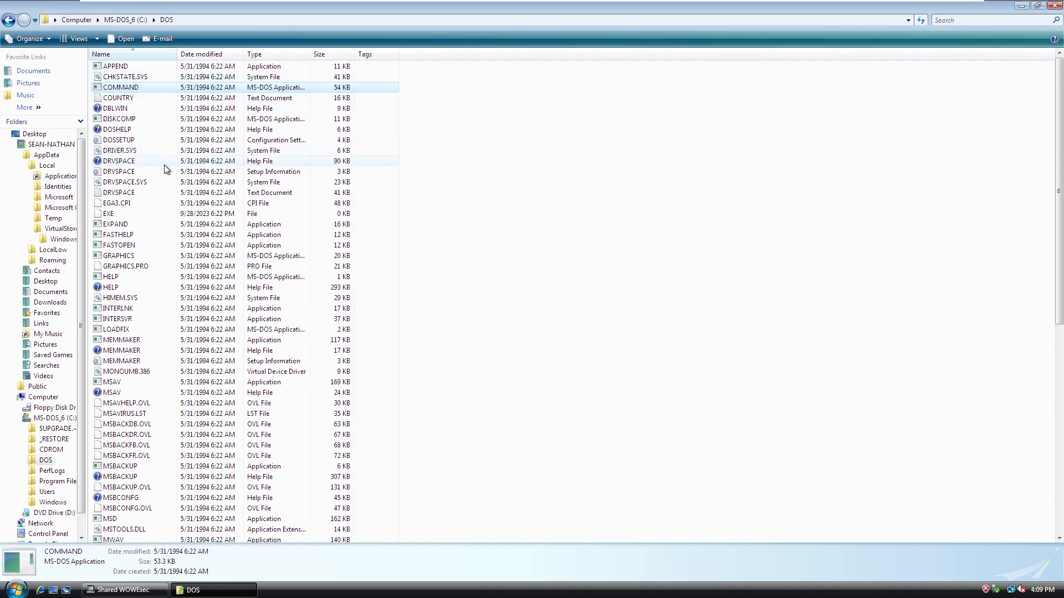
- Launch QBASIC from C:\DOS, confirming the 16-bit MS-DOS Subsystem parameters prompt
{"action": "scroll", "coordinate": [183, 299], "scroll_direction": "down", "scroll_amount": 8}
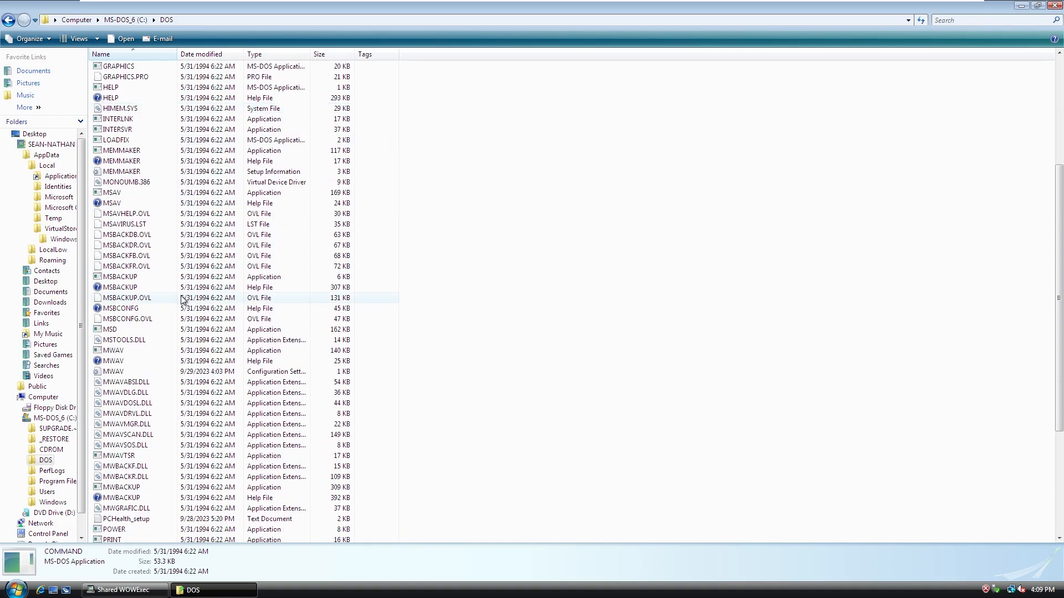
{"action": "scroll", "coordinate": [183, 298], "scroll_direction": "down", "scroll_amount": 2}
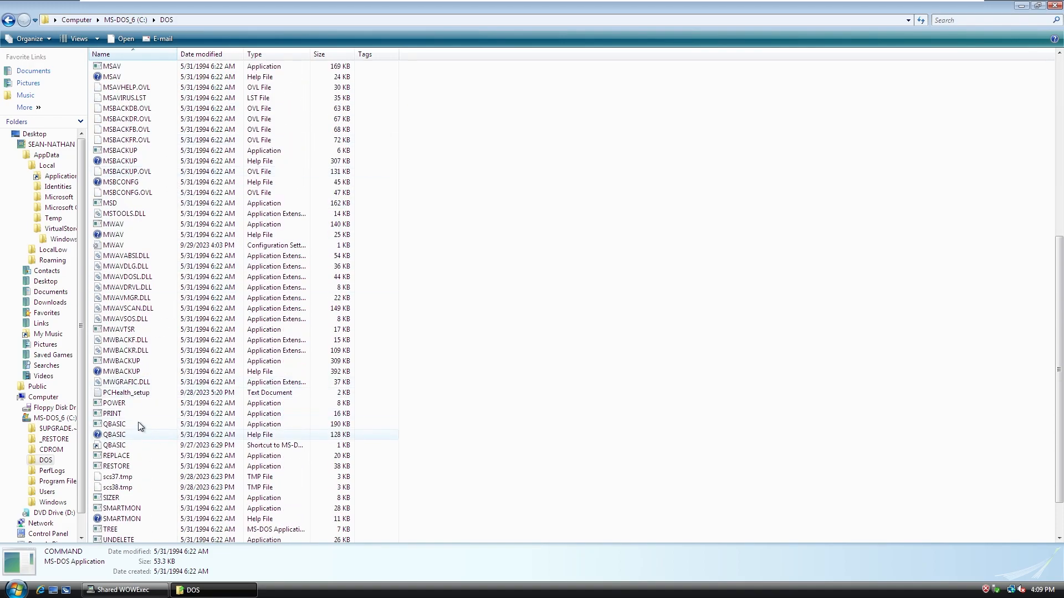
{"action": "scroll", "coordinate": [128, 427], "scroll_direction": "down", "scroll_amount": 2}
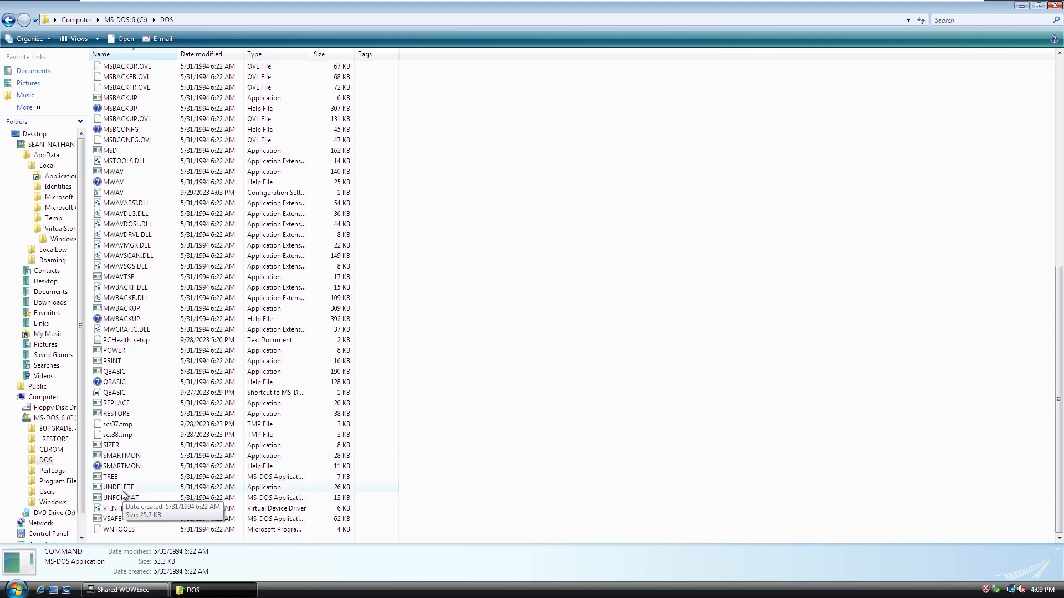
{"action": "double_click", "coordinate": [129, 372]}
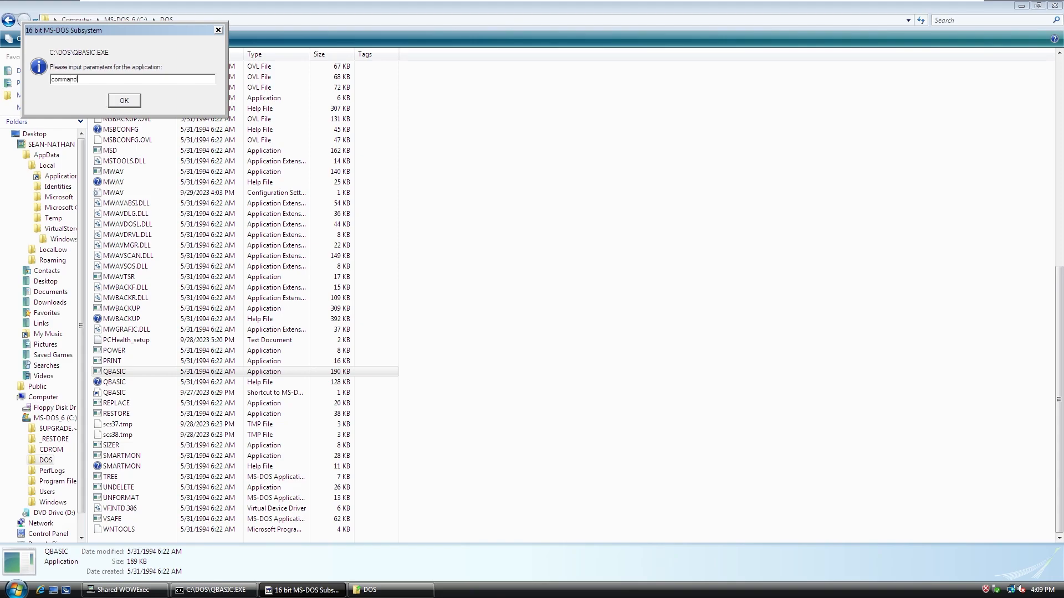
{"action": "left_click", "coordinate": [111, 103]}
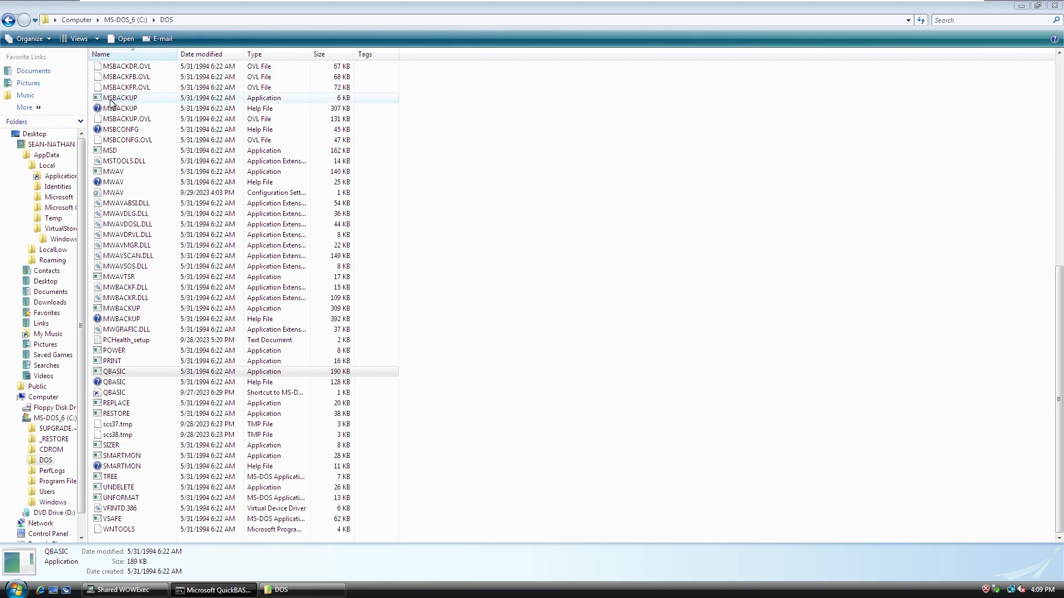
{"action": "left_click", "coordinate": [298, 146]}
{"action": "scroll", "coordinate": [308, 142], "scroll_direction": "up", "scroll_amount": 12}
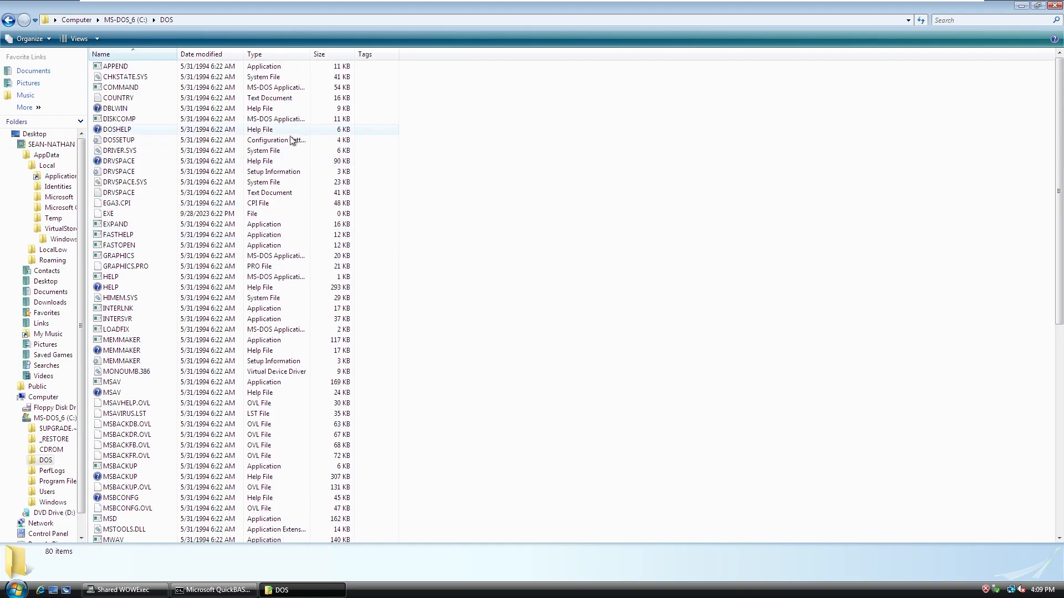
{"action": "scroll", "coordinate": [165, 133], "scroll_direction": "down", "scroll_amount": 7}
{"action": "scroll", "coordinate": [163, 136], "scroll_direction": "down", "scroll_amount": 2}
- Run MSD from C:\DOS, exit it through its File menu, and return to the C: root
{"action": "double_click", "coordinate": [133, 236]}
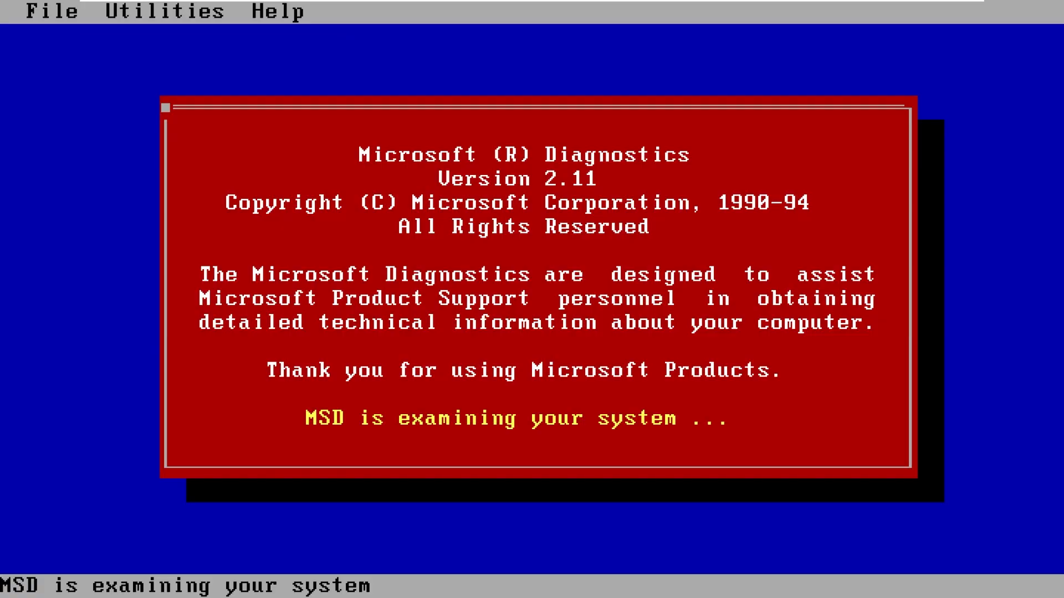
{"action": "key", "text": "alt"}
{"action": "key", "text": "Down"}
{"action": "key", "text": "Down"}
{"action": "key", "text": "Down"}
{"action": "key", "text": "Down"}
{"action": "key", "text": "Down"}
{"action": "key", "text": "Down"}
{"action": "key", "text": "Down"}
{"action": "key", "text": "Down"}
{"action": "key", "text": "Down"}
{"action": "key", "text": "Down"}
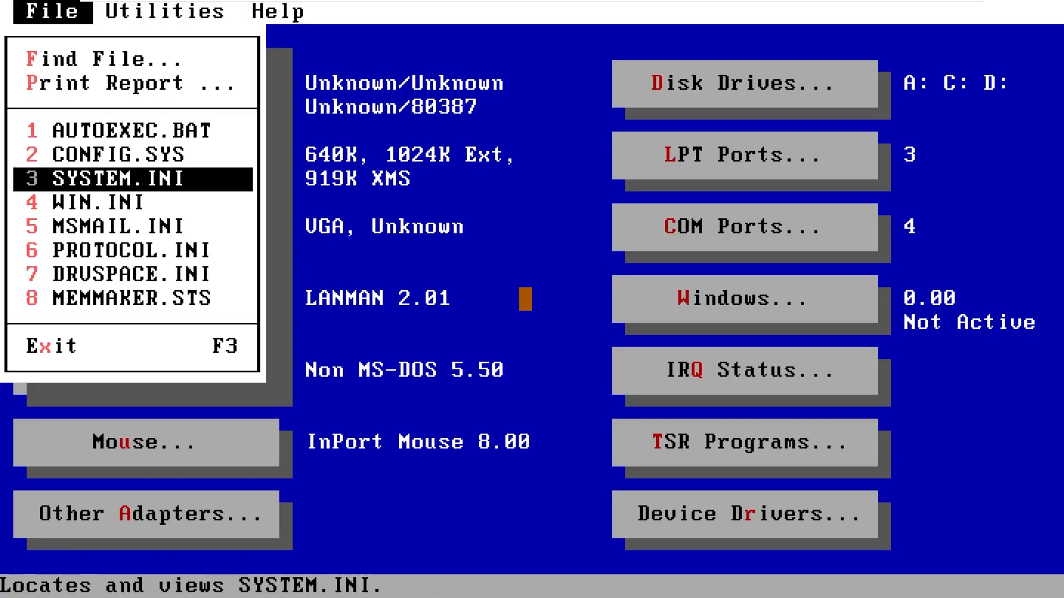
{"action": "key", "text": "Return"}
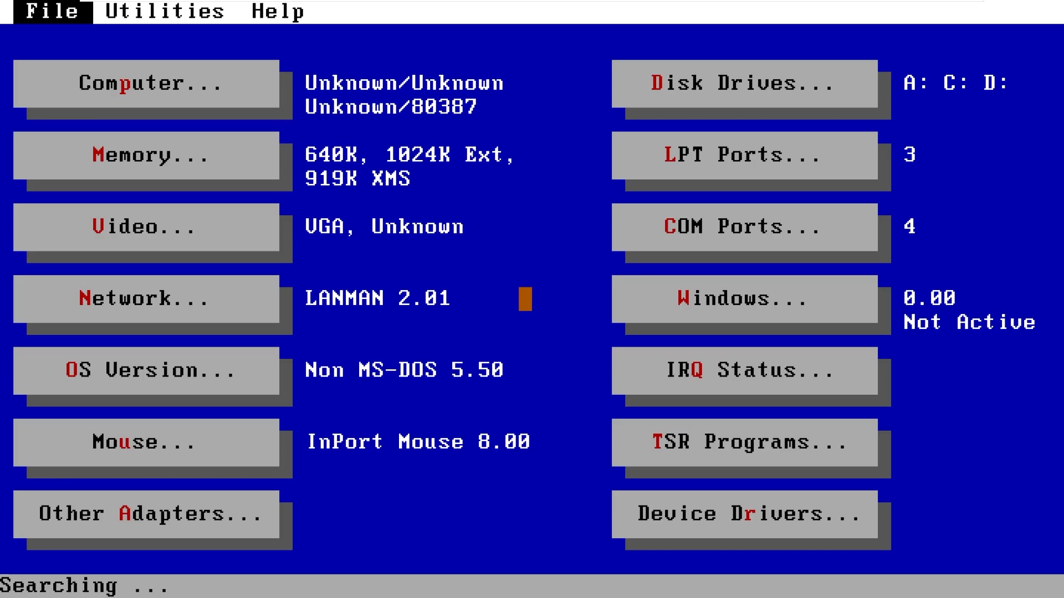
{"action": "key", "text": "super"}
{"action": "key", "text": "super"}
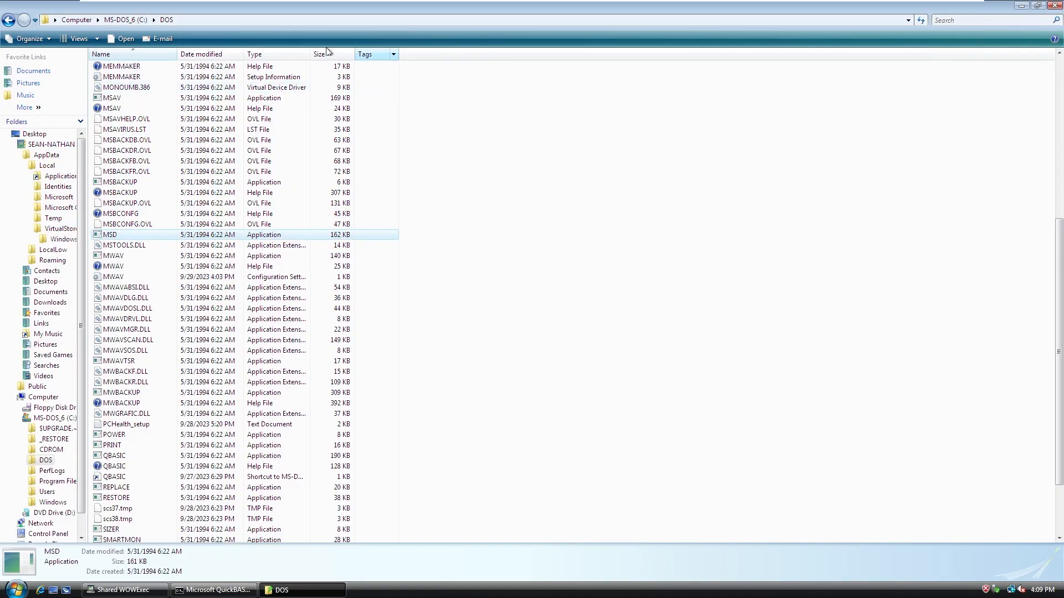
{"action": "scroll", "coordinate": [139, 166], "scroll_direction": "up", "scroll_amount": 9}
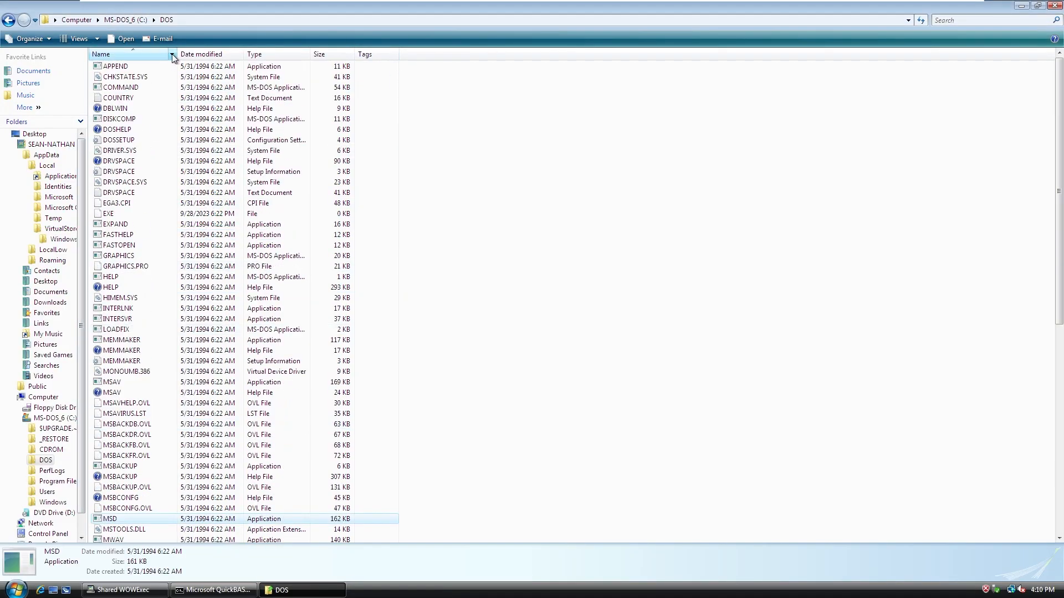
{"action": "left_click", "coordinate": [130, 21]}
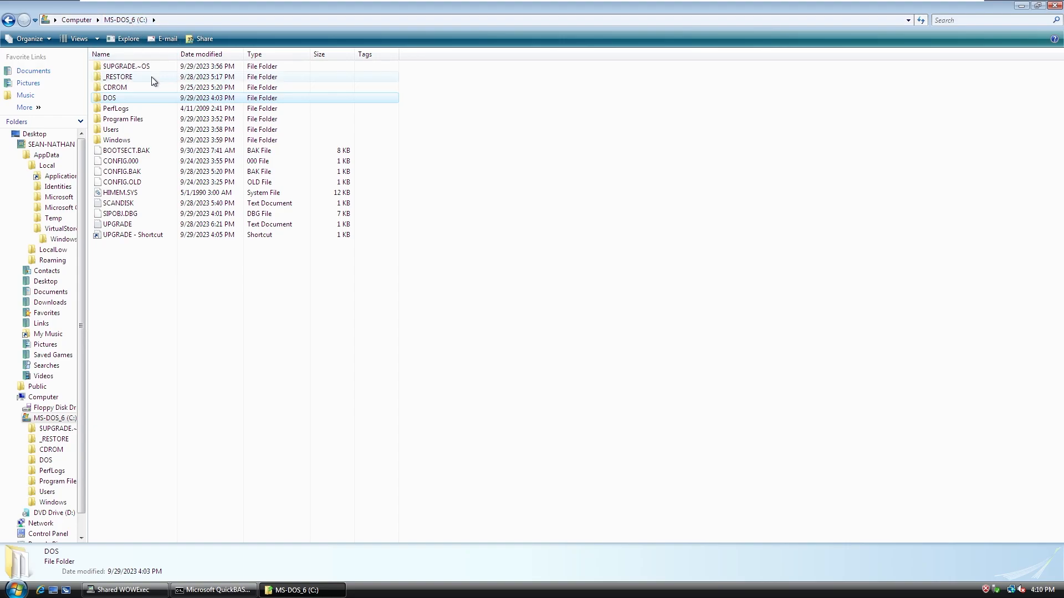
- Close the C: drive window and insert the VMware Tools disc via VM > Install VMware Tools
{"action": "double_click", "coordinate": [403, 8]}
{"action": "left_click_drag", "start_coordinate": [356, 51], "coordinate": [486, 69]}
{"action": "left_click", "coordinate": [604, 71]}
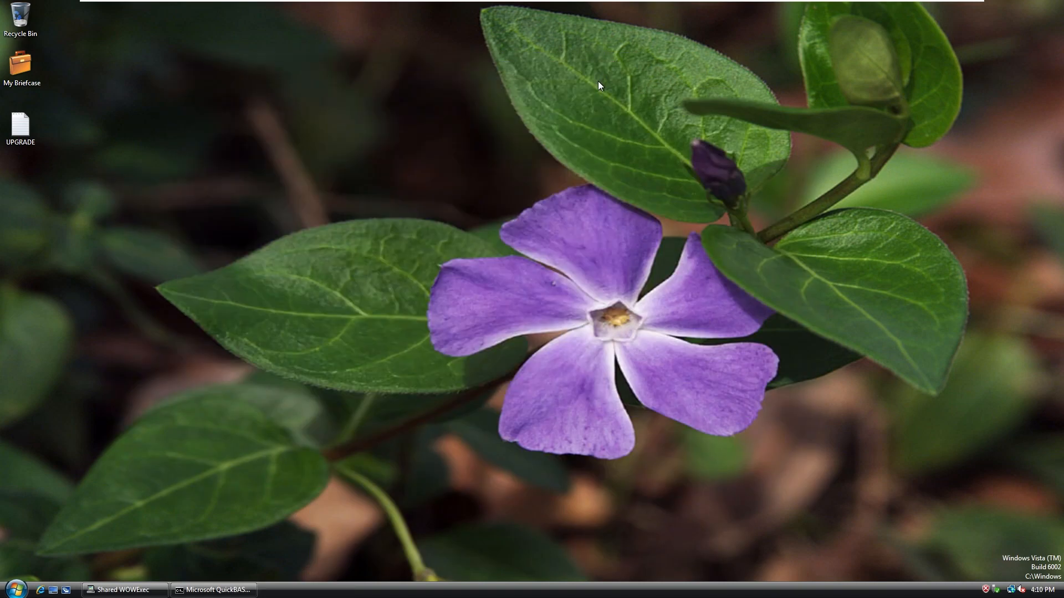
{"action": "mouse_move", "coordinate": [318, 2]}
{"action": "left_click", "coordinate": [180, 7]}
{"action": "left_click", "coordinate": [228, 189]}
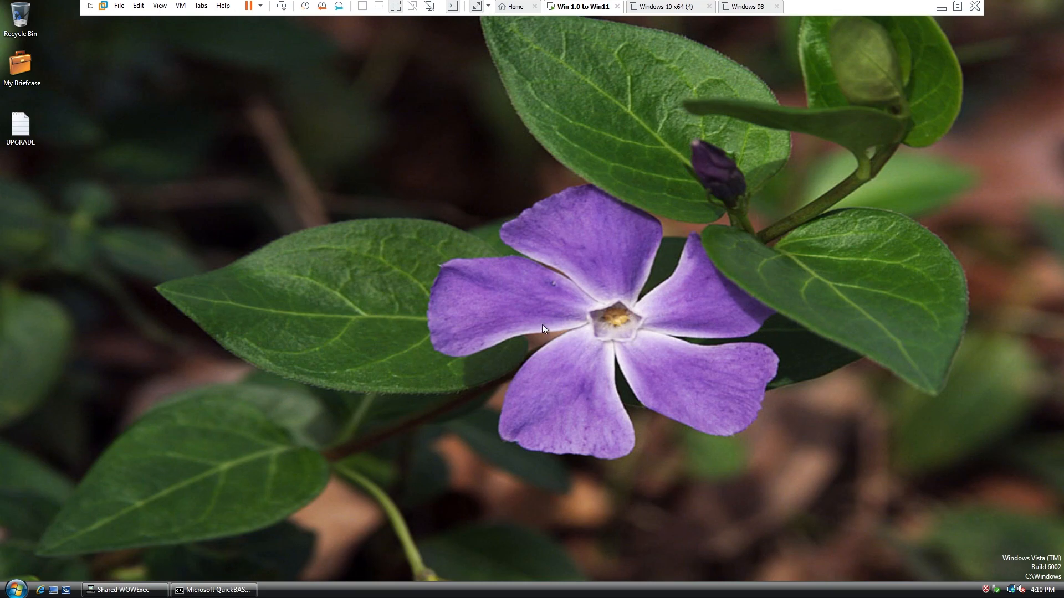
- Open Computer with Win+E and run winver to show the Windows Vista Ultimate version details
{"action": "key", "text": "super+e"}
{"action": "key", "text": "super+r"}
{"action": "type", "text": "winver"}
{"action": "key", "text": "Return"}
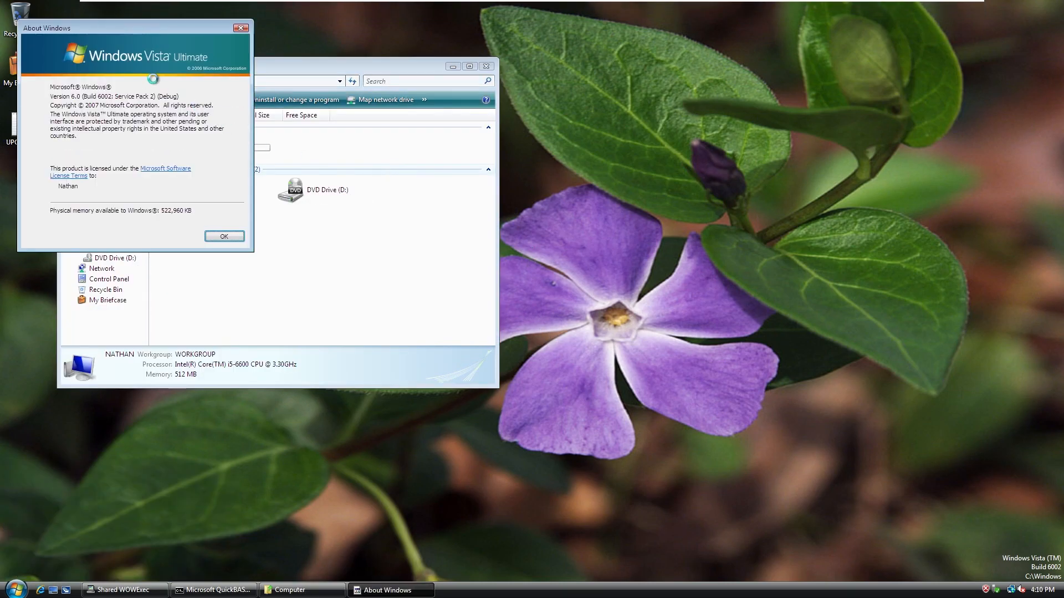
{"action": "left_click_drag", "start_coordinate": [131, 31], "coordinate": [317, 108]}
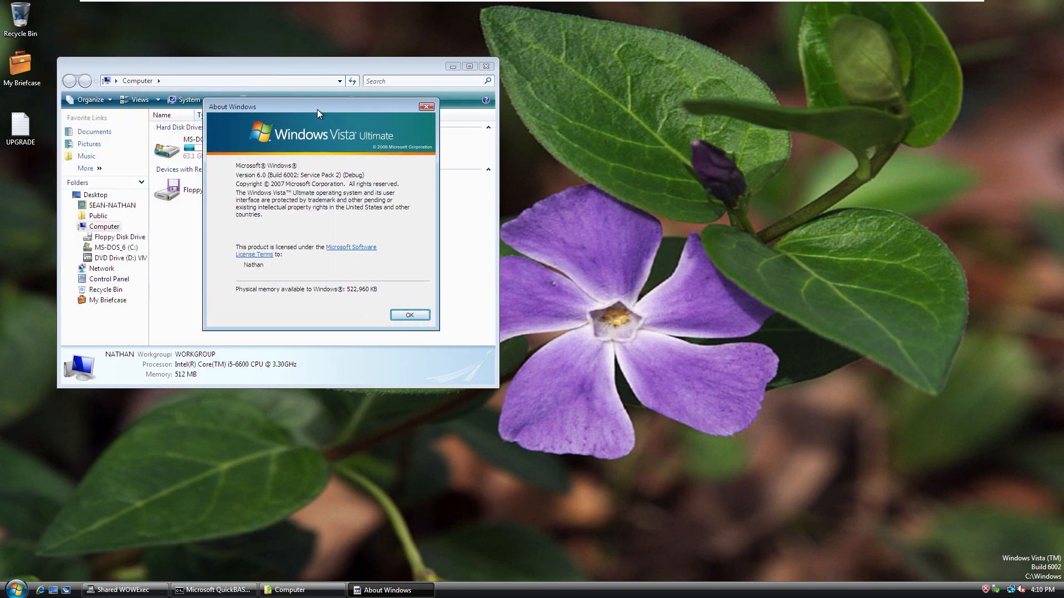
{"action": "left_click", "coordinate": [16, 589]}
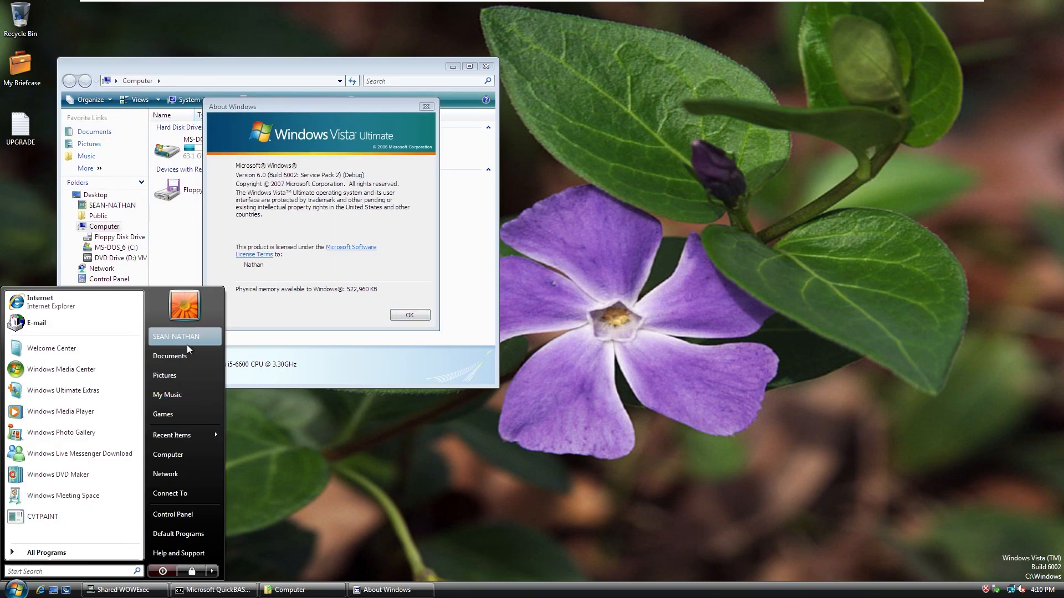
{"action": "left_click", "coordinate": [259, 308]}
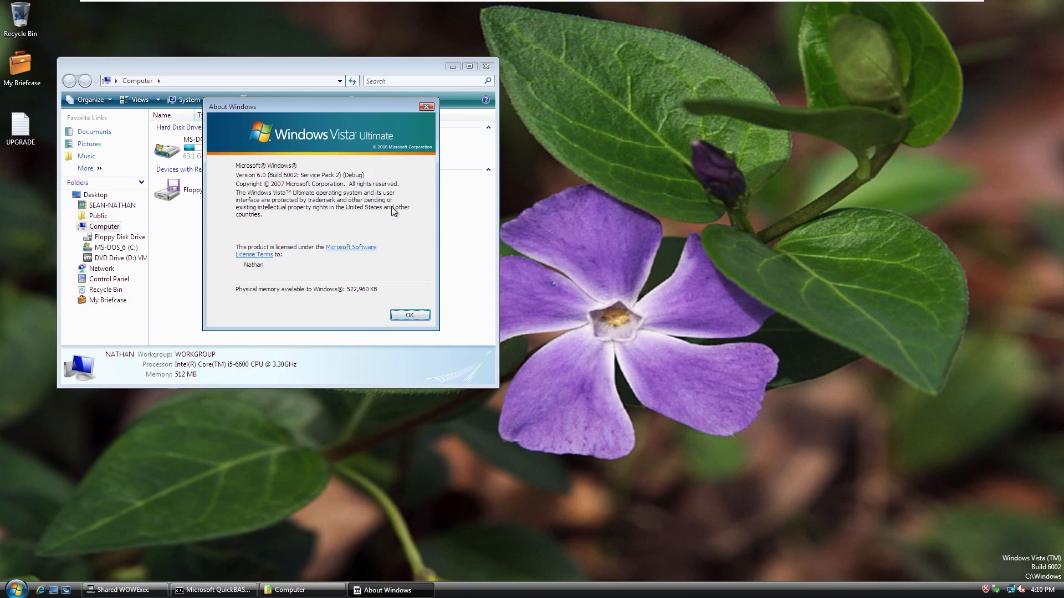
- Open Task Manager from the taskbar on its Performance tab, moved to the right
{"action": "right_click", "coordinate": [553, 590]}
{"action": "left_click", "coordinate": [600, 557]}
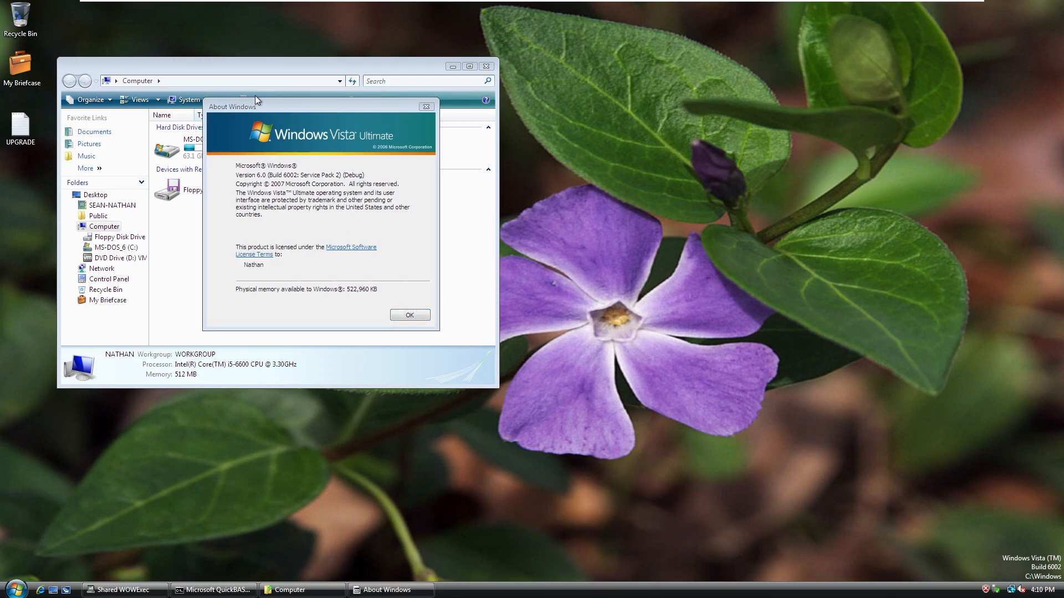
{"action": "left_click", "coordinate": [133, 41]}
{"action": "left_click_drag", "start_coordinate": [114, 18], "coordinate": [757, 122]}
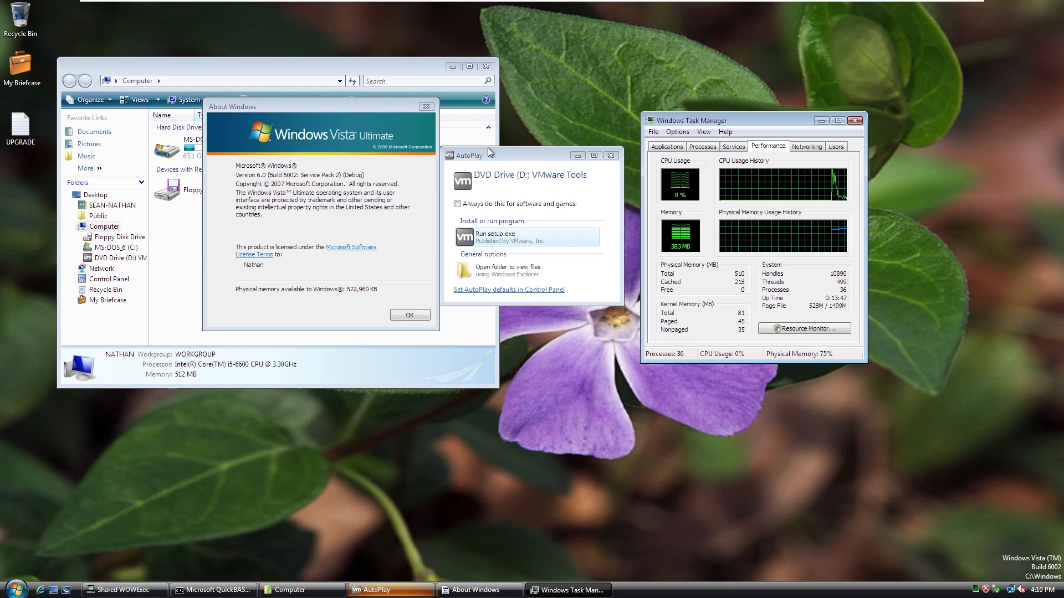
- Look through Task Manager's Networking and Applications views, then close Task Manager
{"action": "left_click_drag", "start_coordinate": [721, 125], "coordinate": [702, 111]}
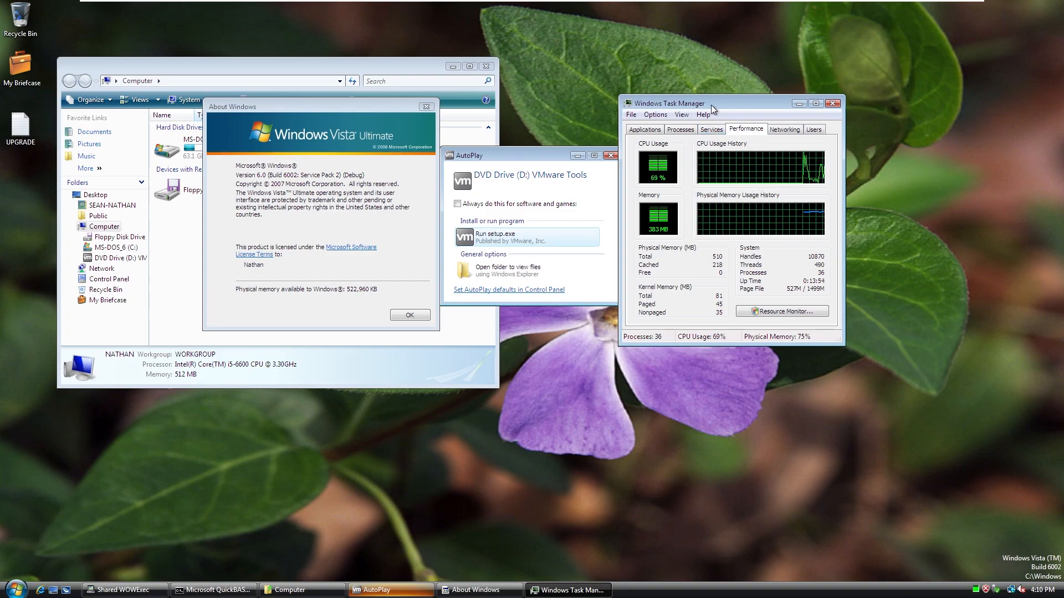
{"action": "left_click", "coordinate": [781, 130]}
{"action": "left_click", "coordinate": [746, 129]}
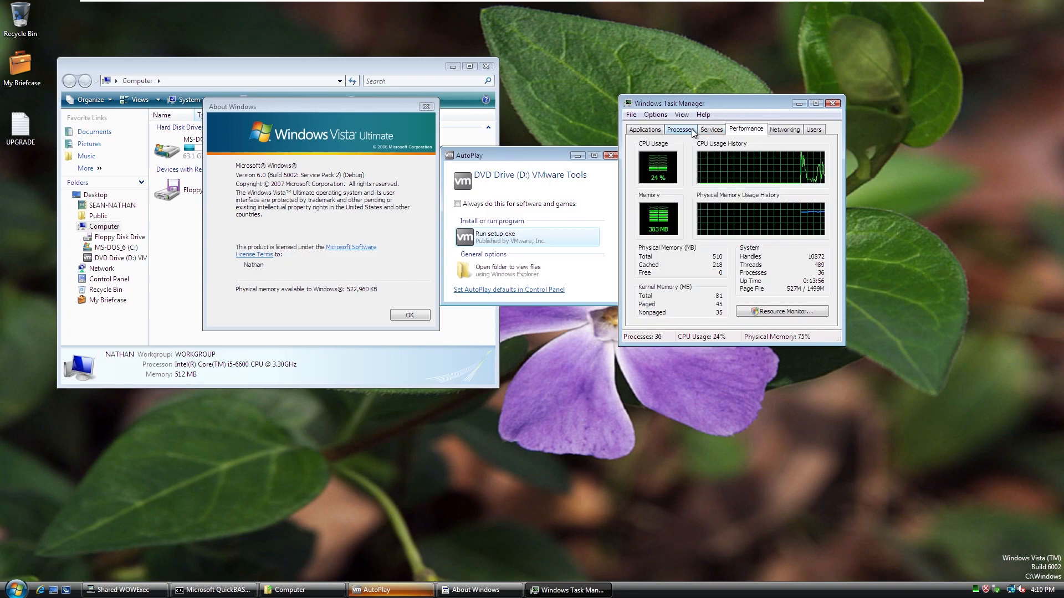
{"action": "left_click", "coordinate": [645, 129]}
{"action": "left_click", "coordinate": [833, 104]}
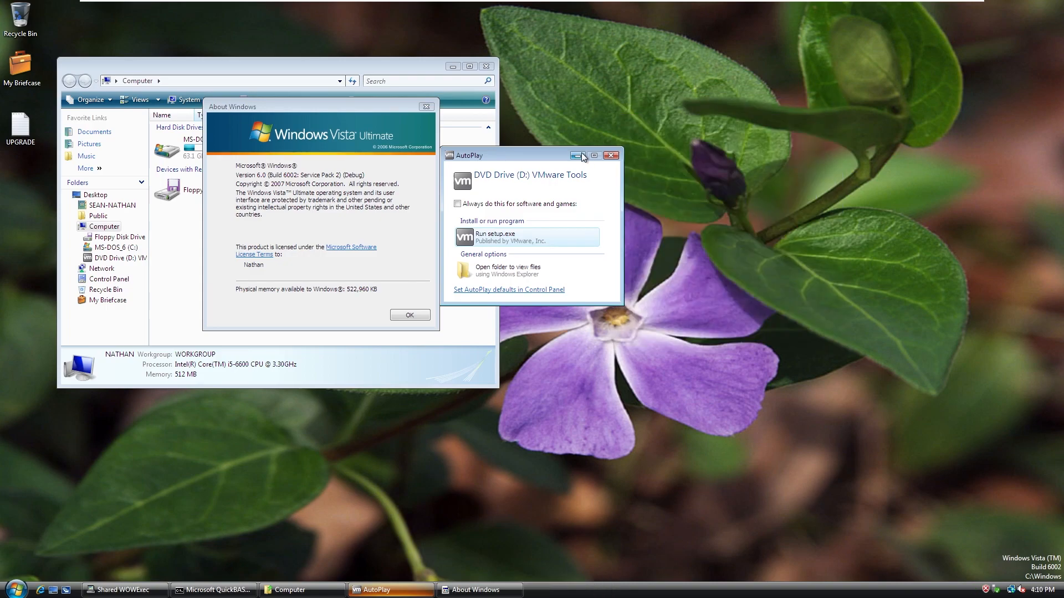
- Close AutoPlay and About Windows, then start VMware Tools from DVD Drive (D:), approving UAC
{"action": "left_click", "coordinate": [615, 154]}
{"action": "left_click_drag", "start_coordinate": [346, 107], "coordinate": [710, 117]}
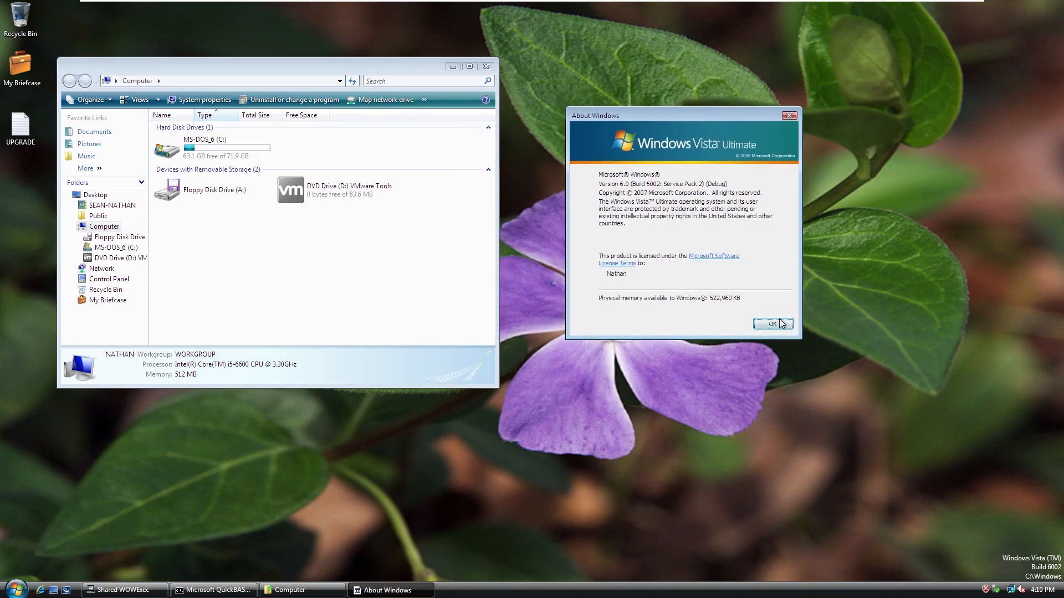
{"action": "left_click", "coordinate": [772, 323]}
{"action": "left_click", "coordinate": [354, 195]}
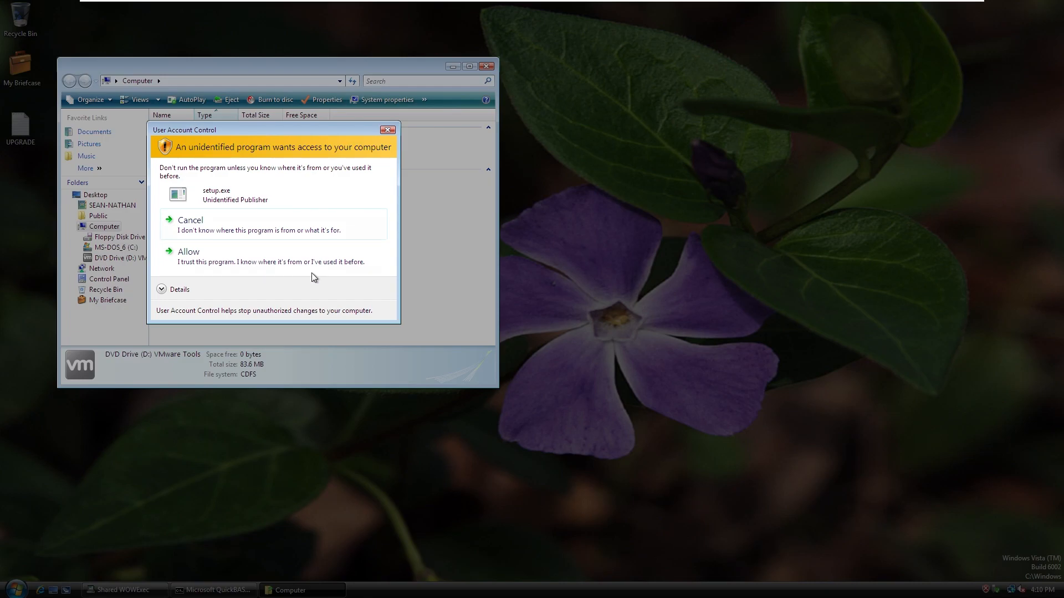
{"action": "left_click", "coordinate": [311, 270]}
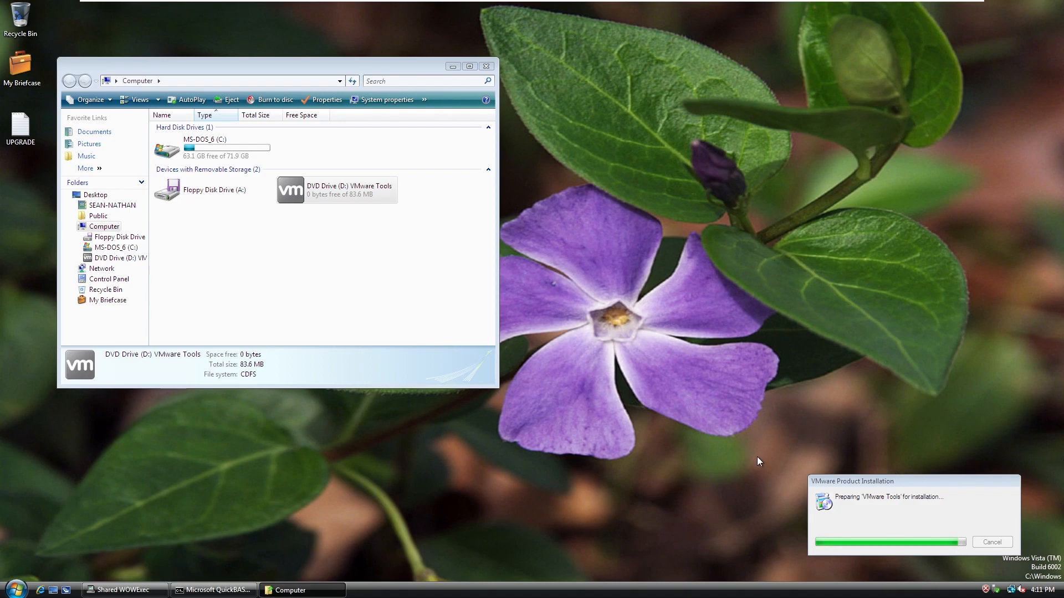
- Bring QuickBASIC back, switch it from full screen to a window, and close it
{"action": "left_click_drag", "start_coordinate": [387, 233], "coordinate": [428, 340]}
{"action": "left_click", "coordinate": [253, 590]}
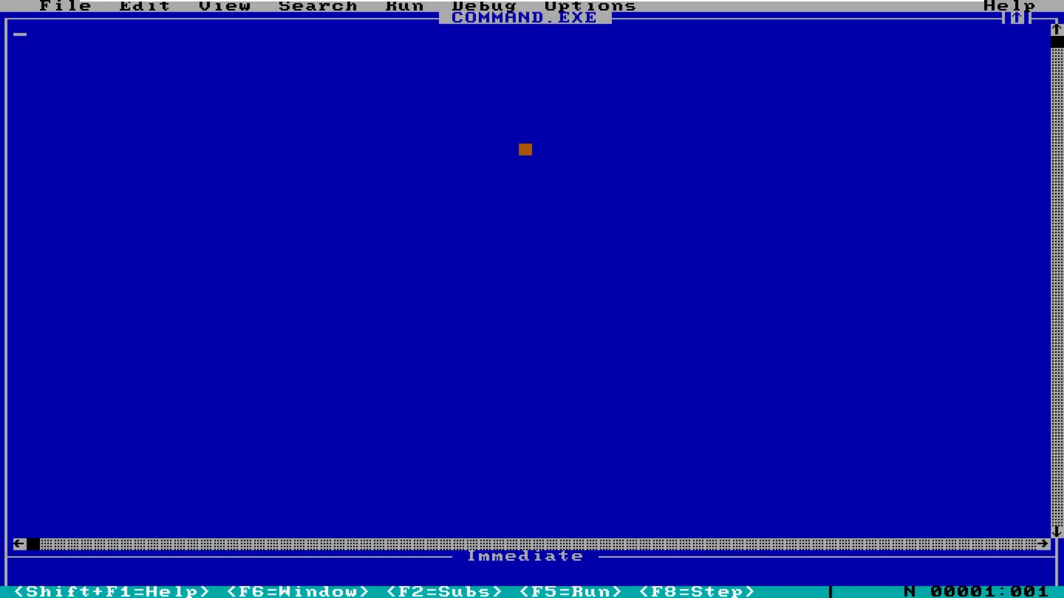
{"action": "key", "text": "alt"}
{"action": "key", "text": "alt+Return"}
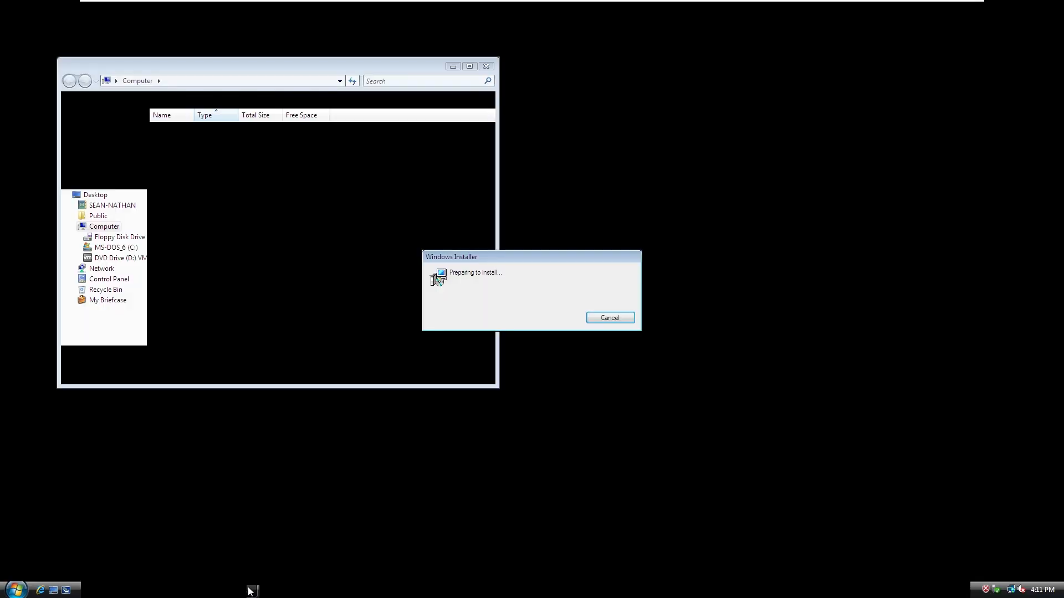
{"action": "key", "text": "Return"}
{"action": "left_click_drag", "start_coordinate": [308, 50], "coordinate": [814, 102]}
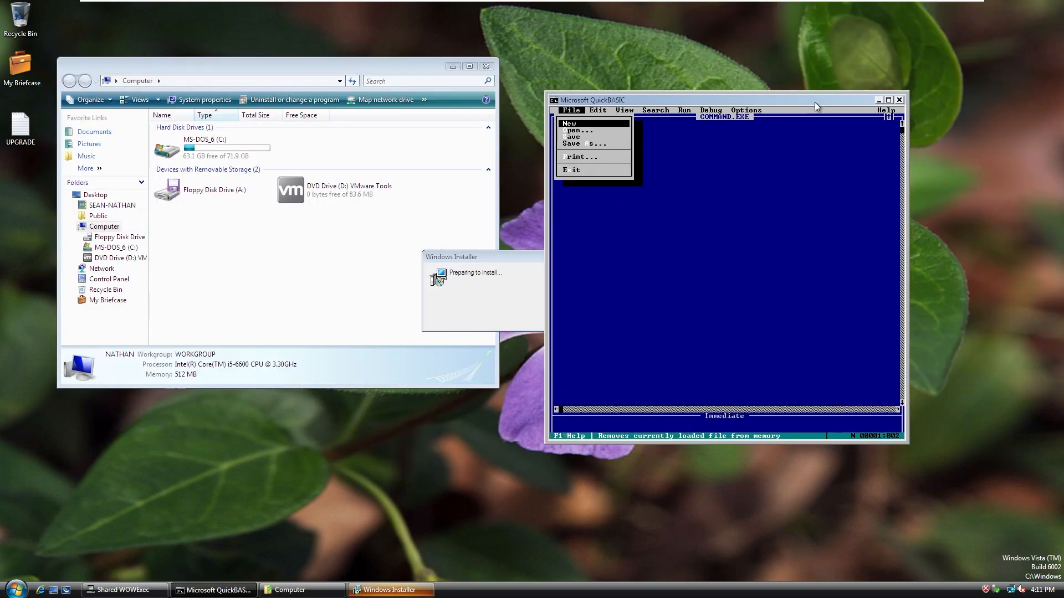
{"action": "left_click", "coordinate": [899, 99]}
- Cancel the VMware Tools installation and glance at the Start menu's shutdown options
{"action": "left_click", "coordinate": [609, 318]}
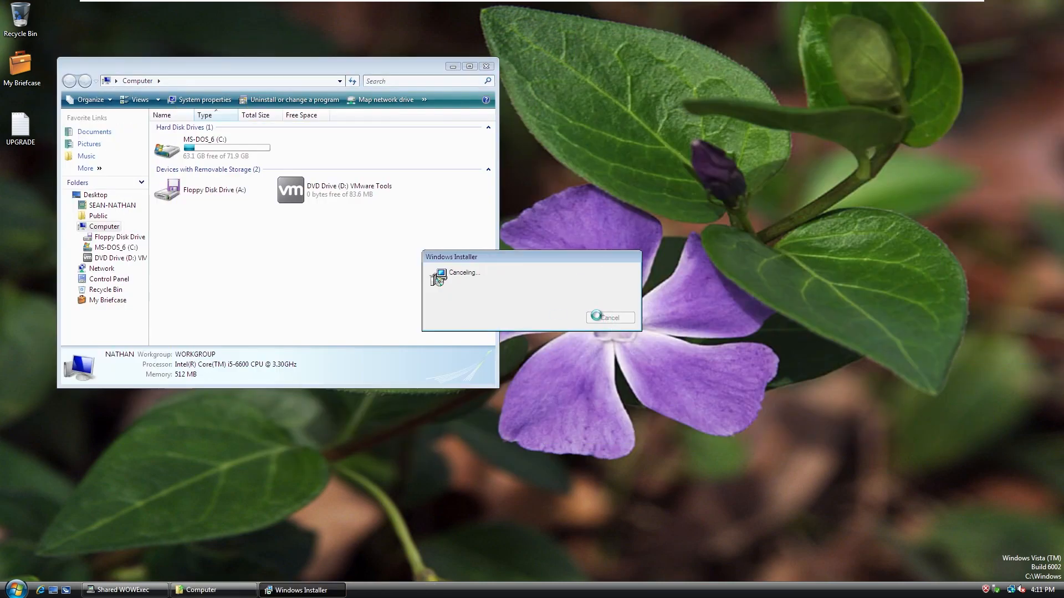
{"action": "left_click", "coordinate": [16, 589]}
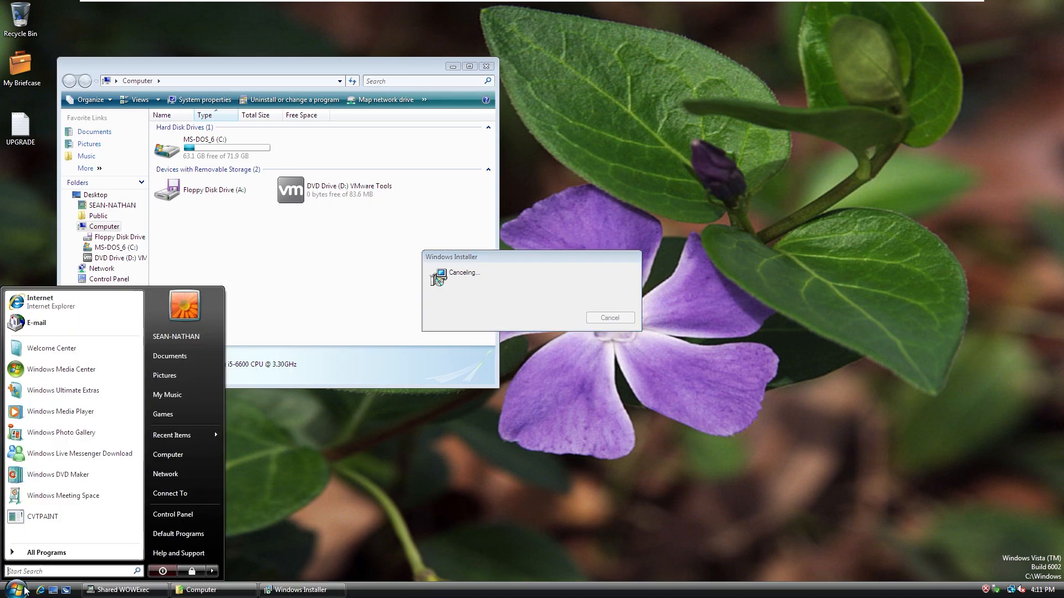
{"action": "left_click", "coordinate": [211, 572]}
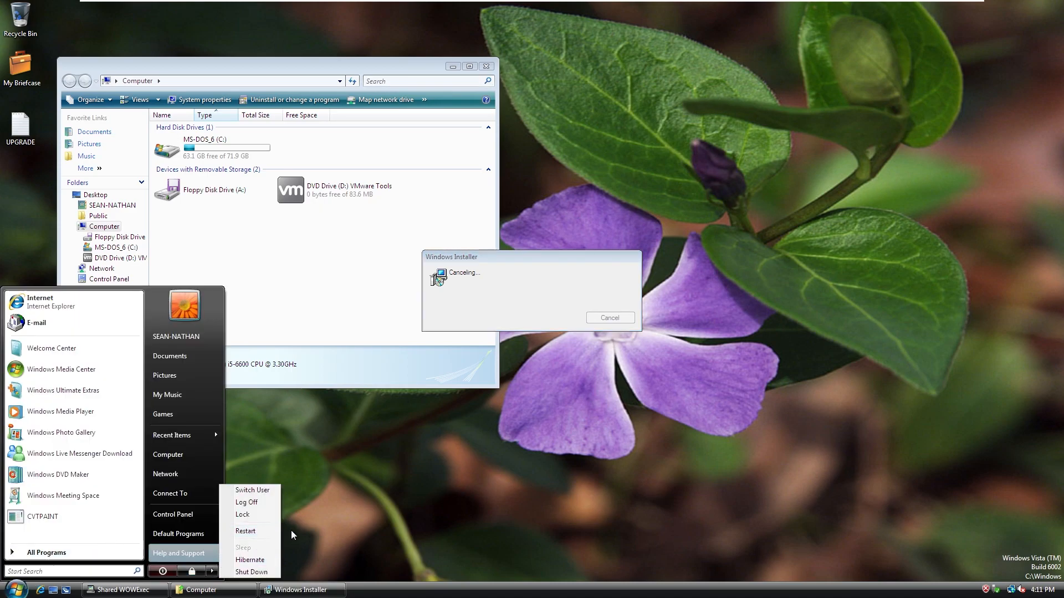
{"action": "left_click", "coordinate": [608, 255]}
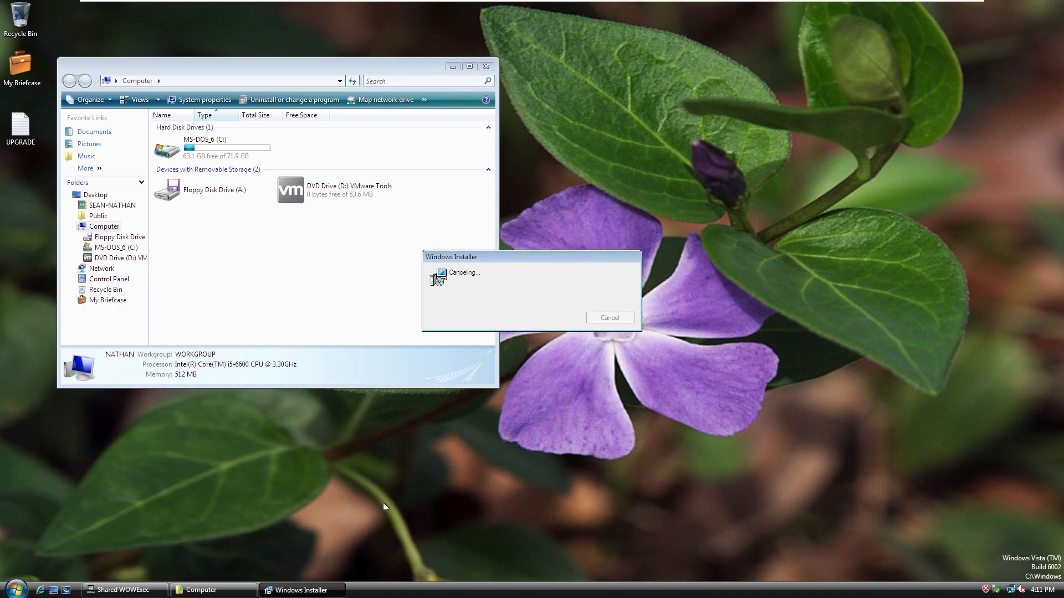
- In Task Manager, end the Shared WOWExec and Windows Installer tasks, then close it
{"action": "right_click", "coordinate": [448, 589]}
{"action": "left_click", "coordinate": [477, 562]}
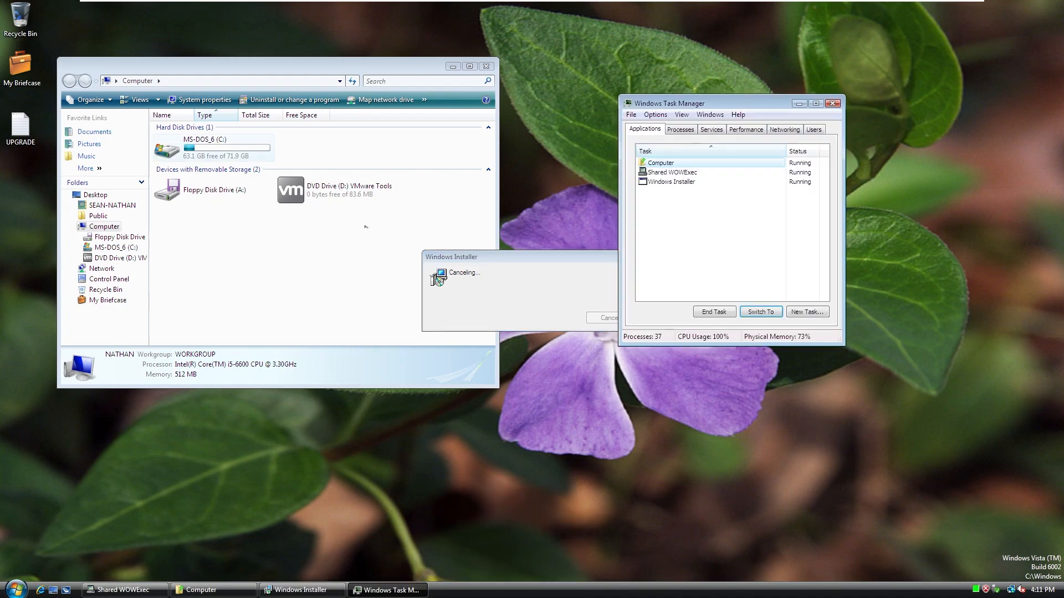
{"action": "left_click", "coordinate": [678, 183]}
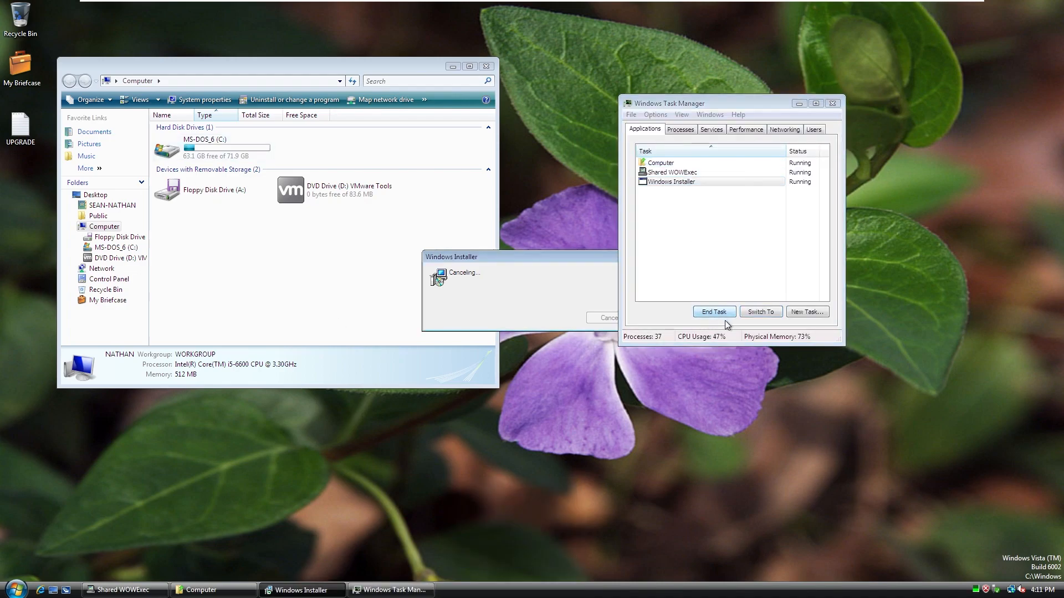
{"action": "left_click", "coordinate": [664, 173]}
{"action": "left_click", "coordinate": [720, 312]}
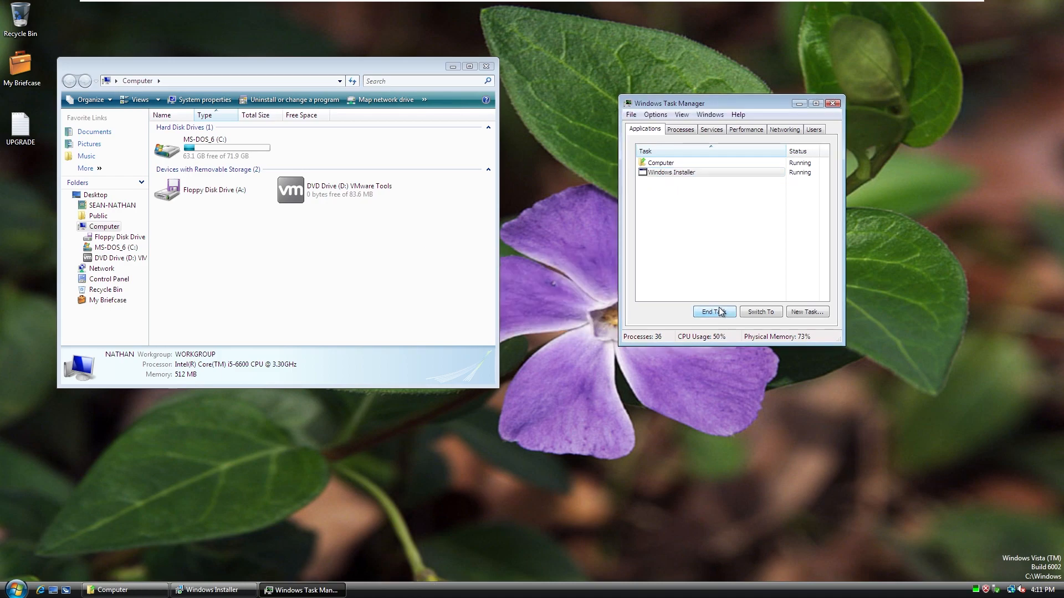
{"action": "left_click", "coordinate": [813, 104]}
{"action": "double_click", "coordinate": [751, 4]}
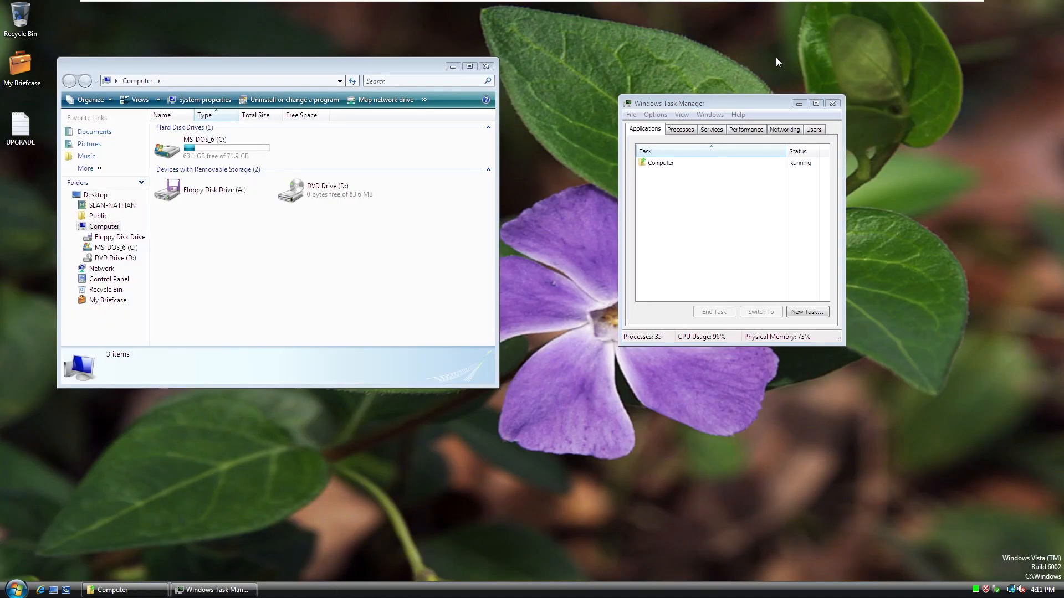
{"action": "left_click", "coordinate": [833, 104]}
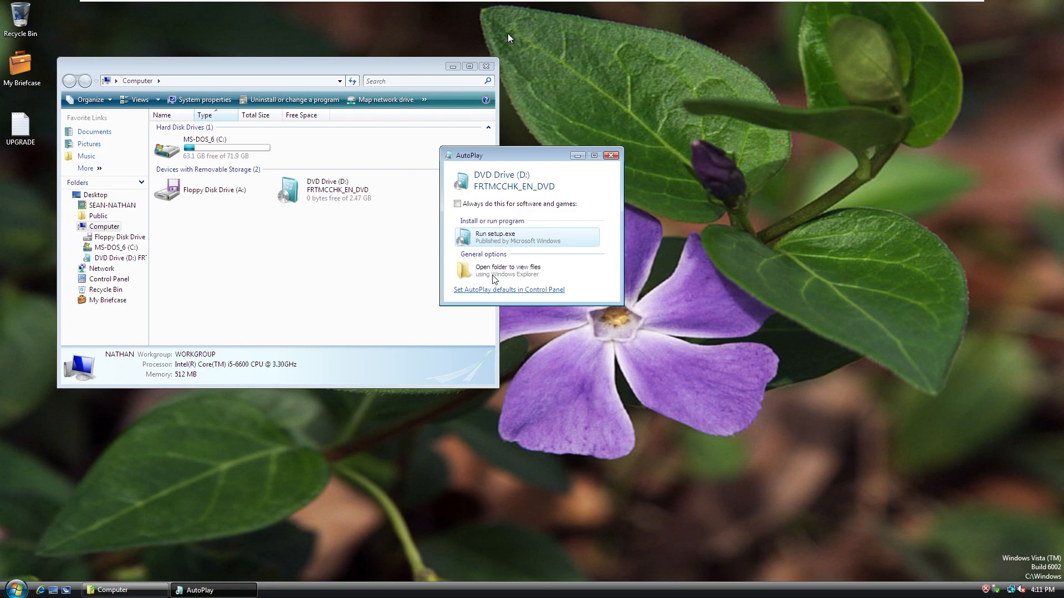
- Close AutoPlay, run VMware Tools setup from the DVD drive with Allow, and open System properties
{"action": "left_click", "coordinate": [469, 230]}
{"action": "left_click", "coordinate": [610, 155]}
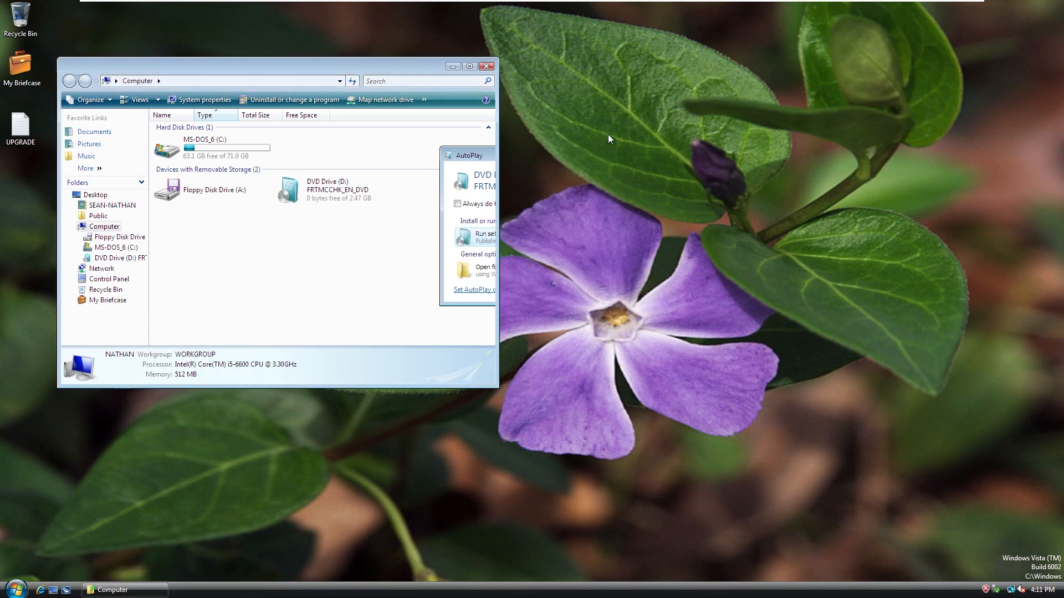
{"action": "double_click", "coordinate": [340, 190]}
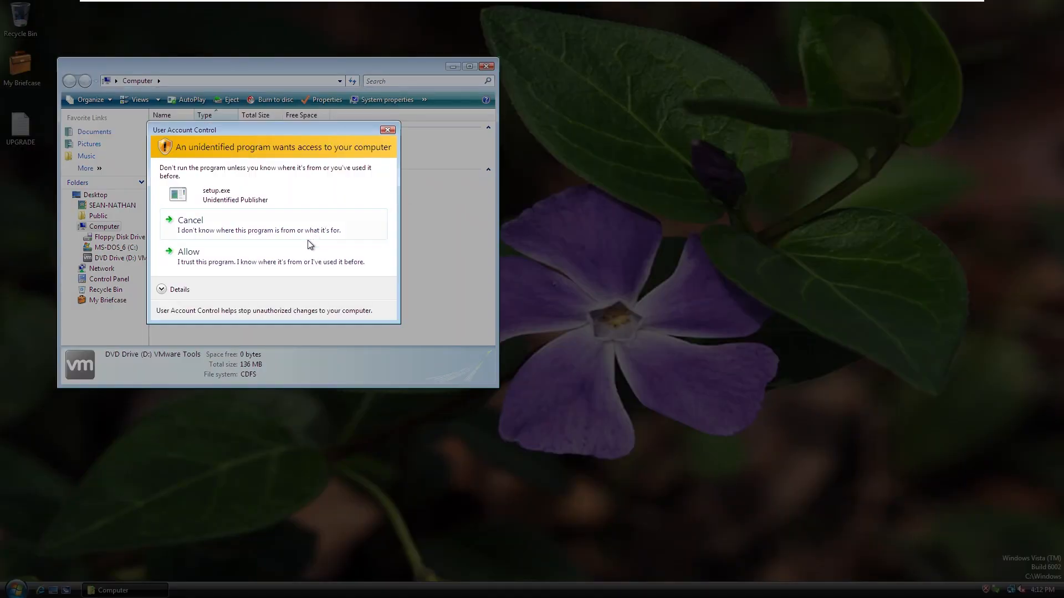
{"action": "left_click", "coordinate": [302, 254]}
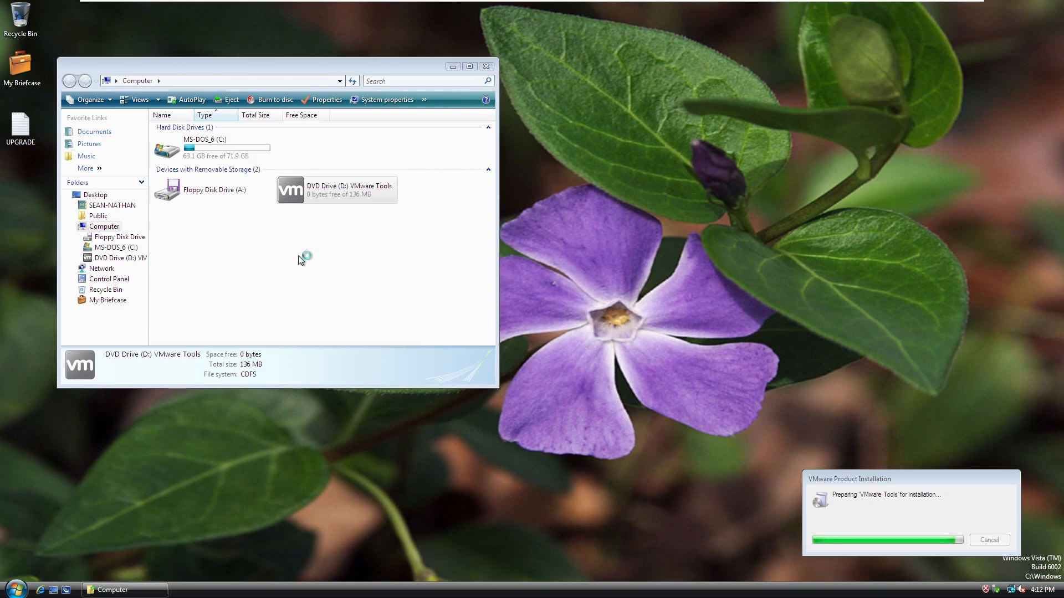
{"action": "left_click", "coordinate": [367, 95]}
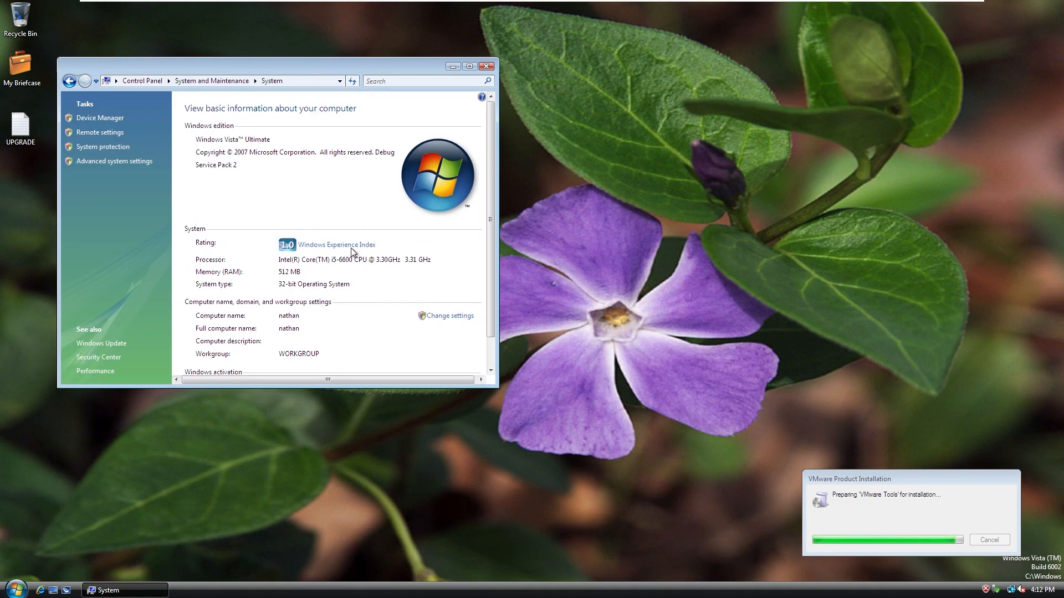
- Open the Windows Experience Index breakdown showing a 1.0 base score, then close it and scroll System
{"action": "left_click", "coordinate": [611, 156]}
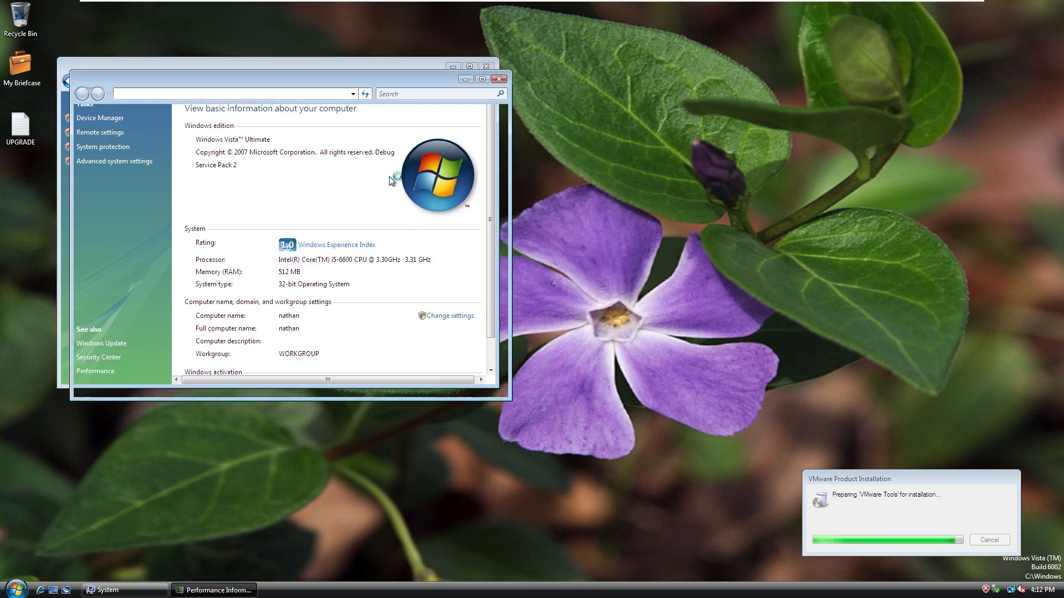
{"action": "left_click_drag", "start_coordinate": [315, 86], "coordinate": [756, 108]}
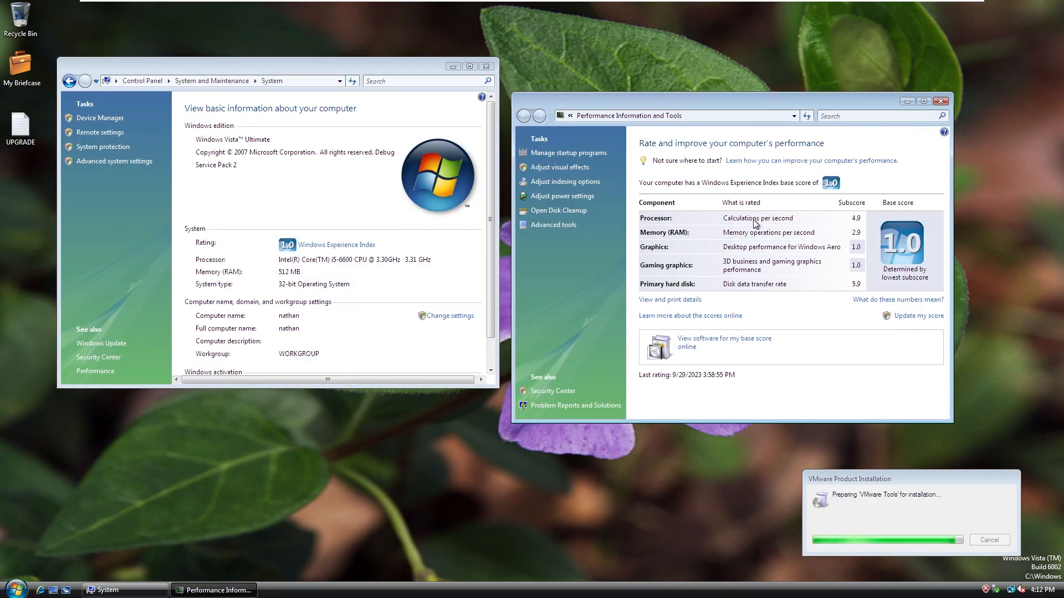
{"action": "left_click", "coordinate": [940, 101]}
{"action": "scroll", "coordinate": [402, 301], "scroll_direction": "down", "scroll_amount": 2}
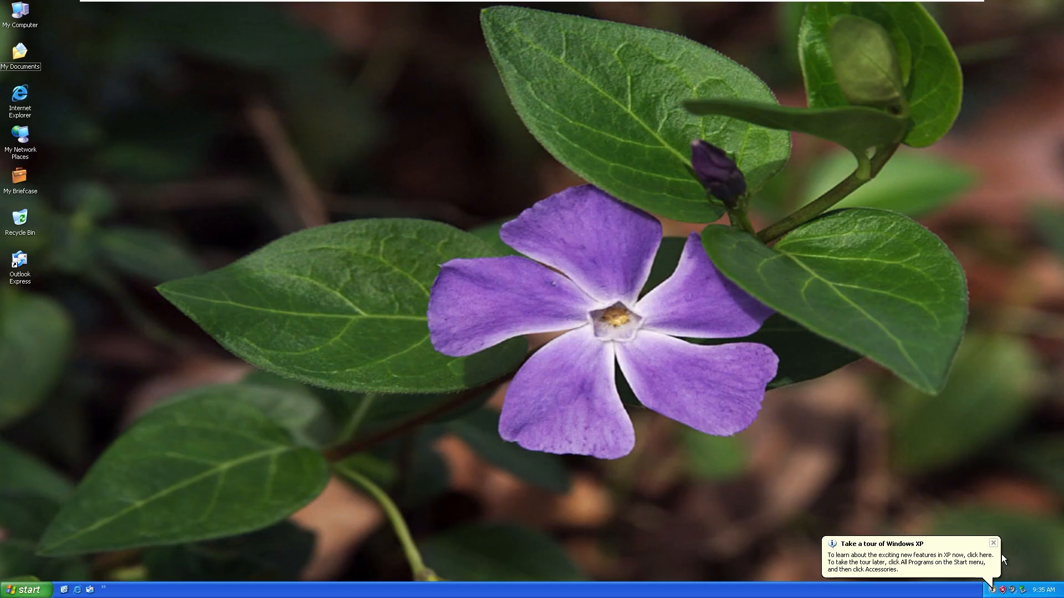
- Dismiss the XP tour balloon, open My Computer, and run autorun on the WinXP_SP2 (D:) disc
{"action": "left_click", "coordinate": [993, 544]}
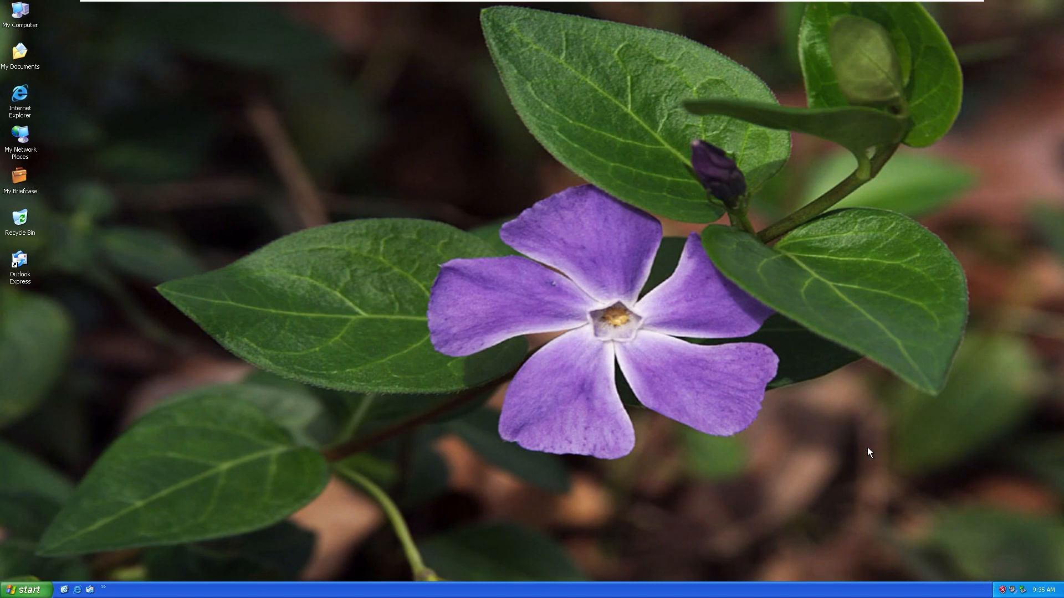
{"action": "key", "text": "super"}
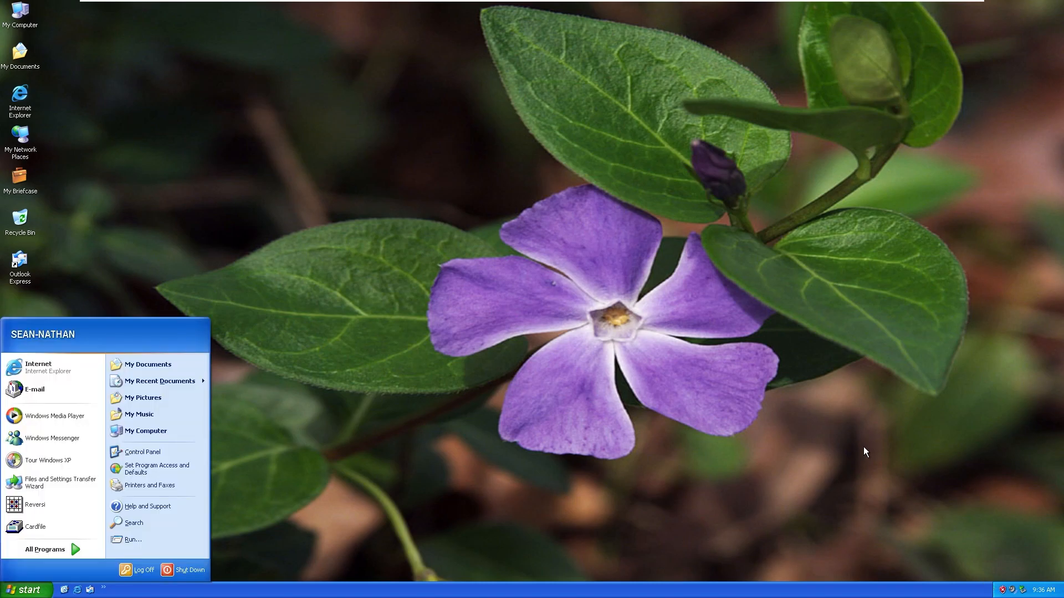
{"action": "left_click", "coordinate": [796, 442]}
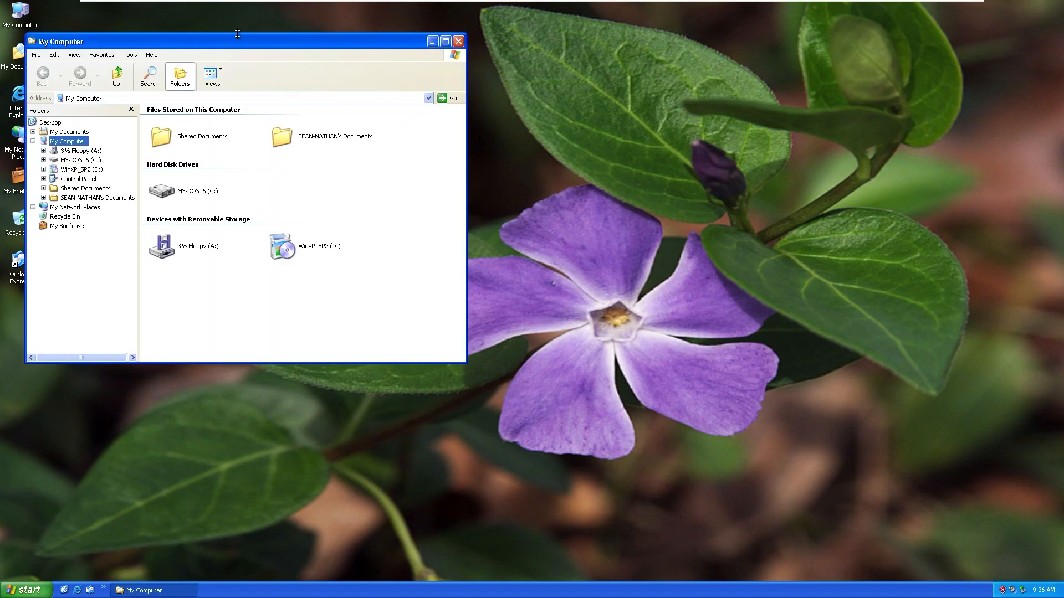
{"action": "left_click_drag", "start_coordinate": [244, 43], "coordinate": [516, 101]}
{"action": "mouse_move", "coordinate": [319, 6]}
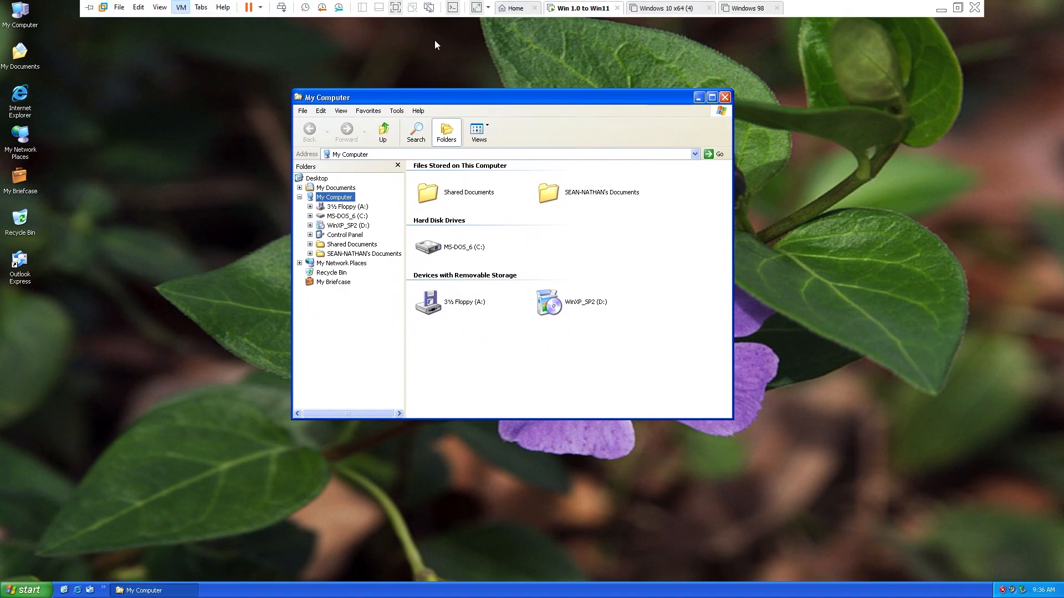
{"action": "double_click", "coordinate": [556, 309]}
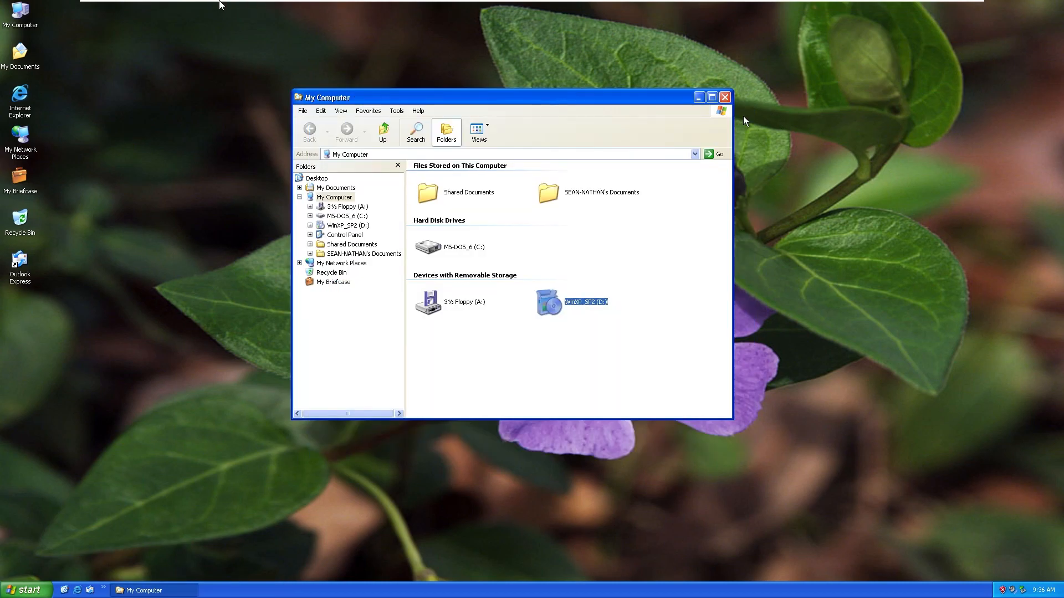
{"action": "mouse_move", "coordinate": [222, 2]}
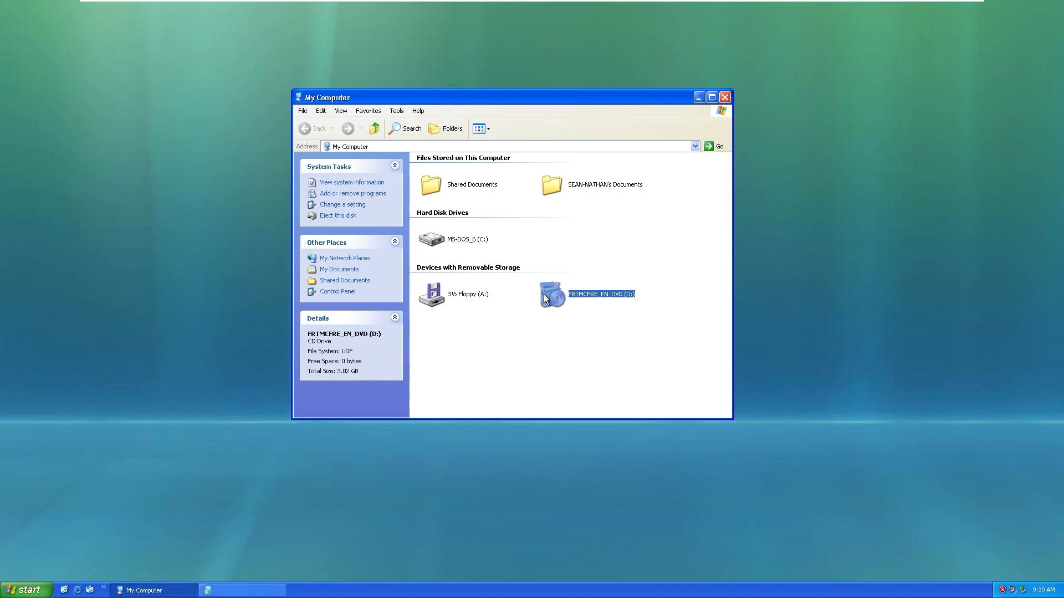
- View and close the Properties of the DVD drive and the MS-DOS_6 (C:) drive
{"action": "right_click", "coordinate": [544, 294]}
{"action": "left_click", "coordinate": [558, 411]}
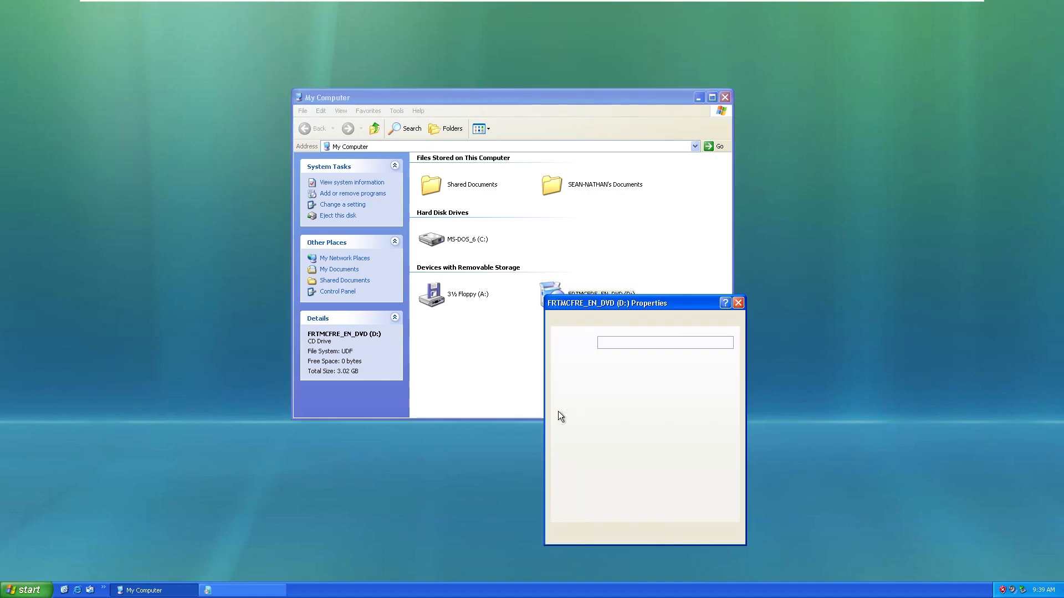
{"action": "left_click", "coordinate": [737, 303]}
{"action": "left_click", "coordinate": [458, 250]}
{"action": "right_click", "coordinate": [457, 250]}
{"action": "left_click", "coordinate": [500, 364]}
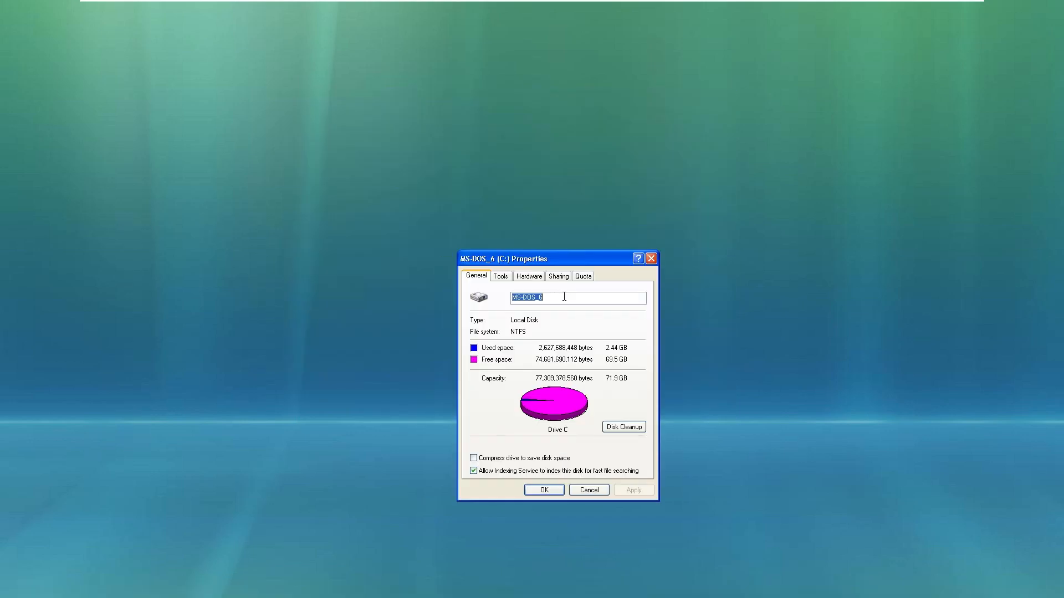
{"action": "left_click", "coordinate": [651, 258]}
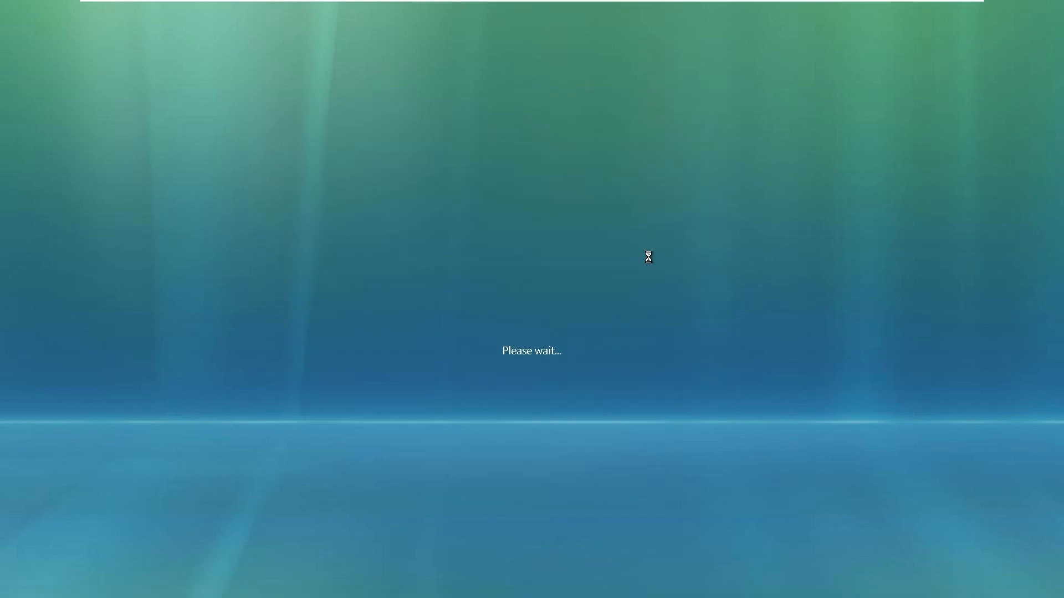
- Skip setup updates and the product key, select Windows Vista Ultimate, and accept the license
{"action": "left_click", "coordinate": [641, 277]}
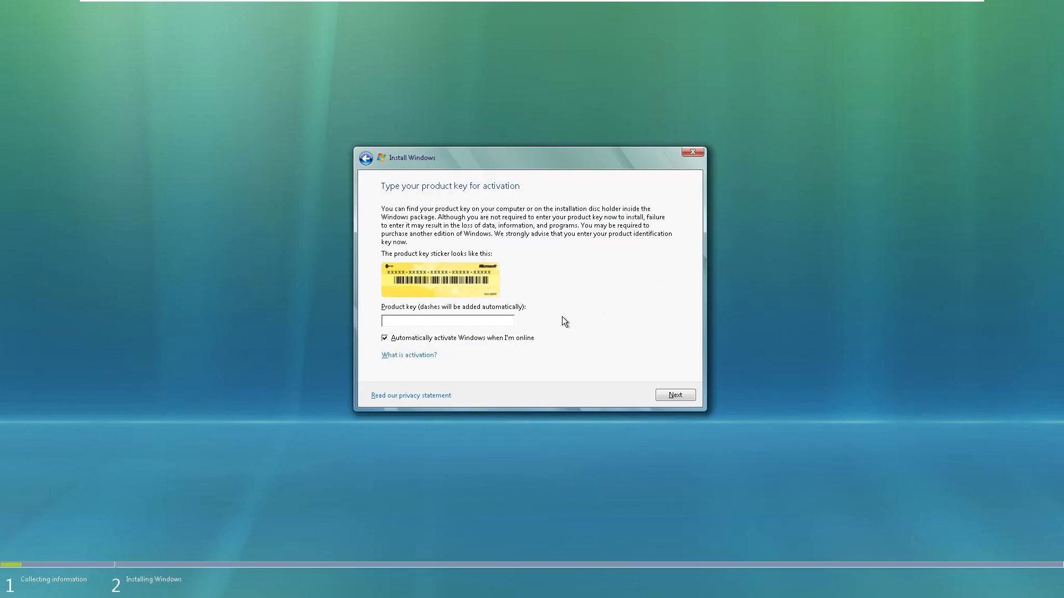
{"action": "left_click", "coordinate": [673, 397]}
{"action": "left_click", "coordinate": [649, 335]}
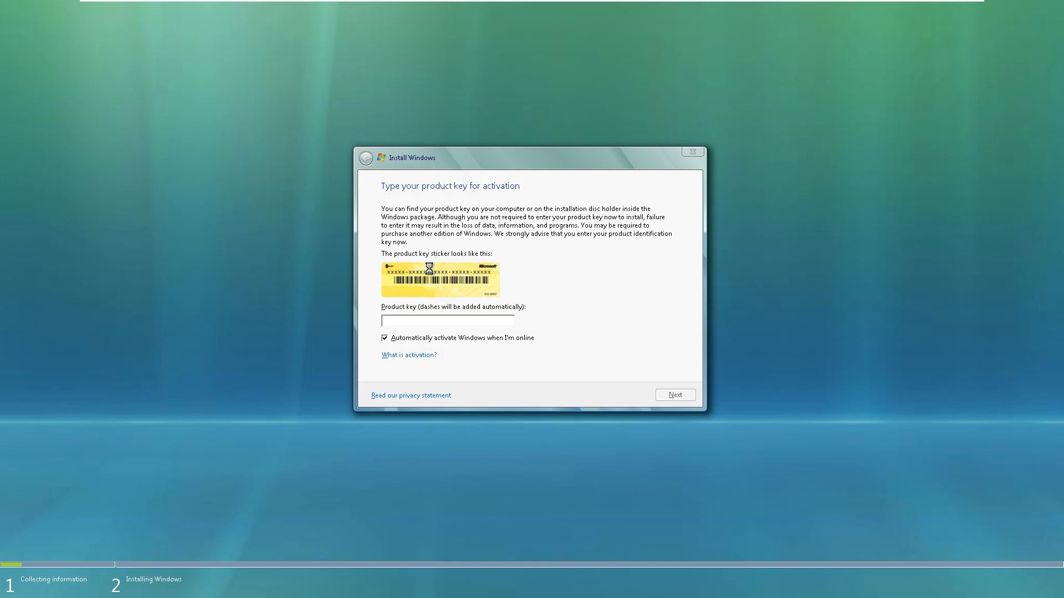
{"action": "left_click", "coordinate": [446, 248]}
{"action": "left_click", "coordinate": [504, 375]}
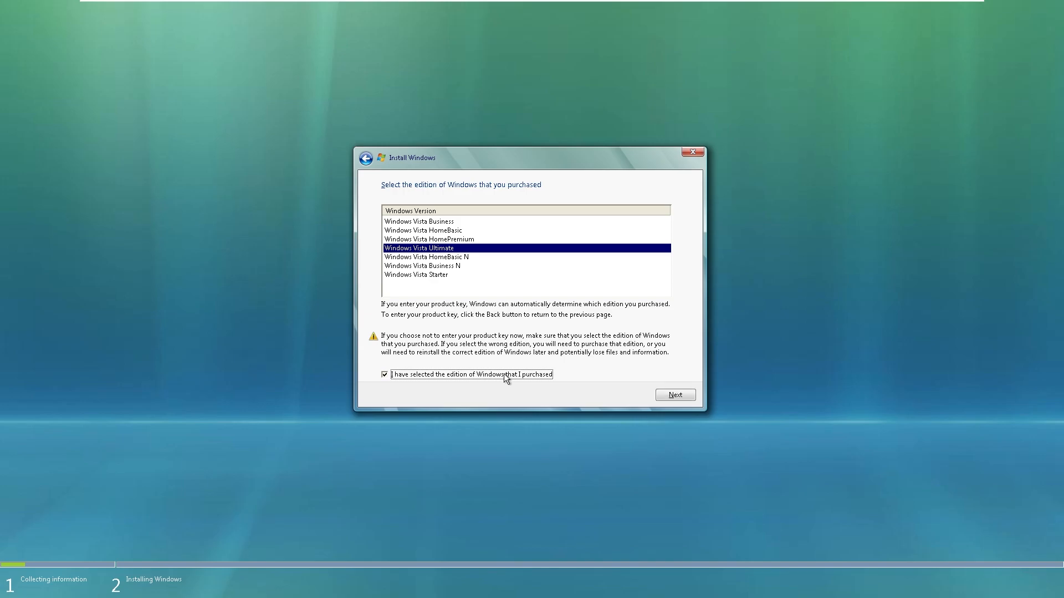
{"action": "left_click", "coordinate": [667, 401]}
{"action": "left_click", "coordinate": [502, 371]}
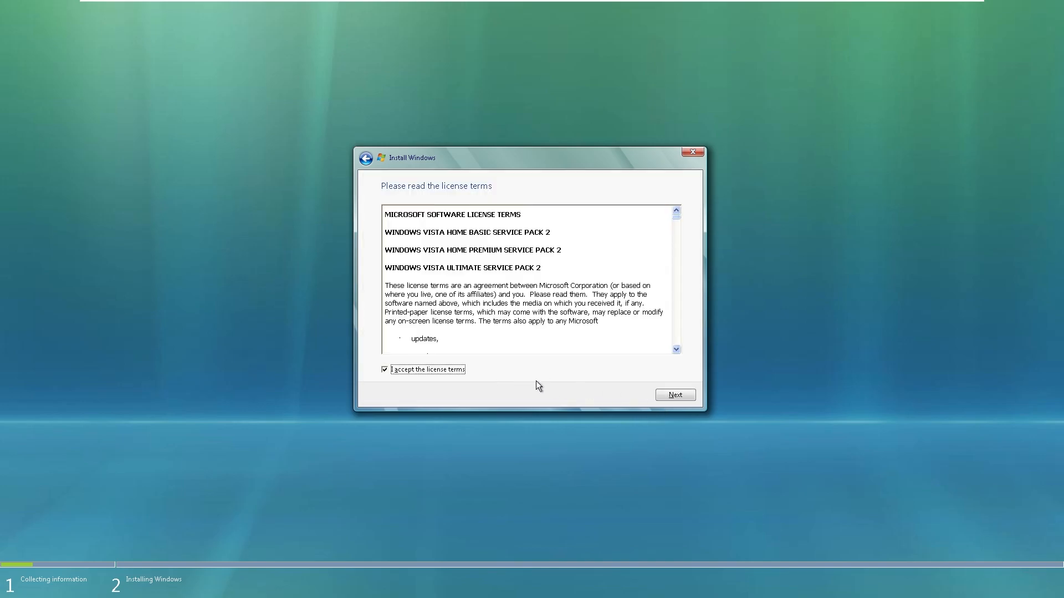
{"action": "left_click", "coordinate": [675, 395]}
- Choose the Upgrade installation, review the compatibility report, and start the upgrade
{"action": "left_click", "coordinate": [518, 211]}
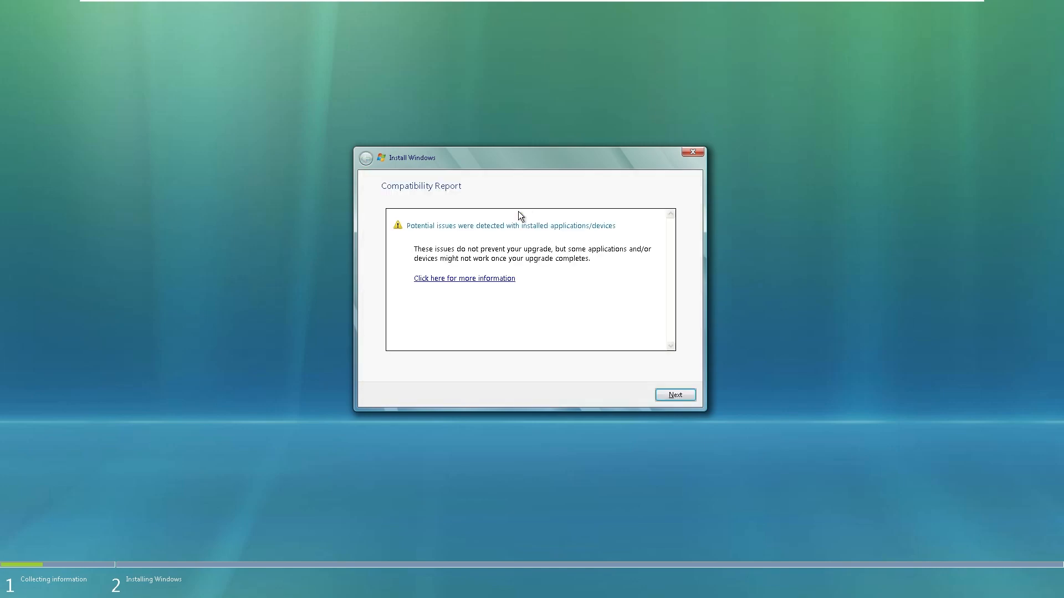
{"action": "left_click_drag", "start_coordinate": [479, 247], "coordinate": [507, 238]}
{"action": "left_click", "coordinate": [584, 259]}
{"action": "left_click", "coordinate": [487, 279]}
{"action": "left_click_drag", "start_coordinate": [534, 290], "coordinate": [414, 256]}
{"action": "left_click_drag", "start_coordinate": [579, 340], "coordinate": [364, 316]}
{"action": "left_click", "coordinate": [522, 342]}
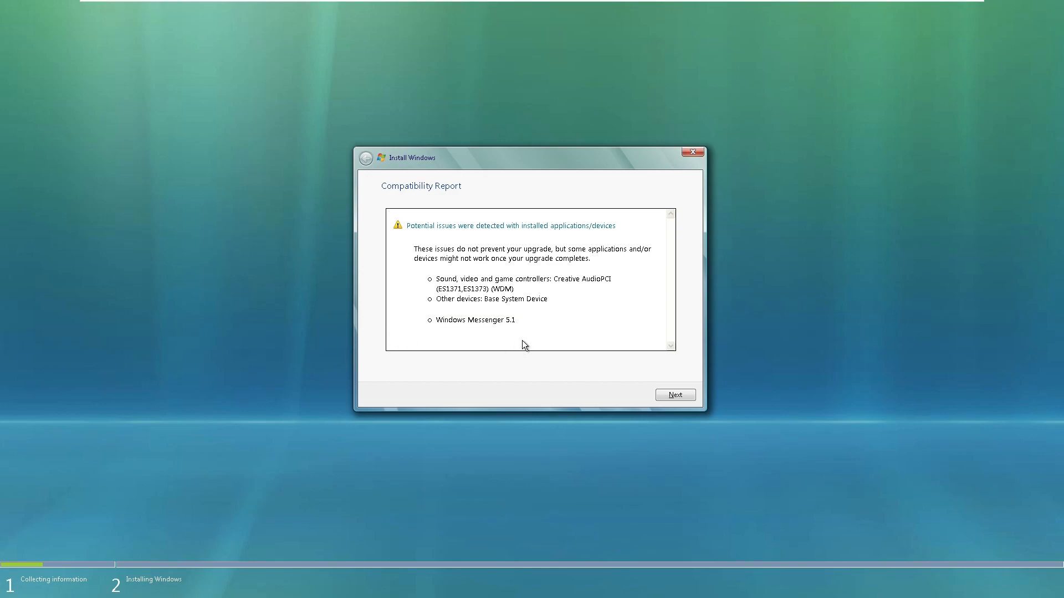
{"action": "left_click", "coordinate": [662, 400]}
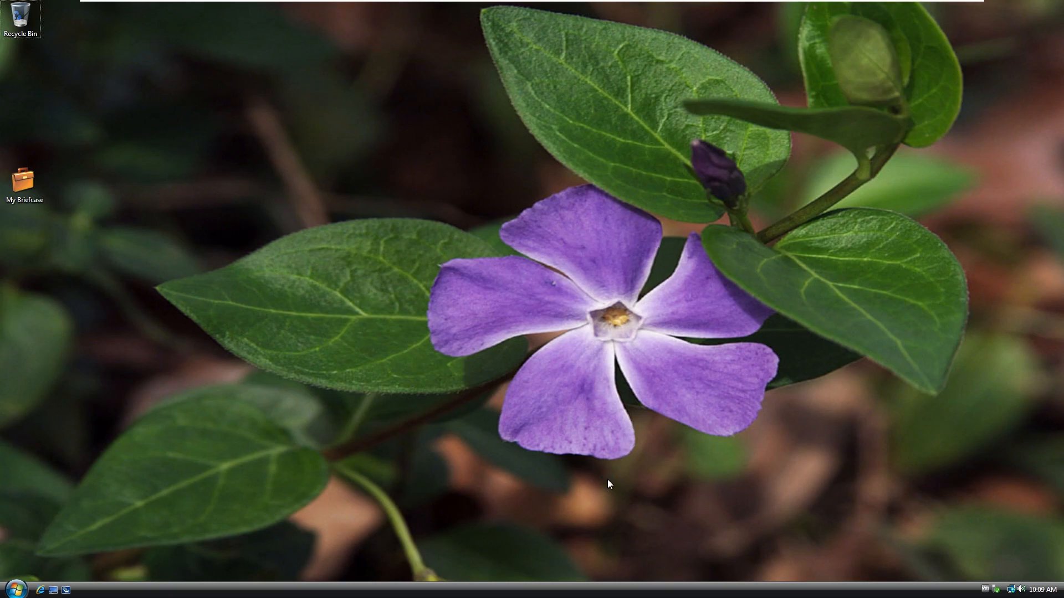
- Run winver to confirm Windows Vista Ultimate SP2, then close the version window
{"action": "key", "text": "super+r"}
{"action": "type", "text": "win"}
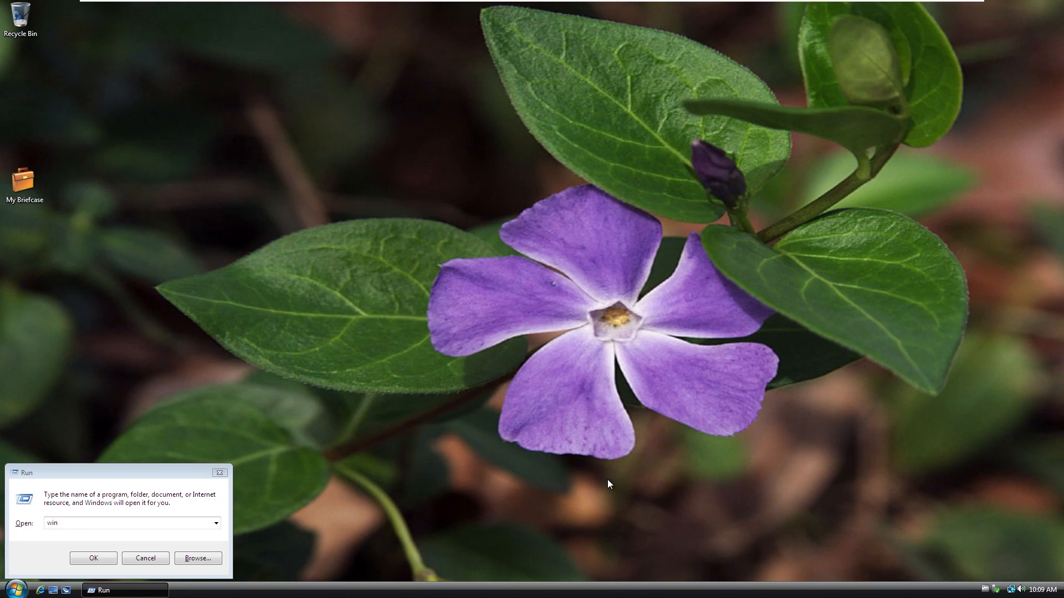
{"action": "left_click", "coordinate": [89, 522]}
{"action": "type", "text": "ve"}
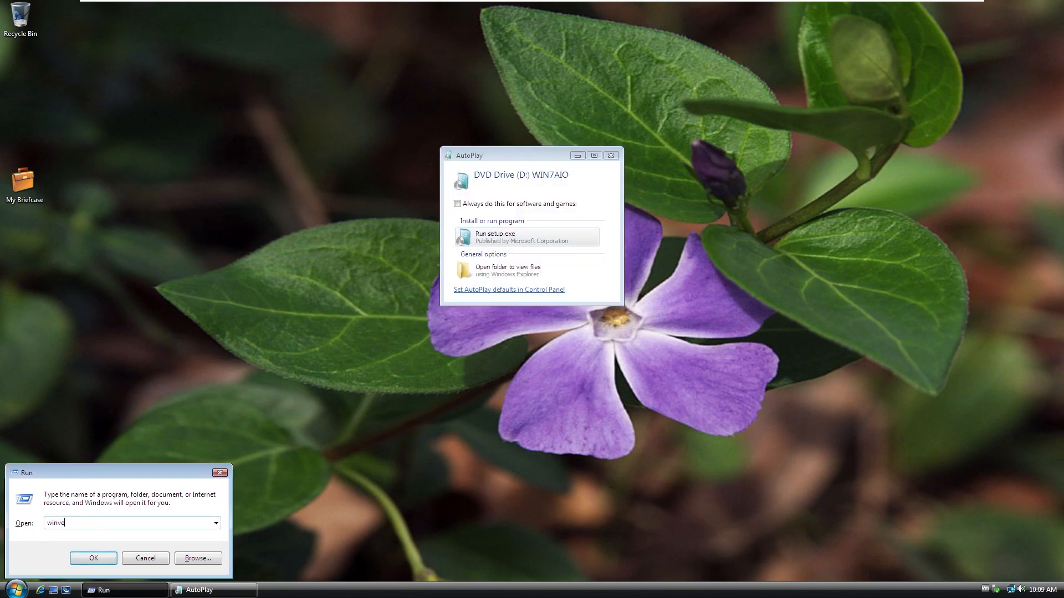
{"action": "type", "text": "r"}
{"action": "key", "text": "Return"}
{"action": "left_click_drag", "start_coordinate": [111, 32], "coordinate": [231, 172]}
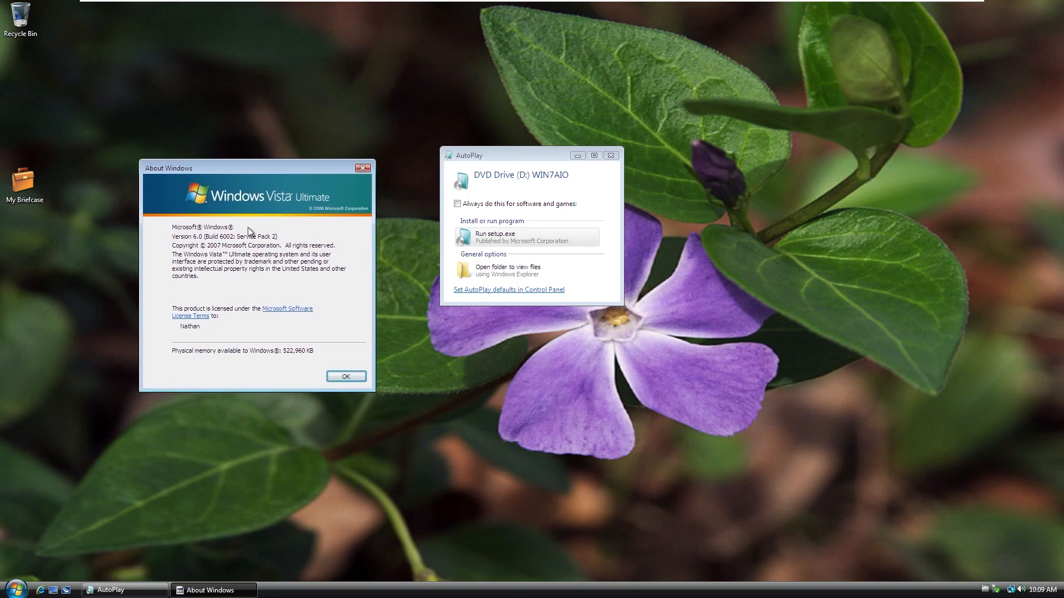
{"action": "left_click", "coordinate": [346, 377]}
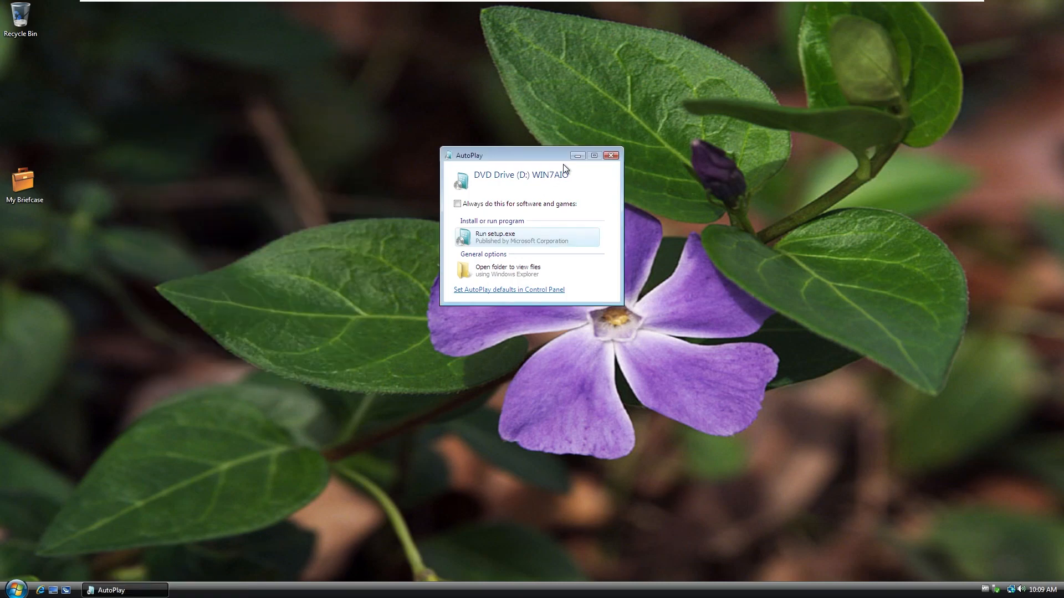
- Run setup.exe from the Windows 7 disc with administrator approval and choose Install now
{"action": "left_click", "coordinate": [498, 236]}
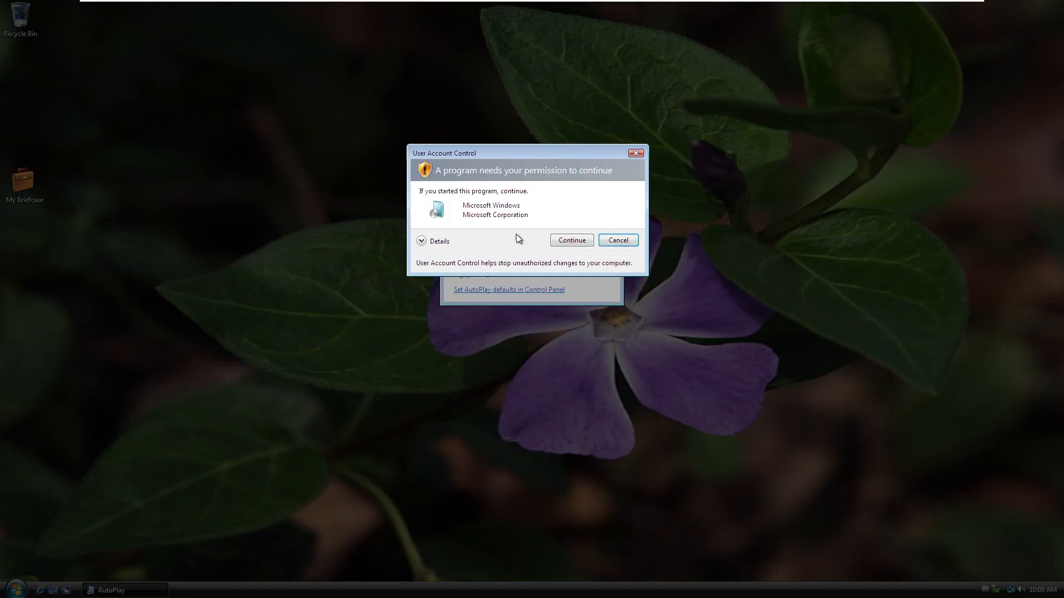
{"action": "left_click", "coordinate": [579, 240]}
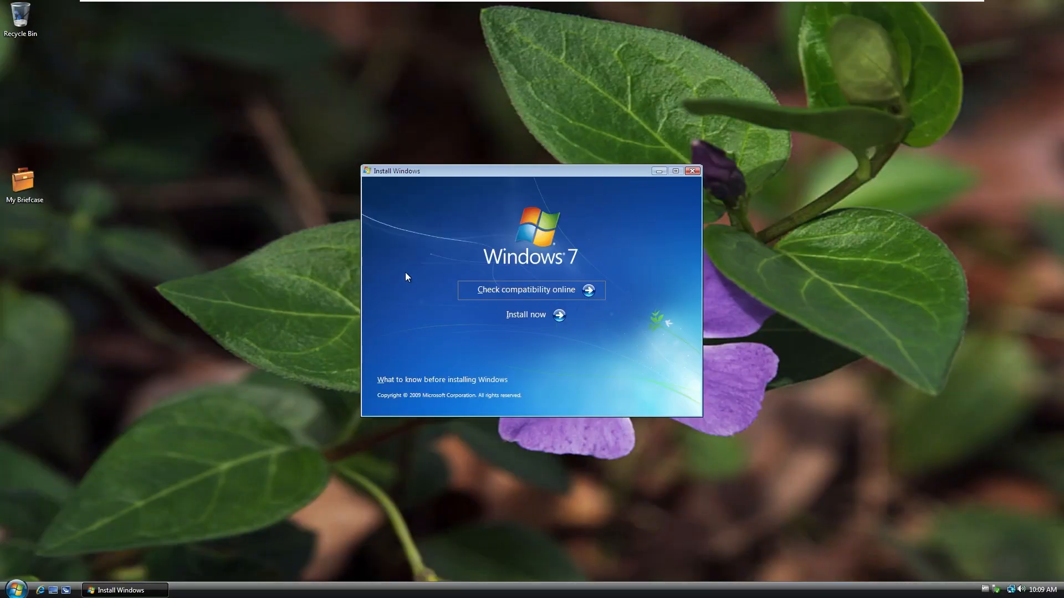
{"action": "left_click", "coordinate": [515, 315]}
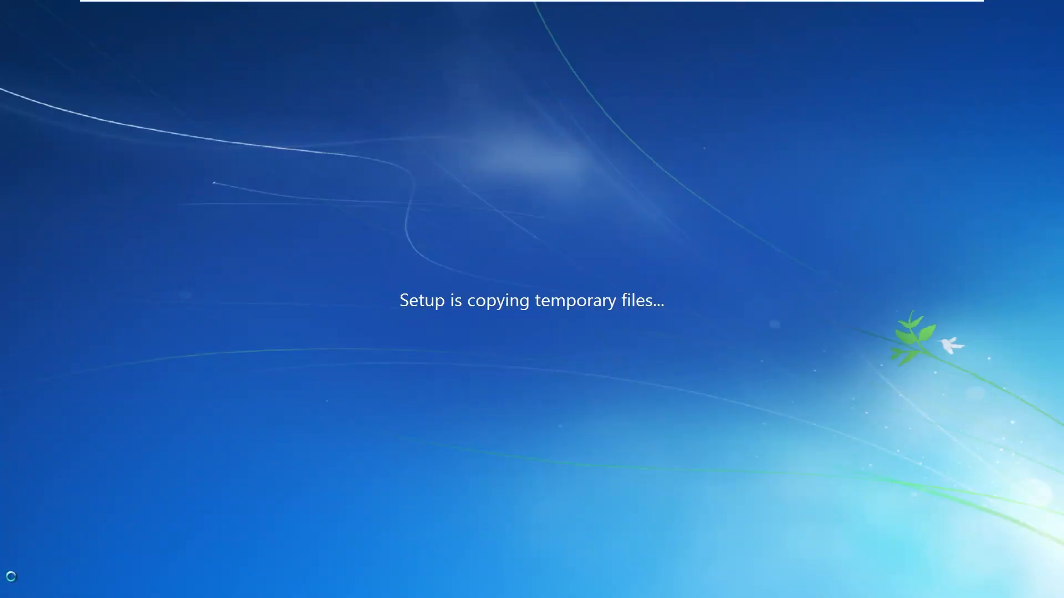
{"action": "left_click", "coordinate": [15, 579]}
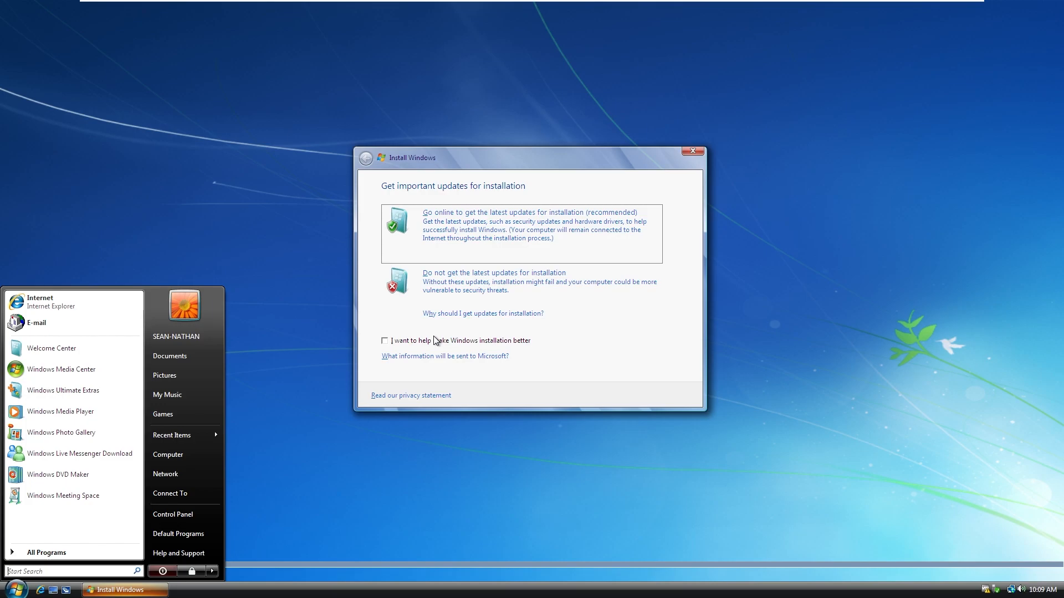
- Skip the latest setup updates and choose the Windows 7 Ultimate x86 edition
{"action": "left_click", "coordinate": [606, 384]}
{"action": "left_click", "coordinate": [561, 295]}
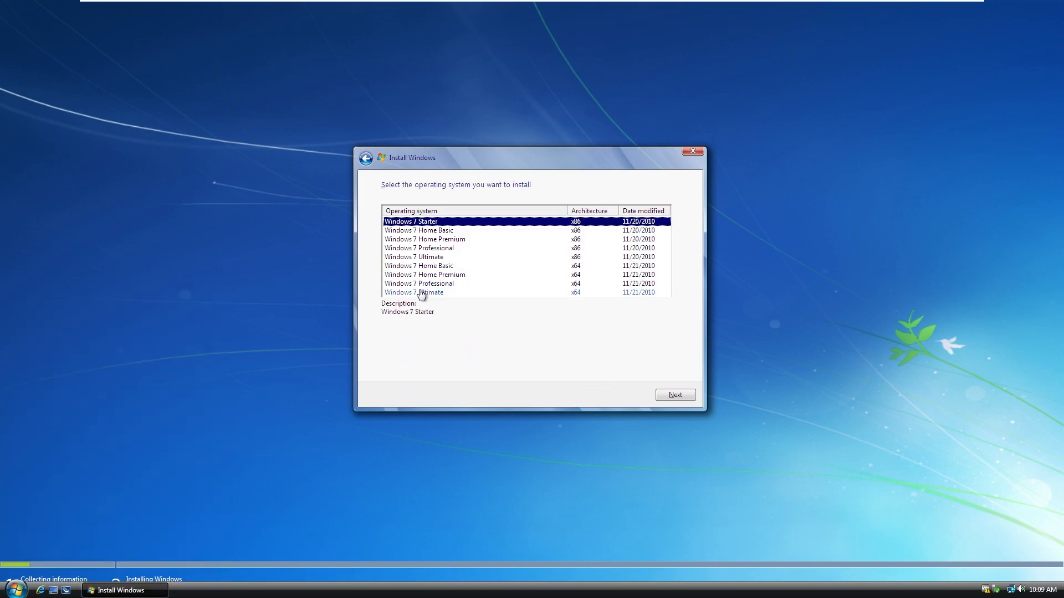
{"action": "left_click", "coordinate": [442, 293]}
{"action": "left_click", "coordinate": [421, 257]}
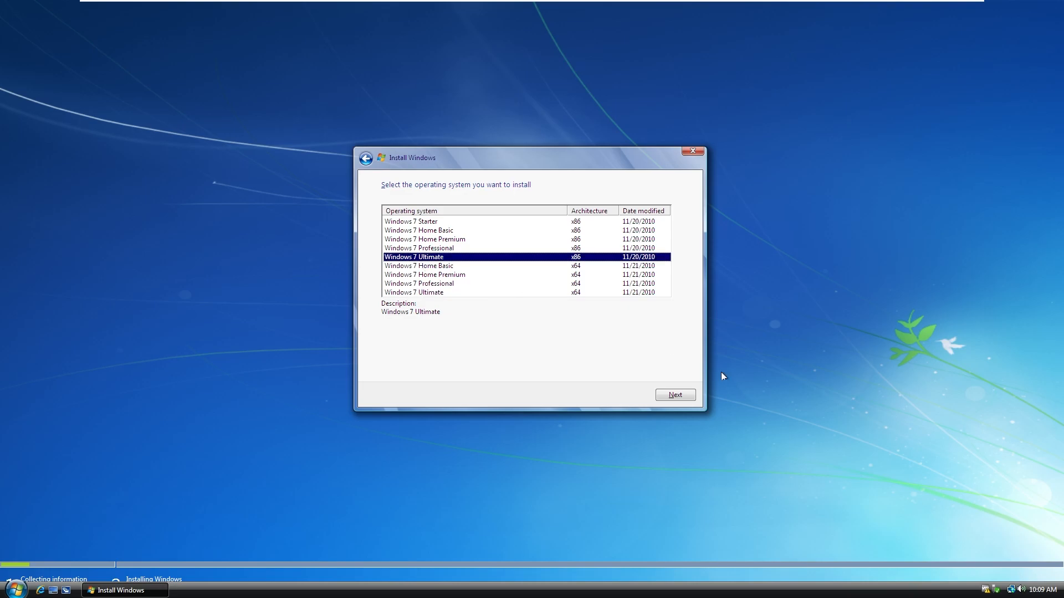
{"action": "left_click", "coordinate": [662, 394]}
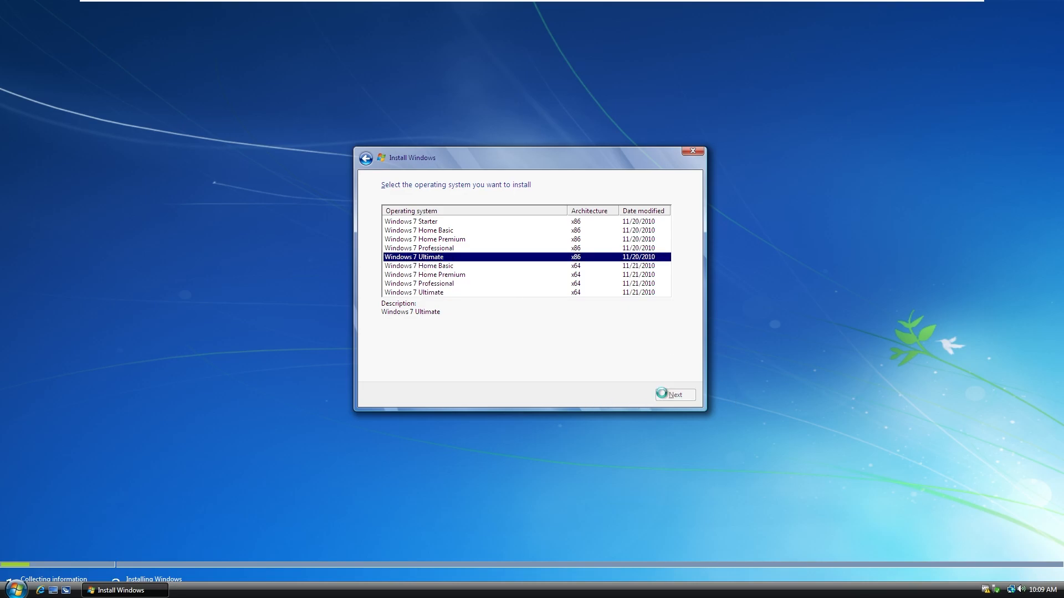
- Accept the license terms, choose Upgrade, and continue past the compatibility report
{"action": "left_click", "coordinate": [430, 370]}
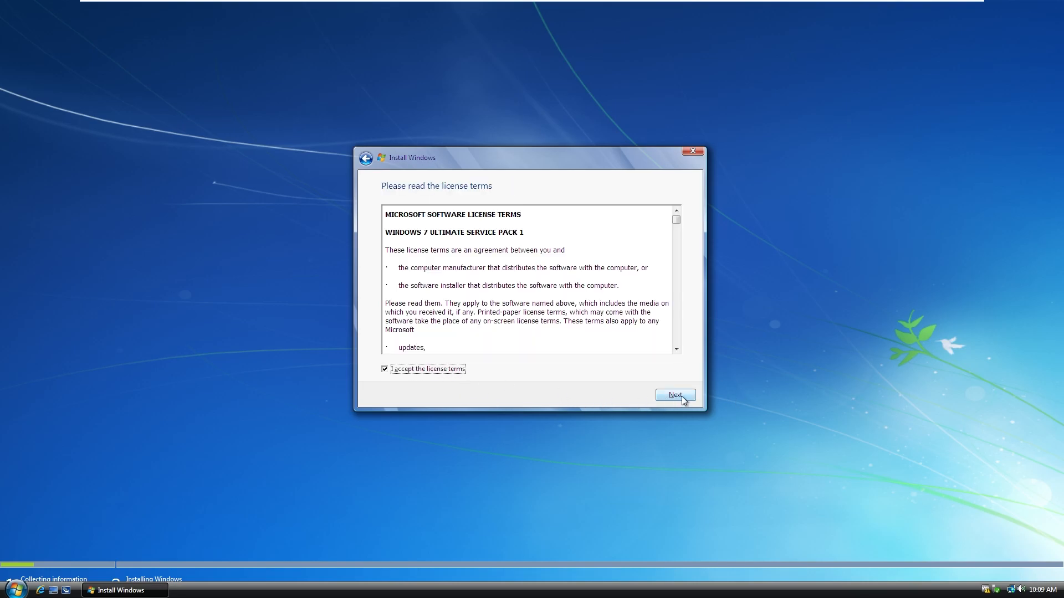
{"action": "left_click", "coordinate": [683, 394]}
{"action": "left_click", "coordinate": [450, 231]}
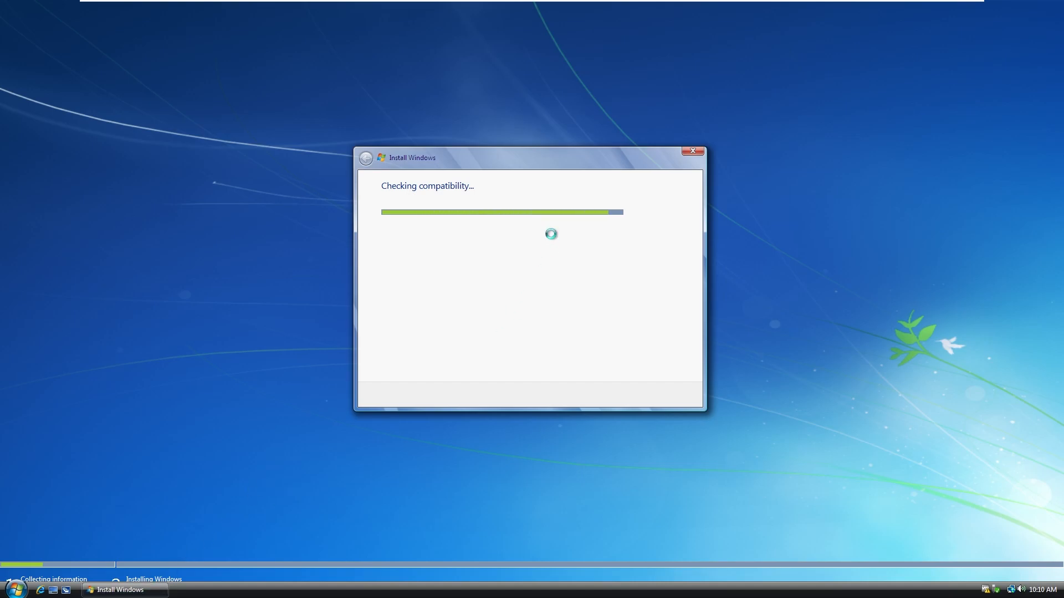
{"action": "right_click", "coordinate": [931, 589]}
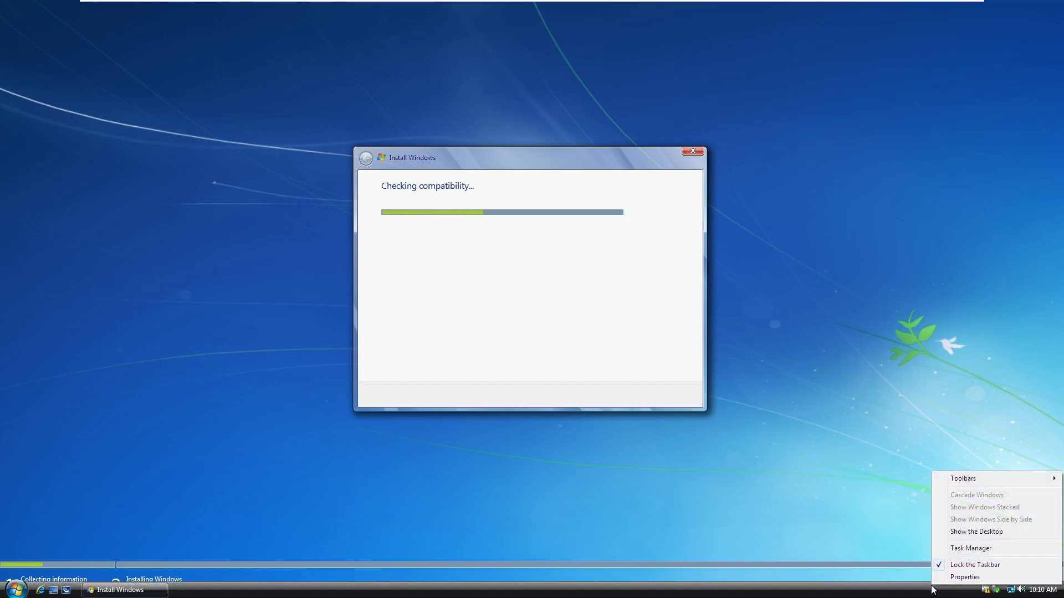
{"action": "left_click", "coordinate": [867, 595]}
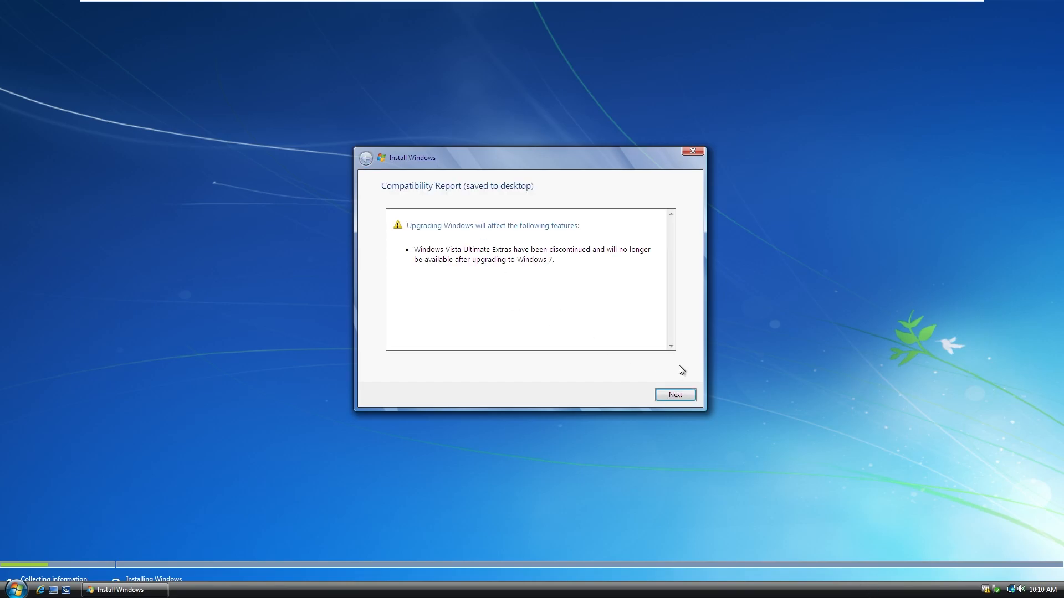
{"action": "triple_click", "coordinate": [640, 257]}
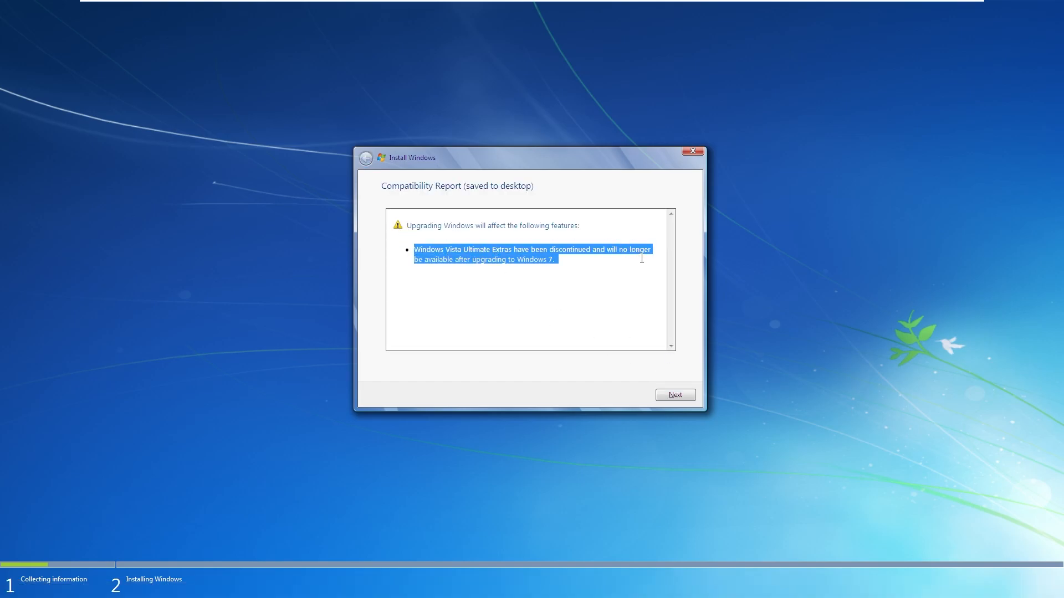
{"action": "left_click", "coordinate": [648, 264]}
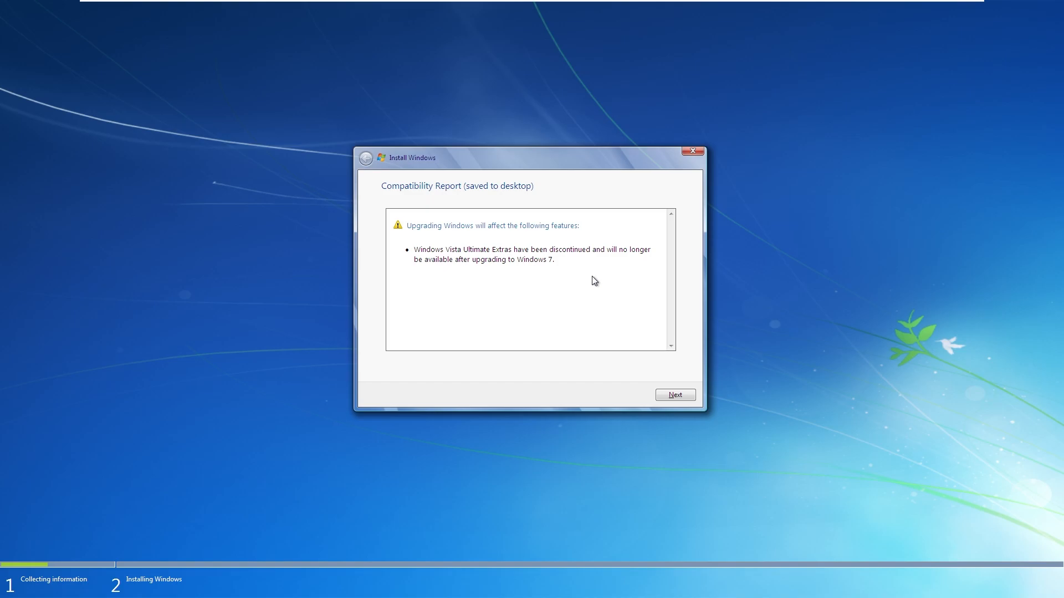
{"action": "left_click", "coordinate": [678, 395]}
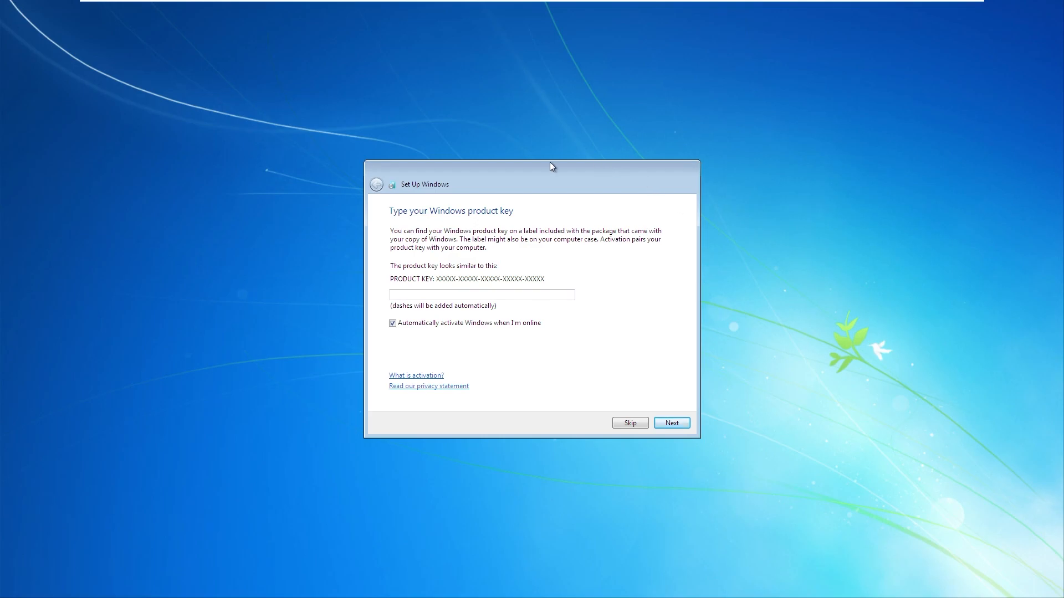
- Skip the product key, install important updates only, keep the time and date, and pick Home network
{"action": "mouse_move", "coordinate": [529, 185]}
{"action": "left_mouse_down"}
{"action": "mouse_move", "coordinate": [438, 212]}
{"action": "mouse_move", "coordinate": [680, 115]}
{"action": "mouse_move", "coordinate": [525, 142]}
{"action": "mouse_move", "coordinate": [523, 172]}
{"action": "mouse_move", "coordinate": [514, 170]}
{"action": "left_mouse_up"}
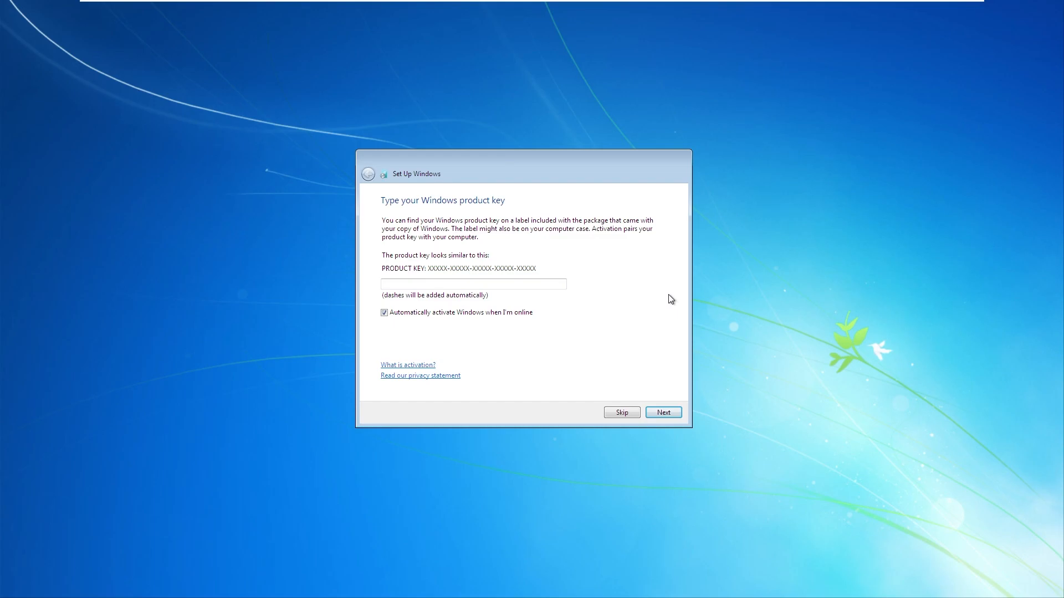
{"action": "left_click", "coordinate": [615, 412]}
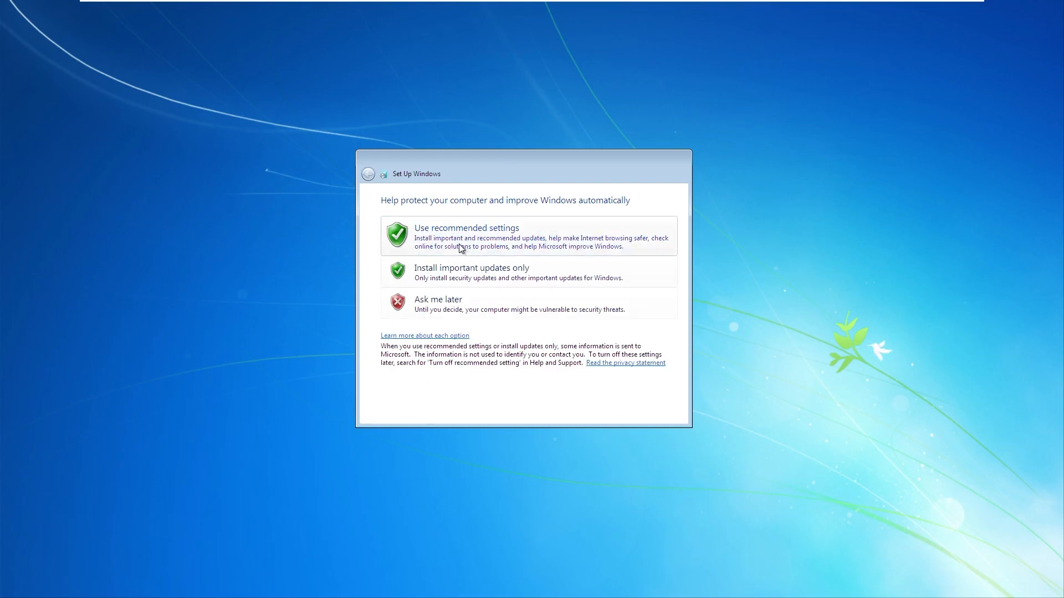
{"action": "left_click", "coordinate": [463, 277]}
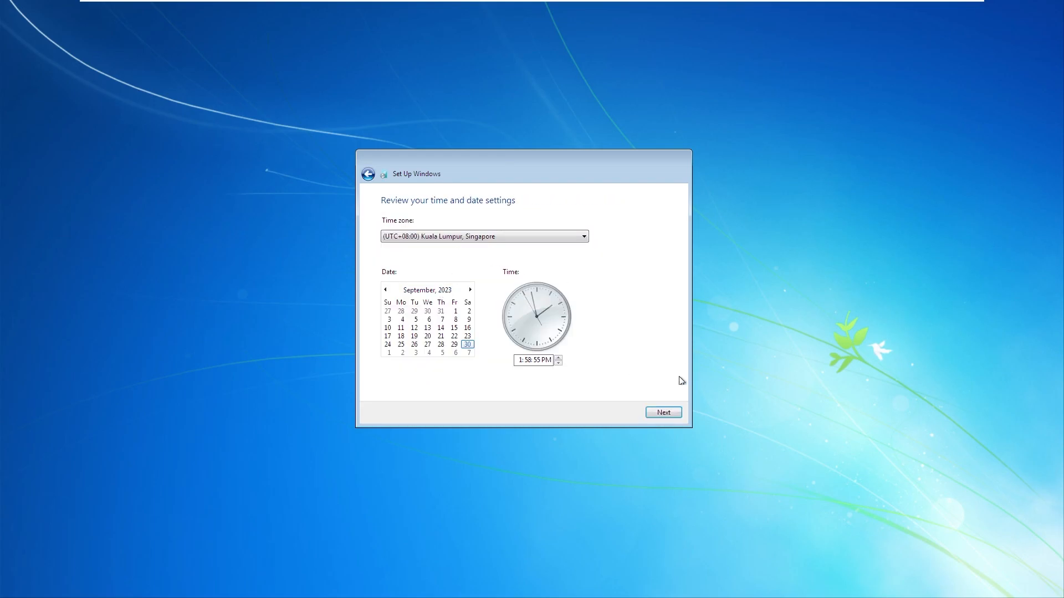
{"action": "left_click", "coordinate": [675, 413]}
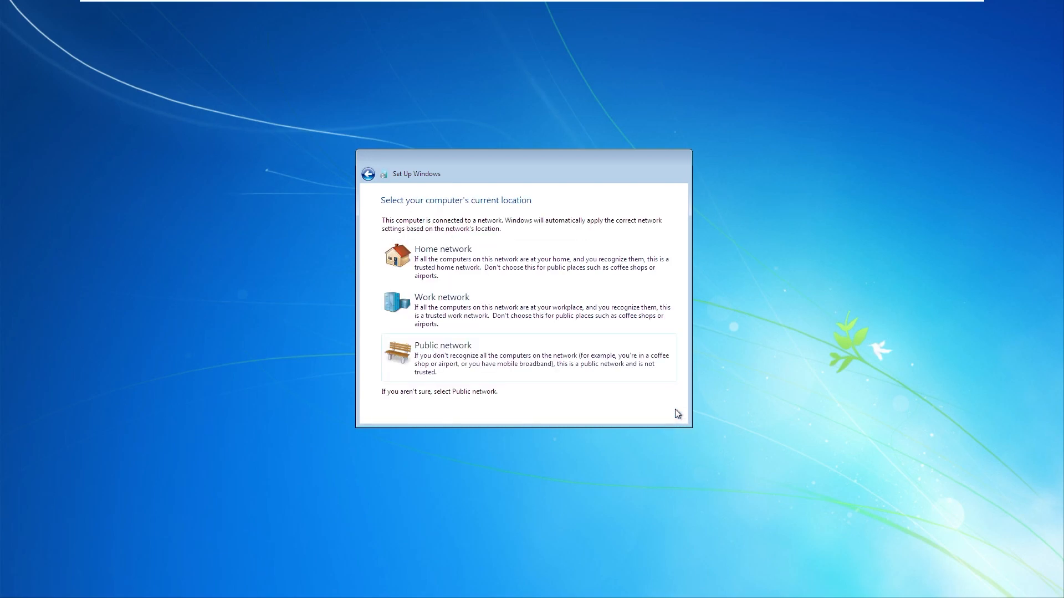
{"action": "left_click", "coordinate": [447, 259]}
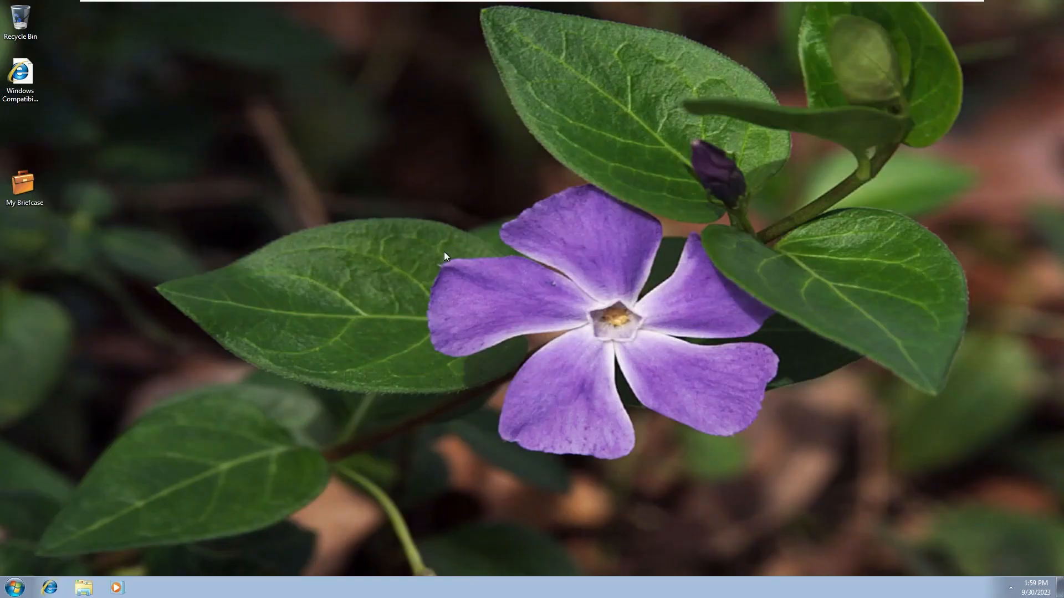
- Open the Windows Compatibility Report from the desktop, then close its browser window and all tabs
{"action": "right_click", "coordinate": [640, 586]}
{"action": "left_click", "coordinate": [603, 537]}
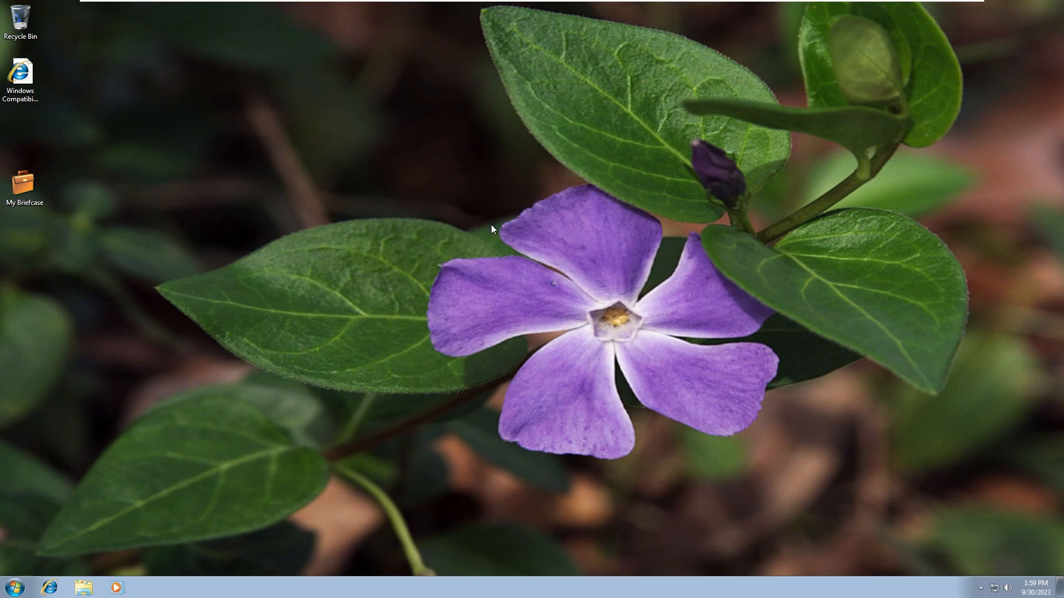
{"action": "double_click", "coordinate": [20, 75]}
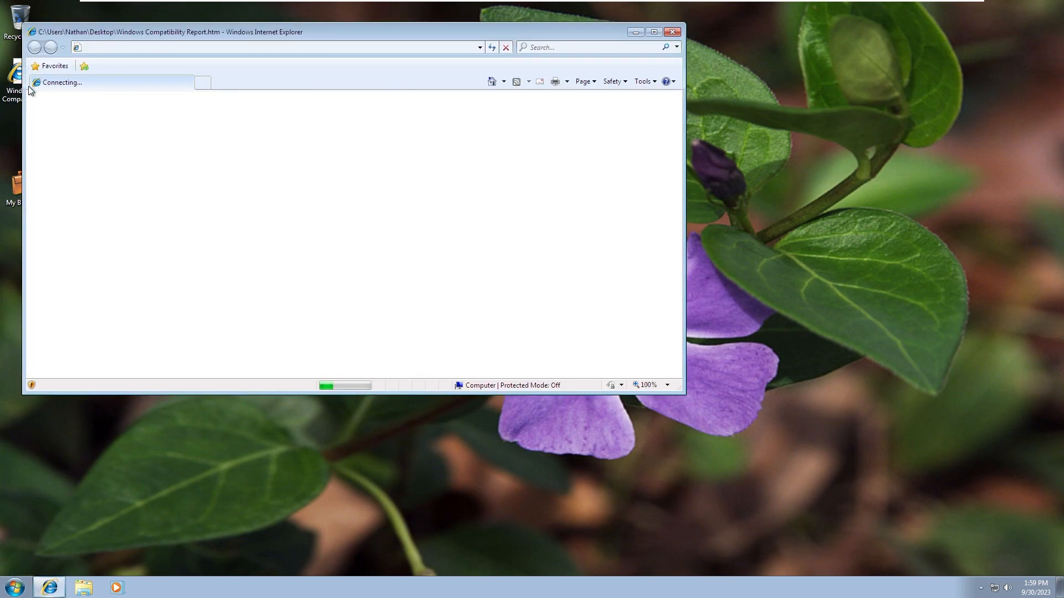
{"action": "left_click", "coordinate": [510, 124]}
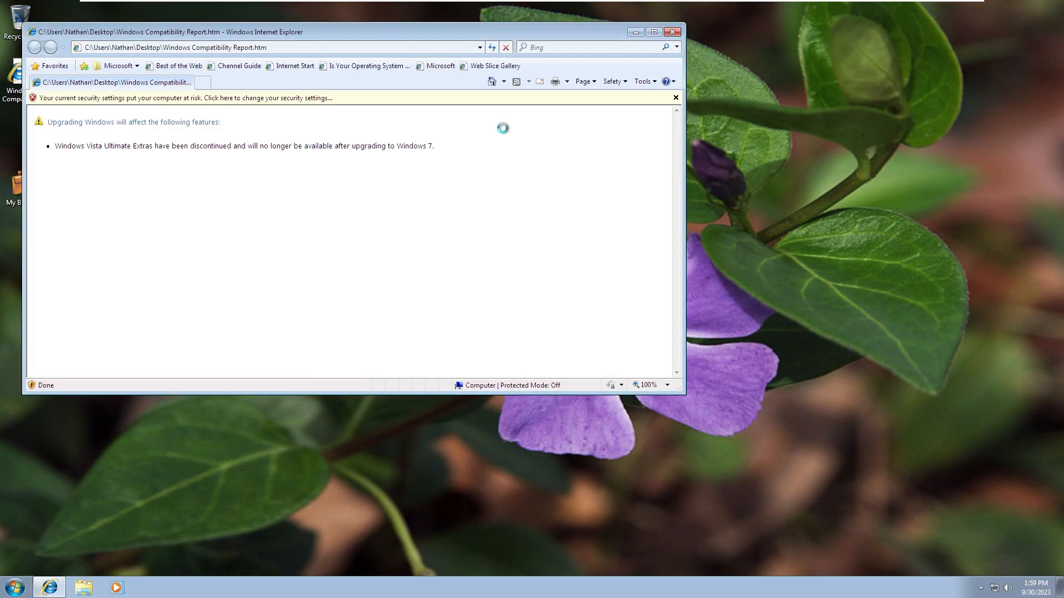
{"action": "left_click", "coordinate": [344, 216]}
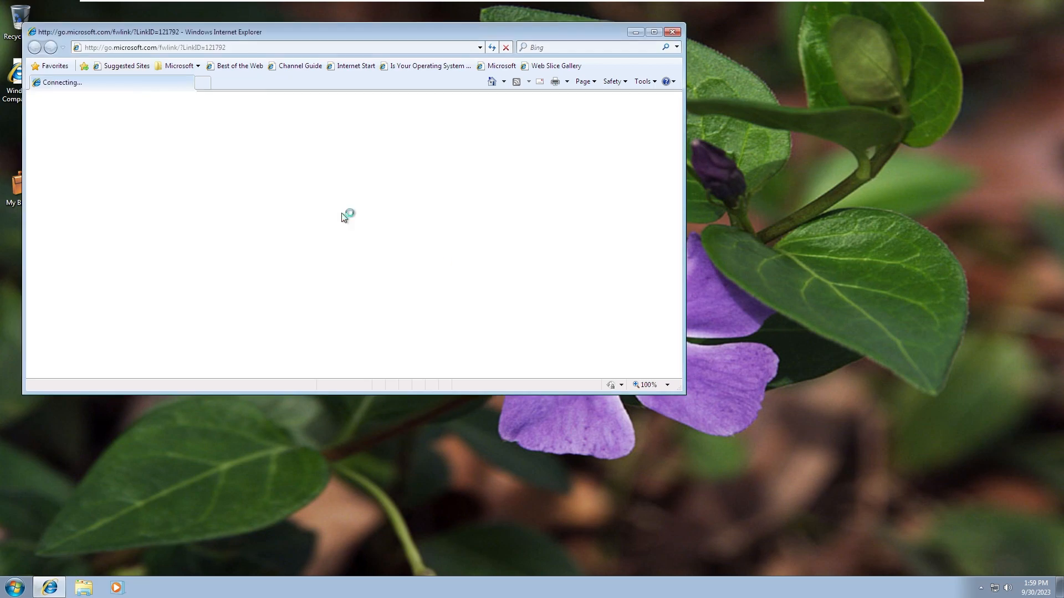
{"action": "left_click", "coordinate": [237, 521]}
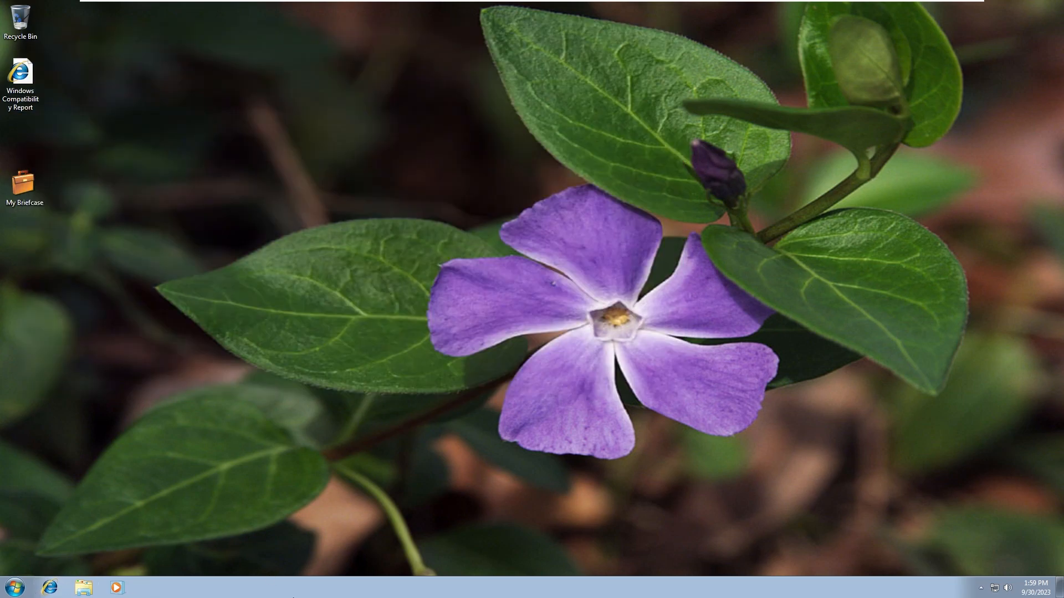
- Run CVTPAINT from the Windows Applications group, past its compatibility warning, then close it
{"action": "left_click", "coordinate": [14, 587]}
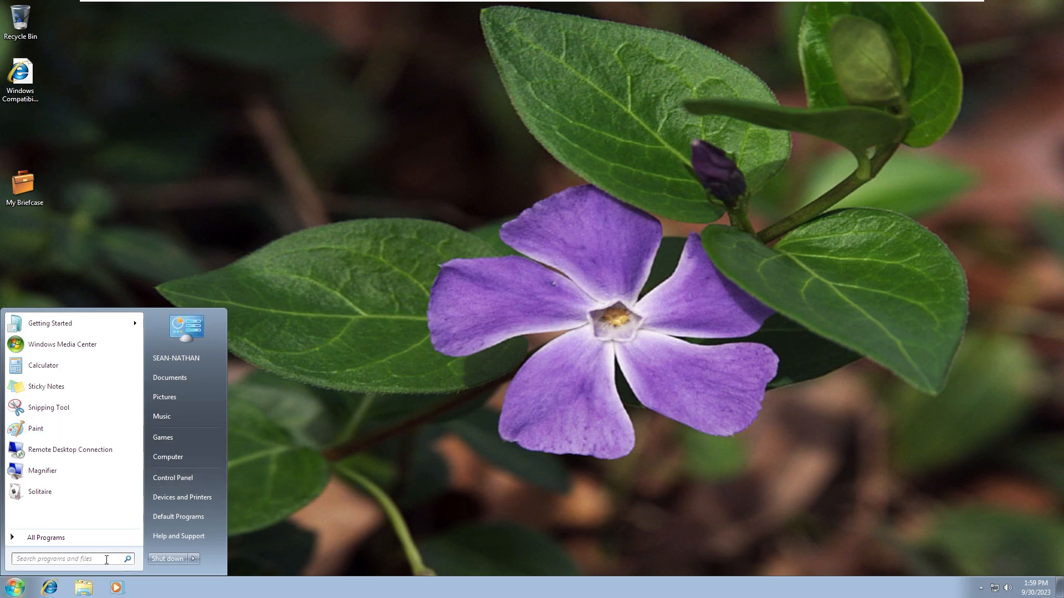
{"action": "left_click", "coordinate": [55, 536]}
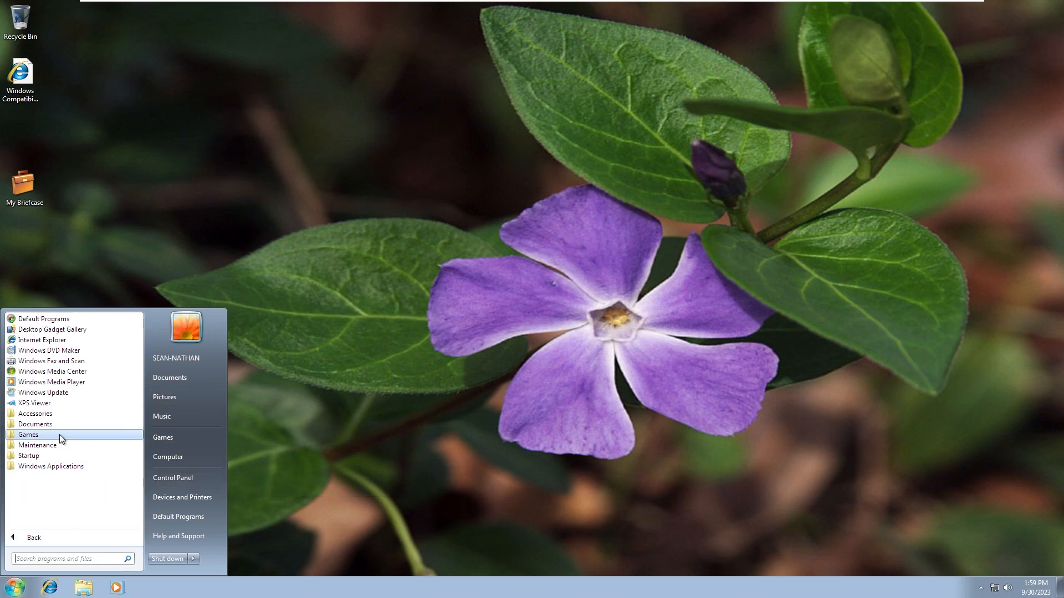
{"action": "left_click", "coordinate": [40, 466]}
{"action": "left_click", "coordinate": [39, 466]}
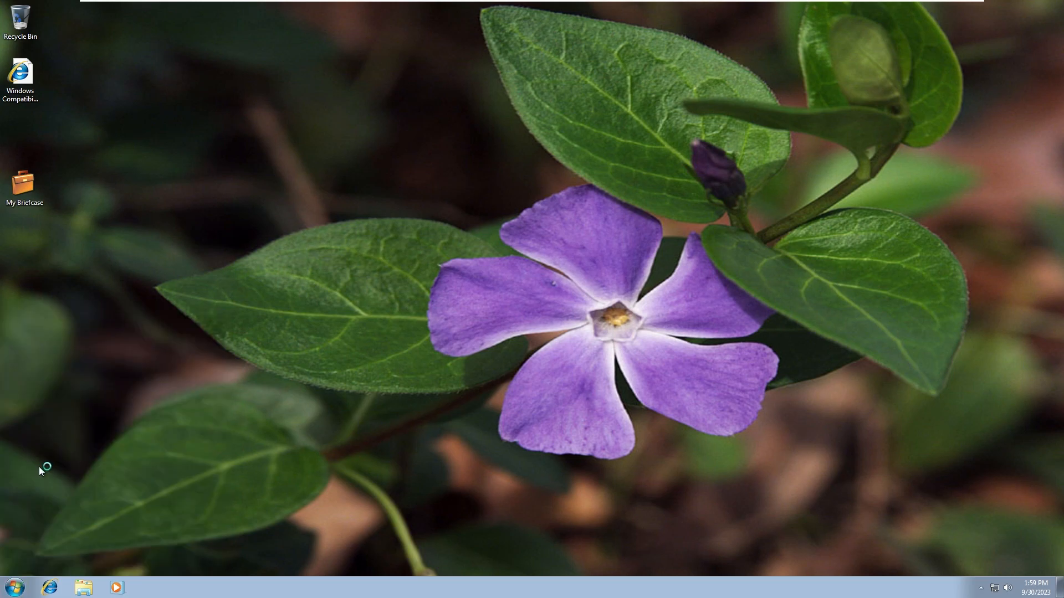
{"action": "left_click", "coordinate": [594, 364]}
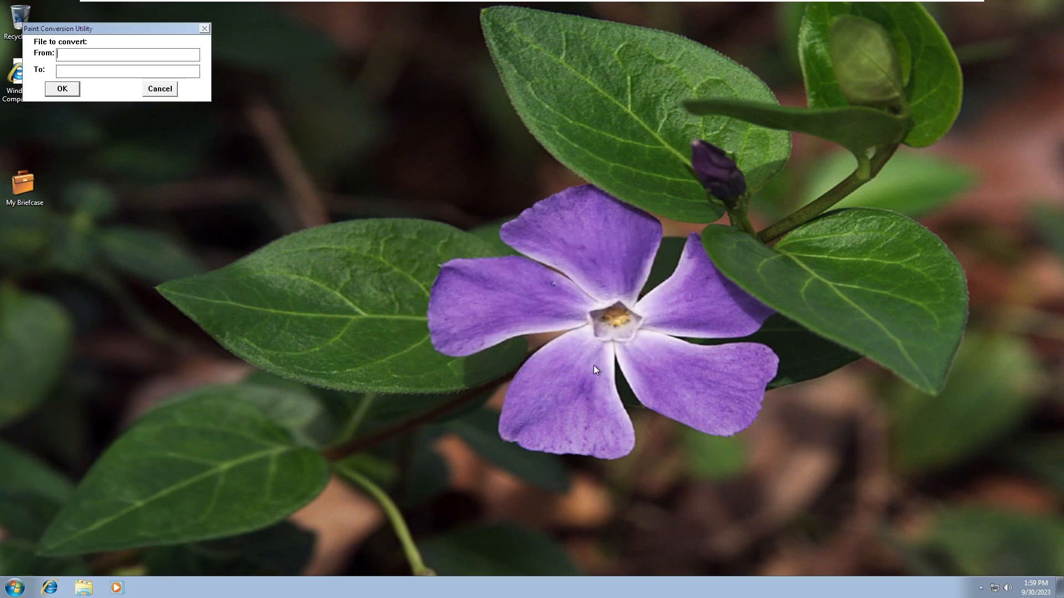
{"action": "mouse_move", "coordinate": [133, 32]}
{"action": "left_mouse_down"}
{"action": "mouse_move", "coordinate": [479, 168]}
{"action": "mouse_move", "coordinate": [523, 234]}
{"action": "left_mouse_up"}
{"action": "left_click", "coordinate": [559, 293]}
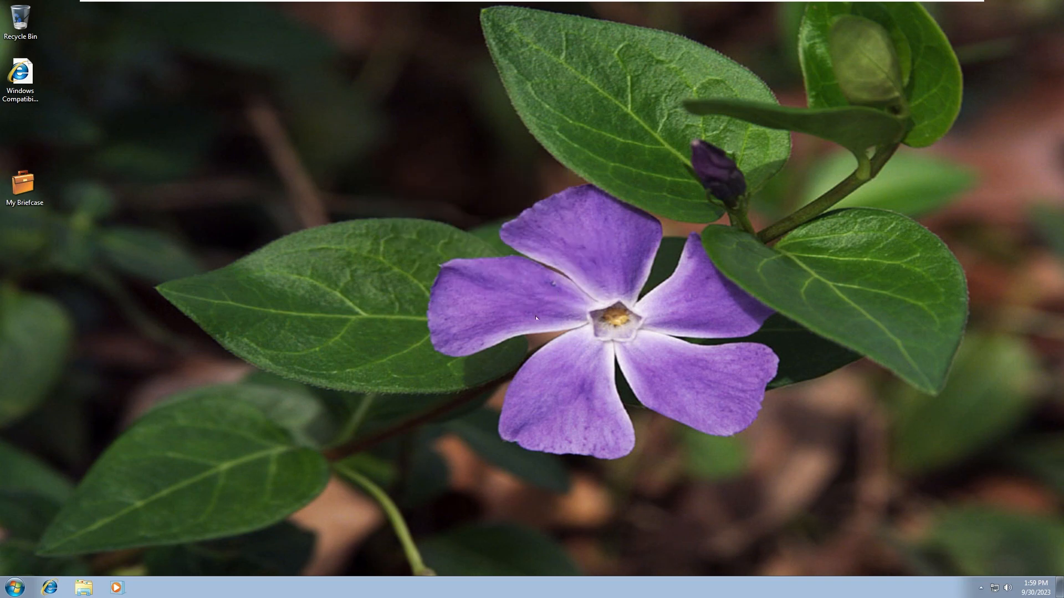
- Run MWAV anti-virus, view Help > About Anti-Virus, then close the program
{"action": "left_click", "coordinate": [15, 587]}
{"action": "left_click", "coordinate": [46, 533]}
{"action": "left_click", "coordinate": [41, 467]}
{"action": "left_click", "coordinate": [39, 477]}
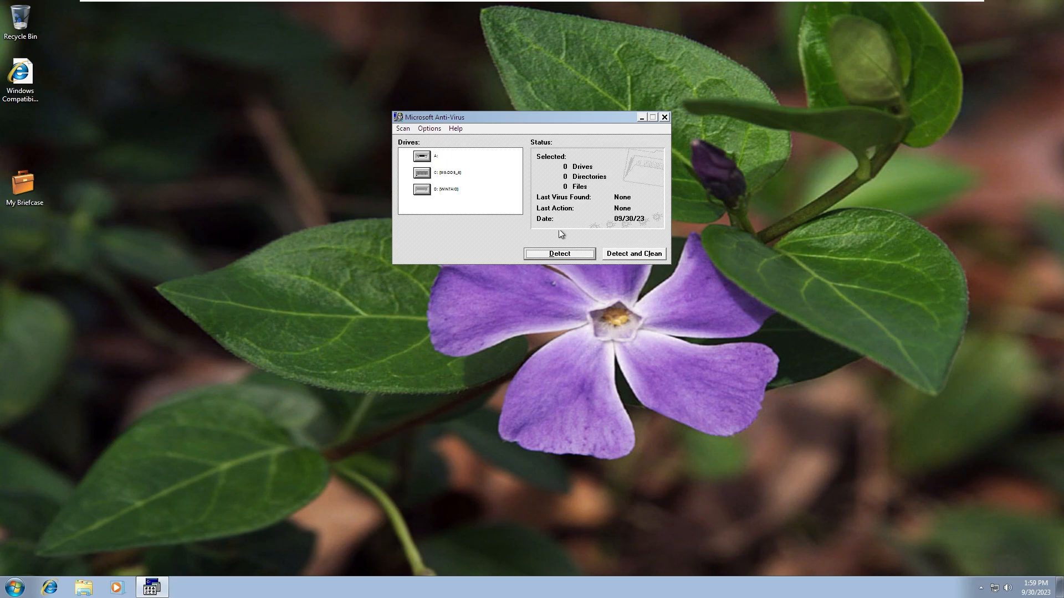
{"action": "left_click", "coordinate": [430, 128]}
{"action": "left_click", "coordinate": [484, 187]}
{"action": "left_click", "coordinate": [604, 205]}
{"action": "left_click", "coordinate": [664, 118]}
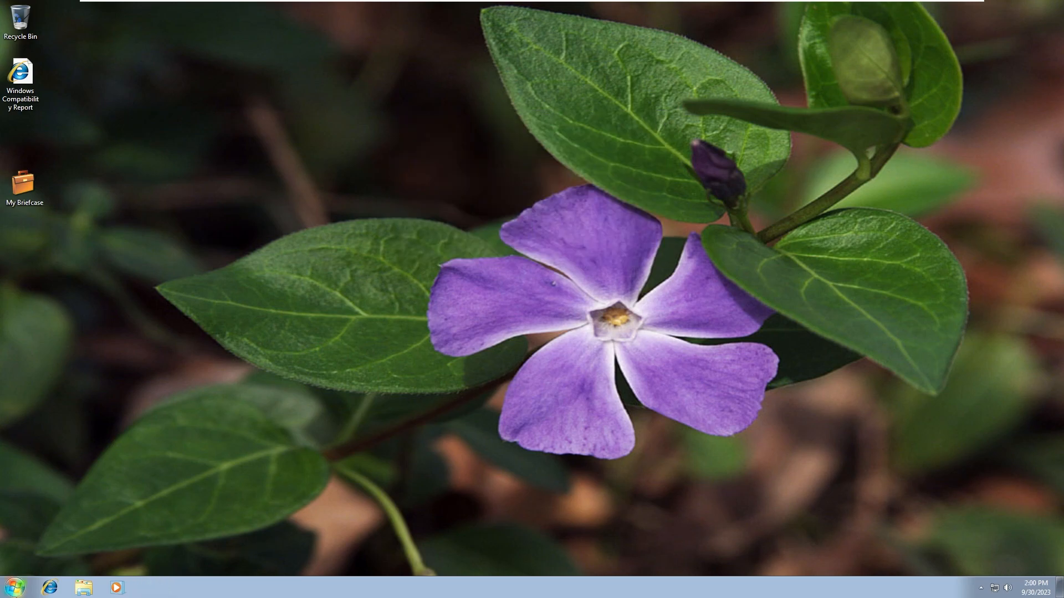
- Run the old PAINT program, accept the compatibility warning, and dismiss the not-enough-memory error
{"action": "left_click", "coordinate": [15, 587]}
{"action": "left_click", "coordinate": [33, 536]}
{"action": "left_click", "coordinate": [44, 466]}
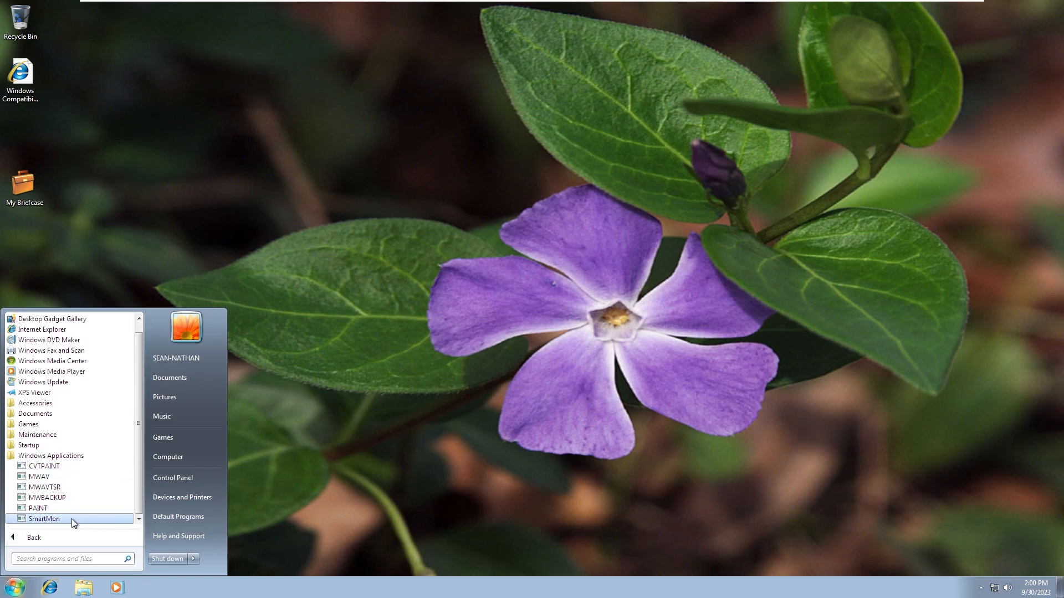
{"action": "left_click", "coordinate": [59, 510]}
{"action": "left_click", "coordinate": [566, 360]}
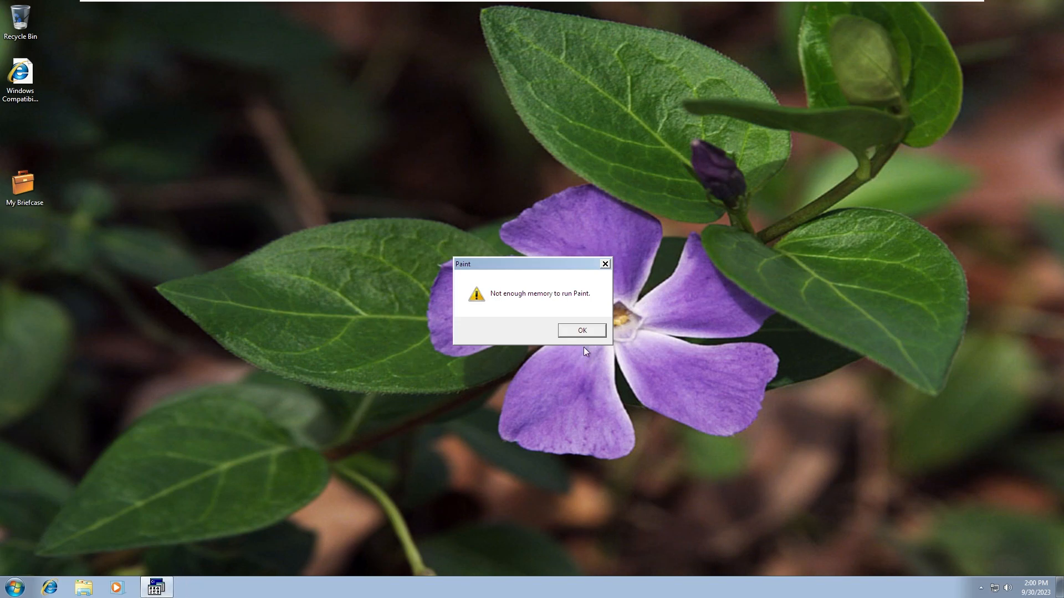
{"action": "left_click", "coordinate": [588, 328]}
- Open the MS-DOS_6 (C:) drive from the Computer window
{"action": "key", "text": "super+e"}
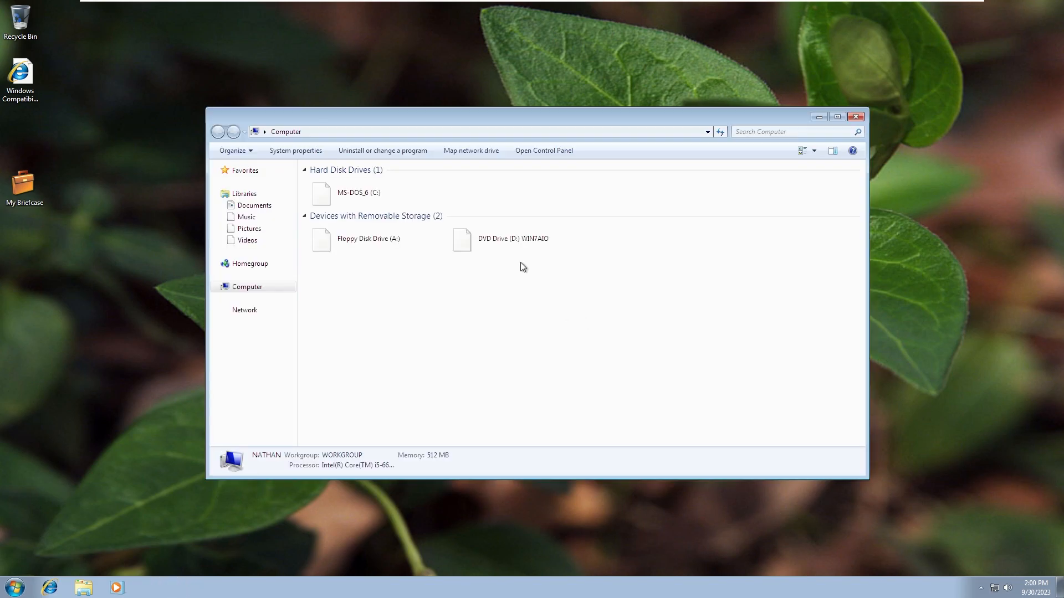
{"action": "left_click", "coordinate": [377, 194]}
{"action": "double_click", "coordinate": [376, 194]}
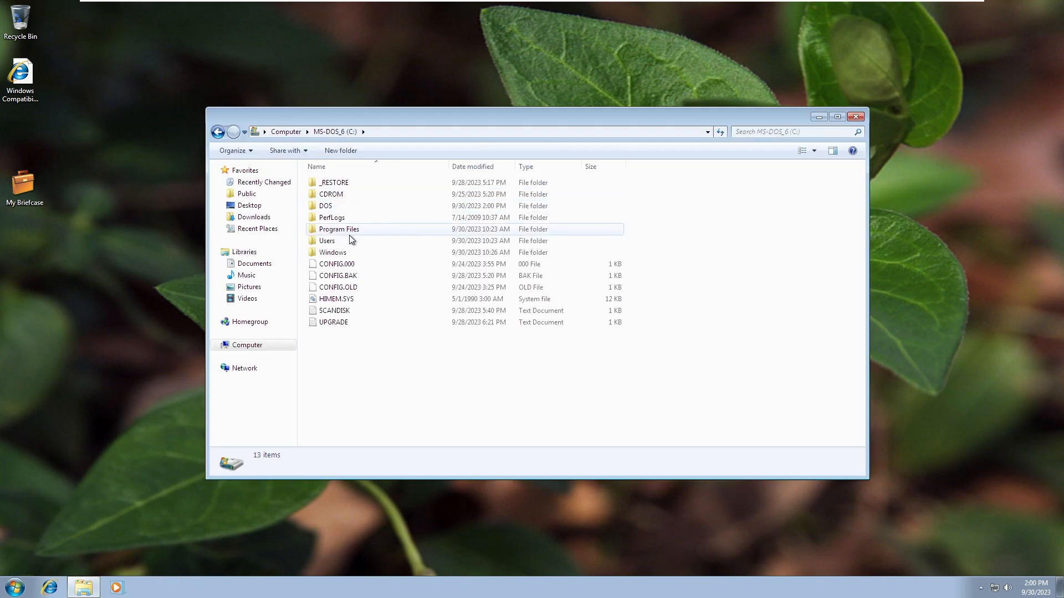
- Launch Reversi from All Programs > Games
{"action": "left_click", "coordinate": [15, 587]}
{"action": "left_click", "coordinate": [47, 538]}
{"action": "left_click", "coordinate": [36, 413]}
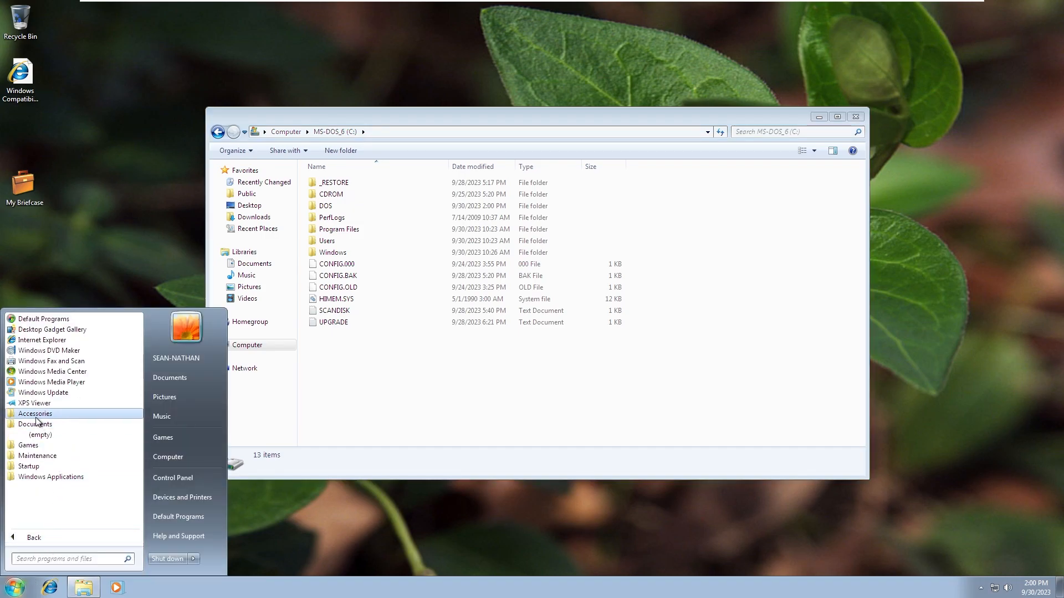
{"action": "scroll", "coordinate": [61, 490], "scroll_direction": "down", "scroll_amount": 2}
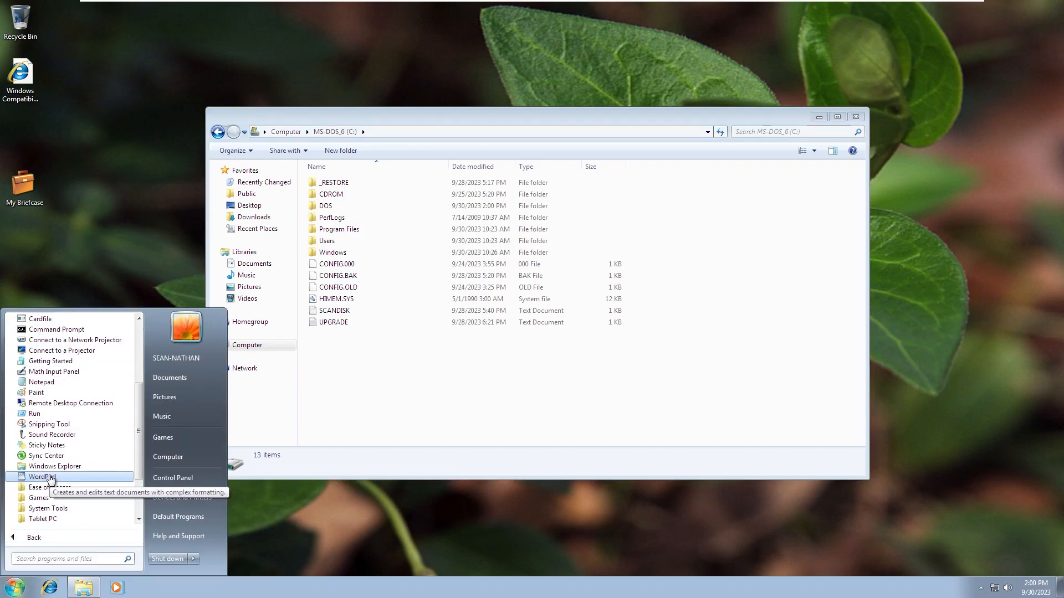
{"action": "left_click", "coordinate": [62, 463]}
{"action": "left_click", "coordinate": [67, 476]}
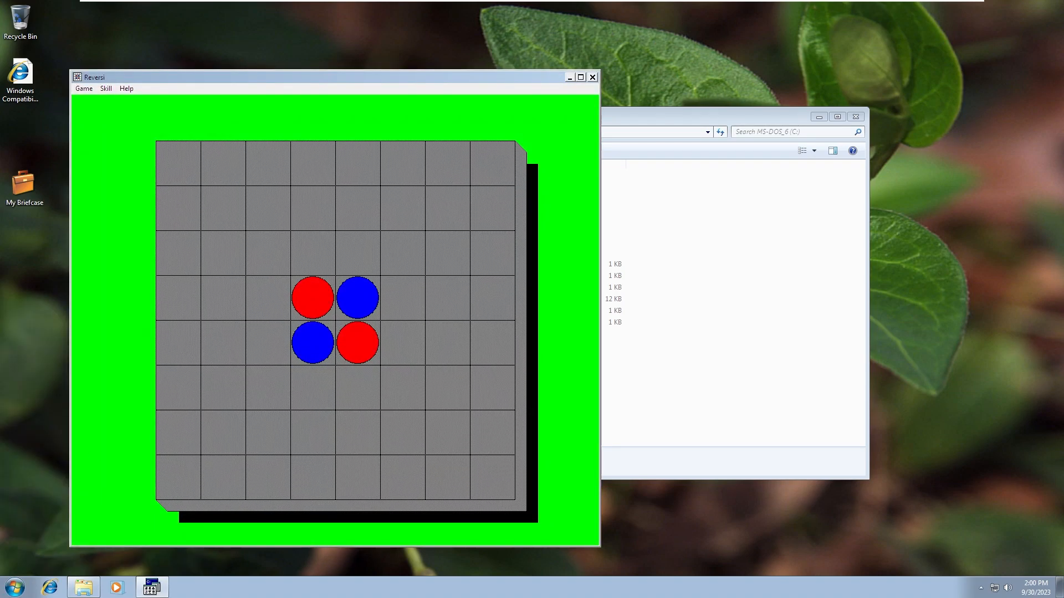
- Play a few Reversi moves, close the game, and select the UPGRADE file on C:
{"action": "left_click", "coordinate": [275, 315]}
{"action": "left_click", "coordinate": [606, 328]}
{"action": "left_click", "coordinate": [415, 304]}
{"action": "left_click", "coordinate": [364, 253]}
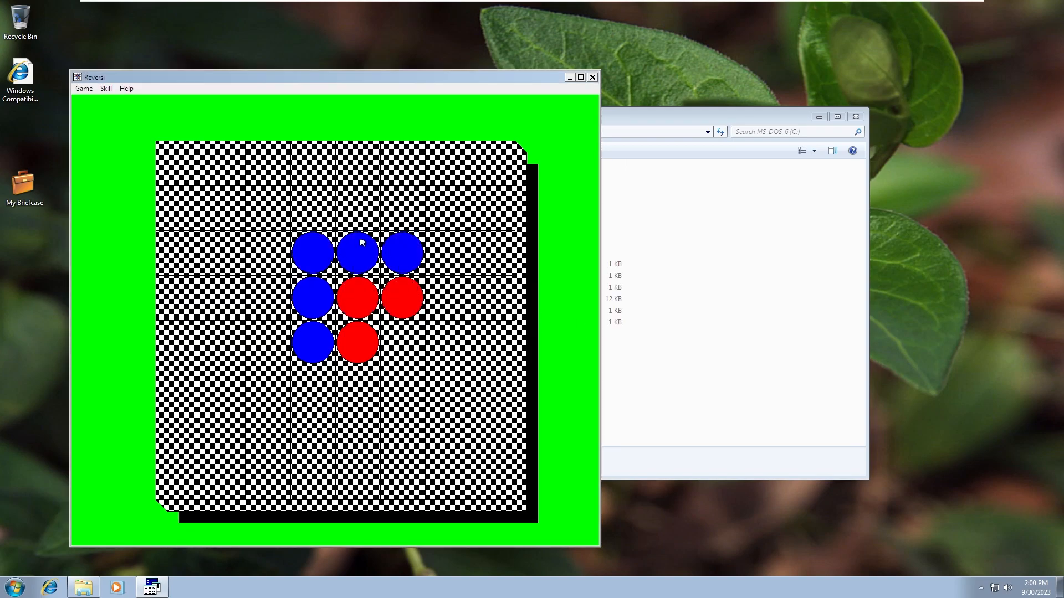
{"action": "left_click", "coordinate": [374, 379]}
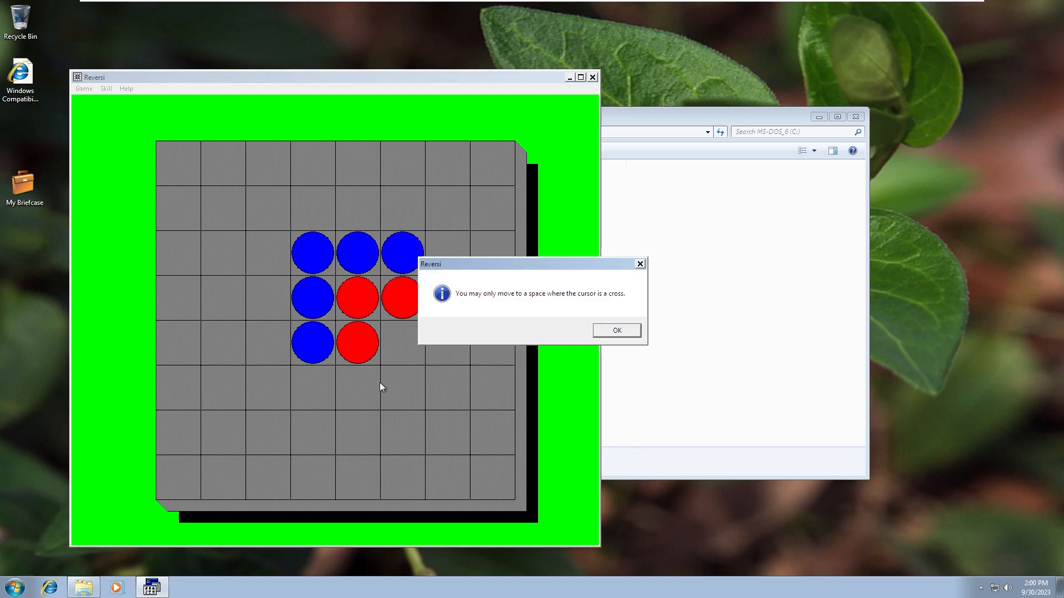
{"action": "left_click", "coordinate": [631, 328]}
{"action": "left_click", "coordinate": [592, 77]}
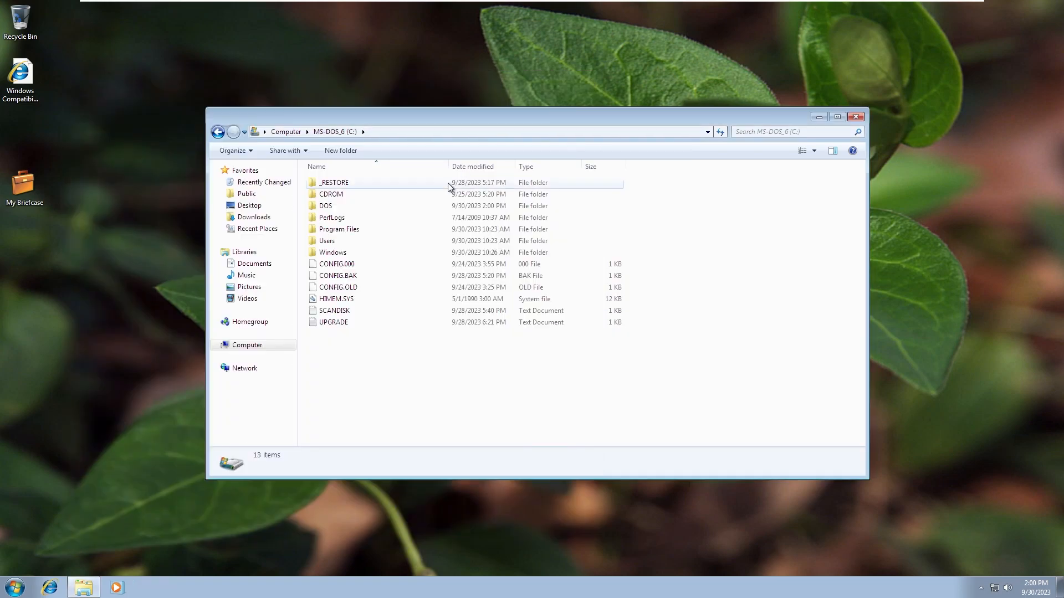
{"action": "left_click", "coordinate": [354, 298]}
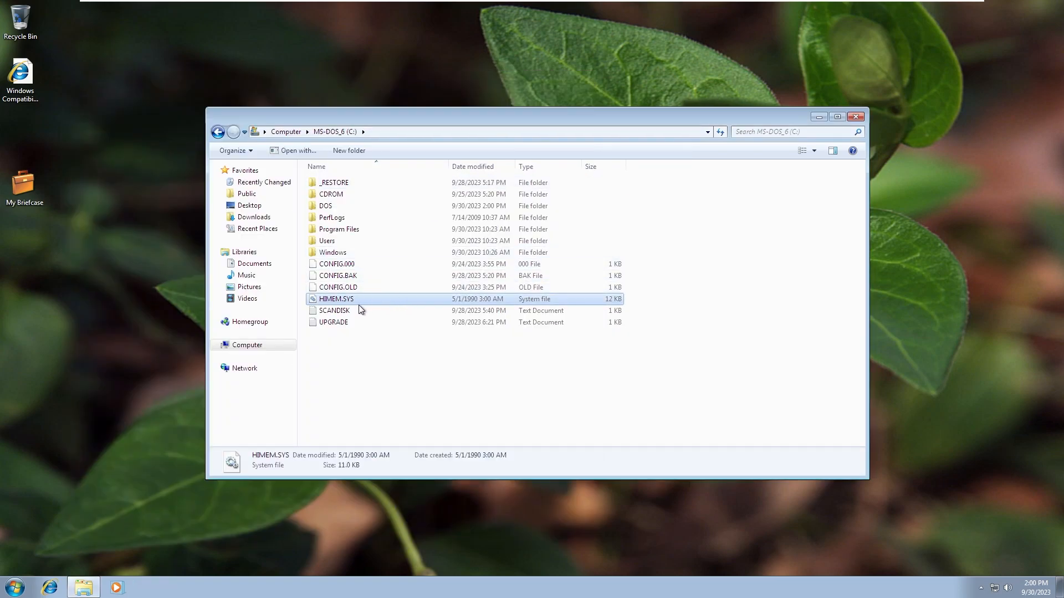
{"action": "left_click", "coordinate": [362, 323]}
- Add the Windows 7 done at 2PM 9/30/2023 line to UPGRADE; saving over it on C: is denied
{"action": "double_click", "coordinate": [364, 324]}
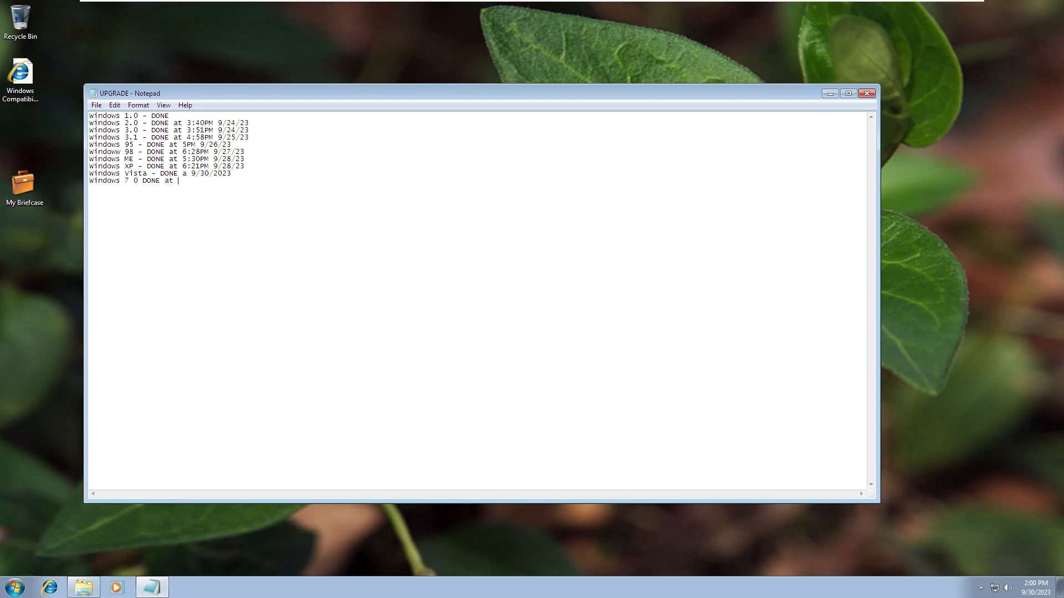
{"action": "type", "text": "t"}
{"action": "left_click", "coordinate": [97, 105]}
{"action": "left_click", "coordinate": [156, 155]}
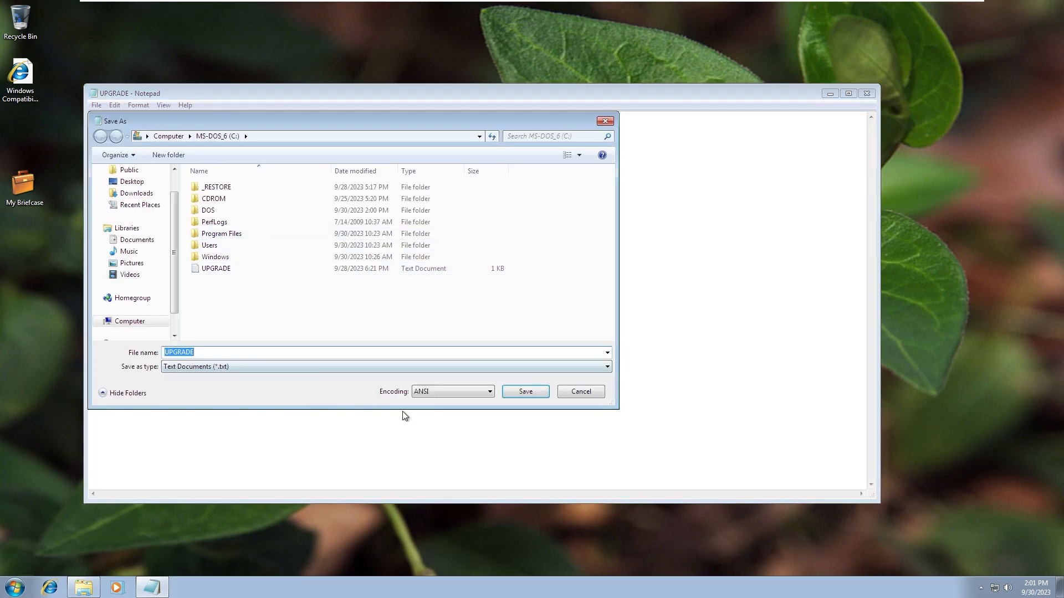
{"action": "left_click", "coordinate": [525, 391]}
{"action": "left_click", "coordinate": [546, 295]}
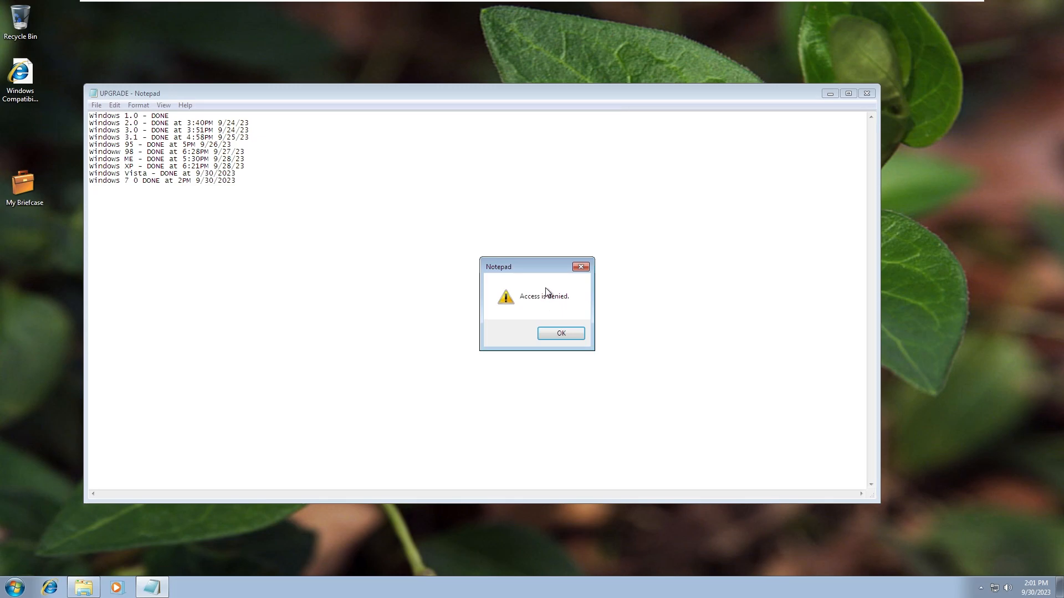
{"action": "left_click", "coordinate": [573, 335]}
- Save the UPGRADE notes to the Desktop instead and close Notepad
{"action": "left_click", "coordinate": [97, 105]}
{"action": "left_click", "coordinate": [122, 140]}
{"action": "left_click", "coordinate": [152, 182]}
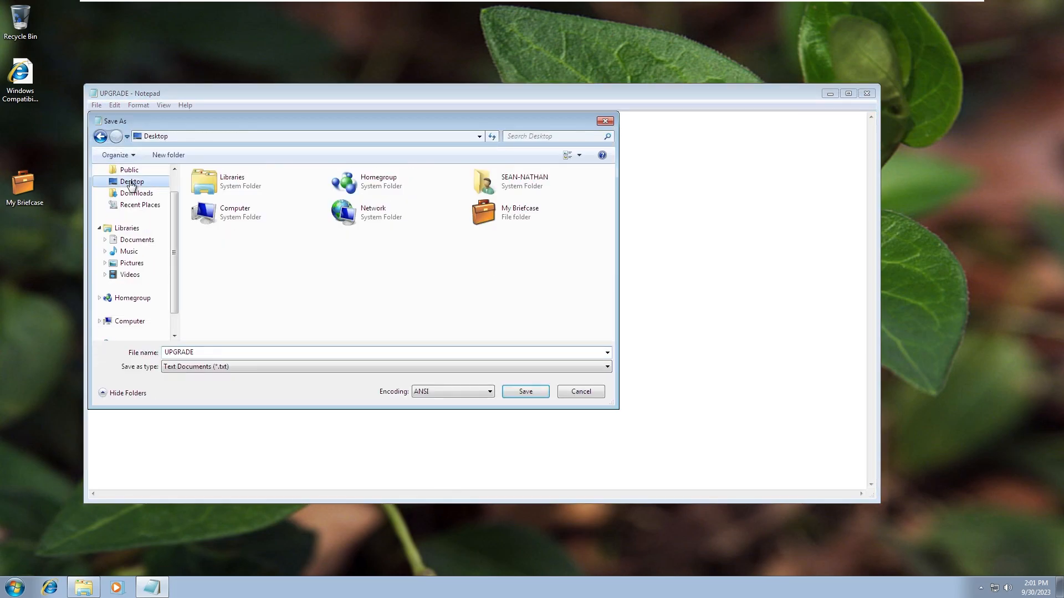
{"action": "left_click", "coordinate": [529, 391]}
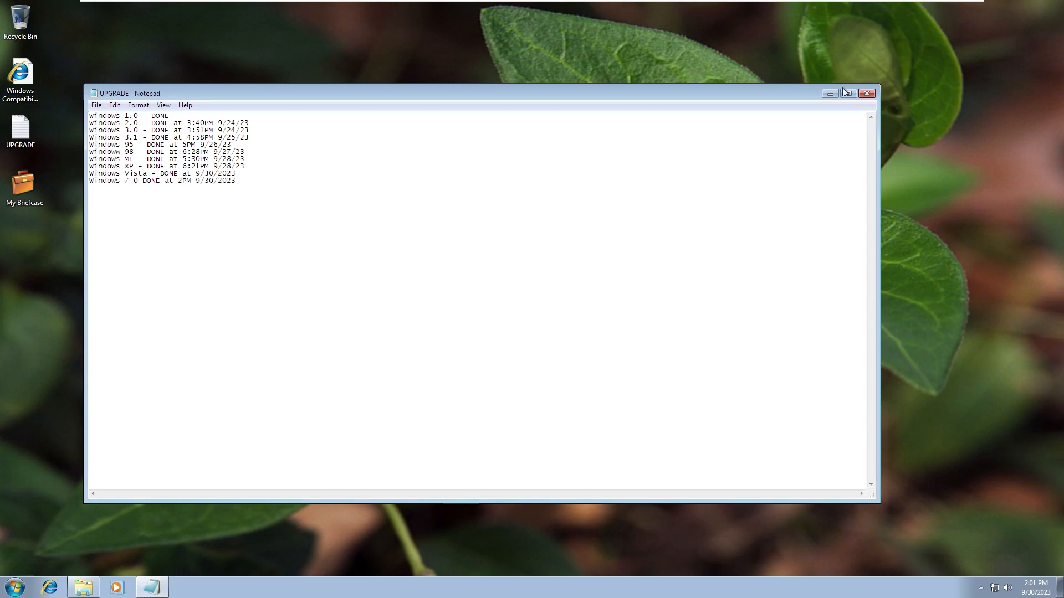
{"action": "left_click", "coordinate": [865, 93]}
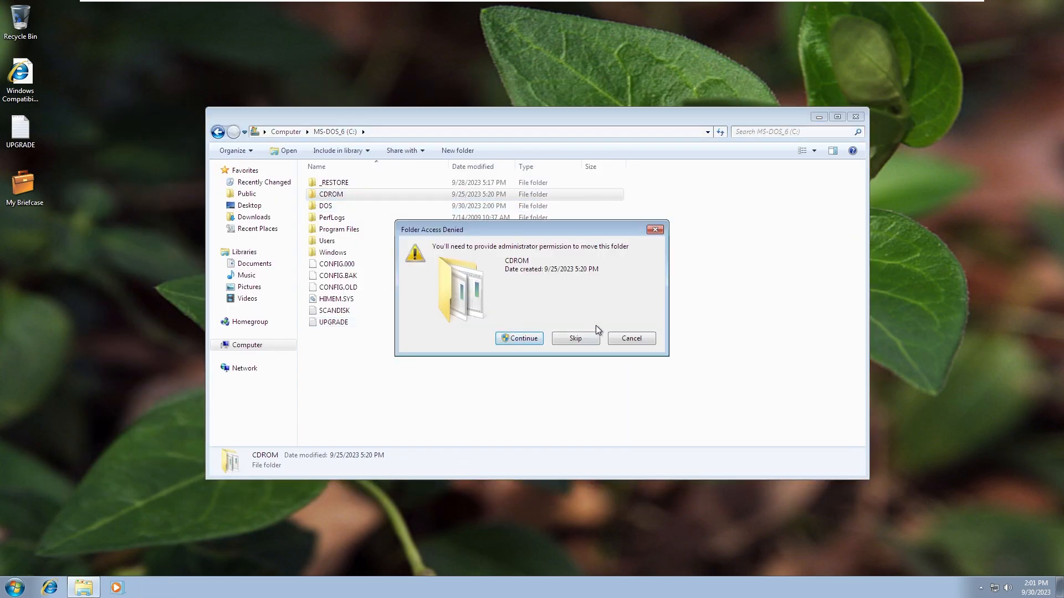
- Cancel moving the CDROM folder, look inside it, then open the DOS folder on C:
{"action": "left_click", "coordinate": [630, 336]}
{"action": "double_click", "coordinate": [381, 197]}
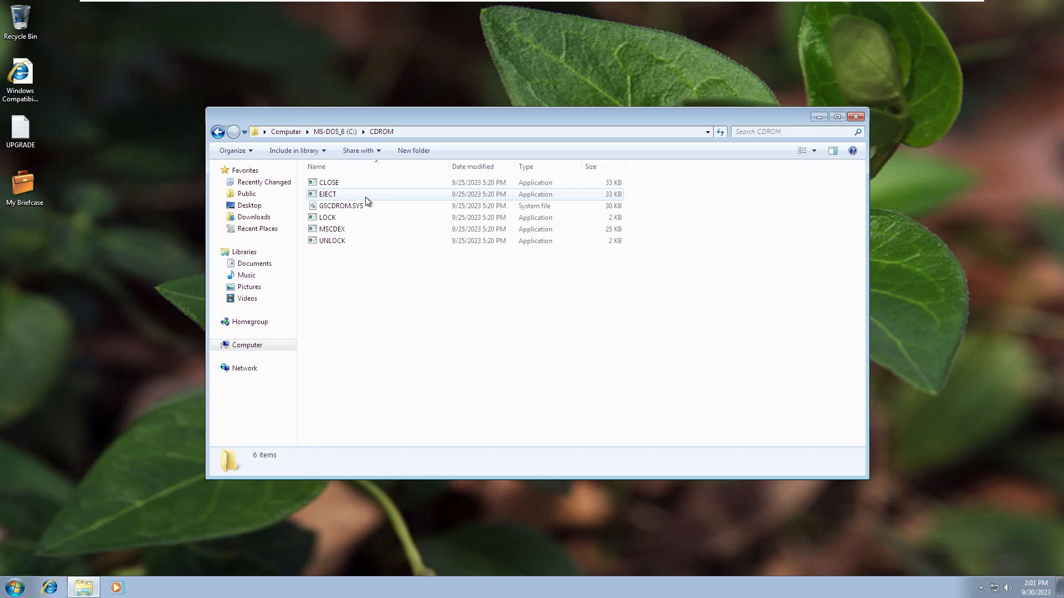
{"action": "left_click", "coordinate": [326, 131]}
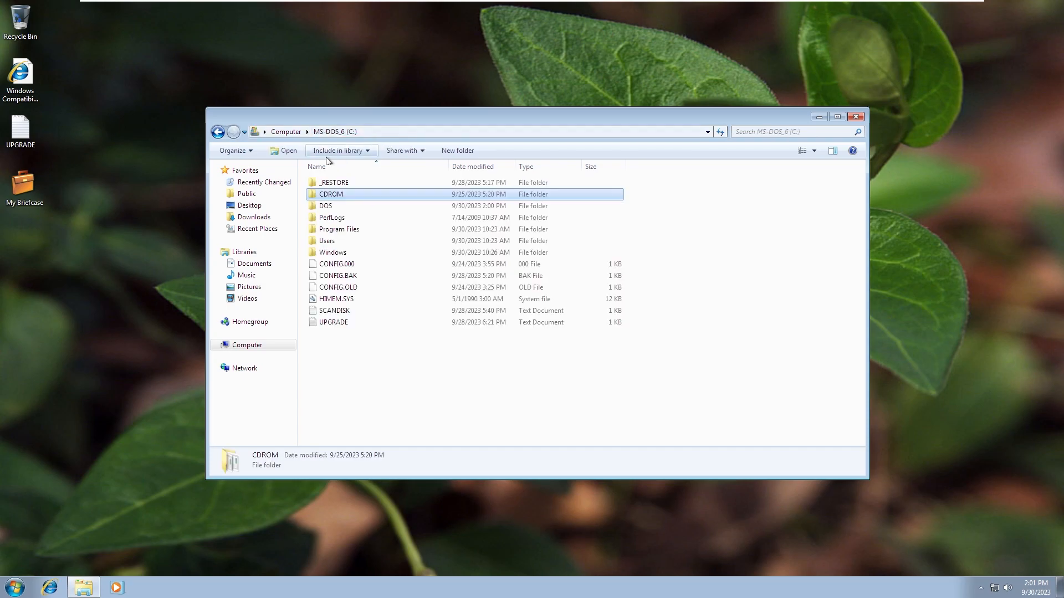
{"action": "double_click", "coordinate": [326, 206]}
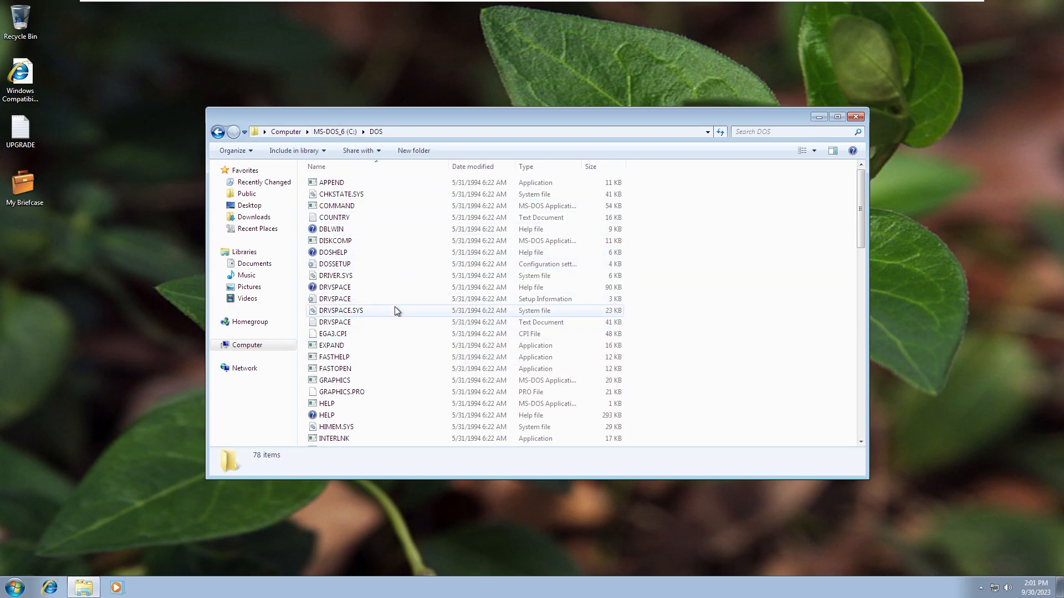
- Run COMMAND and the MSAV anti-virus from the DOS folder, then close MSAV
{"action": "double_click", "coordinate": [338, 207]}
{"action": "scroll", "coordinate": [390, 314], "scroll_direction": "down", "scroll_amount": 8}
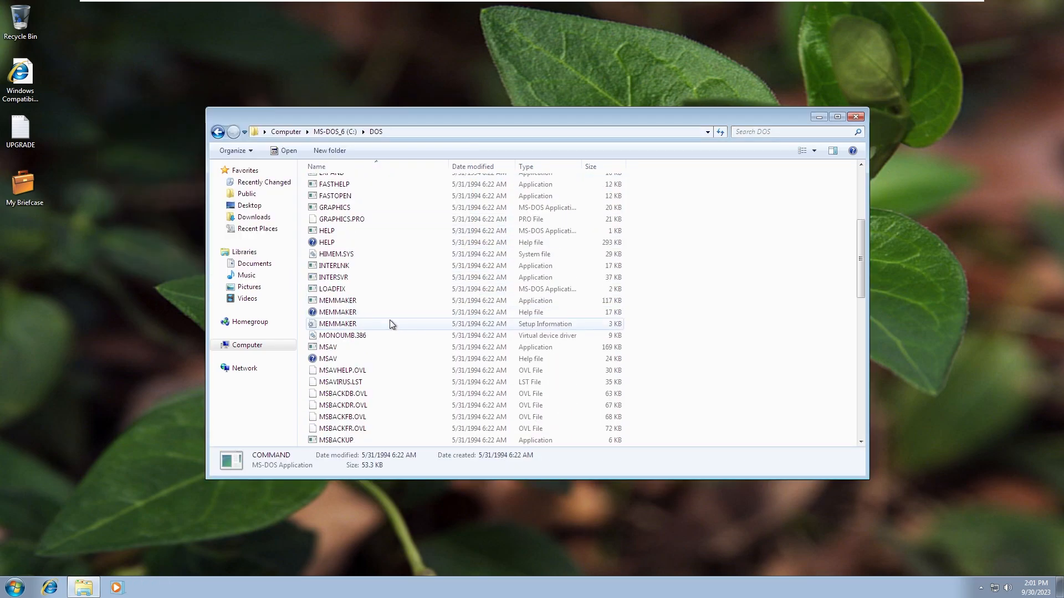
{"action": "double_click", "coordinate": [332, 243]}
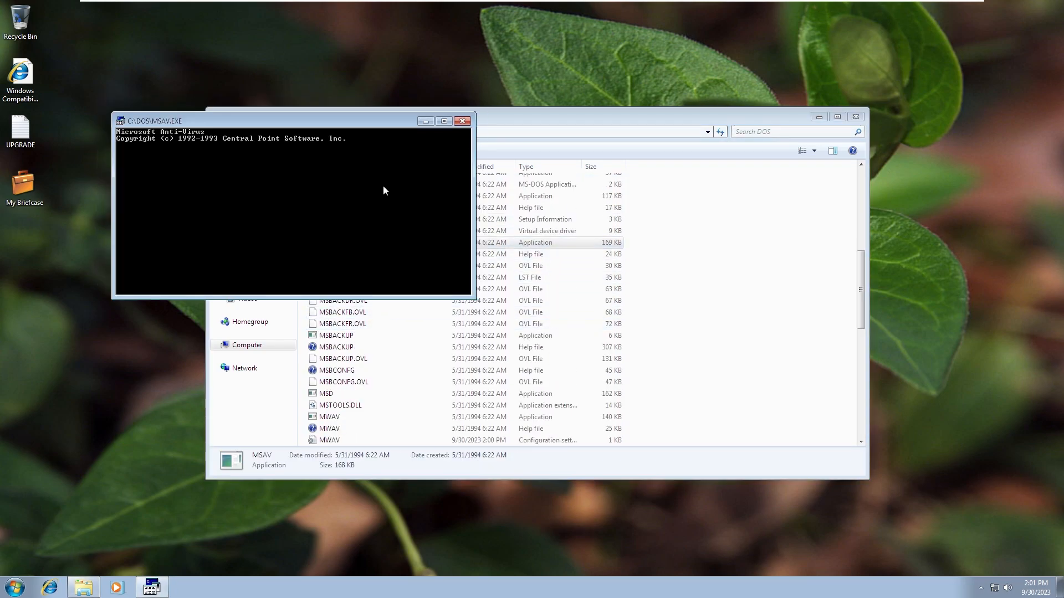
{"action": "left_click_drag", "start_coordinate": [349, 128], "coordinate": [343, 175]}
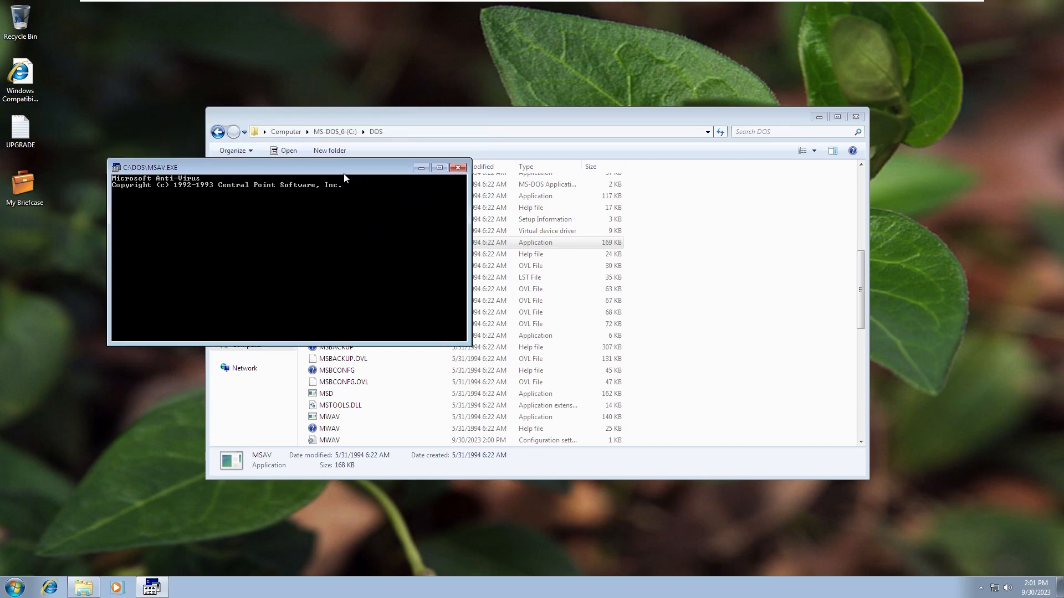
{"action": "left_click", "coordinate": [457, 167]}
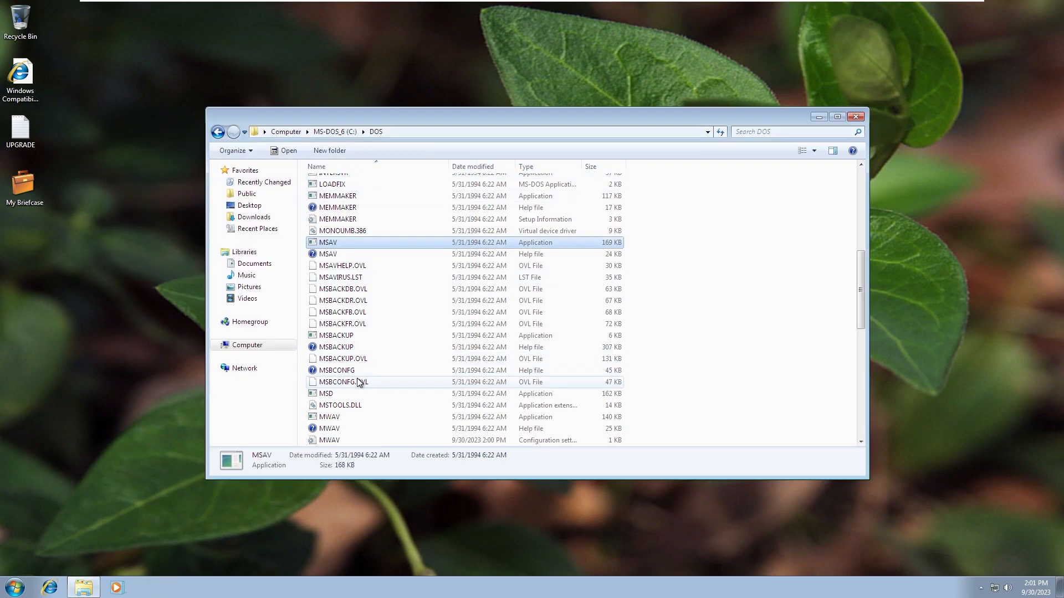
- Launch MSD diagnostics and quit it with File > Exit
{"action": "double_click", "coordinate": [340, 393]}
{"action": "key", "text": "alt"}
{"action": "key", "text": "f"}
{"action": "key", "text": "Down"}
{"action": "key", "text": "Down"}
{"action": "key", "text": "Down"}
{"action": "key", "text": "Down"}
{"action": "key", "text": "Down"}
{"action": "key", "text": "Down"}
{"action": "key", "text": "Down"}
{"action": "key", "text": "Down"}
{"action": "key", "text": "Down"}
{"action": "key", "text": "Down"}
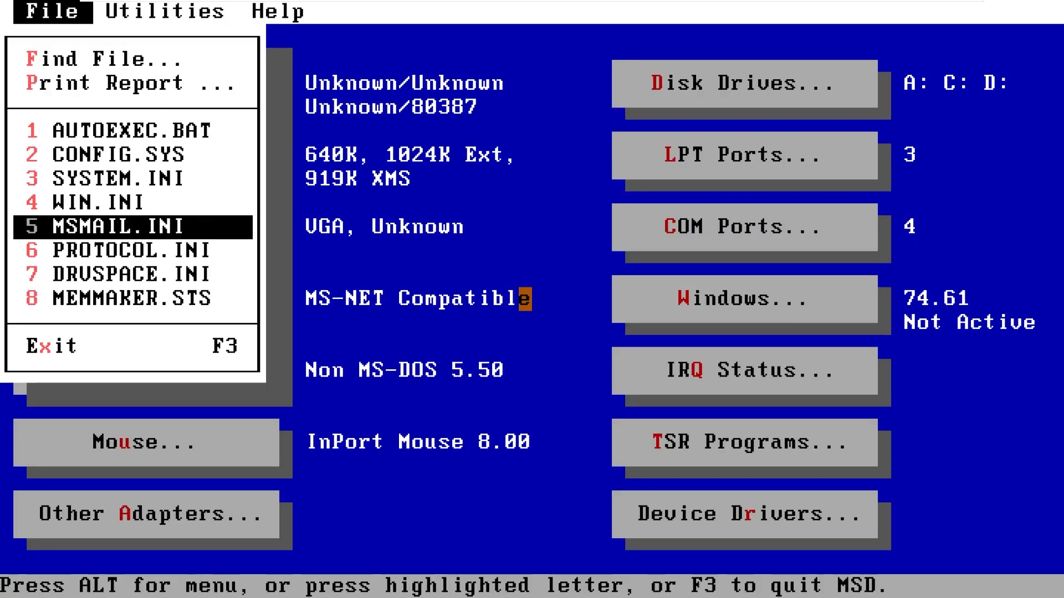
{"action": "key", "text": "Return"}
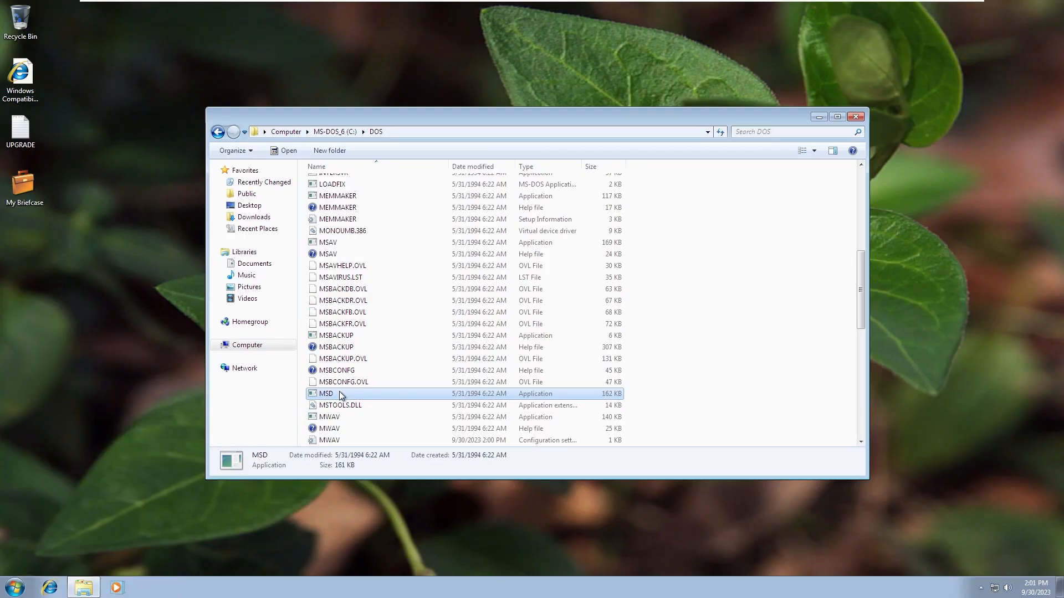
- Launch QBASIC without parameters, then go back up to the root of C:
{"action": "scroll", "coordinate": [327, 305], "scroll_direction": "down", "scroll_amount": 8}
{"action": "left_click", "coordinate": [323, 280]}
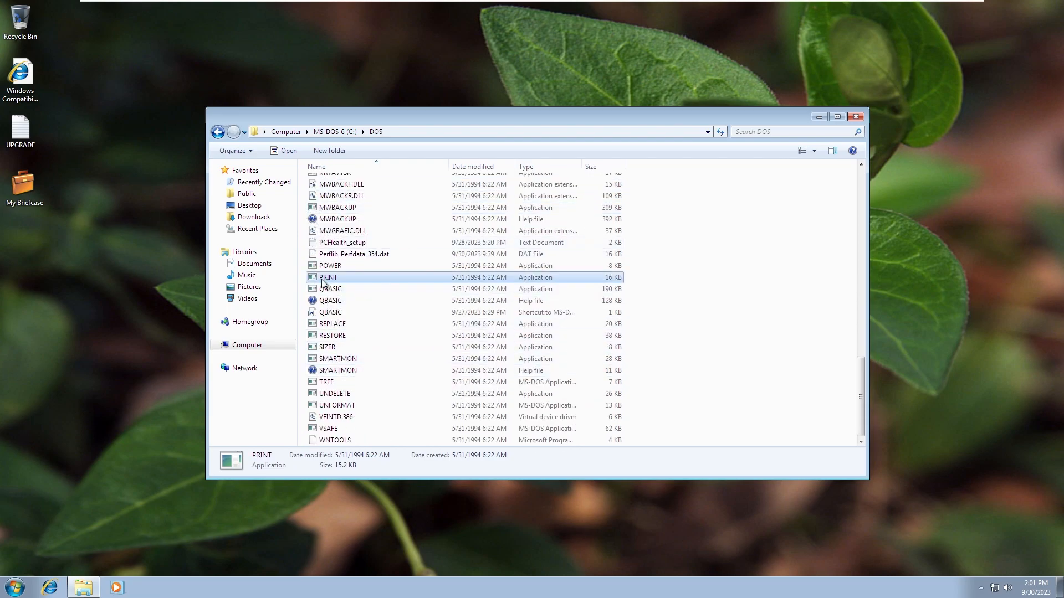
{"action": "double_click", "coordinate": [328, 288]}
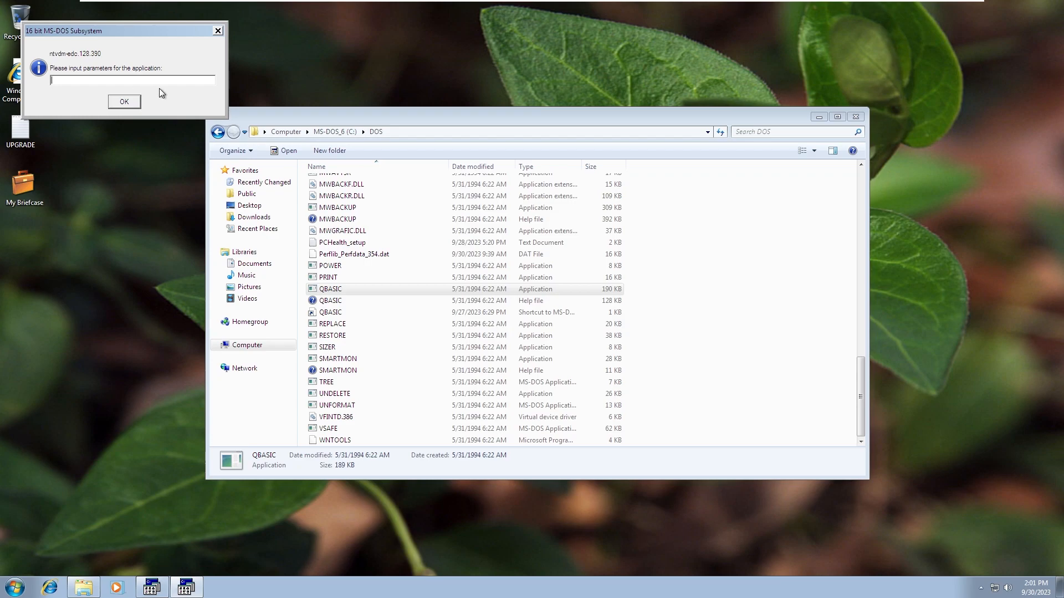
{"action": "left_click_drag", "start_coordinate": [127, 29], "coordinate": [496, 209]}
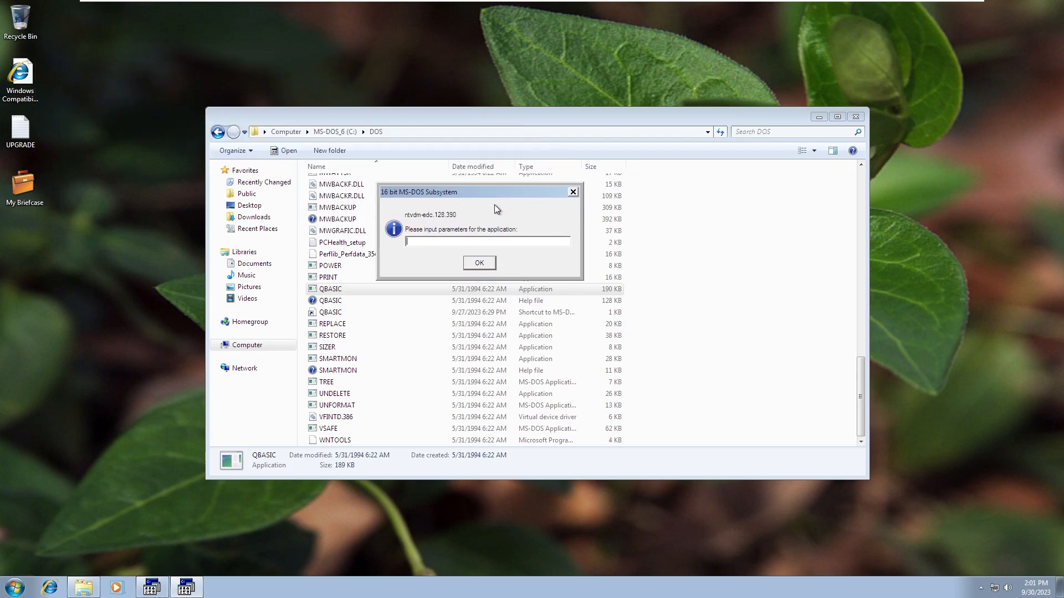
{"action": "left_click", "coordinate": [474, 264]}
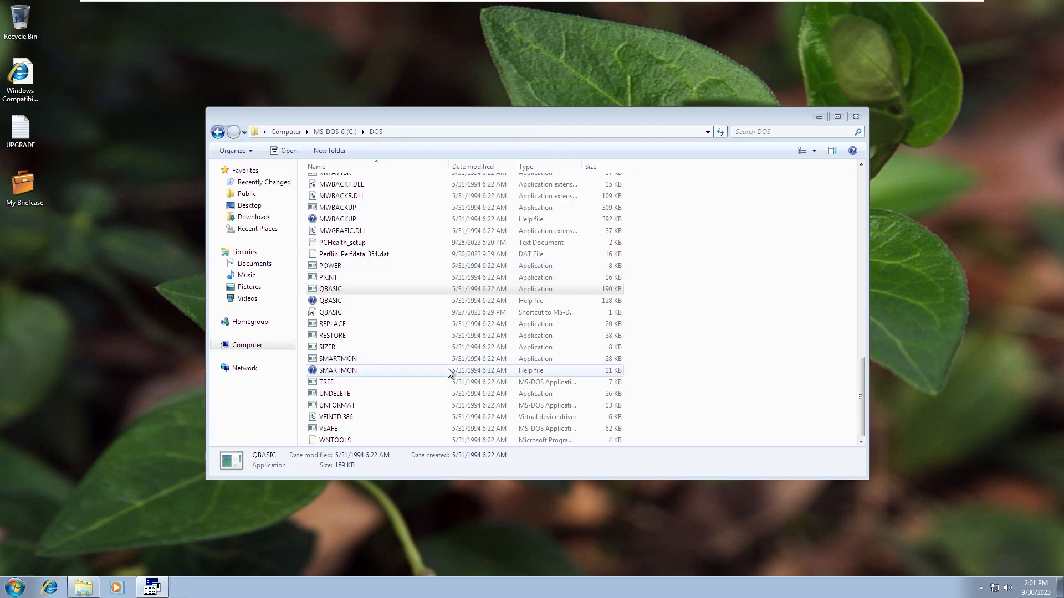
{"action": "left_click", "coordinate": [309, 132]}
{"action": "left_click", "coordinate": [315, 130]}
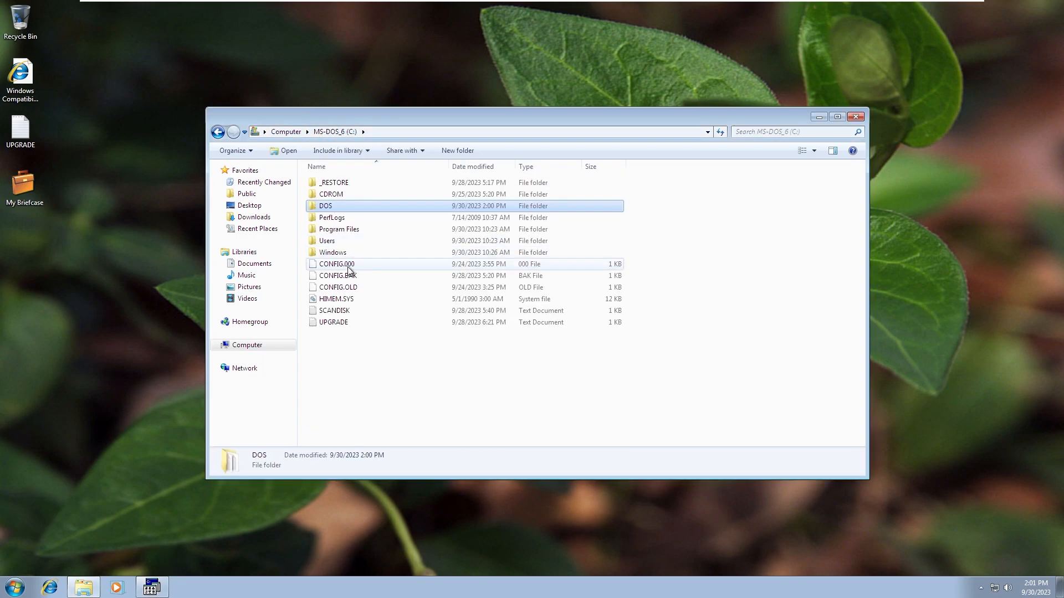
- Open the Windows folder and sort its files by date modified, oldest first
{"action": "double_click", "coordinate": [338, 252]}
{"action": "scroll", "coordinate": [388, 265], "scroll_direction": "down", "scroll_amount": 7}
{"action": "scroll", "coordinate": [409, 280], "scroll_direction": "down", "scroll_amount": 16}
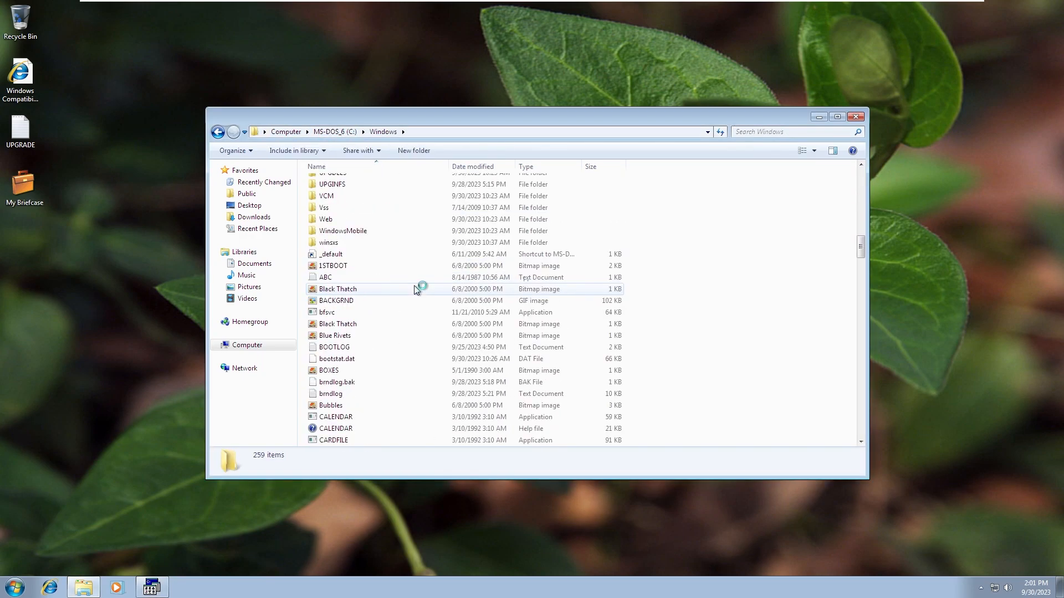
{"action": "scroll", "coordinate": [414, 285], "scroll_direction": "up", "scroll_amount": 3}
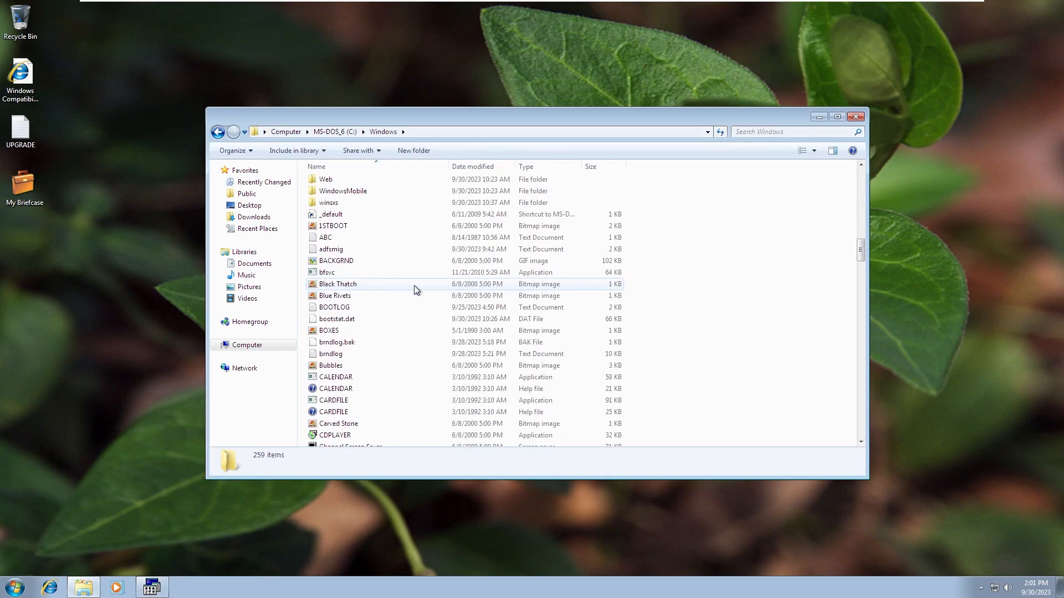
{"action": "left_click", "coordinate": [473, 167]}
{"action": "left_click", "coordinate": [457, 167]}
{"action": "scroll", "coordinate": [498, 244], "scroll_direction": "down", "scroll_amount": 20}
{"action": "scroll", "coordinate": [498, 245], "scroll_direction": "down", "scroll_amount": 1}
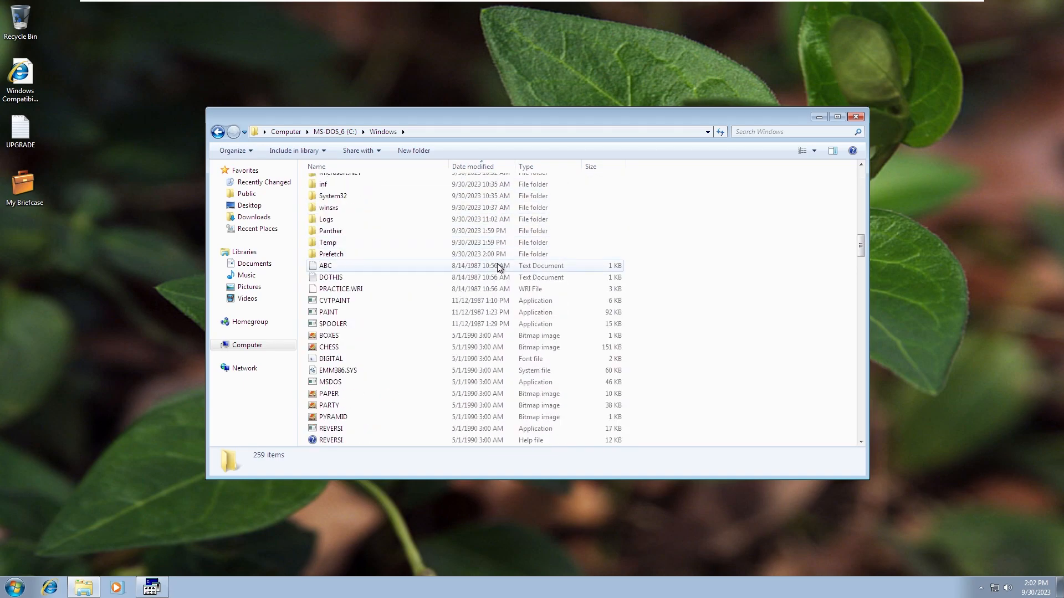
- Open and close the ABC text file and the DOTHIS to-do list
{"action": "double_click", "coordinate": [469, 266]}
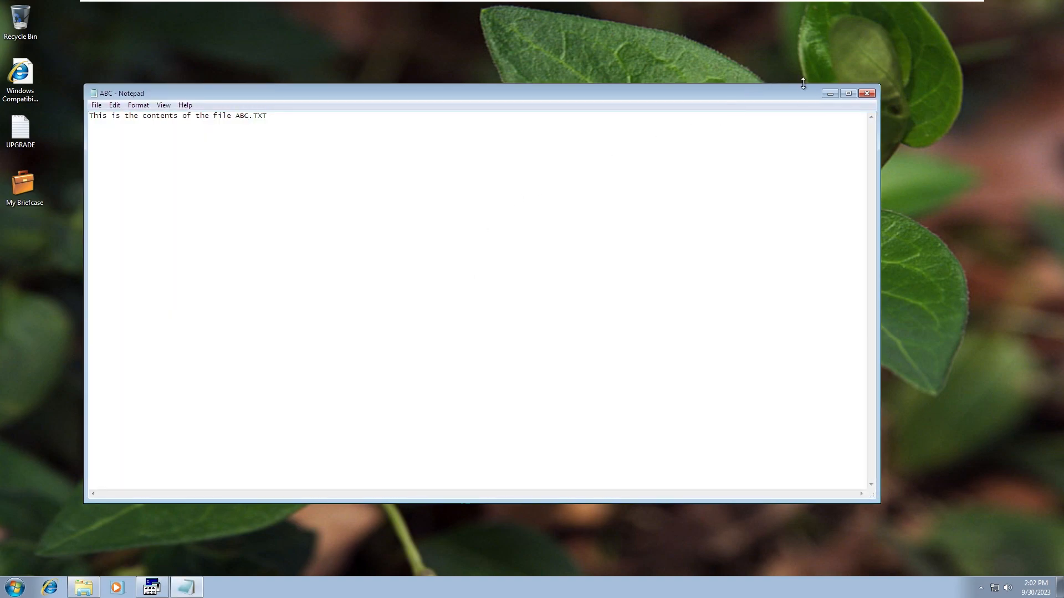
{"action": "left_click", "coordinate": [866, 94]}
{"action": "double_click", "coordinate": [354, 281]}
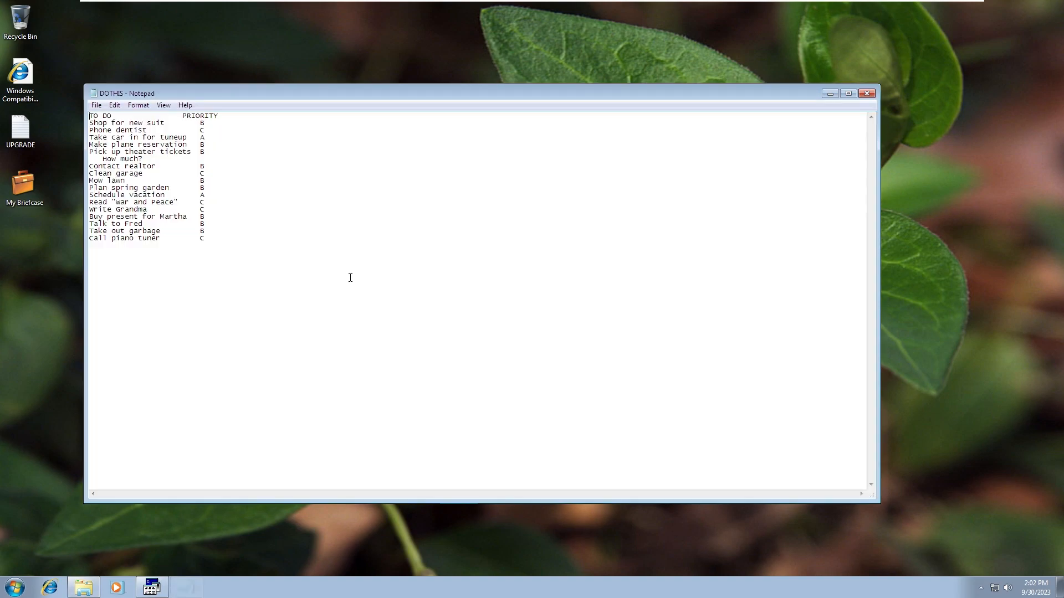
{"action": "left_click", "coordinate": [866, 94]}
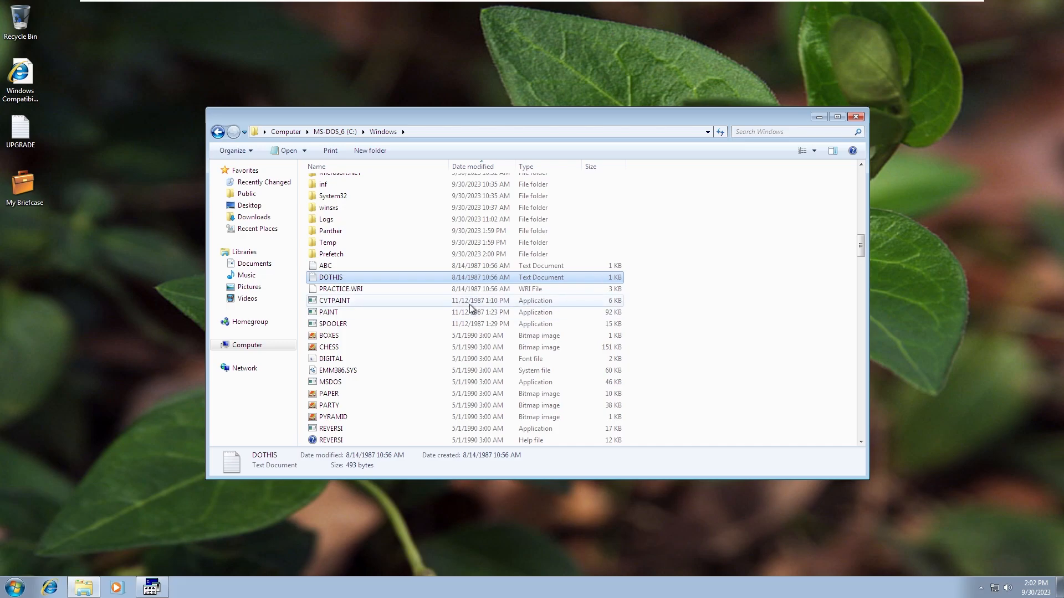
- Run SPOOLER, accept the compatibility warning, and dismiss the Call to Undefined Dynalink error
{"action": "left_click", "coordinate": [428, 300]}
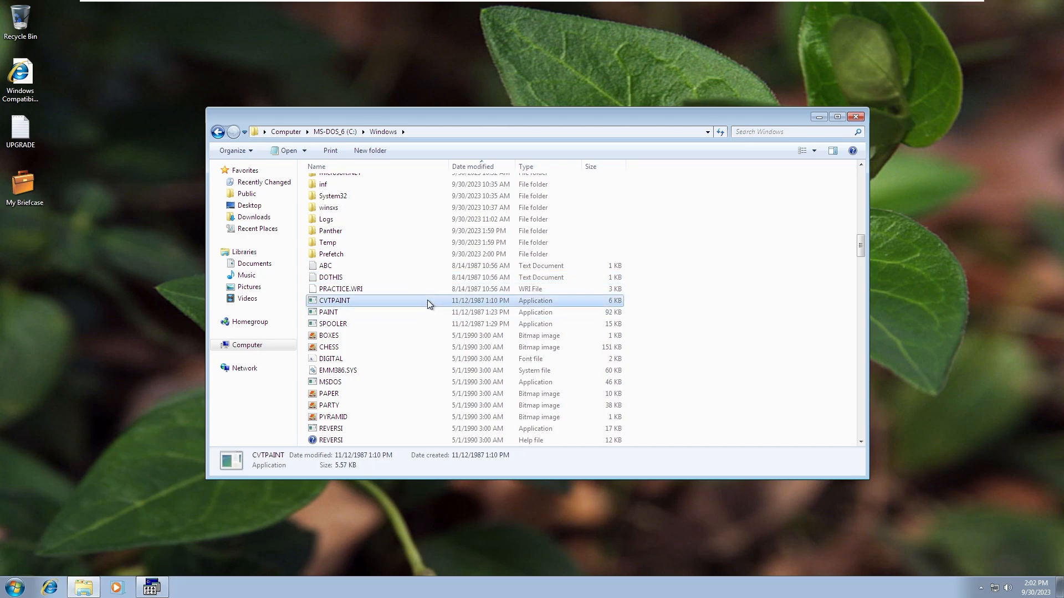
{"action": "double_click", "coordinate": [434, 325]}
{"action": "left_click", "coordinate": [577, 358]}
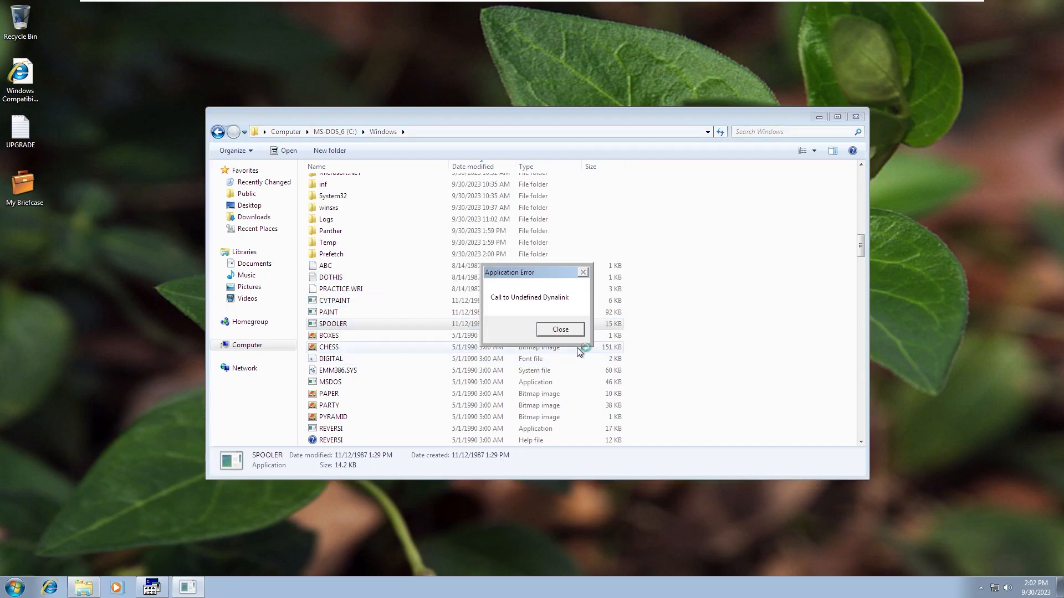
{"action": "left_click", "coordinate": [552, 327]}
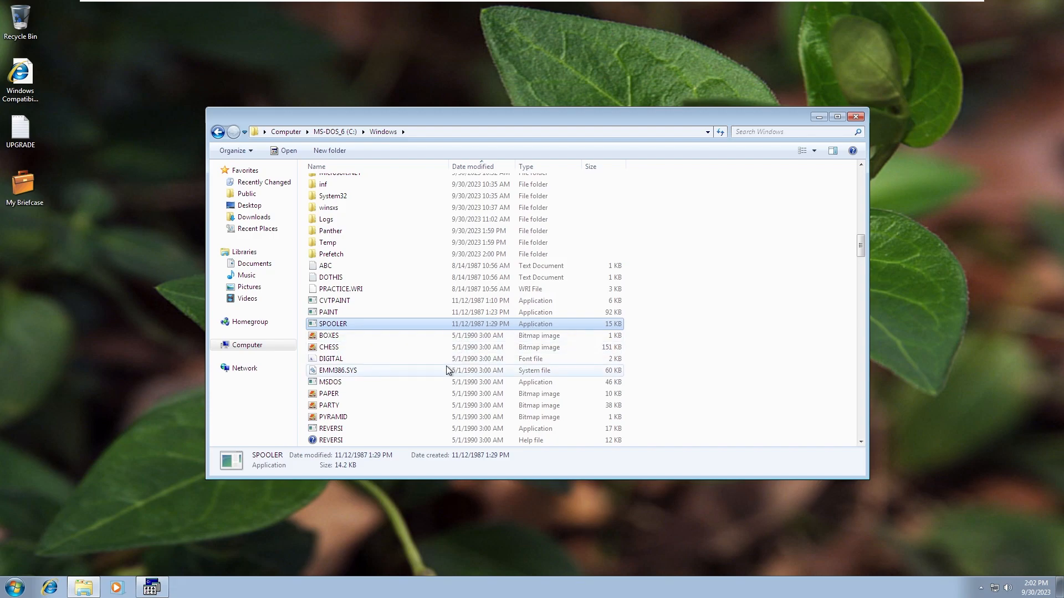
- Launch MS-DOS Executive, view File > About, then go to the Special menu
{"action": "double_click", "coordinate": [450, 382]}
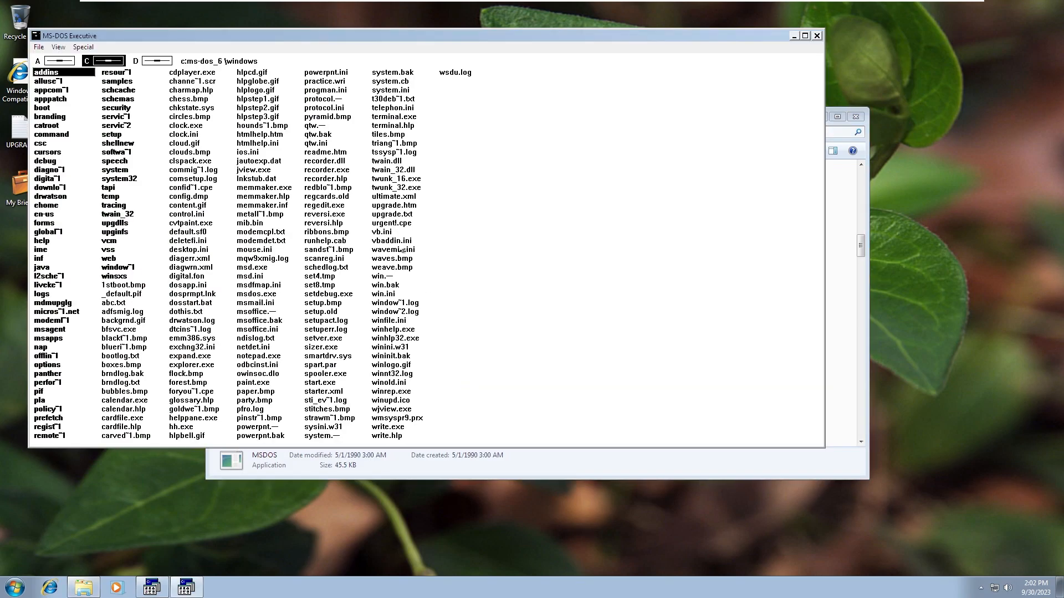
{"action": "left_click_drag", "start_coordinate": [136, 36], "coordinate": [292, 98]}
{"action": "left_click", "coordinate": [195, 109]}
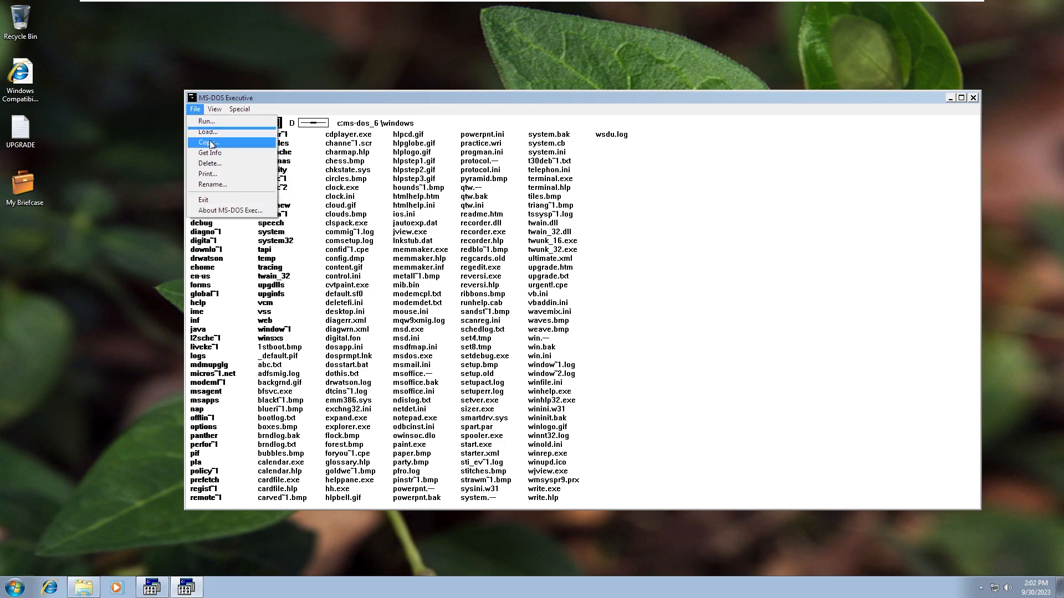
{"action": "left_click", "coordinate": [254, 210]}
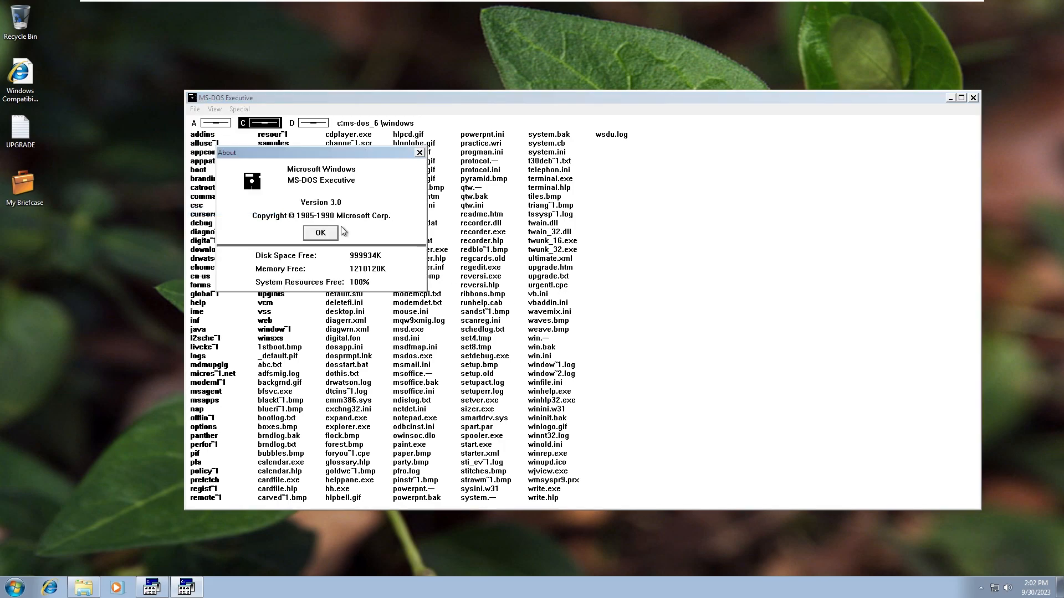
{"action": "left_click", "coordinate": [336, 234]}
{"action": "left_click", "coordinate": [240, 109]}
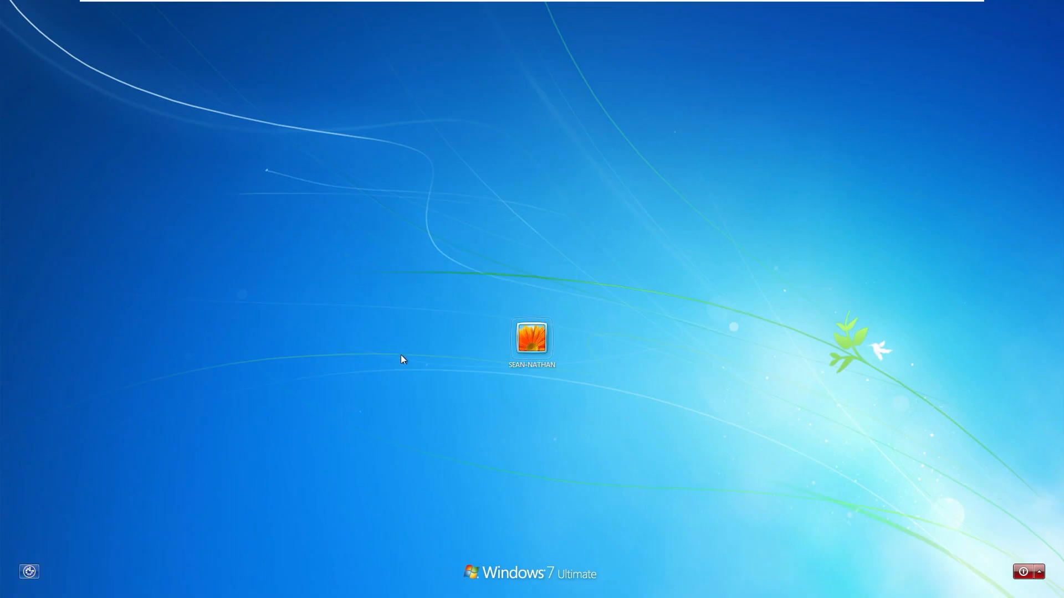
- Log back in to the guest and browse the Windows folder on MS-DOS_6 (C:)
{"action": "left_click", "coordinate": [531, 339]}
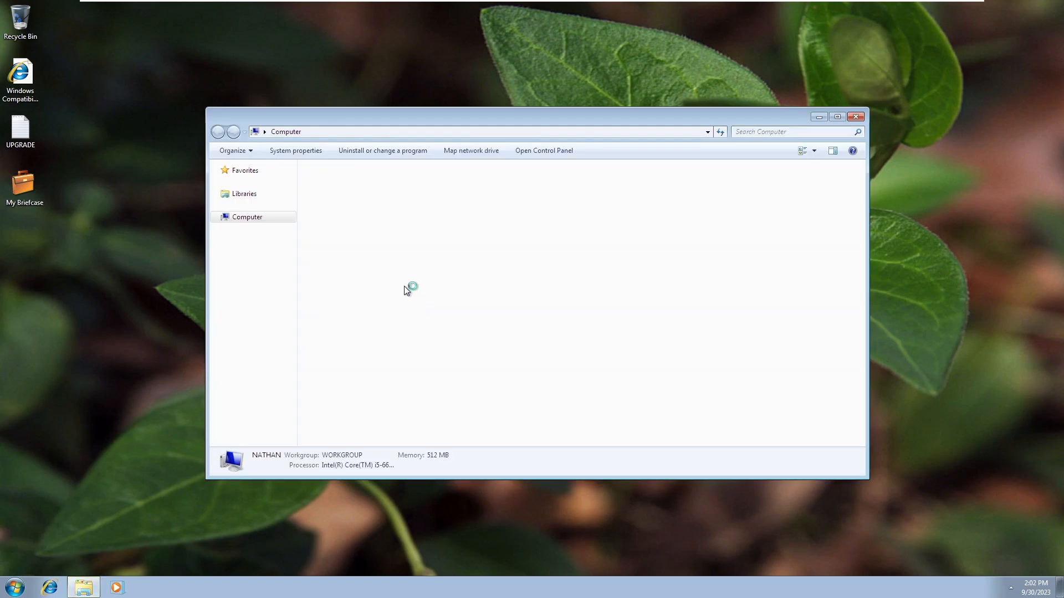
{"action": "double_click", "coordinate": [364, 187]}
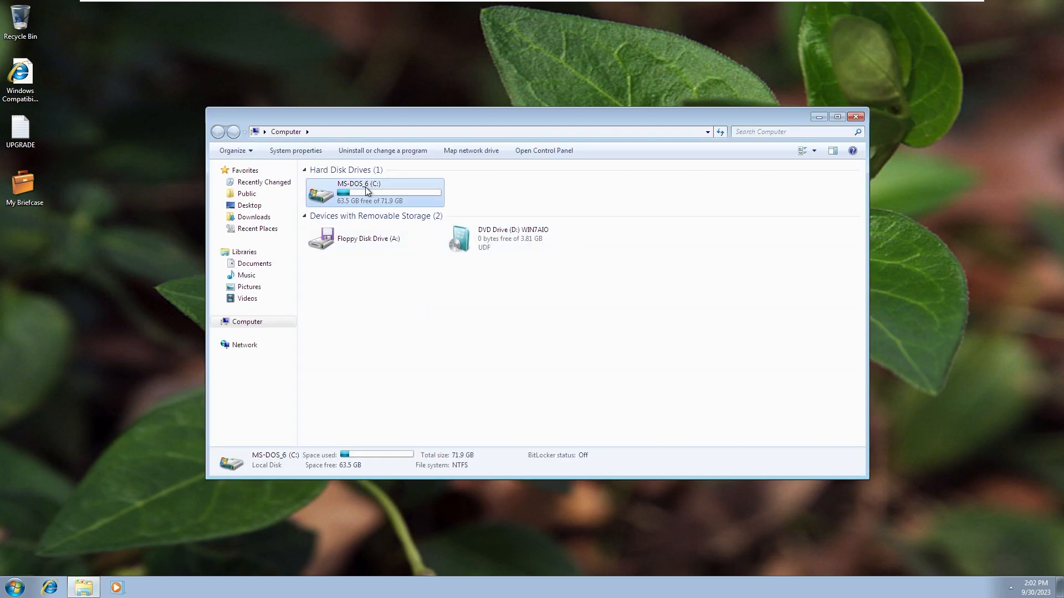
{"action": "double_click", "coordinate": [356, 252]}
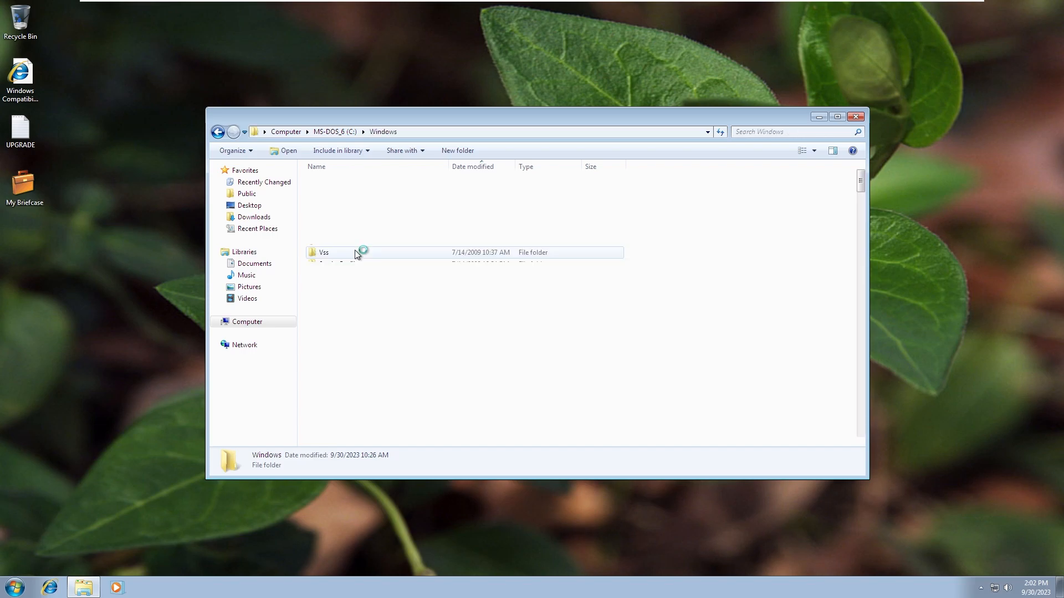
{"action": "scroll", "coordinate": [375, 307], "scroll_direction": "down", "scroll_amount": 10}
{"action": "scroll", "coordinate": [373, 308], "scroll_direction": "down", "scroll_amount": 12}
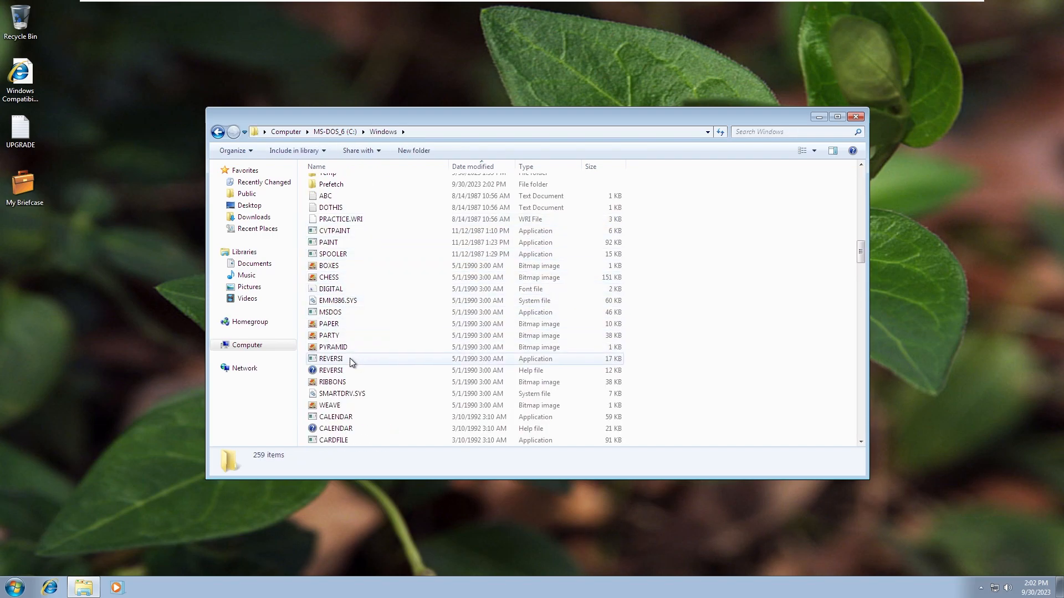
{"action": "scroll", "coordinate": [350, 358], "scroll_direction": "down", "scroll_amount": 1}
- Run the old Calendar program, view its About Calendar box, then close it
{"action": "double_click", "coordinate": [358, 381]}
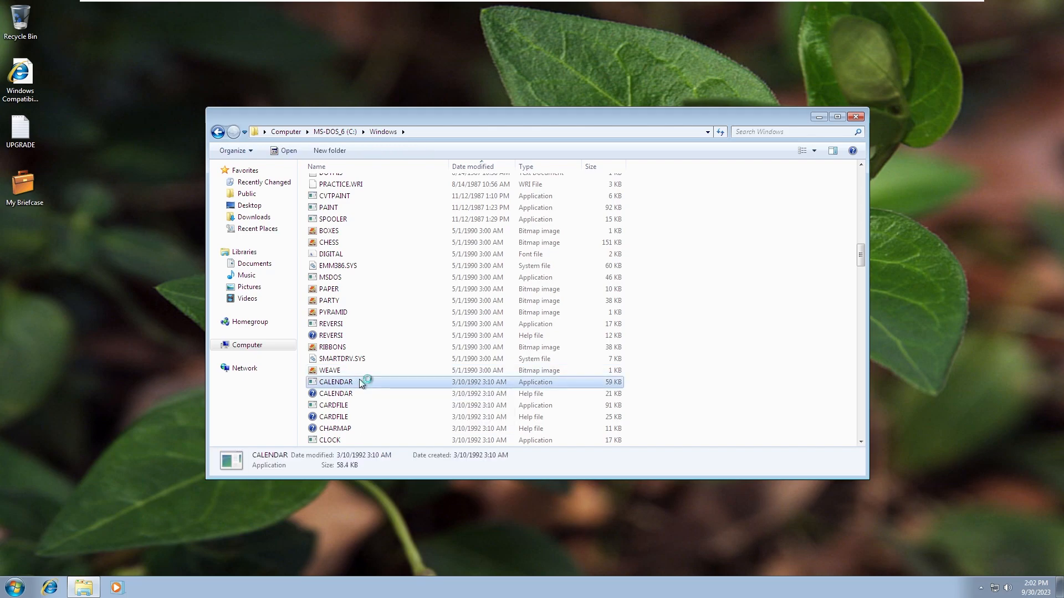
{"action": "left_click", "coordinate": [222, 91]}
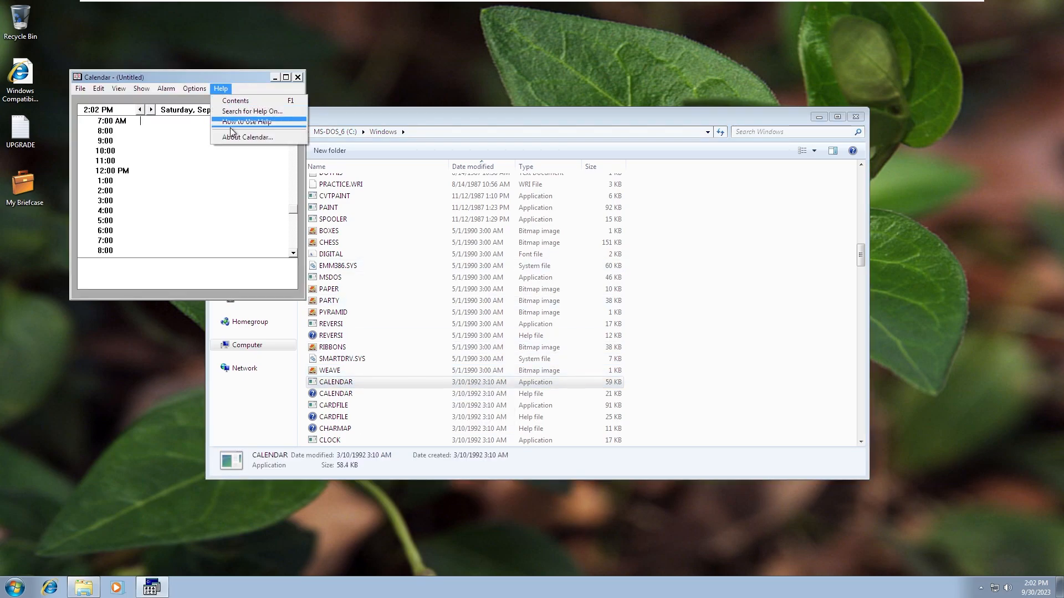
{"action": "left_click", "coordinate": [252, 138]}
{"action": "left_click_drag", "start_coordinate": [208, 121], "coordinate": [377, 94]}
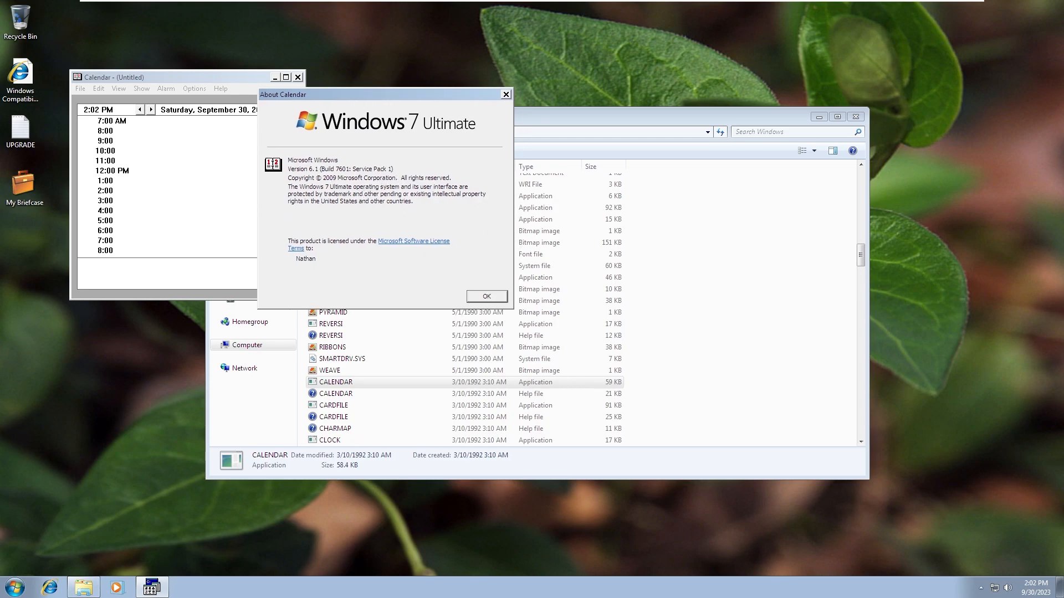
{"action": "left_click", "coordinate": [482, 297]}
{"action": "left_click", "coordinate": [297, 77]}
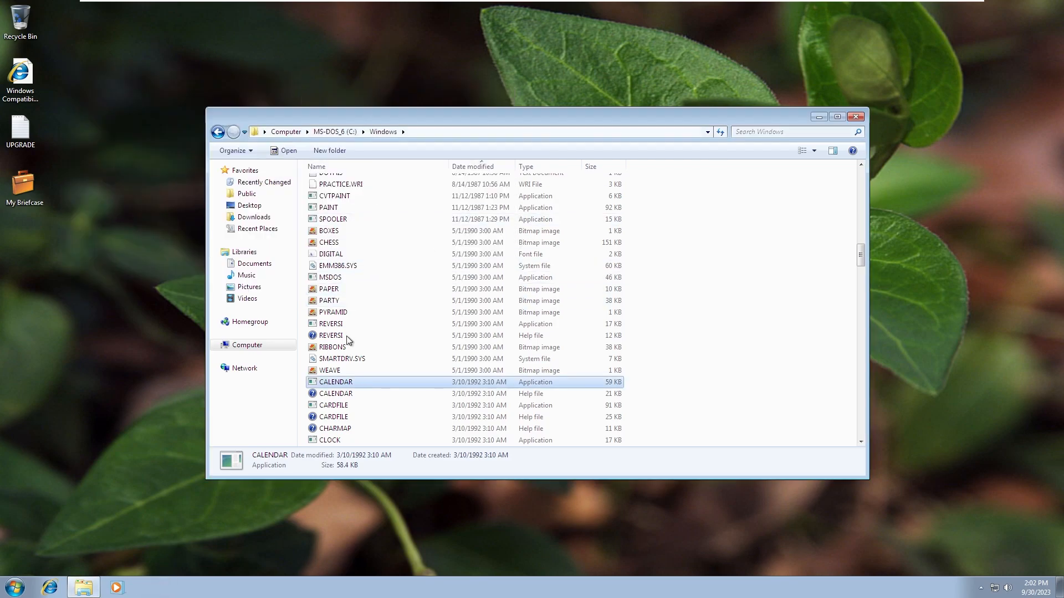
- Launch Cardfile, view About Cardfile, then close it without saving the untitled card
{"action": "double_click", "coordinate": [350, 405]}
{"action": "left_click", "coordinate": [203, 102]}
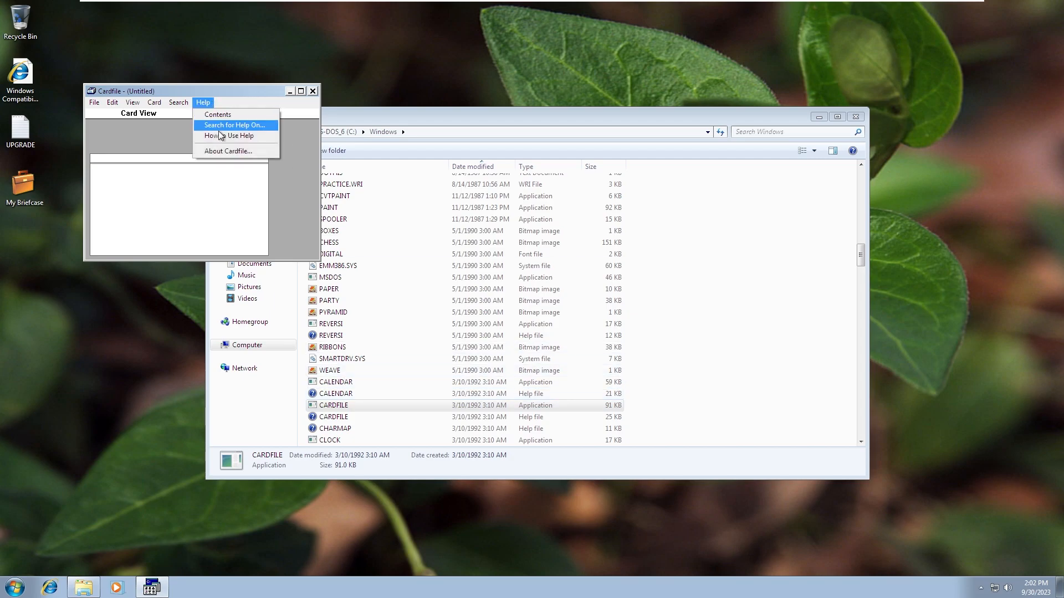
{"action": "left_click", "coordinate": [234, 152]}
{"action": "left_click", "coordinate": [342, 335]}
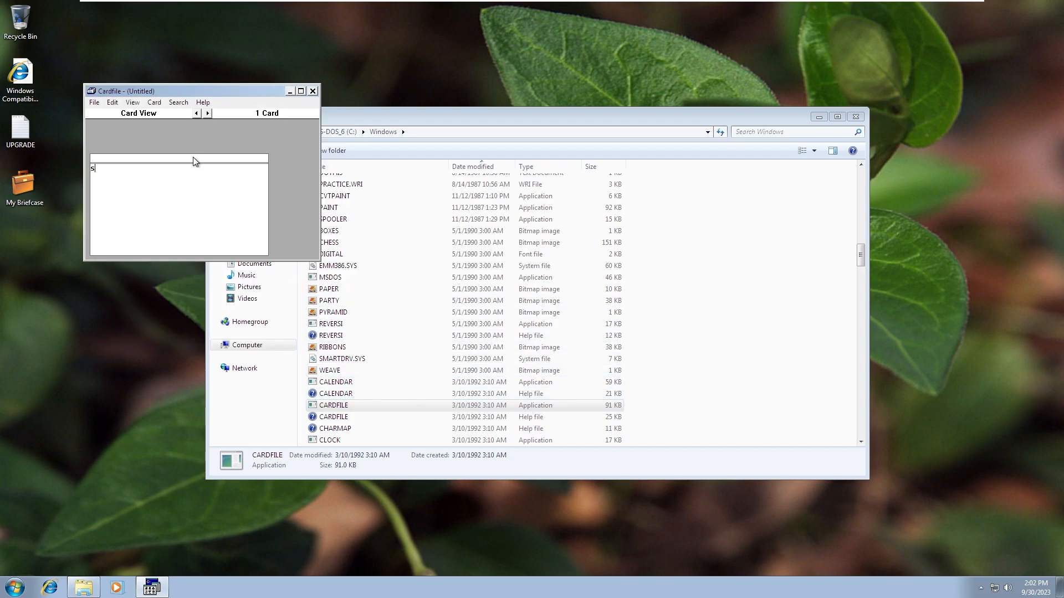
{"action": "left_click", "coordinate": [95, 102]}
{"action": "left_click", "coordinate": [107, 126]}
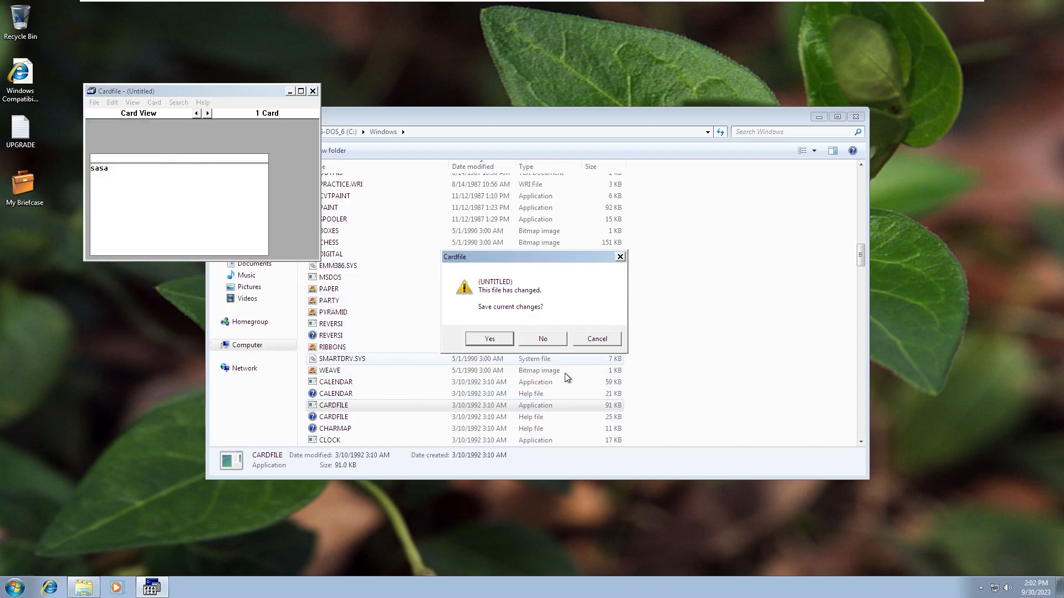
{"action": "left_click", "coordinate": [541, 339]}
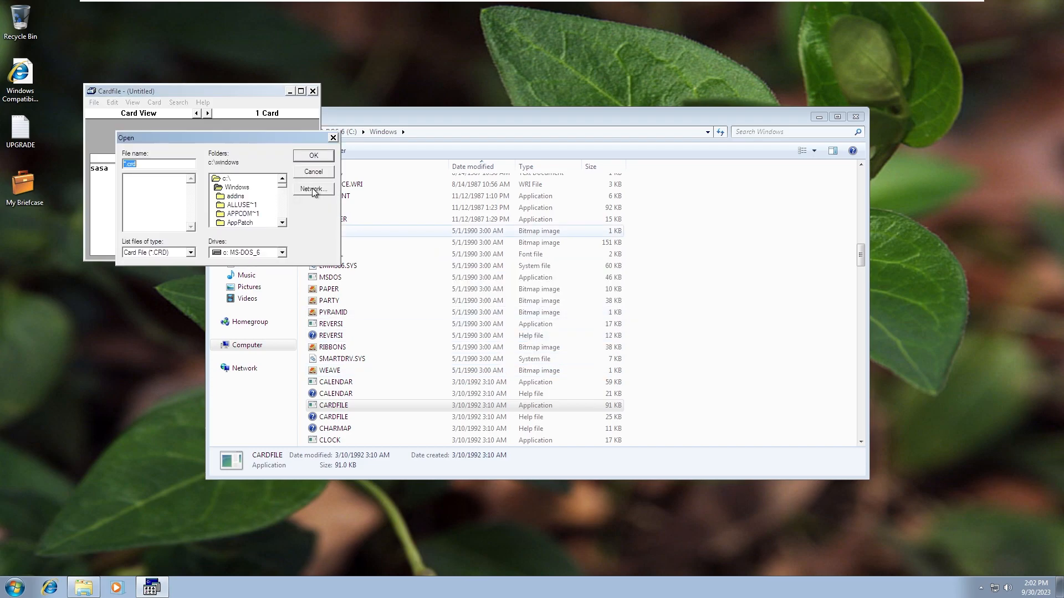
{"action": "left_click", "coordinate": [331, 137]}
{"action": "left_click", "coordinate": [313, 91]}
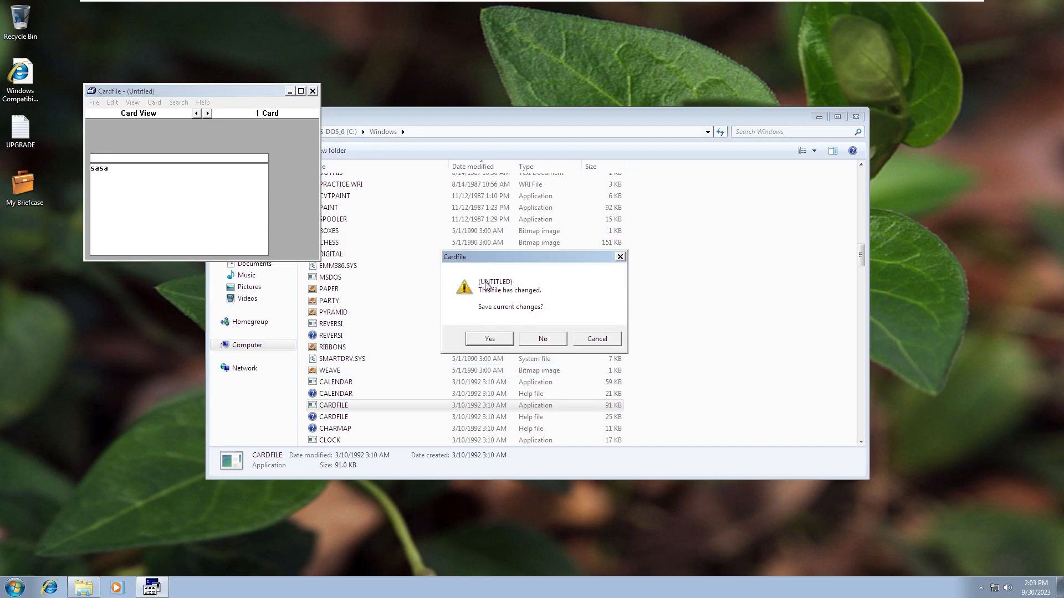
{"action": "left_click", "coordinate": [543, 338]}
- Check the Windows version in Clock's About box, close Clock, then launch MSD
{"action": "double_click", "coordinate": [354, 444]}
{"action": "left_click_drag", "start_coordinate": [98, 52], "coordinate": [332, 167]}
{"action": "left_click", "coordinate": [300, 183]}
{"action": "left_click", "coordinate": [318, 280]}
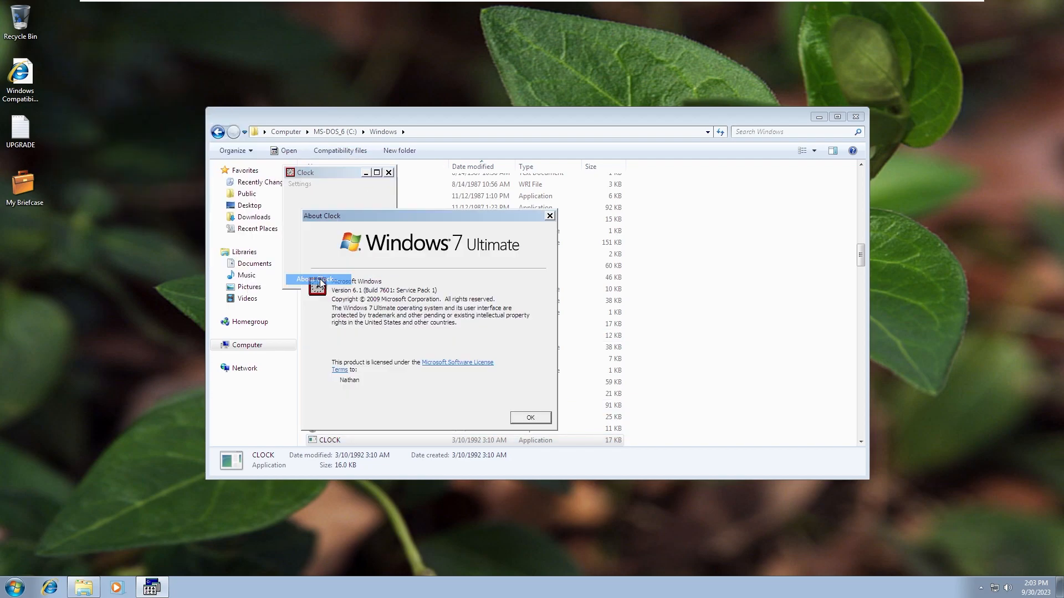
{"action": "left_click", "coordinate": [548, 417]}
{"action": "left_click", "coordinate": [390, 172]}
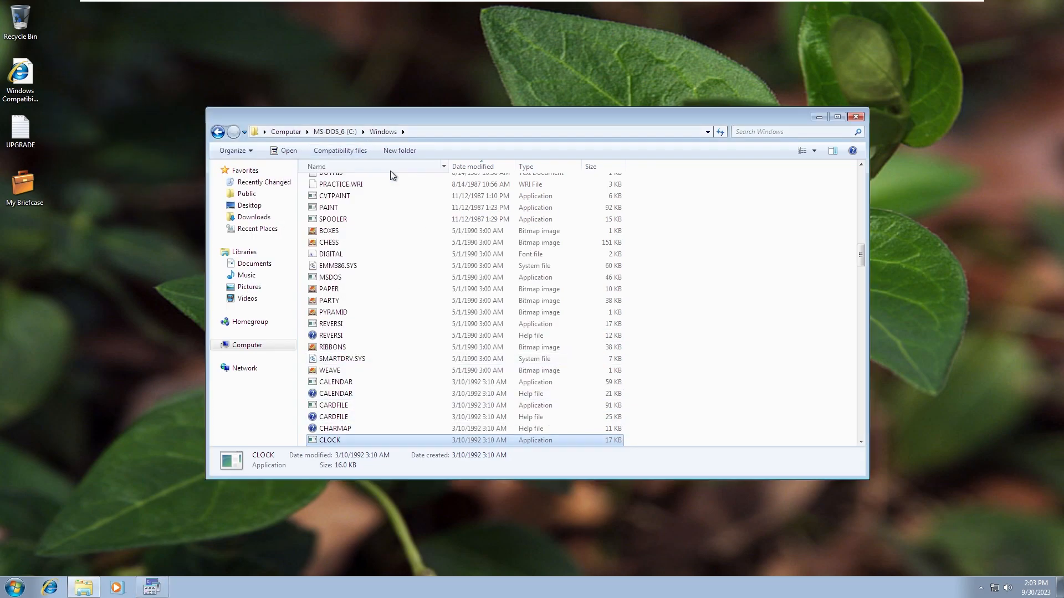
{"action": "scroll", "coordinate": [444, 298], "scroll_direction": "down", "scroll_amount": 5}
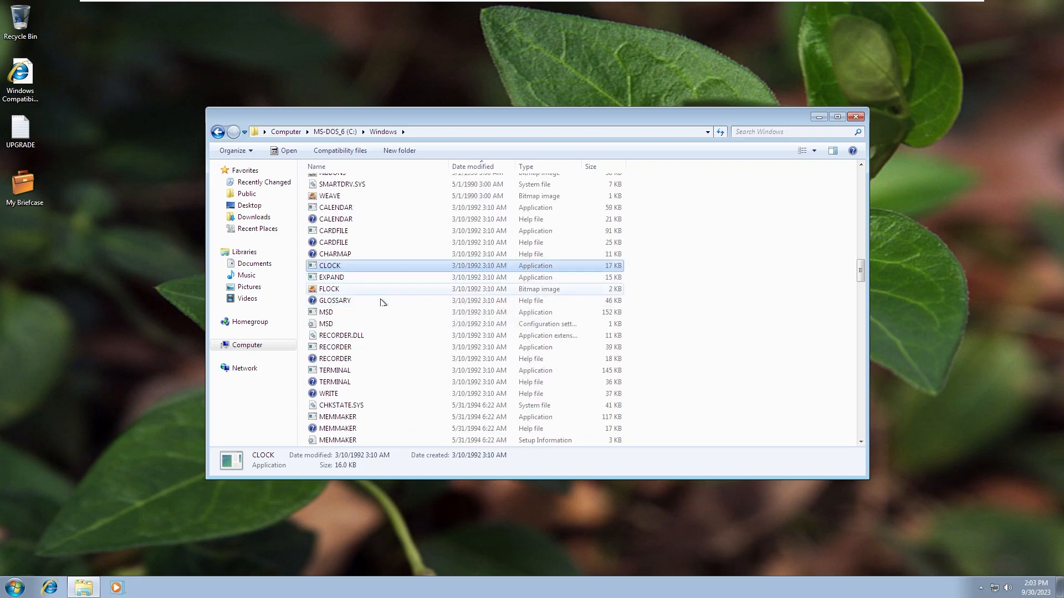
{"action": "double_click", "coordinate": [355, 315]}
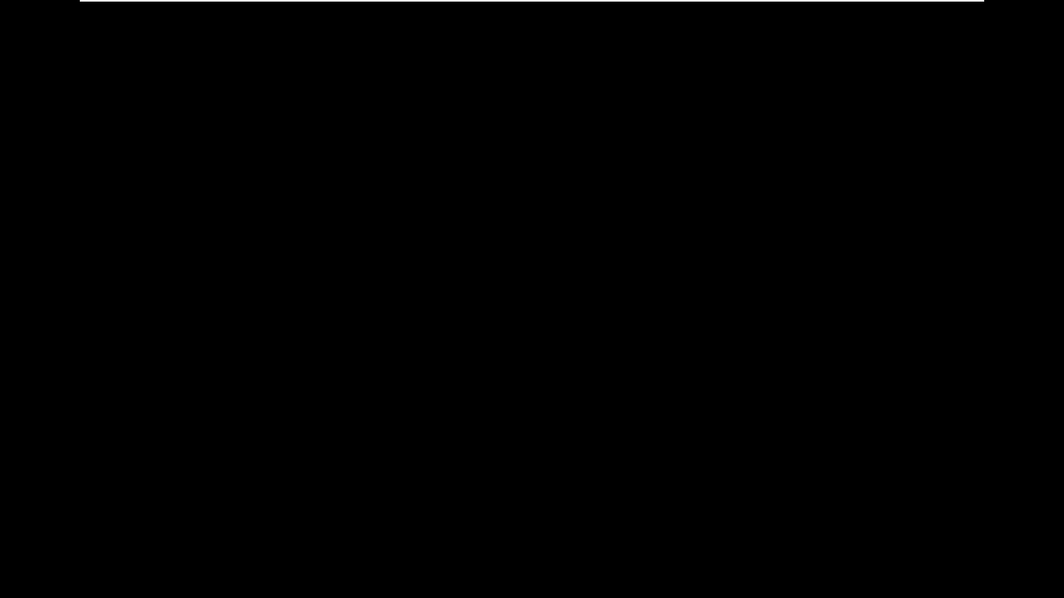
- Choose Start Windows Normally from the recovery menu after the MSD crash
{"action": "mouse_move", "coordinate": [285, 2]}
{"action": "mouse_move", "coordinate": [232, 2]}
{"action": "key", "text": "Return"}
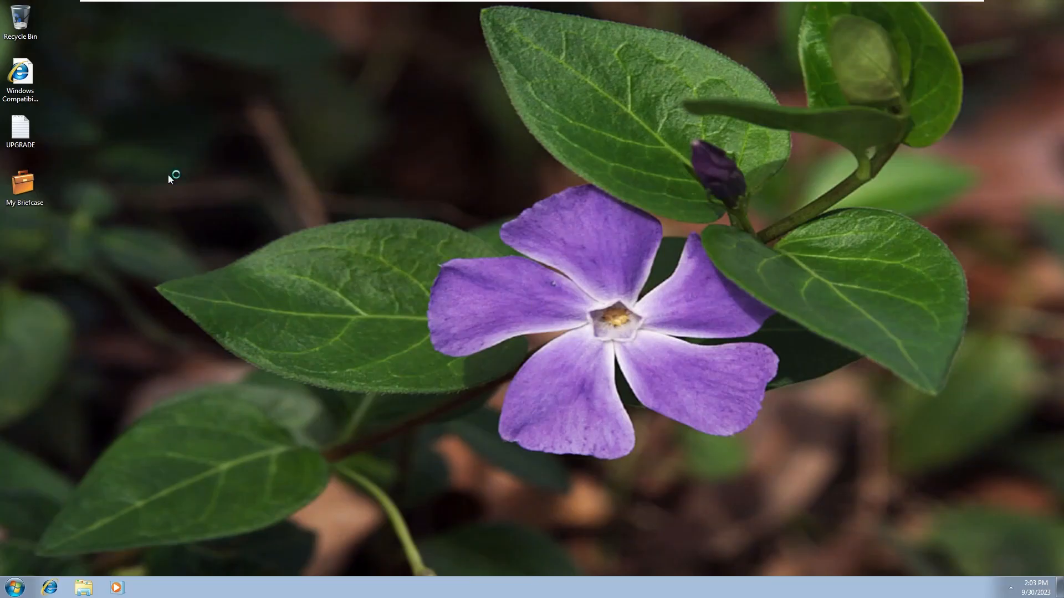
- Reopen C:\Windows on the MS-DOS_6 drive and launch TERMINAL
{"action": "key", "text": "super+e"}
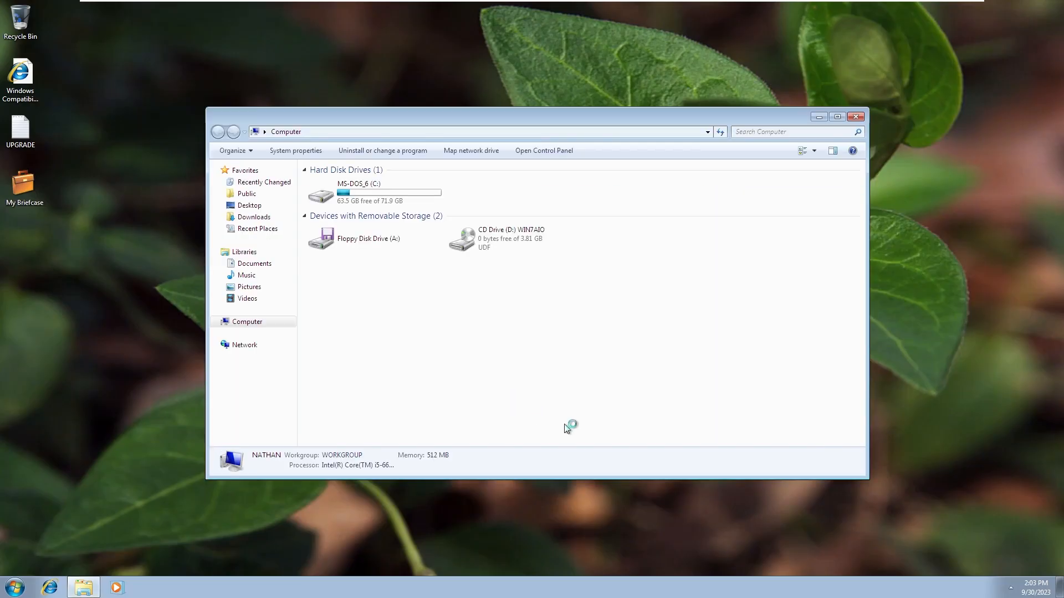
{"action": "double_click", "coordinate": [360, 193]}
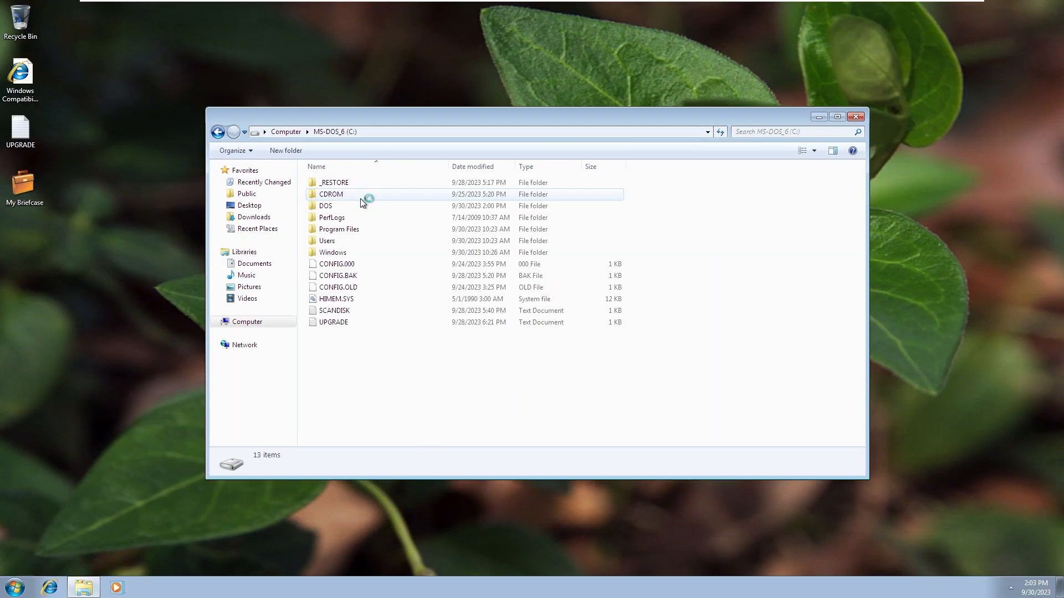
{"action": "left_click", "coordinate": [337, 253]}
{"action": "double_click", "coordinate": [337, 252]}
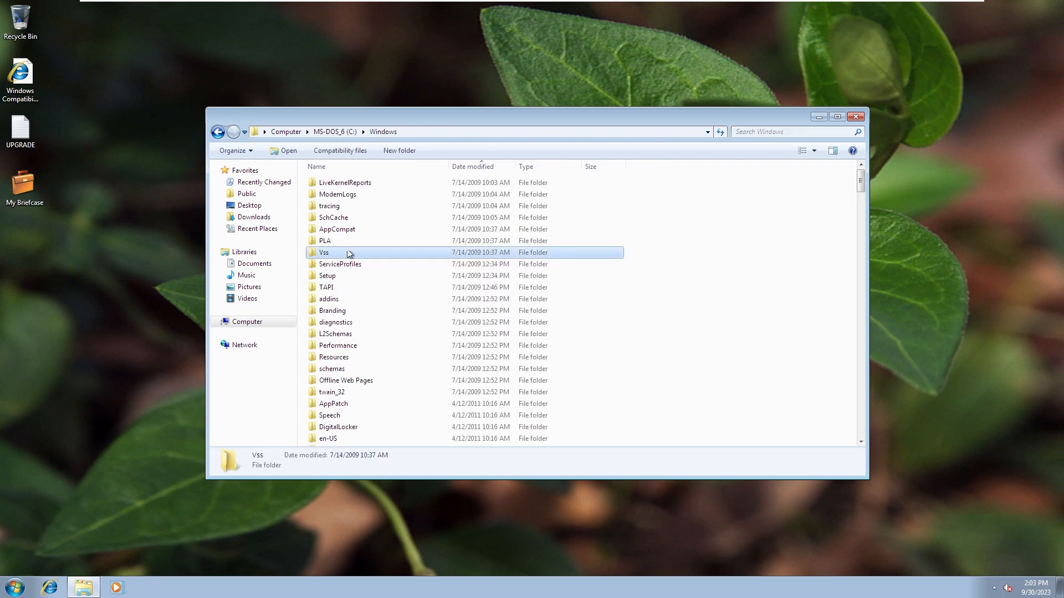
{"action": "scroll", "coordinate": [414, 307], "scroll_direction": "down", "scroll_amount": 10}
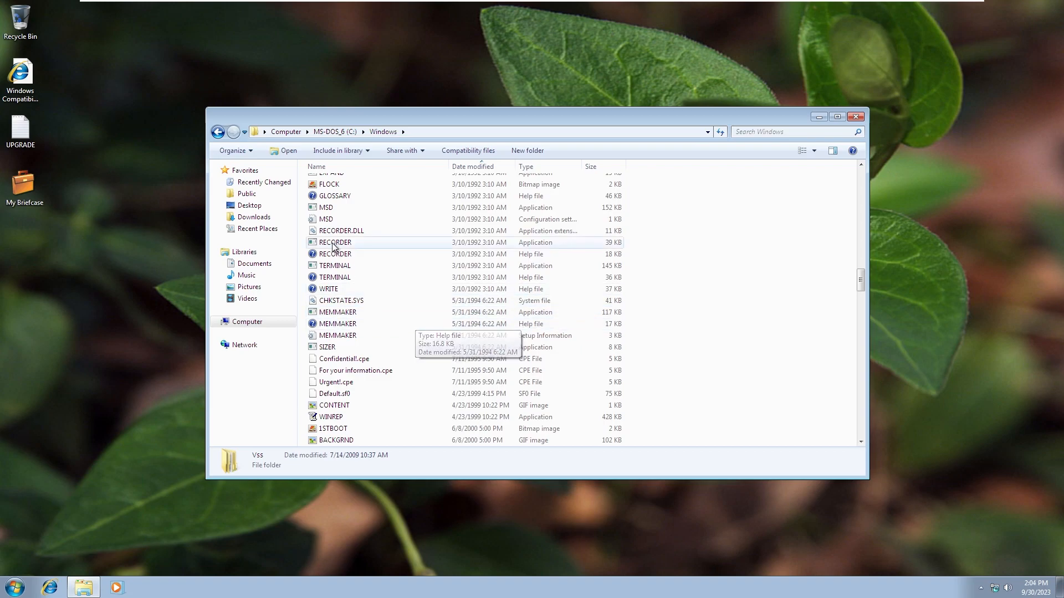
{"action": "double_click", "coordinate": [335, 267]}
- Run Terminal, view its About Terminal information, and close it
{"action": "double_click", "coordinate": [341, 267]}
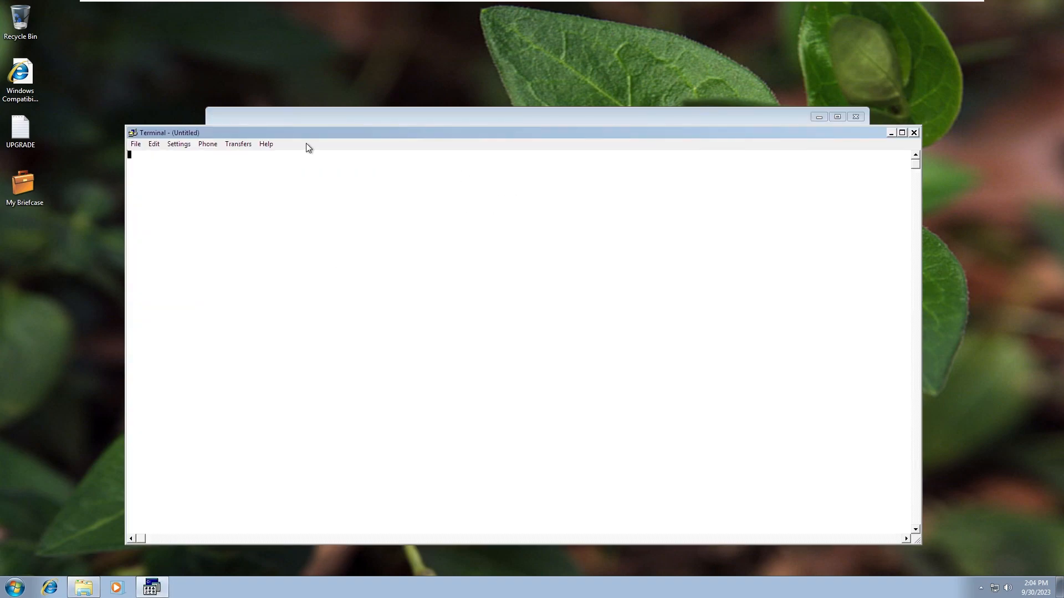
{"action": "left_click", "coordinate": [261, 144]}
{"action": "left_click", "coordinate": [290, 190]}
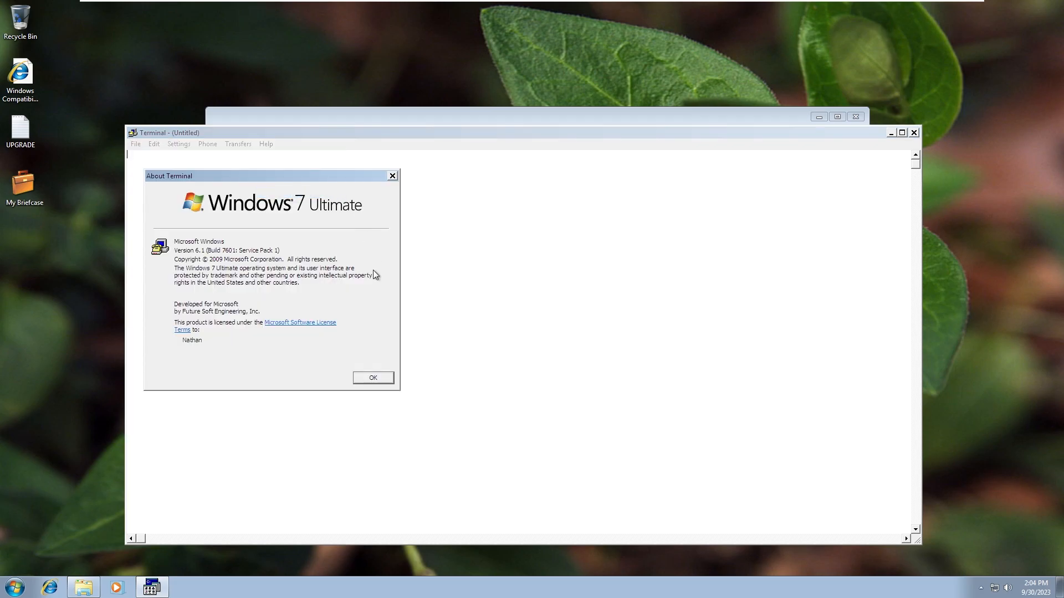
{"action": "left_click", "coordinate": [374, 377]}
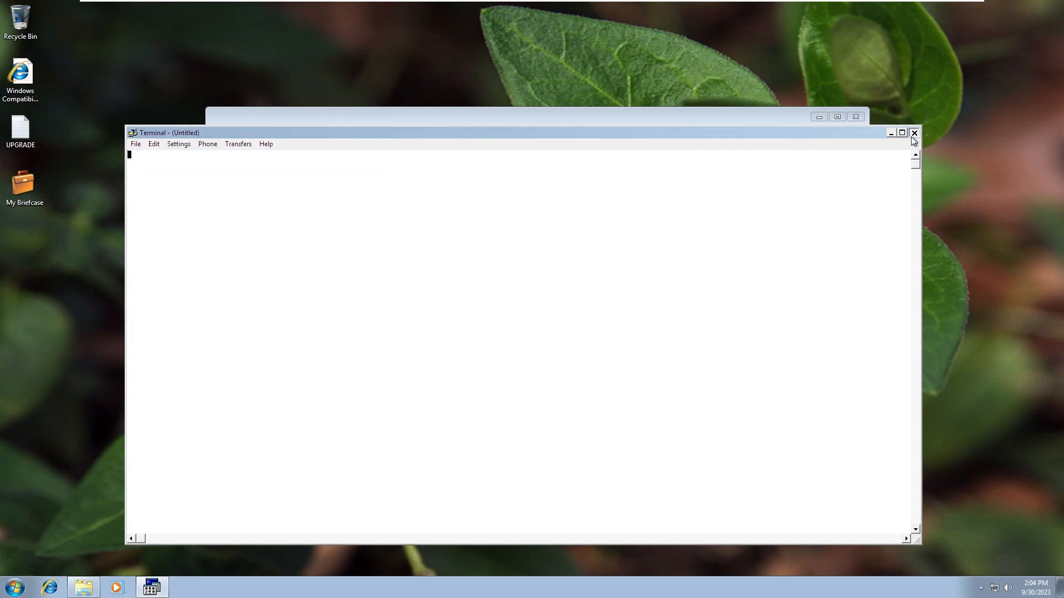
{"action": "left_click", "coordinate": [913, 137]}
- Launch CDPLAYER and close the Windows Media Player welcome dialog that appears
{"action": "scroll", "coordinate": [507, 335], "scroll_direction": "down", "scroll_amount": 10}
{"action": "left_click", "coordinate": [507, 336]}
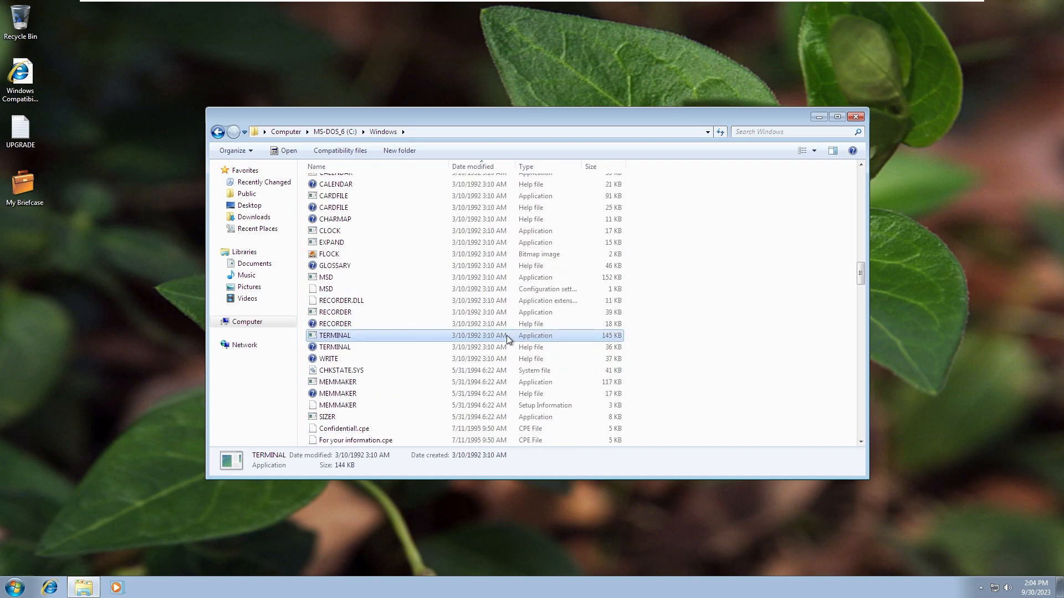
{"action": "scroll", "coordinate": [506, 335], "scroll_direction": "down", "scroll_amount": 2}
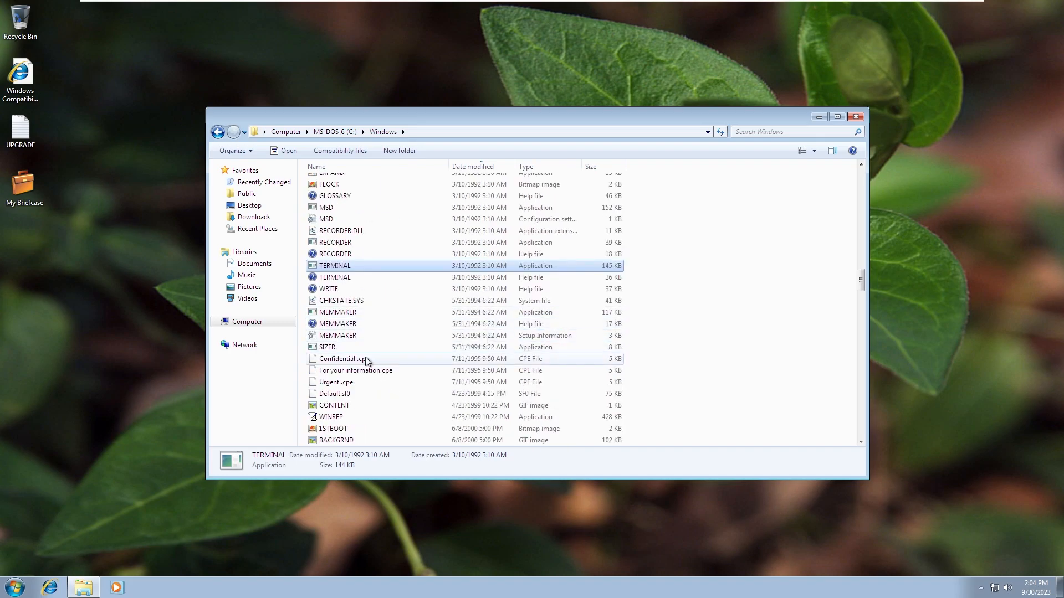
{"action": "scroll", "coordinate": [365, 359], "scroll_direction": "down", "scroll_amount": 3}
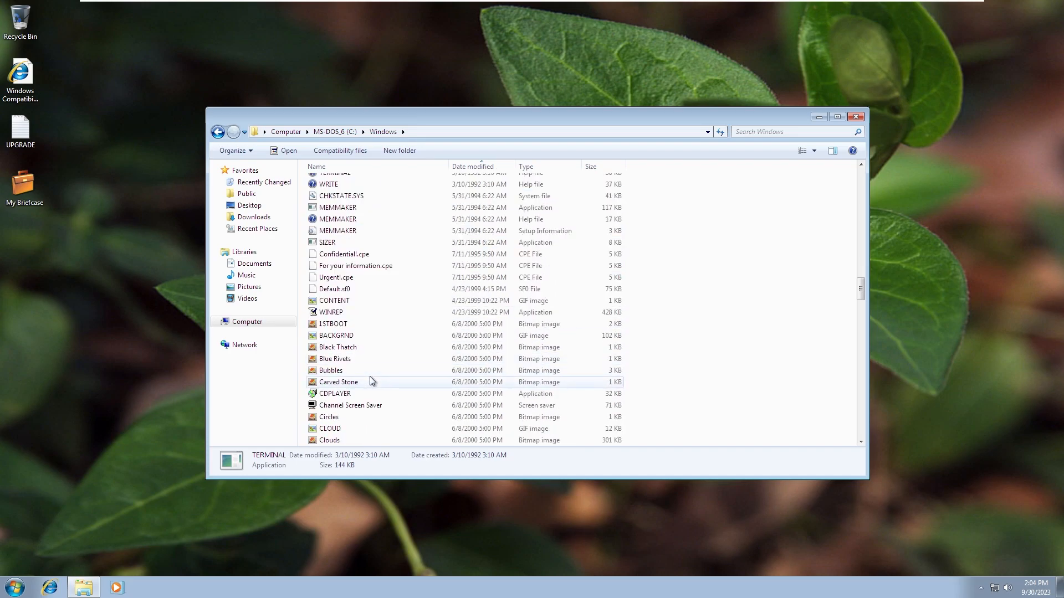
{"action": "double_click", "coordinate": [352, 393]}
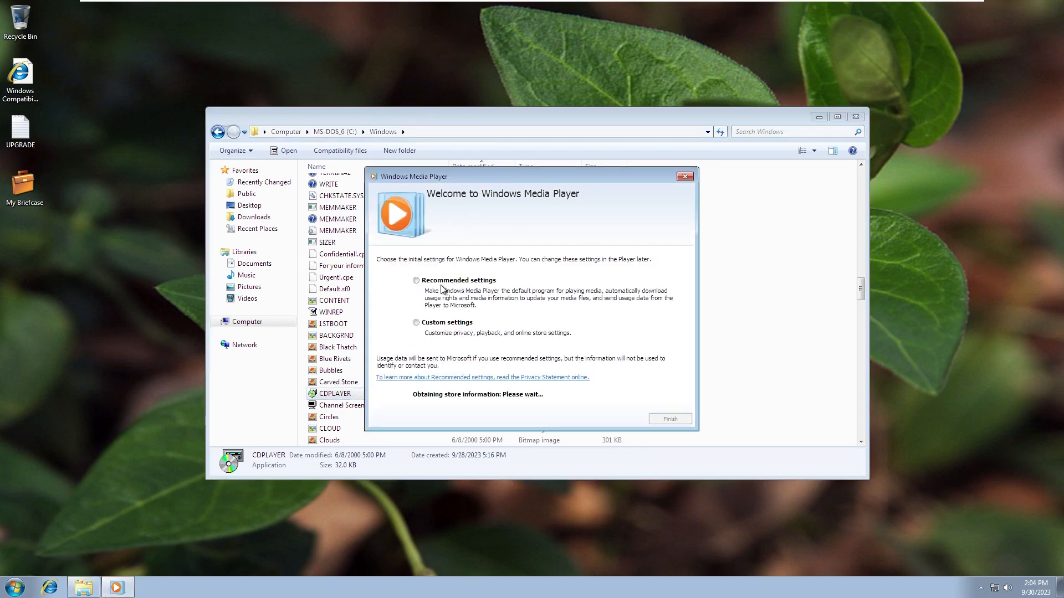
{"action": "left_click", "coordinate": [684, 176]}
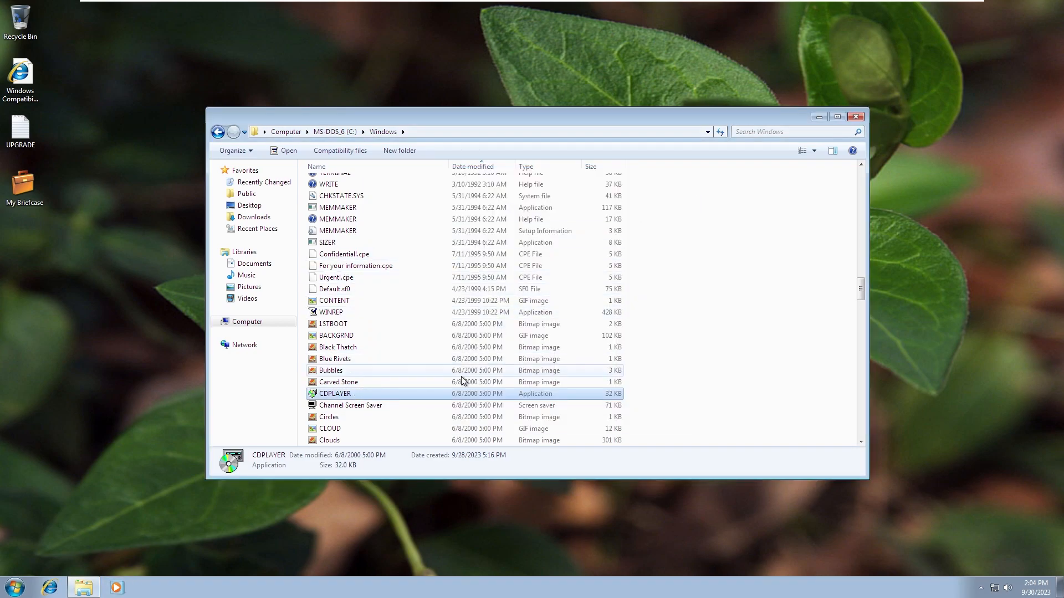
- Run the Channel Screen Saver and close its crash dialog
{"action": "double_click", "coordinate": [391, 405]}
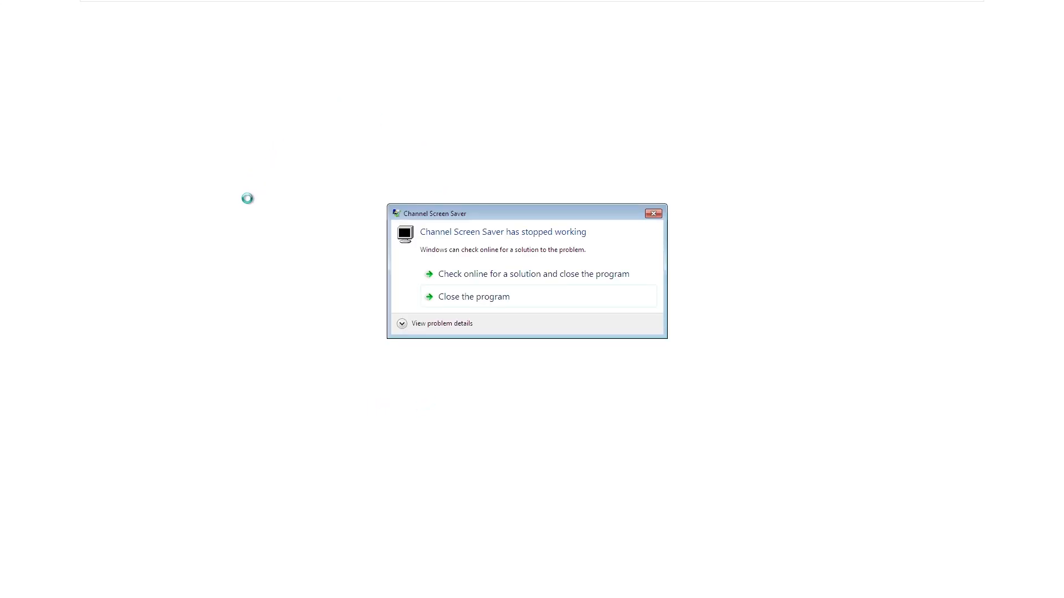
{"action": "left_click", "coordinate": [492, 299]}
{"action": "scroll", "coordinate": [401, 318], "scroll_direction": "up", "scroll_amount": 1}
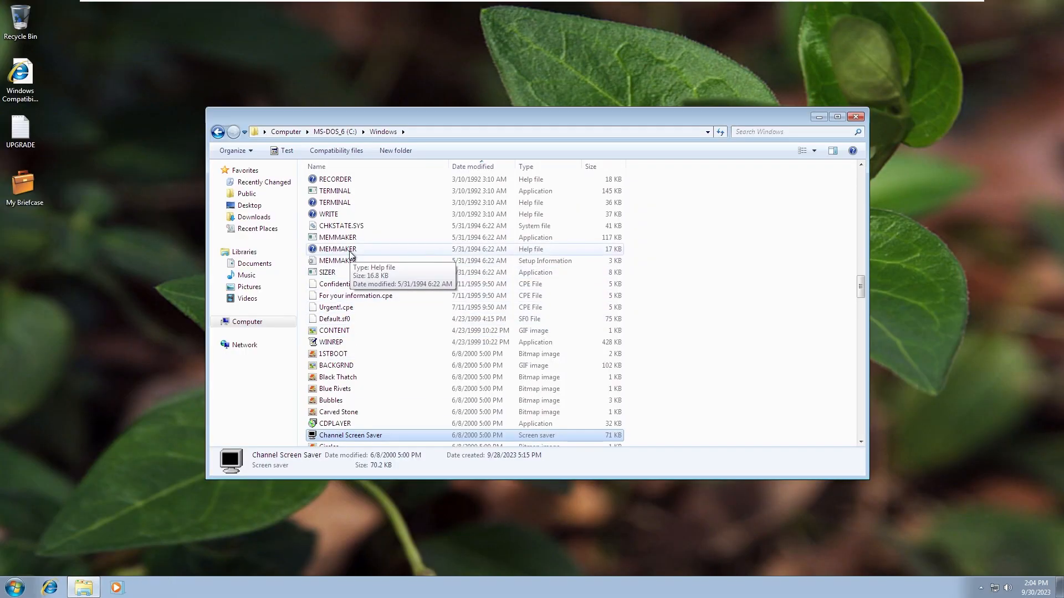
{"action": "scroll", "coordinate": [350, 252], "scroll_direction": "up", "scroll_amount": 2}
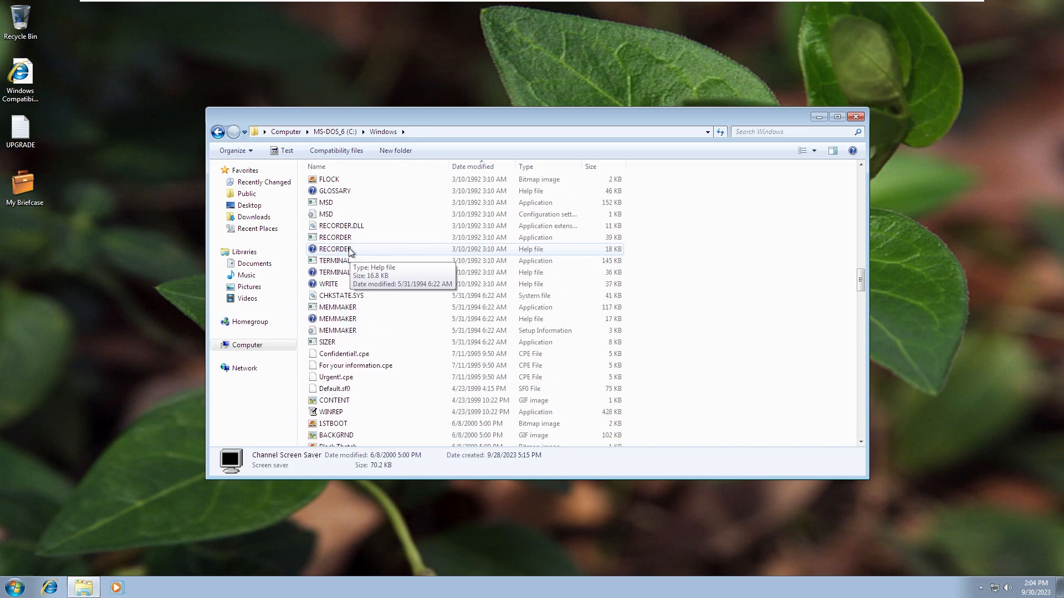
{"action": "scroll", "coordinate": [396, 300], "scroll_direction": "down", "scroll_amount": 5}
- Browse the Windows listing, selecting the Bubbles bitmap and then the System32 folder
{"action": "left_click", "coordinate": [399, 301]}
{"action": "scroll", "coordinate": [399, 301], "scroll_direction": "down", "scroll_amount": 3}
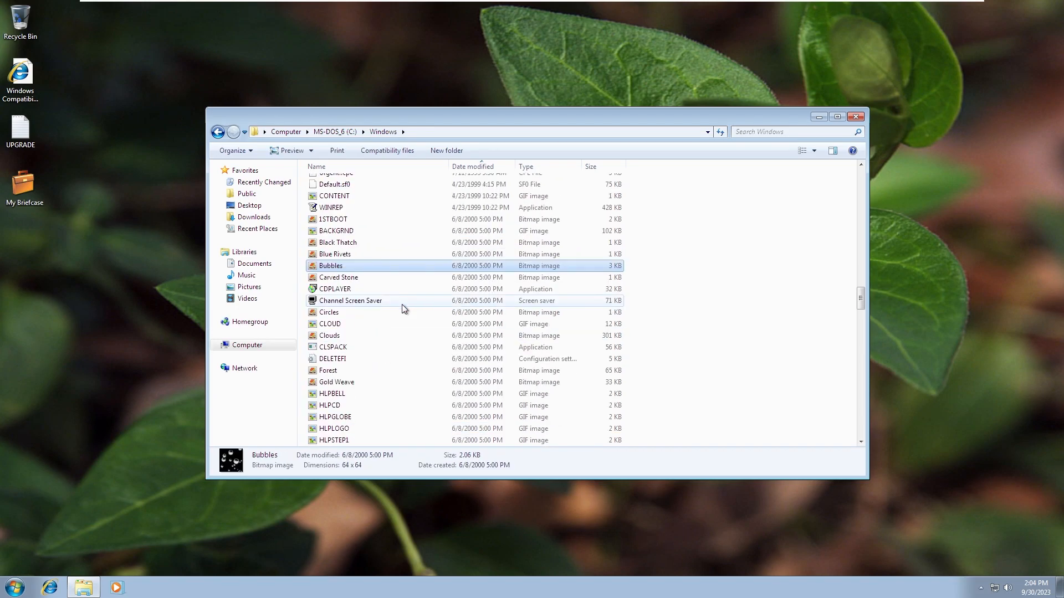
{"action": "scroll", "coordinate": [403, 309], "scroll_direction": "down", "scroll_amount": 3}
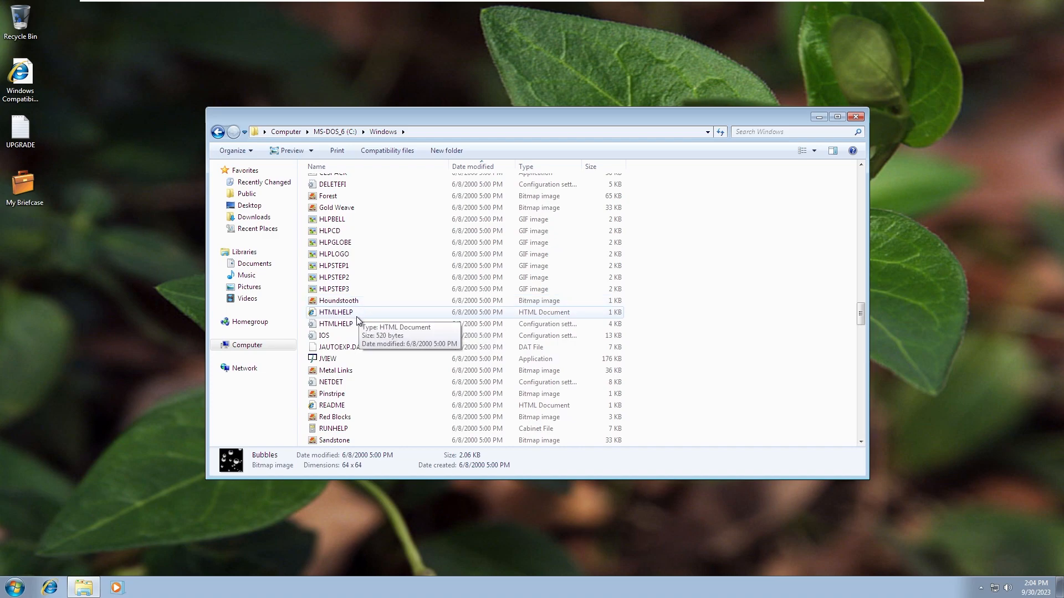
{"action": "scroll", "coordinate": [358, 321], "scroll_direction": "down", "scroll_amount": 4}
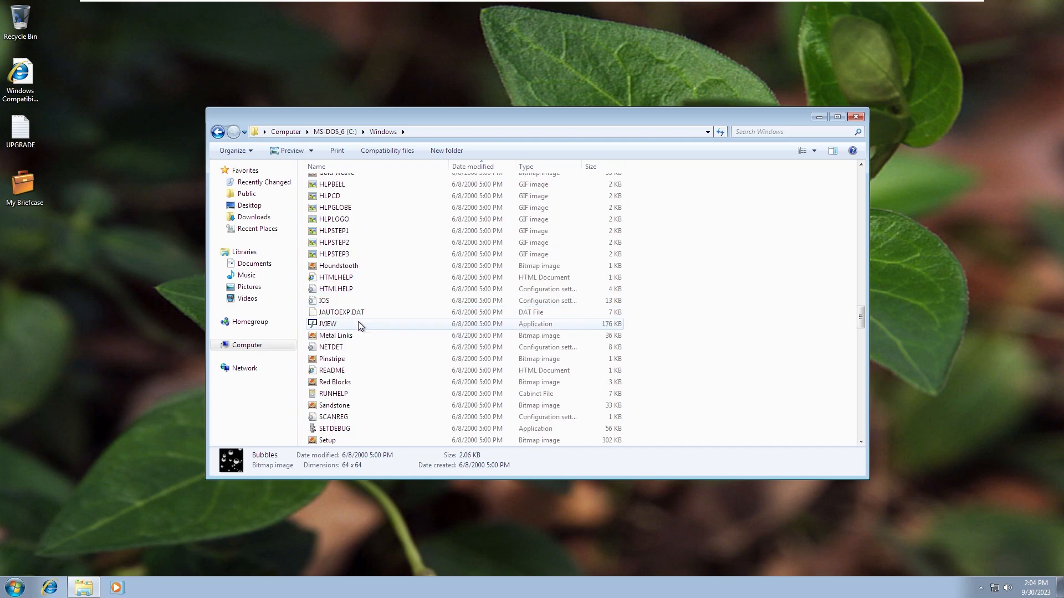
{"action": "scroll", "coordinate": [370, 348], "scroll_direction": "down", "scroll_amount": 10}
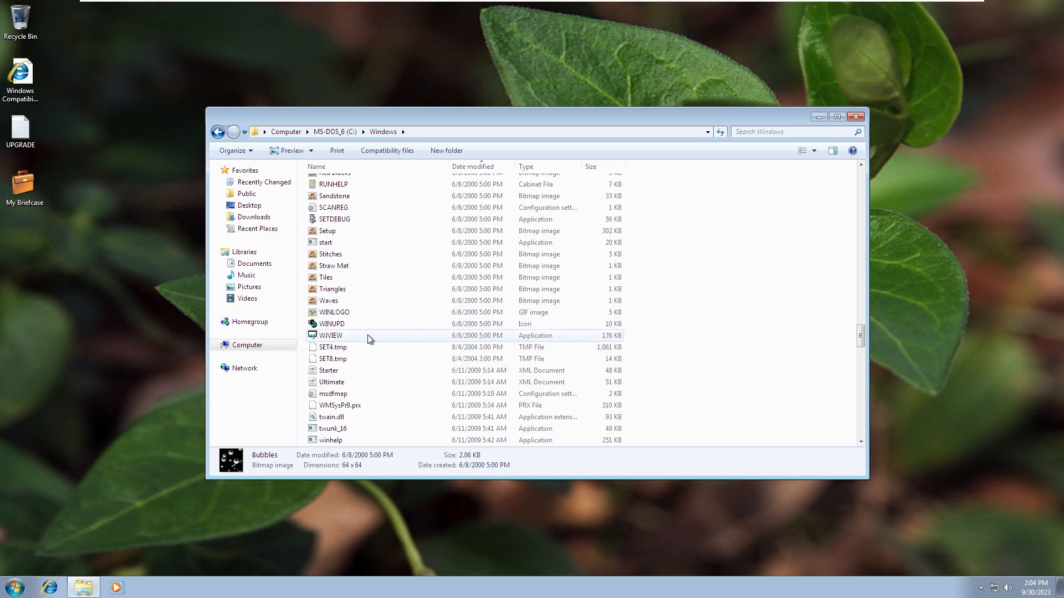
{"action": "scroll", "coordinate": [368, 335], "scroll_direction": "down", "scroll_amount": 7}
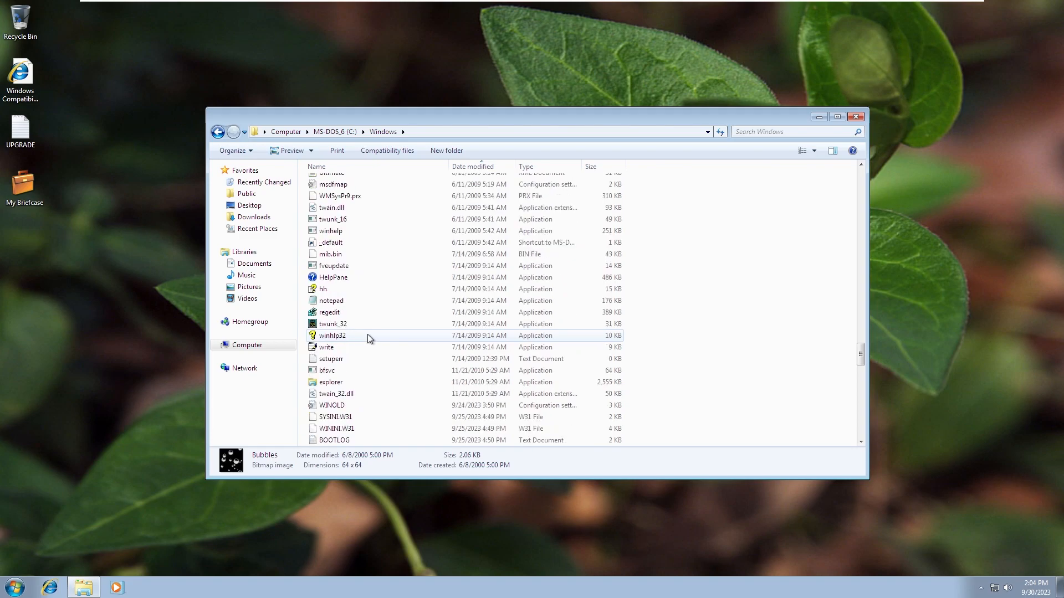
{"action": "scroll", "coordinate": [369, 332], "scroll_direction": "up", "scroll_amount": 5}
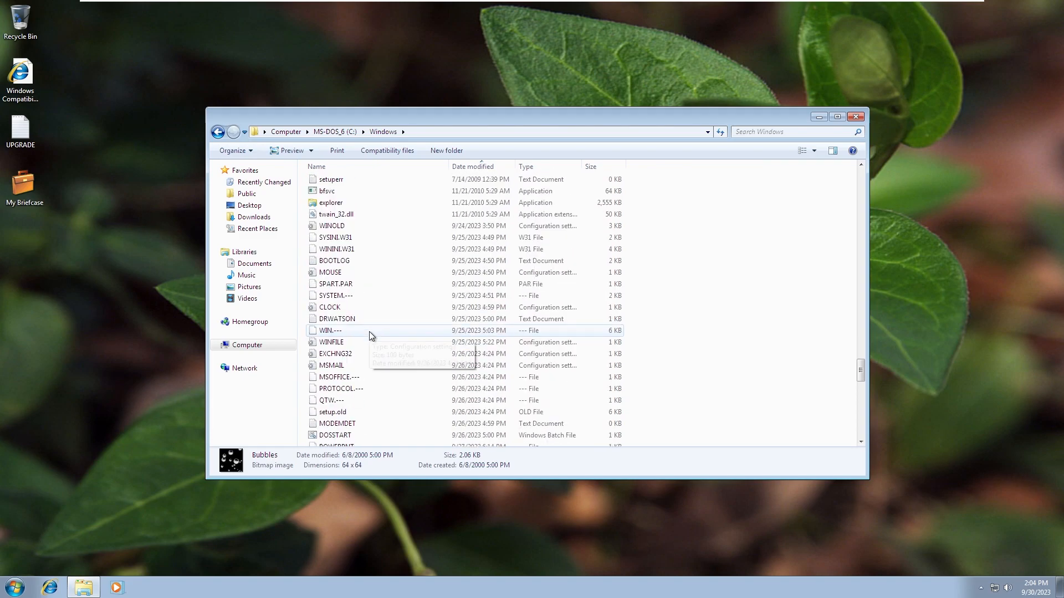
{"action": "scroll", "coordinate": [447, 211], "scroll_direction": "up", "scroll_amount": 3}
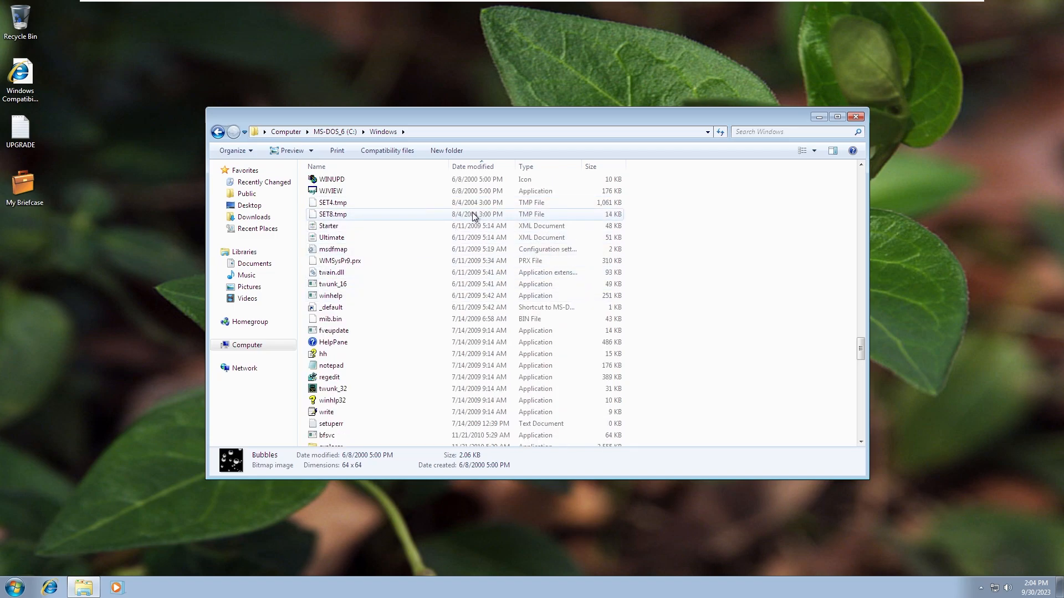
{"action": "scroll", "coordinate": [451, 247], "scroll_direction": "up", "scroll_amount": 8}
{"action": "scroll", "coordinate": [451, 249], "scroll_direction": "up", "scroll_amount": 15}
{"action": "scroll", "coordinate": [444, 286], "scroll_direction": "down", "scroll_amount": 15}
{"action": "left_click", "coordinate": [336, 359]}
- Open System32 sorted oldest first by date and try MAPISP32, dismissing its no-email error
{"action": "double_click", "coordinate": [337, 359]}
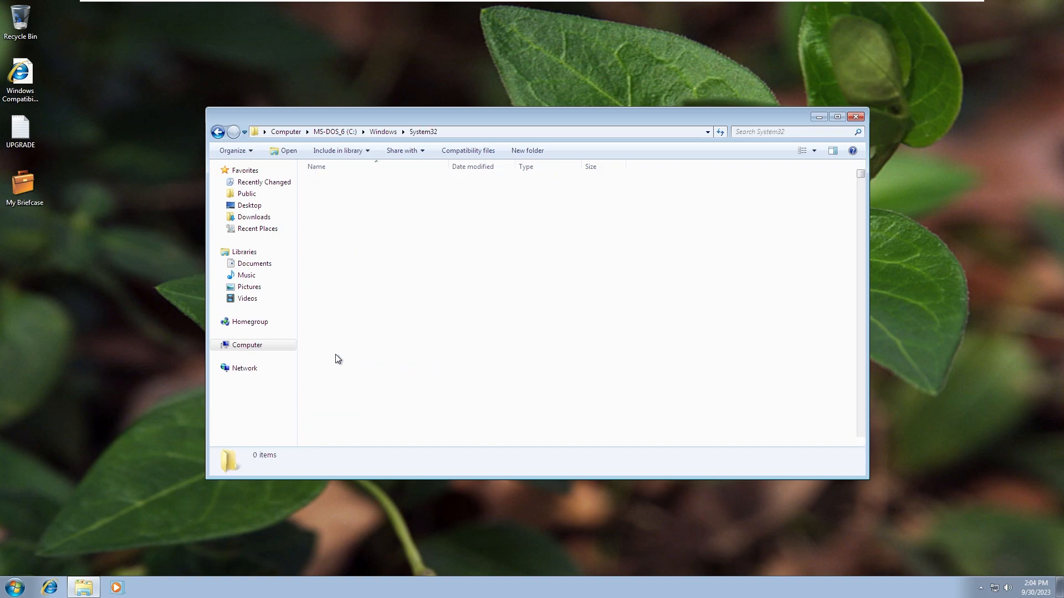
{"action": "left_click", "coordinate": [490, 168]}
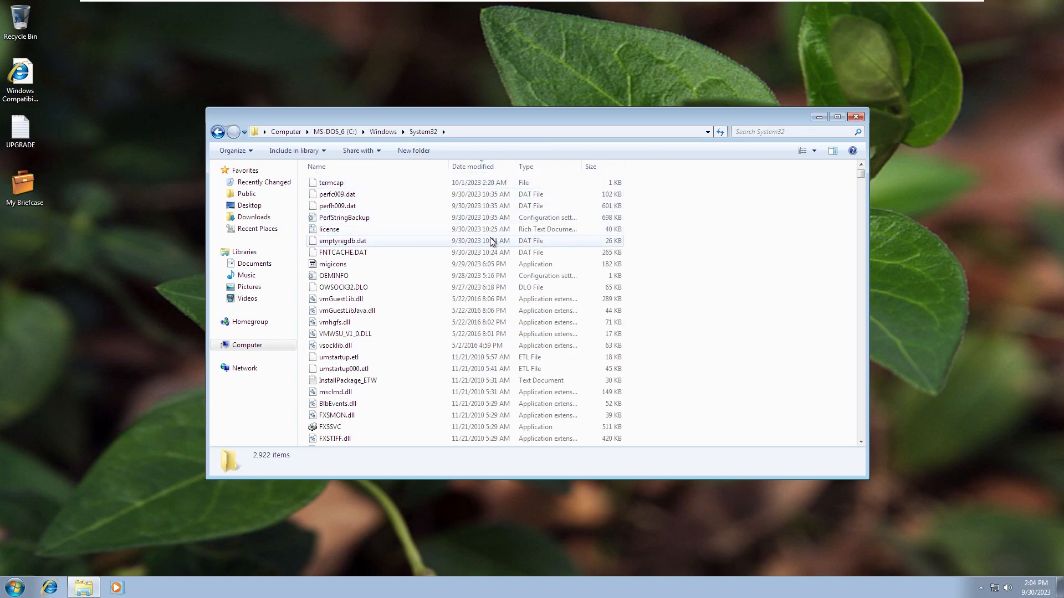
{"action": "left_click", "coordinate": [475, 166]}
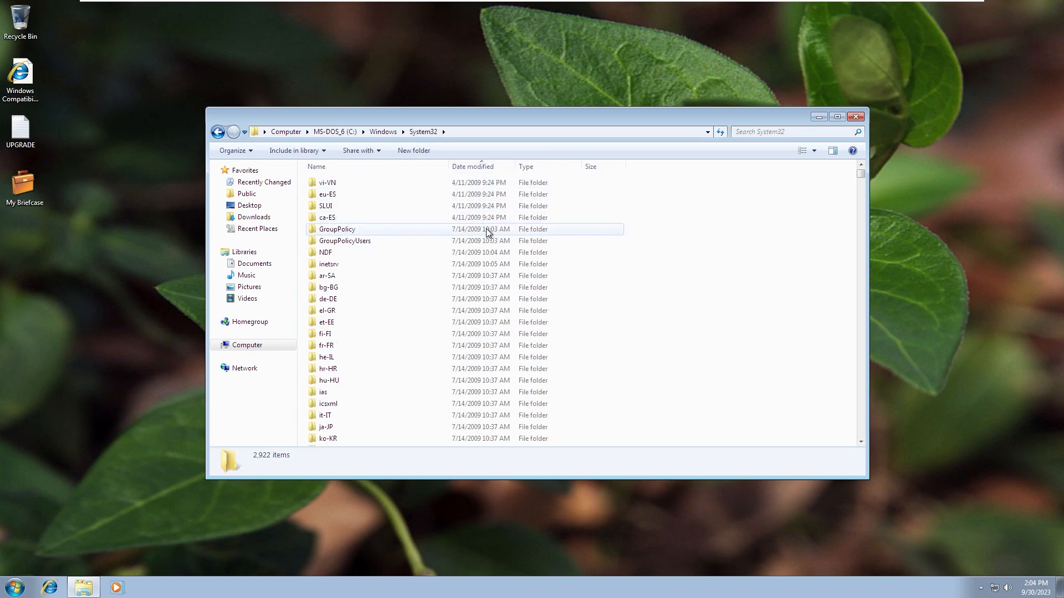
{"action": "scroll", "coordinate": [477, 232], "scroll_direction": "down", "scroll_amount": 3}
{"action": "scroll", "coordinate": [468, 238], "scroll_direction": "down", "scroll_amount": 5}
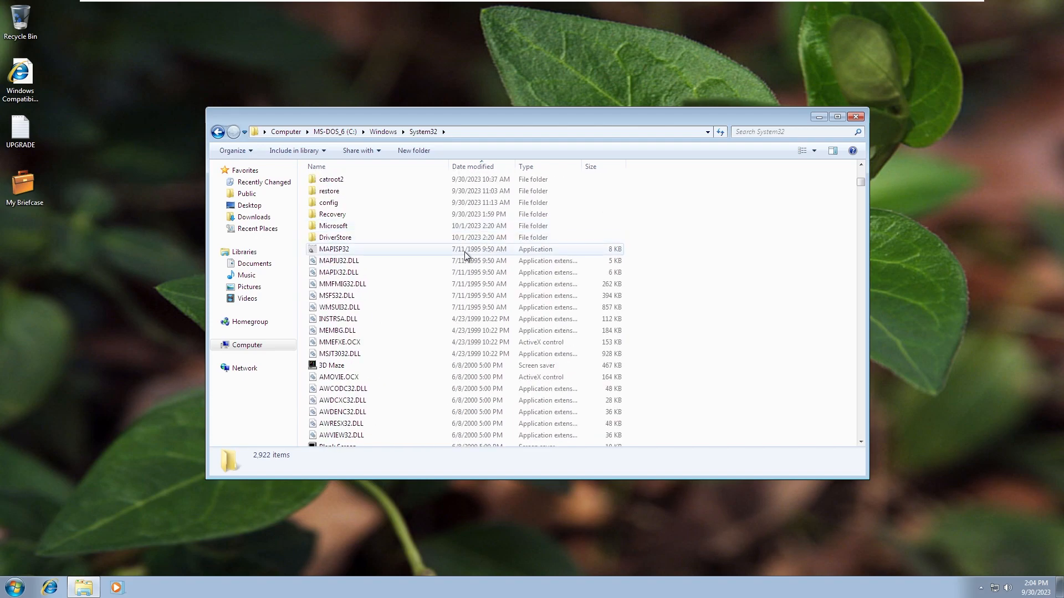
{"action": "double_click", "coordinate": [469, 253]}
{"action": "left_click", "coordinate": [632, 335]}
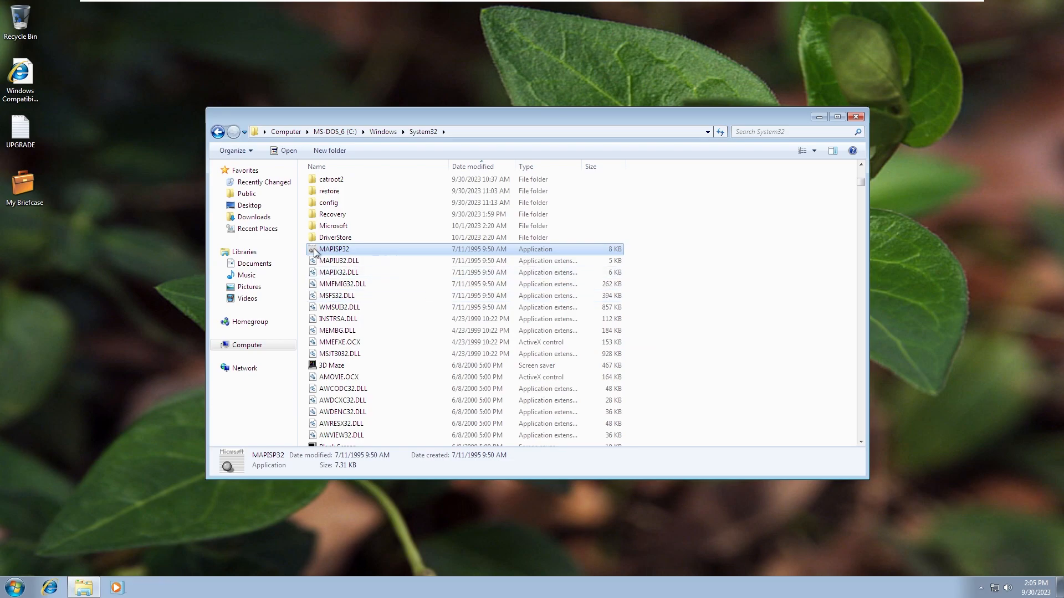
- Test-run the 3D Maze, Blank Screen and Flying Windows screen savers
{"action": "double_click", "coordinate": [460, 366]}
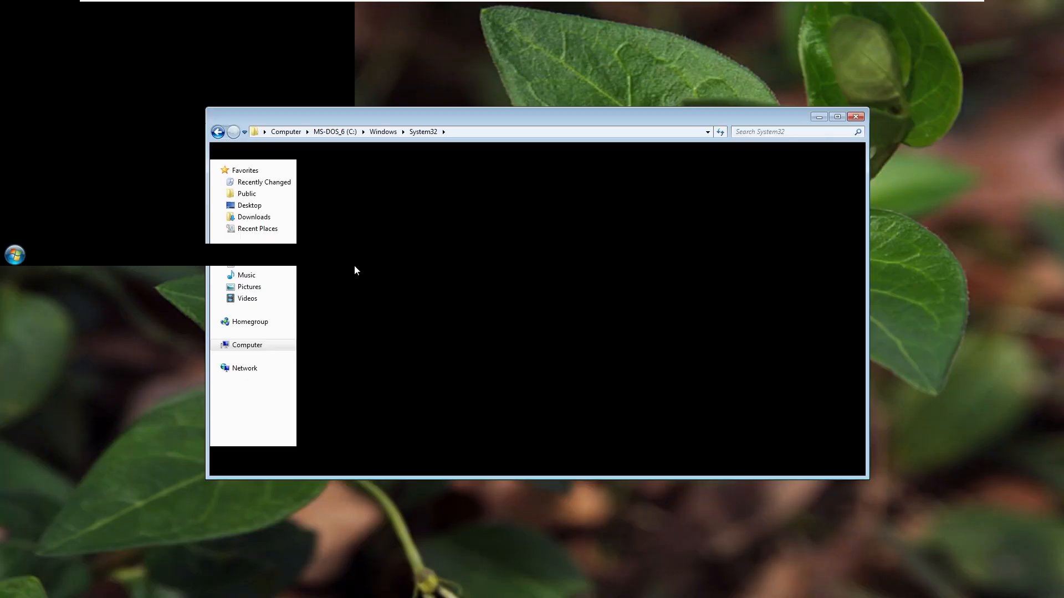
{"action": "left_click", "coordinate": [378, 357]}
{"action": "double_click", "coordinate": [375, 363]}
{"action": "scroll", "coordinate": [384, 418], "scroll_direction": "down", "scroll_amount": 2}
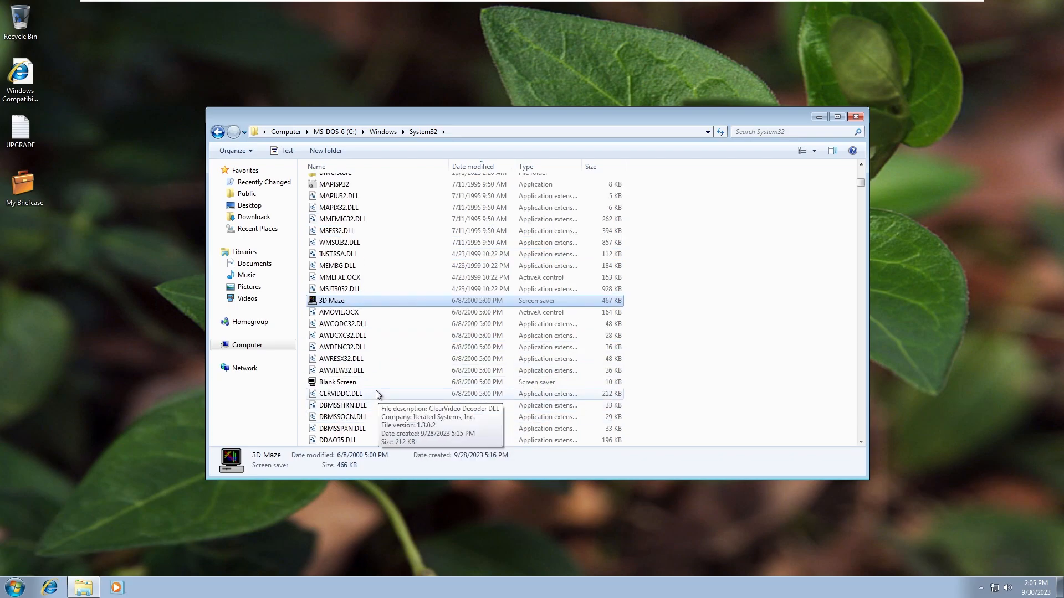
{"action": "double_click", "coordinate": [372, 383]}
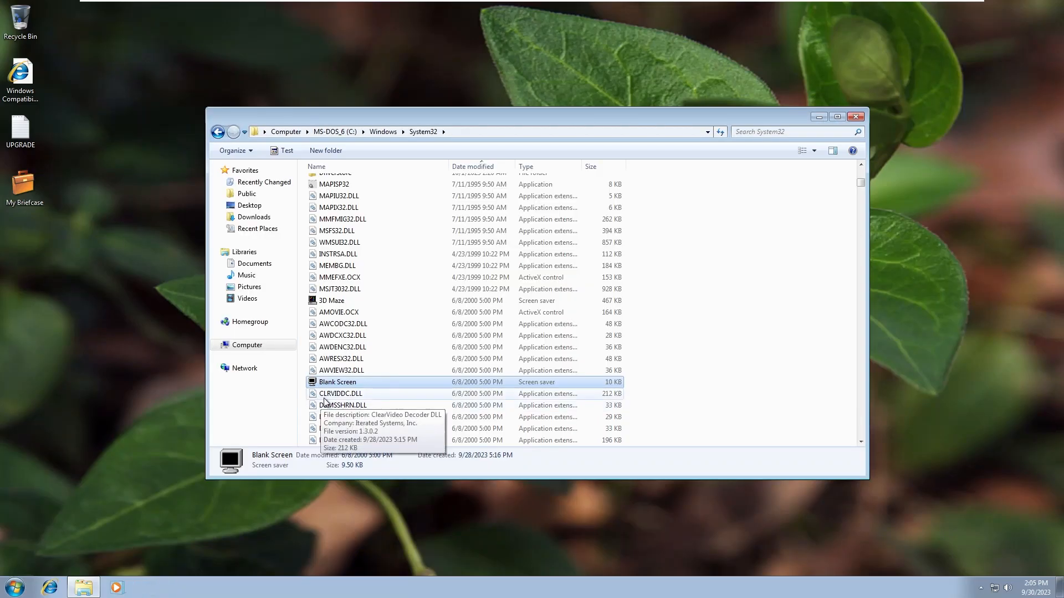
{"action": "scroll", "coordinate": [332, 386], "scroll_direction": "down", "scroll_amount": 3}
{"action": "double_click", "coordinate": [333, 371]}
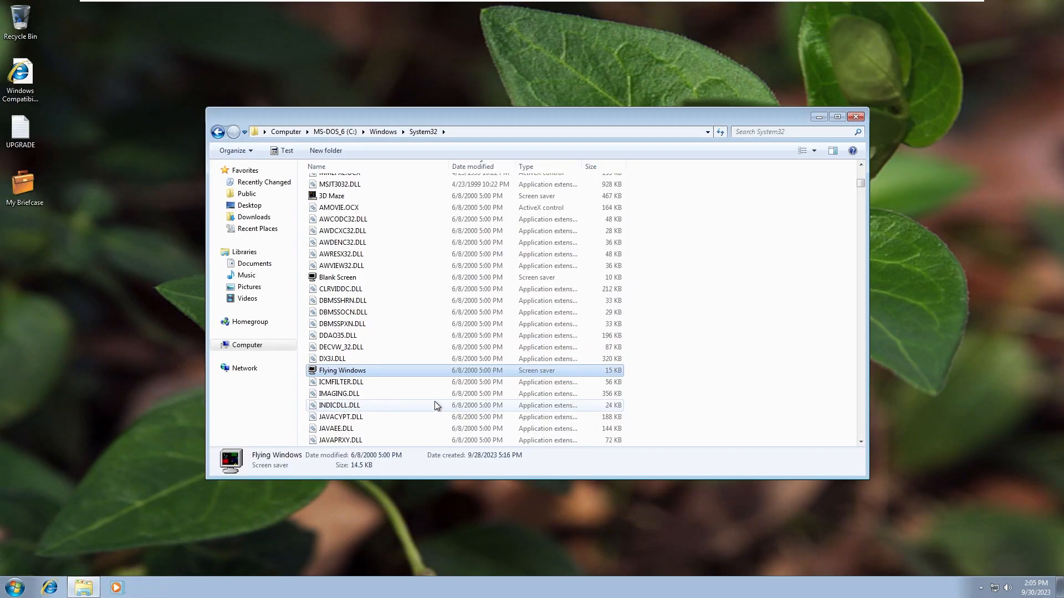
- Relaunch 3D Maze and Flying Windows, then select the JDBGMGR program
{"action": "left_click", "coordinate": [340, 184]}
{"action": "double_click", "coordinate": [331, 195]}
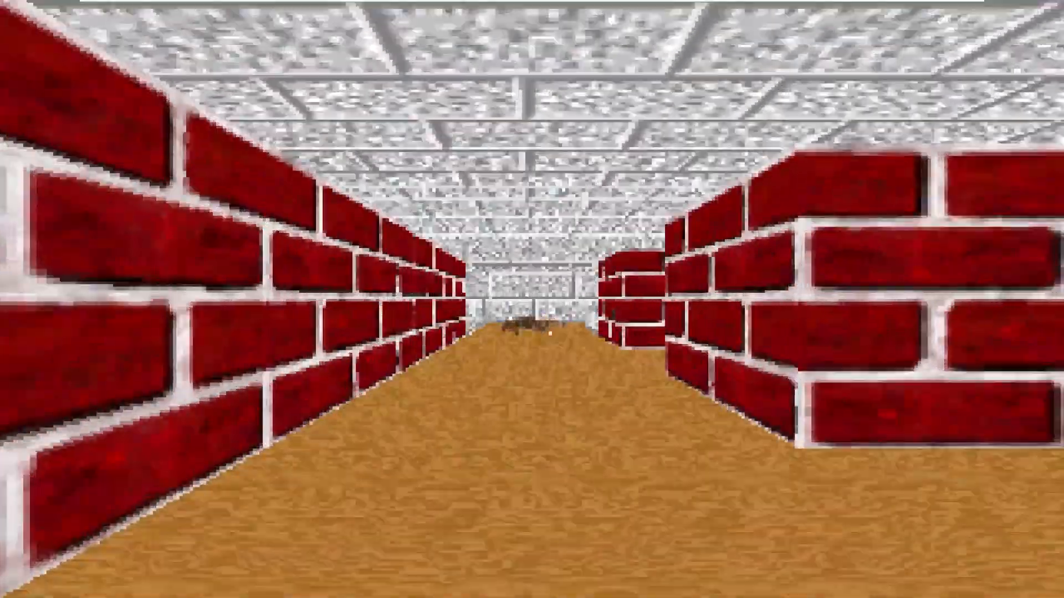
{"action": "mouse_move", "coordinate": [403, 253]}
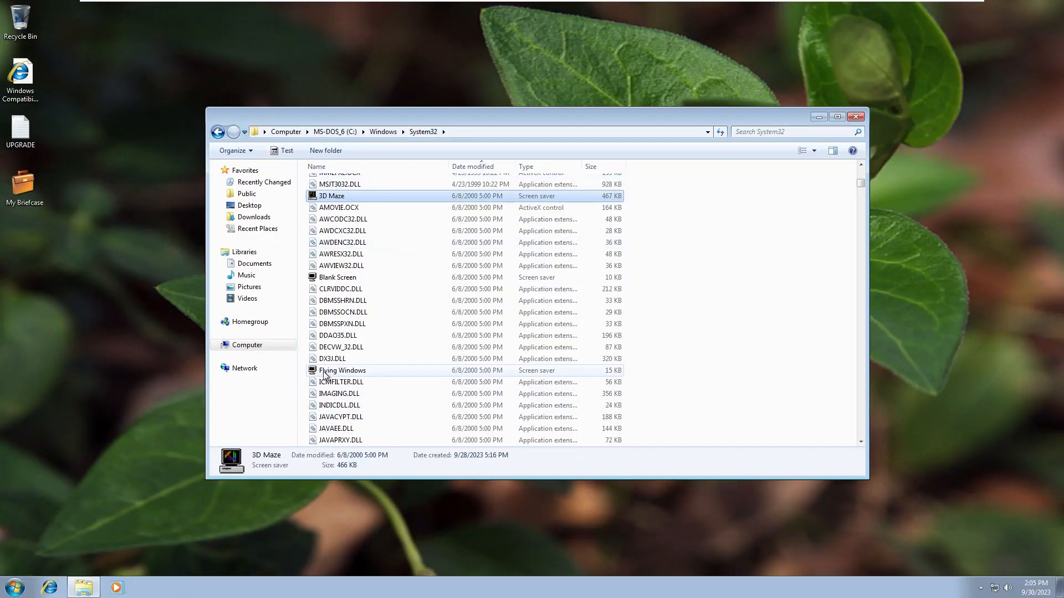
{"action": "double_click", "coordinate": [324, 372]}
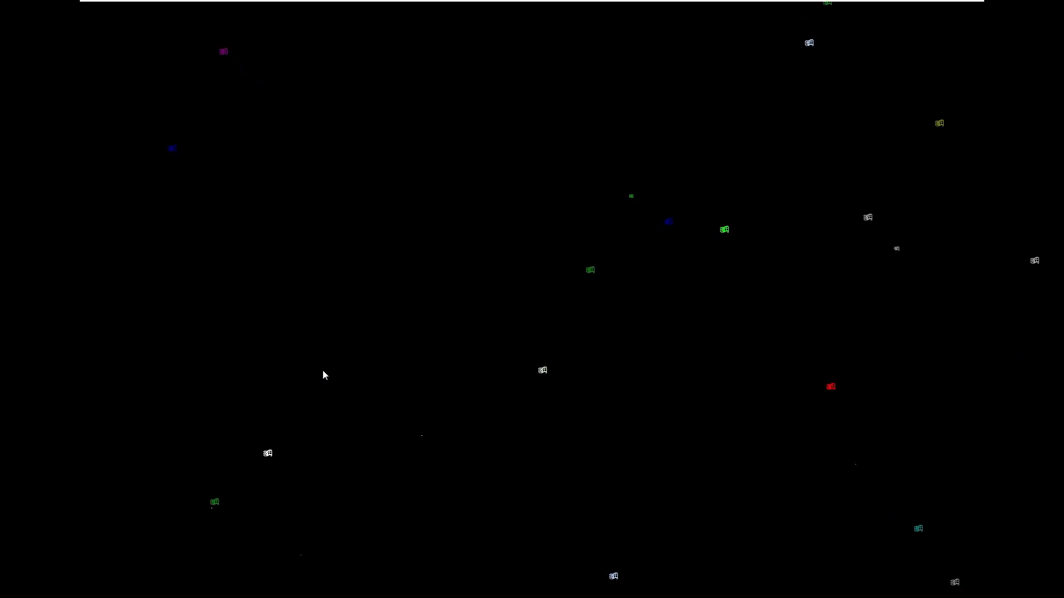
{"action": "mouse_move", "coordinate": [317, 366]}
{"action": "scroll", "coordinate": [319, 367], "scroll_direction": "down", "scroll_amount": 3}
{"action": "left_click", "coordinate": [324, 360]}
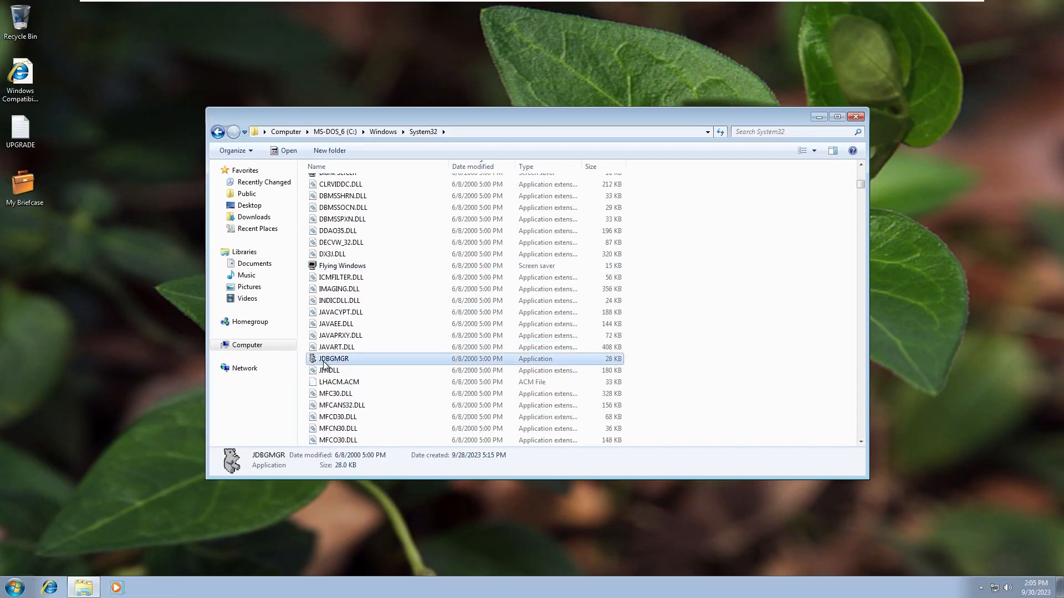
- Open the rsaci rating file, accept its password and rating dialogs, and close Content Advisor
{"action": "scroll", "coordinate": [327, 360], "scroll_direction": "down", "scroll_amount": 10}
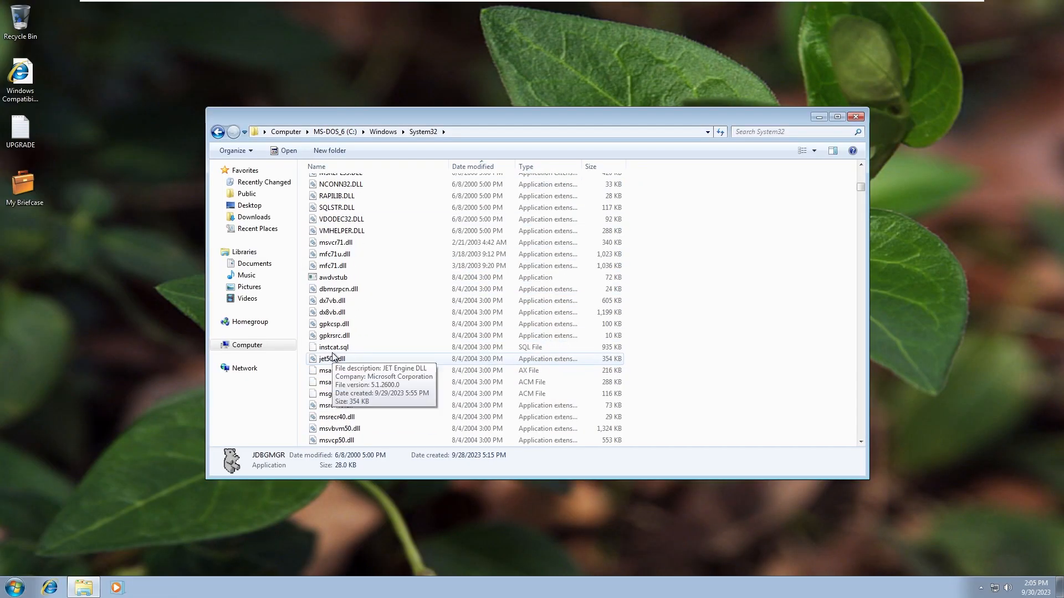
{"action": "scroll", "coordinate": [334, 353], "scroll_direction": "down", "scroll_amount": 4}
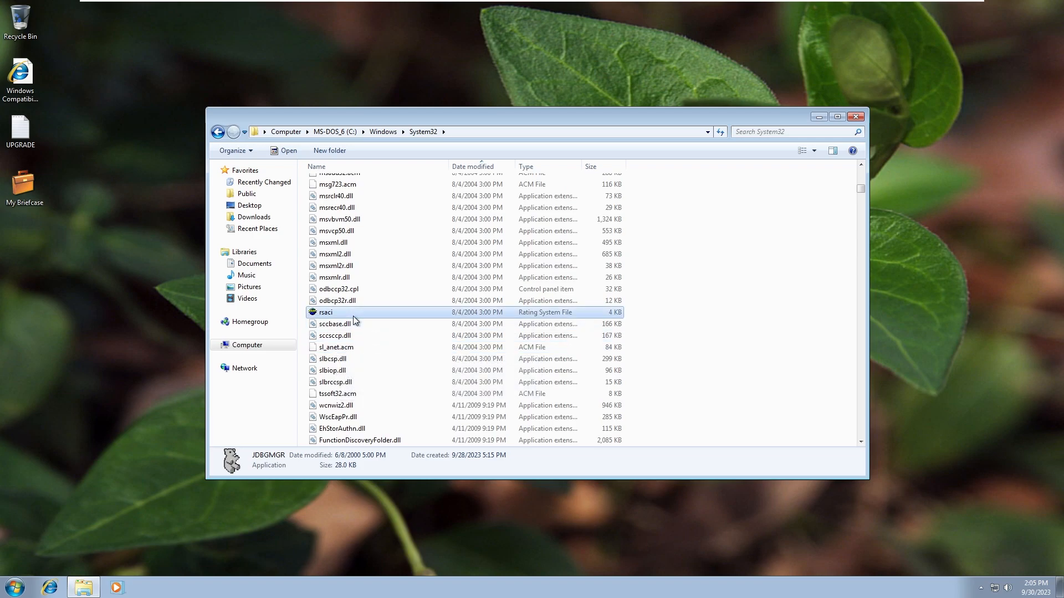
{"action": "left_click", "coordinate": [353, 316]}
{"action": "double_click", "coordinate": [354, 316]}
{"action": "left_click", "coordinate": [191, 55]}
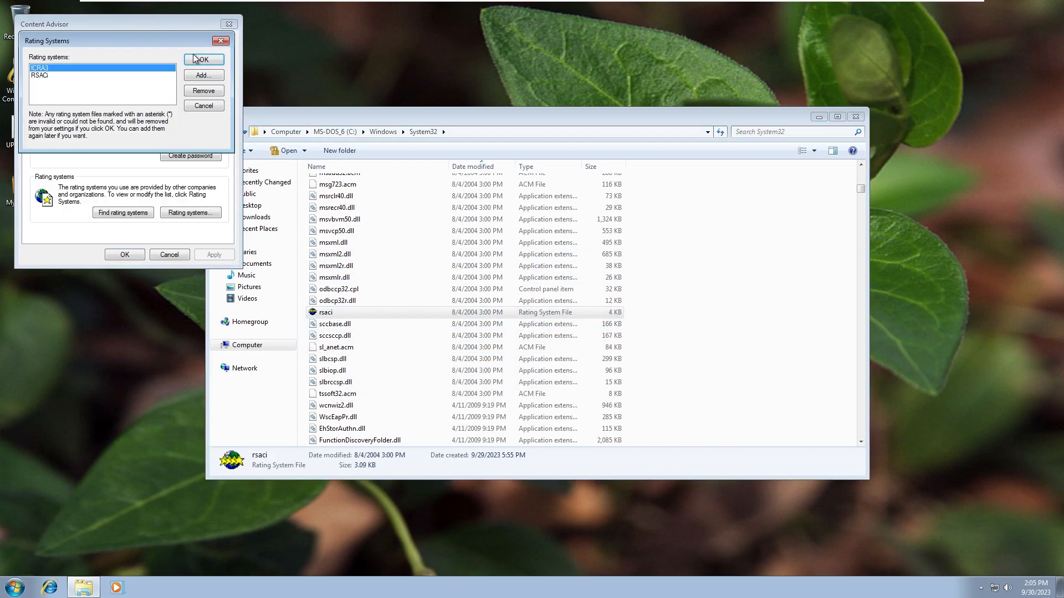
{"action": "left_click", "coordinate": [220, 39]}
{"action": "left_click", "coordinate": [229, 24]}
- View PerfCenterCpl in Photo Viewer, close it, and go up to the C: drive root
{"action": "scroll", "coordinate": [430, 351], "scroll_direction": "down", "scroll_amount": 8}
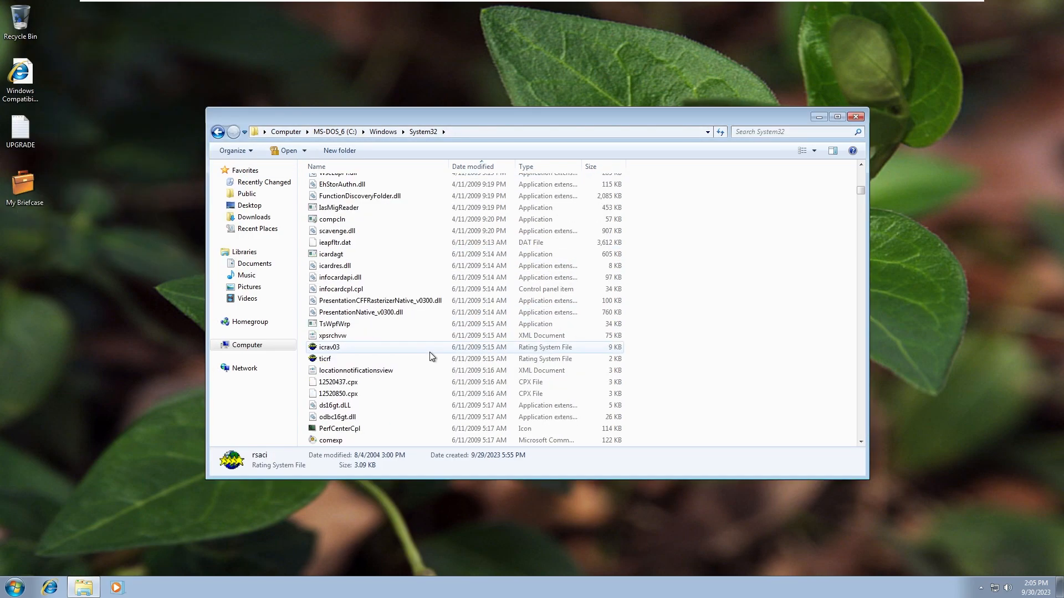
{"action": "scroll", "coordinate": [430, 351], "scroll_direction": "up", "scroll_amount": 4}
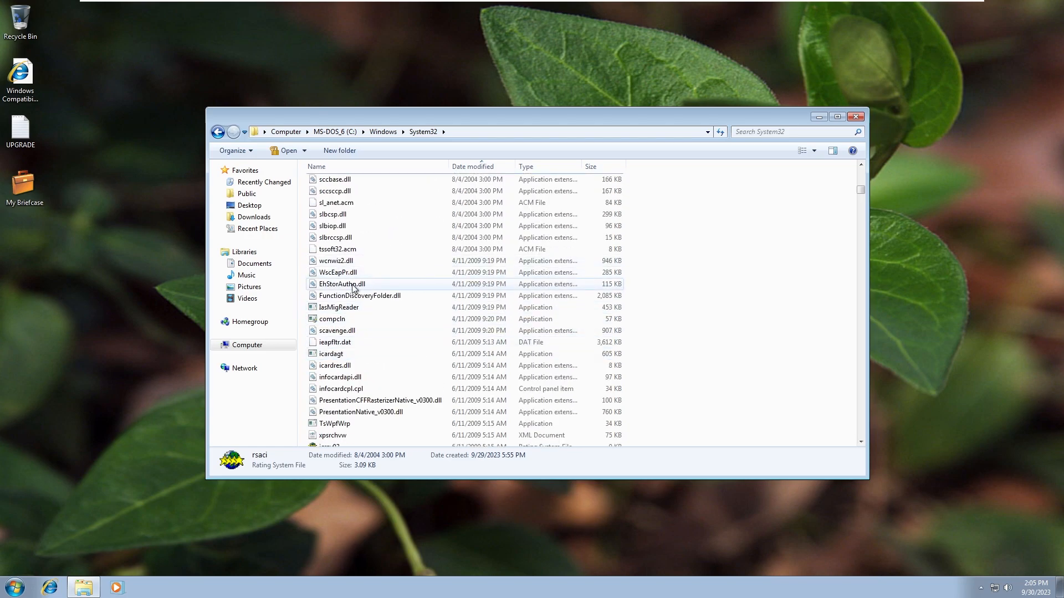
{"action": "scroll", "coordinate": [384, 324], "scroll_direction": "down", "scroll_amount": 2}
{"action": "scroll", "coordinate": [382, 326], "scroll_direction": "down", "scroll_amount": 5}
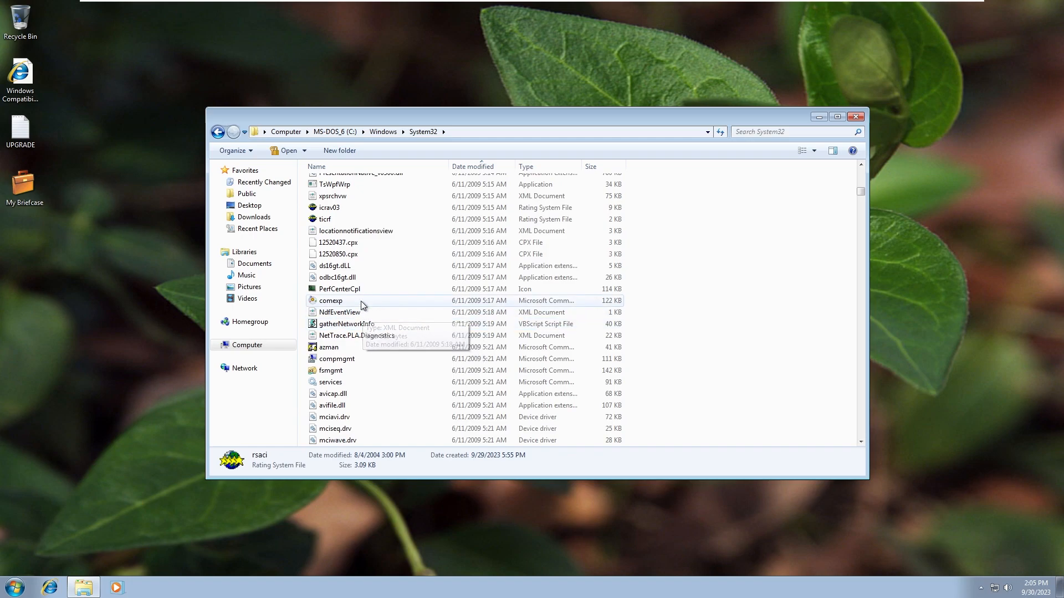
{"action": "double_click", "coordinate": [356, 292]}
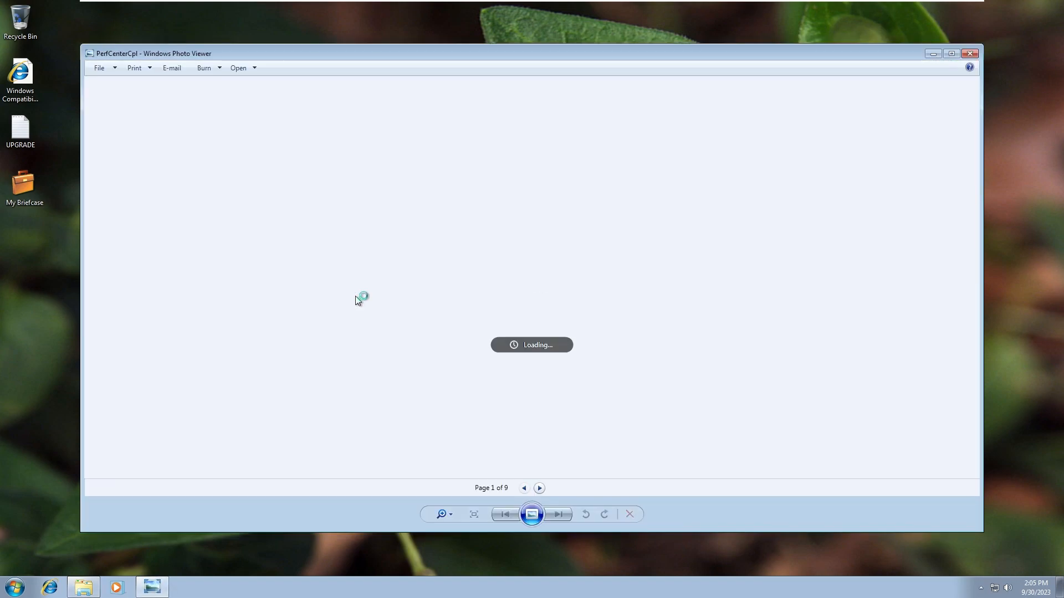
{"action": "left_click", "coordinate": [973, 56]}
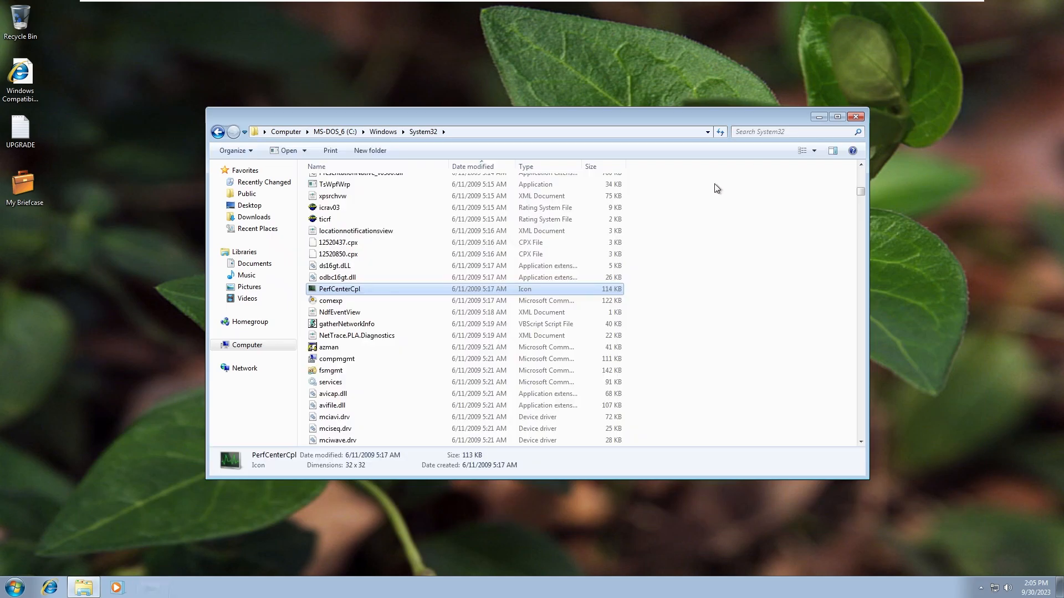
{"action": "left_click", "coordinate": [379, 131]}
{"action": "left_click", "coordinate": [334, 133]}
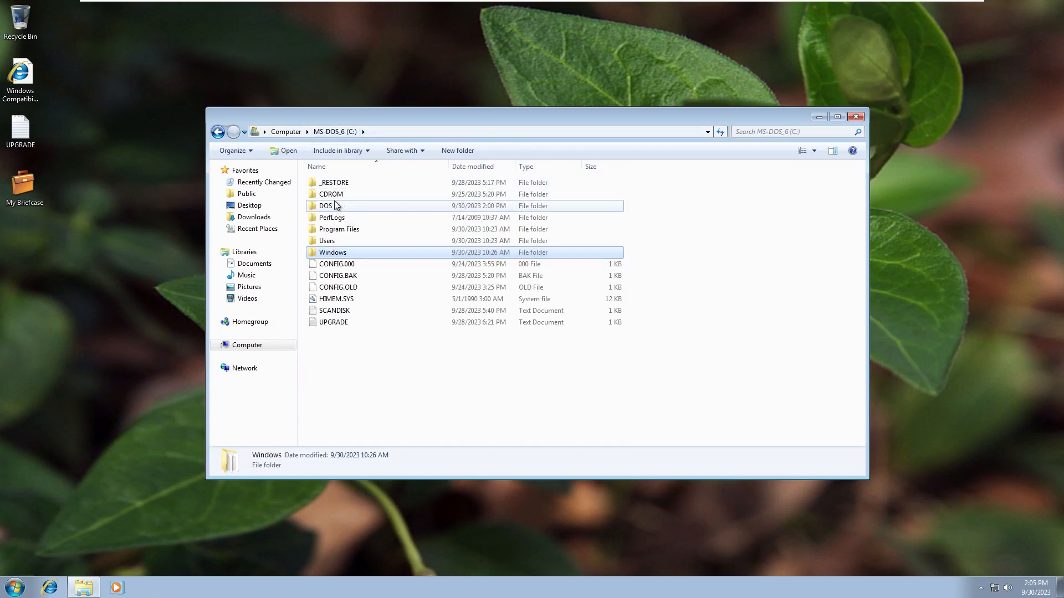
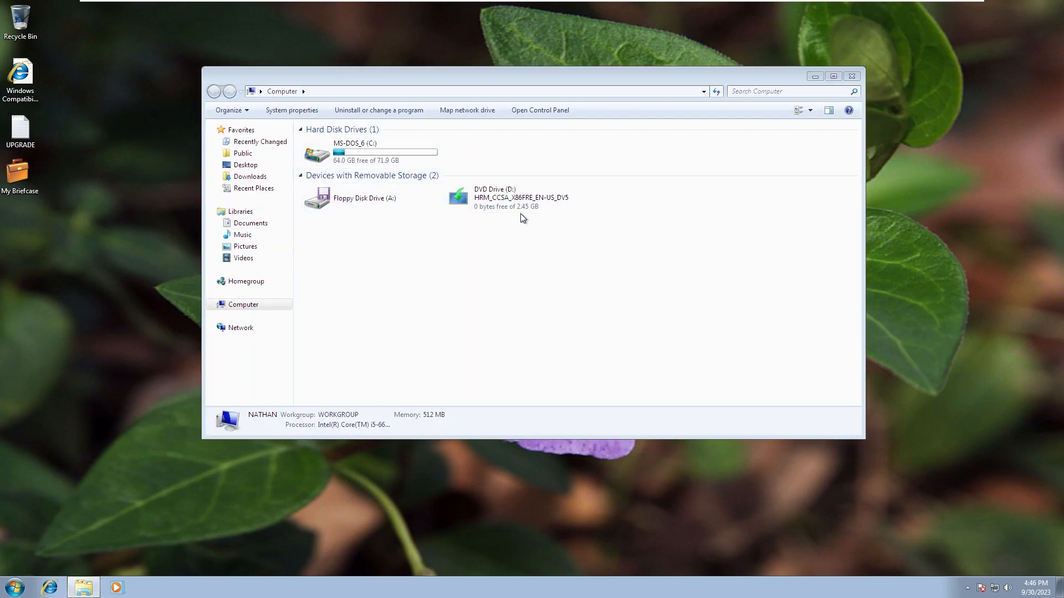
- Launch Windows 8 setup from DVD Drive (D:), approving UAC and dismissing AutoPlay
{"action": "double_click", "coordinate": [500, 206]}
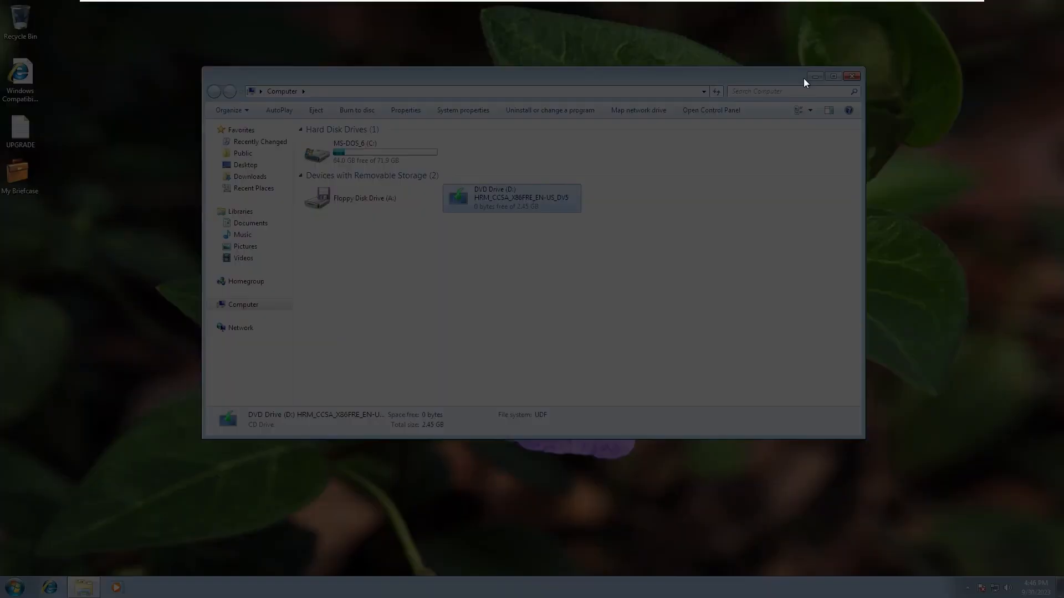
{"action": "left_click", "coordinate": [591, 287]}
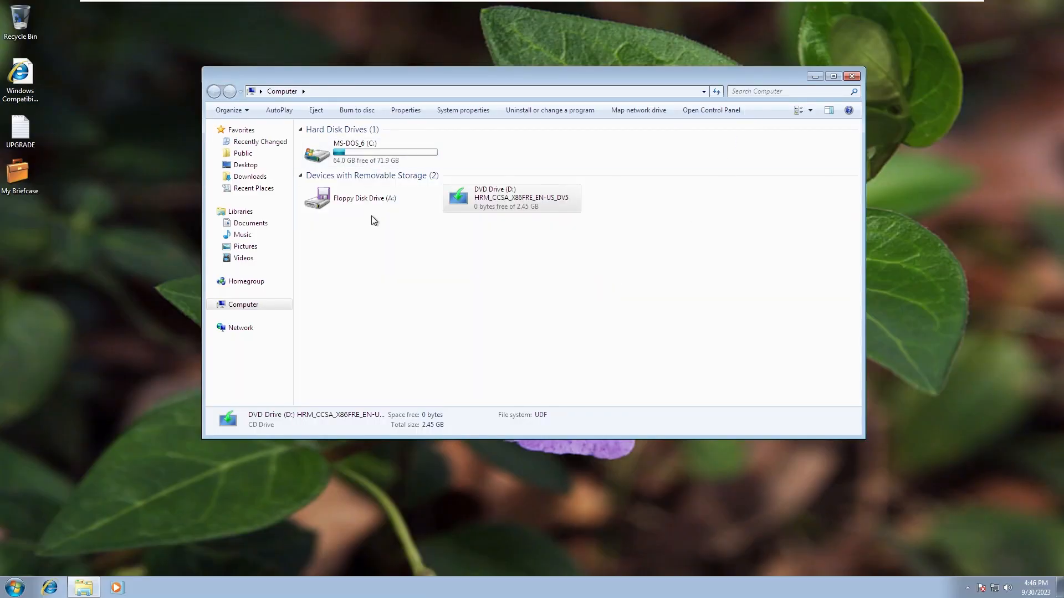
{"action": "left_click", "coordinate": [438, 110]}
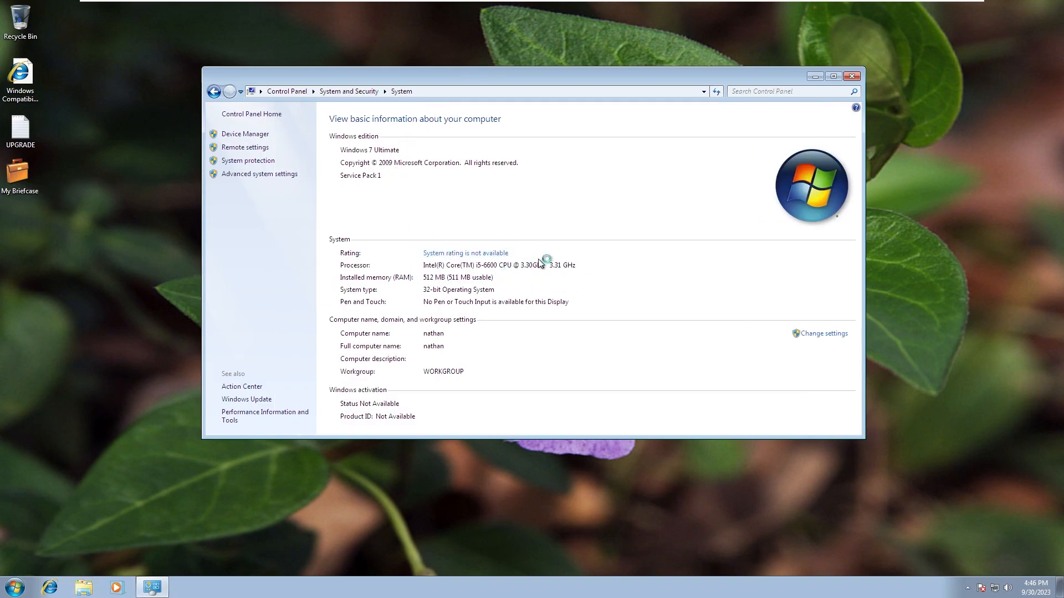
{"action": "left_click", "coordinate": [851, 77]}
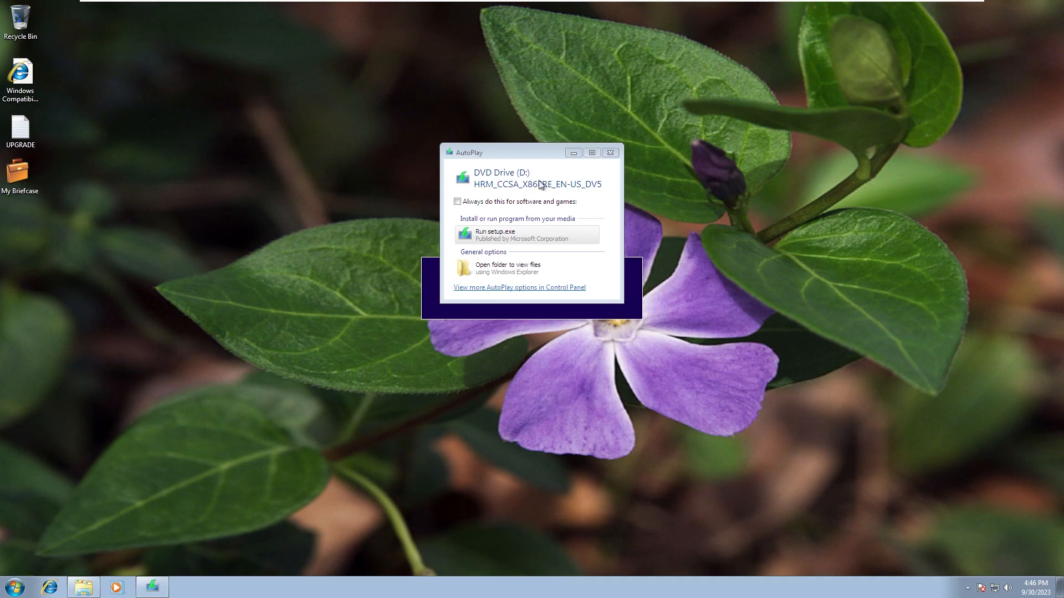
{"action": "left_click", "coordinate": [574, 153]}
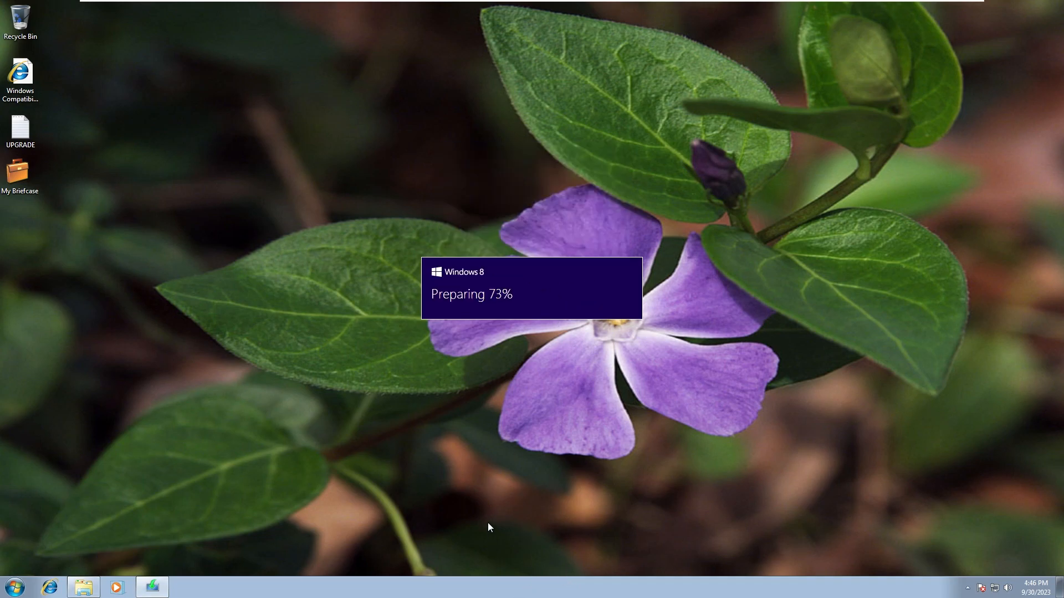
- Check CPU and memory performance in Task Manager, then close it
{"action": "right_click", "coordinate": [518, 595]}
{"action": "left_click", "coordinate": [528, 563]}
{"action": "left_click", "coordinate": [131, 42]}
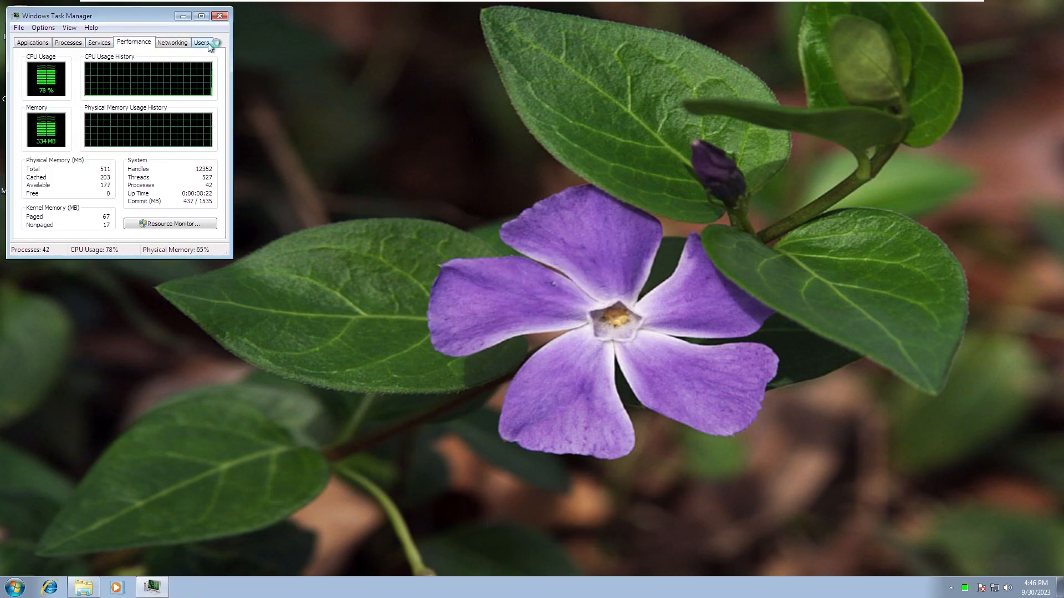
{"action": "left_click", "coordinate": [219, 17]}
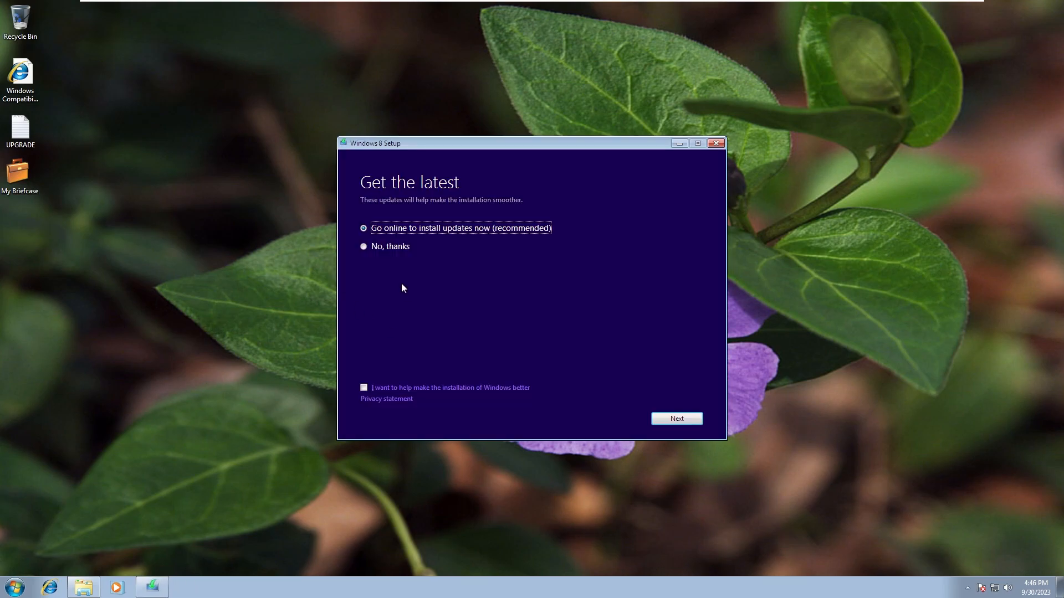
- Decline online setup updates with 'No, thanks' and choose to stay in setup
{"action": "left_click", "coordinate": [391, 250]}
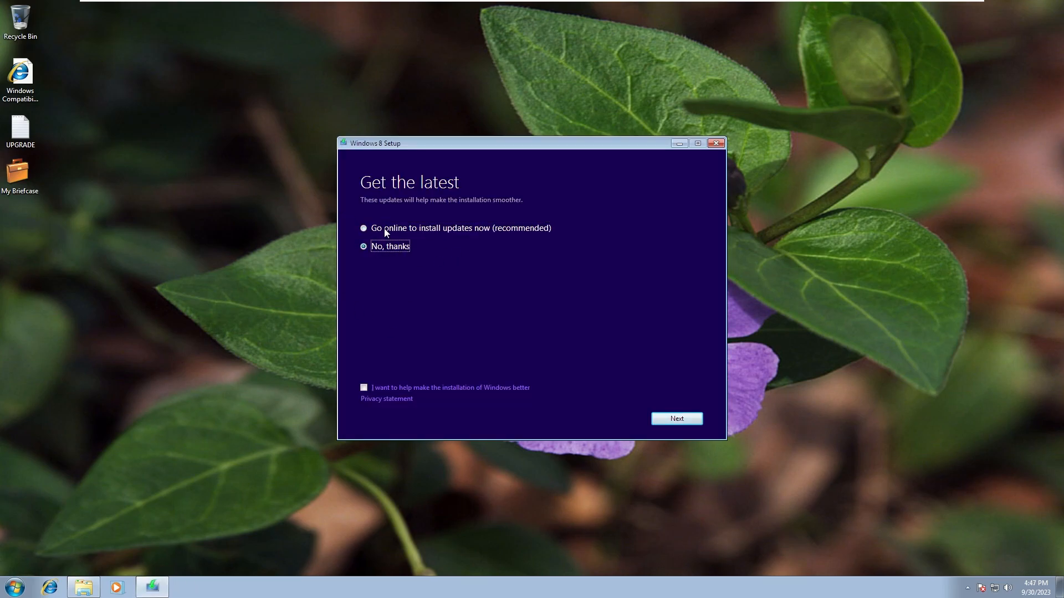
{"action": "left_click", "coordinate": [661, 421]}
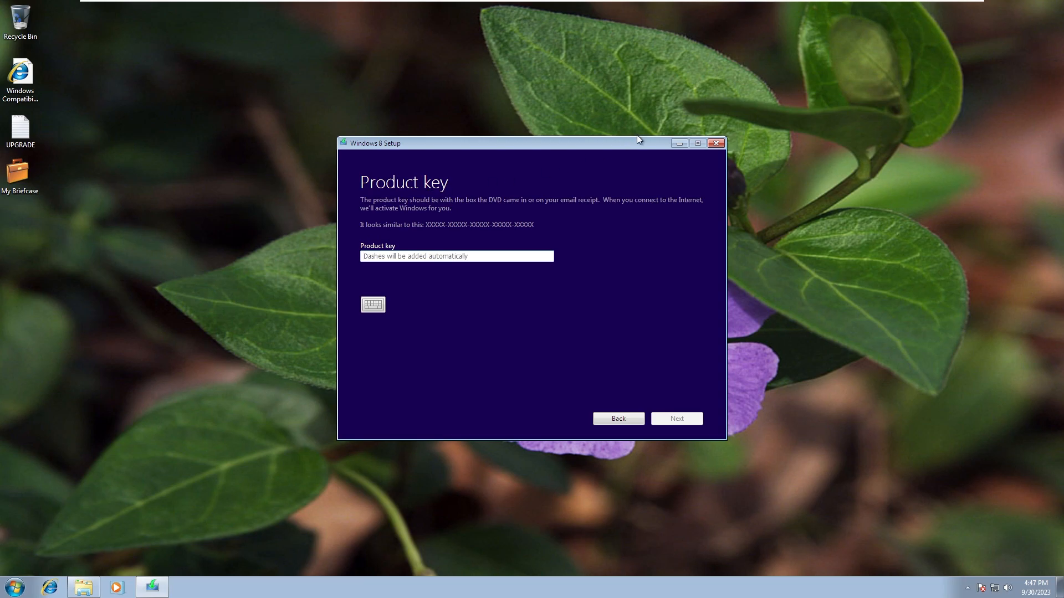
{"action": "left_click", "coordinate": [717, 144]}
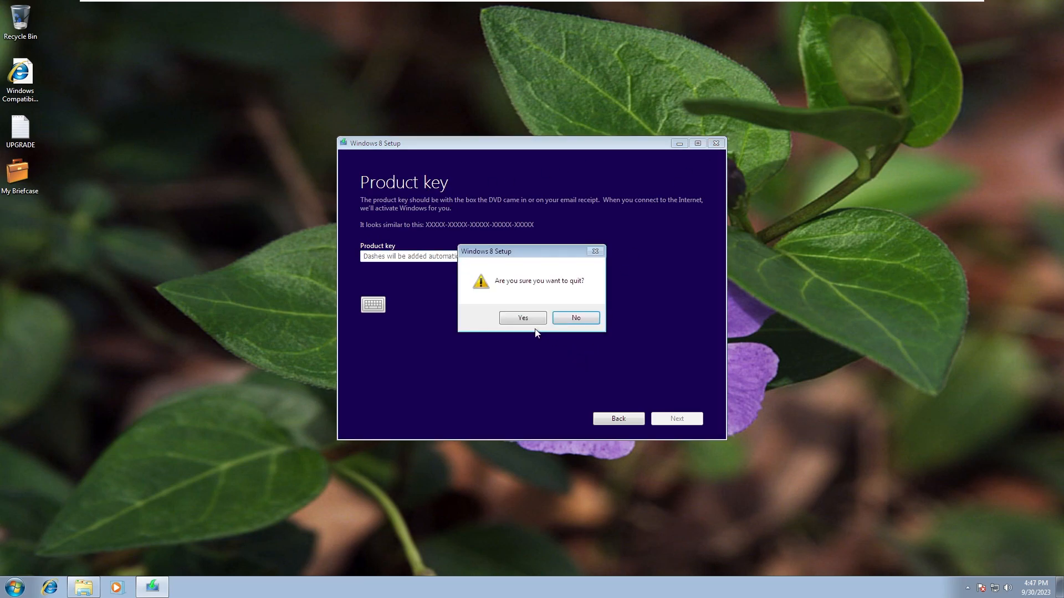
{"action": "left_click", "coordinate": [575, 318]}
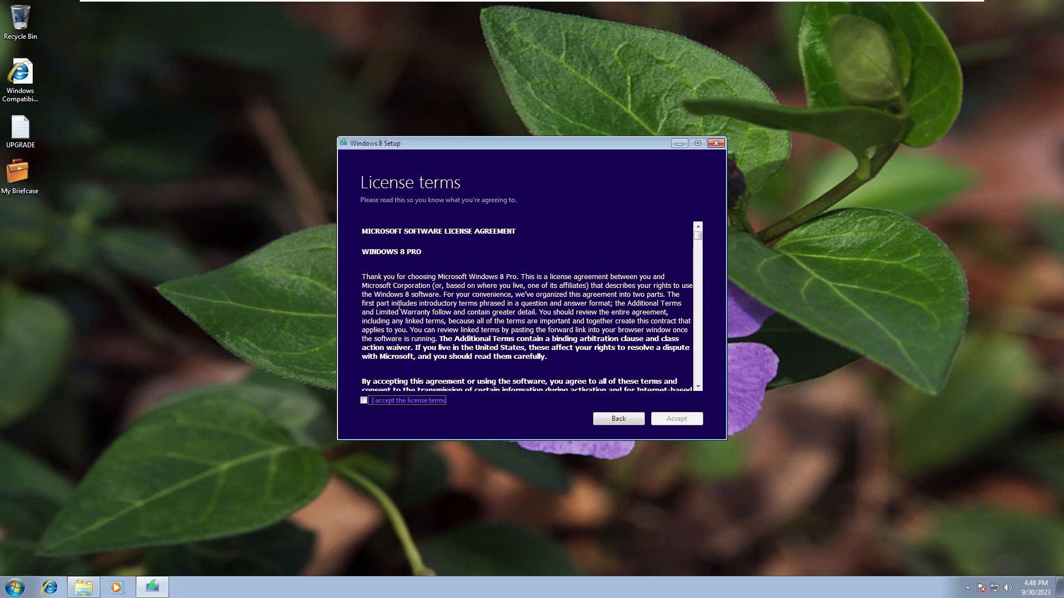
- Accept the Windows 8 Pro license terms and keep settings, files and apps
{"action": "left_click", "coordinate": [420, 403]}
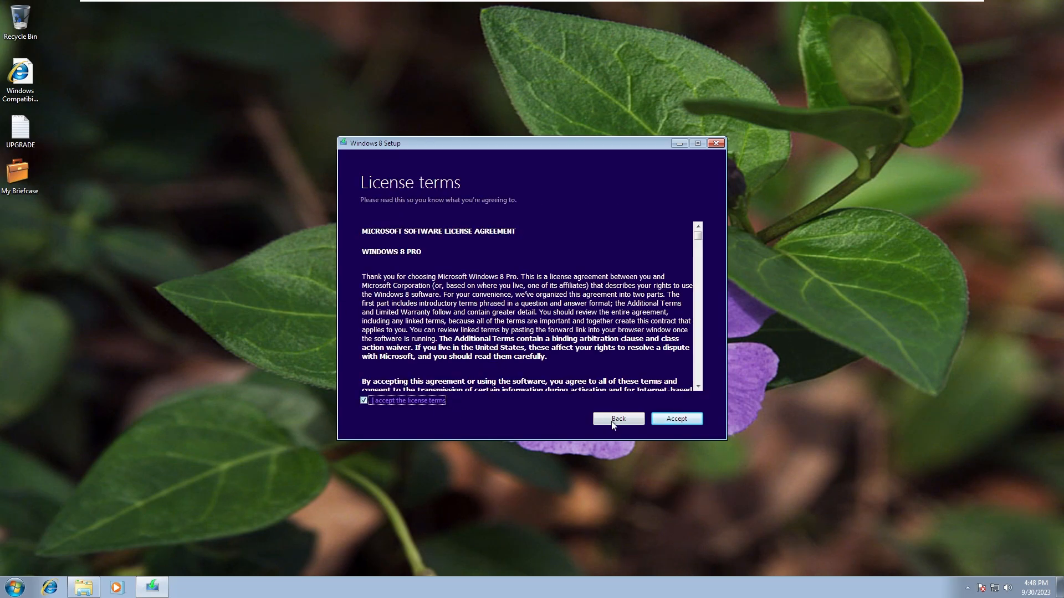
{"action": "left_click", "coordinate": [659, 423]}
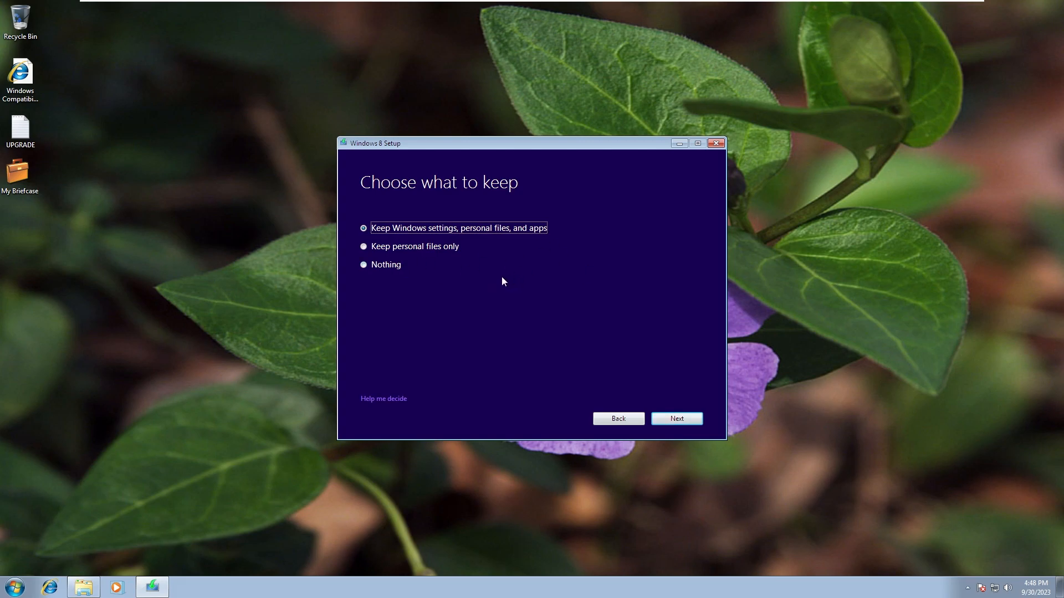
{"action": "left_click", "coordinate": [687, 420]}
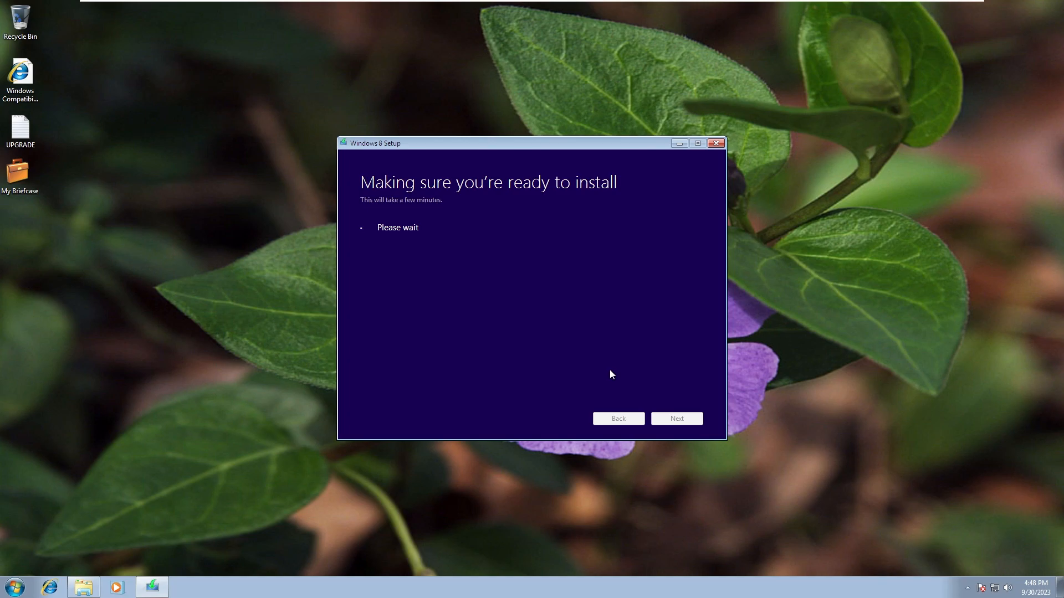
{"action": "left_click", "coordinate": [15, 587]}
- Glance at the Computer's system properties and the personalization settings, then close both
{"action": "right_click", "coordinate": [161, 459]}
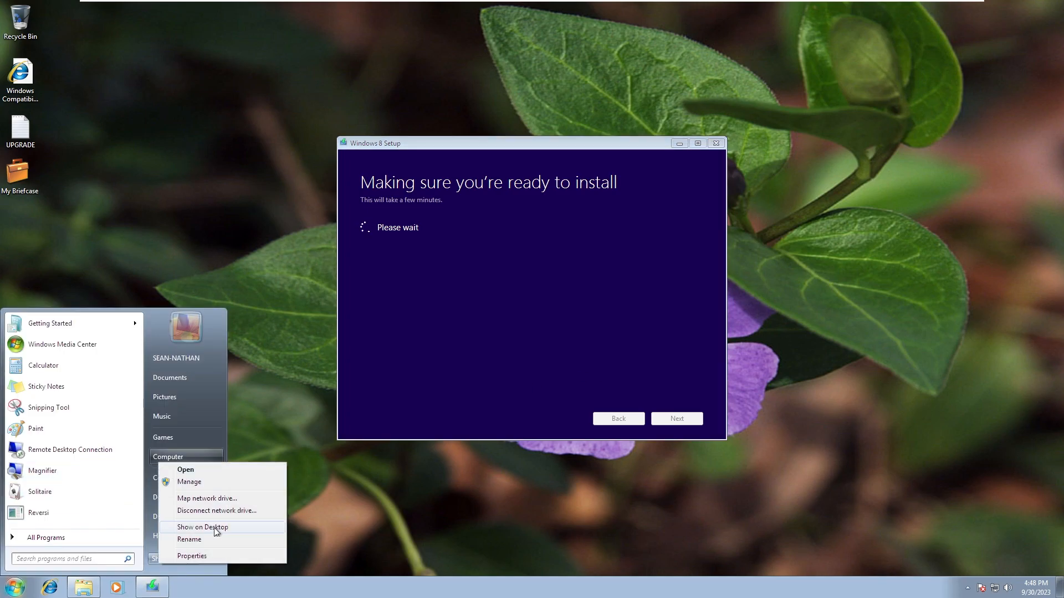
{"action": "left_click", "coordinate": [216, 556]}
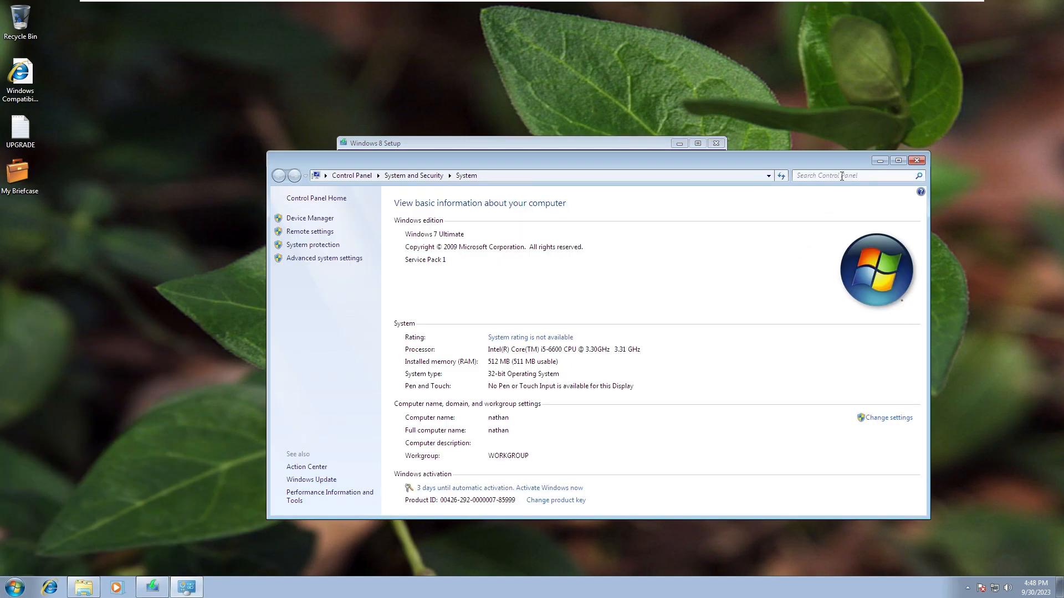
{"action": "left_click", "coordinate": [915, 161]}
{"action": "left_click_drag", "start_coordinate": [494, 143], "coordinate": [474, 115]}
{"action": "right_click", "coordinate": [468, 84]}
{"action": "left_click", "coordinate": [500, 201]}
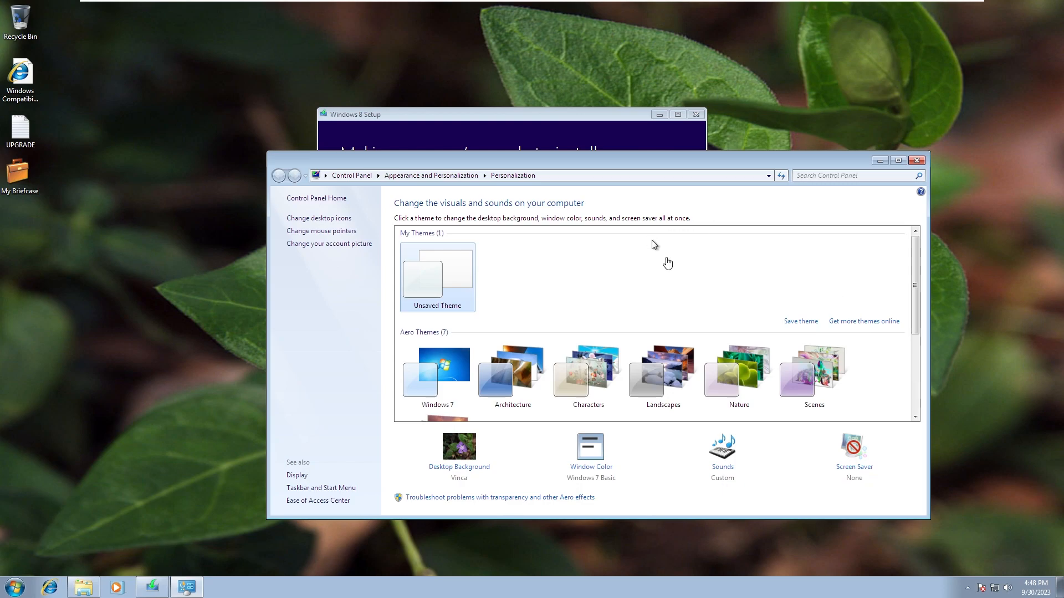
{"action": "left_click", "coordinate": [917, 161]}
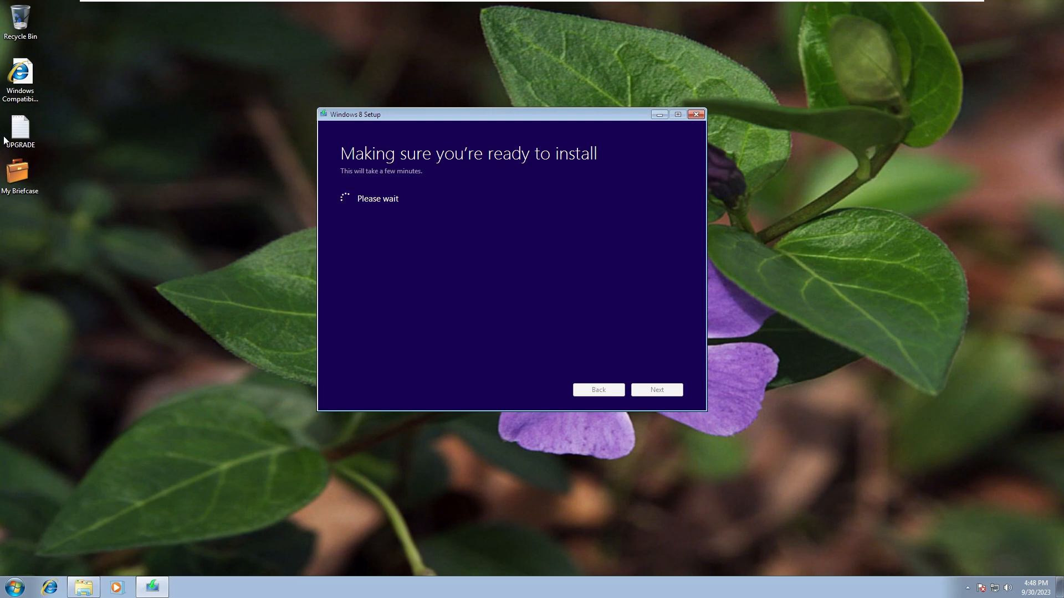
{"action": "left_click_drag", "start_coordinate": [493, 119], "coordinate": [468, 128]}
{"action": "right_click", "coordinate": [162, 435]}
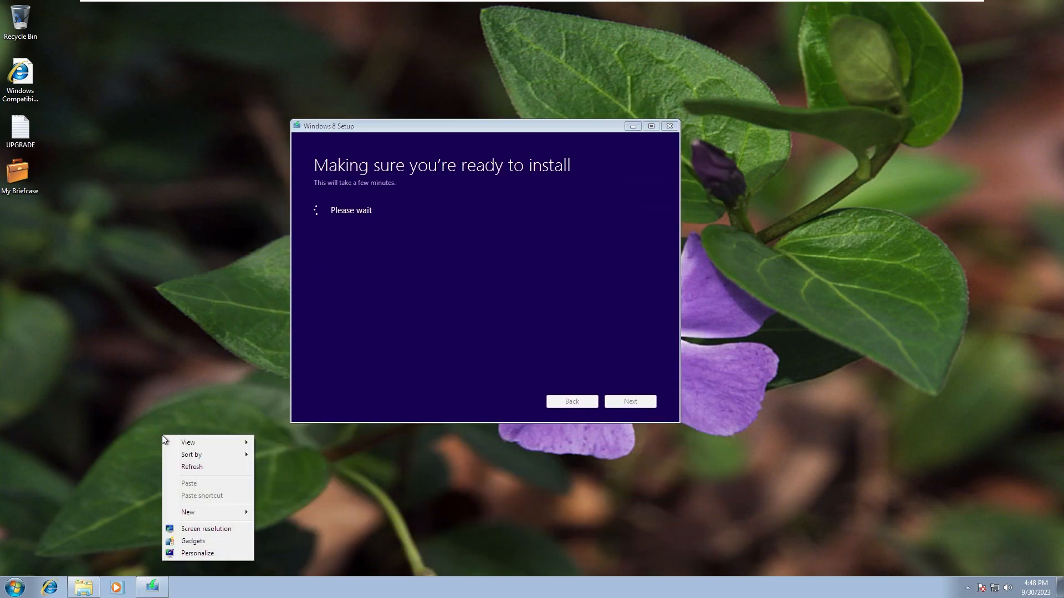
- Turn on small taskbar icons, keeping the taskbar at the bottom, and apply
{"action": "right_click", "coordinate": [225, 593]}
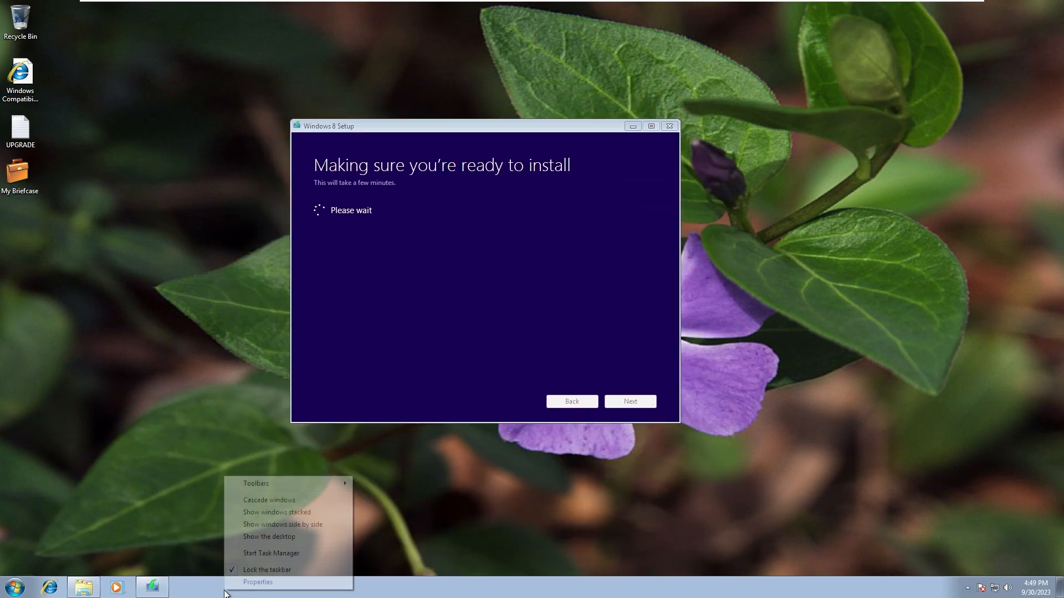
{"action": "left_click", "coordinate": [260, 582]}
{"action": "left_click", "coordinate": [46, 347]}
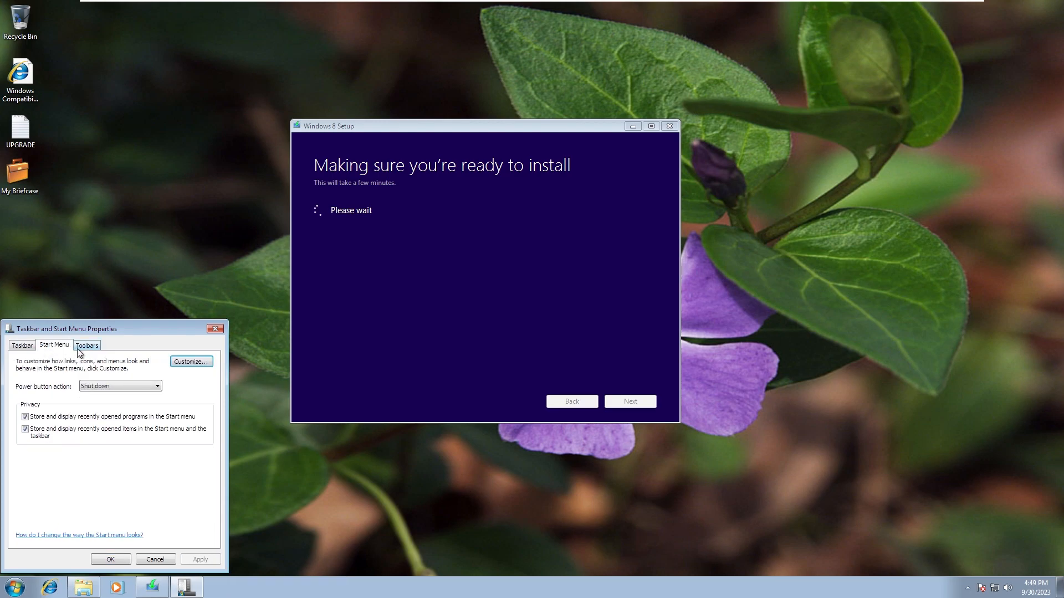
{"action": "left_click", "coordinate": [79, 349]}
{"action": "left_click", "coordinate": [50, 345]}
{"action": "left_click", "coordinate": [22, 346]}
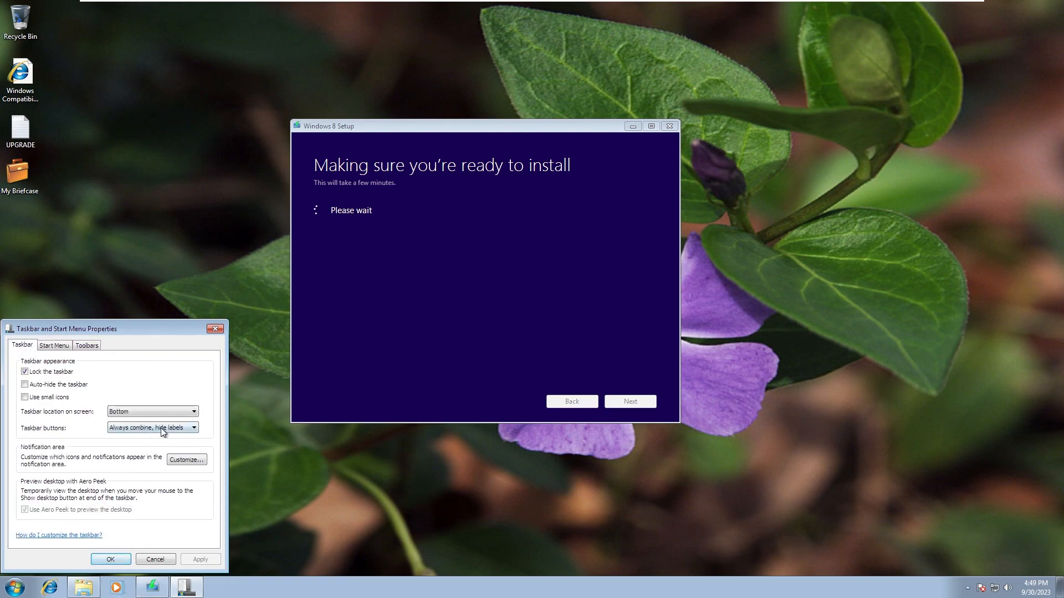
{"action": "left_click", "coordinate": [142, 412]}
{"action": "left_click", "coordinate": [73, 396]}
{"action": "left_click", "coordinate": [61, 397]}
{"action": "left_click", "coordinate": [215, 559]}
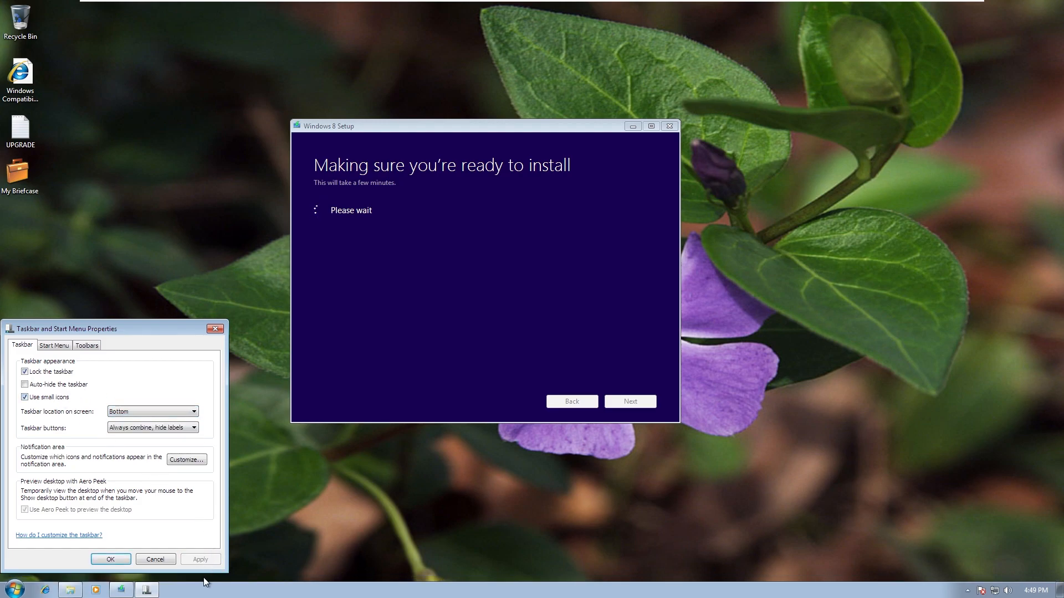
- Set taskbar buttons to 'Combine when taskbar is full', apply, and close the properties
{"action": "right_click", "coordinate": [167, 588]}
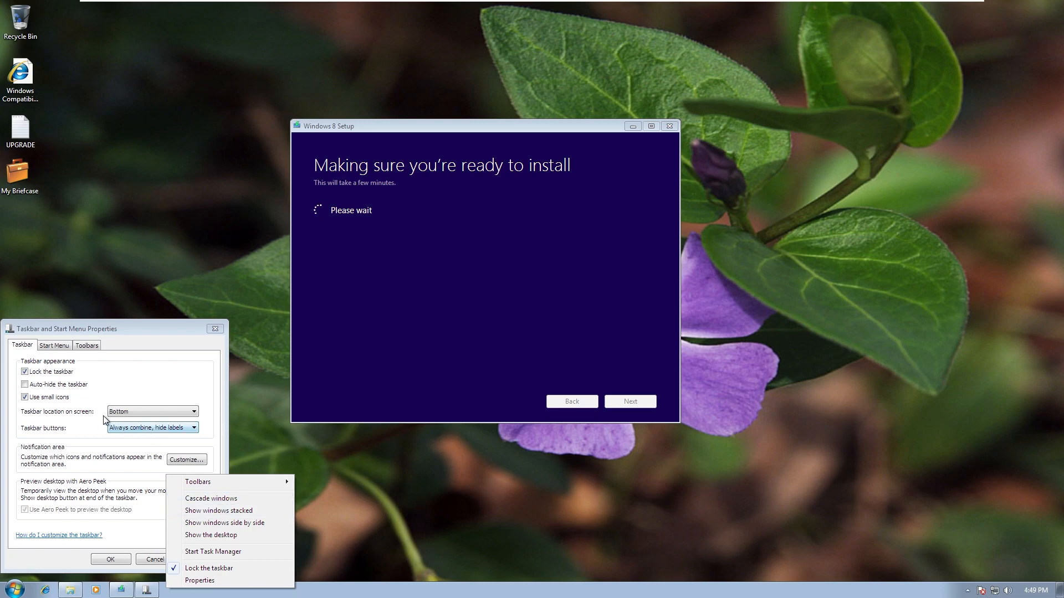
{"action": "left_click", "coordinate": [152, 427]}
{"action": "left_click", "coordinate": [153, 446]}
{"action": "left_click", "coordinate": [209, 560]}
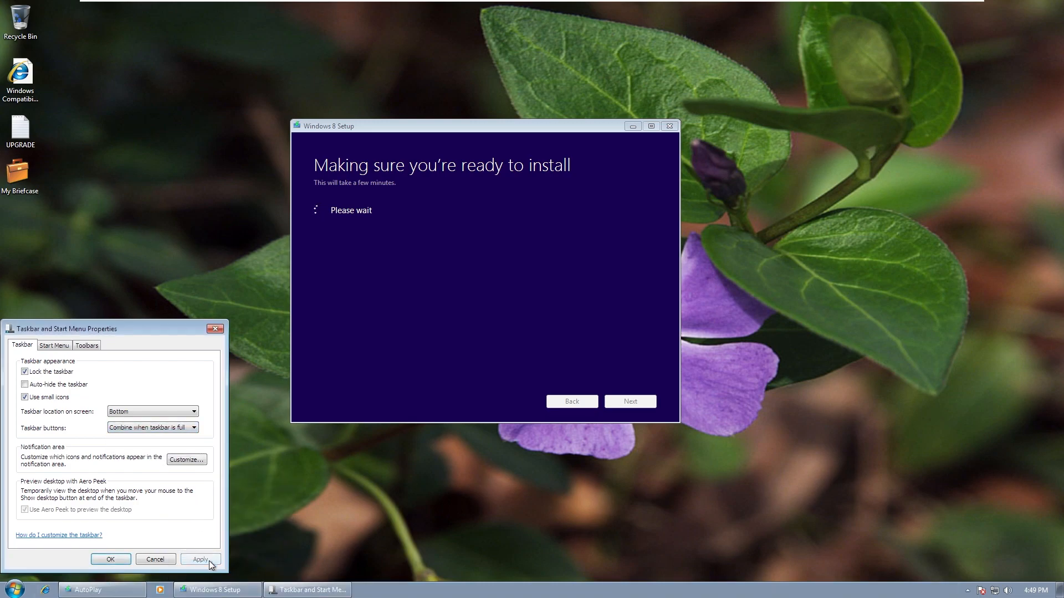
{"action": "left_click", "coordinate": [117, 557]}
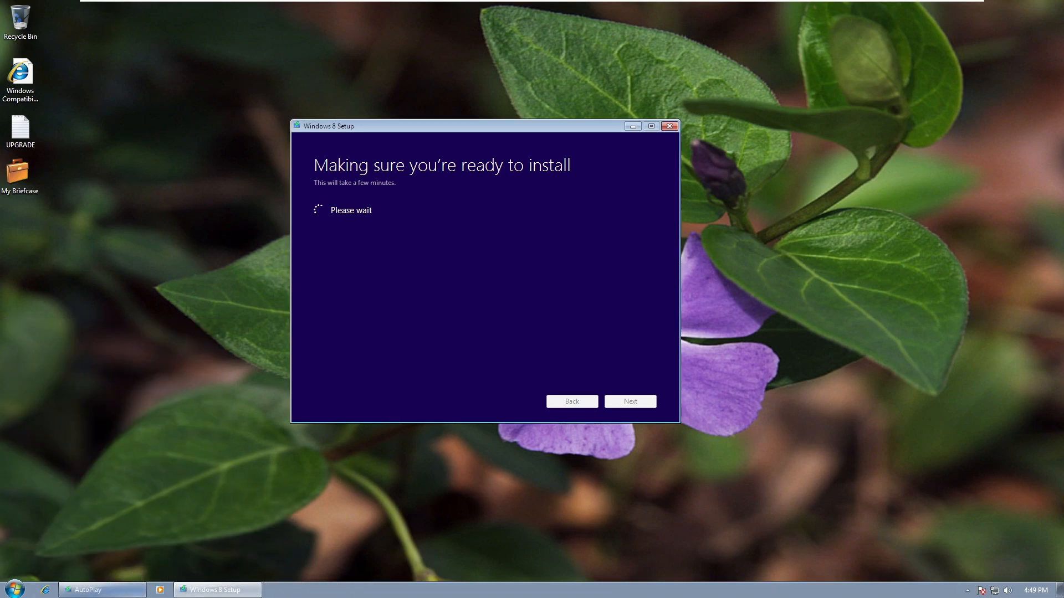
{"action": "left_click", "coordinate": [15, 590]}
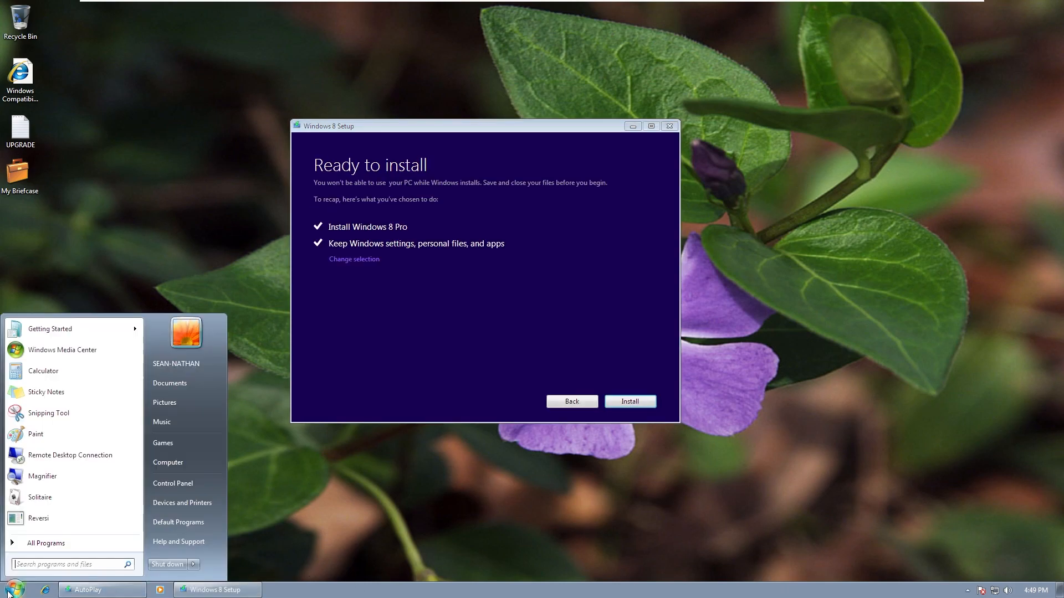
- Start installing Windows 8 Pro, then choose a dark red colour scheme
{"action": "left_click", "coordinate": [431, 347]}
{"action": "left_click", "coordinate": [633, 403]}
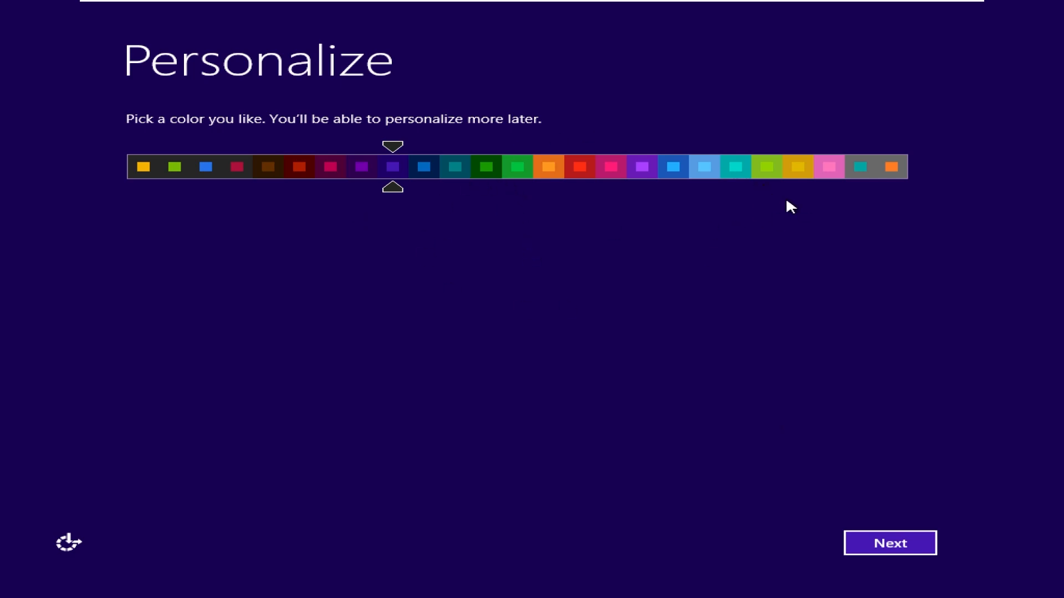
{"action": "left_click", "coordinate": [775, 172]}
{"action": "left_click", "coordinate": [797, 175]}
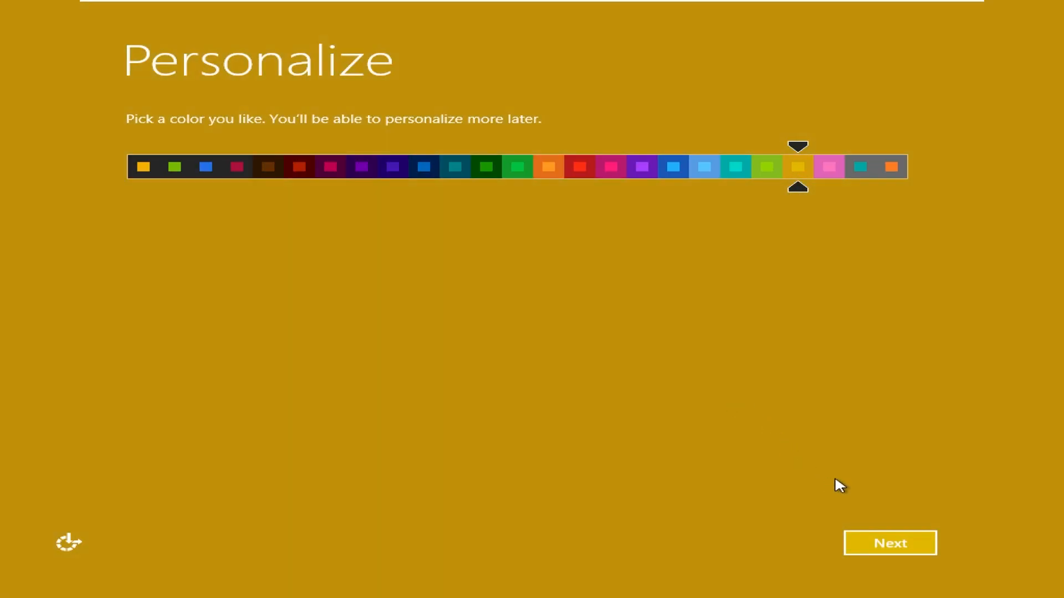
{"action": "left_click_drag", "start_coordinate": [826, 174], "coordinate": [311, 170]}
{"action": "left_click", "coordinate": [868, 550]}
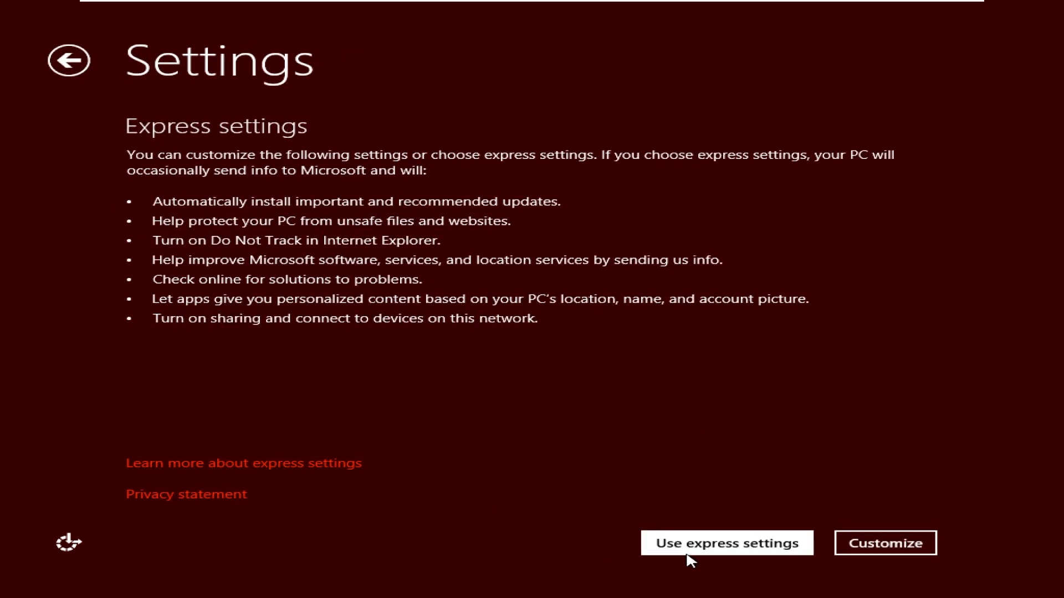
- Use express settings, skip Microsoft account sign-in, and open the Desktop tile
{"action": "left_click", "coordinate": [687, 553]}
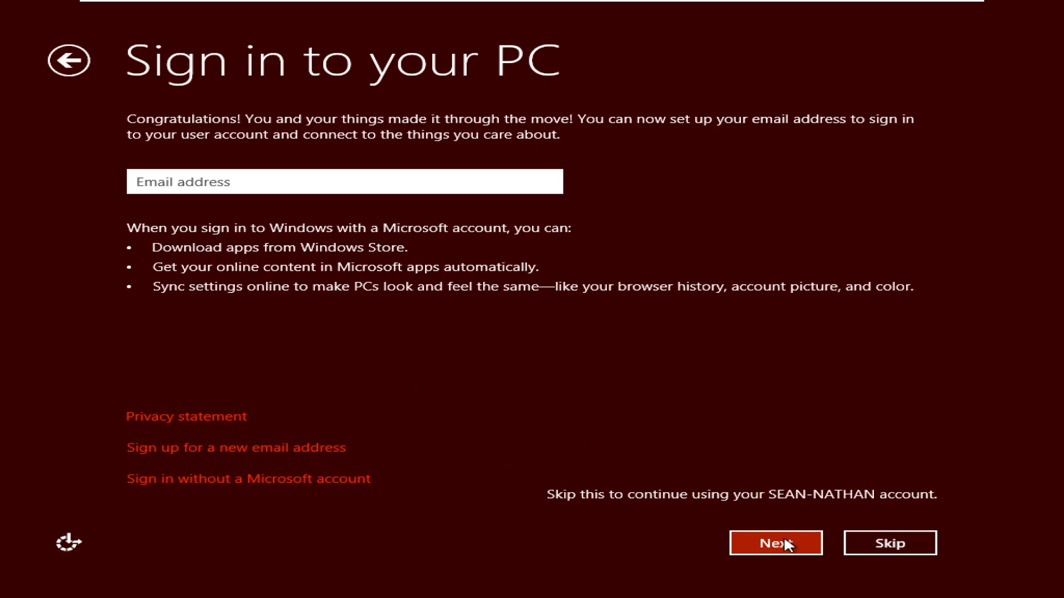
{"action": "left_click", "coordinate": [899, 542]}
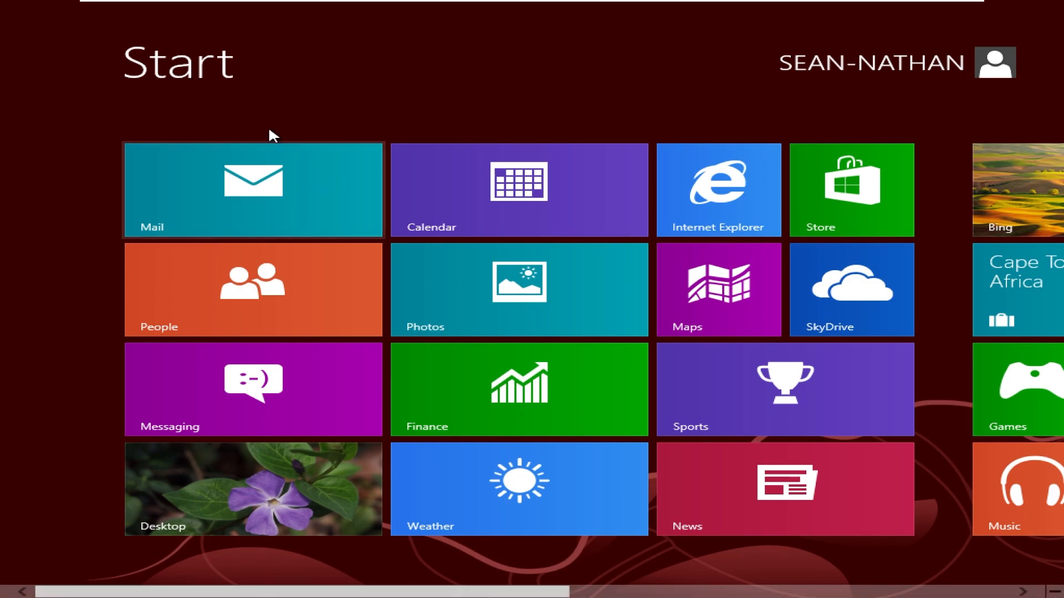
{"action": "left_click", "coordinate": [293, 531]}
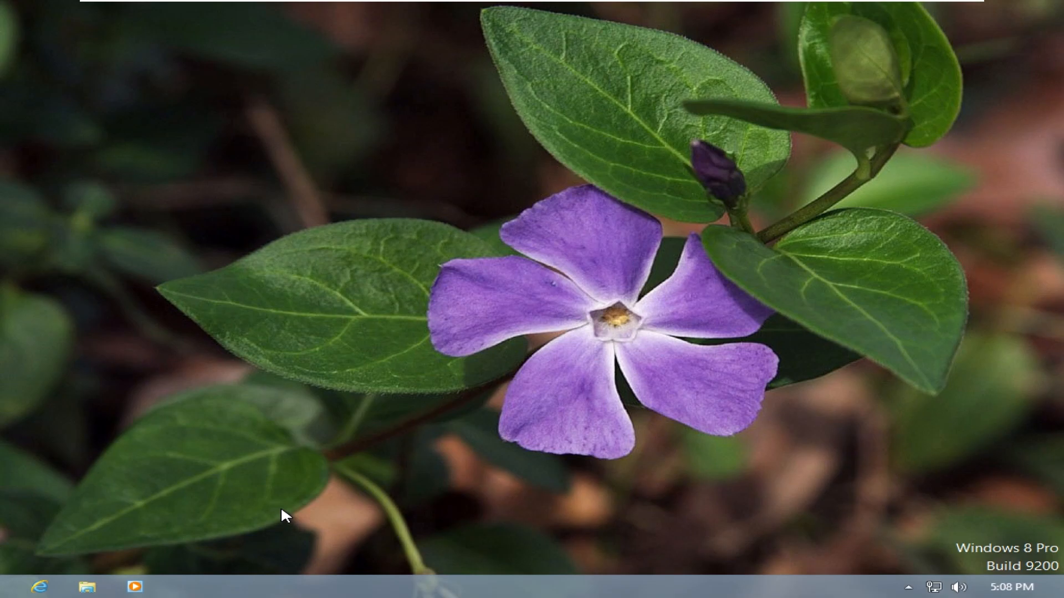
- Change the guest display to 1920 × 1080 in Screen Resolution, applying and keeping it
{"action": "right_click", "coordinate": [272, 499]}
{"action": "left_click", "coordinate": [324, 495]}
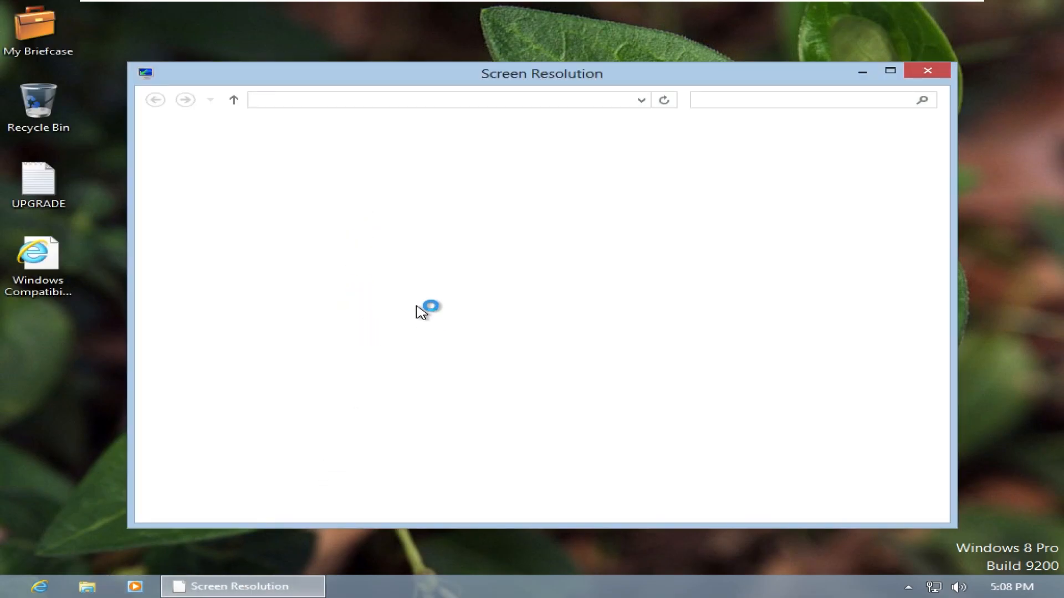
{"action": "left_click", "coordinate": [427, 292]}
{"action": "left_click", "coordinate": [391, 380]}
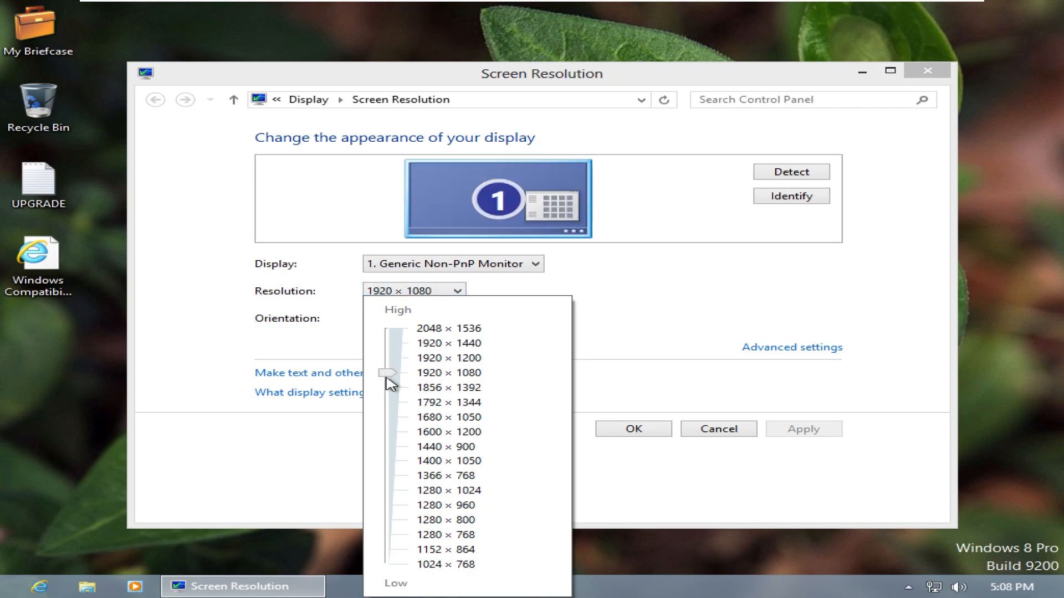
{"action": "left_click", "coordinate": [821, 429]}
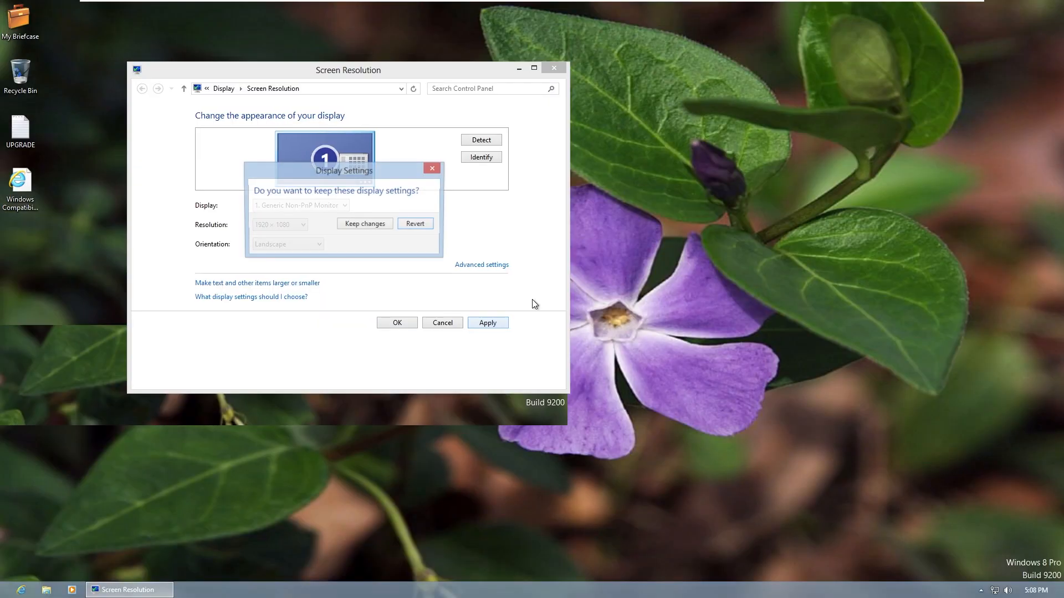
{"action": "left_click", "coordinate": [384, 227]}
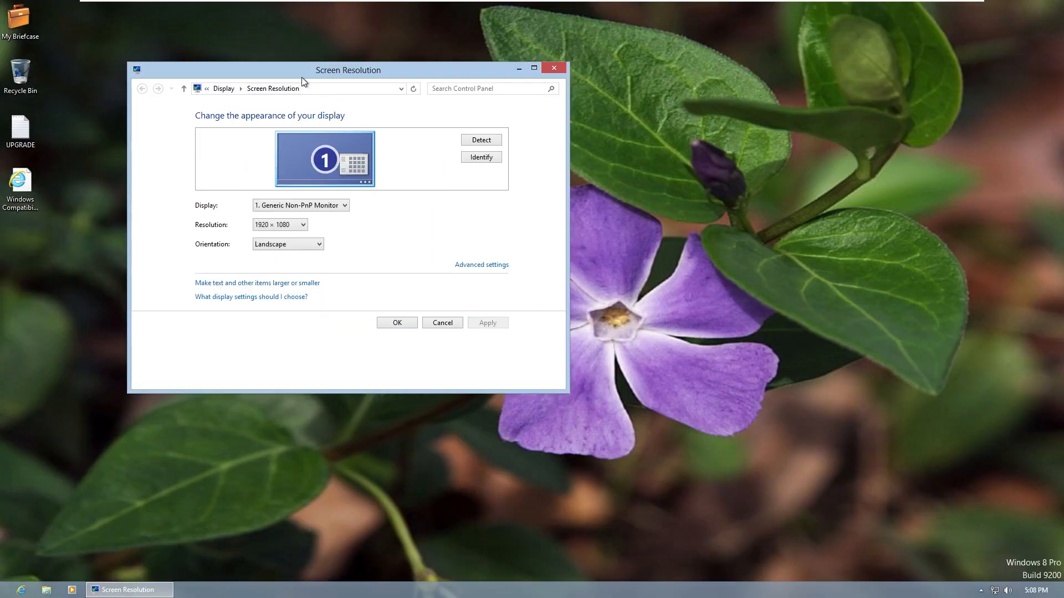
{"action": "left_click_drag", "start_coordinate": [291, 71], "coordinate": [521, 148]}
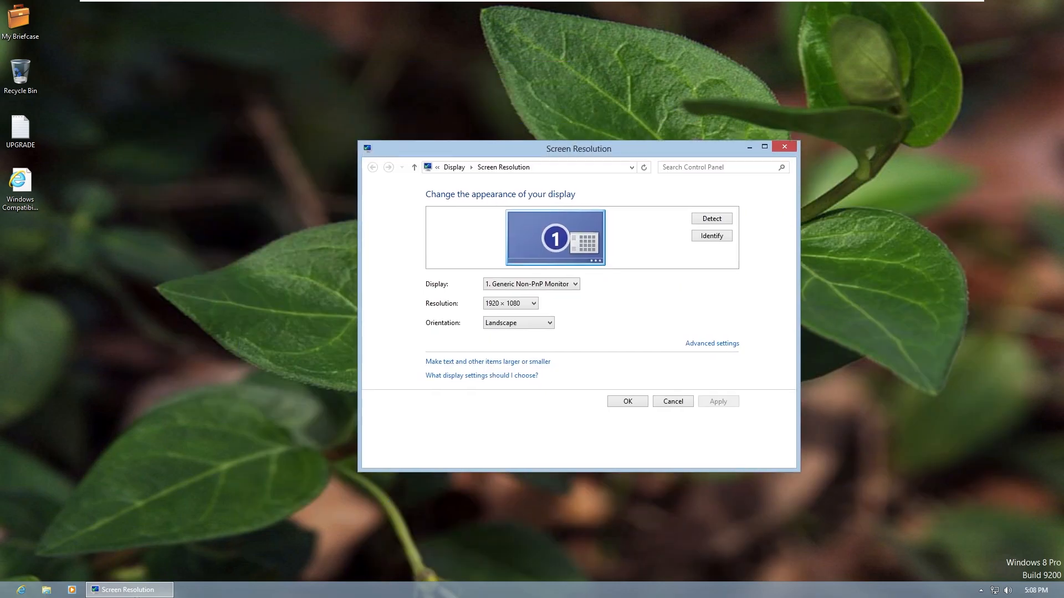
- Close Screen Resolution and get back to the desktop from the Start screen
{"action": "left_click", "coordinate": [785, 147]}
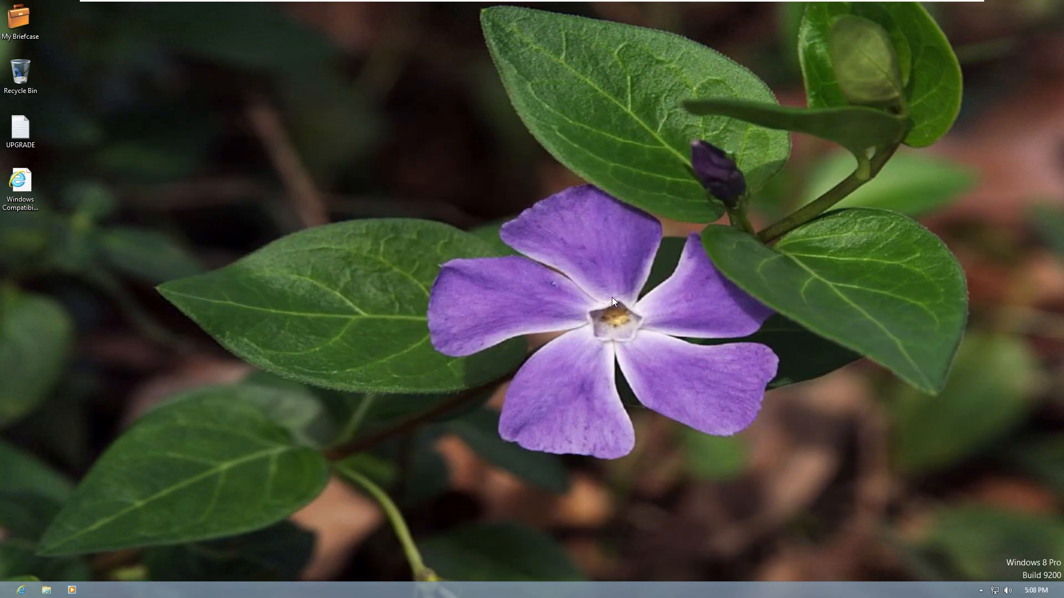
{"action": "left_click", "coordinate": [4, 592]}
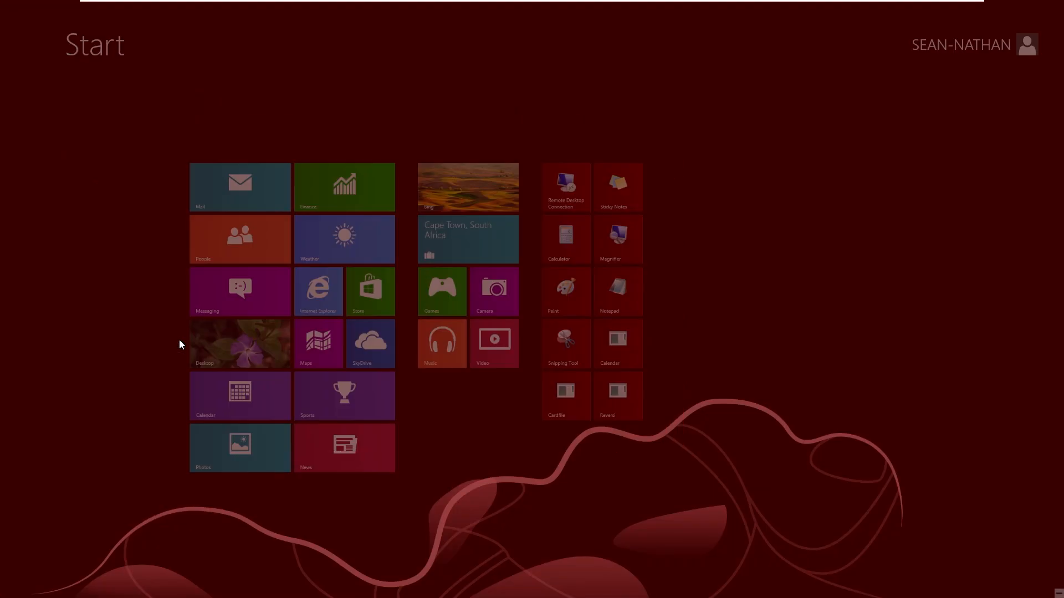
{"action": "left_click_drag", "start_coordinate": [400, 301], "coordinate": [510, 211]}
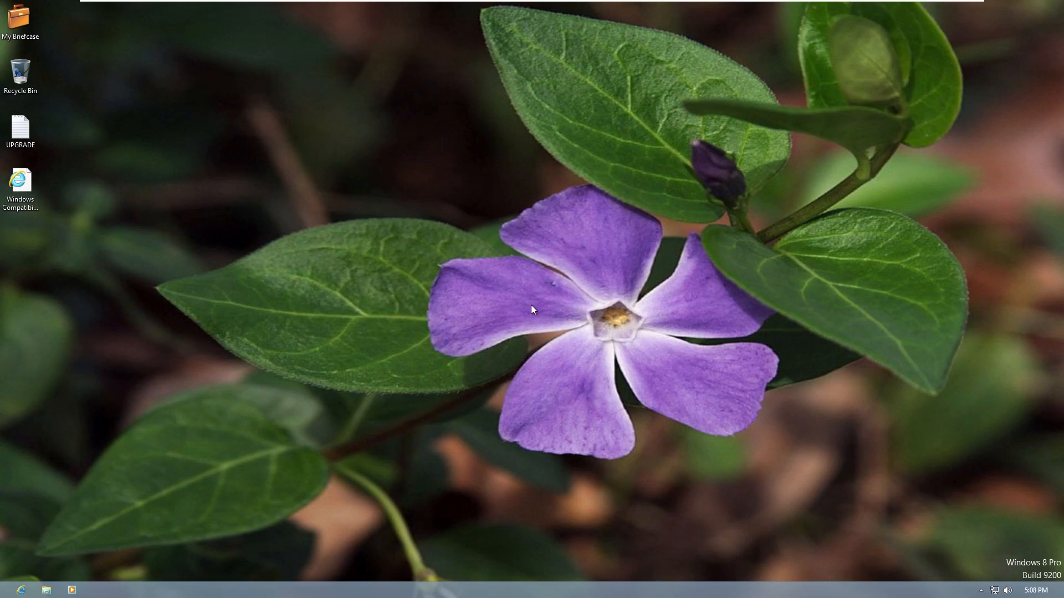
{"action": "right_click", "coordinate": [444, 168]}
{"action": "left_click", "coordinate": [270, 241]}
- Add 'Windows 8 - DONE 5:09 PM 9/30/2023' to the UPGRADE notes and close Notepad
{"action": "double_click", "coordinate": [21, 129]}
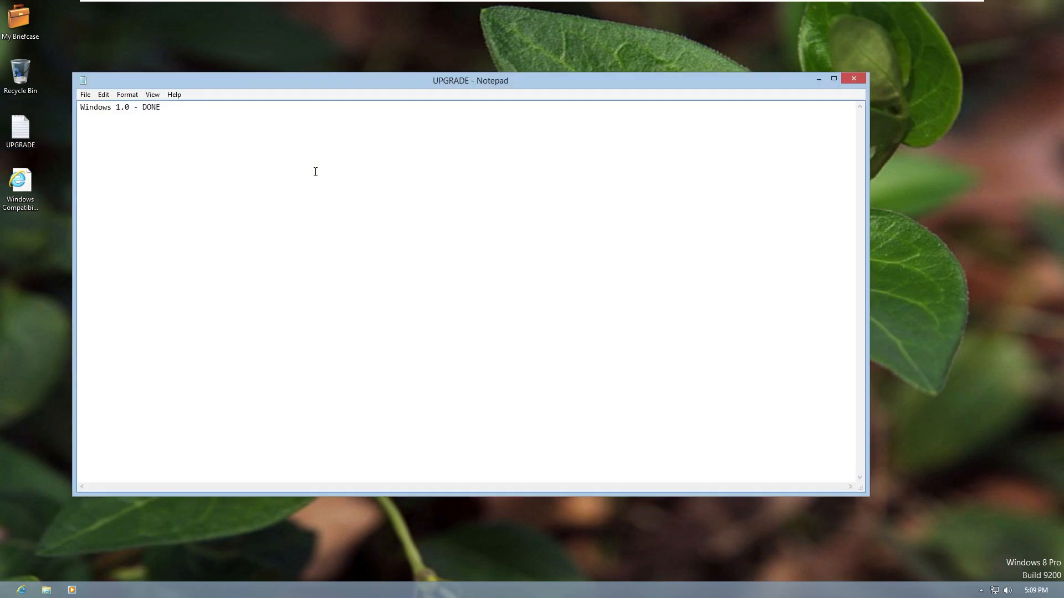
{"action": "left_click", "coordinate": [307, 186]}
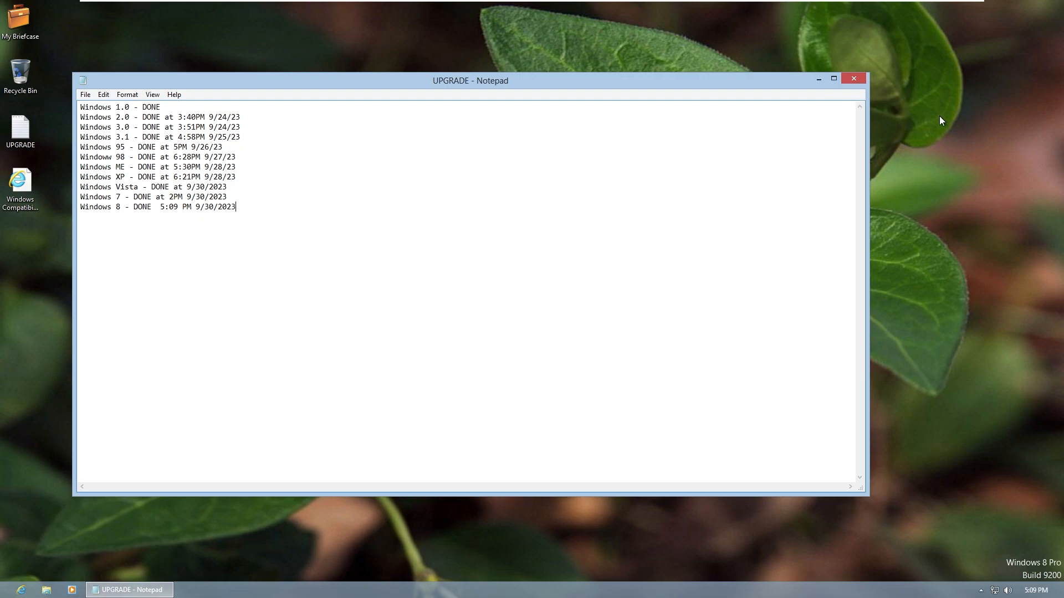
{"action": "left_click_drag", "start_coordinate": [178, 120], "coordinate": [57, 110]}
{"action": "left_click", "coordinate": [500, 133]}
{"action": "left_click", "coordinate": [853, 79]}
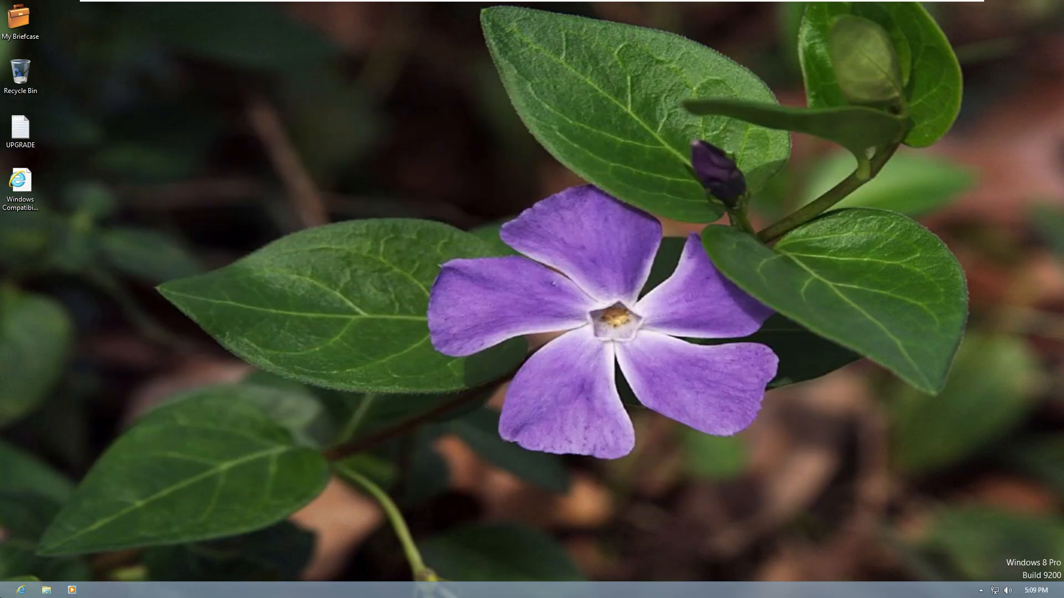
- Launch Calendar from Start and enable 16-bit application support, approving UAC
{"action": "key", "text": "super"}
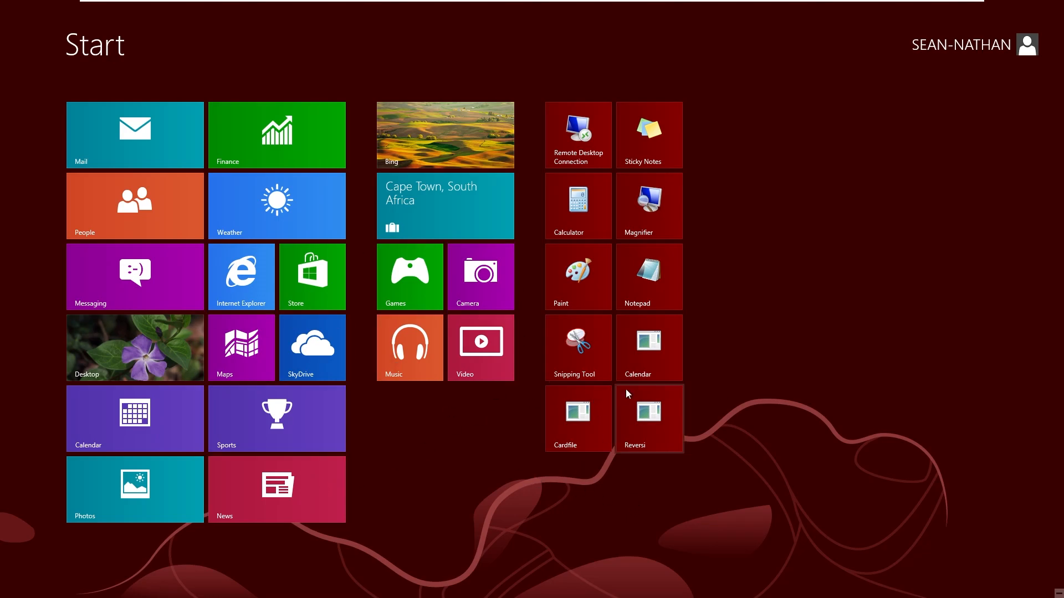
{"action": "left_click", "coordinate": [643, 352]}
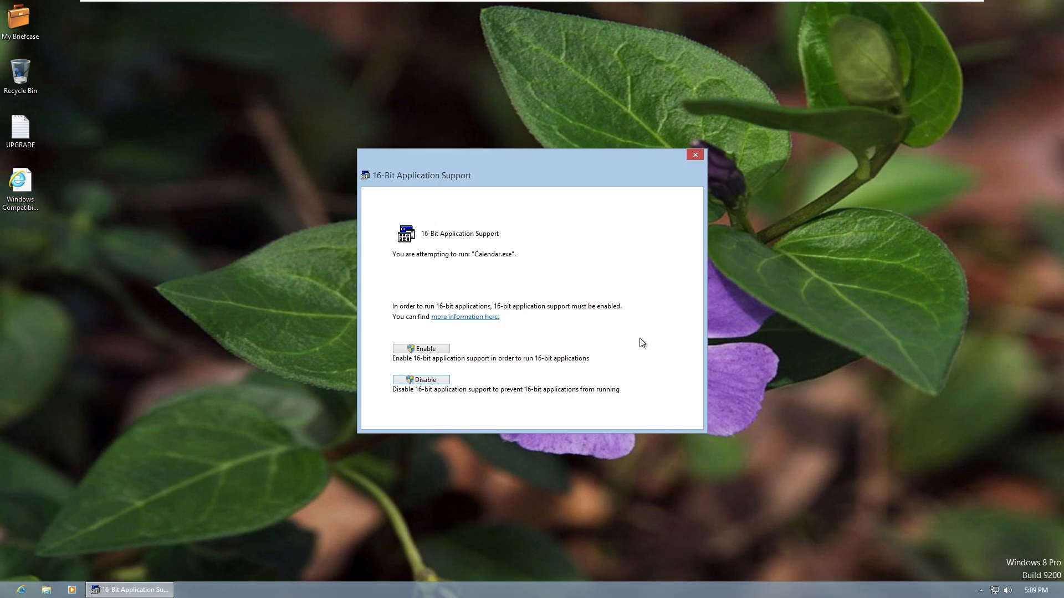
{"action": "left_click_drag", "start_coordinate": [415, 165], "coordinate": [434, 123]}
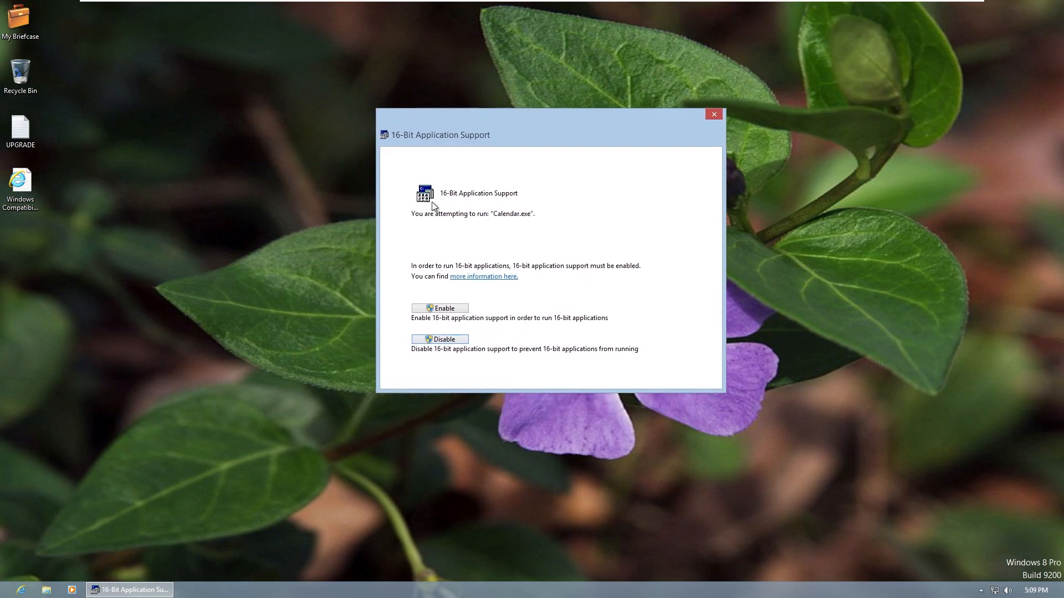
{"action": "left_click", "coordinate": [443, 348]}
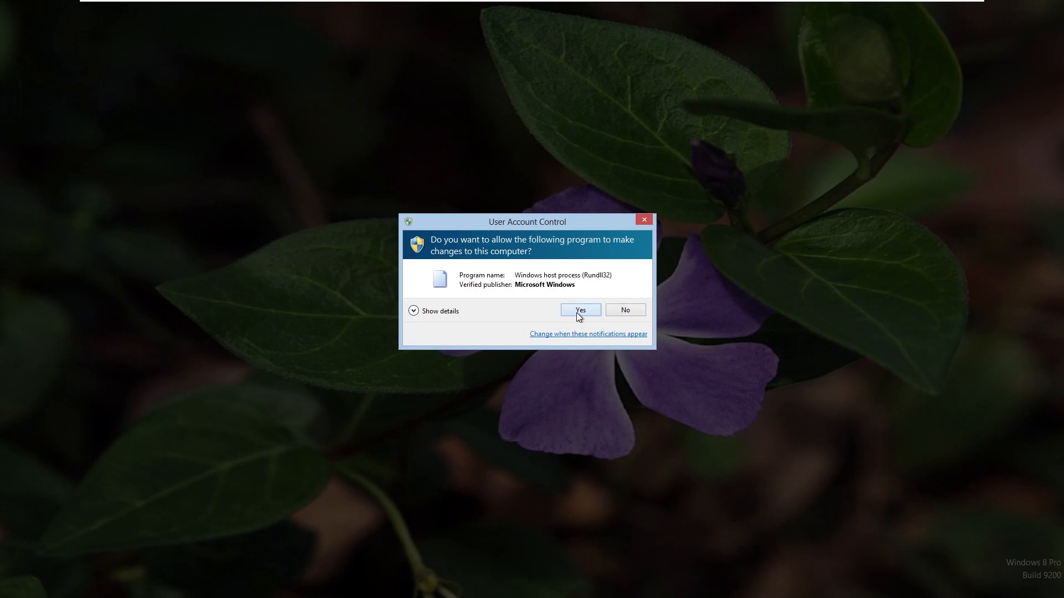
{"action": "left_click", "coordinate": [579, 312]}
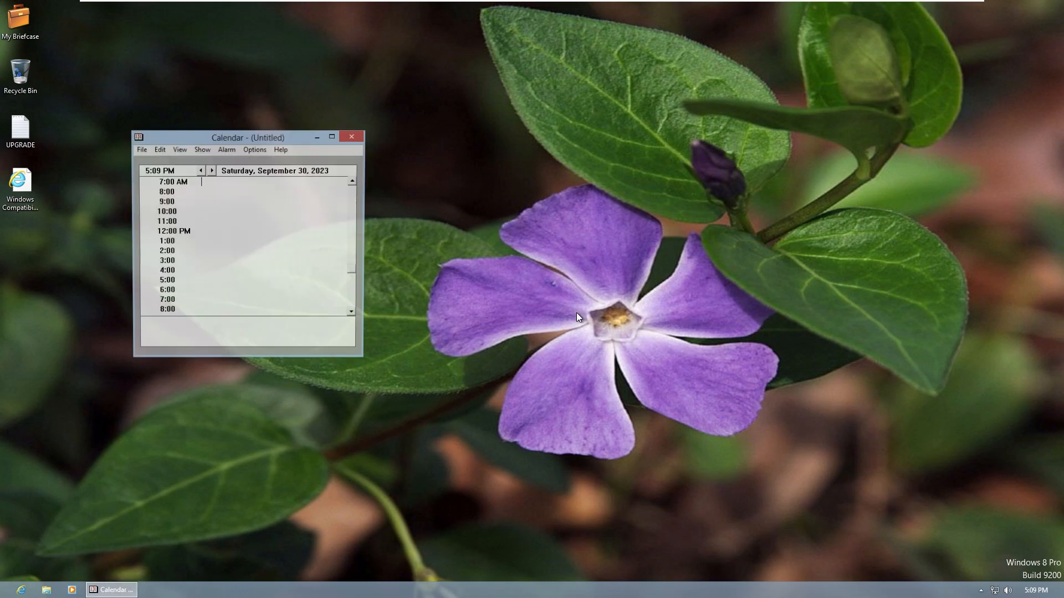
- View Calendar's About box, cancel a File Open, and close Calendar
{"action": "left_click", "coordinate": [194, 128]}
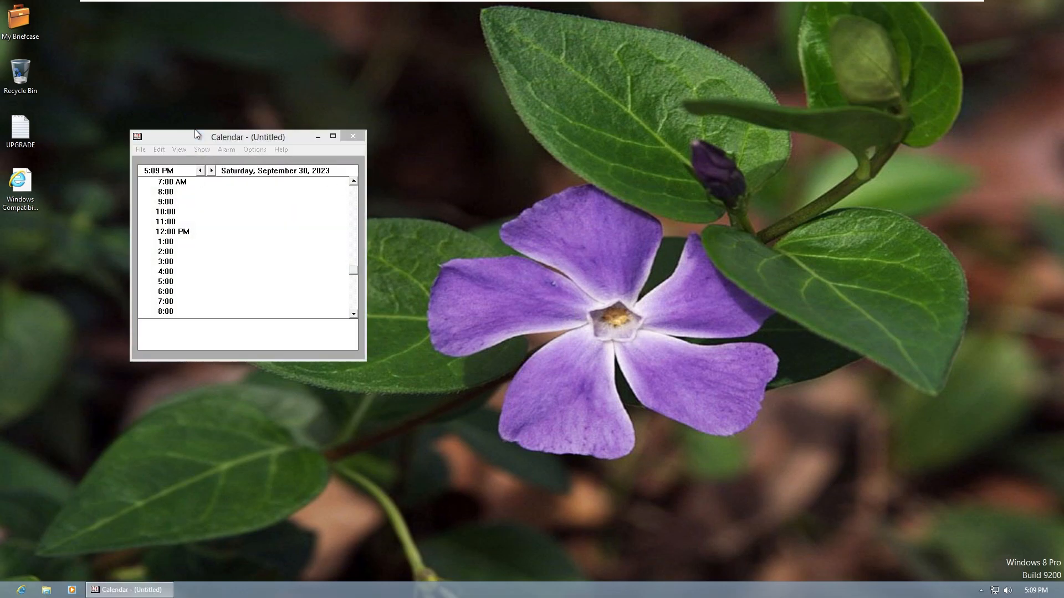
{"action": "left_click_drag", "start_coordinate": [205, 131], "coordinate": [467, 183]}
{"action": "left_click", "coordinate": [478, 193]}
{"action": "left_click", "coordinate": [503, 242]}
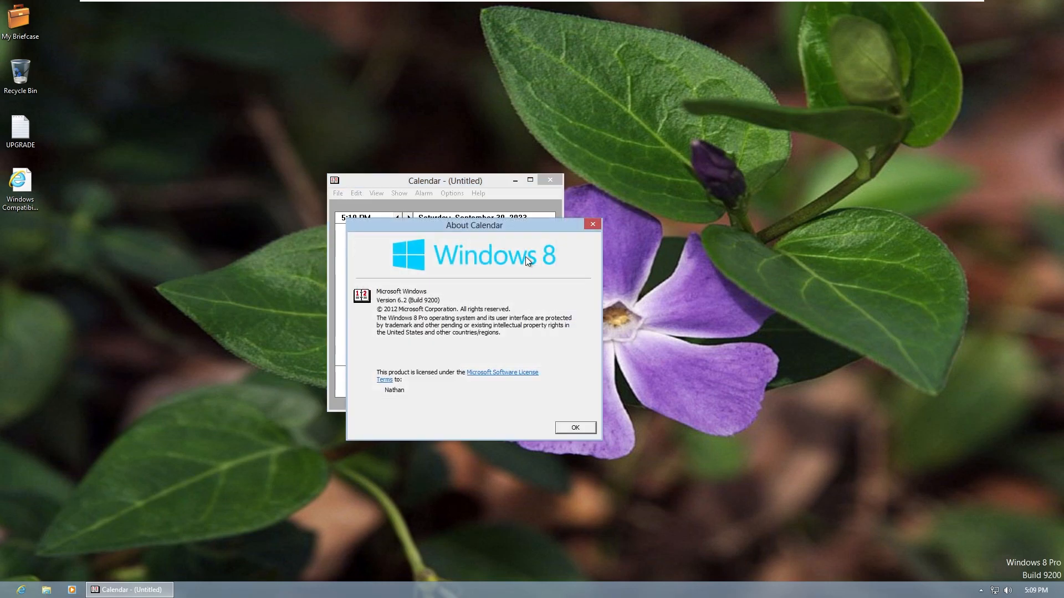
{"action": "left_click_drag", "start_coordinate": [444, 228], "coordinate": [366, 212]}
{"action": "left_click", "coordinate": [513, 209]}
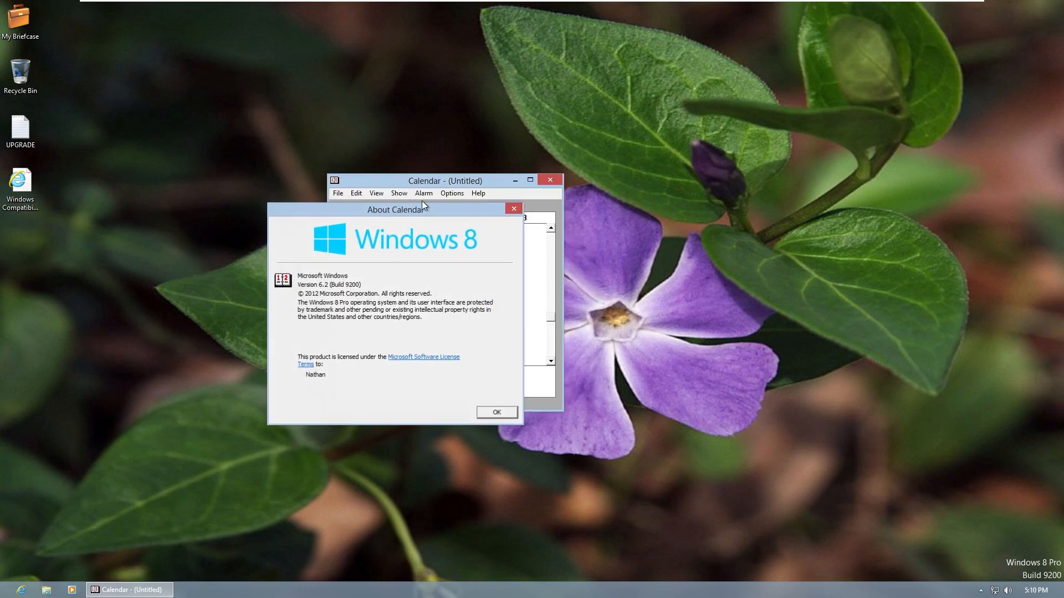
{"action": "left_click", "coordinate": [338, 193]}
{"action": "left_click", "coordinate": [360, 219]}
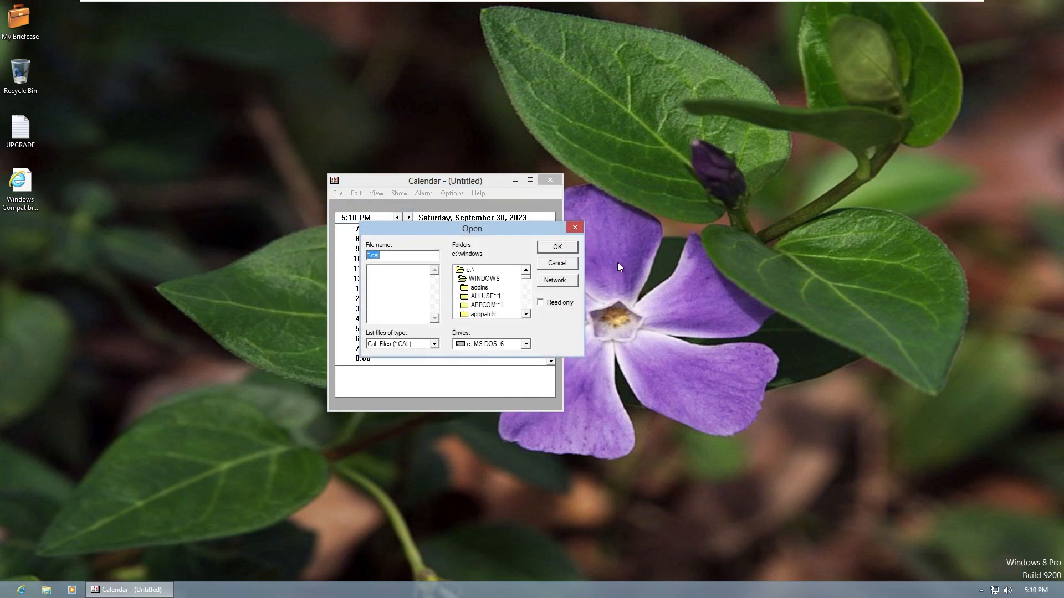
{"action": "left_click", "coordinate": [564, 265]}
{"action": "left_click", "coordinate": [547, 186]}
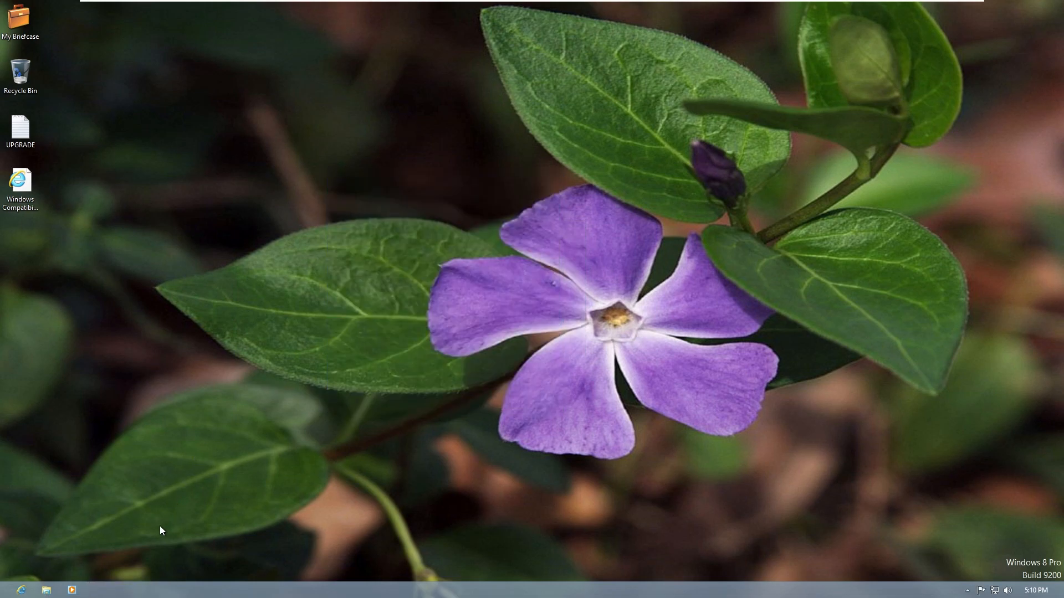
- Run Cardfile, view its About box, cancel File > Open, and close it
{"action": "left_click", "coordinate": [11, 590]}
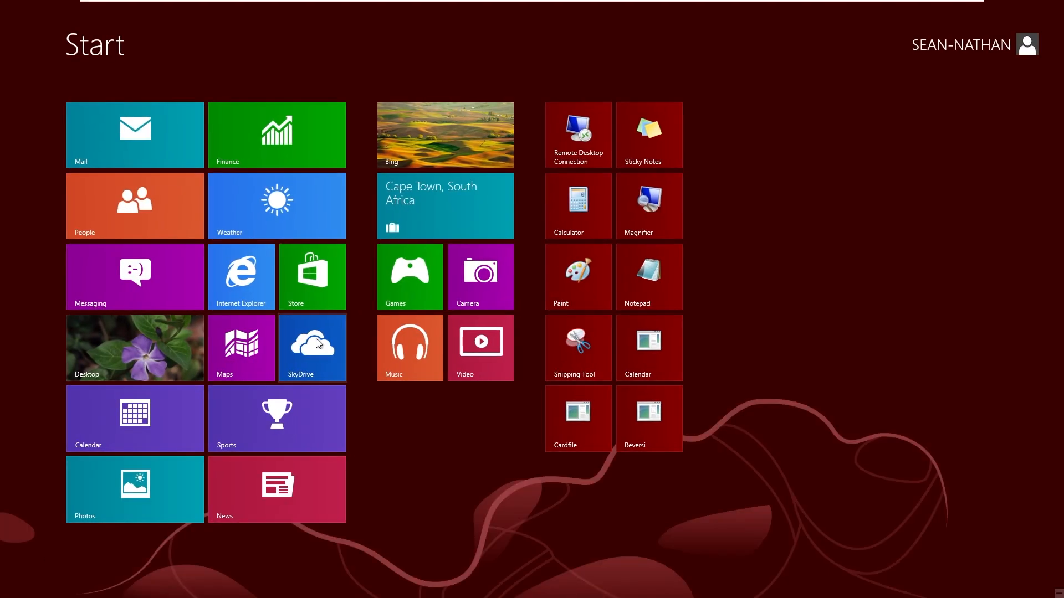
{"action": "left_click", "coordinate": [603, 440]}
{"action": "left_click", "coordinate": [134, 34]}
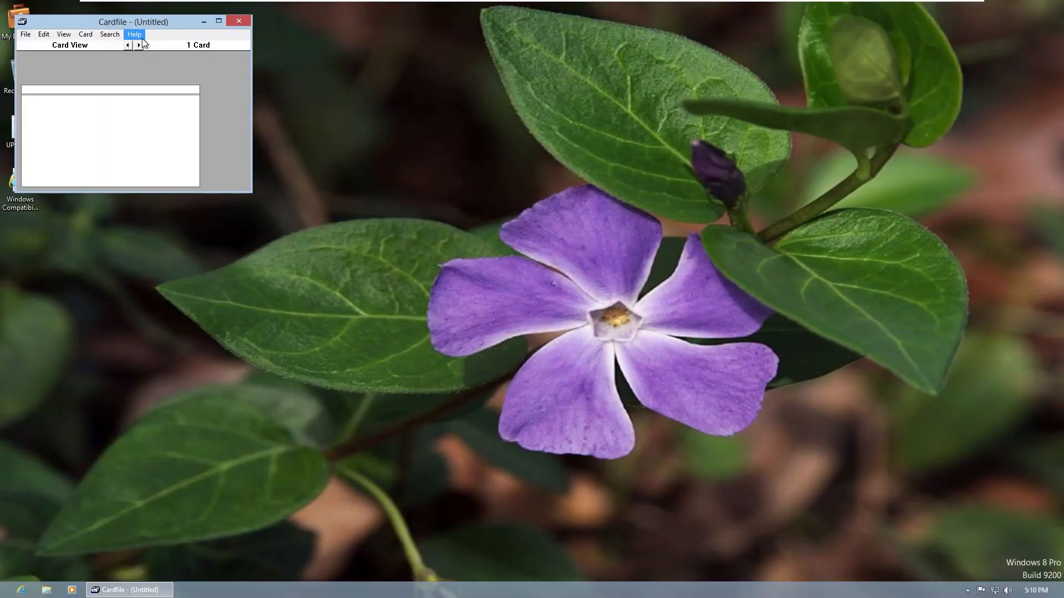
{"action": "left_click", "coordinate": [166, 83]}
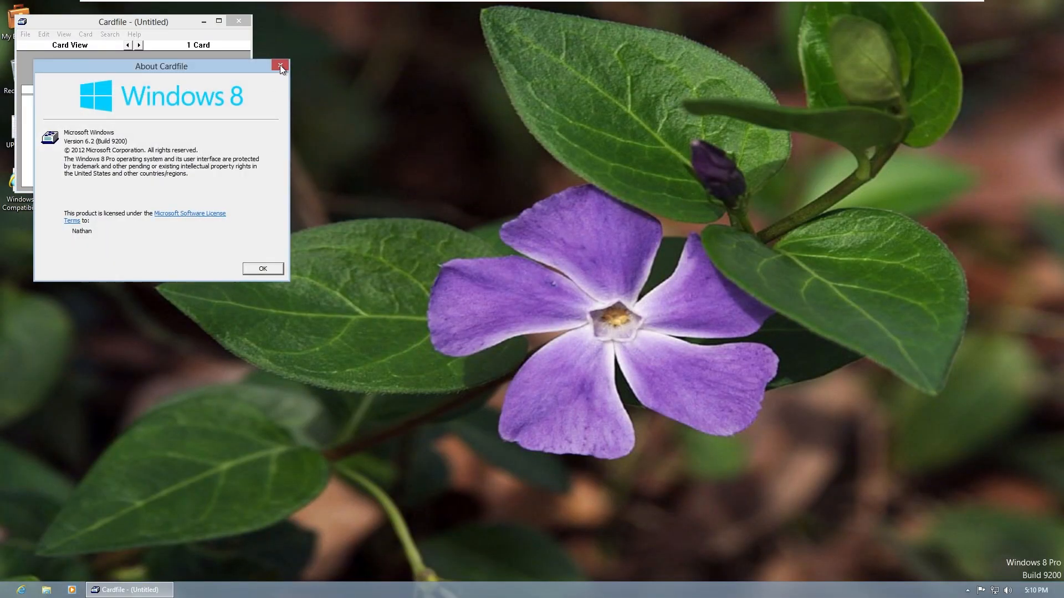
{"action": "key", "text": "Return"}
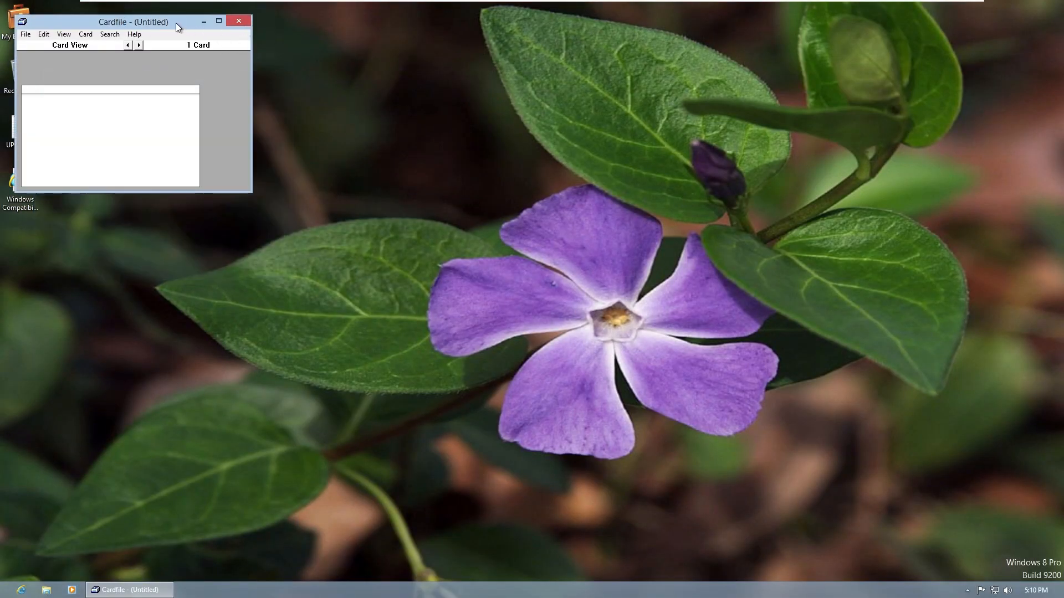
{"action": "left_click_drag", "start_coordinate": [176, 23], "coordinate": [404, 95]}
{"action": "left_click", "coordinate": [250, 107]}
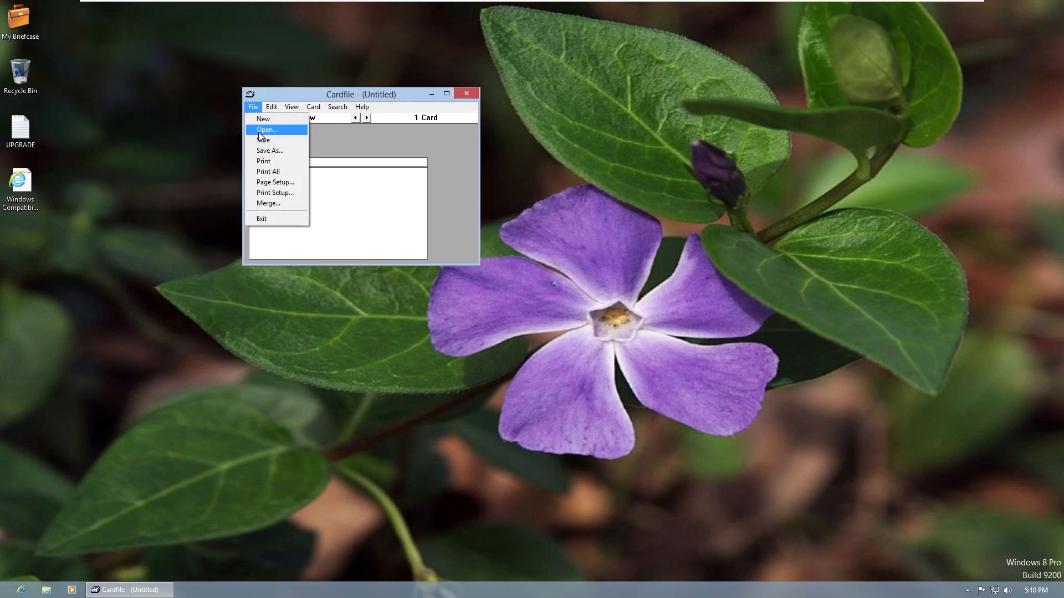
{"action": "left_click", "coordinate": [261, 129]}
{"action": "left_click", "coordinate": [490, 138]}
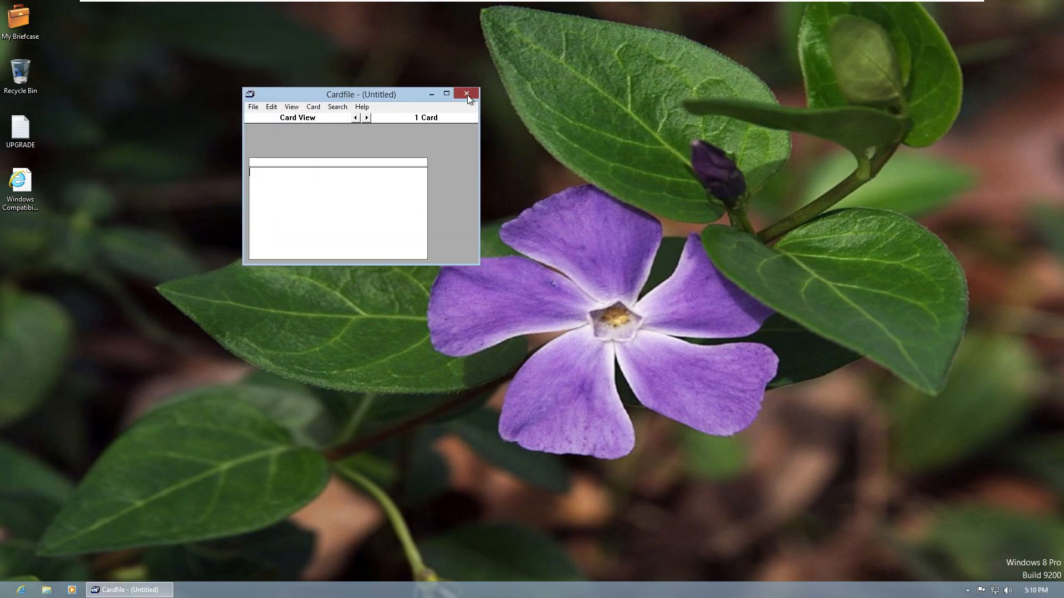
{"action": "left_click", "coordinate": [466, 94]}
- Try opening My Briefcase and dismiss its inaccessible error
{"action": "double_click", "coordinate": [32, 23]}
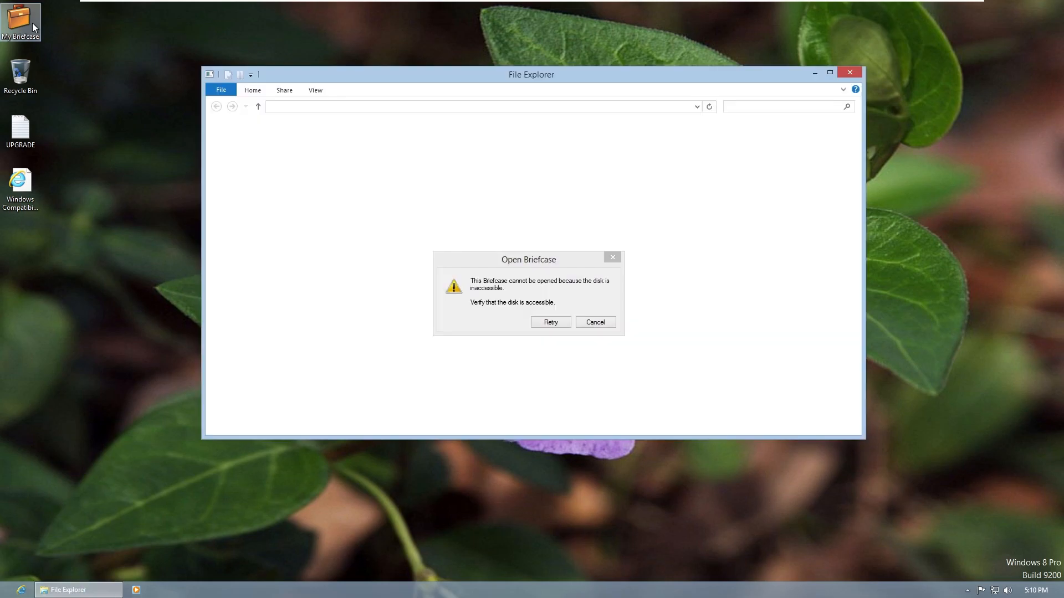
{"action": "left_click", "coordinate": [550, 322]}
{"action": "left_click", "coordinate": [595, 321]}
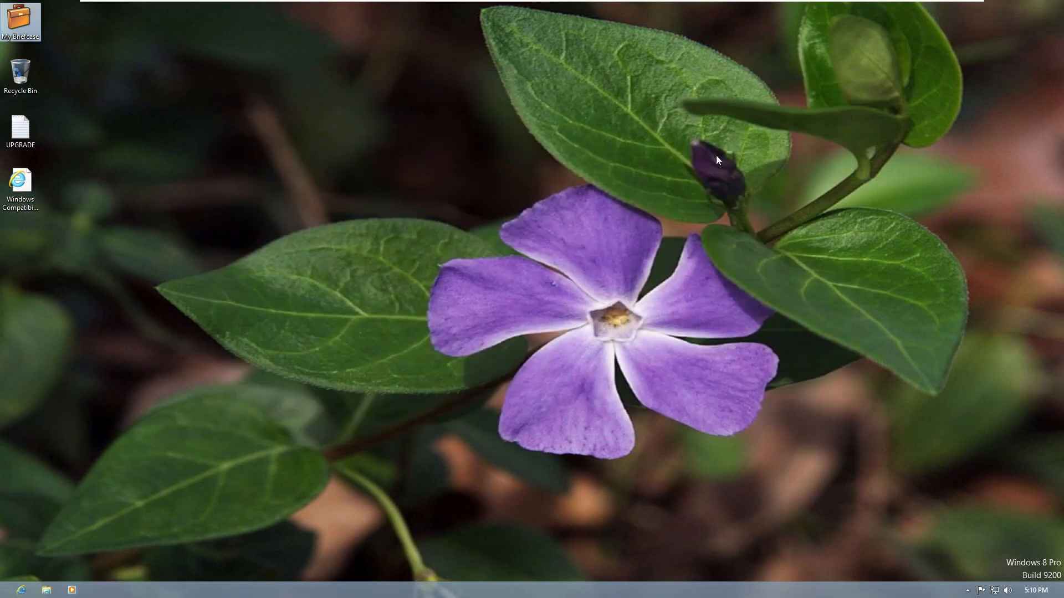
- Launch Reversi, play discs at c5 and d6, then close it
{"action": "left_click", "coordinate": [2, 597]}
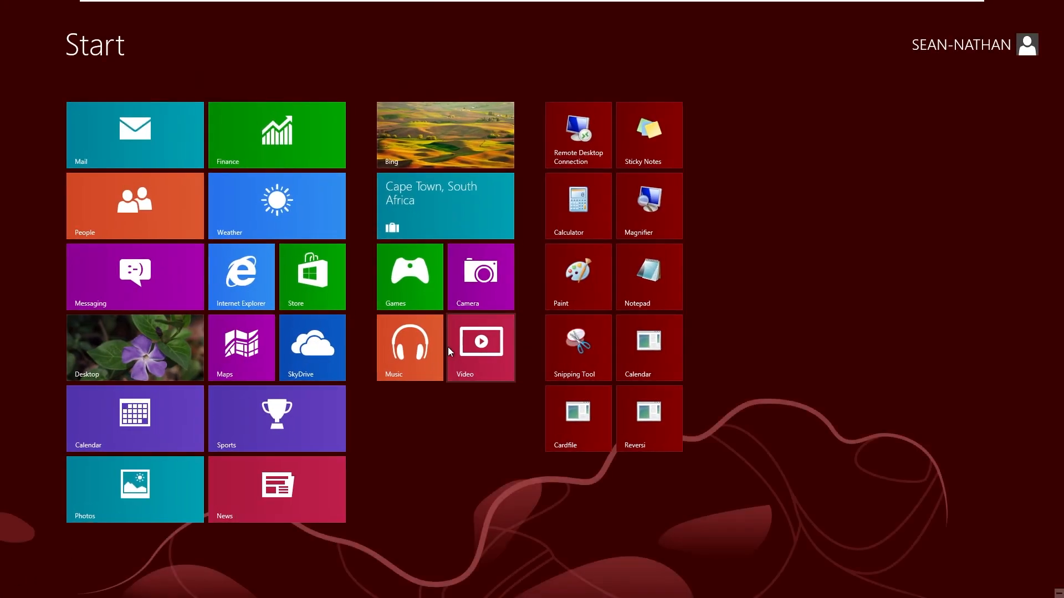
{"action": "left_click", "coordinate": [673, 422]}
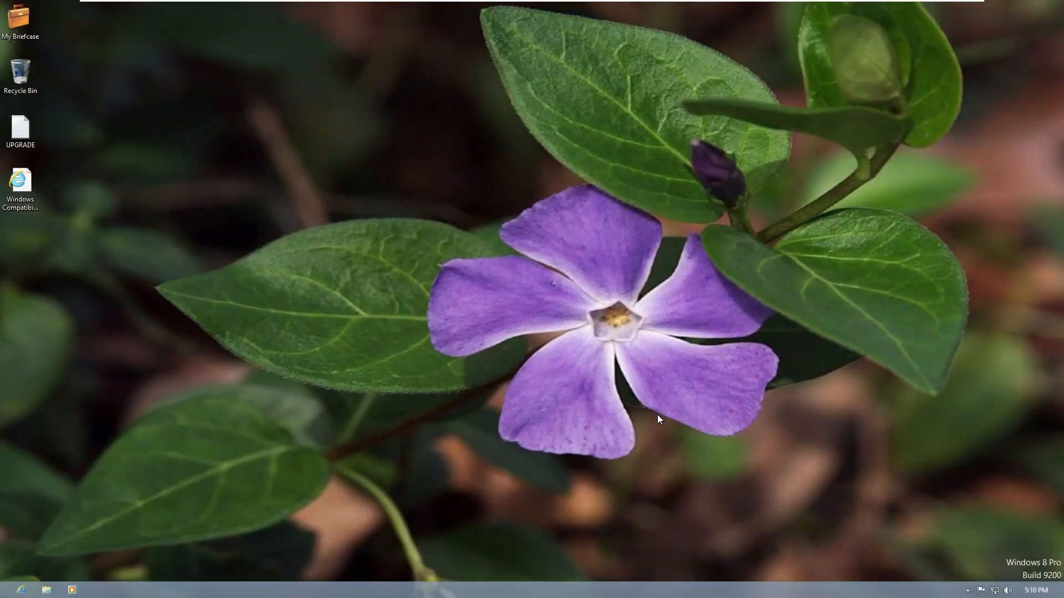
{"action": "left_click_drag", "start_coordinate": [304, 40], "coordinate": [494, 67]}
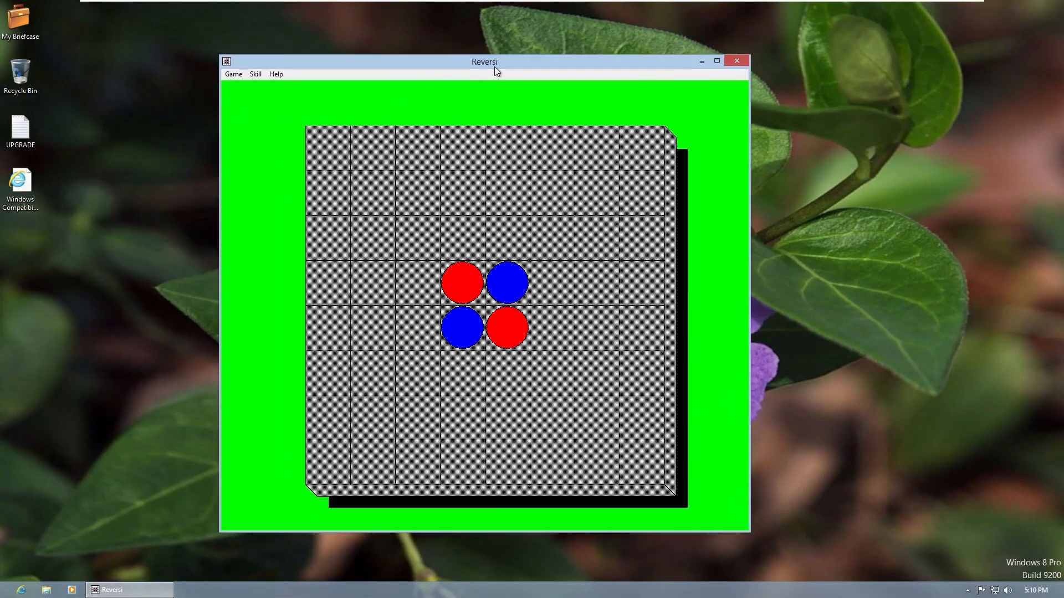
{"action": "left_click", "coordinate": [419, 345]}
{"action": "left_click", "coordinate": [475, 388]}
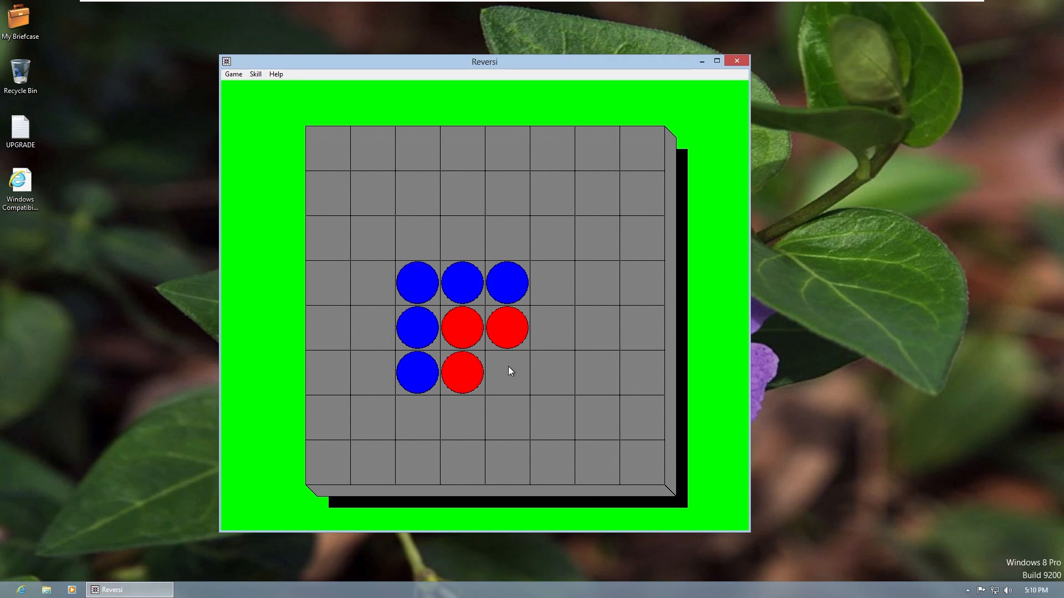
{"action": "left_click", "coordinate": [746, 58]}
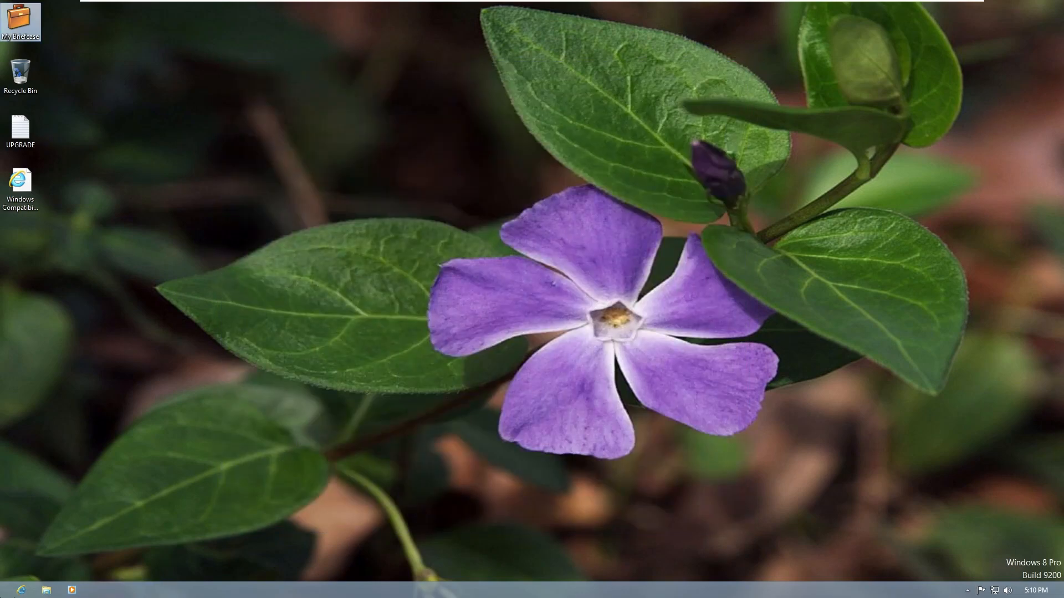
- Check the size of Windows.old on MS-DOS_6 (C:) in its Properties
{"action": "left_click", "coordinate": [16, 581]}
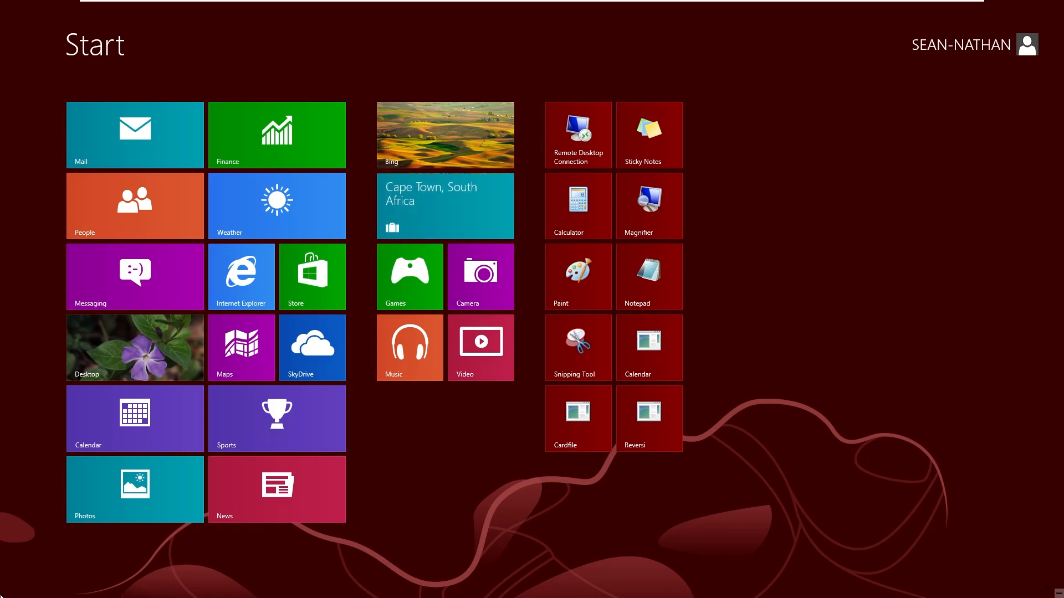
{"action": "left_click", "coordinate": [99, 320]}
{"action": "key", "text": "super+e"}
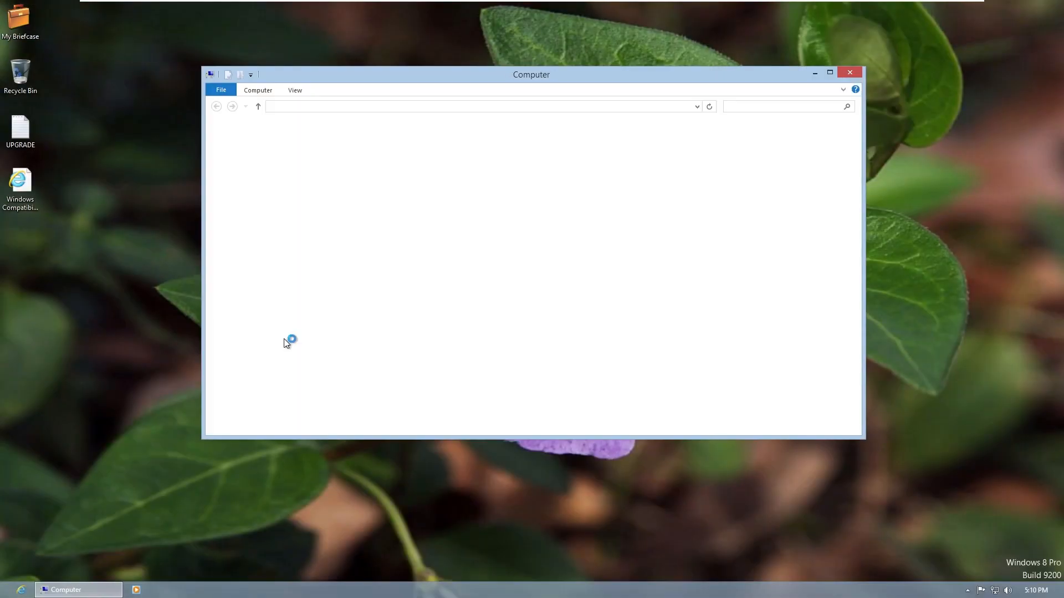
{"action": "double_click", "coordinate": [378, 152]}
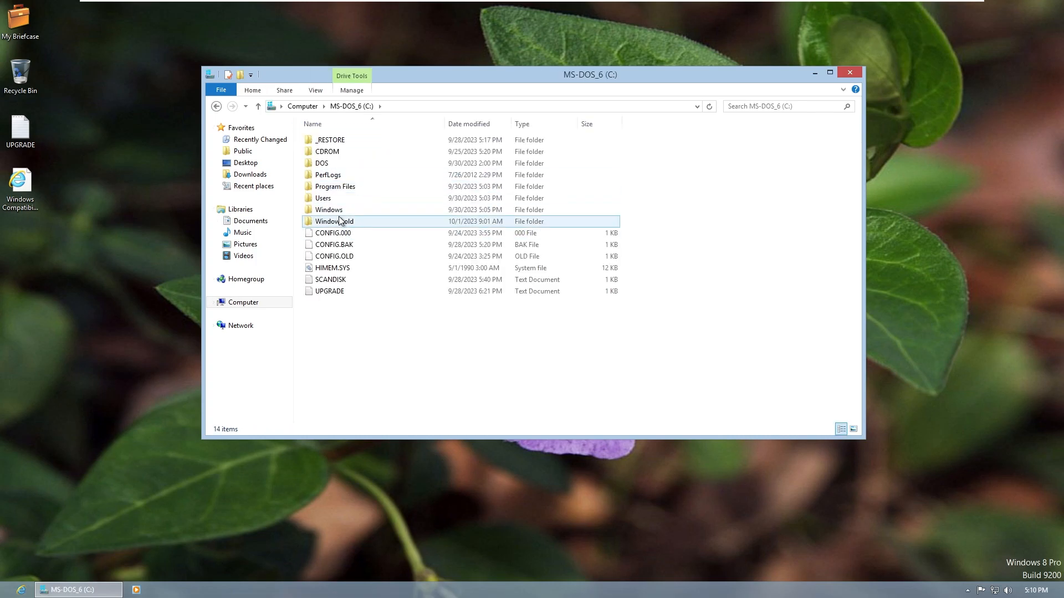
{"action": "left_click", "coordinate": [367, 221]}
{"action": "left_click", "coordinate": [366, 221]}
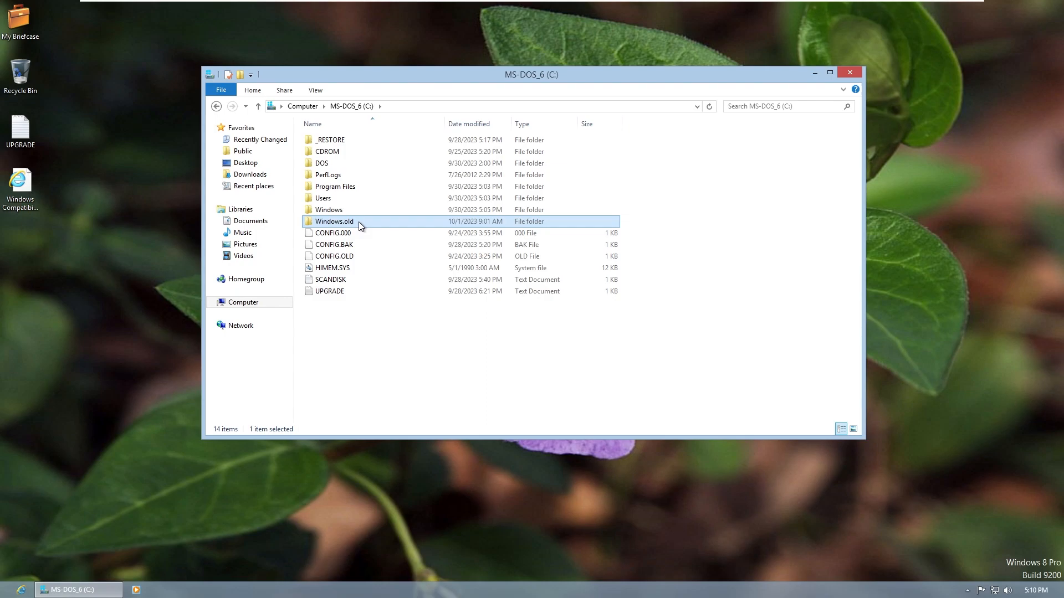
{"action": "key", "text": "alt+Return"}
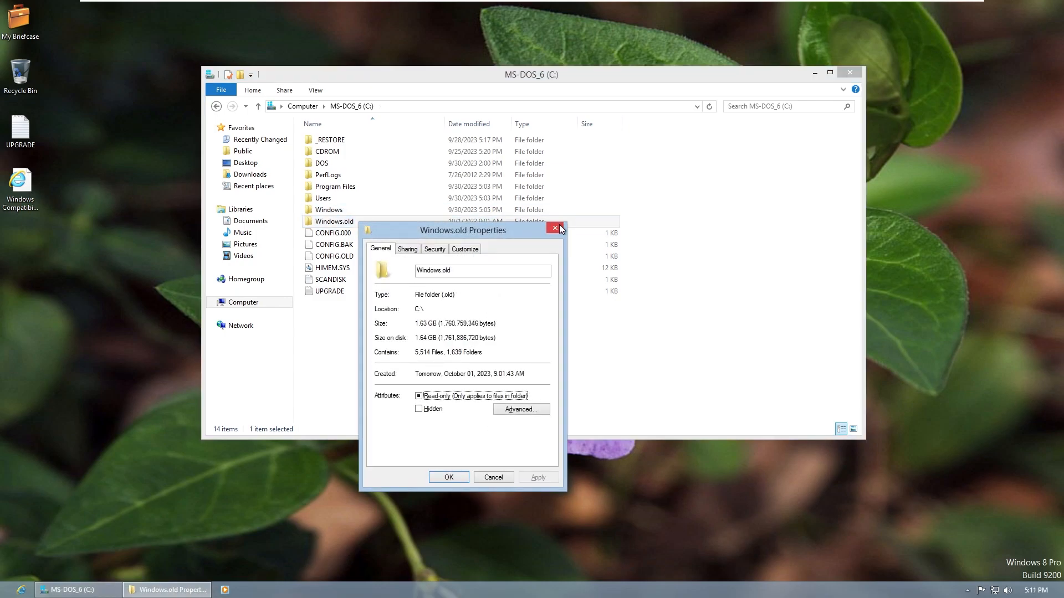
{"action": "left_click", "coordinate": [554, 228]}
- Open C:\Windows and sort its contents by Date modified
{"action": "left_click", "coordinate": [236, 302]}
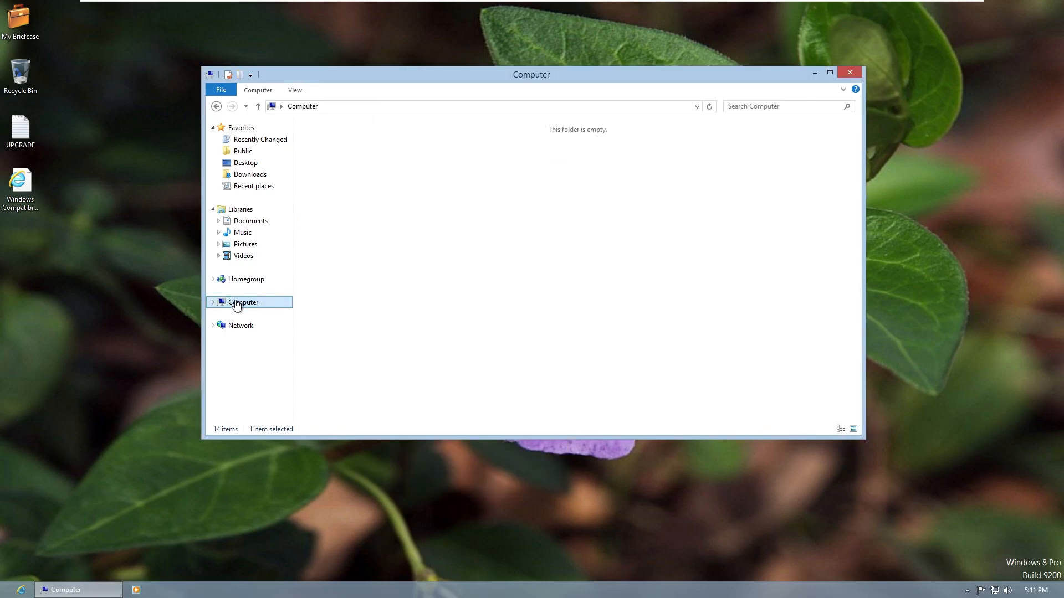
{"action": "left_click", "coordinate": [339, 186]}
{"action": "left_click", "coordinate": [338, 161]}
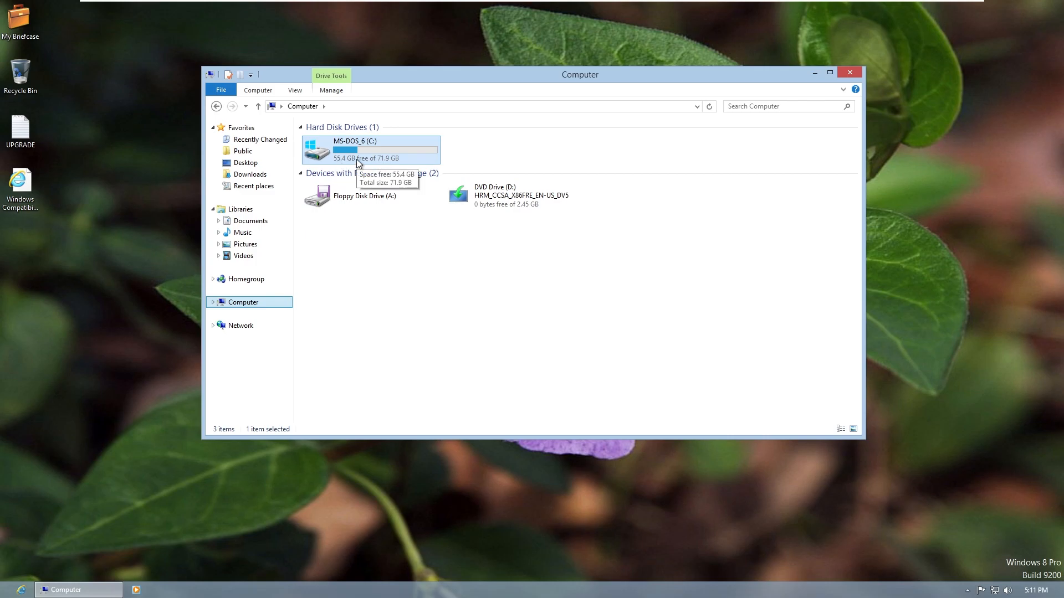
{"action": "double_click", "coordinate": [356, 158]}
{"action": "double_click", "coordinate": [335, 209]}
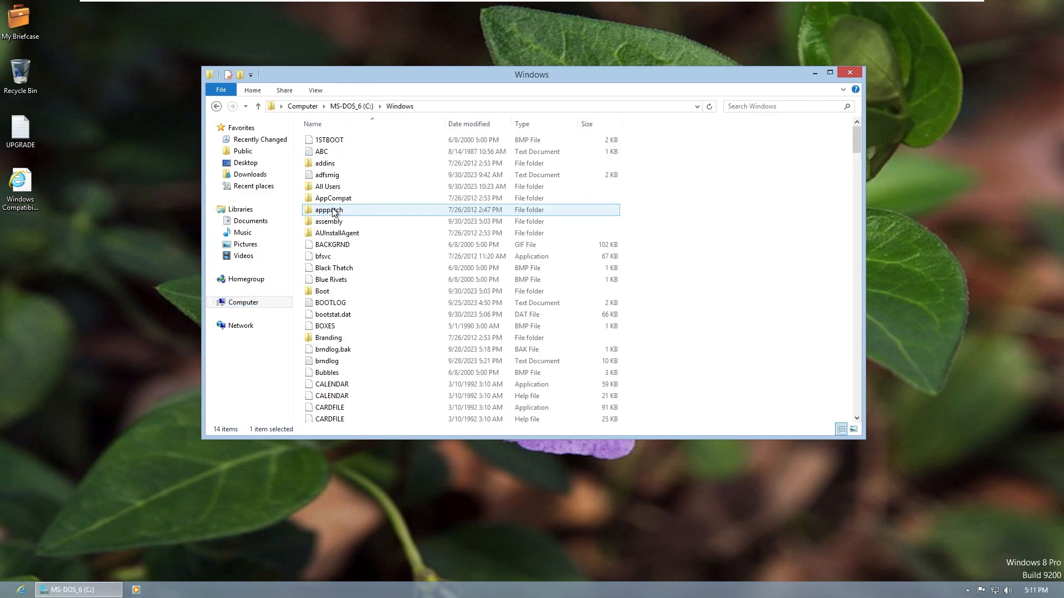
{"action": "scroll", "coordinate": [387, 188], "scroll_direction": "down", "scroll_amount": 14}
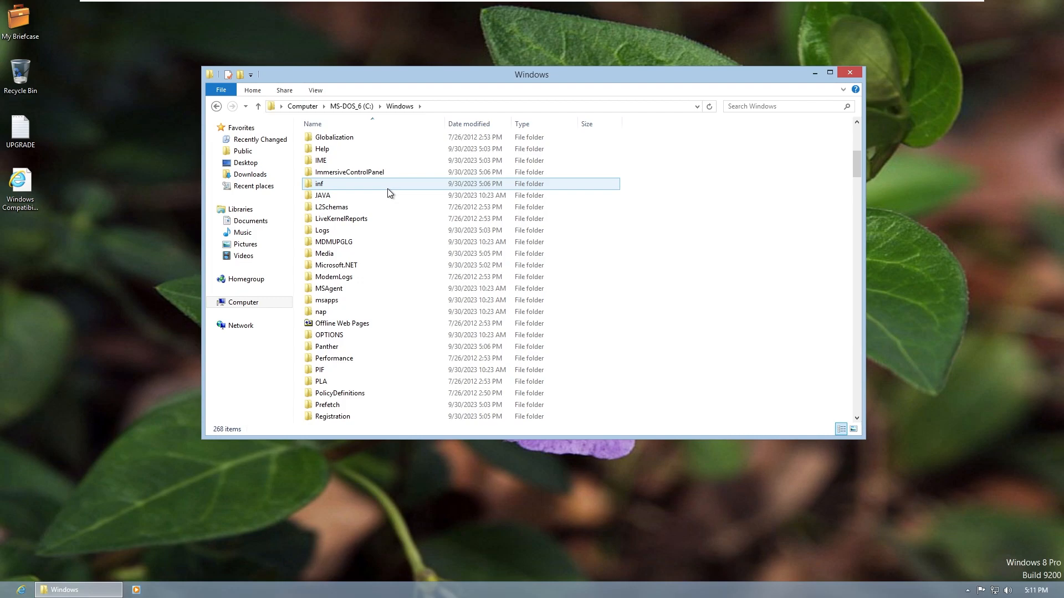
{"action": "scroll", "coordinate": [388, 189], "scroll_direction": "down", "scroll_amount": 10}
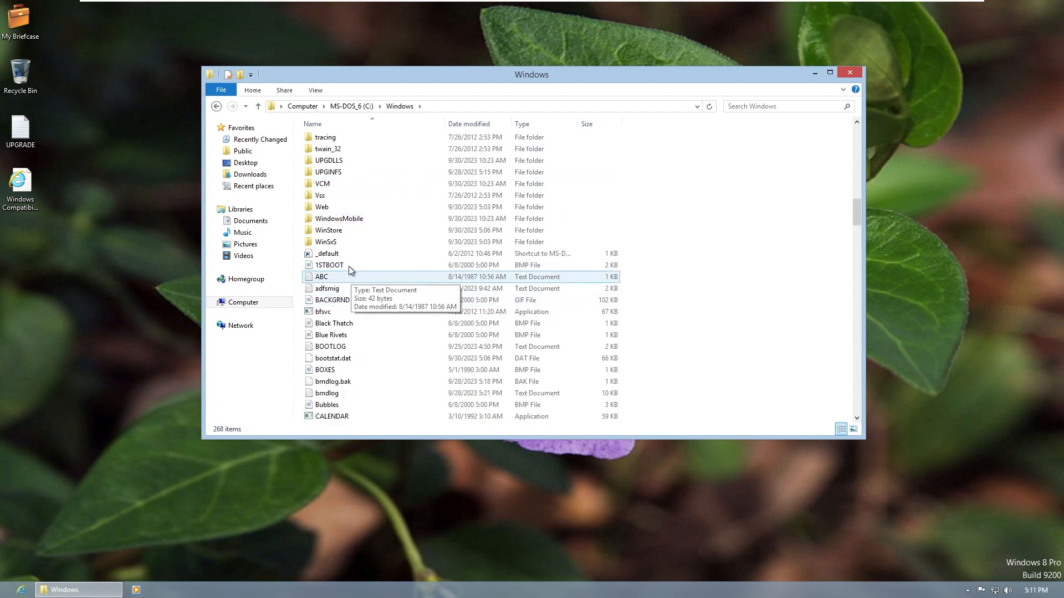
{"action": "left_click", "coordinate": [480, 123]}
{"action": "left_click", "coordinate": [356, 140]}
{"action": "scroll", "coordinate": [455, 239], "scroll_direction": "down", "scroll_amount": 1}
{"action": "scroll", "coordinate": [455, 240], "scroll_direction": "up", "scroll_amount": 1}
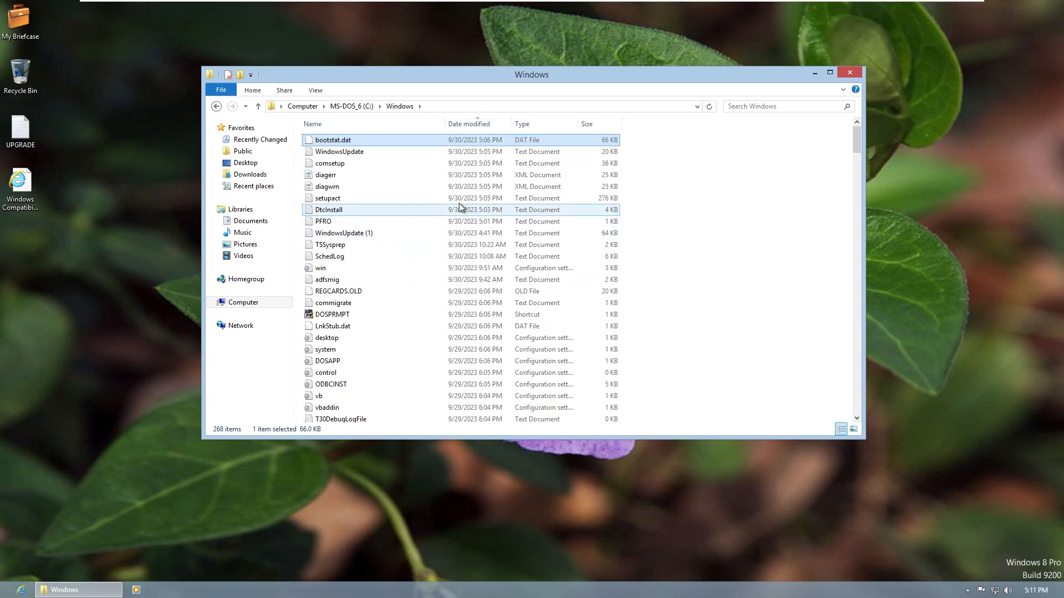
{"action": "left_click", "coordinate": [465, 124]}
- Try old PAINT, which fails for lack of memory, then launch and cancel Paint Conversion
{"action": "scroll", "coordinate": [454, 183], "scroll_direction": "up", "scroll_amount": 5}
{"action": "scroll", "coordinate": [576, 258], "scroll_direction": "up", "scroll_amount": 20}
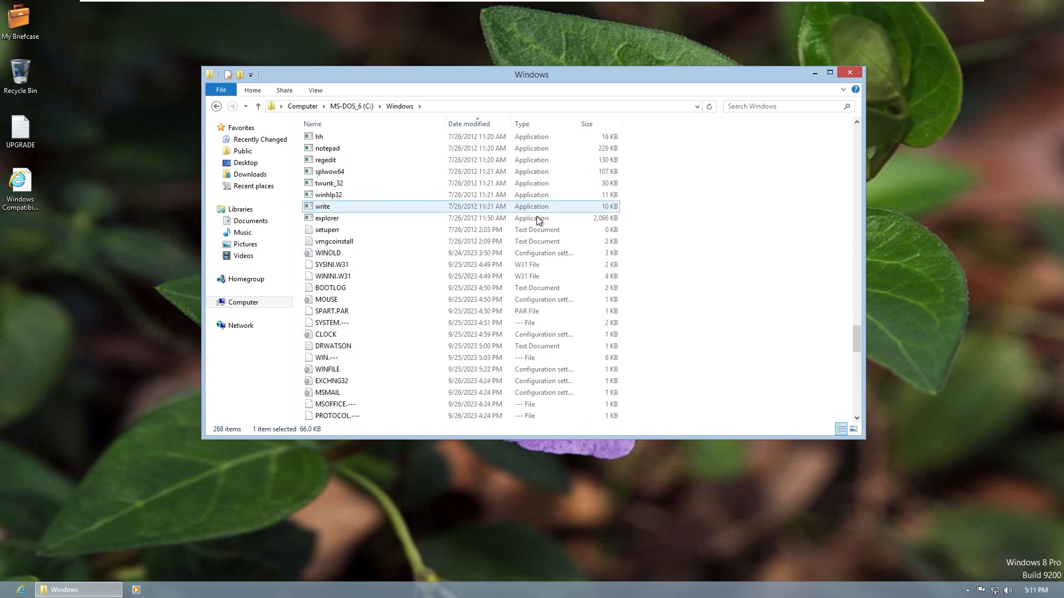
{"action": "scroll", "coordinate": [570, 249], "scroll_direction": "up", "scroll_amount": 14}
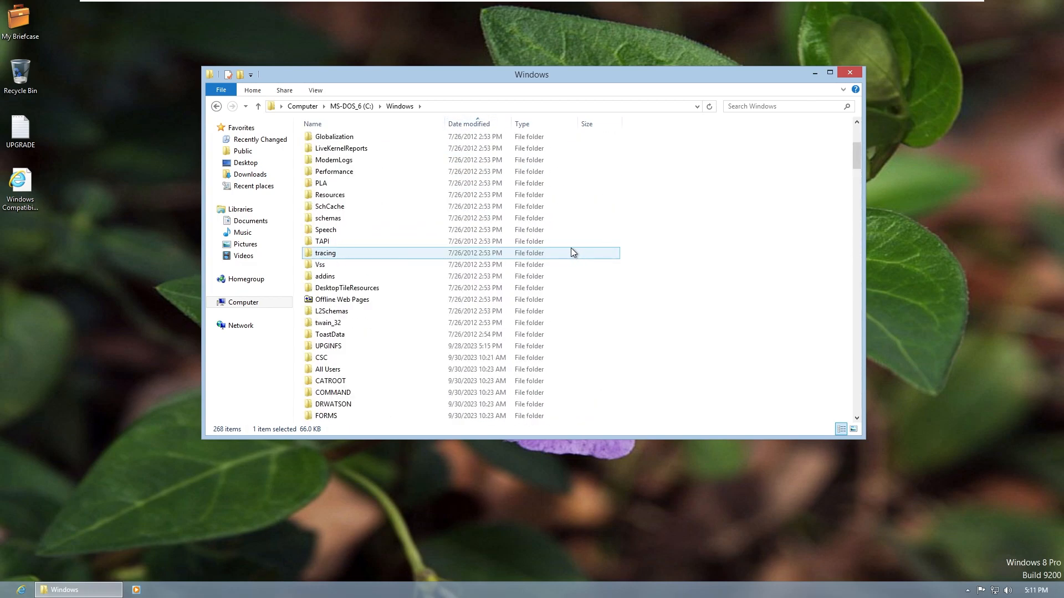
{"action": "scroll", "coordinate": [561, 257], "scroll_direction": "down", "scroll_amount": 16}
{"action": "scroll", "coordinate": [559, 257], "scroll_direction": "up", "scroll_amount": 3}
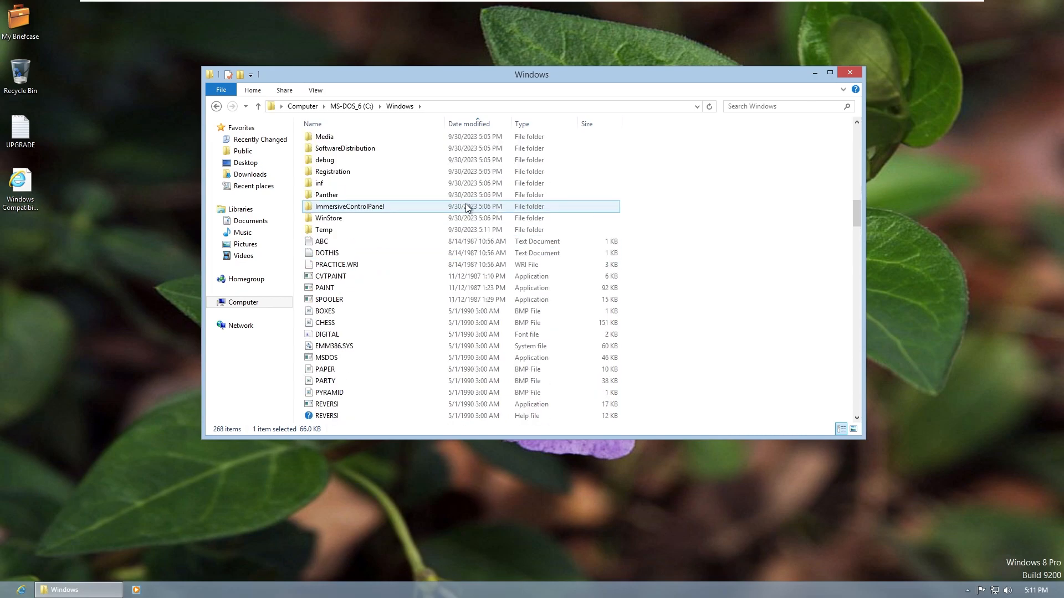
{"action": "double_click", "coordinate": [375, 289]}
{"action": "left_click", "coordinate": [567, 364]}
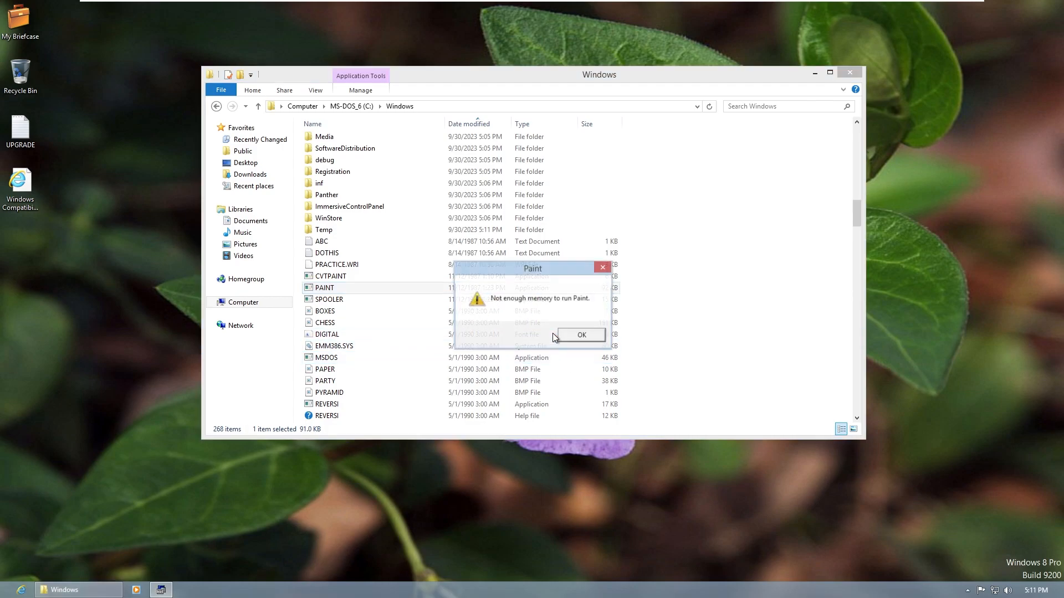
{"action": "left_click", "coordinate": [575, 338]}
{"action": "double_click", "coordinate": [332, 276]}
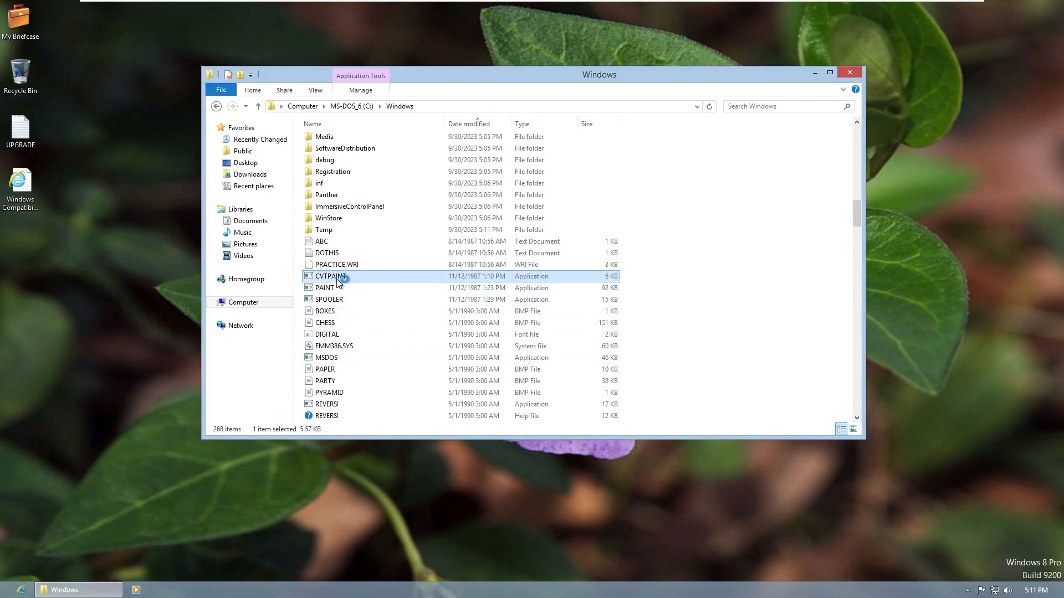
{"action": "left_click", "coordinate": [579, 360]}
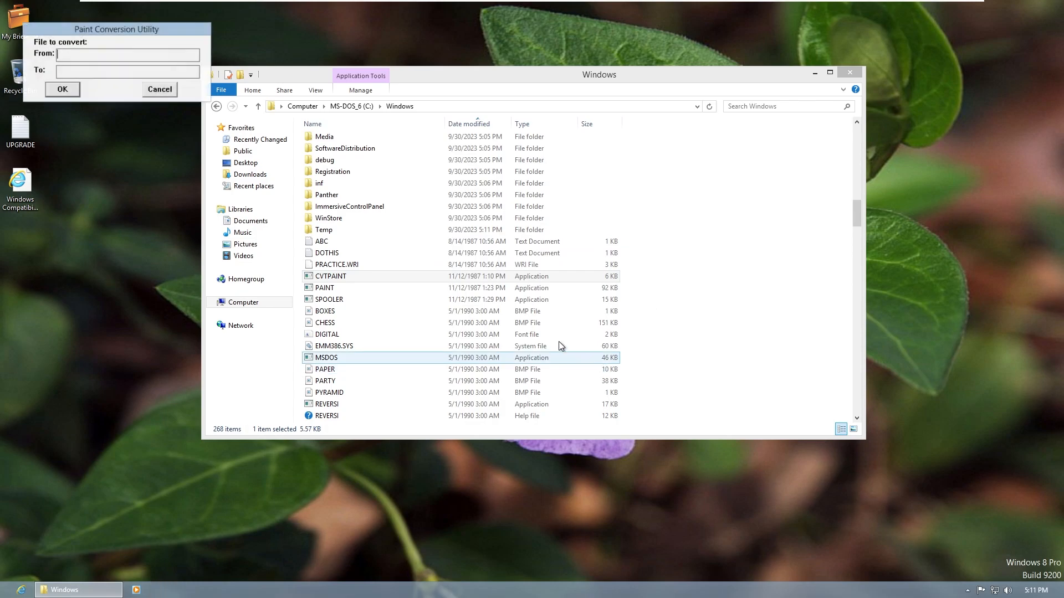
{"action": "left_click", "coordinate": [160, 90]}
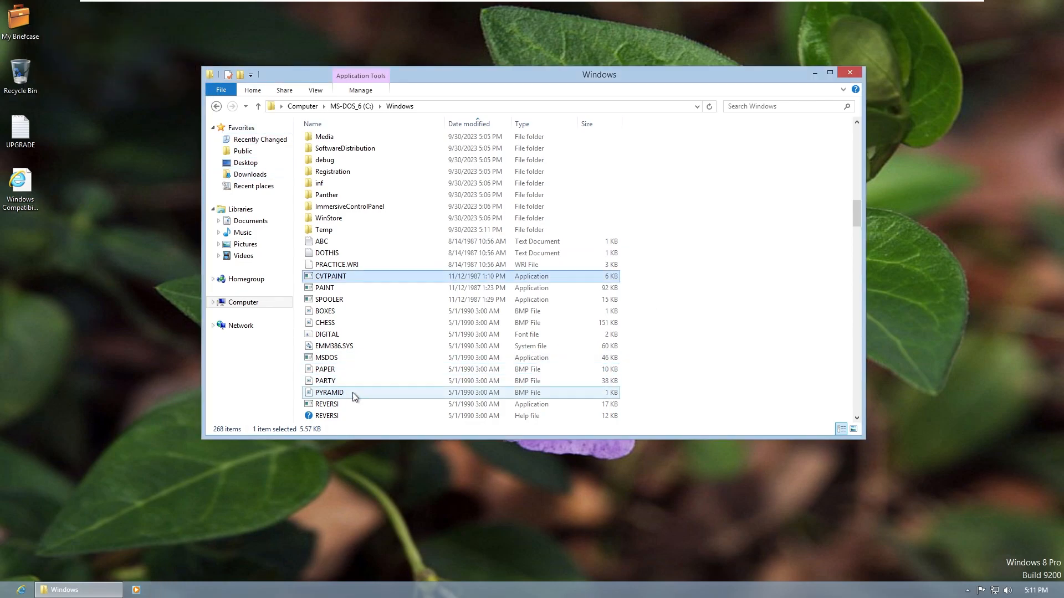
- Run MS-DOS Executive and write.exe from it, then close WordPad and MS-DOS Executive
{"action": "left_click", "coordinate": [332, 357]}
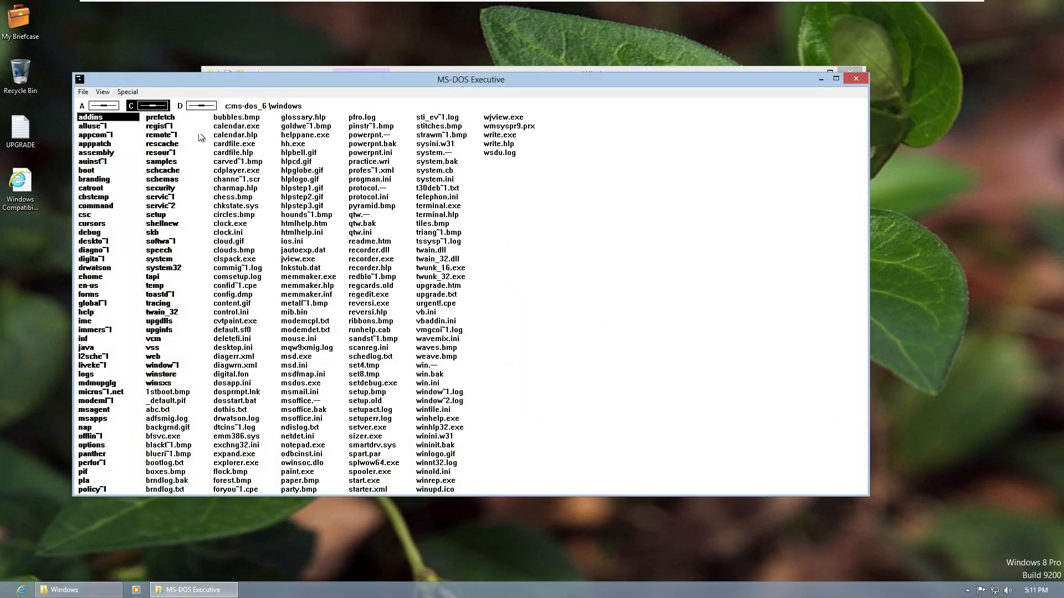
{"action": "double_click", "coordinate": [485, 135]}
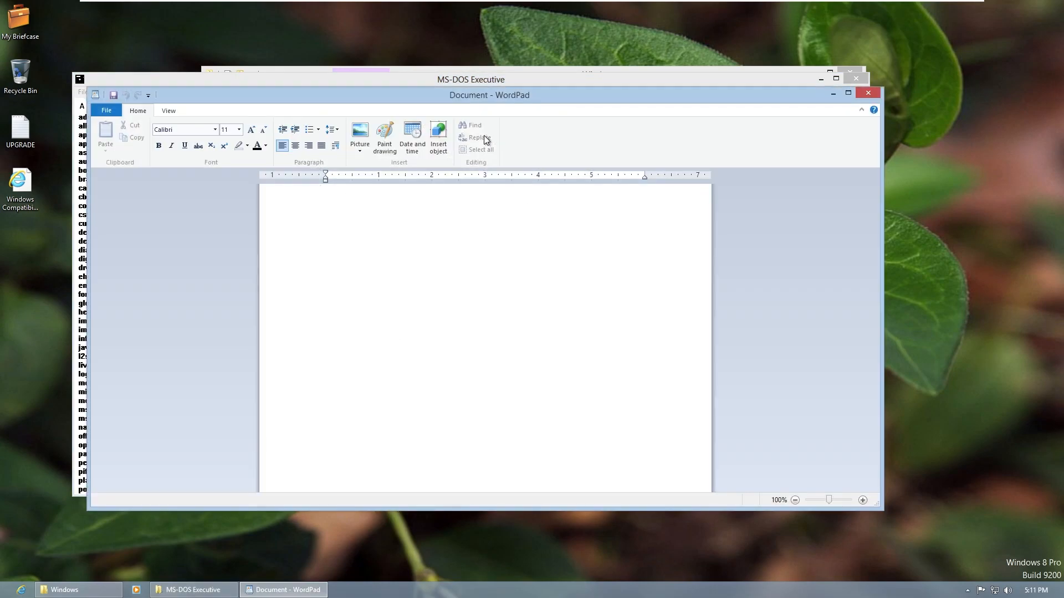
{"action": "left_click", "coordinate": [859, 95]}
{"action": "left_click", "coordinate": [848, 75]}
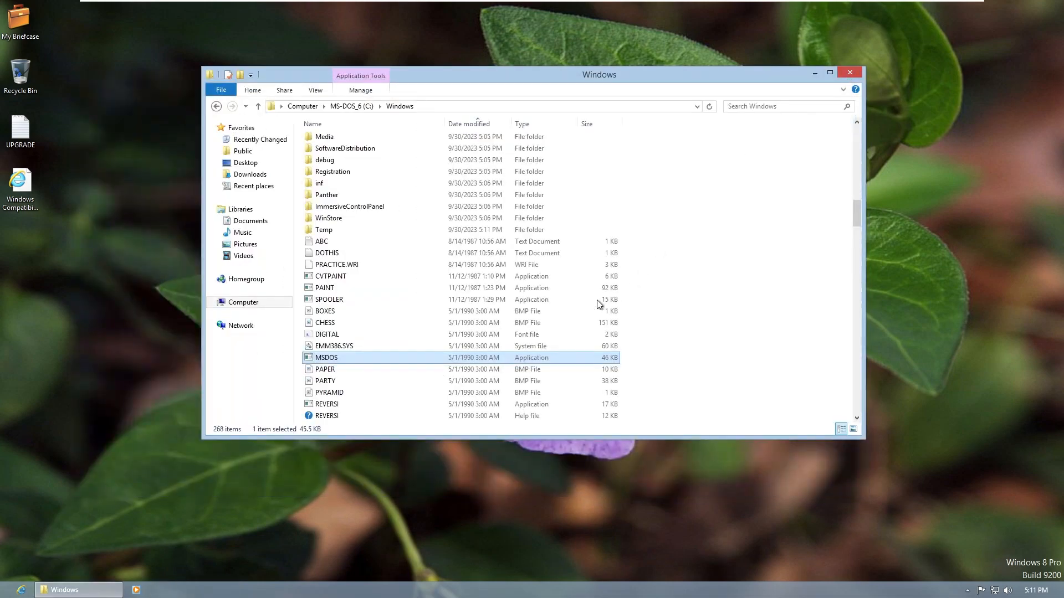
- Run Clock, view About Clock from its Settings menu, then close Clock
{"action": "scroll", "coordinate": [545, 314], "scroll_direction": "down", "scroll_amount": 1}
{"action": "left_click", "coordinate": [344, 334]}
{"action": "scroll", "coordinate": [346, 340], "scroll_direction": "down", "scroll_amount": 1}
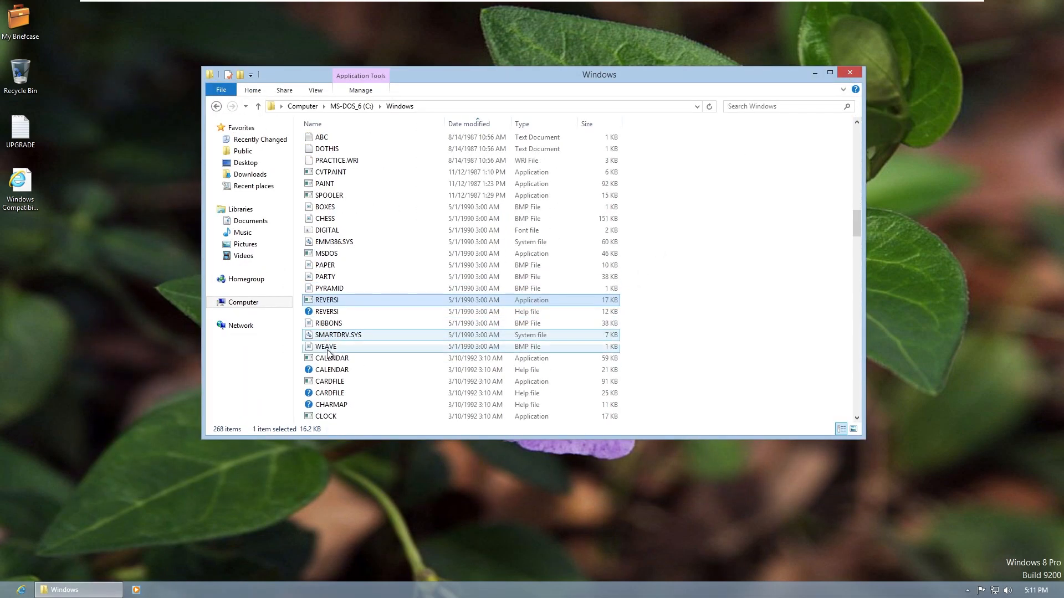
{"action": "scroll", "coordinate": [349, 362], "scroll_direction": "down", "scroll_amount": 1}
{"action": "left_click", "coordinate": [338, 381]}
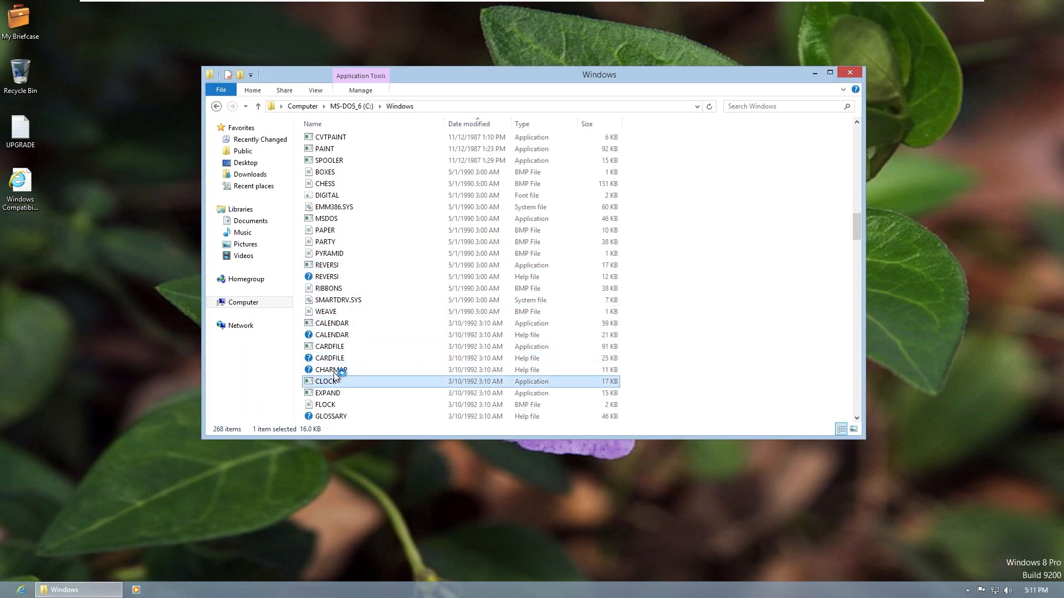
{"action": "left_click", "coordinate": [300, 184]}
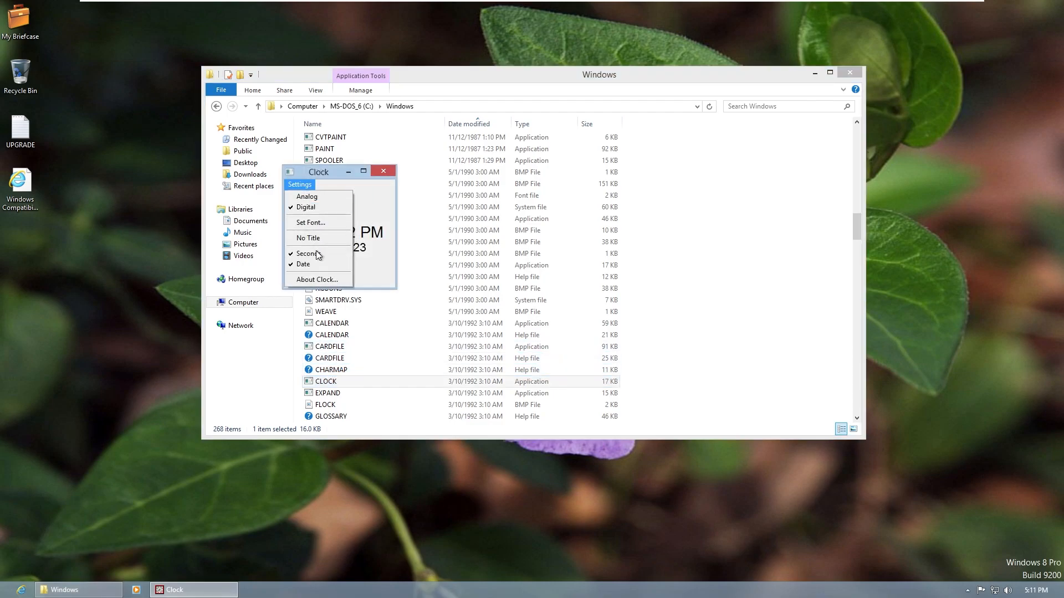
{"action": "left_click", "coordinate": [314, 280]}
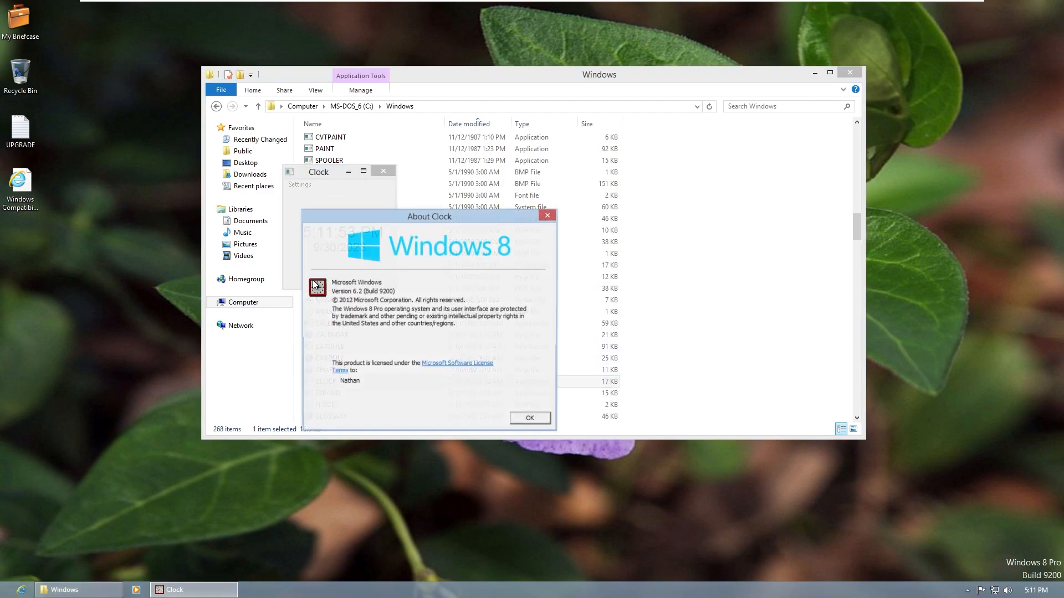
{"action": "left_click", "coordinate": [534, 420]}
{"action": "left_click", "coordinate": [383, 173]}
{"action": "scroll", "coordinate": [428, 283], "scroll_direction": "down", "scroll_amount": 4}
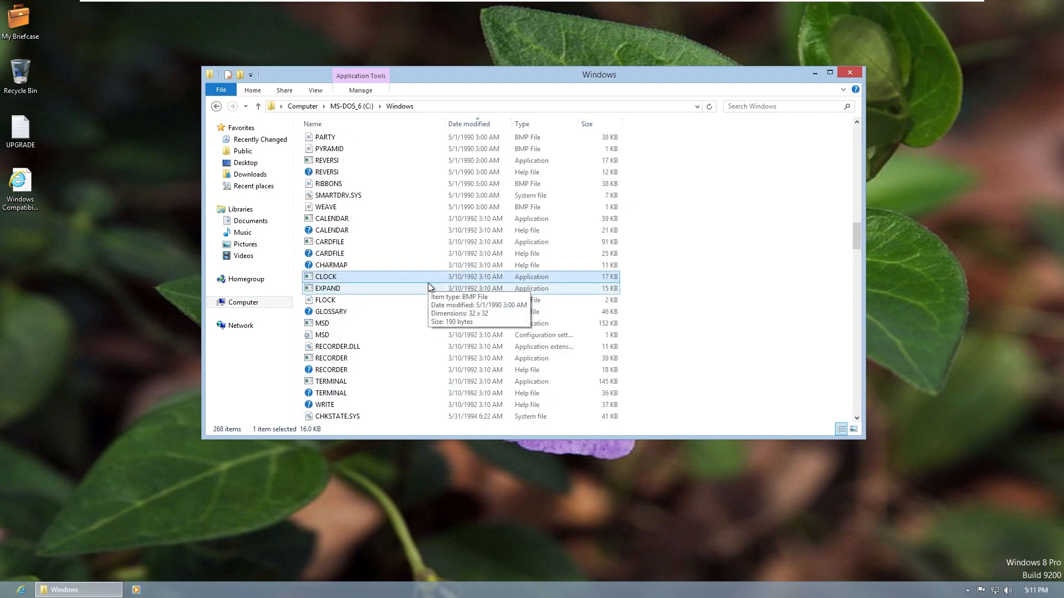
- Run the MSD diagnostics program and quit it through File > Exit
{"action": "double_click", "coordinate": [329, 288]}
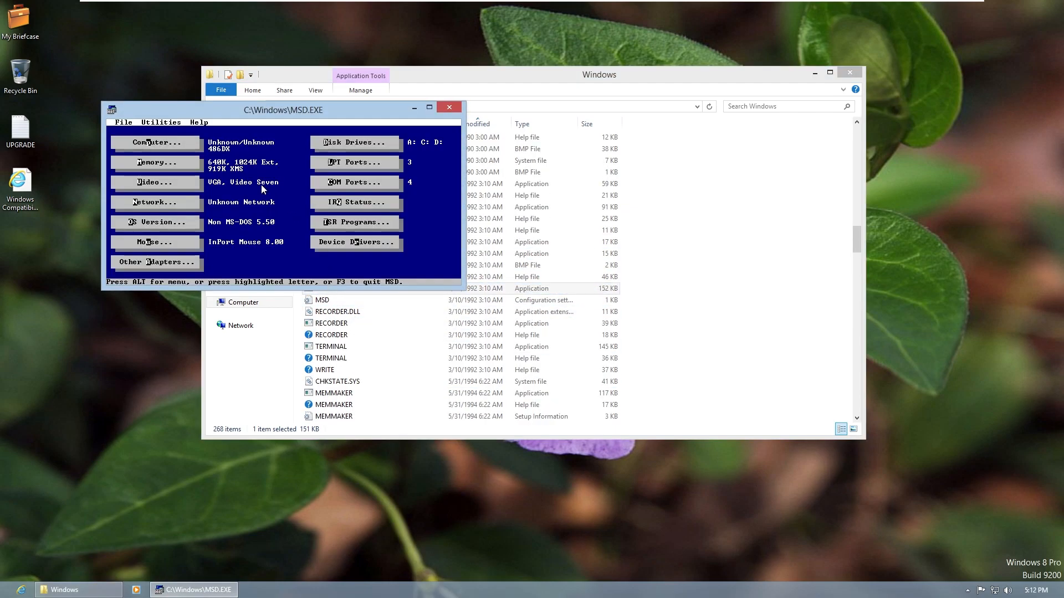
{"action": "left_click_drag", "start_coordinate": [153, 109], "coordinate": [309, 188]}
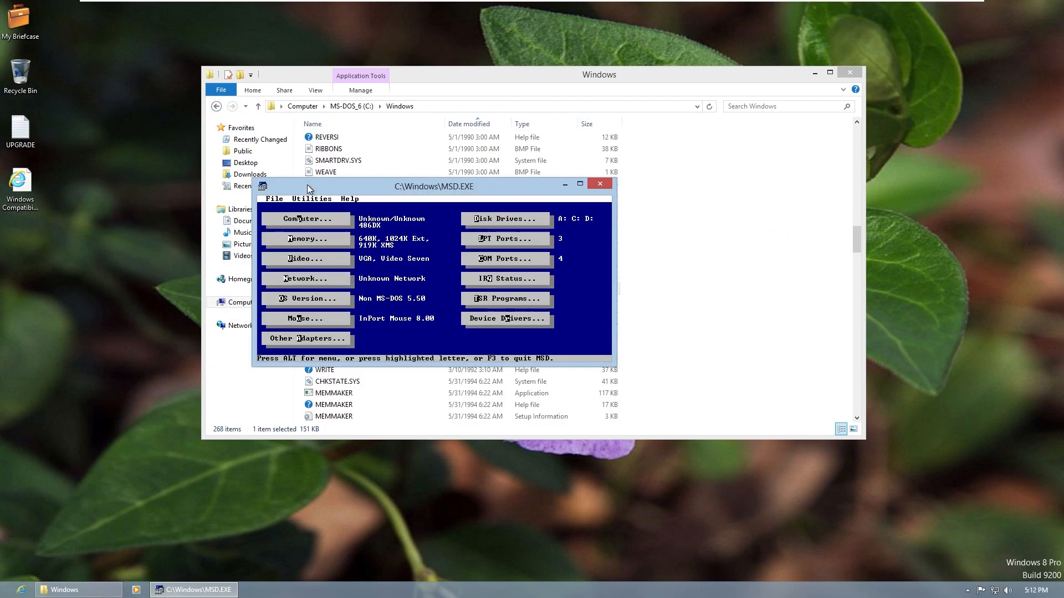
{"action": "left_click", "coordinate": [276, 199]}
{"action": "left_click", "coordinate": [291, 266]}
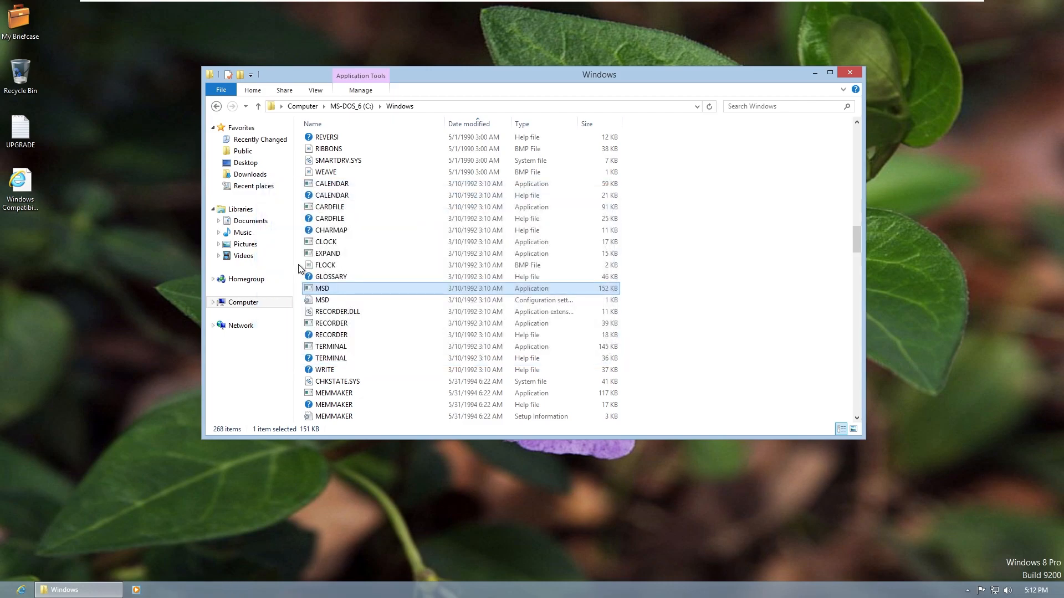
{"action": "scroll", "coordinate": [369, 300], "scroll_direction": "down", "scroll_amount": 3}
{"action": "scroll", "coordinate": [369, 301], "scroll_direction": "down", "scroll_amount": 5}
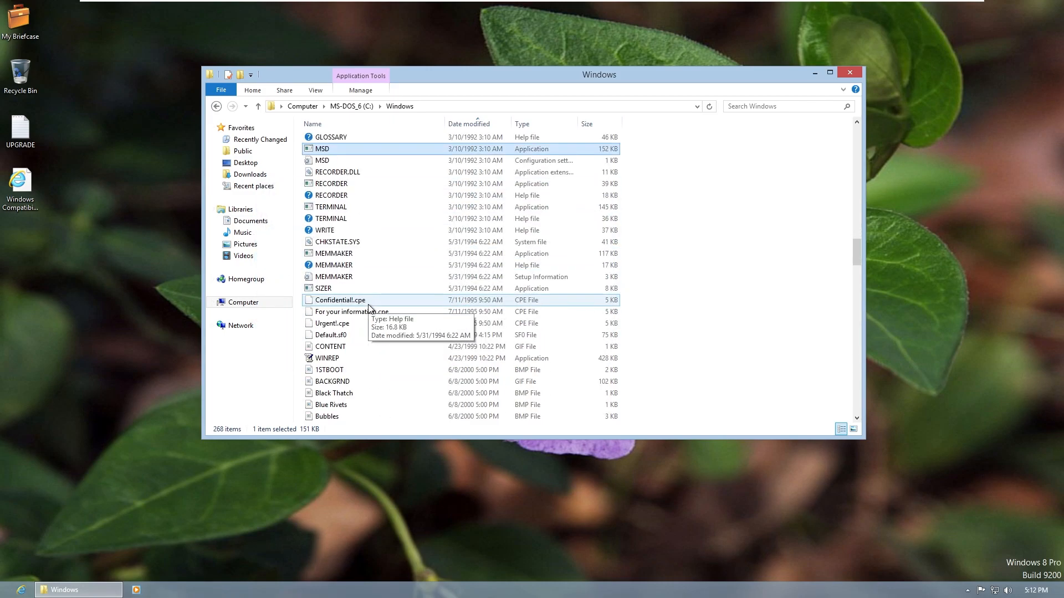
- Launch CDPLAYER and dismiss the Media Player welcome setup
{"action": "double_click", "coordinate": [338, 300]}
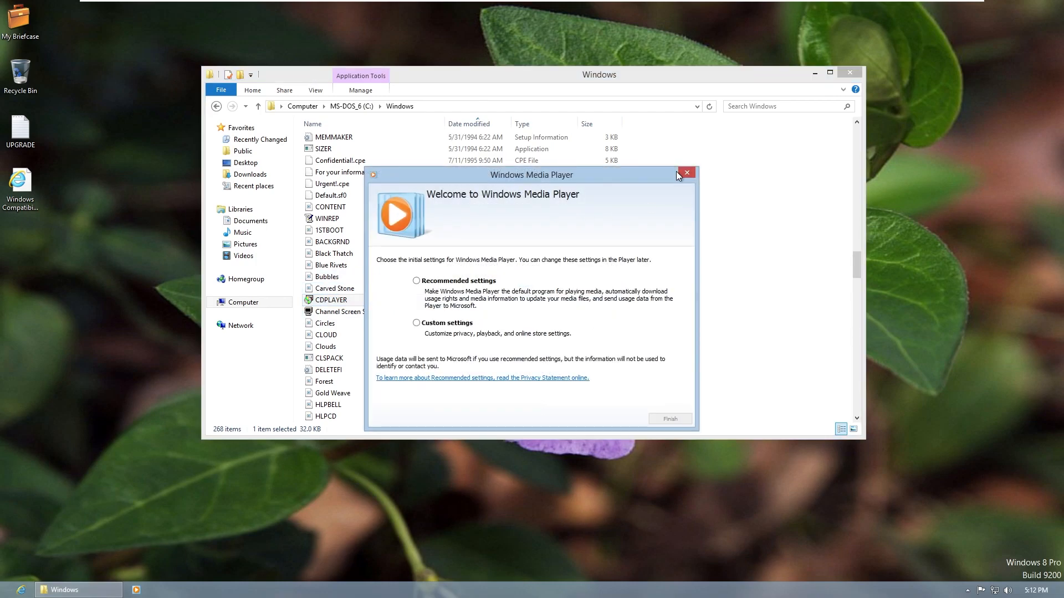
{"action": "left_click", "coordinate": [682, 173]}
{"action": "scroll", "coordinate": [531, 261], "scroll_direction": "down", "scroll_amount": 5}
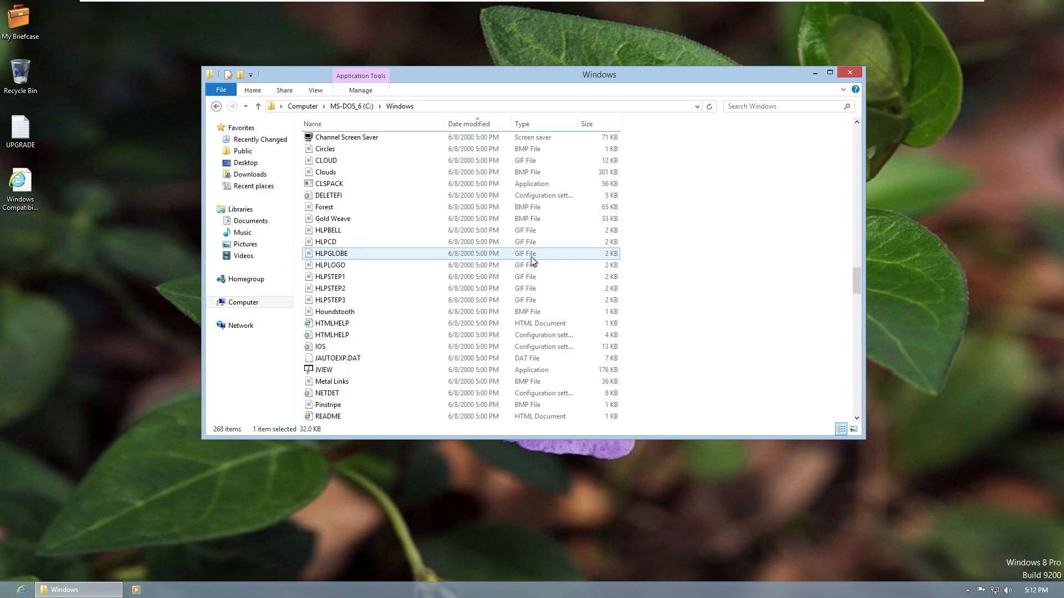
{"action": "scroll", "coordinate": [338, 221], "scroll_direction": "down", "scroll_amount": 4}
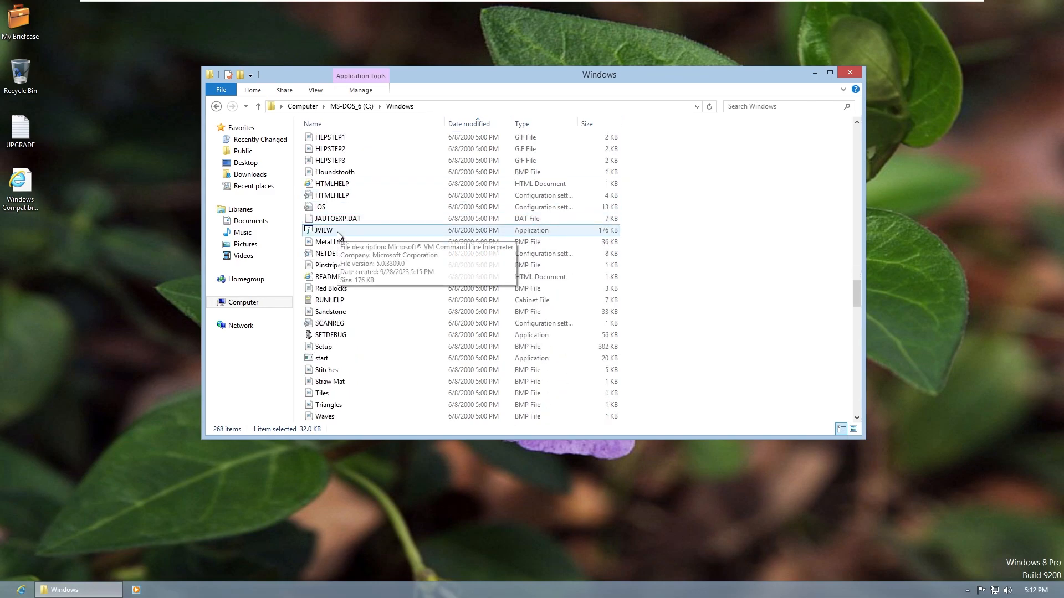
- Run SETDEBUG, declining so ActiveX debugging for Java stays disabled
{"action": "double_click", "coordinate": [331, 339]}
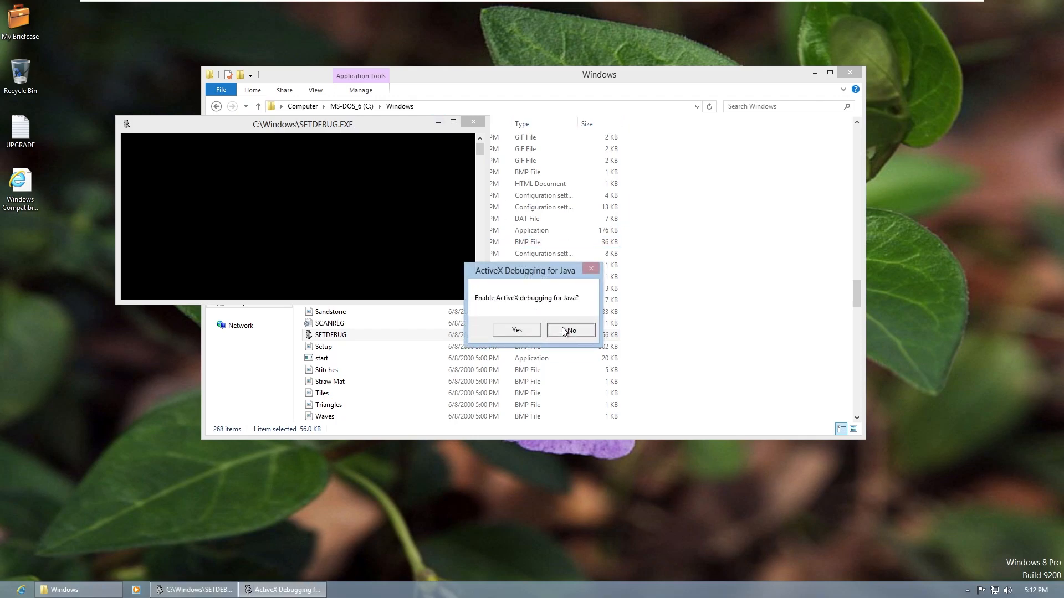
{"action": "left_click", "coordinate": [562, 330]}
{"action": "left_click", "coordinate": [573, 330]}
{"action": "scroll", "coordinate": [421, 316], "scroll_direction": "down", "scroll_amount": 1}
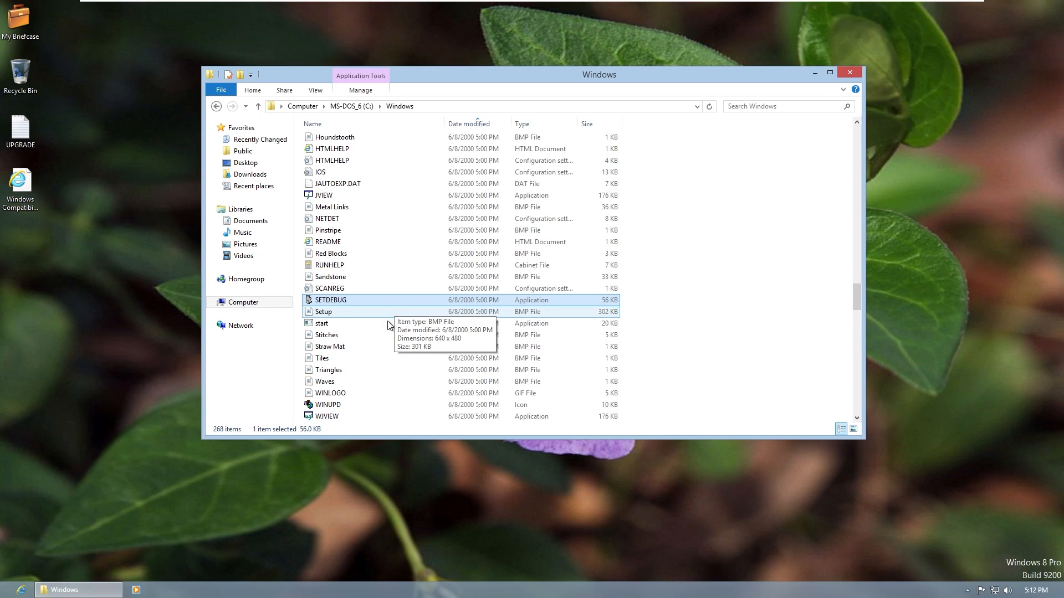
- Try opening the Setup bitmap, dismiss the app chooser, and select the DOSPRMPT shortcut
{"action": "left_click", "coordinate": [388, 322]}
{"action": "key", "text": "Up"}
{"action": "scroll", "coordinate": [396, 330], "scroll_direction": "down", "scroll_amount": 1}
{"action": "scroll", "coordinate": [397, 327], "scroll_direction": "down", "scroll_amount": 3}
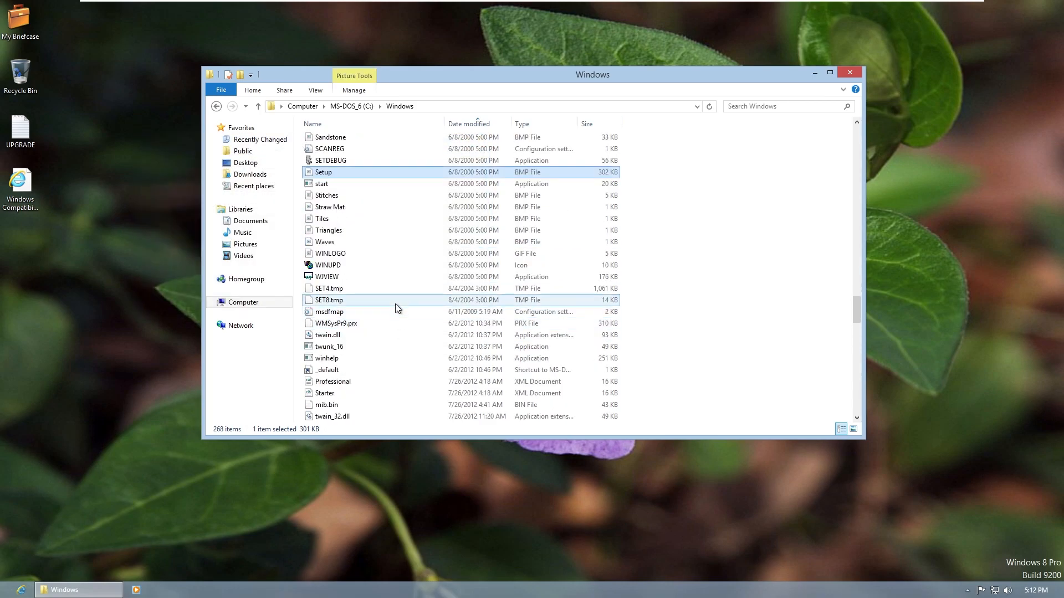
{"action": "scroll", "coordinate": [393, 261], "scroll_direction": "down", "scroll_amount": 5}
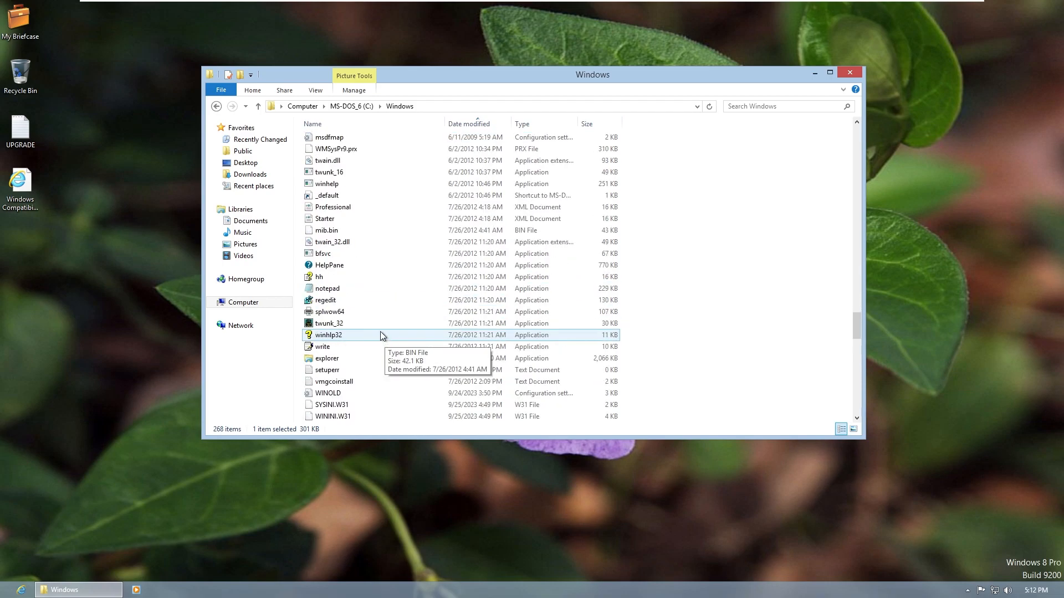
{"action": "key", "text": "Return"}
{"action": "left_click", "coordinate": [342, 337]}
{"action": "scroll", "coordinate": [344, 340], "scroll_direction": "down", "scroll_amount": 5}
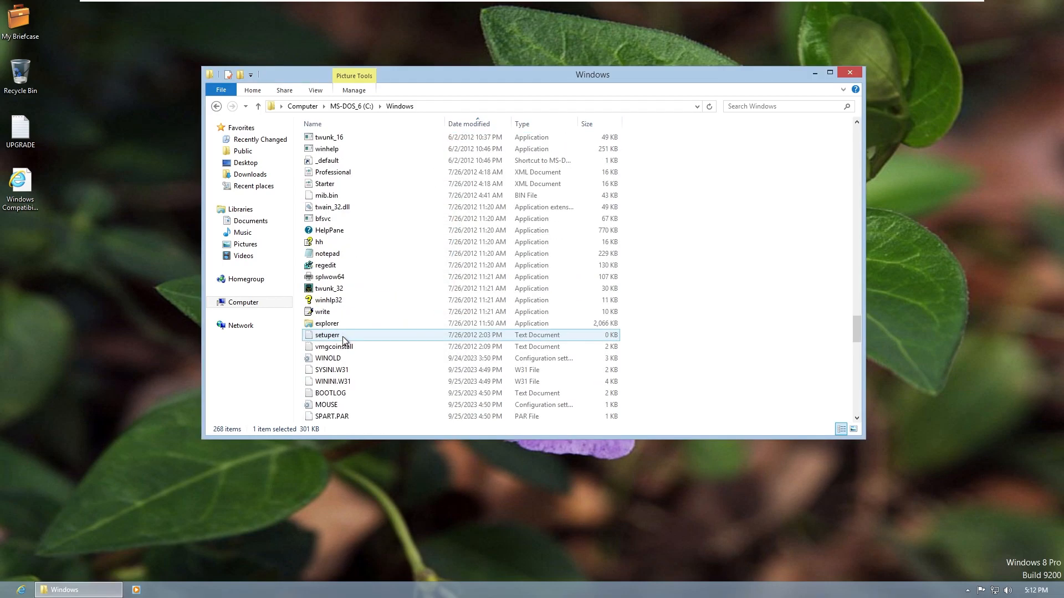
{"action": "scroll", "coordinate": [350, 354], "scroll_direction": "down", "scroll_amount": 10}
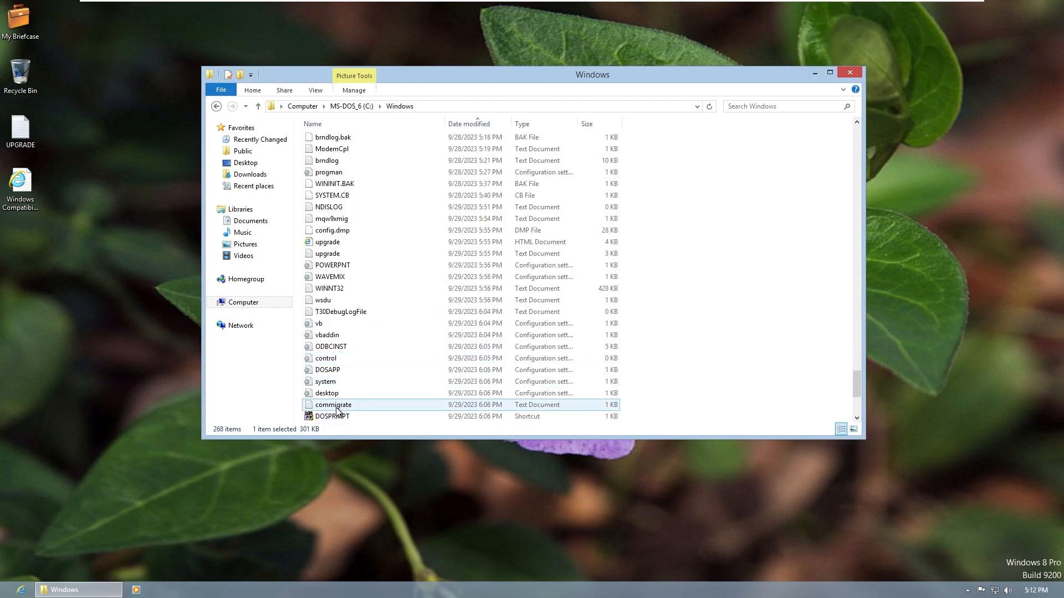
{"action": "left_click", "coordinate": [336, 417]}
{"action": "scroll", "coordinate": [336, 418], "scroll_direction": "down", "scroll_amount": 2}
- Run the DOSPRMPT shortcut as administrator and allow the elevation
{"action": "right_click", "coordinate": [331, 348]}
{"action": "left_click", "coordinate": [335, 352]}
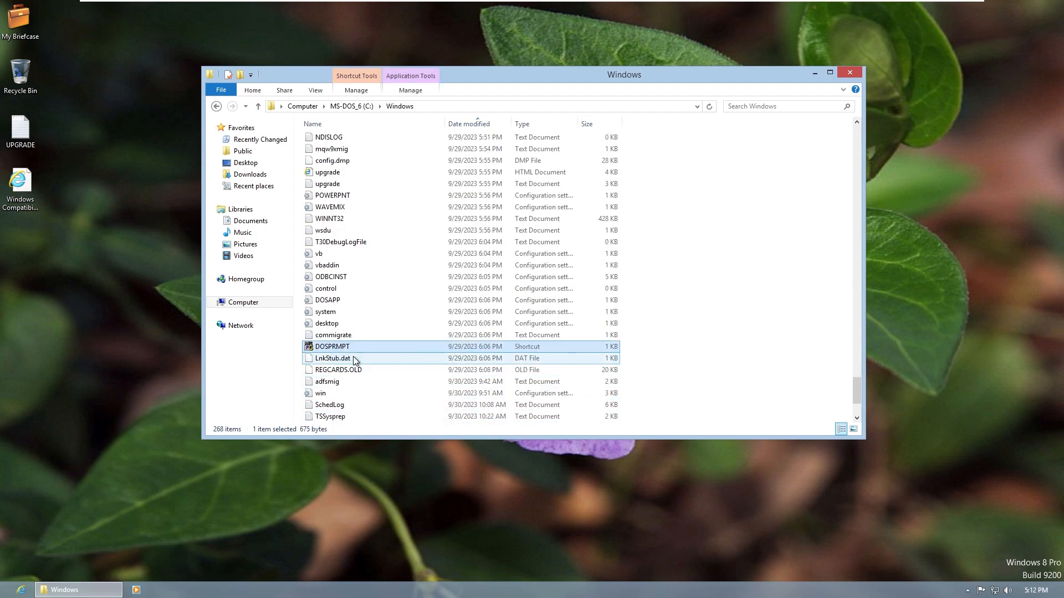
{"action": "right_click", "coordinate": [351, 351]}
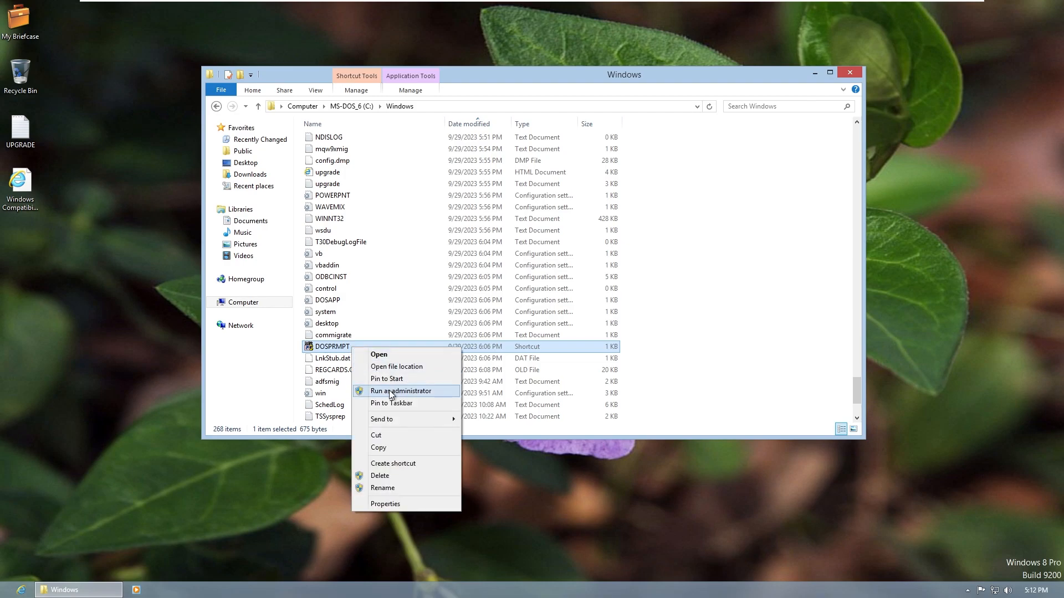
{"action": "left_click", "coordinate": [371, 393]}
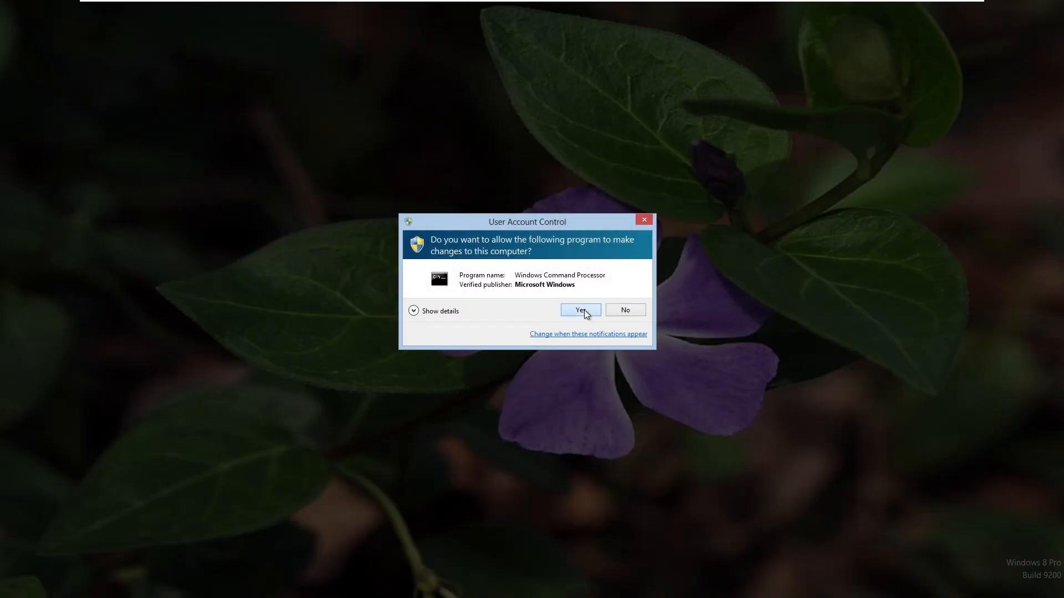
{"action": "left_click", "coordinate": [584, 312]}
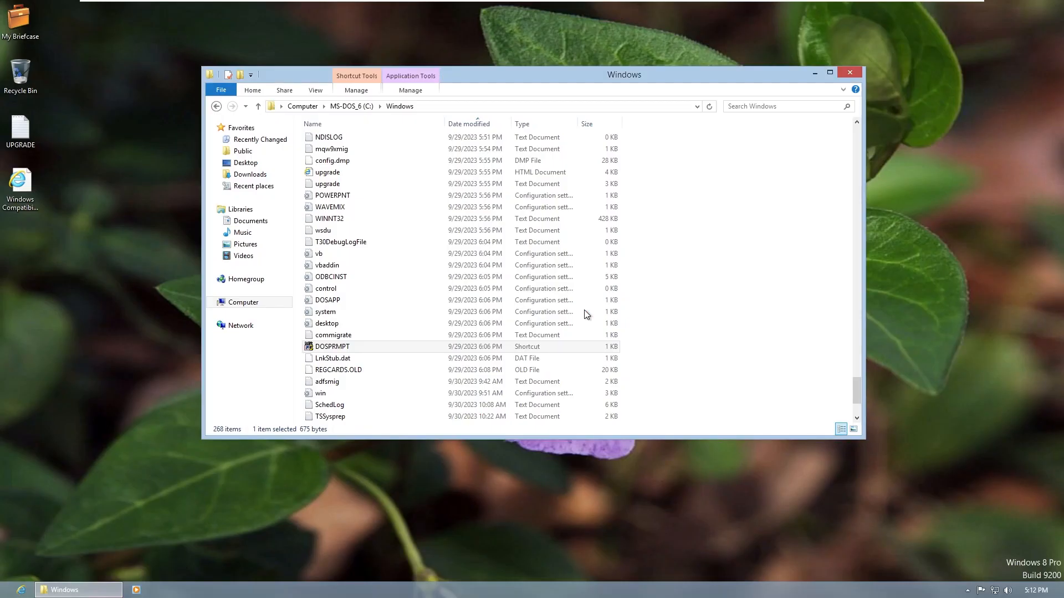
- View DOSPRMPT's properties, targeting C:\WINDOWS\SYSTEM32\cmd.exe, then close them
{"action": "right_click", "coordinate": [358, 345]}
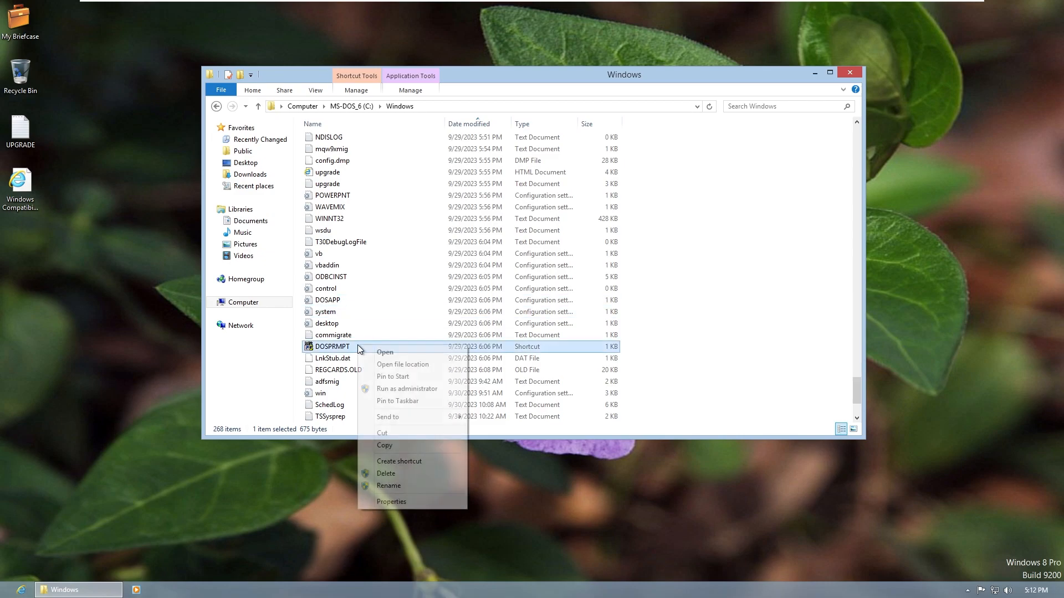
{"action": "left_click", "coordinate": [403, 502]}
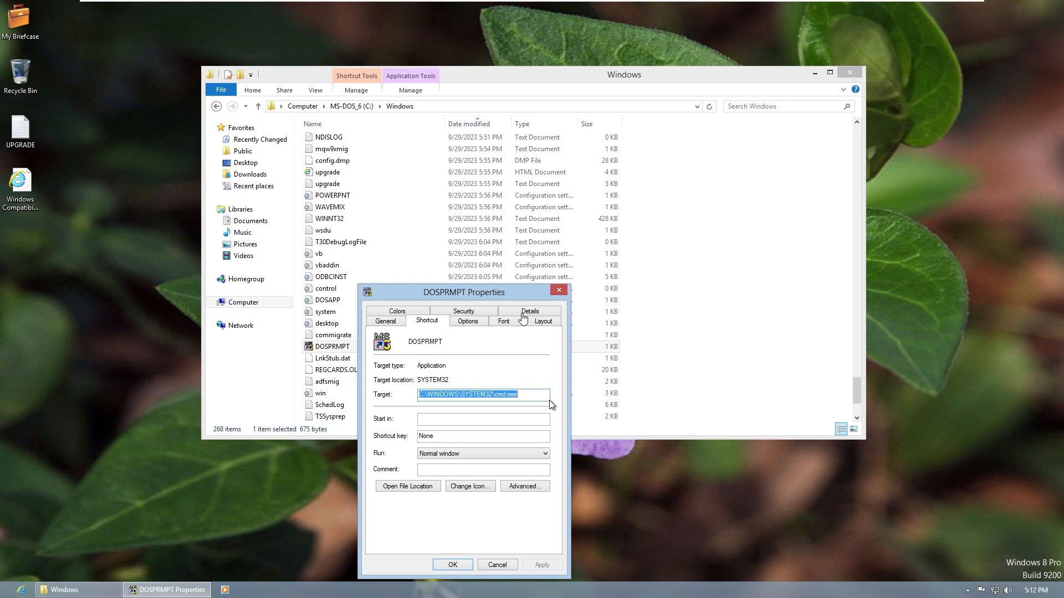
{"action": "left_click", "coordinate": [391, 320]}
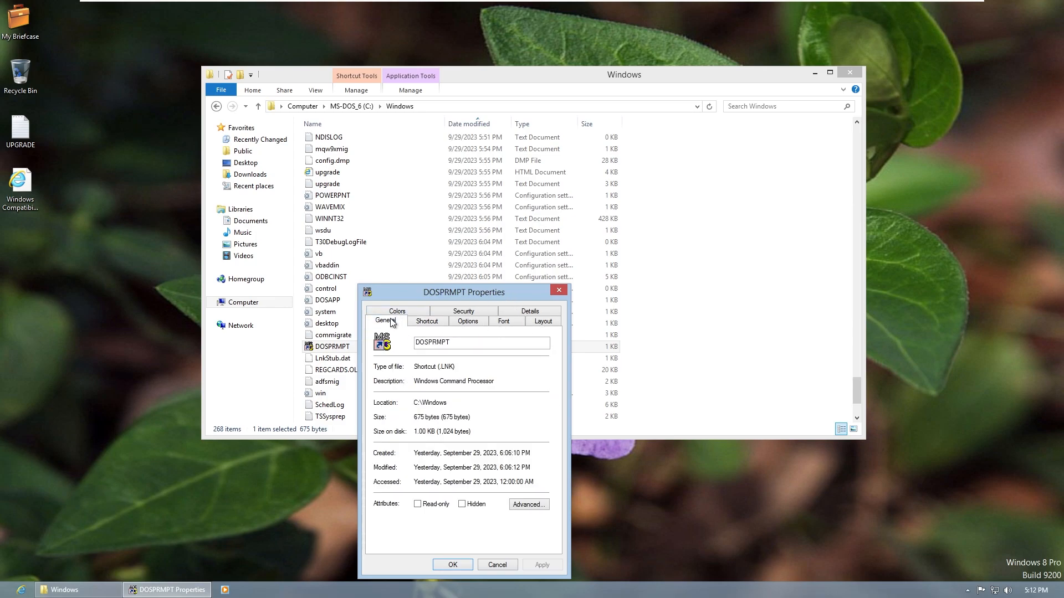
{"action": "left_click", "coordinate": [560, 290]}
{"action": "right_click", "coordinate": [310, 348]}
{"action": "key", "text": "Escape"}
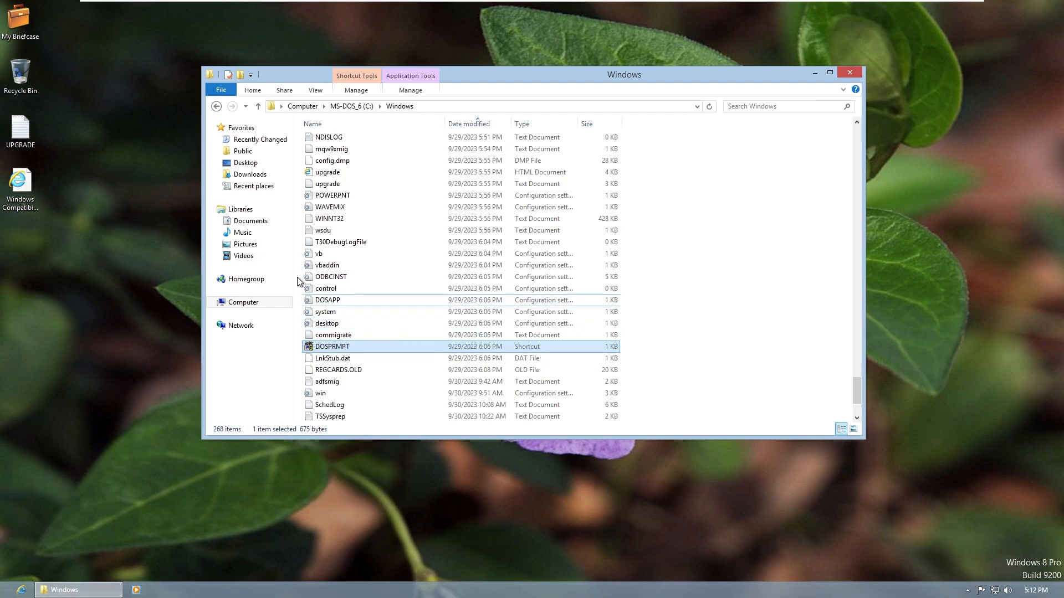
- Select WindowsUpdate (1) and go up from C:\Windows to the drive root
{"action": "scroll", "coordinate": [373, 357], "scroll_direction": "down", "scroll_amount": 3}
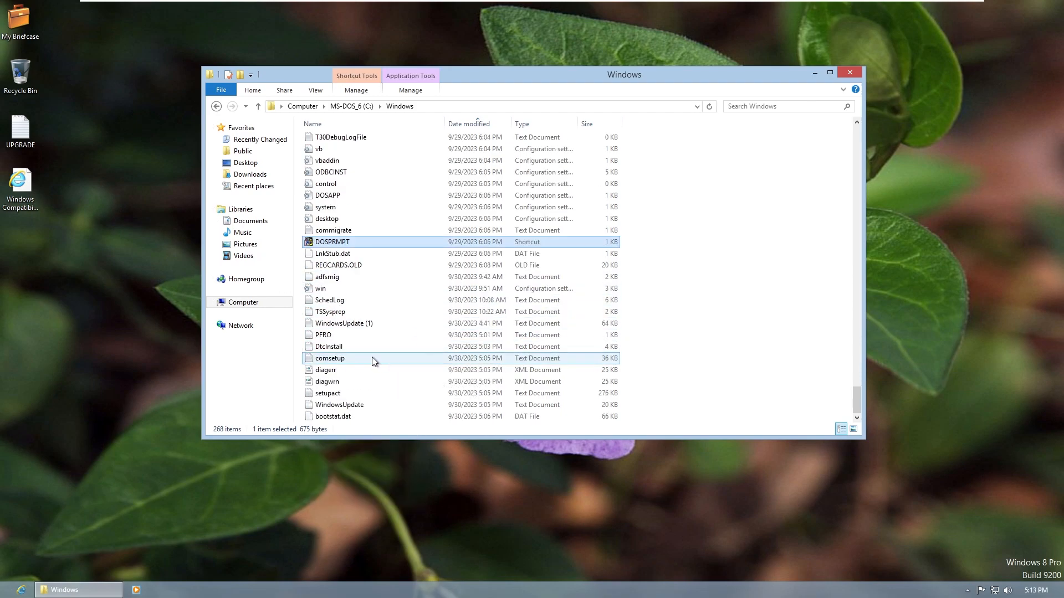
{"action": "left_click", "coordinate": [384, 322]}
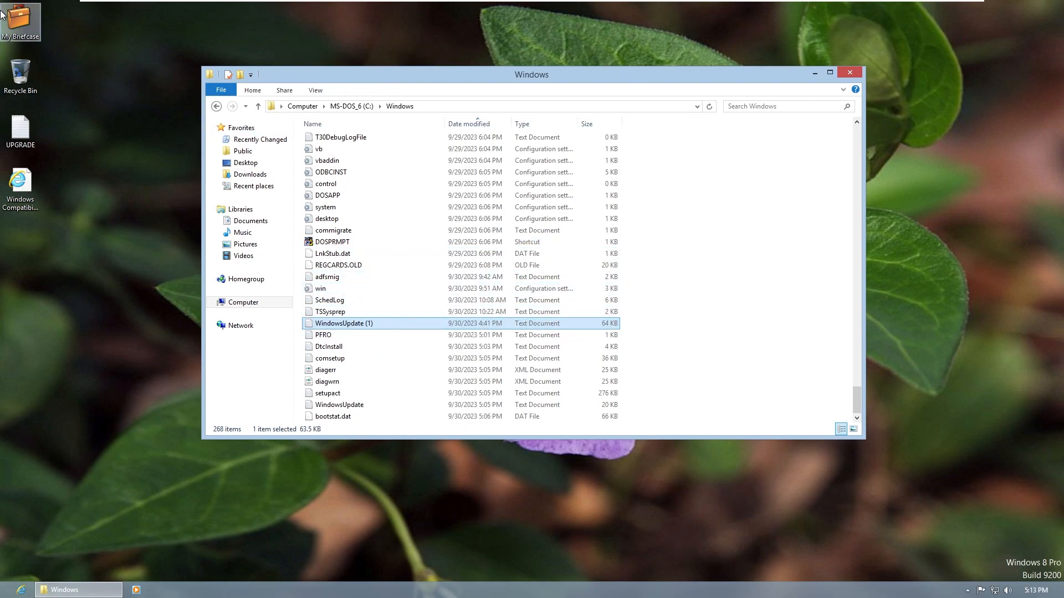
{"action": "scroll", "coordinate": [437, 199], "scroll_direction": "up", "scroll_amount": 3}
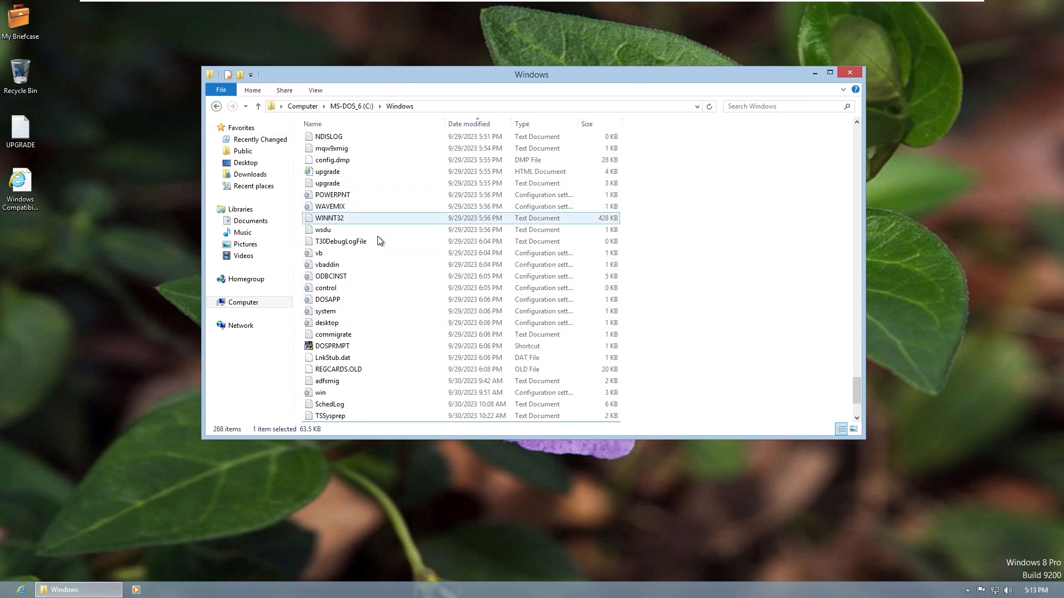
{"action": "key", "text": "alt+Up"}
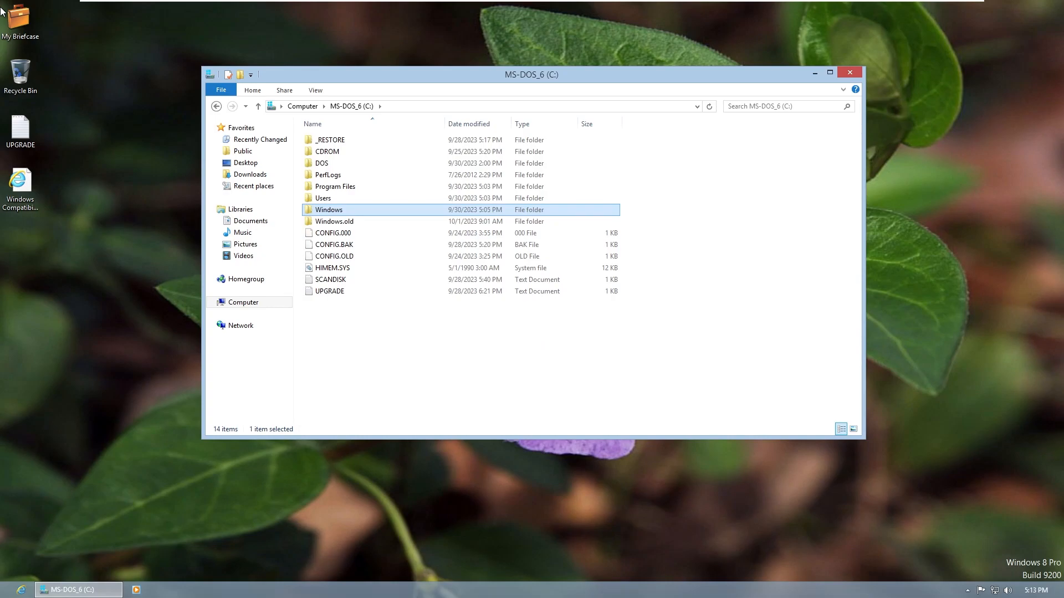
- Open C:\DOS and browse its files, selecting COMMAND and COUNTRY
{"action": "double_click", "coordinate": [327, 163]}
{"action": "double_click", "coordinate": [334, 164]}
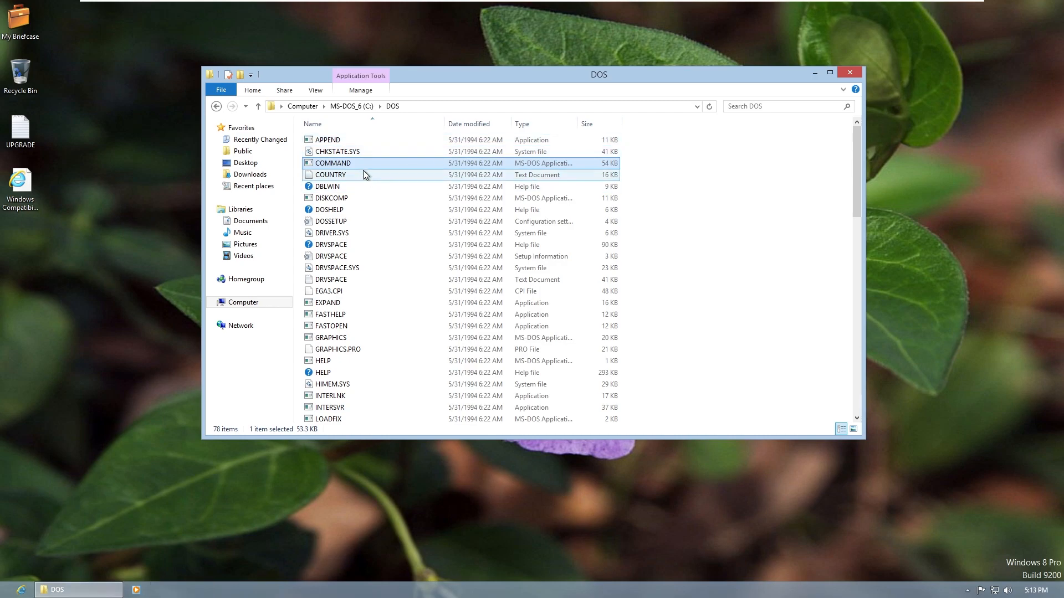
{"action": "left_click", "coordinate": [327, 164]}
{"action": "left_click", "coordinate": [370, 172]}
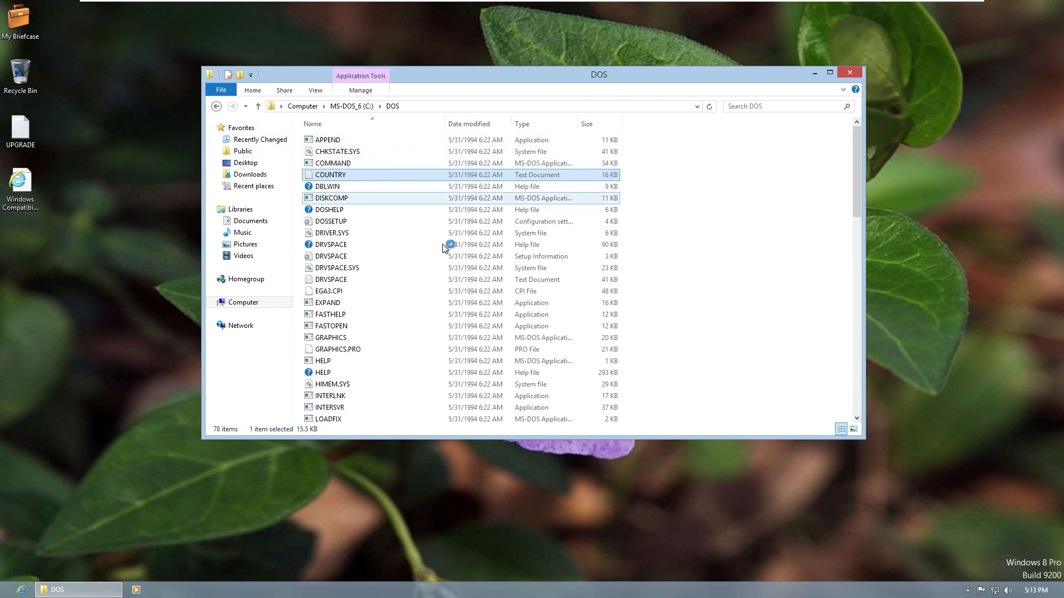
{"action": "scroll", "coordinate": [439, 250], "scroll_direction": "down", "scroll_amount": 5}
{"action": "scroll", "coordinate": [460, 293], "scroll_direction": "down", "scroll_amount": 5}
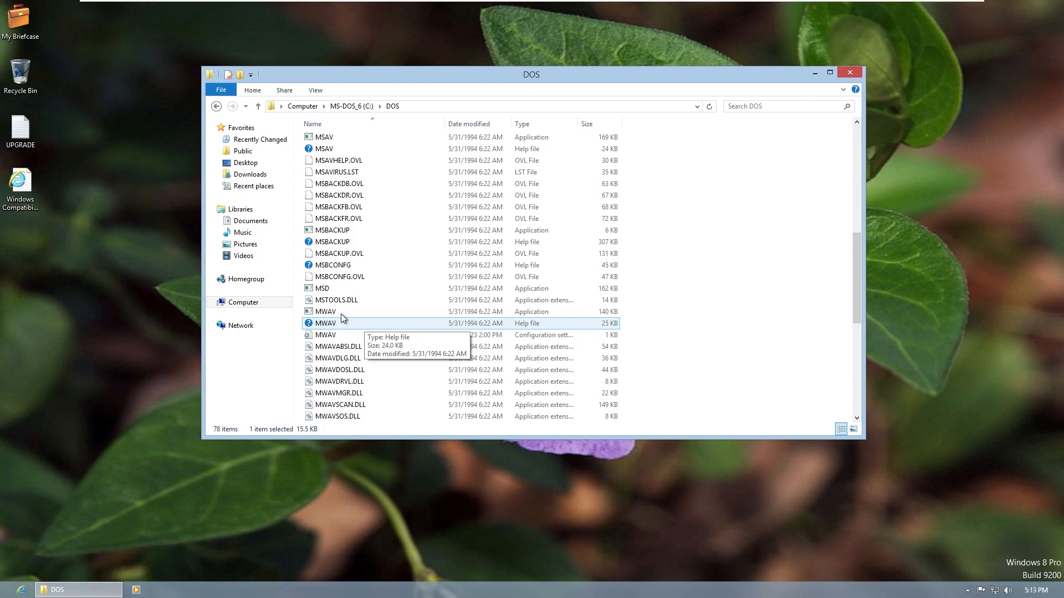
- Launch MSD from the DOS folder and reposition its window
{"action": "double_click", "coordinate": [321, 289]}
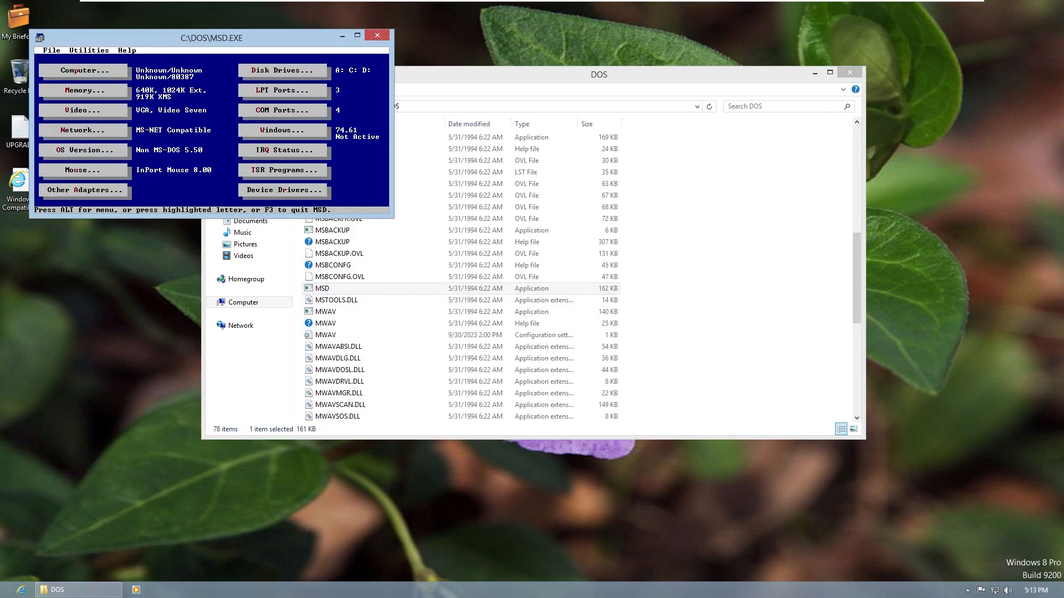
{"action": "left_click_drag", "start_coordinate": [170, 37], "coordinate": [271, 81]}
{"action": "right_click", "coordinate": [270, 81]}
{"action": "left_click", "coordinate": [215, 79]}
{"action": "right_click", "coordinate": [211, 81]}
{"action": "left_click", "coordinate": [201, 79]}
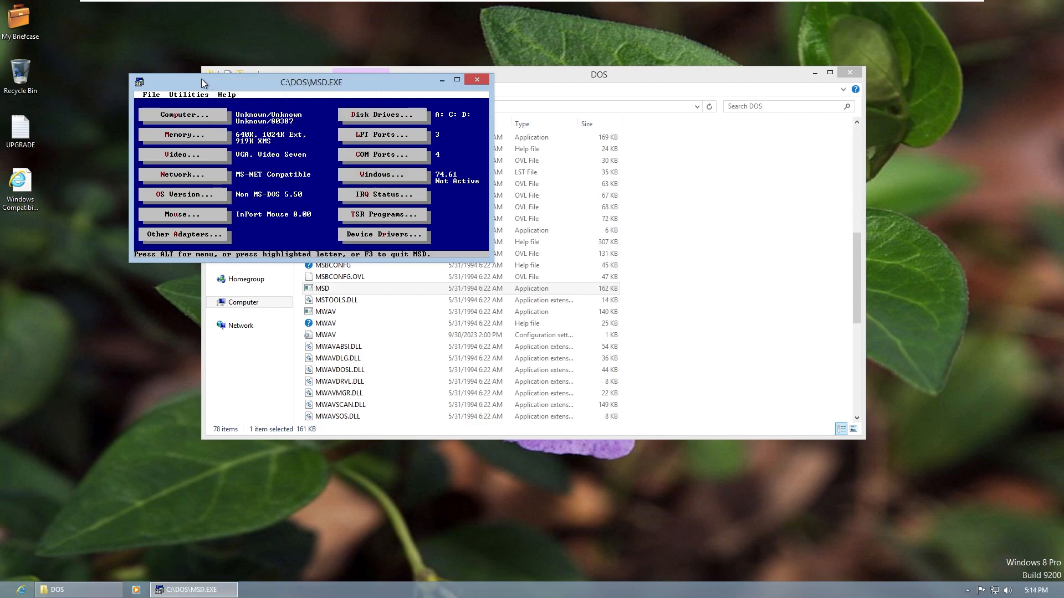
- Check MSD's OS Version, Mouse and About (version 2.11) info, then quit MSD
{"action": "left_click", "coordinate": [227, 196]}
{"action": "left_click", "coordinate": [314, 235]}
{"action": "left_click", "coordinate": [209, 214]}
{"action": "left_click", "coordinate": [309, 228]}
{"action": "left_click", "coordinate": [224, 94]}
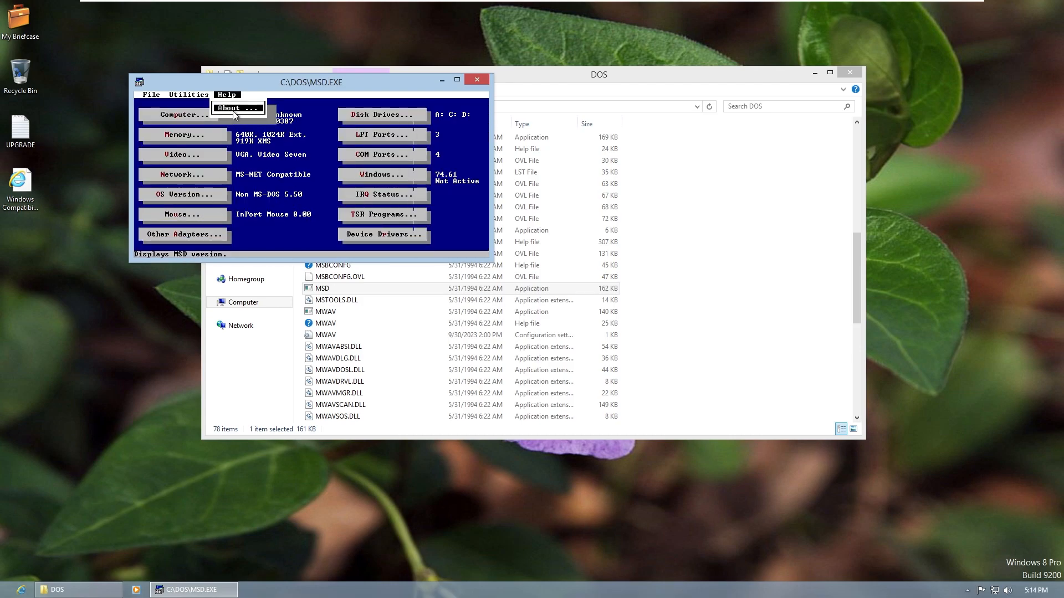
{"action": "left_click", "coordinate": [227, 107]}
{"action": "left_click", "coordinate": [311, 189]}
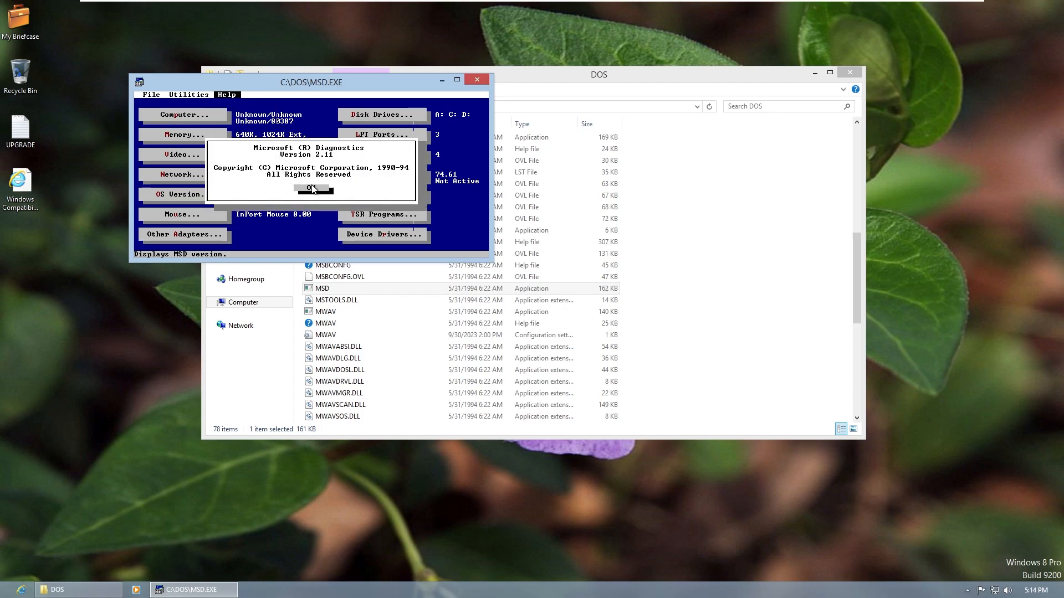
{"action": "left_click", "coordinate": [476, 84]}
{"action": "scroll", "coordinate": [355, 344], "scroll_direction": "down", "scroll_amount": 7}
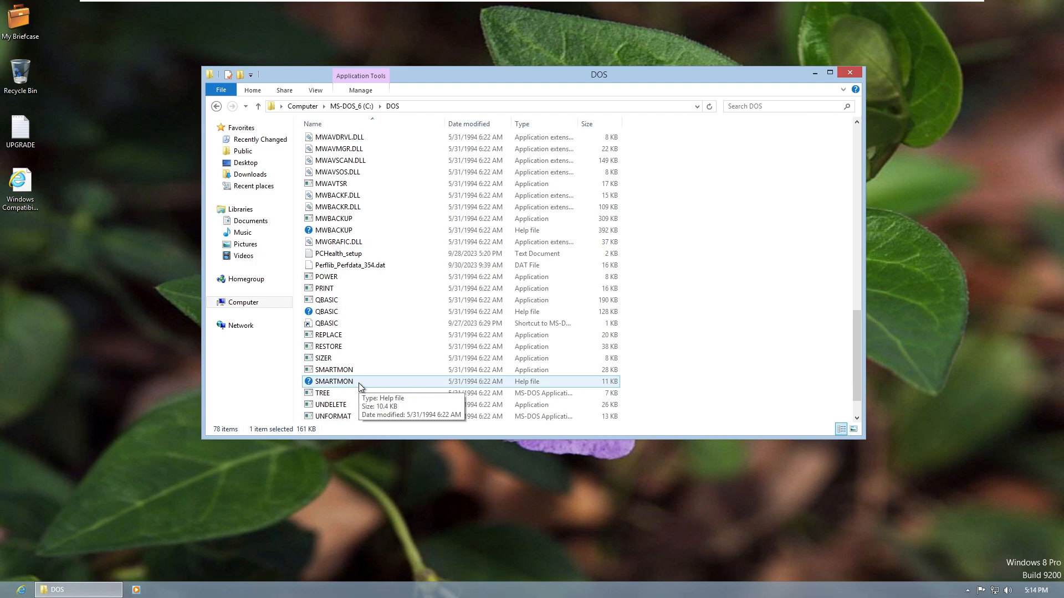
- Launch QBASIC with default parameters, continue past 'Out of memory', and close its window
{"action": "double_click", "coordinate": [326, 324]}
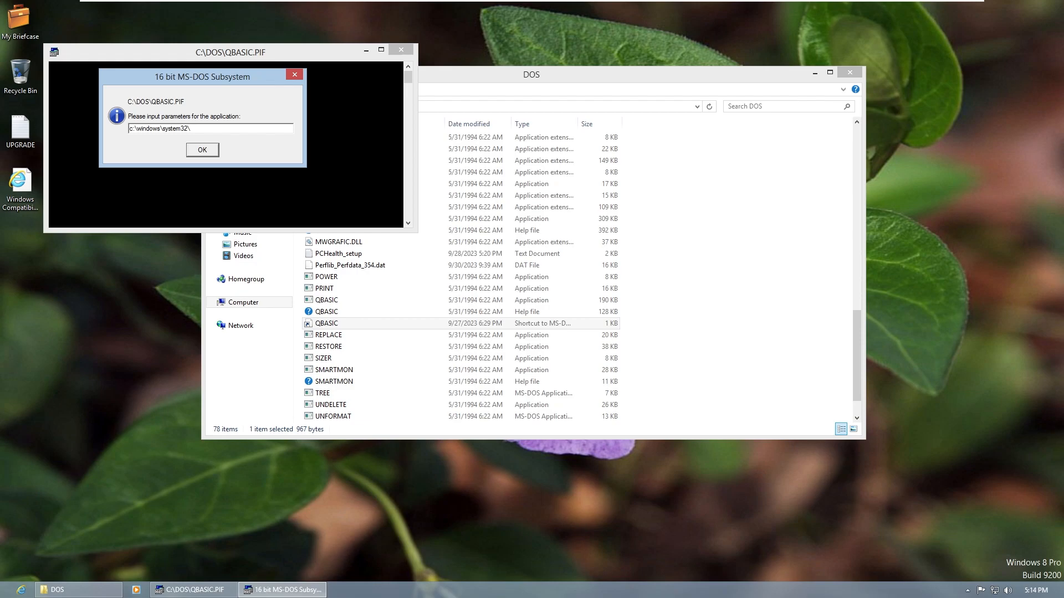
{"action": "key", "text": "Return"}
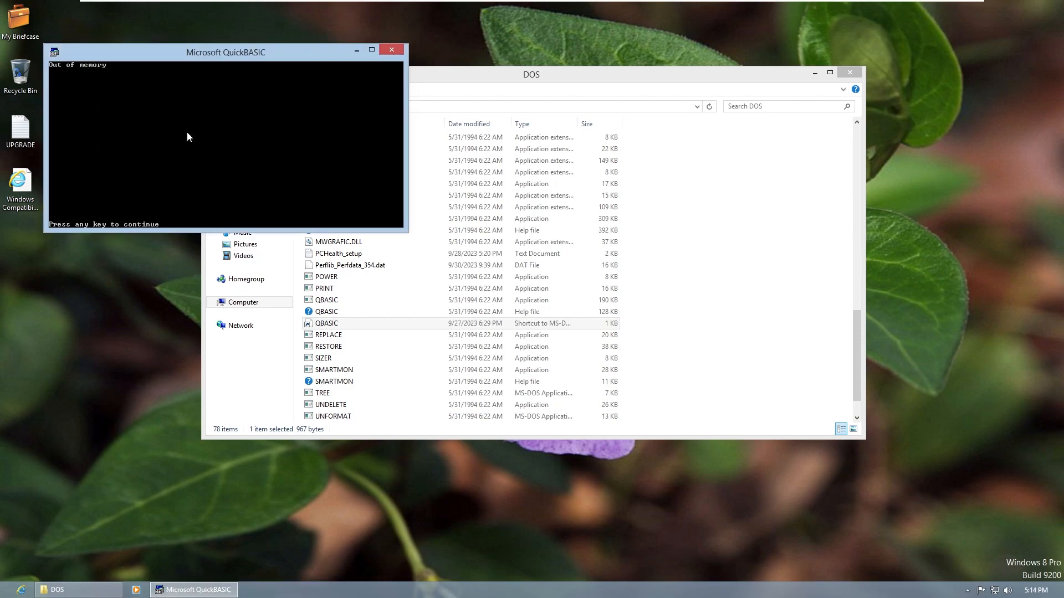
{"action": "left_click_drag", "start_coordinate": [135, 53], "coordinate": [335, 107]}
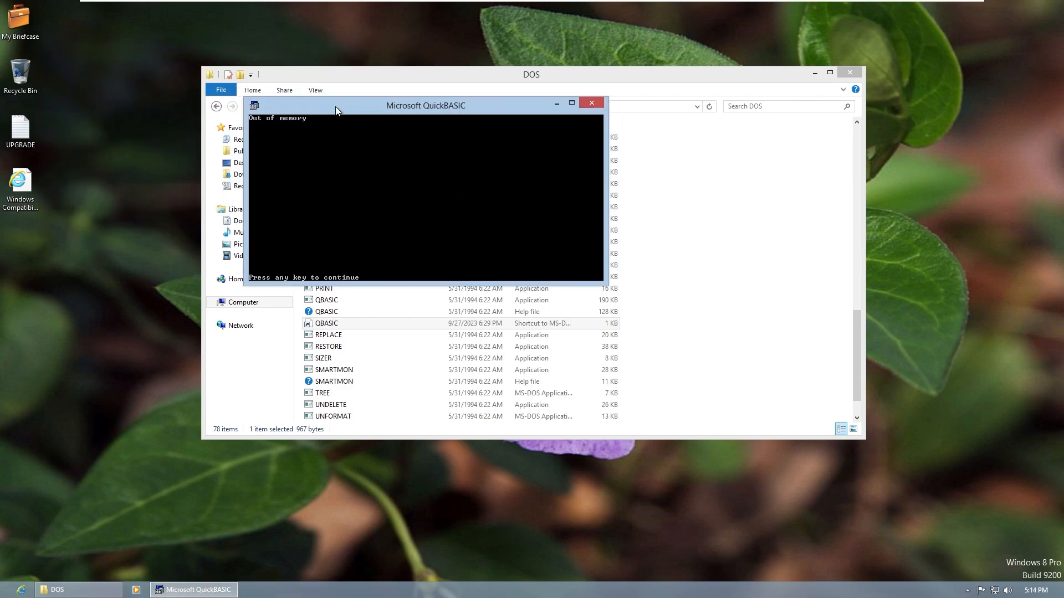
{"action": "key", "text": "Return"}
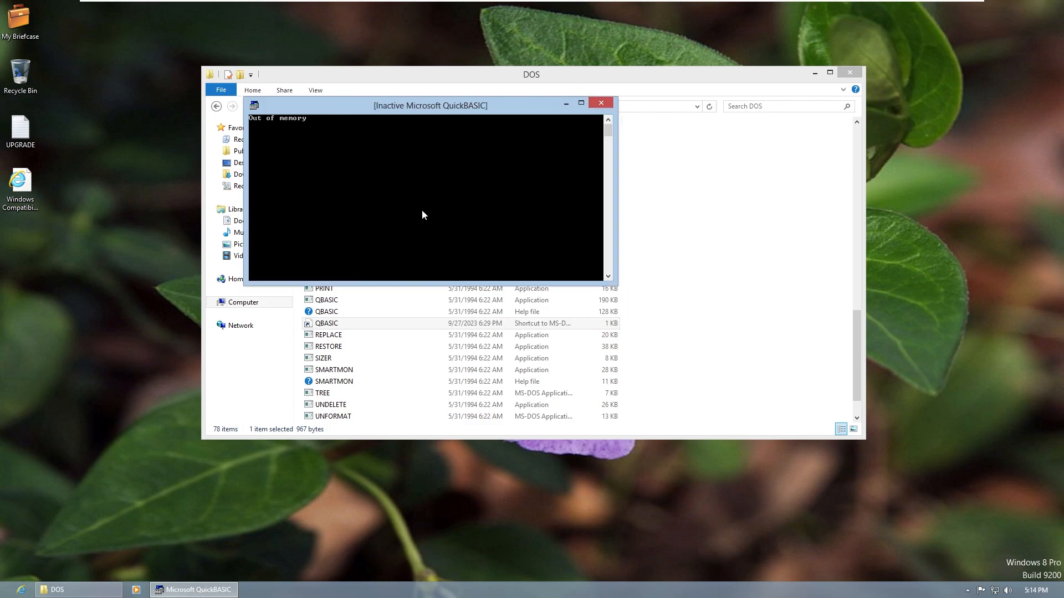
{"action": "left_click", "coordinate": [601, 103]}
{"action": "scroll", "coordinate": [430, 243], "scroll_direction": "down", "scroll_amount": 1}
{"action": "scroll", "coordinate": [377, 183], "scroll_direction": "up", "scroll_amount": 10}
- Peek into Program Files, return to the C: root, and close File Explorer
{"action": "left_click", "coordinate": [358, 105]}
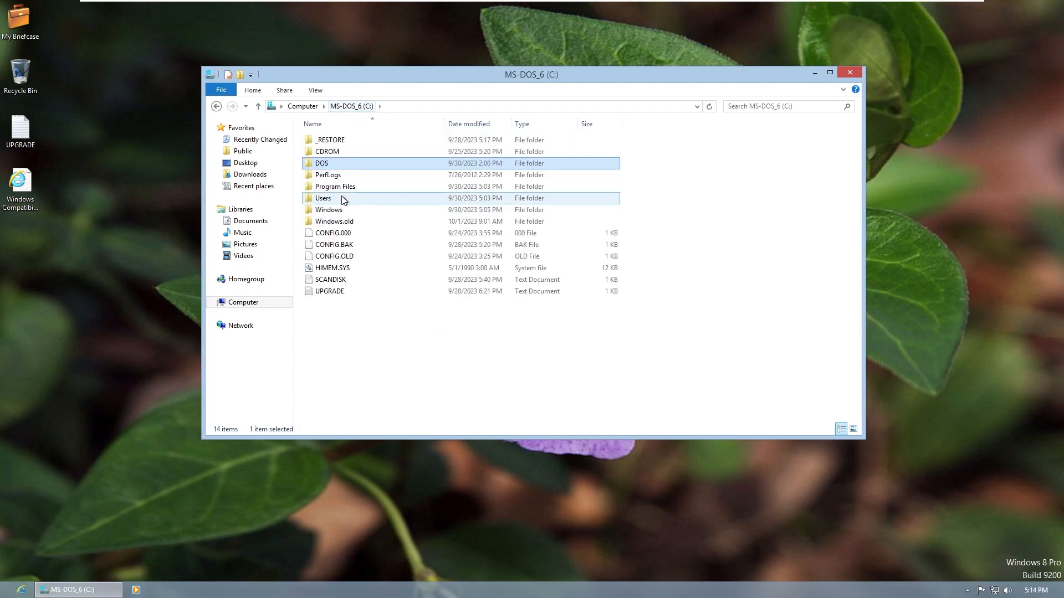
{"action": "double_click", "coordinate": [338, 188]}
{"action": "left_click", "coordinate": [363, 105]}
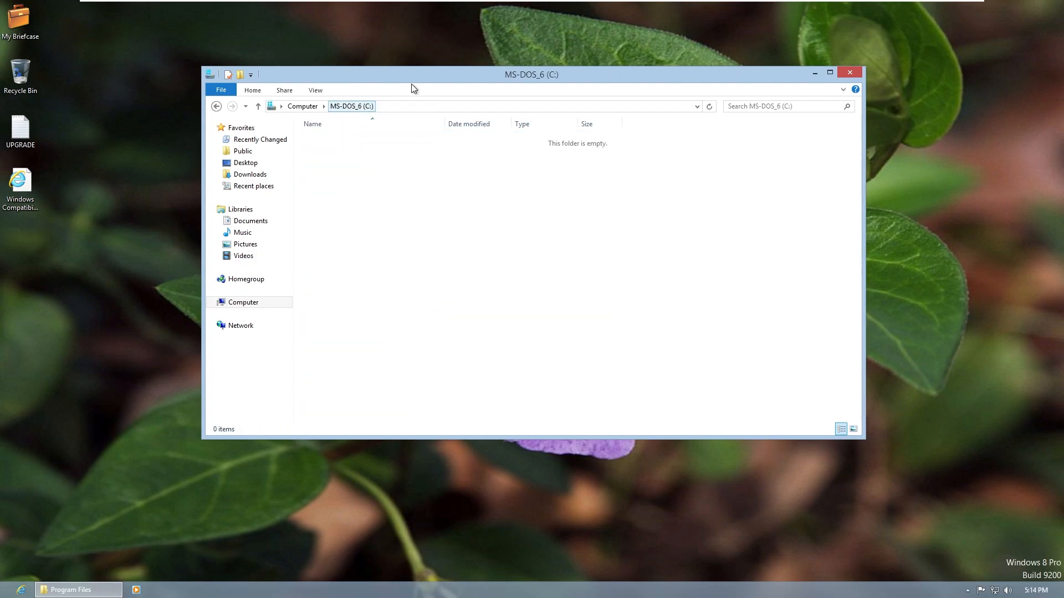
{"action": "left_click_drag", "start_coordinate": [647, 73], "coordinate": [679, 91]}
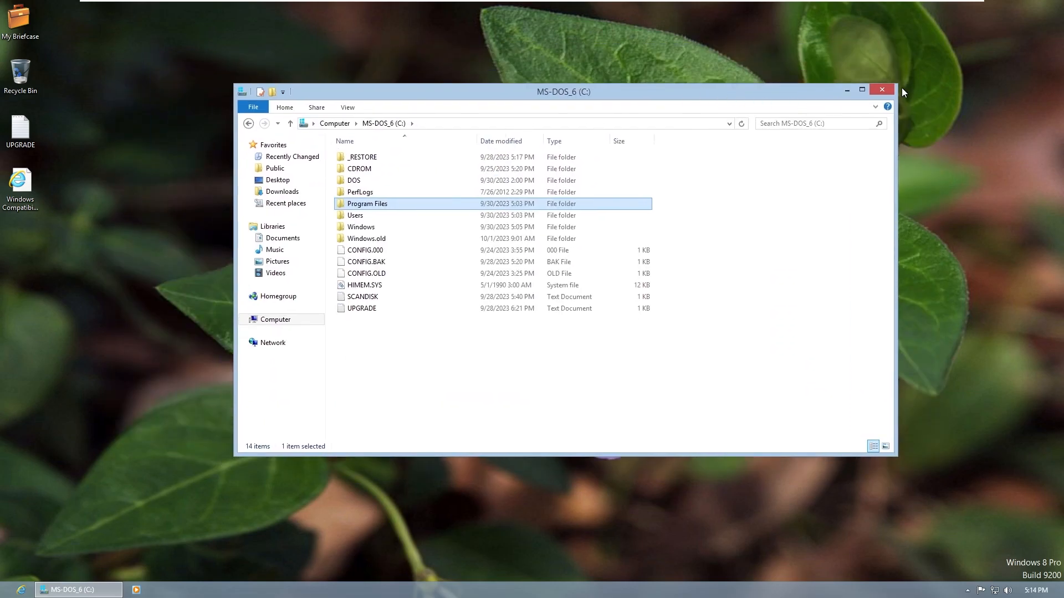
{"action": "left_click", "coordinate": [878, 90]}
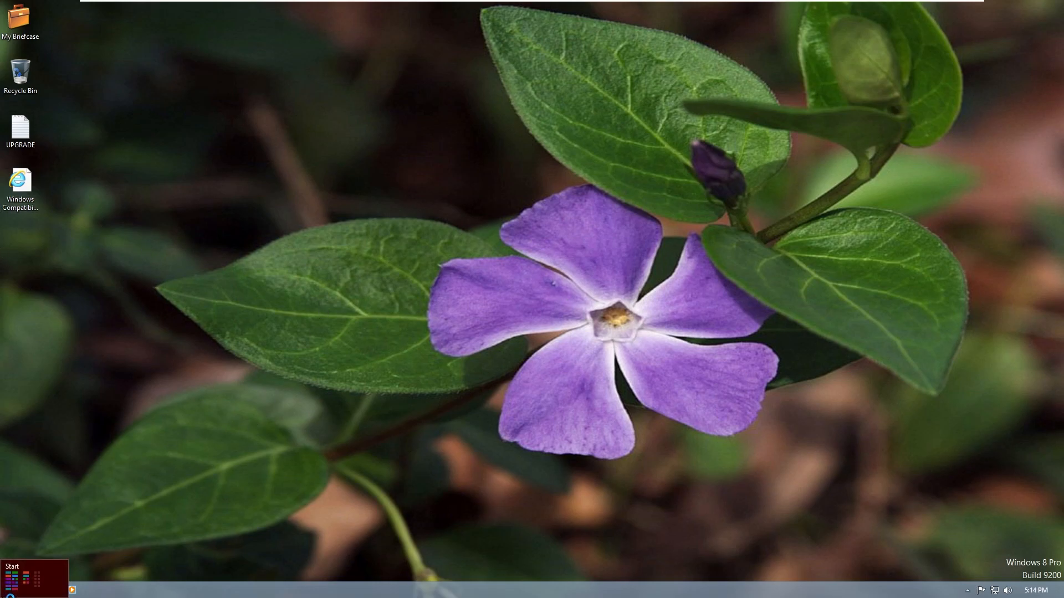
- Open and close Internet Explorer, then retry the Store connection and return to the desktop
{"action": "left_click", "coordinate": [21, 590]}
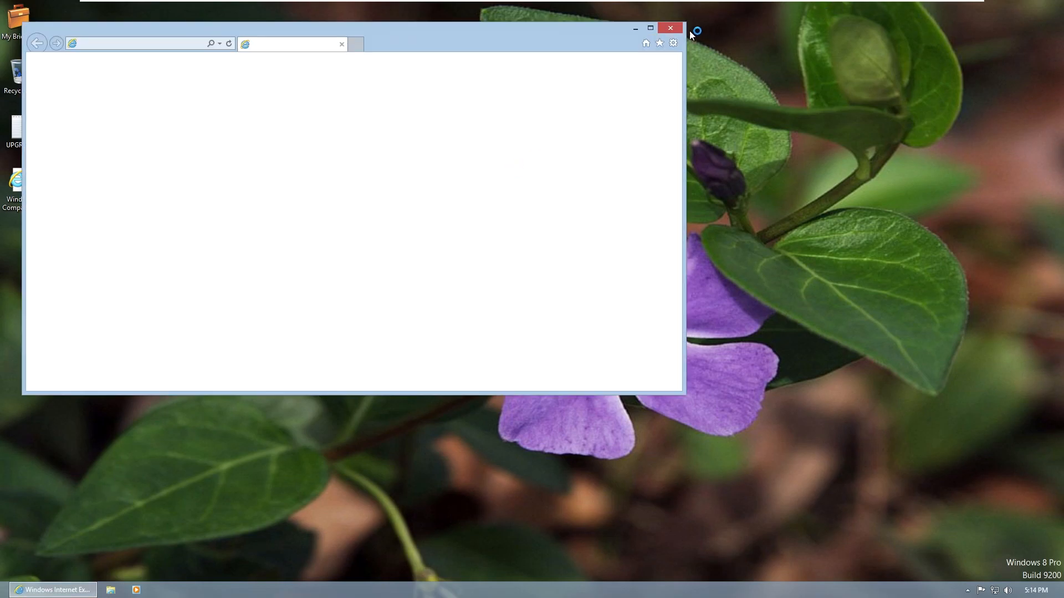
{"action": "left_click", "coordinate": [672, 29]}
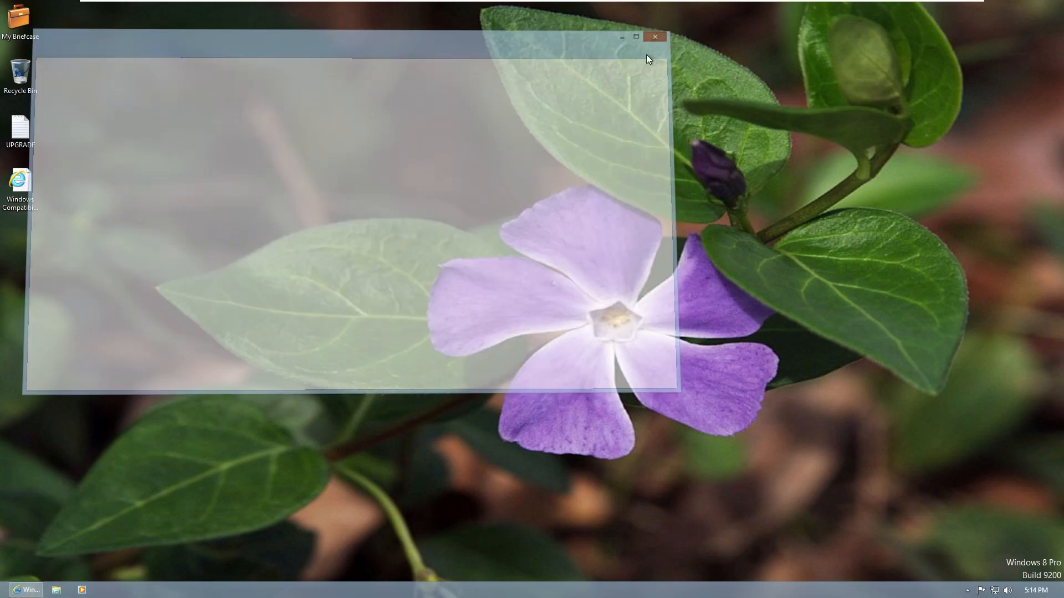
{"action": "left_click", "coordinate": [5, 588]}
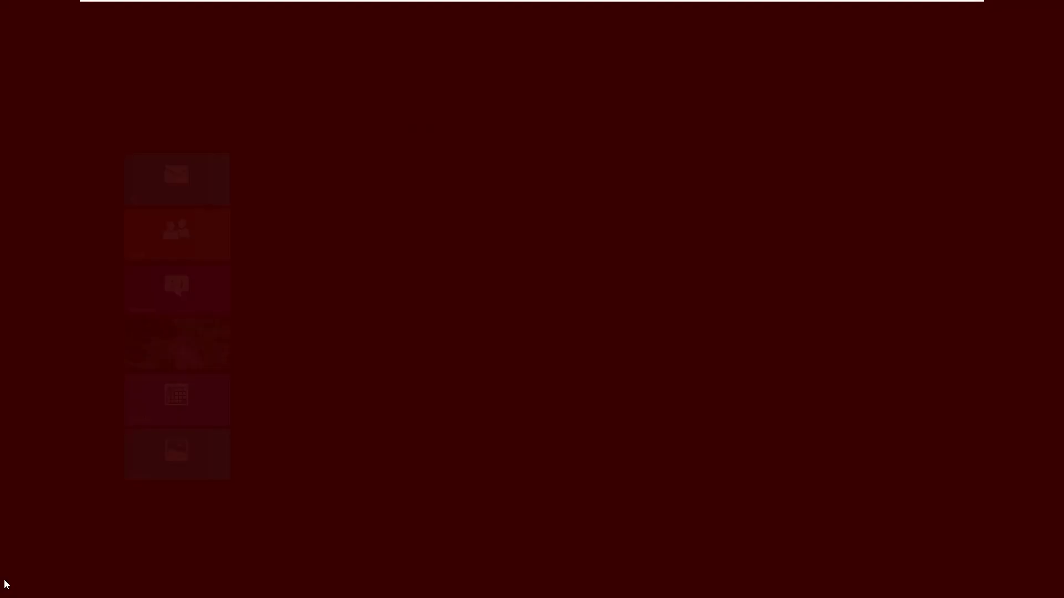
{"action": "left_click", "coordinate": [309, 281]}
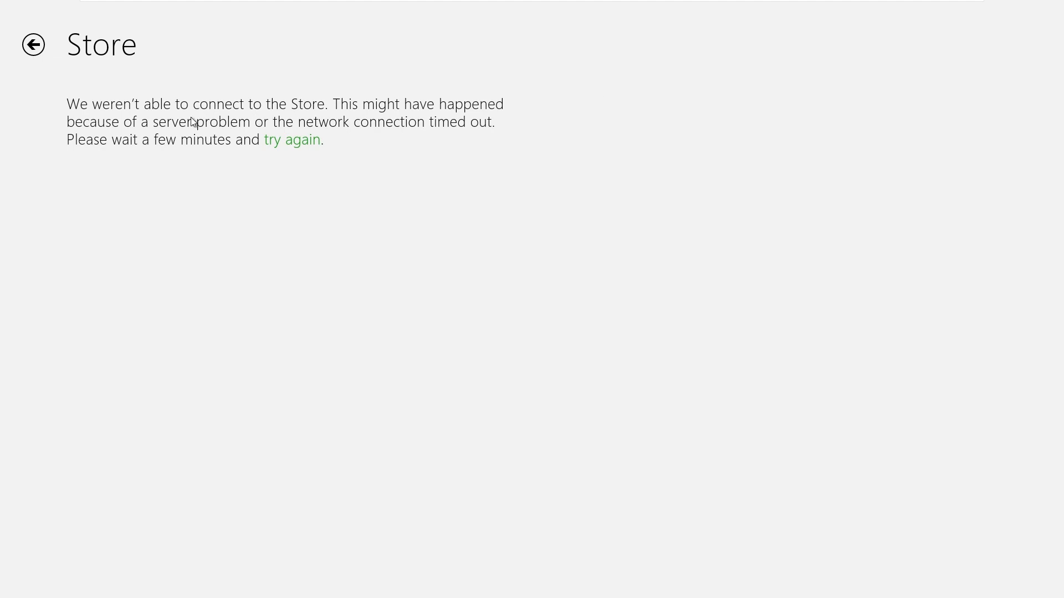
{"action": "left_click", "coordinate": [297, 141]}
{"action": "key", "text": "super"}
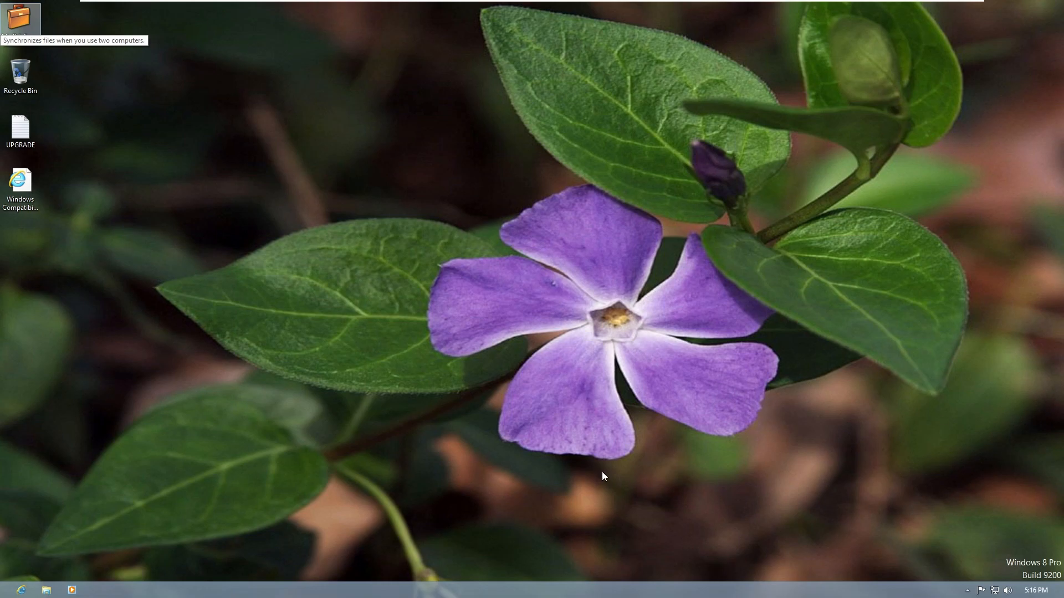
- Run winver to view the Windows version box, then close it
{"action": "key", "text": "super+r"}
{"action": "type", "text": "winver"}
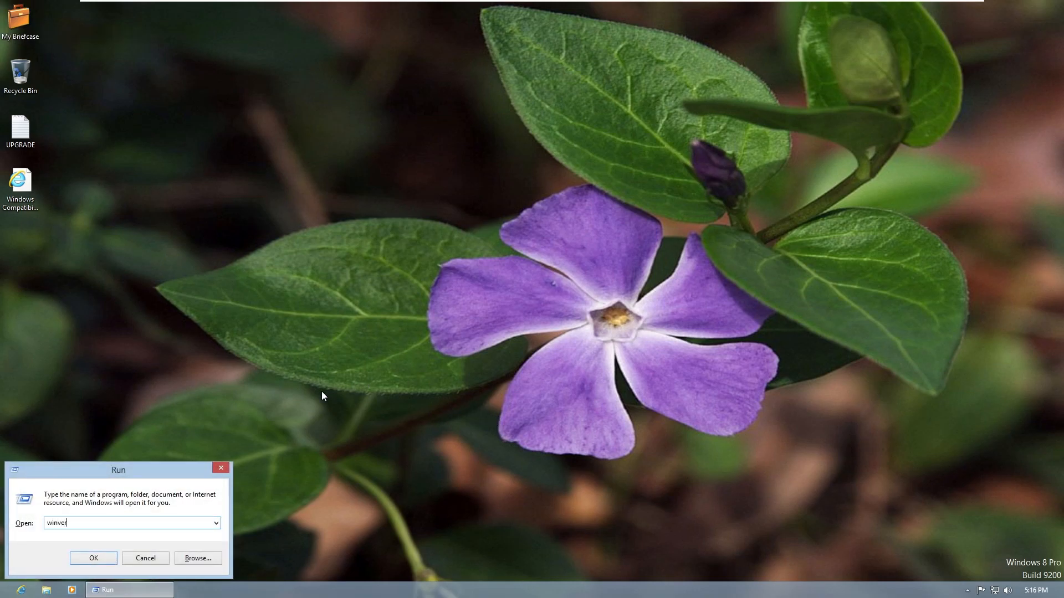
{"action": "key", "text": "Return"}
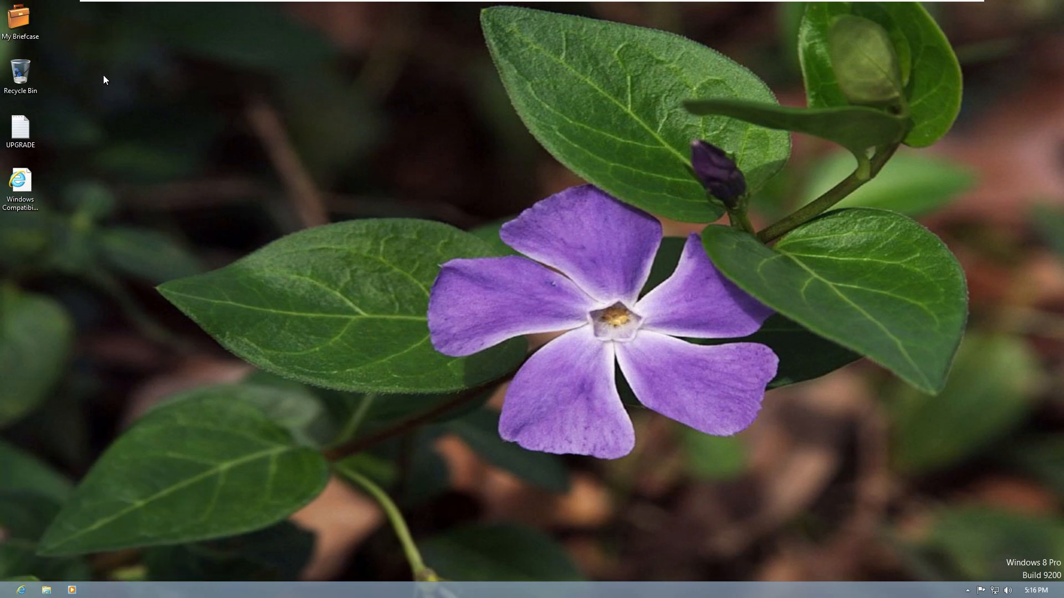
{"action": "left_click_drag", "start_coordinate": [172, 25], "coordinate": [353, 135]}
{"action": "left_click", "coordinate": [431, 346]}
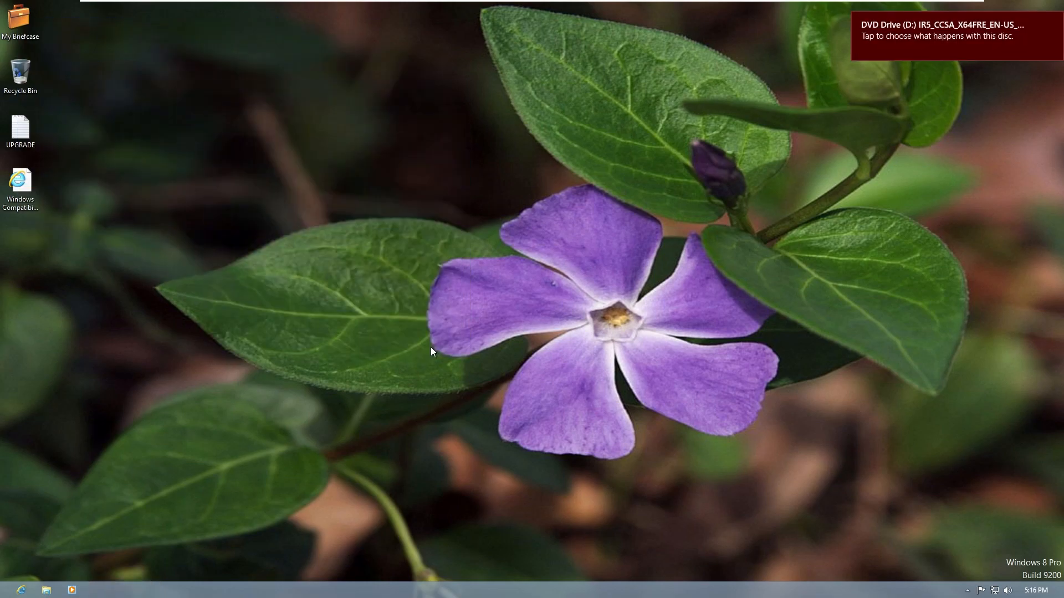
- Review the System page: Windows 8 Pro, 32-bit, 512 MB RAM, not activated; then close it
{"action": "key", "text": "super+Pause"}
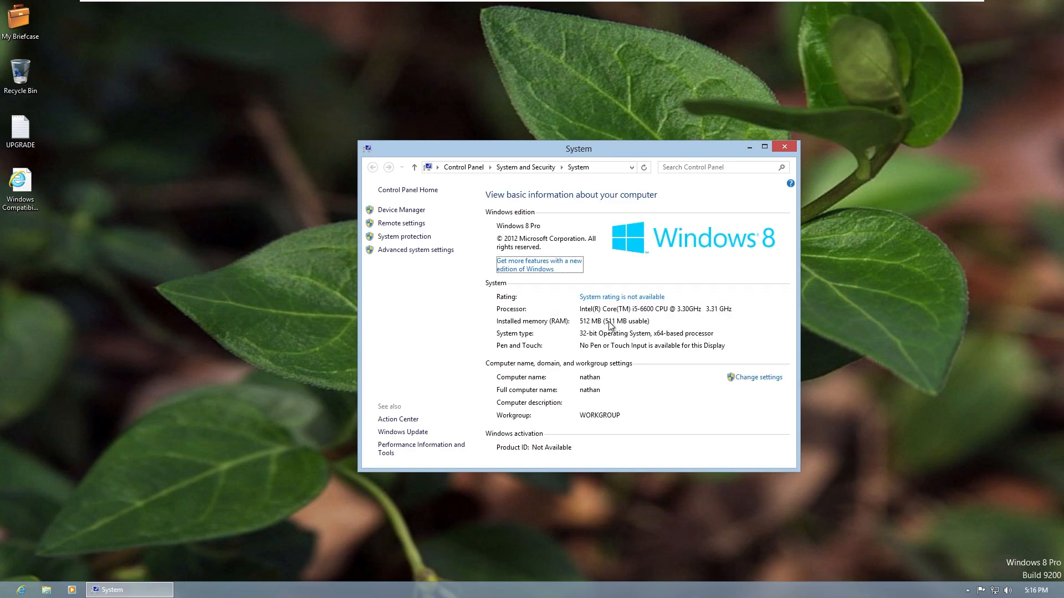
{"action": "right_click", "coordinate": [551, 587]}
{"action": "left_click", "coordinate": [566, 546]}
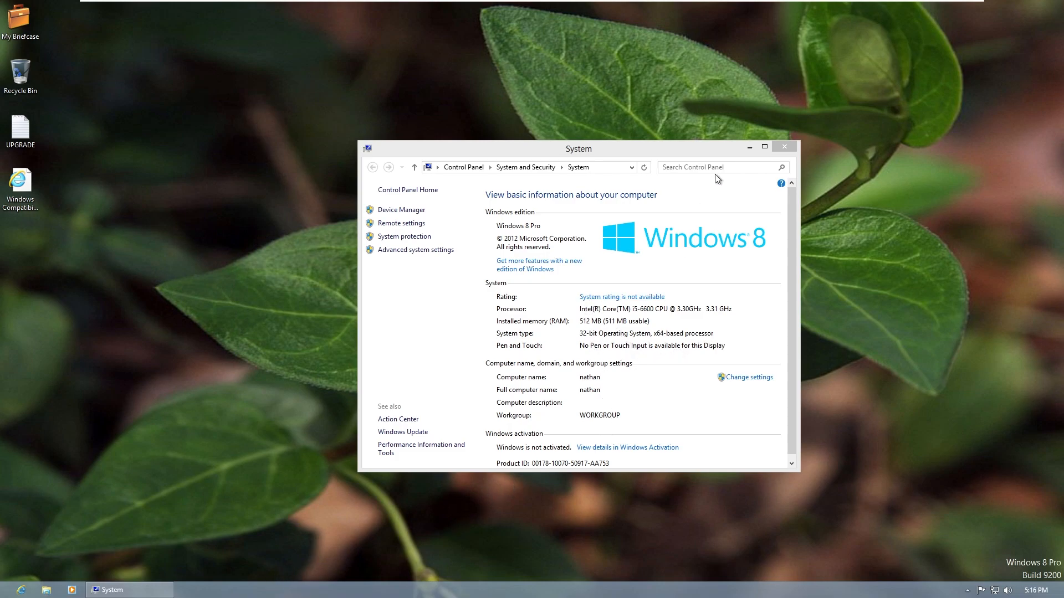
{"action": "left_click", "coordinate": [792, 151]}
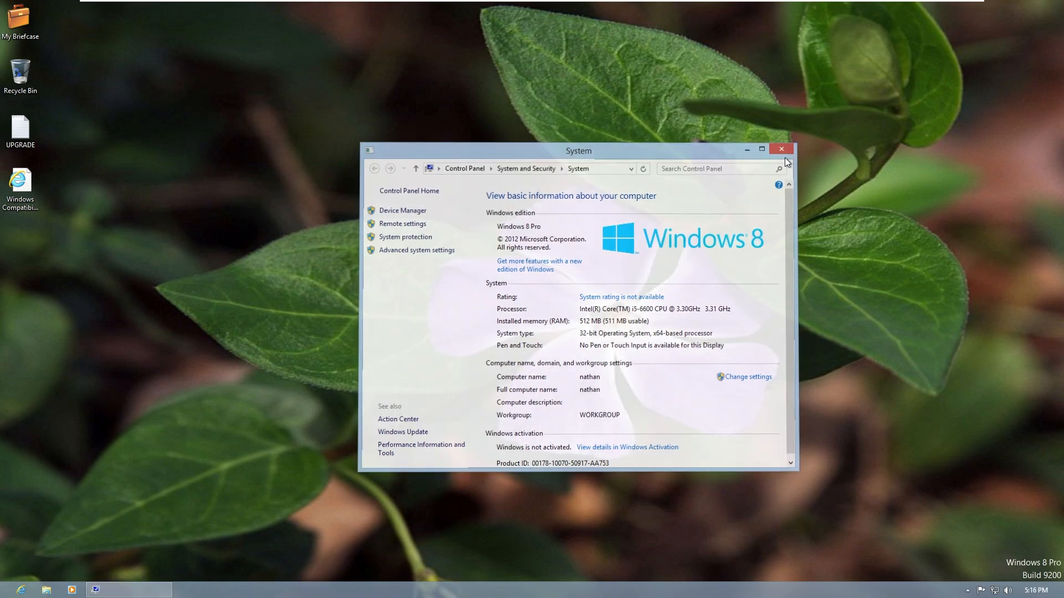
- Open Task Manager in More details view and end the Store app
{"action": "right_click", "coordinate": [587, 583]}
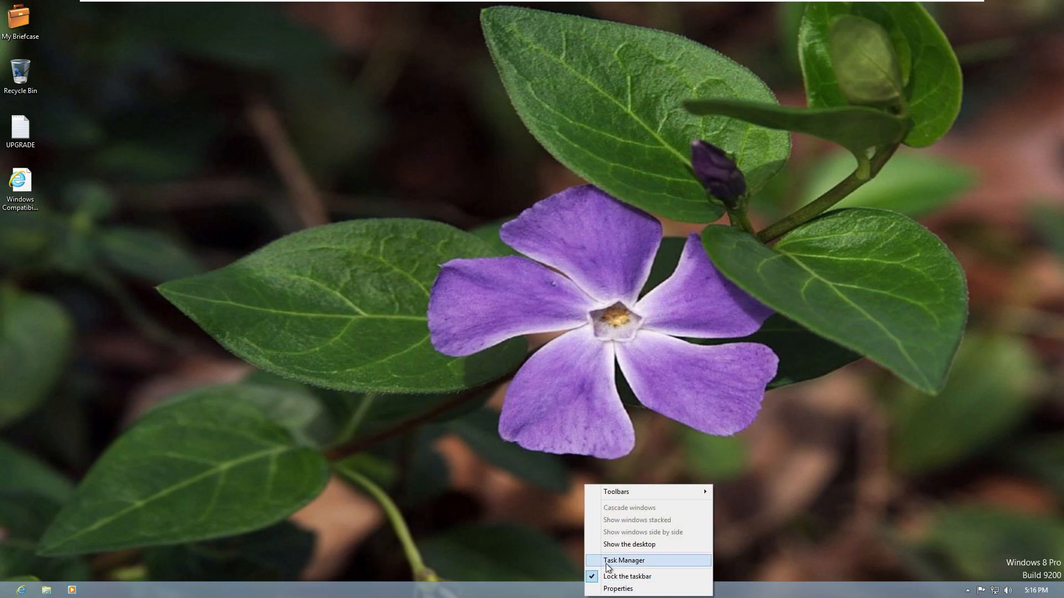
{"action": "left_click", "coordinate": [607, 562]}
{"action": "right_click", "coordinate": [581, 586]}
{"action": "left_click", "coordinate": [604, 563]}
{"action": "right_click", "coordinate": [592, 586]}
{"action": "left_click", "coordinate": [608, 561]}
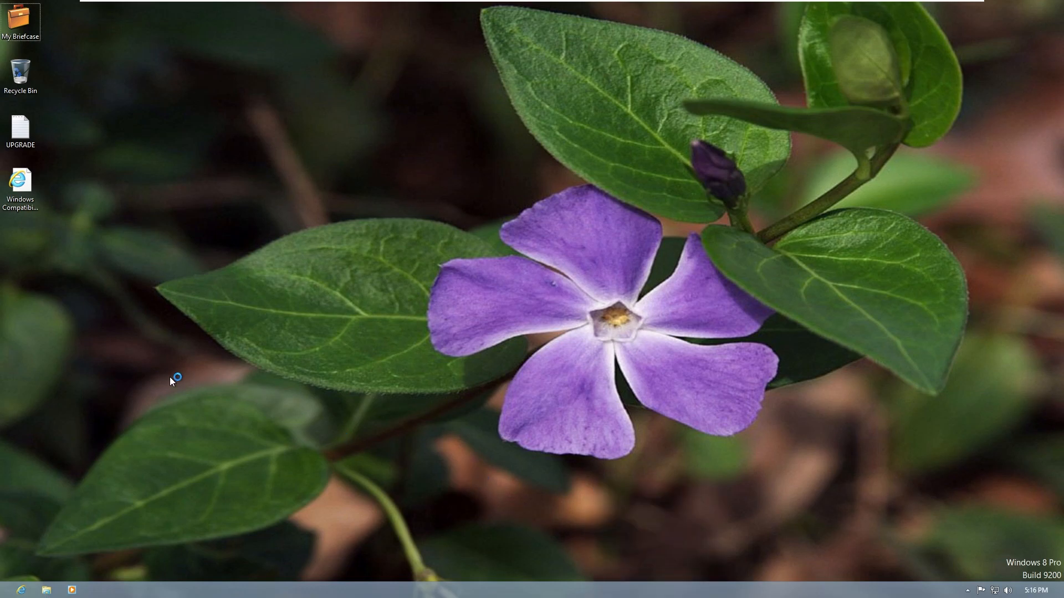
{"action": "left_click", "coordinate": [51, 588]}
{"action": "key", "text": "super"}
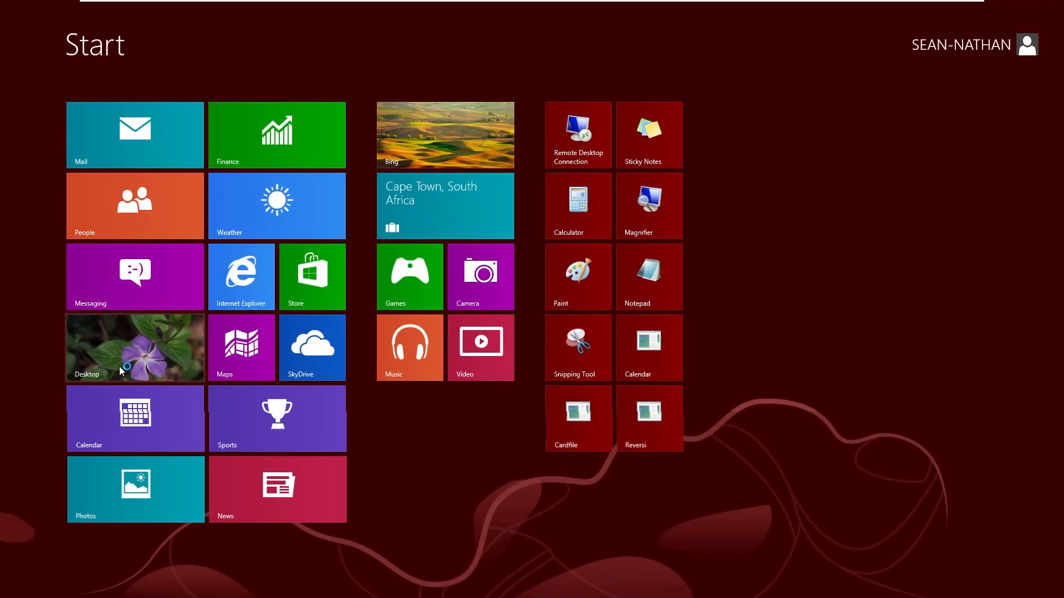
{"action": "left_click", "coordinate": [120, 371]}
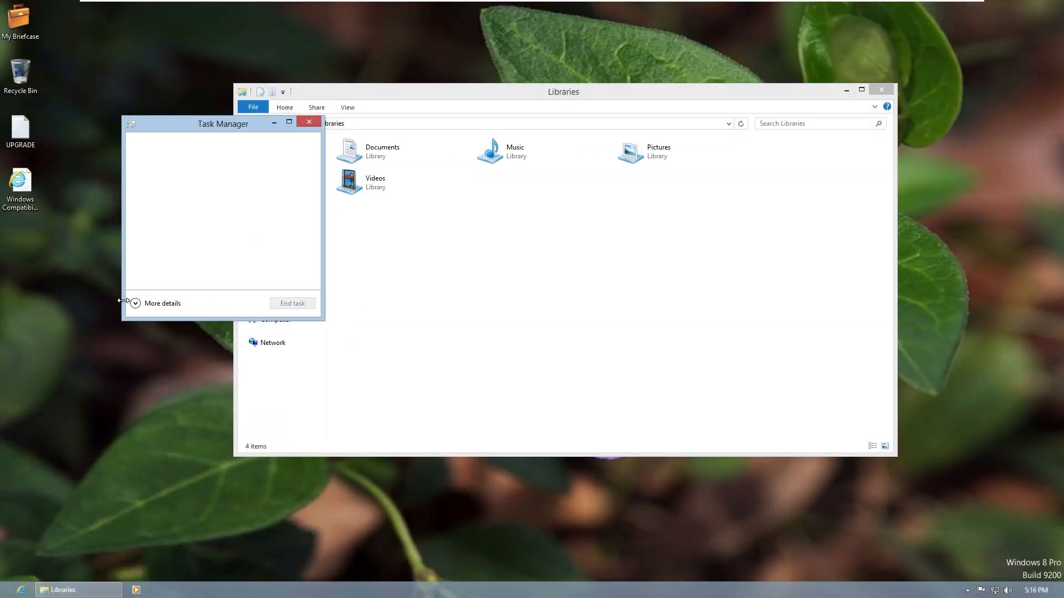
{"action": "left_click", "coordinate": [147, 303]}
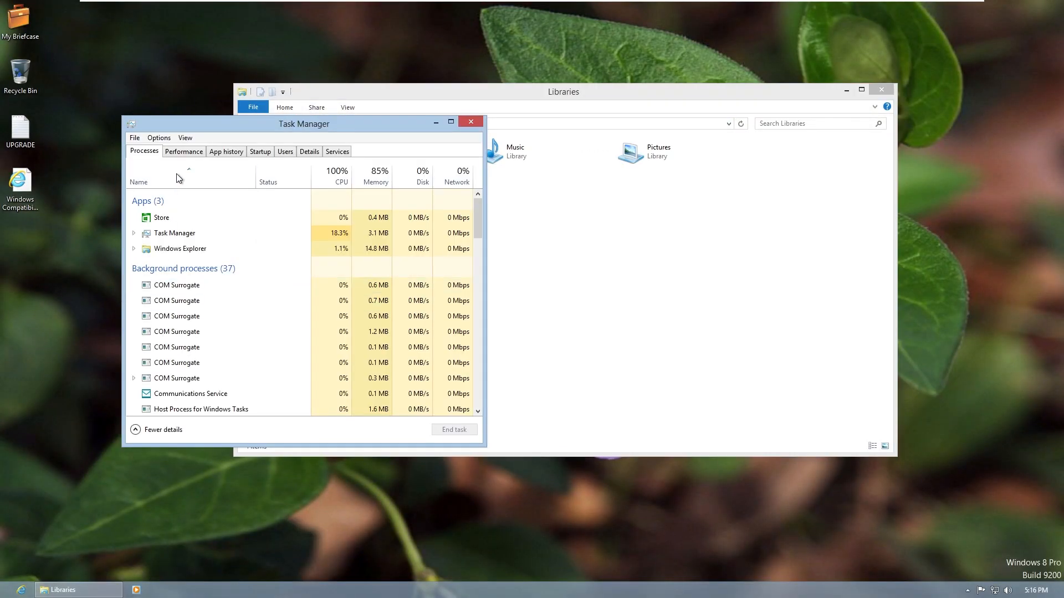
{"action": "left_click", "coordinate": [185, 211]}
{"action": "left_click", "coordinate": [469, 431]}
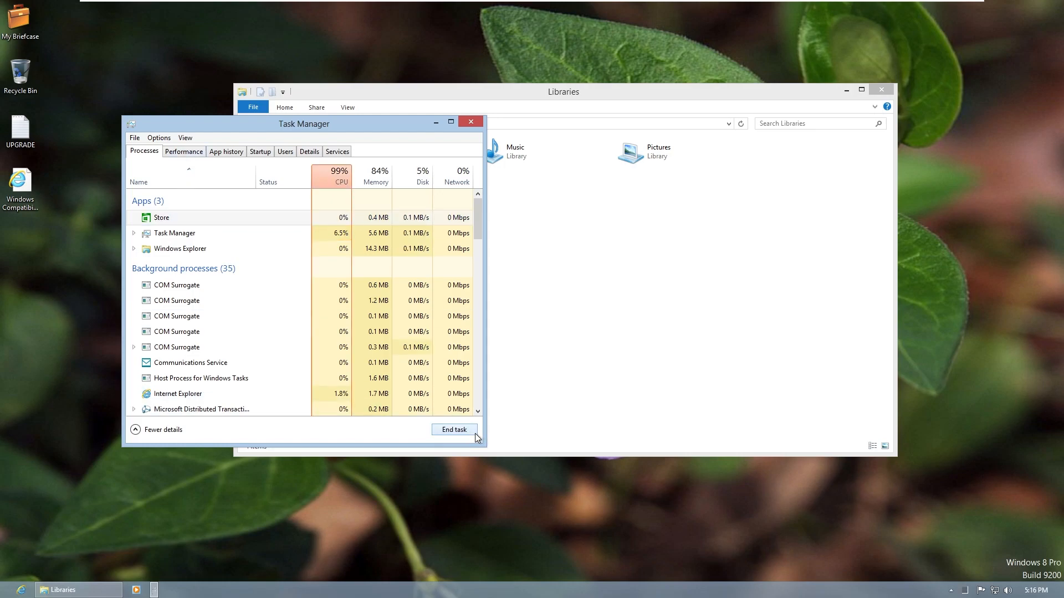
- Review the CPU, memory and disk C: performance graphs, then close Task Manager
{"action": "left_click", "coordinate": [173, 154]}
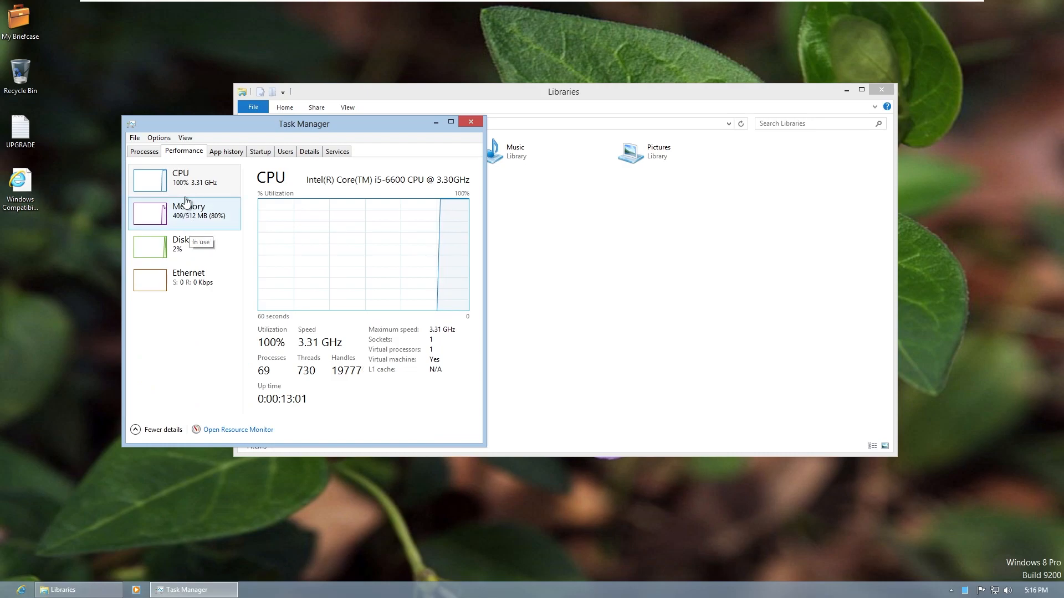
{"action": "right_click", "coordinate": [243, 227]}
{"action": "right_click", "coordinate": [272, 217]}
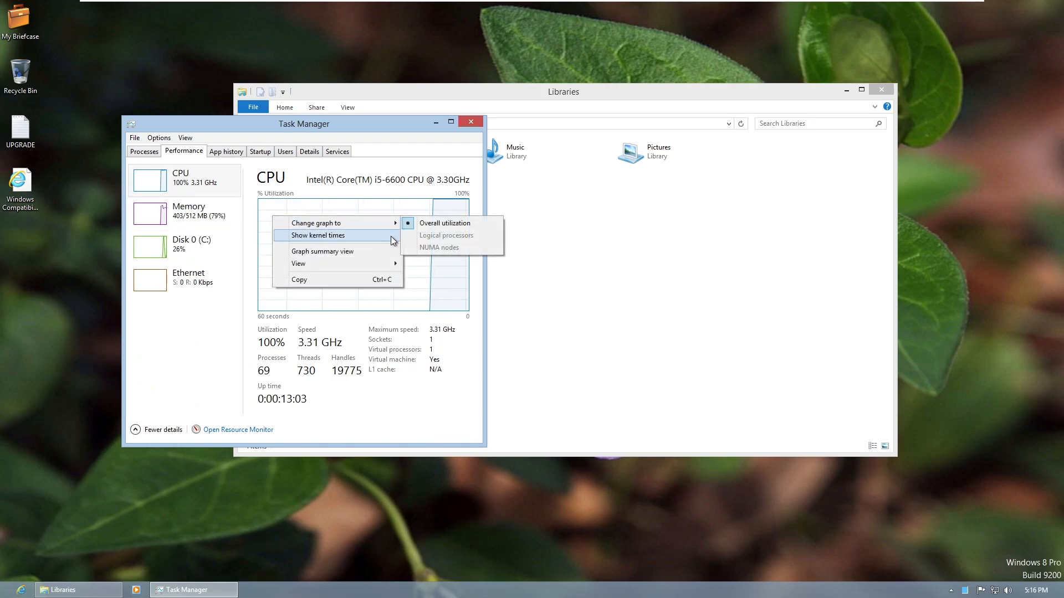
{"action": "left_click", "coordinate": [225, 207]}
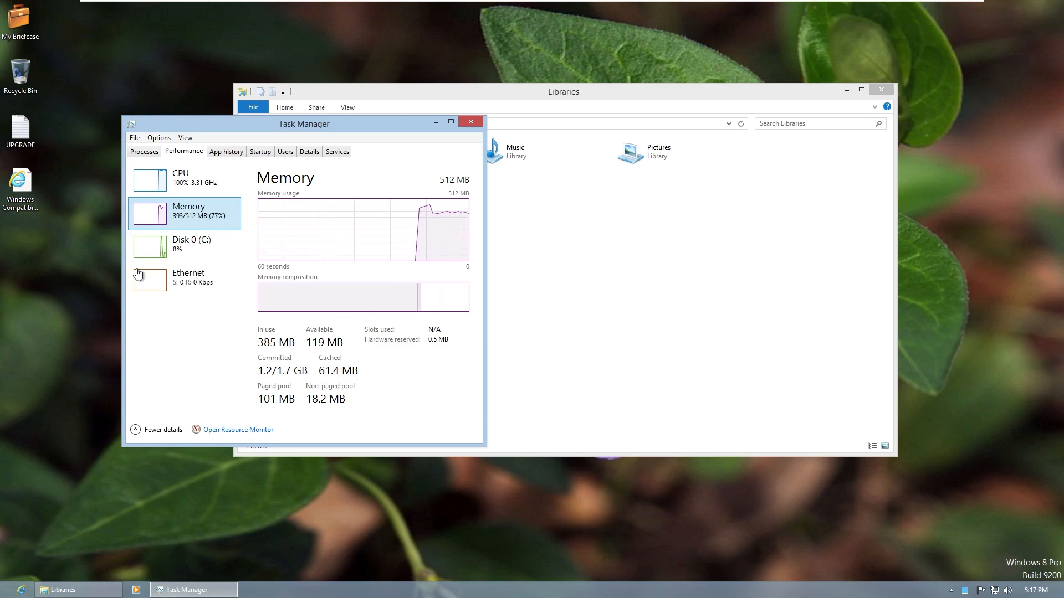
{"action": "left_click", "coordinate": [187, 245]}
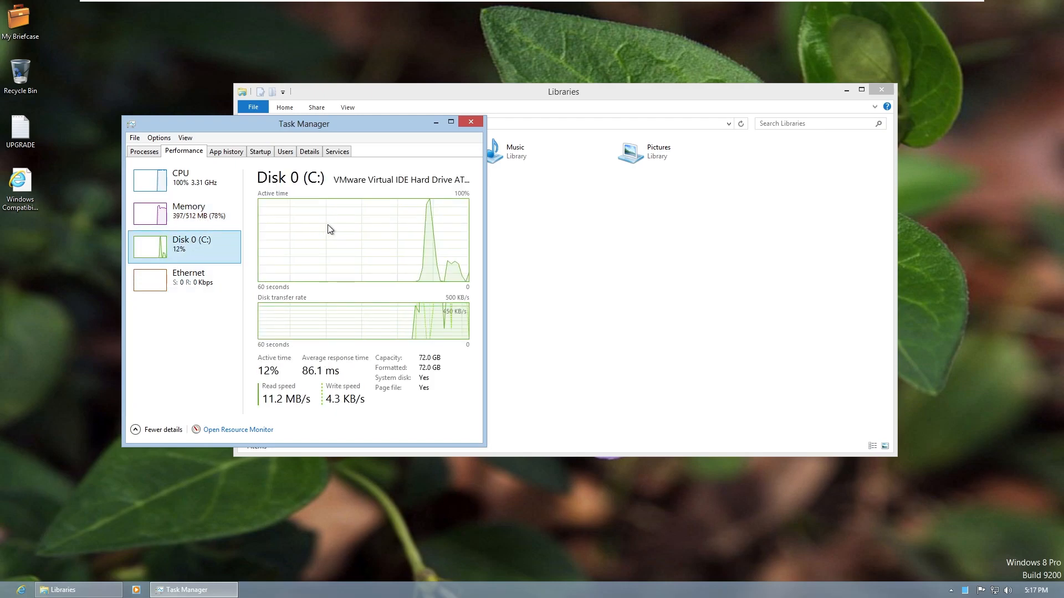
{"action": "left_click", "coordinate": [190, 209]}
{"action": "left_click", "coordinate": [194, 178]}
- Launch setup from DVD Drive (D:) in Computer and allow it to run
{"action": "left_click", "coordinate": [292, 318]}
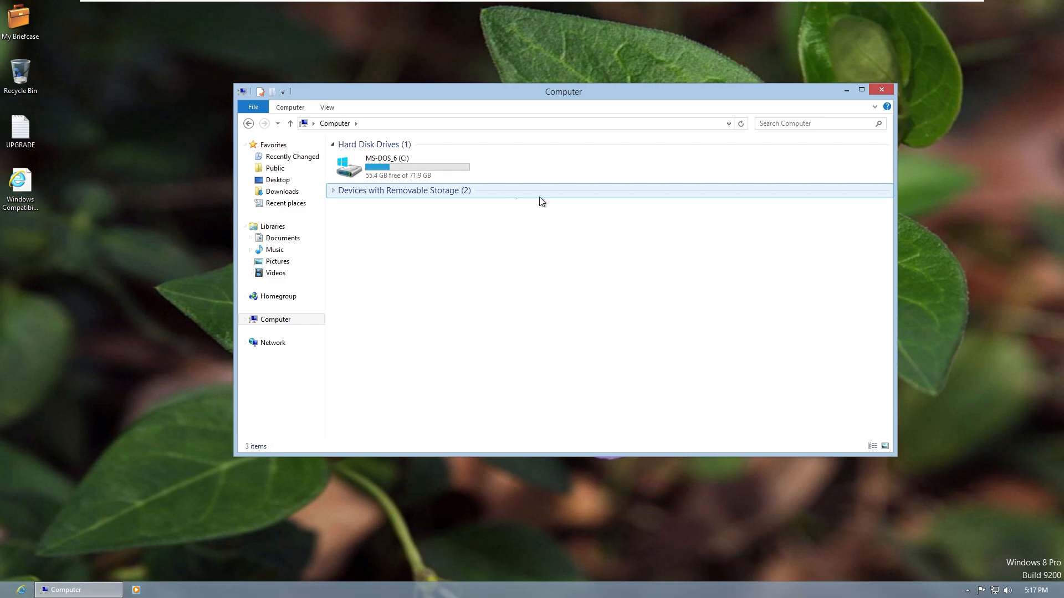
{"action": "left_click", "coordinate": [532, 218]}
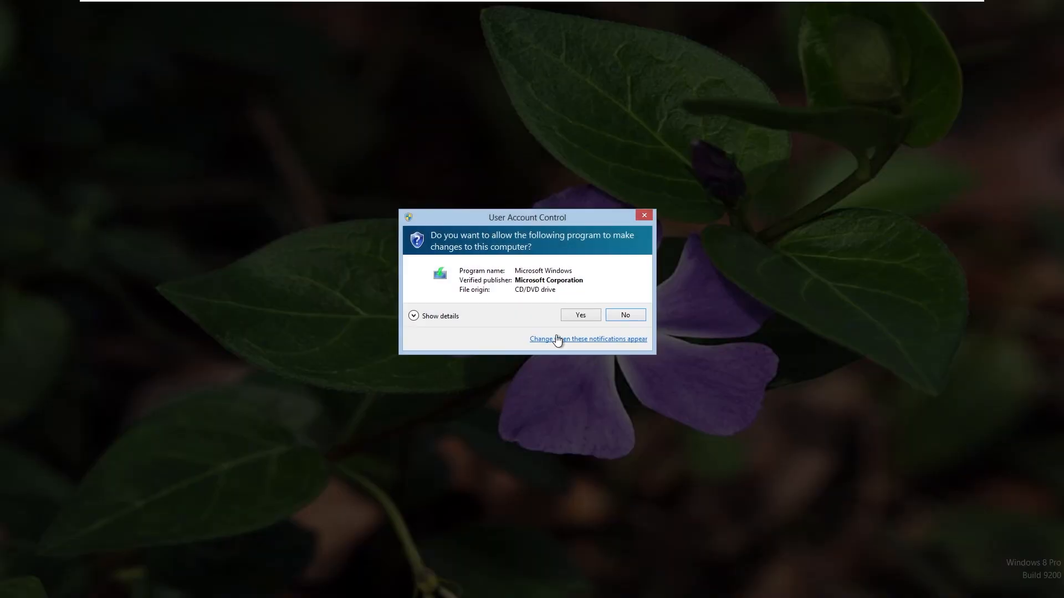
{"action": "left_click", "coordinate": [567, 311]}
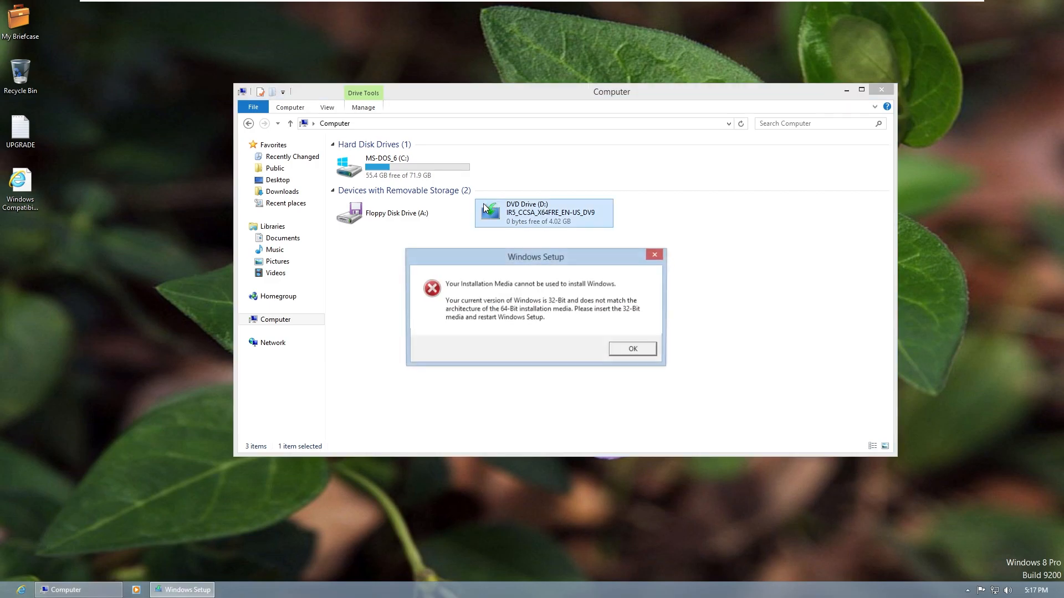
- OK the Windows Setup 64-bit-media architecture error, then close the Computer window
{"action": "left_click", "coordinate": [635, 354]}
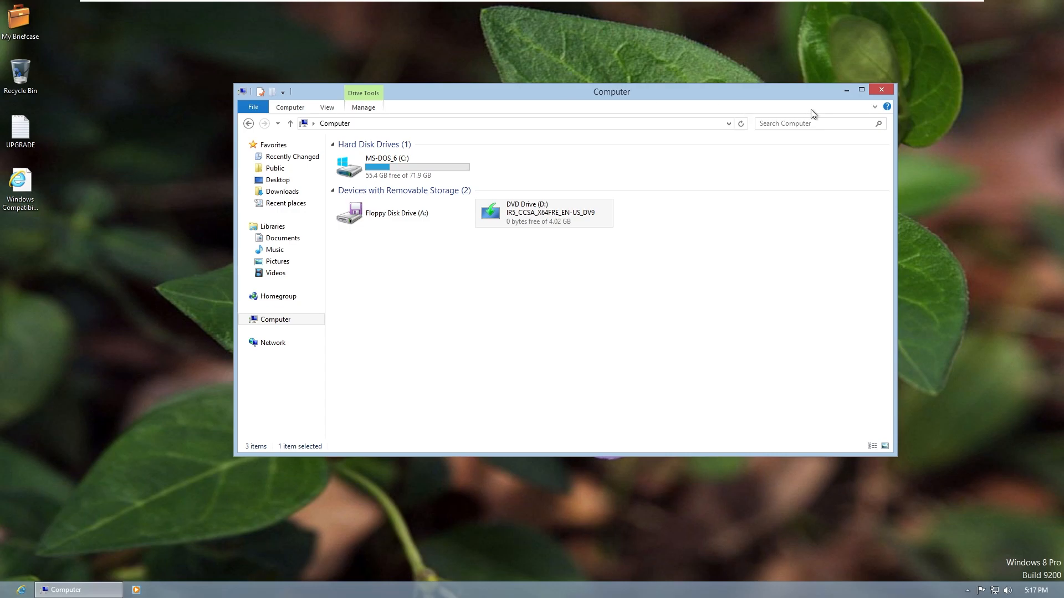
{"action": "left_click", "coordinate": [889, 89]}
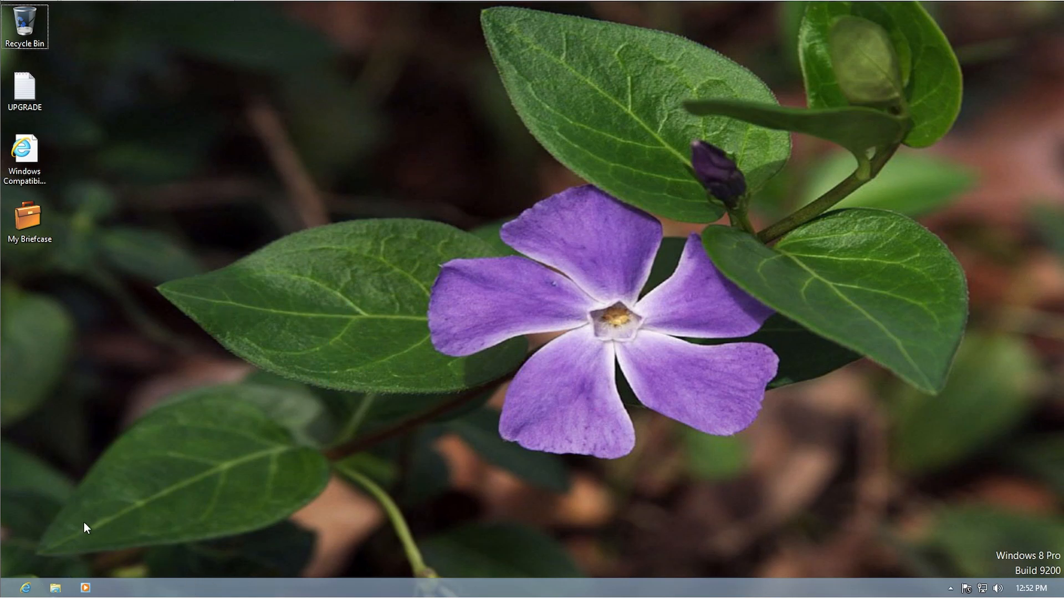
- Open File Explorer and set taskbar buttons to large, always combined with labels hidden
{"action": "left_click", "coordinate": [55, 589]}
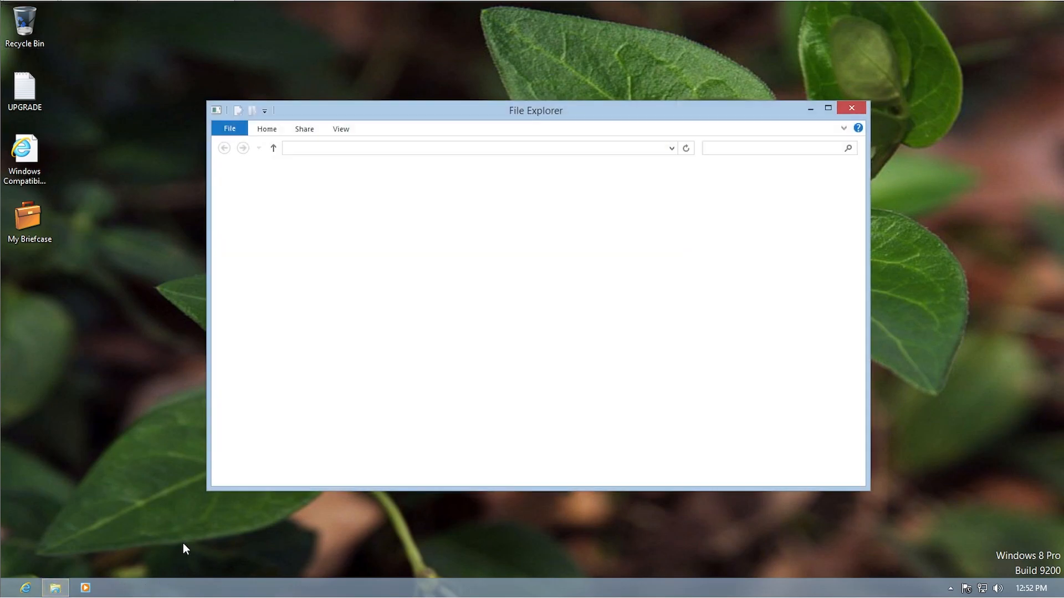
{"action": "right_click", "coordinate": [147, 585]}
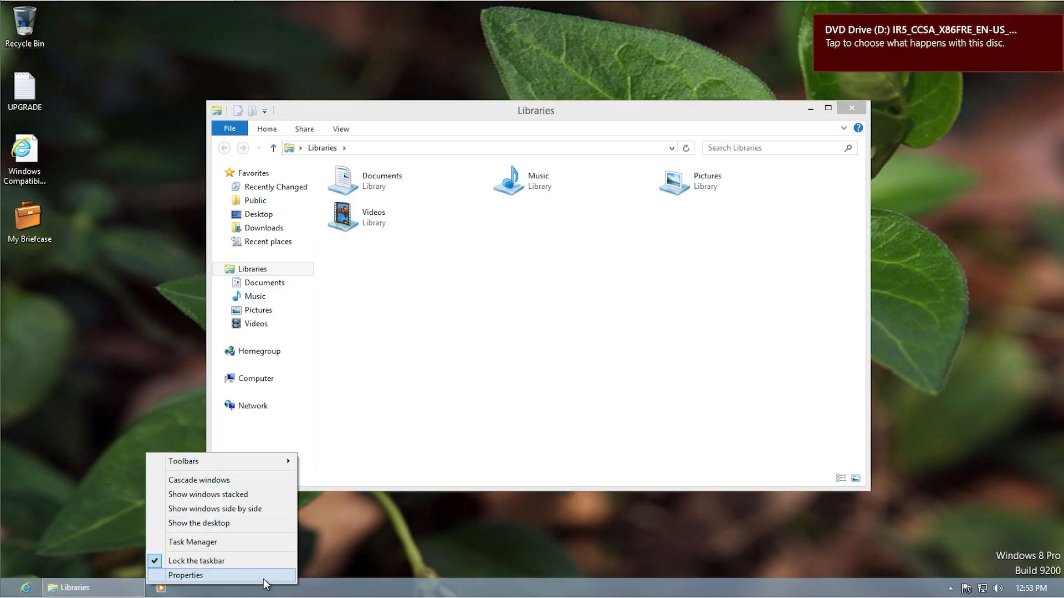
{"action": "mouse_move", "coordinate": [267, 463]}
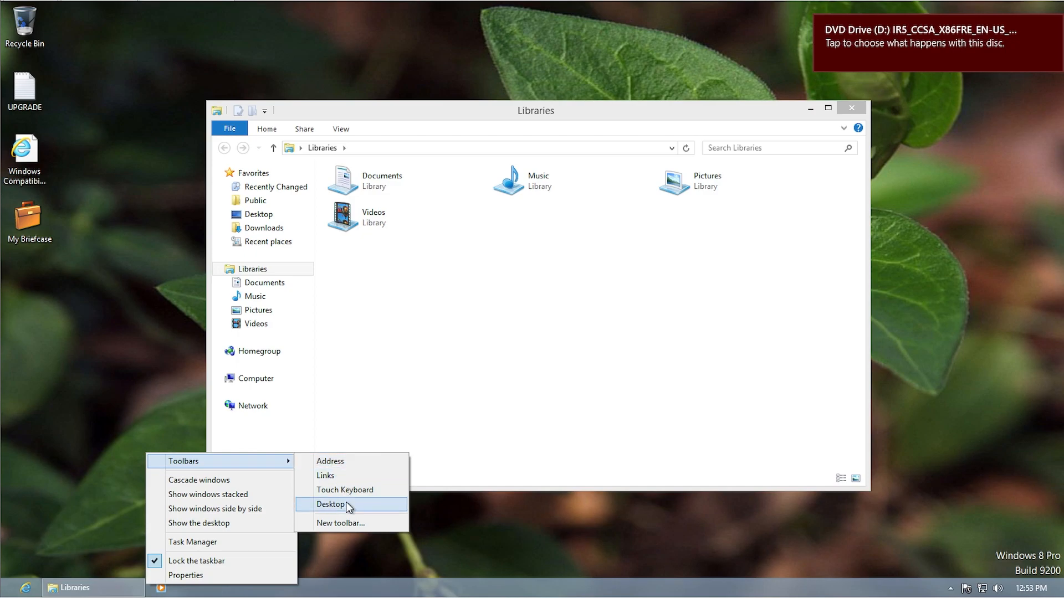
{"action": "left_click", "coordinate": [425, 549]}
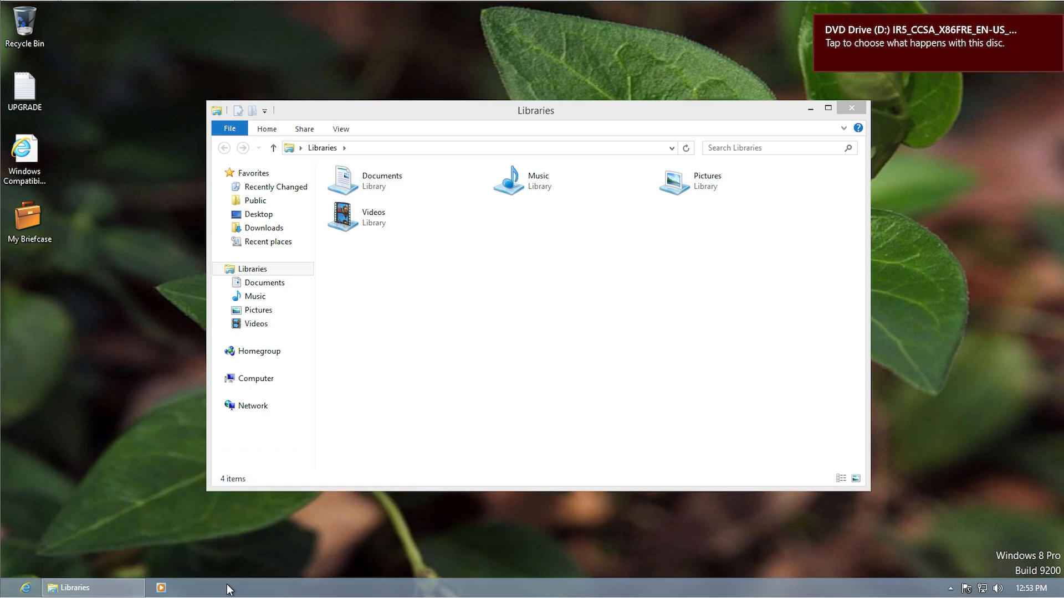
{"action": "right_click", "coordinate": [227, 588]}
{"action": "left_click", "coordinate": [227, 579]}
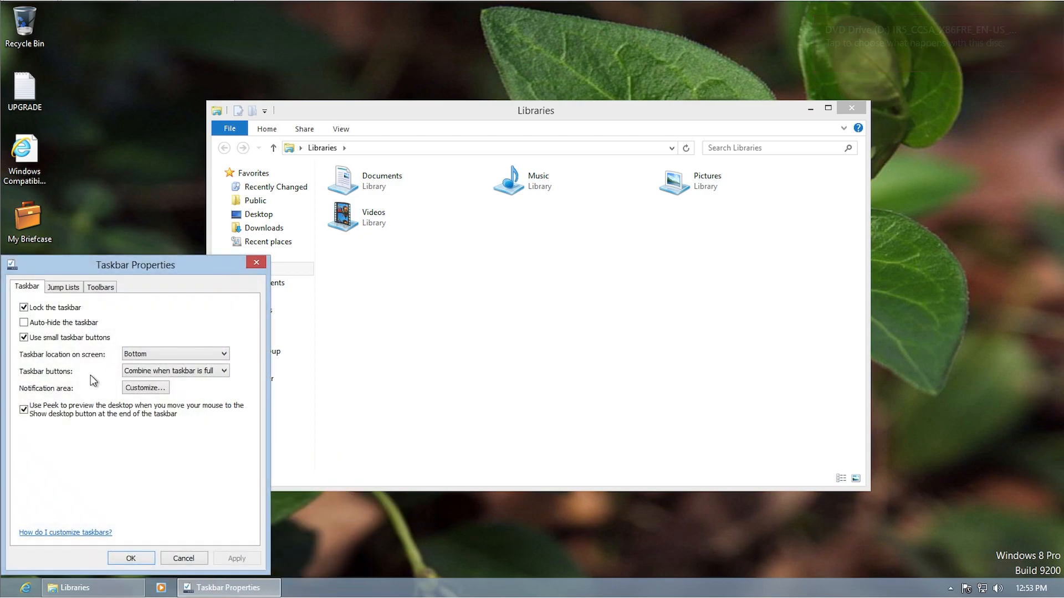
{"action": "left_click", "coordinate": [238, 558]}
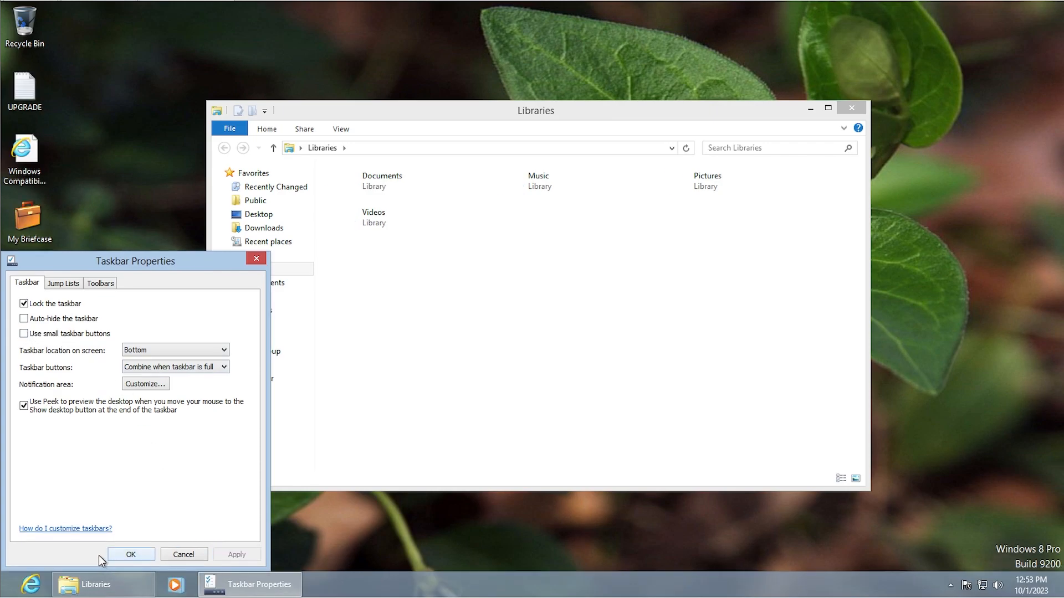
{"action": "left_click", "coordinate": [155, 369]}
{"action": "left_click", "coordinate": [162, 379]}
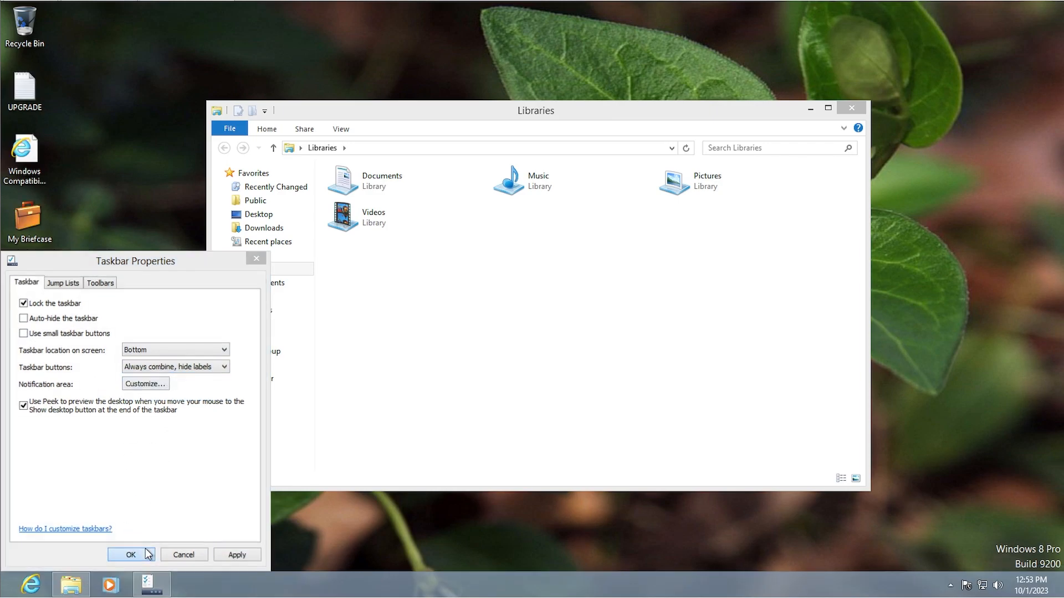
{"action": "left_click", "coordinate": [145, 554]}
- Add a toolbar from %appdata%\Microsoft\Internet Explorer\Quick Launch to the taskbar
{"action": "right_click", "coordinate": [177, 589]}
{"action": "mouse_move", "coordinate": [249, 464]}
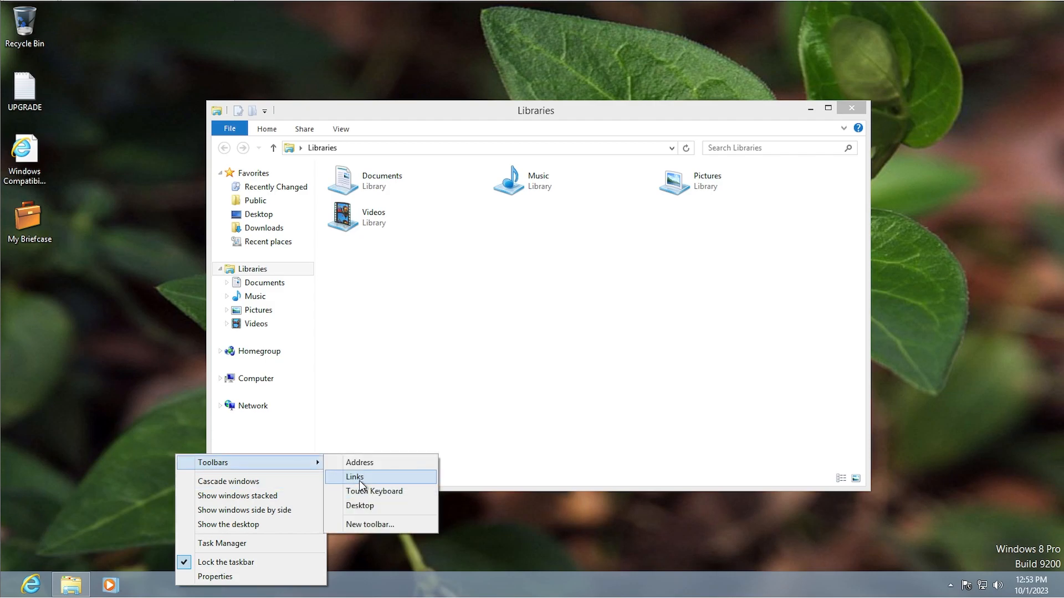
{"action": "left_click", "coordinate": [374, 526]}
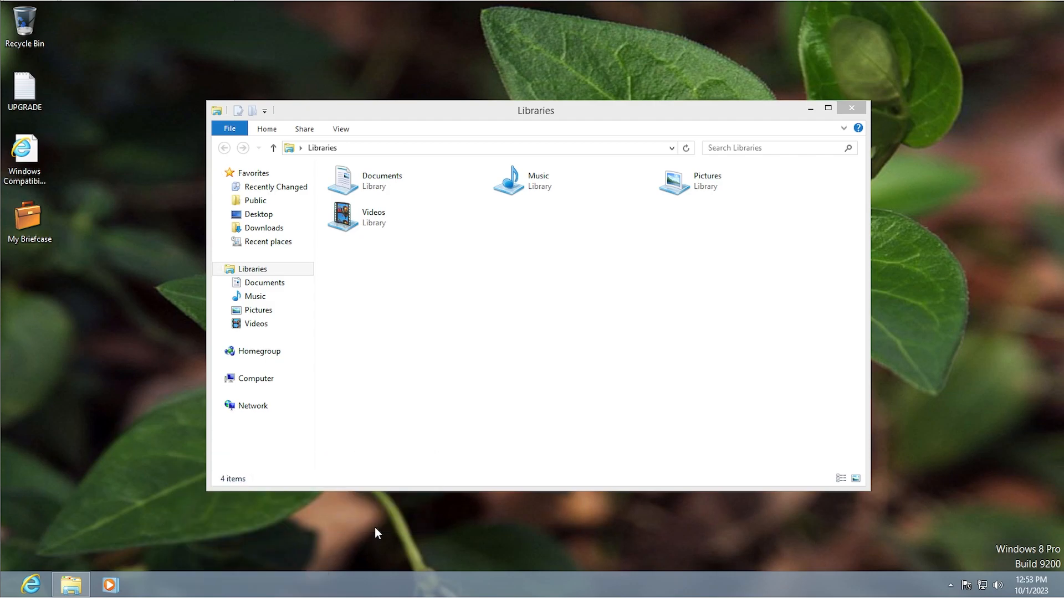
{"action": "left_click", "coordinate": [227, 270]}
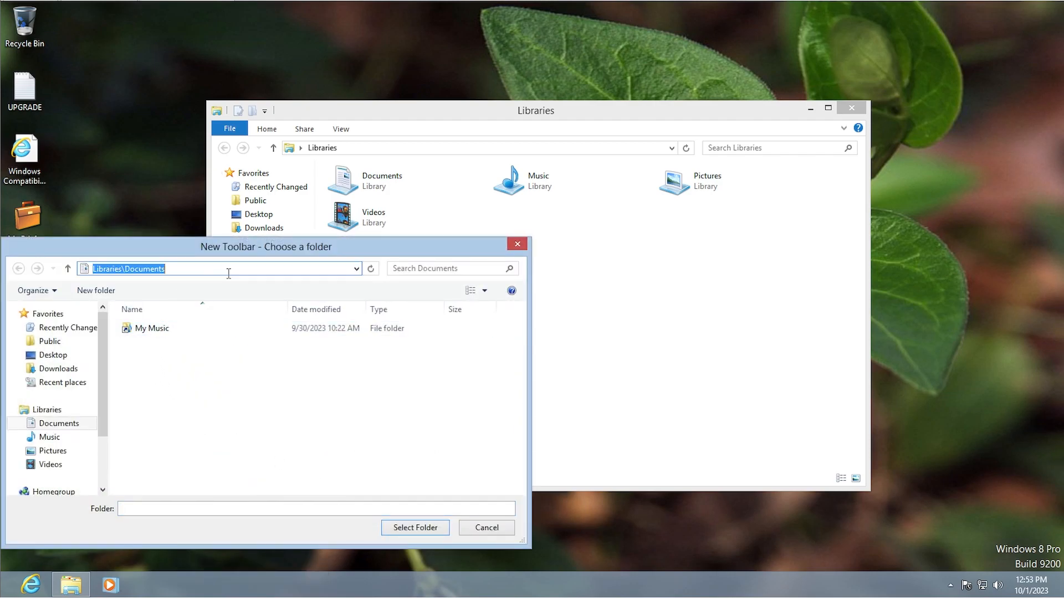
{"action": "type", "text": "%appdata%"}
{"action": "key", "text": "Return"}
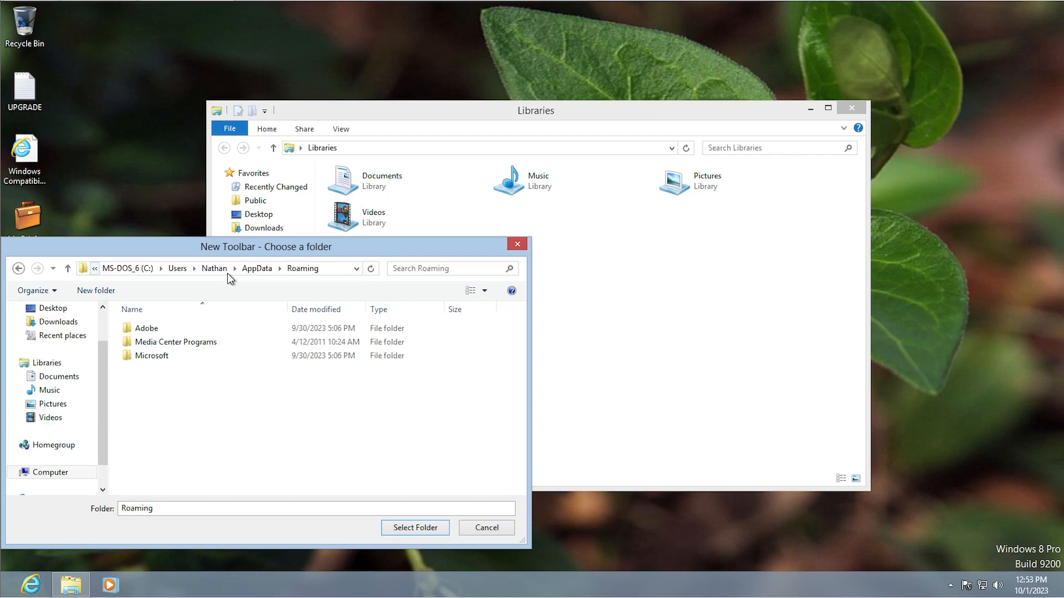
{"action": "double_click", "coordinate": [139, 355]}
{"action": "left_click", "coordinate": [148, 358]}
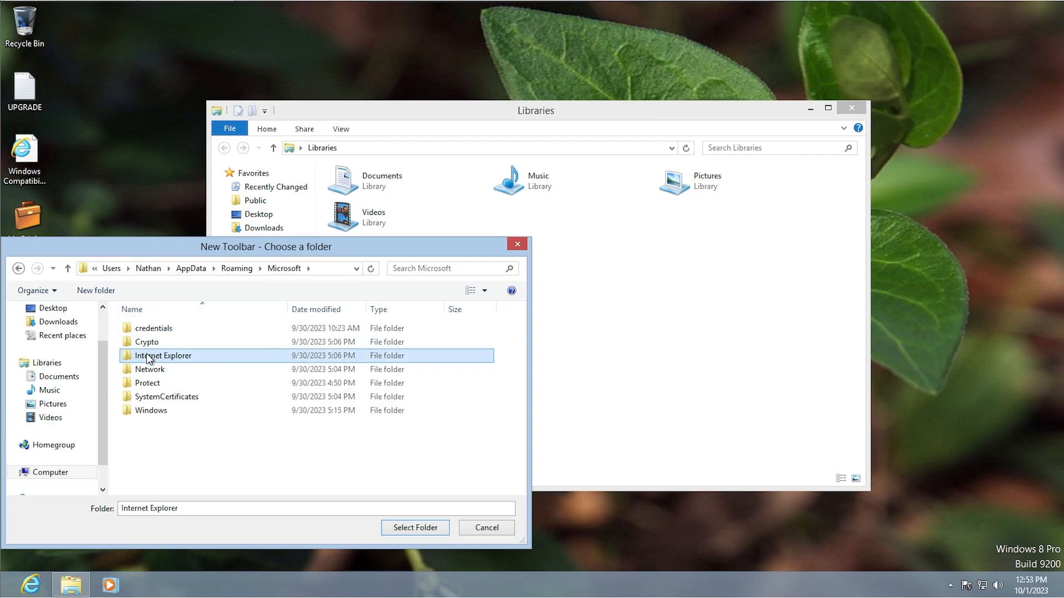
{"action": "double_click", "coordinate": [163, 356]}
{"action": "left_click", "coordinate": [162, 329]}
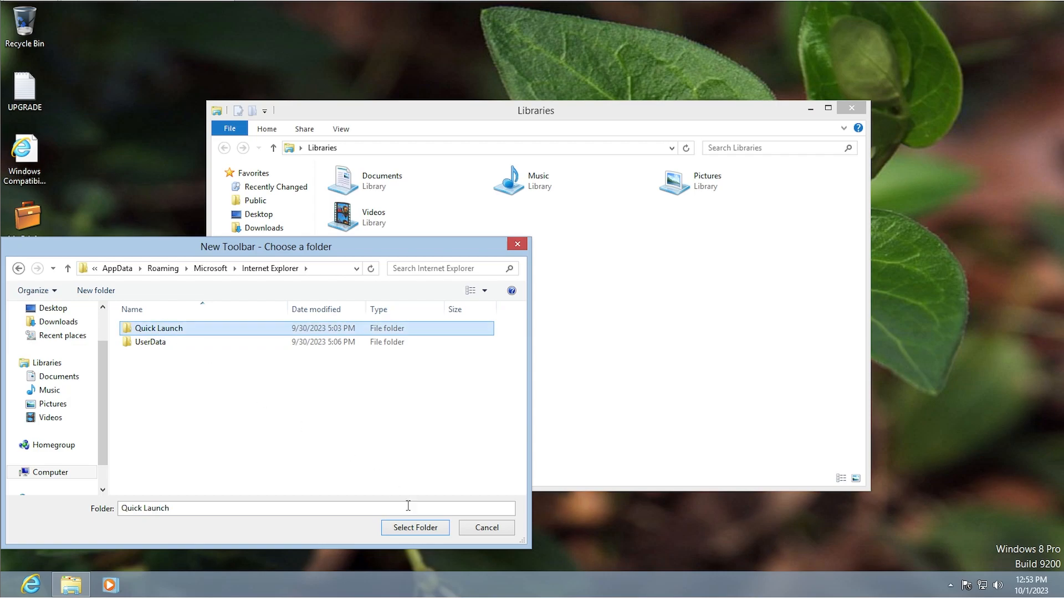
{"action": "left_click", "coordinate": [415, 527]}
- Unlock the taskbar and turn off Show title and Show Text on Quick Launch
{"action": "right_click", "coordinate": [904, 588]}
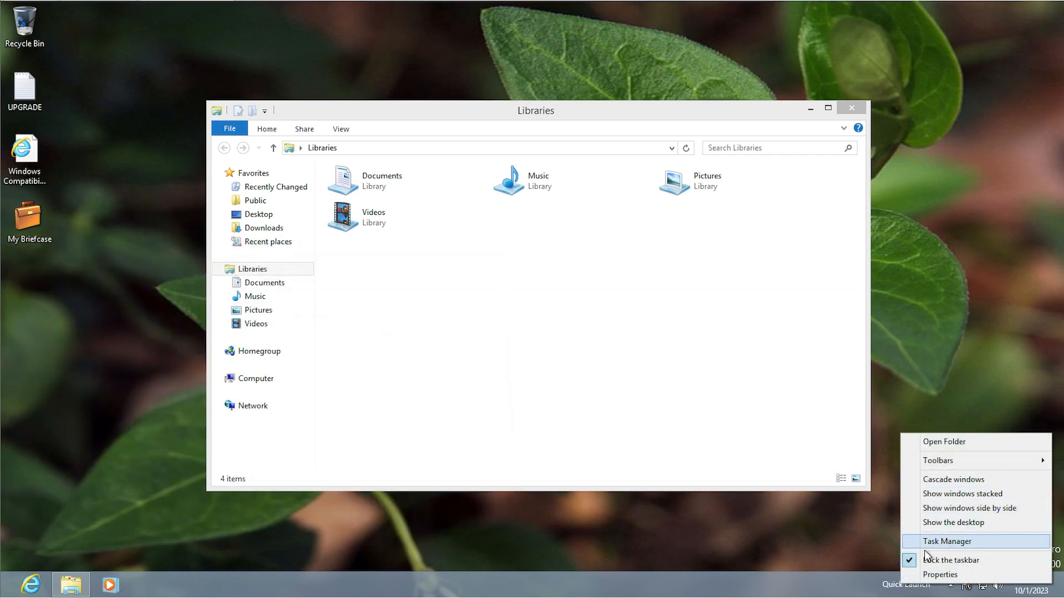
{"action": "right_click", "coordinate": [869, 586]}
{"action": "left_click", "coordinate": [913, 559]}
{"action": "right_click", "coordinate": [896, 580]}
{"action": "left_click", "coordinate": [933, 424]}
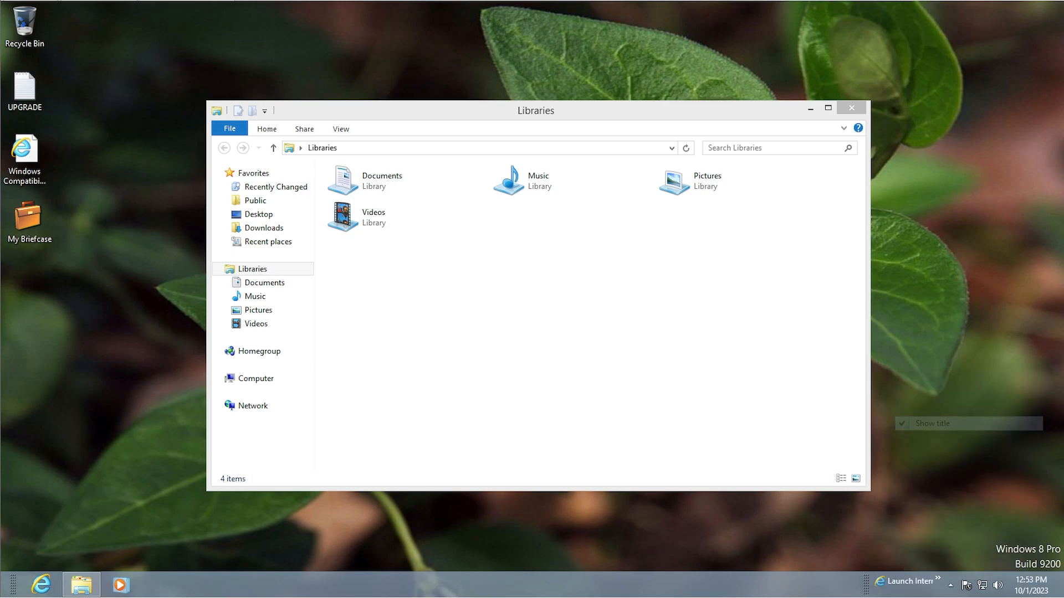
{"action": "right_click", "coordinate": [872, 584]}
{"action": "left_click", "coordinate": [910, 416]}
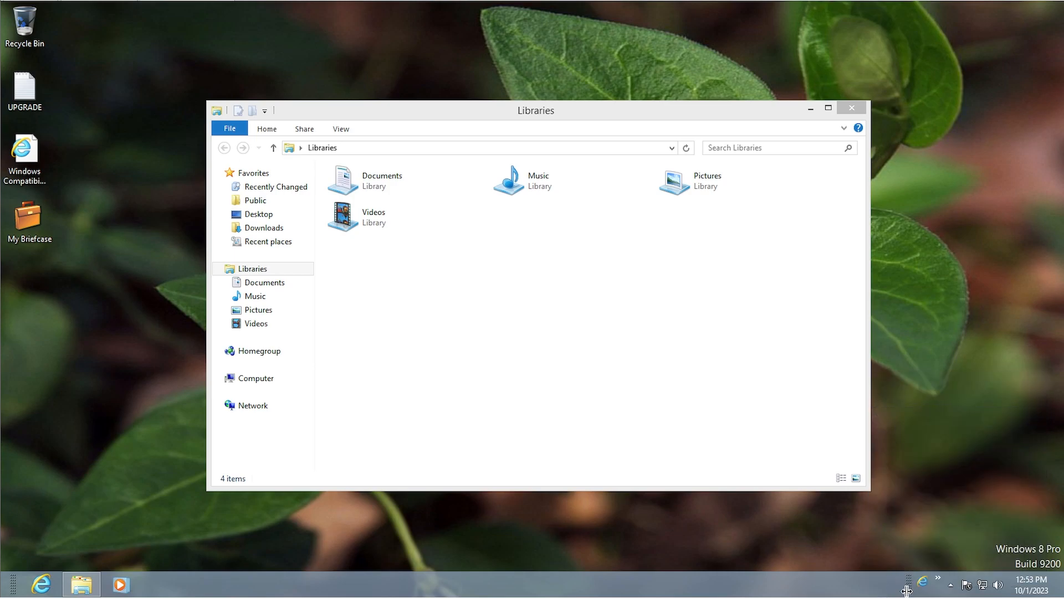
- Move Quick Launch to the taskbar's left end, app buttons beside it, and relock the taskbar
{"action": "left_click_drag", "start_coordinate": [829, 582], "coordinate": [13, 588]}
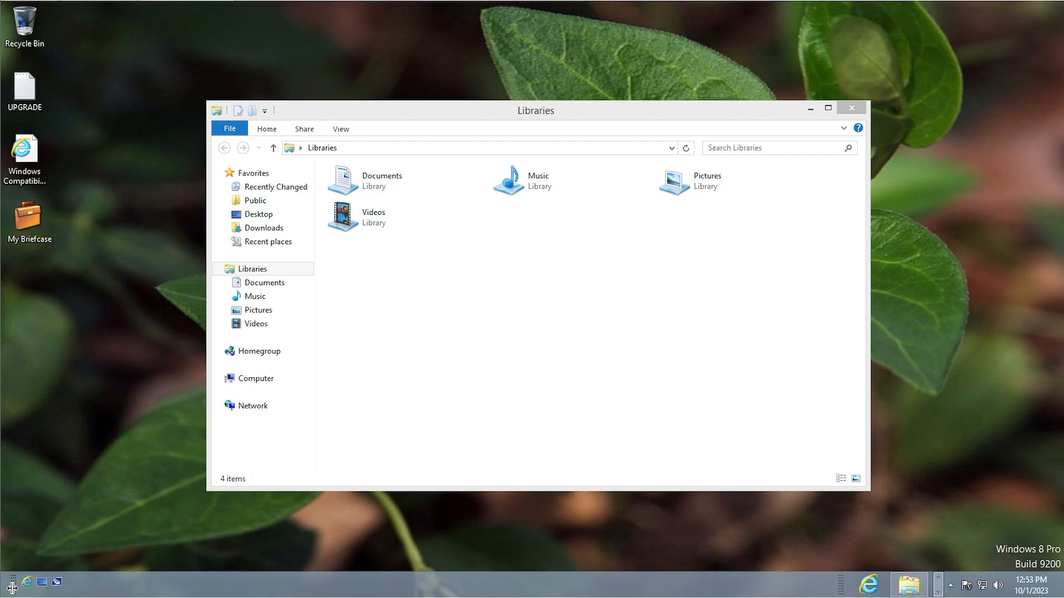
{"action": "left_click_drag", "start_coordinate": [840, 581], "coordinate": [74, 592]}
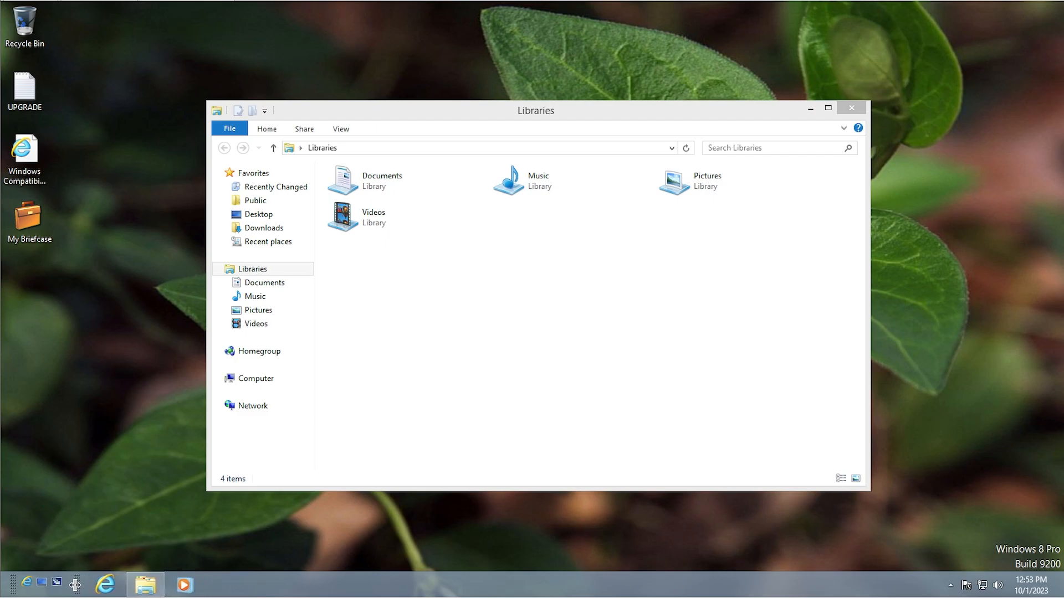
{"action": "right_click", "coordinate": [54, 594]}
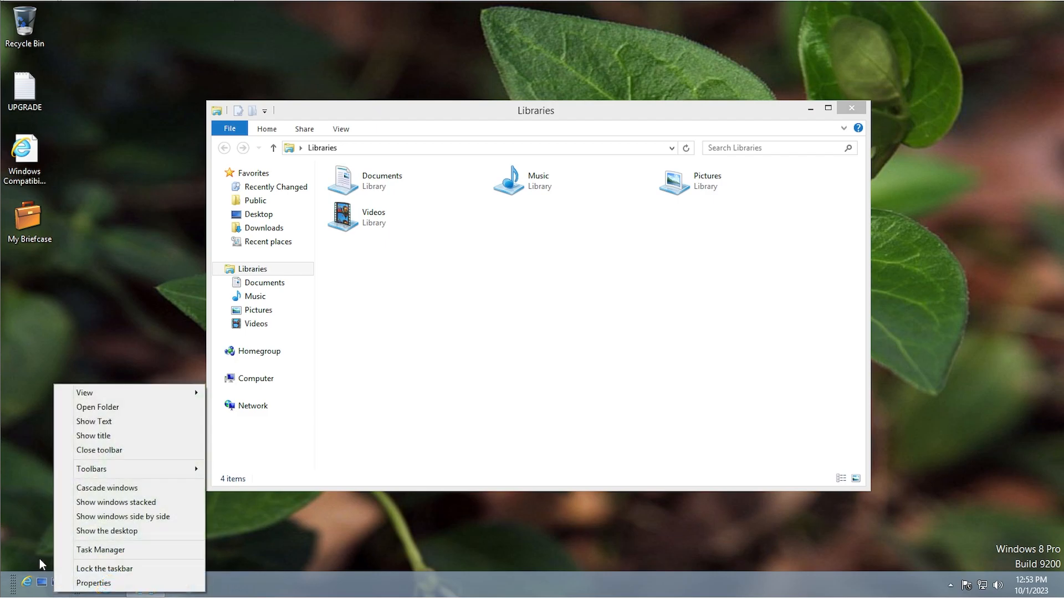
{"action": "left_click", "coordinate": [119, 567]}
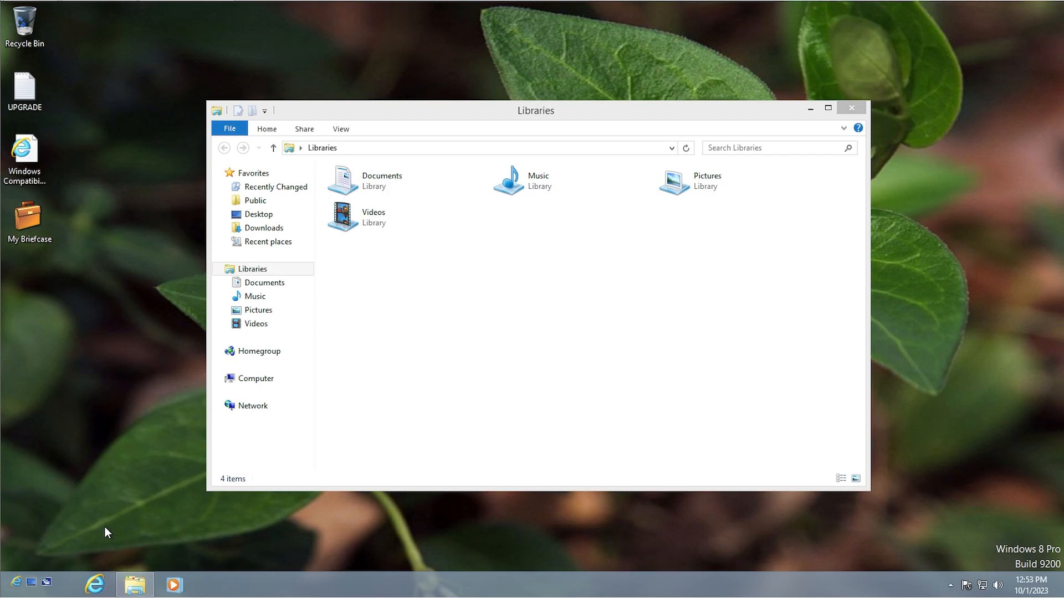
- Run Windows 8.1 setup from DVD Drive (D:), approve UAC, and minimize the Computer window
{"action": "left_click", "coordinate": [261, 381]}
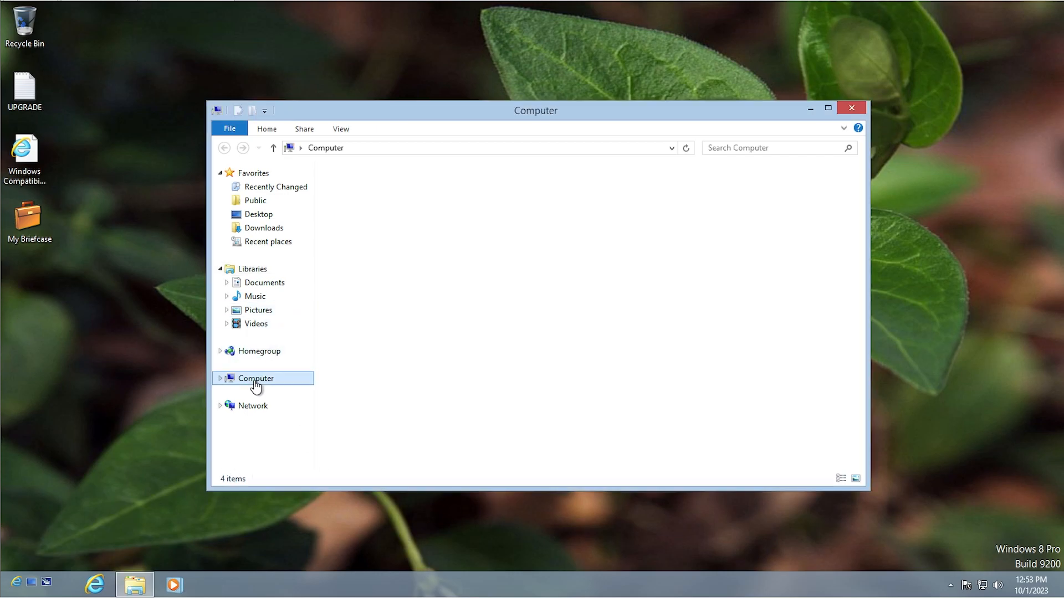
{"action": "left_click", "coordinate": [556, 270]}
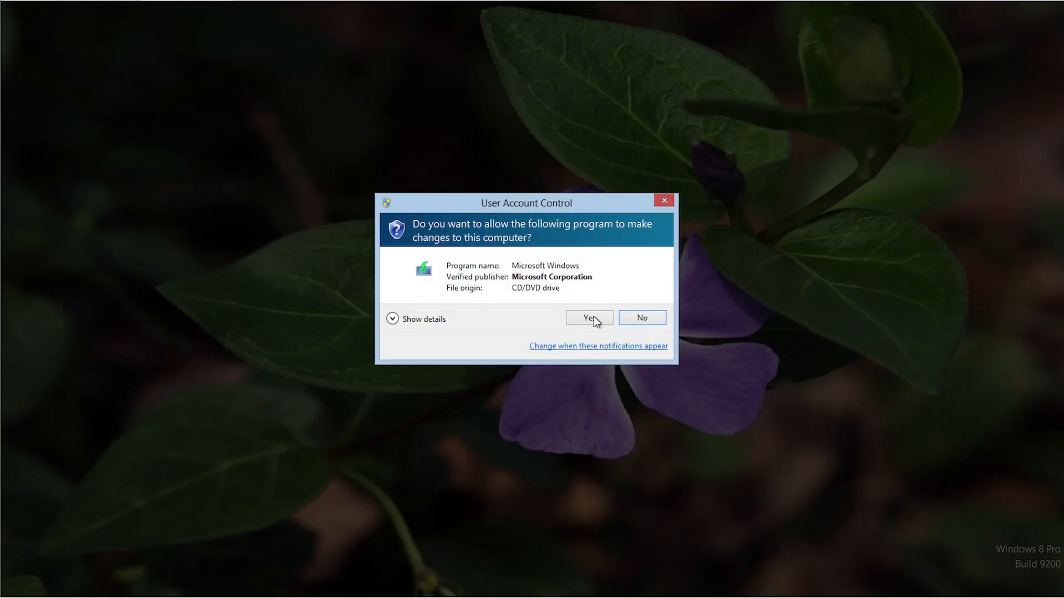
{"action": "left_click", "coordinate": [591, 313]}
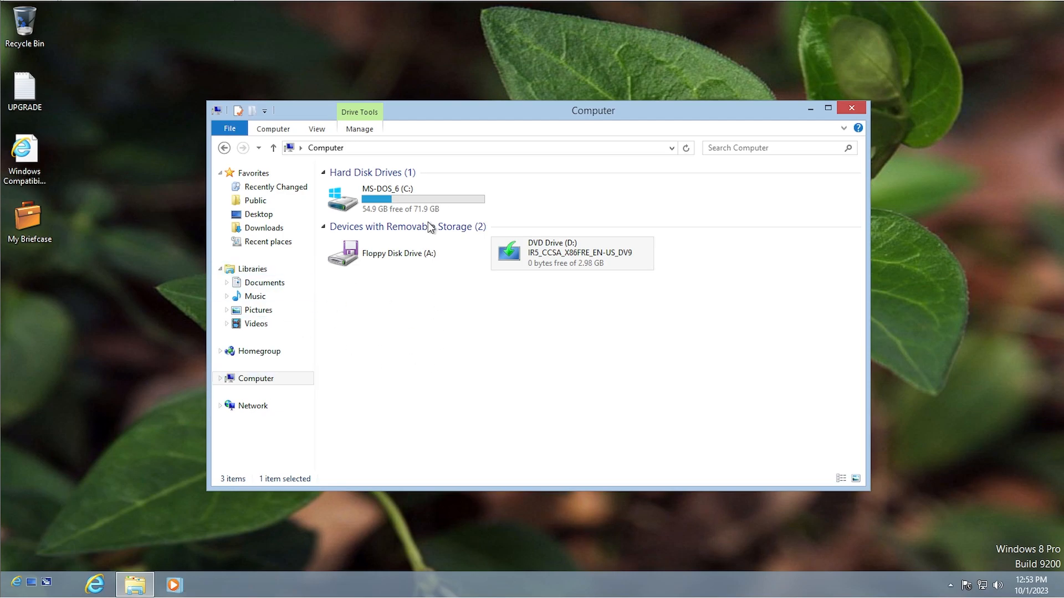
{"action": "left_click_drag", "start_coordinate": [731, 110], "coordinate": [685, 107]}
{"action": "left_click", "coordinate": [766, 105]}
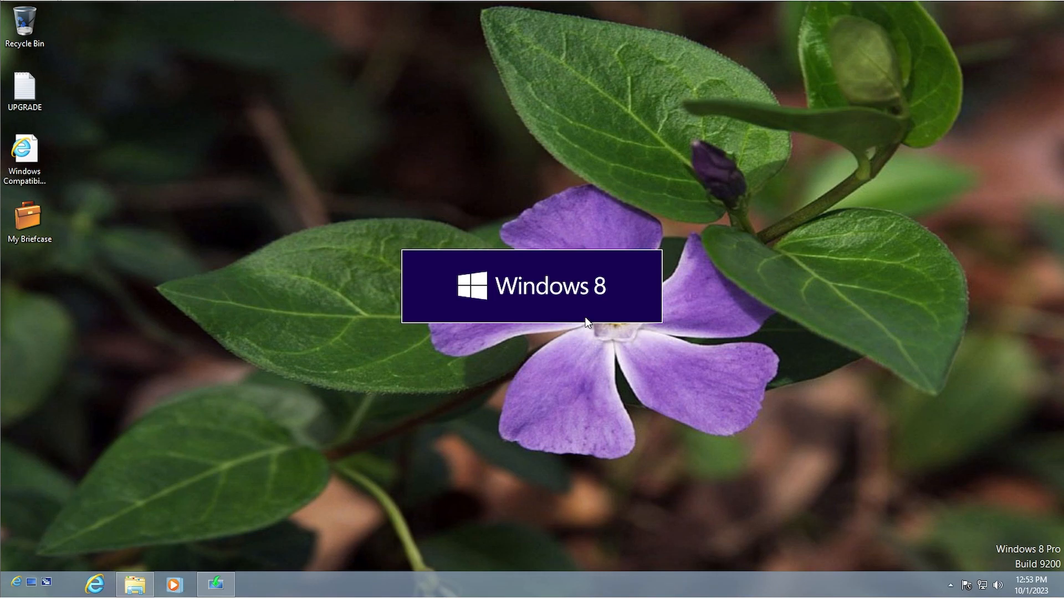
{"action": "left_click_drag", "start_coordinate": [247, 228], "coordinate": [673, 301]}
{"action": "left_click_drag", "start_coordinate": [360, 354], "coordinate": [119, 576]}
{"action": "left_click_drag", "start_coordinate": [56, 361], "coordinate": [637, 371]}
- Open Task Manager, review CPU and memory on Performance, then view running Processes
{"action": "right_click", "coordinate": [479, 582]}
{"action": "left_click", "coordinate": [503, 538]}
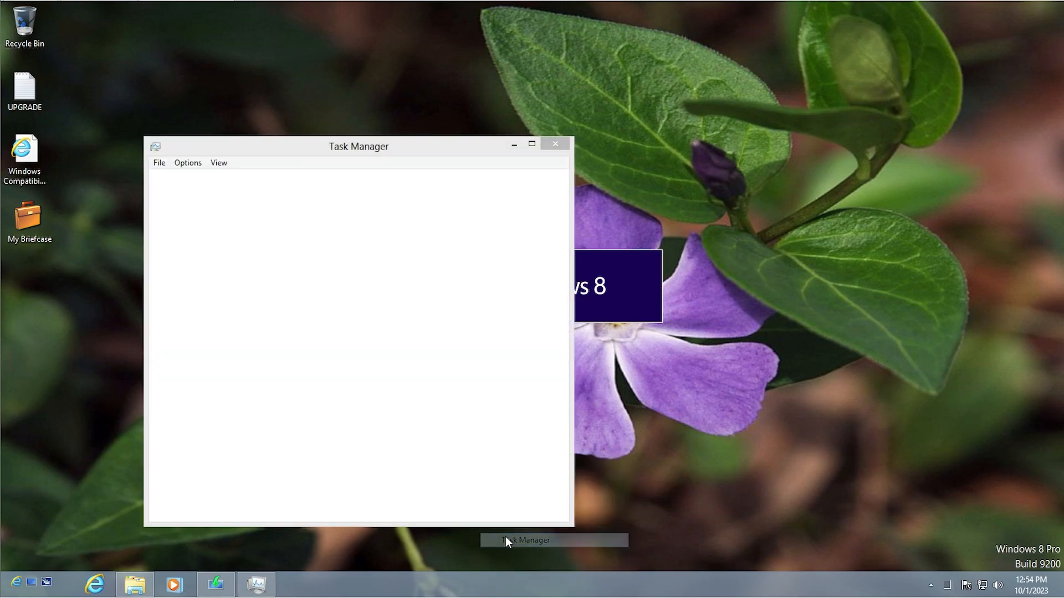
{"action": "left_click", "coordinate": [200, 178]}
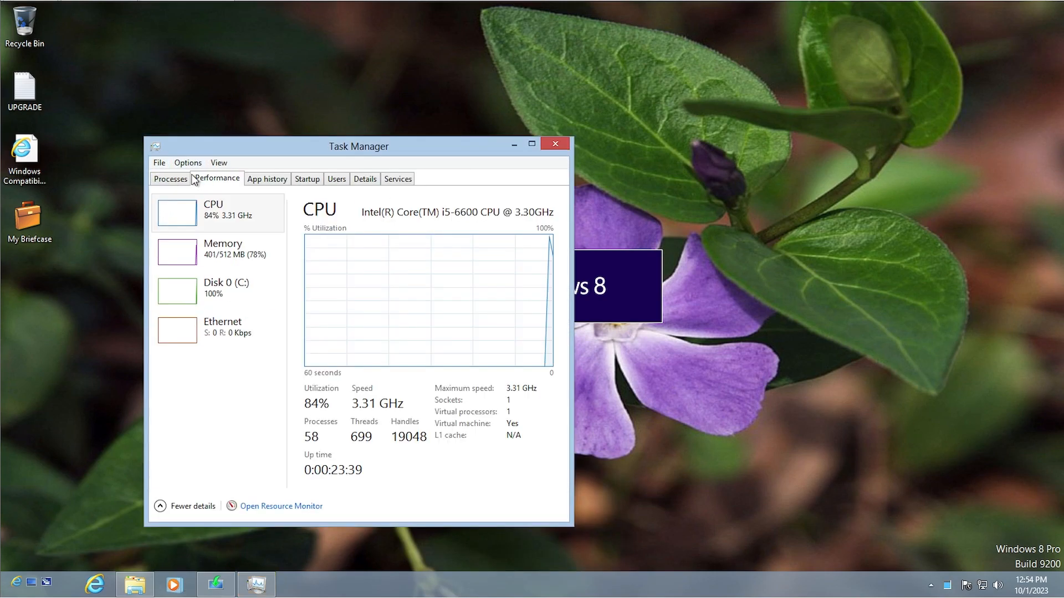
{"action": "left_click", "coordinate": [210, 250]}
{"action": "left_click", "coordinate": [248, 203]}
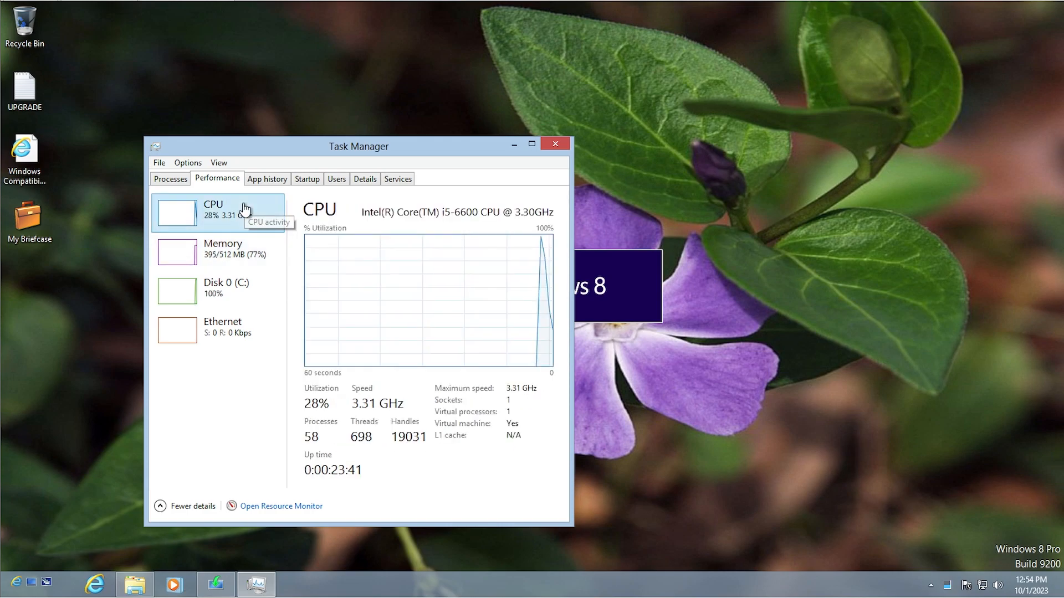
{"action": "left_click", "coordinate": [170, 178]}
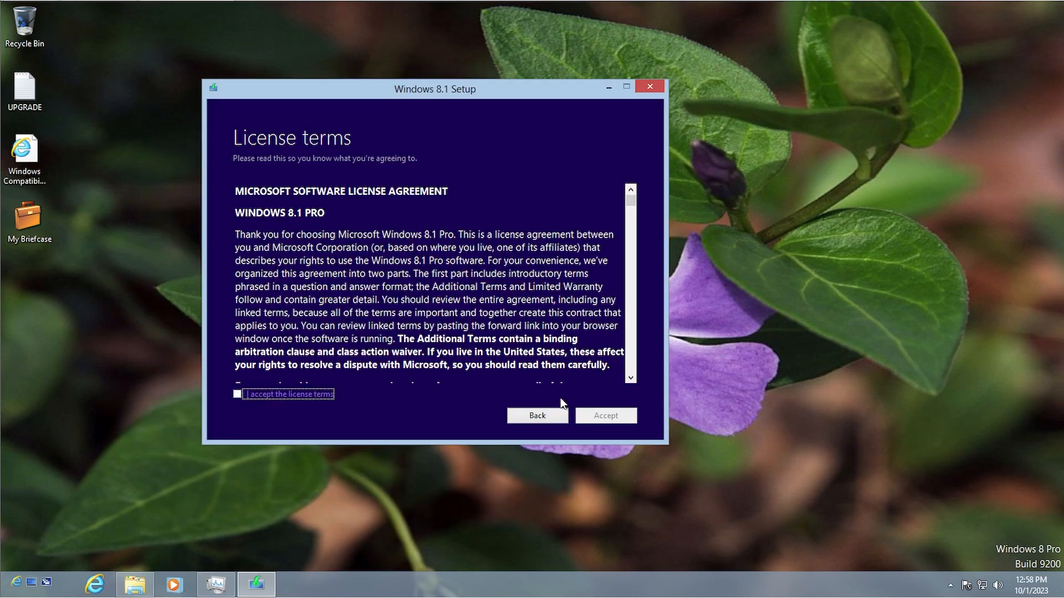
- Accept the Windows 8.1 license terms and keep Windows settings, personal files and apps
{"action": "scroll", "coordinate": [254, 381], "scroll_direction": "down", "scroll_amount": 1}
{"action": "left_click", "coordinate": [246, 394]}
{"action": "scroll", "coordinate": [247, 394], "scroll_direction": "up", "scroll_amount": 1}
{"action": "left_click", "coordinate": [598, 420]}
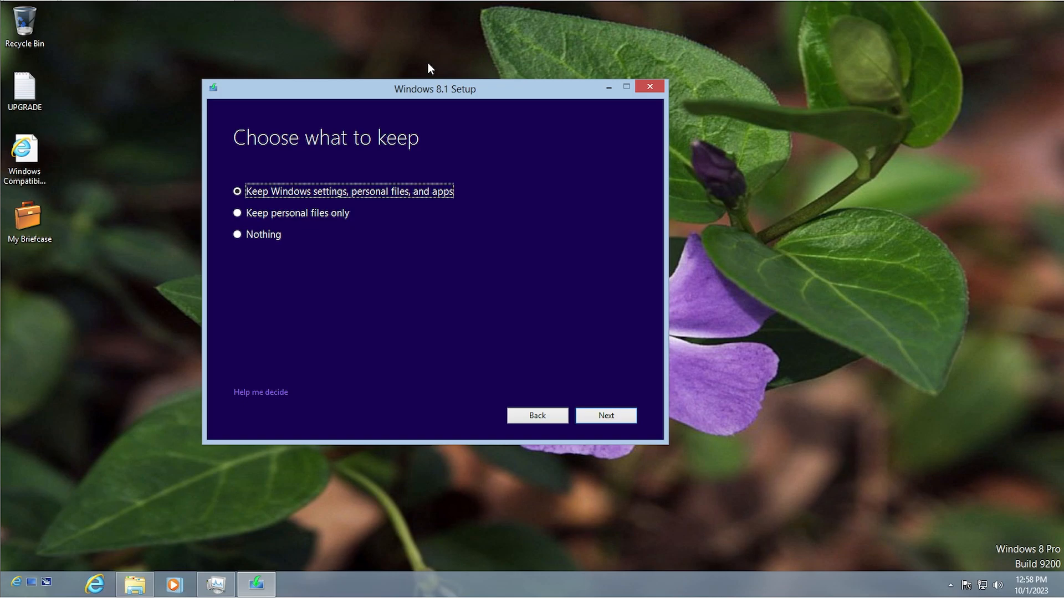
{"action": "left_click", "coordinate": [609, 417]}
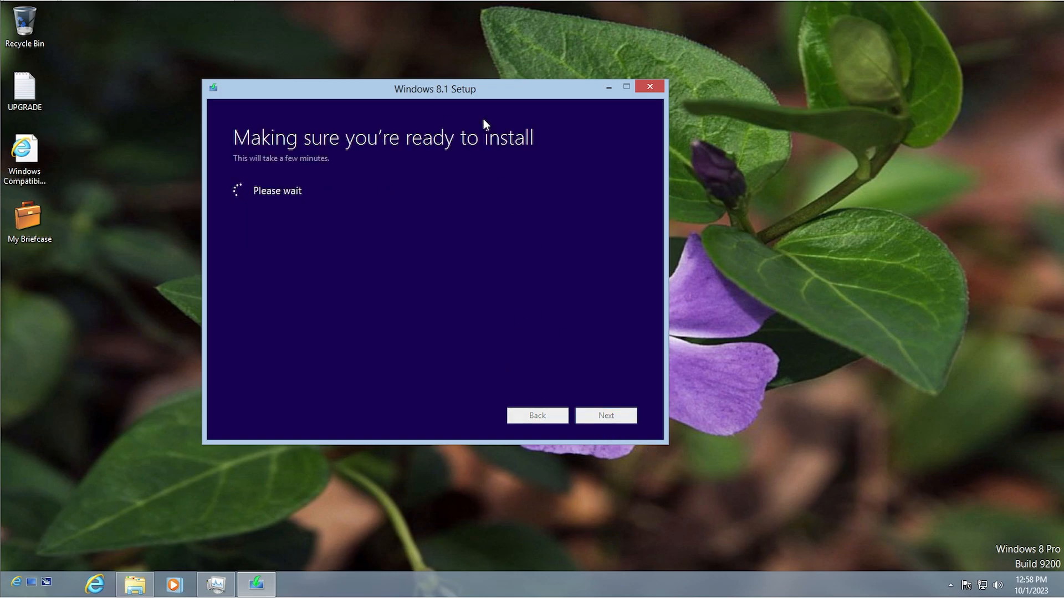
{"action": "left_click_drag", "start_coordinate": [471, 97], "coordinate": [533, 111]}
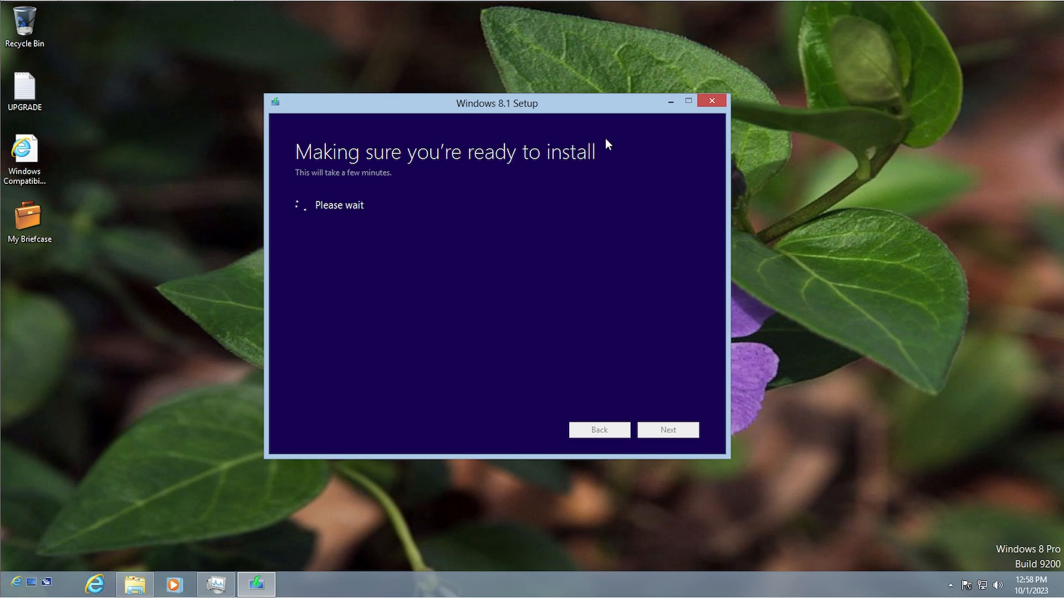
- Open the Windows Compatibility Report, read the 32-bit to 64-bit upgrade issue, and close it
{"action": "double_click", "coordinate": [16, 166]}
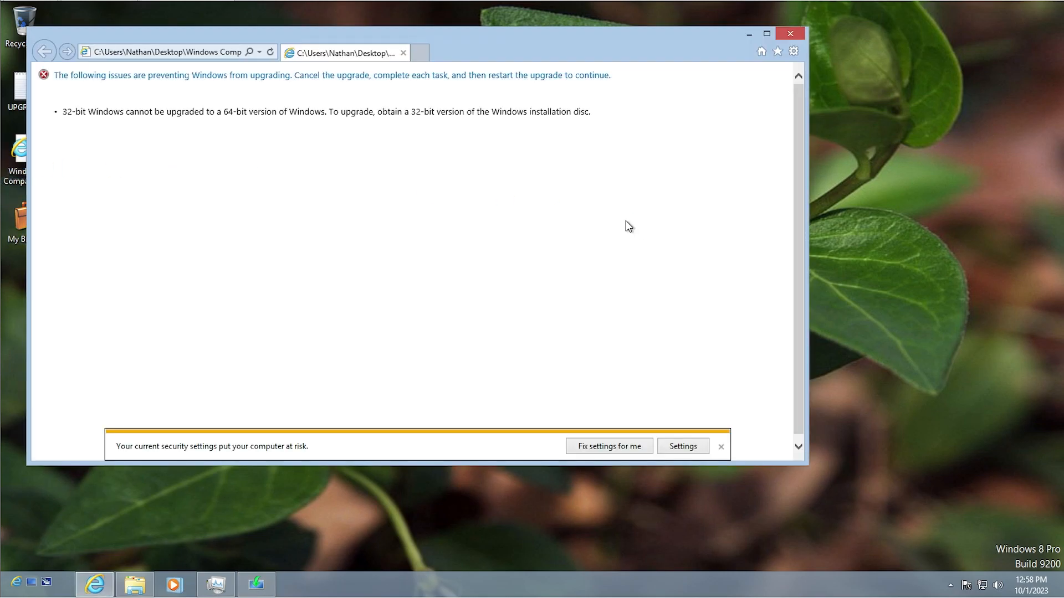
{"action": "left_click_drag", "start_coordinate": [591, 111], "coordinate": [87, 118]}
{"action": "left_click", "coordinate": [74, 123]}
{"action": "left_click", "coordinate": [795, 31]}
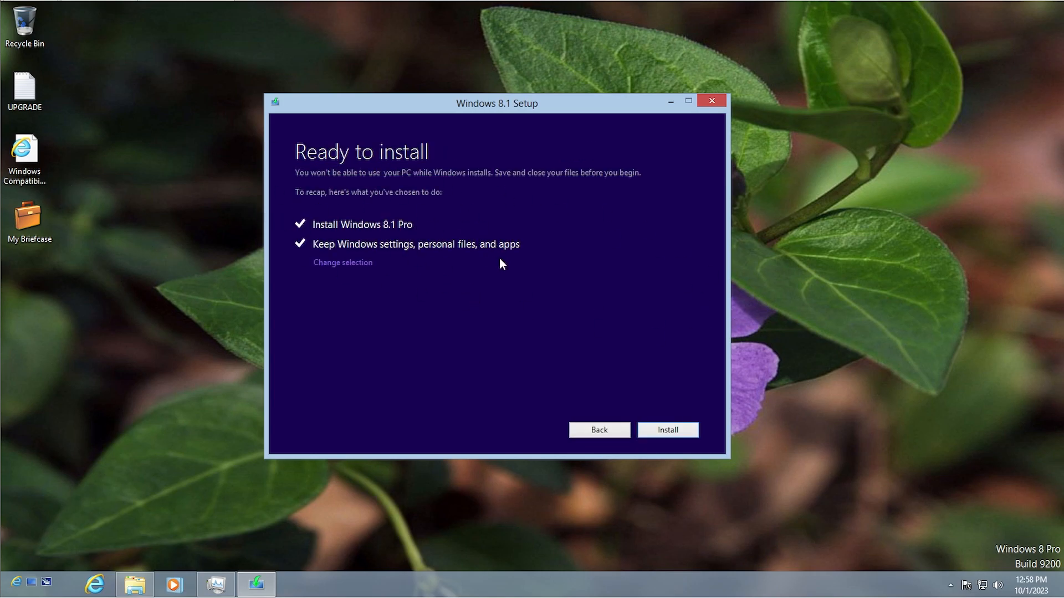
- Install Windows 8.1 Pro and close the failure message for error 0x8007001F - 0x20006
{"action": "left_click", "coordinate": [647, 430]}
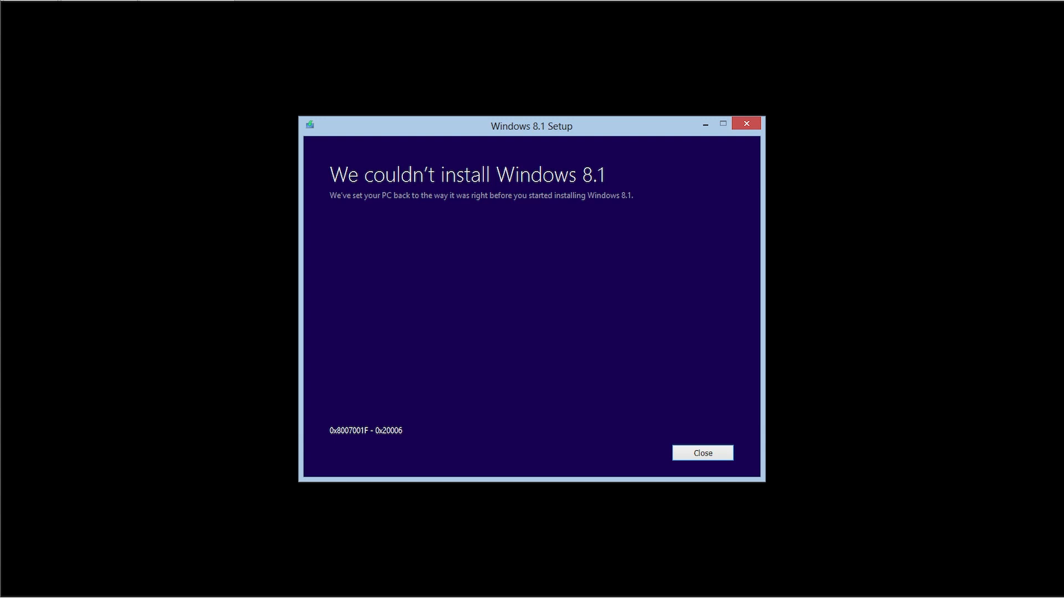
{"action": "left_click", "coordinate": [701, 452]}
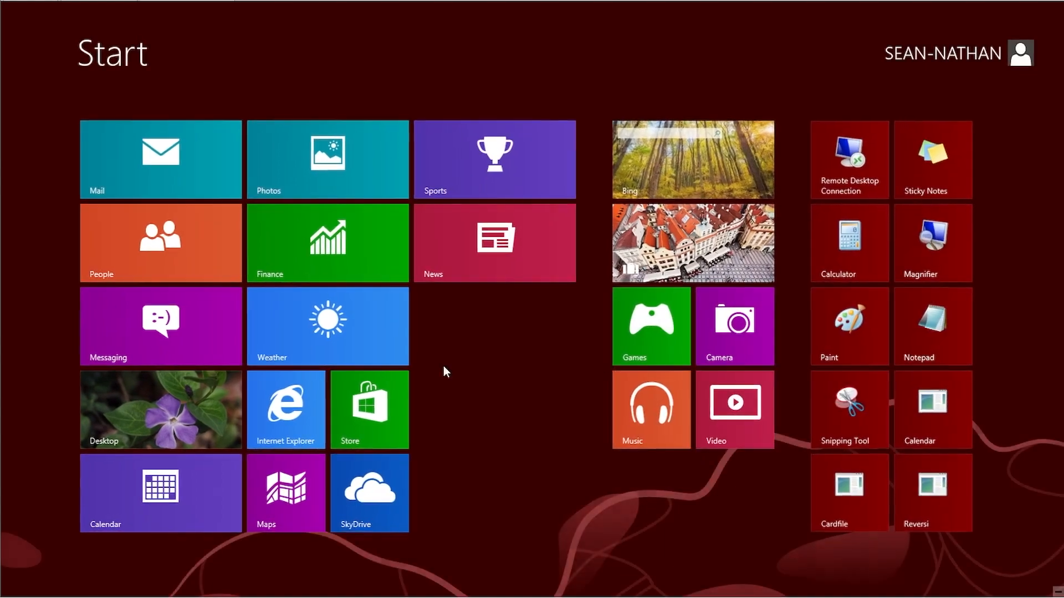
{"action": "left_click", "coordinate": [176, 424]}
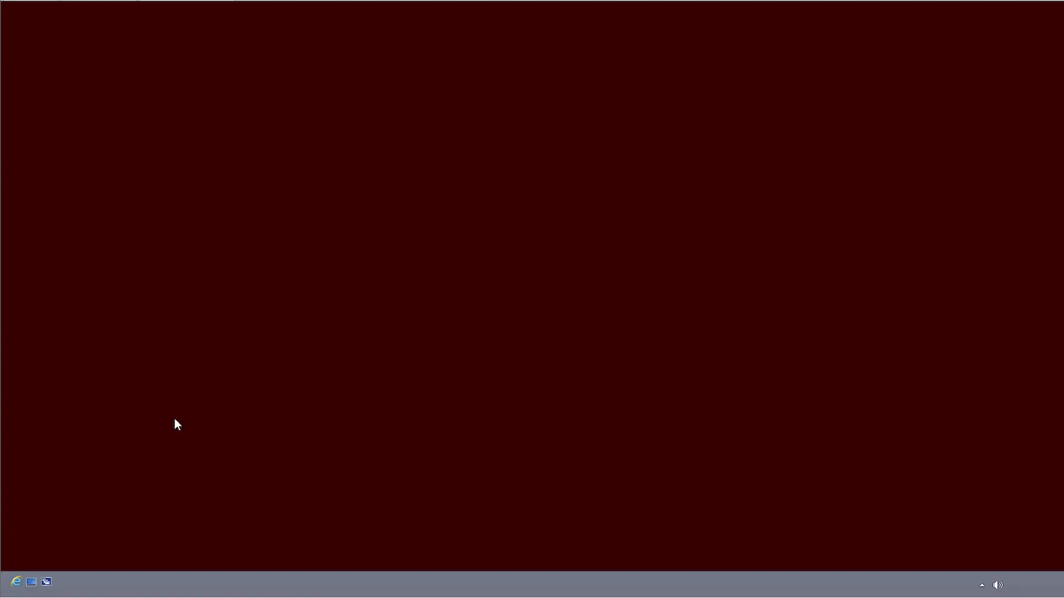